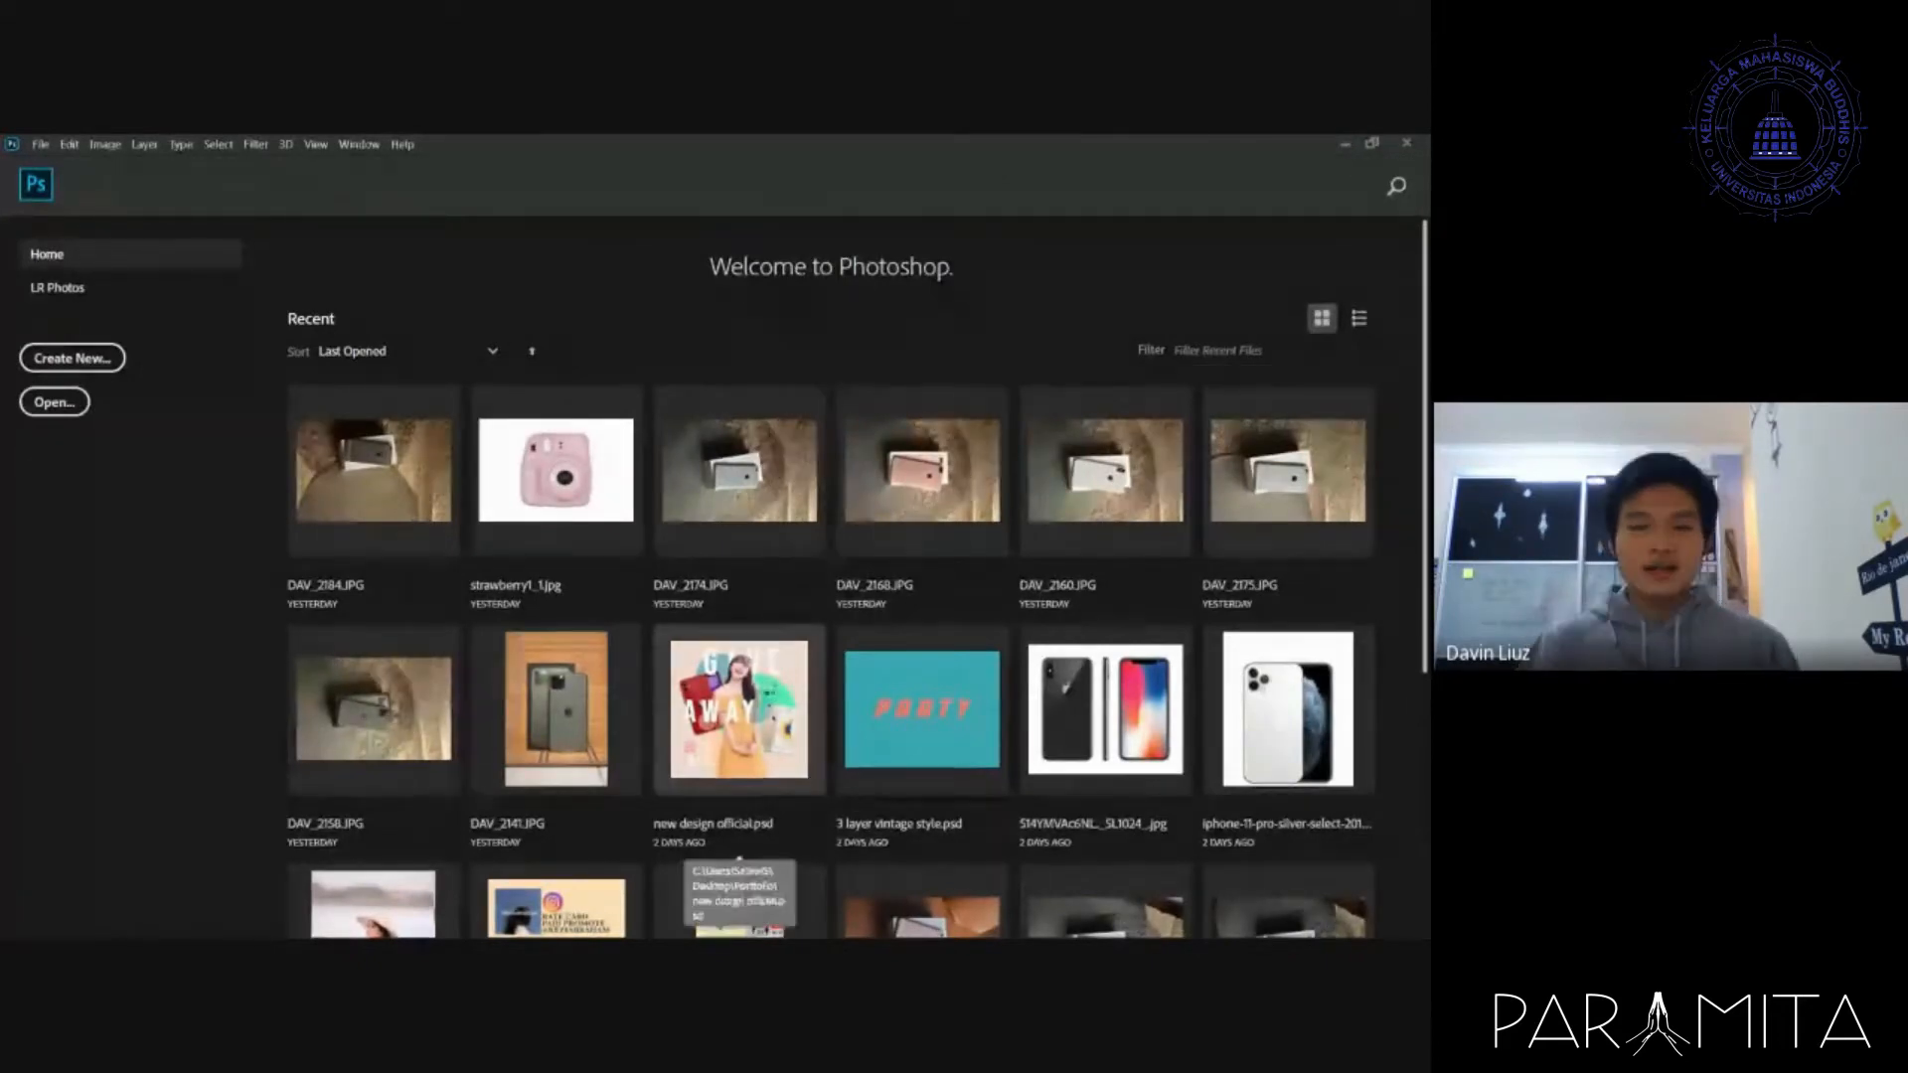
- Open new design official.psd and create a new blank document of 1920 by 1080 pixels at 300 pixels/inch
click(771, 697)
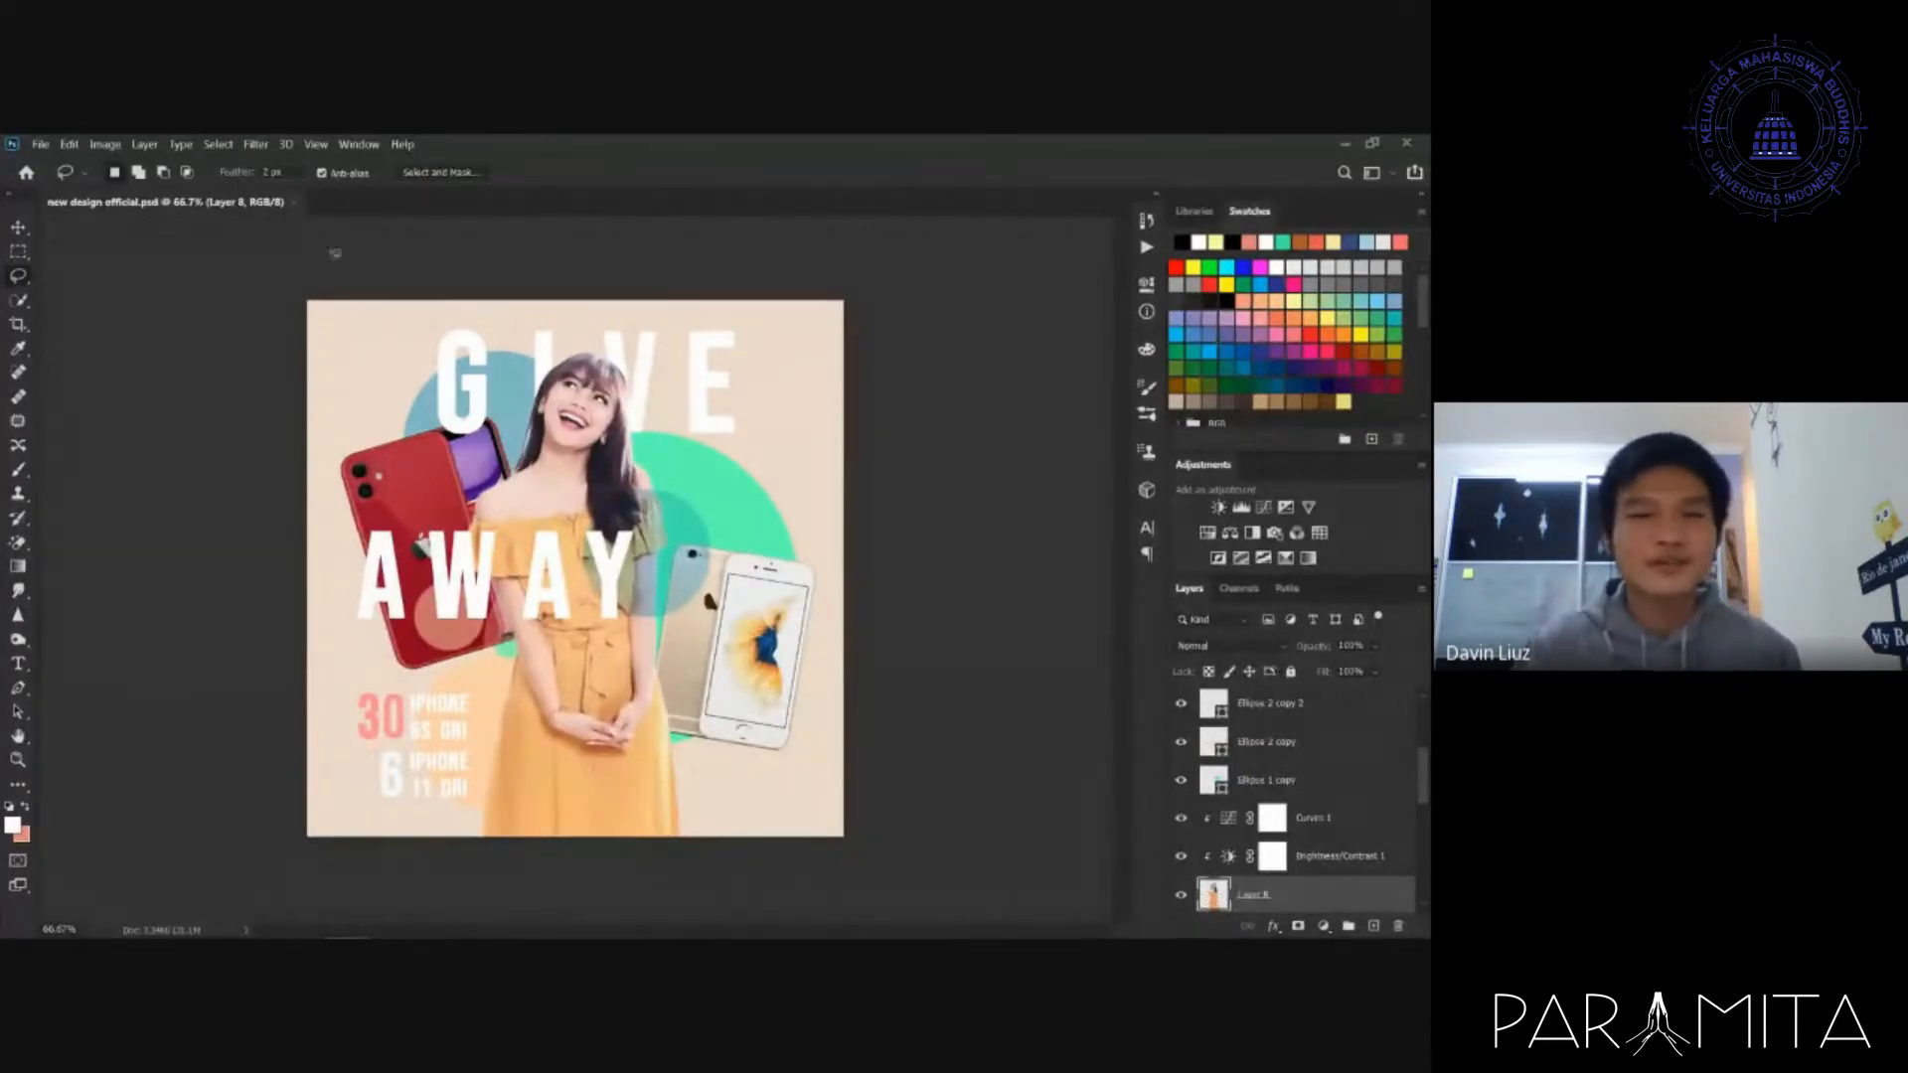
click(40, 144)
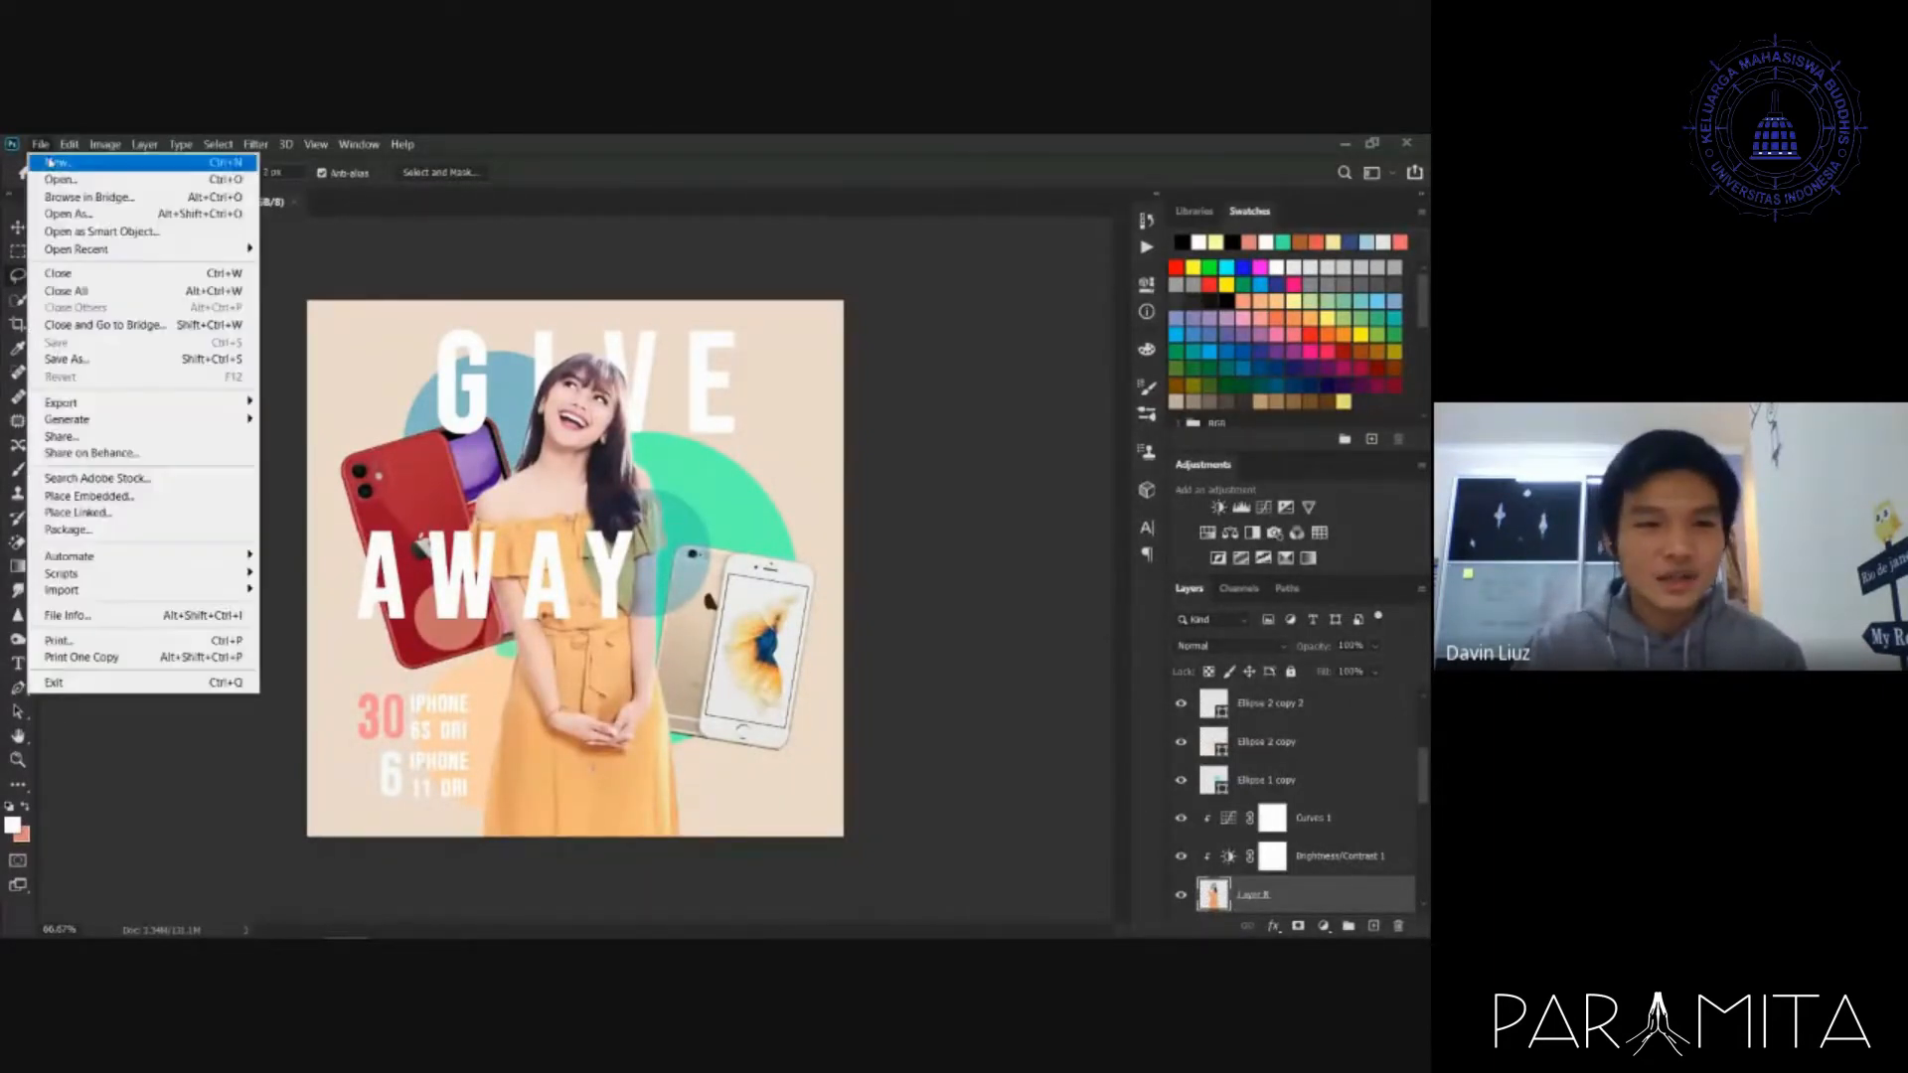
click(54, 169)
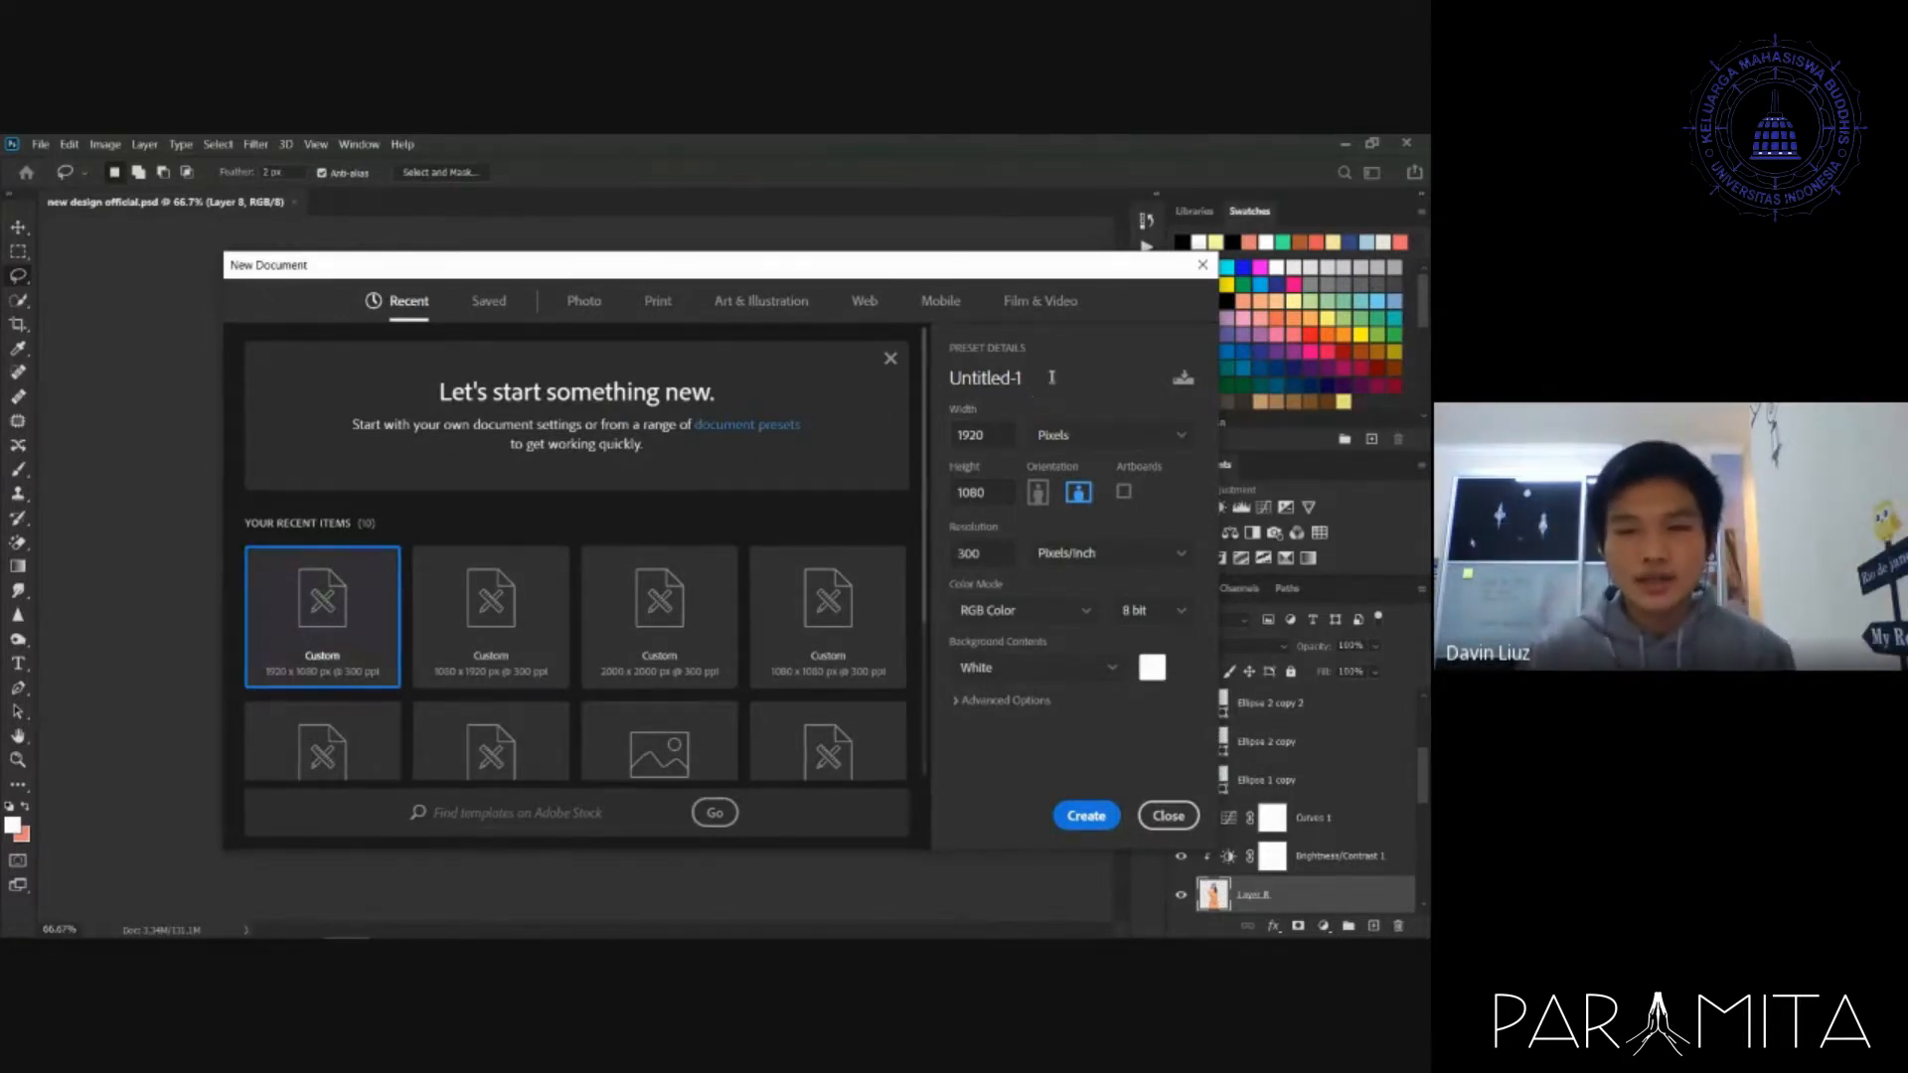
click(954, 433)
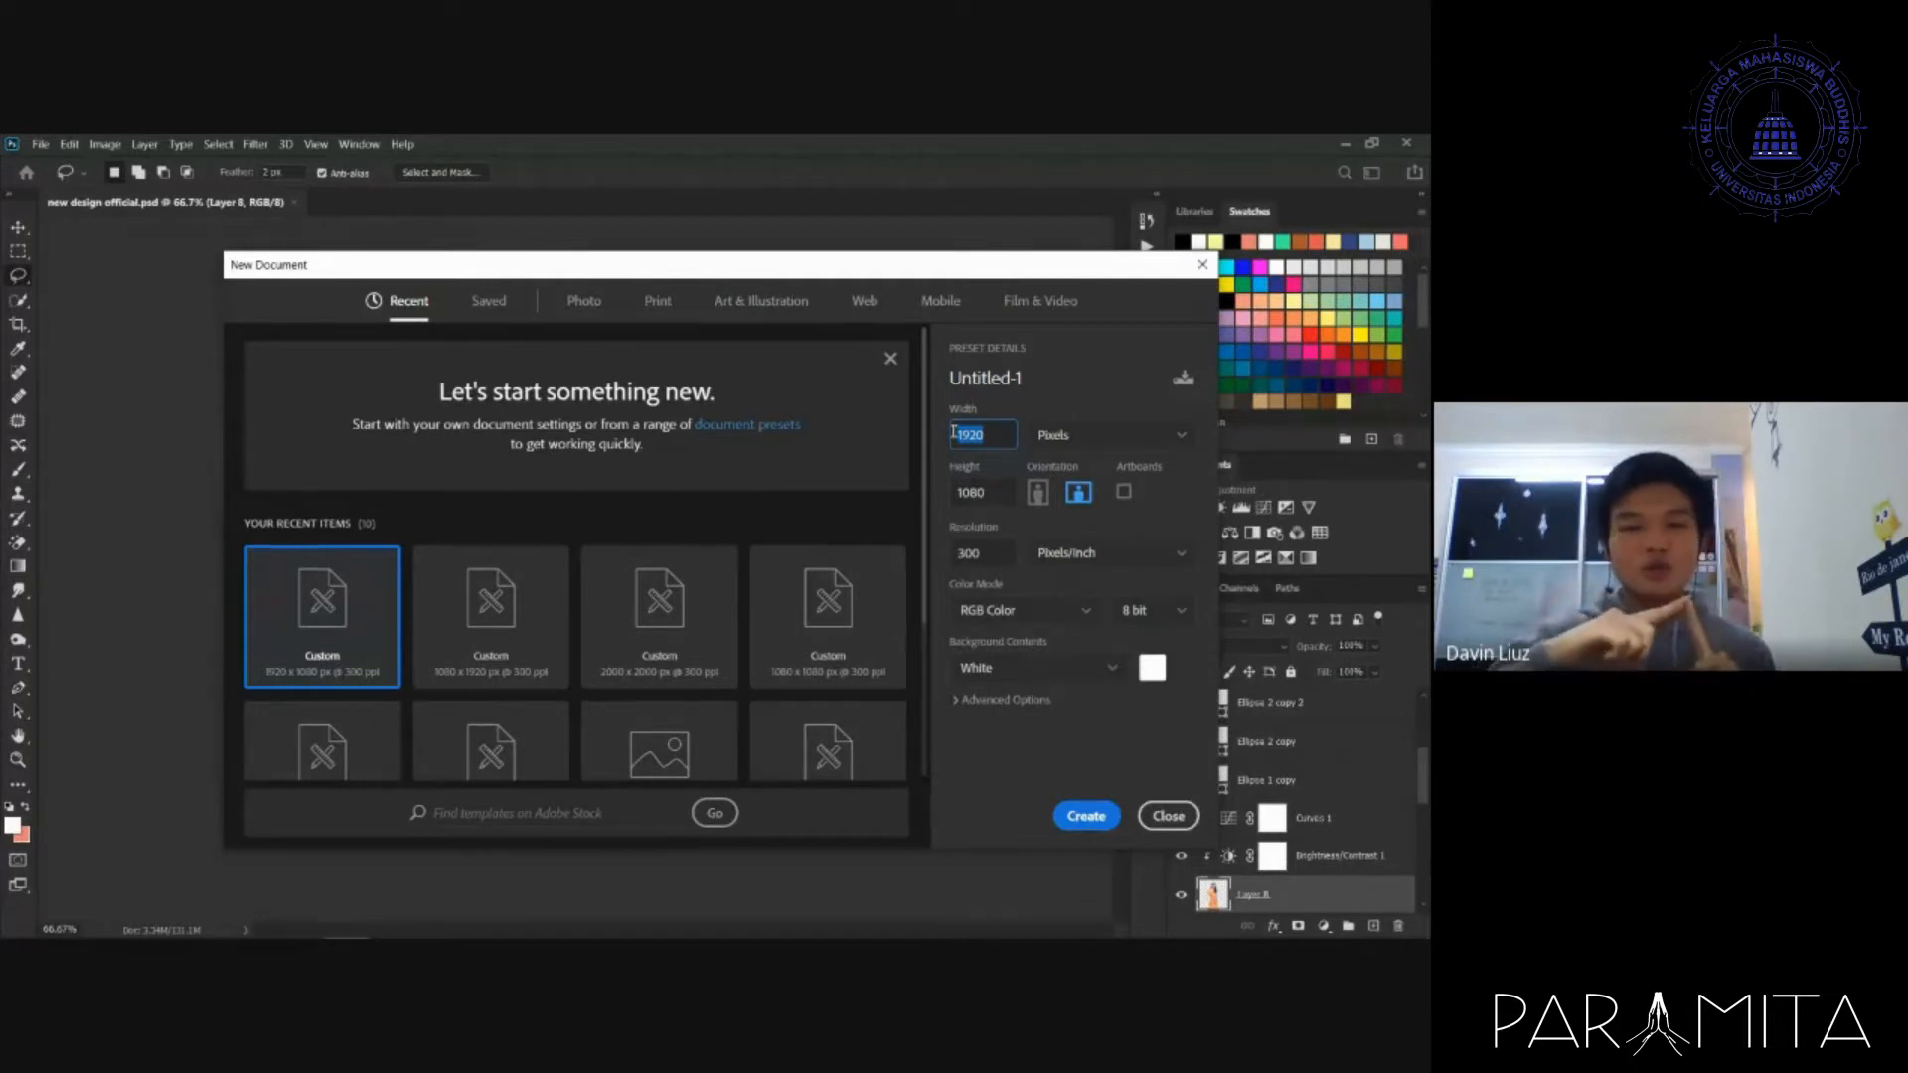
text(1080)
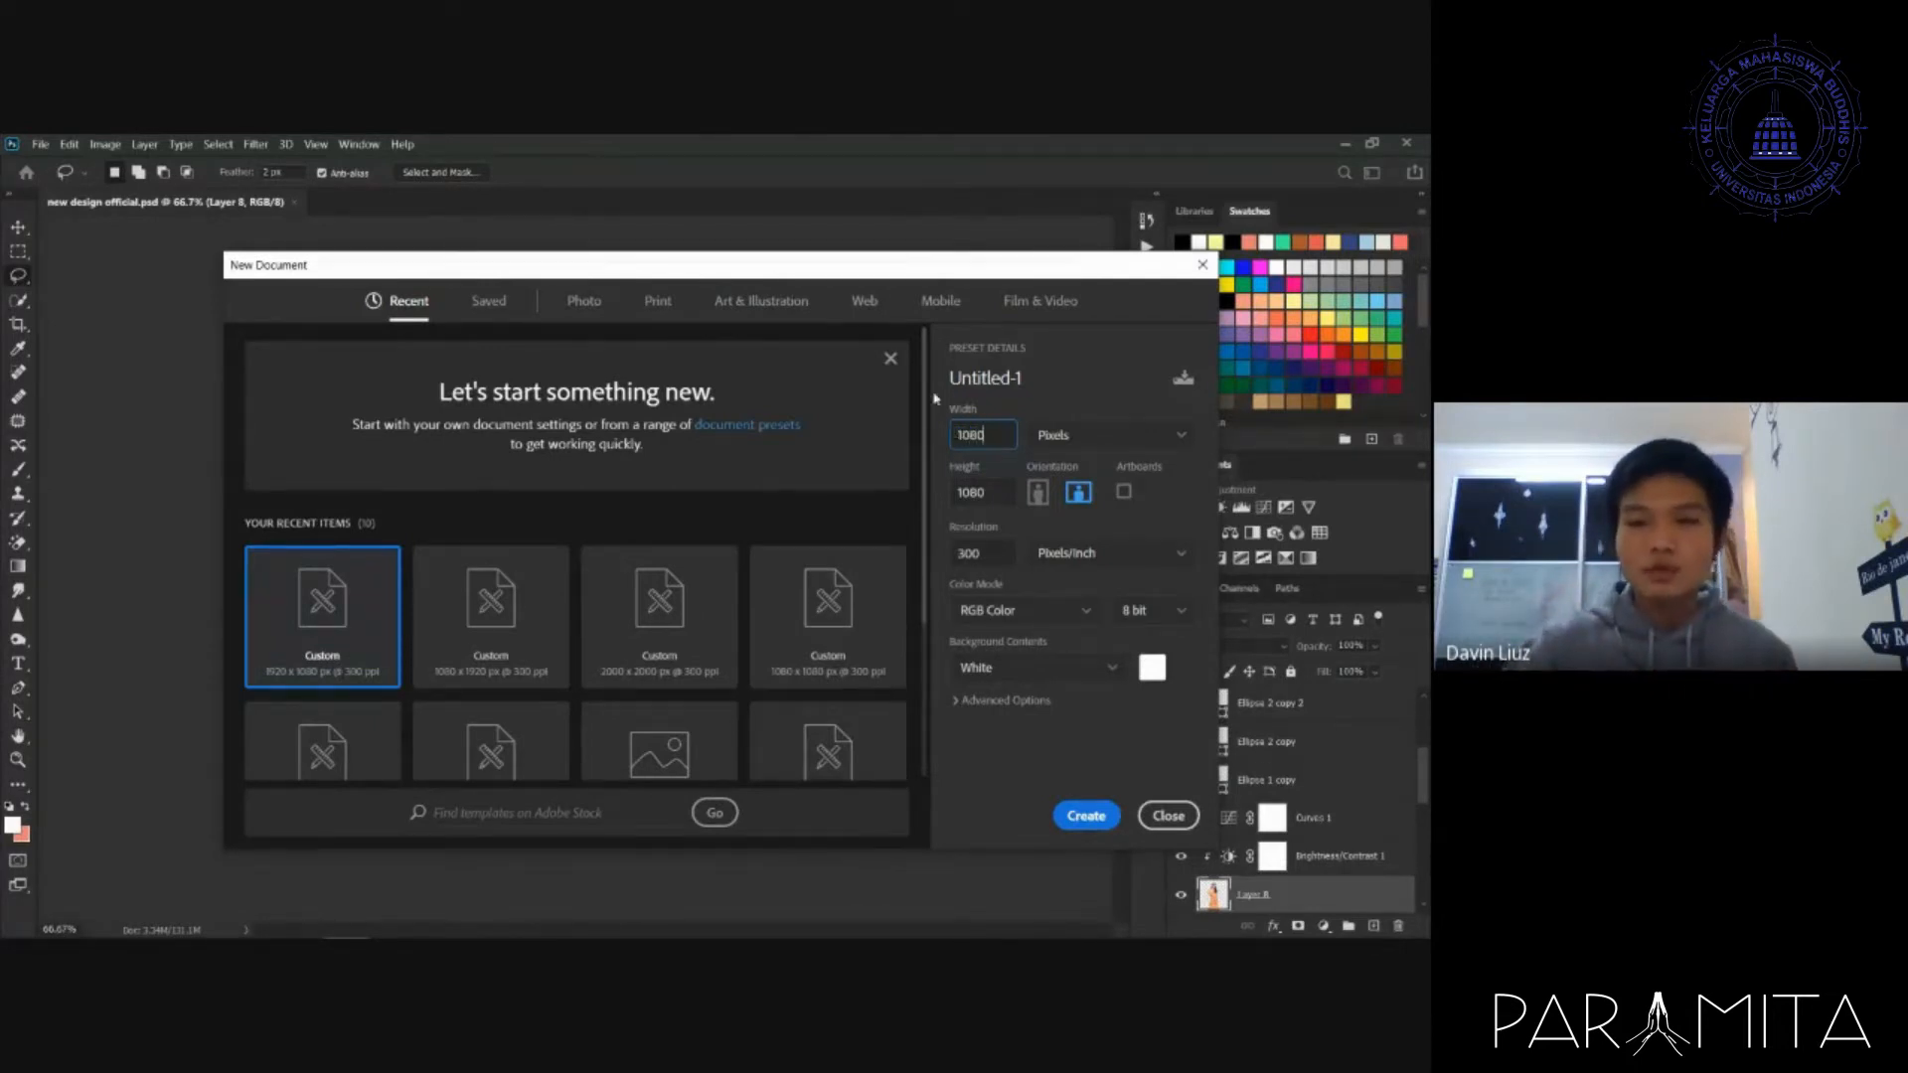
click(998, 492)
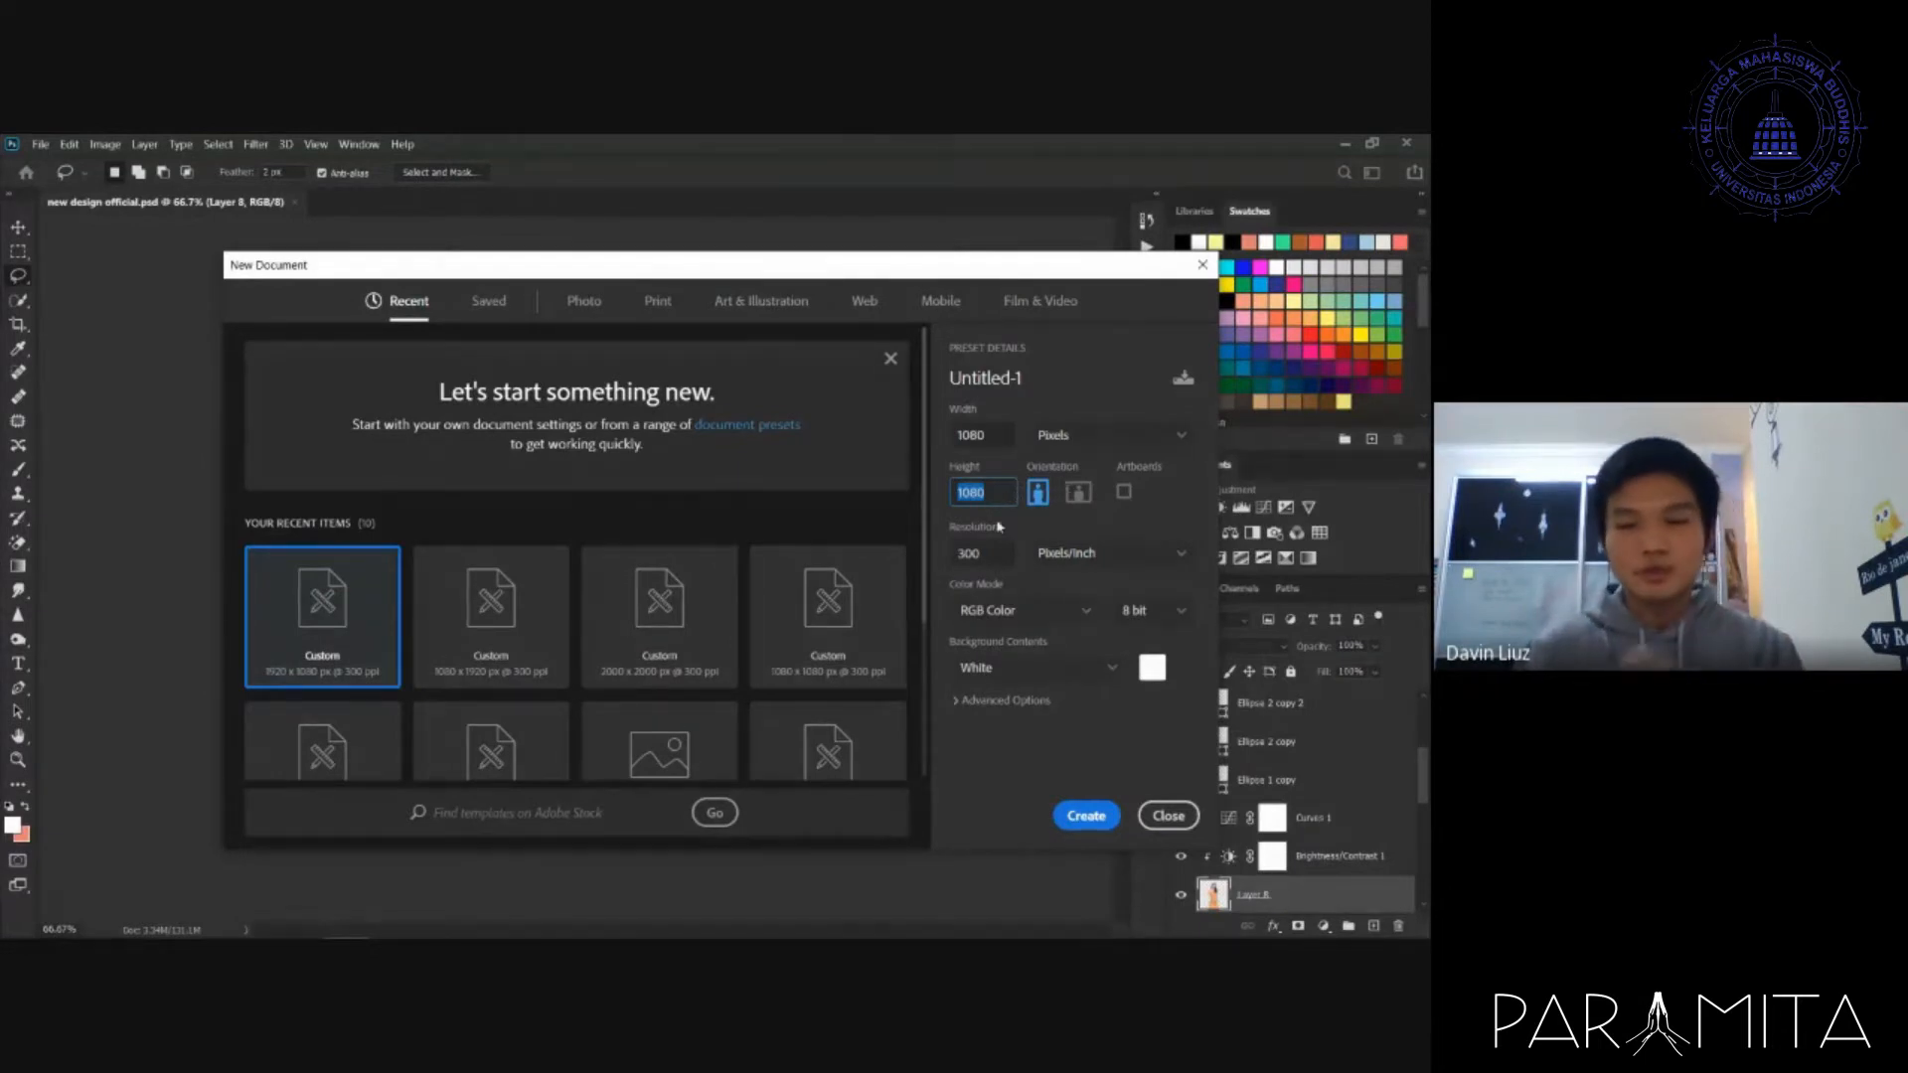
click(994, 442)
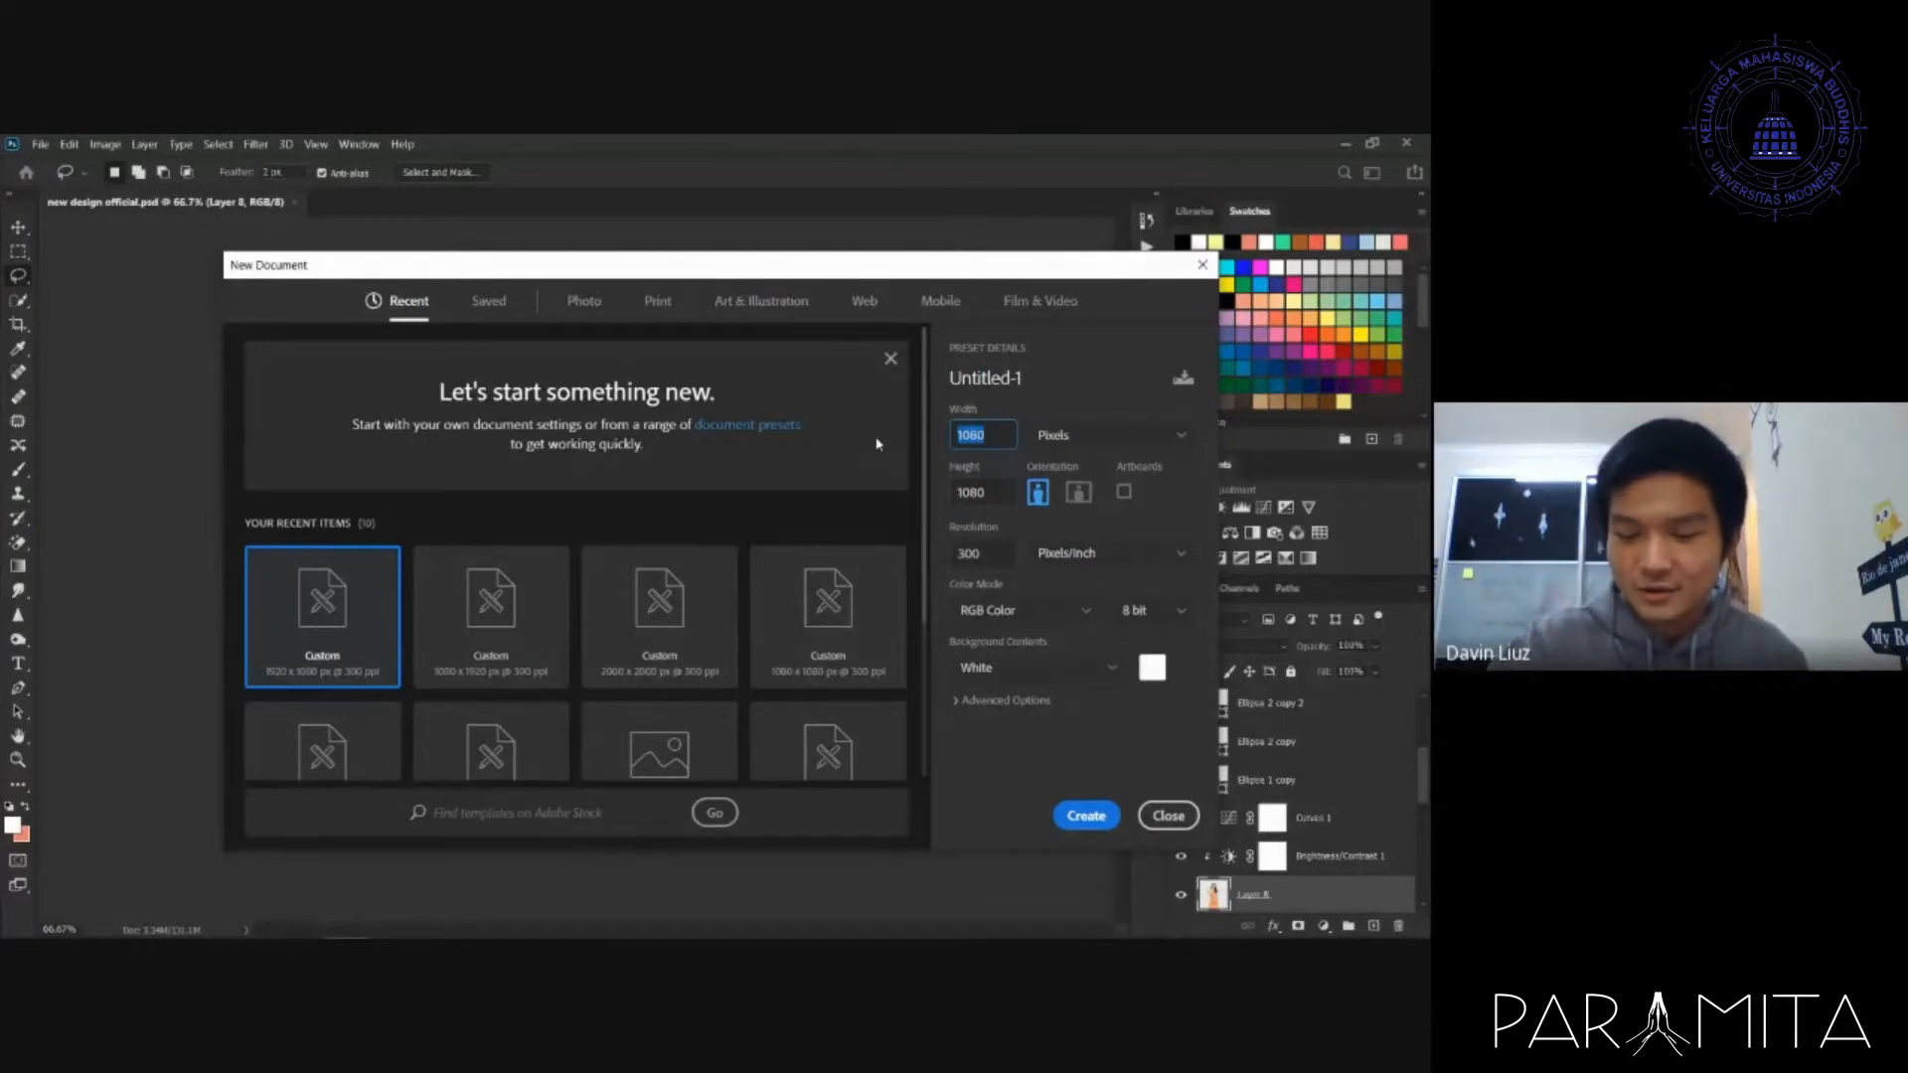
text(1920)
key(Return)
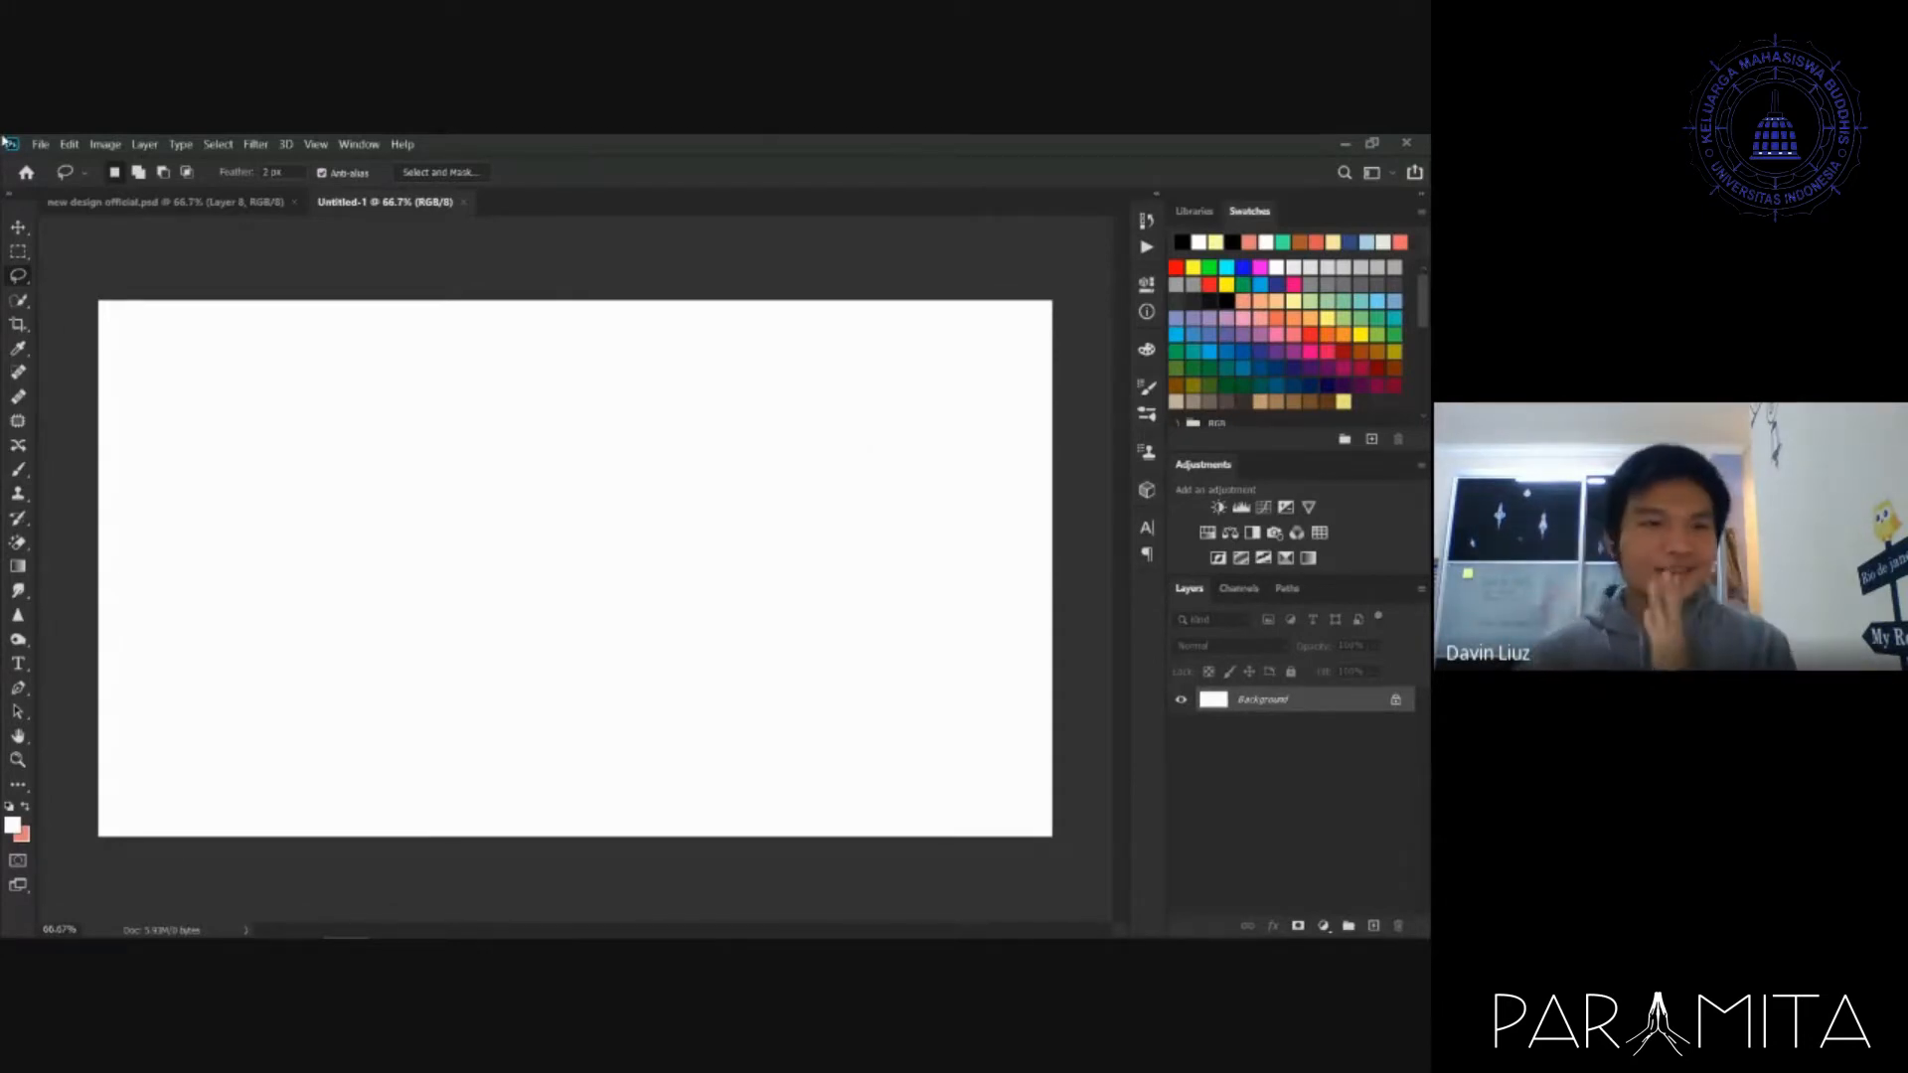
- Inspect the resolution setting for a new document and close the settings without creating one
click(41, 144)
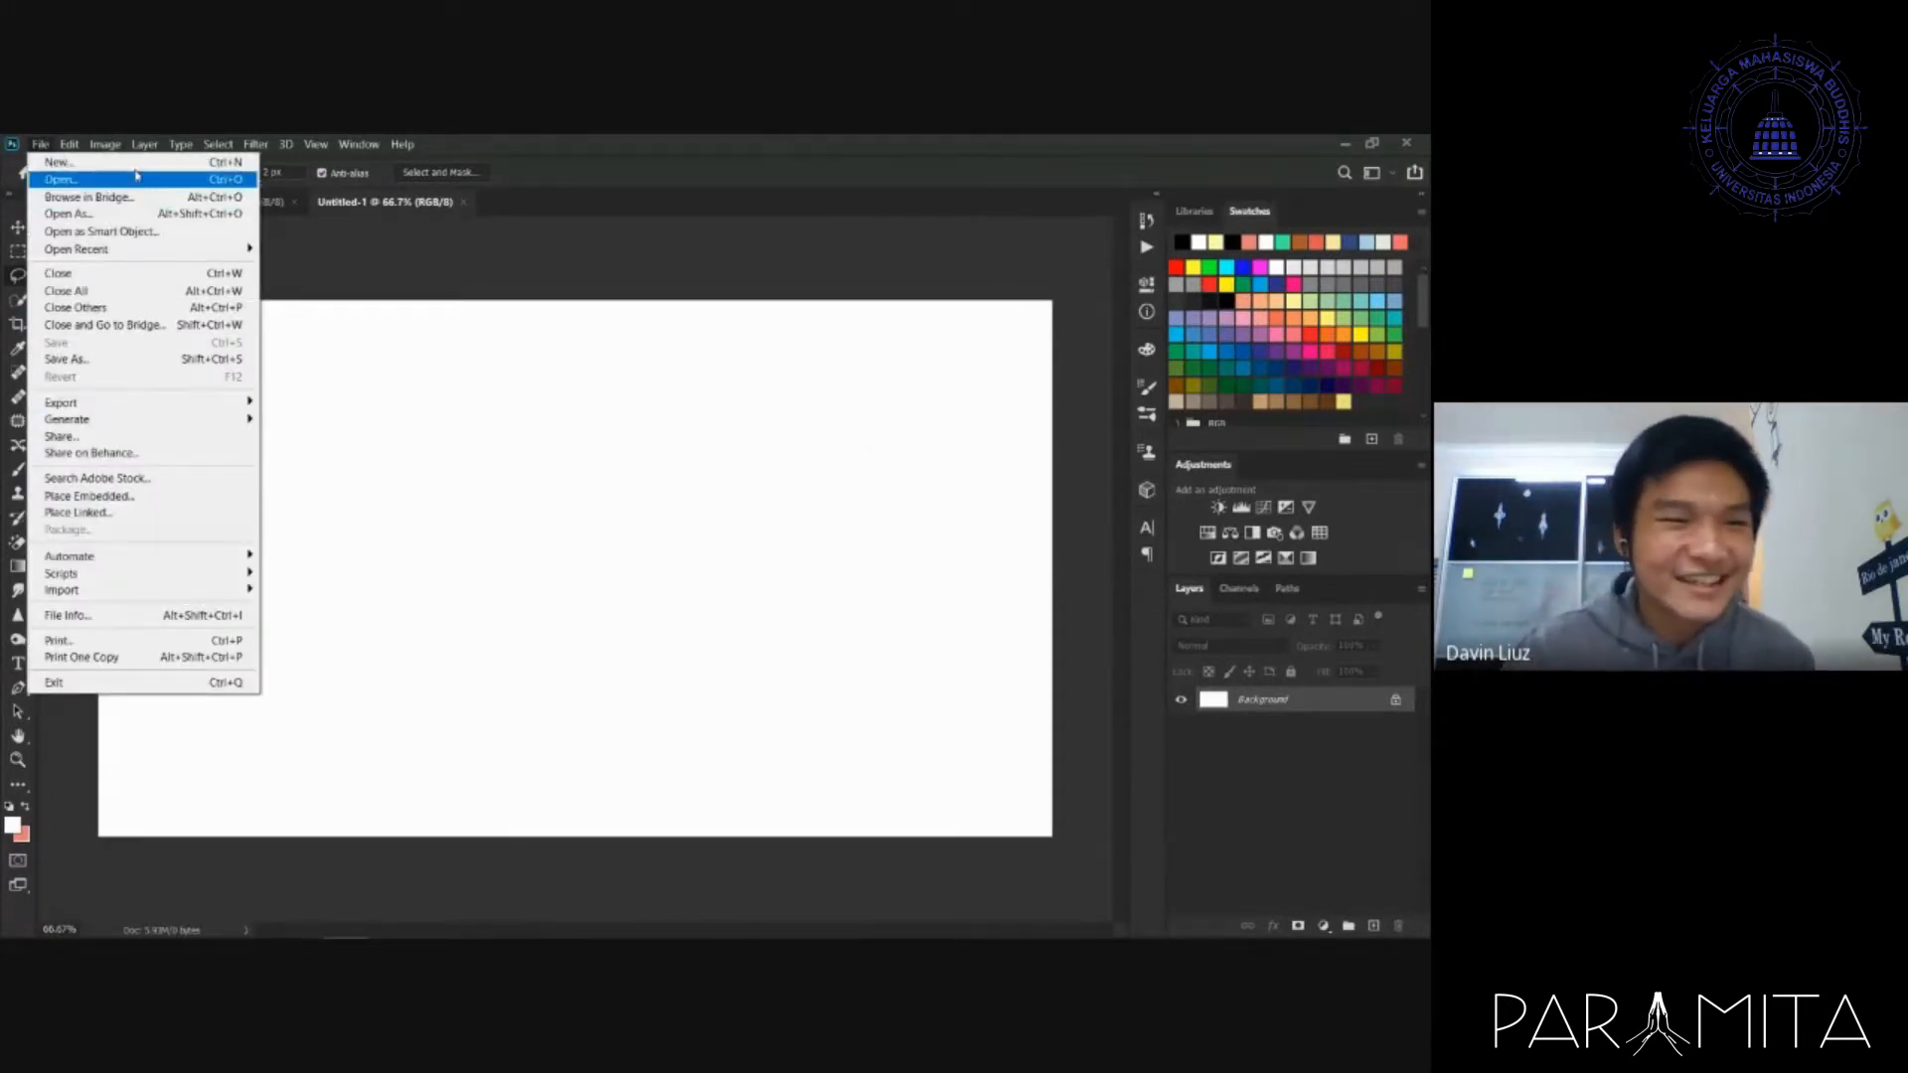
click(57, 162)
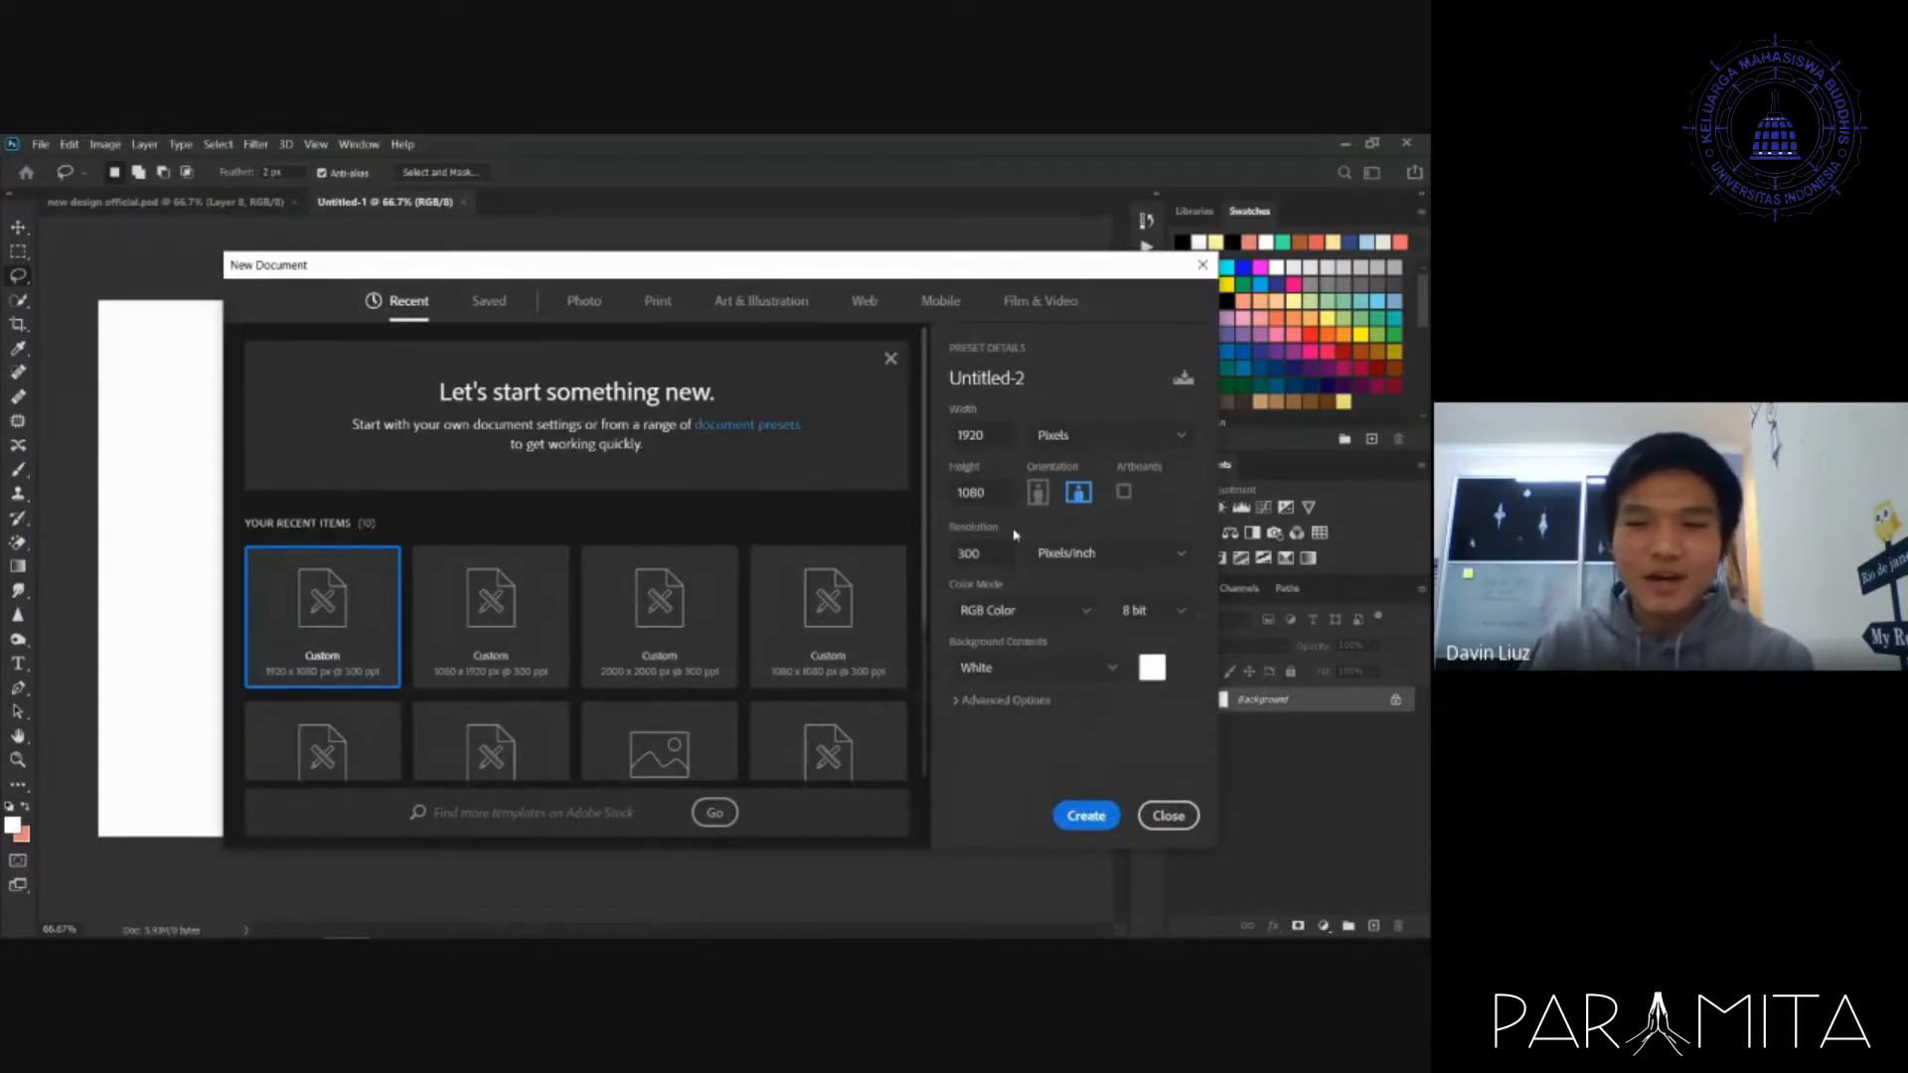
drag(1002, 554, 951, 562)
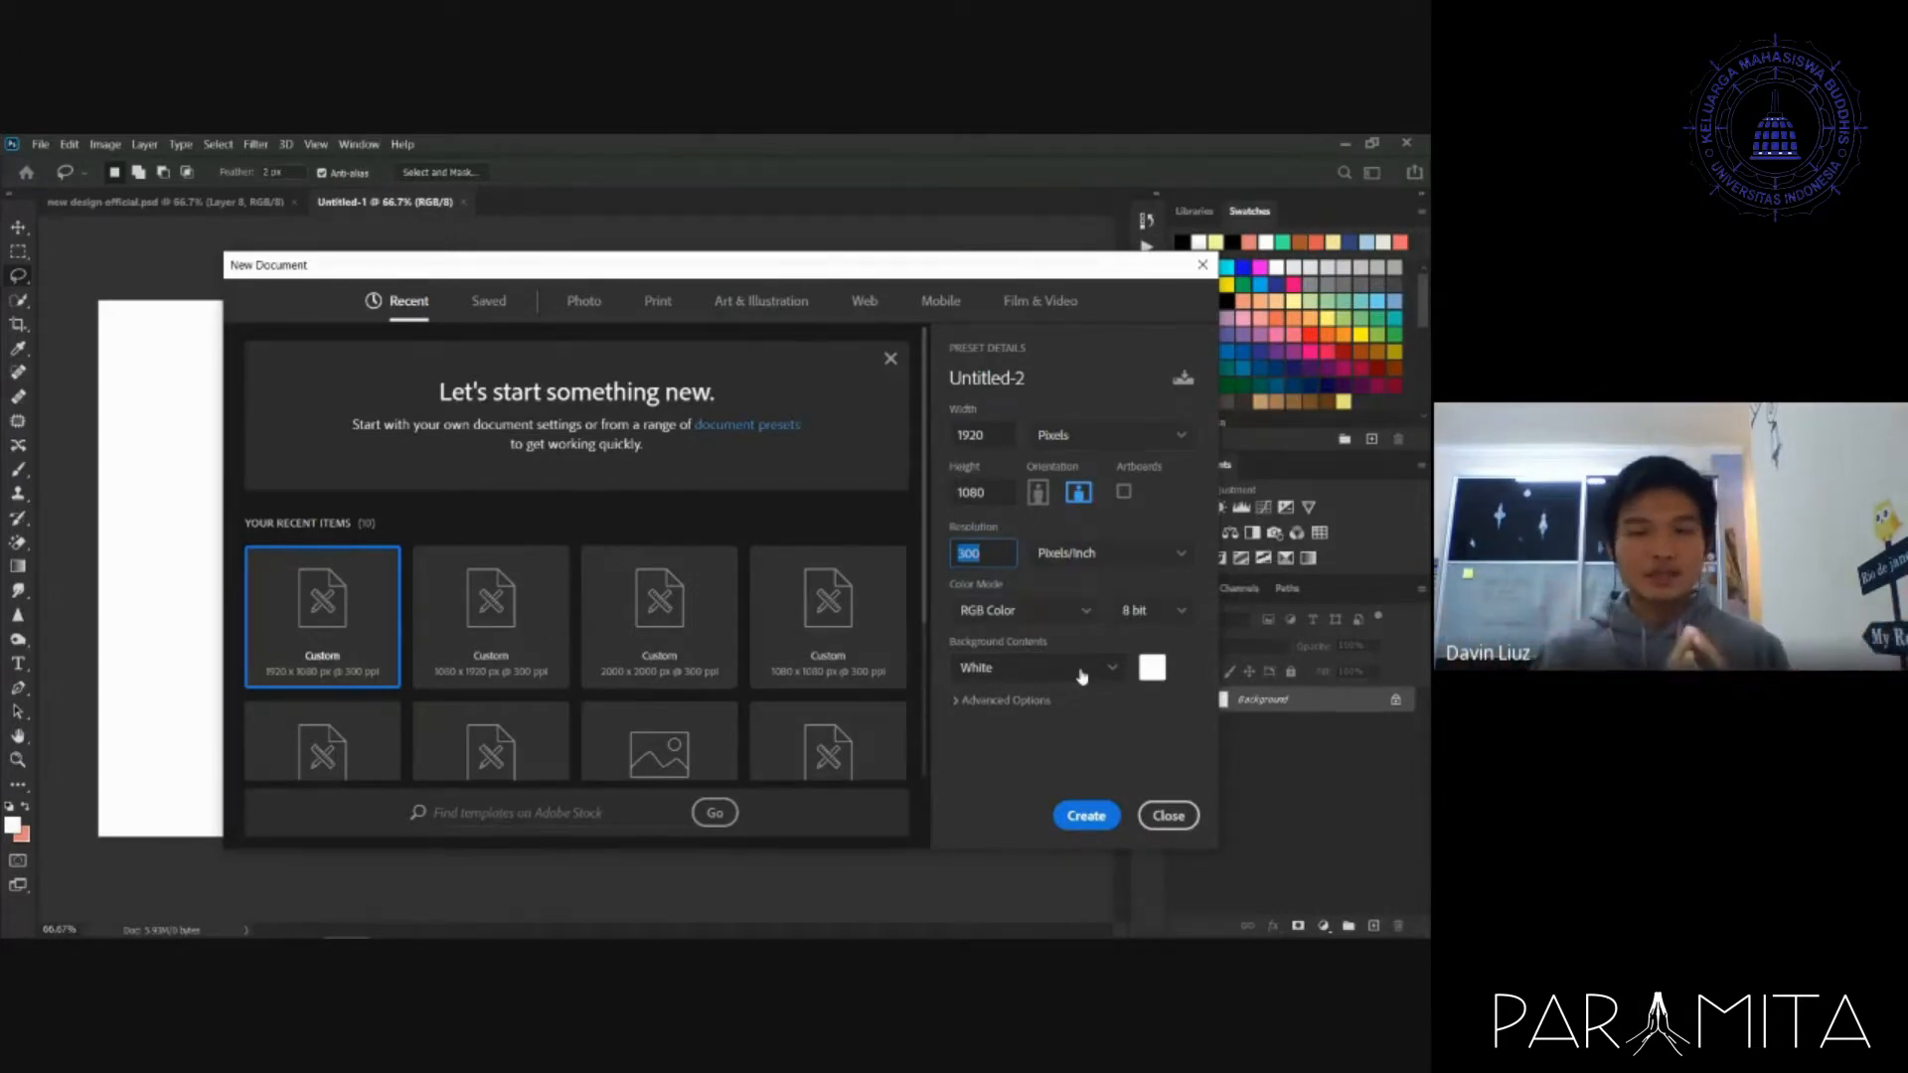
click(1157, 814)
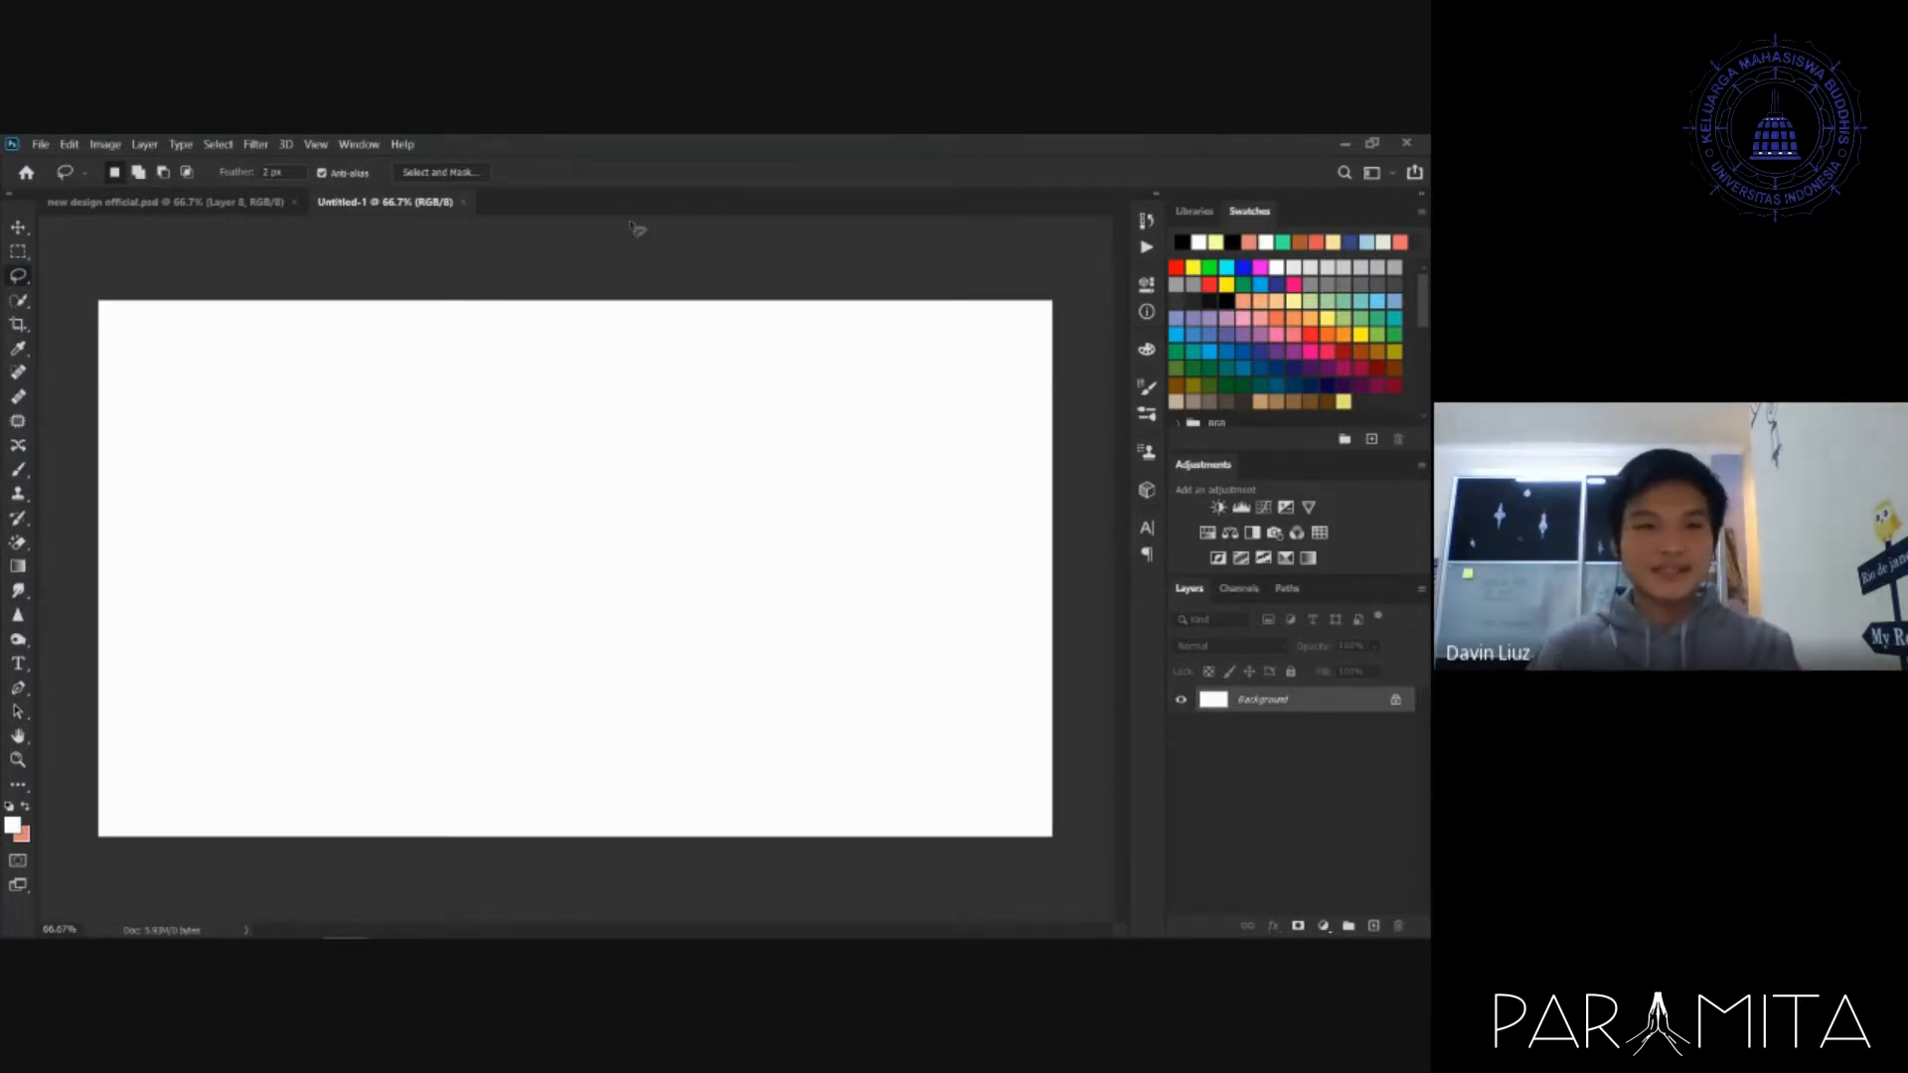
- Resize the blank image to a width of 1080 pixels, making the canvas square
click(107, 146)
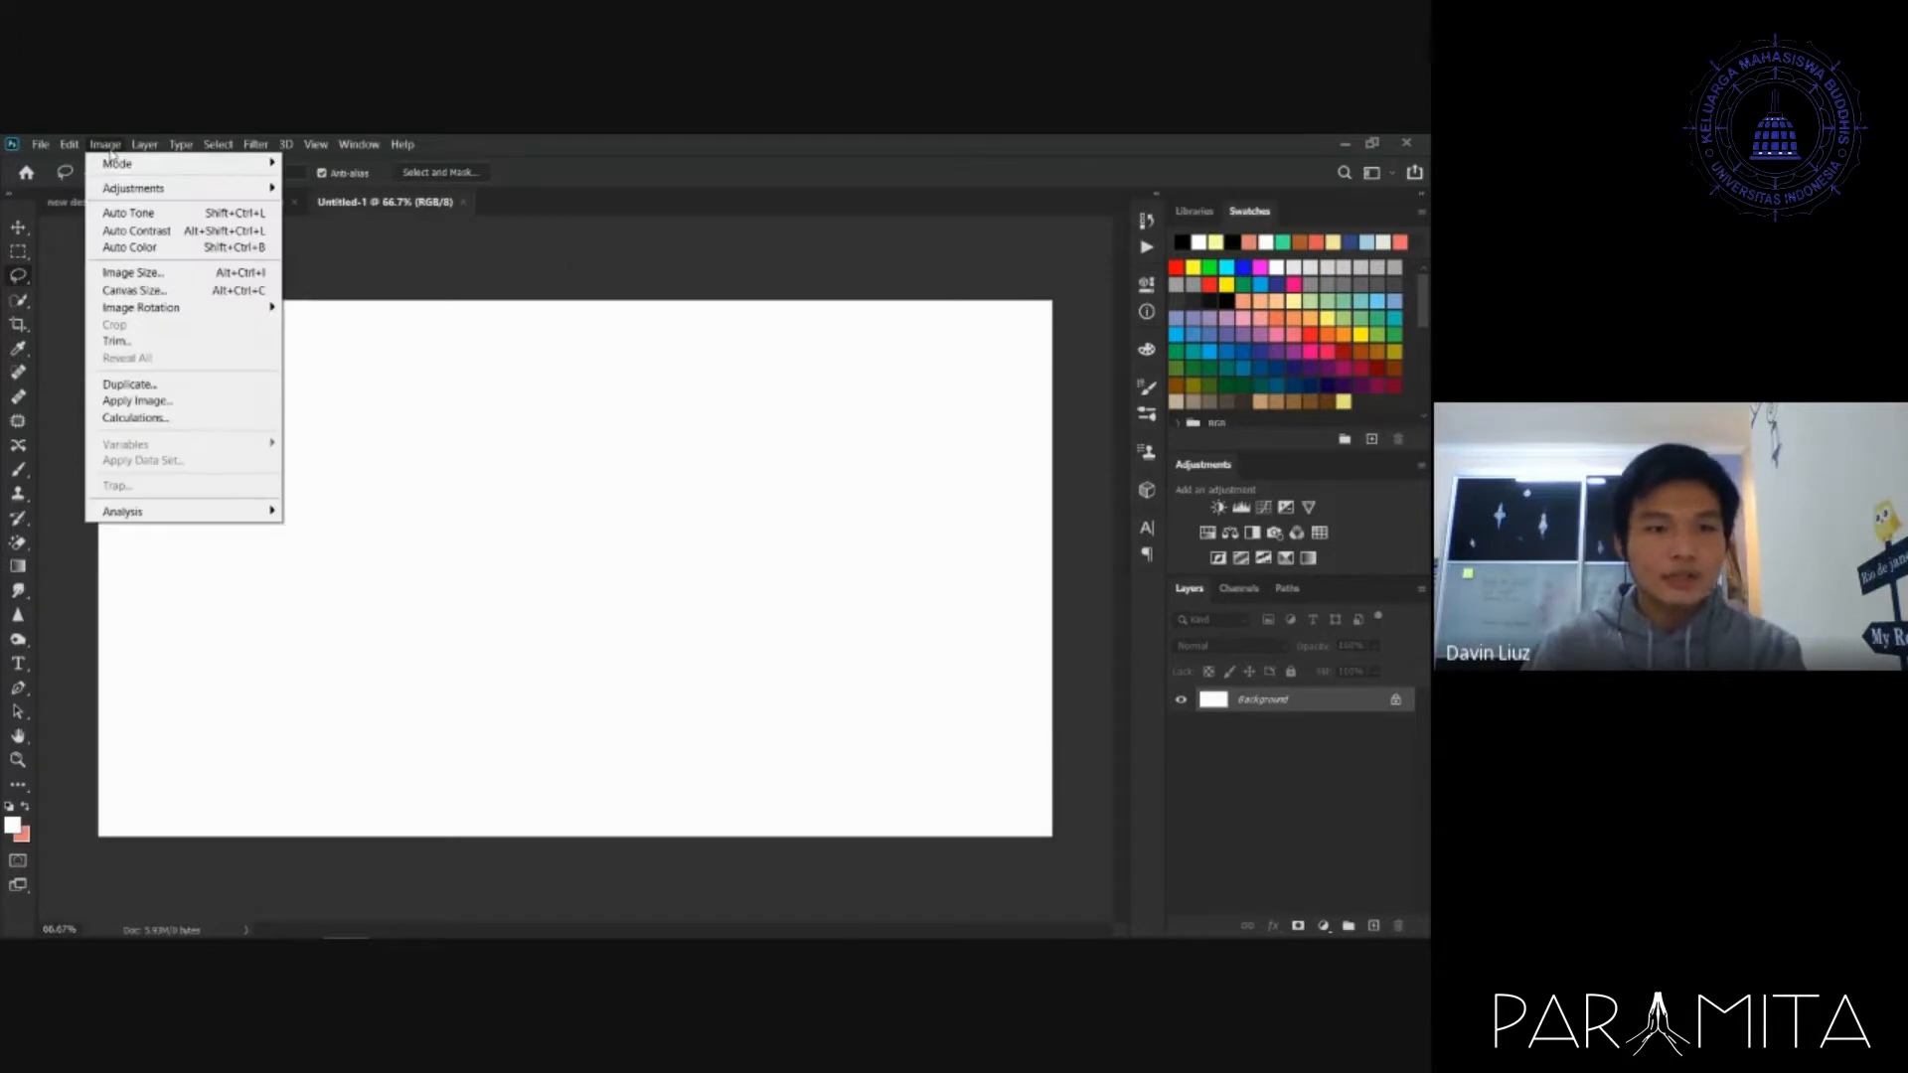
click(149, 282)
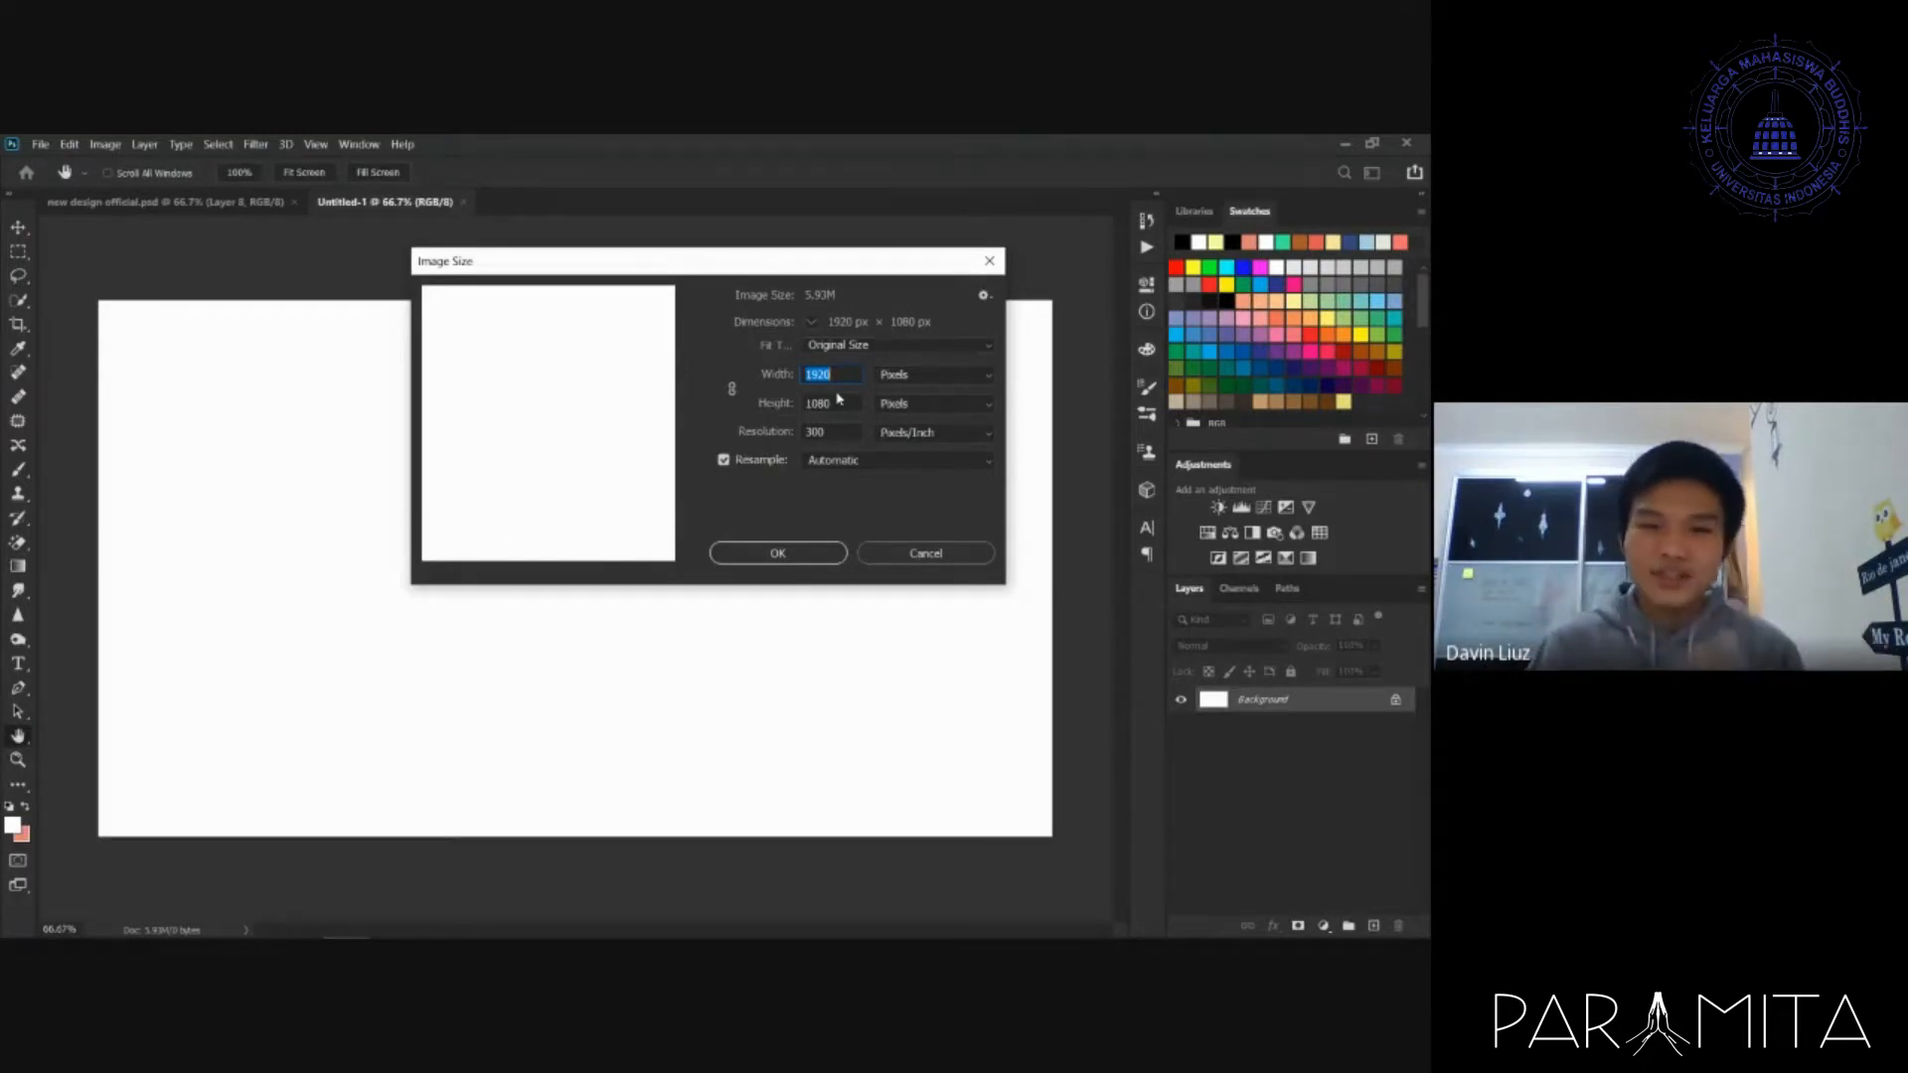
text(1080)
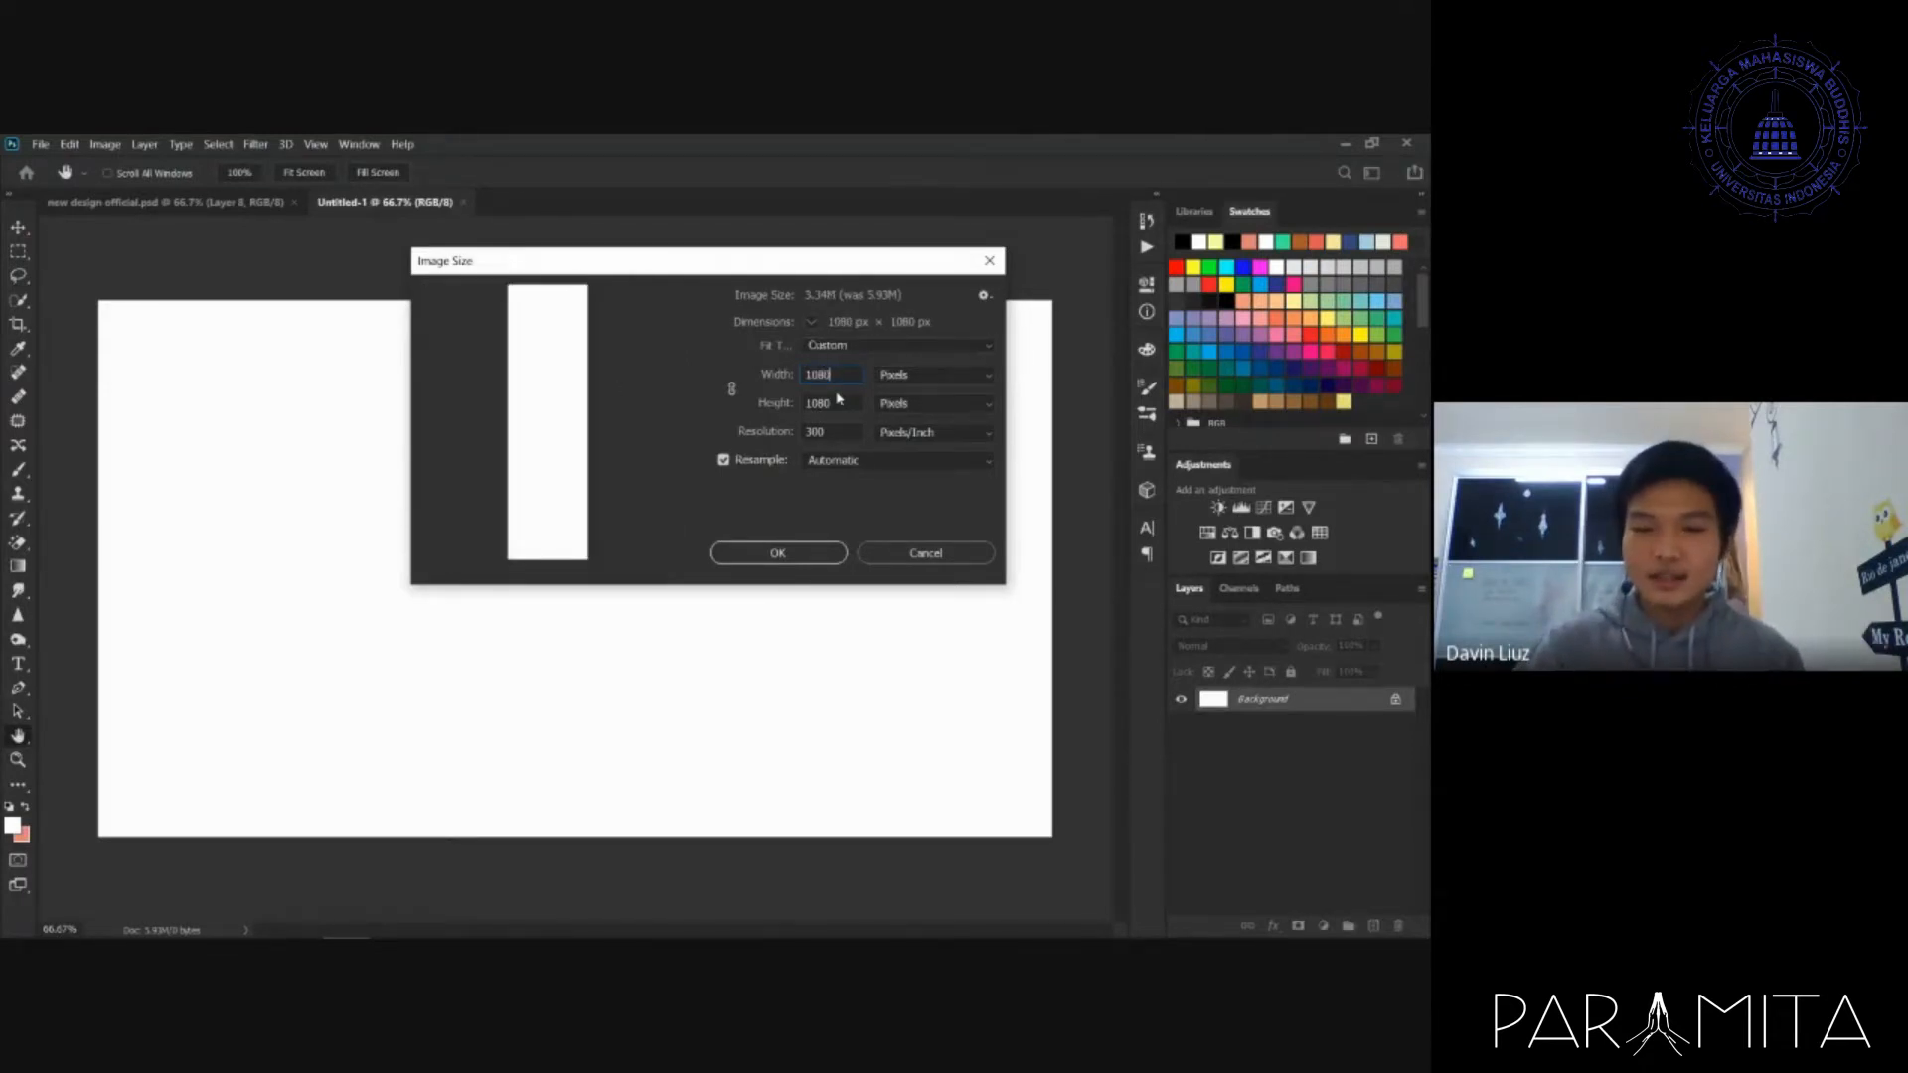
click(810, 555)
key(l)
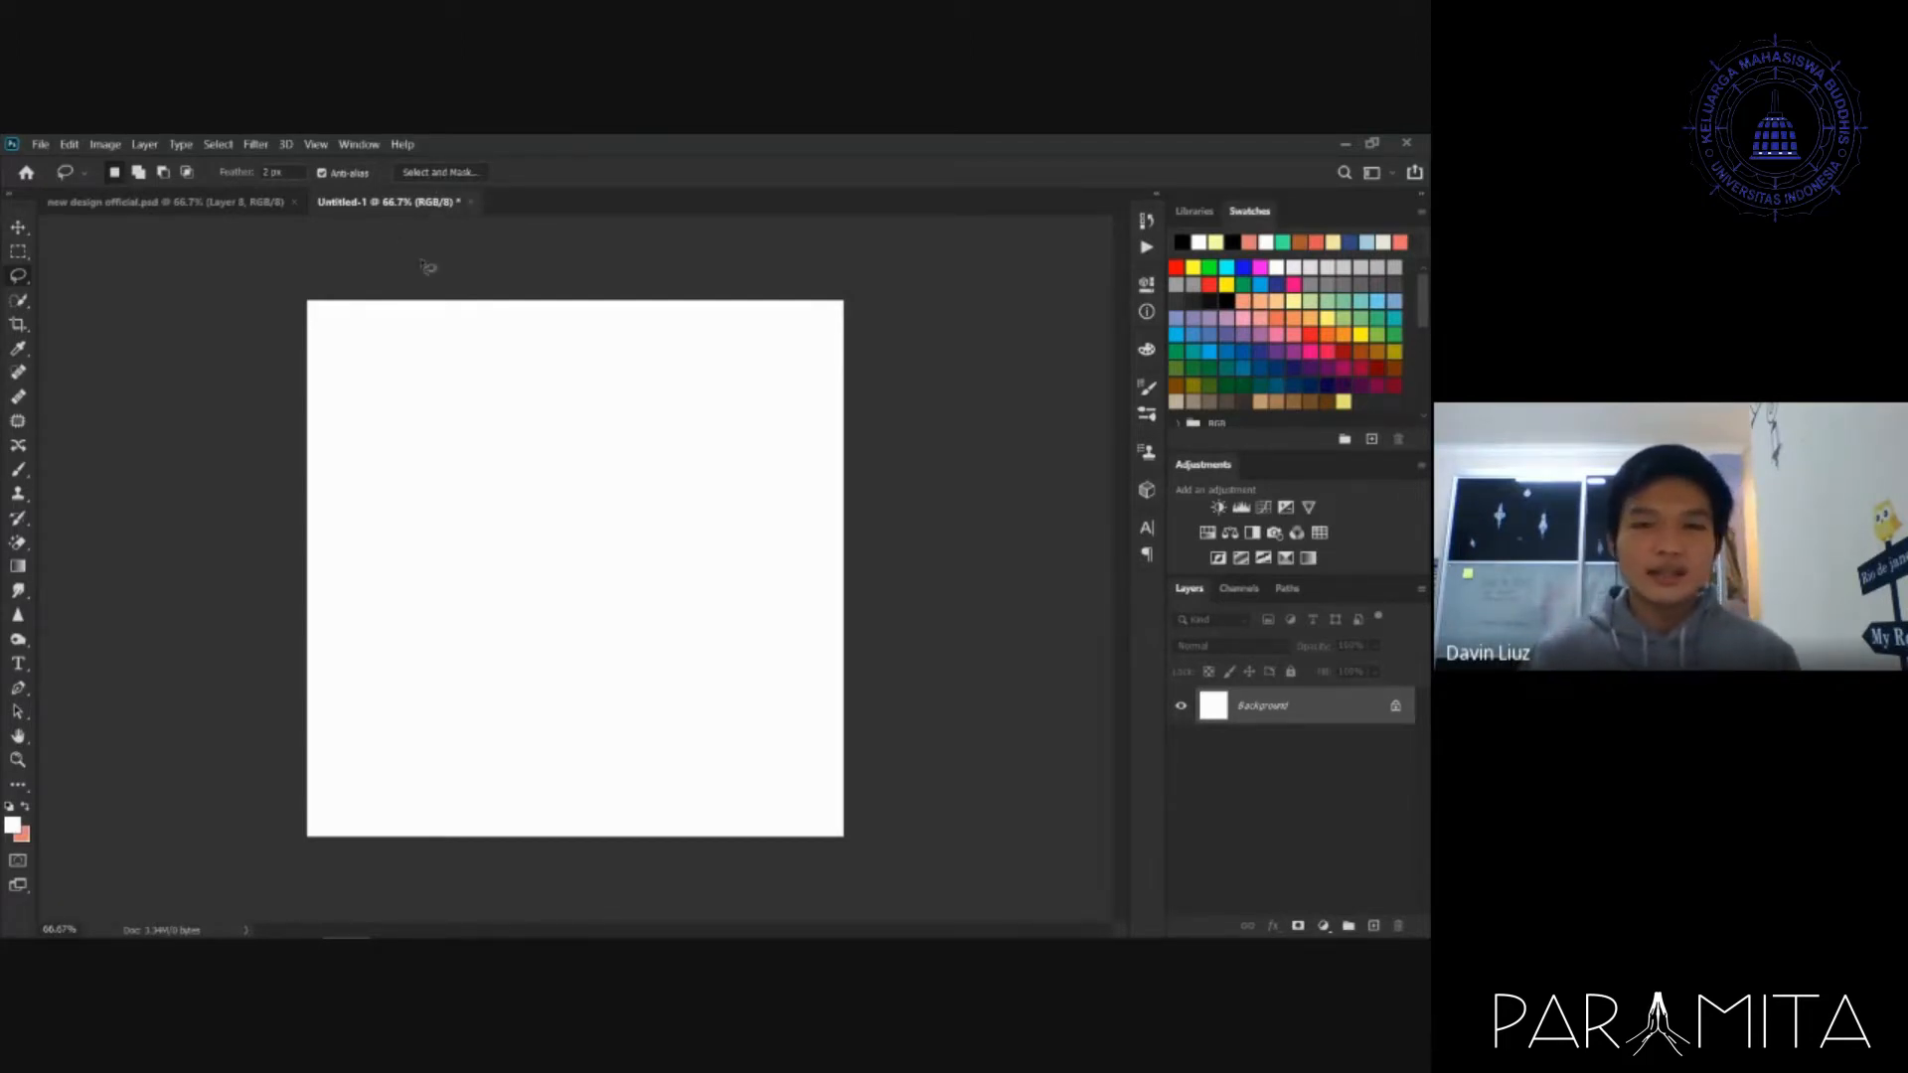
- Switch the workspace to Essentials (Default) and return it to Photography
click(359, 145)
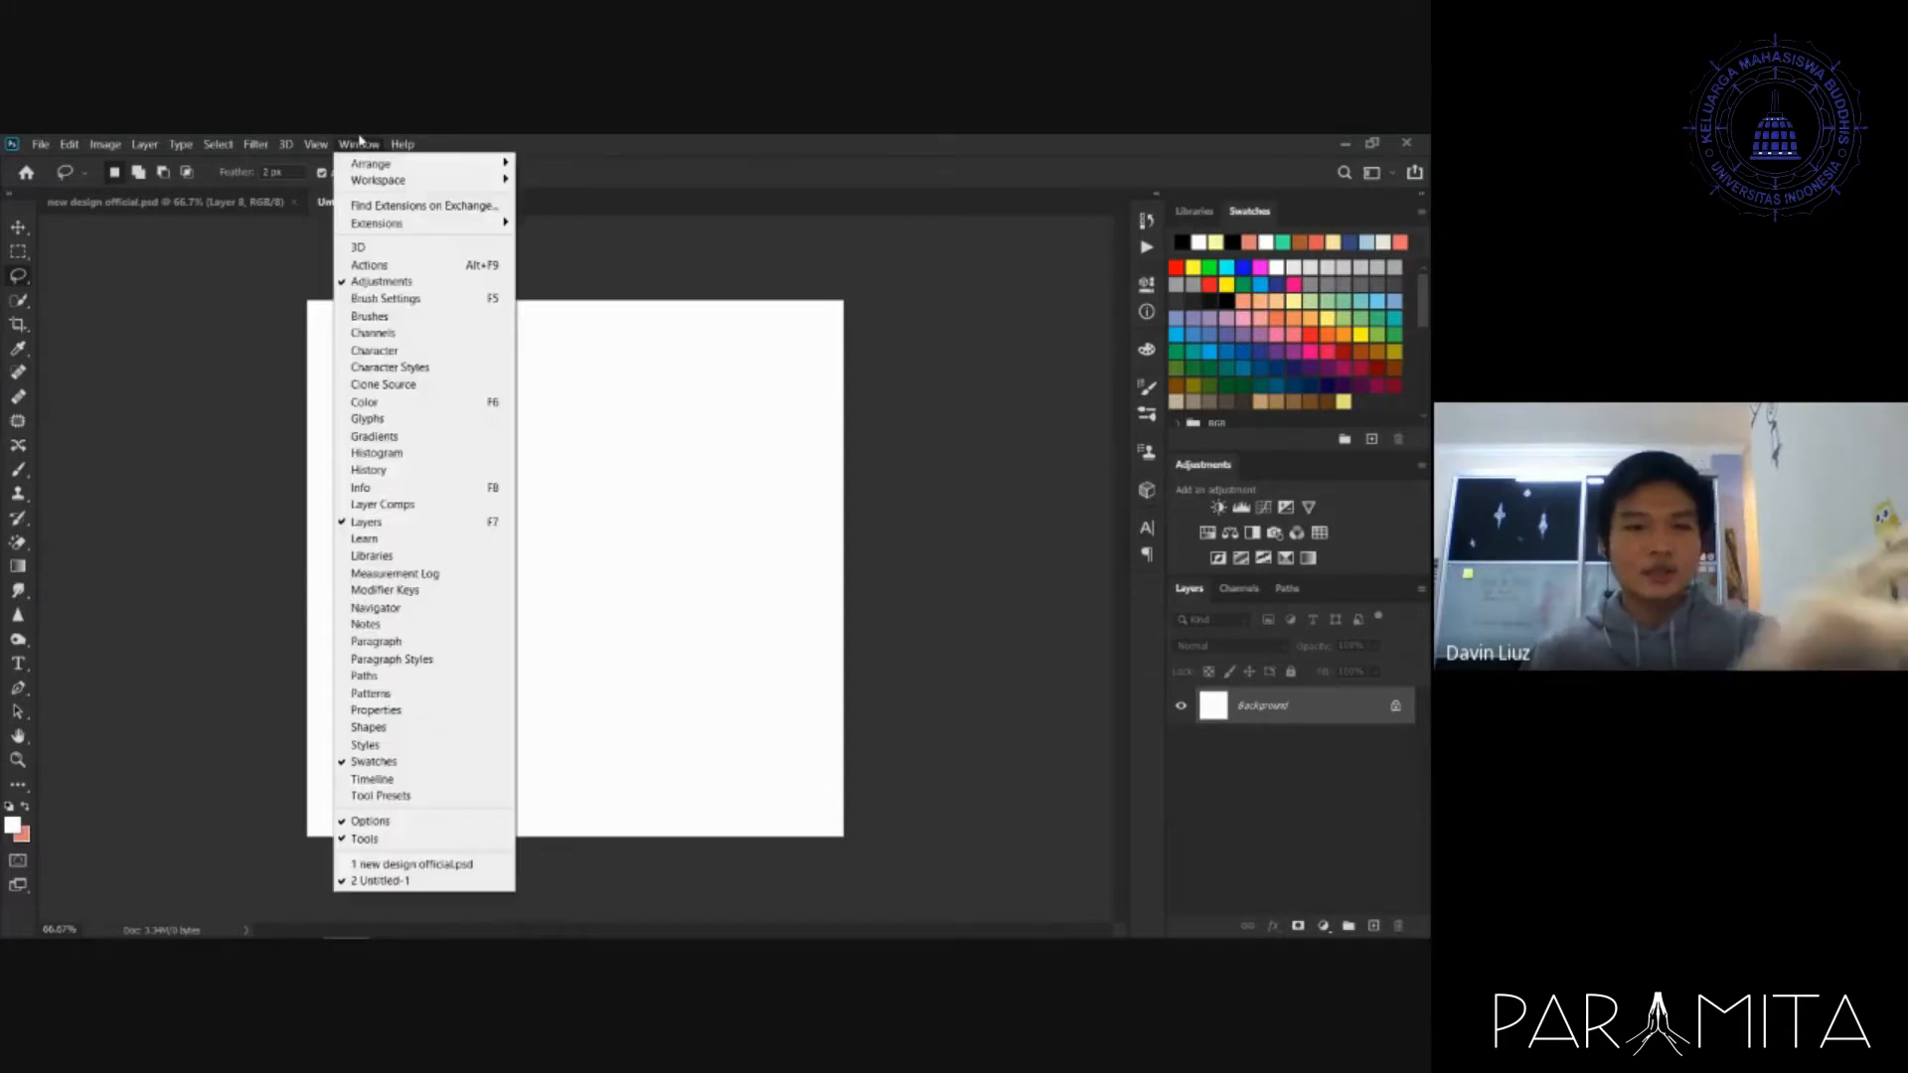
mouse_move(385, 187)
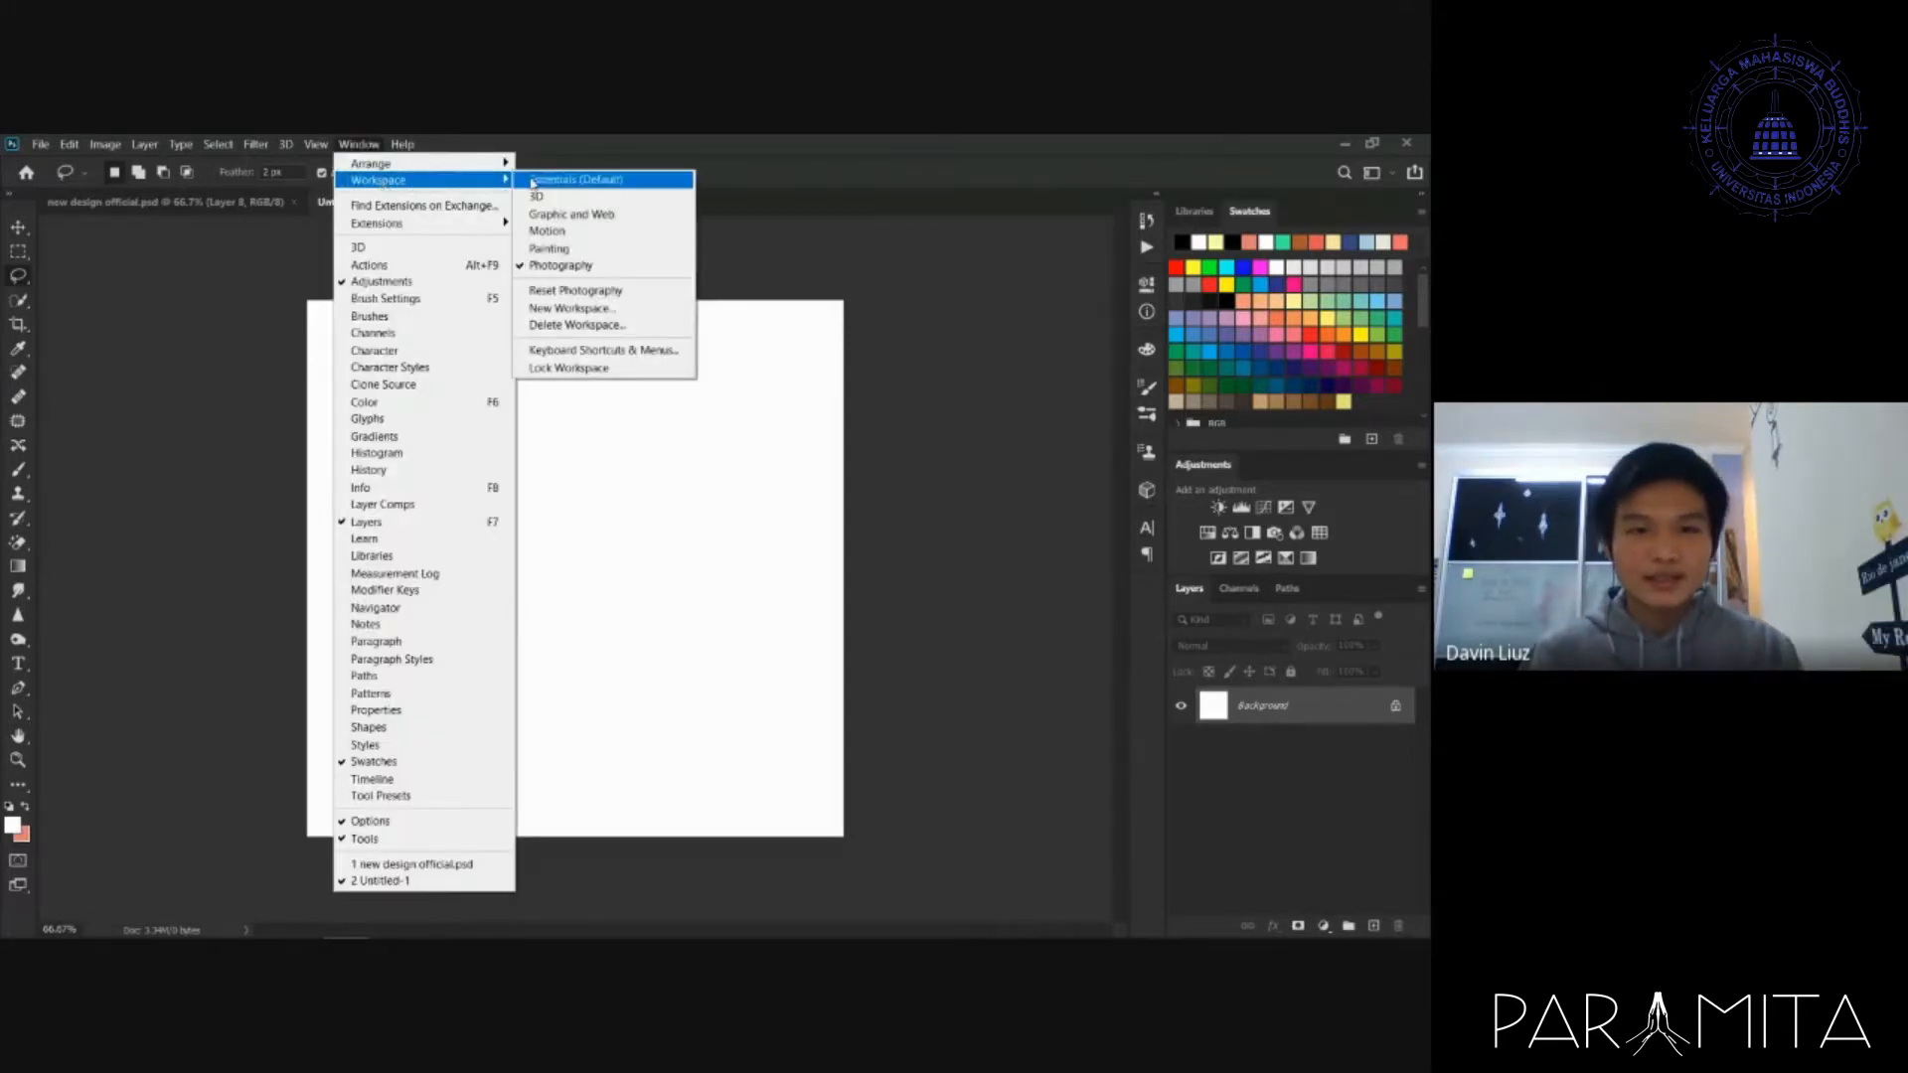
click(655, 180)
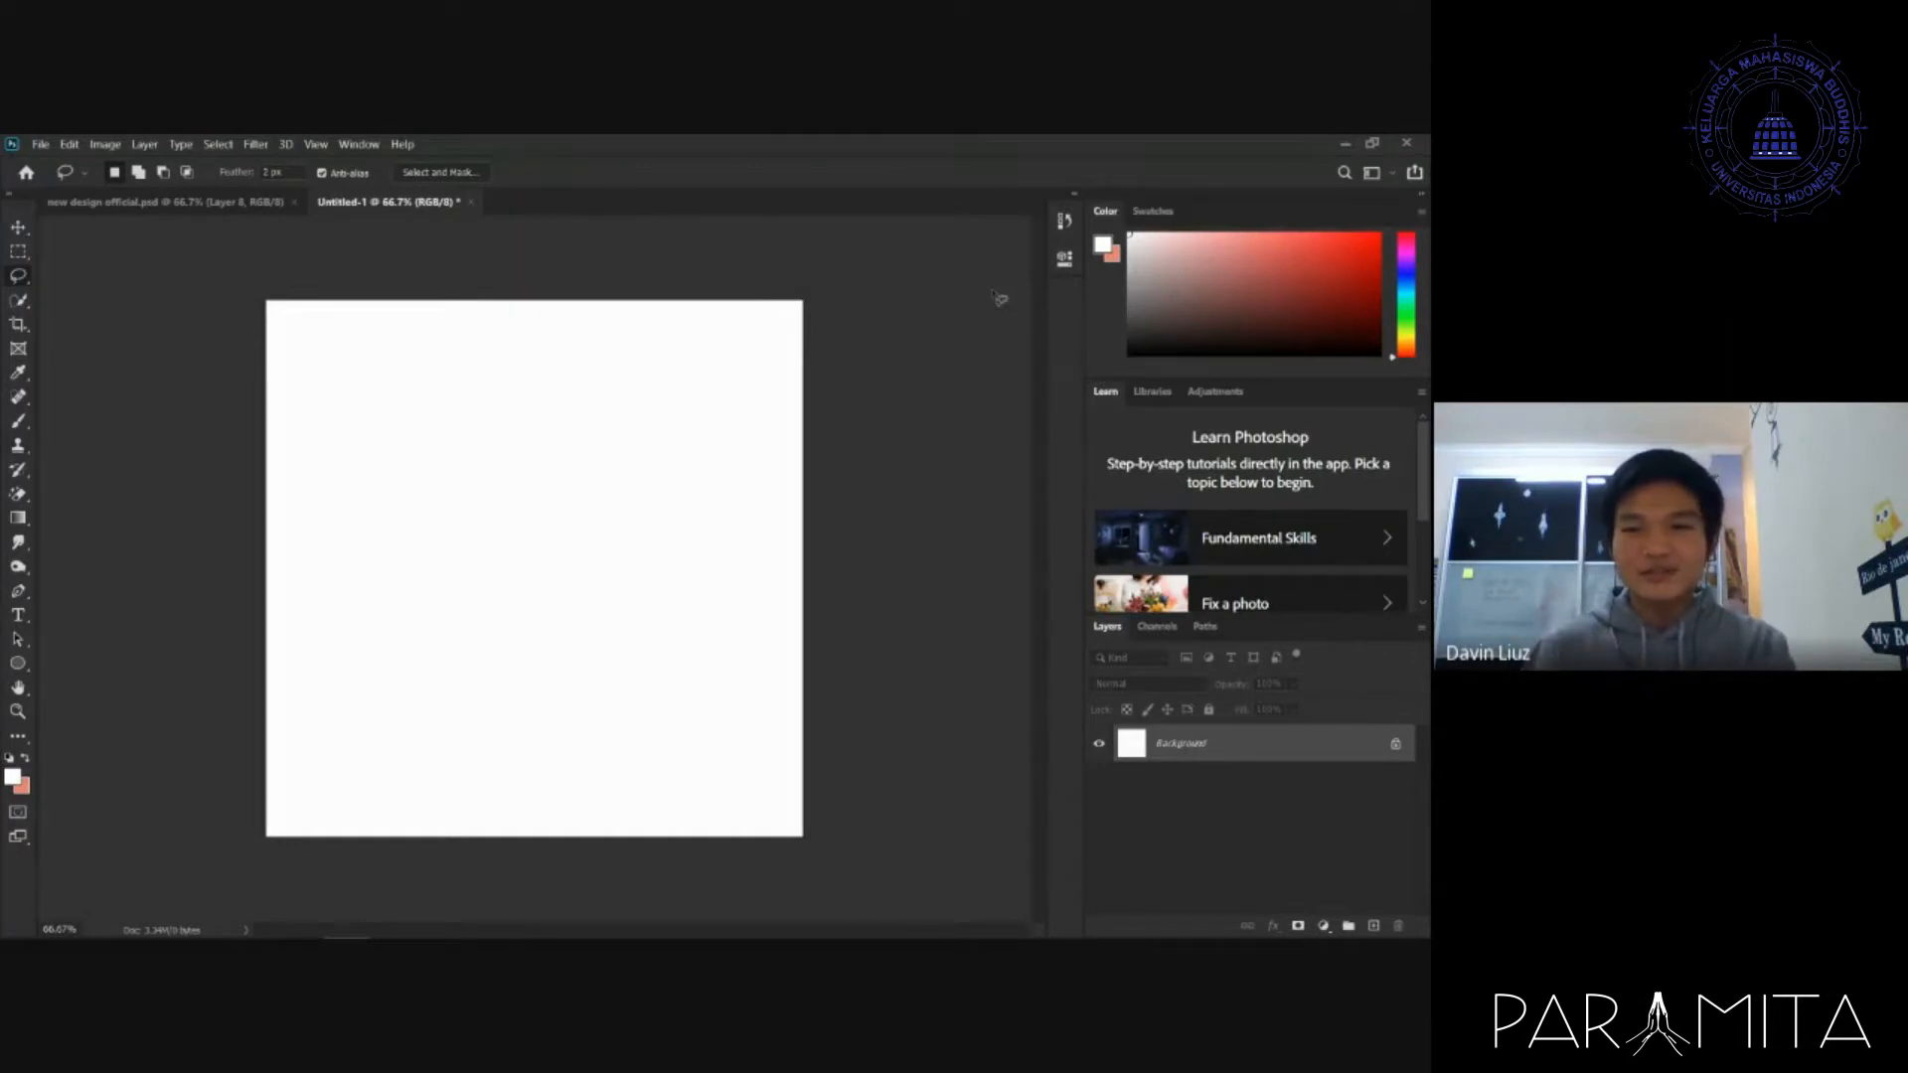
click(358, 145)
mouse_move(384, 179)
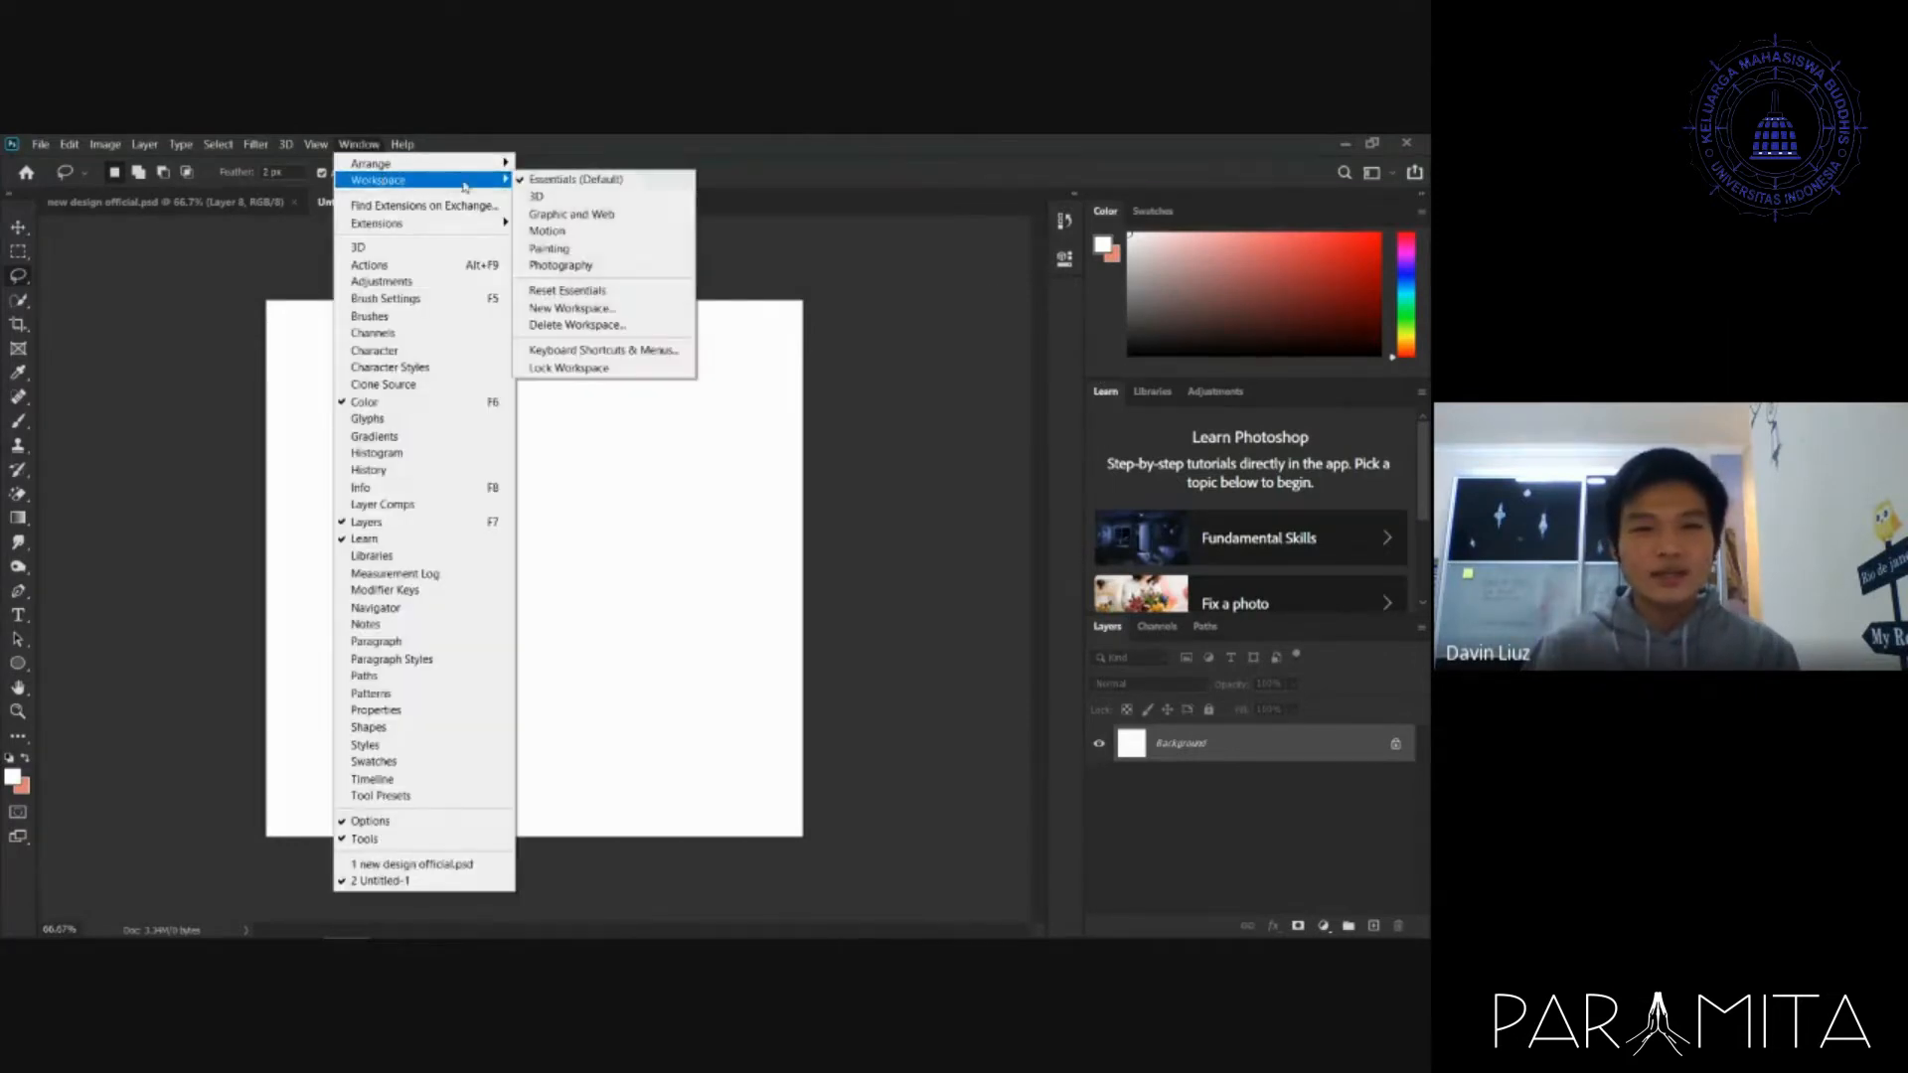
click(641, 271)
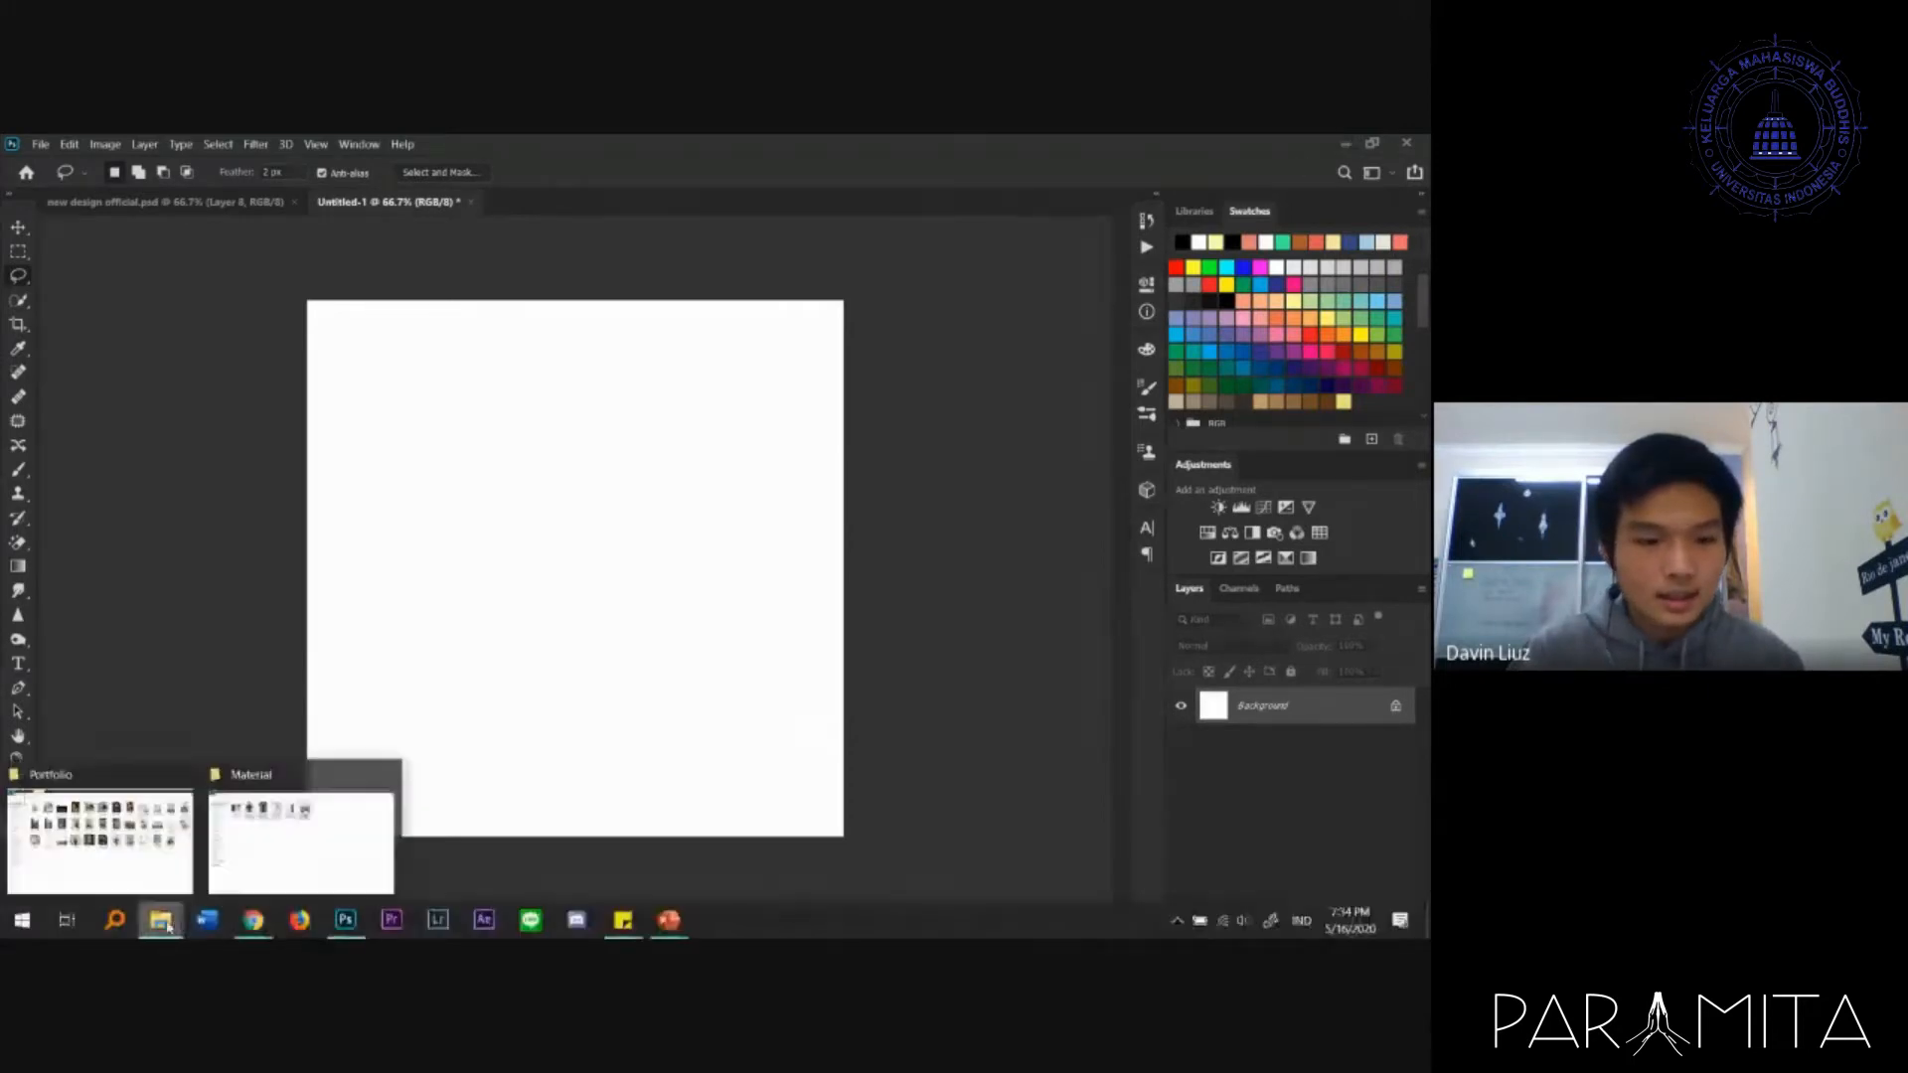
- Place the photo of the man in the black suit from the Material folder onto the canvas at its default size
click(268, 852)
drag(427, 285, 589, 566)
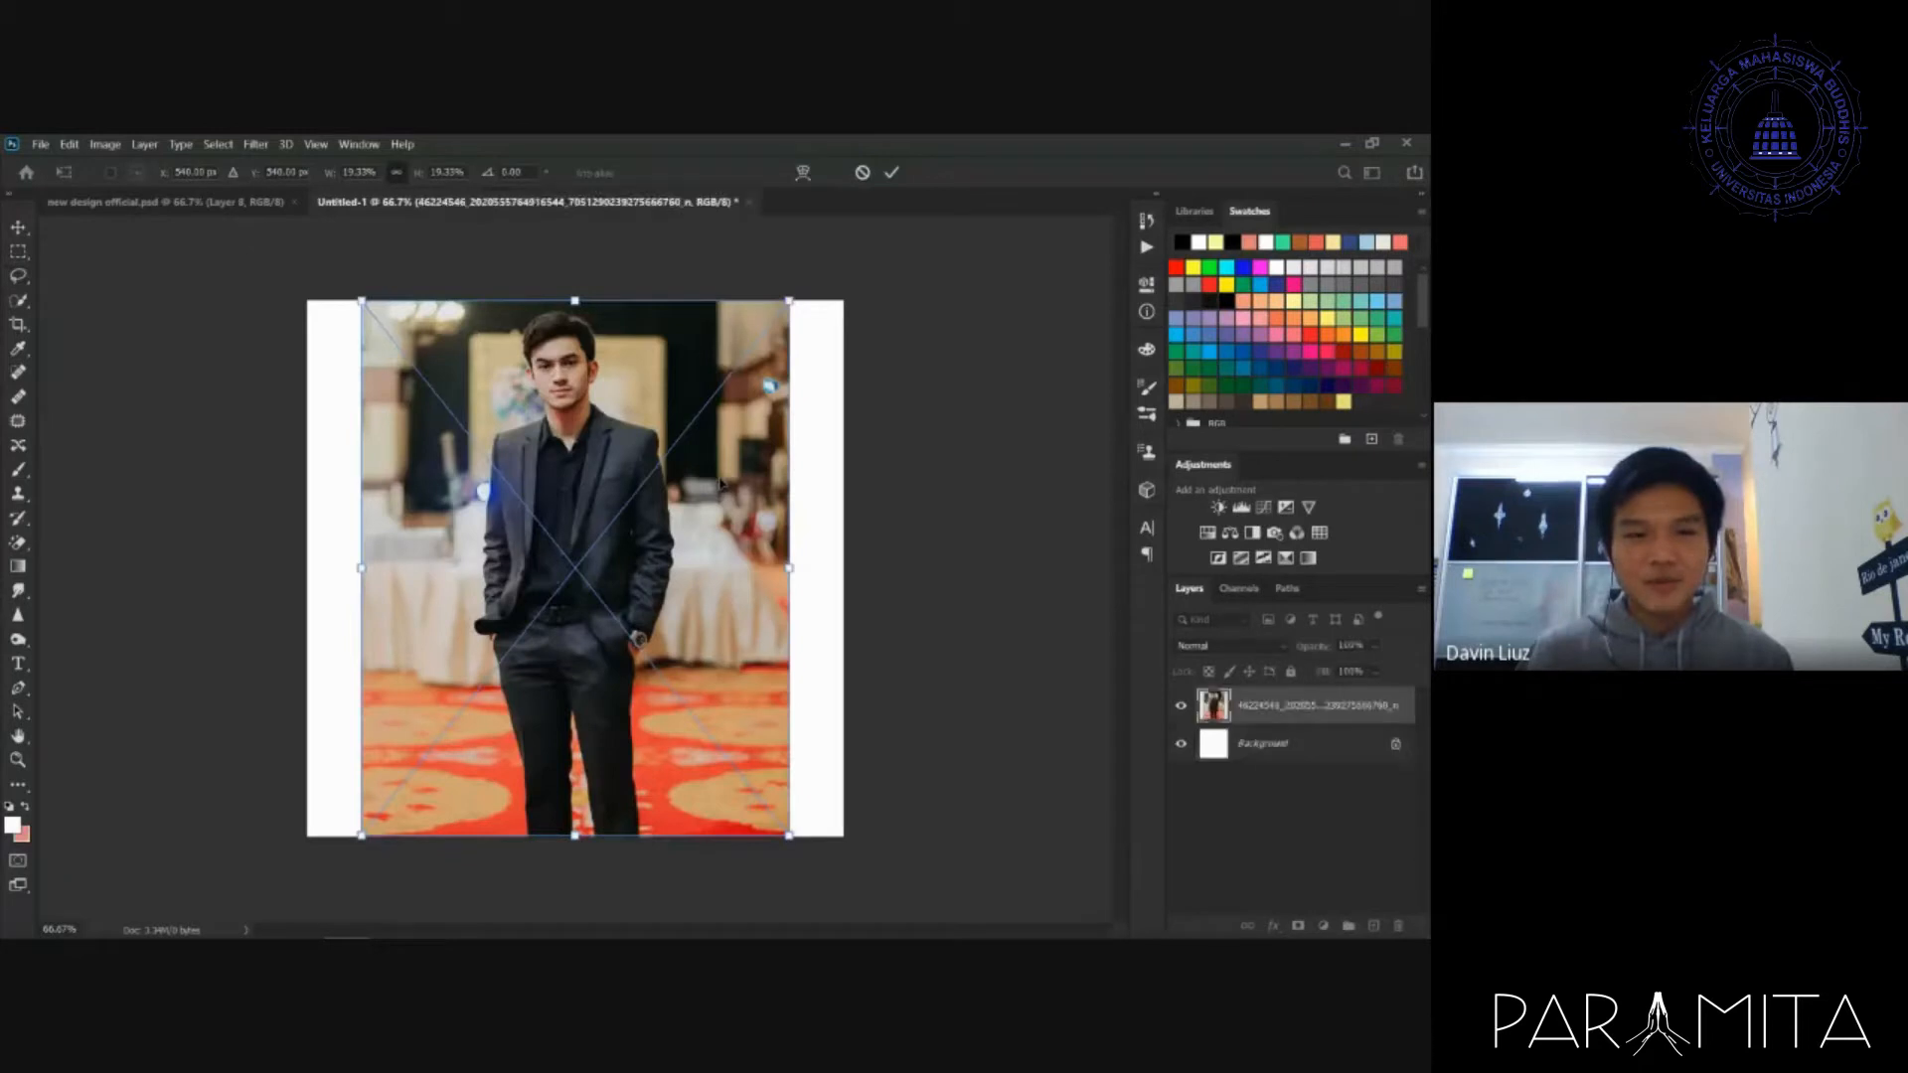
key(Return)
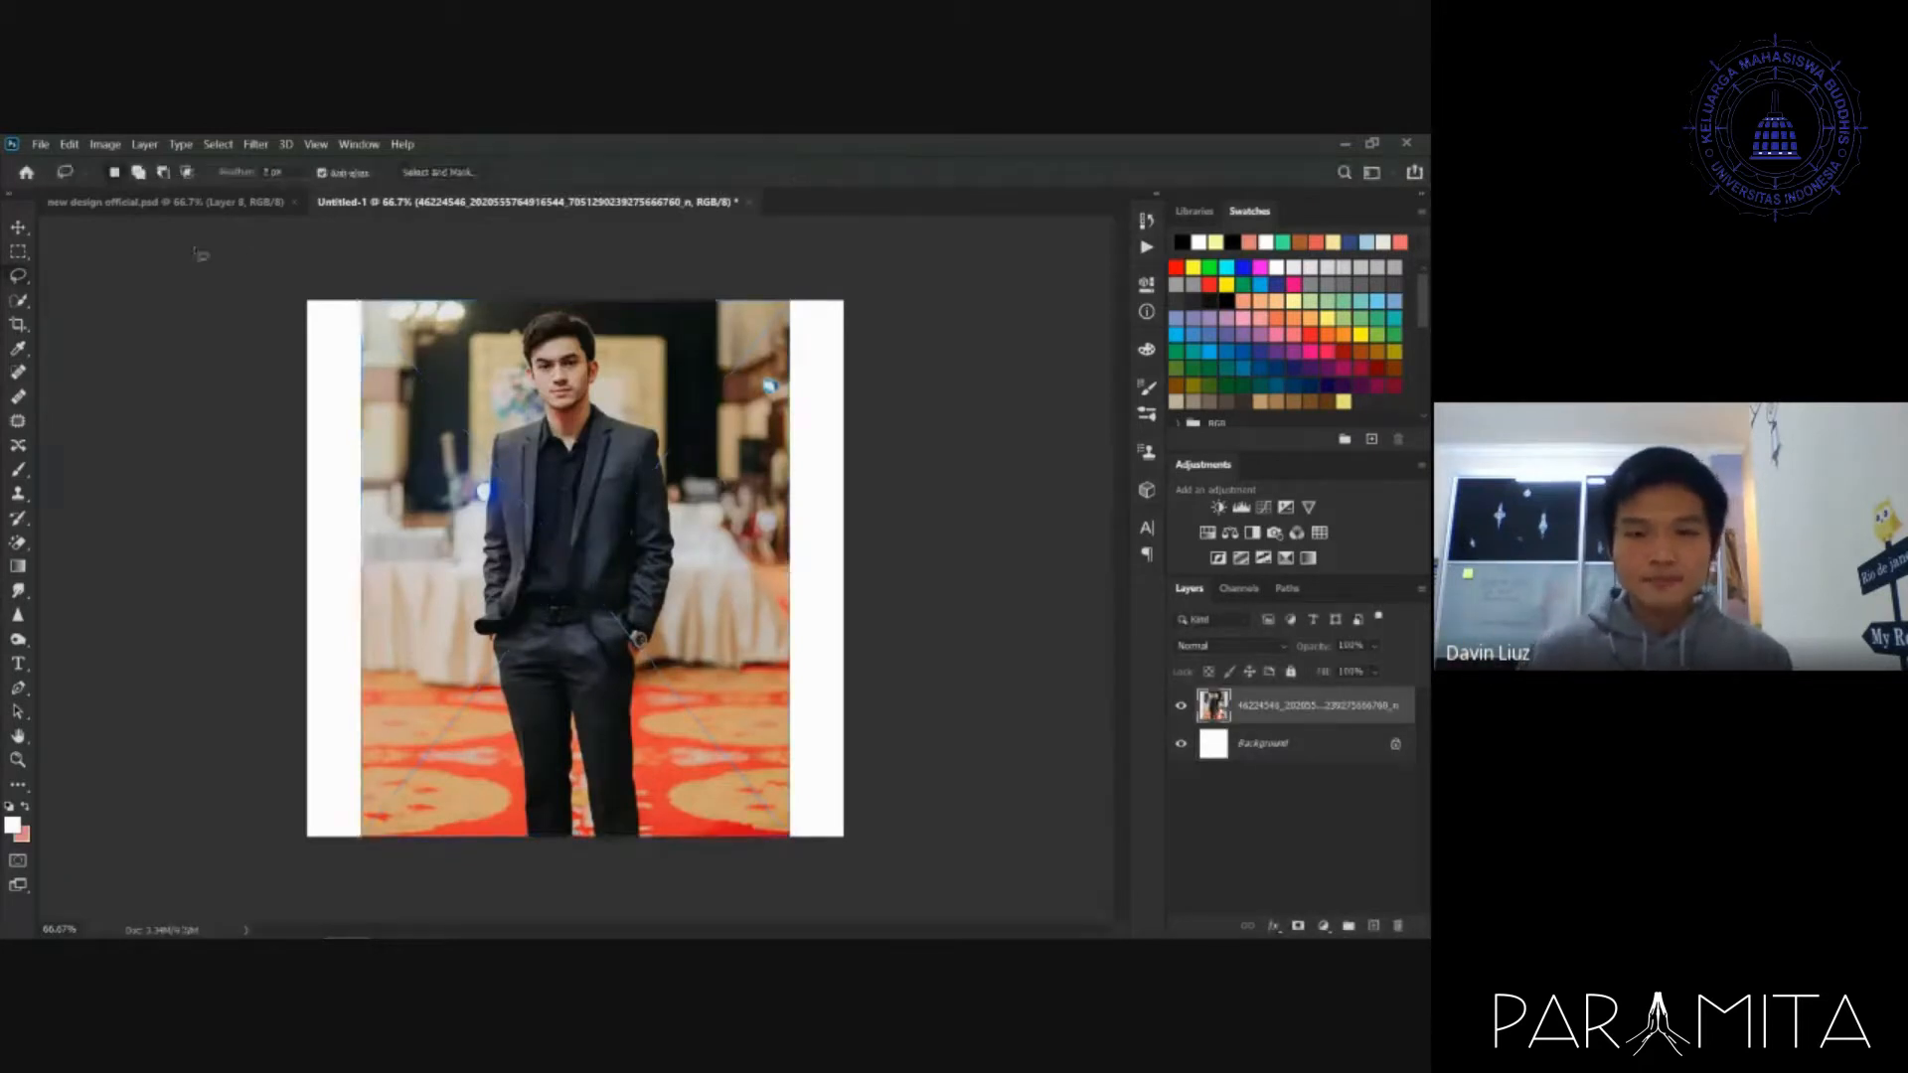
key(v)
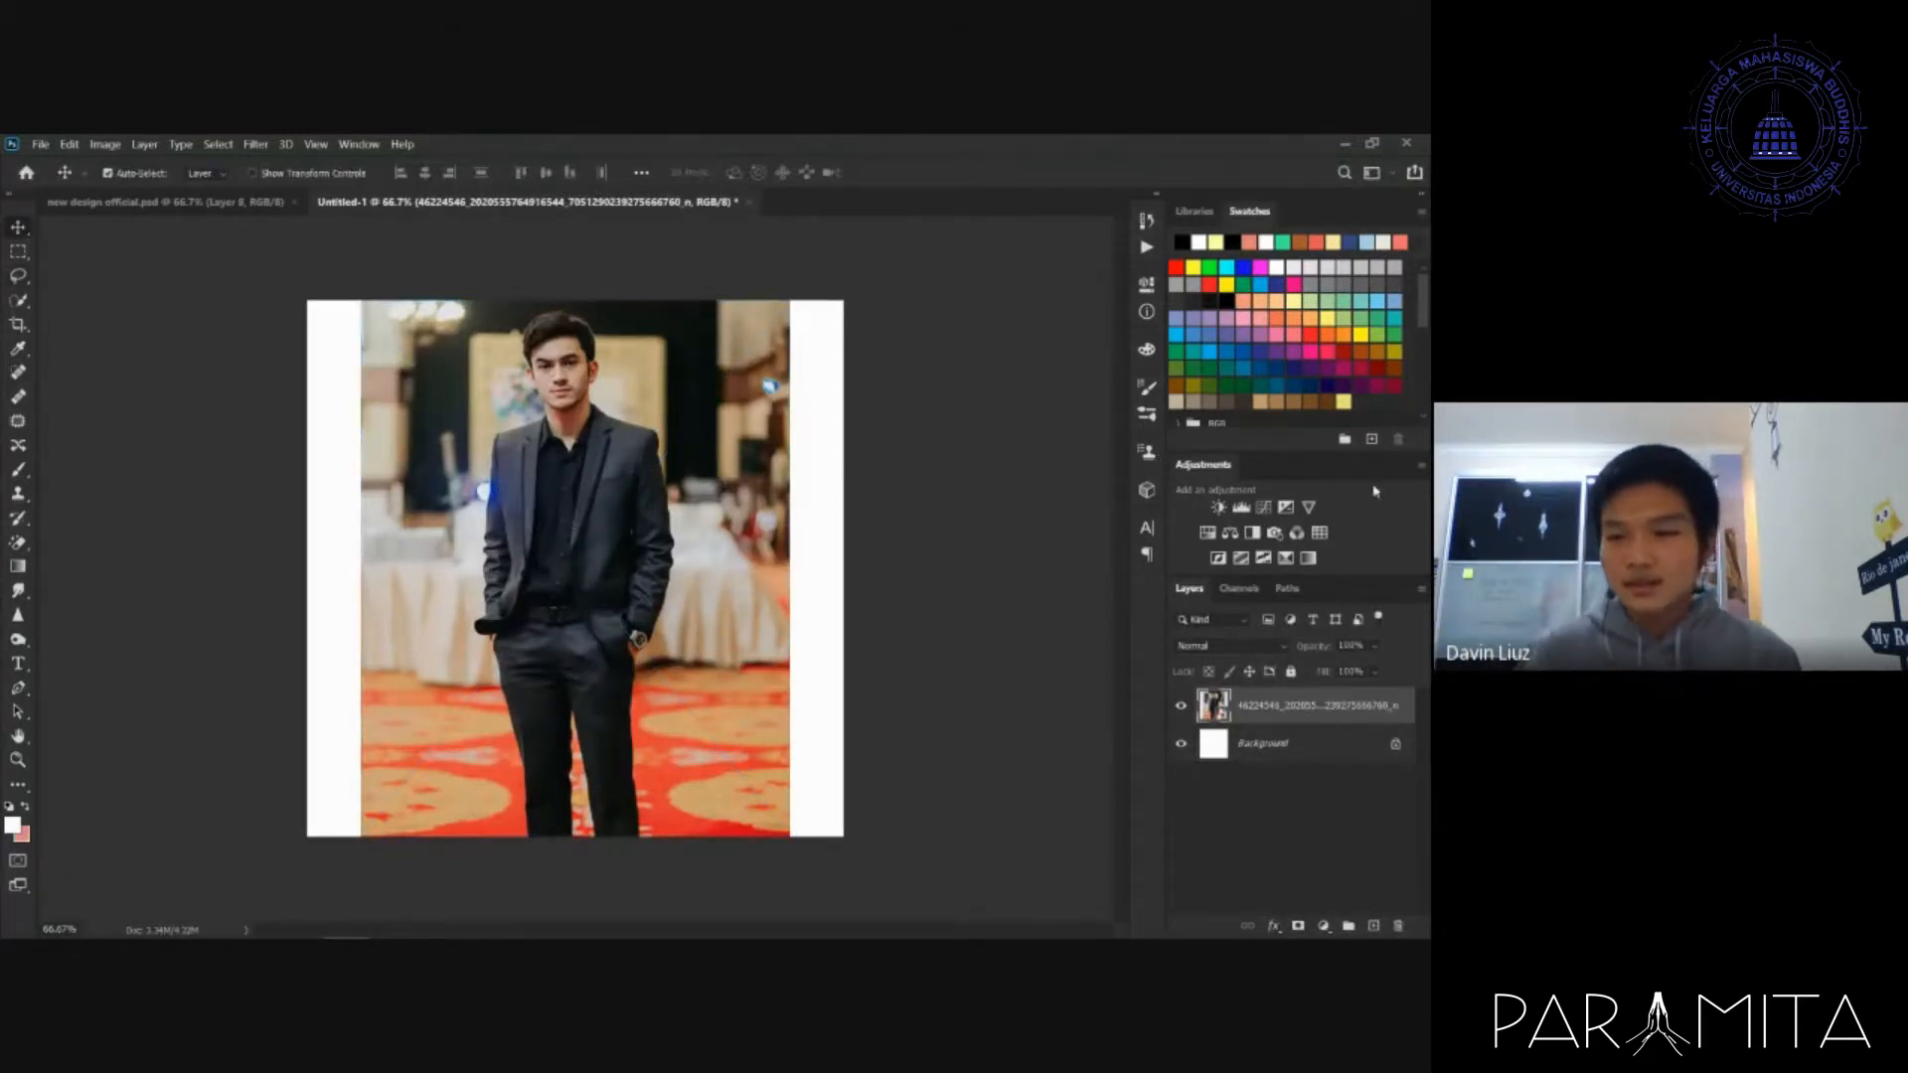
- Try a Brightness/Contrast adjustment layer with brightness 34 and slightly raised contrast, and delete that layer
click(1221, 509)
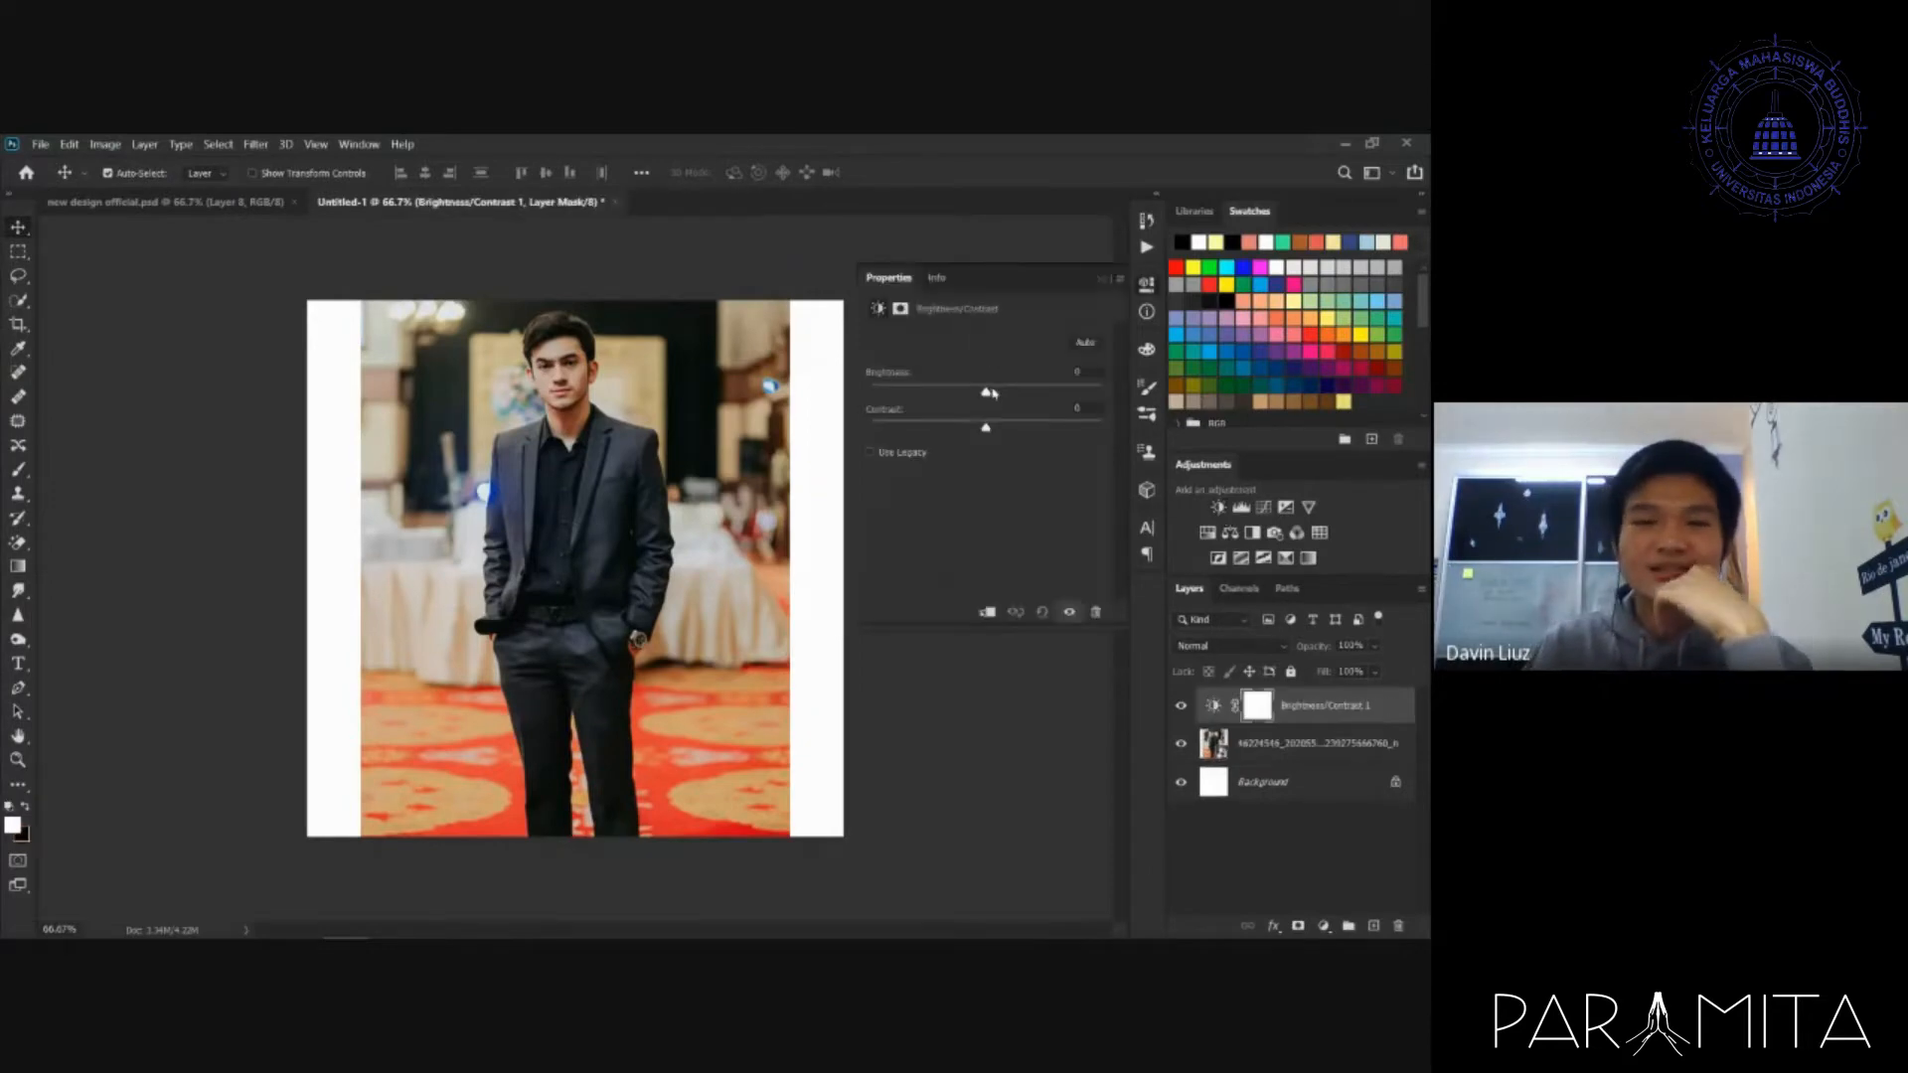
mouse_move(987, 402)
mouse_down()
mouse_move(1013, 403)
mouse_move(1021, 437)
mouse_move(991, 419)
mouse_up()
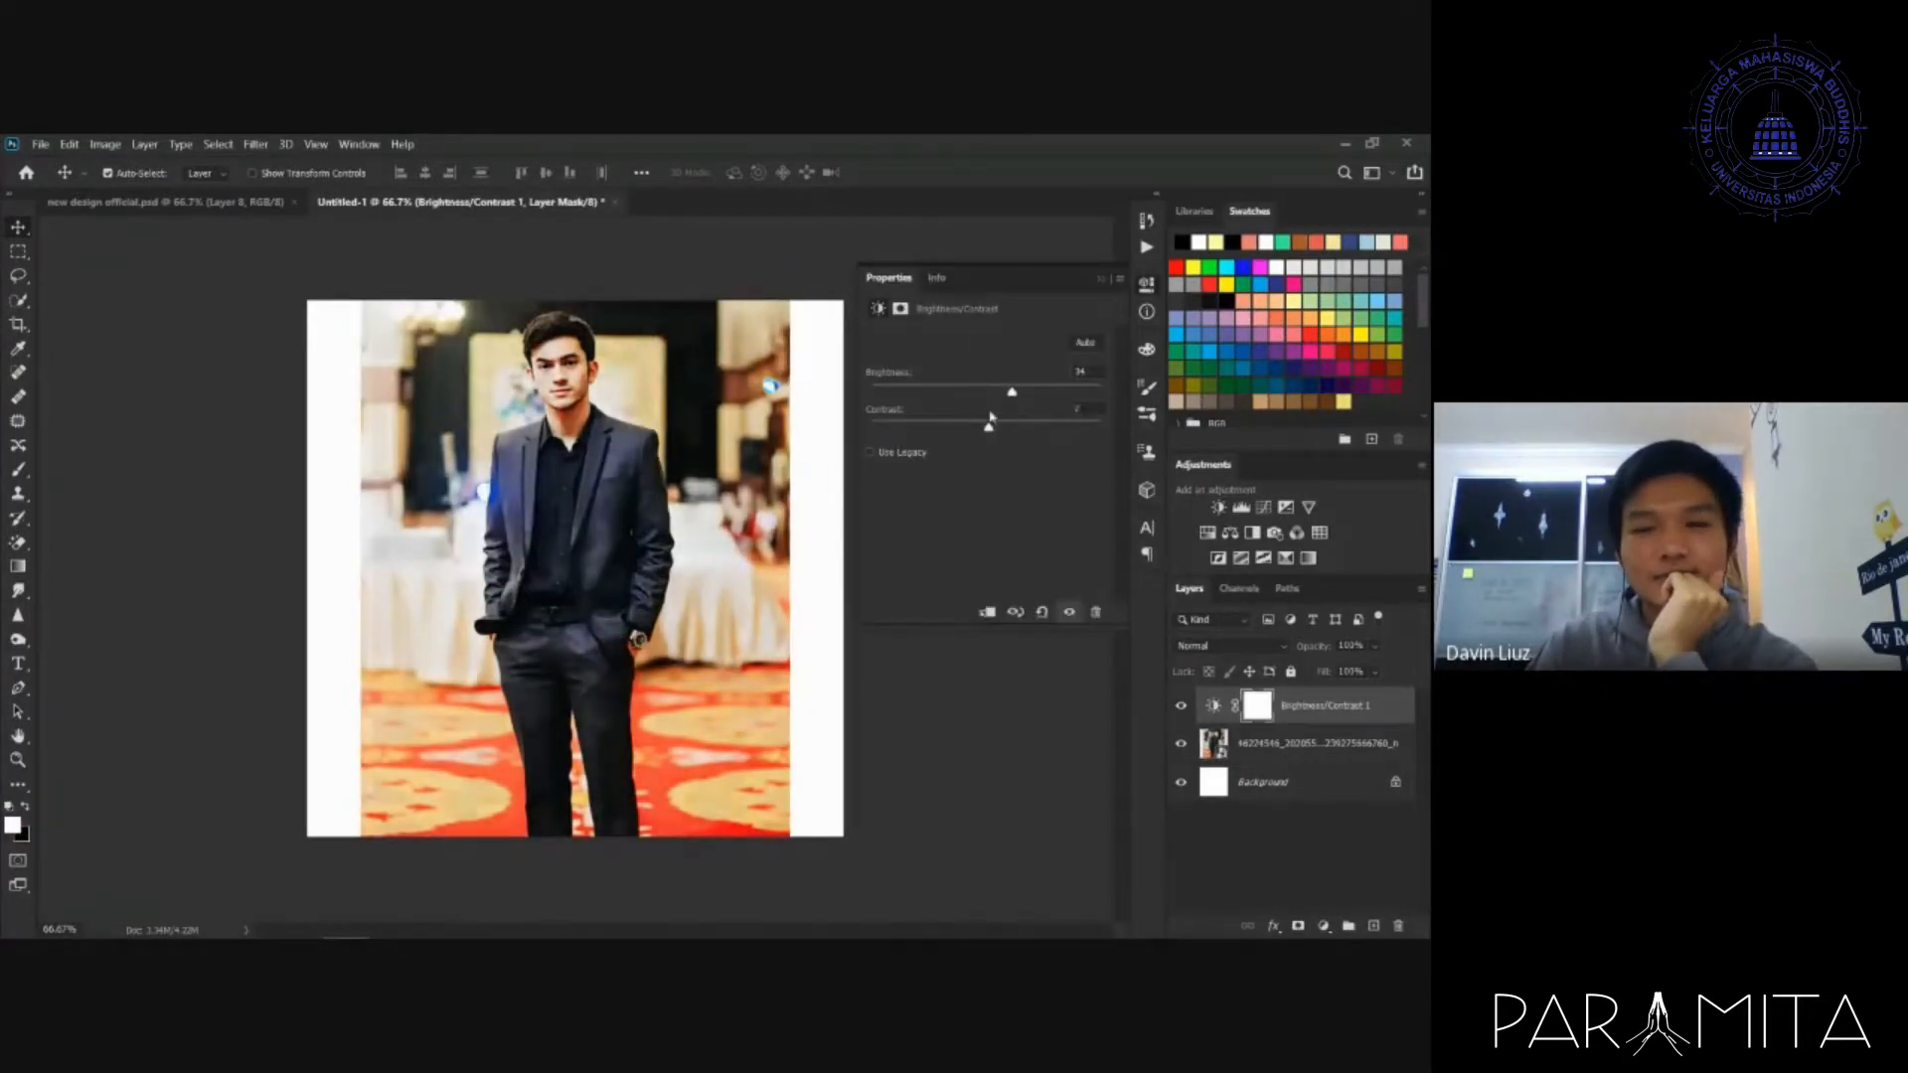
click(1102, 278)
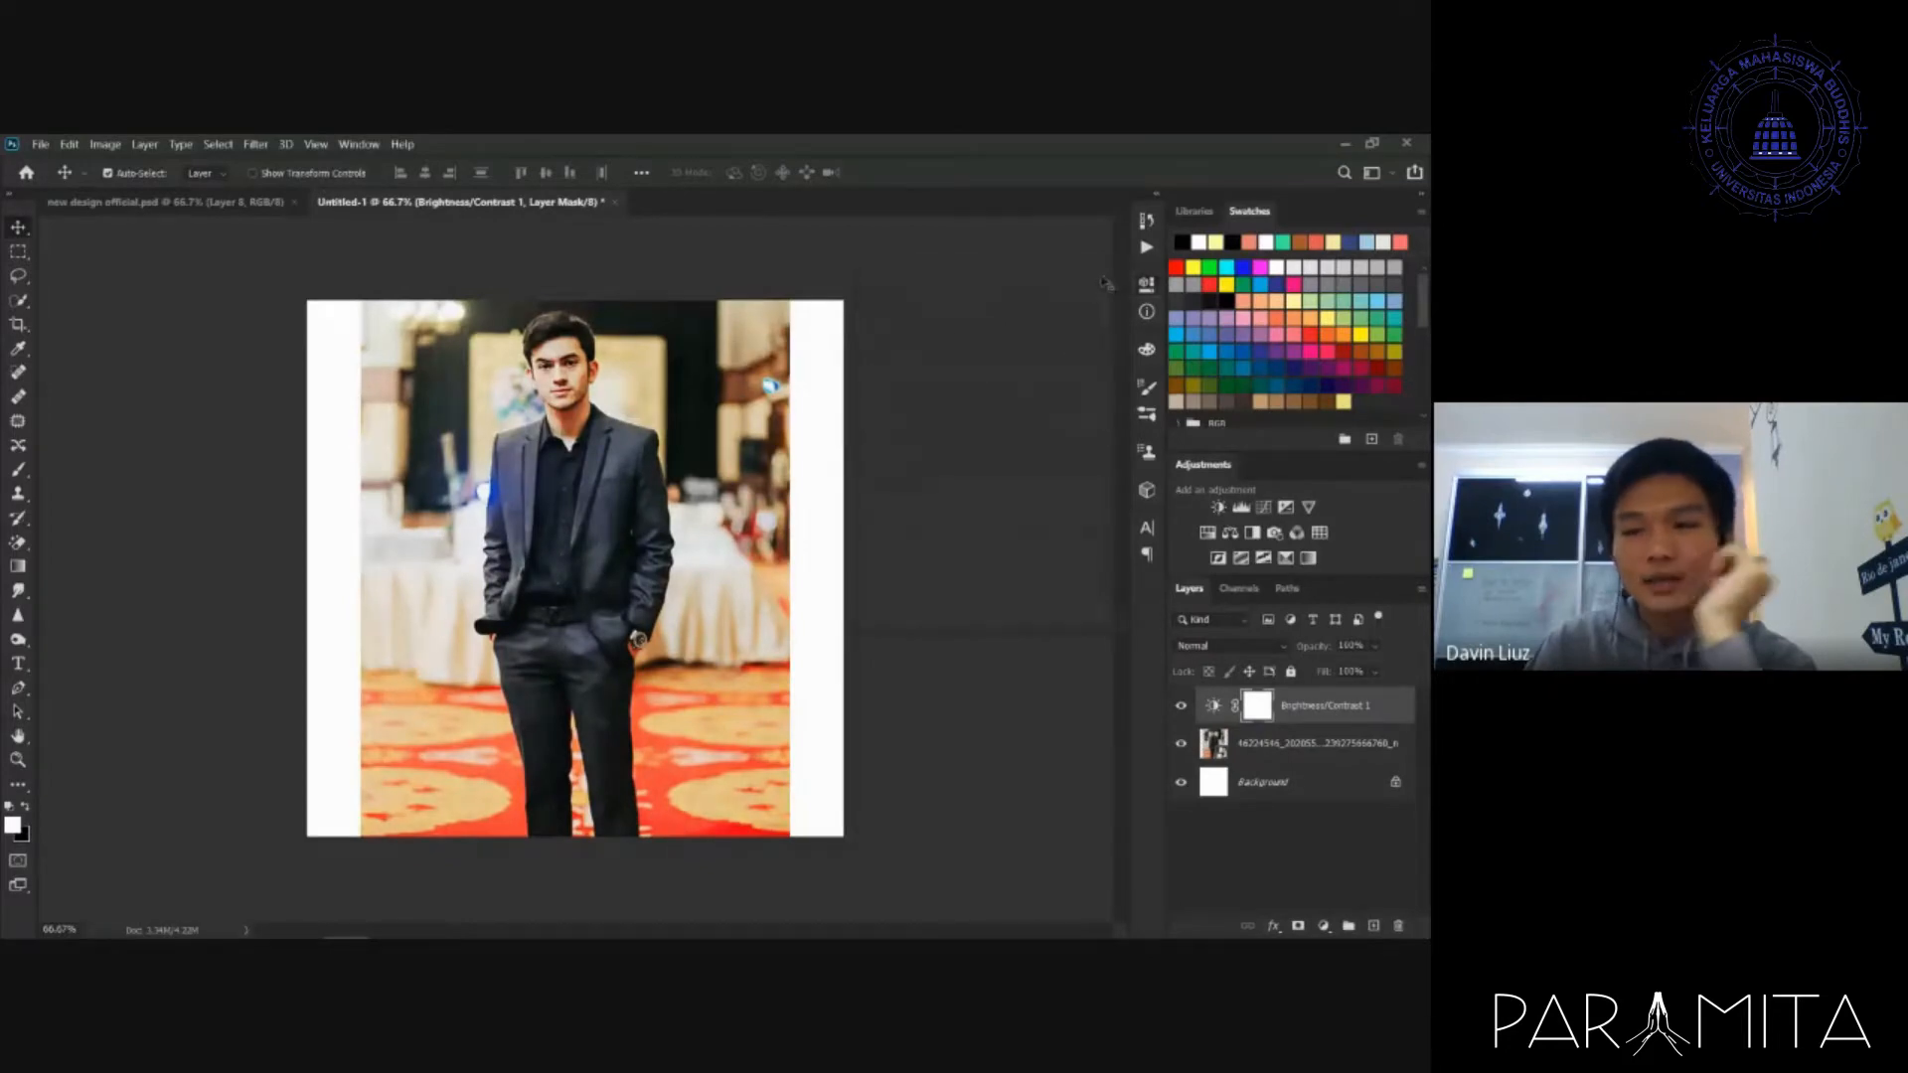
click(1383, 706)
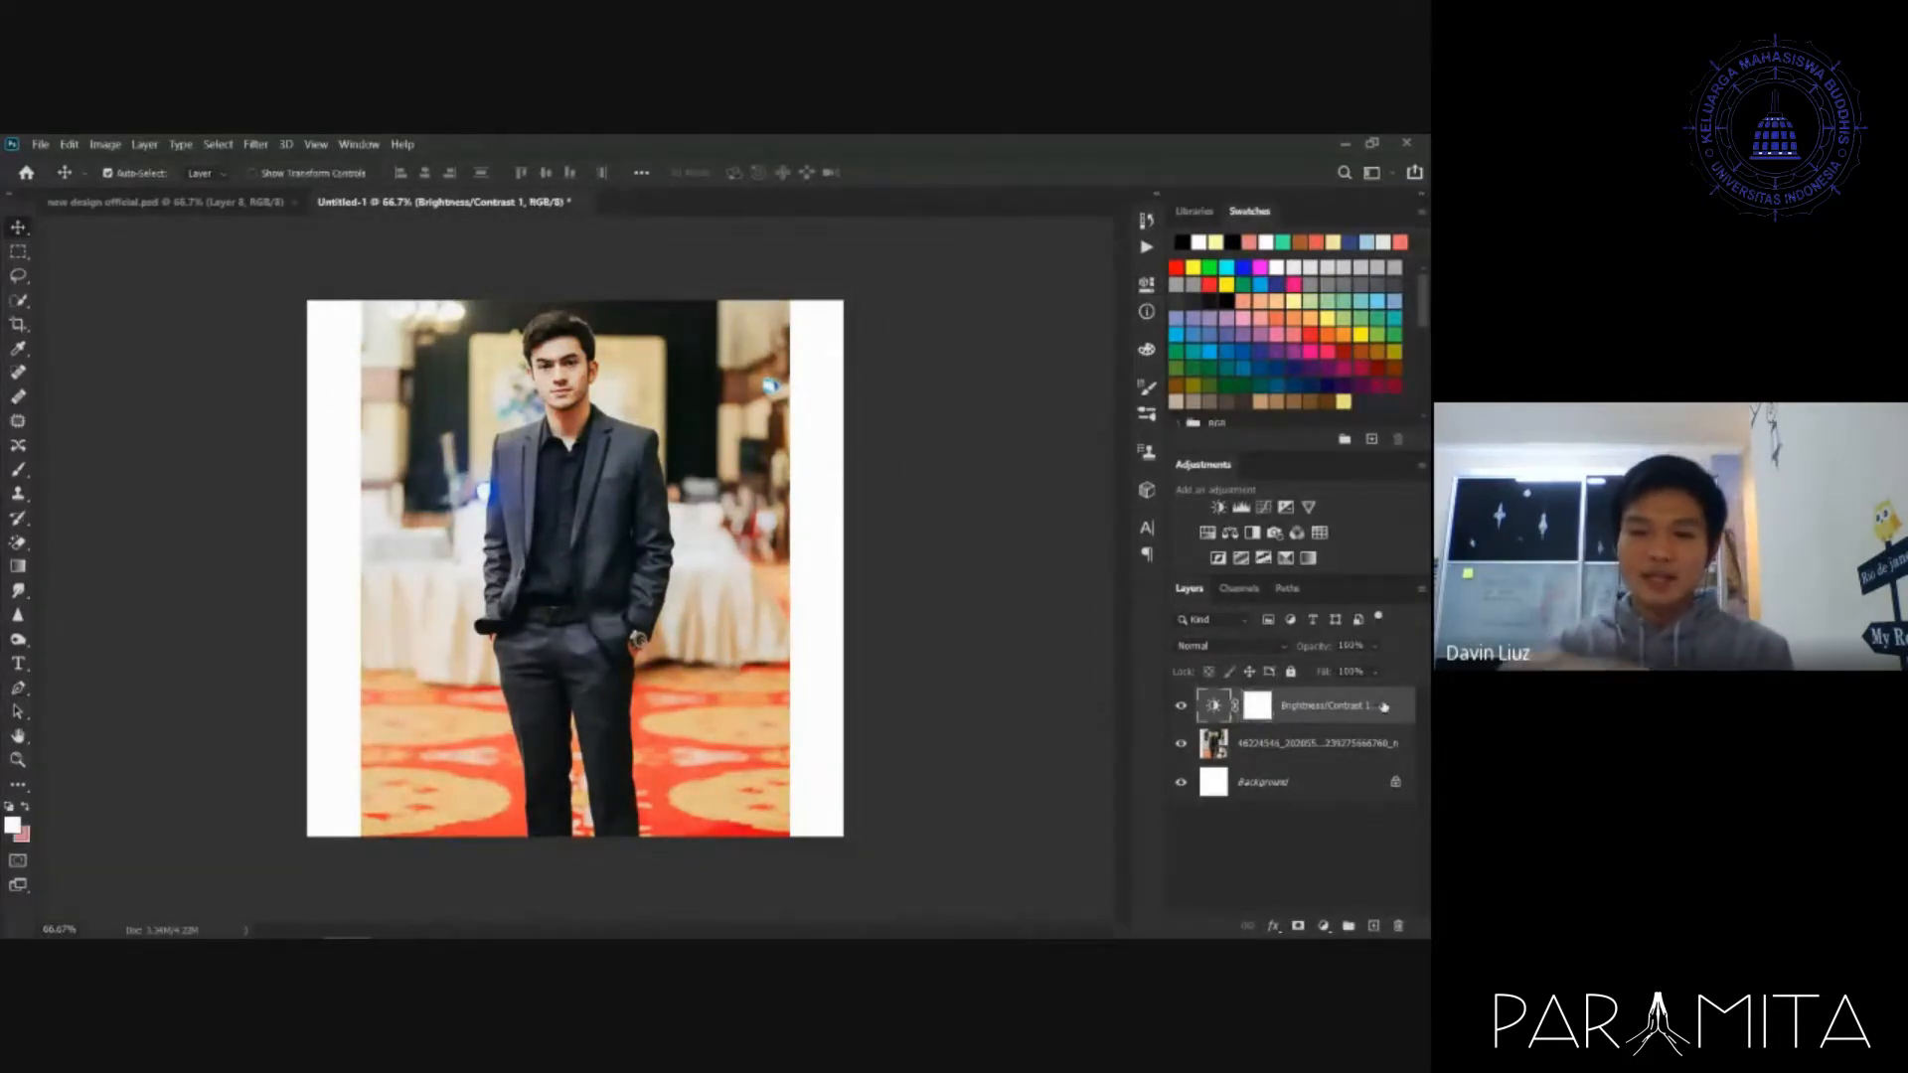
key(Delete)
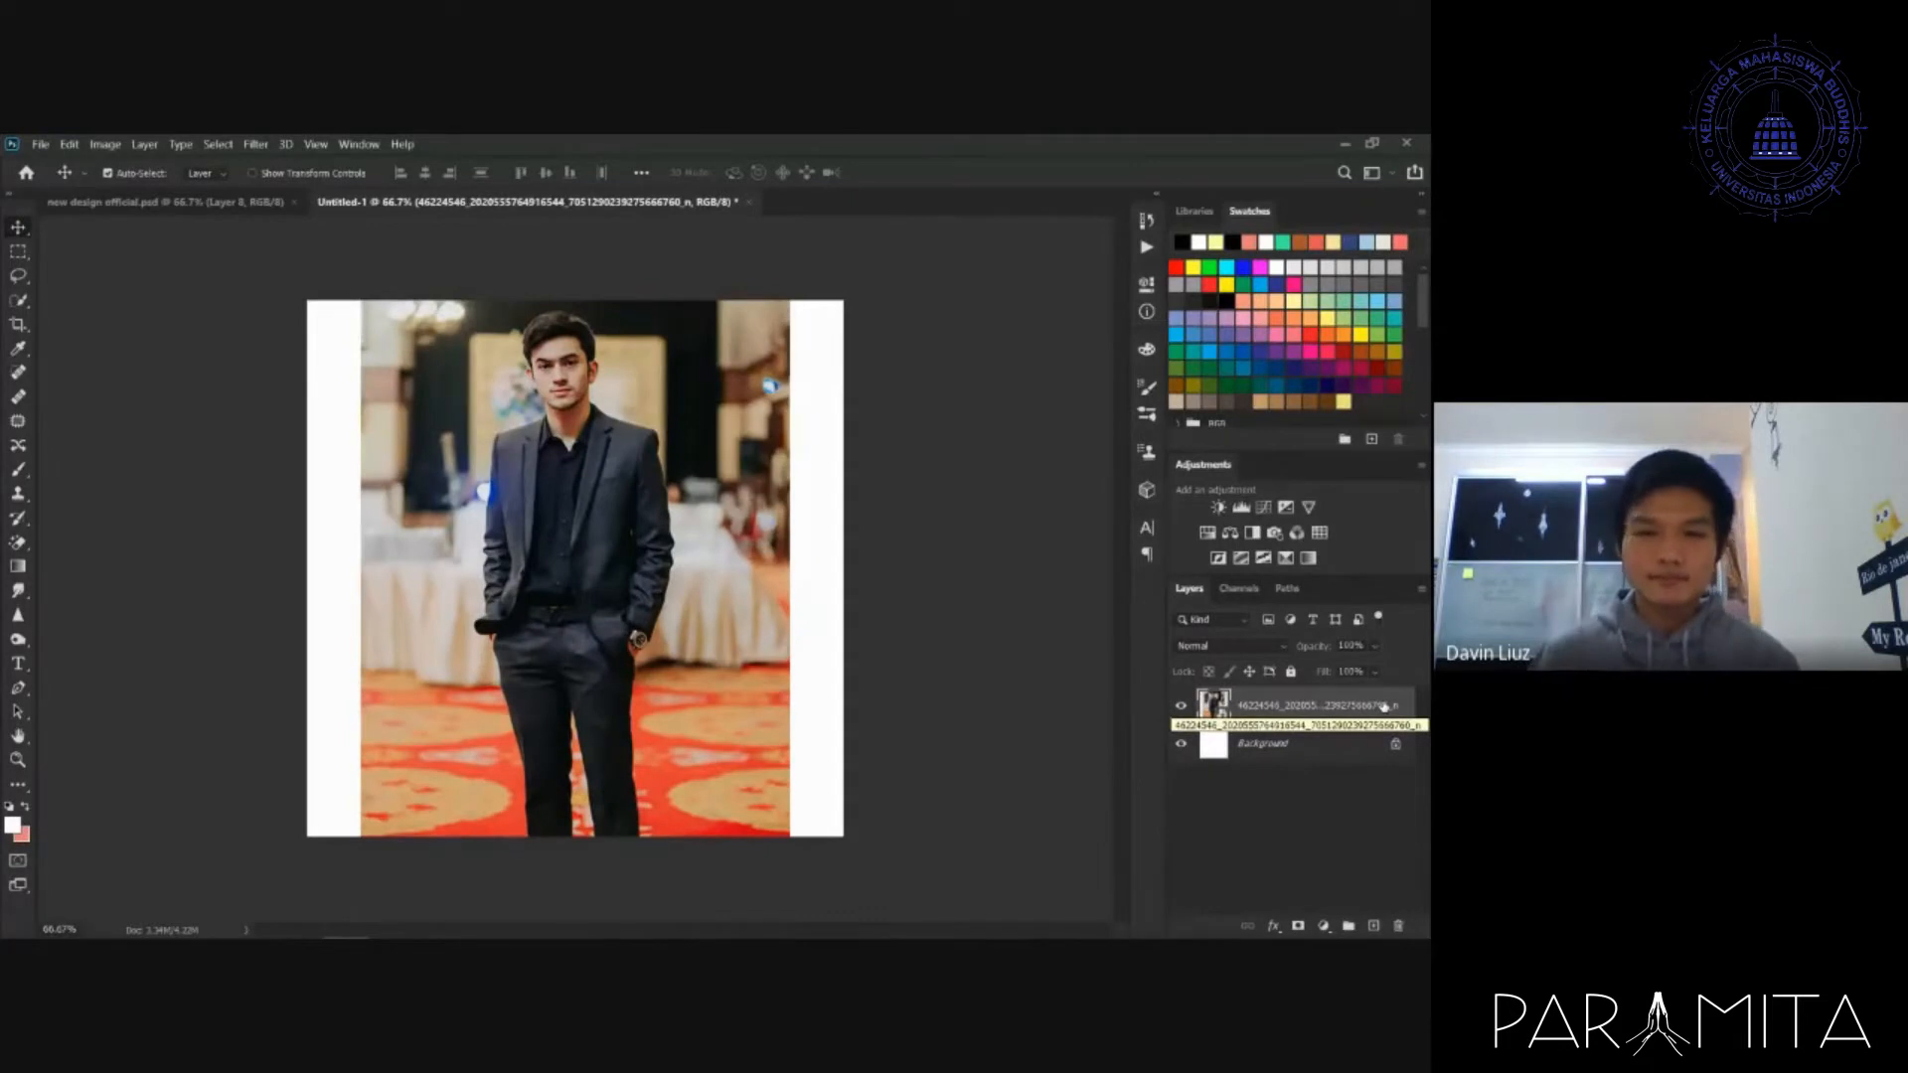
- Add a Curves adjustment layer above the photo, trying raised shadows with lowered highlights before resetting the curve
click(1264, 508)
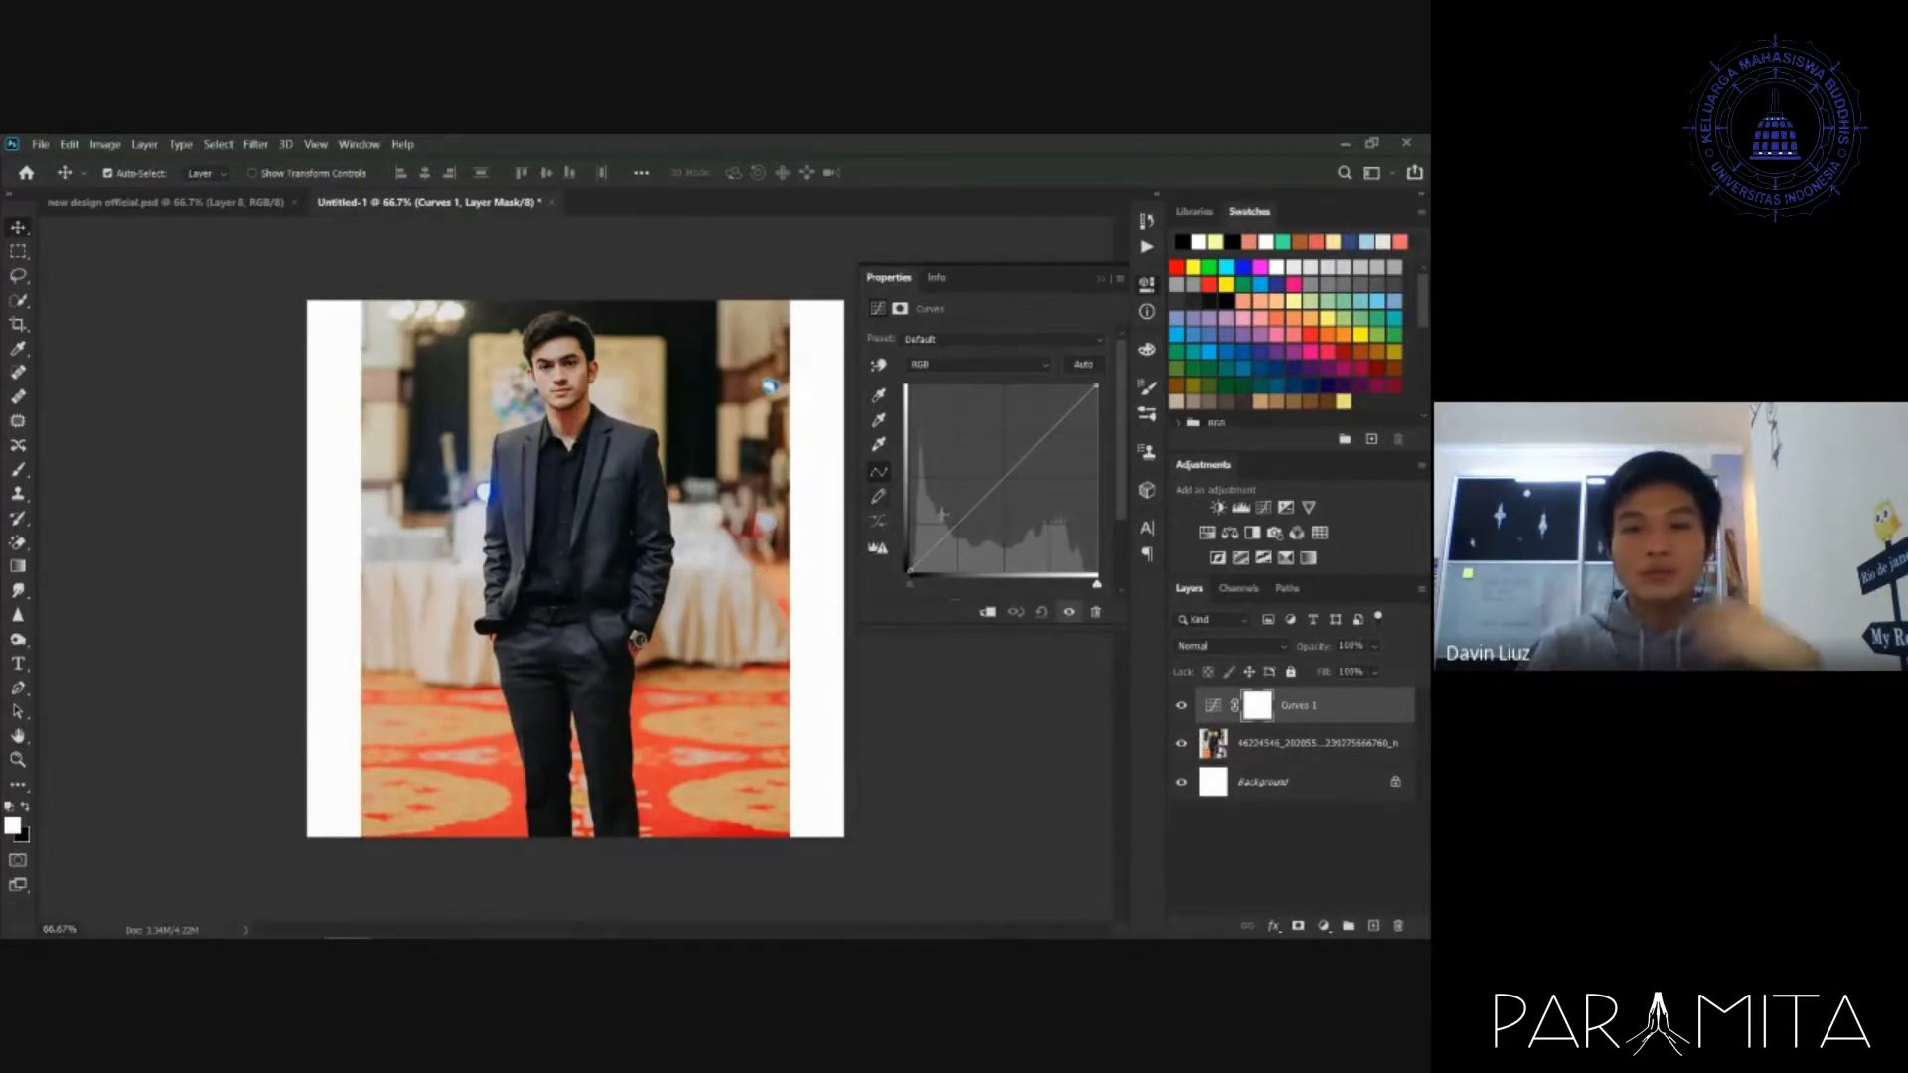
drag(954, 527, 952, 495)
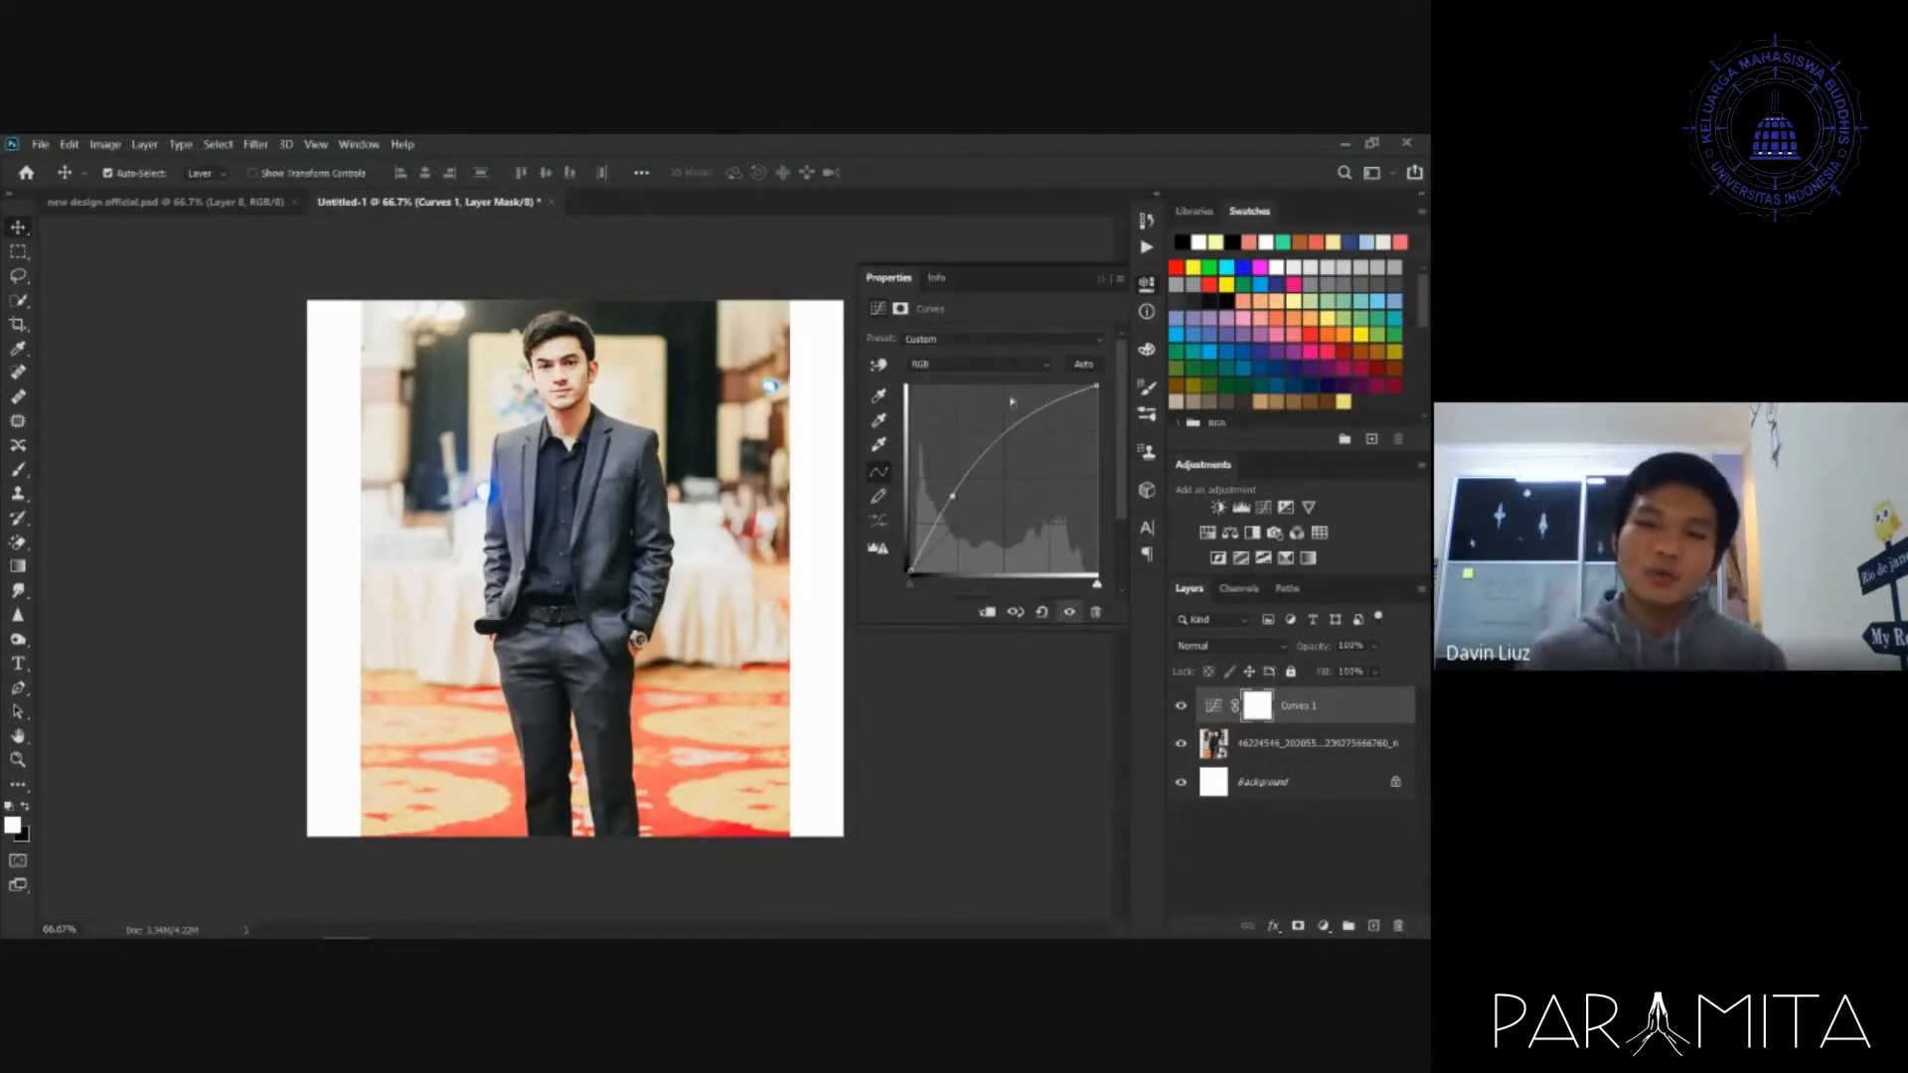
drag(1051, 402, 1059, 458)
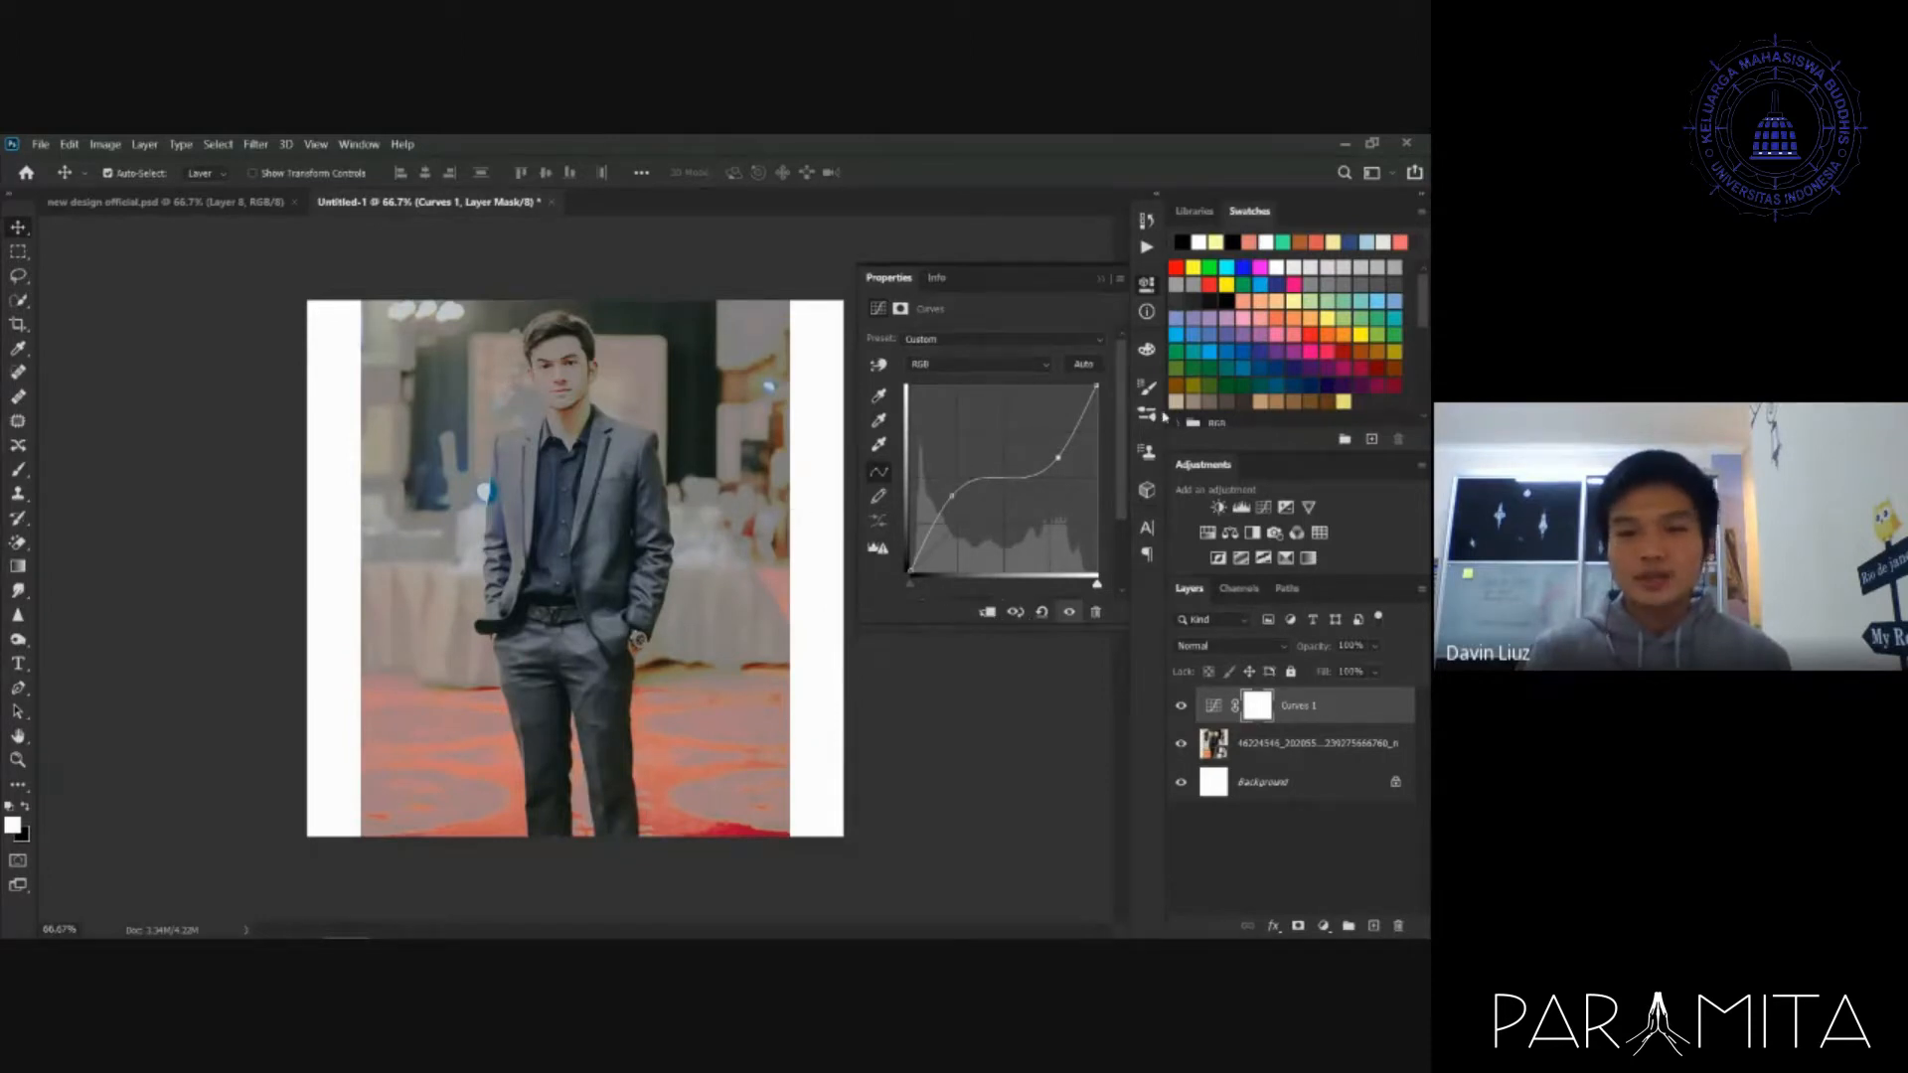
click(1079, 364)
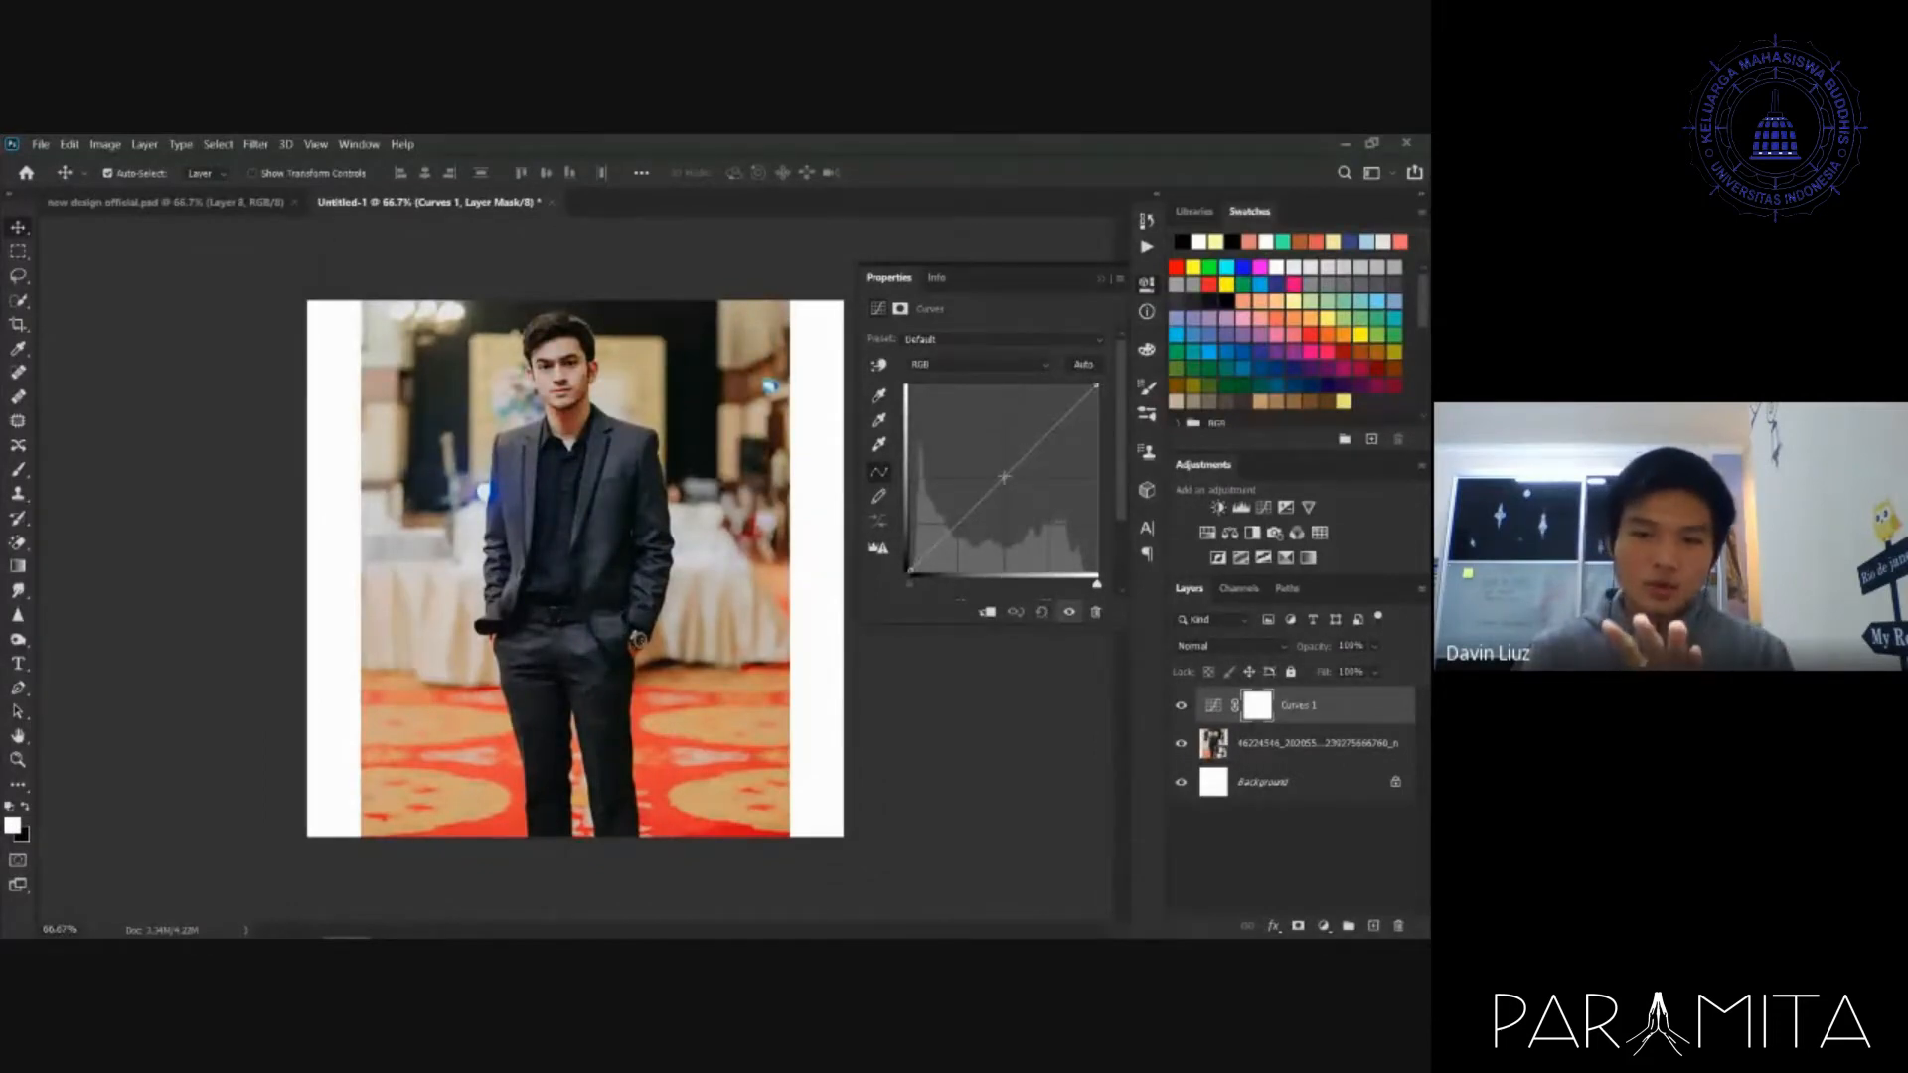
- Shape the curve into an S with raised highlights, lowered shadows and a lifted black point, and delete the Curves layer
click(1003, 477)
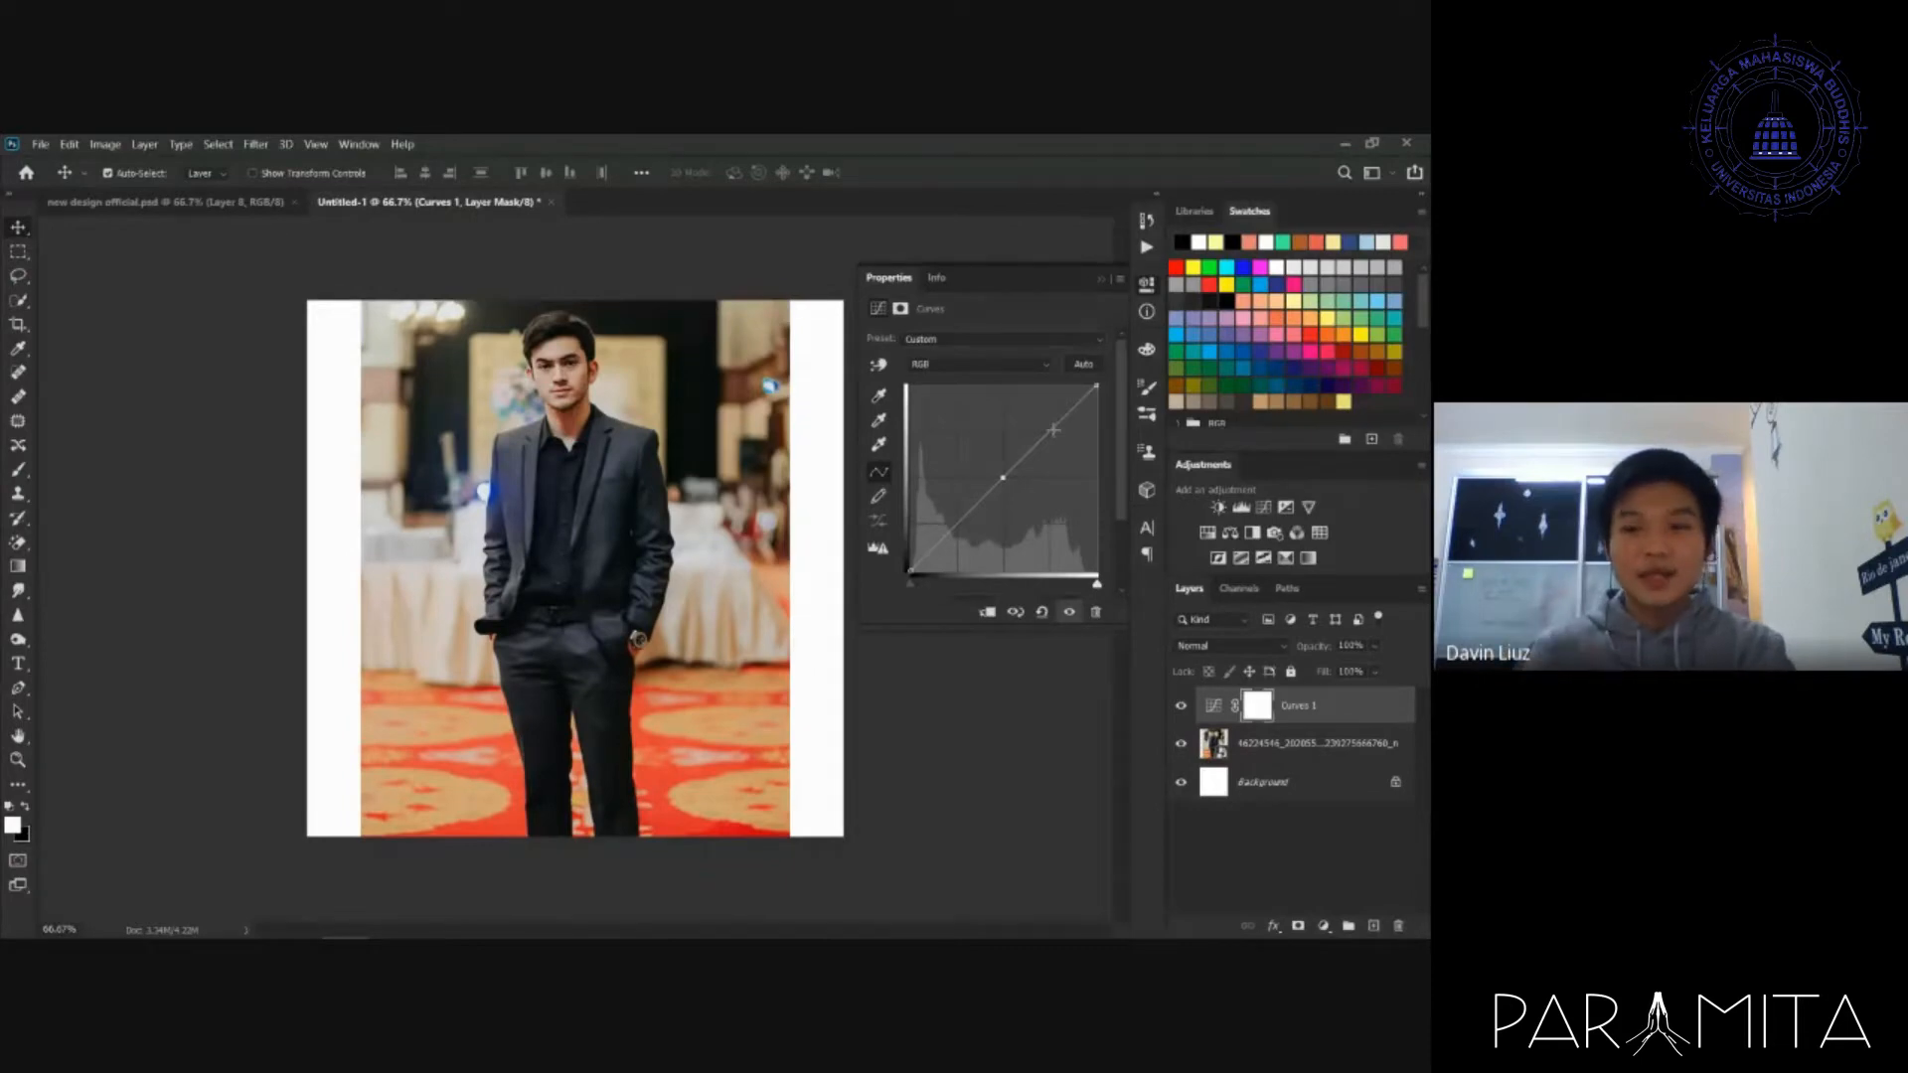
drag(1053, 430, 1046, 423)
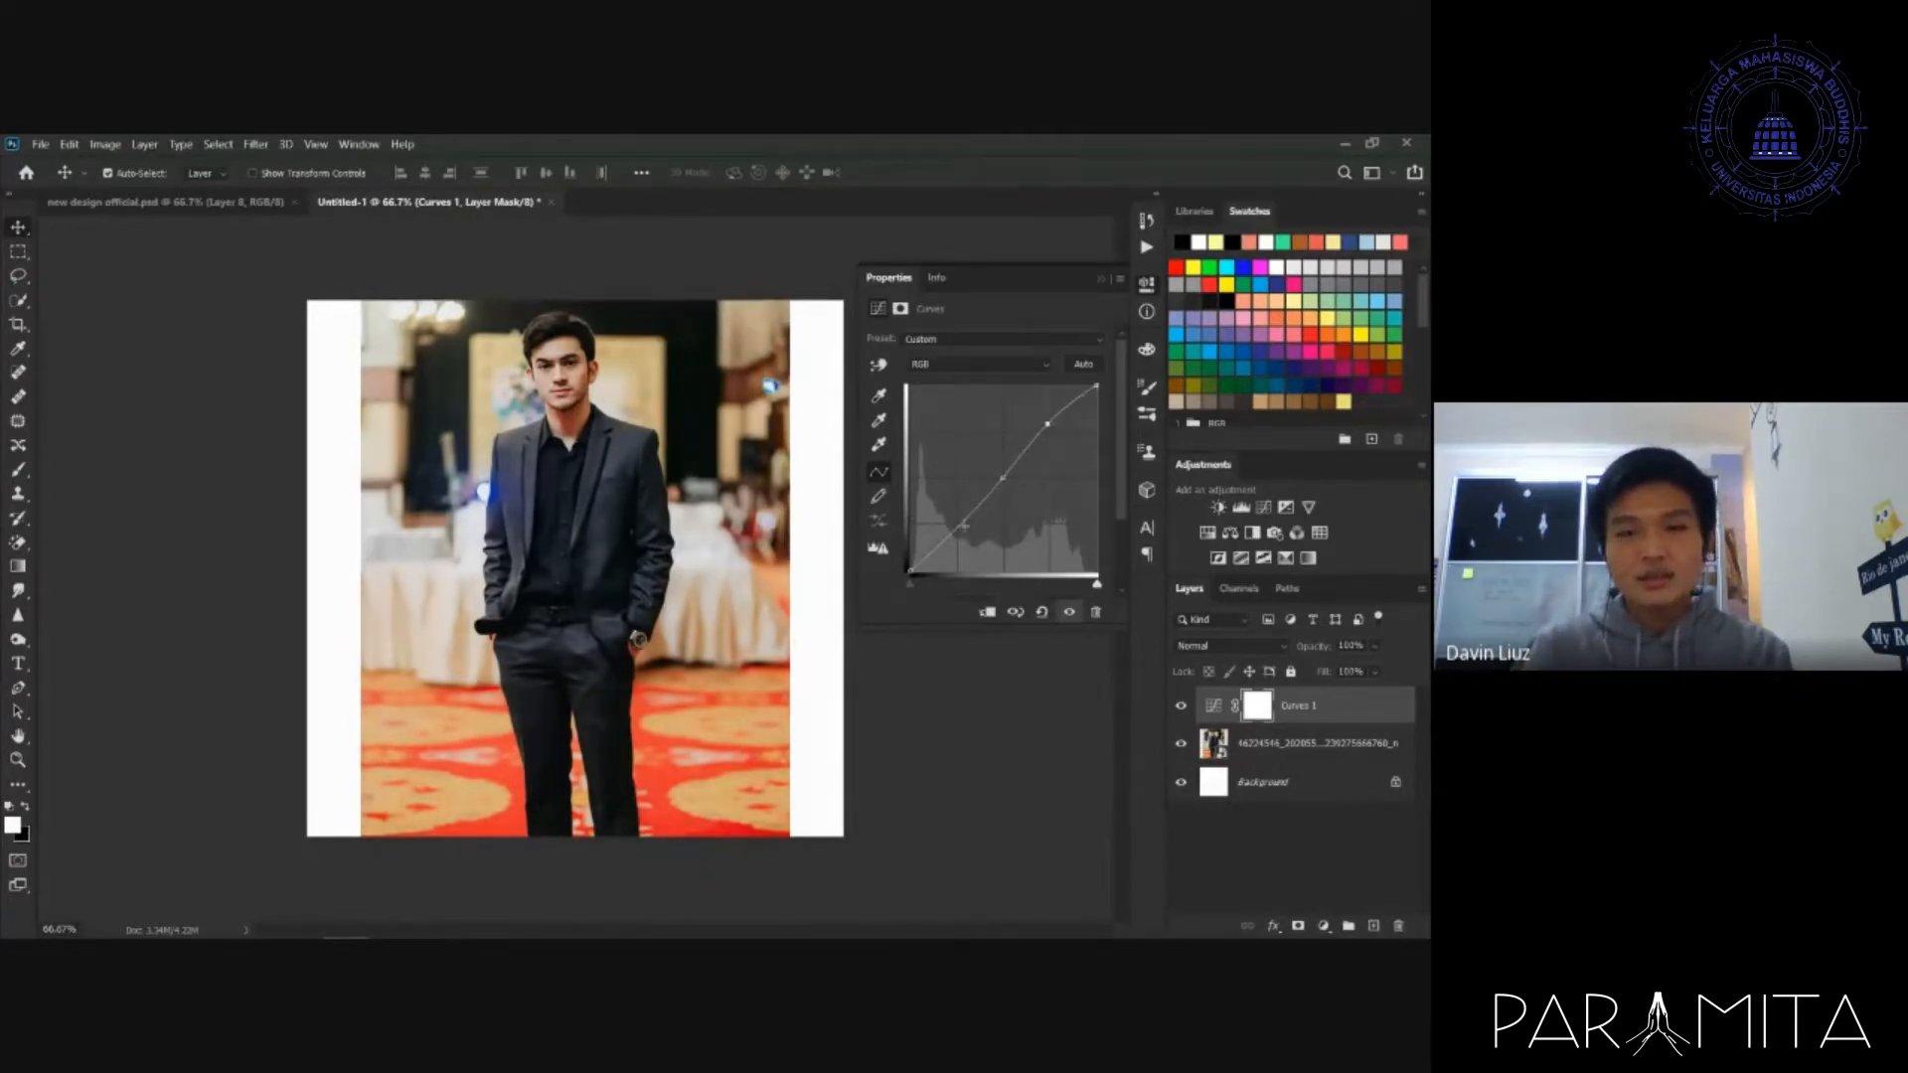
drag(954, 530, 959, 534)
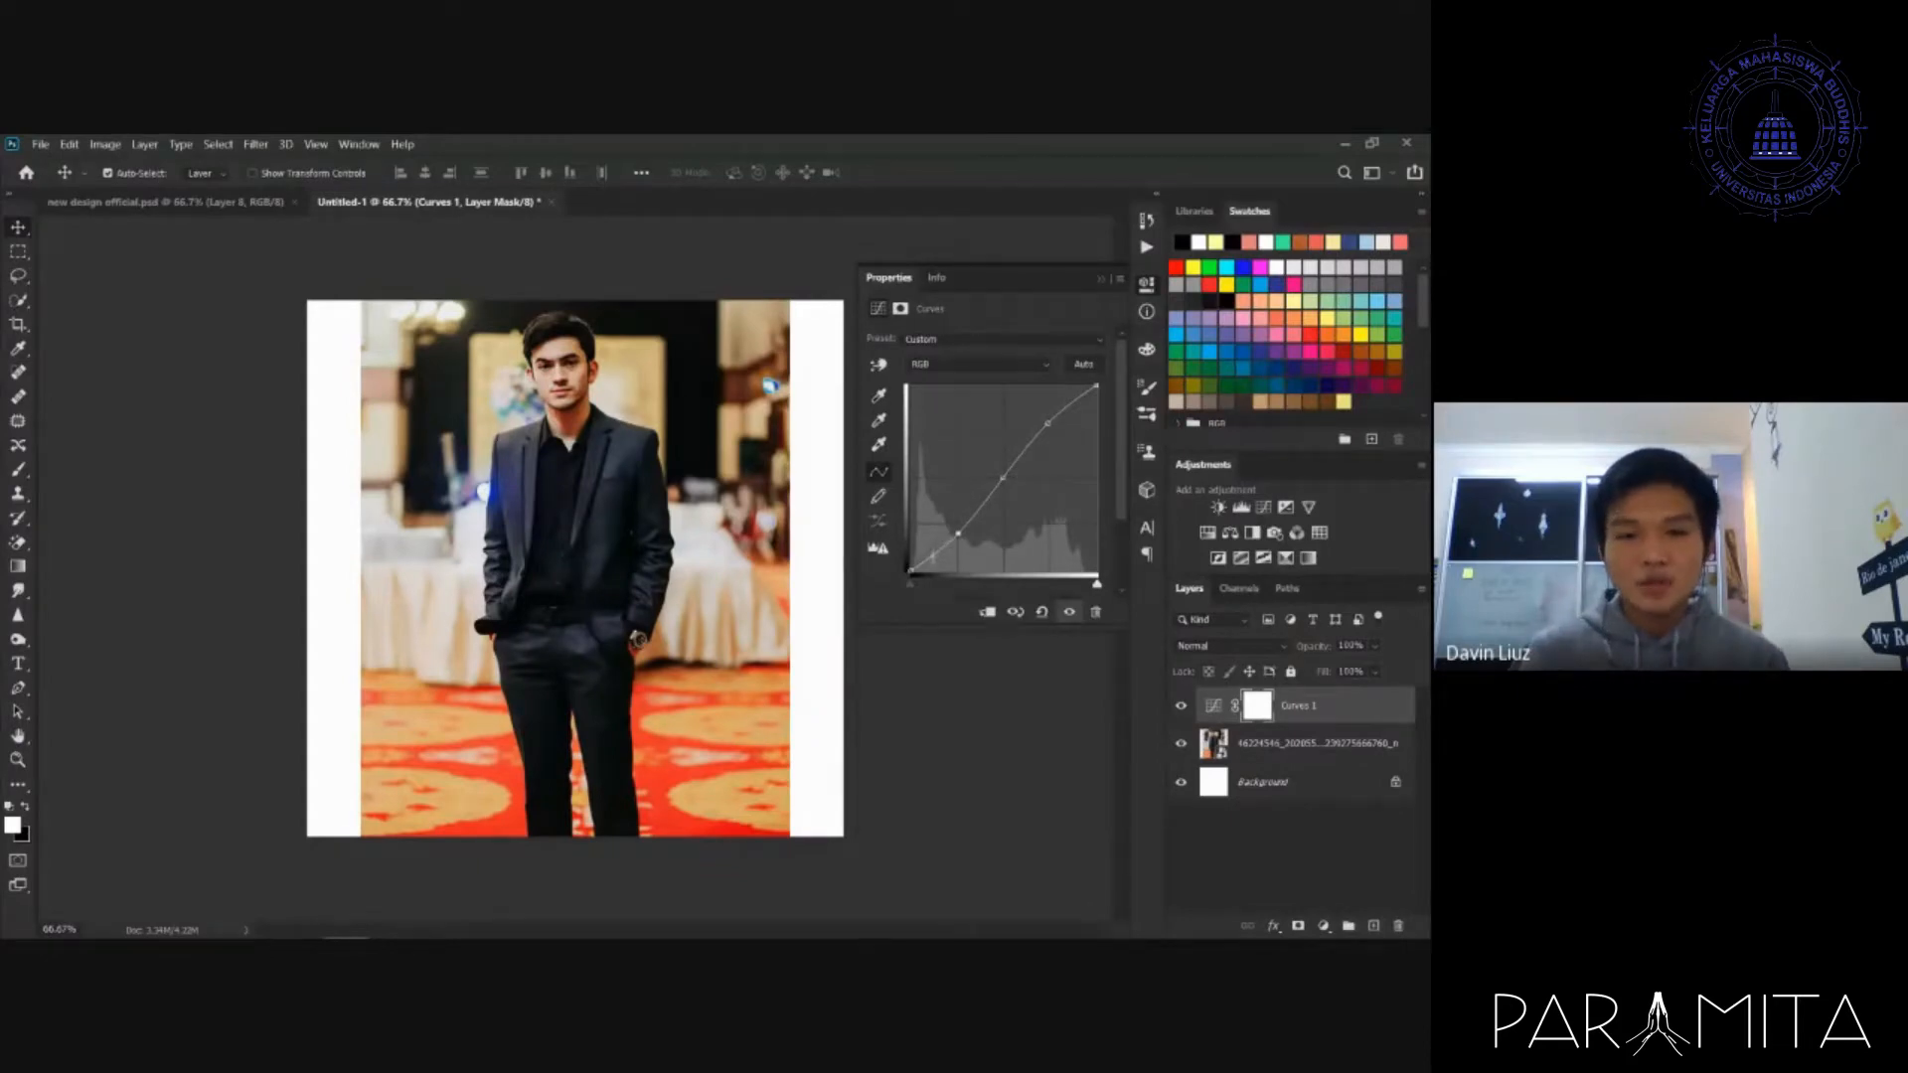
drag(933, 554, 910, 547)
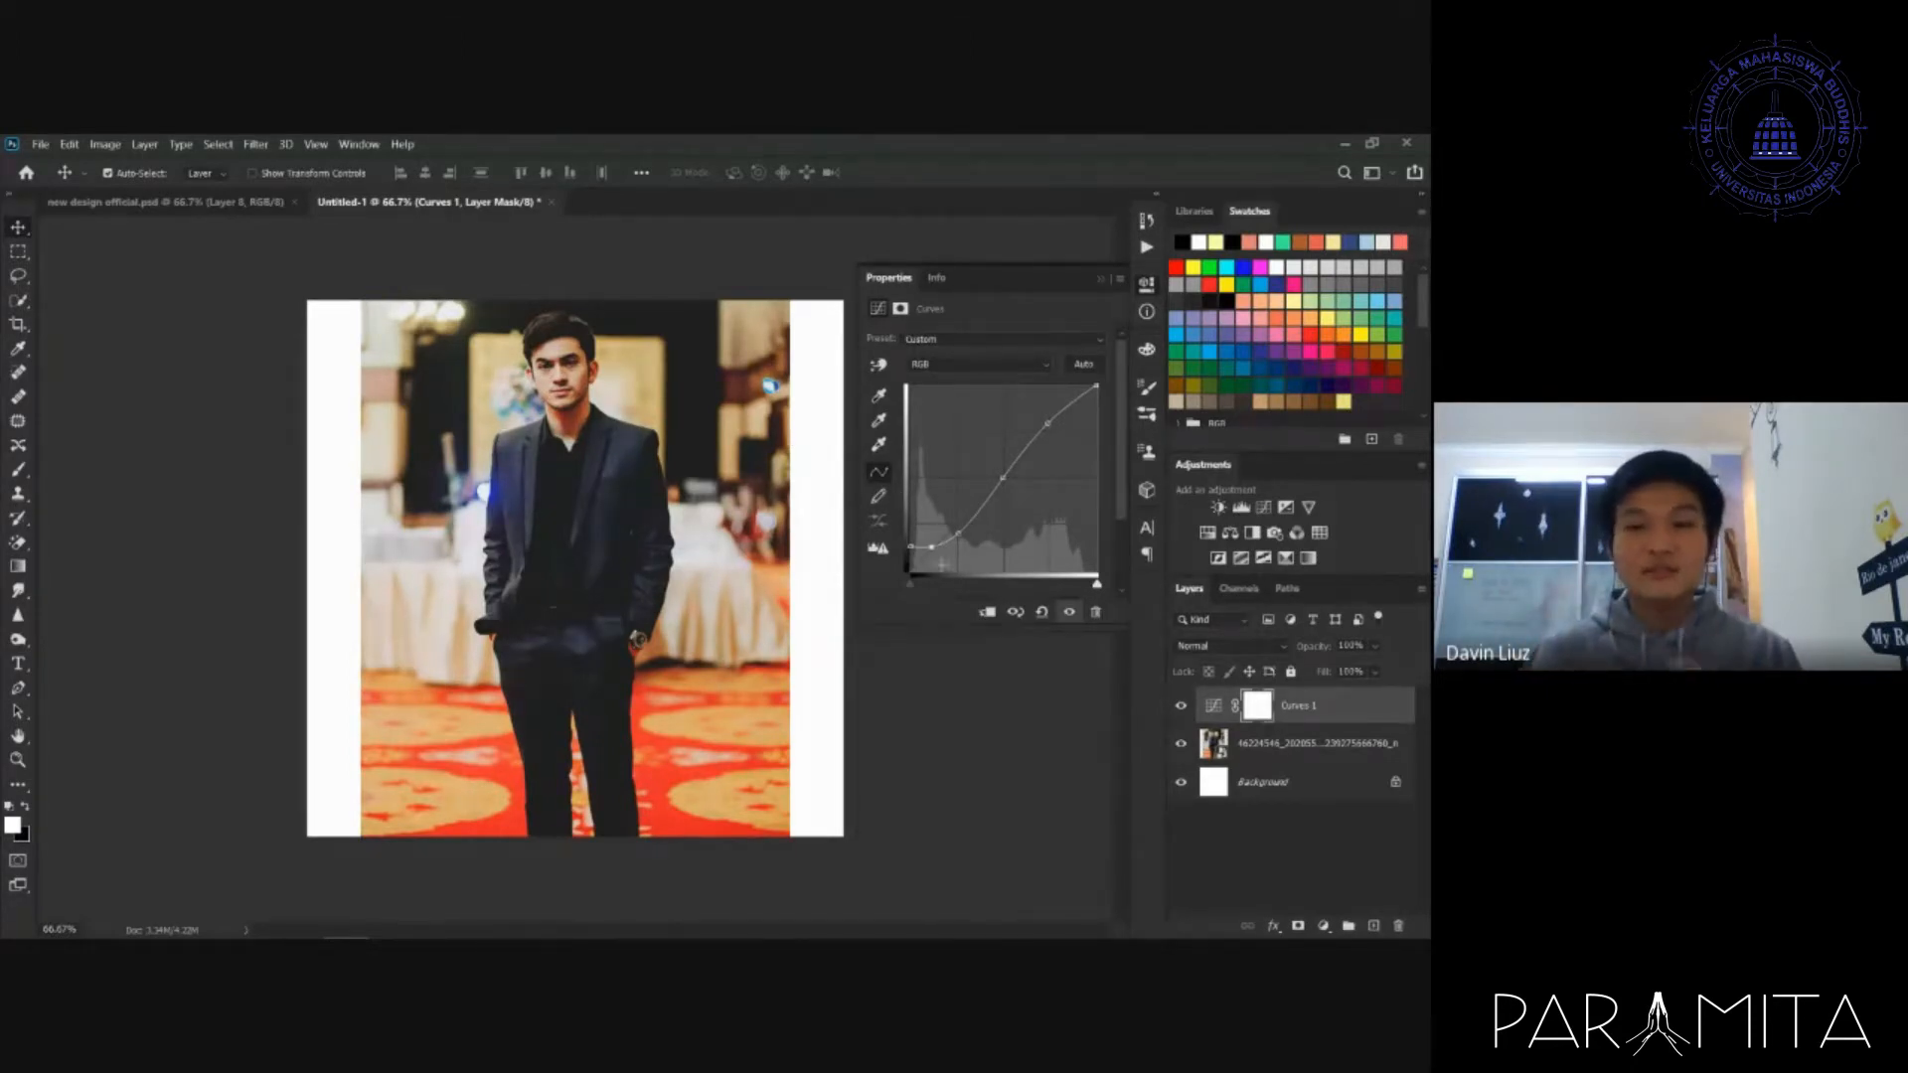
click(1099, 281)
key(Delete)
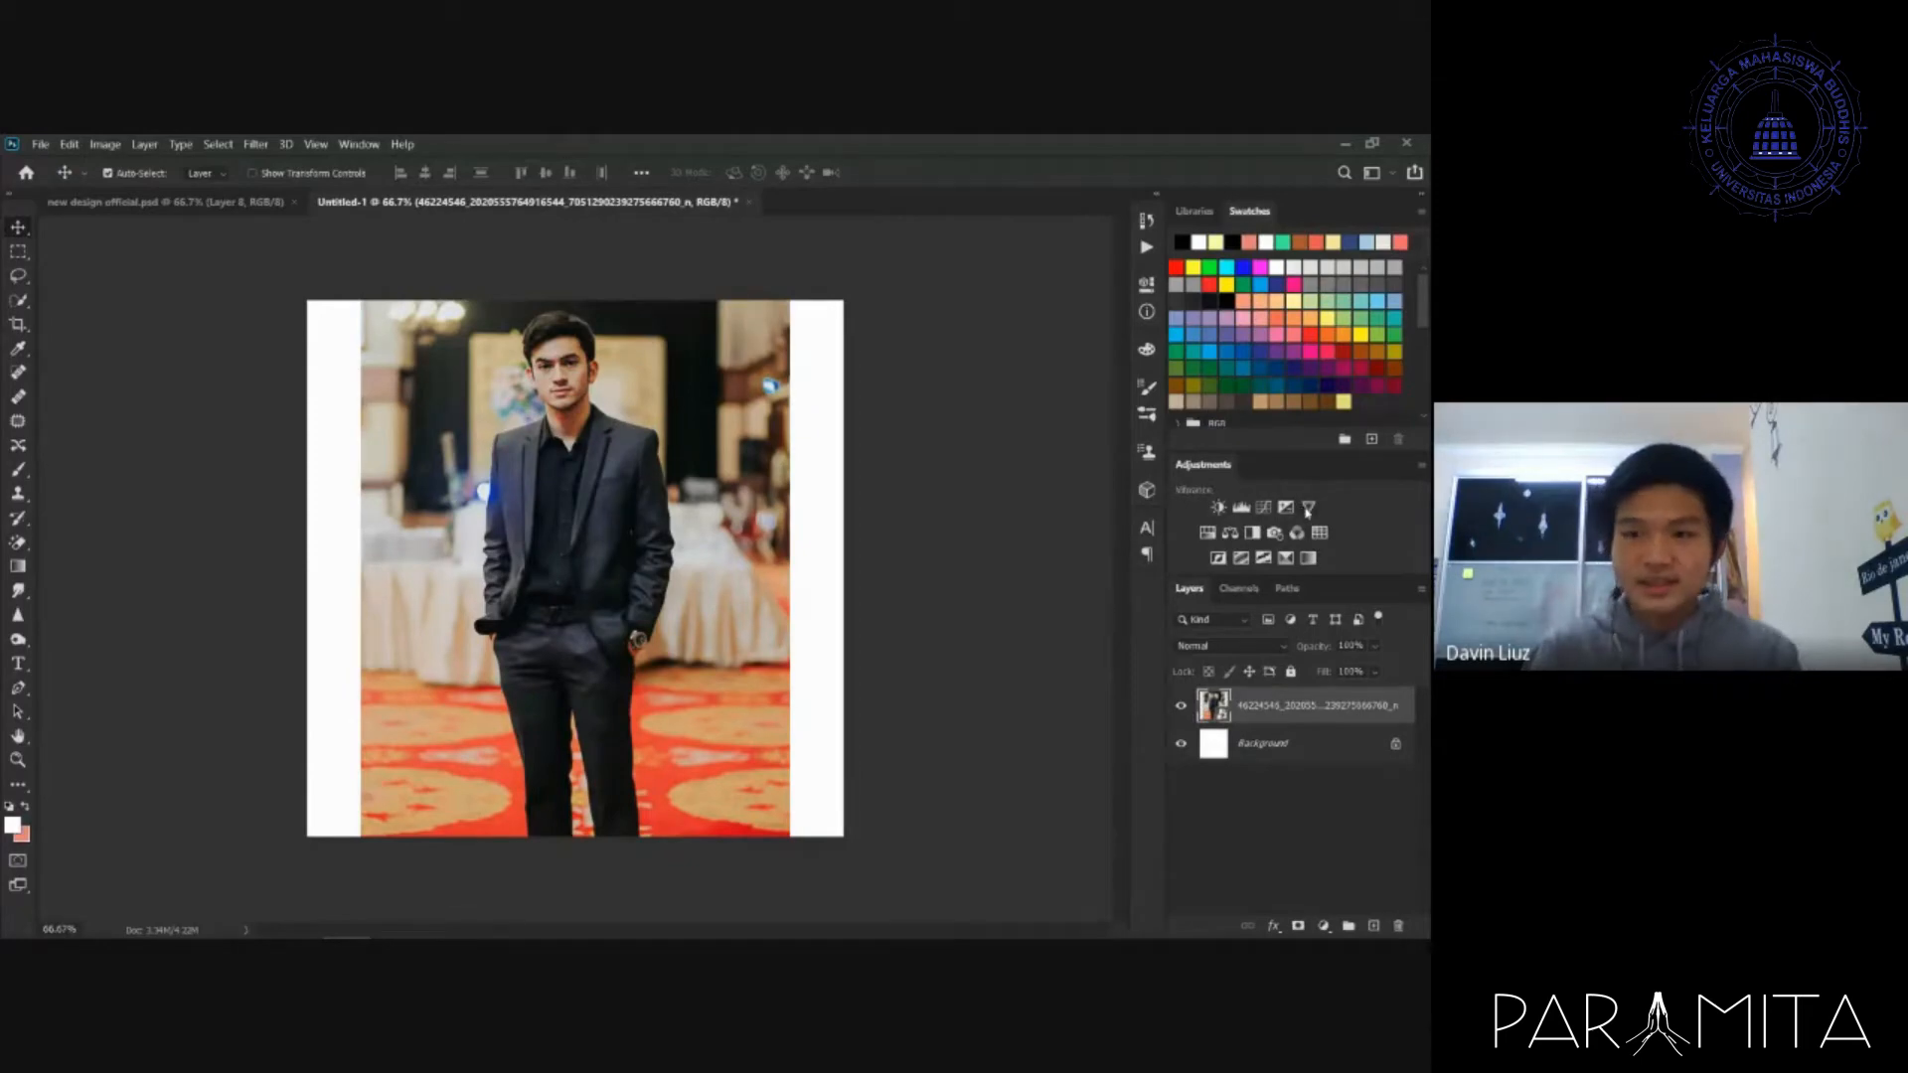
- Try a Vibrance adjustment layer with vibrance +7 and slightly raised saturation, and delete that layer
click(1308, 510)
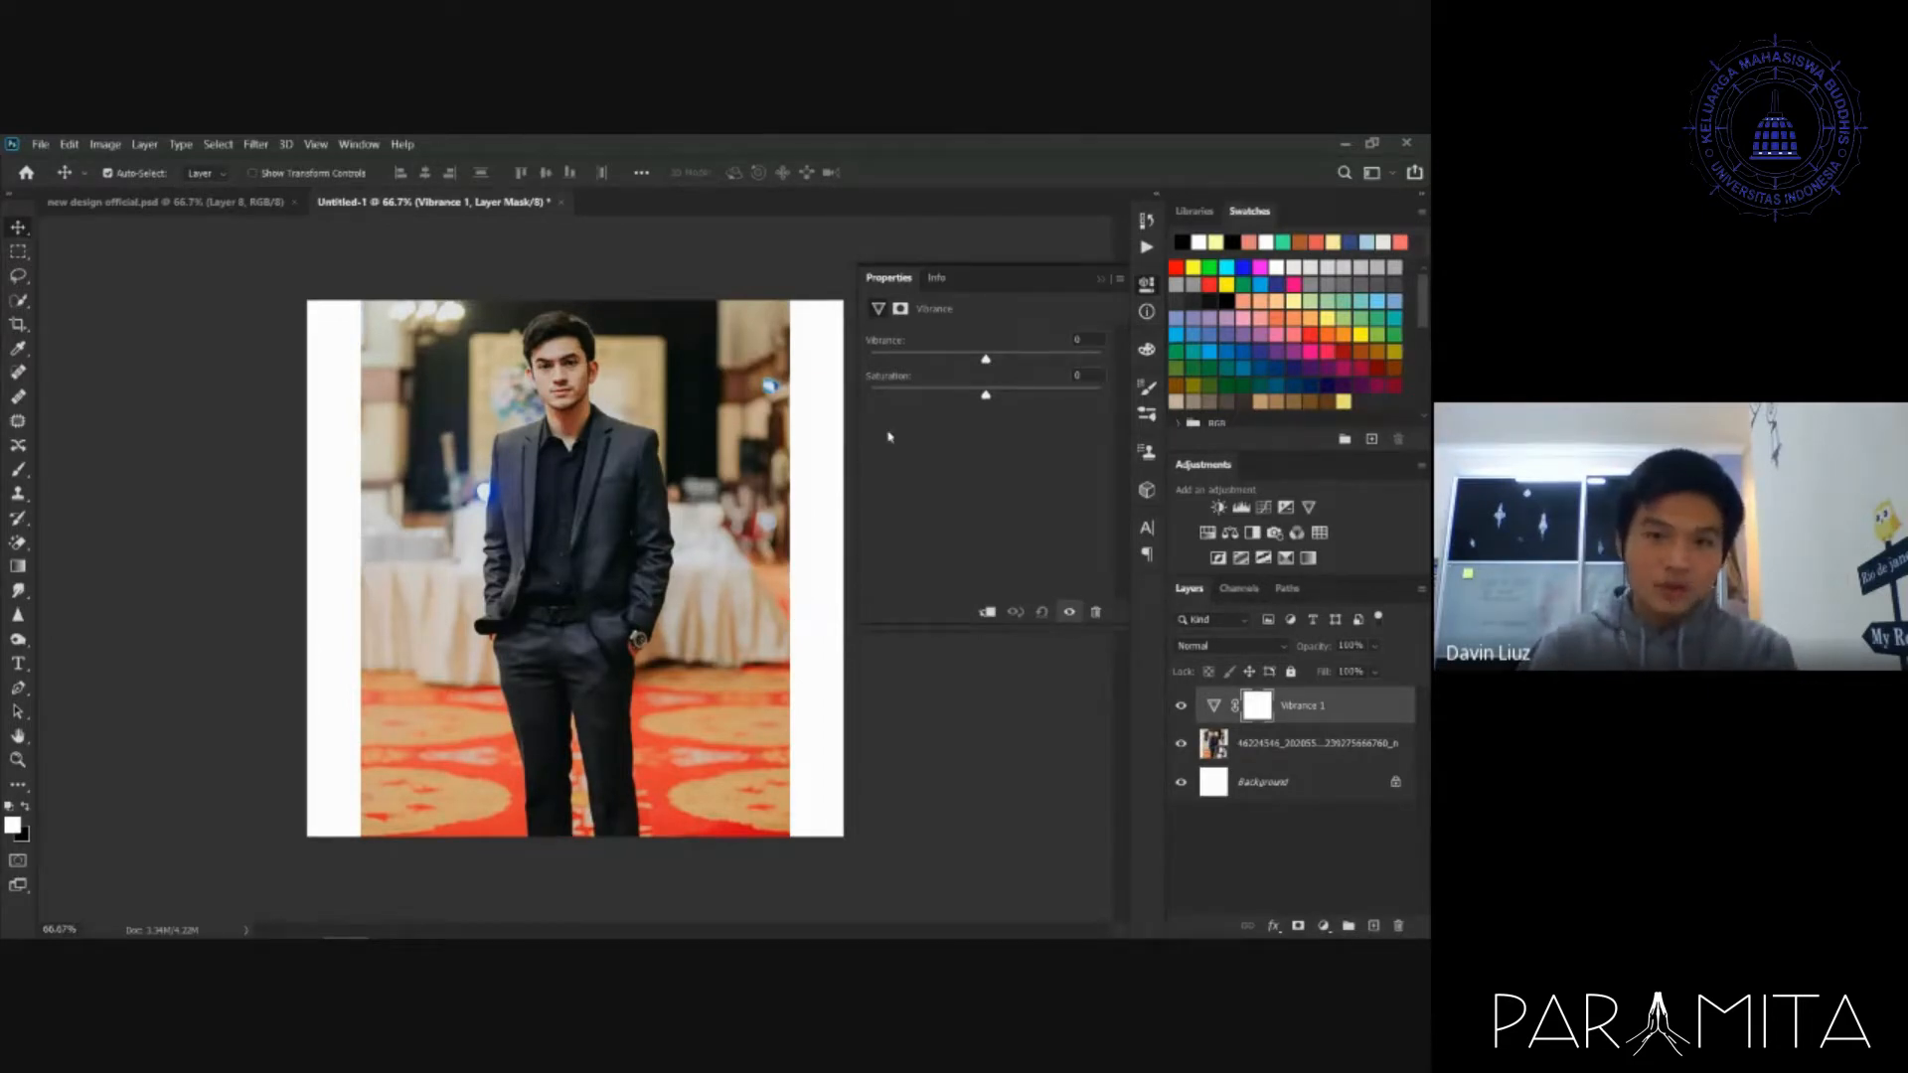
drag(985, 358, 989, 399)
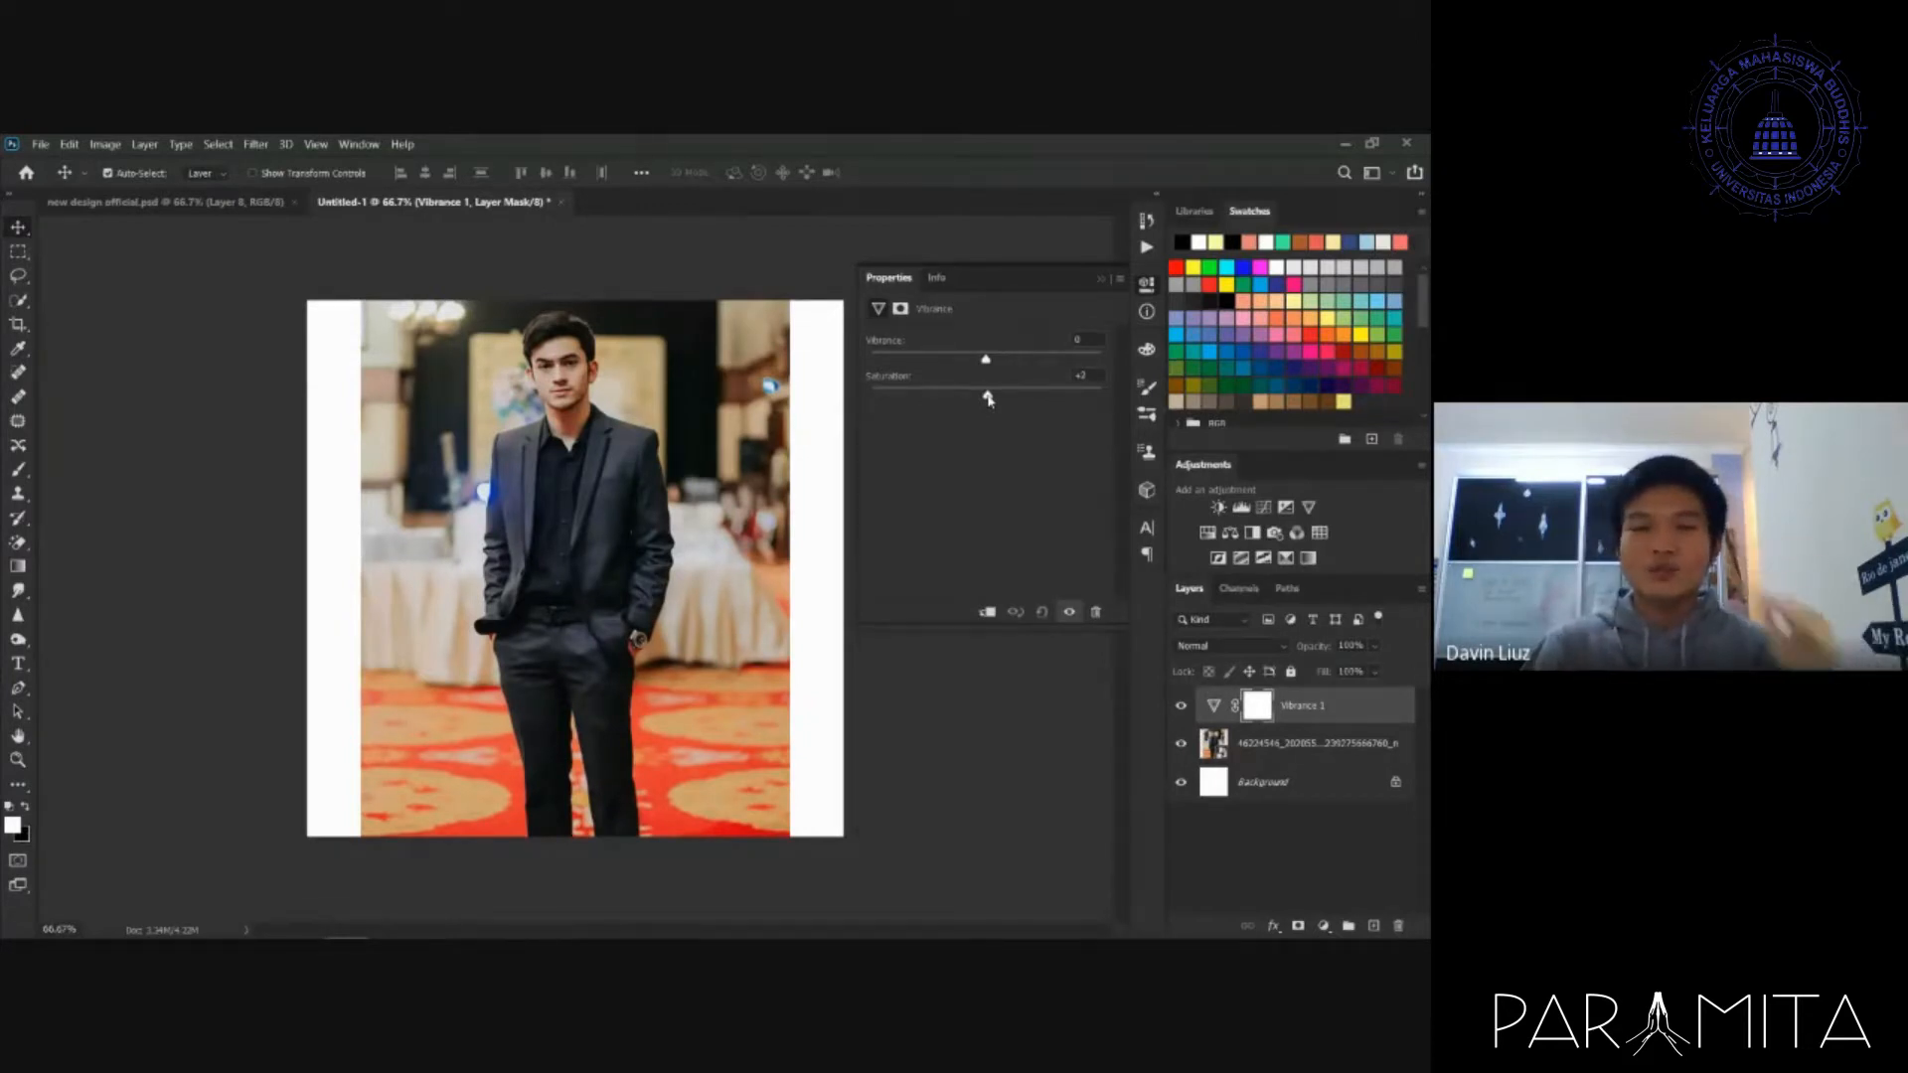
drag(989, 399, 1043, 360)
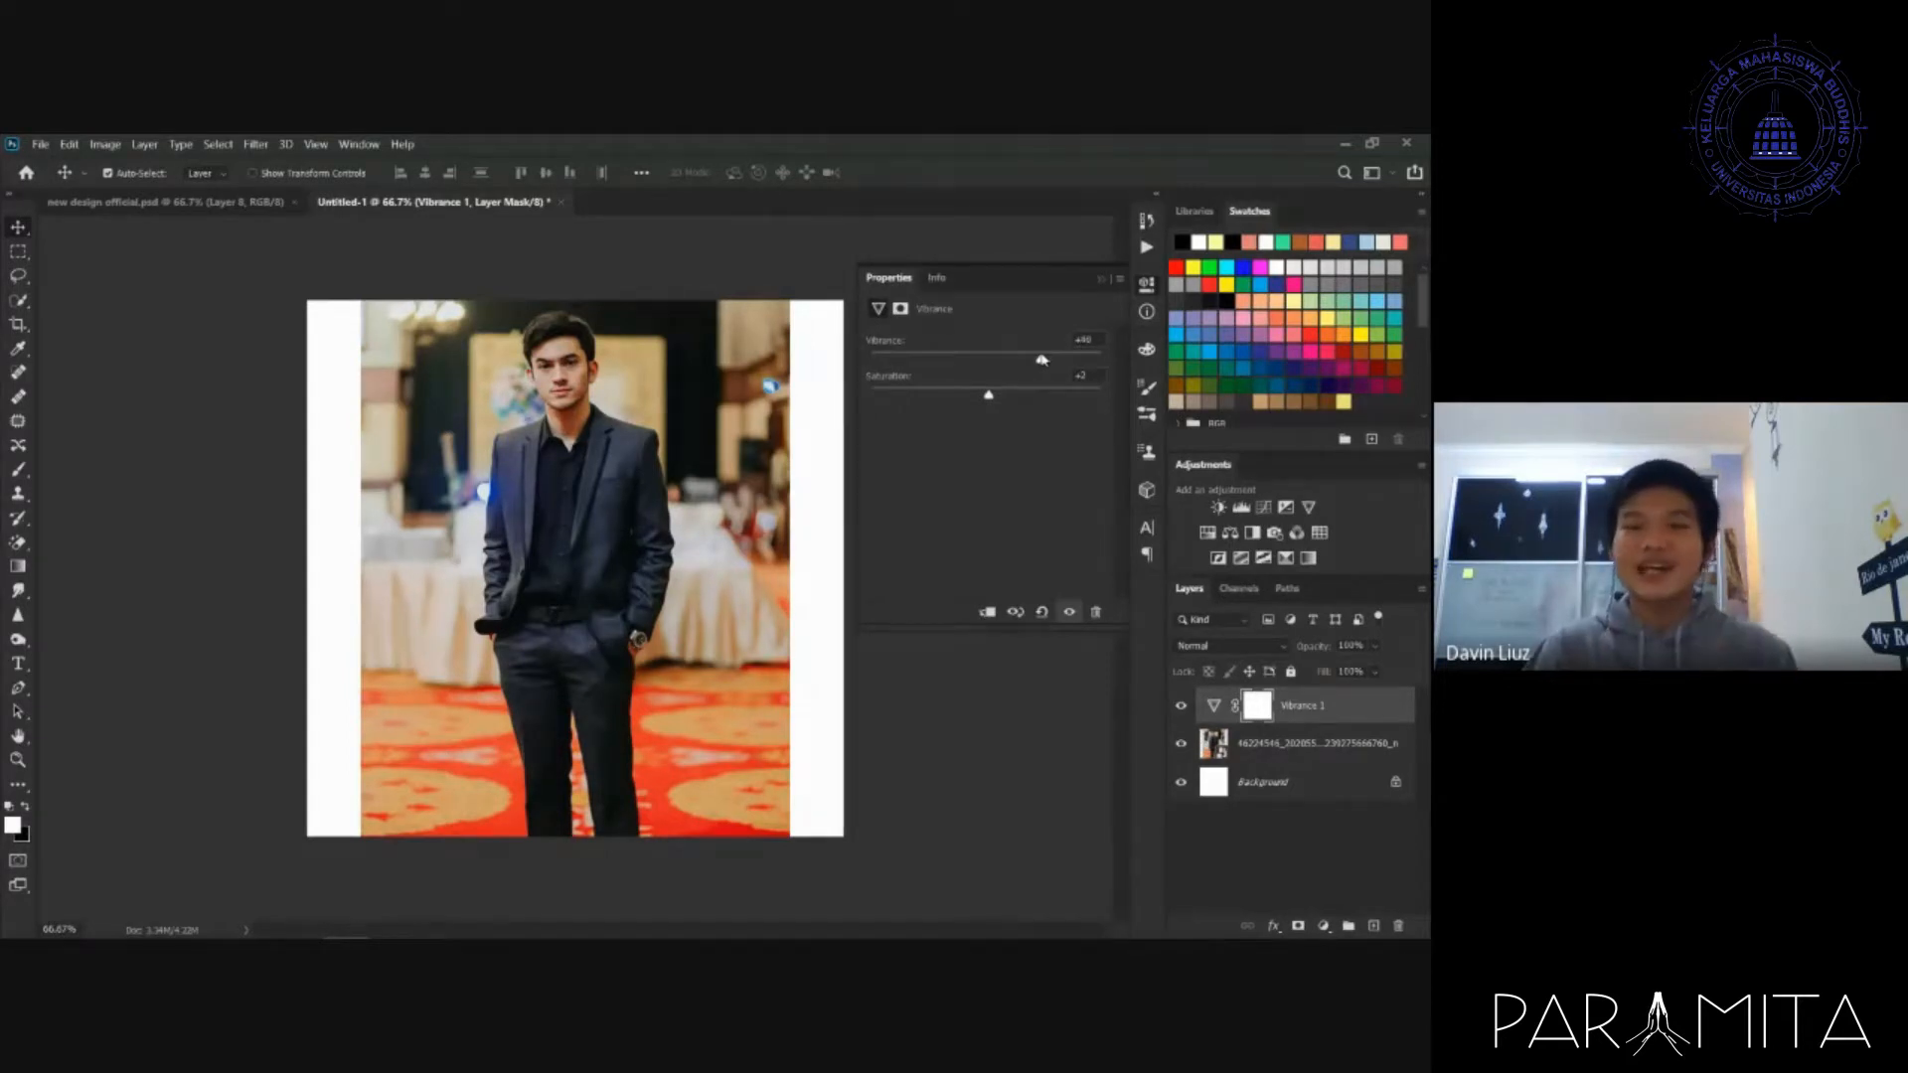
drag(1043, 359, 995, 365)
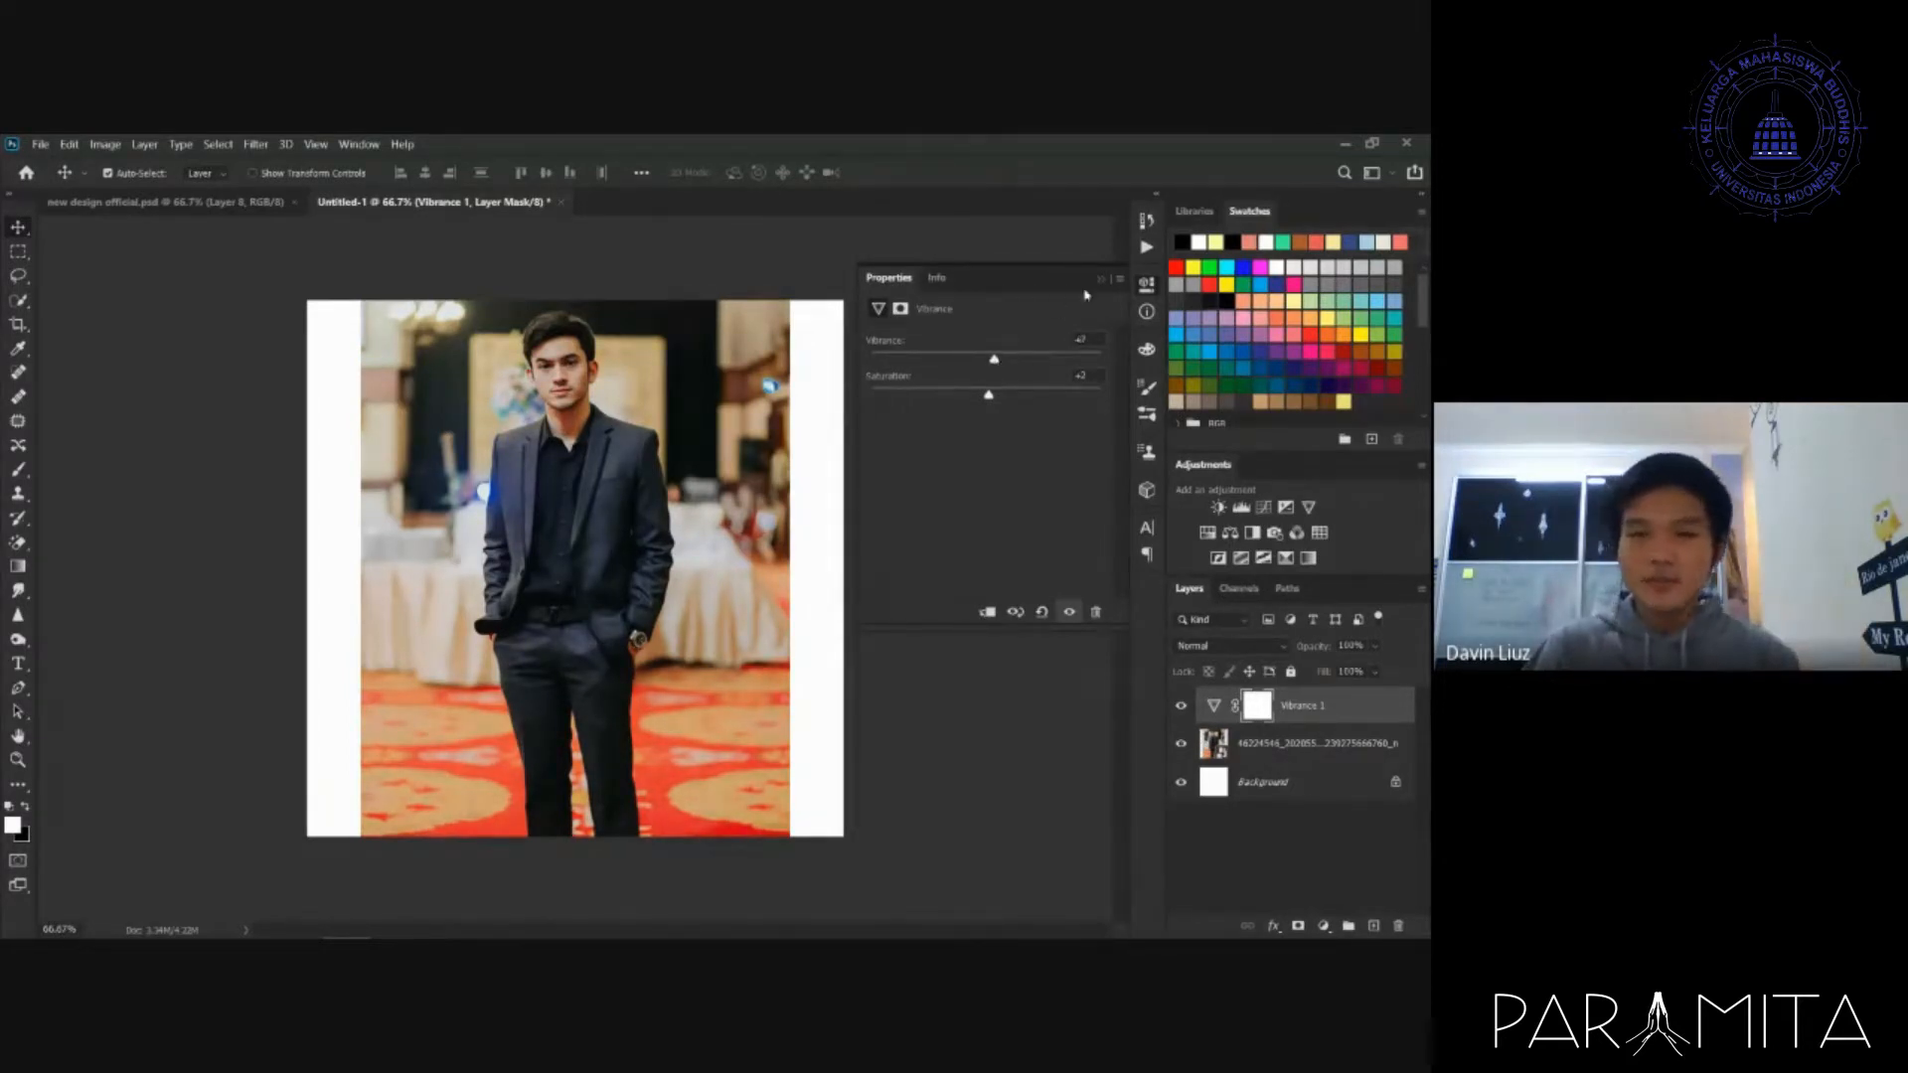
click(1370, 708)
key(Delete)
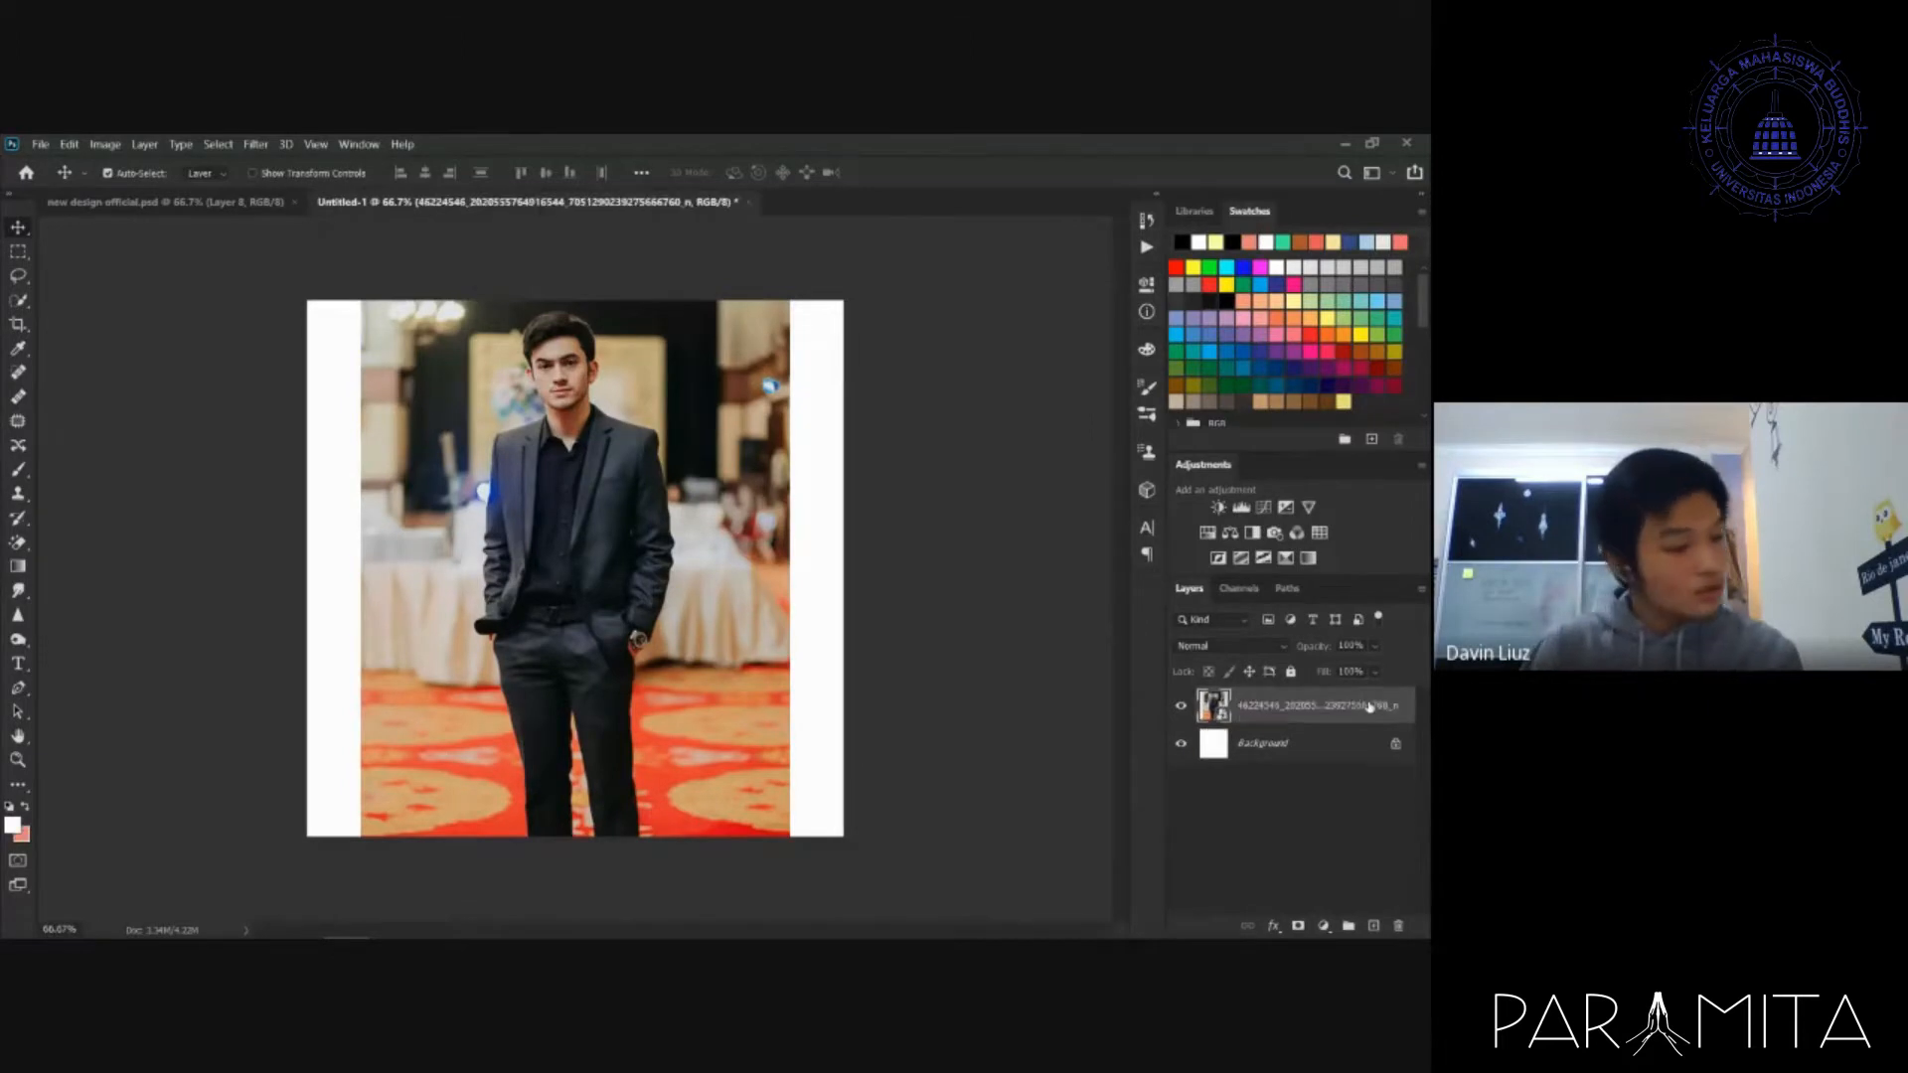
- Add a Hue/Saturation adjustment layer above the photo and shift the hue of the Yellows to -162
click(1207, 534)
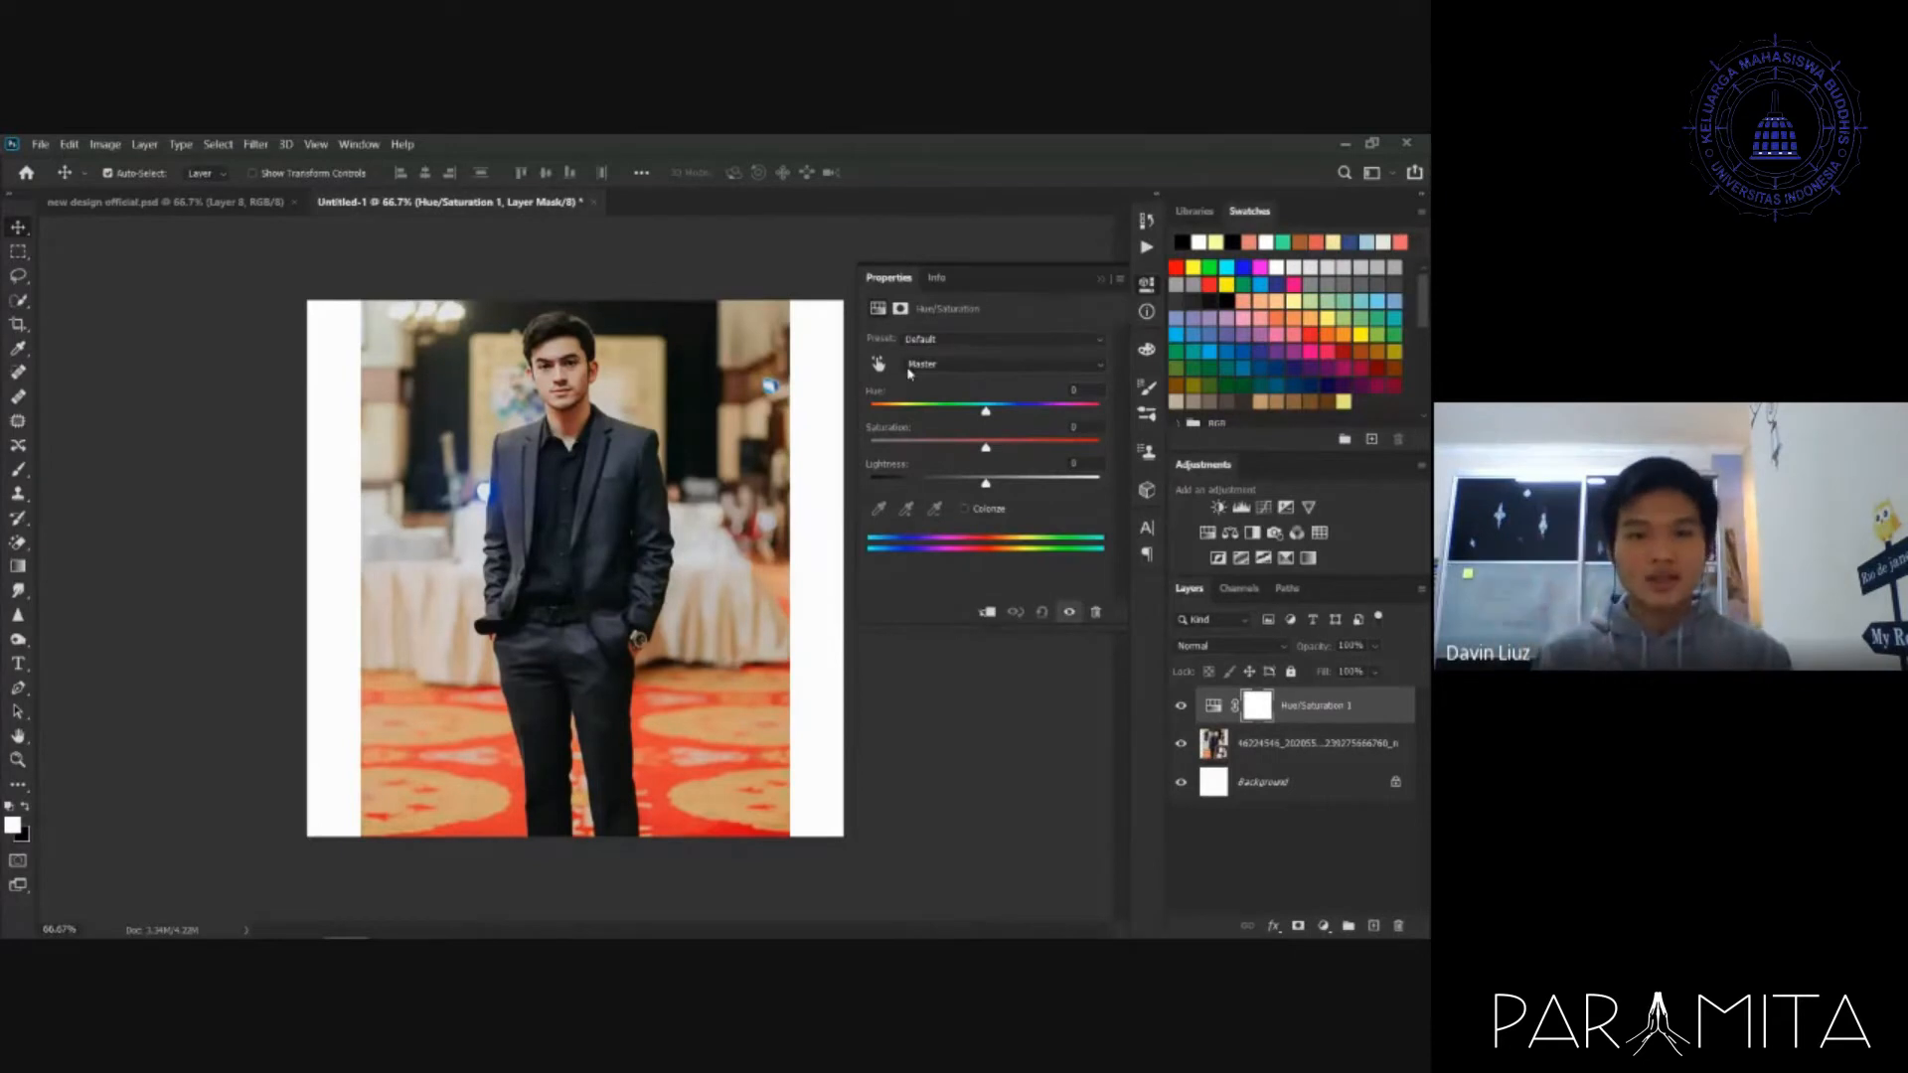
click(1039, 365)
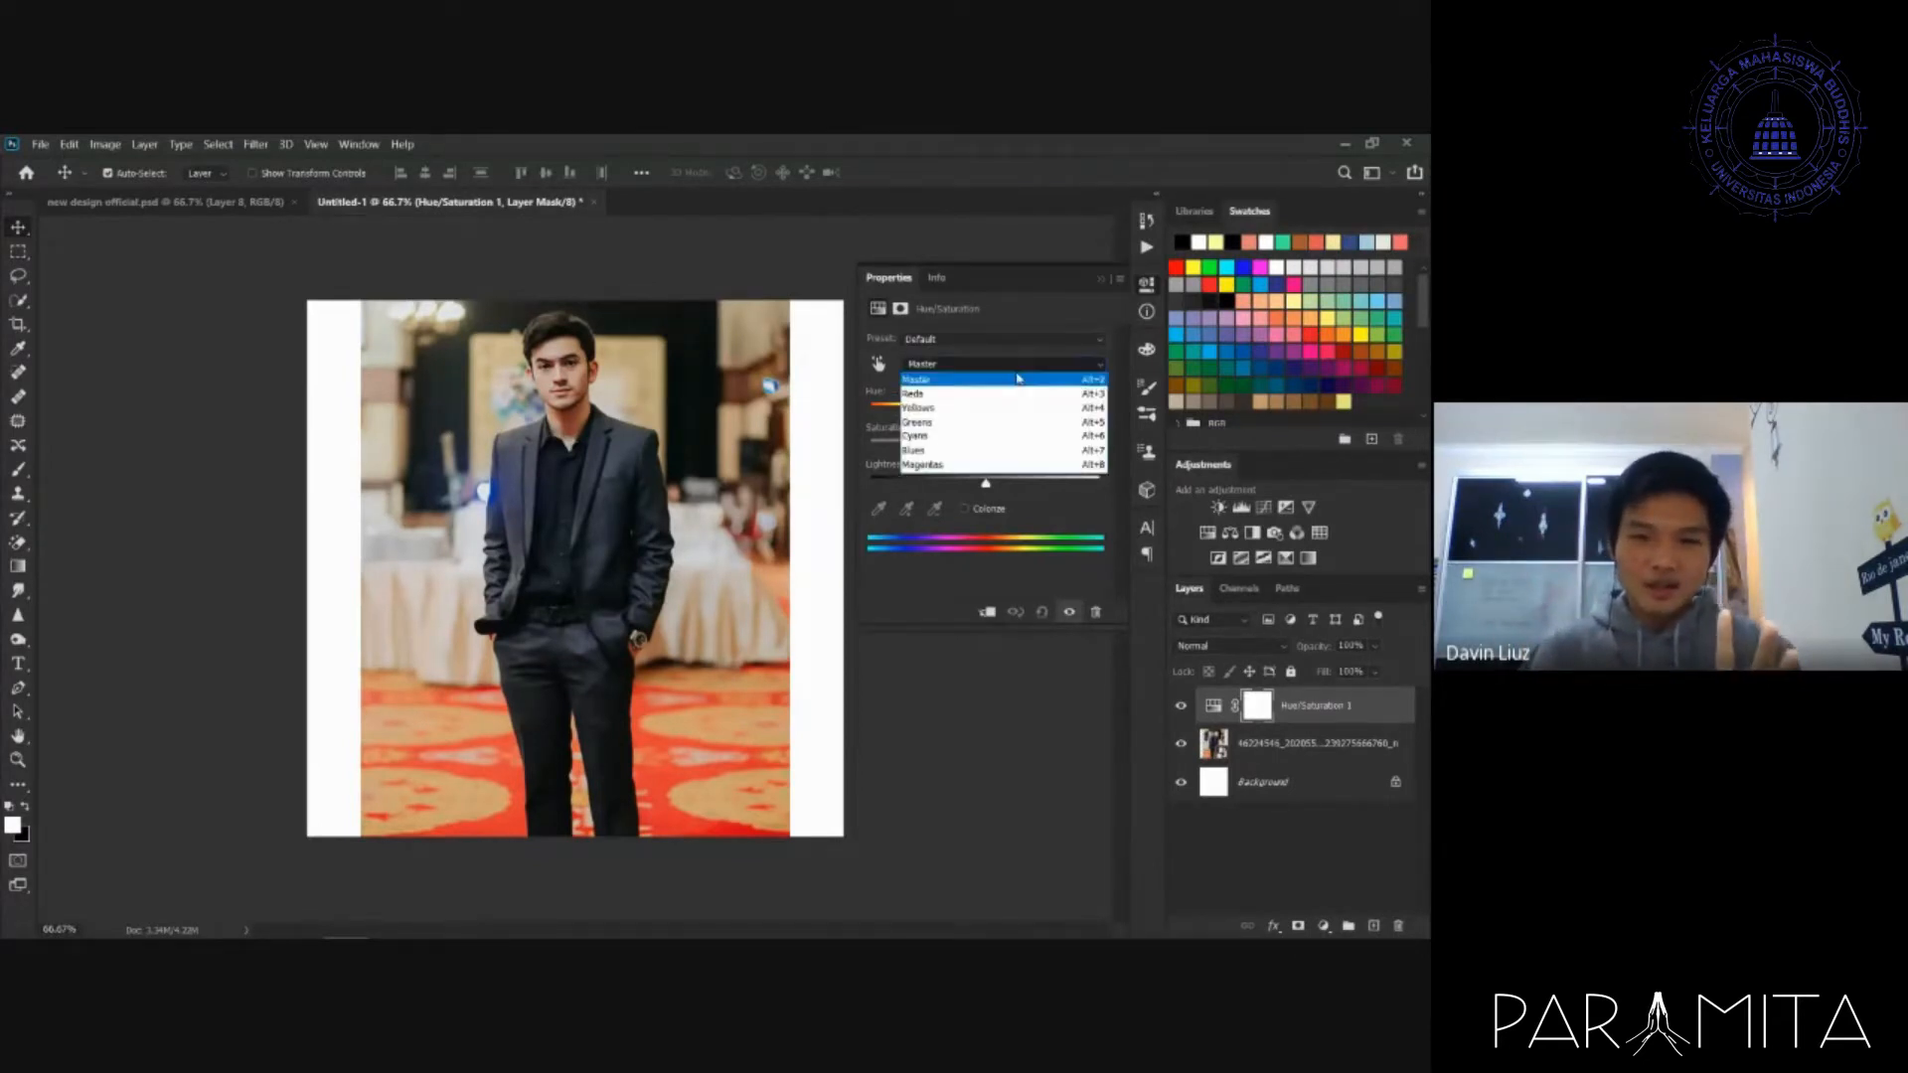
click(974, 415)
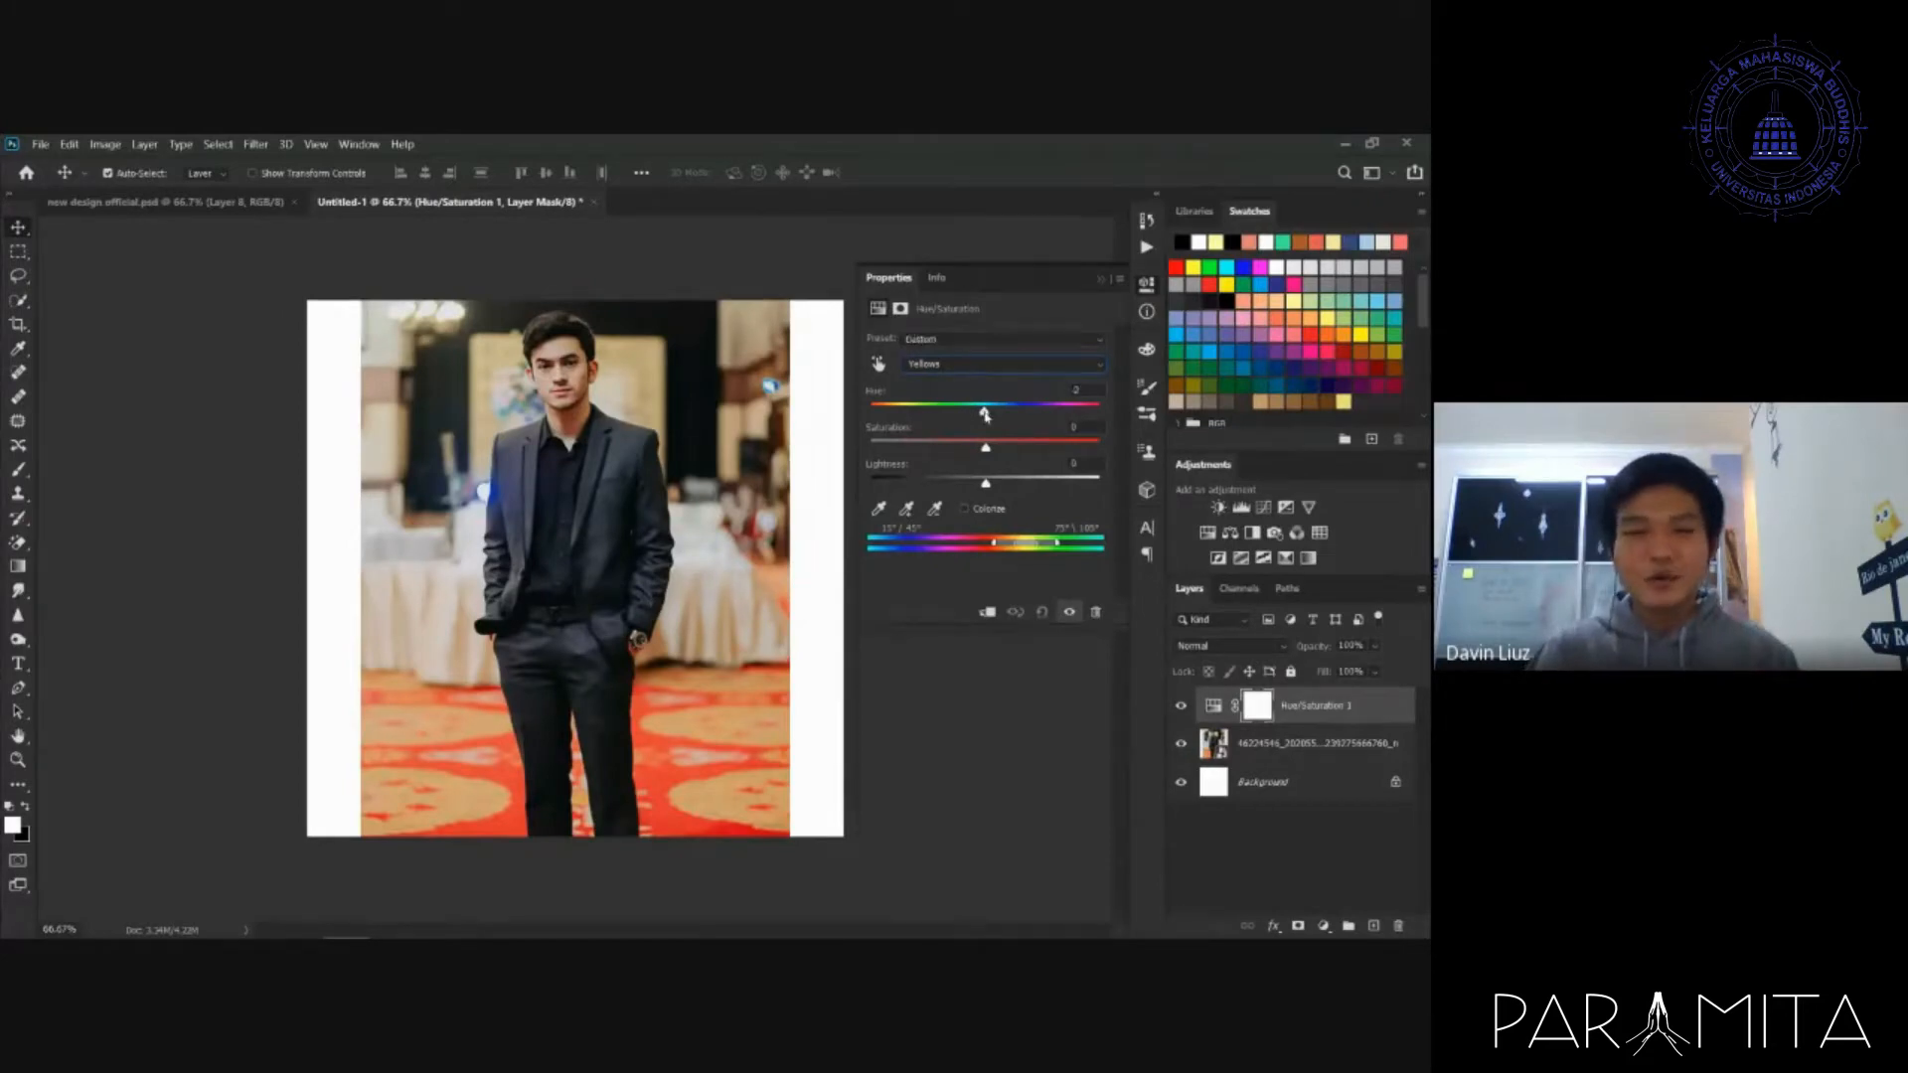
drag(985, 413, 878, 410)
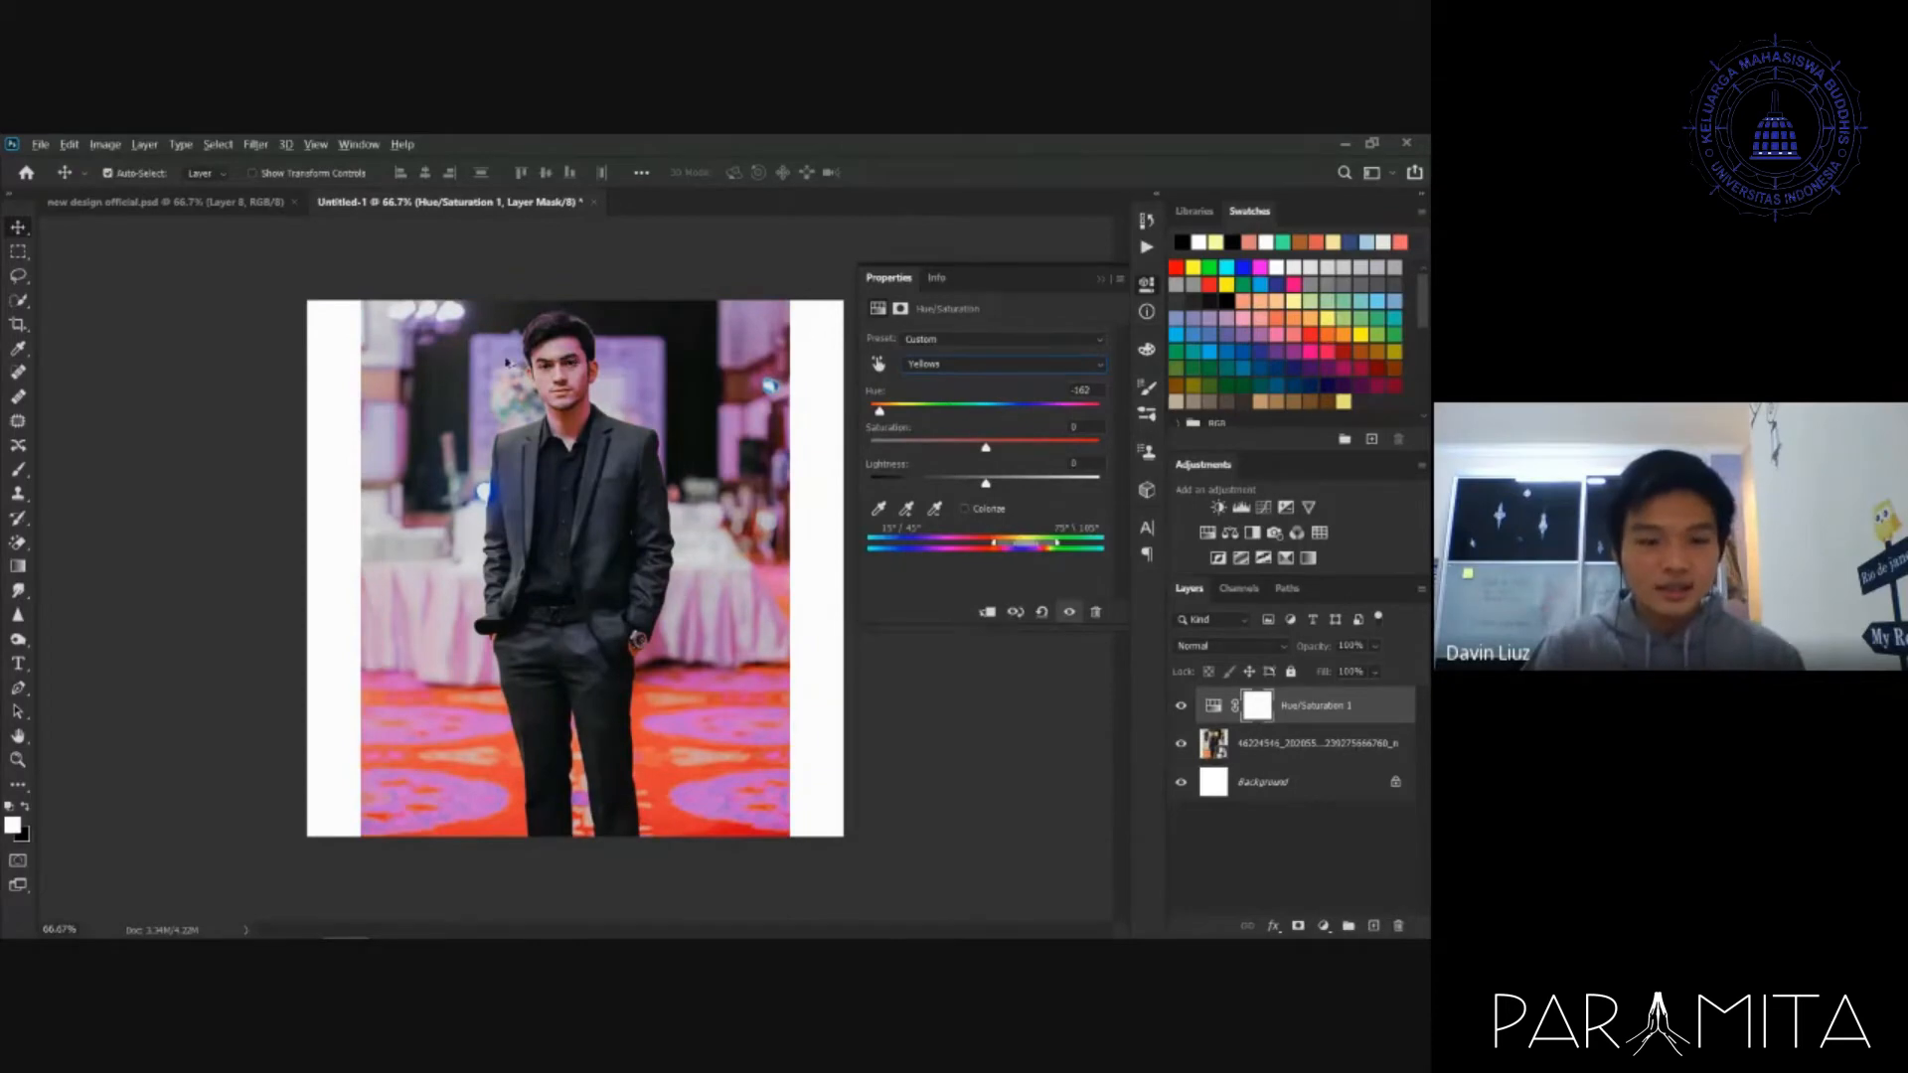
- Set the Yellows' hue to +176 and saturation to +2 in the Hue/Saturation layer while viewing the man's face up close
scroll(586, 366, up, 2)
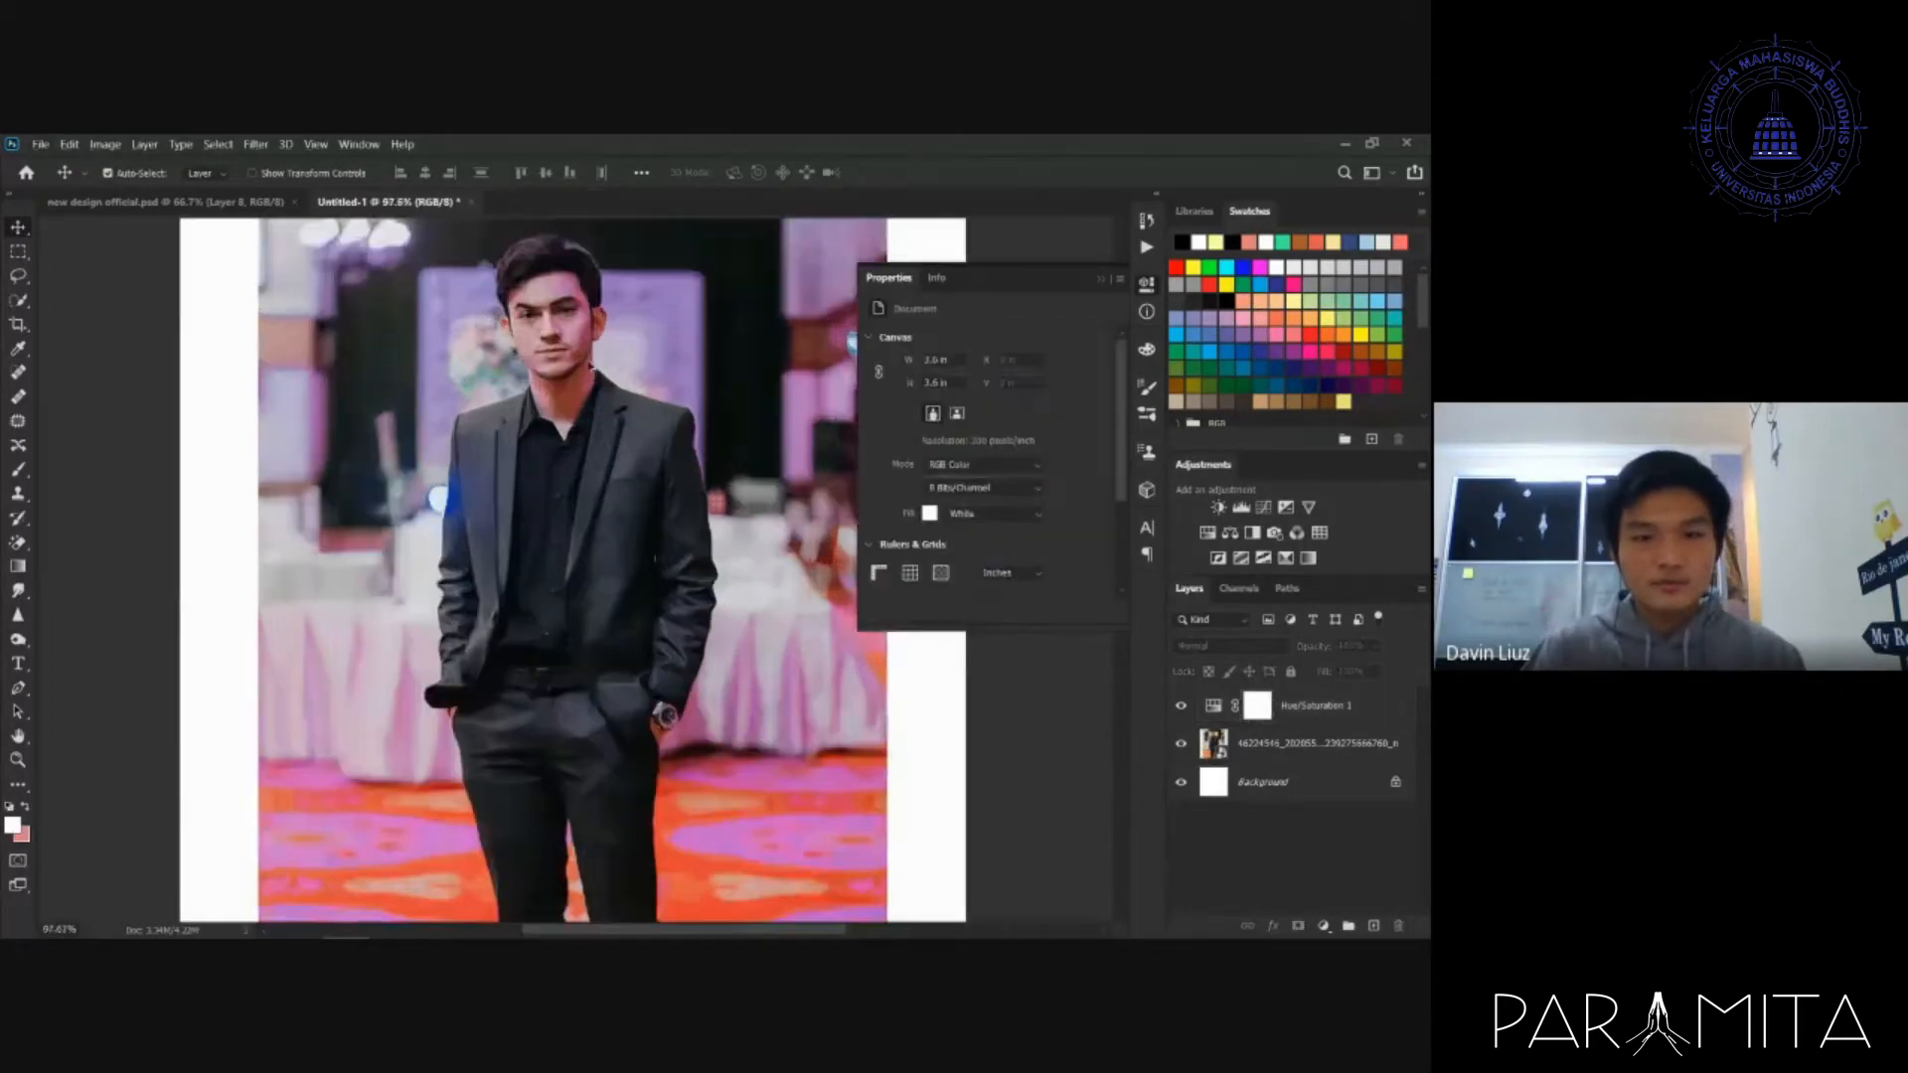
scroll(590, 368, up, 3)
click(1322, 706)
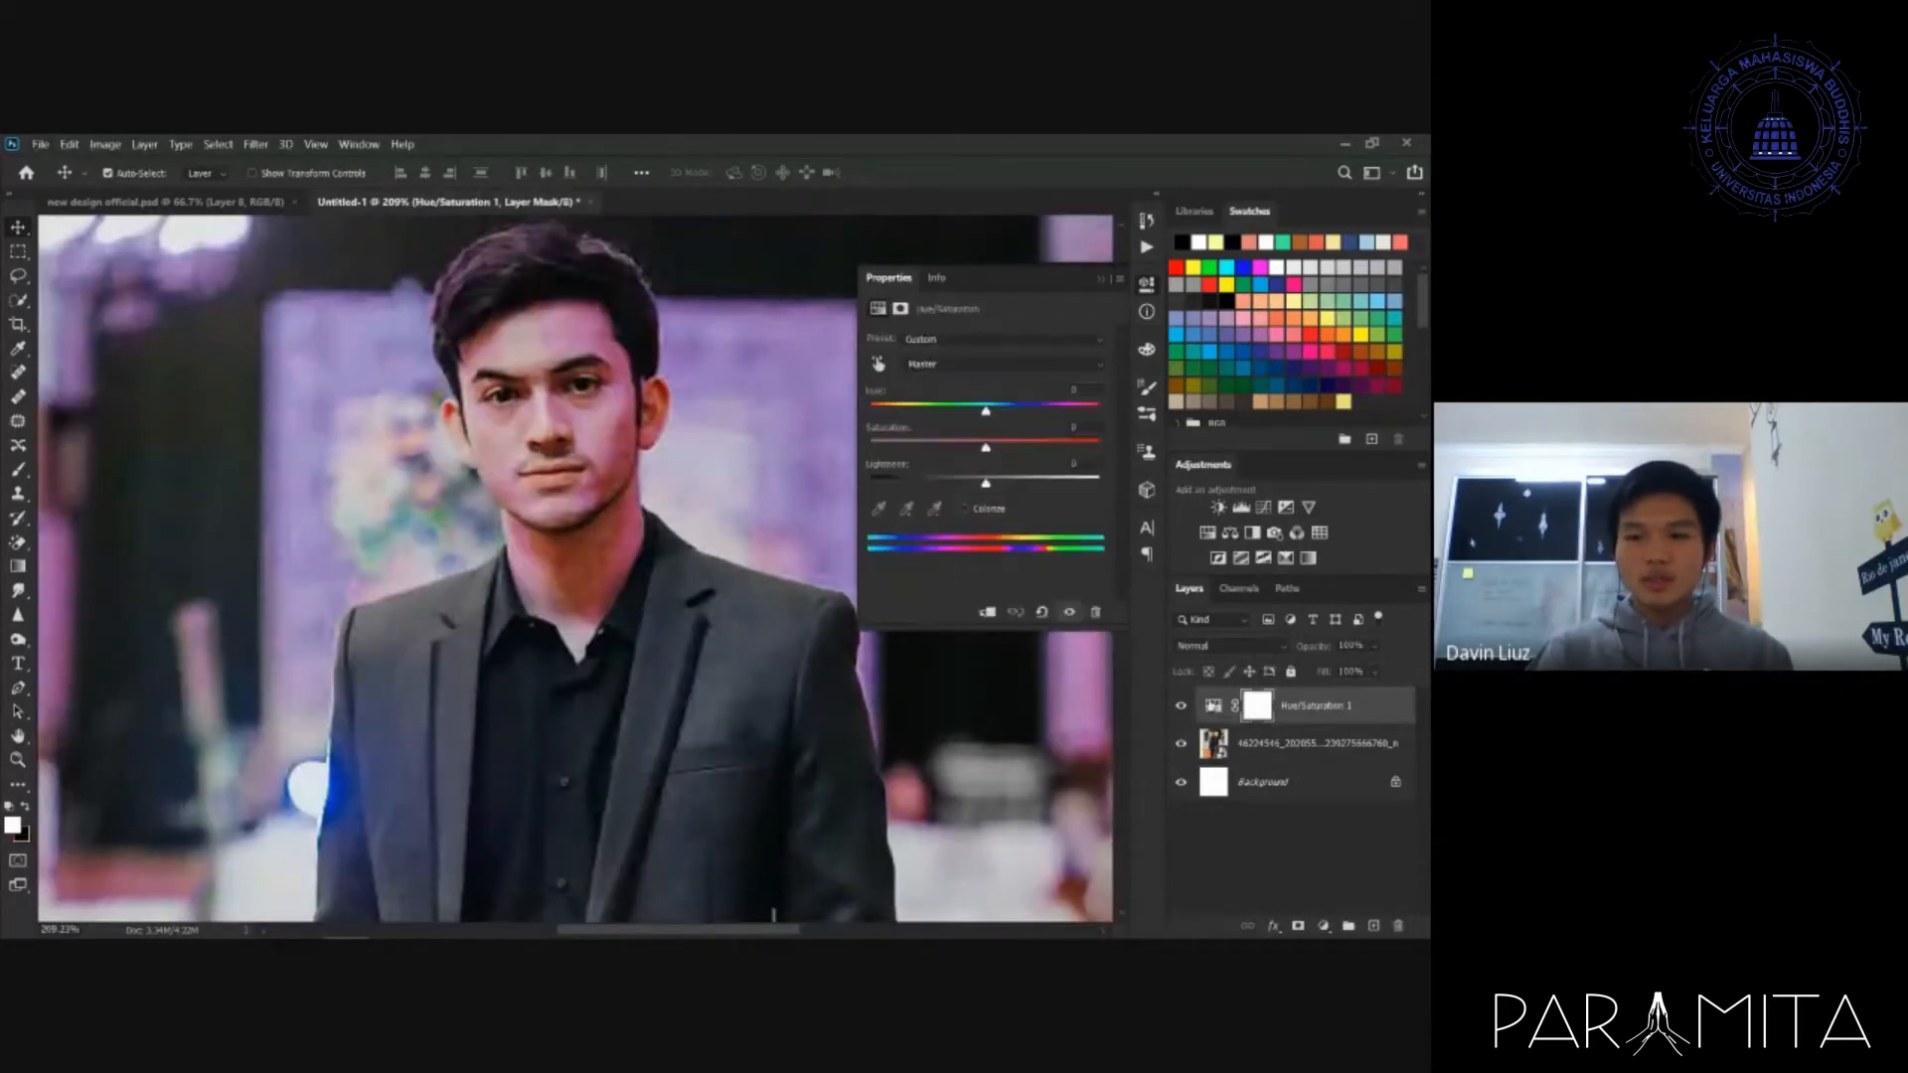
click(931, 365)
click(949, 405)
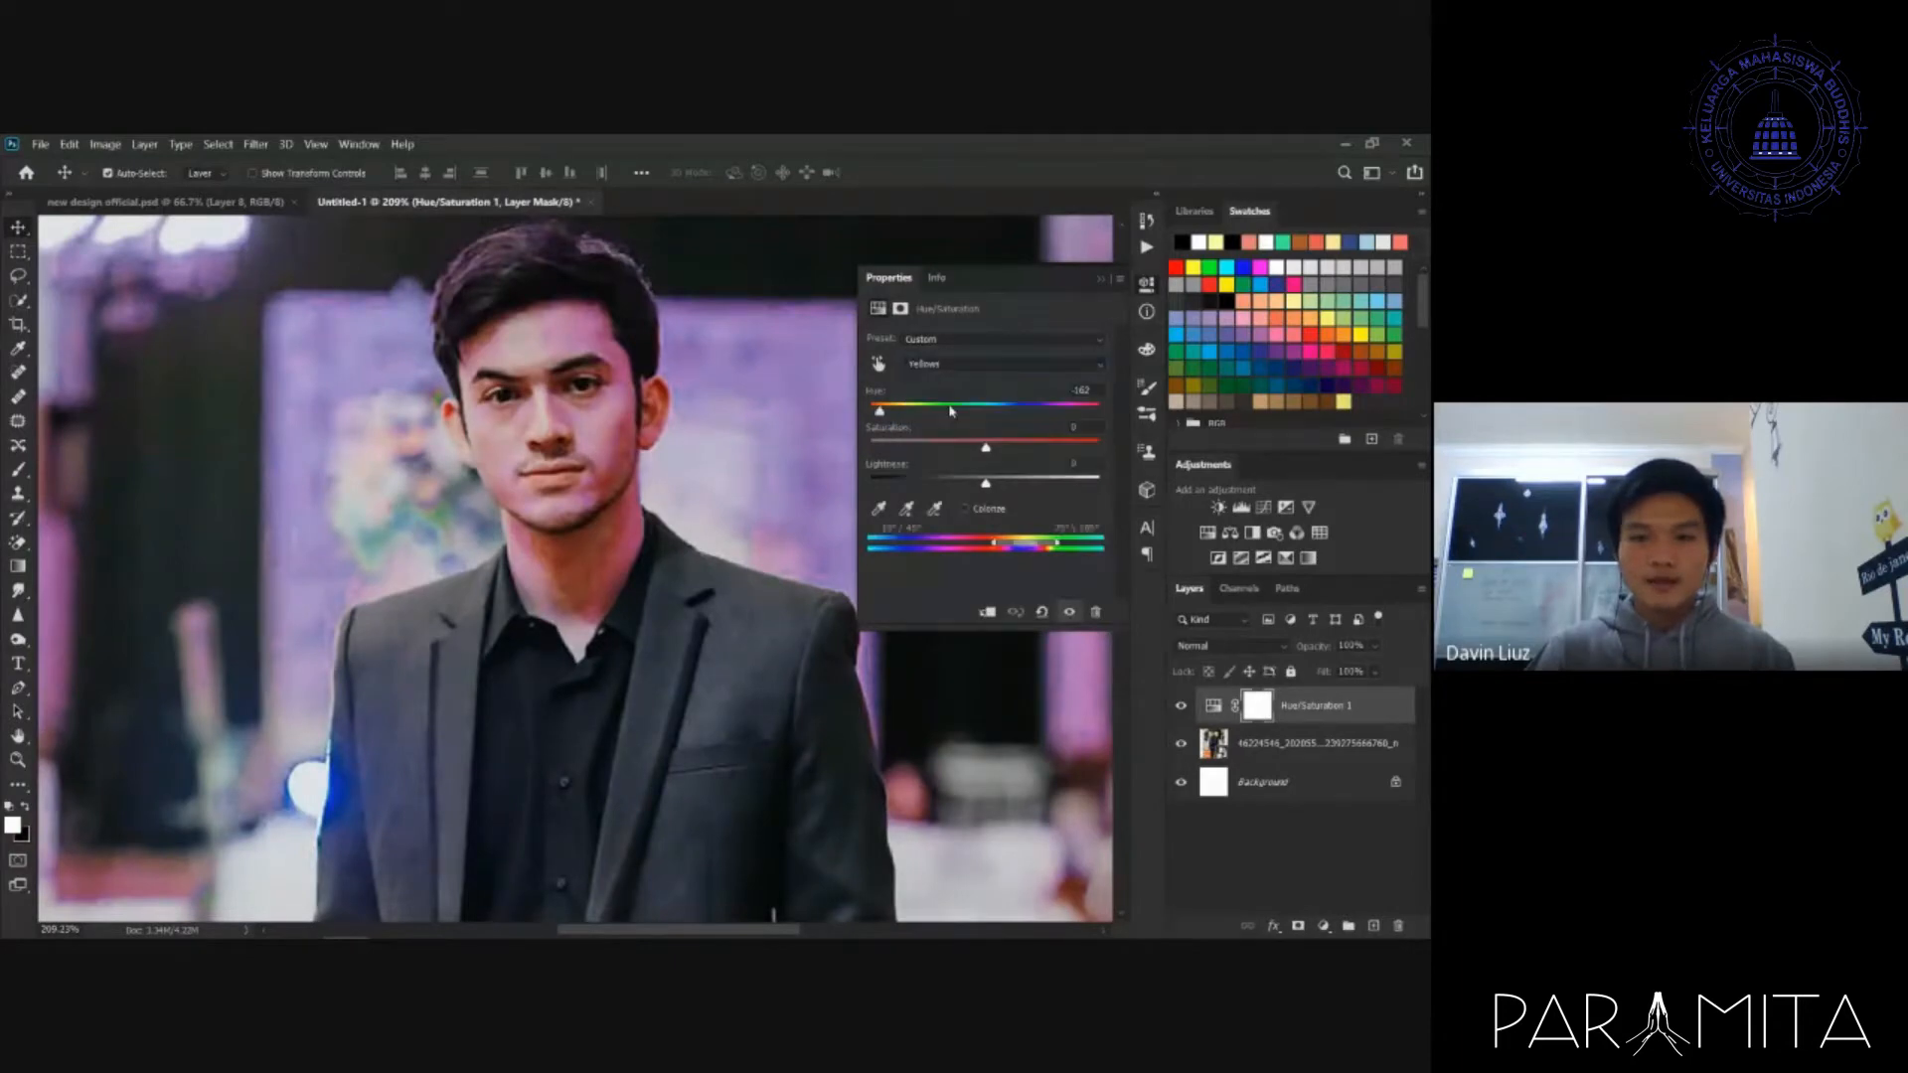
drag(878, 411, 1107, 408)
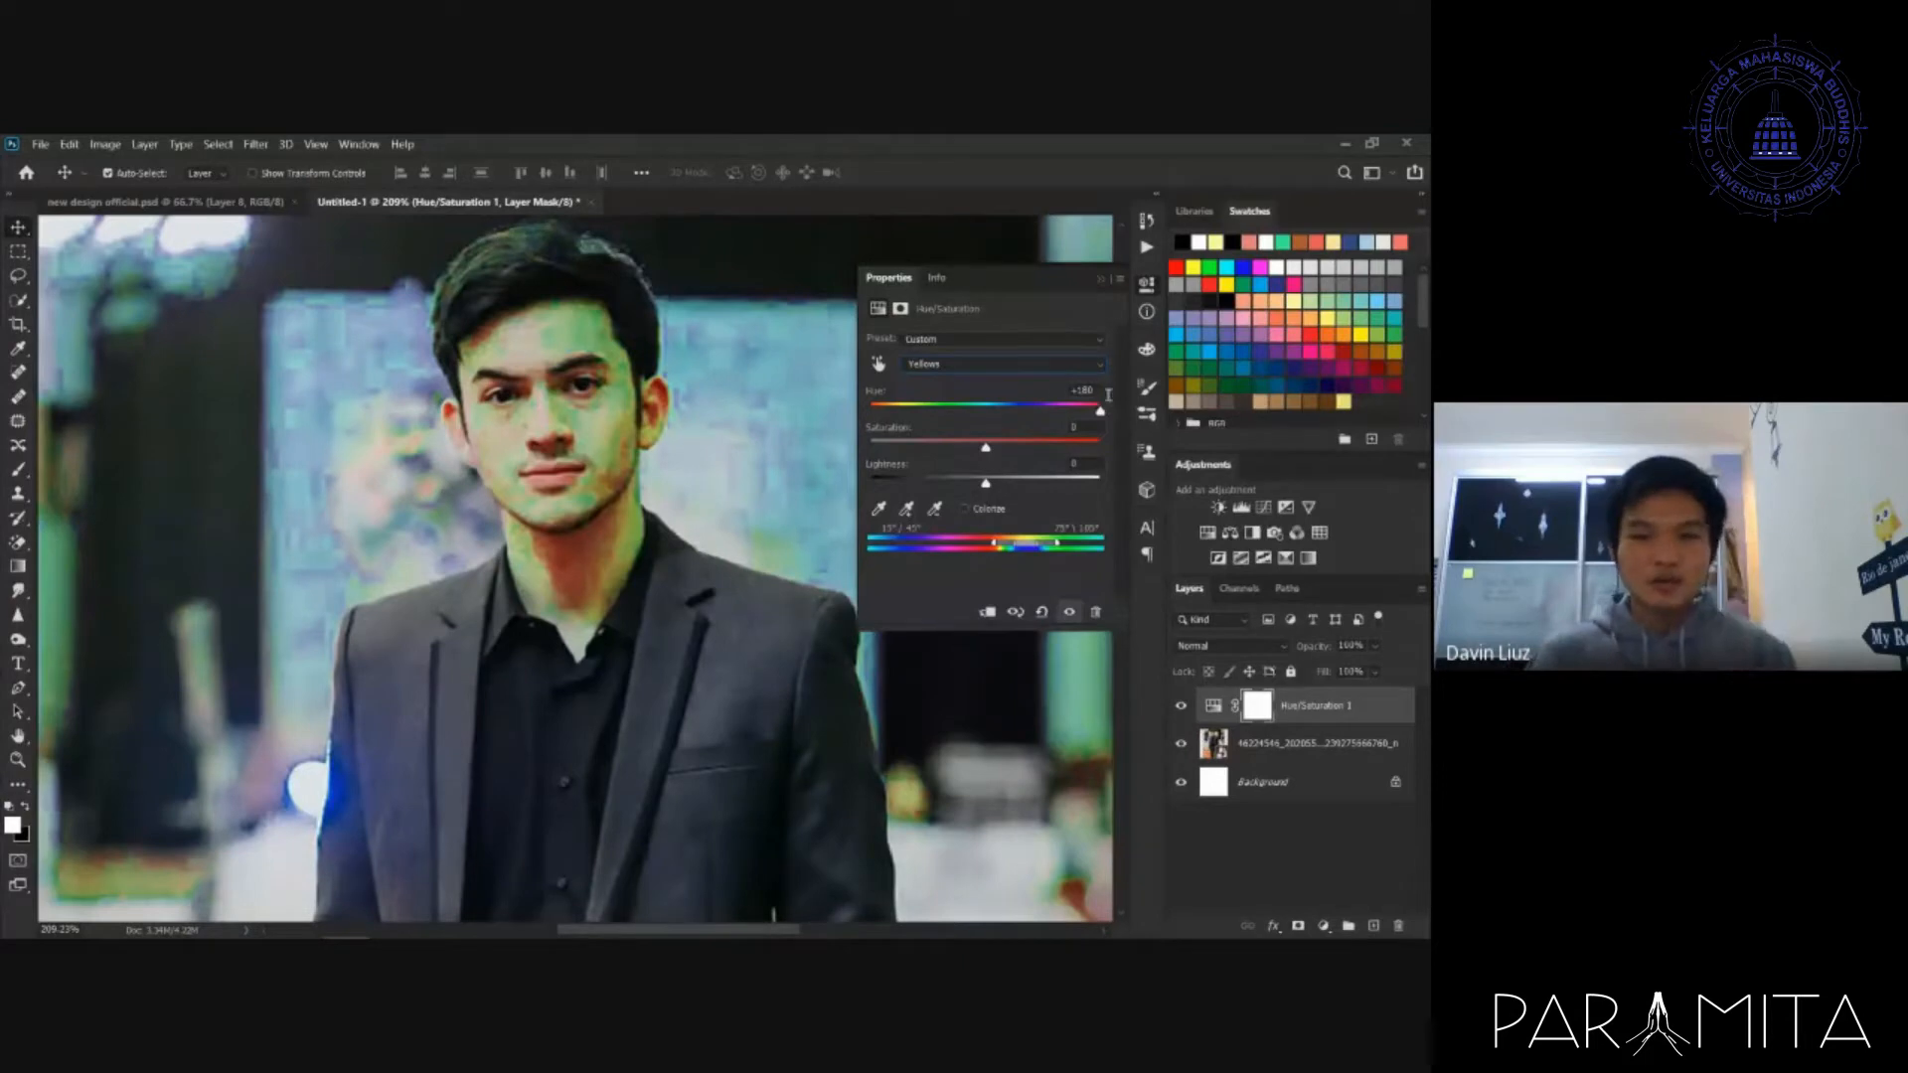
drag(1027, 413, 1098, 408)
mouse_move(987, 448)
mouse_down()
mouse_move(1120, 438)
mouse_move(813, 442)
mouse_move(988, 445)
mouse_up()
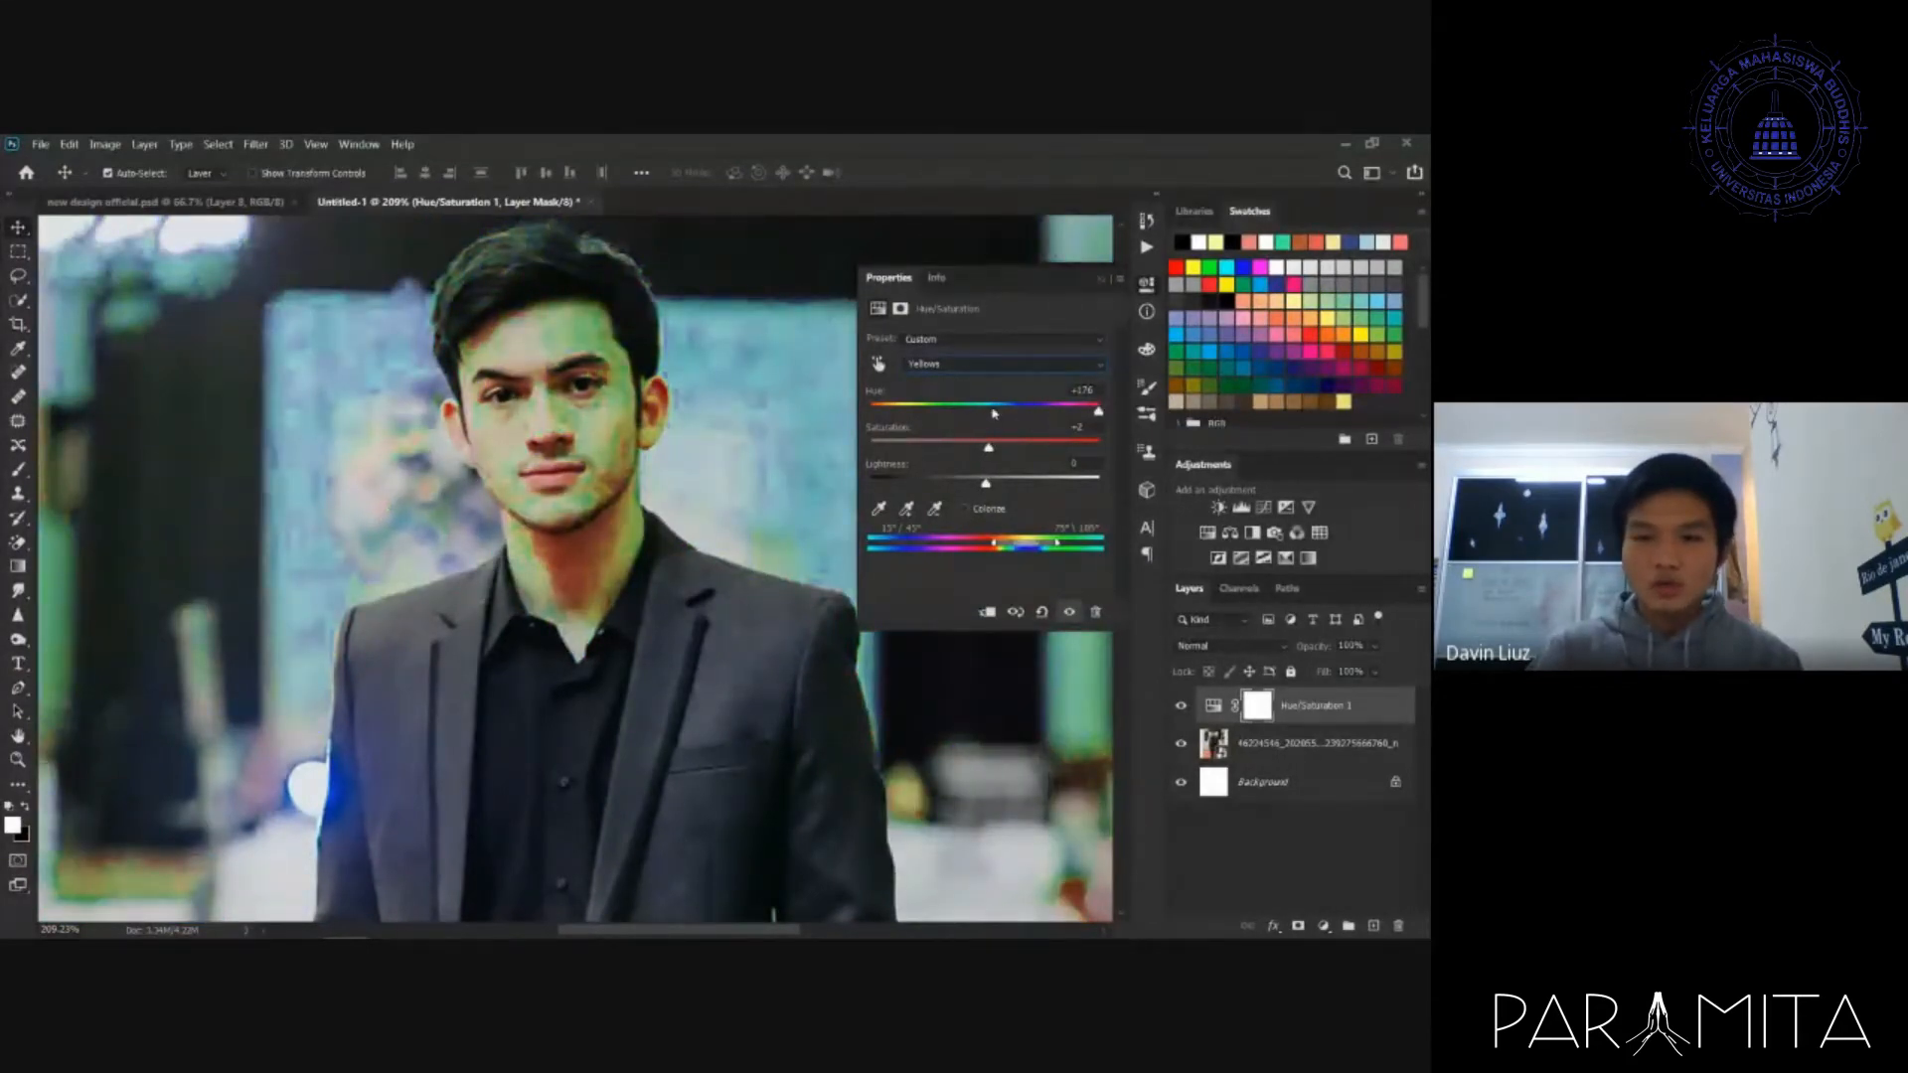
- Return the Yellows' hue close to zero, set their saturation to -66 and lightness to +100, and view the whole photo
click(988, 411)
drag(988, 448, 1145, 475)
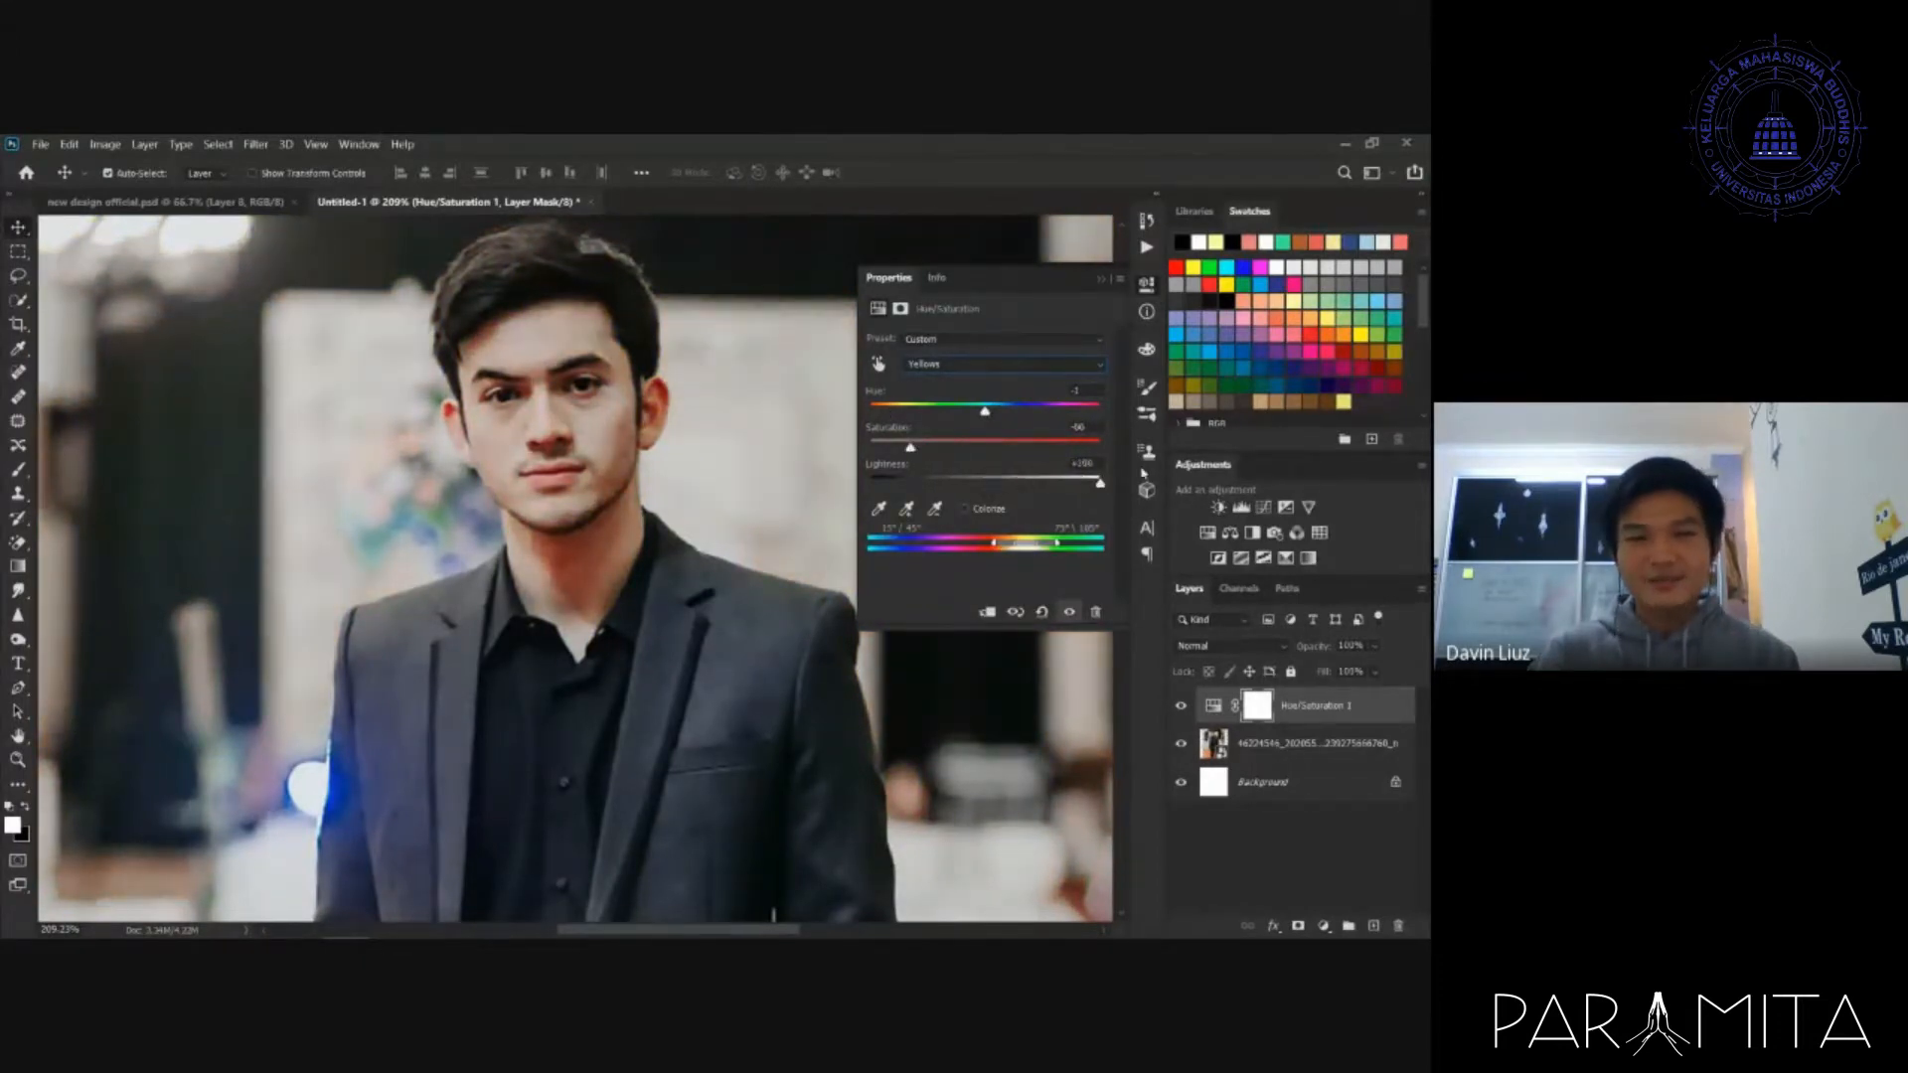
click(602, 512)
key(ctrl+0)
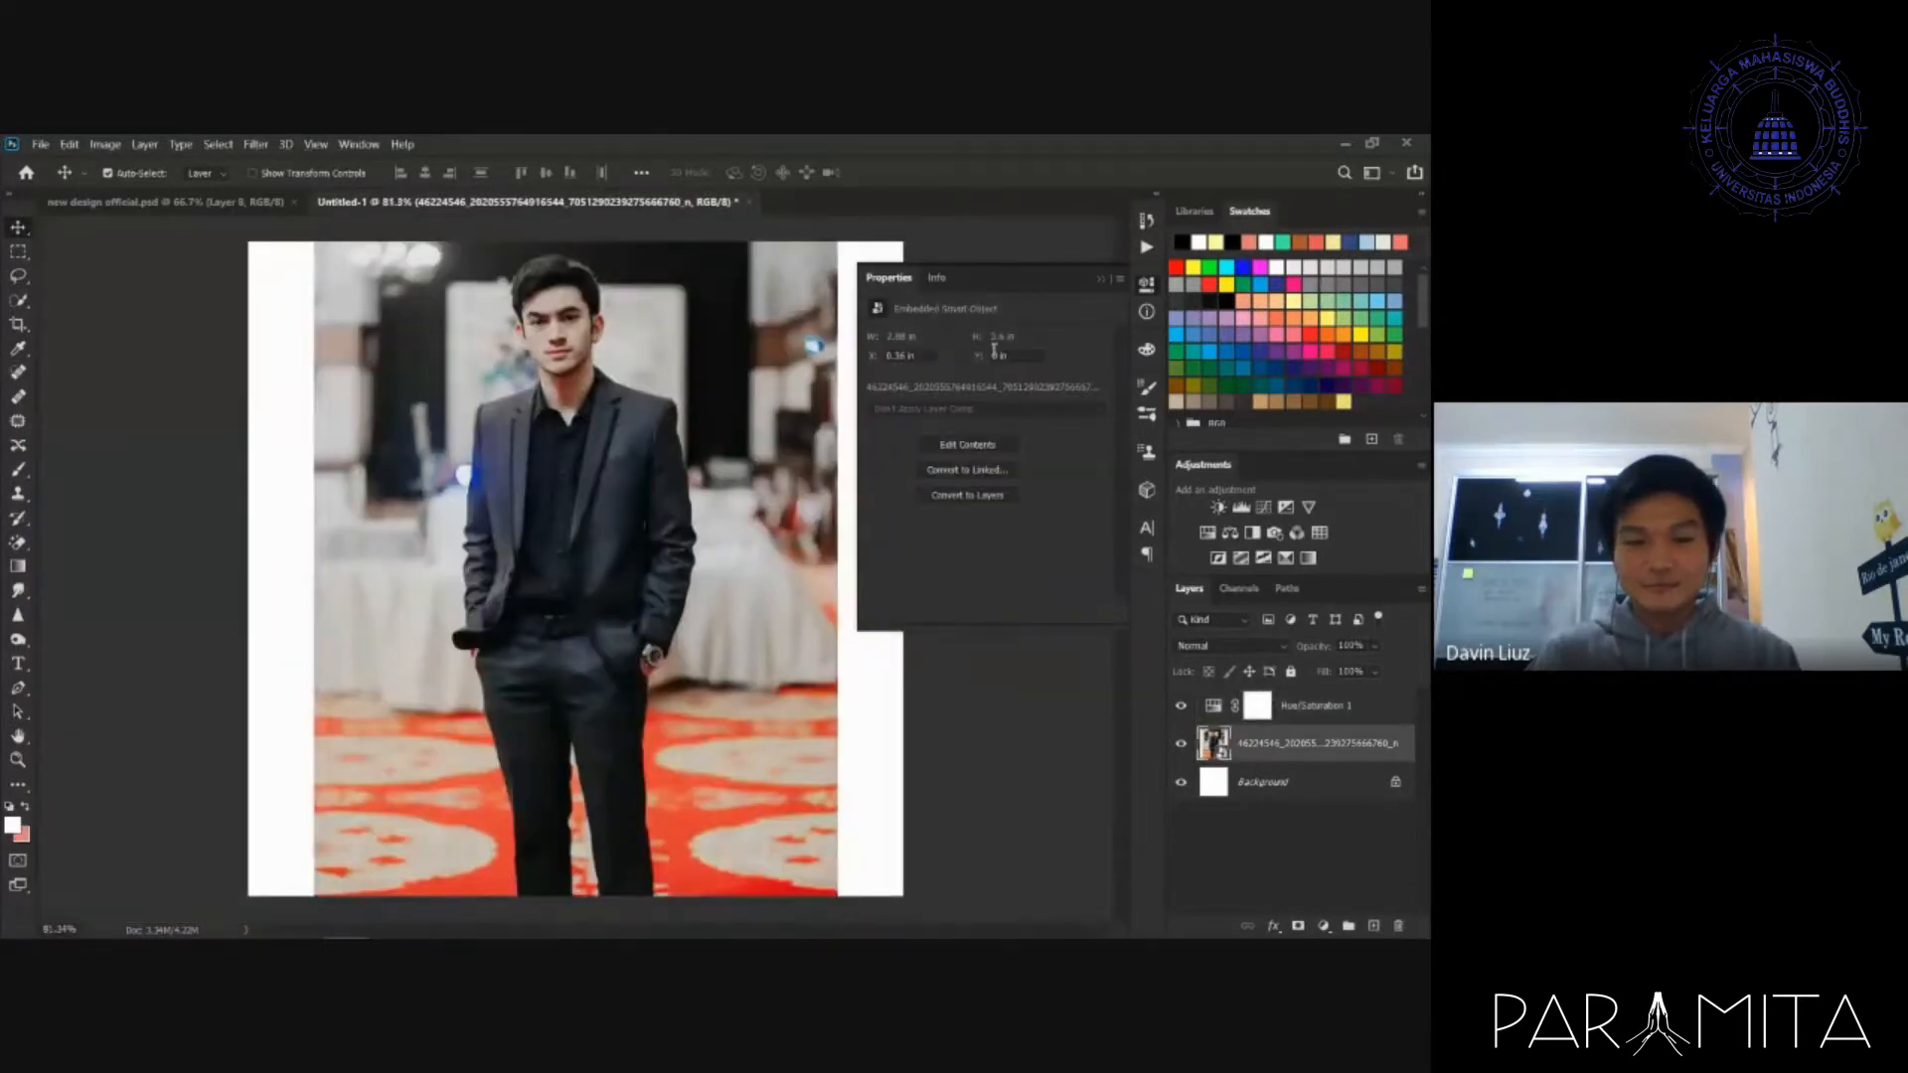
click(1101, 284)
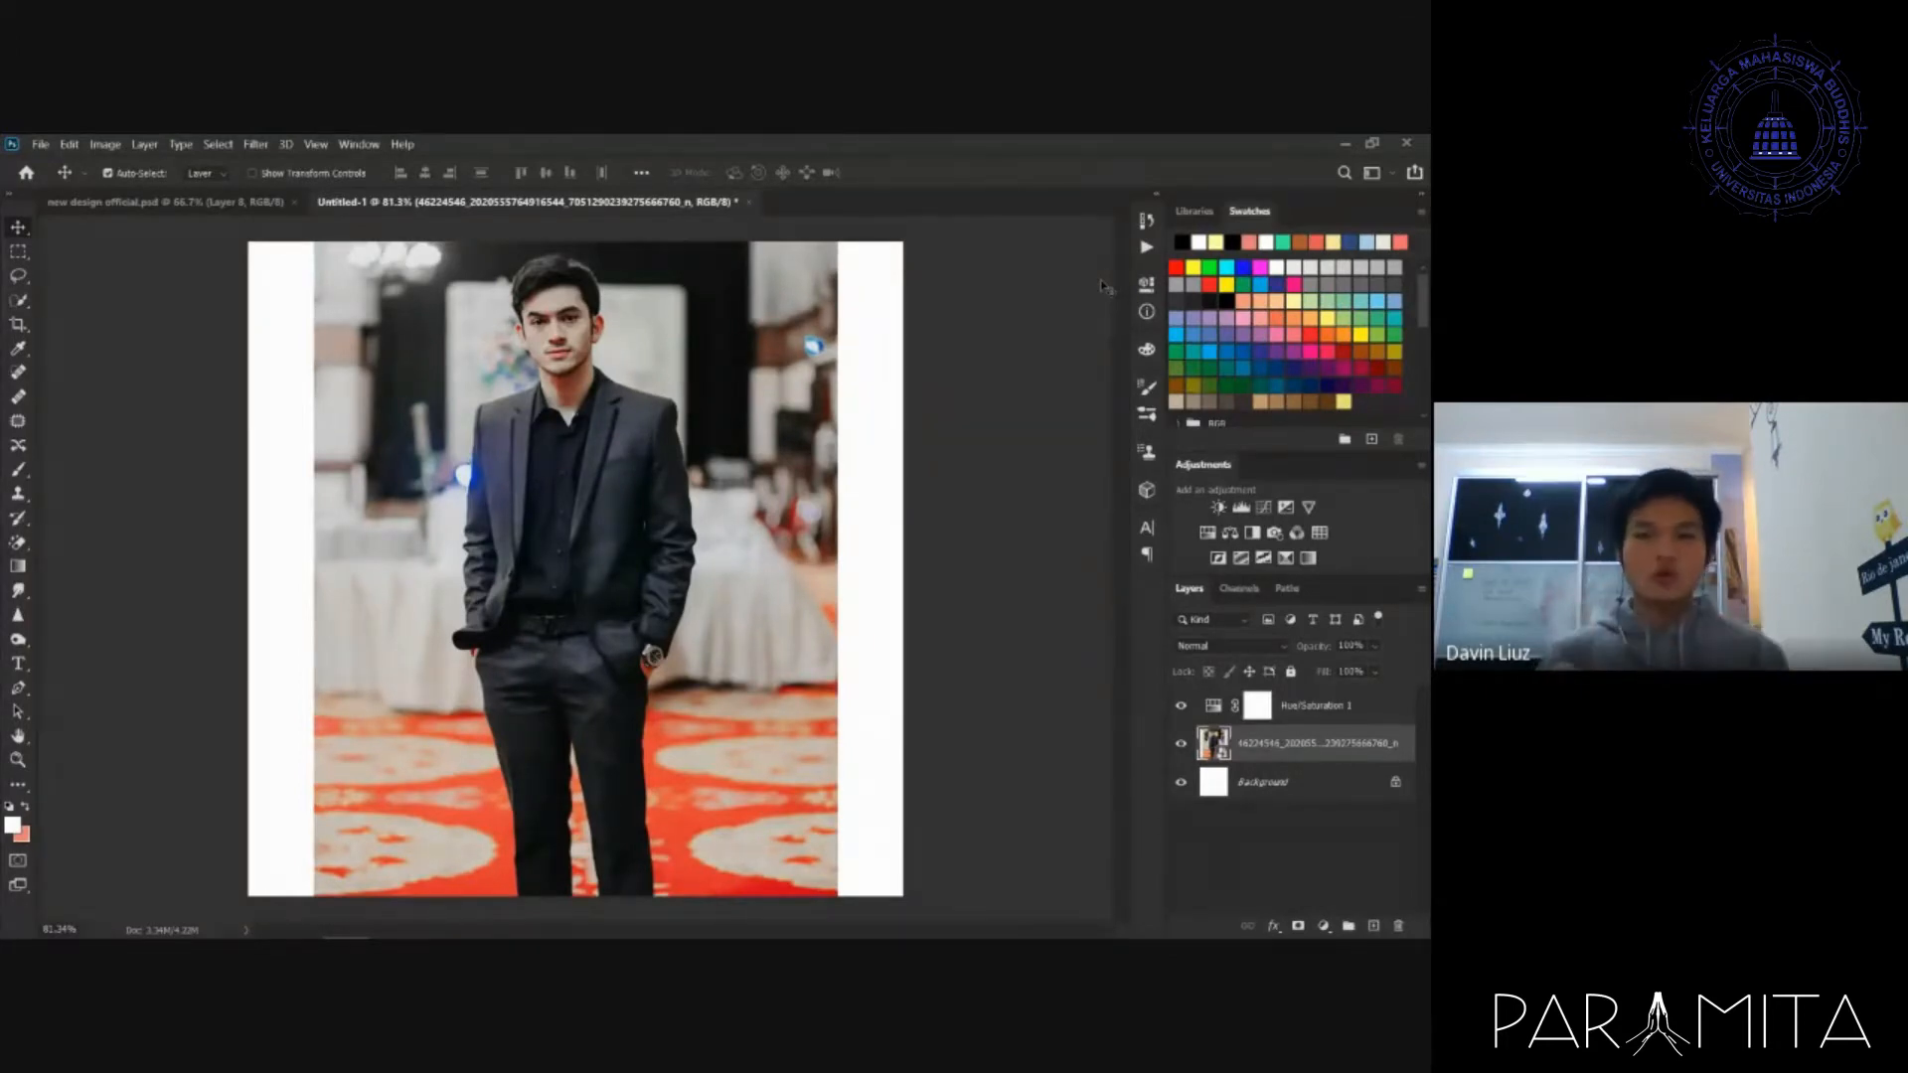
- Extend the Yellows range of the Hue/Saturation layer with the man's forehead colour and subtract the background panel's colour
double_click(1241, 704)
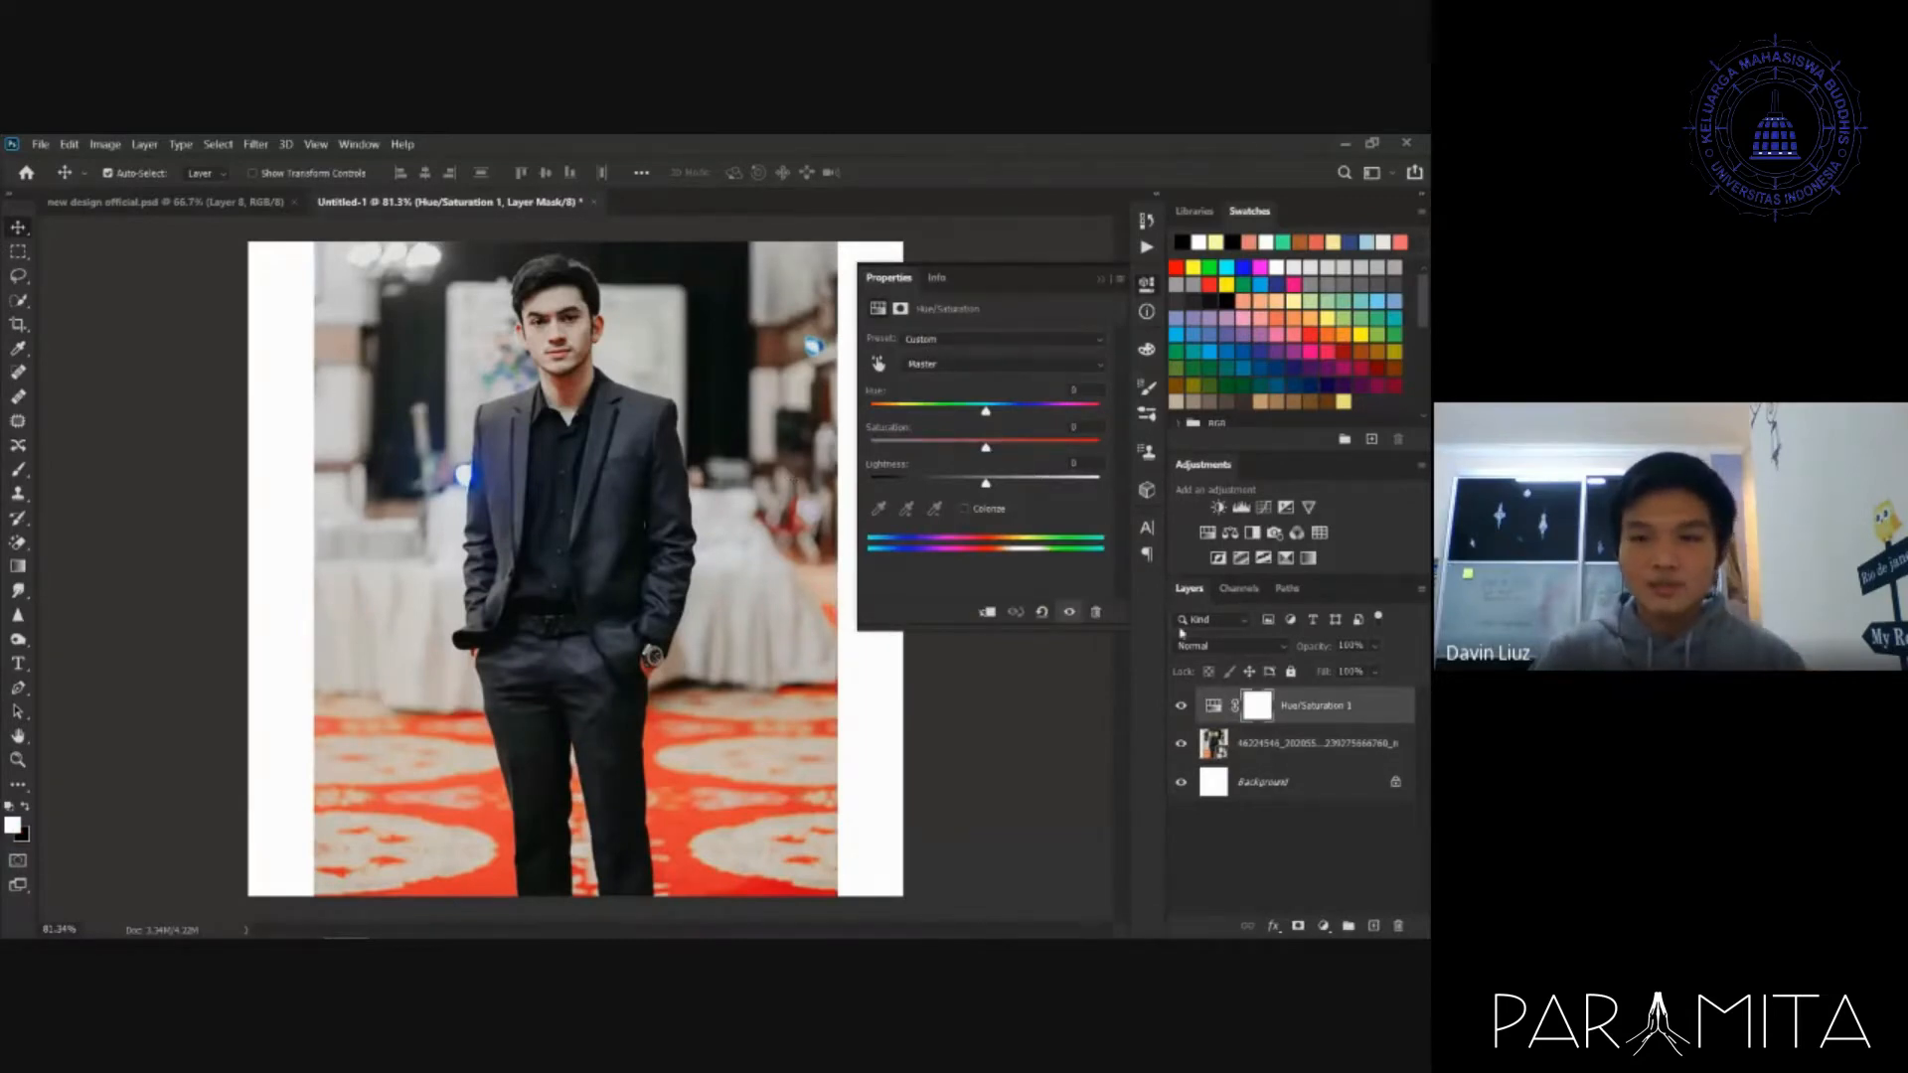
click(994, 365)
click(954, 397)
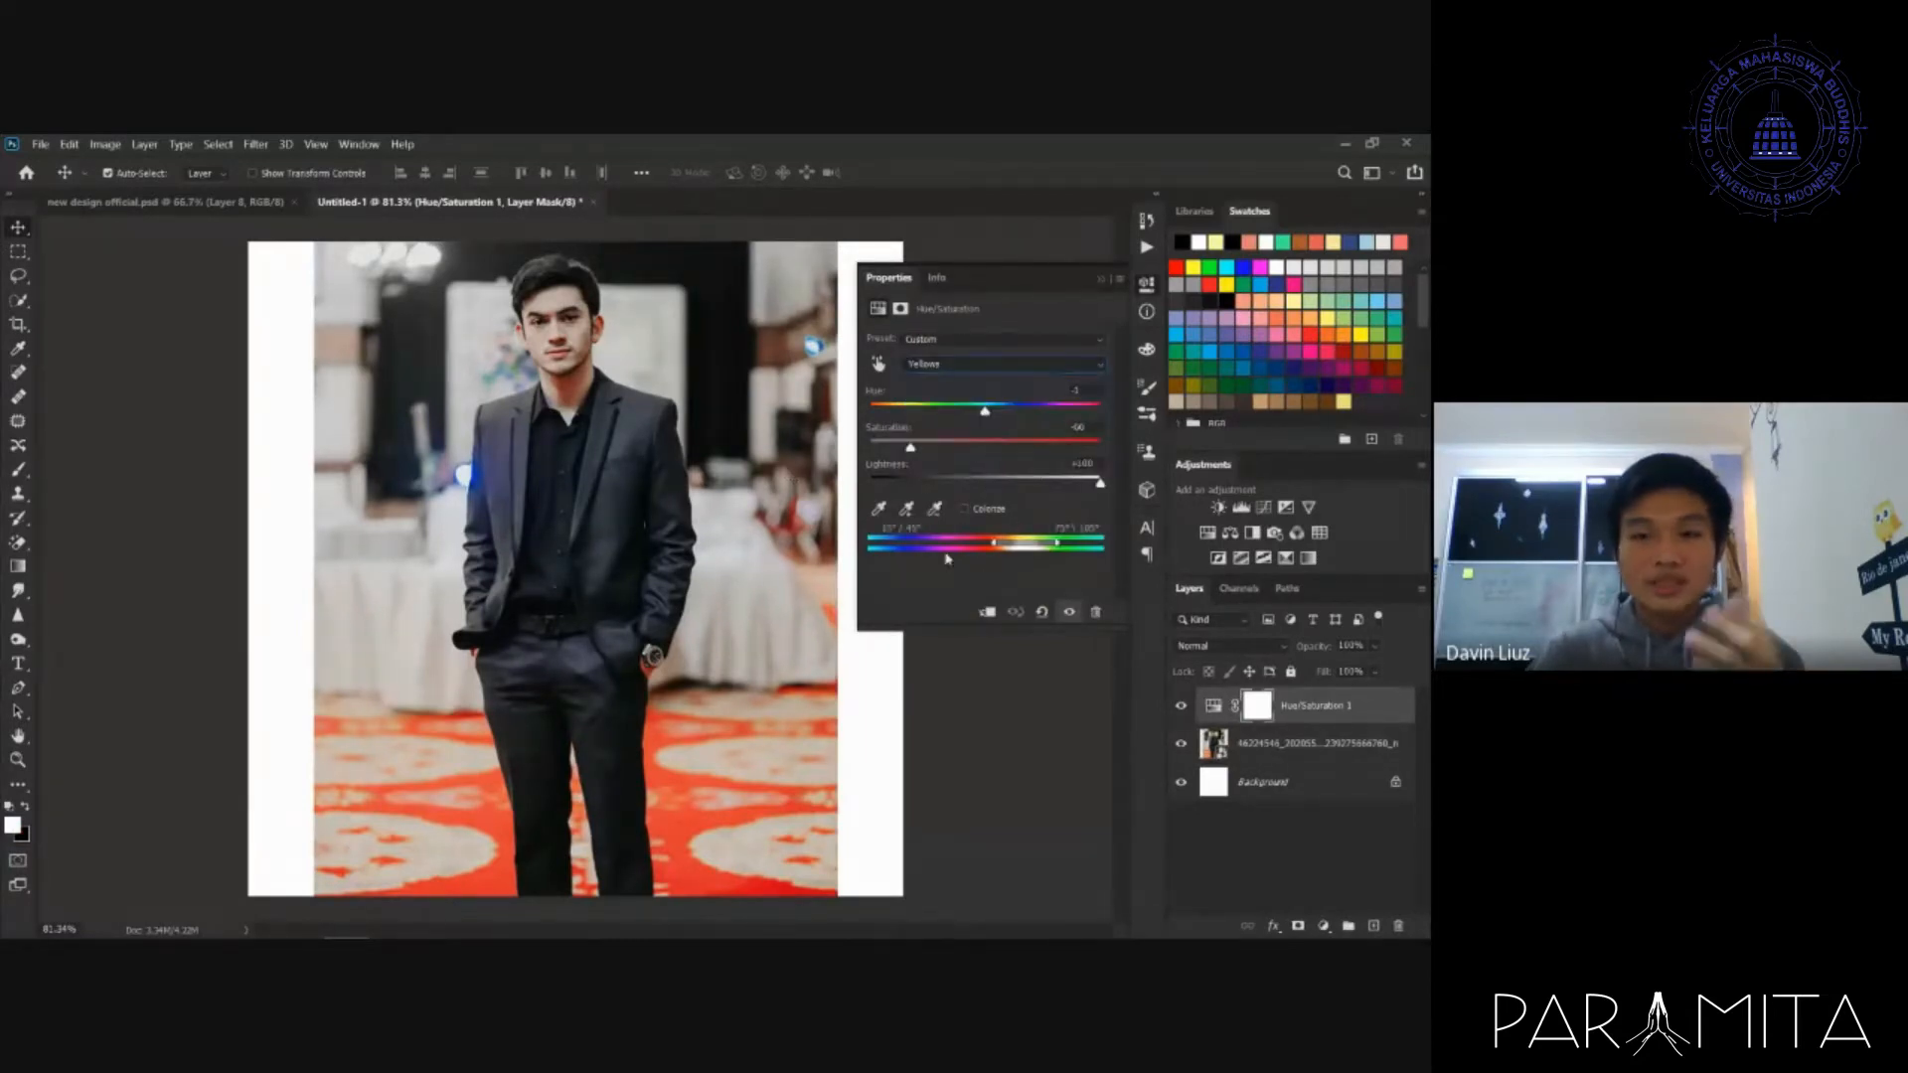
click(902, 510)
click(557, 302)
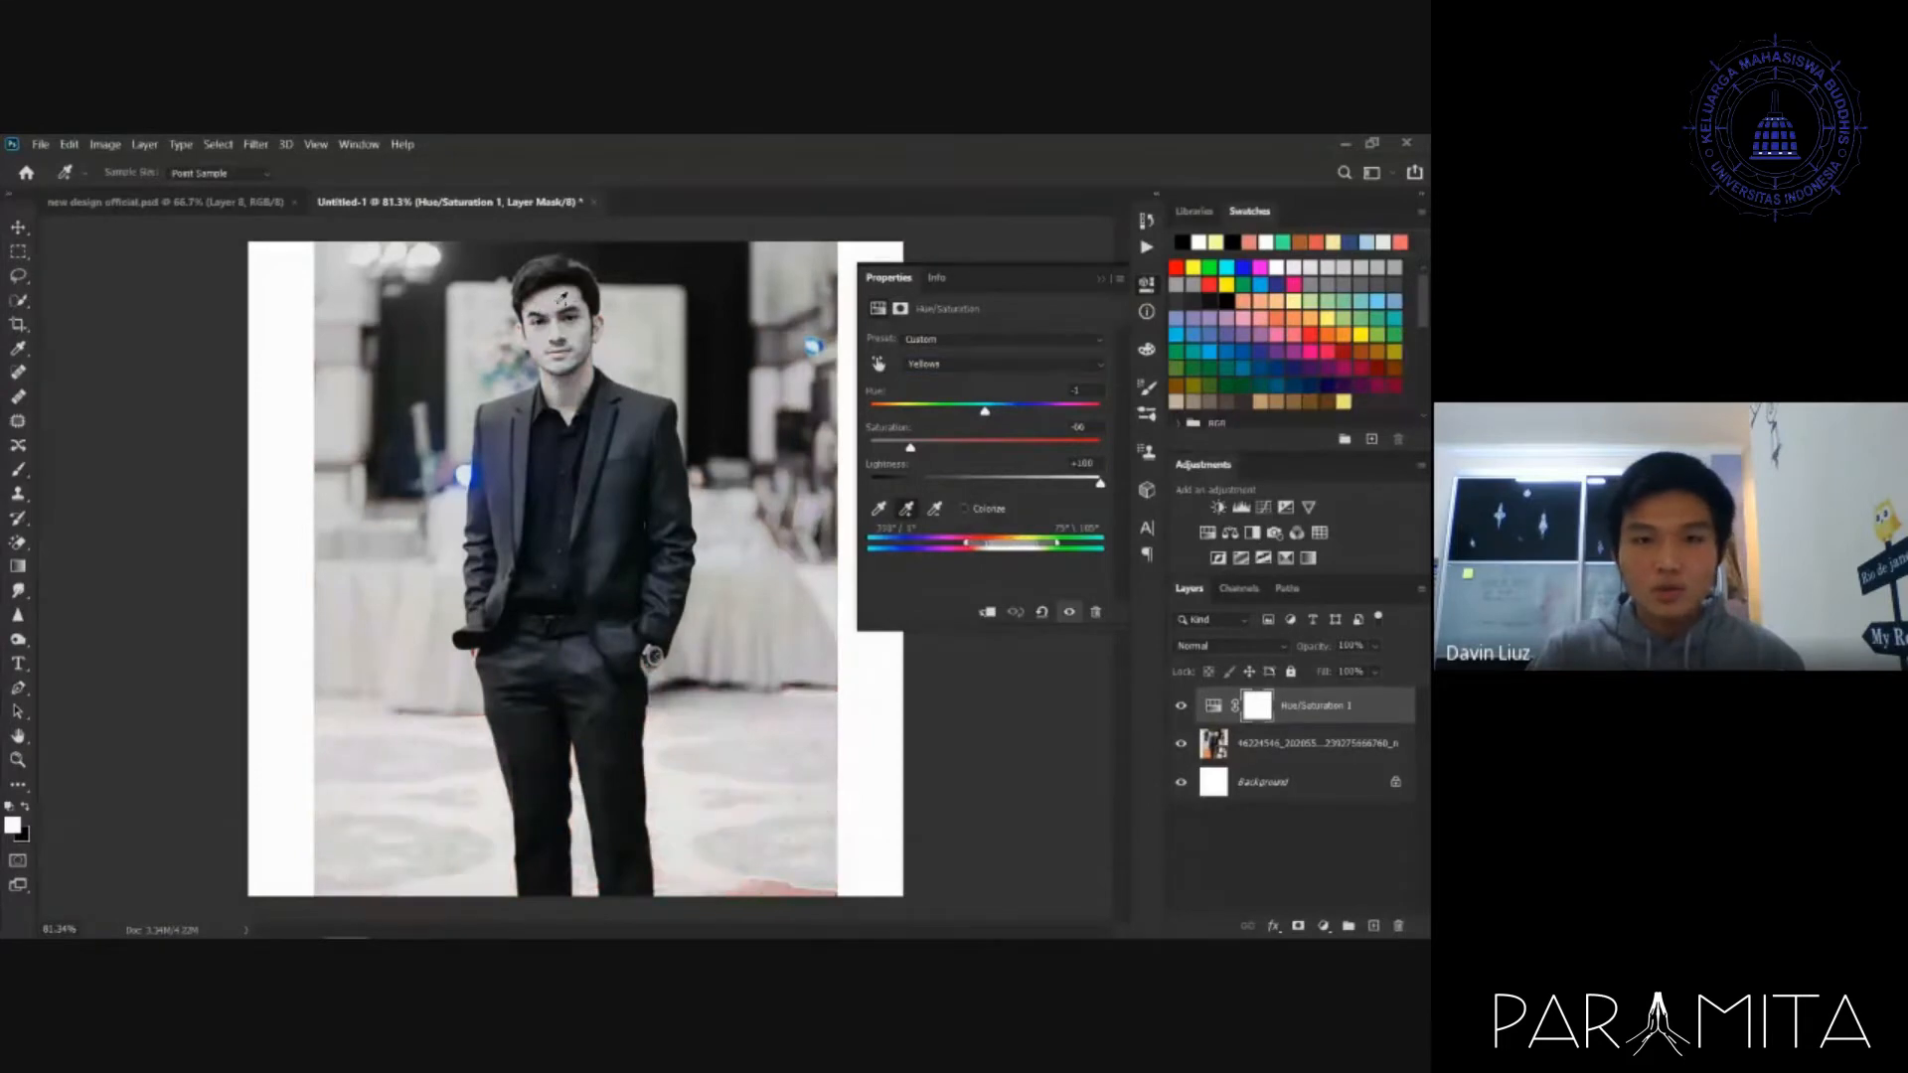
click(934, 509)
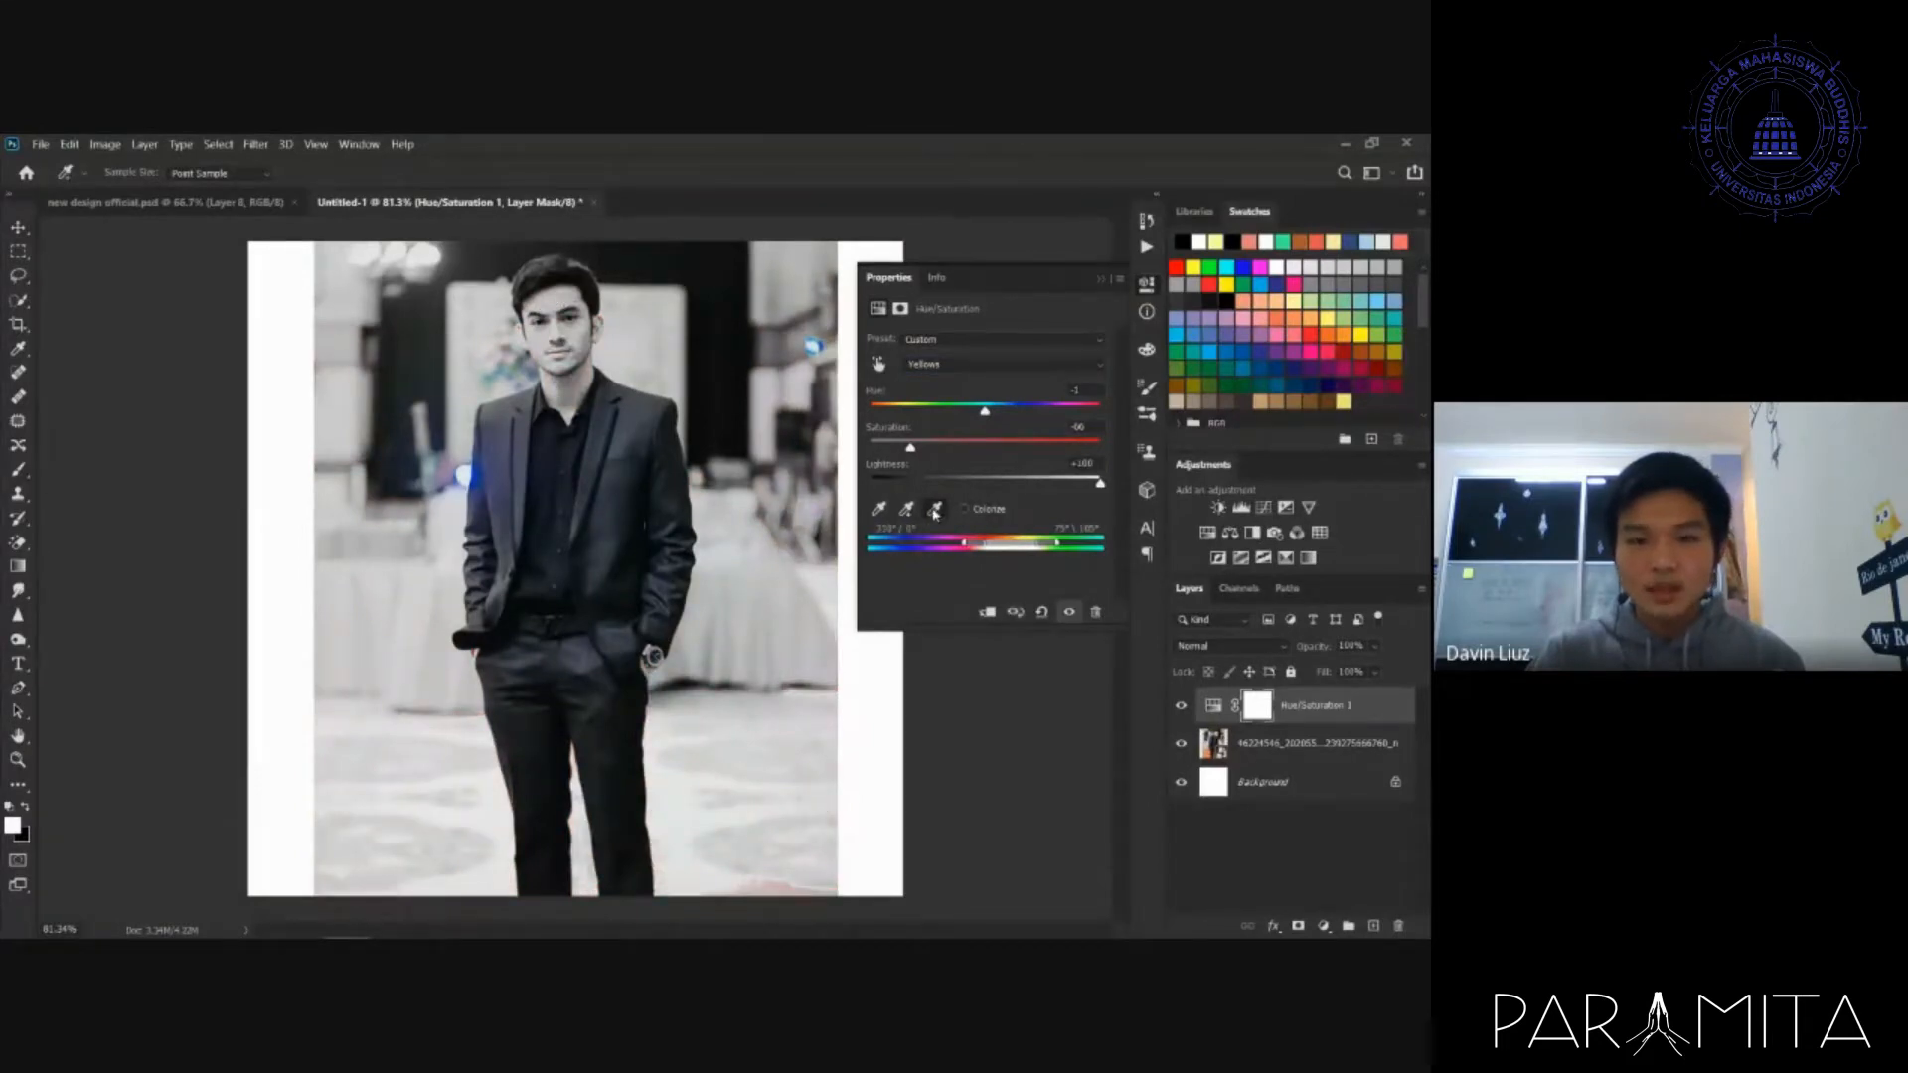
click(655, 296)
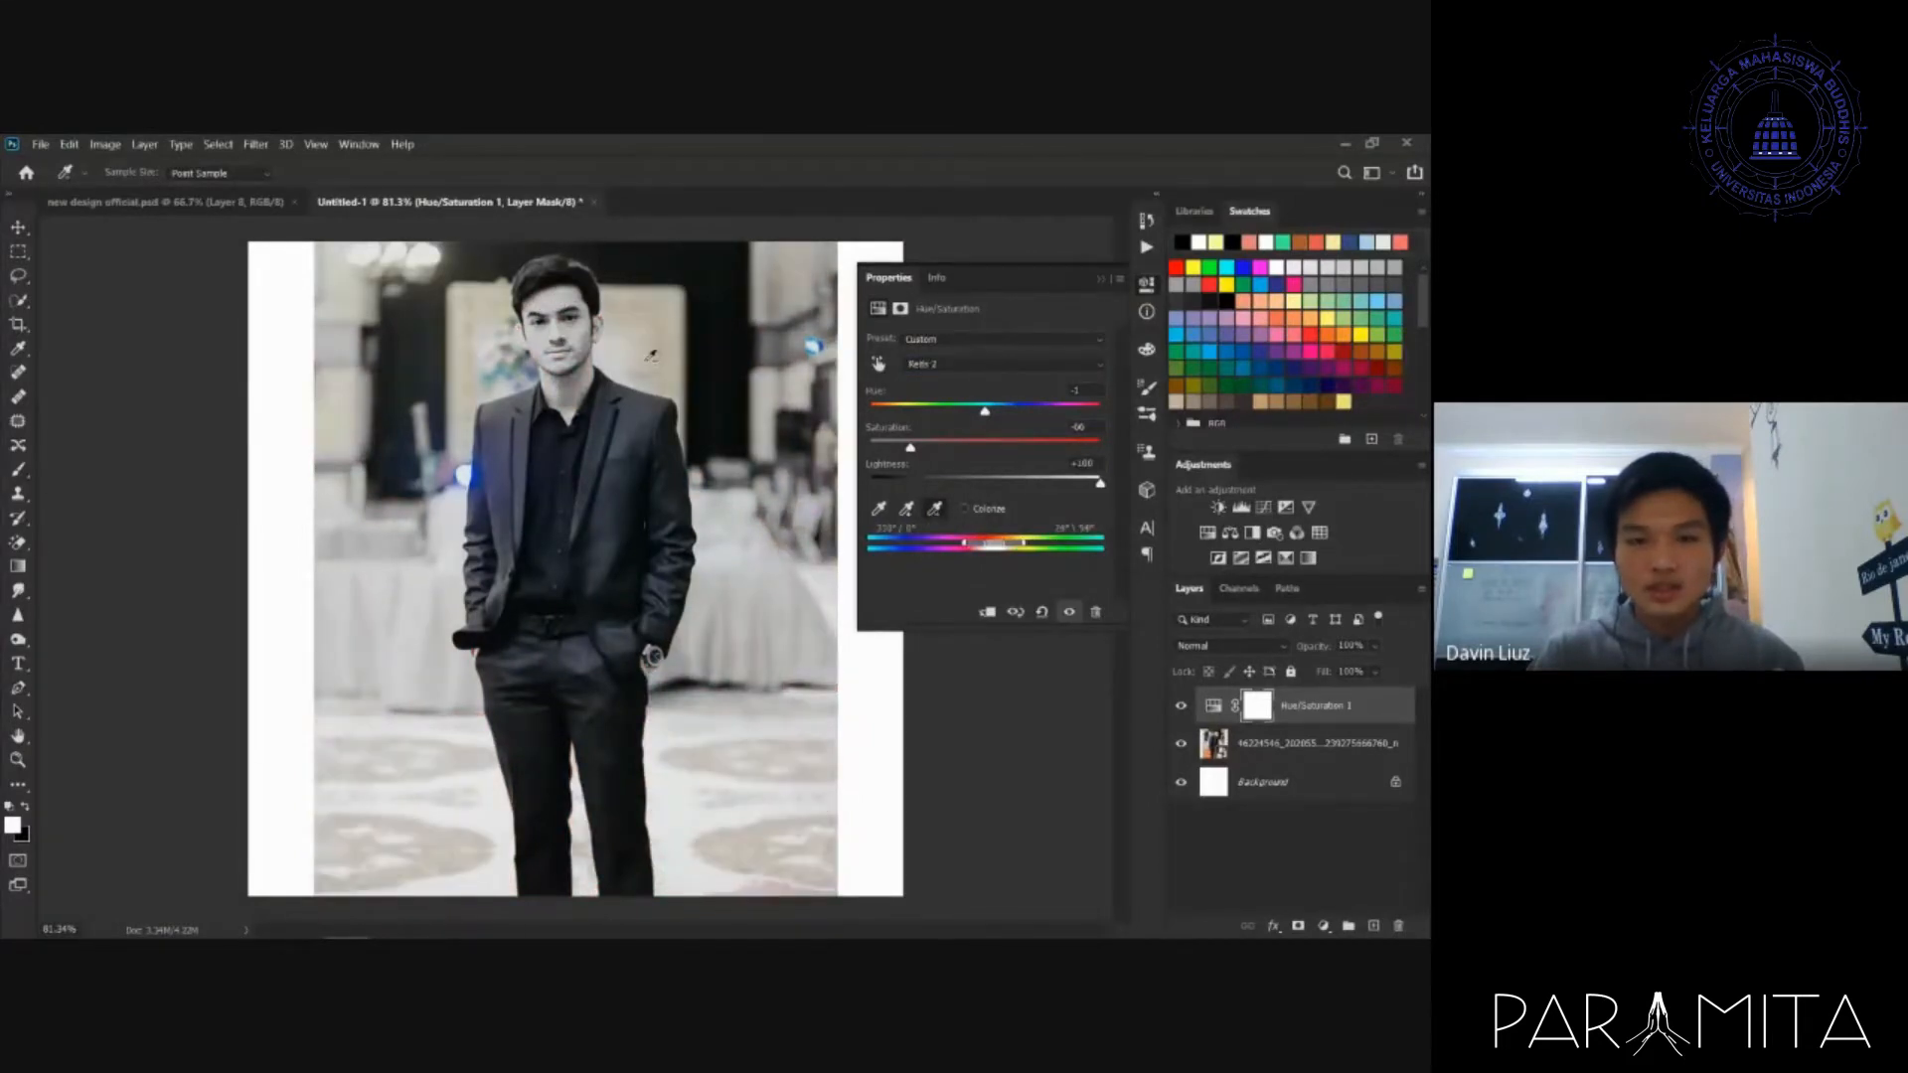
- Delete the Hue/Saturation adjustment layer
click(1103, 280)
click(1355, 723)
key(Delete)
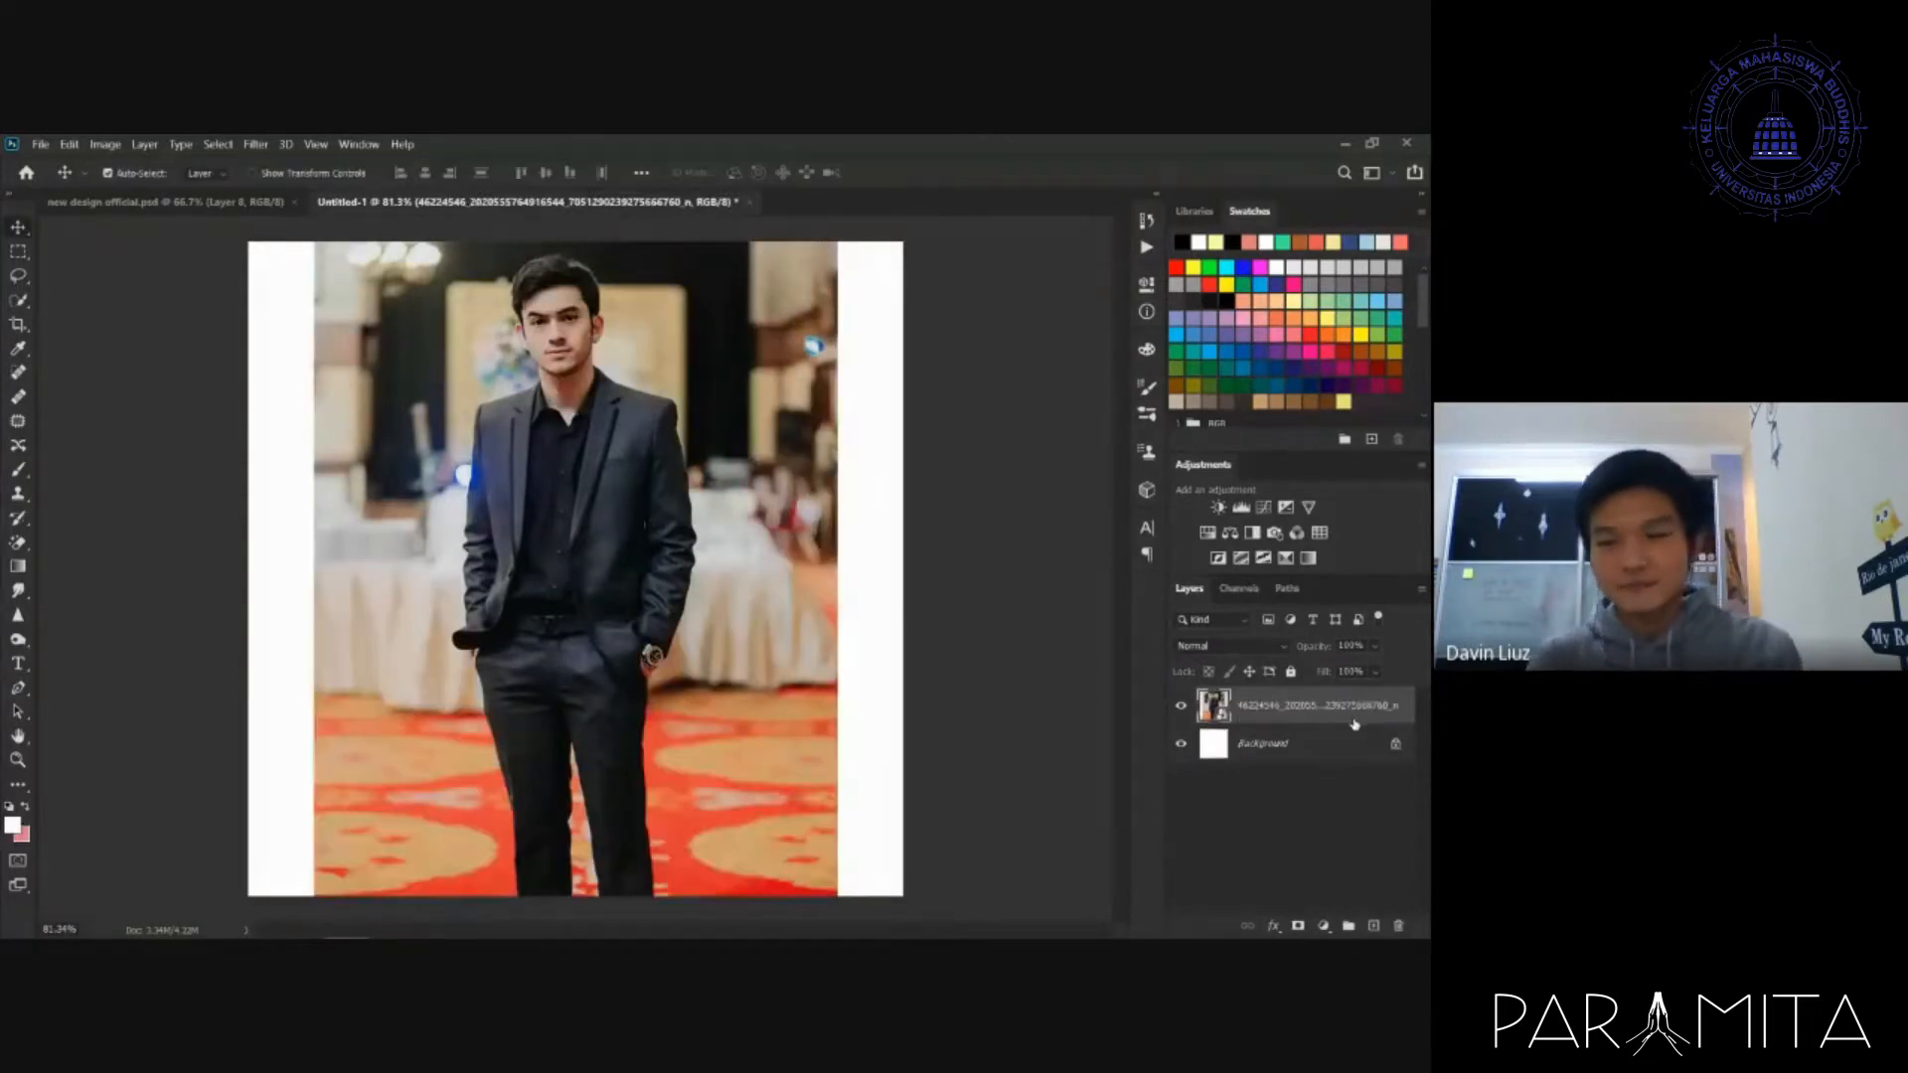
- Try an Invert adjustment layer on the photo and delete that layer
click(1219, 558)
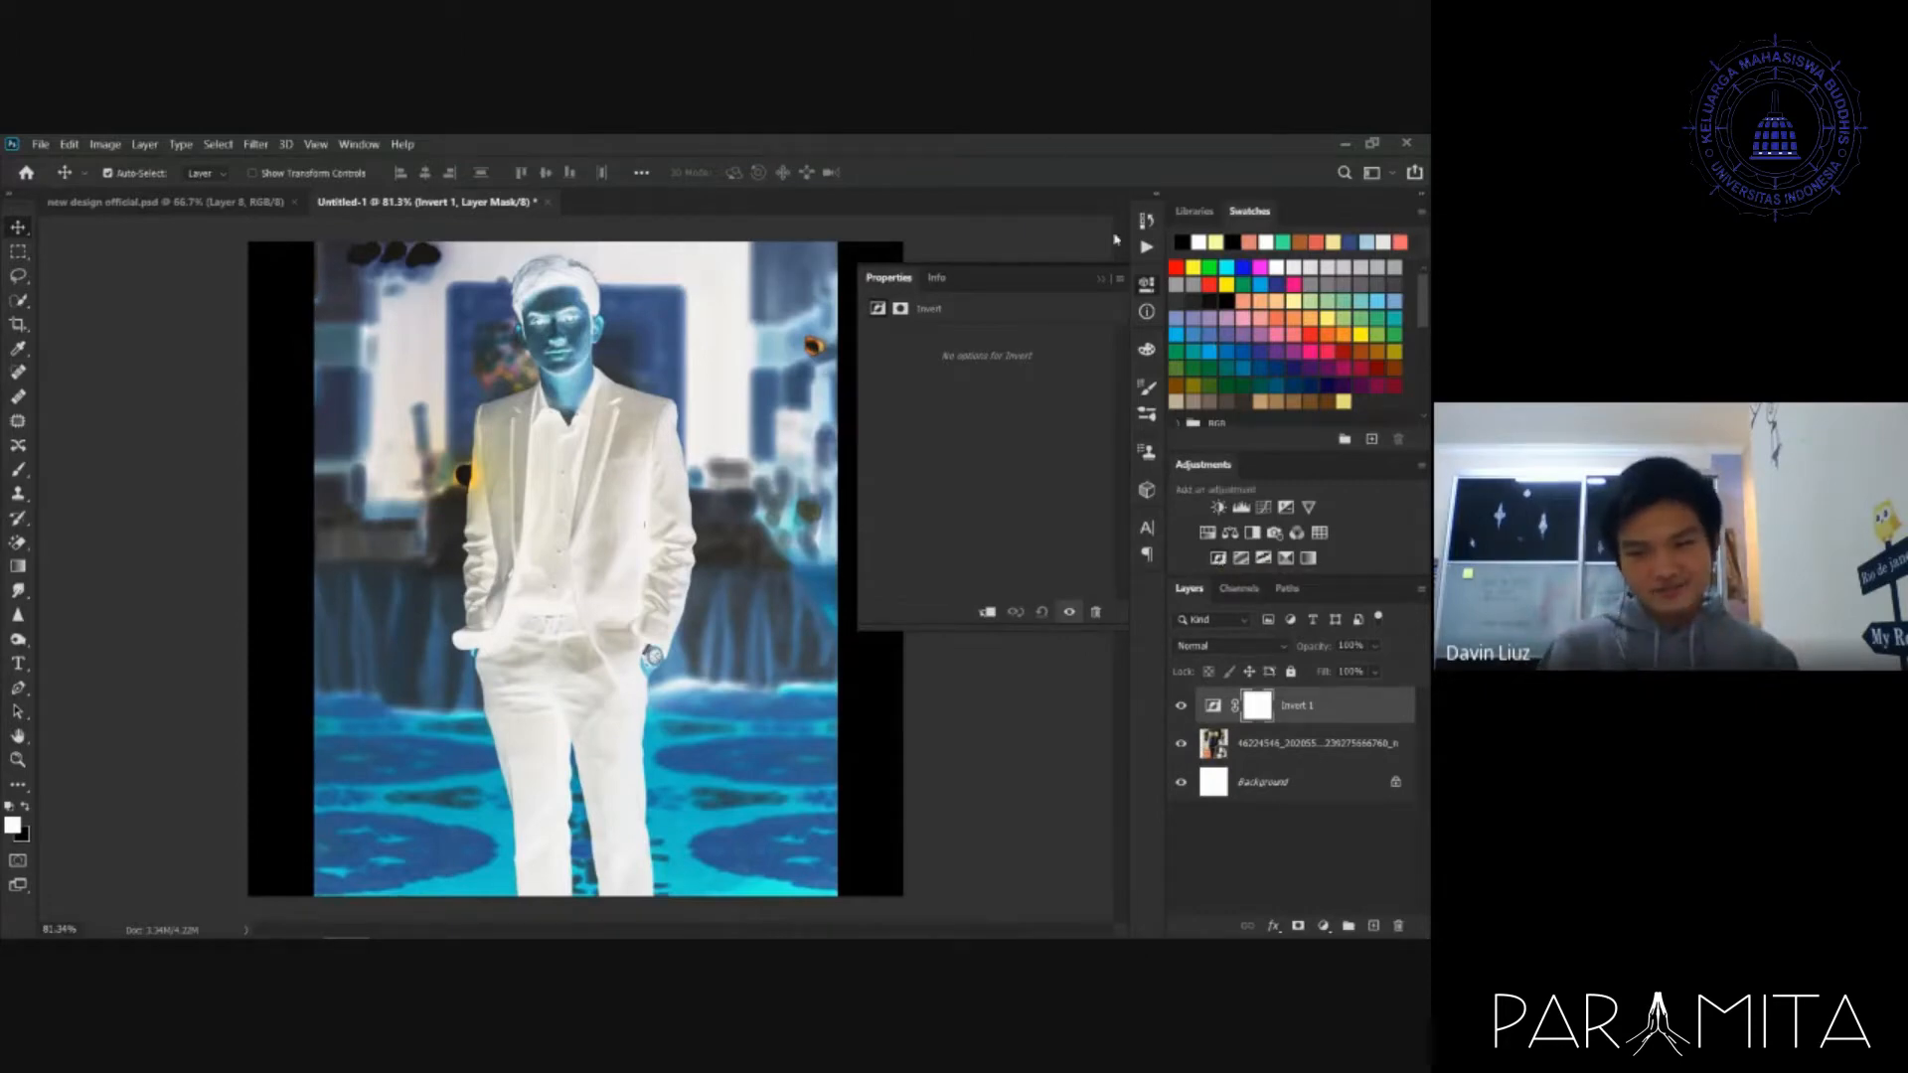
click(1104, 279)
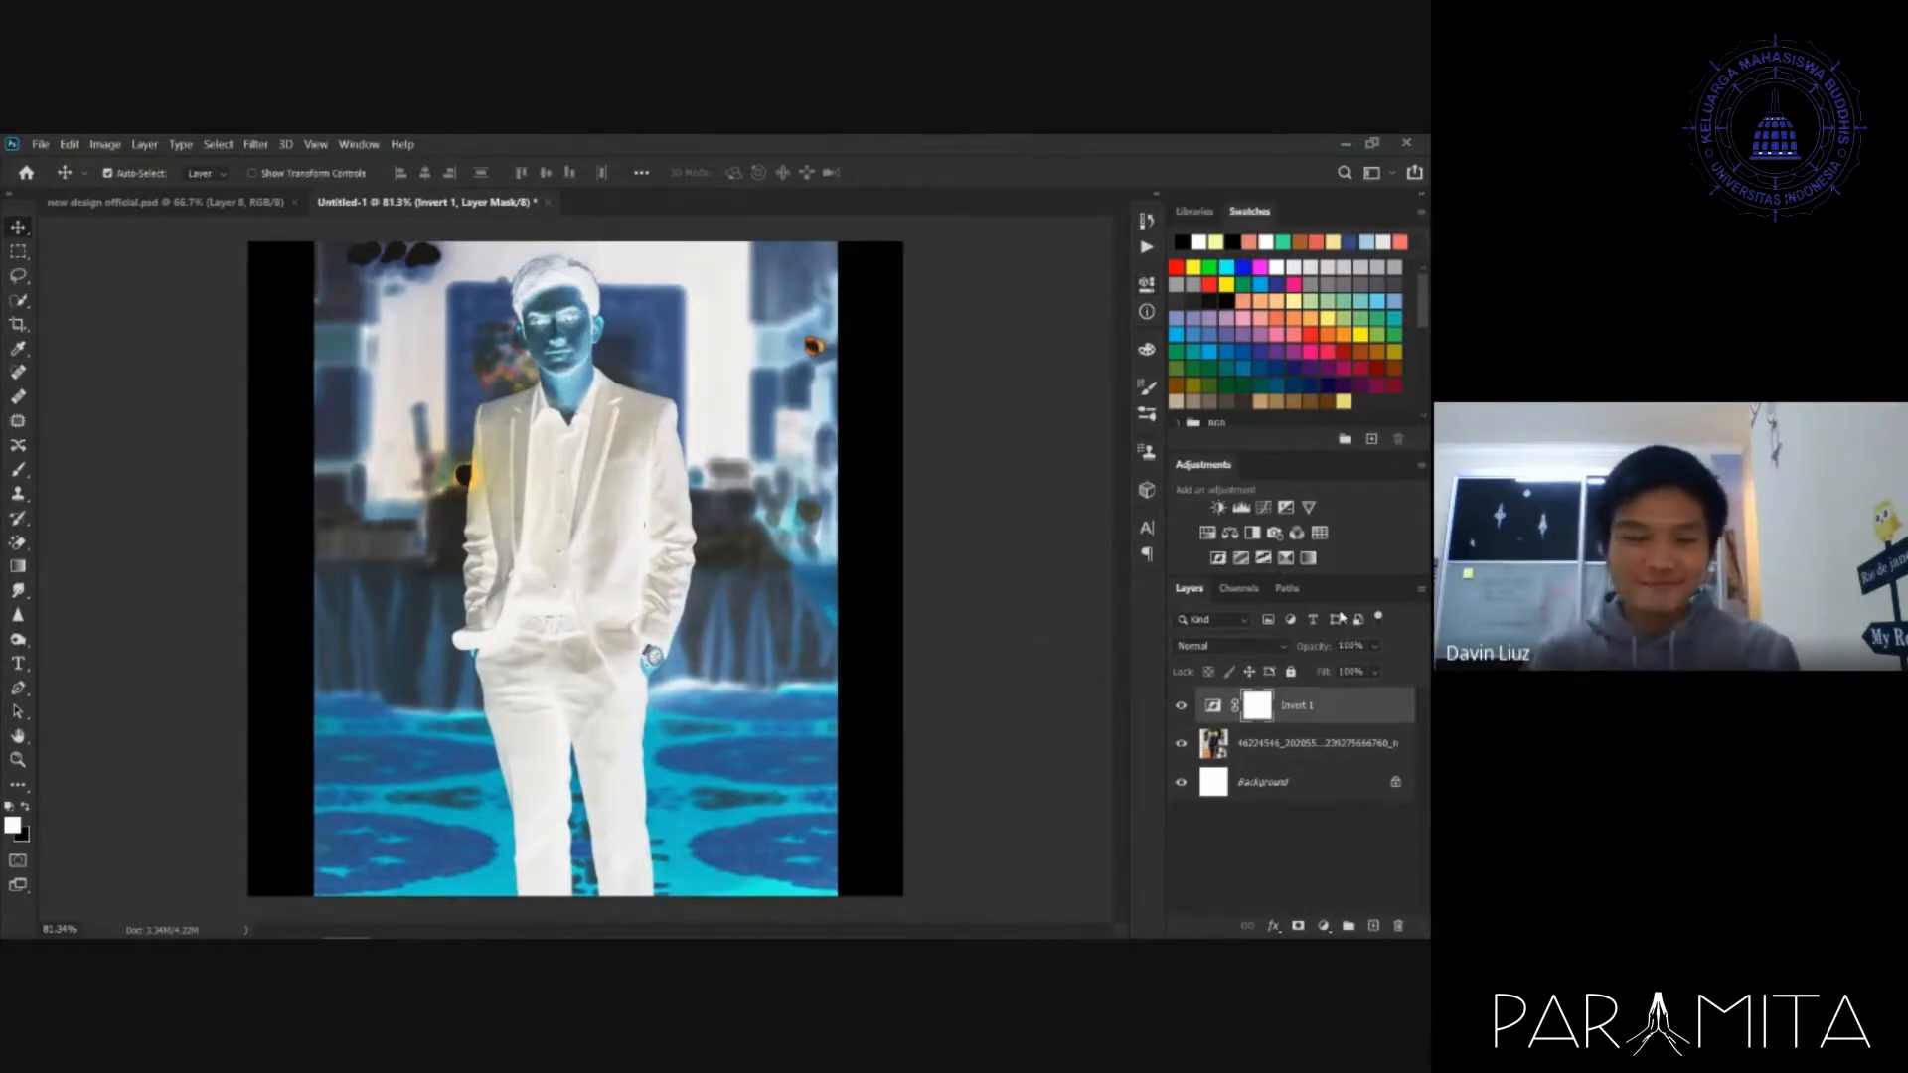
key(Delete)
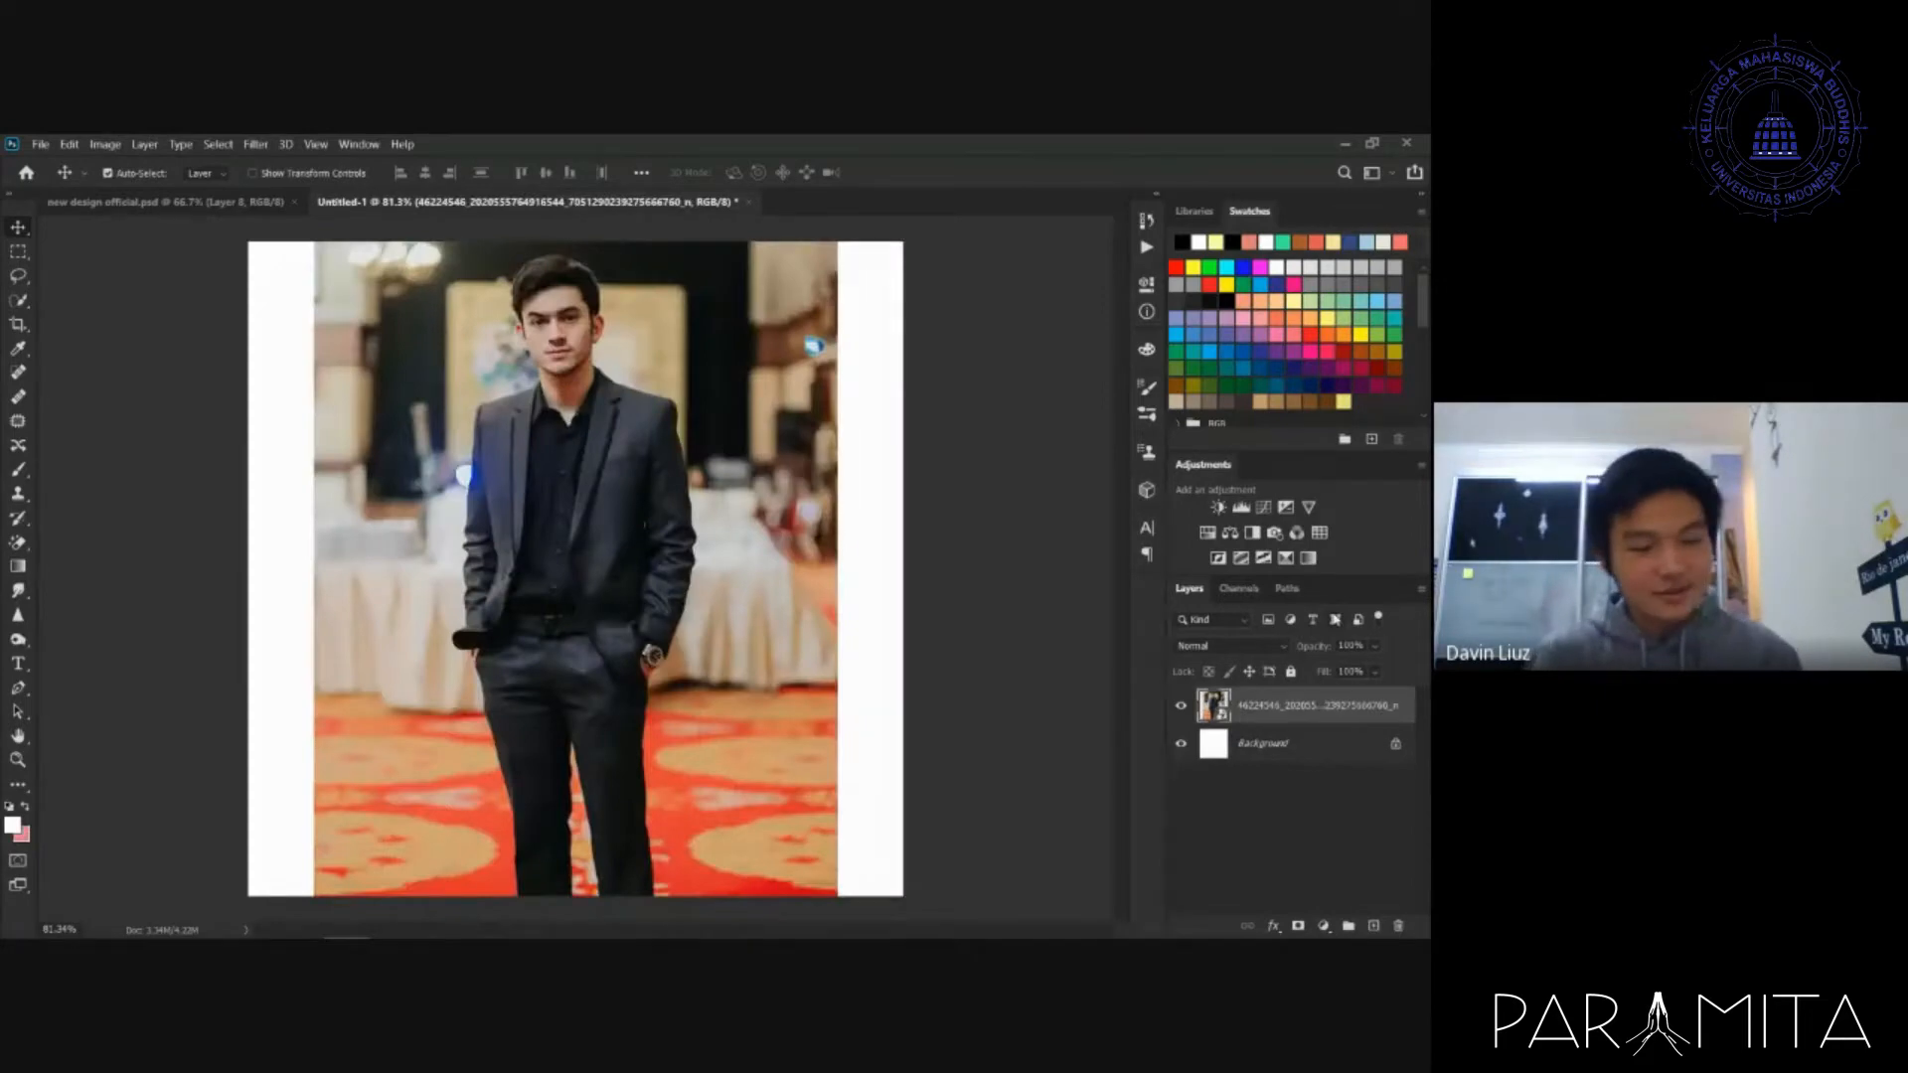
- Add a Color Lookup adjustment layer above the photo and apply the TealOrangePlusContrast.3DL look
click(1319, 533)
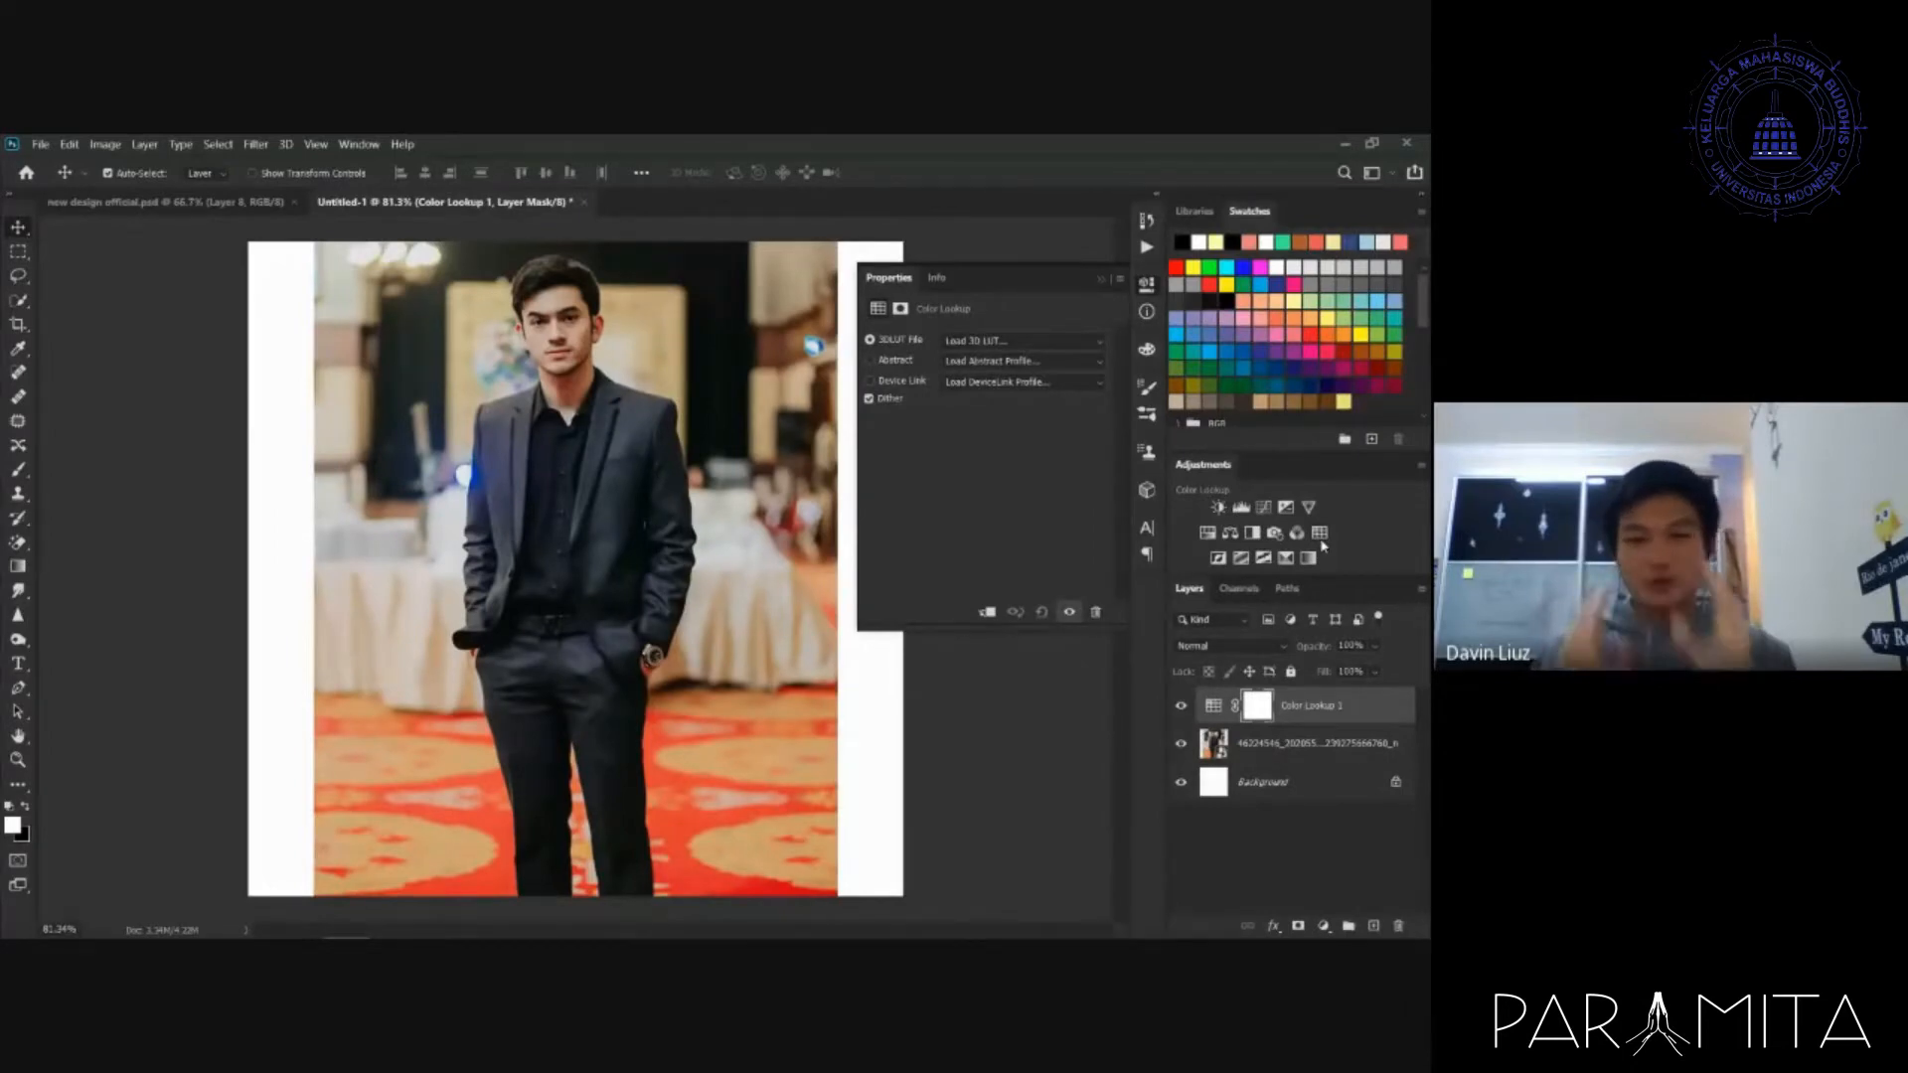
click(1100, 343)
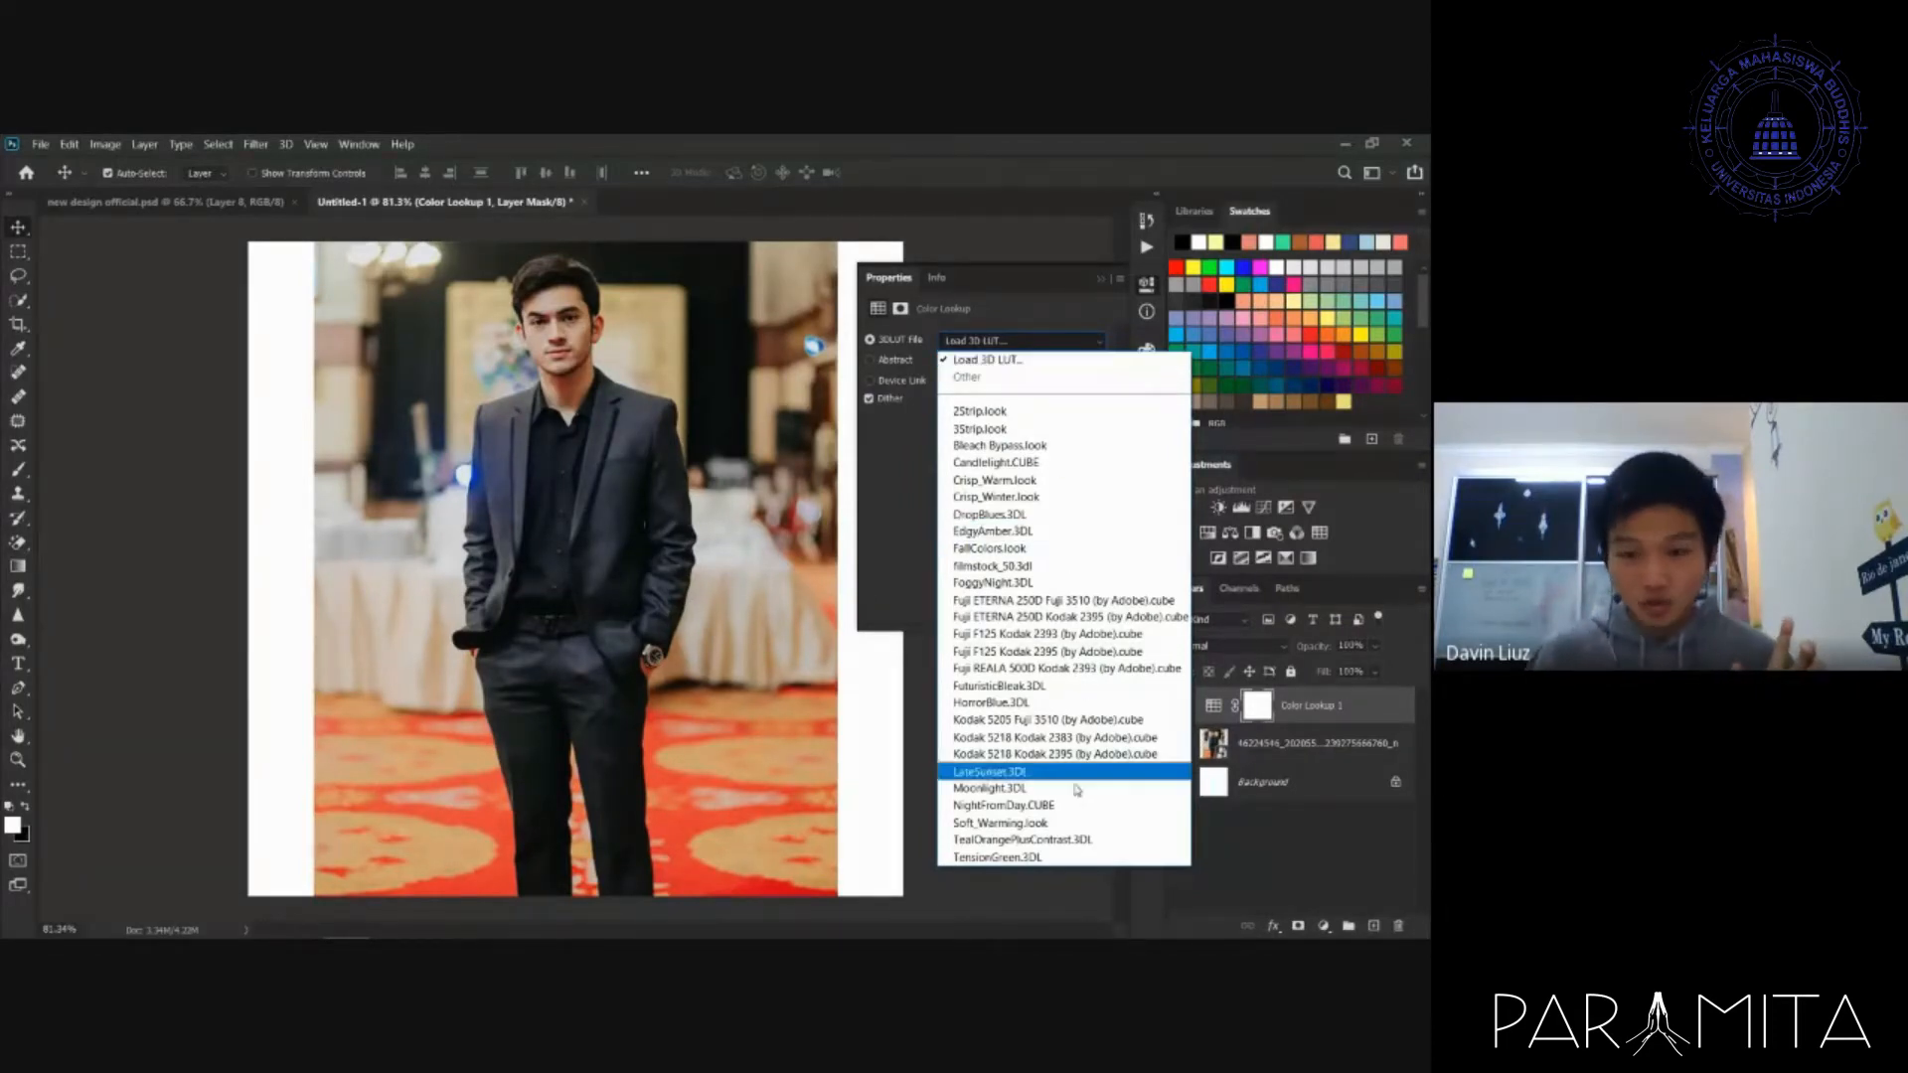
click(1078, 843)
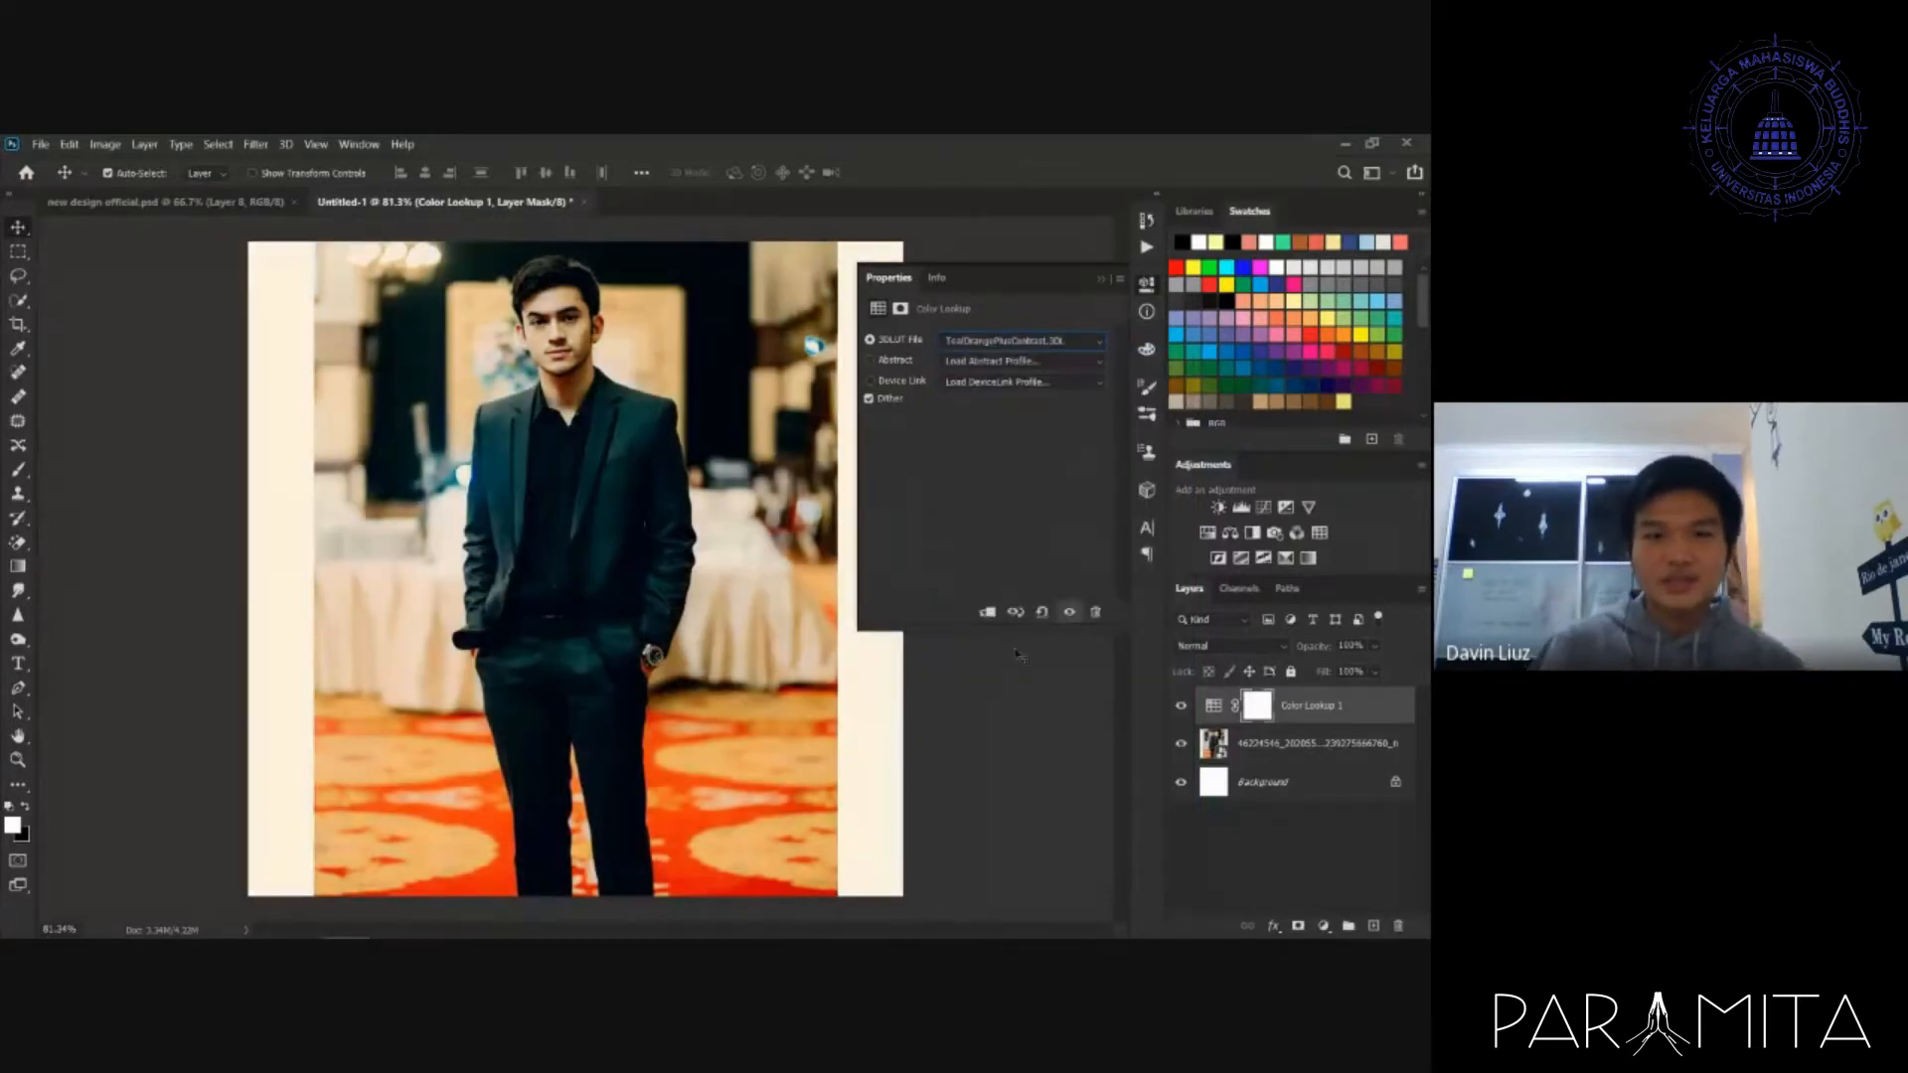
- Try the HorrorBlue.3DL, Bleach Bypass.look and EdgyAmber.3DL looks on the Color Lookup layer
click(1088, 341)
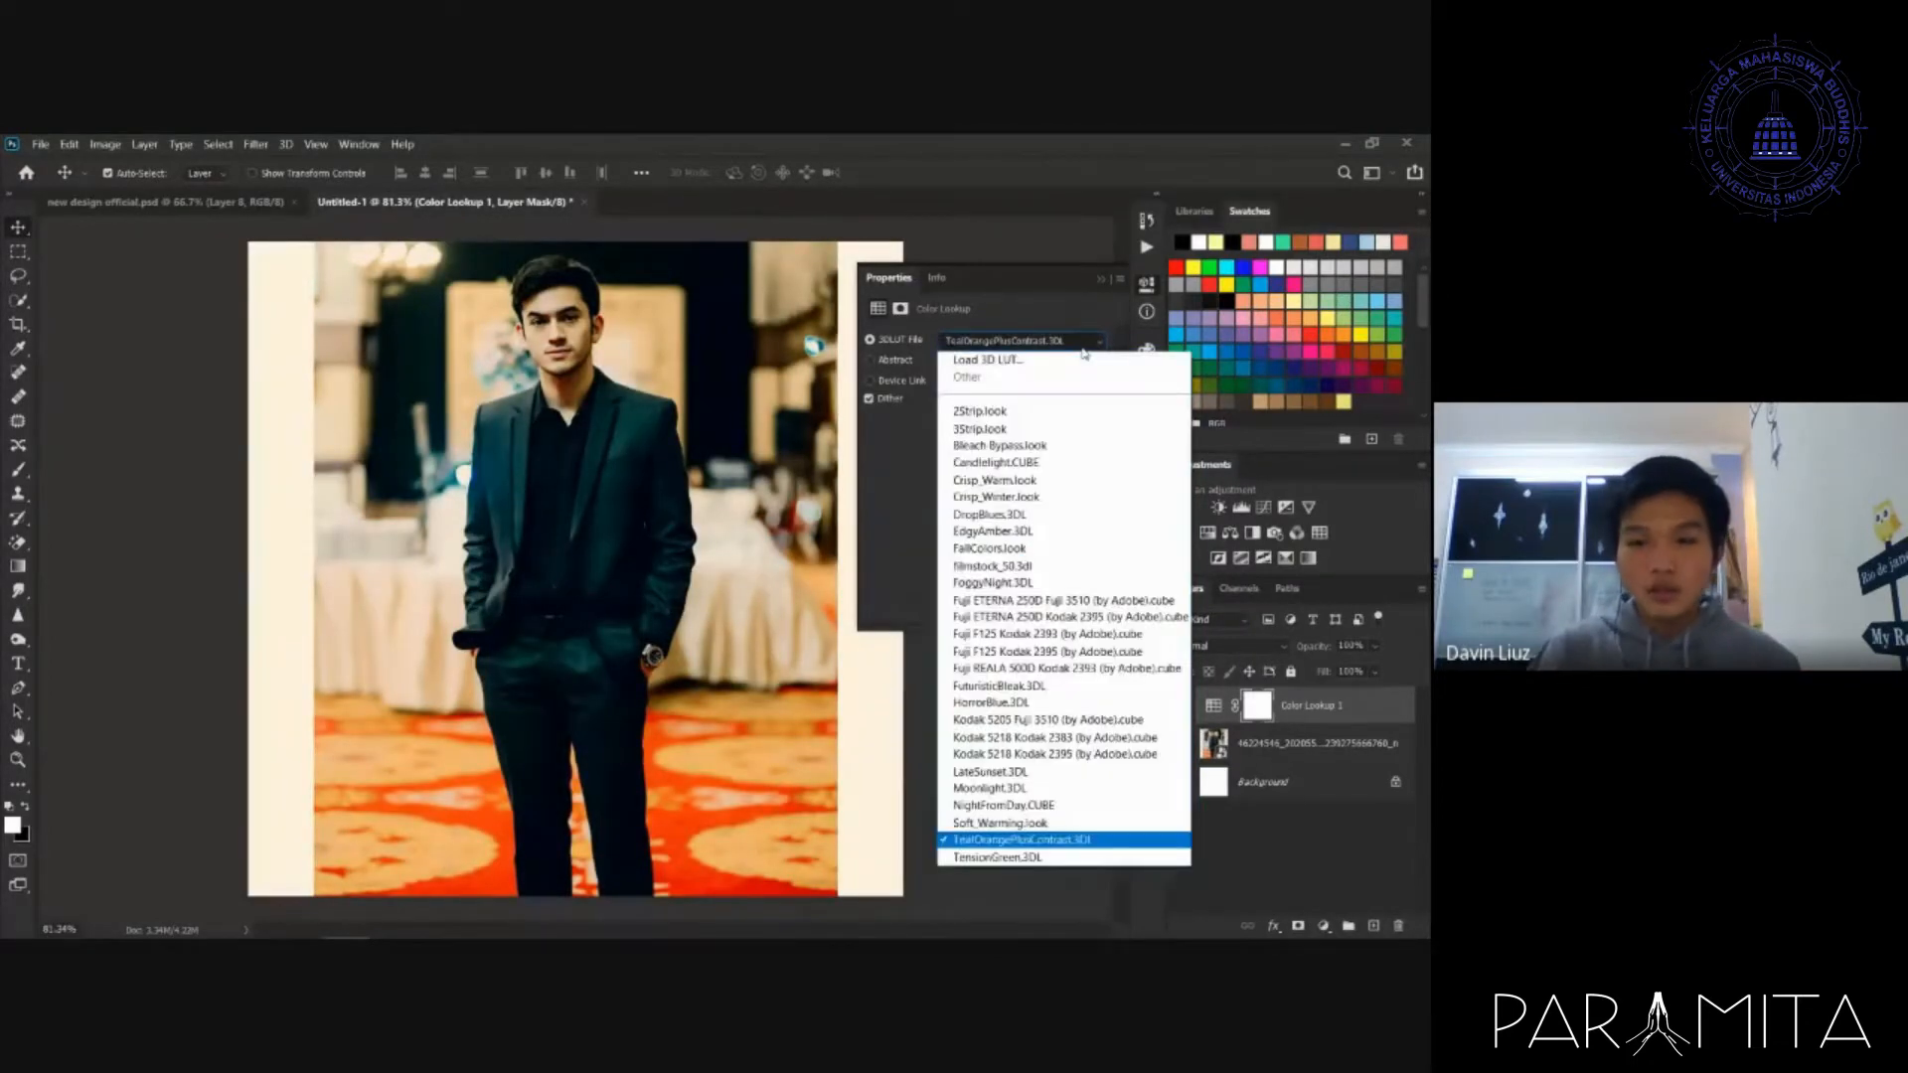
click(1045, 705)
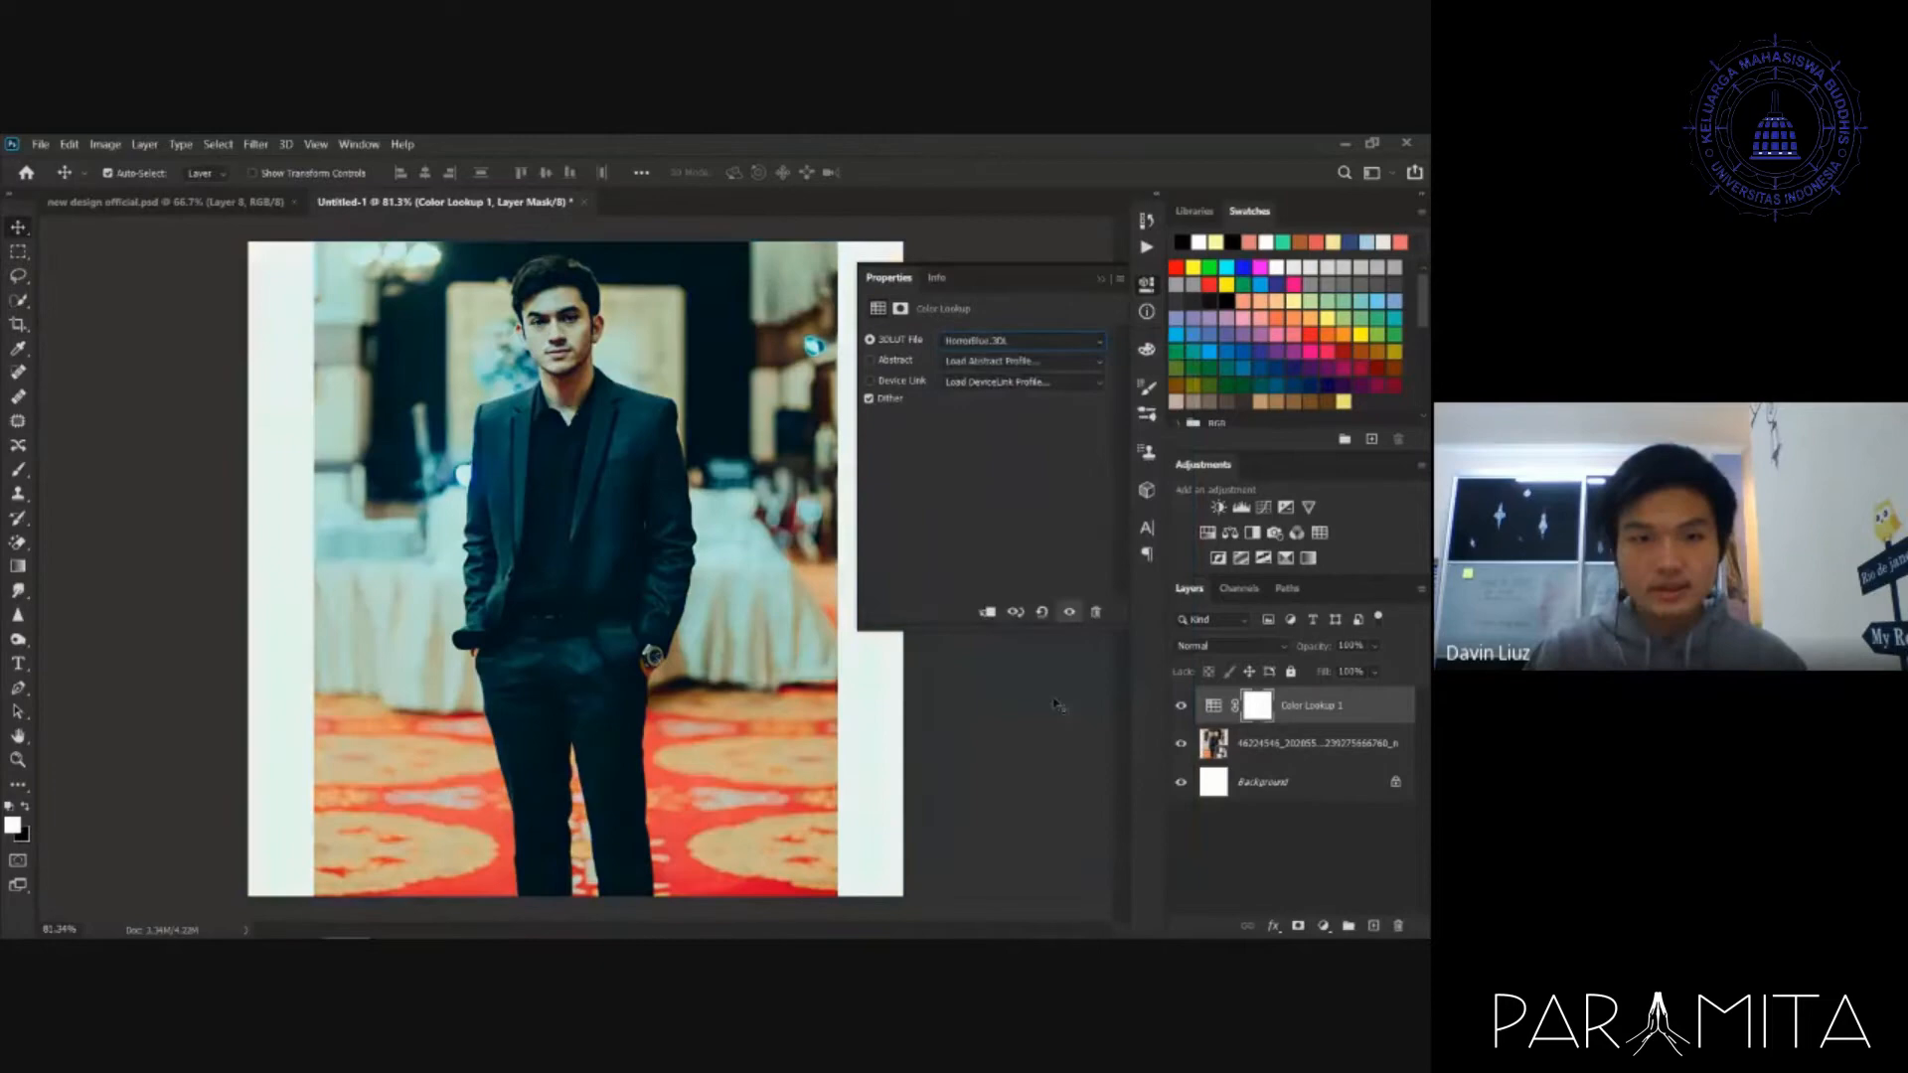
click(1010, 345)
click(1002, 445)
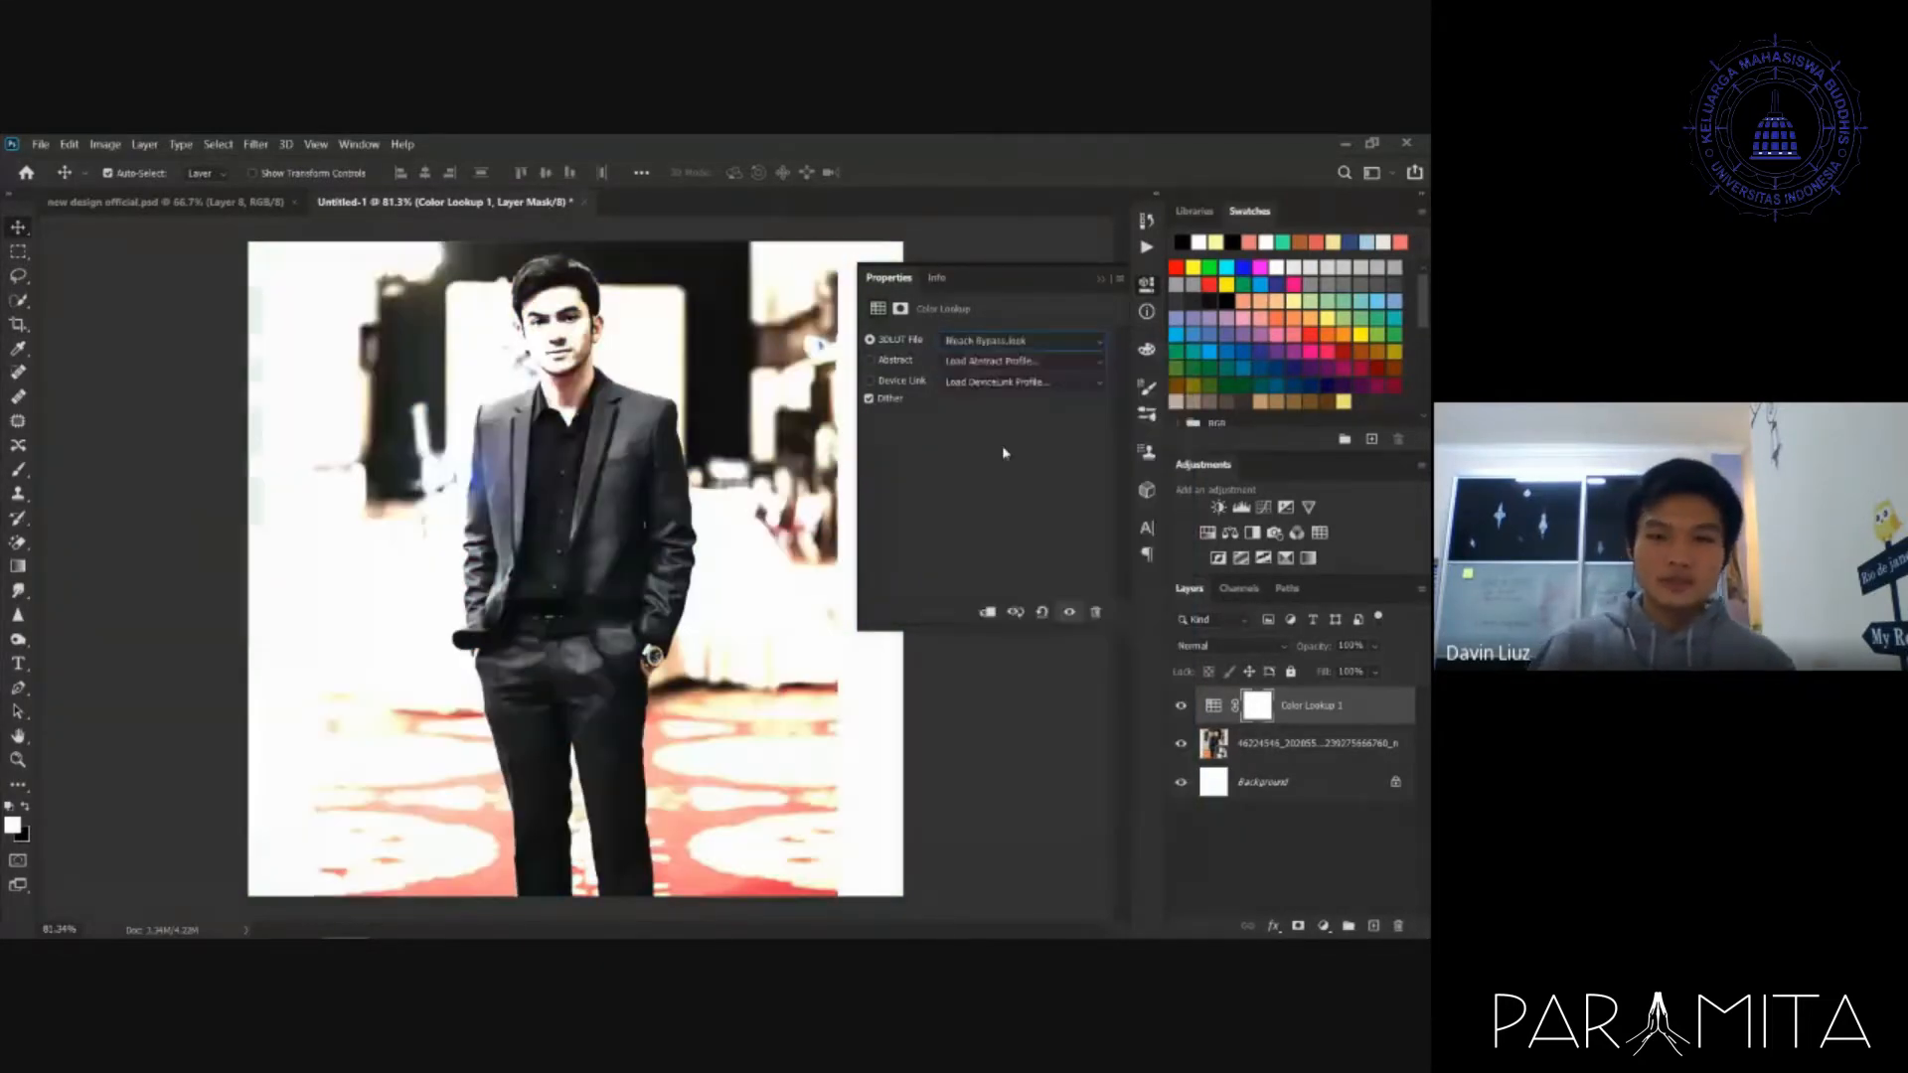
click(1025, 343)
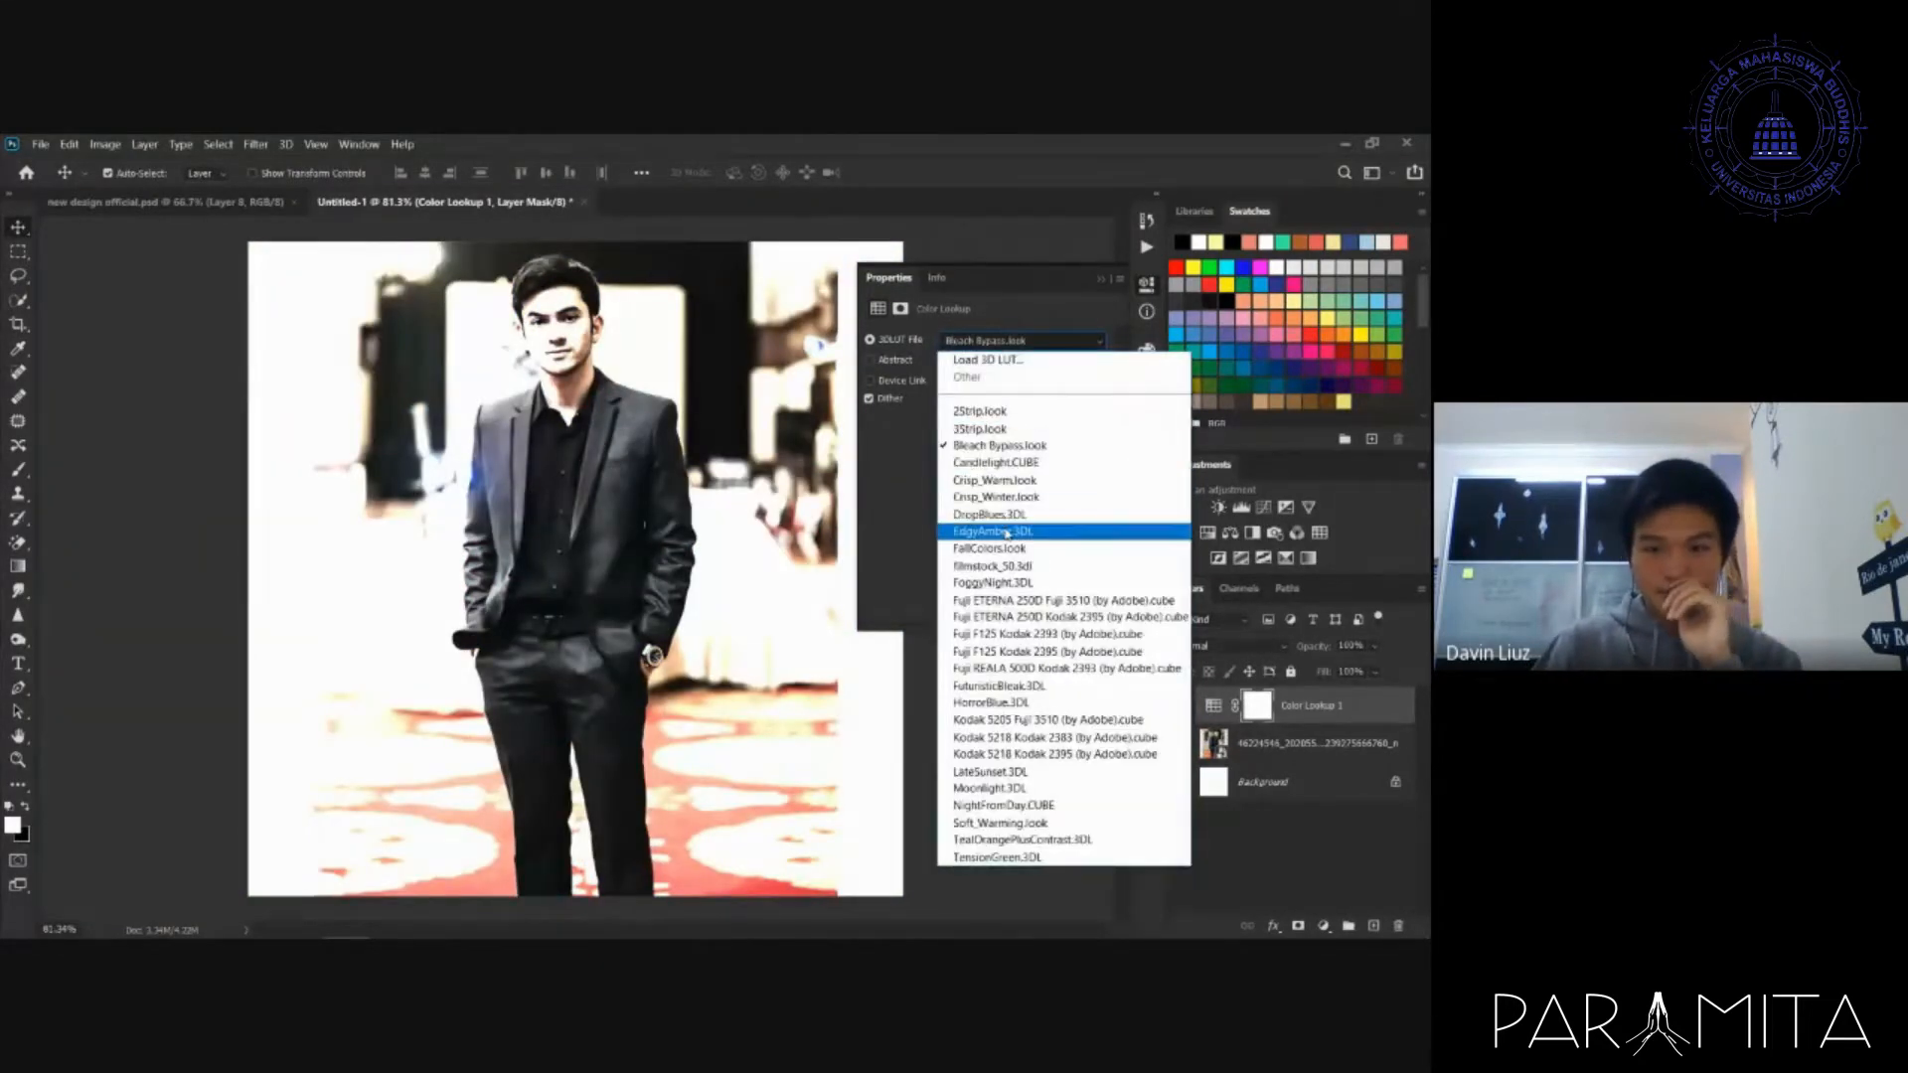
click(1006, 531)
- Collapse the adjustment's properties and delete the Color Lookup layer
click(1101, 282)
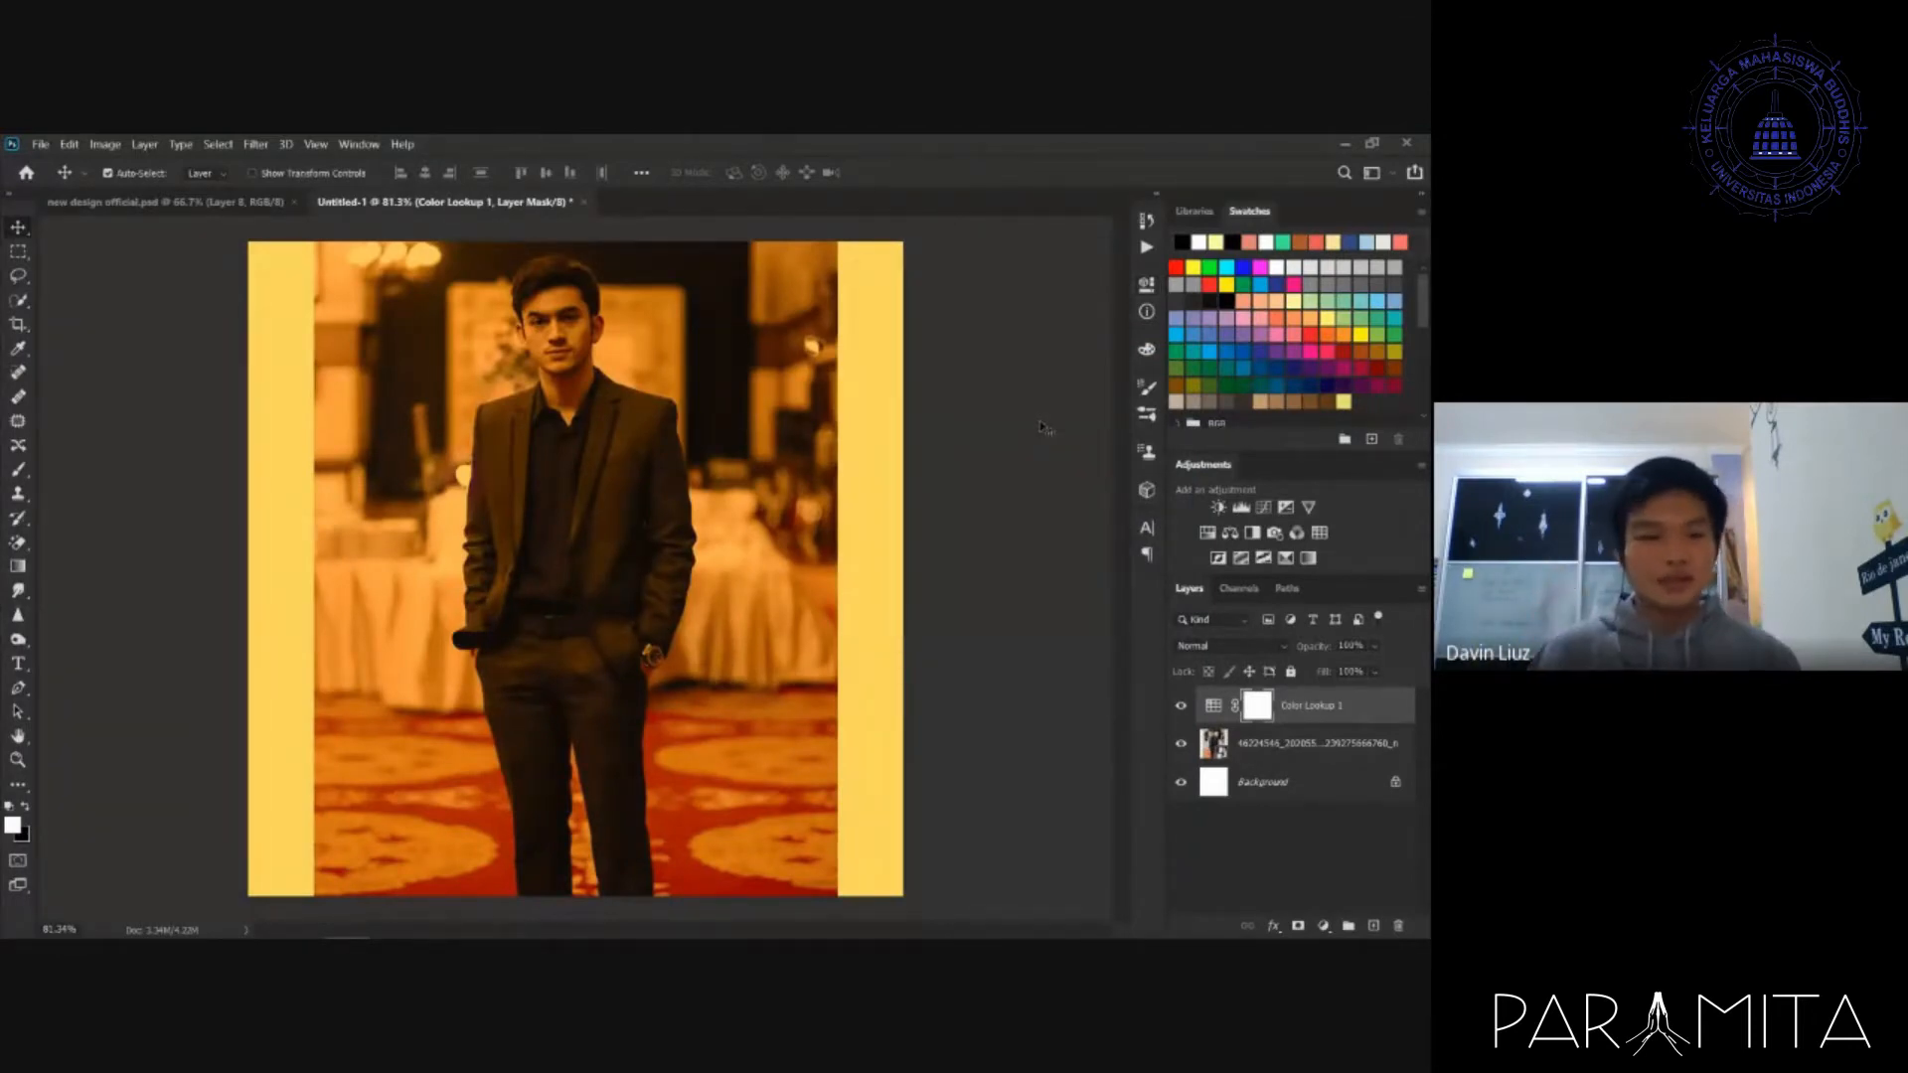
click(1381, 707)
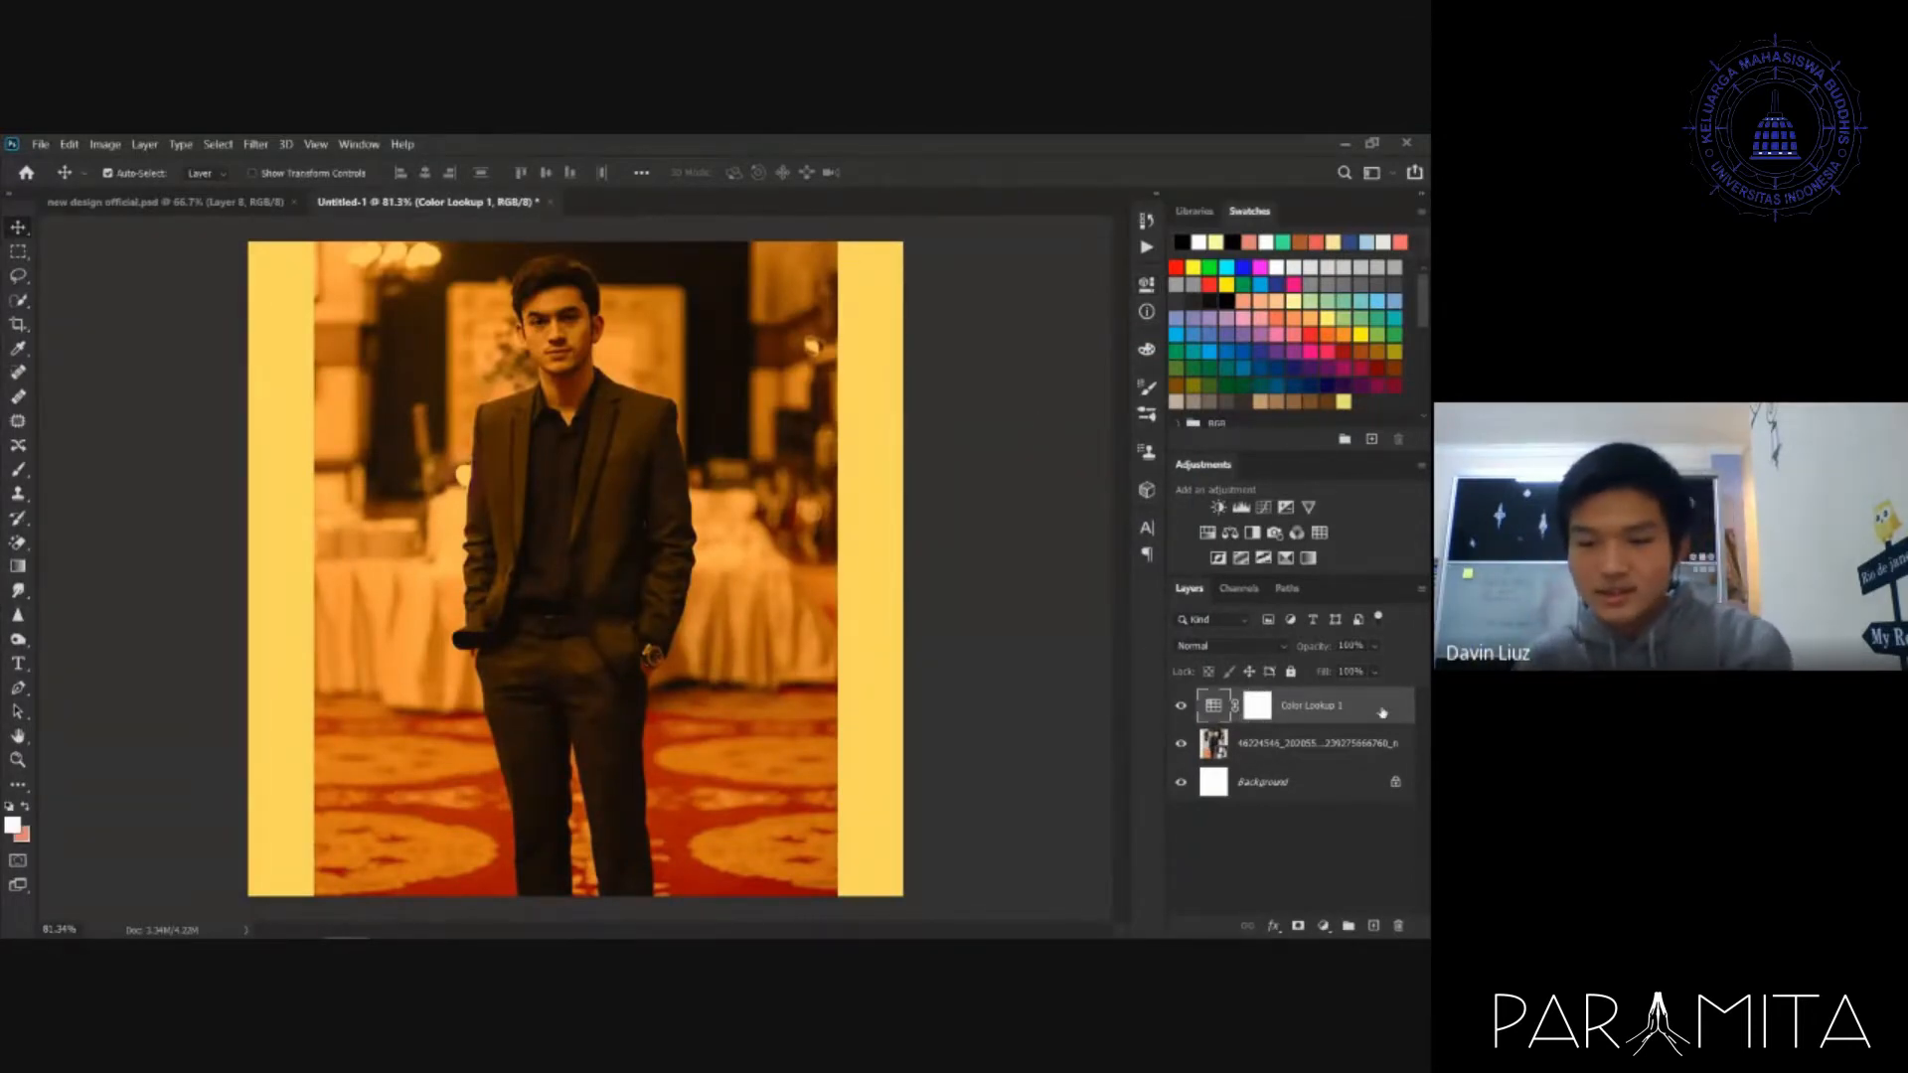
key(Delete)
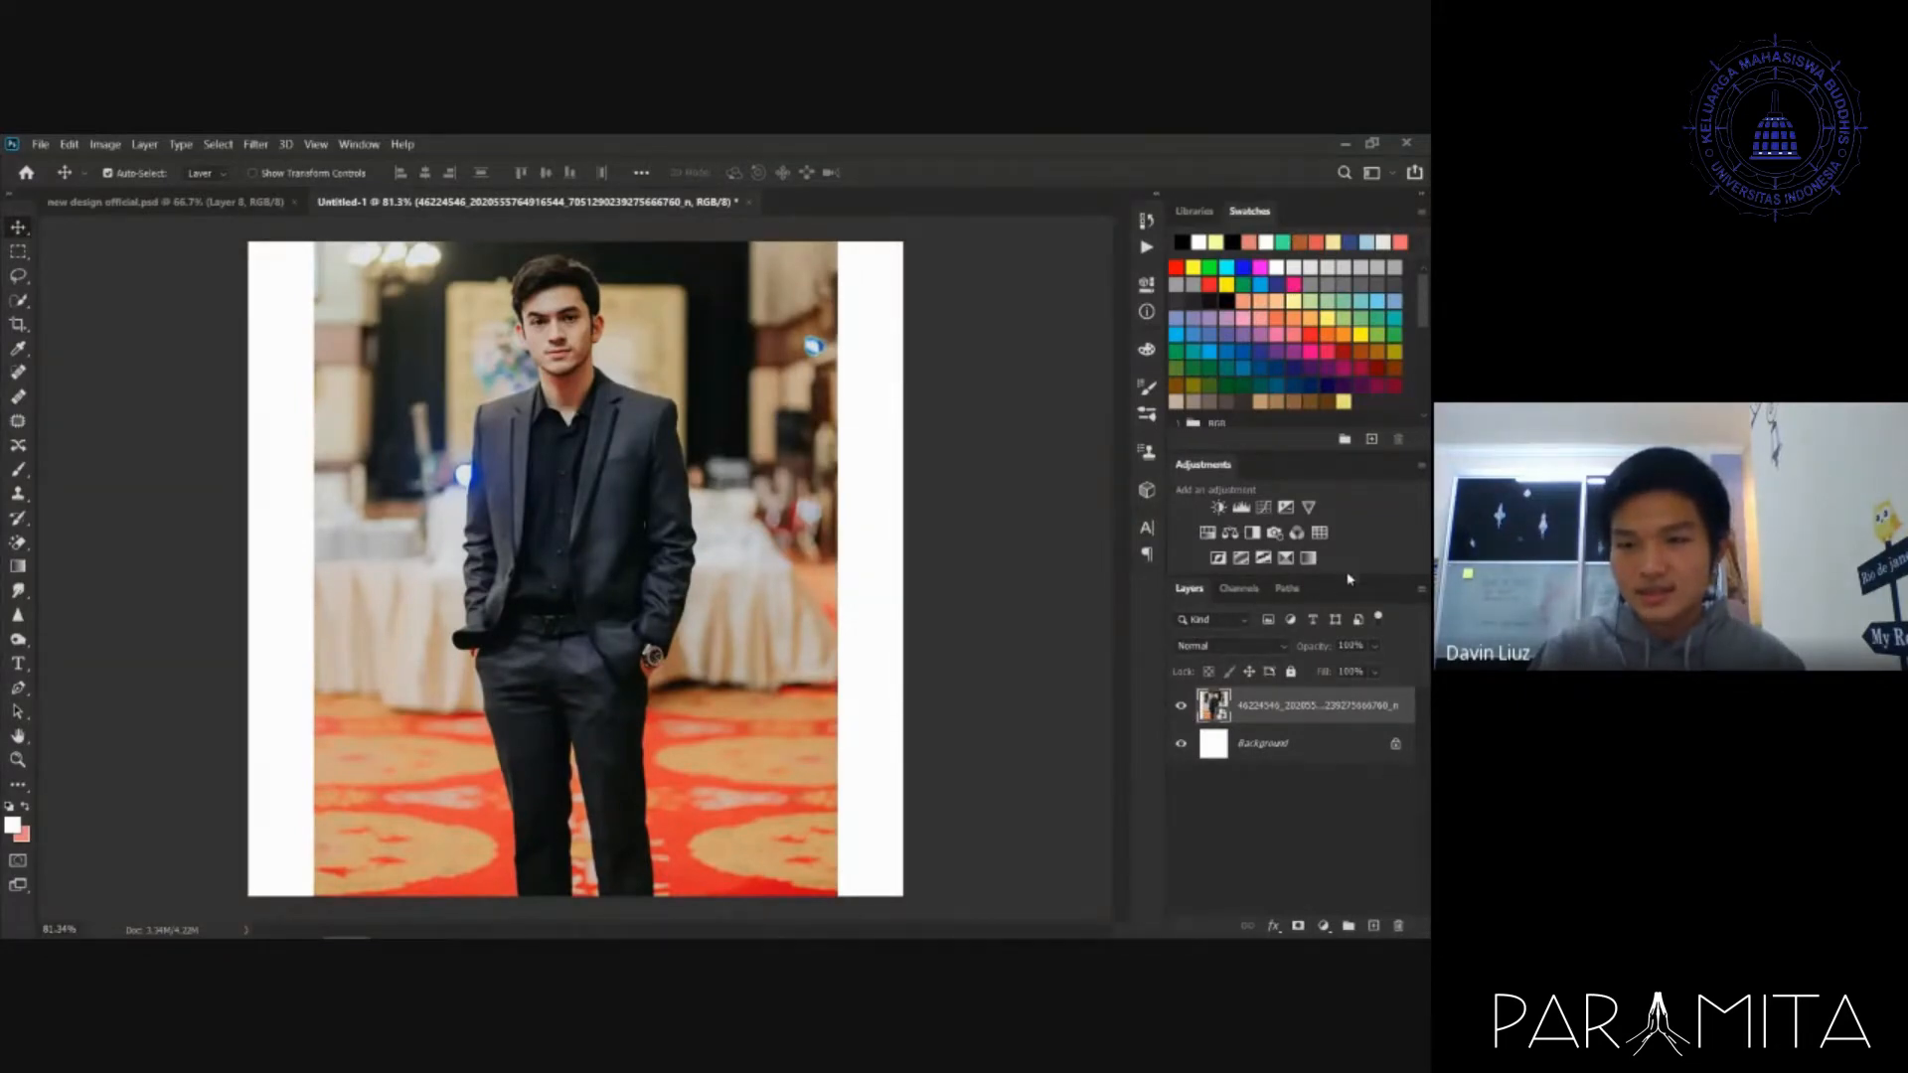
- Group the Adjustments panel with Libraries and Swatches, and enlarge the Layers panel beneath it
drag(1223, 478, 1312, 211)
drag(1332, 568, 1321, 323)
click(1322, 570)
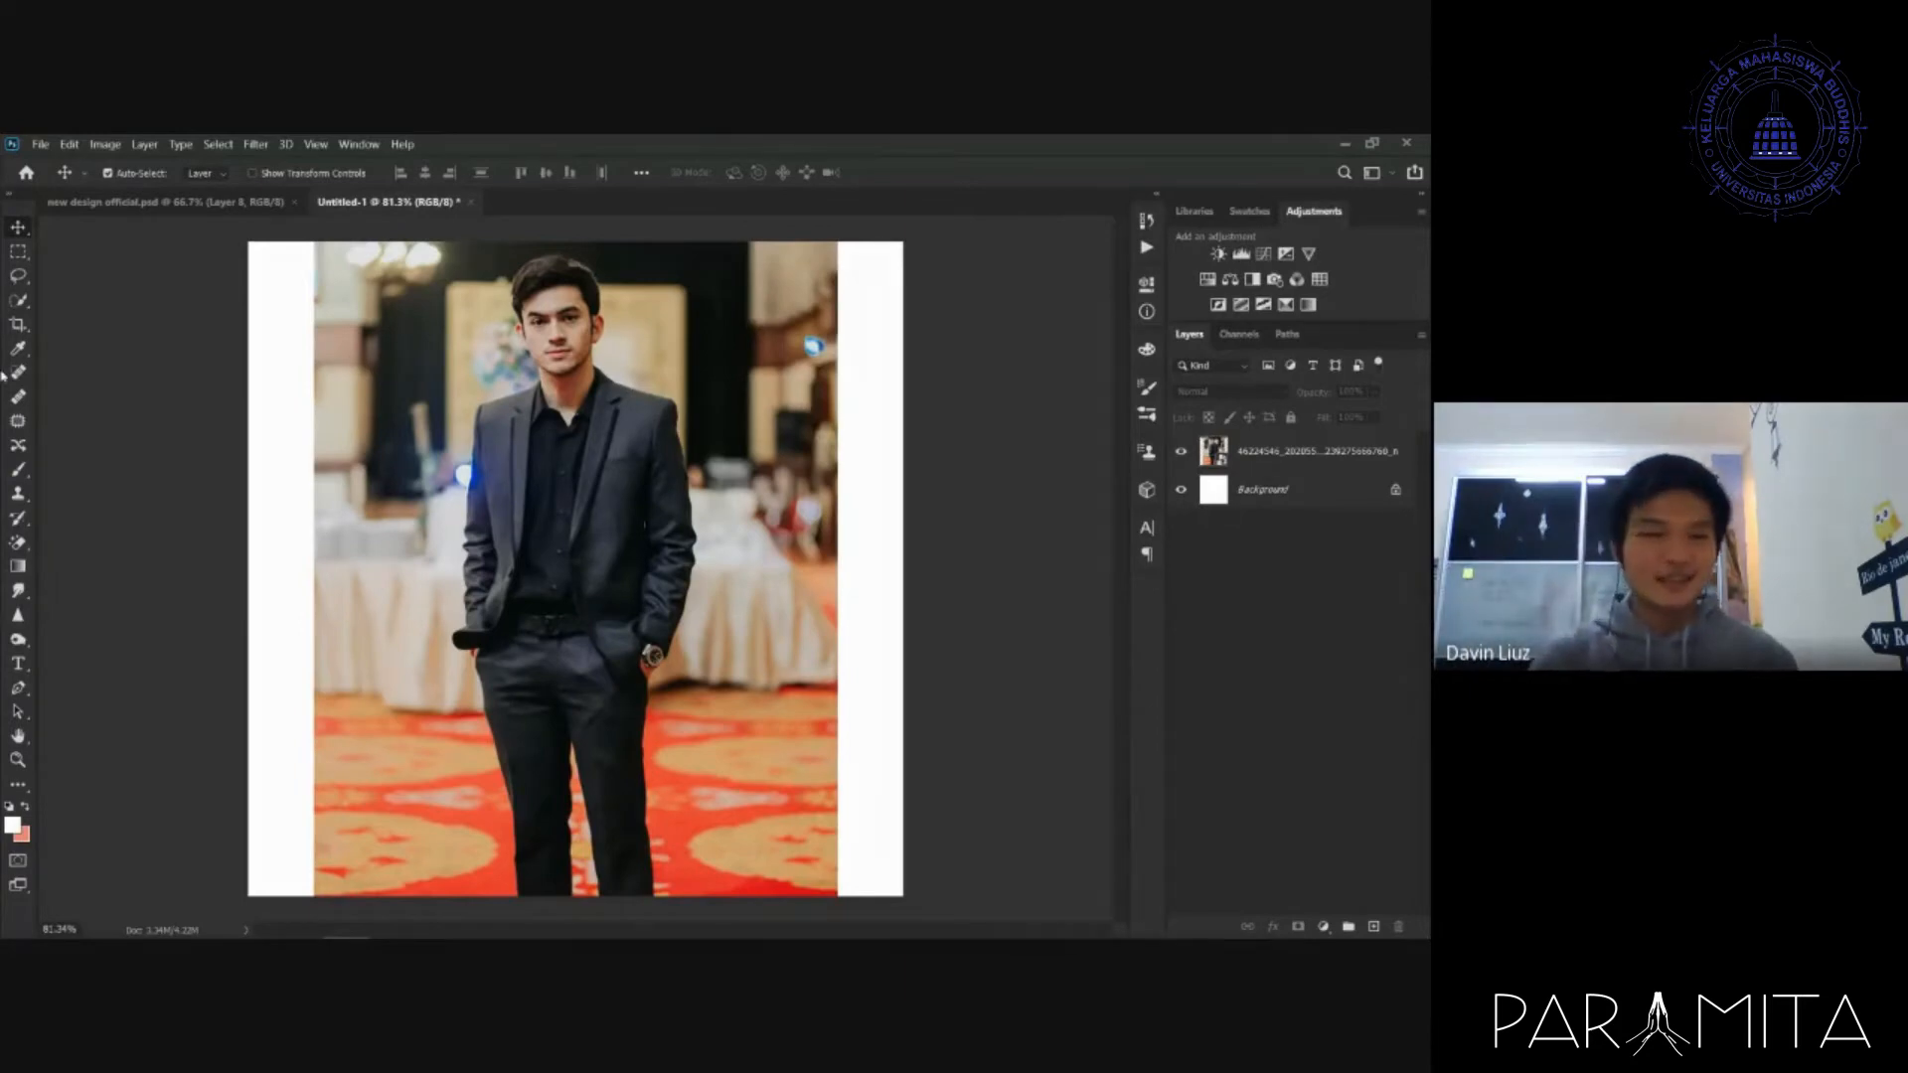
- Draw a rectangle shape about 969 by 628 px over the upper part of the photo, extending past the canvas's left edge
click(18, 785)
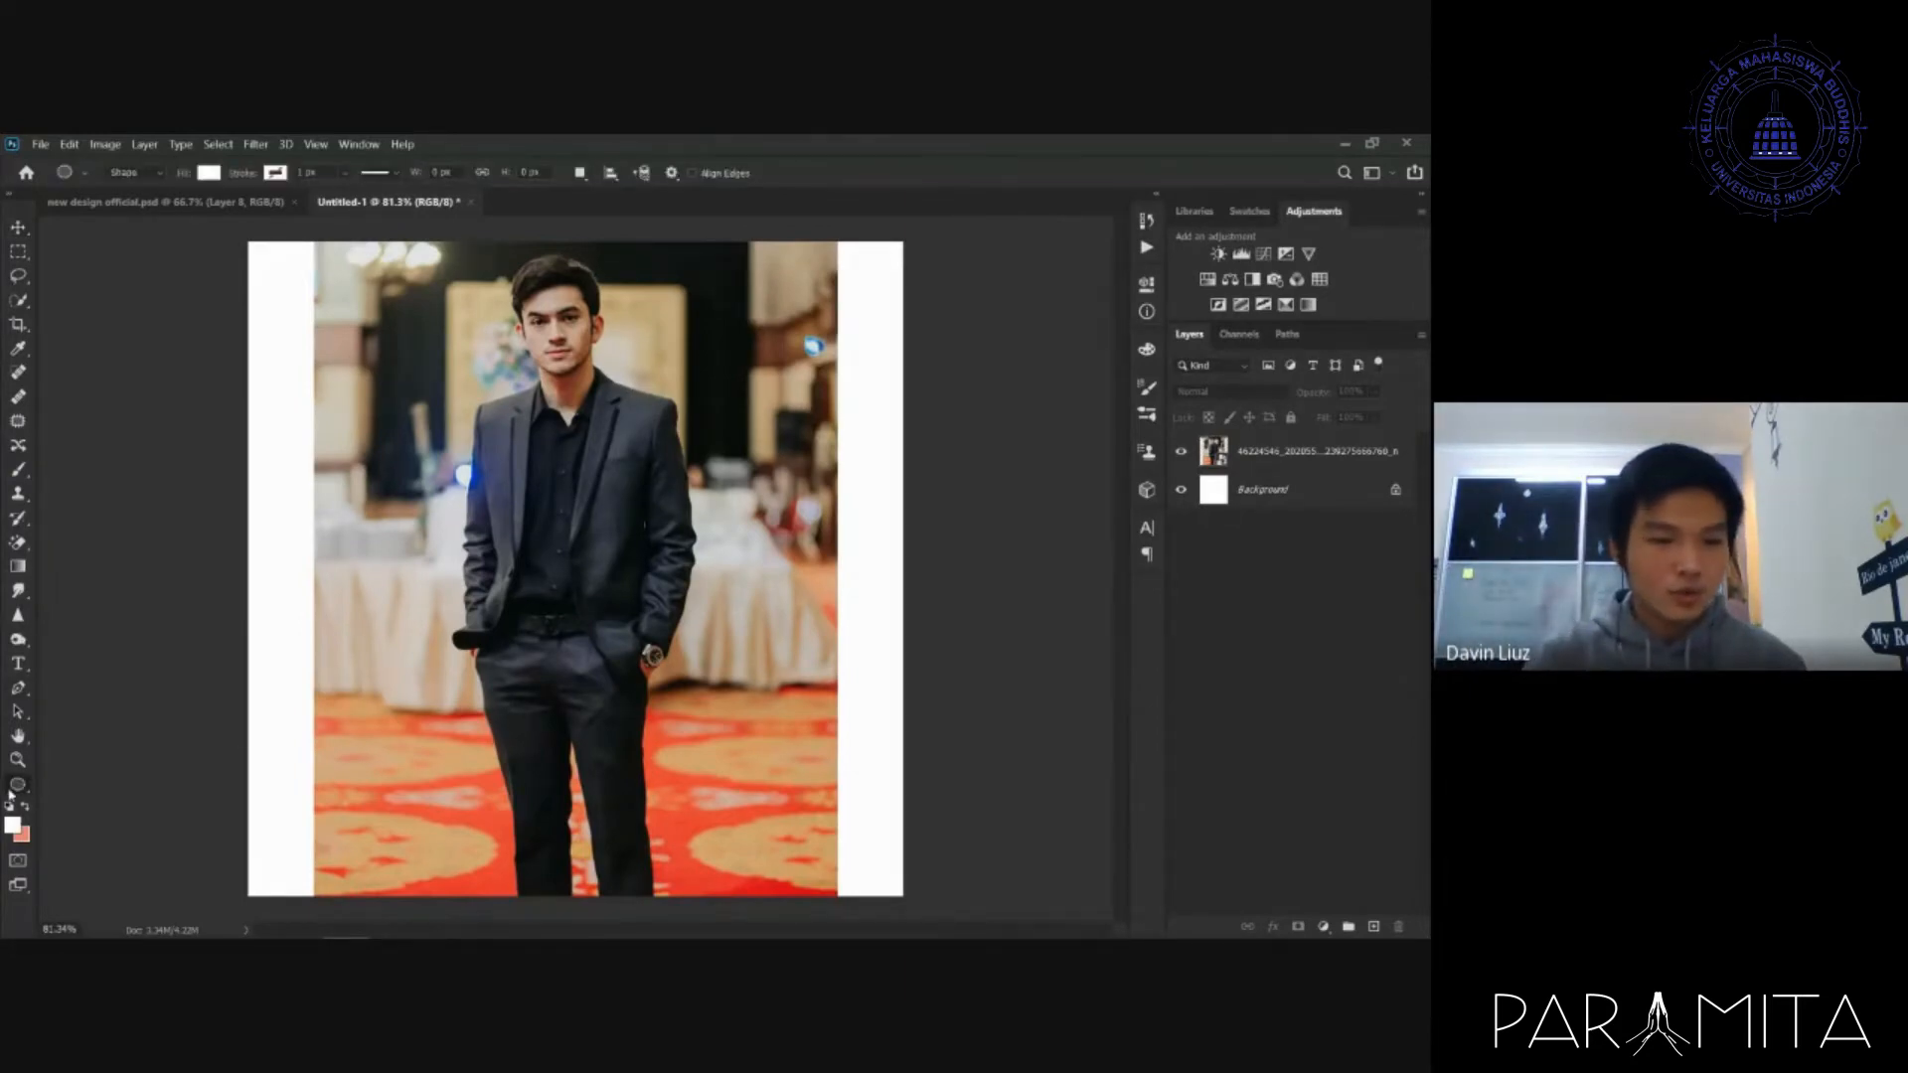
click(19, 807)
click(89, 807)
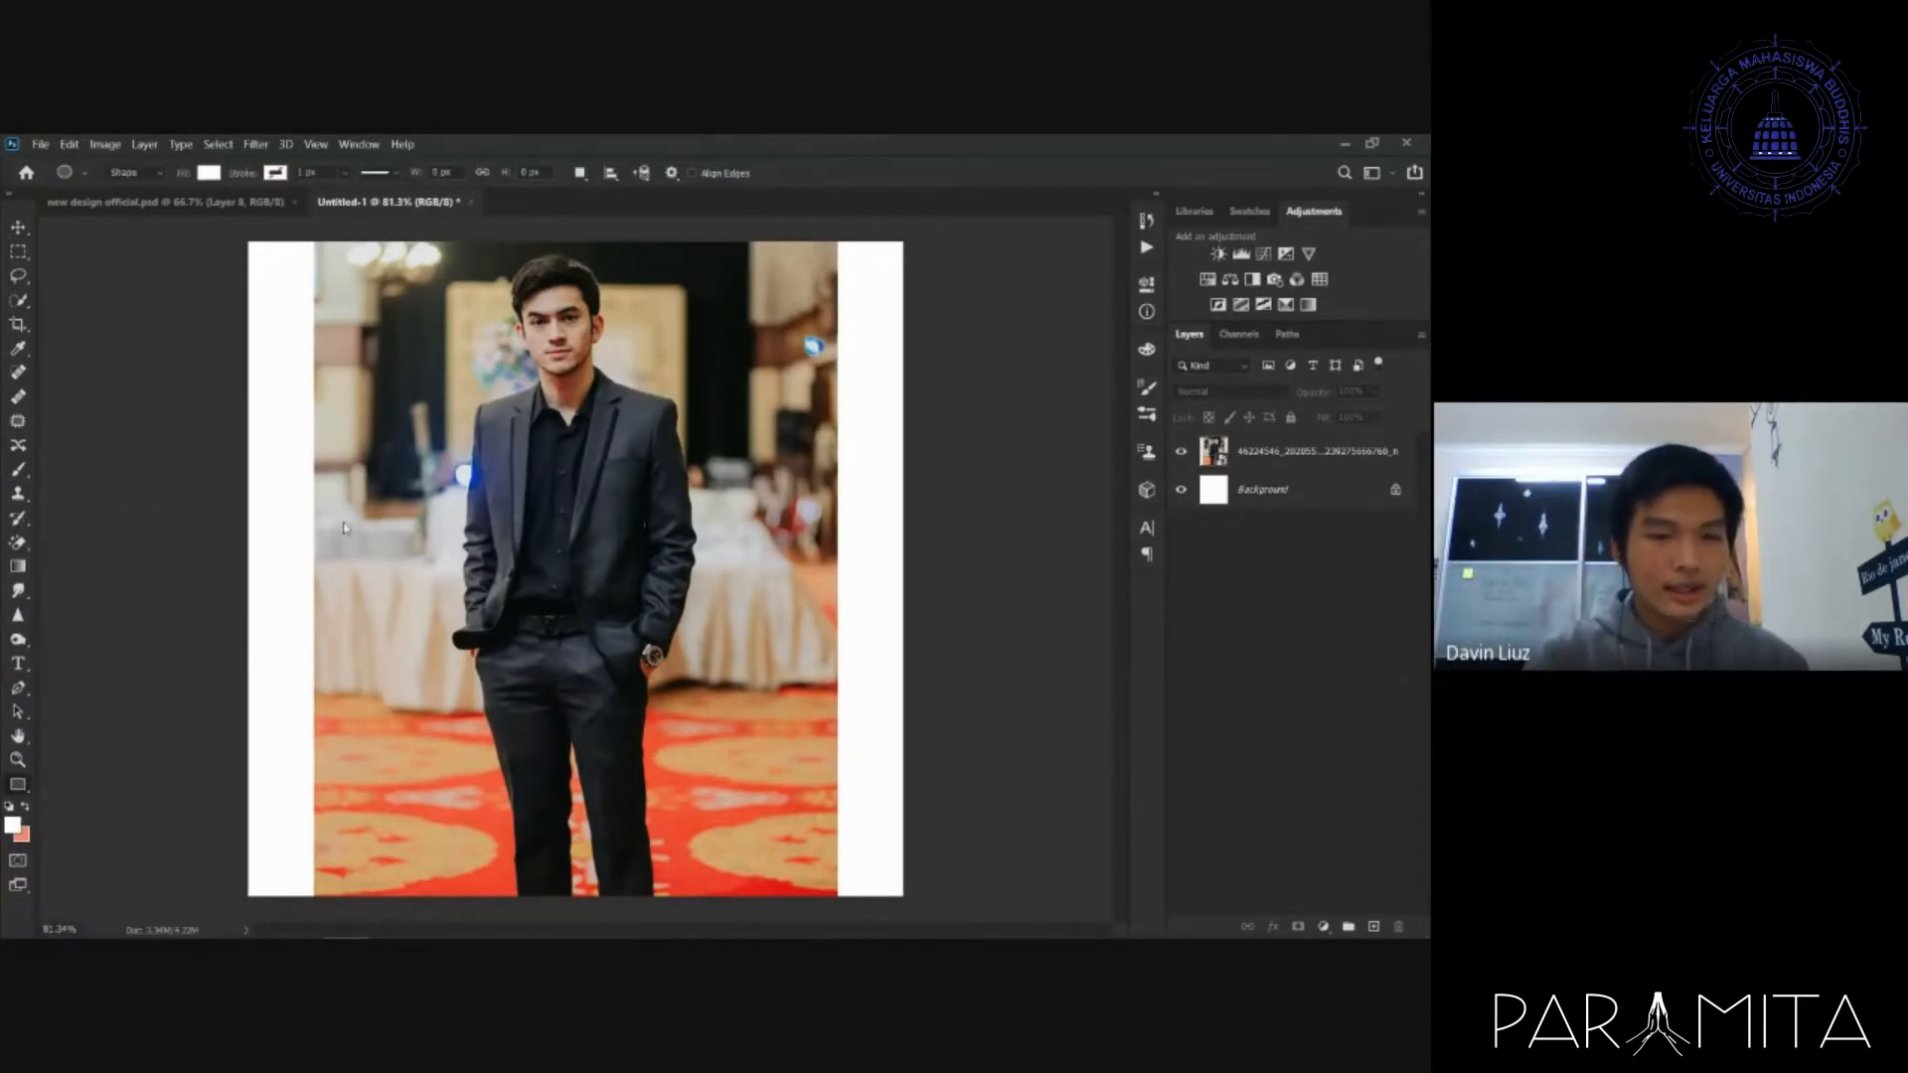
drag(187, 316, 775, 697)
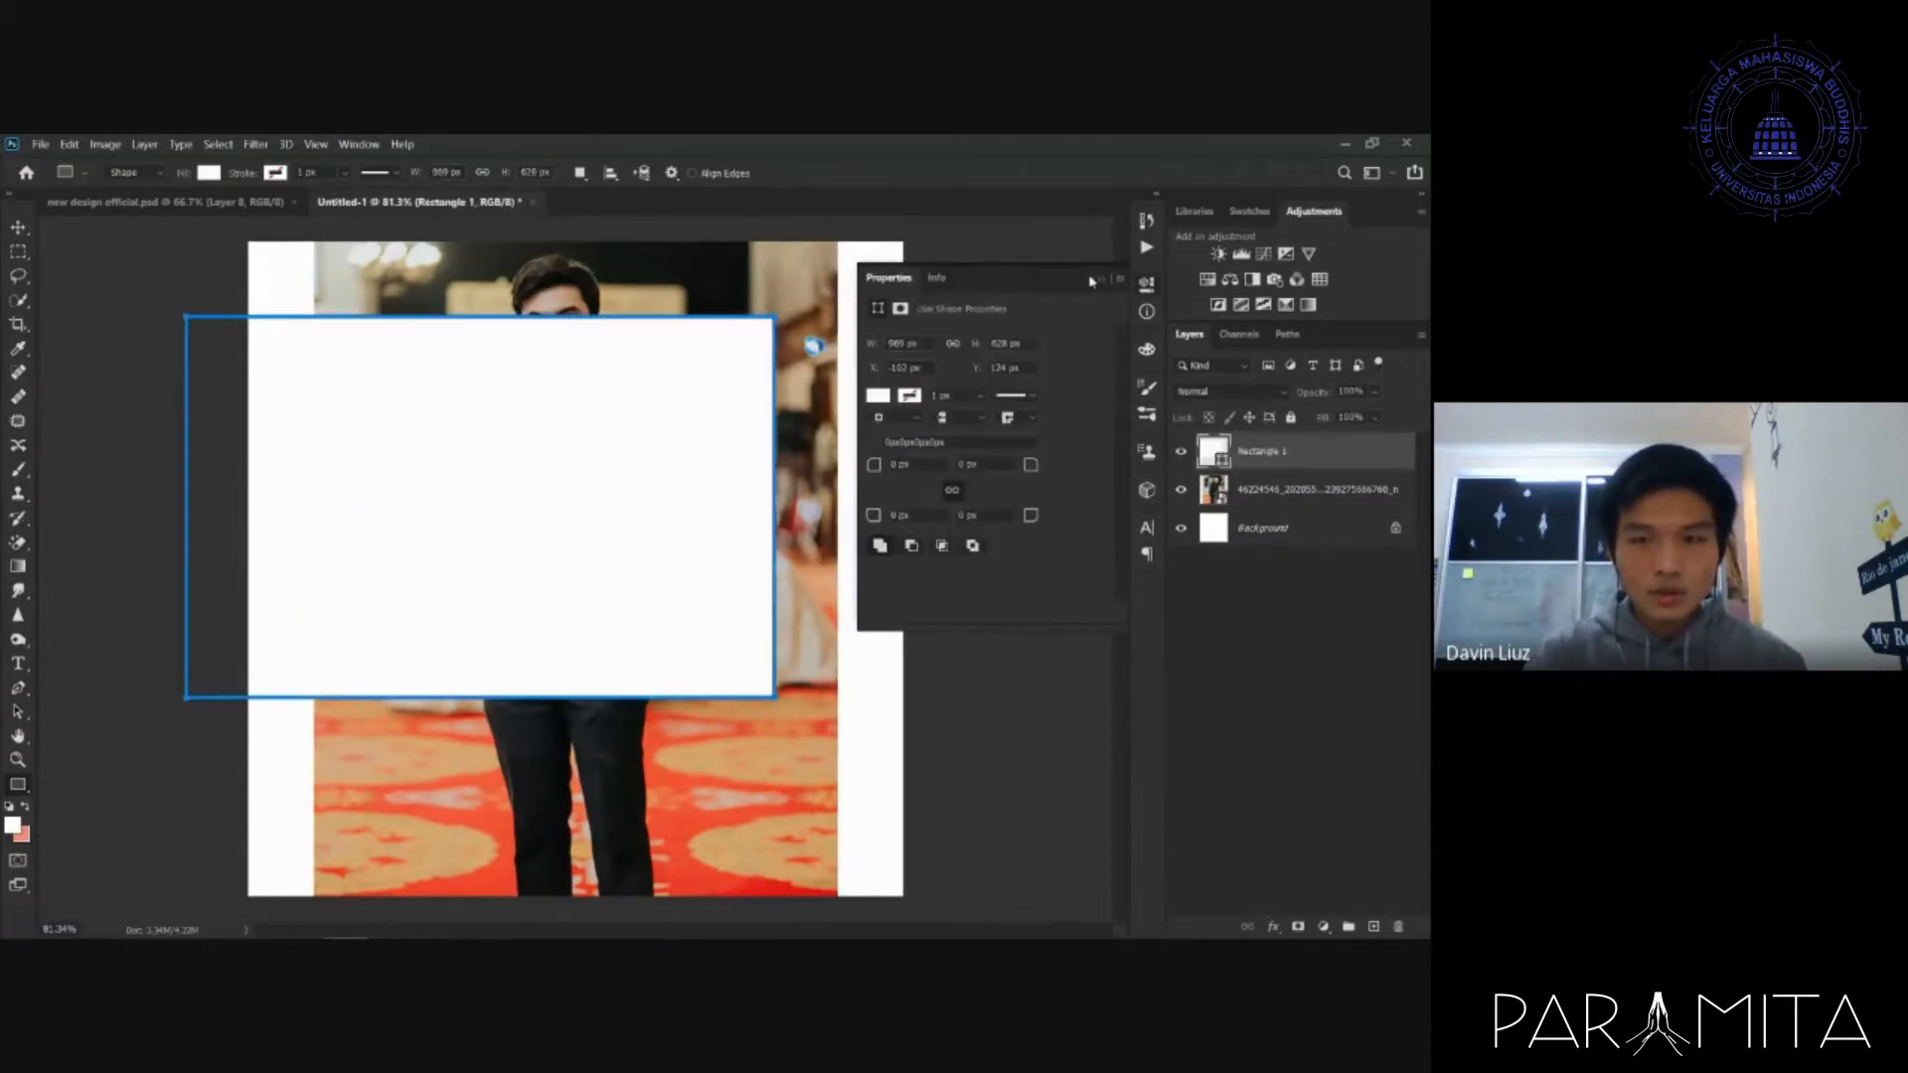
- Change the rectangle's fill colour to bright cyan
click(878, 396)
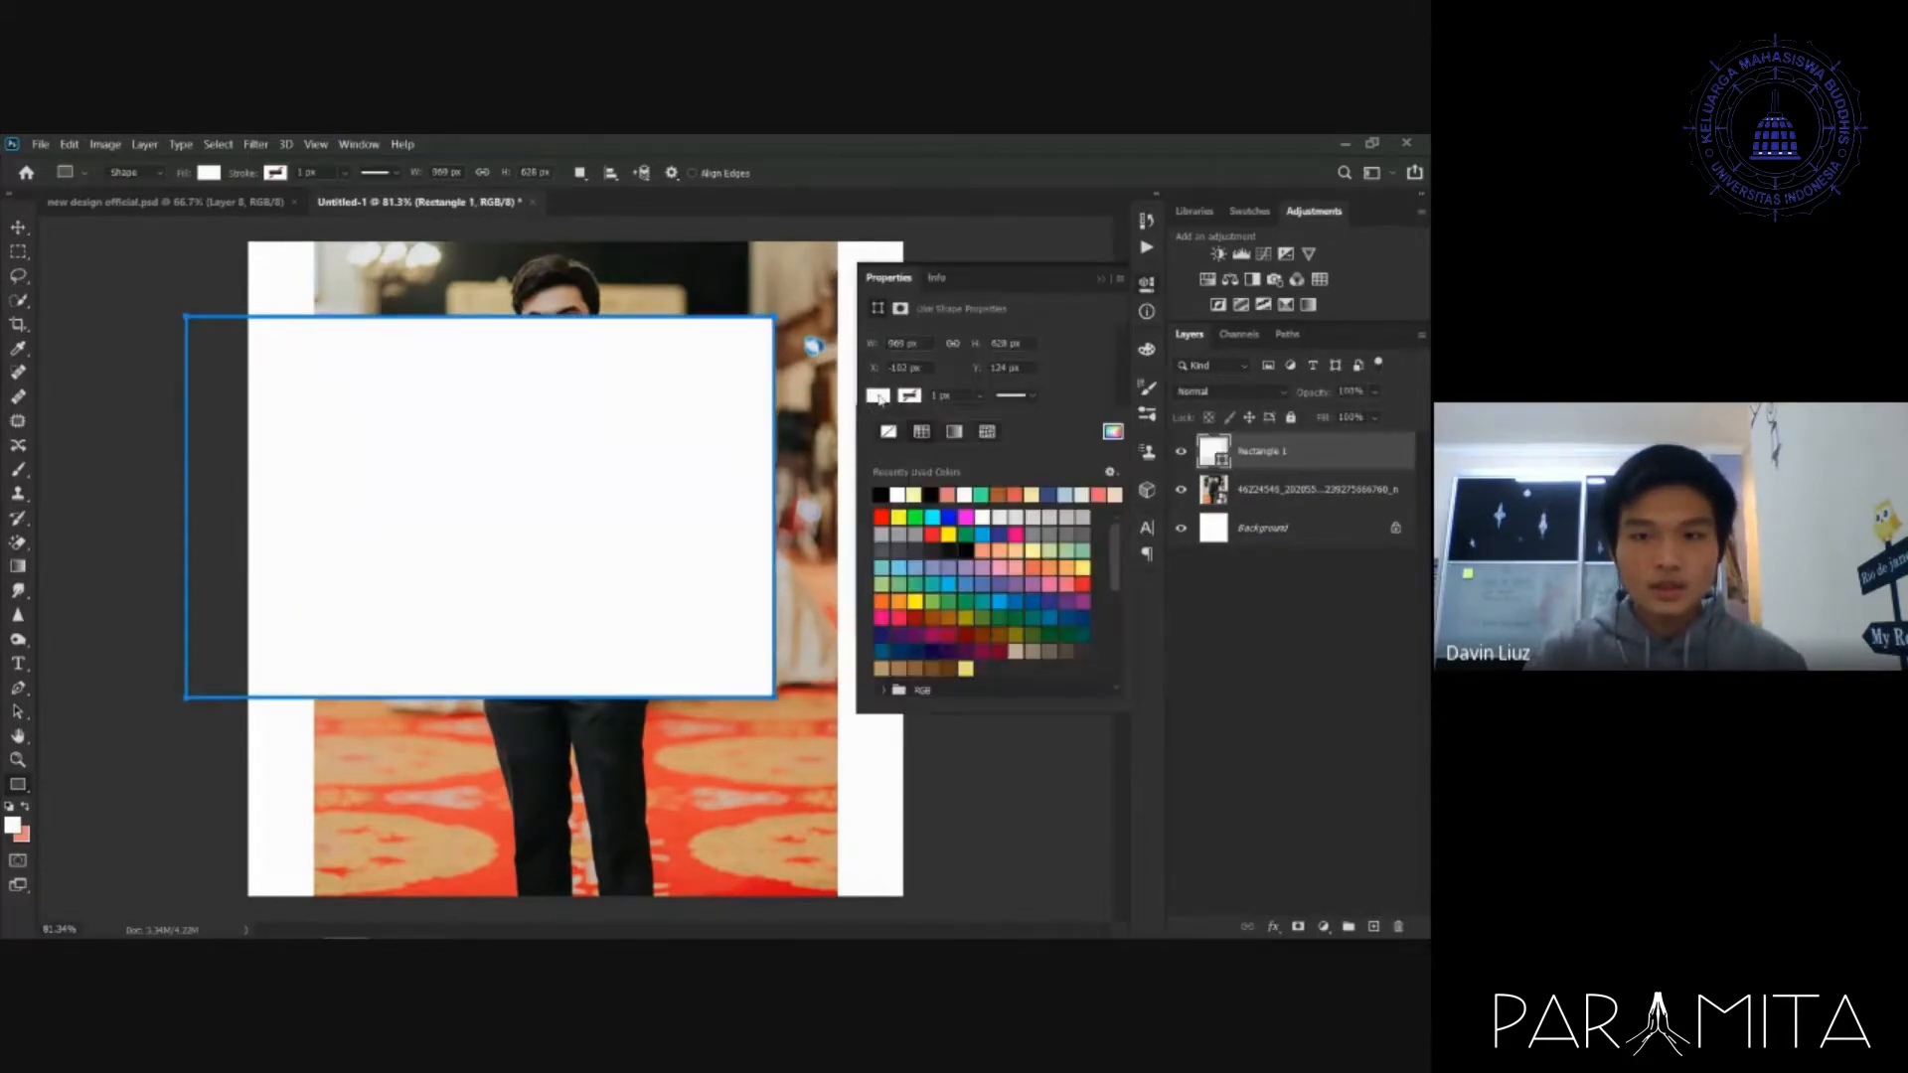
click(934, 516)
click(954, 510)
click(957, 510)
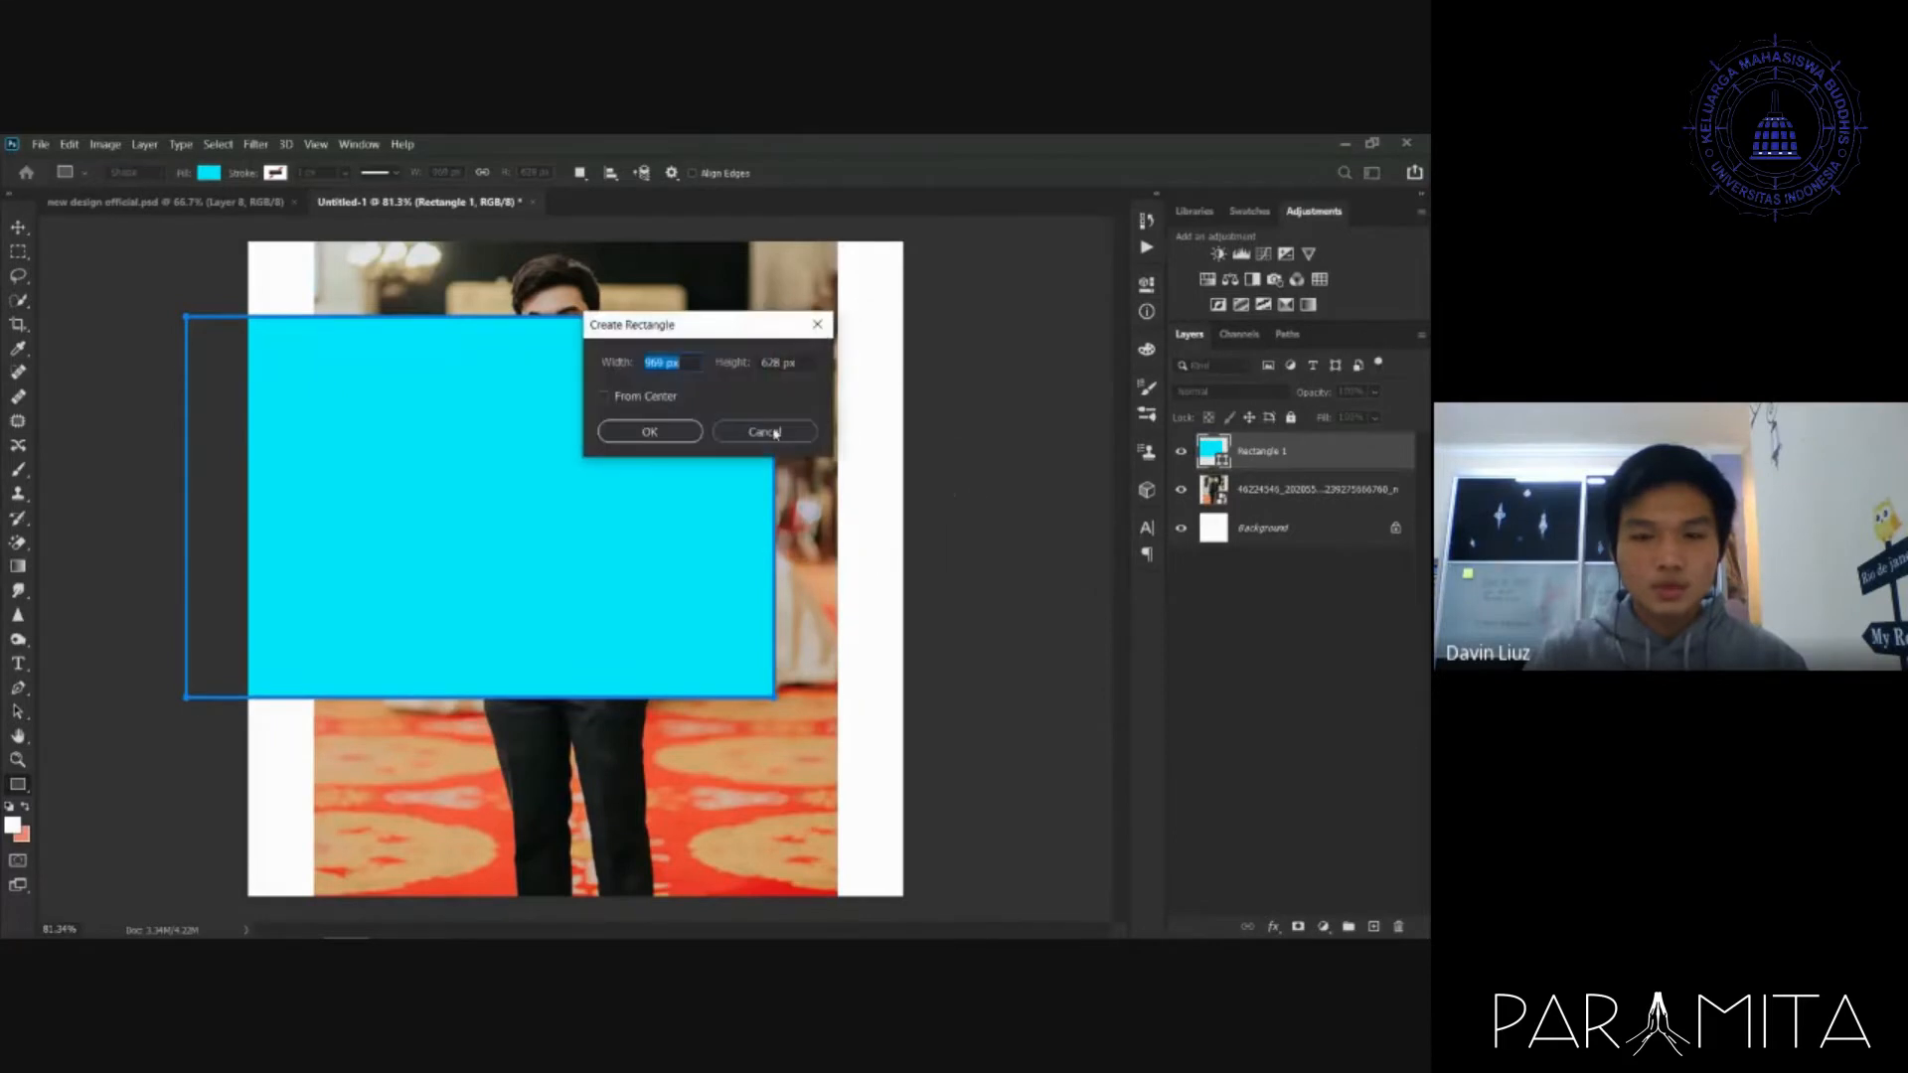
click(765, 432)
- Draw a second rectangle about 941 by 621 px overlapping the cyan one towards the lower right and fill it red
drag(971, 478, 403, 851)
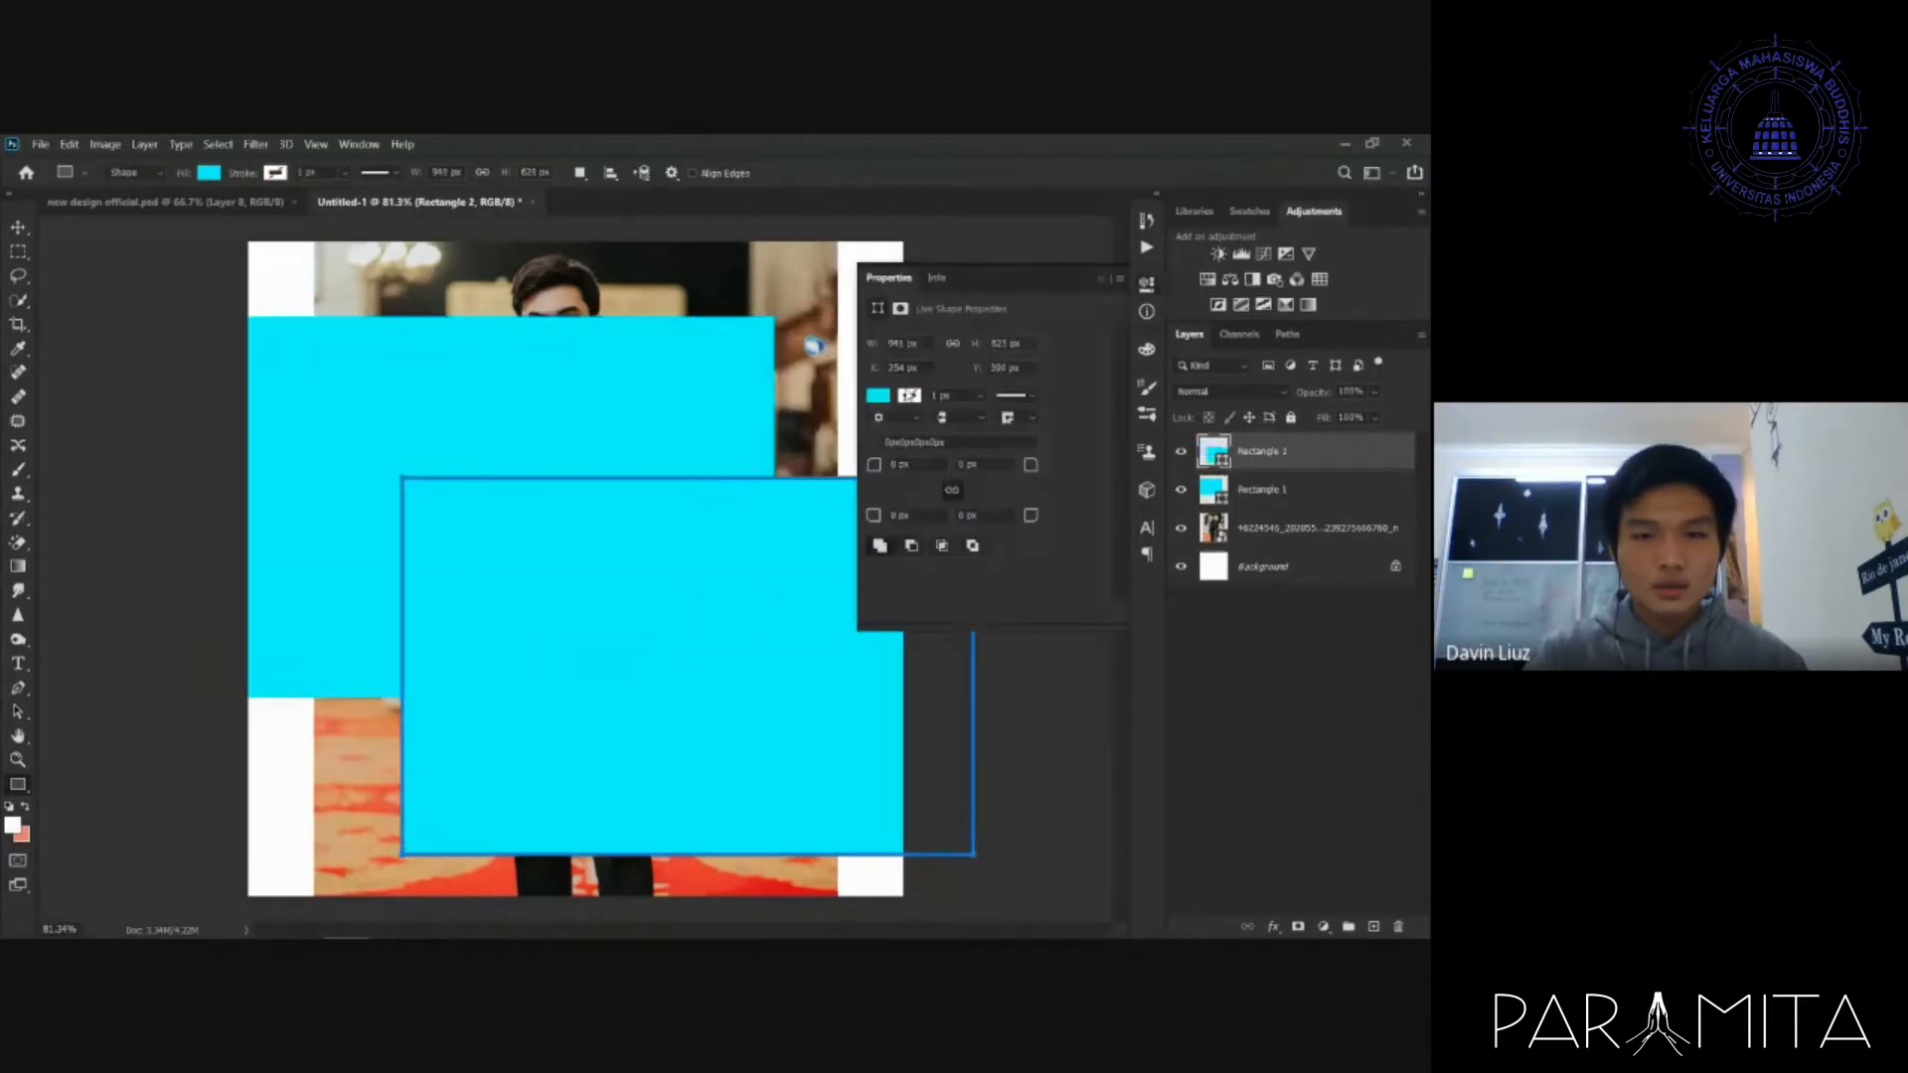
click(879, 396)
click(882, 517)
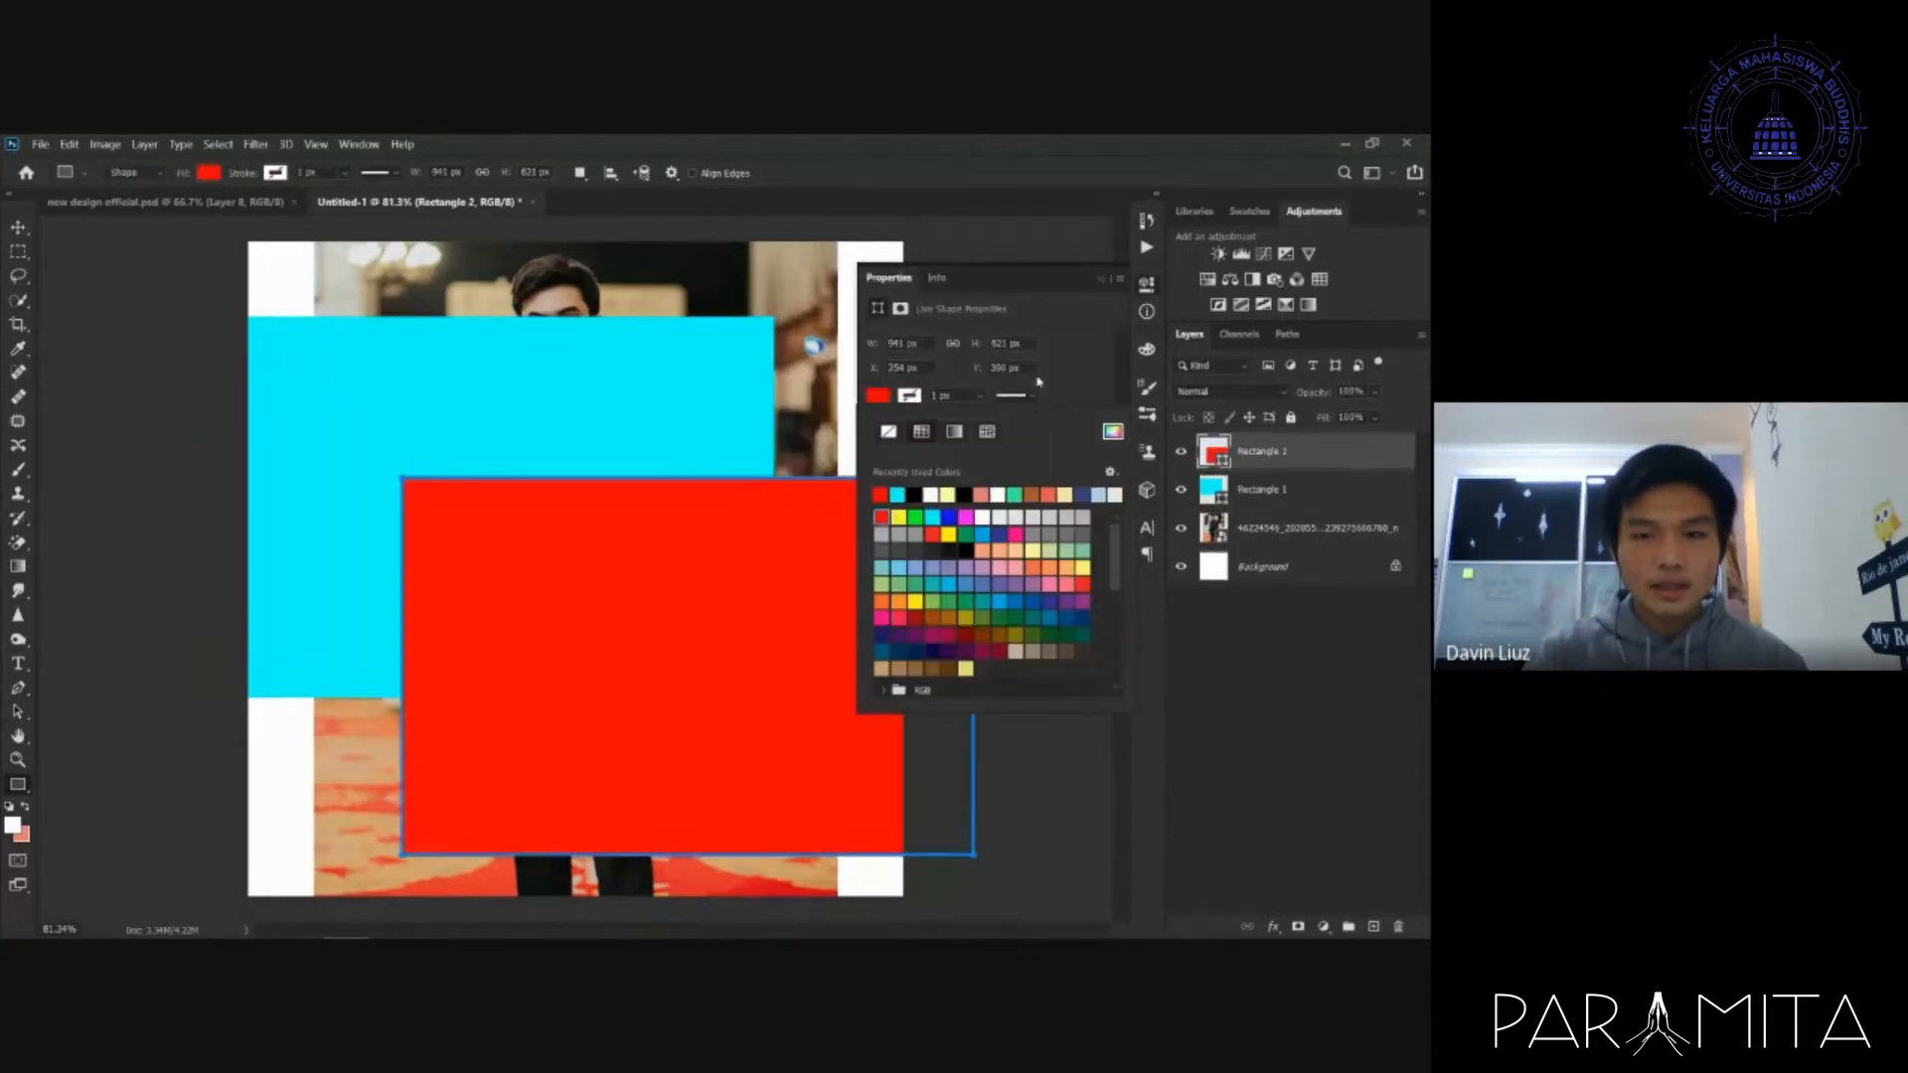
click(1098, 291)
key(Escape)
click(1098, 281)
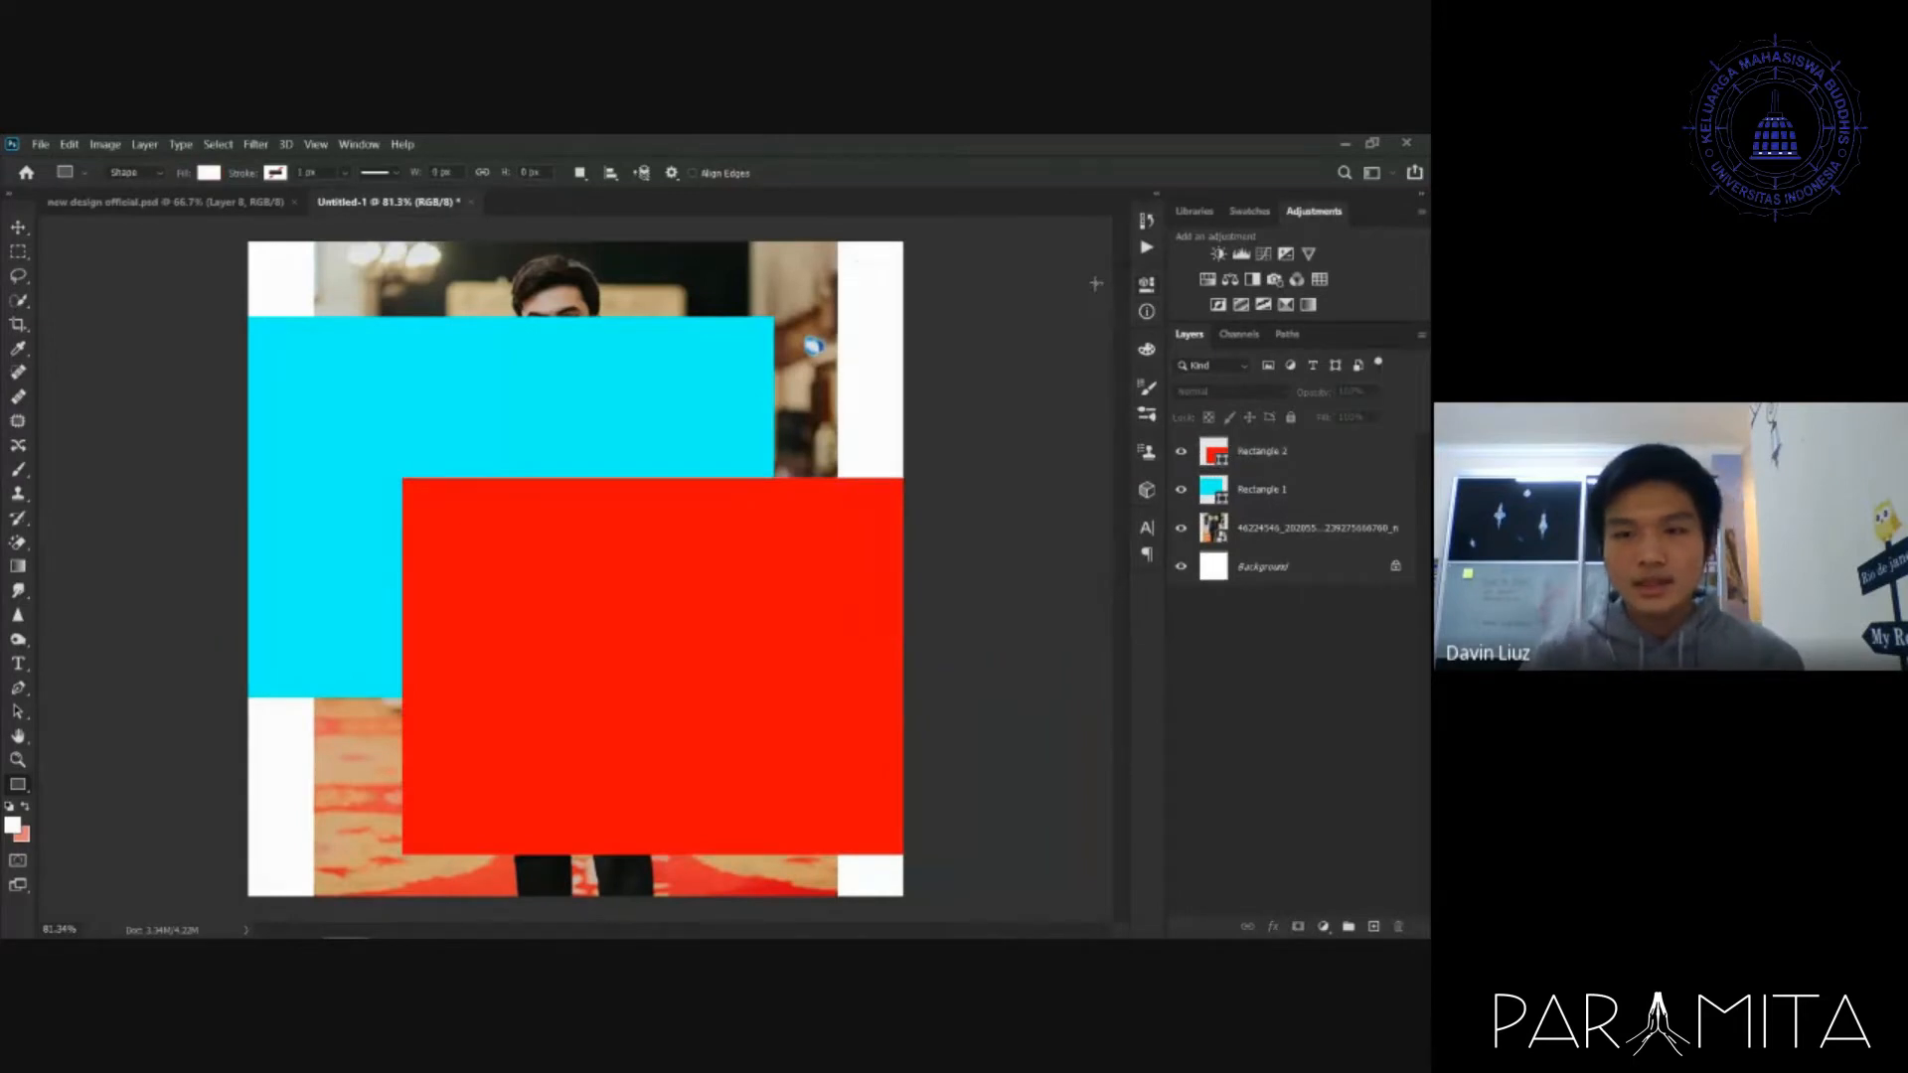
- Demonstrate layer order by moving the photo layer above both rectangles and back beneath them
click(1310, 460)
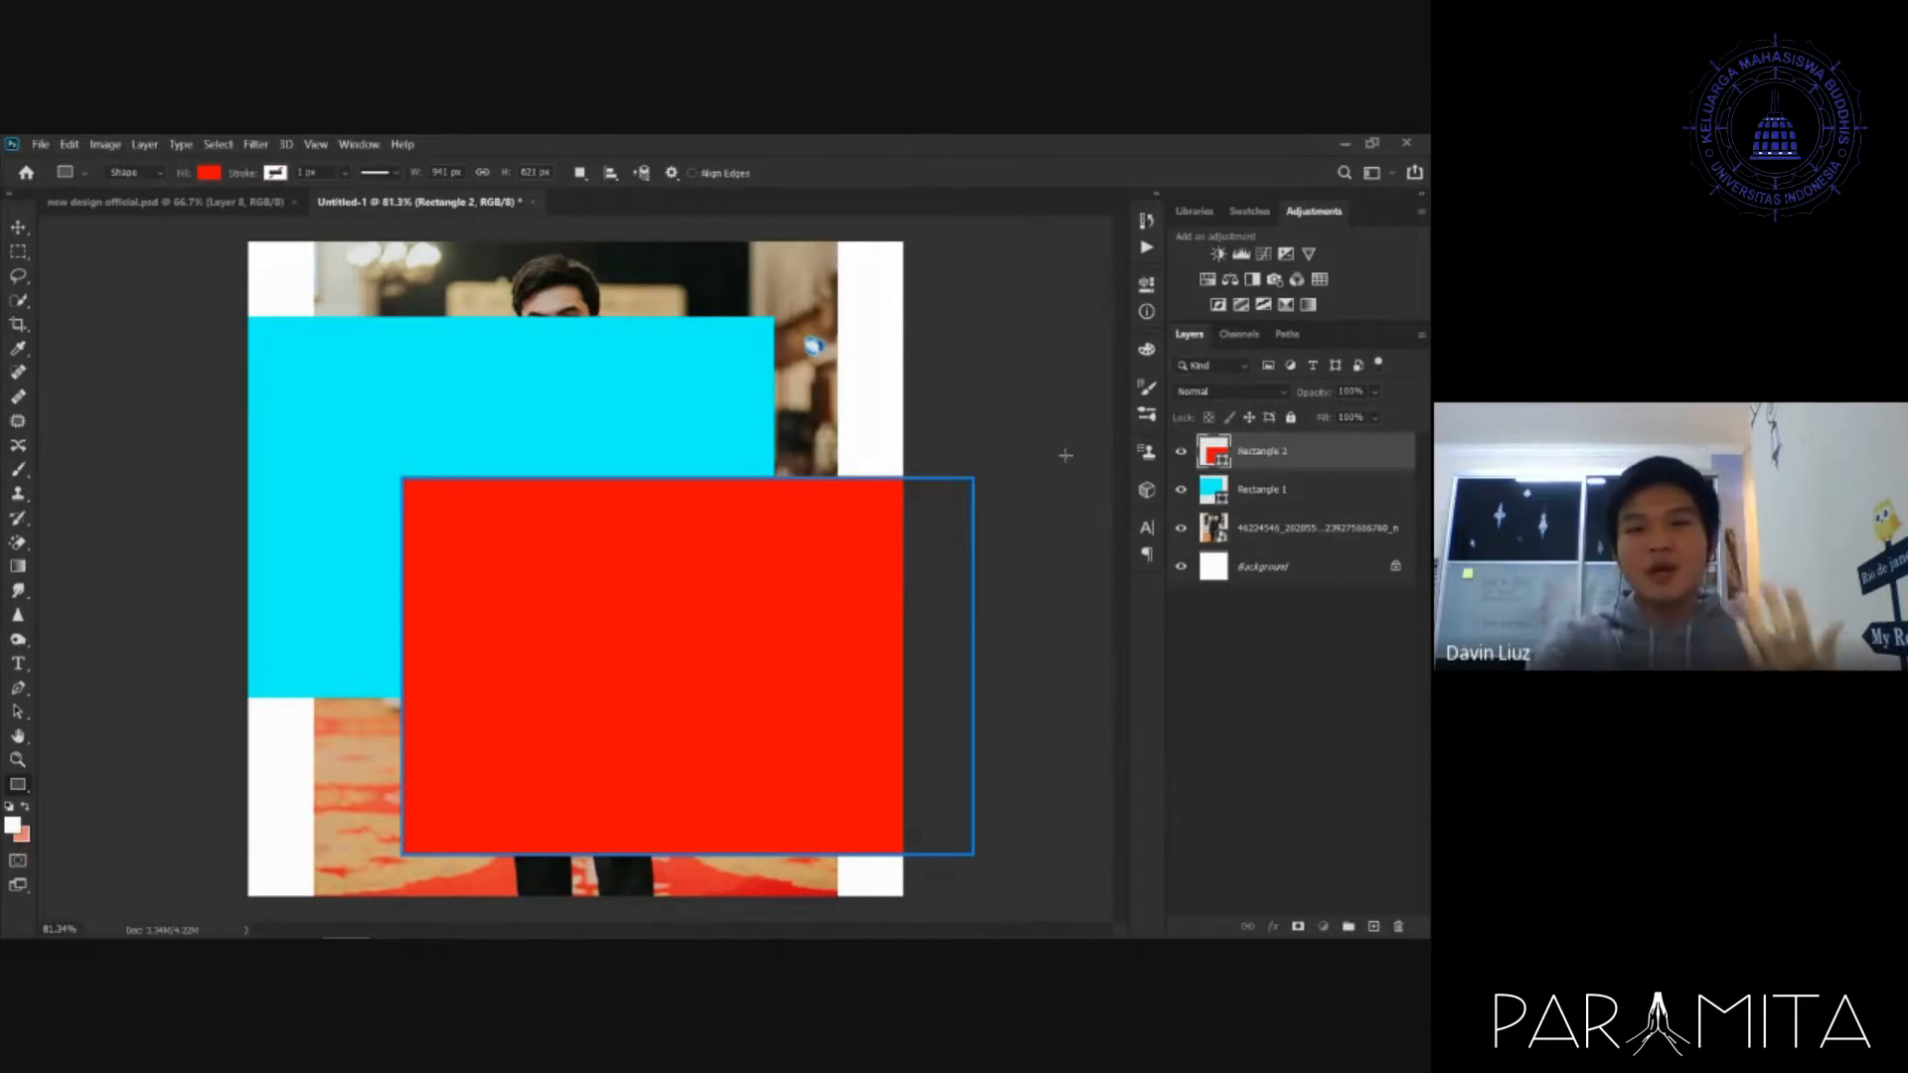
click(1333, 500)
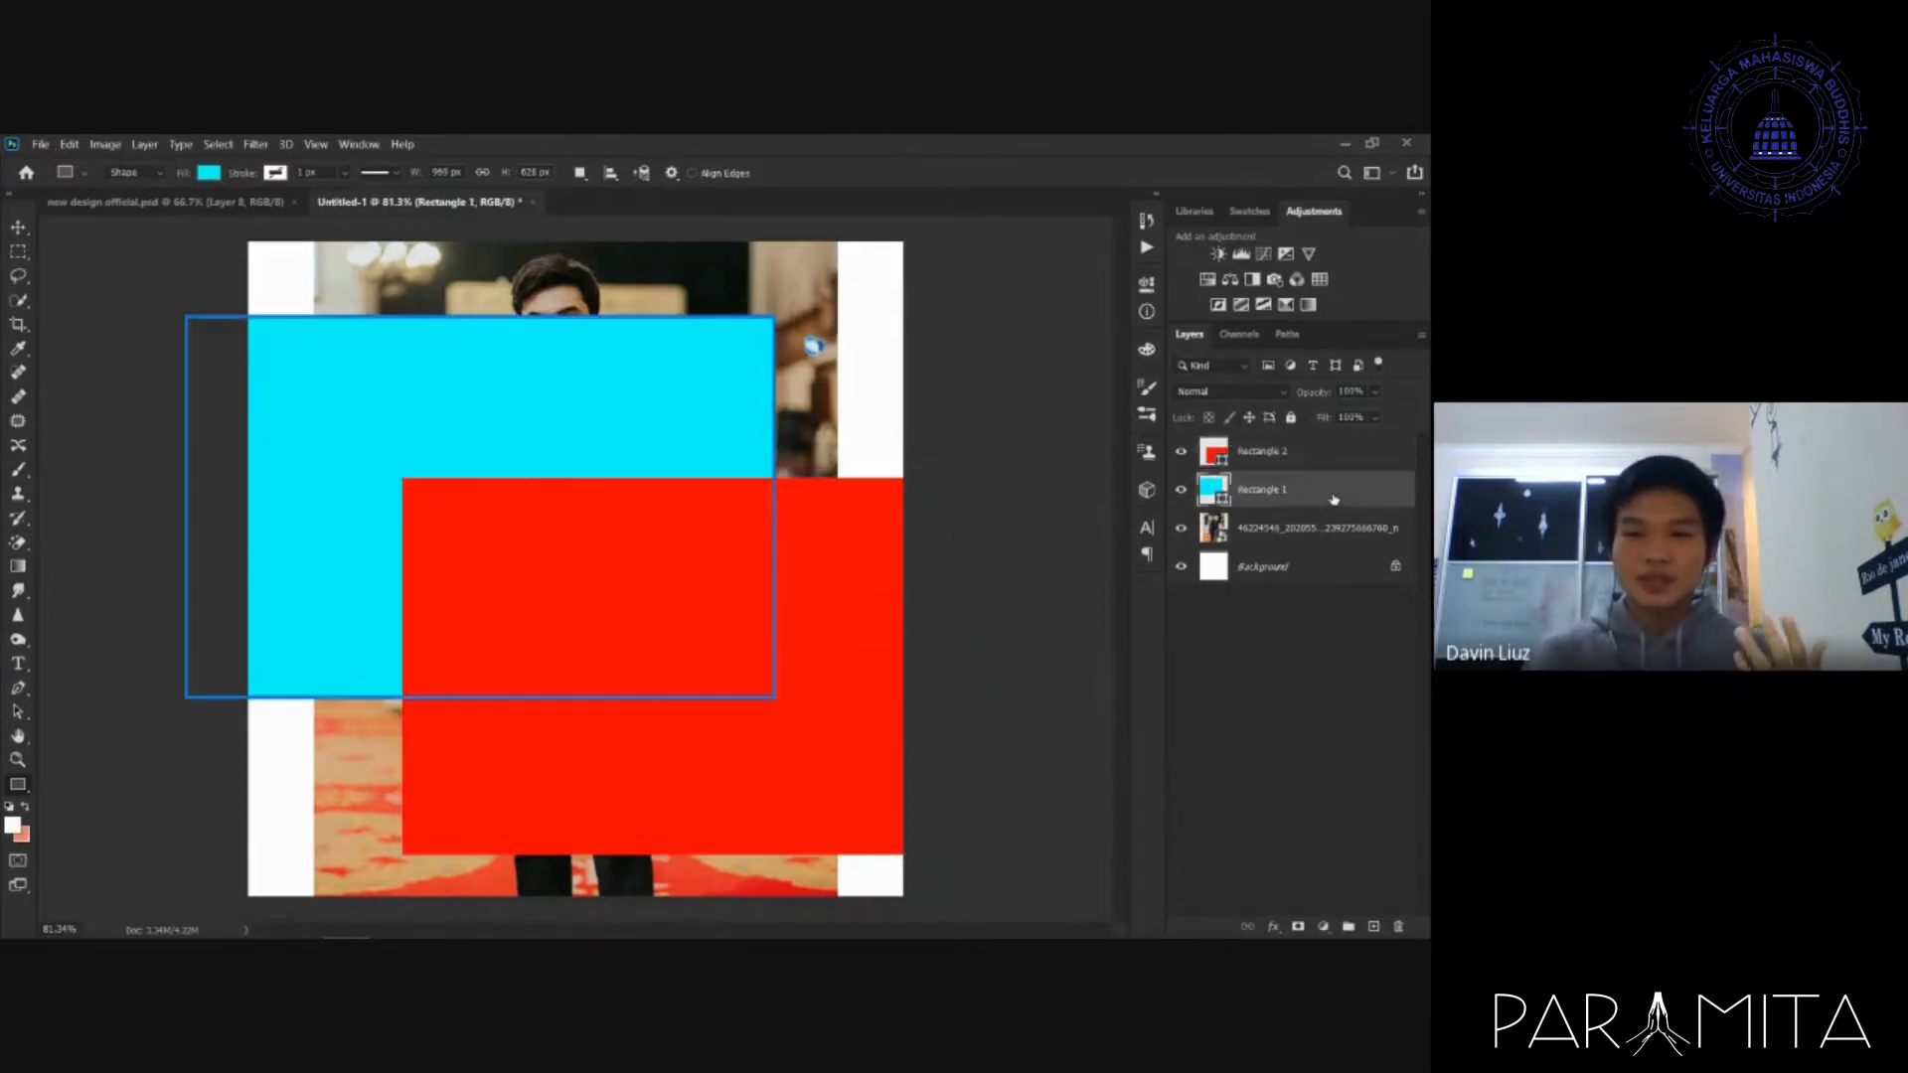
drag(1299, 535, 1318, 447)
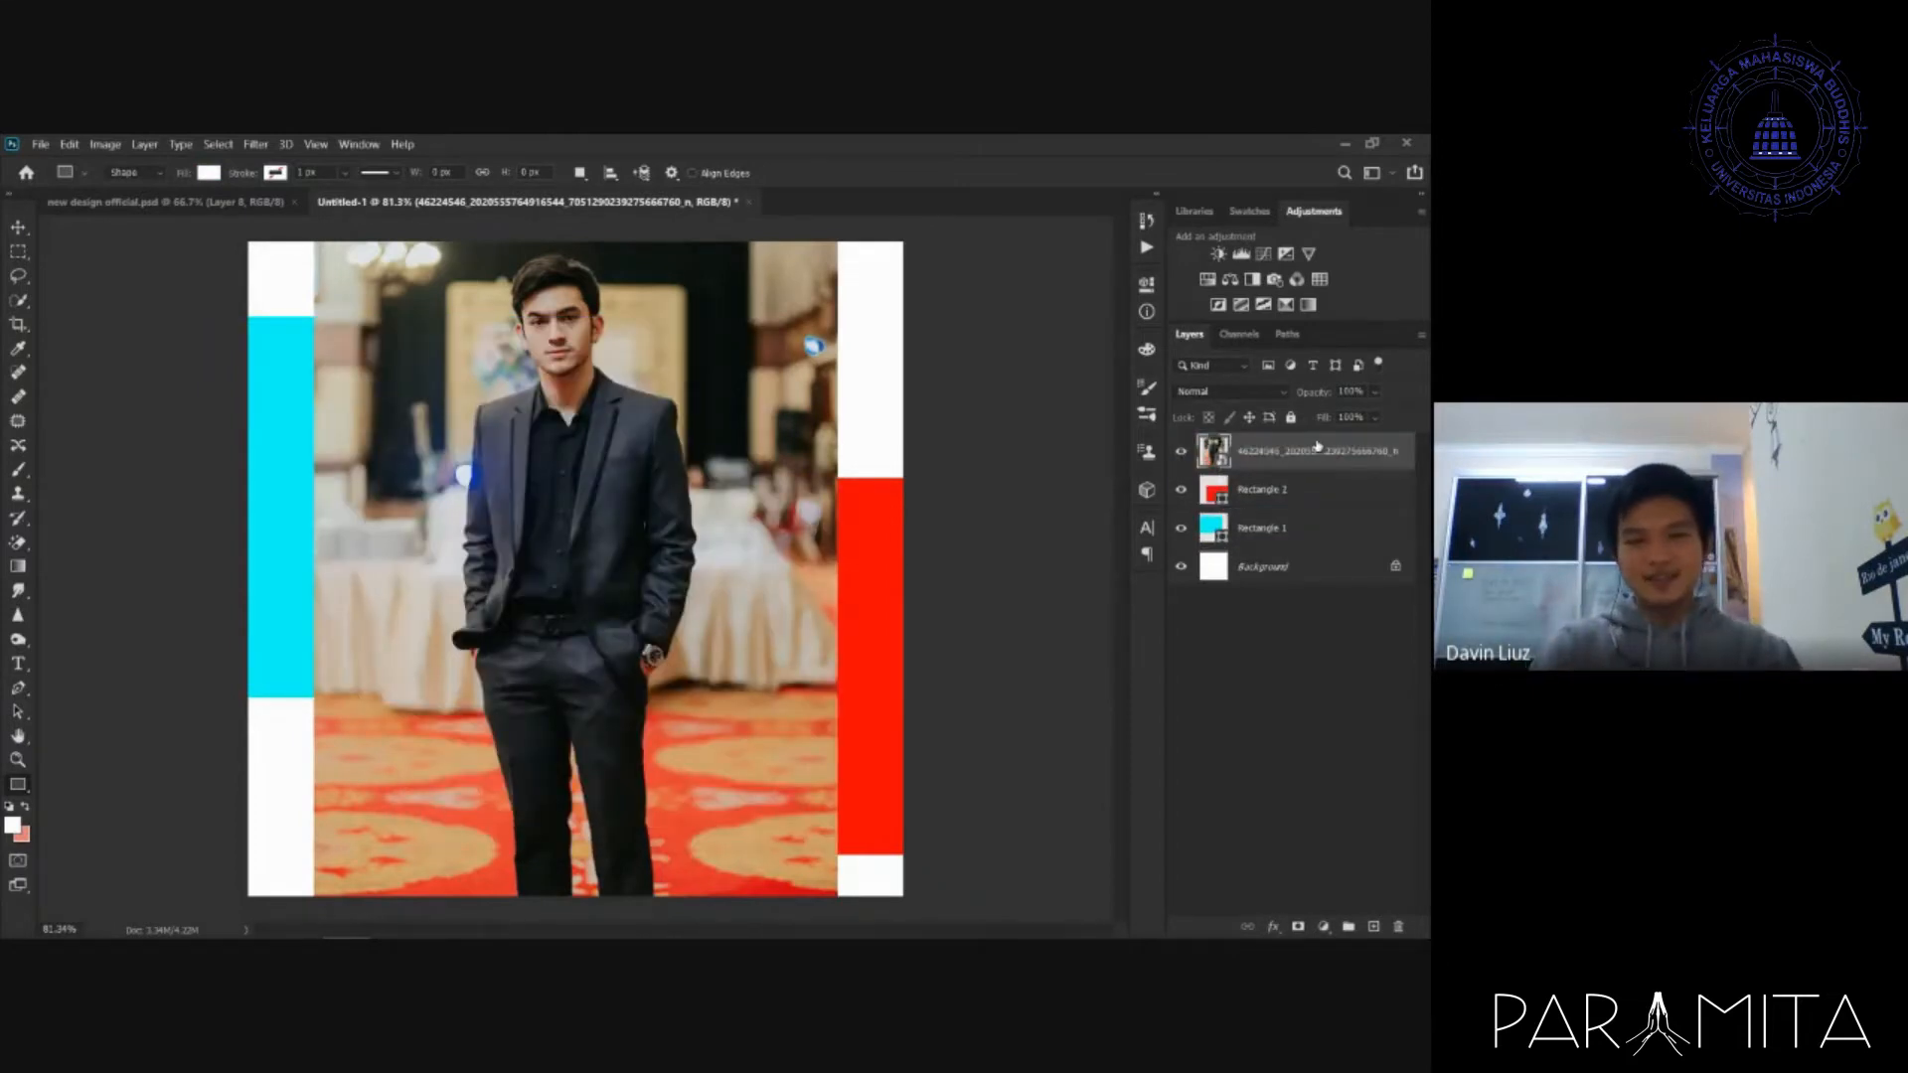
drag(1317, 447, 1303, 529)
- Delete the red and cyan rectangle layers and clear the layer selection
click(1329, 449)
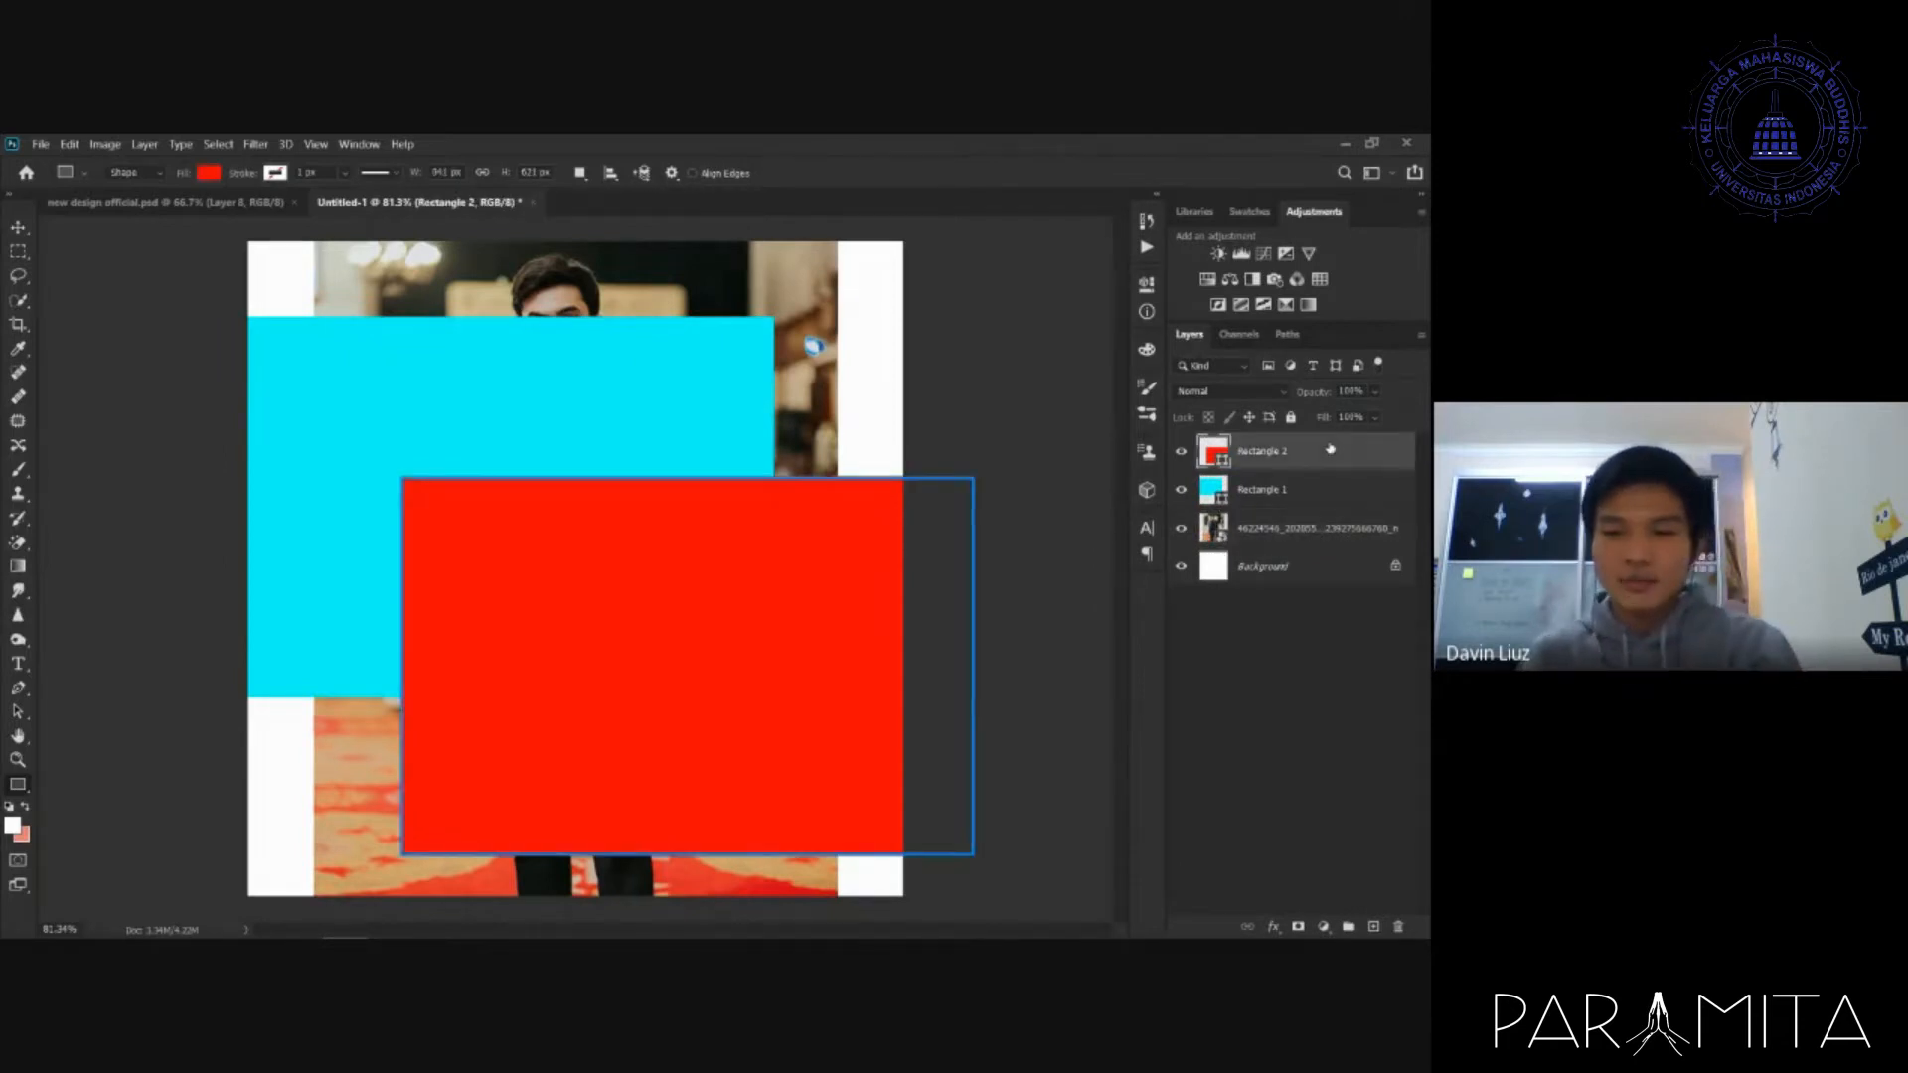
key(Delete)
key(Delete)
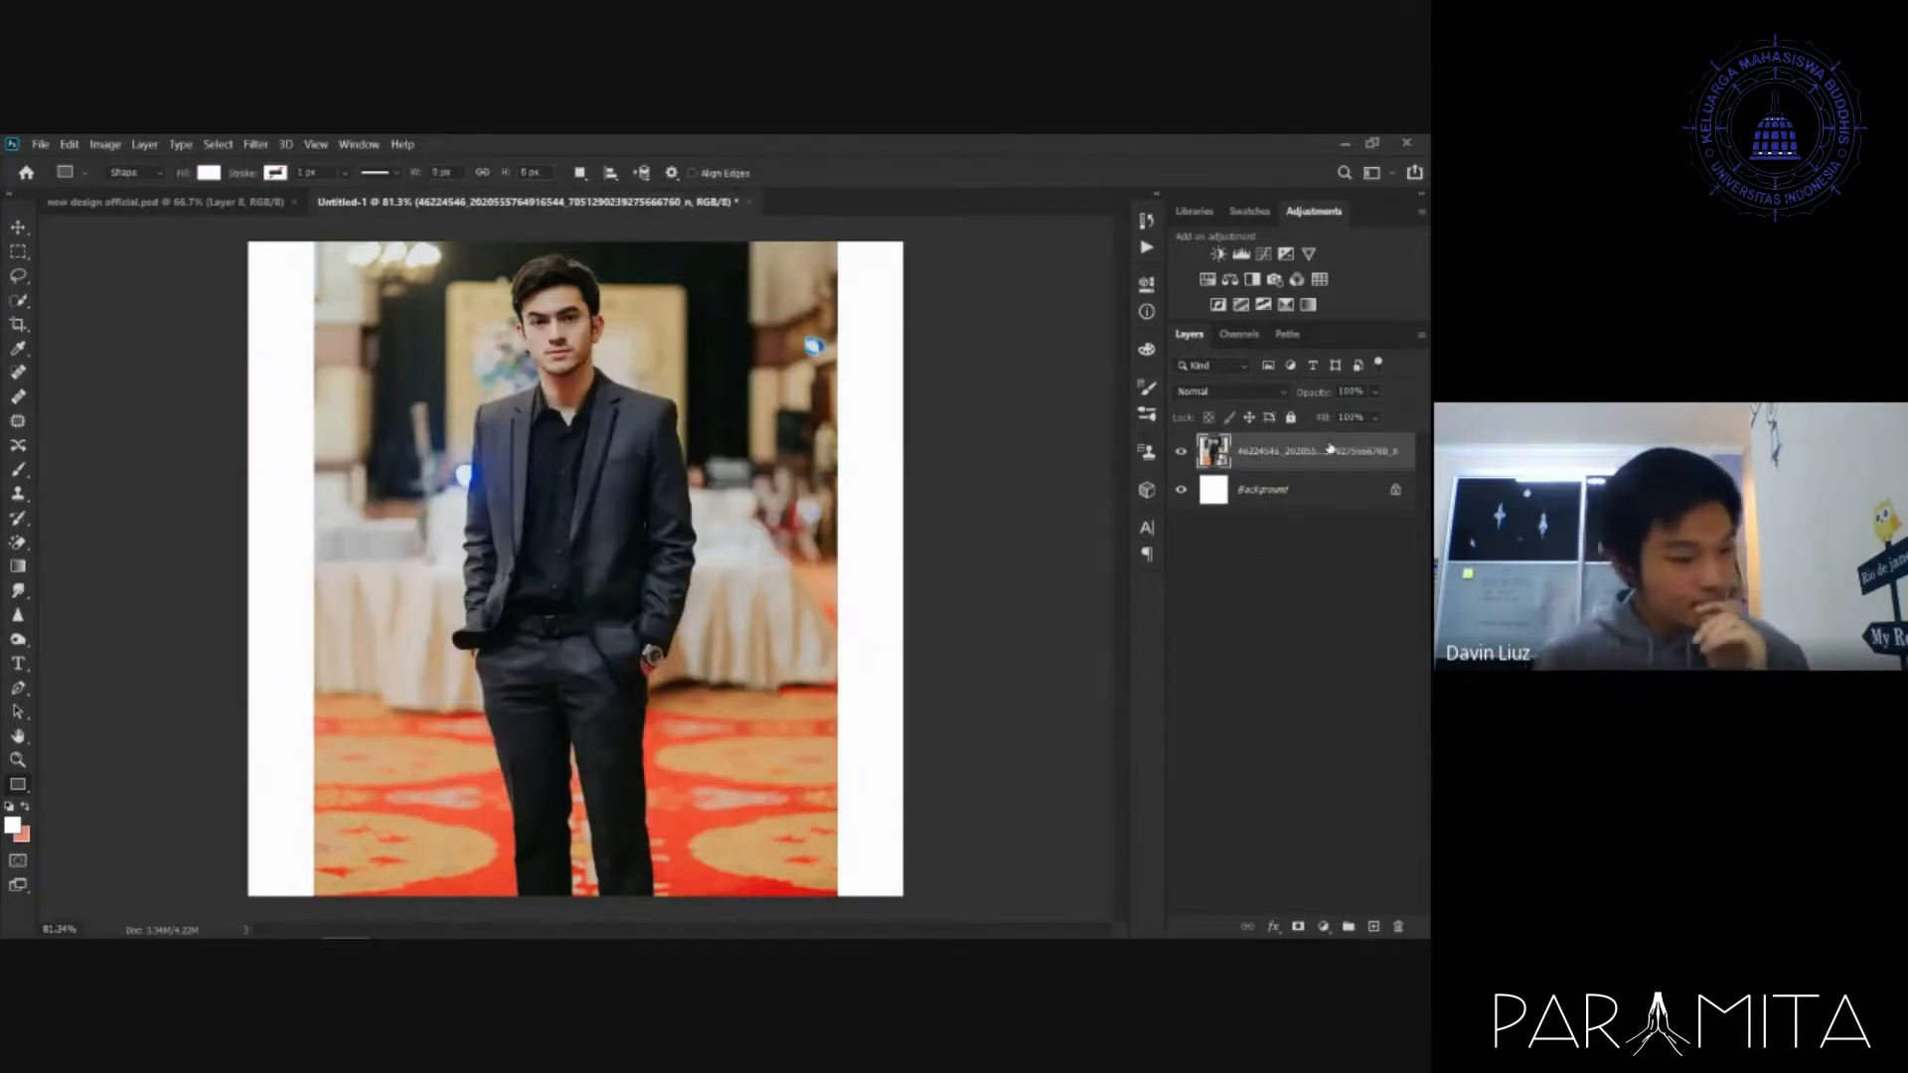
click(1399, 576)
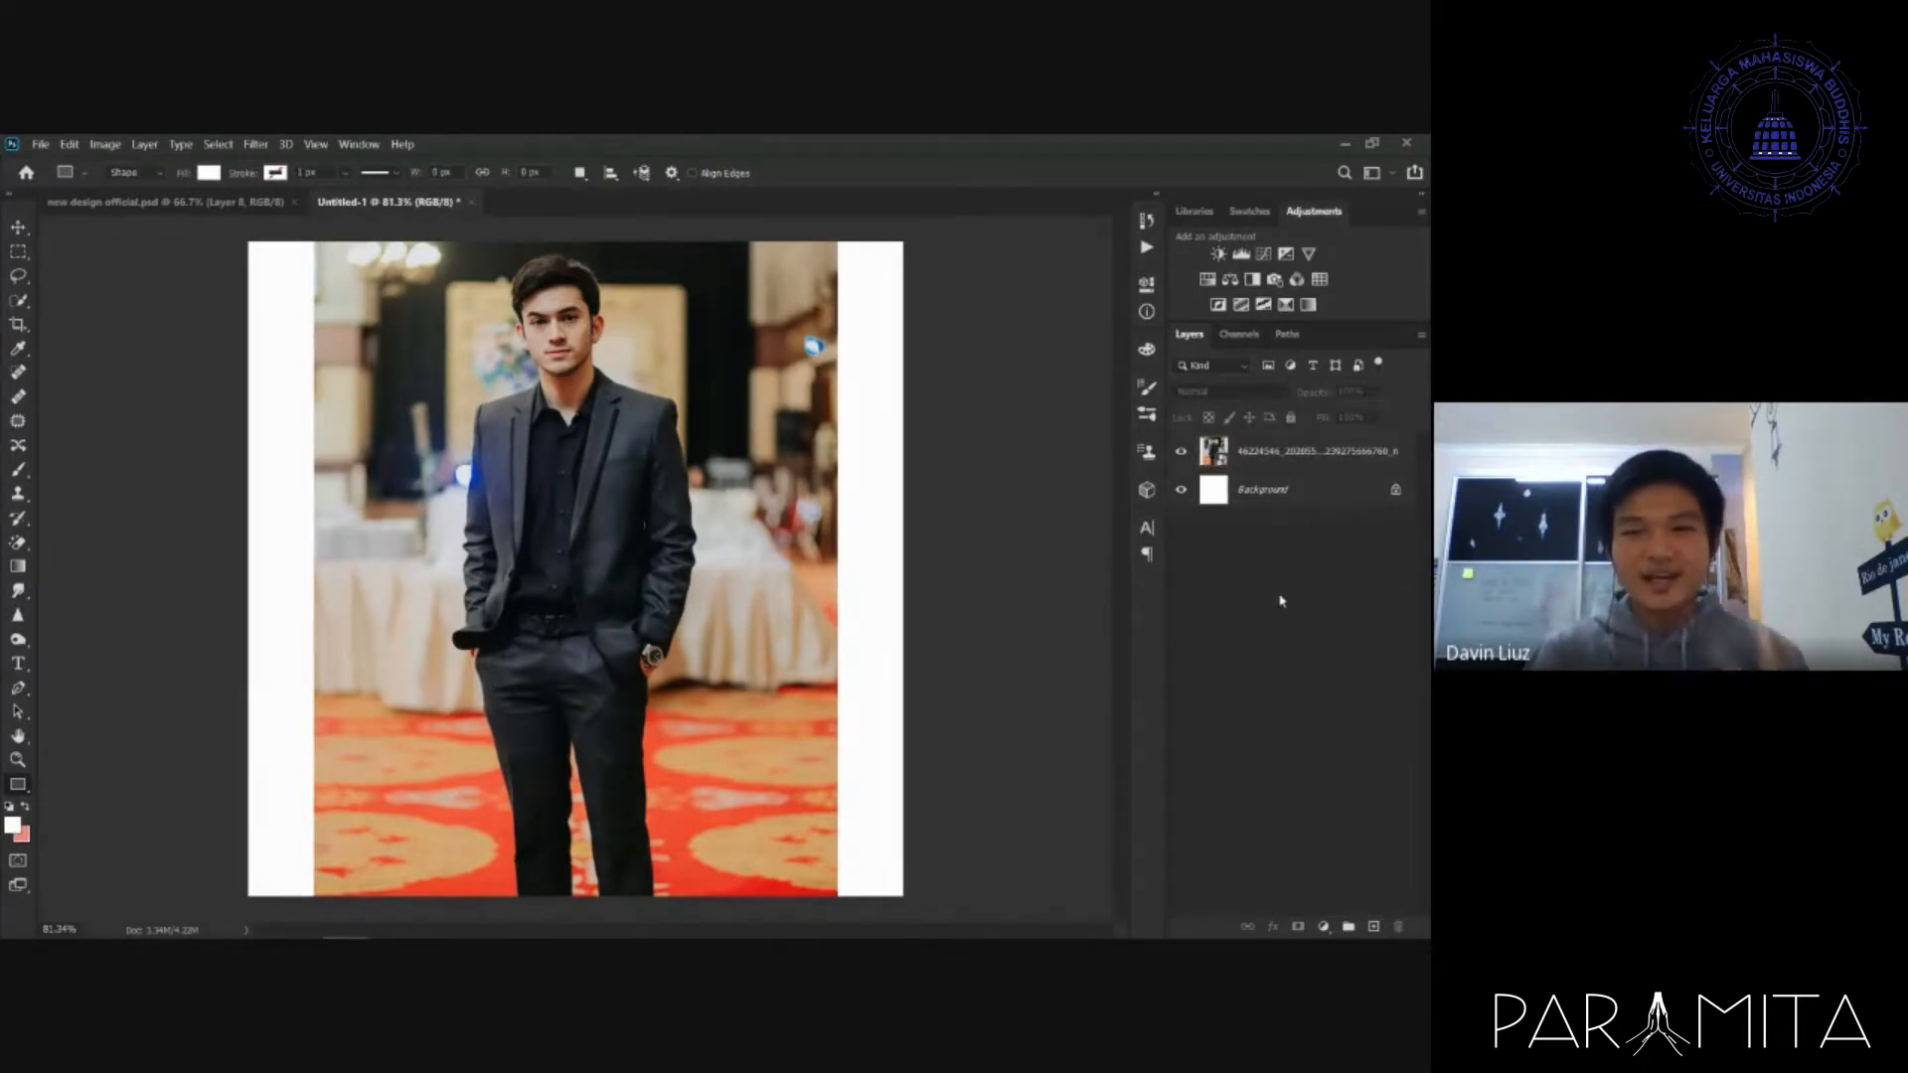
- Choose a pink-to-purple preset from the Pastels gradients for the Gradient tool
click(1277, 455)
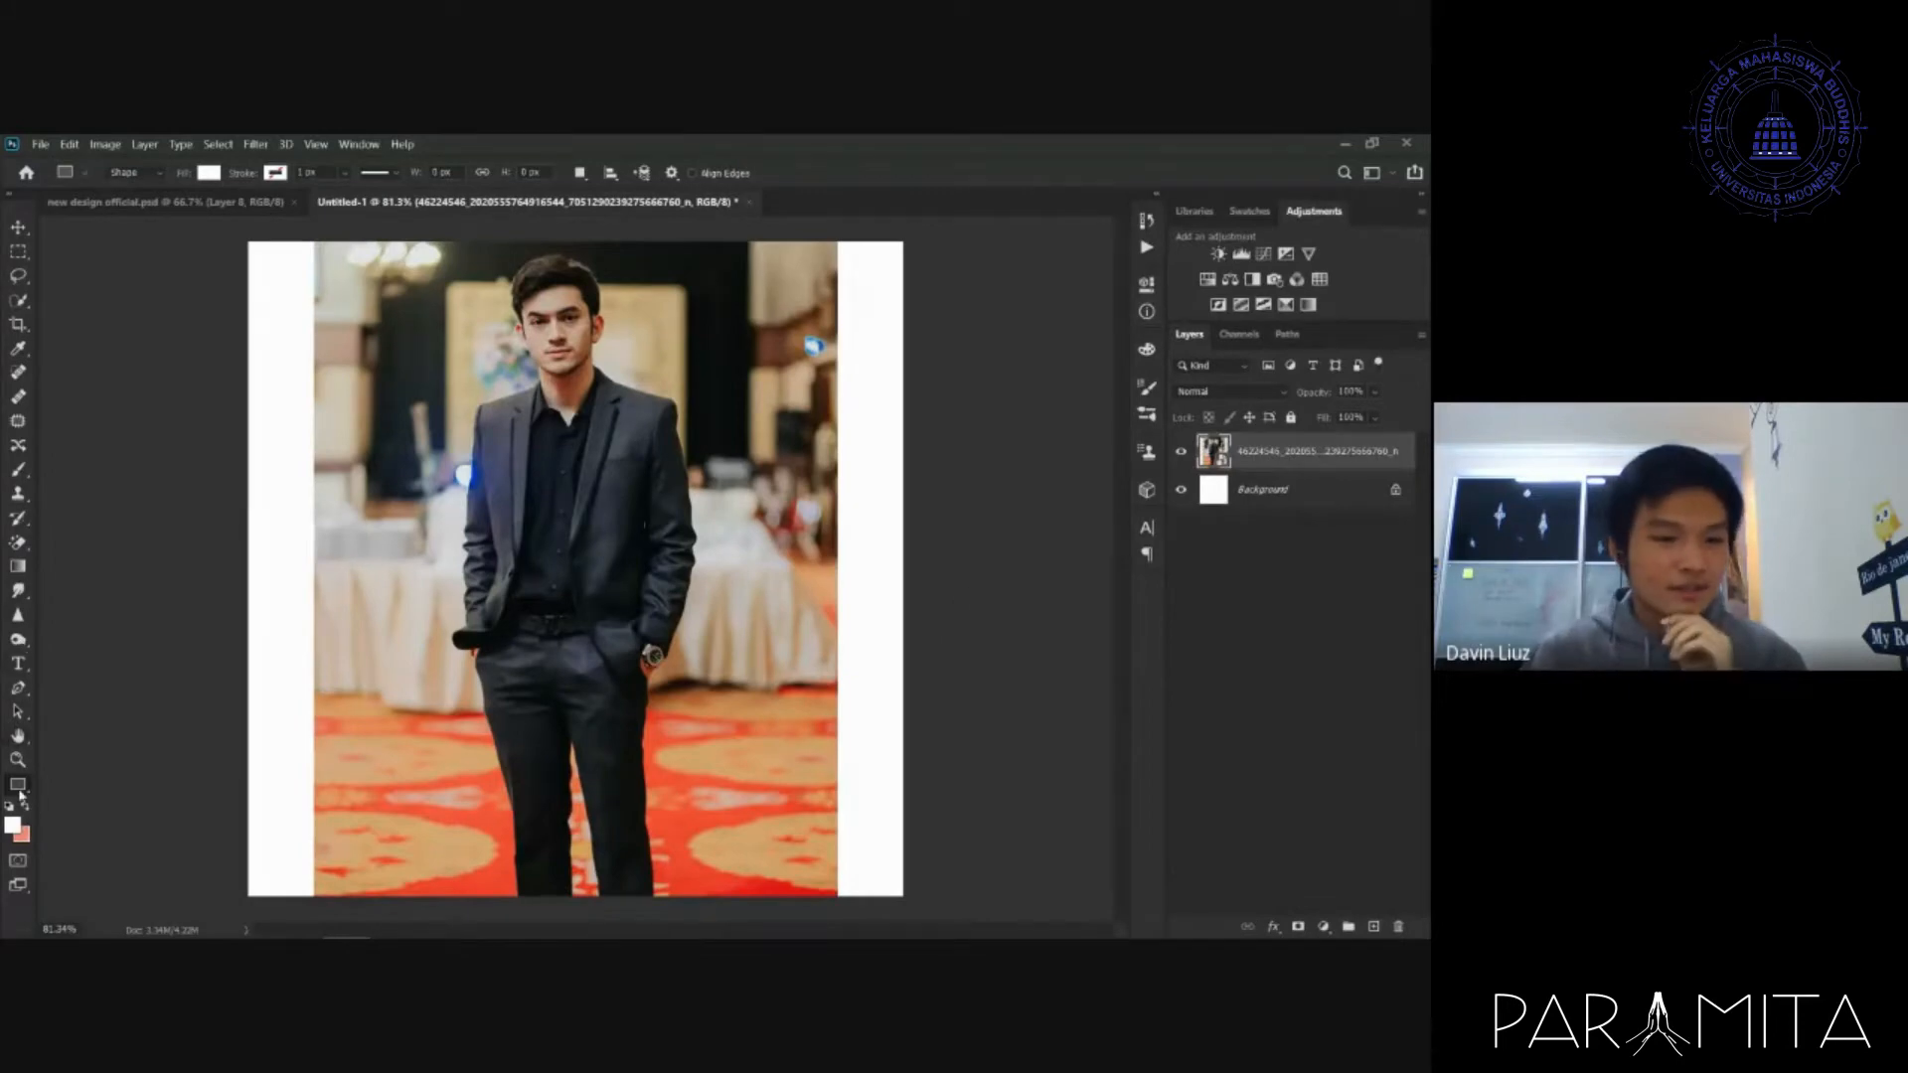
click(18, 567)
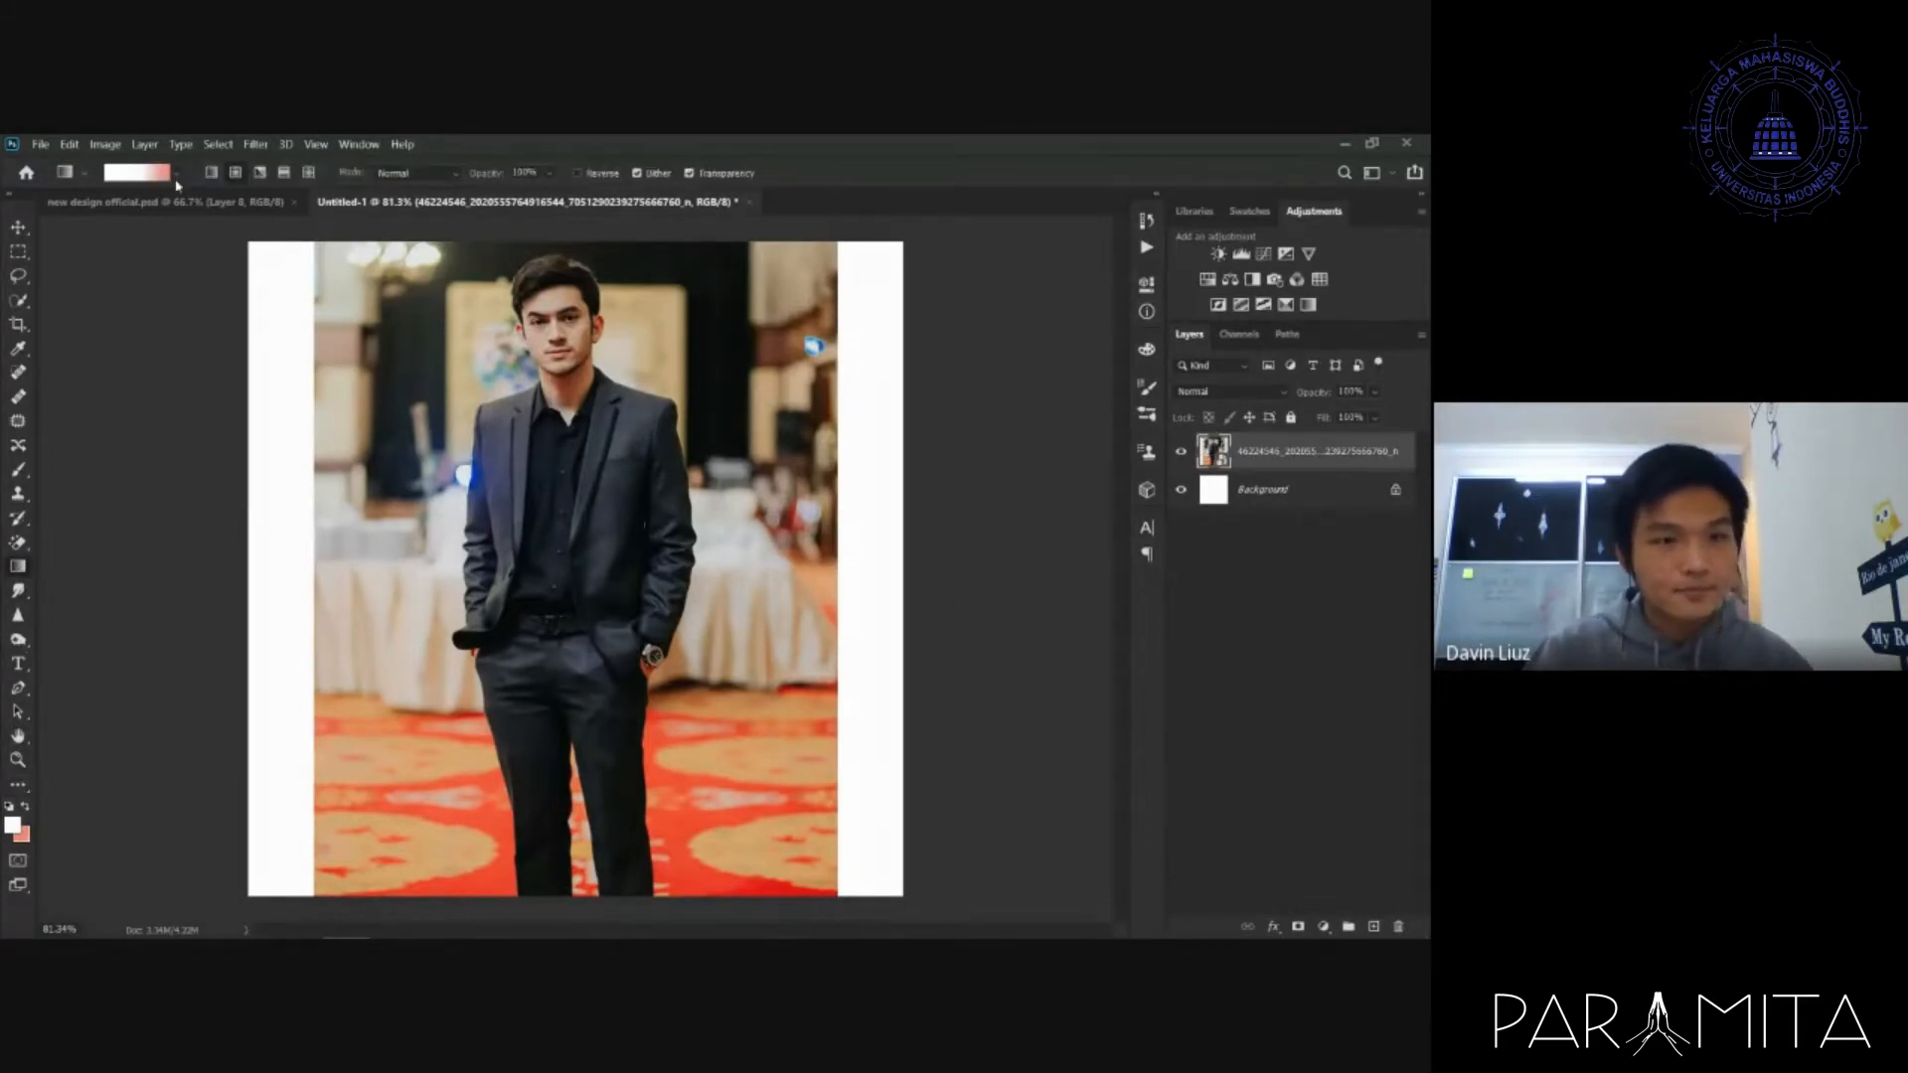
click(177, 175)
scroll(124, 287, down, 6)
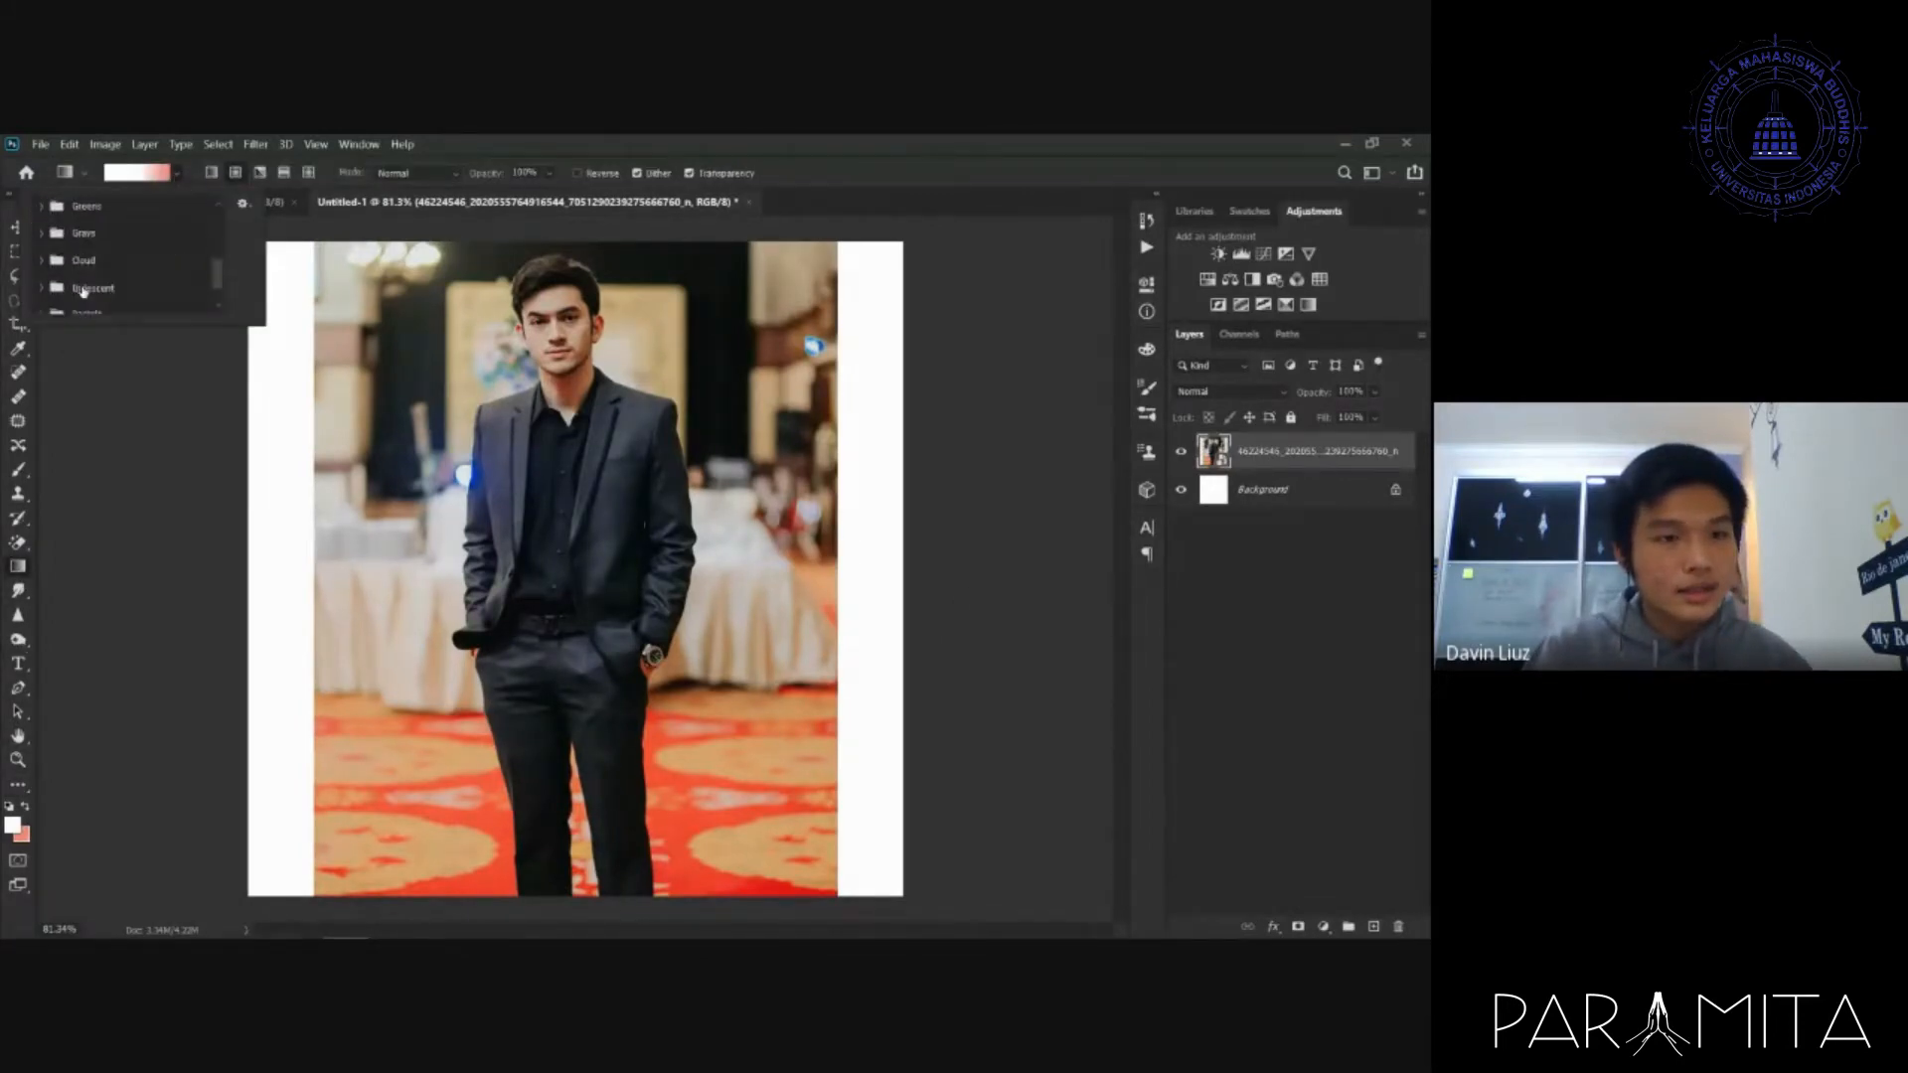
click(38, 285)
click(129, 309)
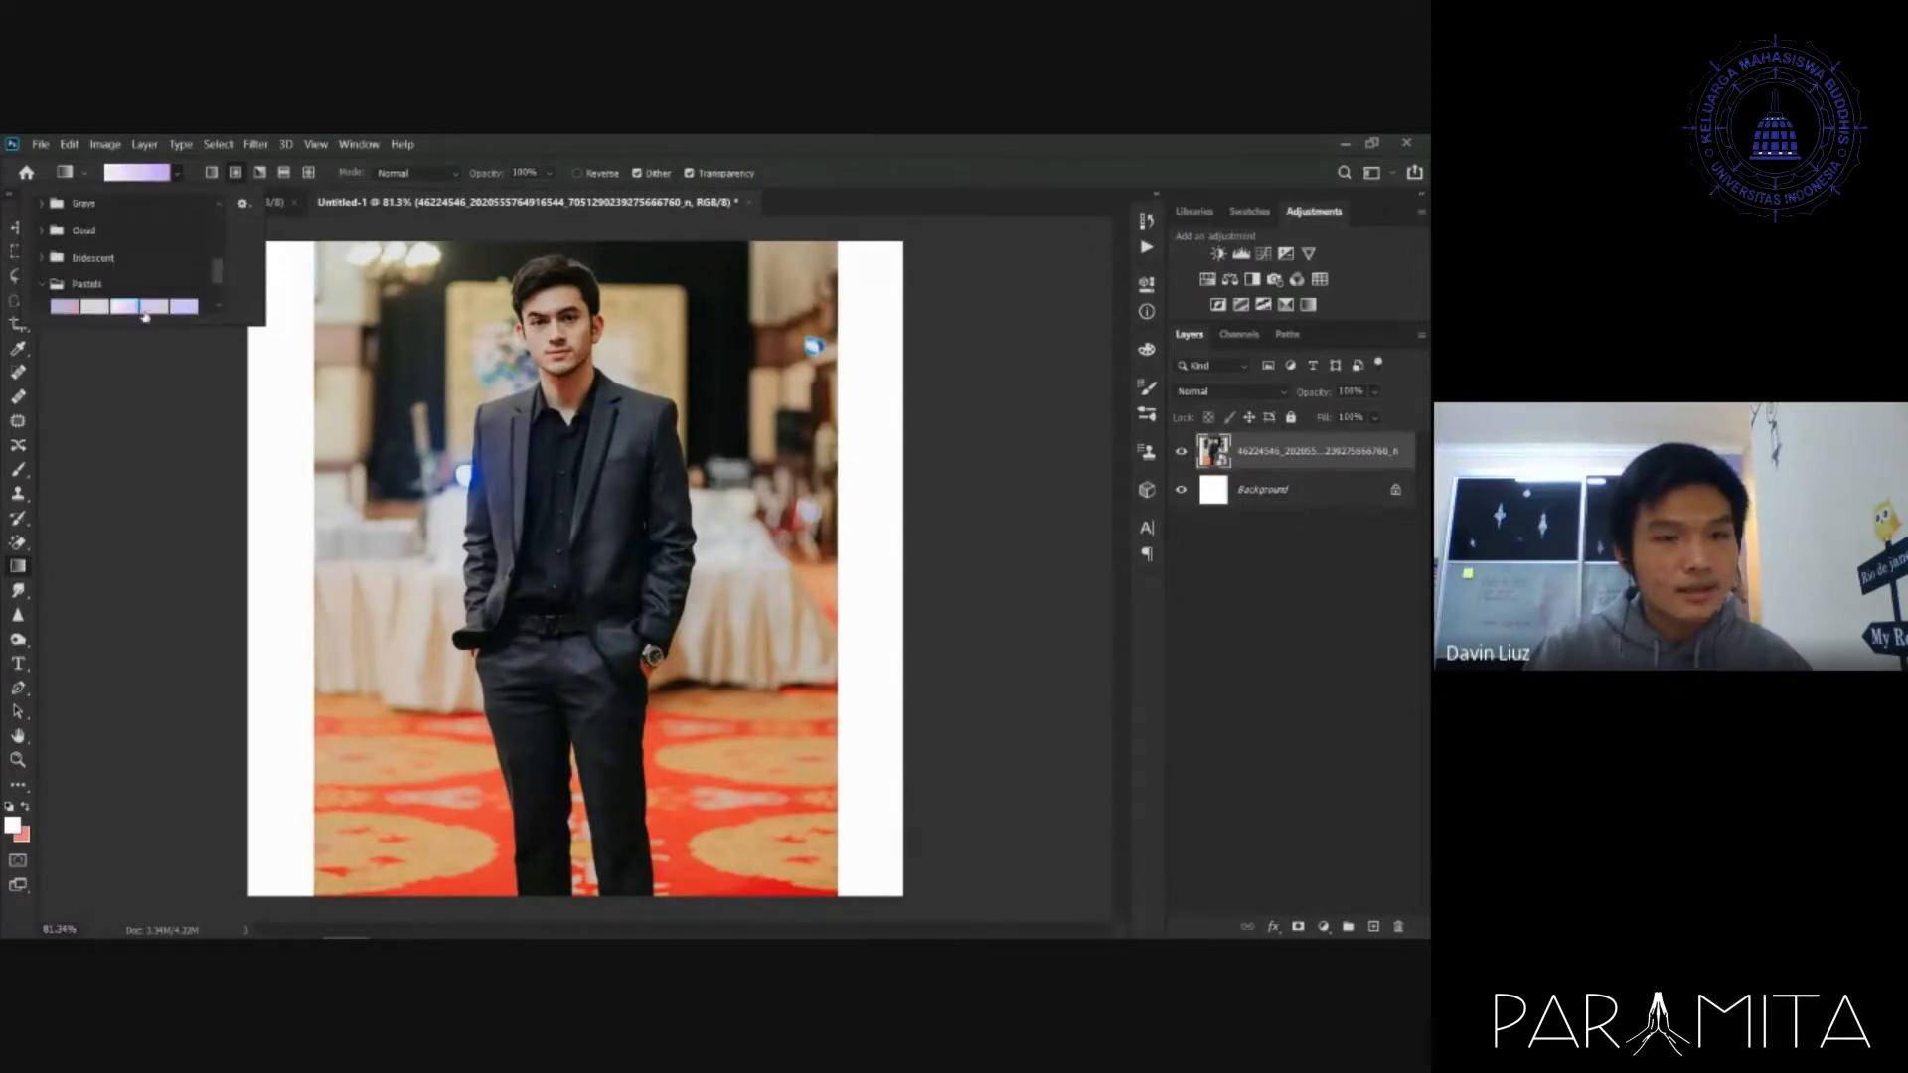
- Try the gradient on the photo layer, and fill a new layer above it with the gradient running diagonally towards the lower right
click(332, 282)
click(738, 454)
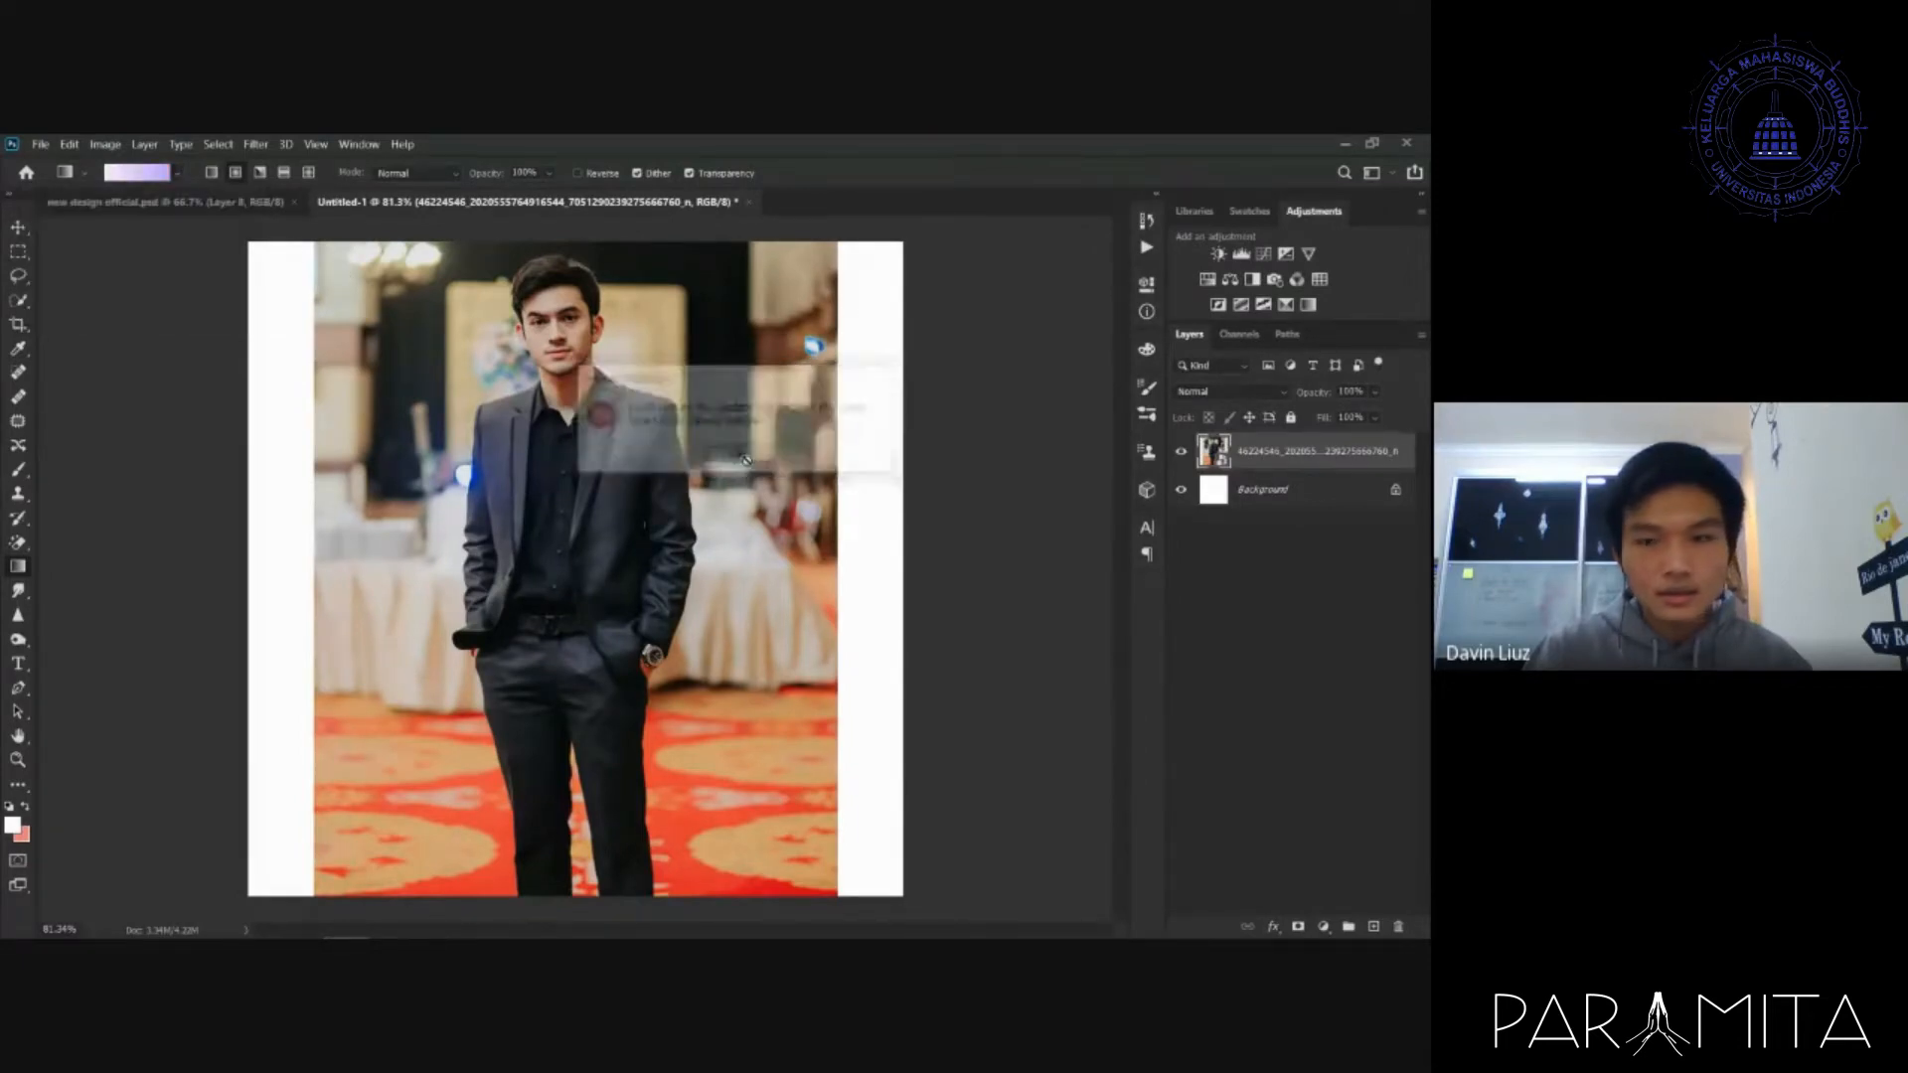
click(1373, 927)
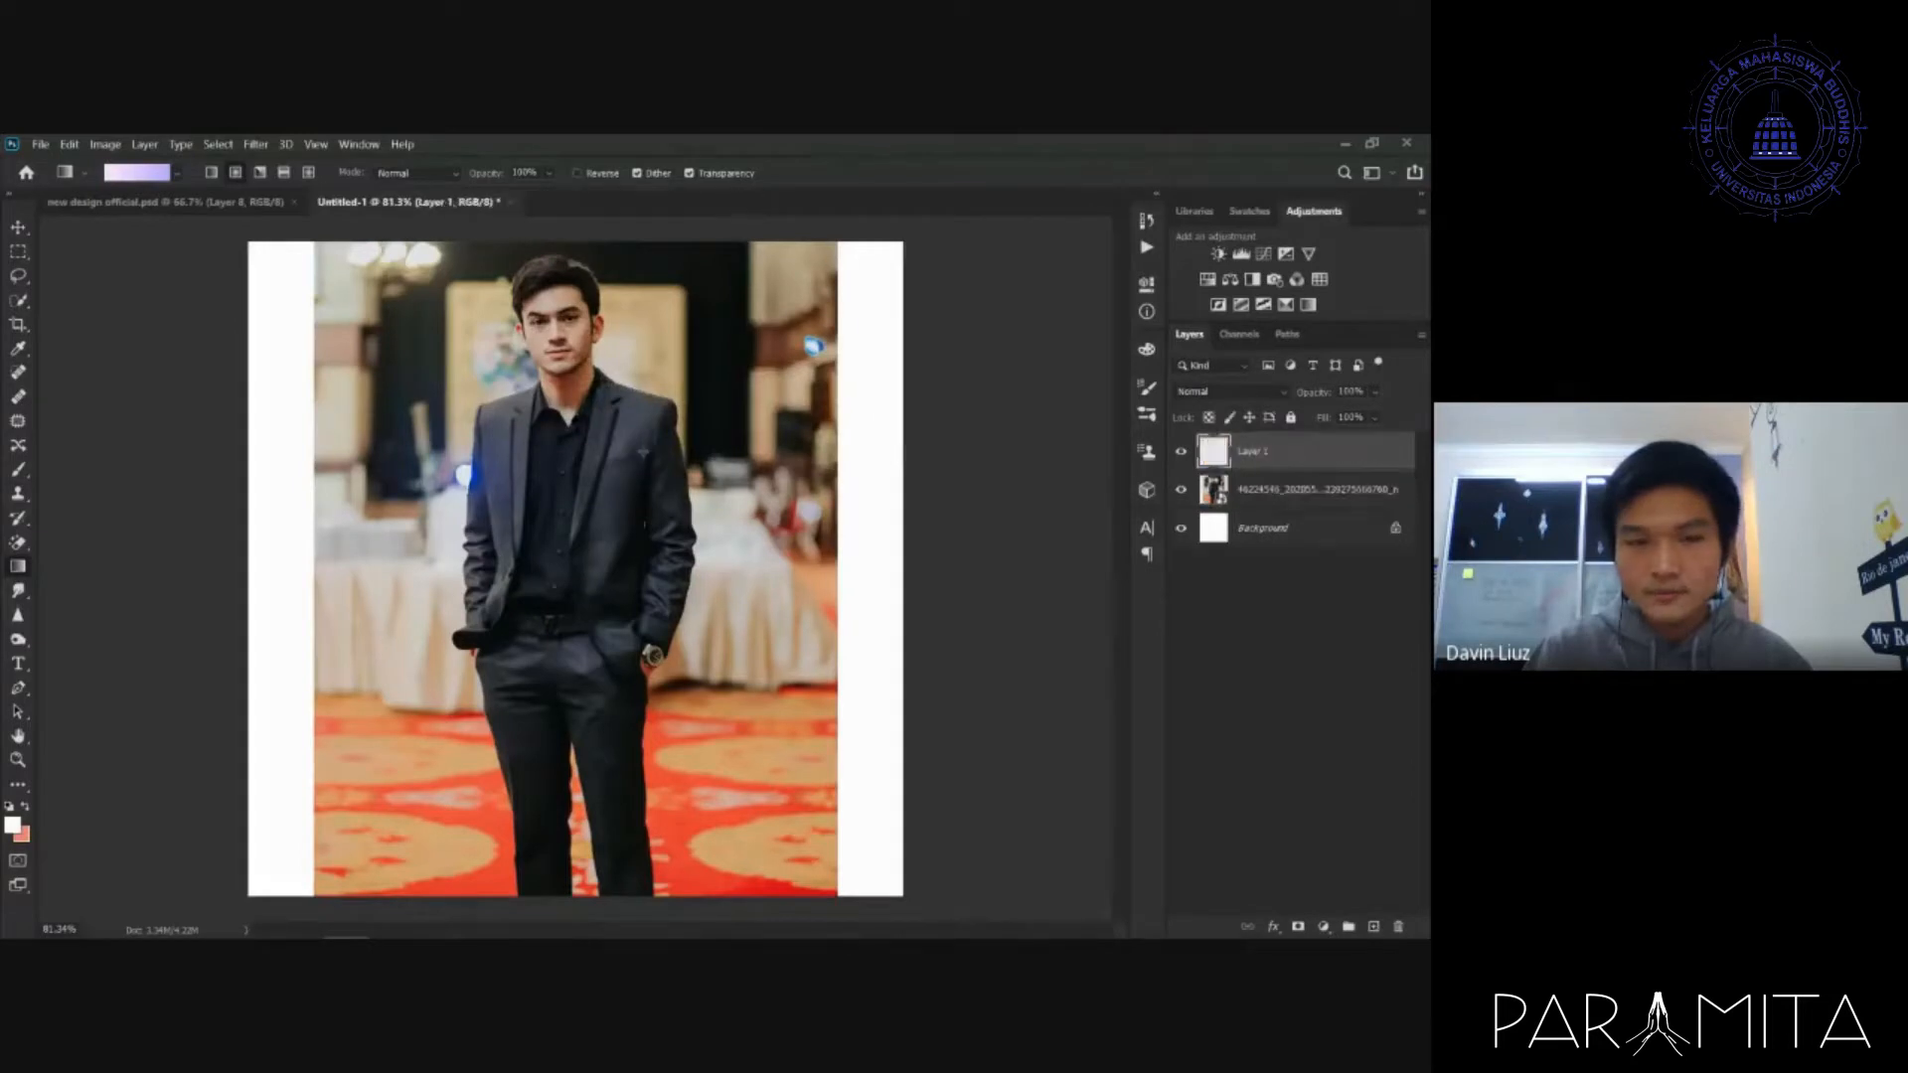
drag(331, 280, 807, 862)
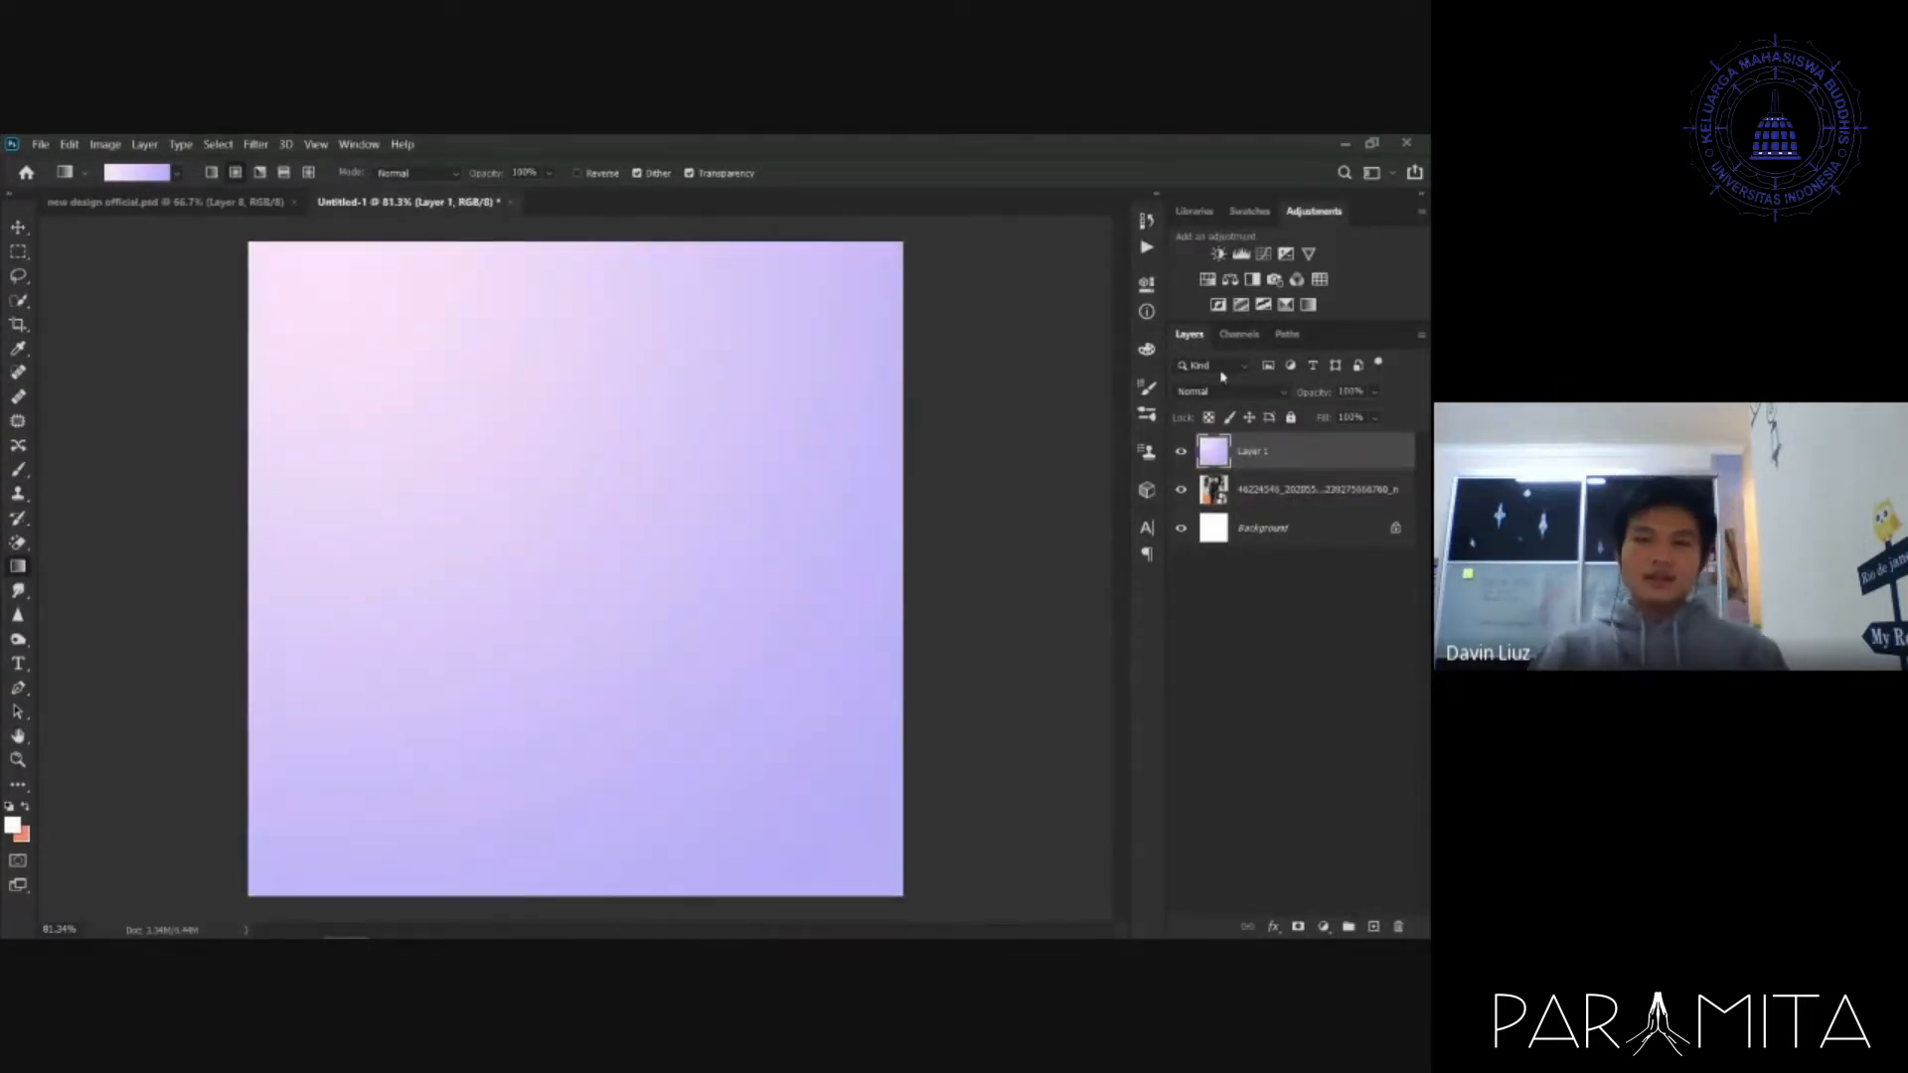
- Try the Dissolve blend mode on the gradient layer and switch the layer to Multiply
click(1250, 394)
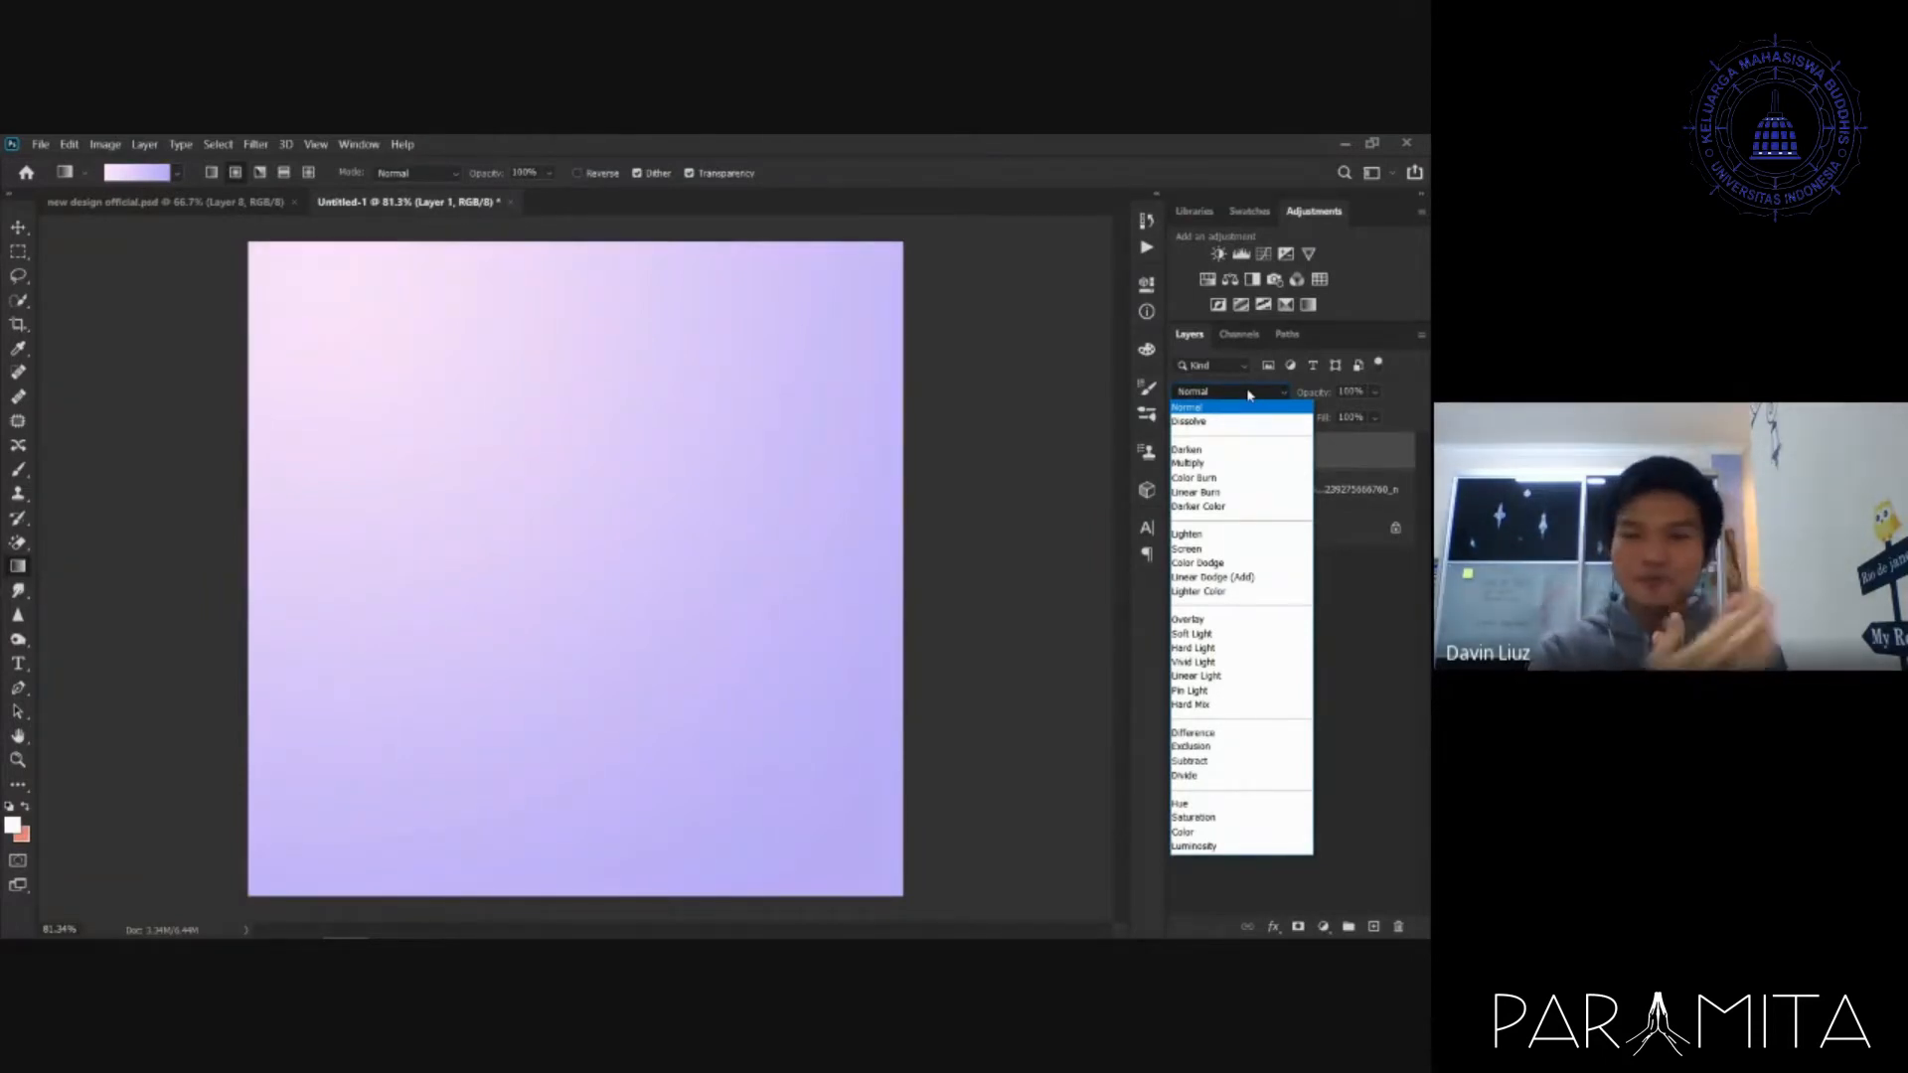
click(1222, 420)
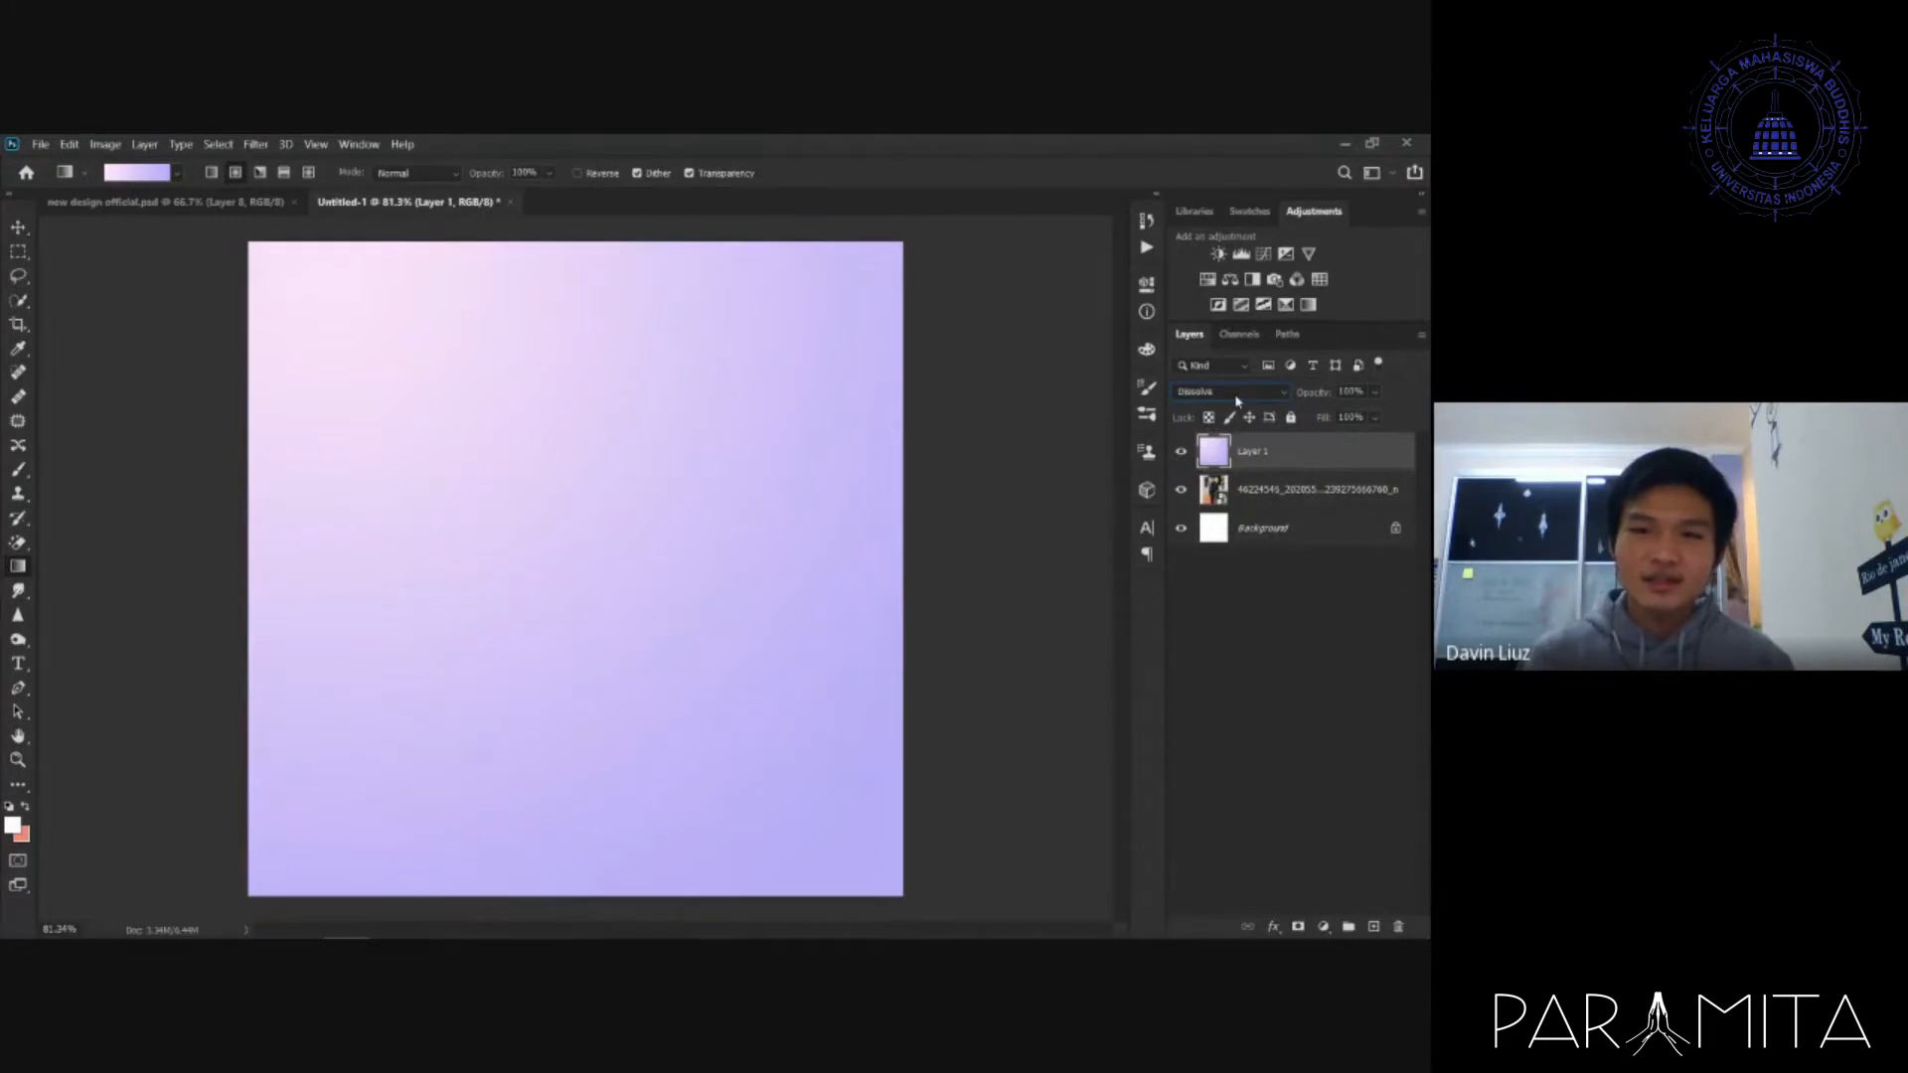
scroll(1238, 400, down, 1)
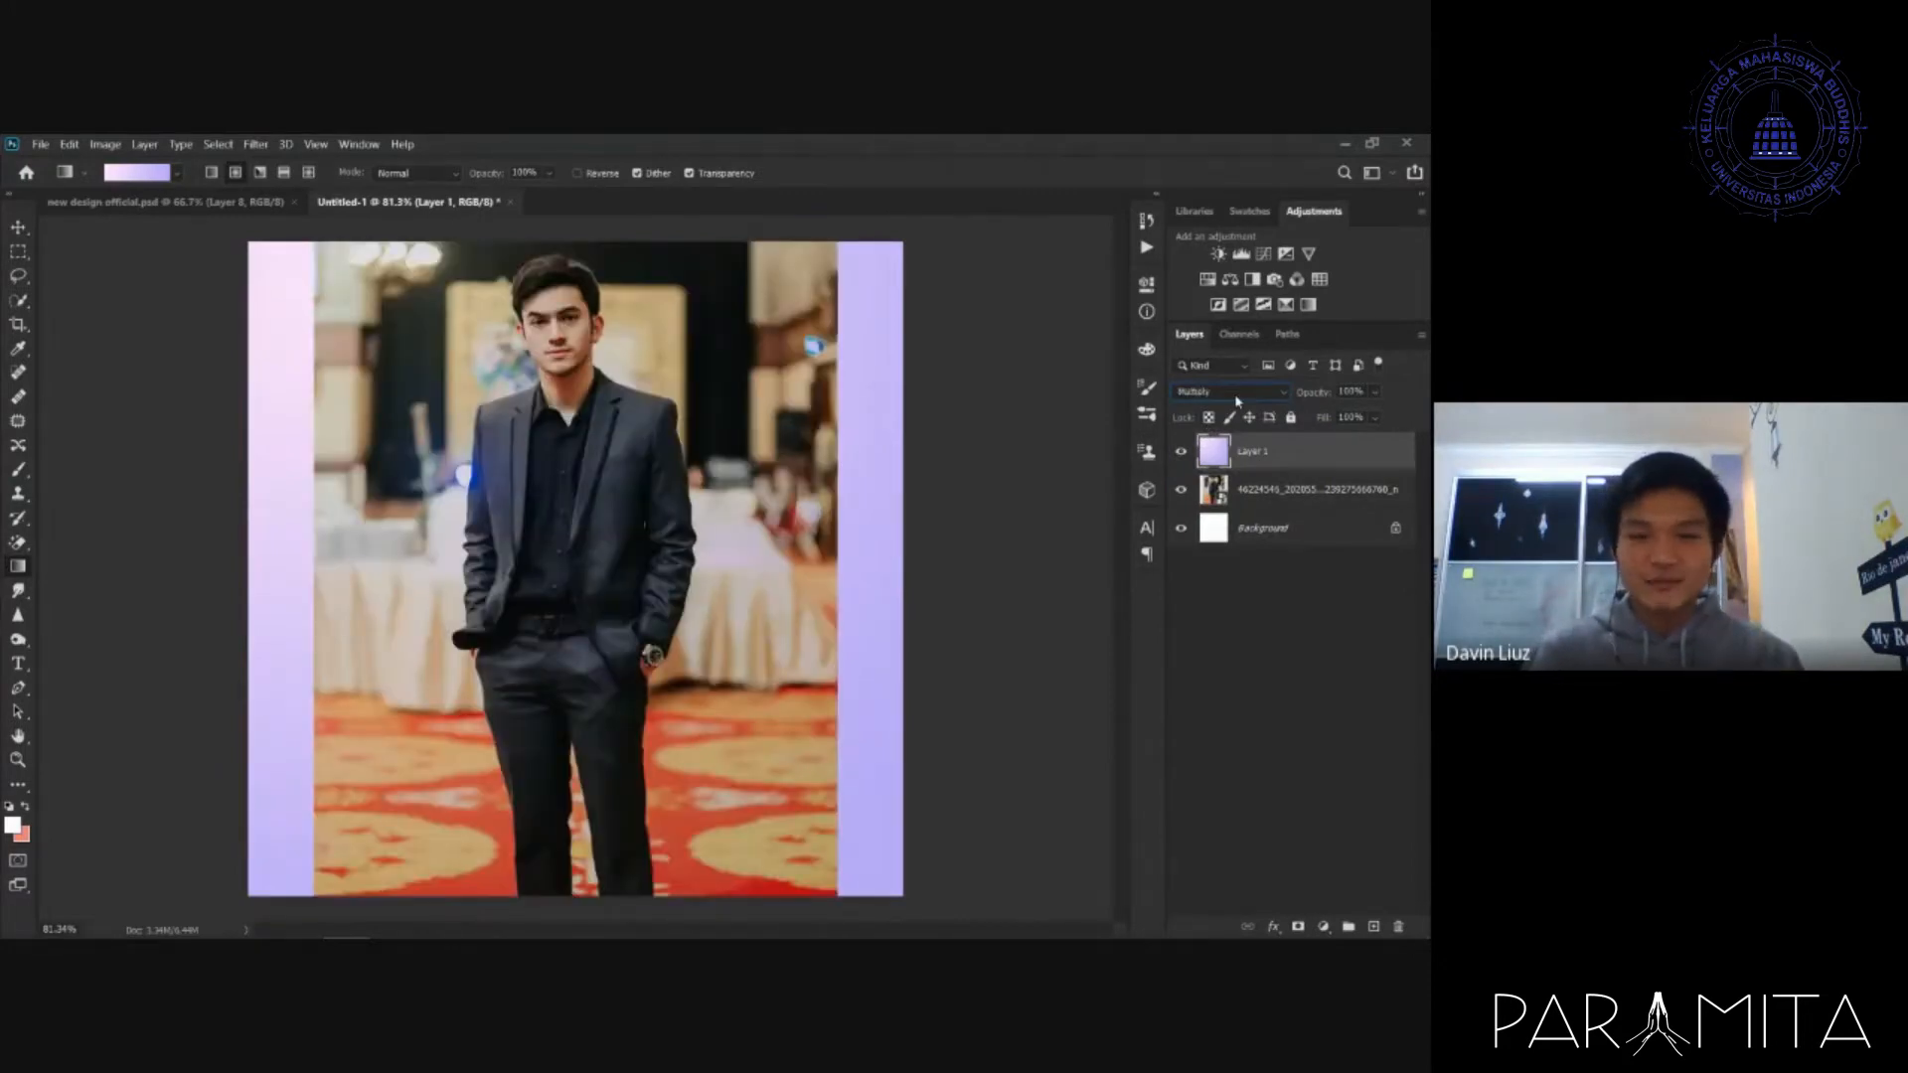
- Try the Linear Burn, Screen, Overlay, Pin Light, Difference and Hue blend modes on the gradient layer
scroll(1238, 400, down, 1)
scroll(1237, 400, down, 3)
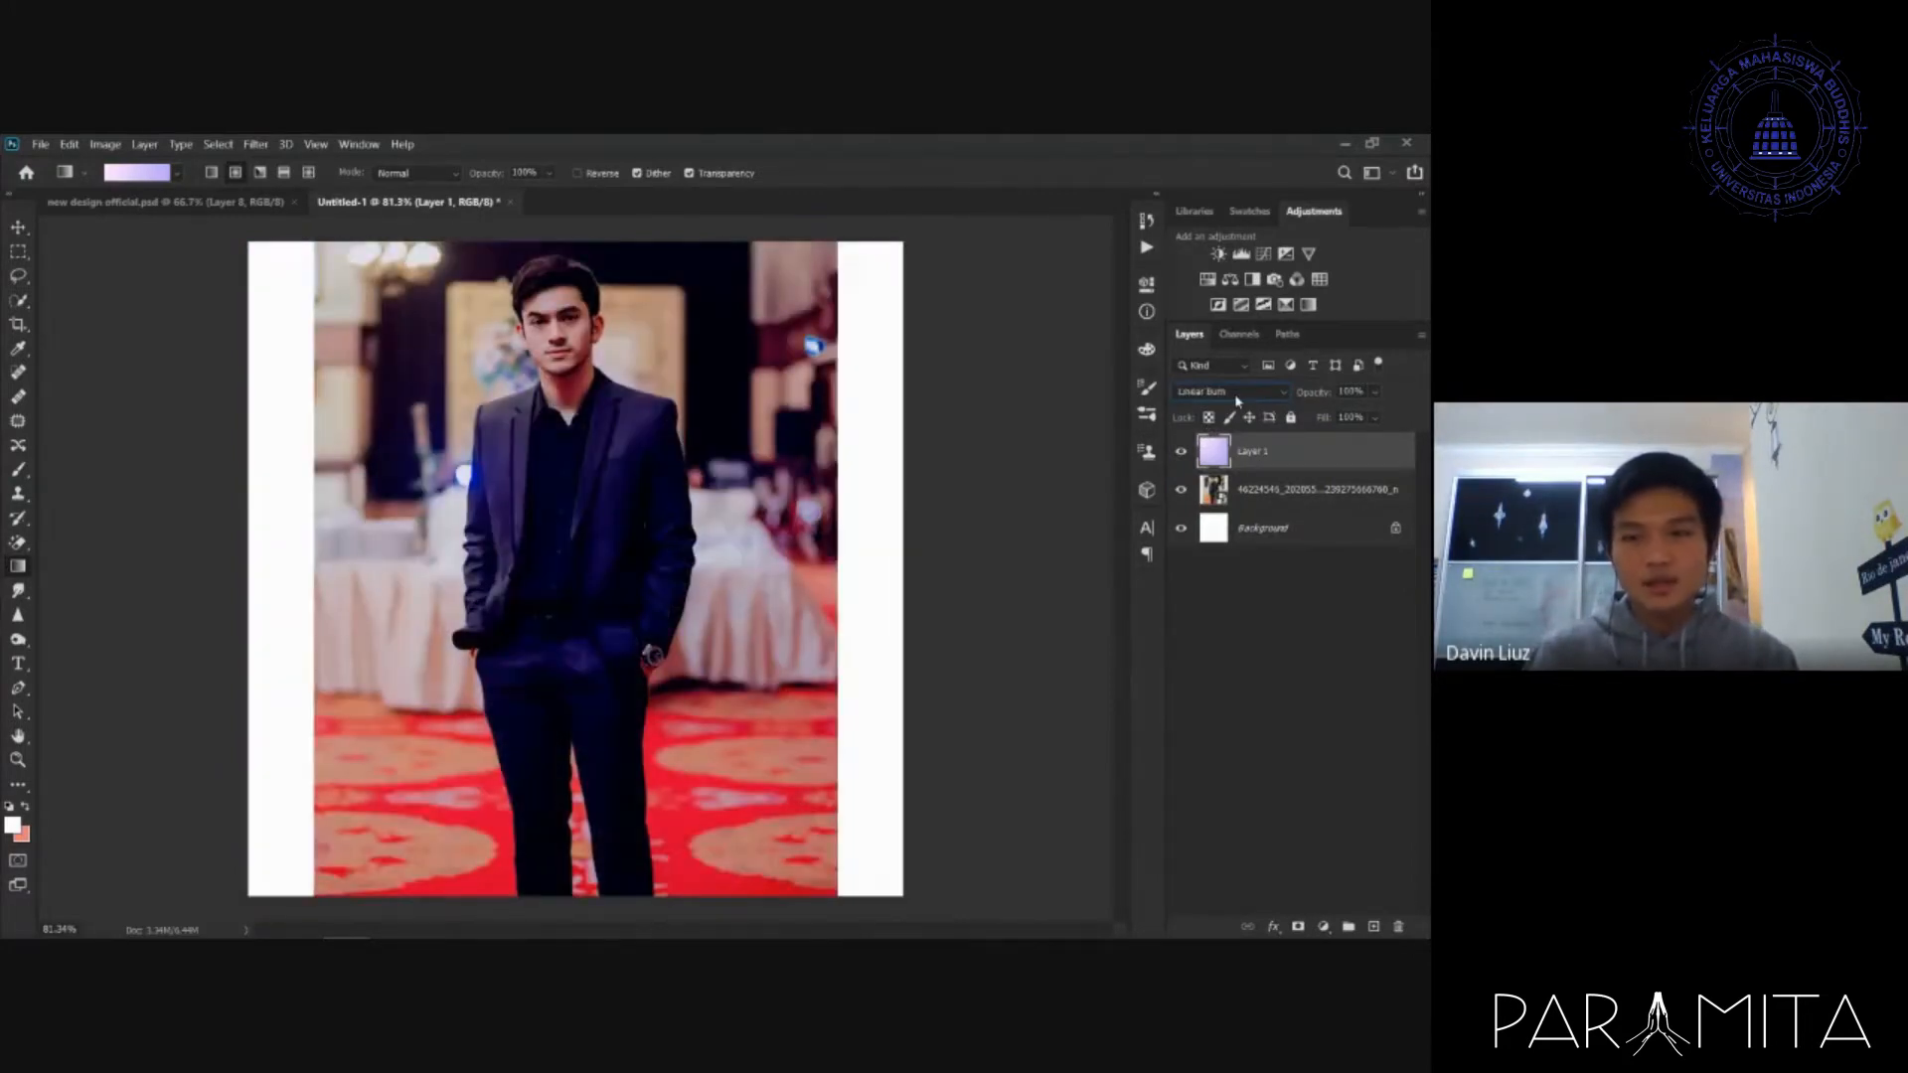
scroll(1237, 400, down, 4)
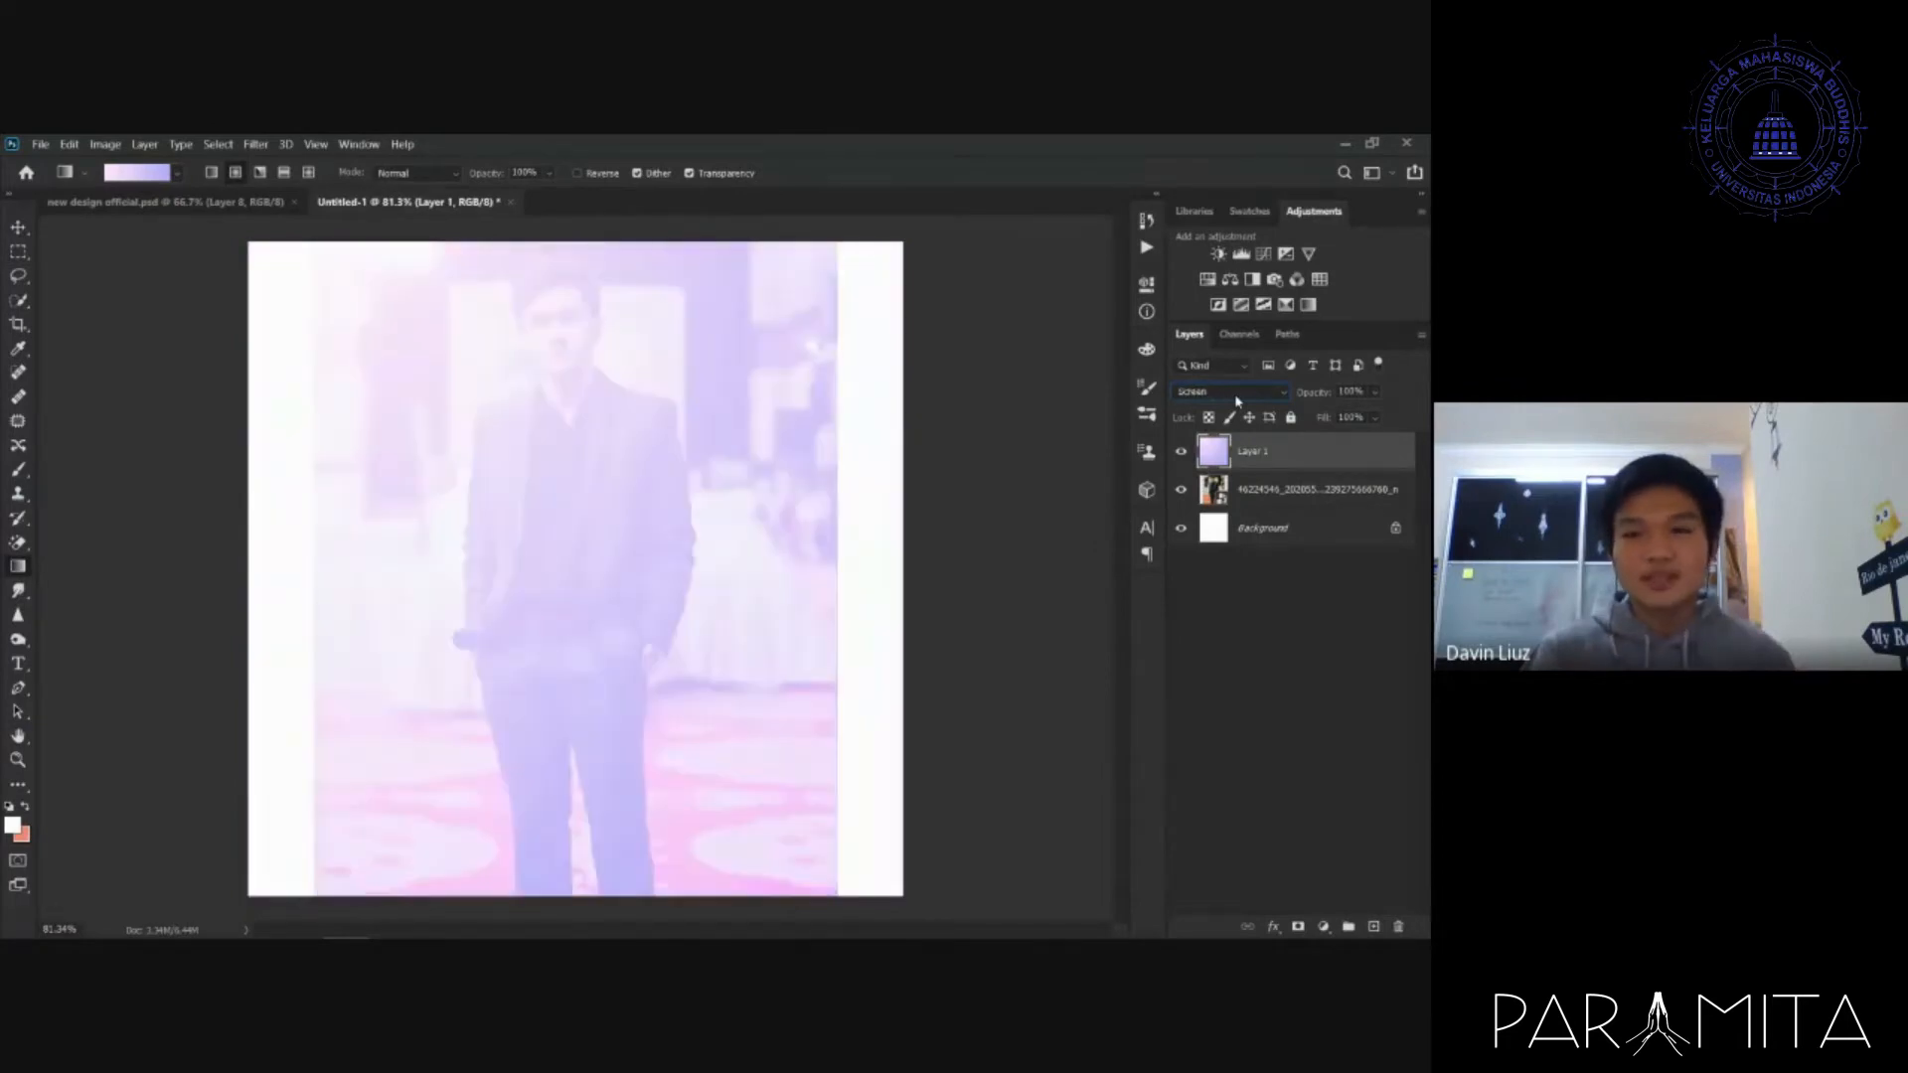
scroll(1238, 400, down, 5)
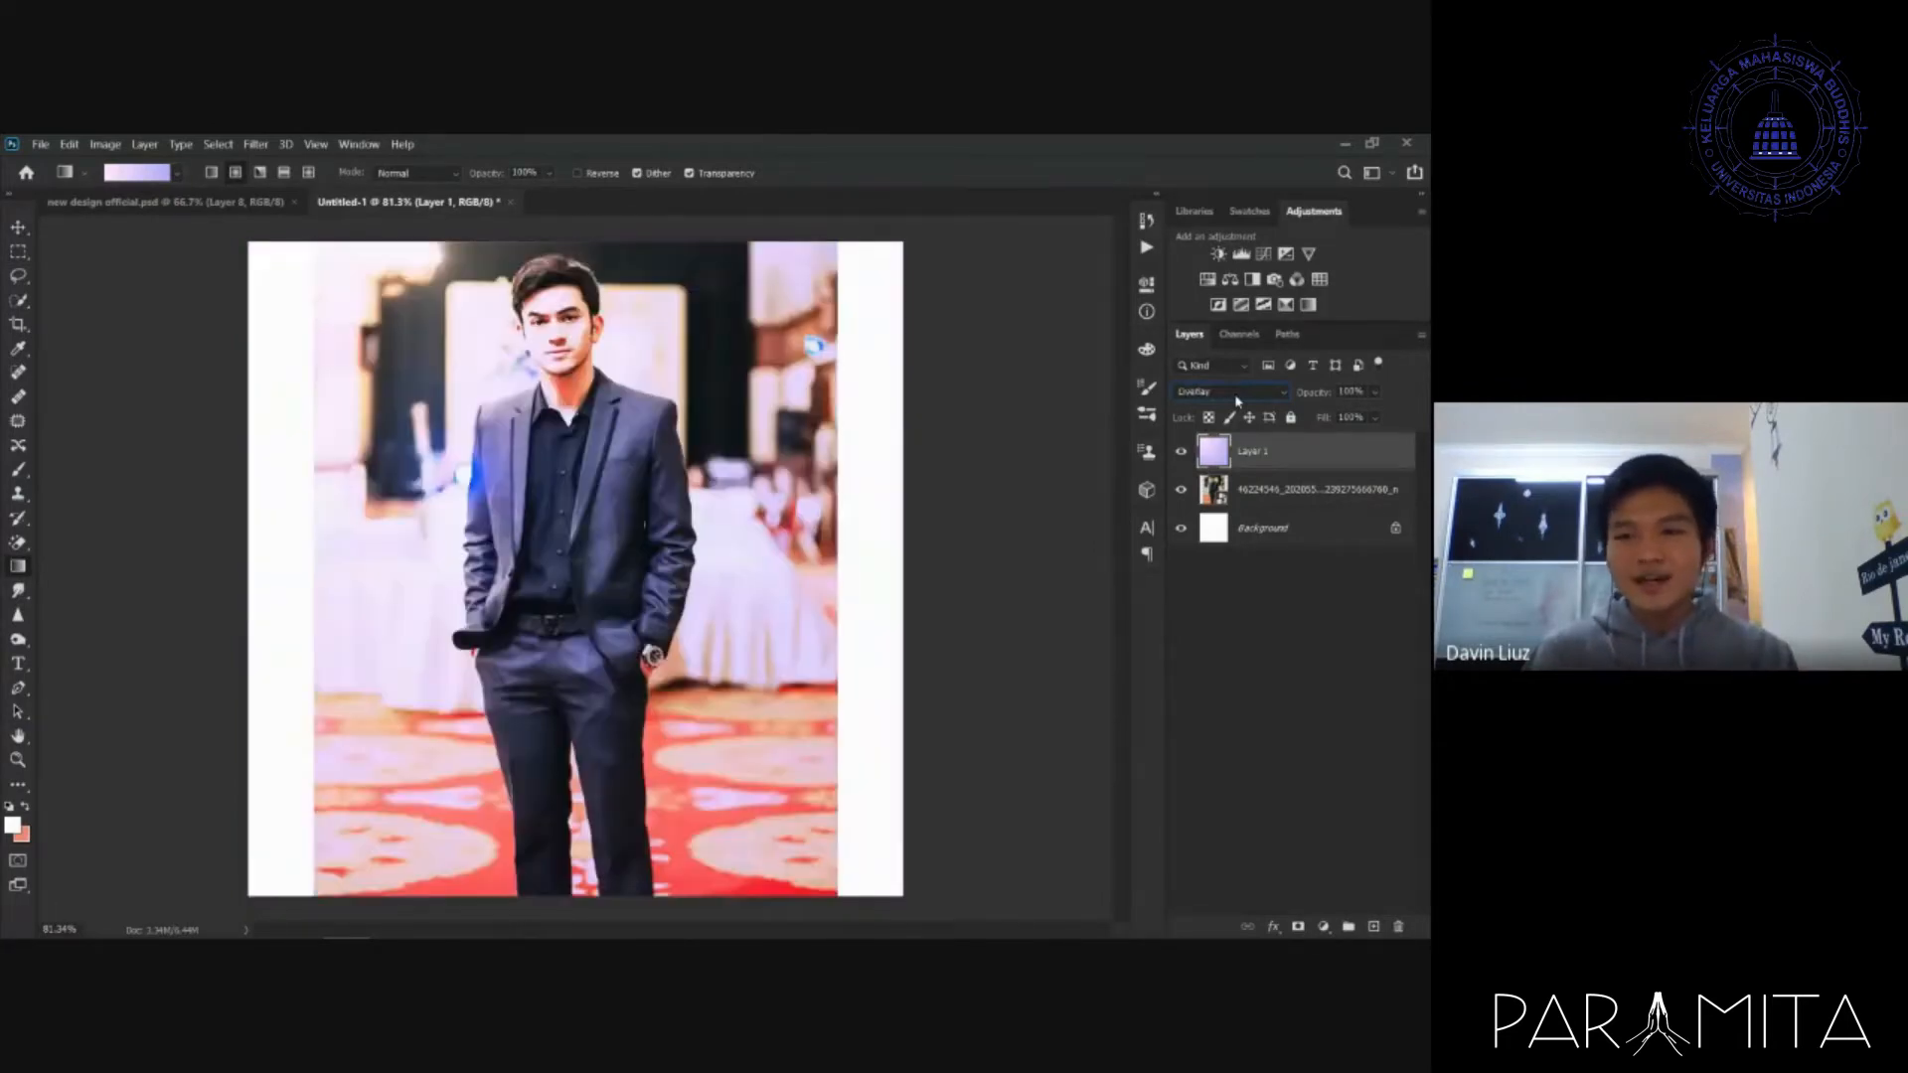
scroll(1237, 401, down, 2)
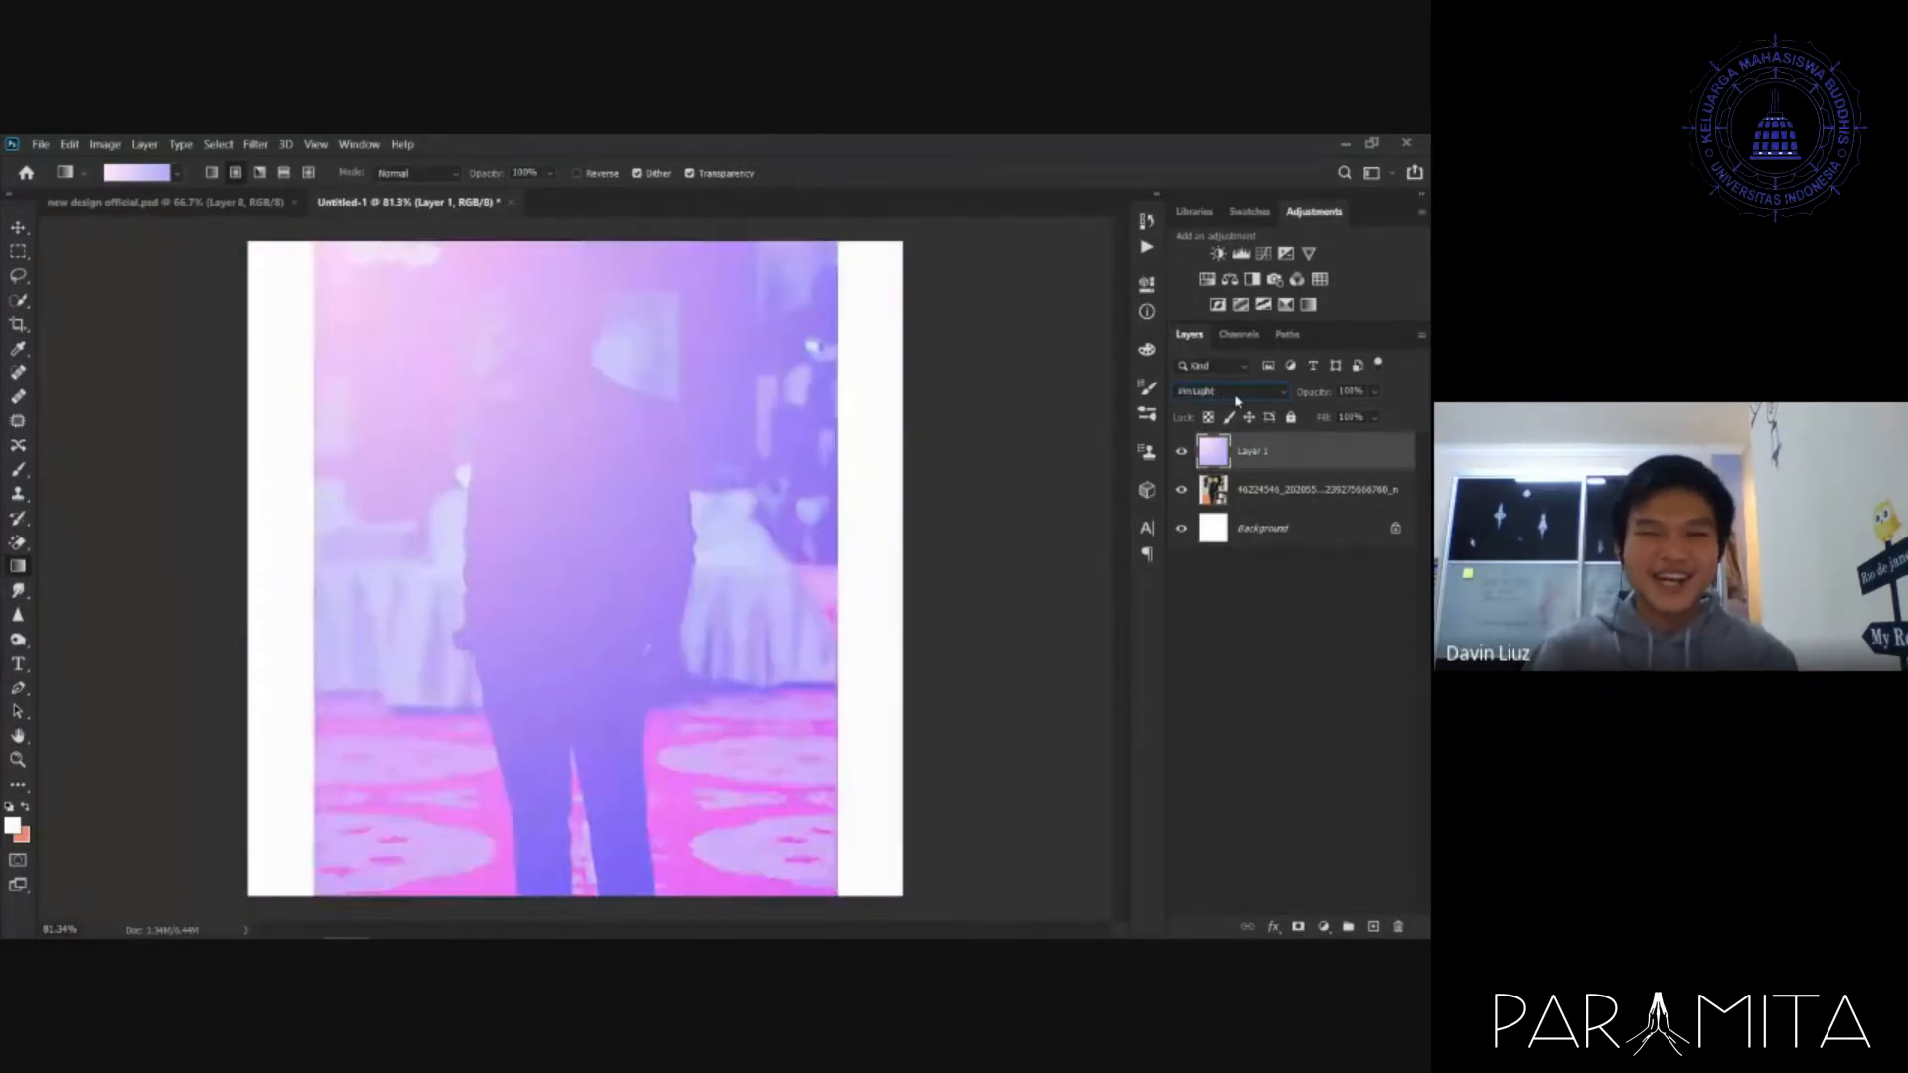
scroll(1237, 401, down, 1)
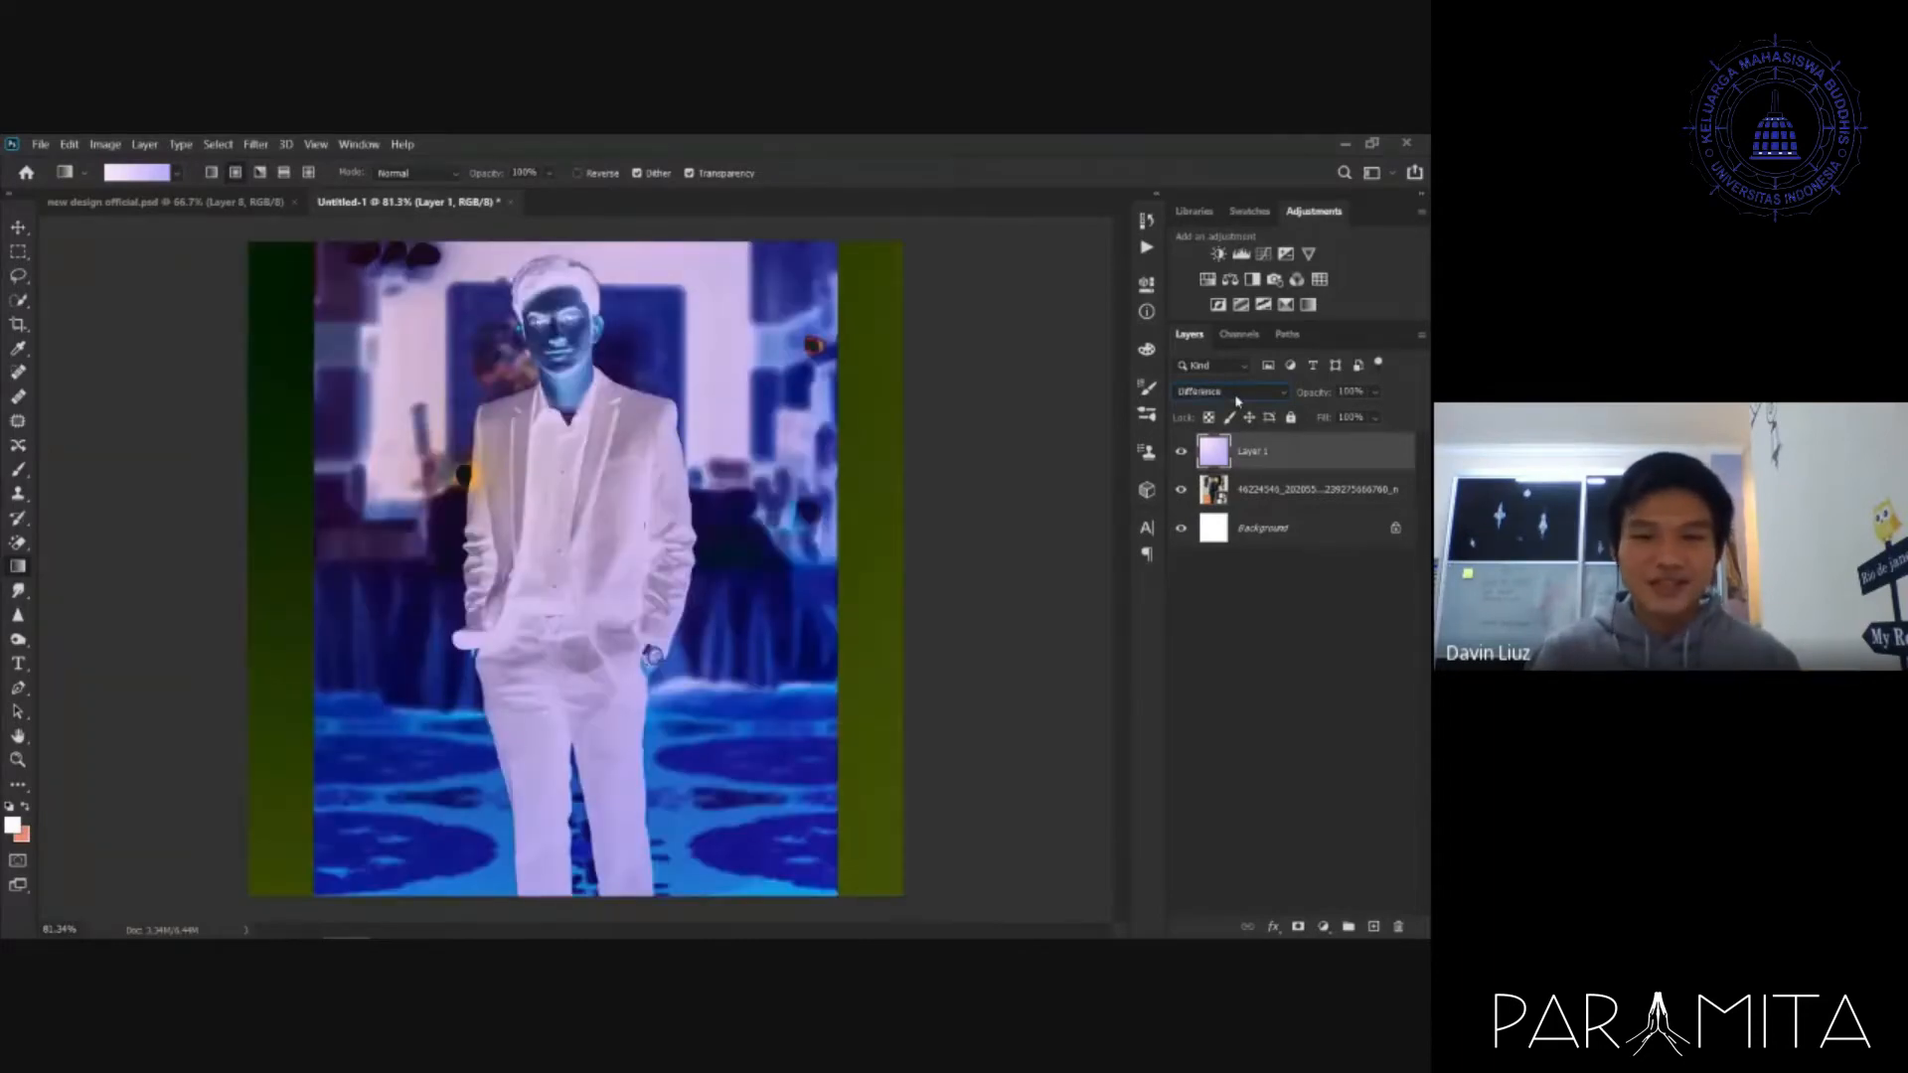
scroll(1237, 401, down, 4)
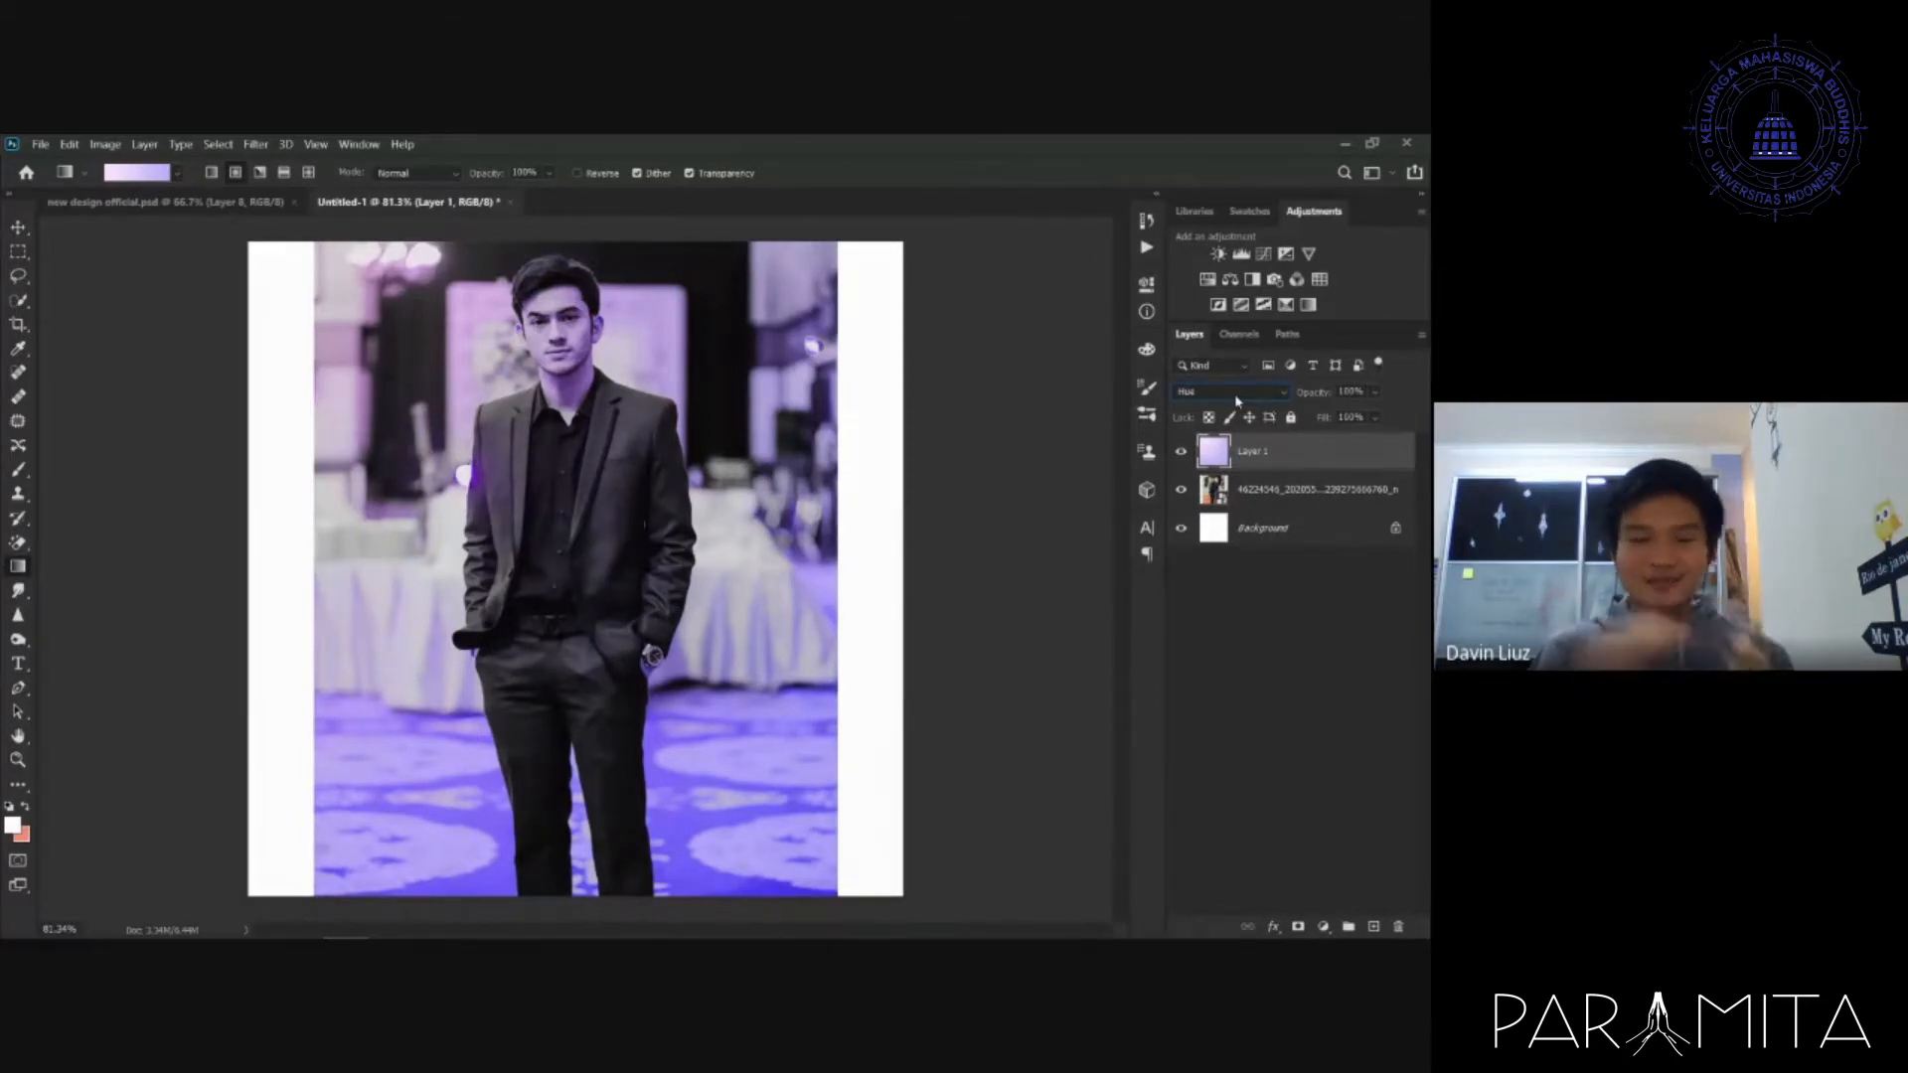
- Try the Luminosity blend mode on the gradient layer and set the layer back to Normal
click(1232, 394)
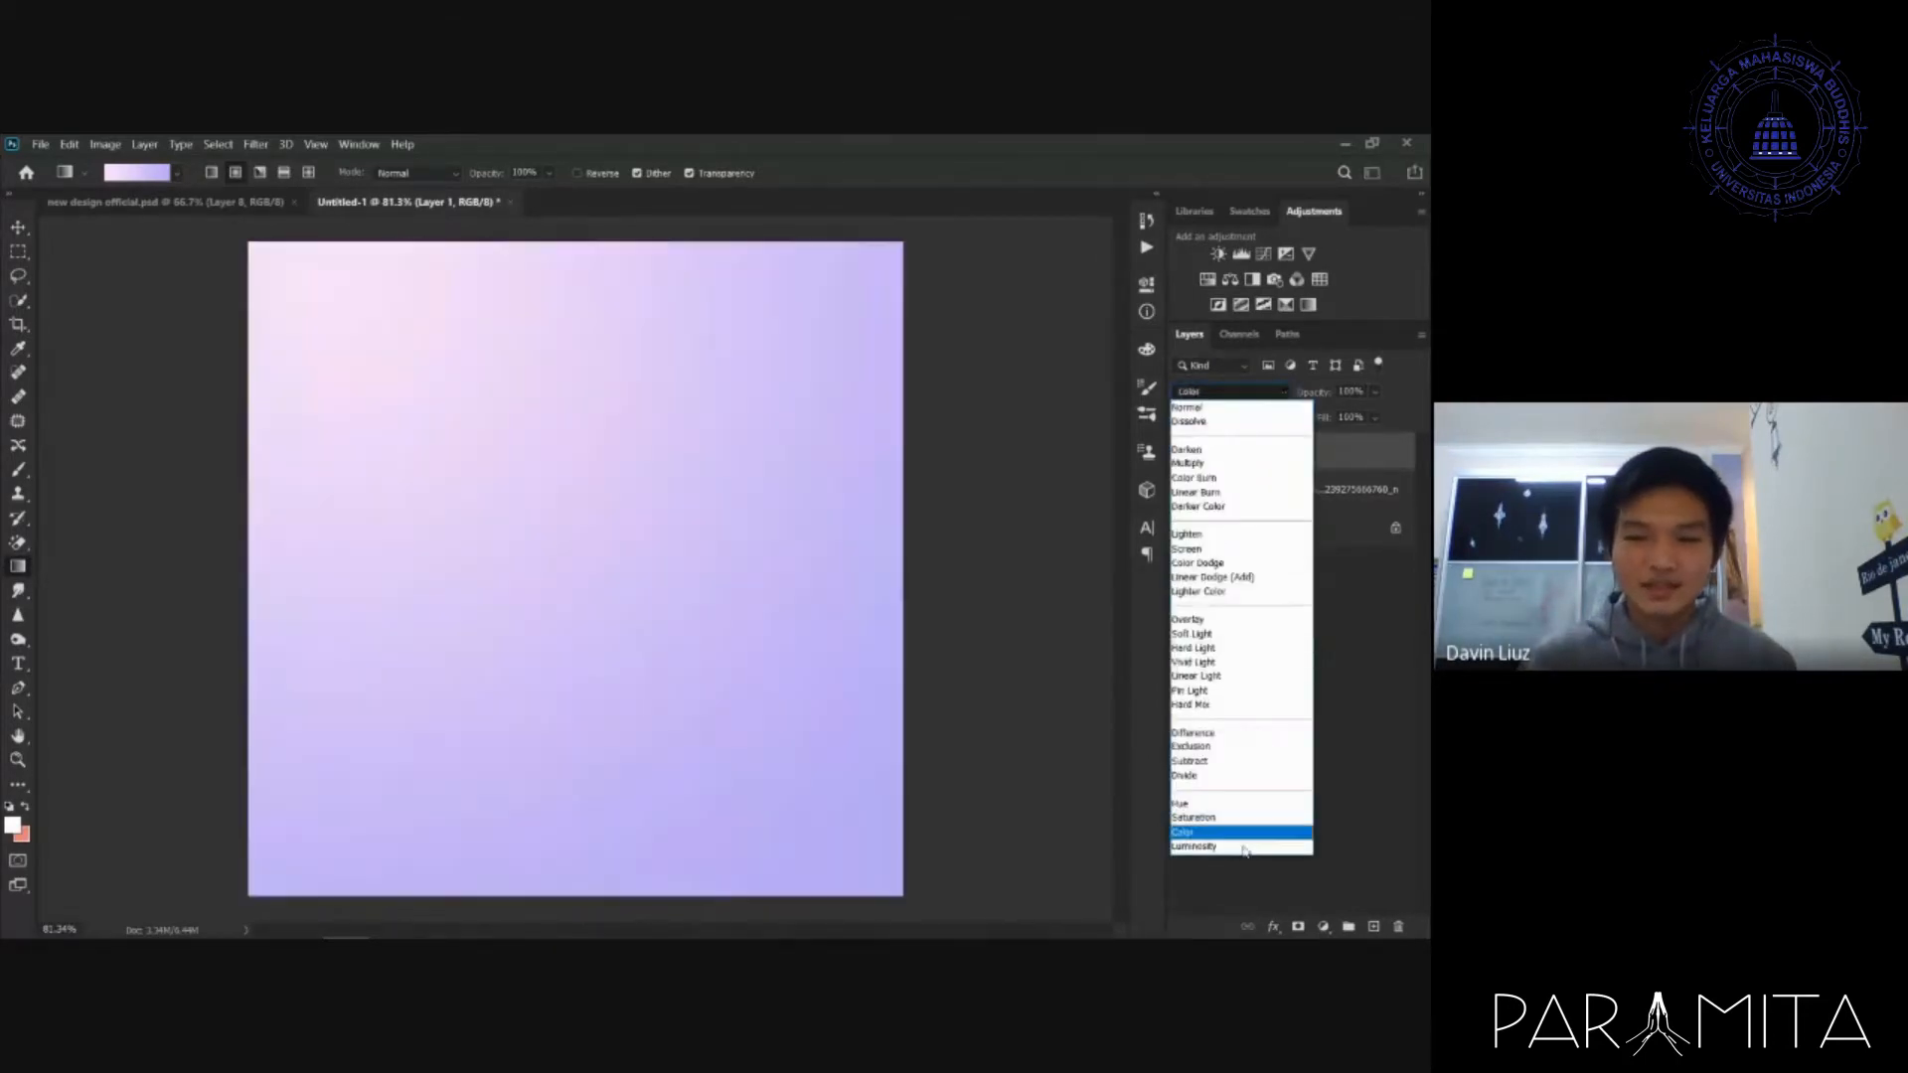
click(1233, 841)
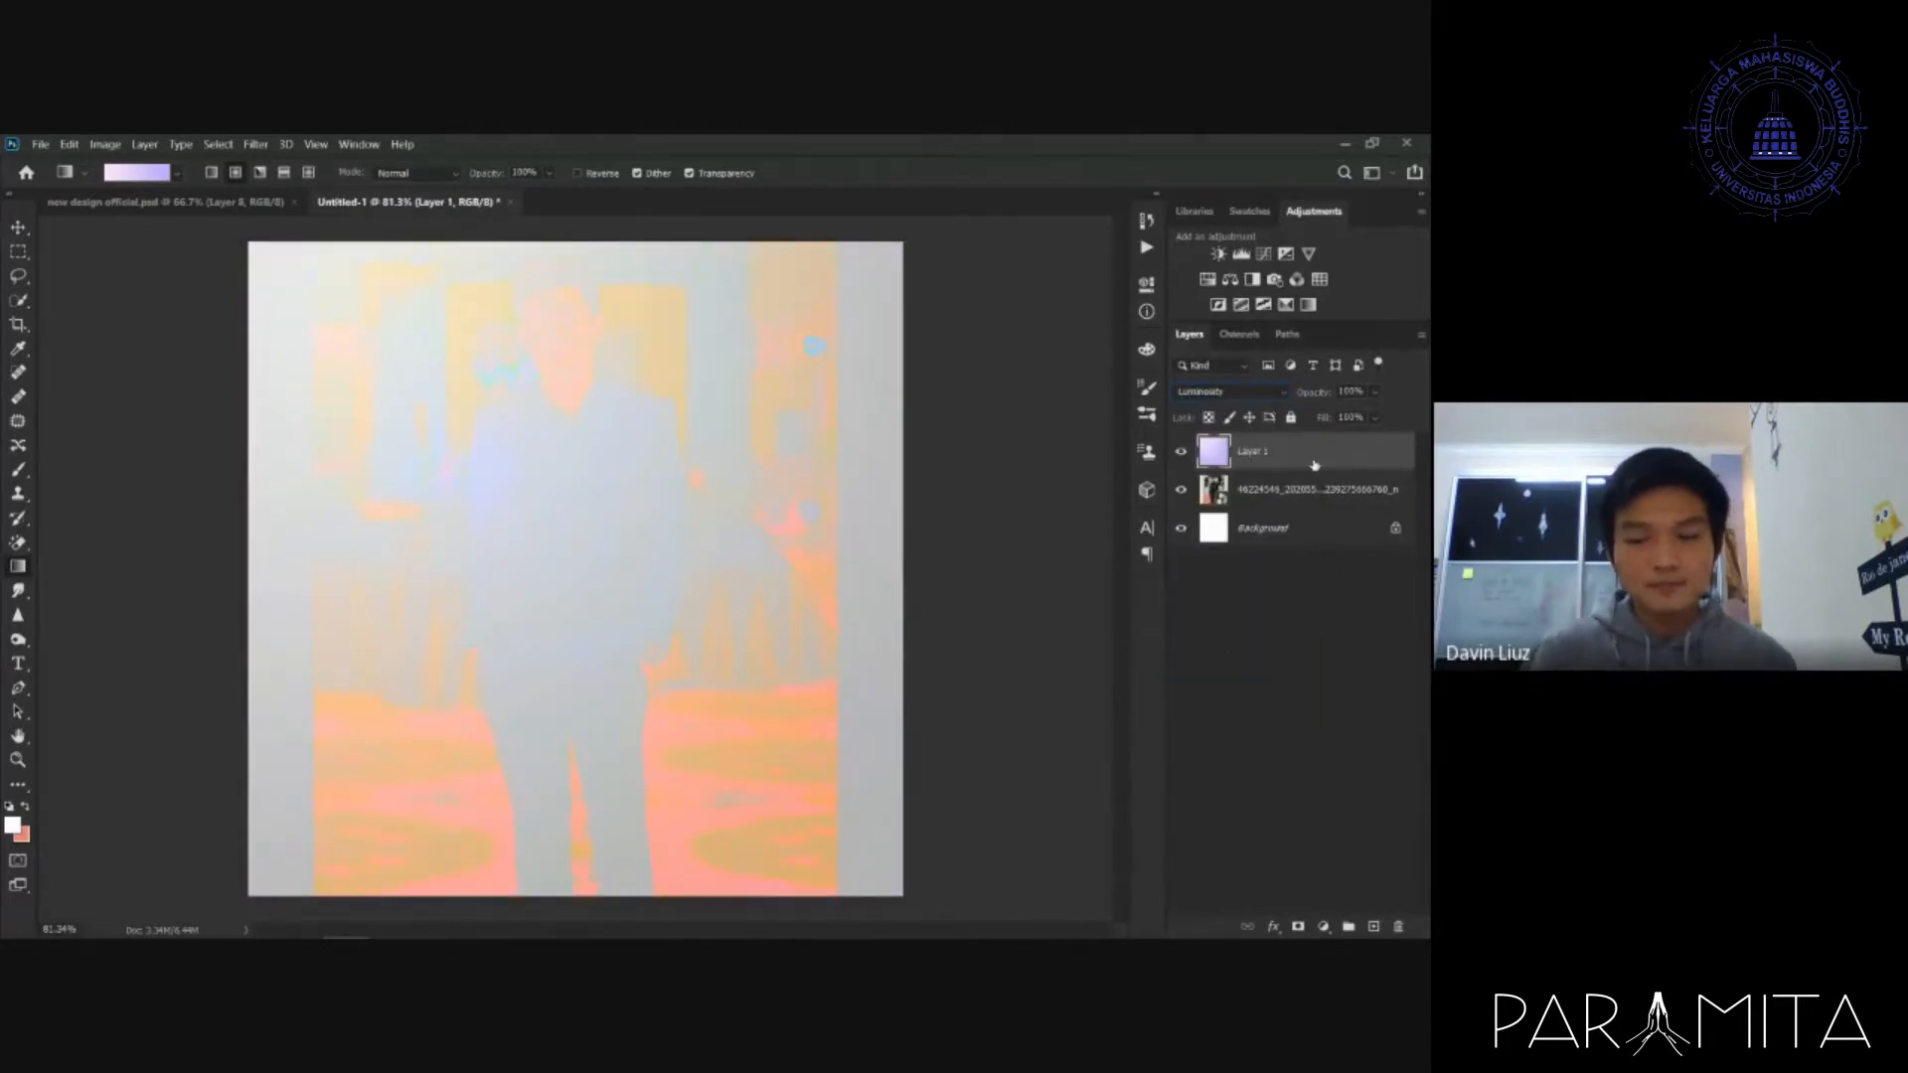
click(1280, 393)
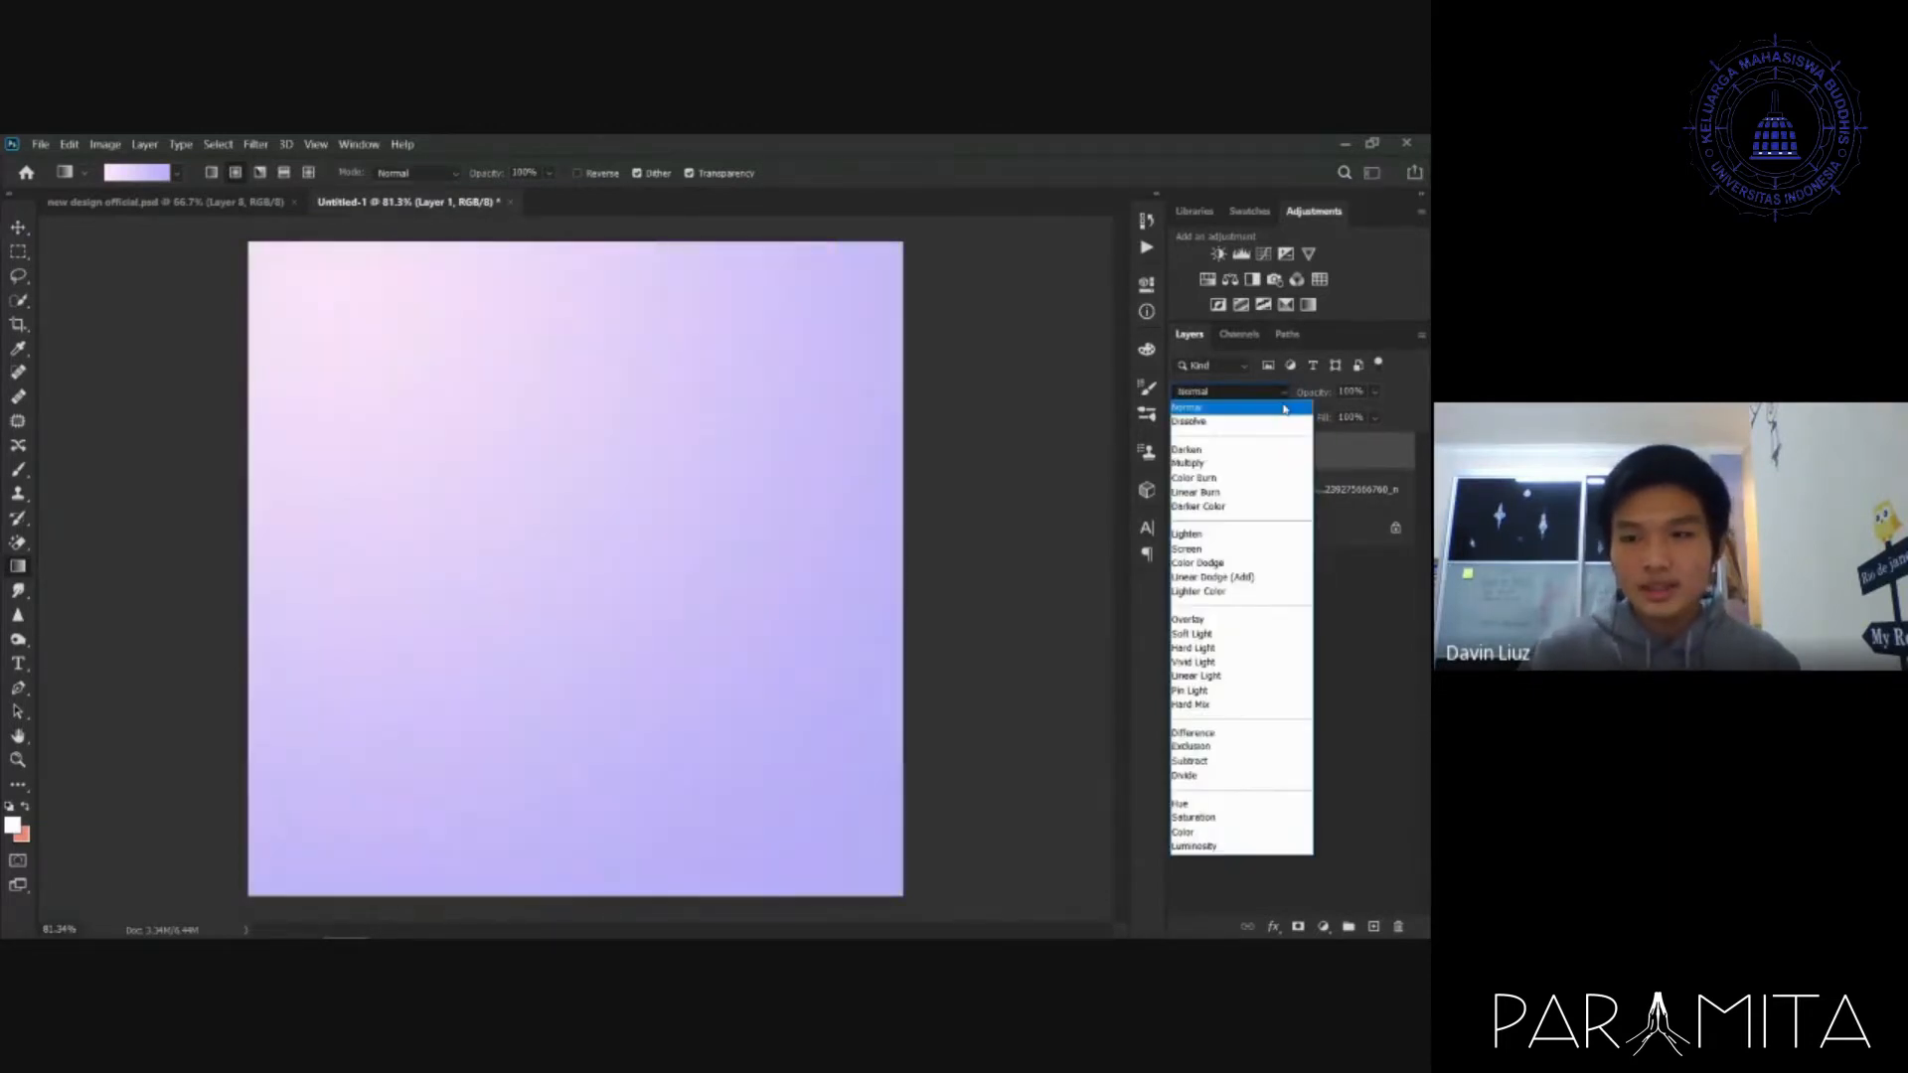
click(1284, 409)
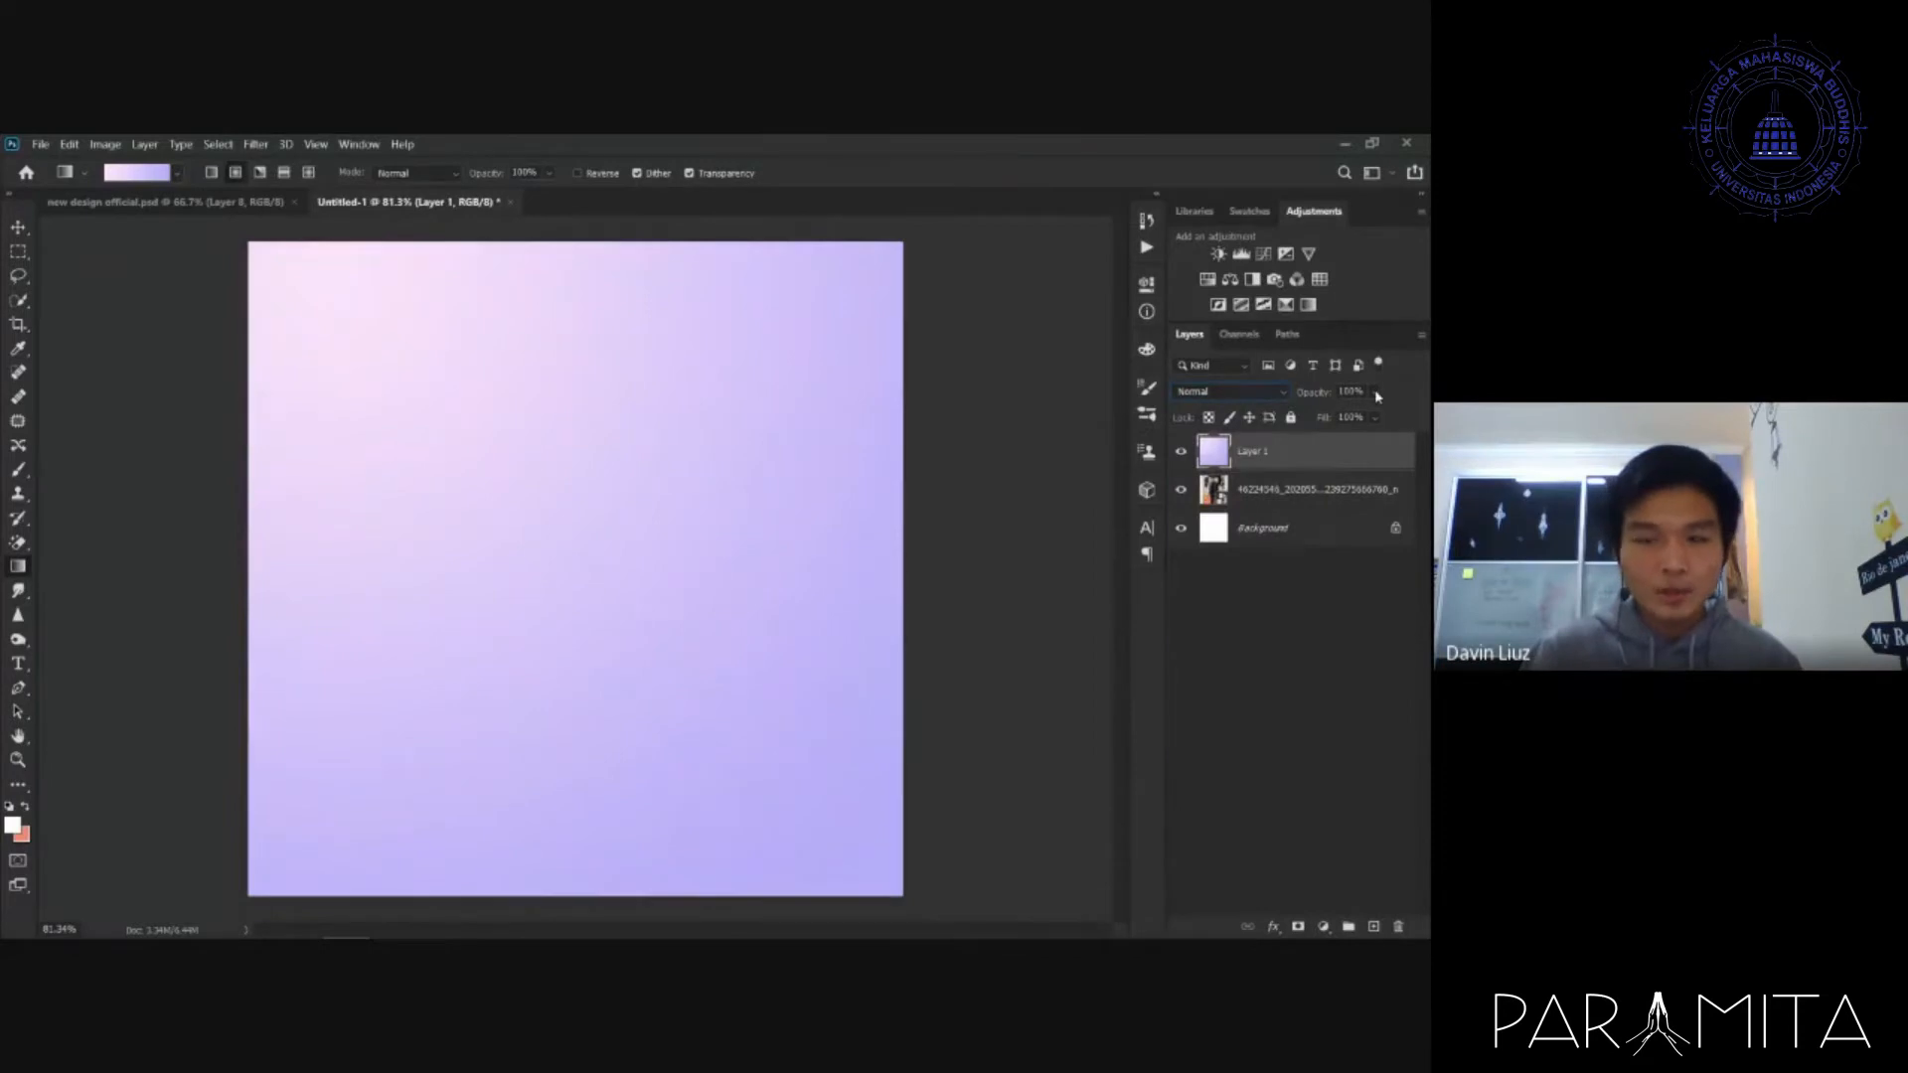
- Try the gradient layer at 11% and 0% opacity, and restore its opacity to 100%
drag(1391, 411, 1323, 415)
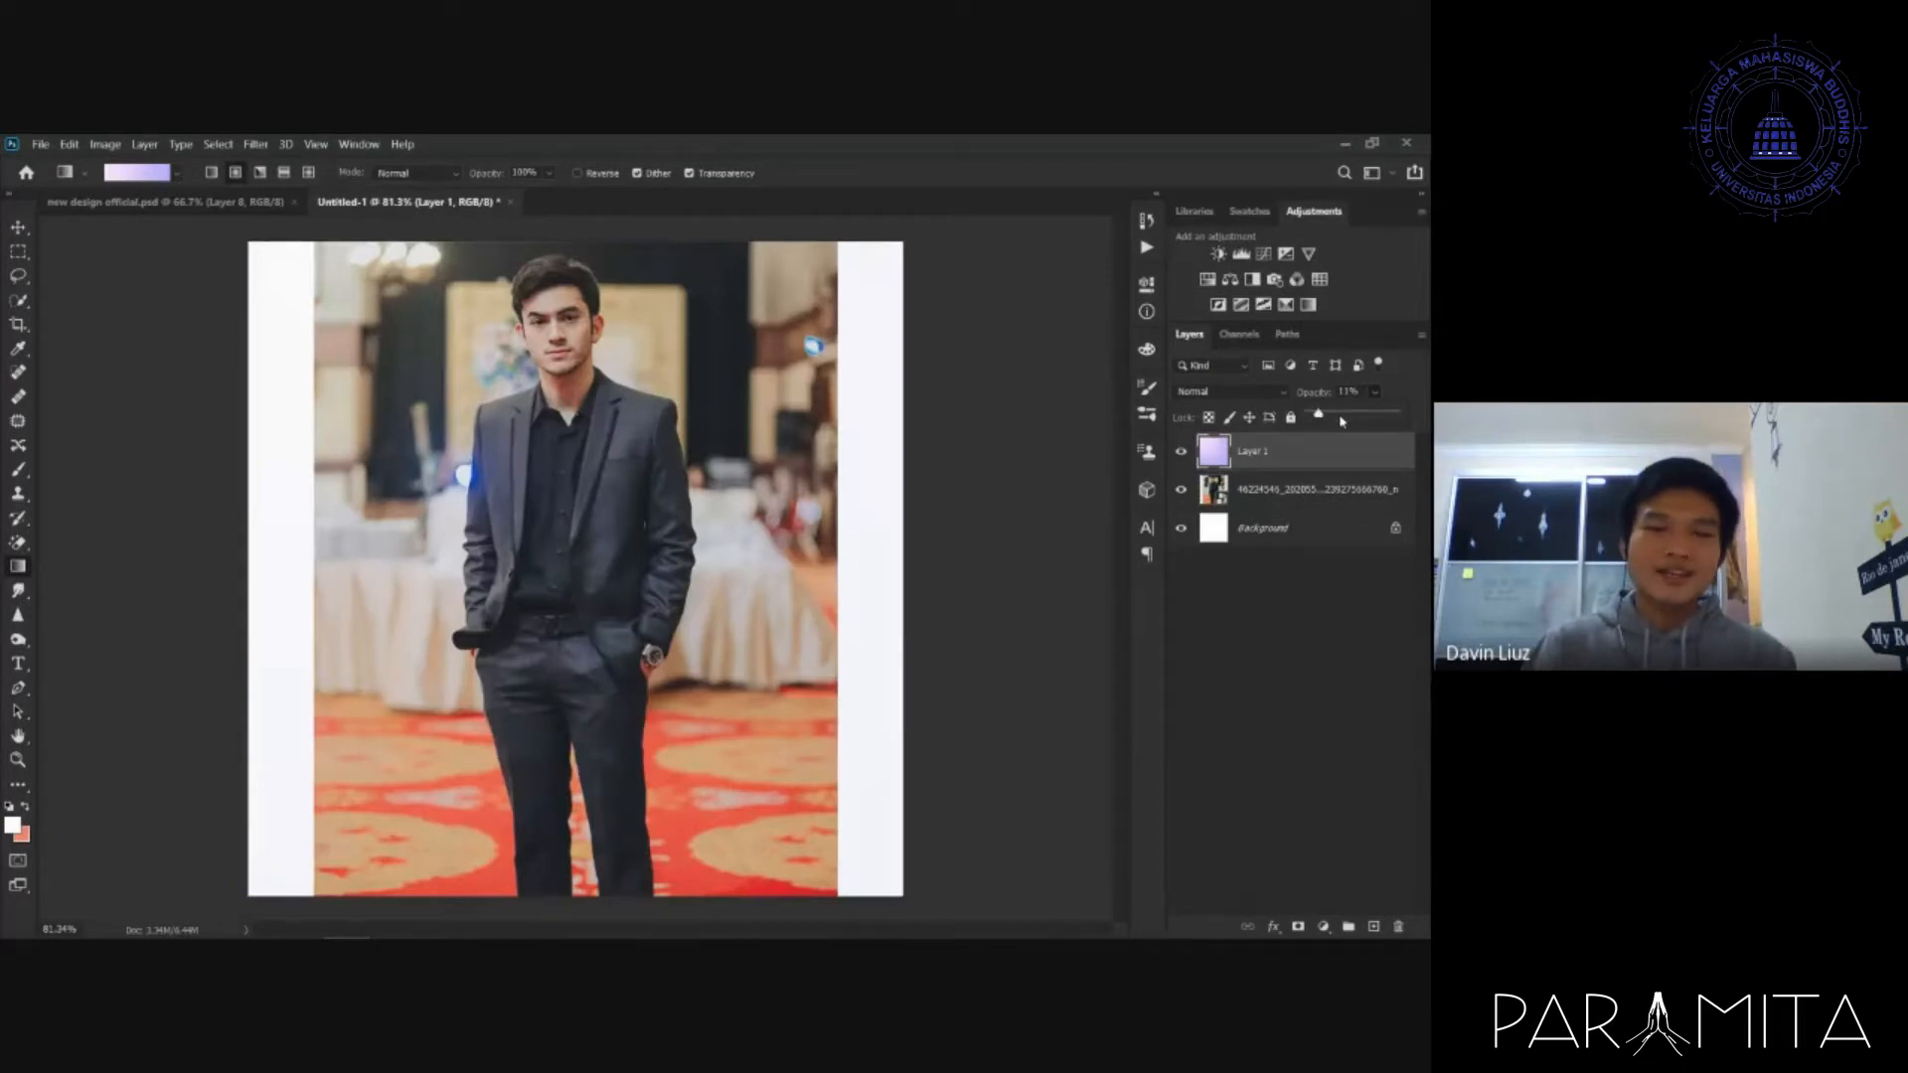
drag(1341, 421, 1297, 422)
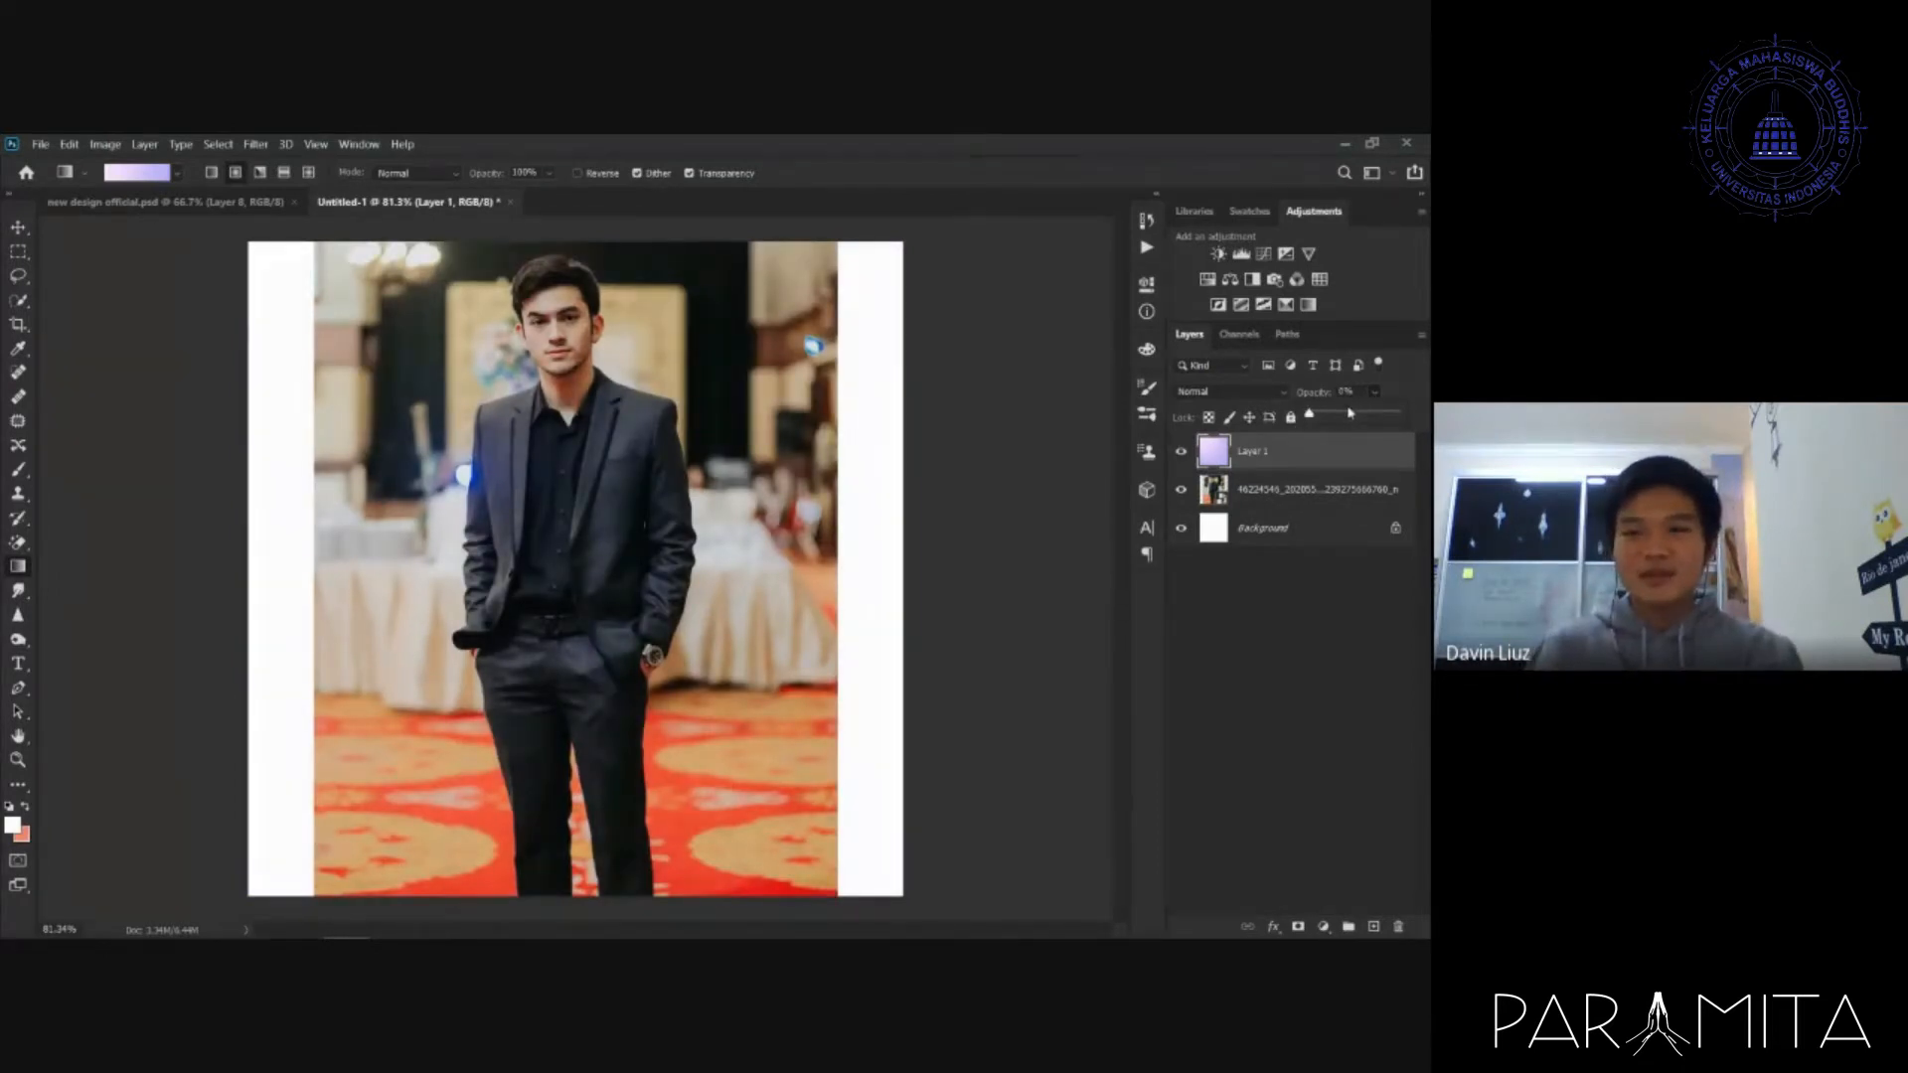
drag(1350, 413, 1428, 413)
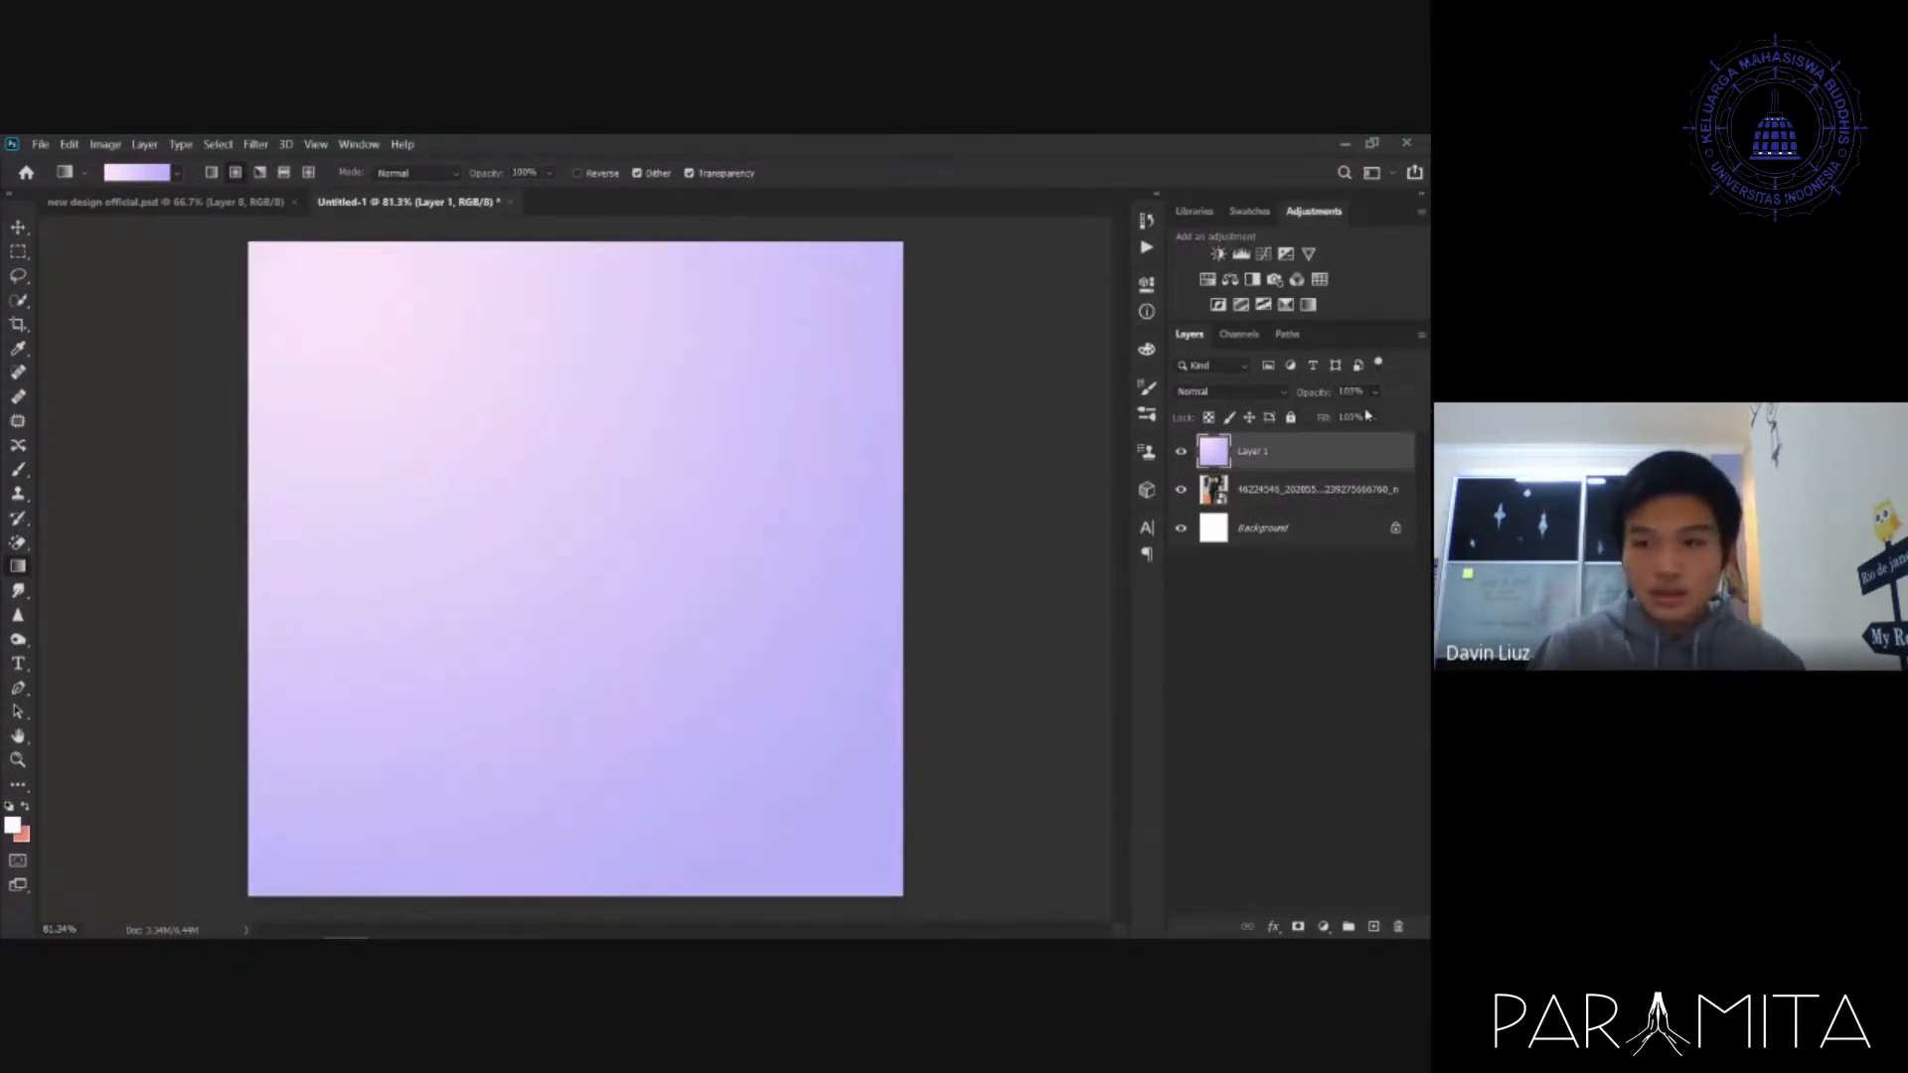
- Hide the gradient layer to check the photo underneath, select the photo layer, and show the gradient layer again
mouse_move(1314, 485)
mouse_down()
mouse_move(1326, 455)
mouse_move(1325, 471)
mouse_up()
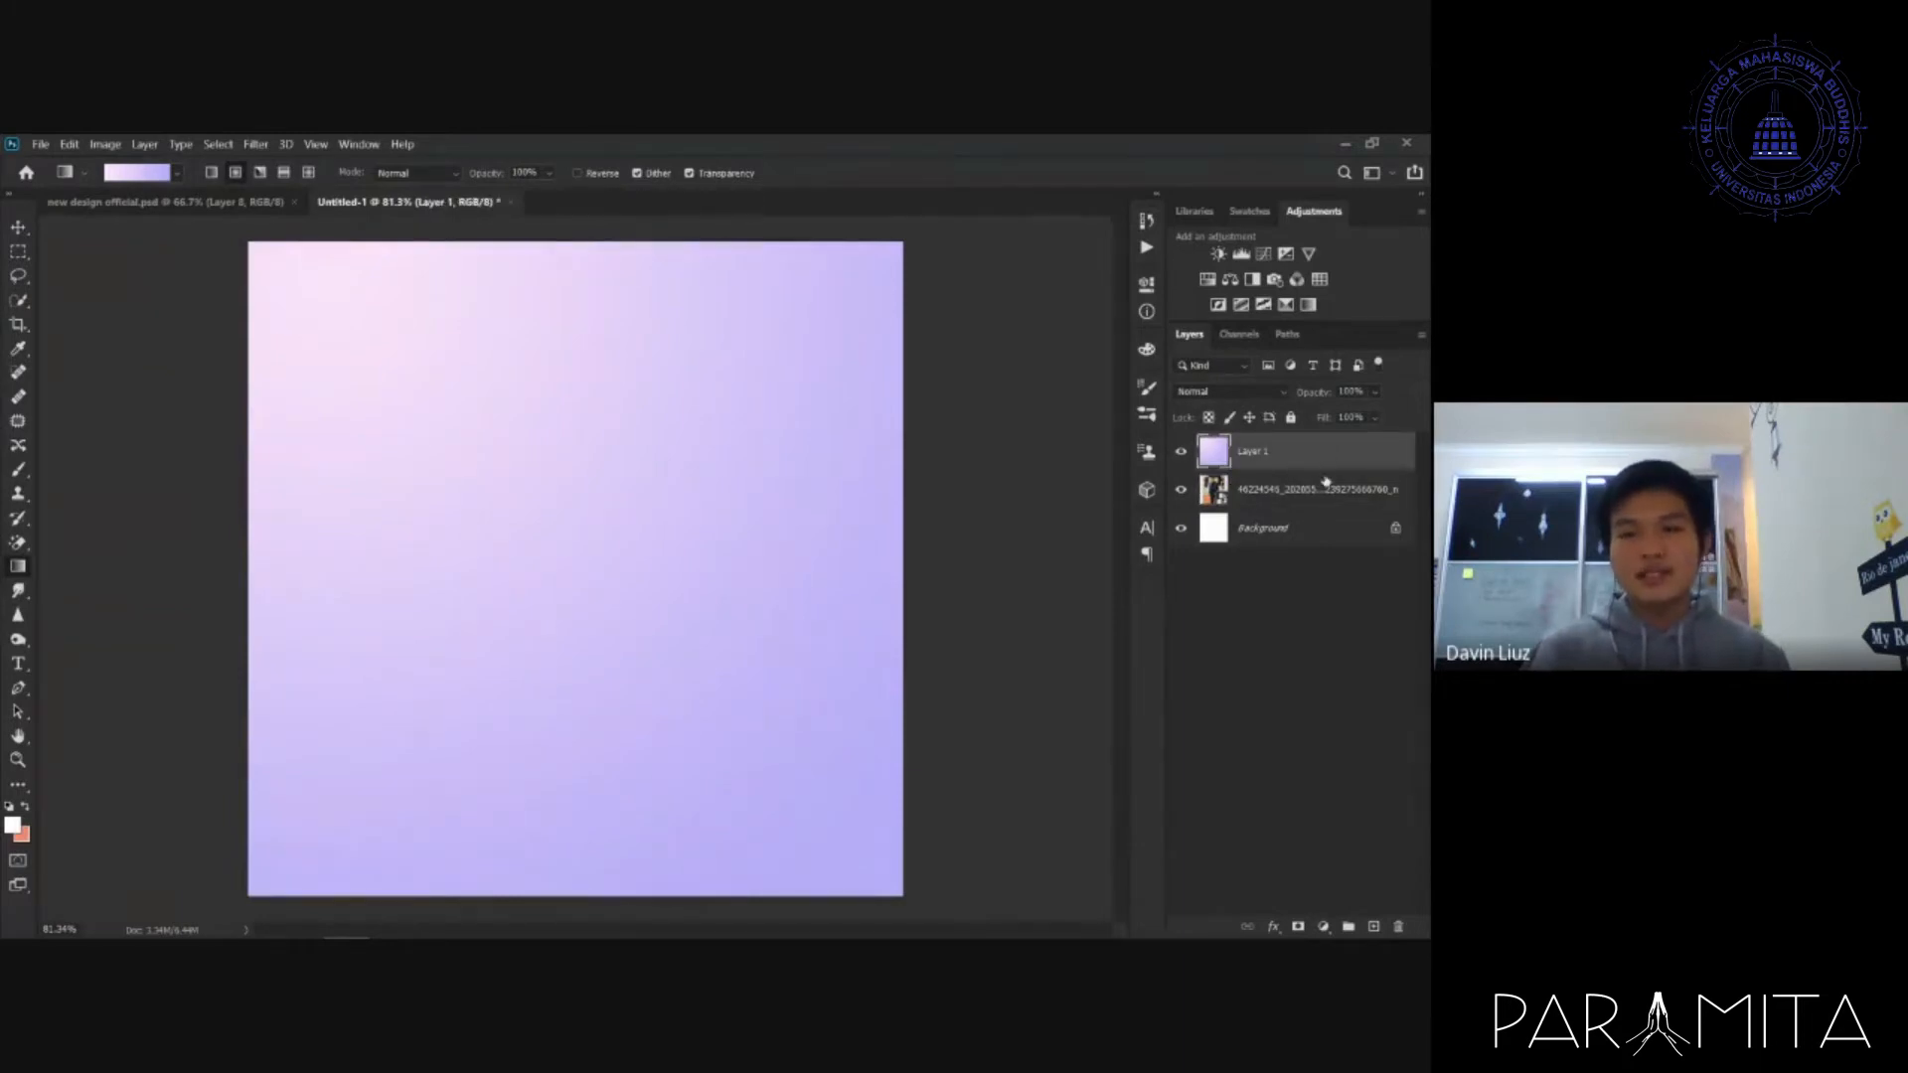
click(1327, 487)
click(1337, 456)
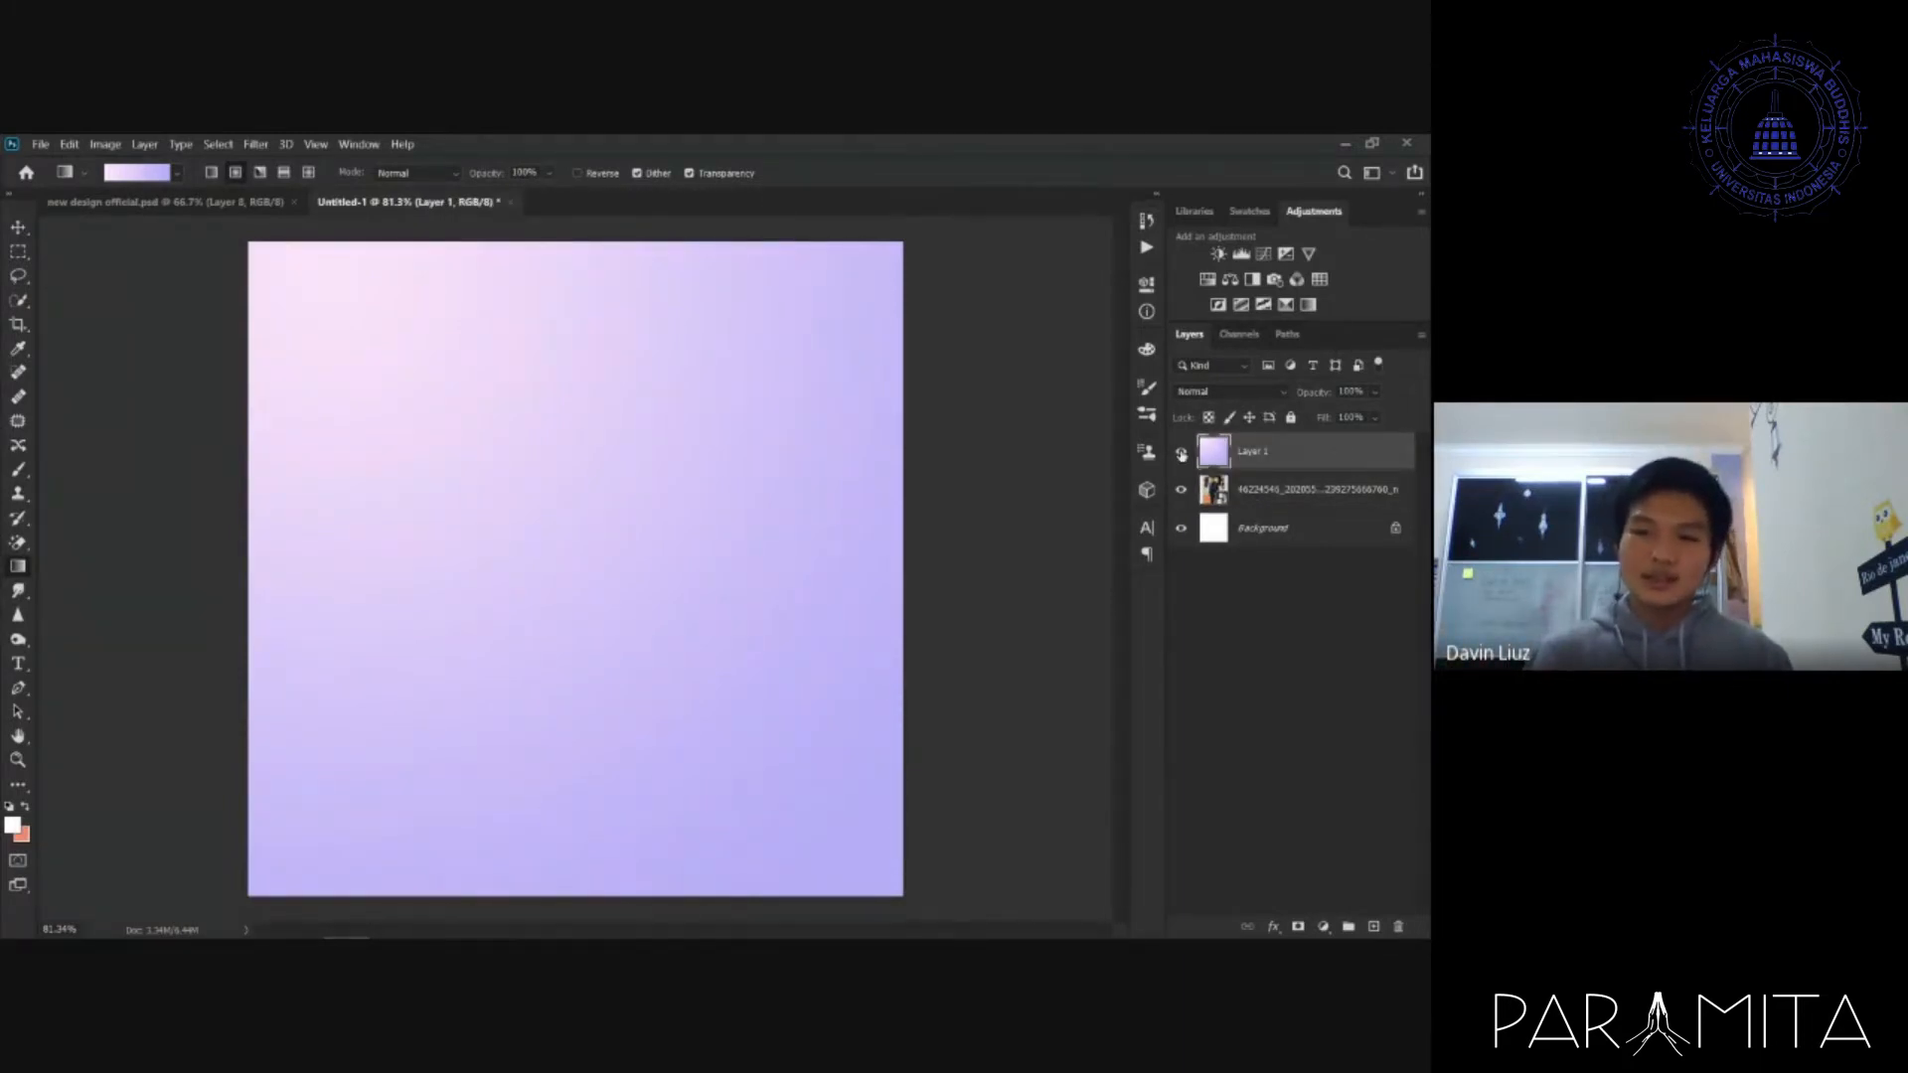
click(1181, 454)
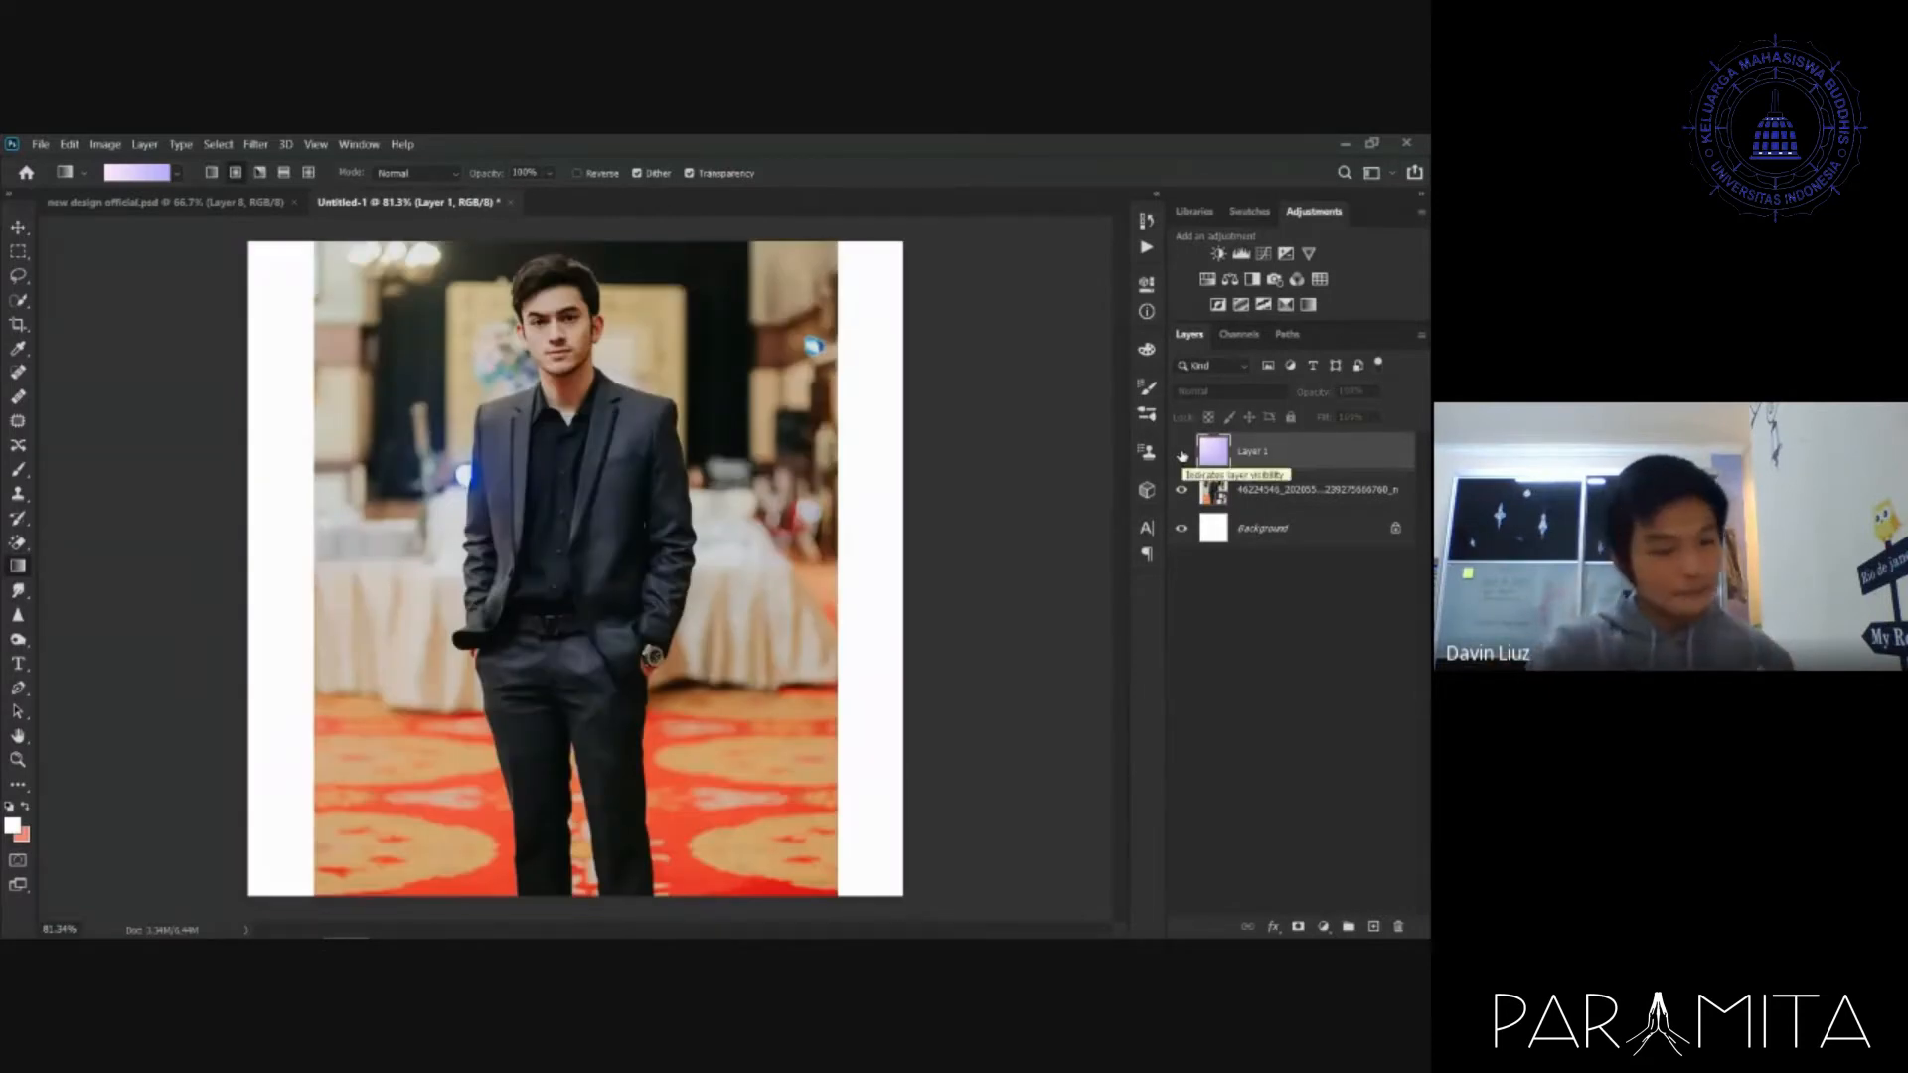
click(1321, 492)
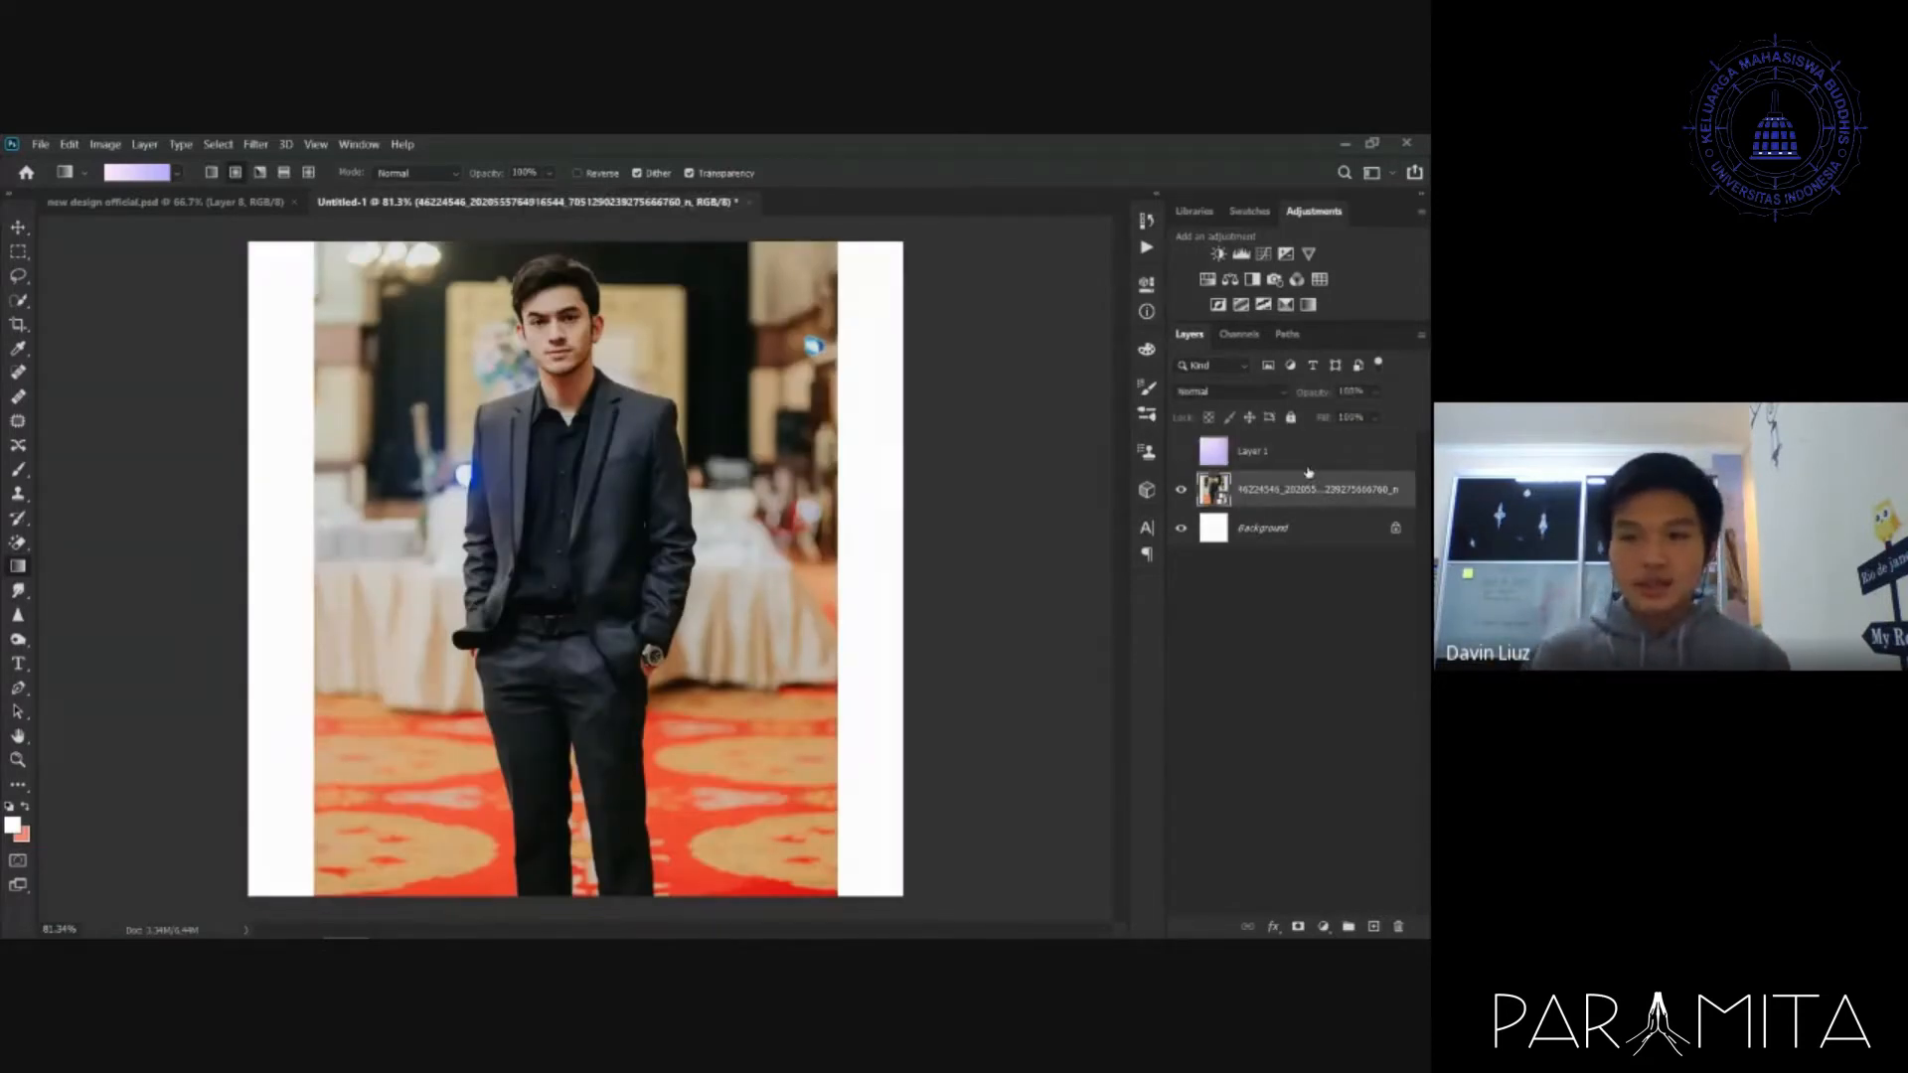
click(1182, 451)
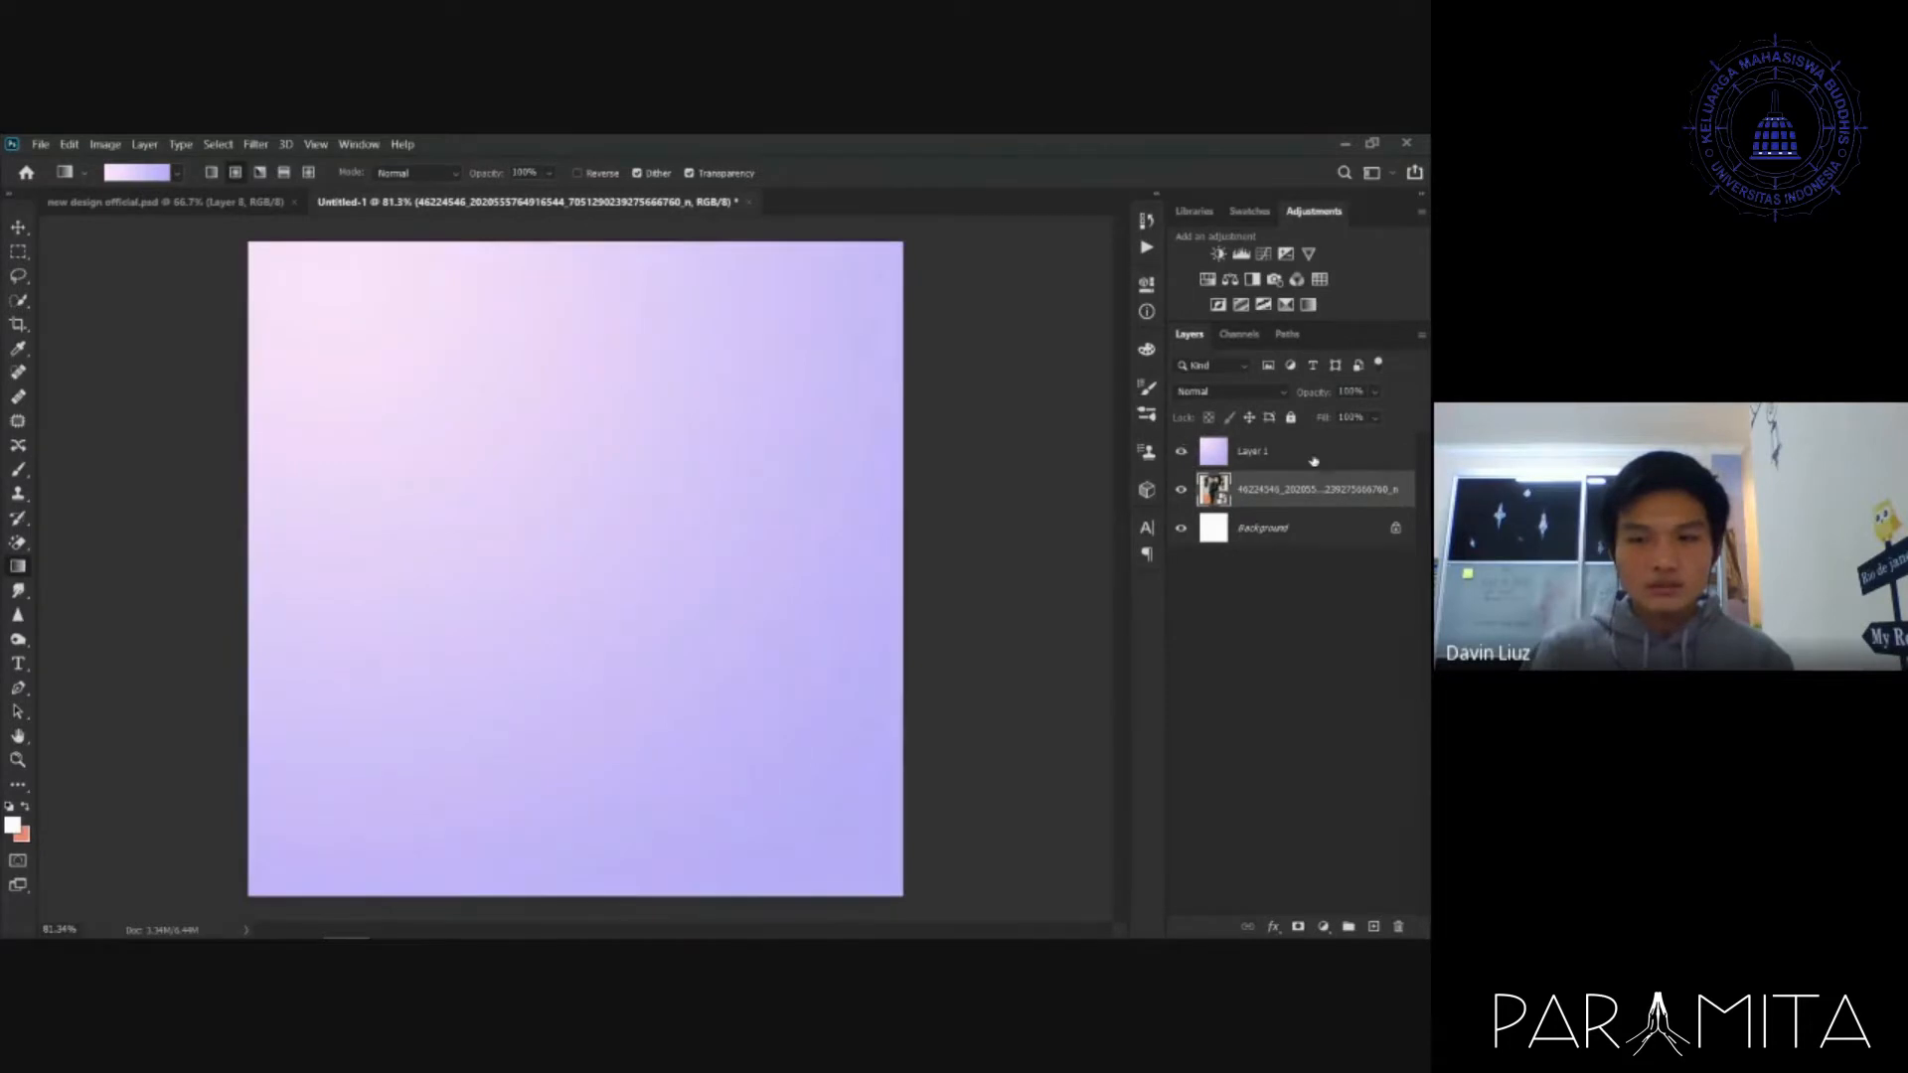
- Scale the gradient layer down proportionally to about three fifths of the canvas width, keeping it in the canvas's lower-left corner
click(1342, 455)
key(ctrl+t)
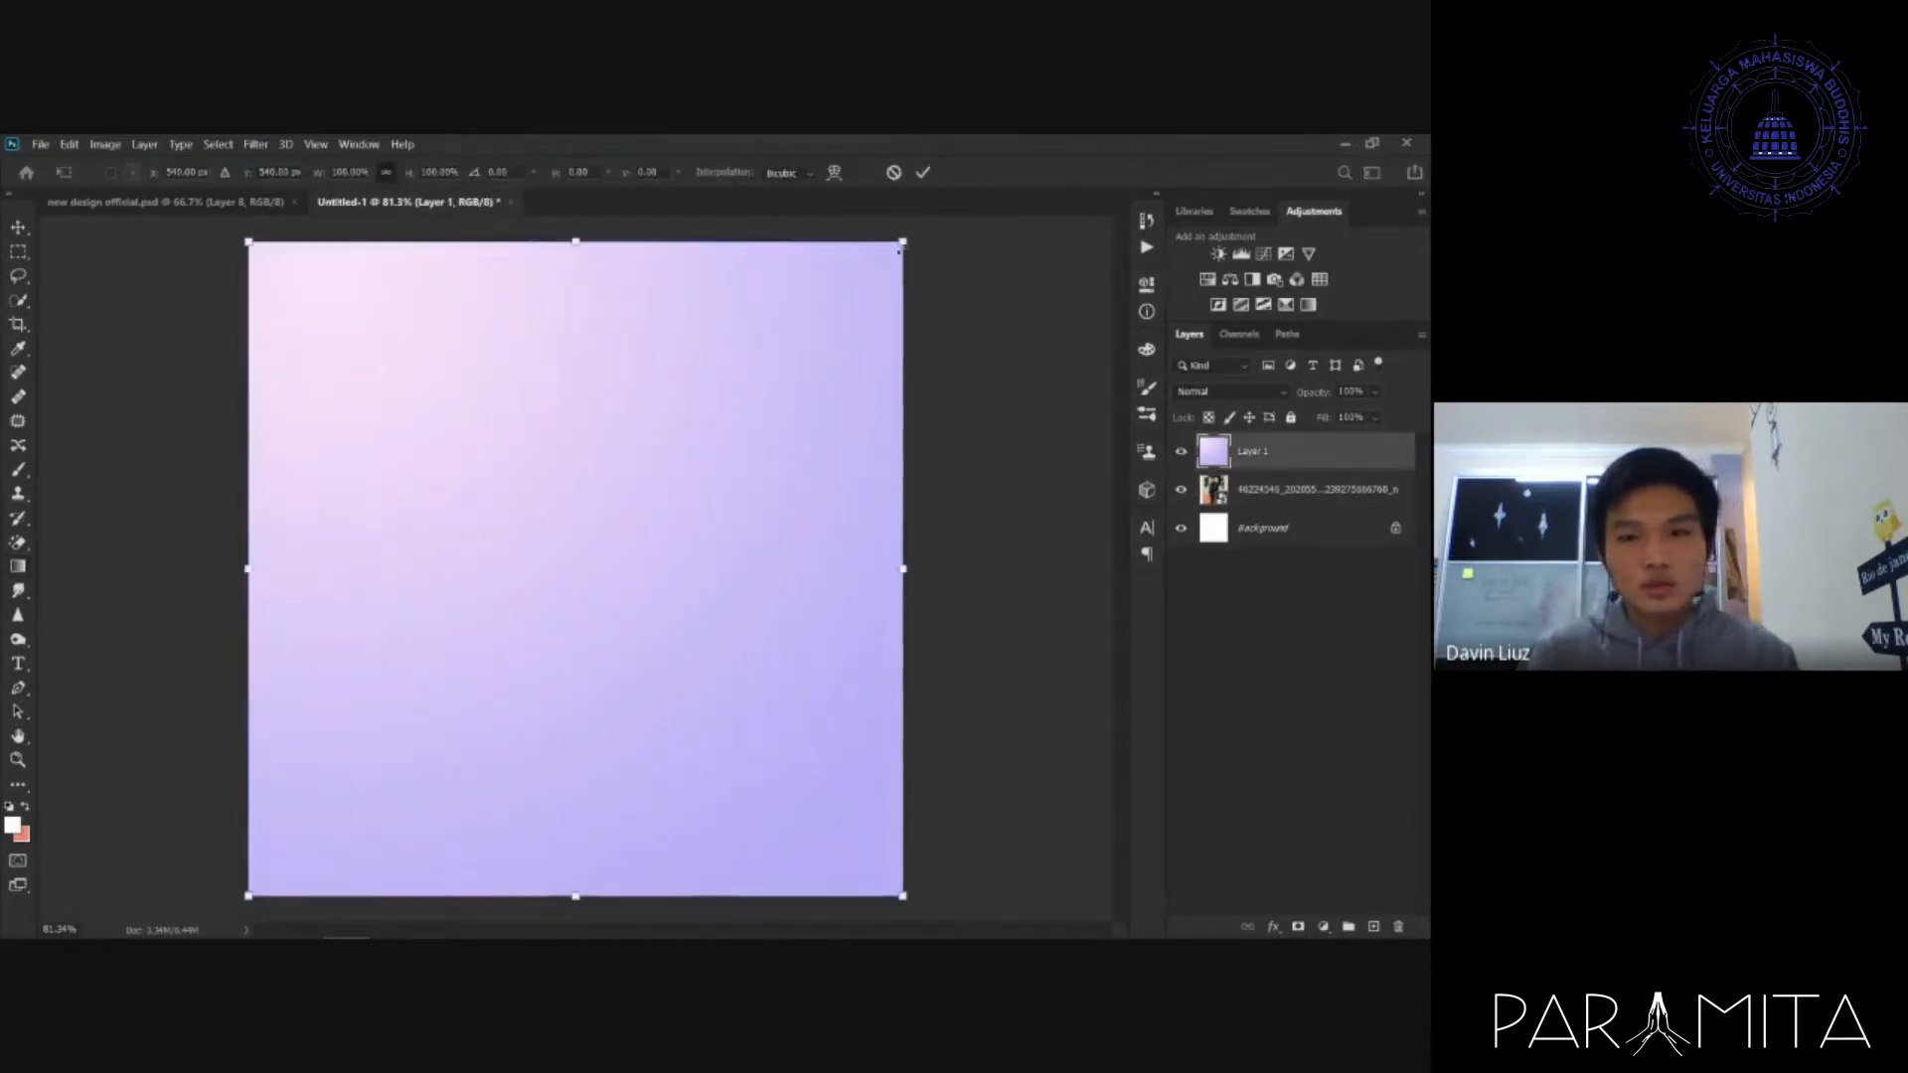
drag(902, 242, 654, 489)
key(Return)
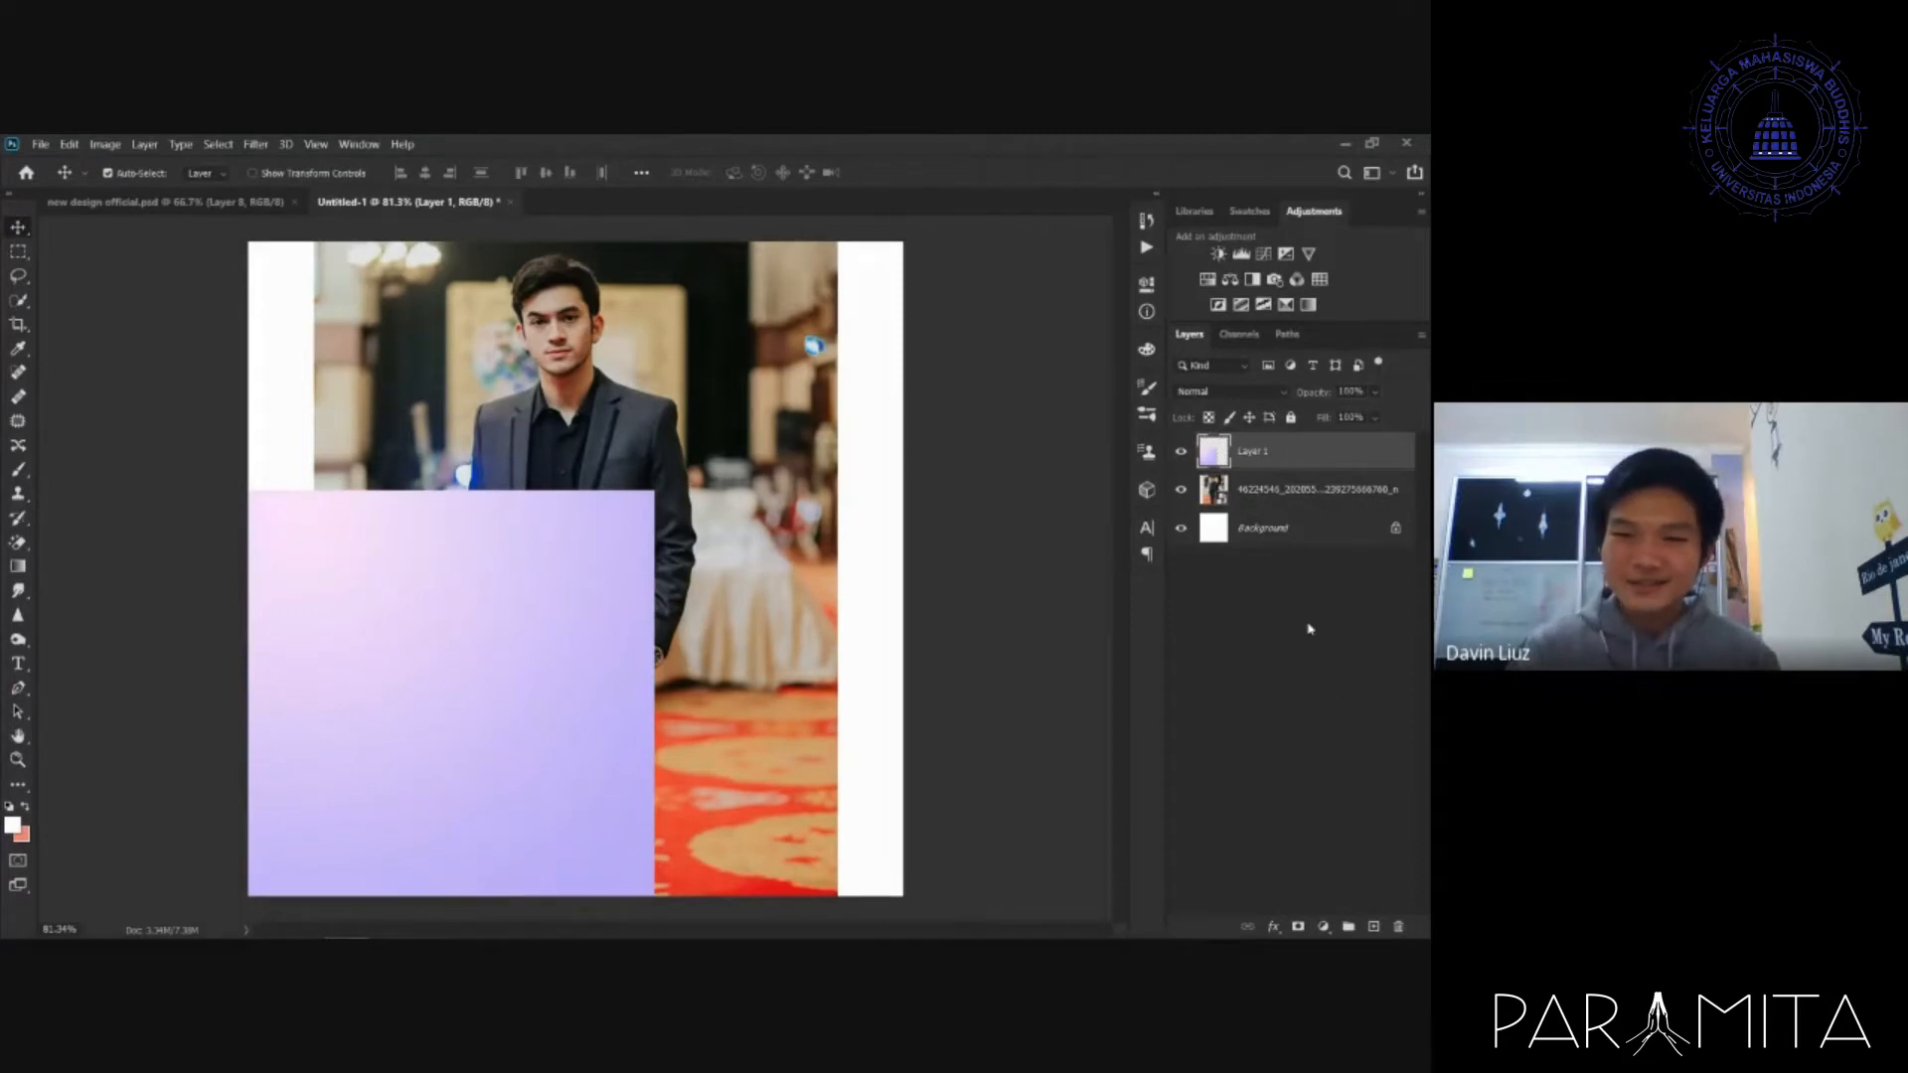
- Lock the gradient layer and try to move it on the canvas, shifting the photo underneath upwards and to the right
click(1291, 418)
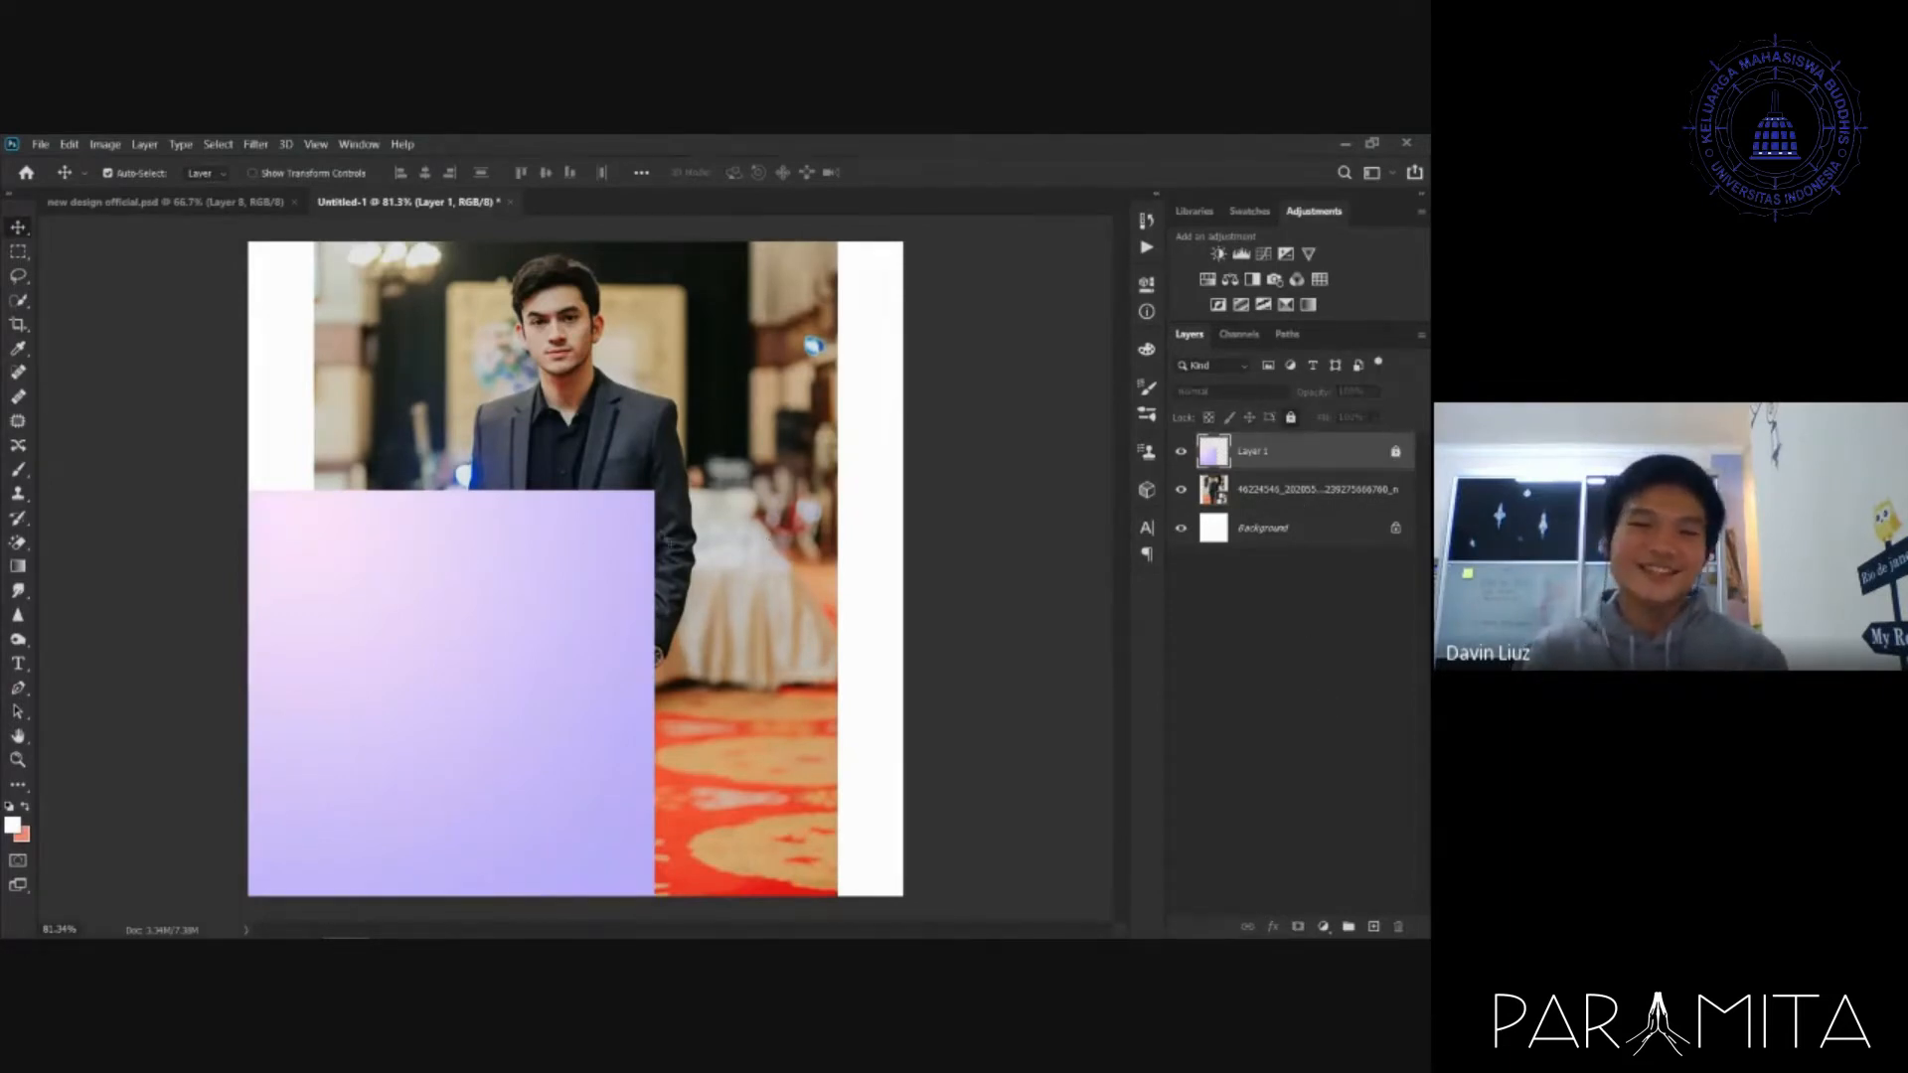
drag(402, 588, 371, 545)
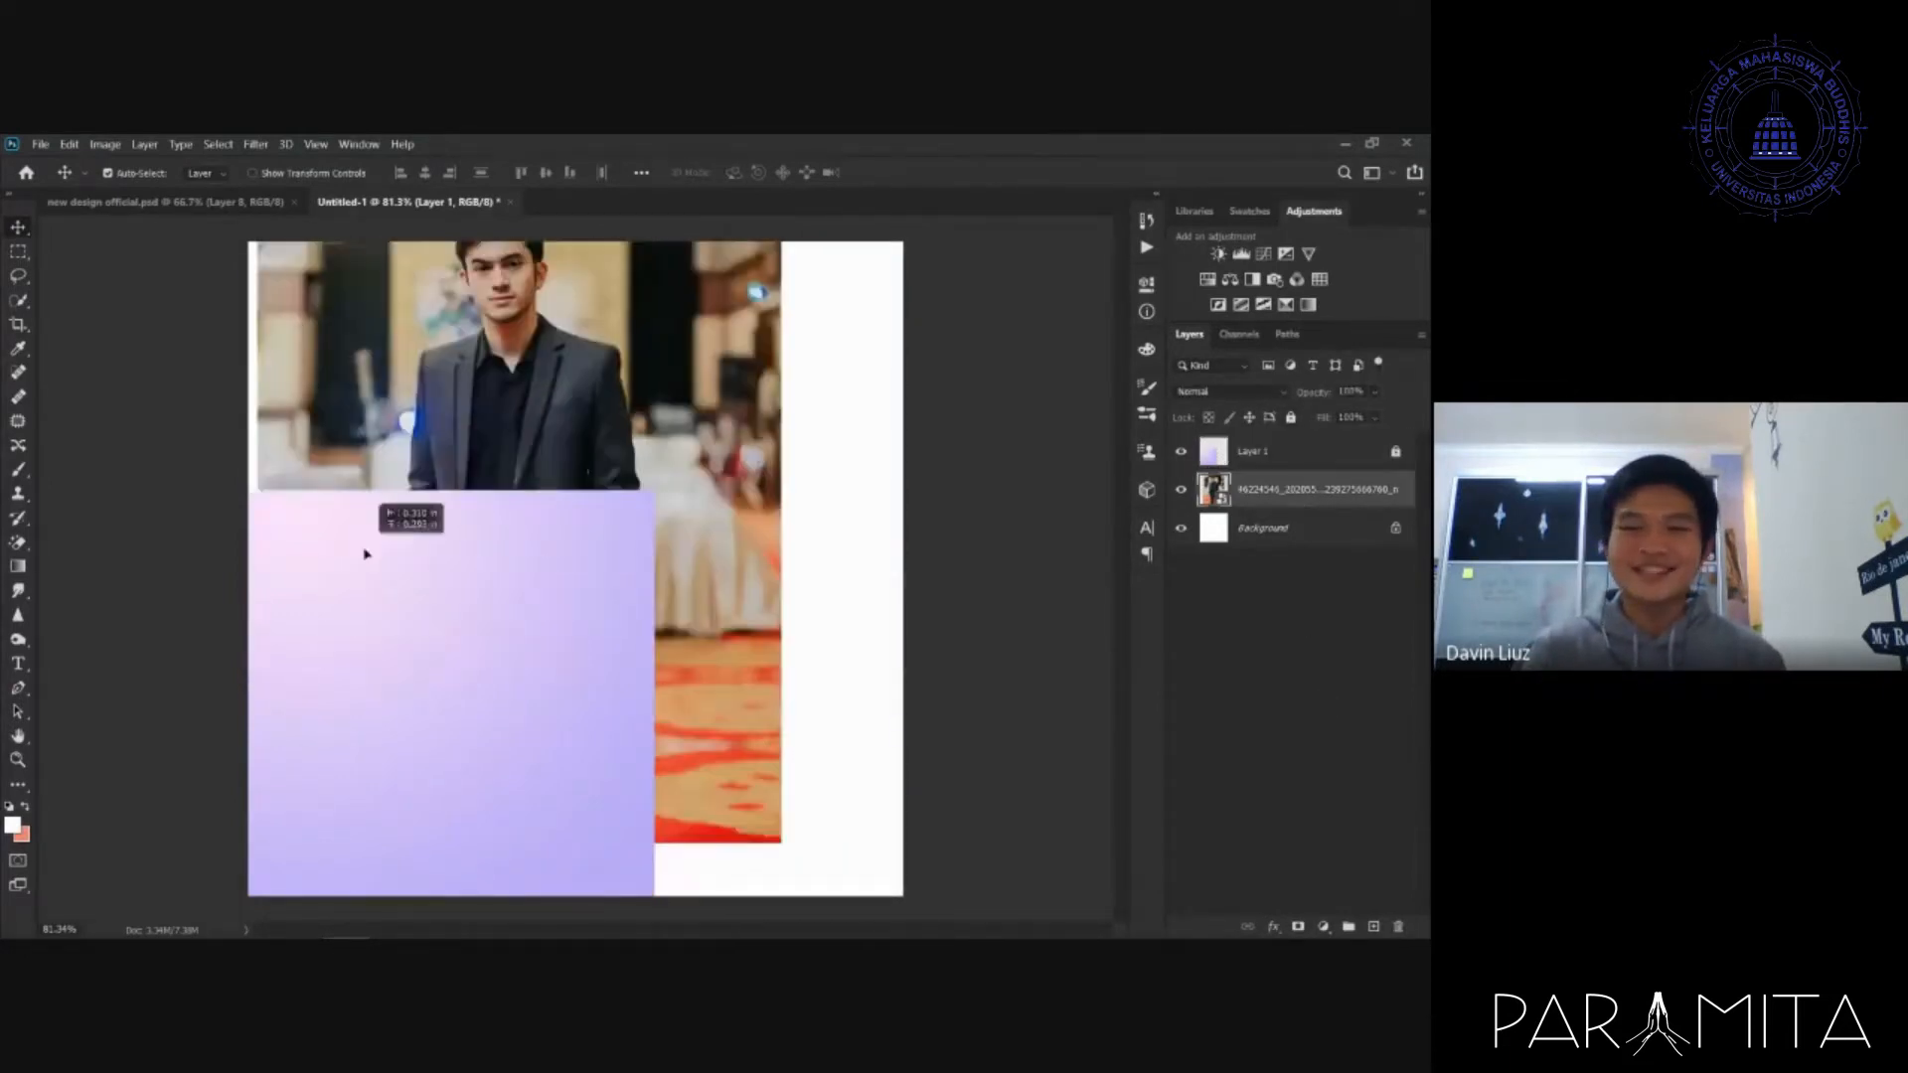
drag(396, 715, 530, 721)
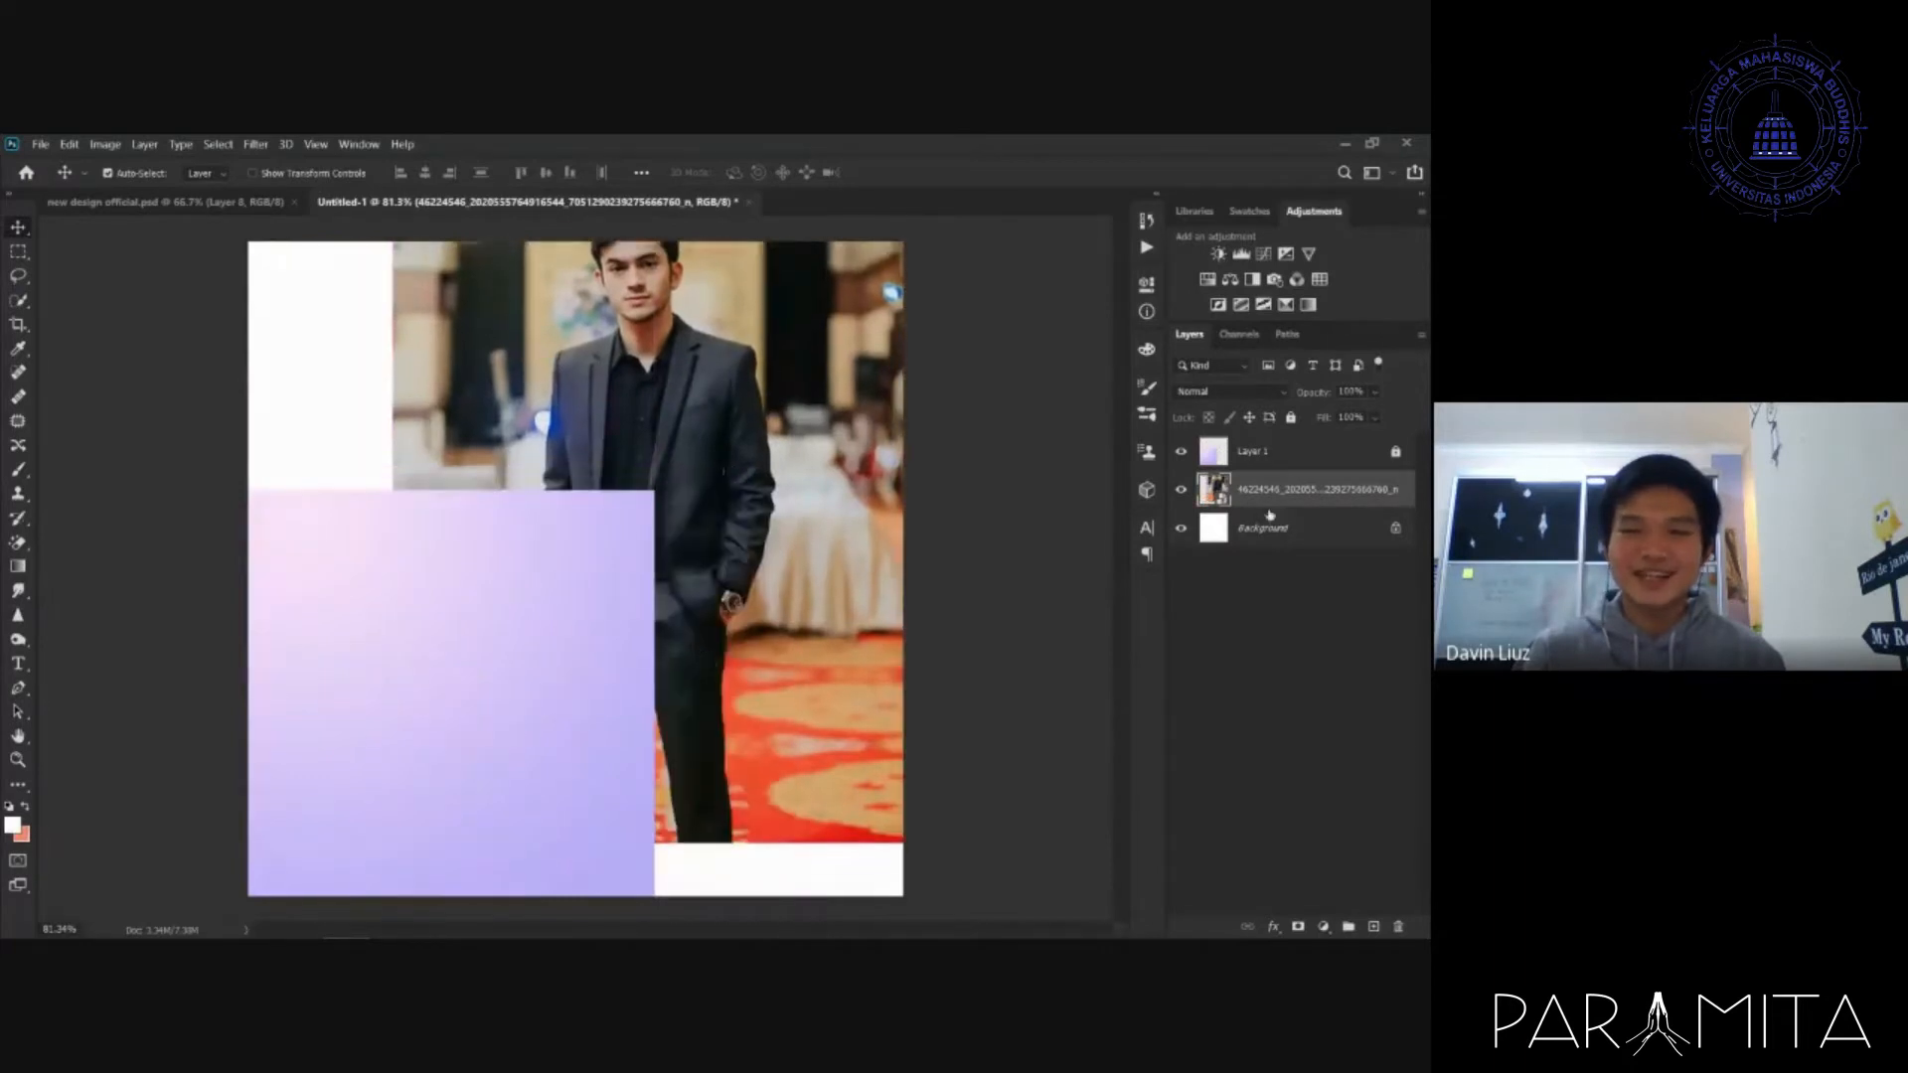
- Move the photo back near the middle of the canvas and unlock the gradient layer
click(1296, 448)
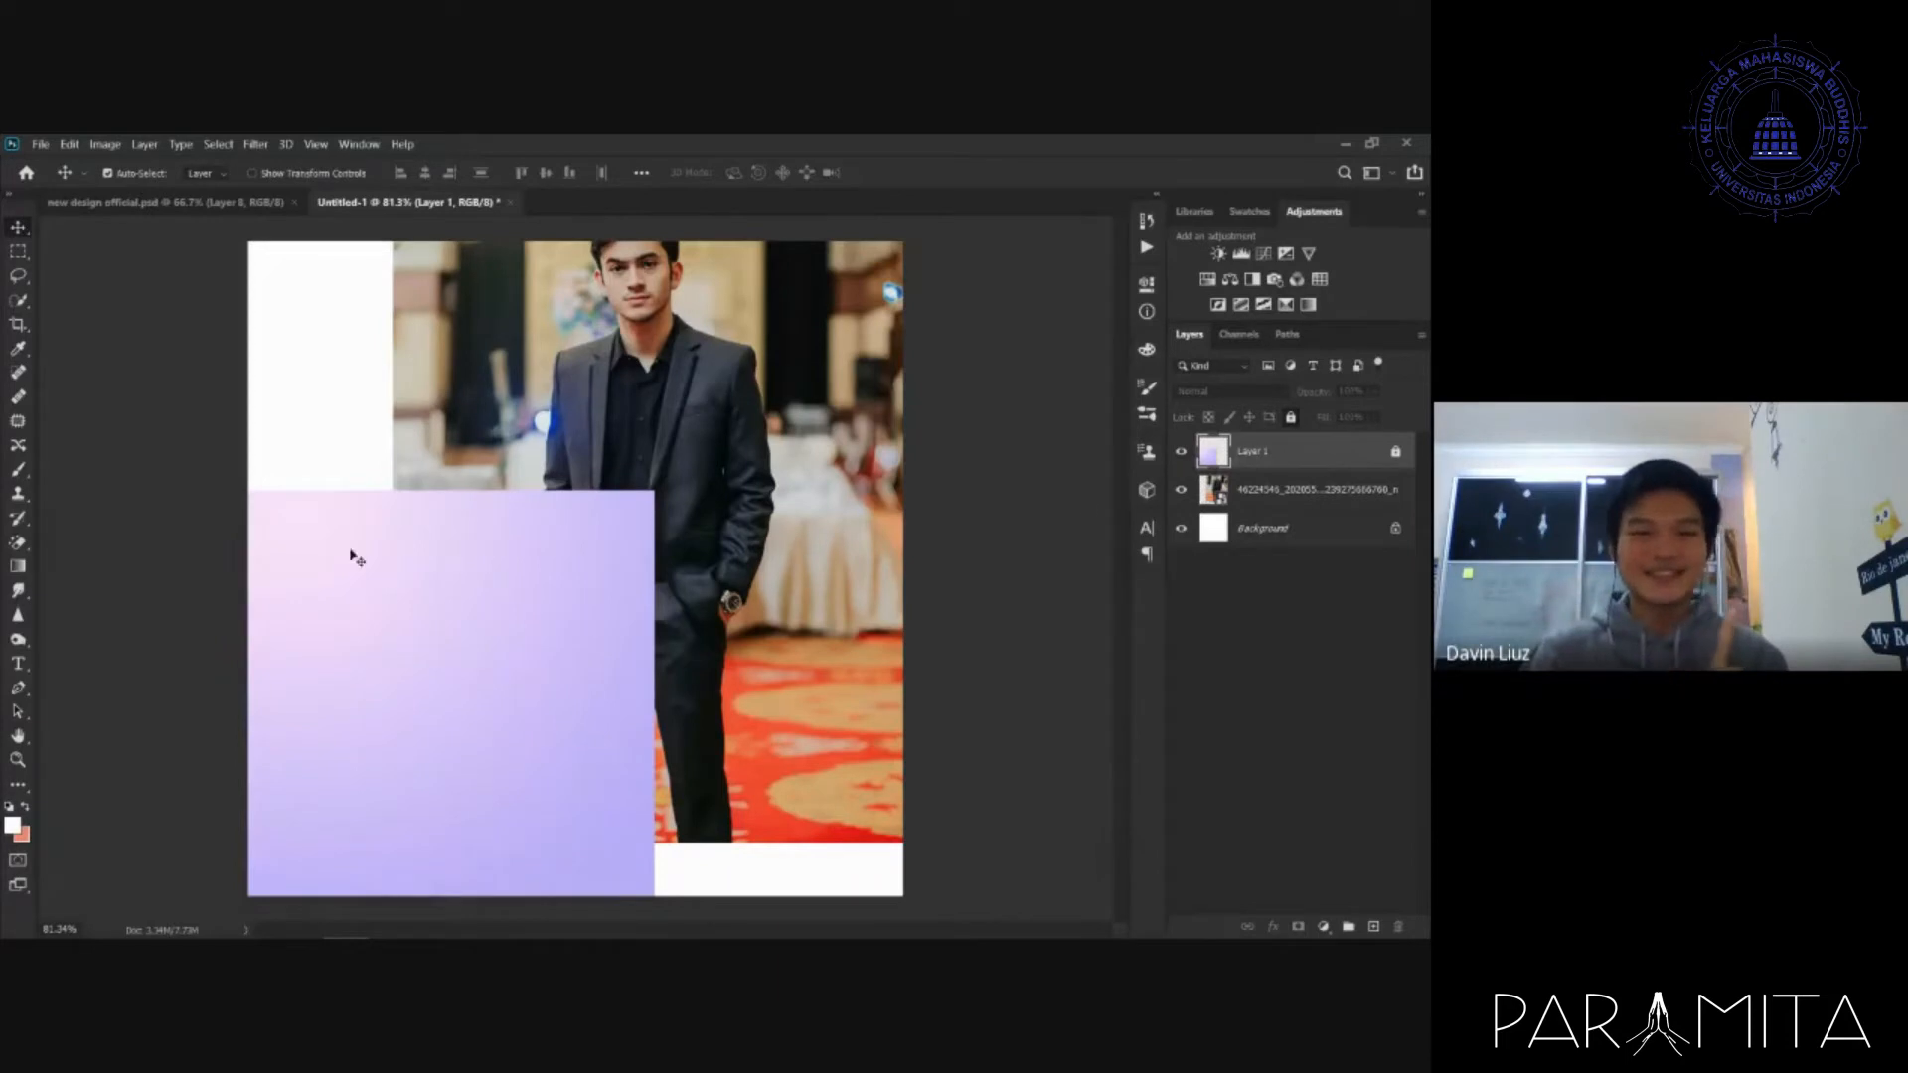
click(673, 381)
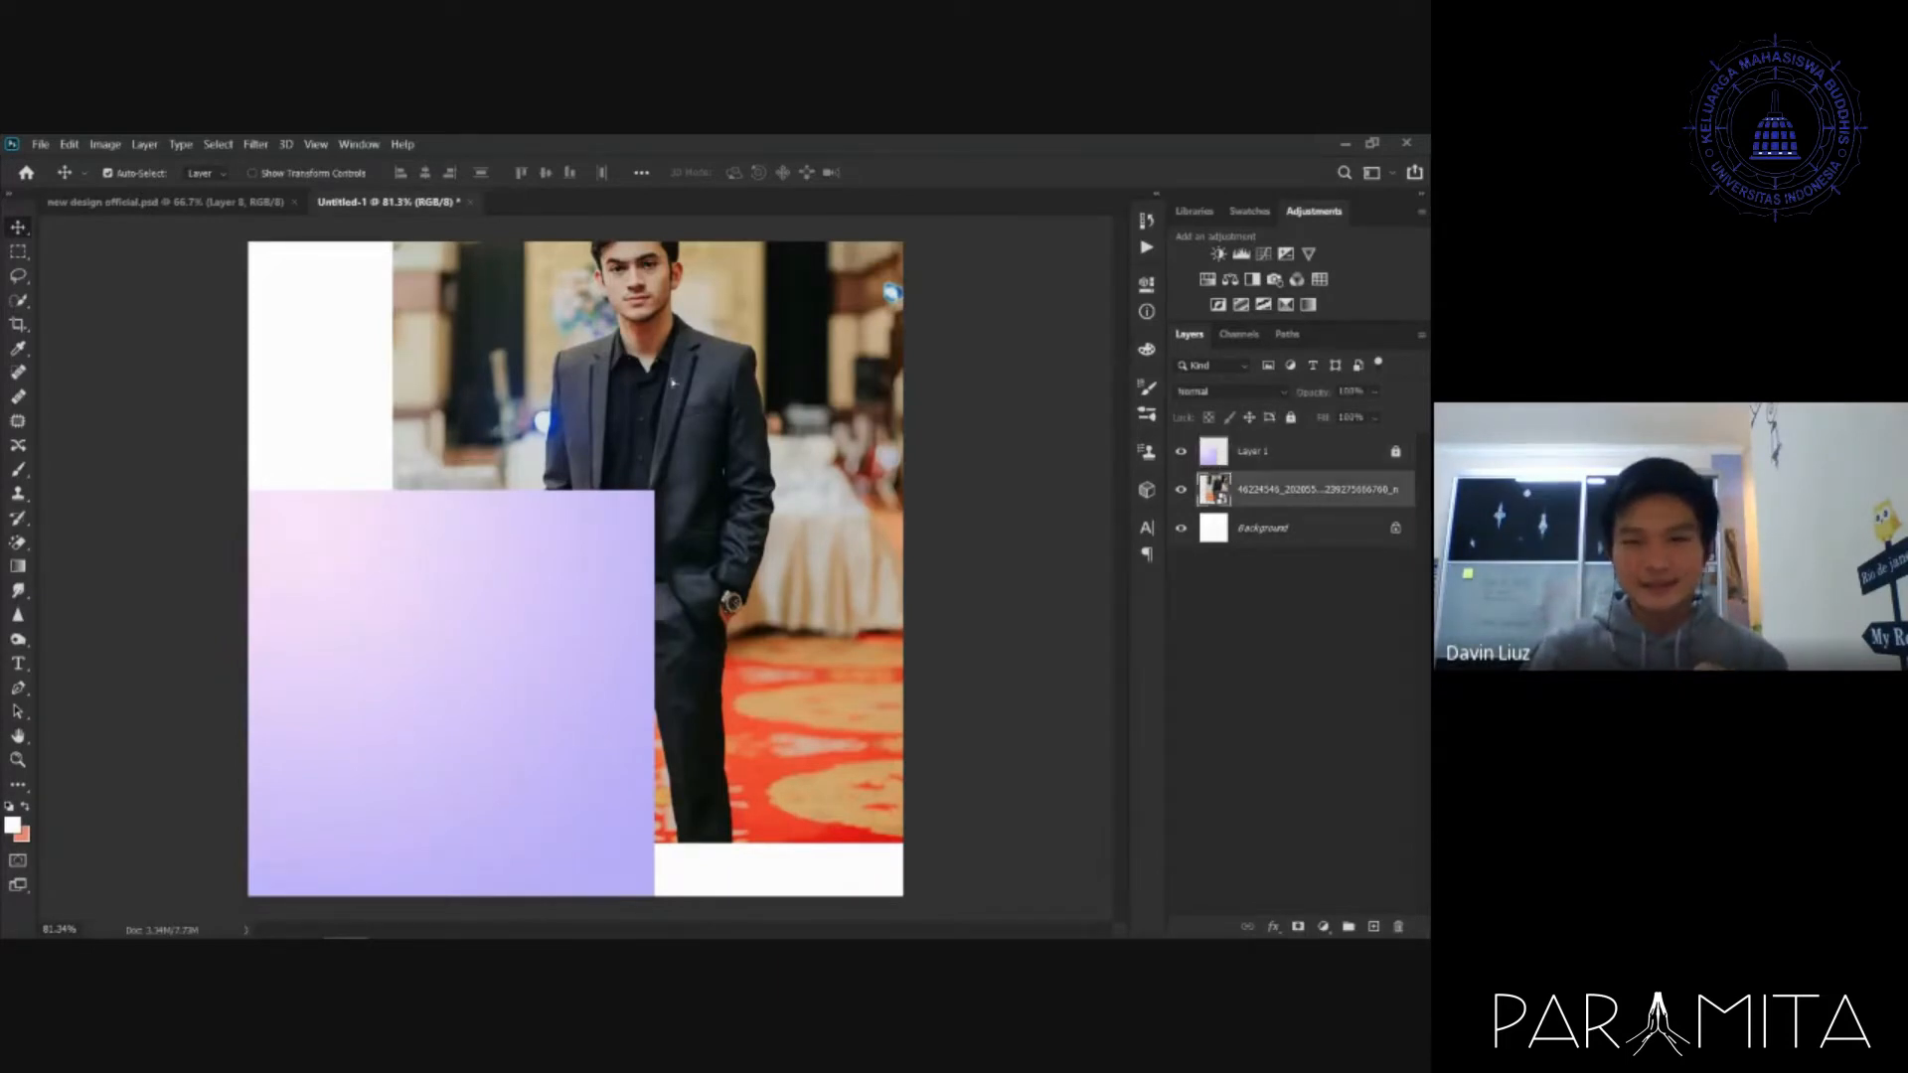
drag(672, 381, 611, 432)
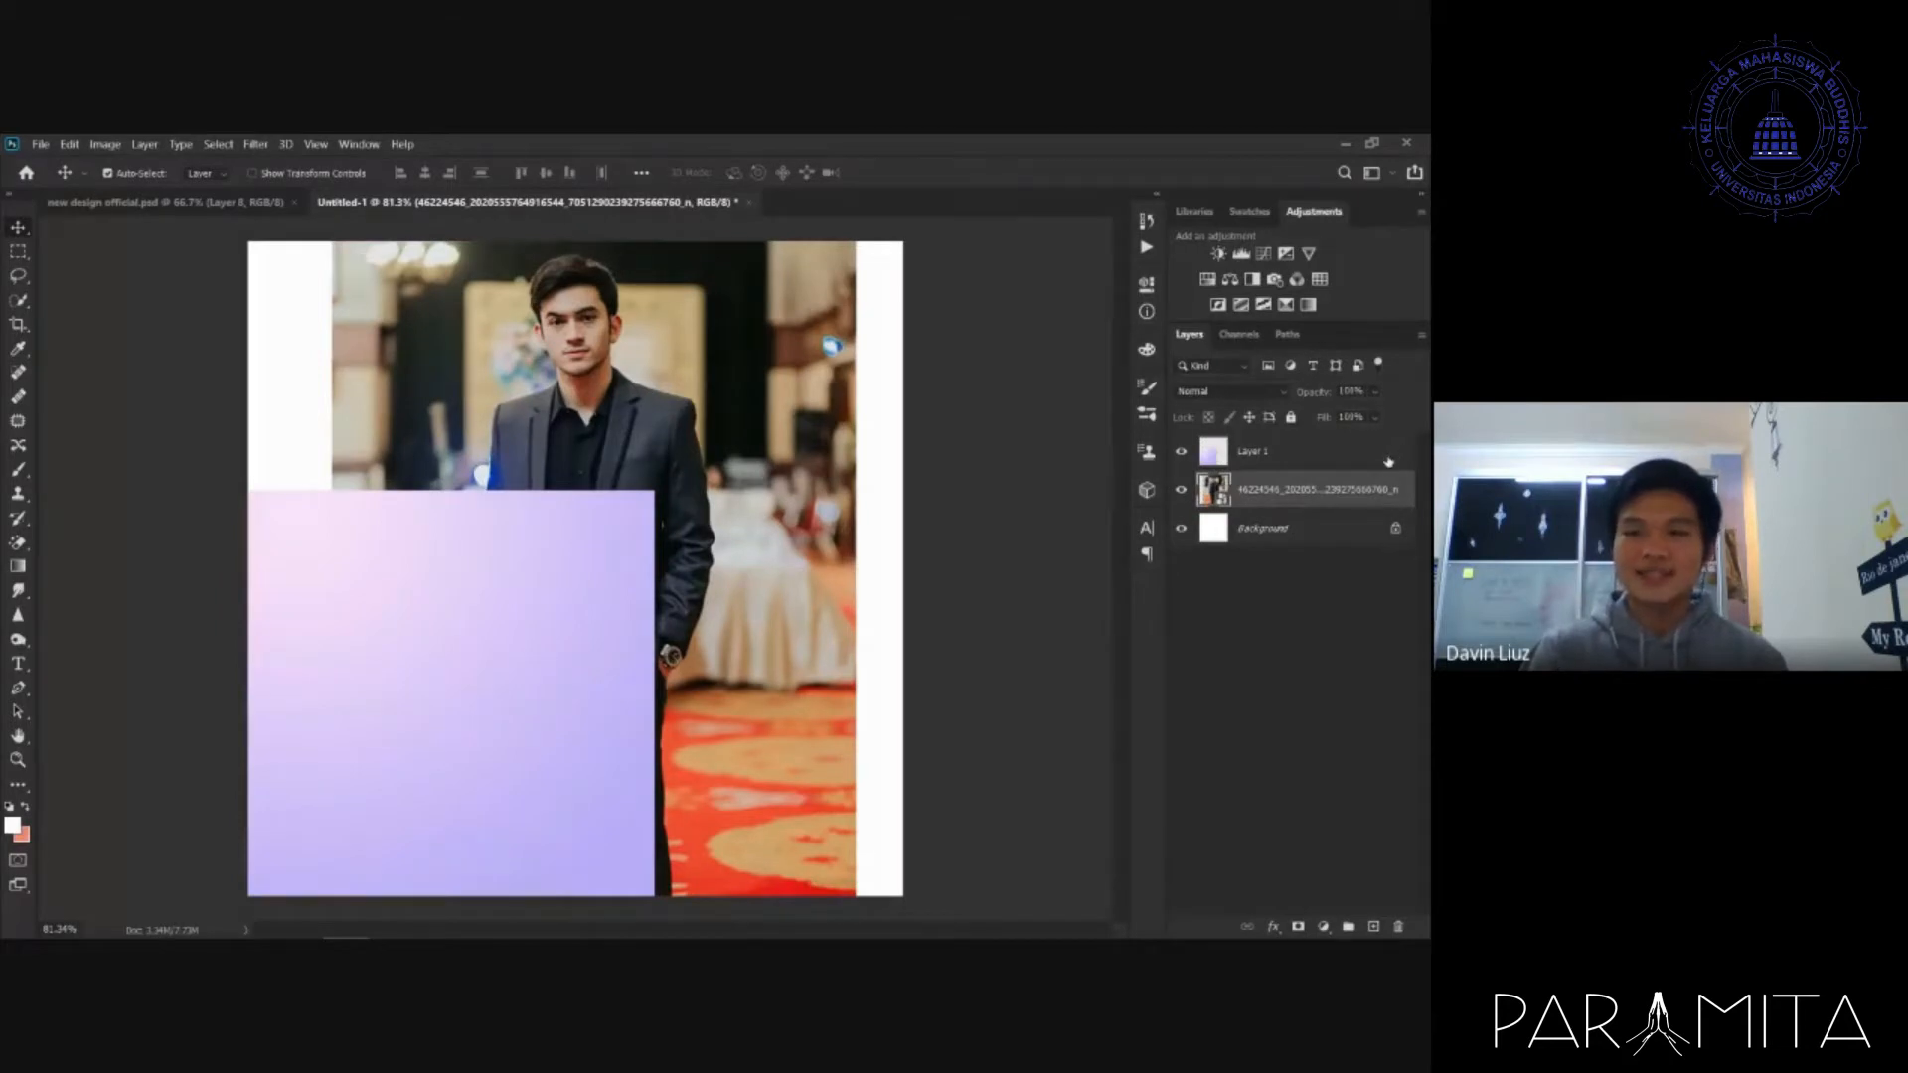
click(1380, 454)
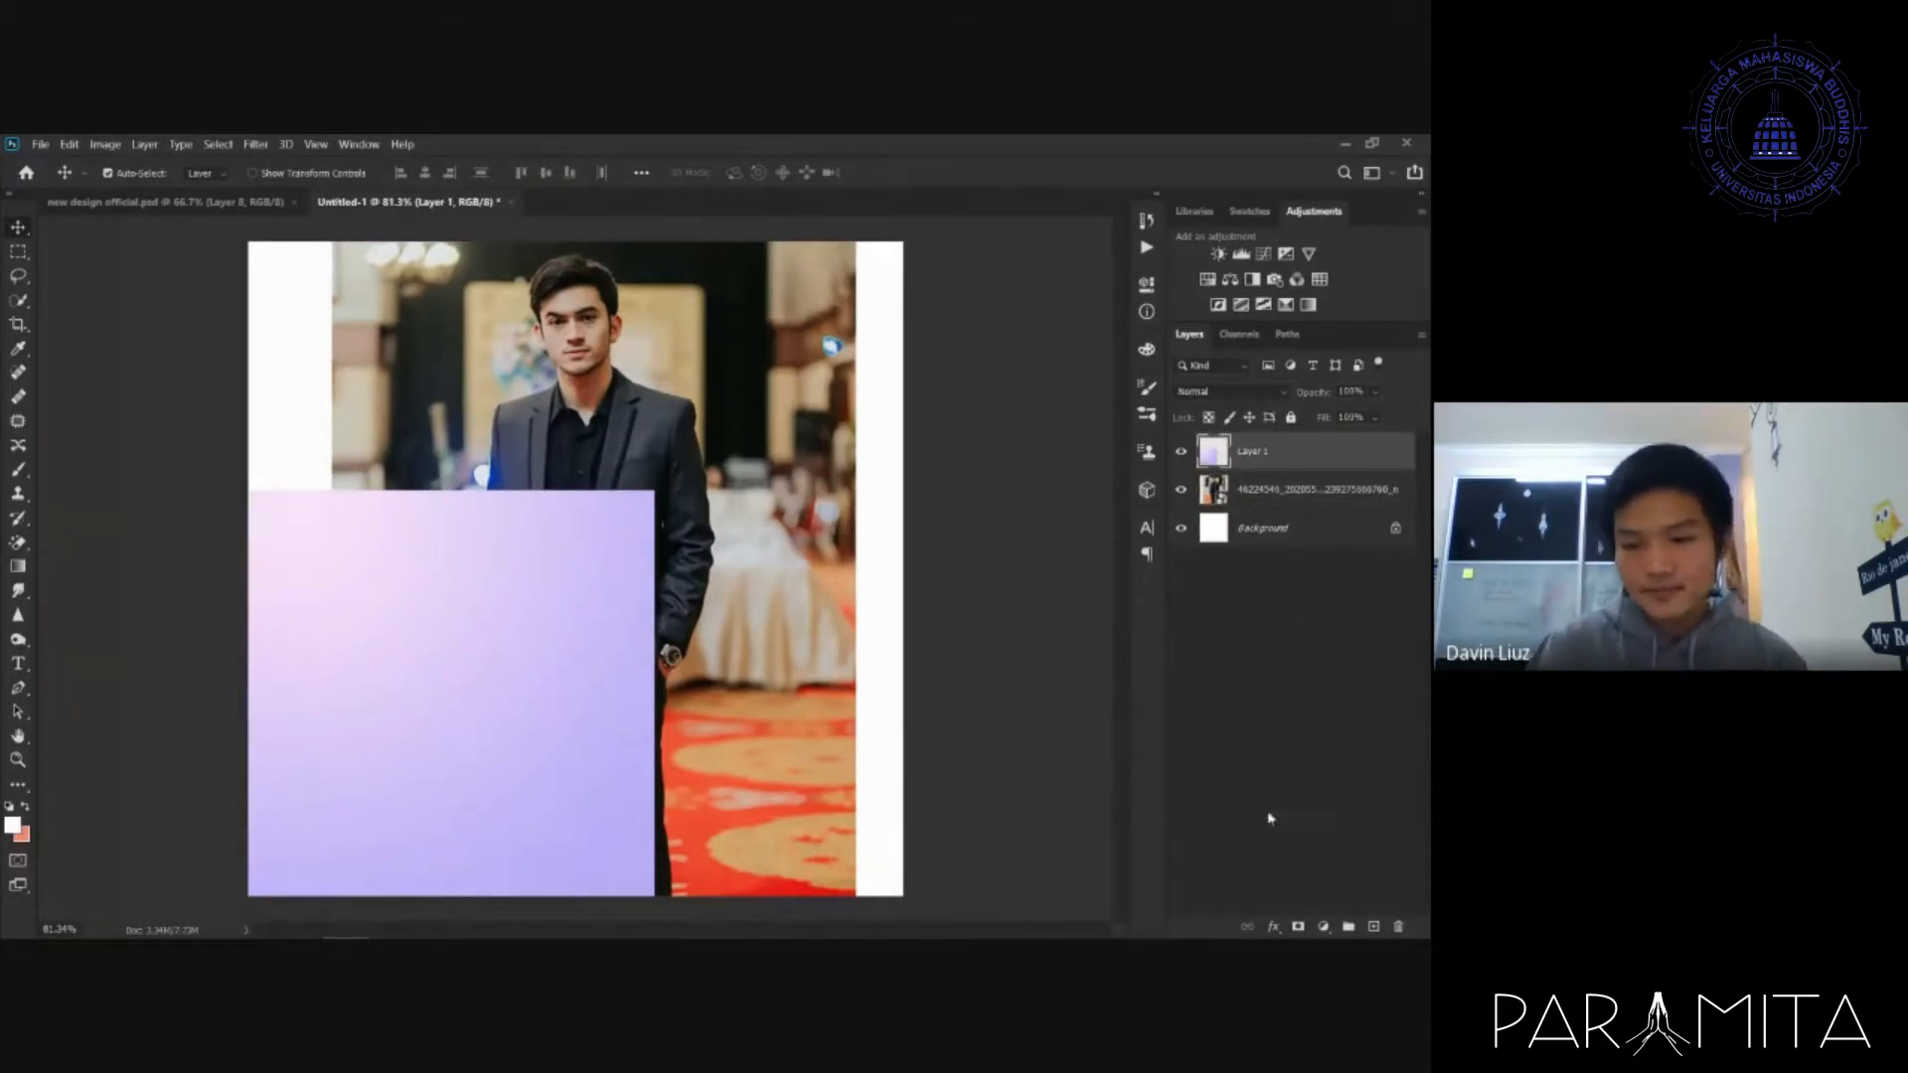
- Move the gradient square to the middle of the canvas, over the man's torso
click(1275, 927)
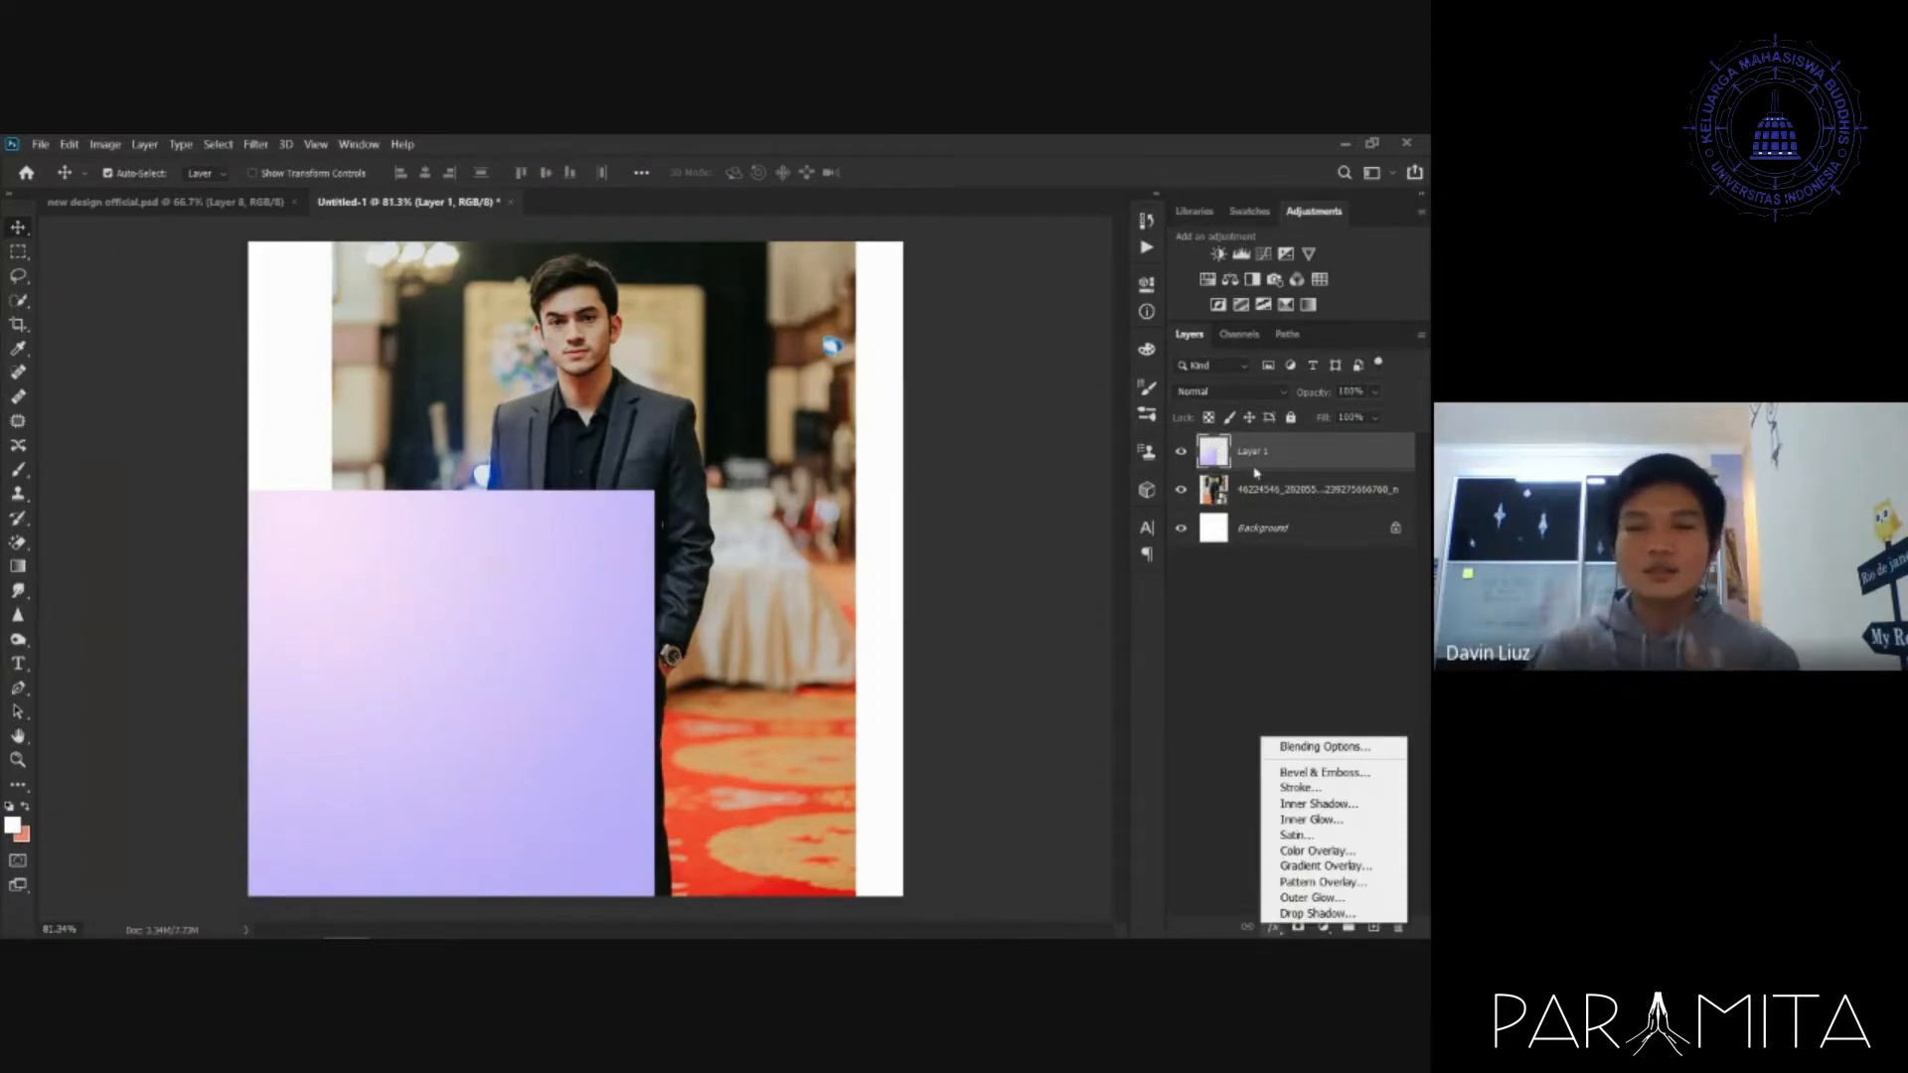
click(516, 664)
drag(442, 670, 567, 513)
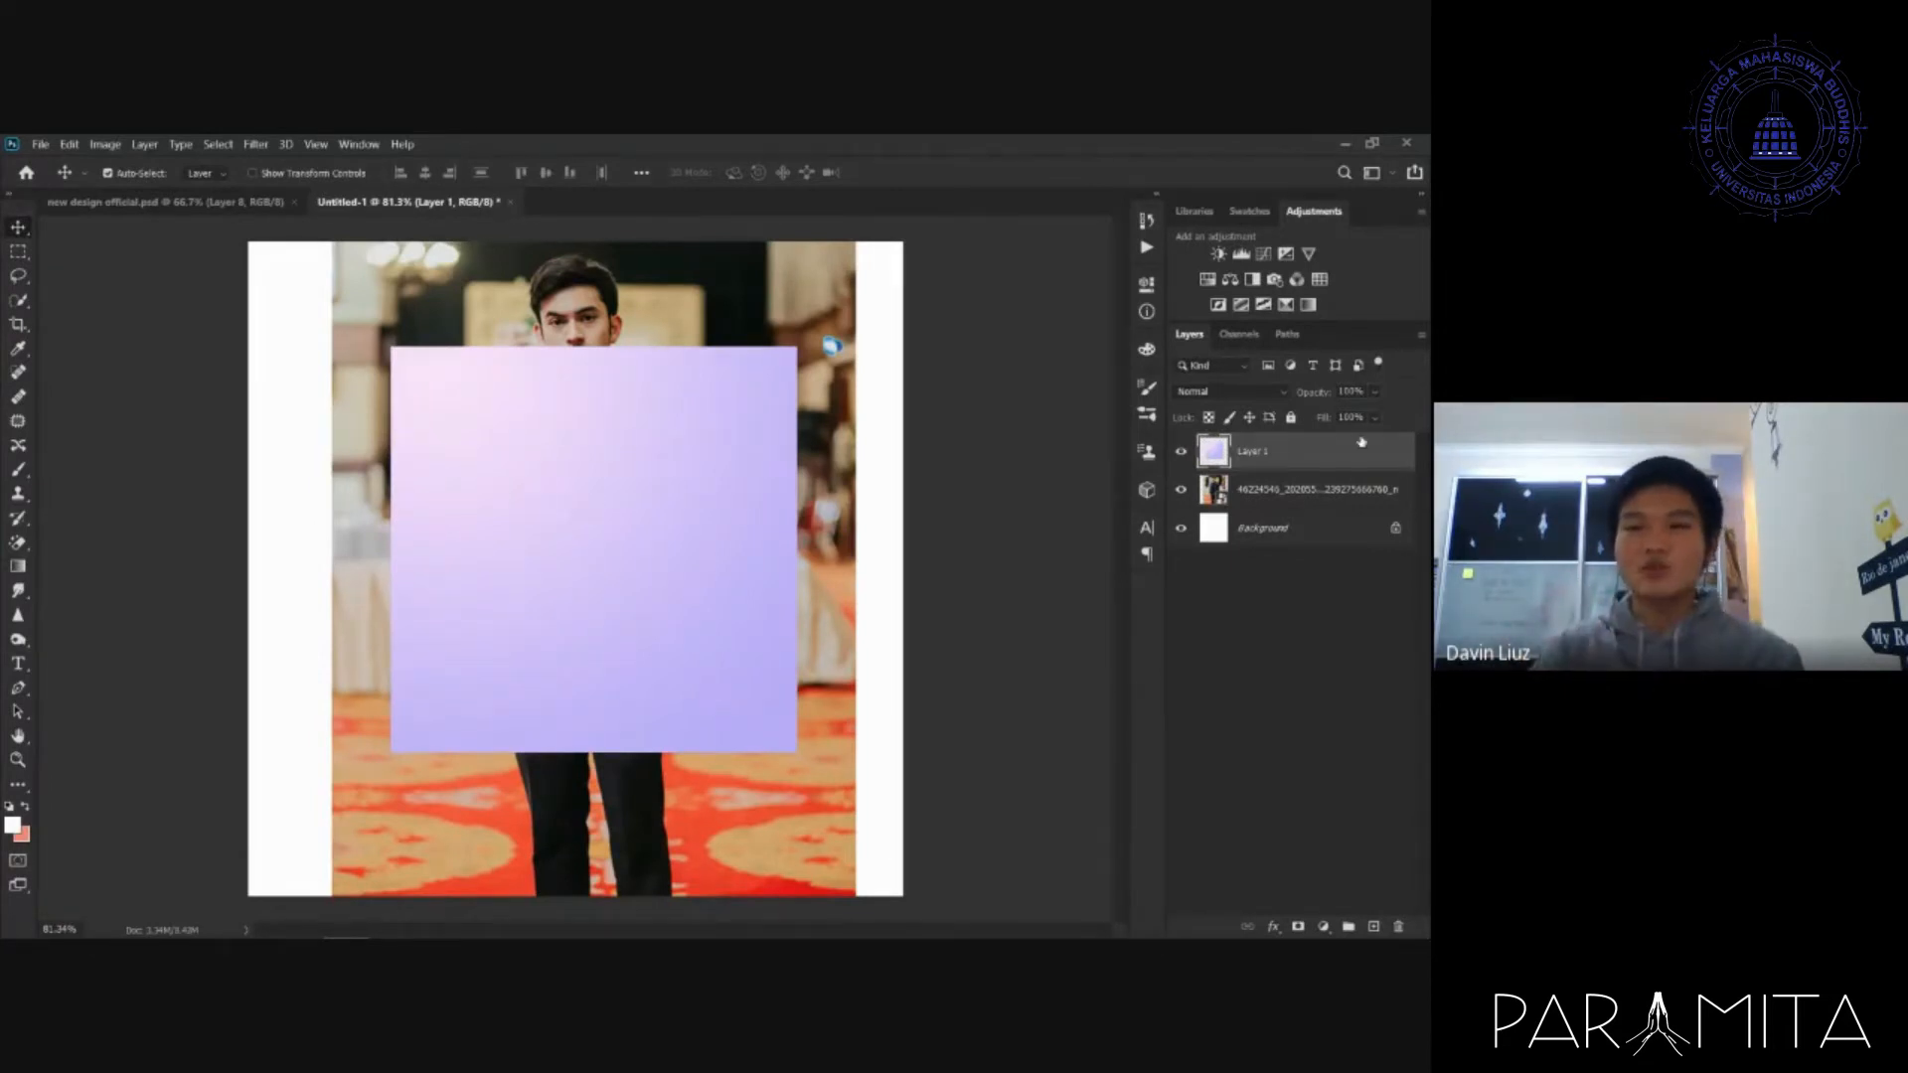
double_click(1332, 454)
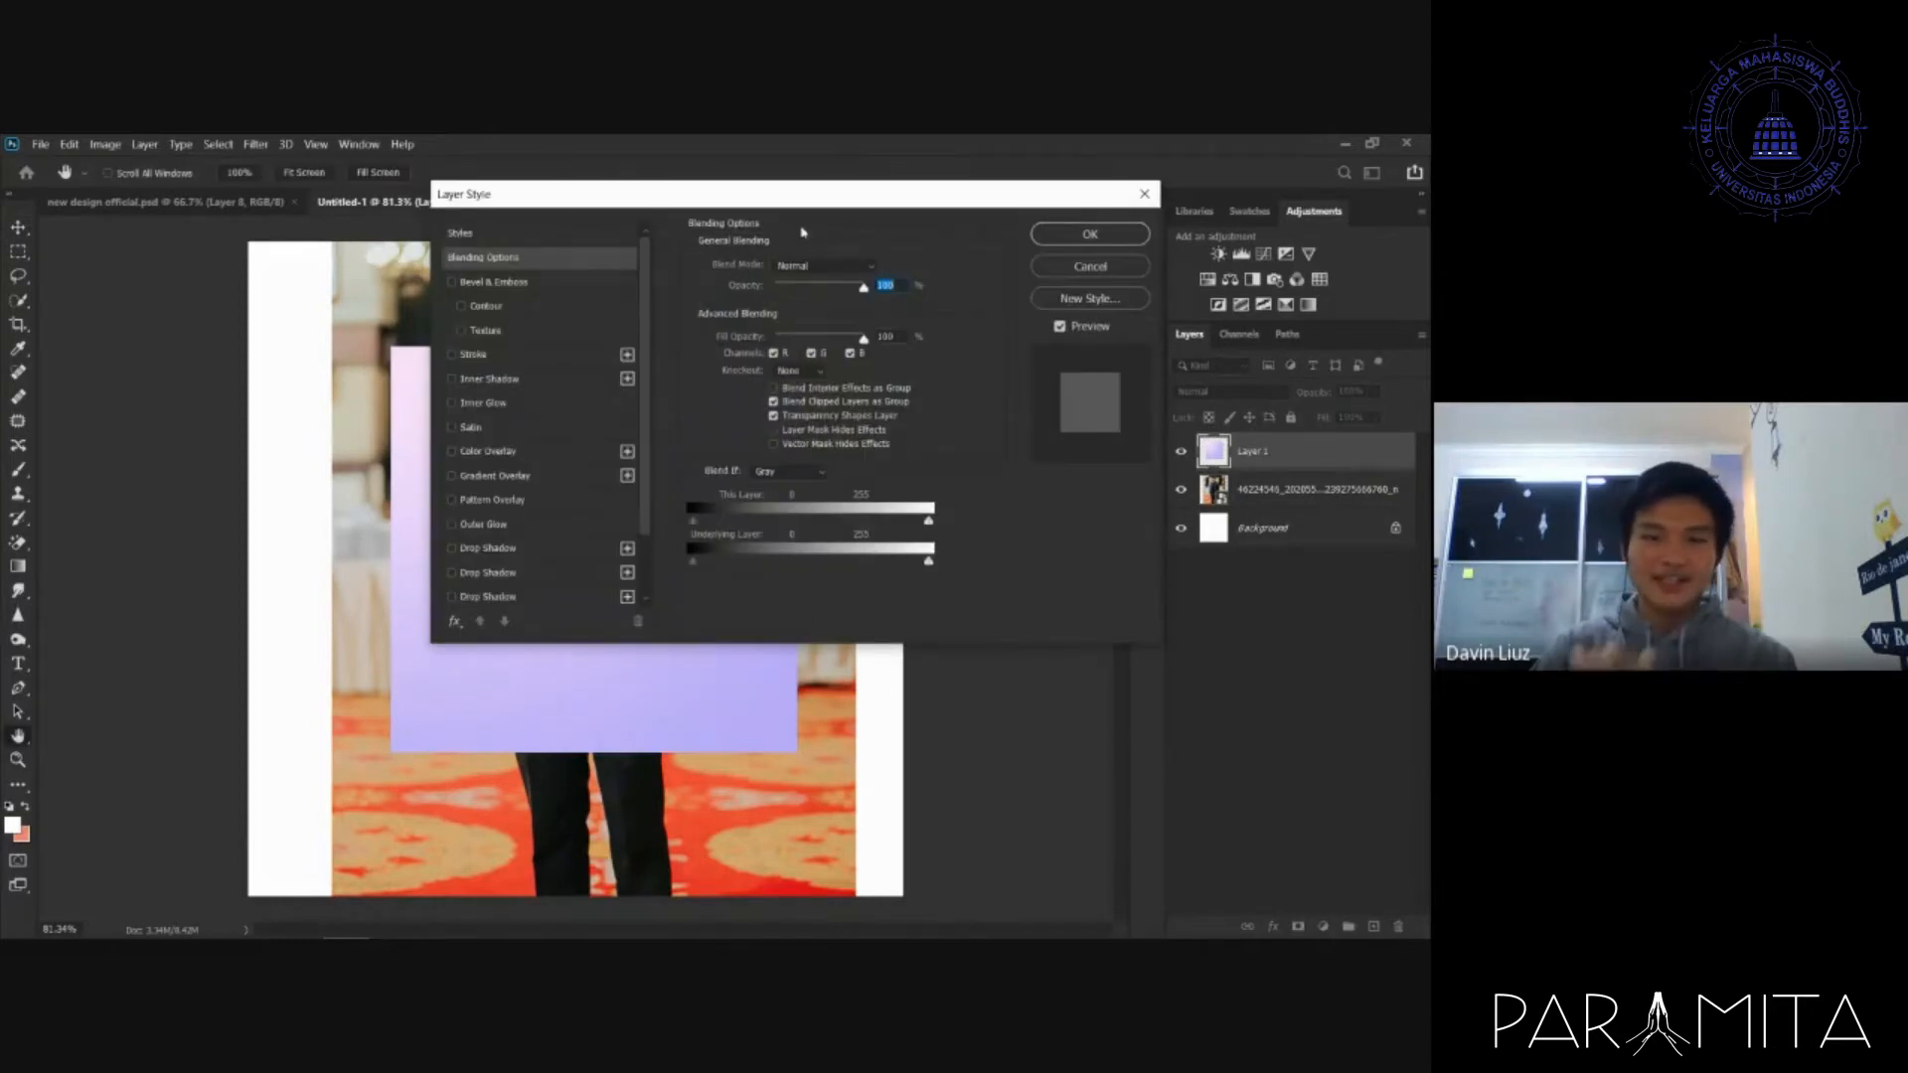
click(1092, 269)
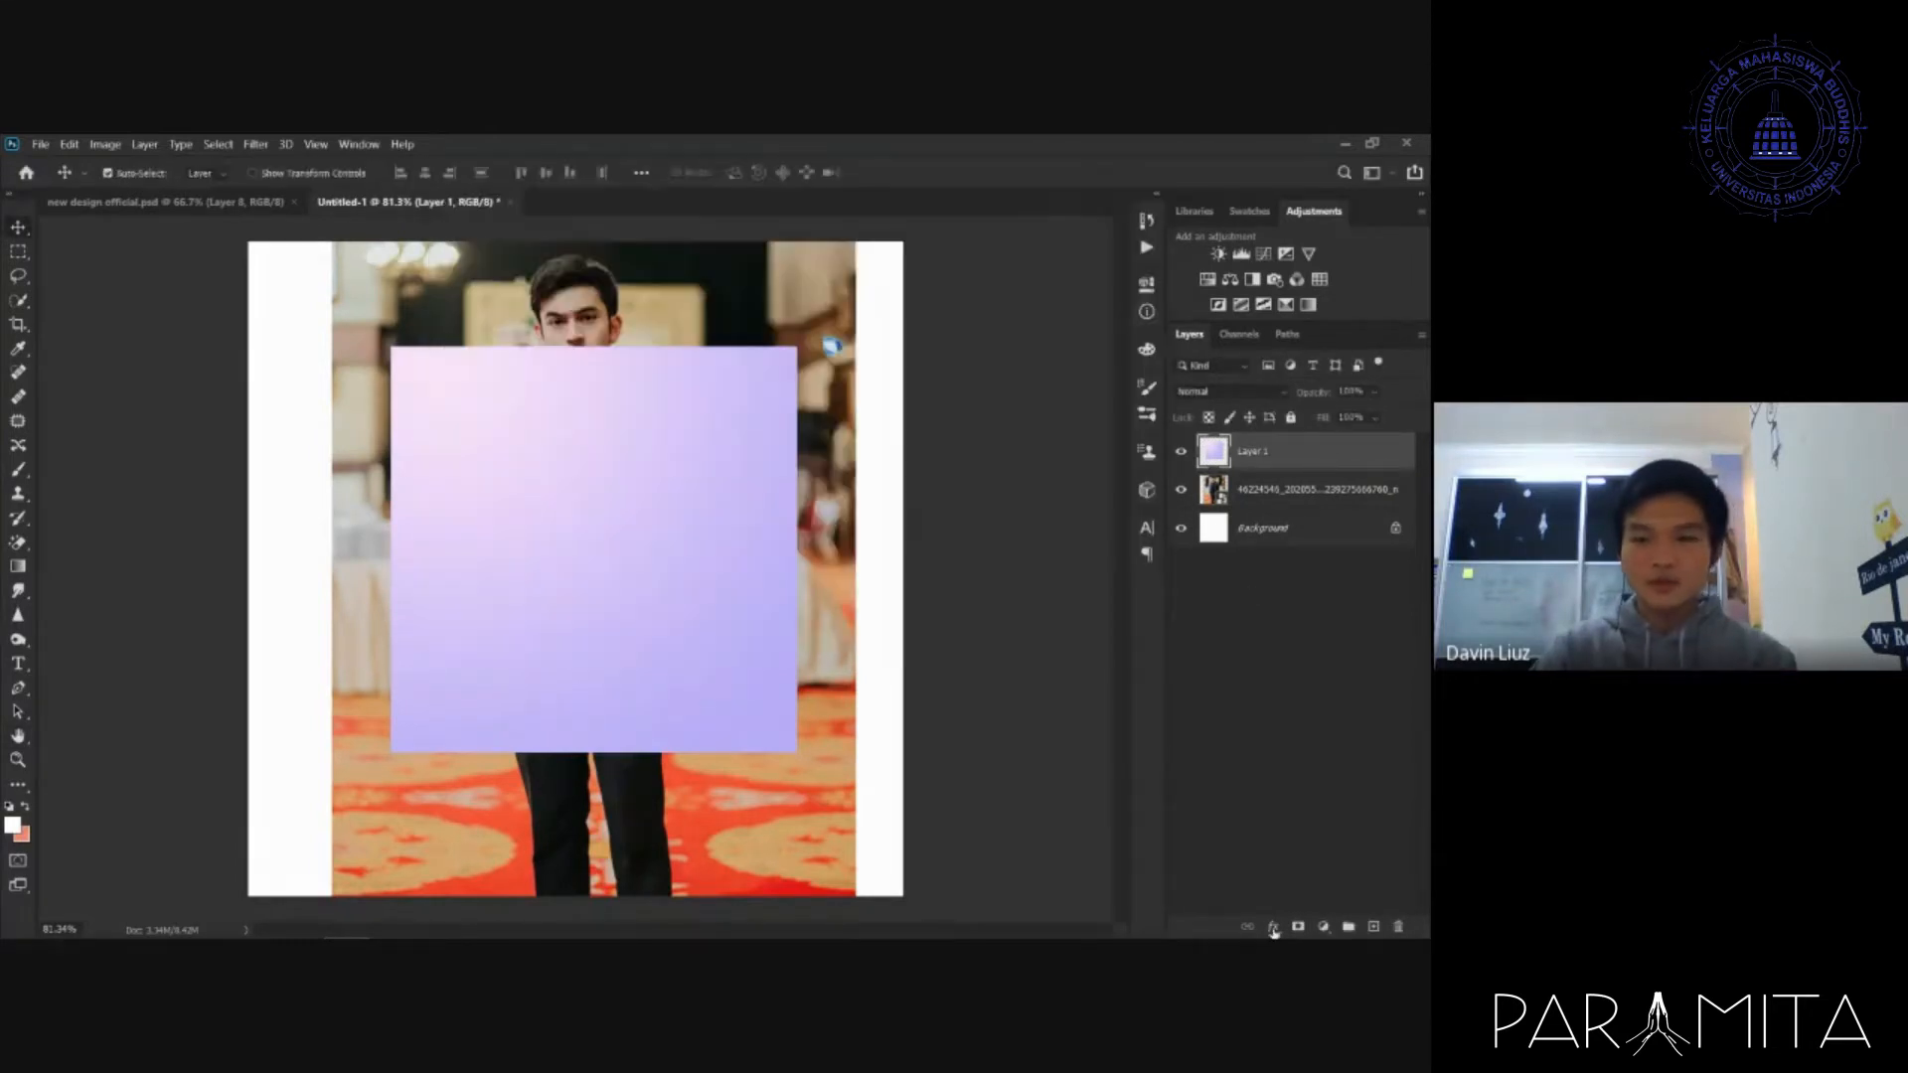
click(1274, 929)
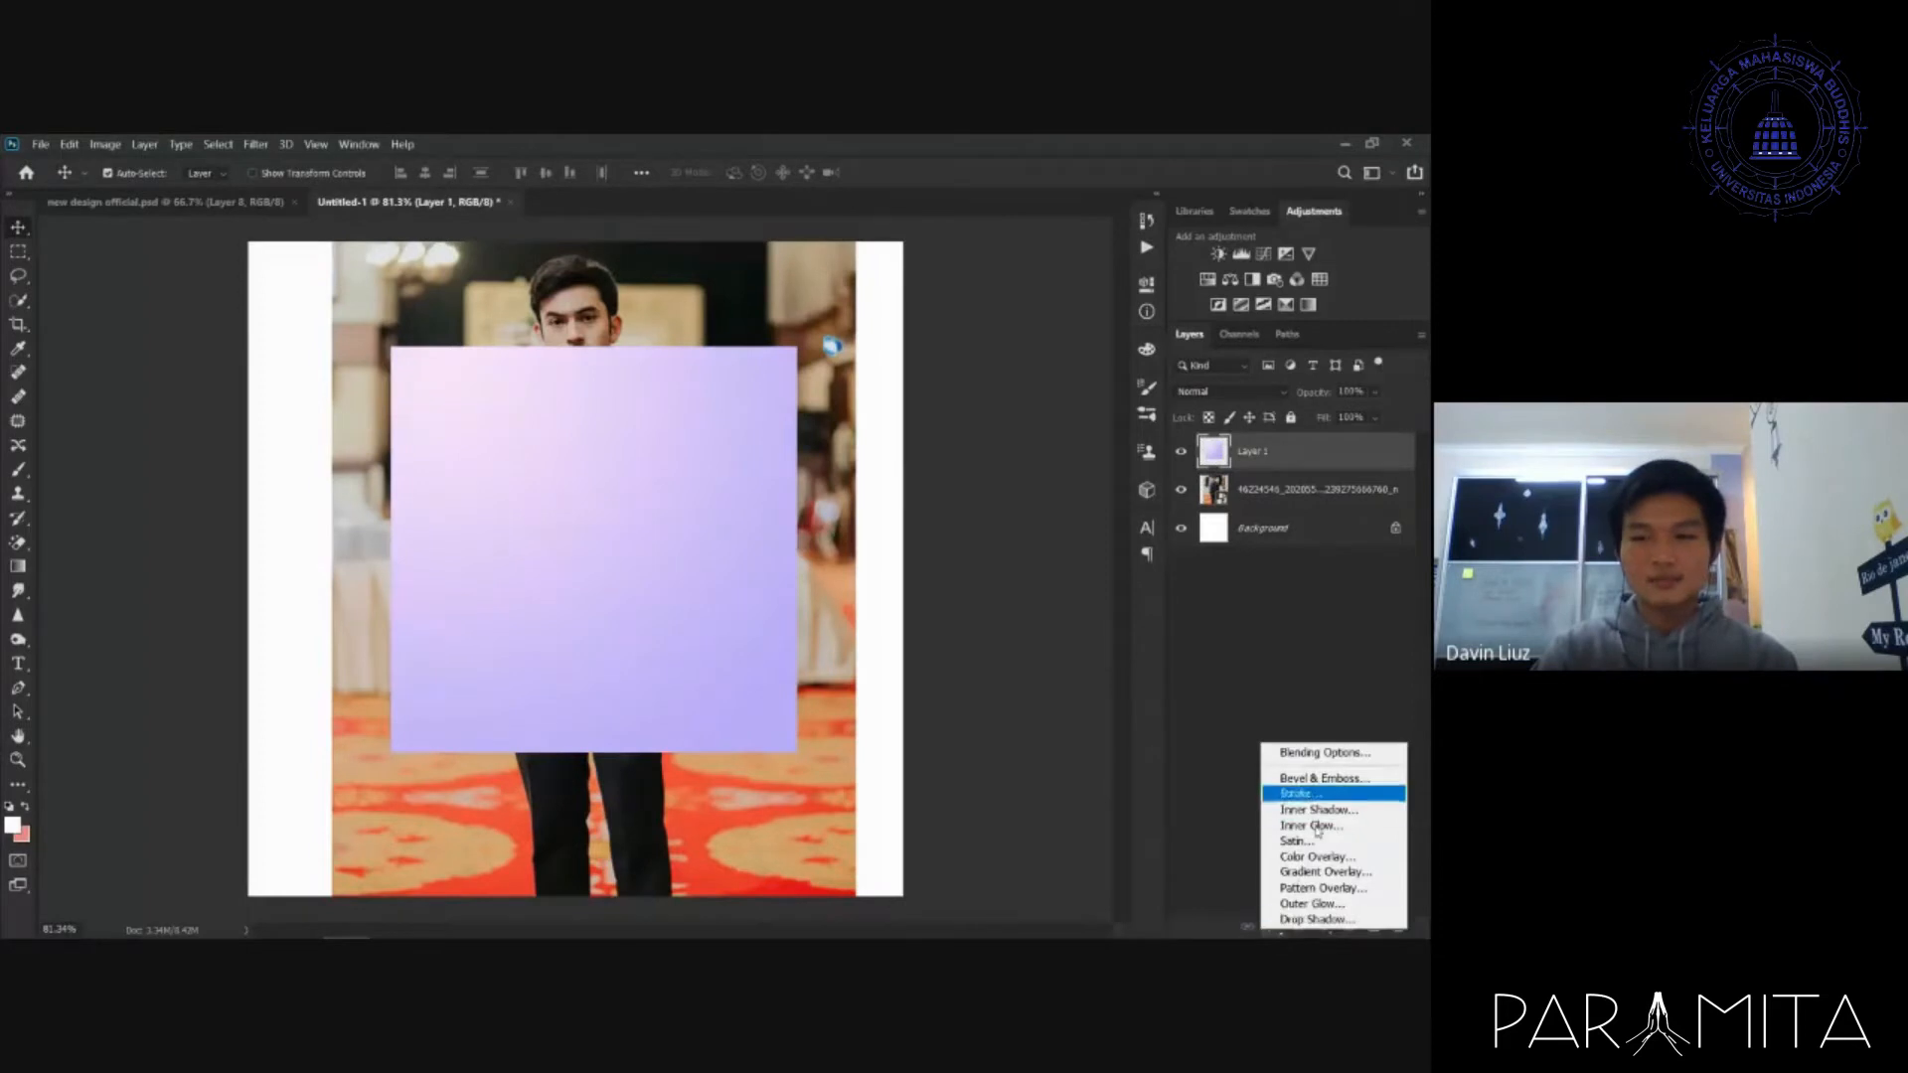
click(1342, 615)
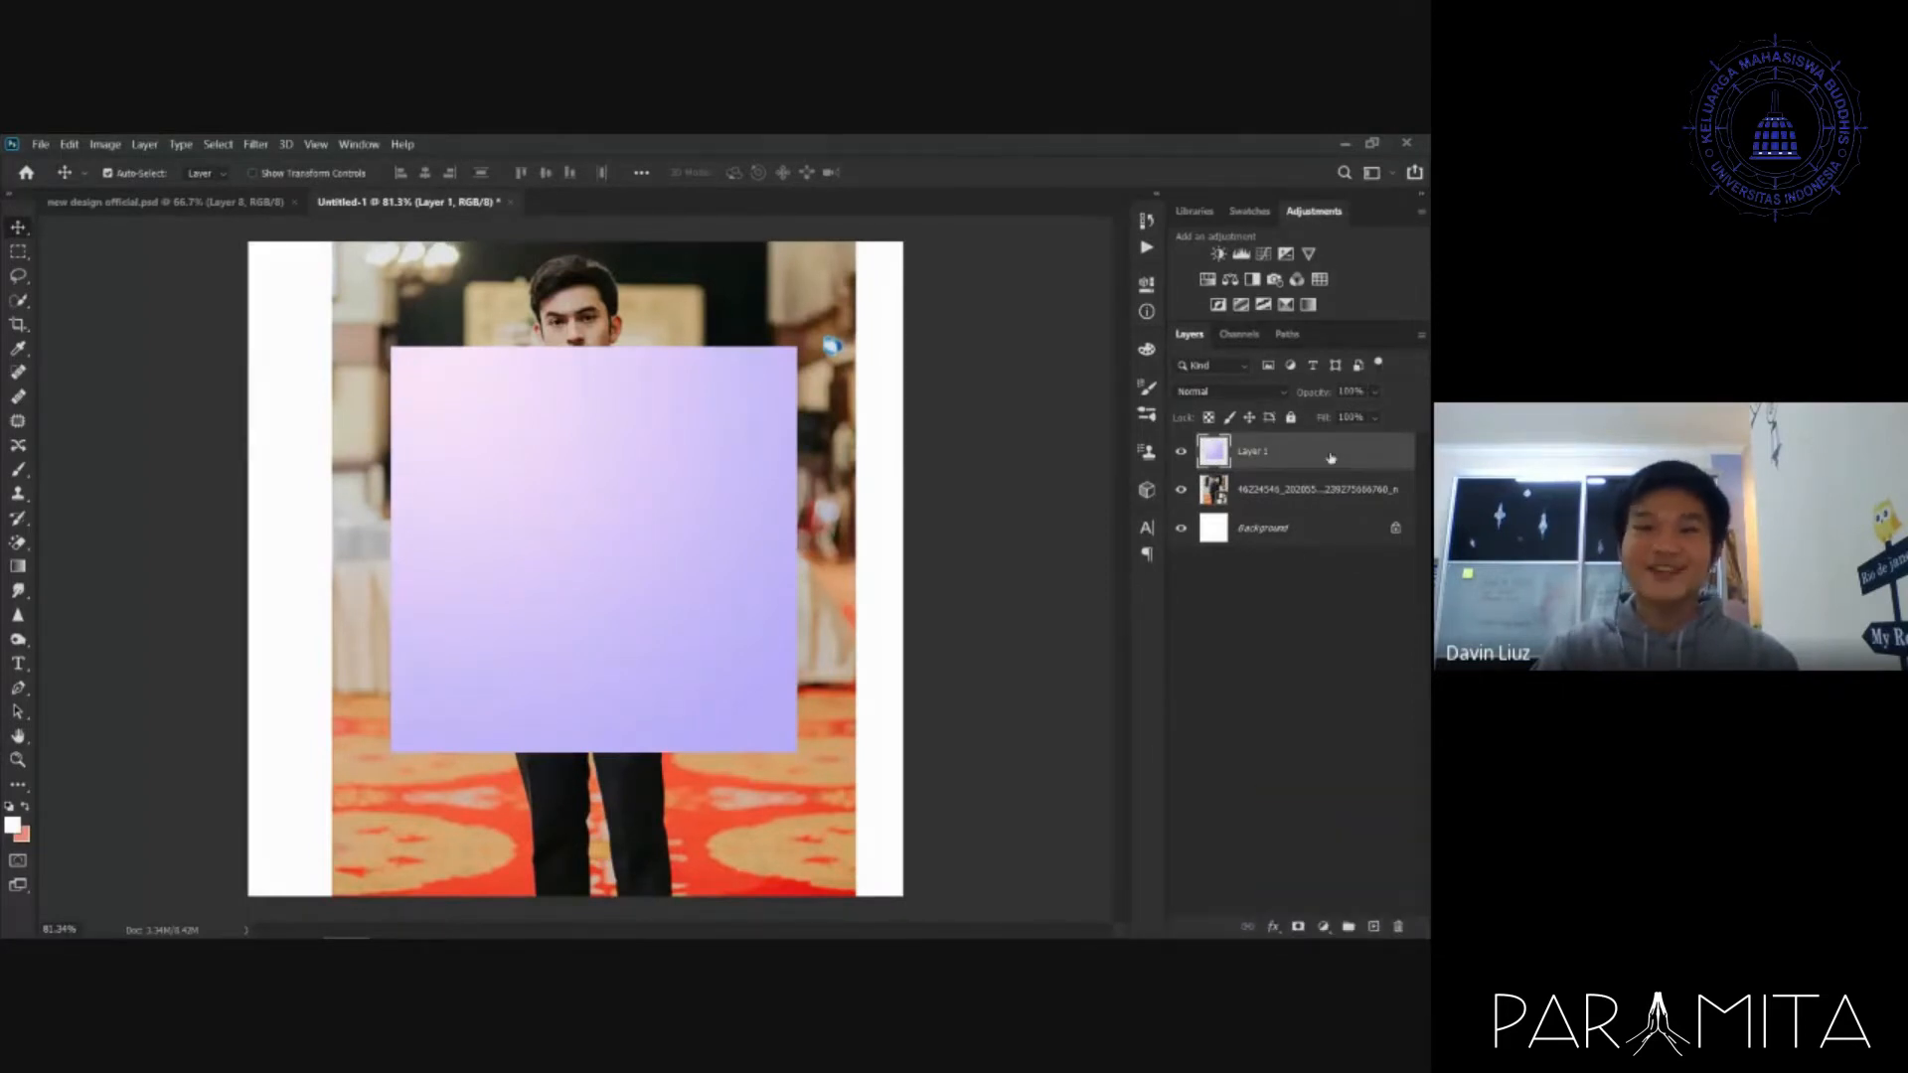
- Try a drop shadow layer style on the gradient square at 100% opacity
double_click(1330, 458)
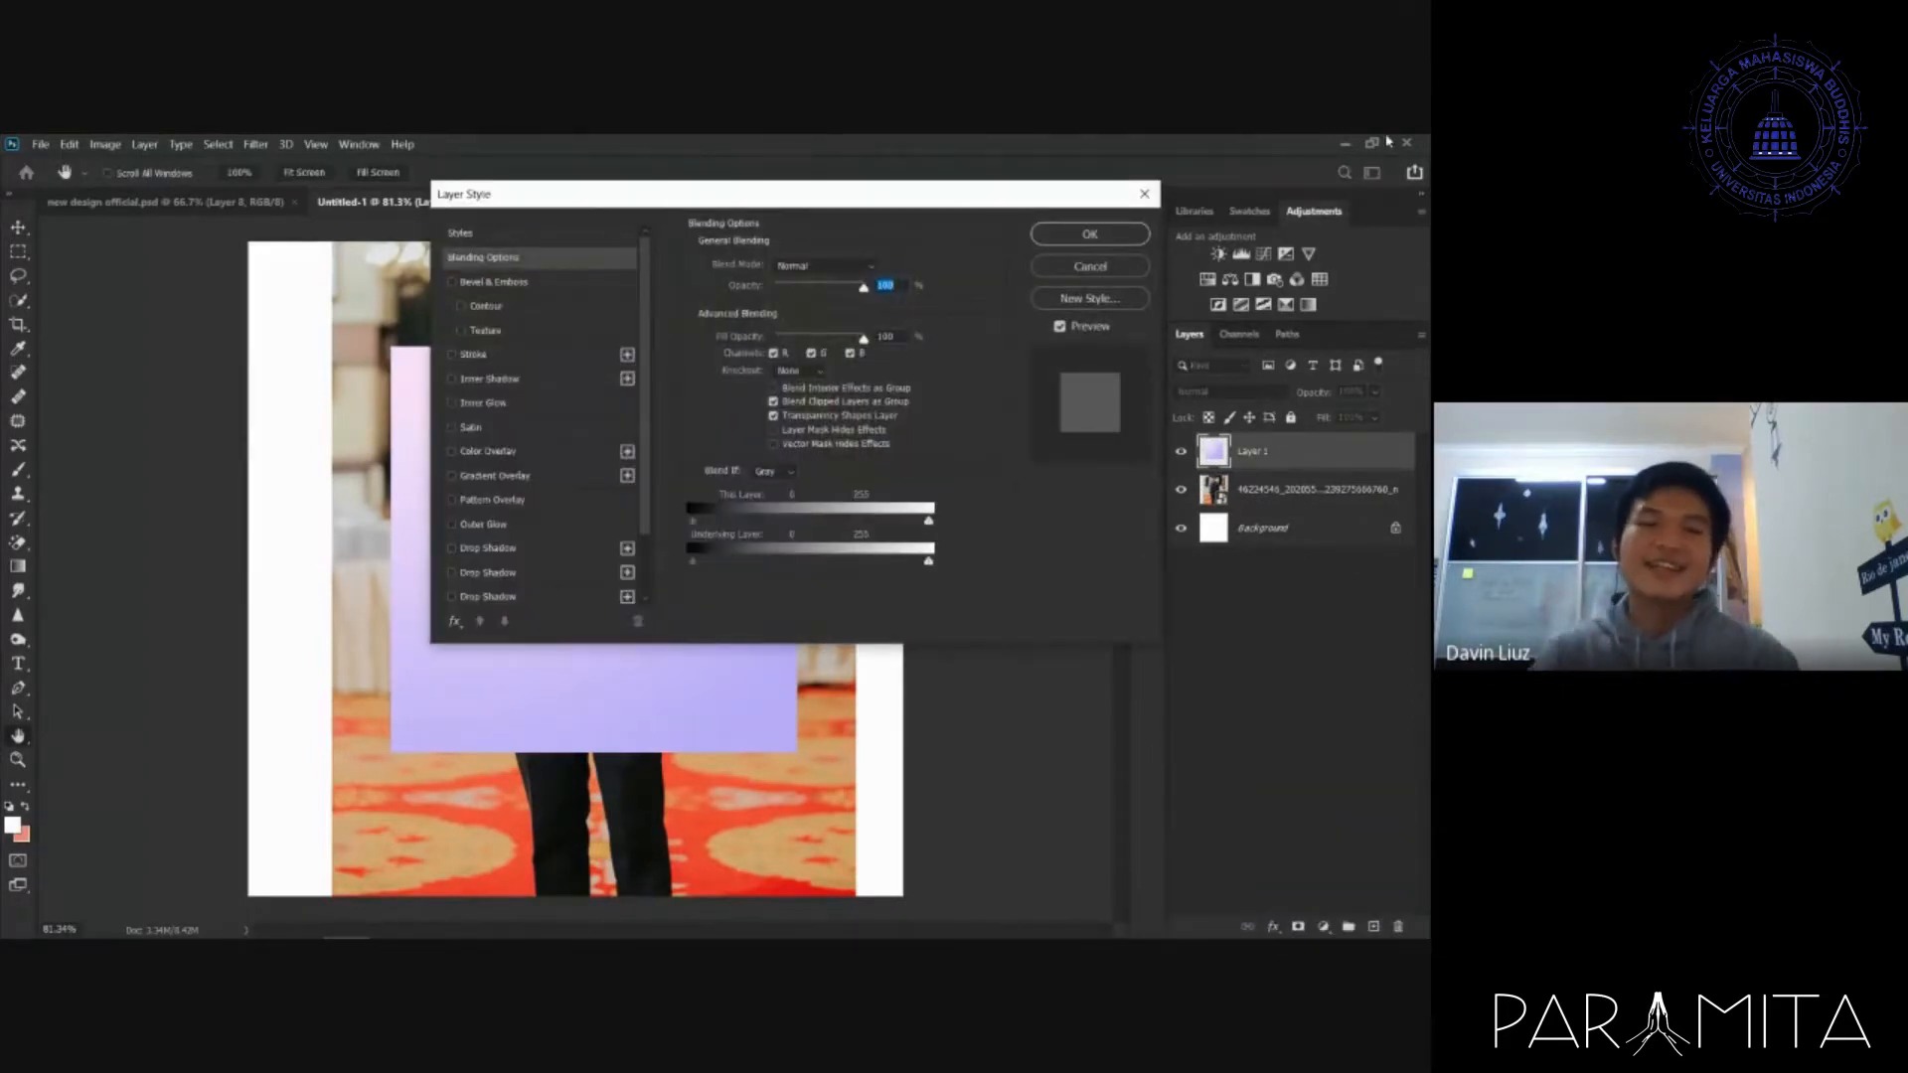
drag(939, 192, 1179, 268)
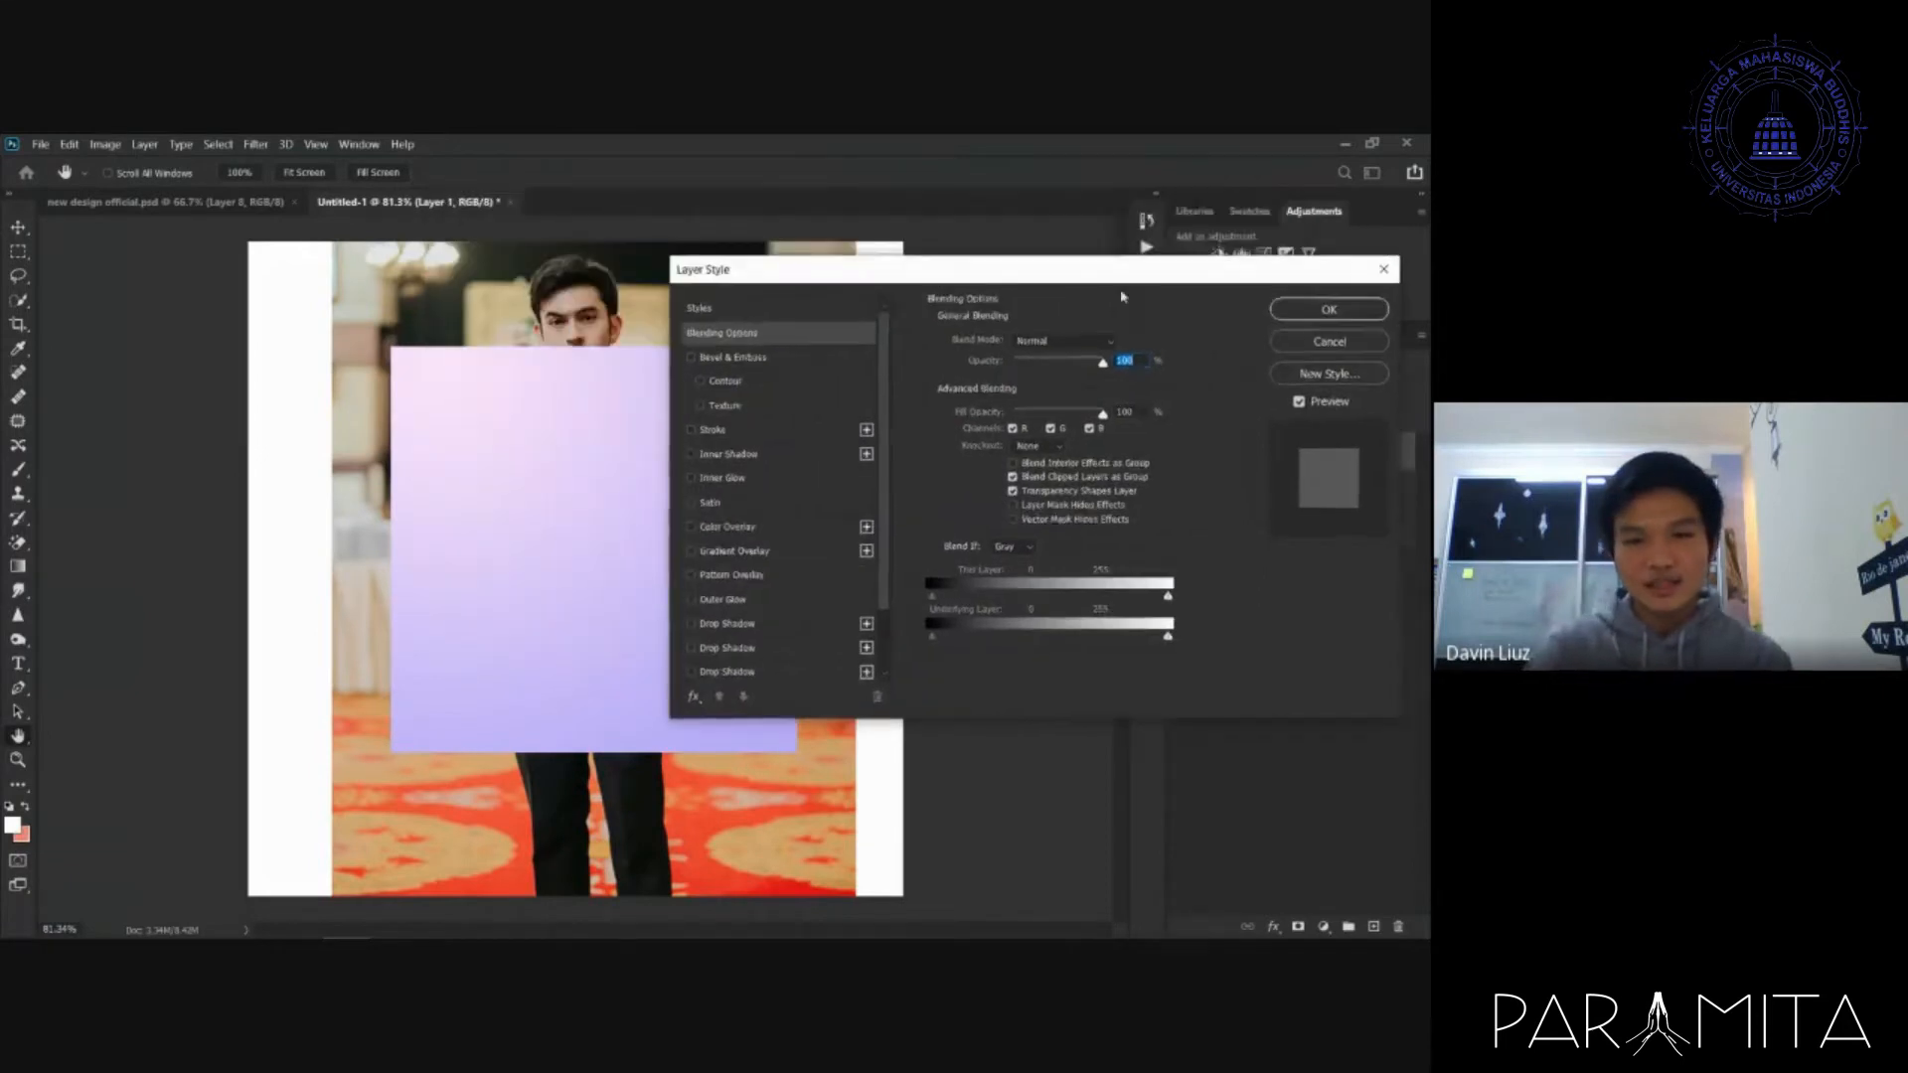
scroll(792, 515, down, 3)
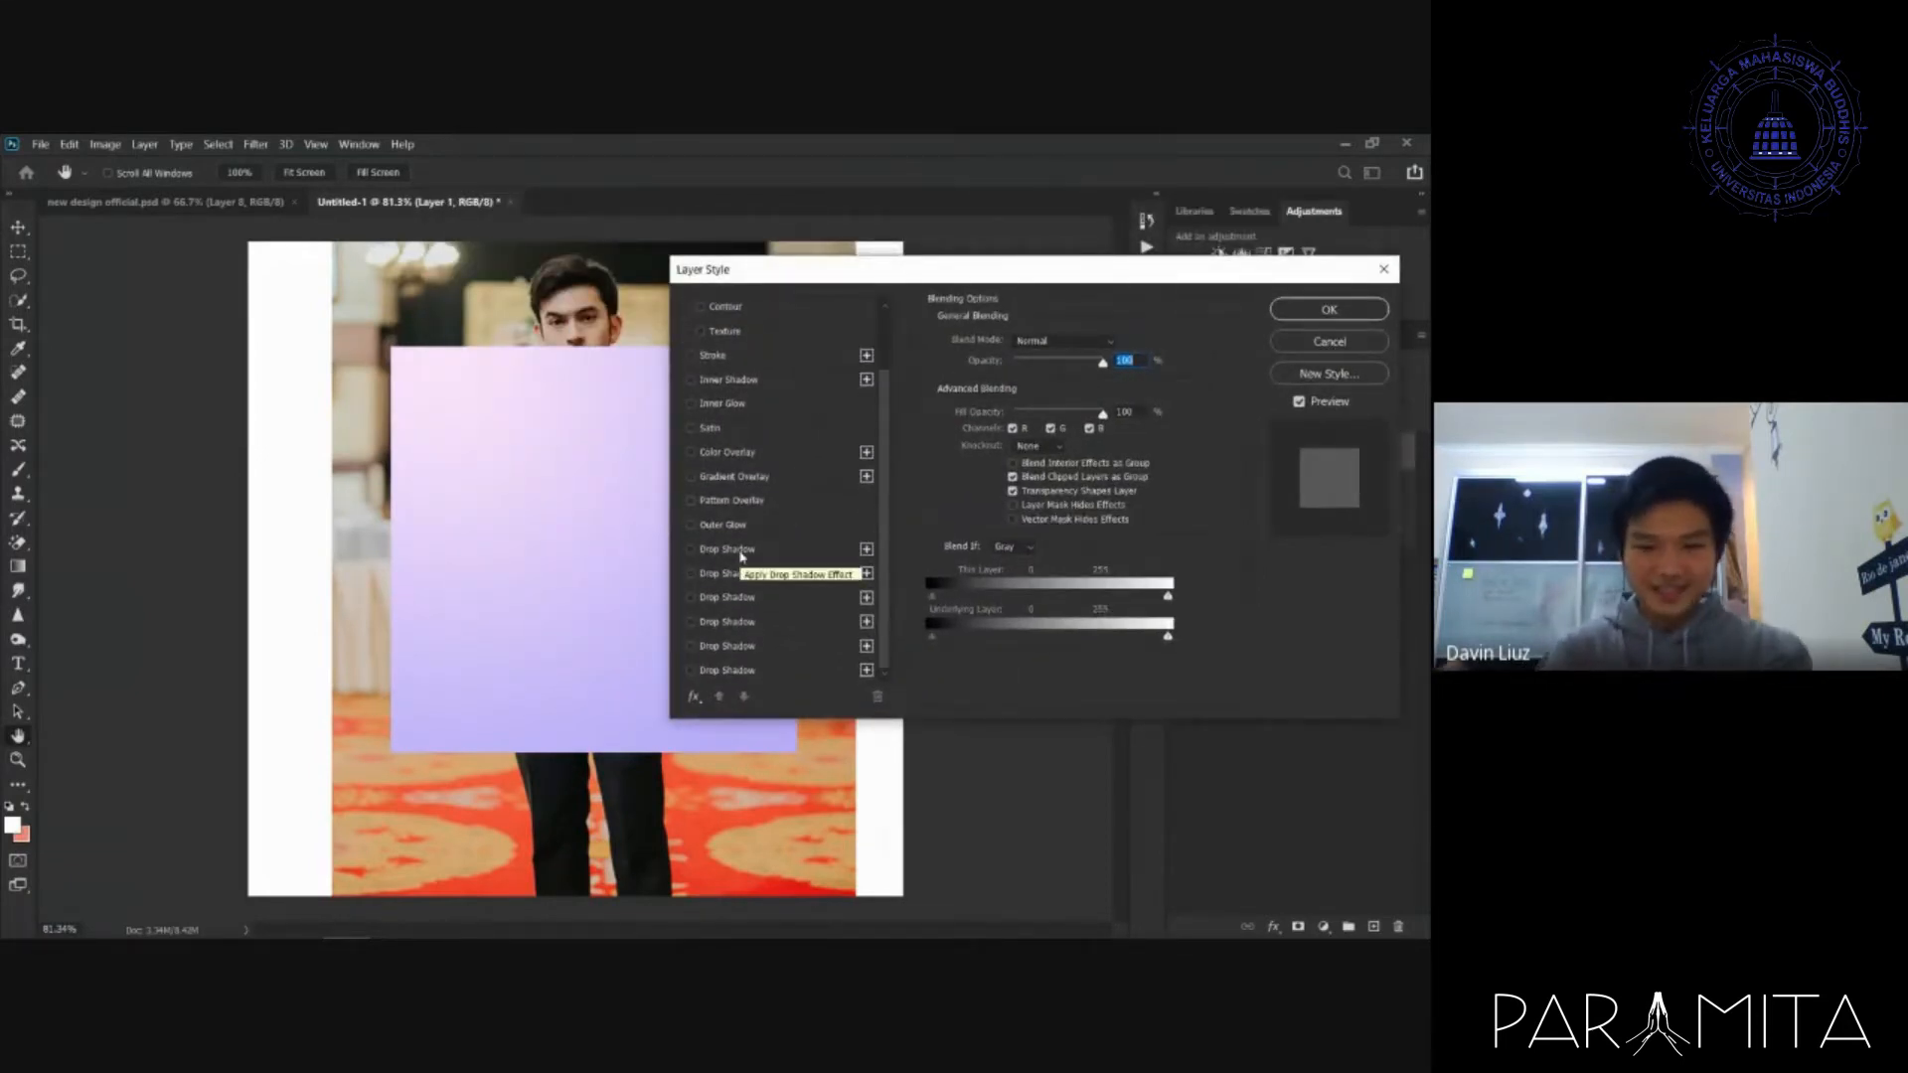
click(740, 552)
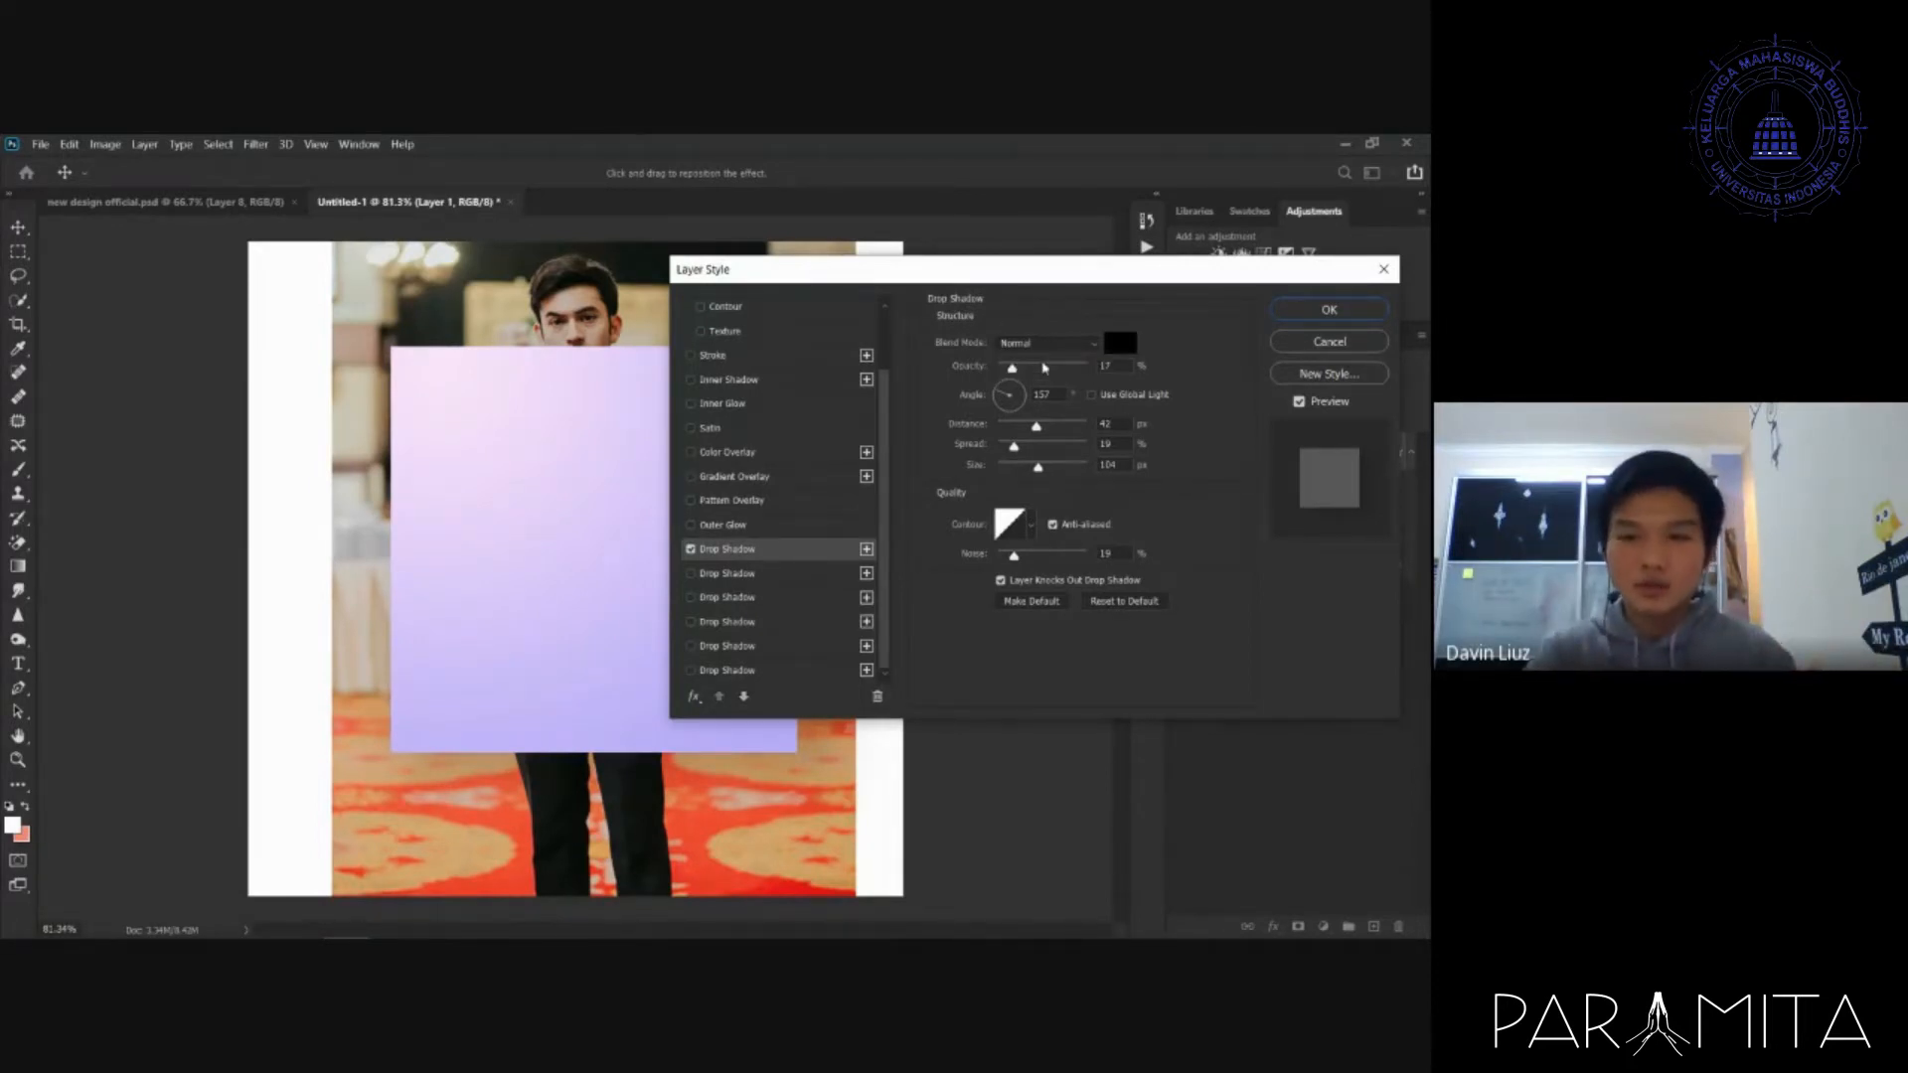
drag(1012, 367, 1406, 310)
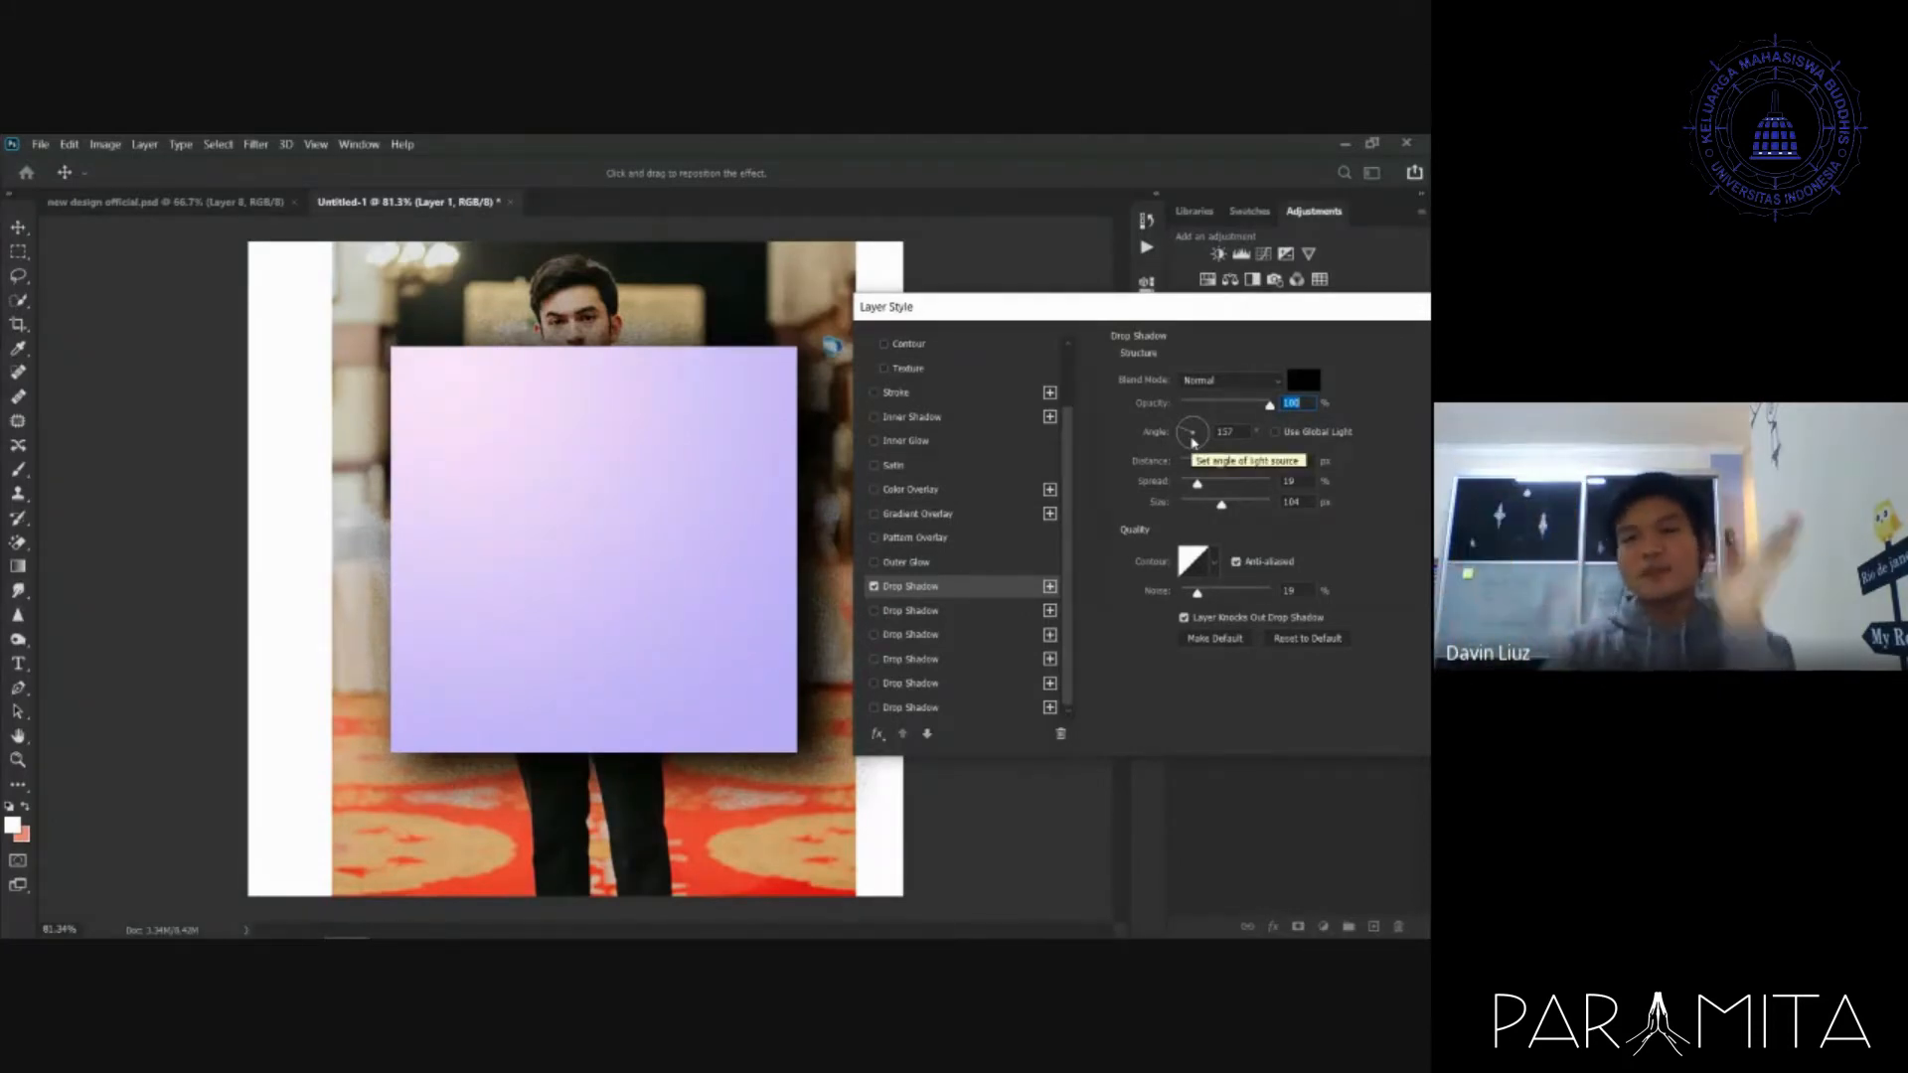
- Set the drop shadow's angle to 135° and size to 84 px, increase its distance and spread, and remove its noise
drag(1200, 426, 1214, 507)
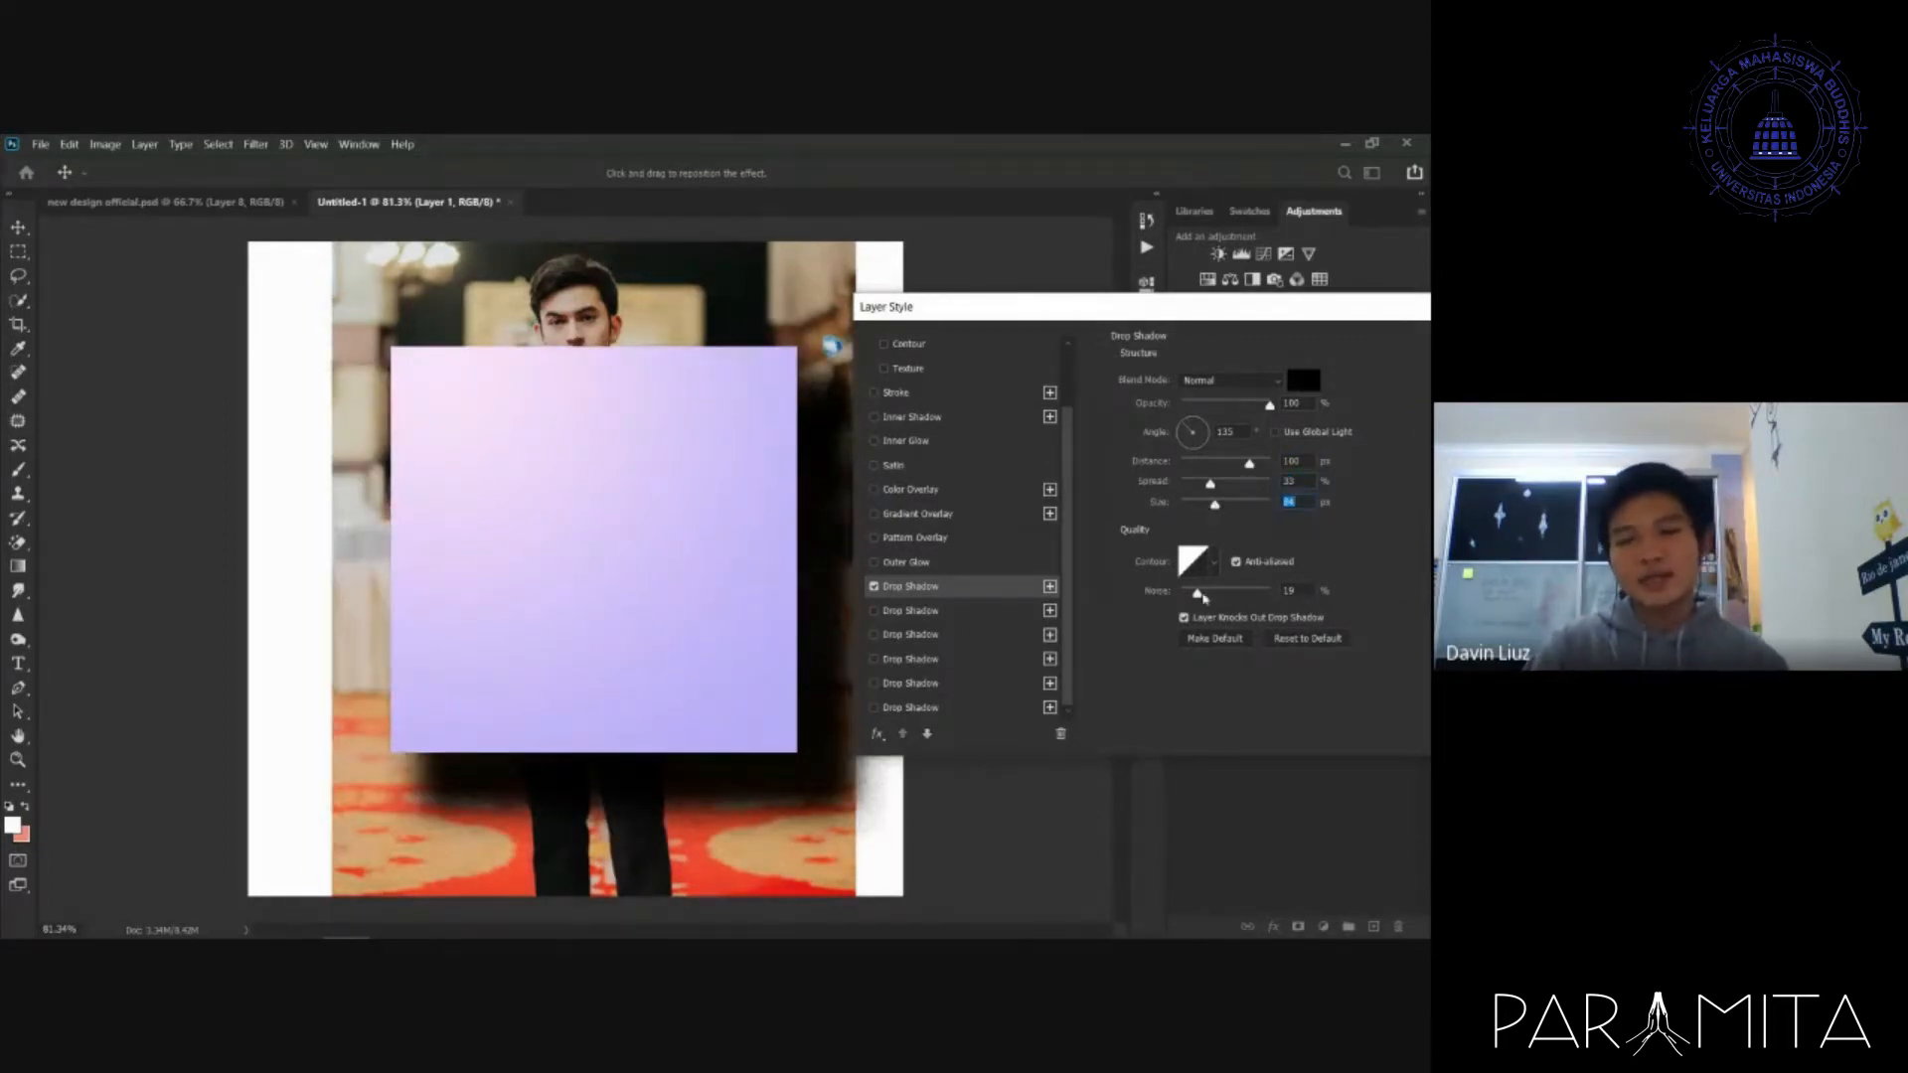
mouse_move(1198, 594)
mouse_down()
mouse_move(1233, 594)
mouse_move(1200, 594)
mouse_up()
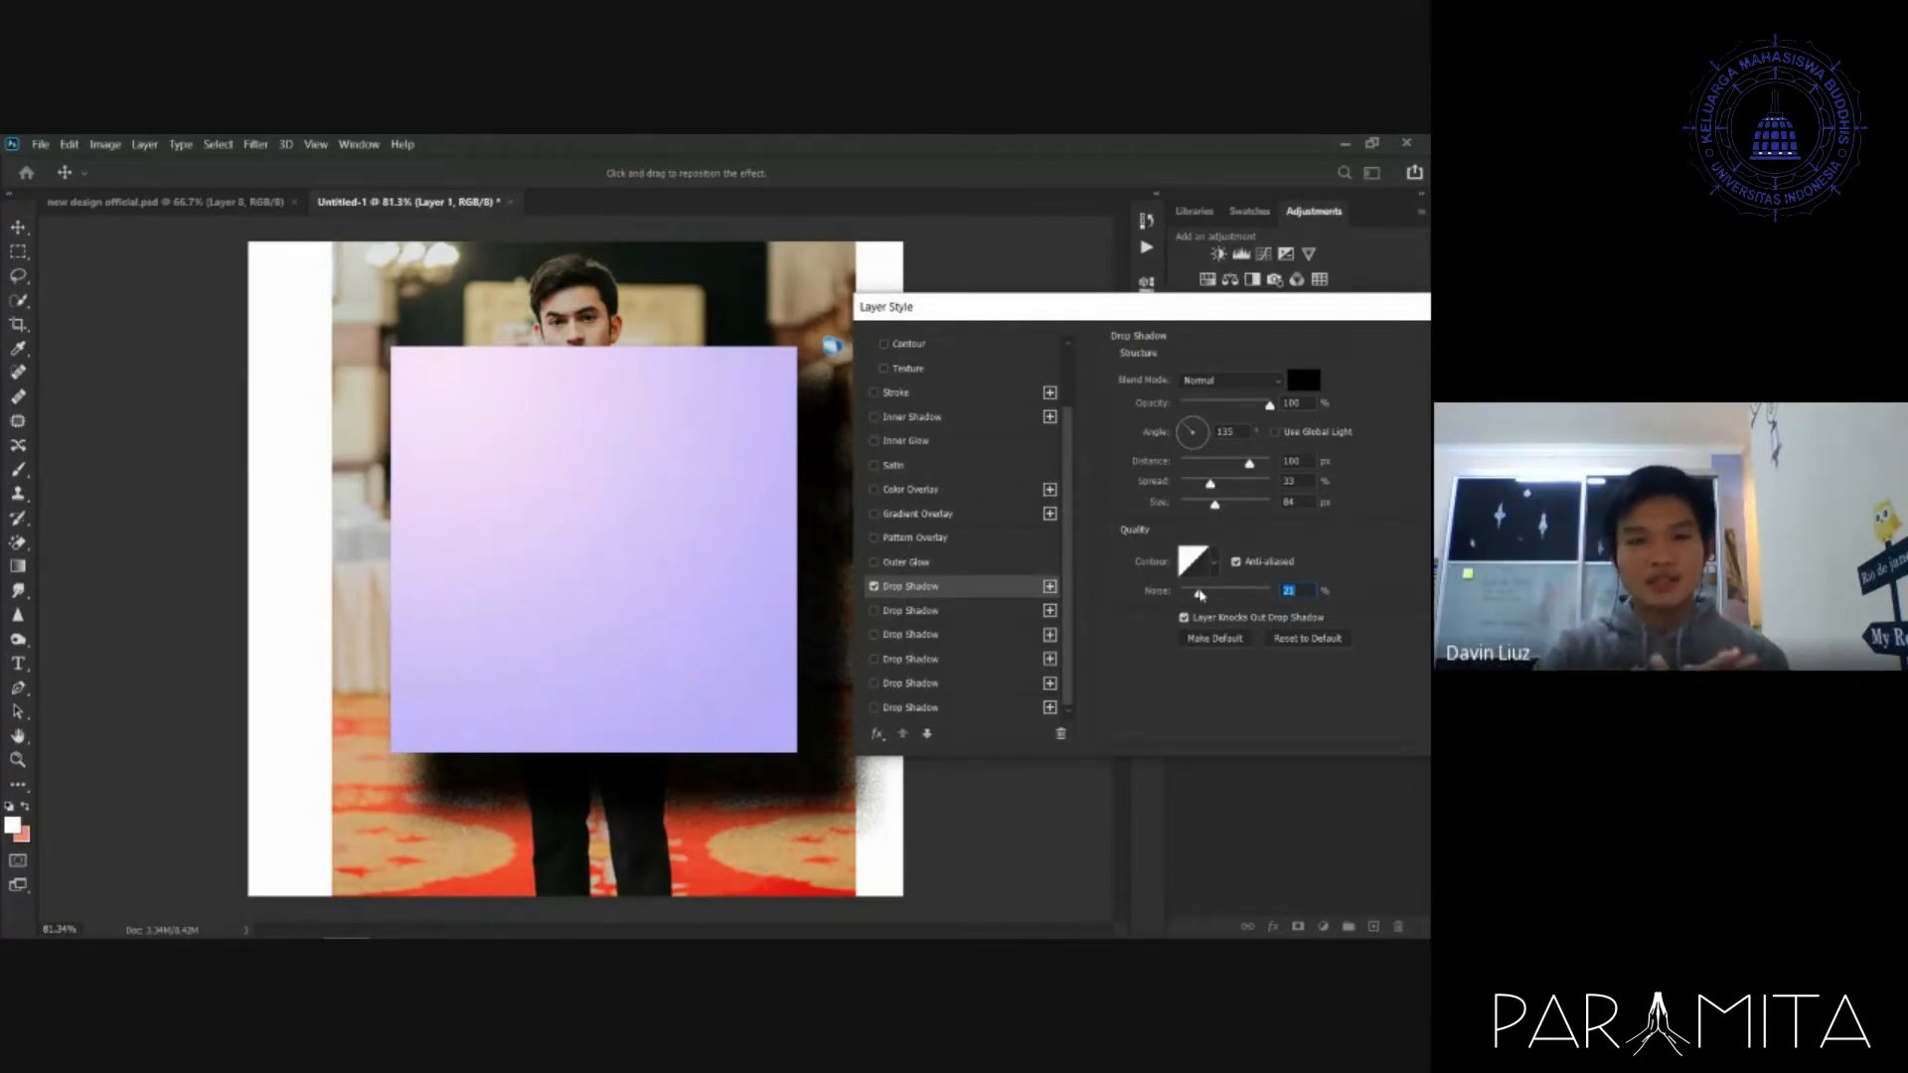
drag(1201, 593, 1151, 598)
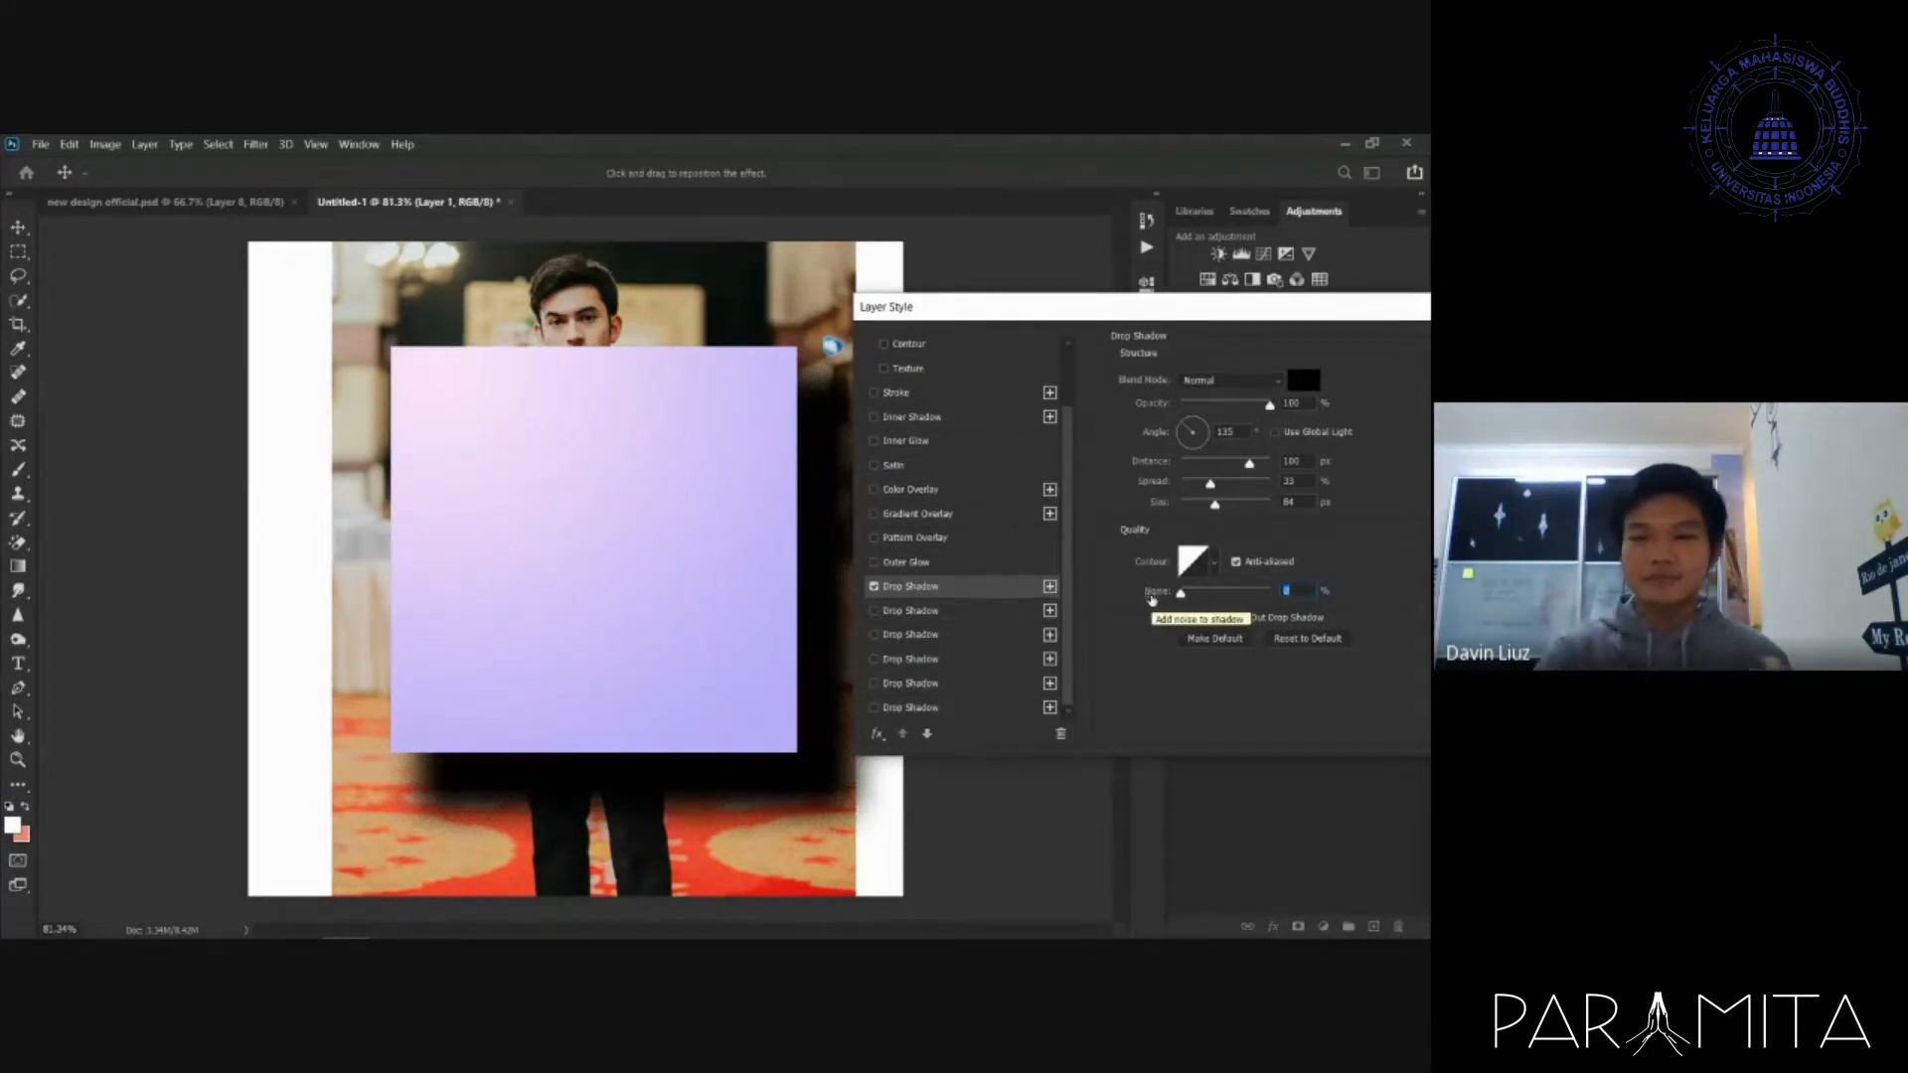
- Try the Stroke, Inner Shadow, Satin and Color Overlay effects on the gradient square, and discard all its layer style changes
drag(1045, 289, 1042, 289)
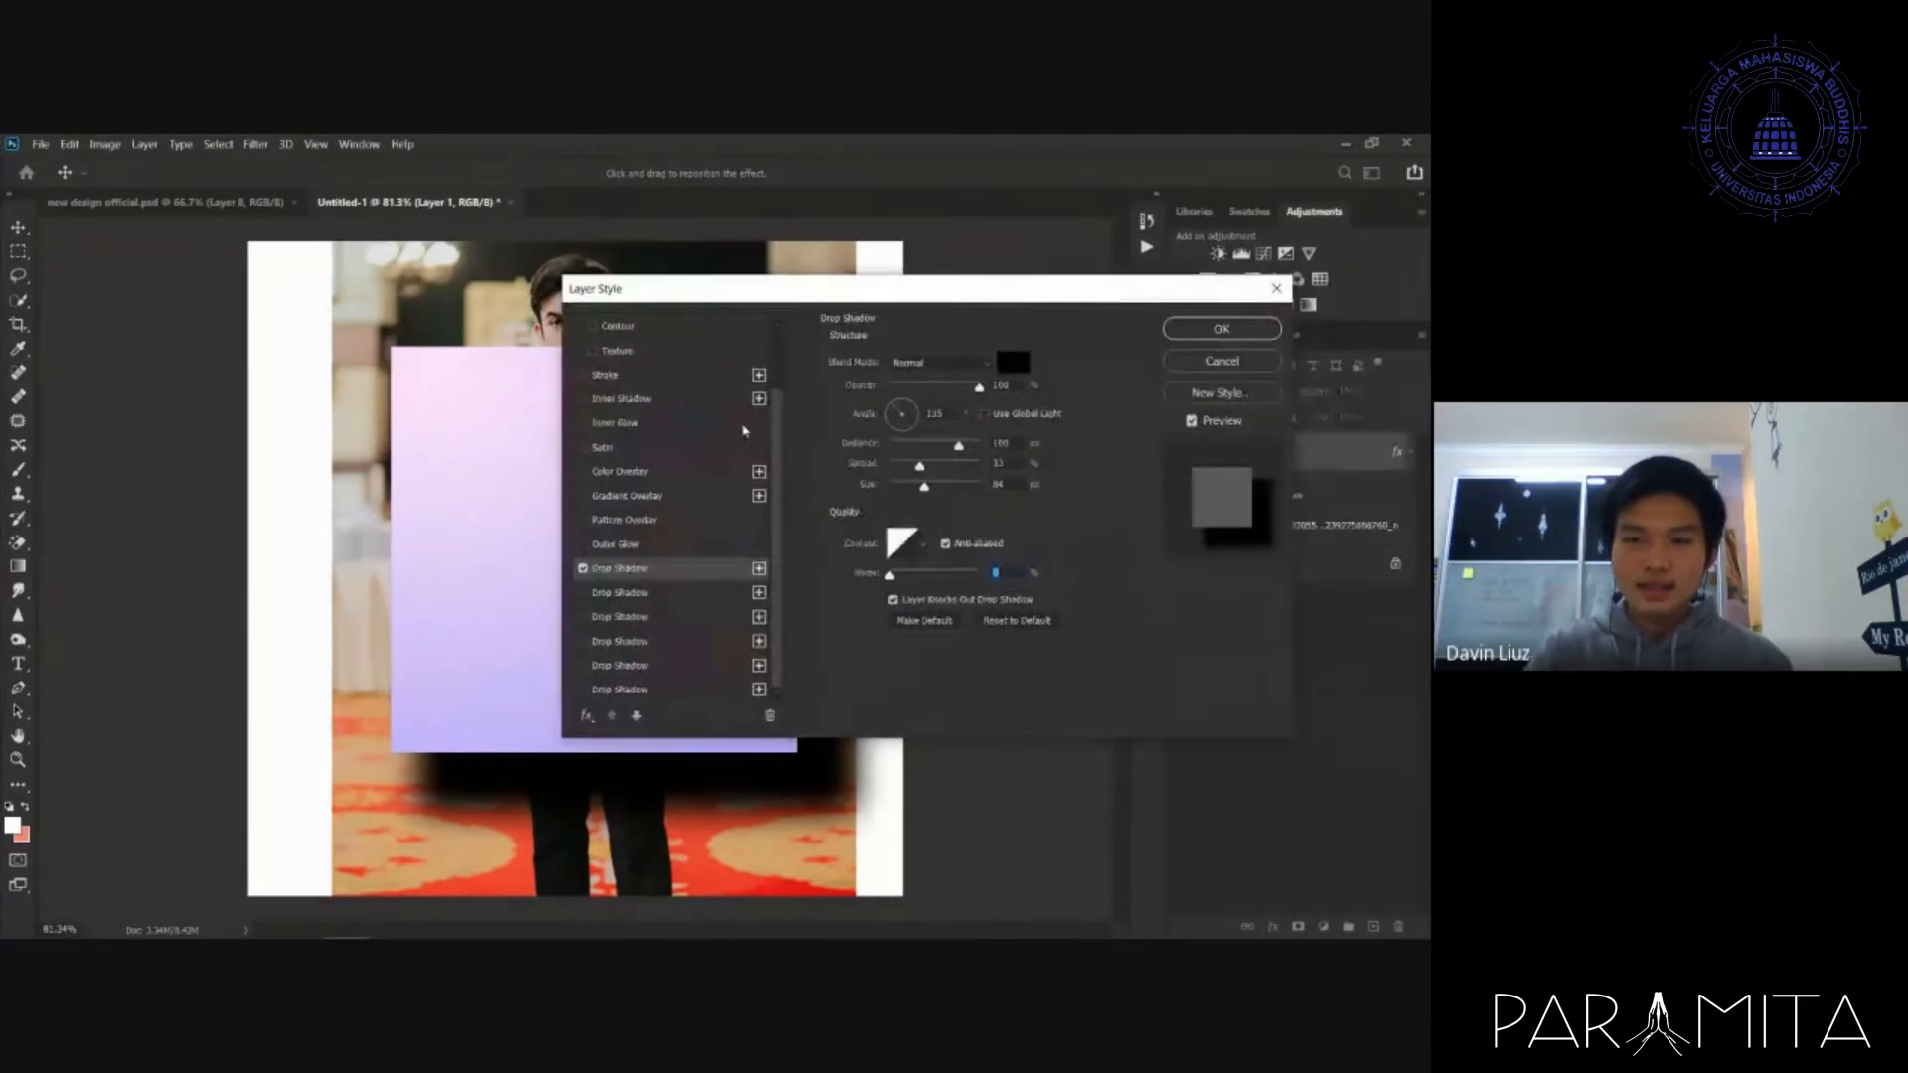
scroll(676, 497, up, 2)
drag(845, 302, 1008, 311)
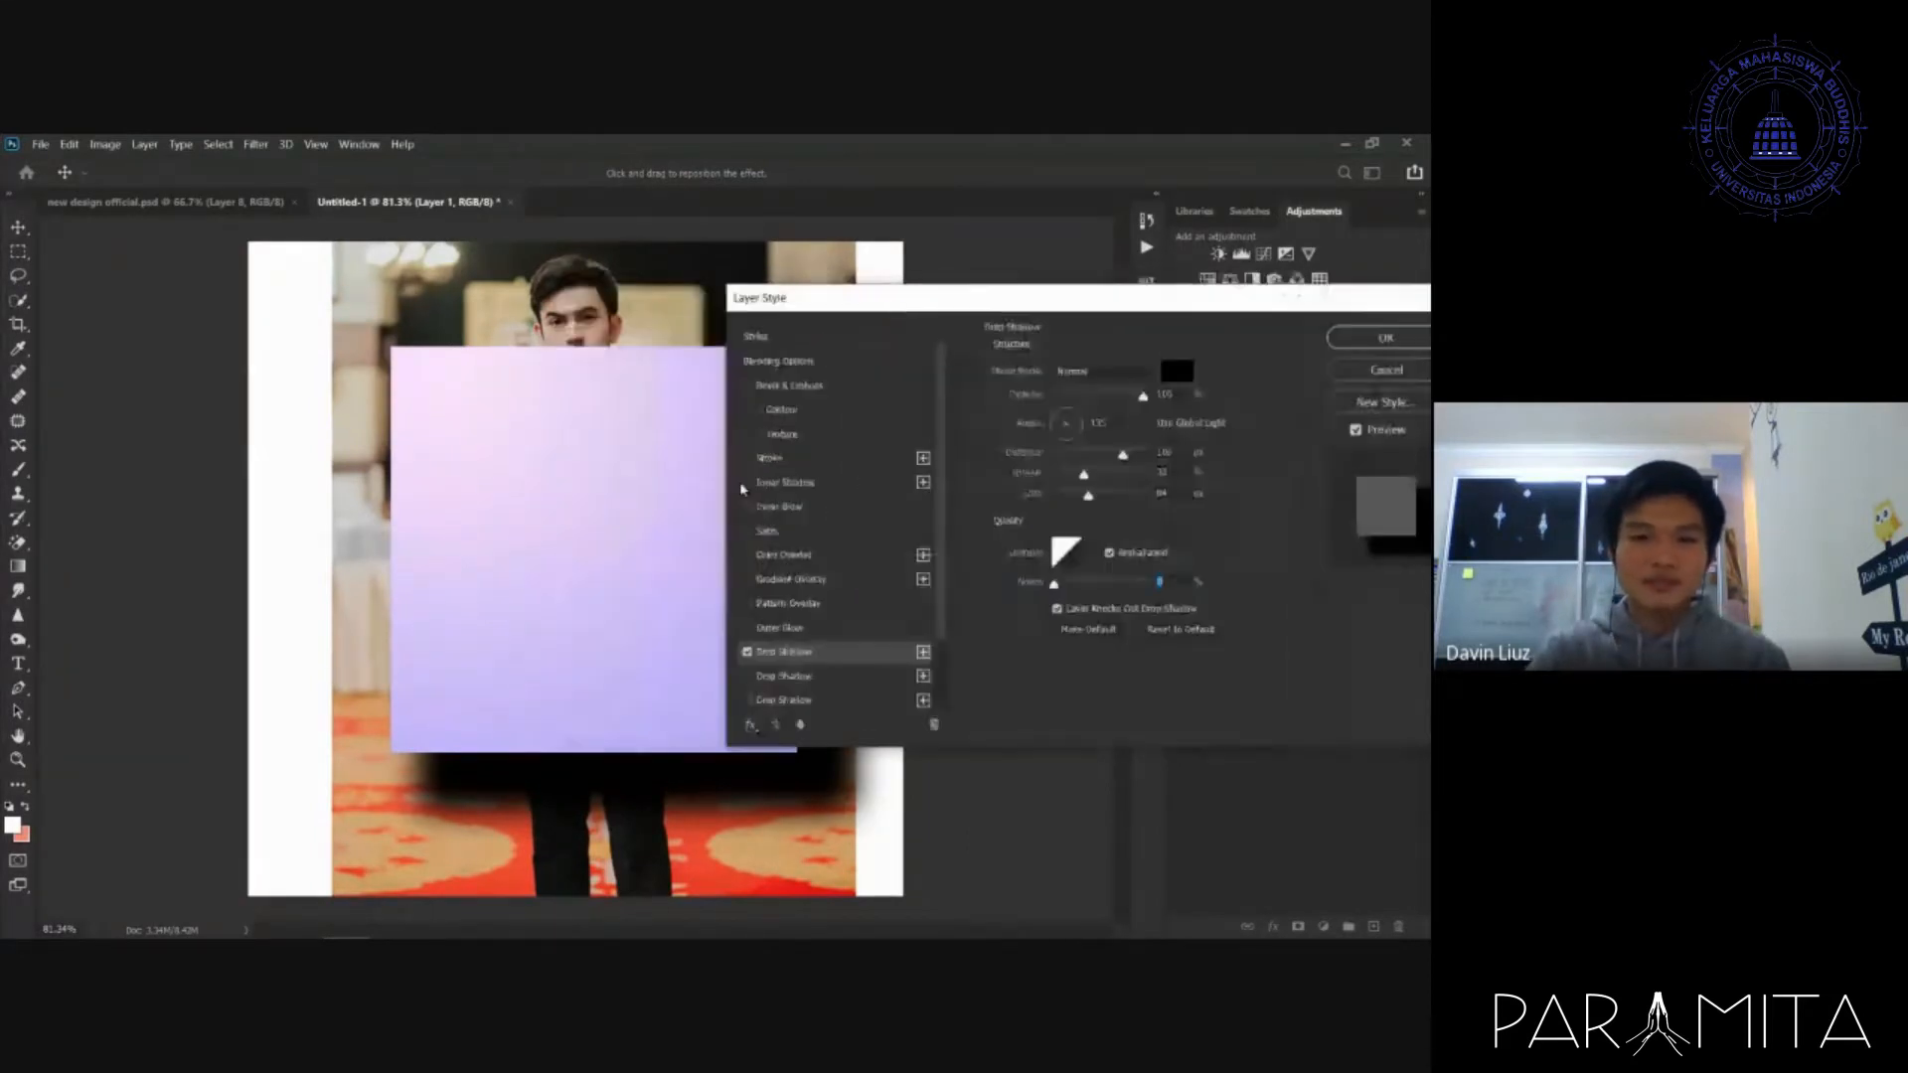
click(747, 457)
click(770, 482)
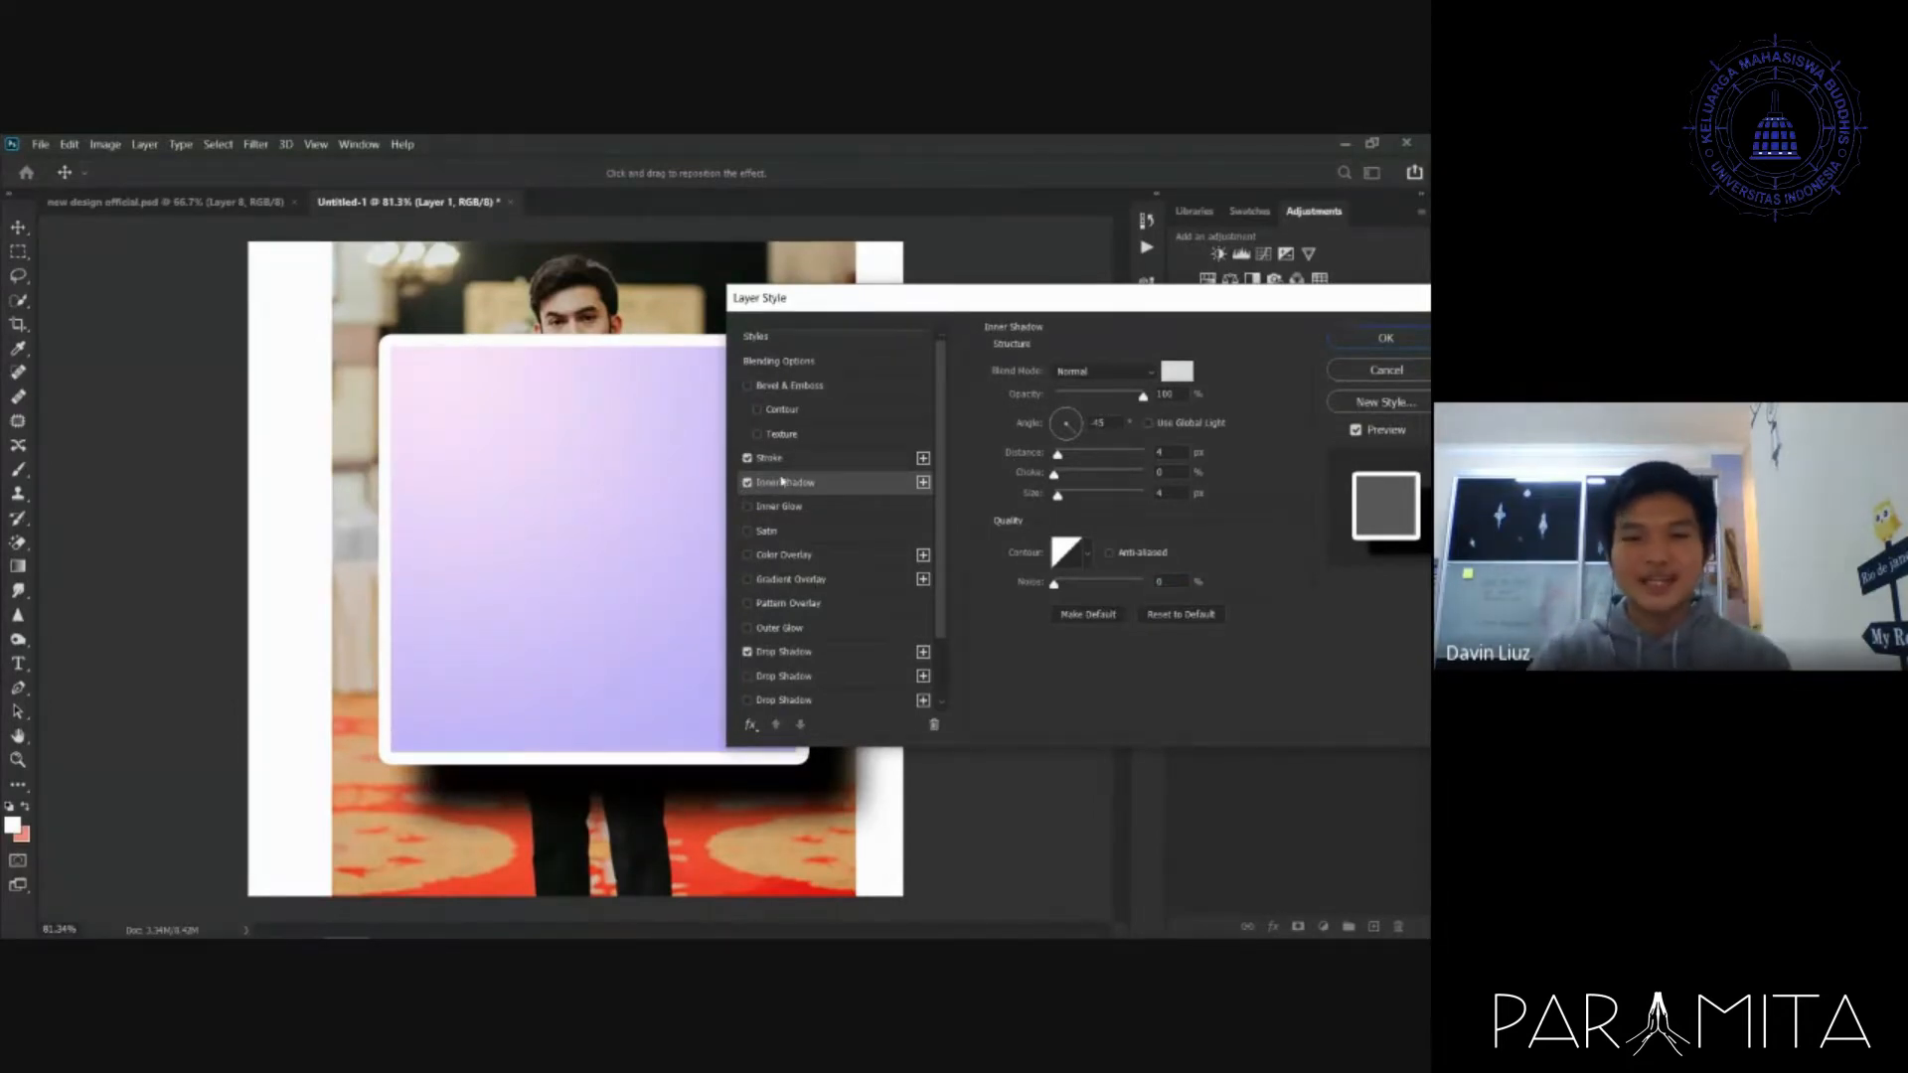
click(764, 532)
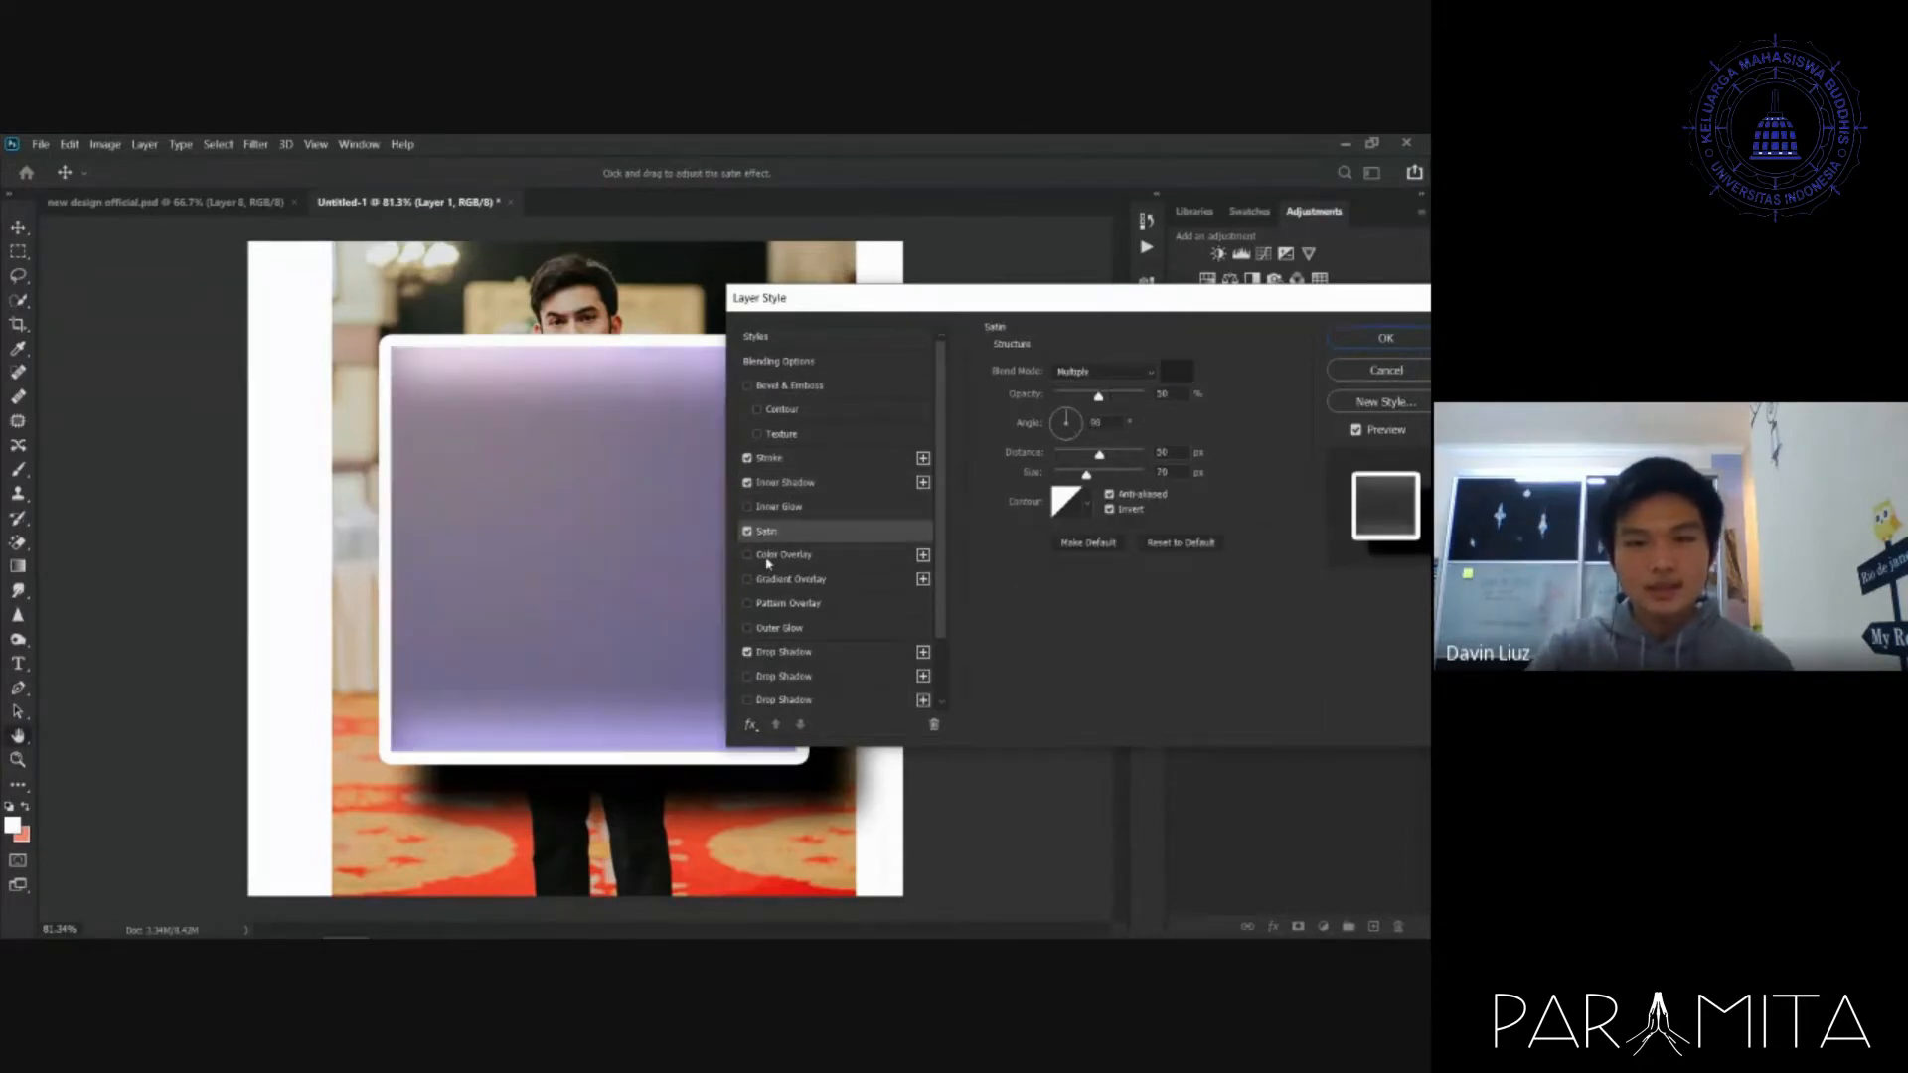
click(780, 555)
click(1387, 370)
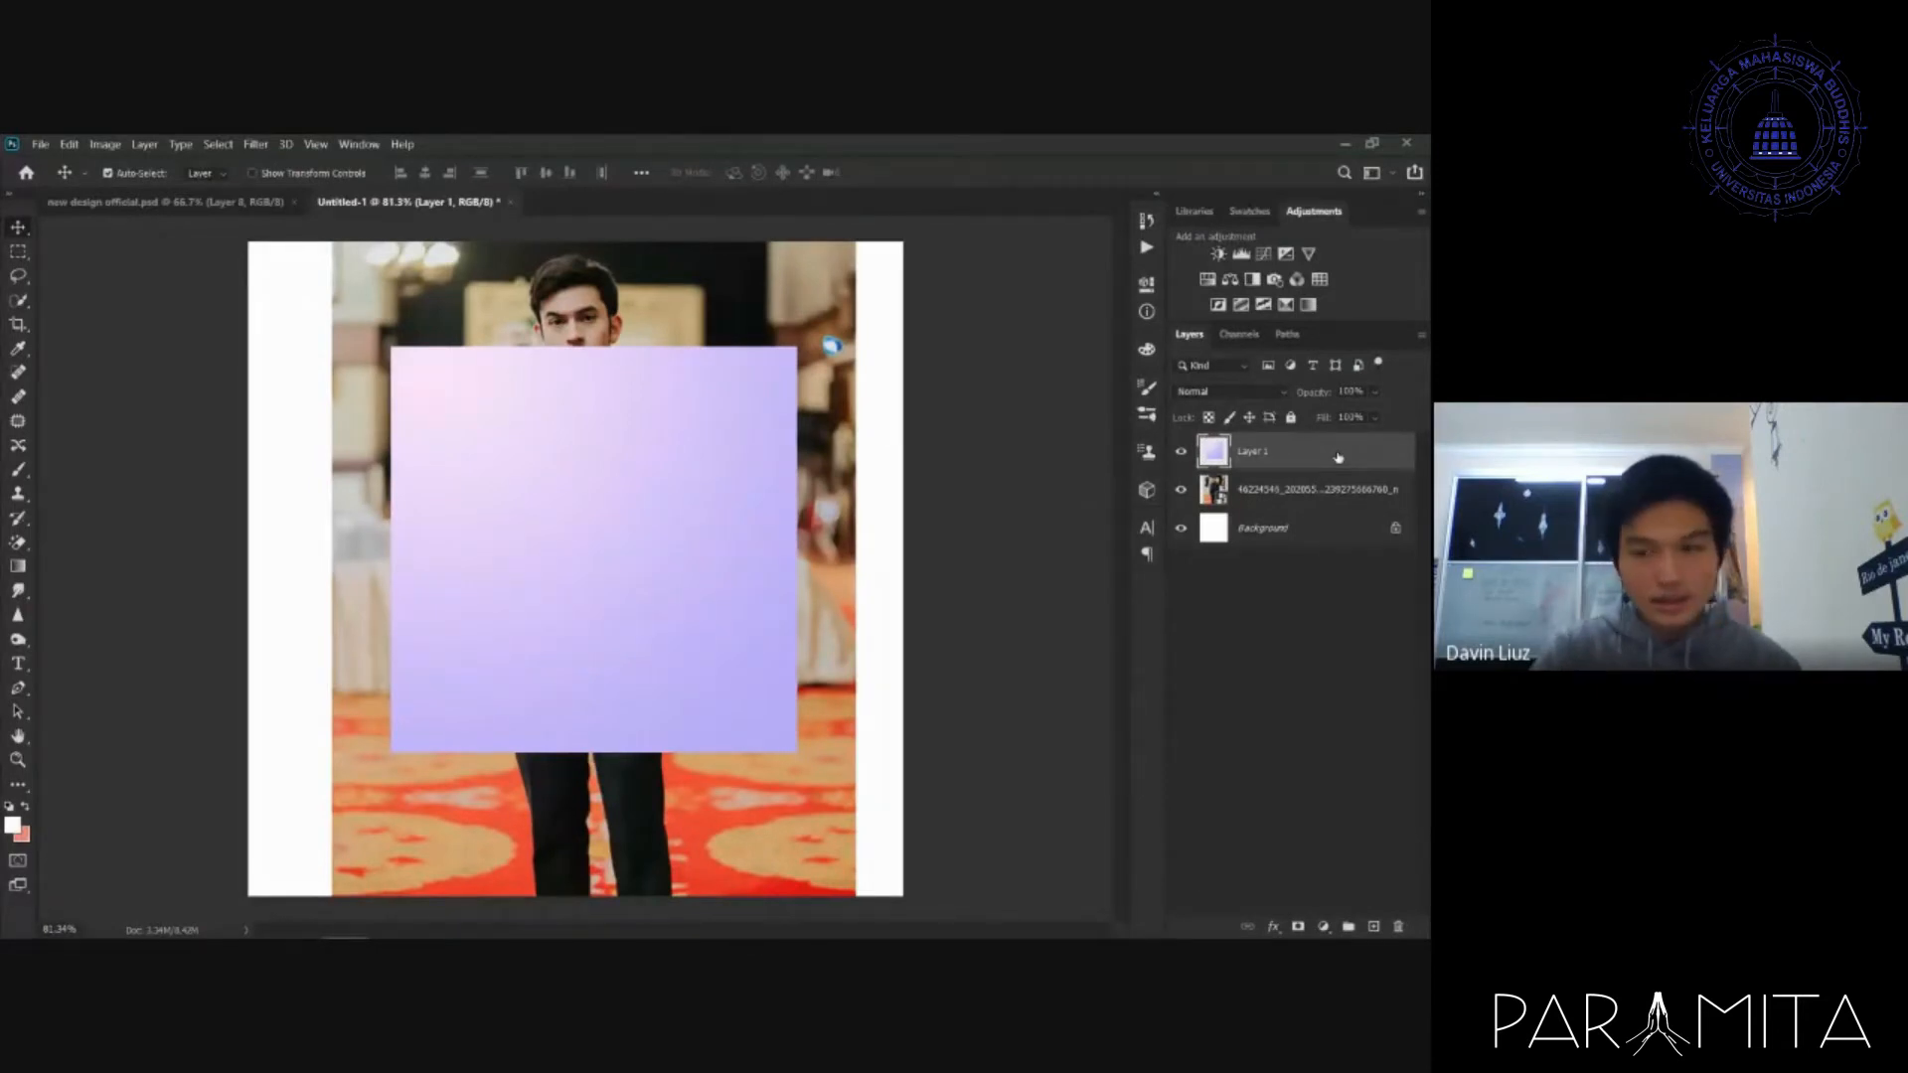
- Add a light pink (#f9bcbc) solid color fill layer and place it directly below the photo layer
click(1334, 718)
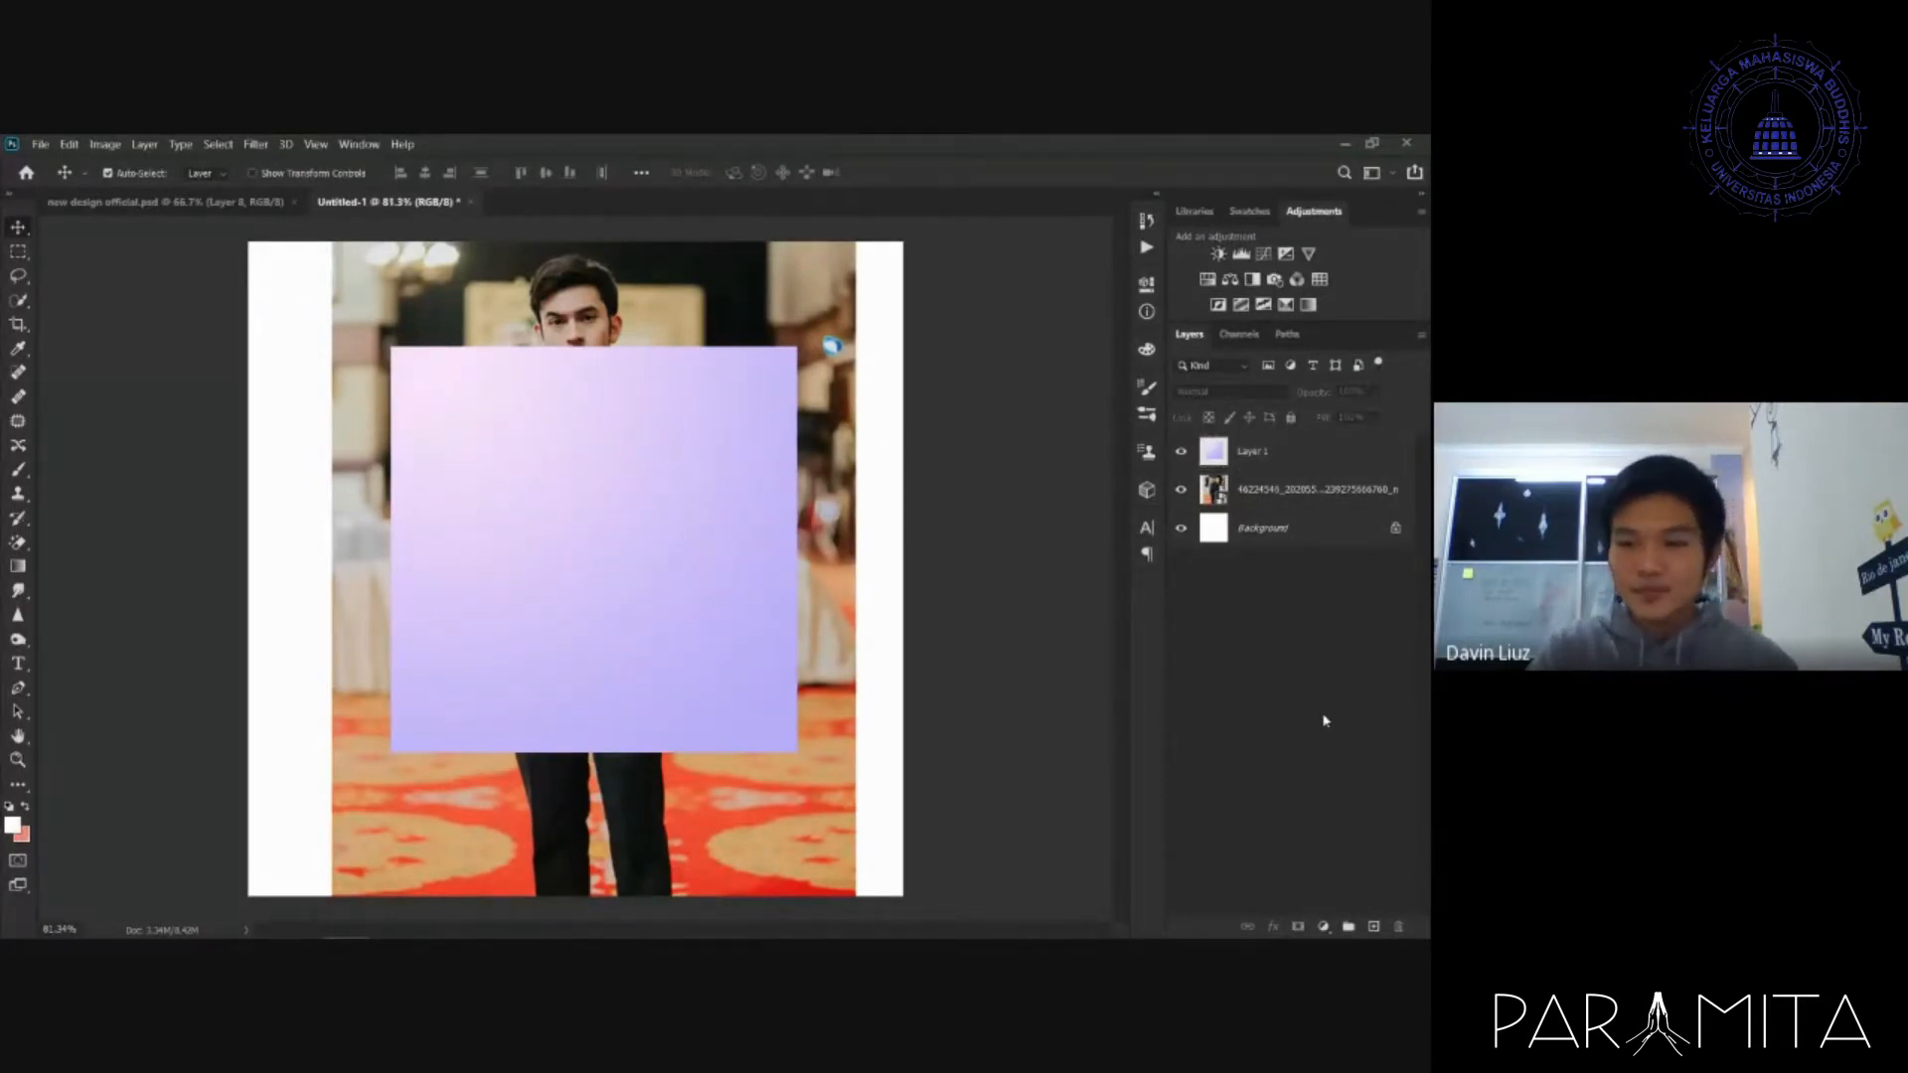
click(1323, 927)
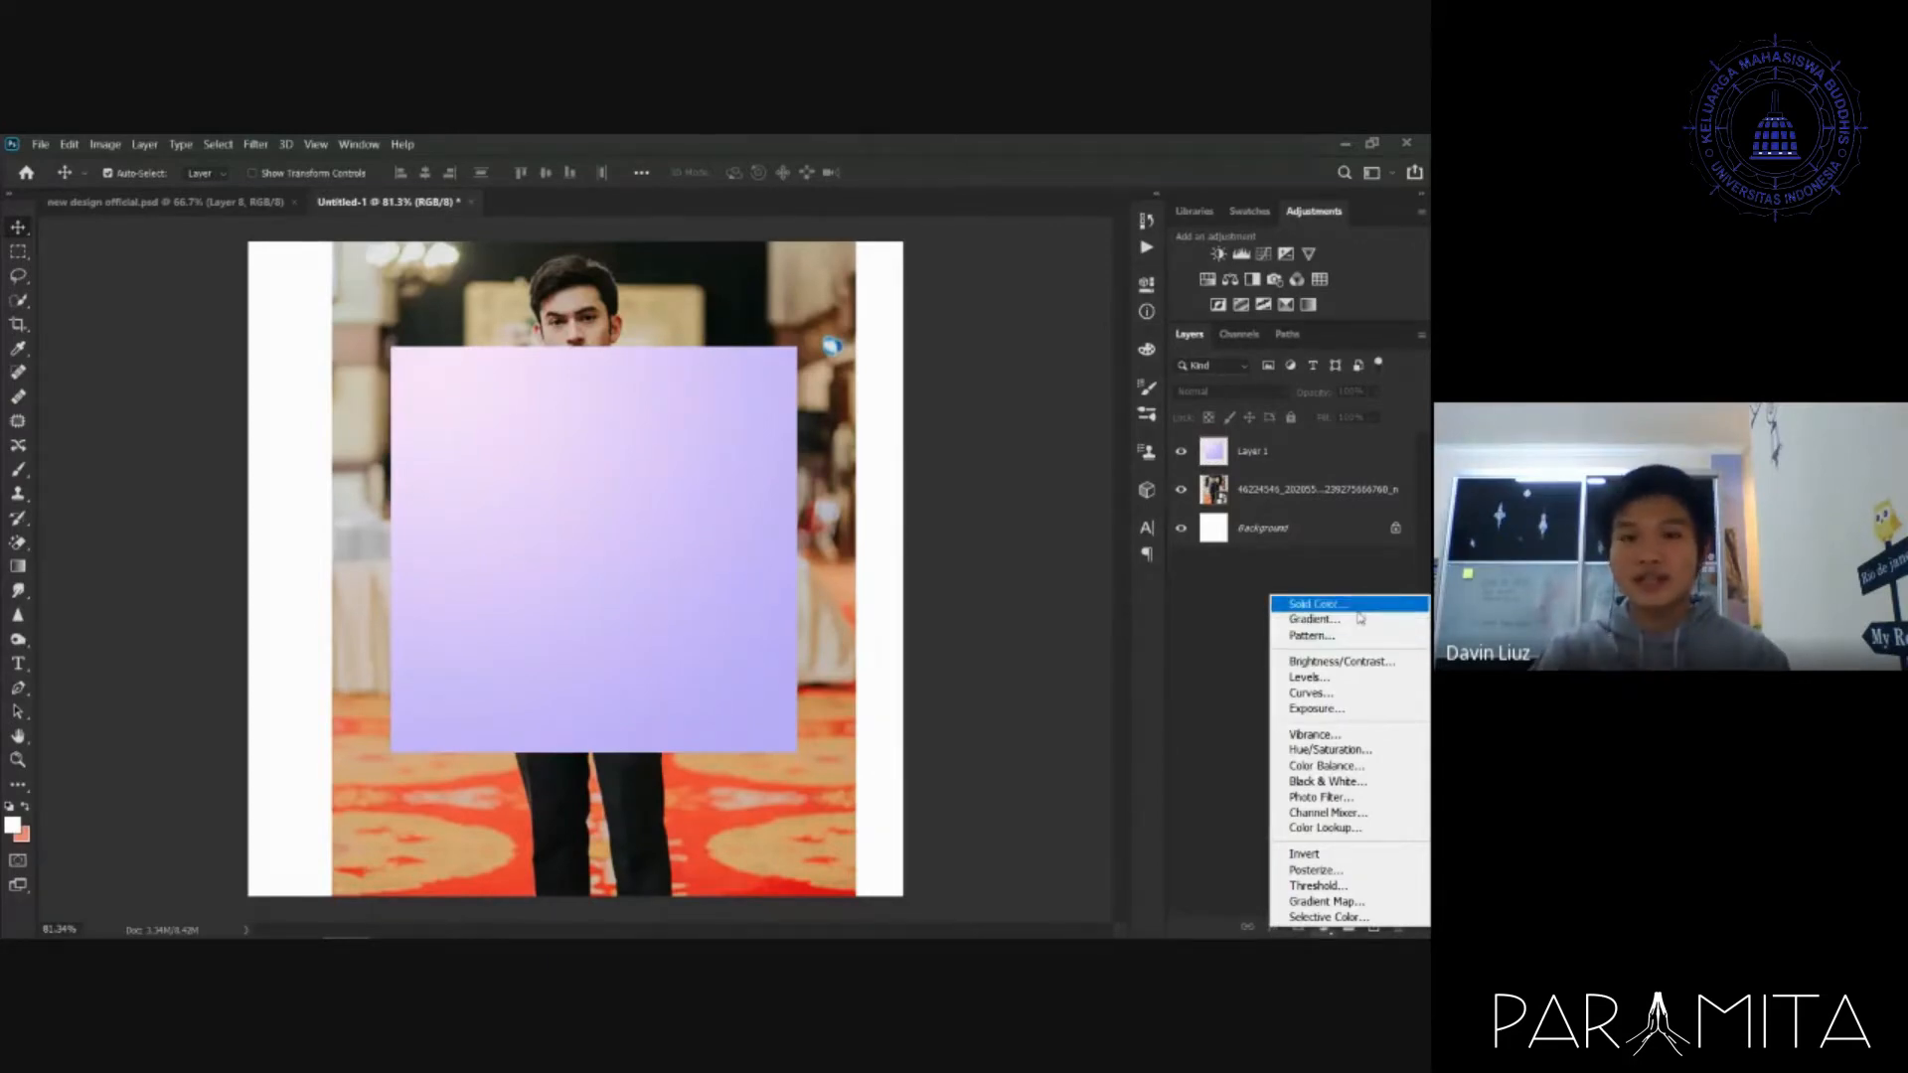
click(1358, 608)
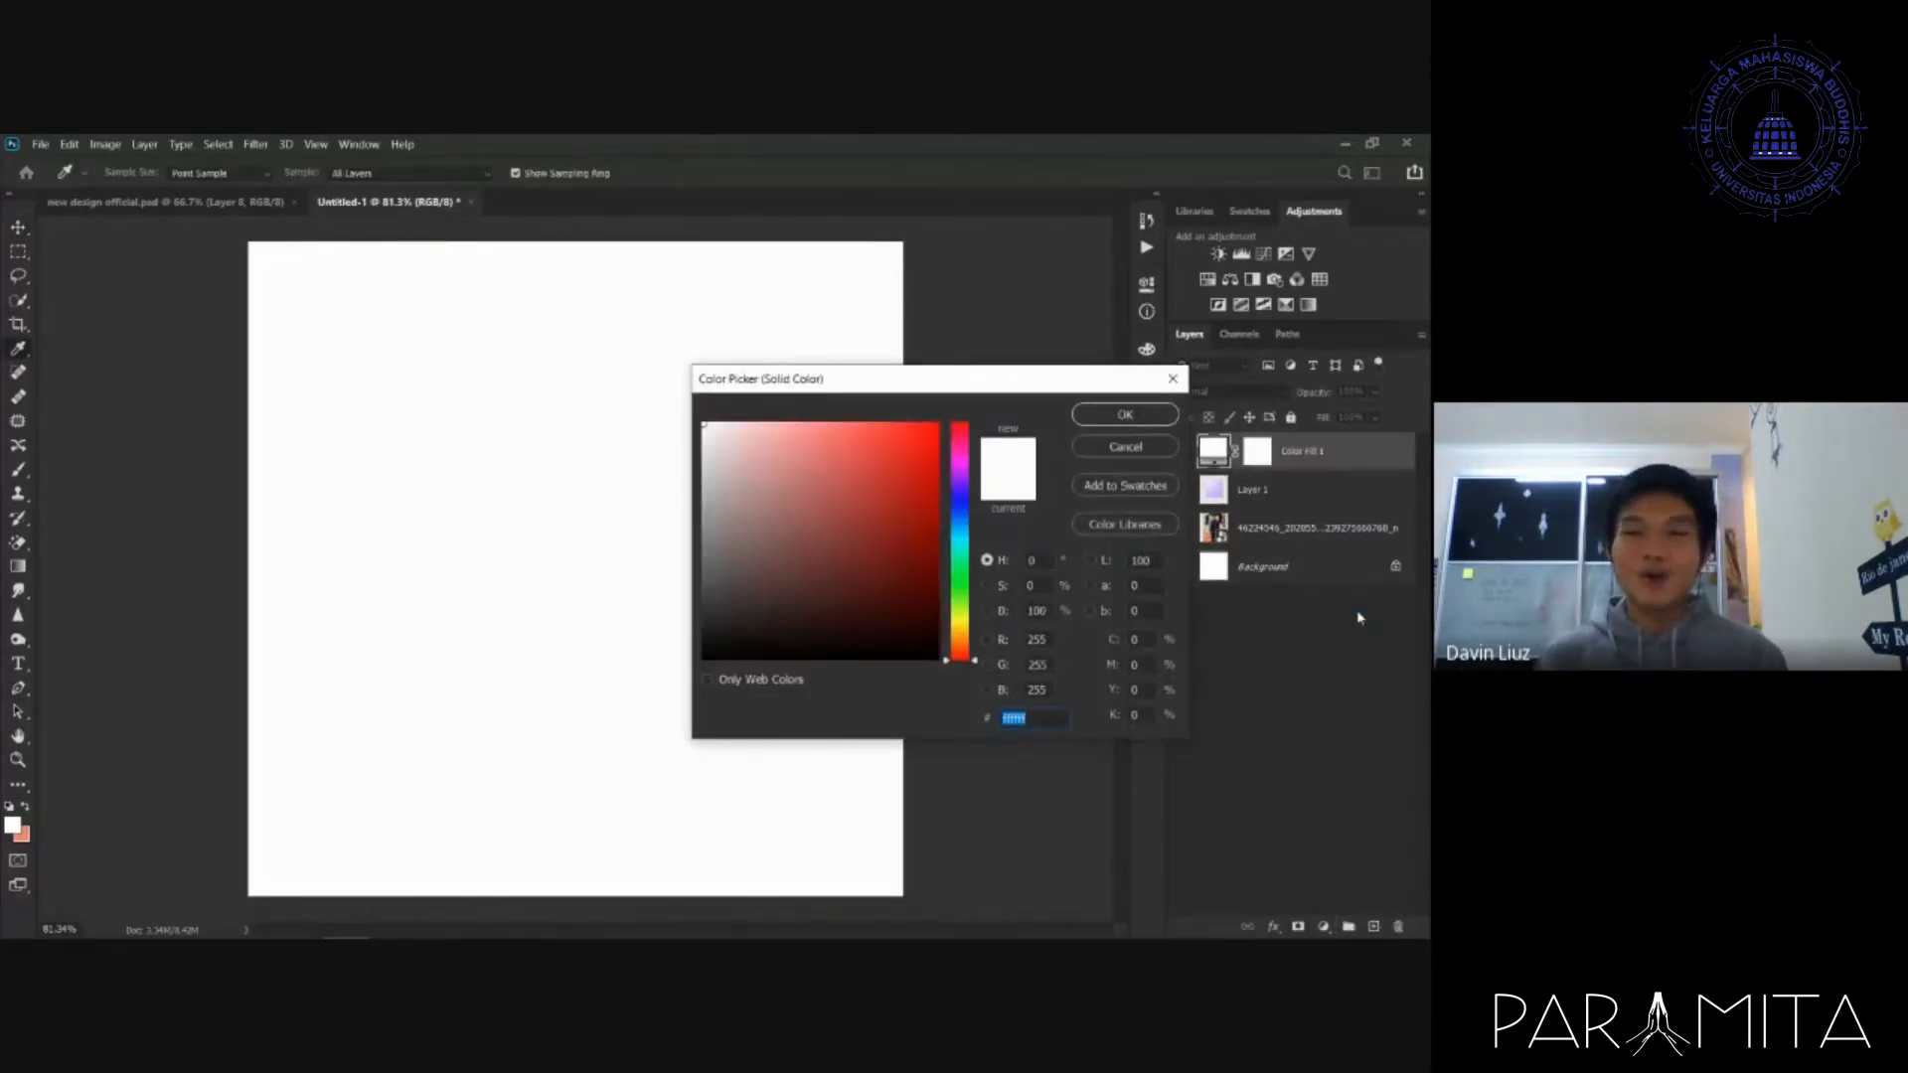
mouse_move(785, 467)
mouse_down()
mouse_move(830, 465)
mouse_move(766, 455)
mouse_move(759, 521)
mouse_move(832, 445)
mouse_move(761, 427)
mouse_up()
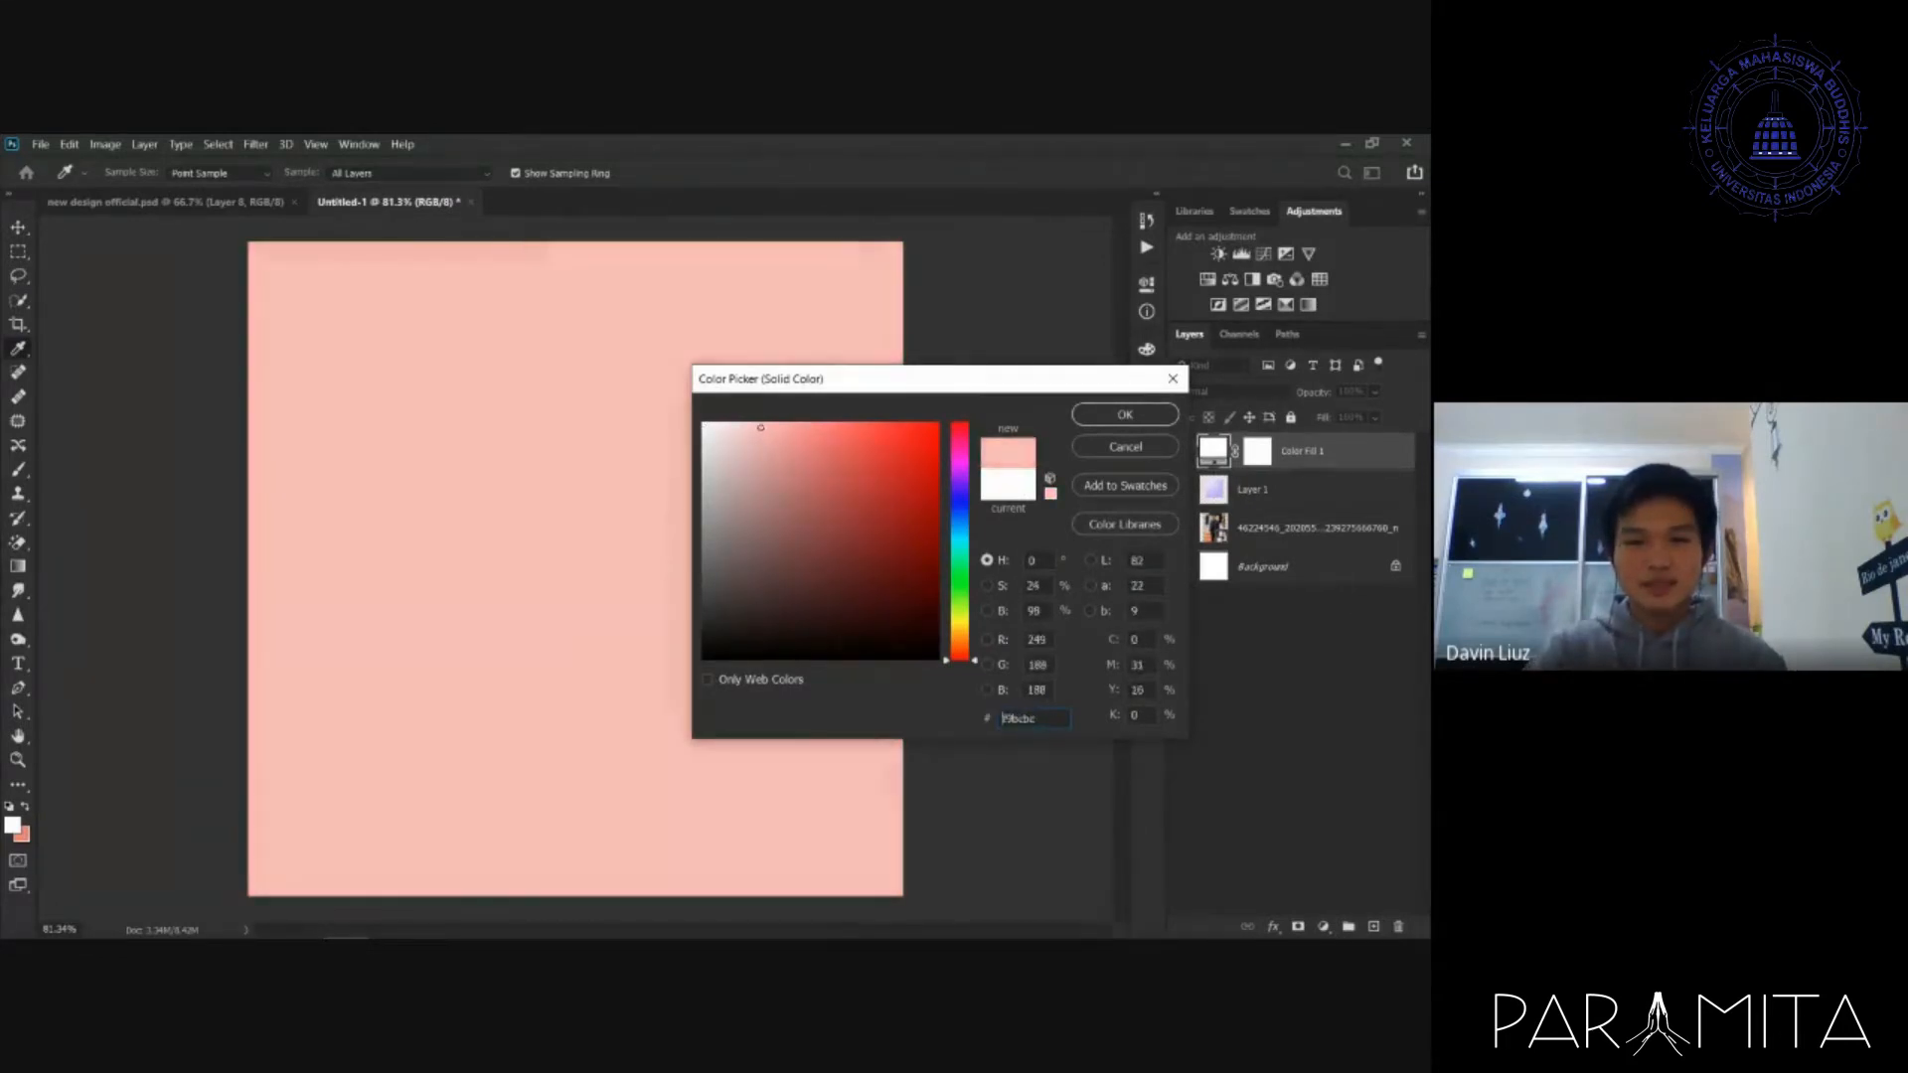
click(1125, 414)
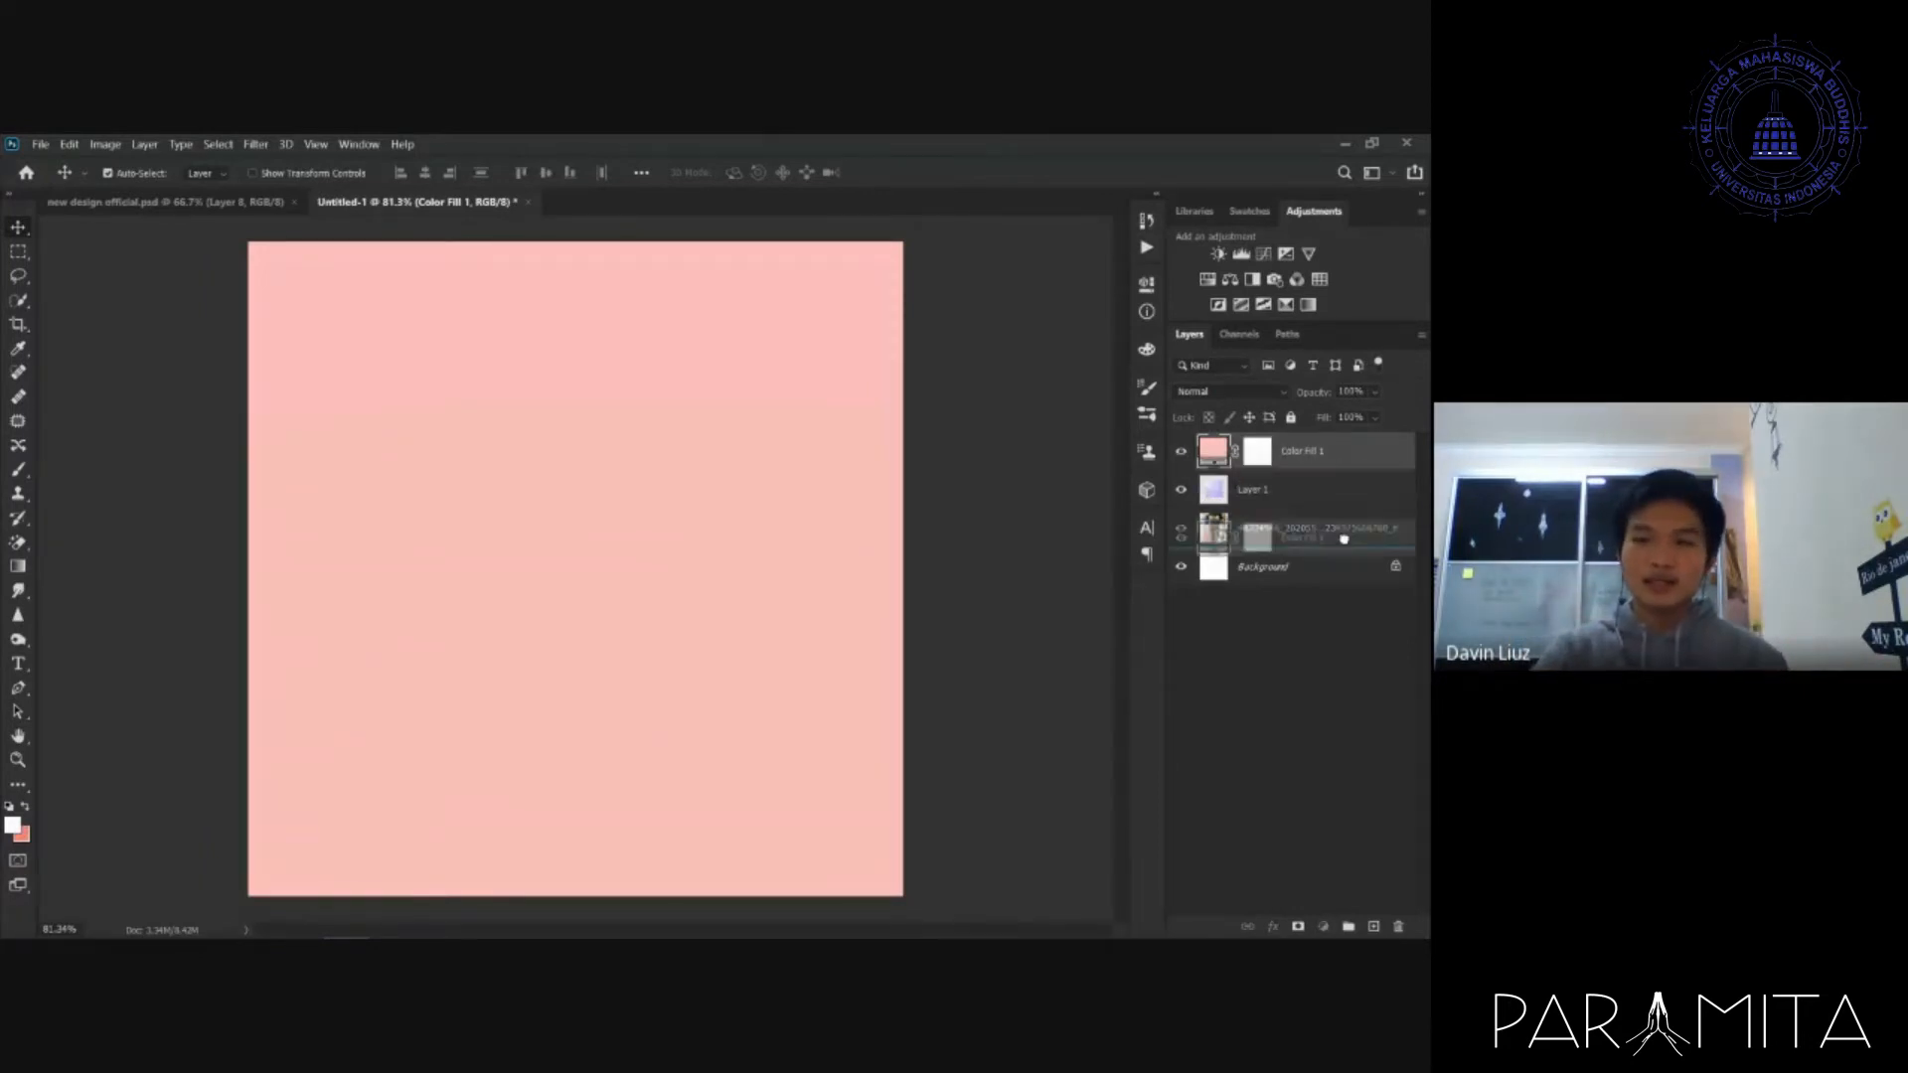
drag(1344, 542, 1347, 548)
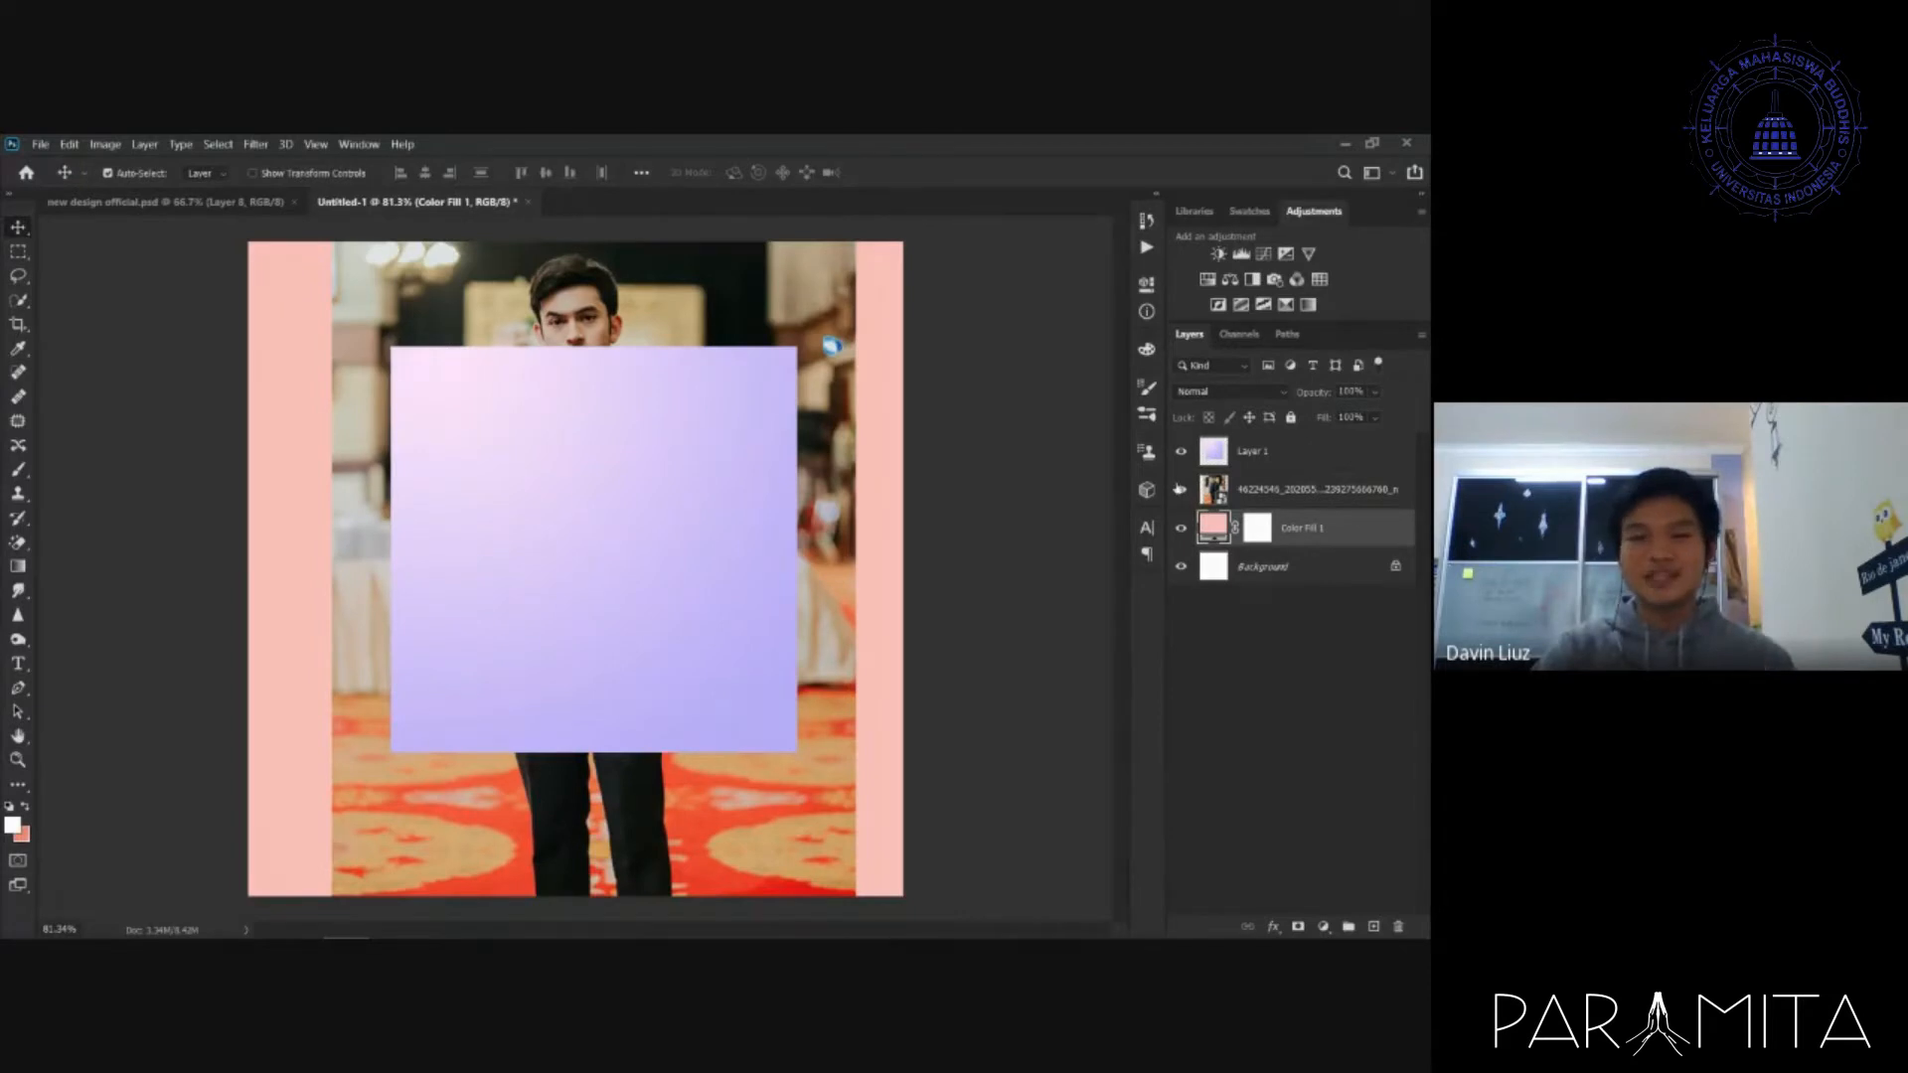
- Group the gradient, photo and pink color fill layers together, leaving the background out
click(447, 374)
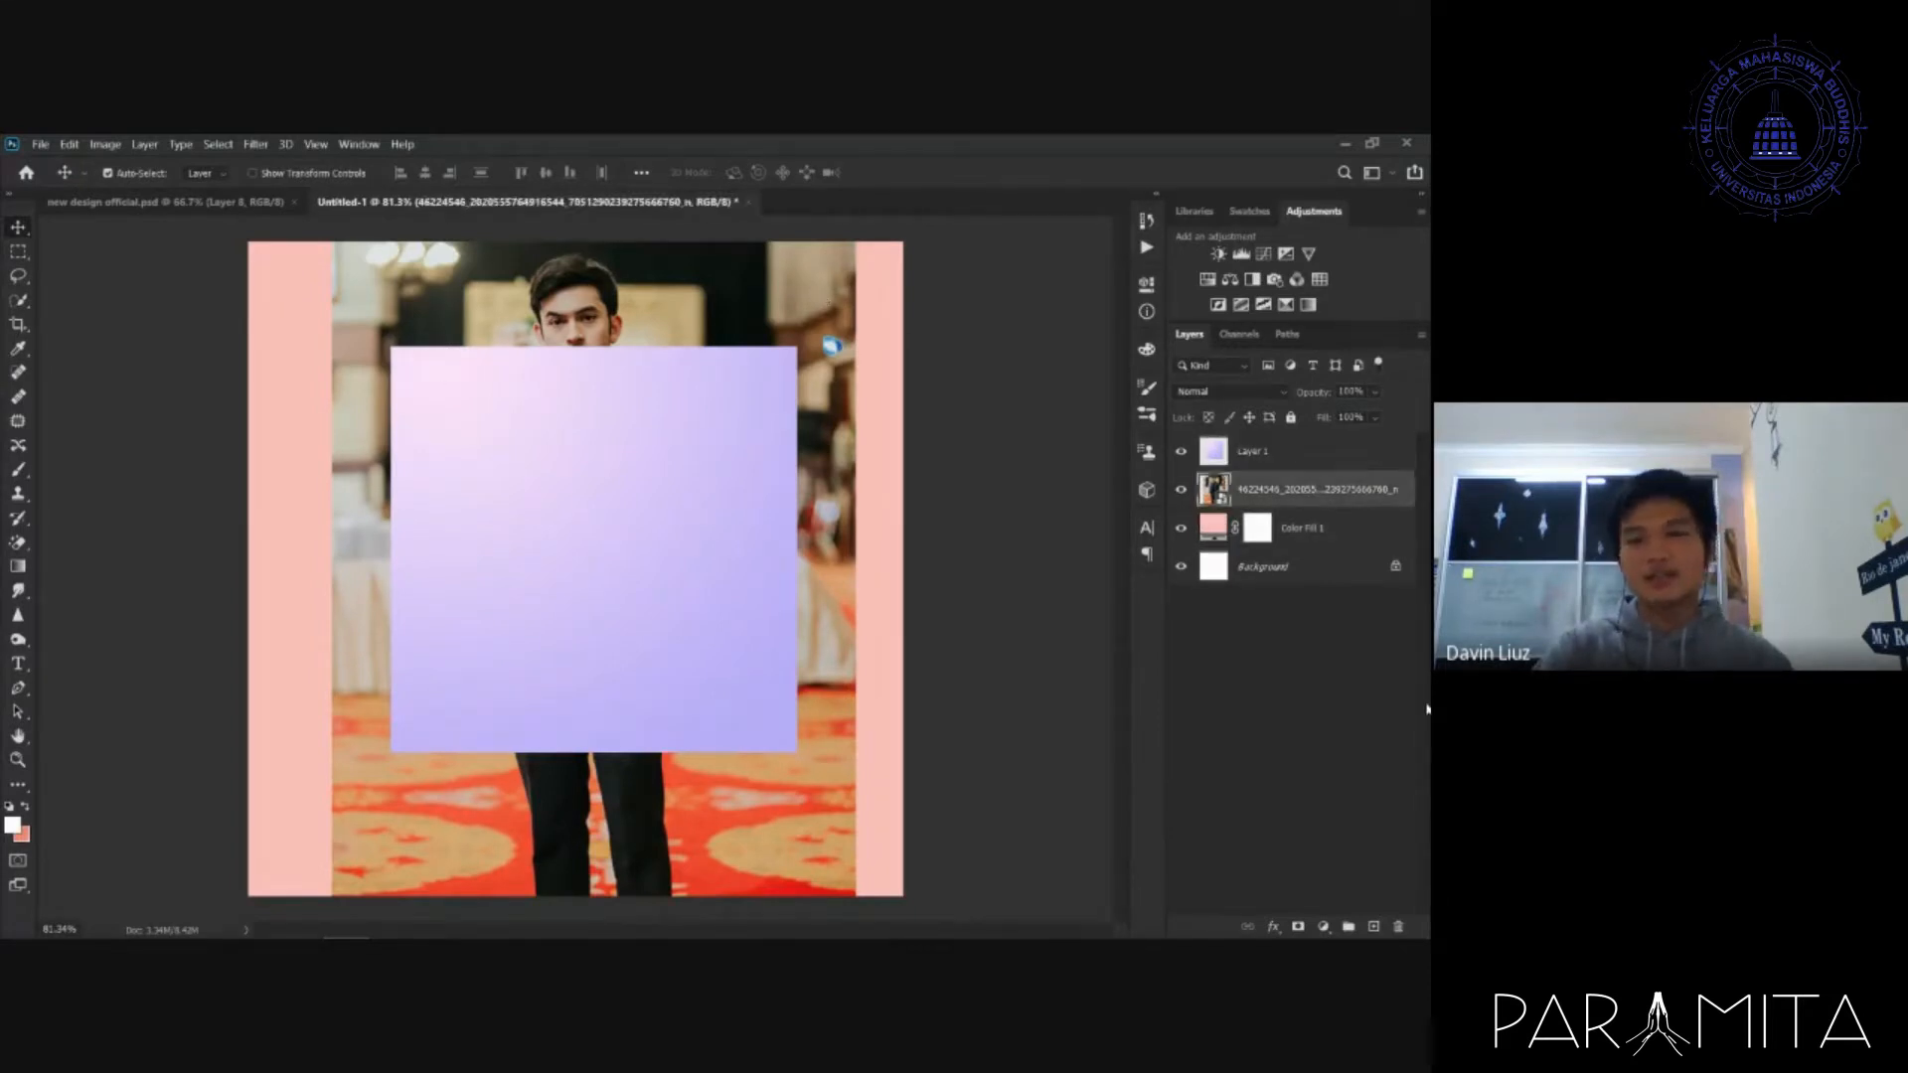
click(1363, 702)
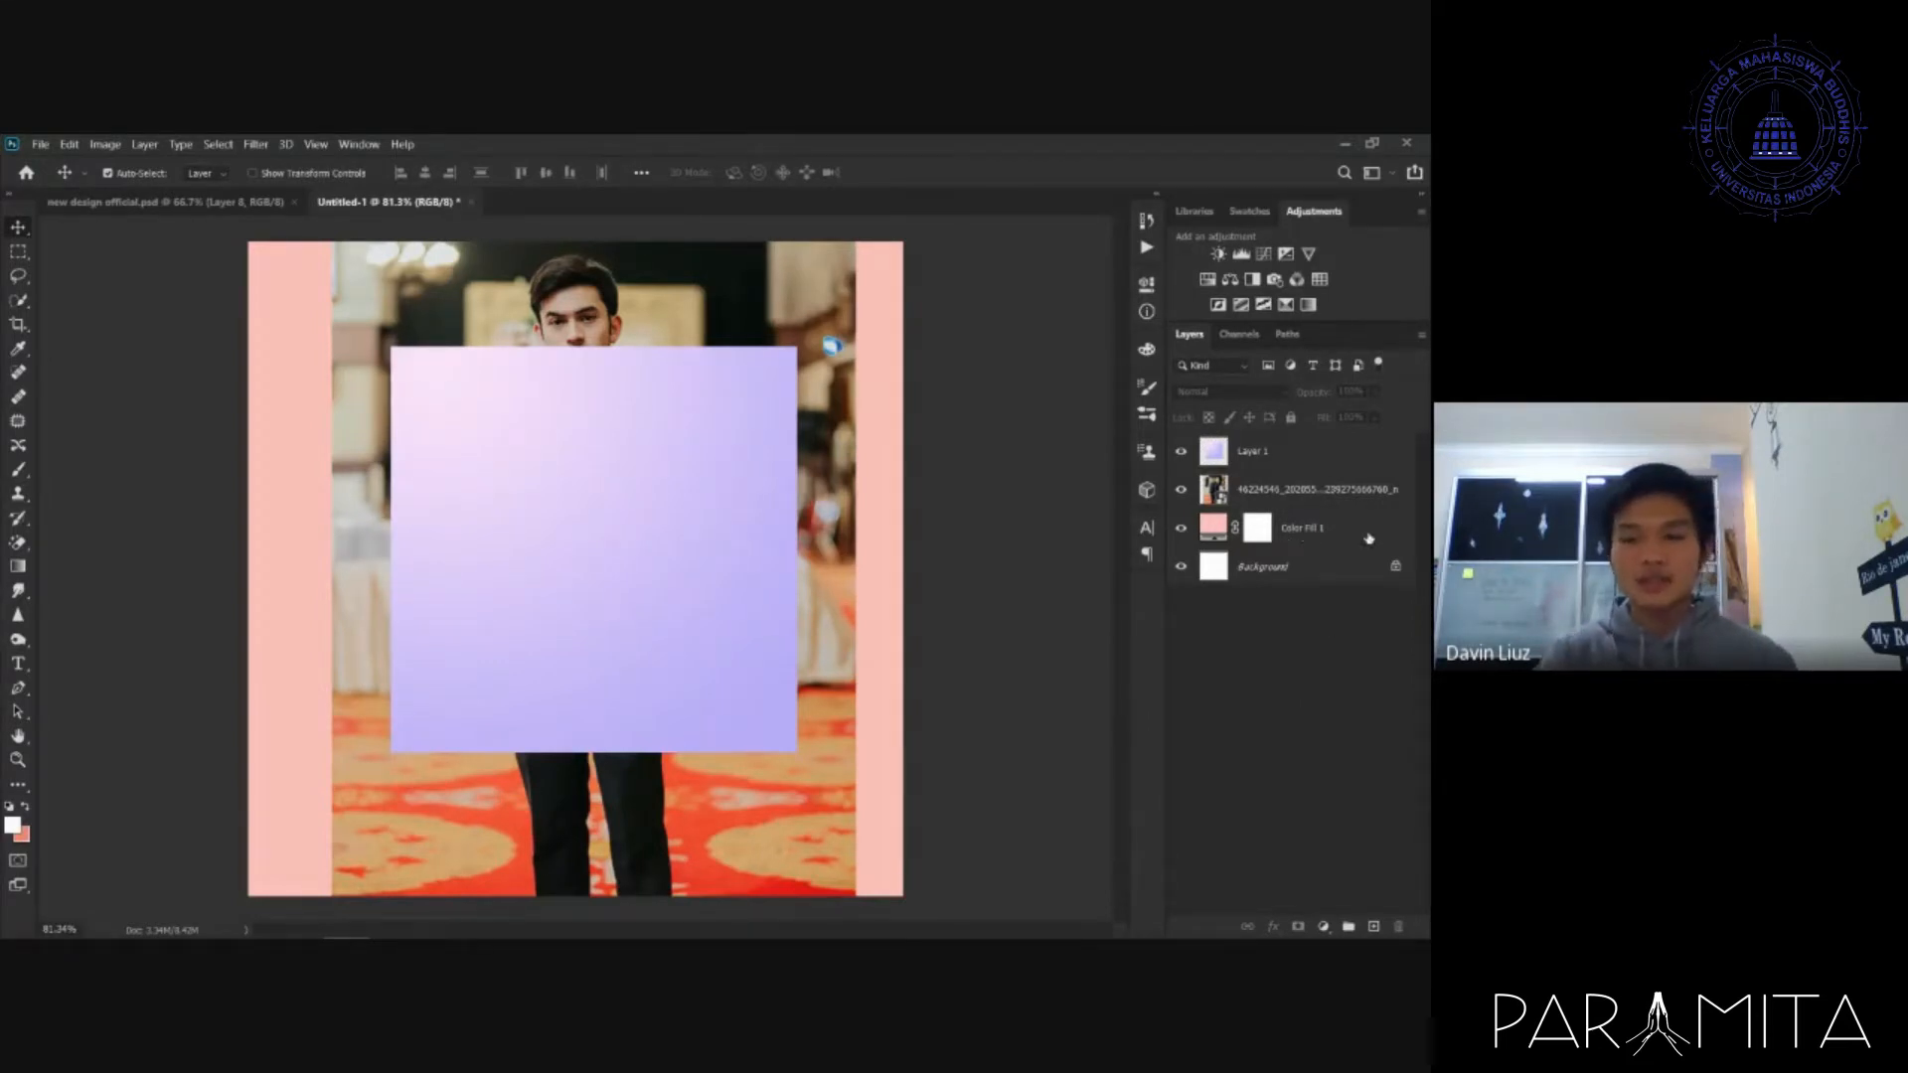
click(1333, 457)
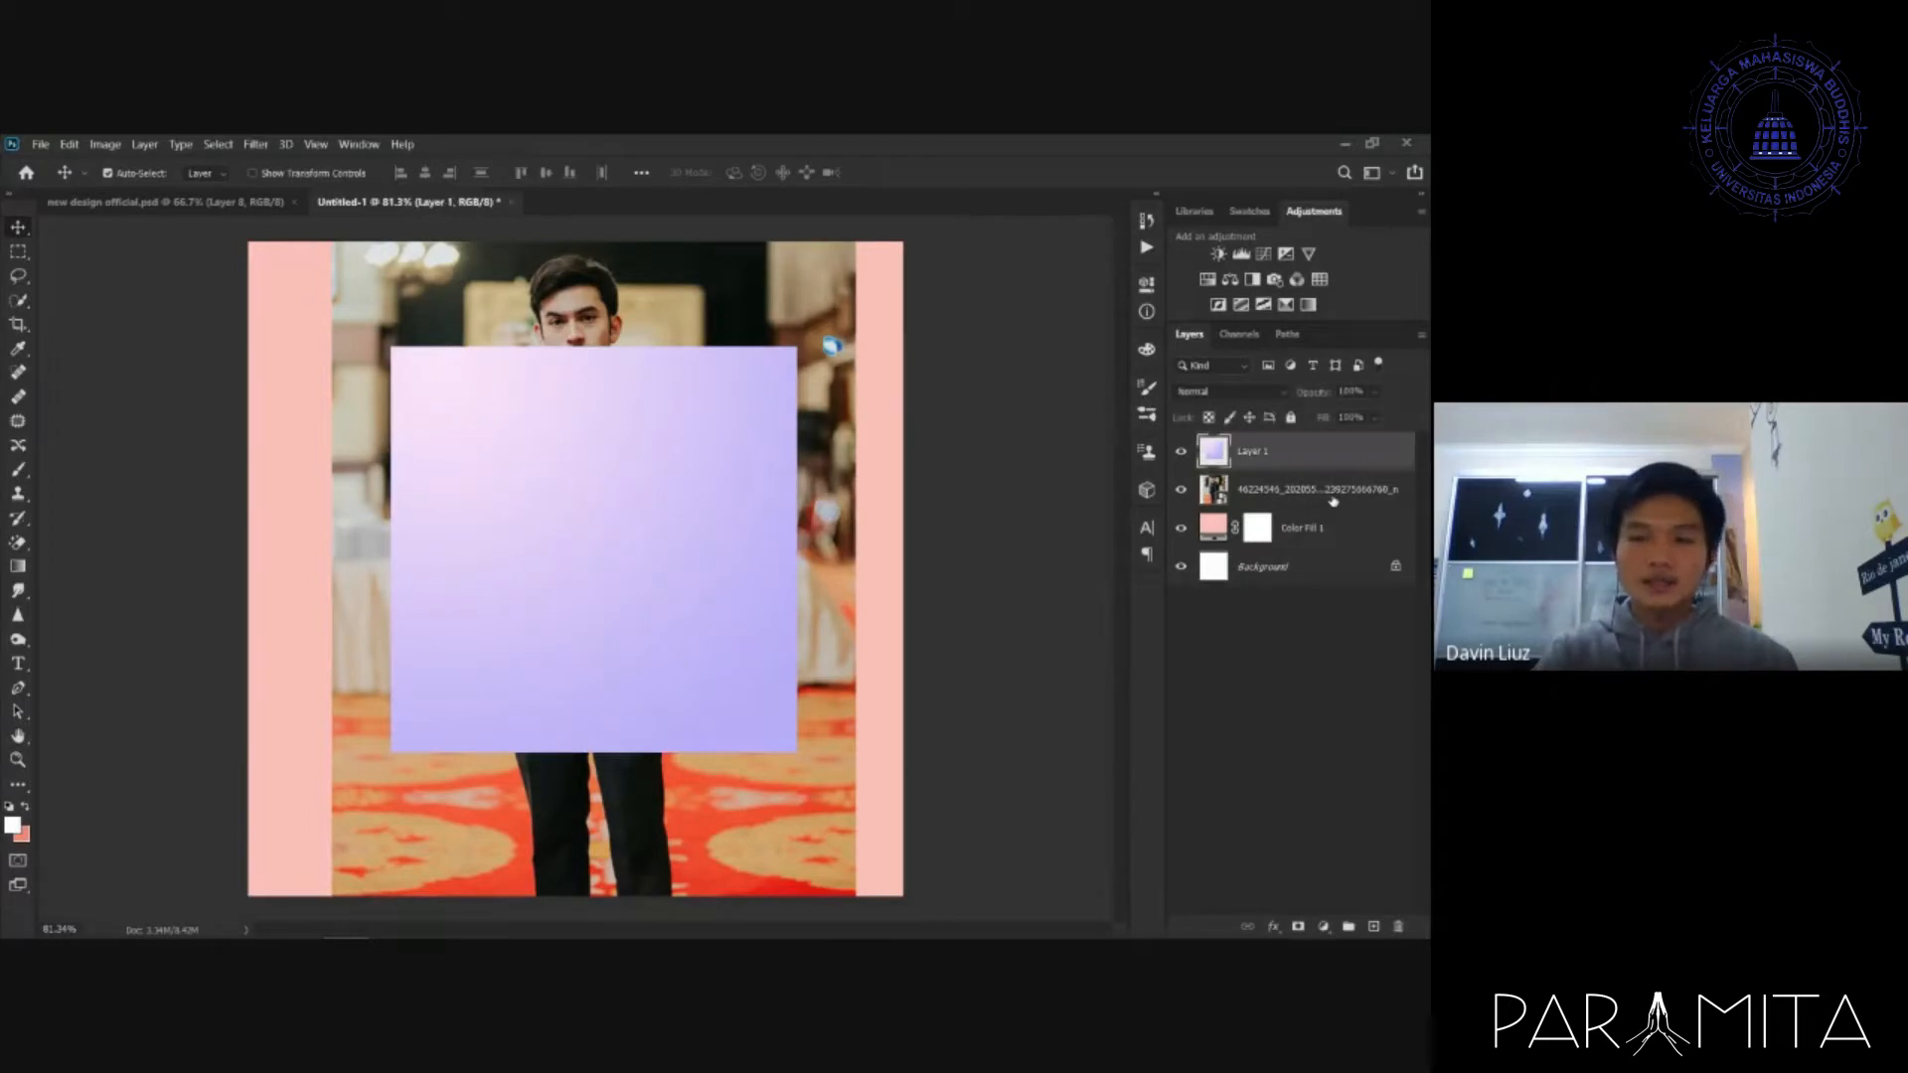
ctrl+click(1333, 497)
ctrl+click(1354, 537)
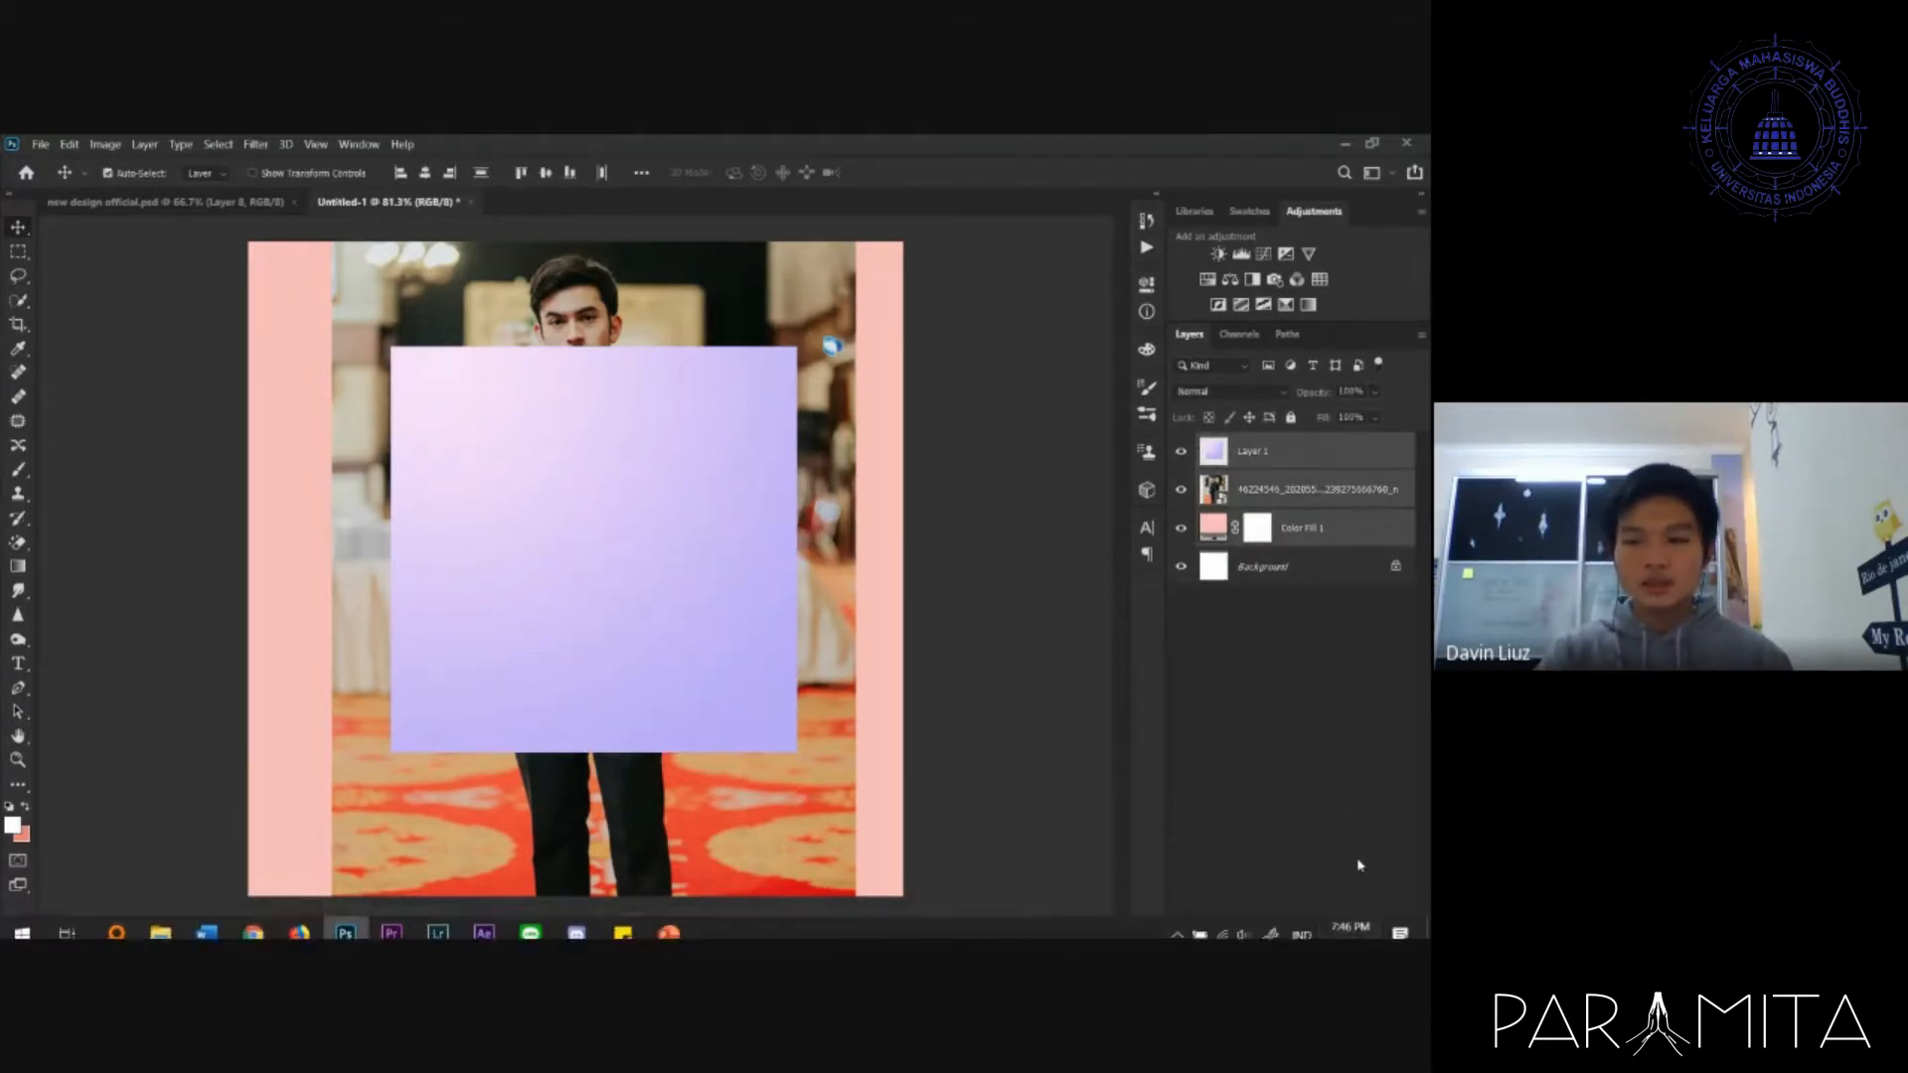
click(1349, 924)
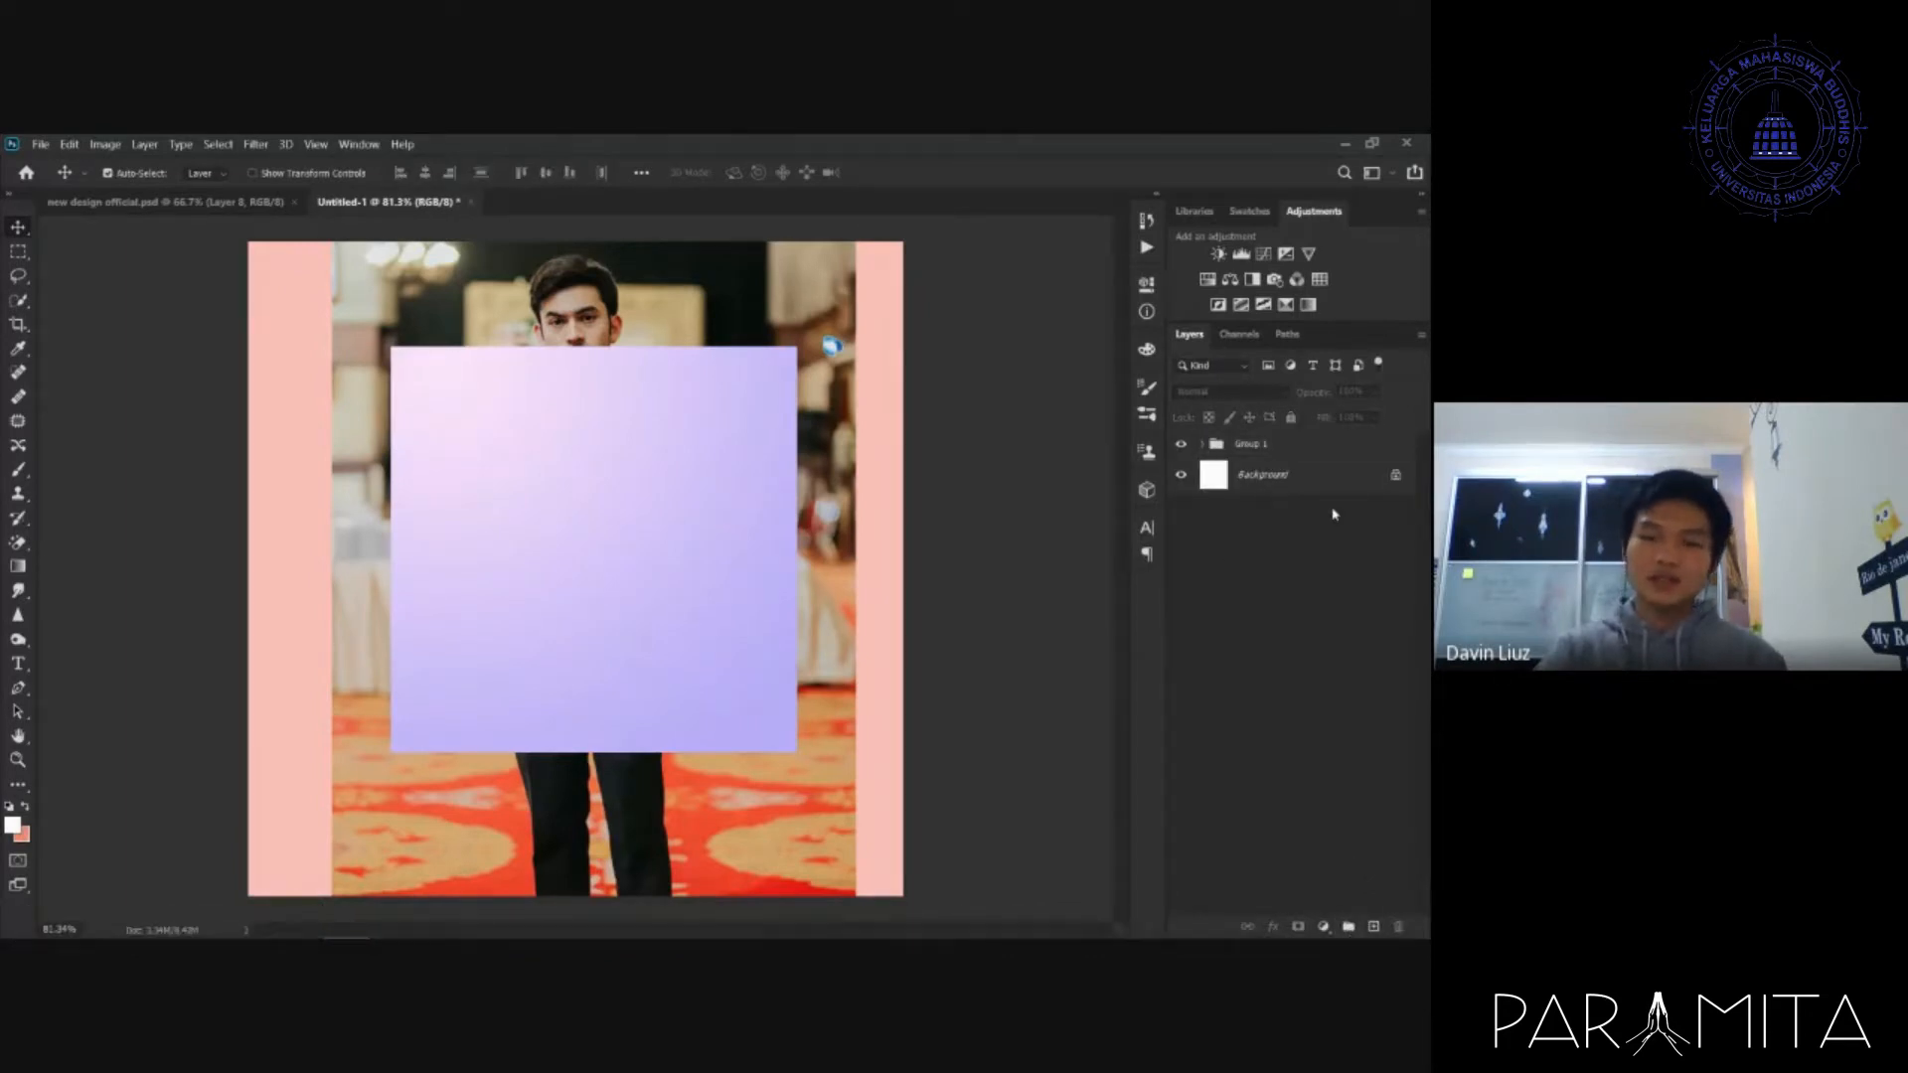
- Hide and show the layer group repeatedly to check its effect on the canvas, leaving it visible
click(1183, 446)
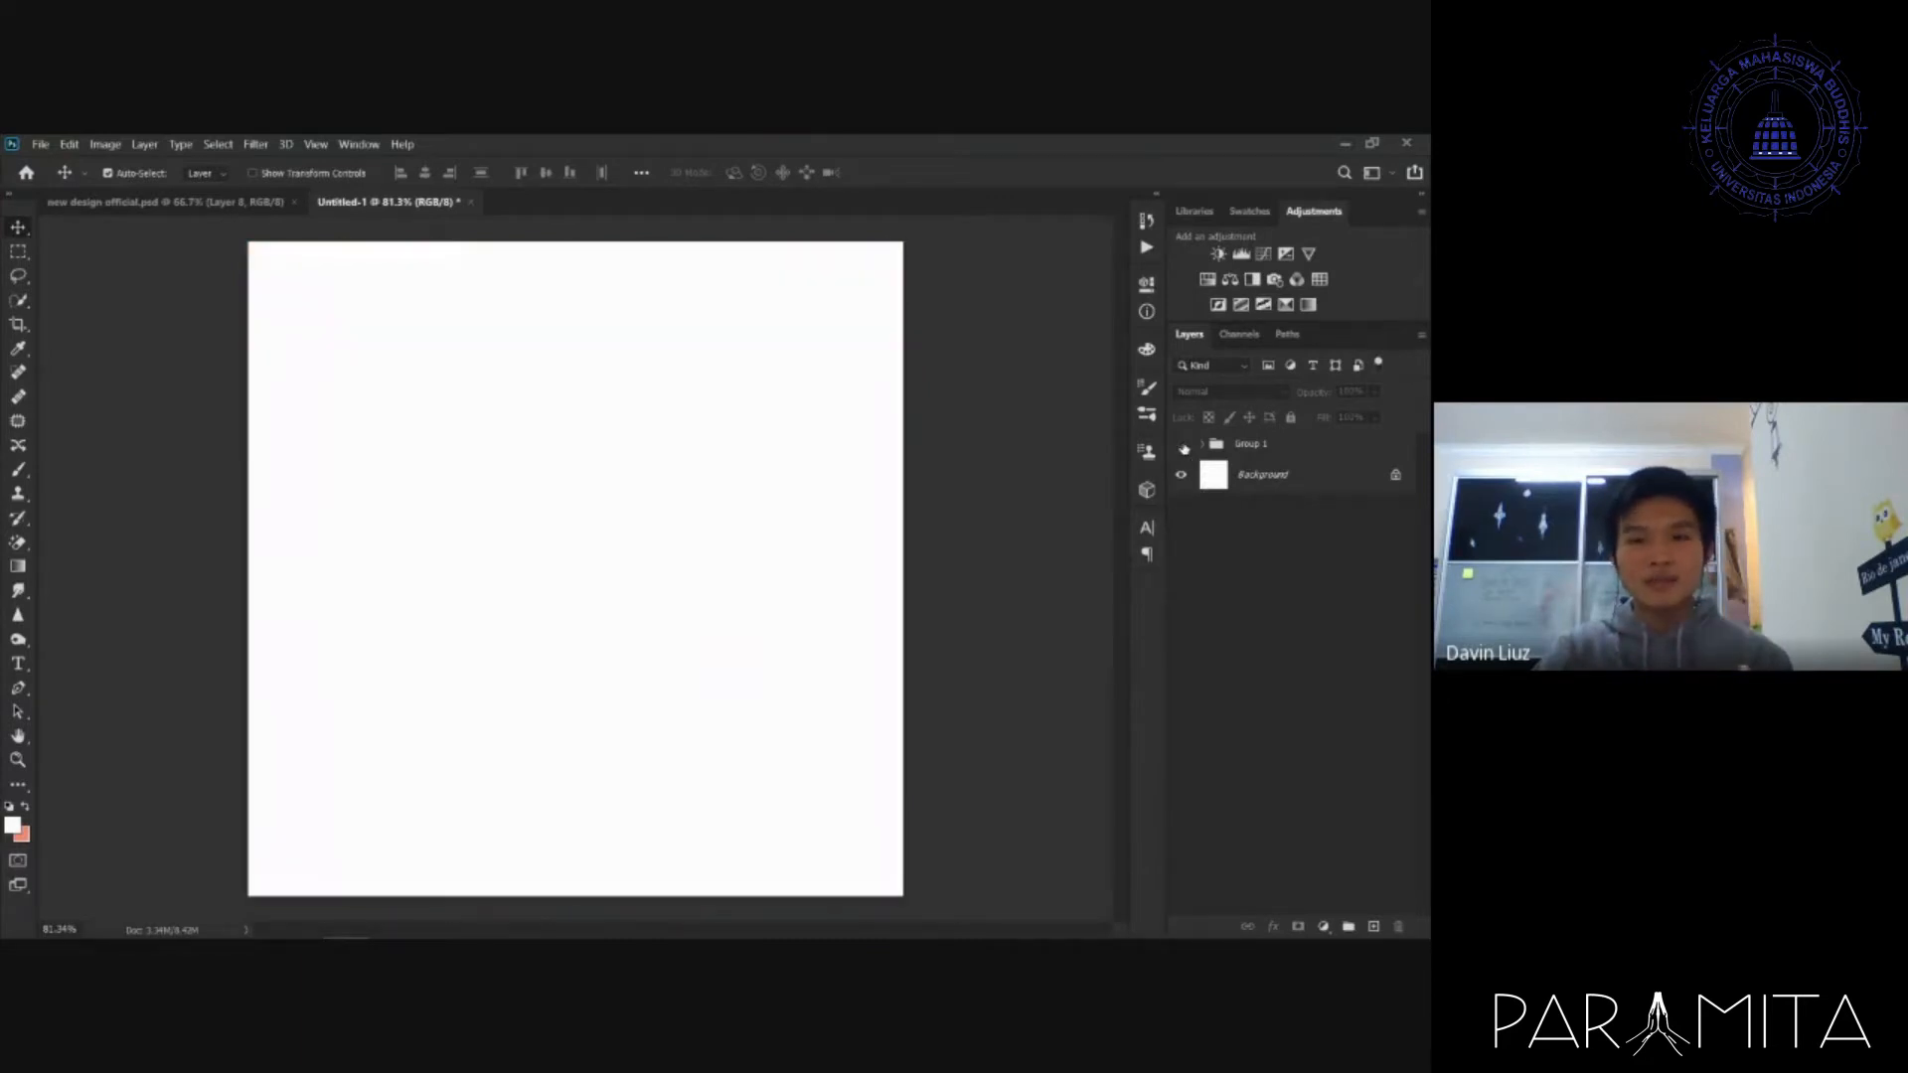
click(1182, 445)
click(1183, 445)
click(1183, 445)
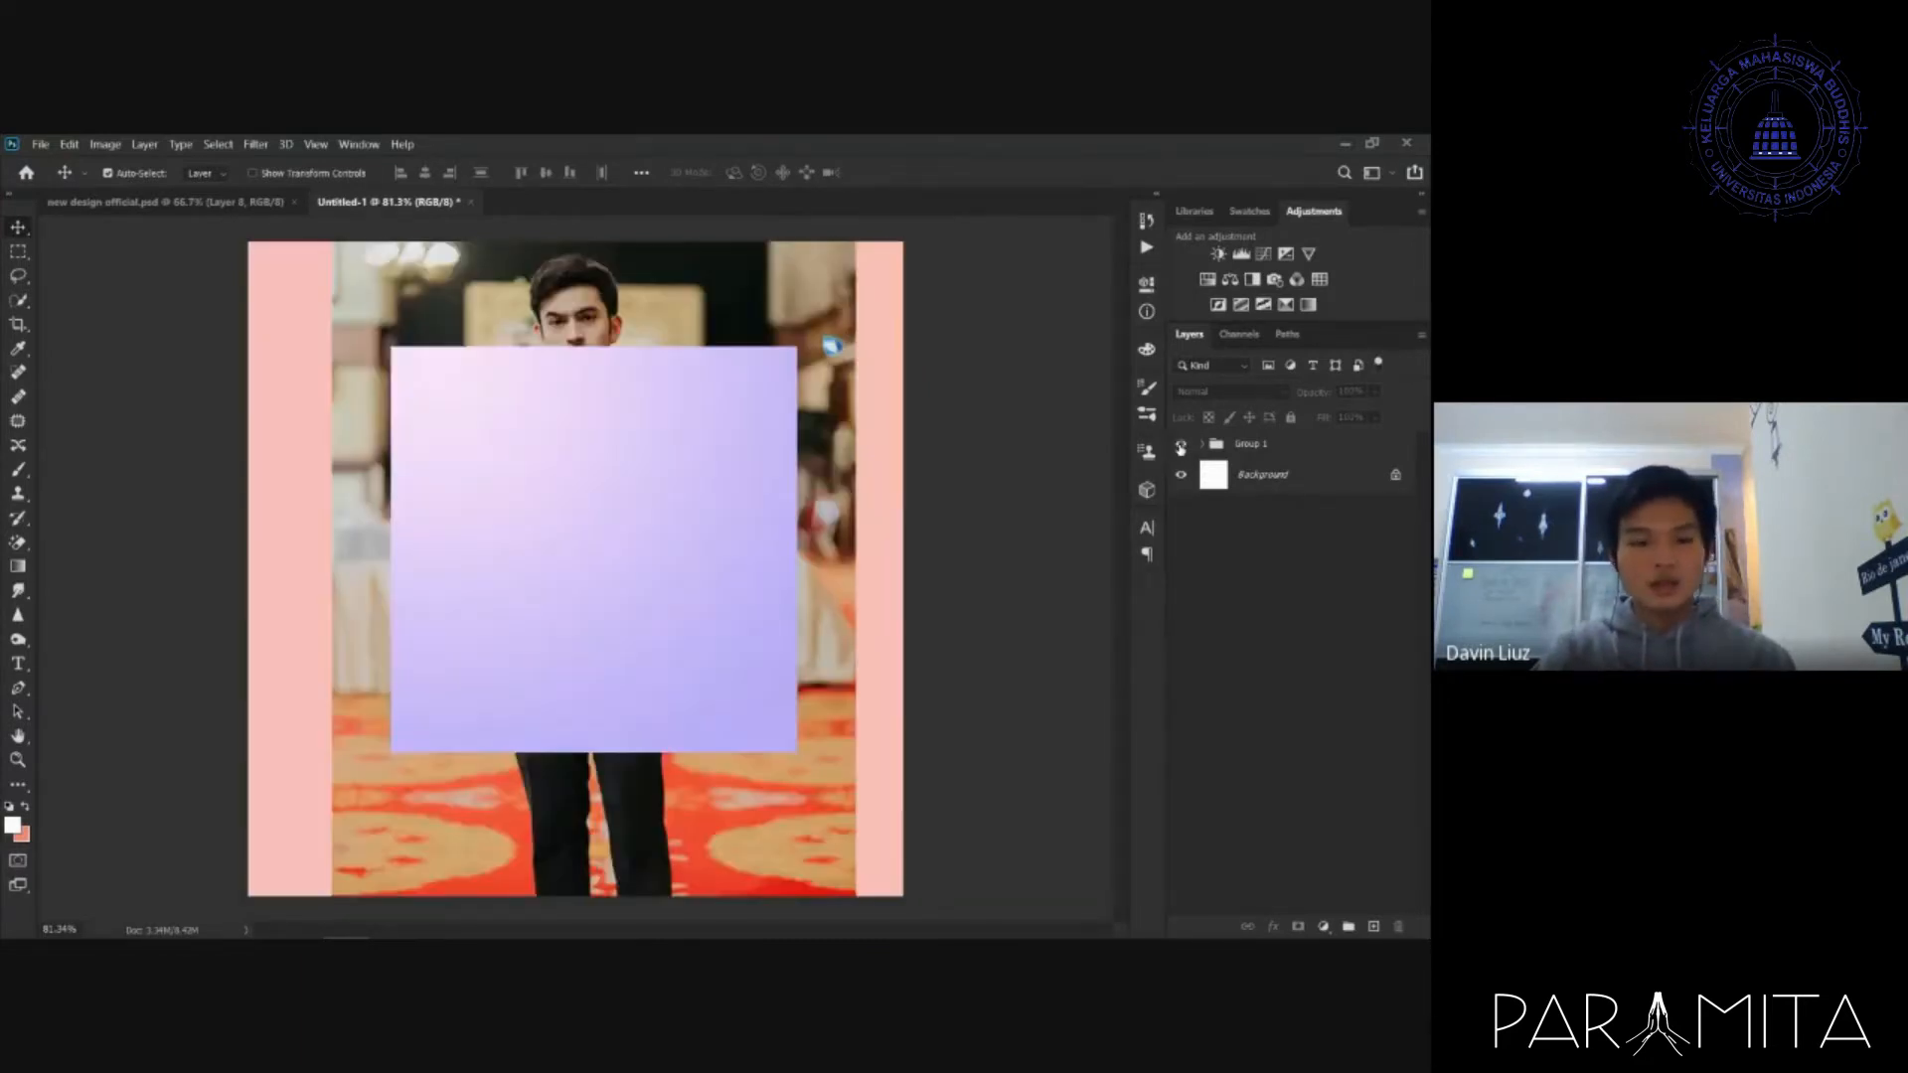
- Try scaling the whole group down proportionally with Free Transform, and cancel the transformation
click(1242, 446)
key(ctrl+t)
mouse_move(854, 242)
mouse_down()
mouse_move(626, 511)
mouse_move(881, 242)
mouse_move(744, 382)
mouse_move(833, 270)
mouse_up()
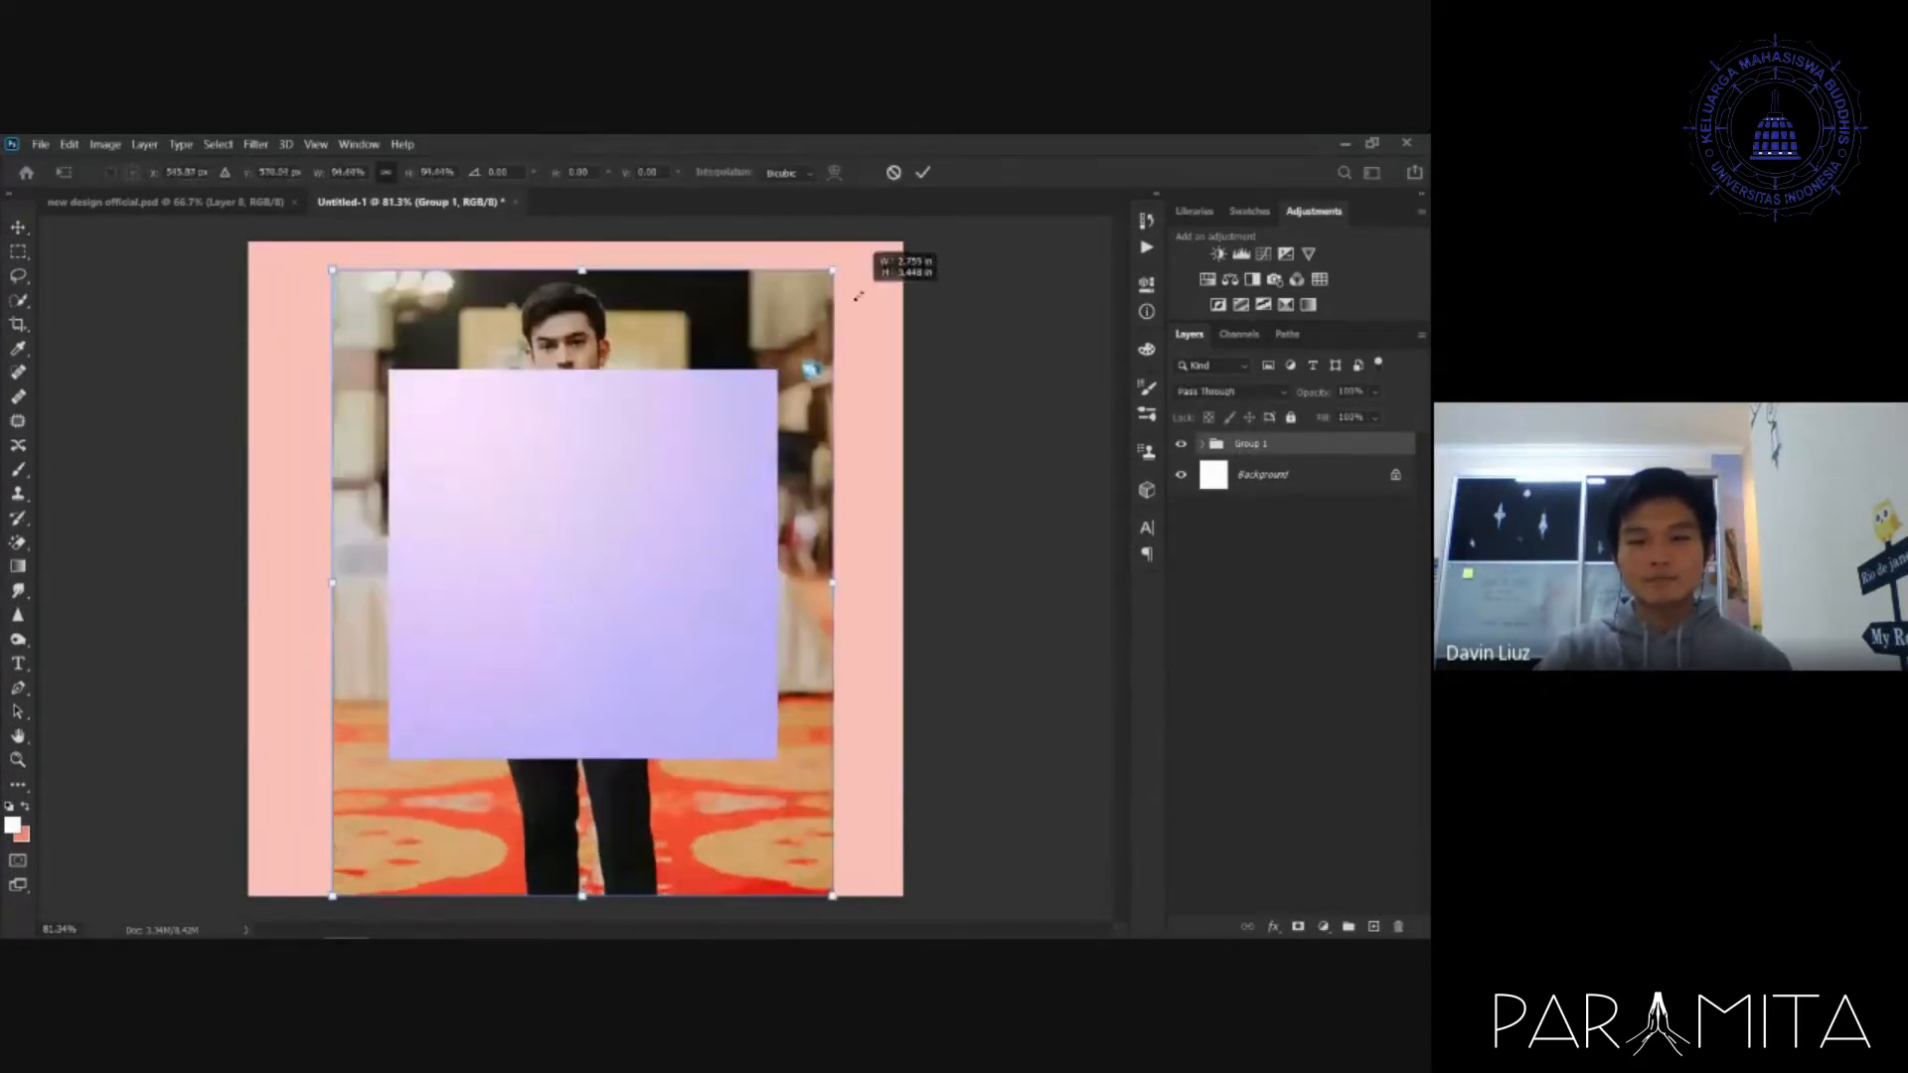
key(Escape)
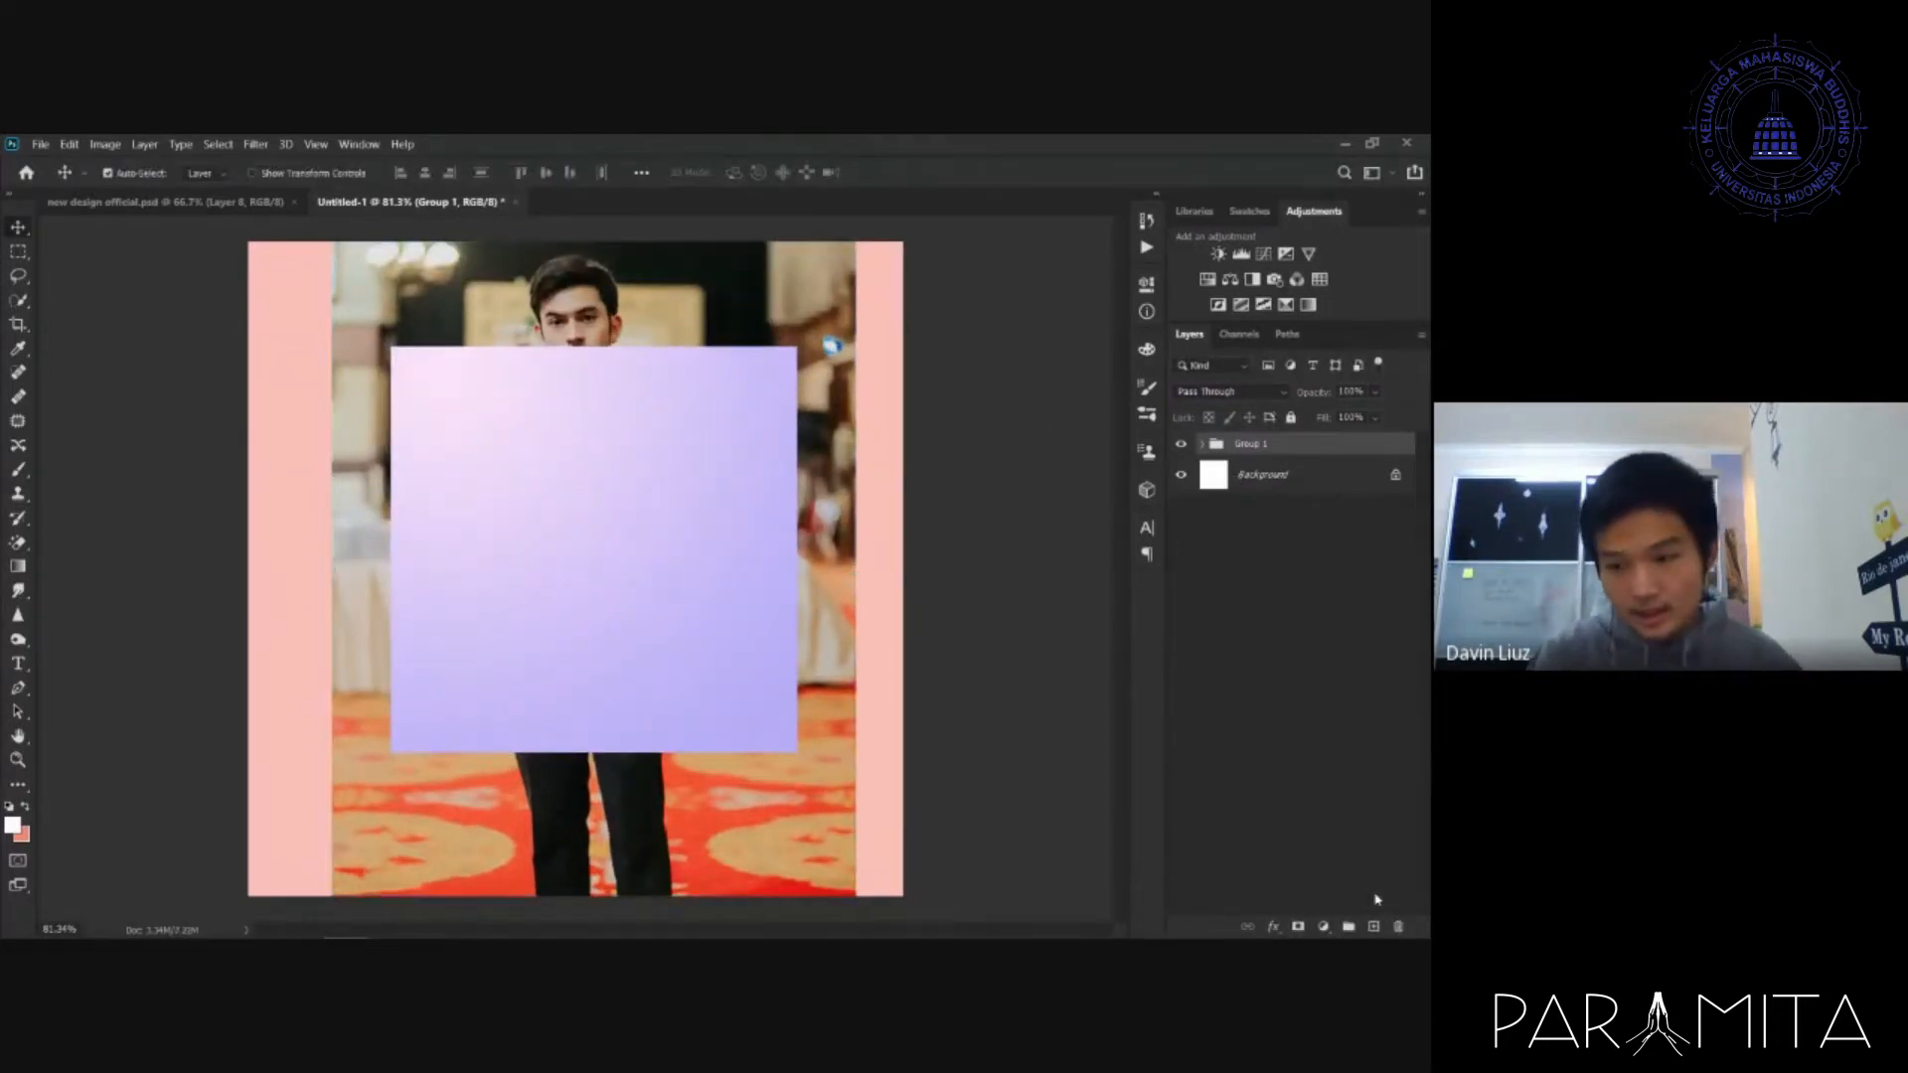
- Create a new empty layer above the group, undo and redo it, and delete the layer
click(1374, 927)
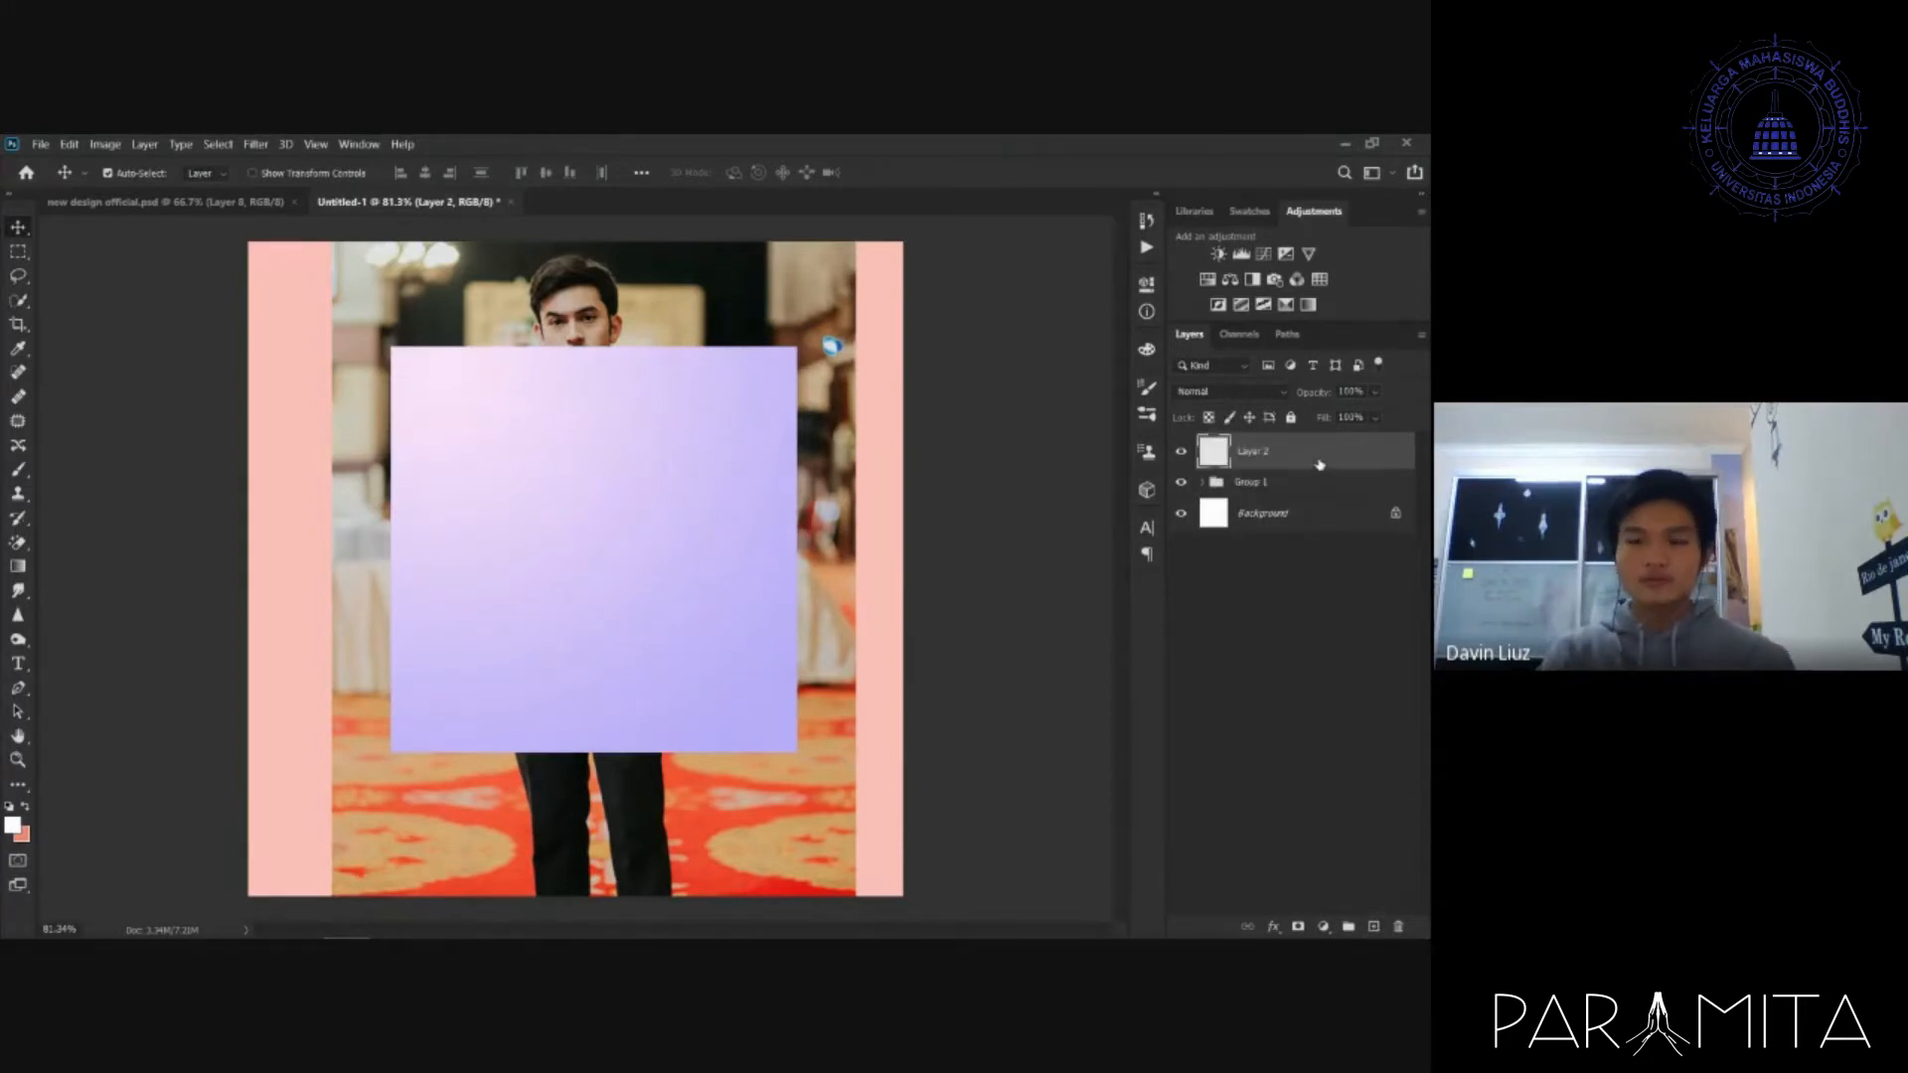
key(ctrl+z)
key(ctrl+shift+z)
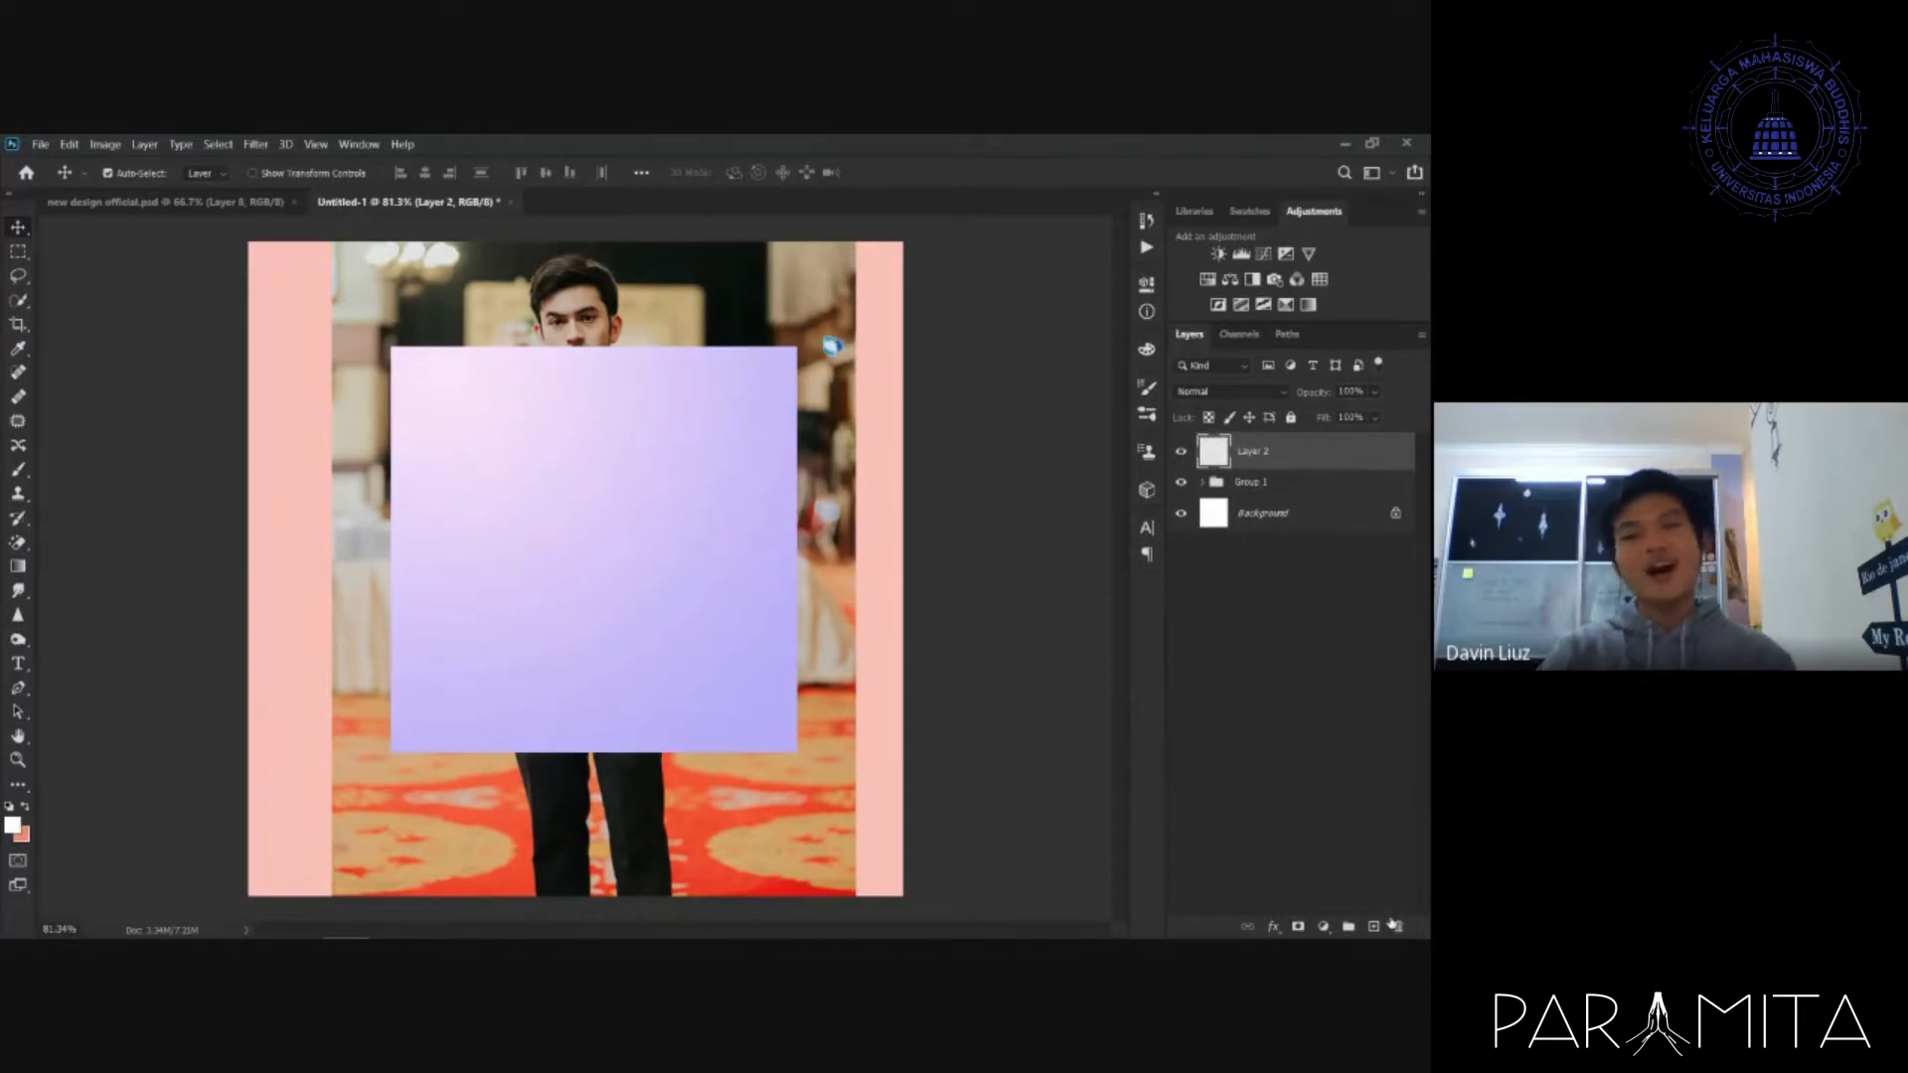
click(1400, 921)
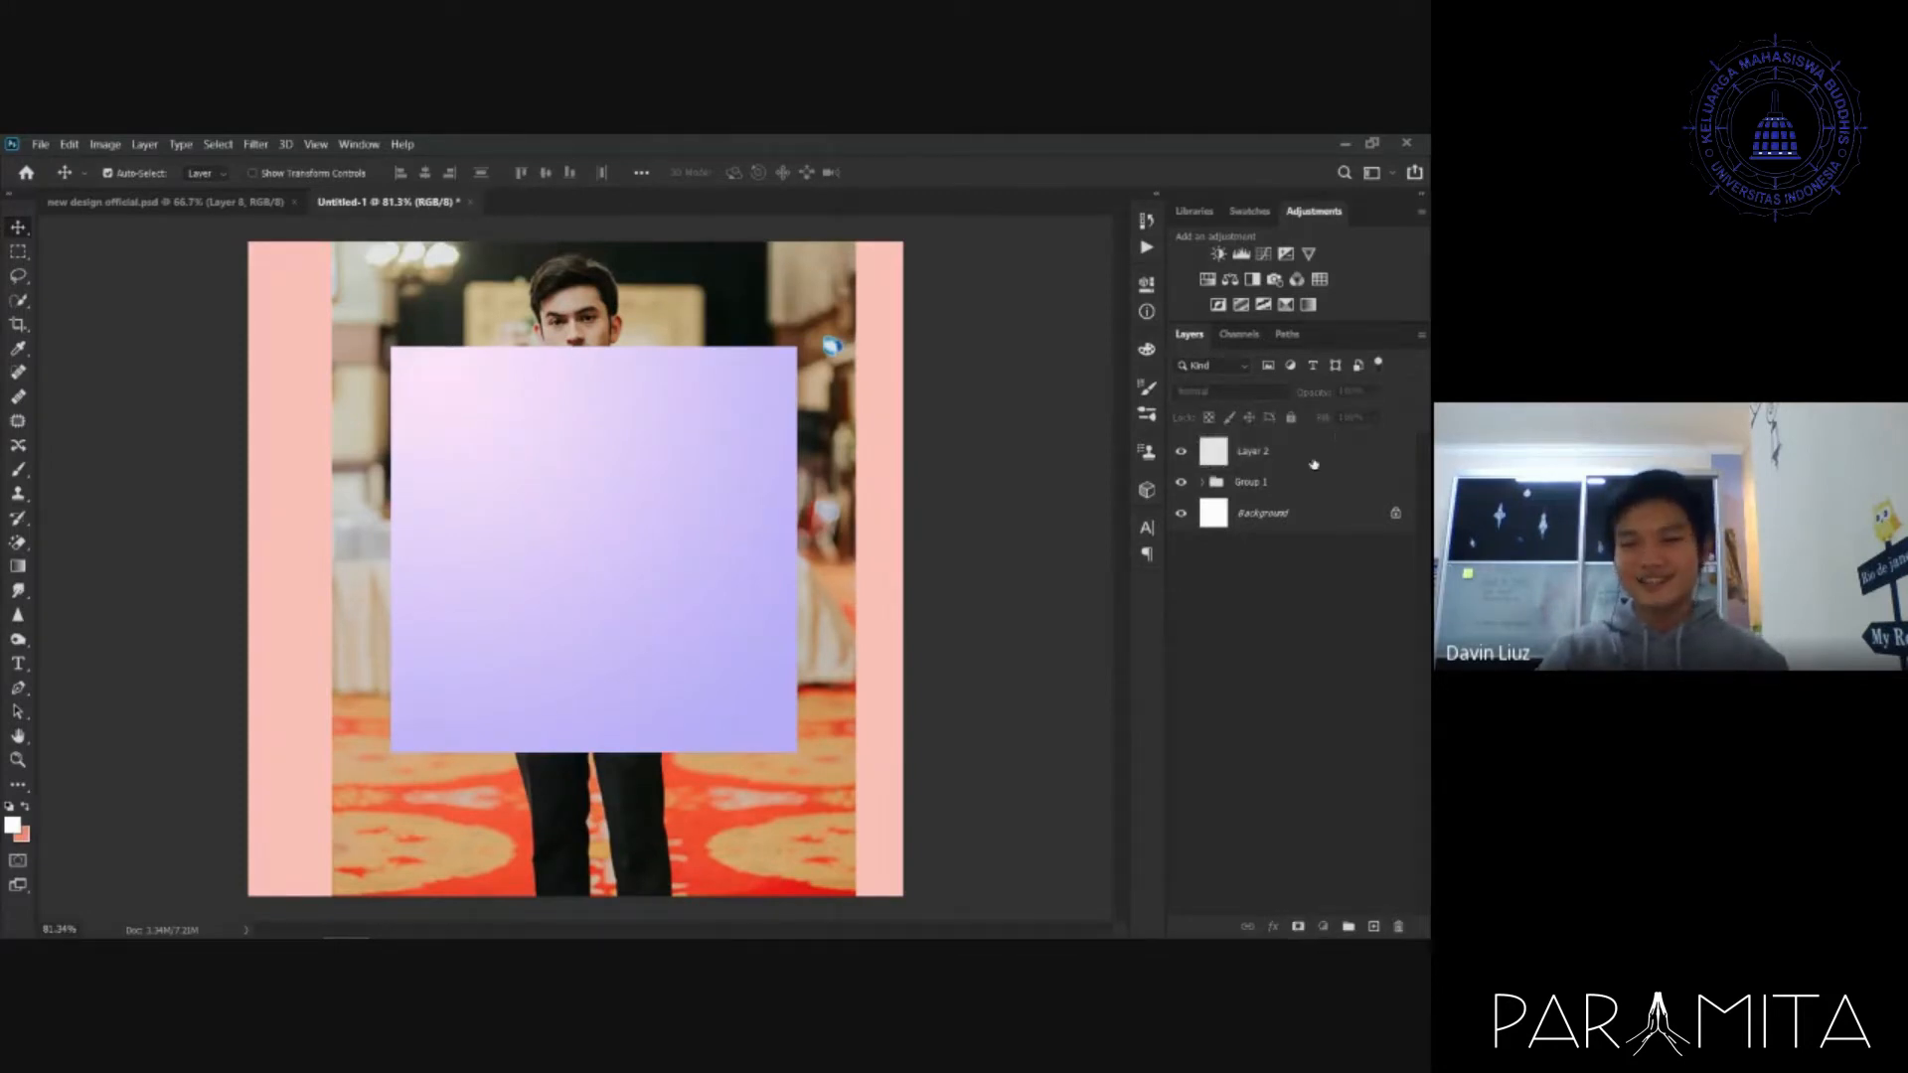
drag(1330, 457, 1399, 926)
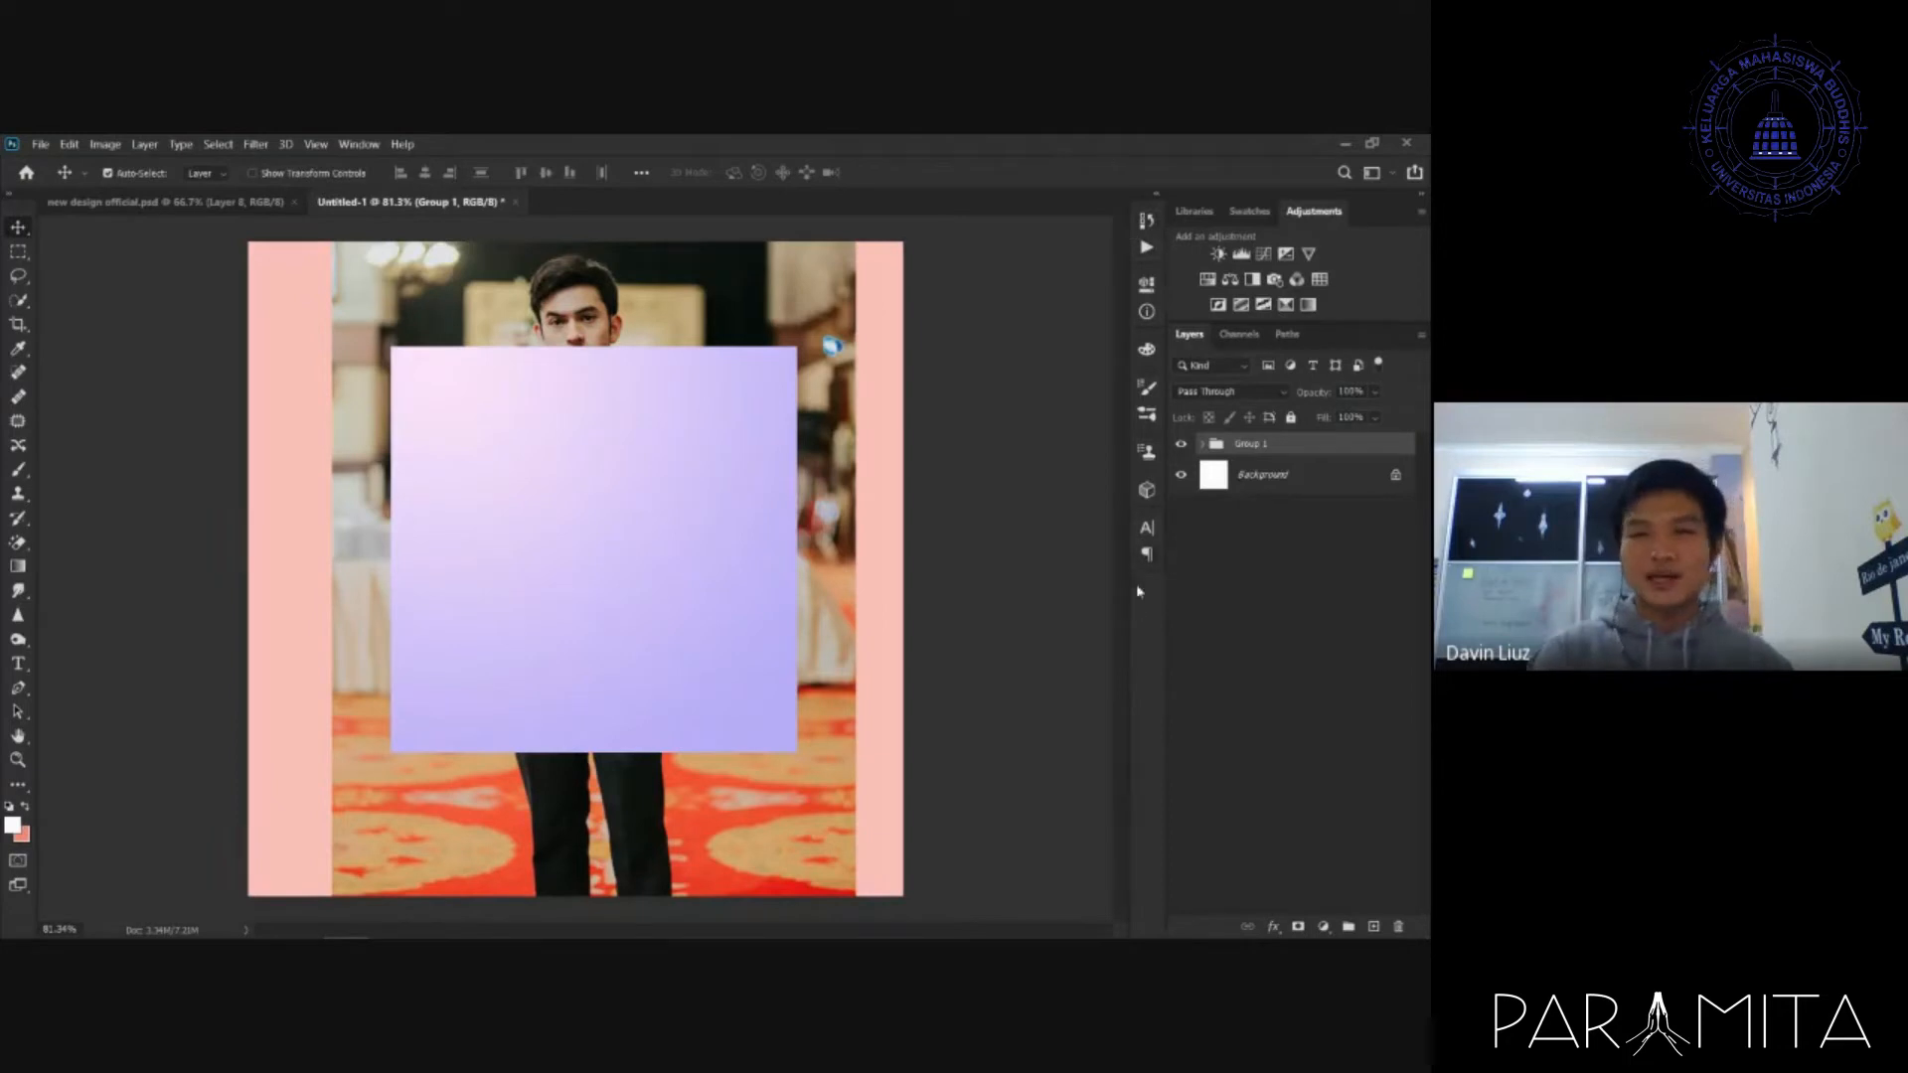
- Open the document's edit history and look back through the earlier recorded states
click(1148, 219)
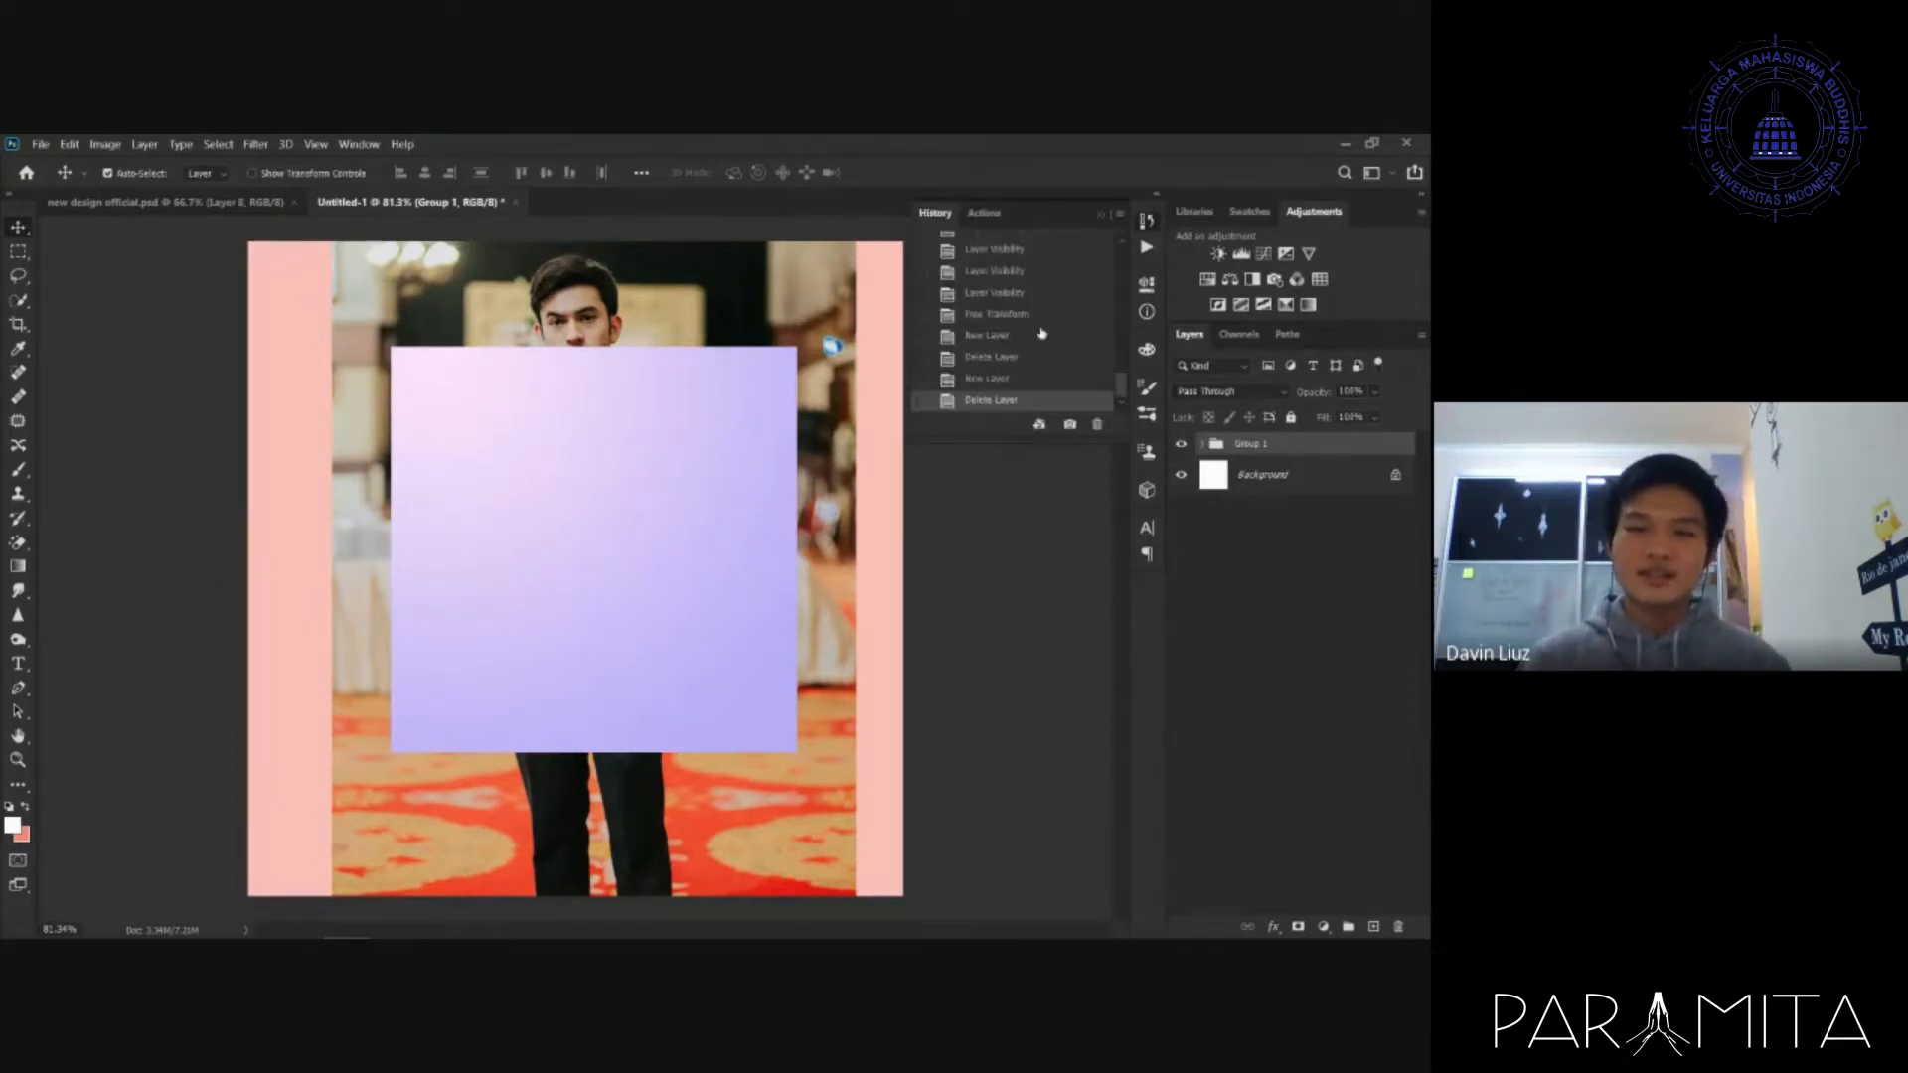
scroll(1041, 333, up, 1)
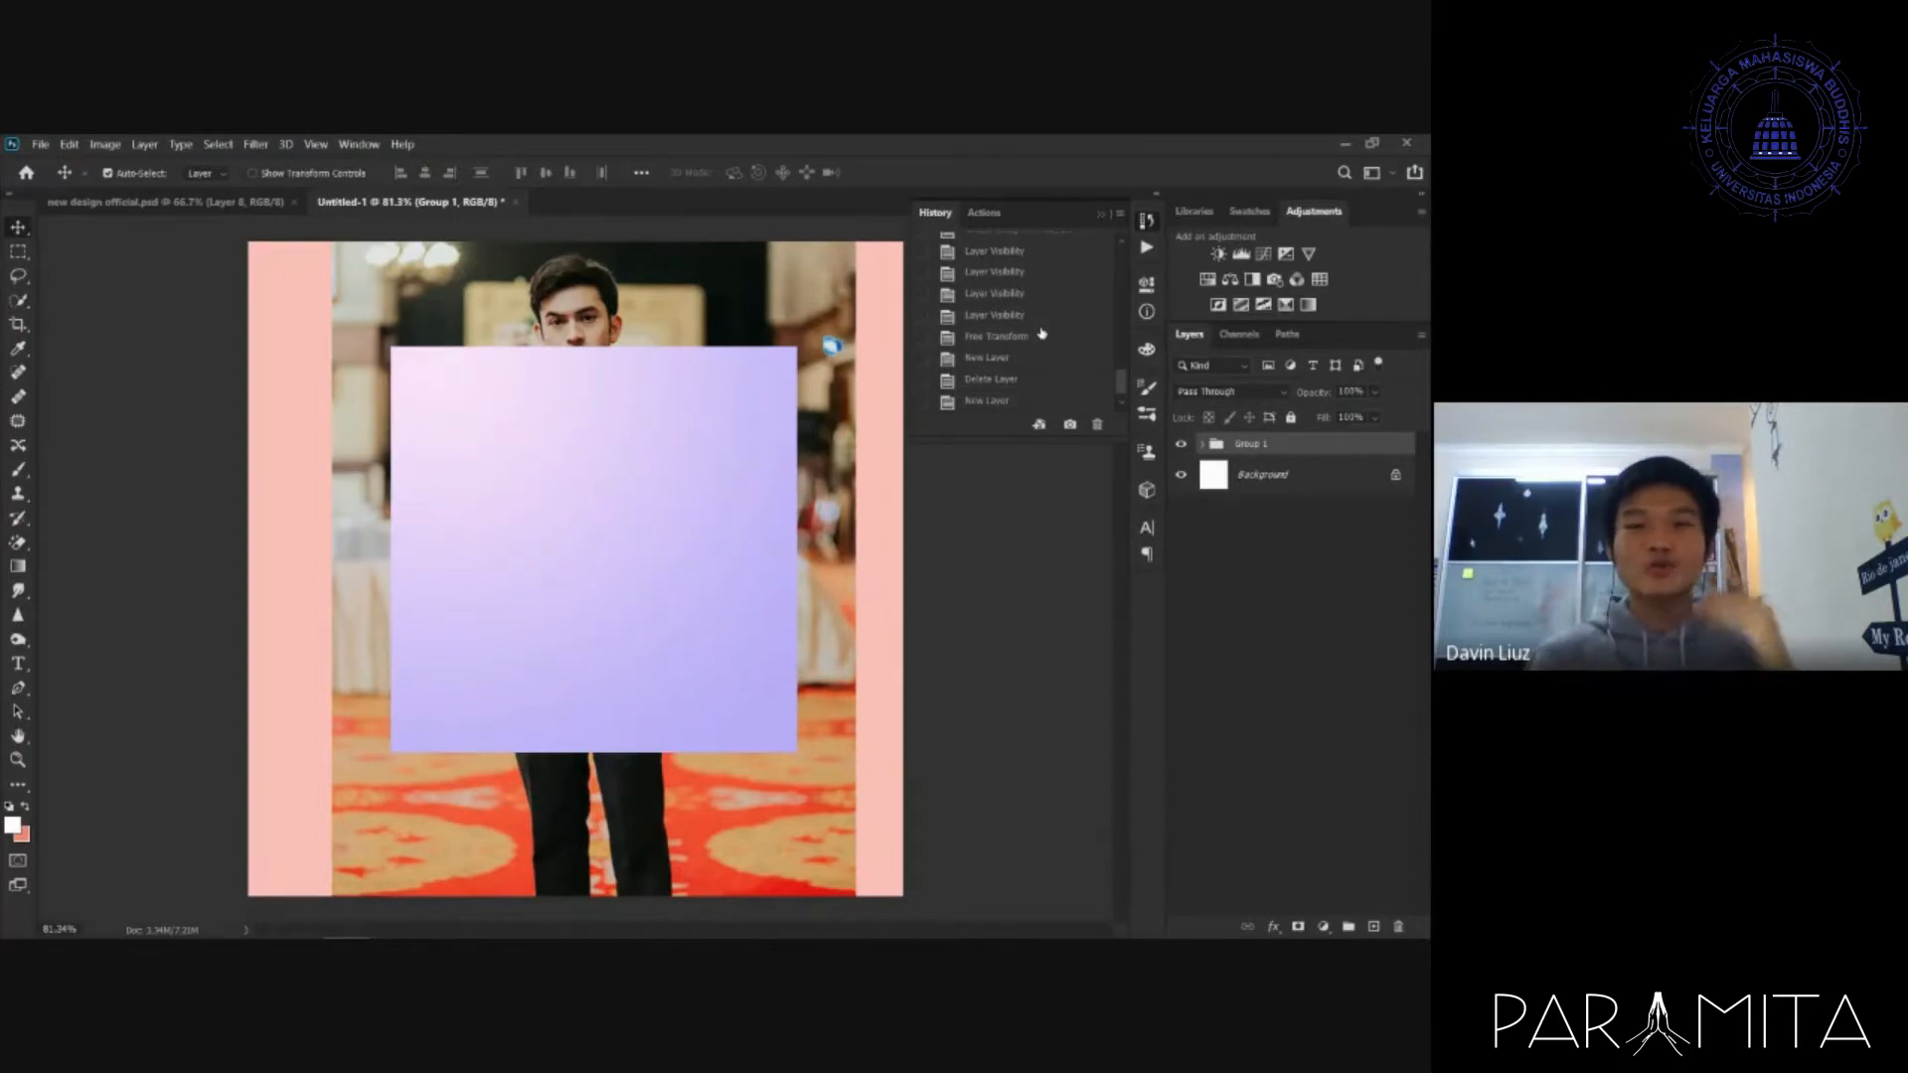
scroll(1050, 307, up, 5)
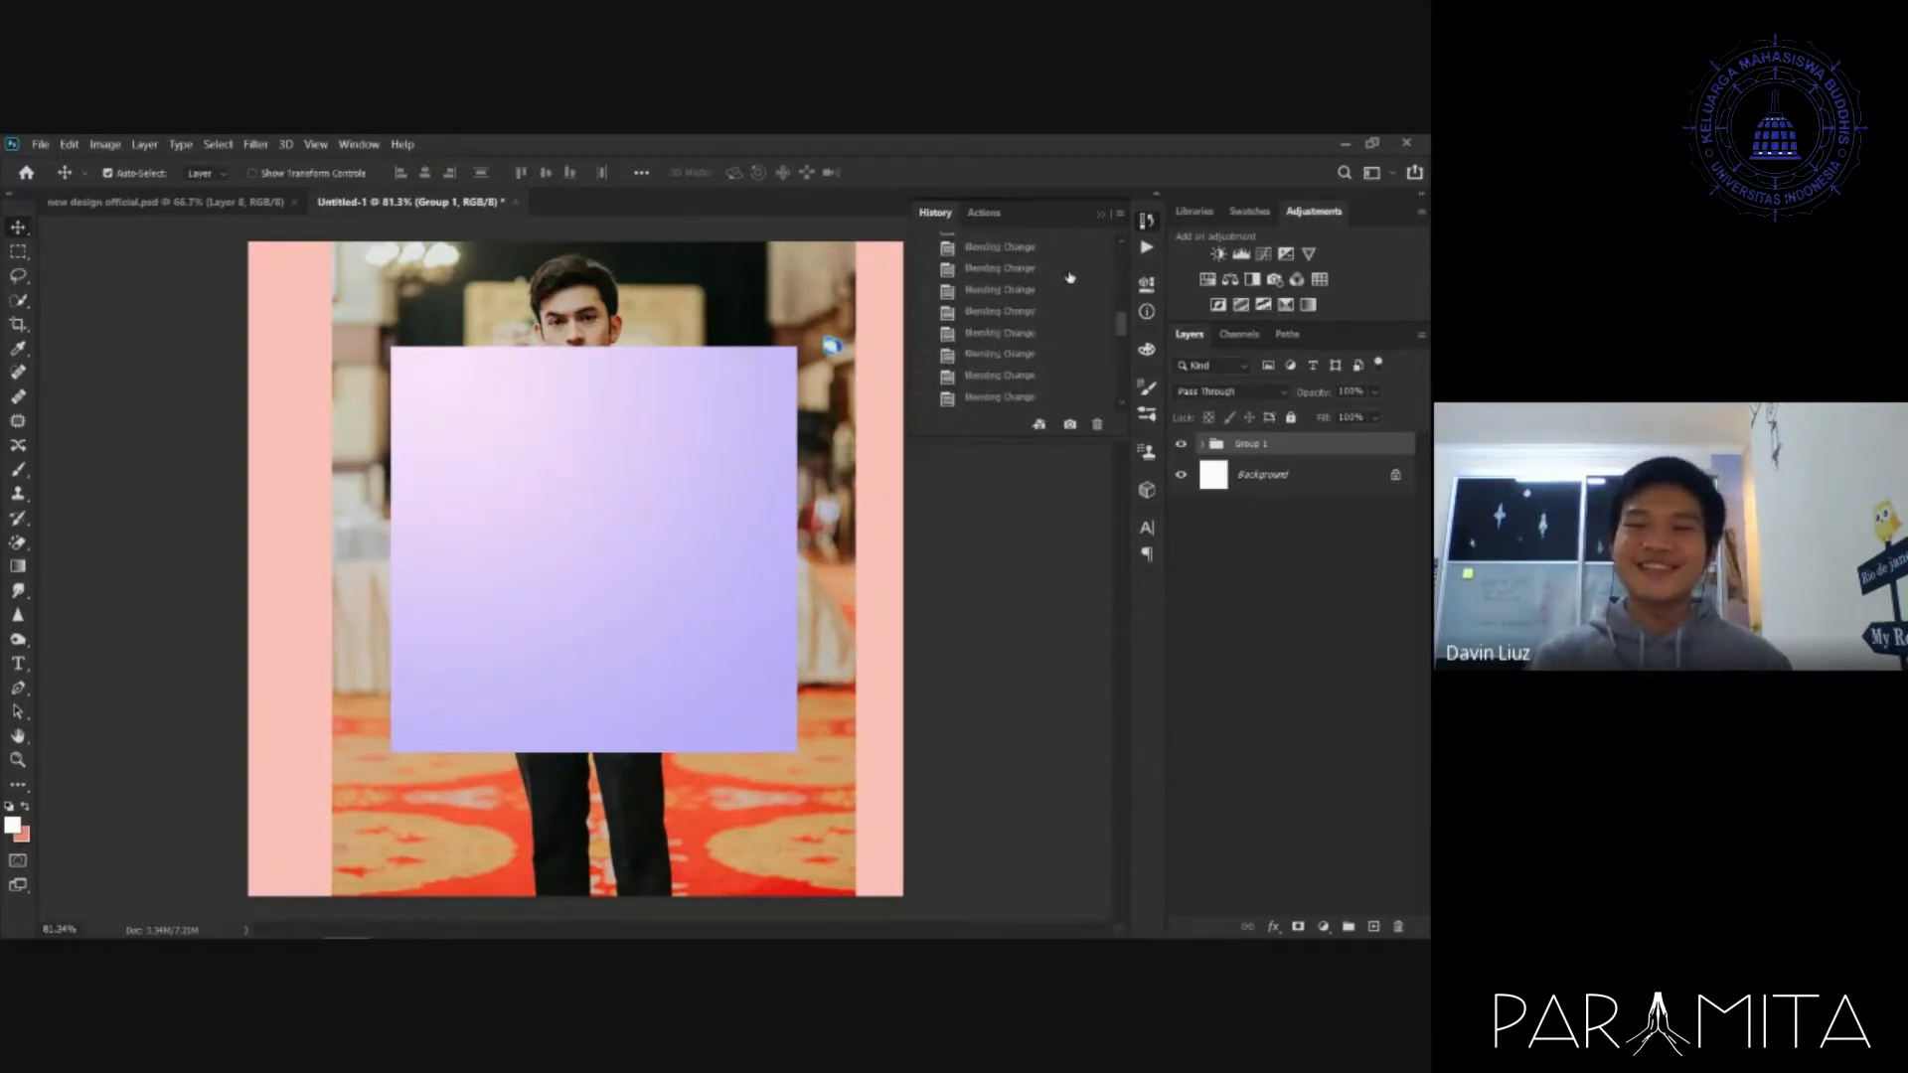
- Revert the document to the earliest layer deletion in the history, to a middle blending change, and return to the latest state
scroll(1070, 277, up, 5)
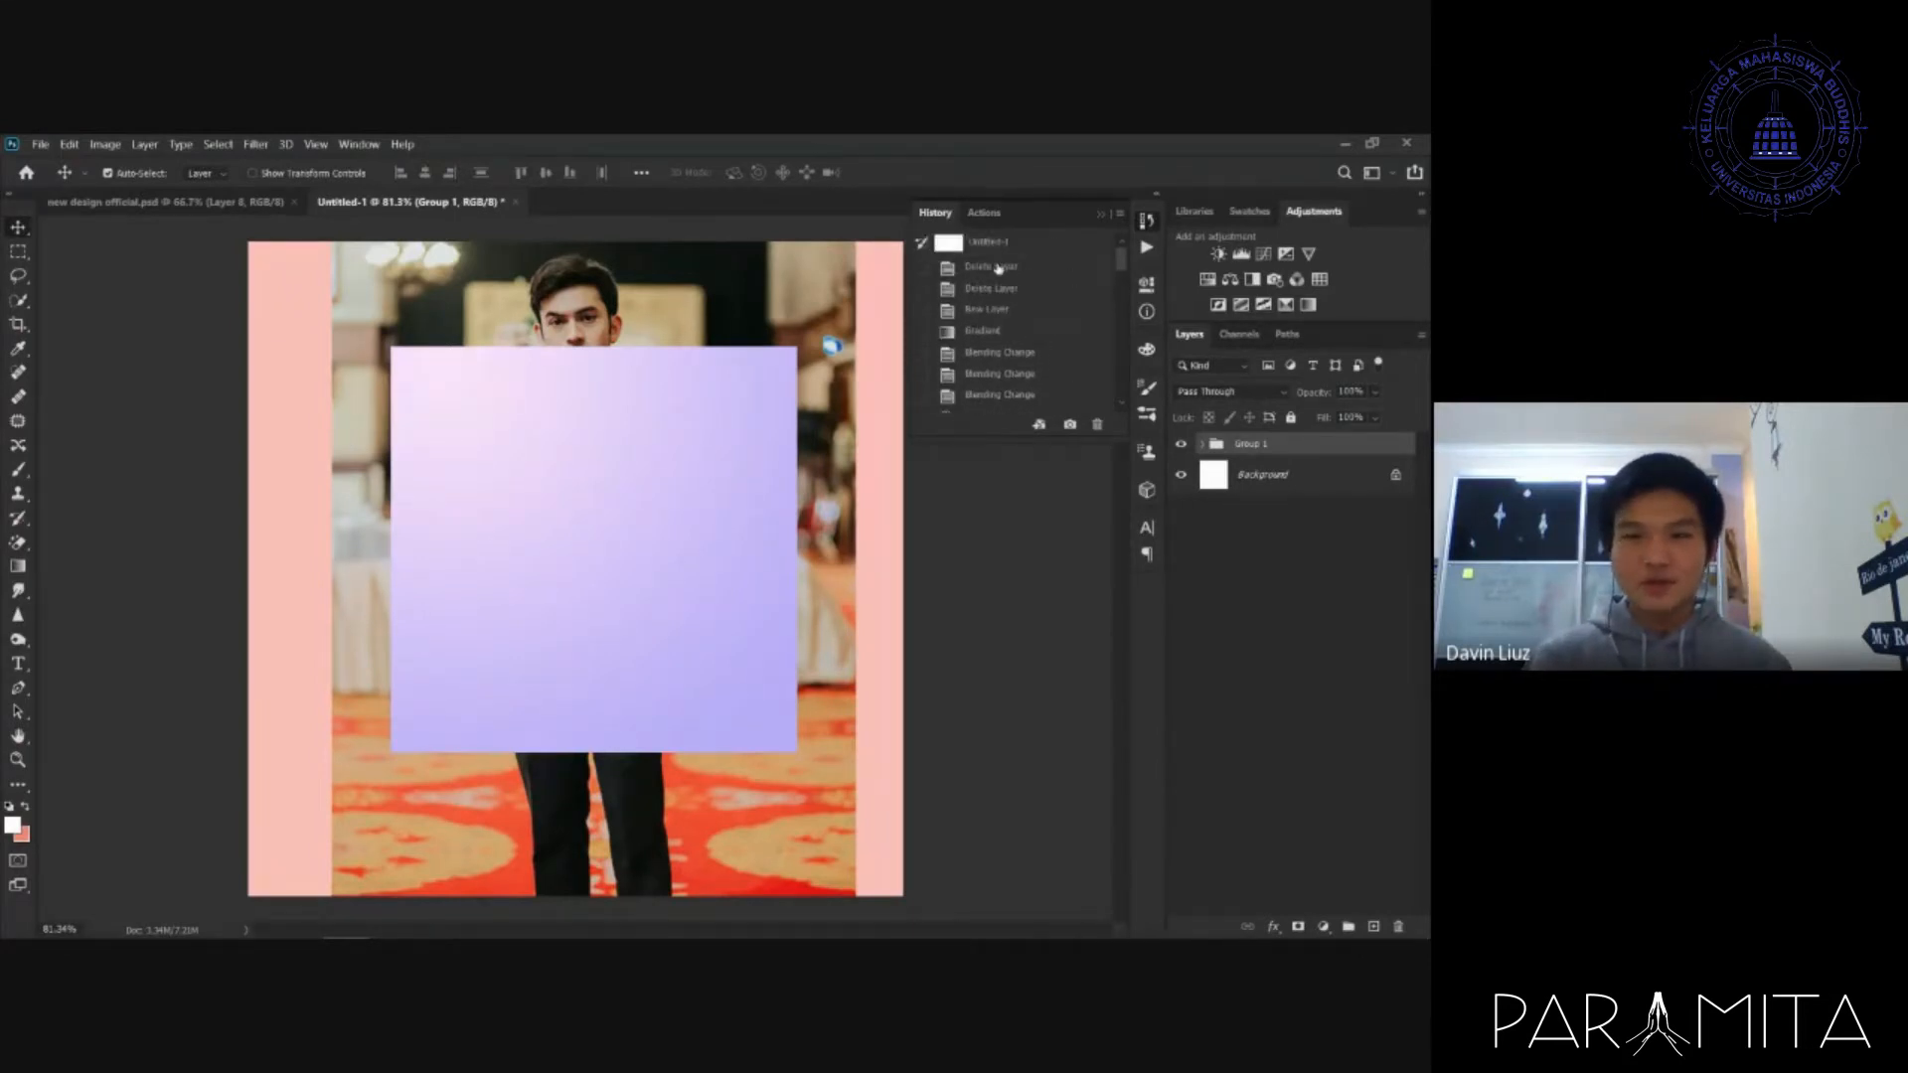
click(997, 269)
scroll(1024, 318, down, 5)
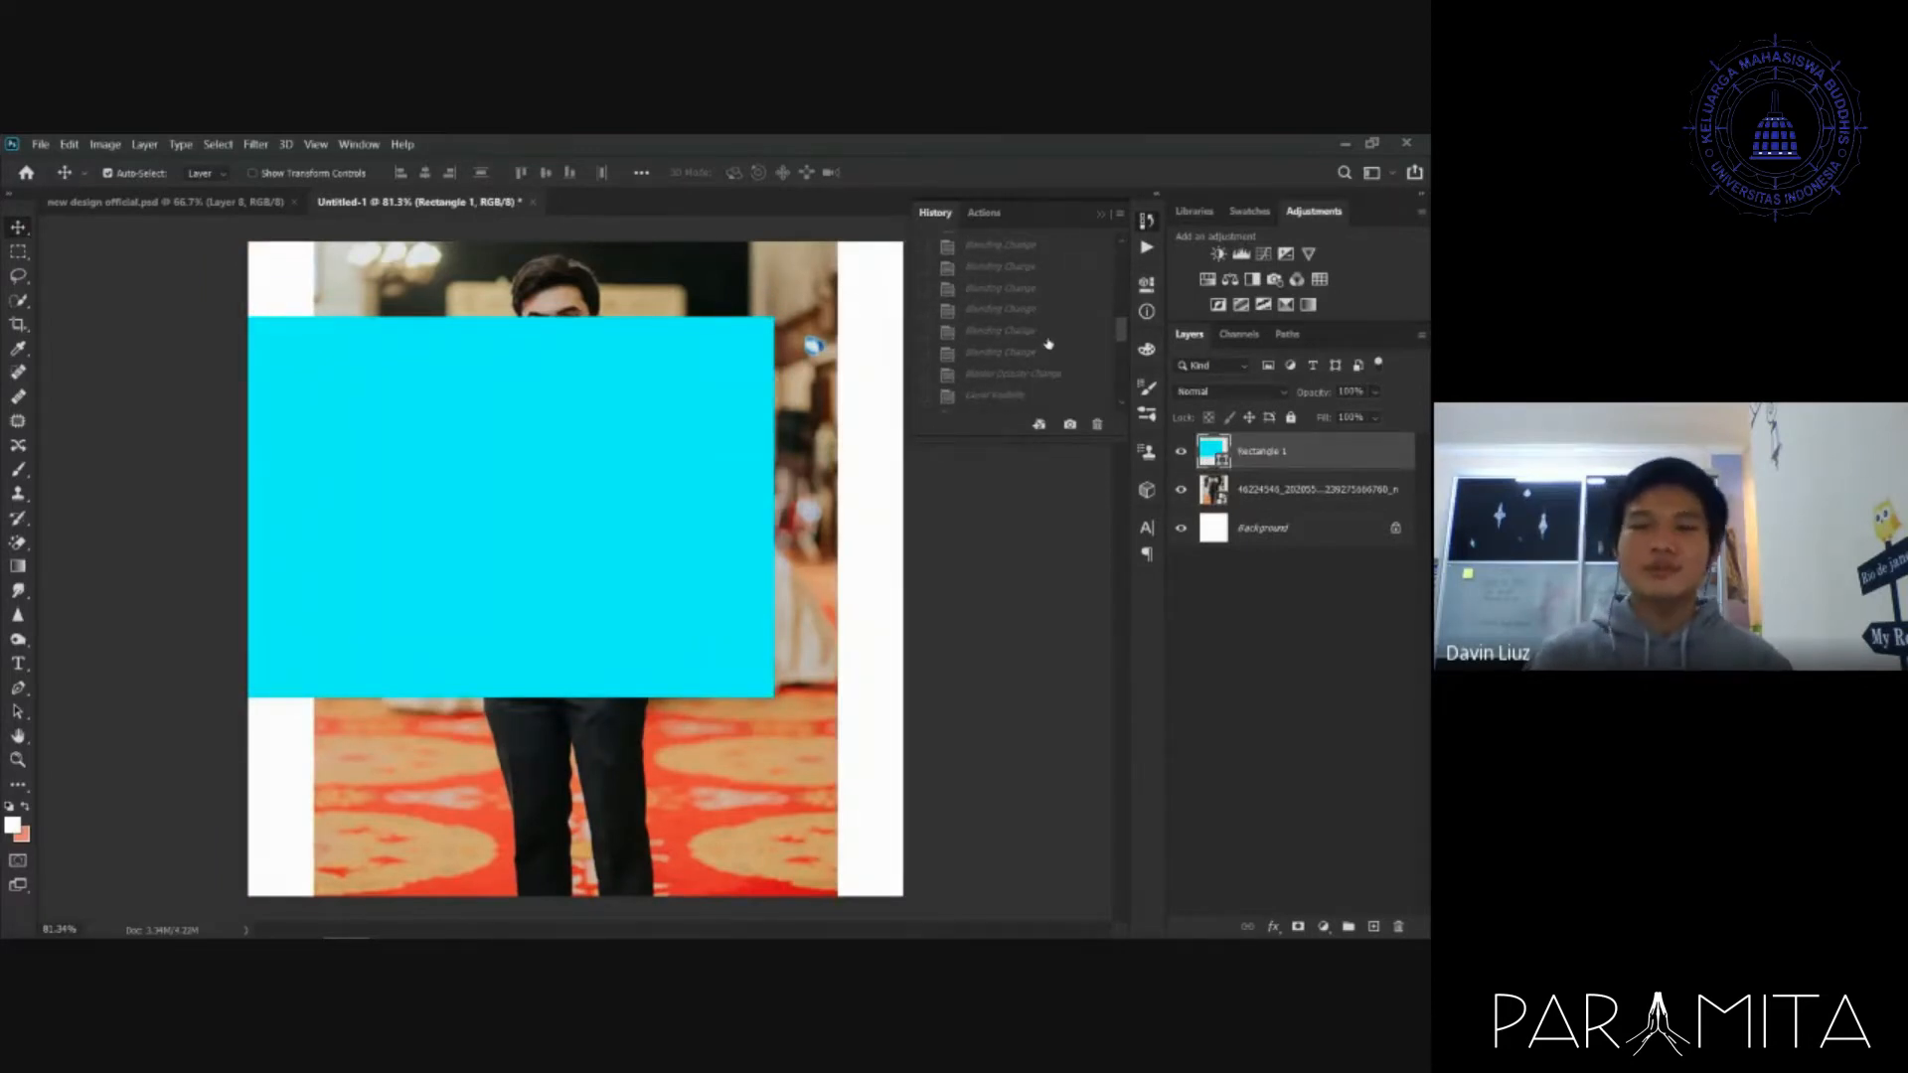
scroll(1035, 342, down, 3)
click(1048, 345)
scroll(1048, 345, down, 10)
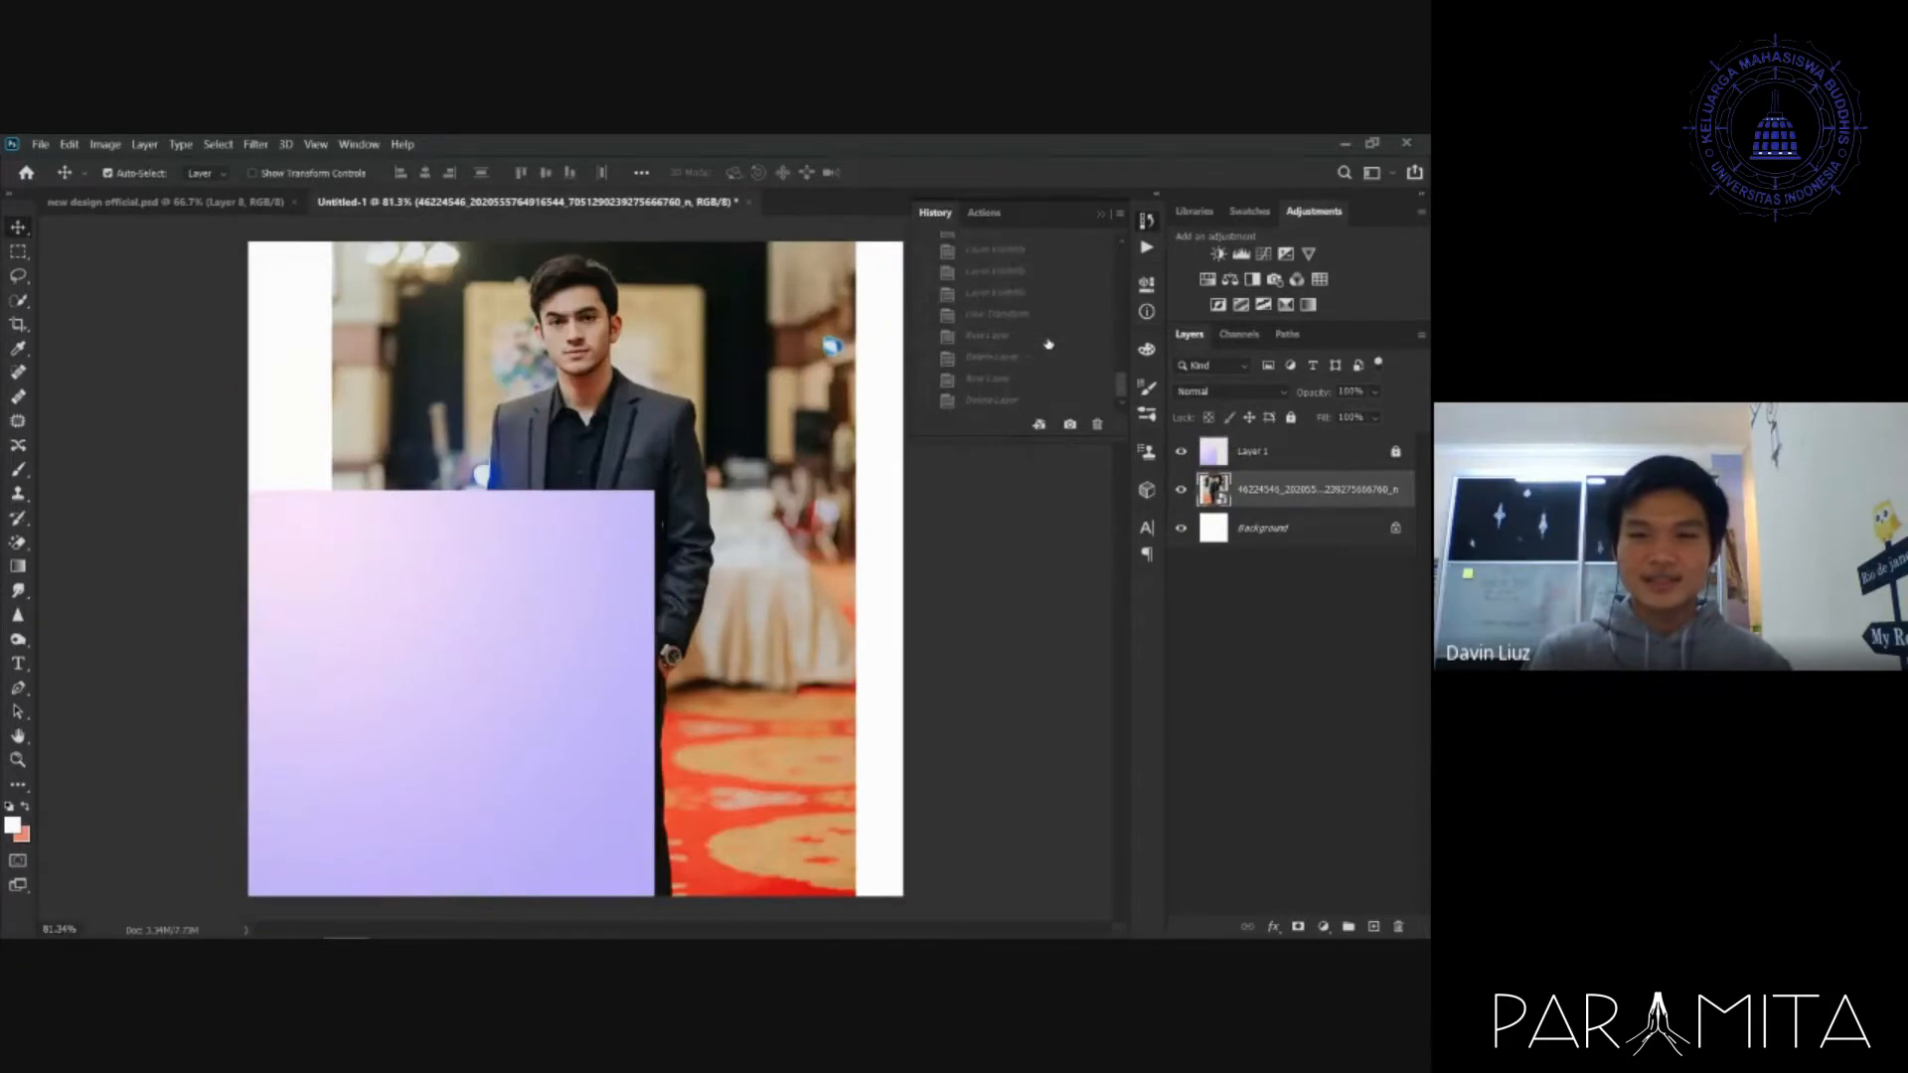
click(1039, 399)
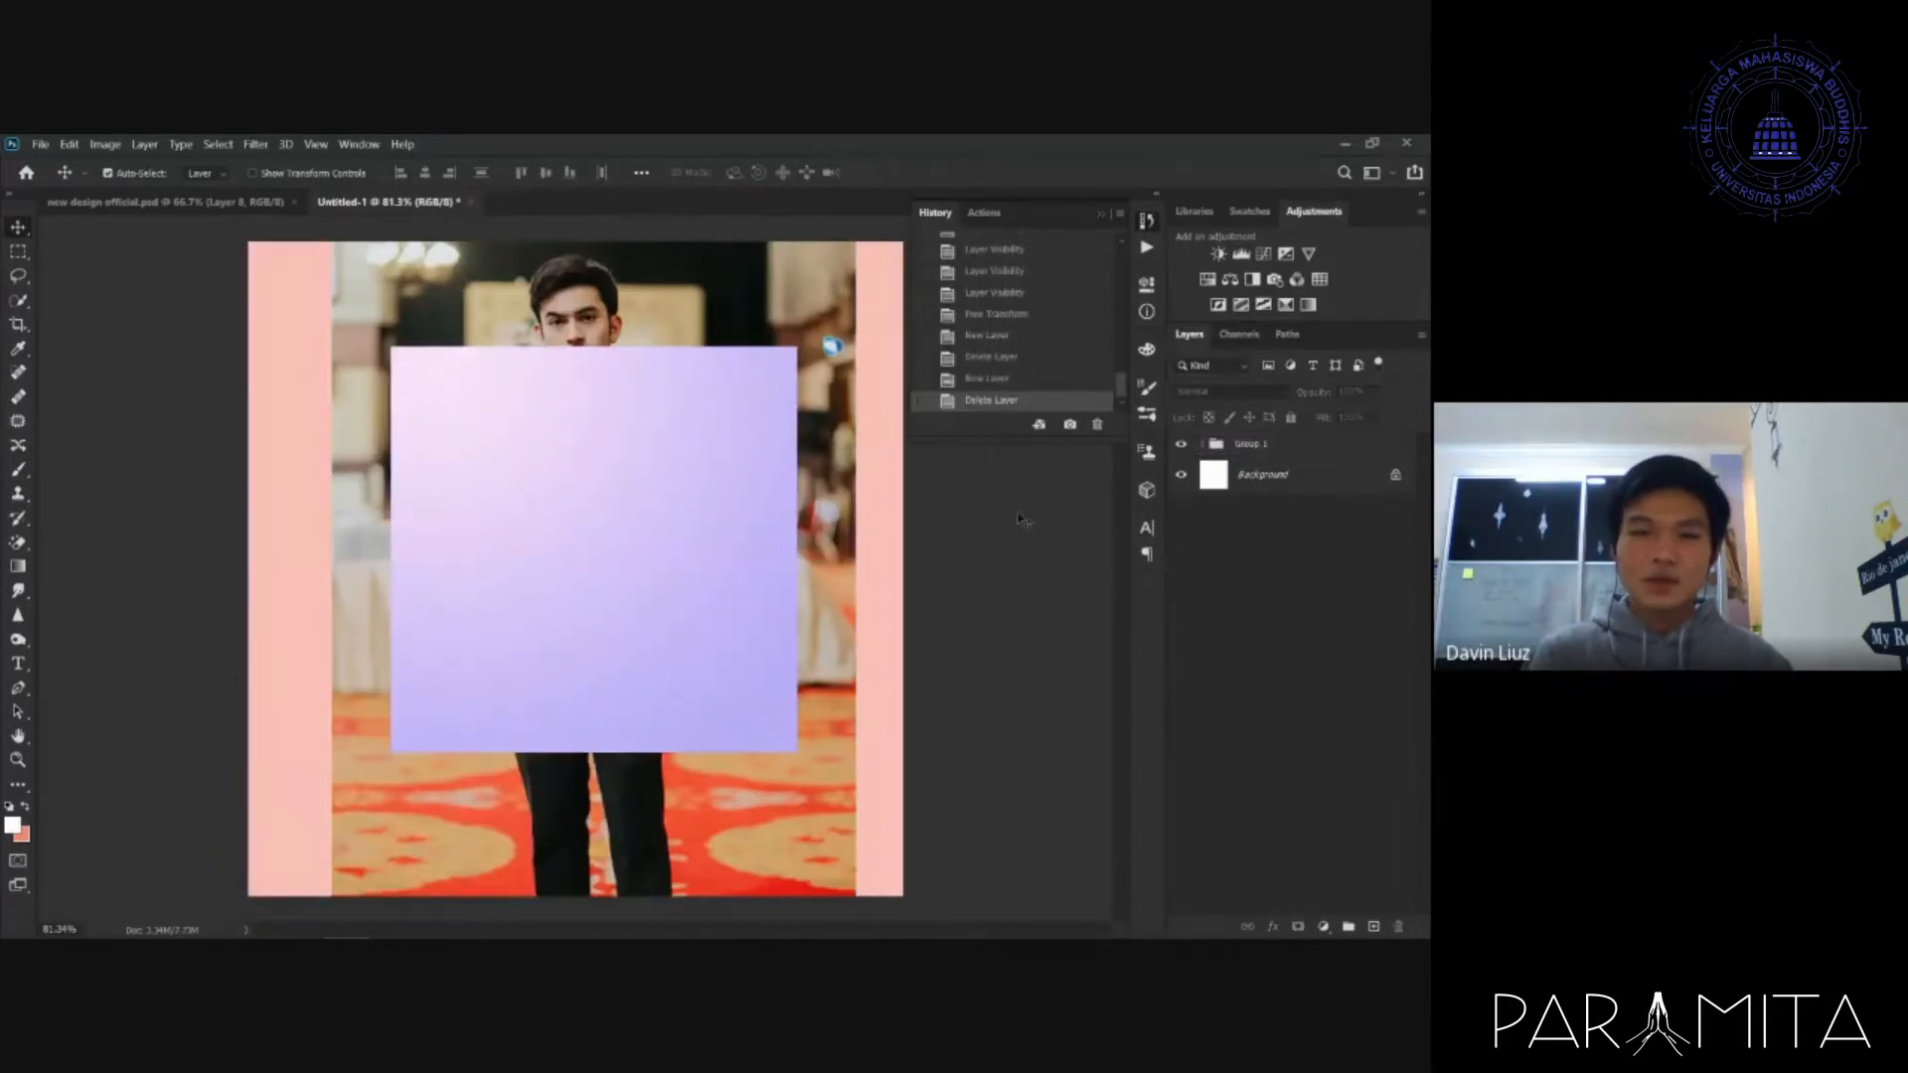
- Undo the last layer deletion and restore the document to the most recent Delete Layer state in the history
key(ctrl)
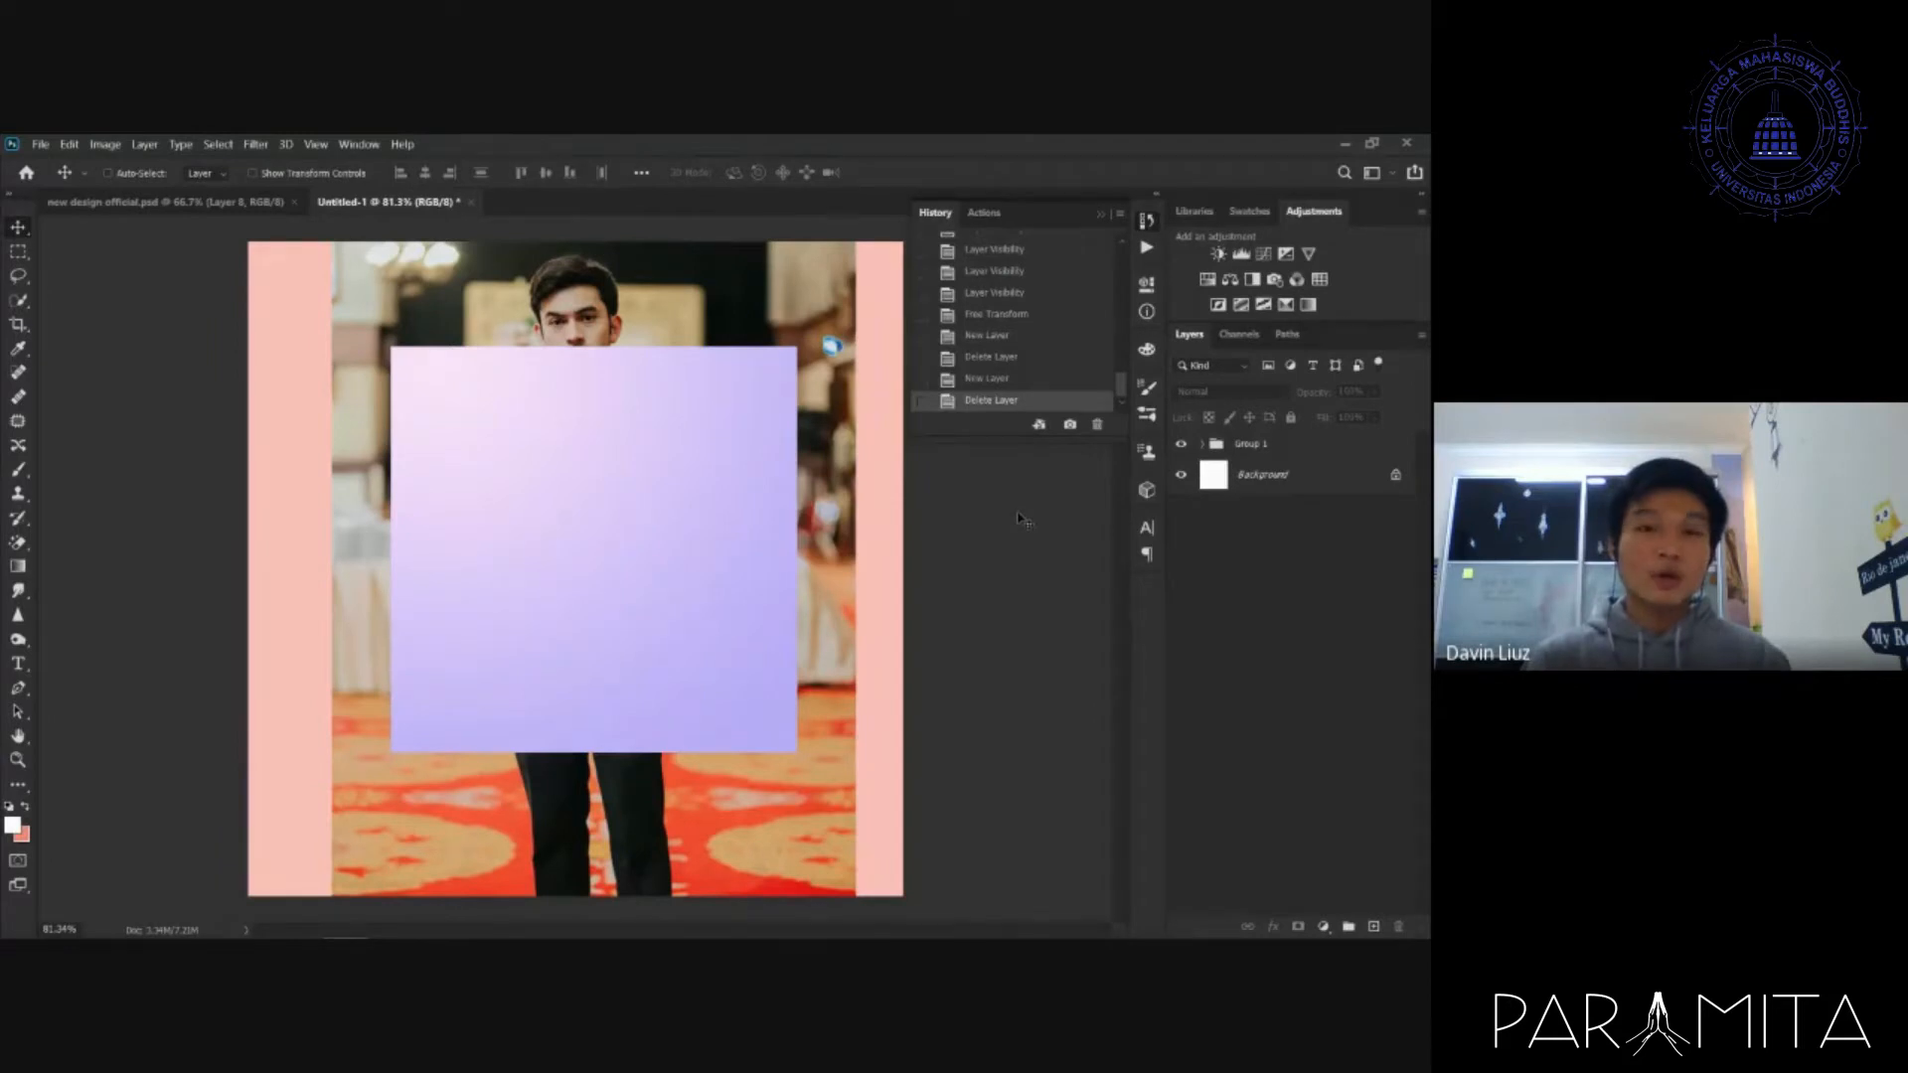
key(ctrl+z)
key(ctrl+z)
key(ctrl+z)
key(ctrl+z)
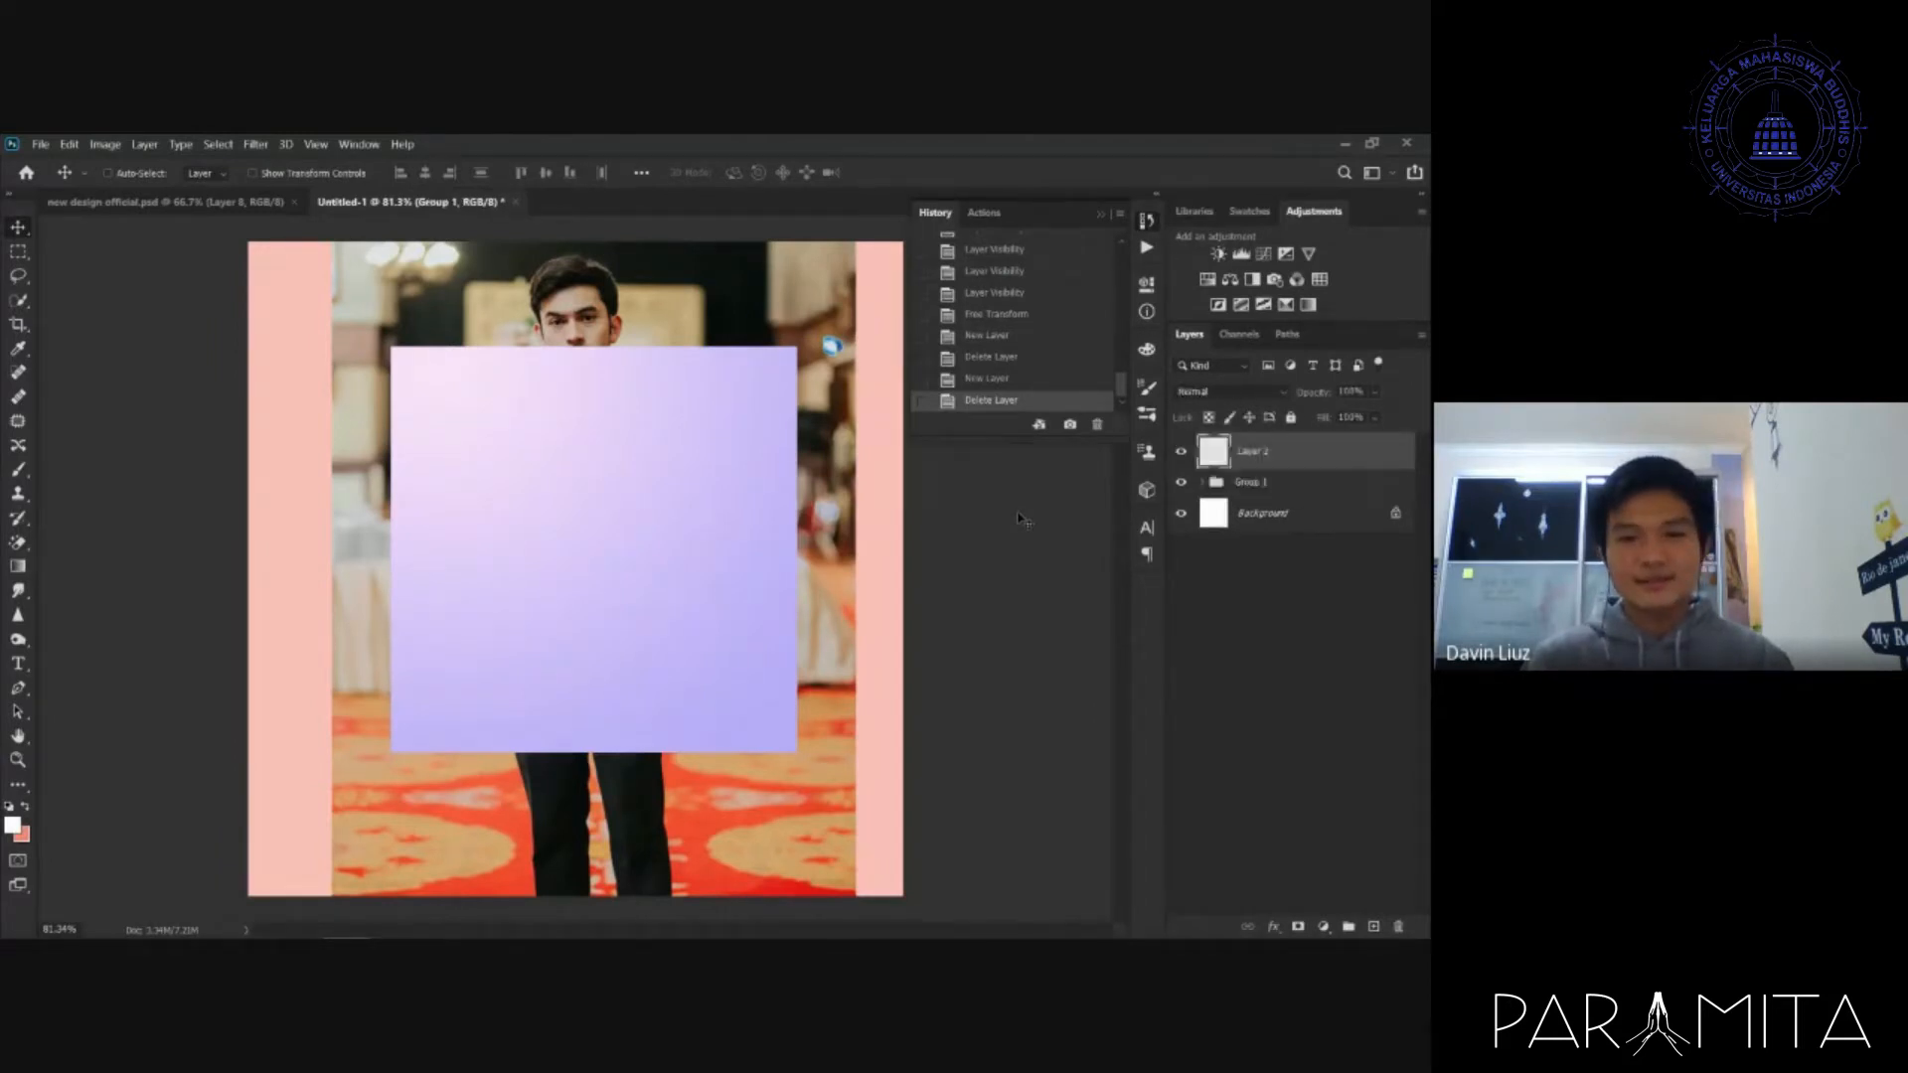
click(1033, 402)
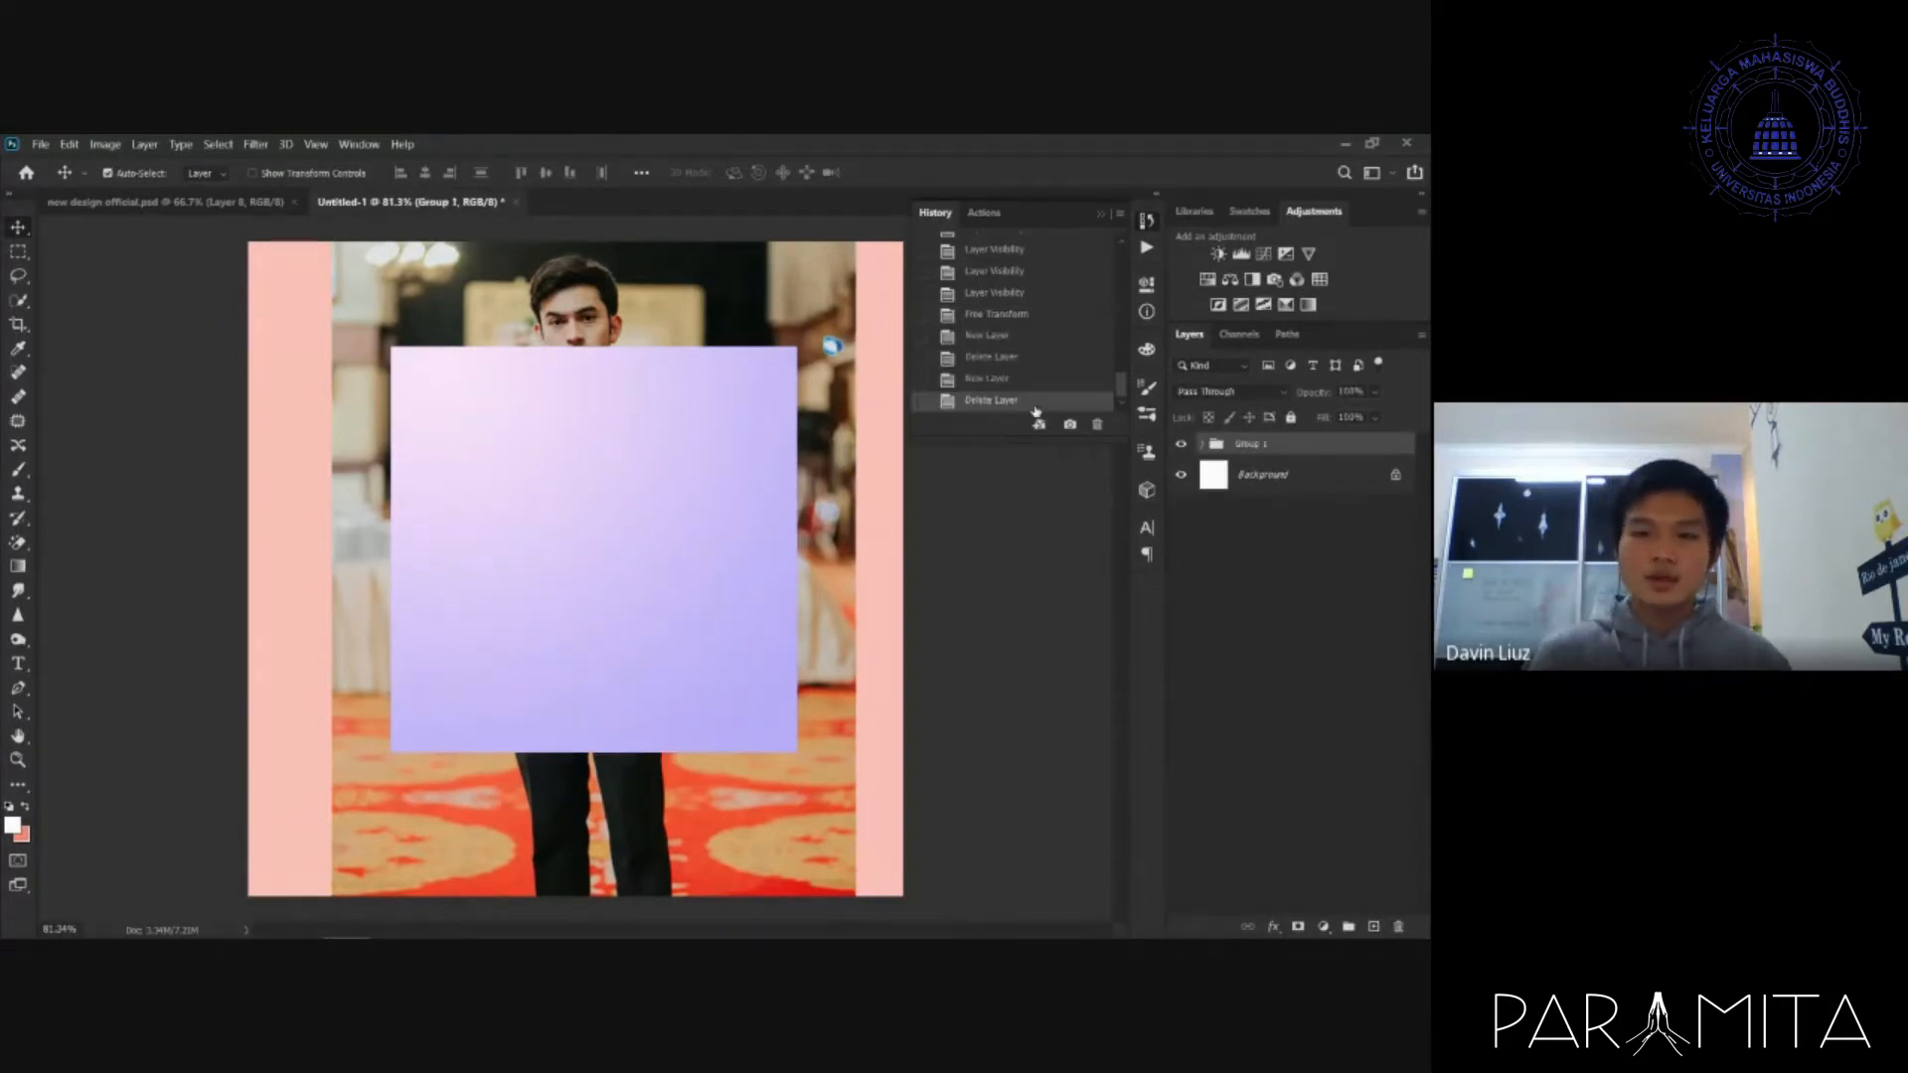
key(ctrl)
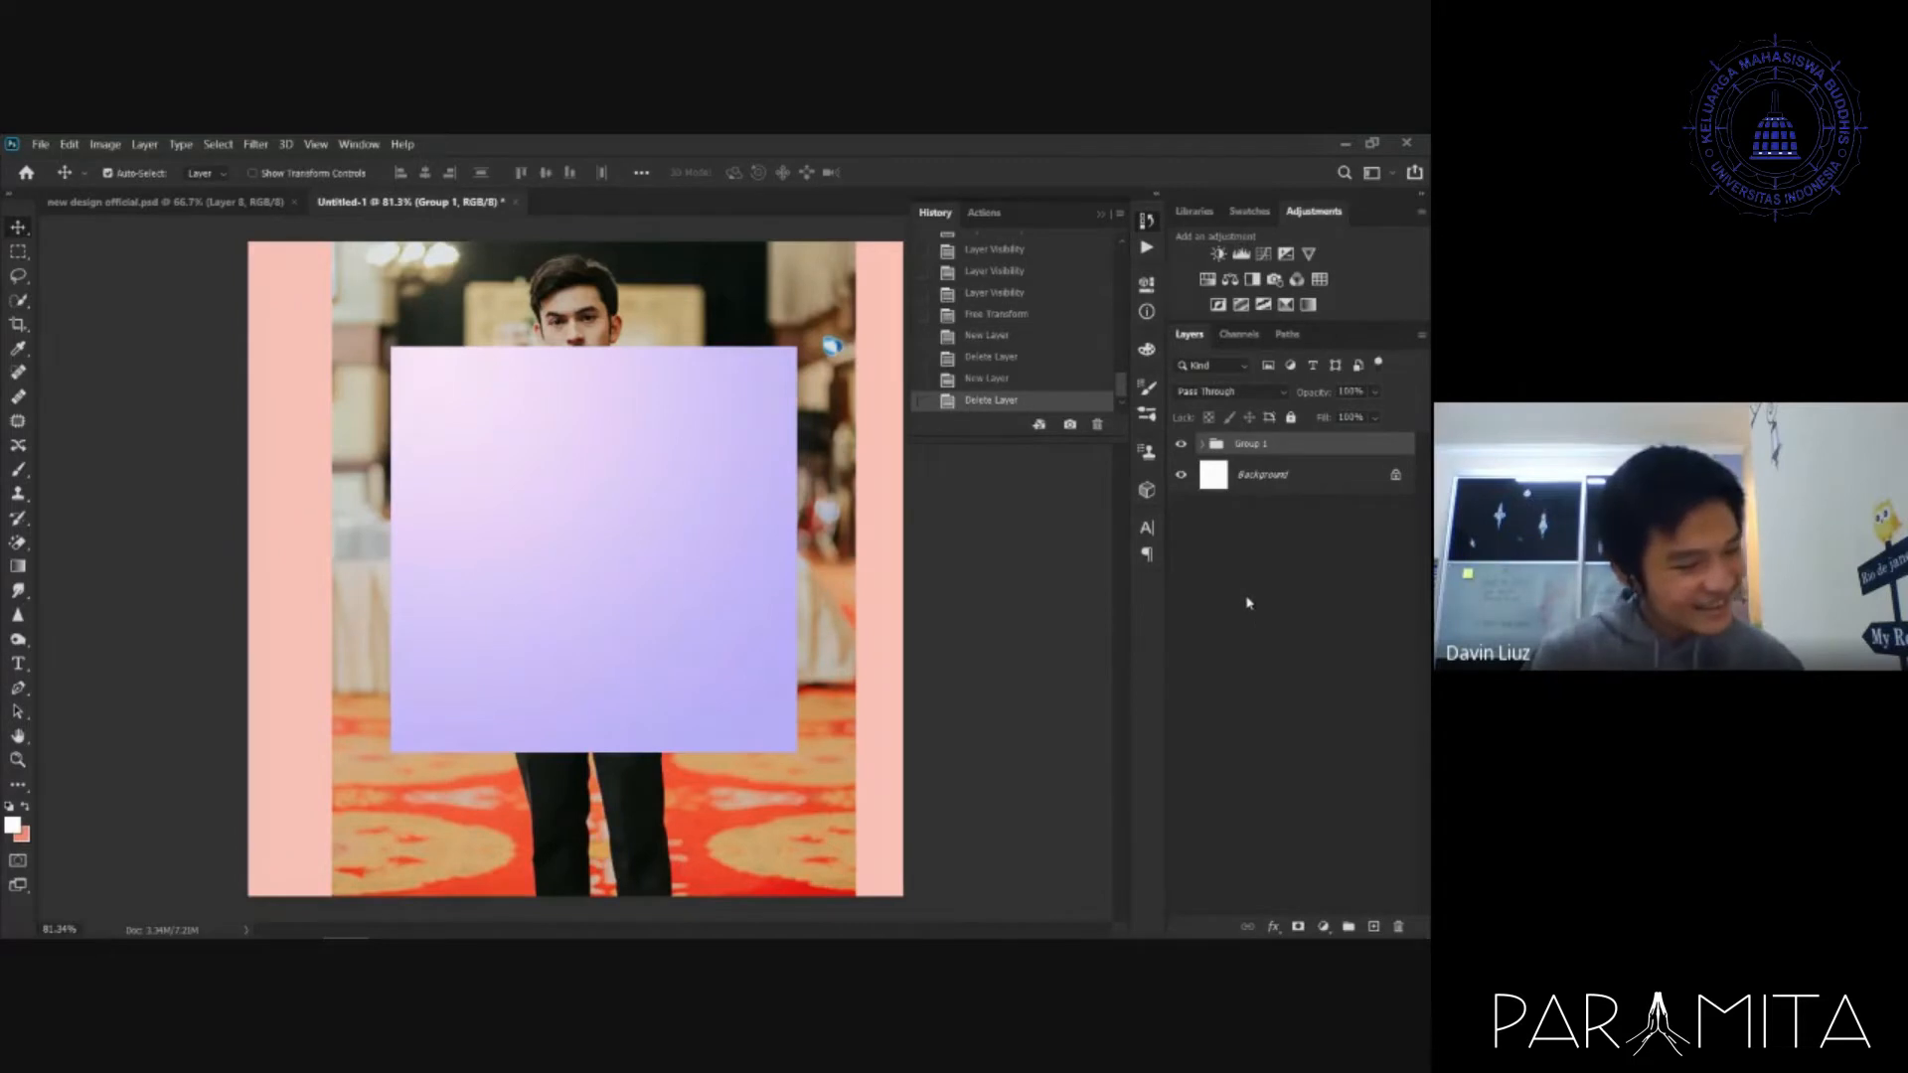
- Run the PiXimperfect action just below Radiance on the portrait photo layer, accepting a higher High Pass radius for the sharpening
click(1150, 251)
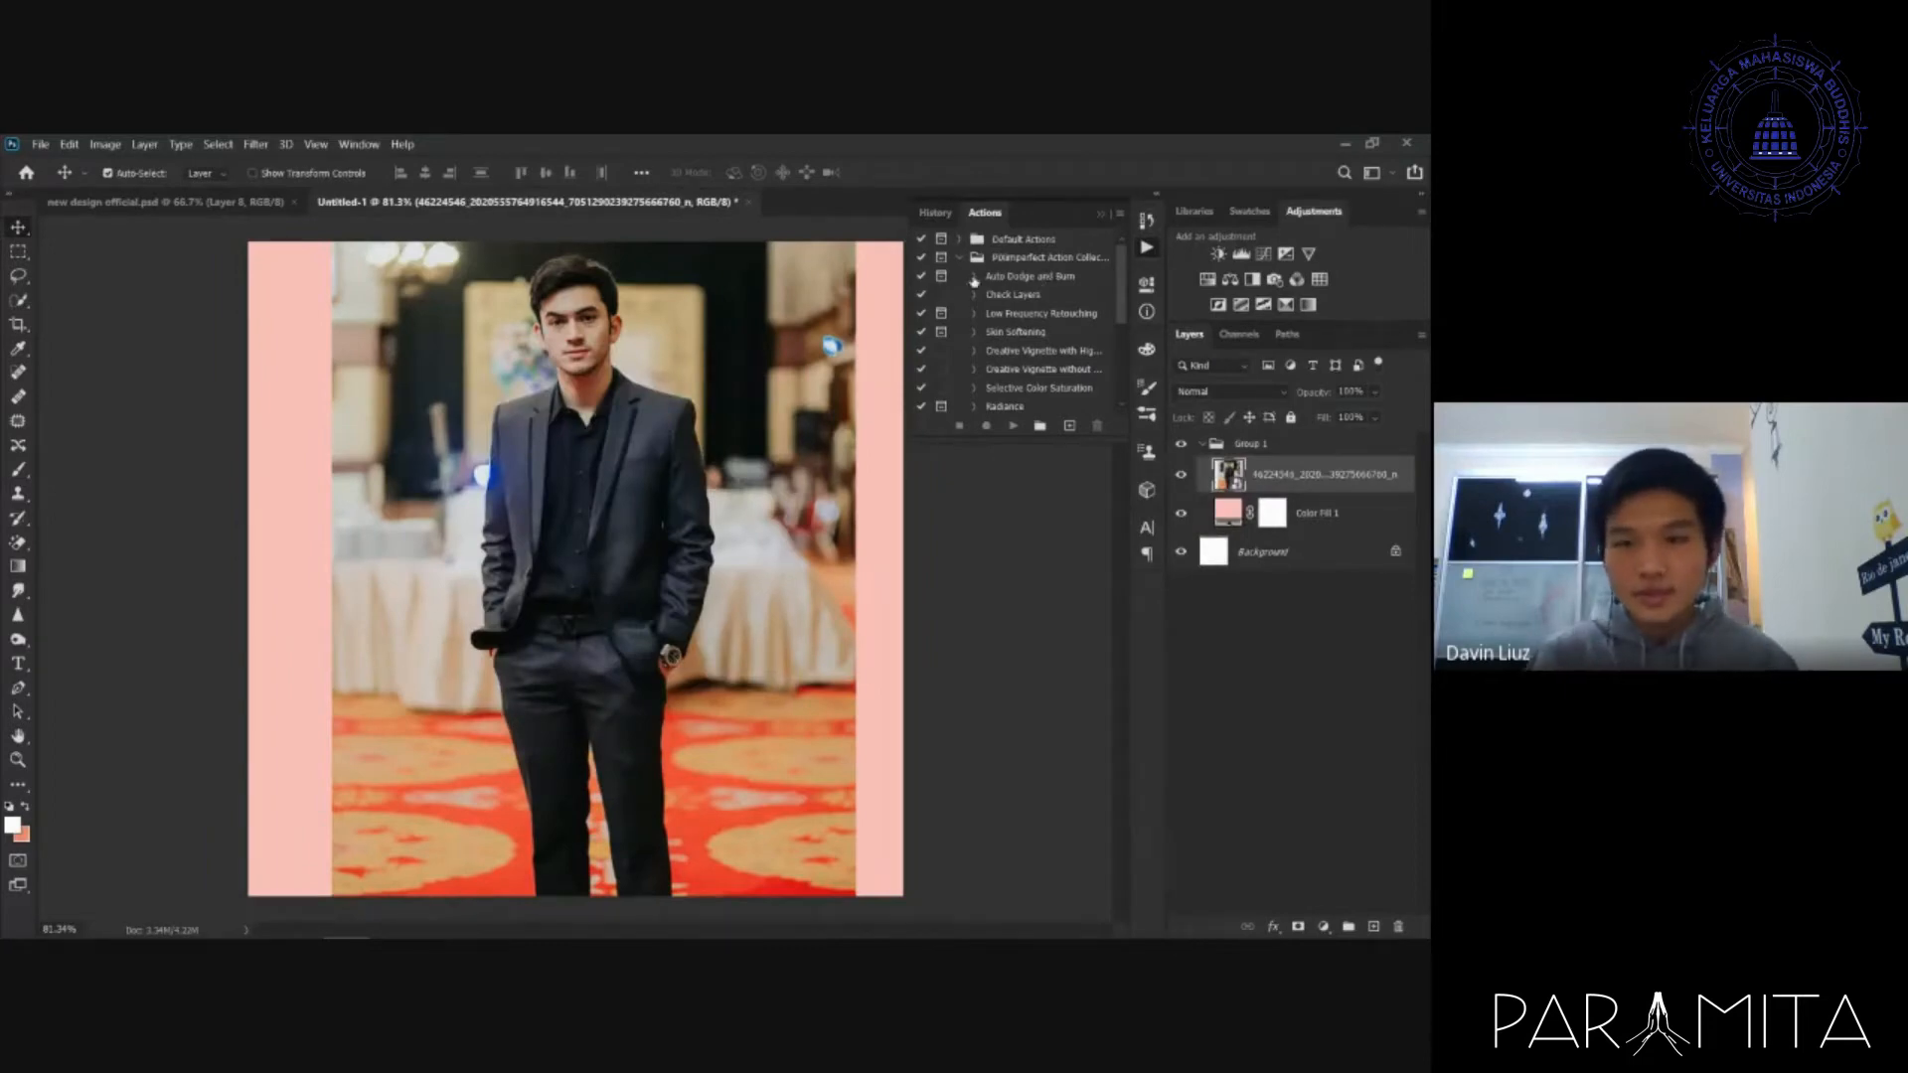
scroll(989, 279, down, 1)
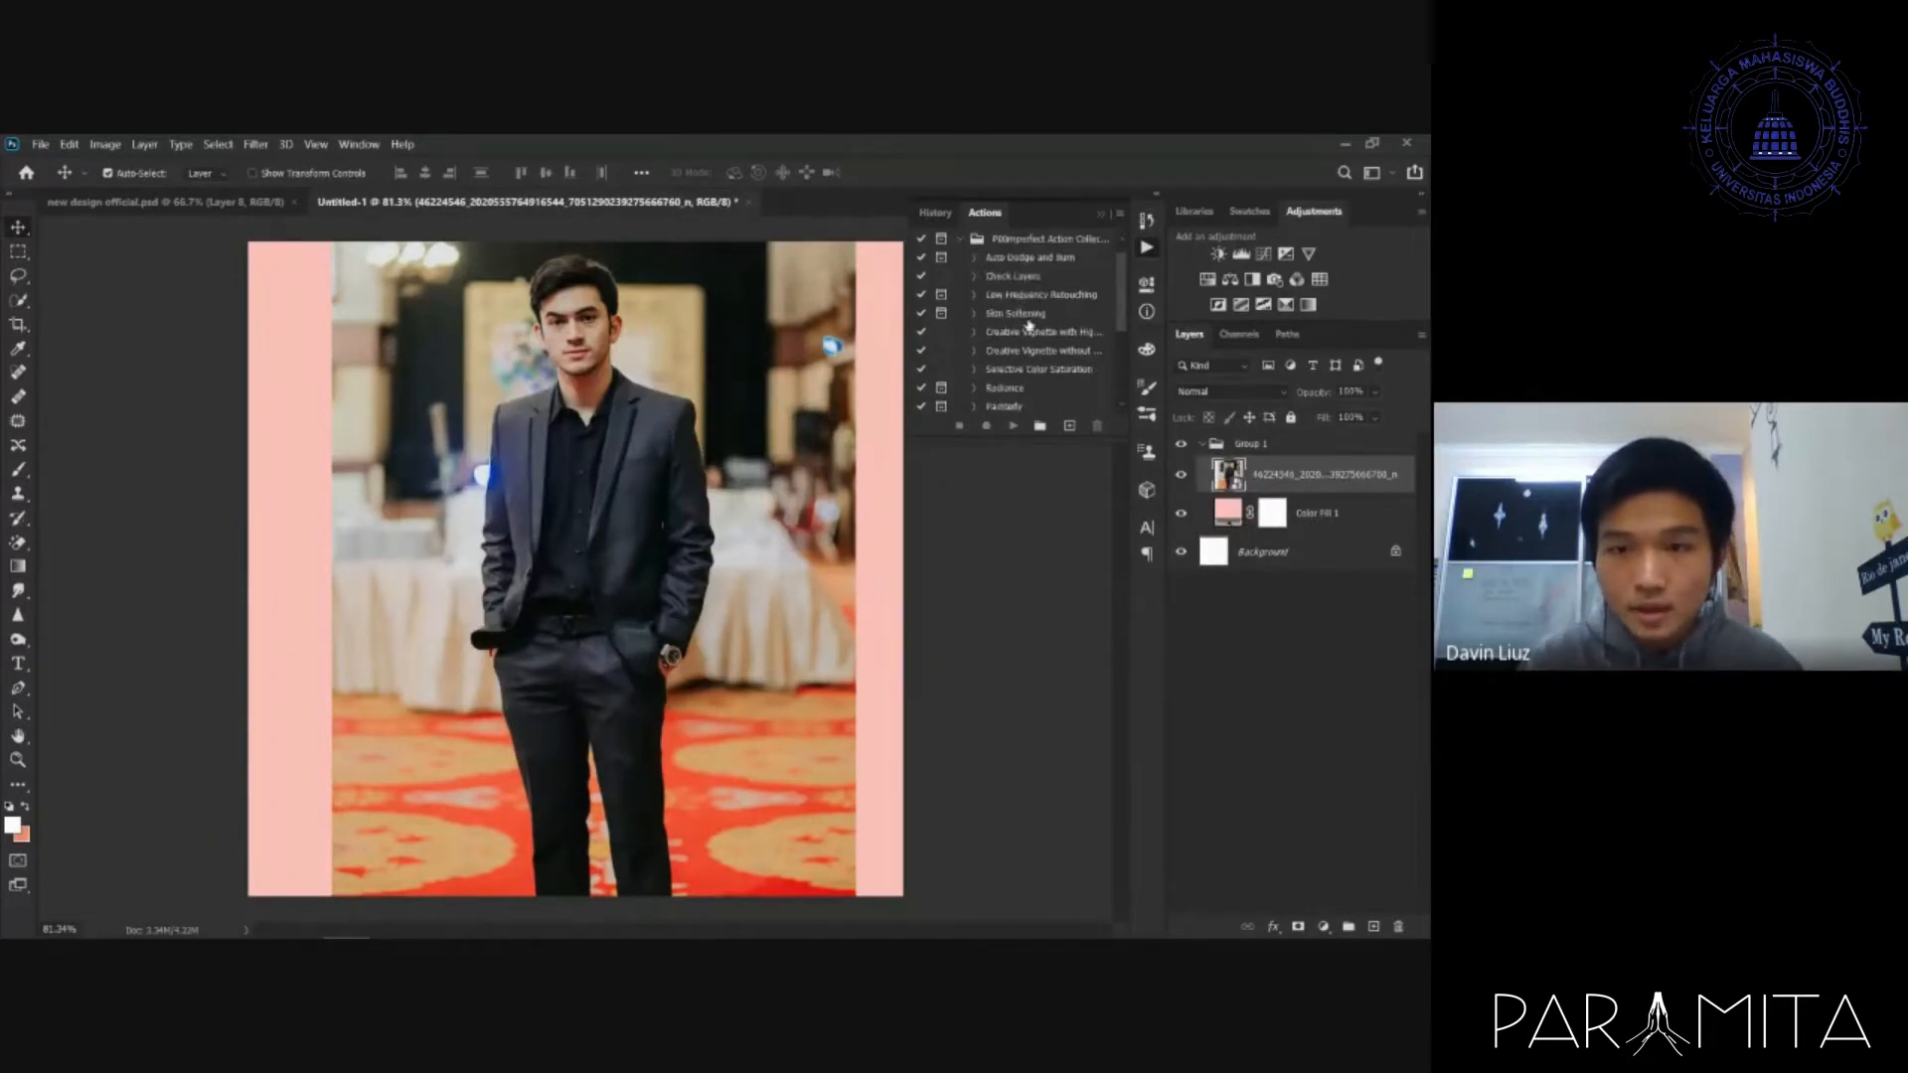
scroll(1029, 326, down, 1)
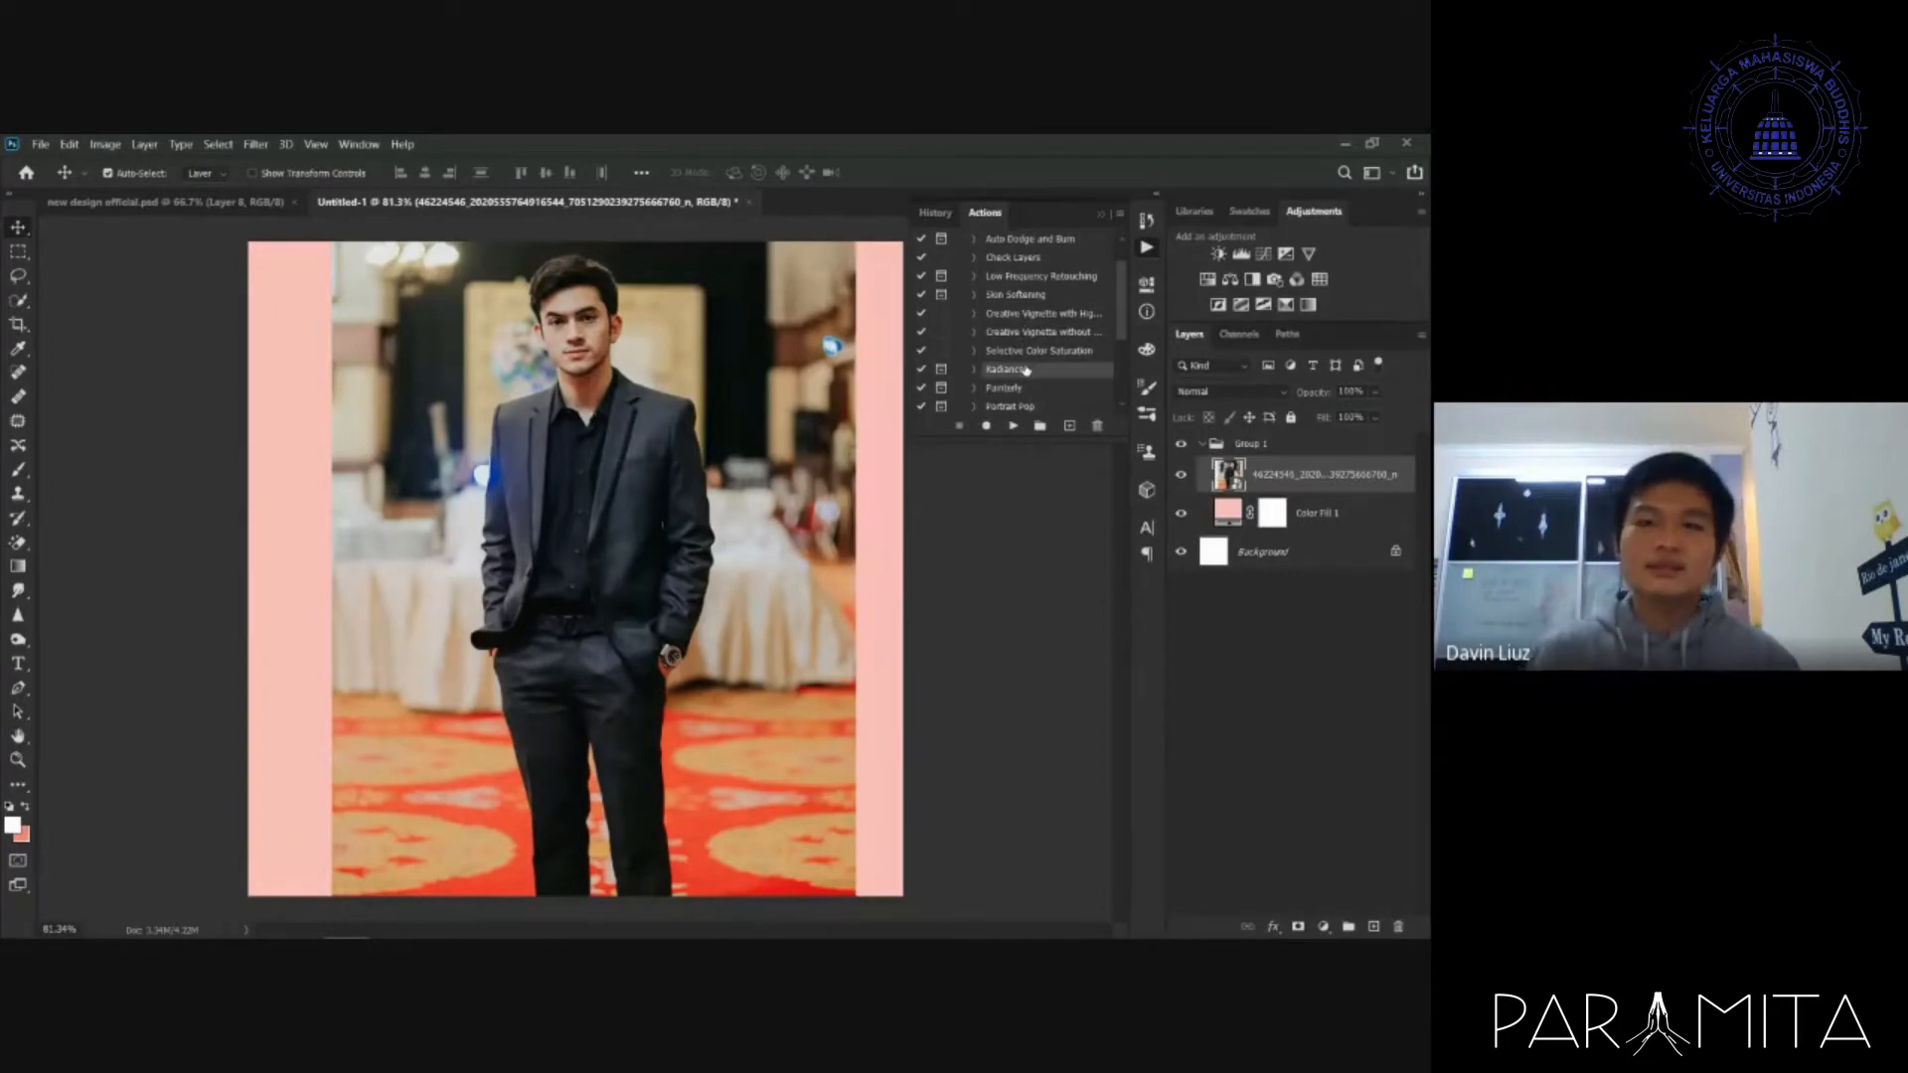
click(1034, 389)
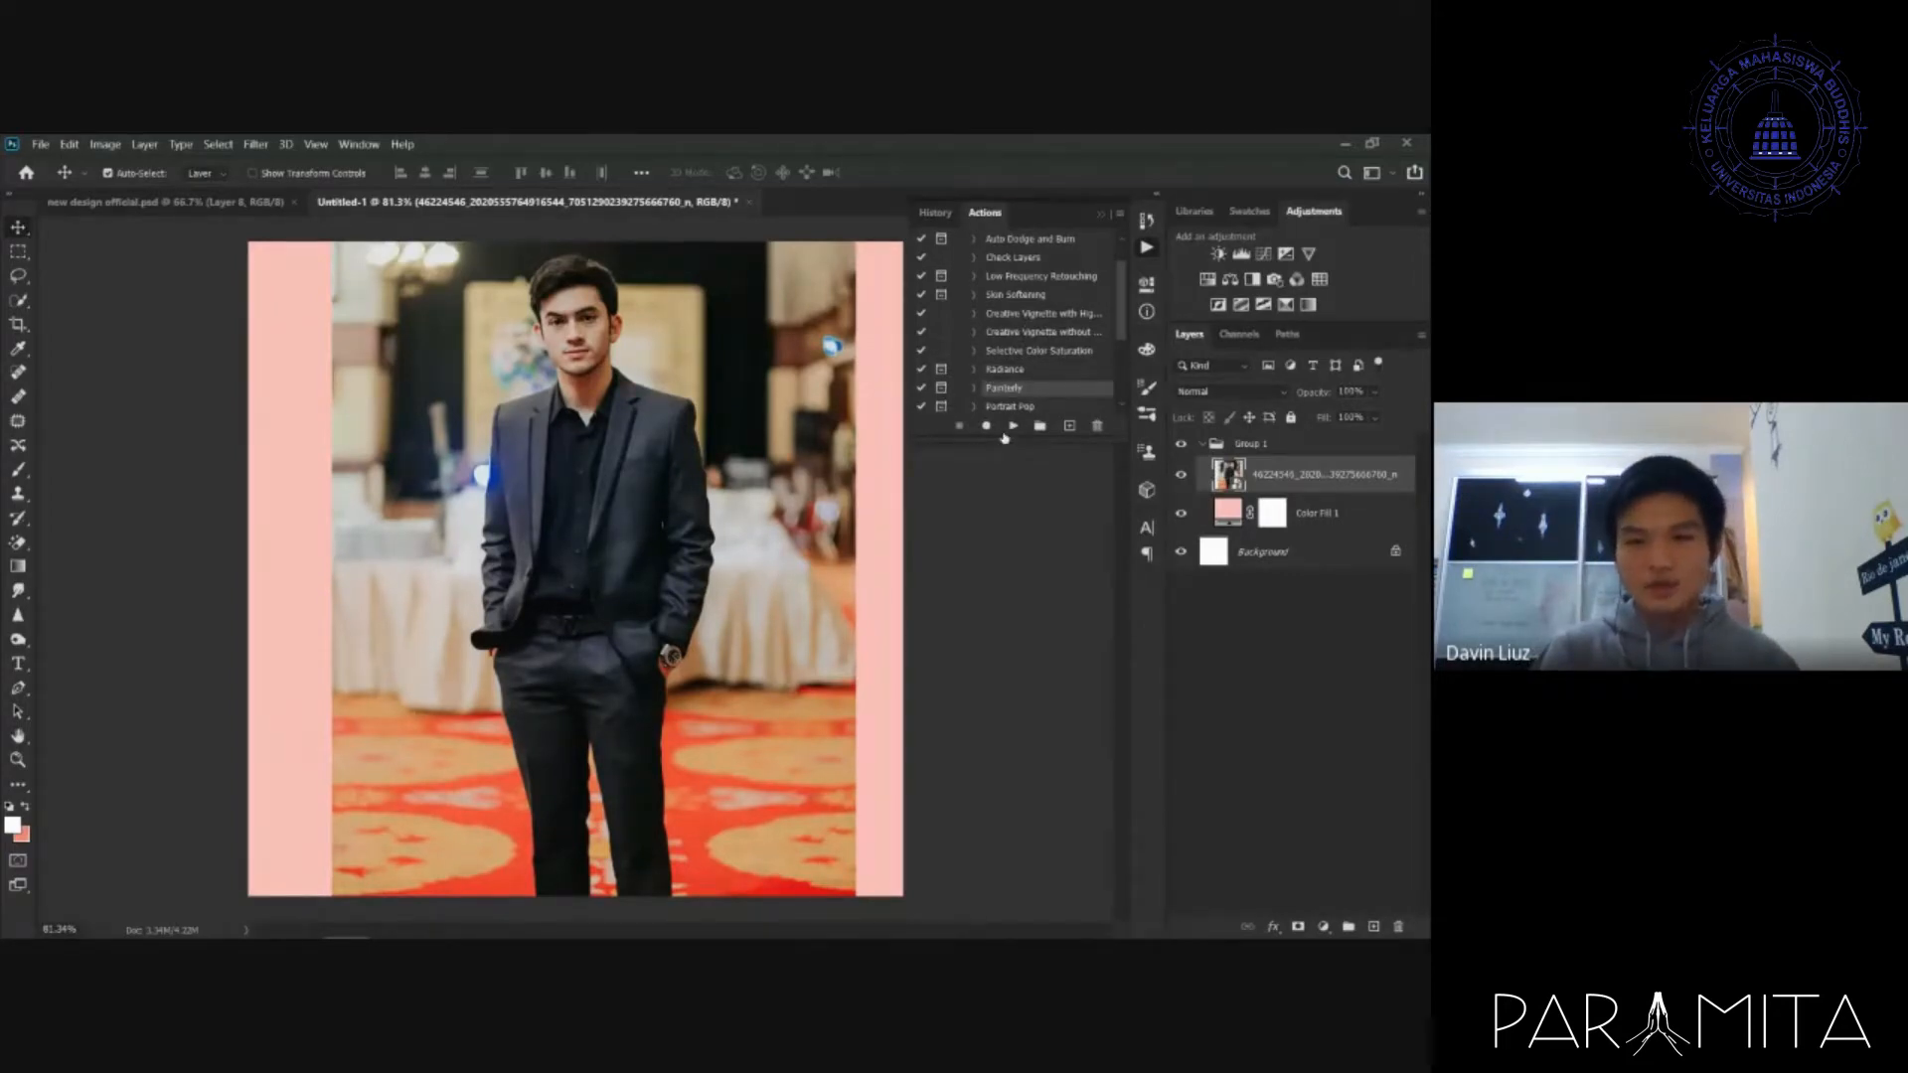
click(1012, 426)
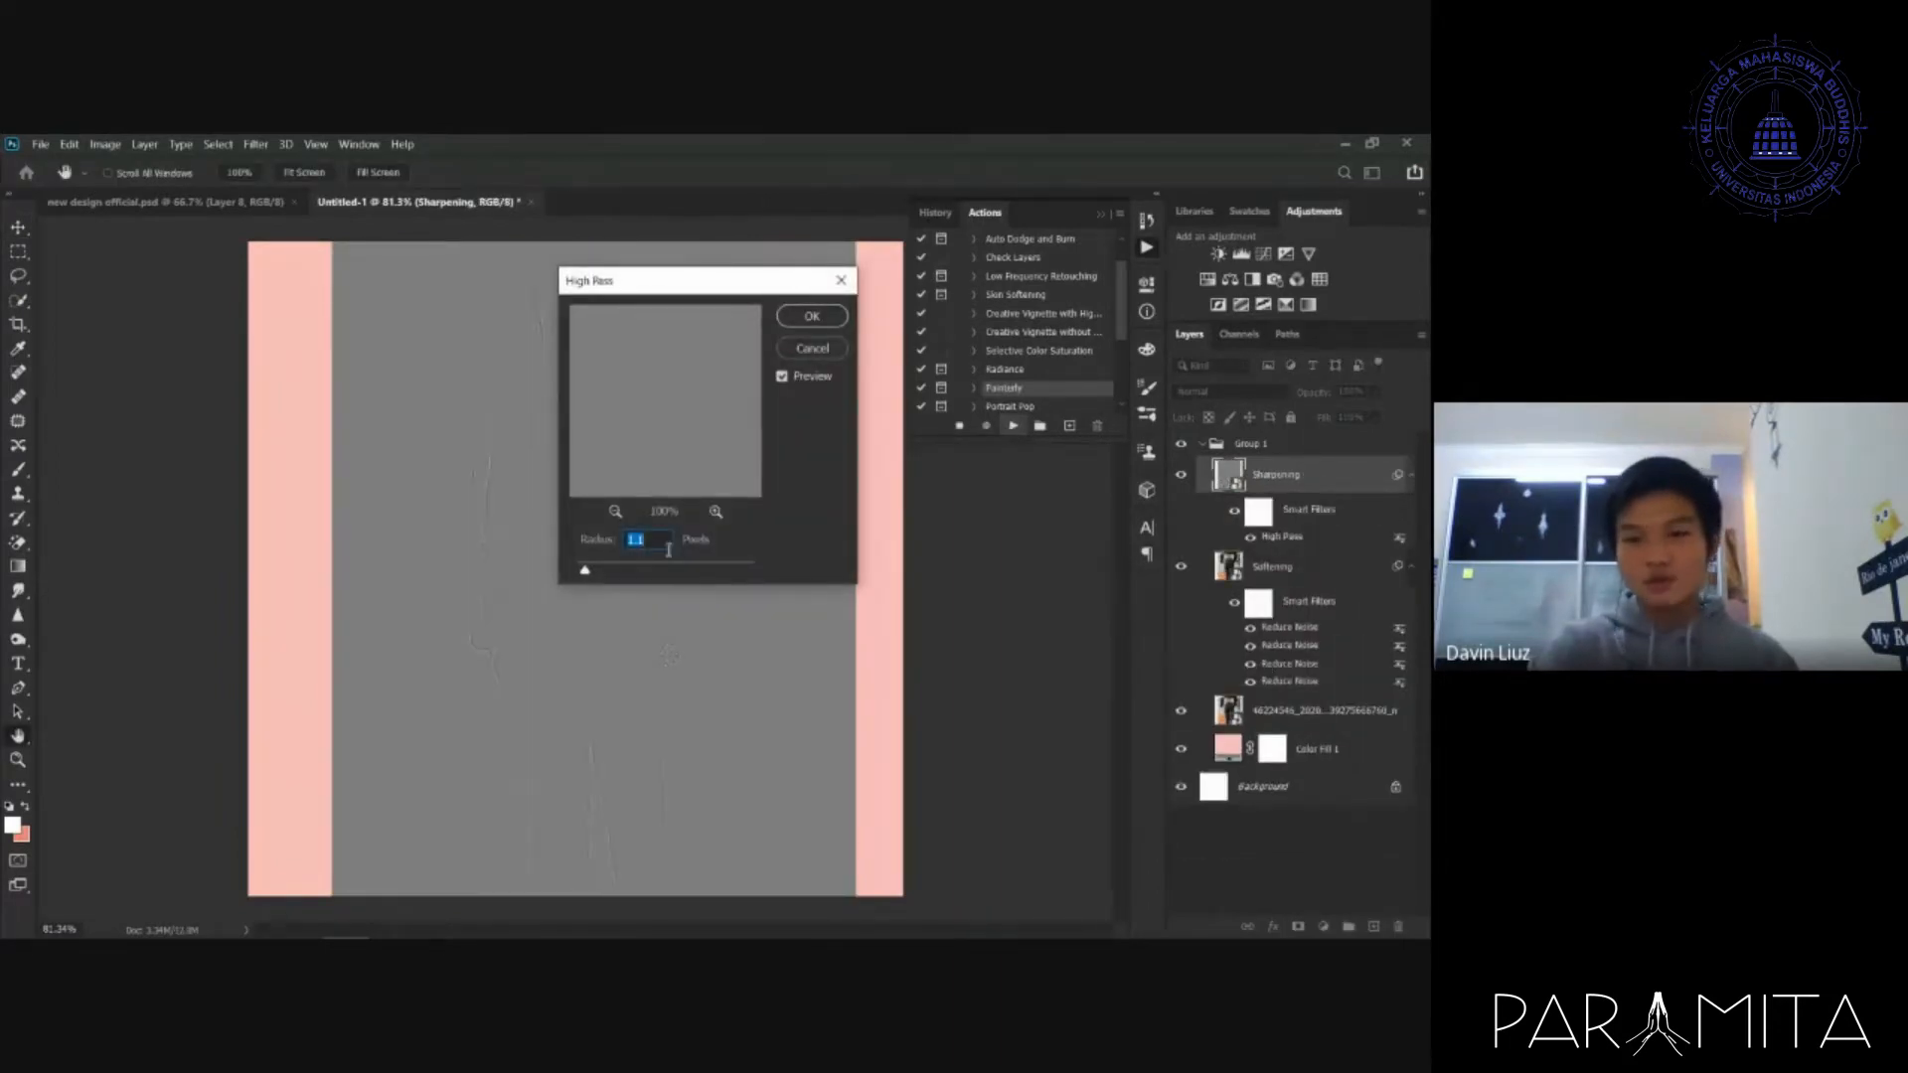
scroll(668, 549, up, 2)
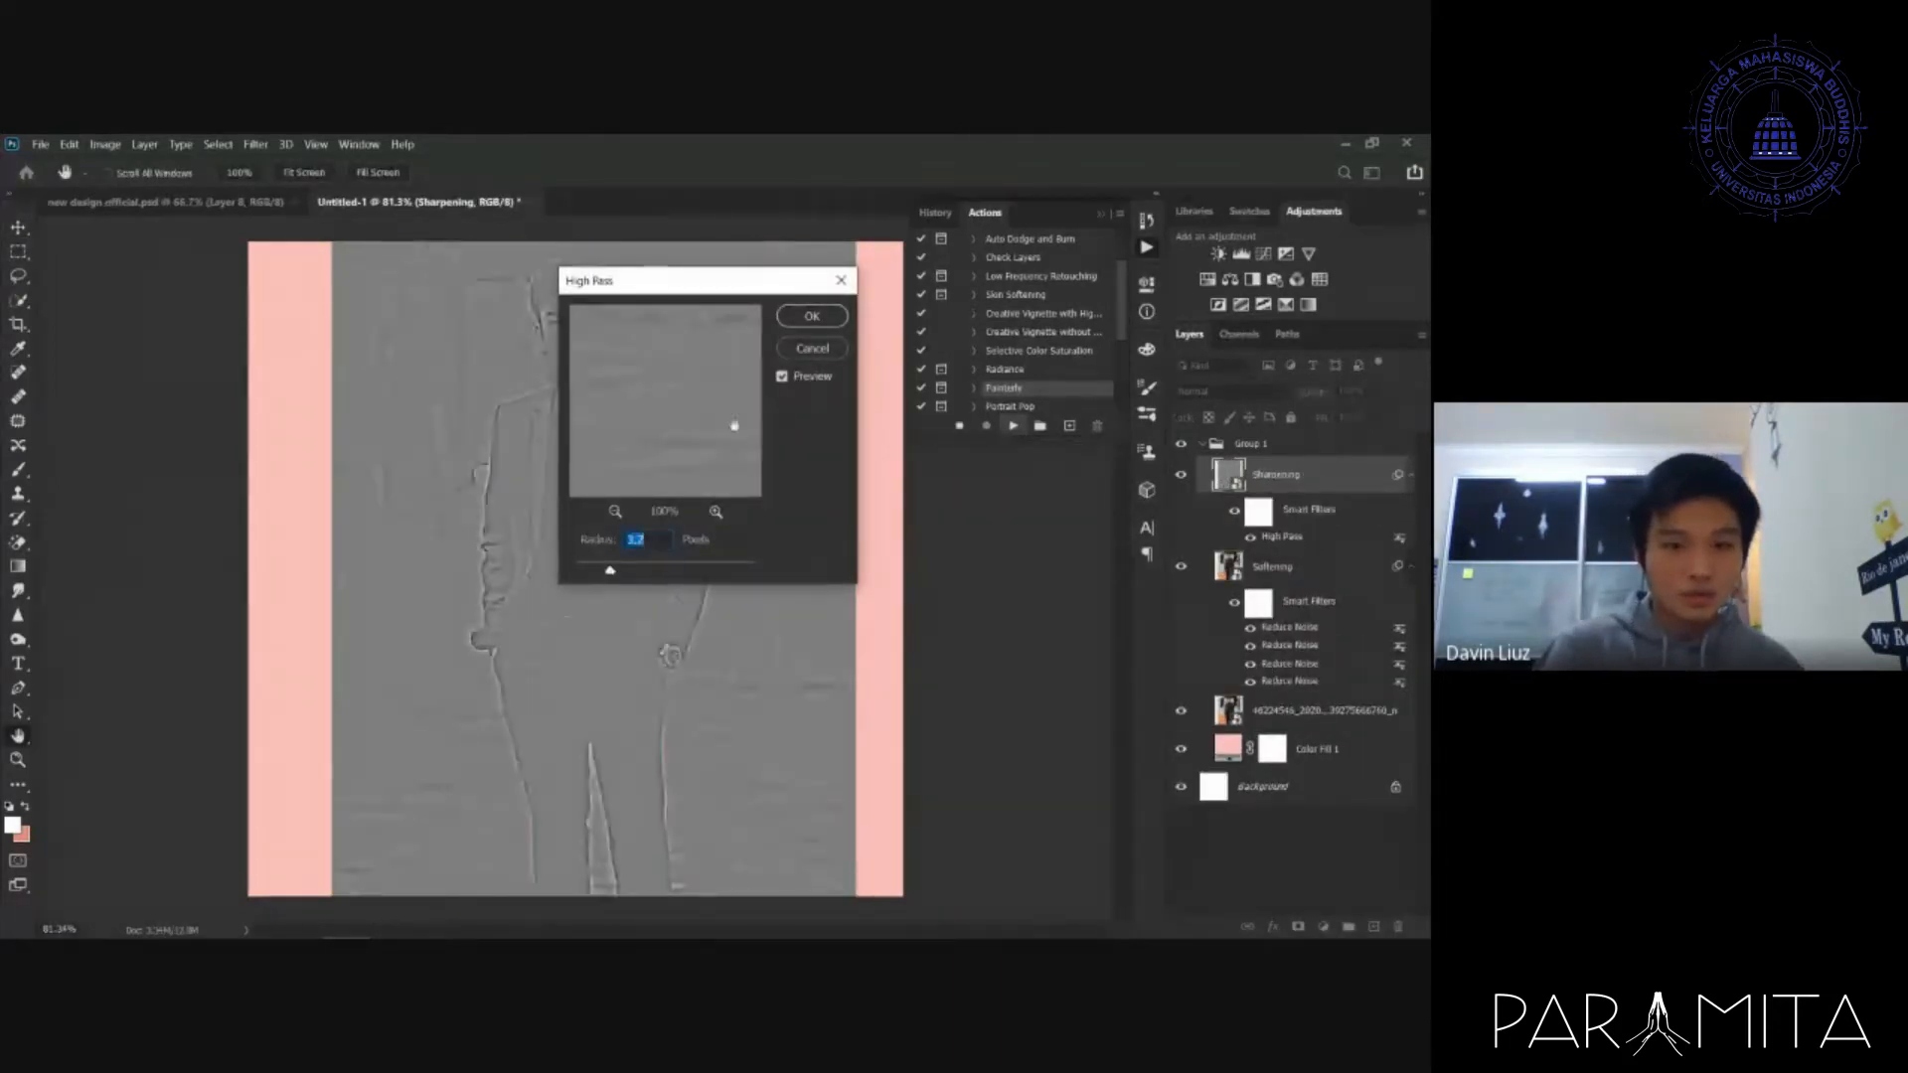
click(812, 316)
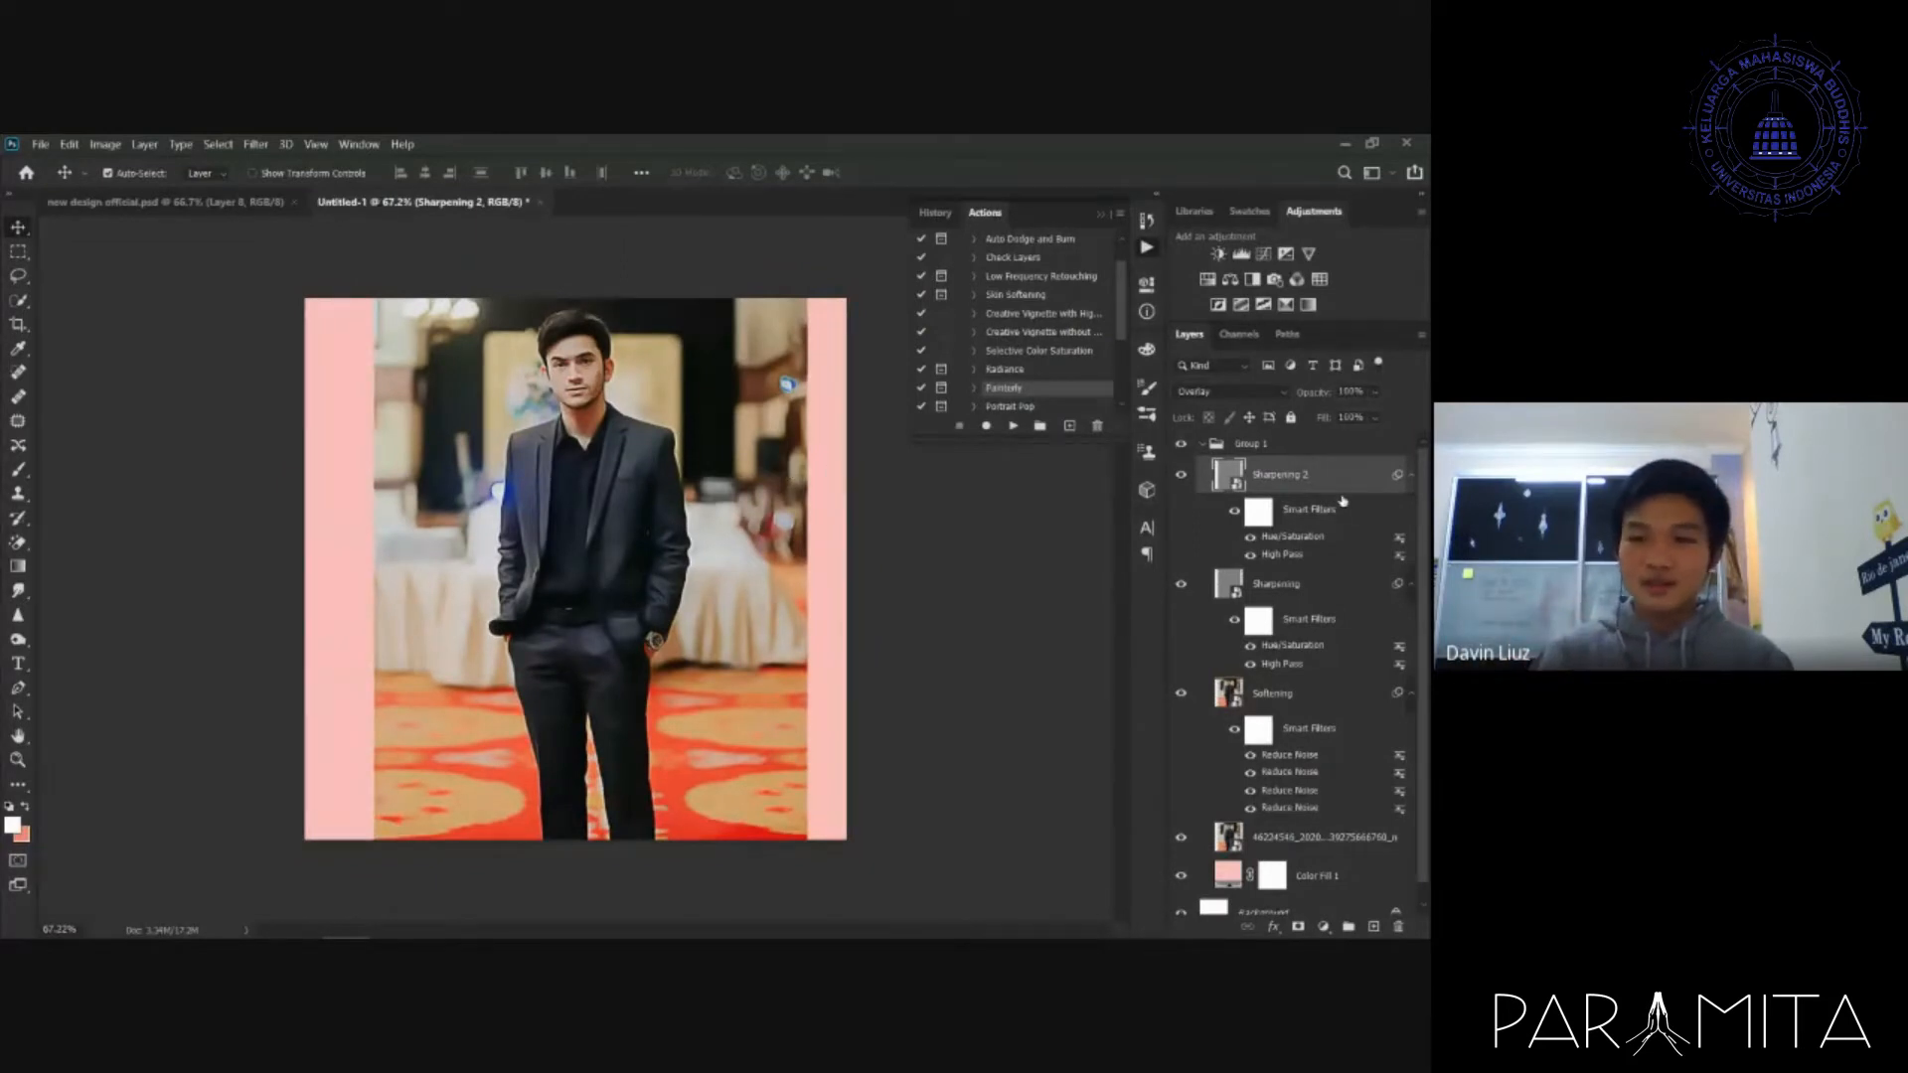
- Examine the sharpening and softening layers inside the group, then collapse the PiXimperfect action set and close the actions list
scroll(1253, 455, down, 1)
scroll(1253, 455, up, 1)
click(1203, 446)
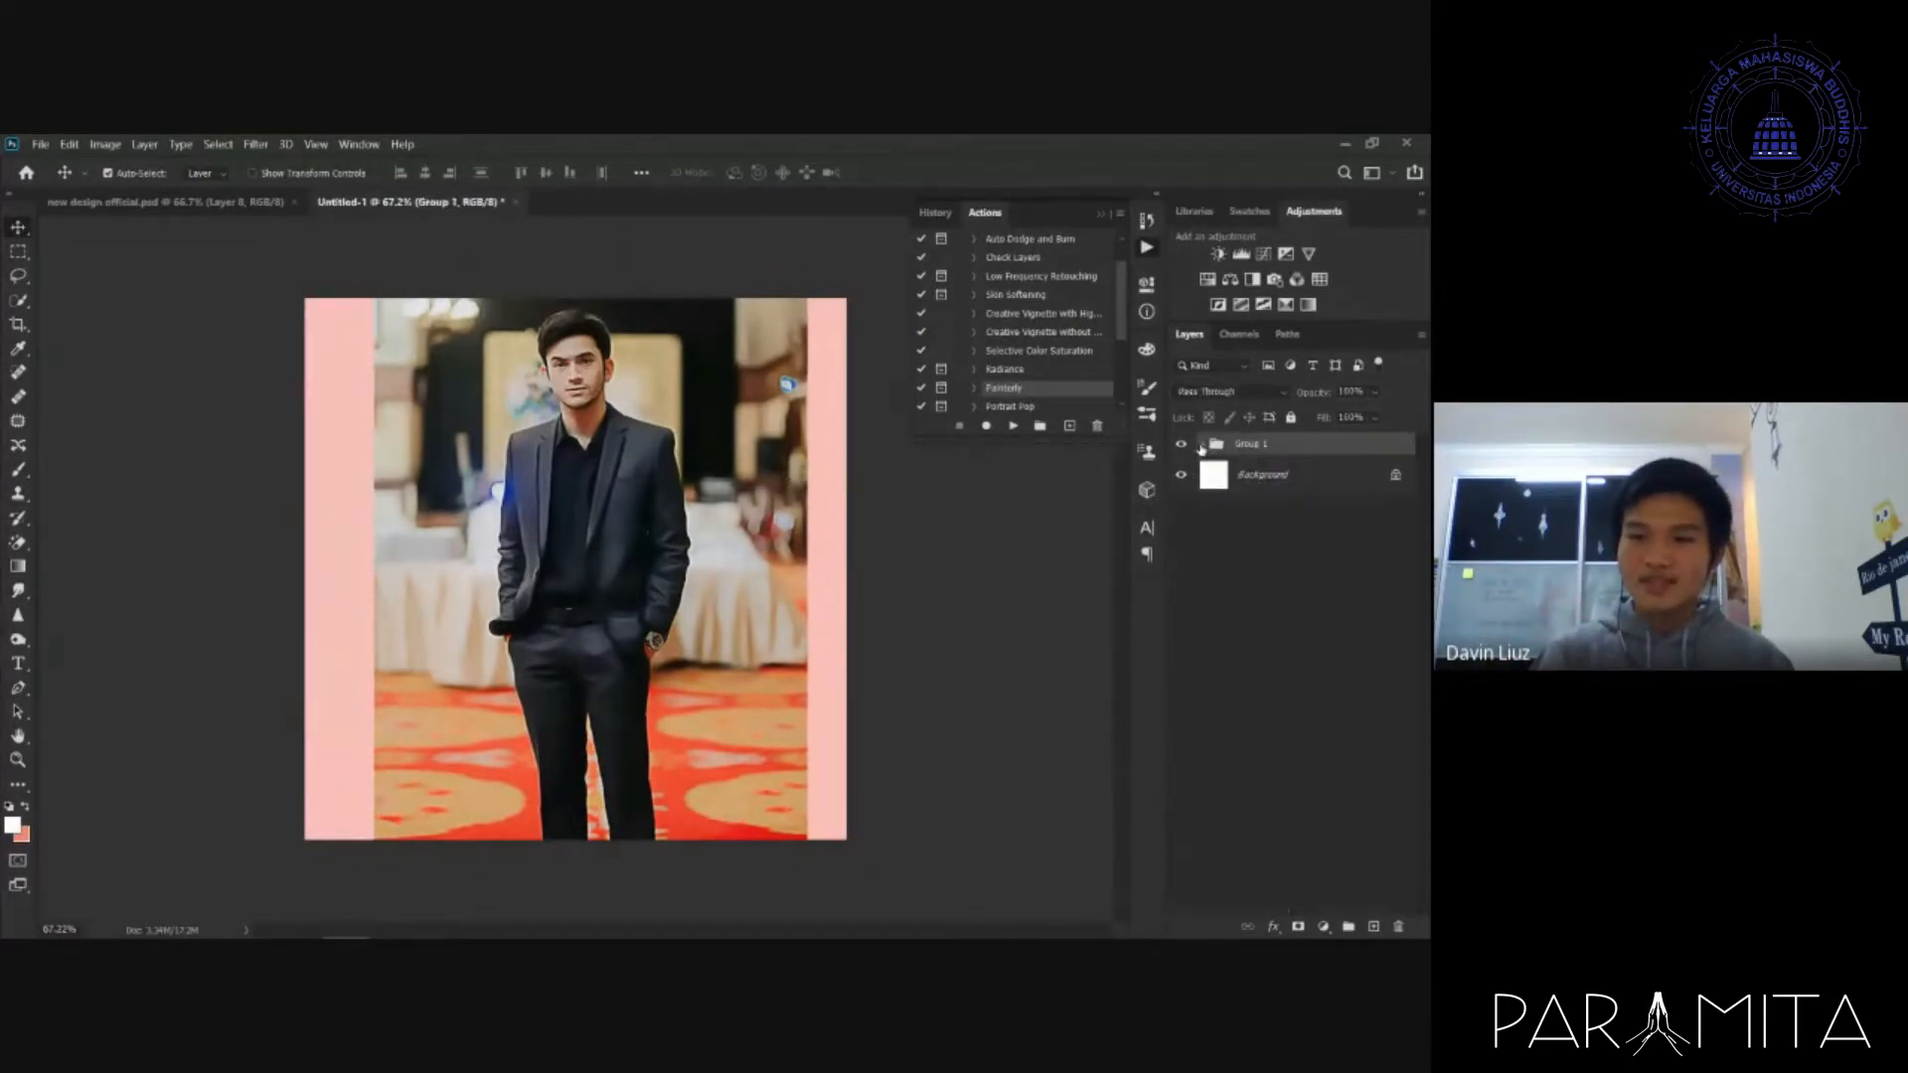
click(1203, 446)
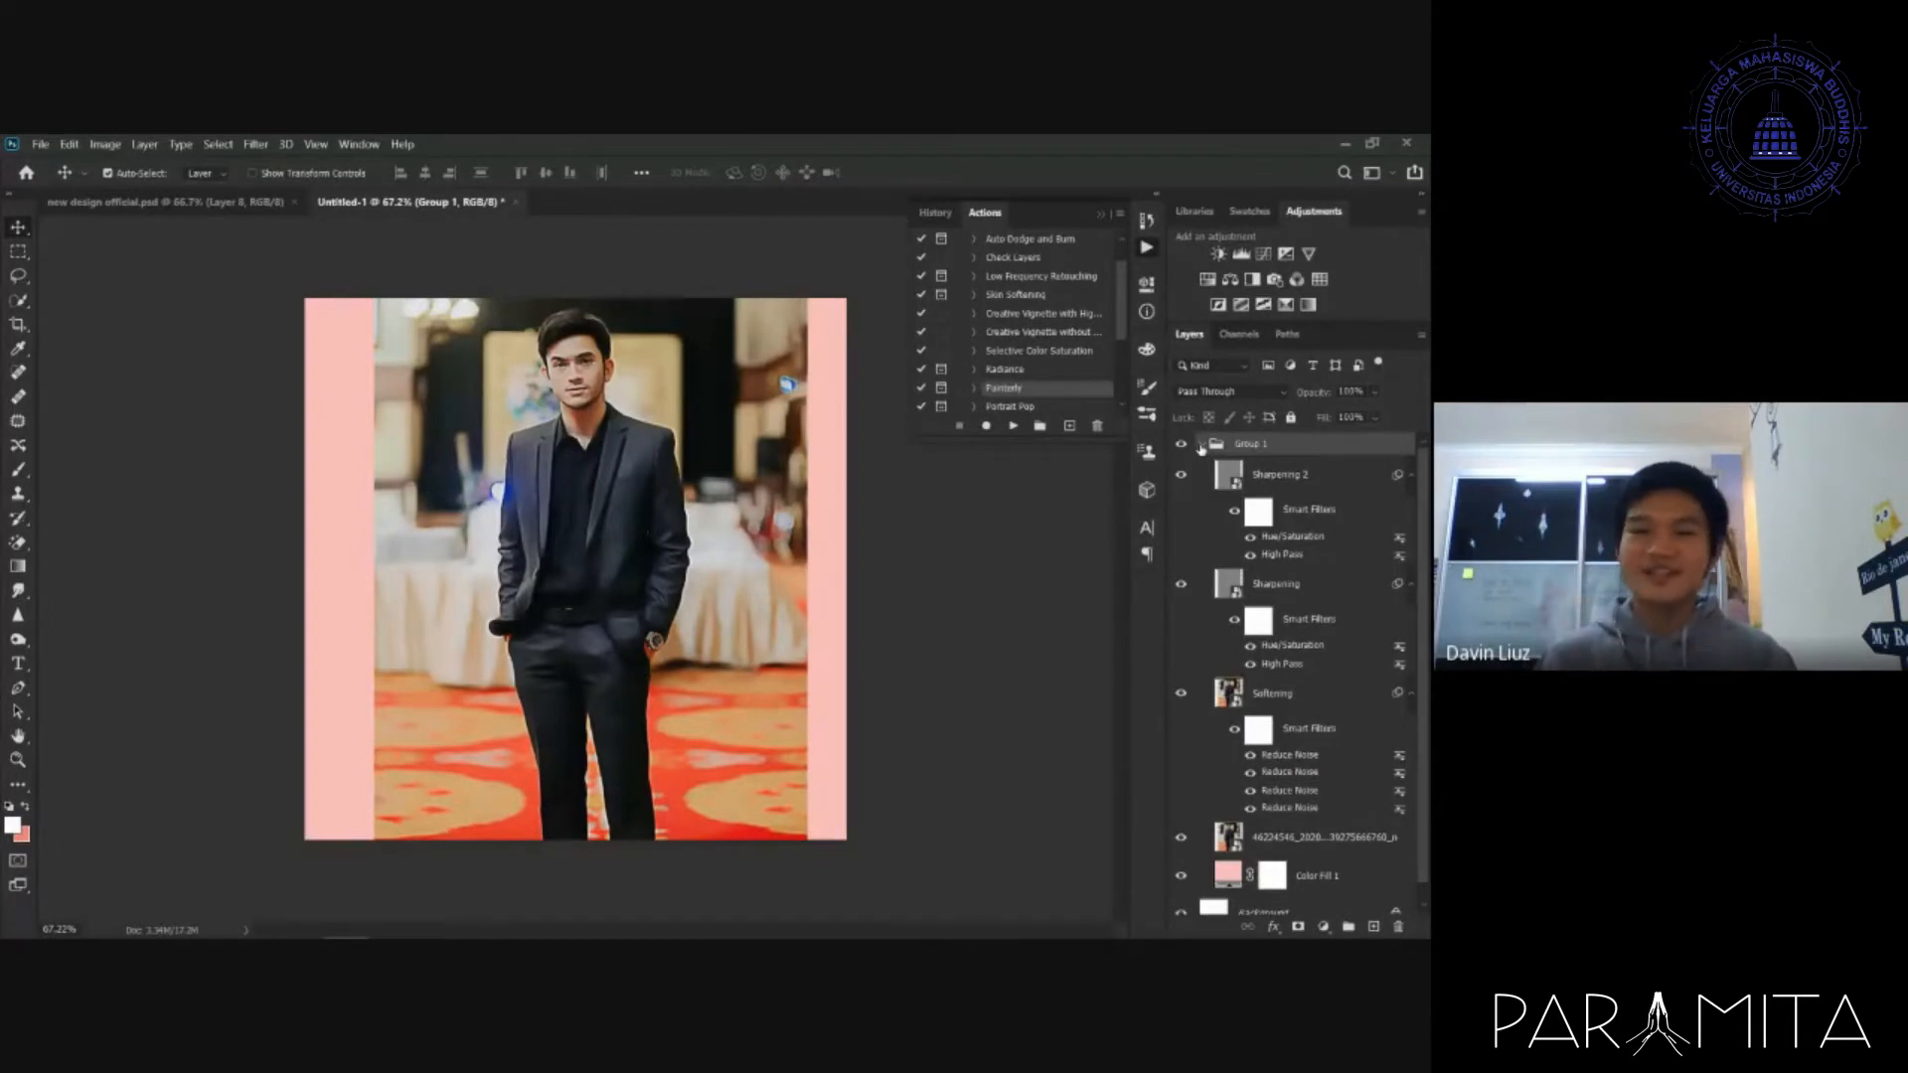
scroll(934, 310, up, 1)
click(960, 258)
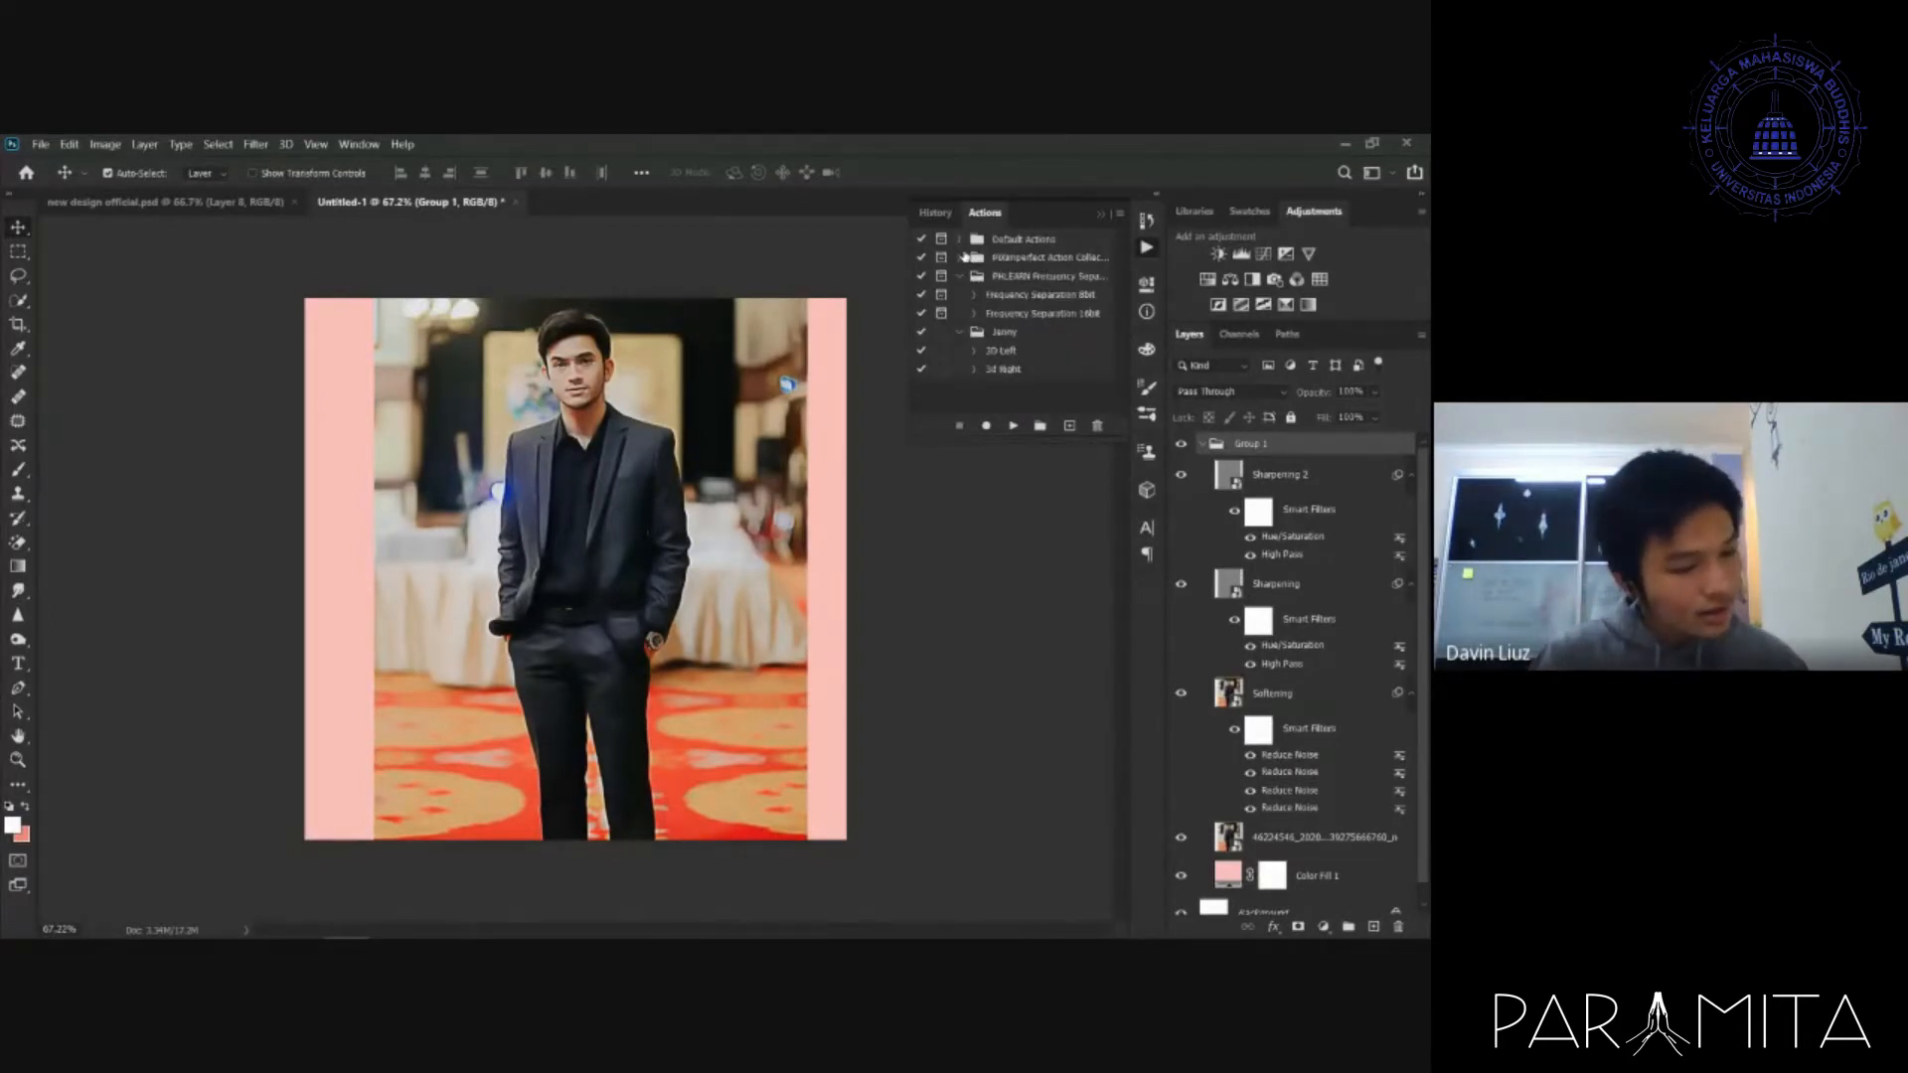
click(1101, 214)
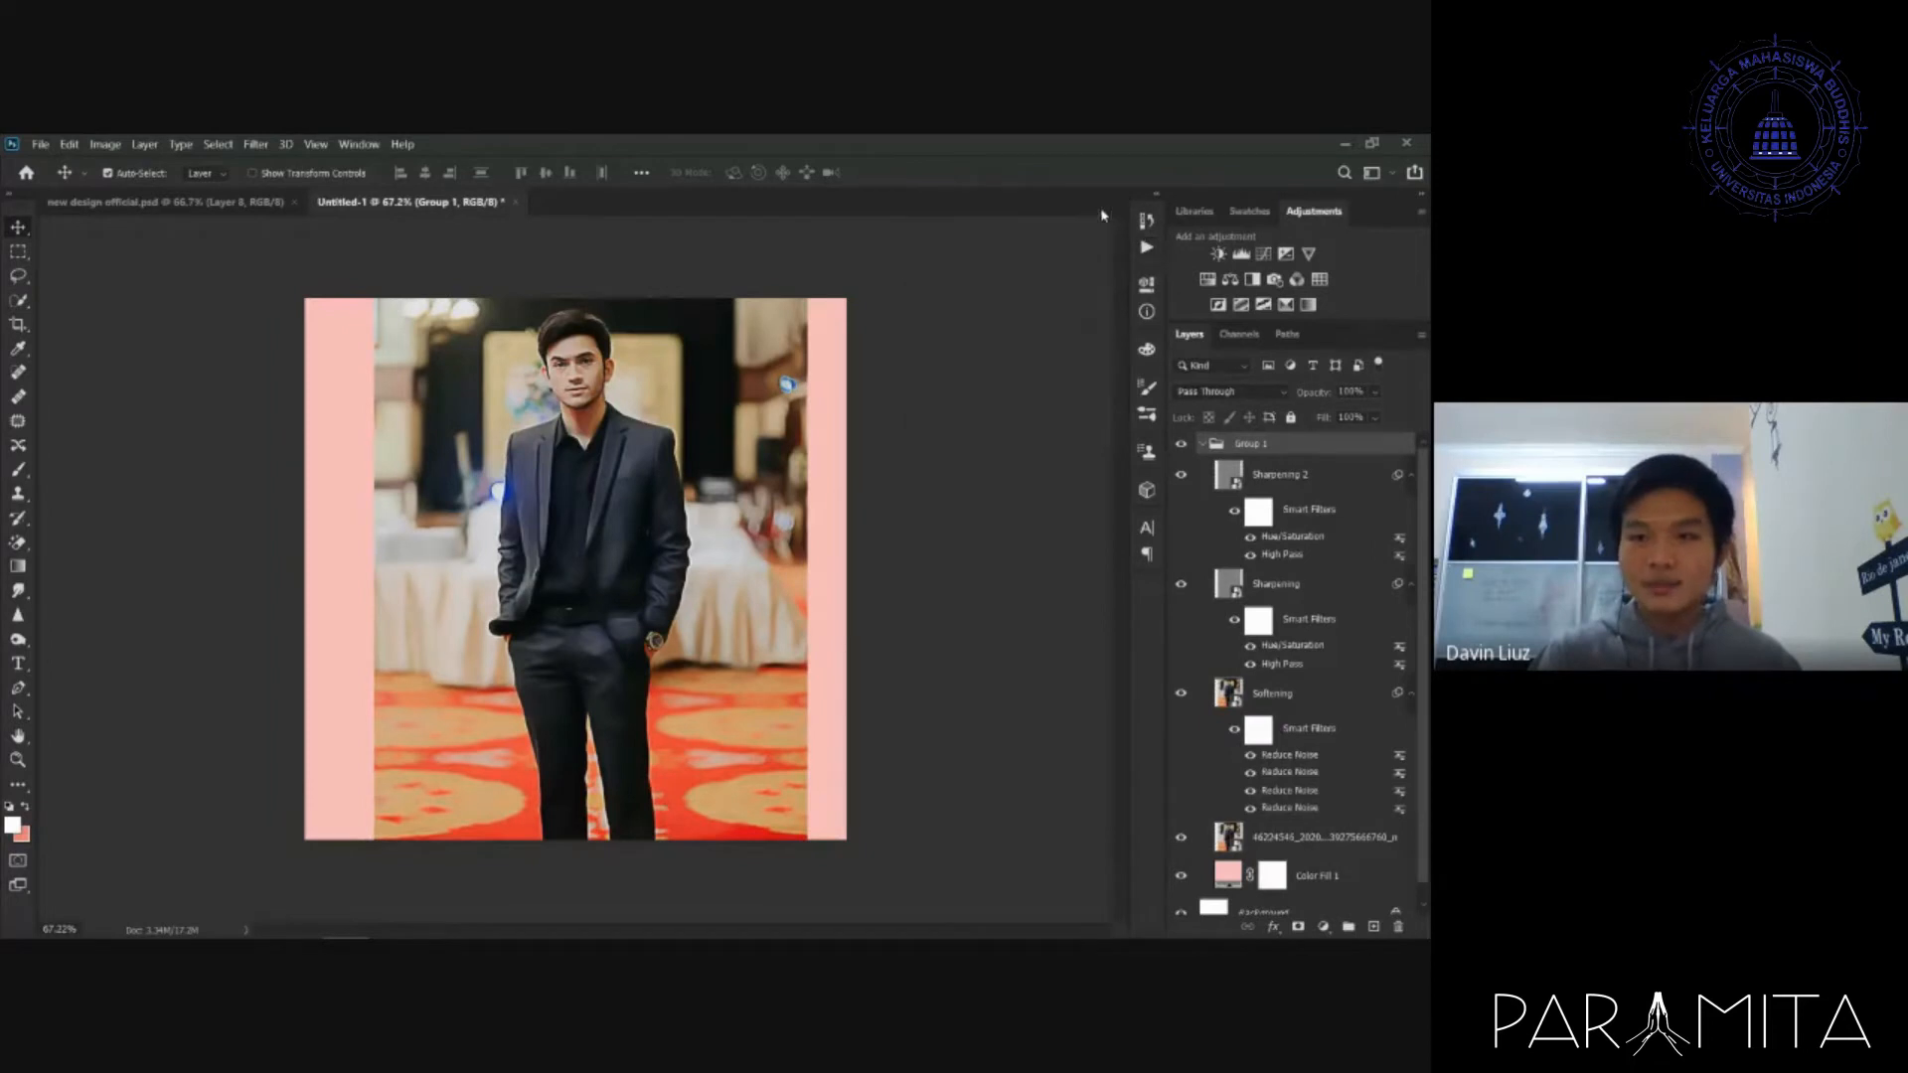
- Look briefly through the properties, brush and other tool settings, leaving the Character text settings open with no layer selected
click(1152, 287)
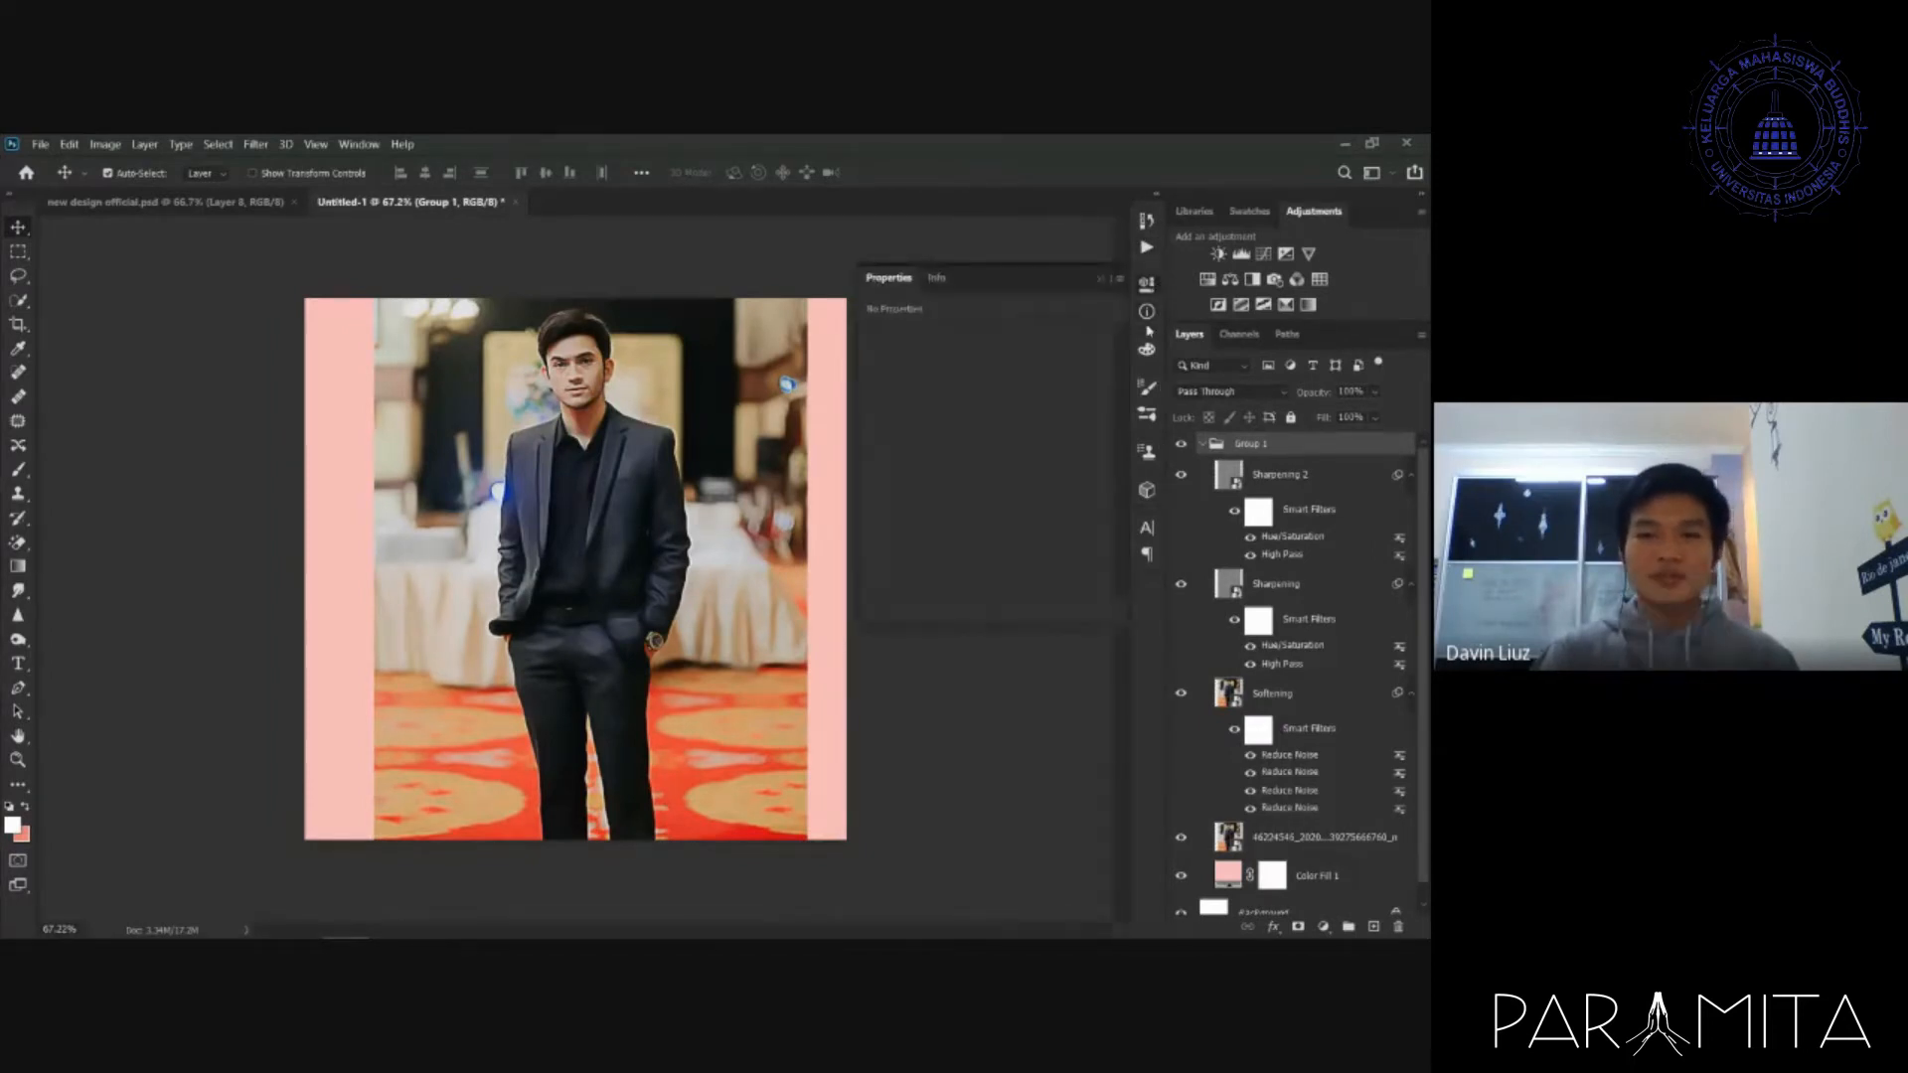
click(1148, 350)
click(1147, 350)
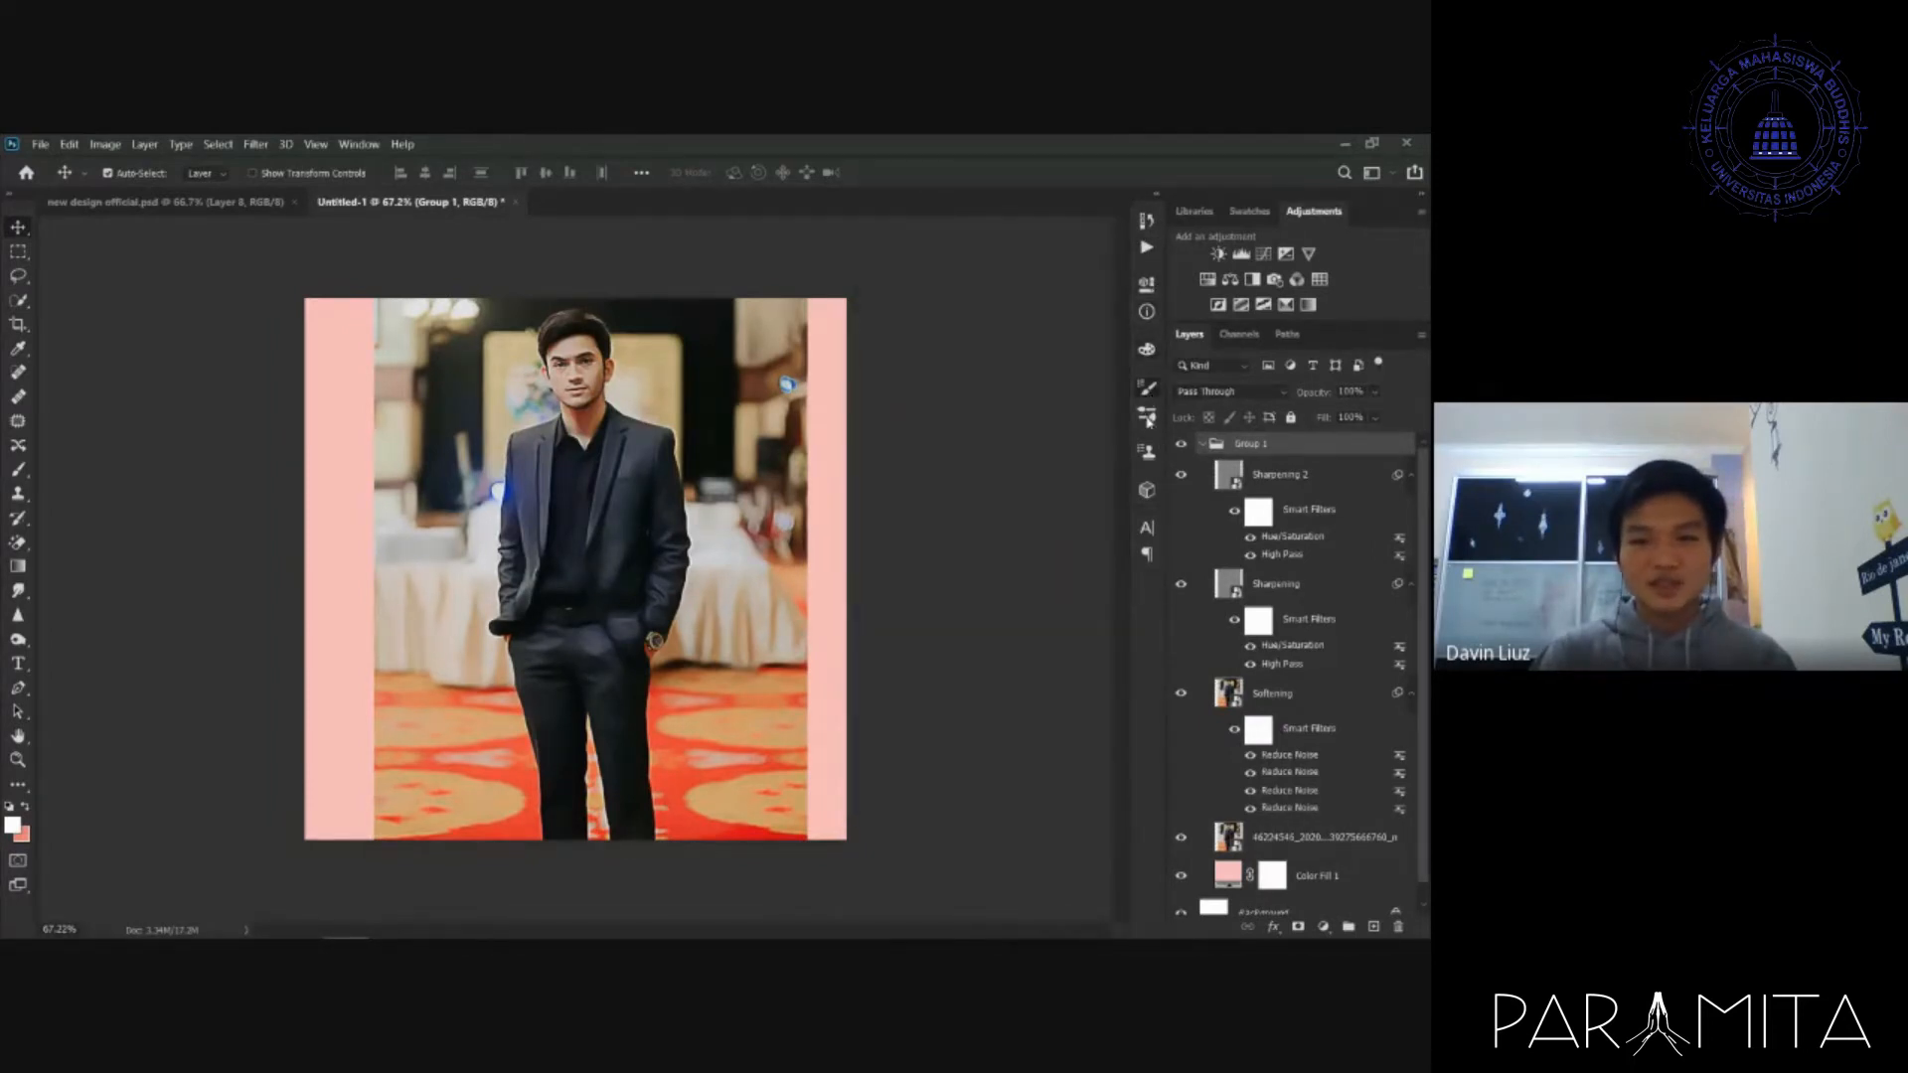
click(1148, 387)
click(1148, 453)
click(1149, 501)
click(1148, 529)
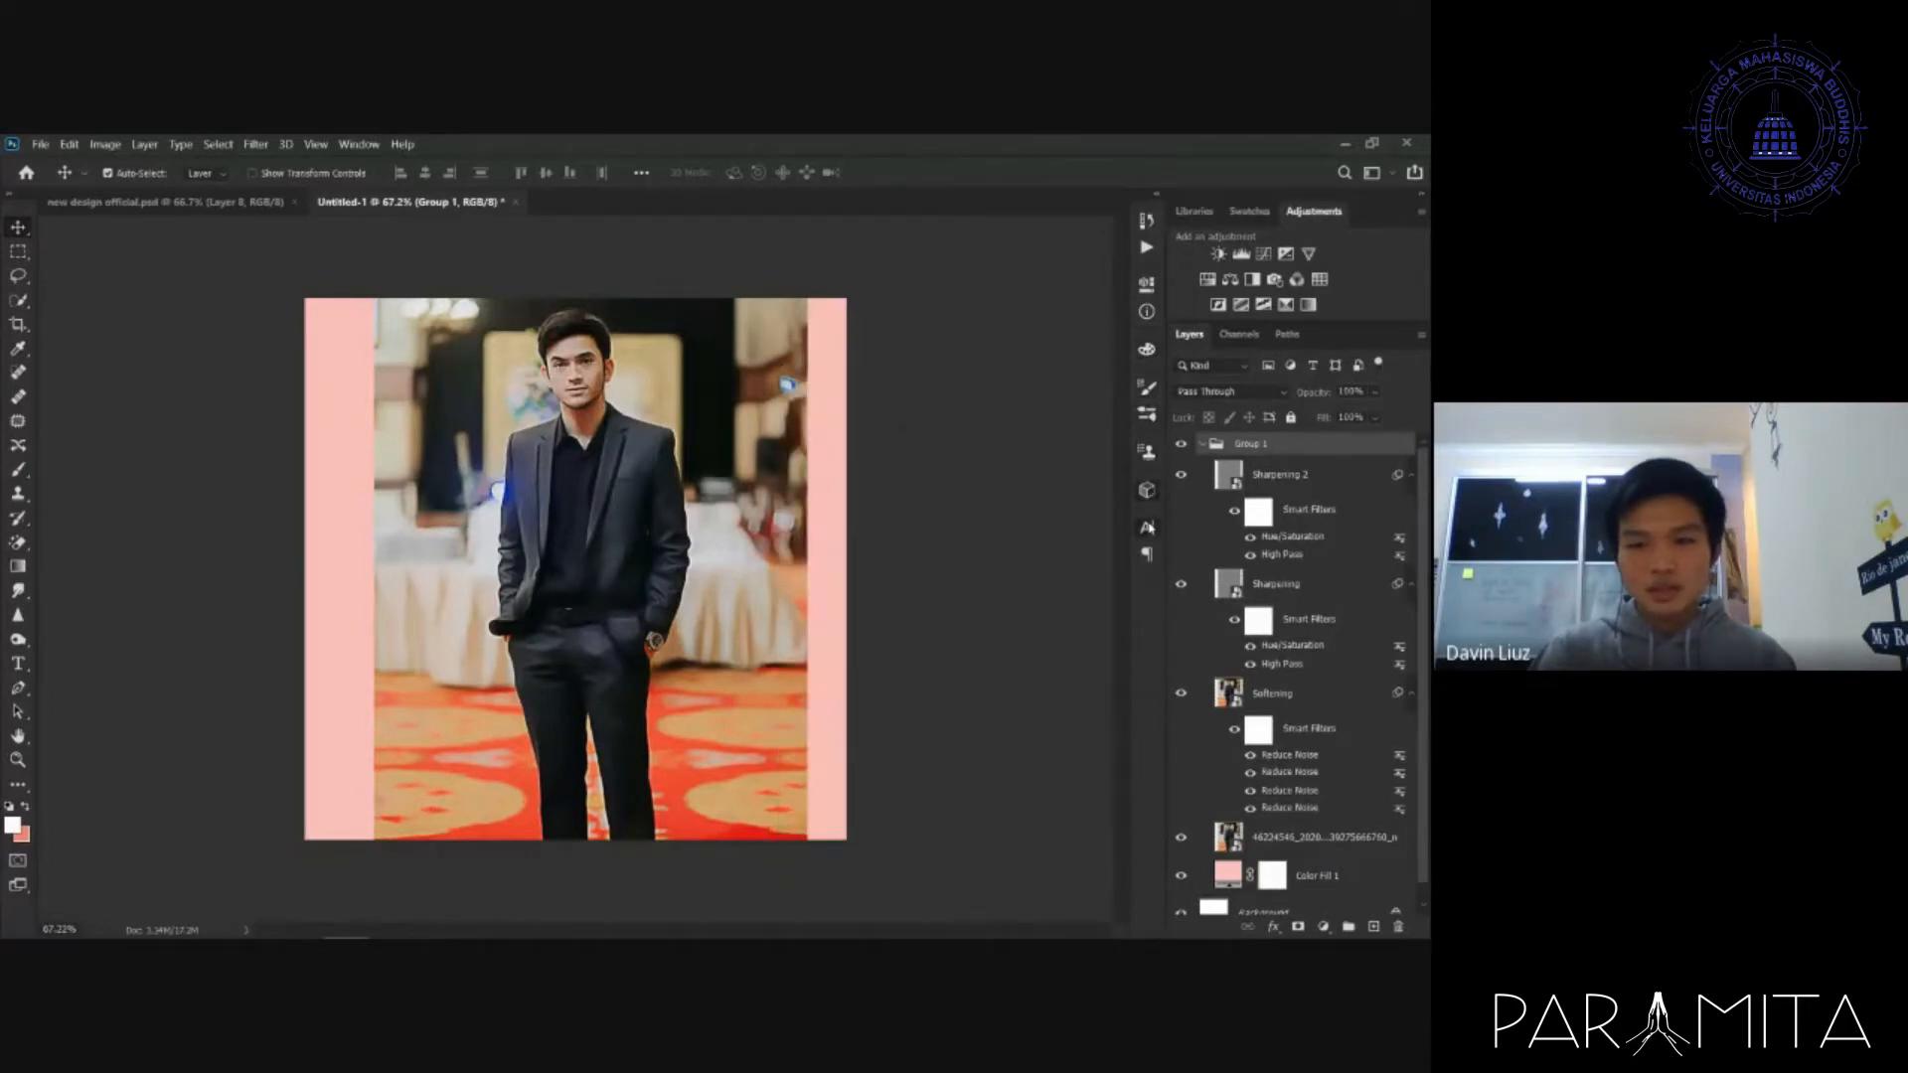
click(1073, 459)
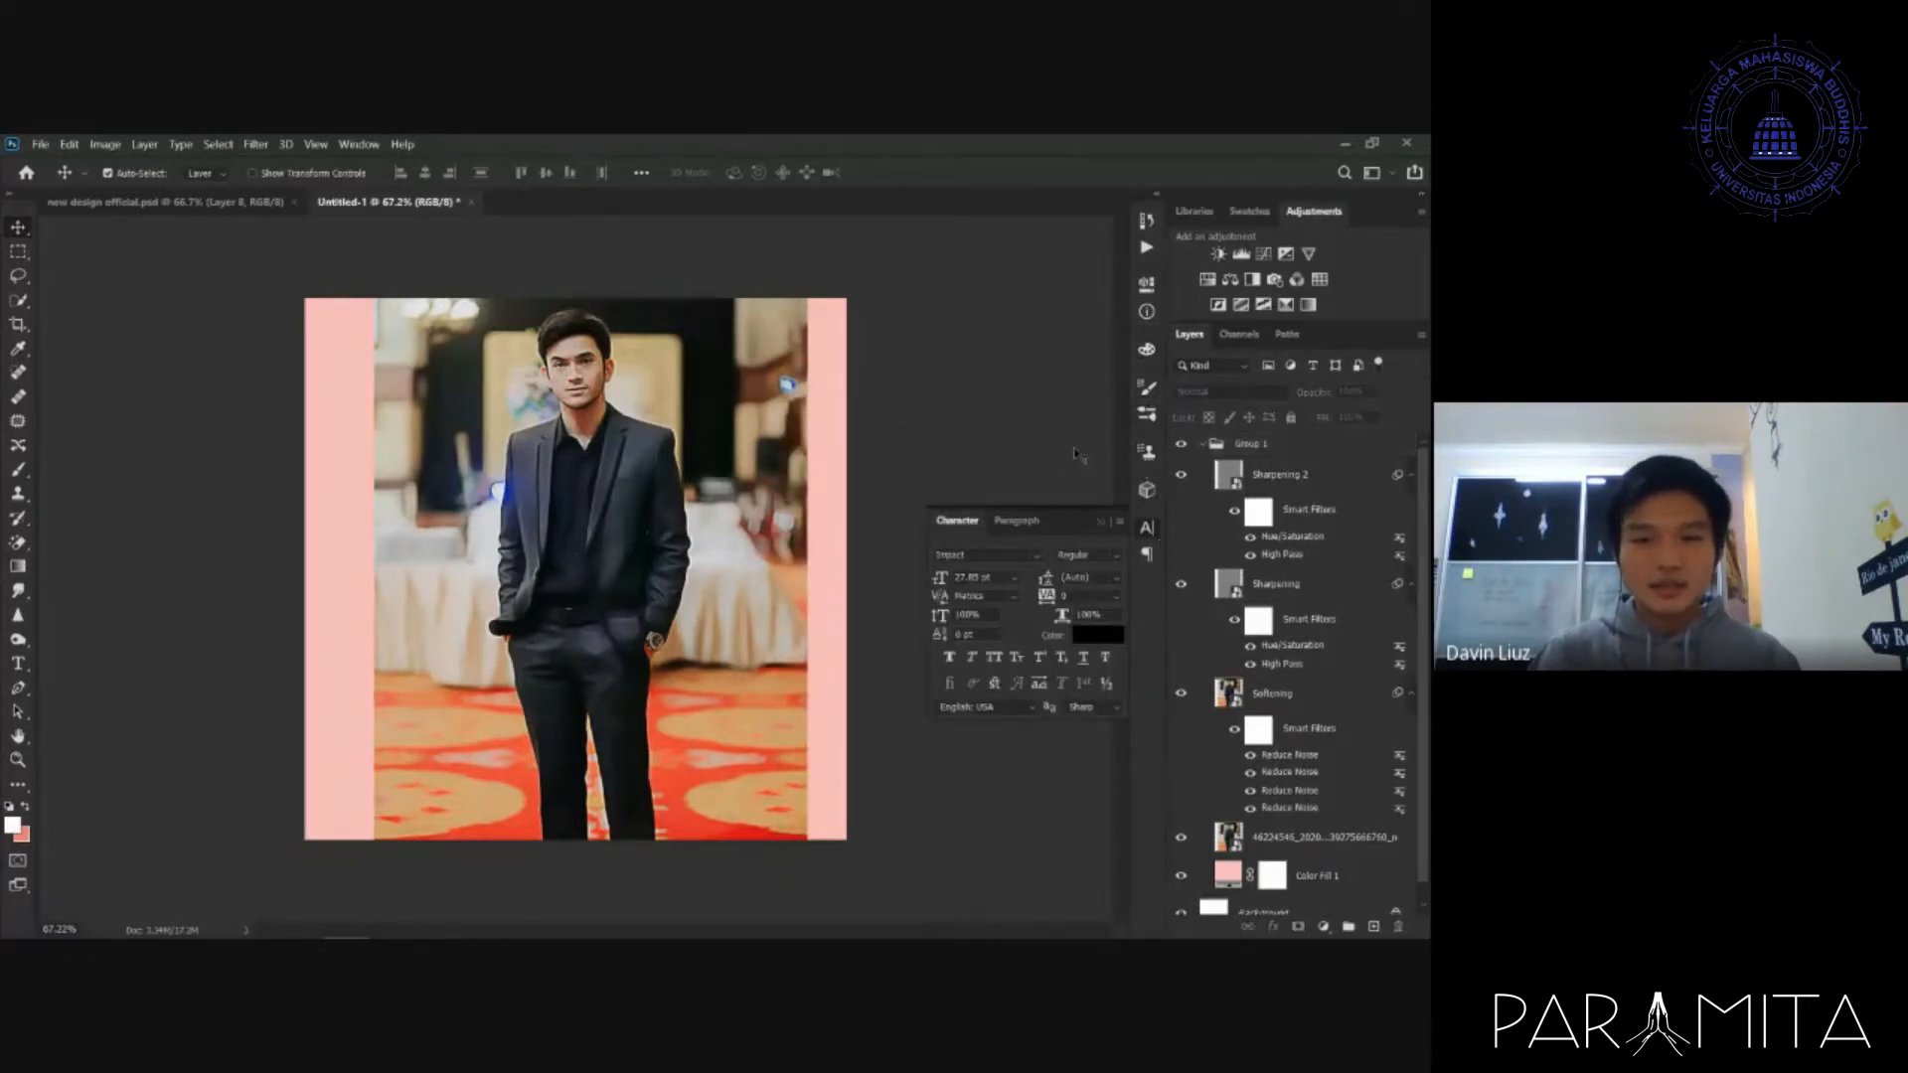
- Add a Lorem ipsum paragraph text box in 27.85 pt black Impact over the photo's lower half, and shift it right
click(18, 663)
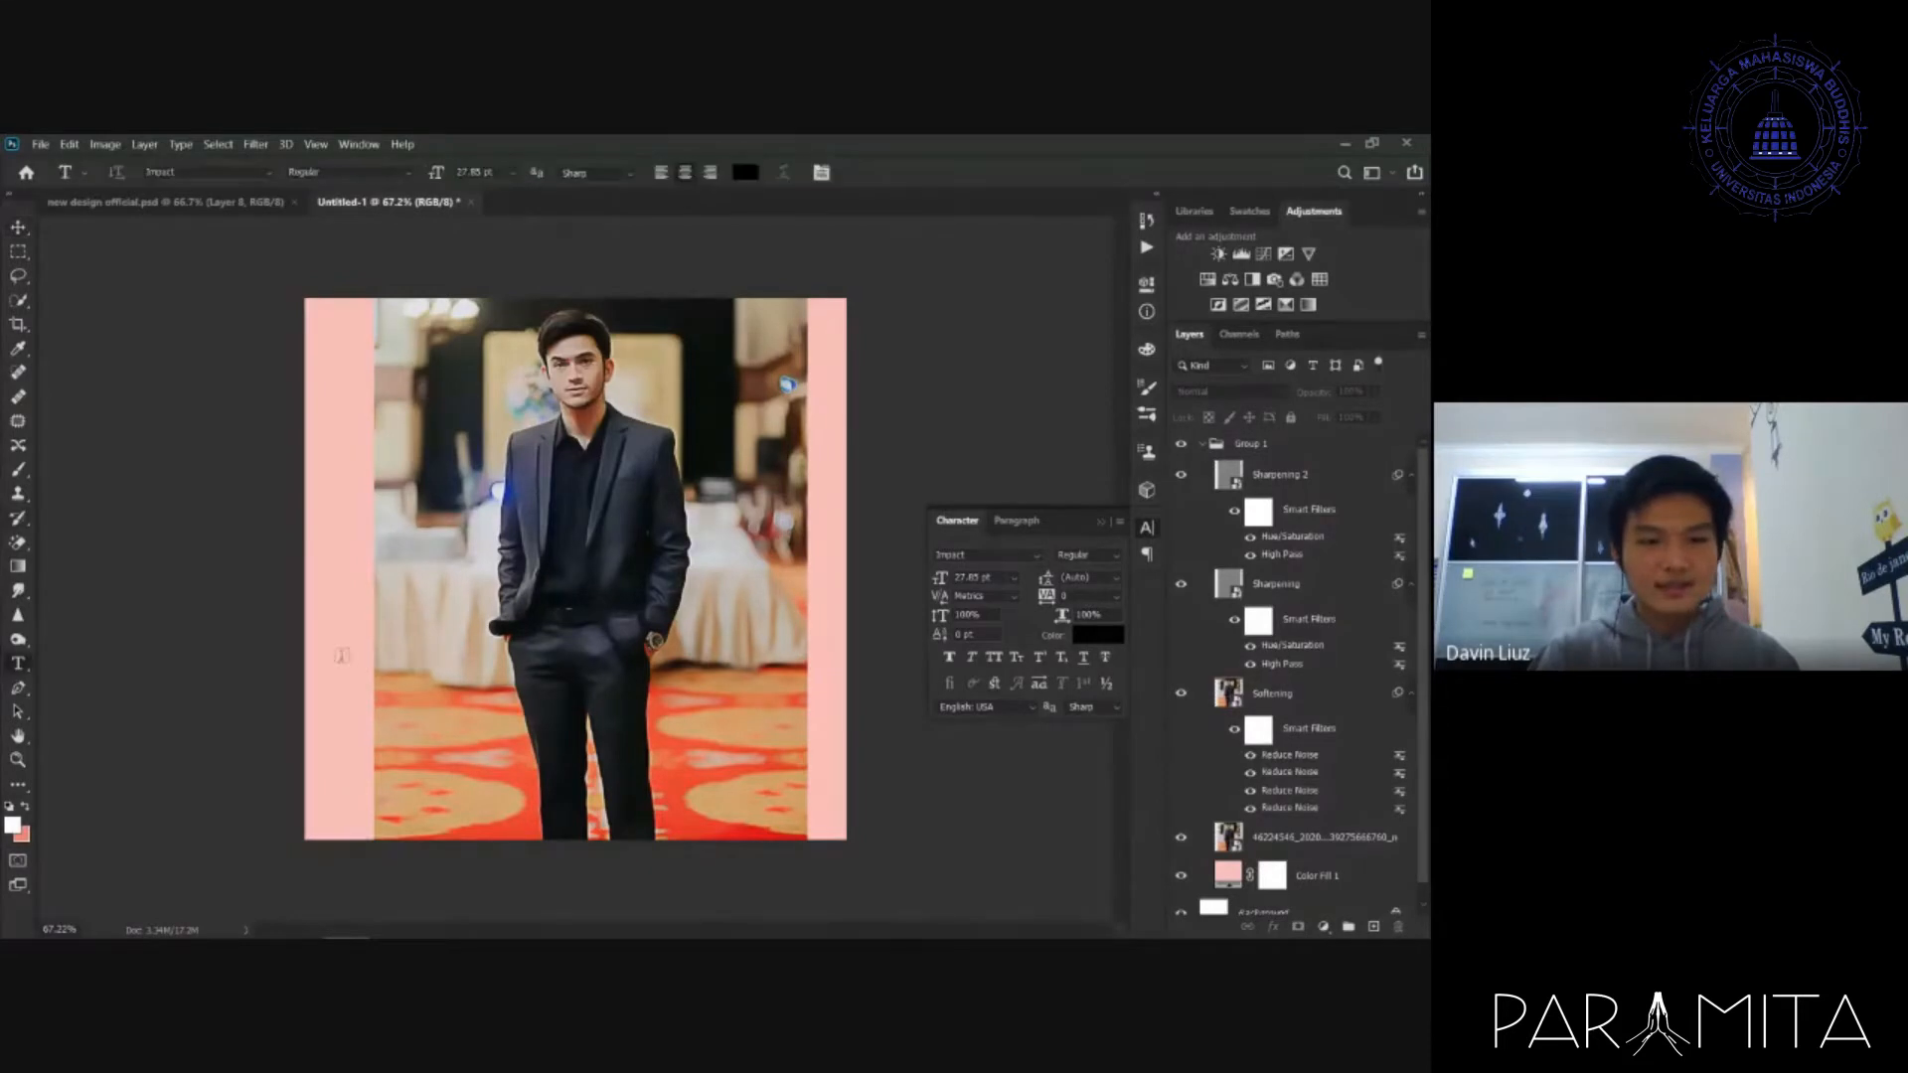
drag(359, 568, 758, 782)
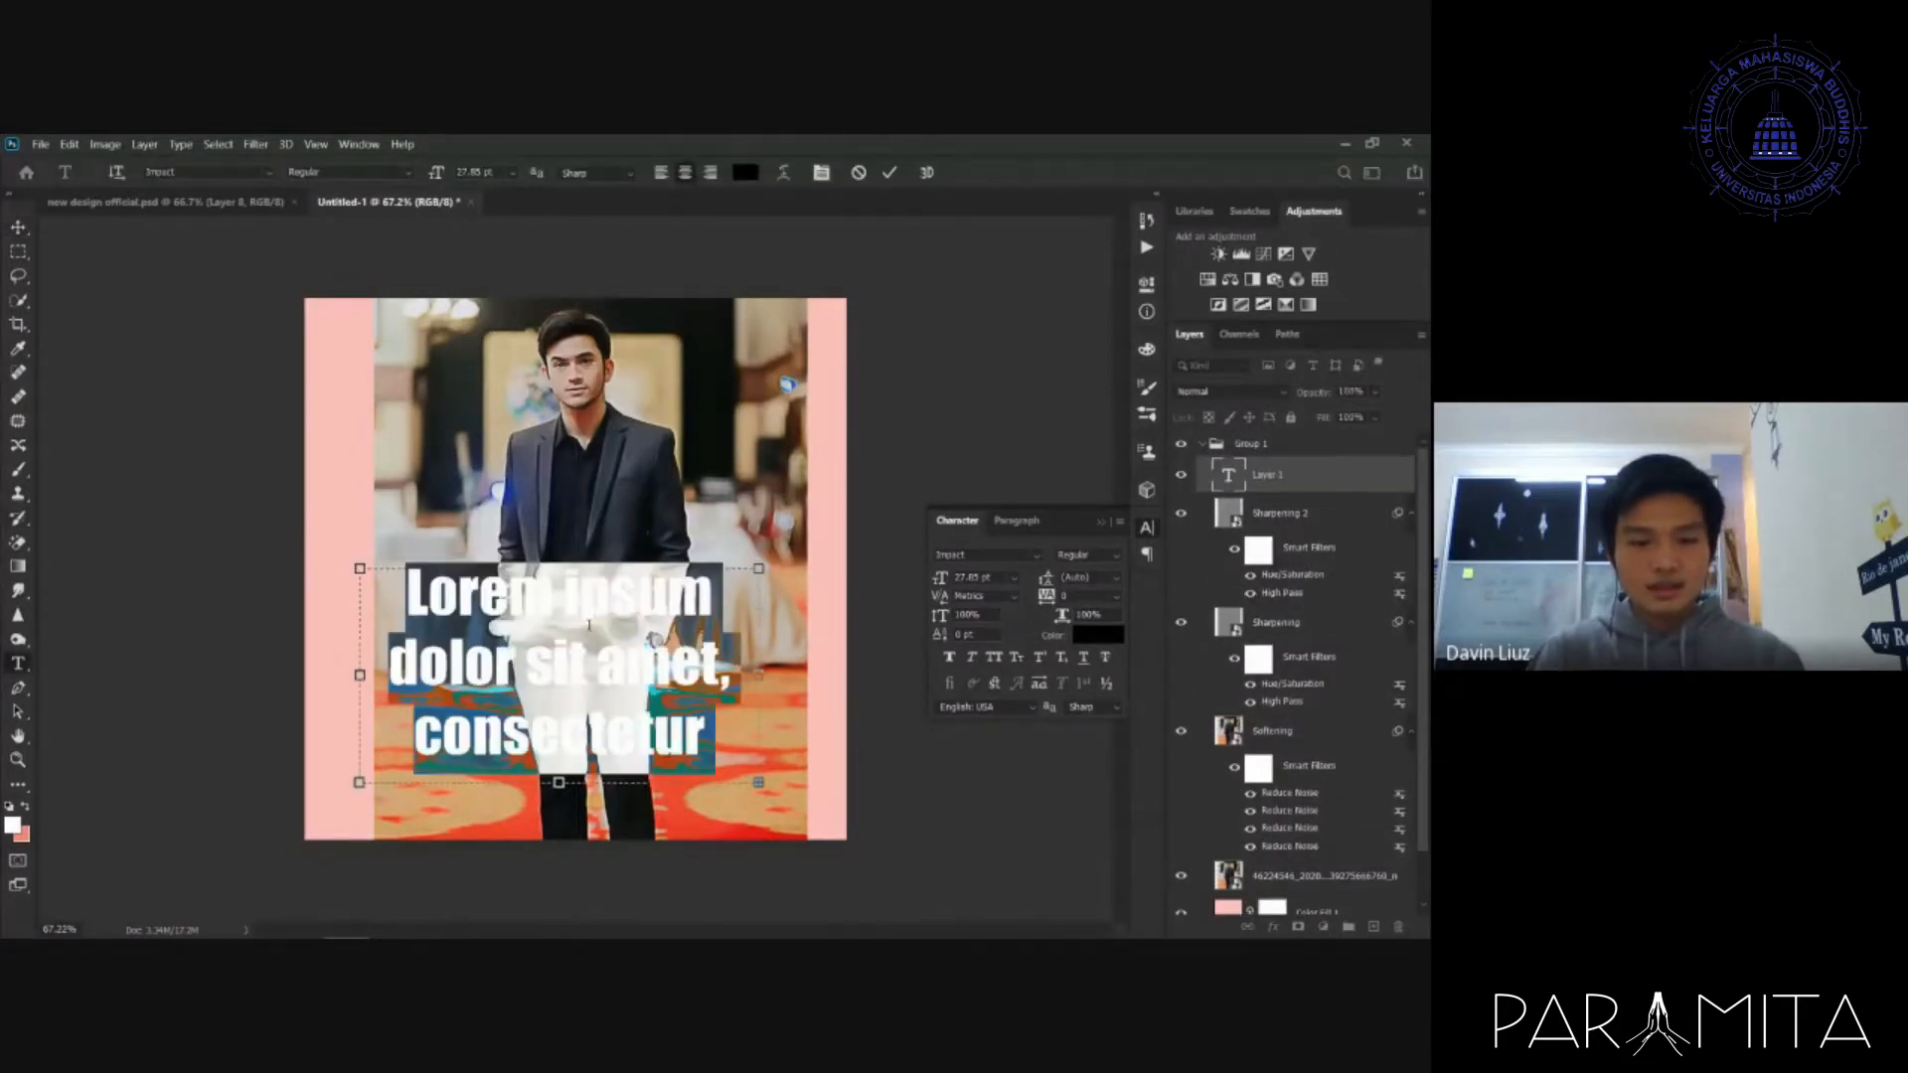
key(ctrl+Return)
drag(629, 696, 716, 683)
- Justify all of the Lorem ipsum text to both edges of its box and move the block left and slightly up
double_click(721, 678)
key(ctrl+a)
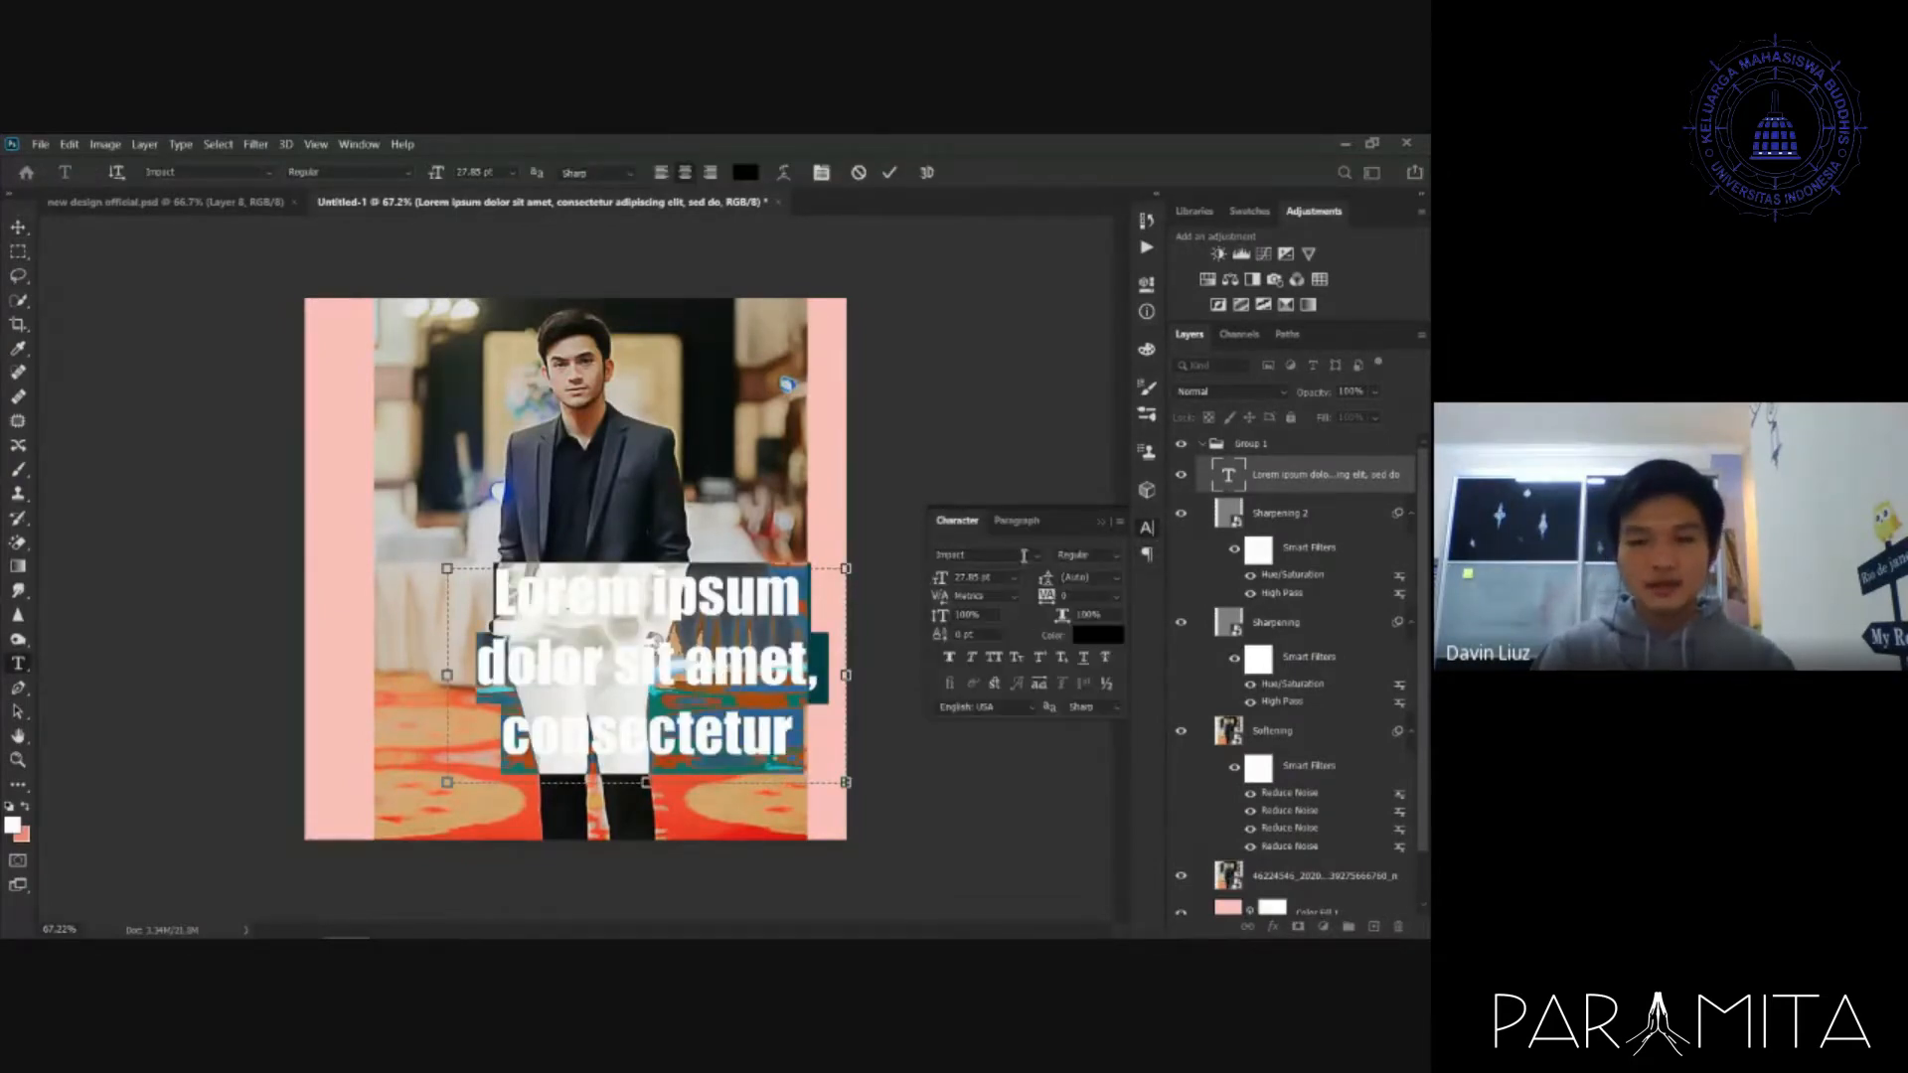
click(1147, 554)
click(979, 556)
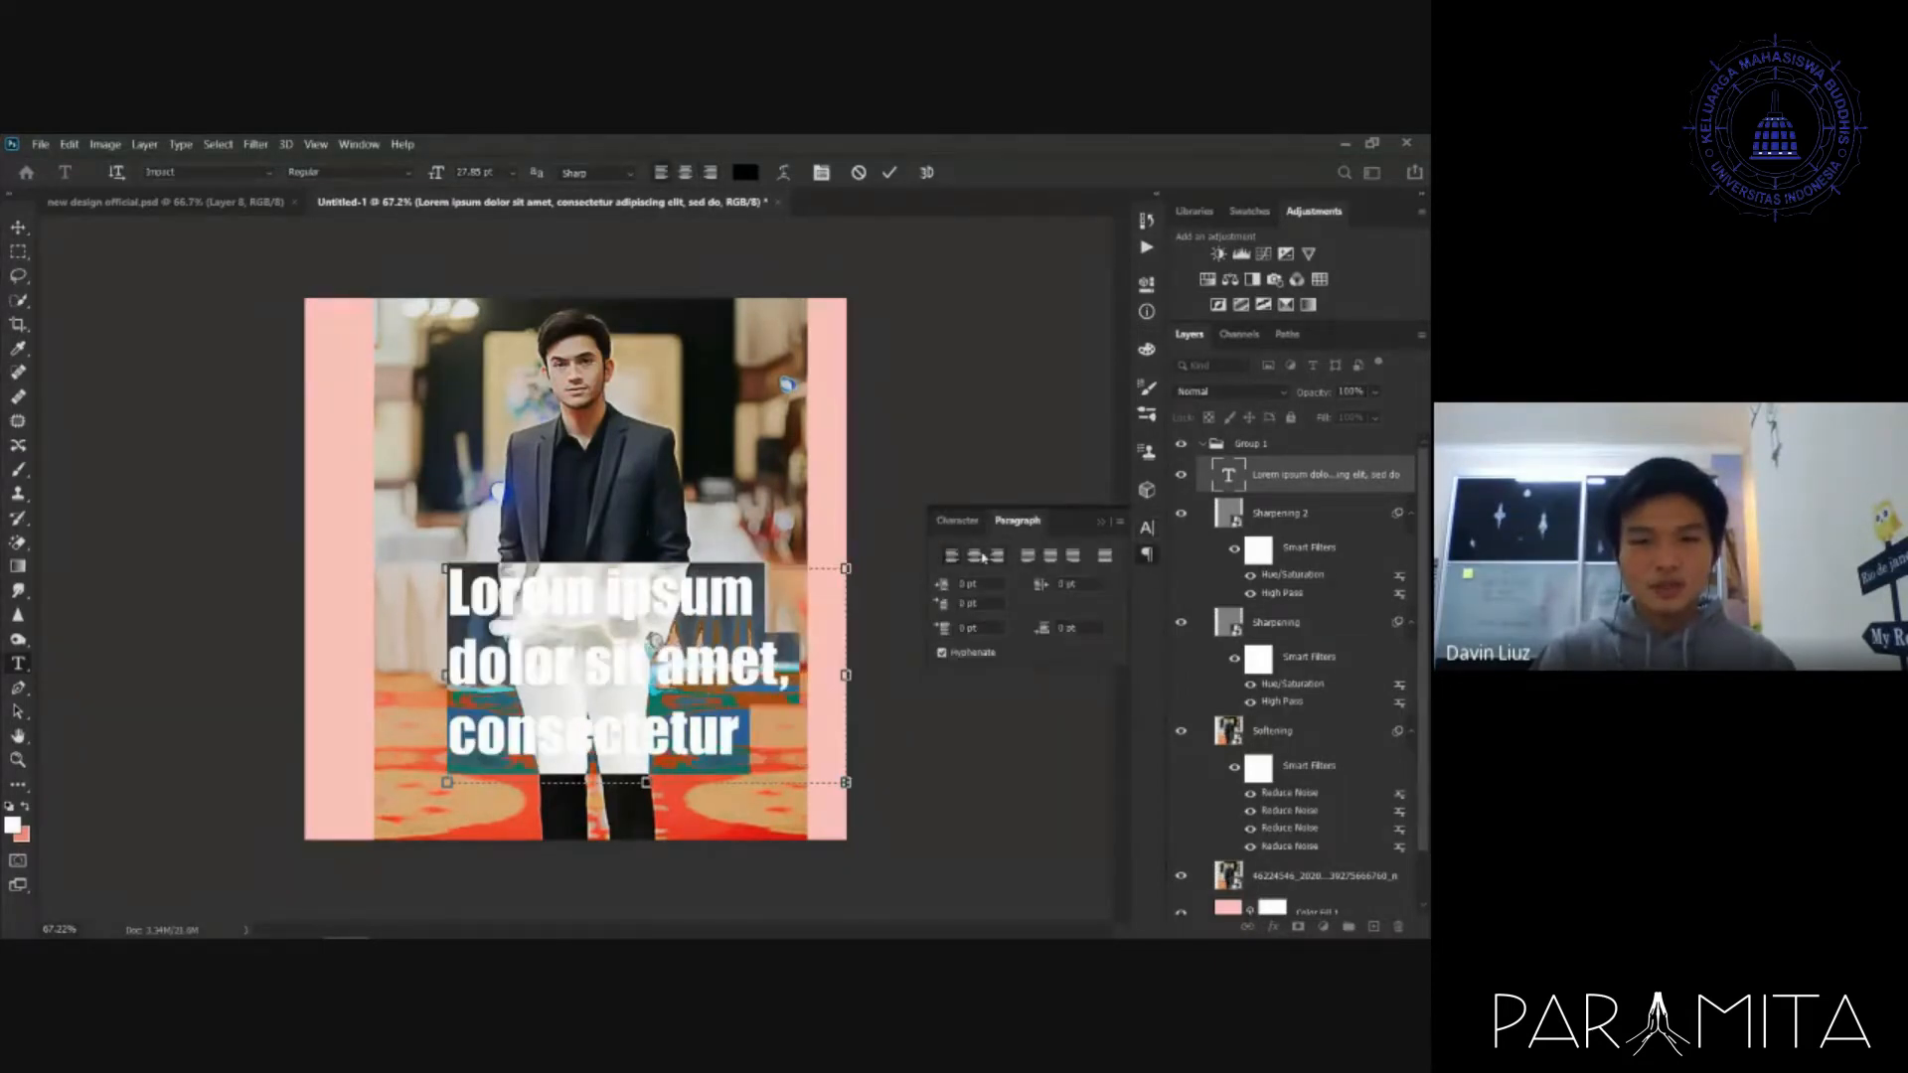
click(1027, 556)
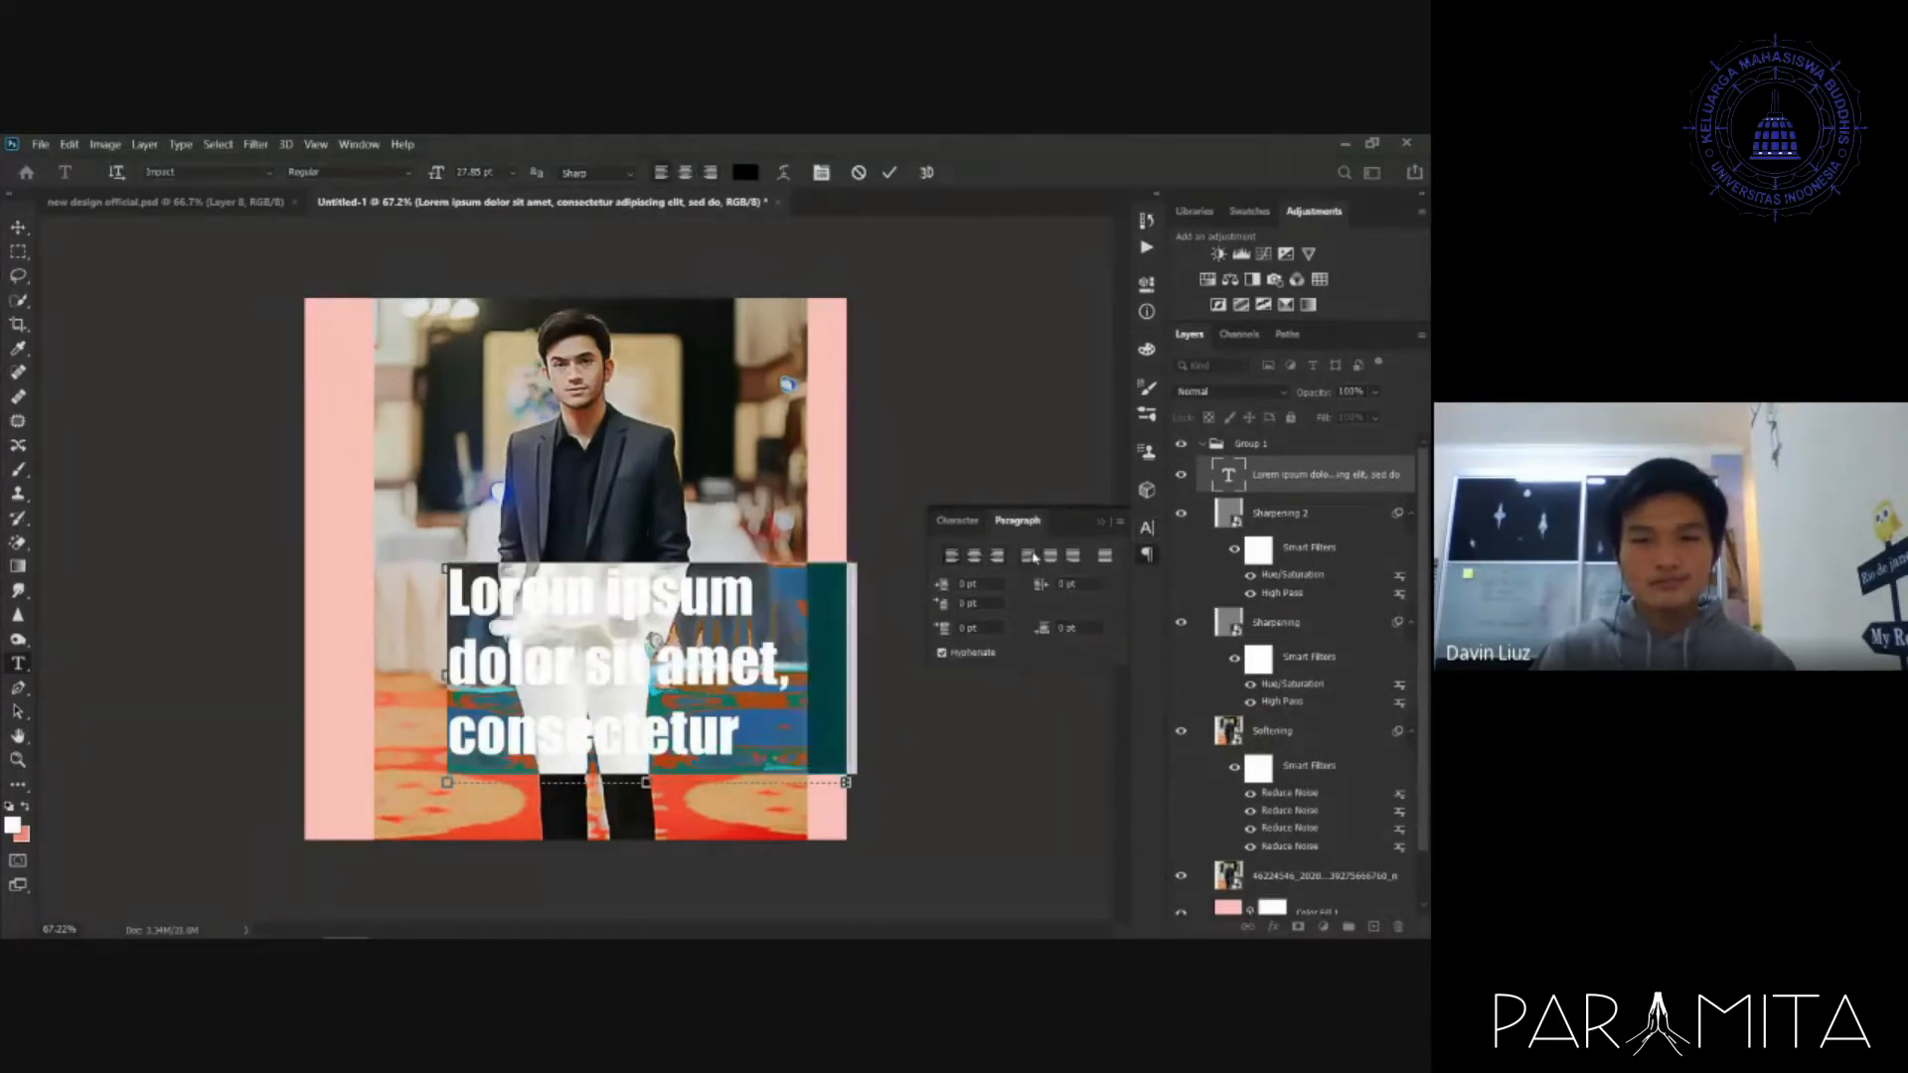
click(1101, 523)
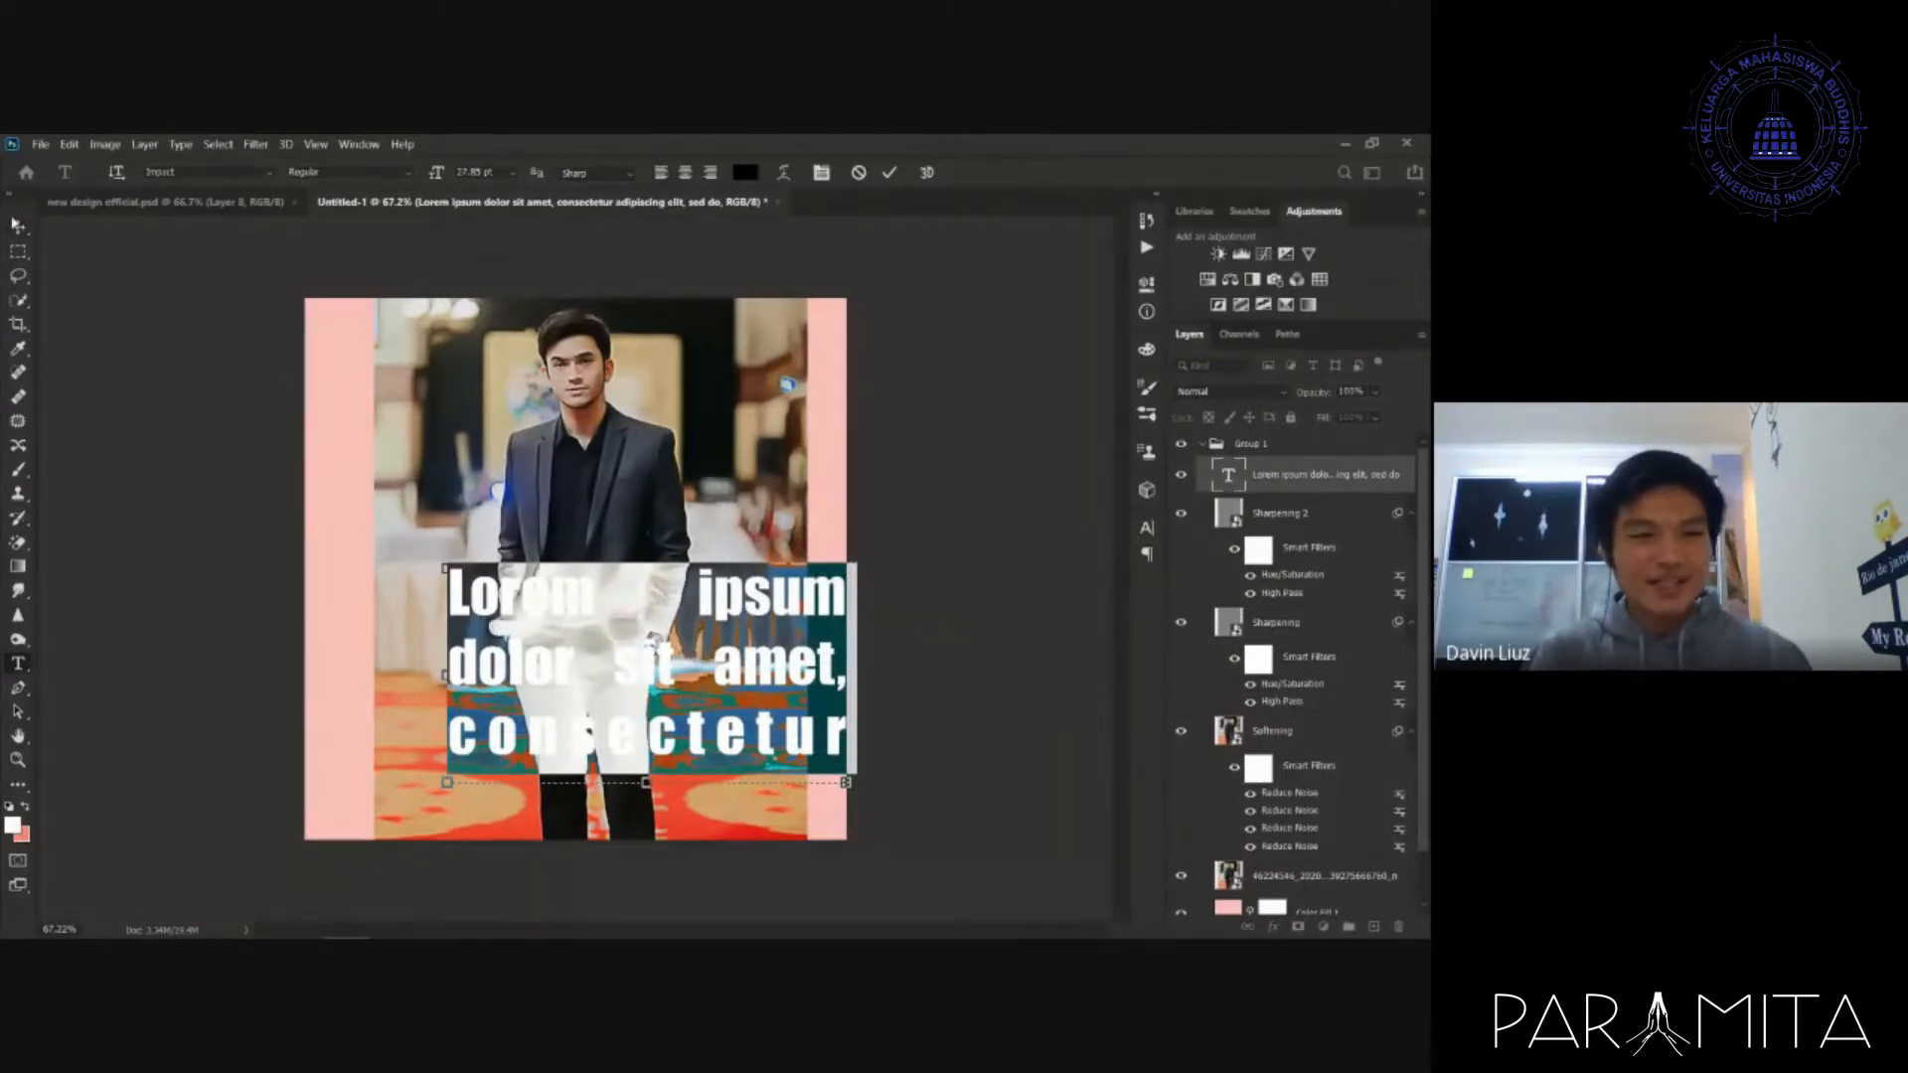
click(18, 226)
drag(736, 603, 653, 577)
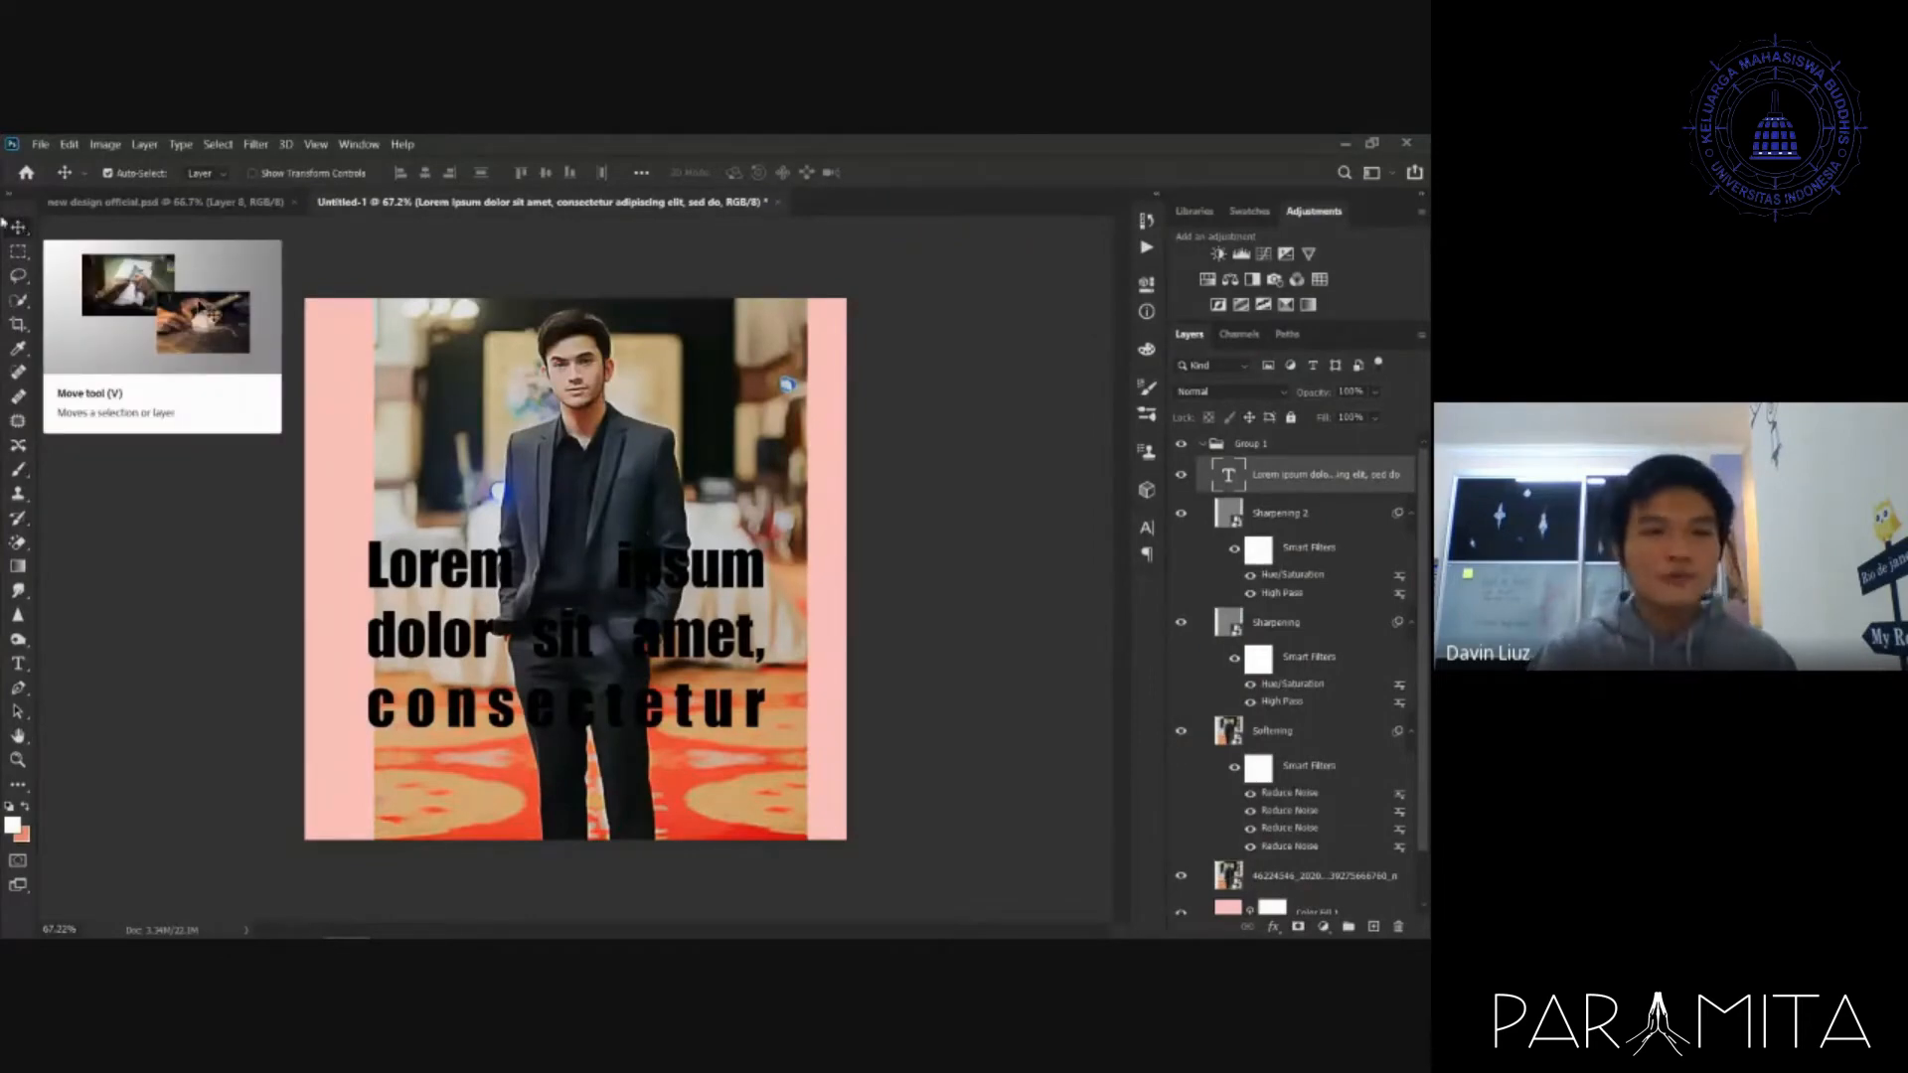
- Delete the Sharpening 2, Sharpening and Softening layers from the group, keeping the text, photo and colour fill
drag(473, 431, 497, 489)
click(1297, 455)
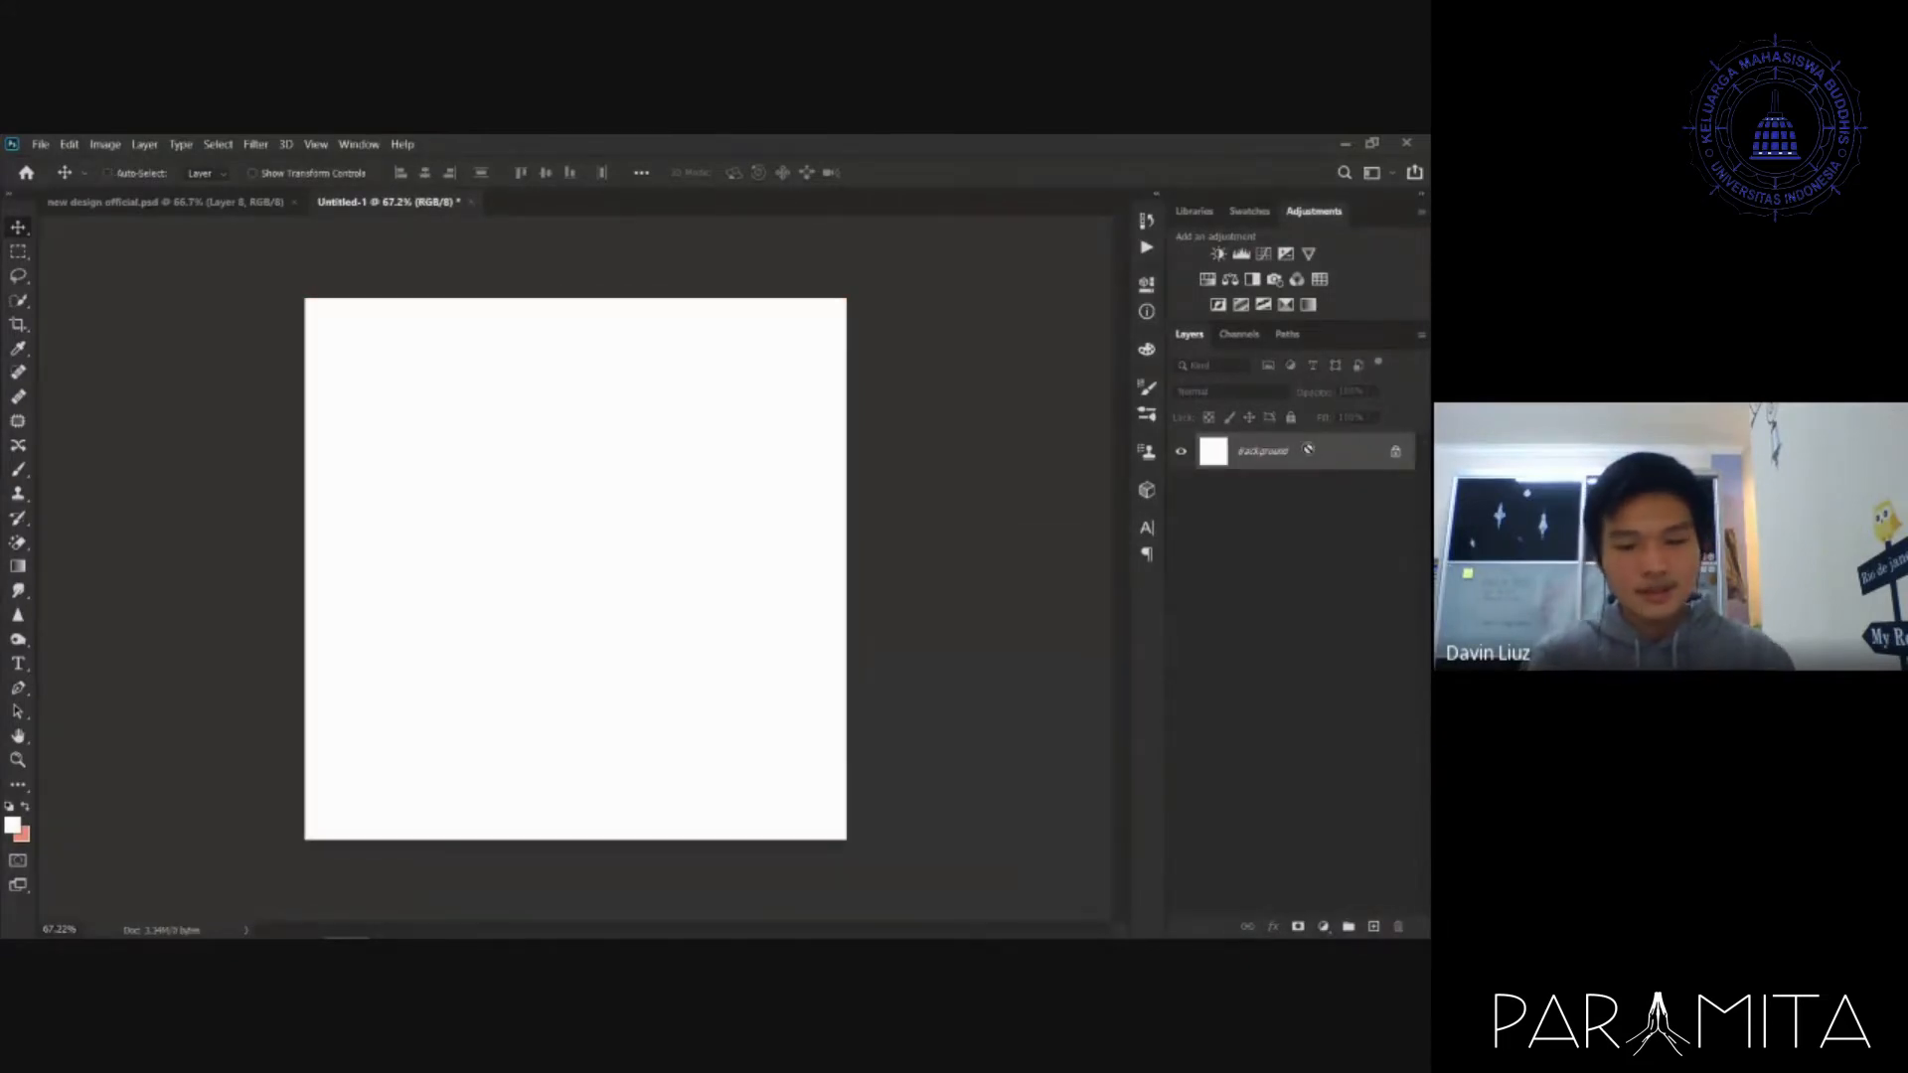
click(1297, 487)
click(1306, 520)
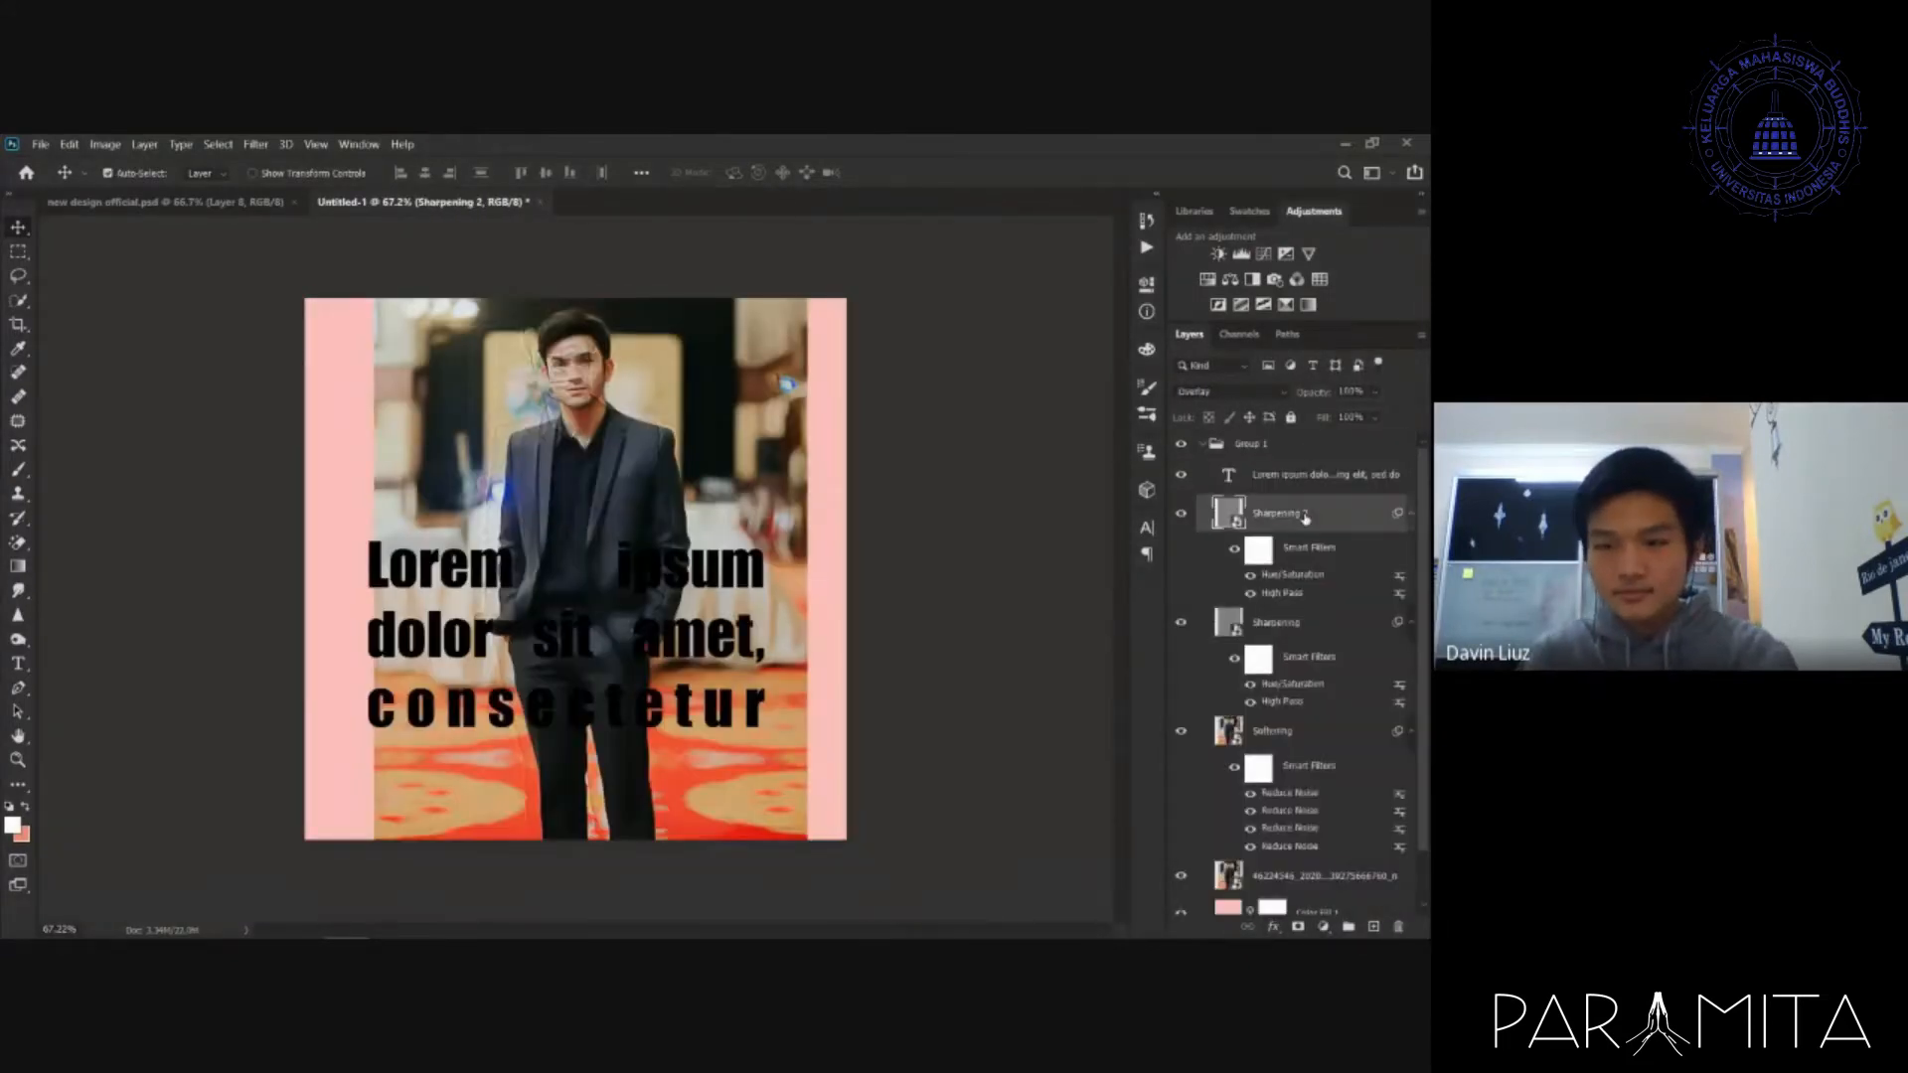
key(Delete)
key(Delete)
key(Delete)
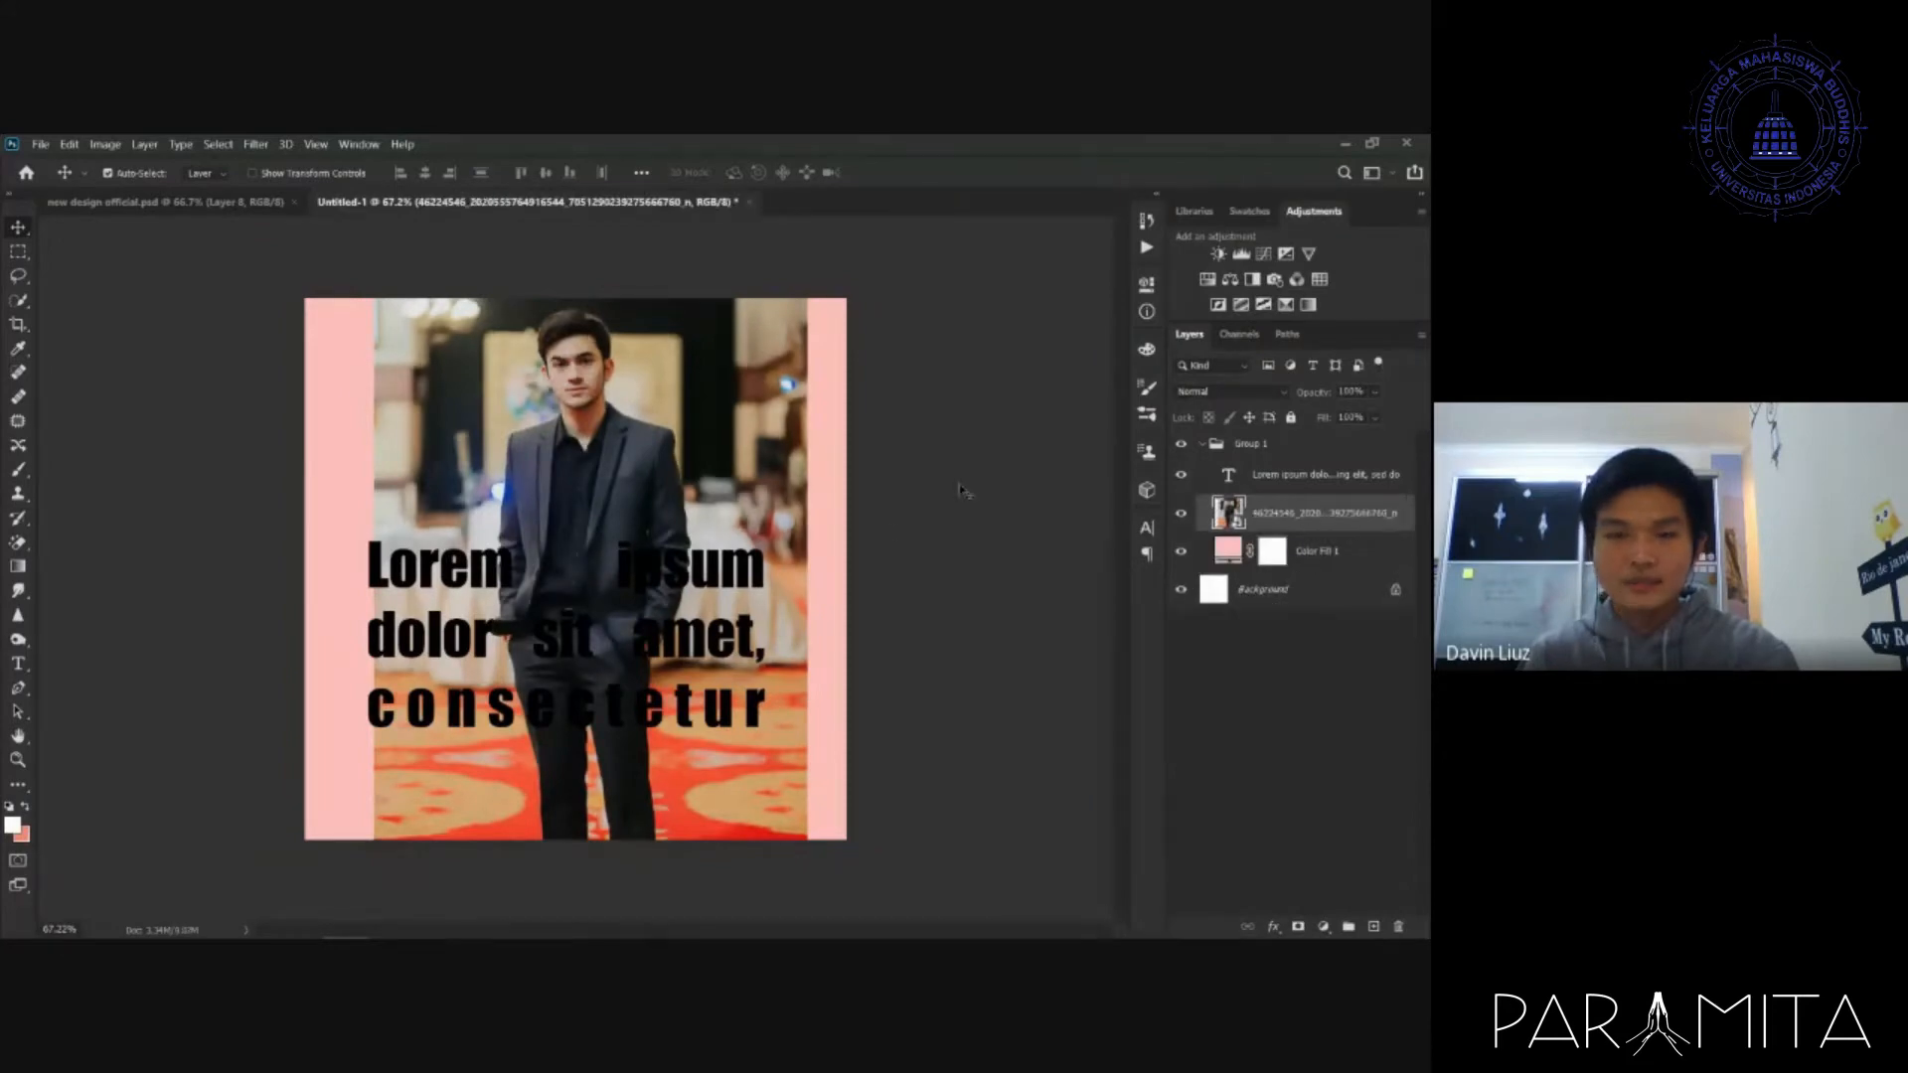
- Reposition the layers separately, moving the portrait photo slightly left and down and the Lorem ipsum text block to the right
mouse_move(618, 452)
mouse_down()
mouse_move(691, 453)
mouse_move(608, 452)
mouse_up()
drag(506, 606, 535, 579)
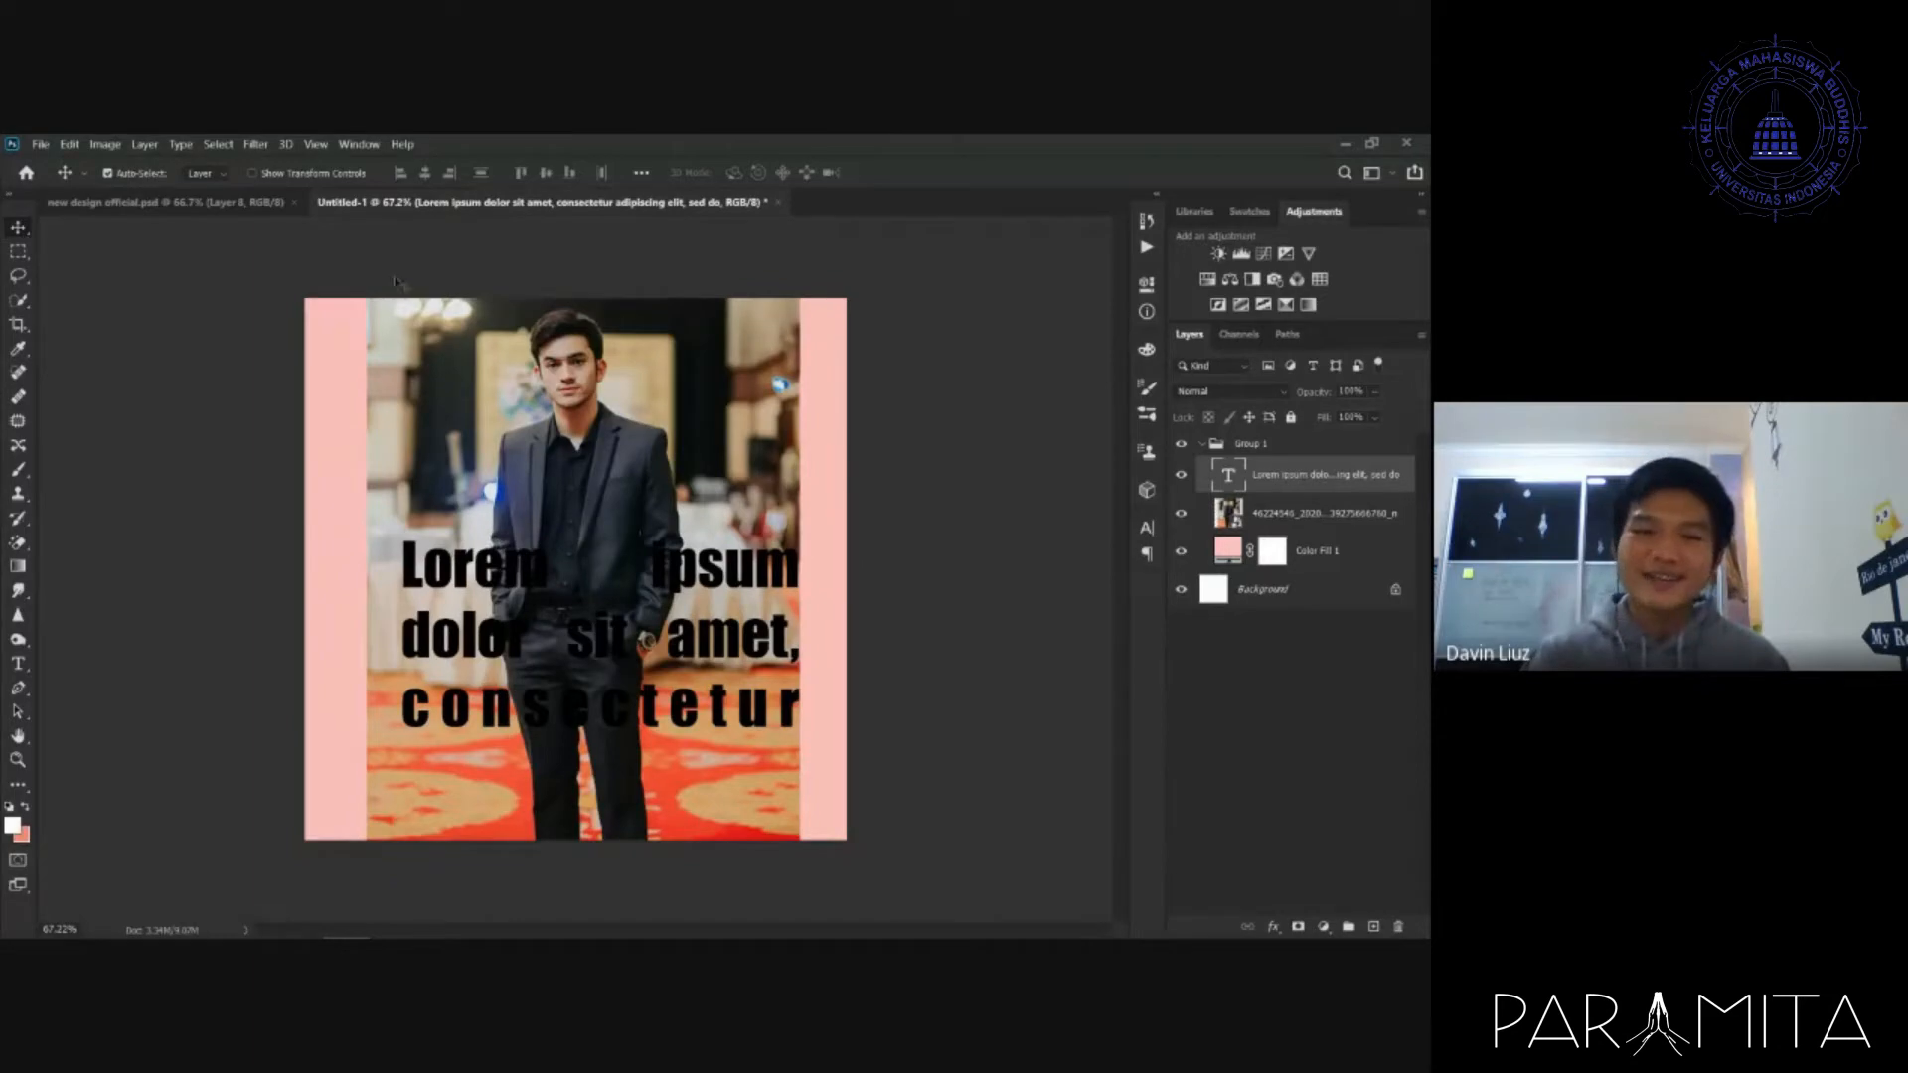
drag(572, 396, 600, 366)
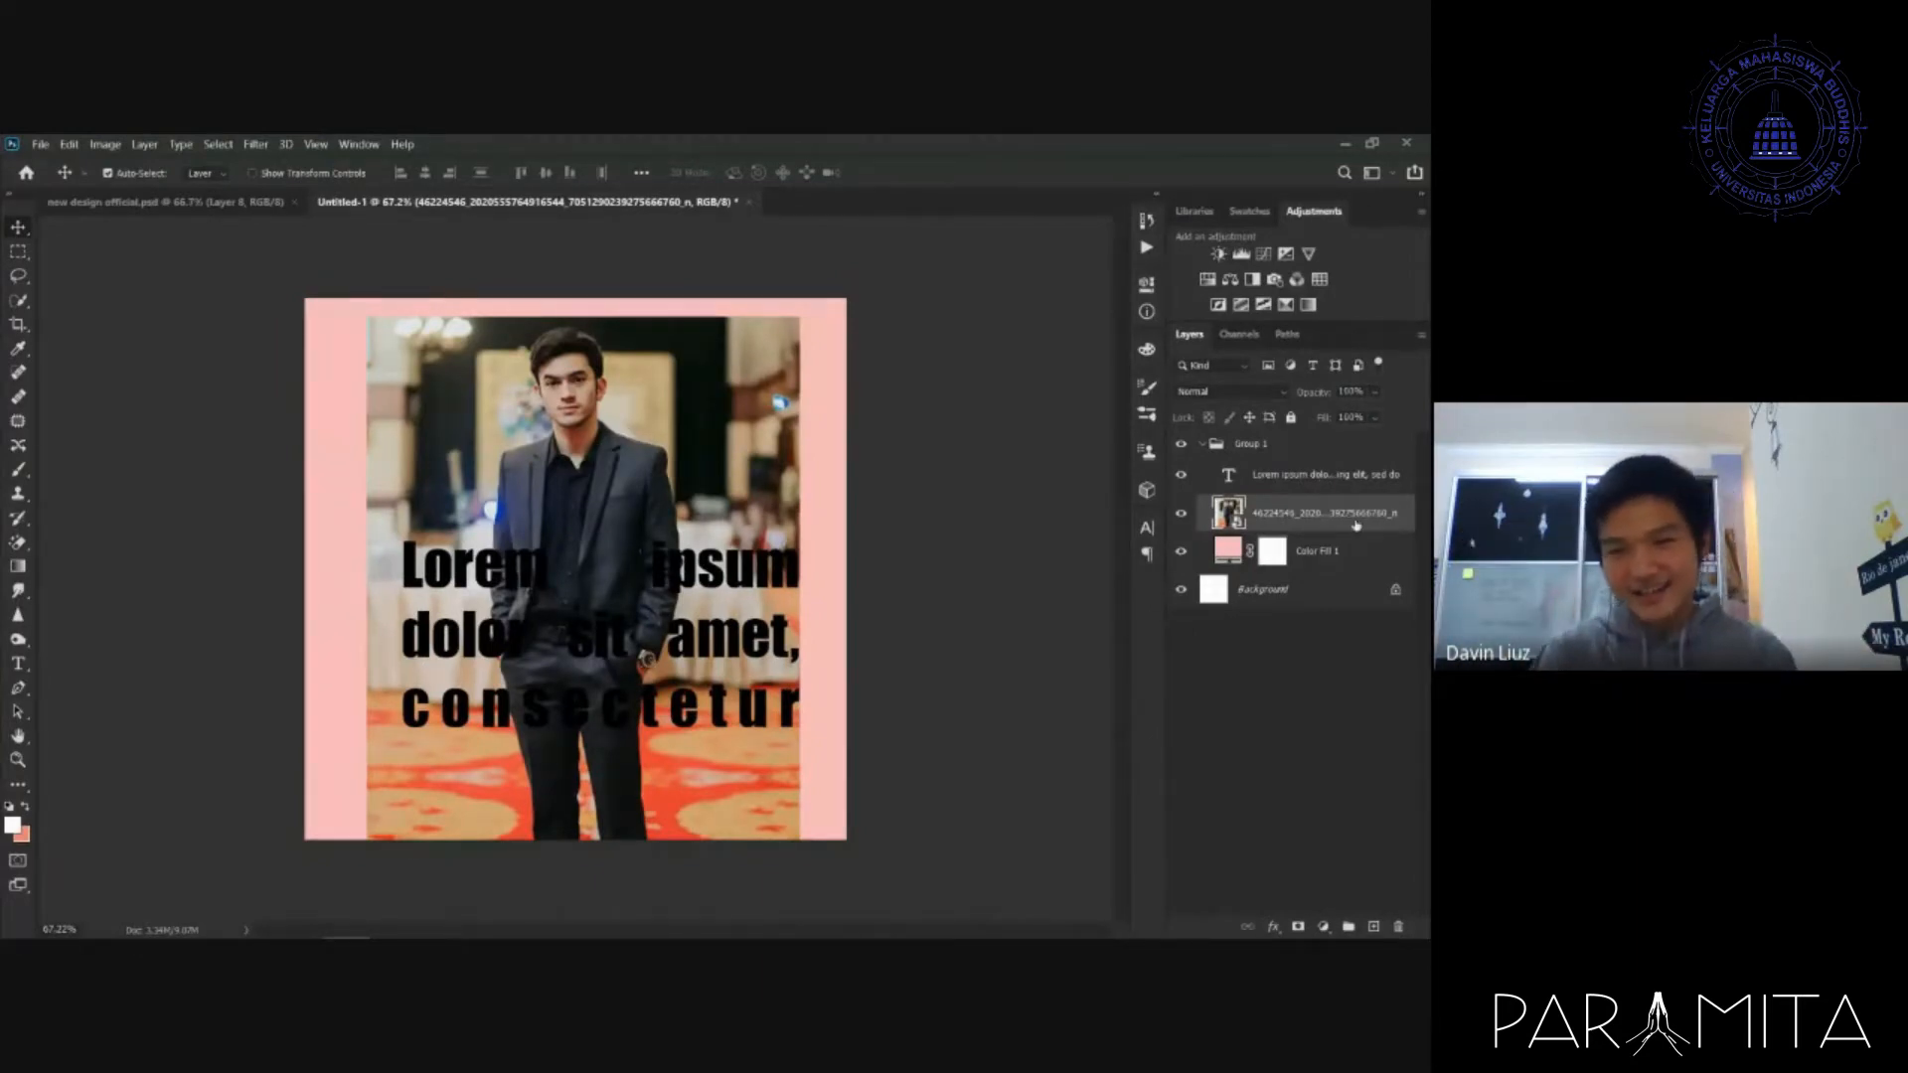
- Move the portrait photo up to the canvas's upper edge and deselect its layer
mouse_move(641, 407)
mouse_down()
mouse_move(891, 462)
mouse_move(501, 360)
mouse_move(594, 424)
mouse_move(632, 380)
mouse_move(648, 400)
mouse_up()
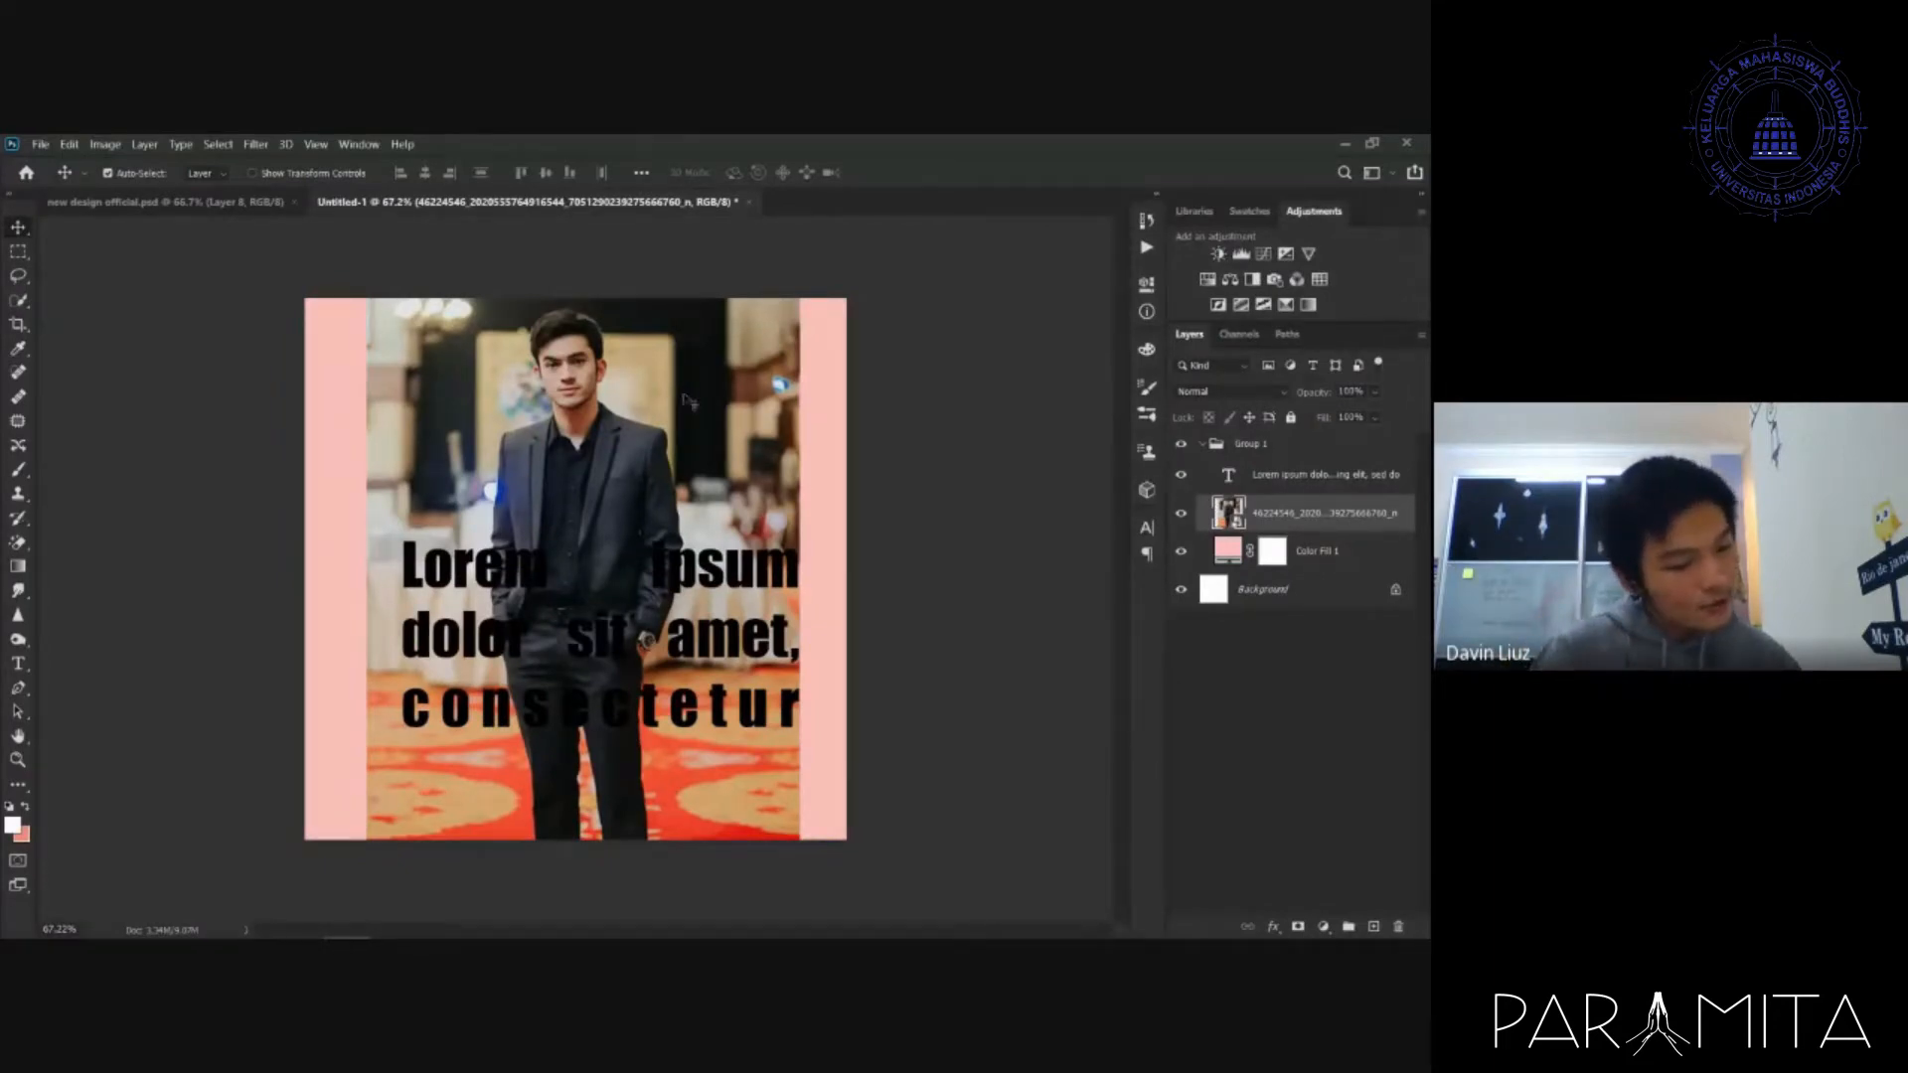
click(1023, 425)
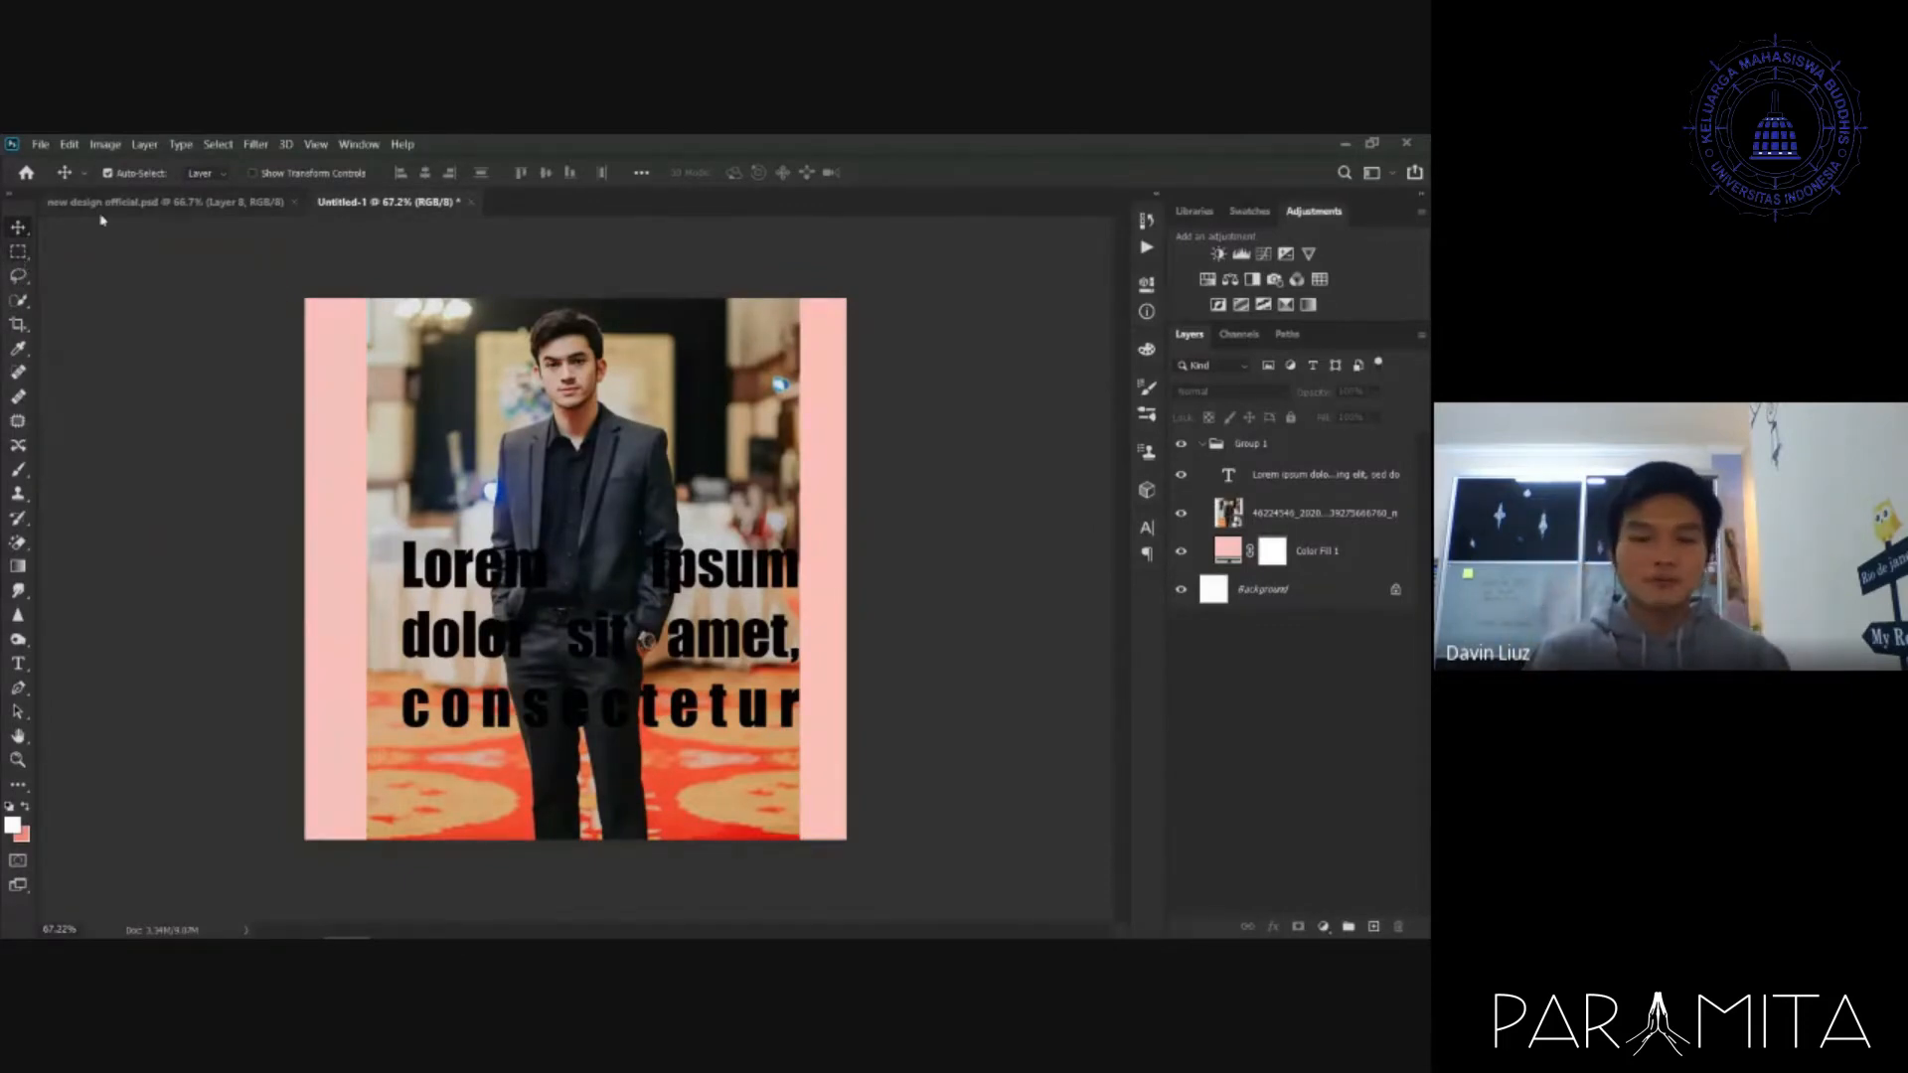
- Make a rectangular marquee selection around the man's head, reaching from the canvas's upper edge to his collar
scroll(343, 416, up, 2)
scroll(505, 419, down, 1)
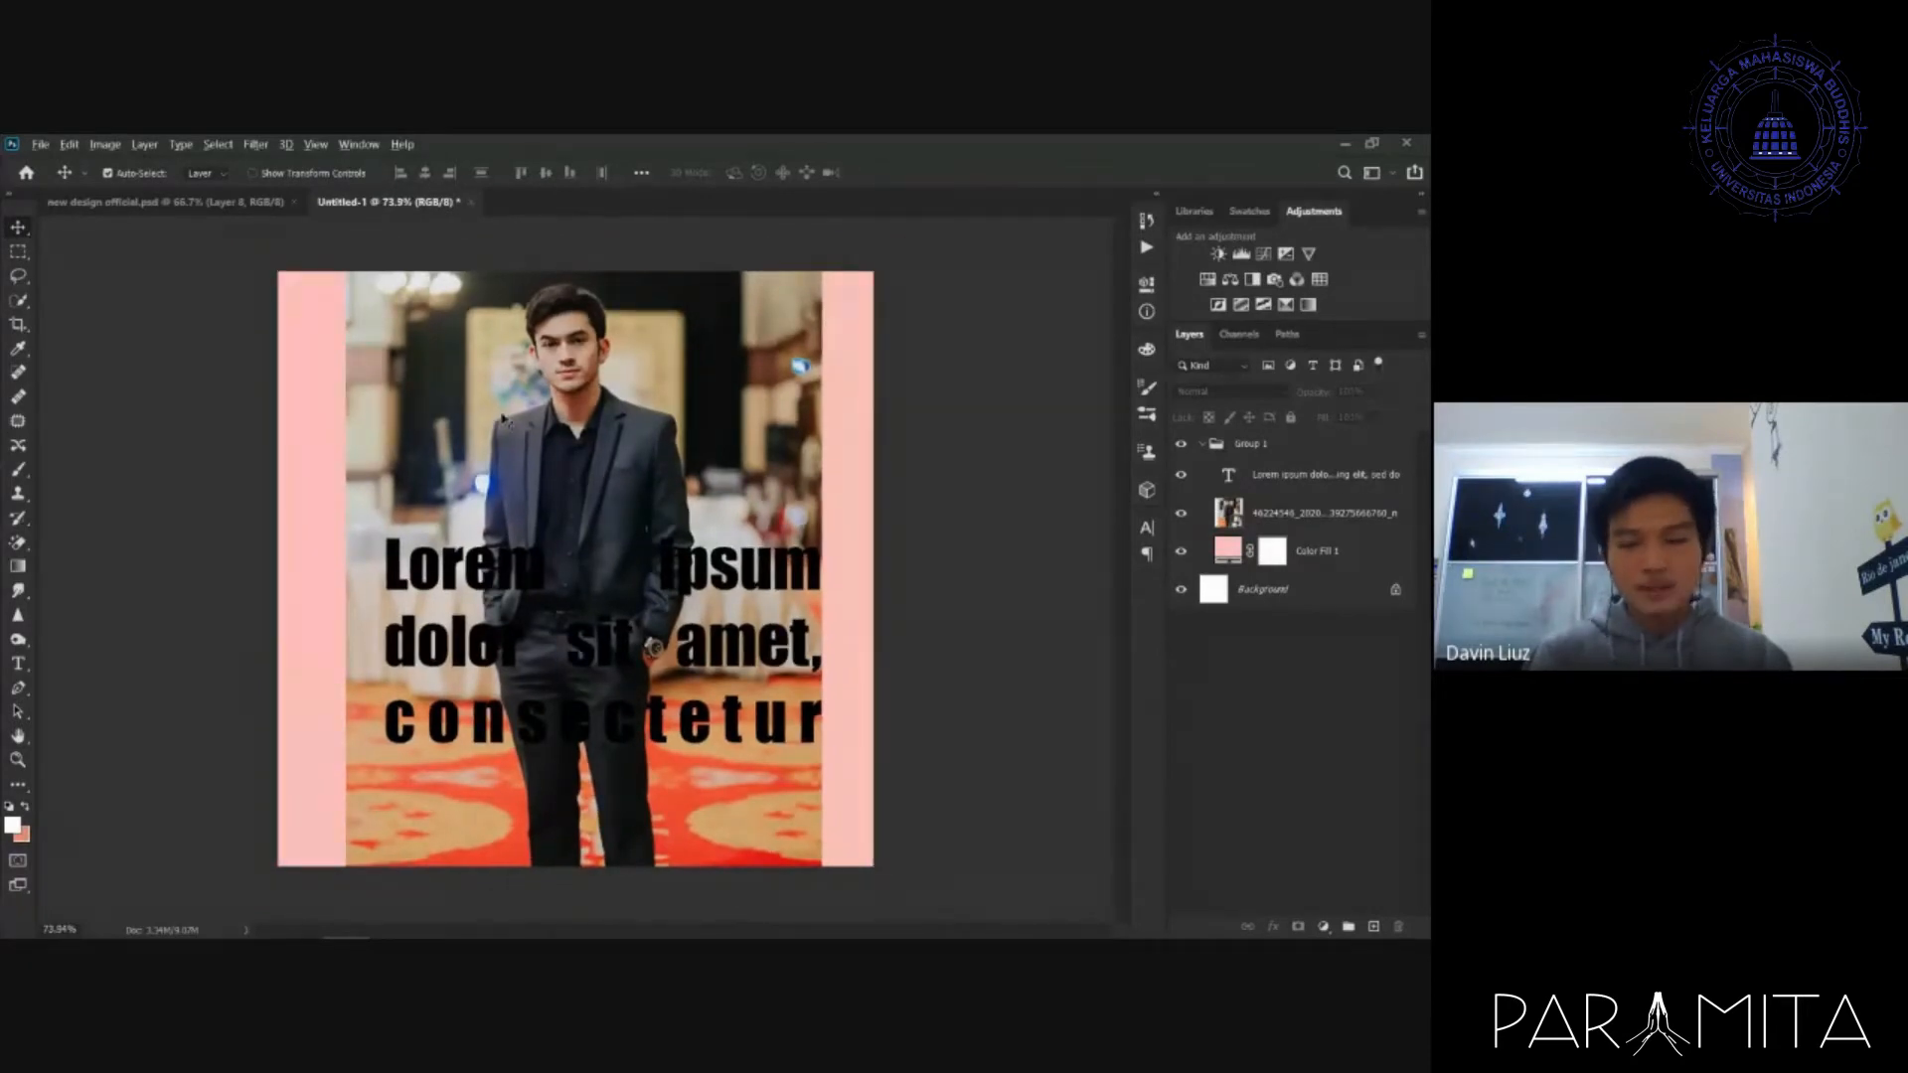
scroll(505, 419, up, 3)
scroll(504, 419, up, 1)
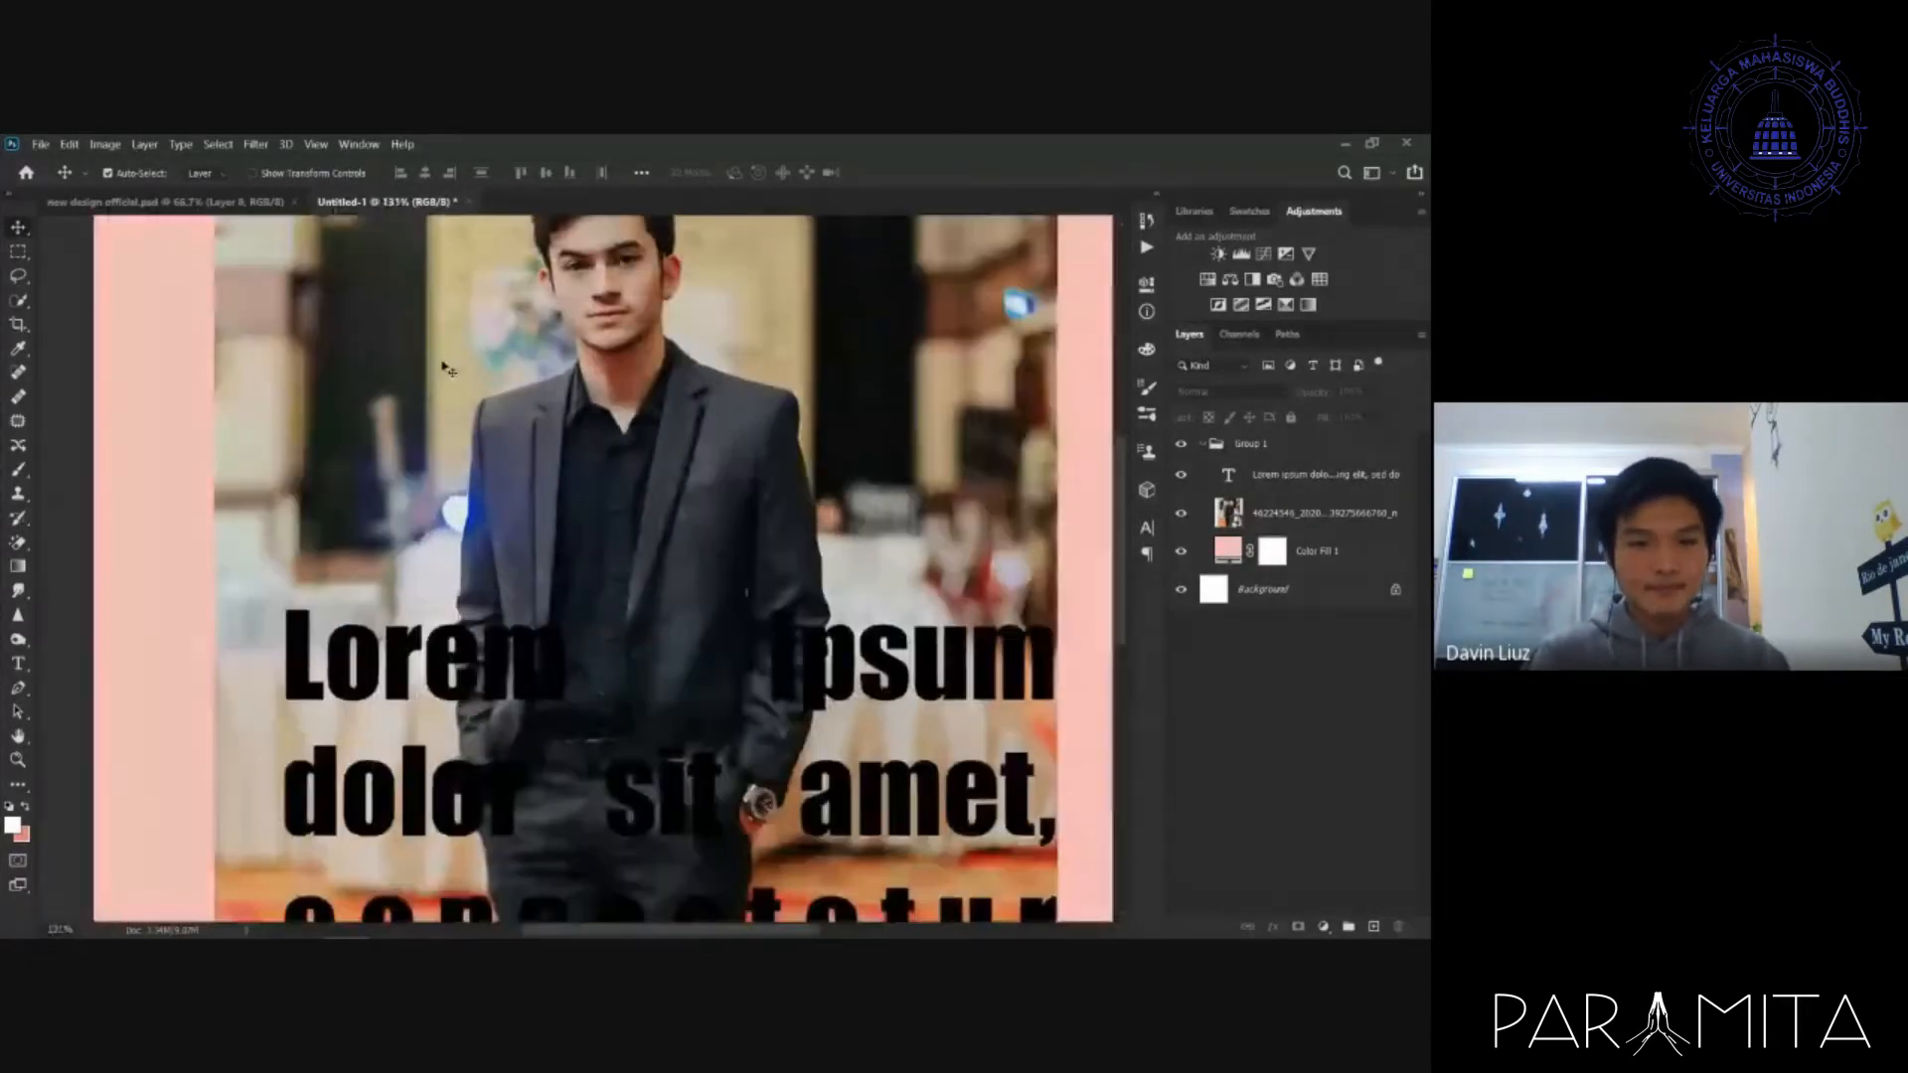
scroll(753, 323, up, 1)
scroll(752, 328, up, 1)
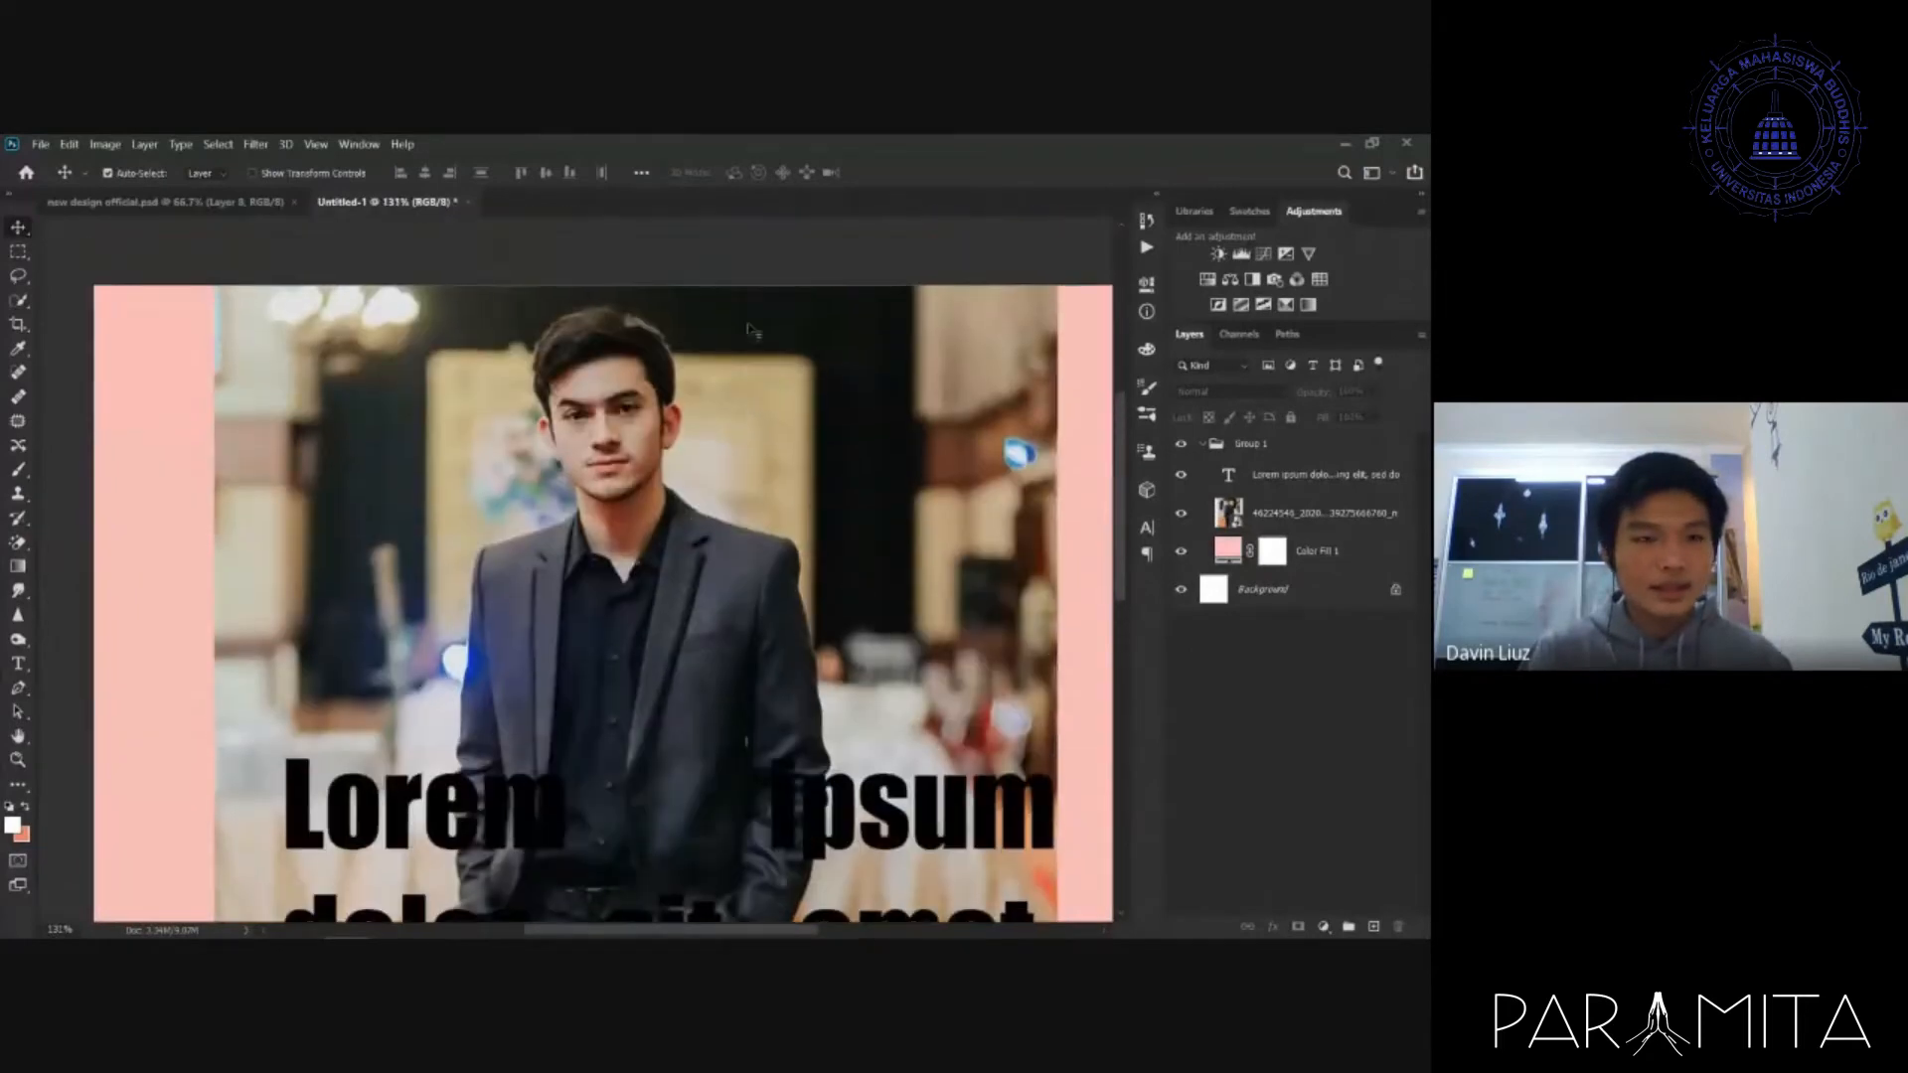
click(18, 251)
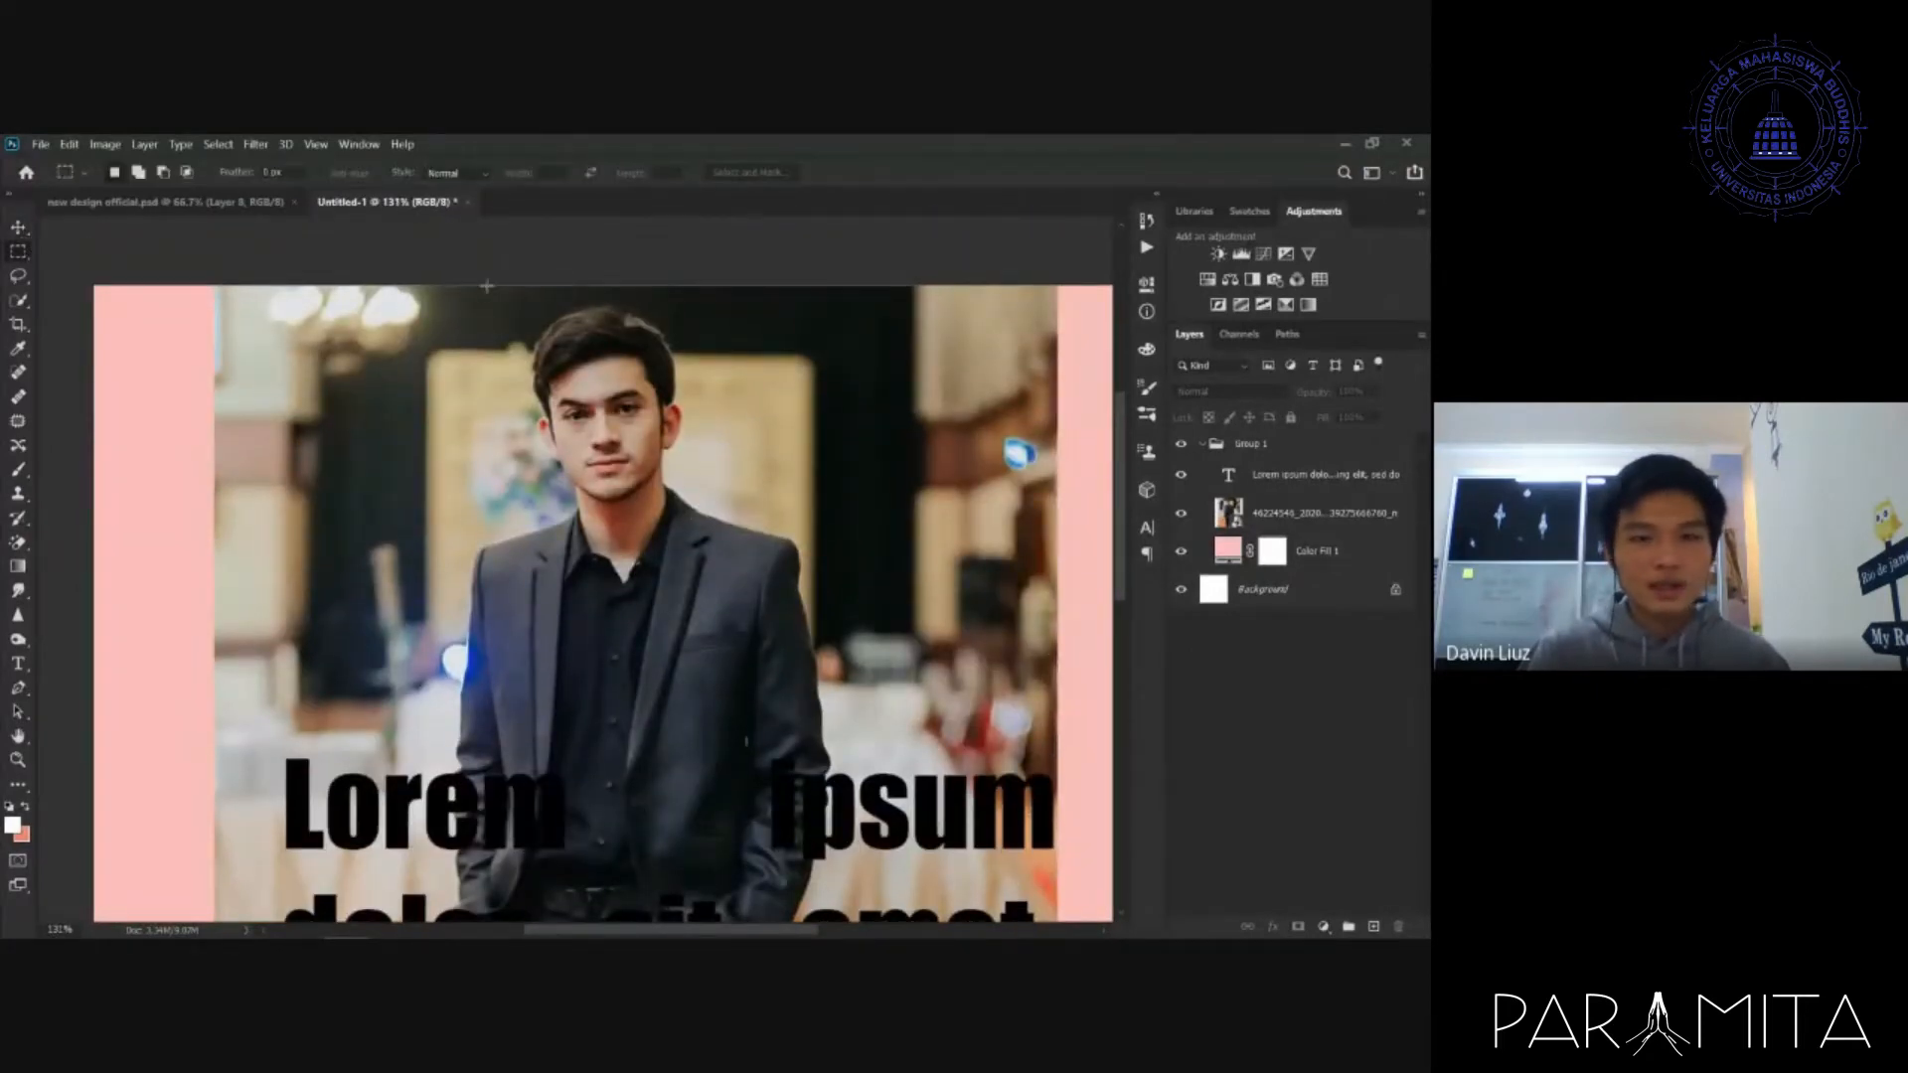
drag(486, 286, 747, 542)
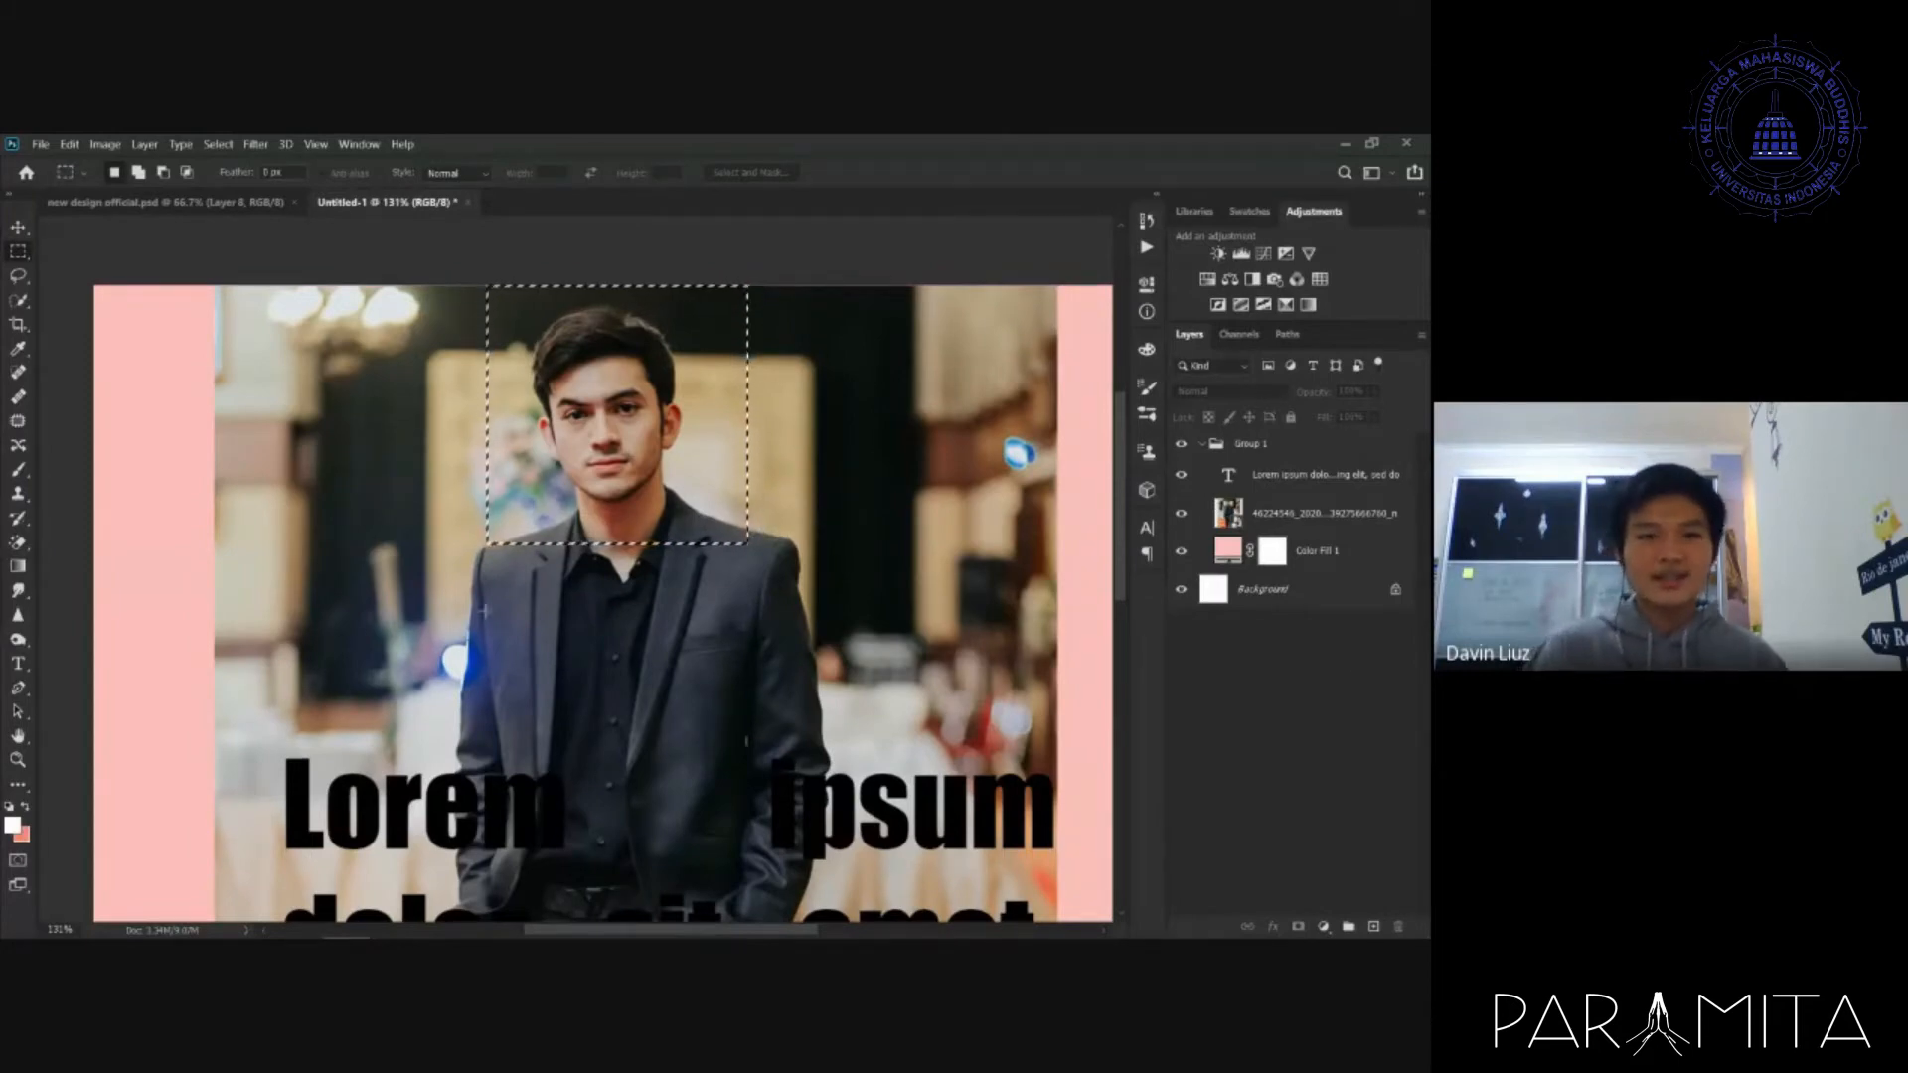
- Replace the rectangular selection with an elliptical marquee fitted closely around the man's head
right_click(19, 253)
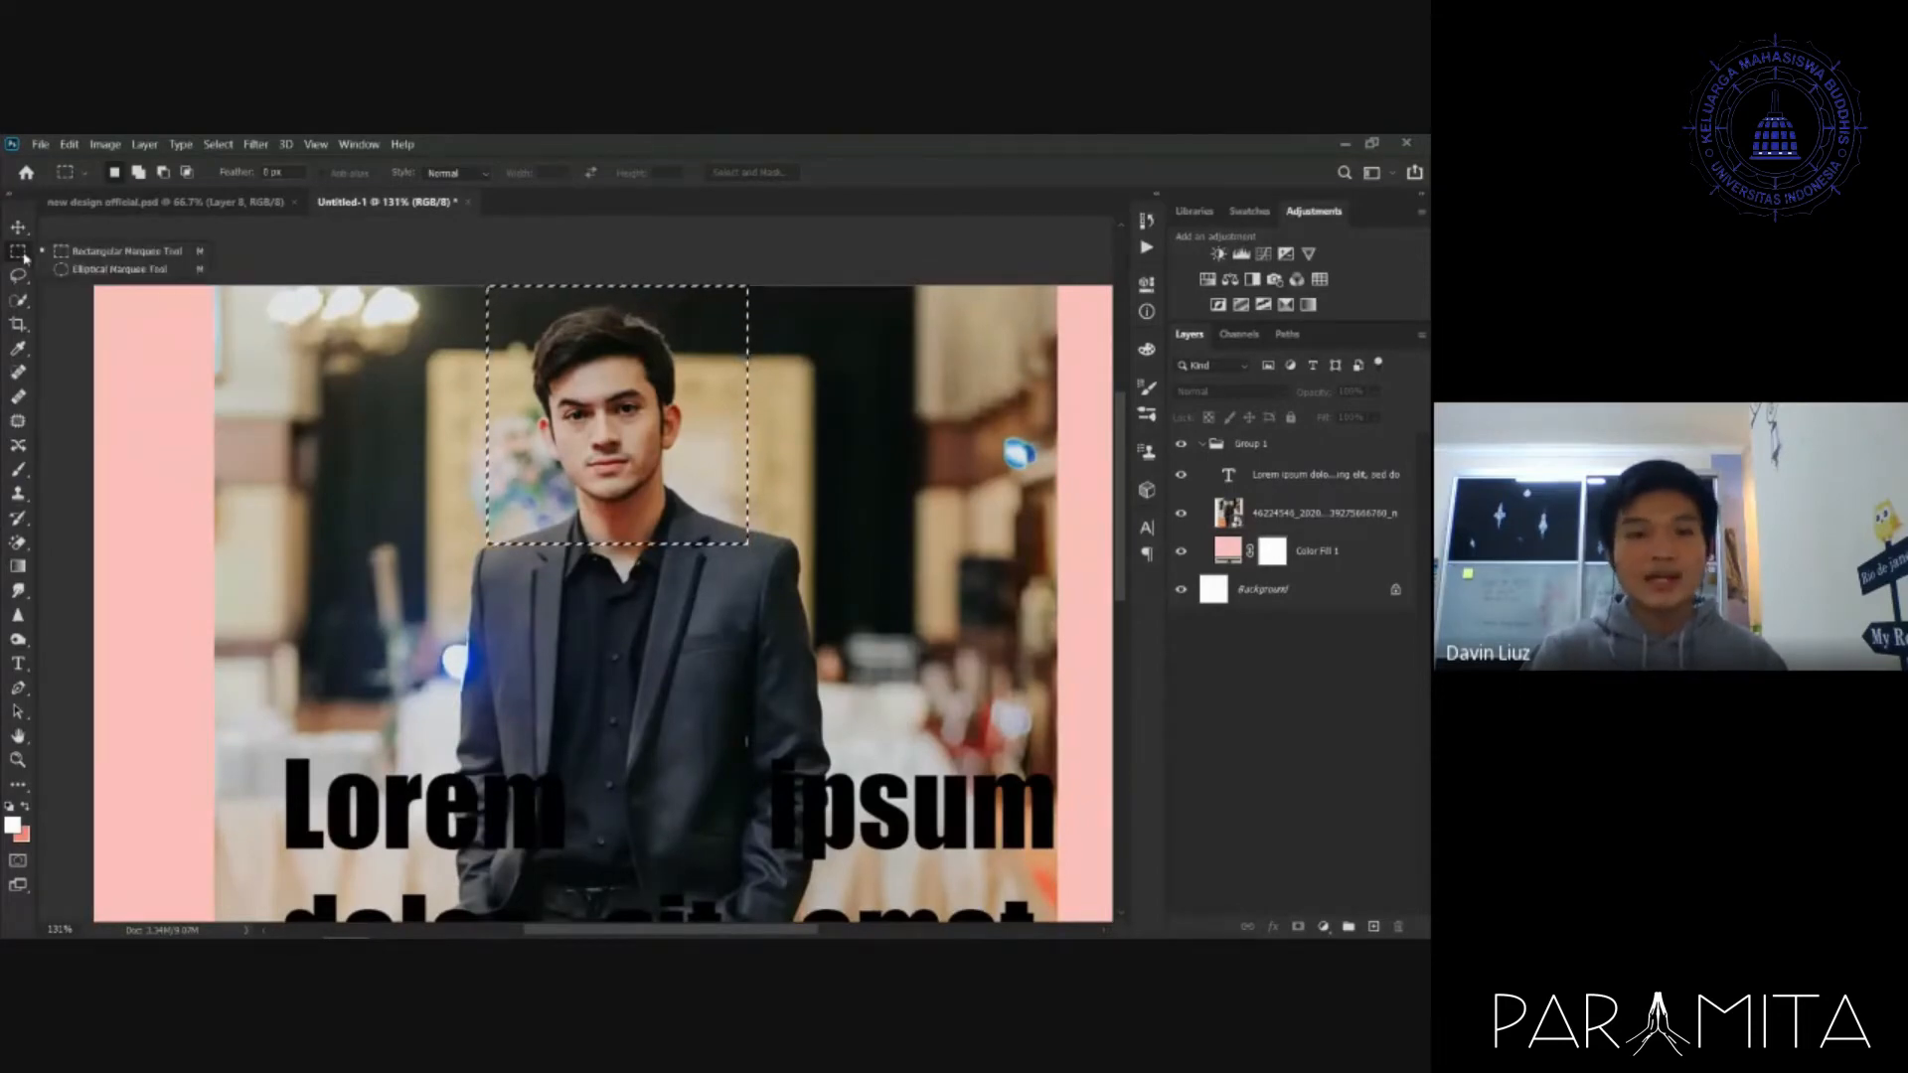
click(18, 227)
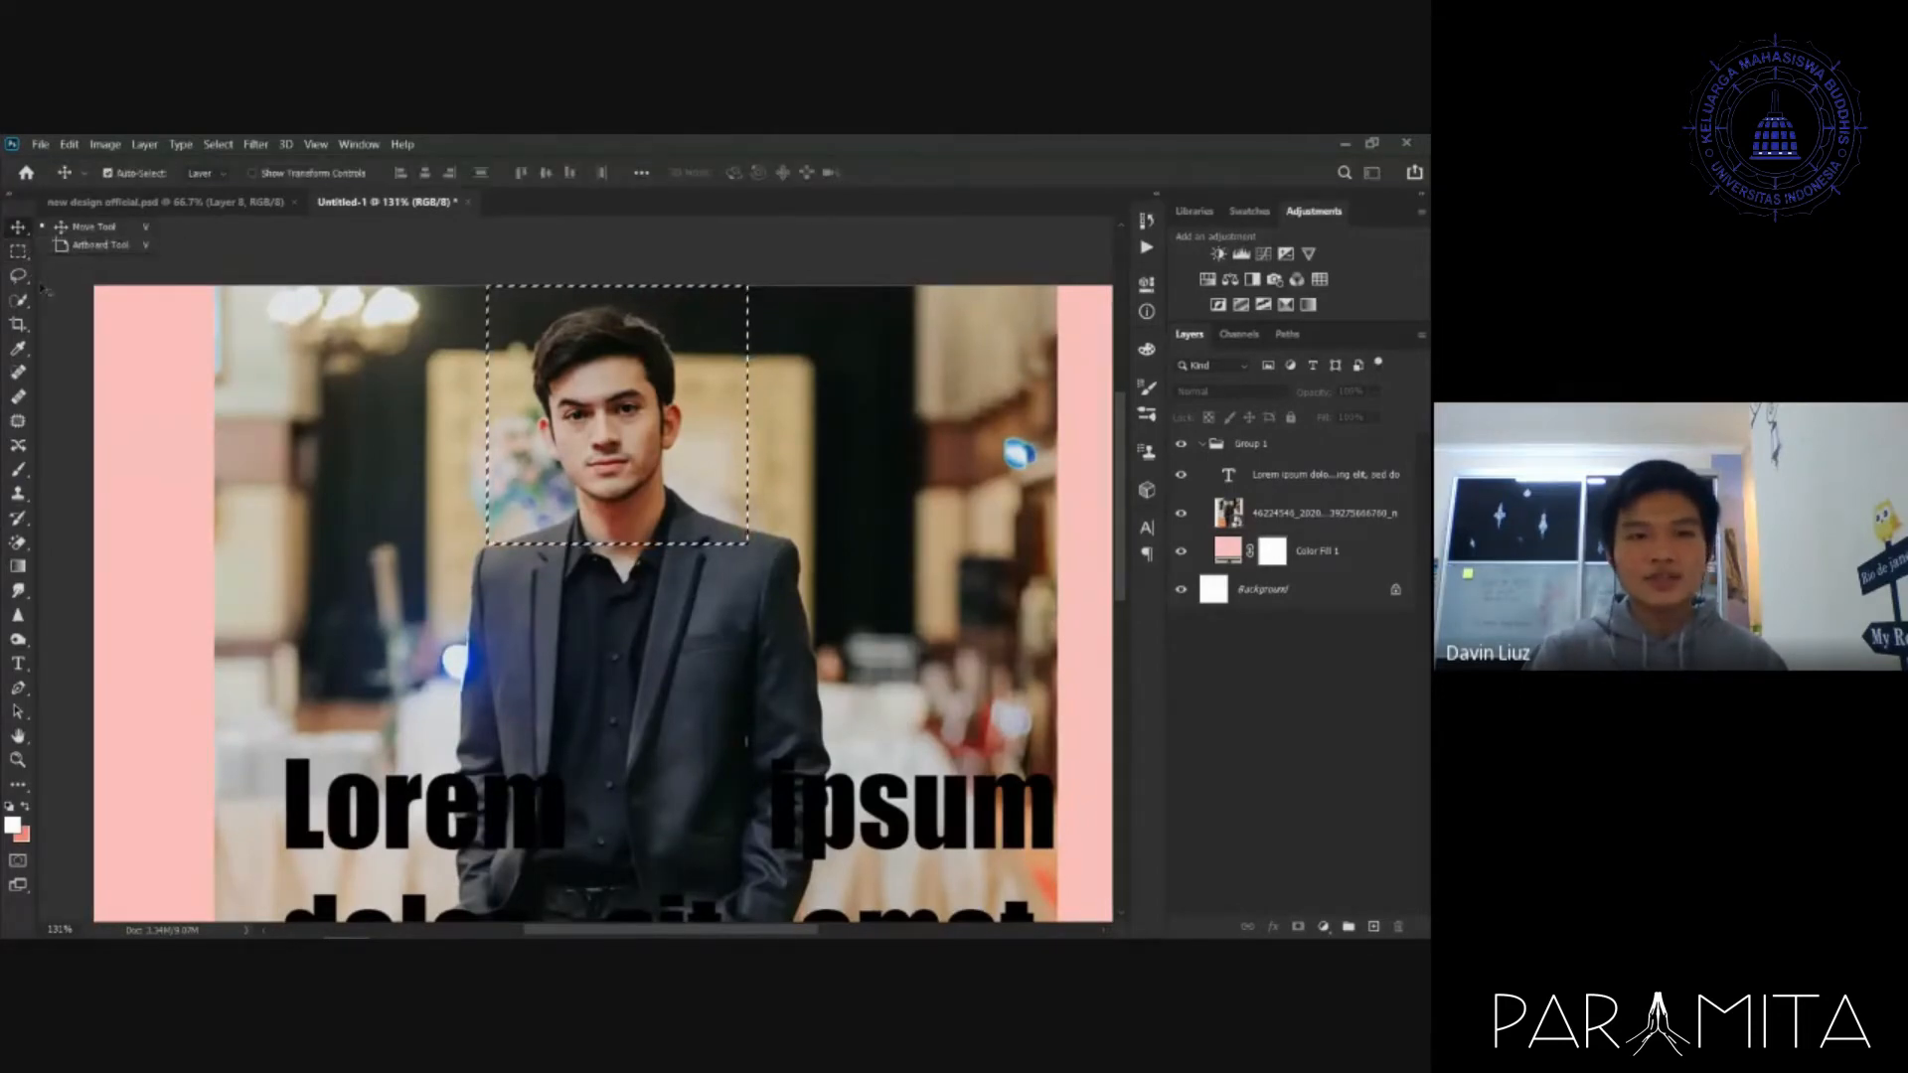
key(m)
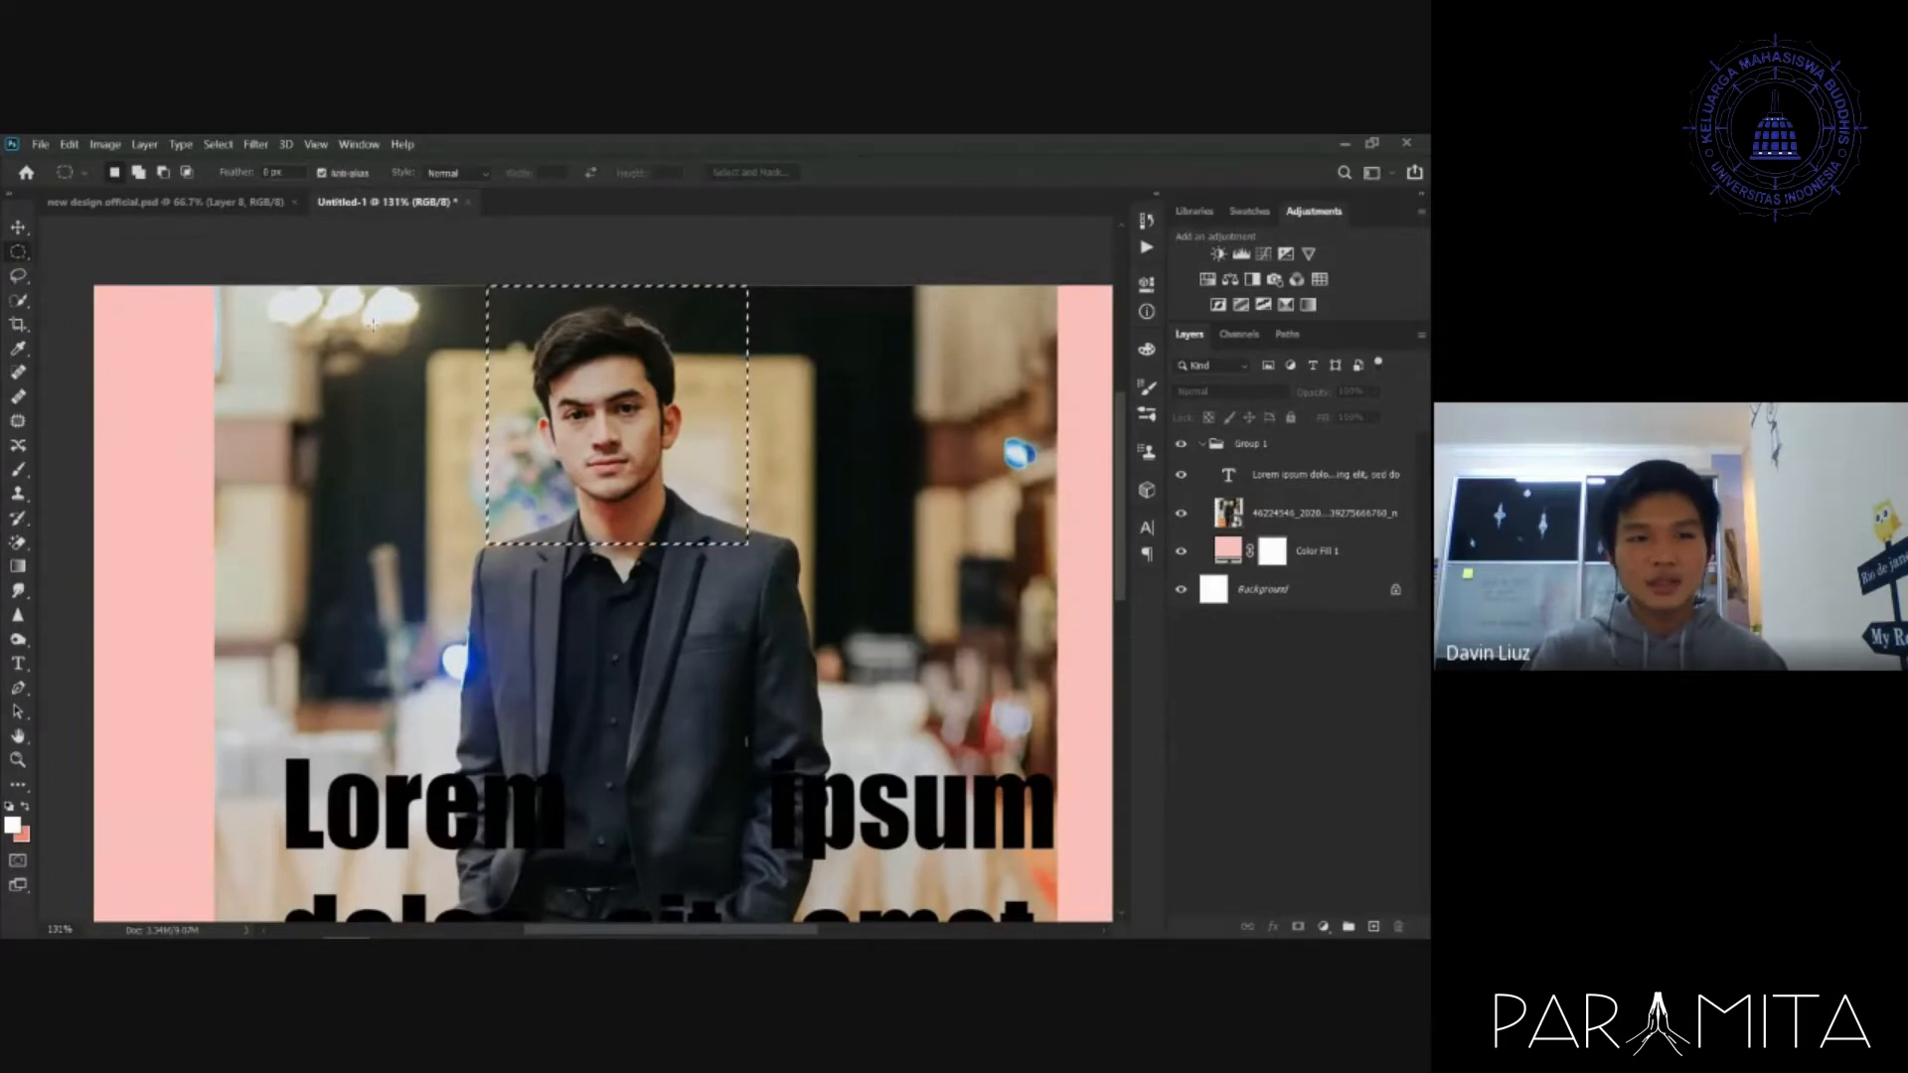
drag(412, 316, 800, 532)
click(772, 311)
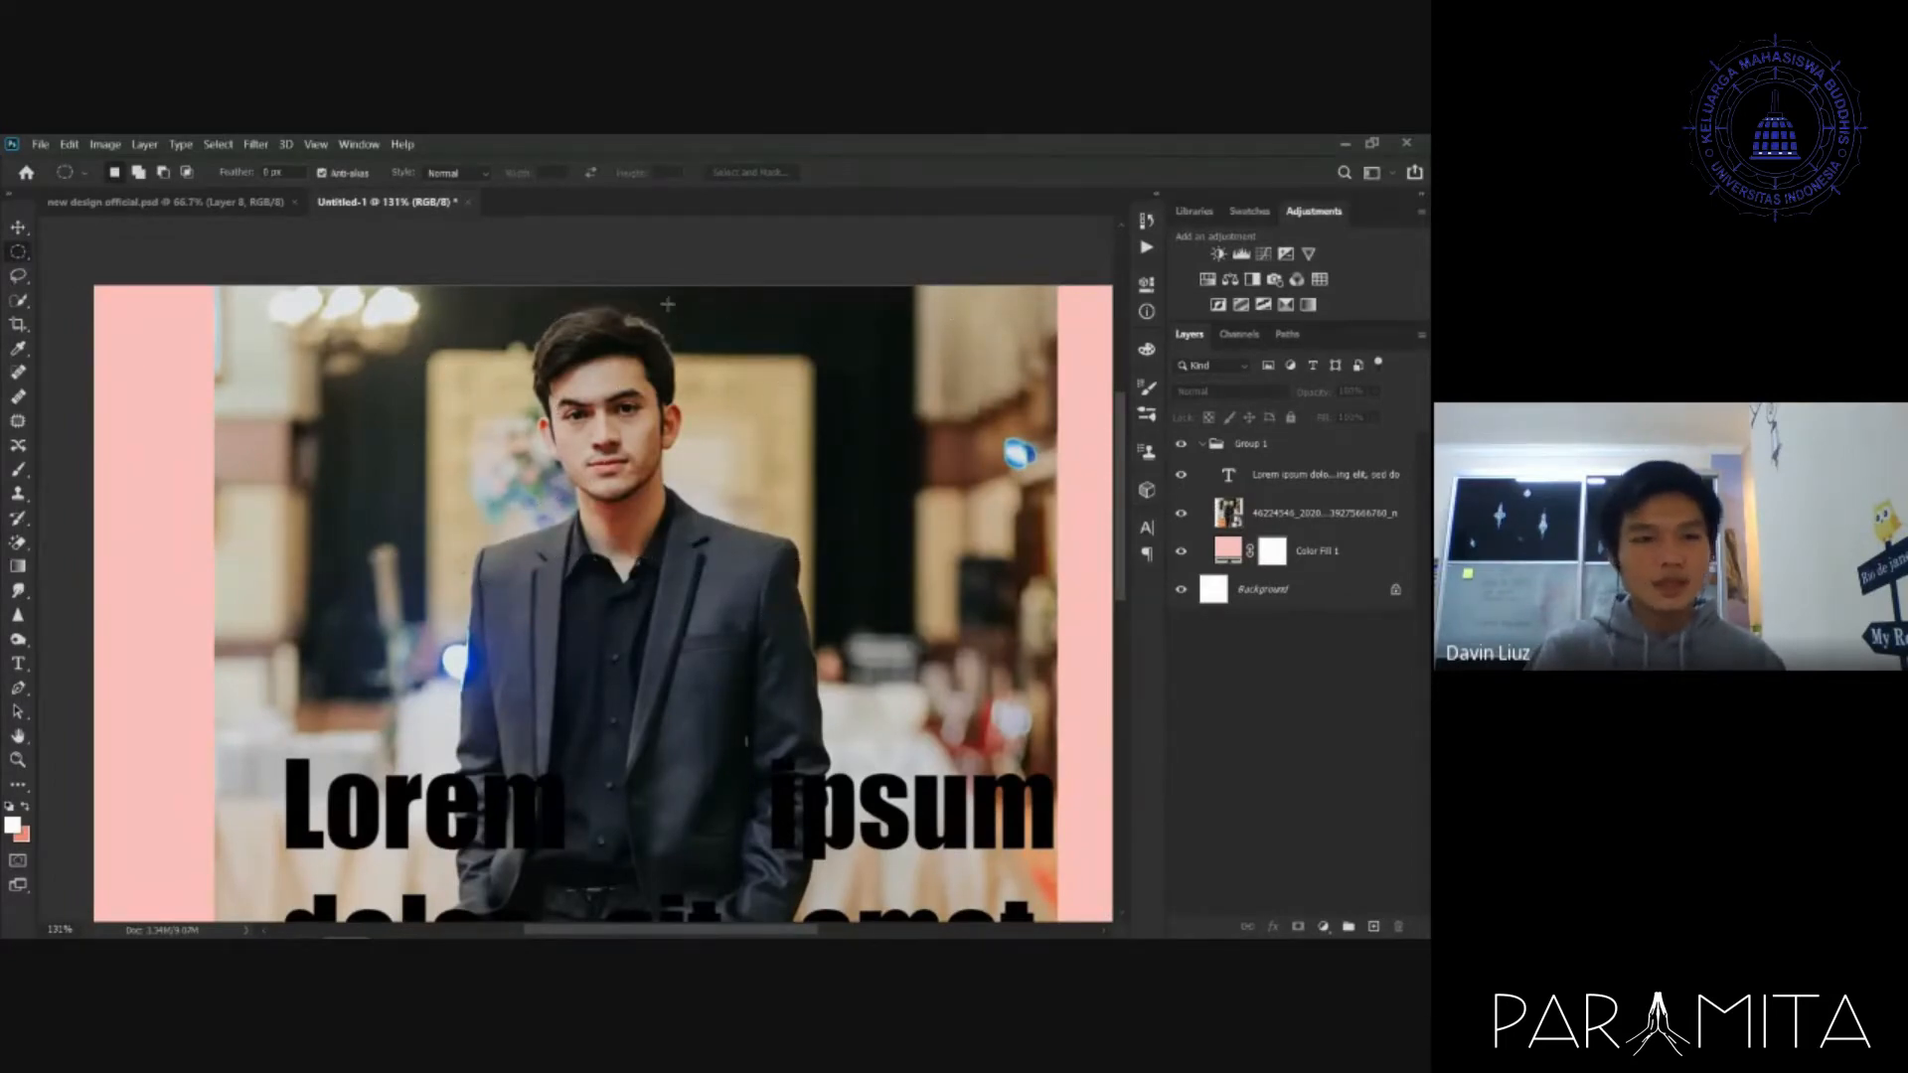
drag(693, 298, 529, 537)
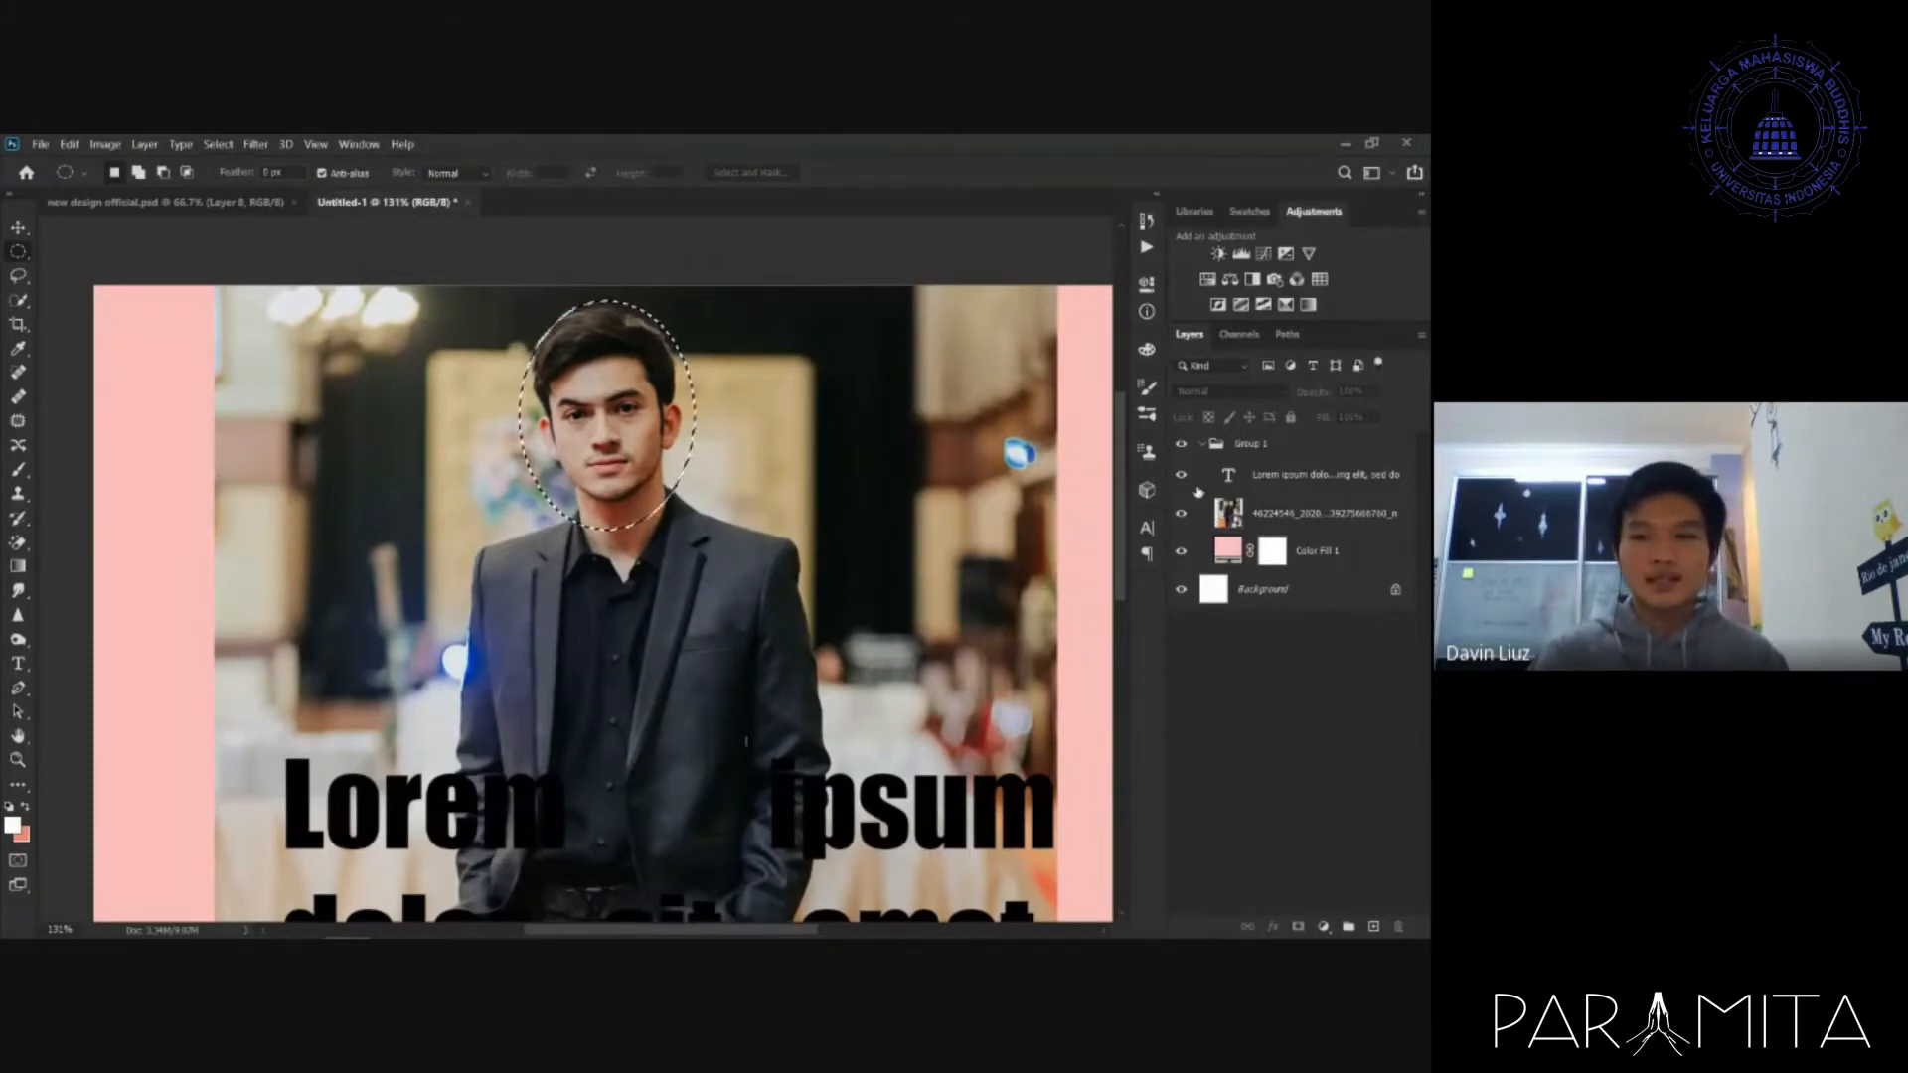
- Copy the selected head from the photo layer onto a new layer beside the original head, and delete that copy
click(1288, 508)
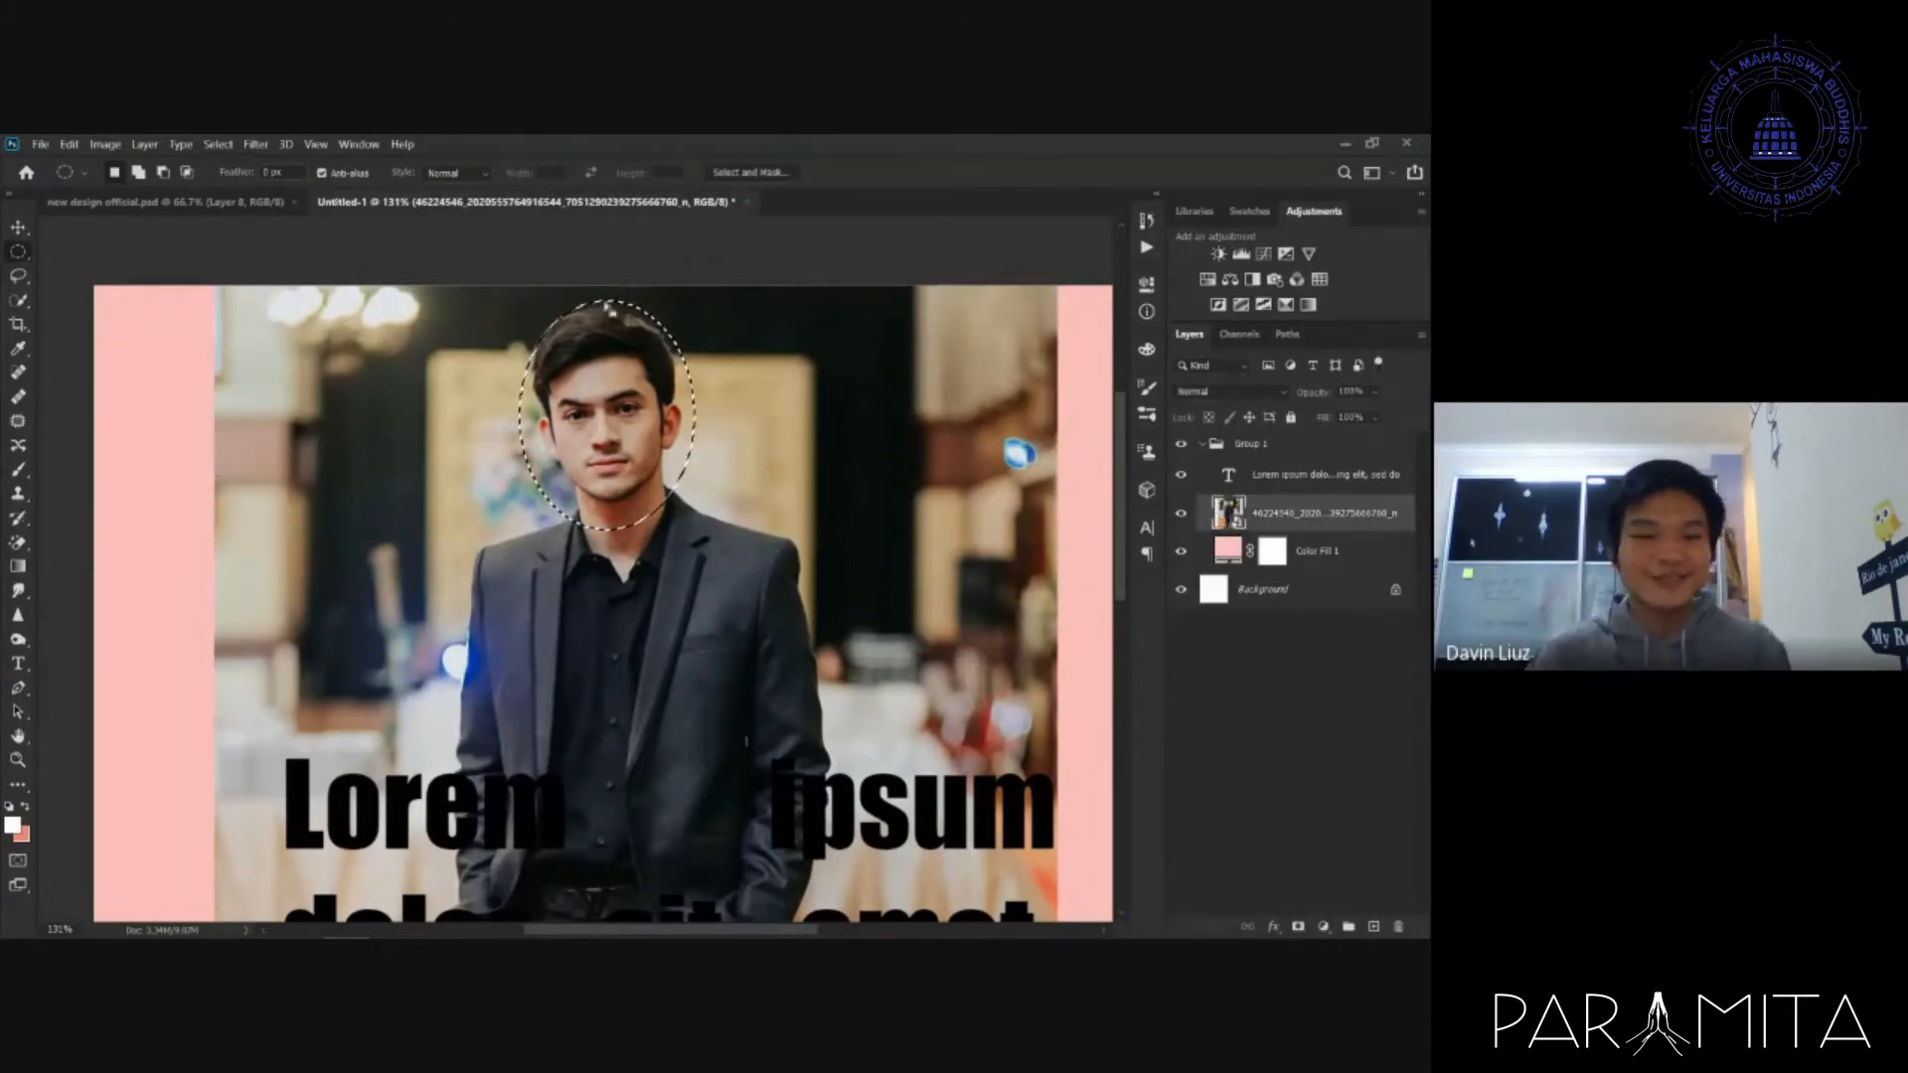
key(ctrl+j)
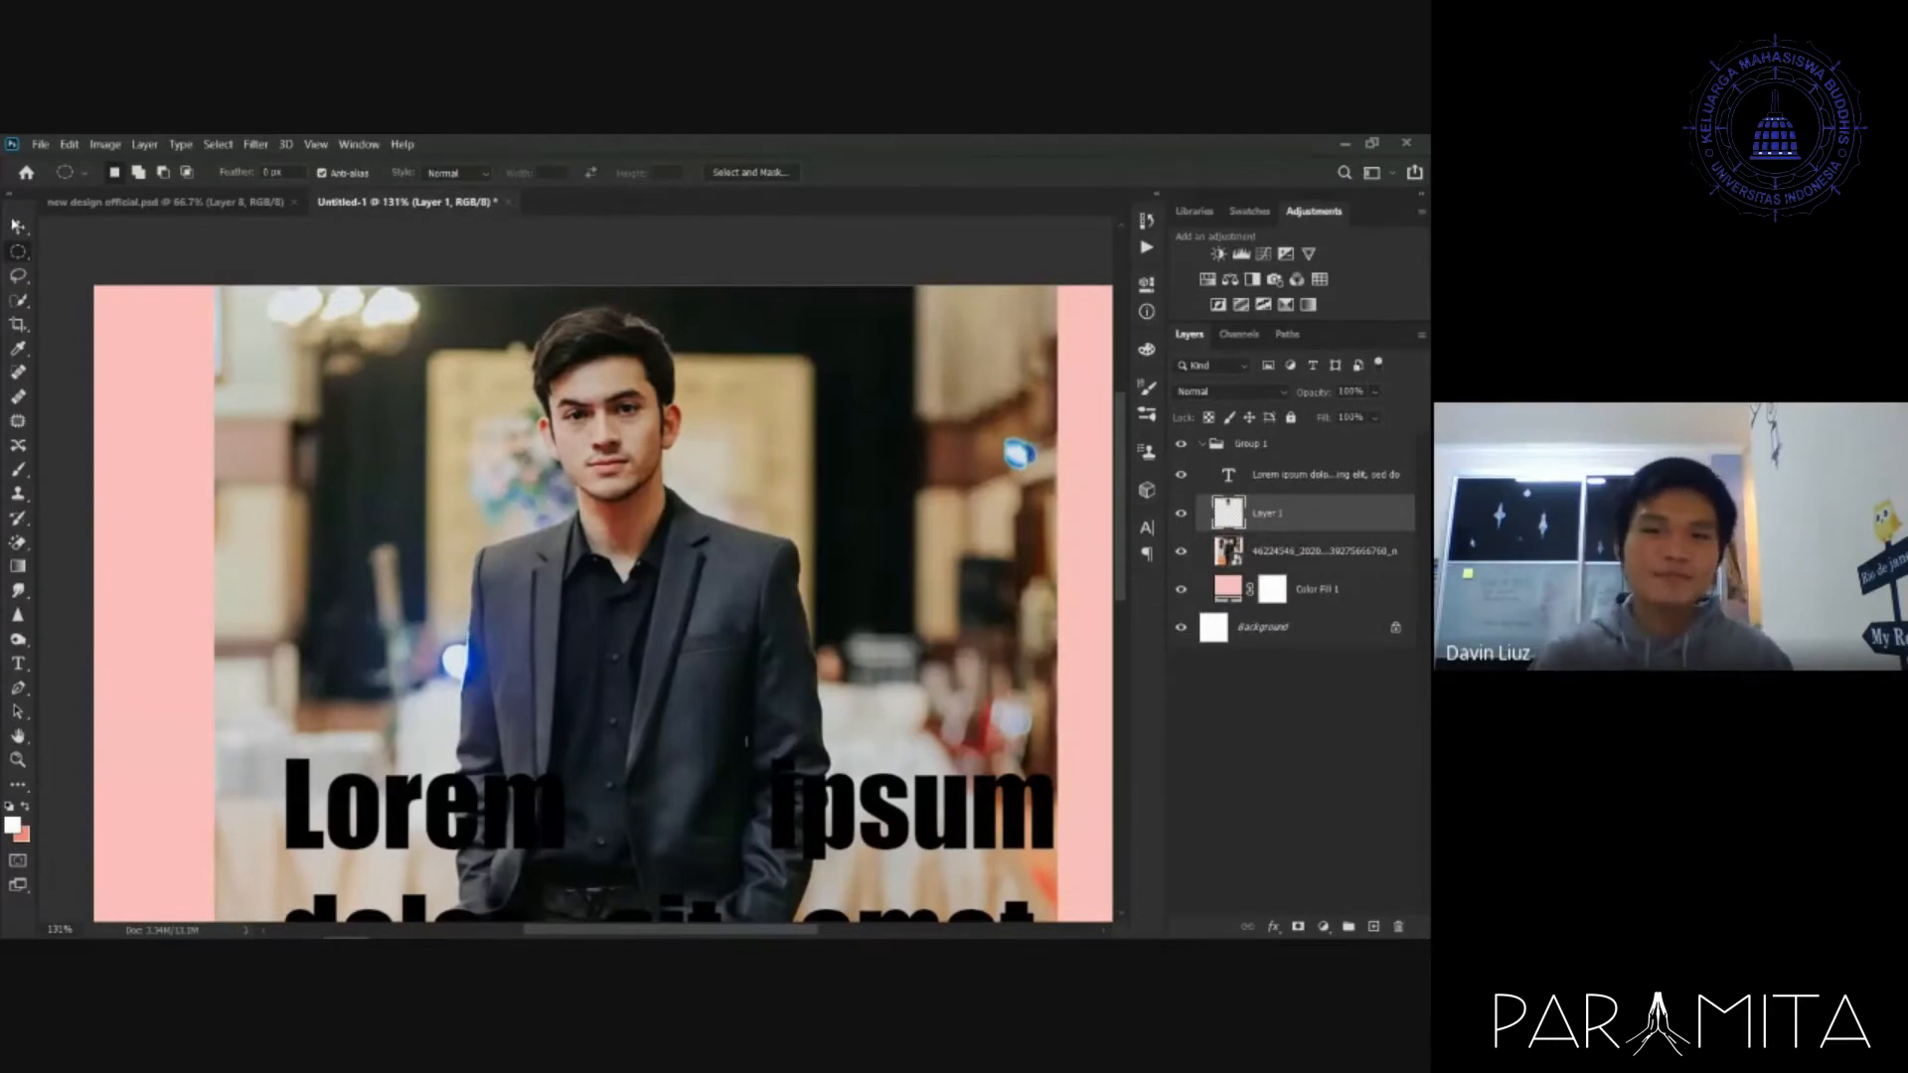
click(18, 228)
drag(591, 358, 771, 355)
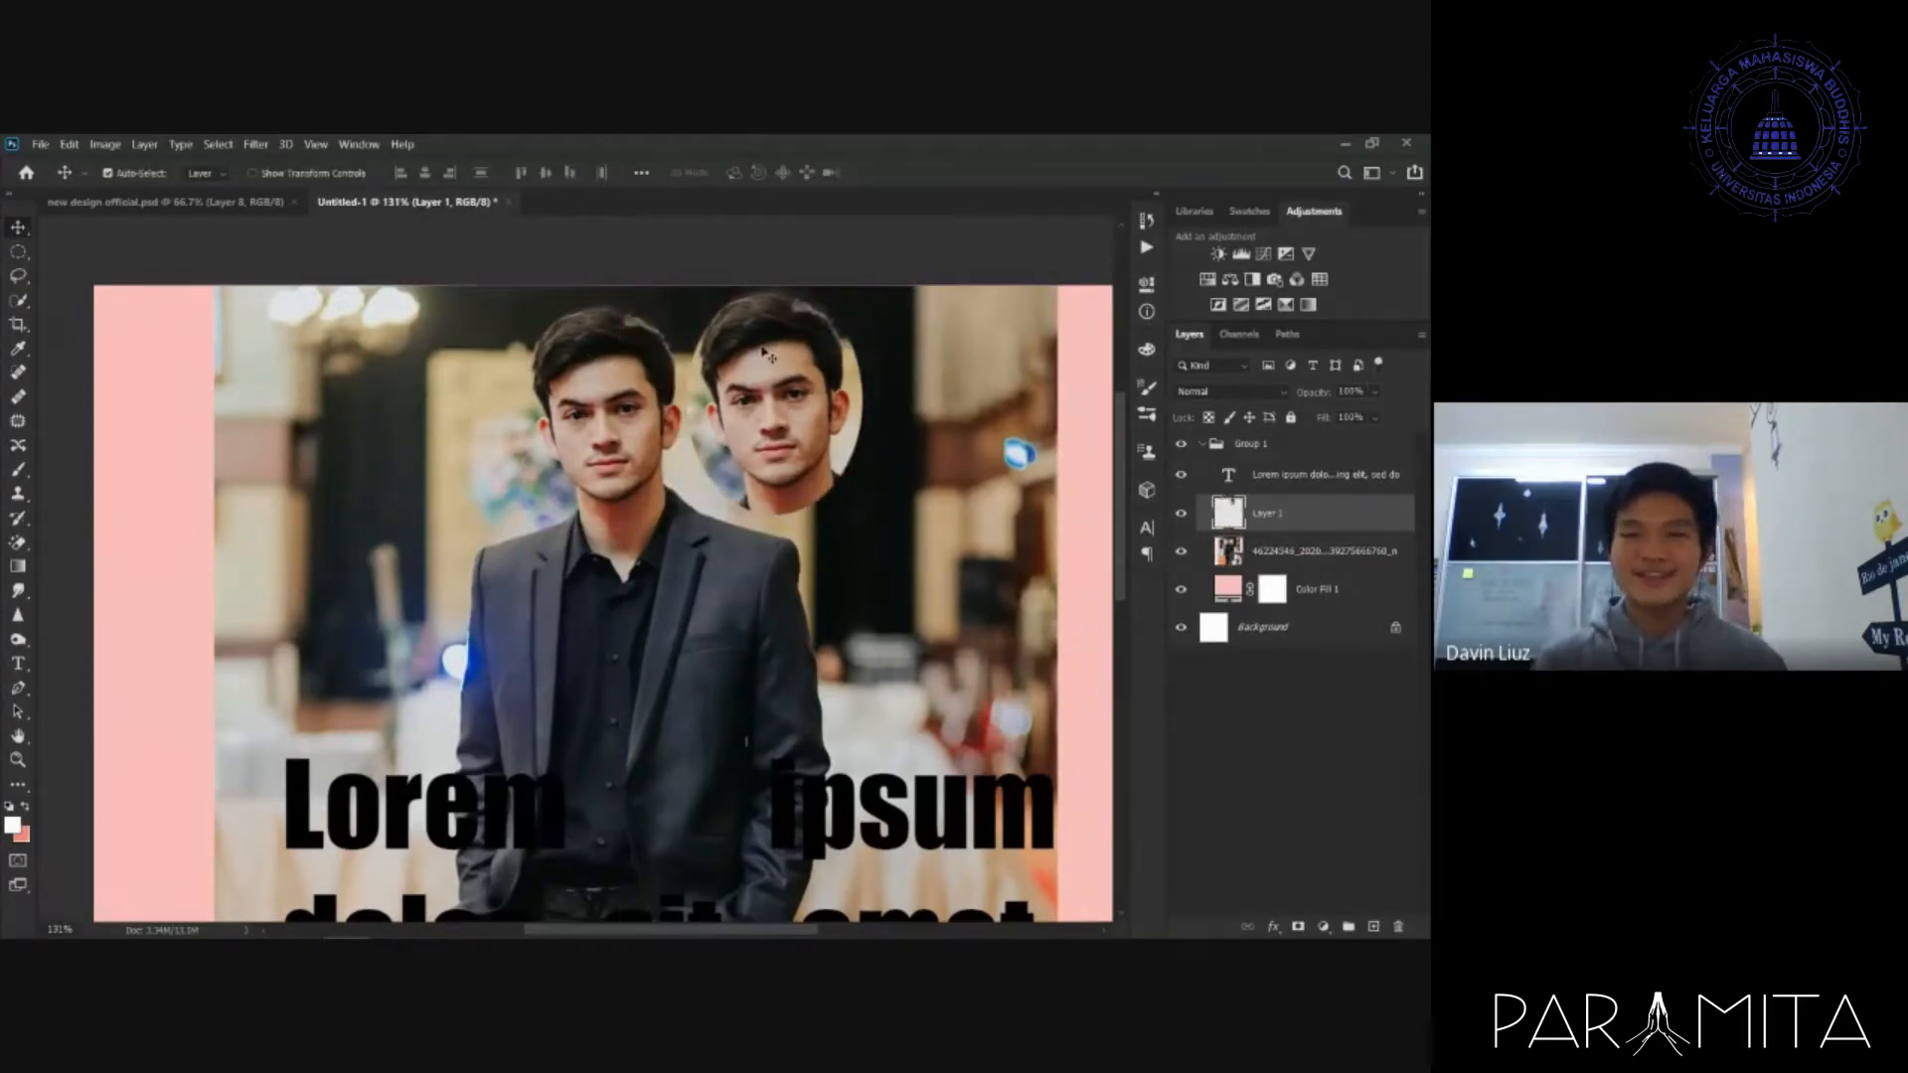
key(Delete)
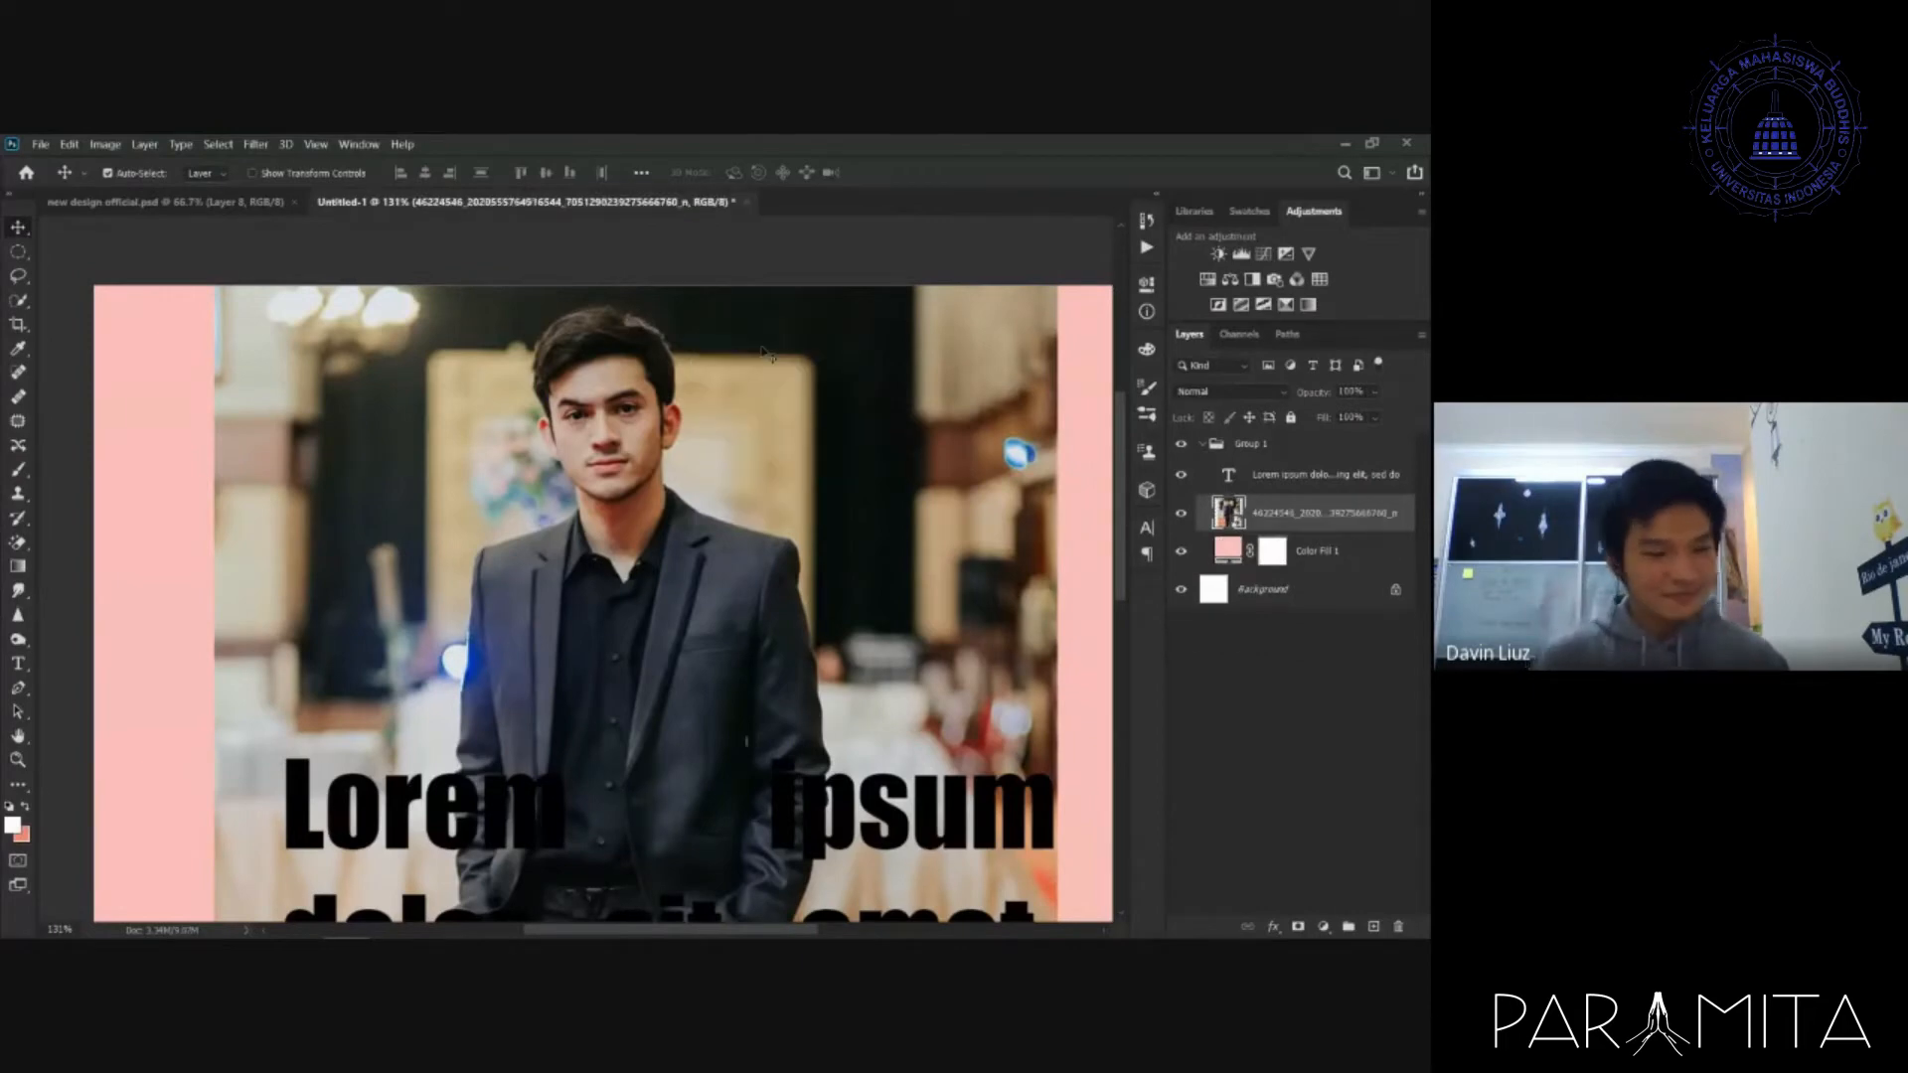
- Draw a freehand Lasso selection around the man's head and shoulders and redraw it slightly tighter
key(l)
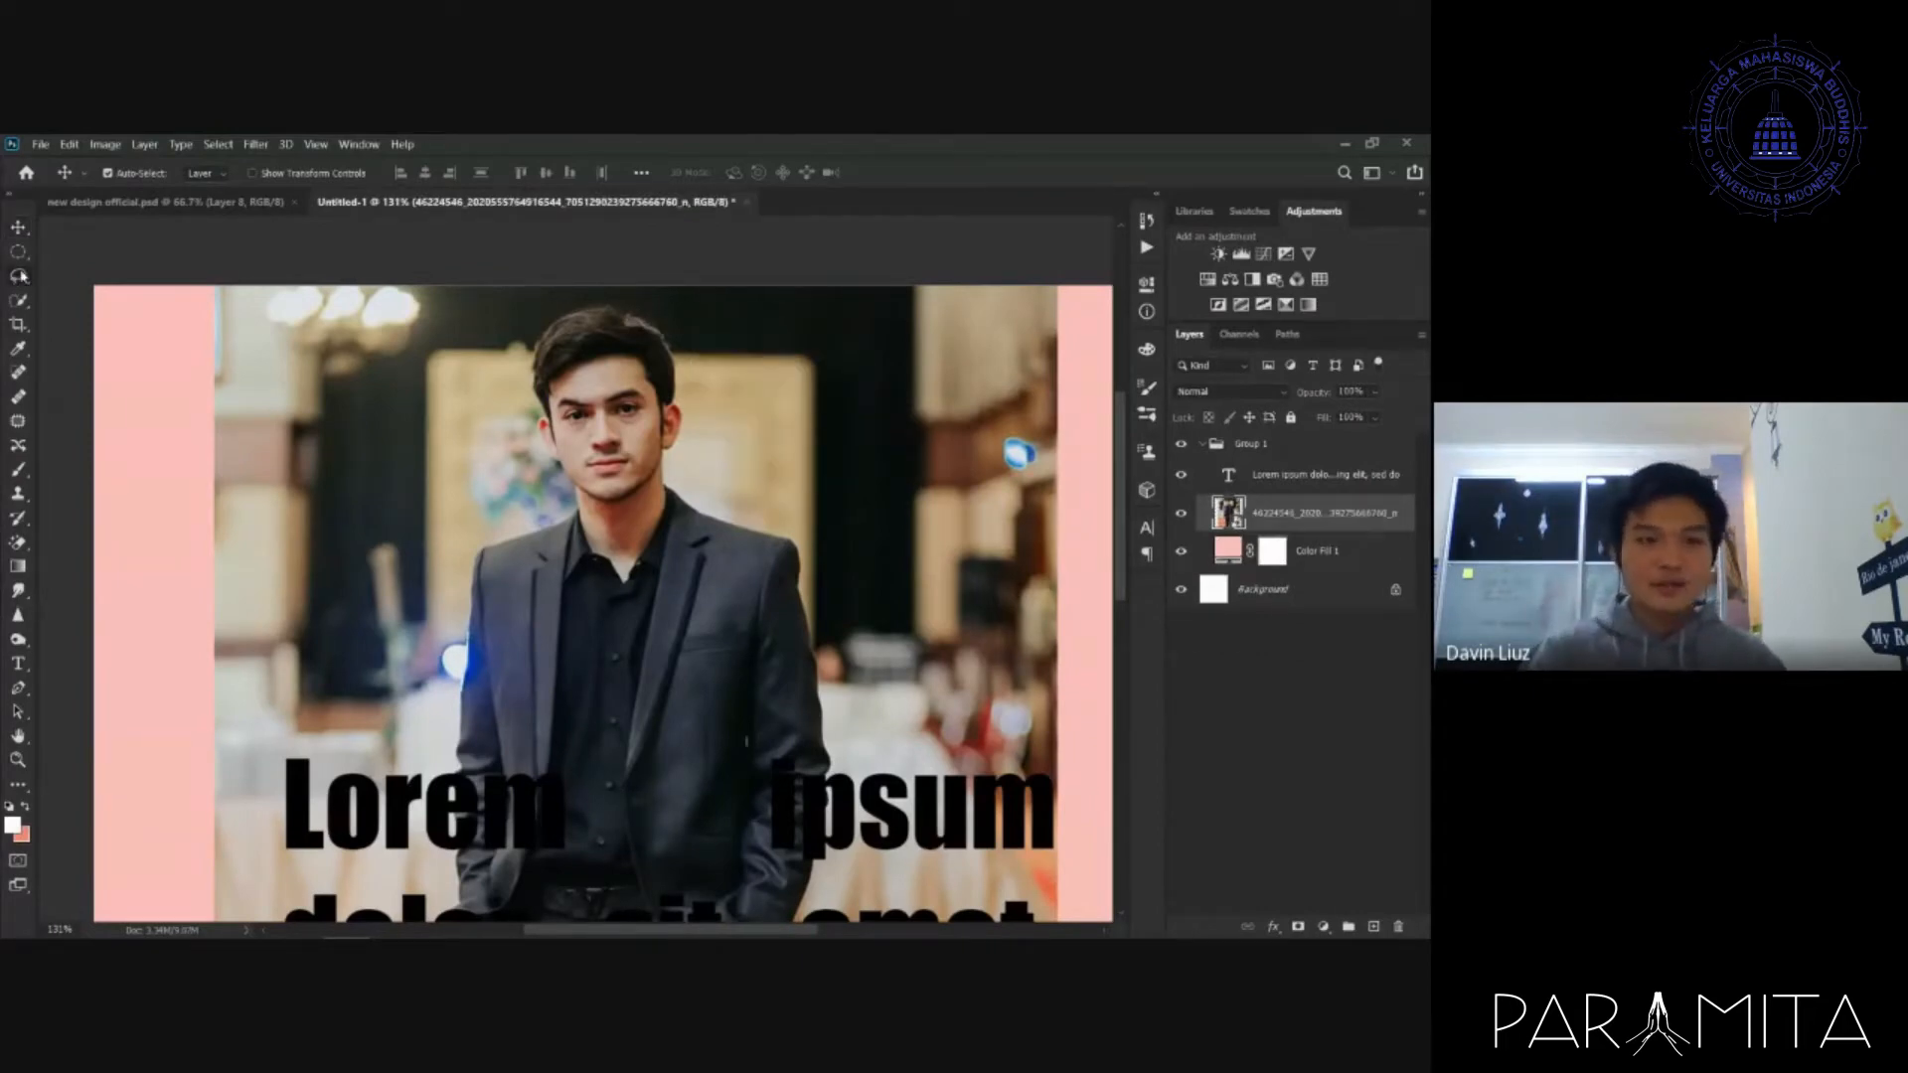
mouse_move(683, 298)
mouse_down()
mouse_move(556, 283)
mouse_move(448, 507)
mouse_move(817, 509)
mouse_move(735, 303)
mouse_move(684, 296)
mouse_up()
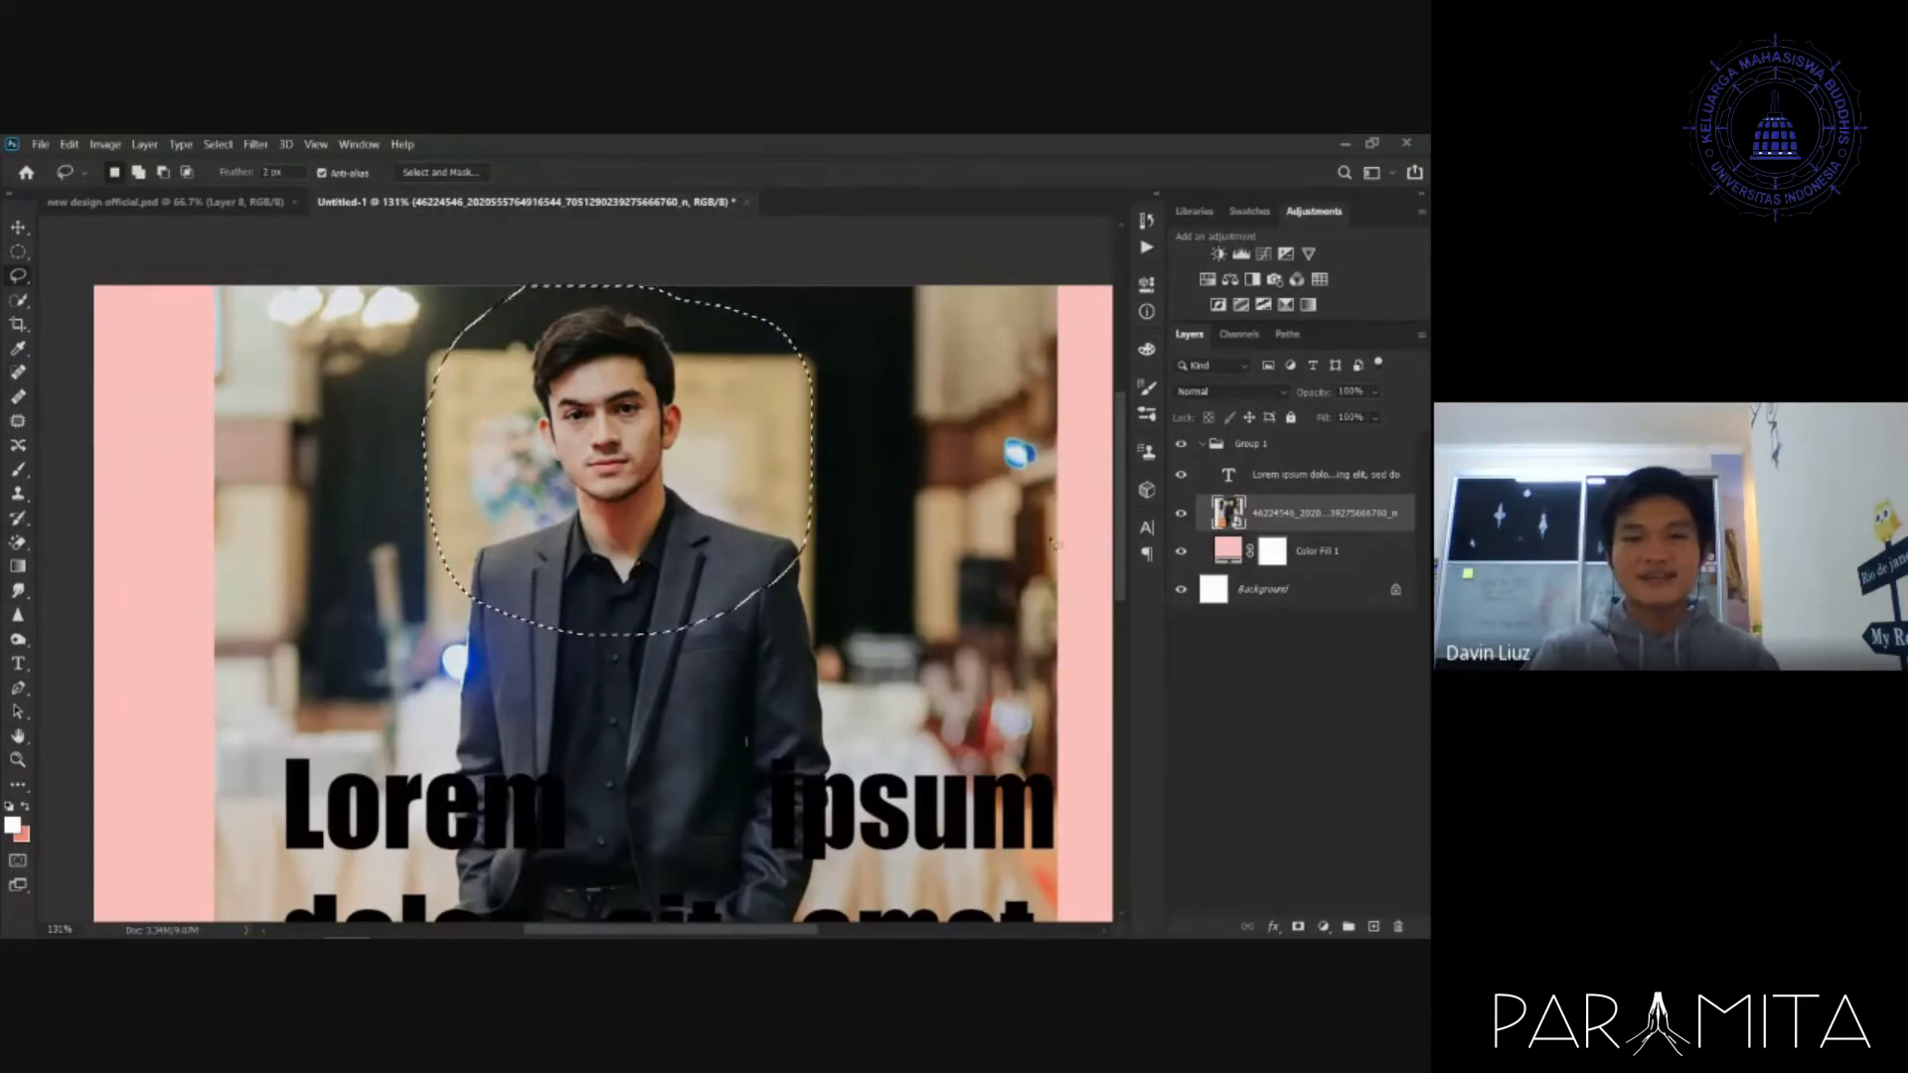
mouse_move(1005, 438)
mouse_down()
mouse_move(810, 646)
mouse_move(927, 726)
mouse_move(1023, 443)
mouse_up()
mouse_move(731, 314)
mouse_down()
mouse_move(482, 515)
mouse_move(773, 310)
mouse_up()
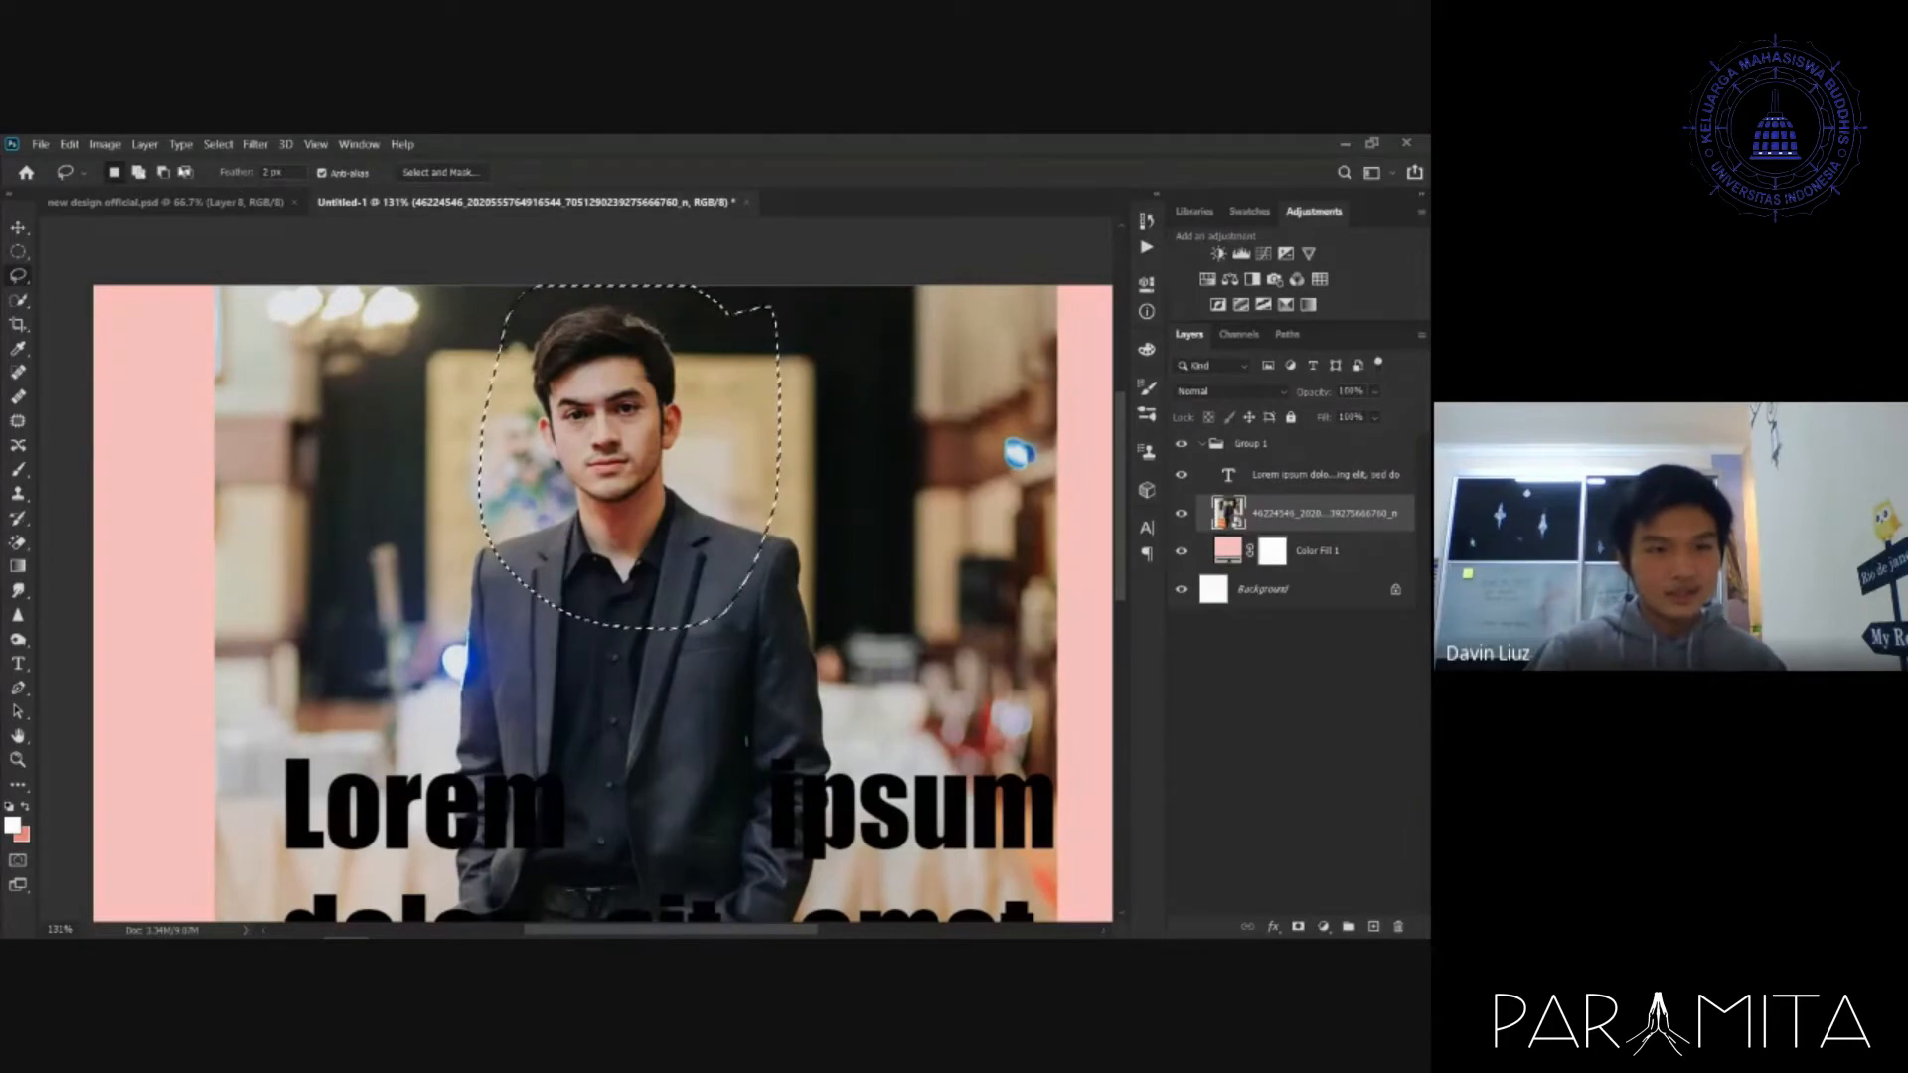
- Try the Lasso's add, subtract and intersect modes on the head selection around the shoulder on the photo's left side
click(138, 173)
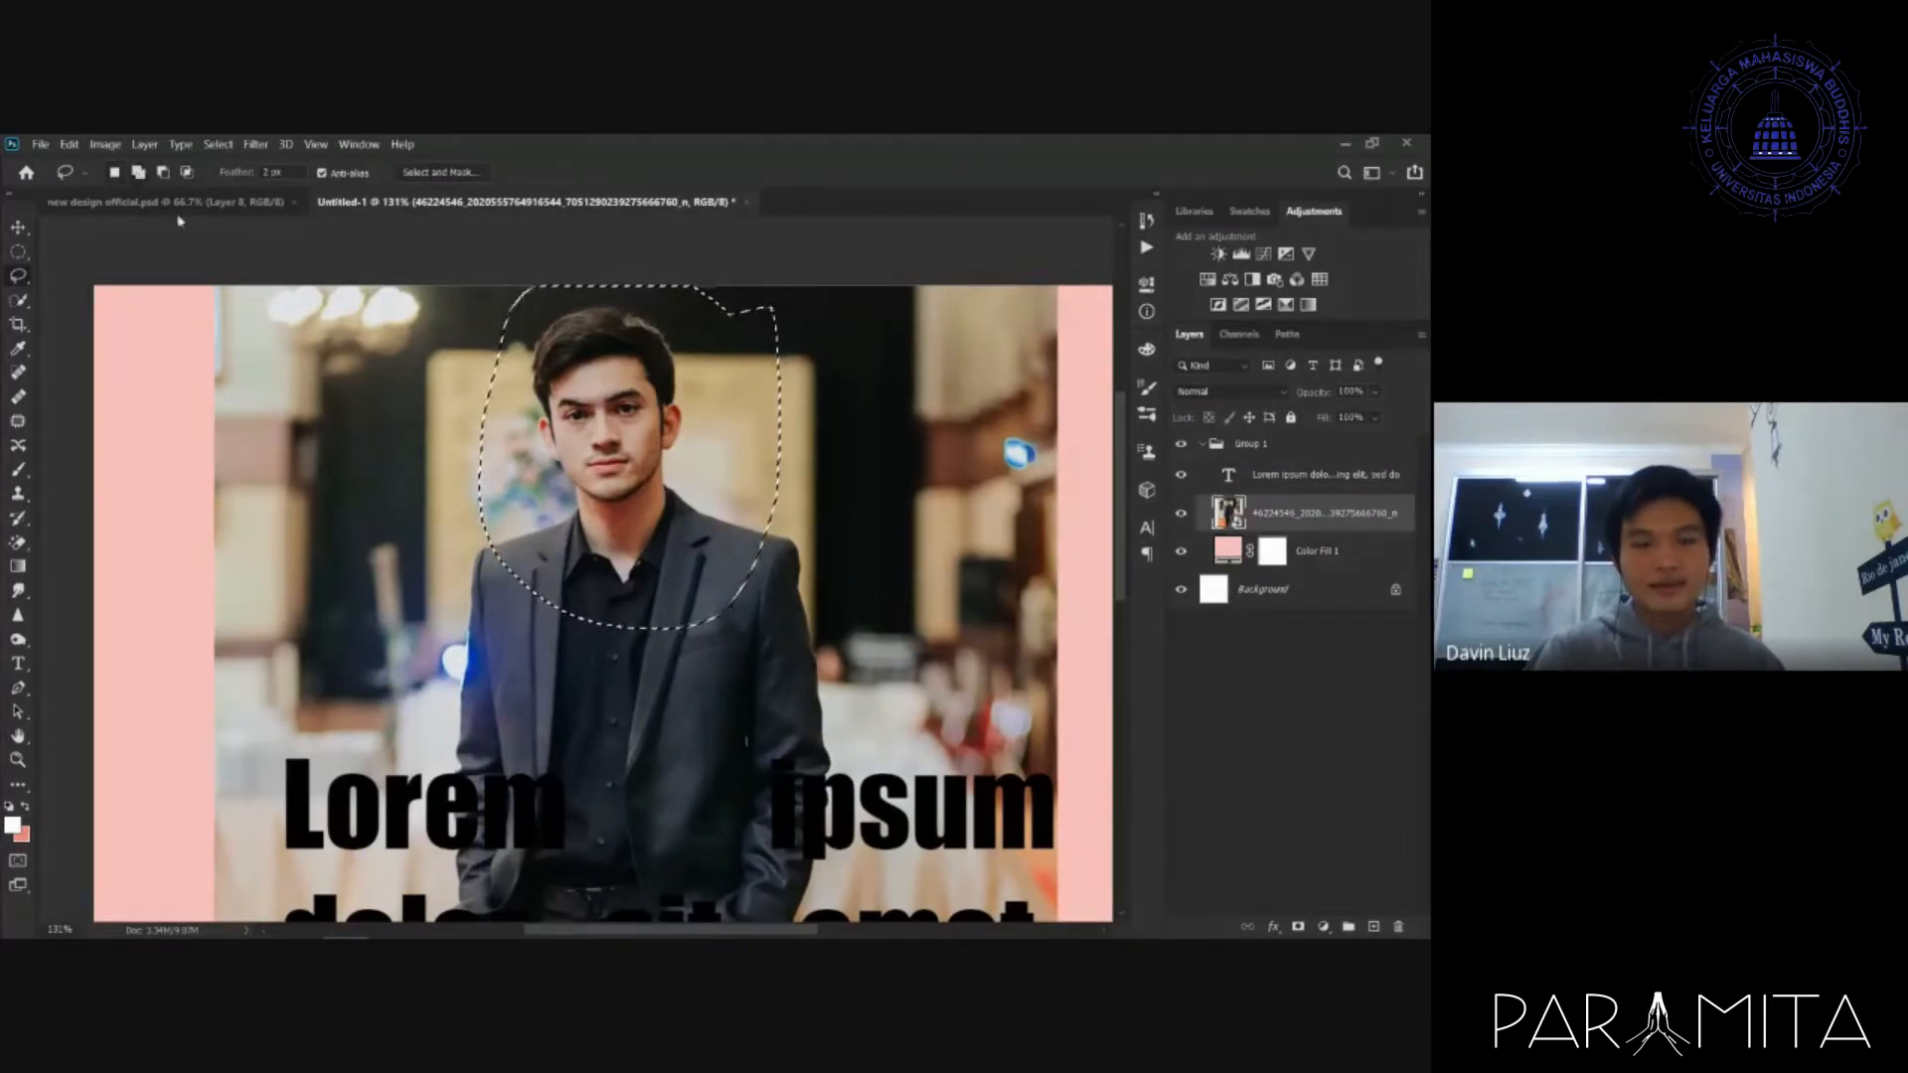
mouse_move(556, 552)
mouse_down()
mouse_move(469, 444)
mouse_move(383, 551)
mouse_move(557, 552)
mouse_up()
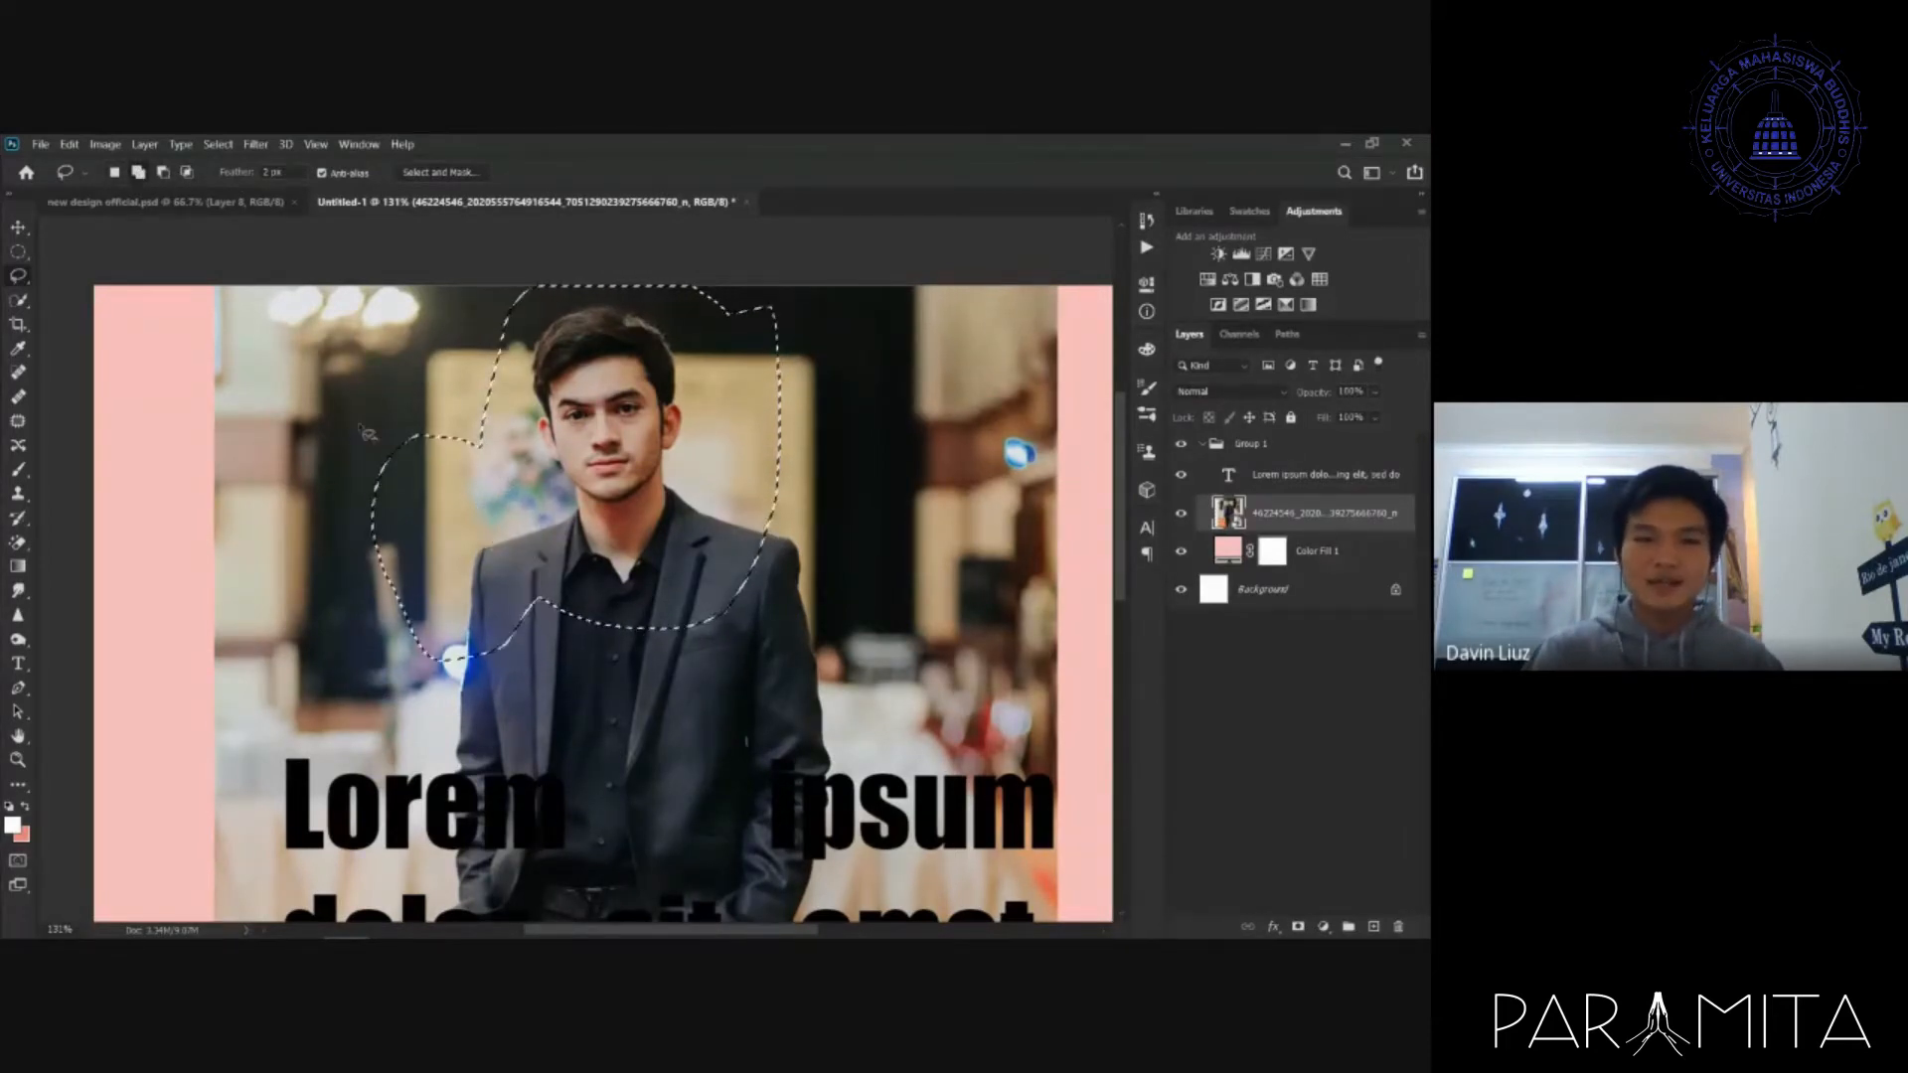
mouse_move(518, 388)
mouse_down()
mouse_move(354, 424)
mouse_move(381, 506)
mouse_move(539, 450)
mouse_move(527, 393)
mouse_up()
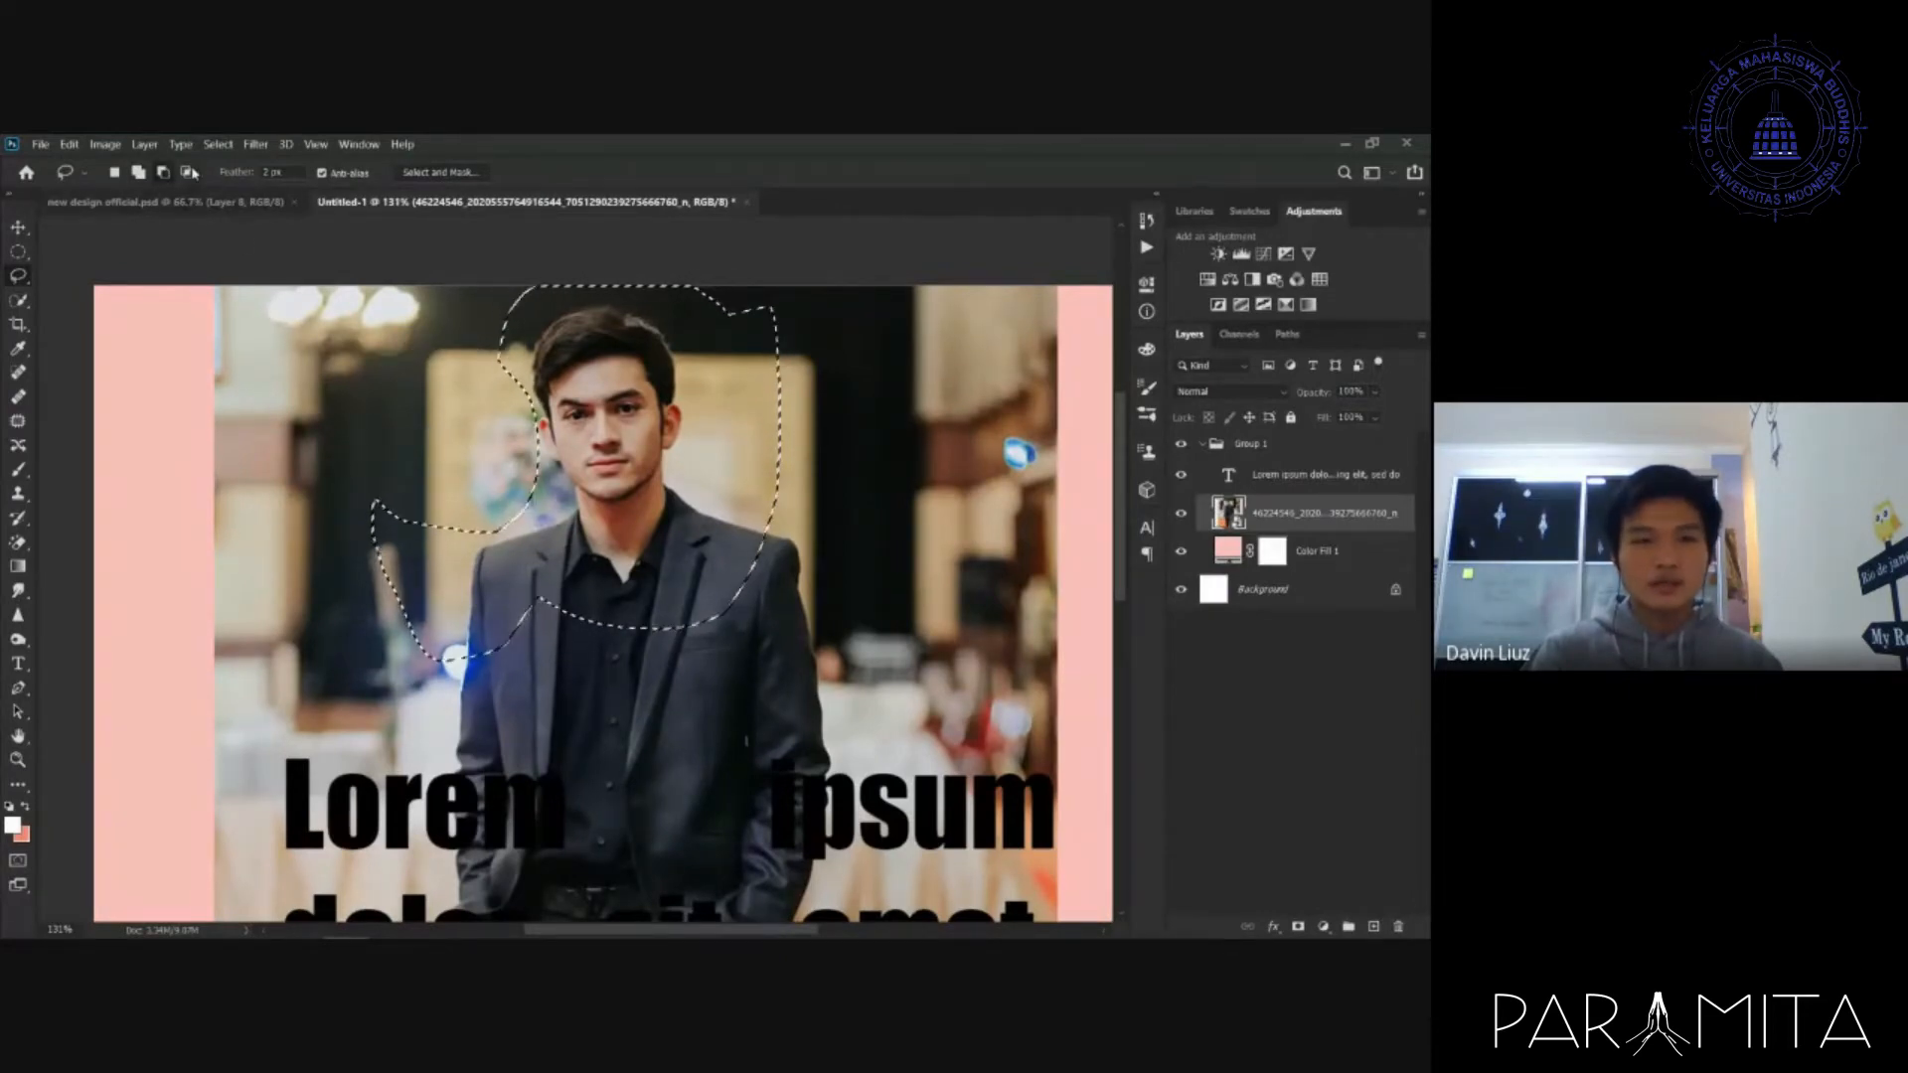
mouse_move(490, 443)
mouse_down()
mouse_move(502, 392)
mouse_move(268, 696)
mouse_move(562, 596)
mouse_move(509, 419)
mouse_up()
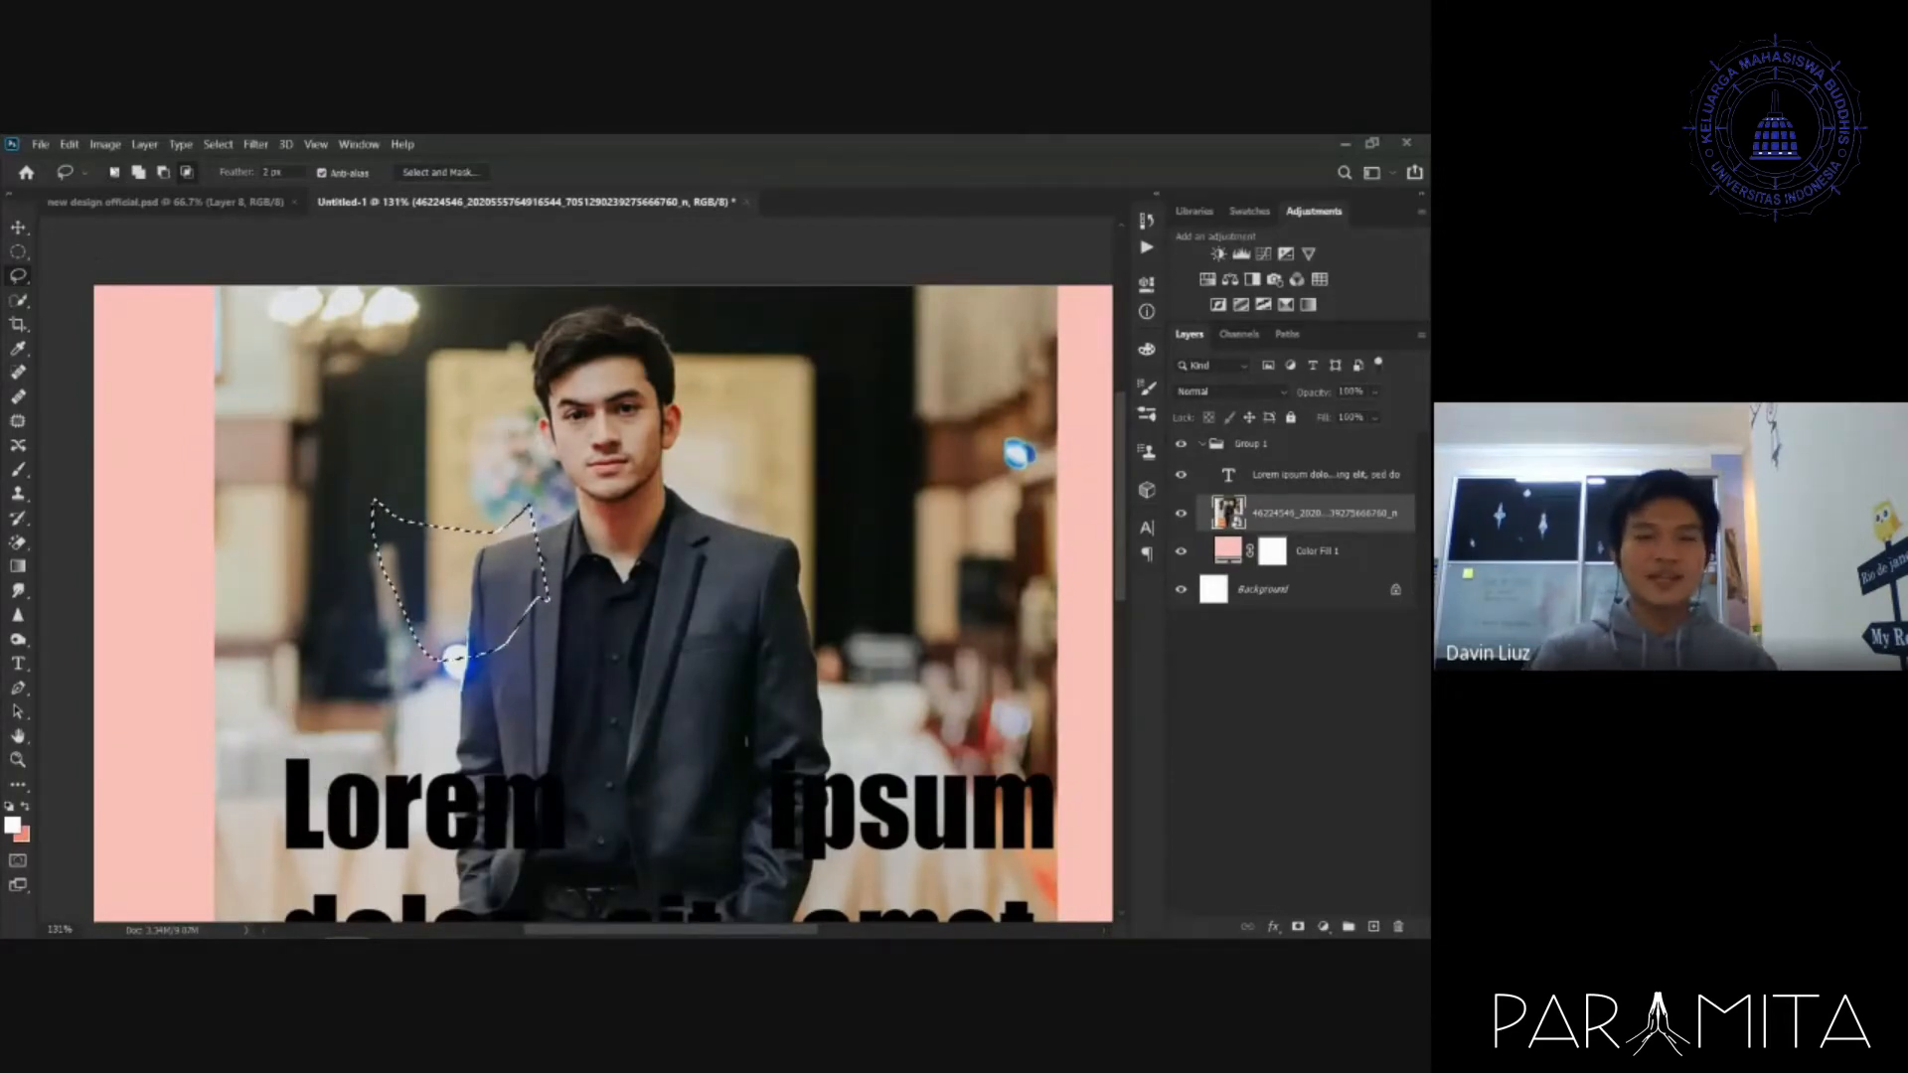
- Draw a new Lasso selection around the man's head and chest, and deselect it
mouse_move(651, 369)
mouse_down()
mouse_move(692, 271)
mouse_move(415, 307)
mouse_move(438, 536)
mouse_move(696, 290)
mouse_up()
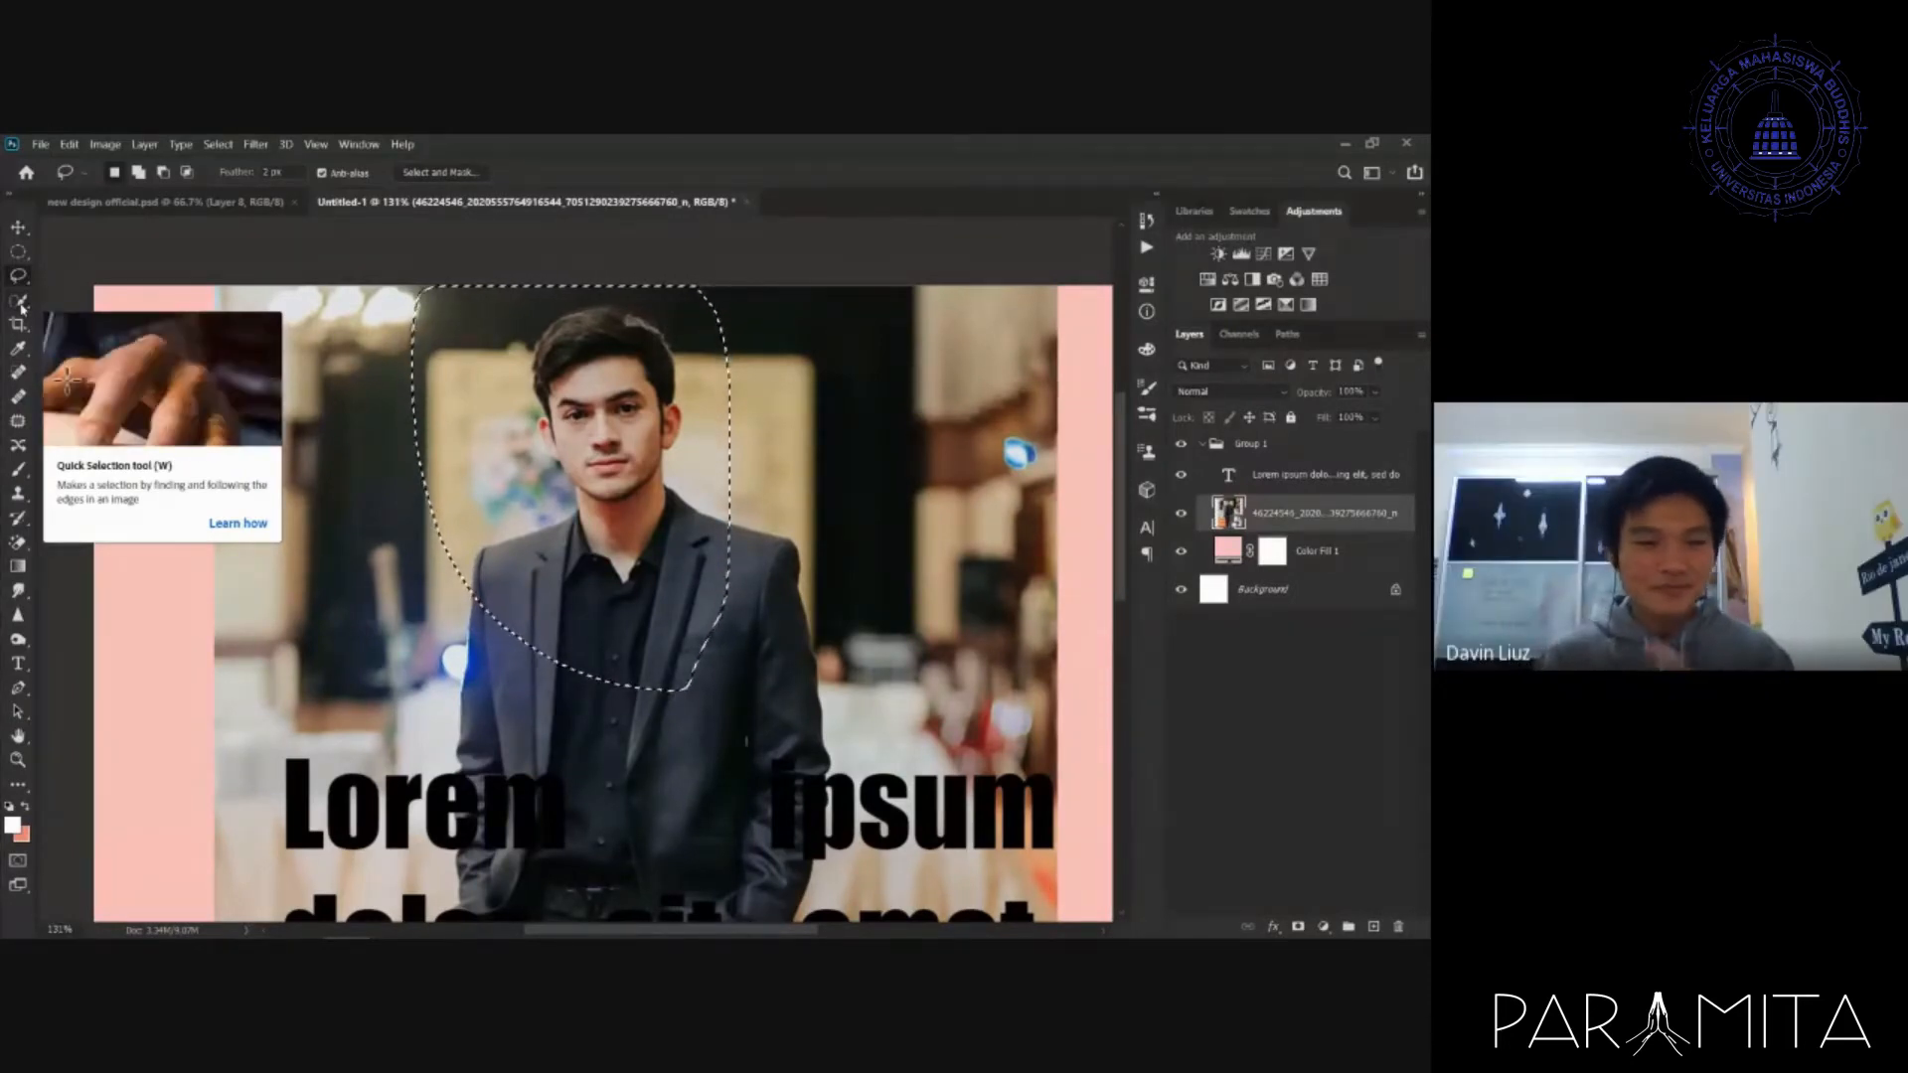
click(18, 251)
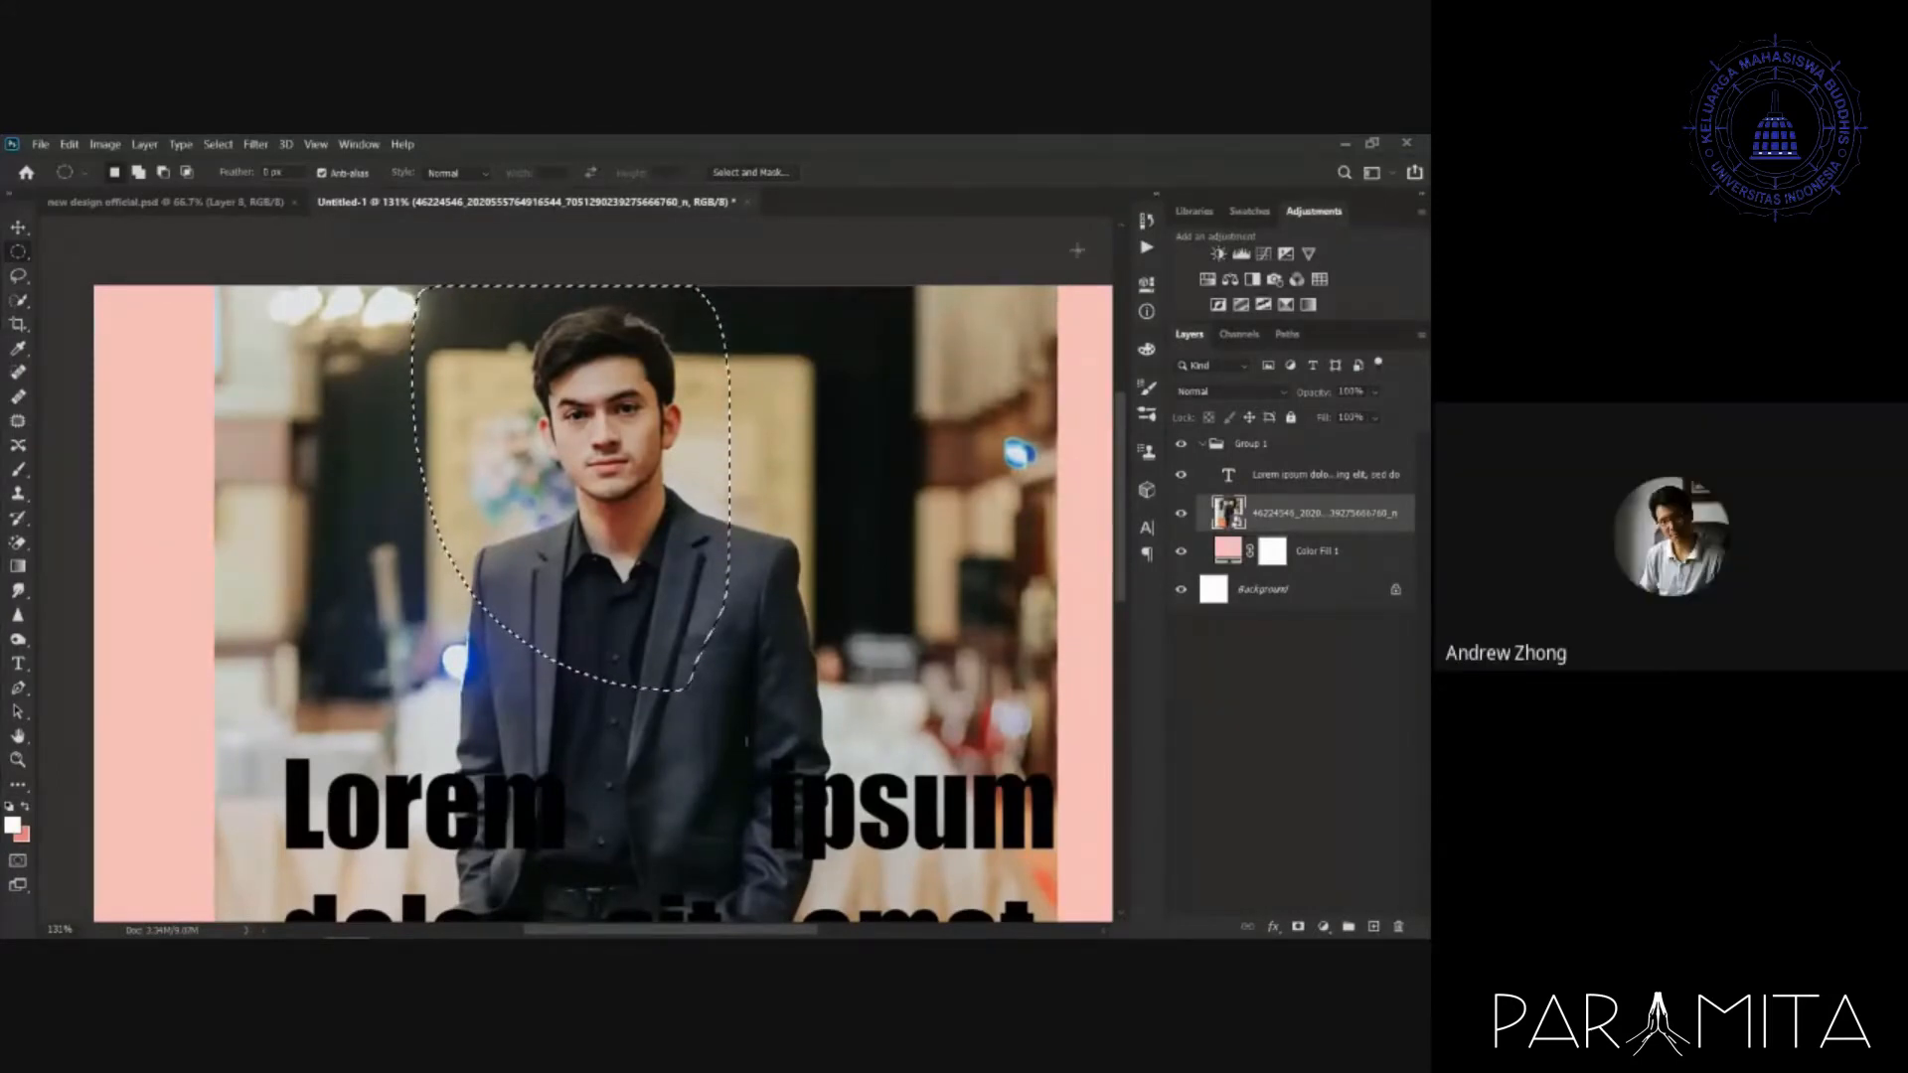
click(892, 257)
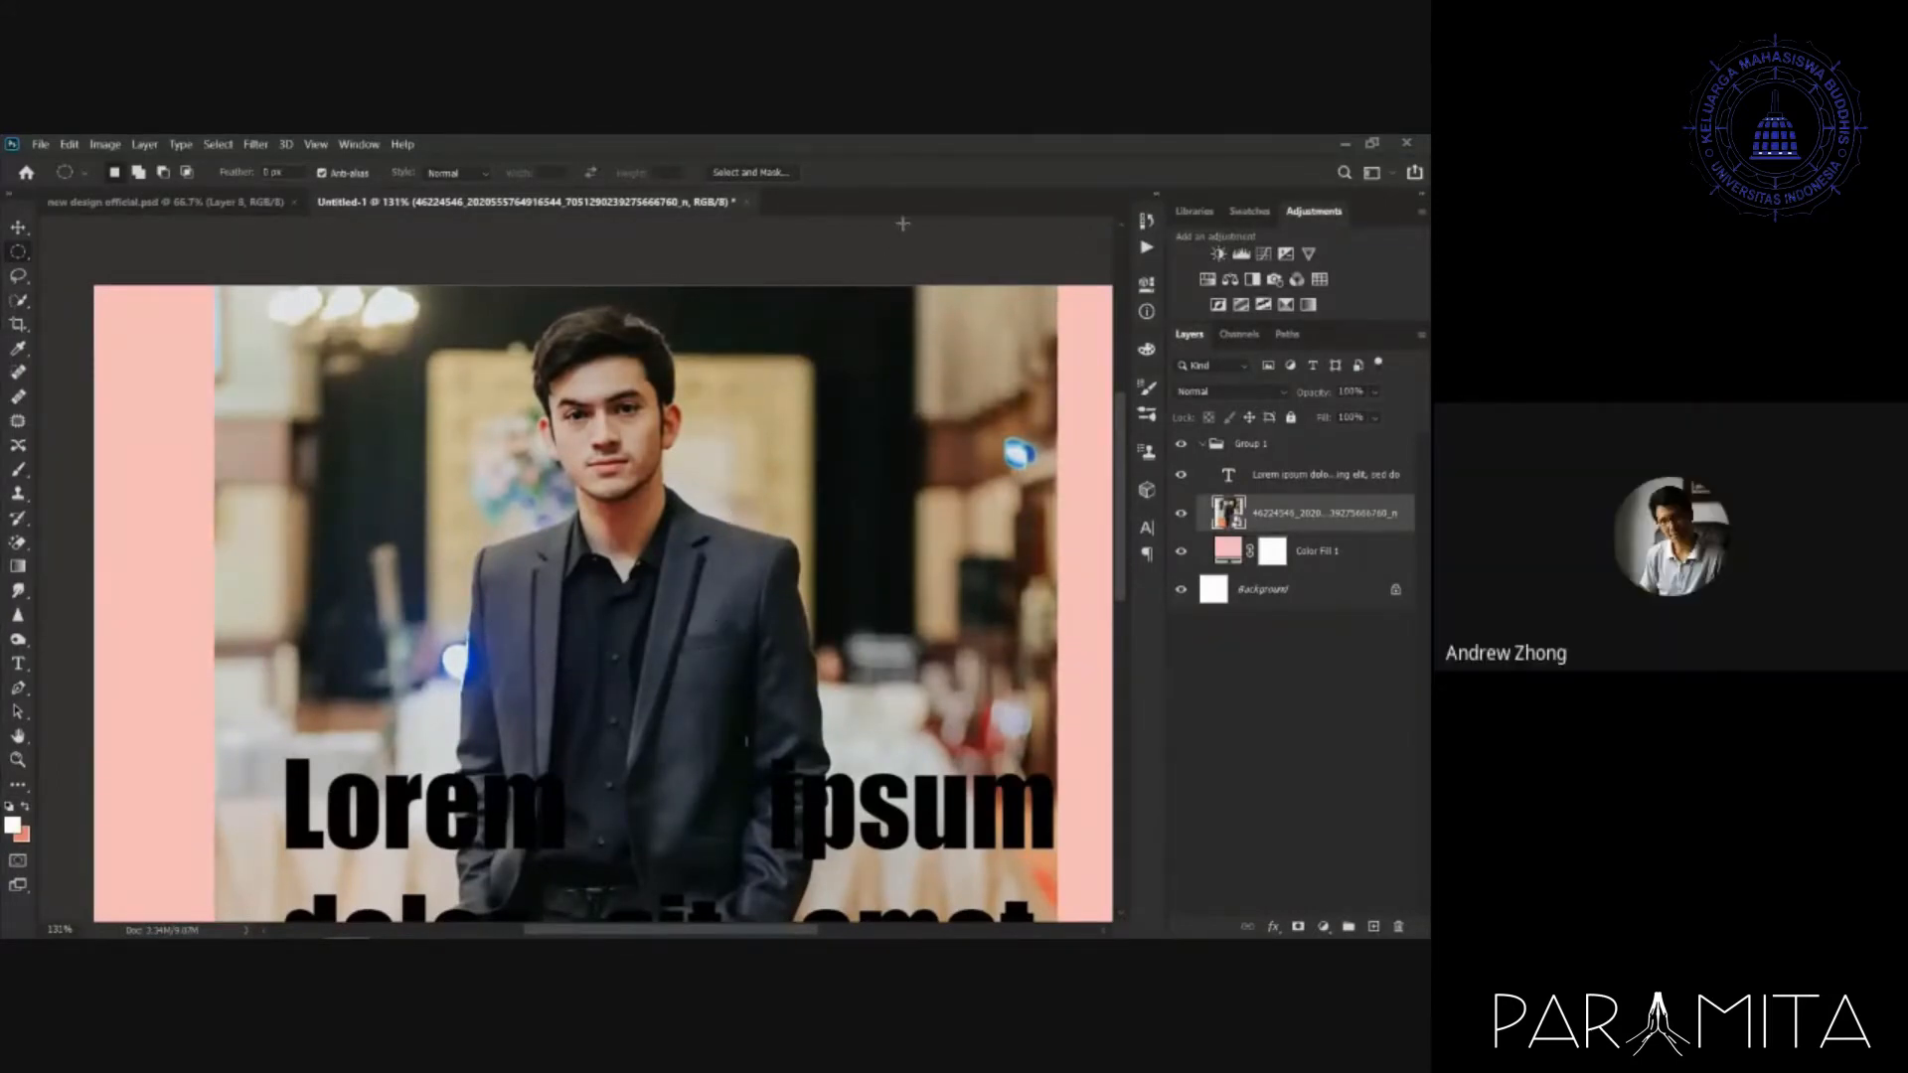
- Hide the Tools panel and show it again
click(359, 145)
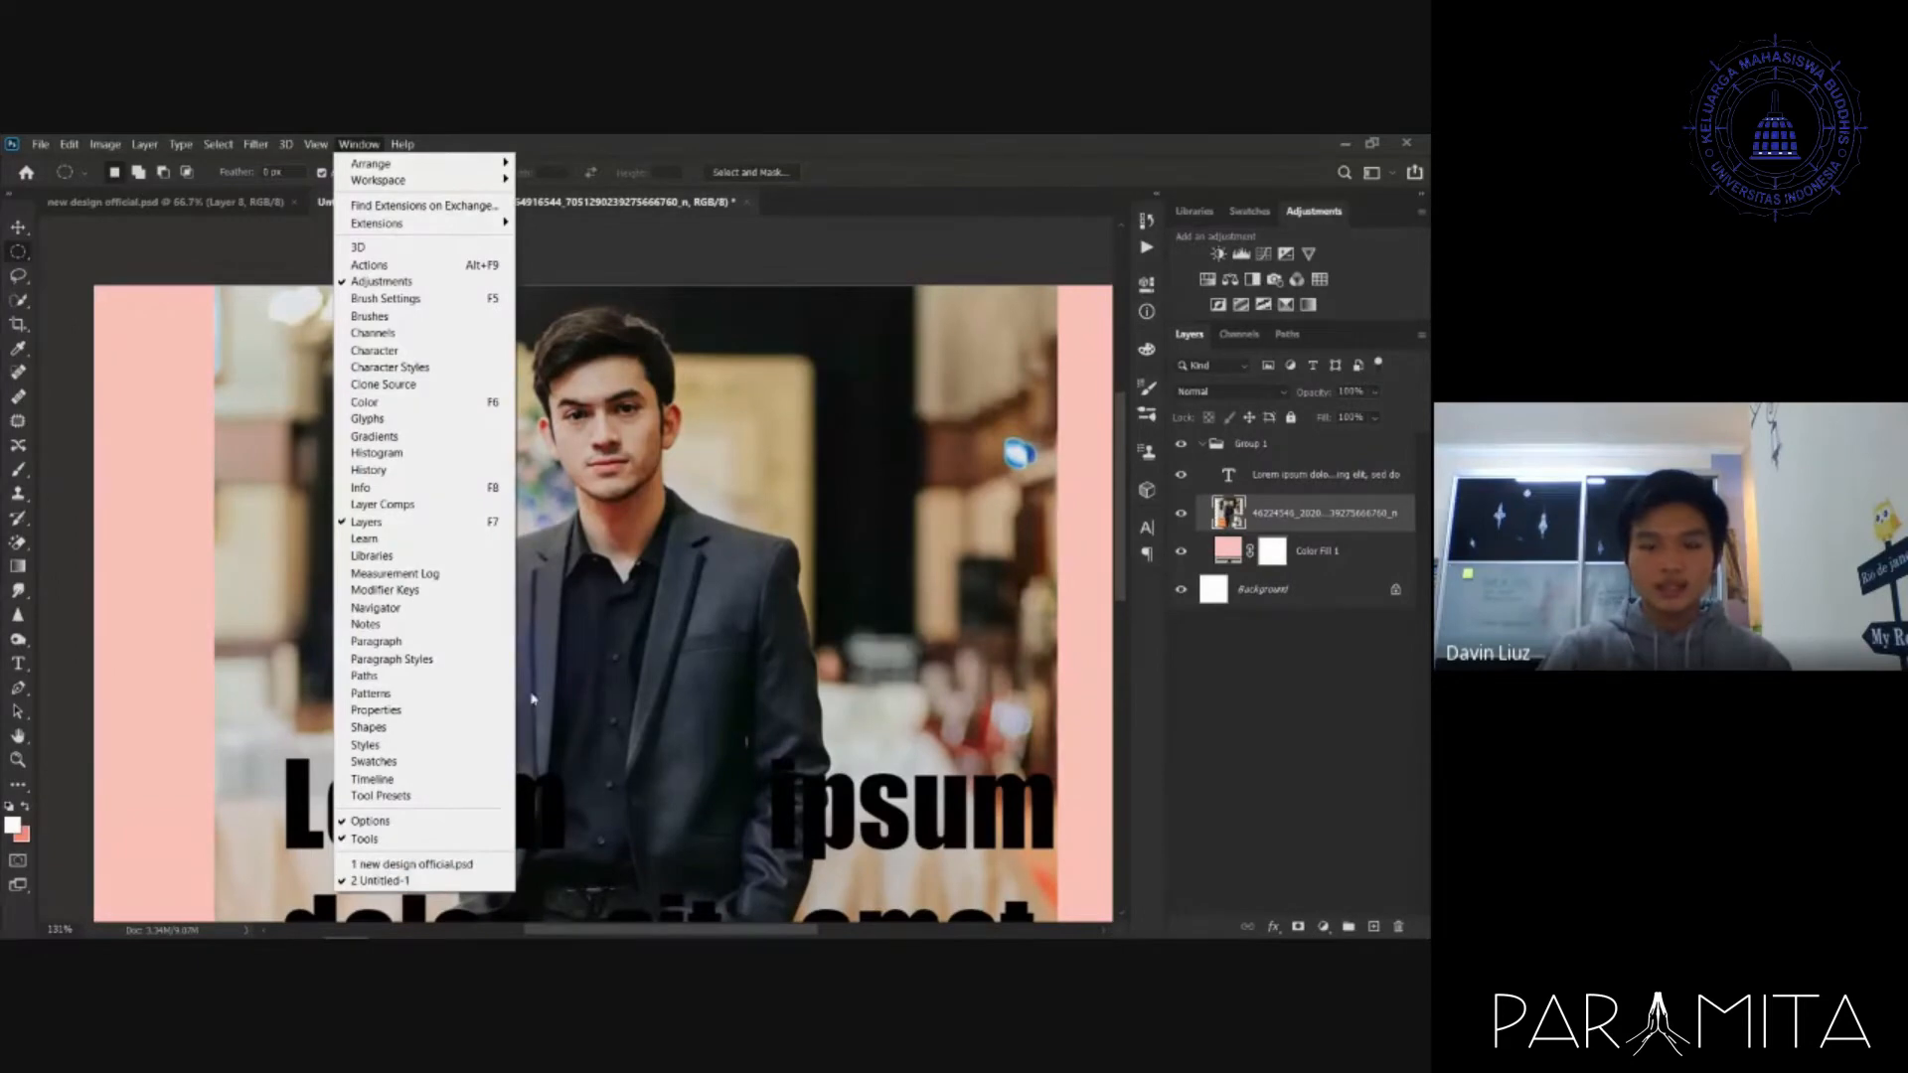
click(457, 839)
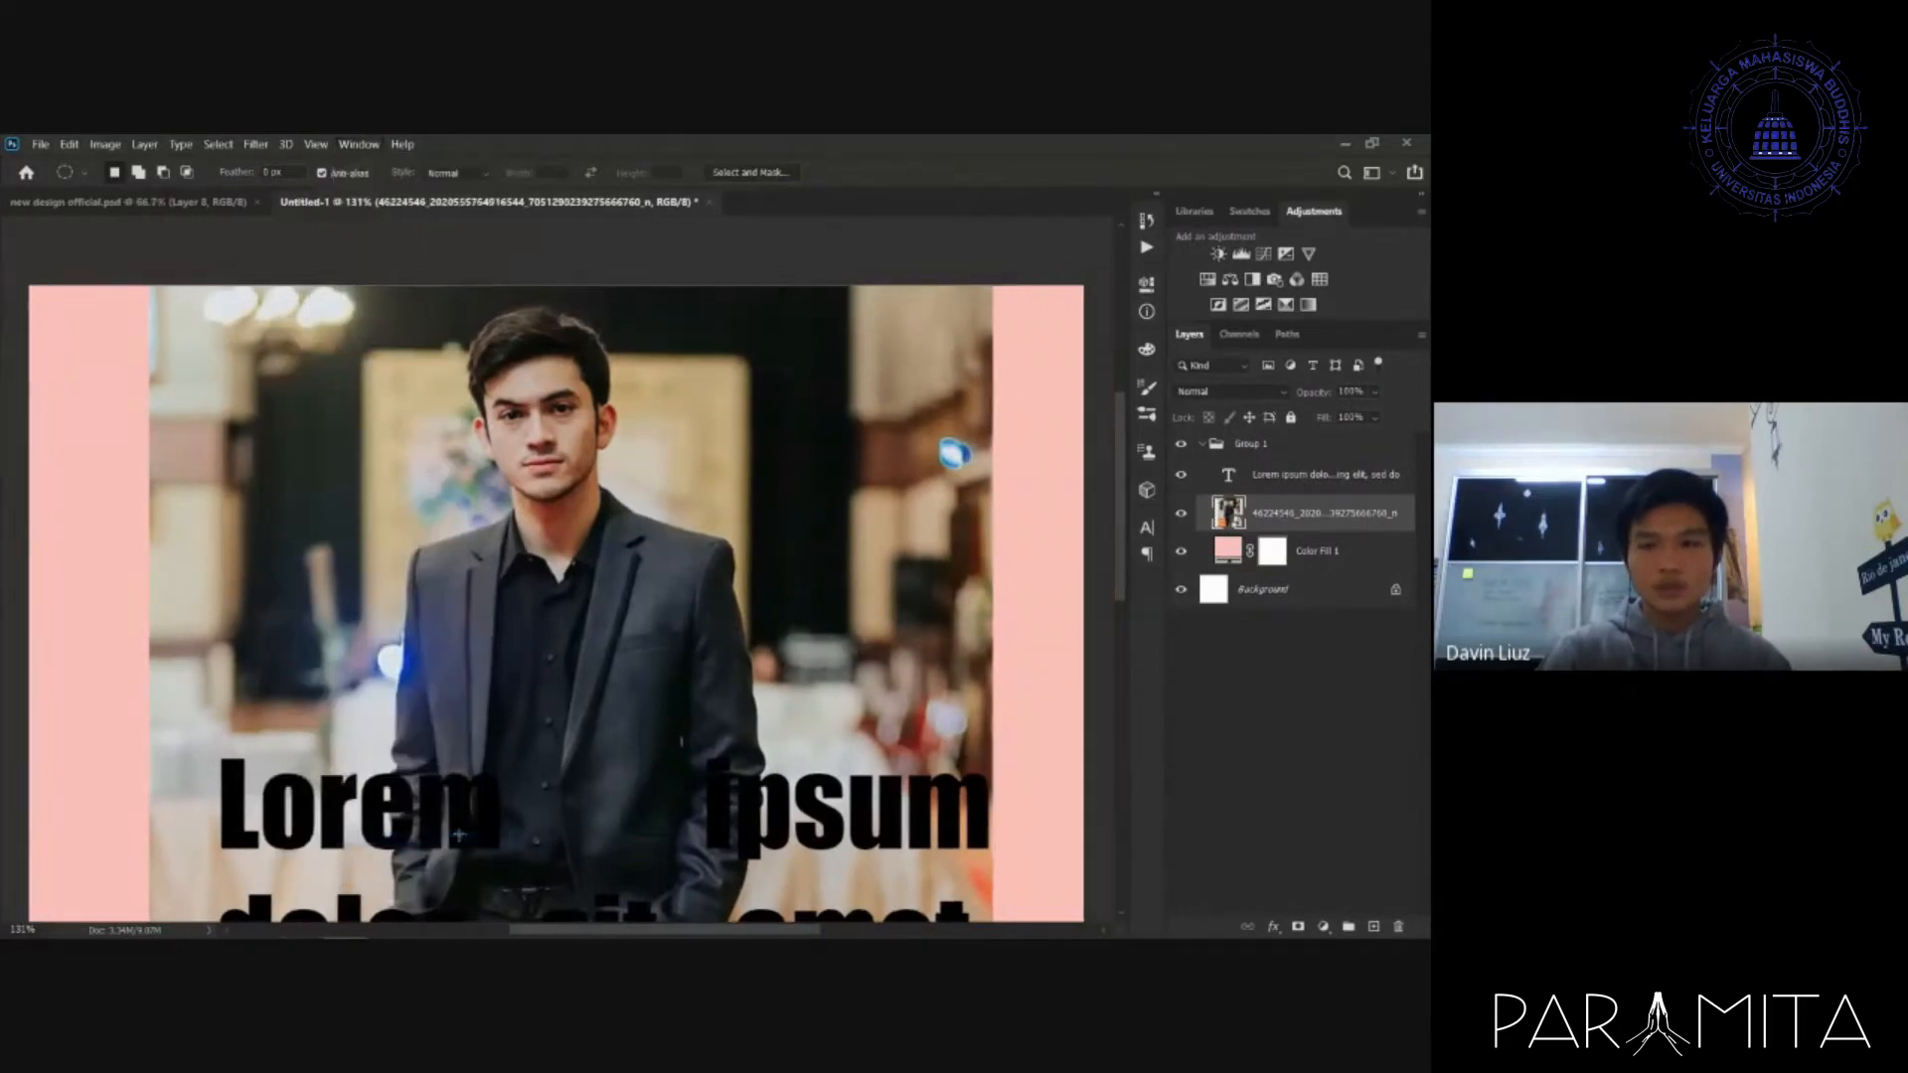
click(310, 145)
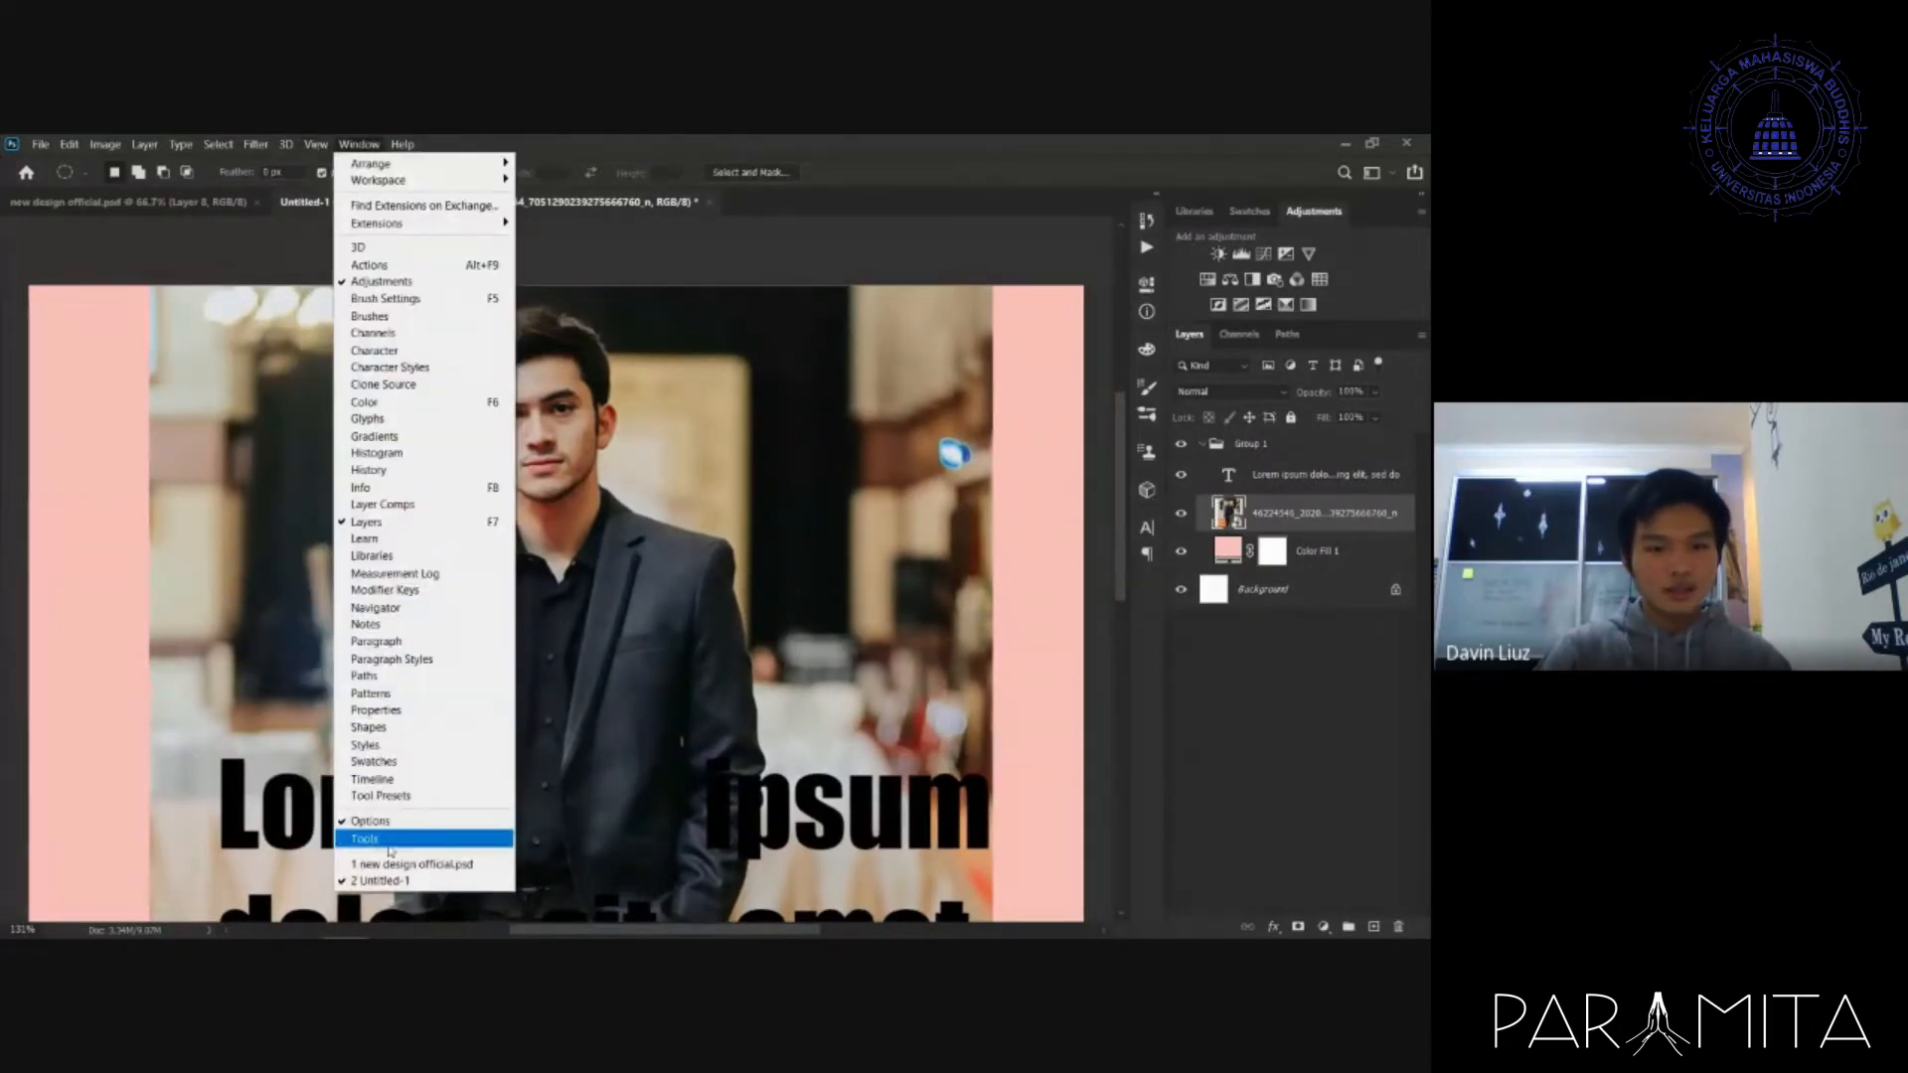
click(390, 845)
- Hide the Options bar and show it again
click(359, 144)
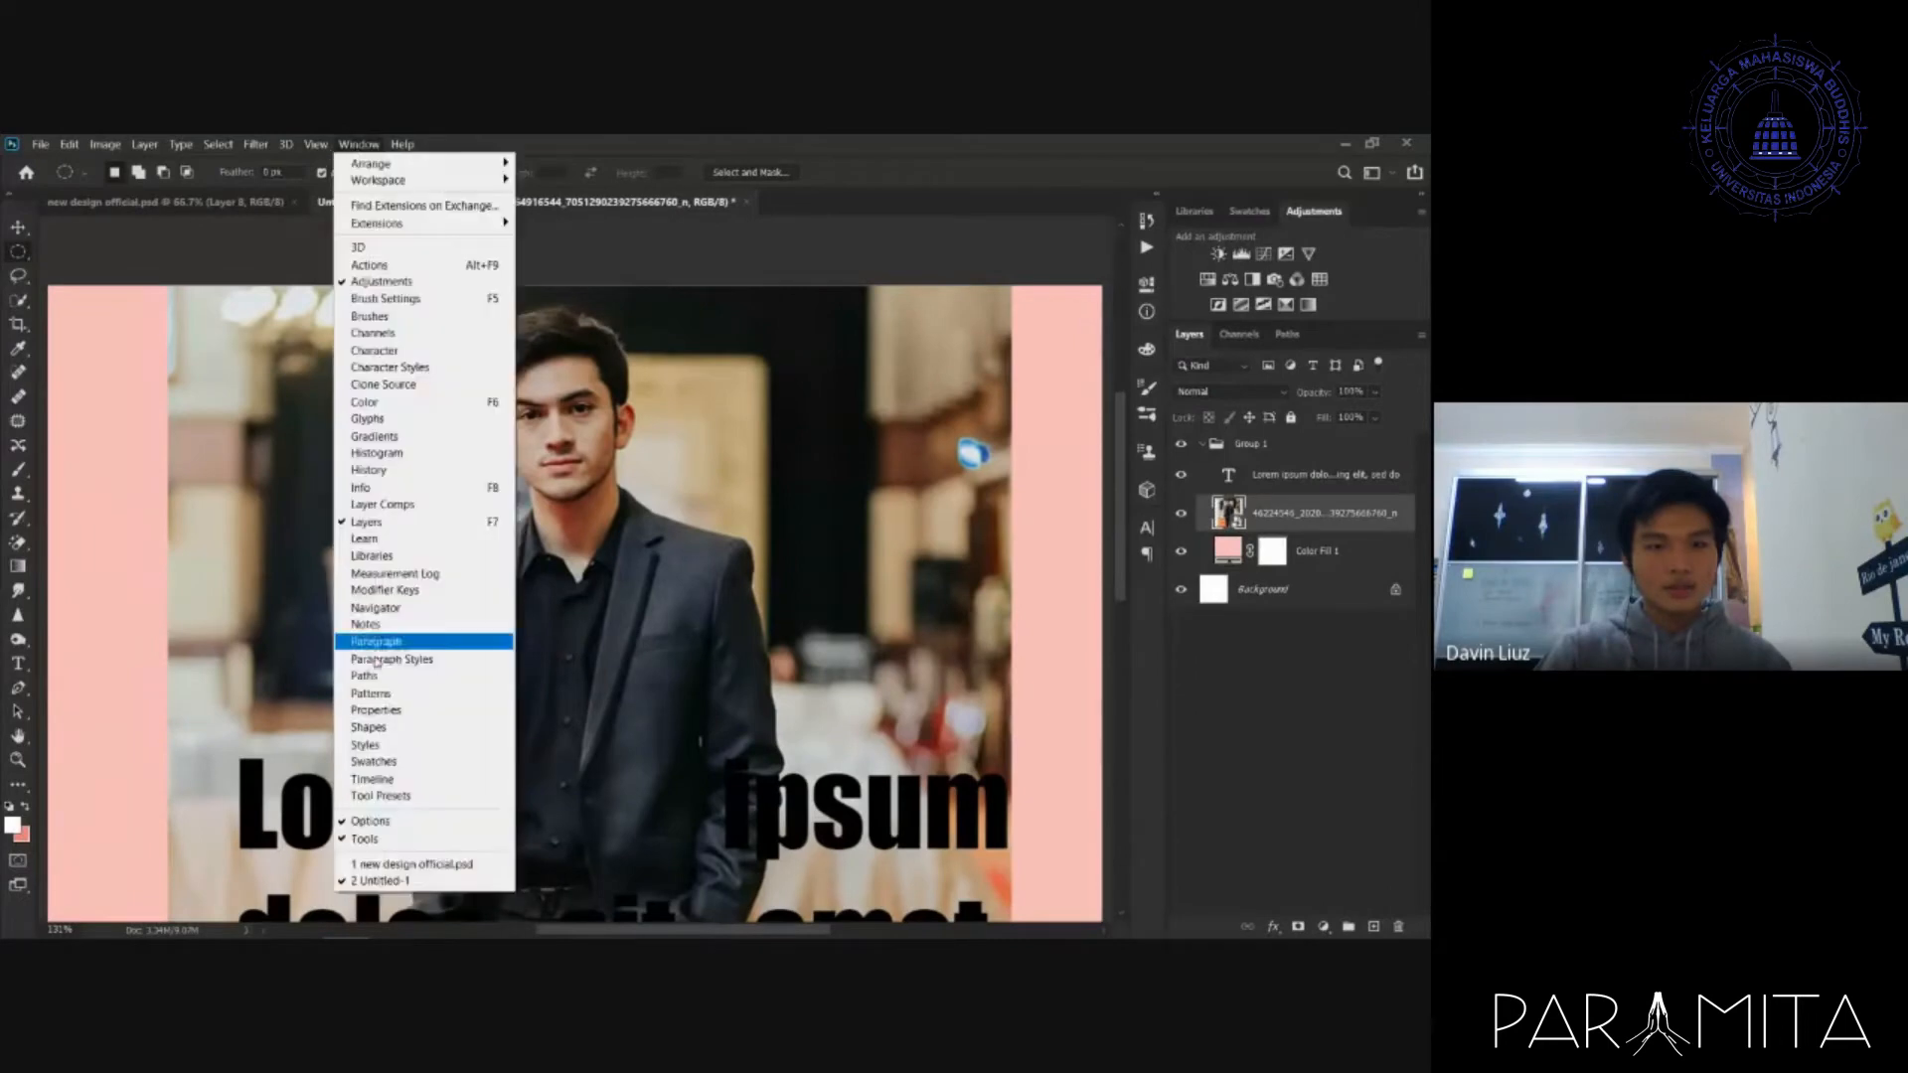
click(376, 819)
click(348, 144)
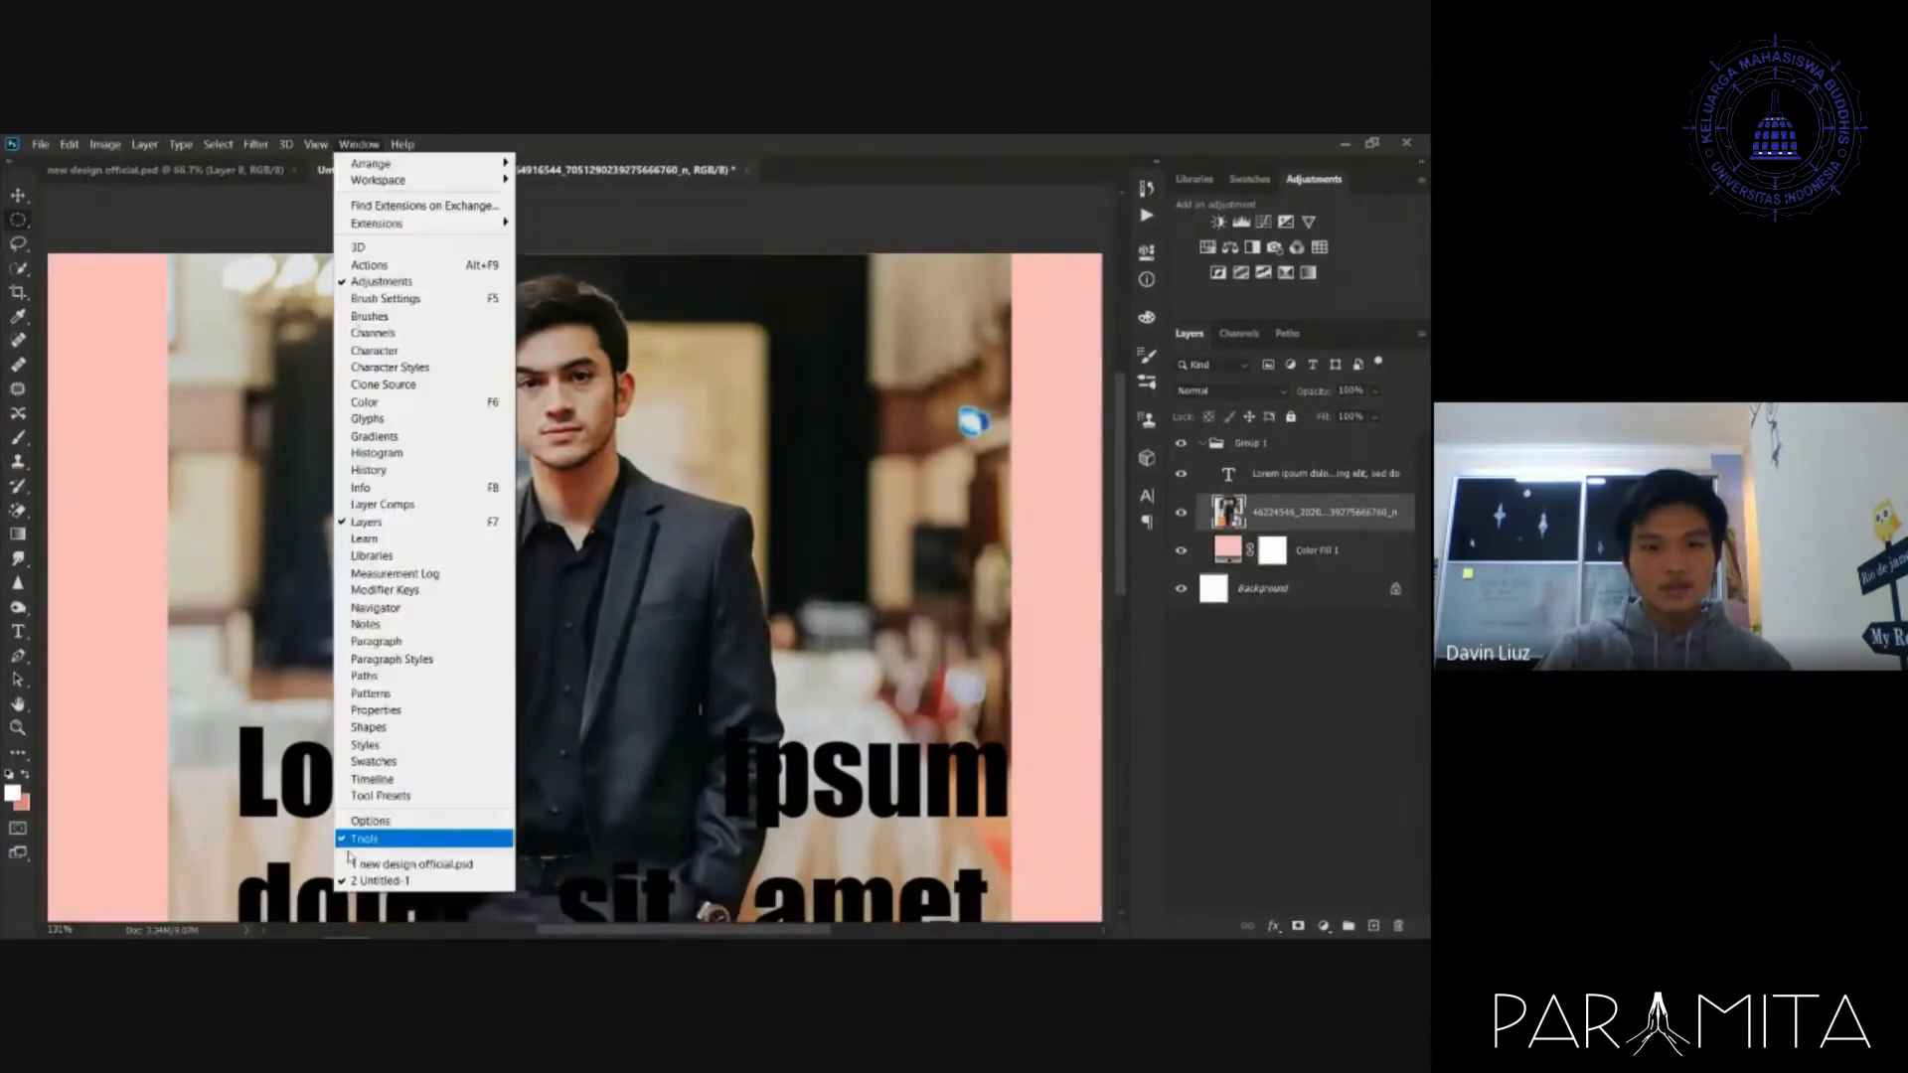
click(370, 821)
- Group the History panel with Adjustments and dock the collapsed Actions panel column beside the toolbox
click(353, 144)
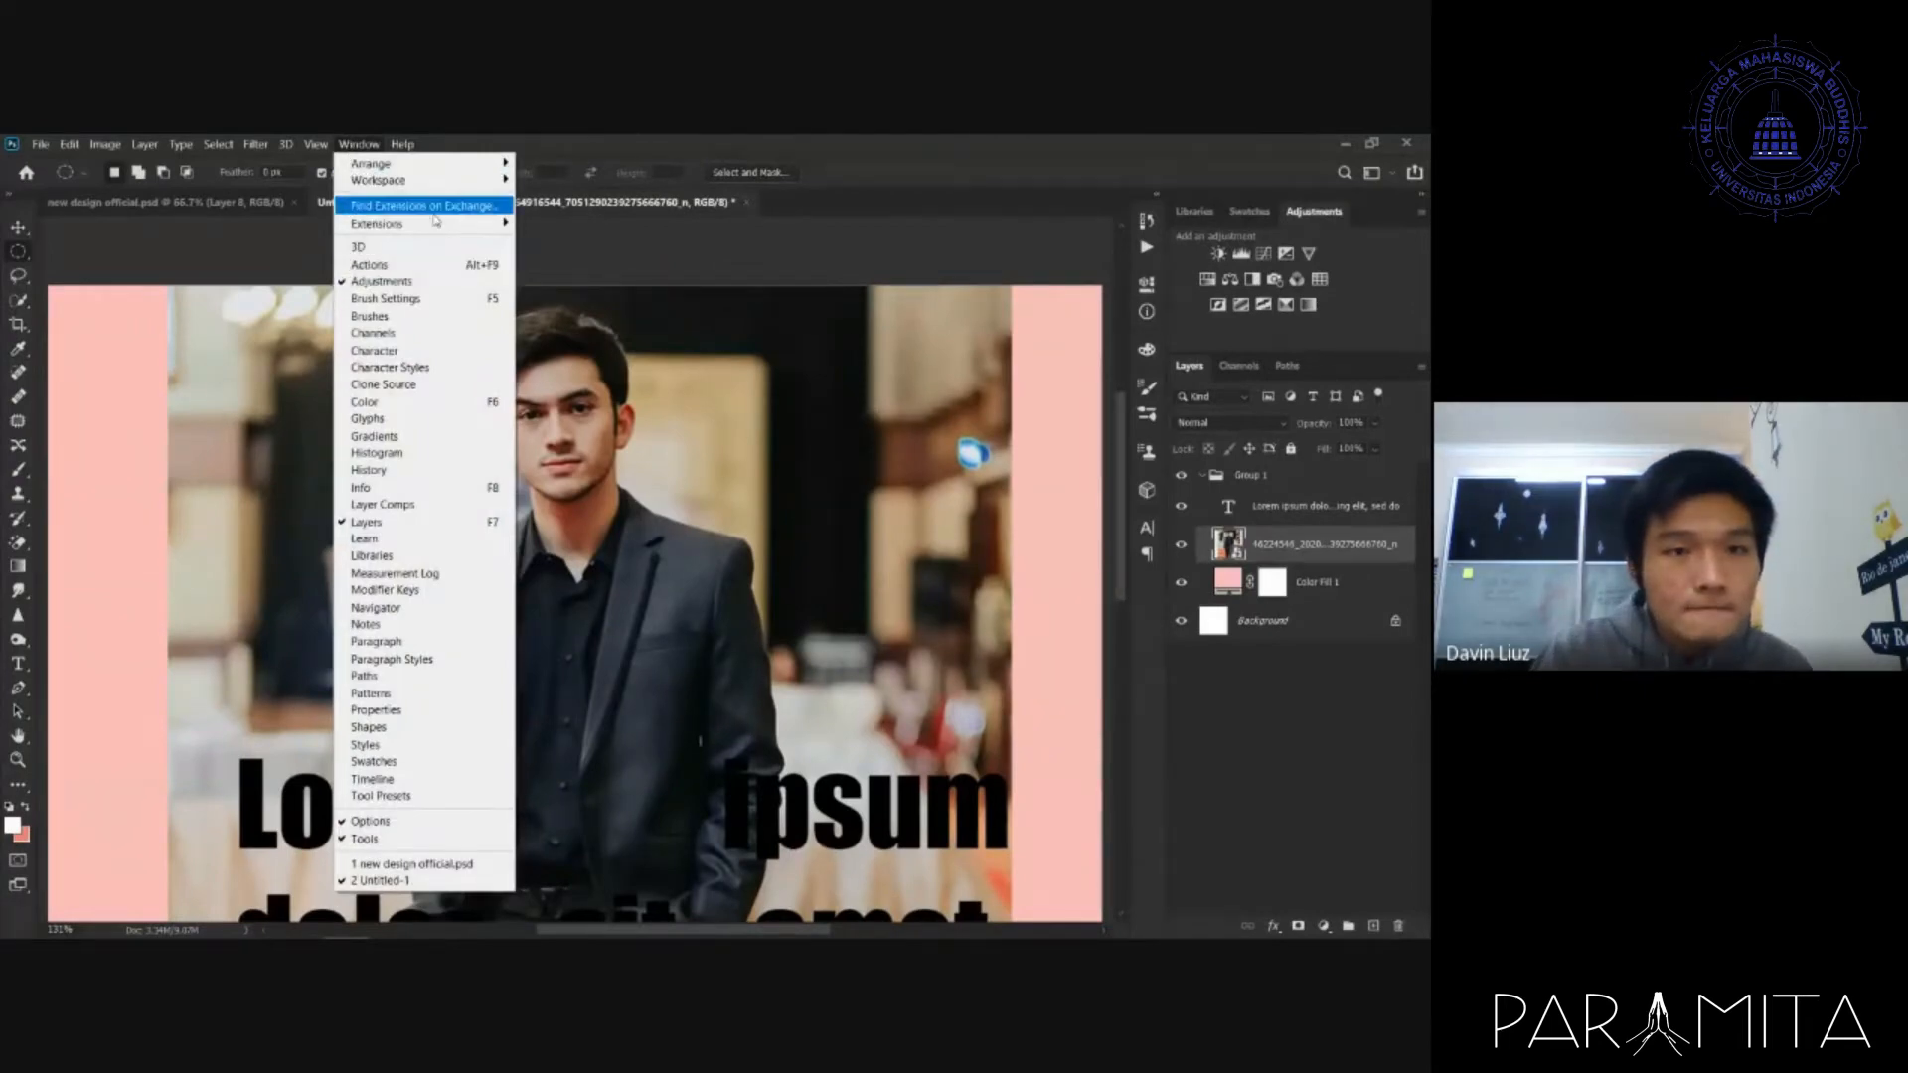
mouse_move(436, 221)
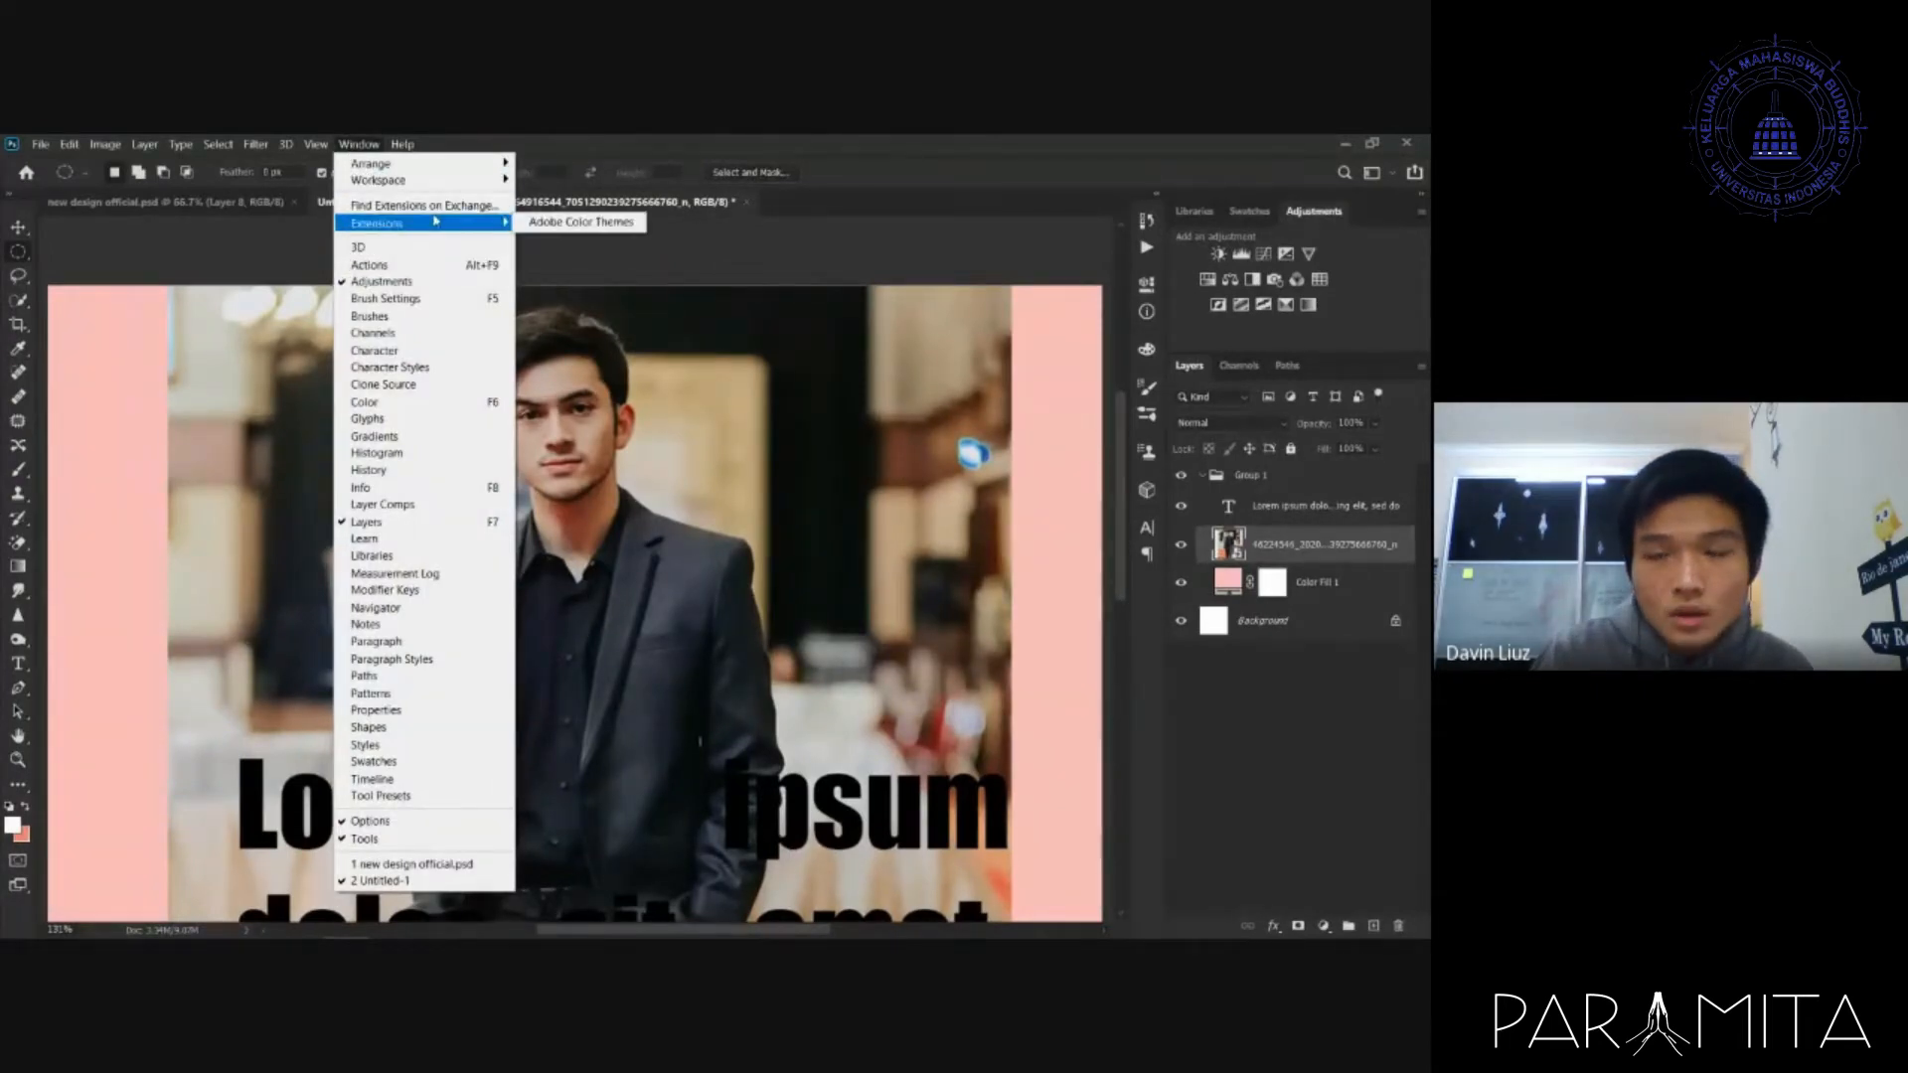
click(1145, 213)
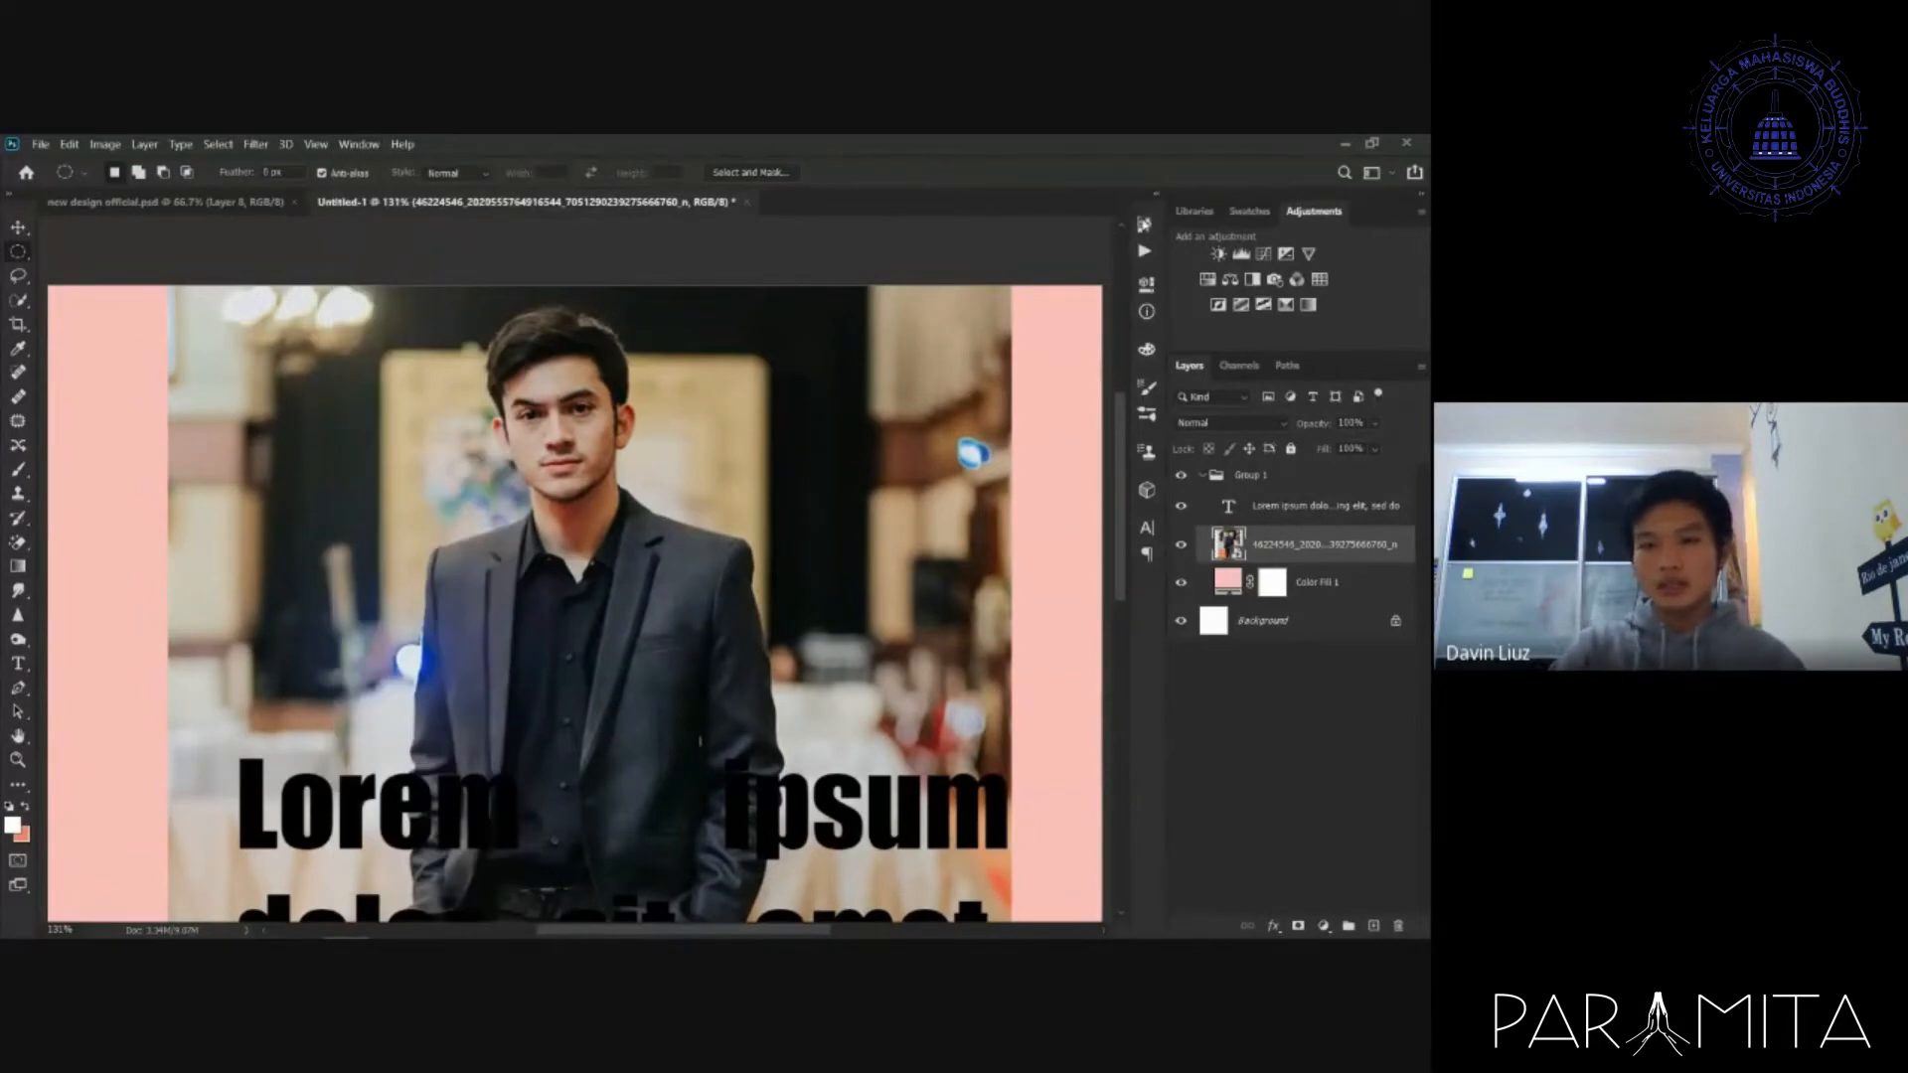
drag(1149, 203, 15, 338)
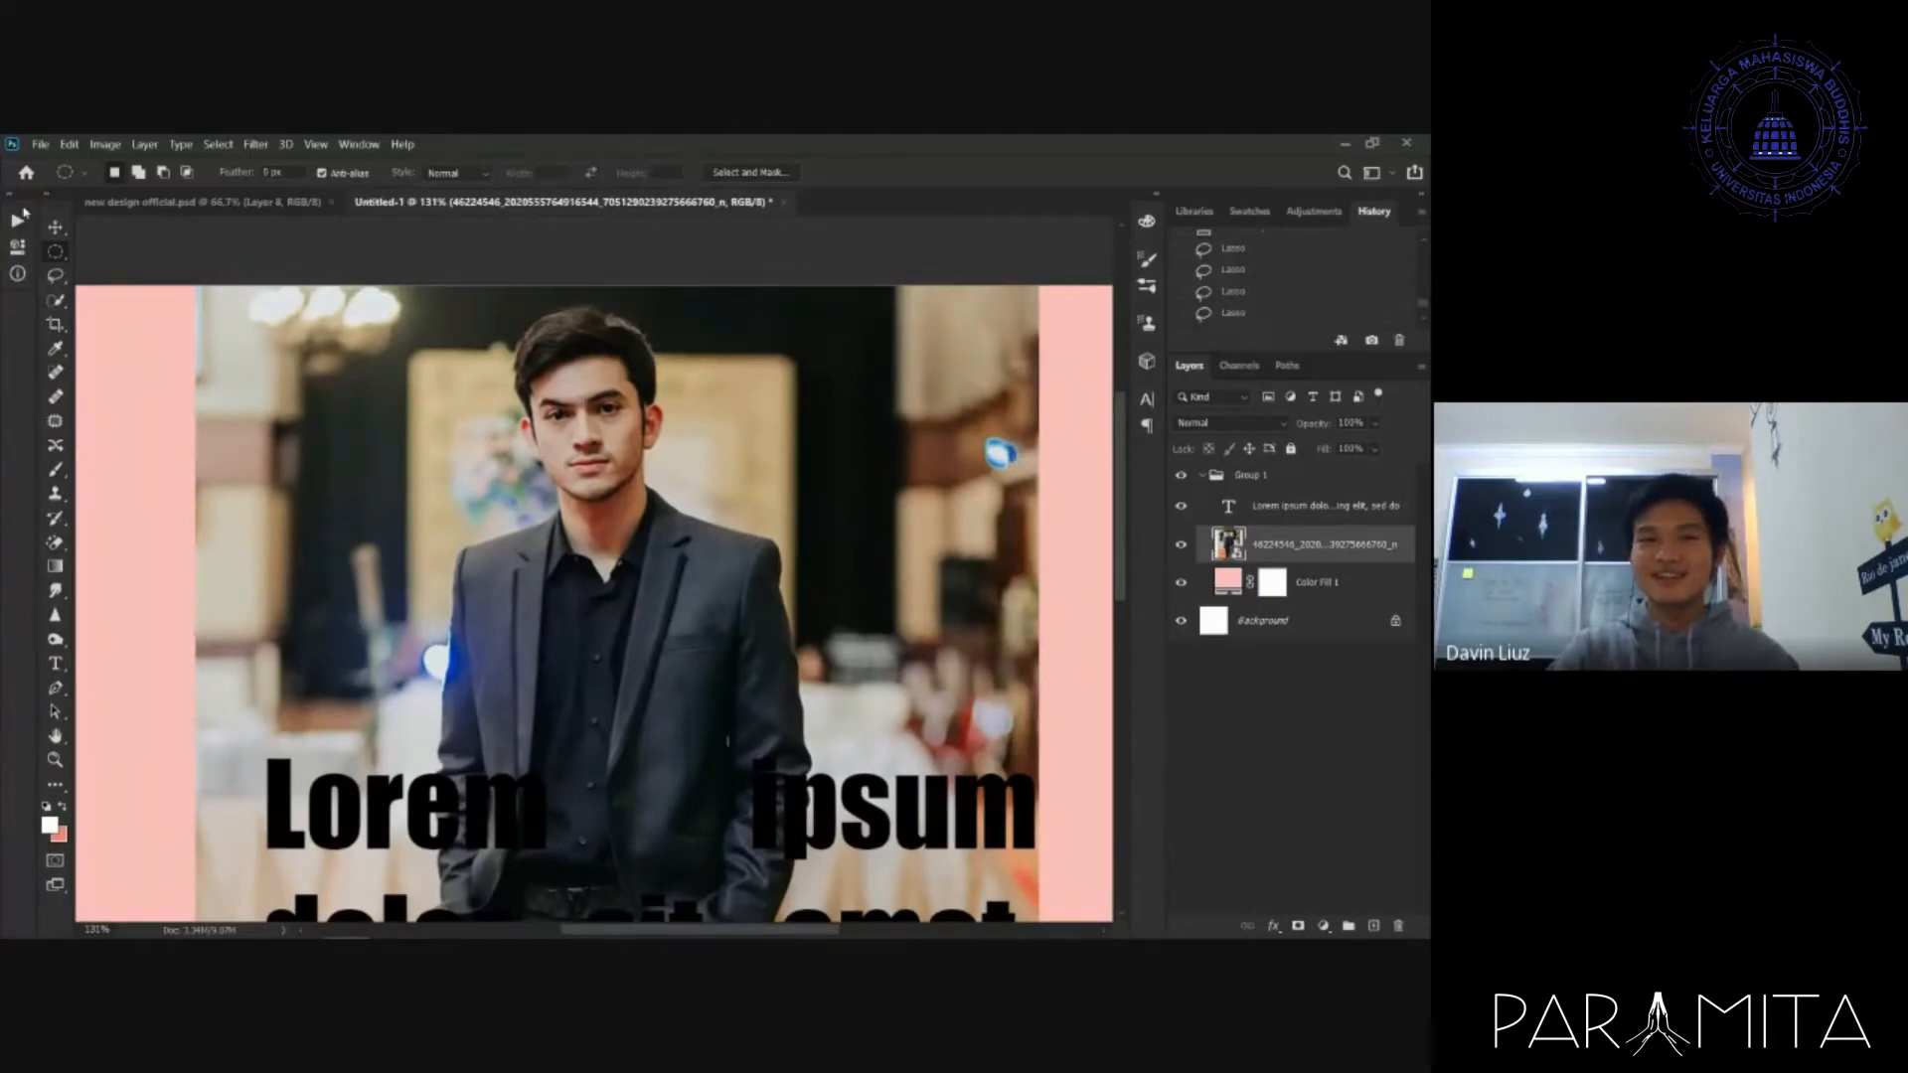
- Dock the collapsed Actions column and the History panel in the icon strip beside the docked panels, reordering its icons, and activate the Move tool
drag(21, 212, 1158, 193)
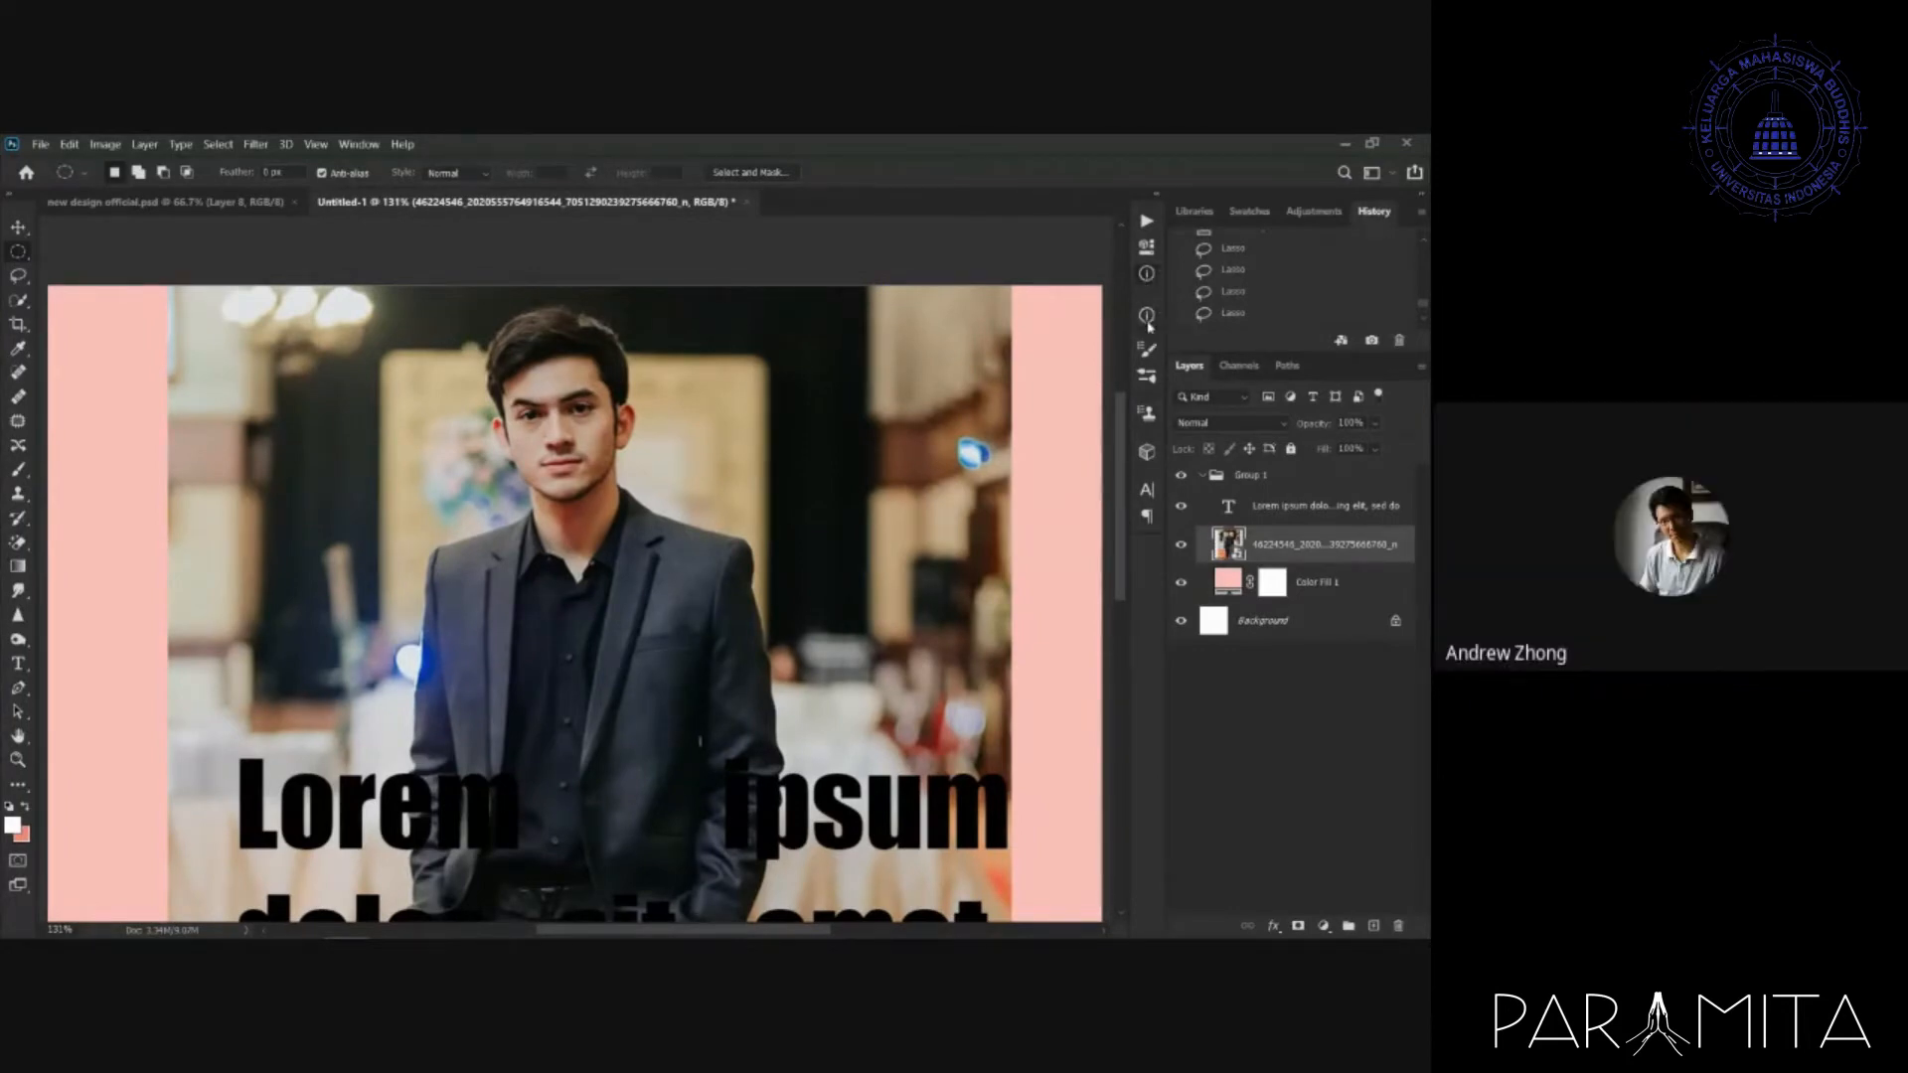
mouse_move(1149, 326)
mouse_down()
mouse_move(1146, 303)
mouse_move(922, 375)
mouse_move(1147, 308)
mouse_up()
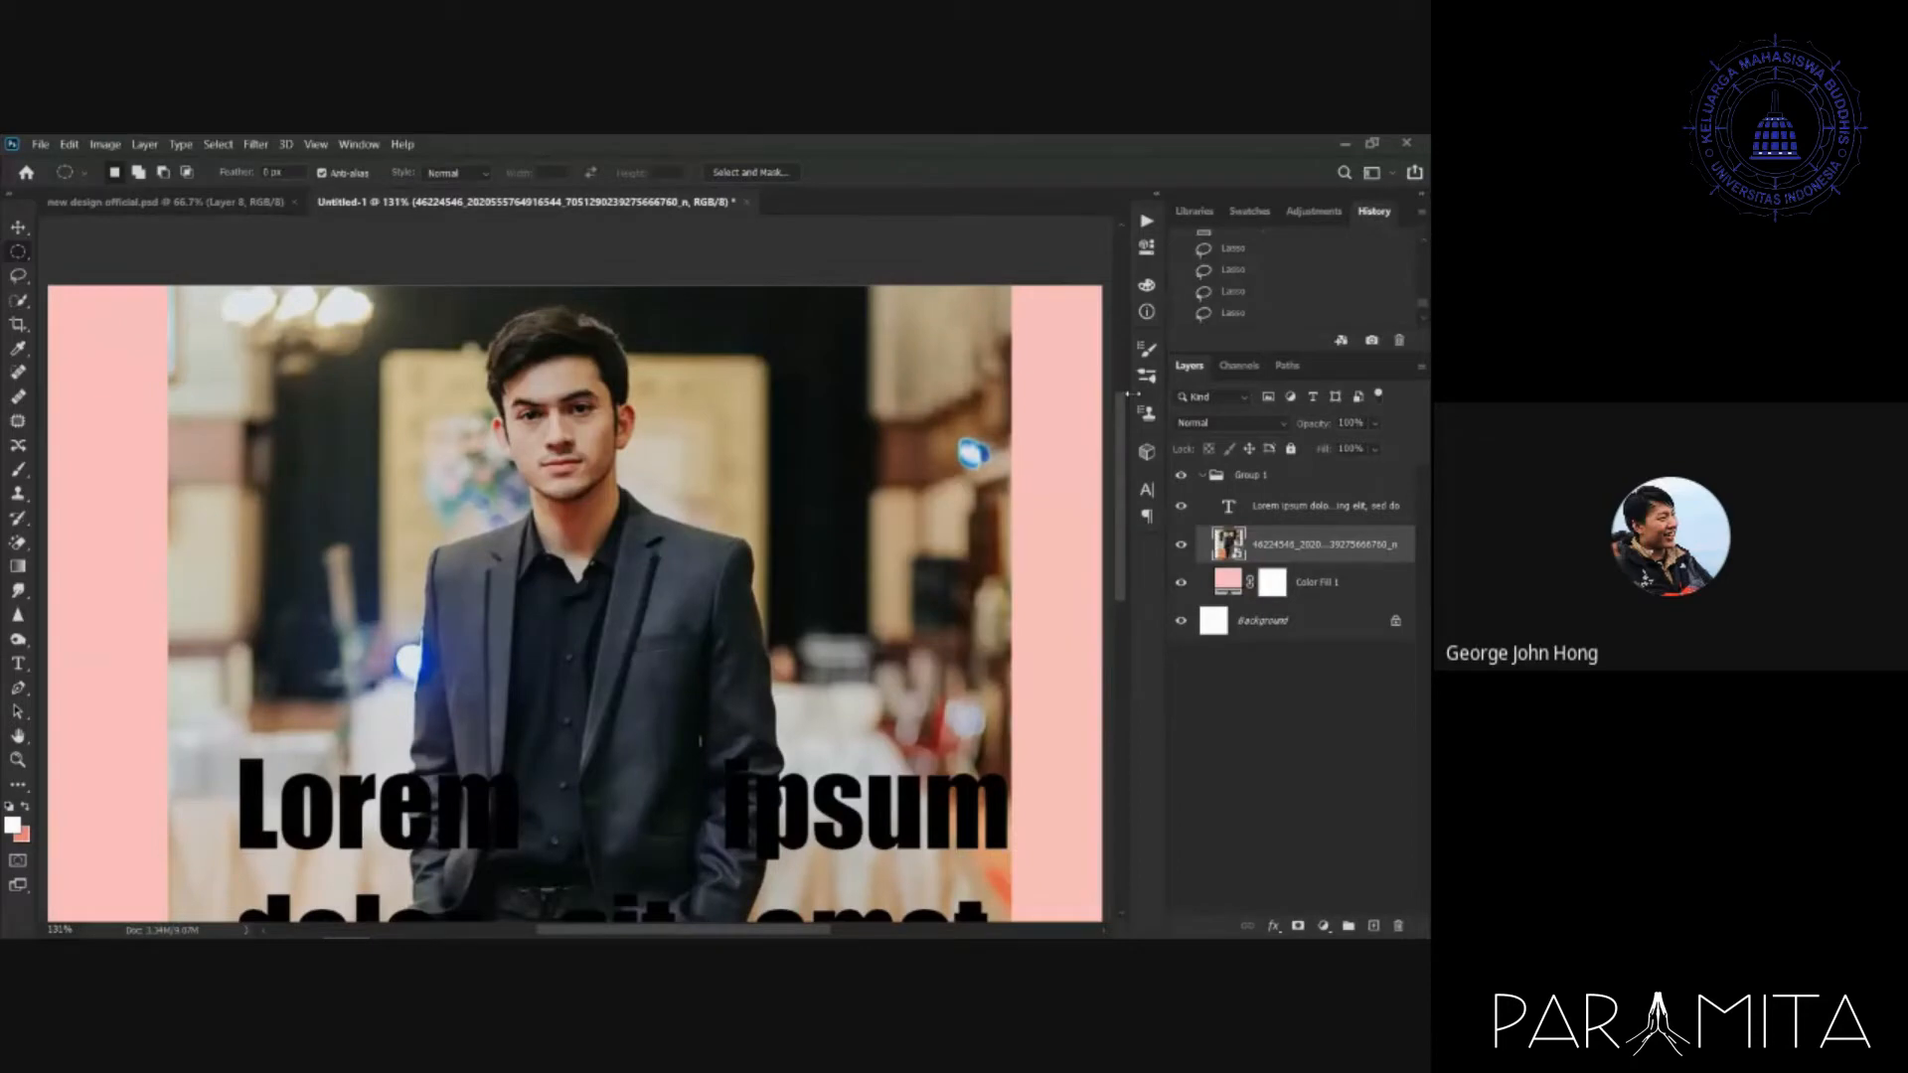
drag(1374, 211, 1143, 264)
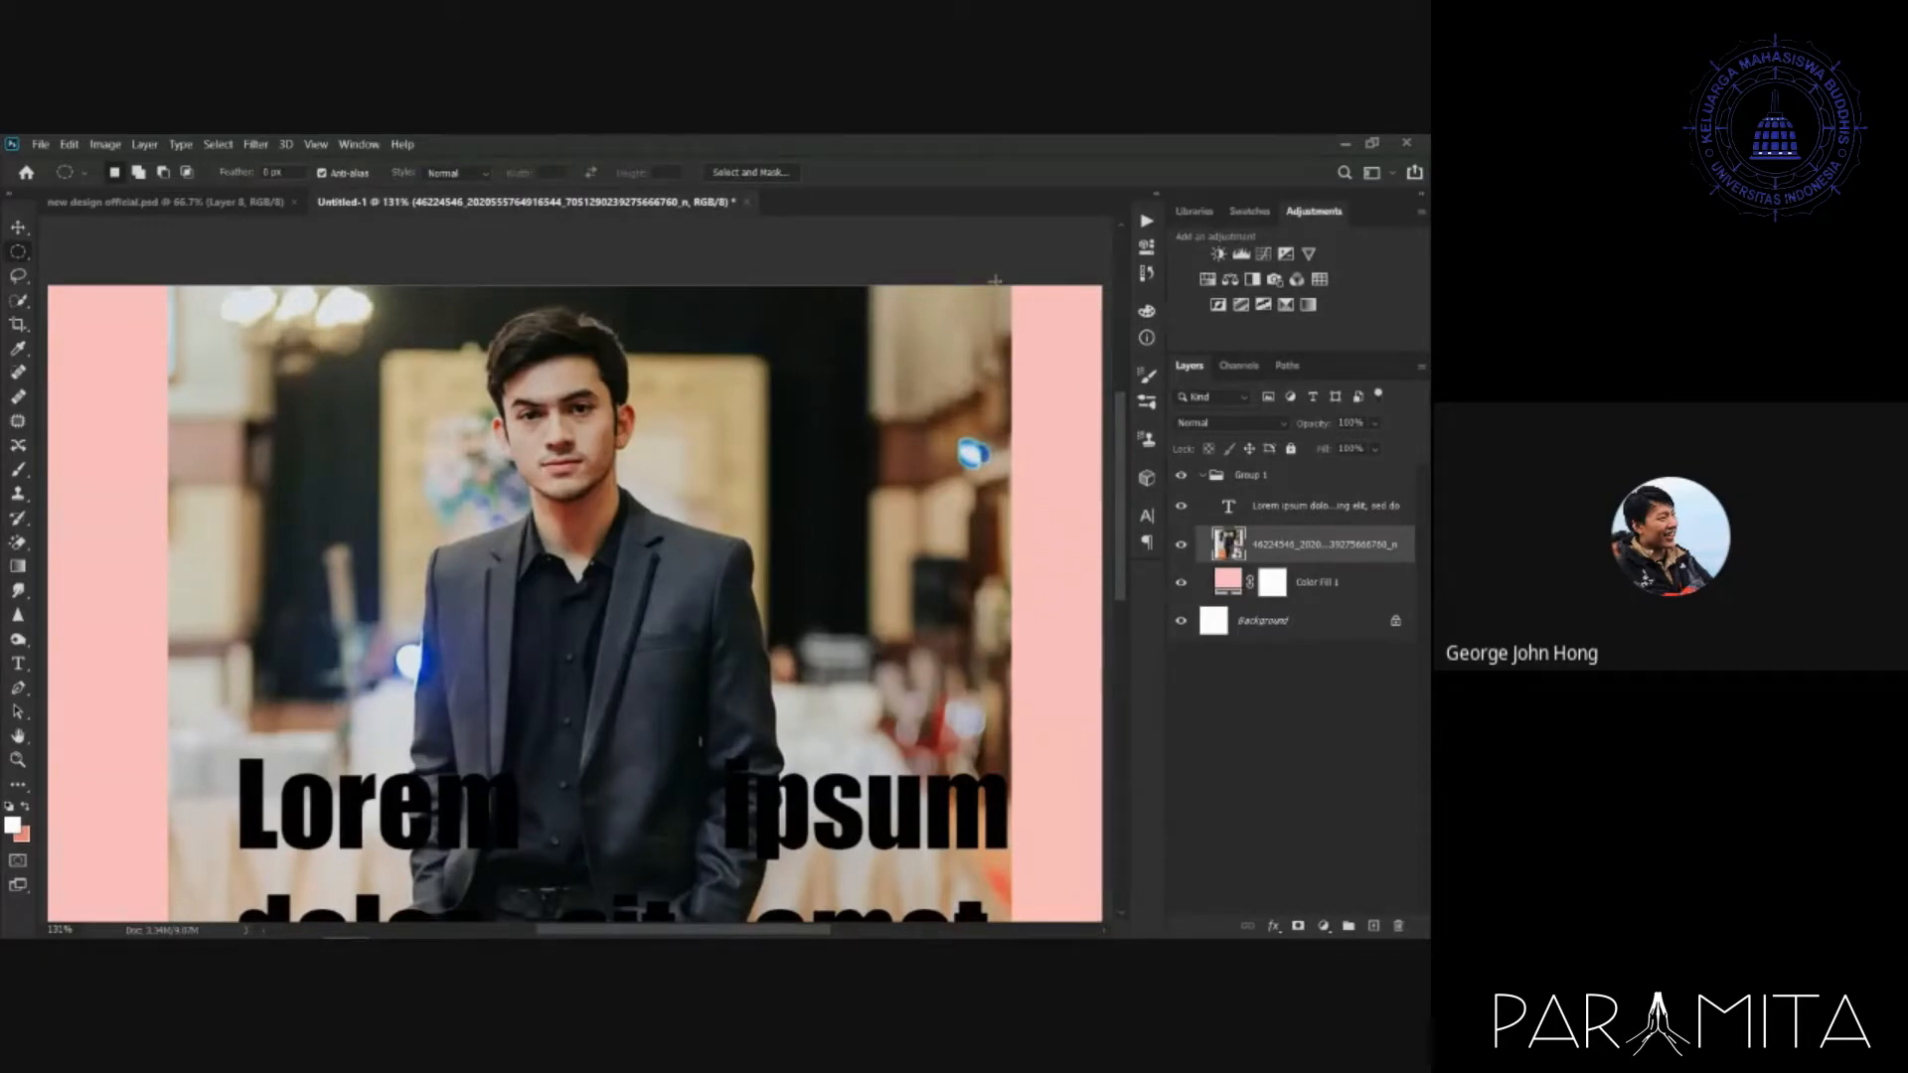
click(18, 228)
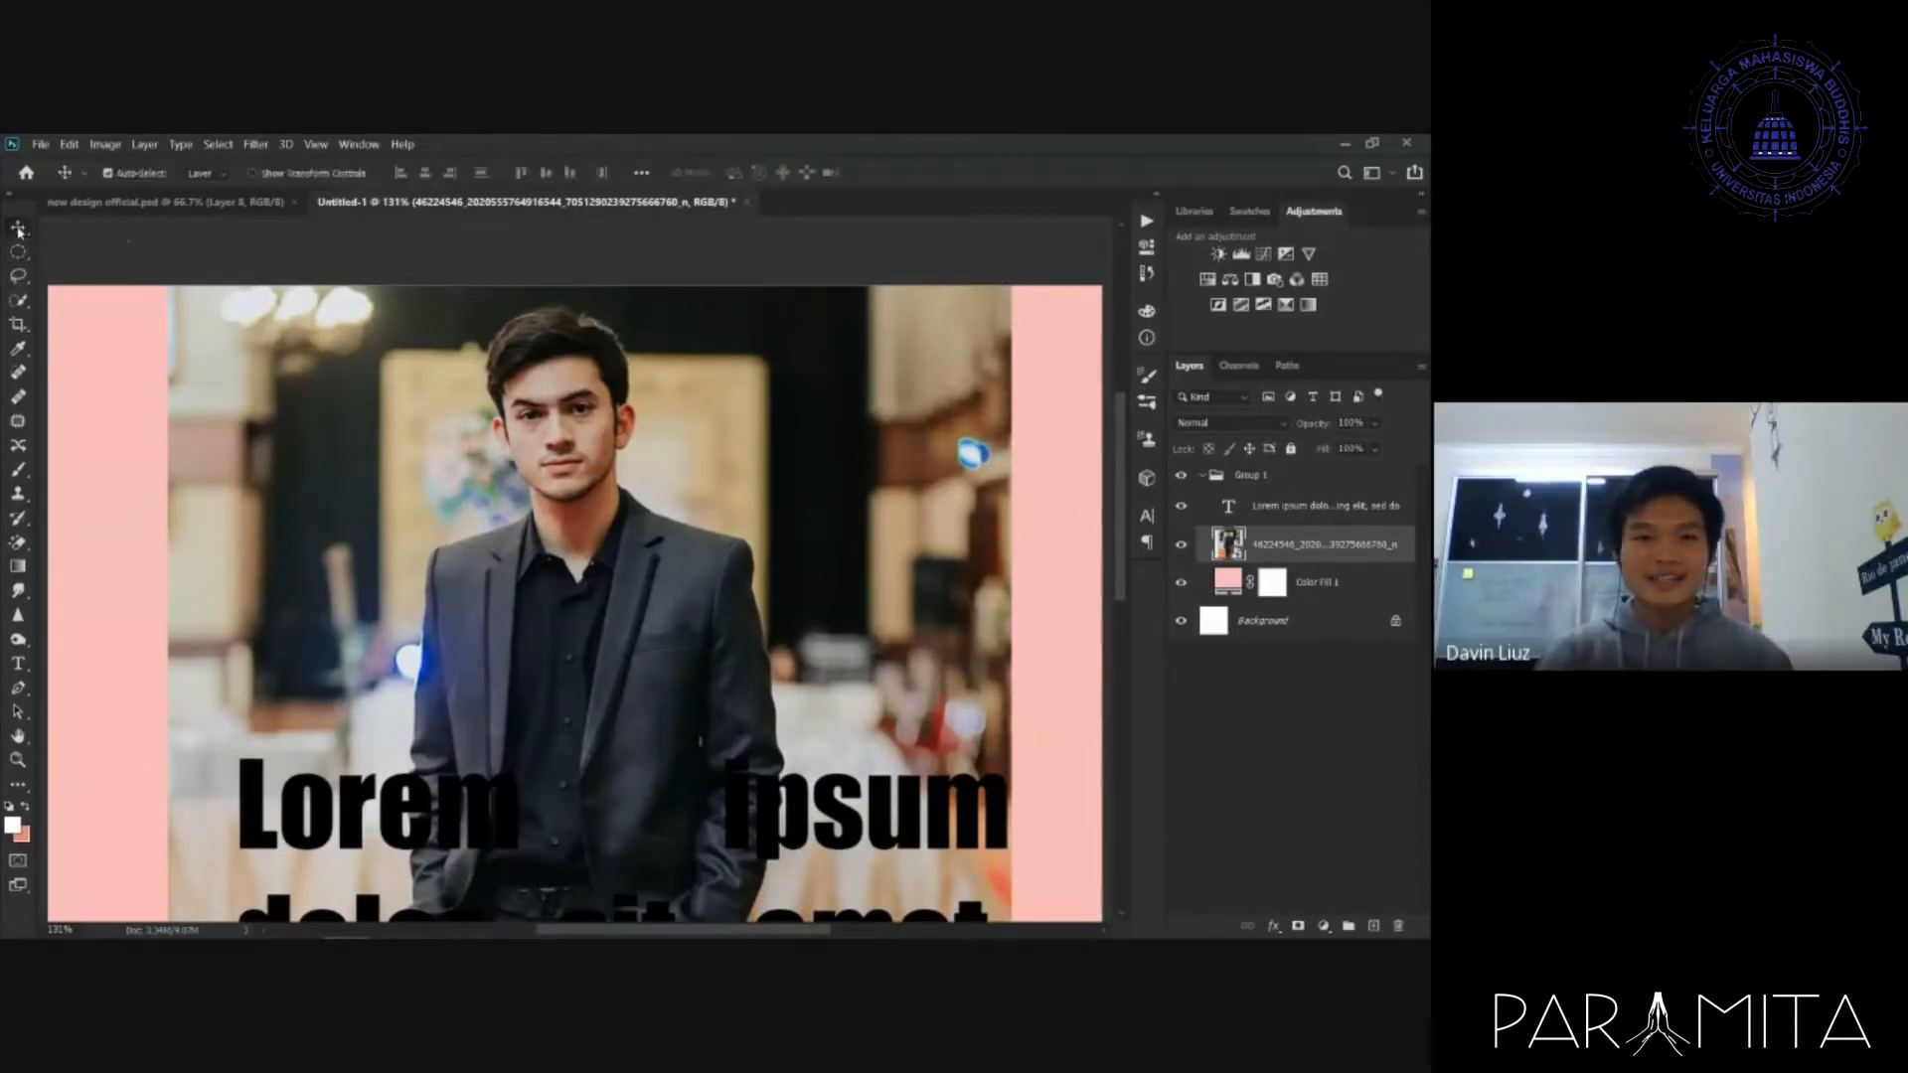
- Switch to the Essentials (Default) workspace and back to the Photography workspace
click(357, 143)
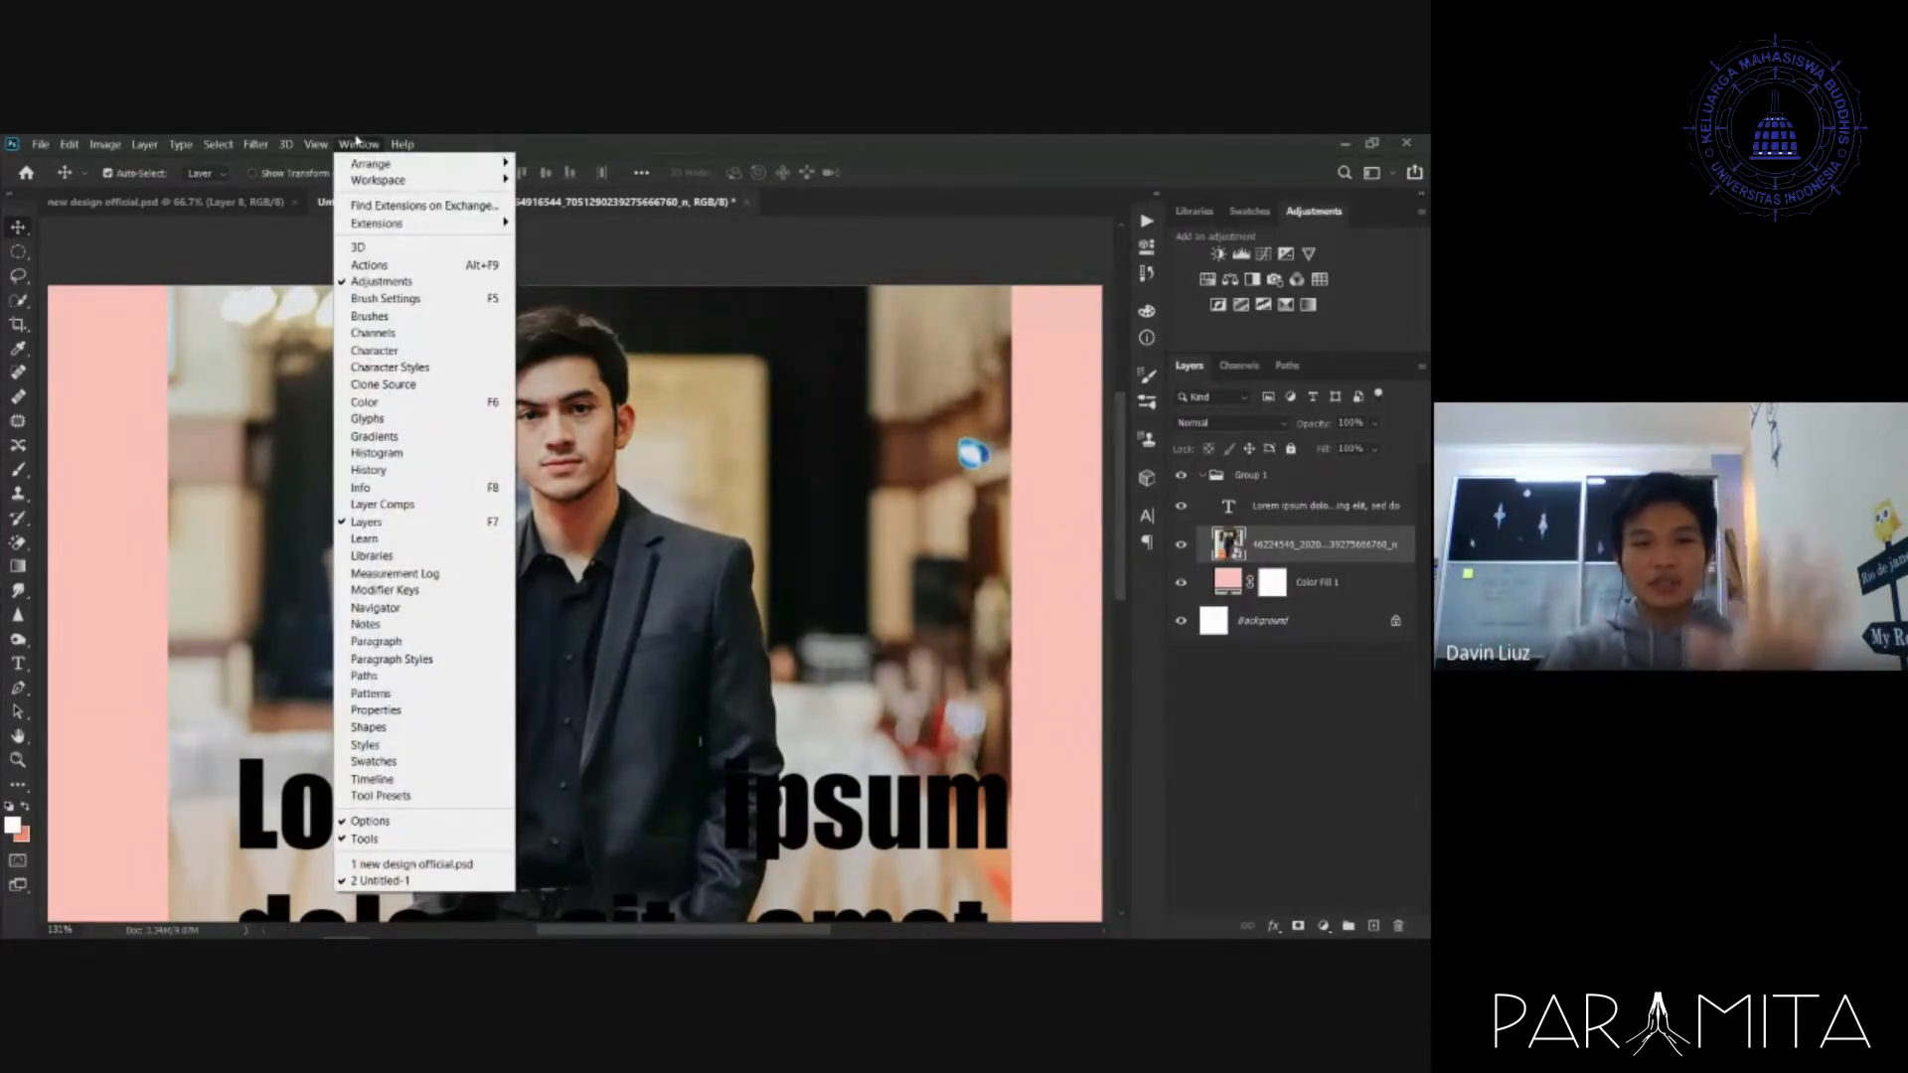
mouse_move(364, 182)
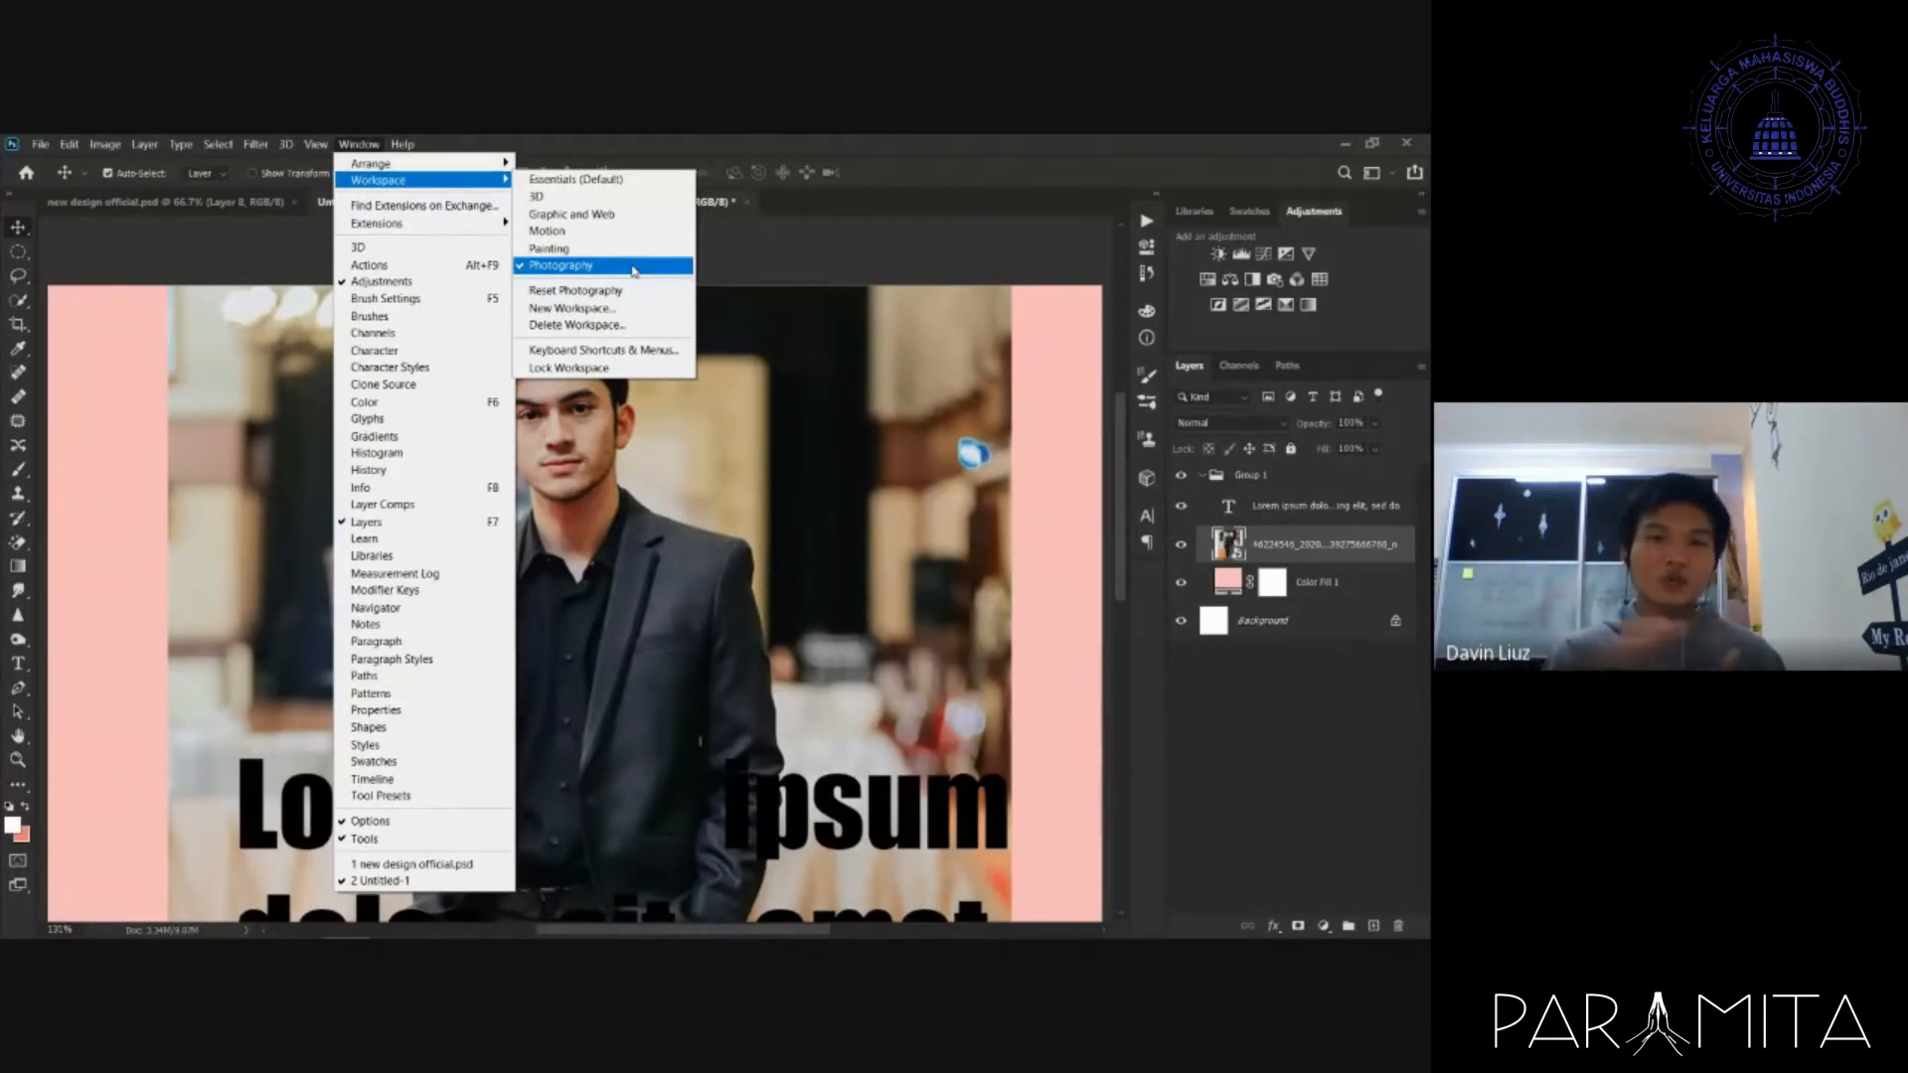
click(643, 189)
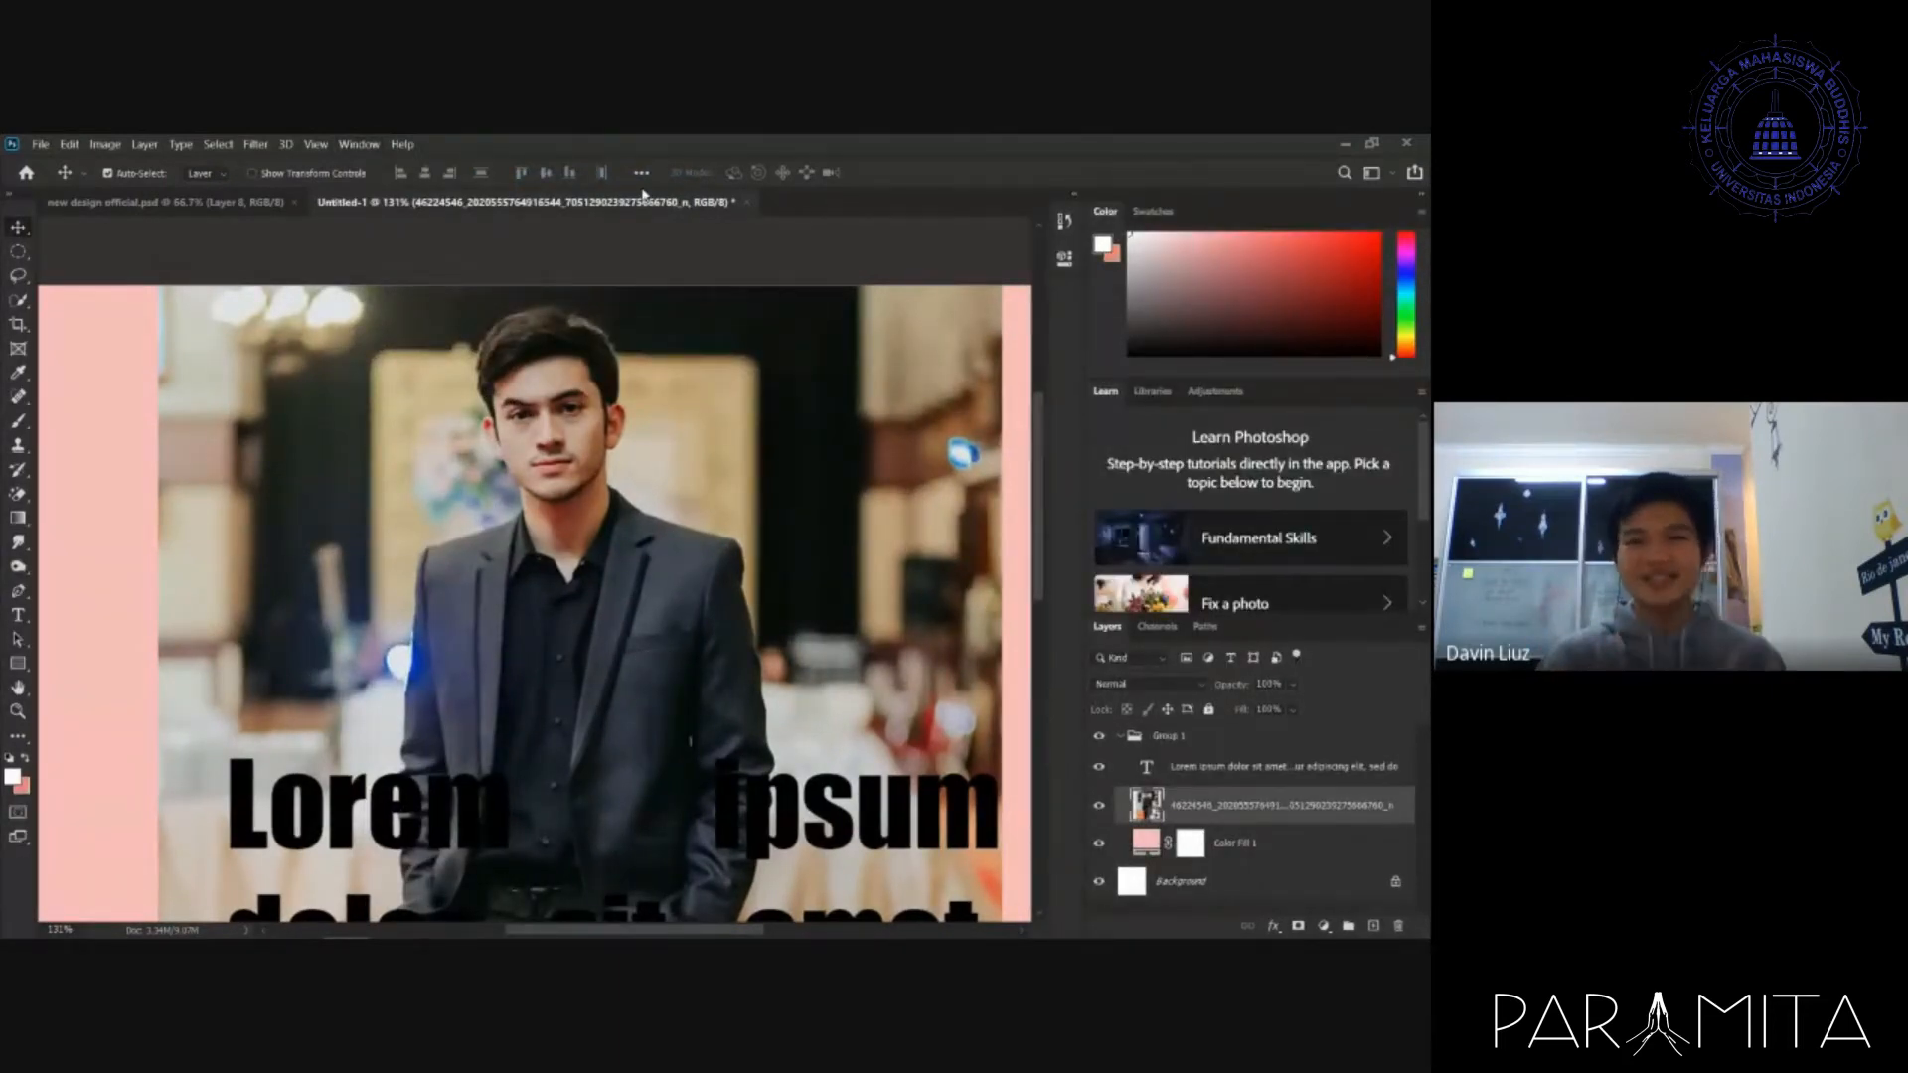
click(357, 145)
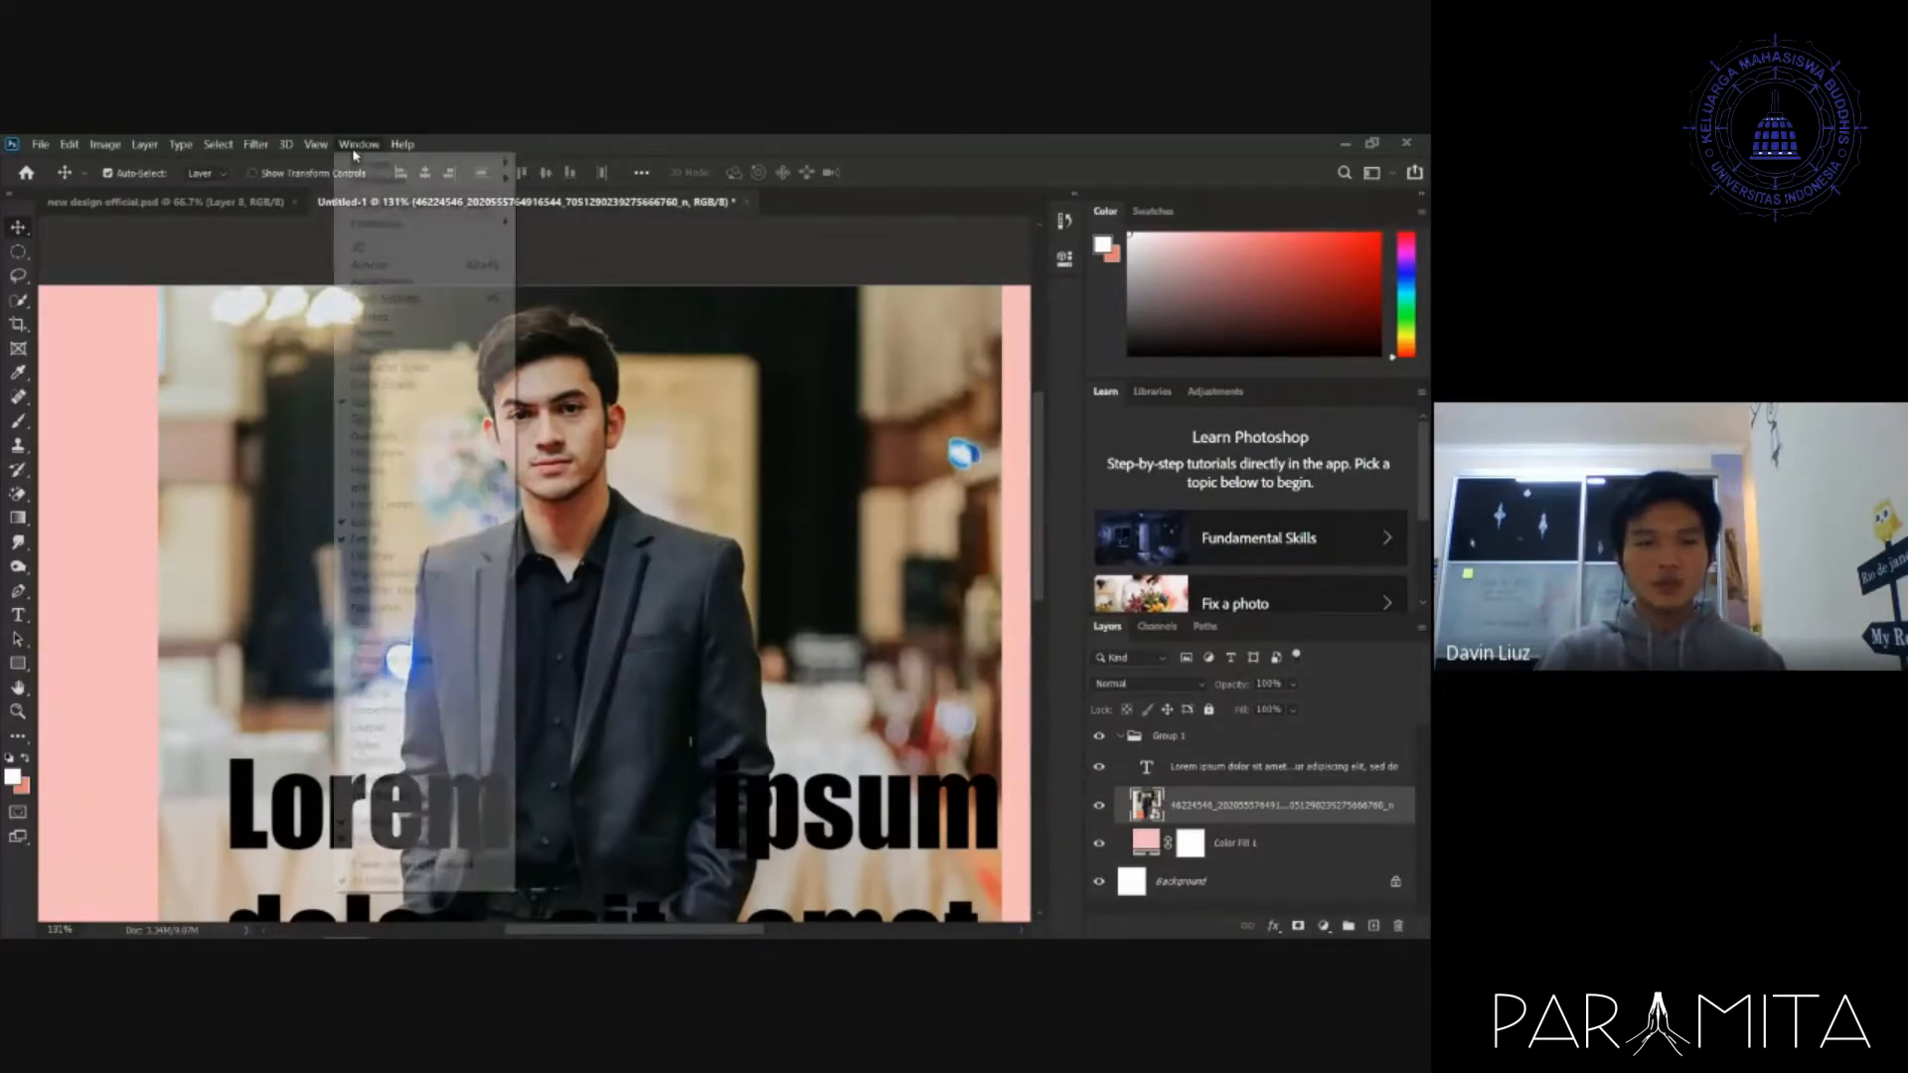
mouse_move(437, 180)
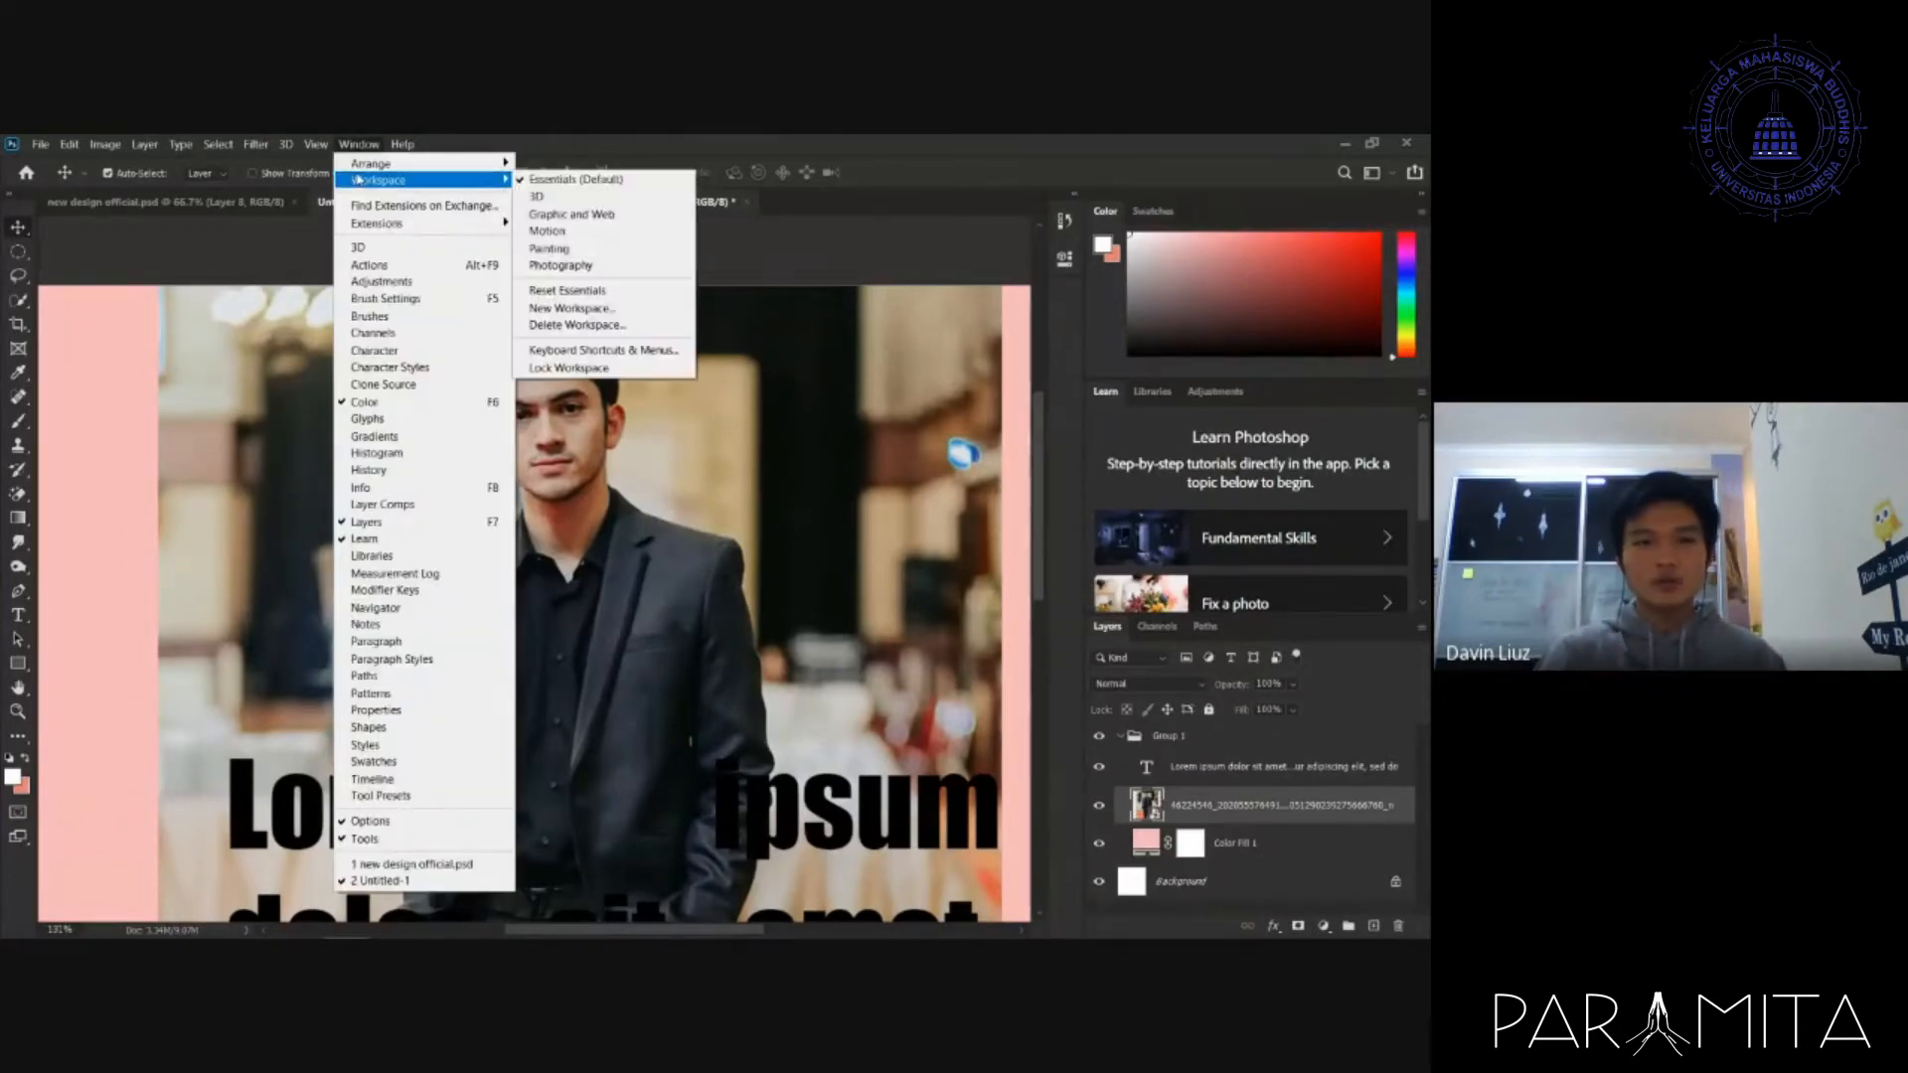
click(610, 272)
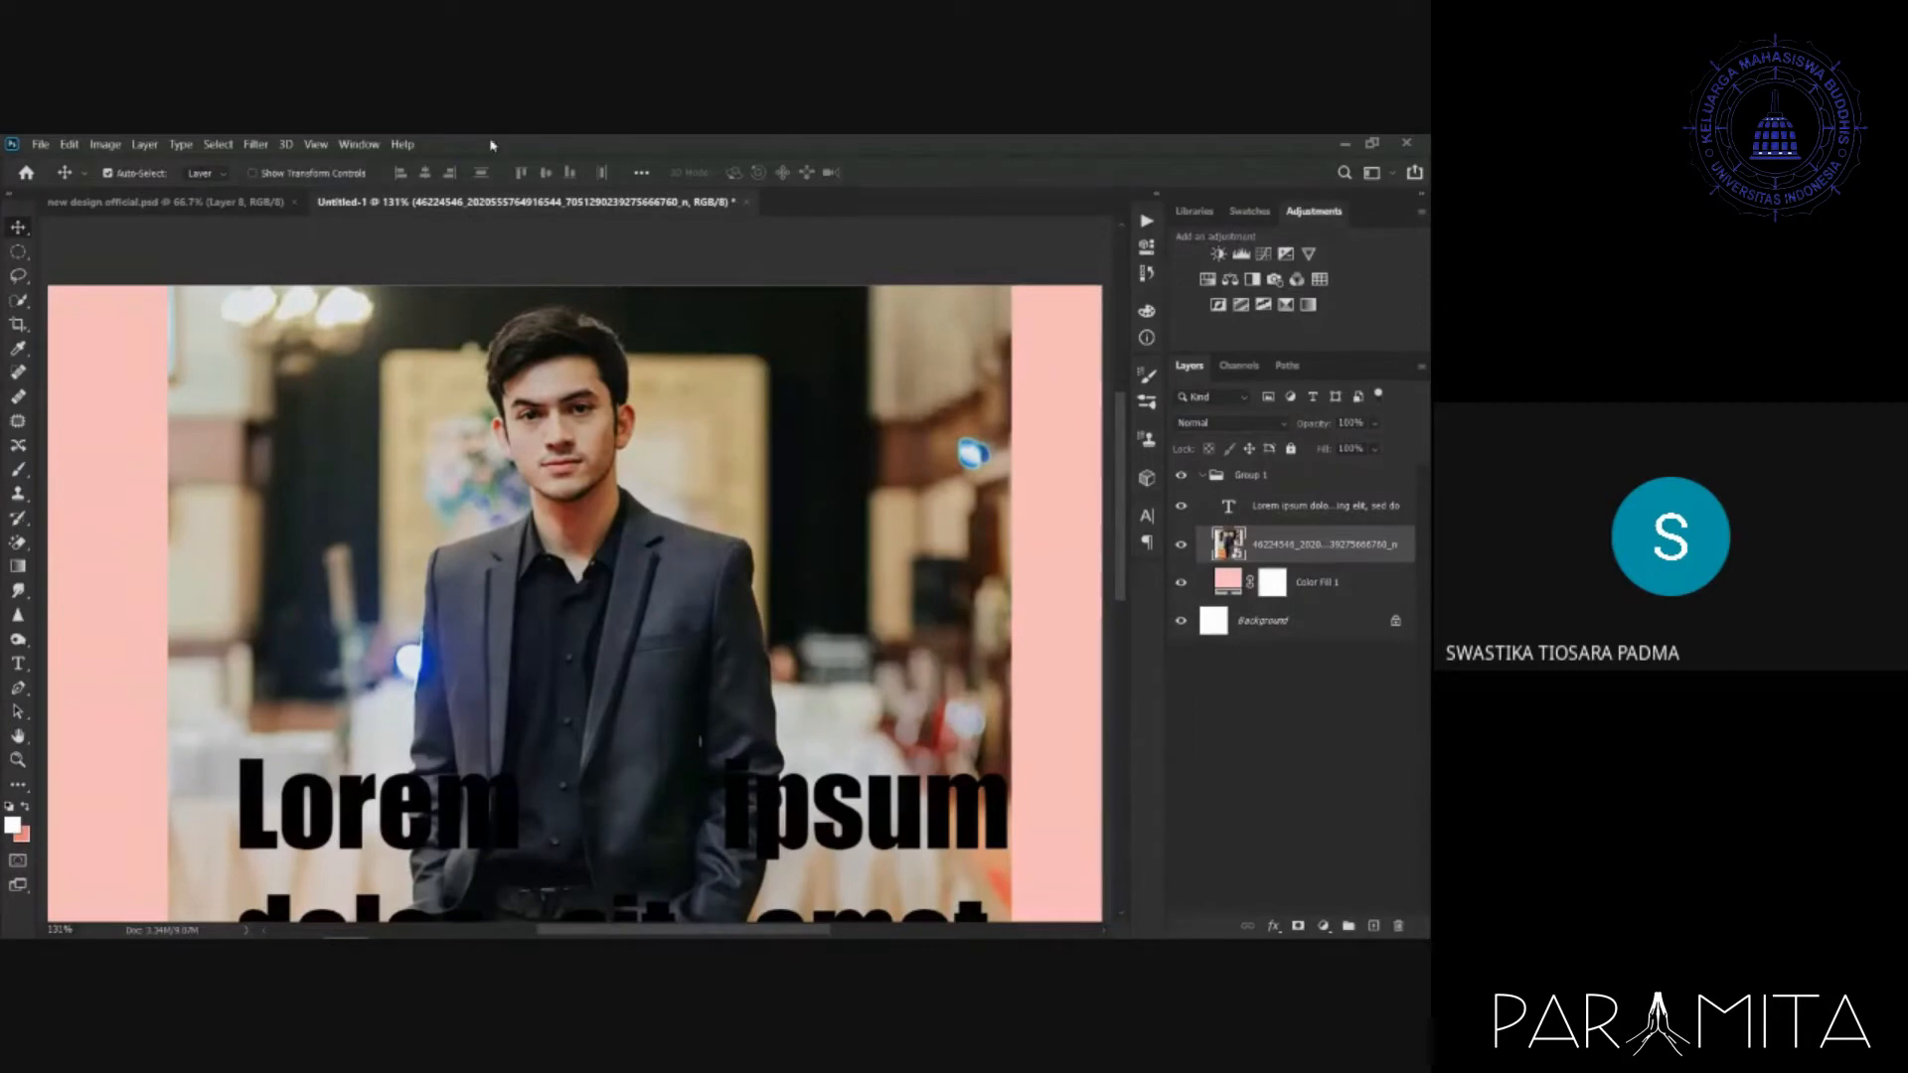
- Switch to the Google Meet window, read through the meeting chat, and return to Photoshop
mouse_move(606, 934)
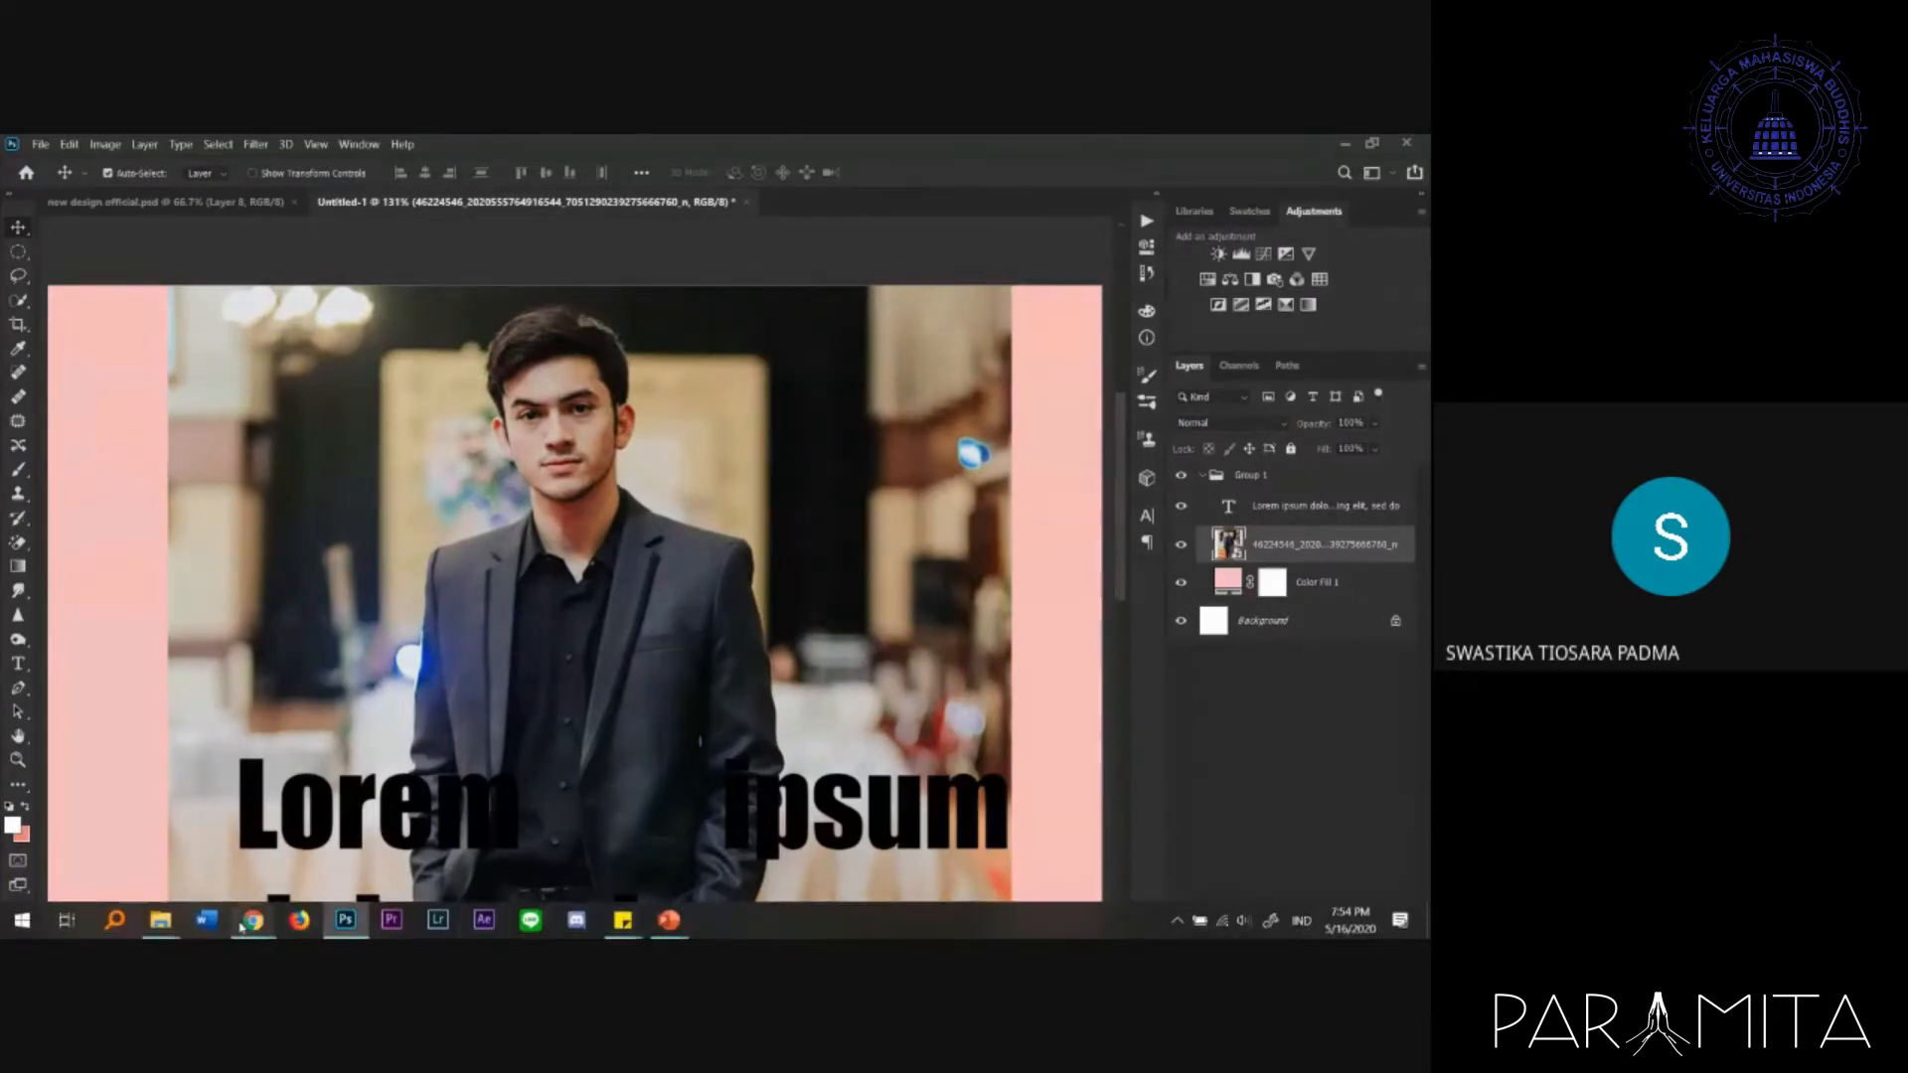
mouse_move(242, 927)
click(298, 815)
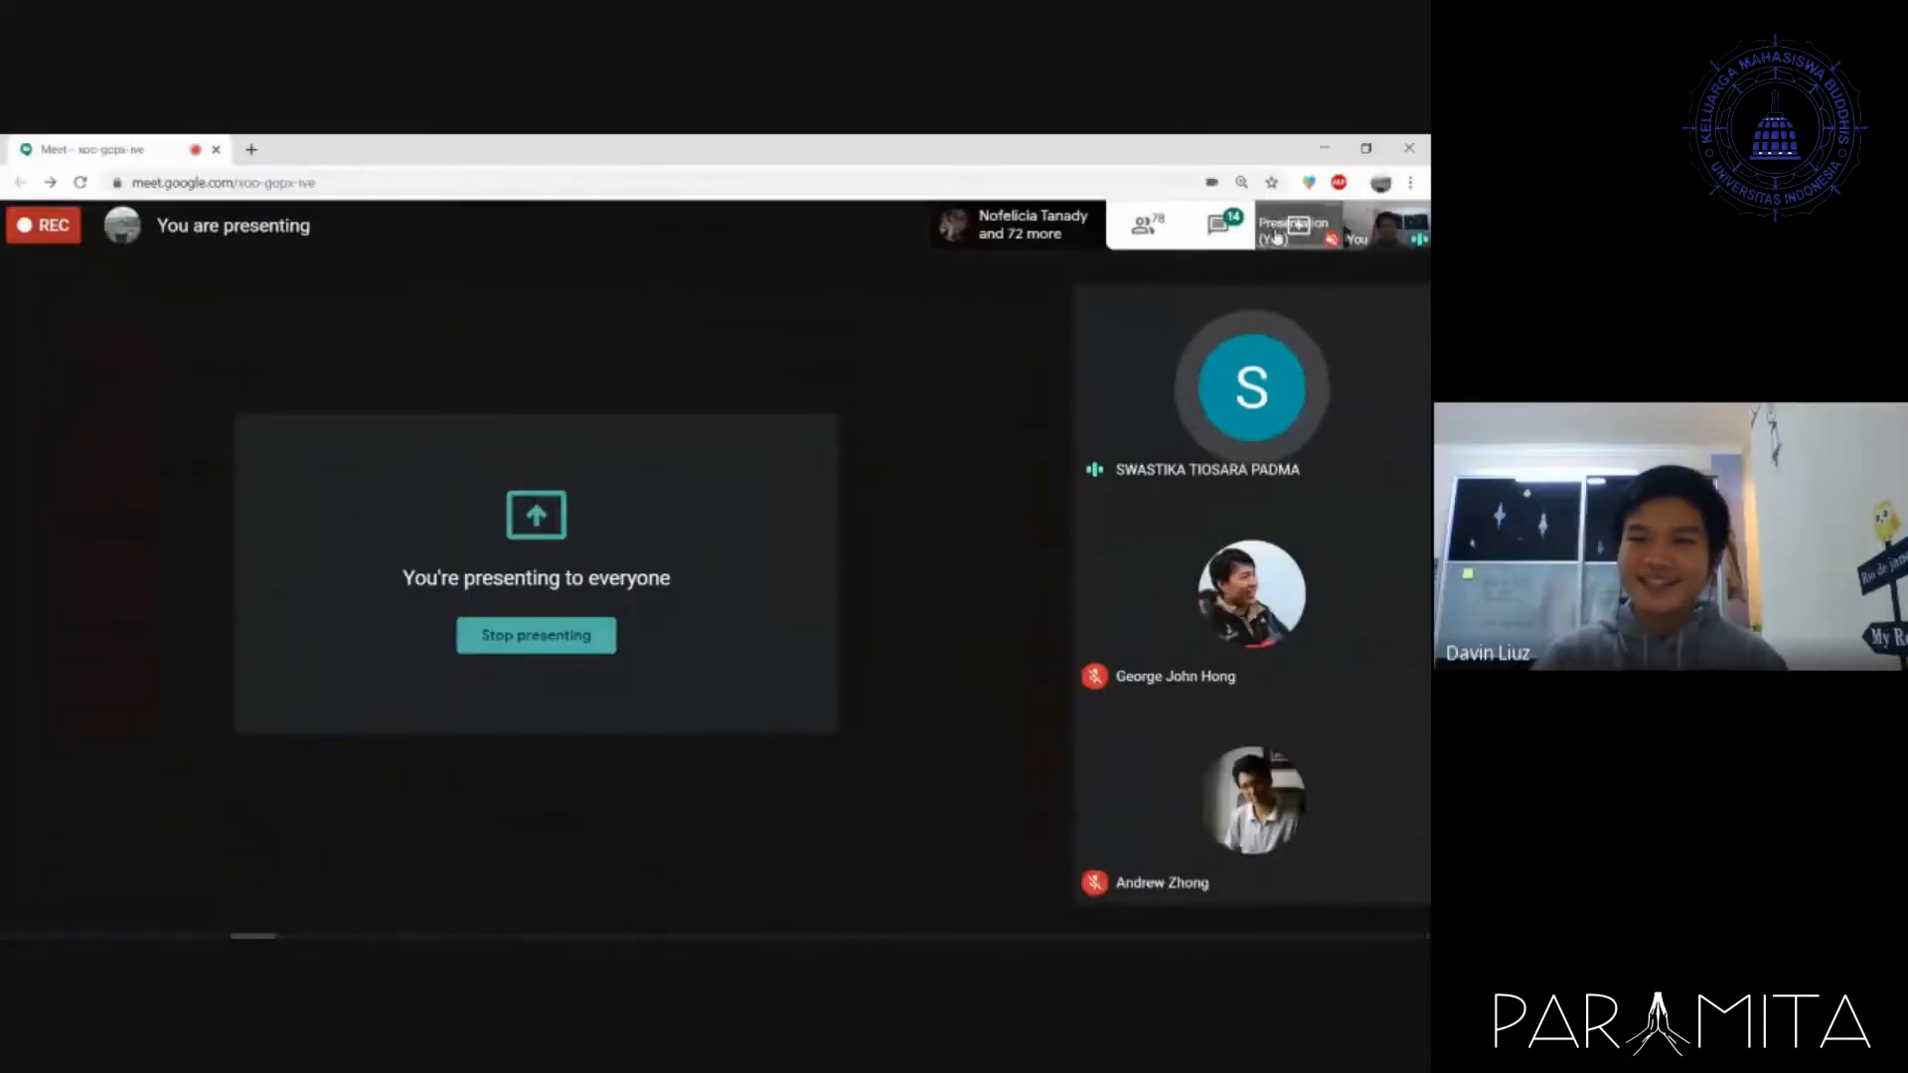
click(1225, 228)
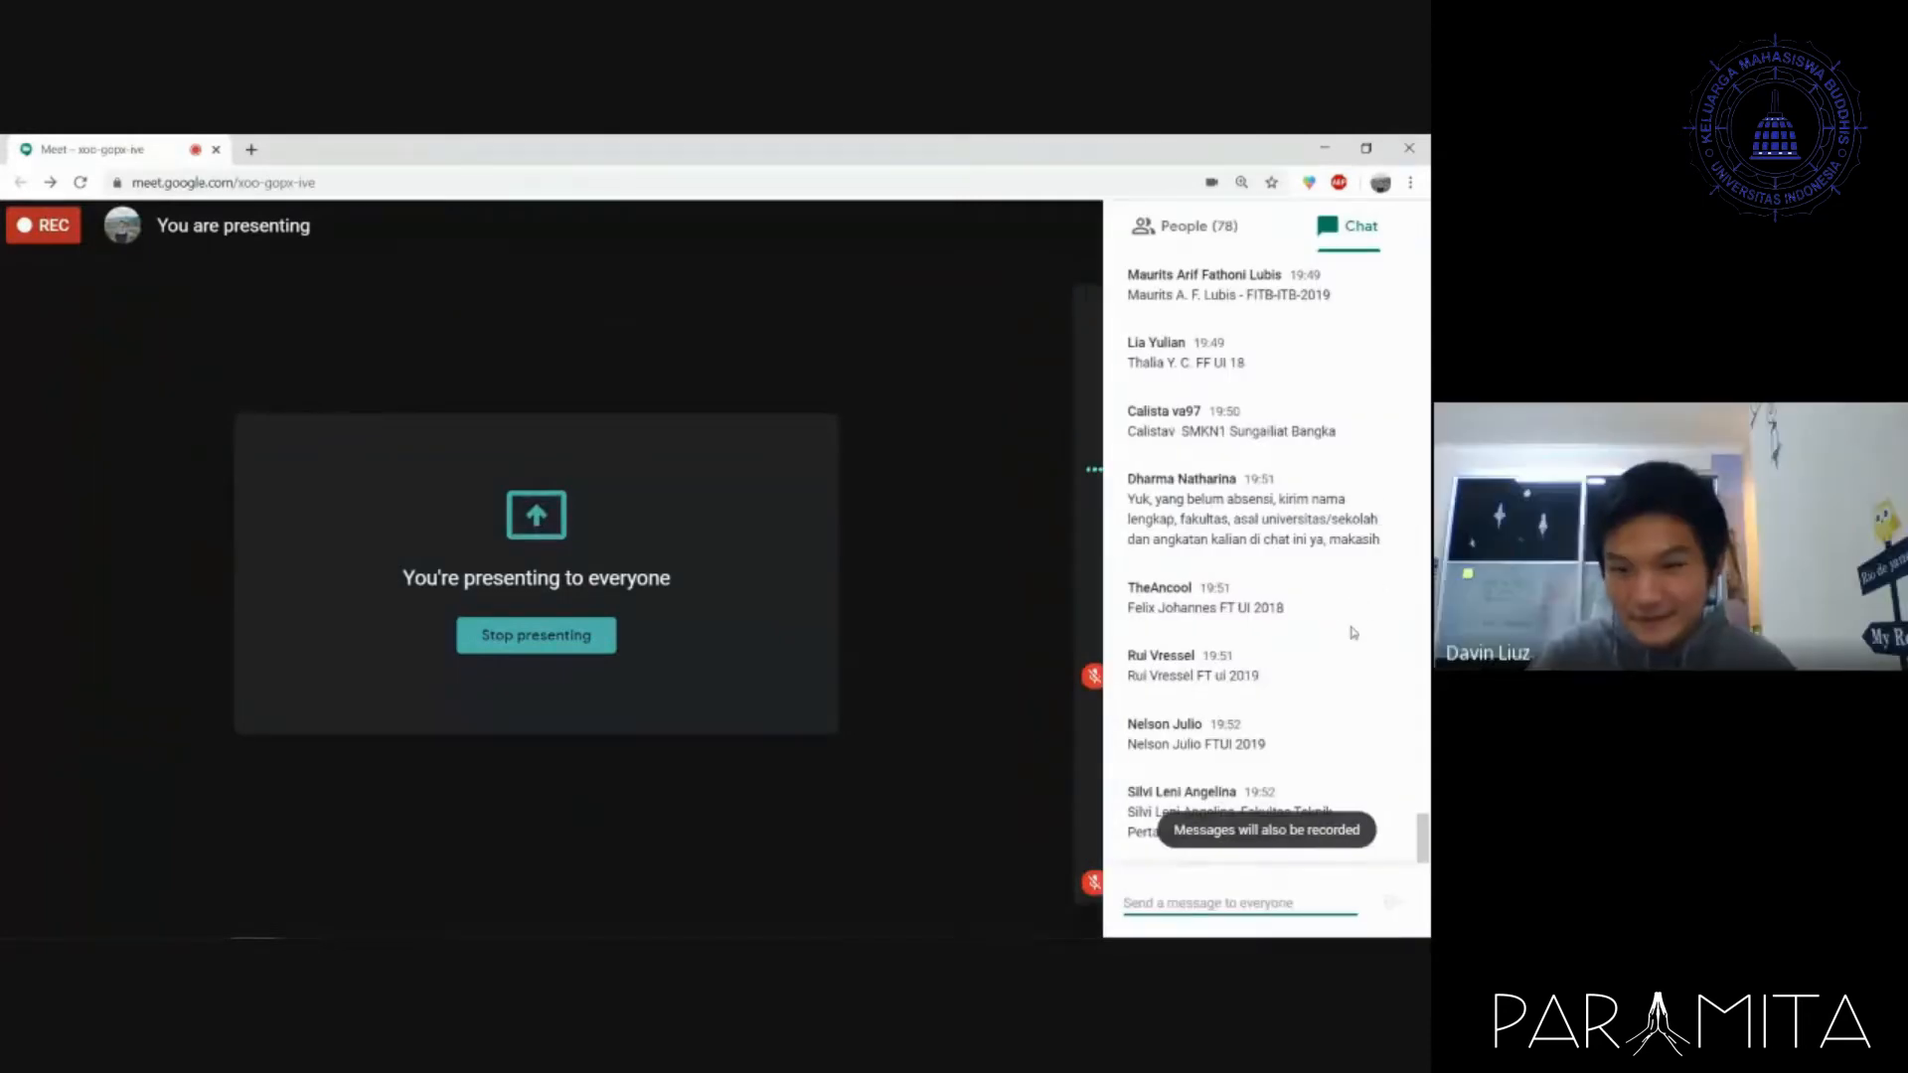
scroll(1351, 622, up, 1)
scroll(1352, 622, up, 6)
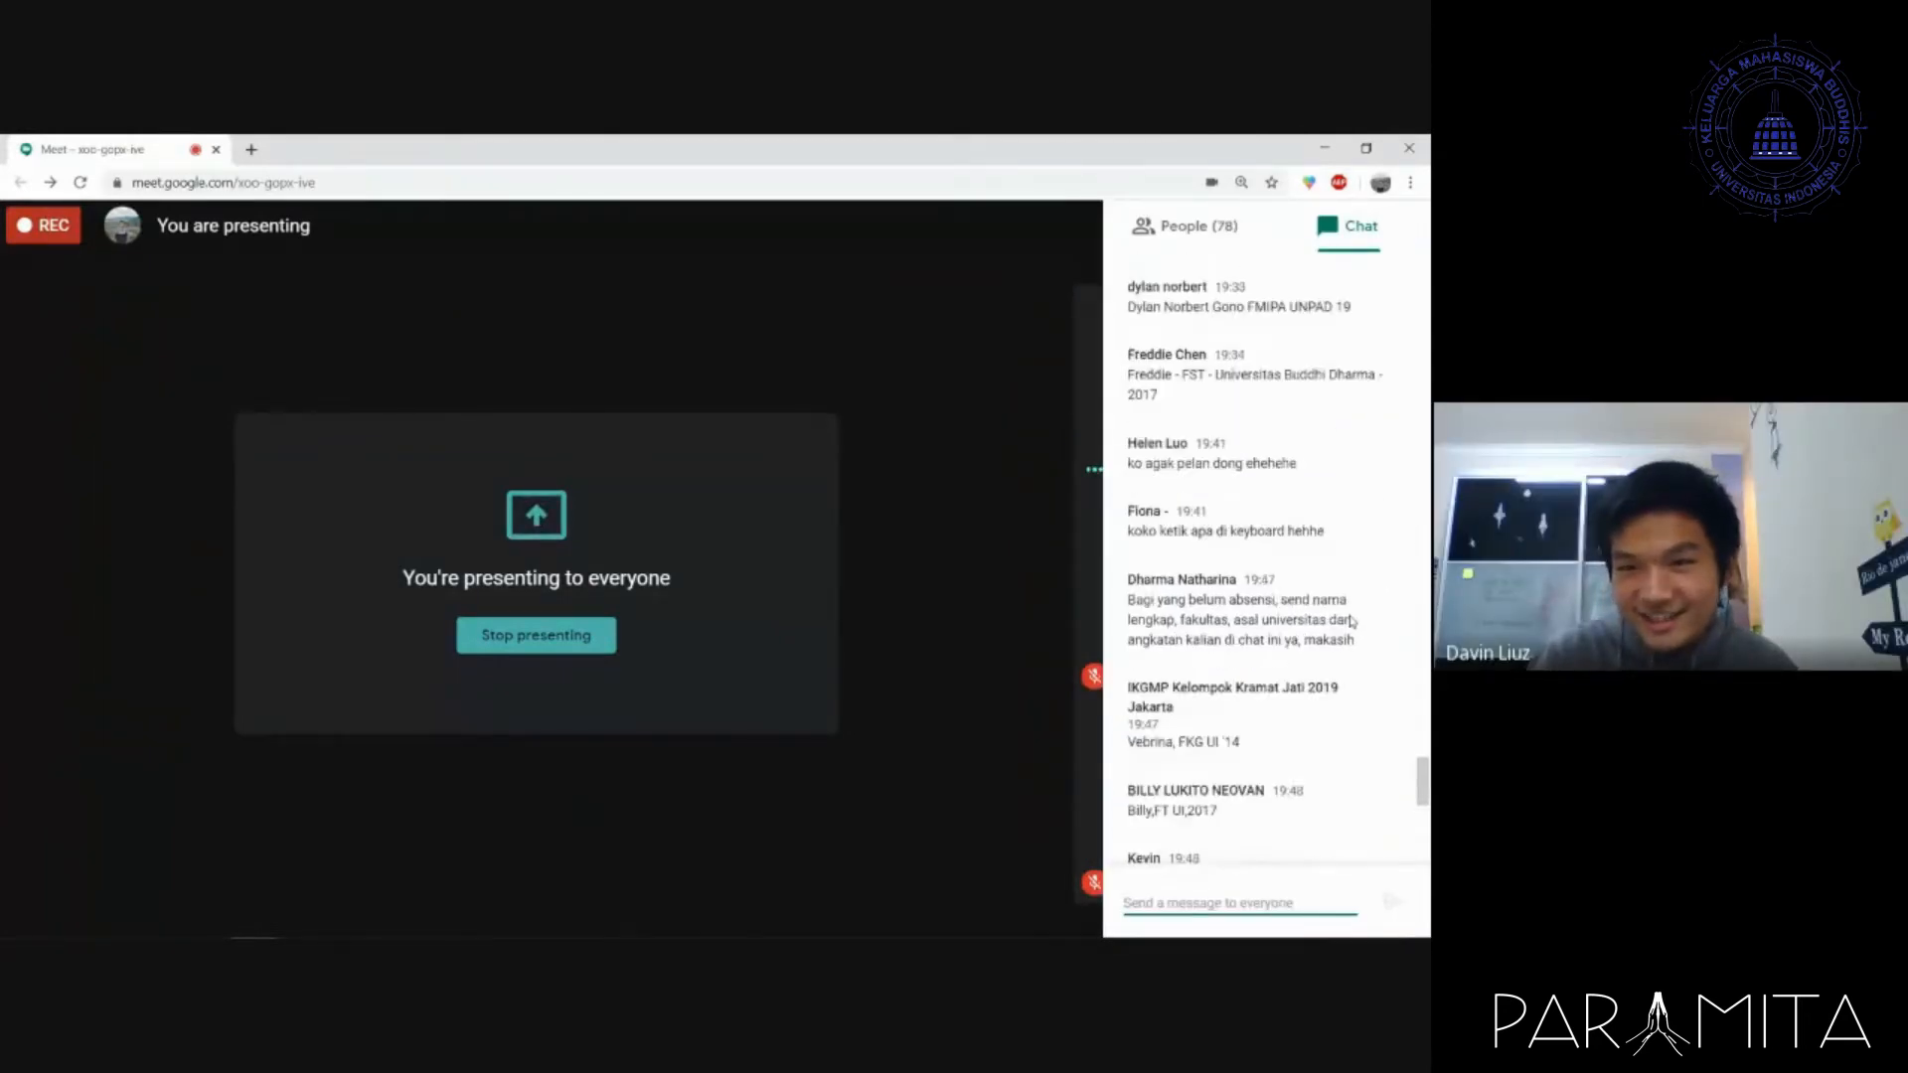
scroll(1351, 622, down, 7)
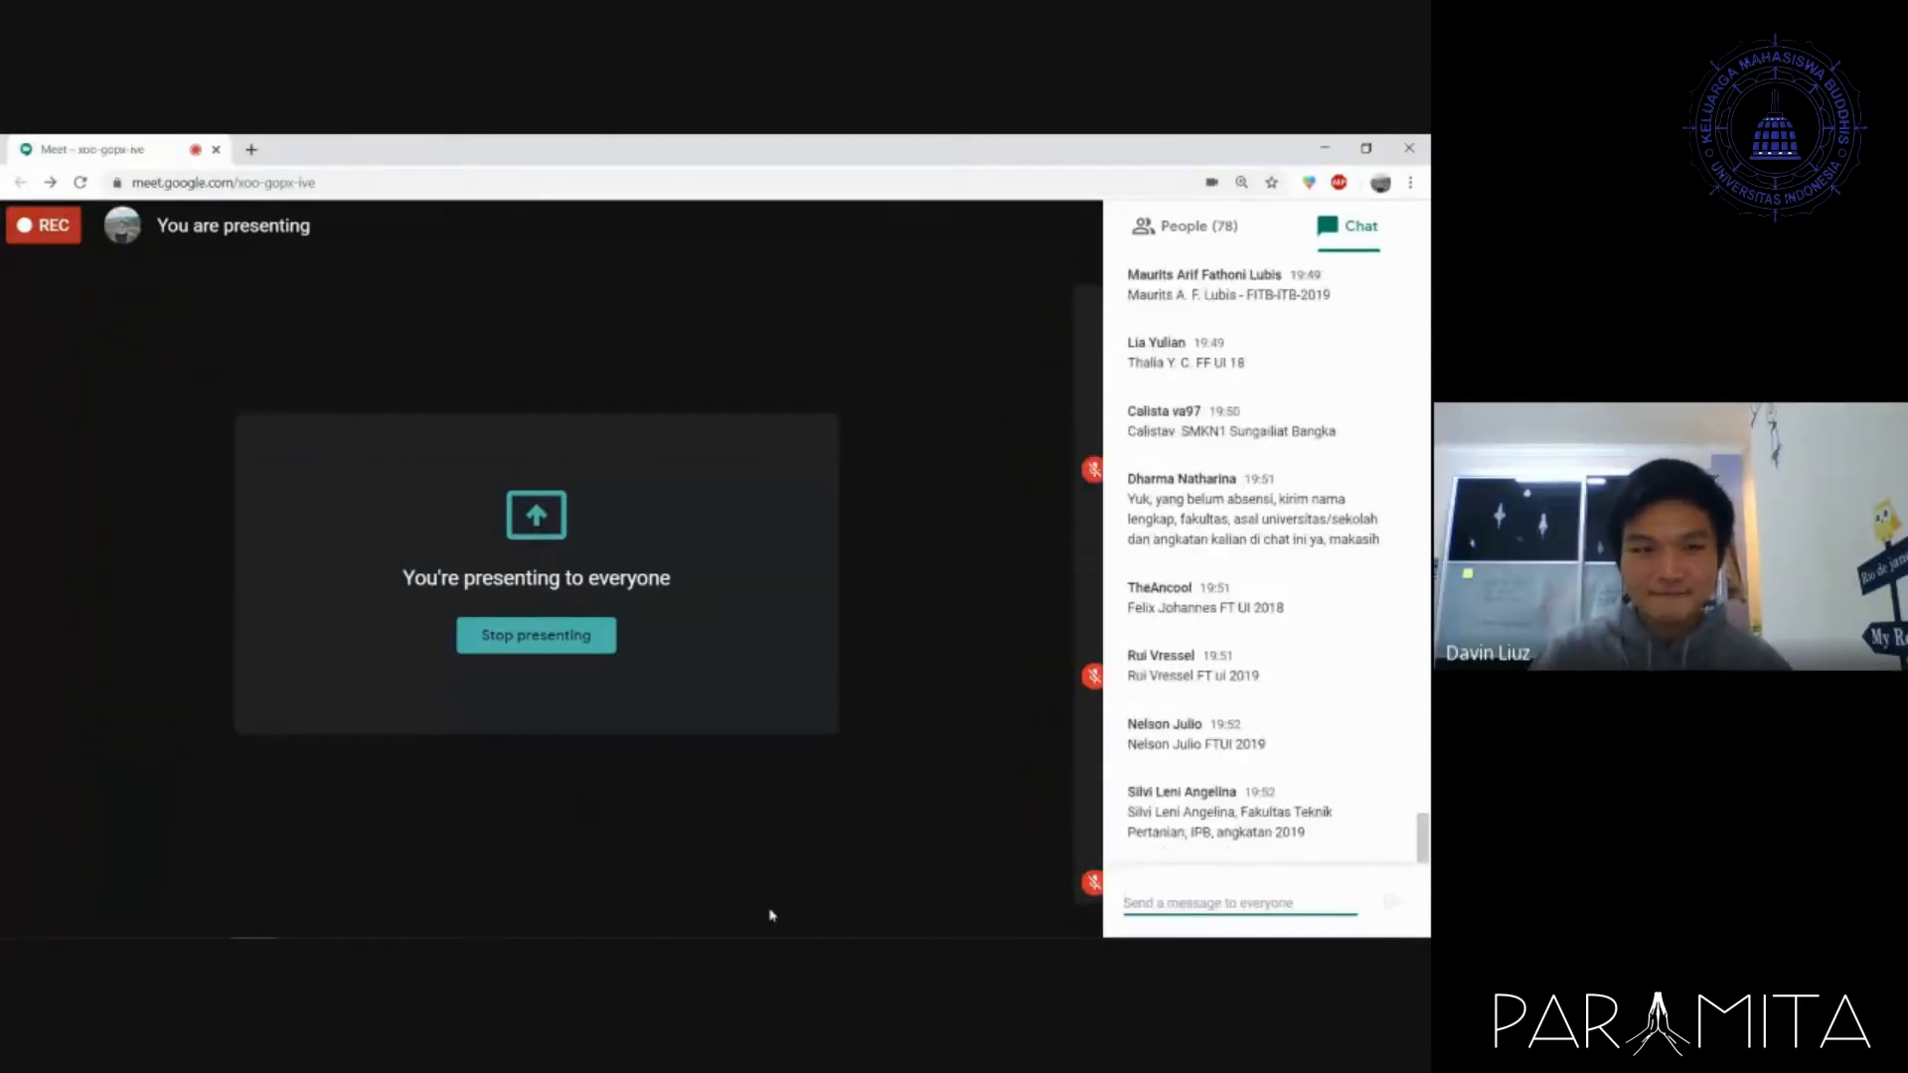
mouse_move(772, 939)
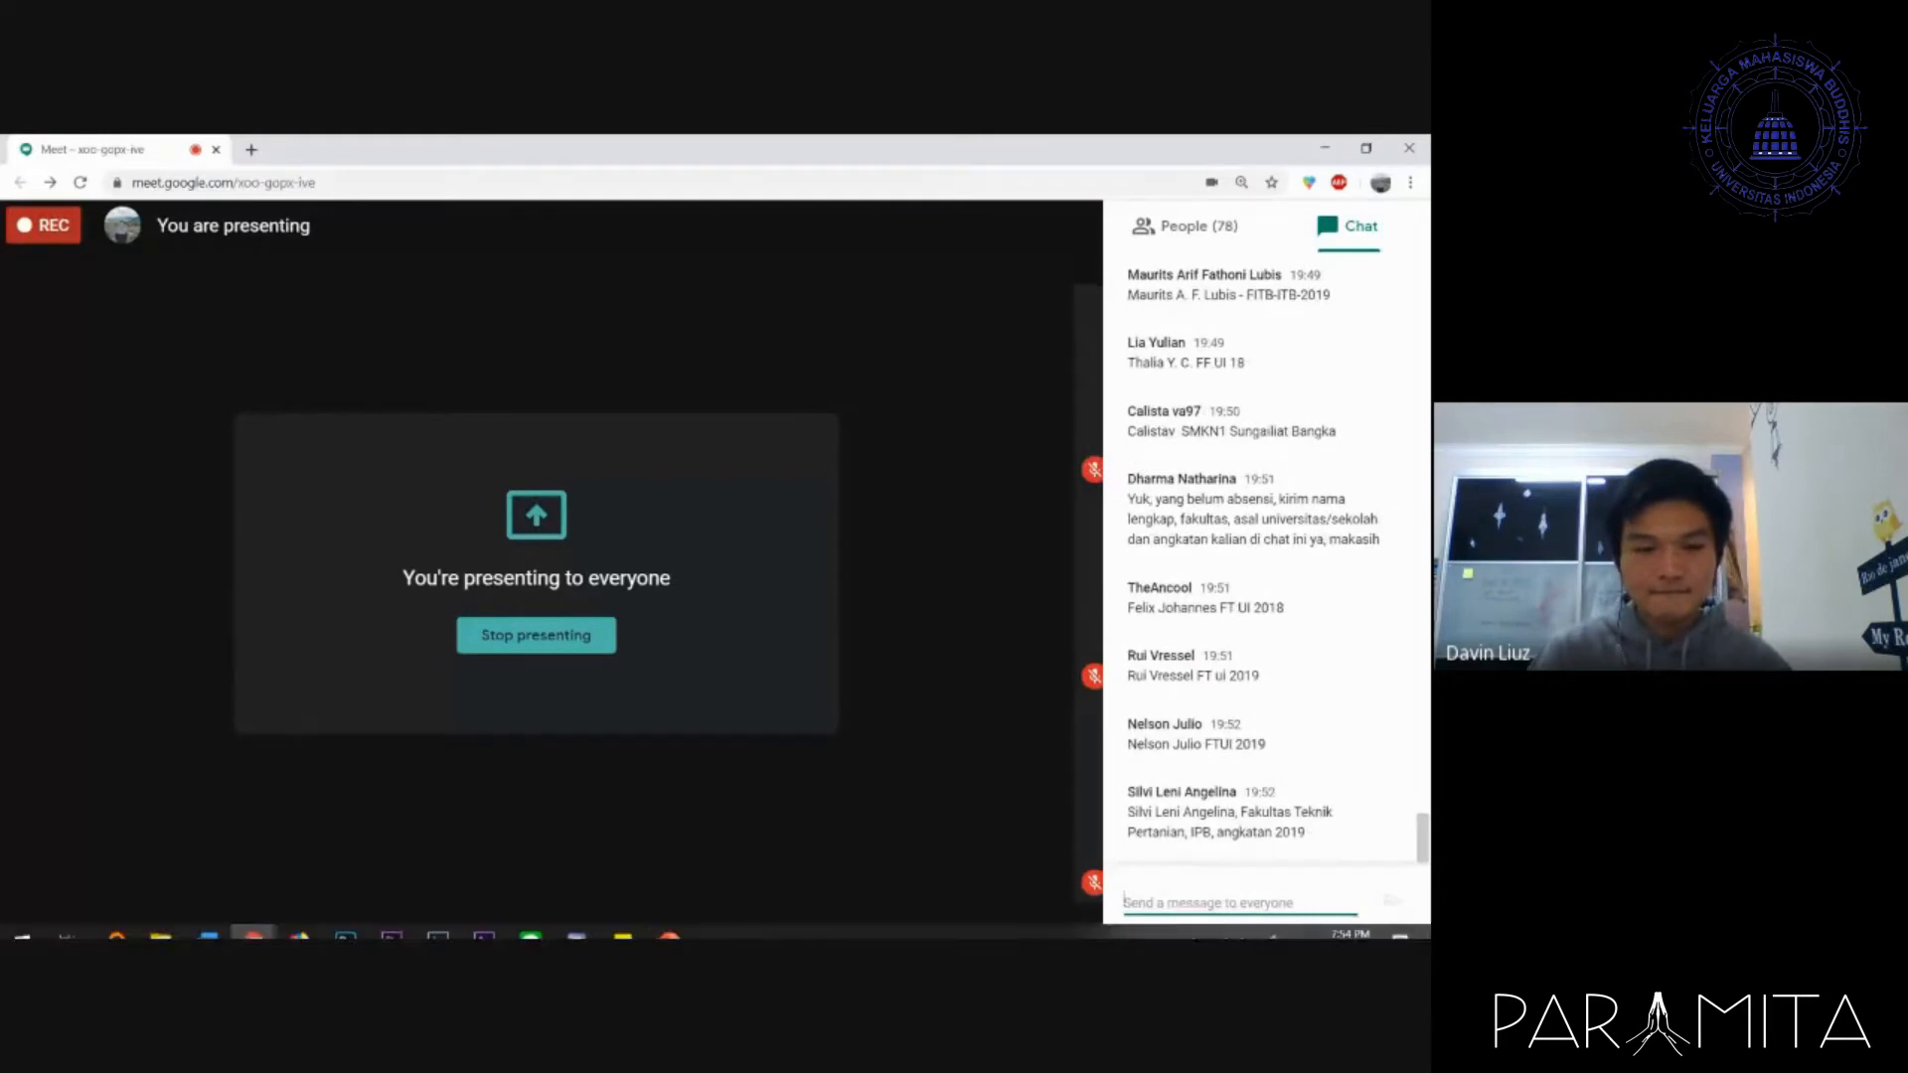
click(348, 930)
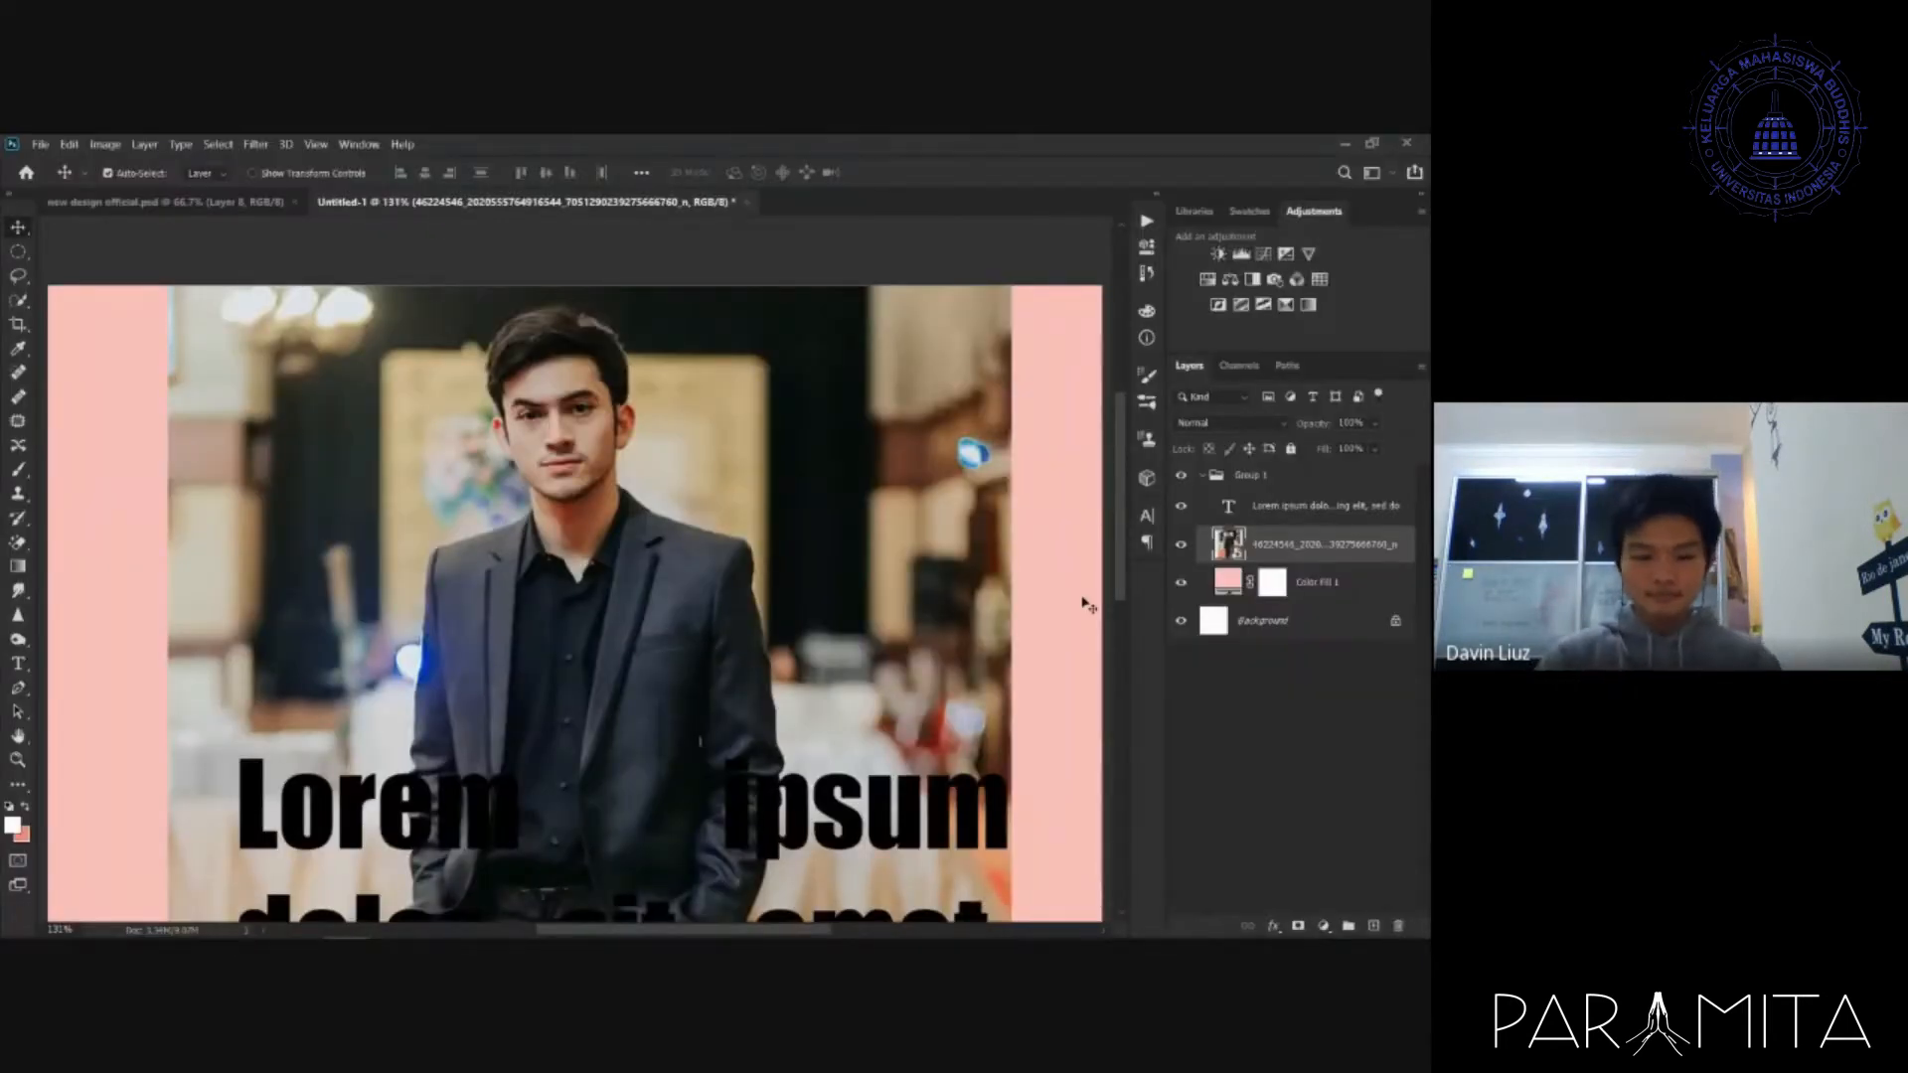
- Add a Hue/Saturation adjustment layer above the portrait and shift the hue of the Yellows to about +124
scroll(1083, 566, down, 4)
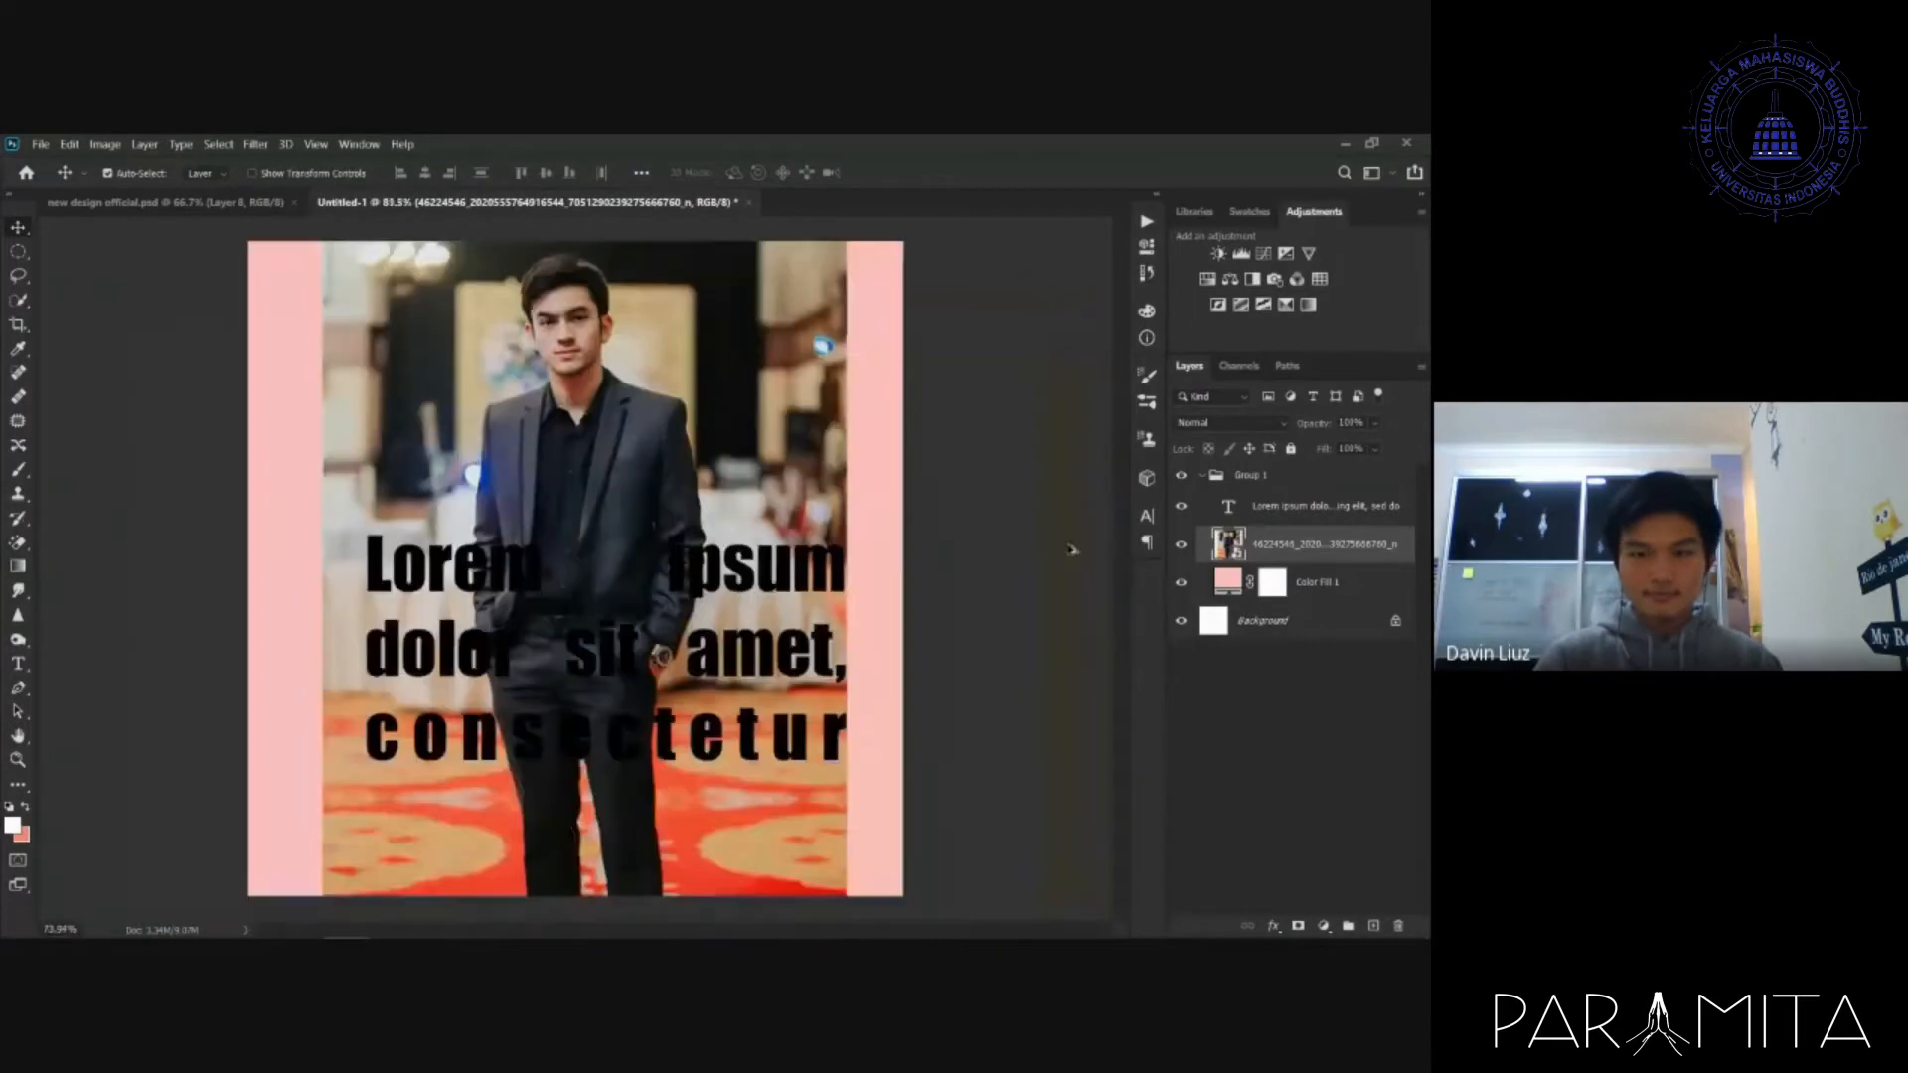
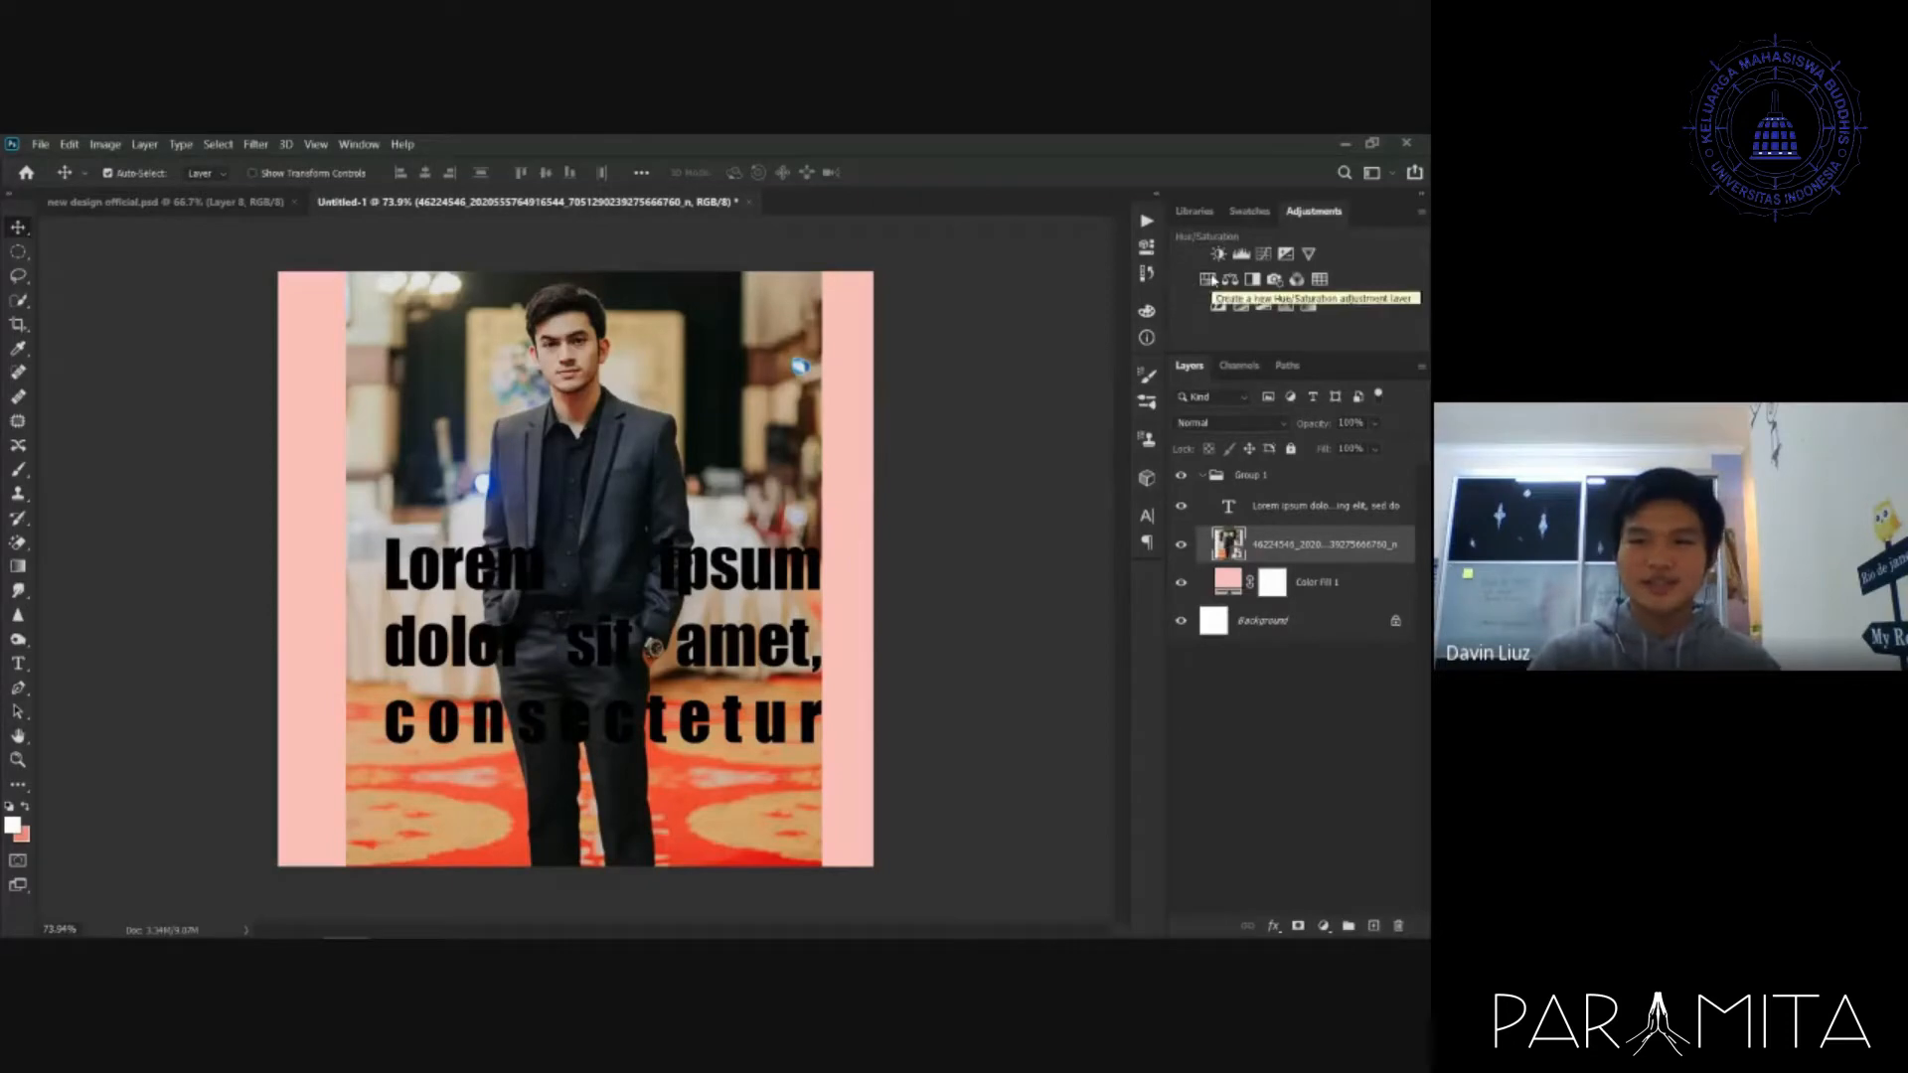
click(1206, 282)
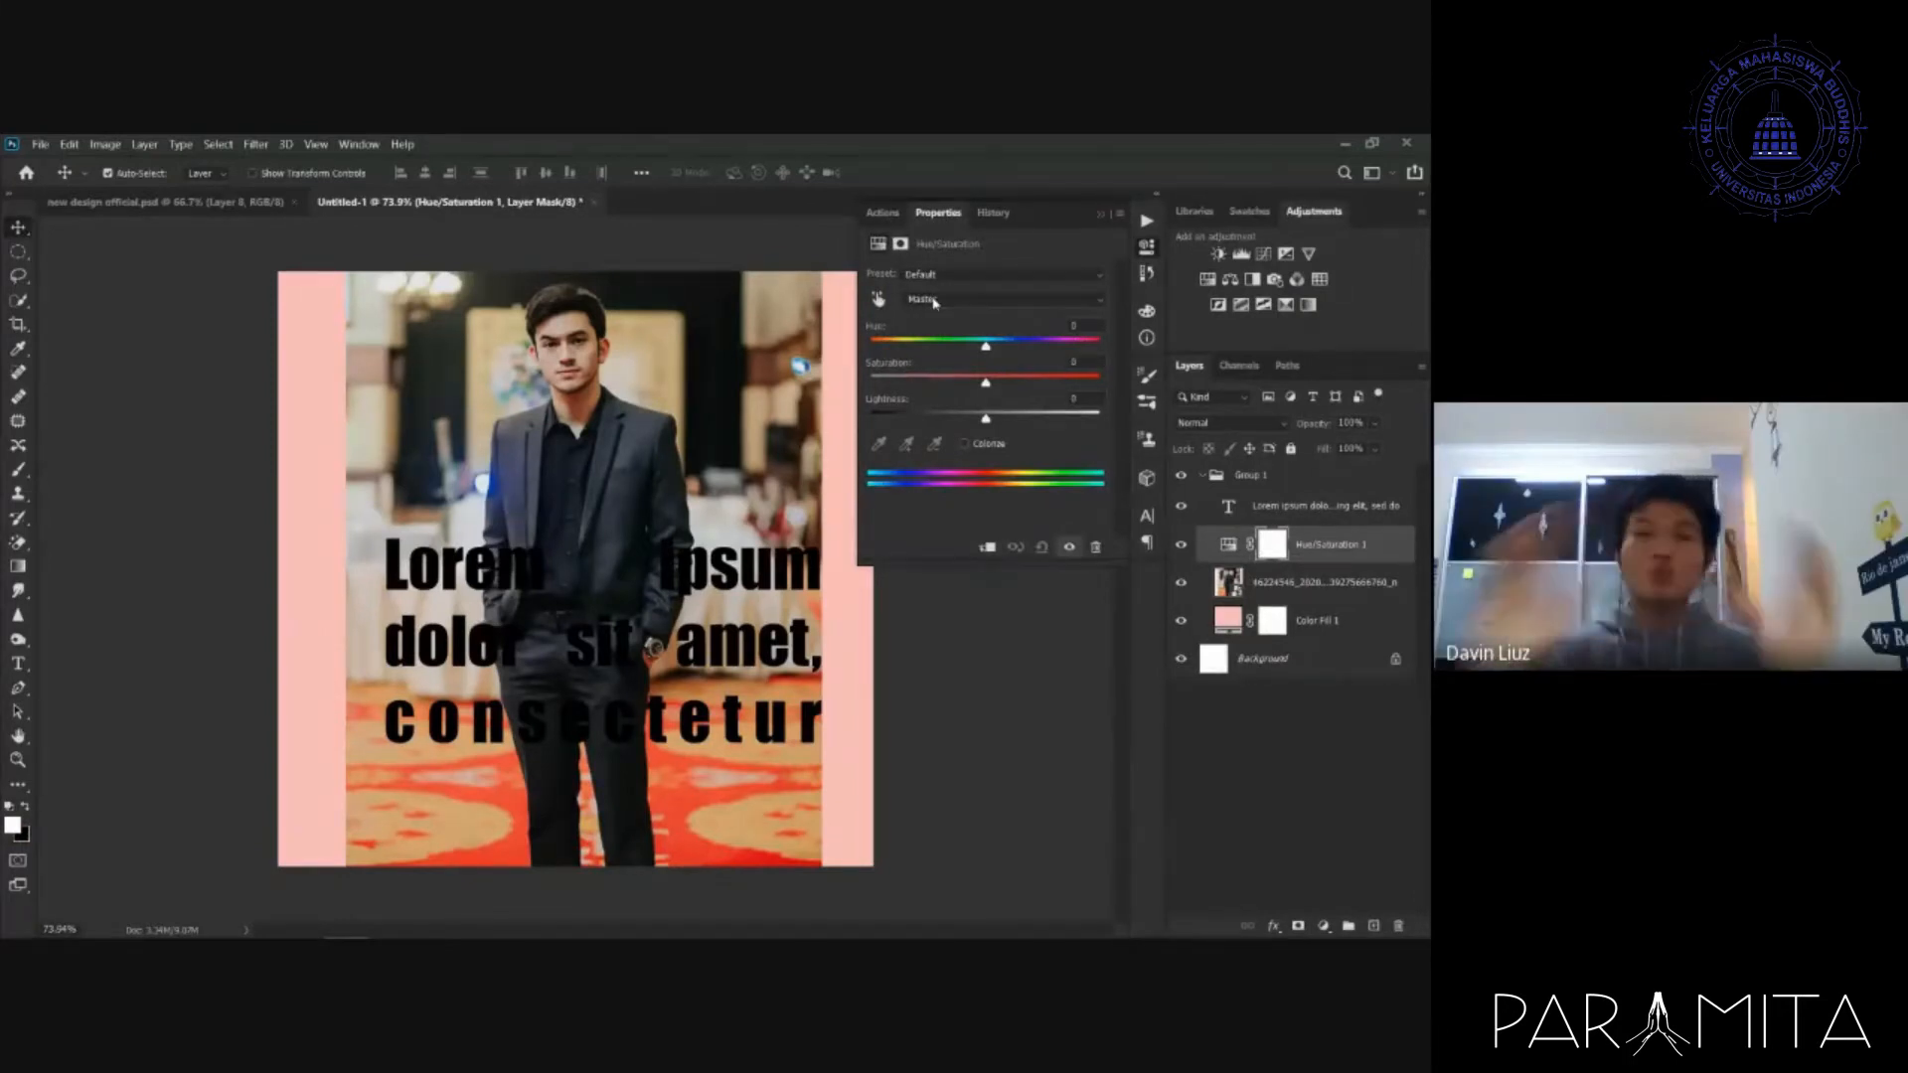
click(934, 300)
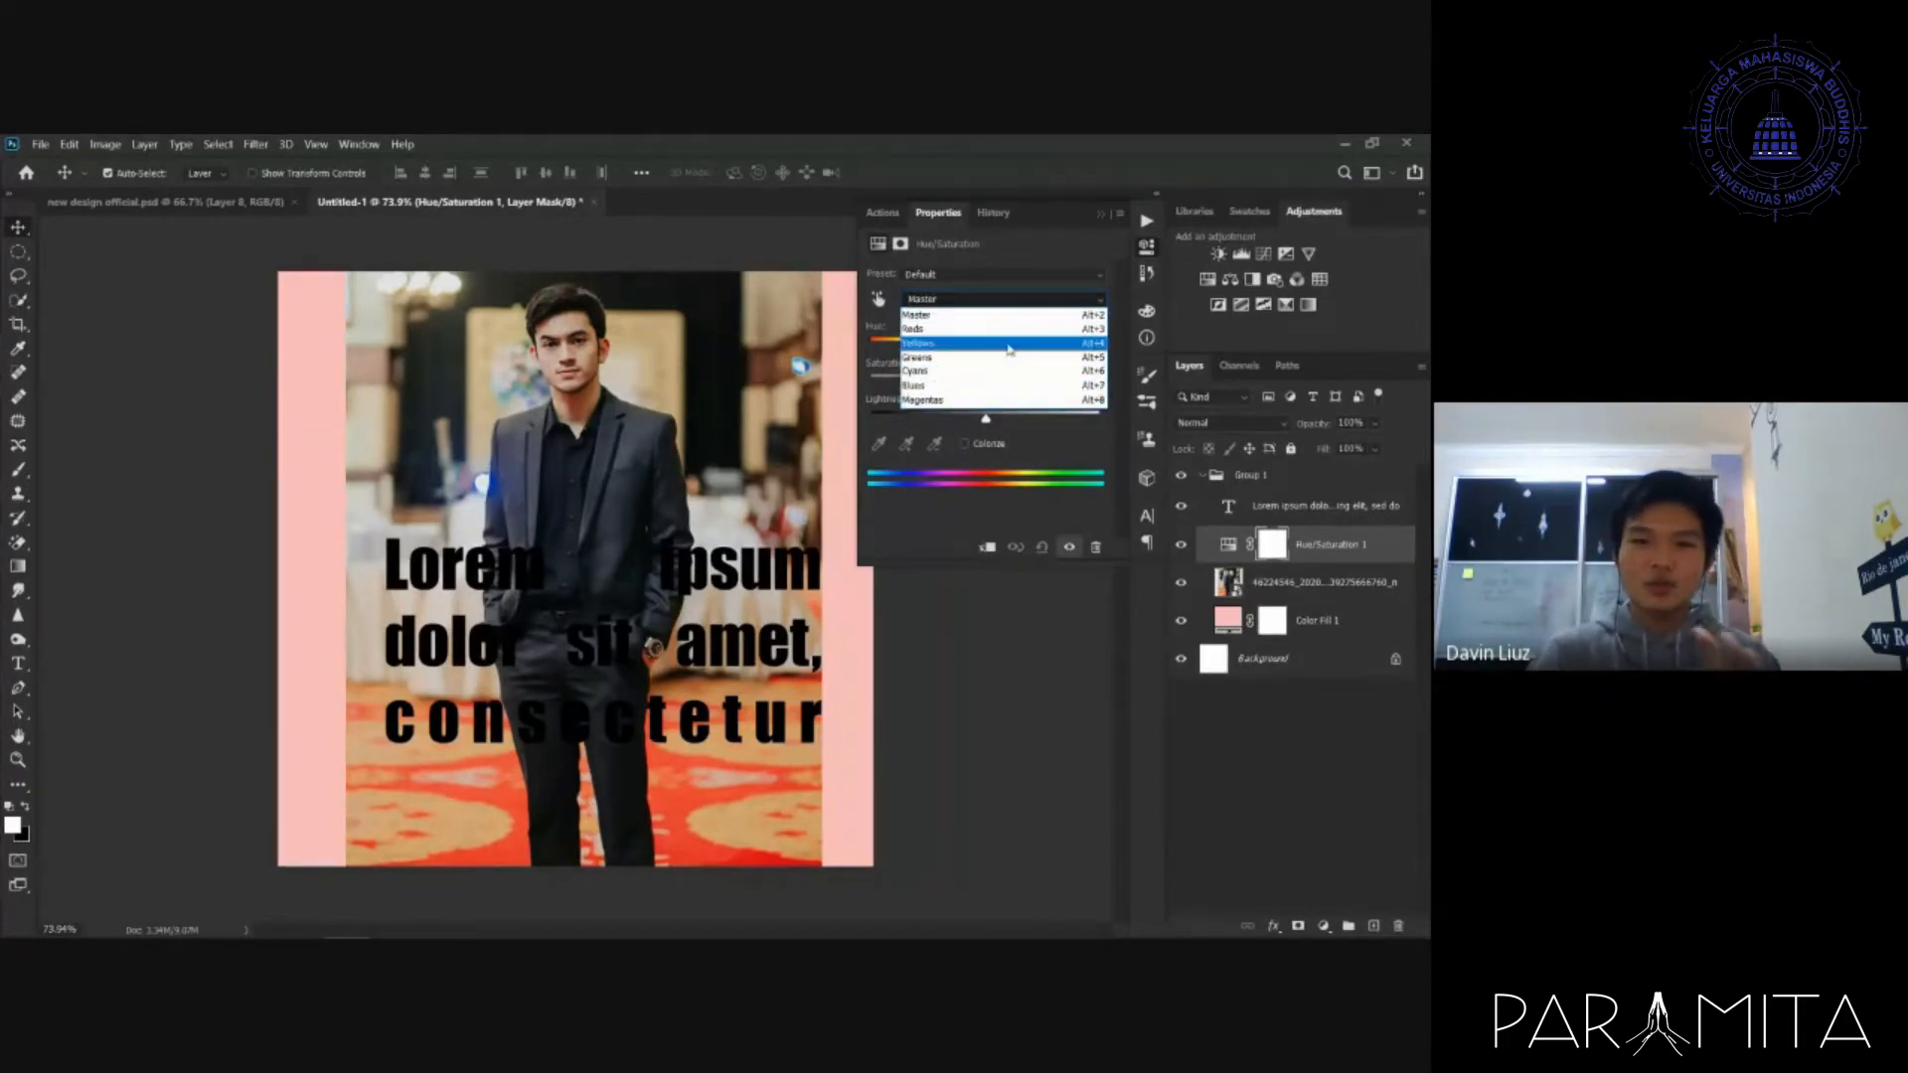
click(1009, 348)
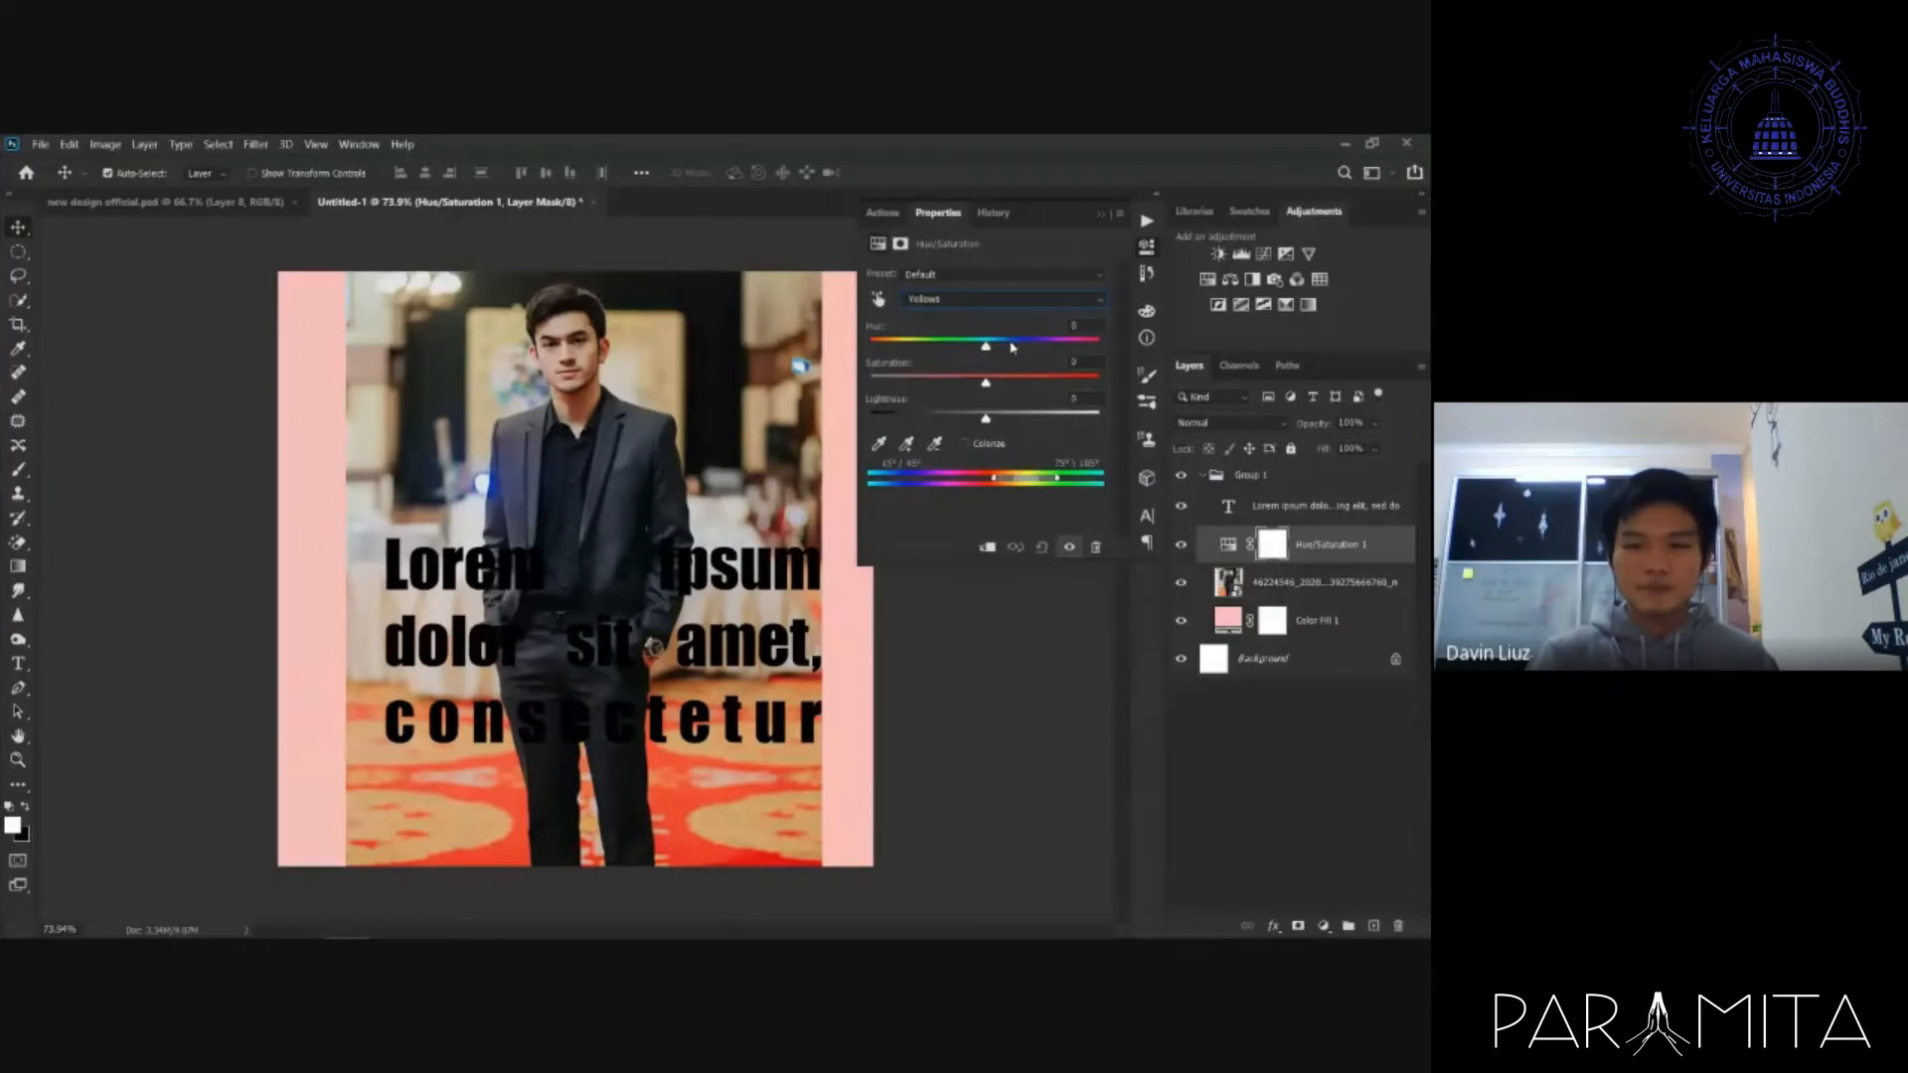
drag(986, 347, 1074, 346)
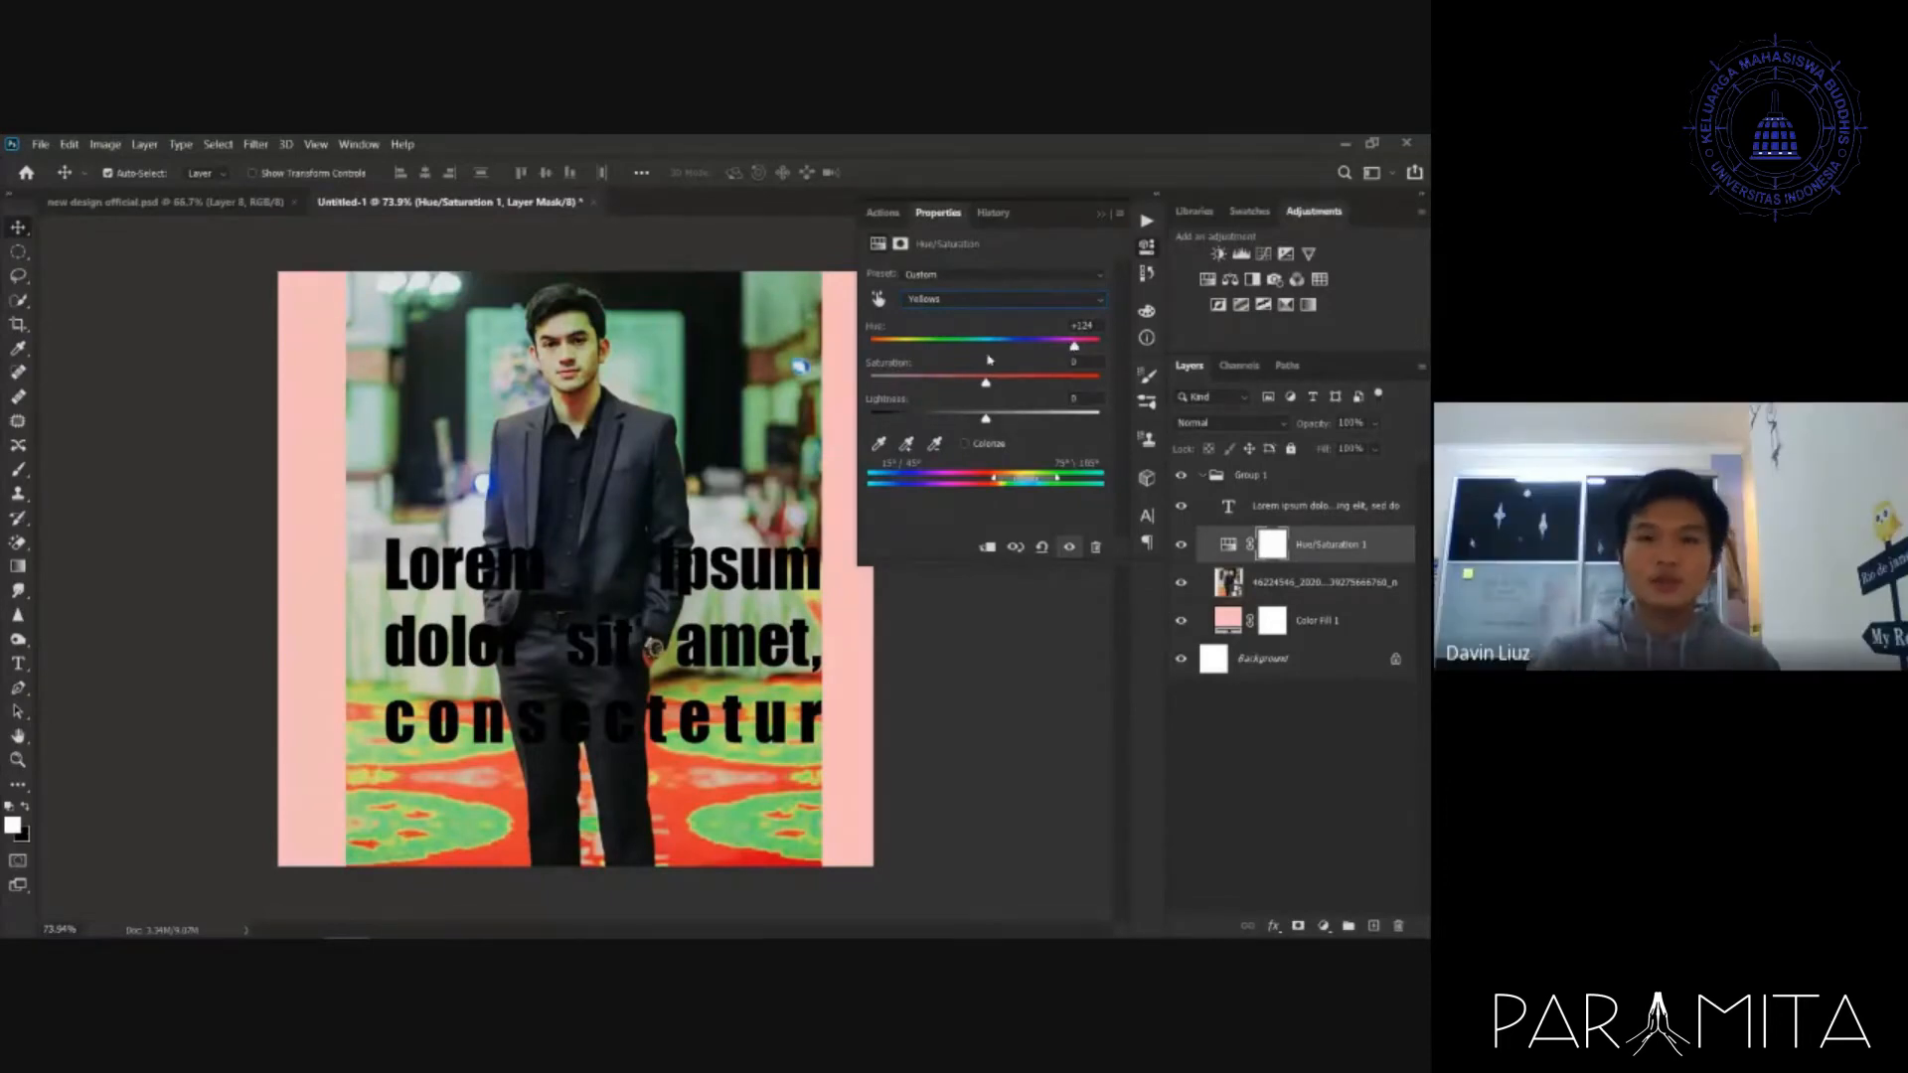
- Refine the adjustment's color range by adding and subtracting sampled background colors, shift the range toward the reds, and lower its hue value
click(908, 446)
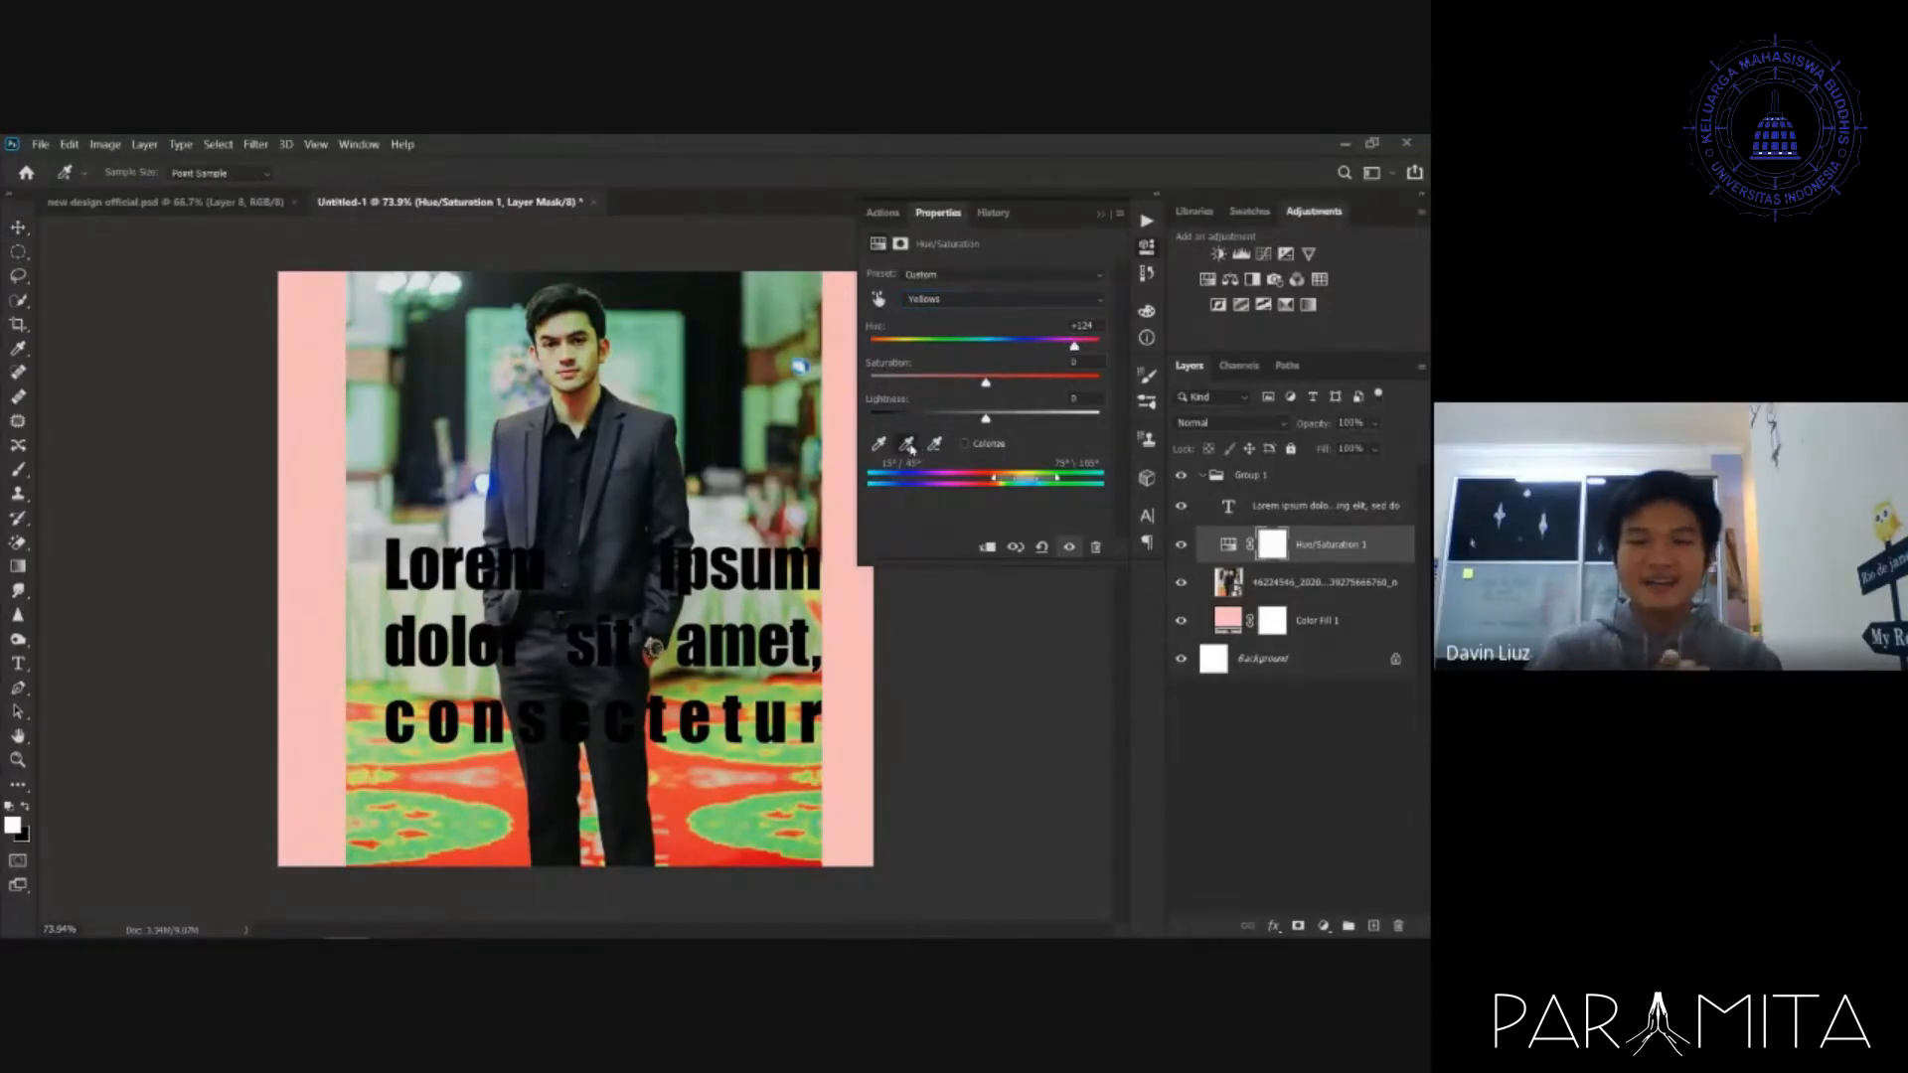
click(690, 373)
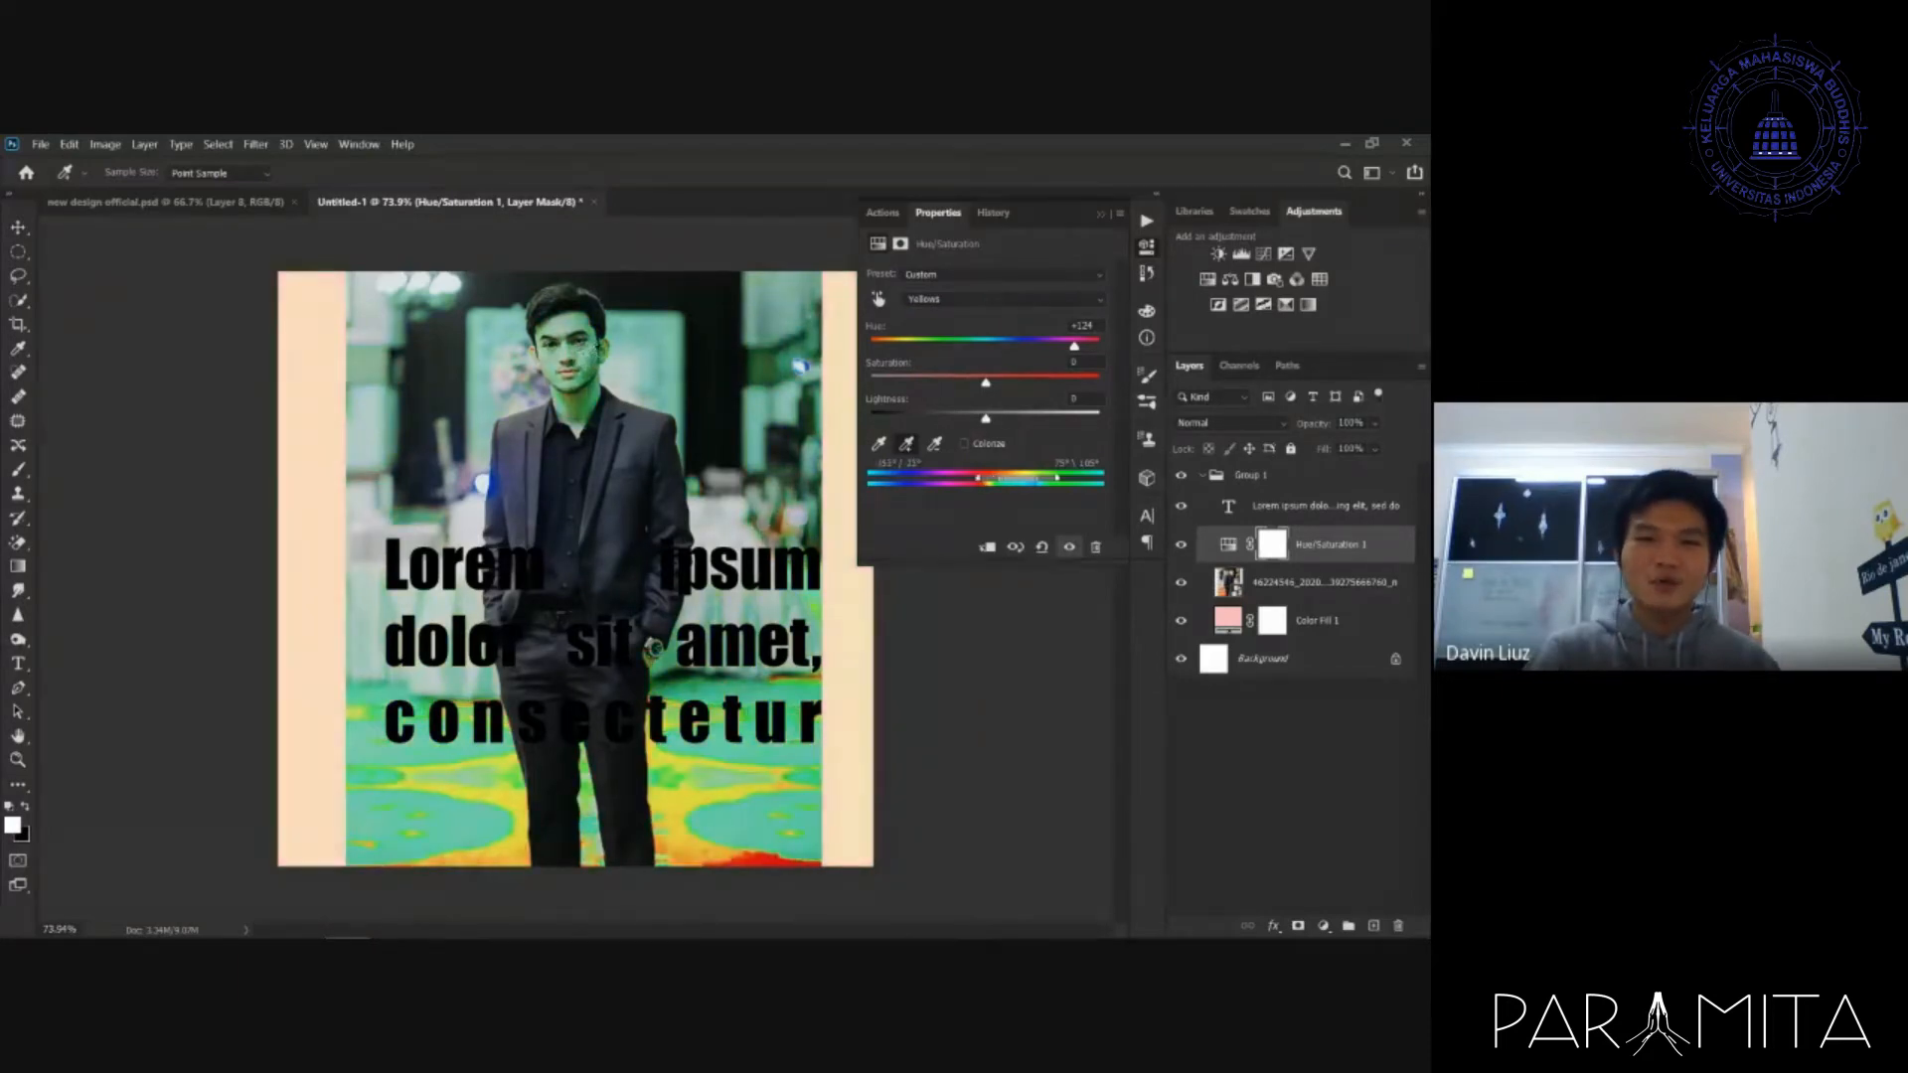
click(934, 446)
click(651, 336)
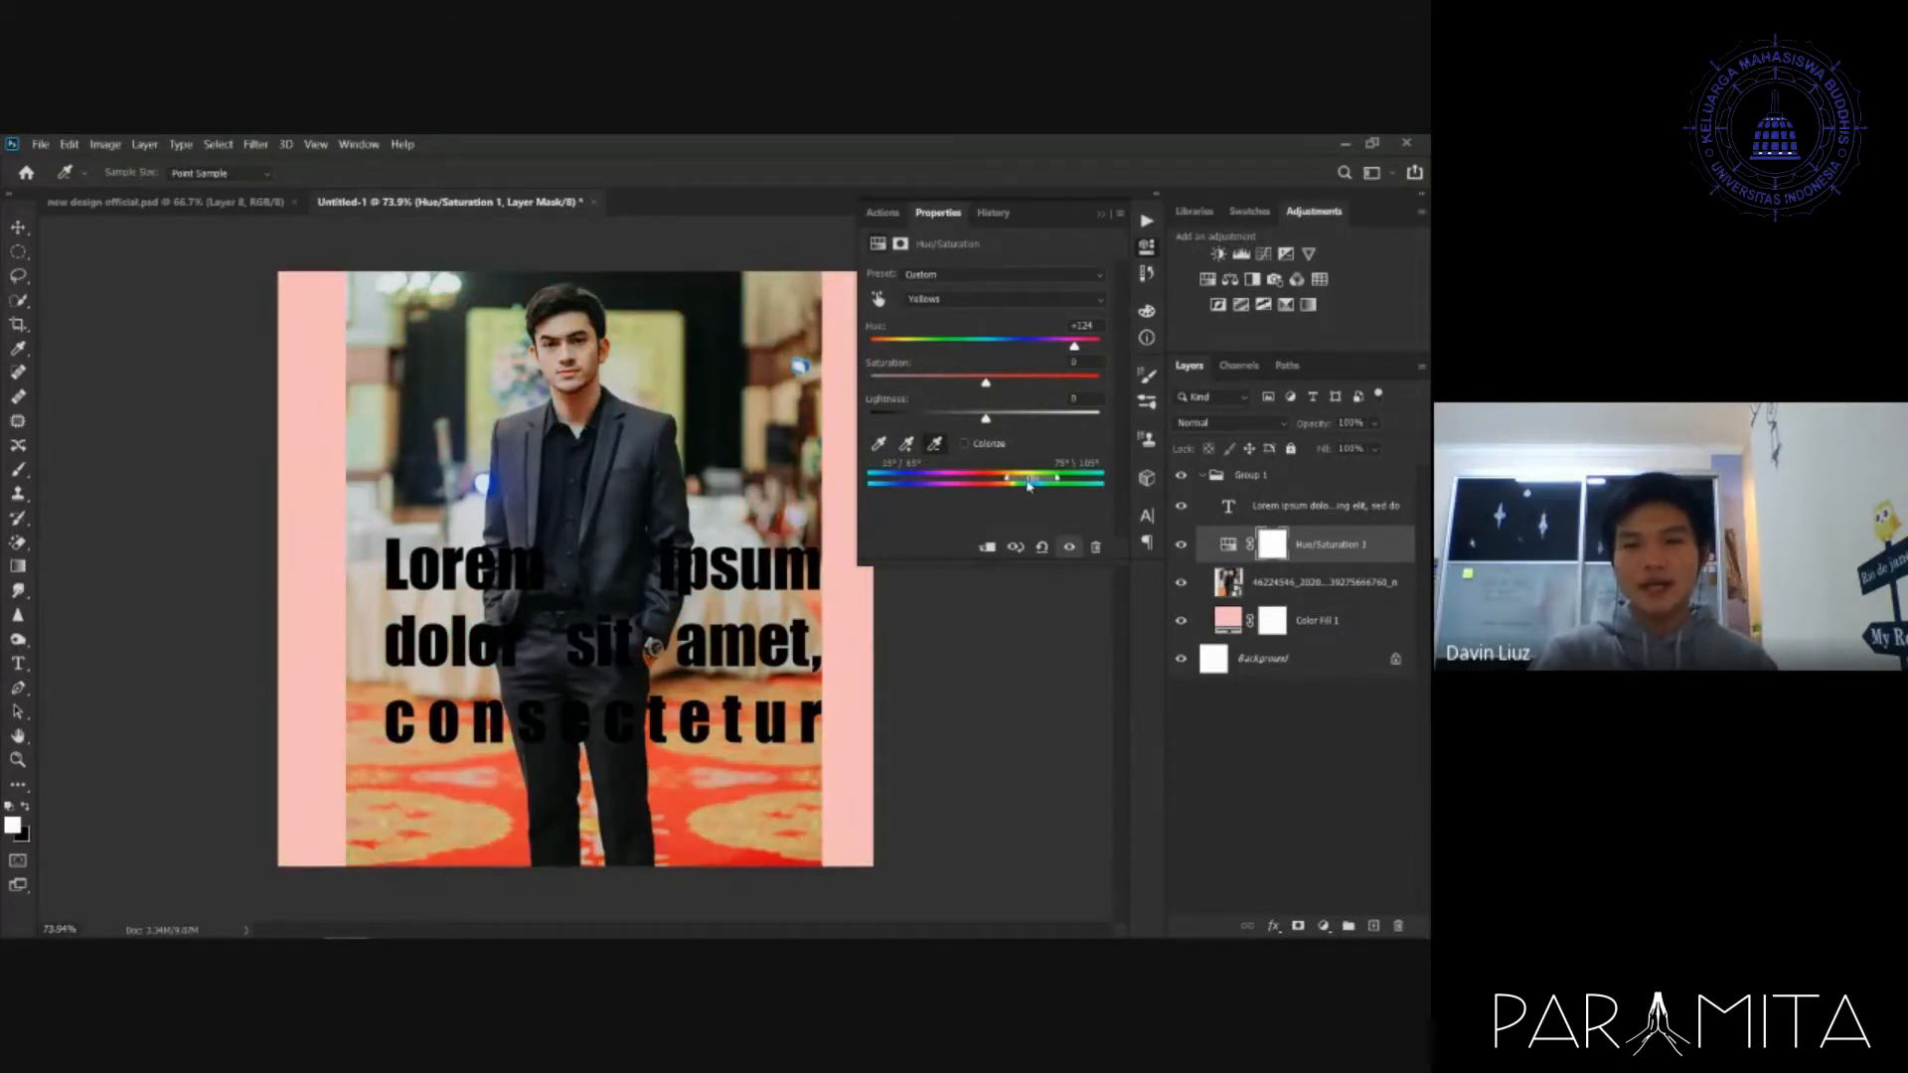
drag(1027, 485, 990, 485)
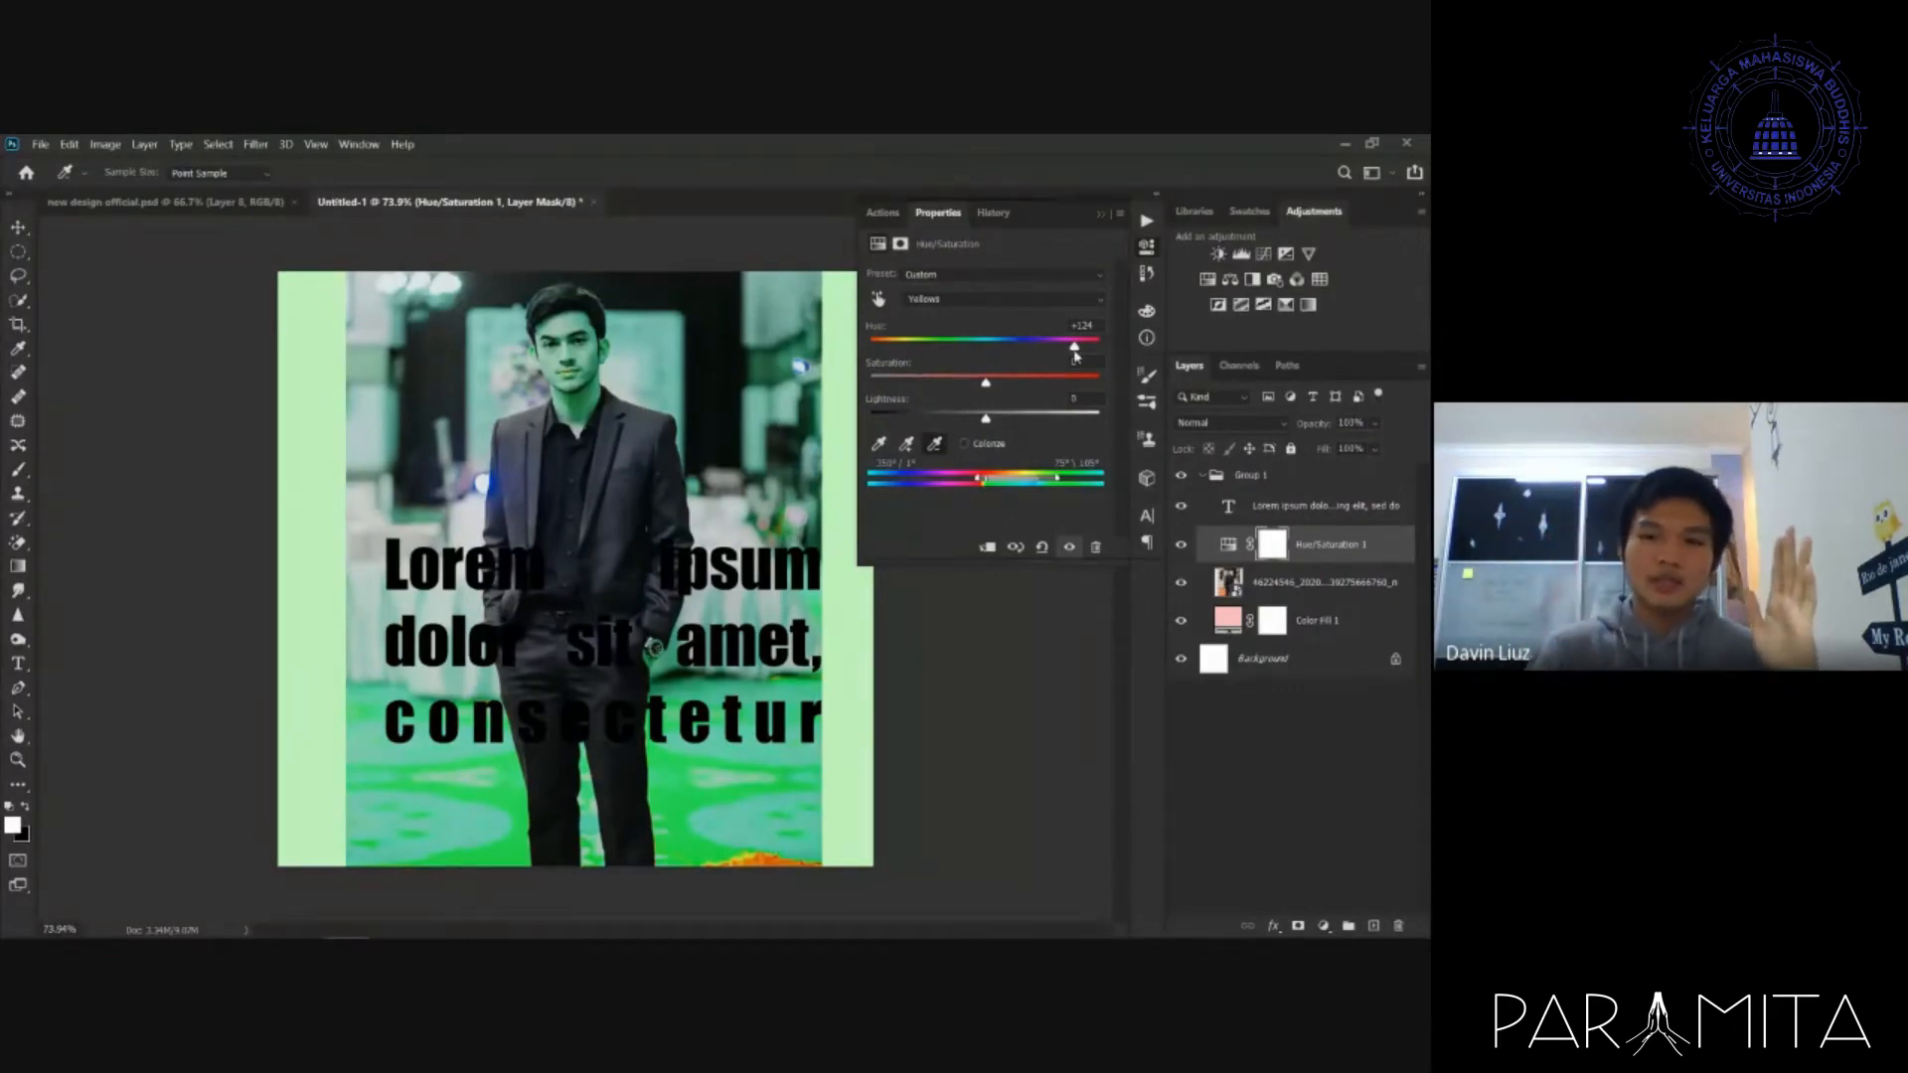
mouse_move(1075, 356)
mouse_down()
mouse_move(932, 355)
mouse_move(1044, 355)
mouse_up()
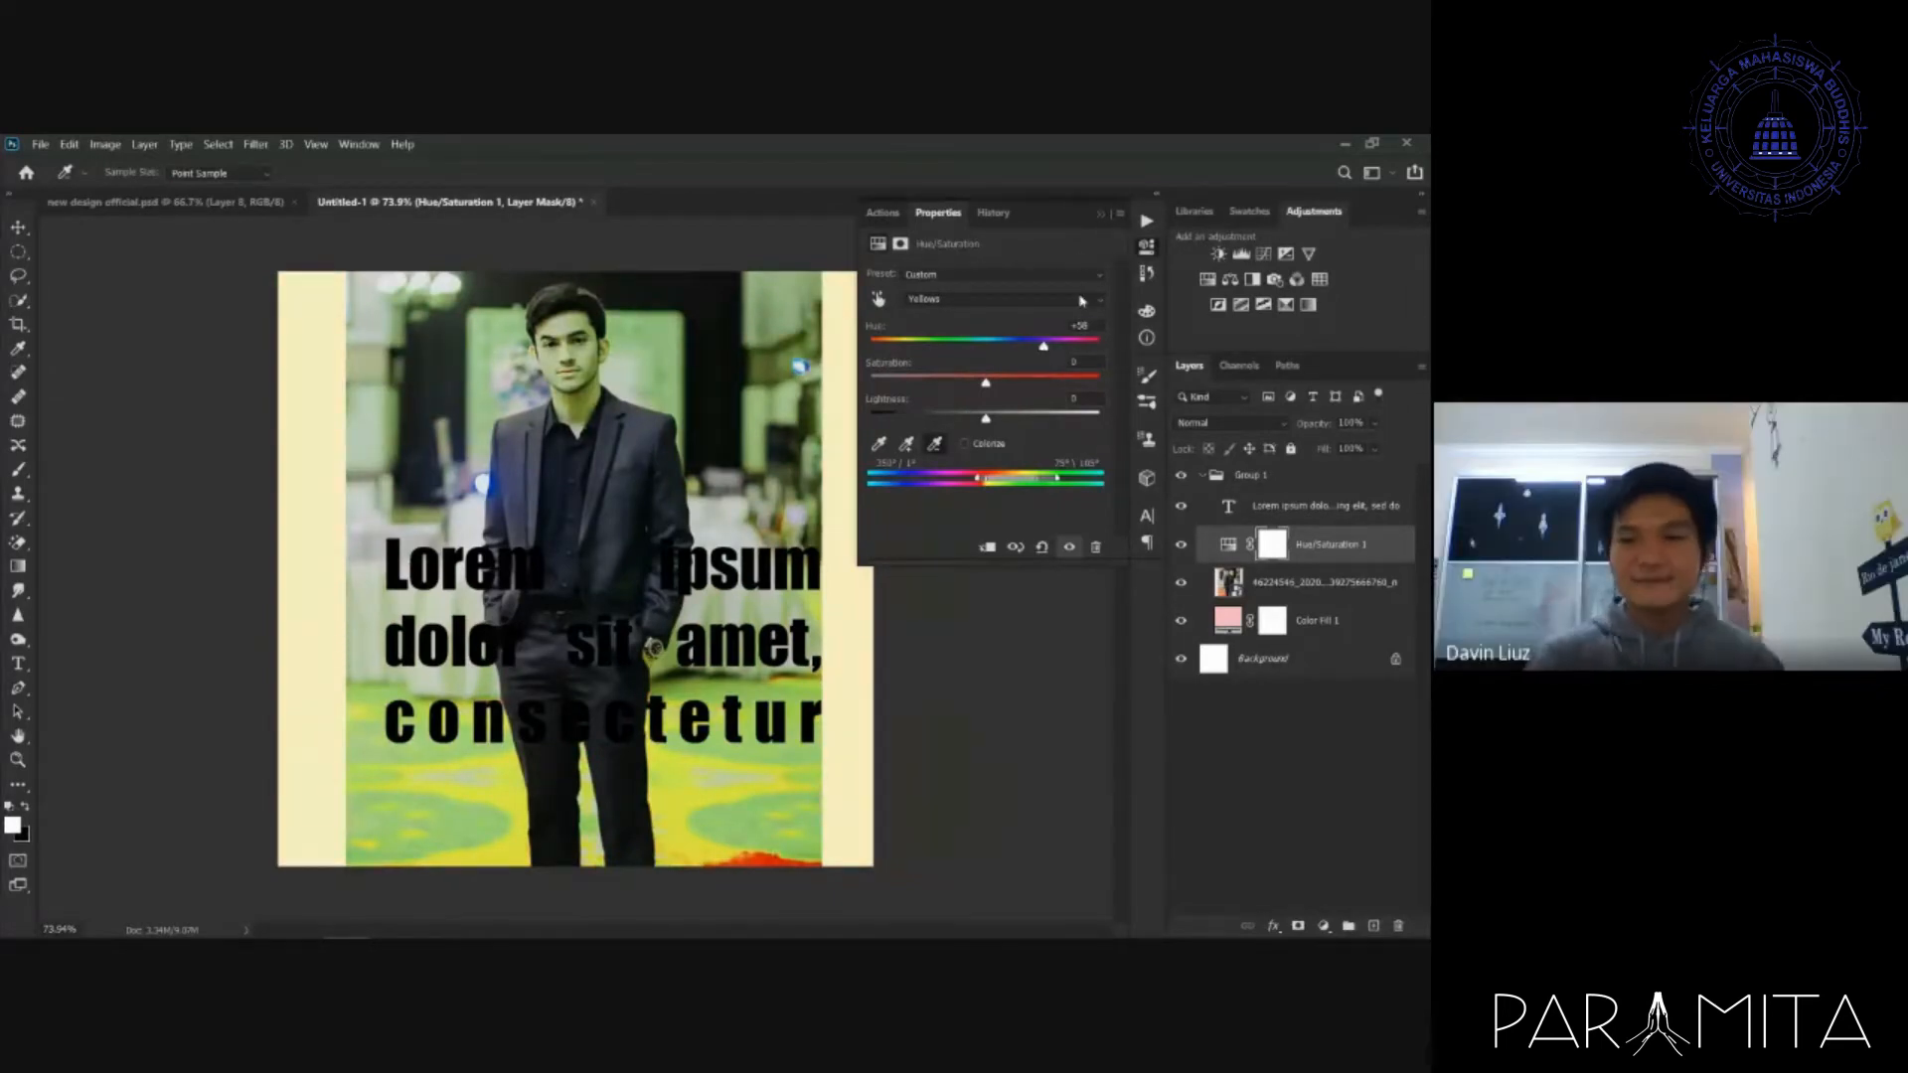
- Close the adjustment's properties and delete the Hue/Saturation layer
click(1100, 214)
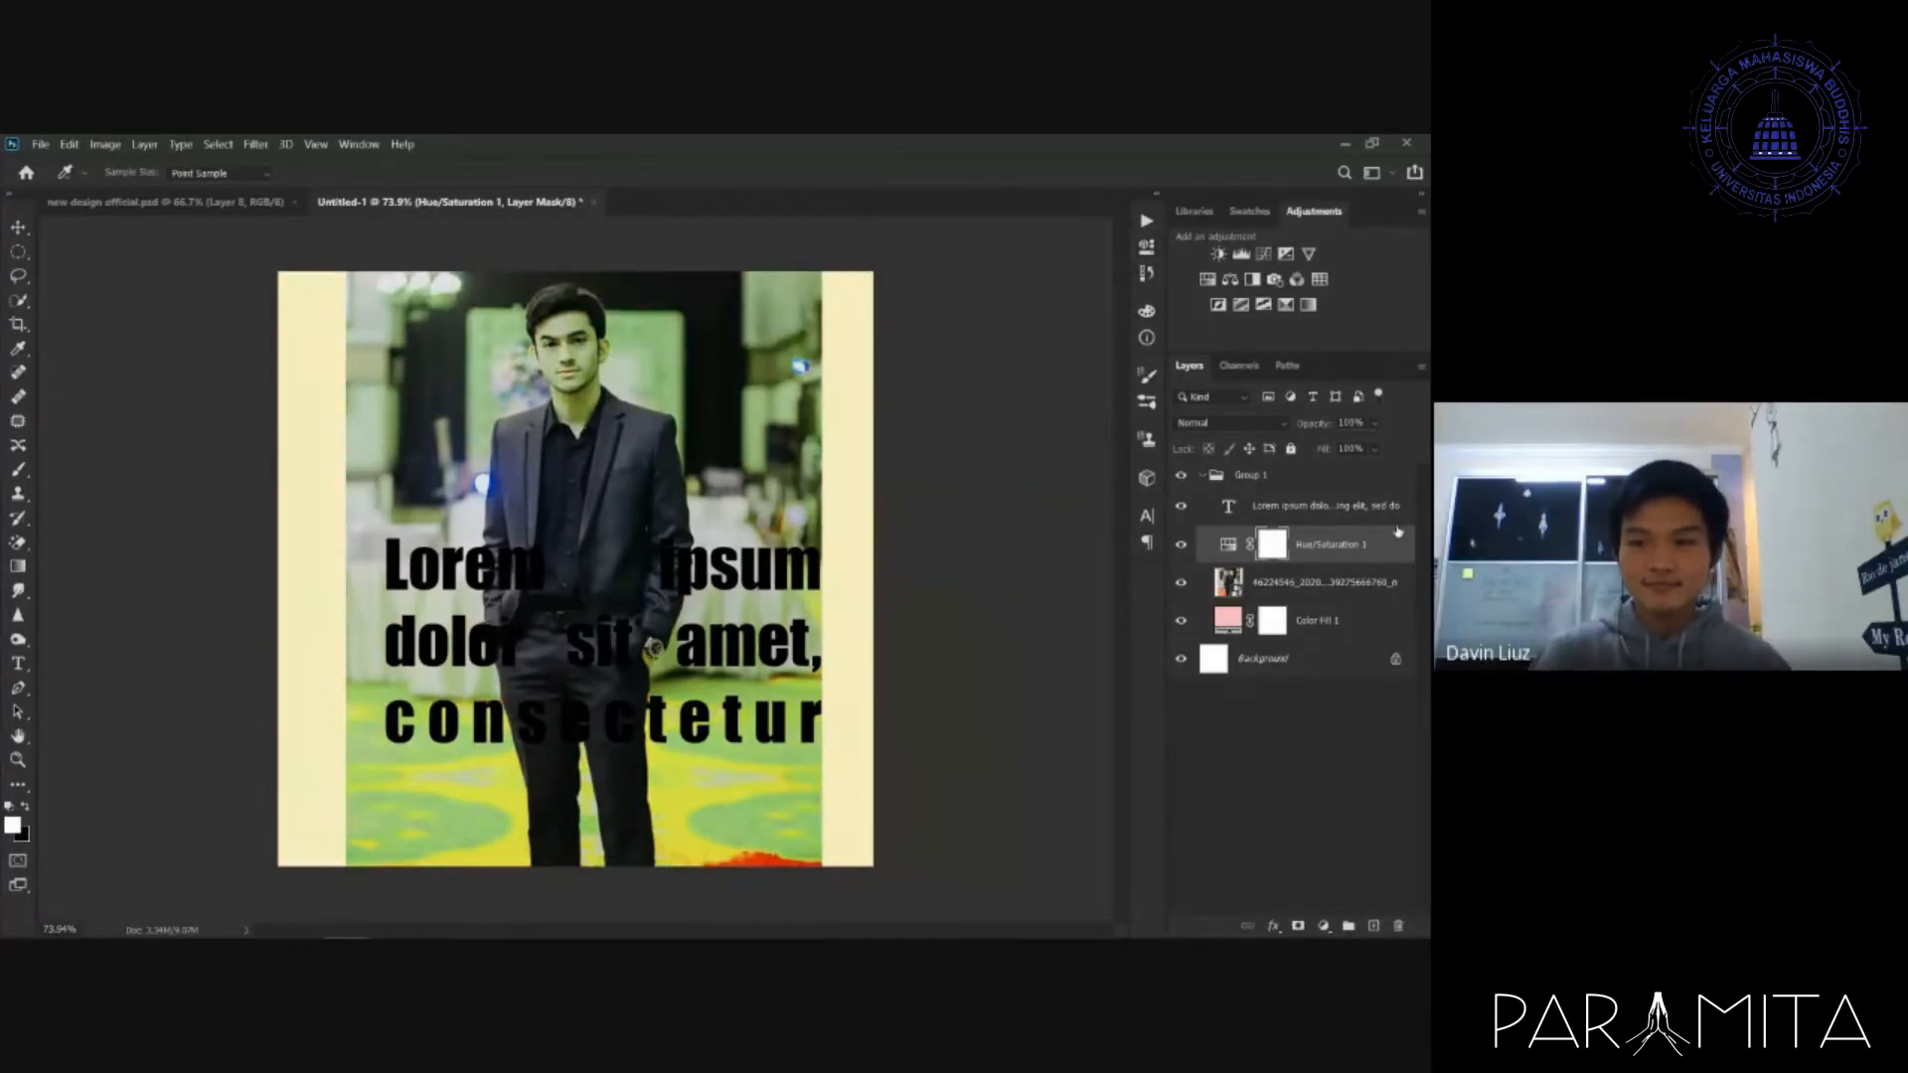
key(Delete)
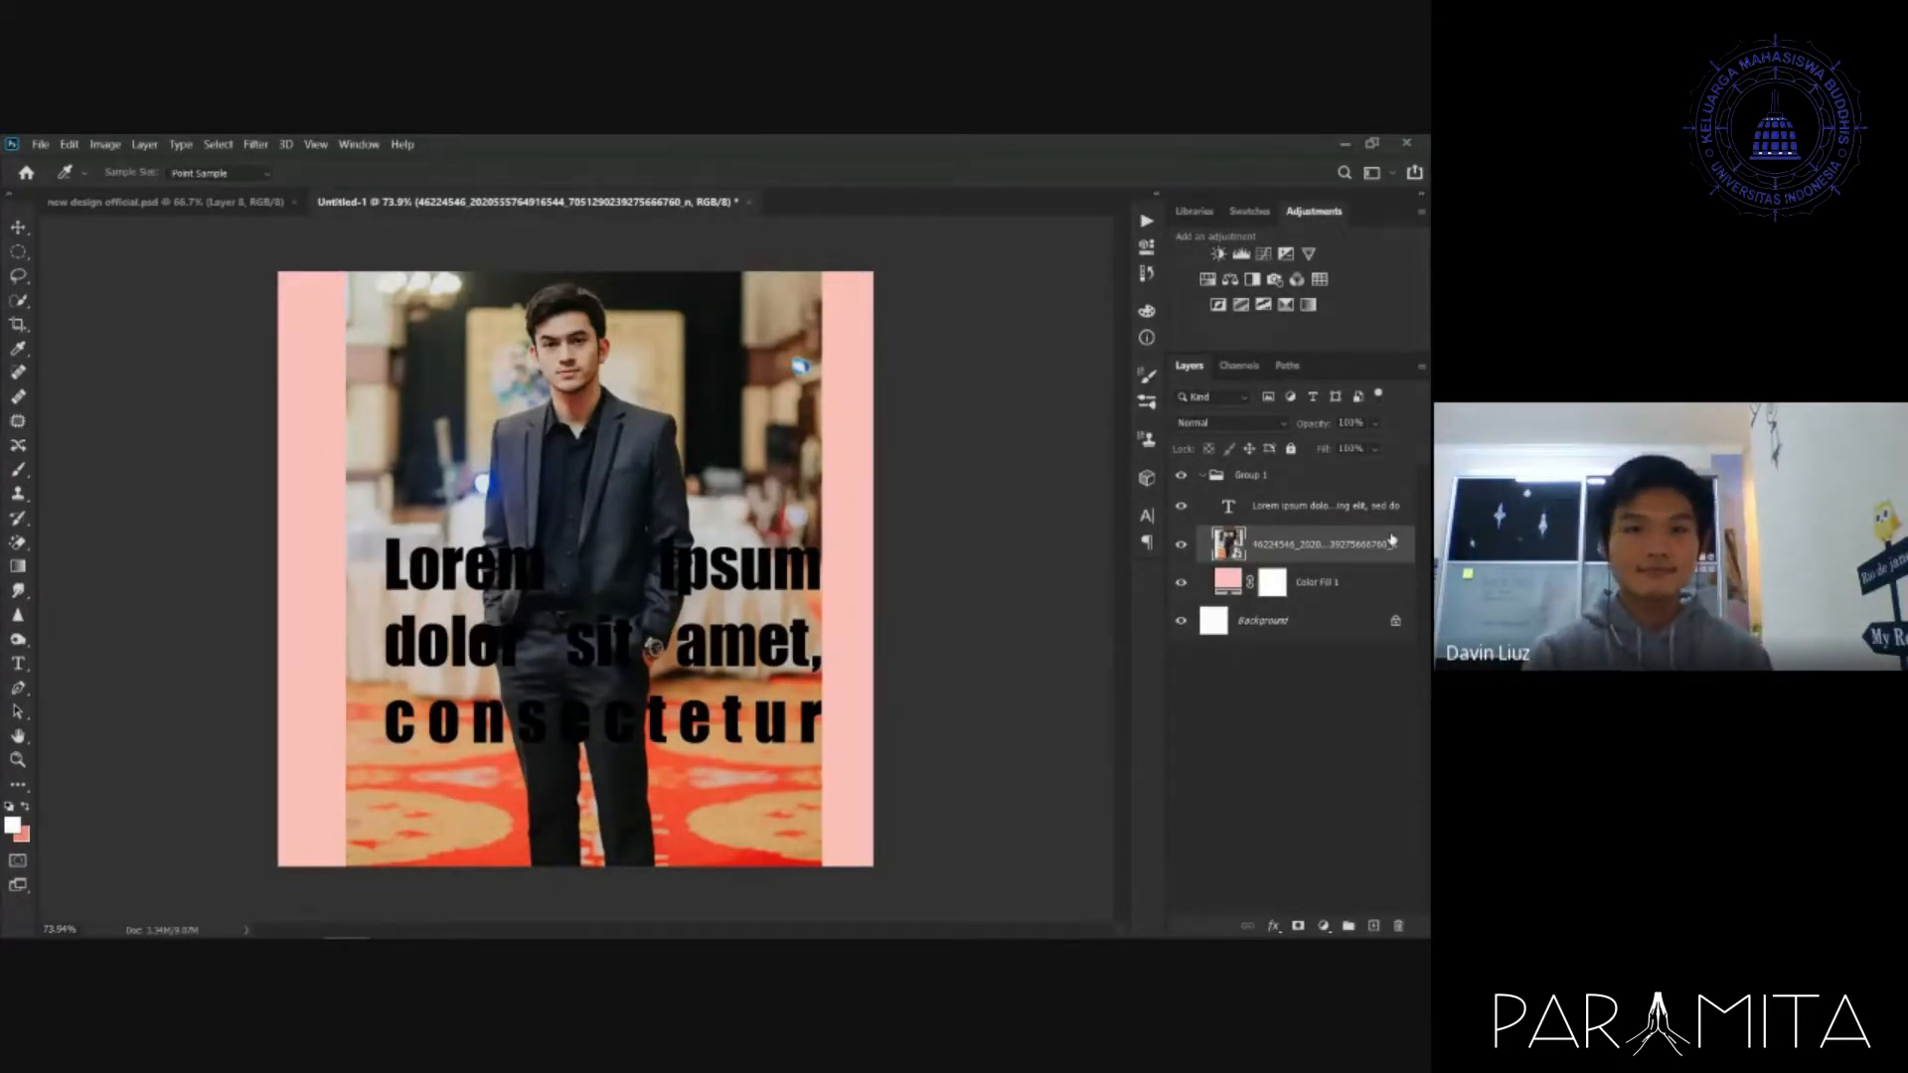
- Check the Google Meet chat for the newest participant questions and return to Photoshop
mouse_move(417, 934)
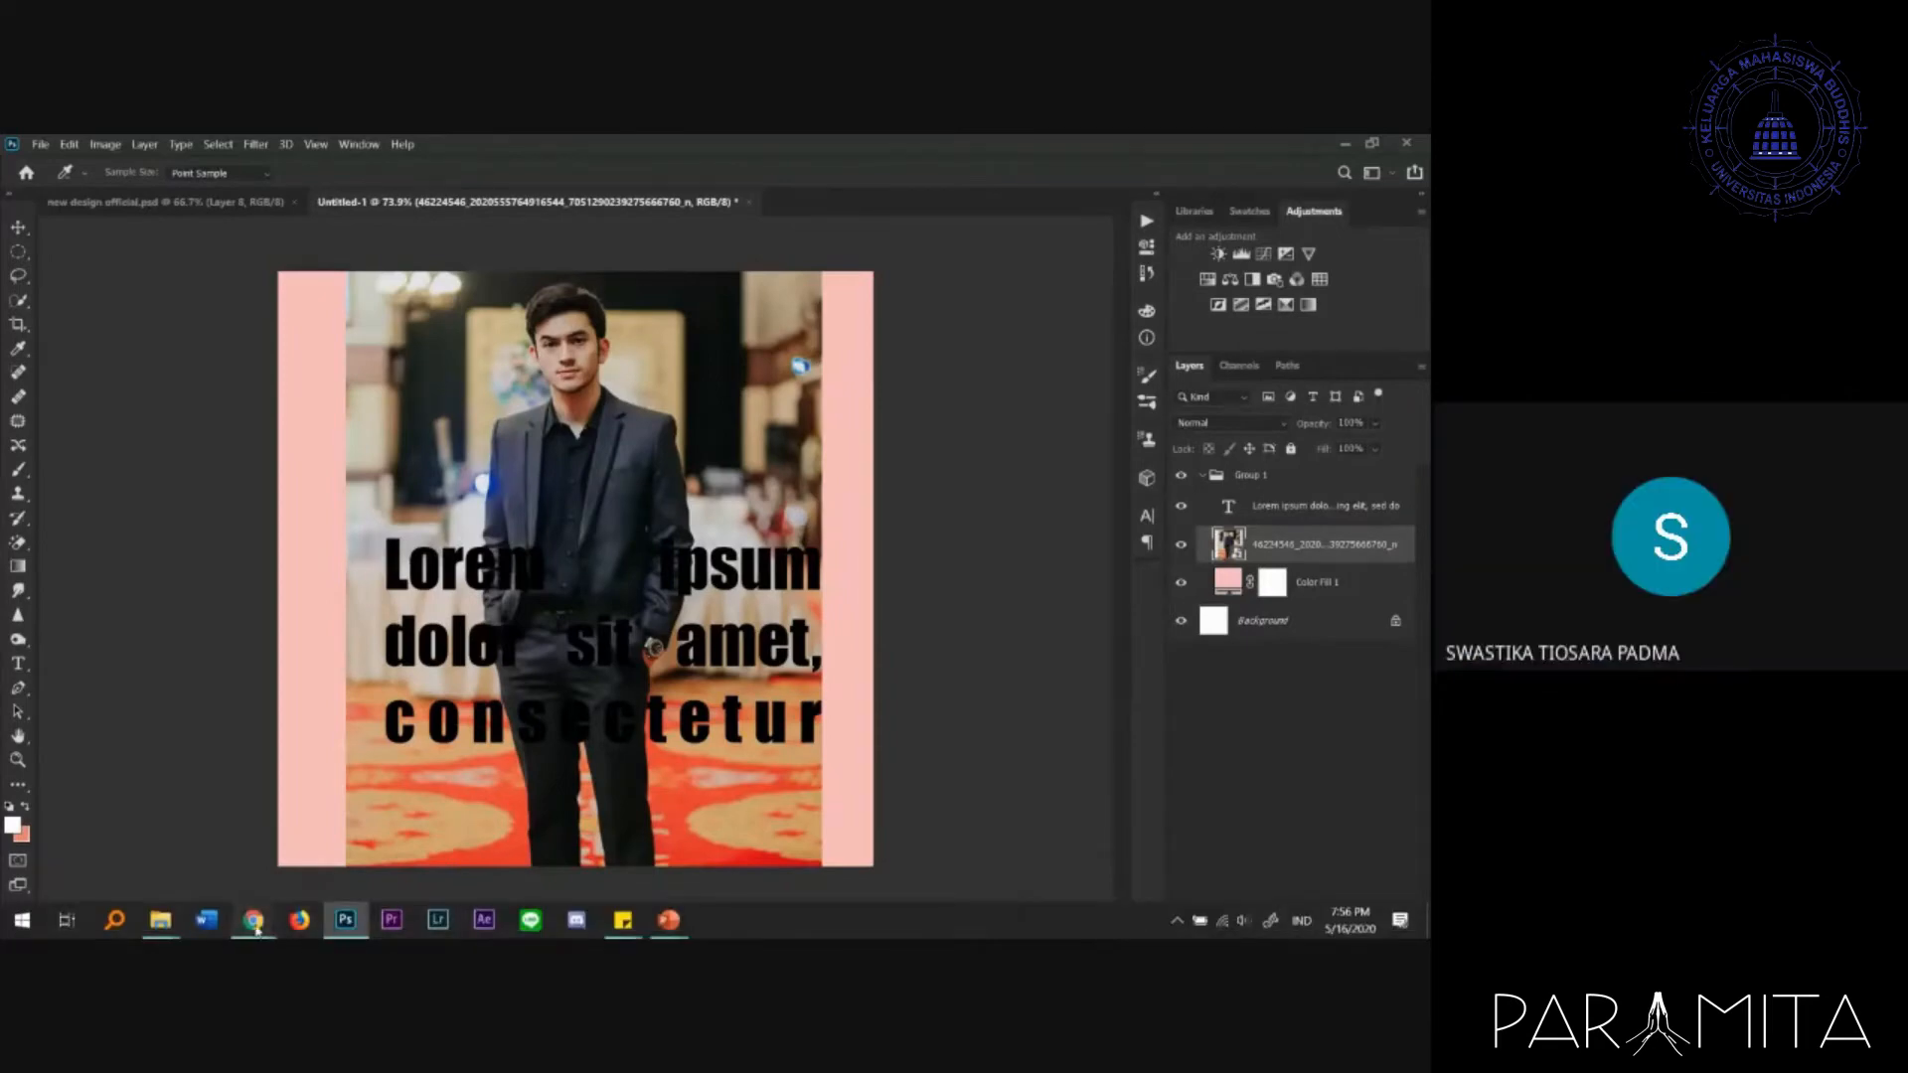
mouse_move(258, 919)
click(318, 835)
scroll(1169, 682, down, 3)
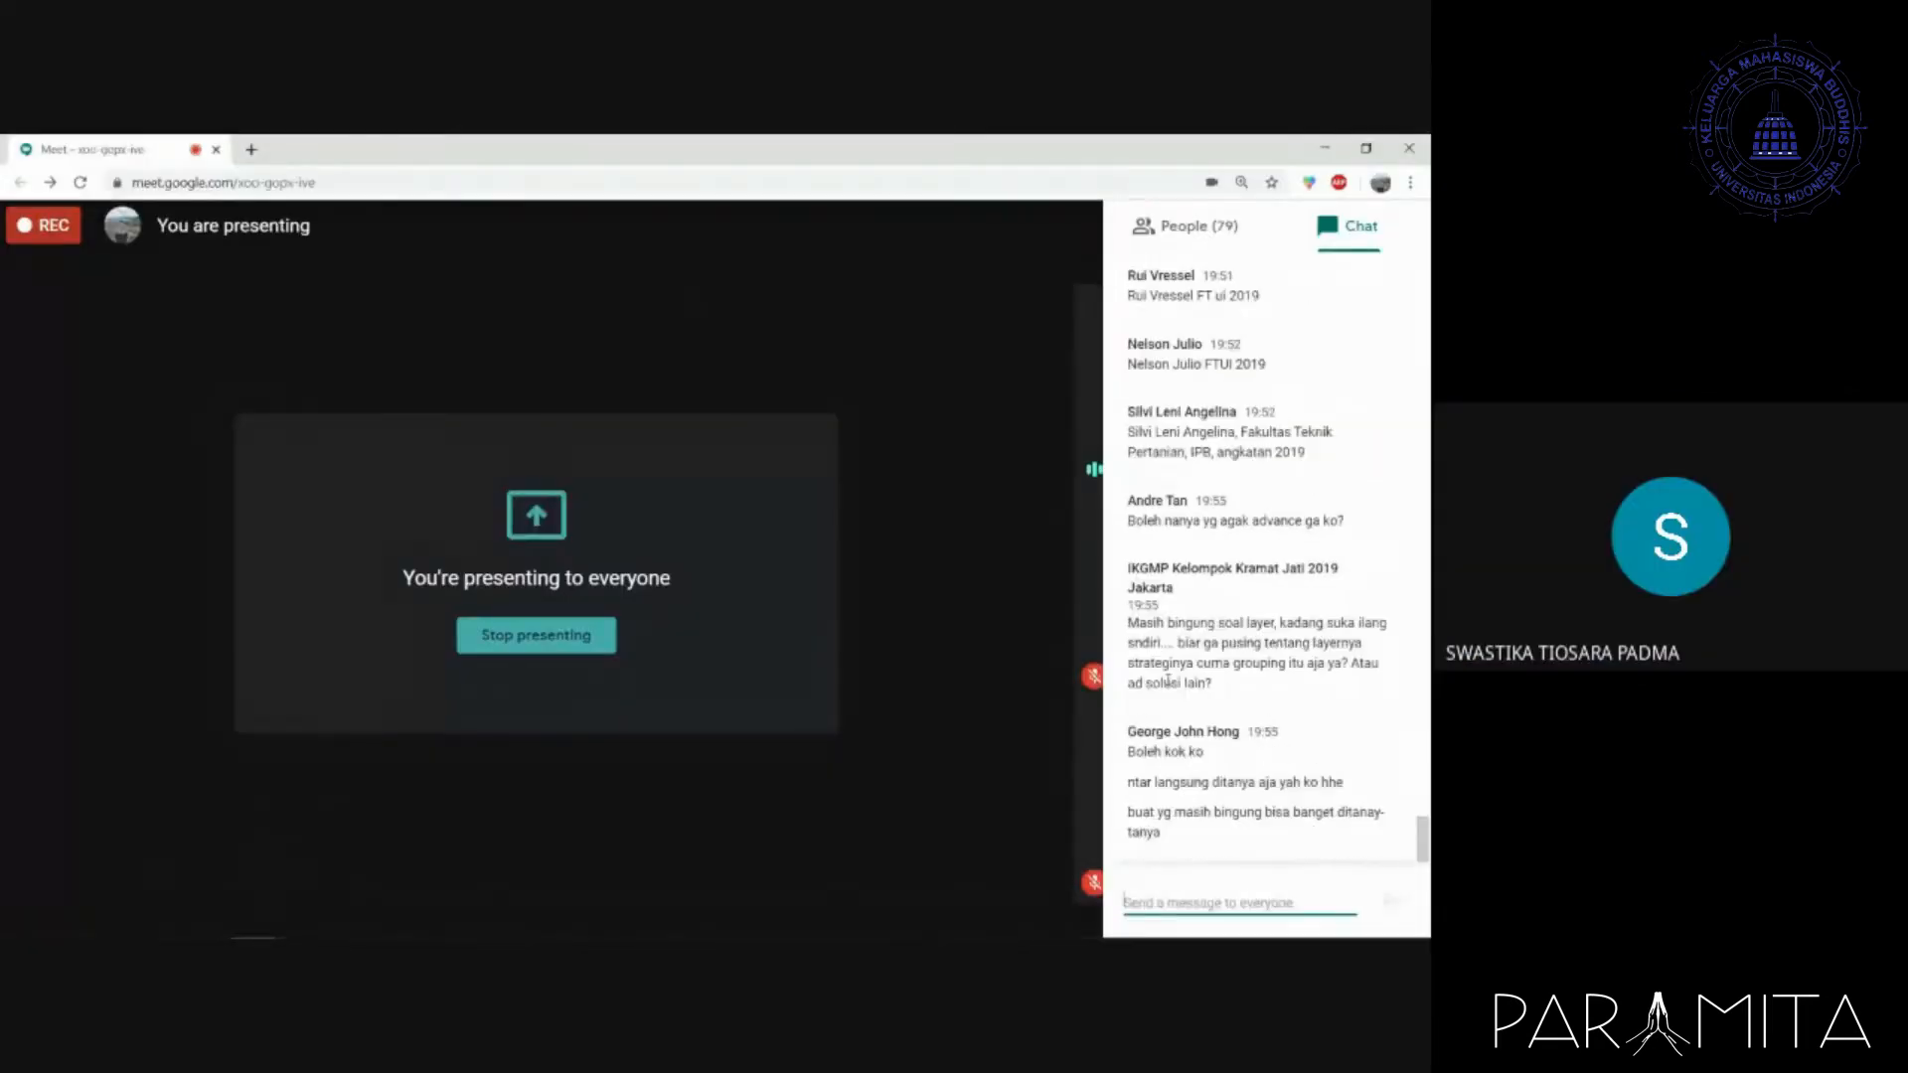
click(1335, 147)
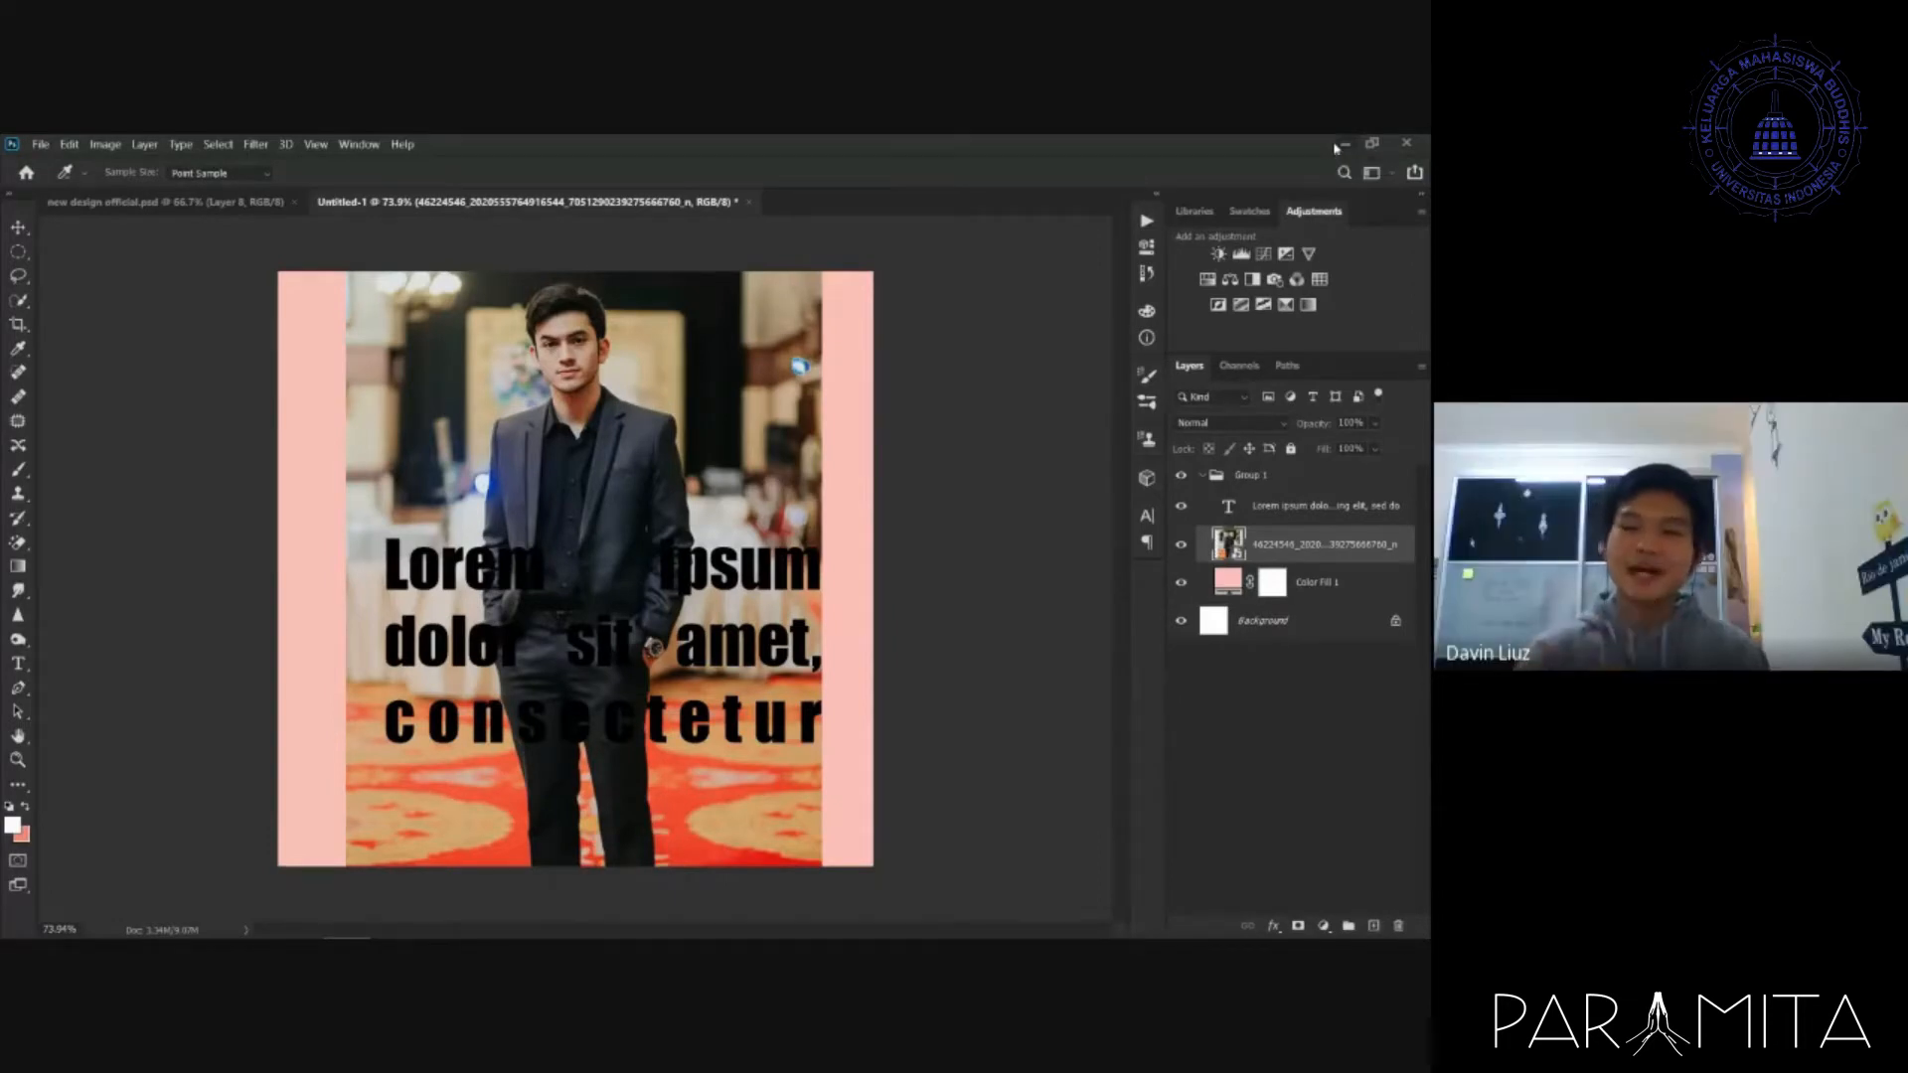
- Undock the Layers panel as a floating panel over the canvas and extend its height to the window's lower edge
drag(1196, 367, 855, 347)
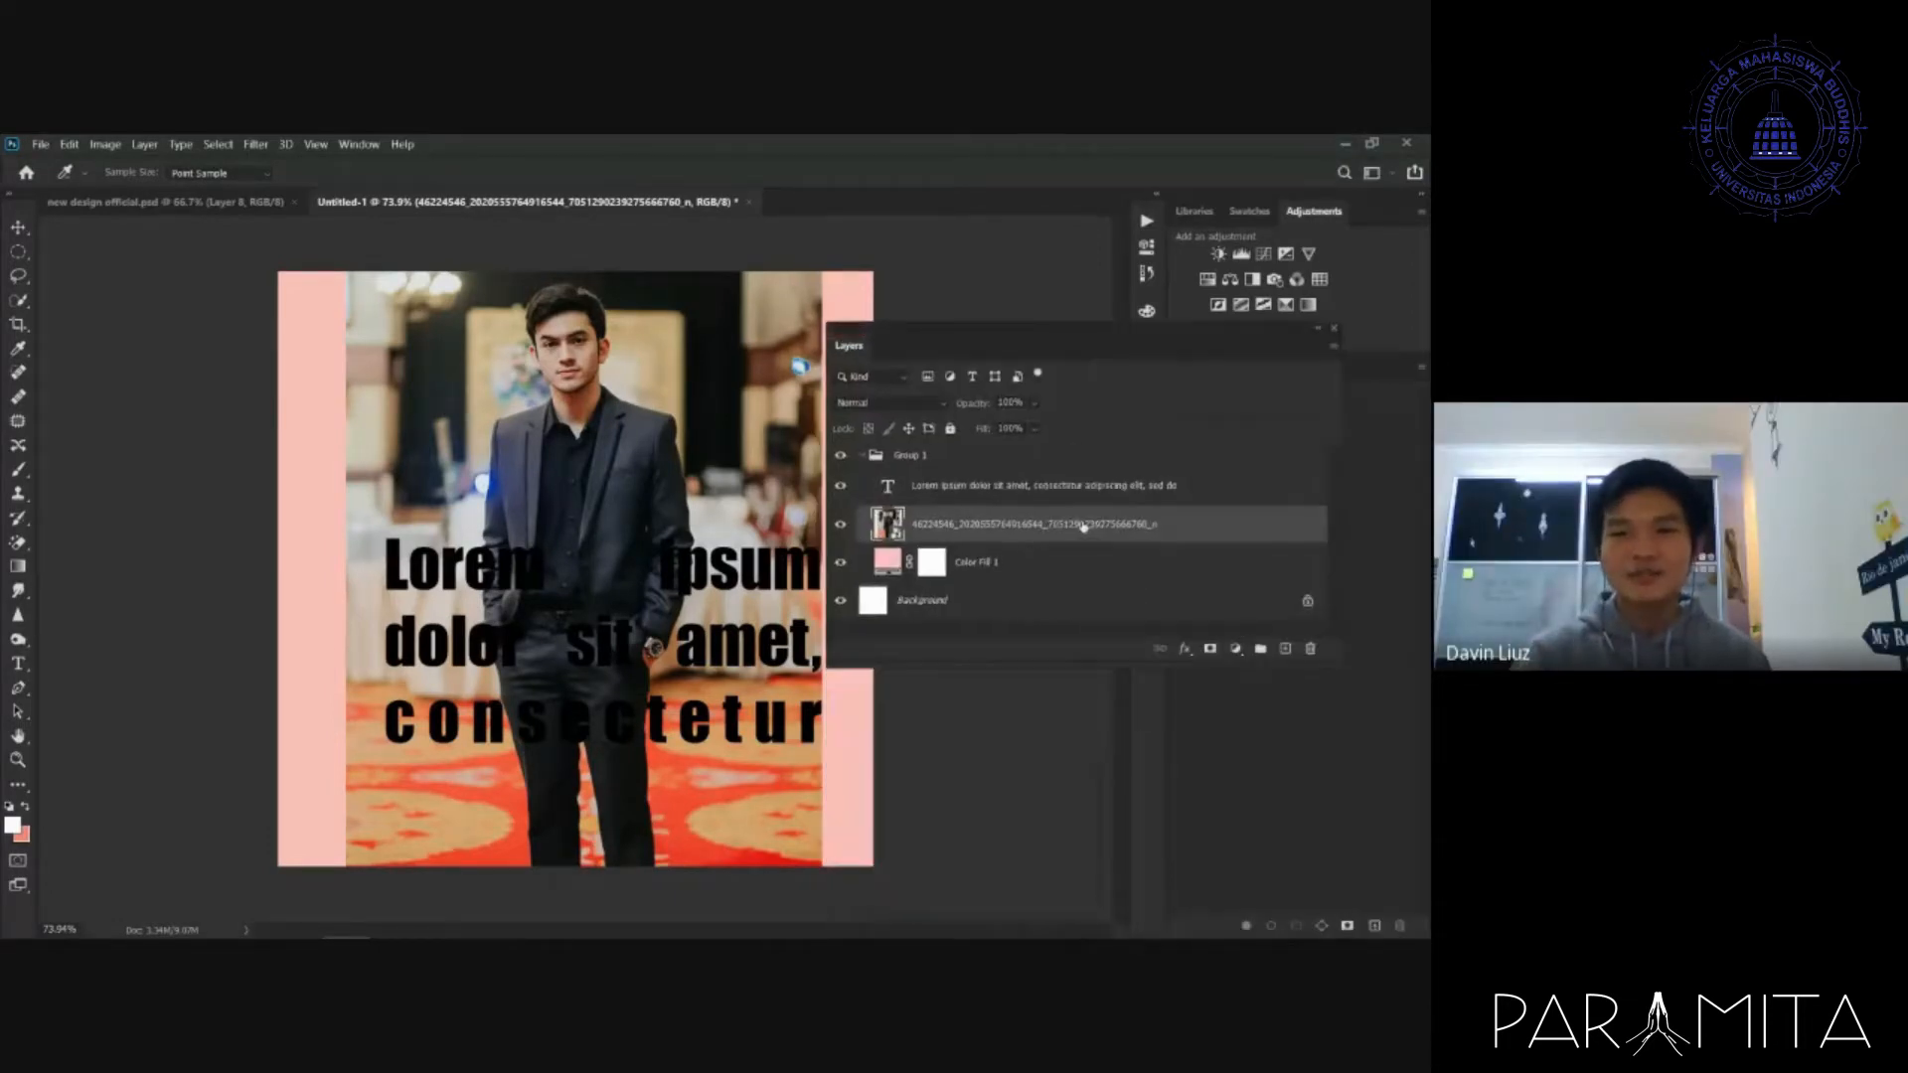
drag(1080, 663, 1080, 910)
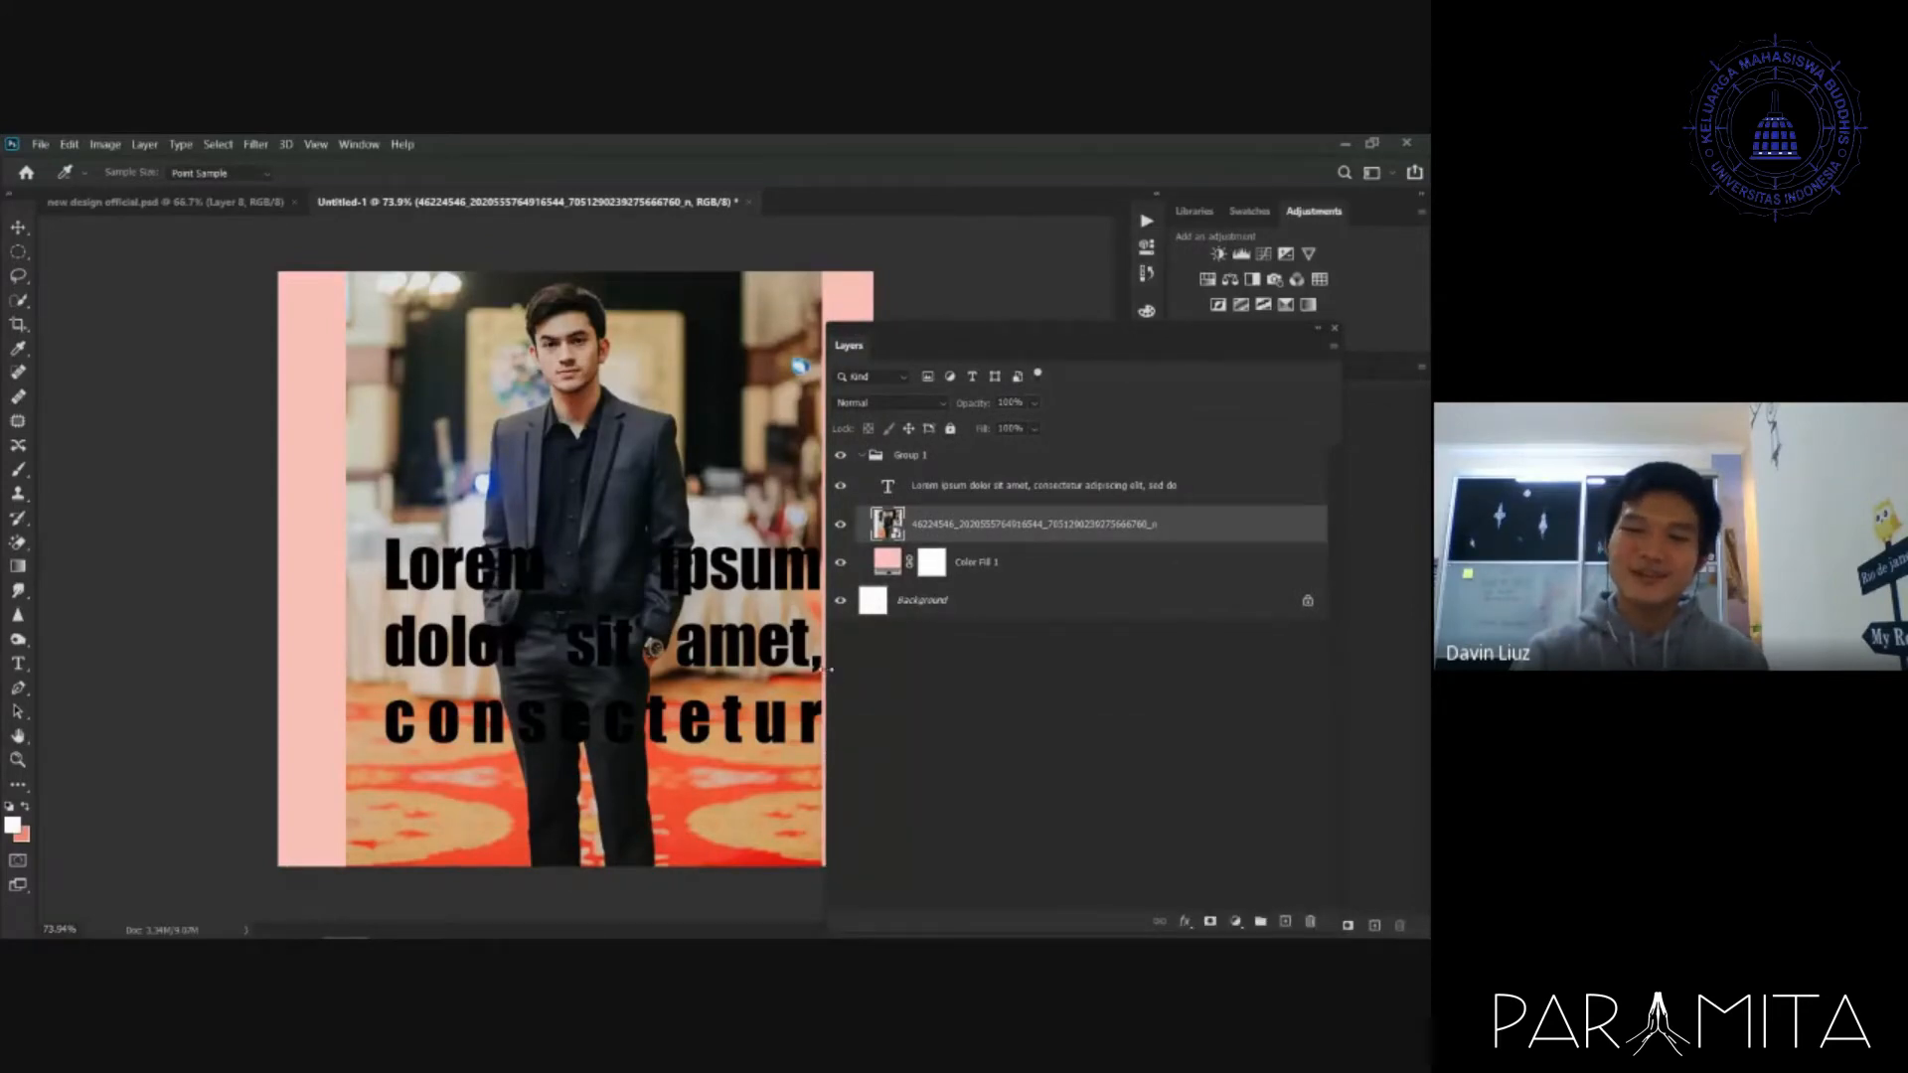
- Widen the floating Layers panel and dock it as its own column beside the canvas
drag(830, 671, 561, 656)
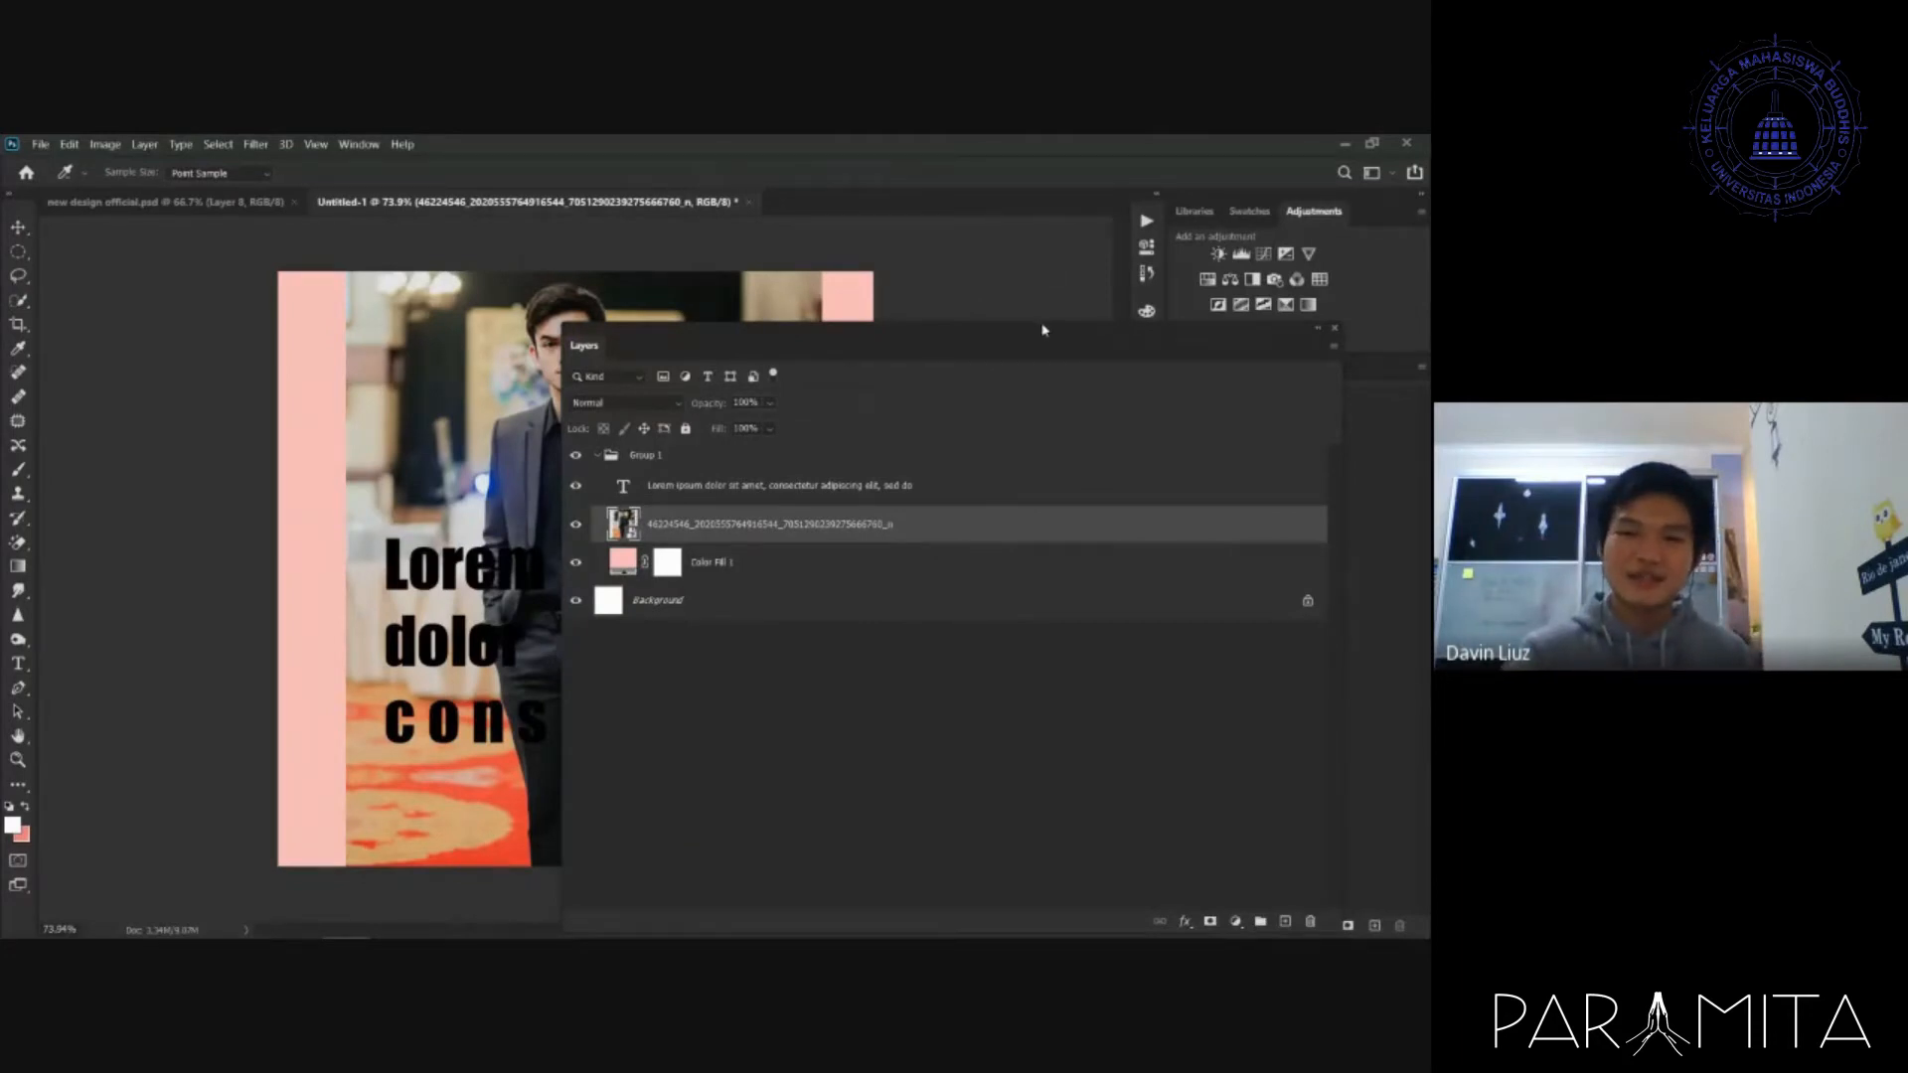
drag(1084, 337, 1158, 388)
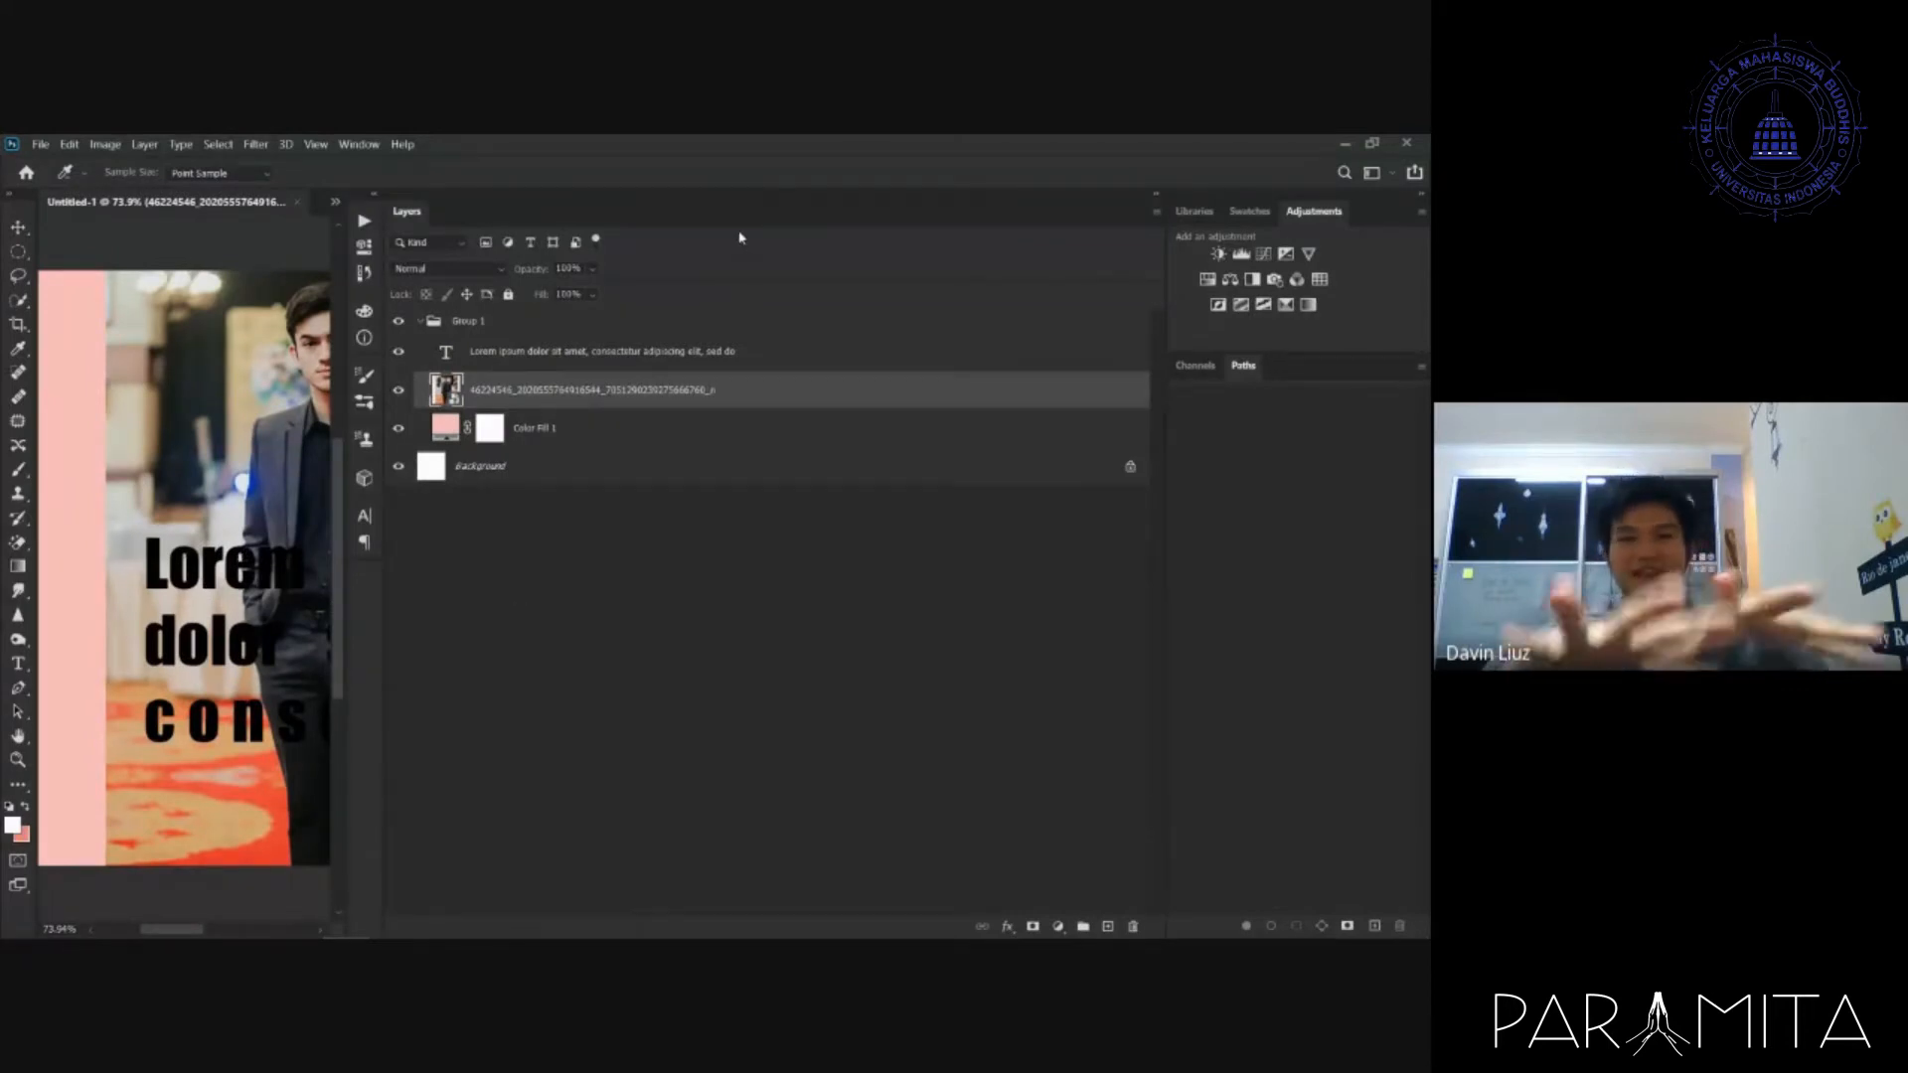
- Undock the Layers panel, narrow it, and dock it in the same group as Channels and Paths
drag(421, 216, 691, 332)
click(592, 390)
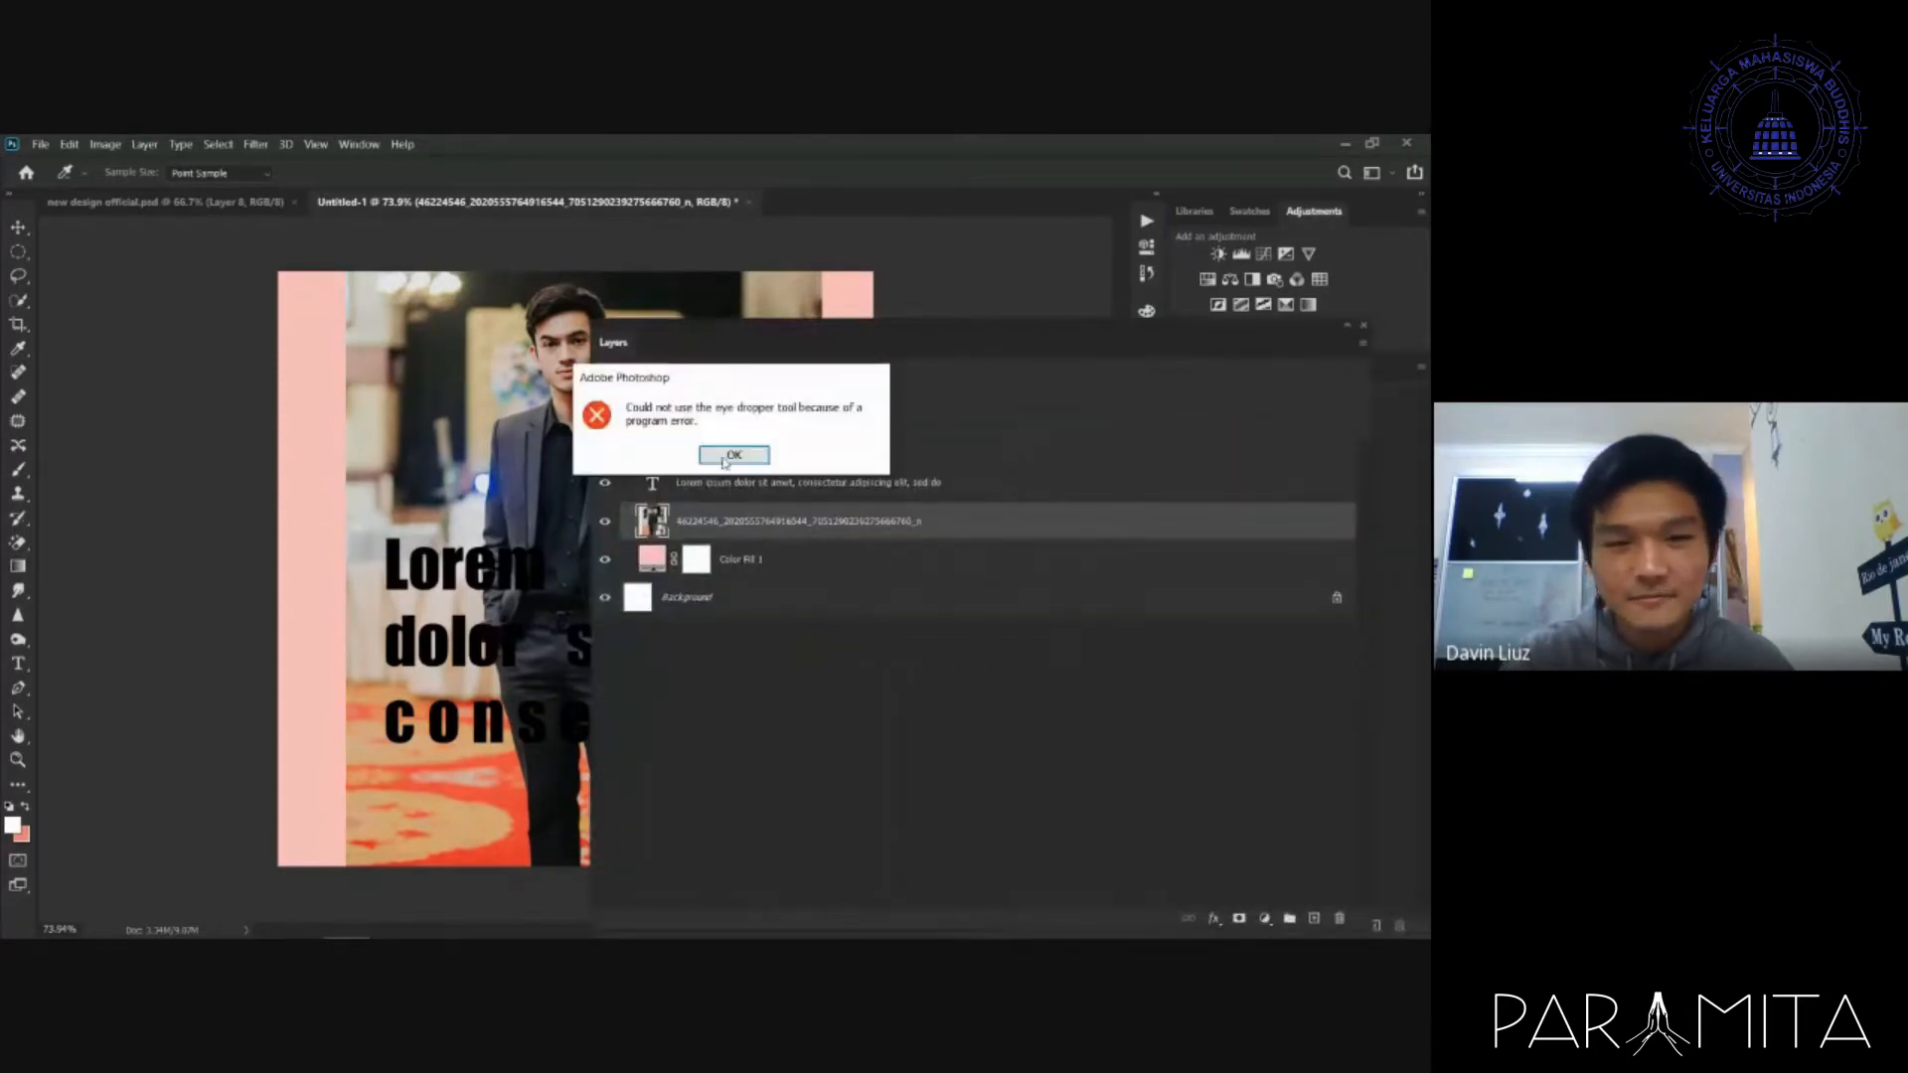
click(725, 459)
drag(593, 661, 1047, 661)
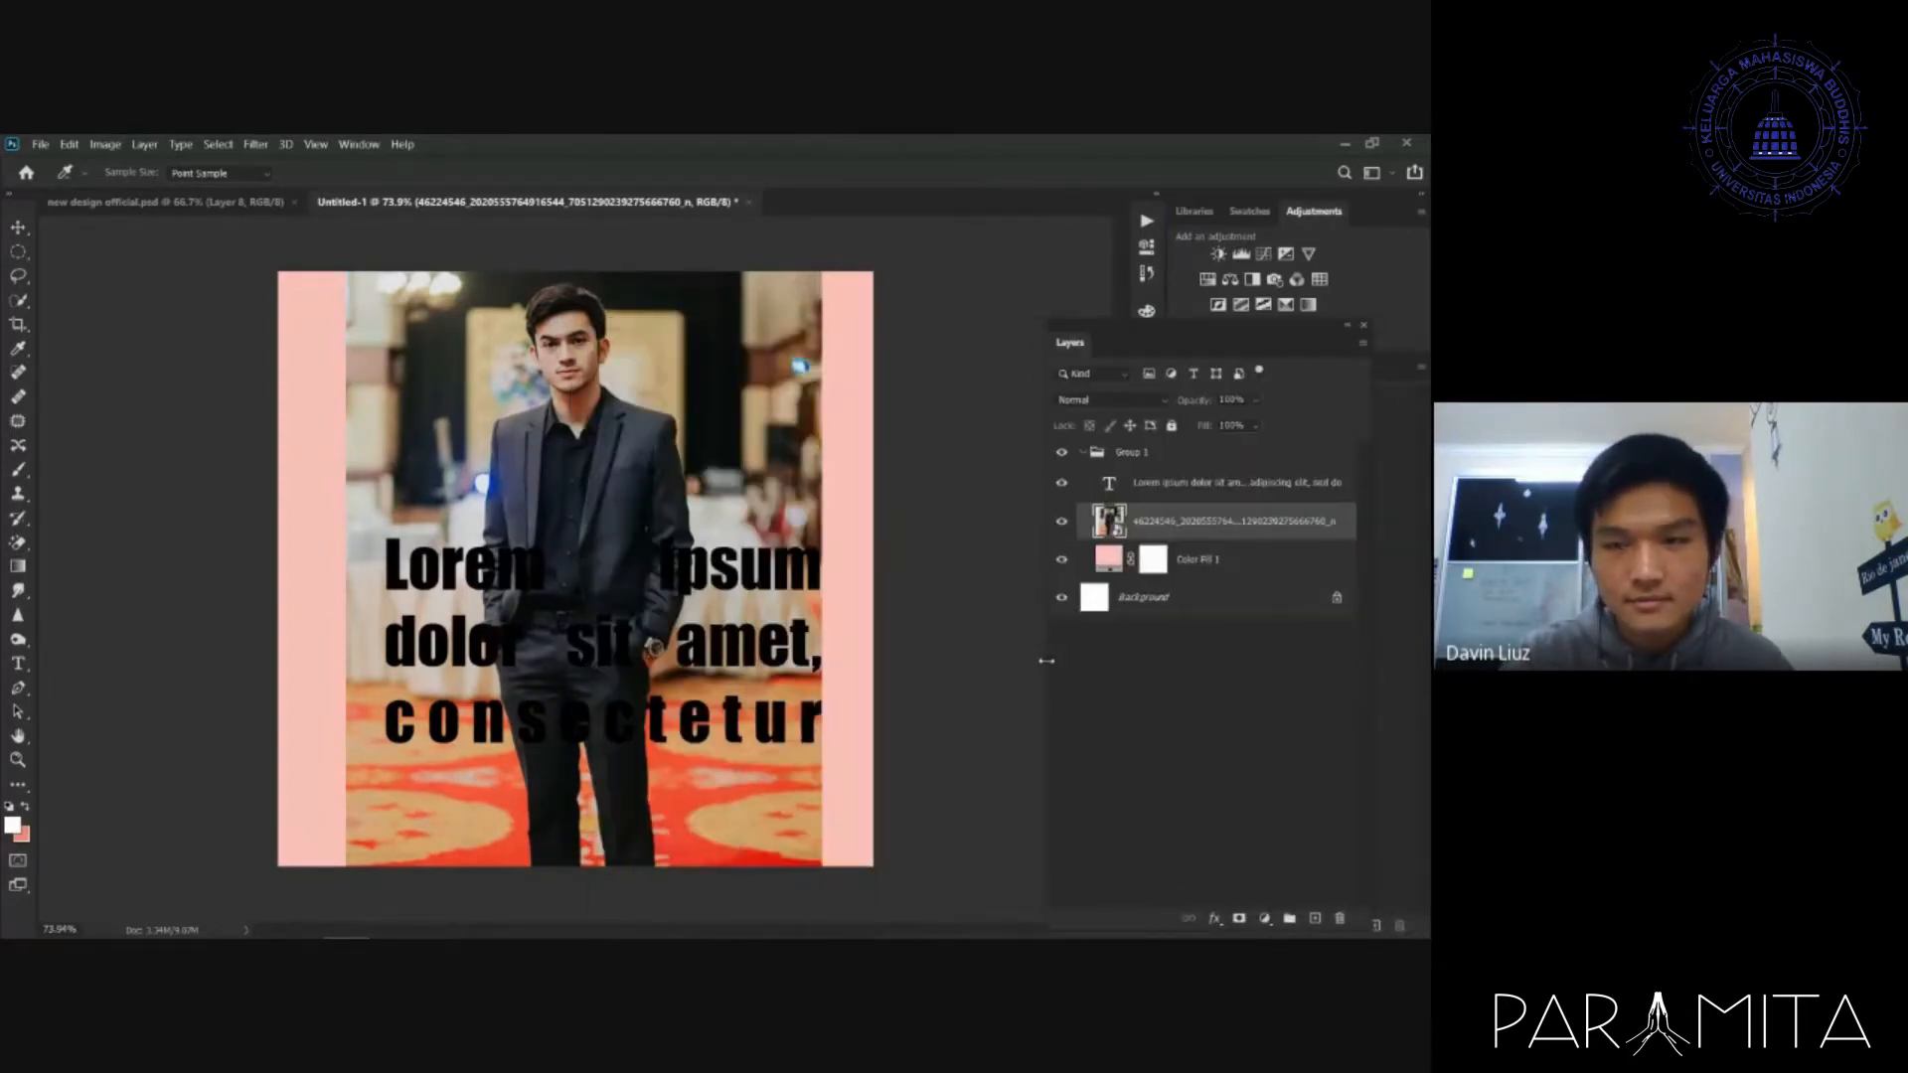
drag(1143, 370, 1305, 367)
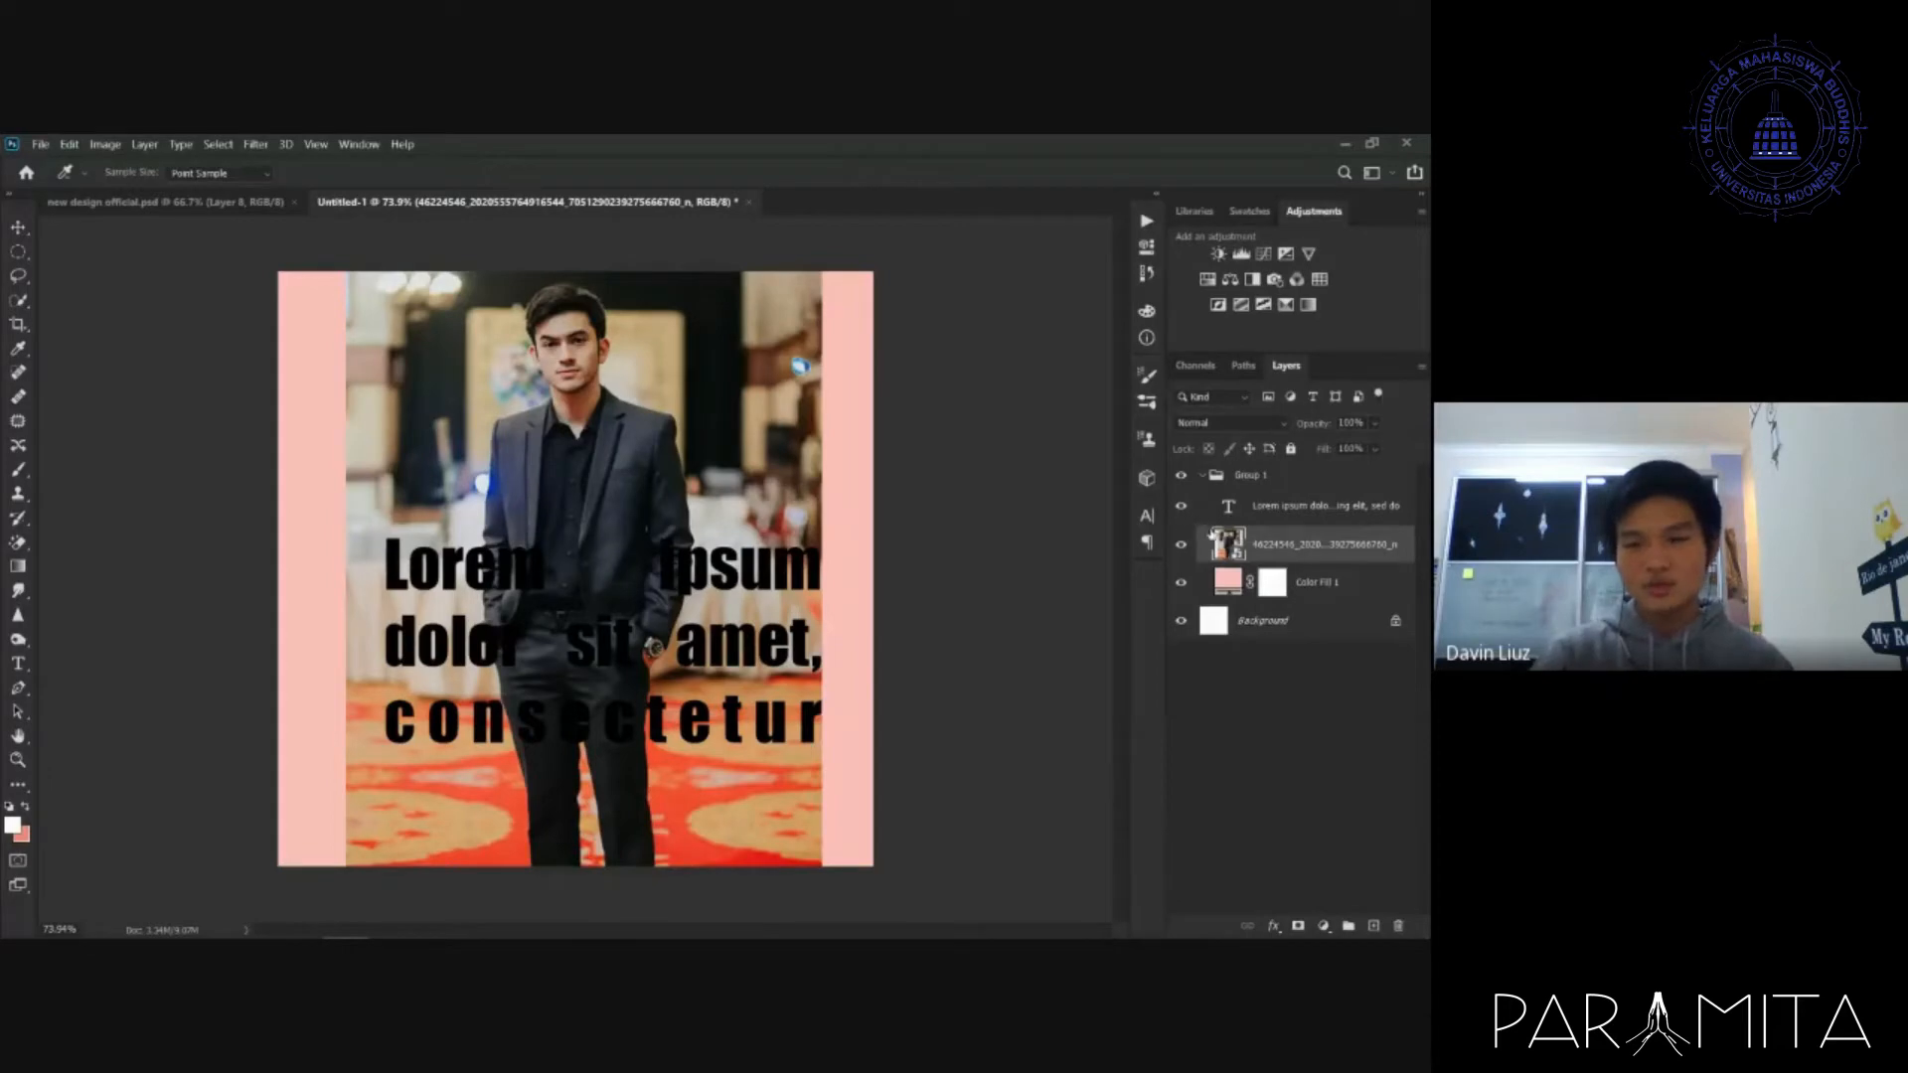
- Hide the text and photo layers and turn their visibility back on
drag(1180, 505, 1174, 562)
click(1180, 506)
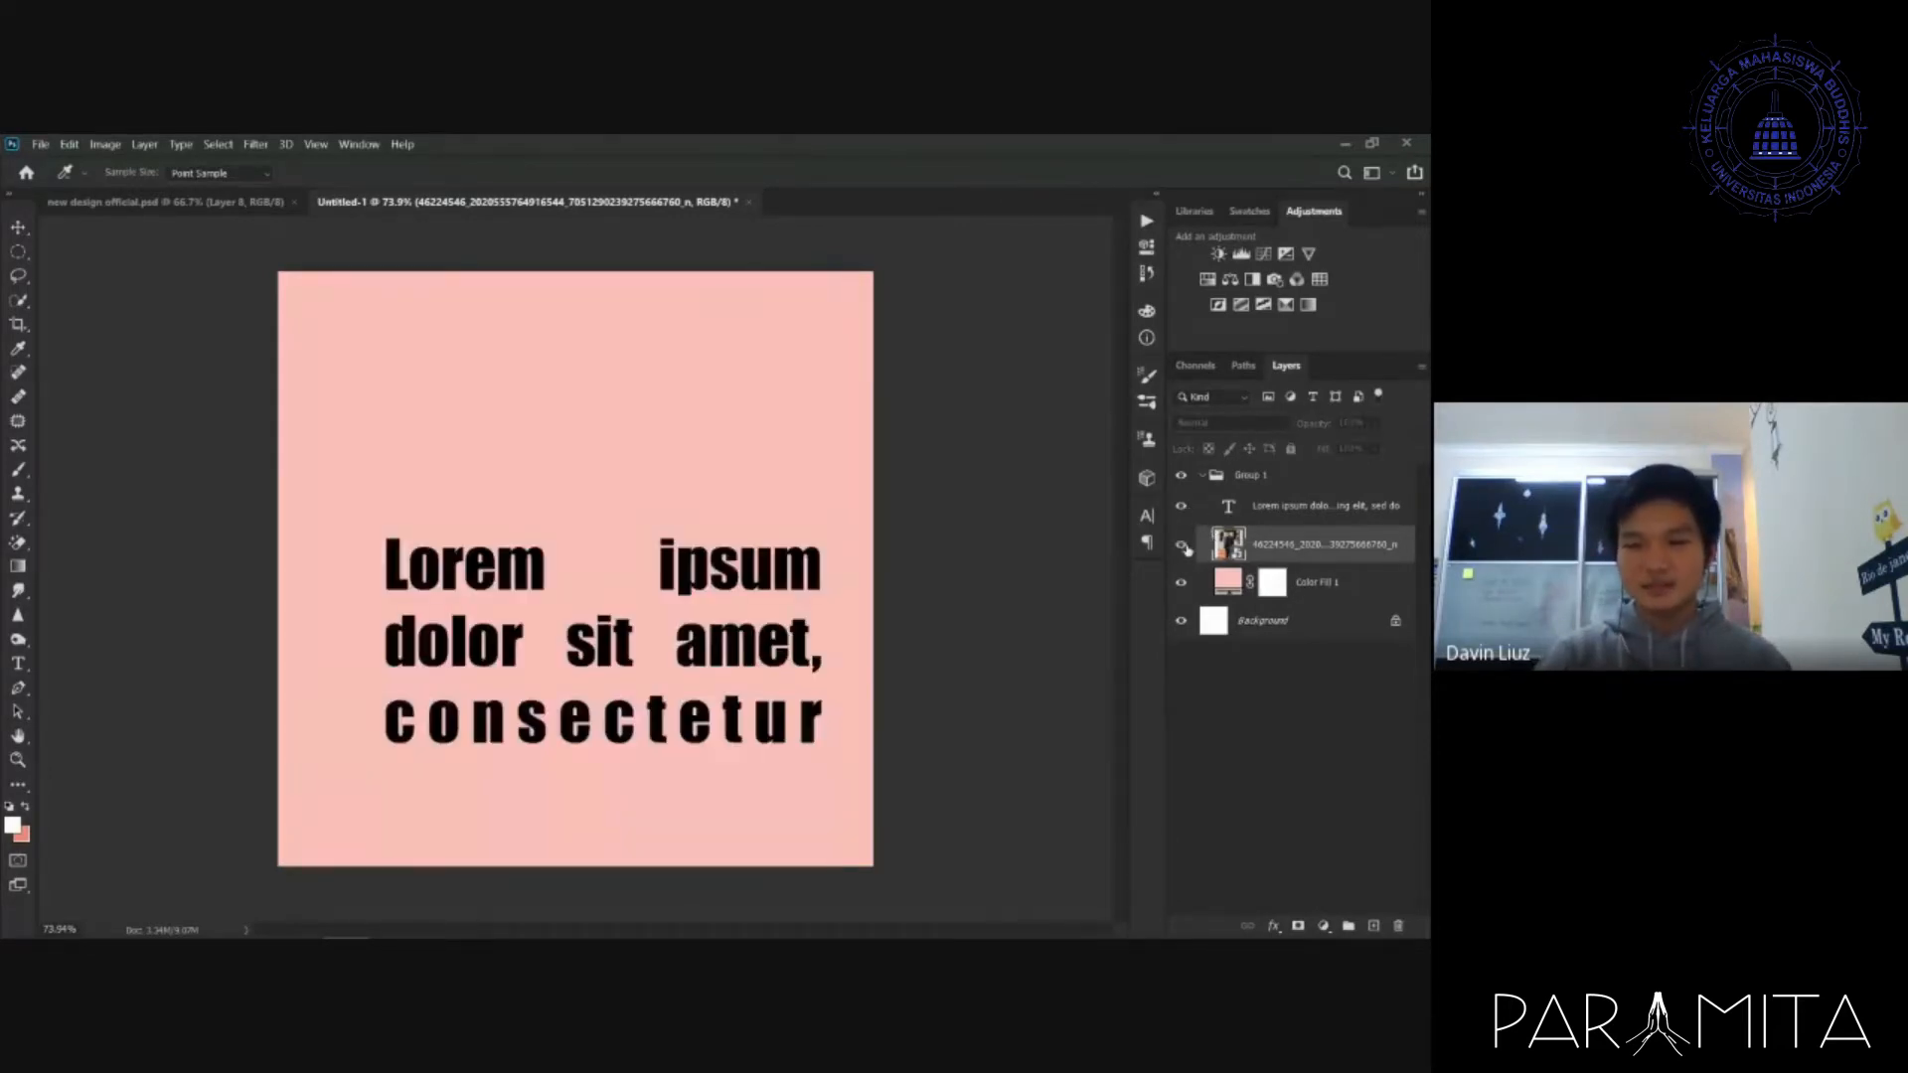
click(1182, 544)
- Move the Color Fill 1 layer above the photo layer and back below it
click(1371, 582)
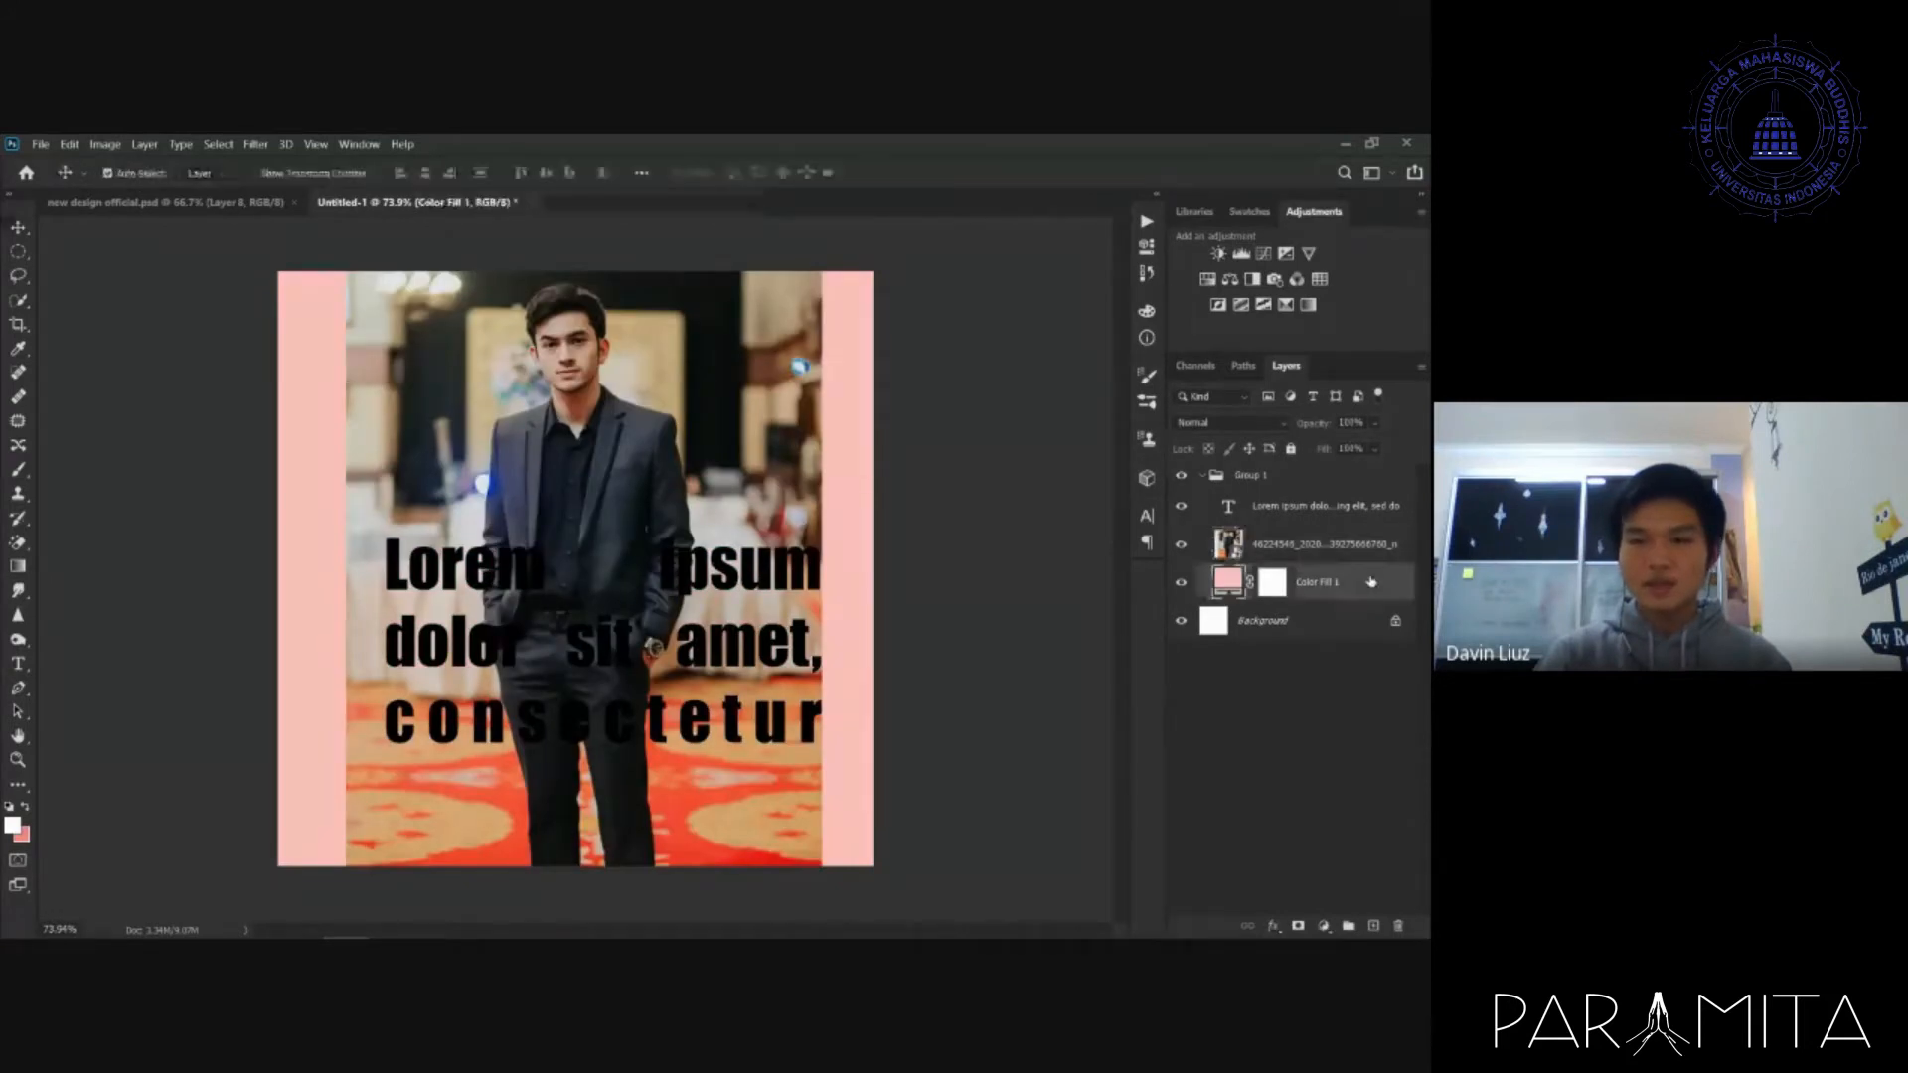
key(v)
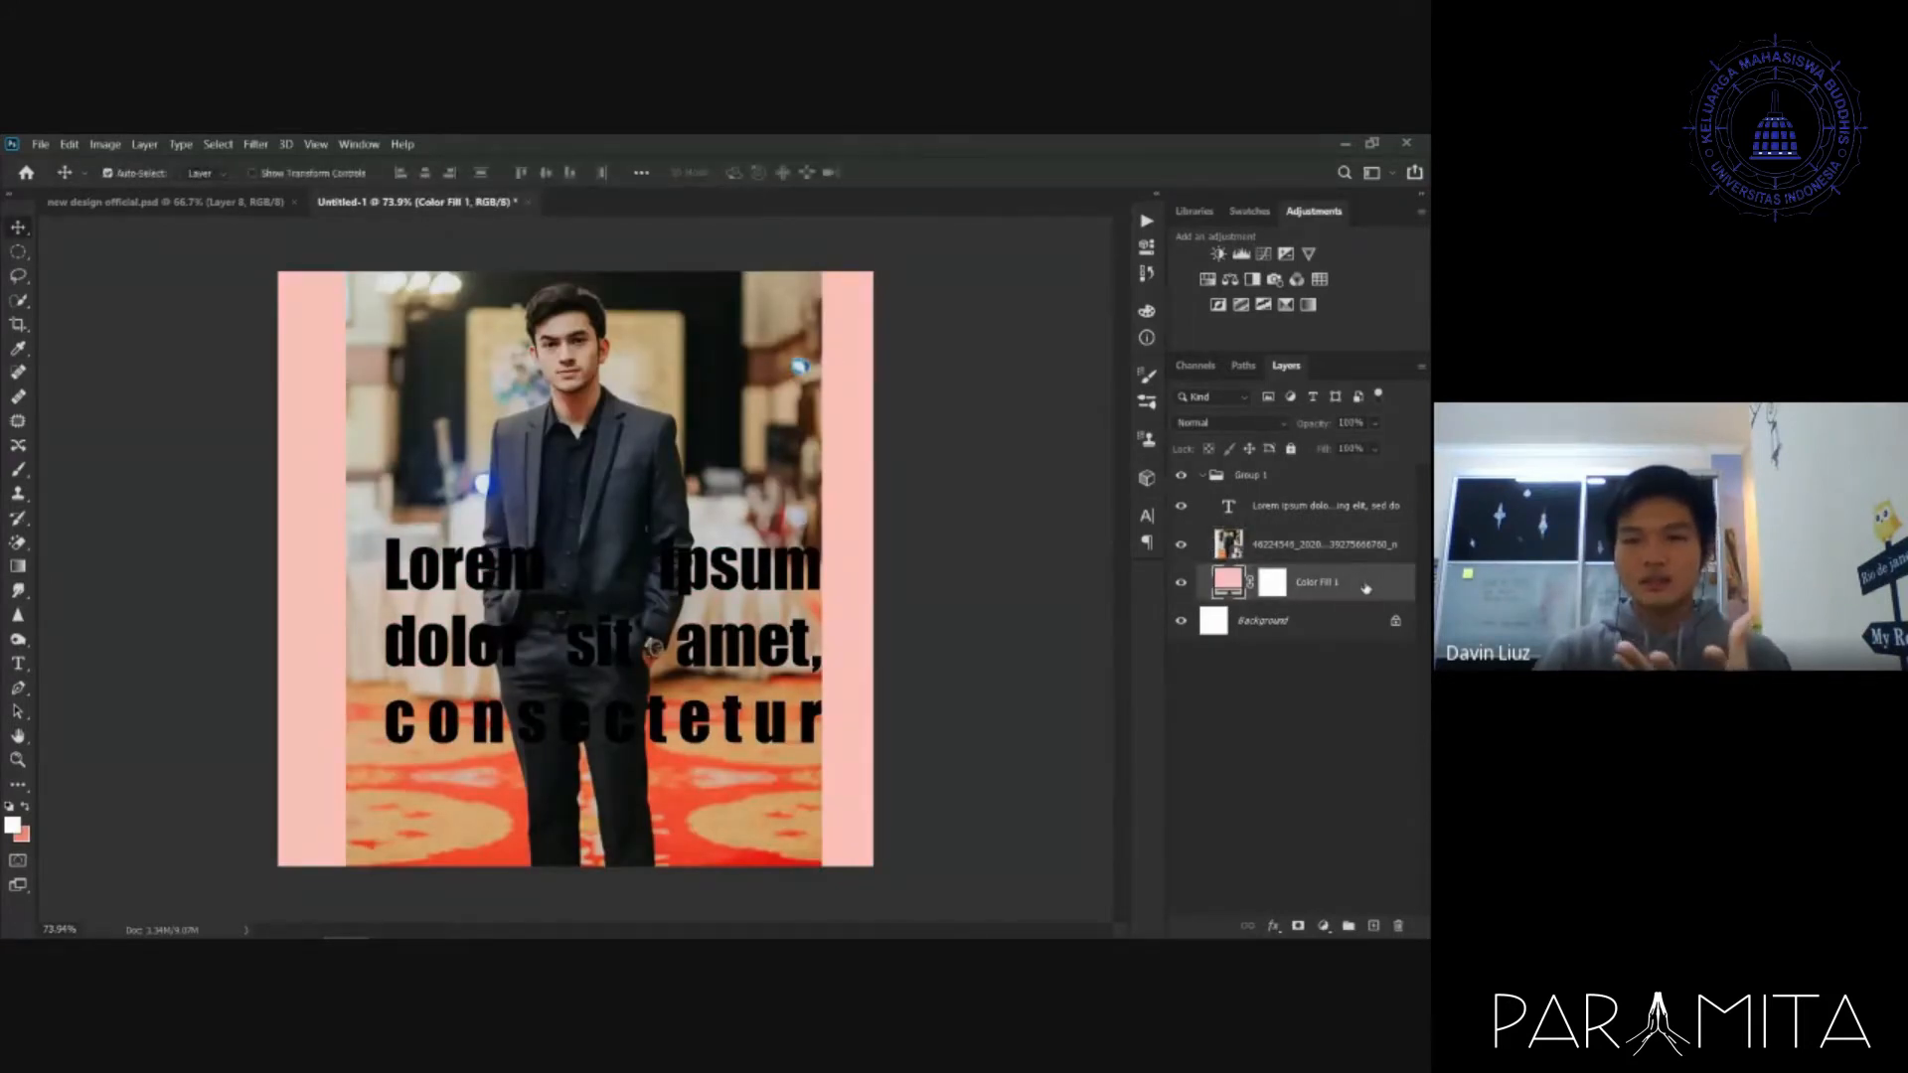
drag(1367, 587, 1368, 521)
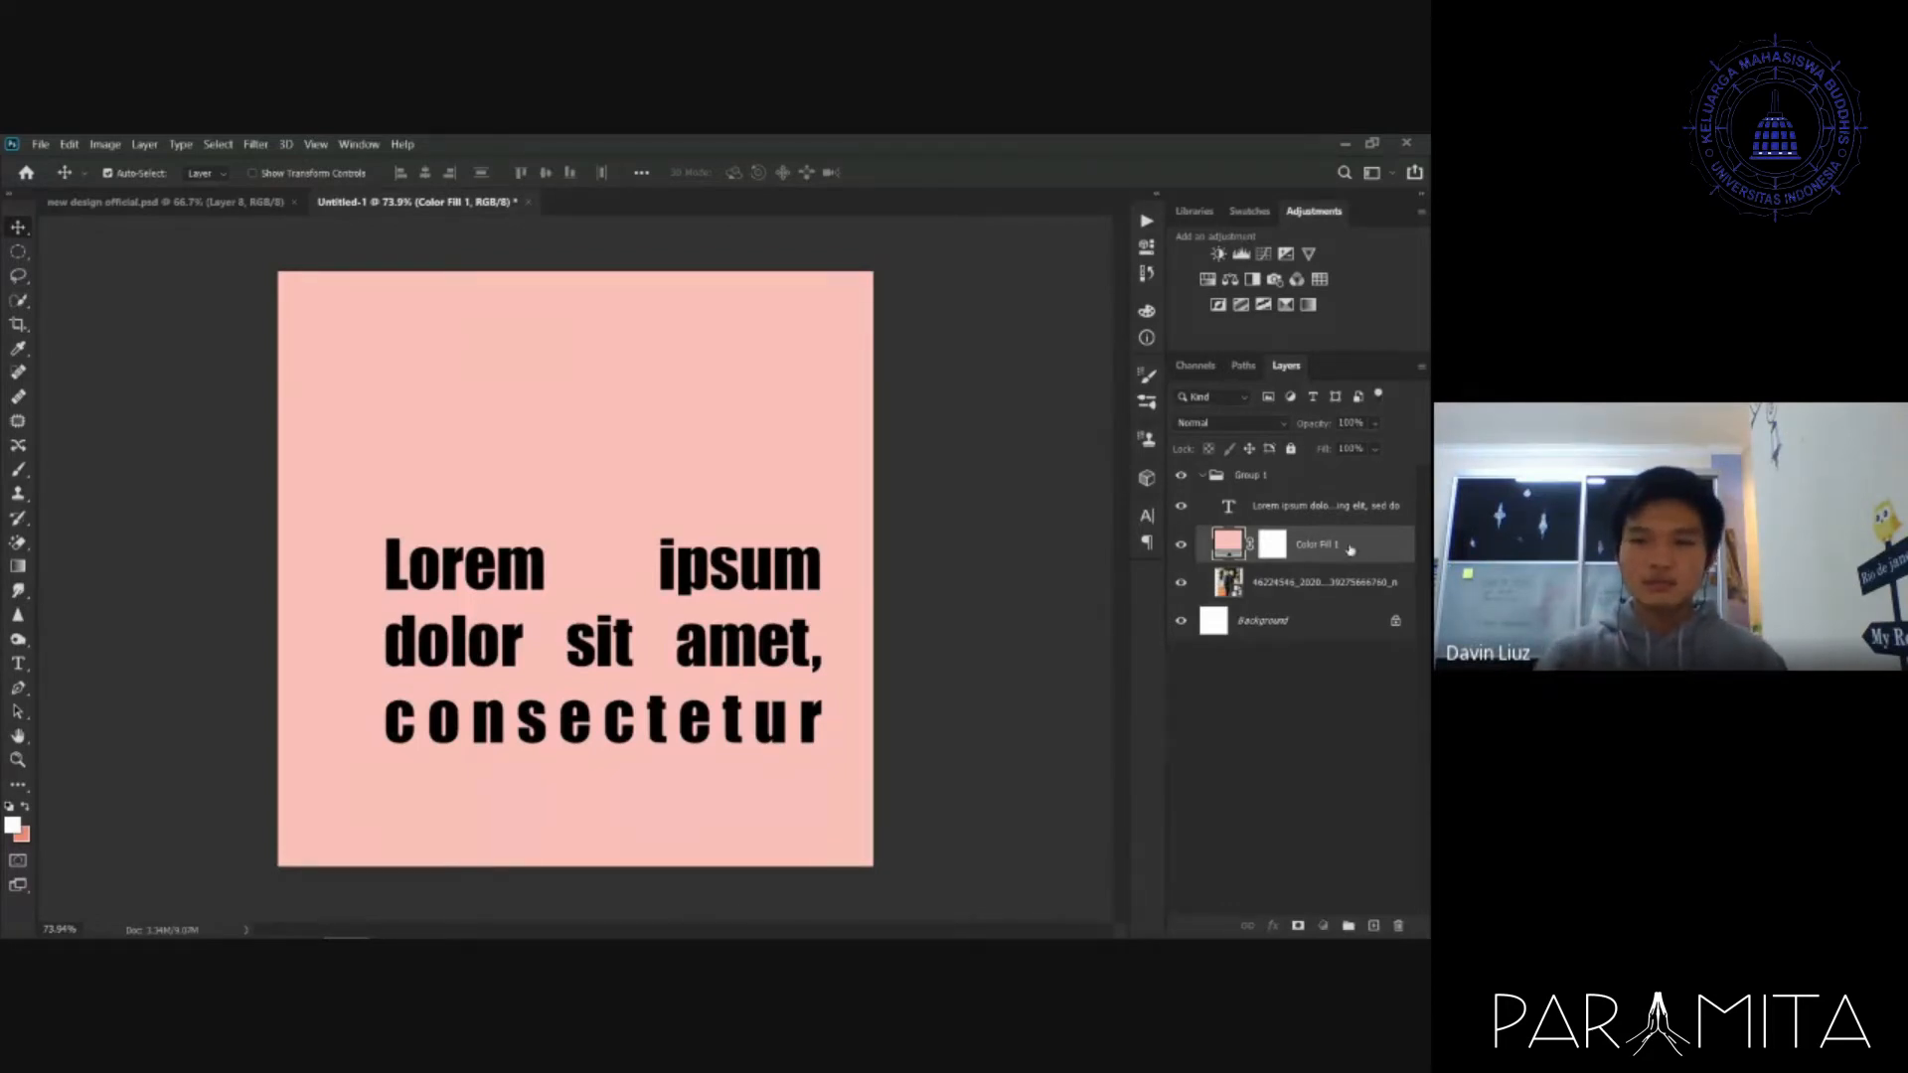
drag(1349, 551, 1342, 593)
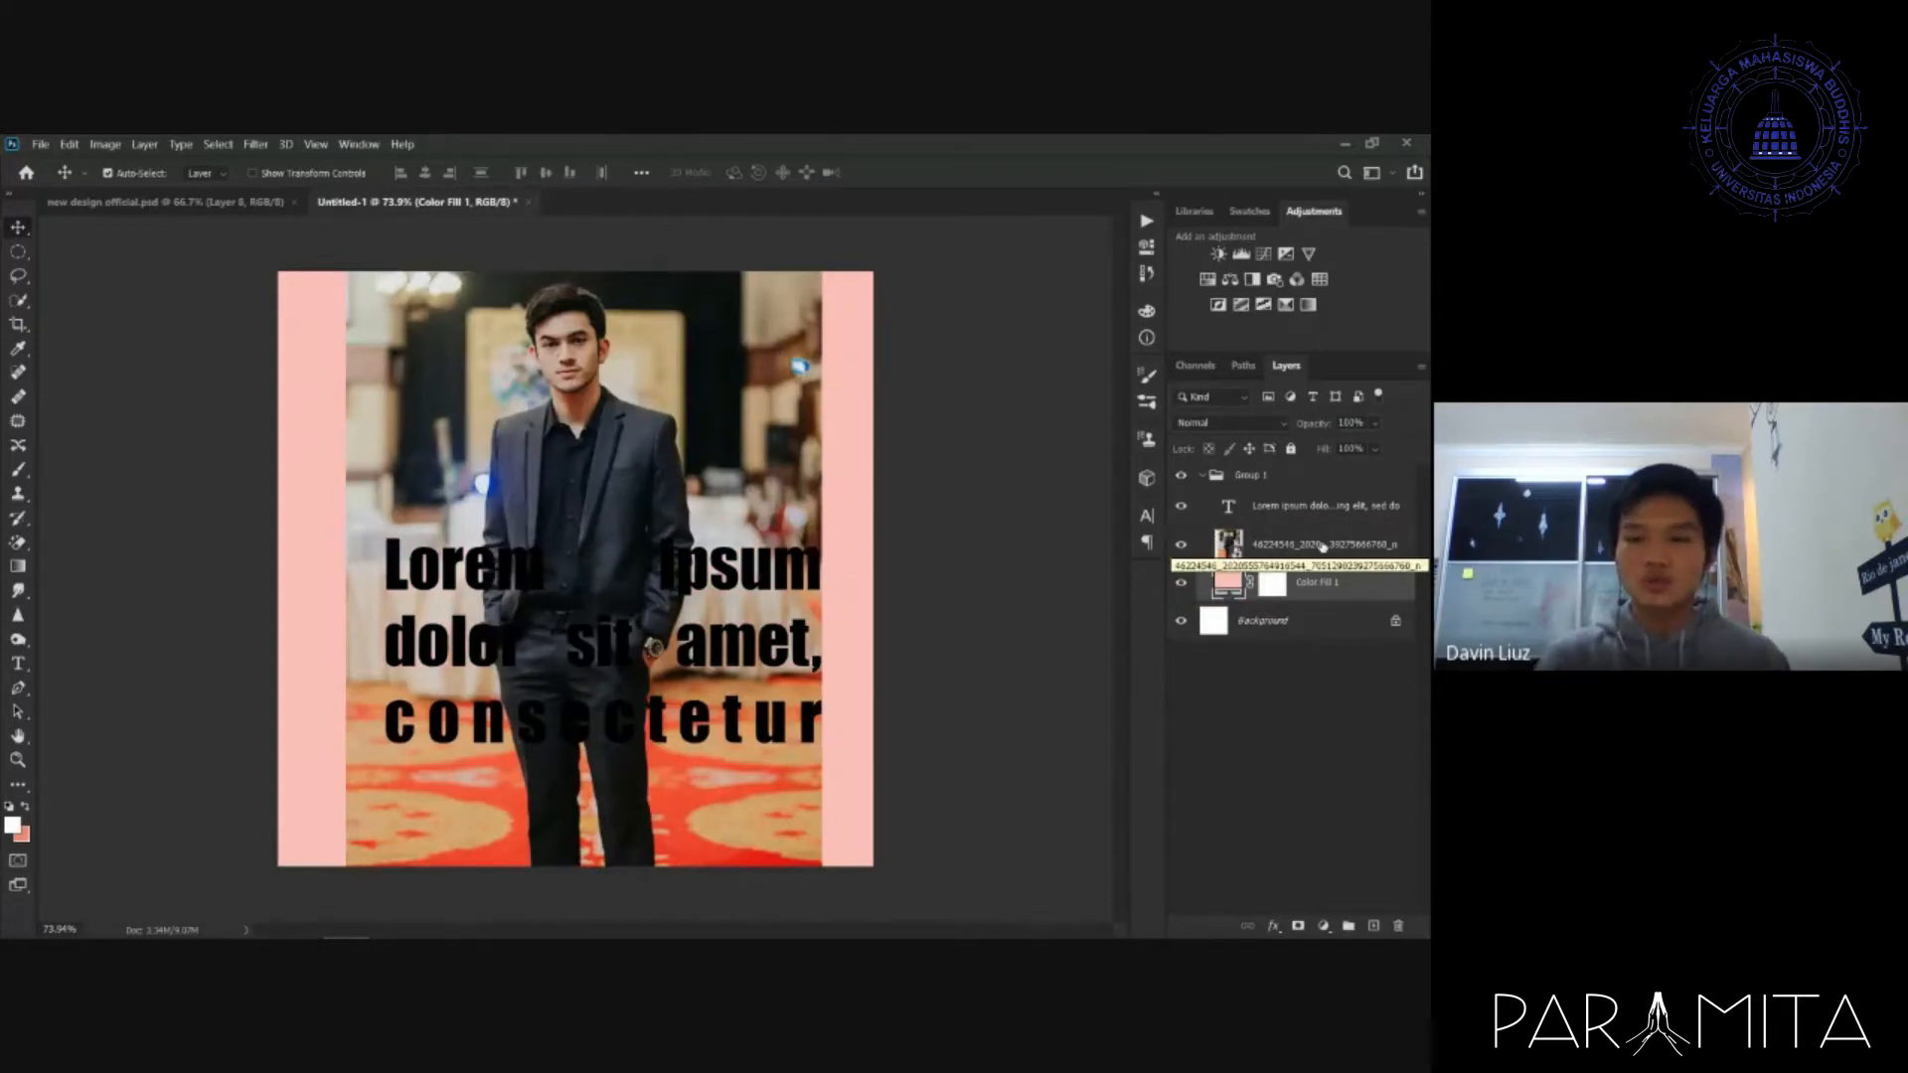
- Rename the photo layer as Manusia, the text layer as Text, and the pink color fill layer as Background
double_click(1323, 545)
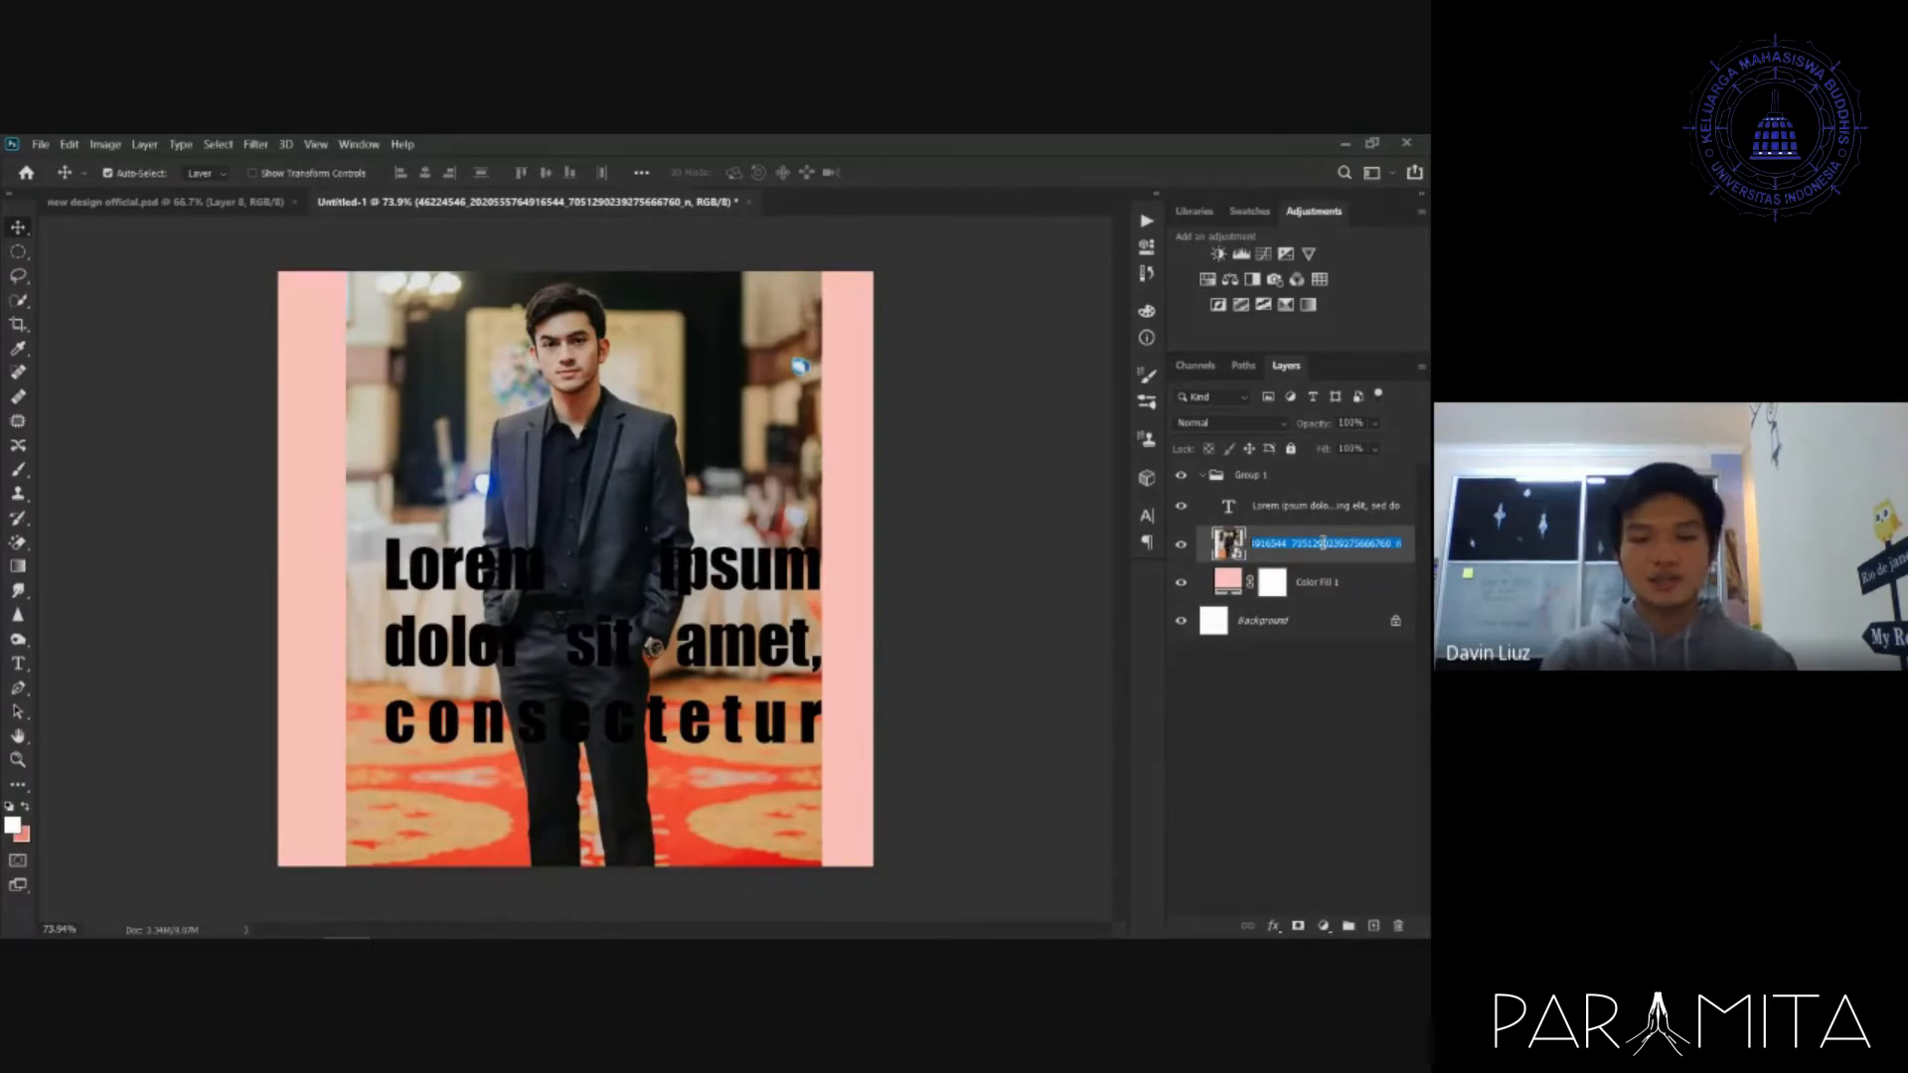
text(Manusia)
key(Return)
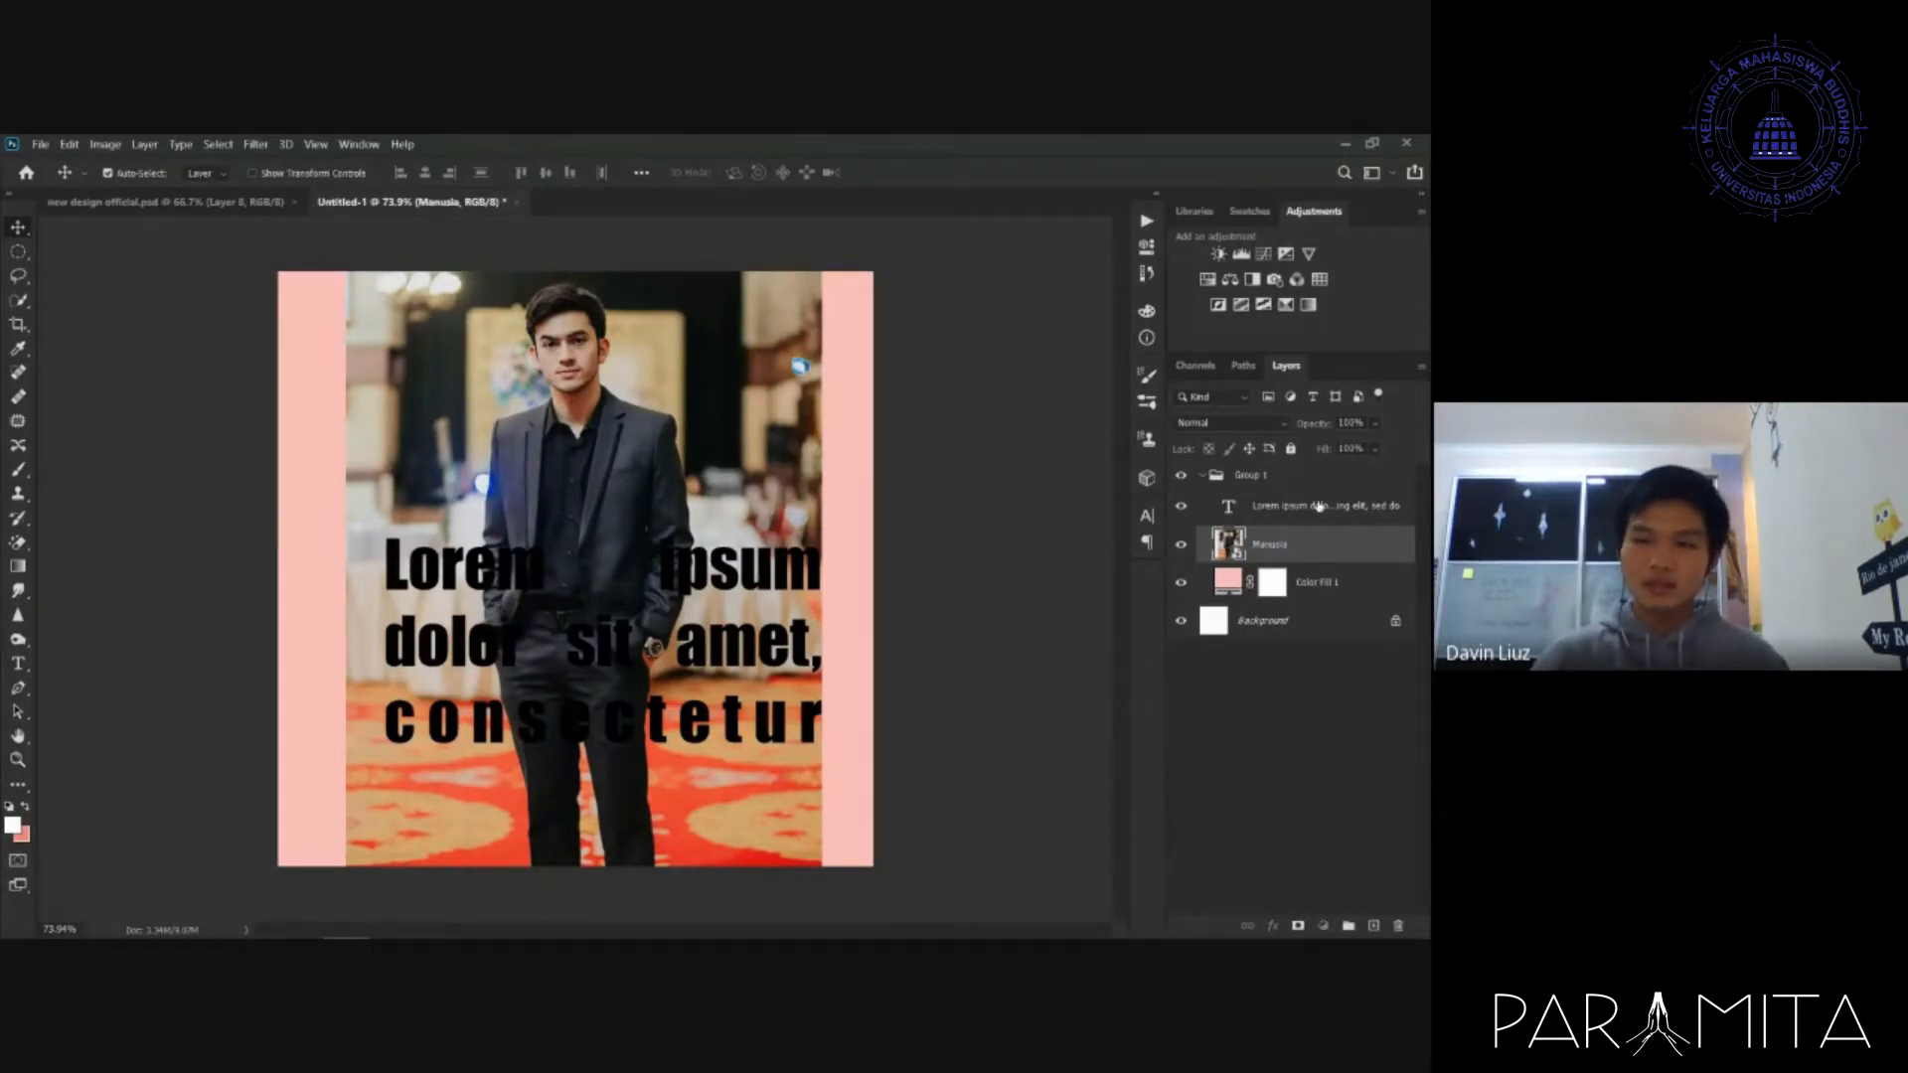
double_click(1319, 505)
text(Text)
key(Return)
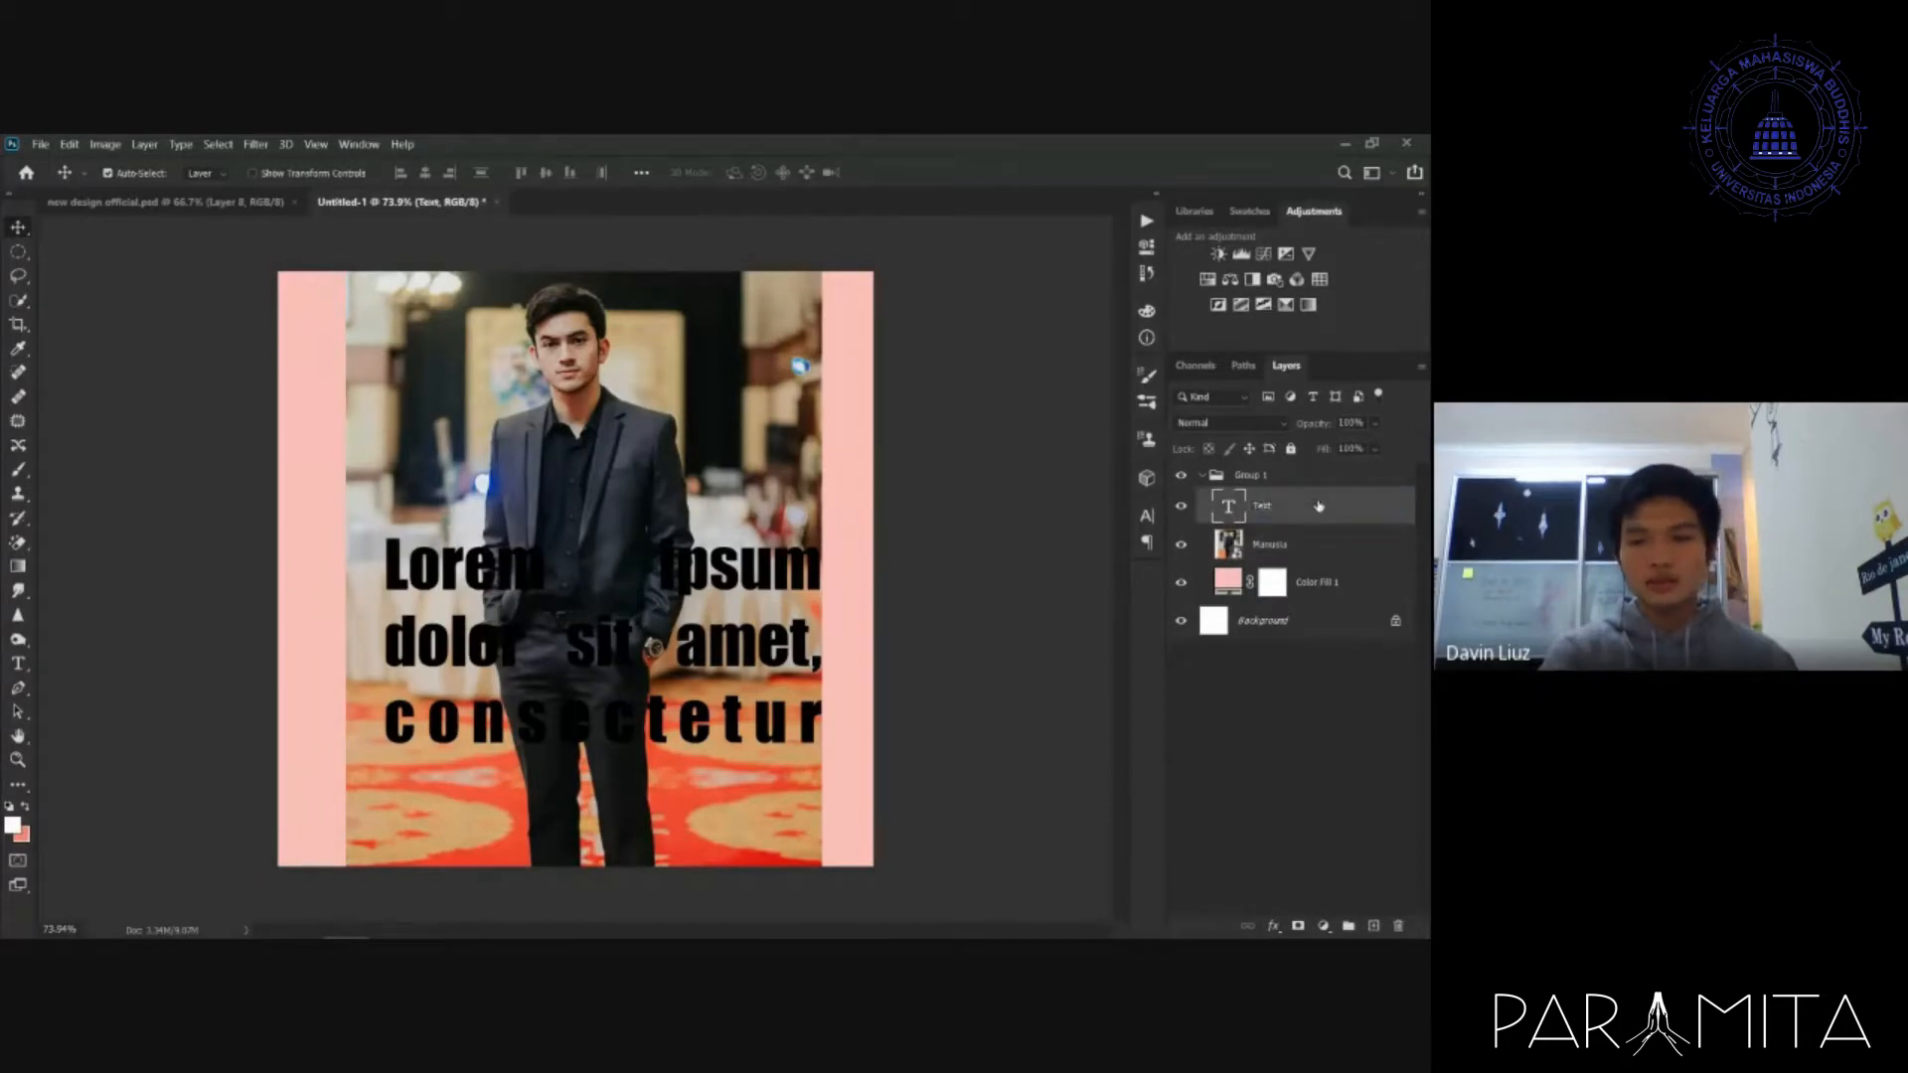
double_click(1323, 594)
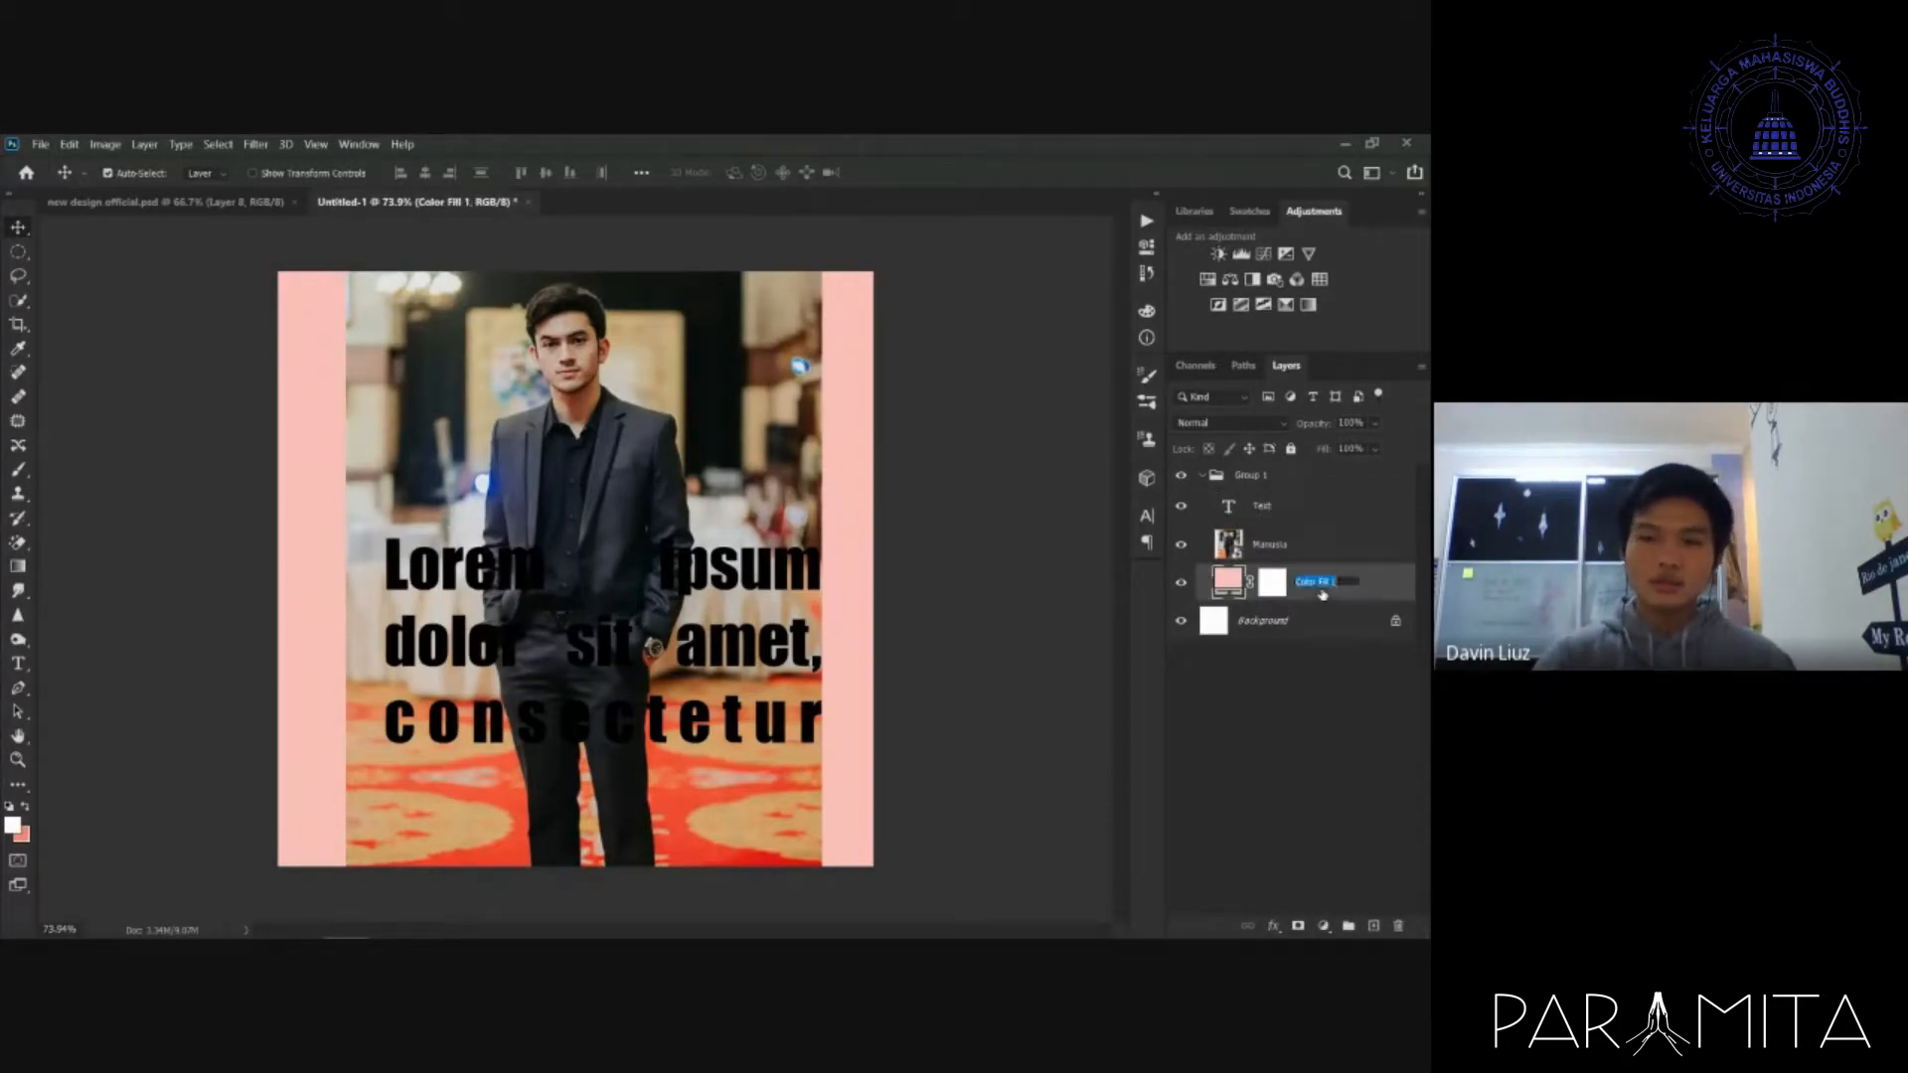
text(Background)
key(Return)
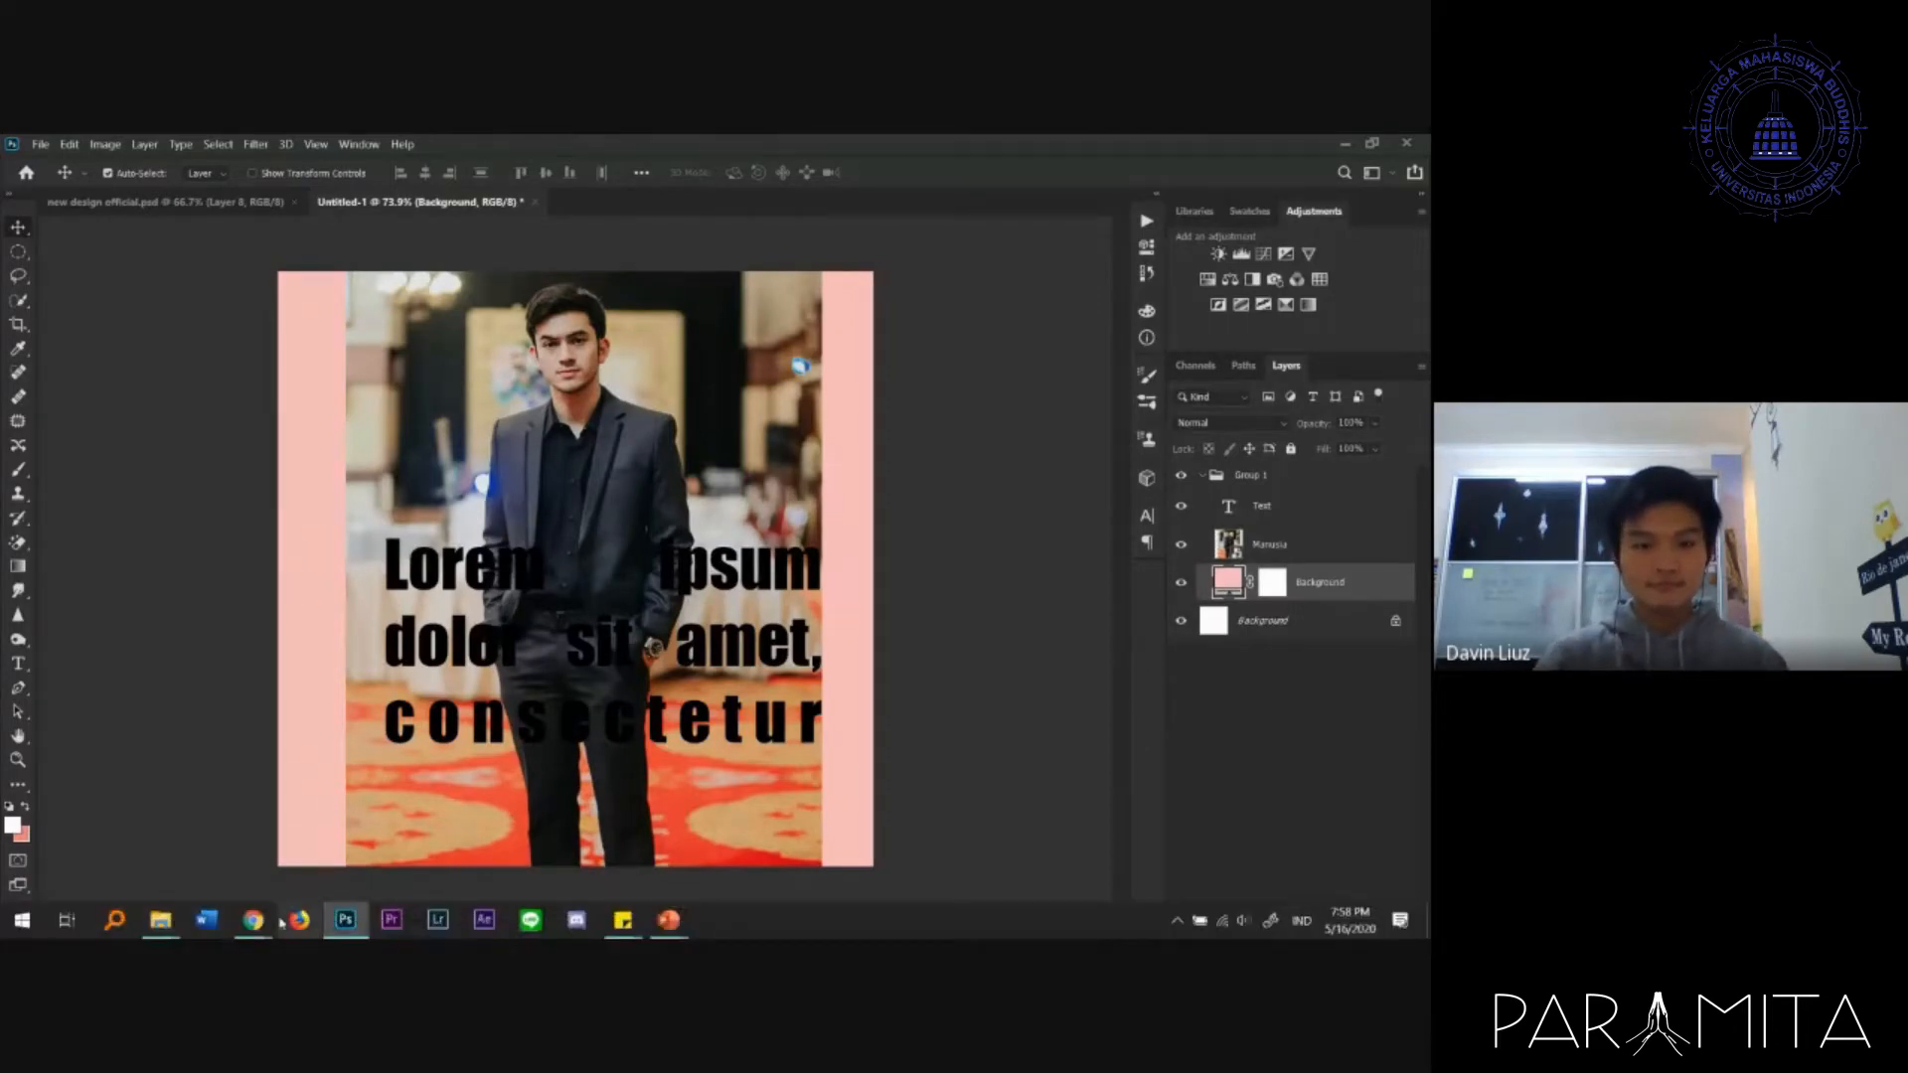
- Switch to the Google Meet window to read the latest chat questions, and return to Photoshop
mouse_move(253, 920)
click(305, 886)
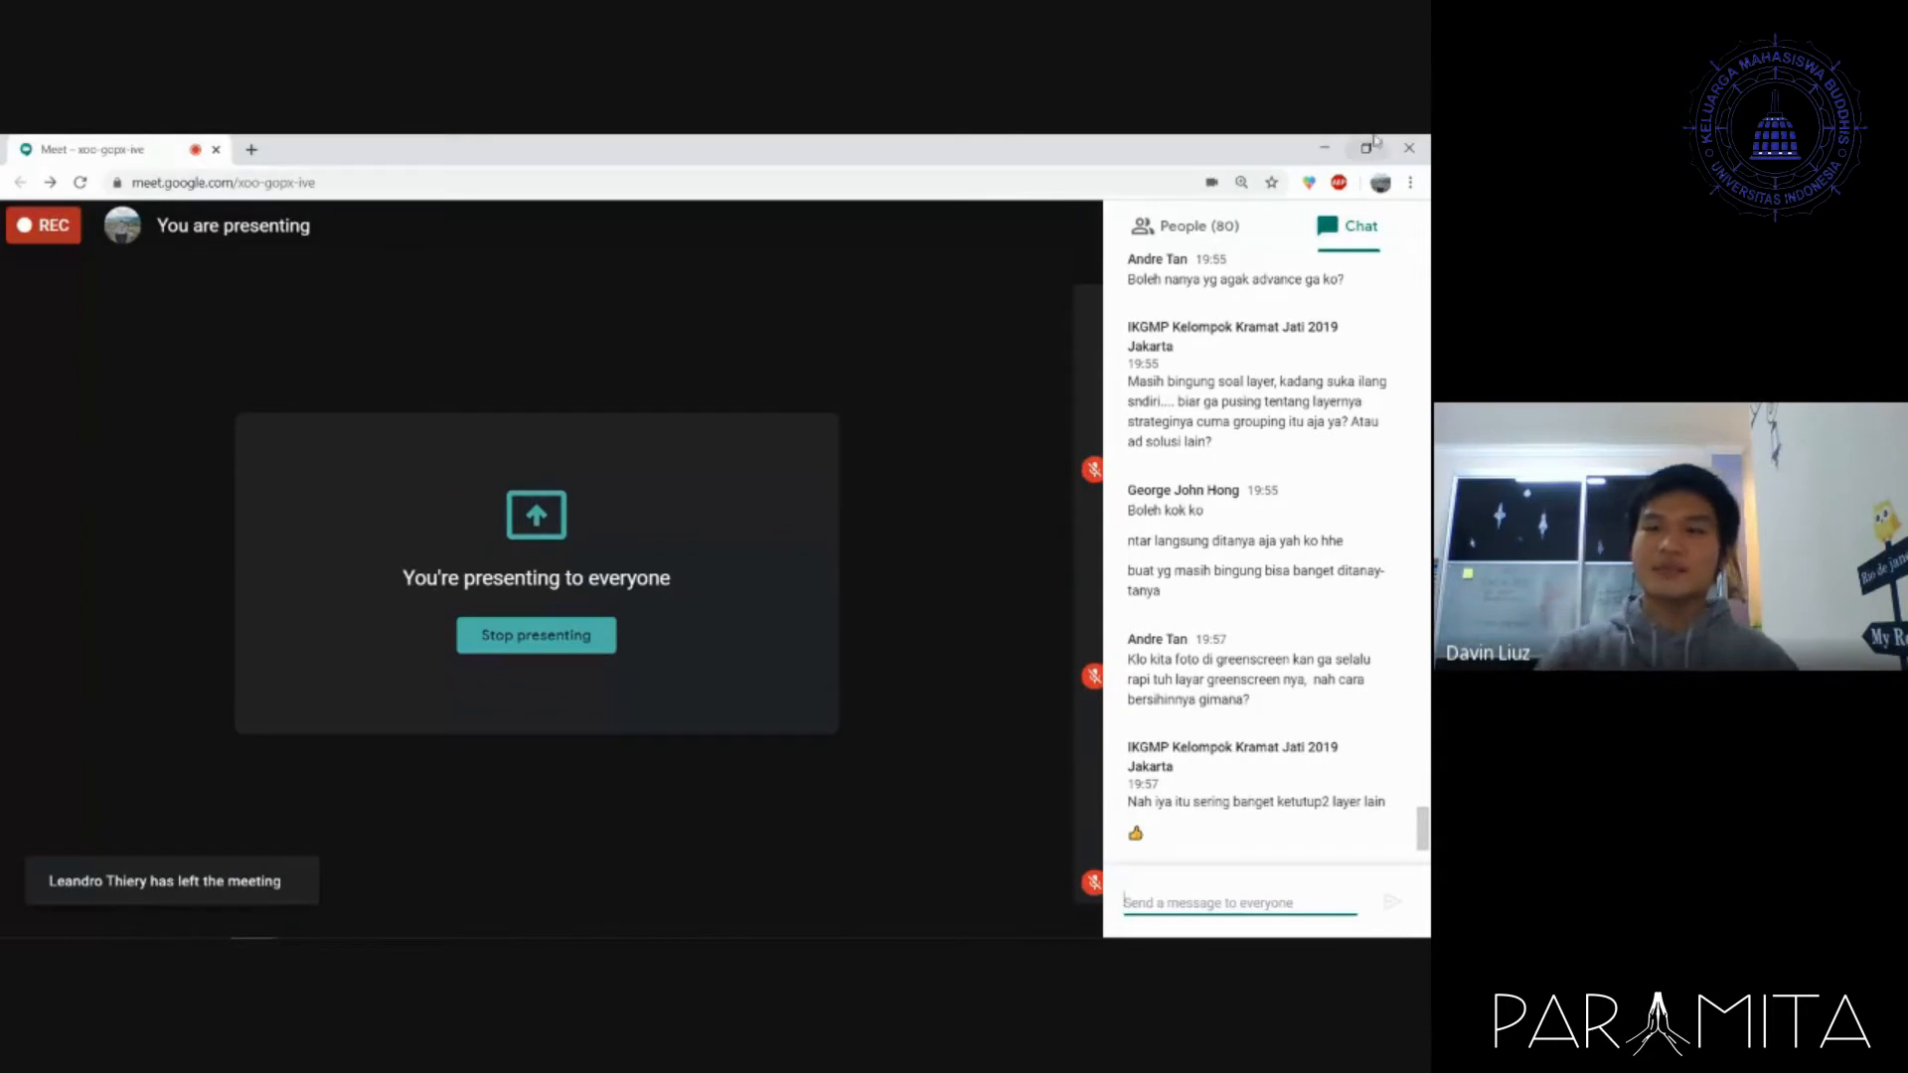
click(1324, 147)
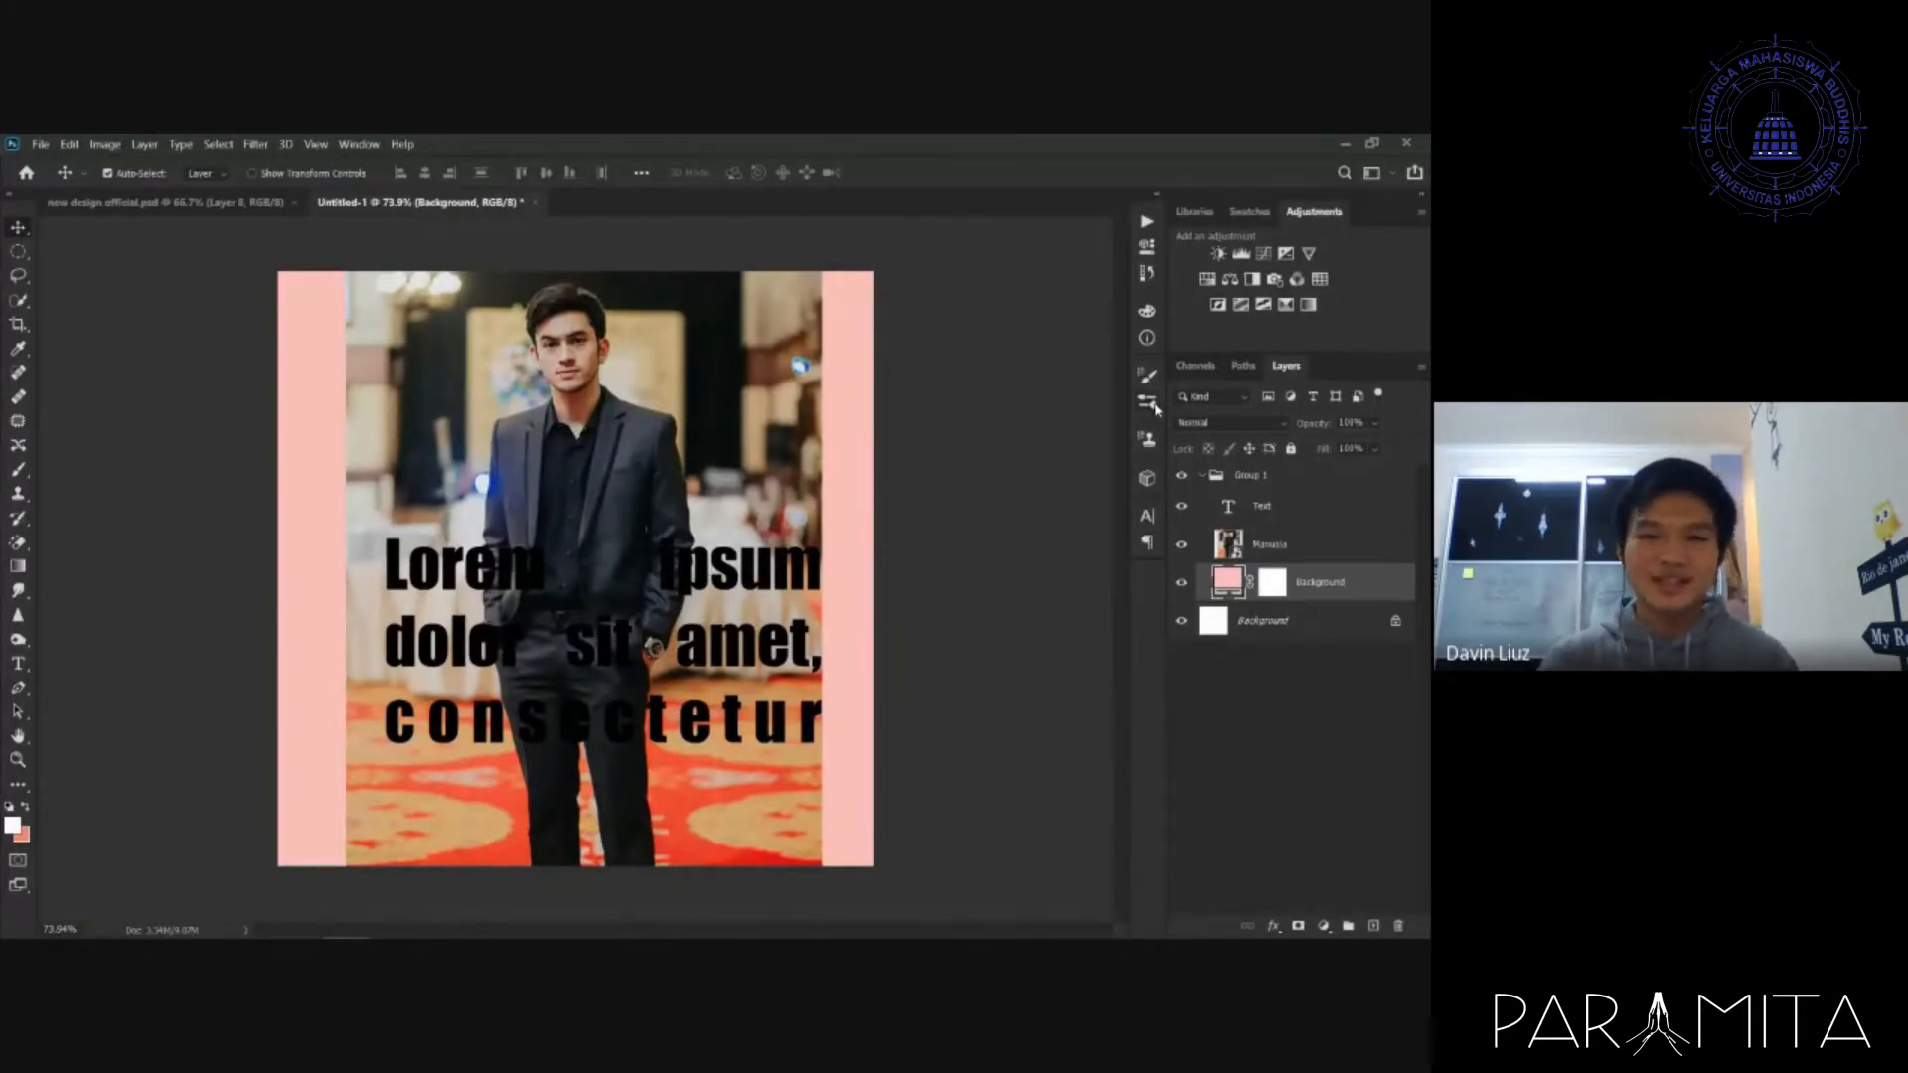
- Move the Lorem ipsum text block straight down toward the lower edge of the photo
click(762, 582)
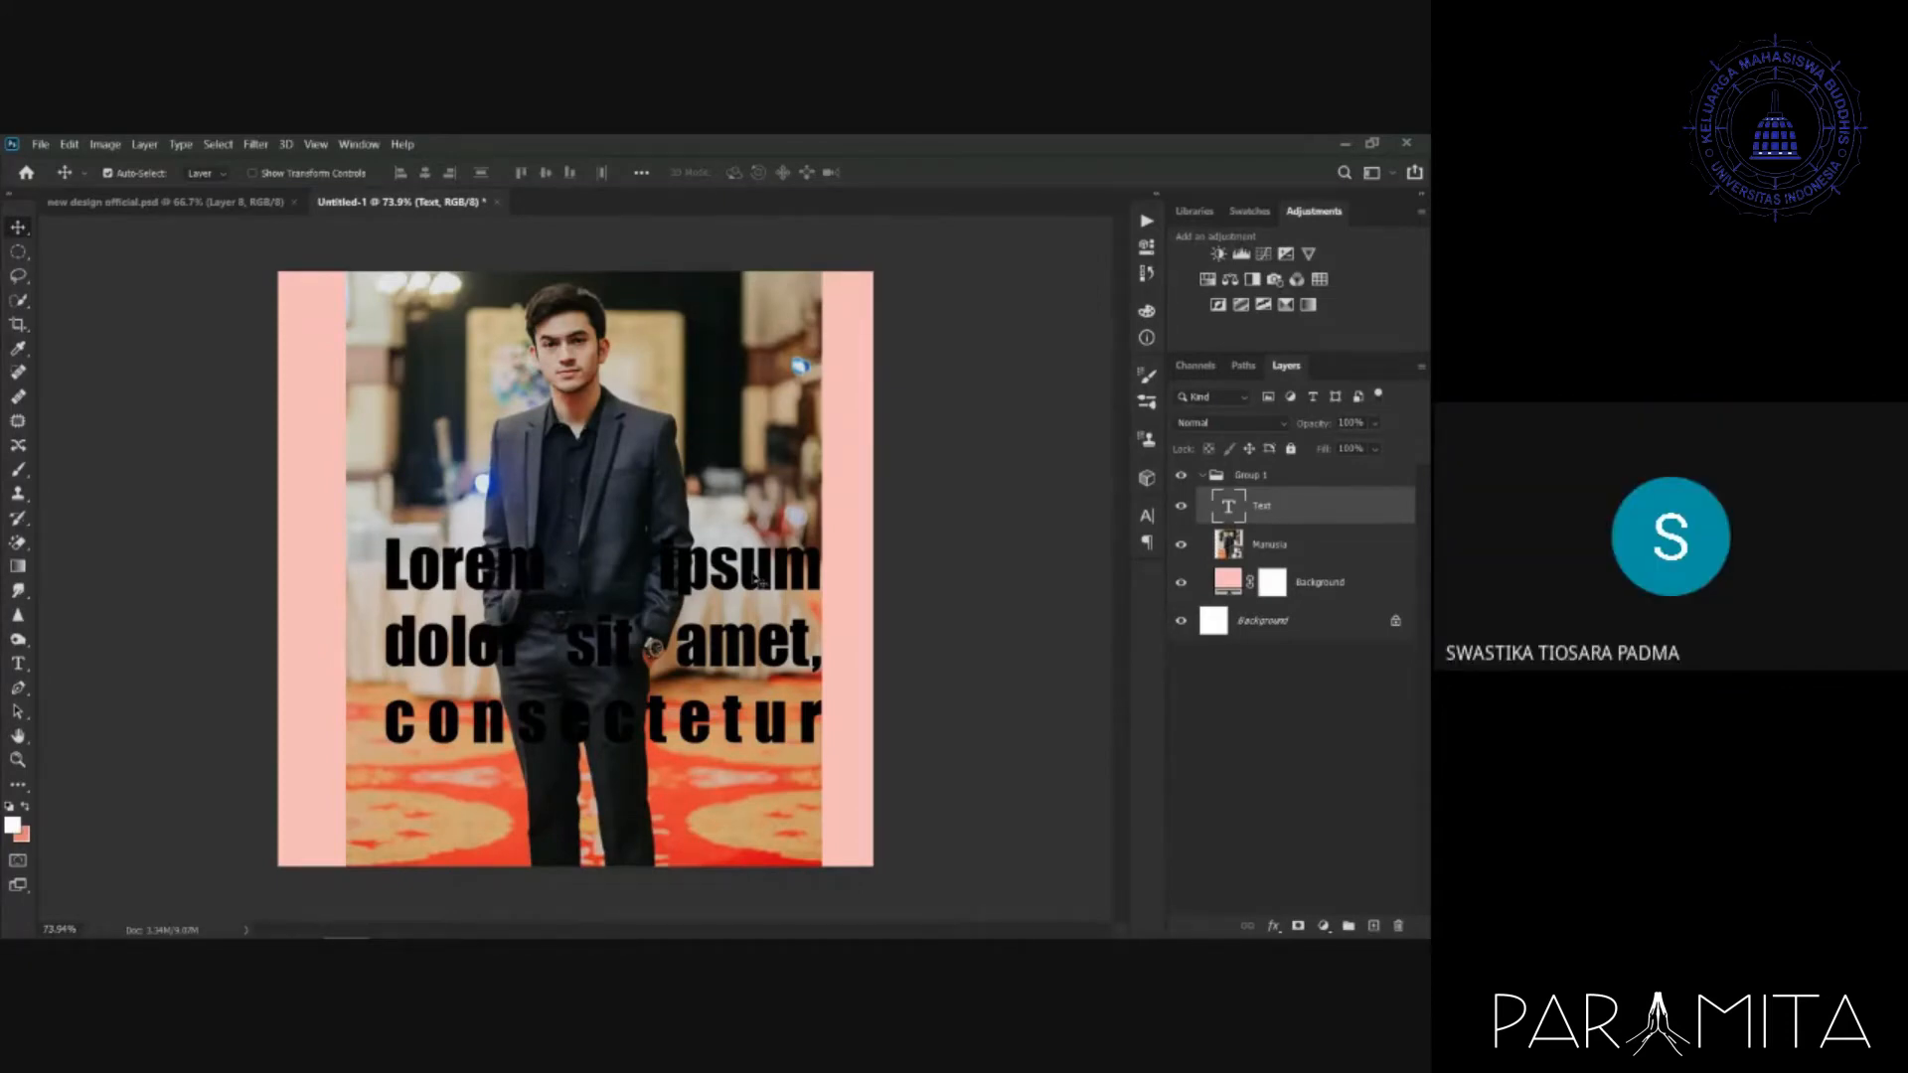
drag(754, 580, 756, 660)
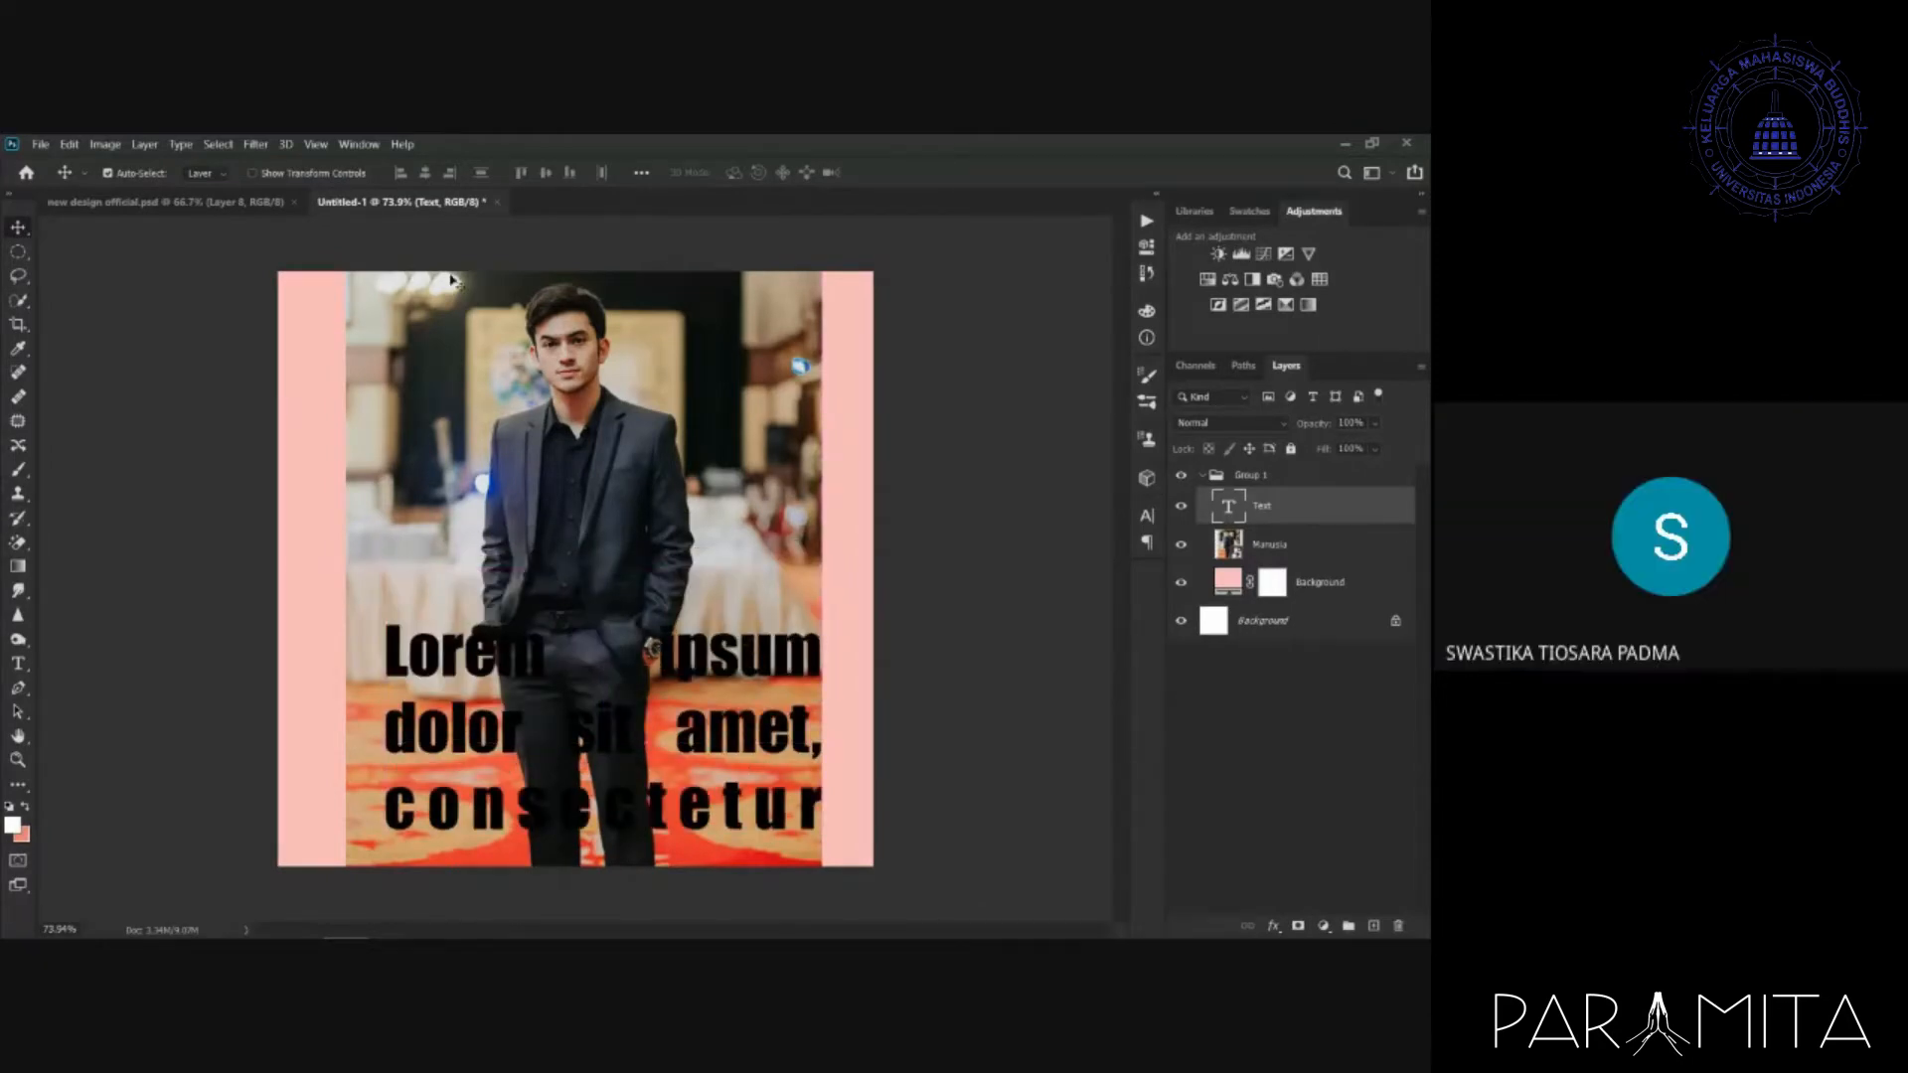
click(39, 144)
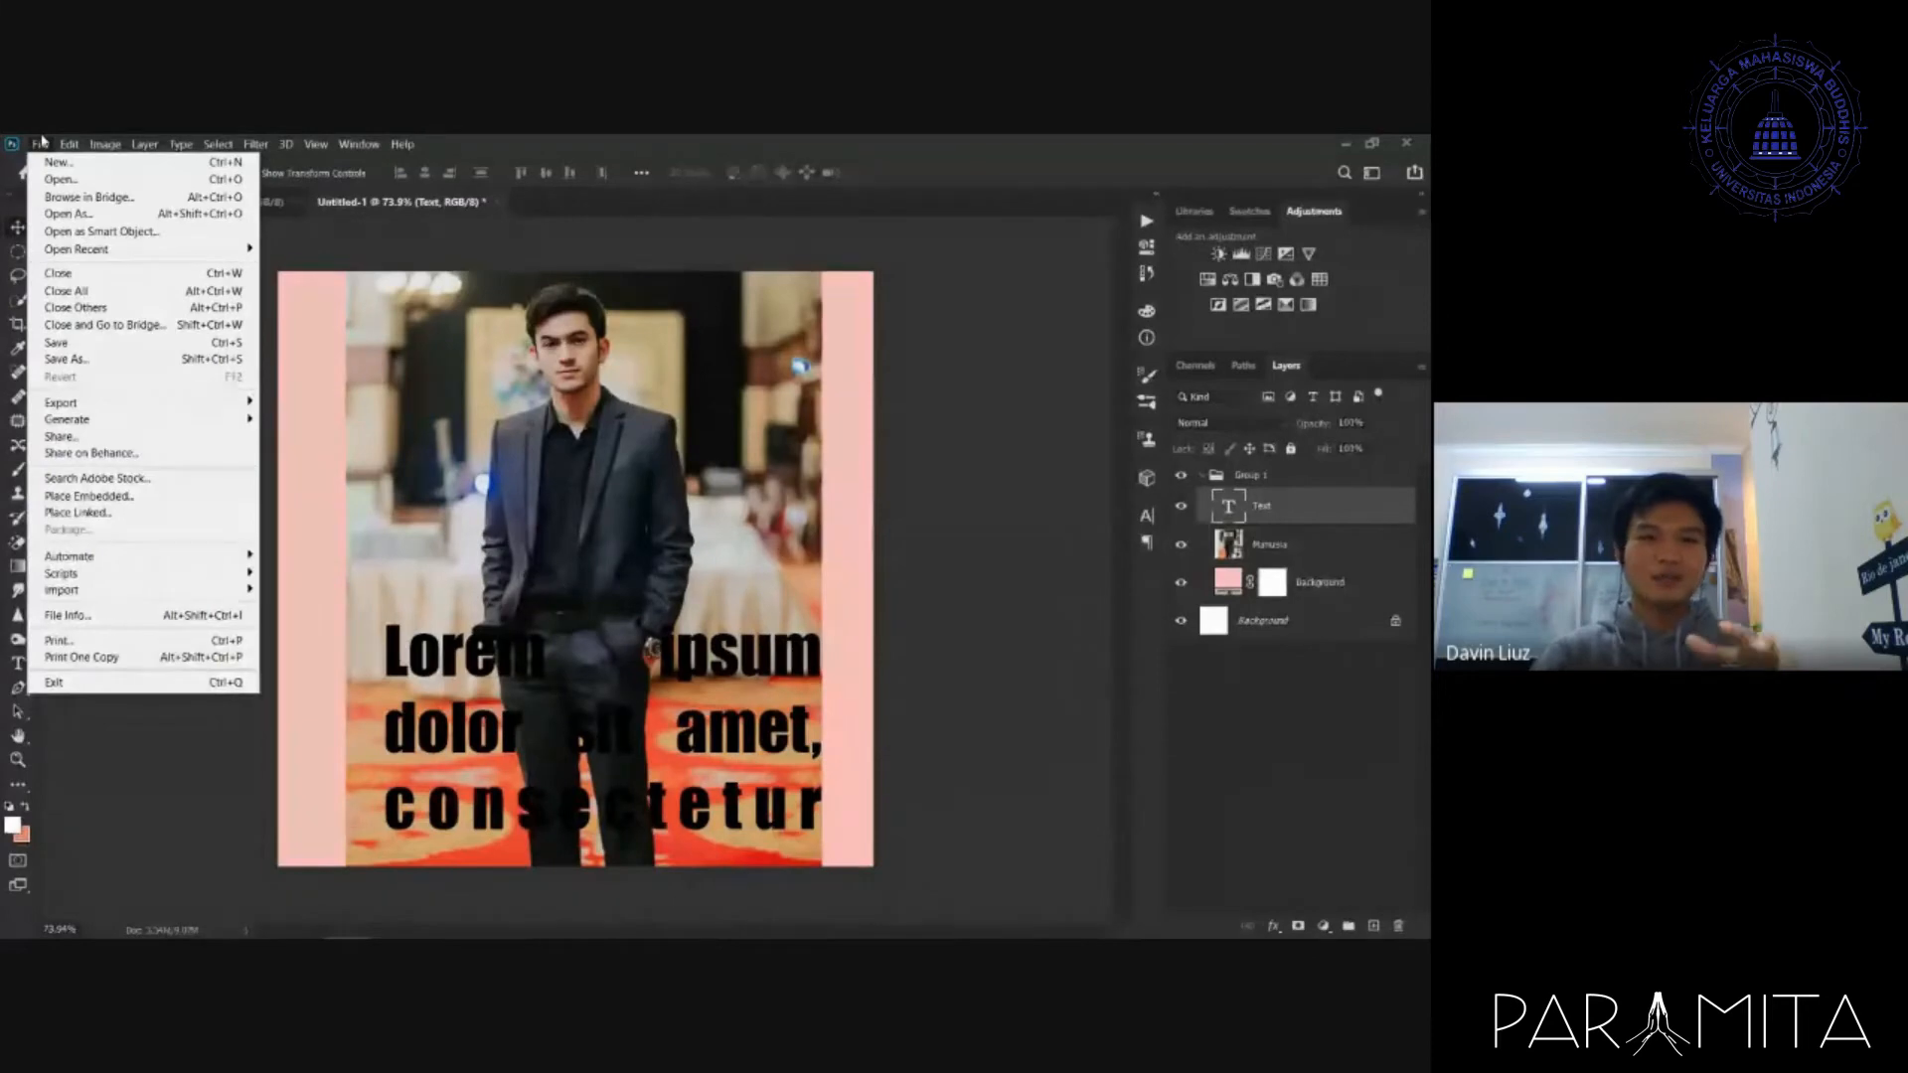
mouse_move(67, 143)
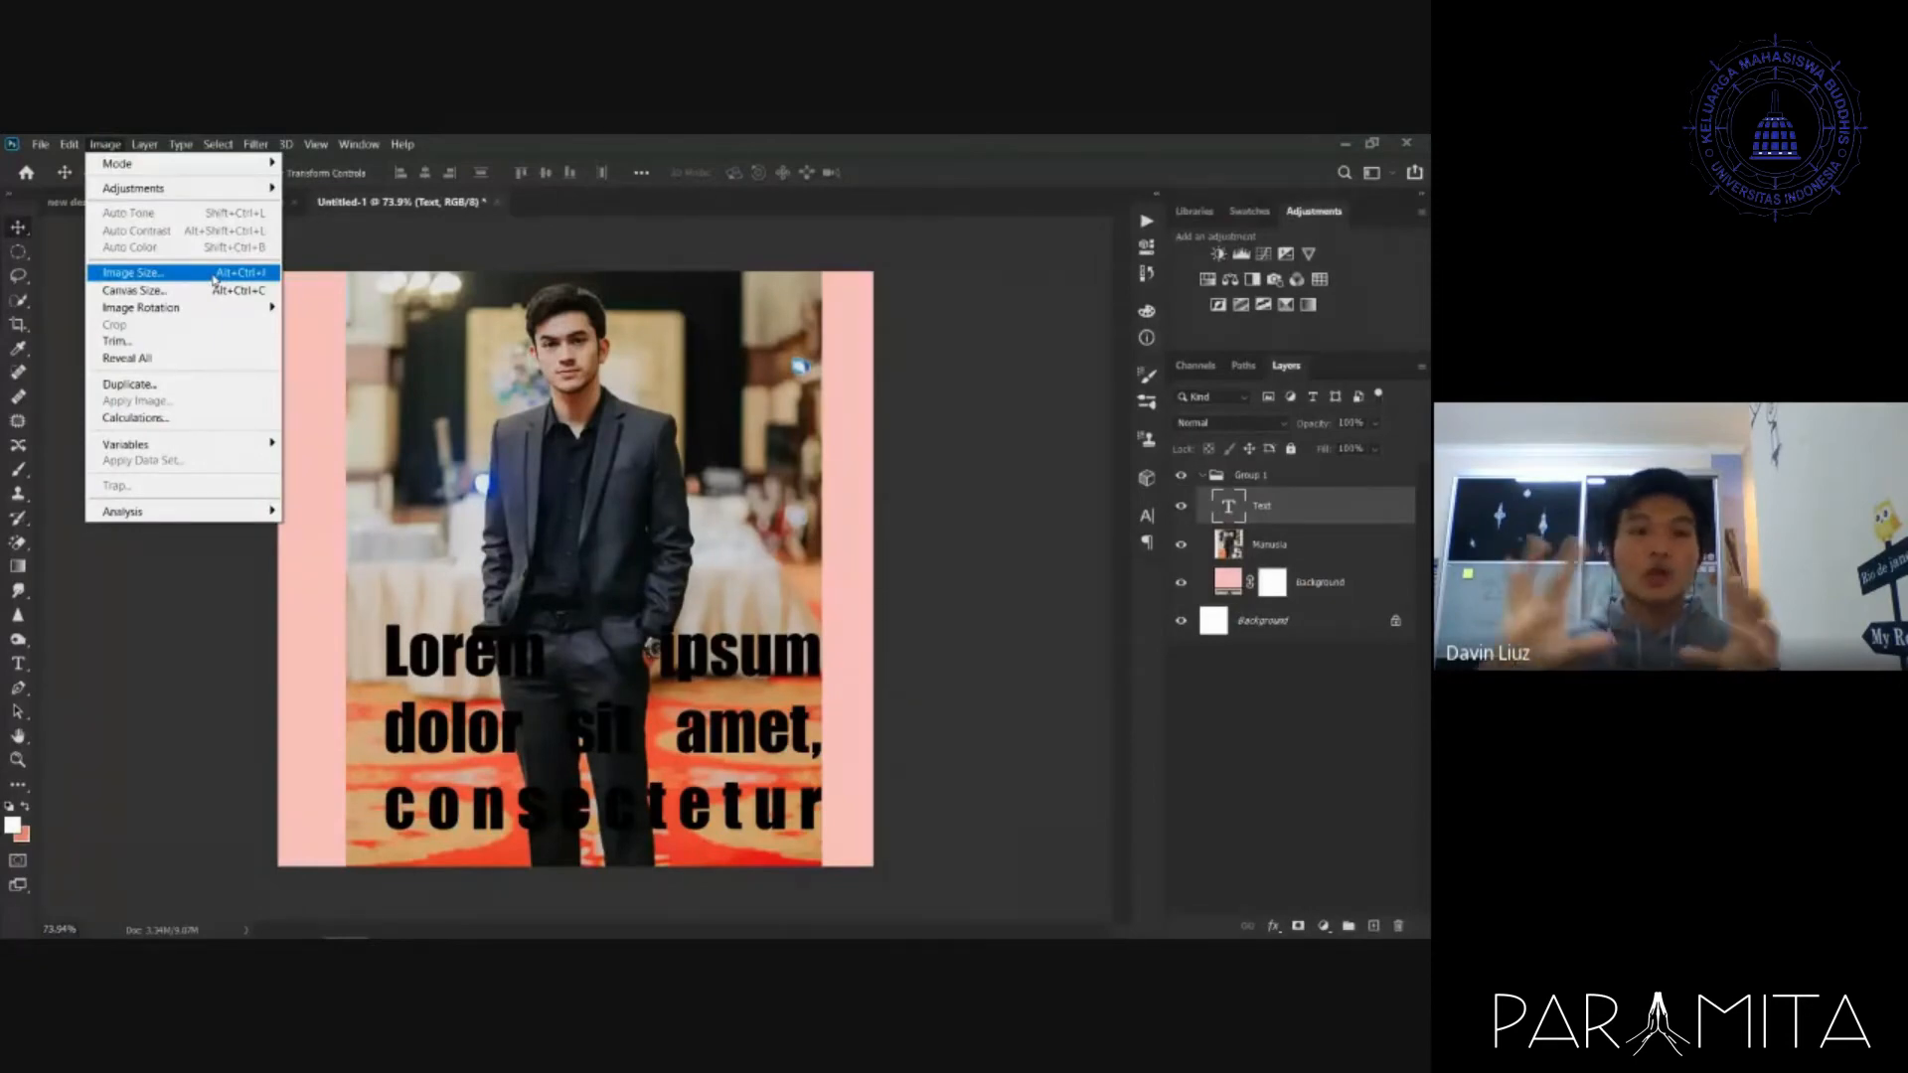
mouse_move(238, 195)
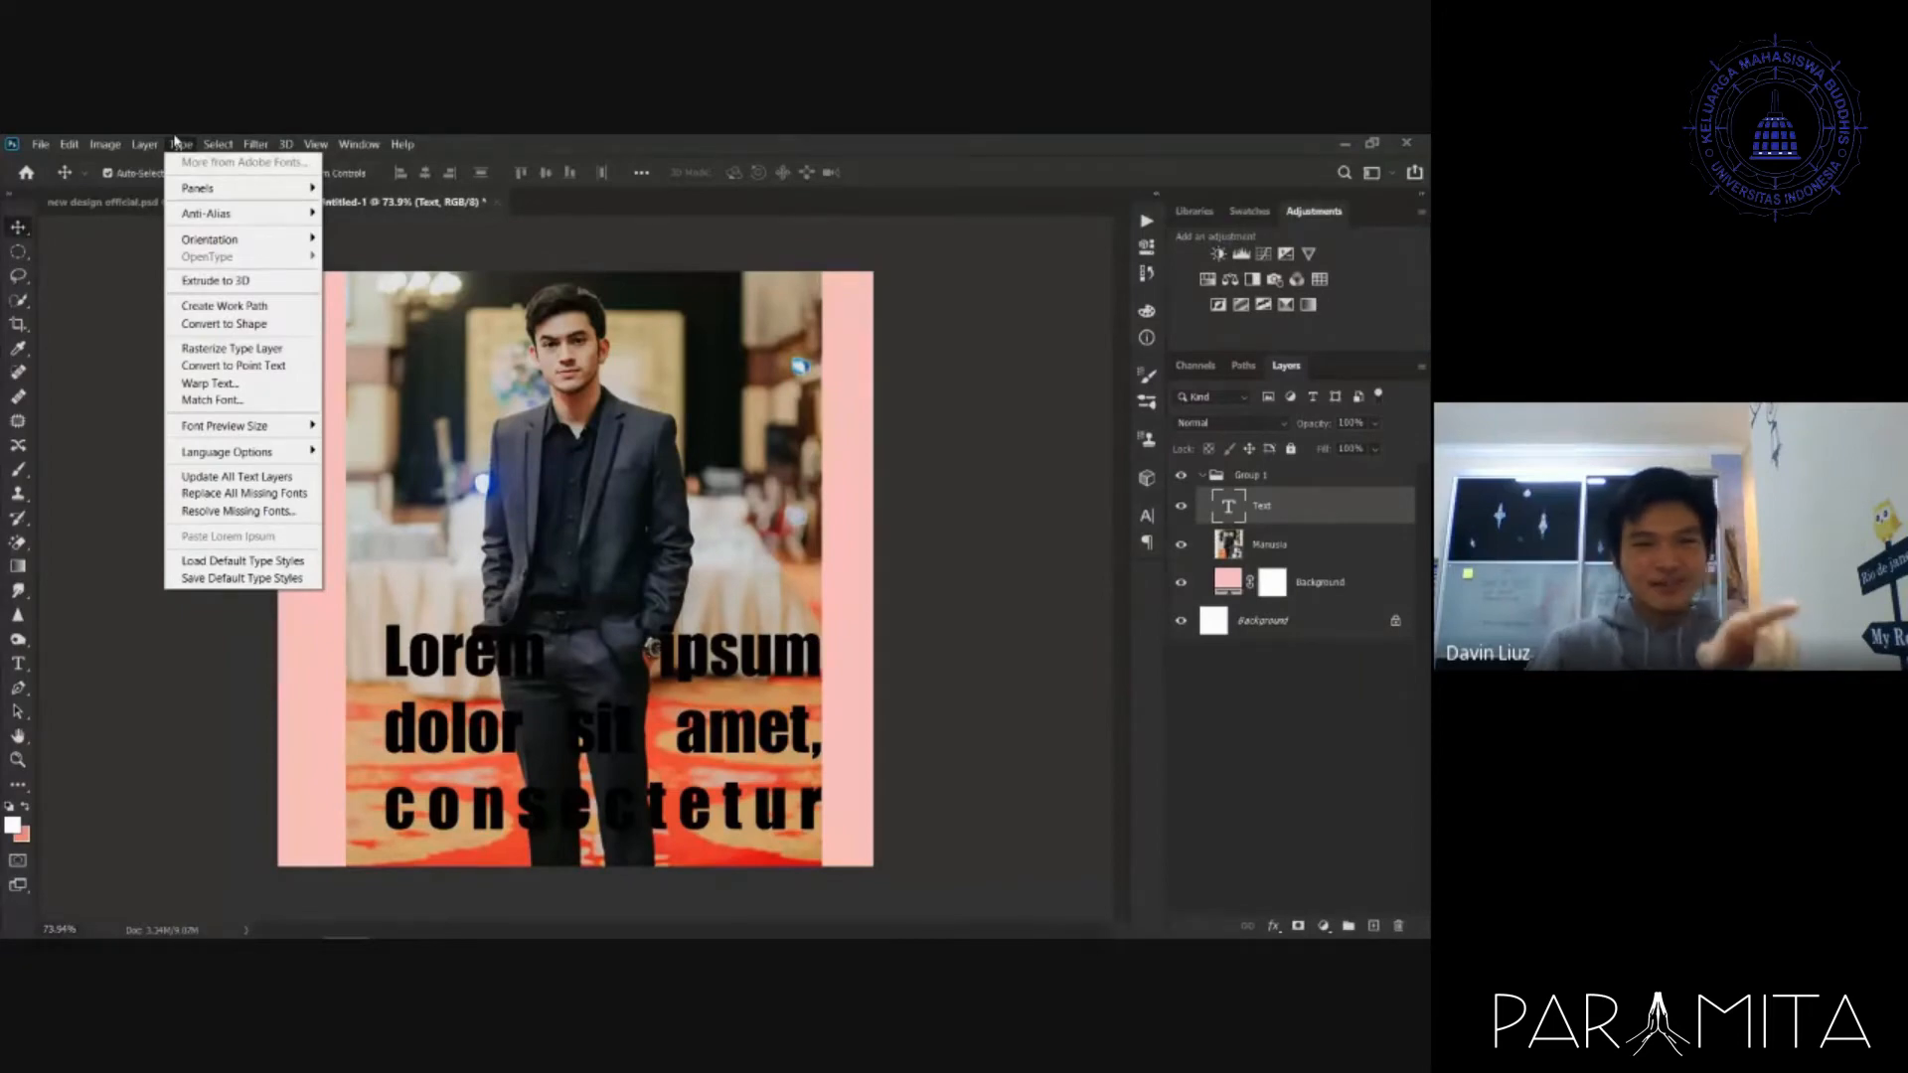
mouse_move(316, 144)
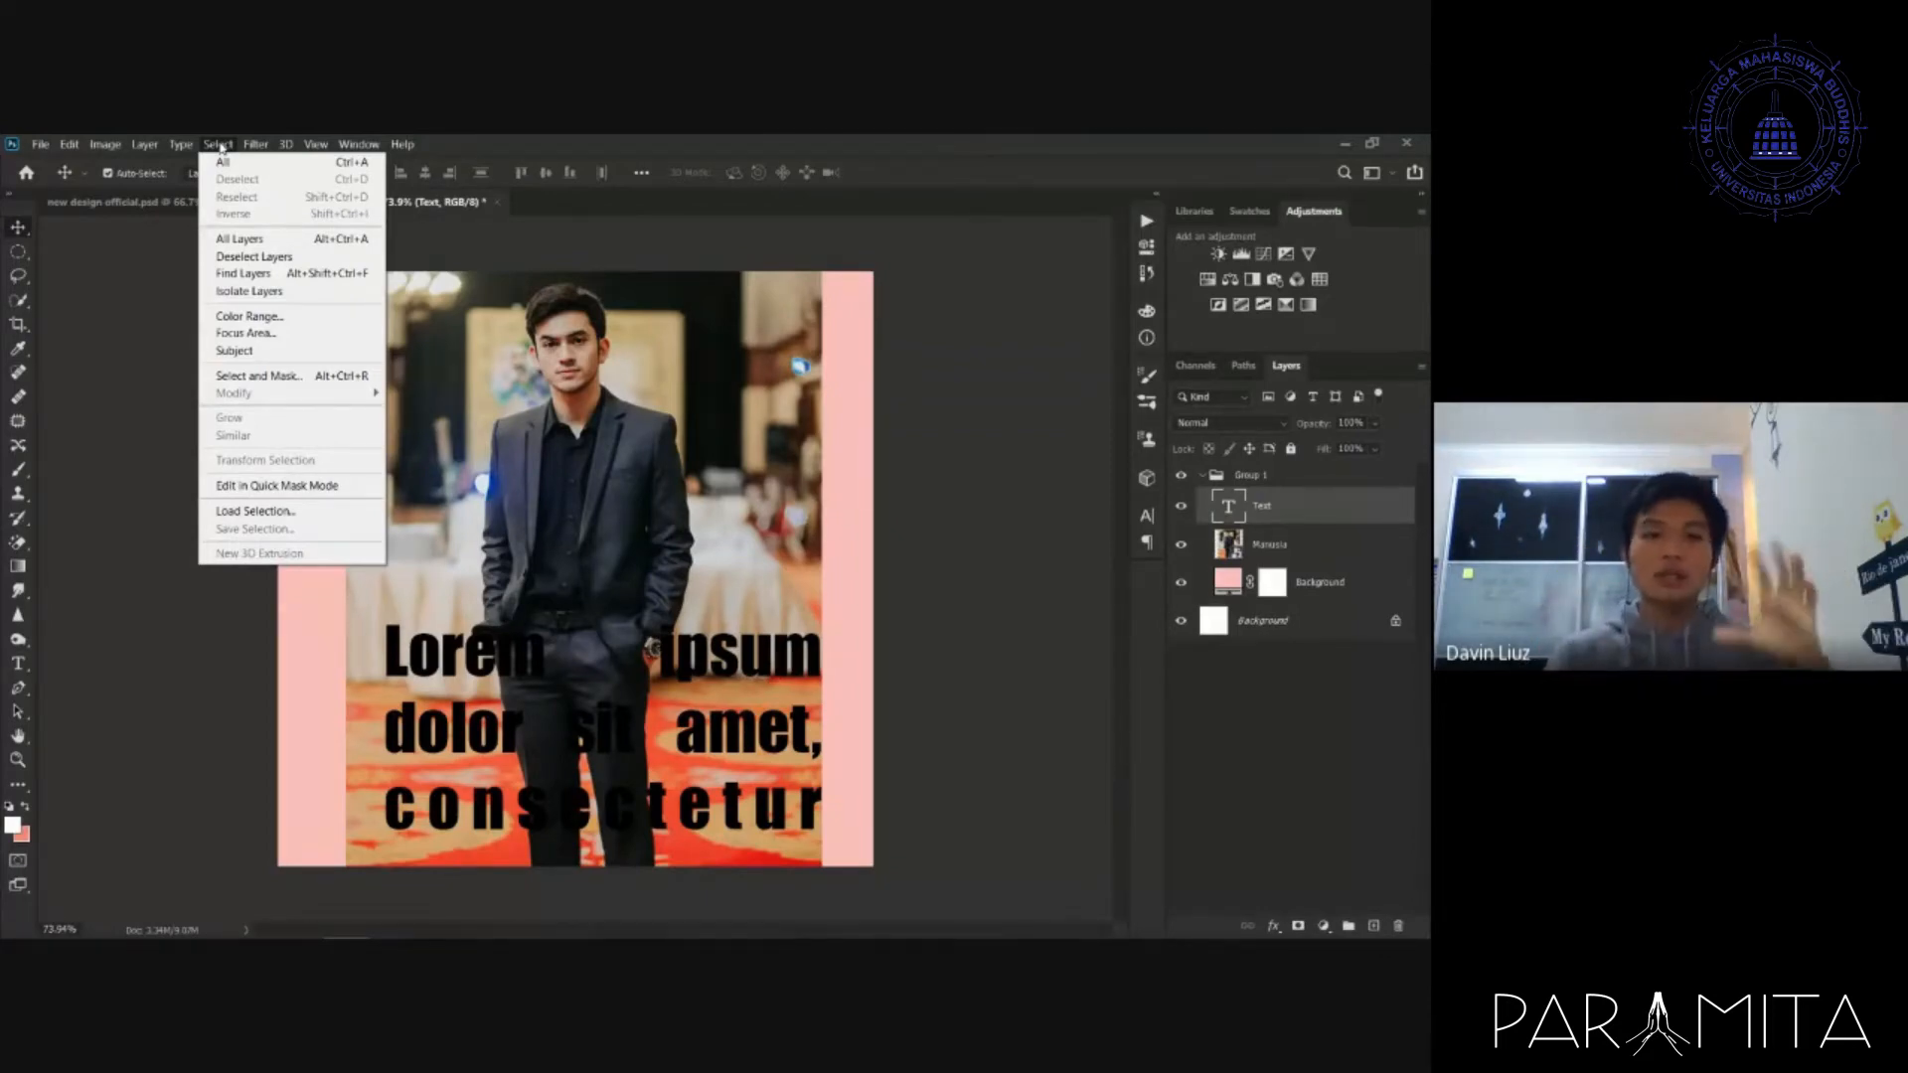
- Create a Color Range selection by adding colors sampled from the carpet near the photo's lower edge
click(272, 319)
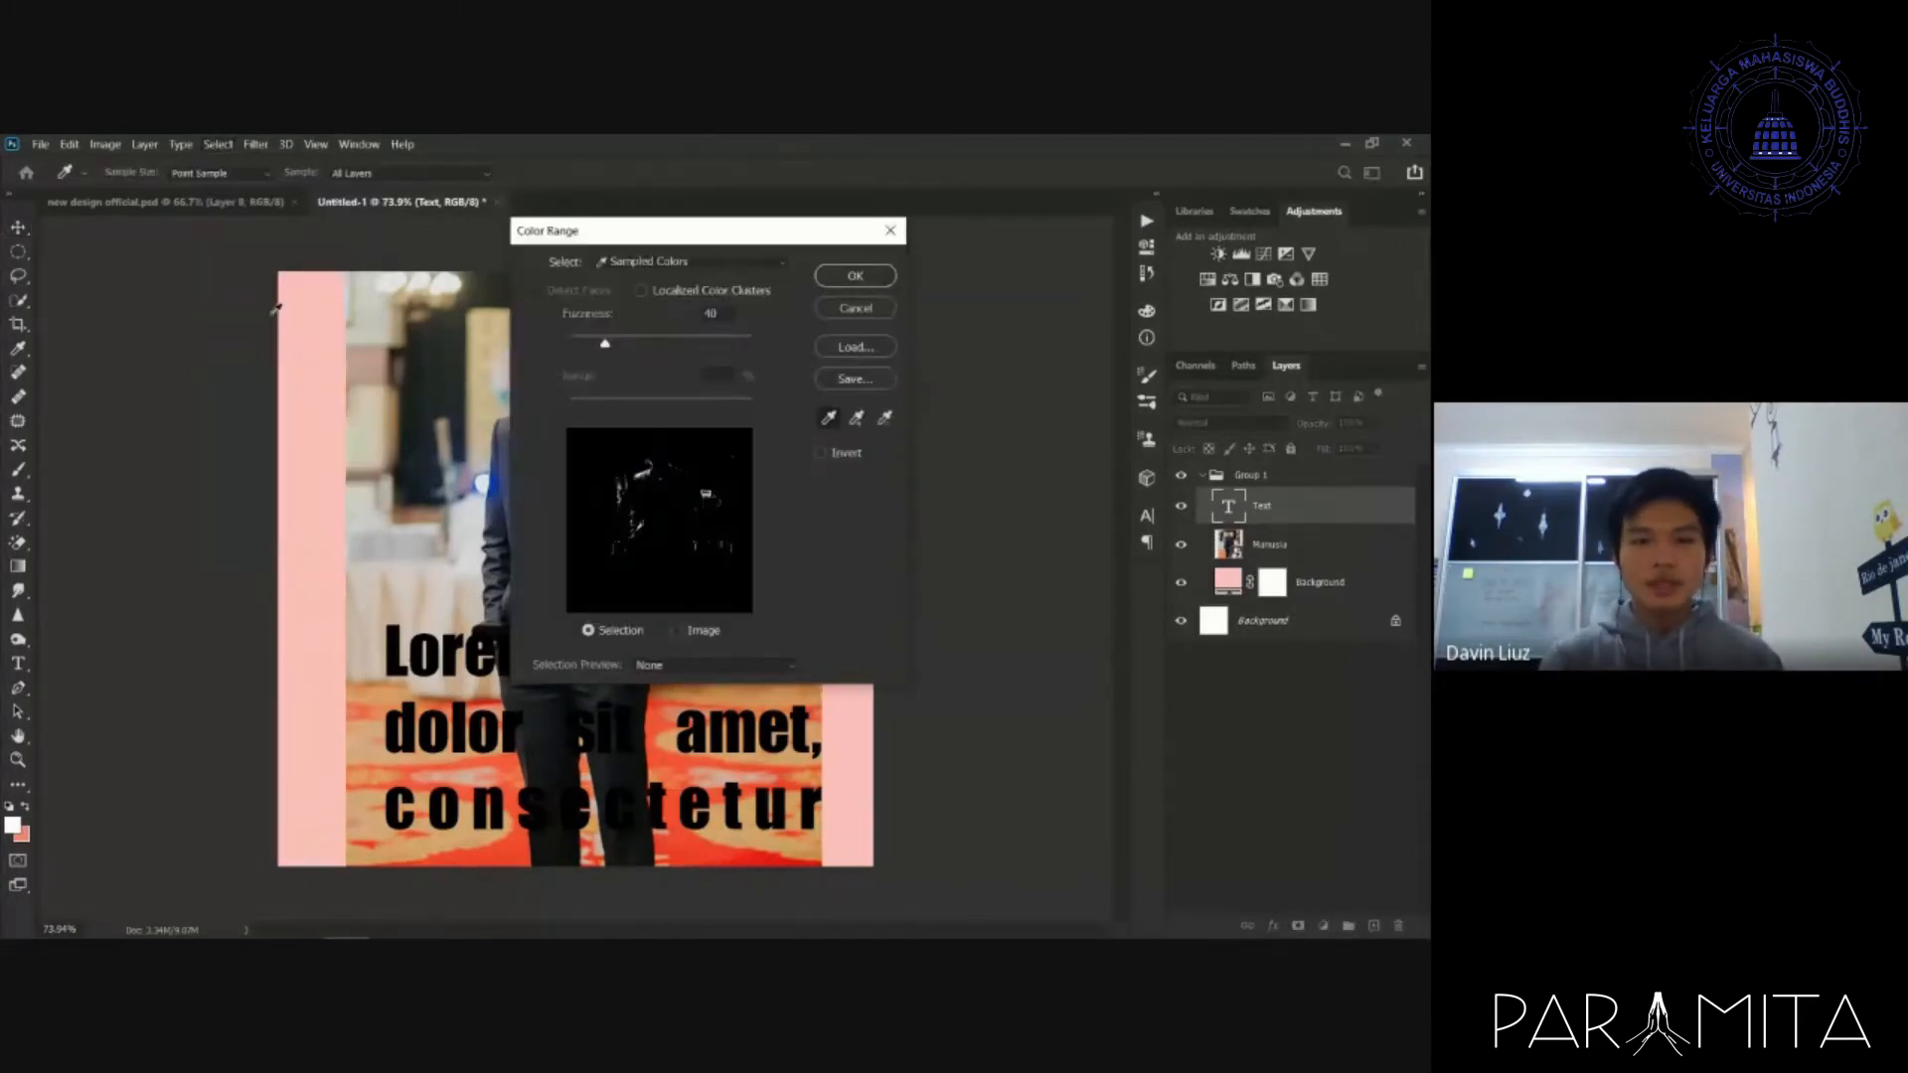
drag(733, 231, 1057, 266)
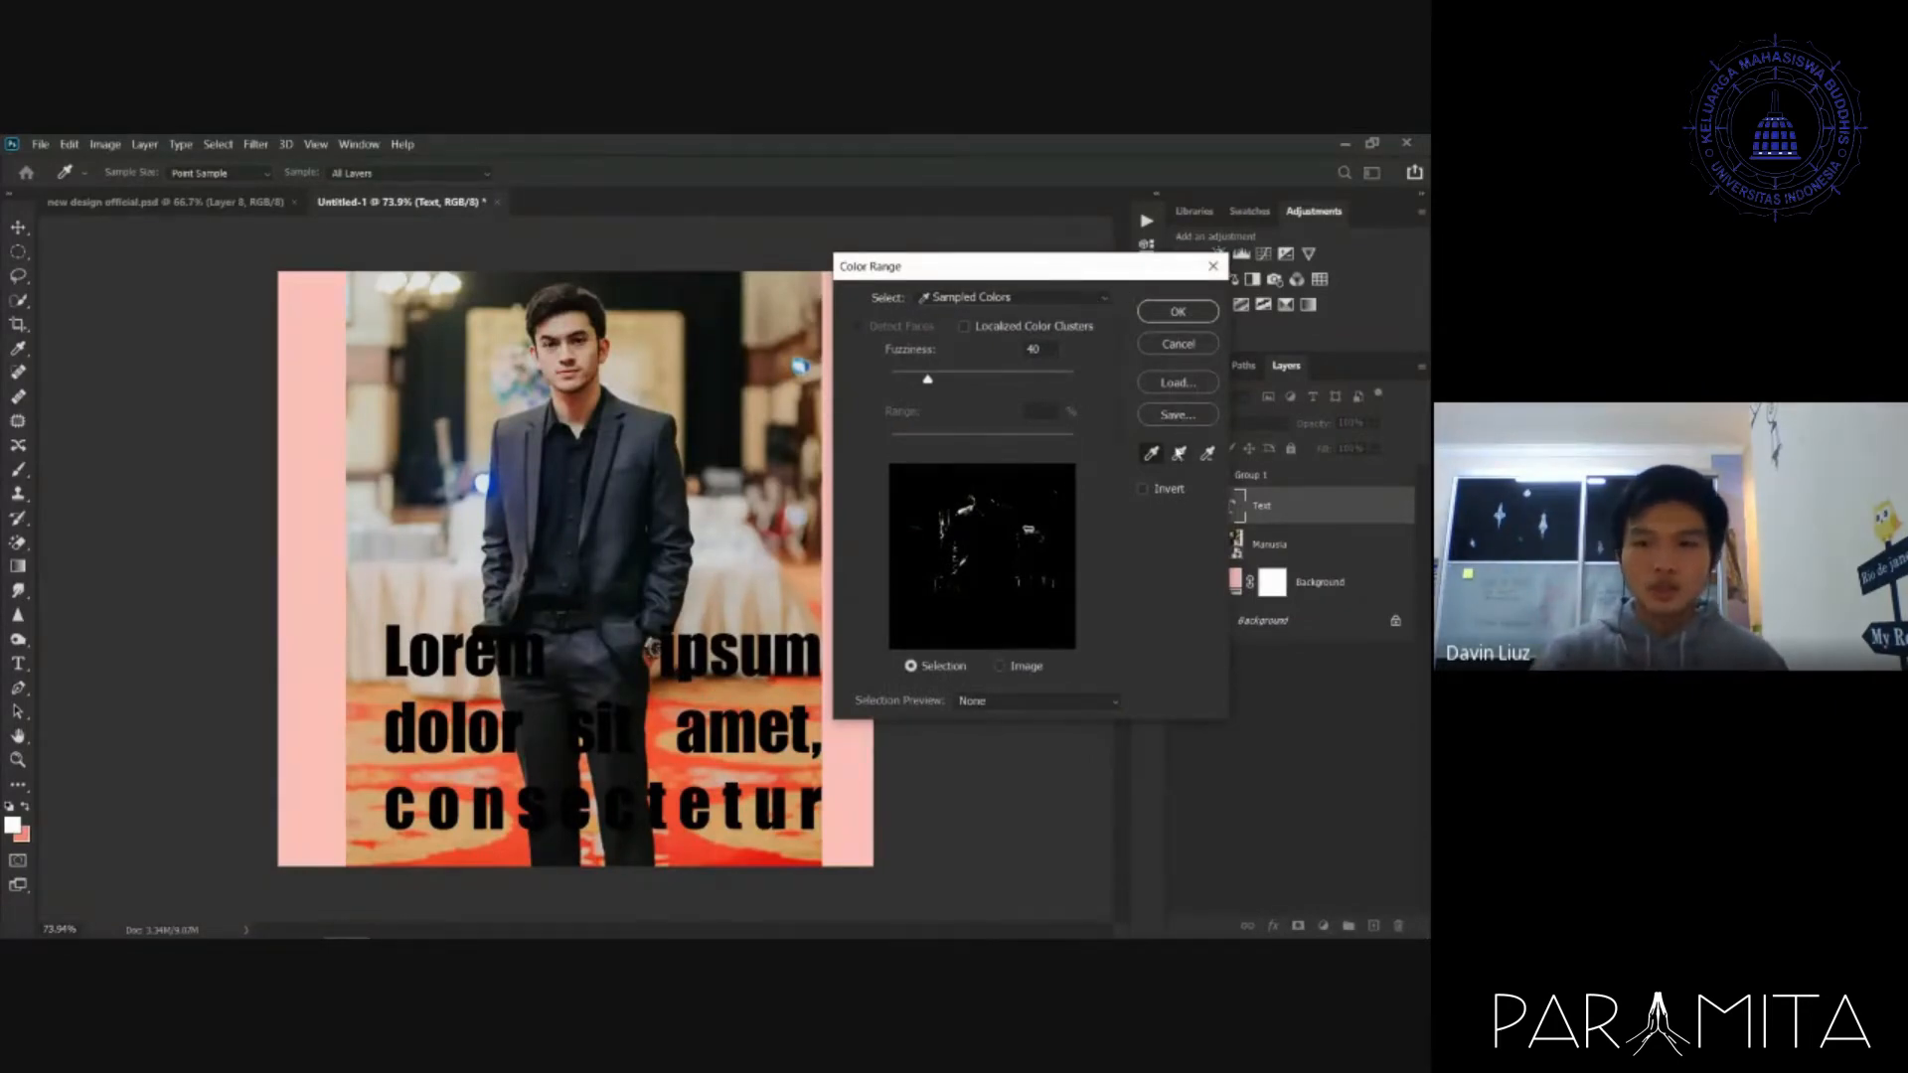
click(1179, 453)
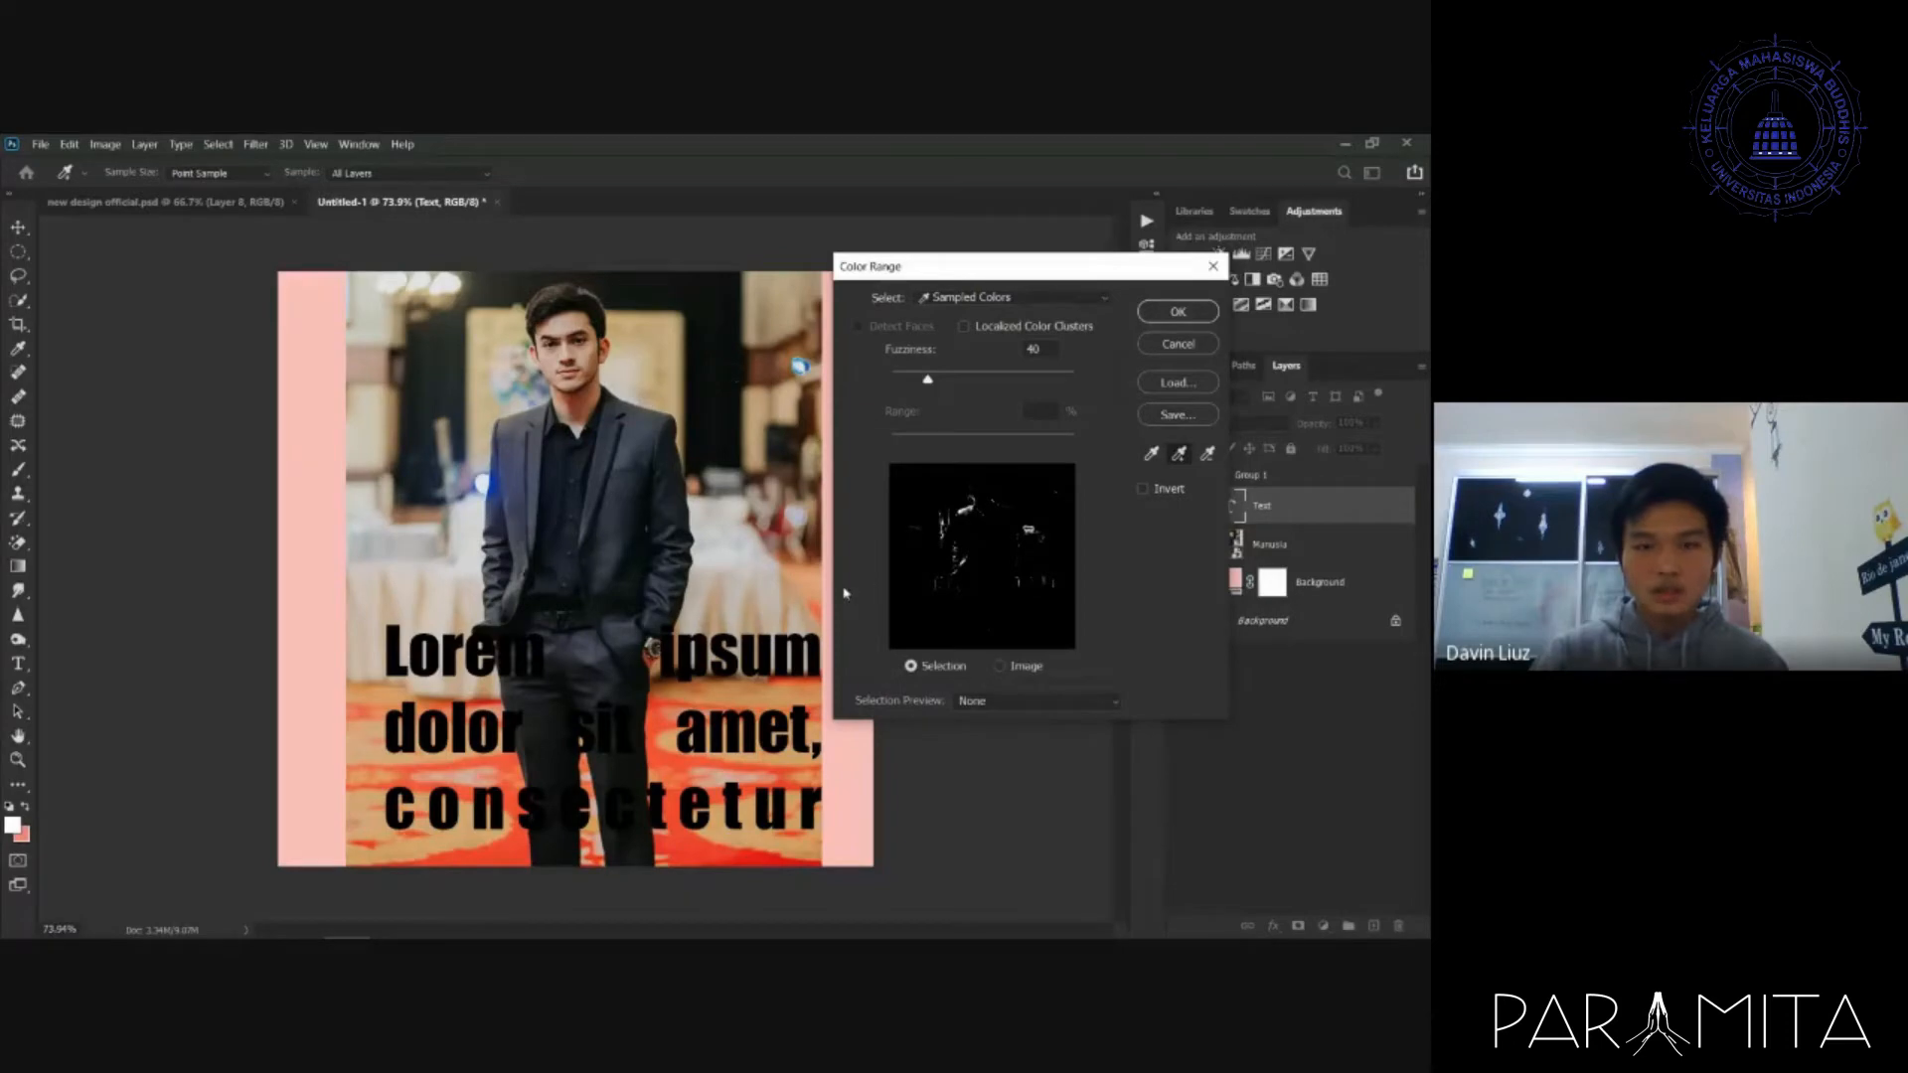
click(699, 853)
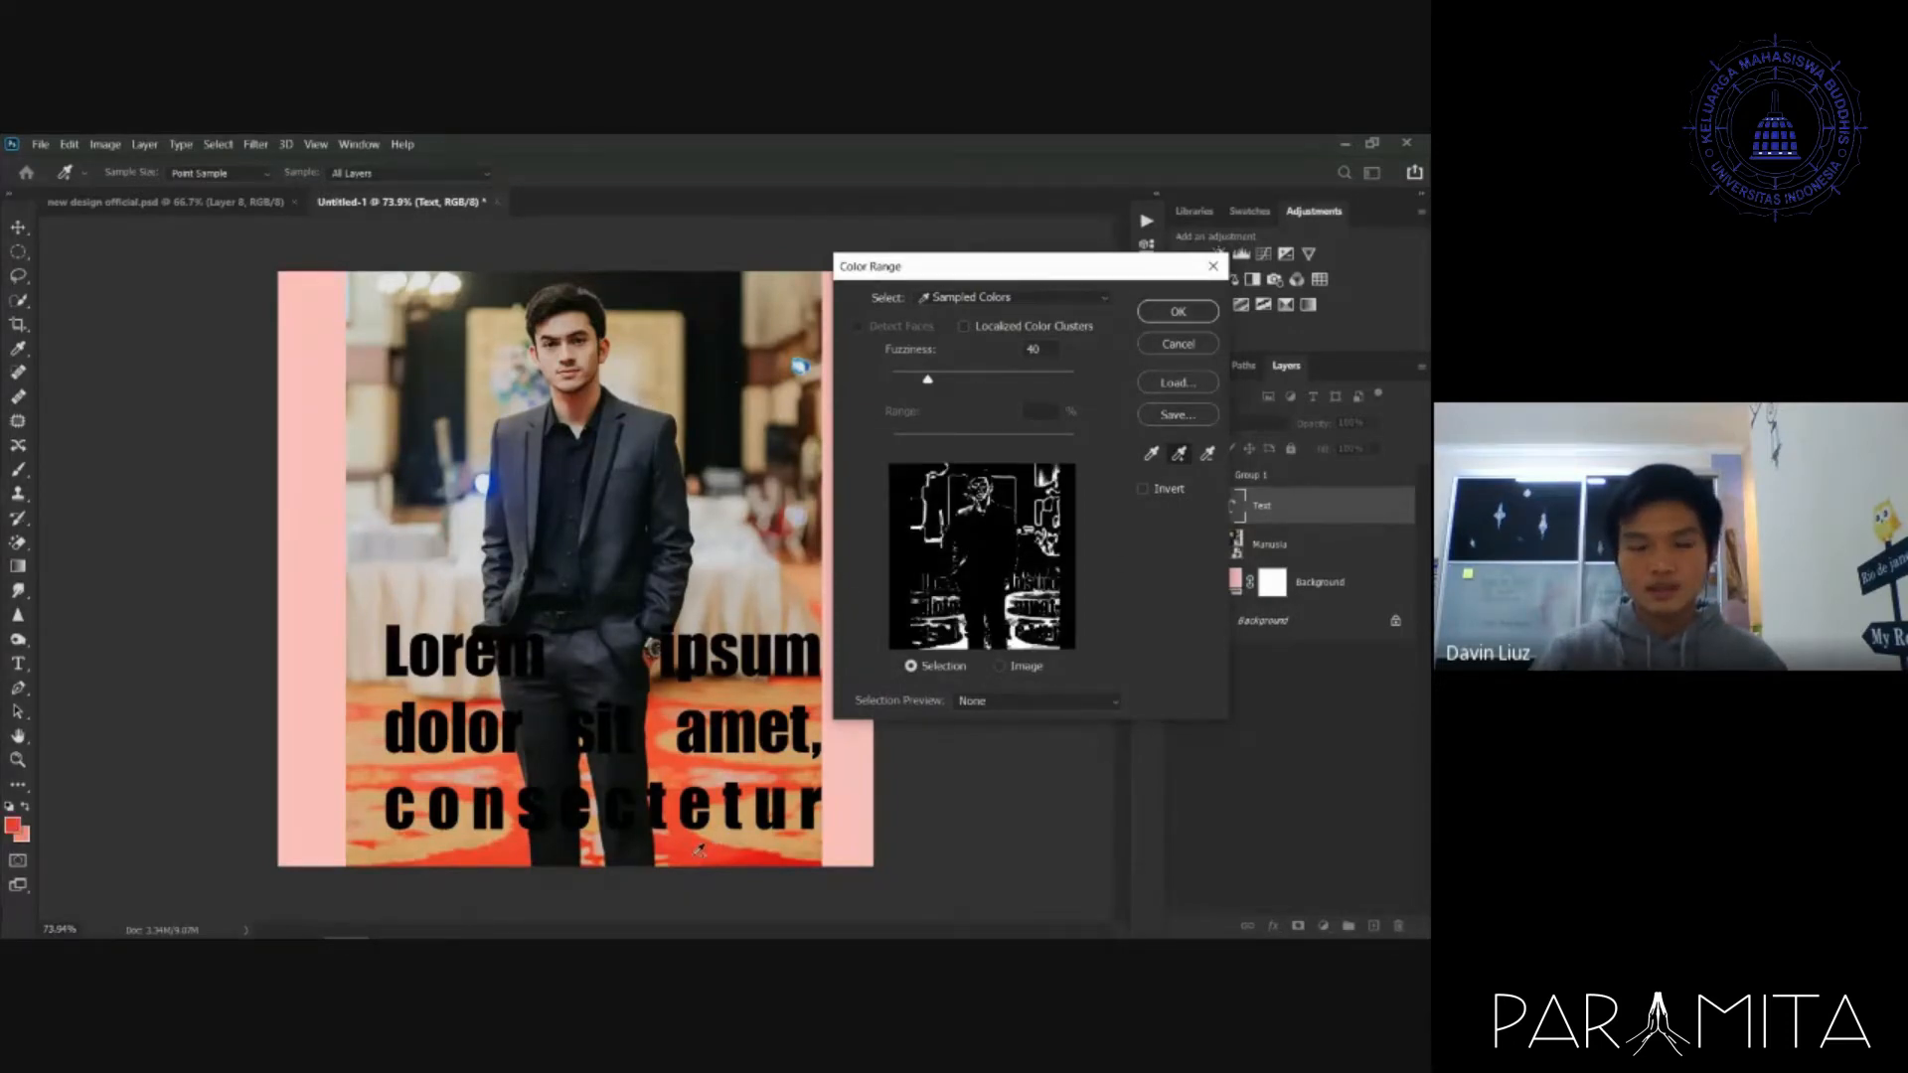
click(514, 842)
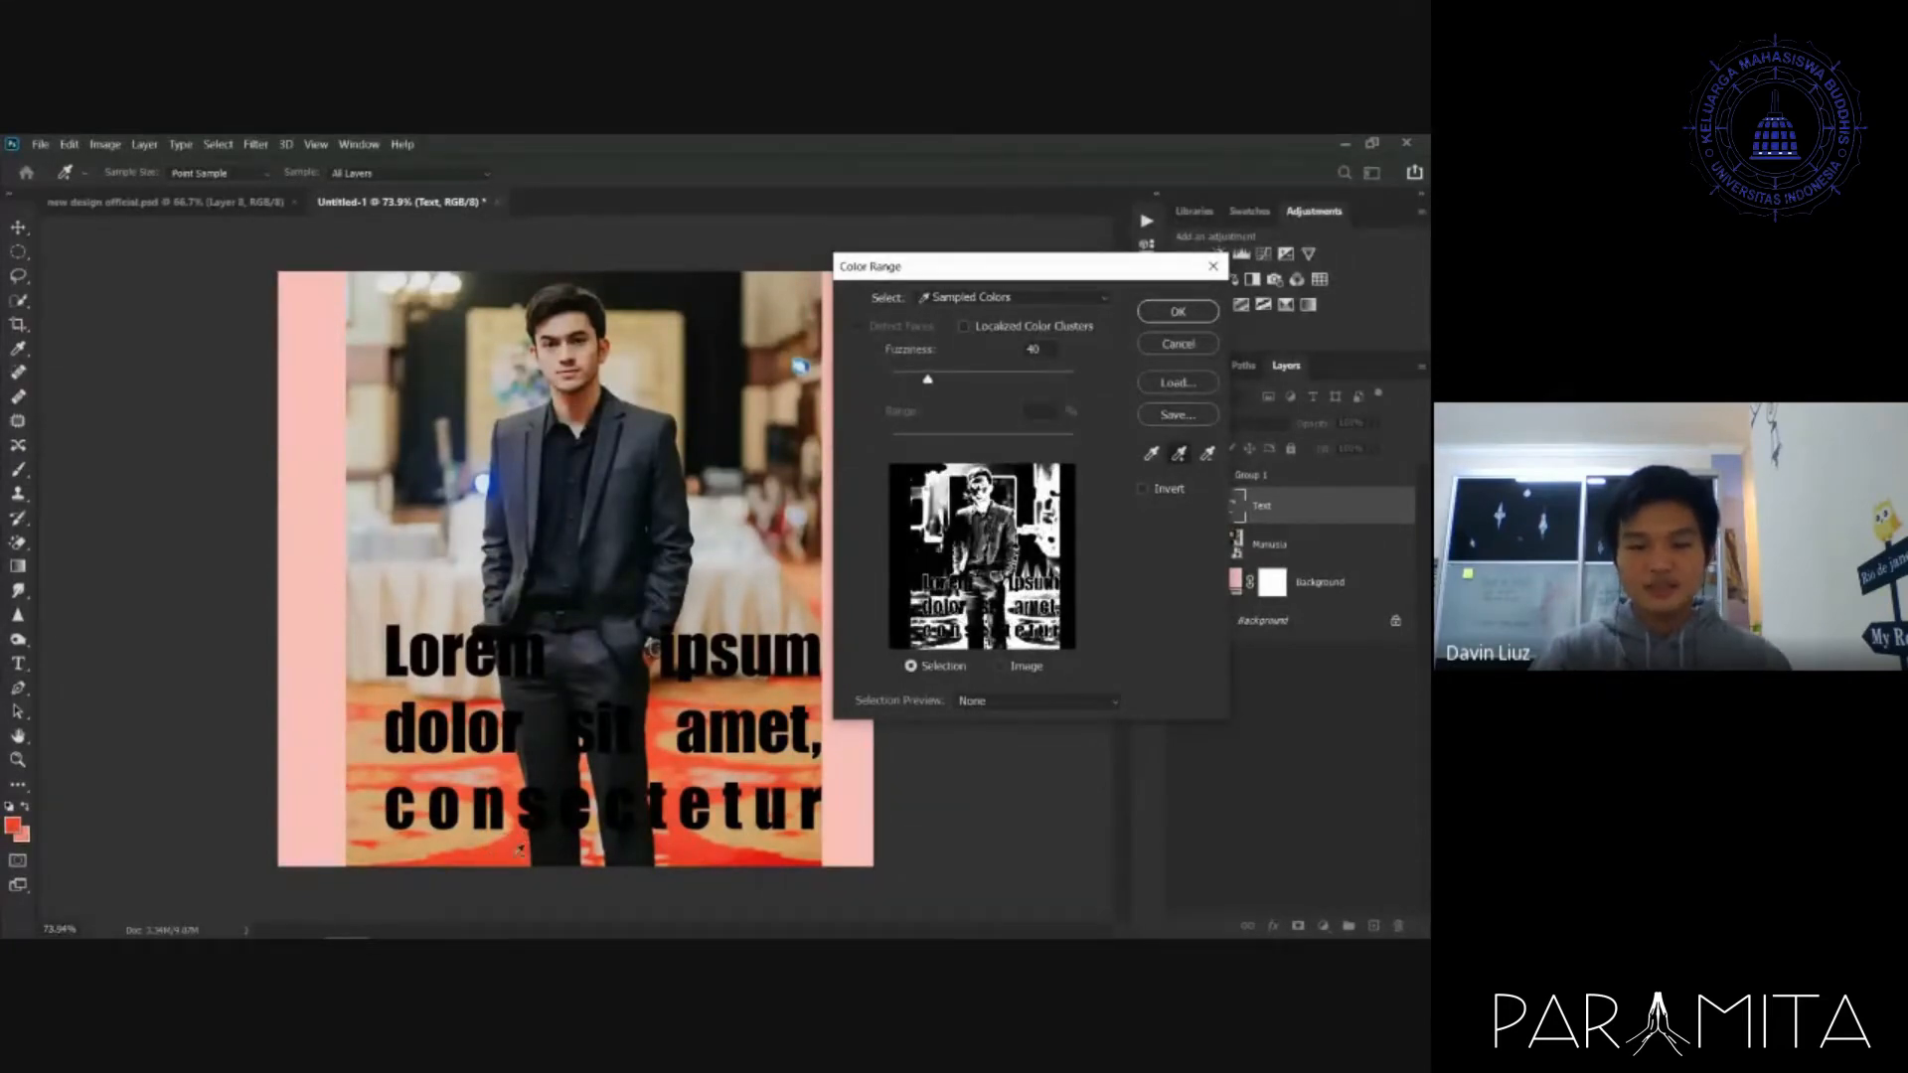
click(507, 852)
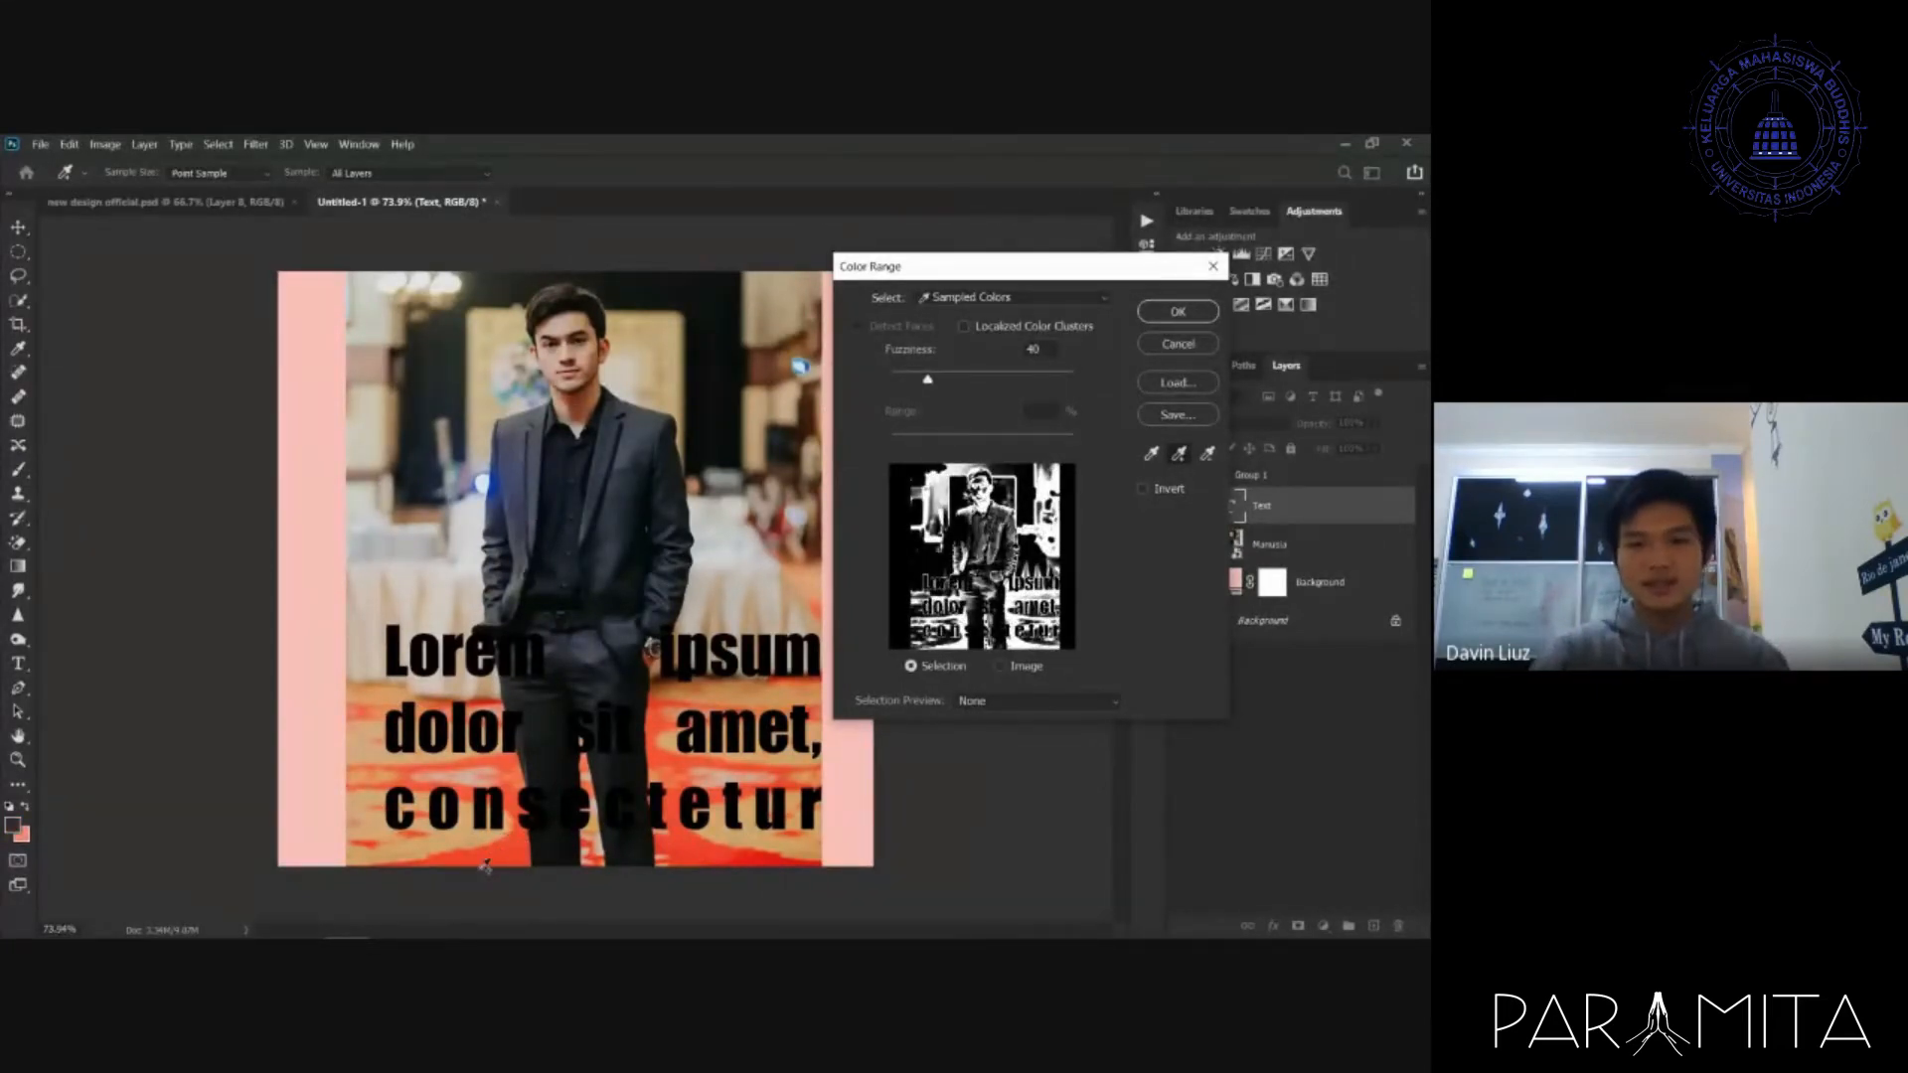
click(1182, 313)
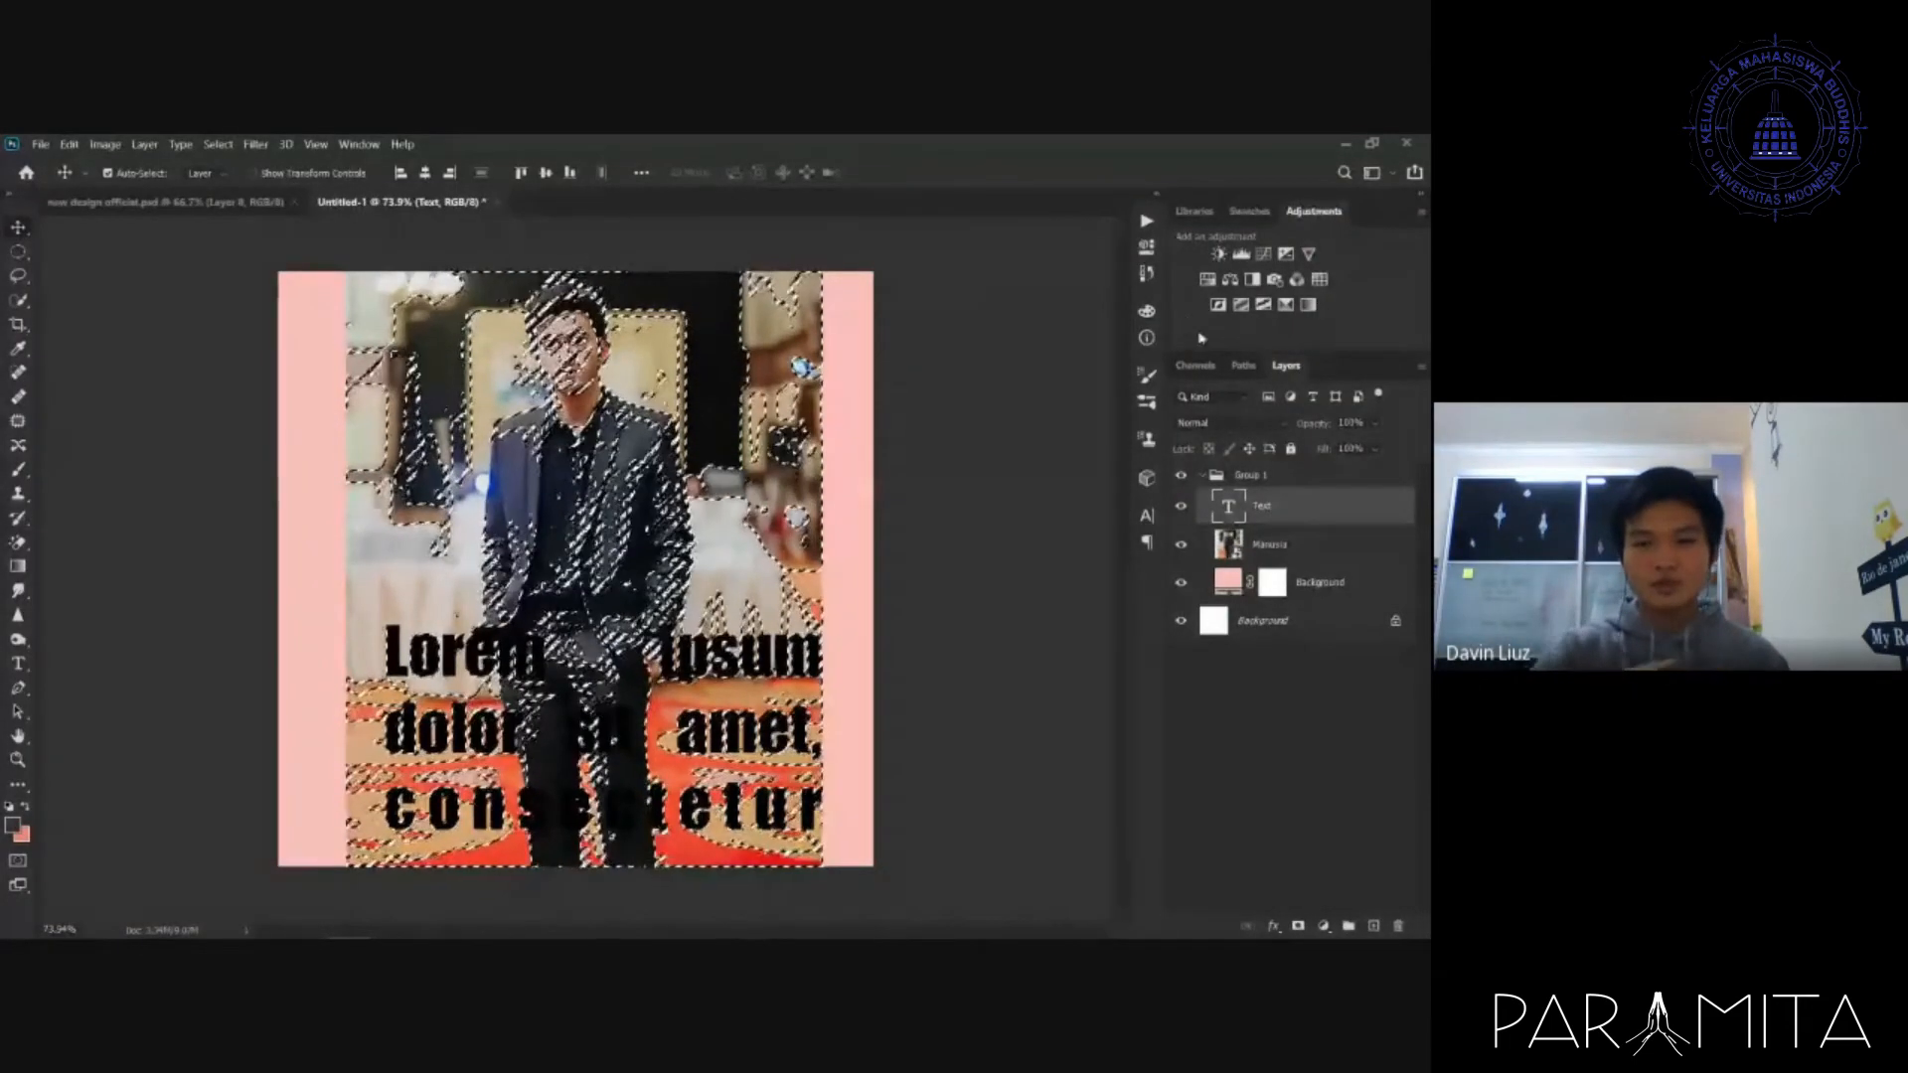
- Try to delete the selected pixels from the Manusia layer
click(1354, 542)
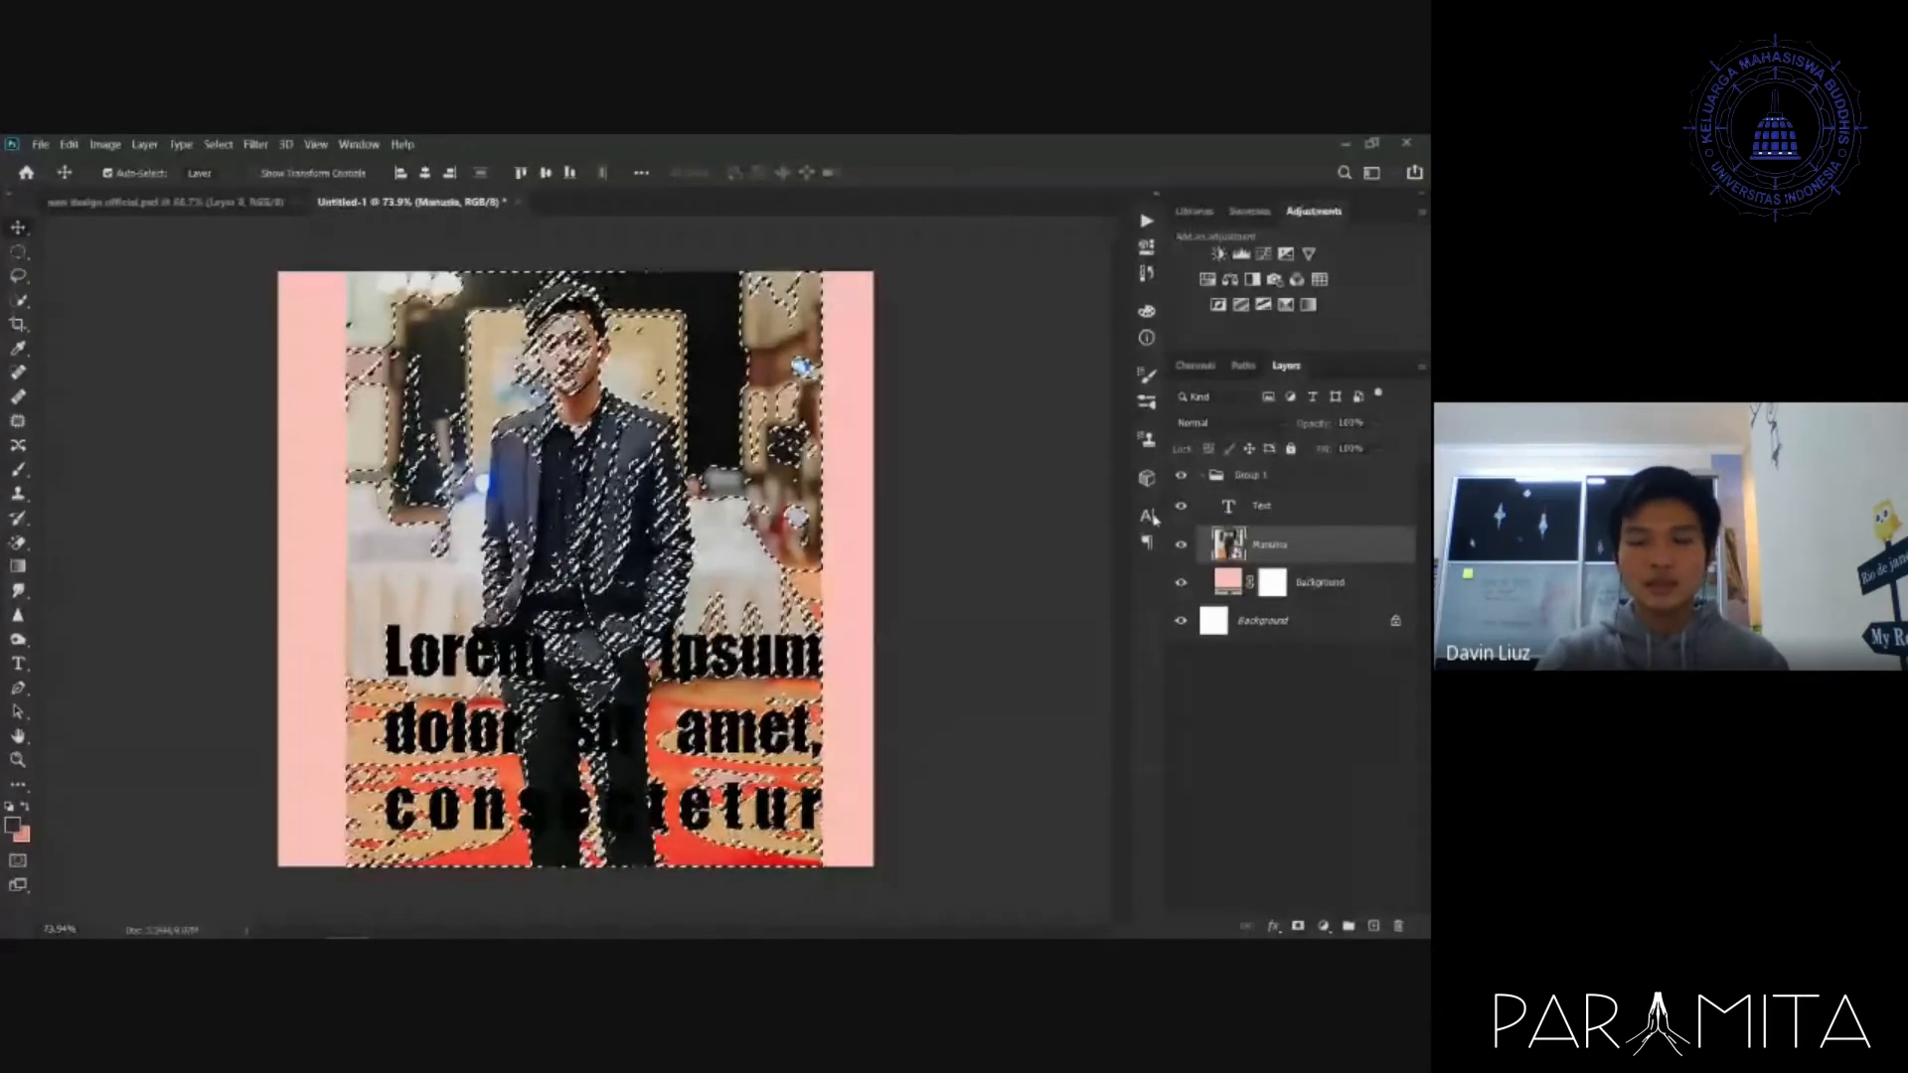
key(Delete)
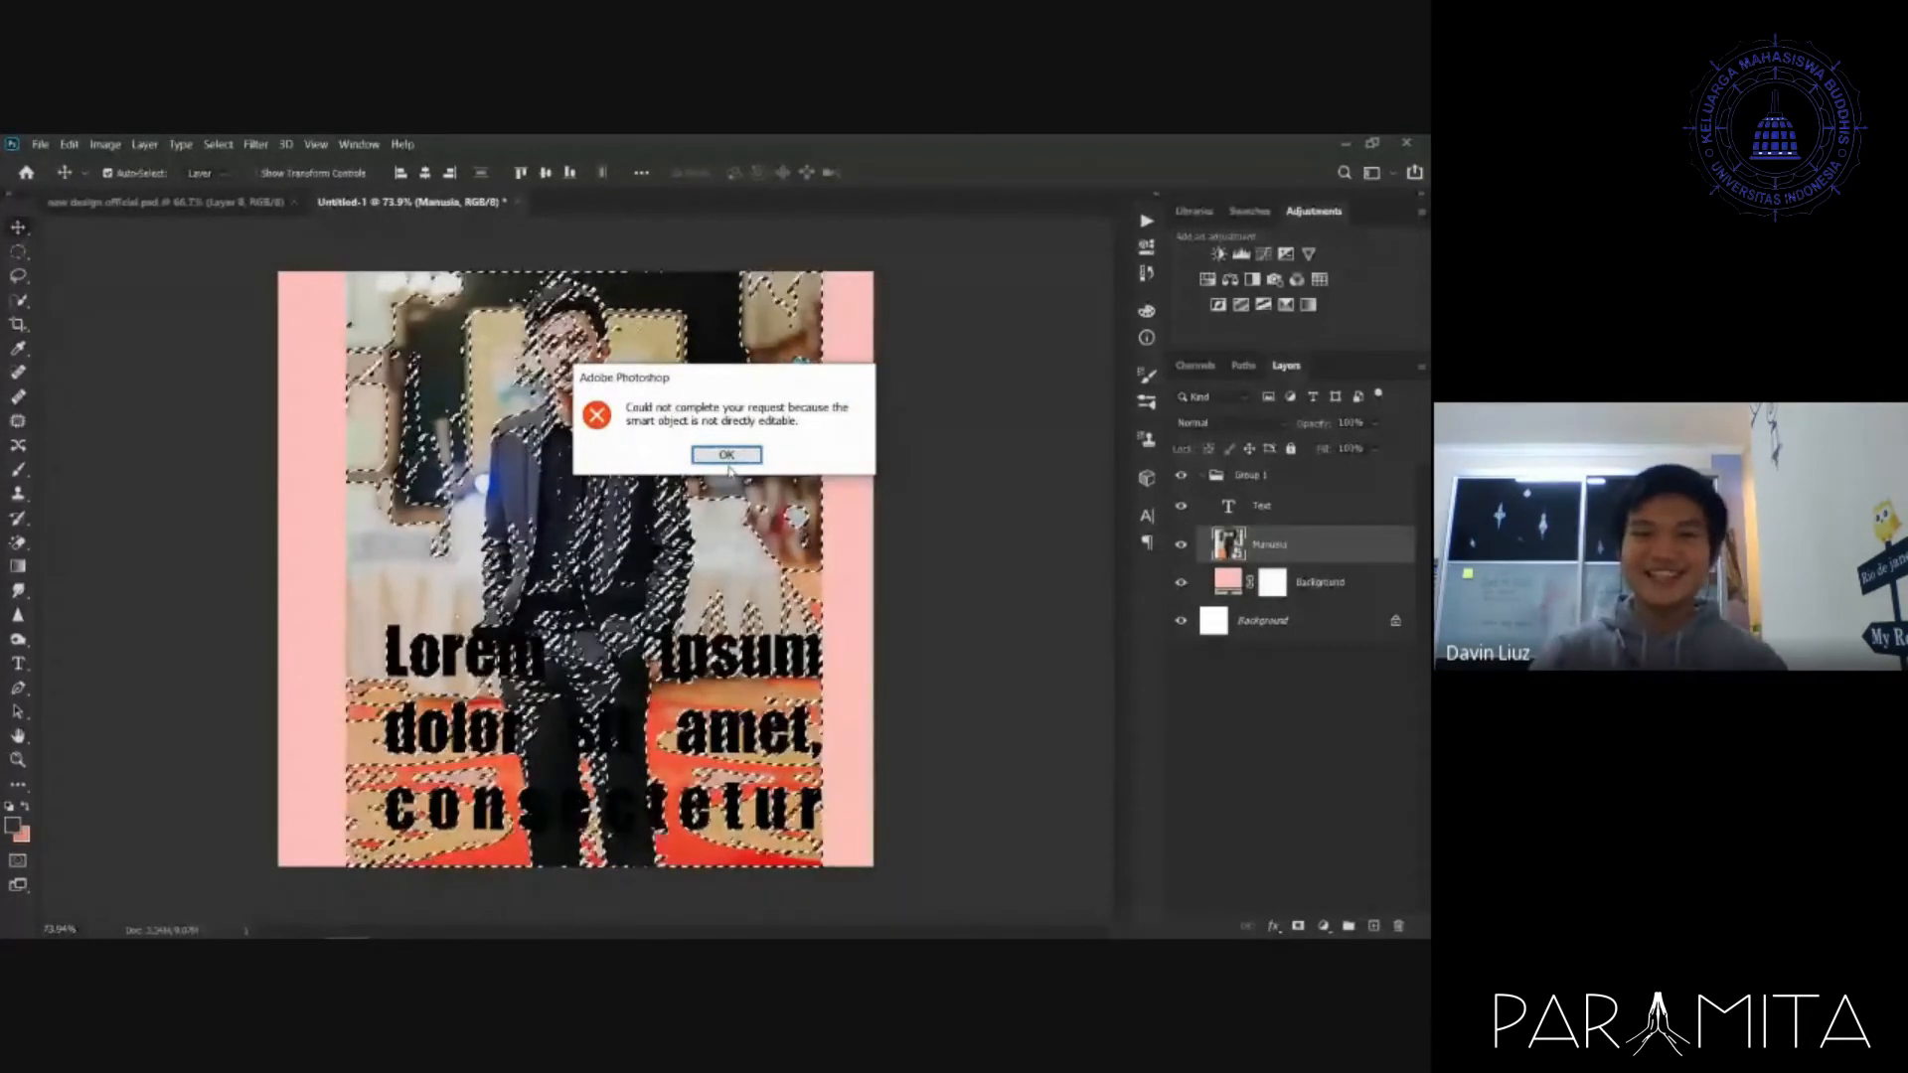
click(749, 459)
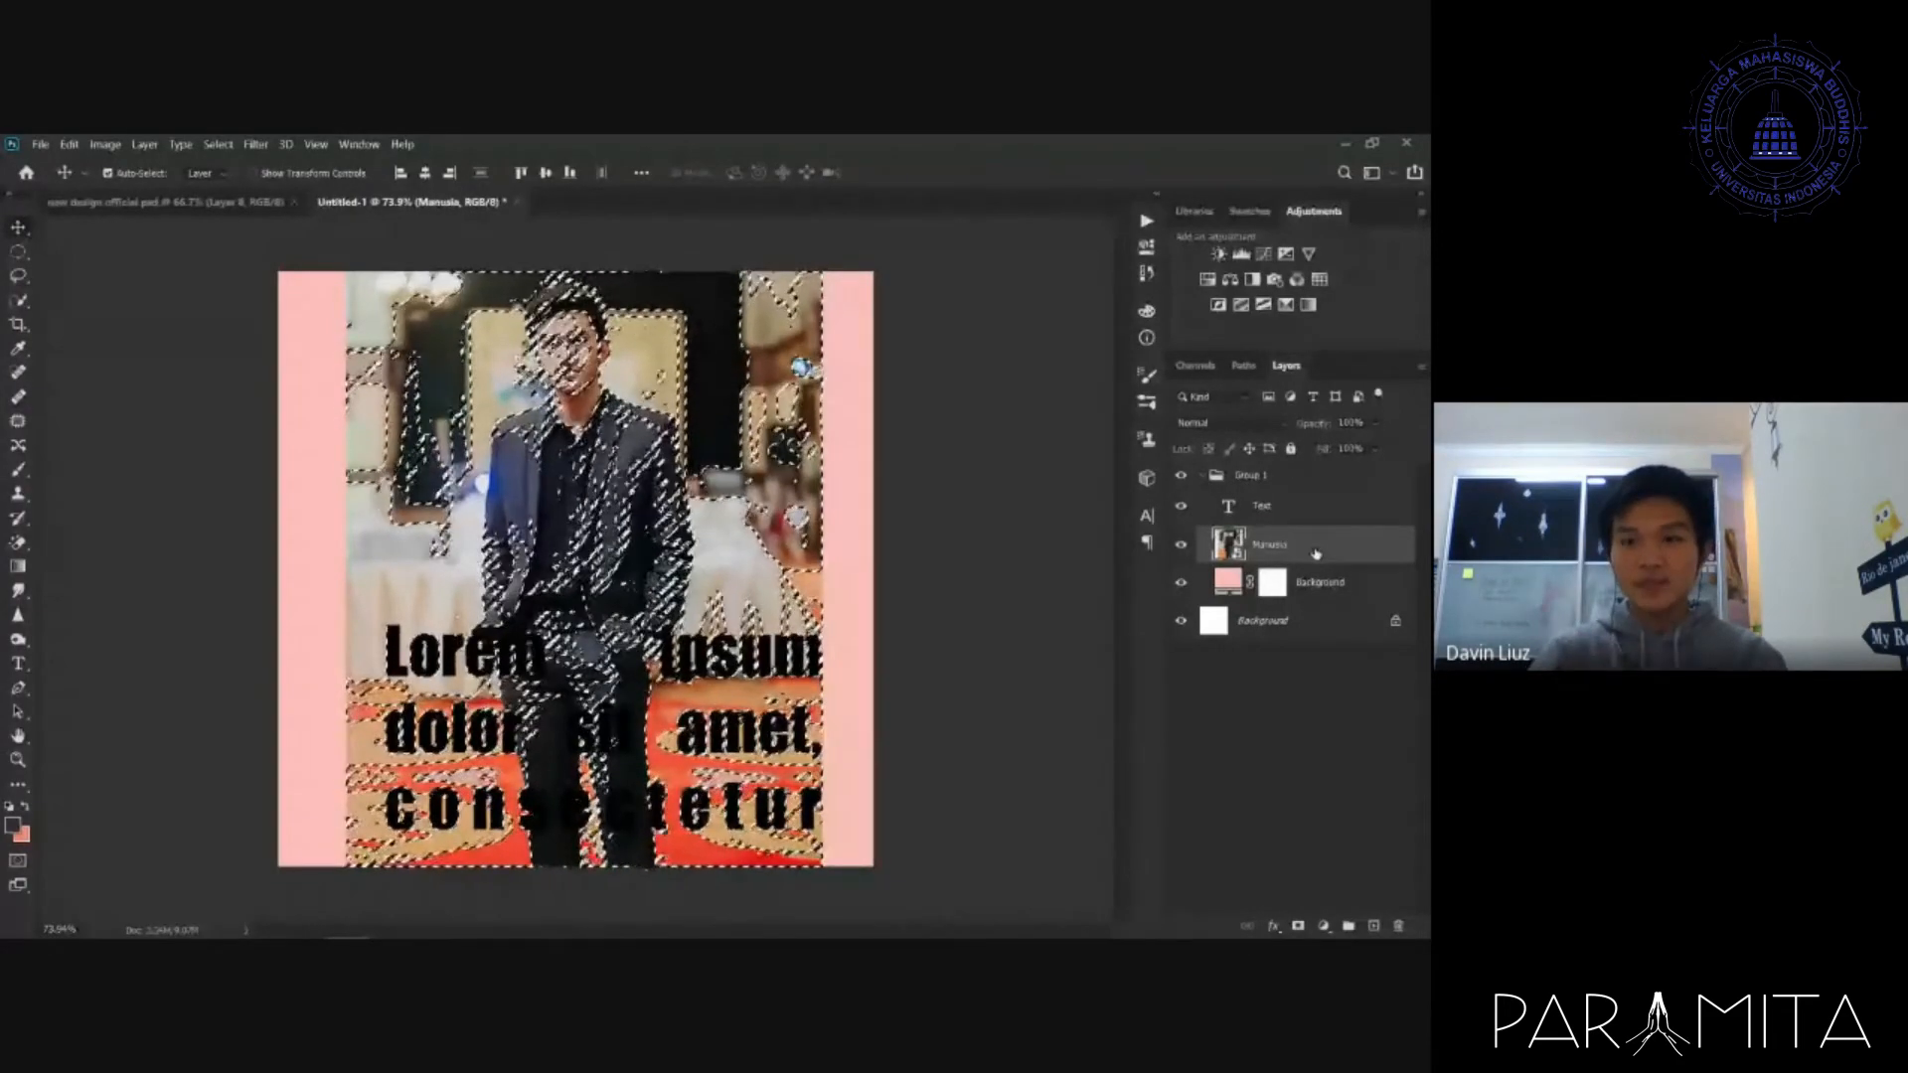
- Rasterize the Manusia layer so its pixels can be edited directly
right_click(1317, 554)
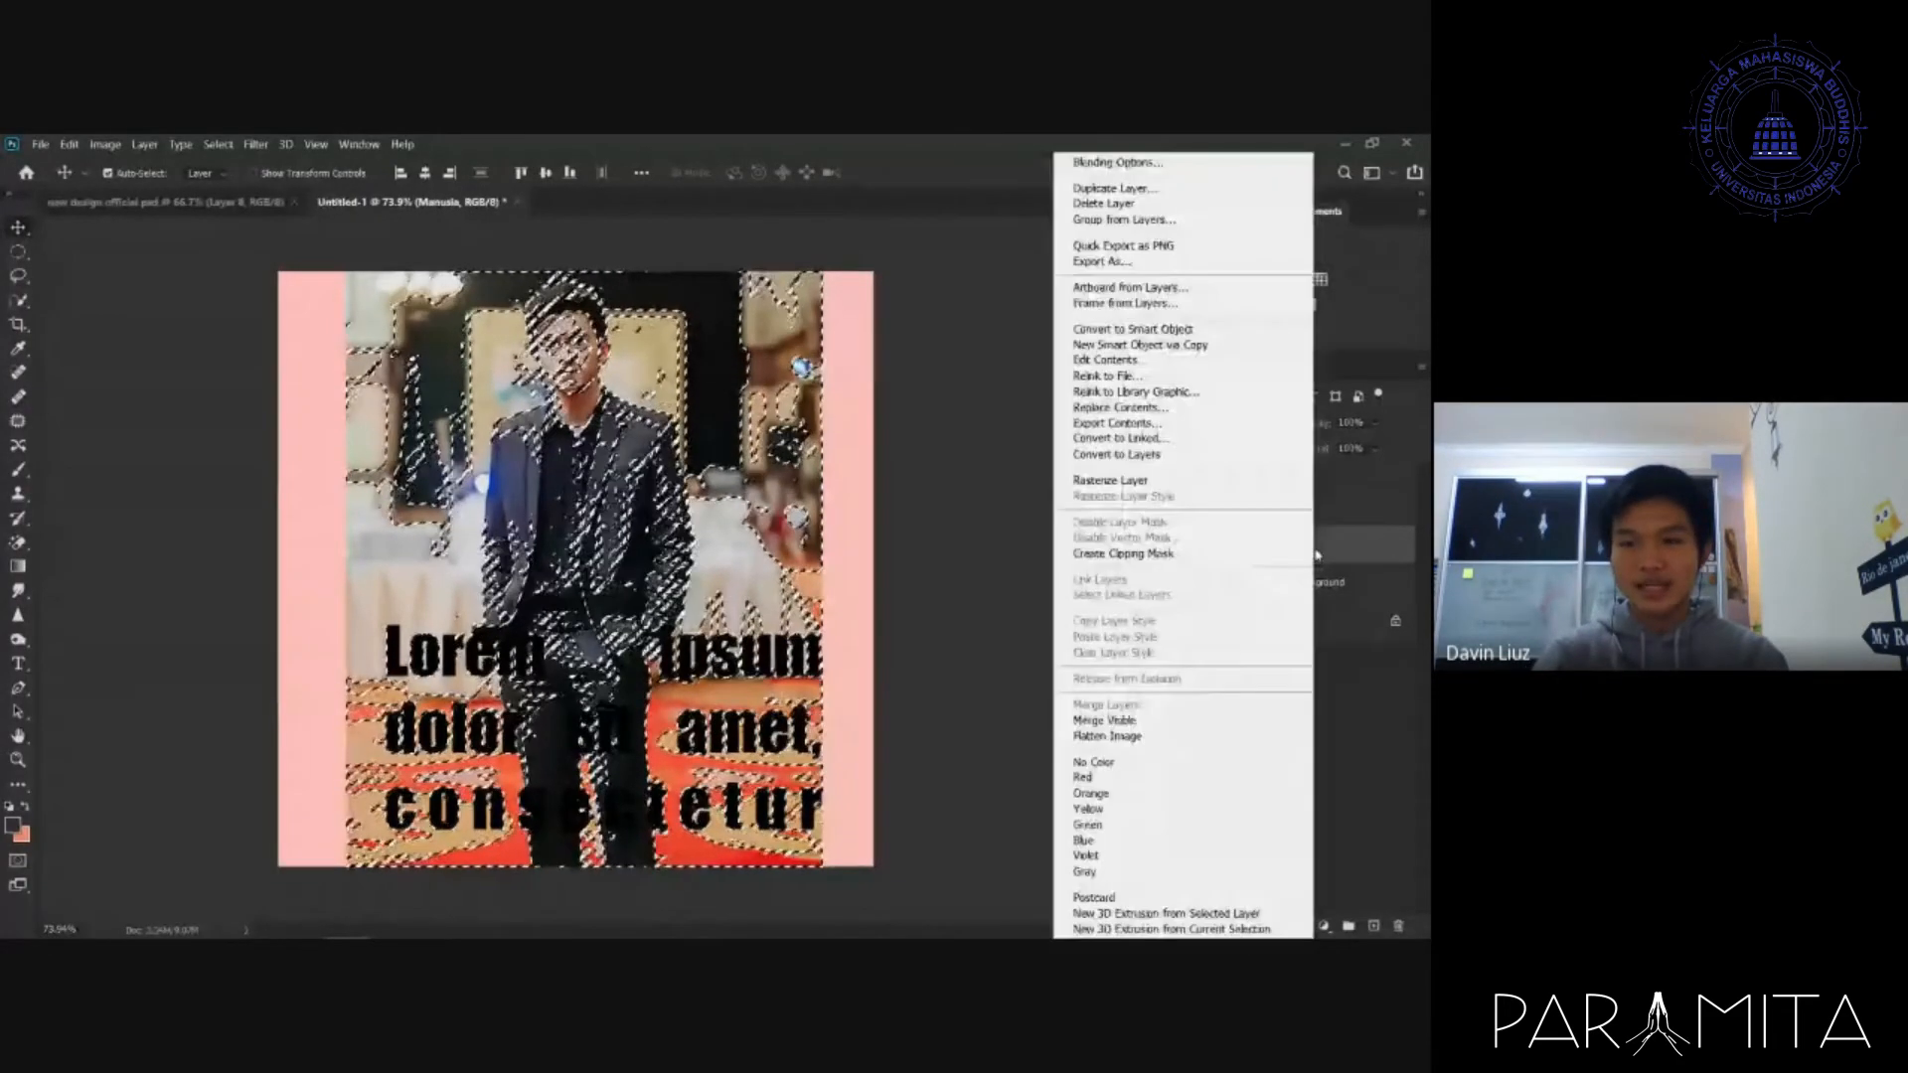
click(1238, 483)
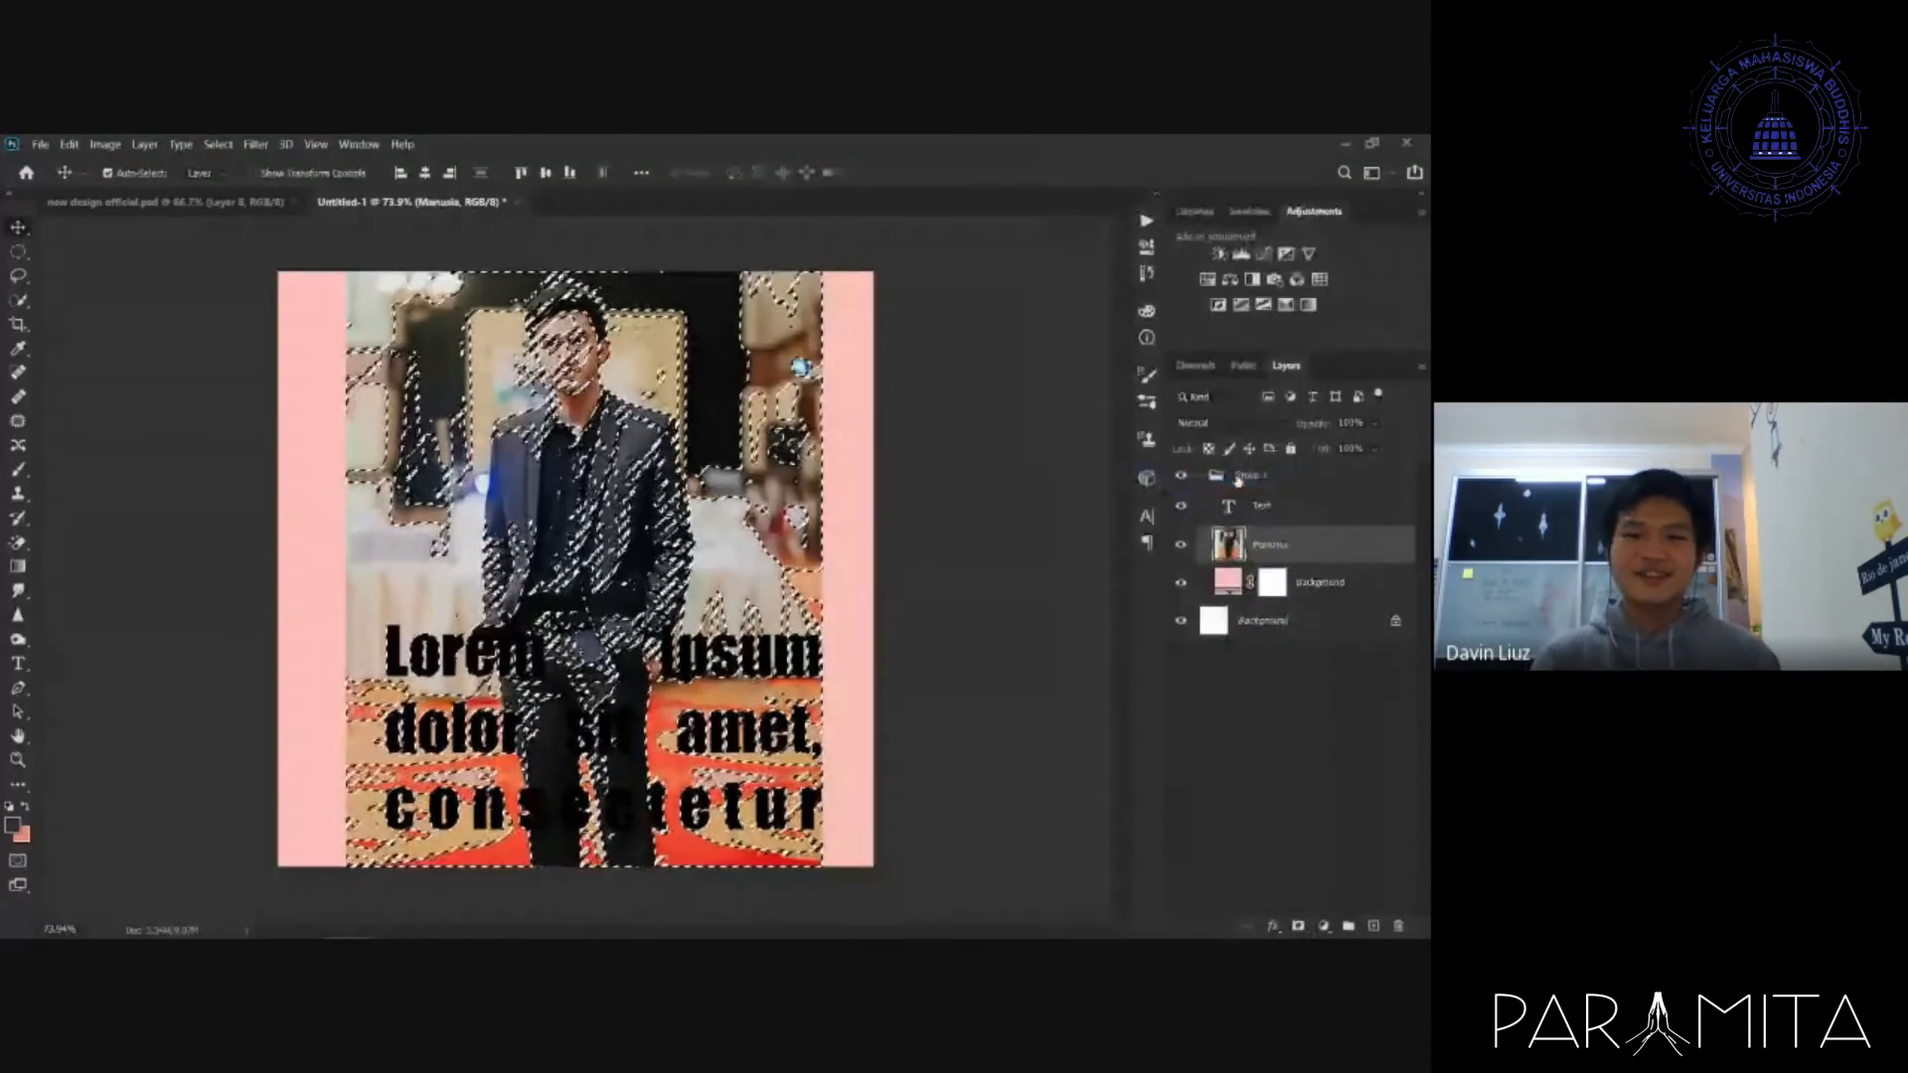
- Delete the Color Range-selected pixels from the Manusia layer, clear the selection, and undo both changes
key(Delete)
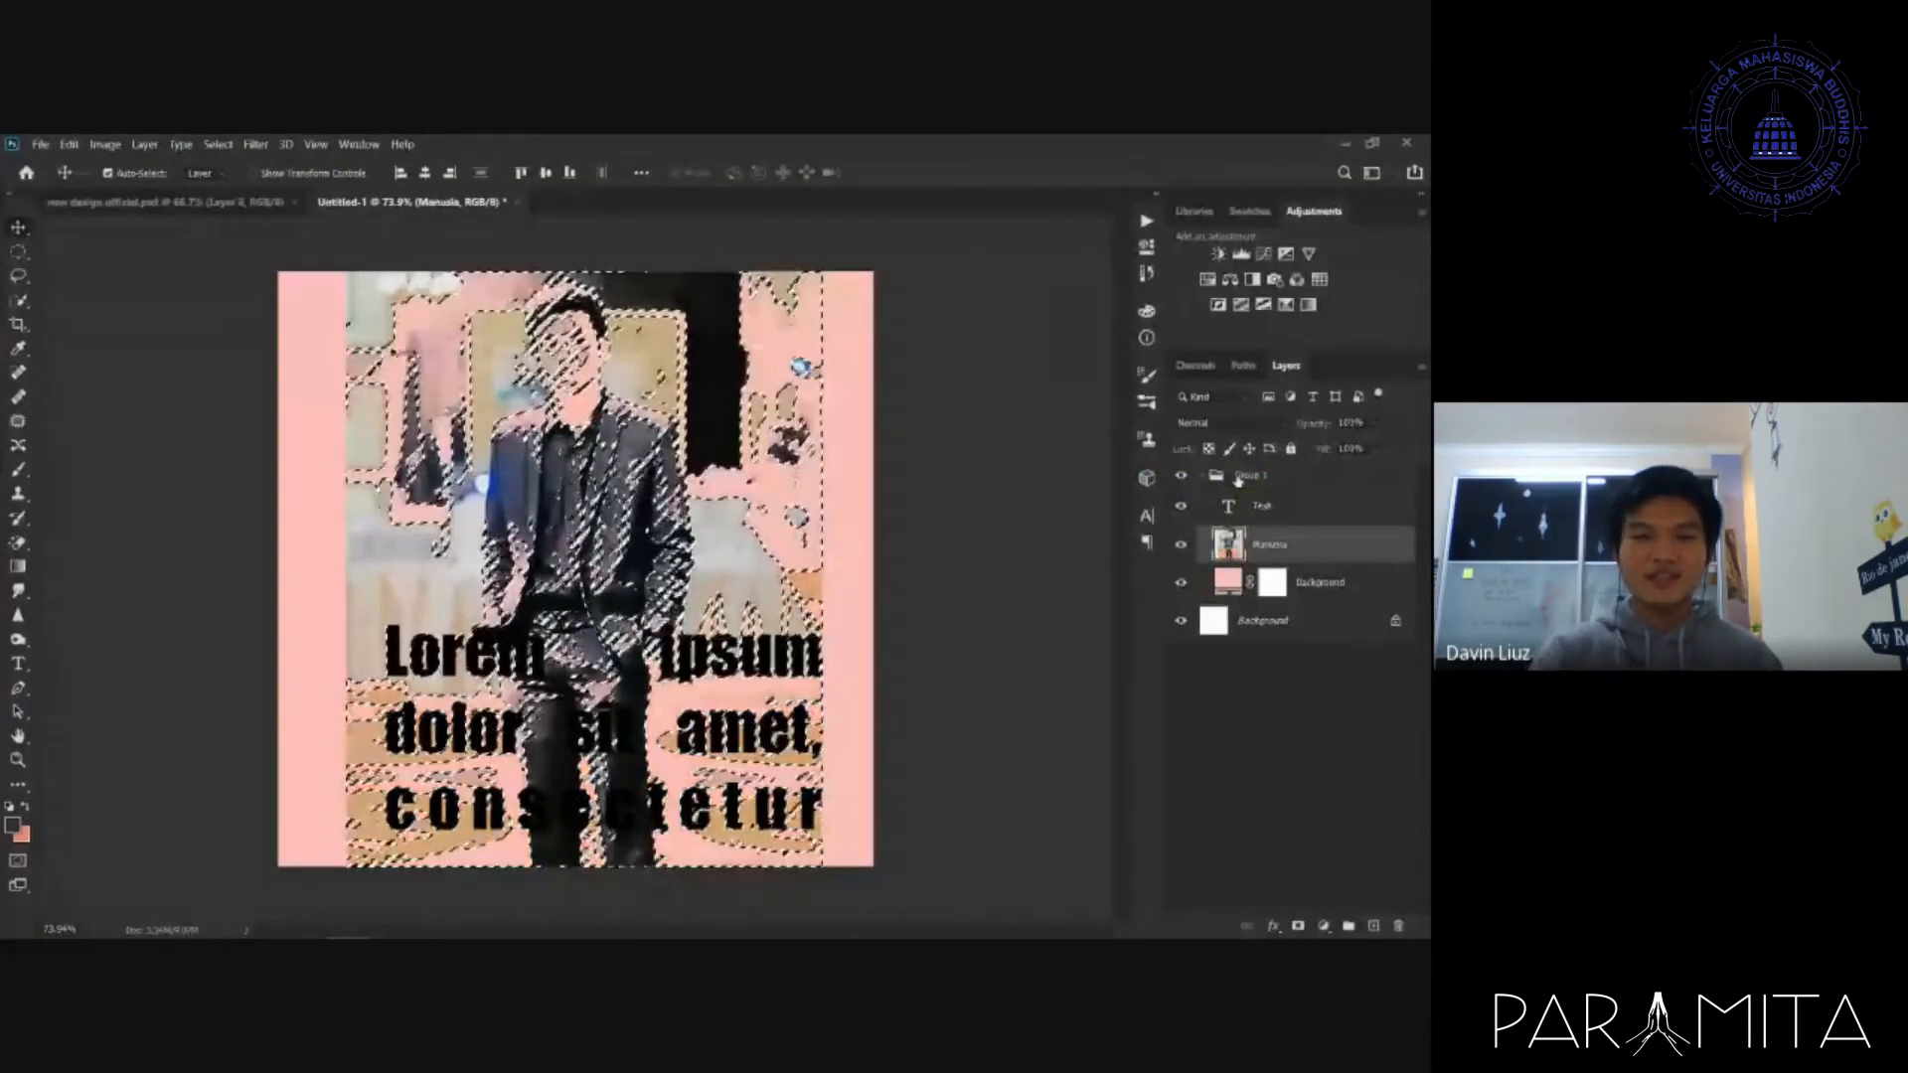
key(ctrl+d)
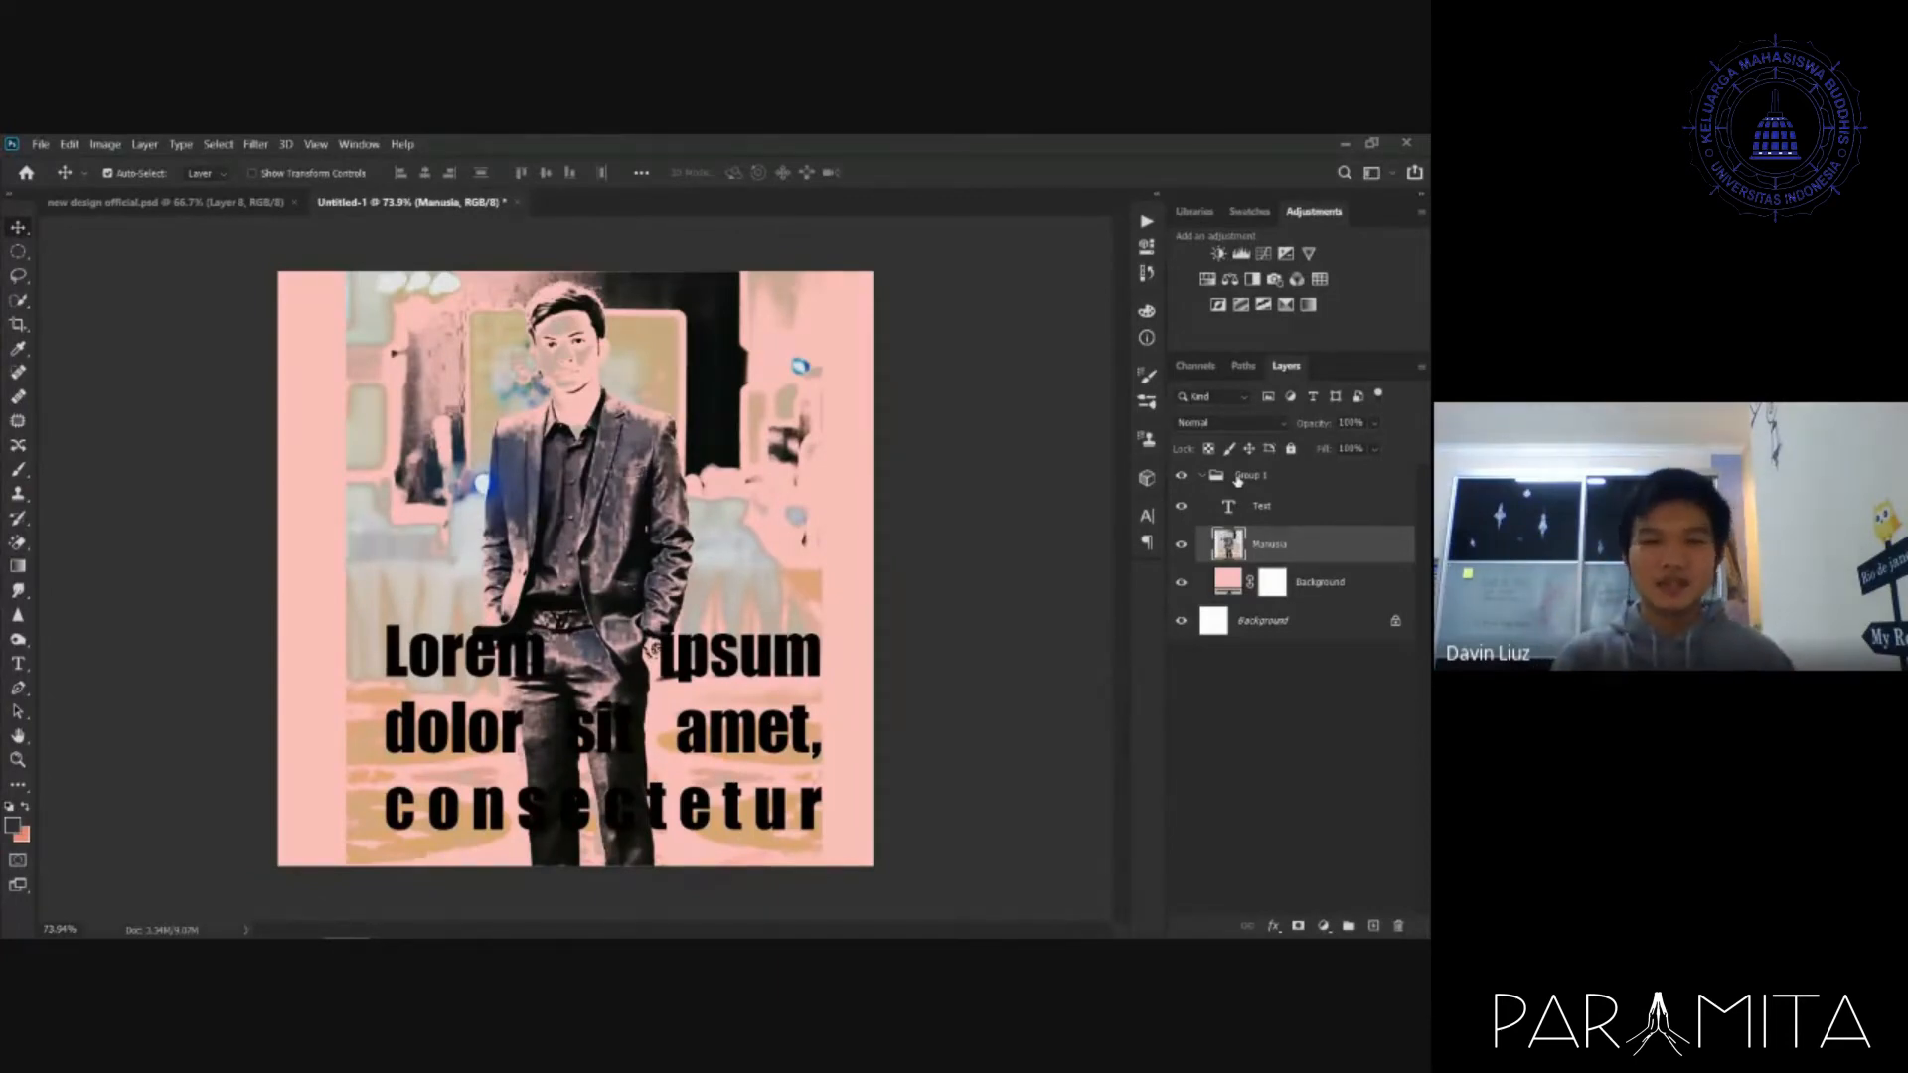
key(ctrl+z)
key(ctrl+z)
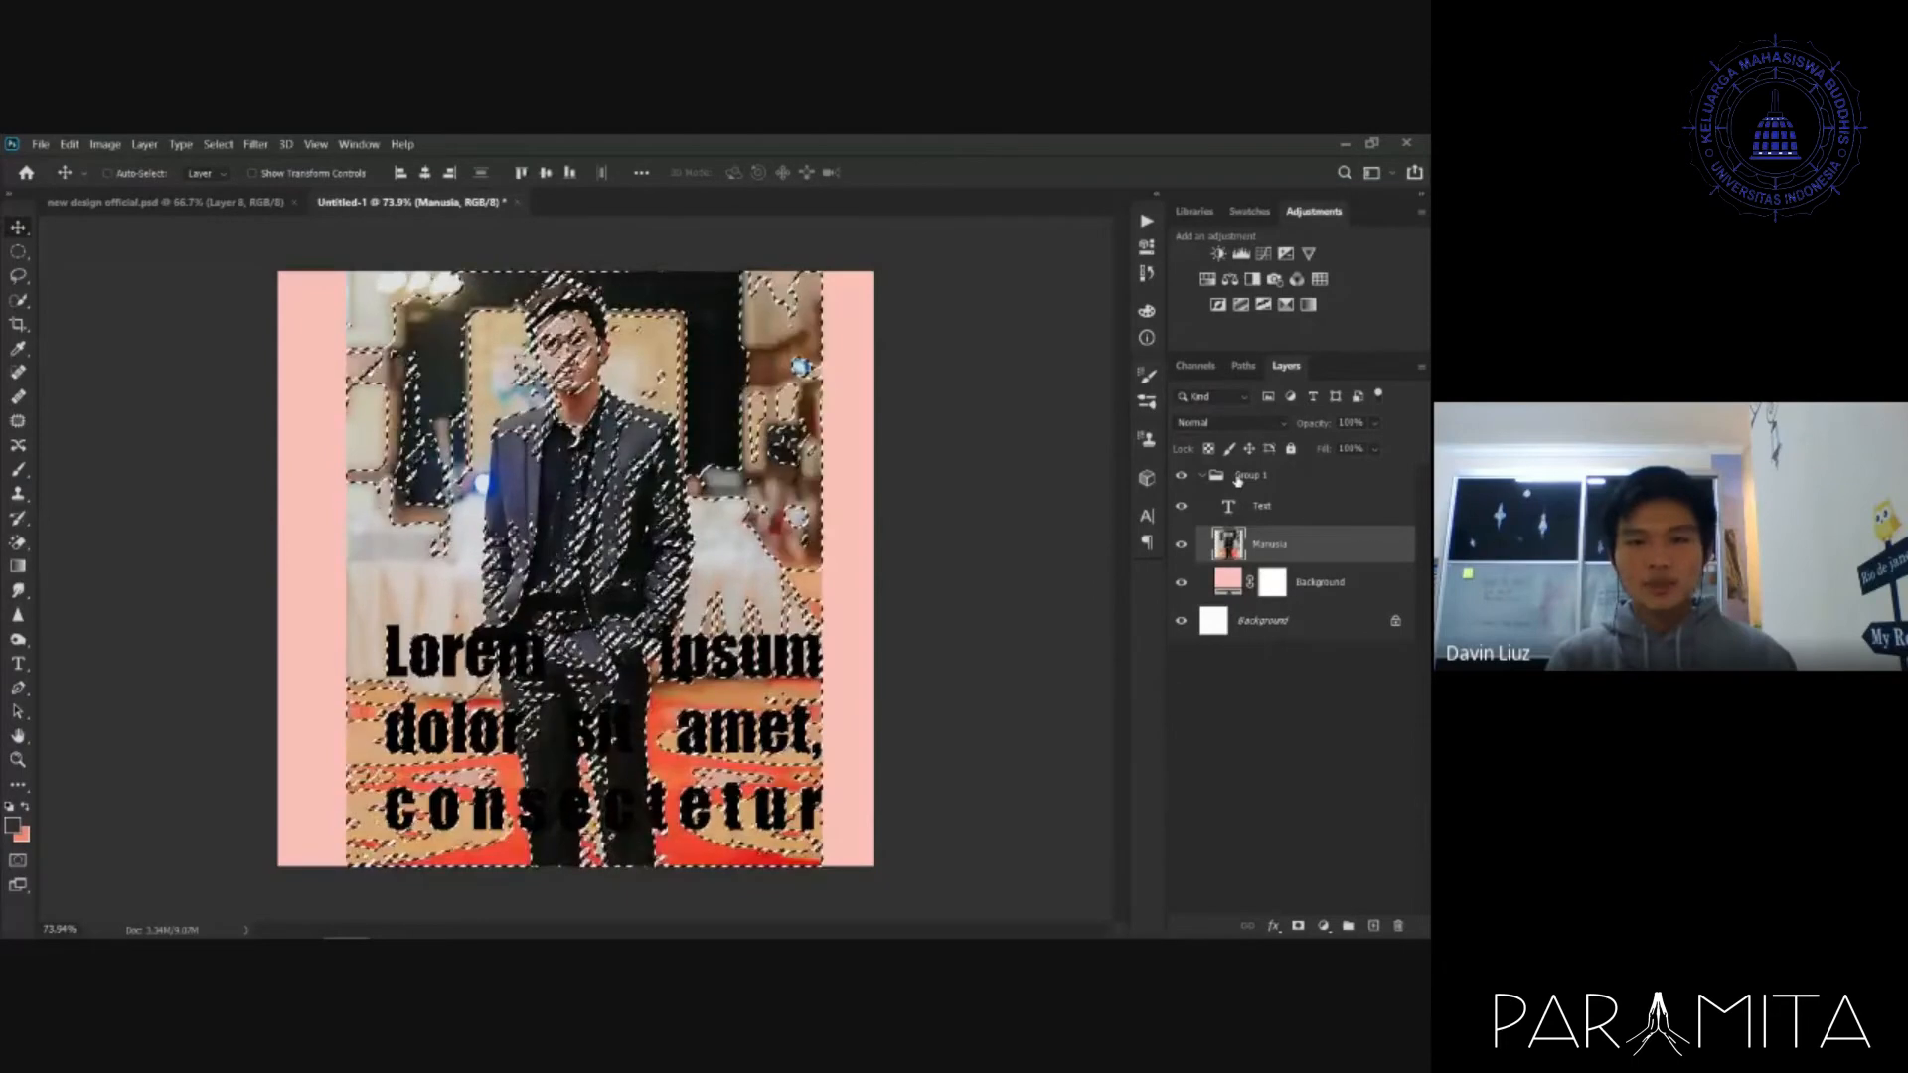
- Clear the Color Range selection and use Quick Selection to select the man's hair and forehead on the Manusia layer
key(ctrl+d)
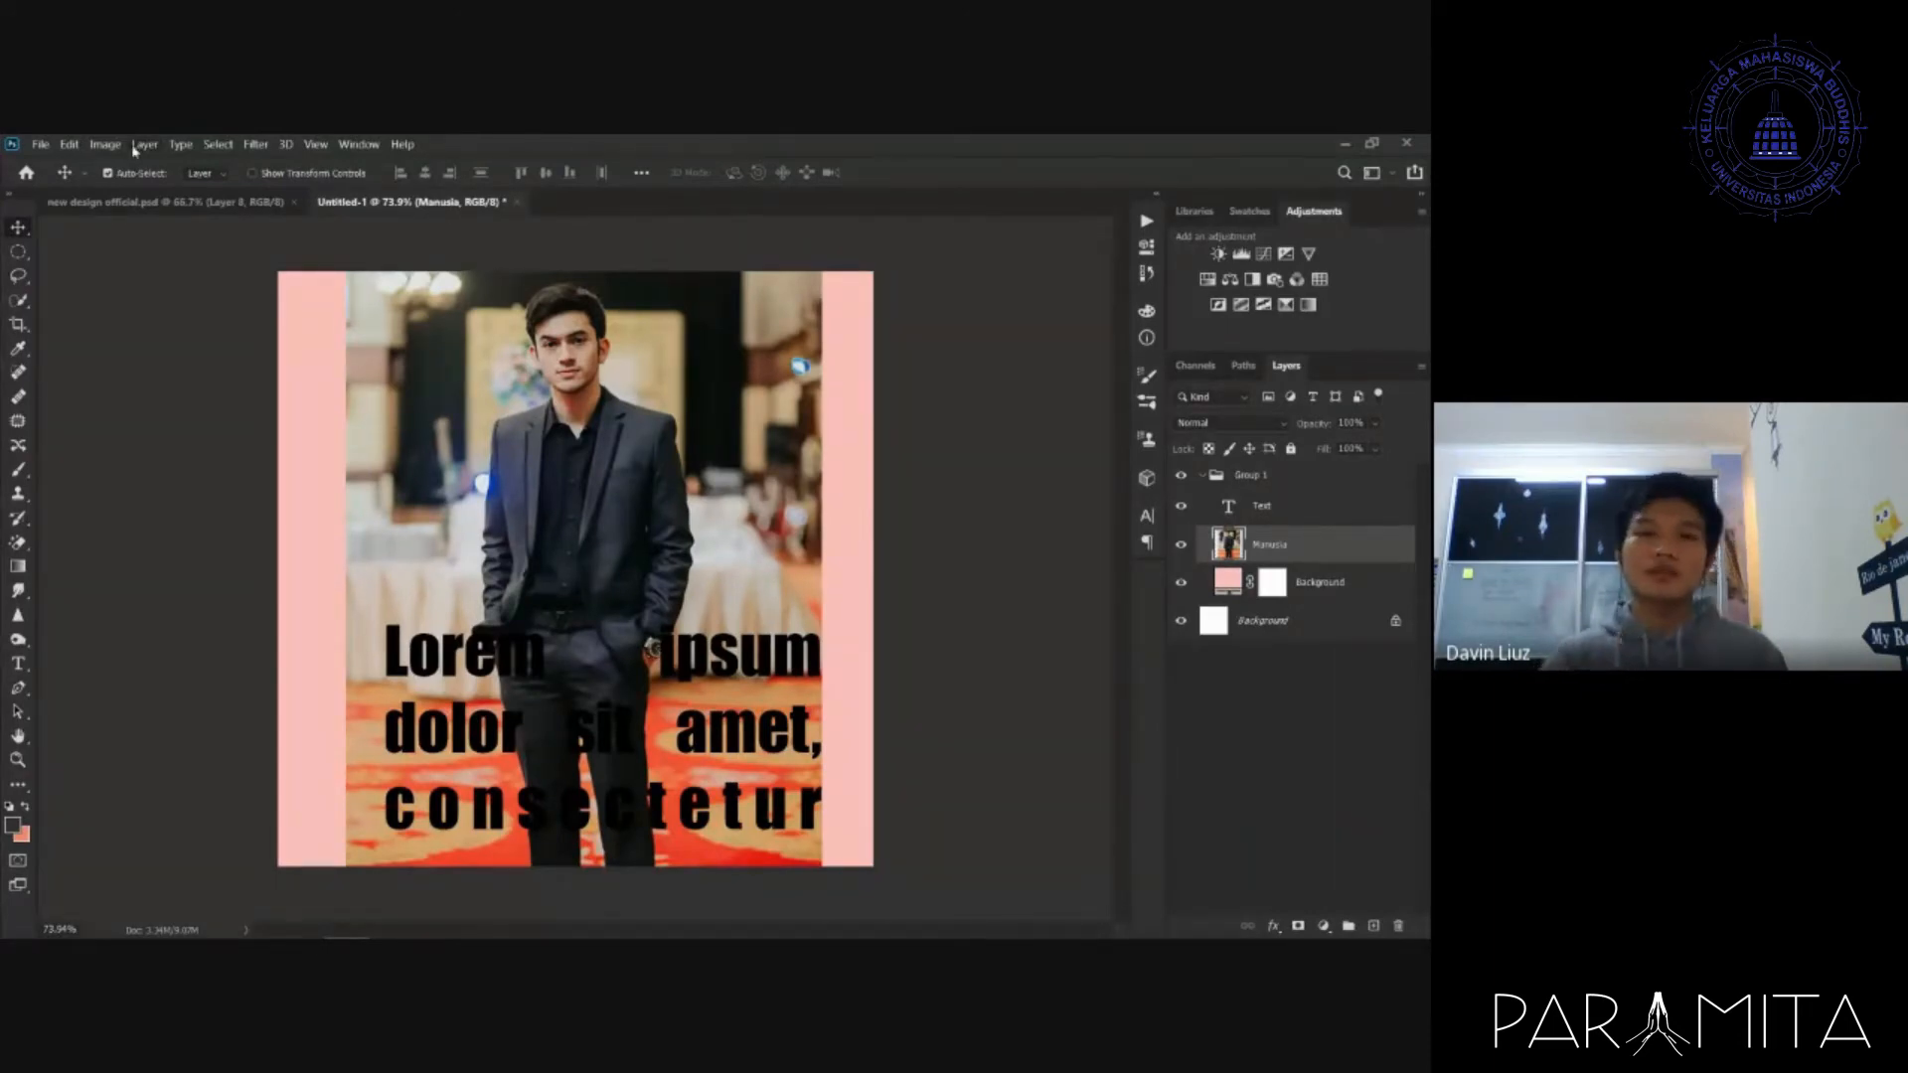
click(20, 302)
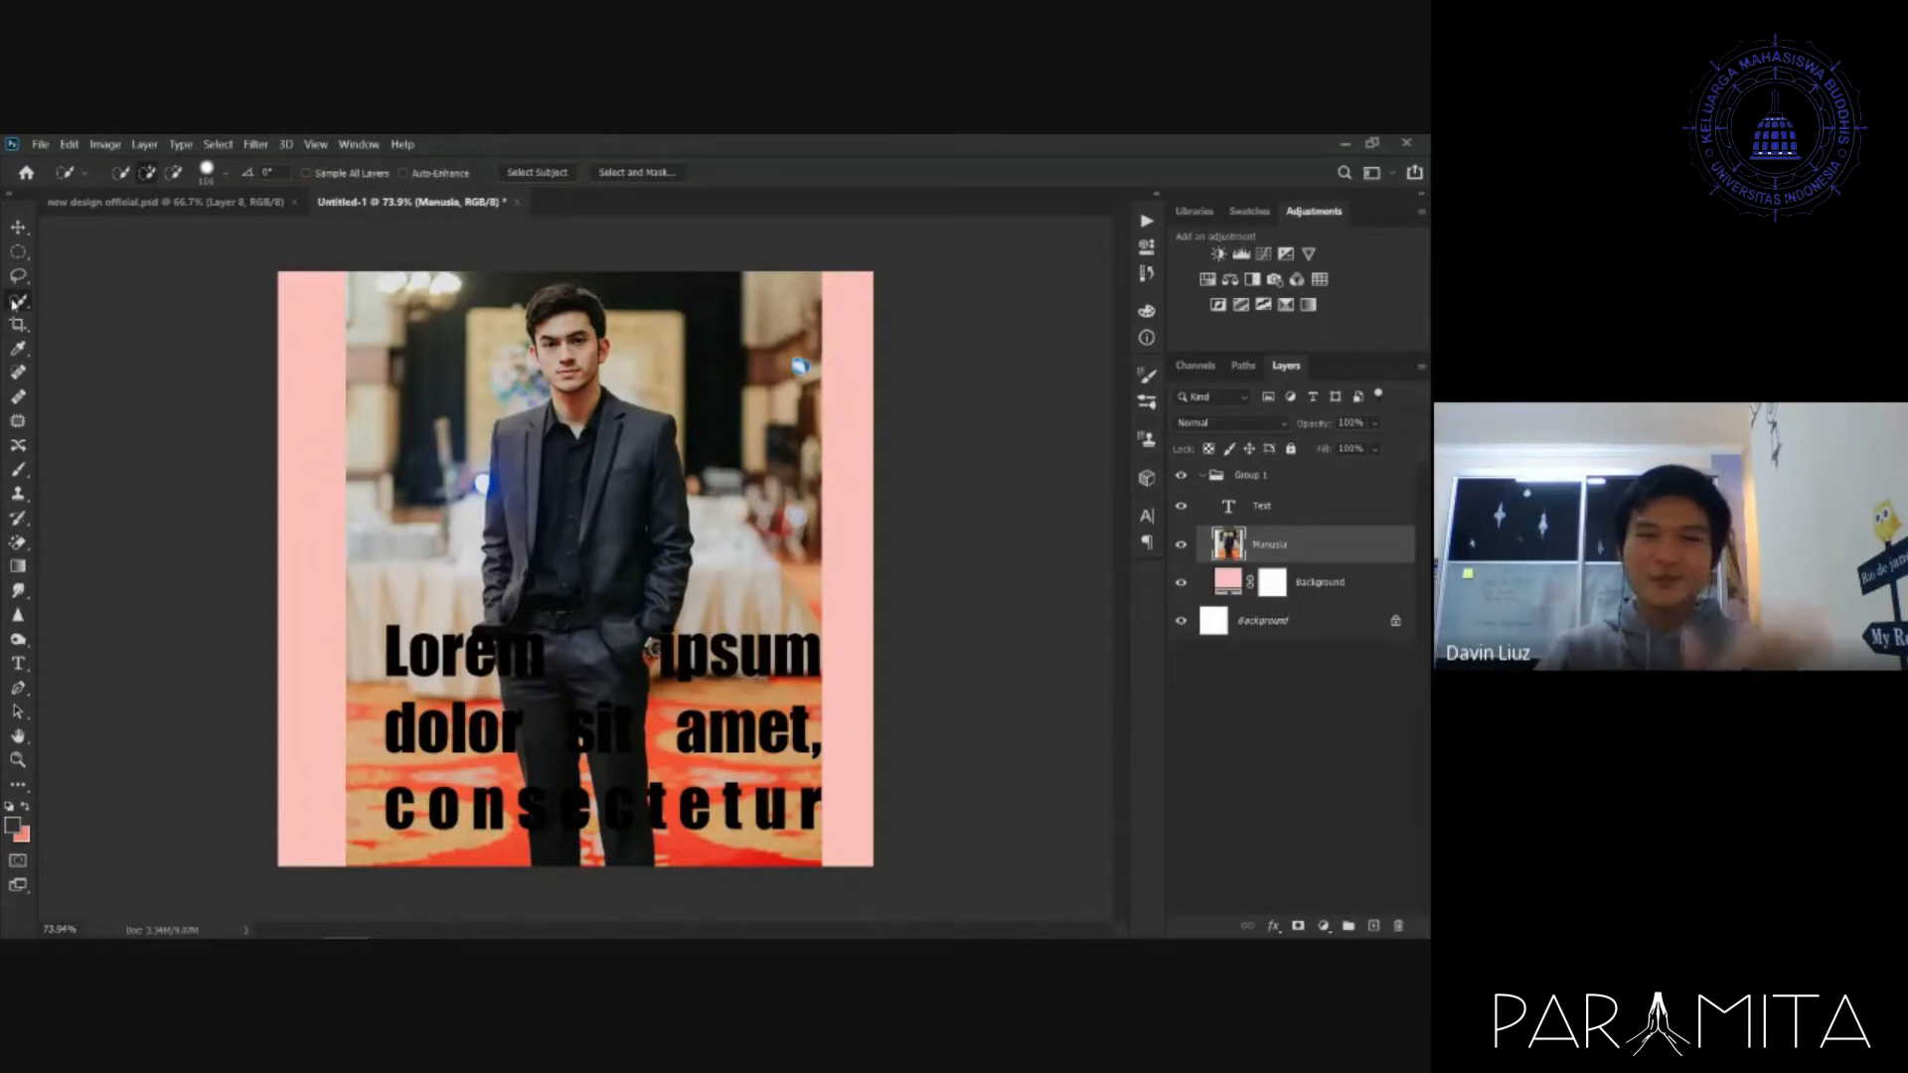
scroll(563, 298, up, 6)
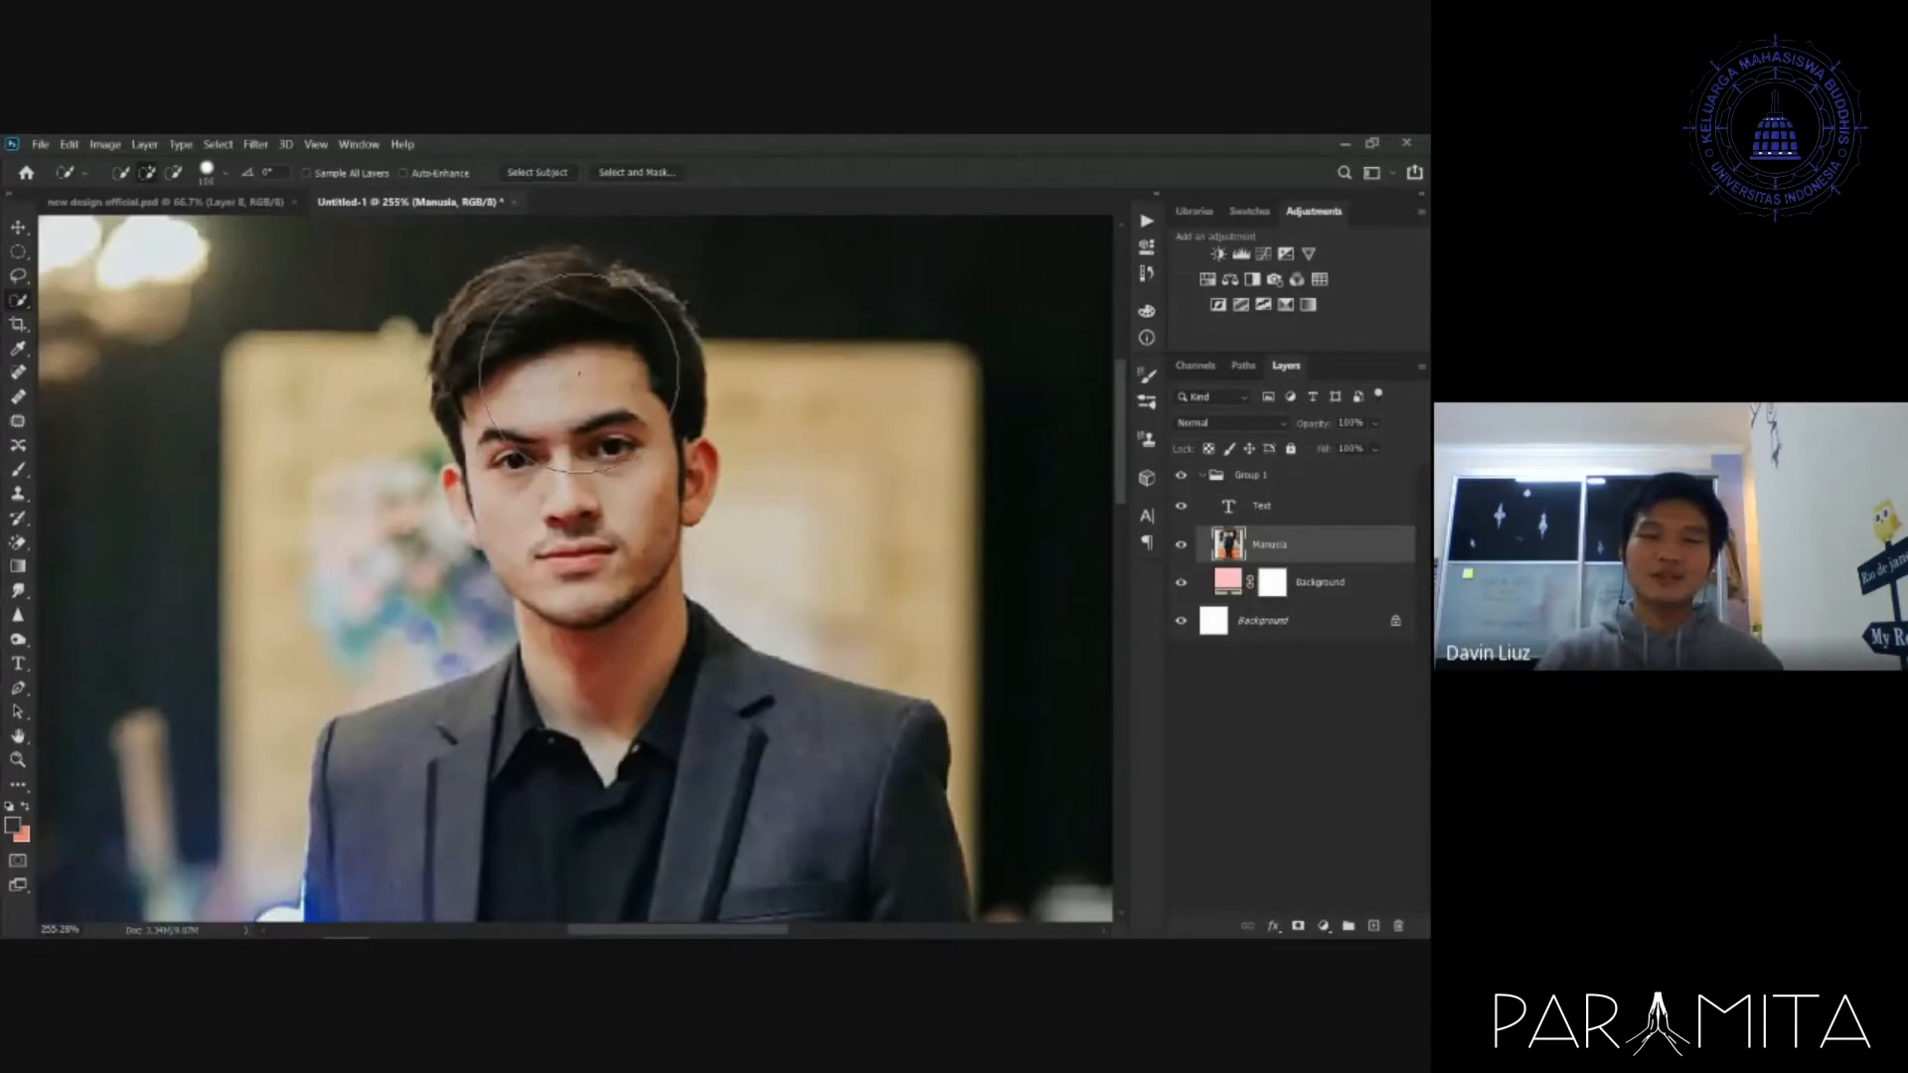
mouse_move(580, 379)
mouse_down()
mouse_move(557, 556)
mouse_move(607, 835)
mouse_move(865, 597)
mouse_up()
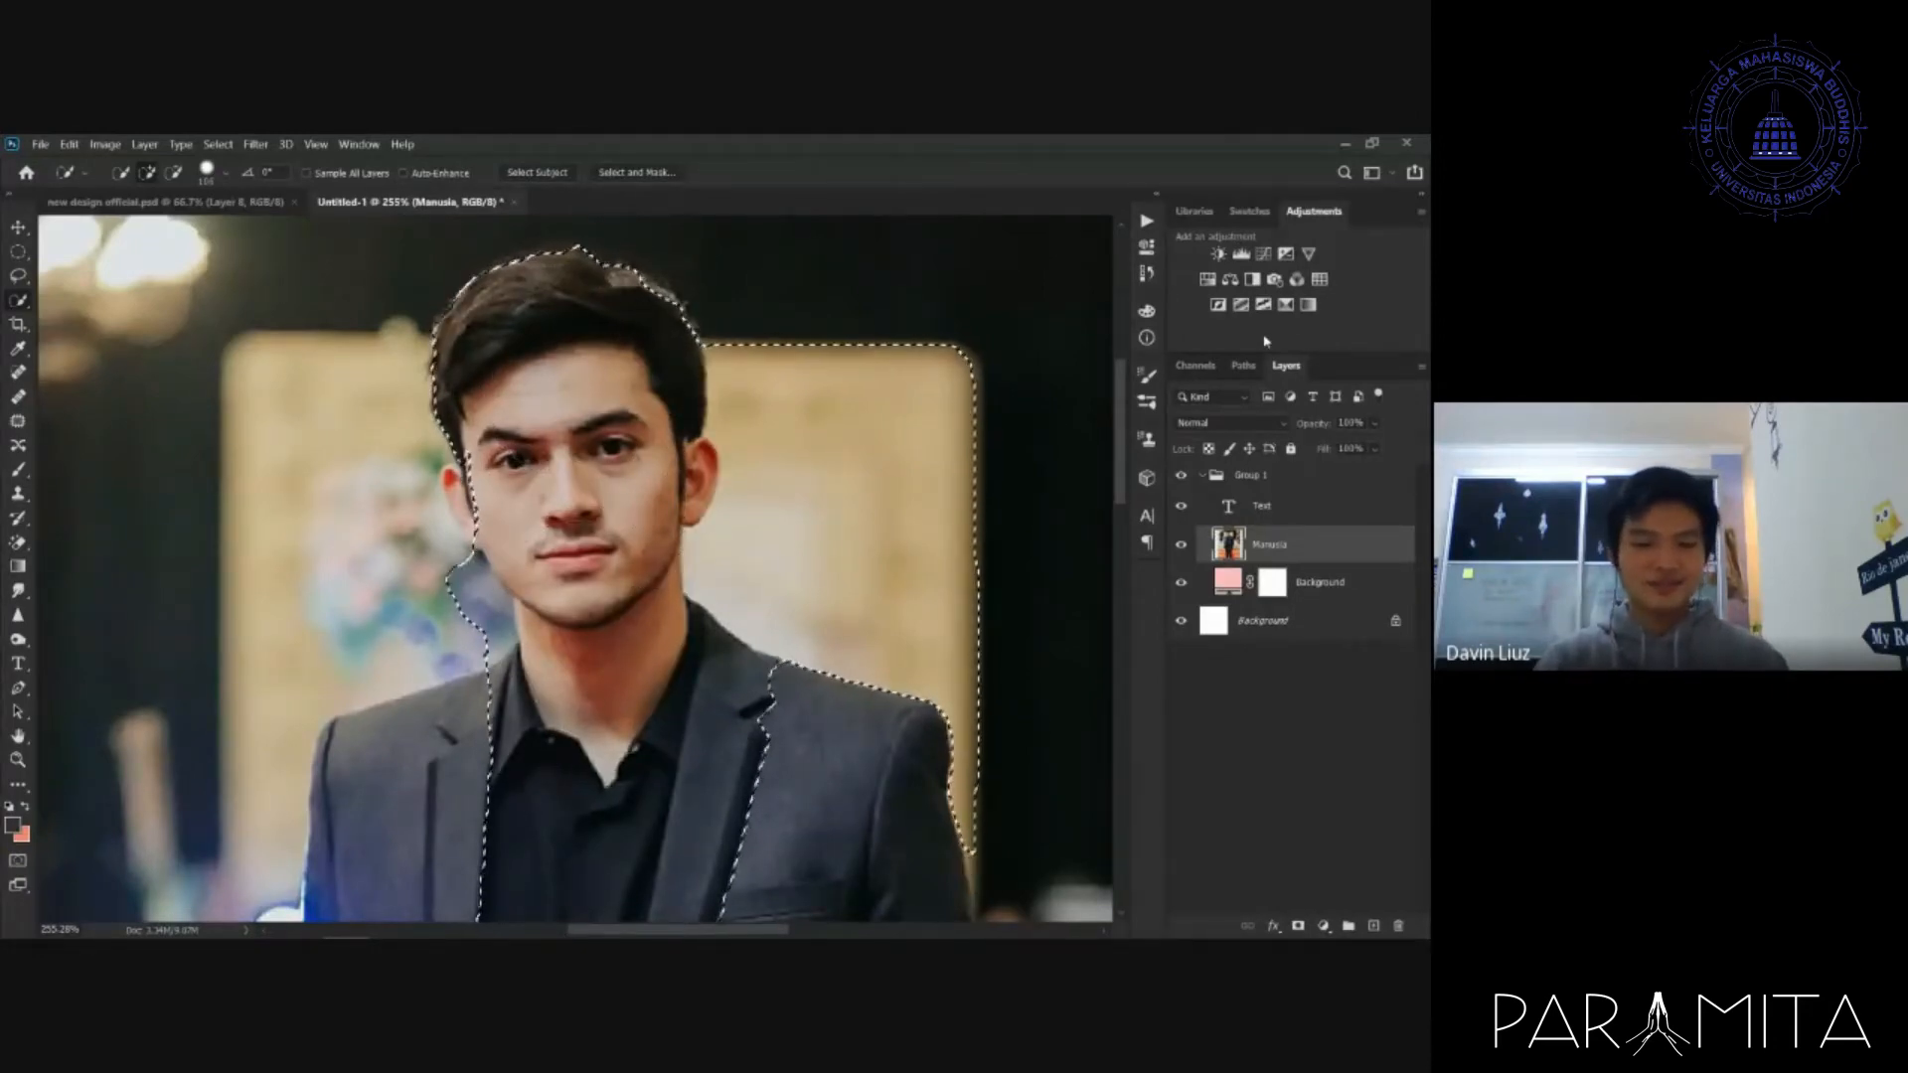
key(ctrl+d)
drag(660, 277, 525, 403)
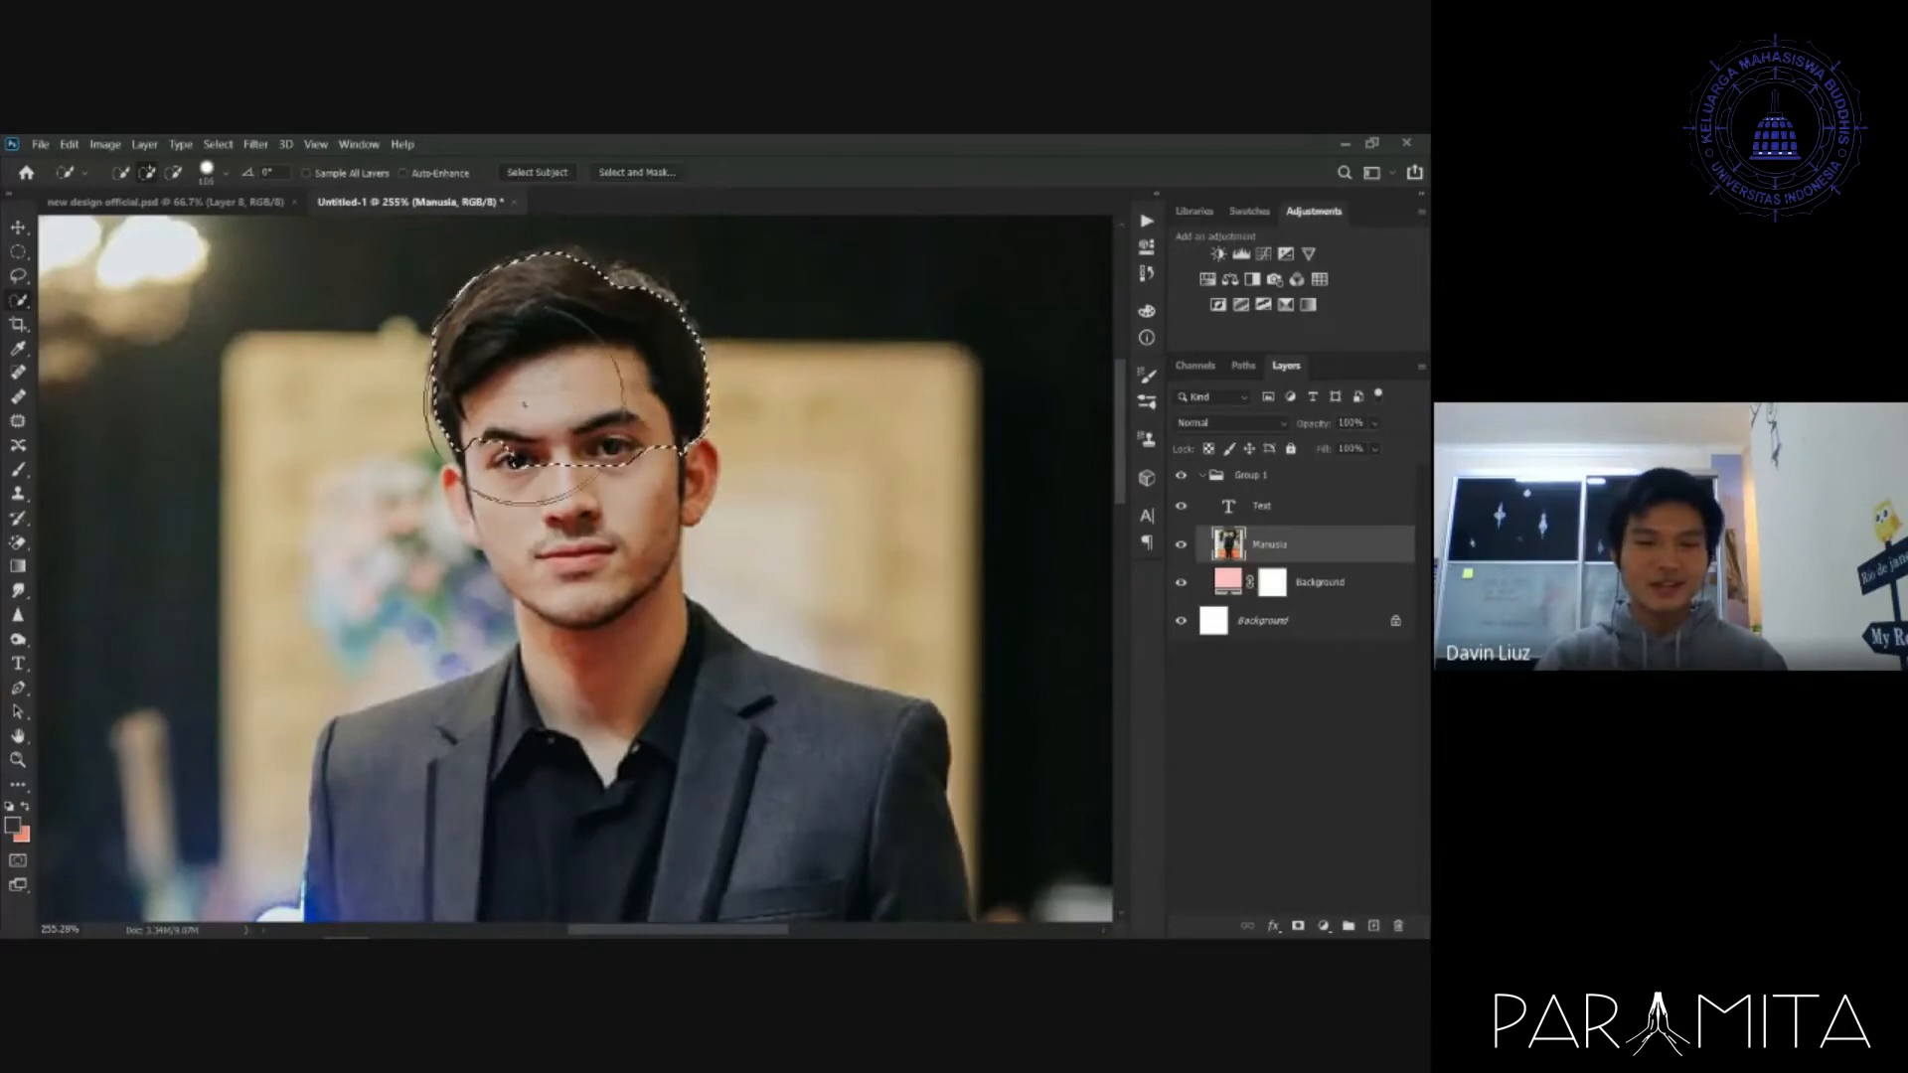
- Set the Quick Selection brush size to 47 px and enlarge it on the canvas to 177 px
click(221, 173)
drag(214, 227, 162, 227)
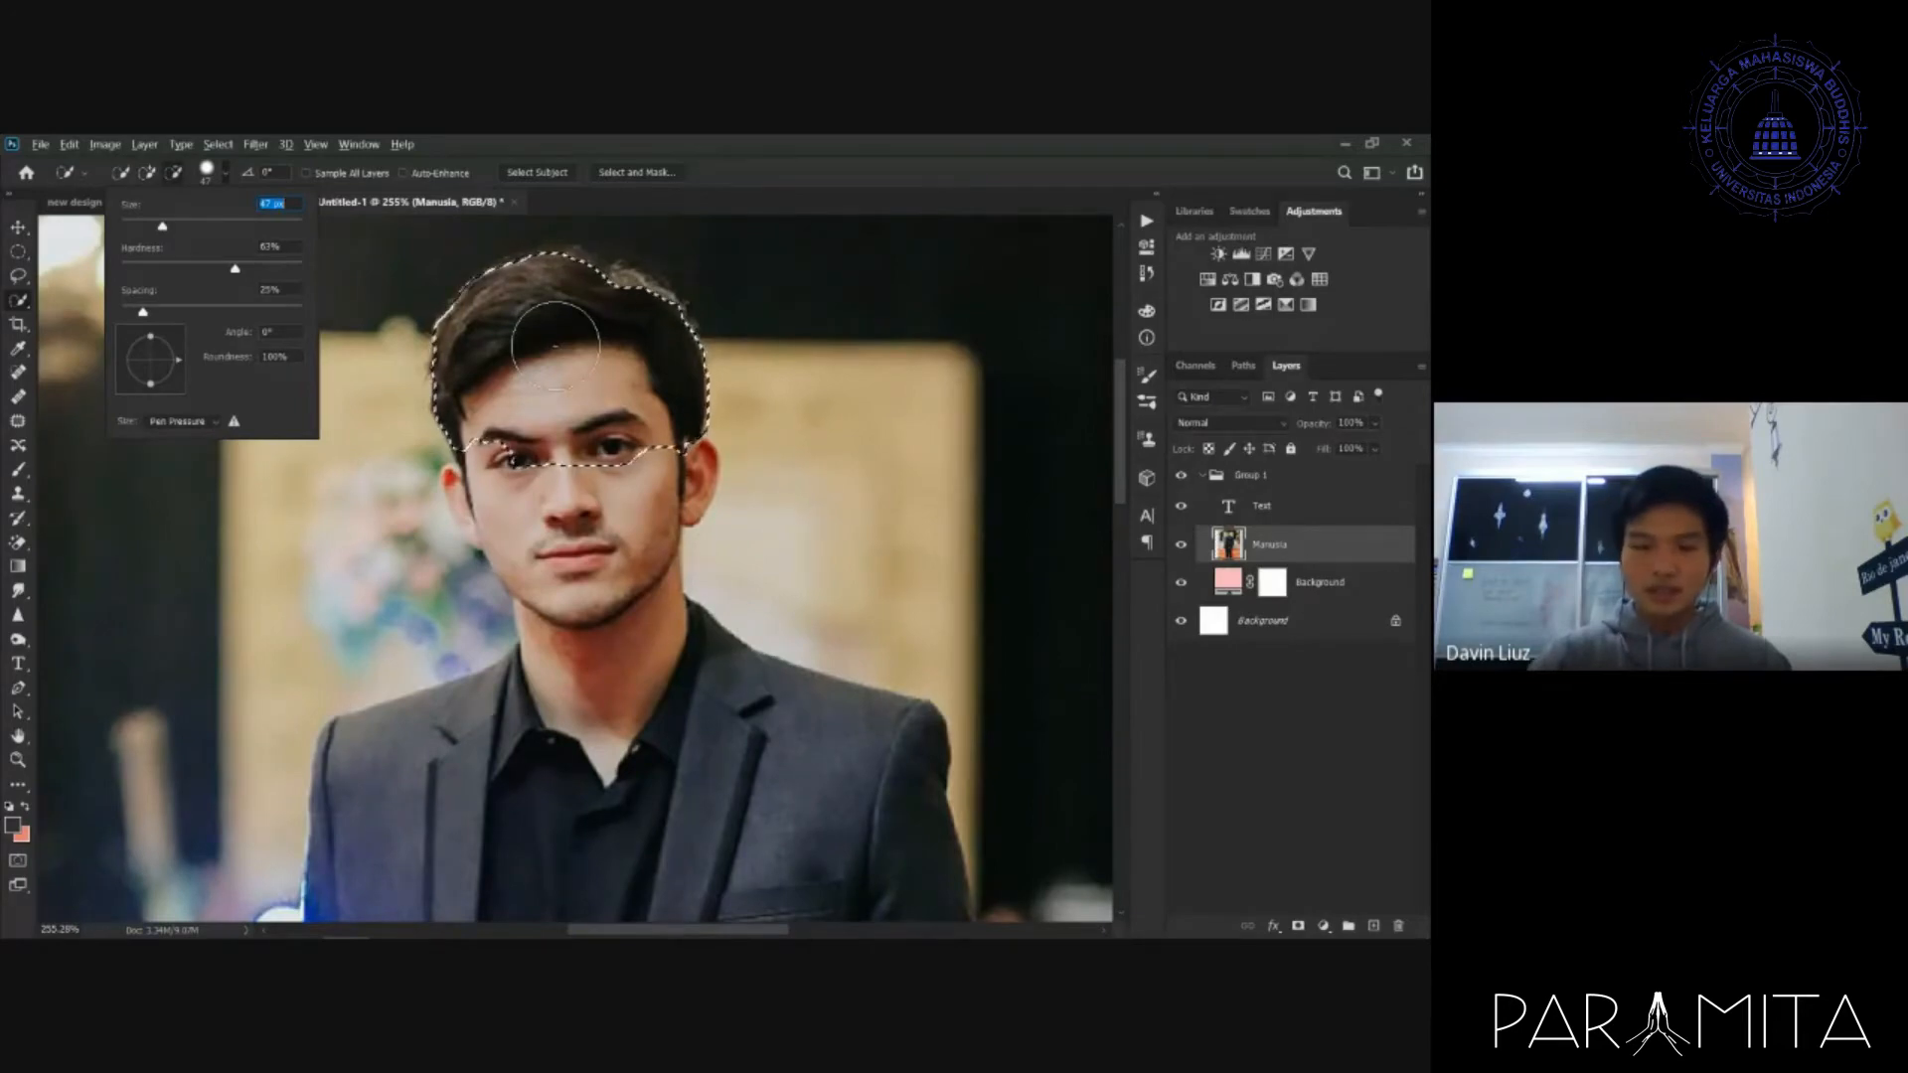
alt+right_click(524, 275)
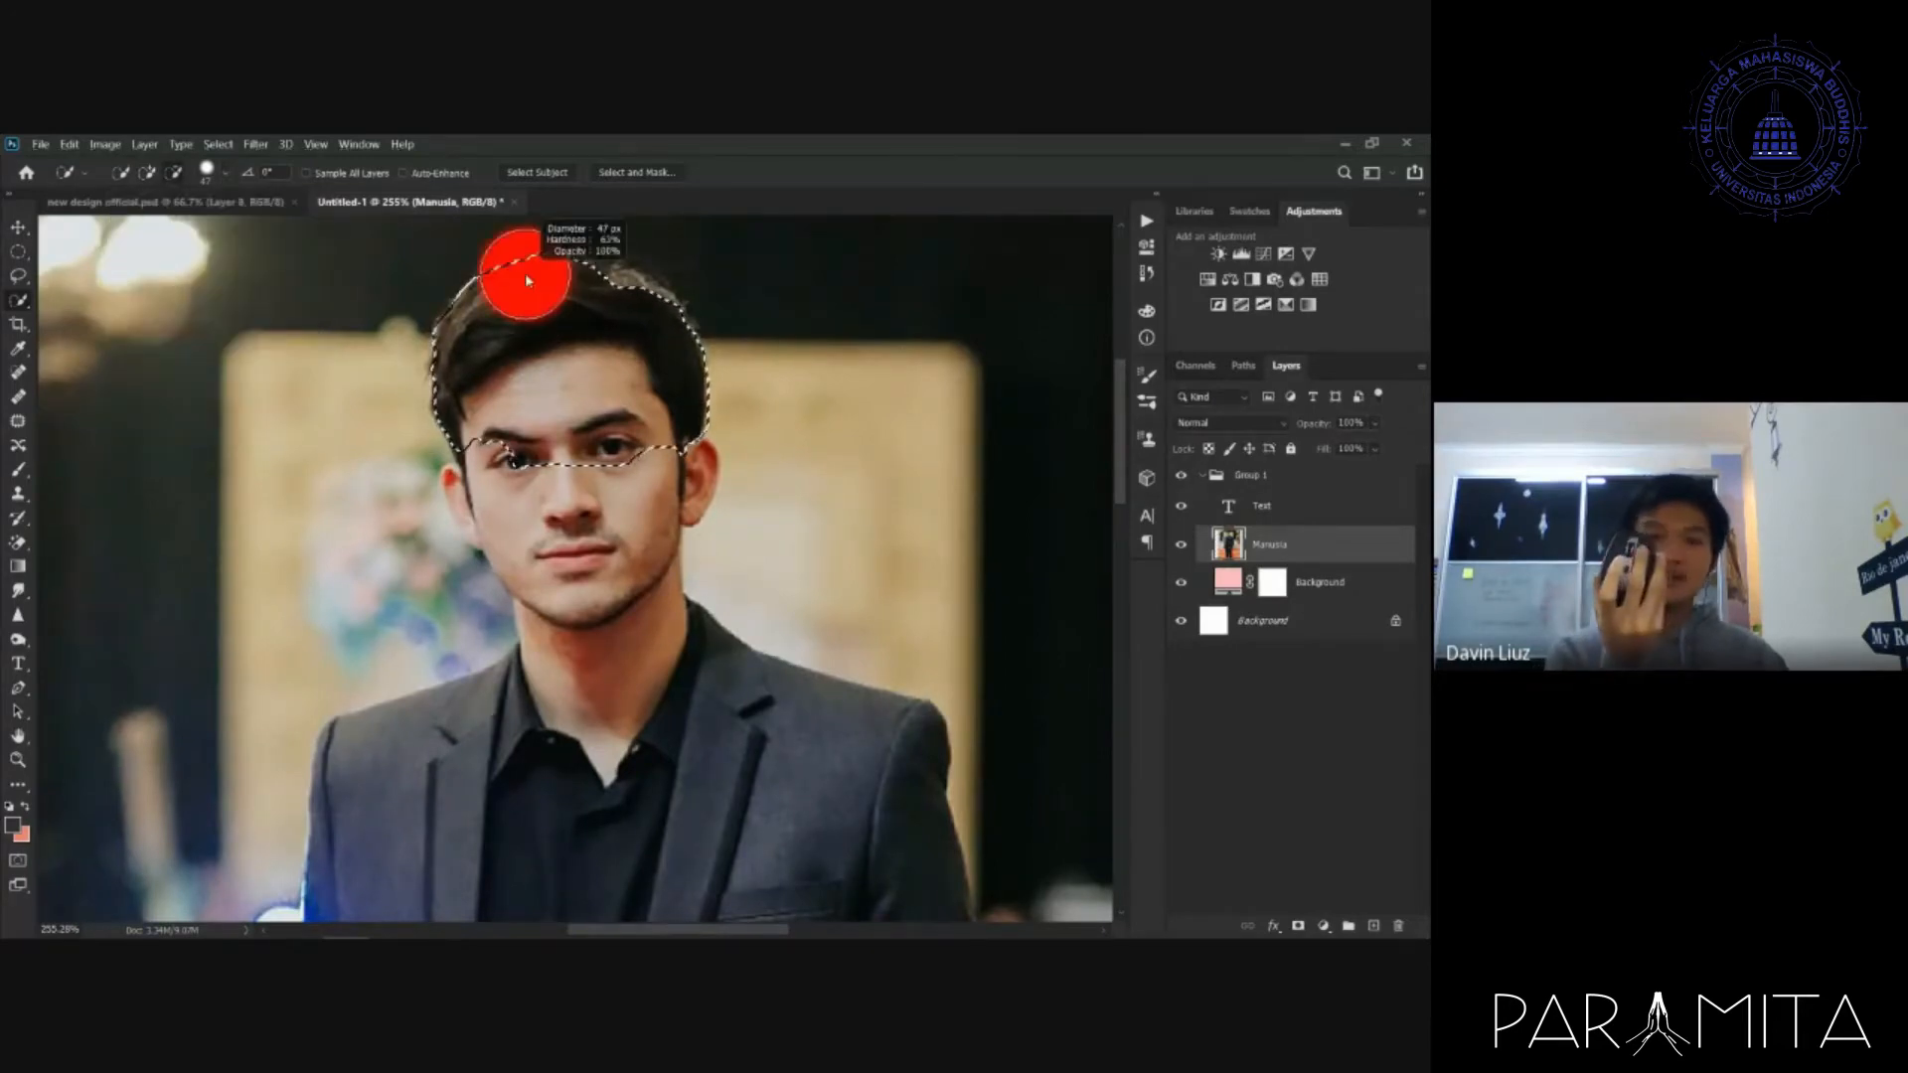
mouse_move(527, 280)
mouse_down()
mouse_move(510, 354)
mouse_move(520, 322)
mouse_move(701, 303)
mouse_up()
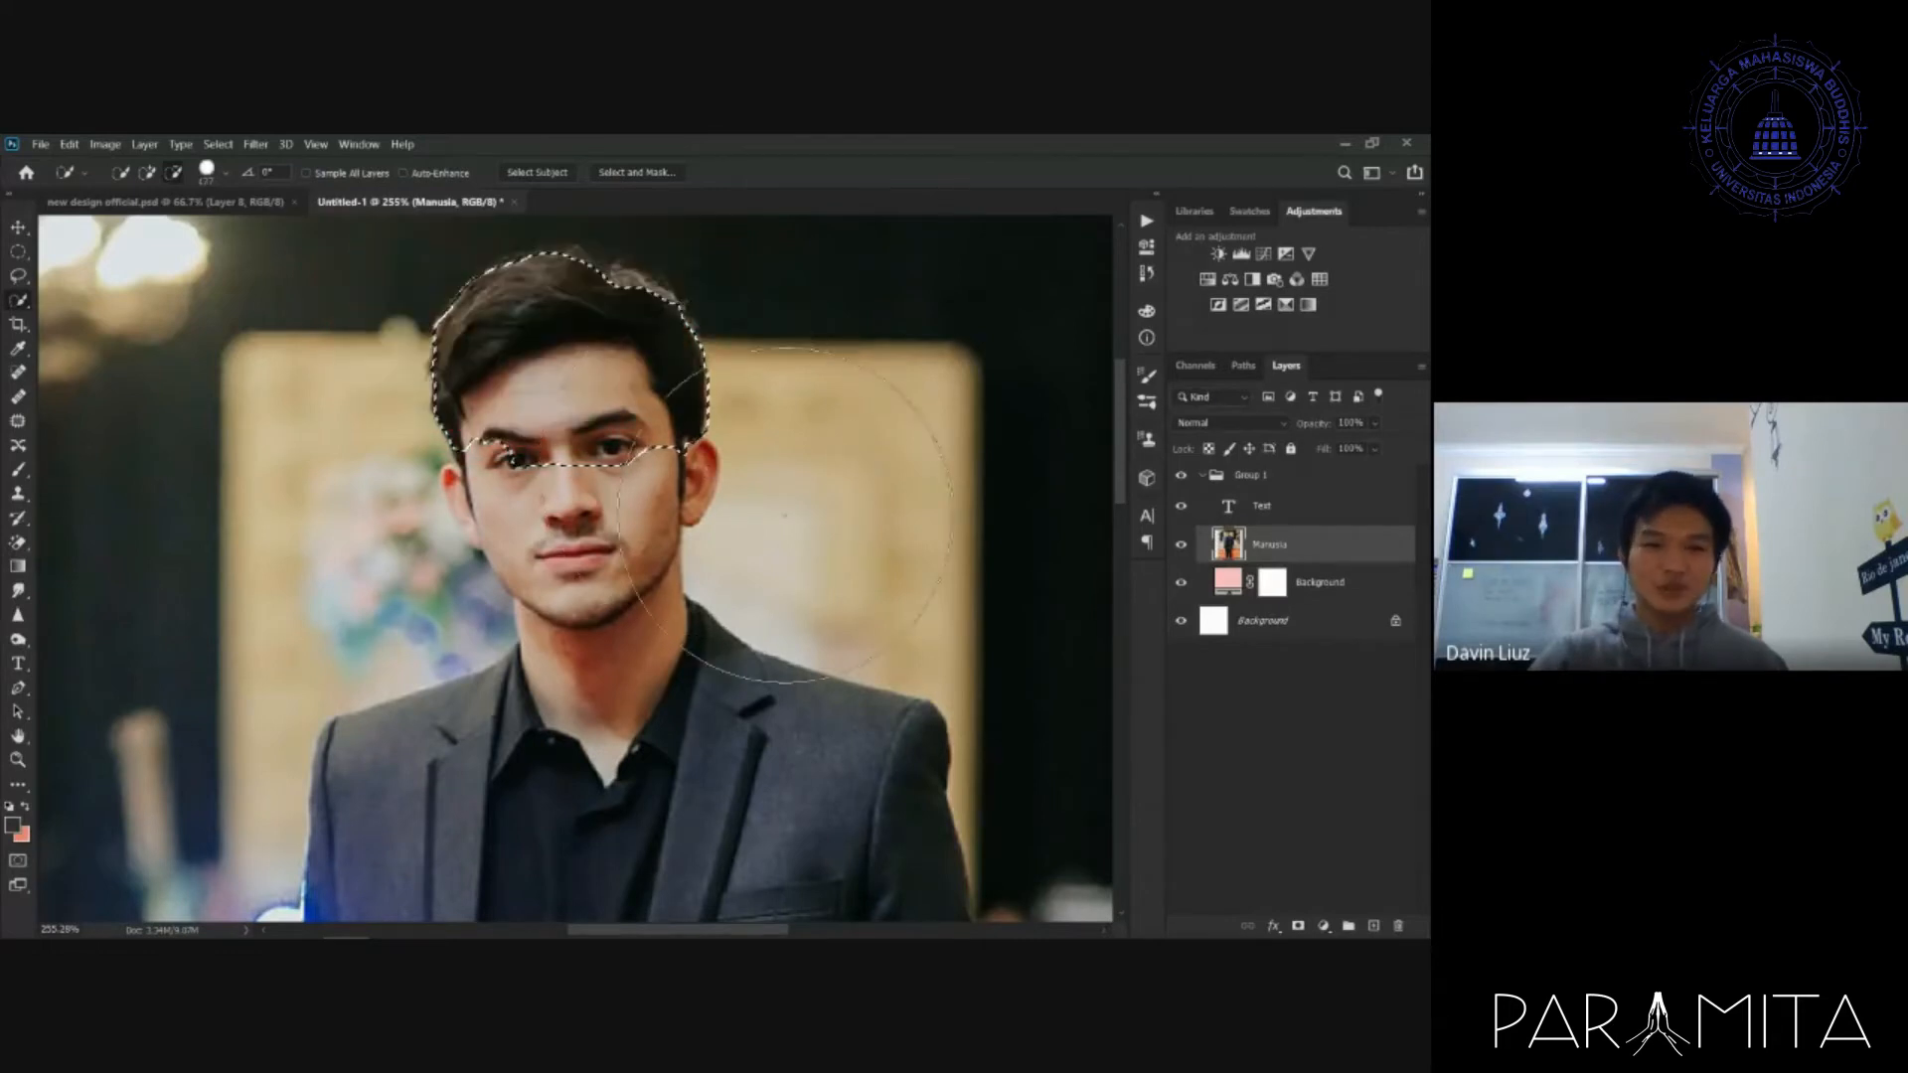
- Try the large brush on the area beside the man's head, set its hardness to 33%, and undo the selection change
mouse_move(882, 426)
mouse_down()
mouse_move(852, 532)
mouse_move(809, 490)
mouse_move(674, 521)
mouse_move(638, 471)
mouse_up()
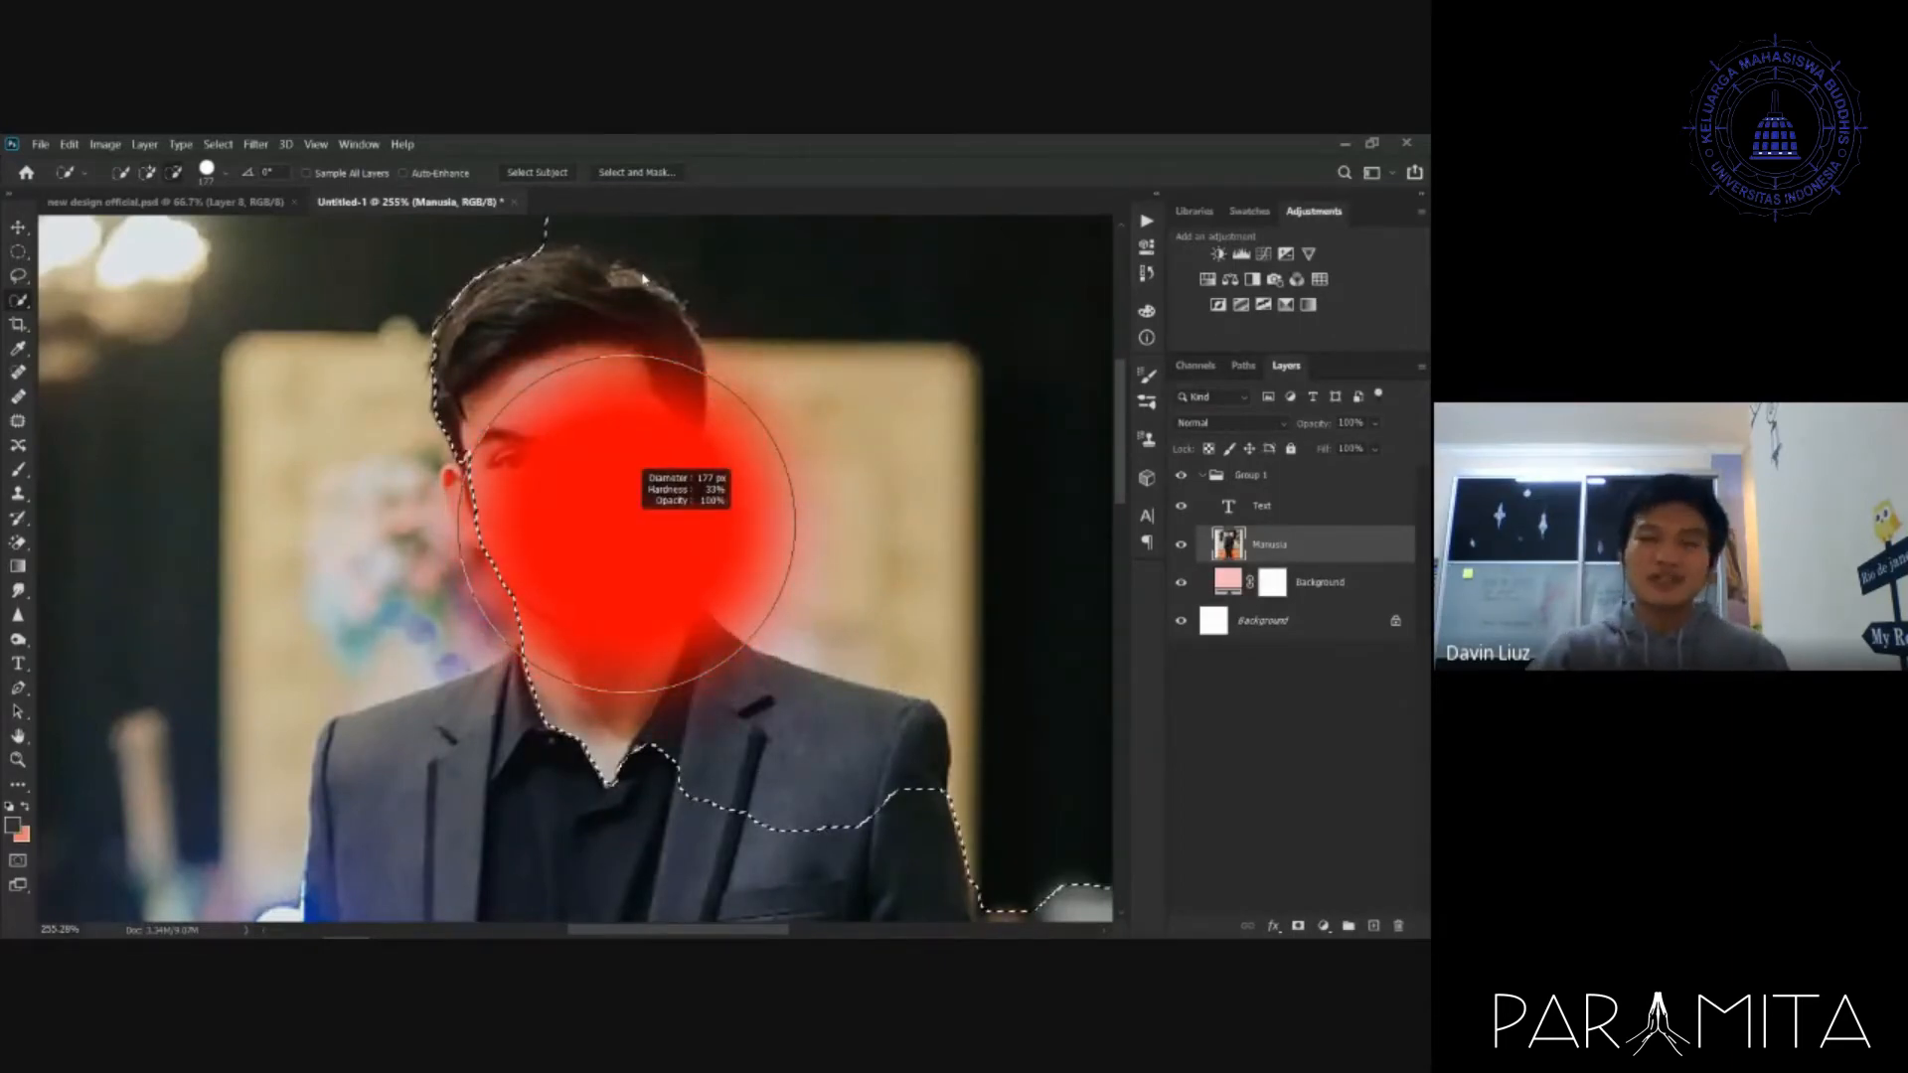
drag(643, 281, 641, 281)
key(ctrl+z)
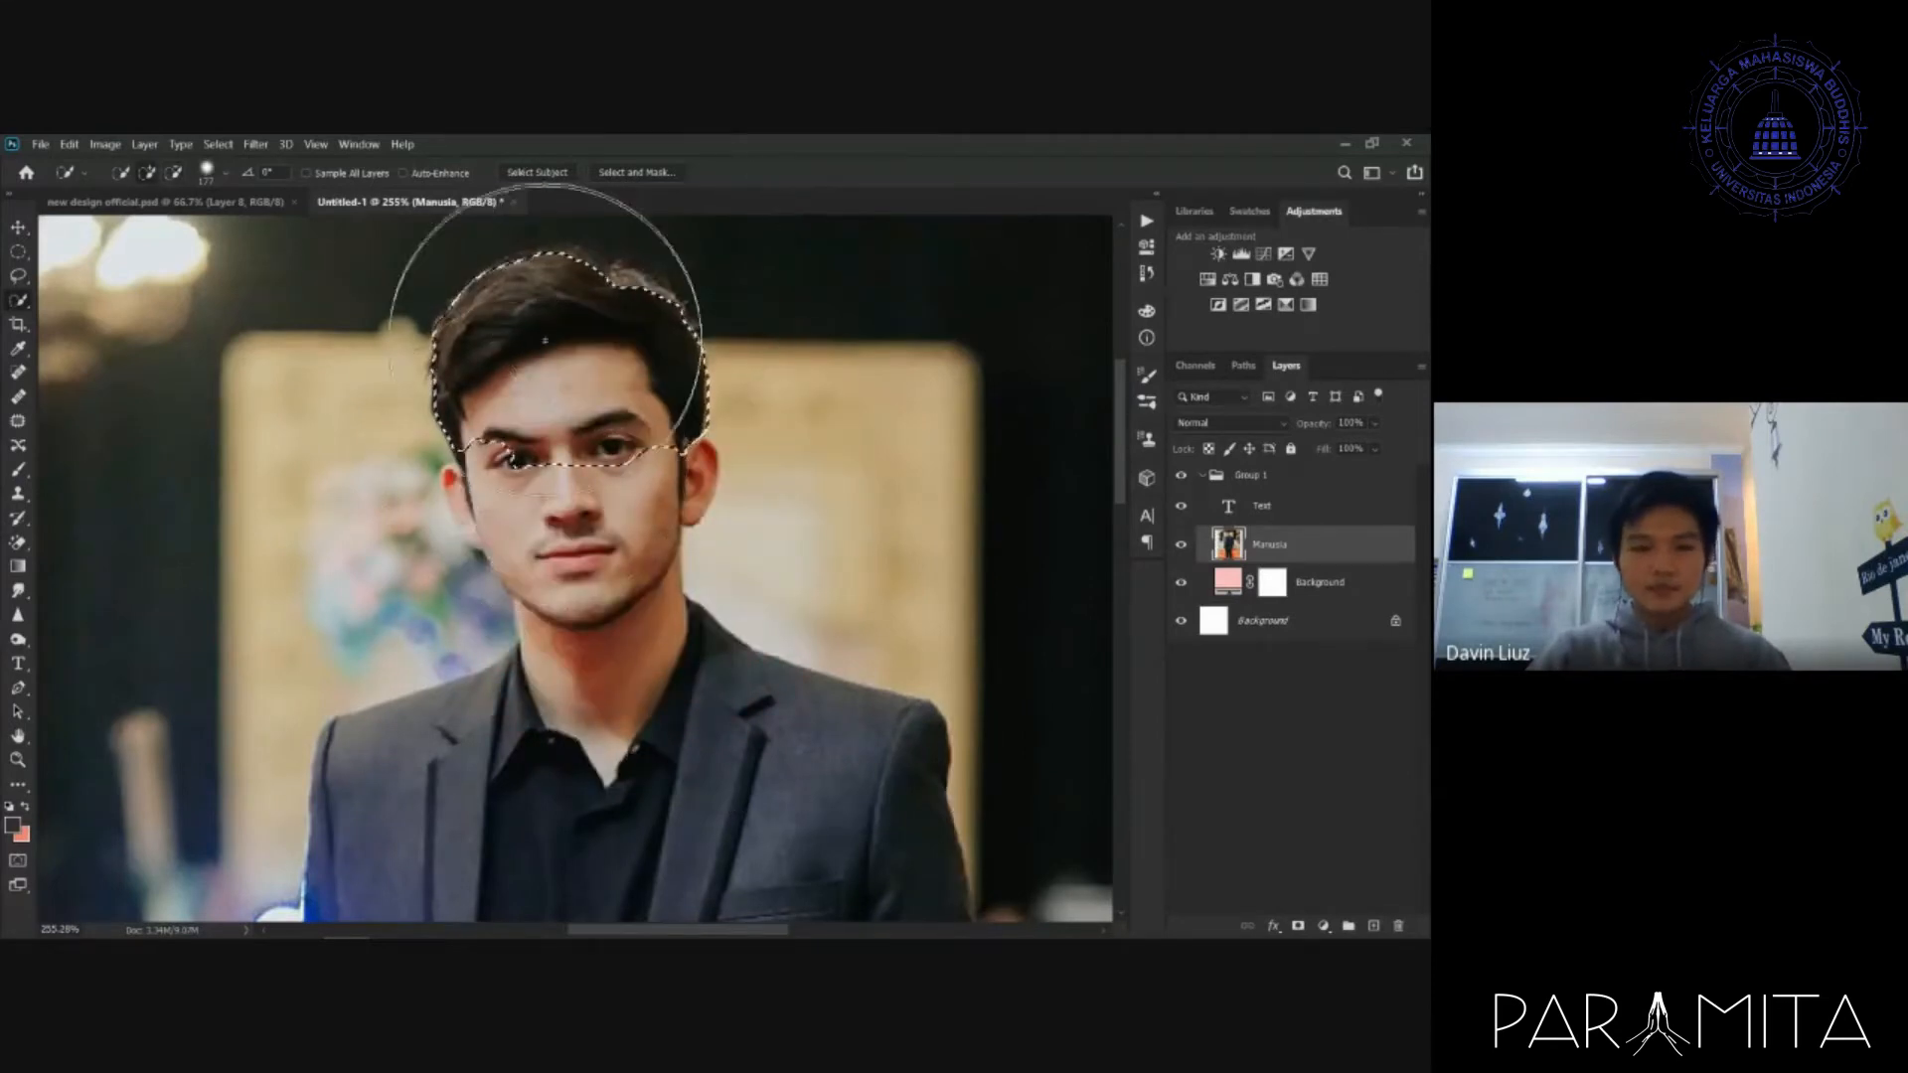
- Reduce the brush size, extend the quick selection over the man's whole body, inspect its outline, and clear the selection
mouse_move(555, 341)
mouse_down()
mouse_move(534, 354)
mouse_move(383, 235)
mouse_up()
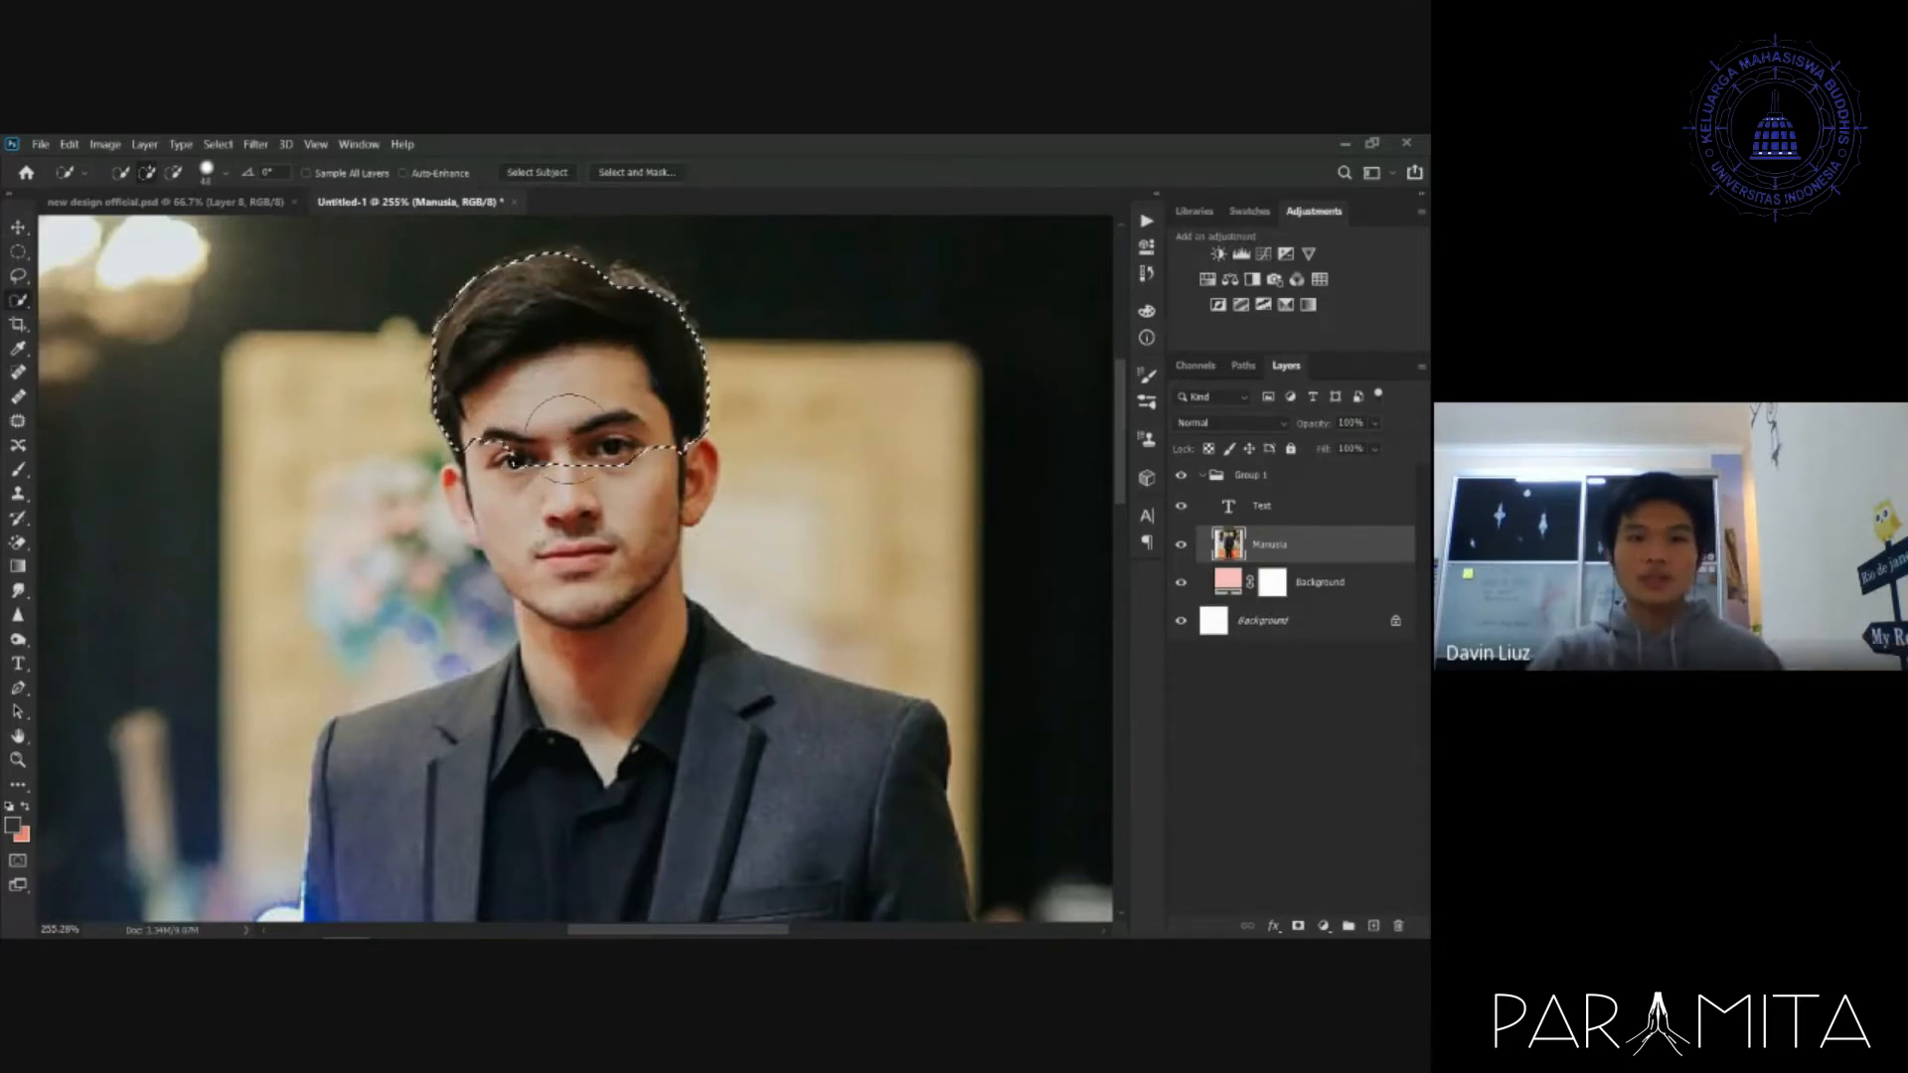
mouse_move(571, 393)
mouse_down()
mouse_move(566, 501)
mouse_move(501, 489)
mouse_move(581, 498)
mouse_move(608, 775)
mouse_move(395, 780)
mouse_move(646, 740)
mouse_up()
scroll(652, 732, down, 6)
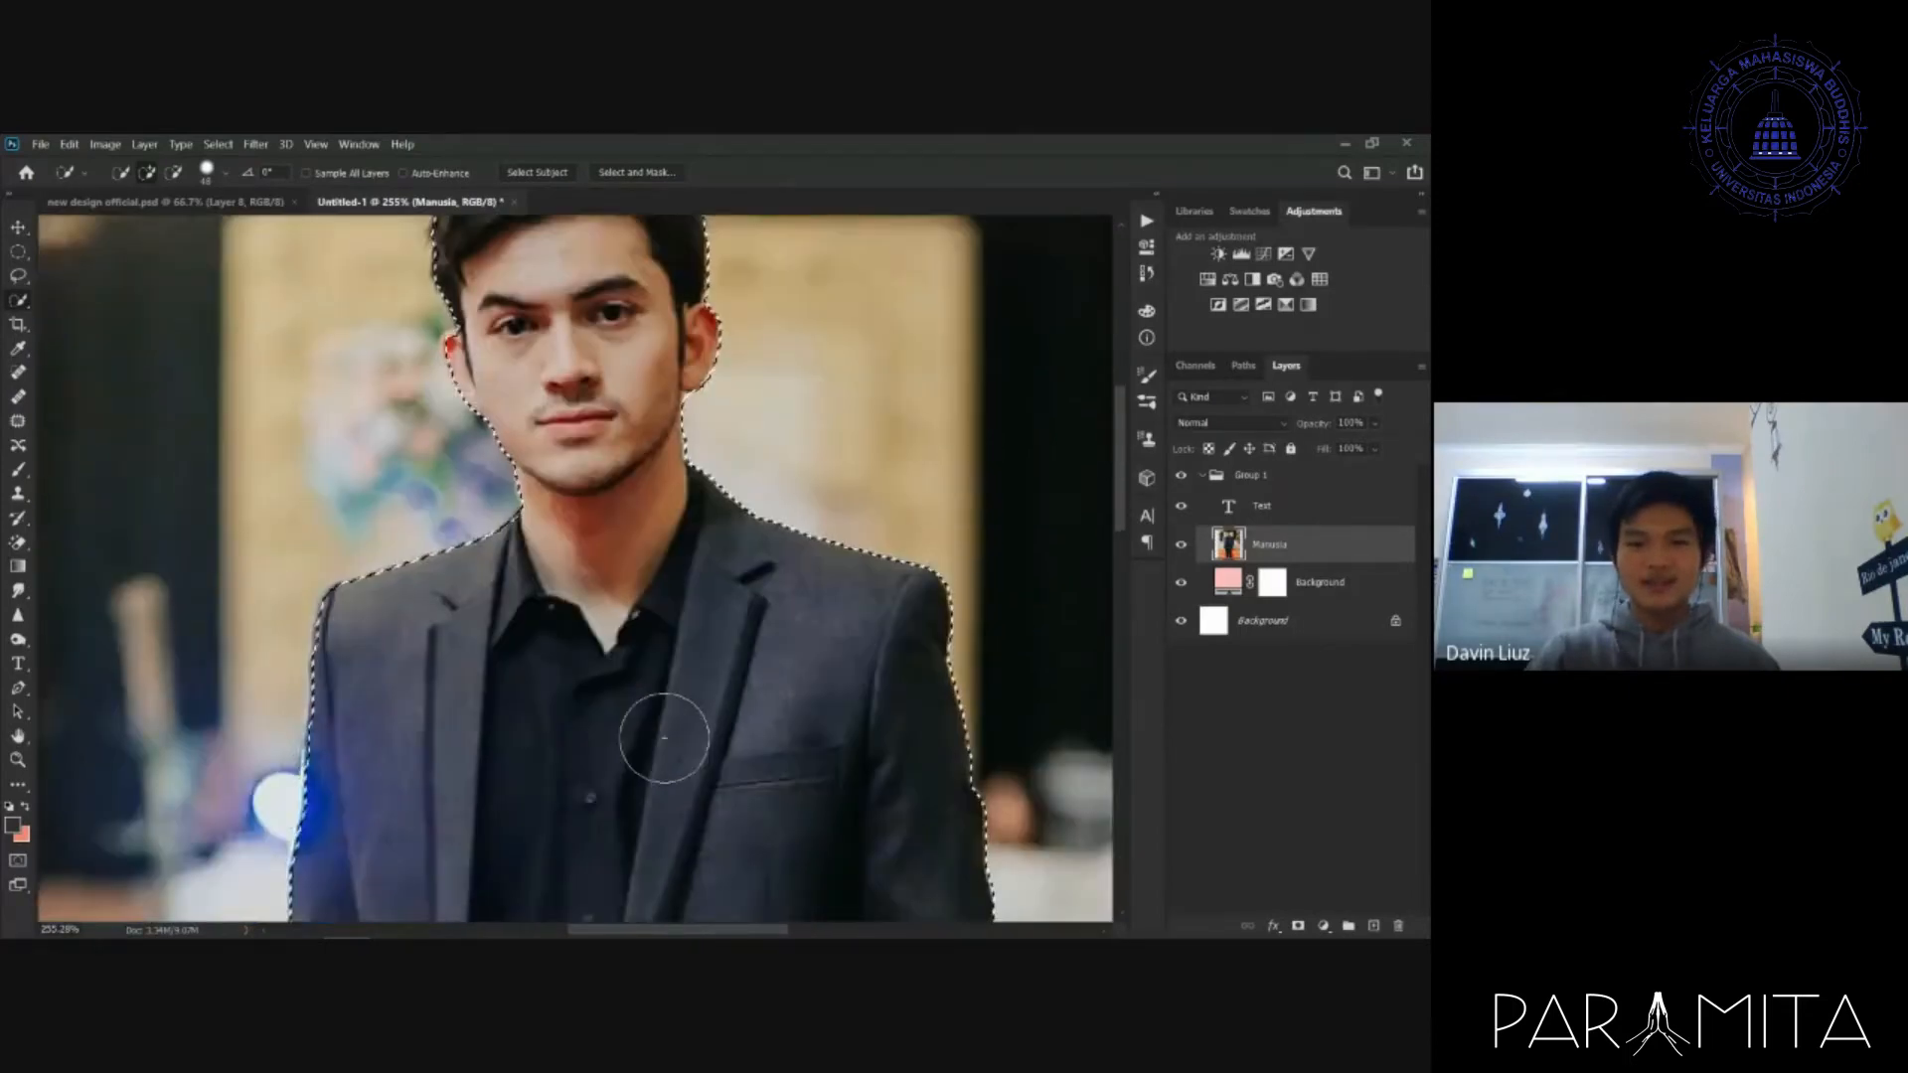
scroll(374, 695, down, 8)
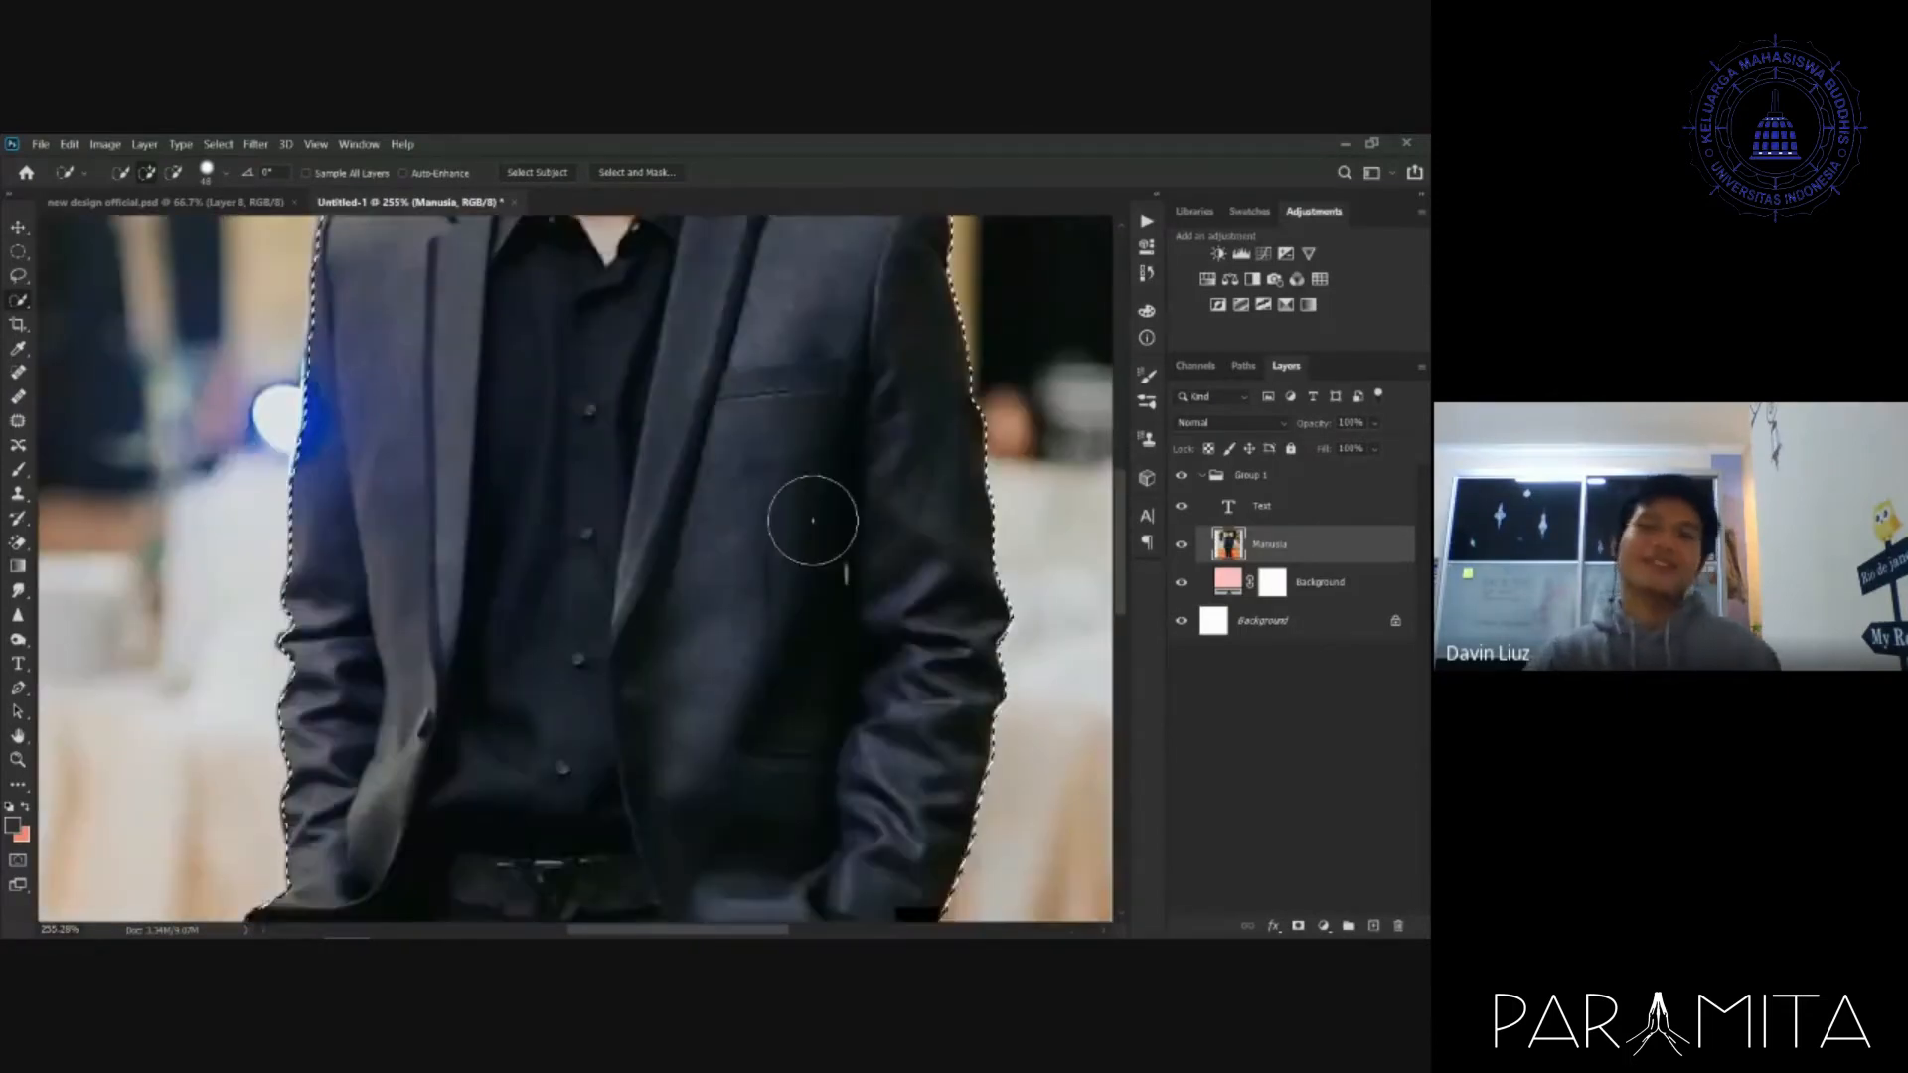
scroll(812, 500, down, 8)
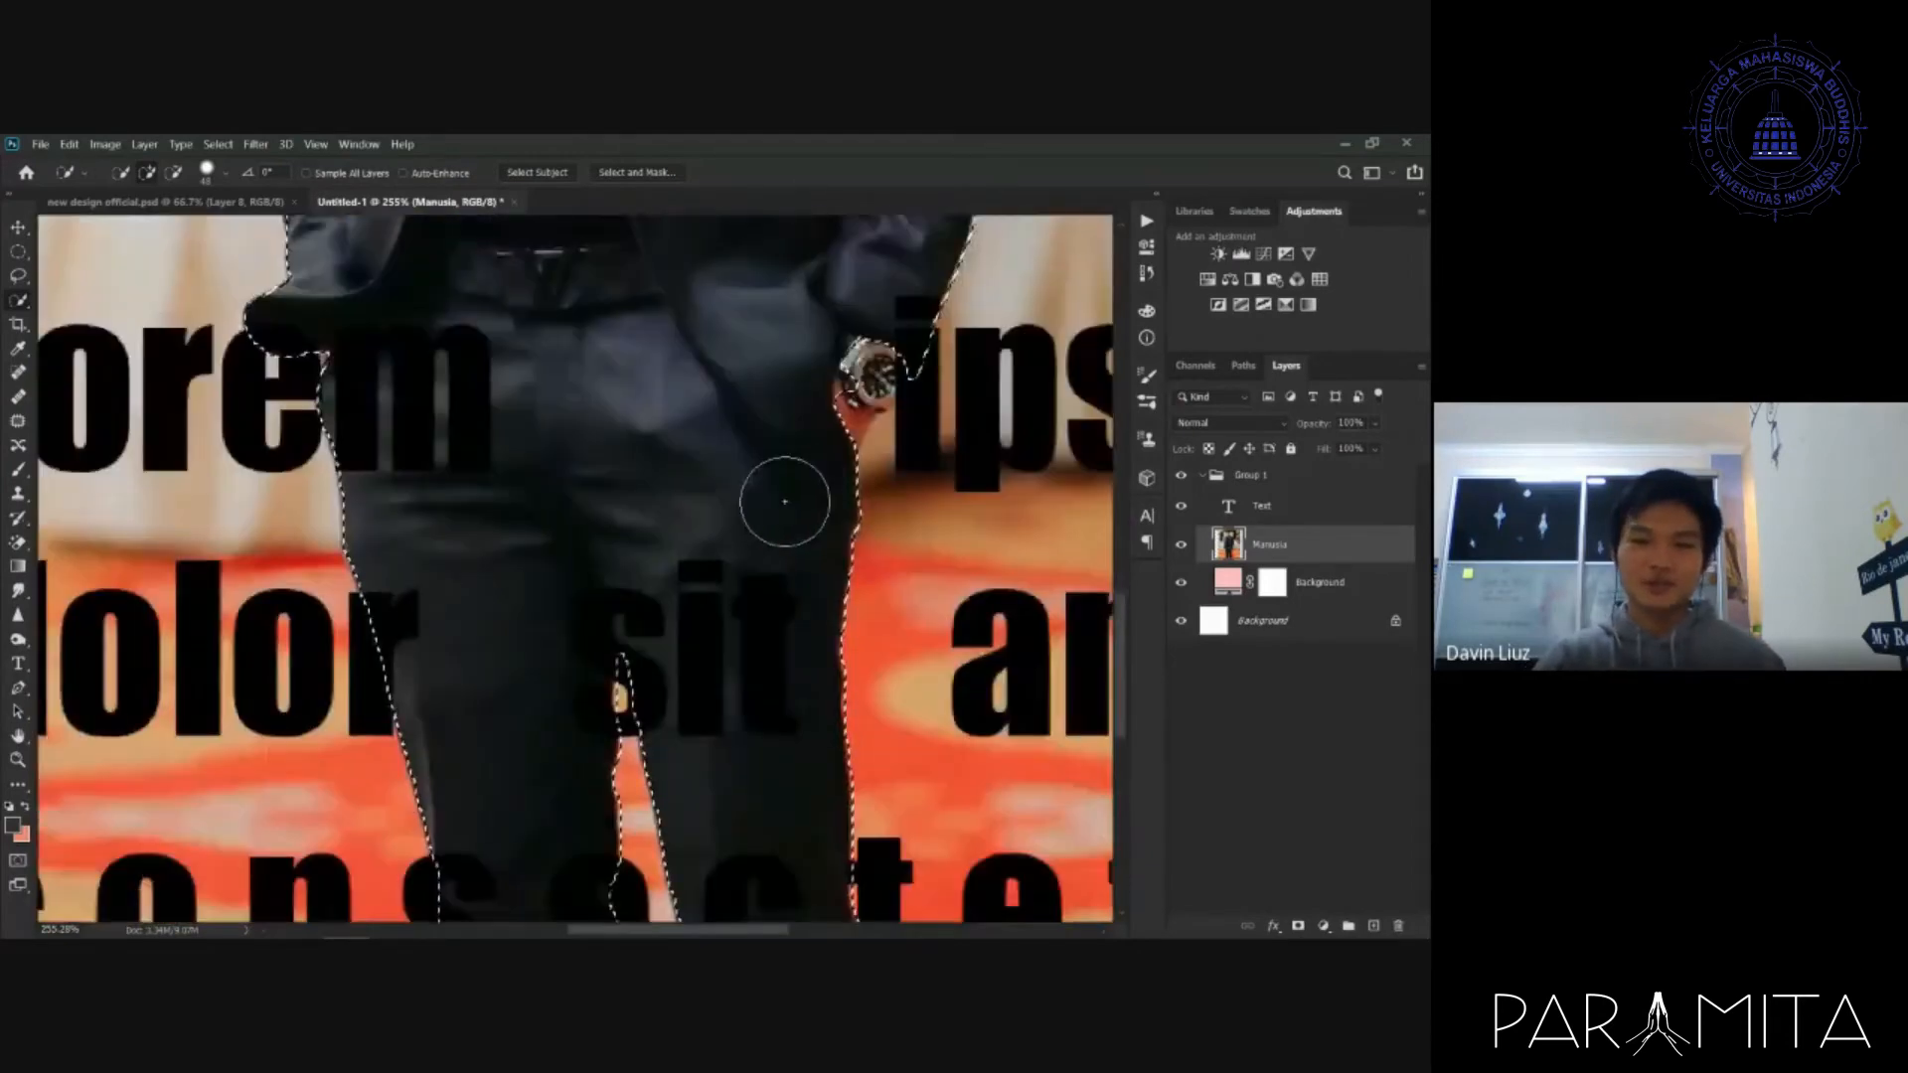
scroll(785, 487, down, 2)
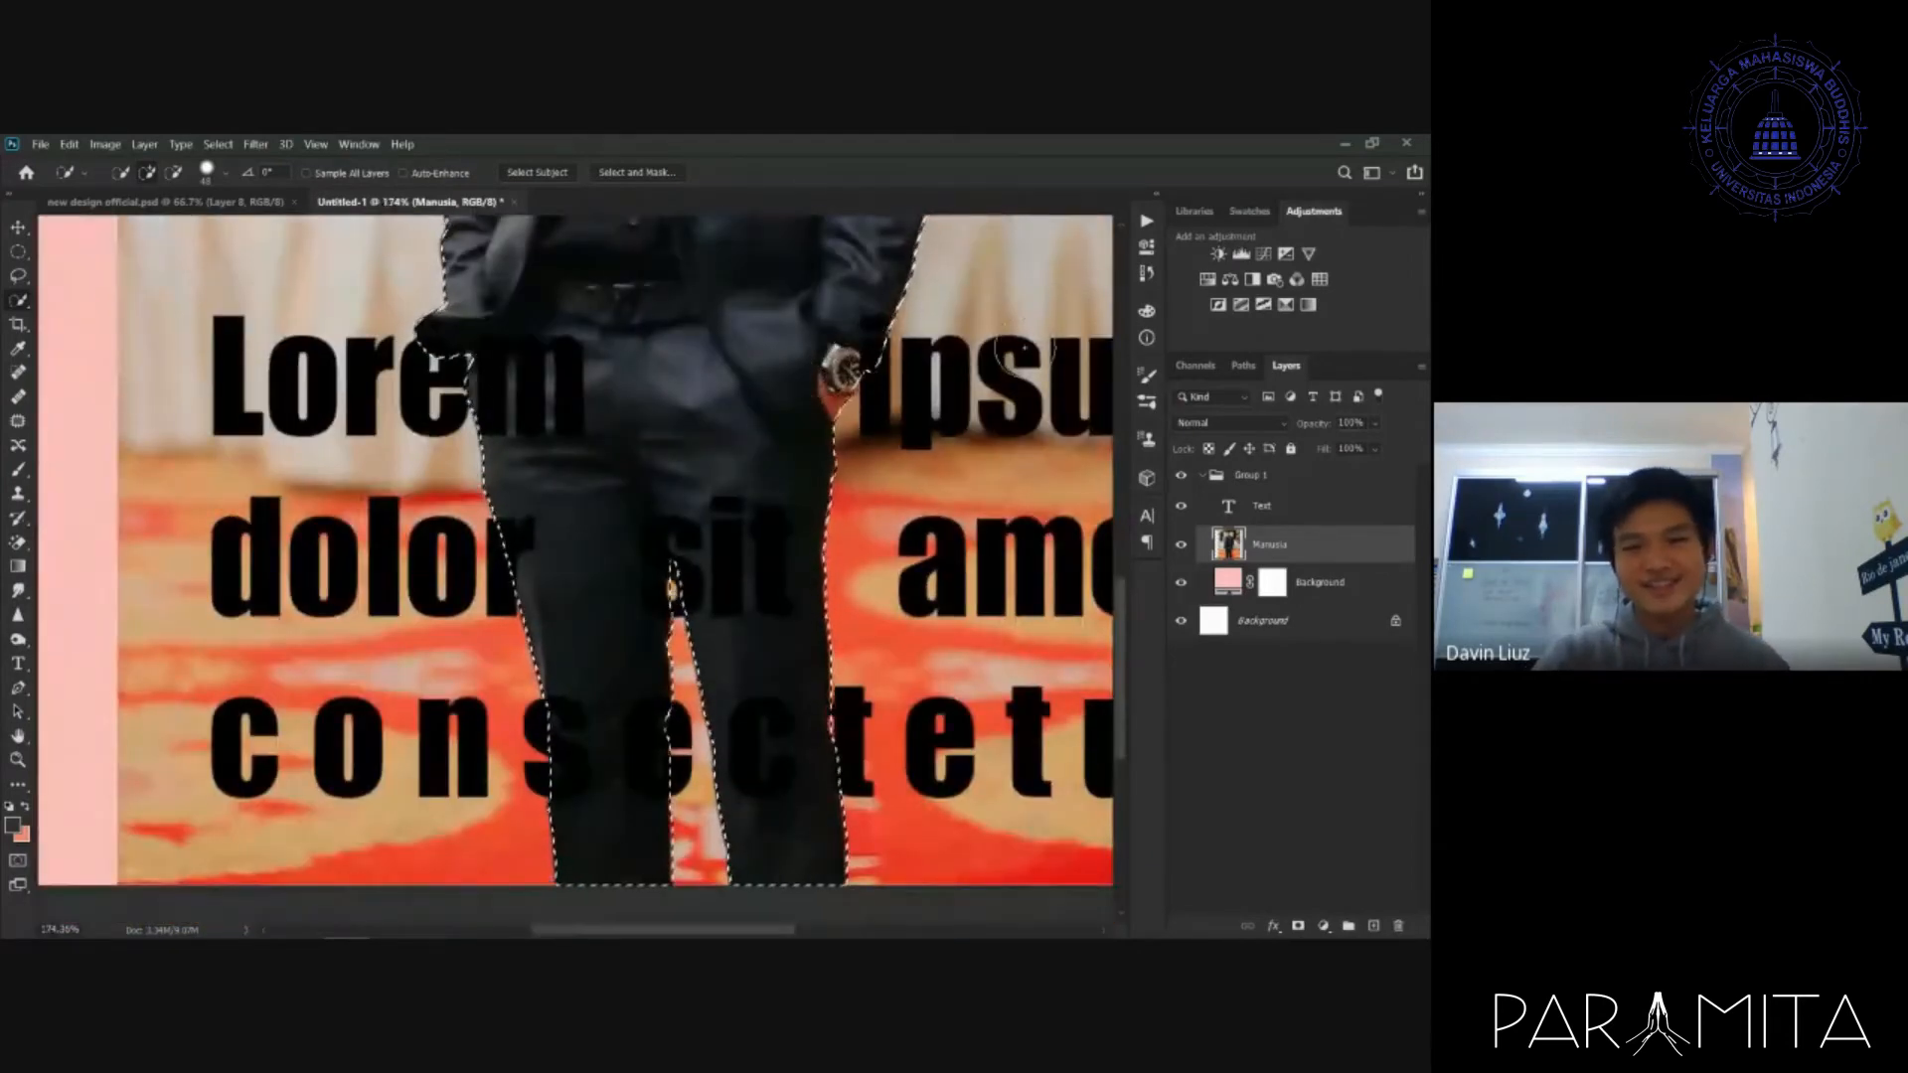
scroll(696, 472, down, 5)
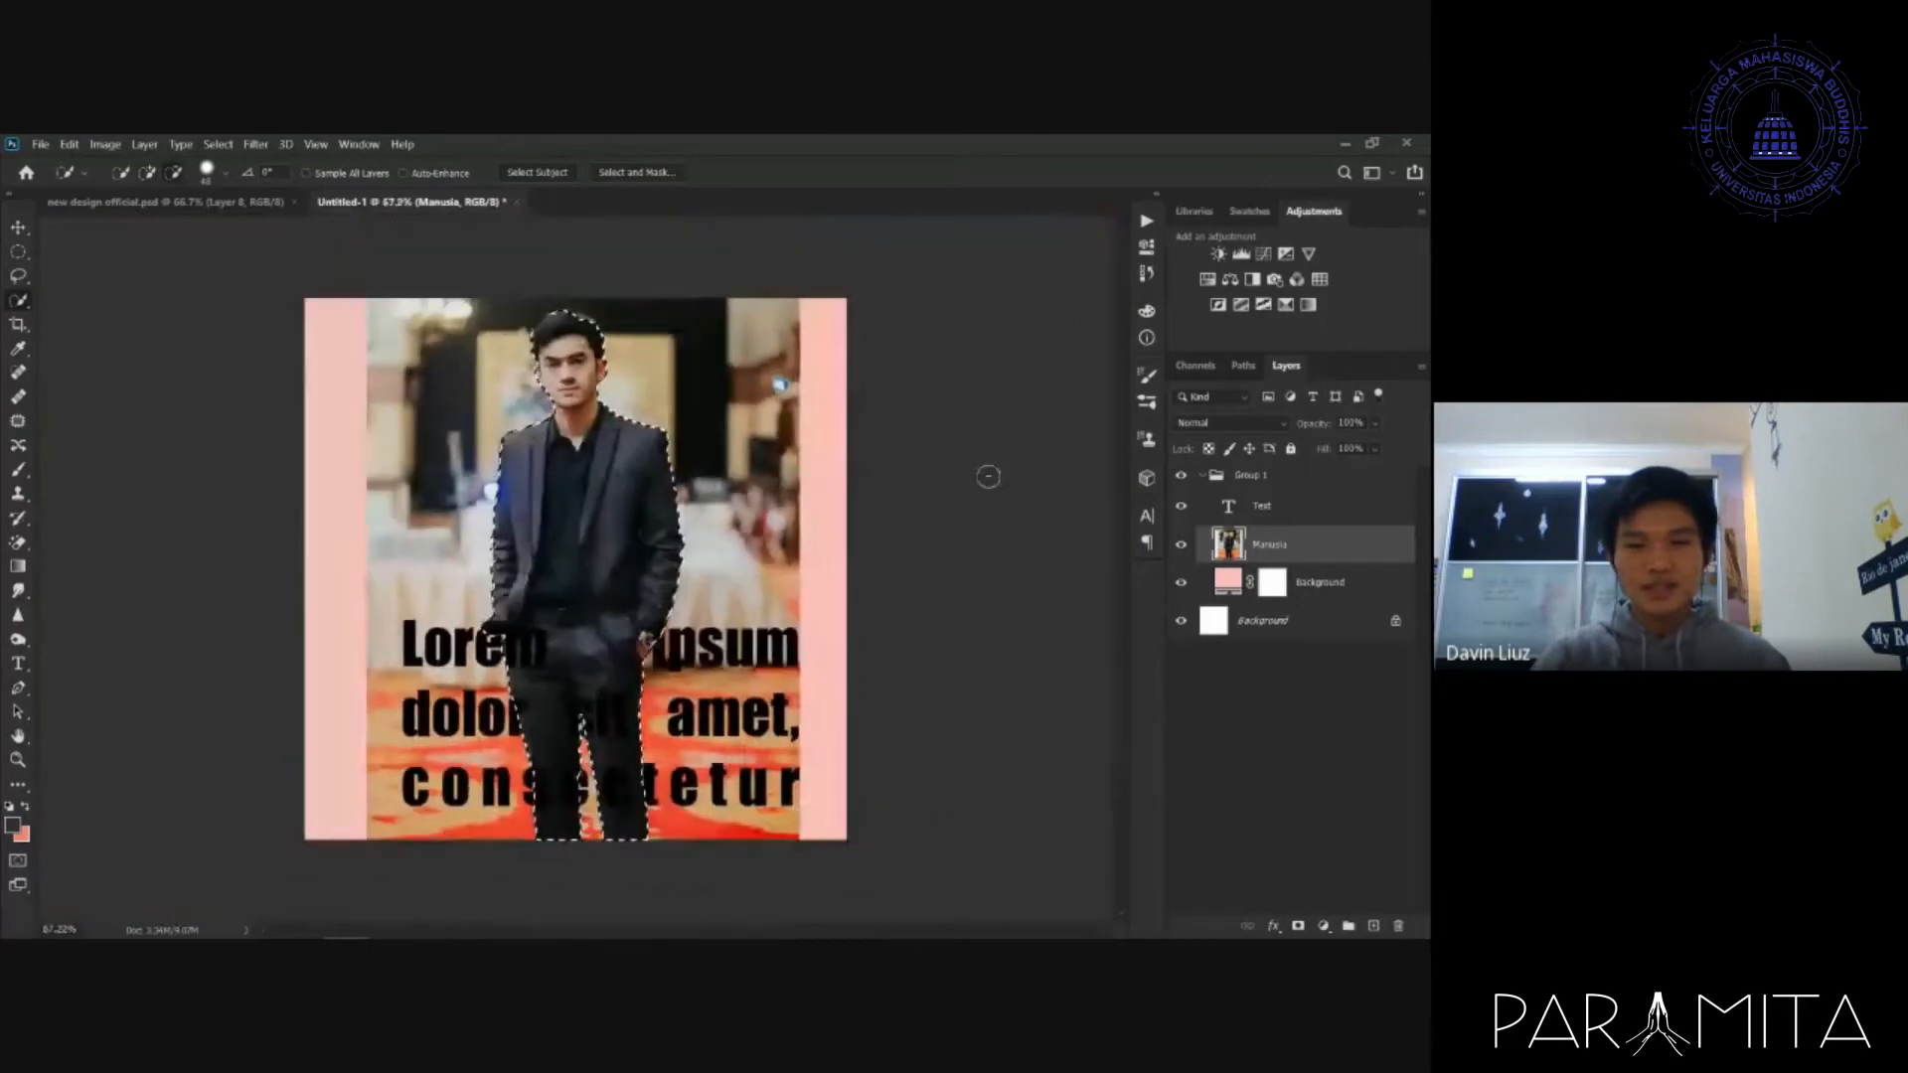
key(ctrl+d)
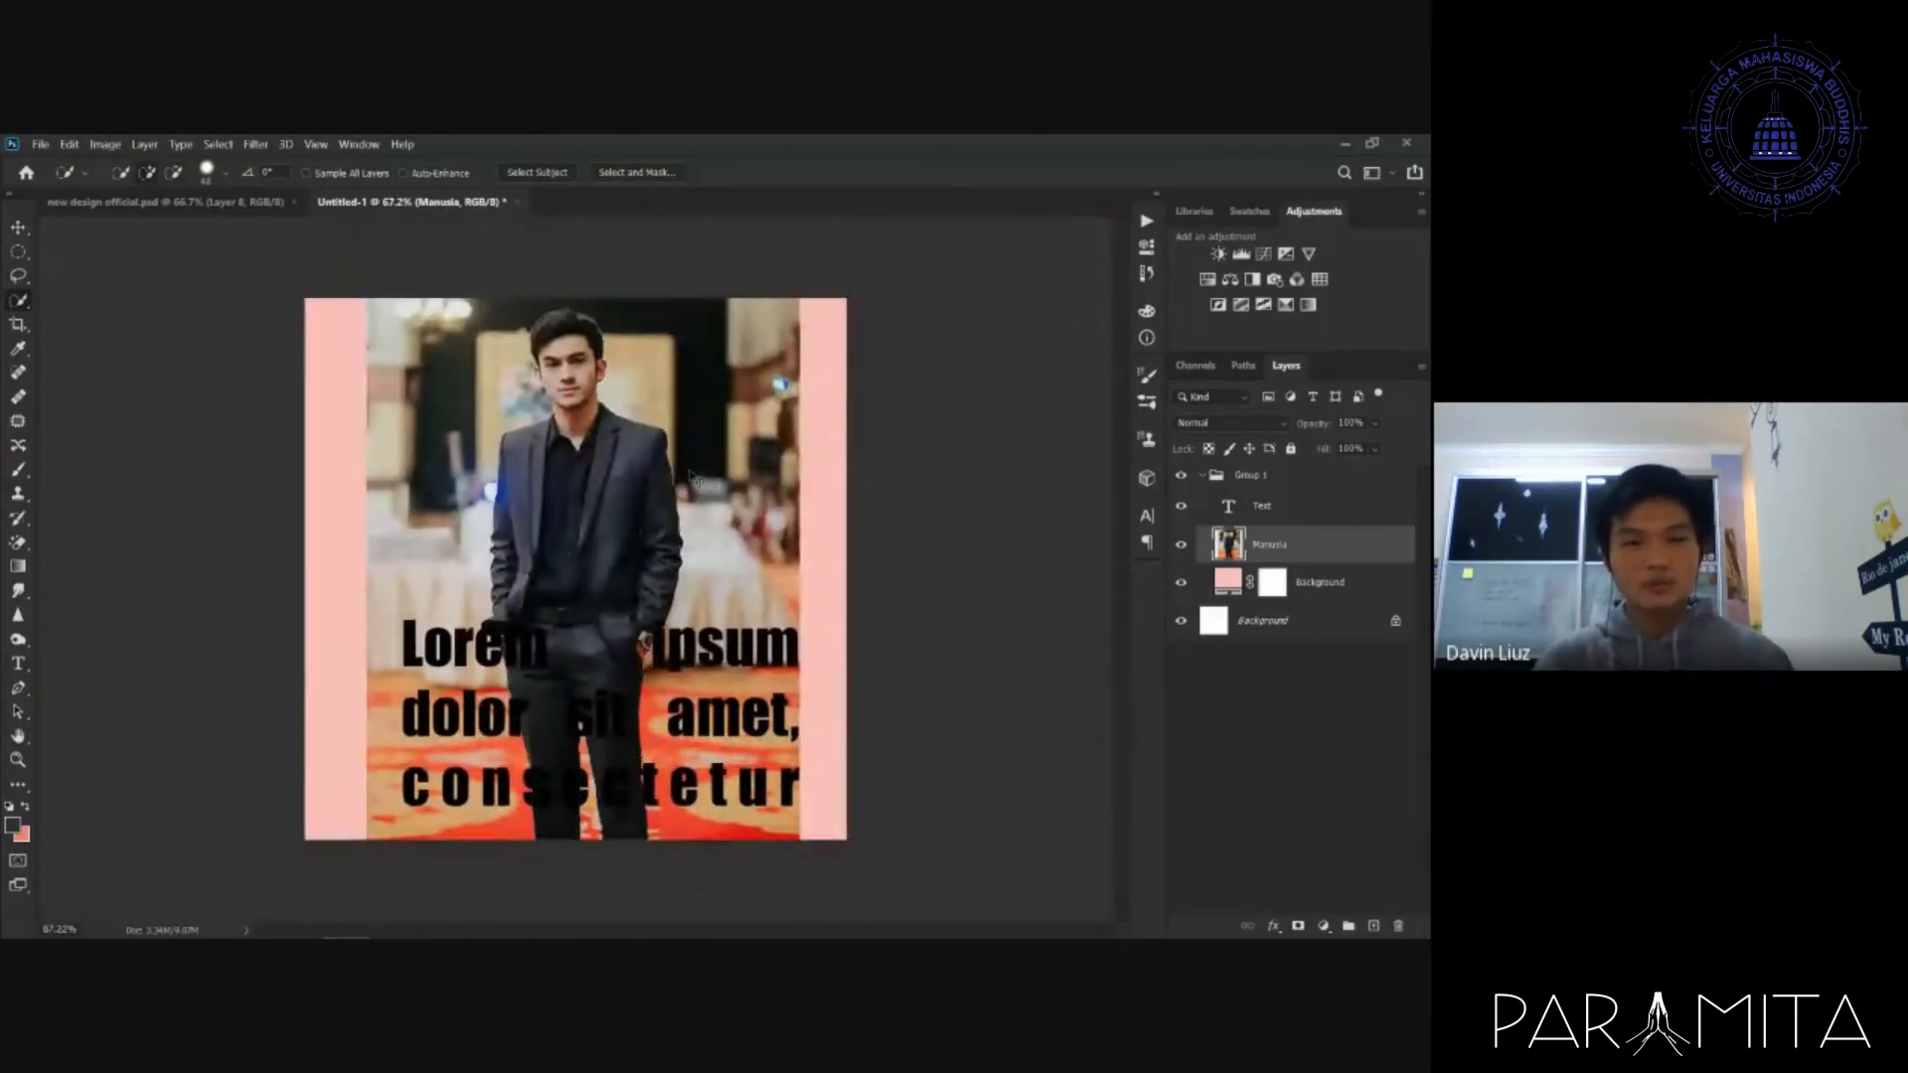
- Copy the man to a new layer using Select Subject and move the copy to the right of the original figure
click(569, 177)
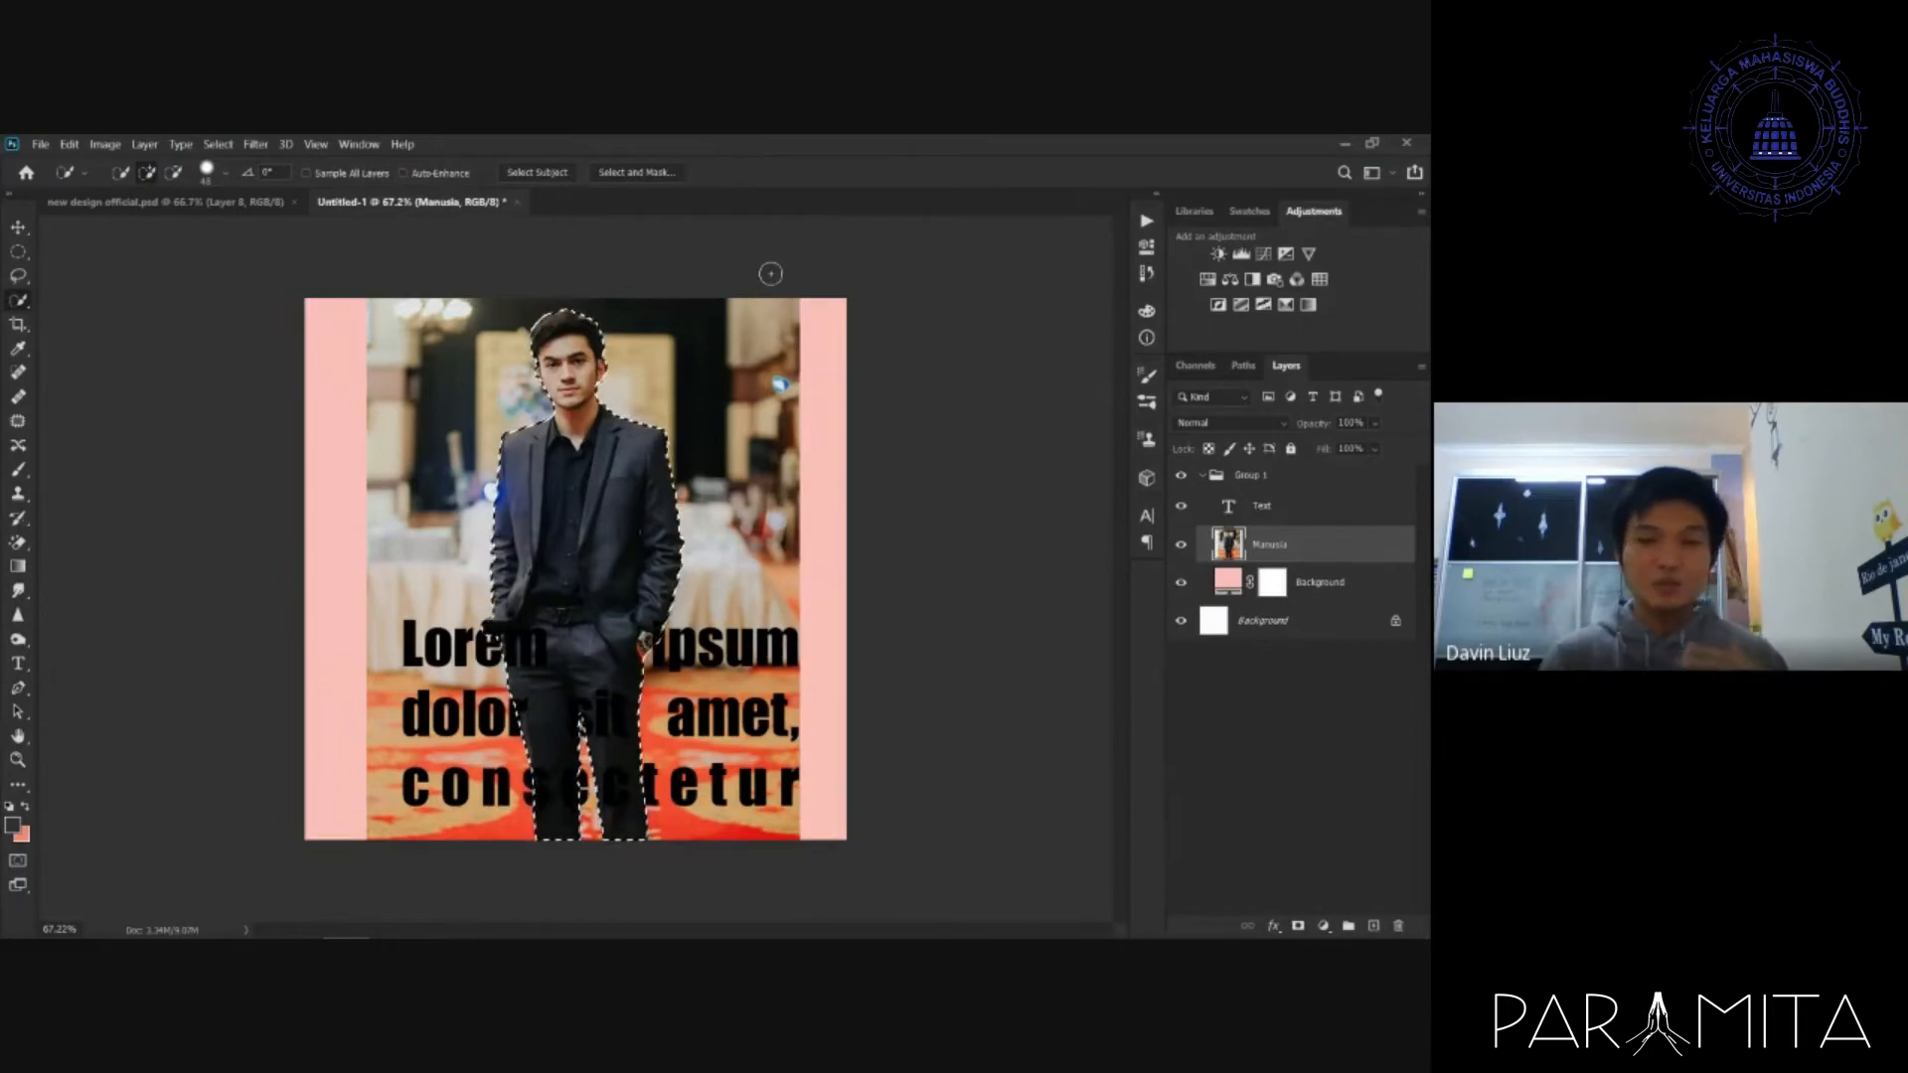
key(ctrl+j)
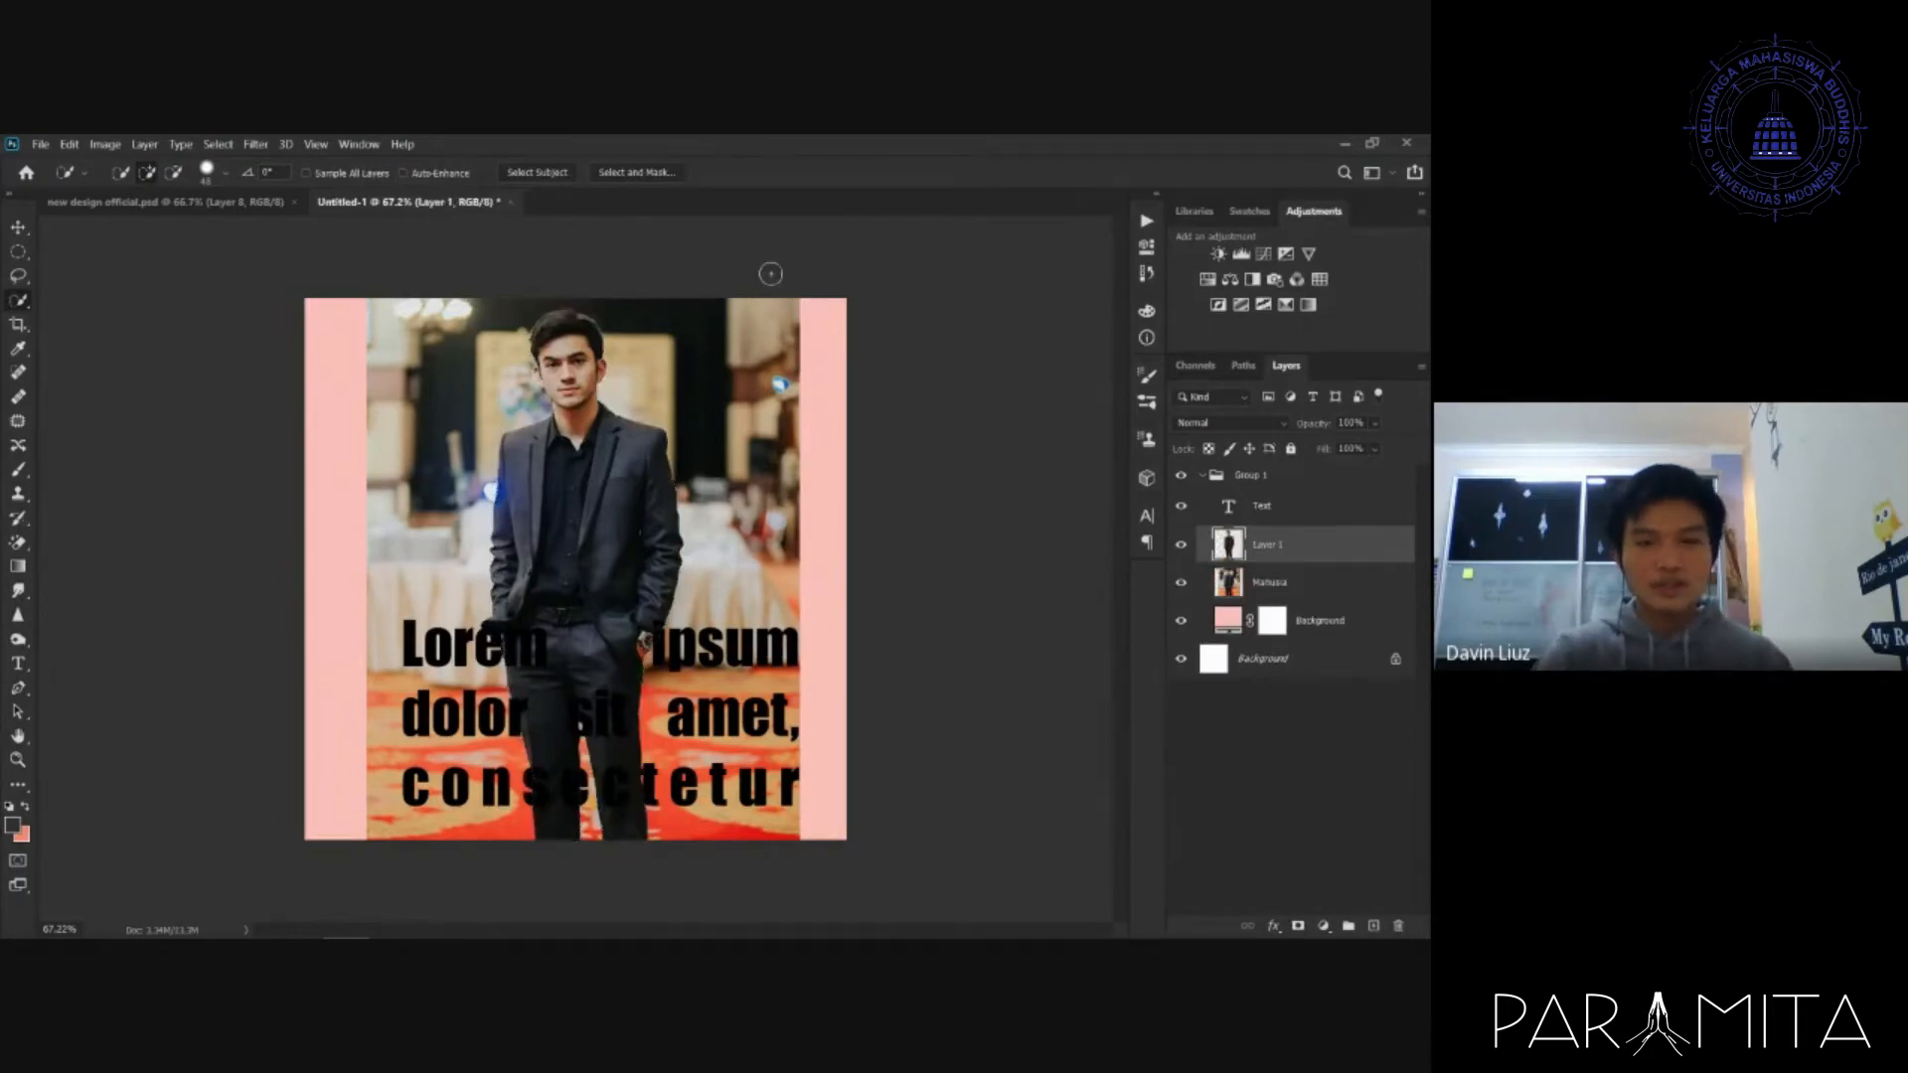
click(18, 227)
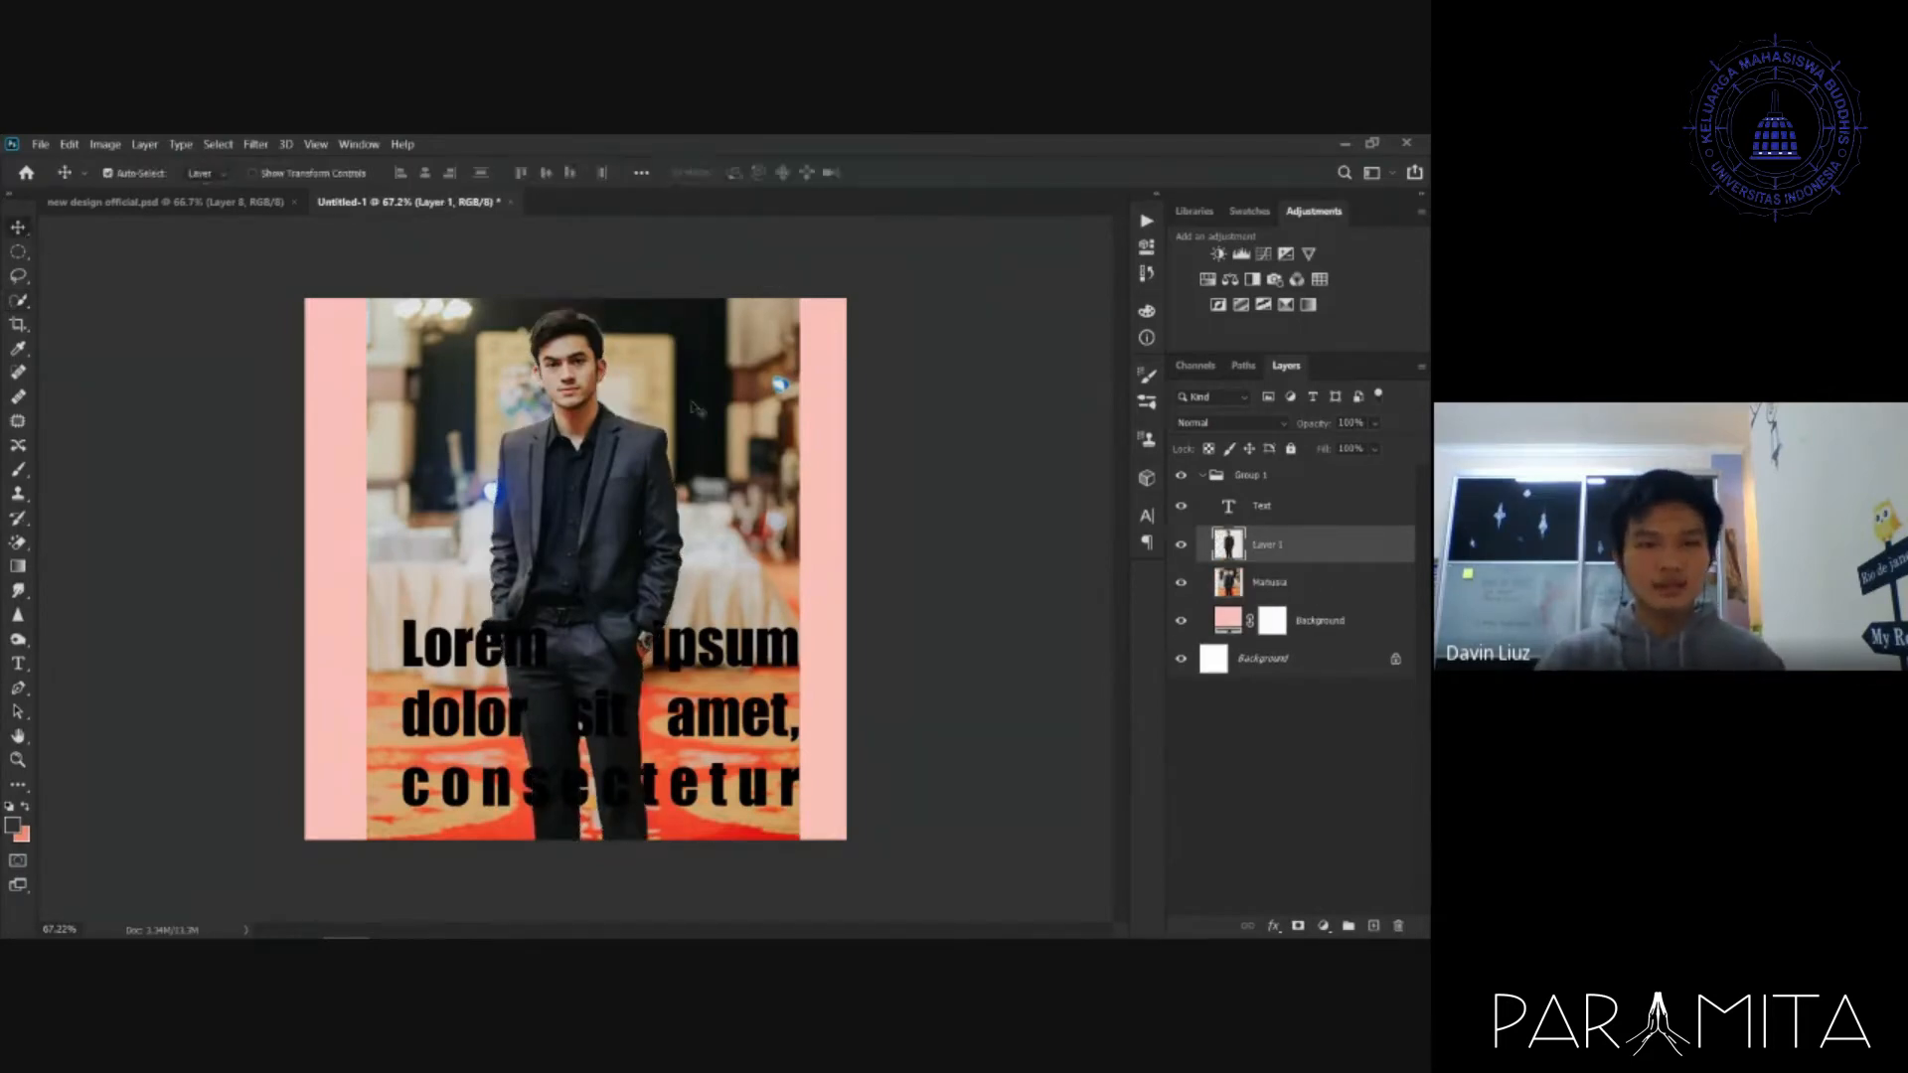
drag(614, 494, 723, 492)
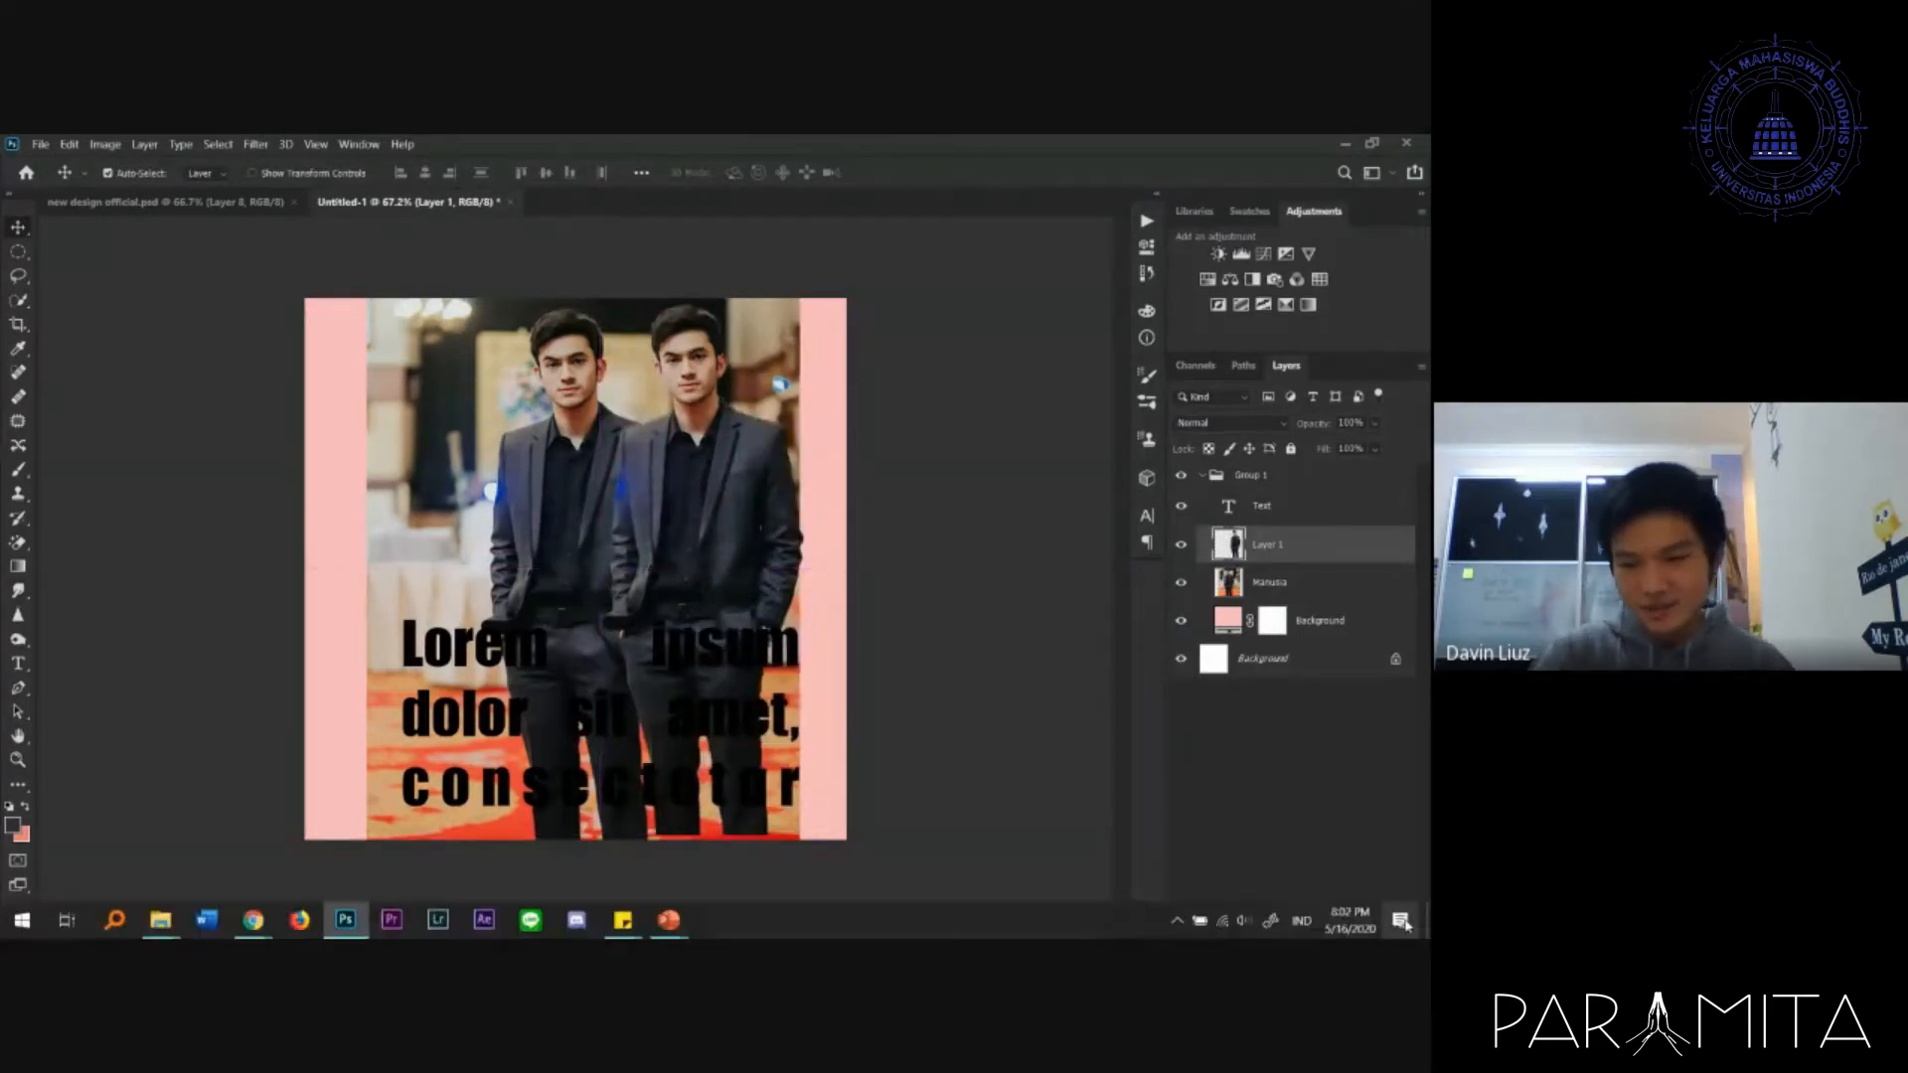
- Shift the copied man slightly left, closer to the original figure
click(1402, 922)
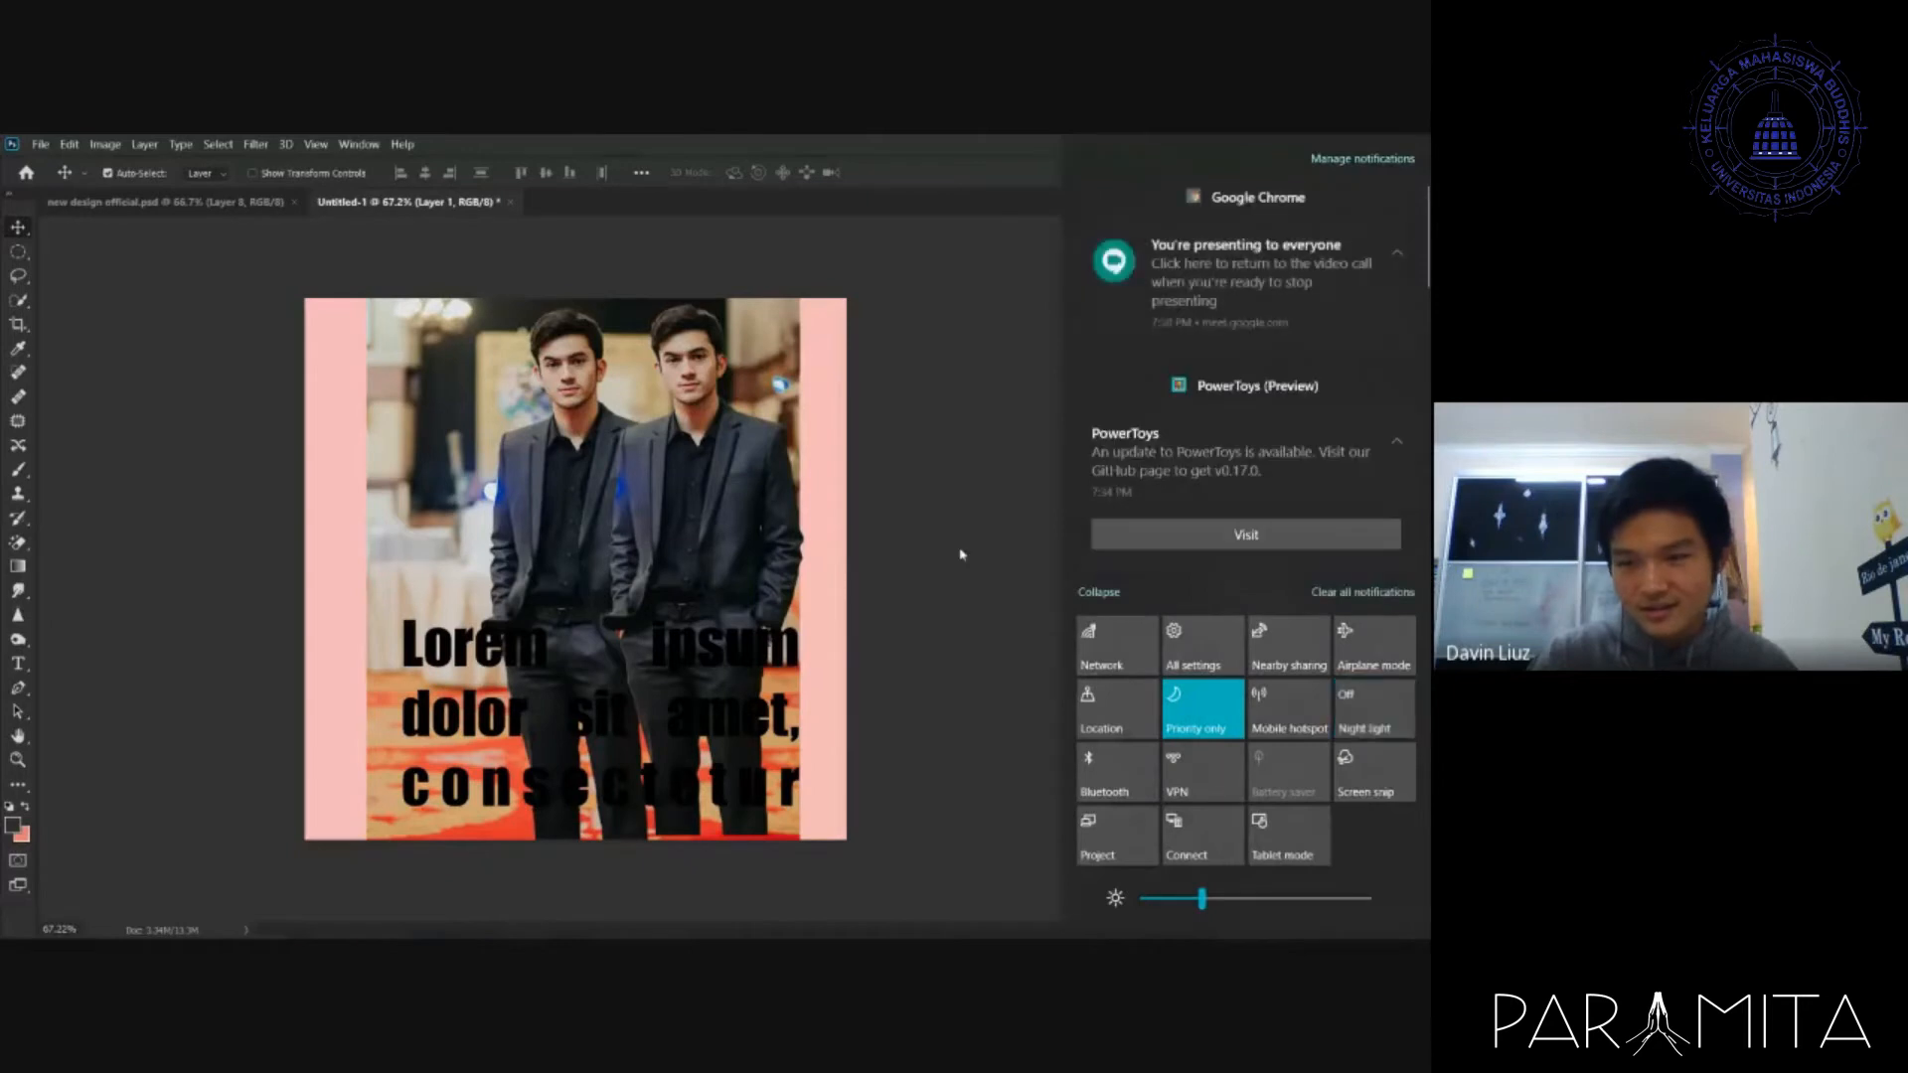
click(708, 490)
drag(711, 492, 719, 493)
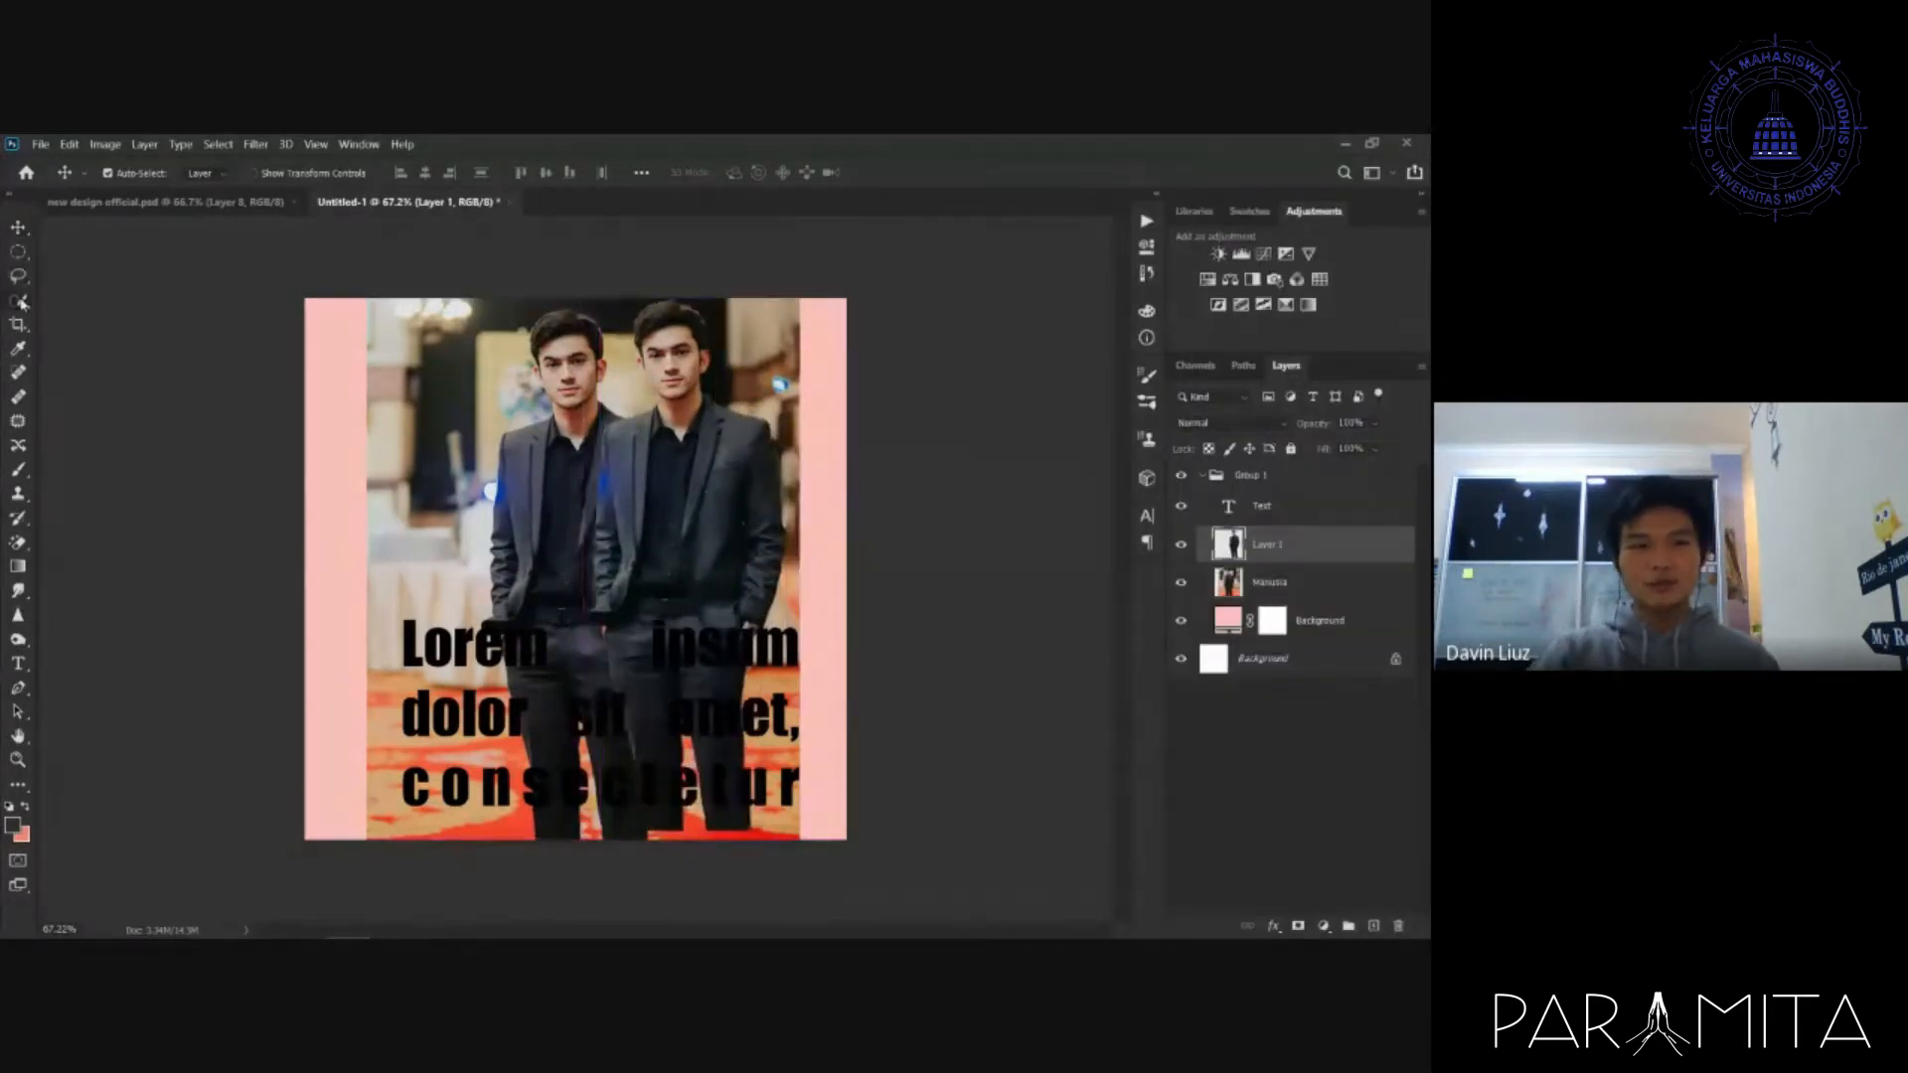
- Quick-select the copied man, clear that selection, and delete Layer 1
click(20, 301)
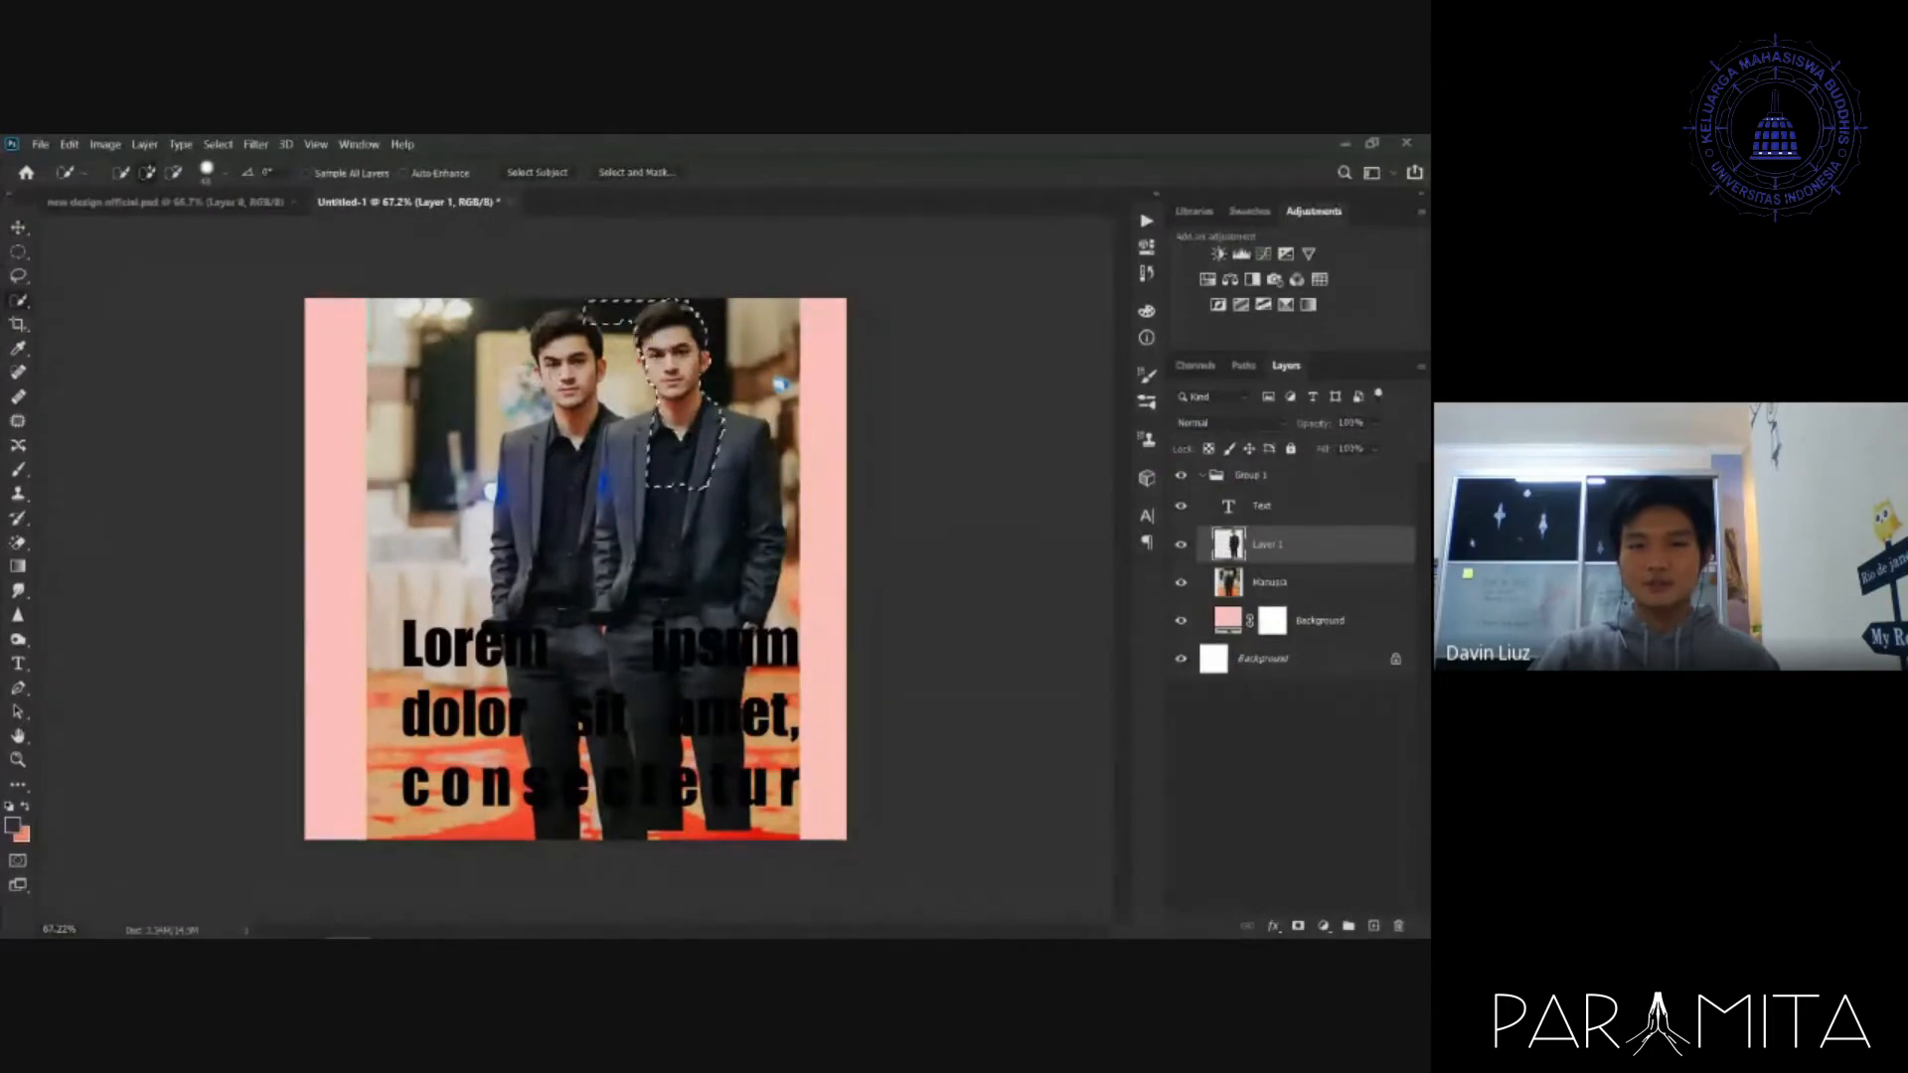
mouse_move(638, 416)
mouse_down()
mouse_move(675, 378)
mouse_move(710, 484)
mouse_move(641, 388)
mouse_move(696, 795)
mouse_up()
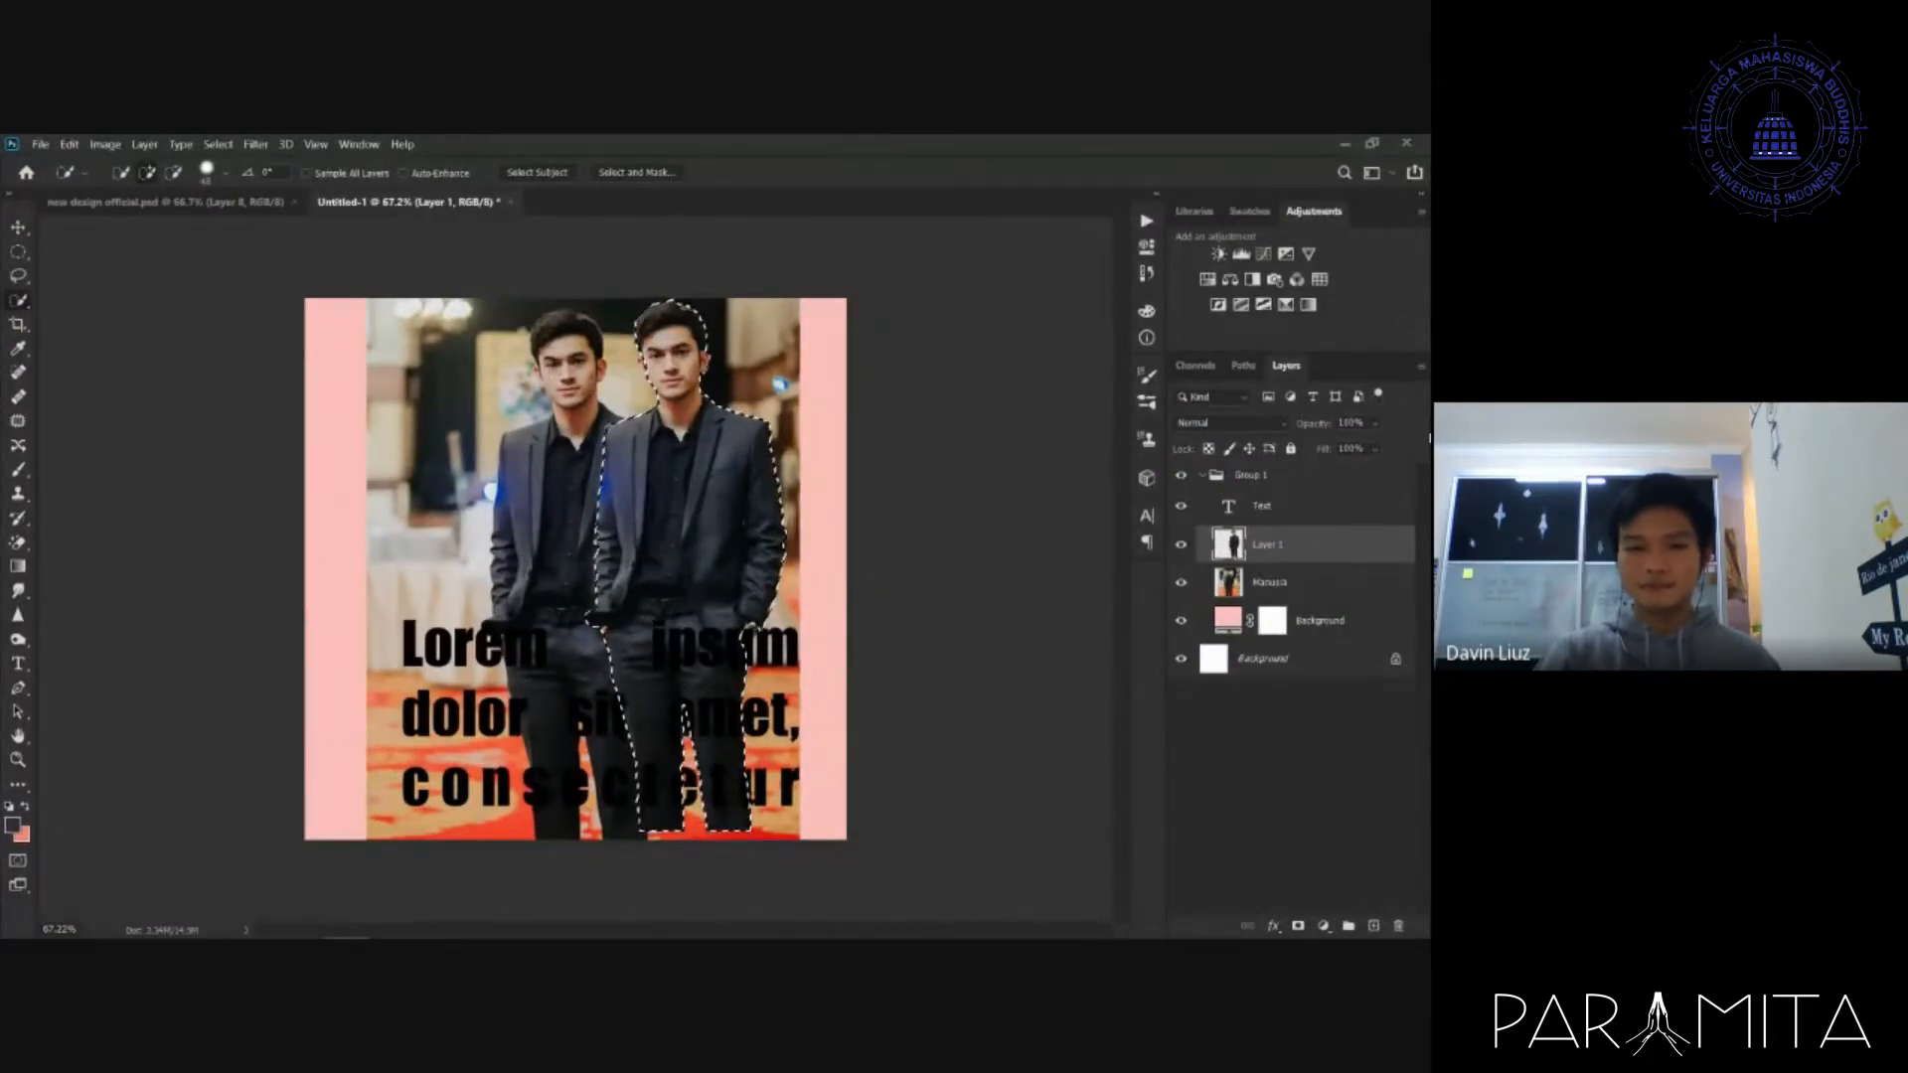
key(ctrl+d)
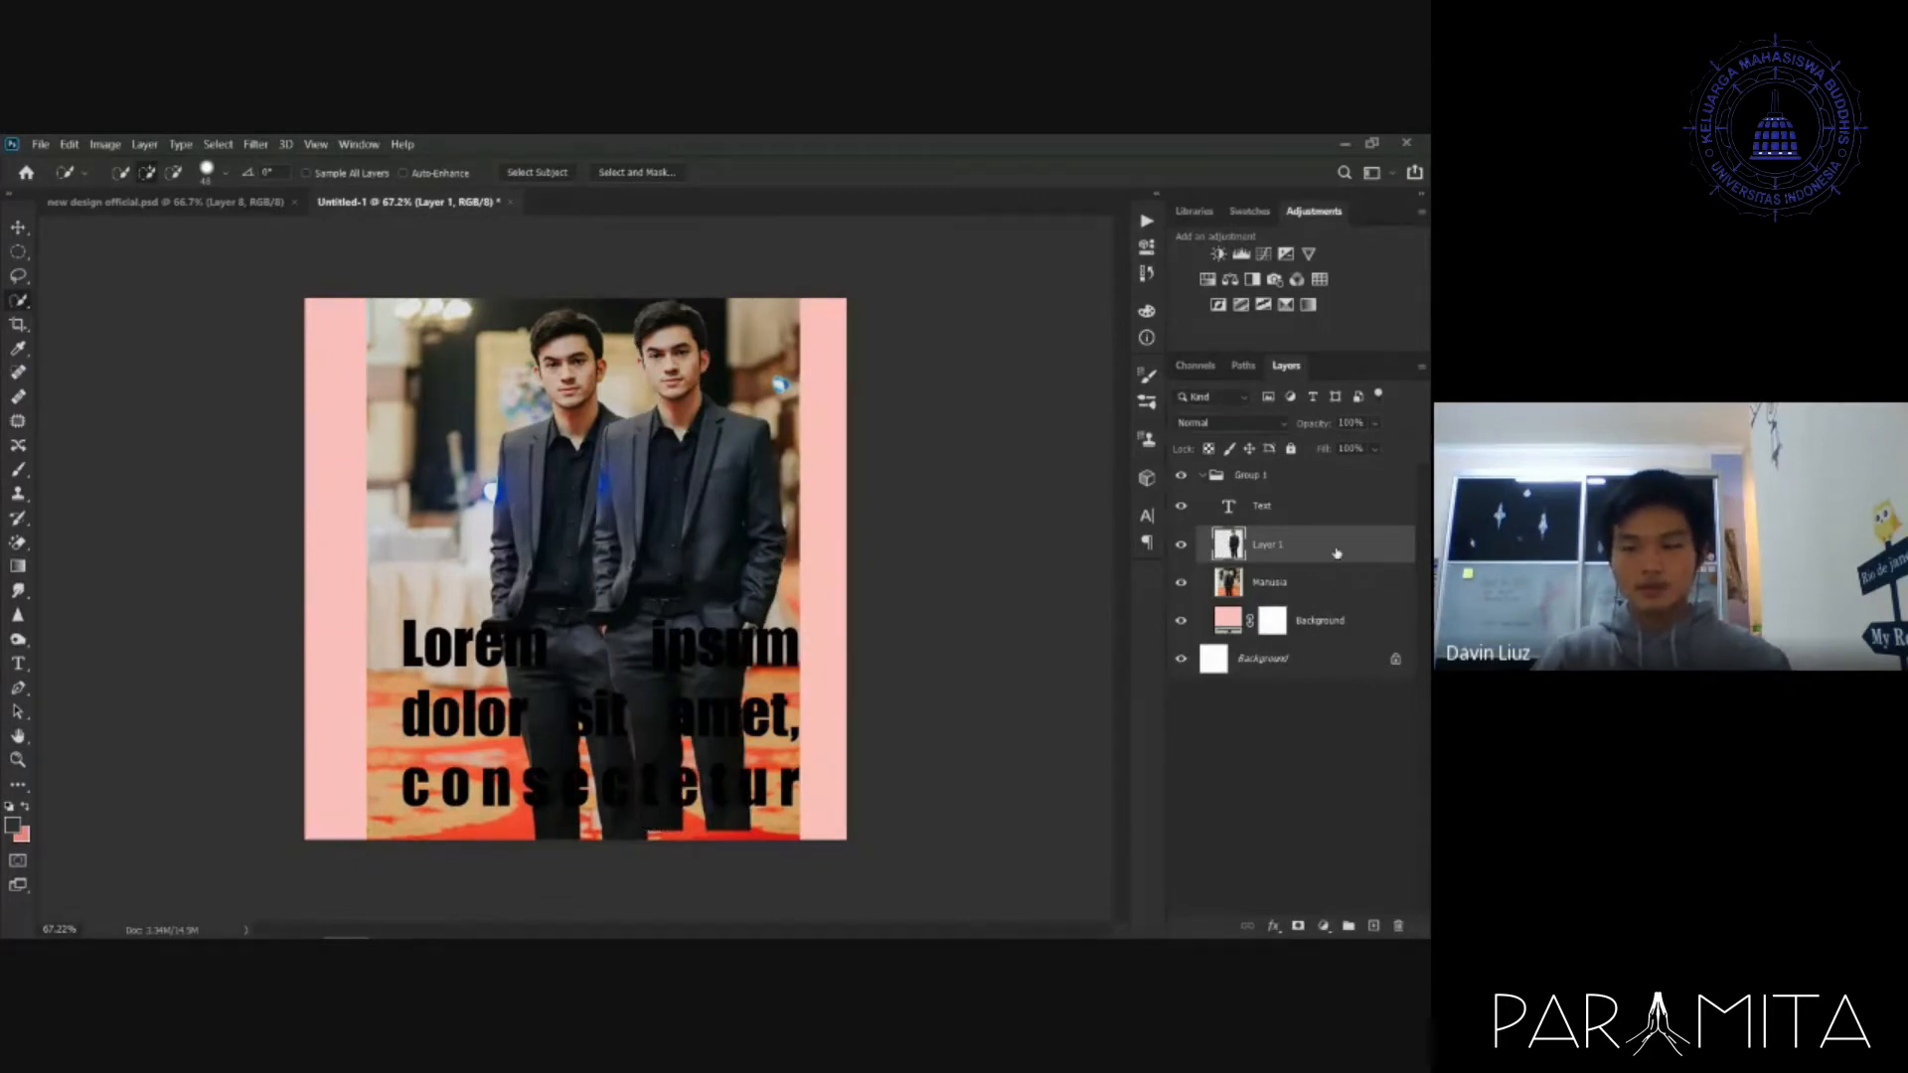
key(Delete)
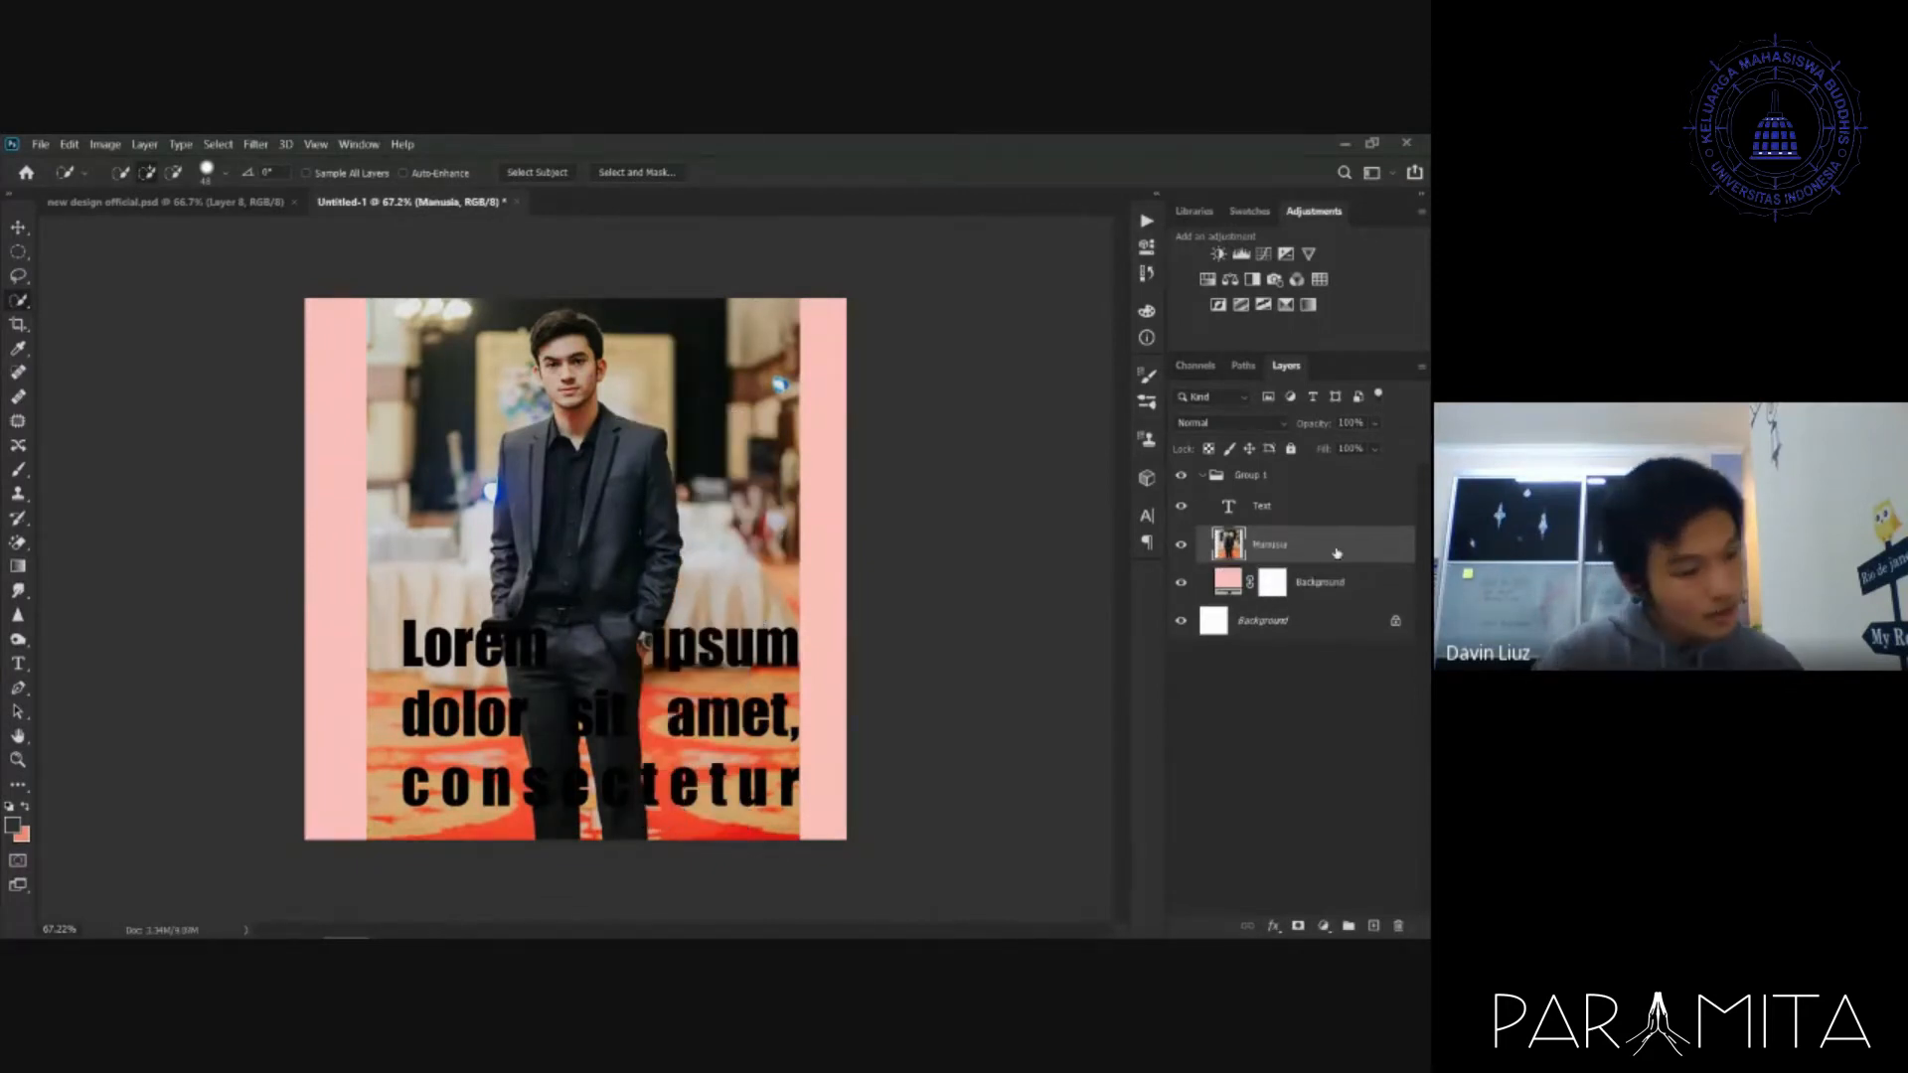
- Apply a 1:1 square crop that covers the full canvas
click(14, 329)
mouse_move(577, 567)
mouse_down()
mouse_move(577, 495)
mouse_move(577, 566)
mouse_up()
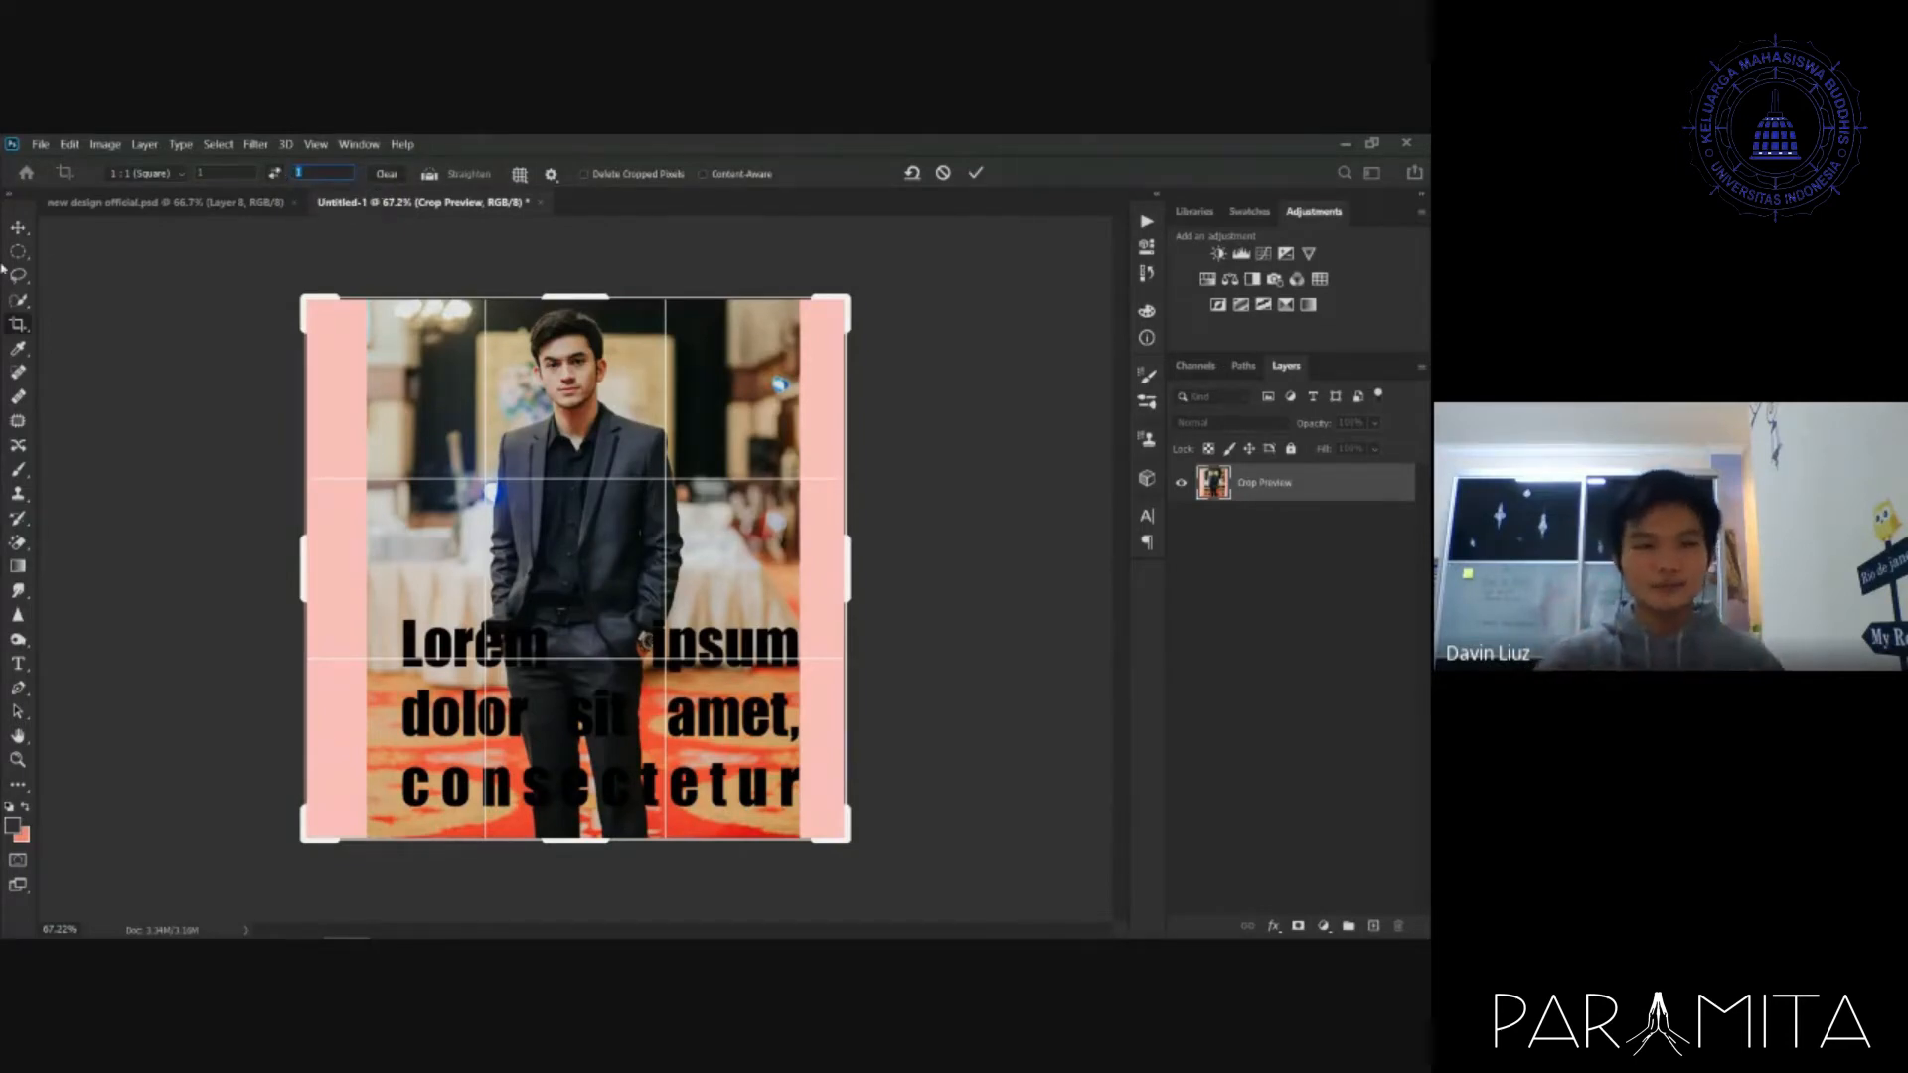
key(Return)
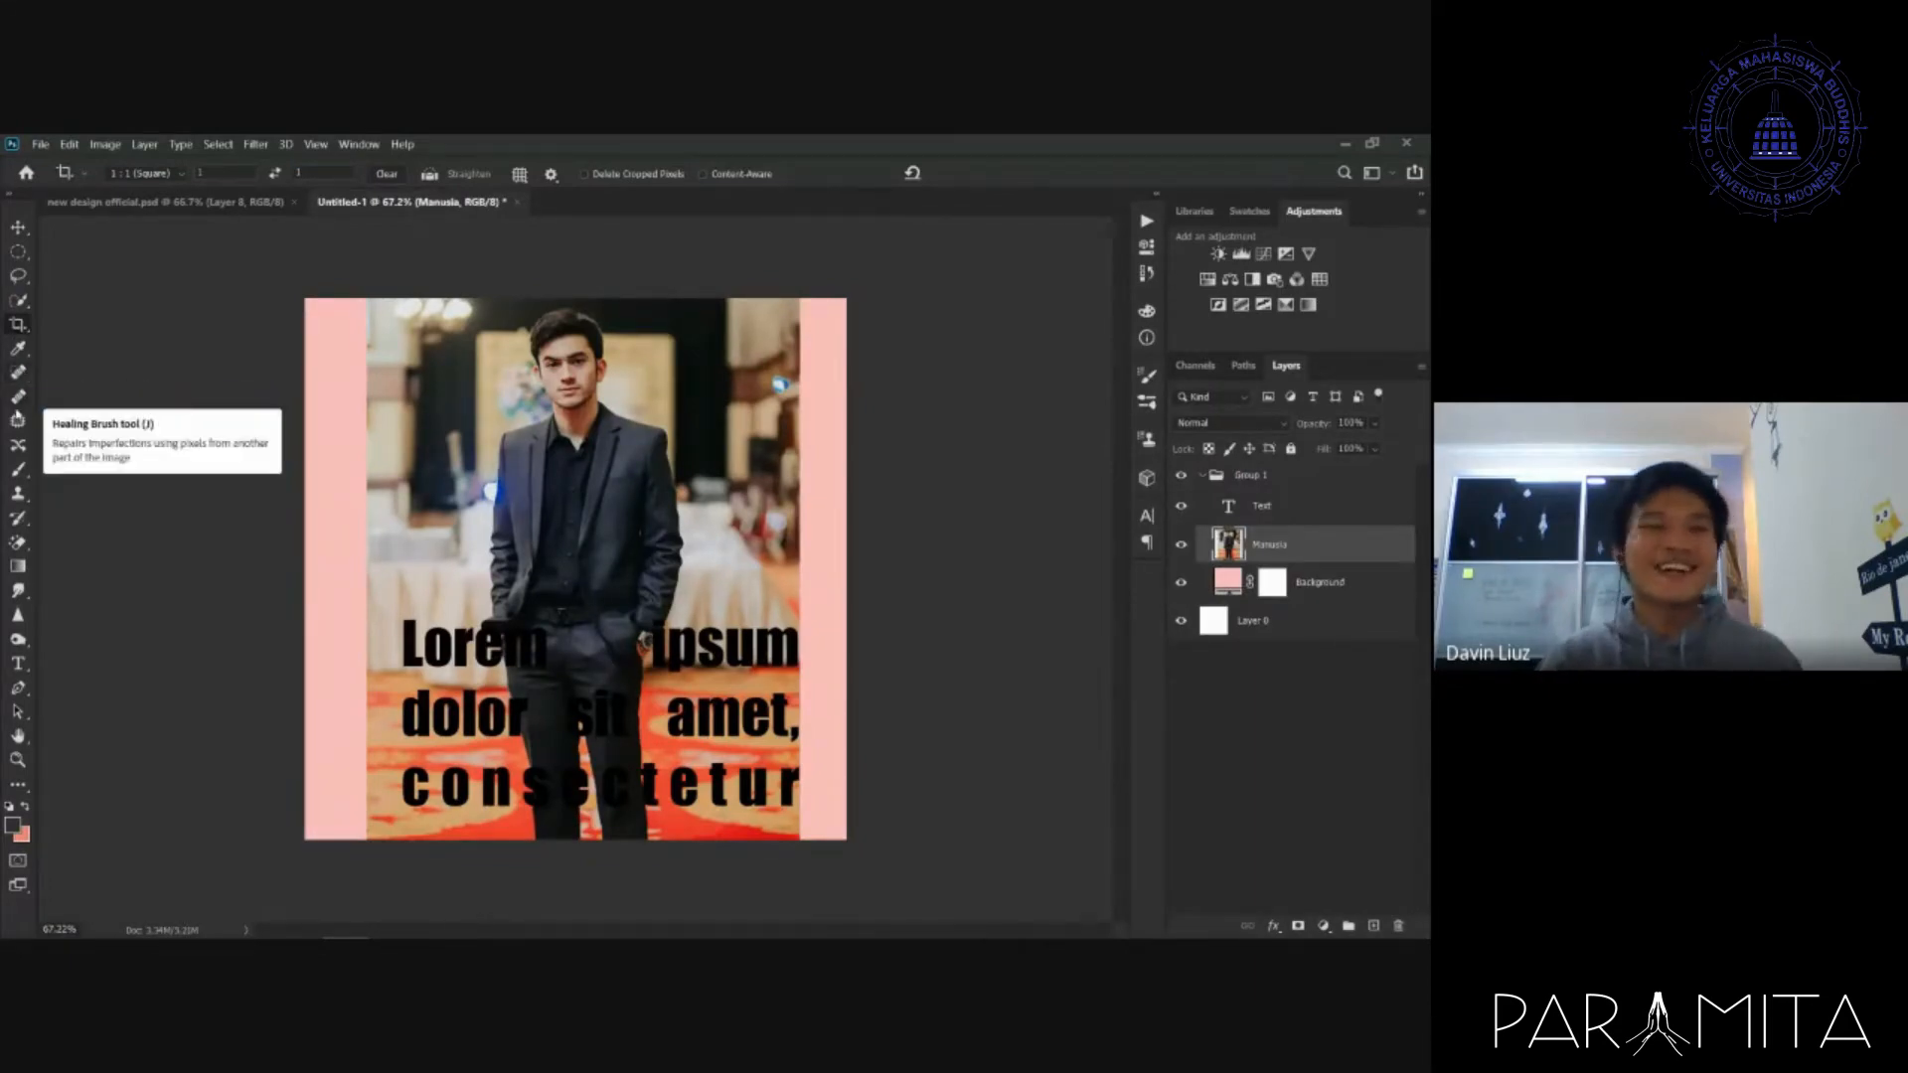
- Remove blemishes from the man's forehead on the Manusia layer with the Spot Healing Brush
click(22, 374)
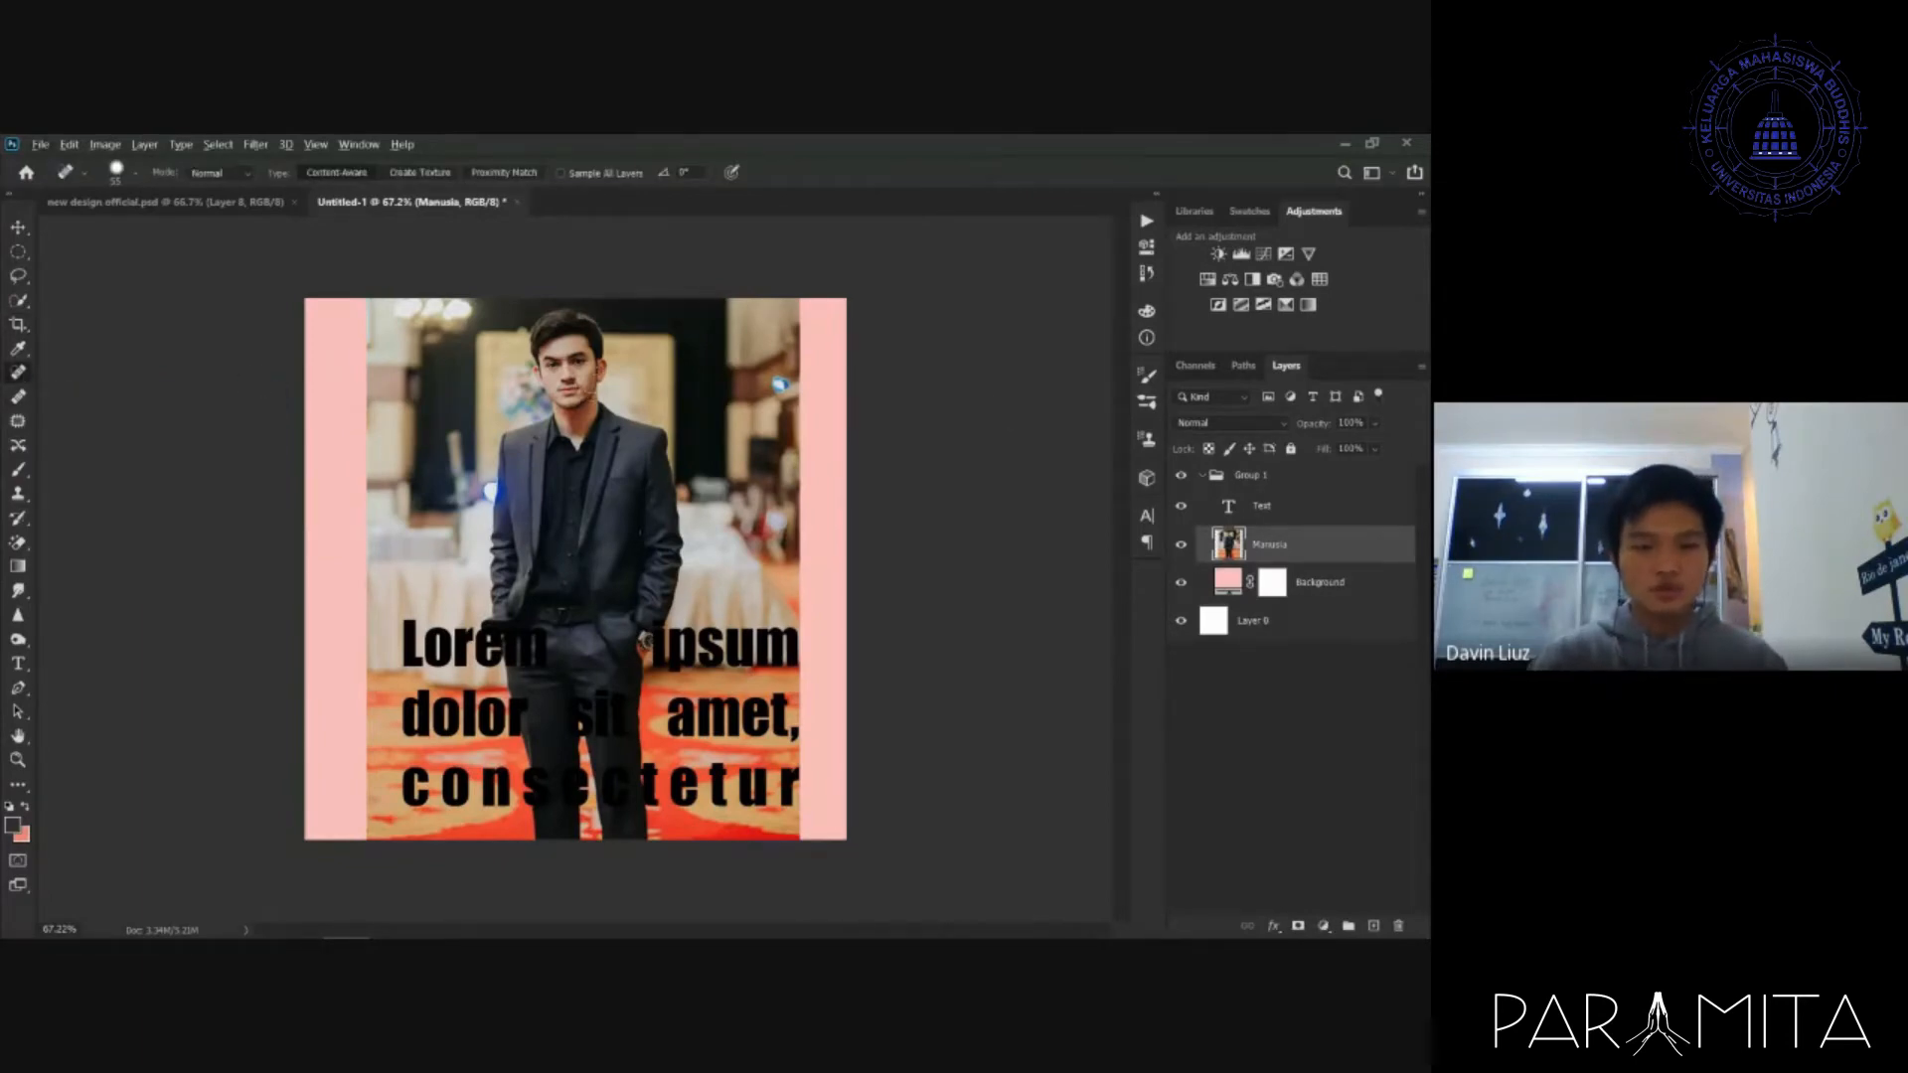
scroll(583, 395, up, 8)
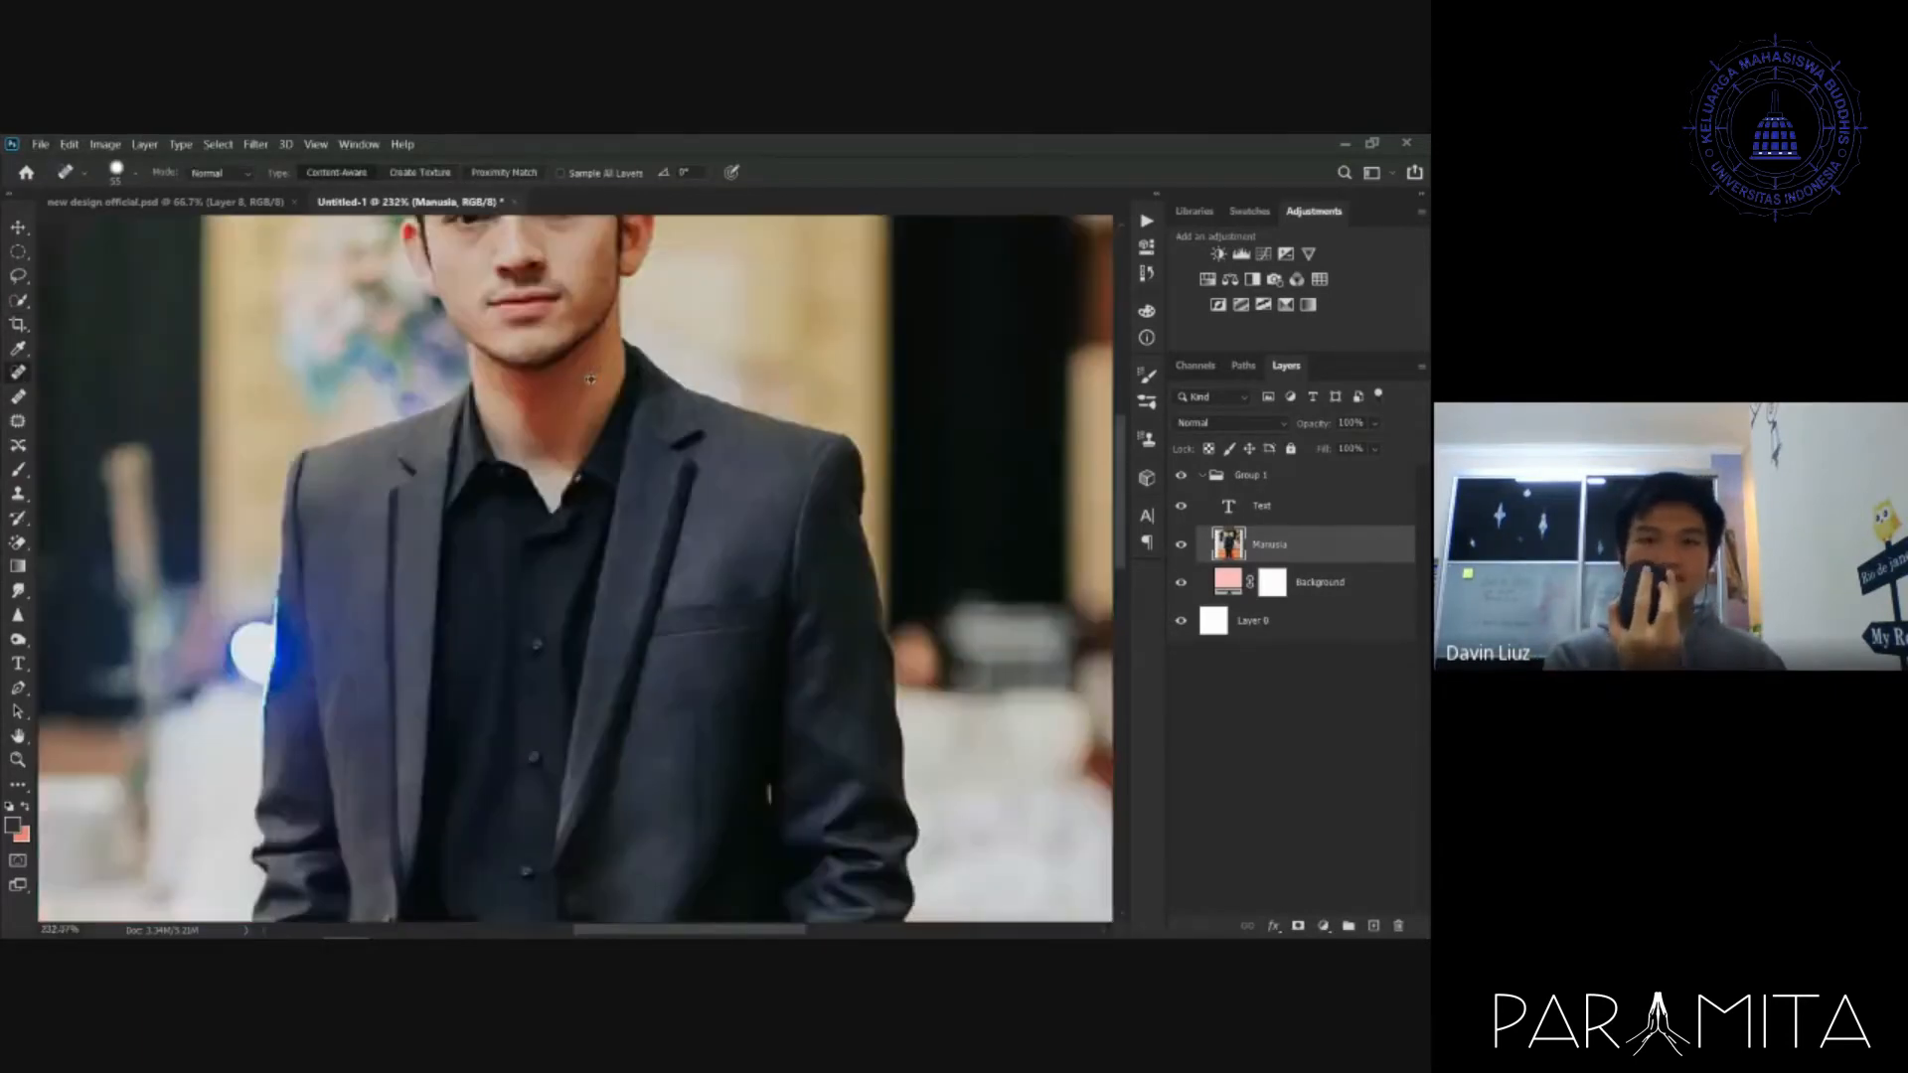
scroll(557, 381, up, 6)
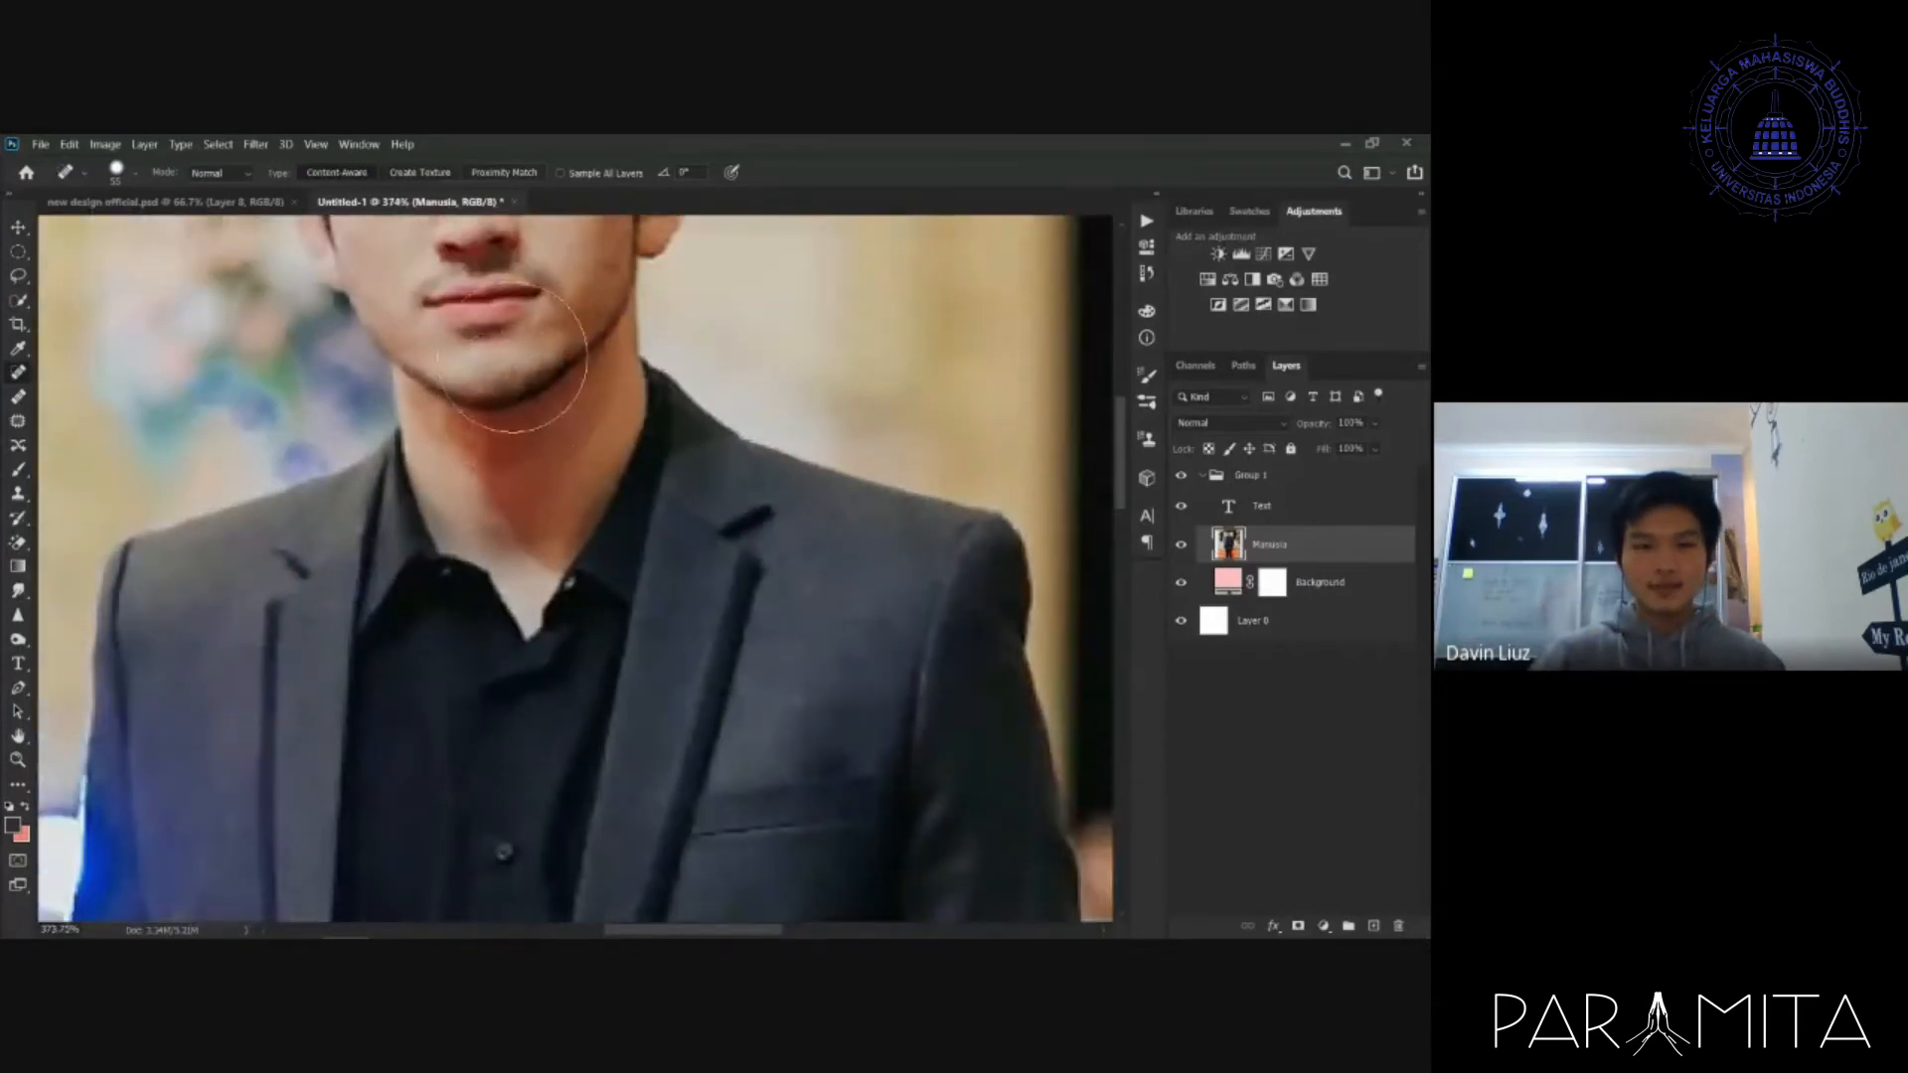
drag(532, 382, 460, 366)
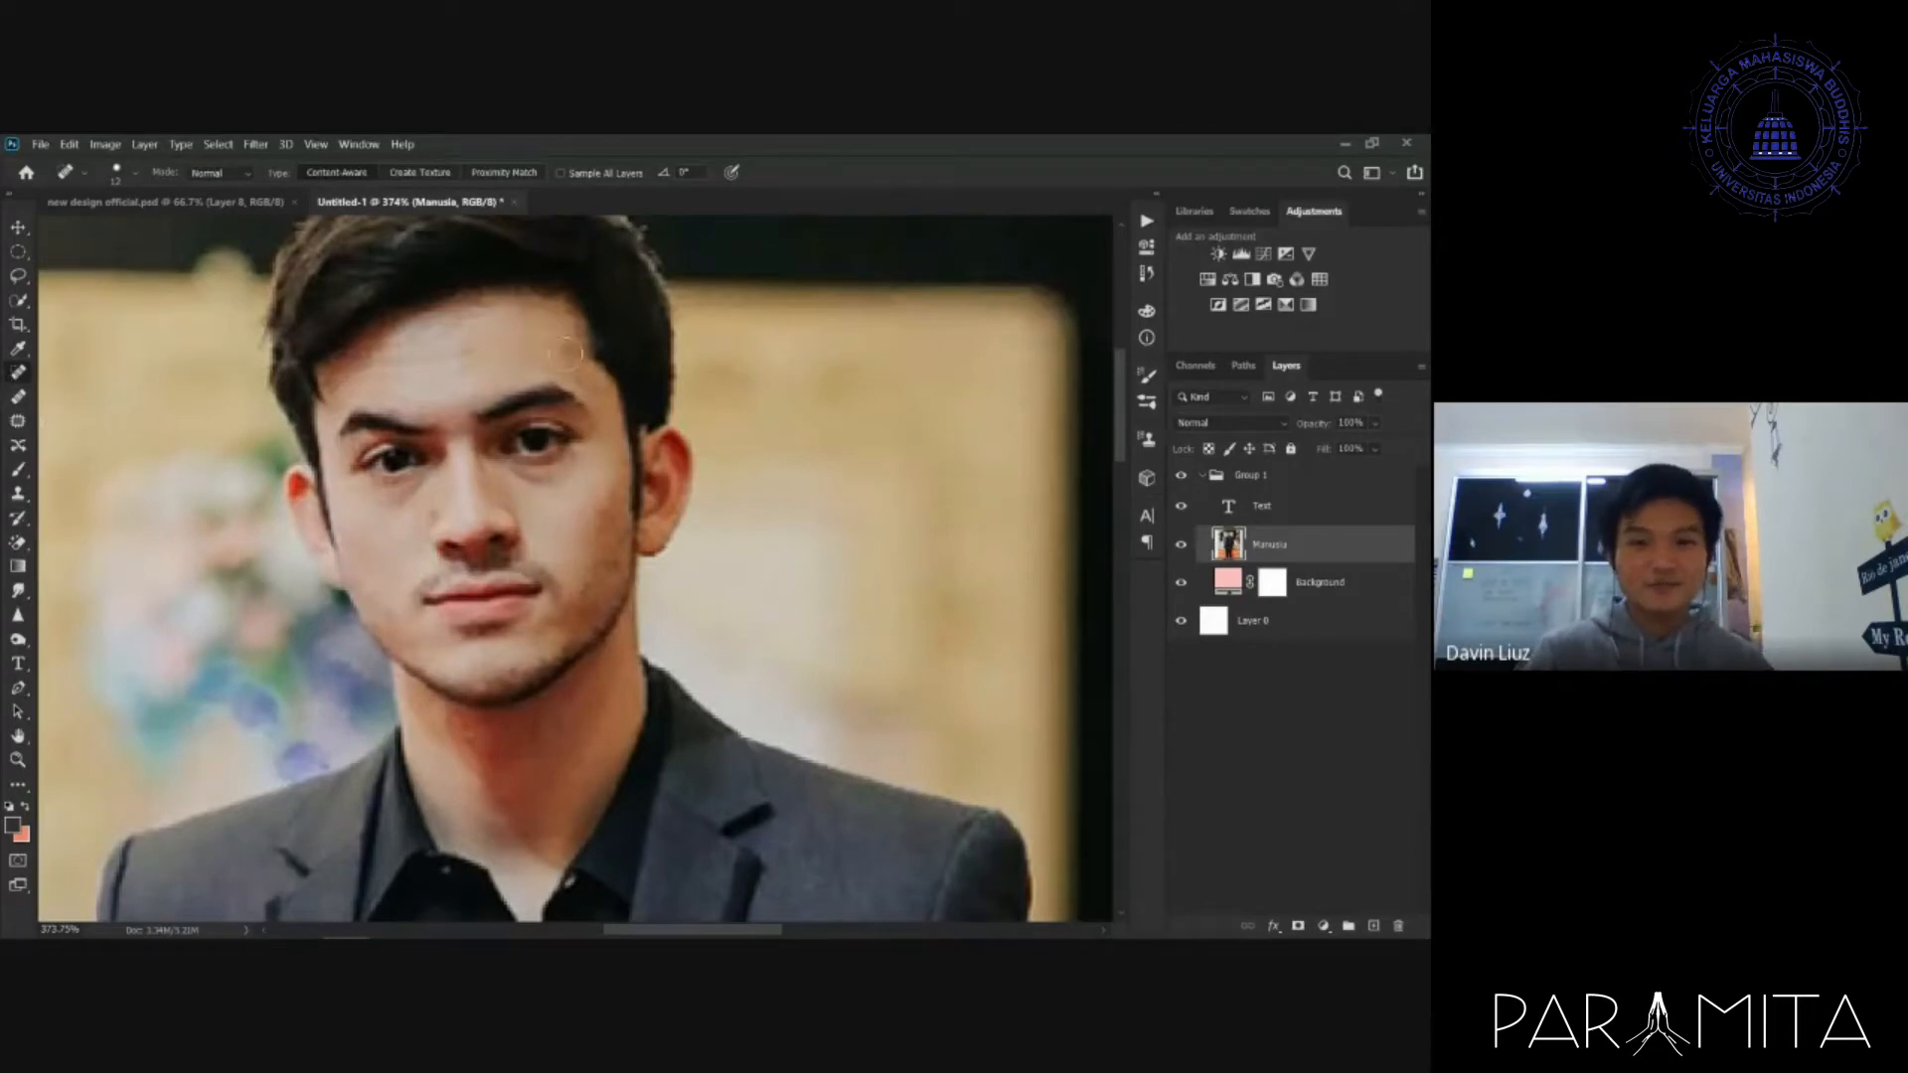
click(475, 354)
click(412, 354)
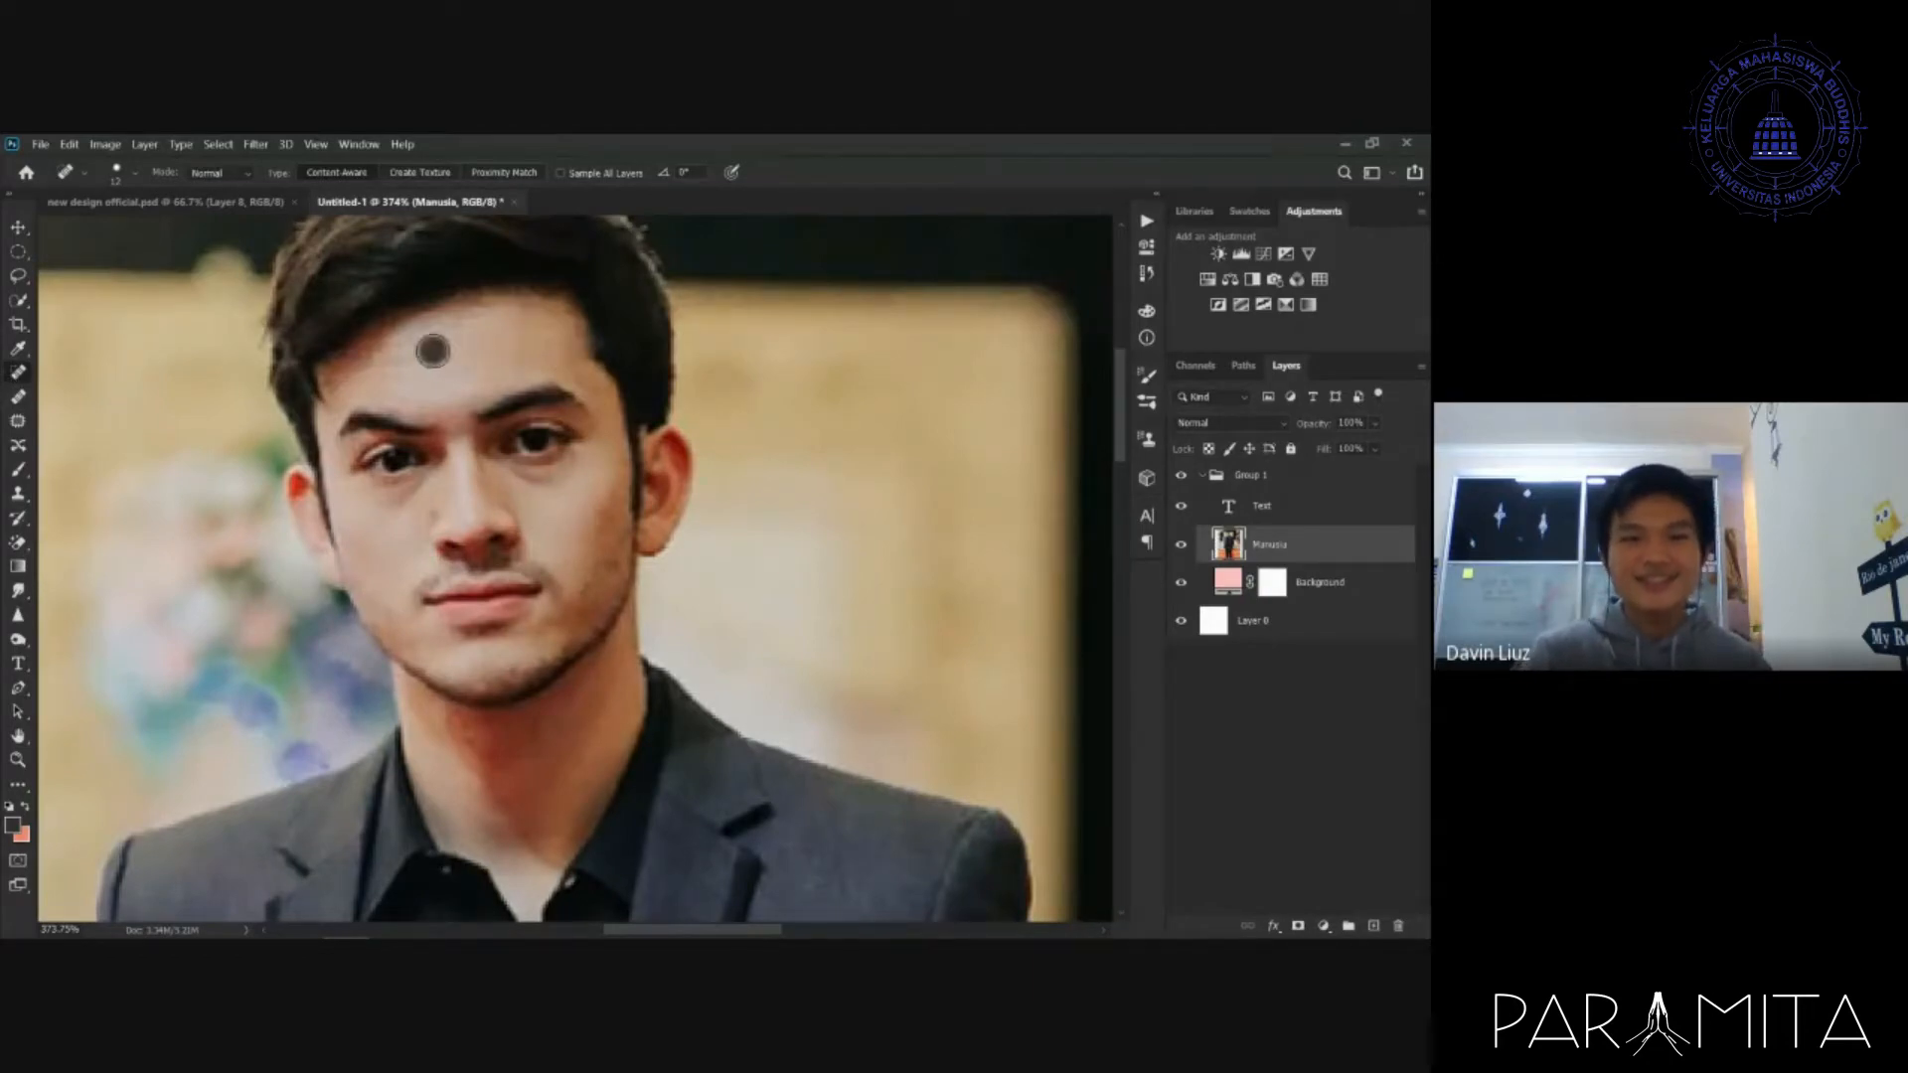
- Erase the man's eye and eyebrow on the right side of the photo using a smaller Spot Healing Brush
mouse_move(481, 391)
mouse_down()
mouse_move(557, 394)
mouse_move(502, 392)
mouse_move(541, 437)
mouse_move(526, 406)
mouse_move(546, 383)
mouse_move(545, 415)
mouse_move(606, 427)
mouse_move(577, 462)
mouse_up()
click(530, 425)
key(bracketleft)
key(bracketleft)
key(bracketleft)
drag(507, 343, 512, 467)
drag(497, 468, 551, 422)
drag(480, 396, 483, 411)
mouse_move(360, 425)
mouse_down()
mouse_move(464, 416)
mouse_move(405, 406)
mouse_move(472, 426)
mouse_move(427, 407)
mouse_up()
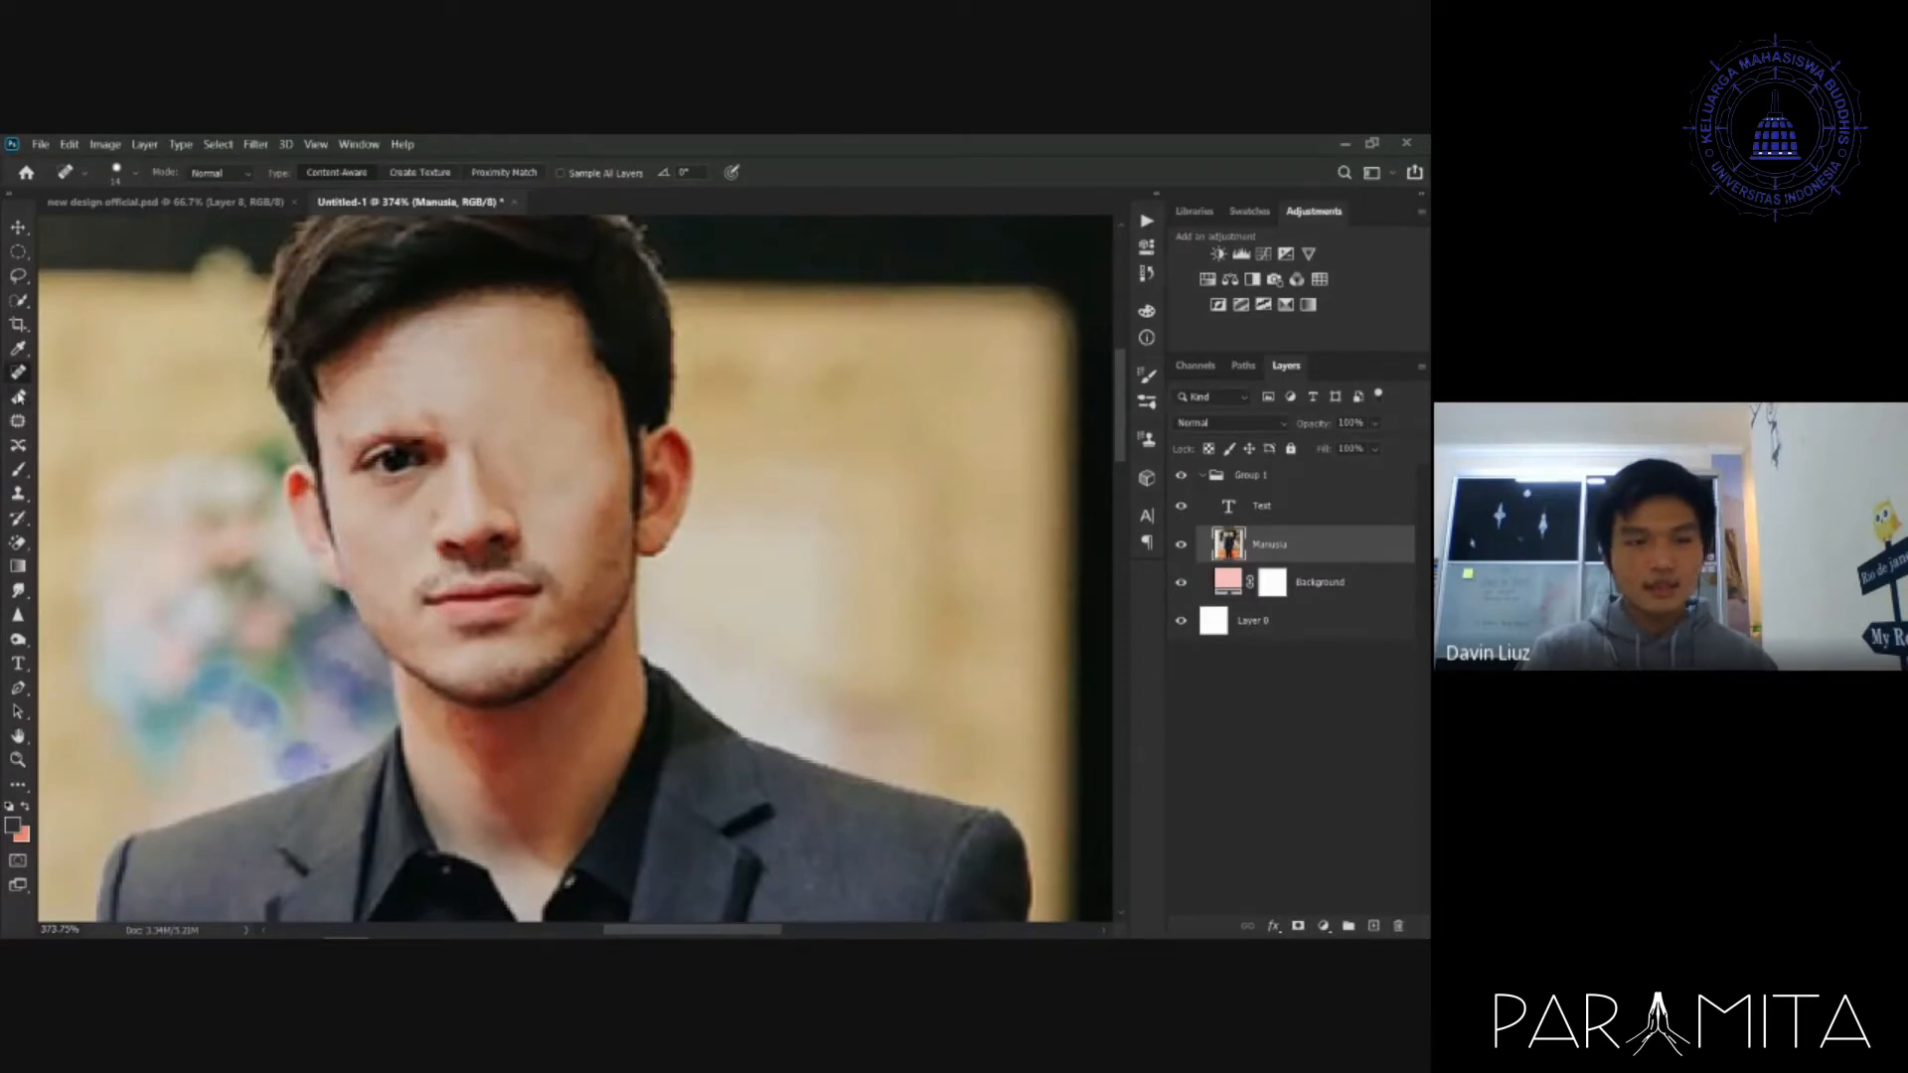
- Try the Healing Brush over the man's forehead and remaining eyebrow, and switch to the Patch tool
click(18, 399)
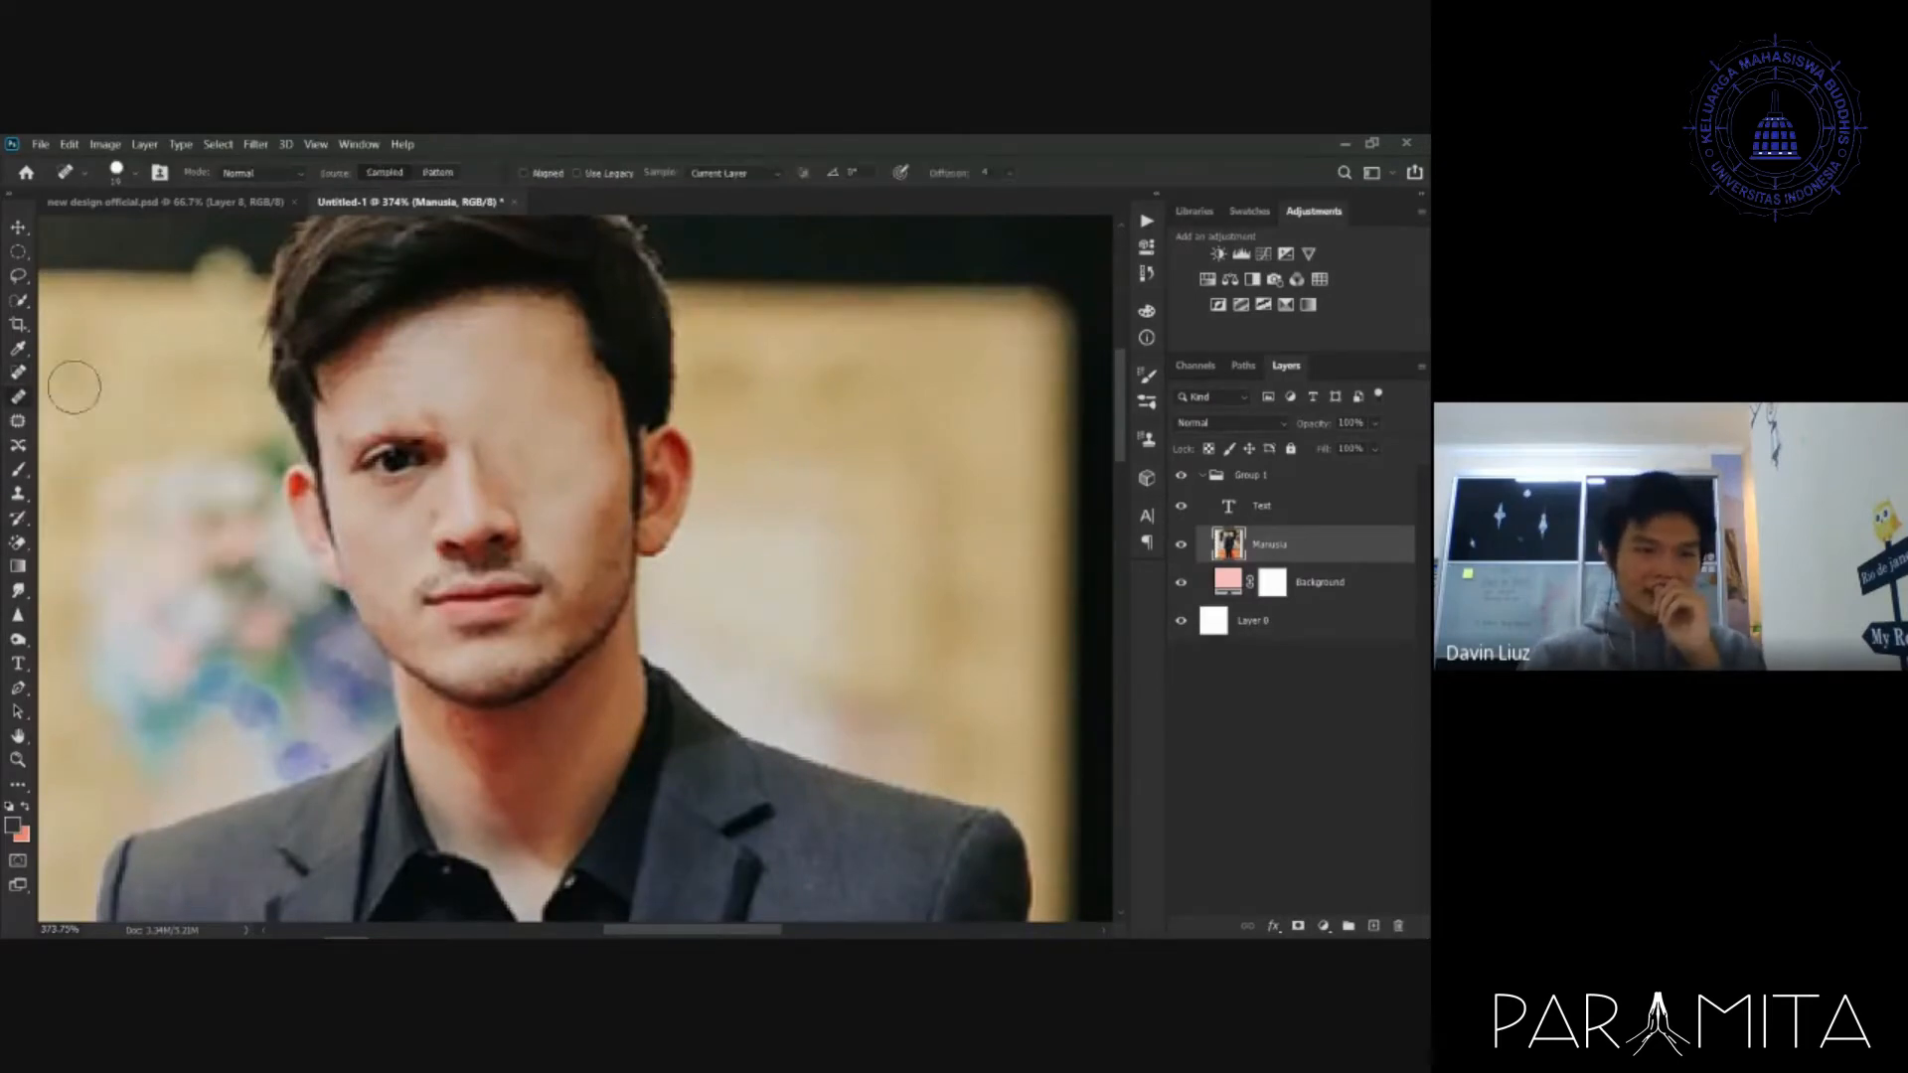
click(343, 429)
click(732, 455)
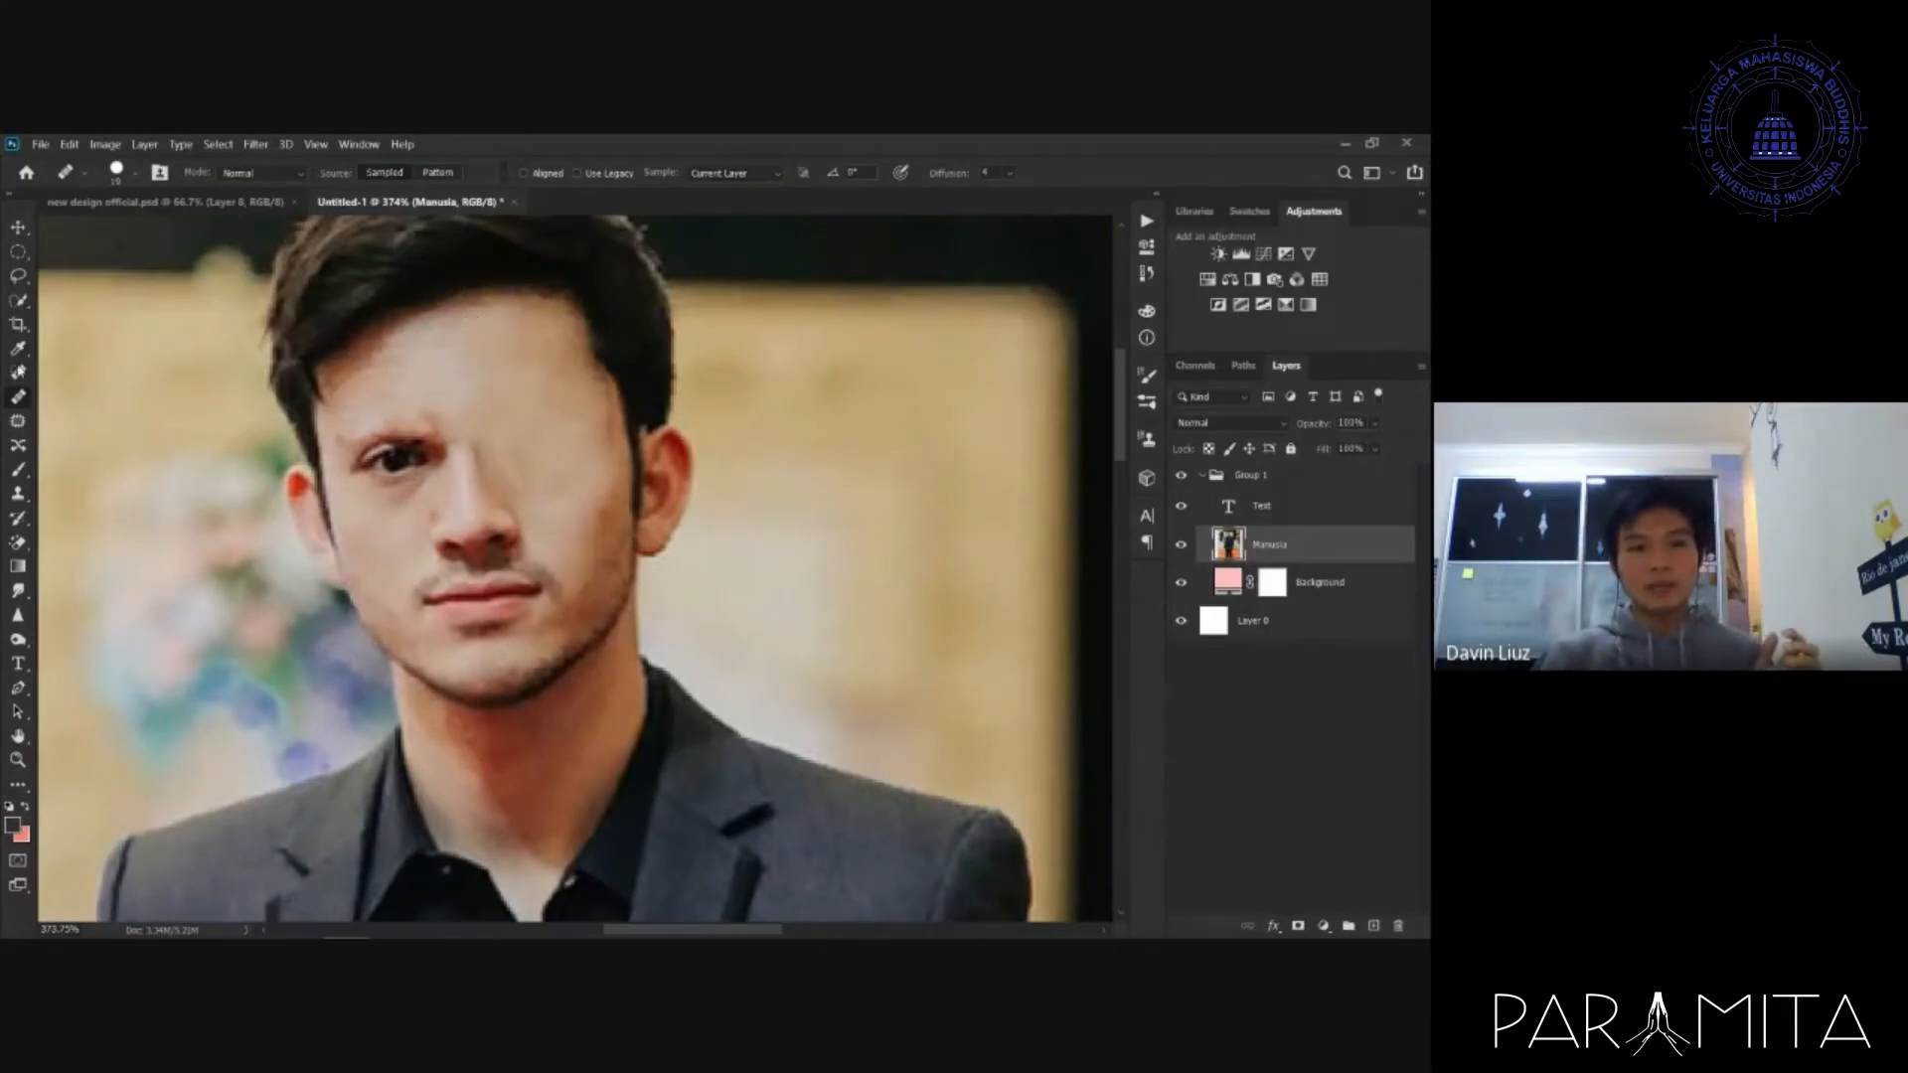
click(19, 371)
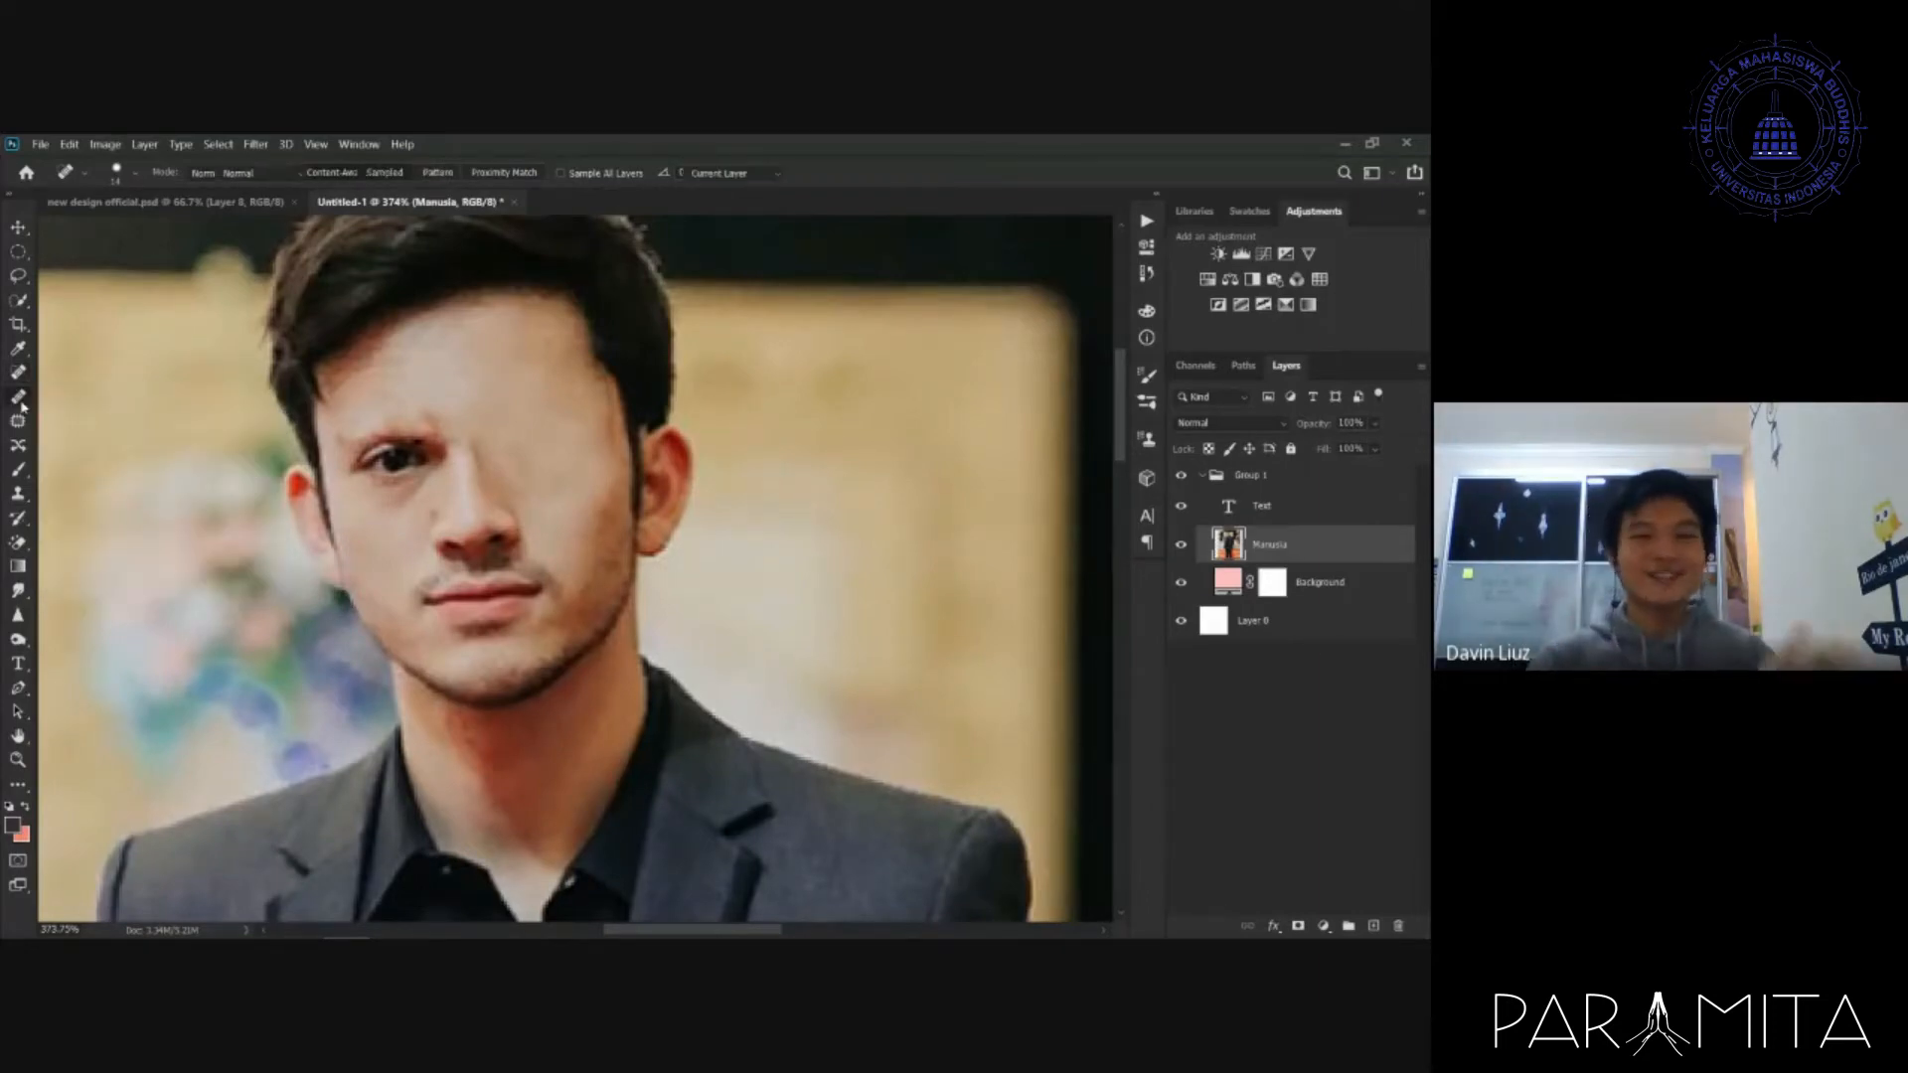
click(18, 397)
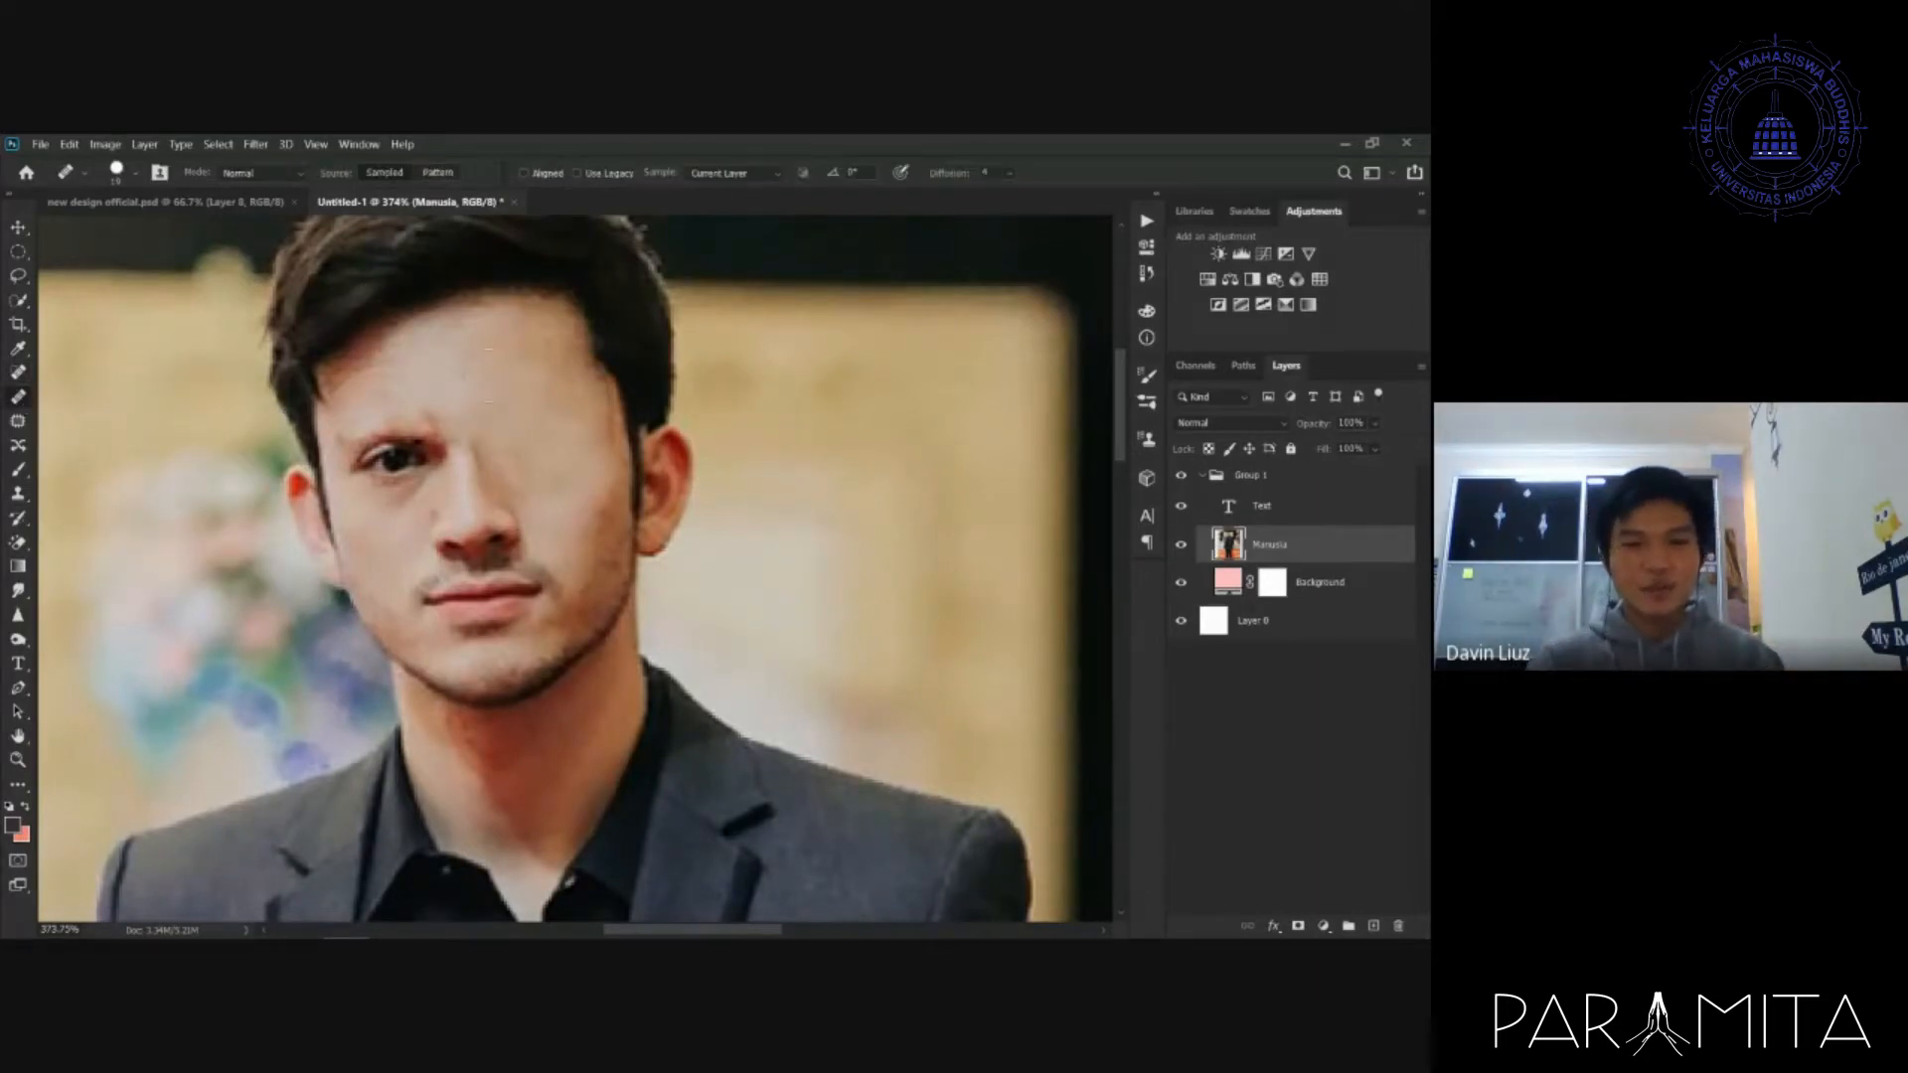
drag(475, 378, 360, 431)
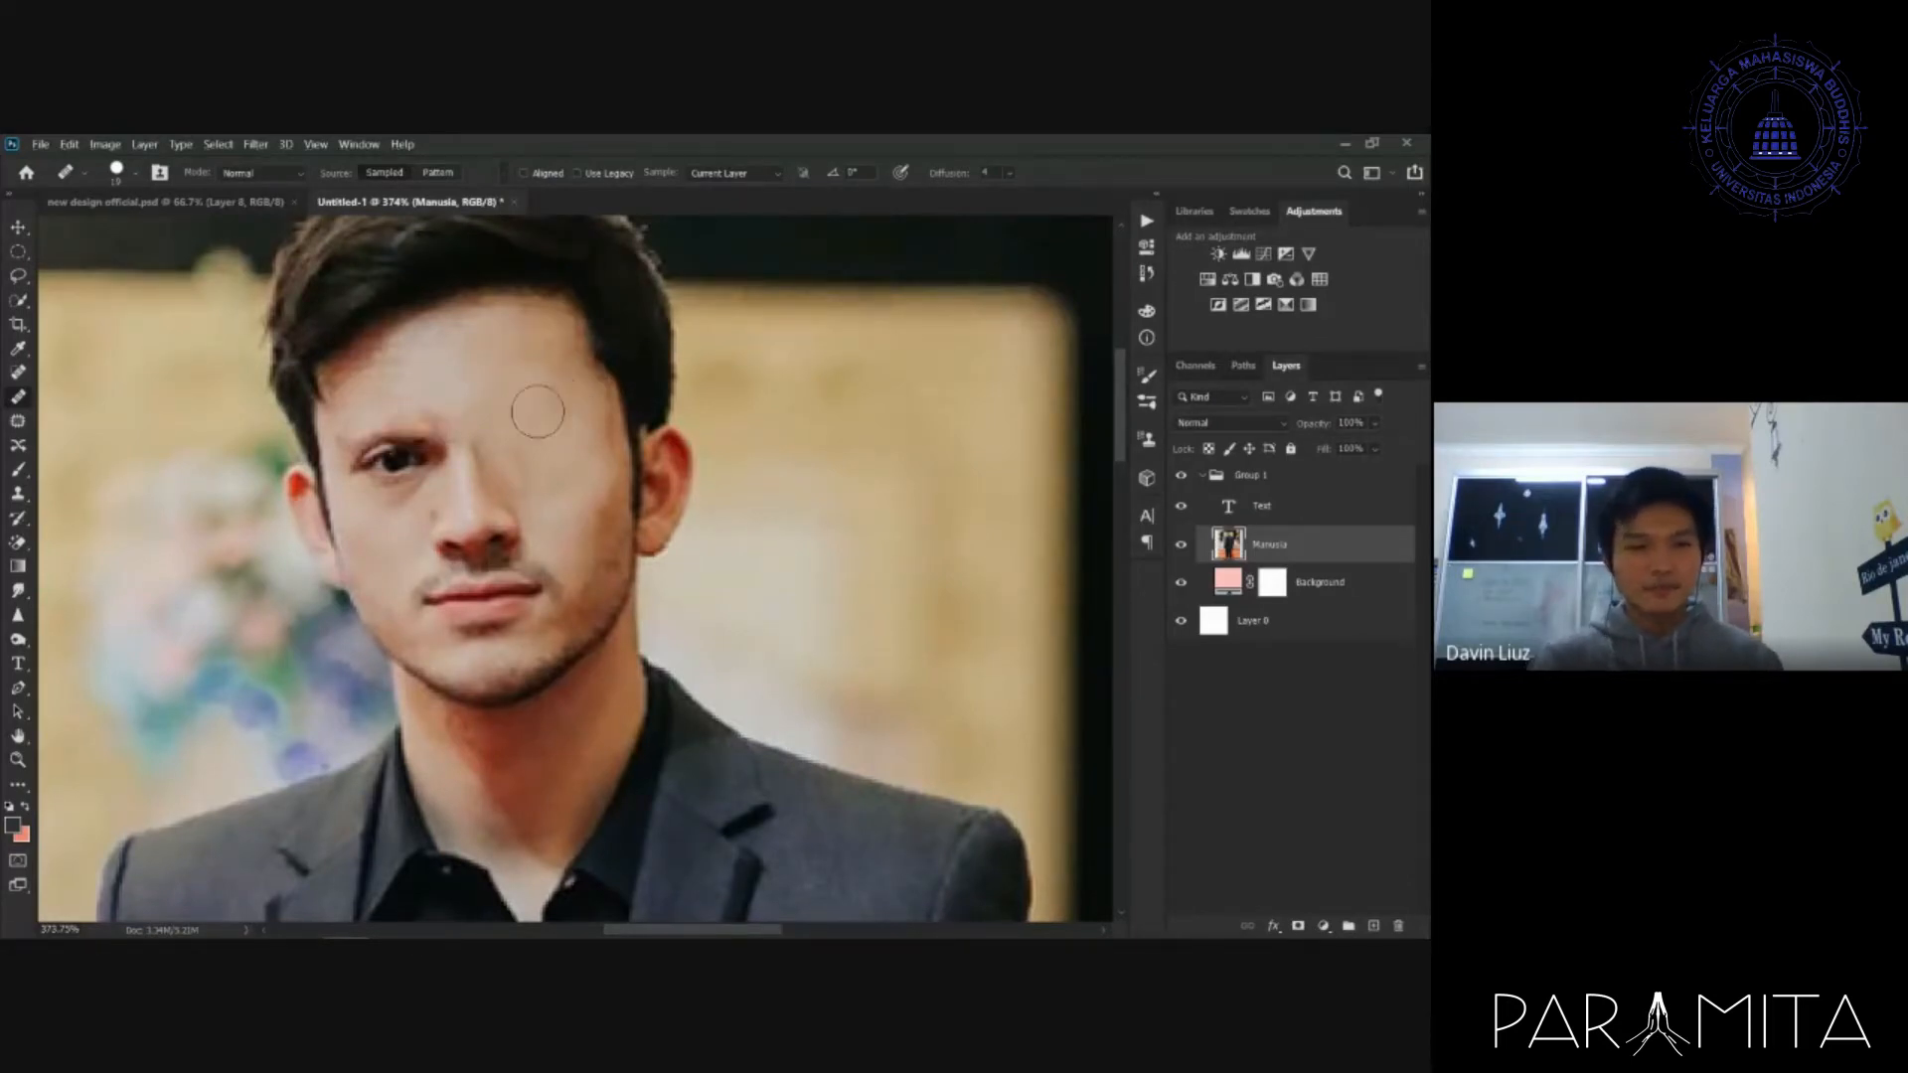
key(shift+j)
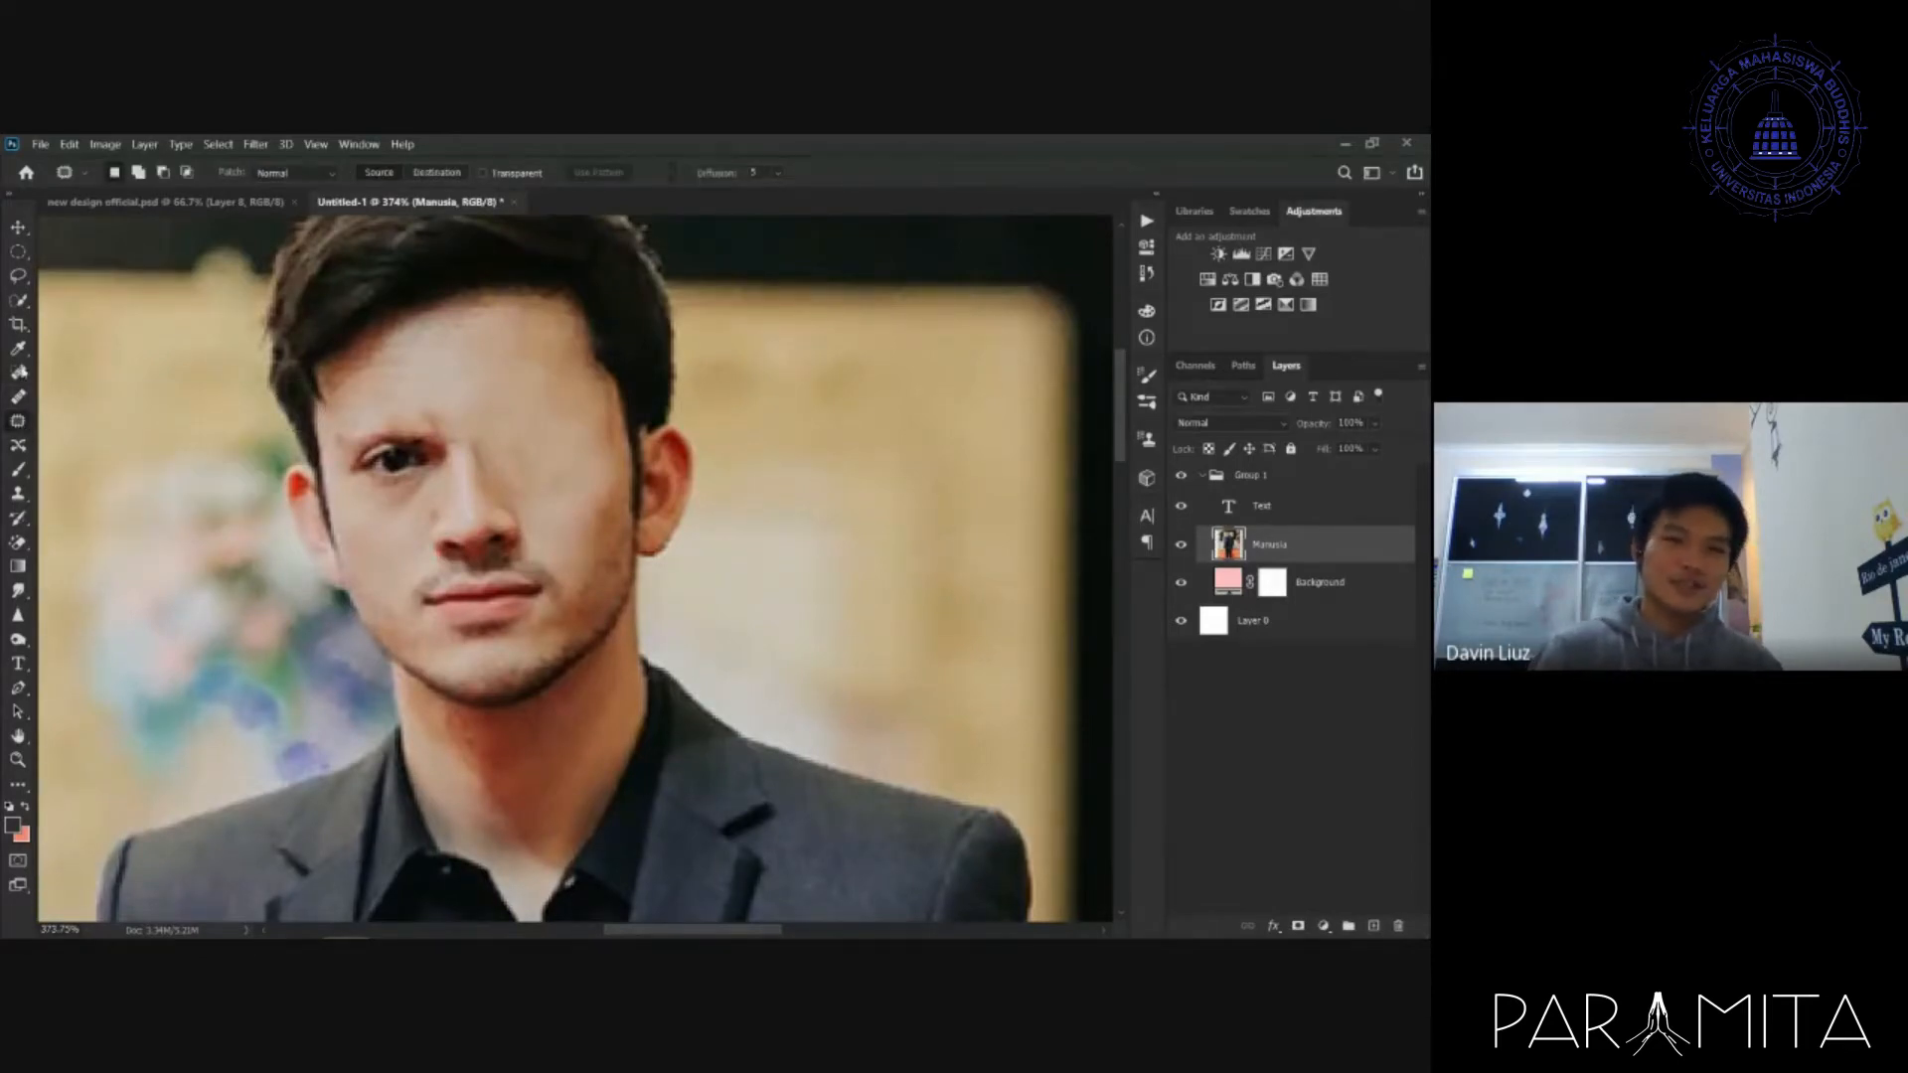
click(359, 144)
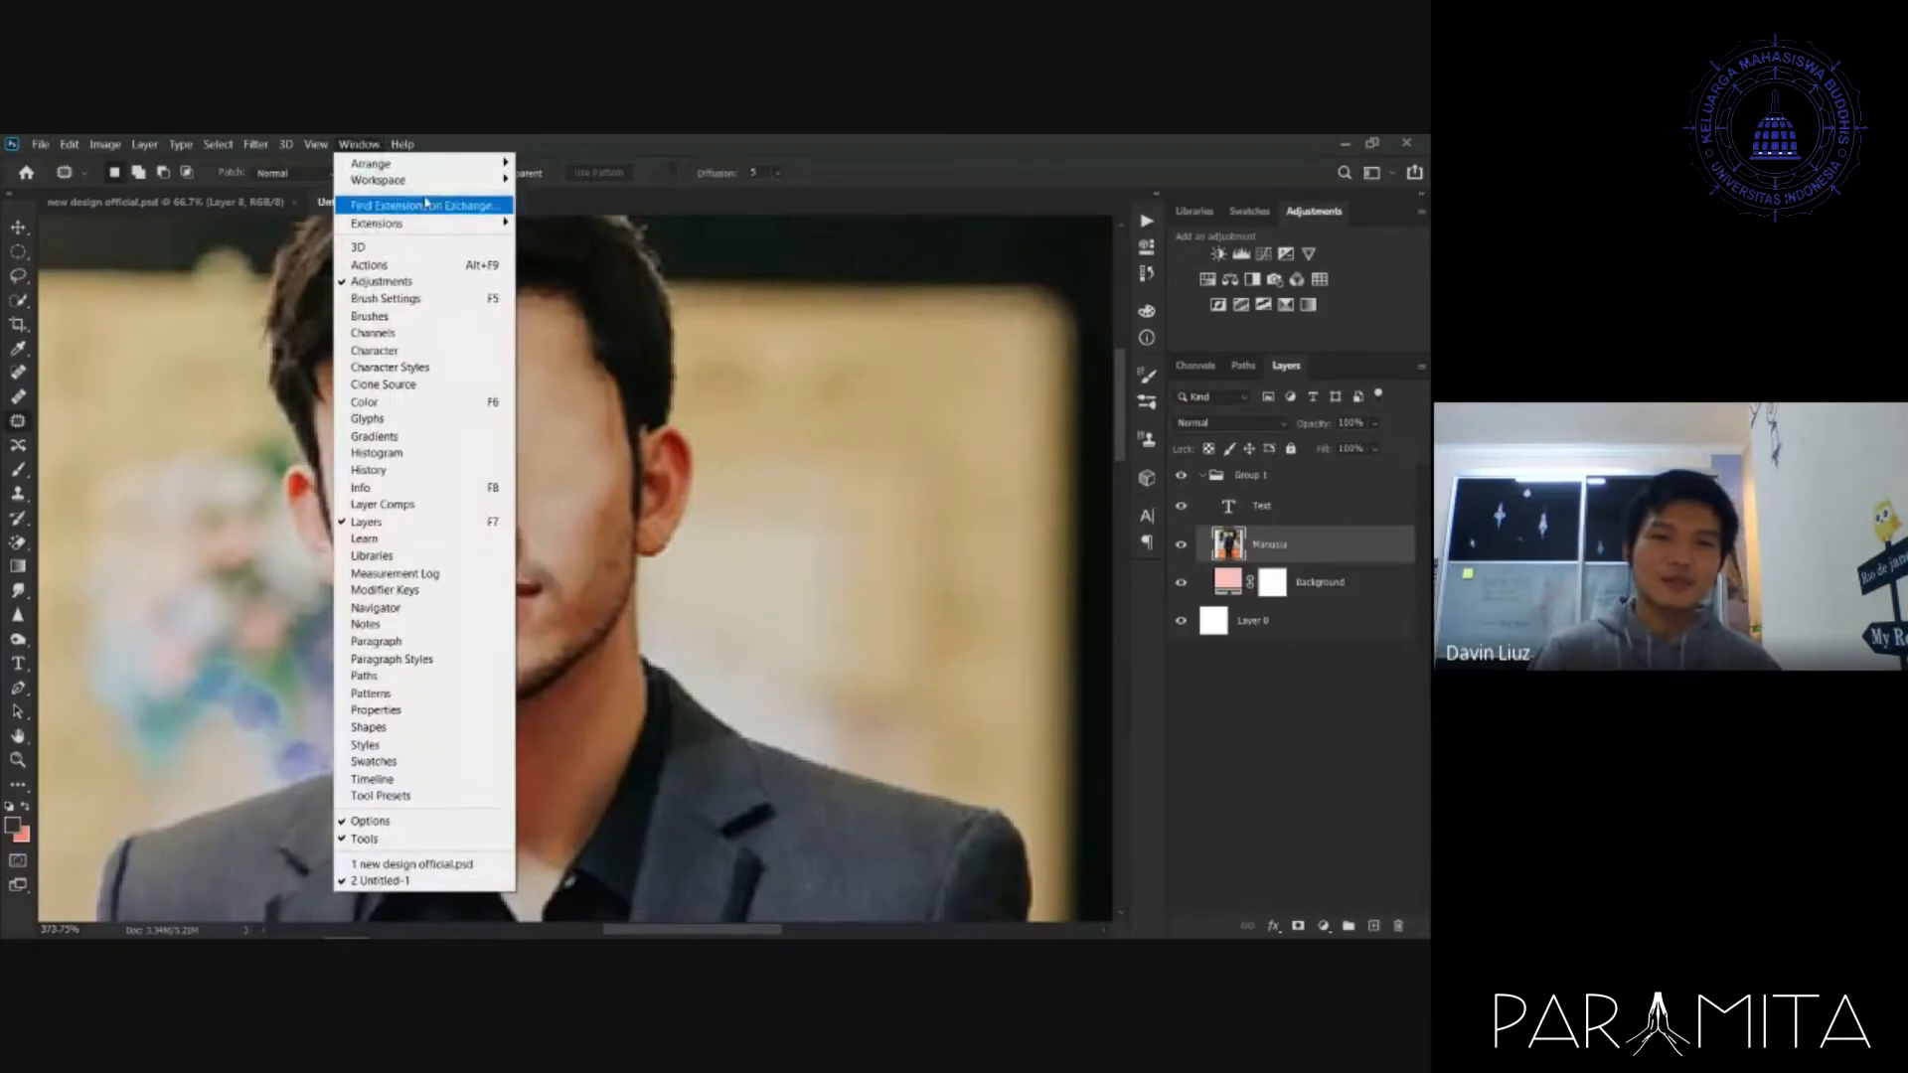
mouse_move(457, 179)
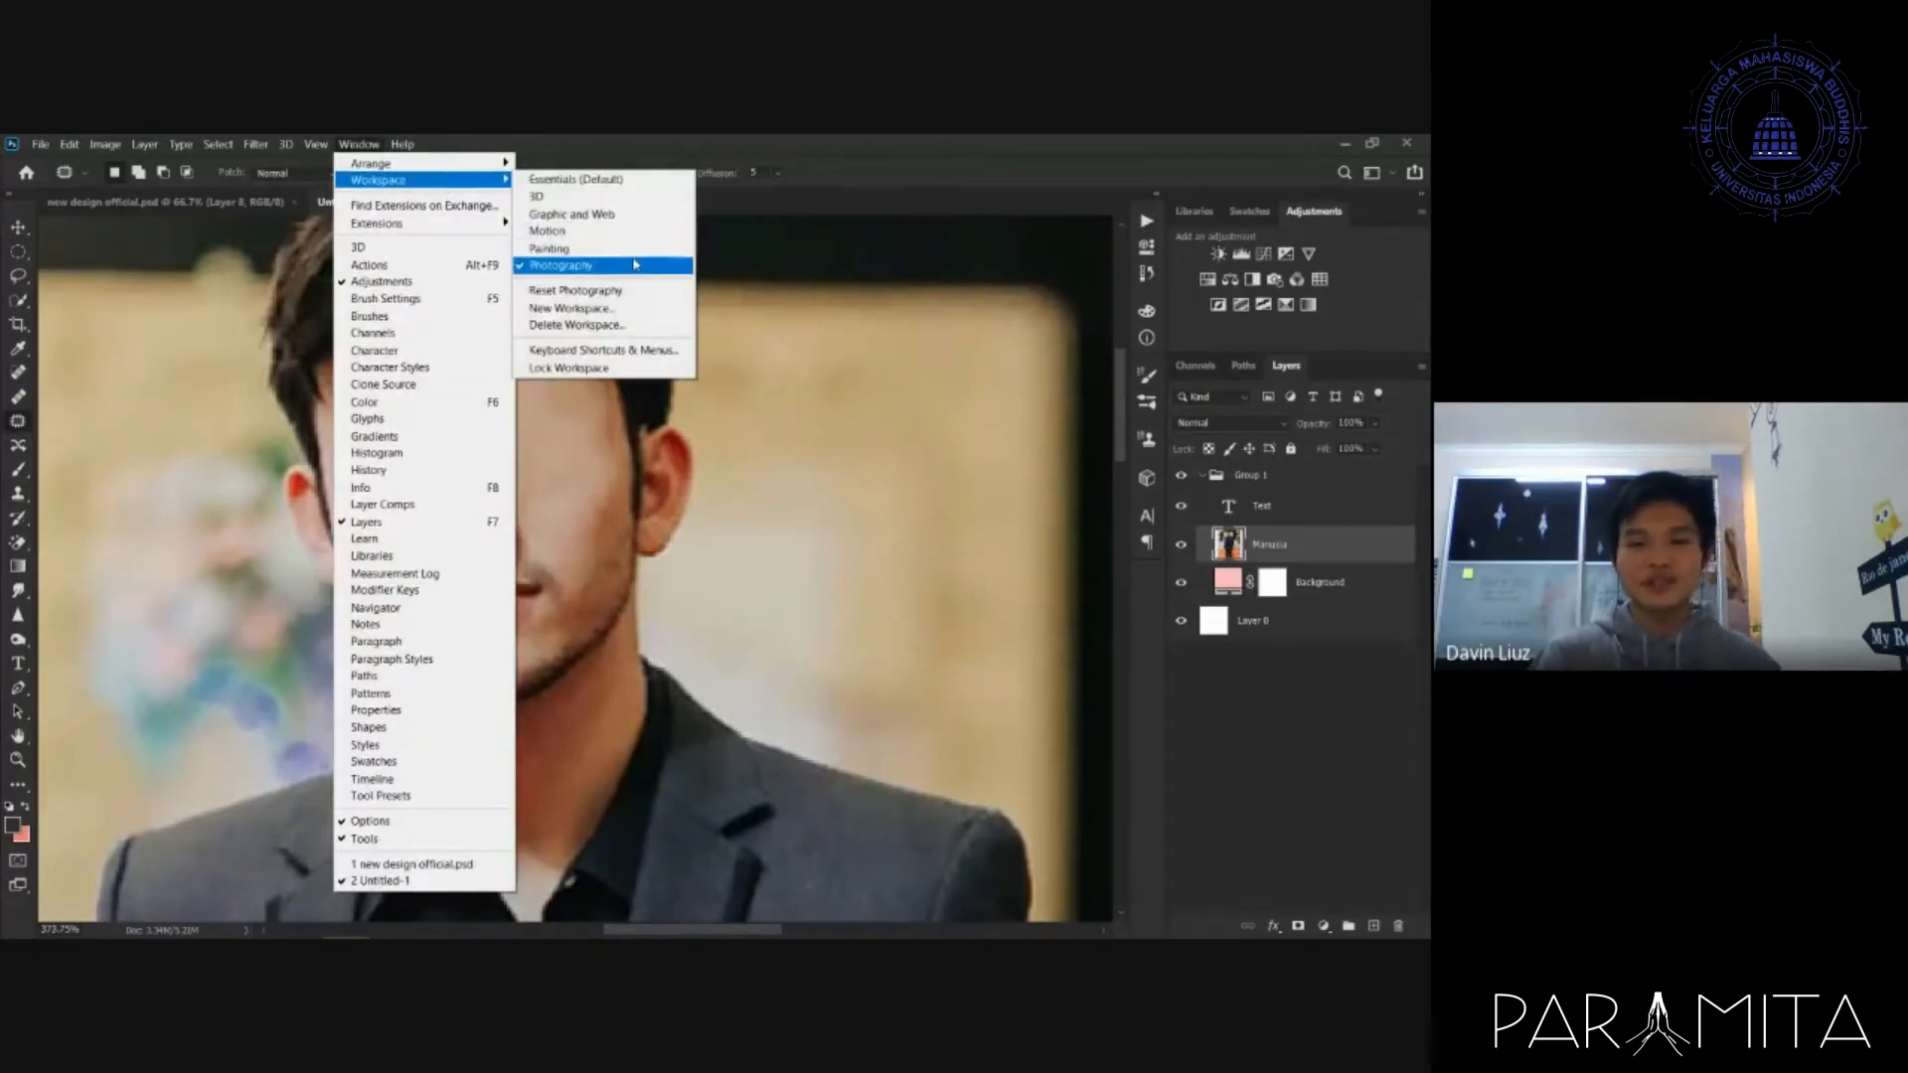
click(559, 176)
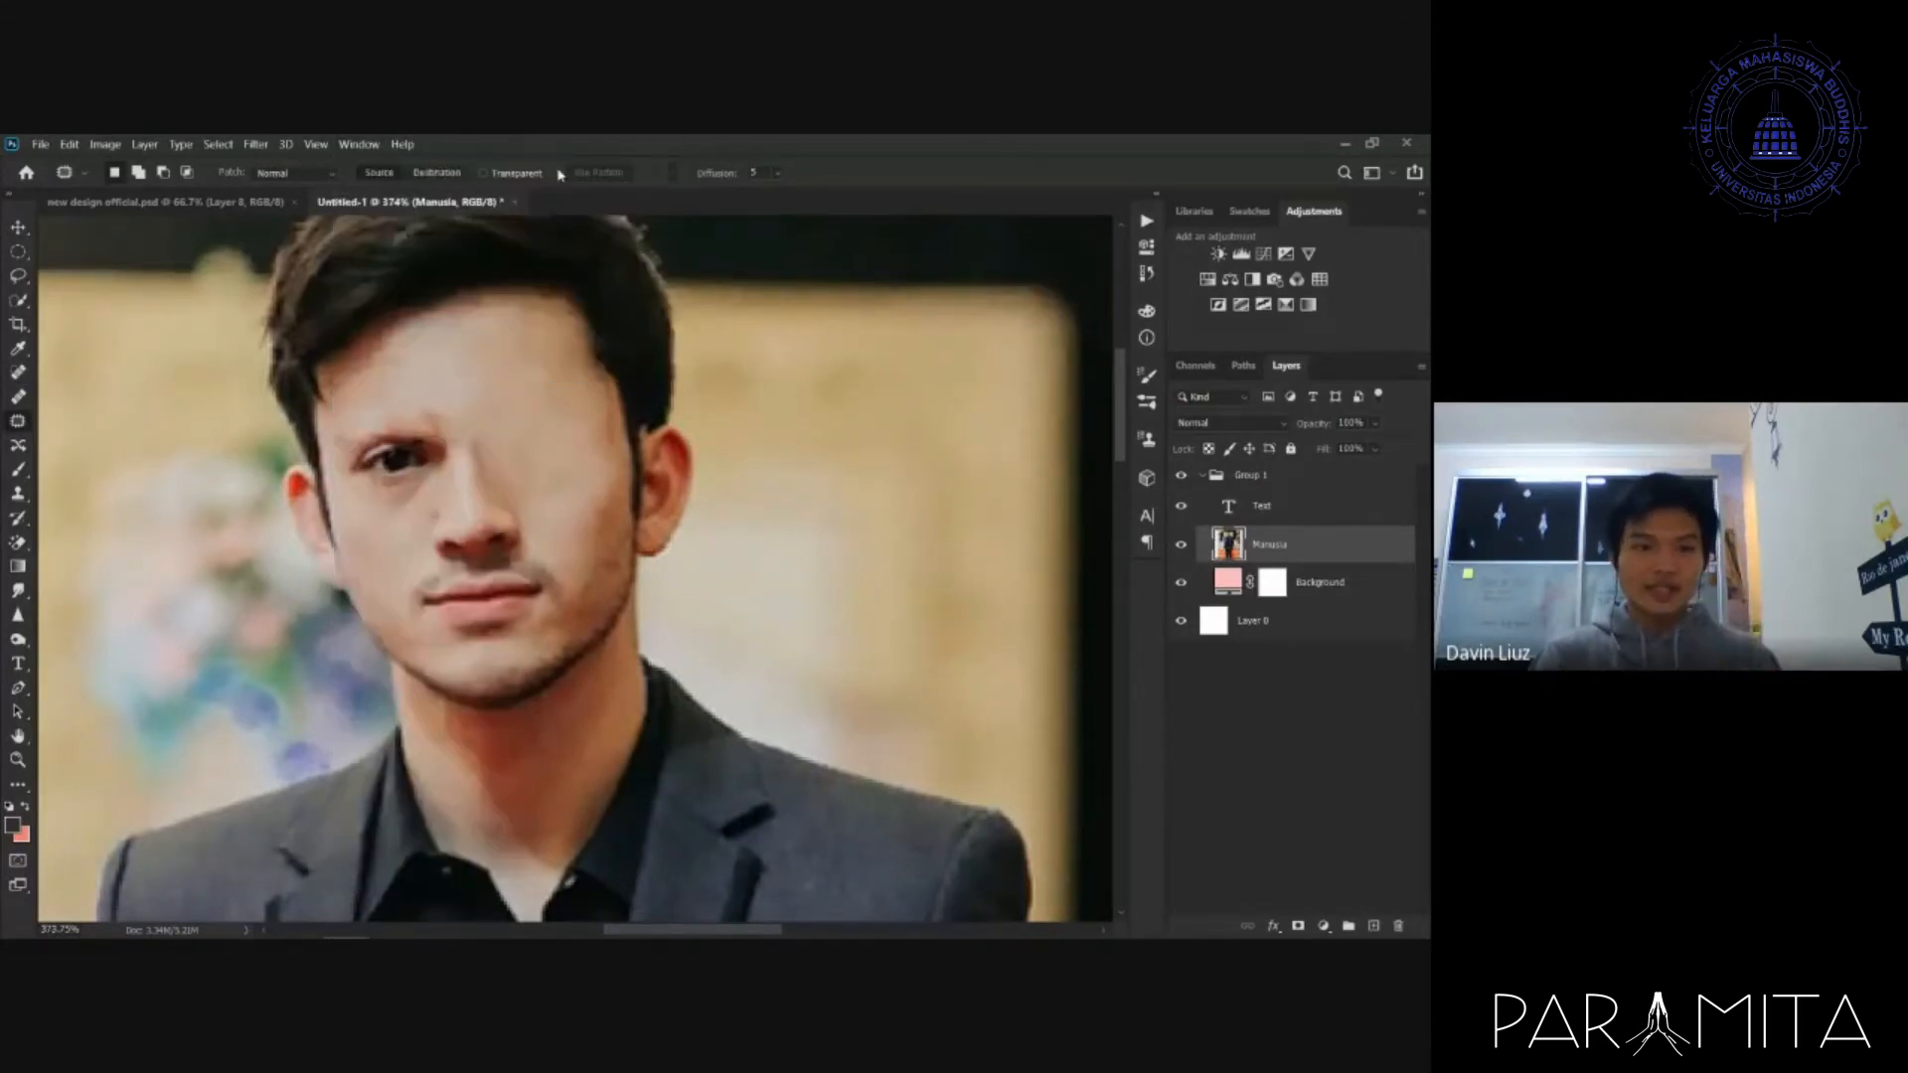
click(19, 787)
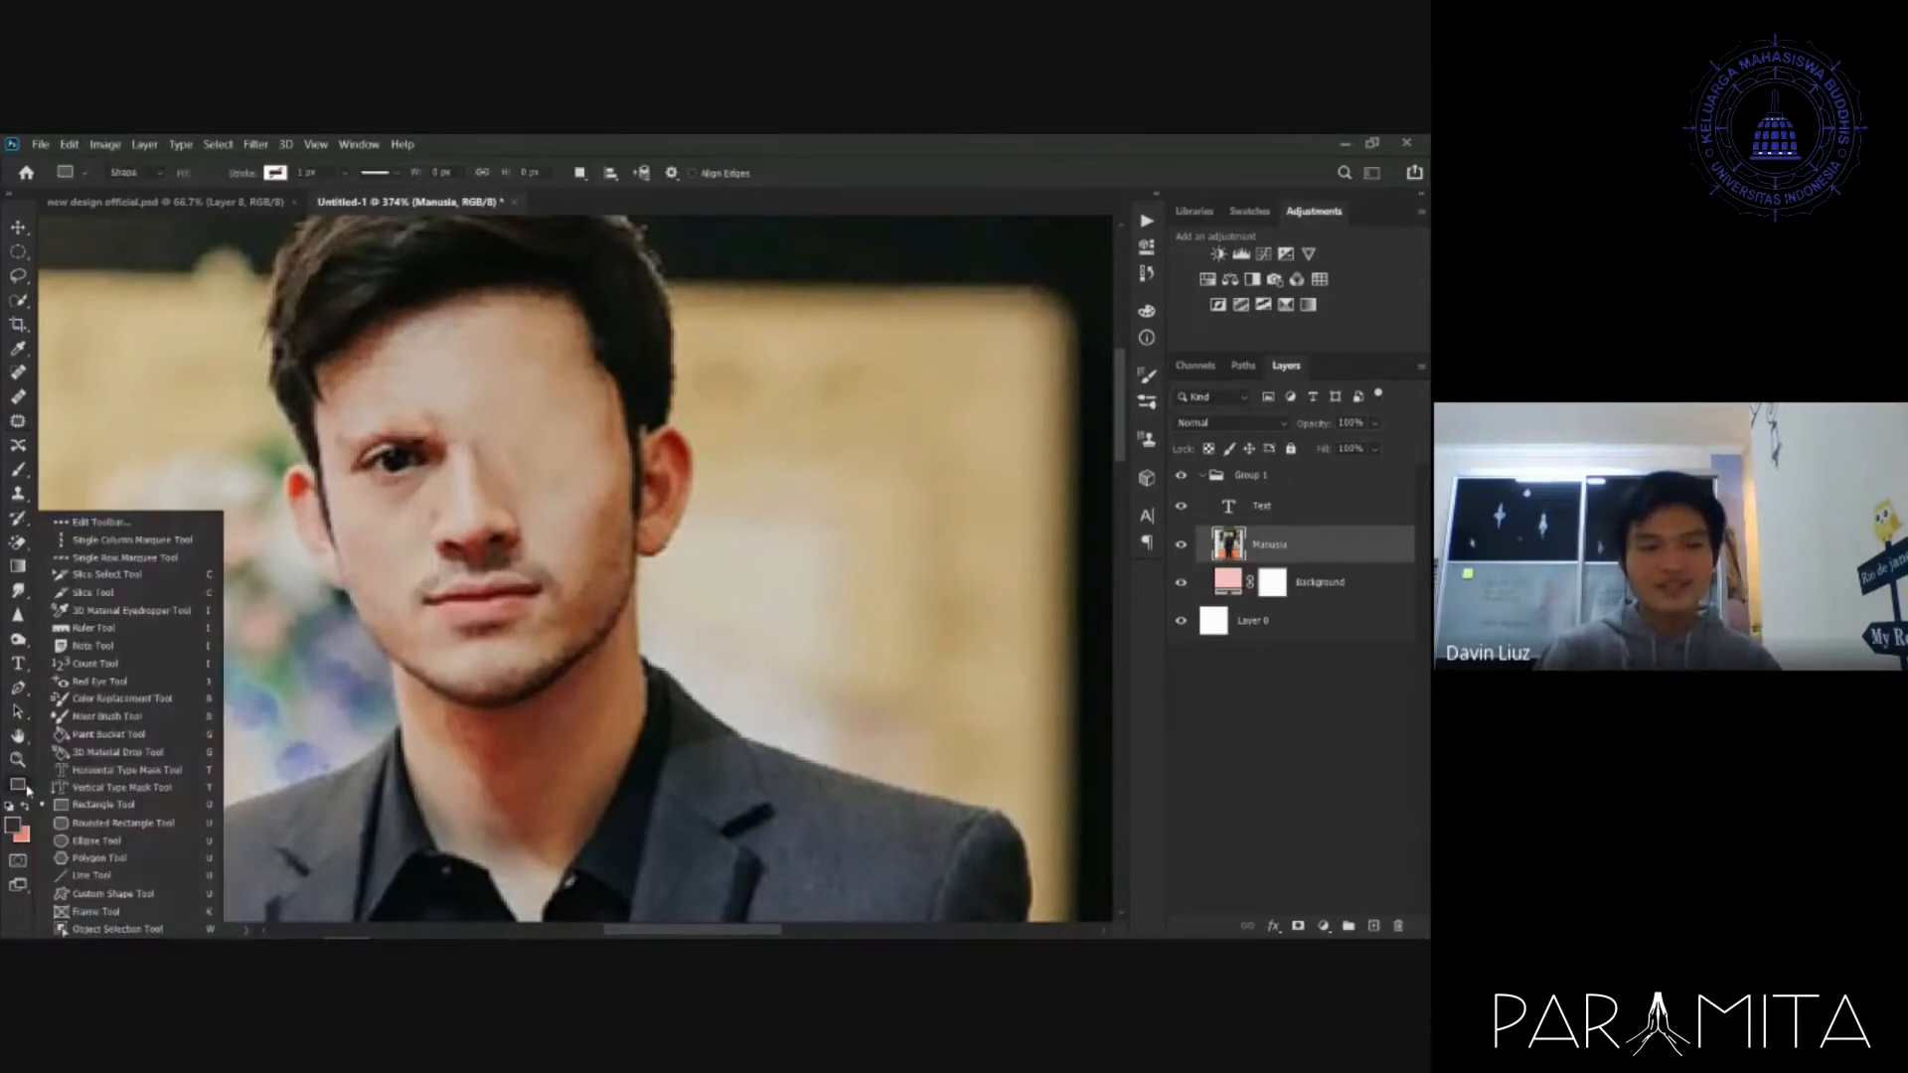
scroll(276, 725, down, 1)
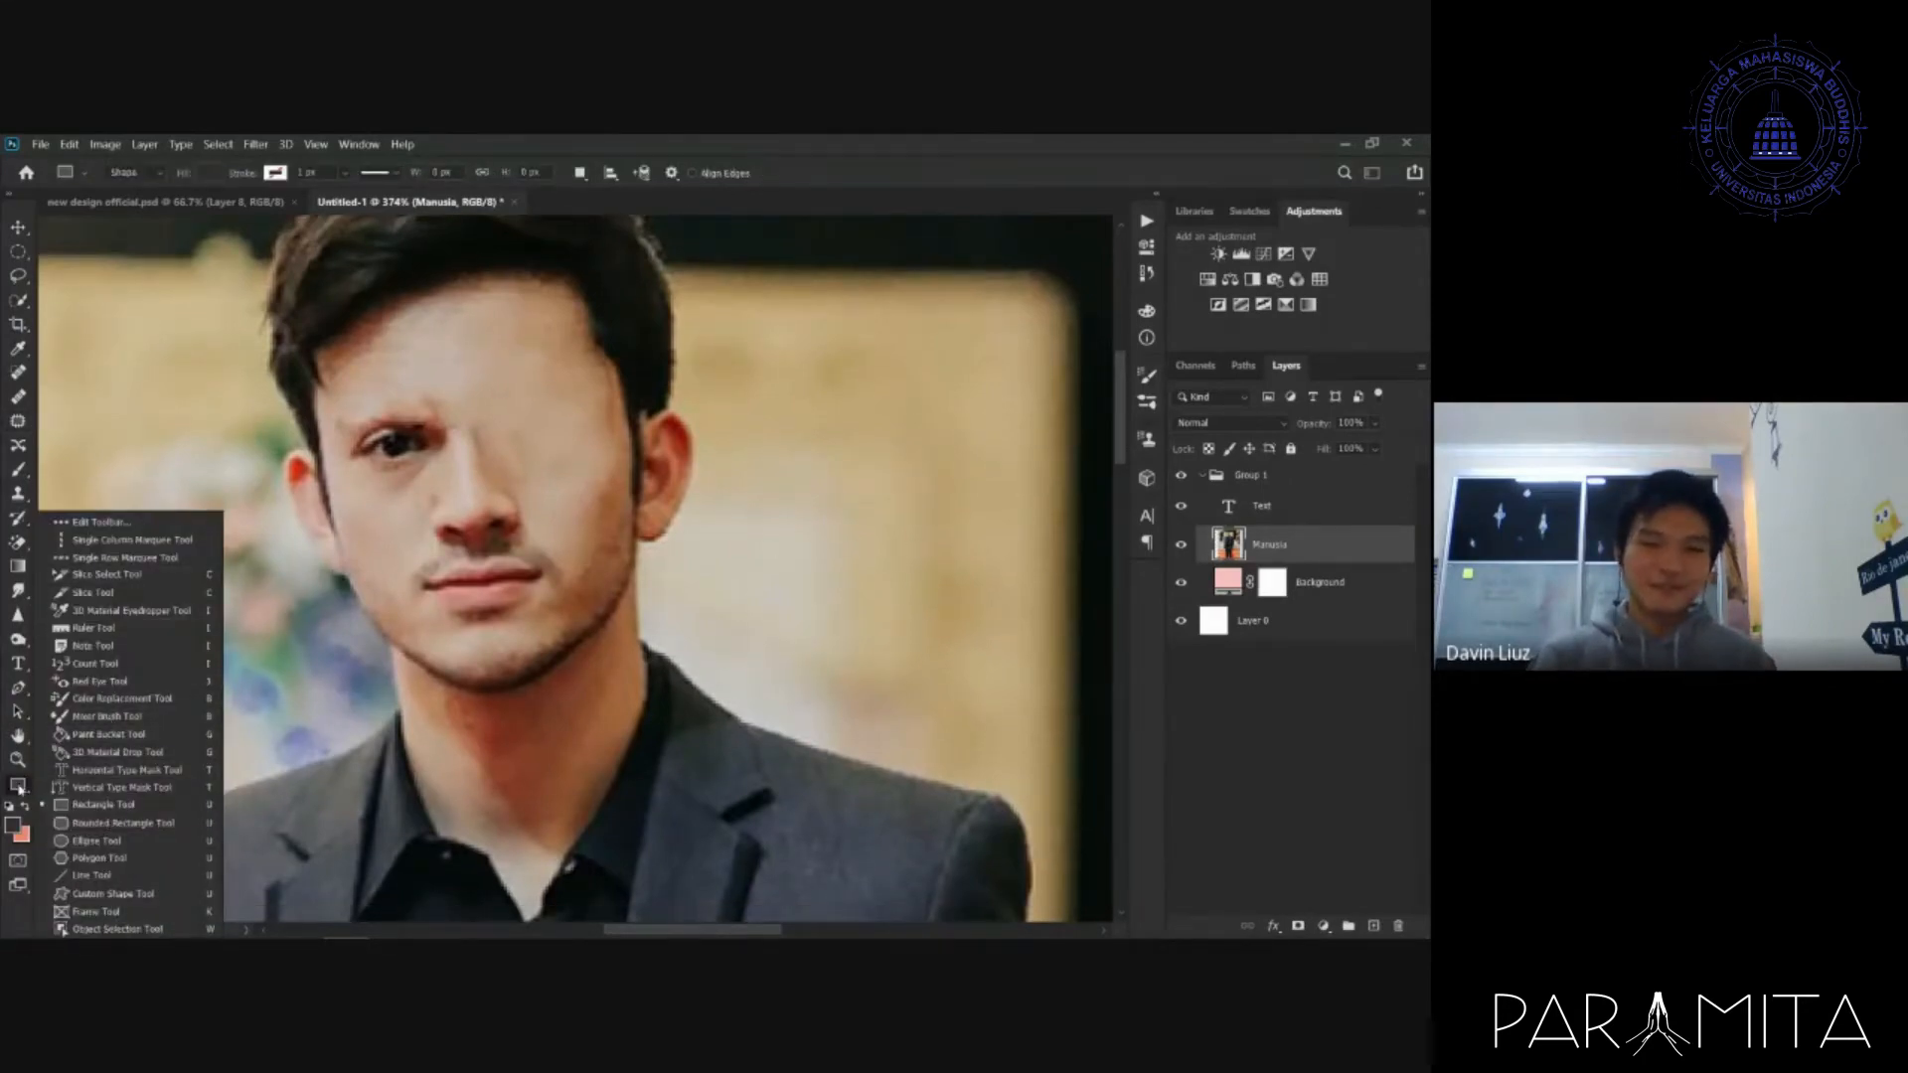
click(20, 375)
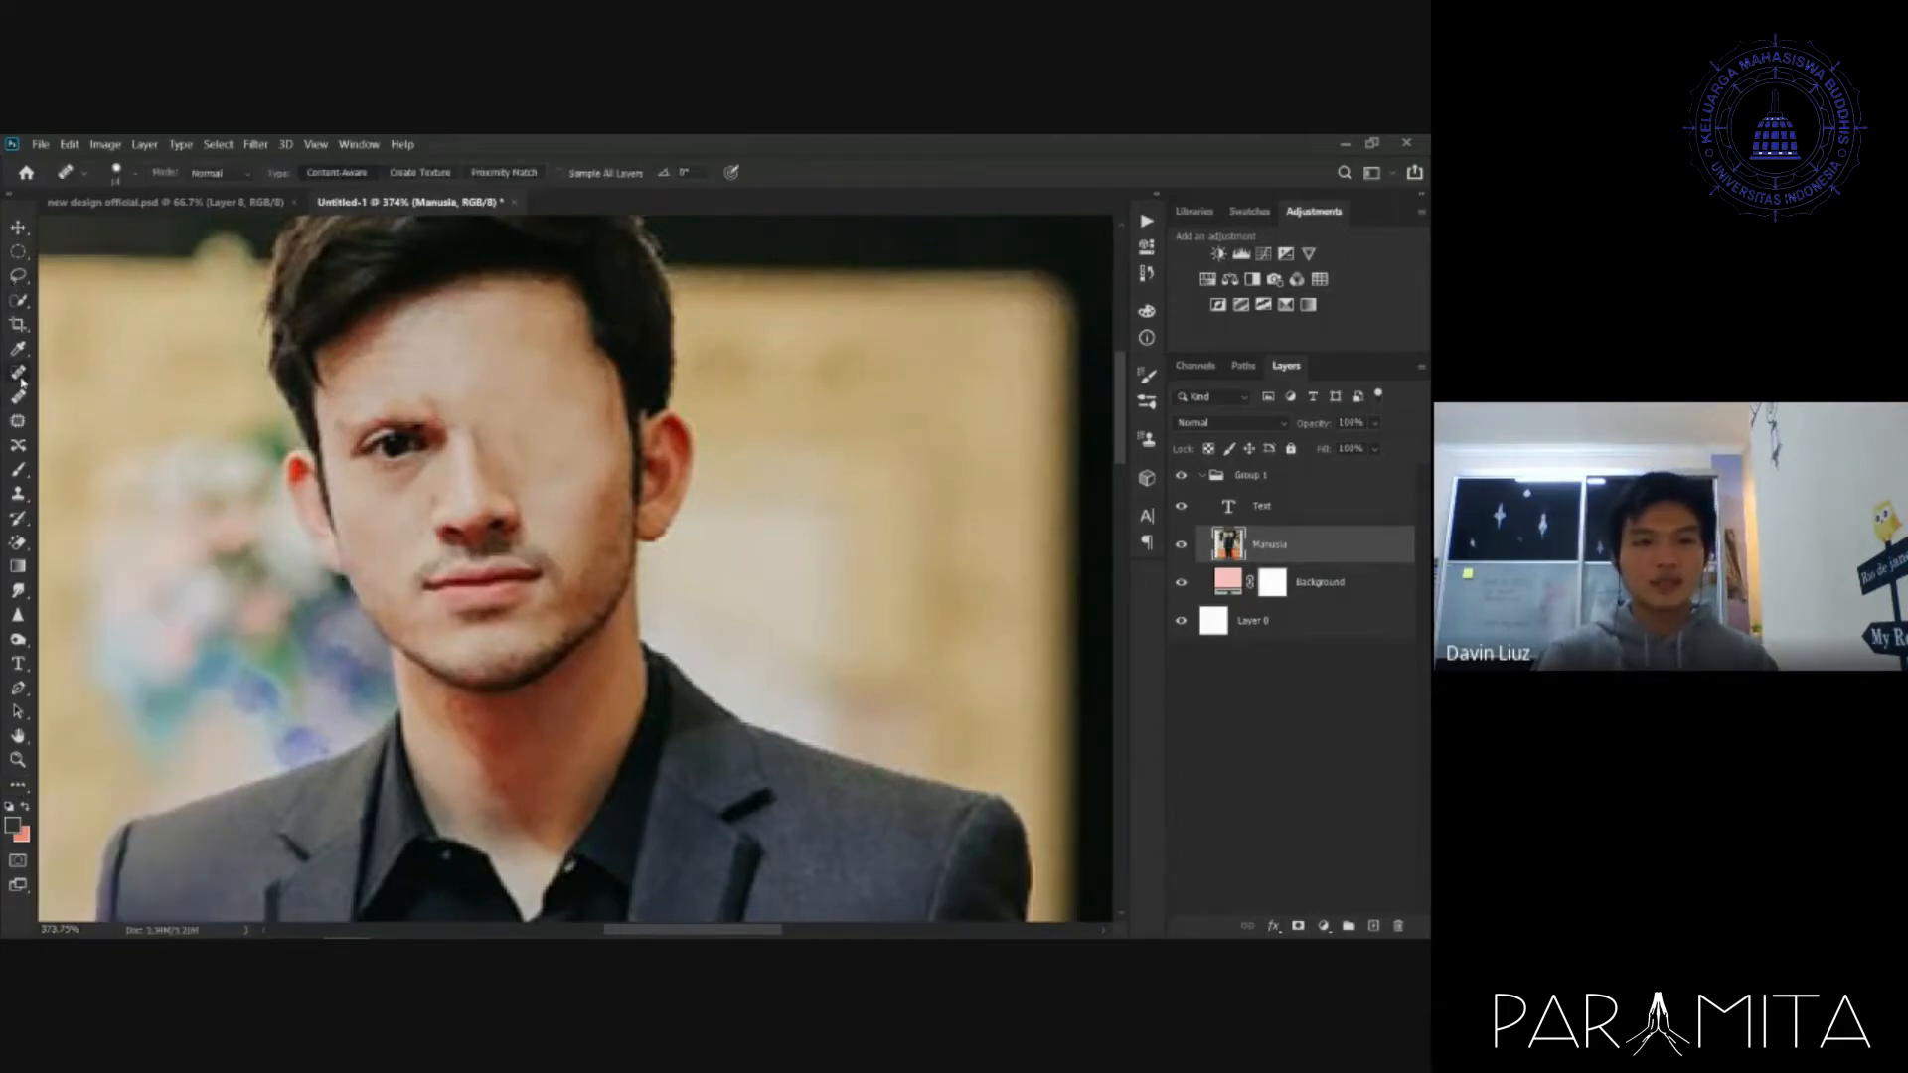
- Cover the man's remaining eye, eyebrow and nose bridge with cloned skin using a resized Clone Stamp brush
click(18, 494)
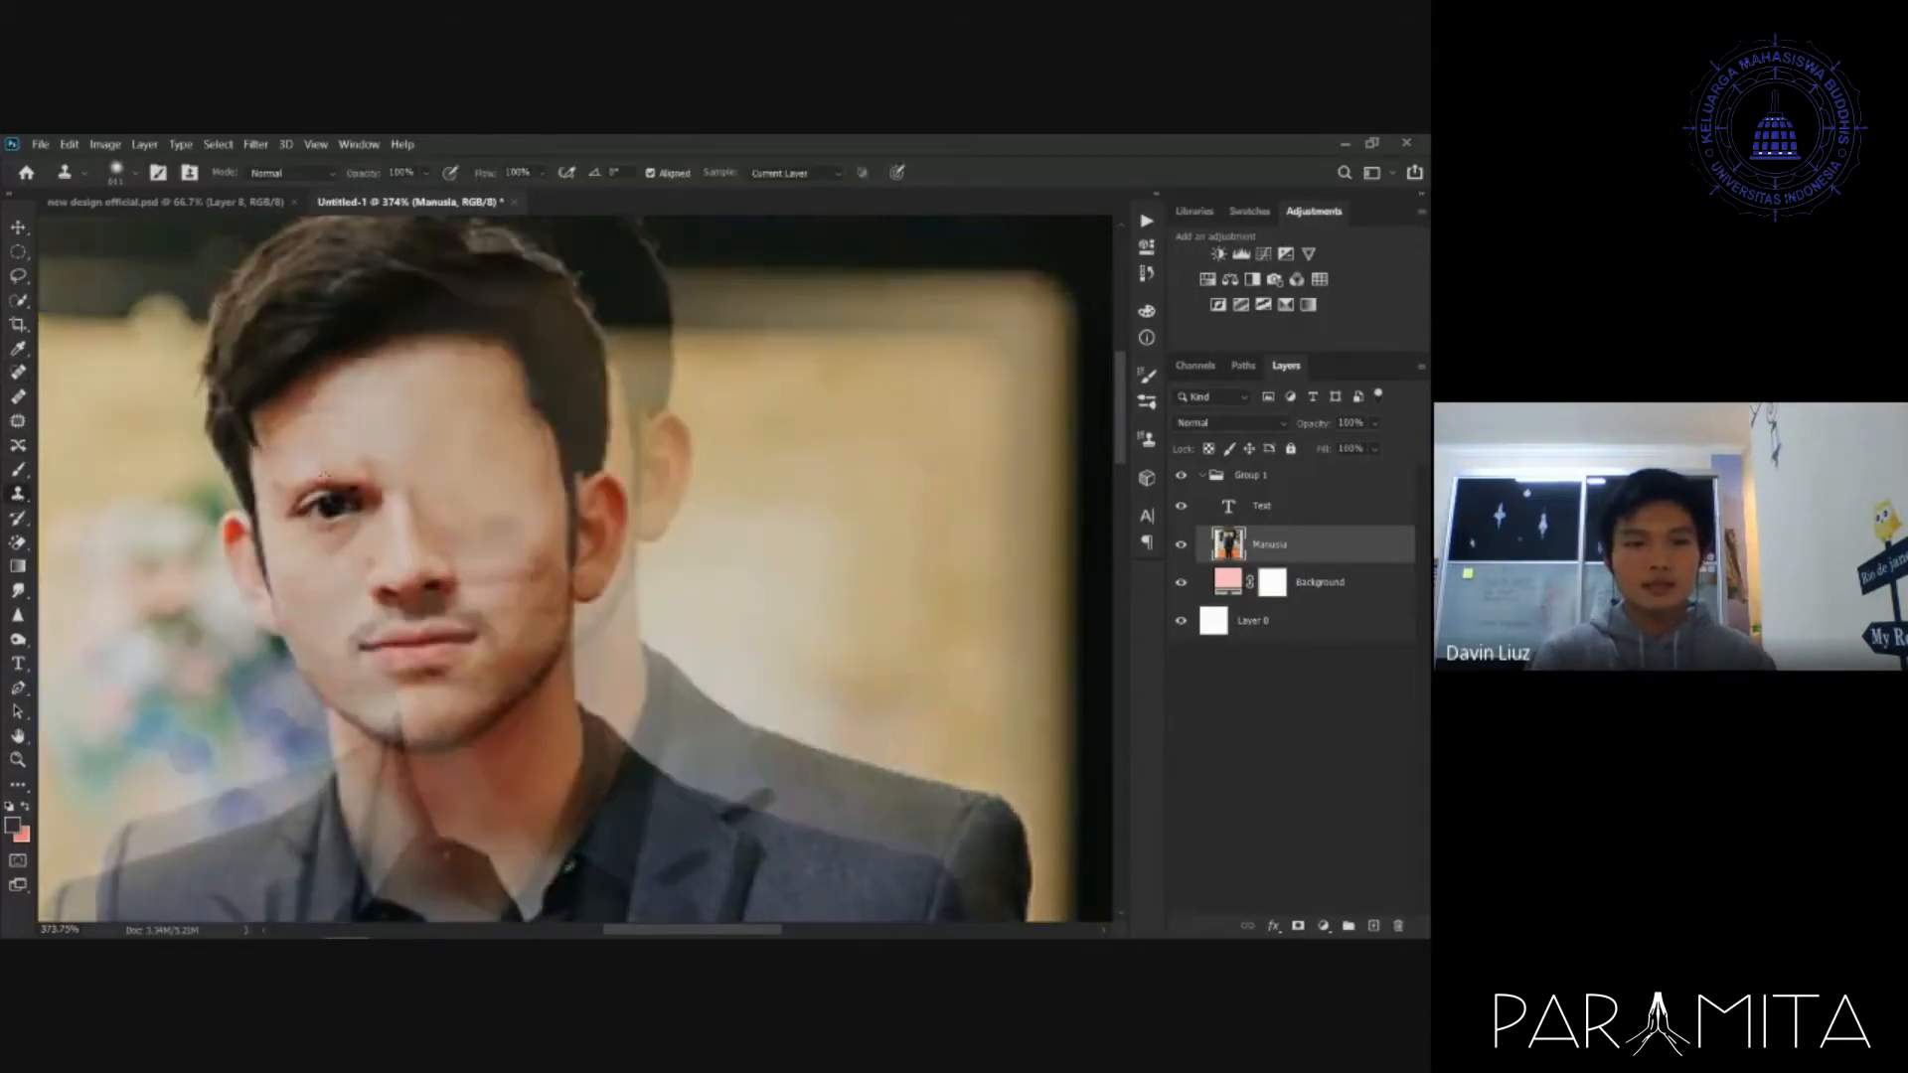
mouse_move(527, 494)
mouse_down()
mouse_move(695, 492)
mouse_move(639, 514)
mouse_up()
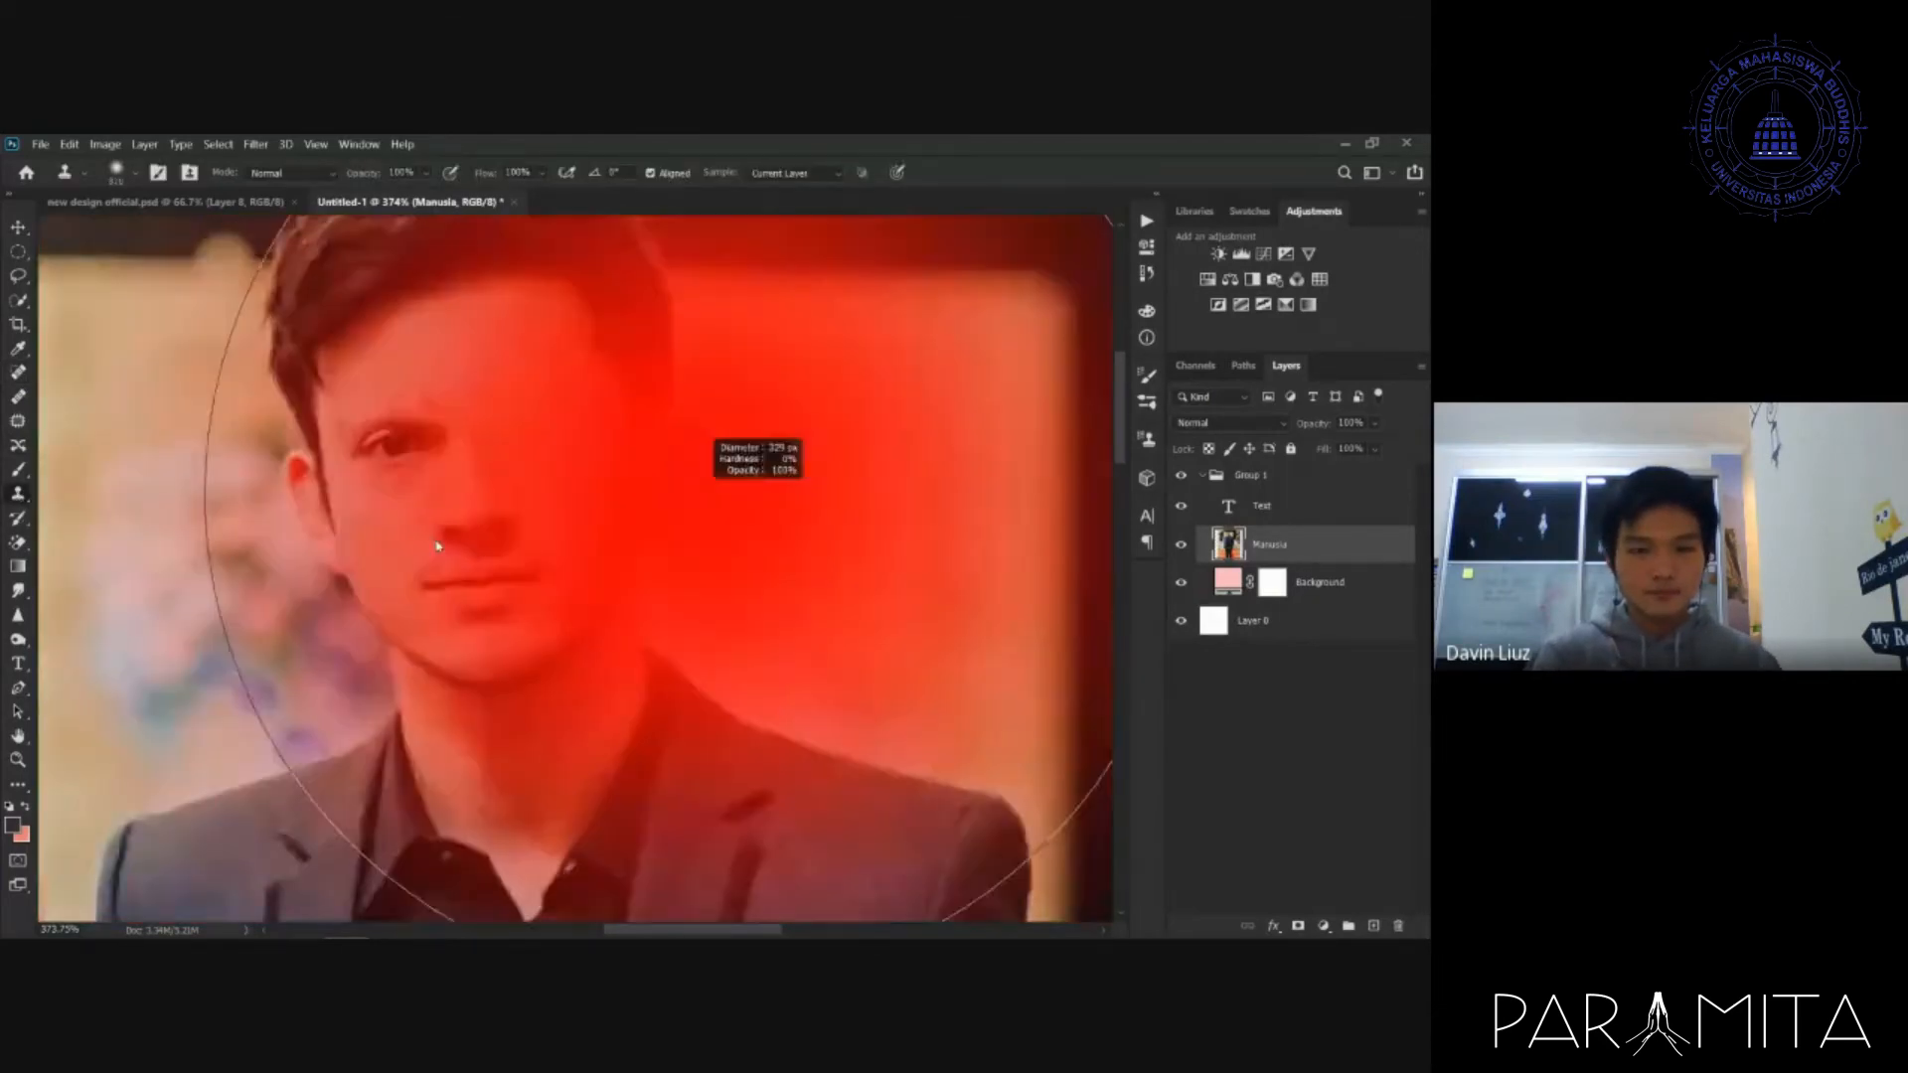
mouse_move(528, 448)
mouse_down()
mouse_move(556, 448)
mouse_move(528, 448)
mouse_up()
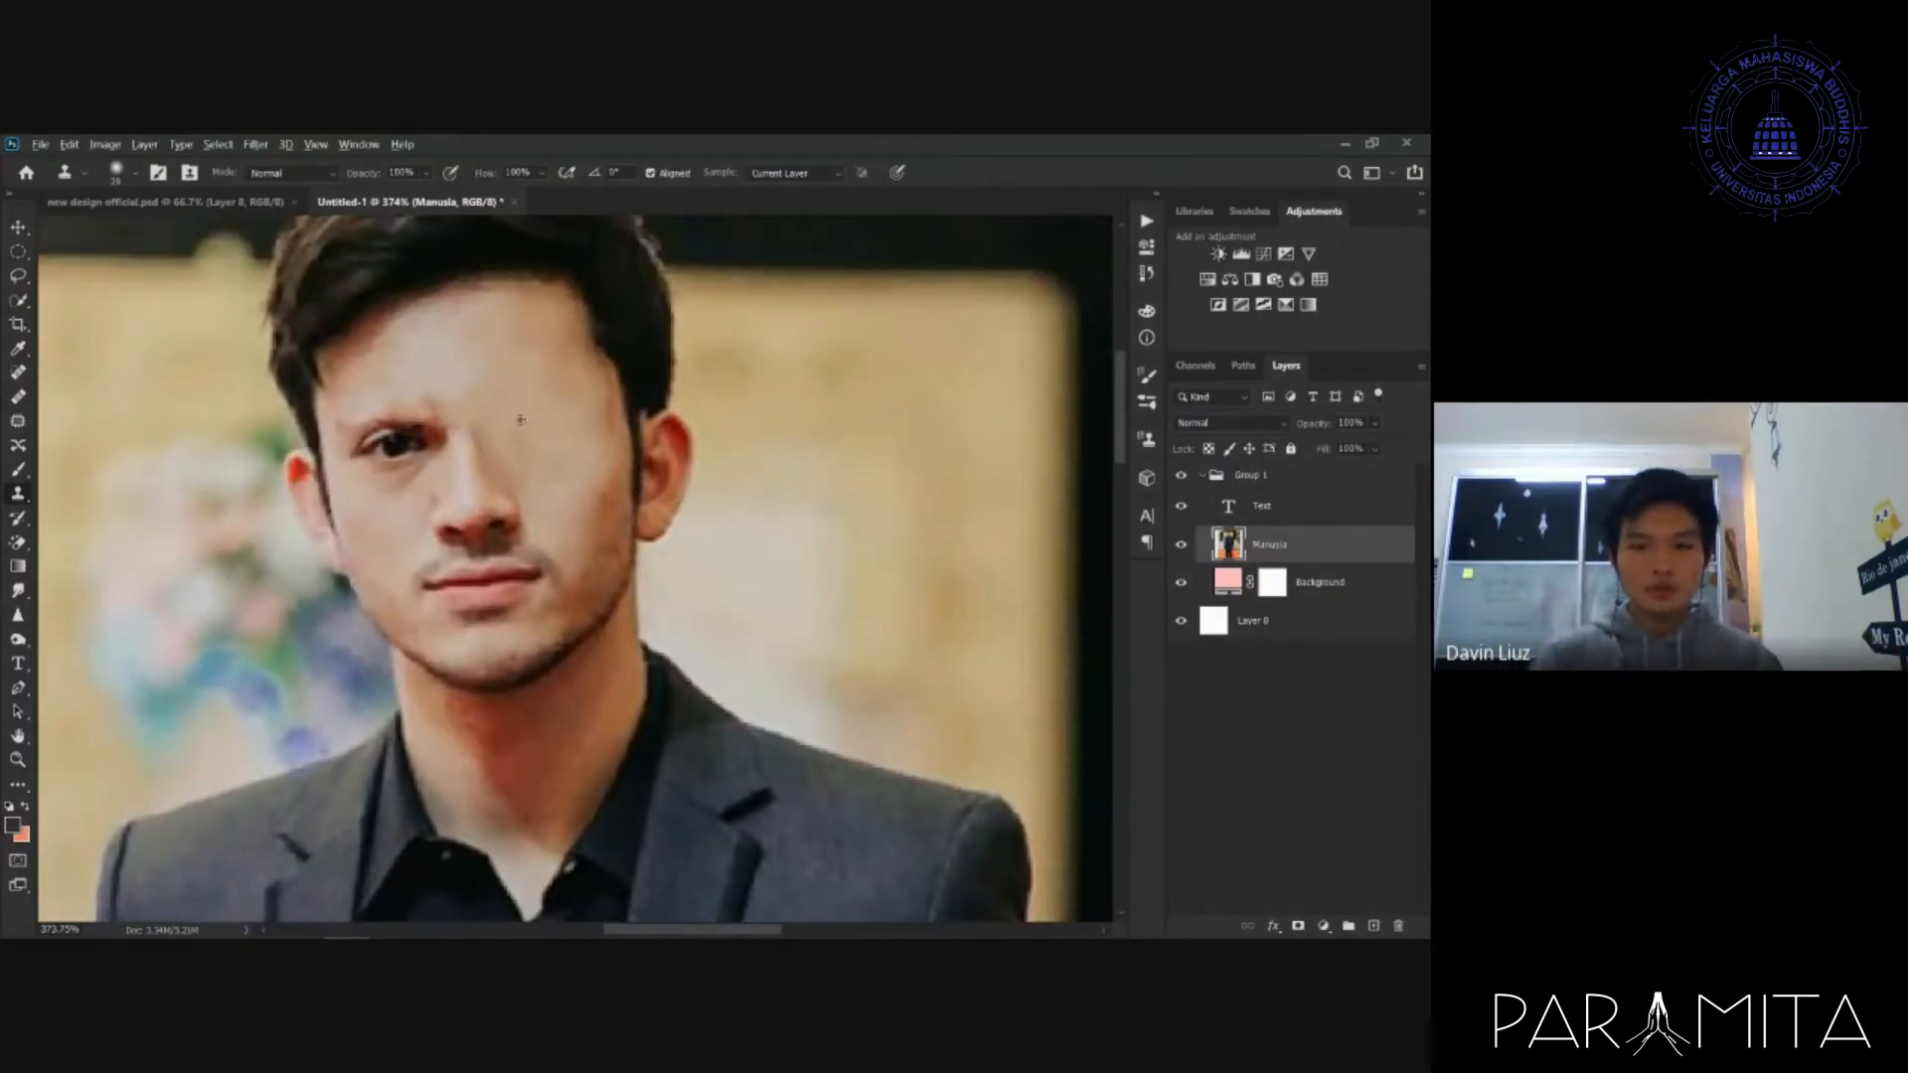
alt+click(537, 419)
mouse_move(363, 447)
mouse_down()
mouse_move(477, 447)
mouse_move(368, 452)
mouse_move(438, 397)
mouse_move(497, 442)
mouse_up()
key(ctrl+z)
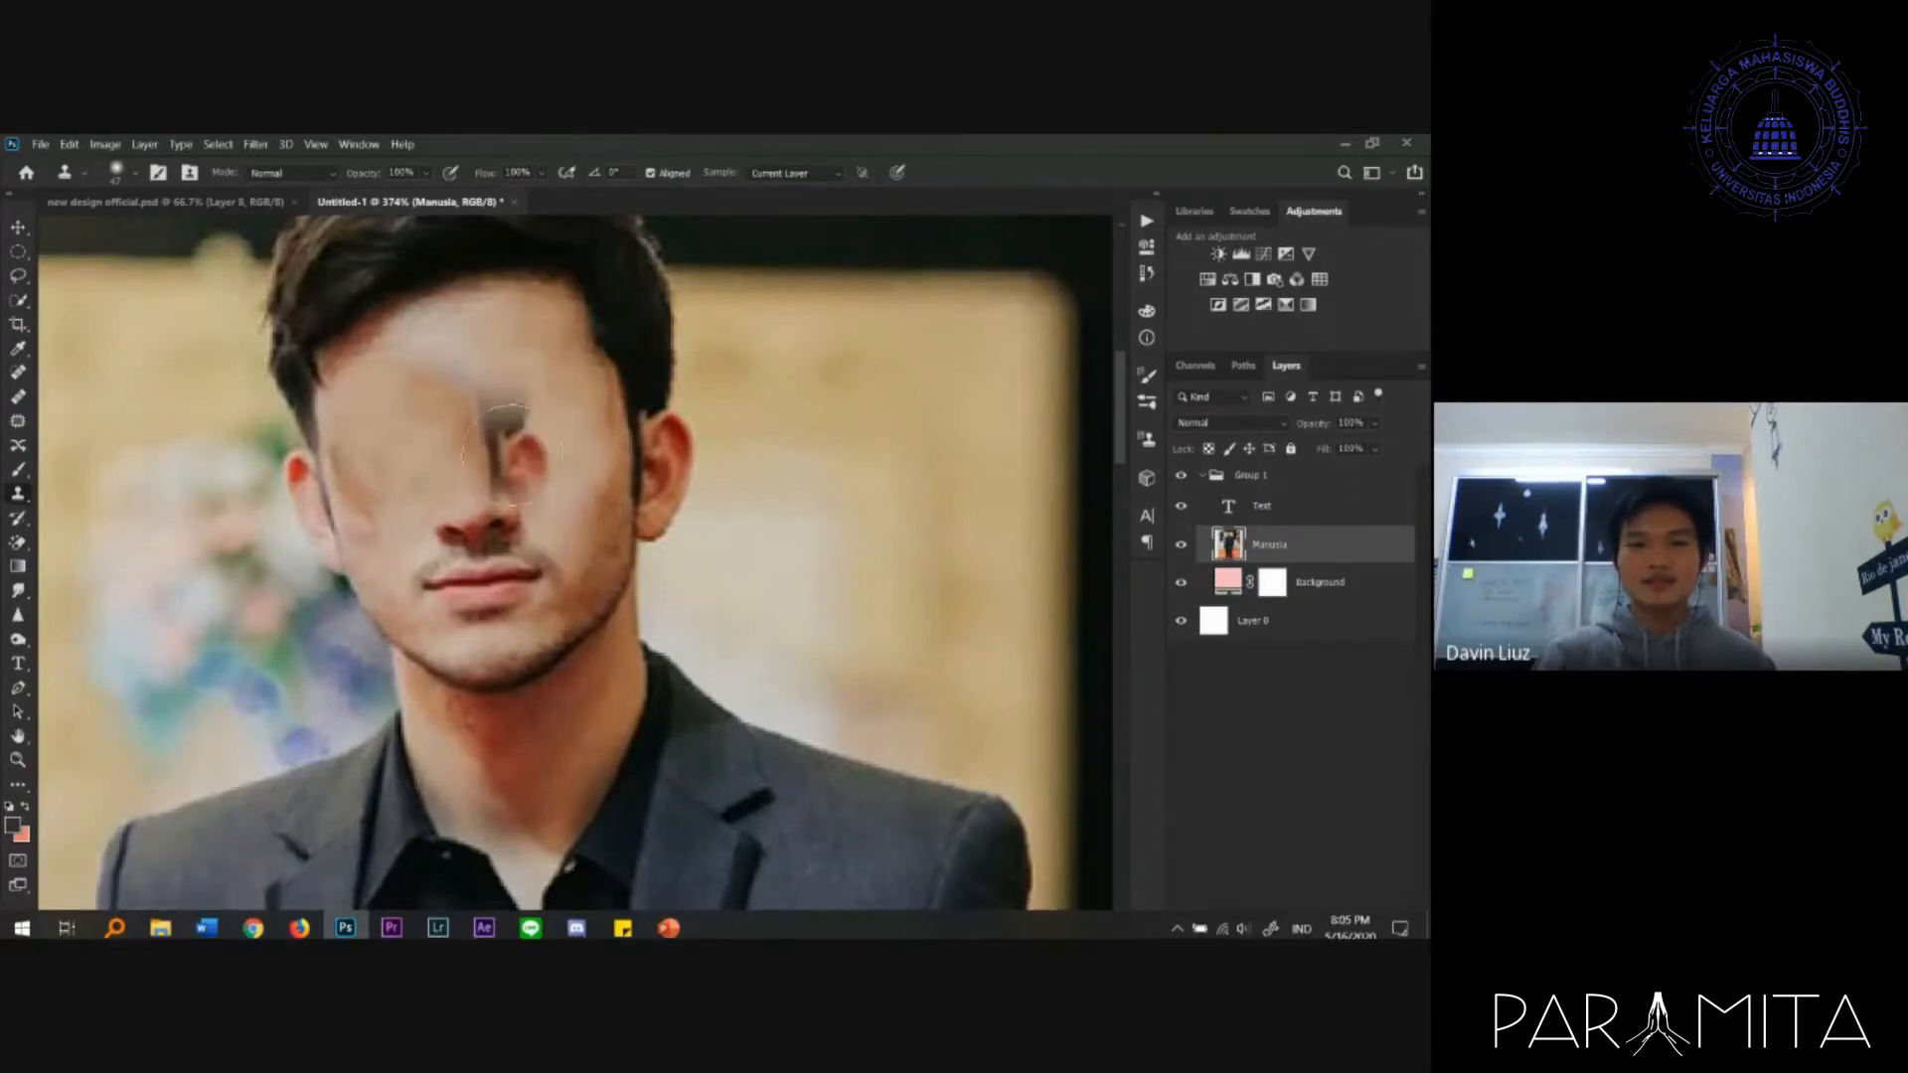
drag(497, 427, 384, 425)
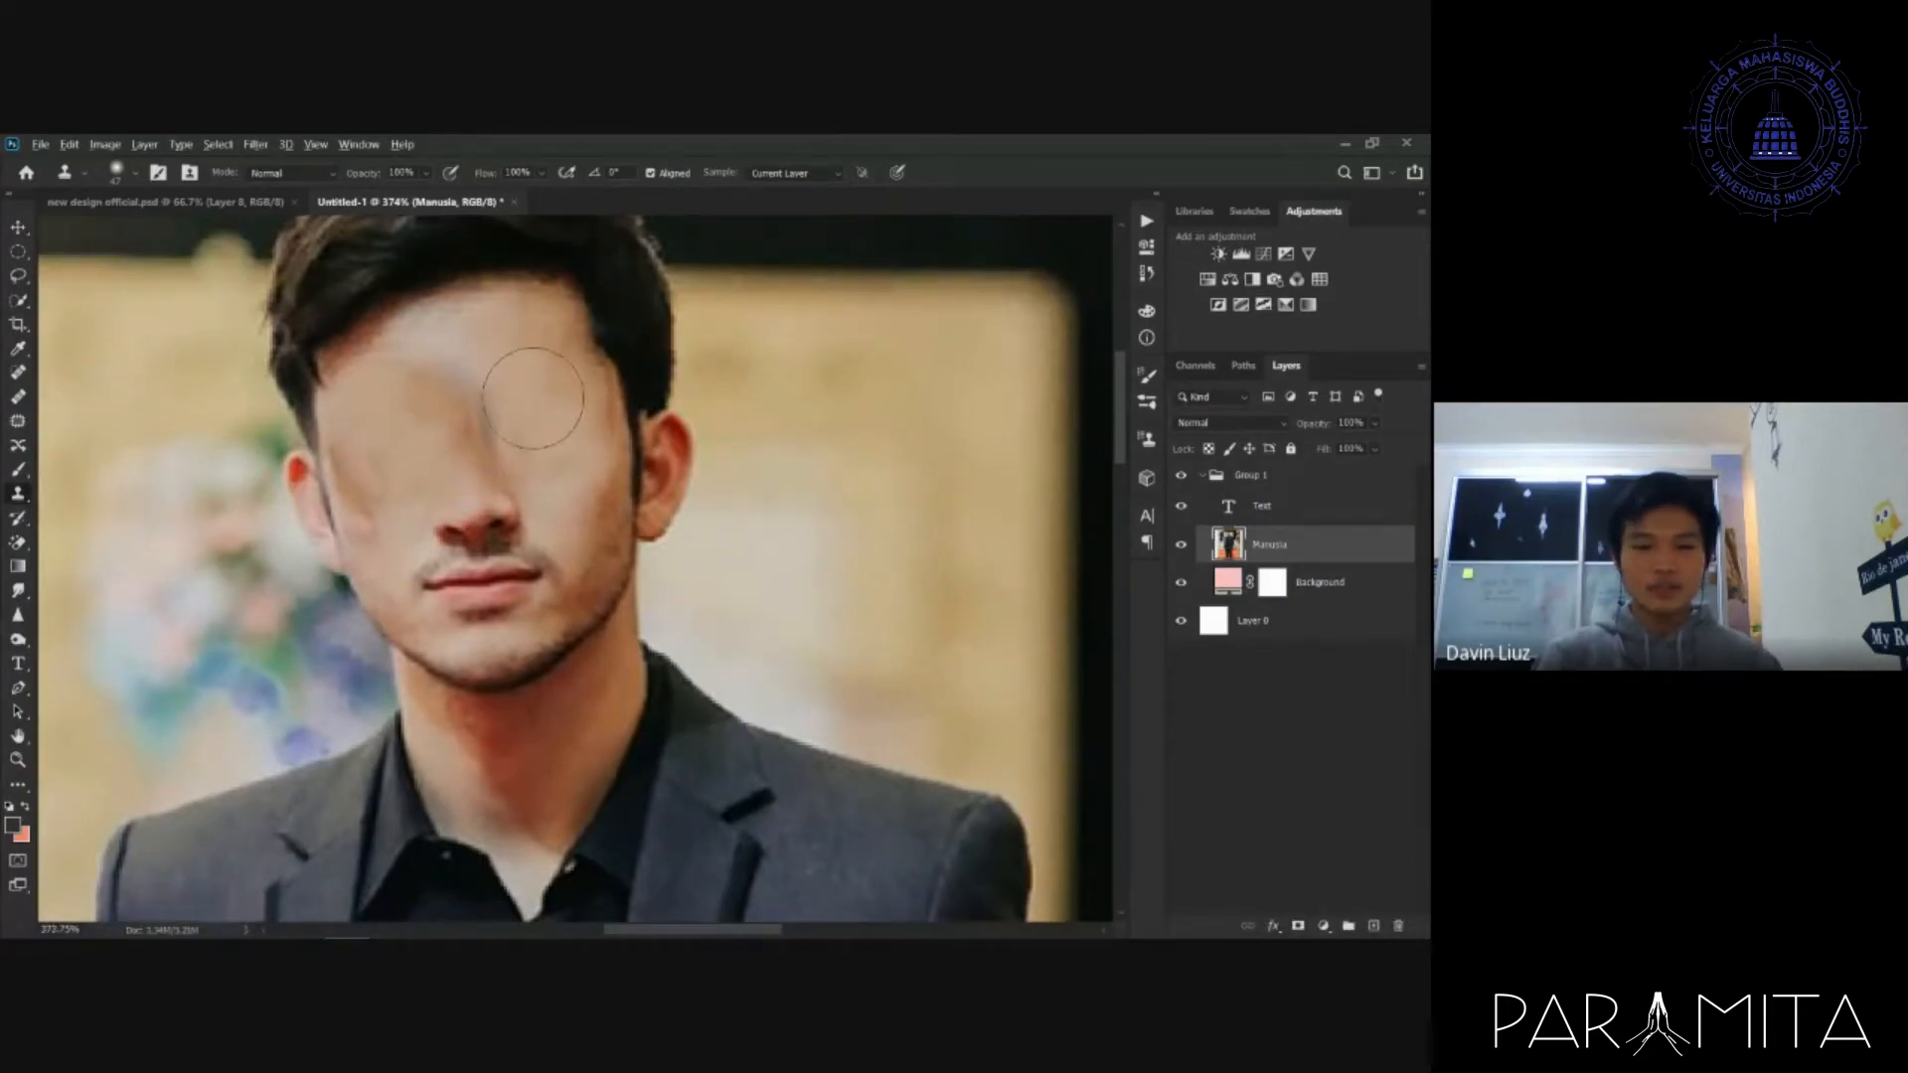
drag(533, 396, 485, 402)
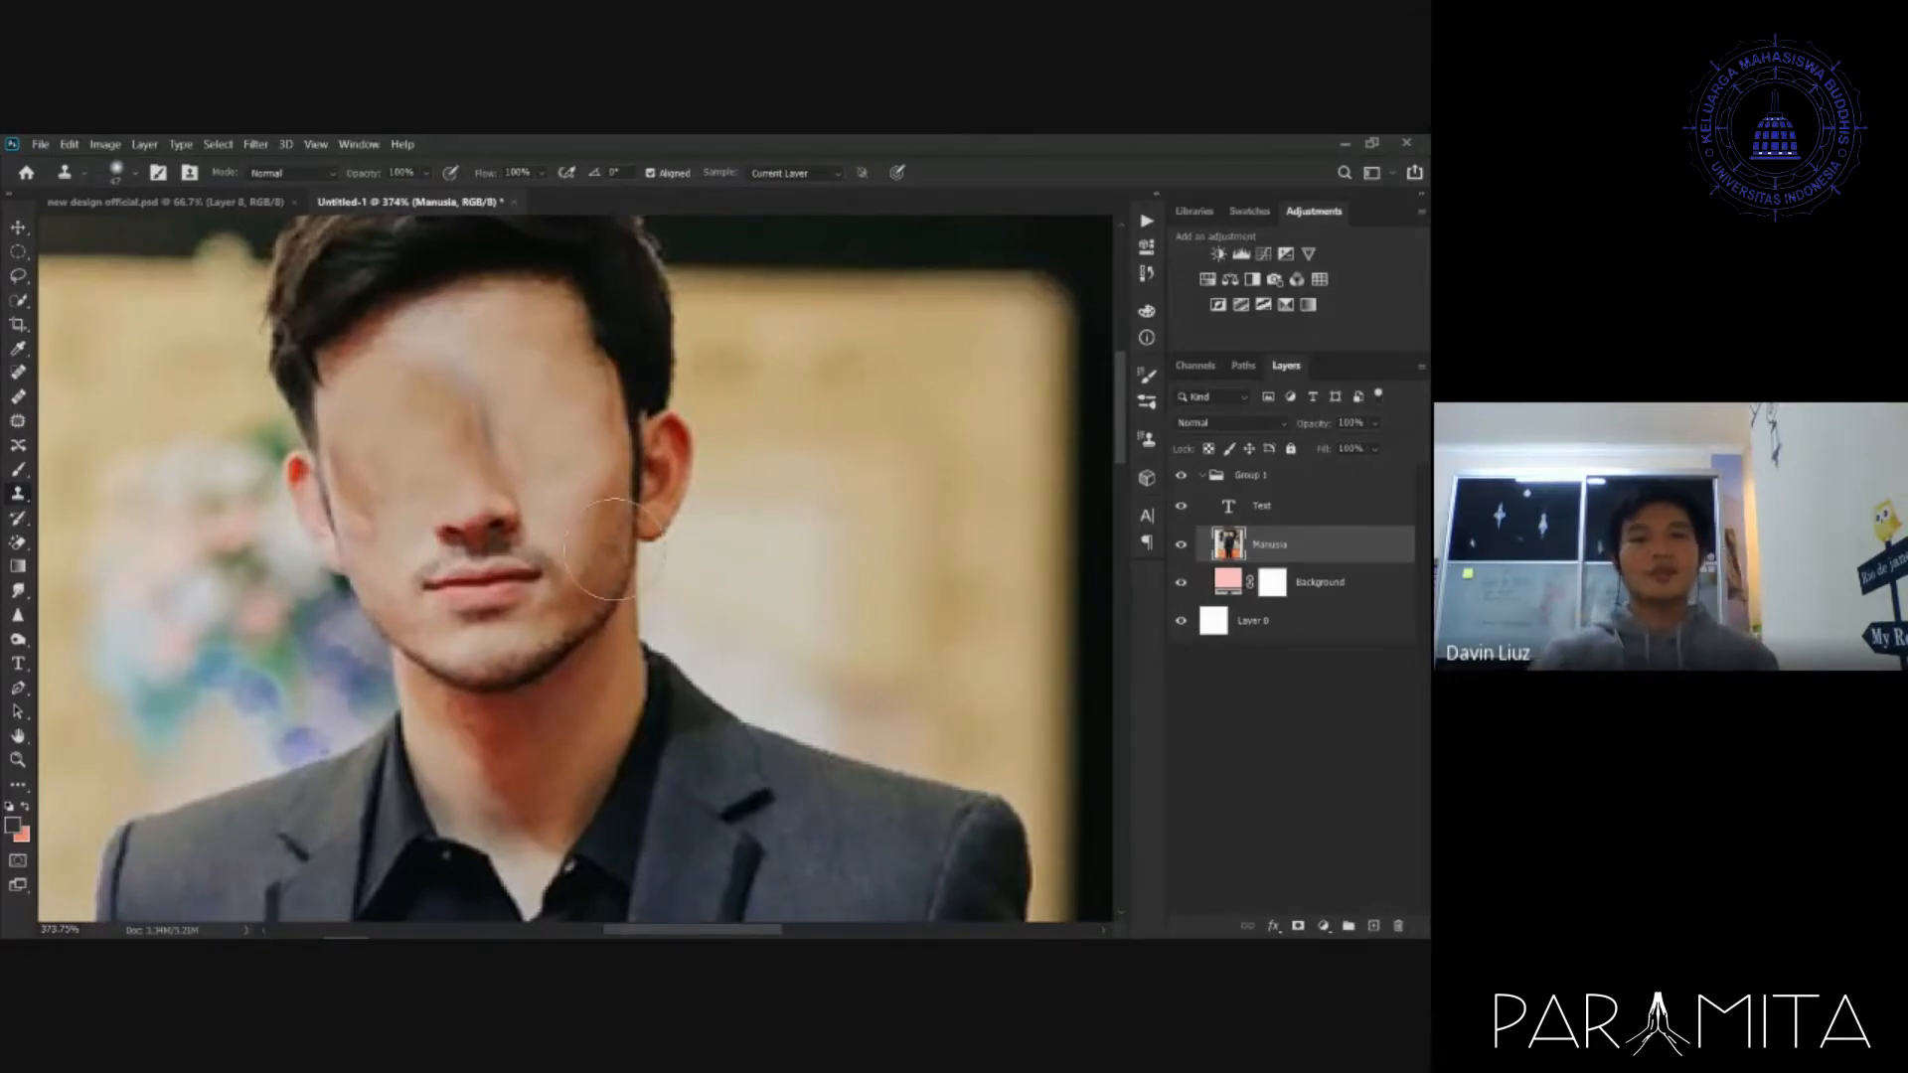
- Clone over the man's jaw and neck edge, and add smaller clone strokes around his hair and ear
mouse_move(614, 549)
mouse_down()
mouse_move(482, 556)
mouse_move(602, 553)
mouse_move(598, 636)
mouse_move(624, 698)
mouse_up()
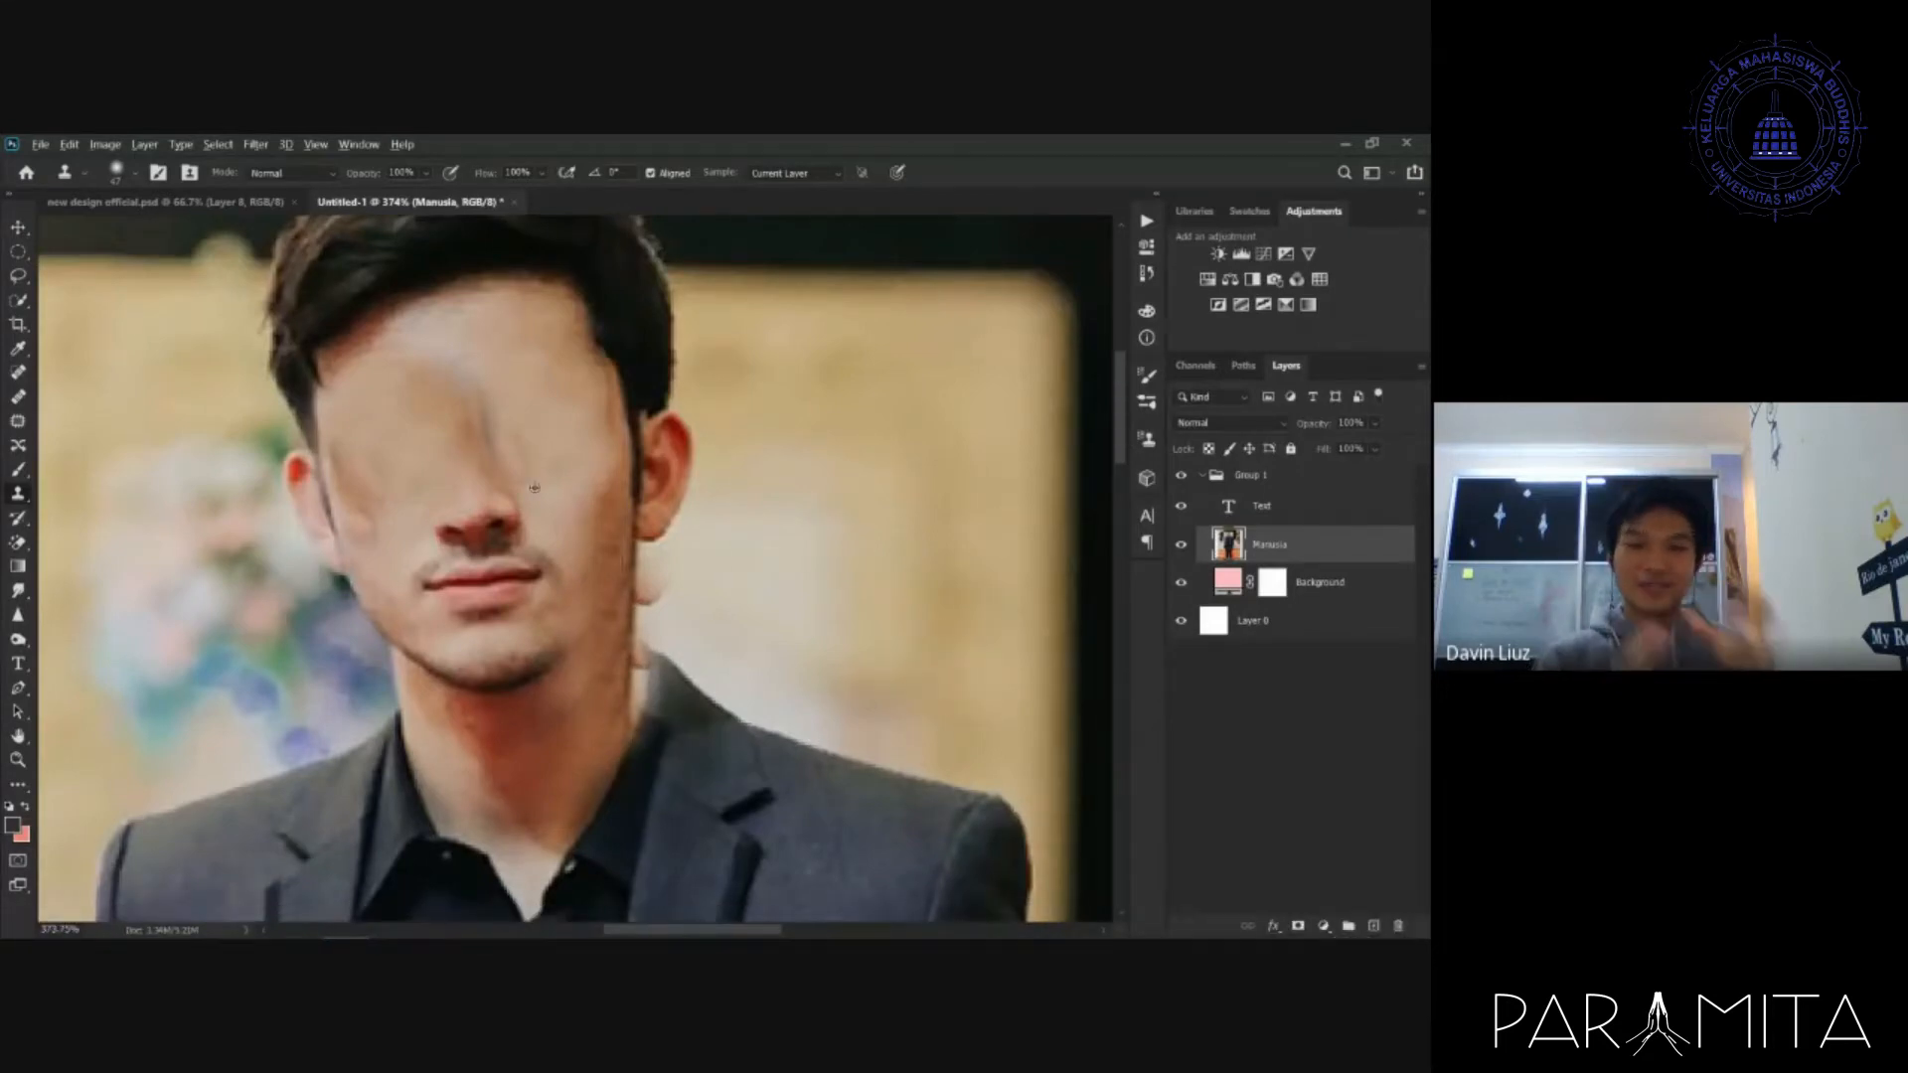
scroll(596, 512, up, 5)
scroll(700, 632, up, 2)
mouse_move(681, 546)
mouse_down()
mouse_move(730, 536)
mouse_move(696, 542)
mouse_move(682, 517)
mouse_move(597, 552)
mouse_move(621, 541)
mouse_move(557, 606)
mouse_move(582, 636)
mouse_move(517, 626)
mouse_move(596, 490)
mouse_move(715, 437)
mouse_up()
drag(755, 636, 765, 669)
scroll(765, 669, down, 10)
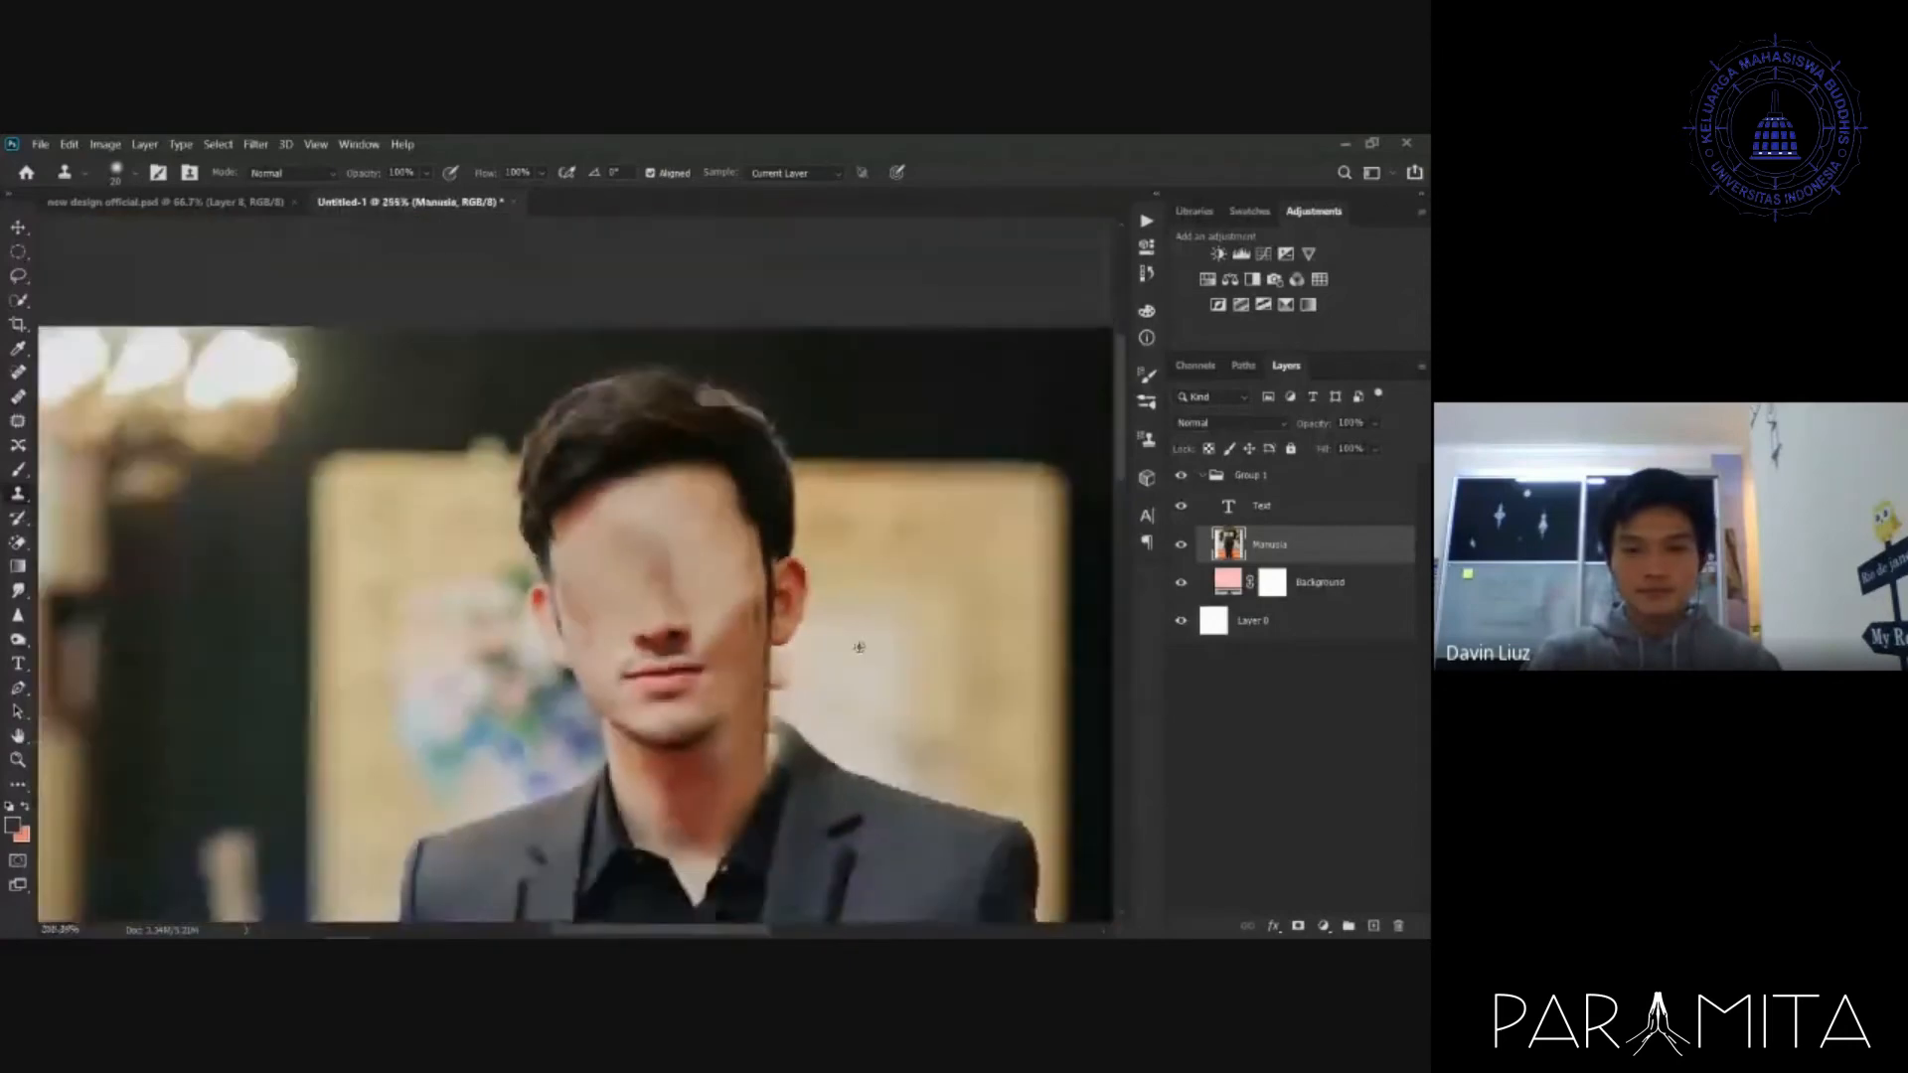
scroll(860, 636, down, 4)
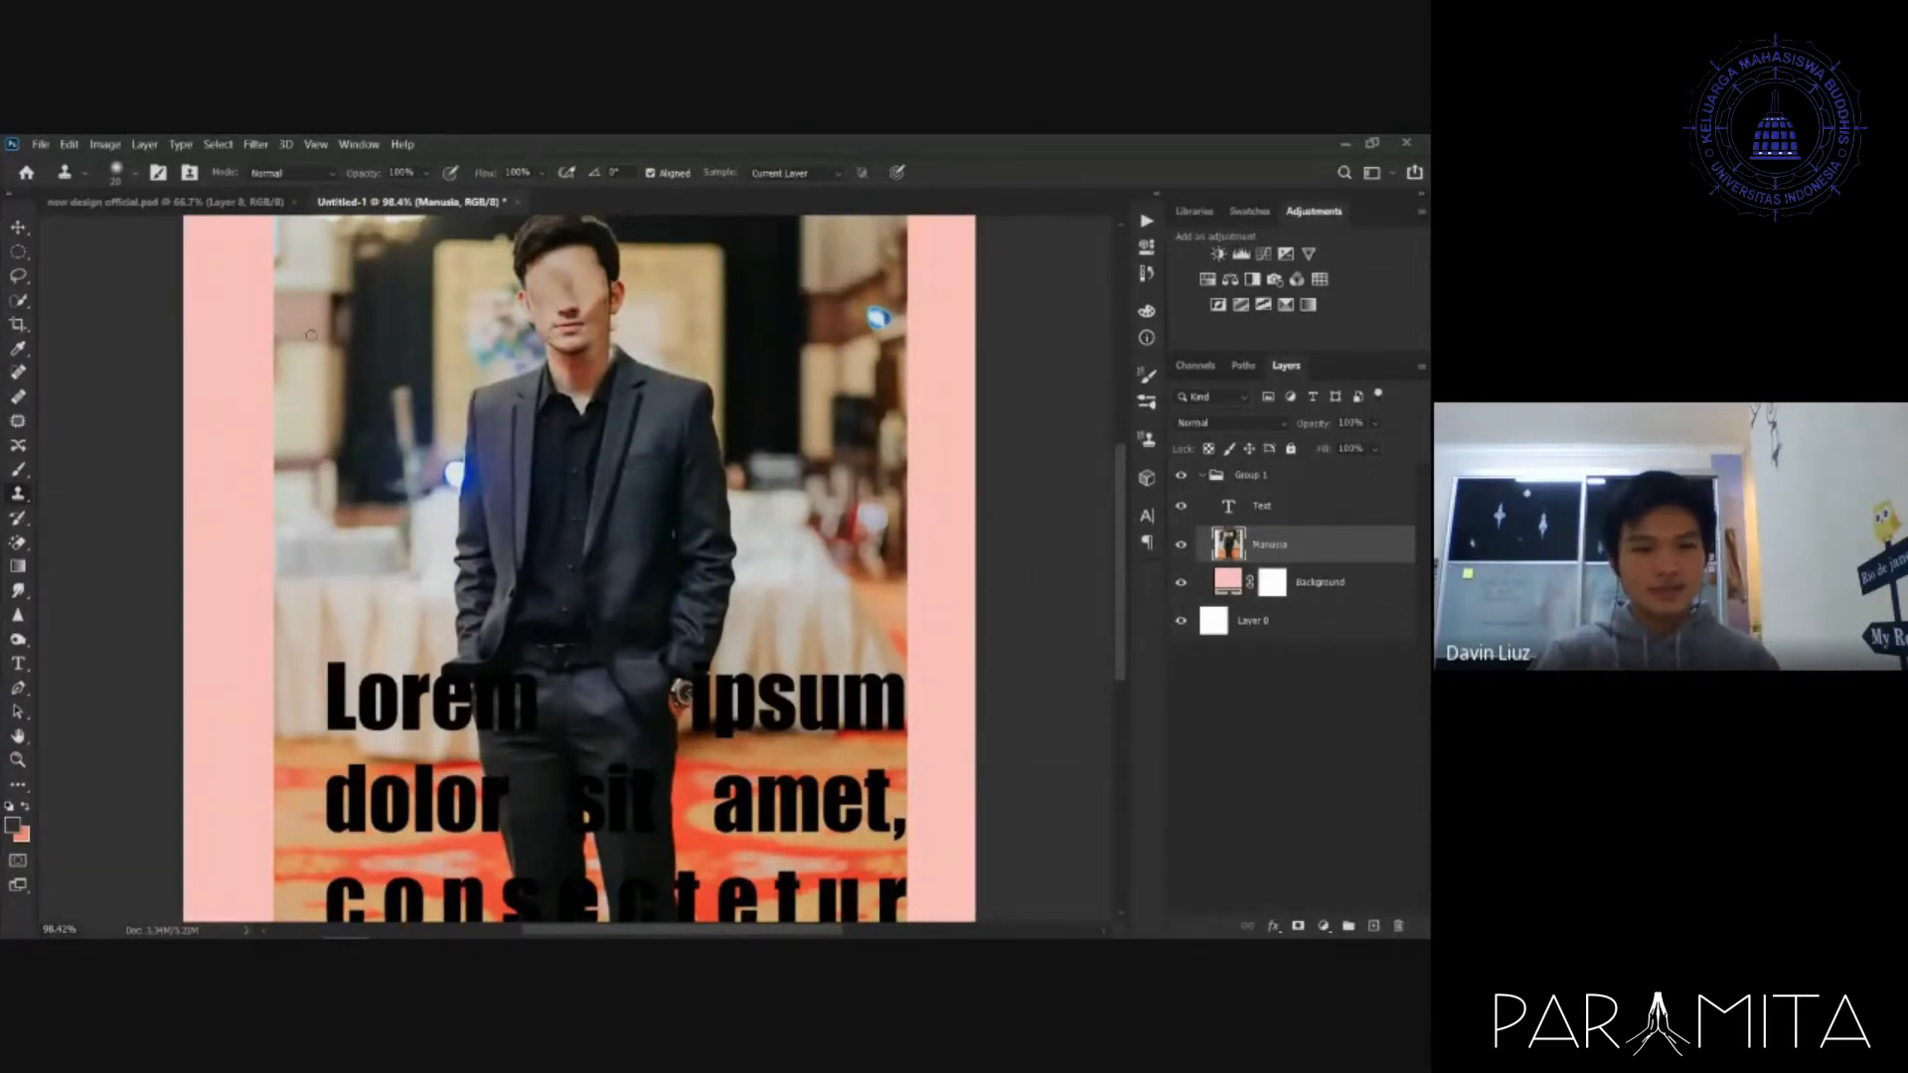
- Open the iPhone photo with back, side and front views from the Material folder as a separate Photoshop document
click(25, 548)
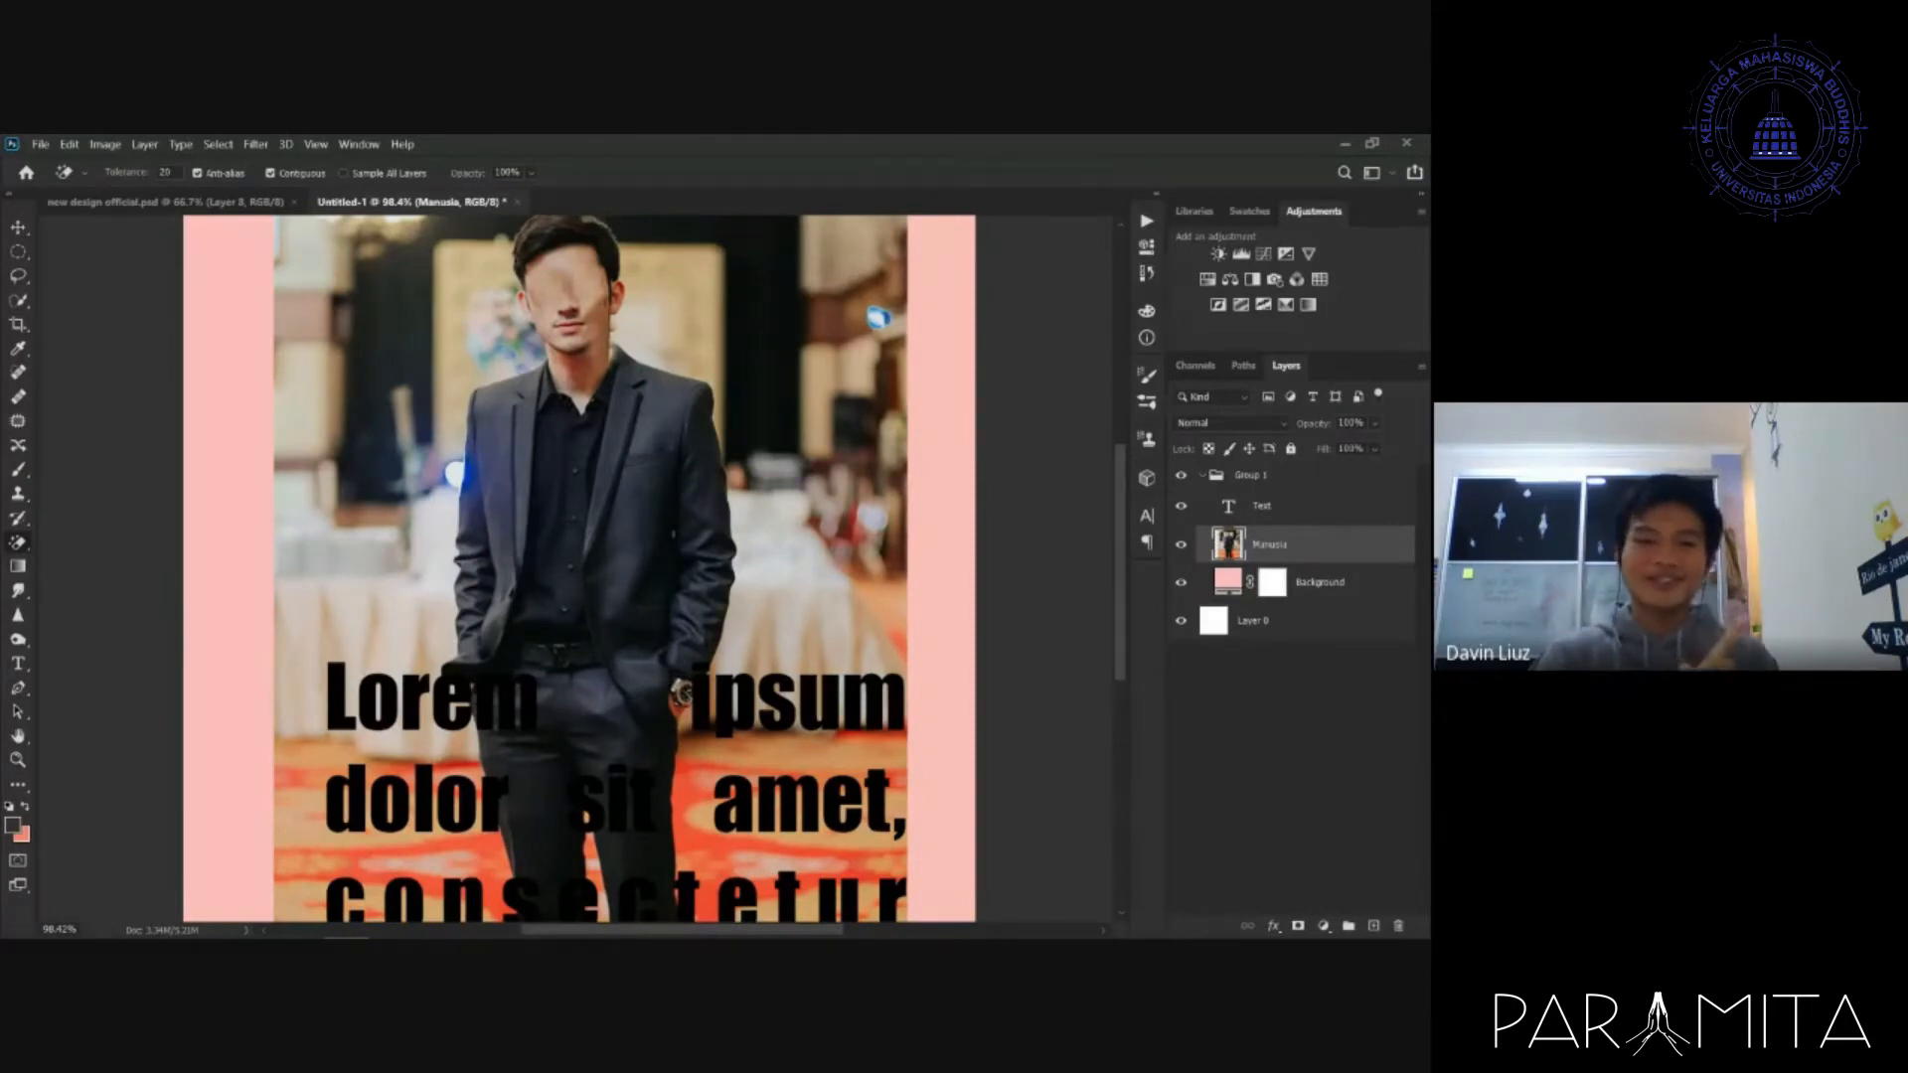
mouse_move(147, 932)
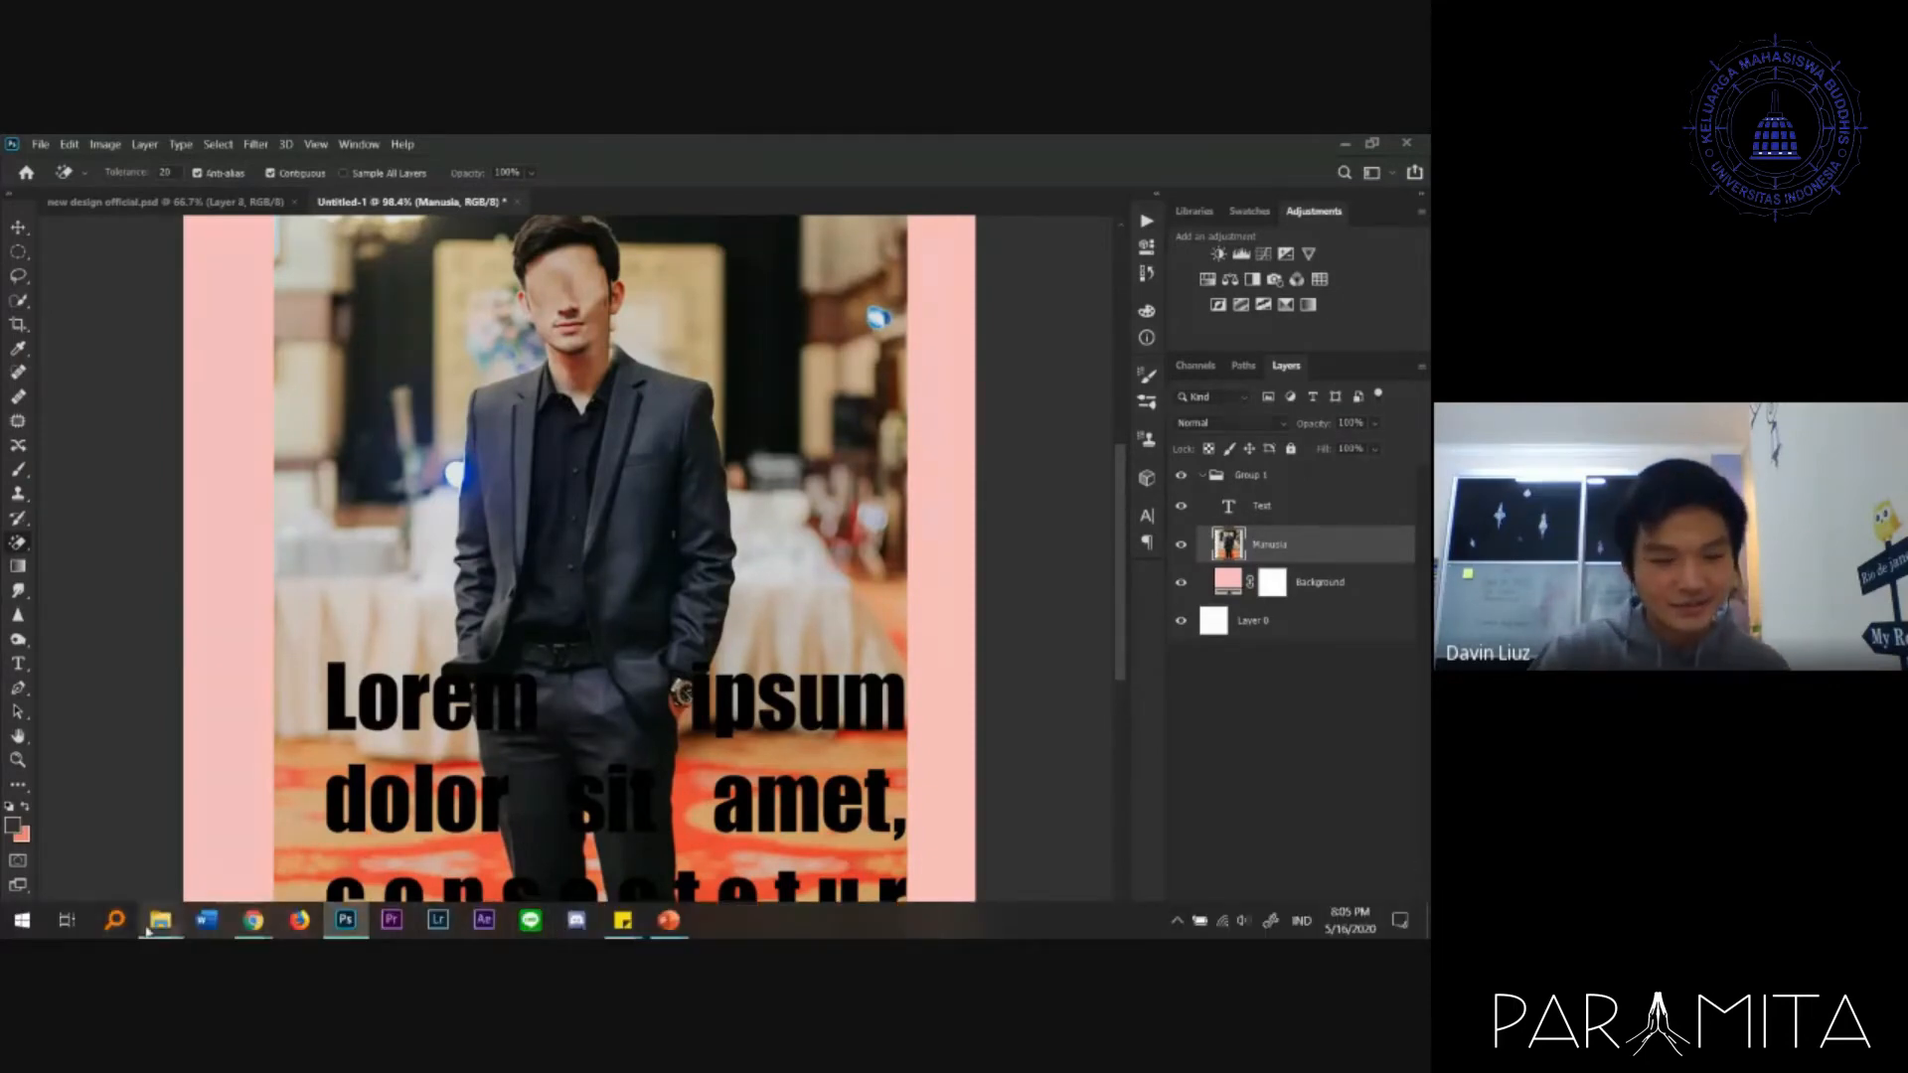
click(258, 824)
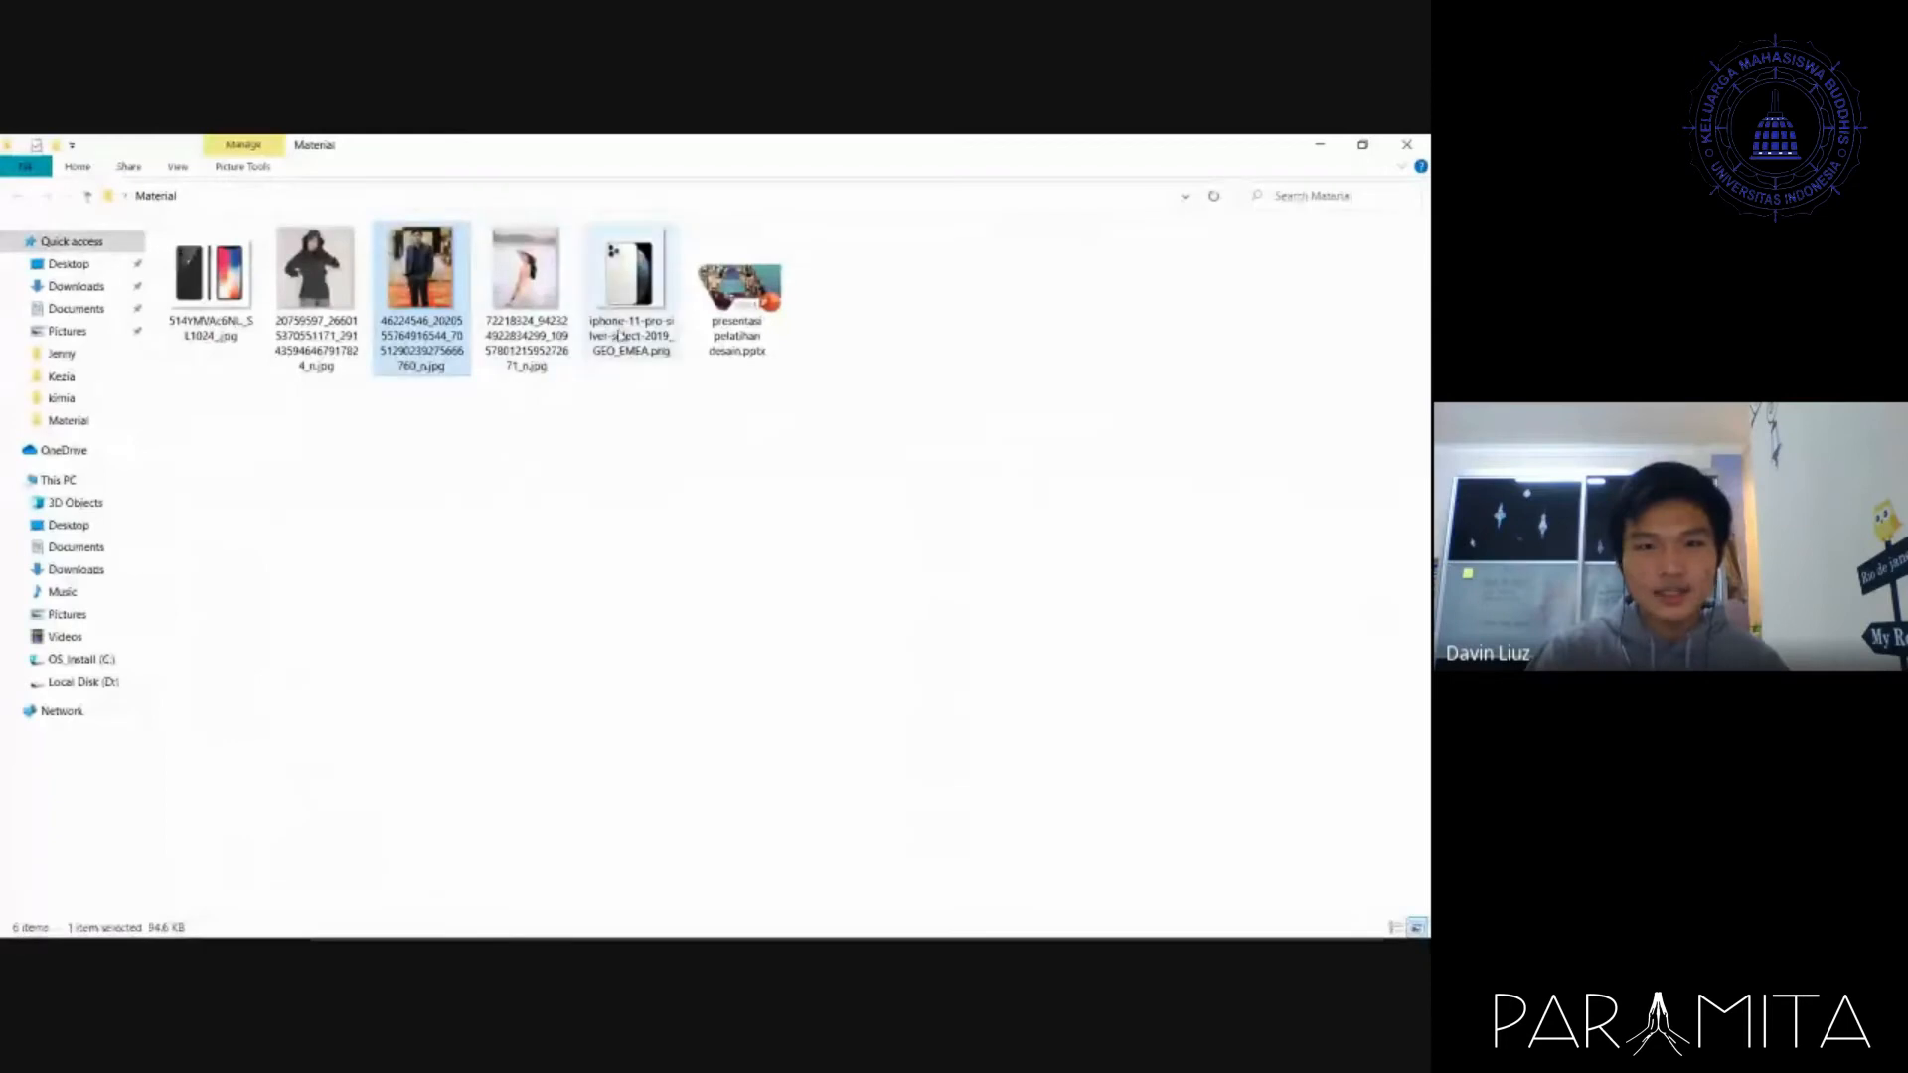
drag(210, 284, 691, 303)
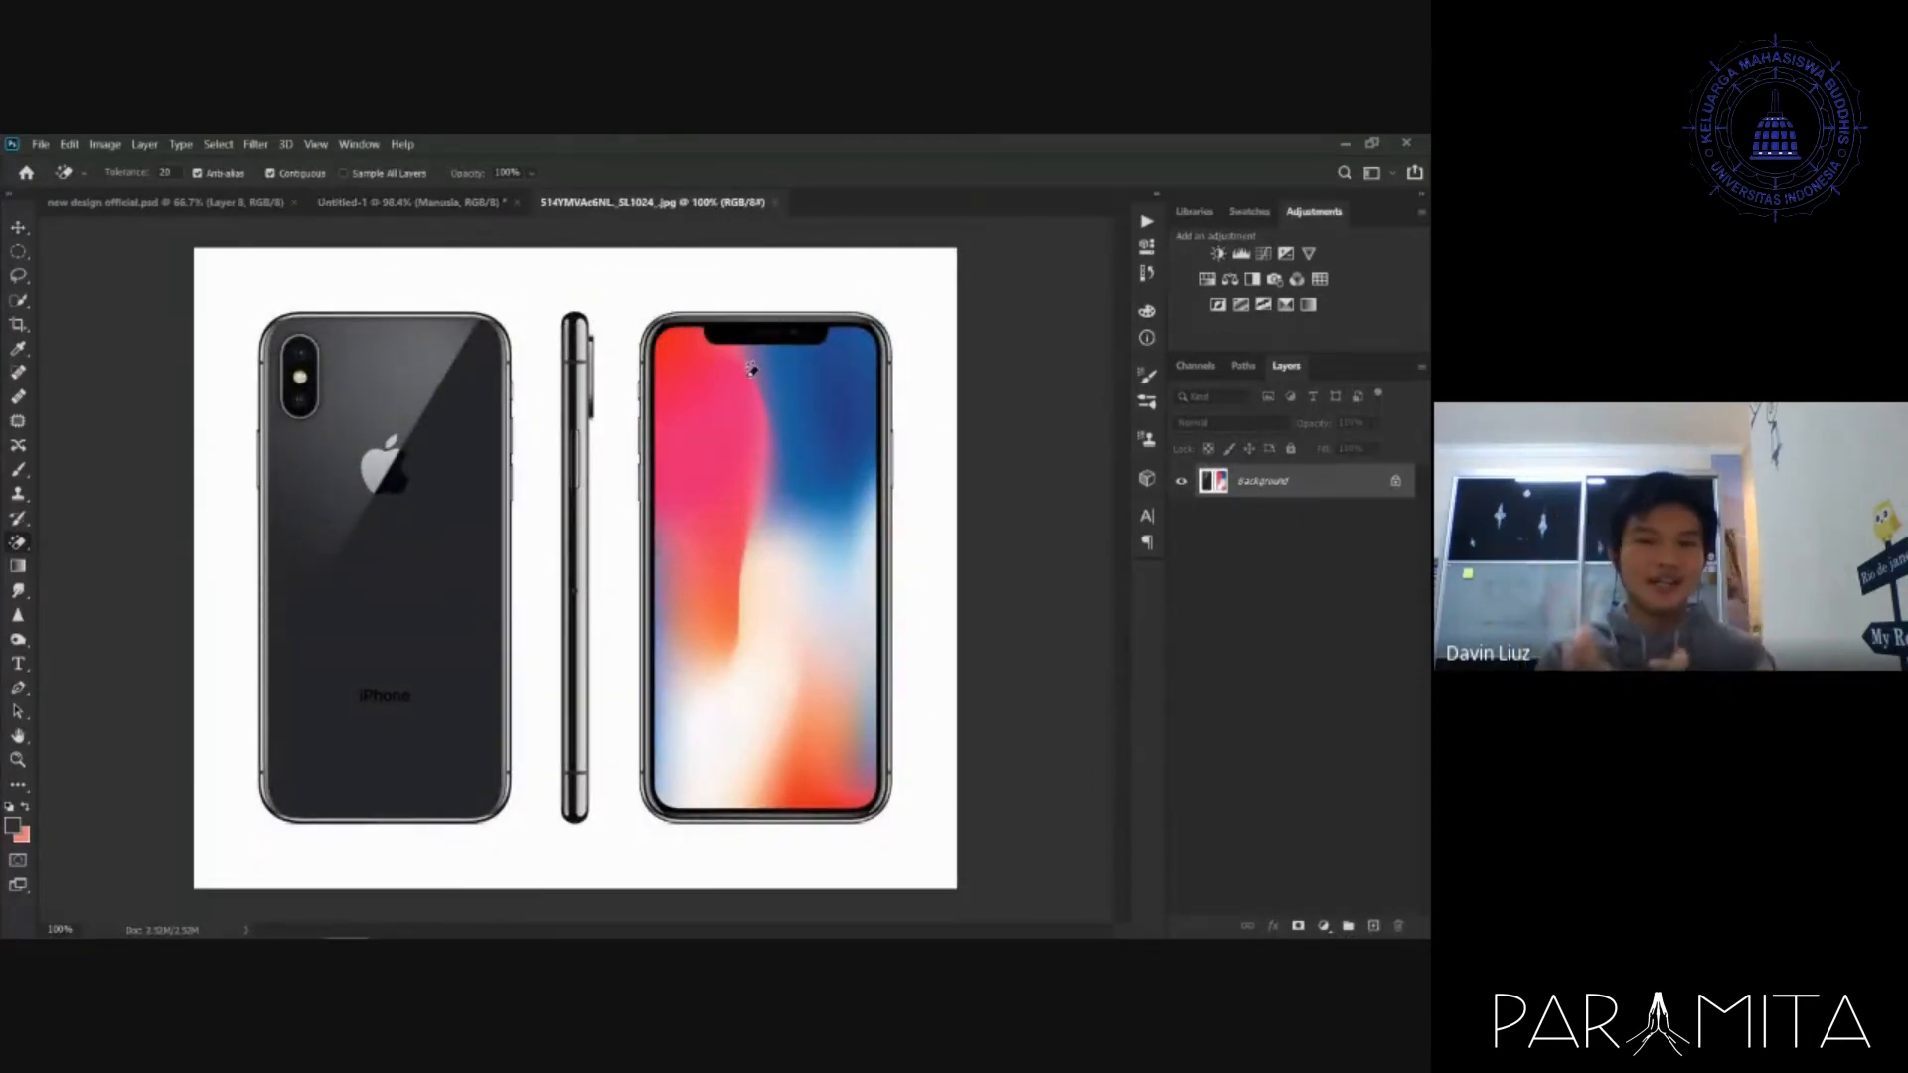
- Try erasing freehand across the iPhone photo with the regular Eraser tool and undo the stroke
right_click(27, 548)
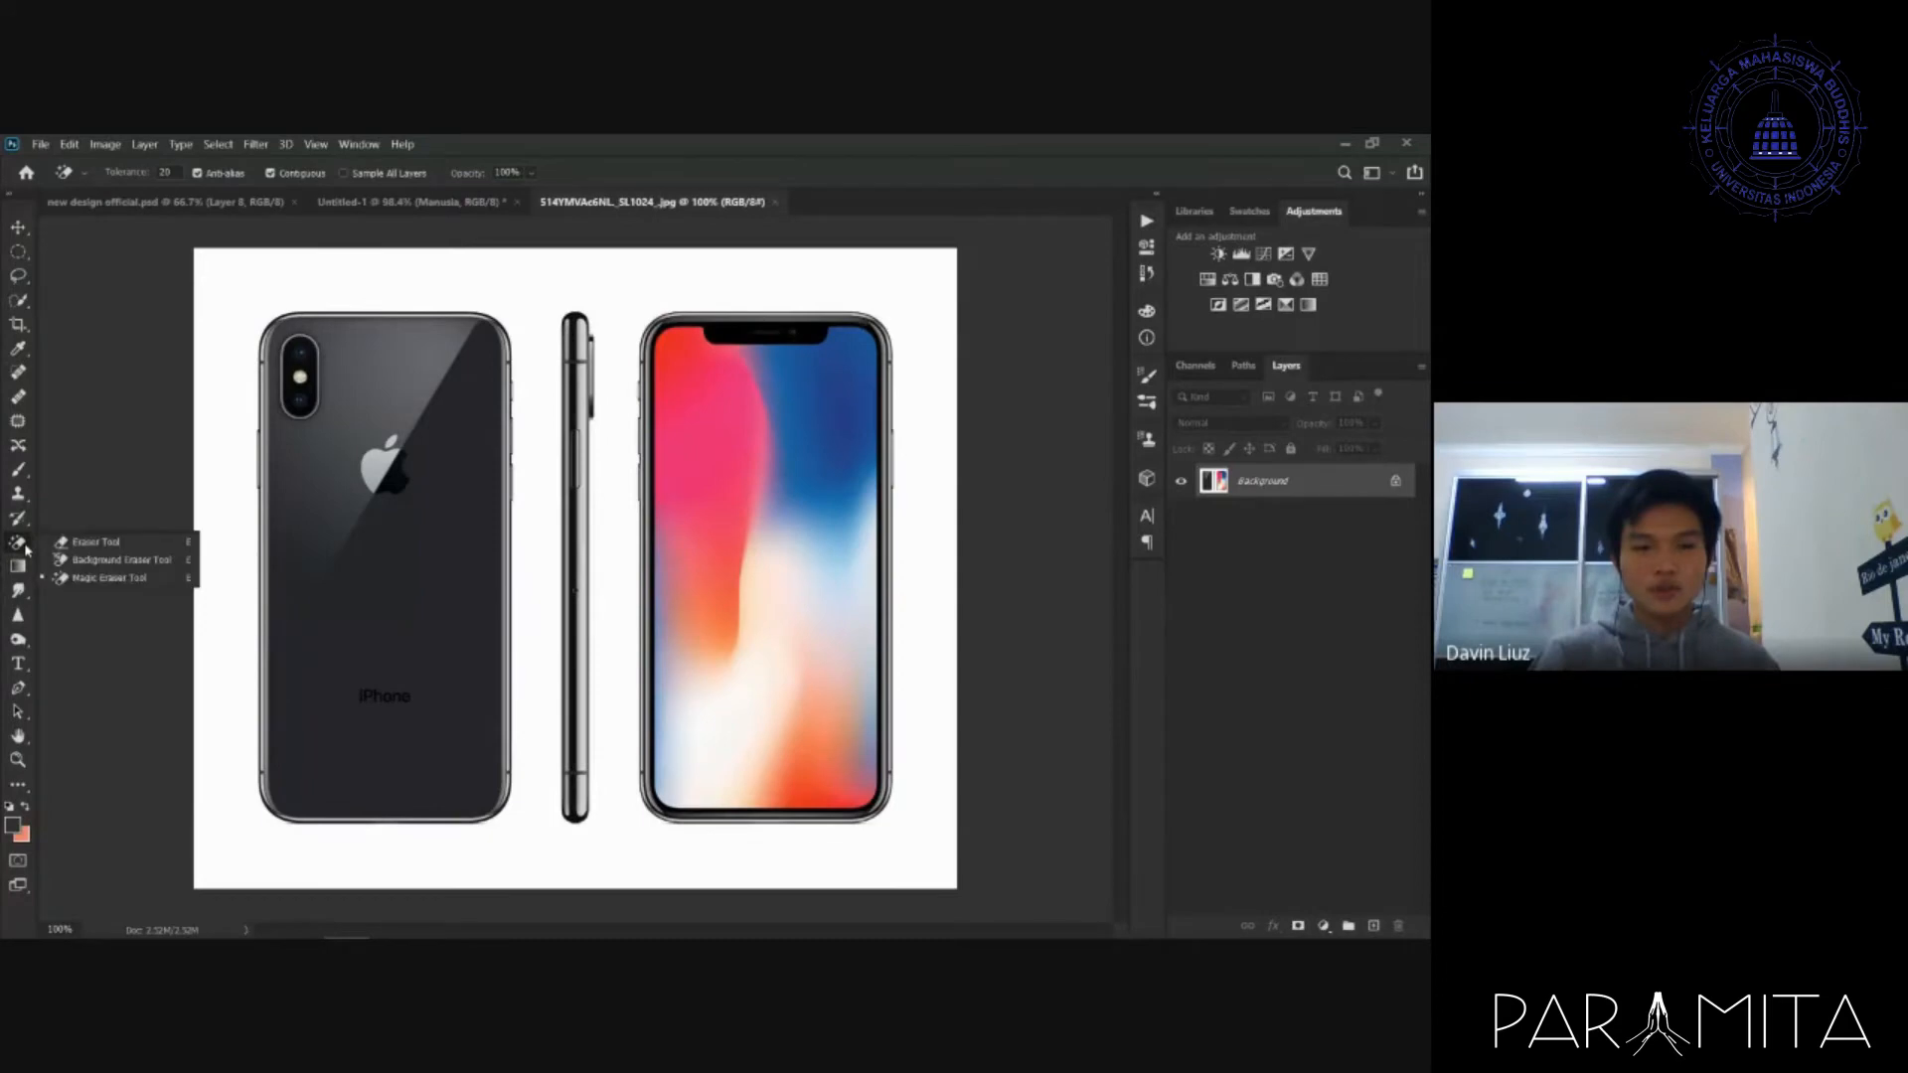
click(110, 548)
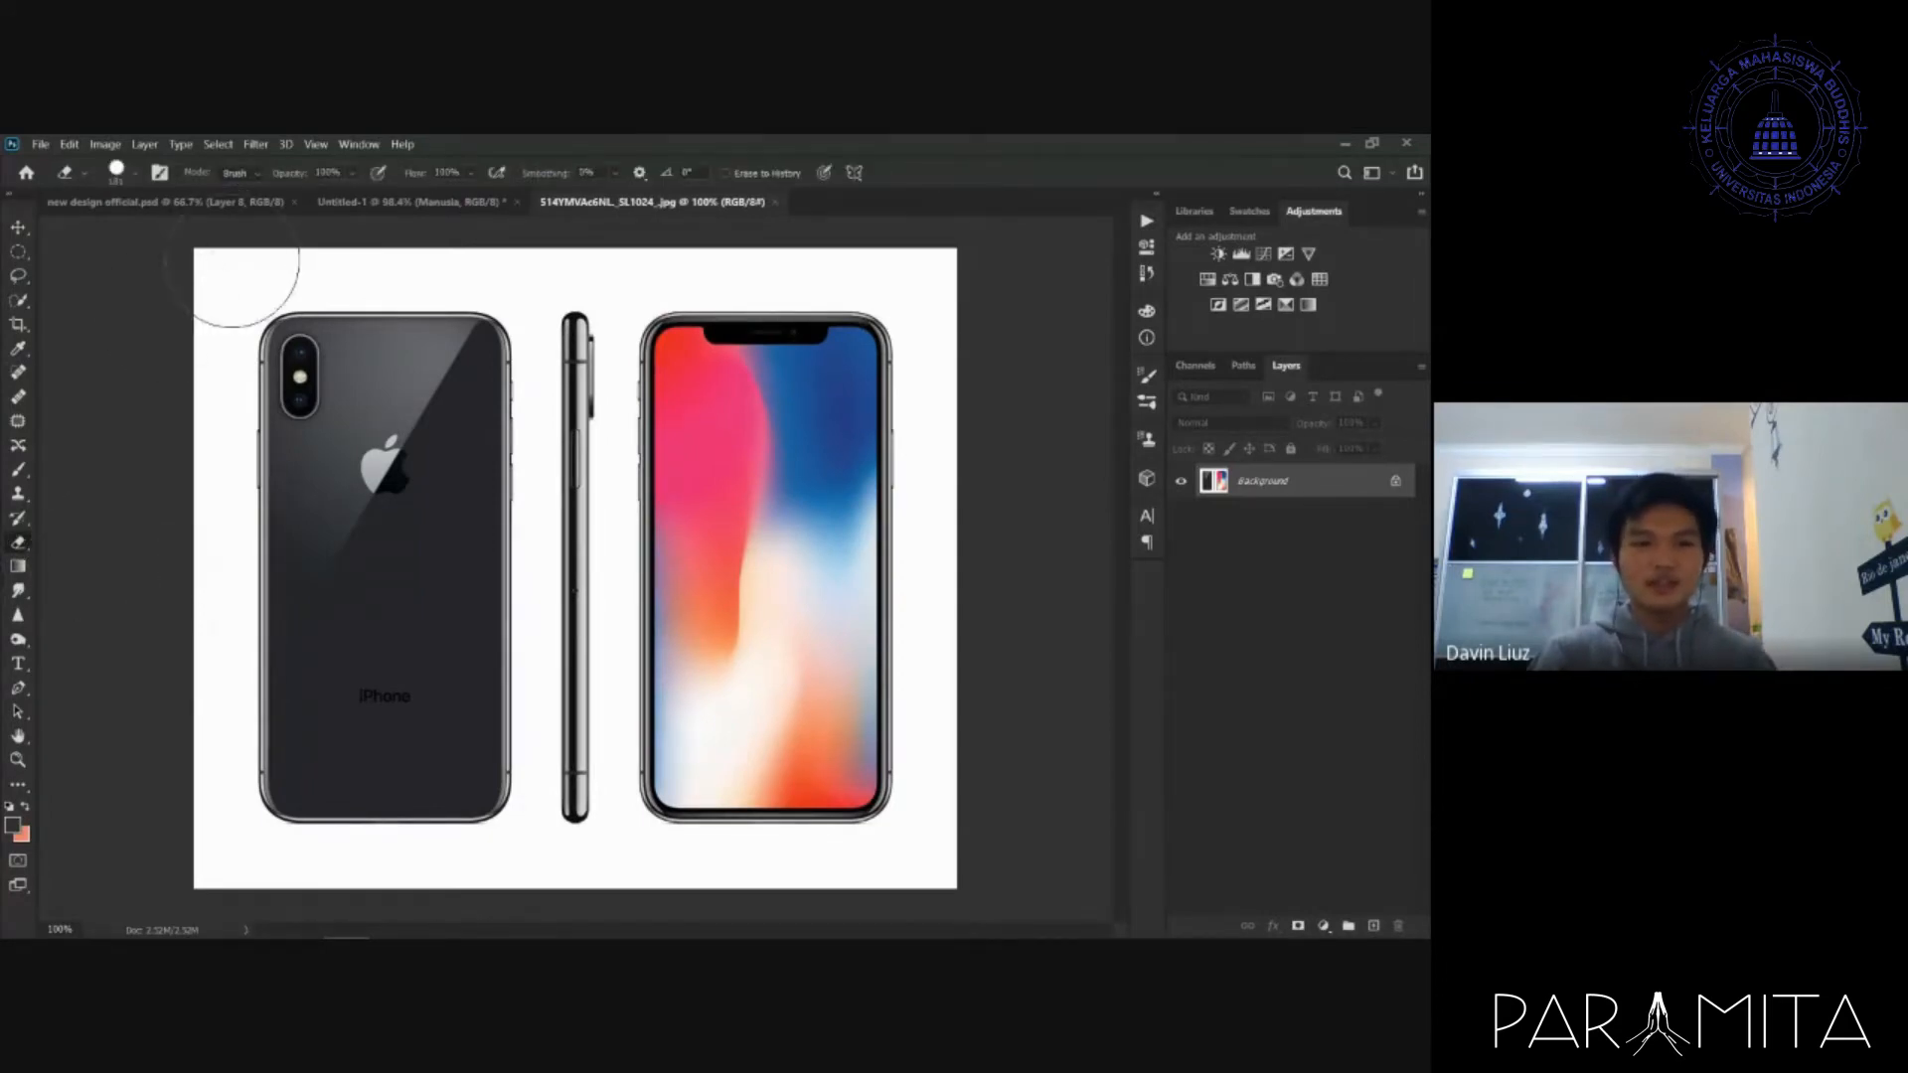
mouse_move(243, 276)
mouse_down()
mouse_move(742, 213)
mouse_move(764, 306)
mouse_move(133, 561)
mouse_move(265, 462)
mouse_move(603, 703)
mouse_move(796, 454)
mouse_move(891, 493)
mouse_move(761, 677)
mouse_up()
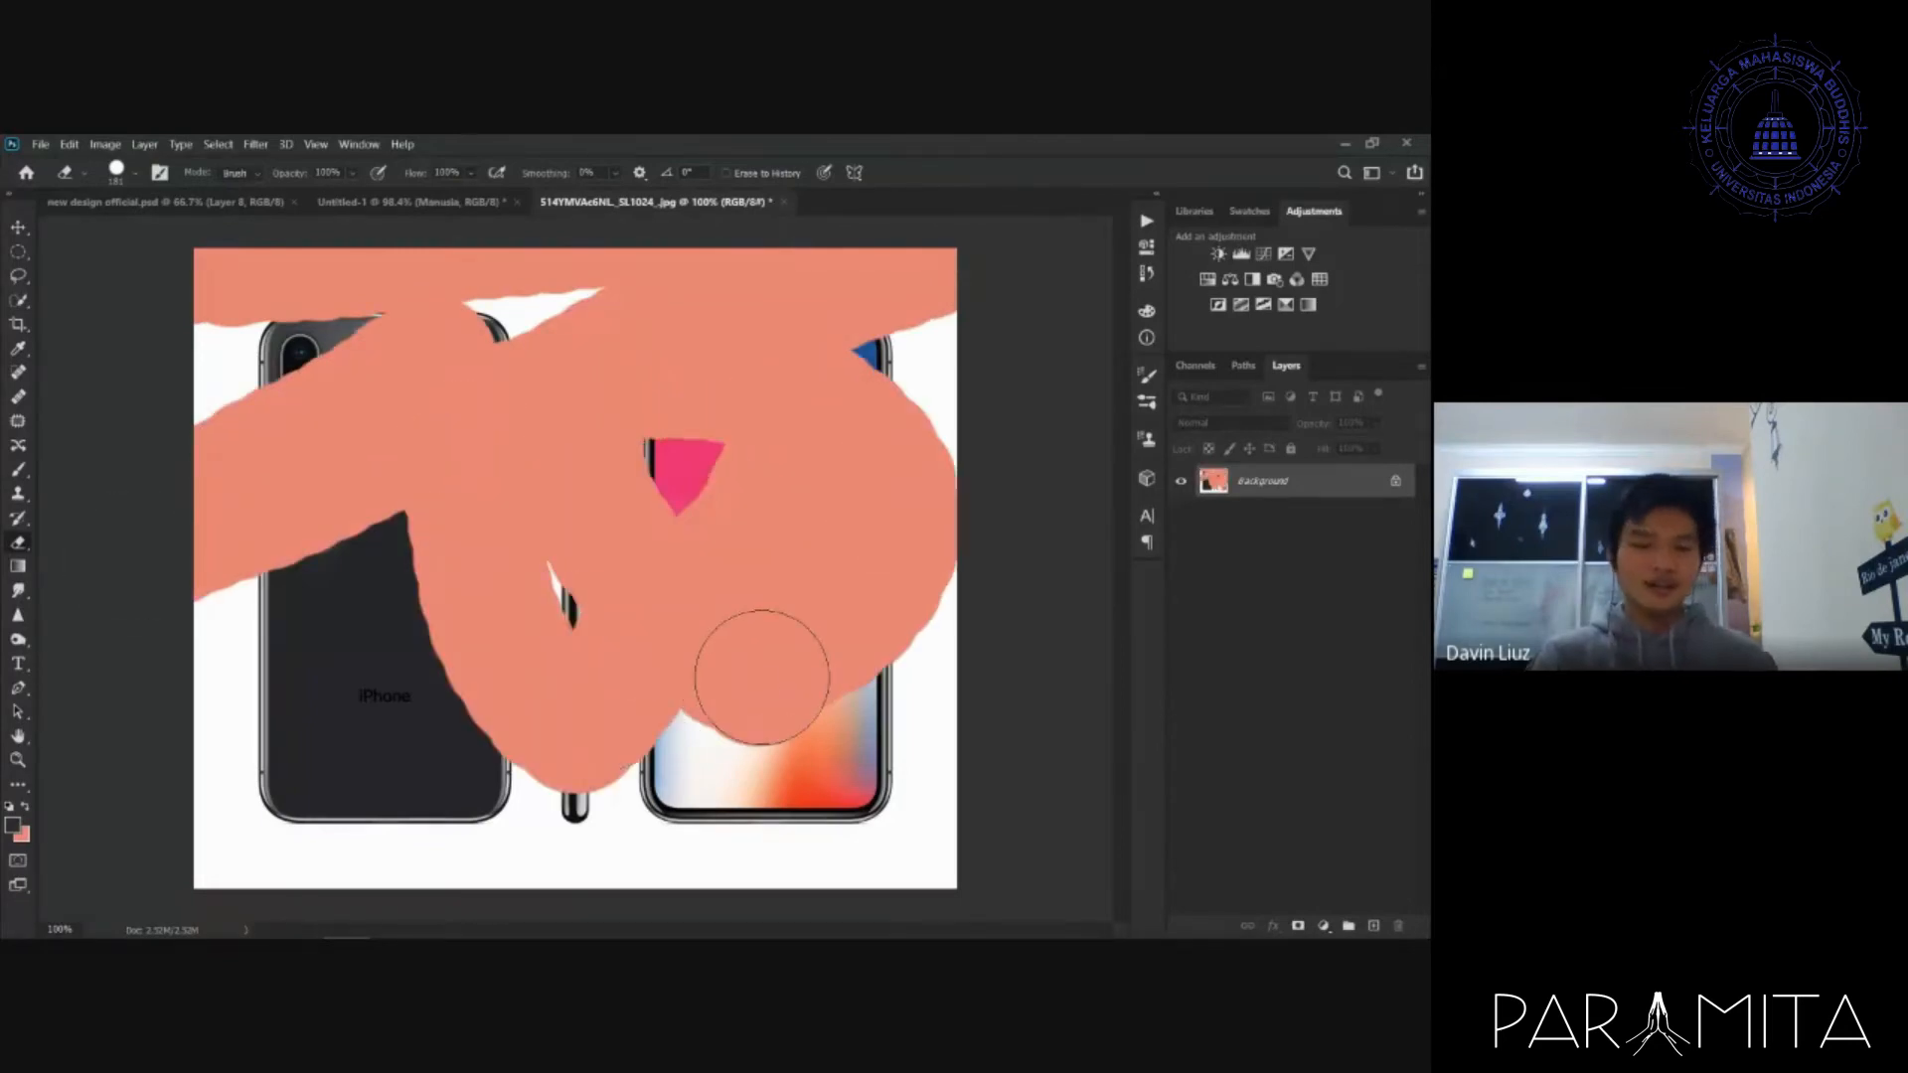
key(ctrl+z)
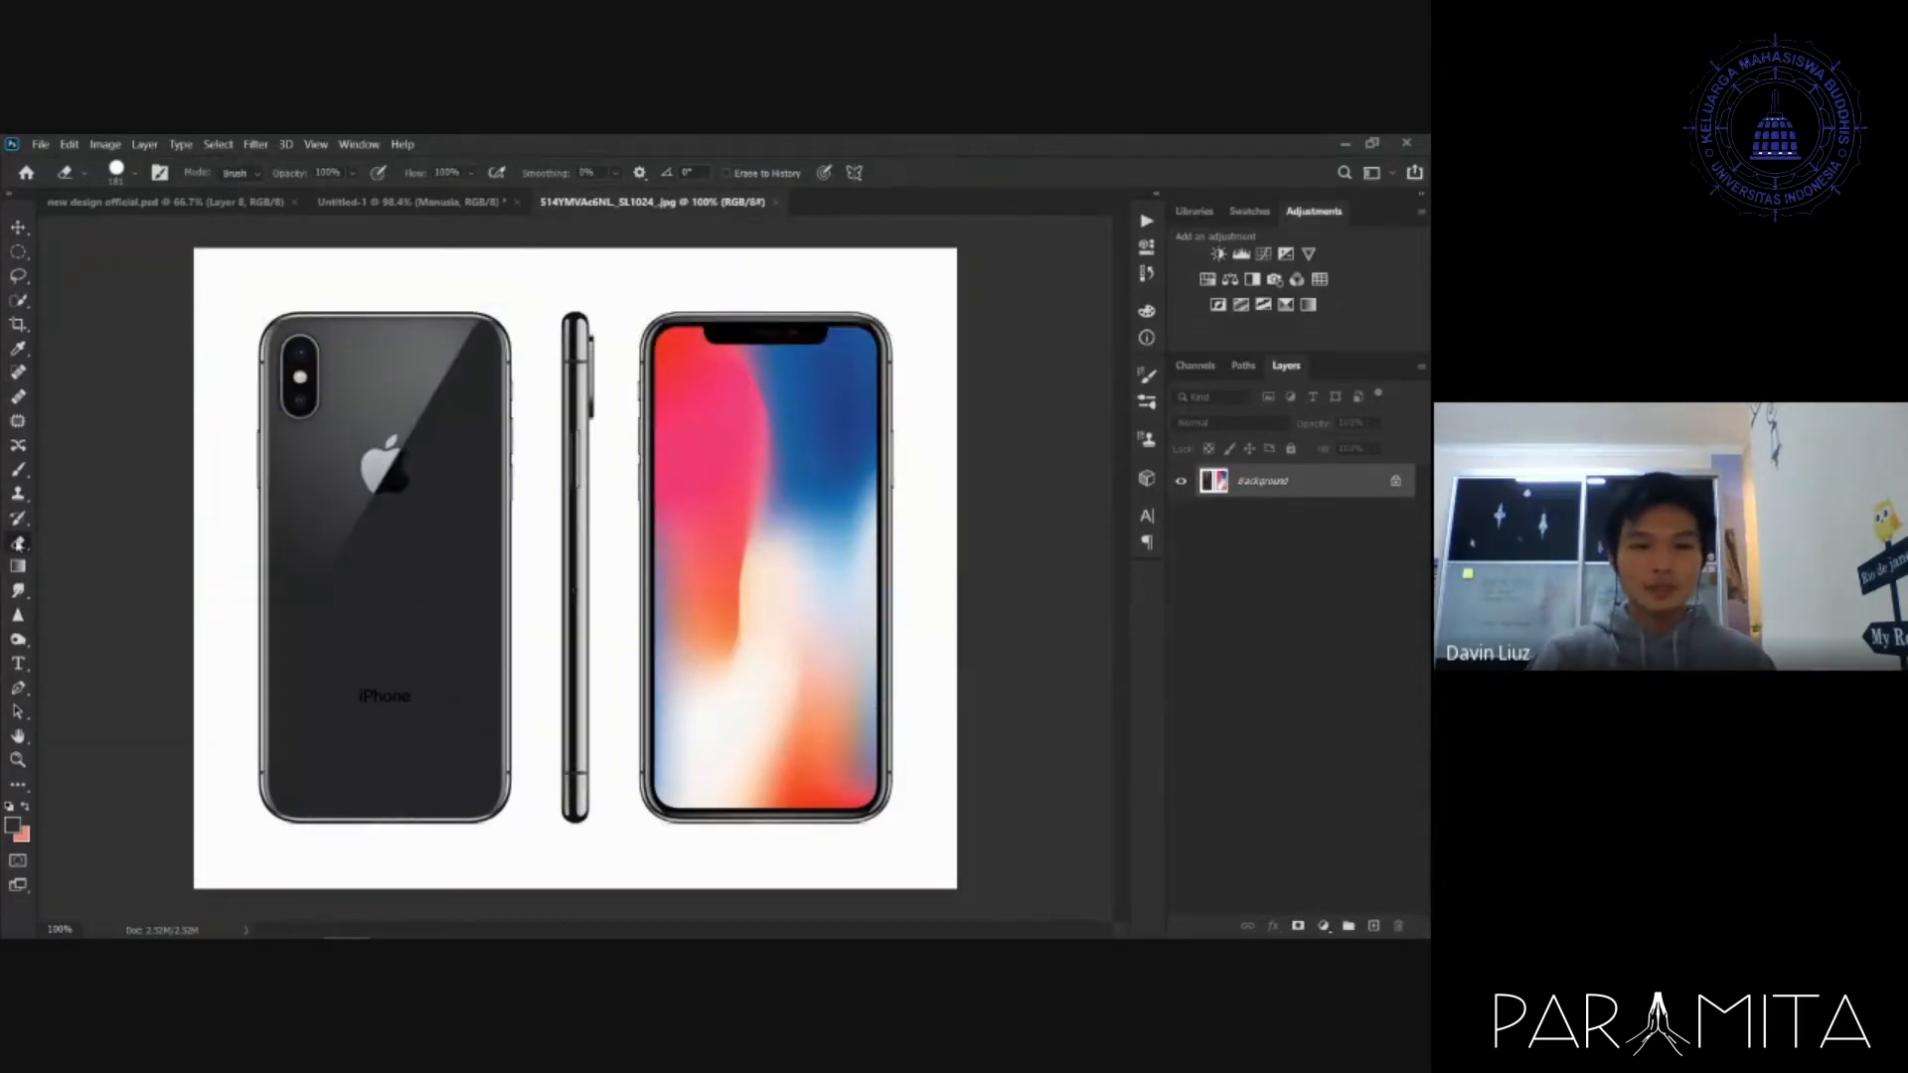
- Remove the white background around the three phone views in the iPhone photo with the Magic Eraser tool
click(18, 543)
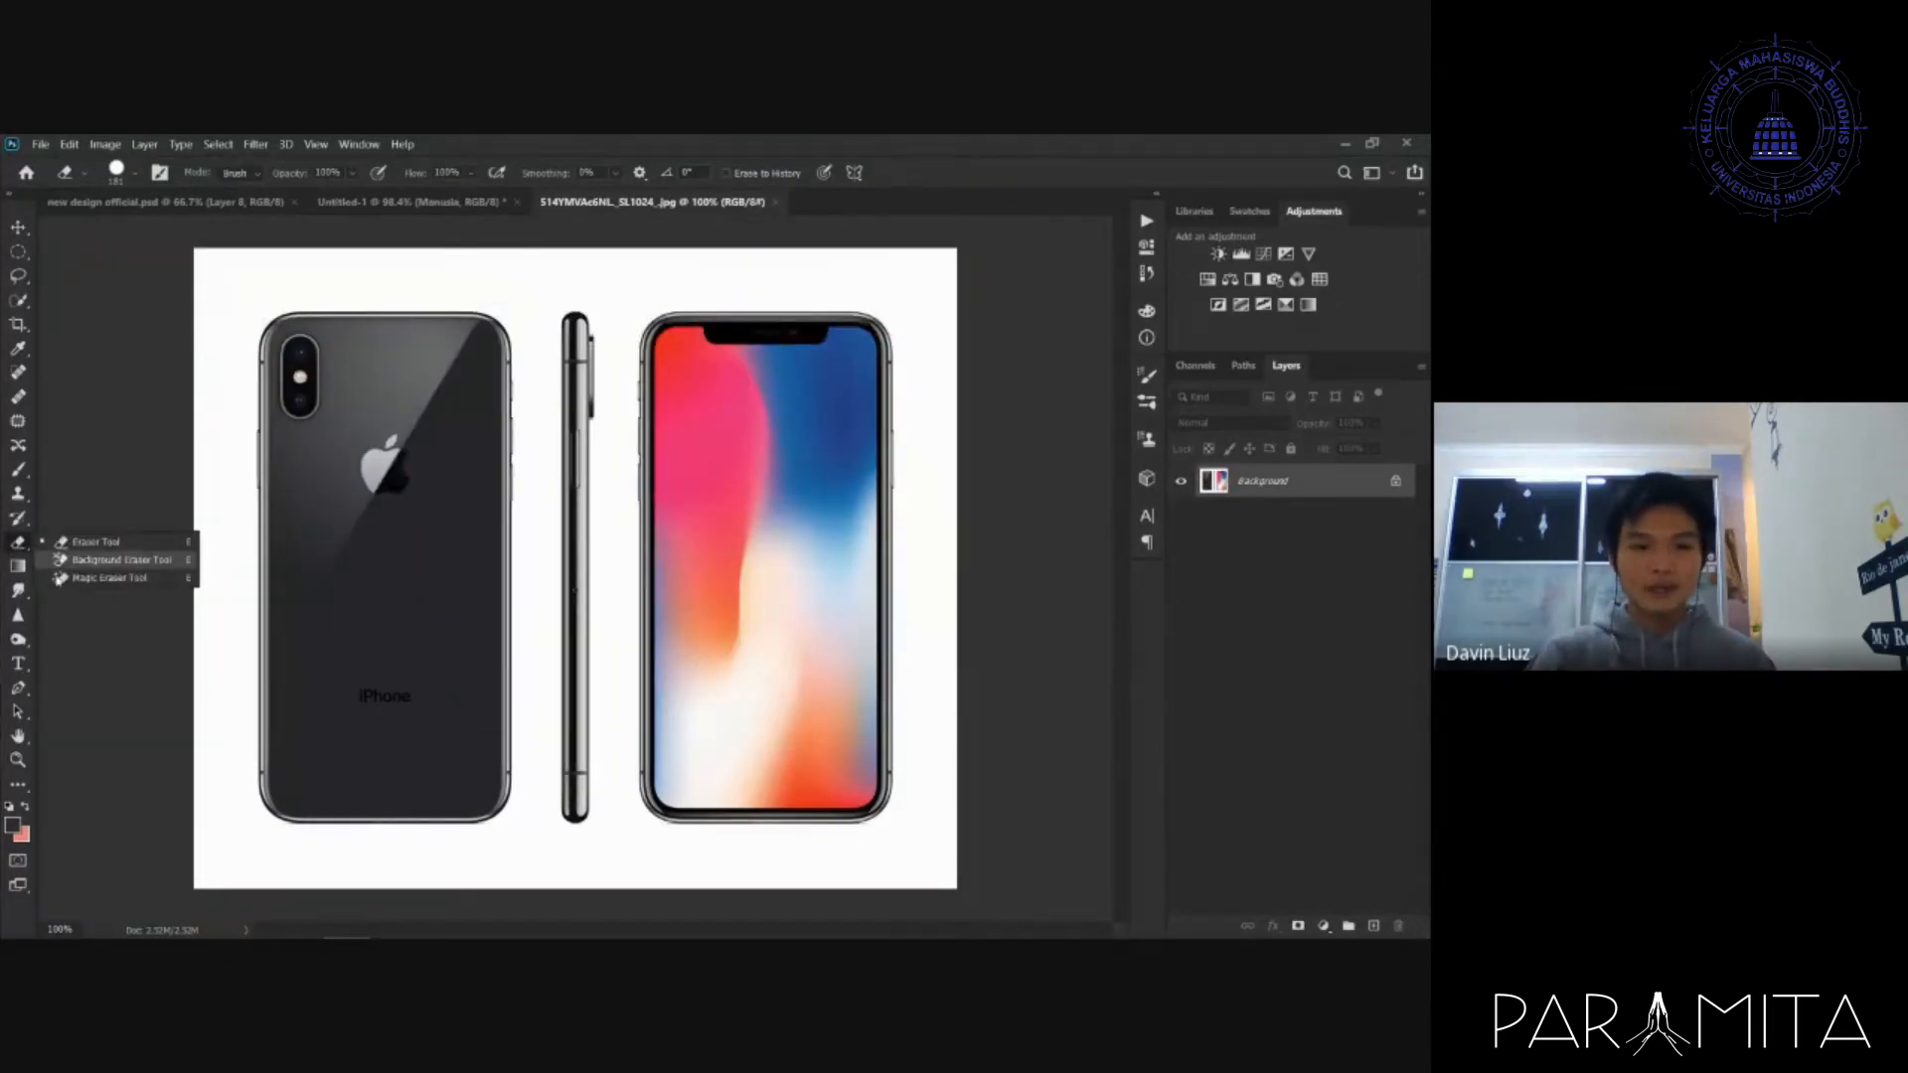
click(124, 578)
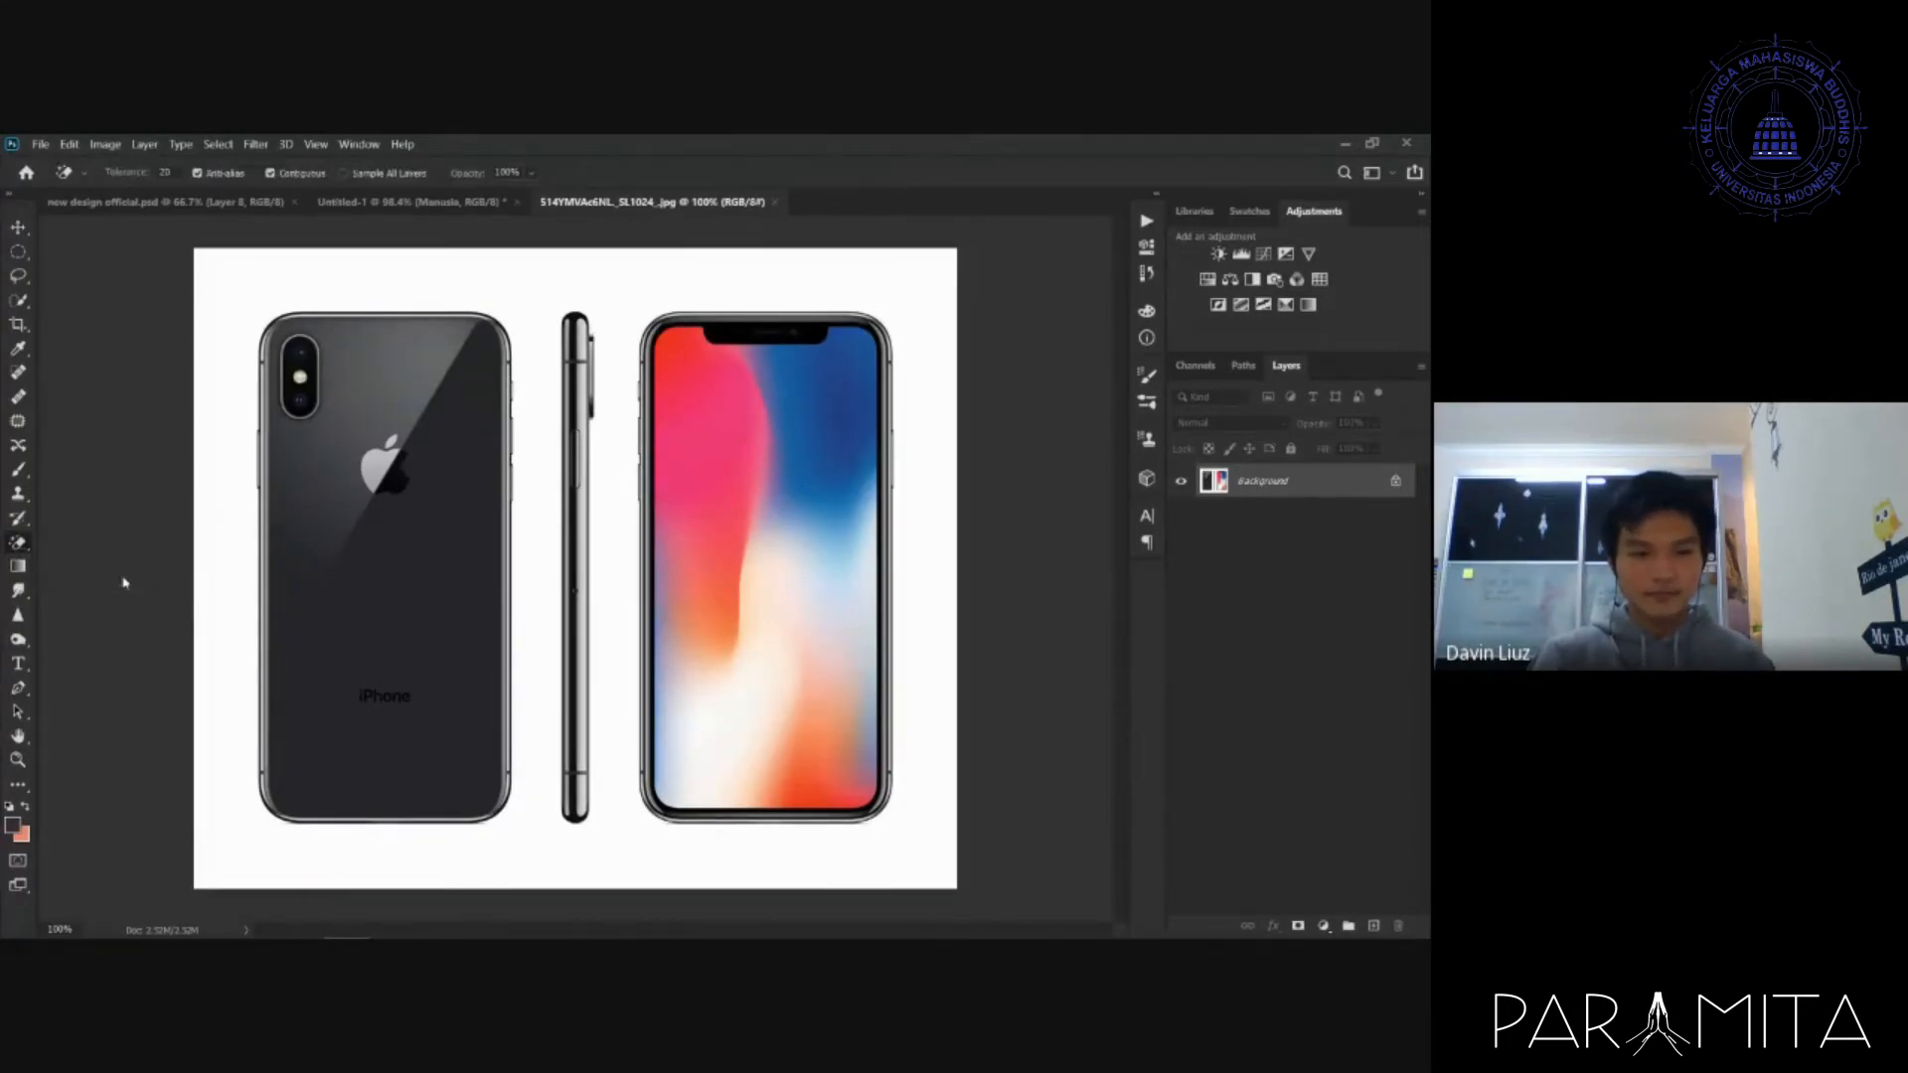
click(241, 298)
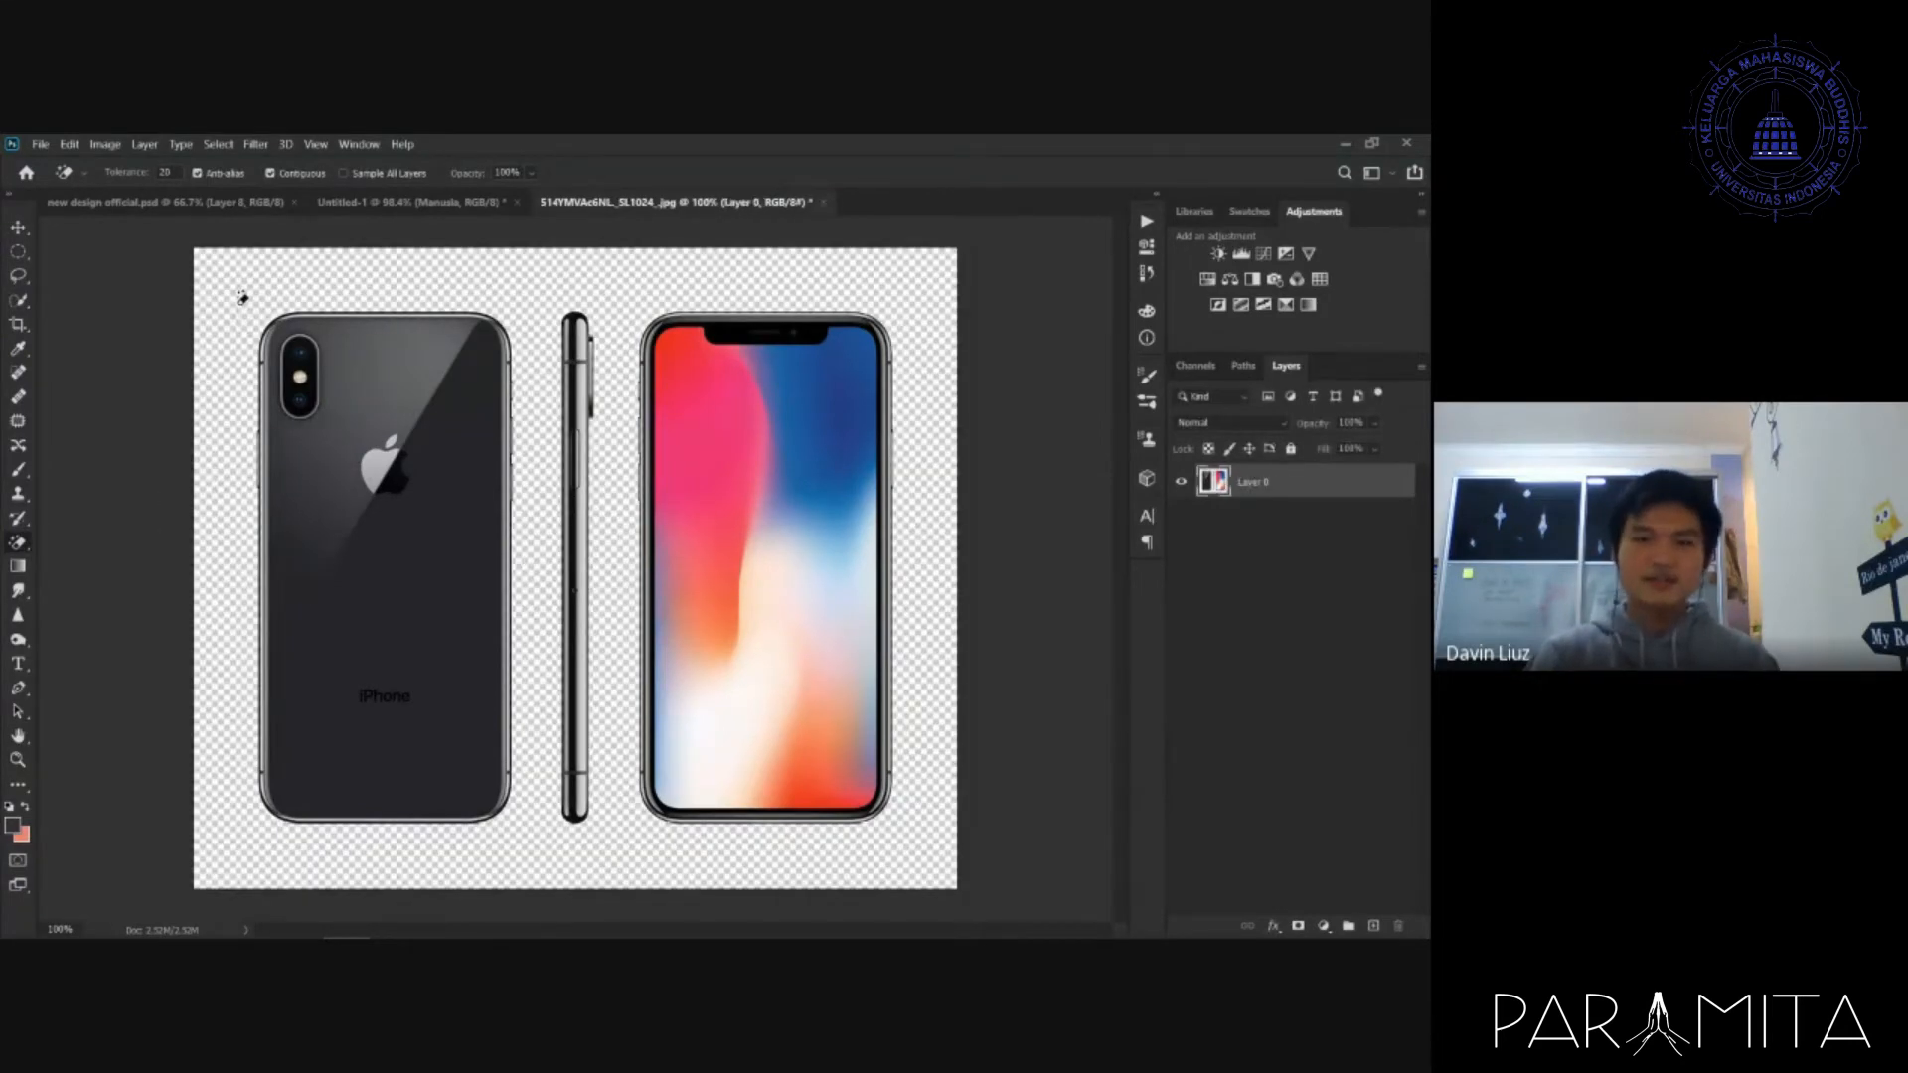
- Try moving the cut-out phones across the transparent canvas, undo the move, and inspect the erased edges up close
click(20, 228)
drag(462, 474, 487, 413)
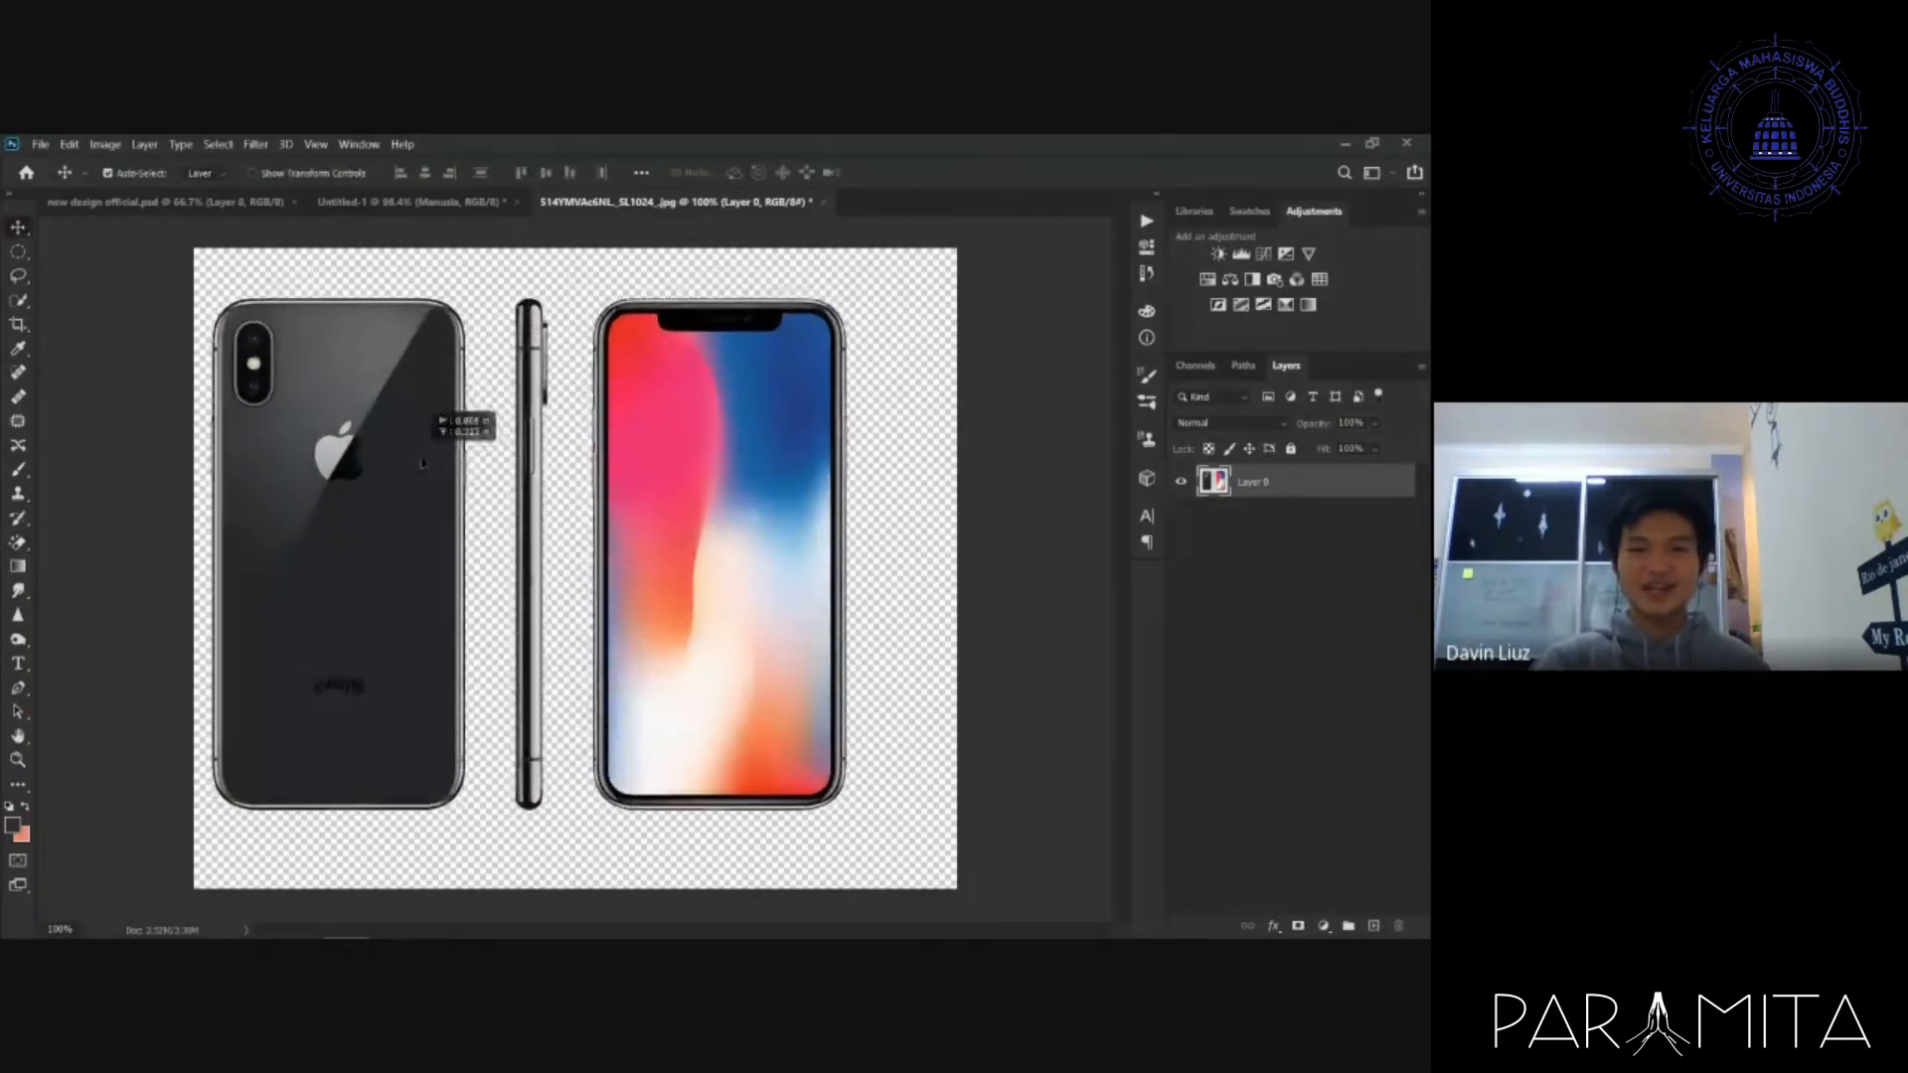
key(ctrl+z)
scroll(618, 516, up, 6)
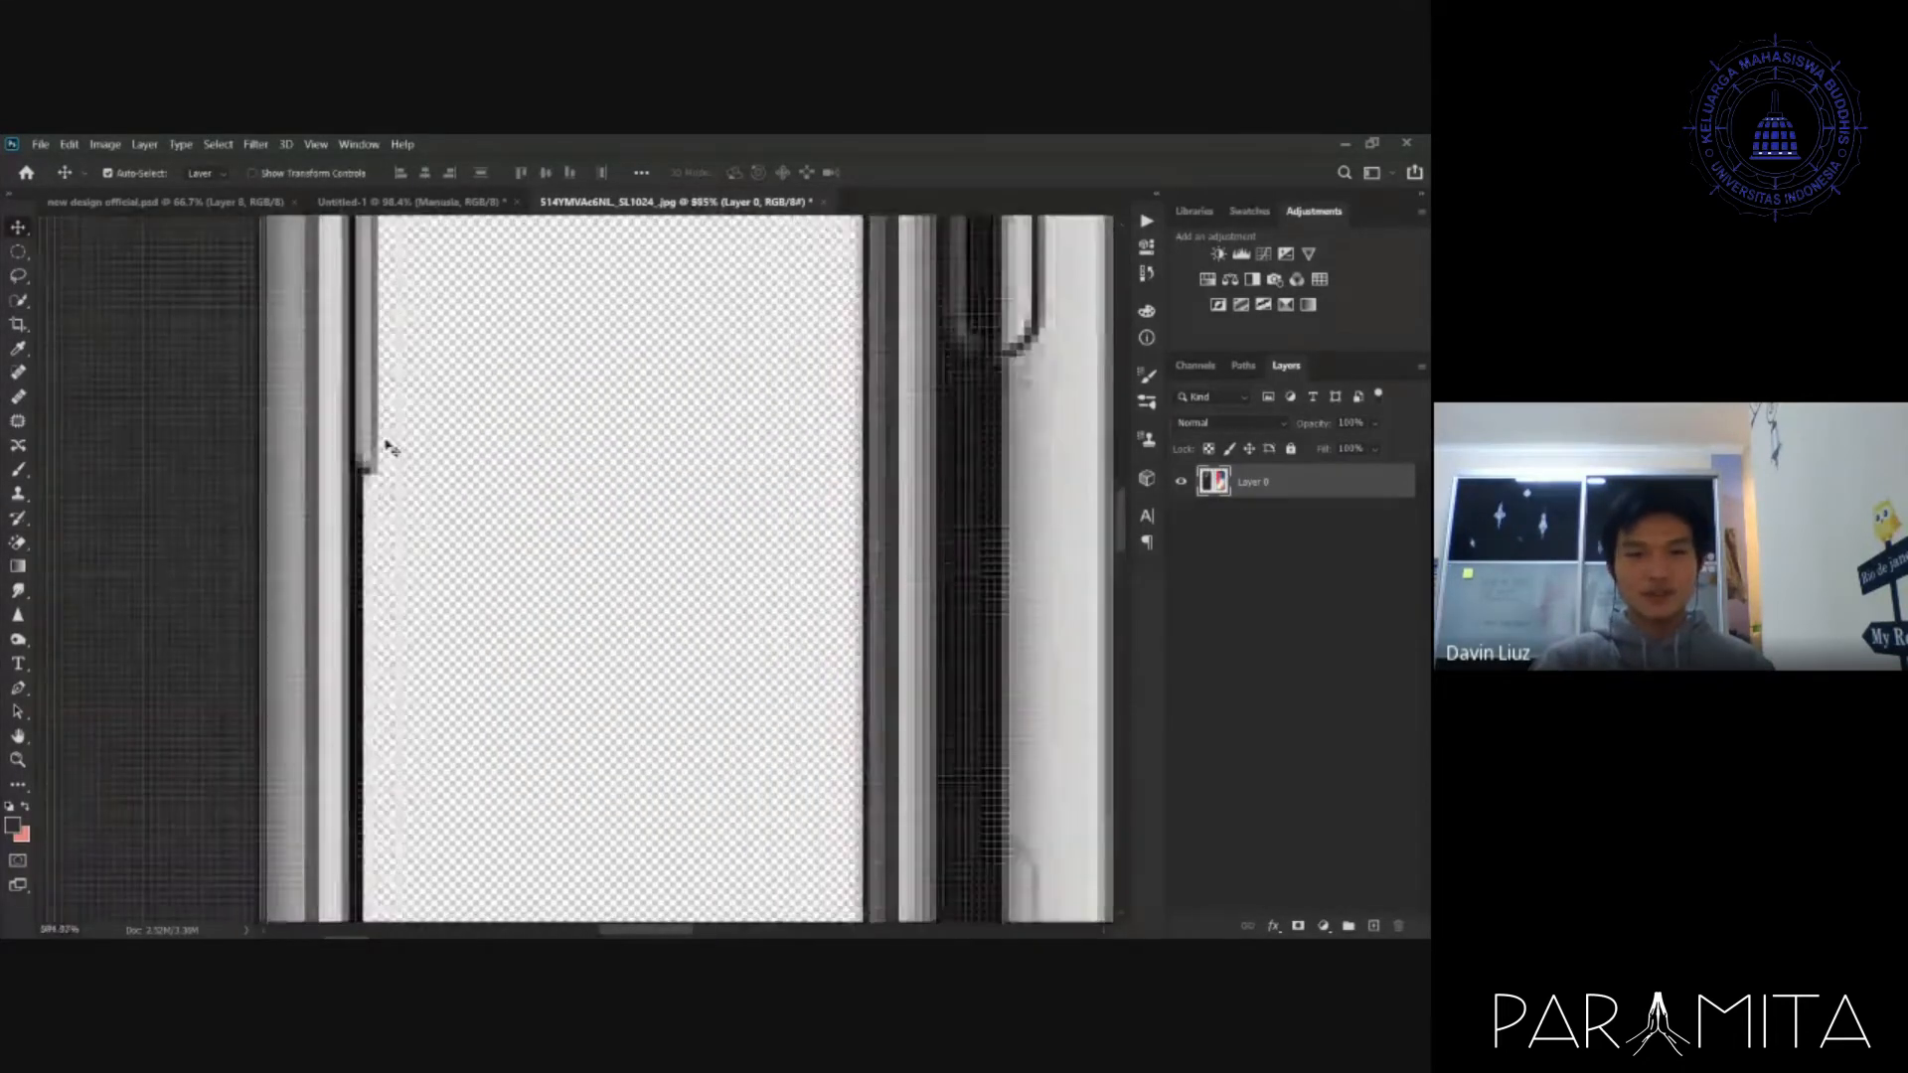
scroll(682, 505, down, 6)
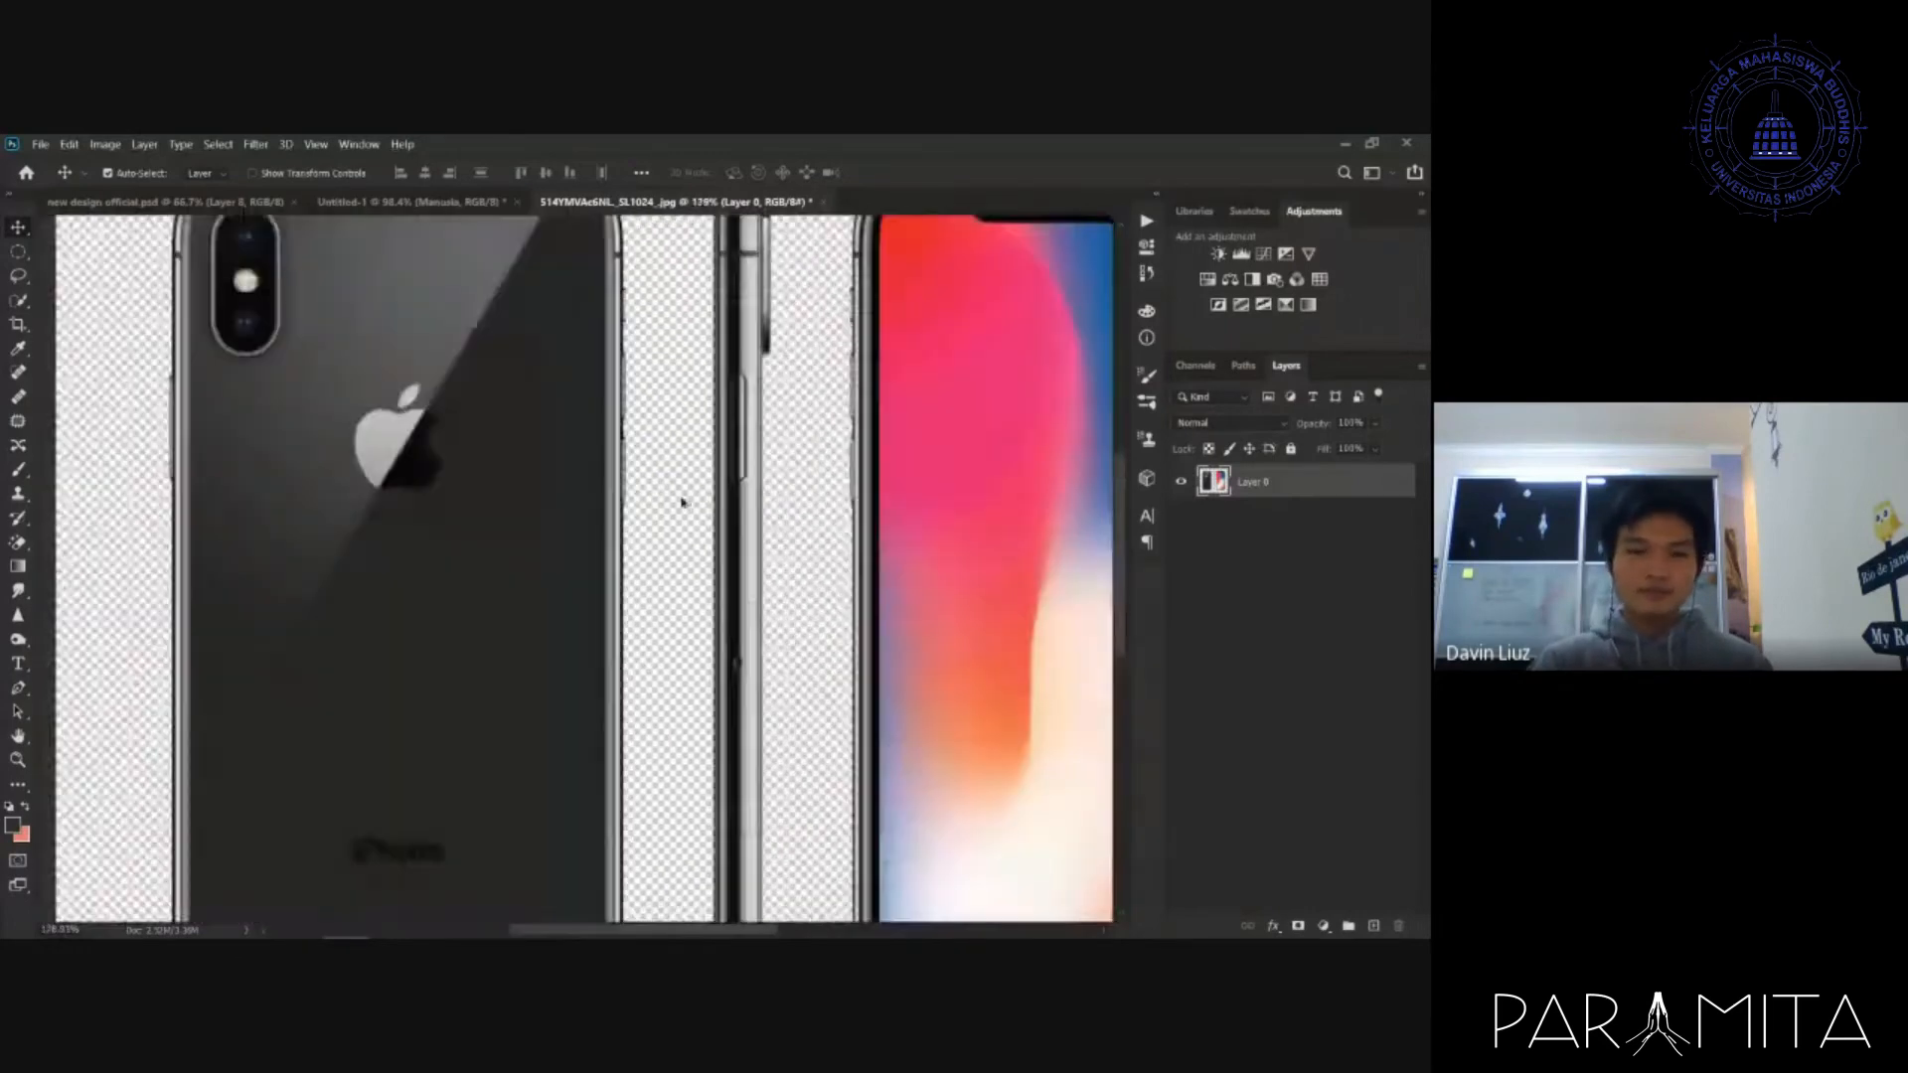
scroll(676, 487, down, 1)
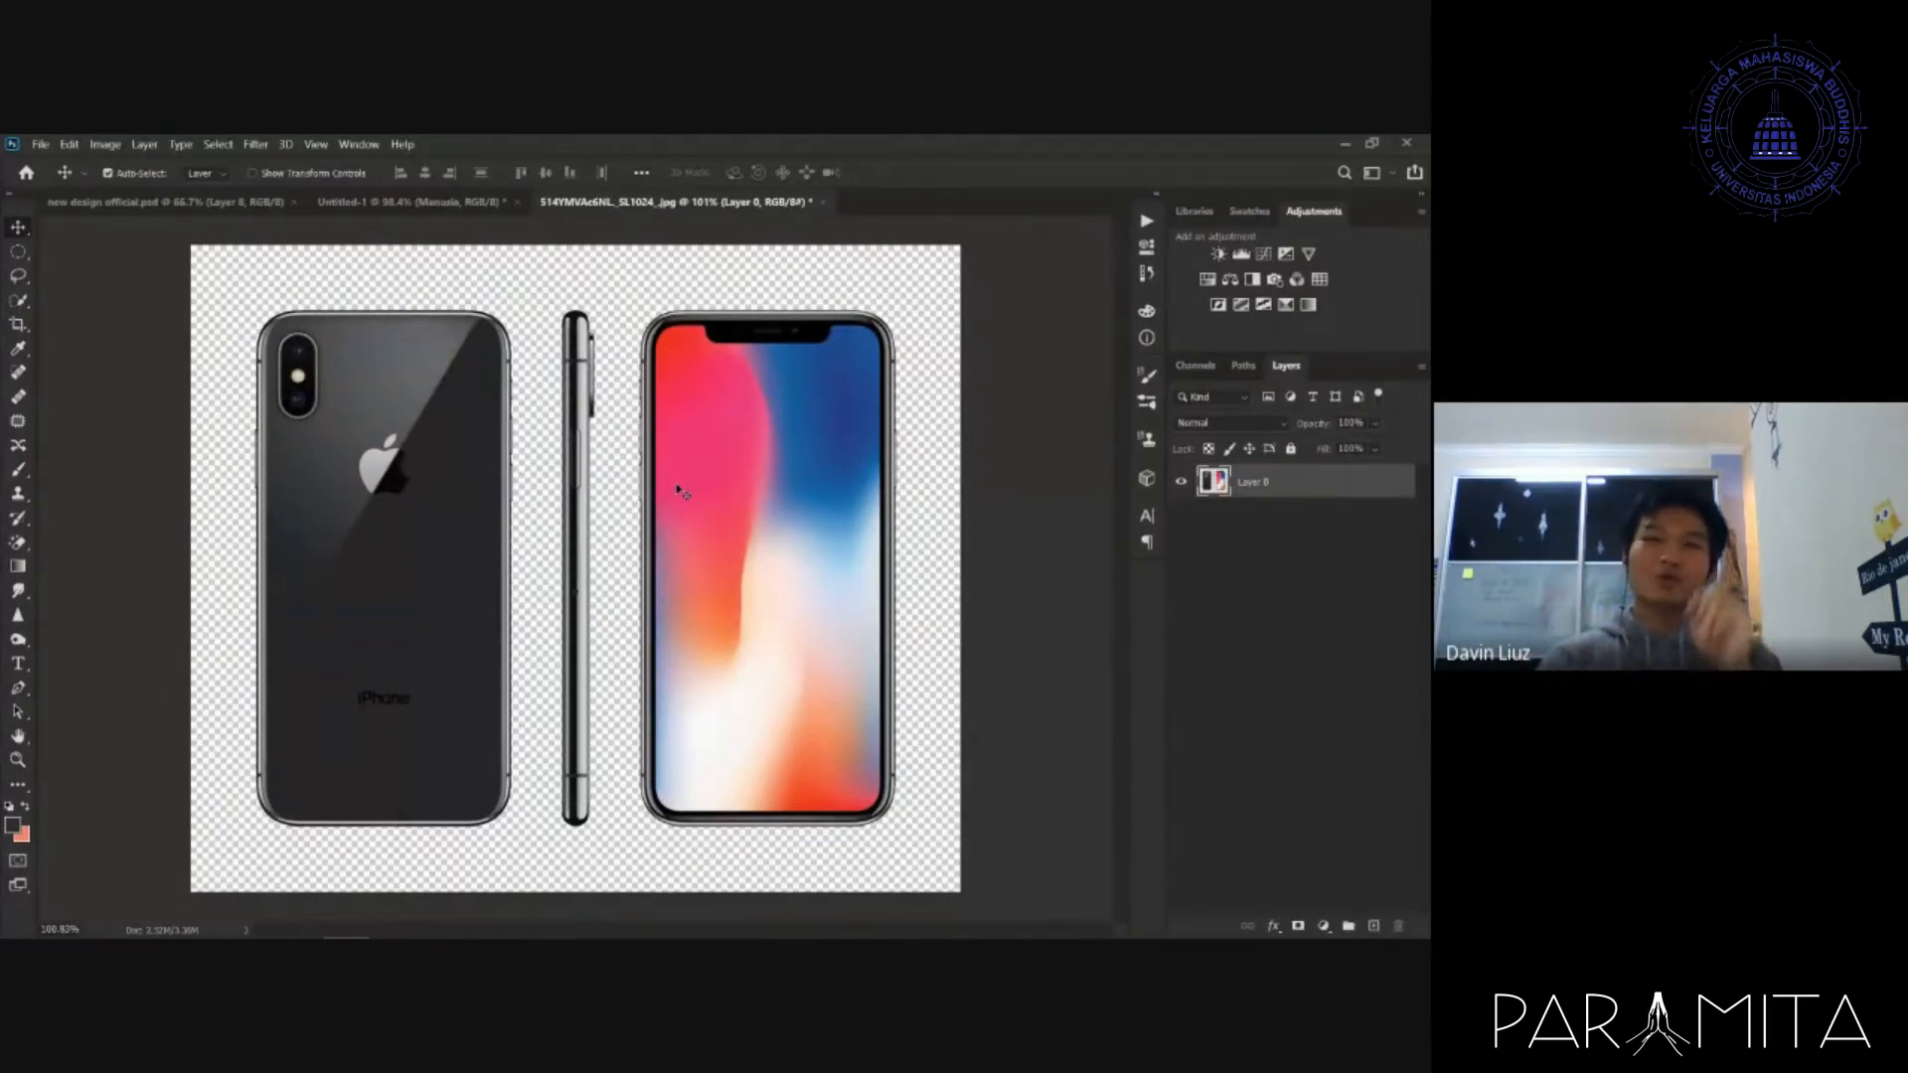
- In the Untitled-1 document, try the Magic Eraser on several areas of the man's dark suit and undo the erasures
click(465, 206)
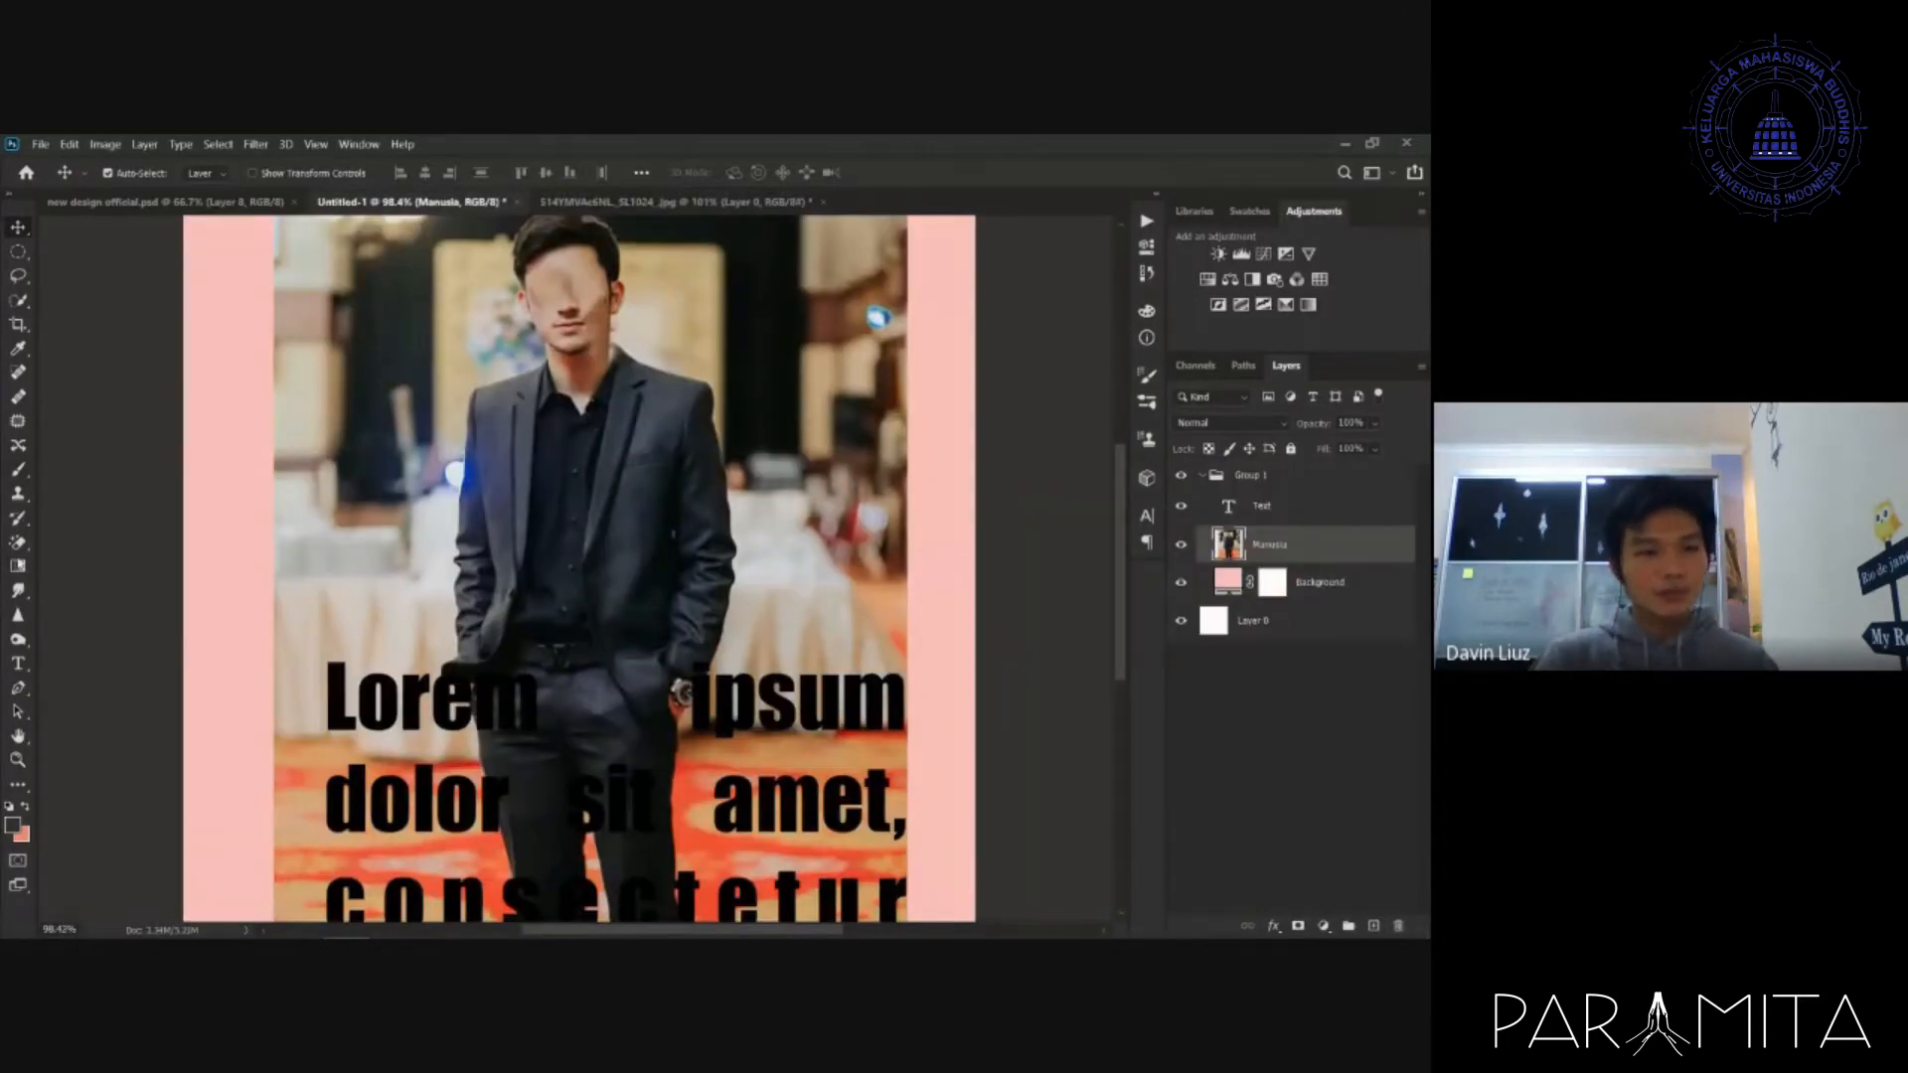
click(19, 544)
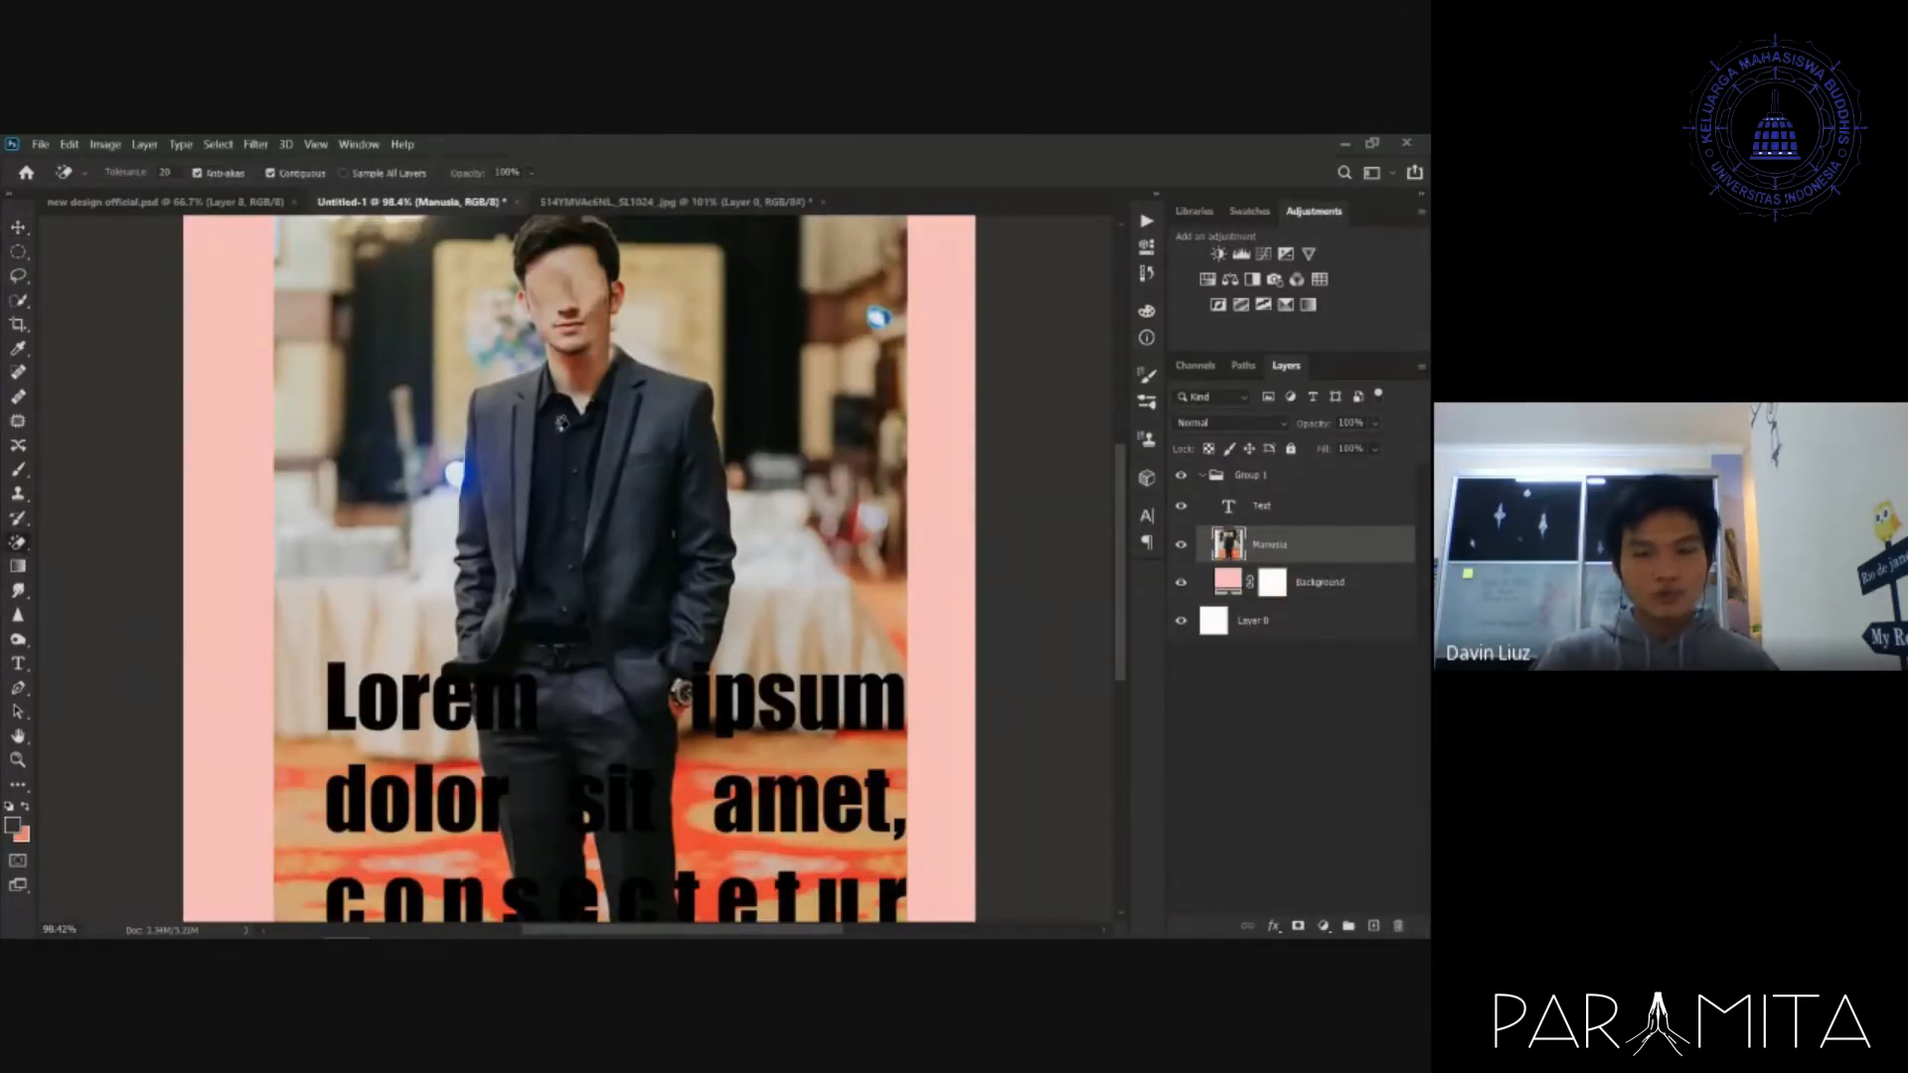
click(668, 418)
click(654, 512)
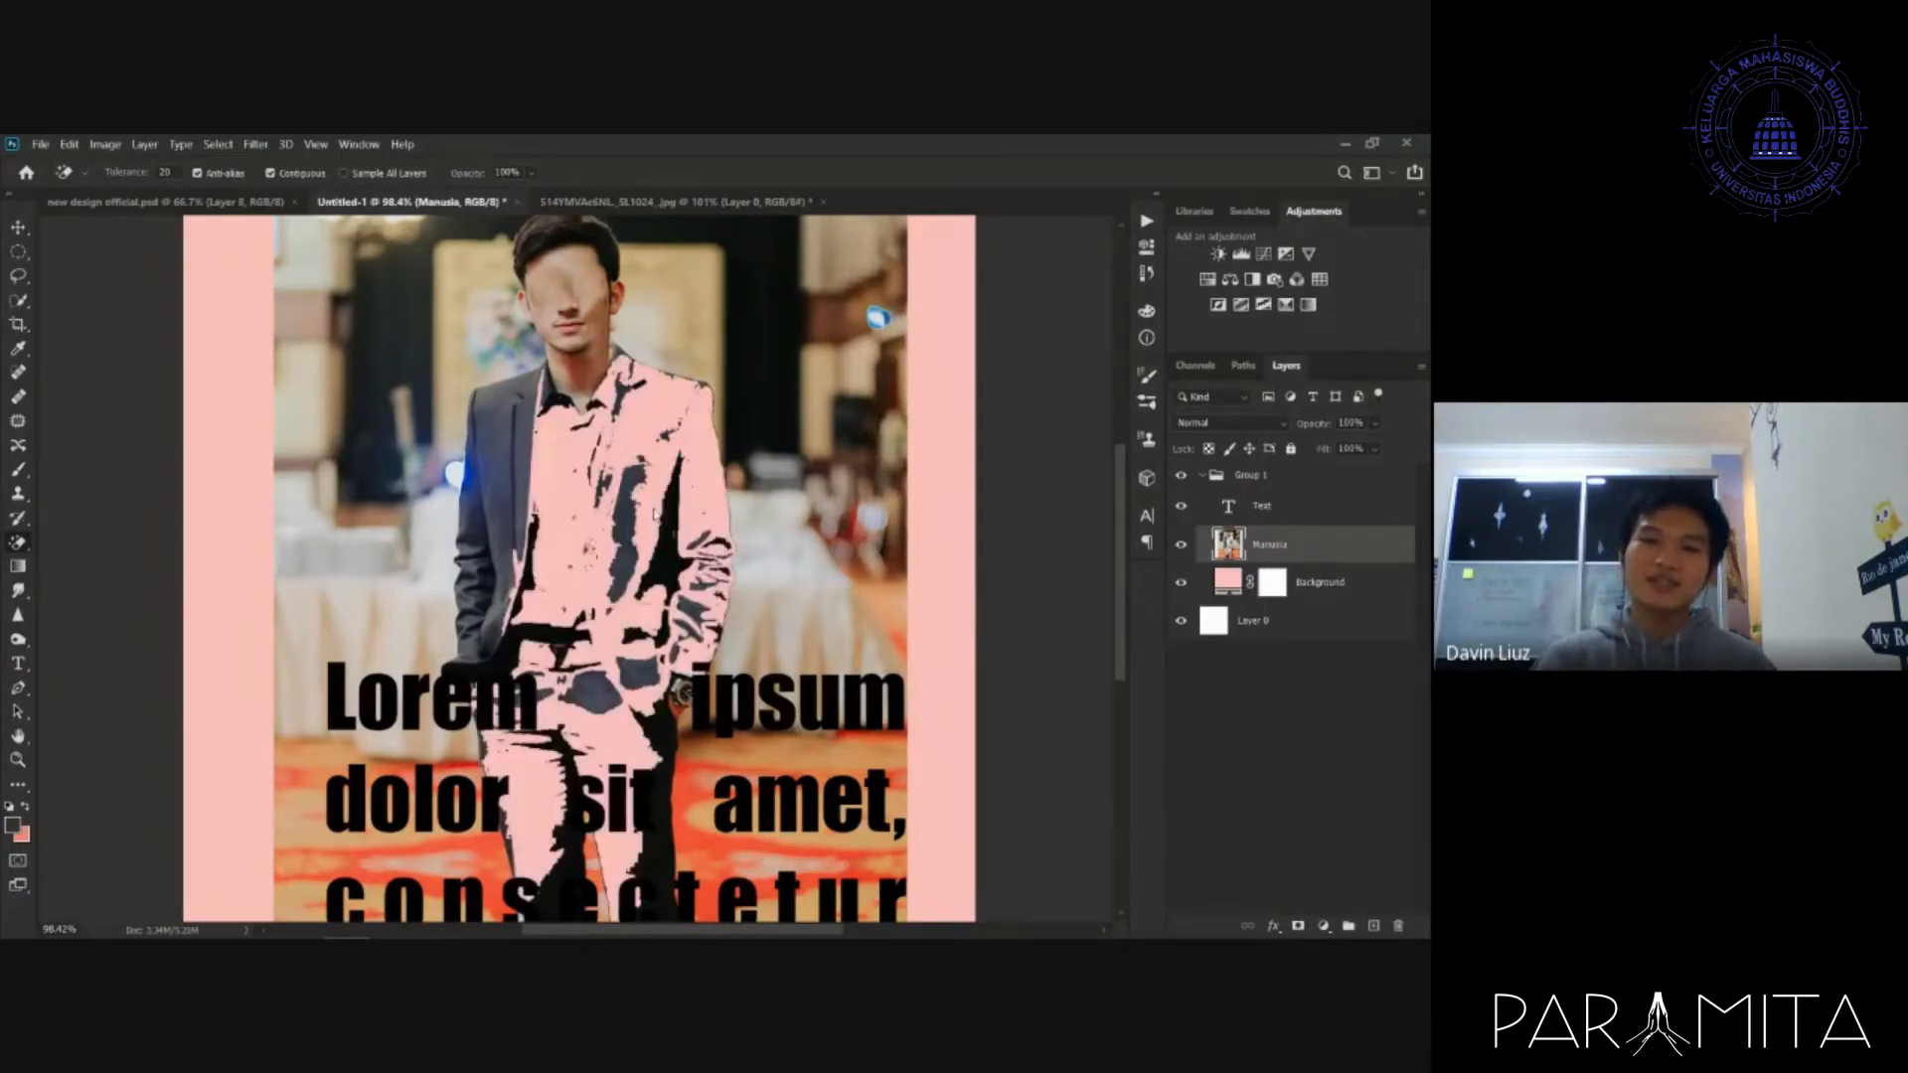
click(629, 507)
click(666, 542)
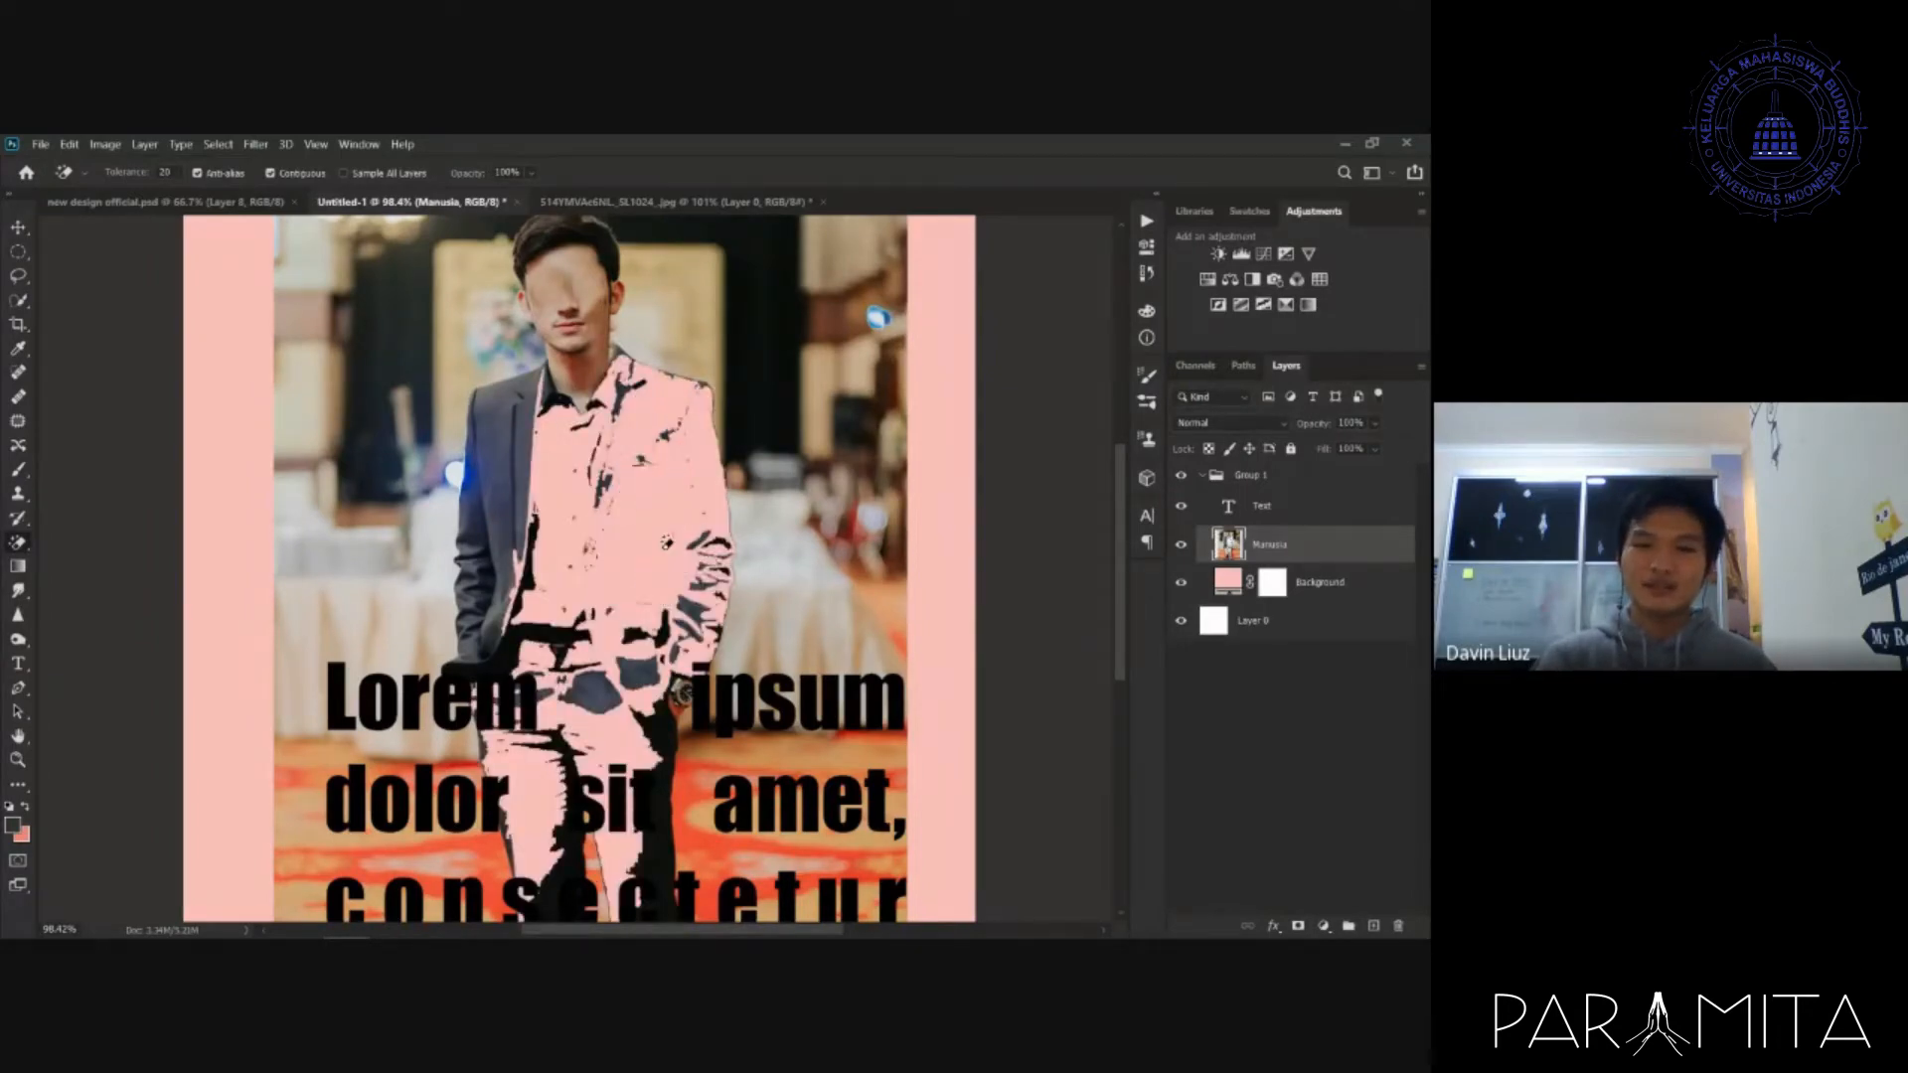
key(ctrl+z)
key(ctrl+z)
key(ctrl+z)
key(ctrl+z)
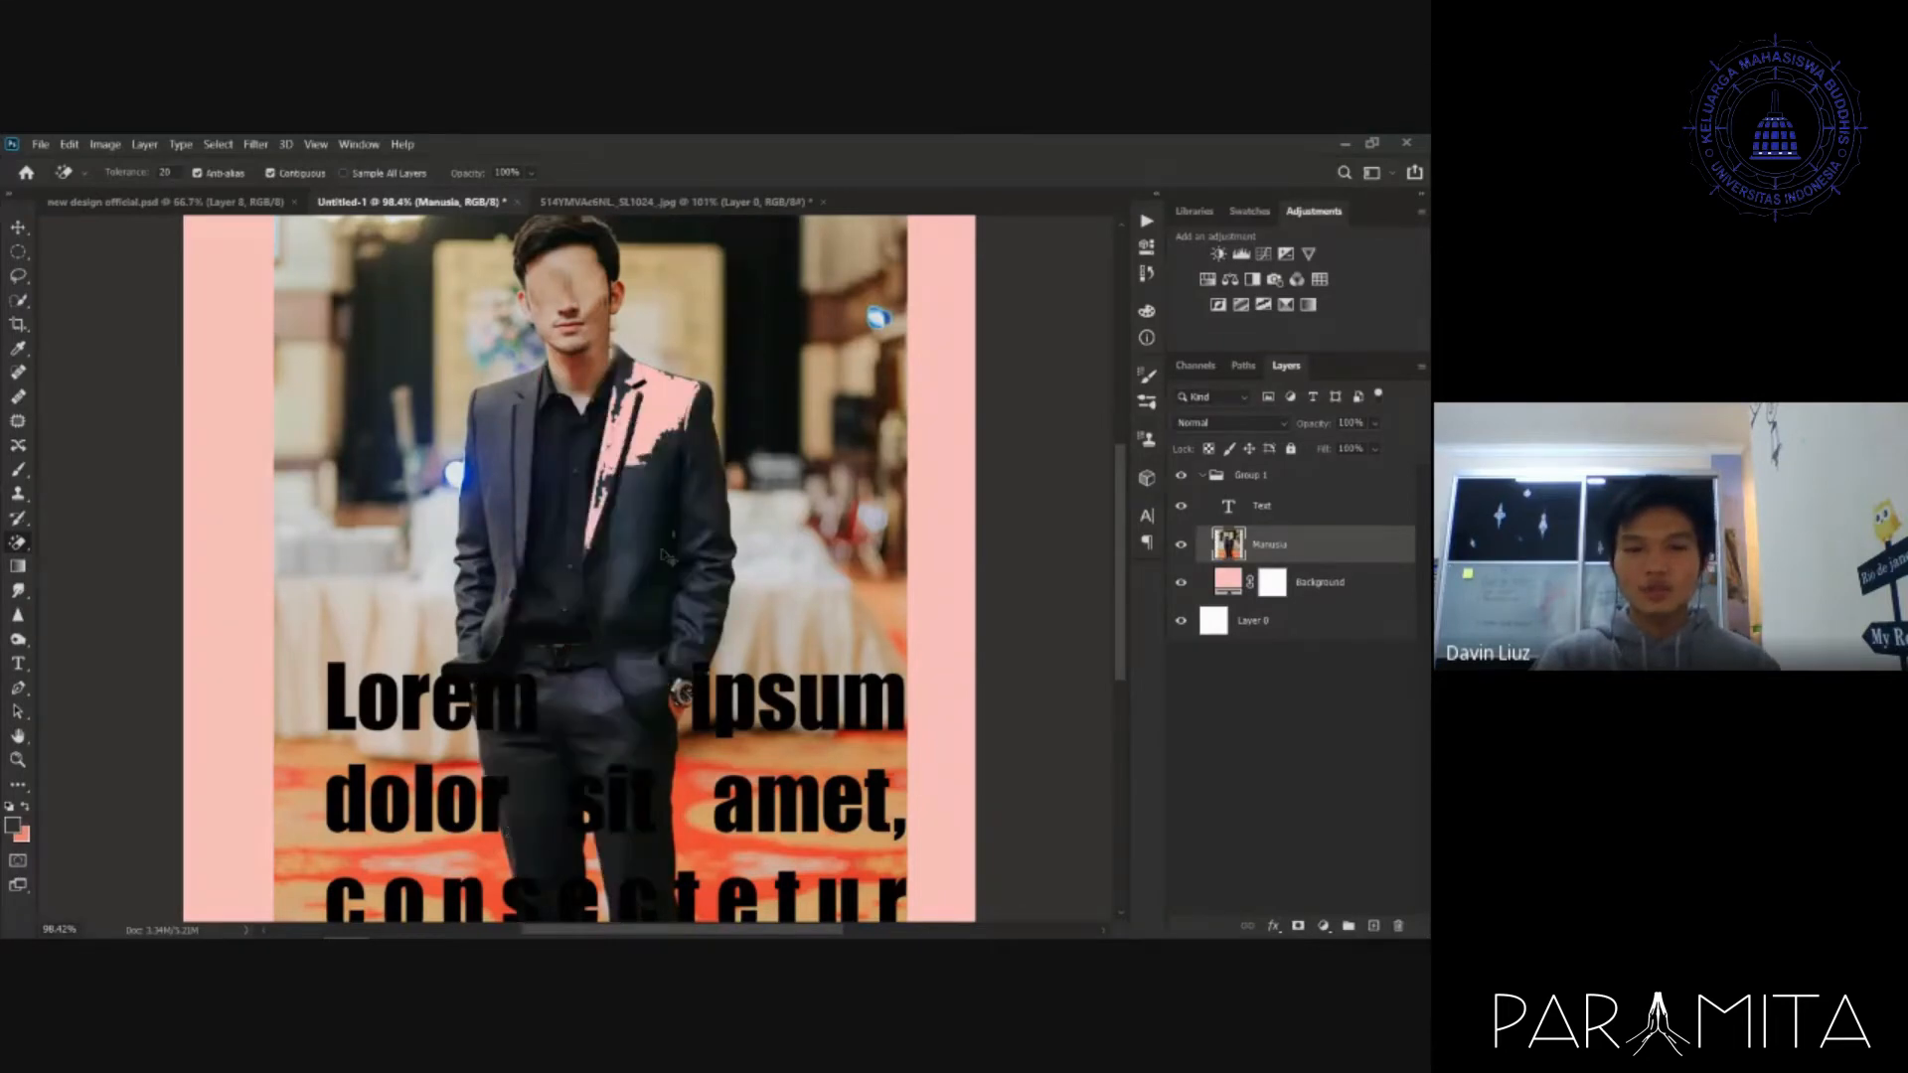
- Quick-select the man's upper shirt and inner lapel area, delete it from the Manusia layer, deselect, and undo the deselection
click(19, 300)
mouse_move(646, 462)
mouse_down()
mouse_move(591, 467)
mouse_move(641, 418)
mouse_move(596, 517)
mouse_up()
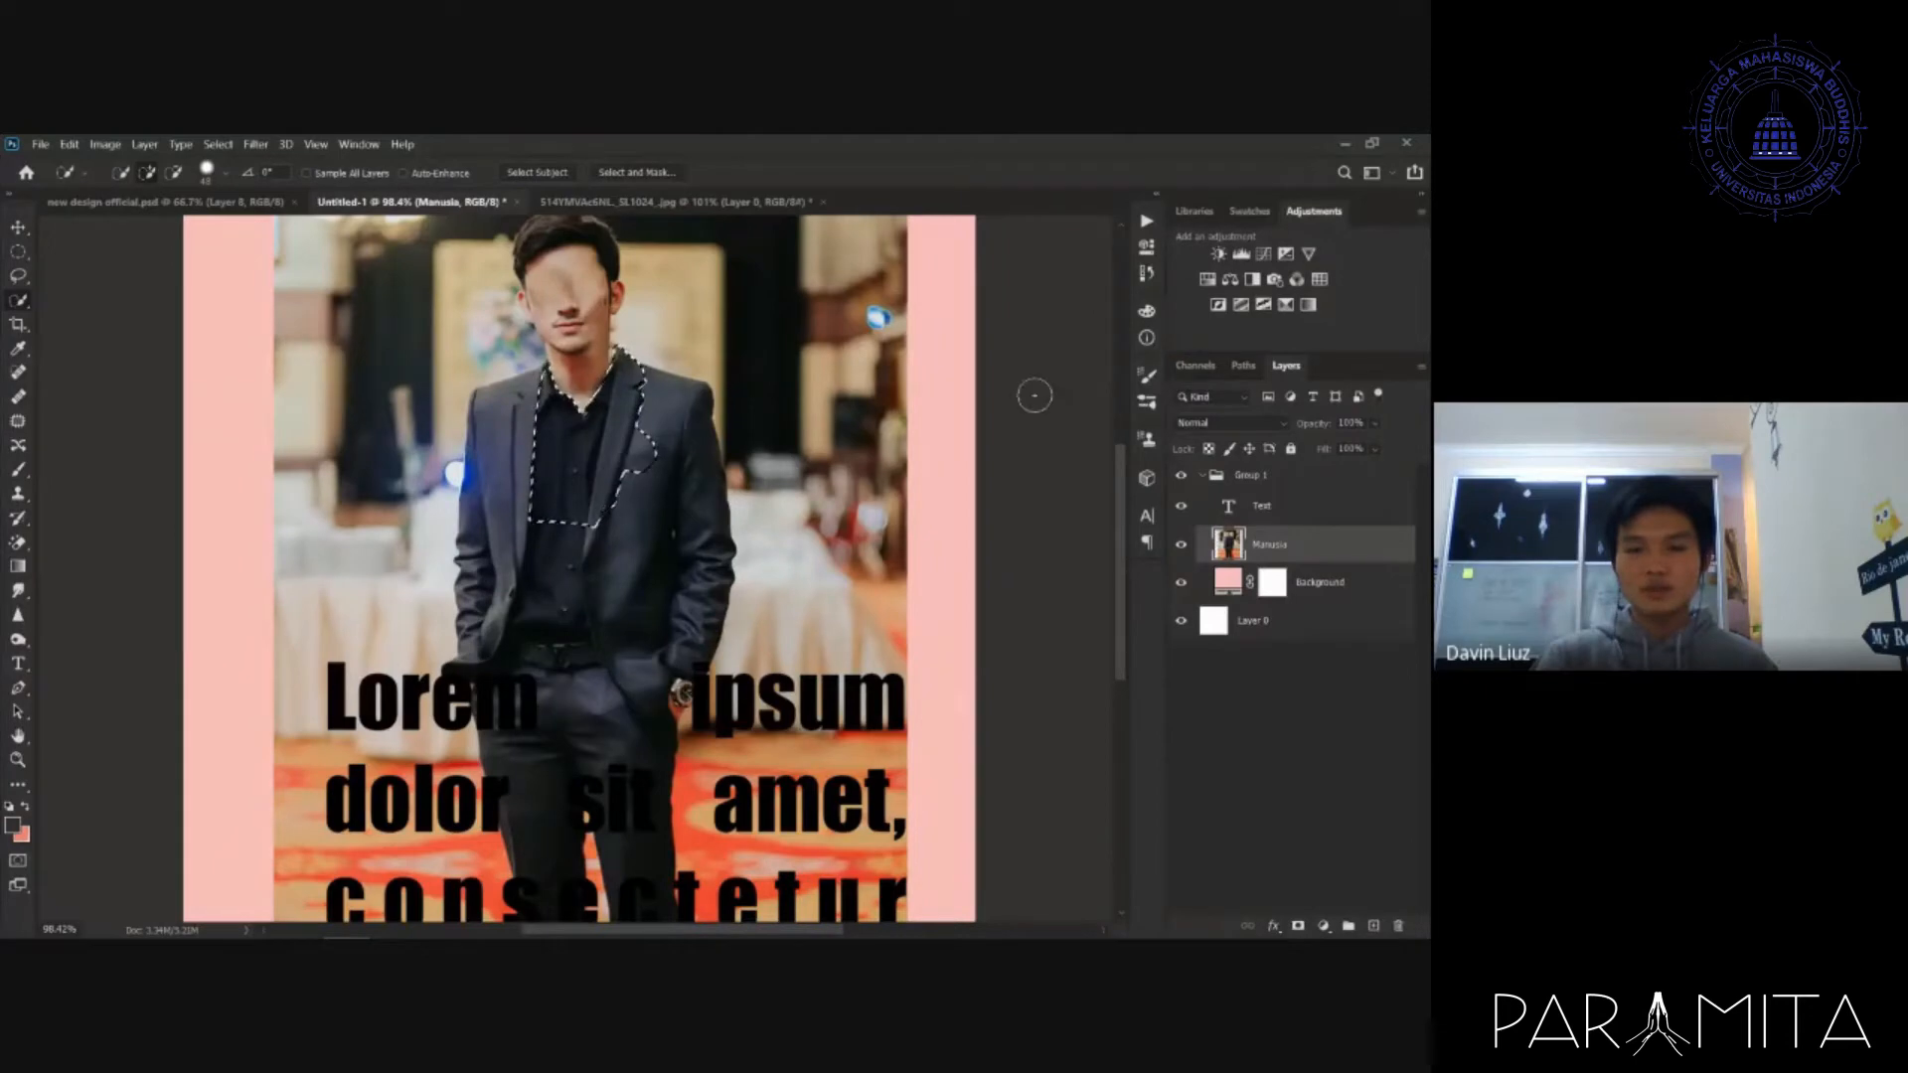
key(Delete)
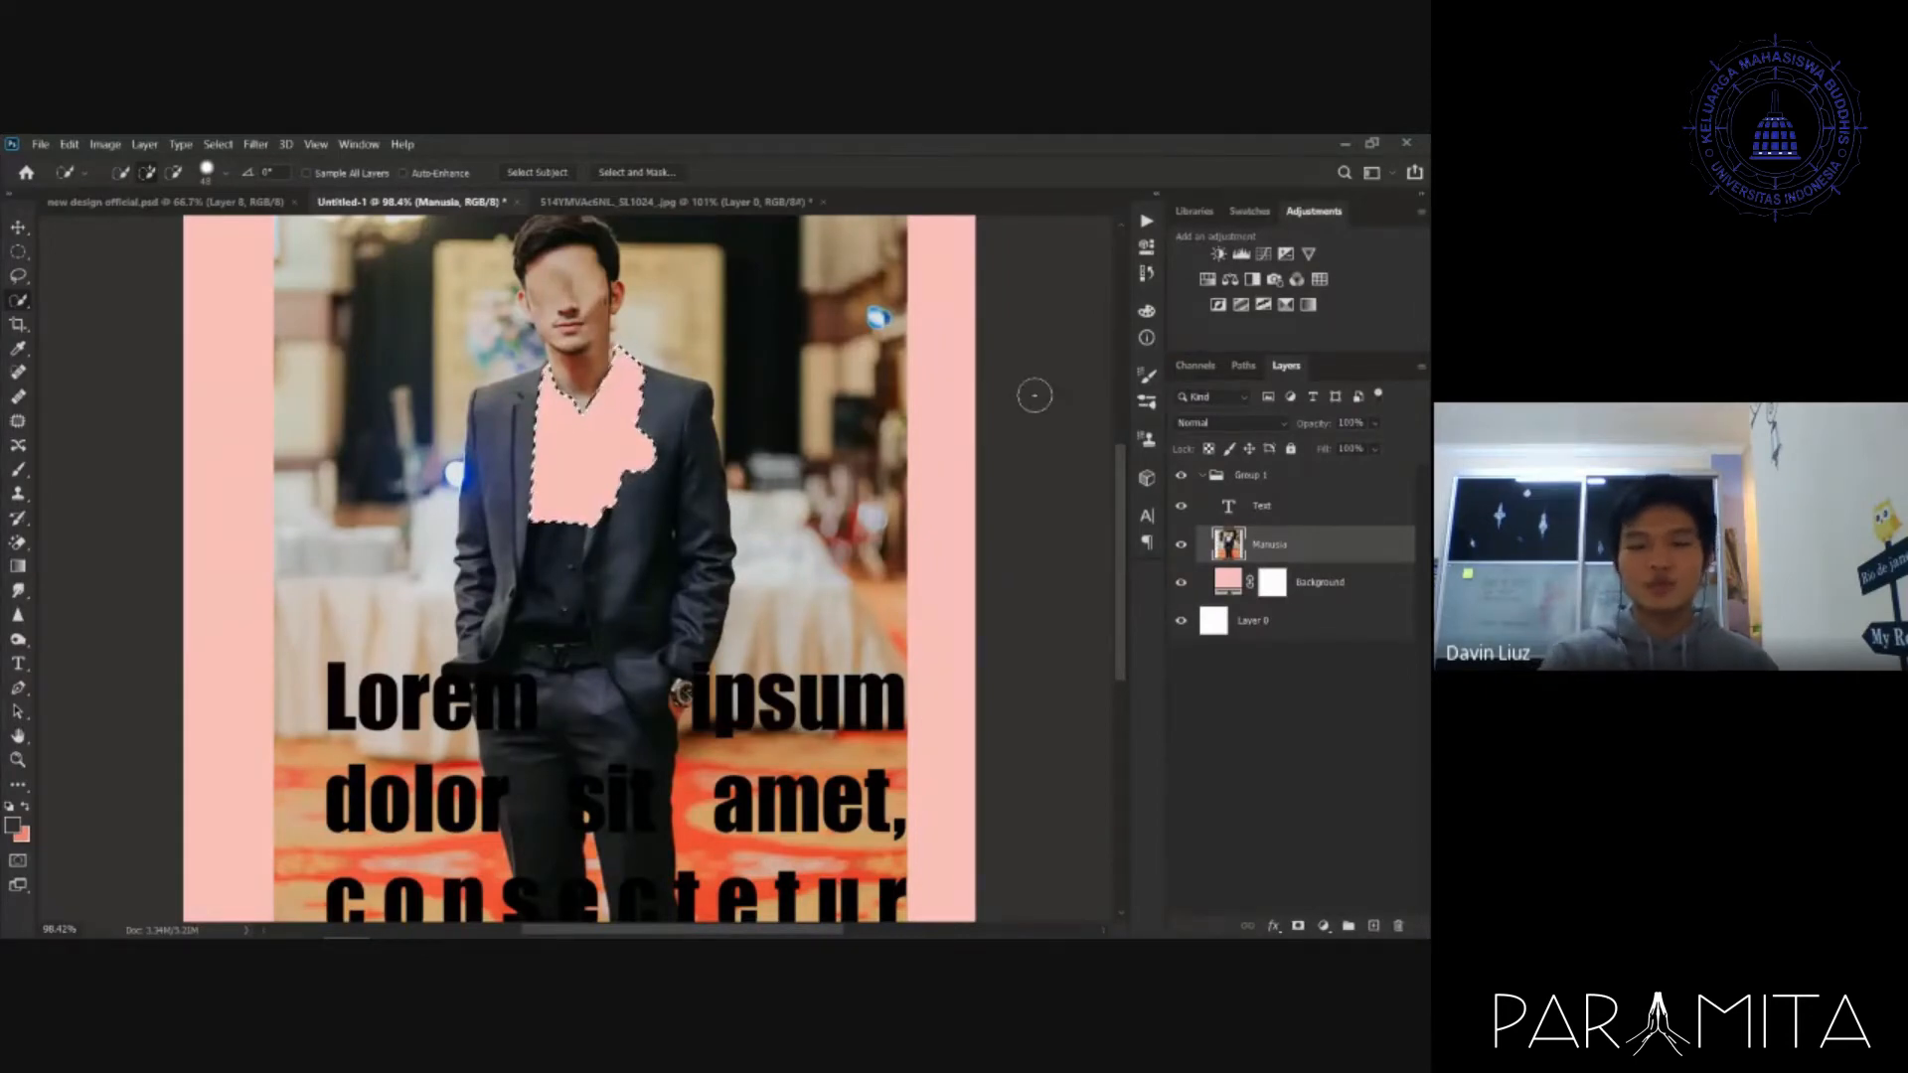
key(ctrl+d)
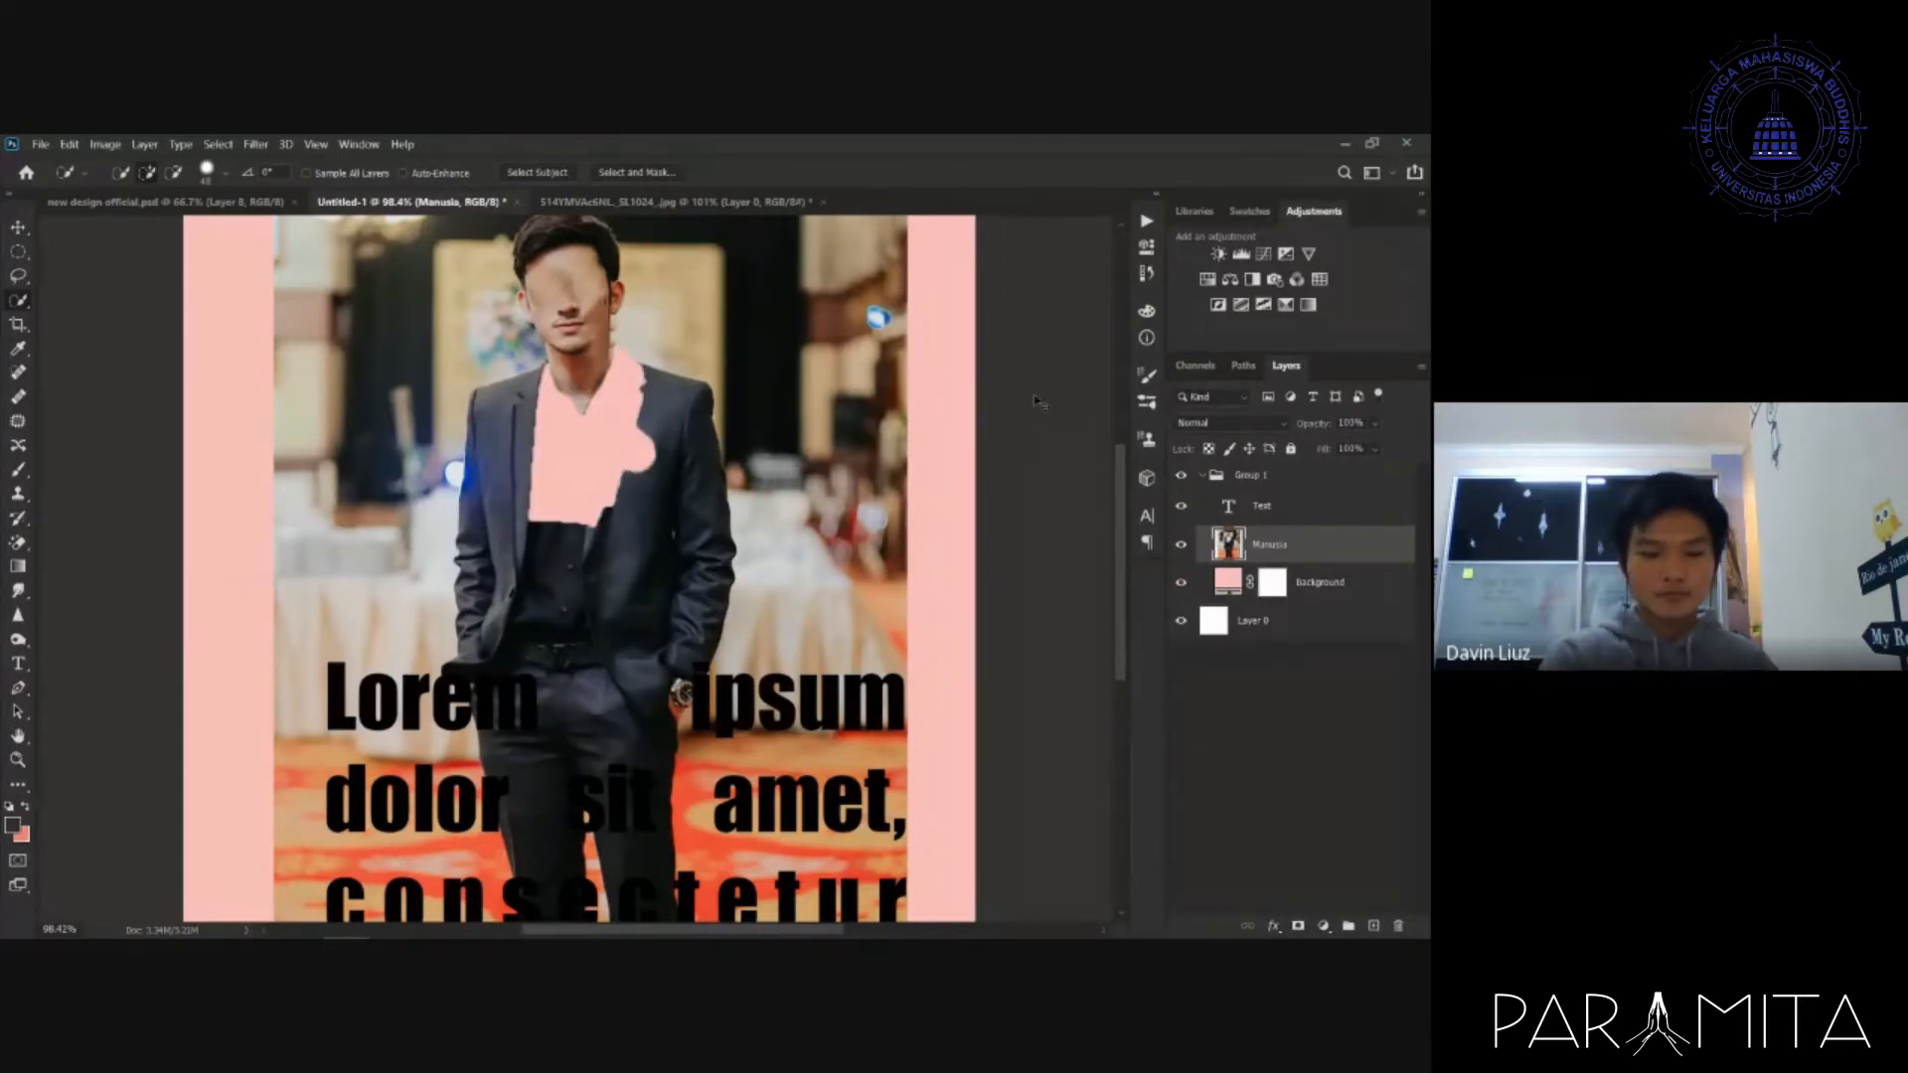
key(ctrl+z)
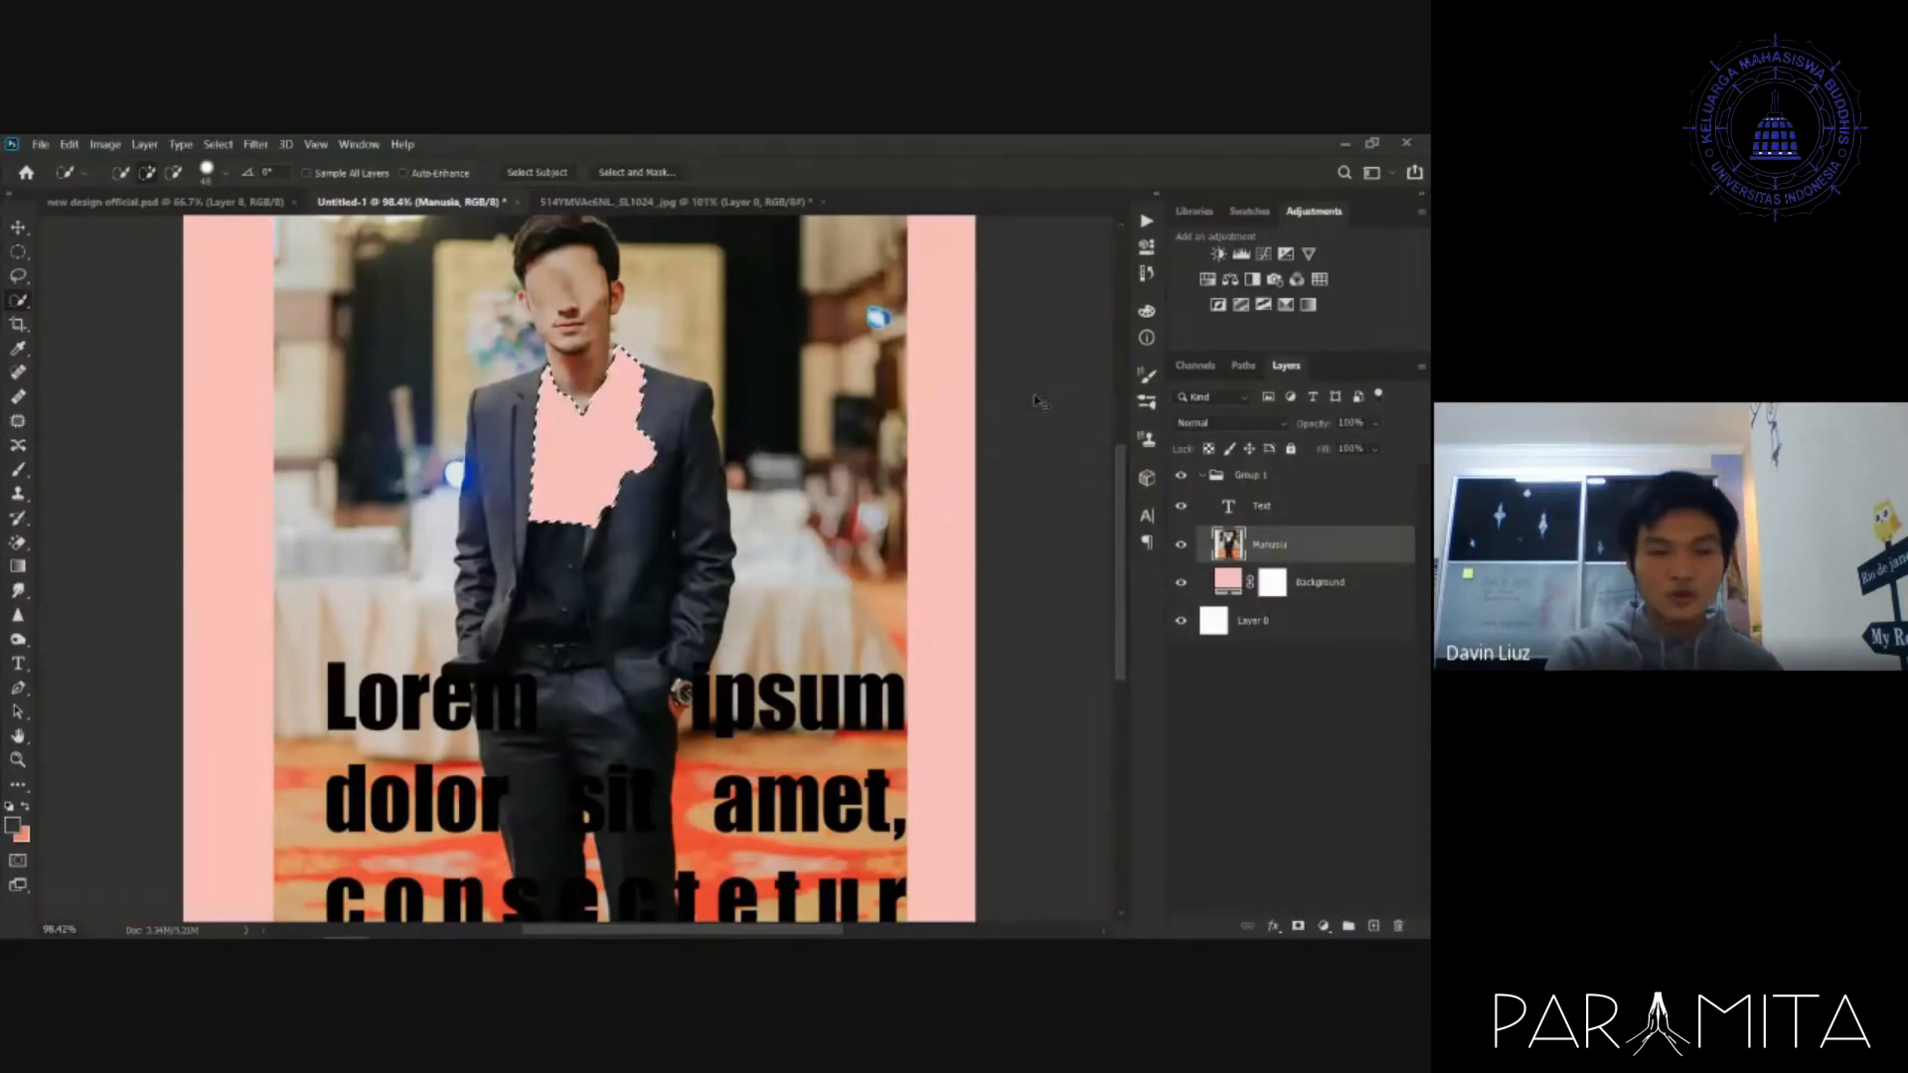
- Undo the deletion of the shirt area, reselect it with Quick Selection and clear the selection
key(ctrl+z)
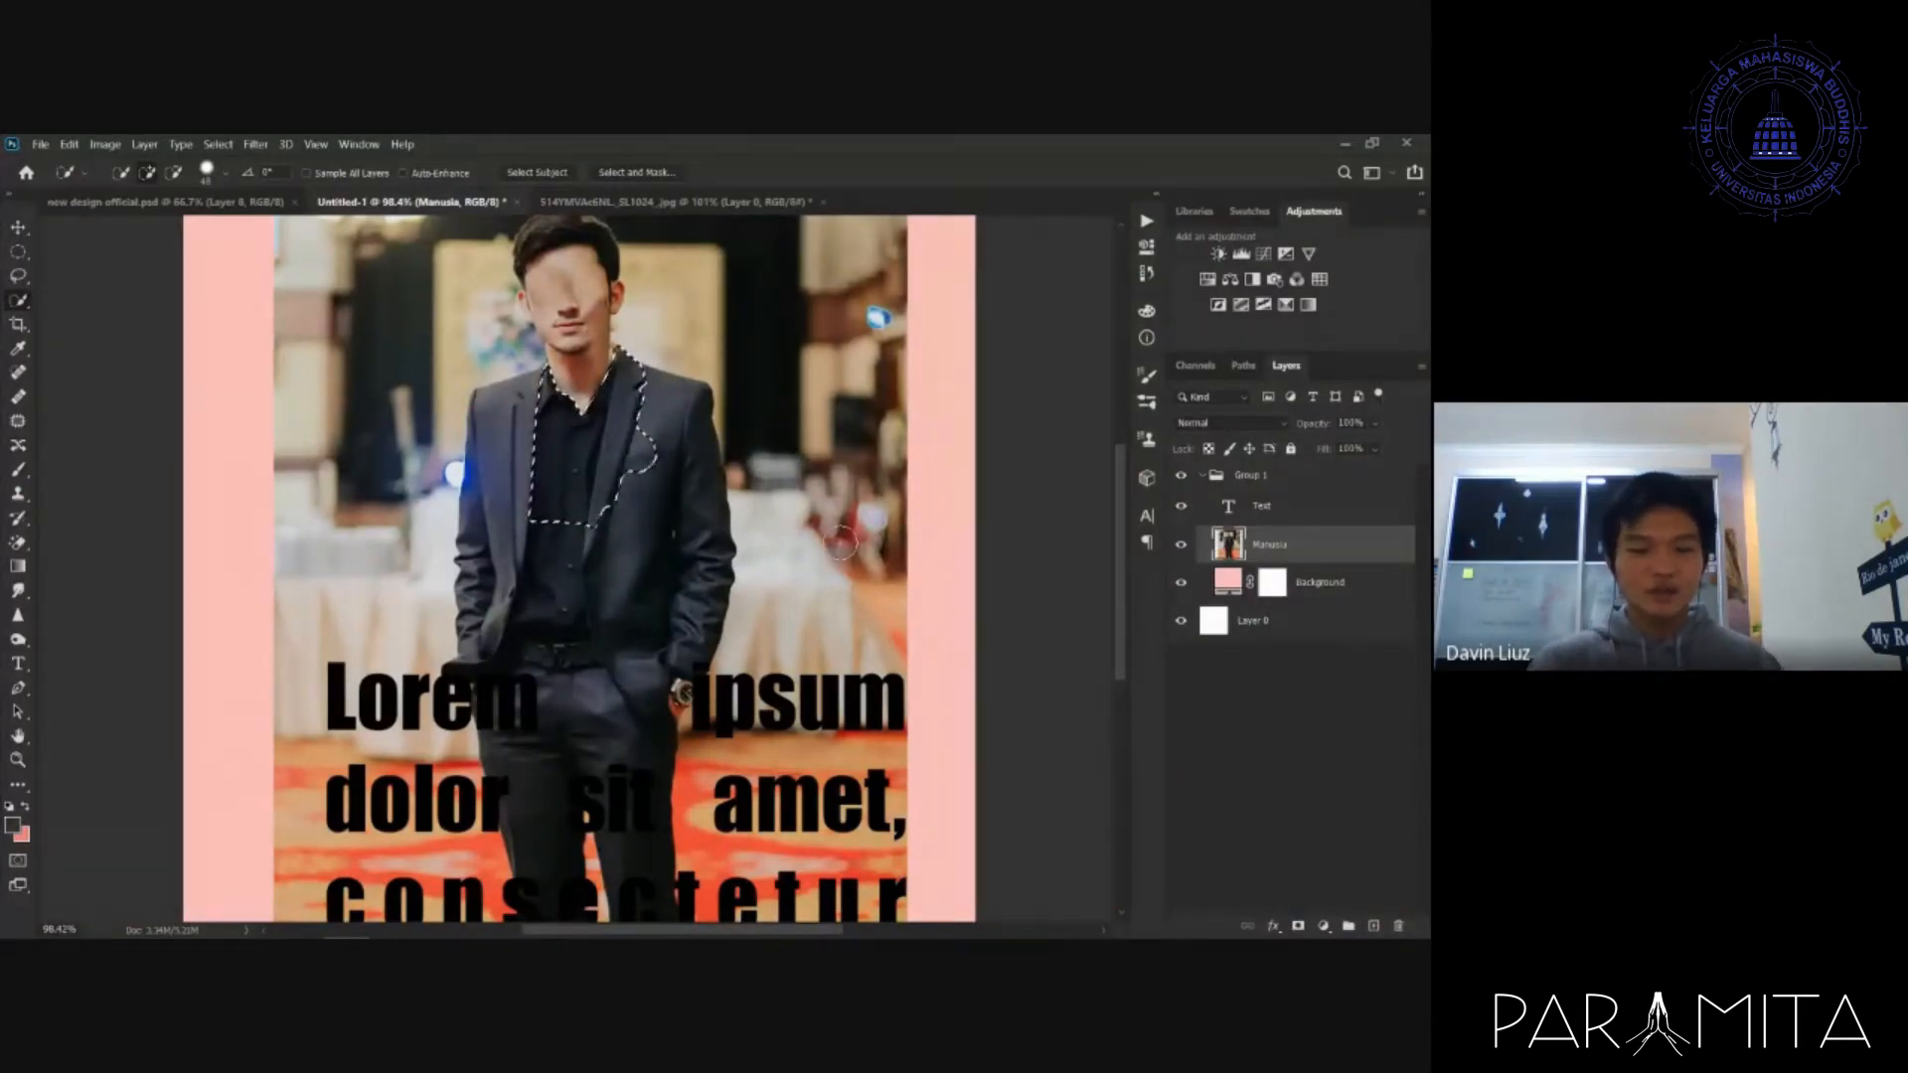
key(ctrl+d)
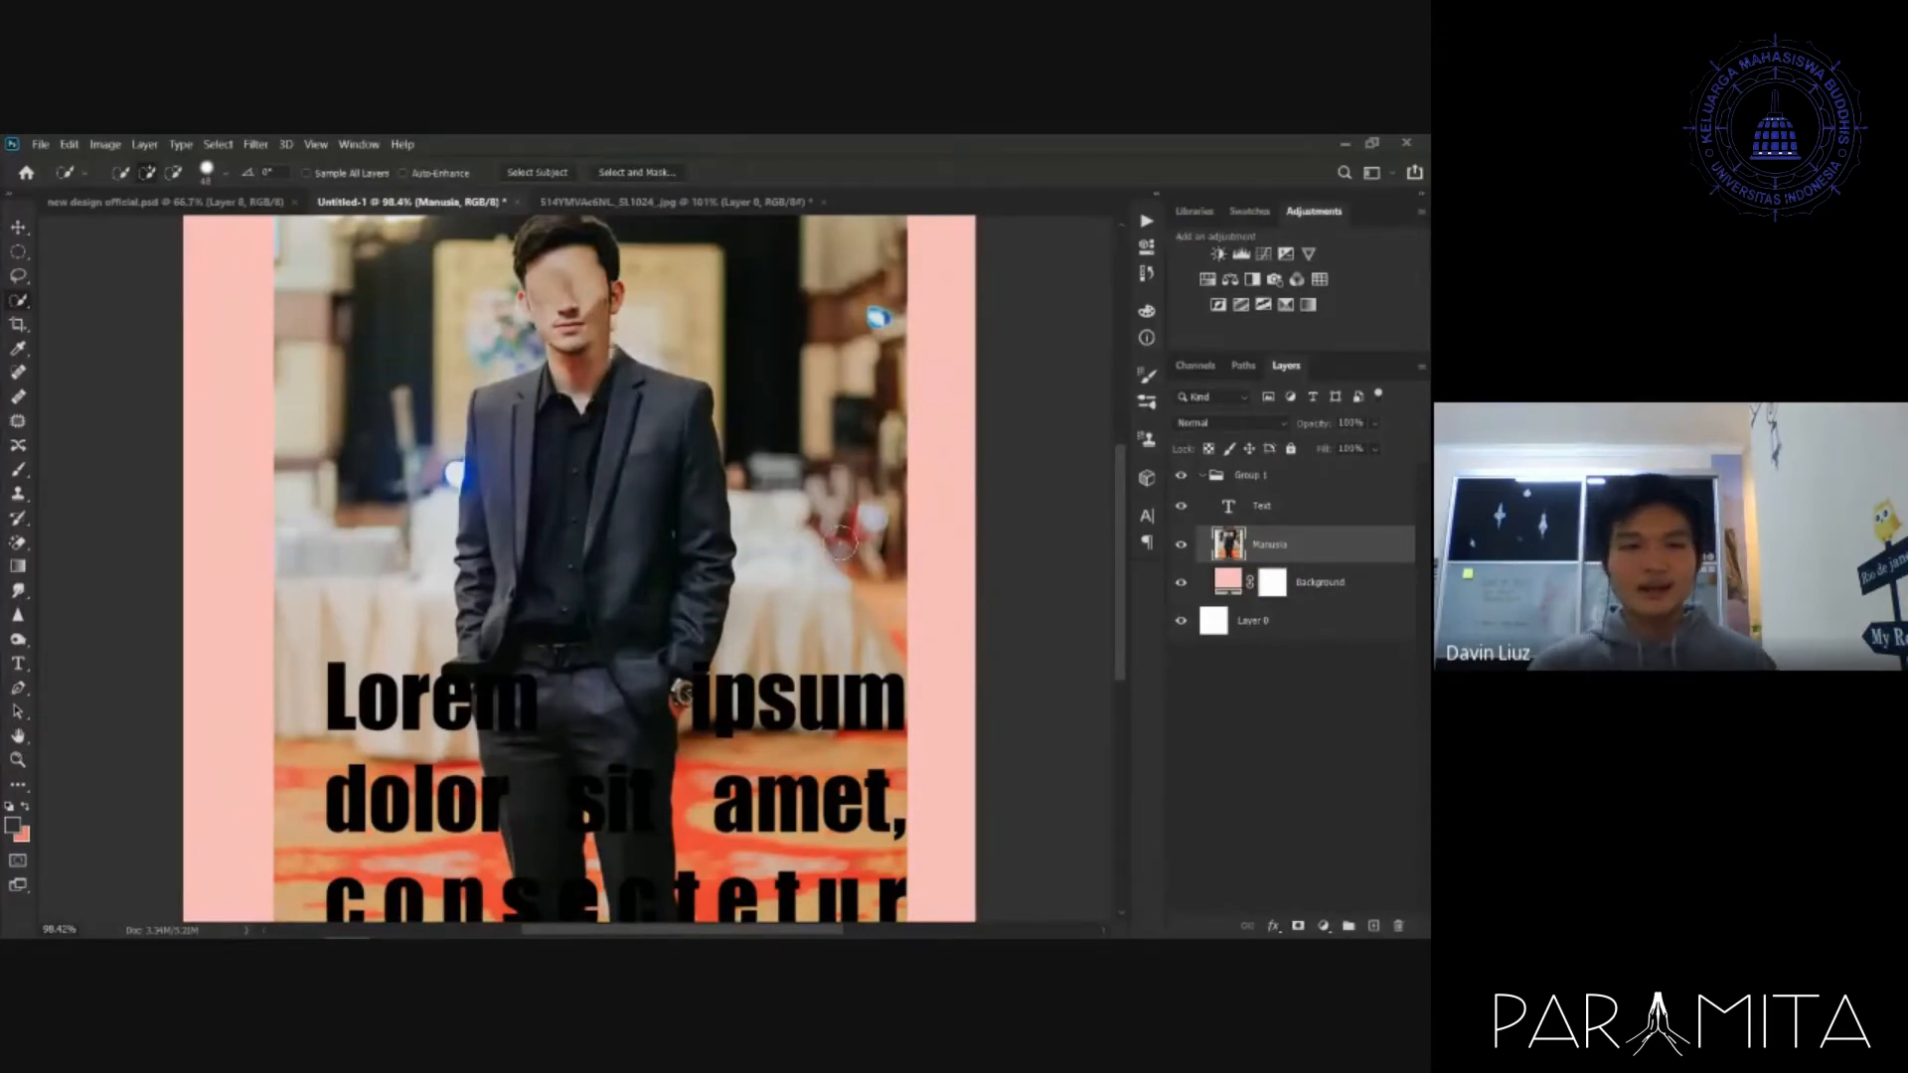
drag(566, 487, 587, 418)
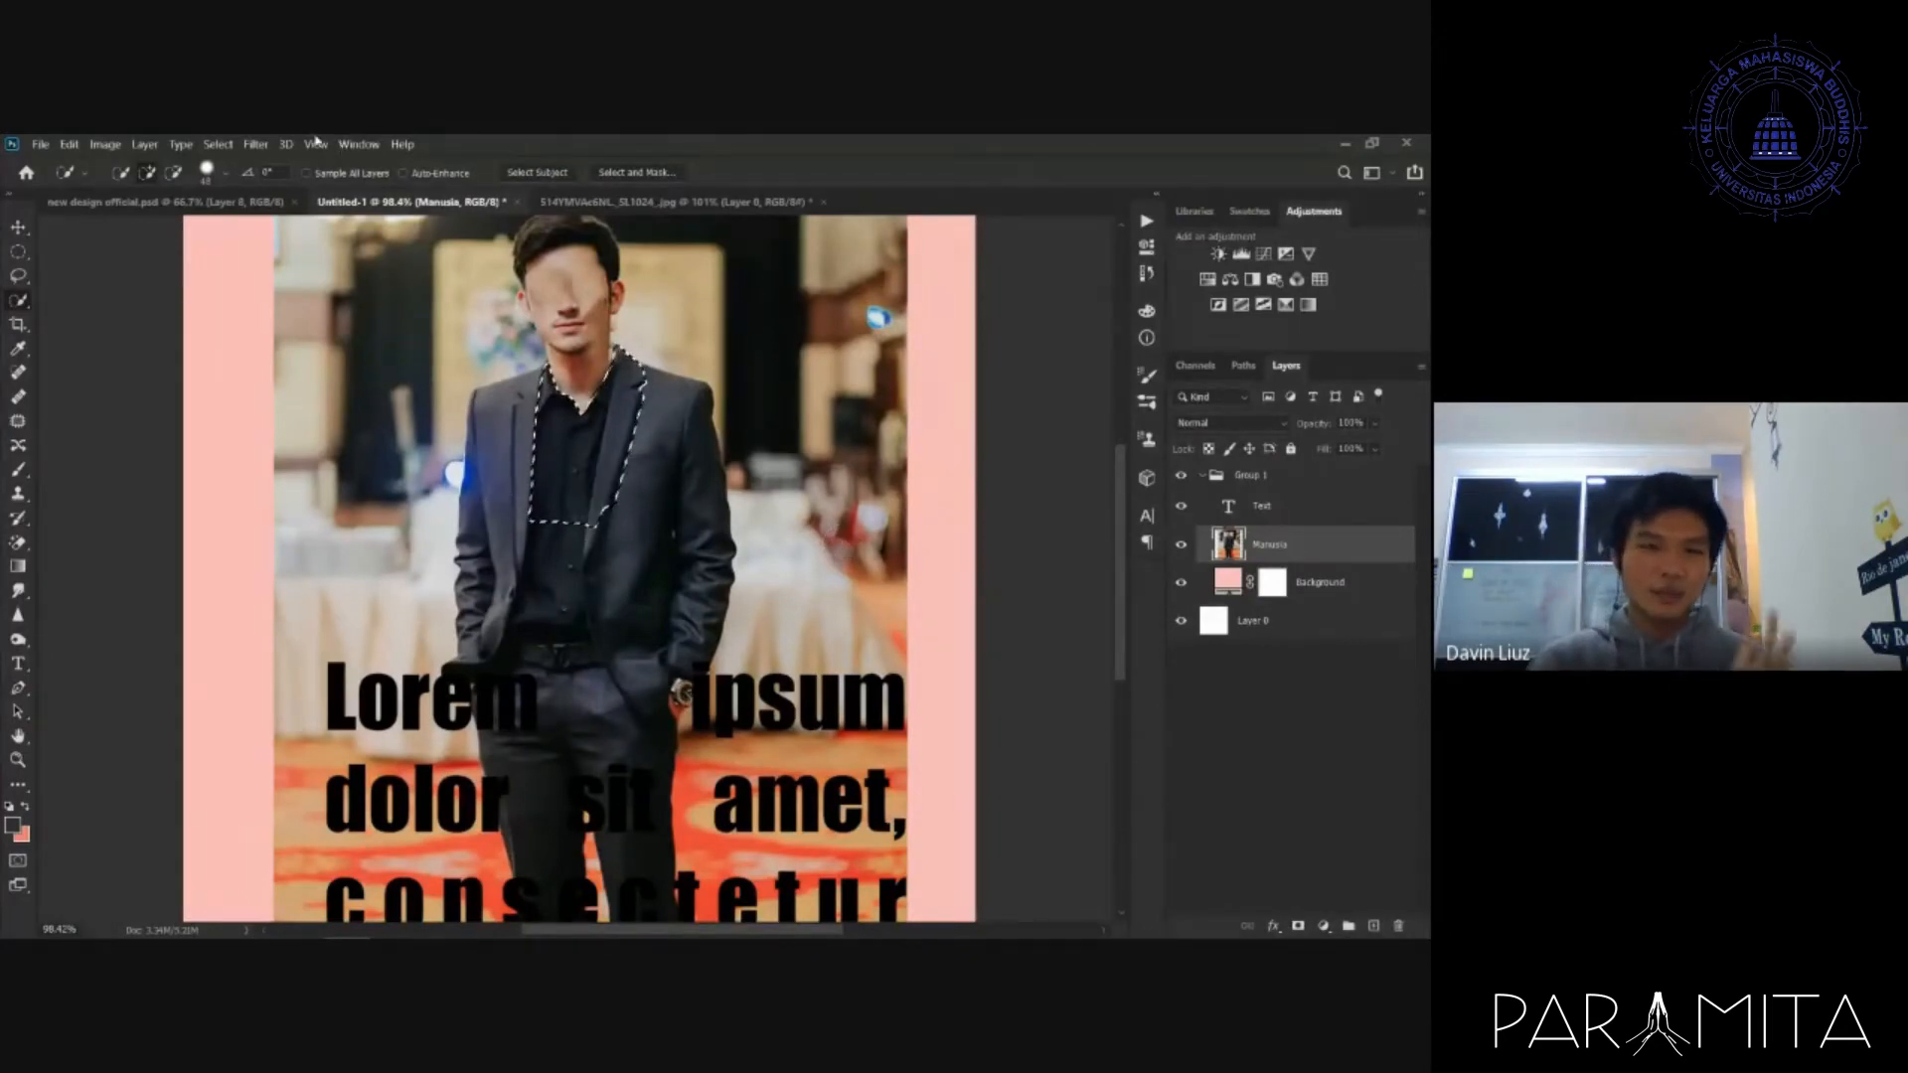
click(218, 144)
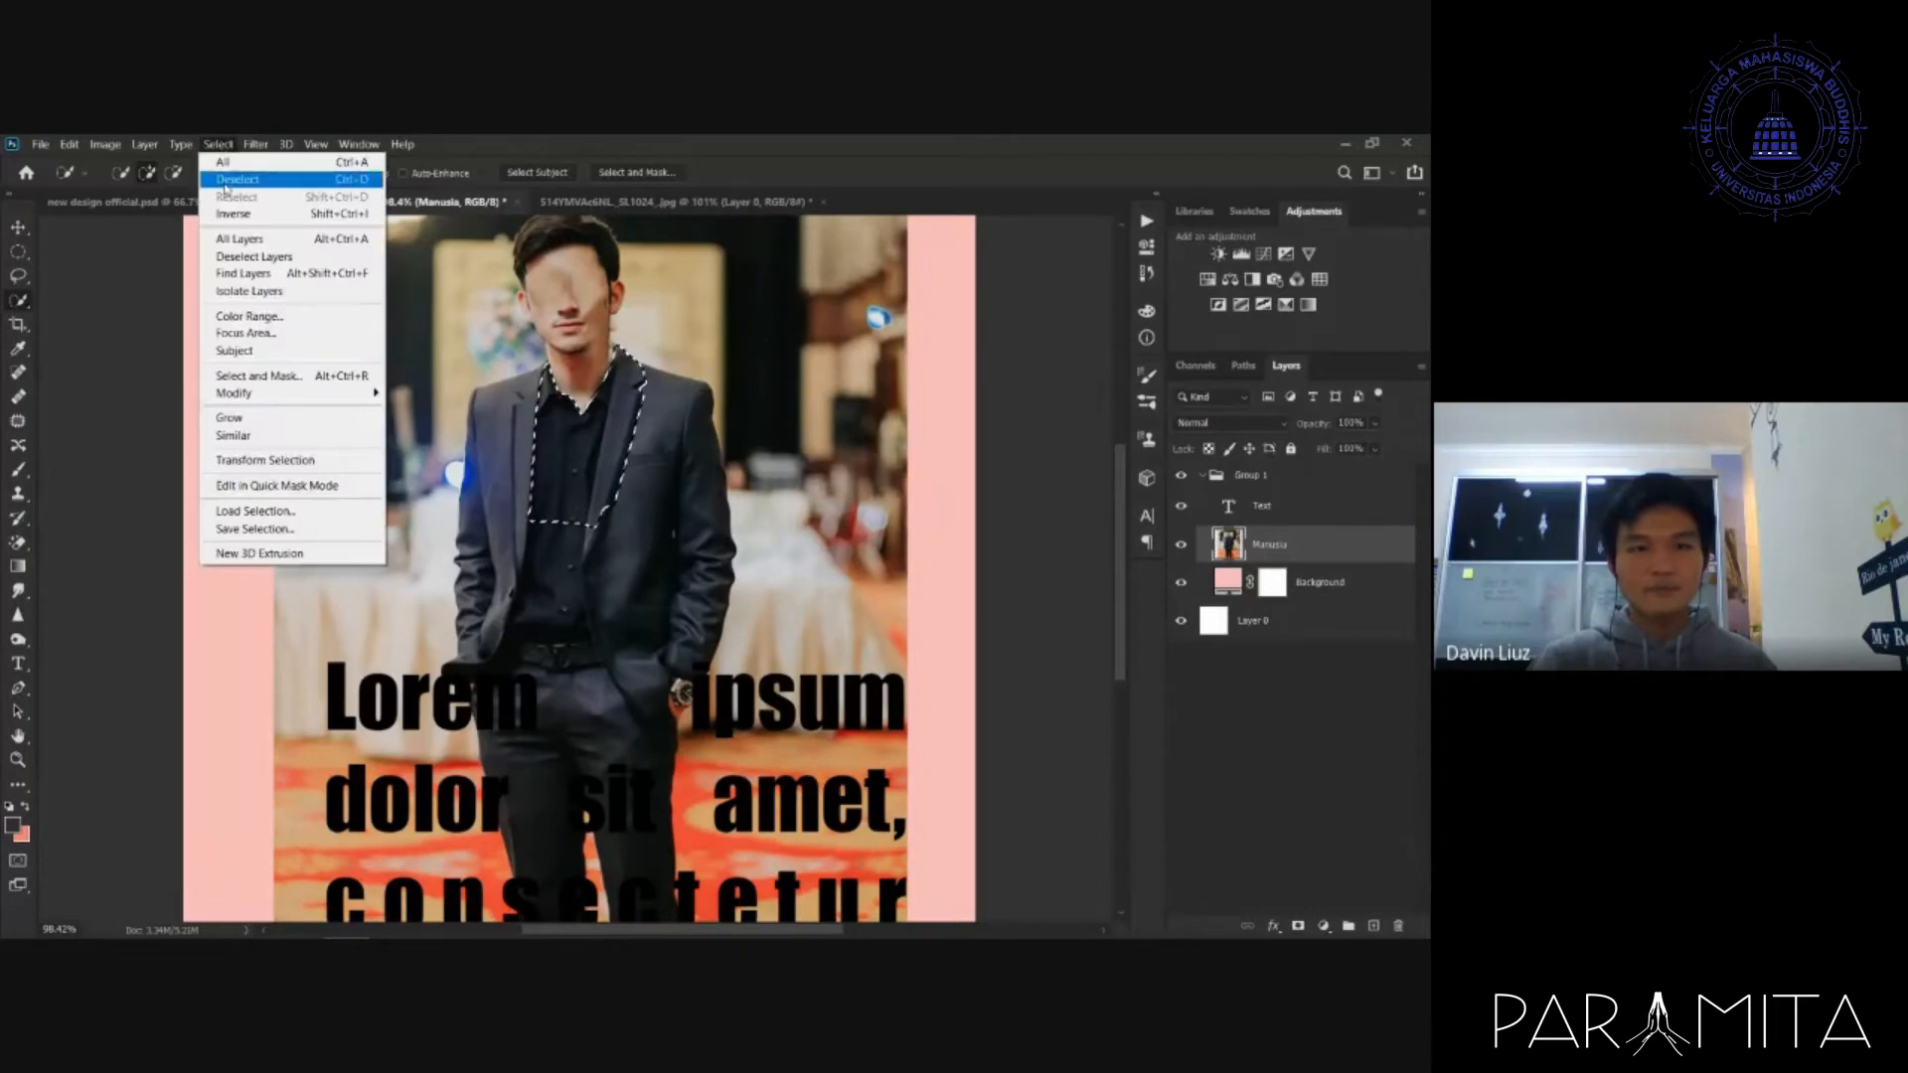
click(358, 183)
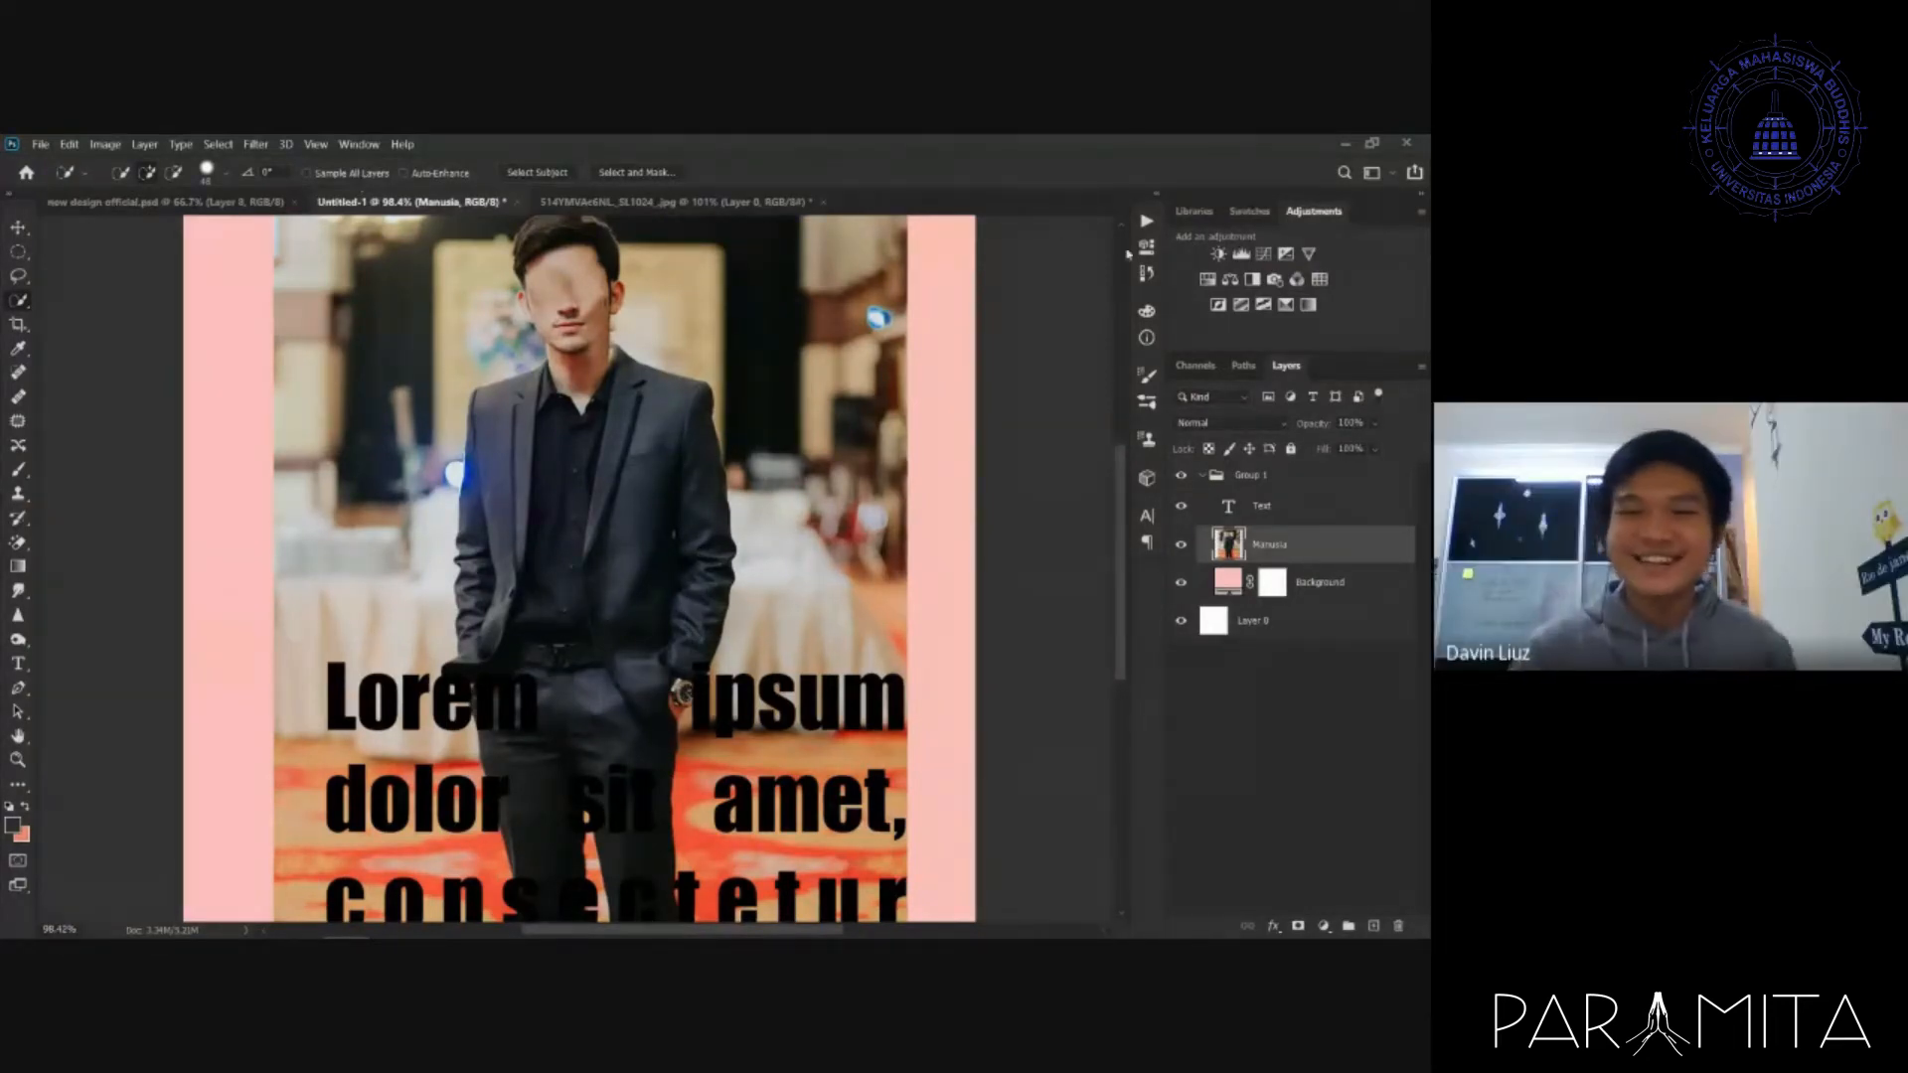
- Revert the document to the Crop state in its history, discarding the healing and clone stamp edits
click(1147, 221)
click(1148, 248)
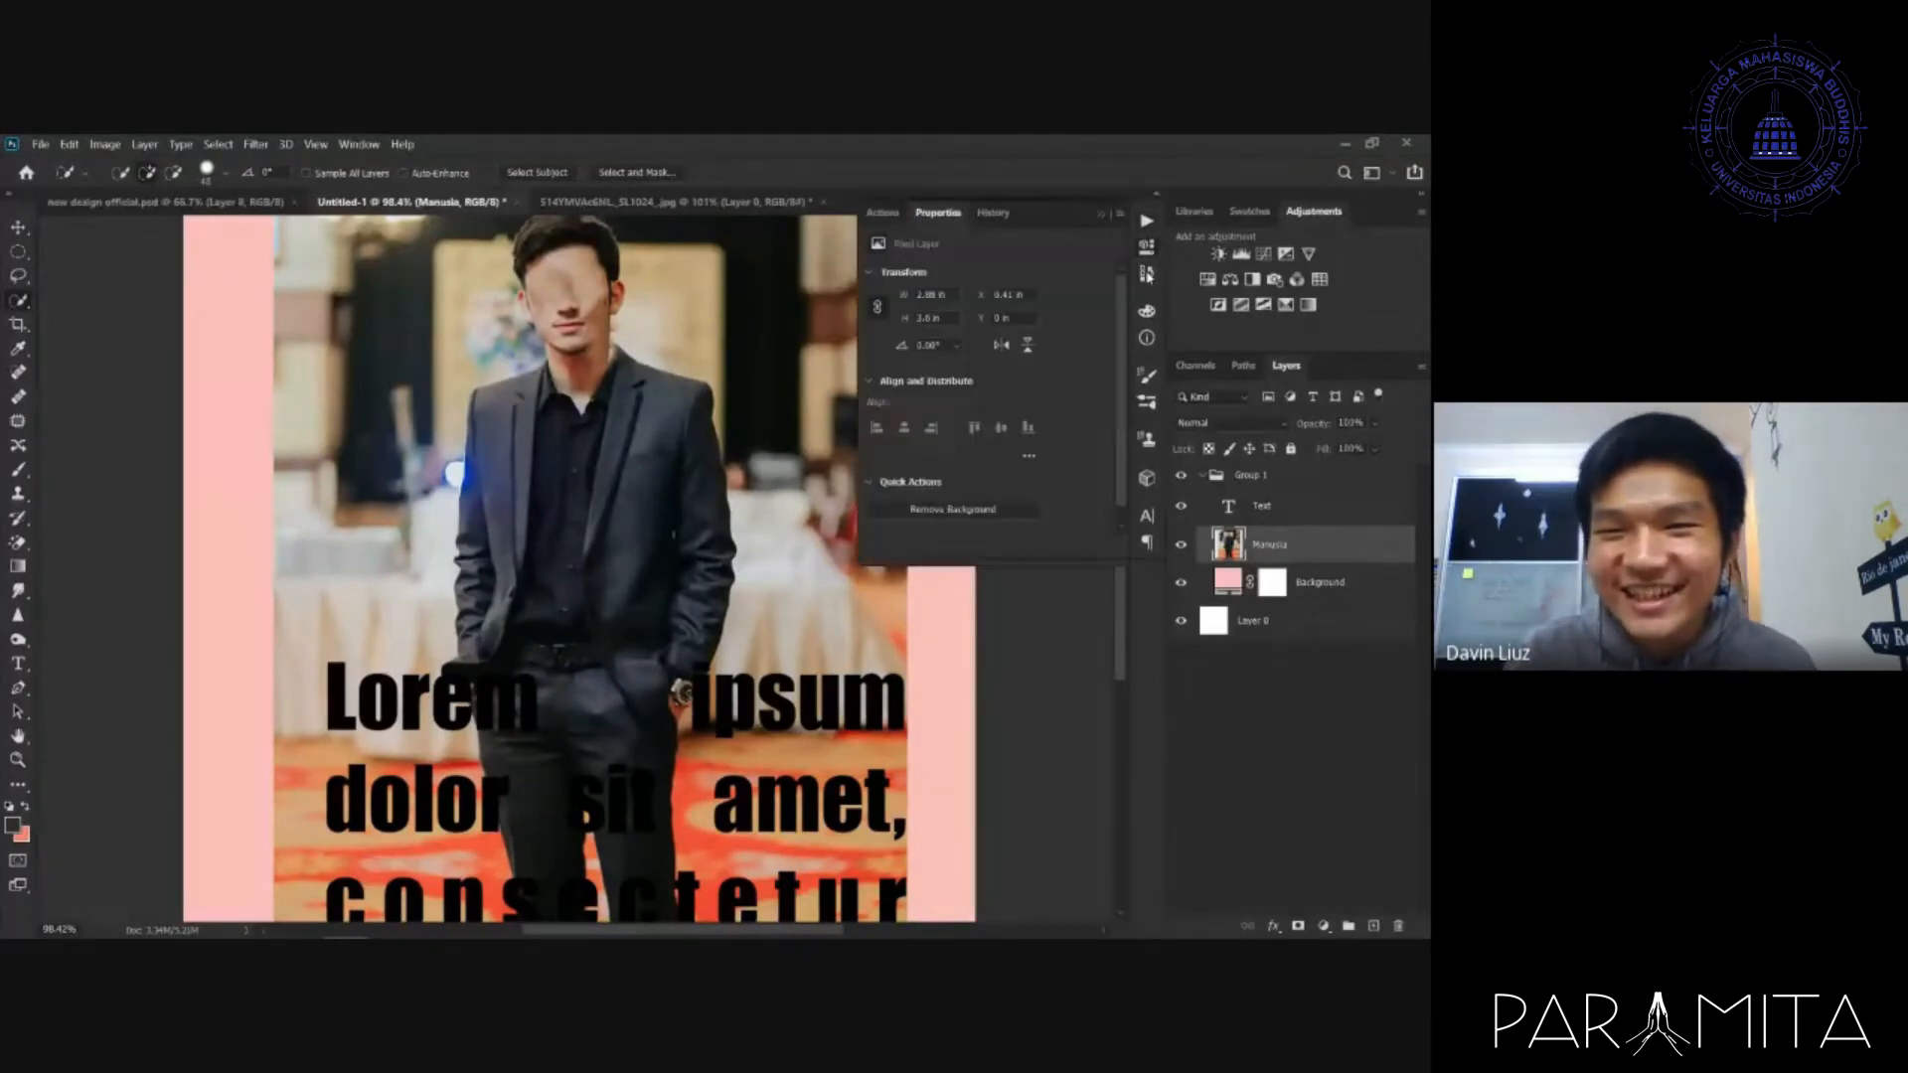
click(1148, 275)
scroll(1025, 317, up, 10)
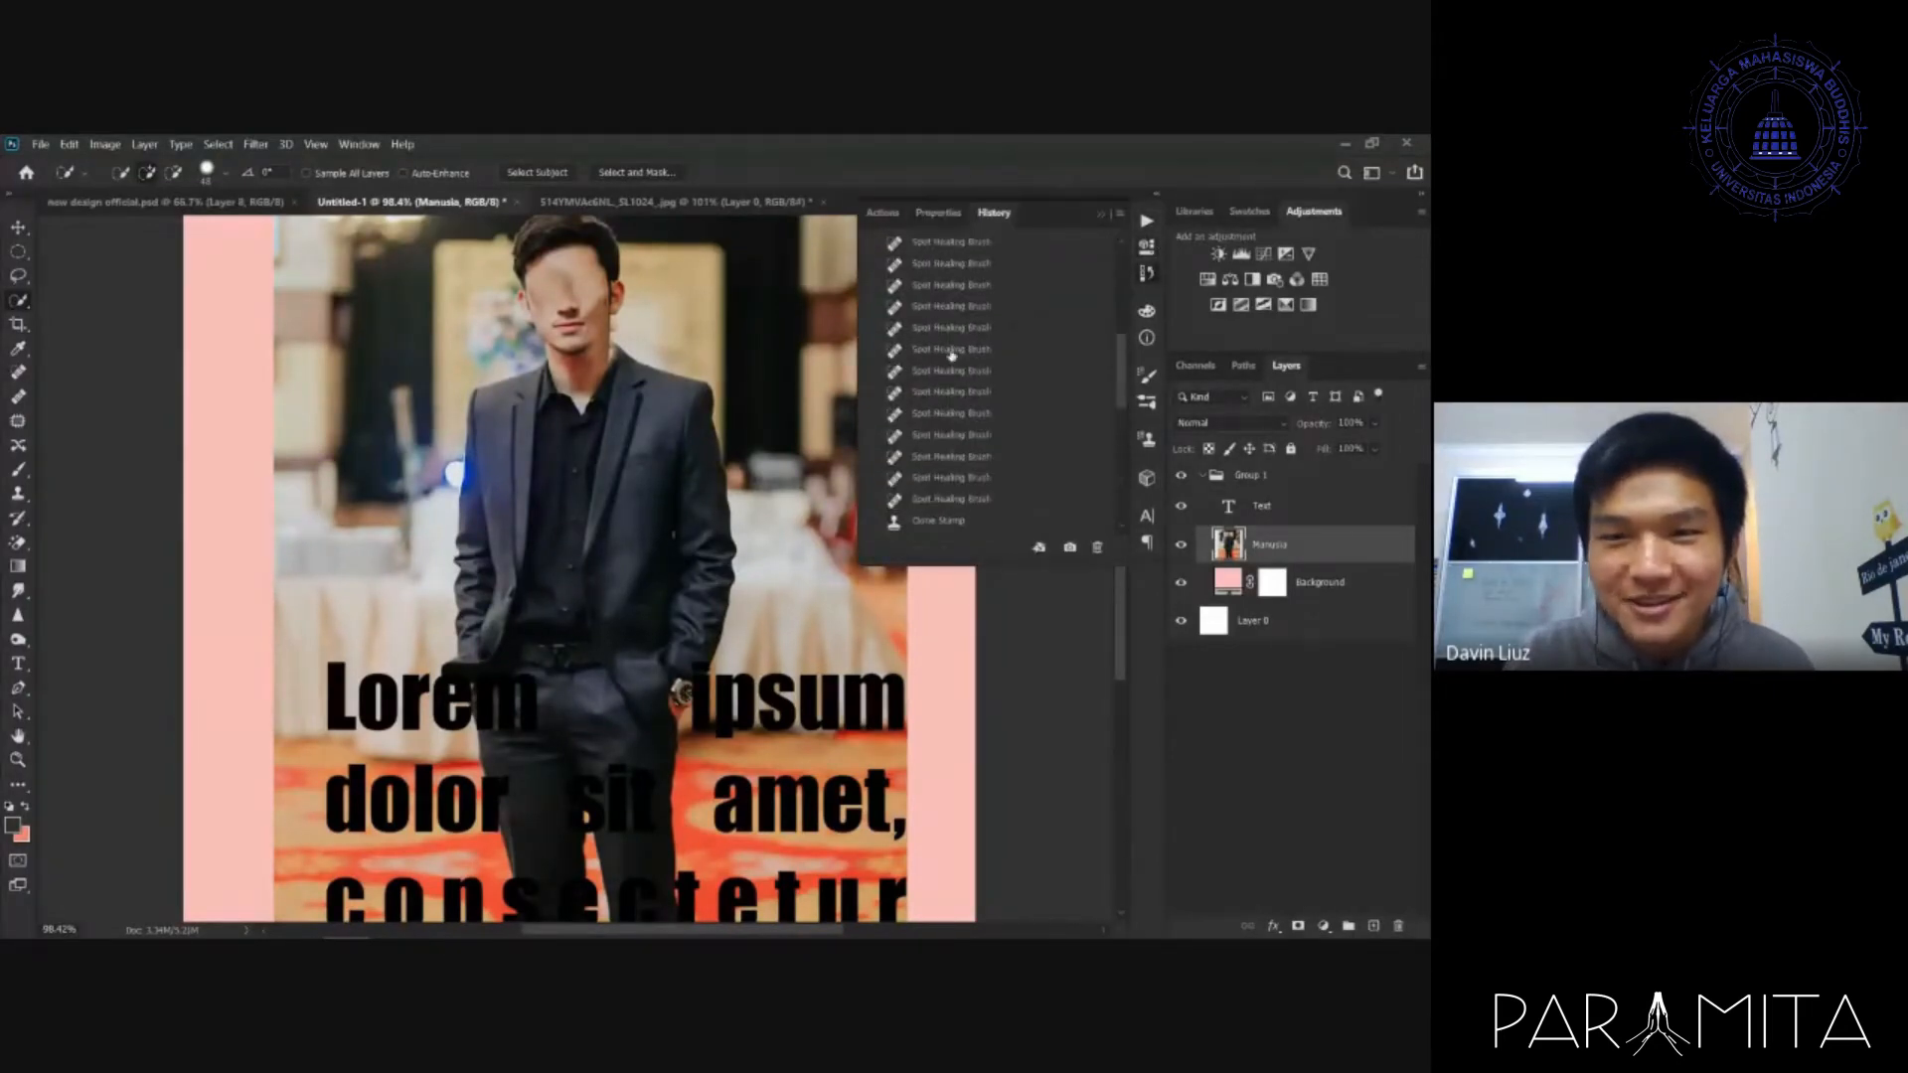
click(986, 364)
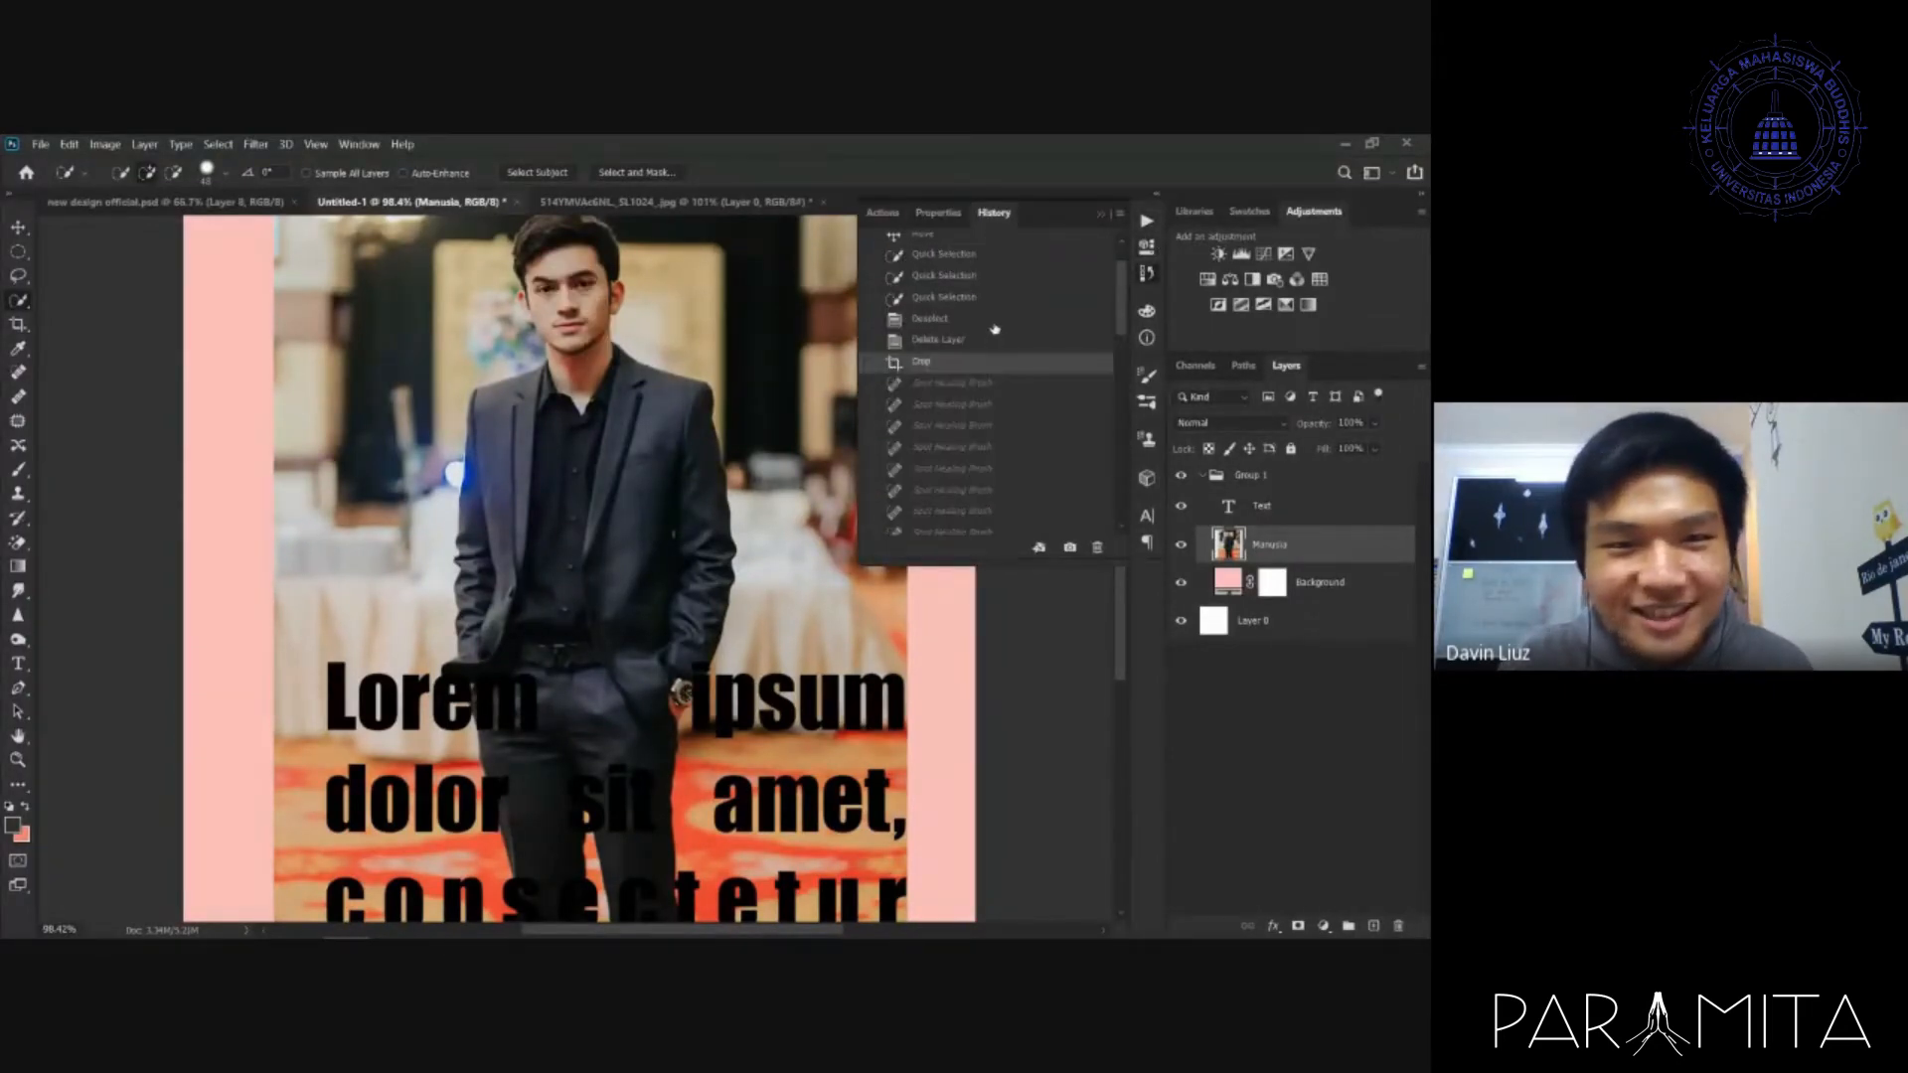
click(1105, 215)
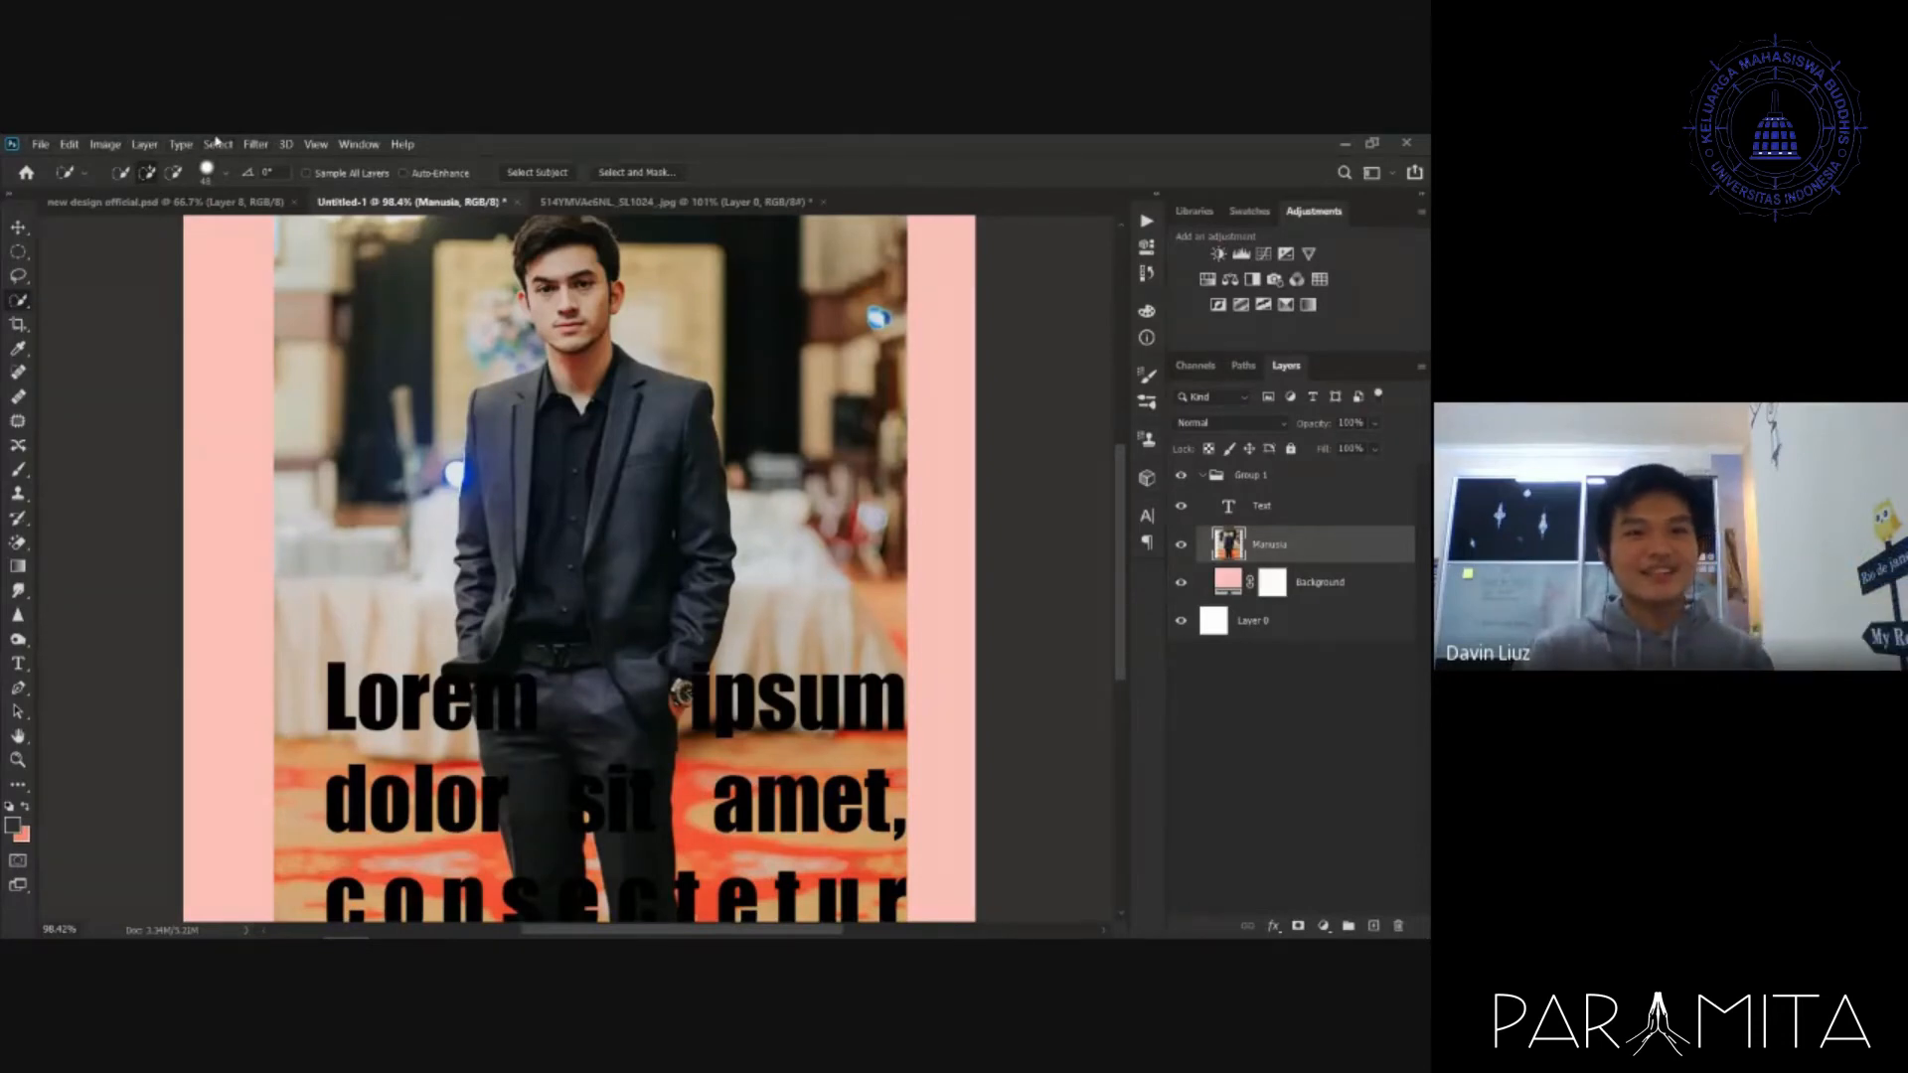
- Open the Liquify filter for the Manusia layer, focused on the man's face
click(257, 146)
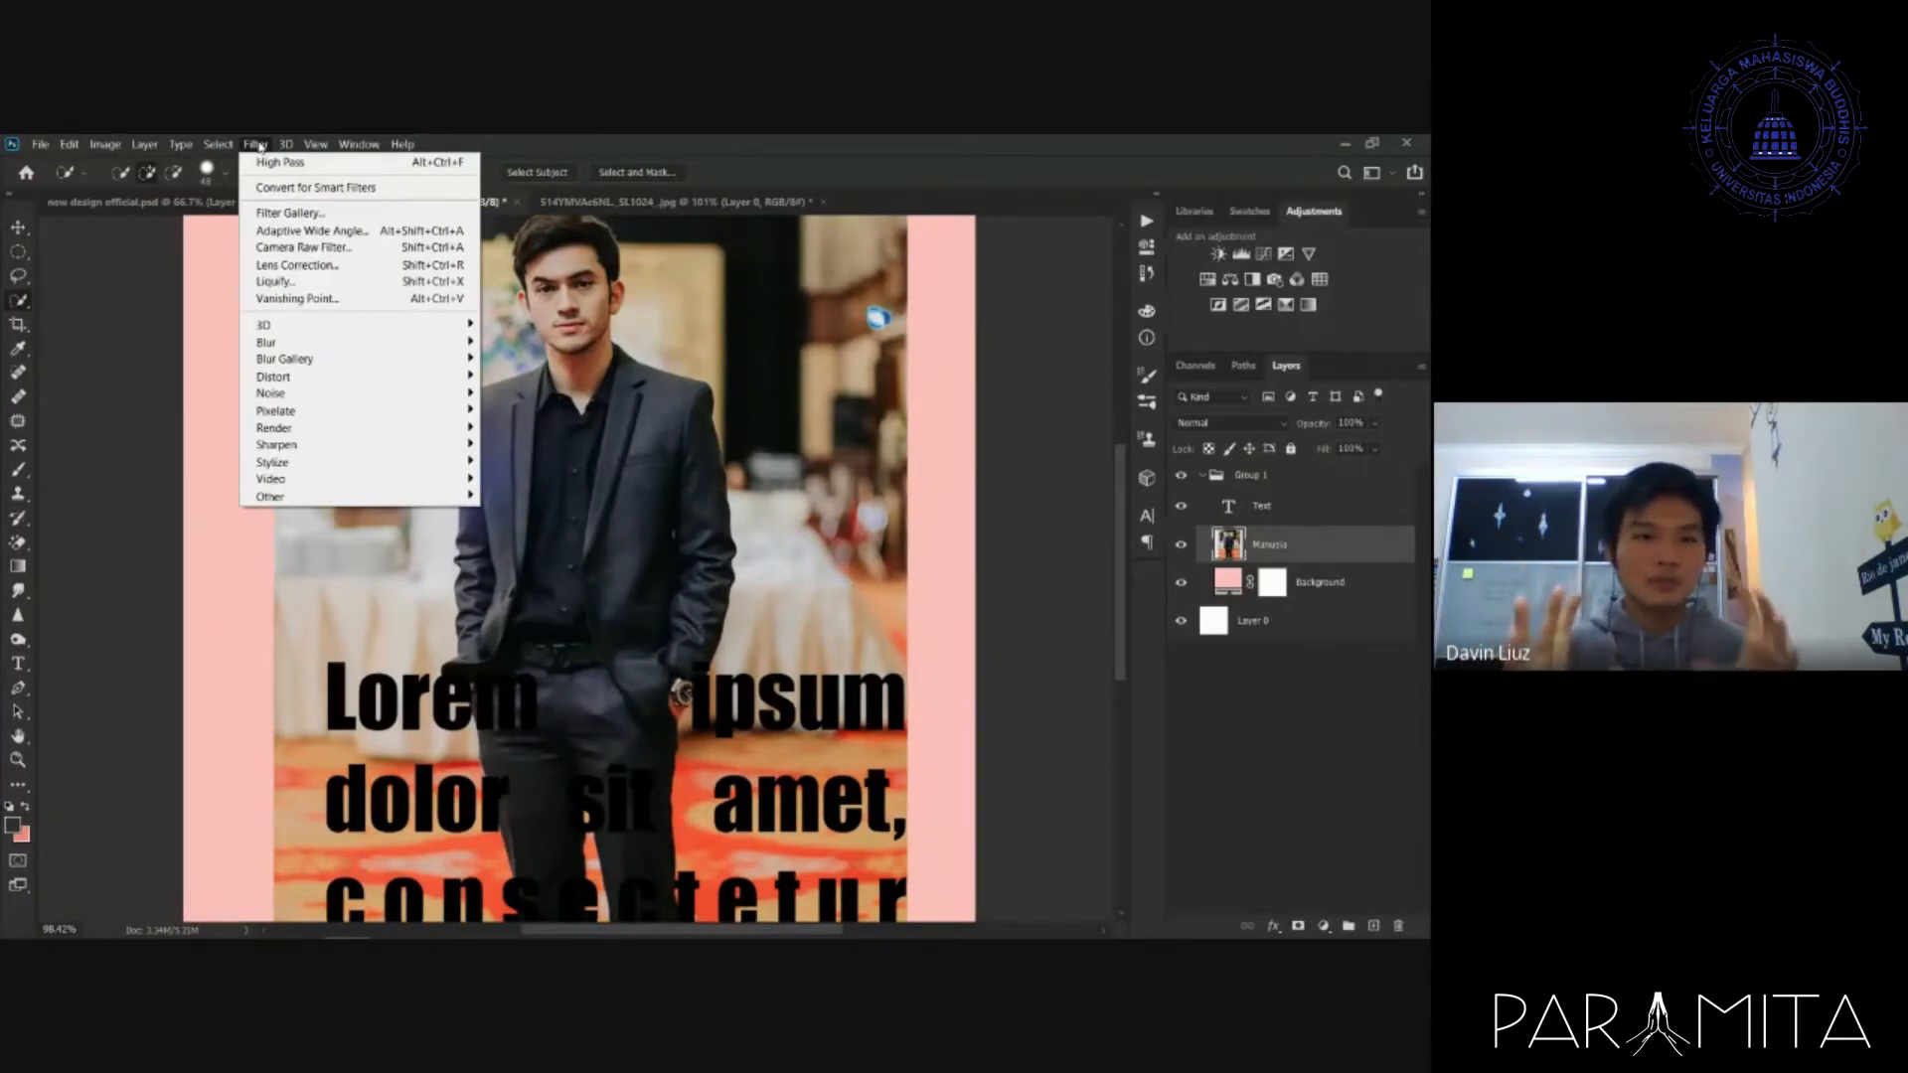
click(312, 283)
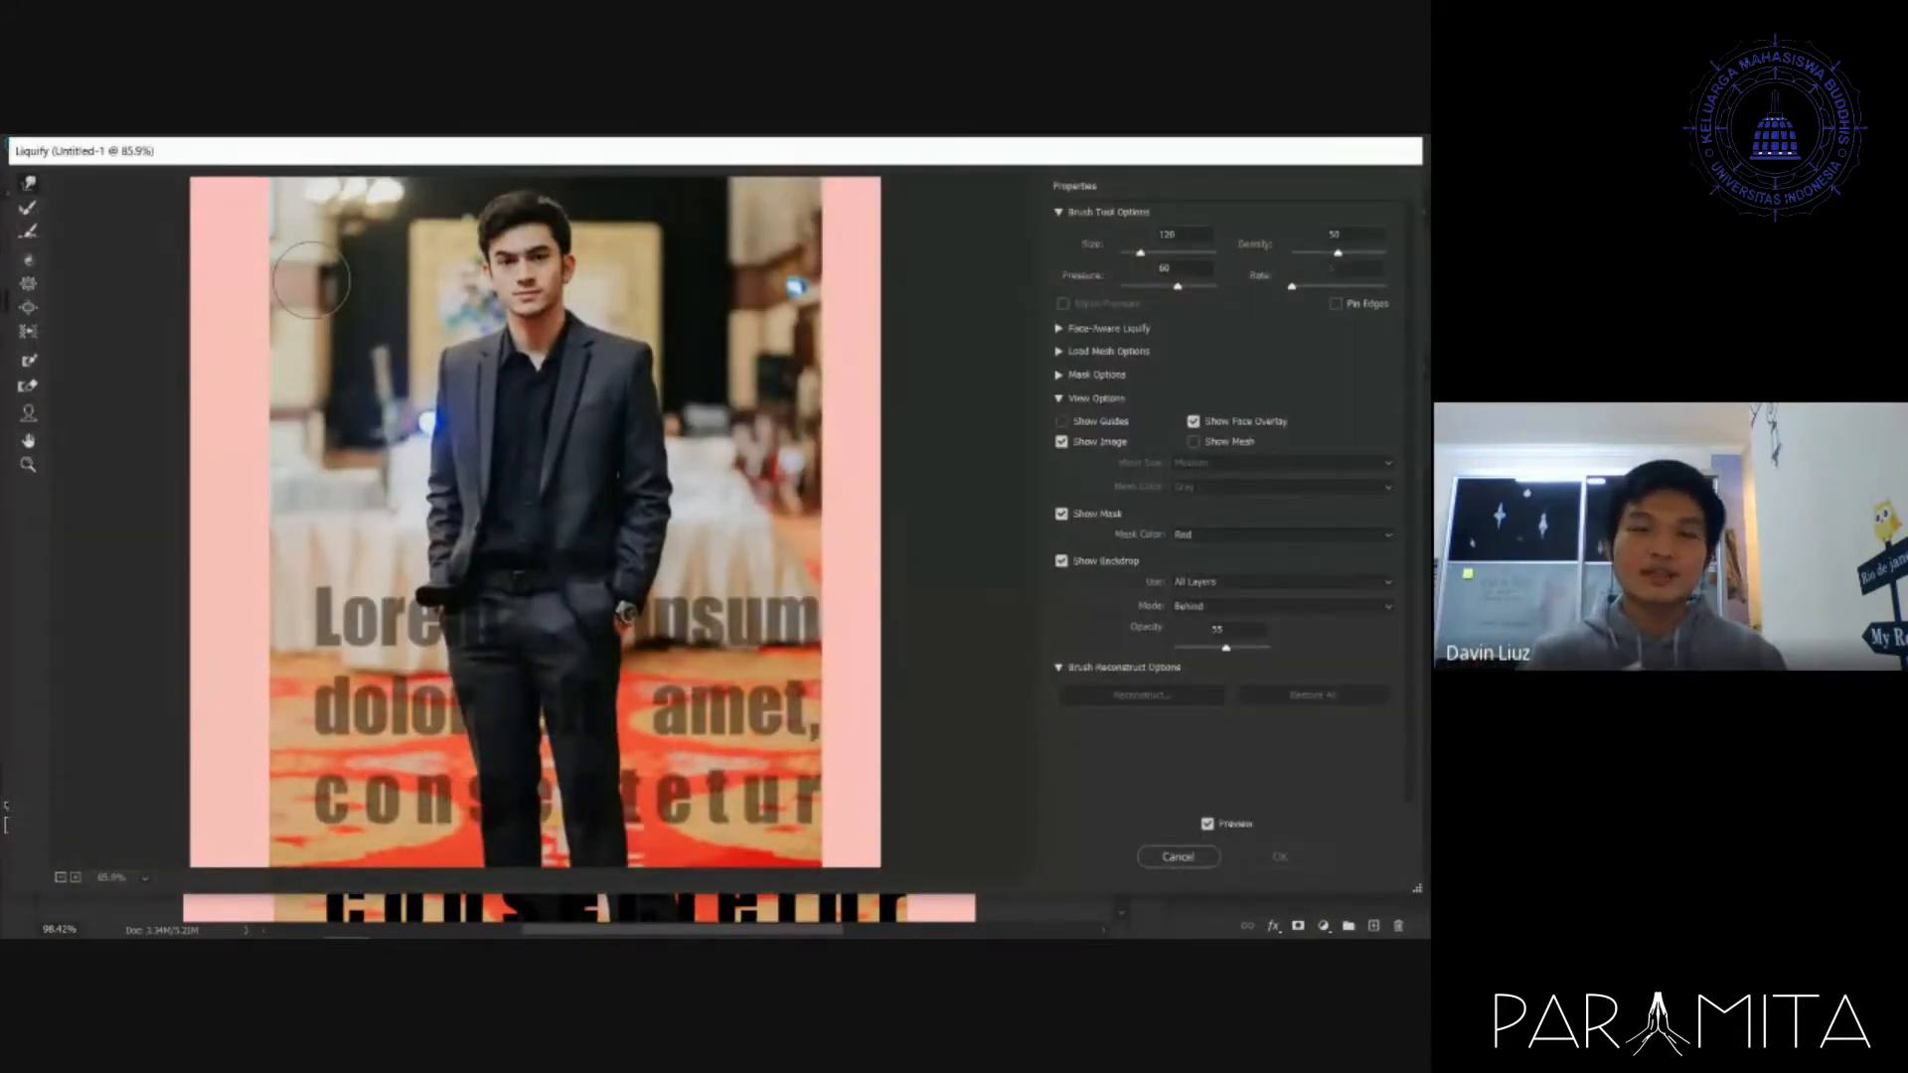
scroll(551, 228, up, 8)
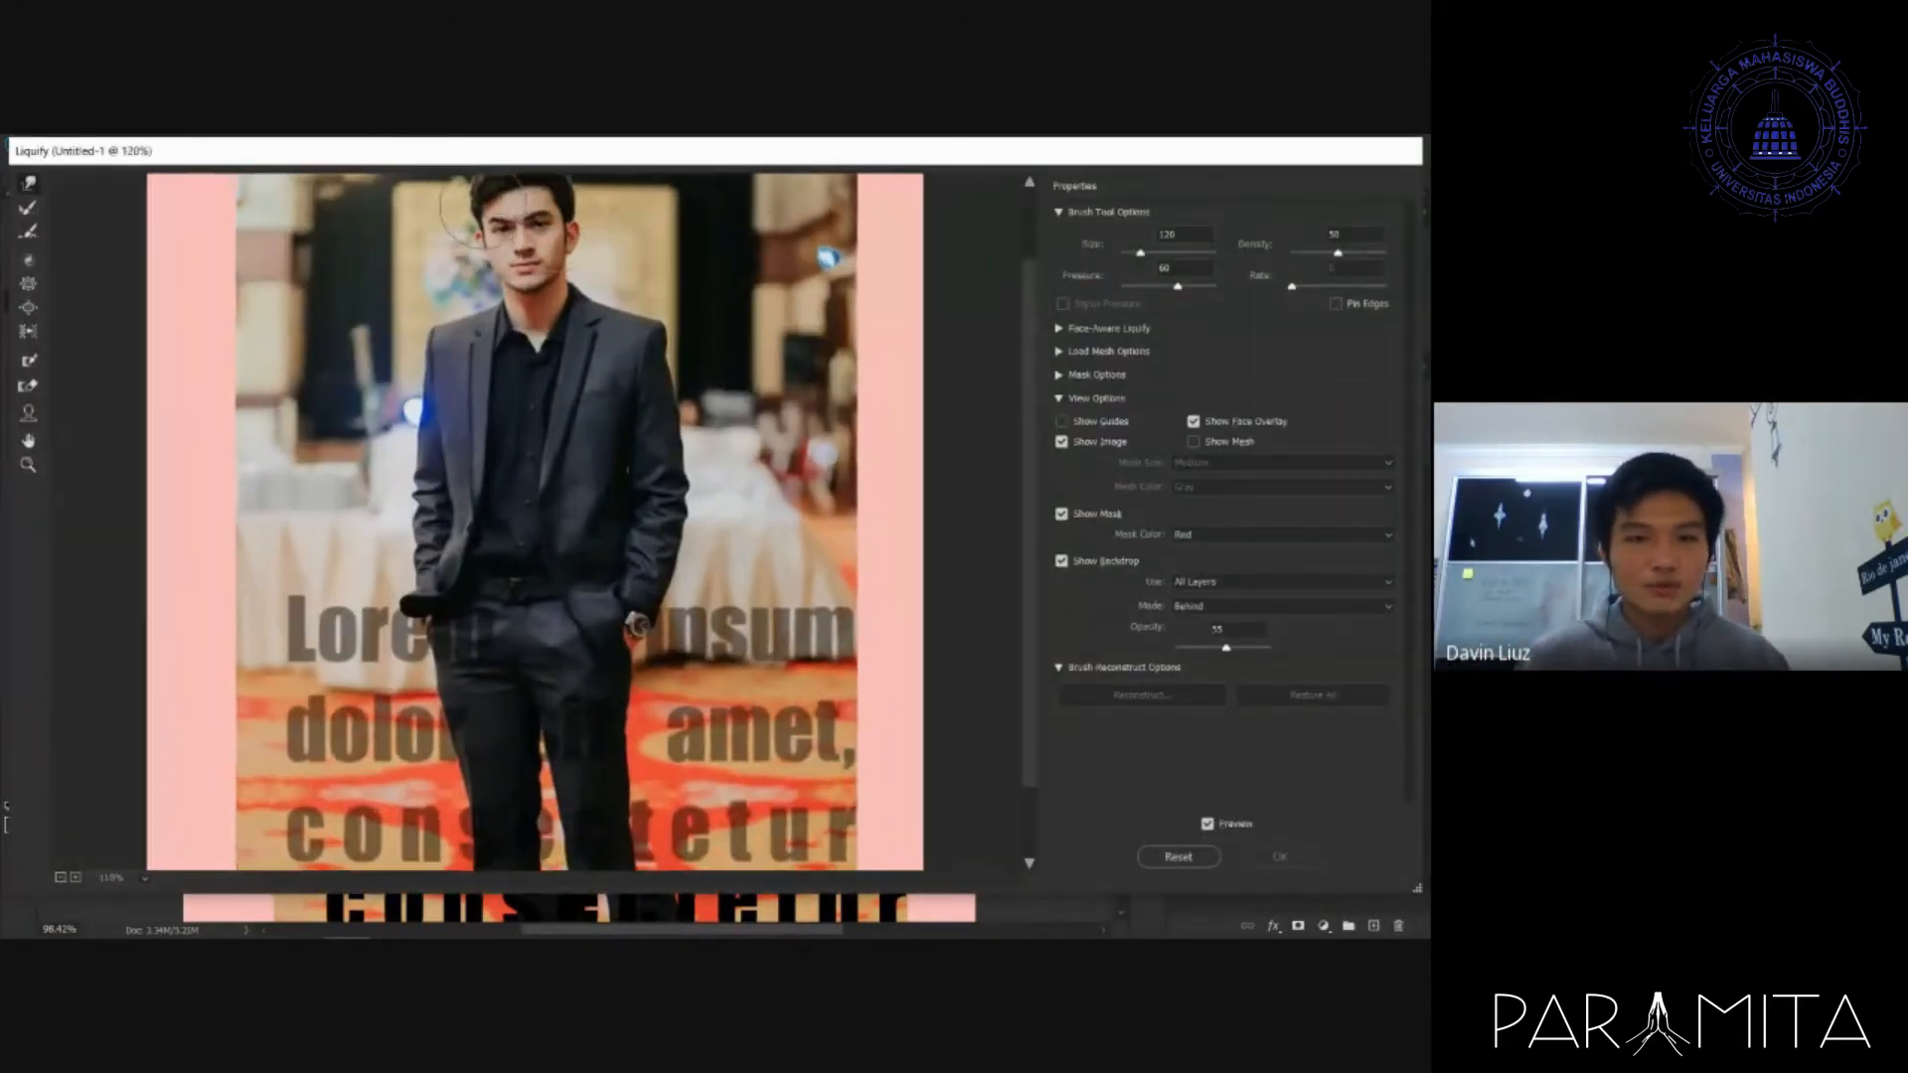
scroll(517, 328, up, 10)
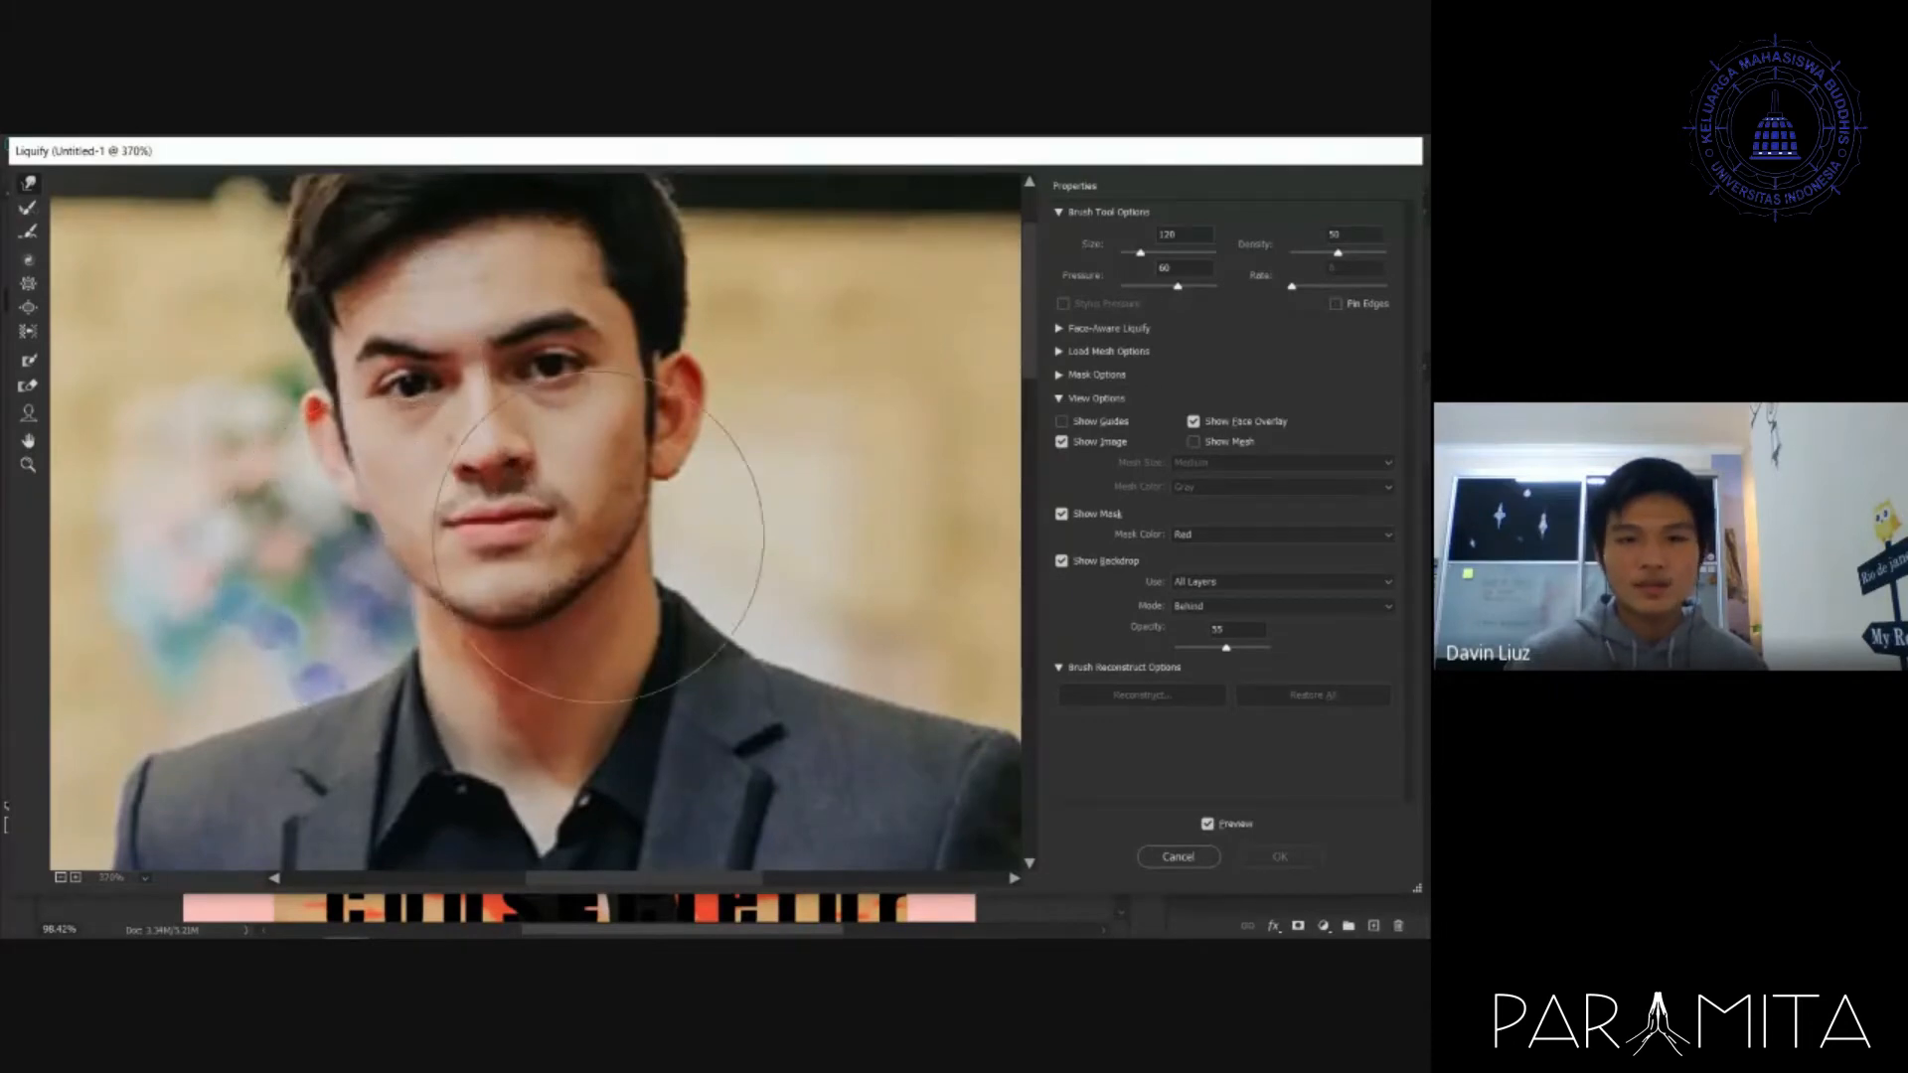
- Warp the man's jaw, cheek and ear with the Forward Warp tool and restore the distorted cheek with the Reconstruct tool
mouse_move(767, 490)
mouse_down()
mouse_move(789, 503)
mouse_move(599, 582)
mouse_move(397, 596)
mouse_move(448, 609)
mouse_up()
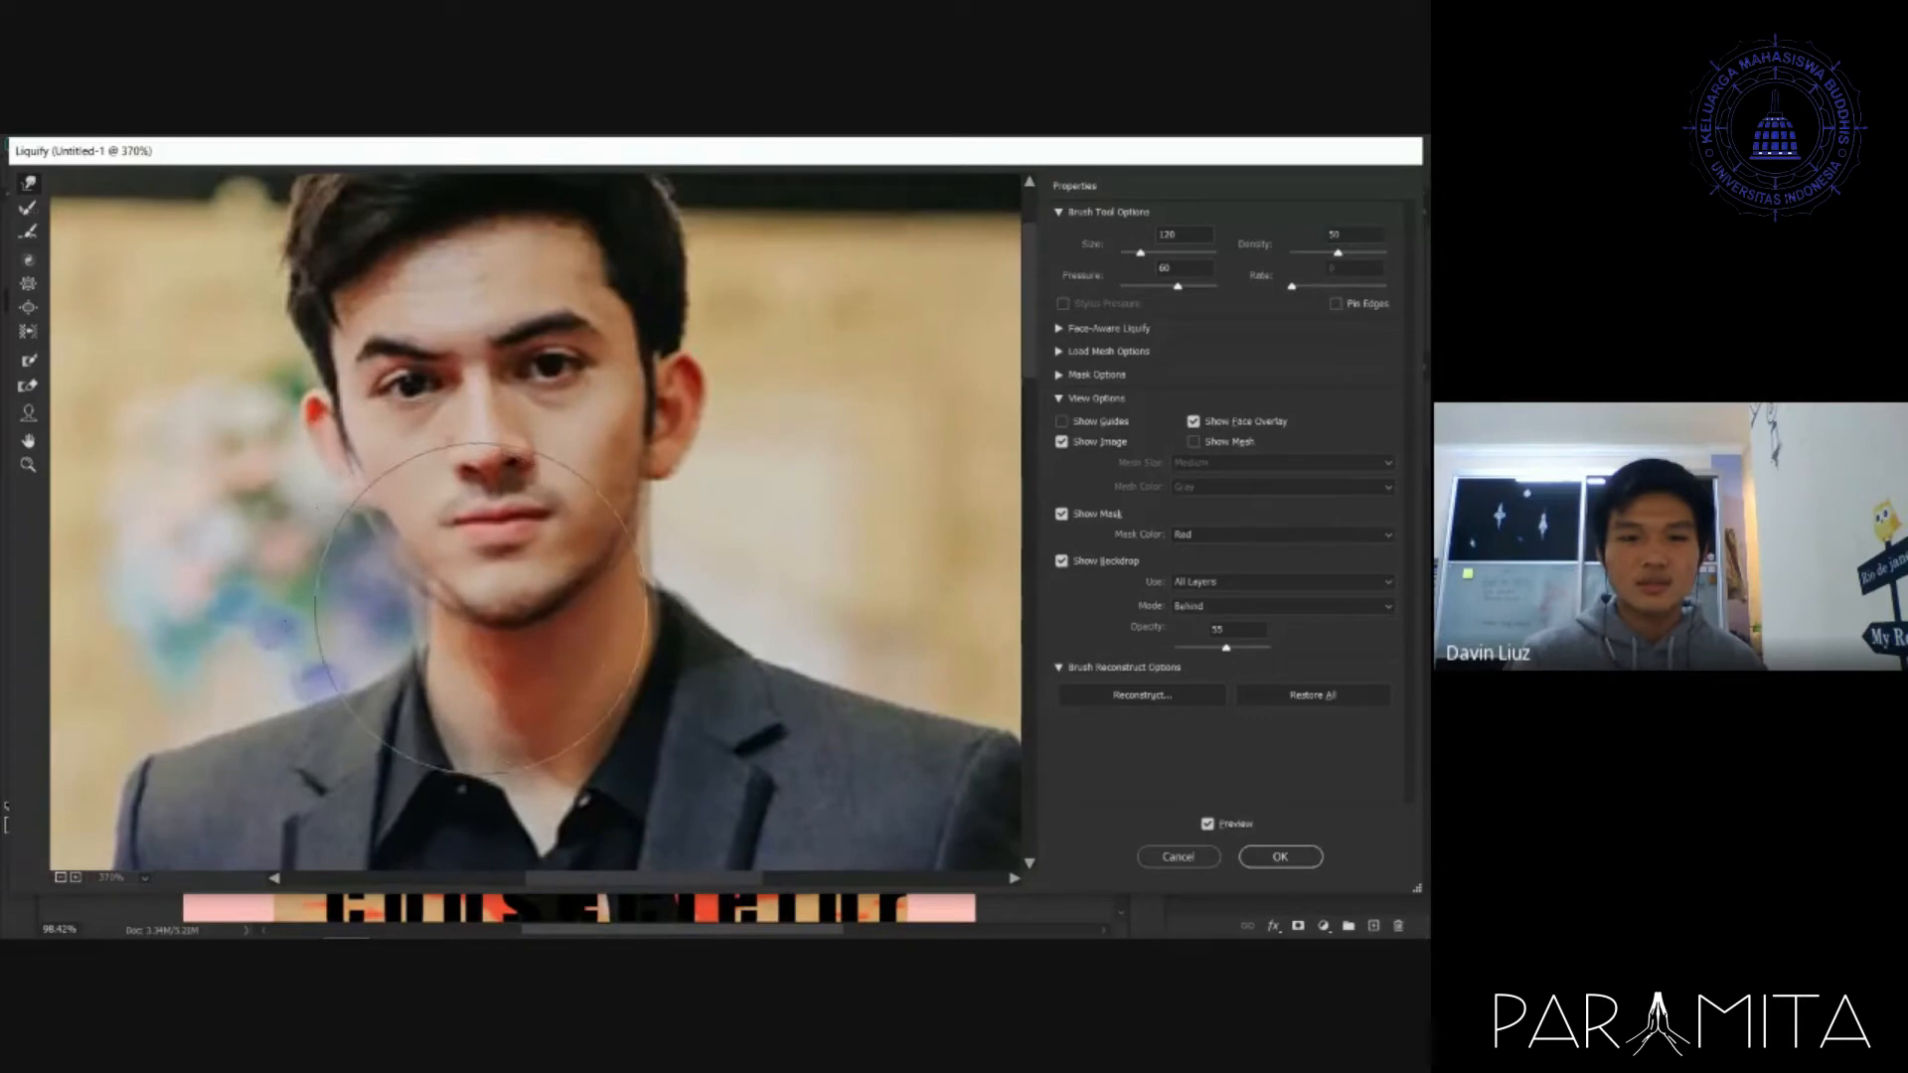
scroll(841, 489, up, 2)
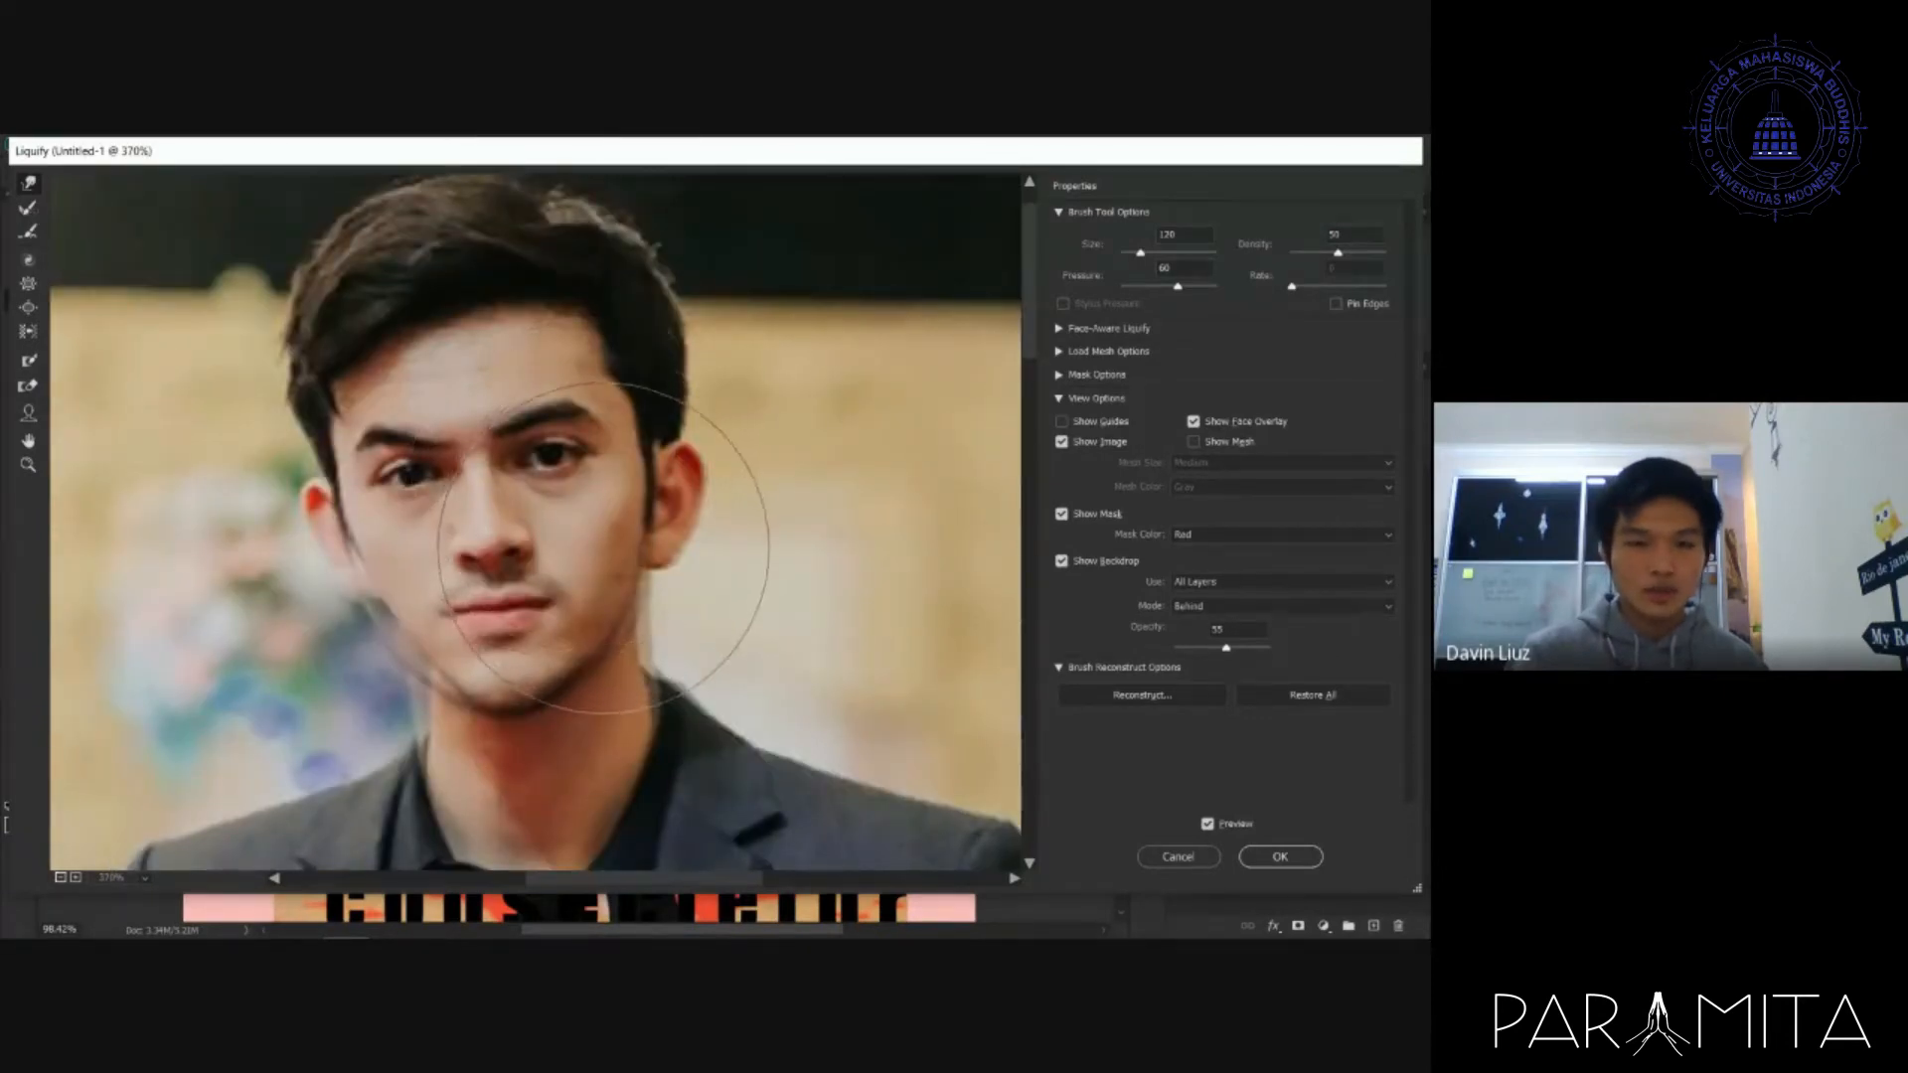
drag(702, 511, 682, 596)
mouse_move(433, 601)
mouse_down()
mouse_move(358, 557)
mouse_move(260, 598)
mouse_up()
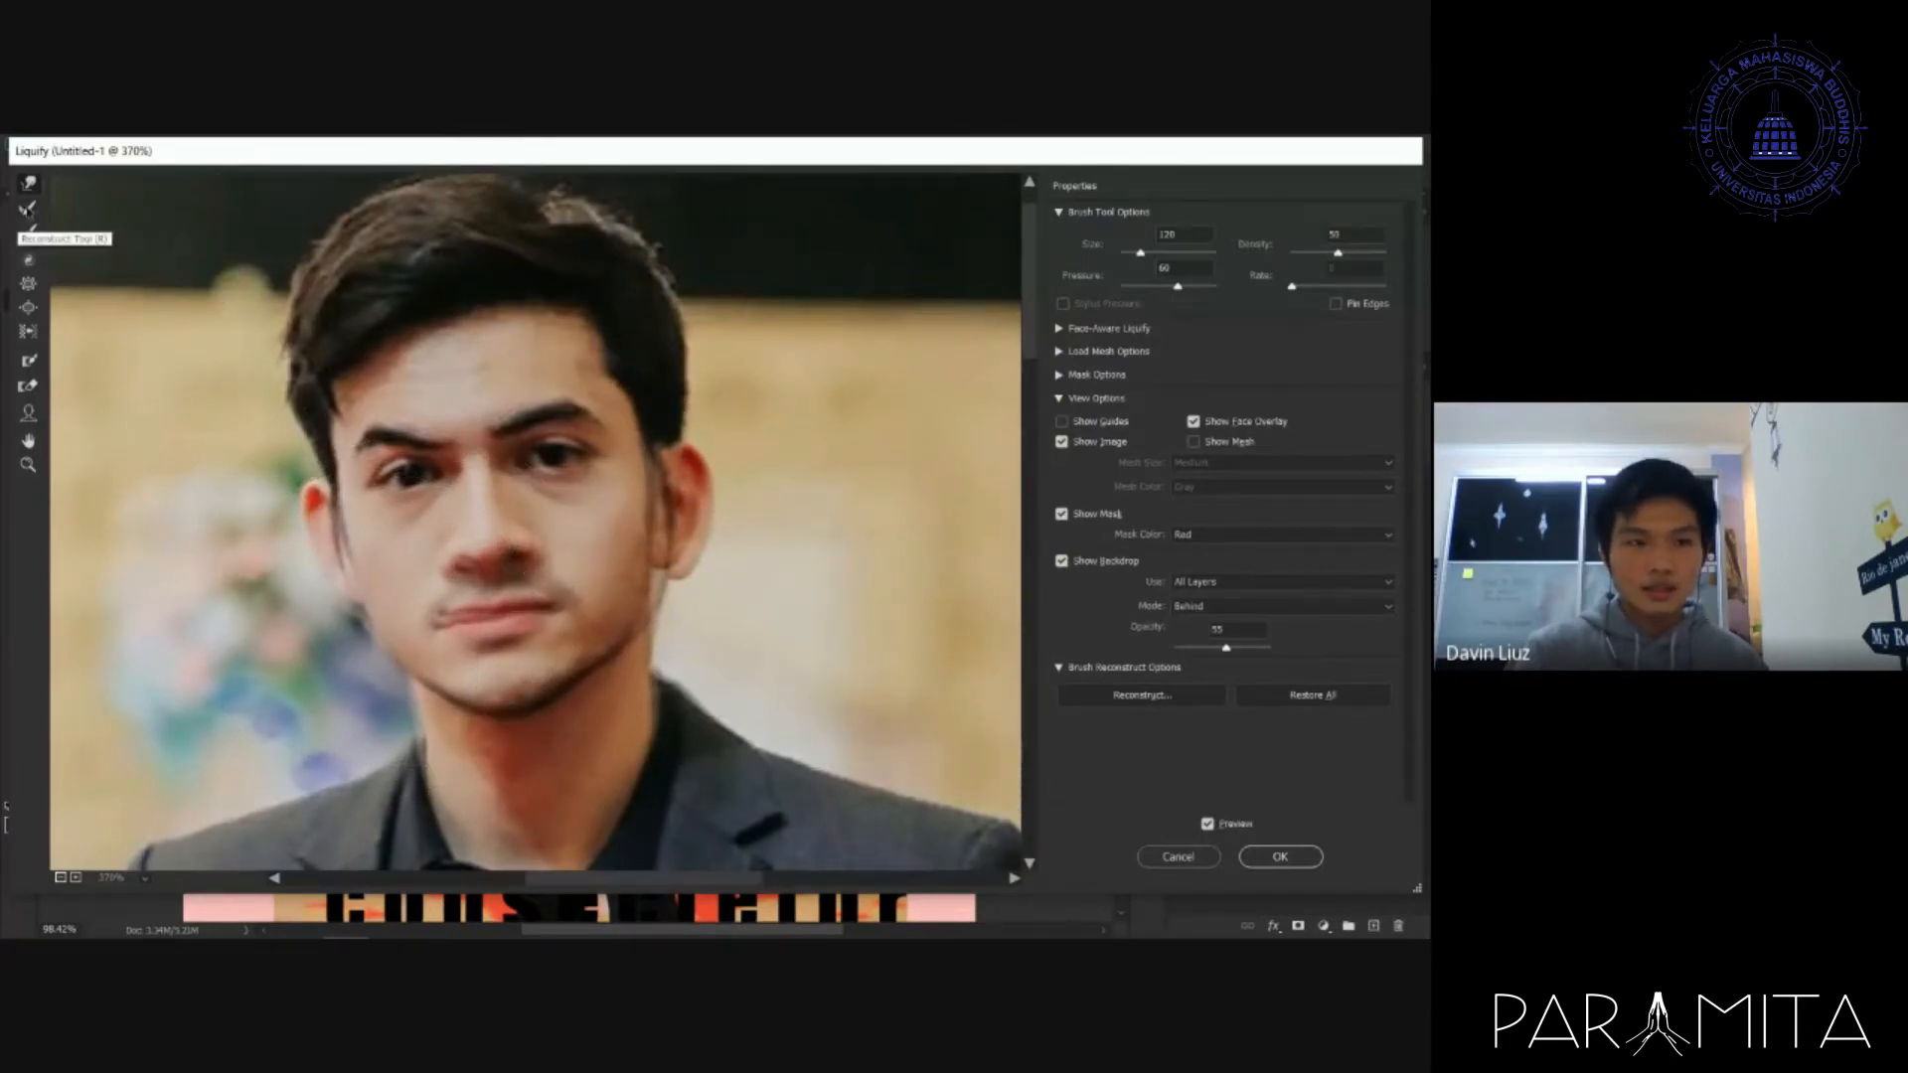
click(28, 209)
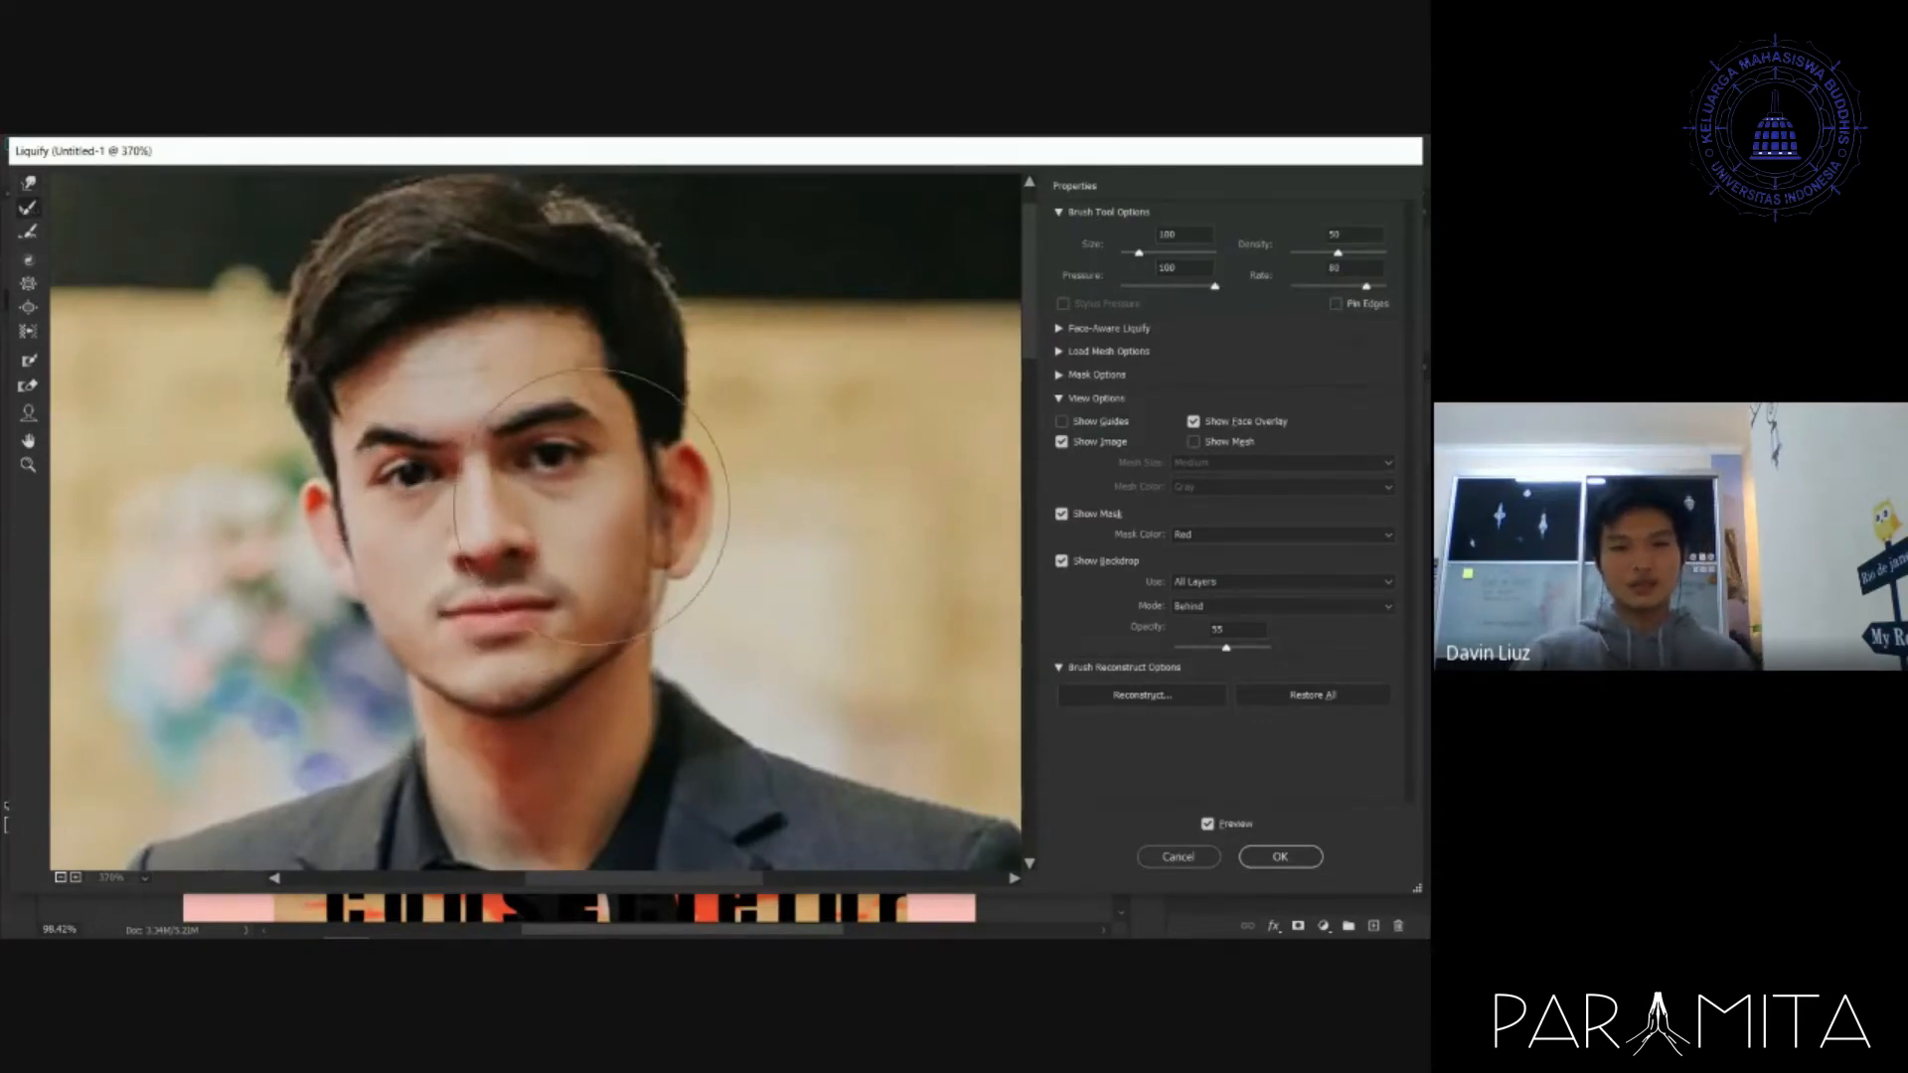
drag(574, 602, 590, 576)
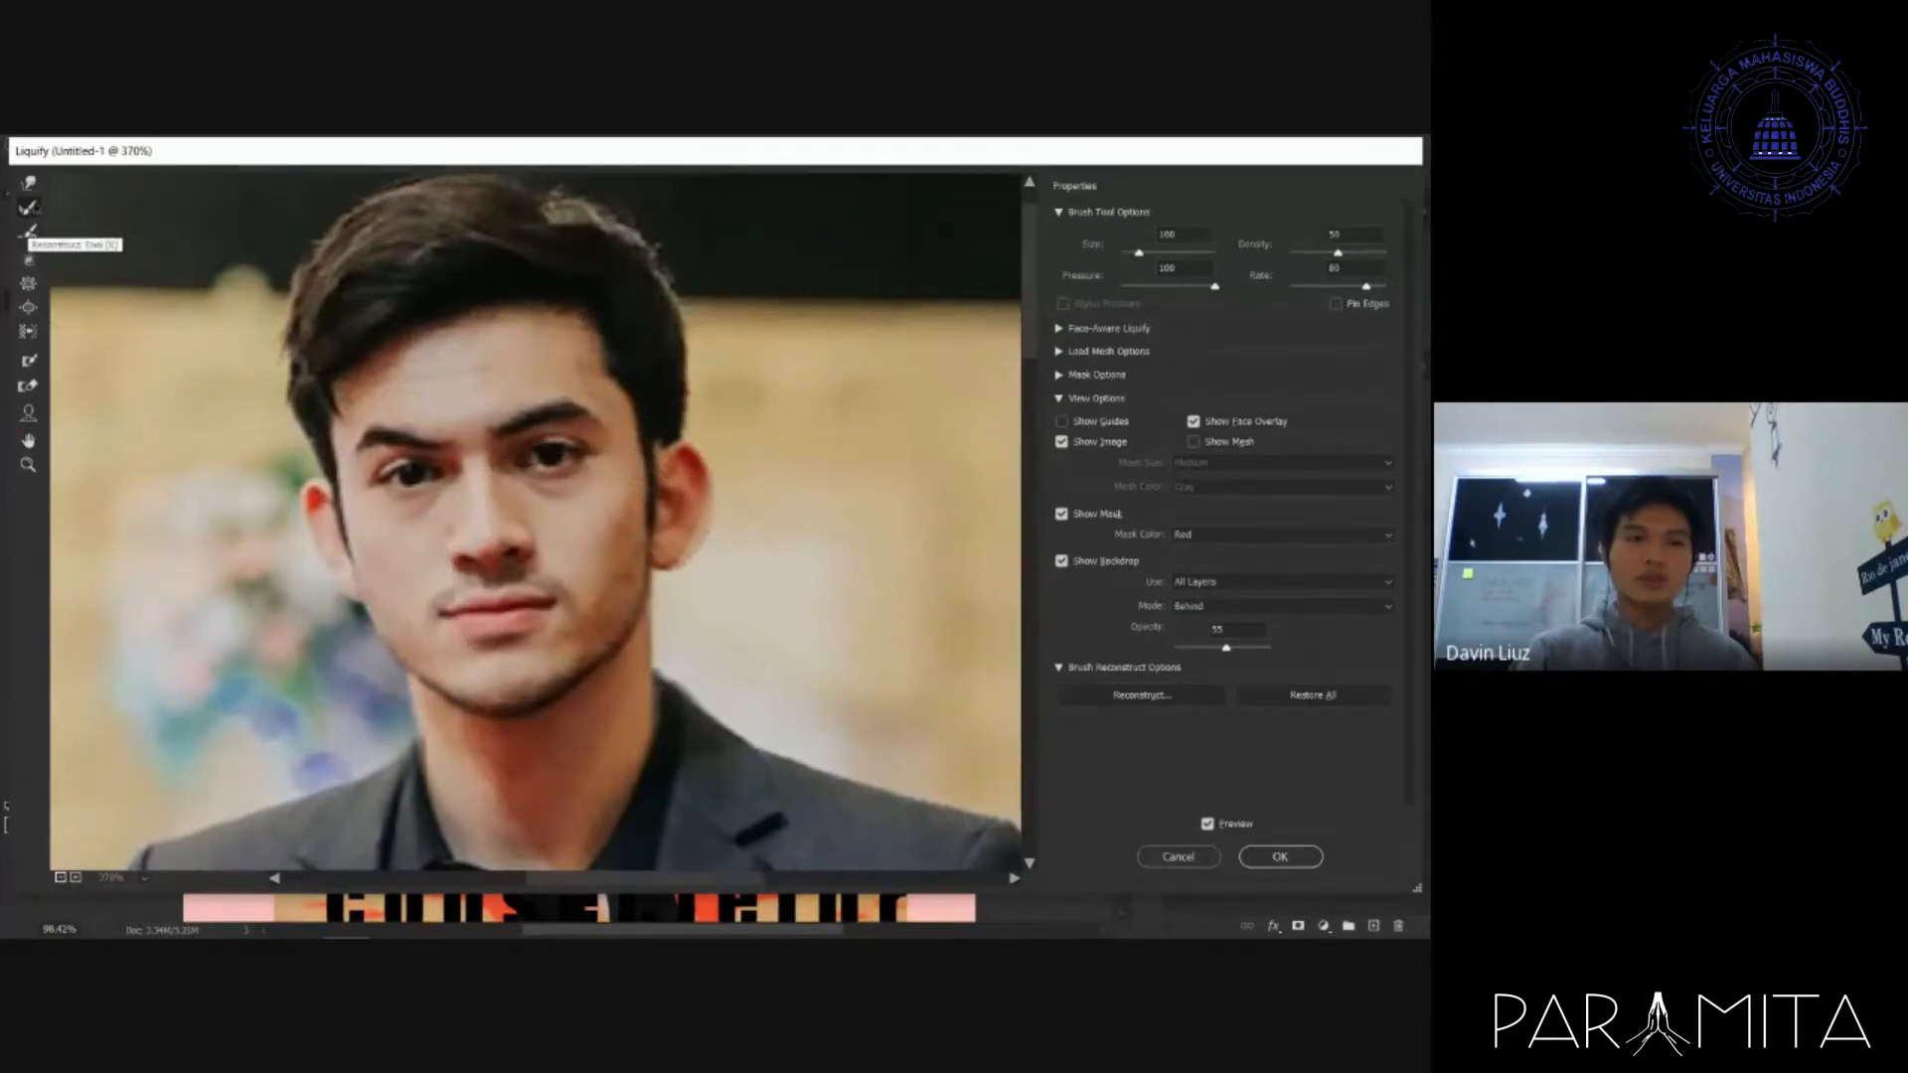
- Push the man's mouth and cheek outward with the Forward Warp tool, push them partly back and undo that last stroke
click(28, 183)
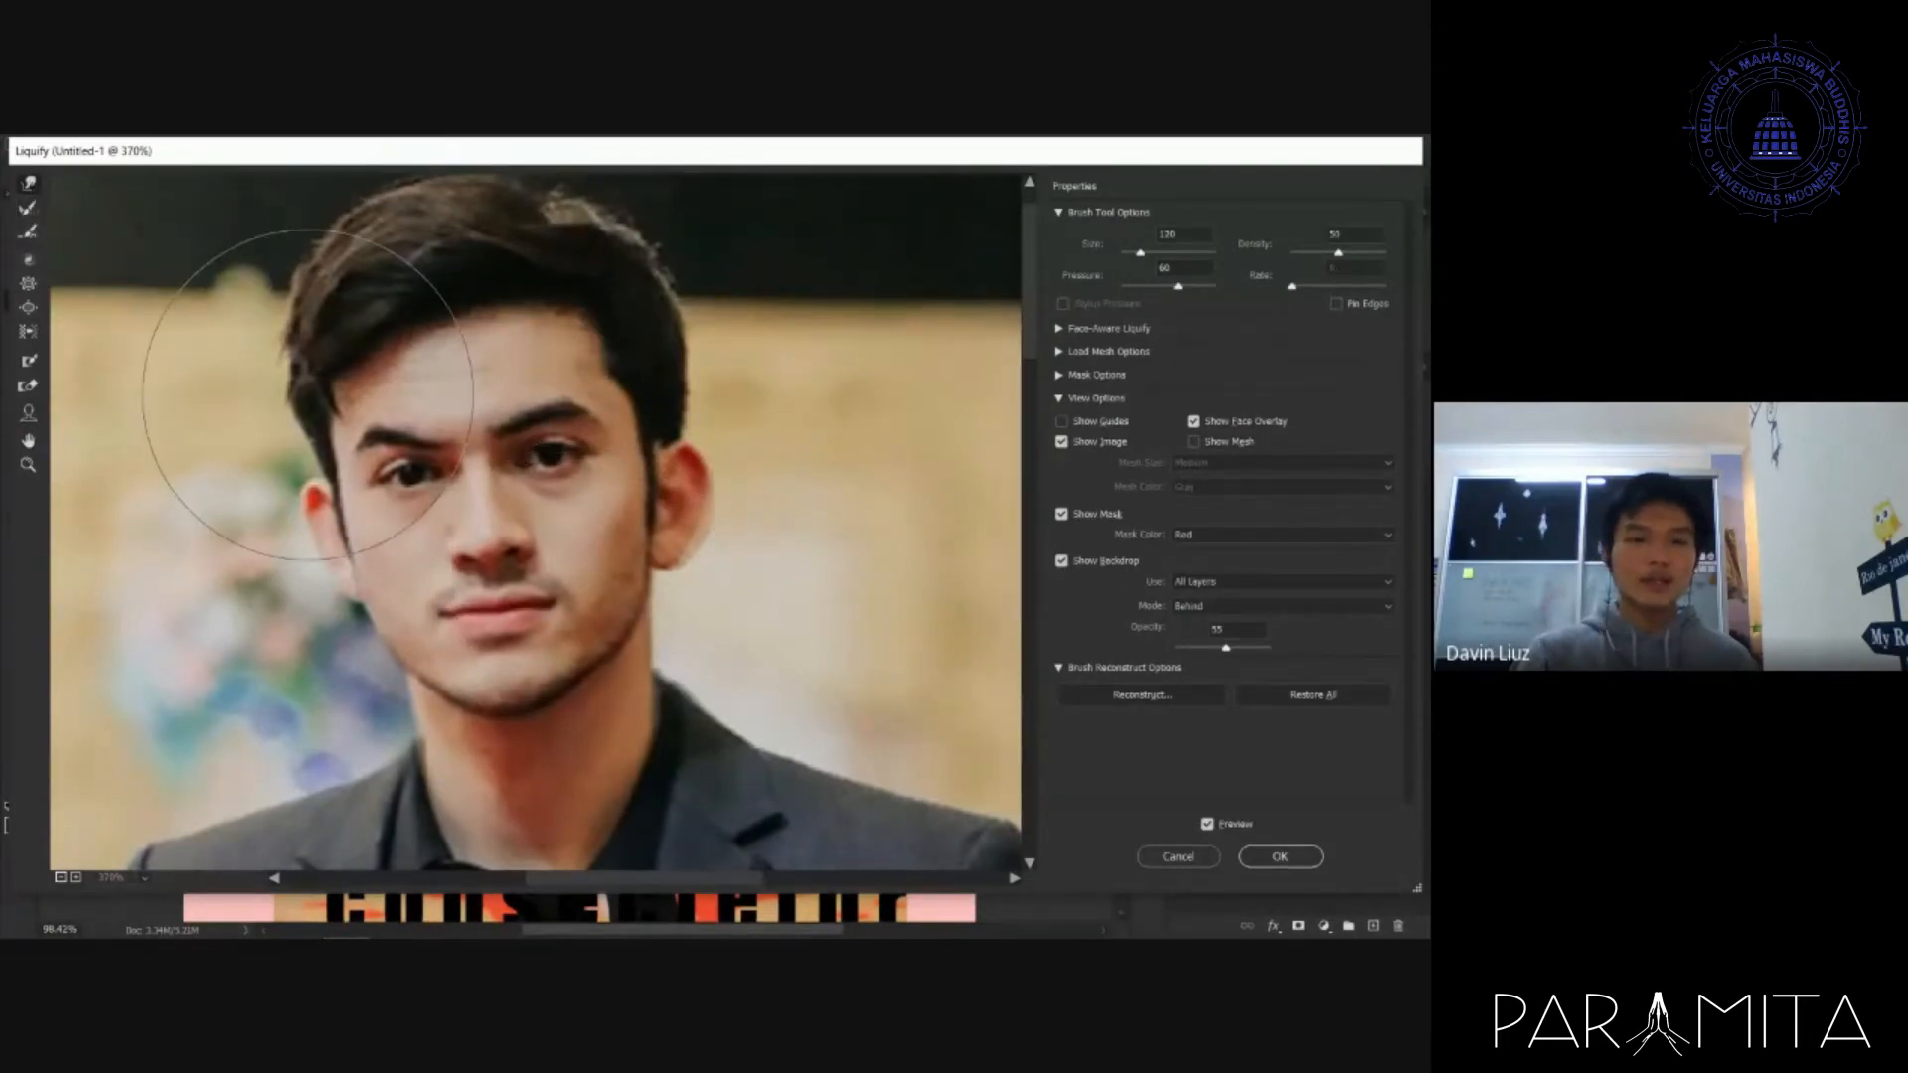
drag(494, 566, 229, 616)
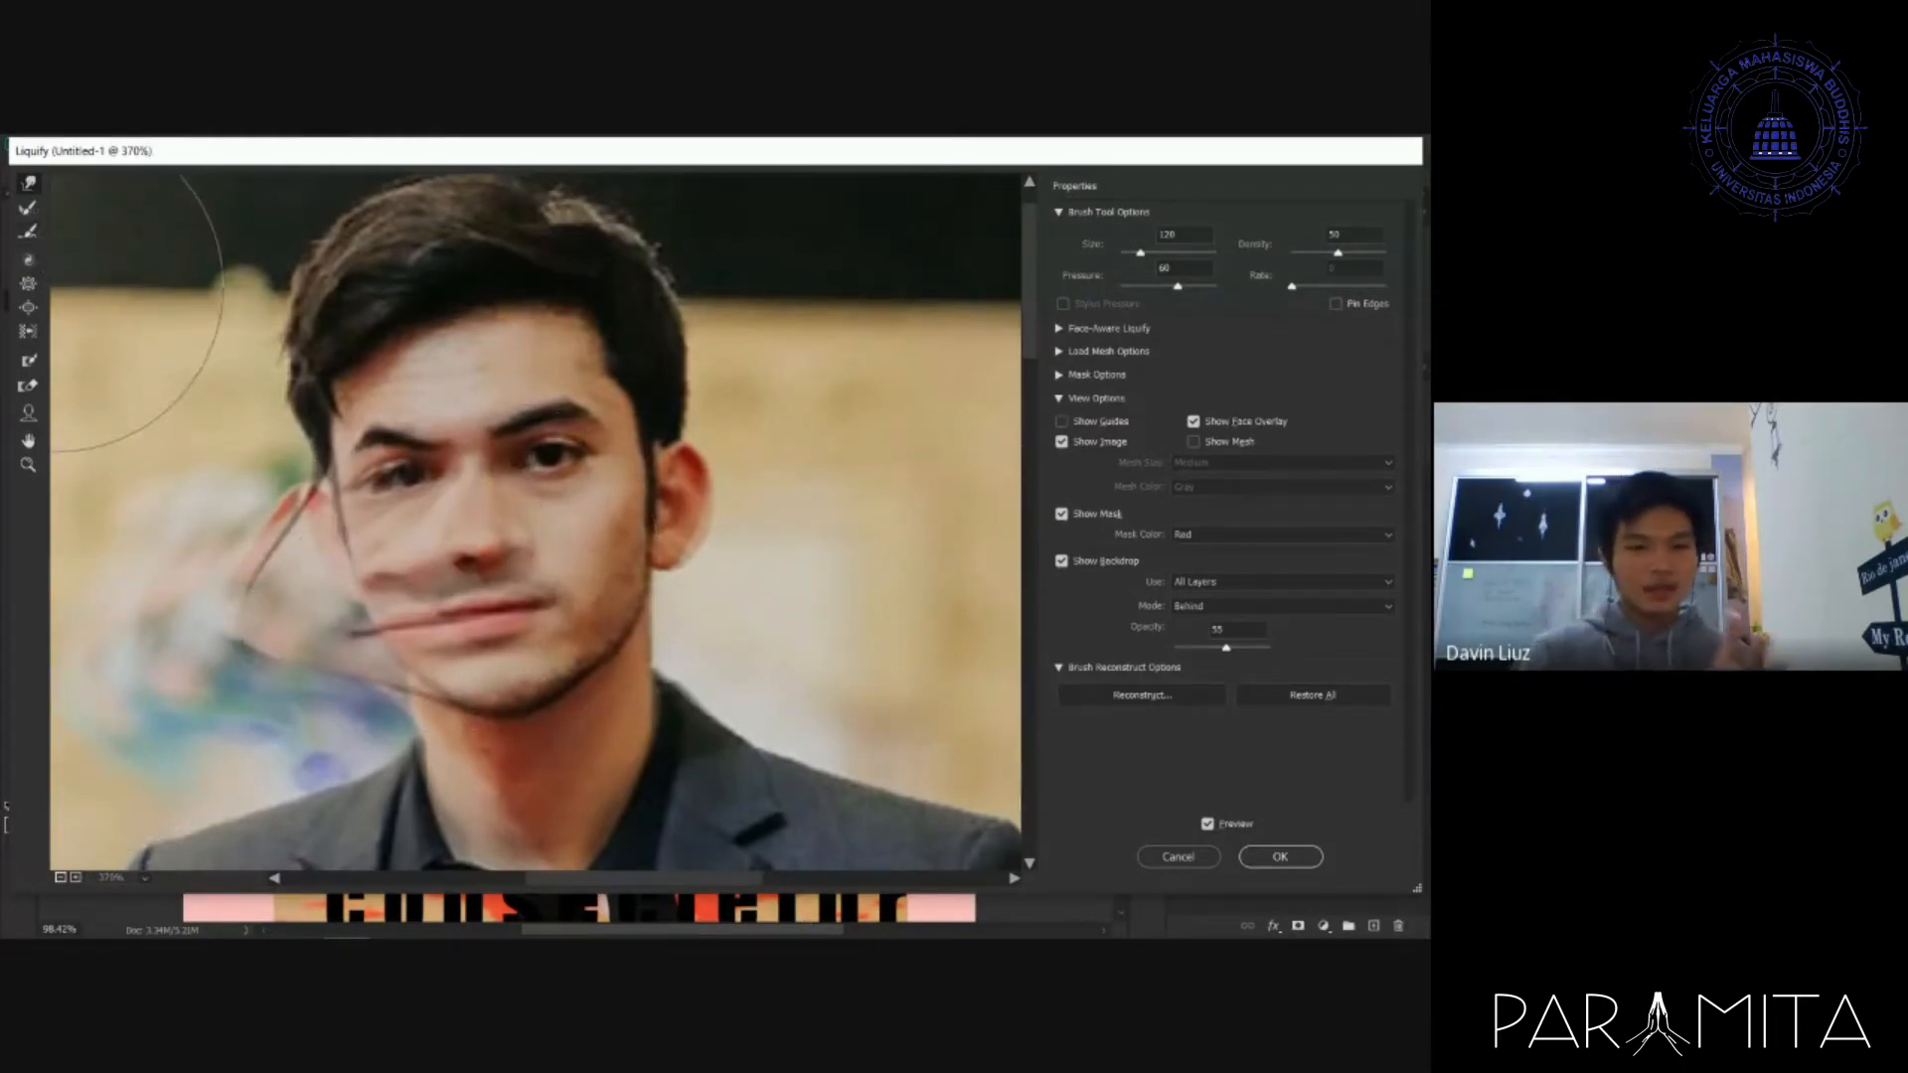
drag(343, 574, 457, 530)
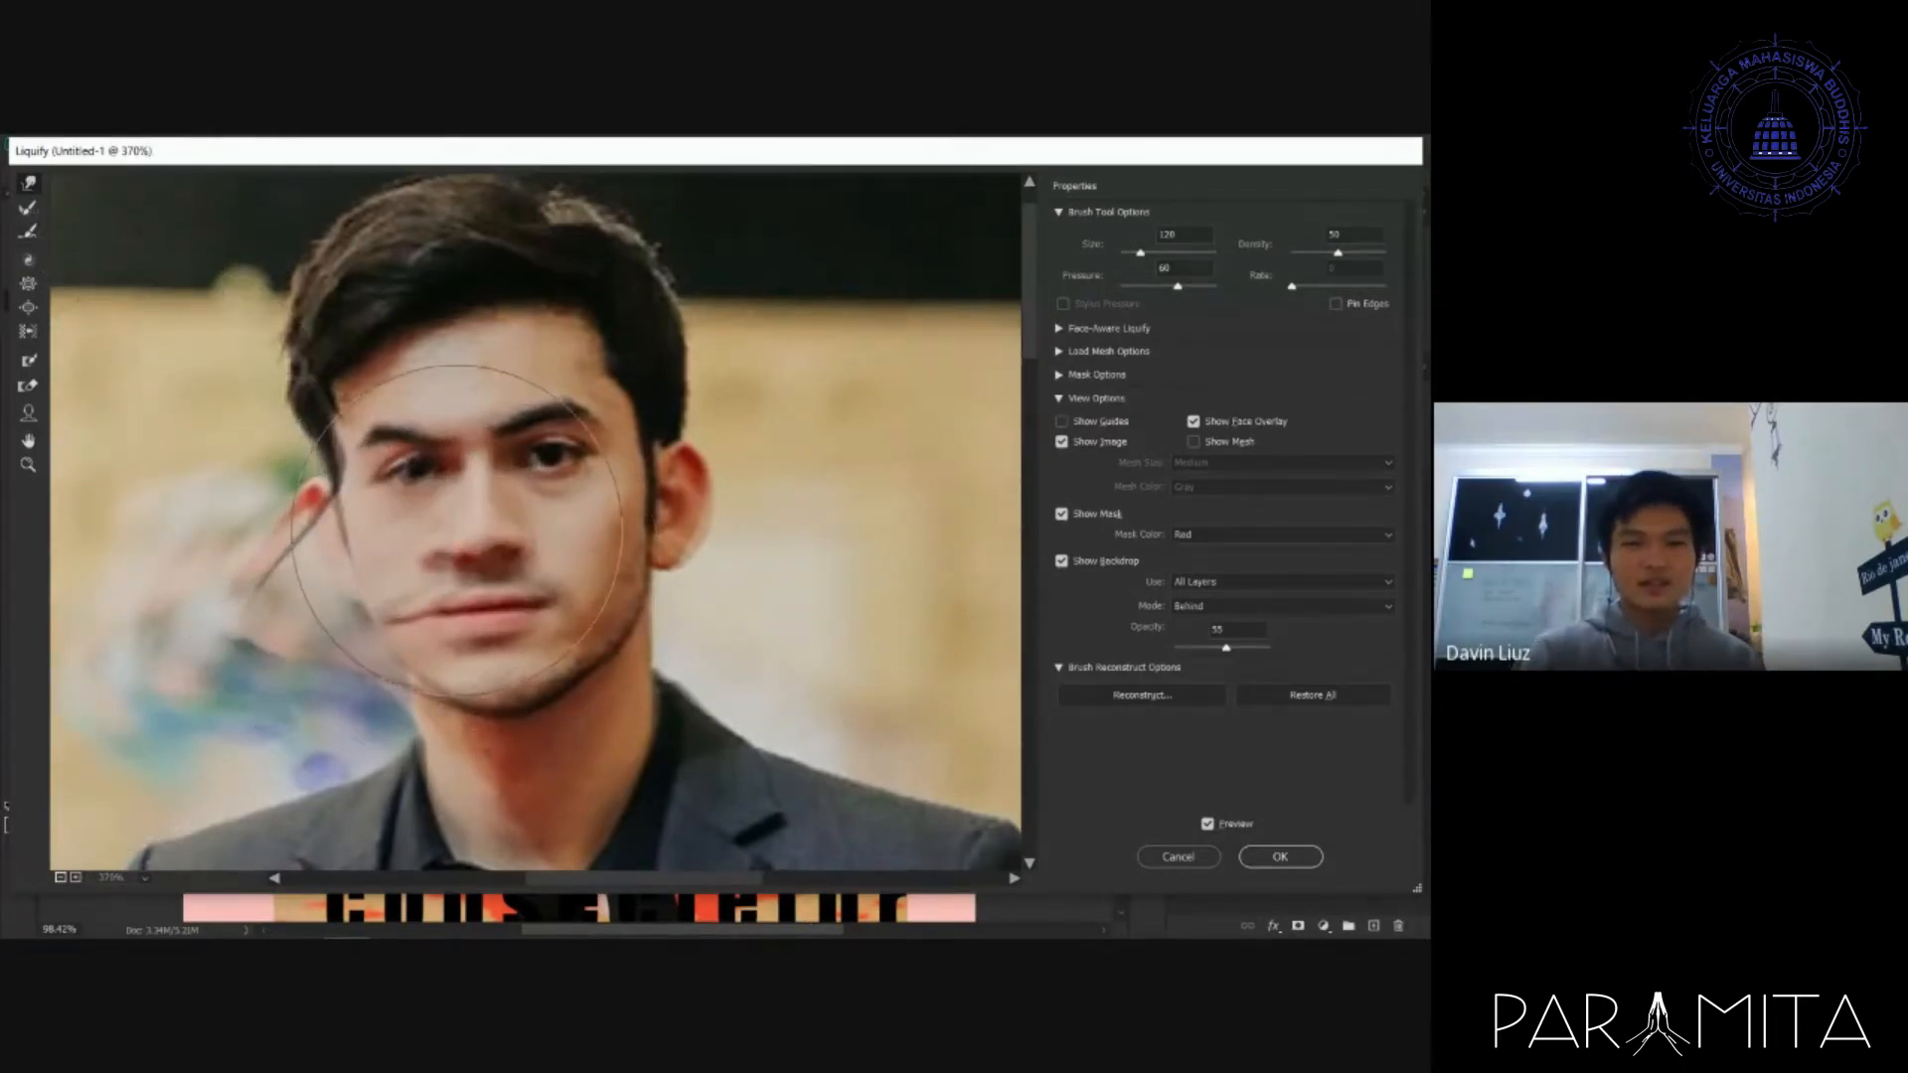
key(alt)
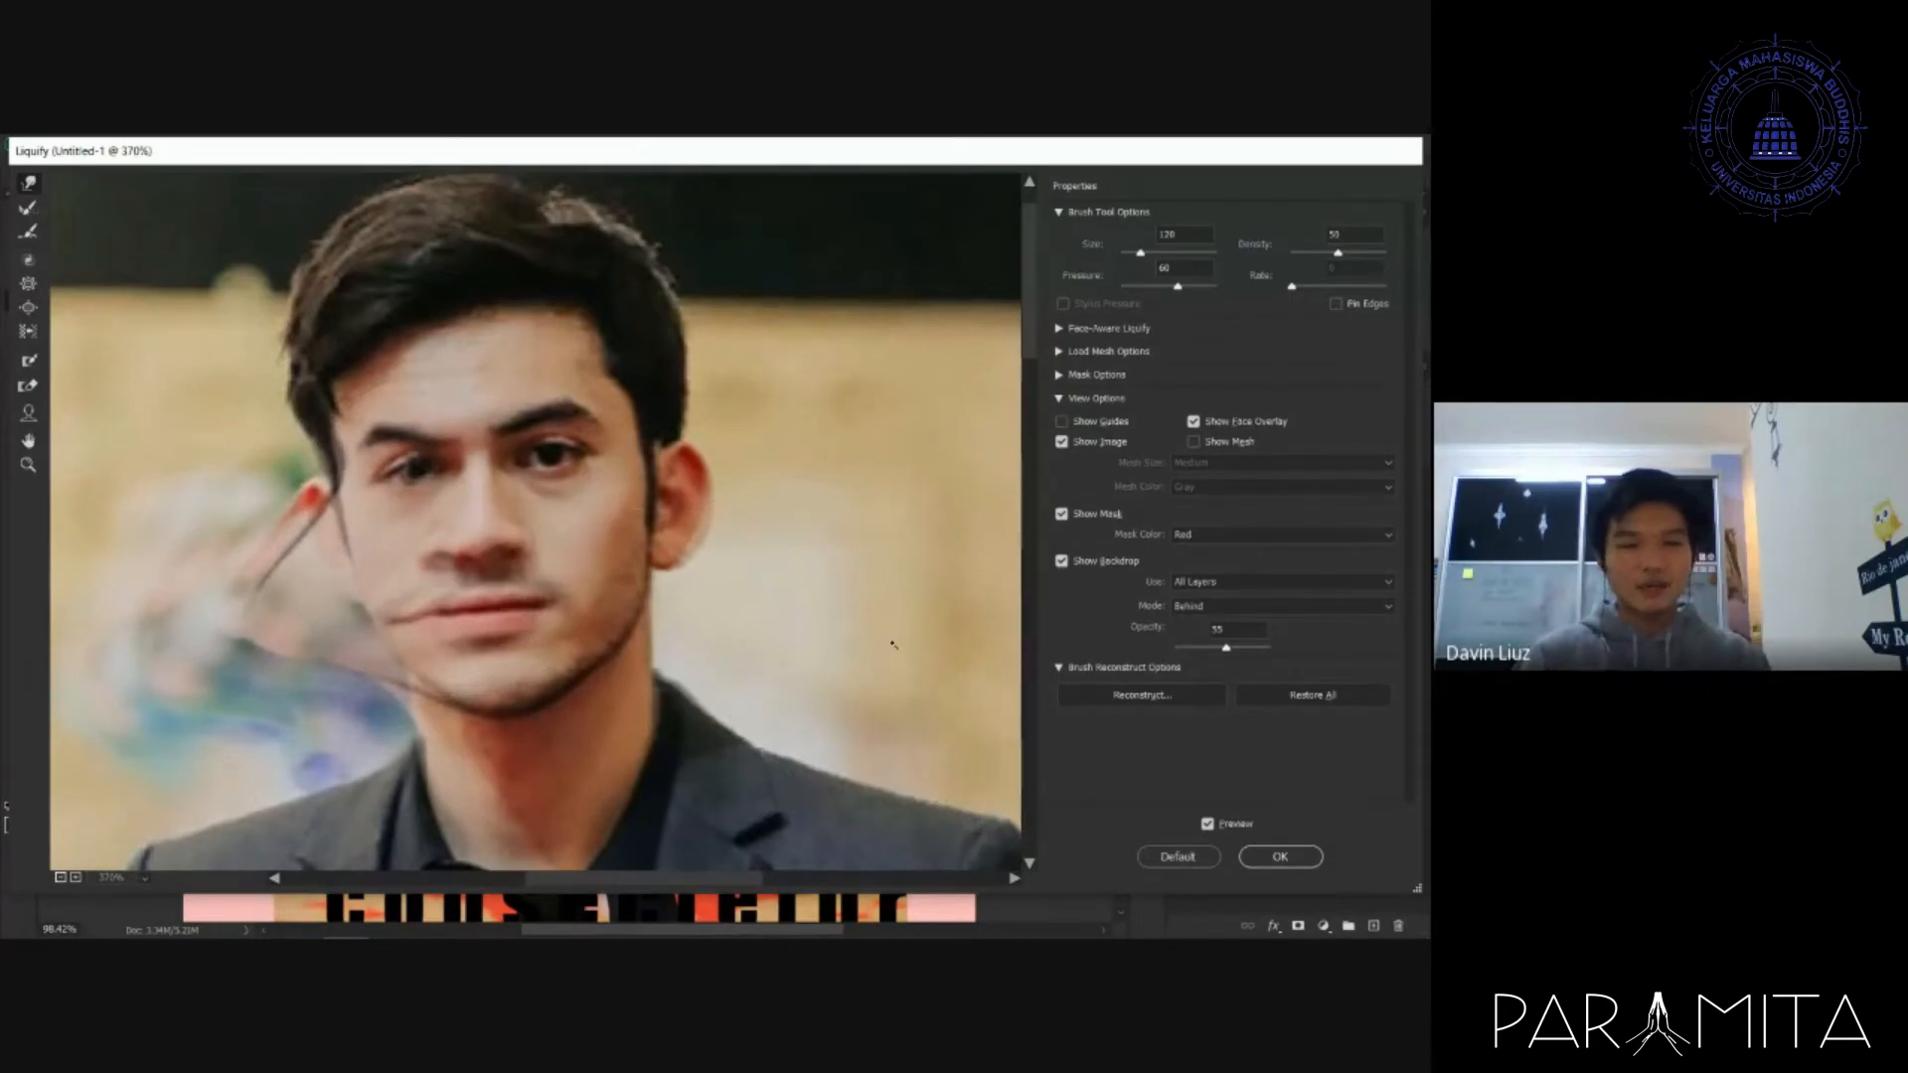
key(ctrl+alt+z)
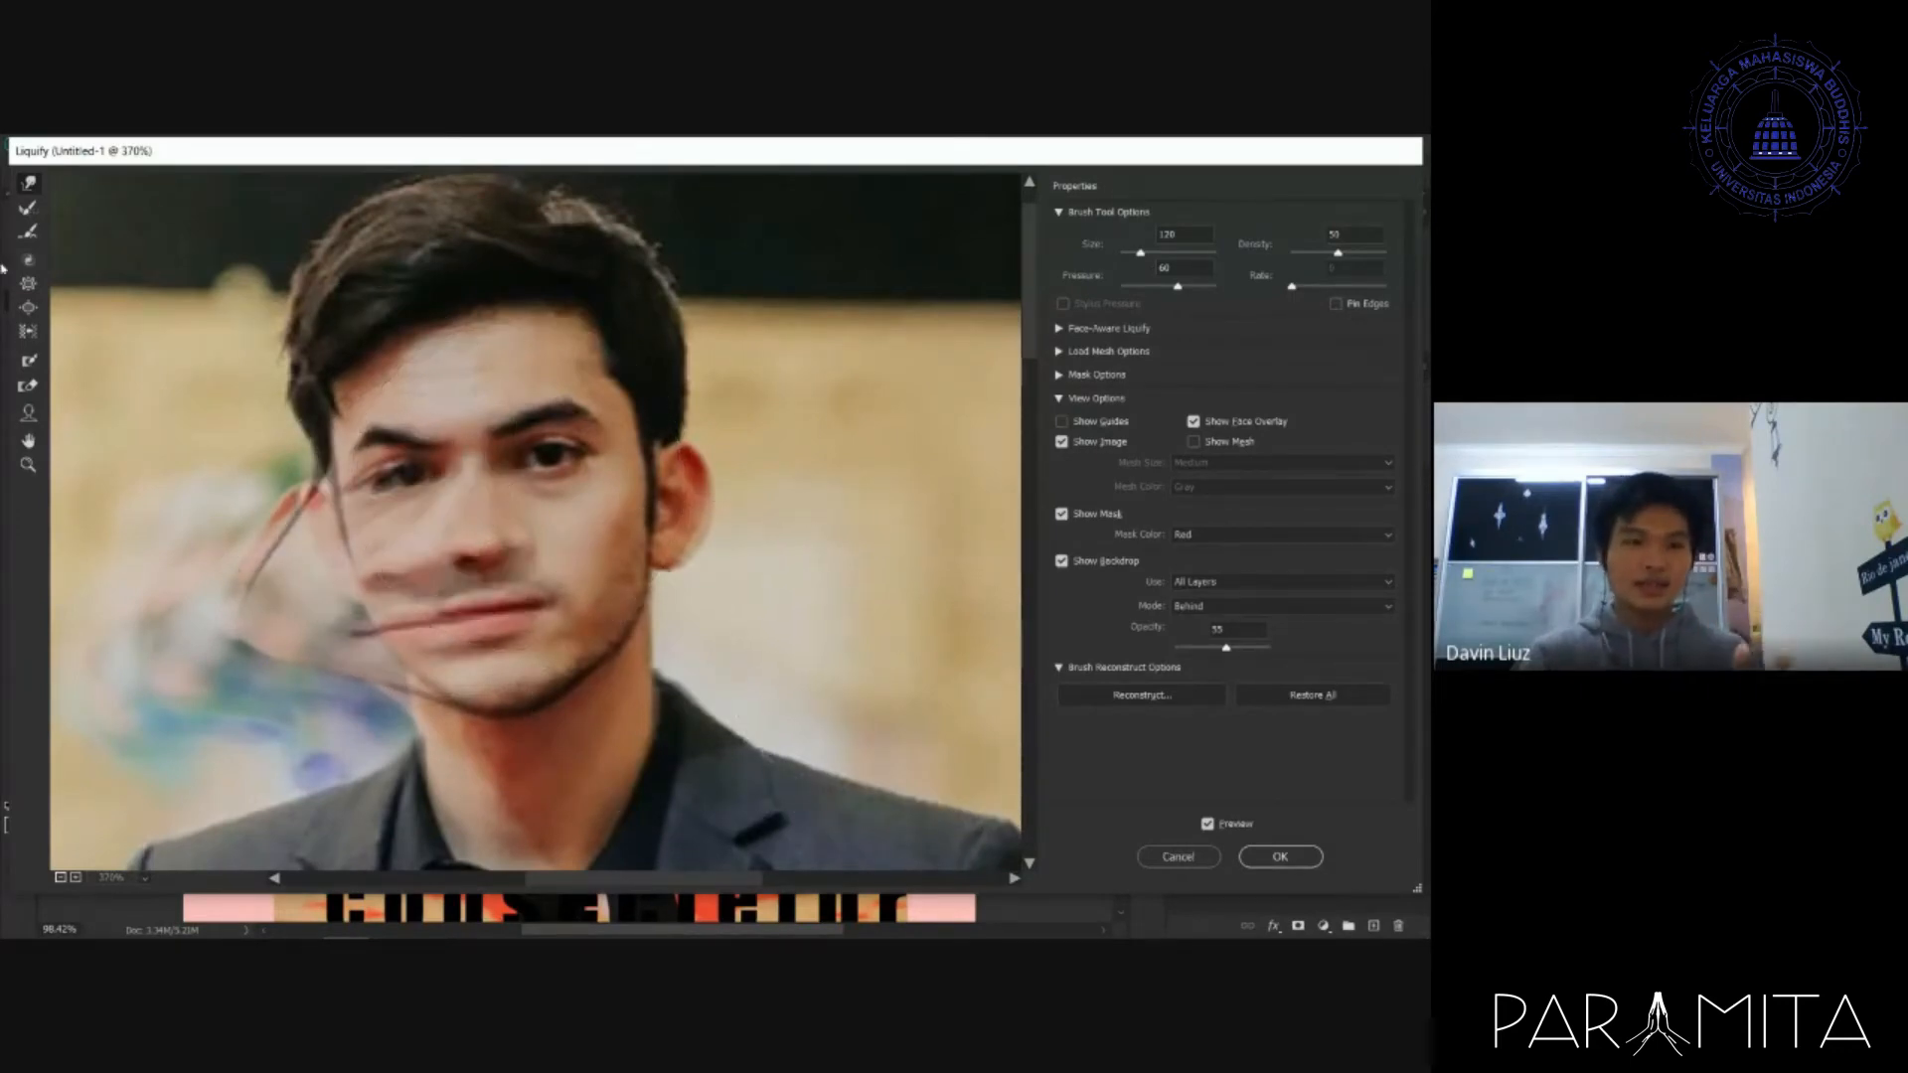
- Smooth the warped cheek with the Smooth tool and restore the face's original shape with the Reconstruct tool
click(28, 230)
mouse_move(343, 616)
mouse_down()
mouse_move(298, 552)
mouse_move(323, 537)
mouse_move(258, 557)
mouse_move(357, 544)
mouse_move(309, 498)
mouse_move(250, 558)
mouse_up()
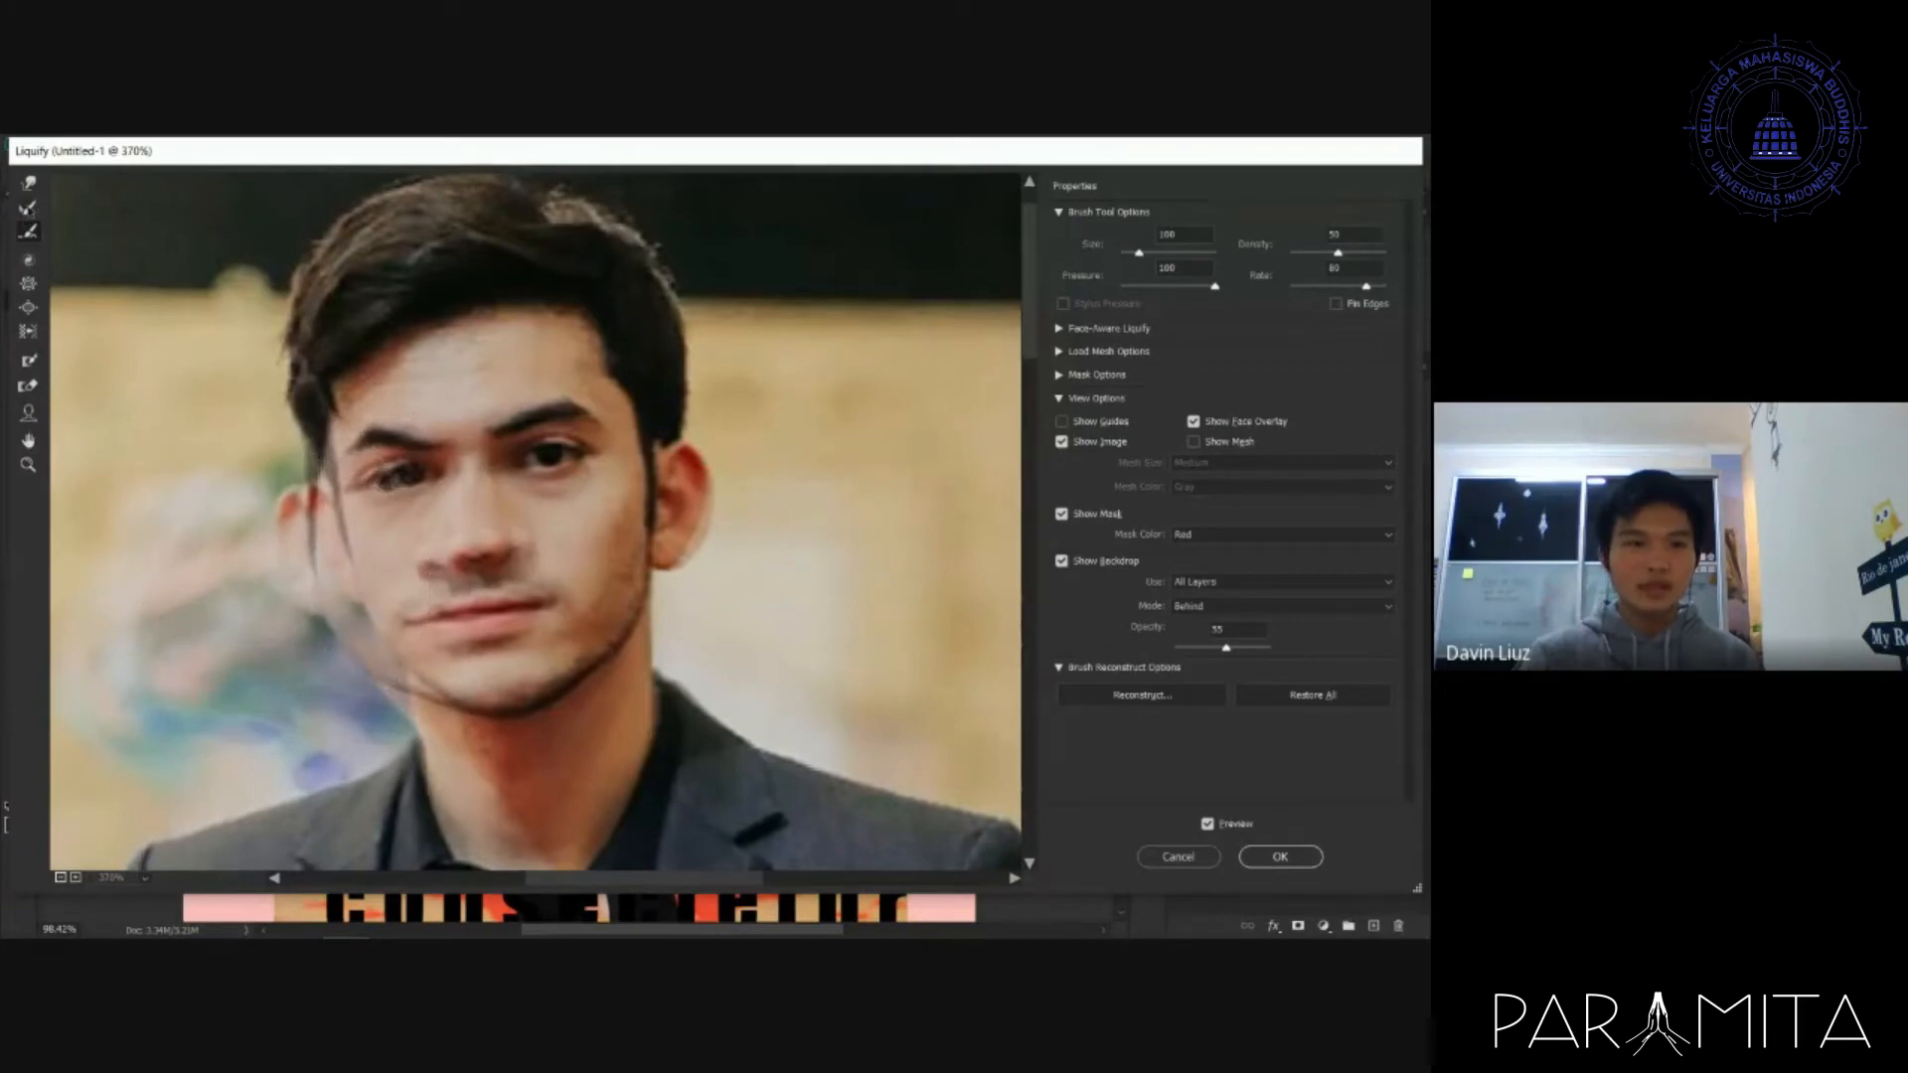
click(28, 206)
mouse_move(189, 427)
mouse_down()
mouse_move(357, 571)
mouse_move(447, 427)
mouse_move(447, 328)
mouse_up()
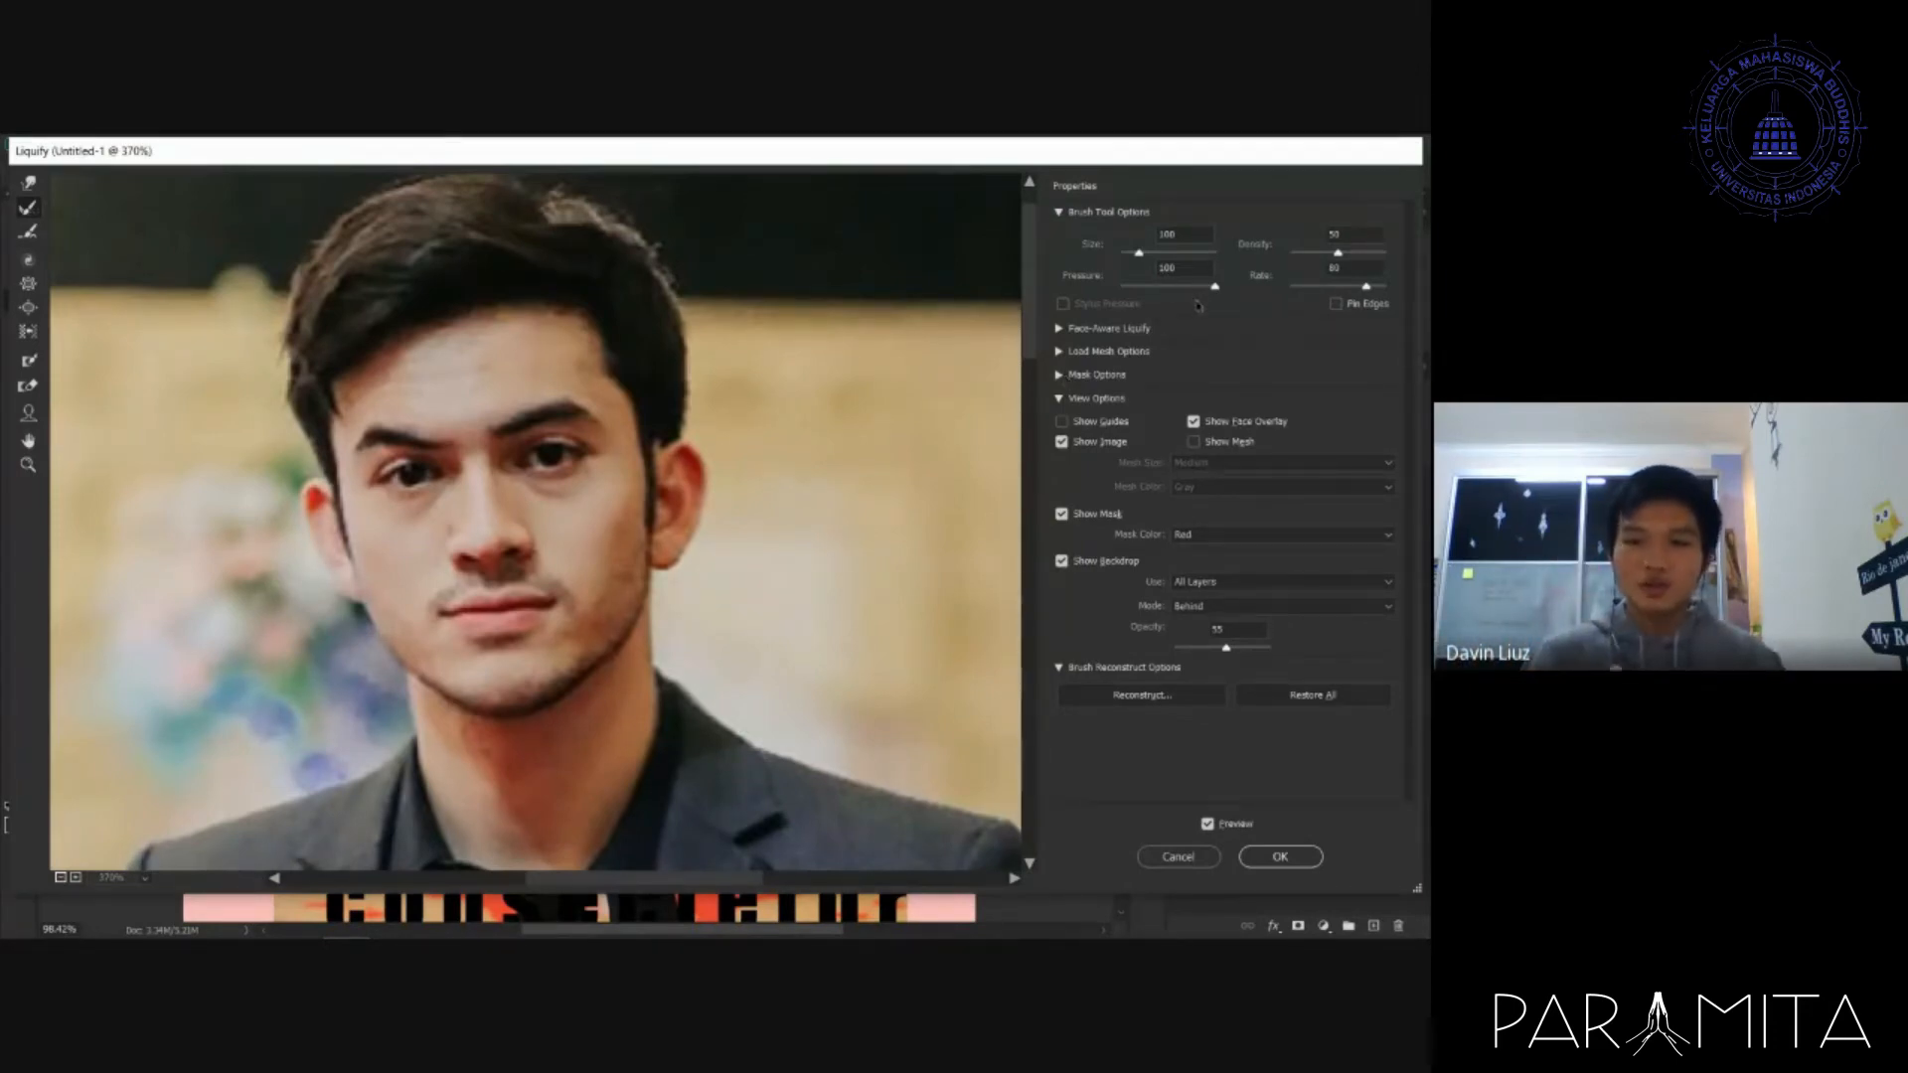
- Set Face-Aware eye size to 100 and -100, height to 100 and -93, width to 100 and -100, and the left eye tilt to -100
click(1059, 329)
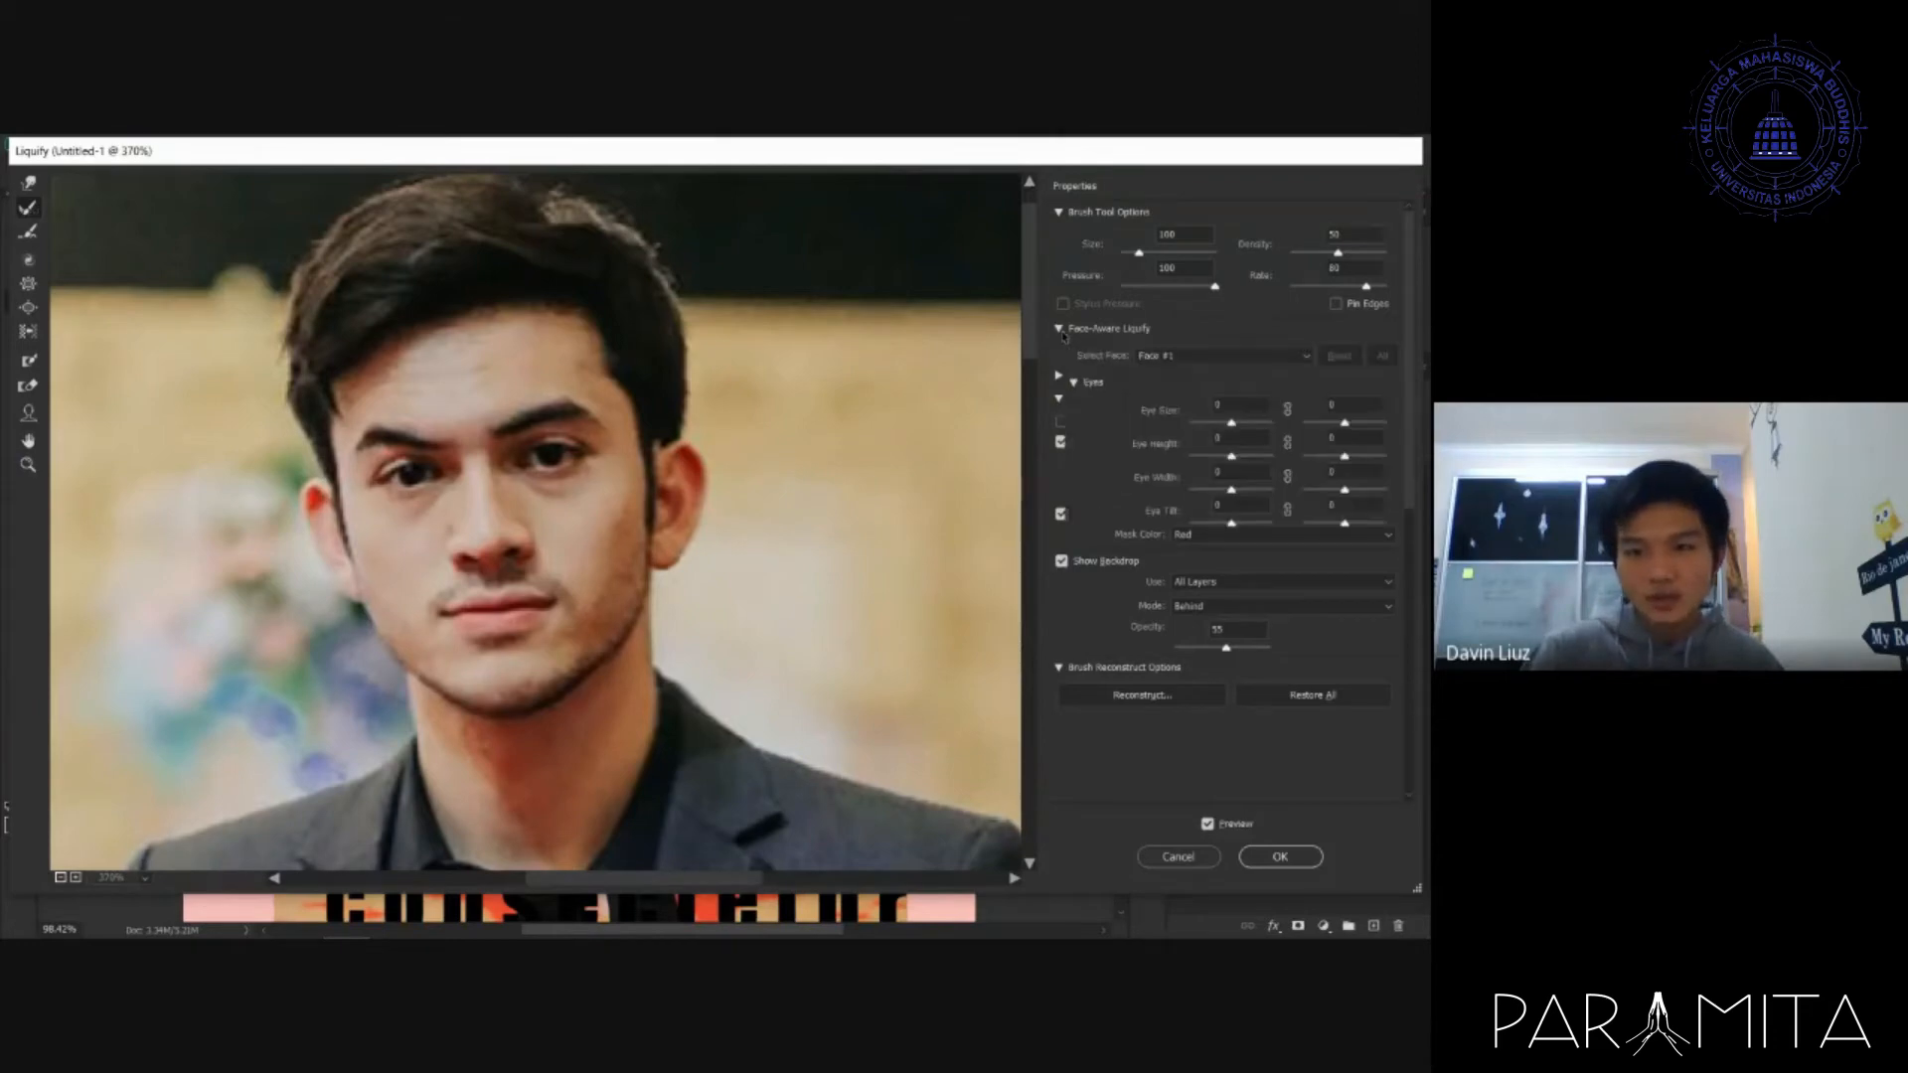
click(1232, 423)
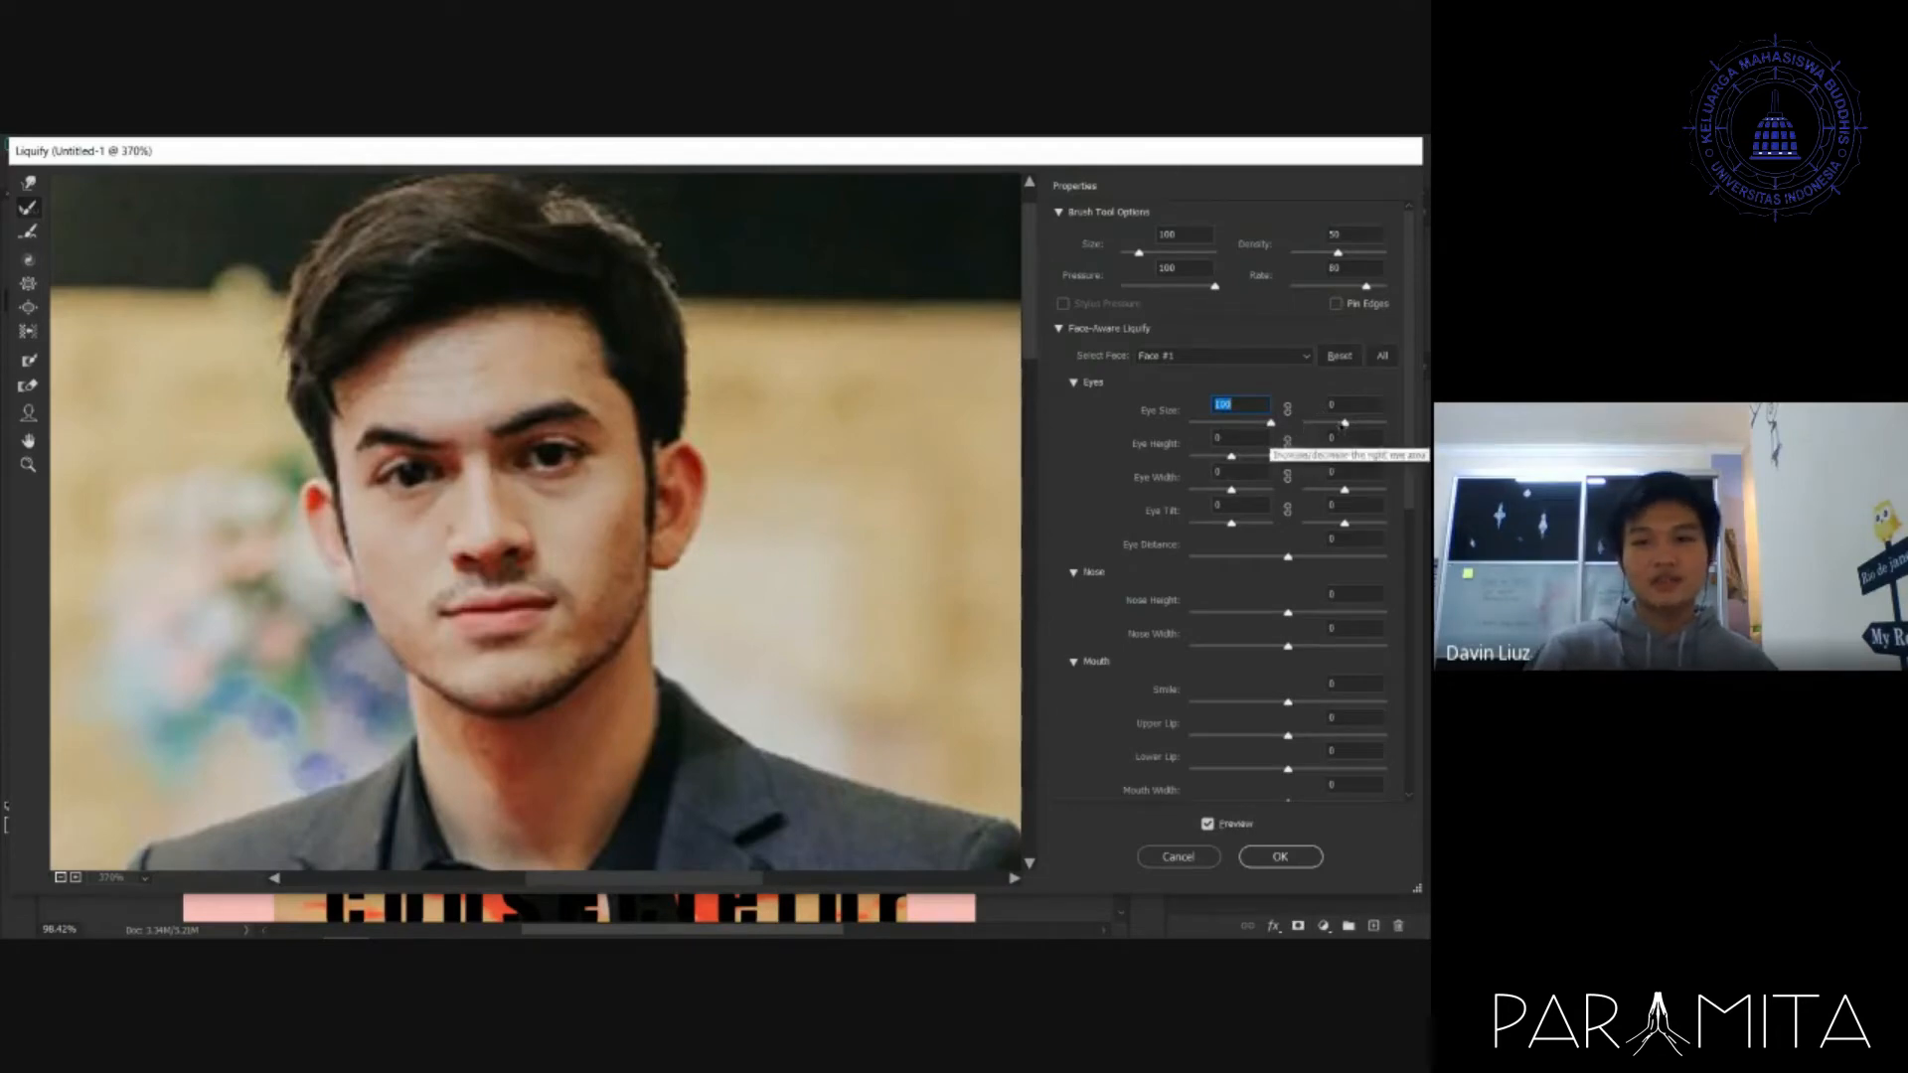
drag(1345, 423, 1337, 425)
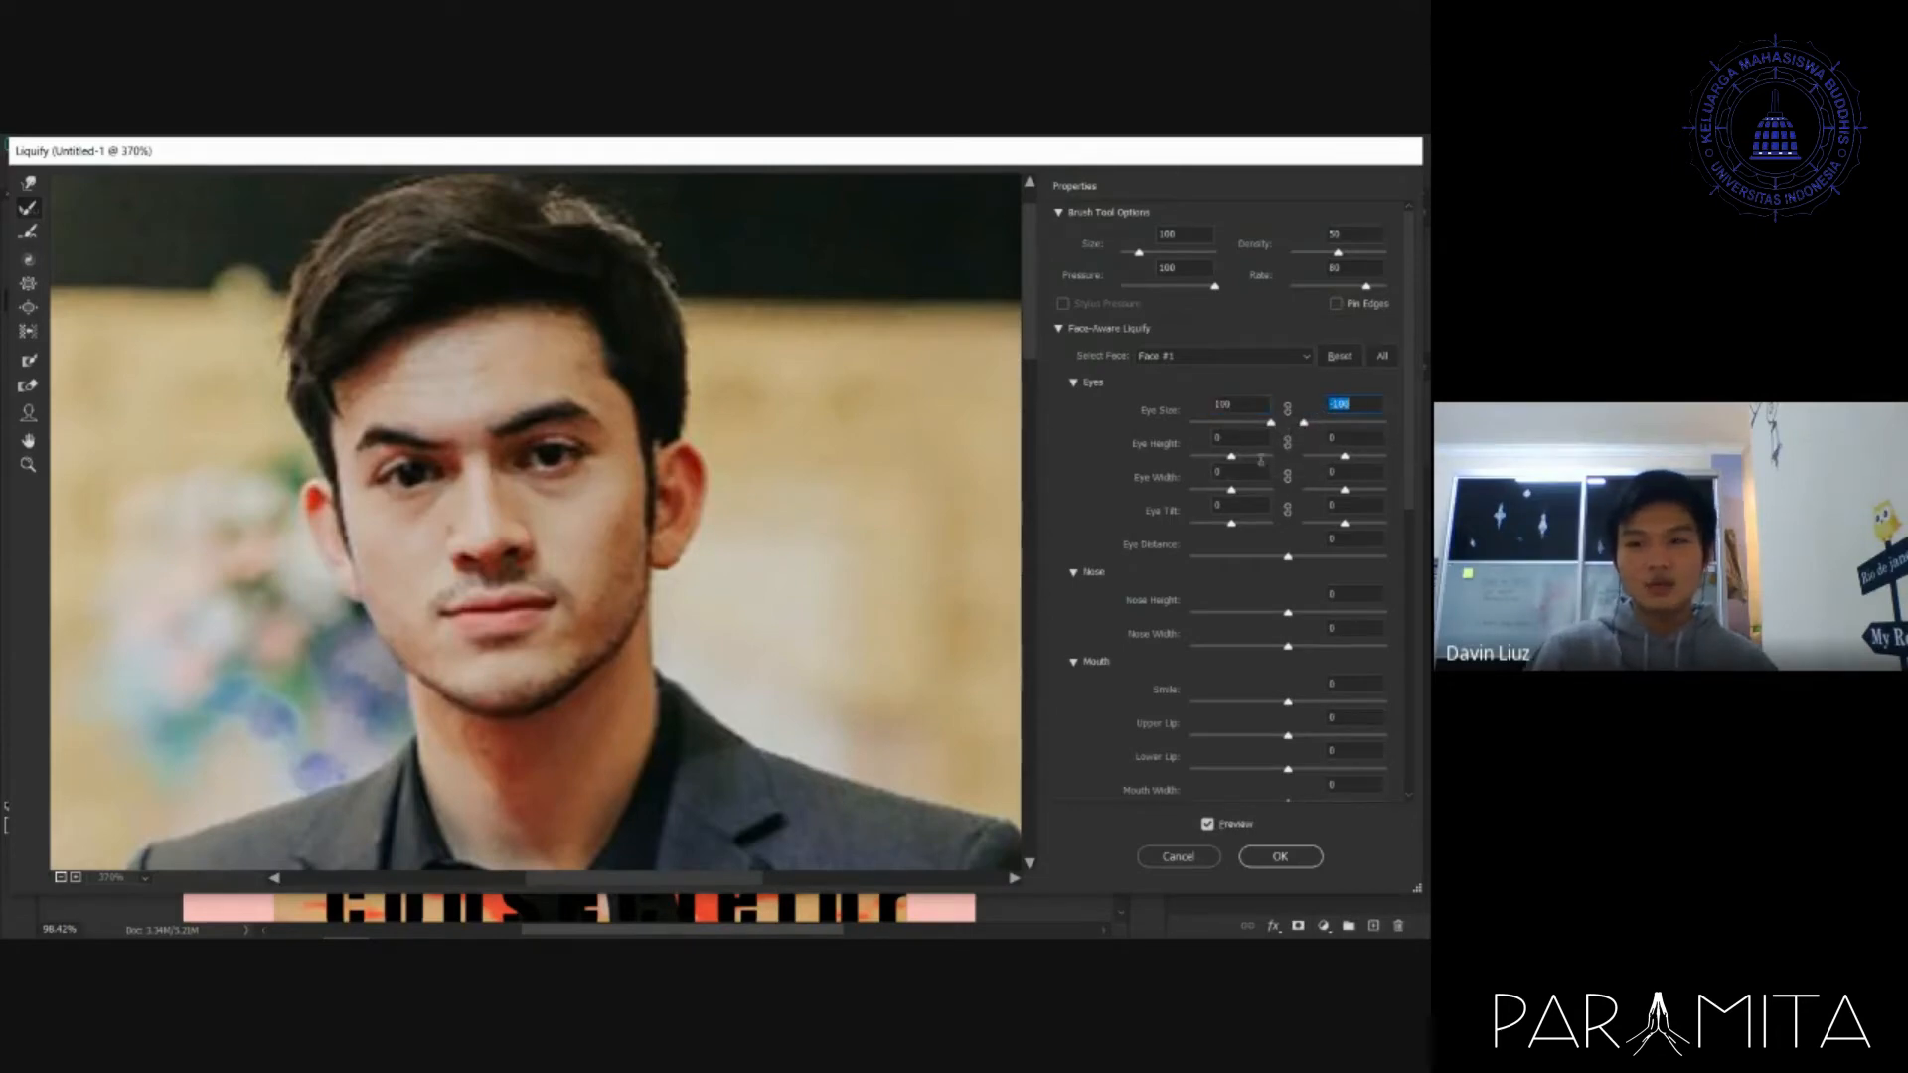
drag(1231, 457, 1216, 458)
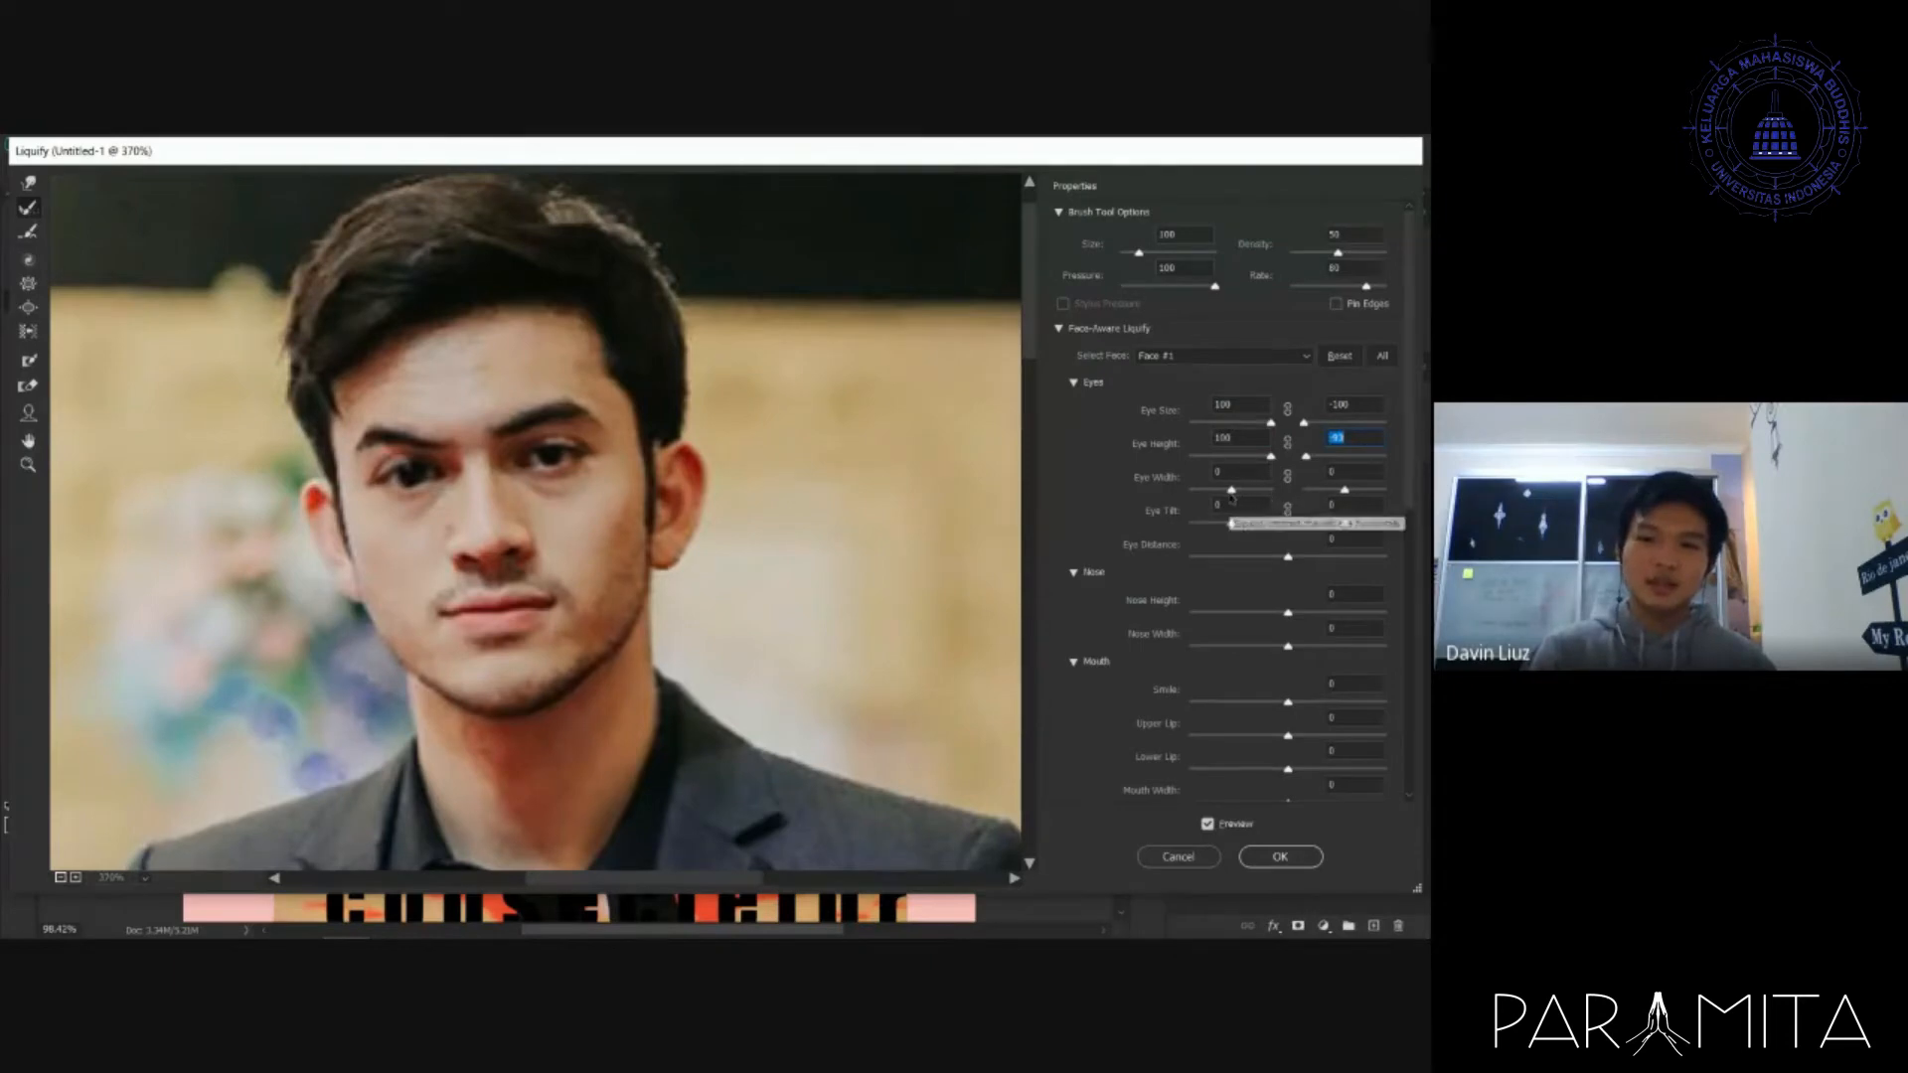
drag(1232, 490, 1349, 488)
click(1348, 490)
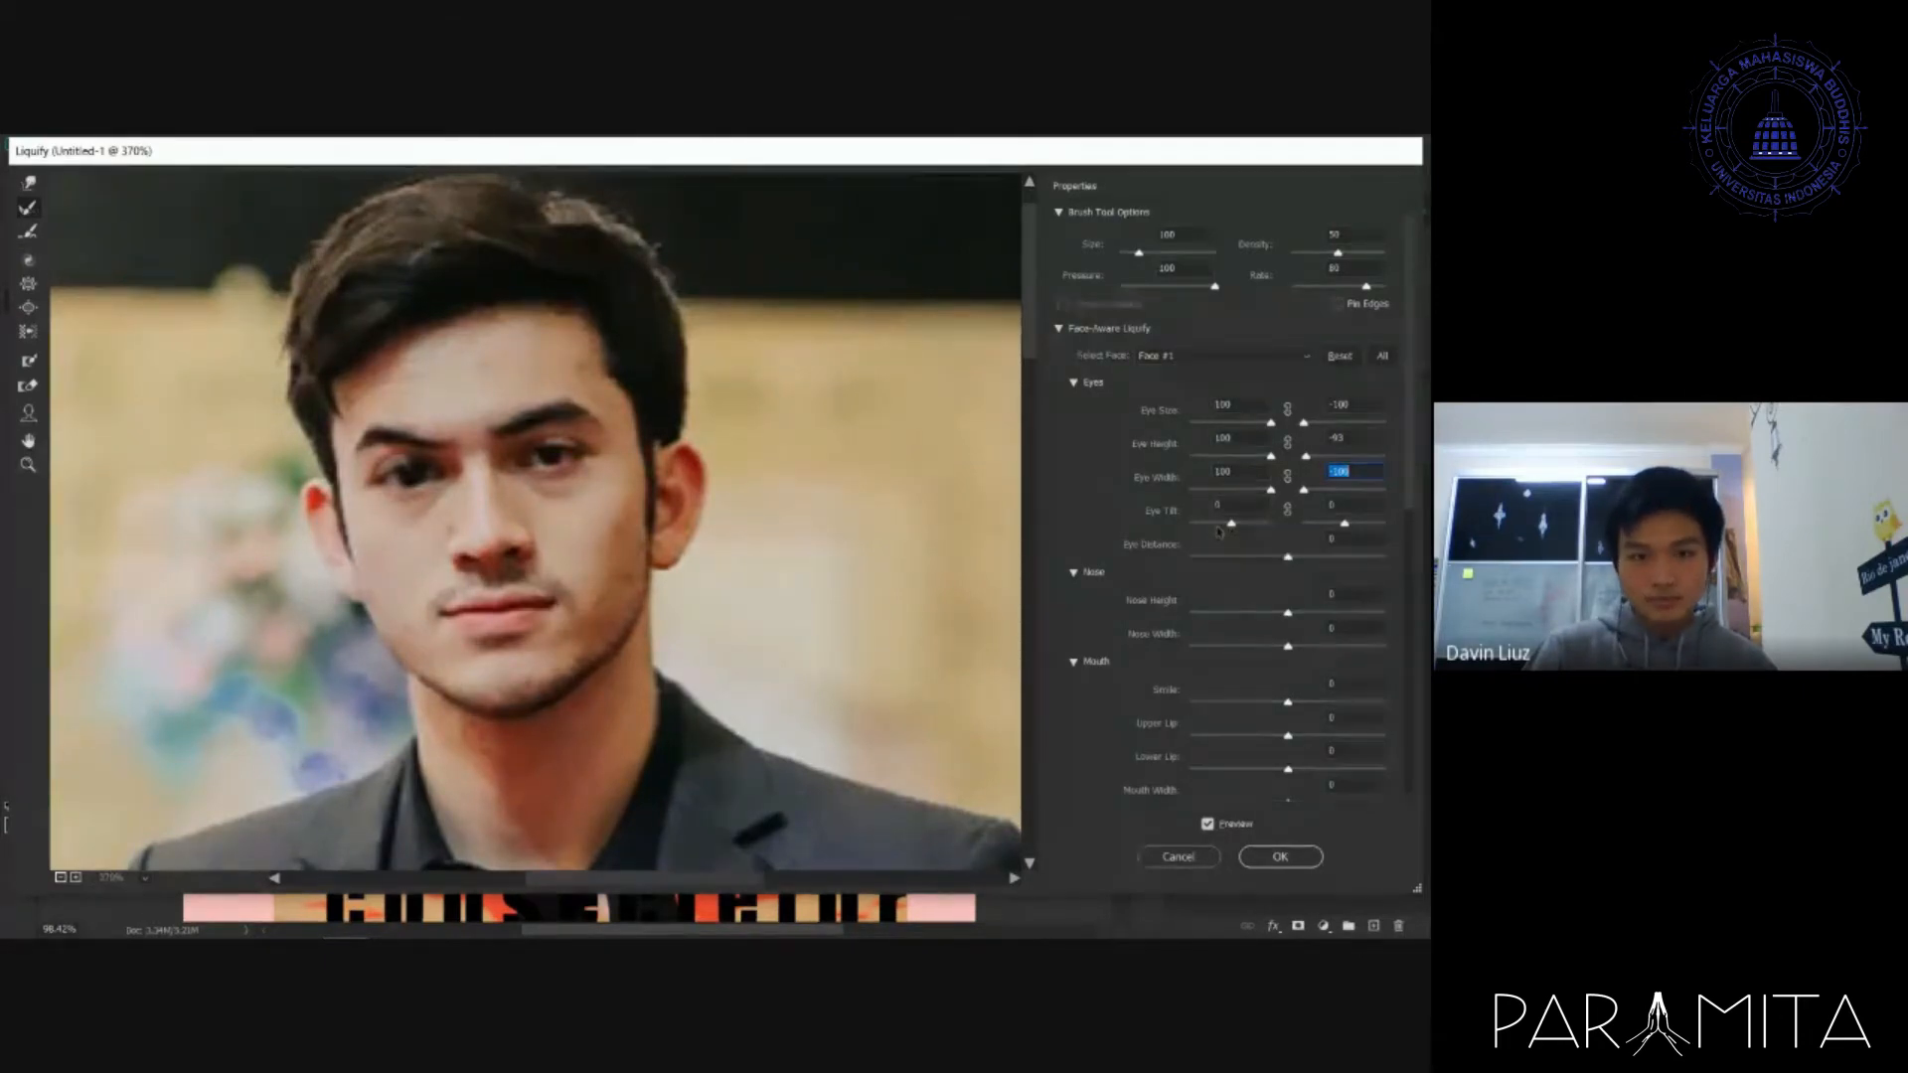
click(1232, 524)
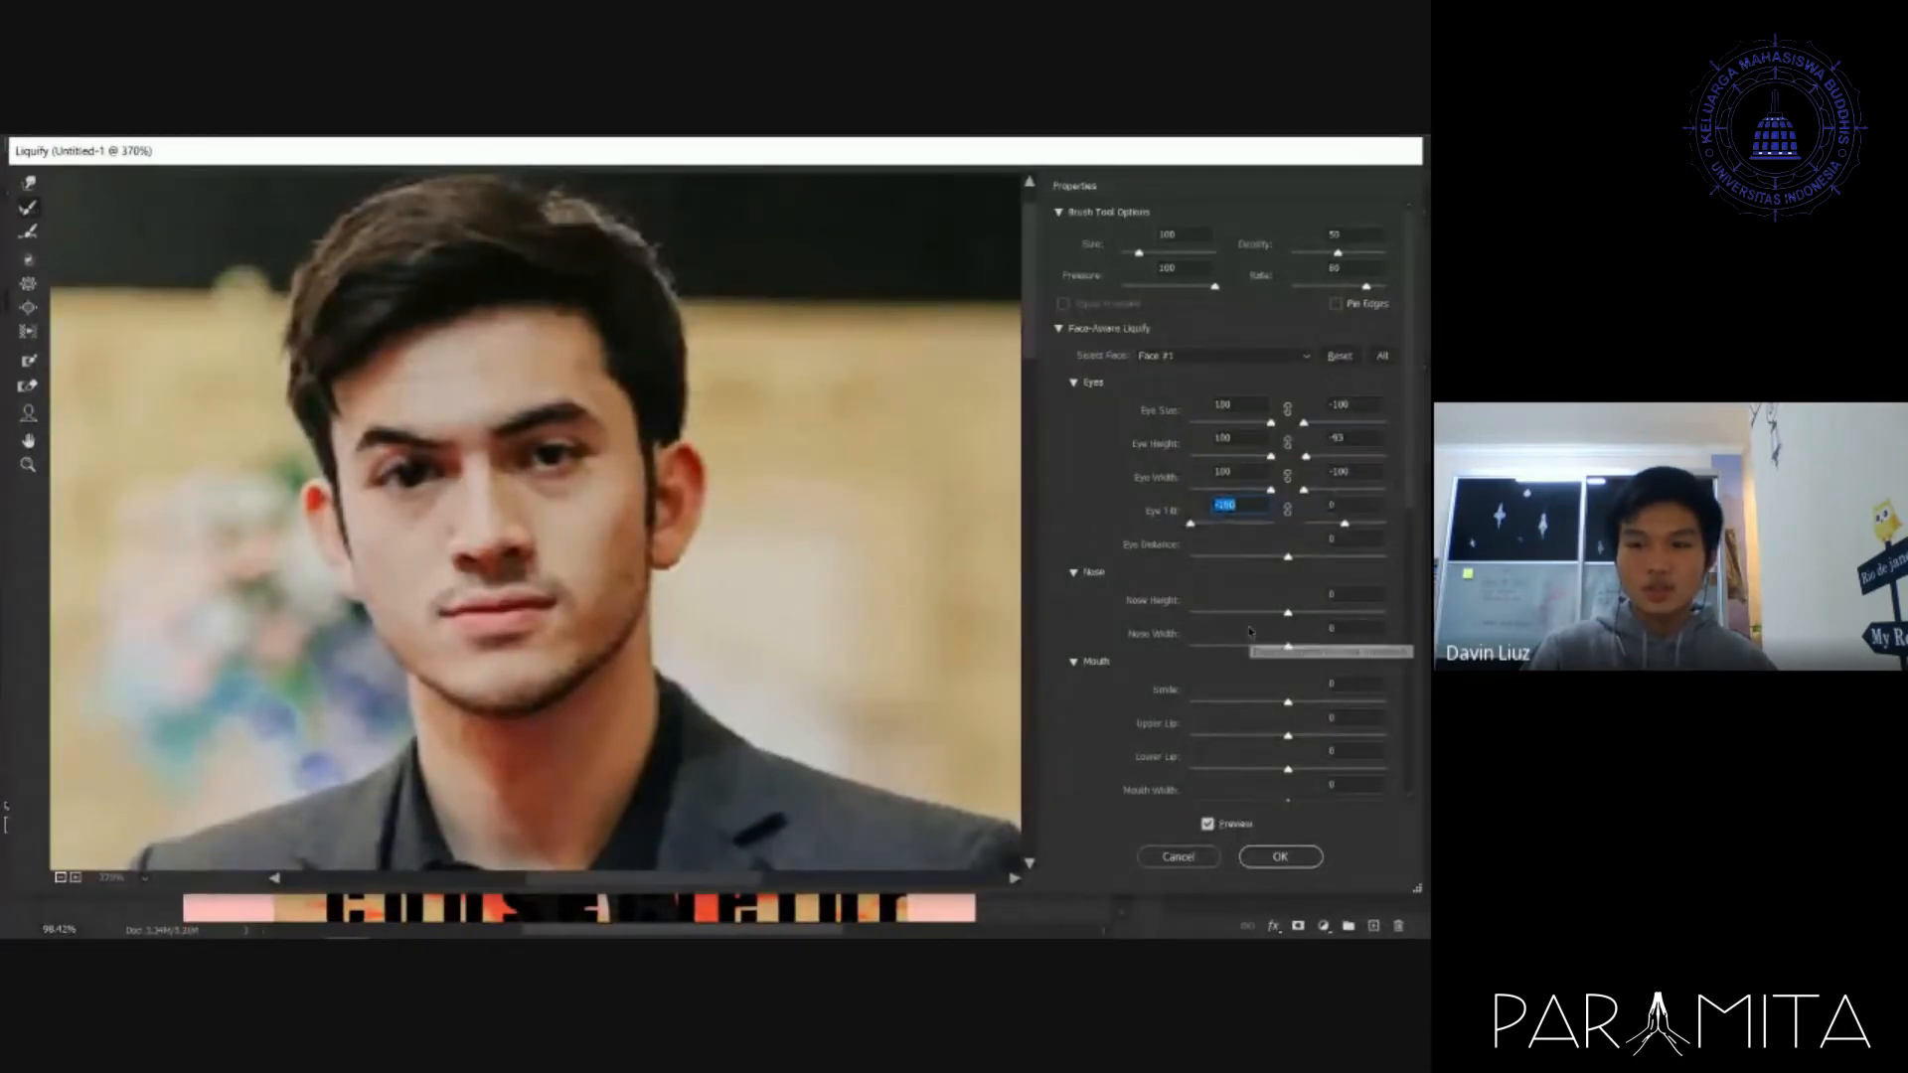
- Set the nose height and width to -100, the smile and lower lip to 100, and the upper lip to 91
click(1347, 609)
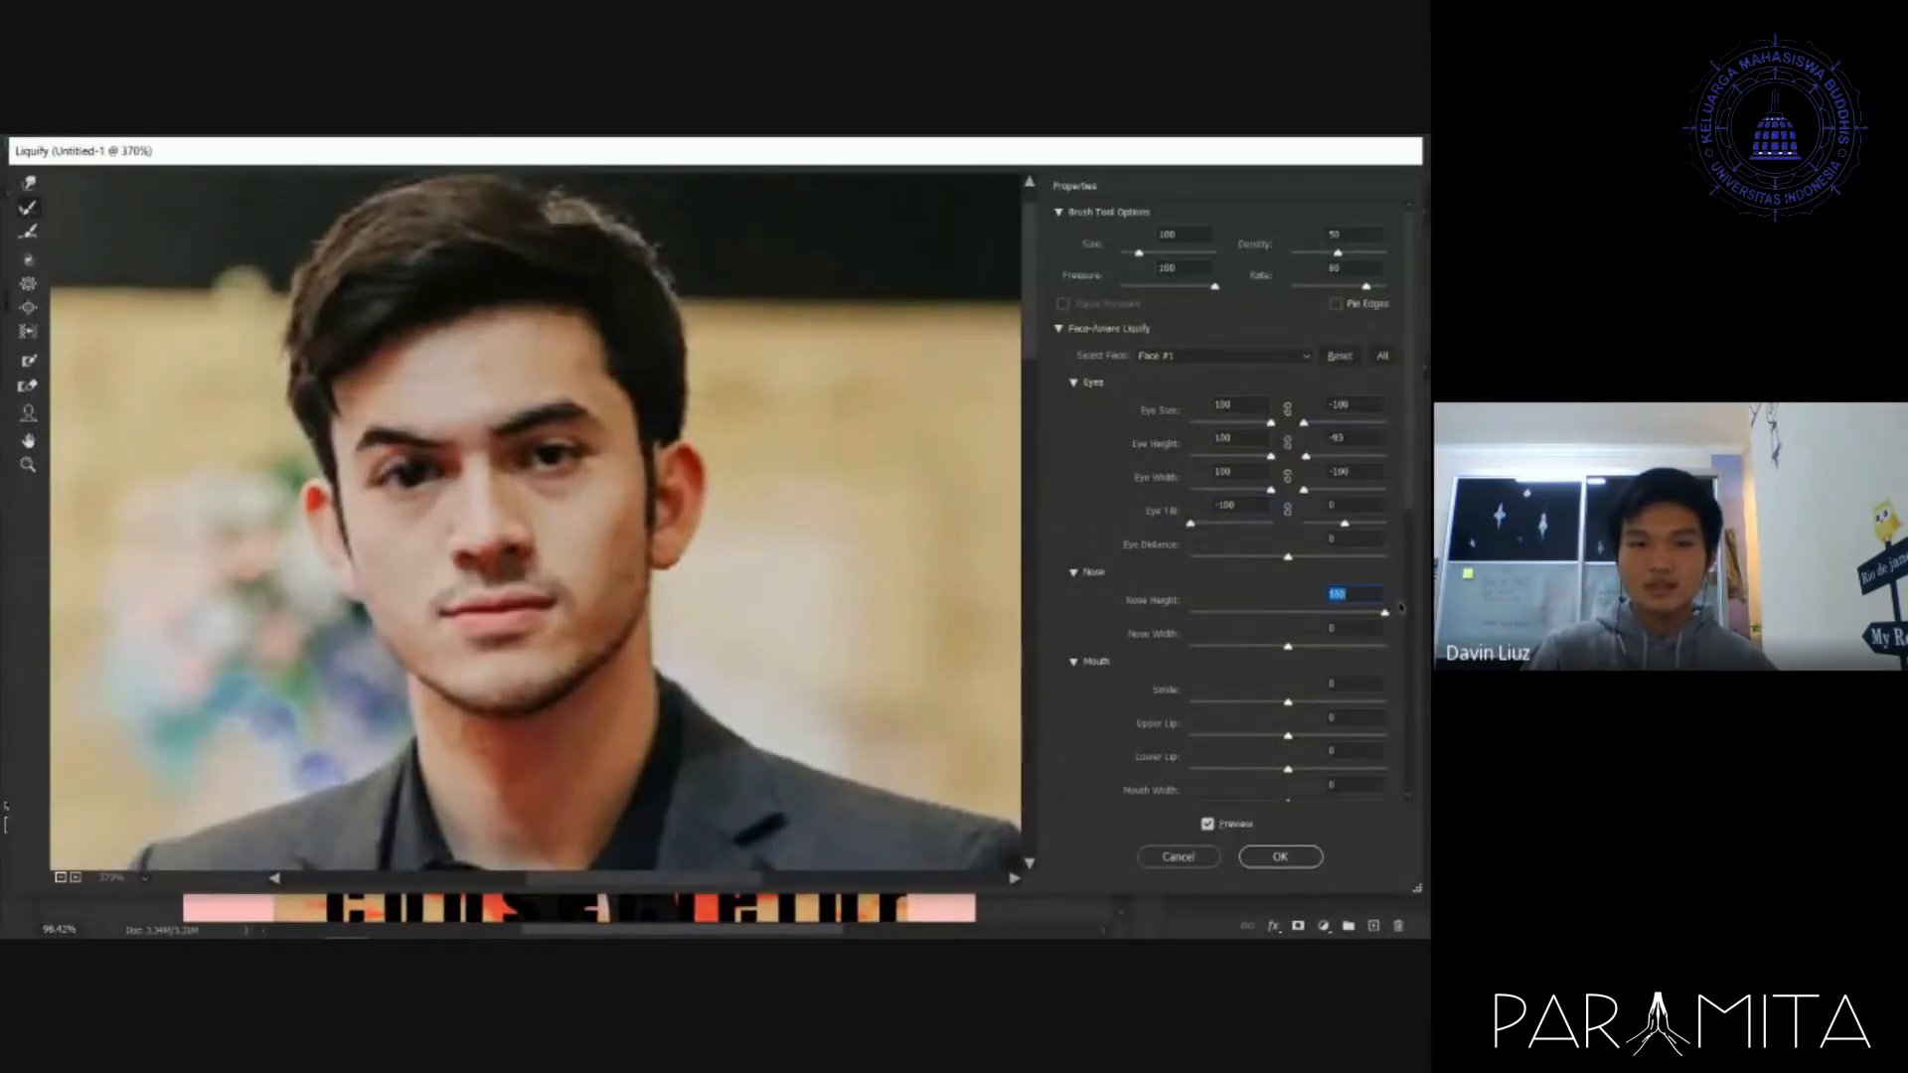
drag(1384, 610, 1171, 616)
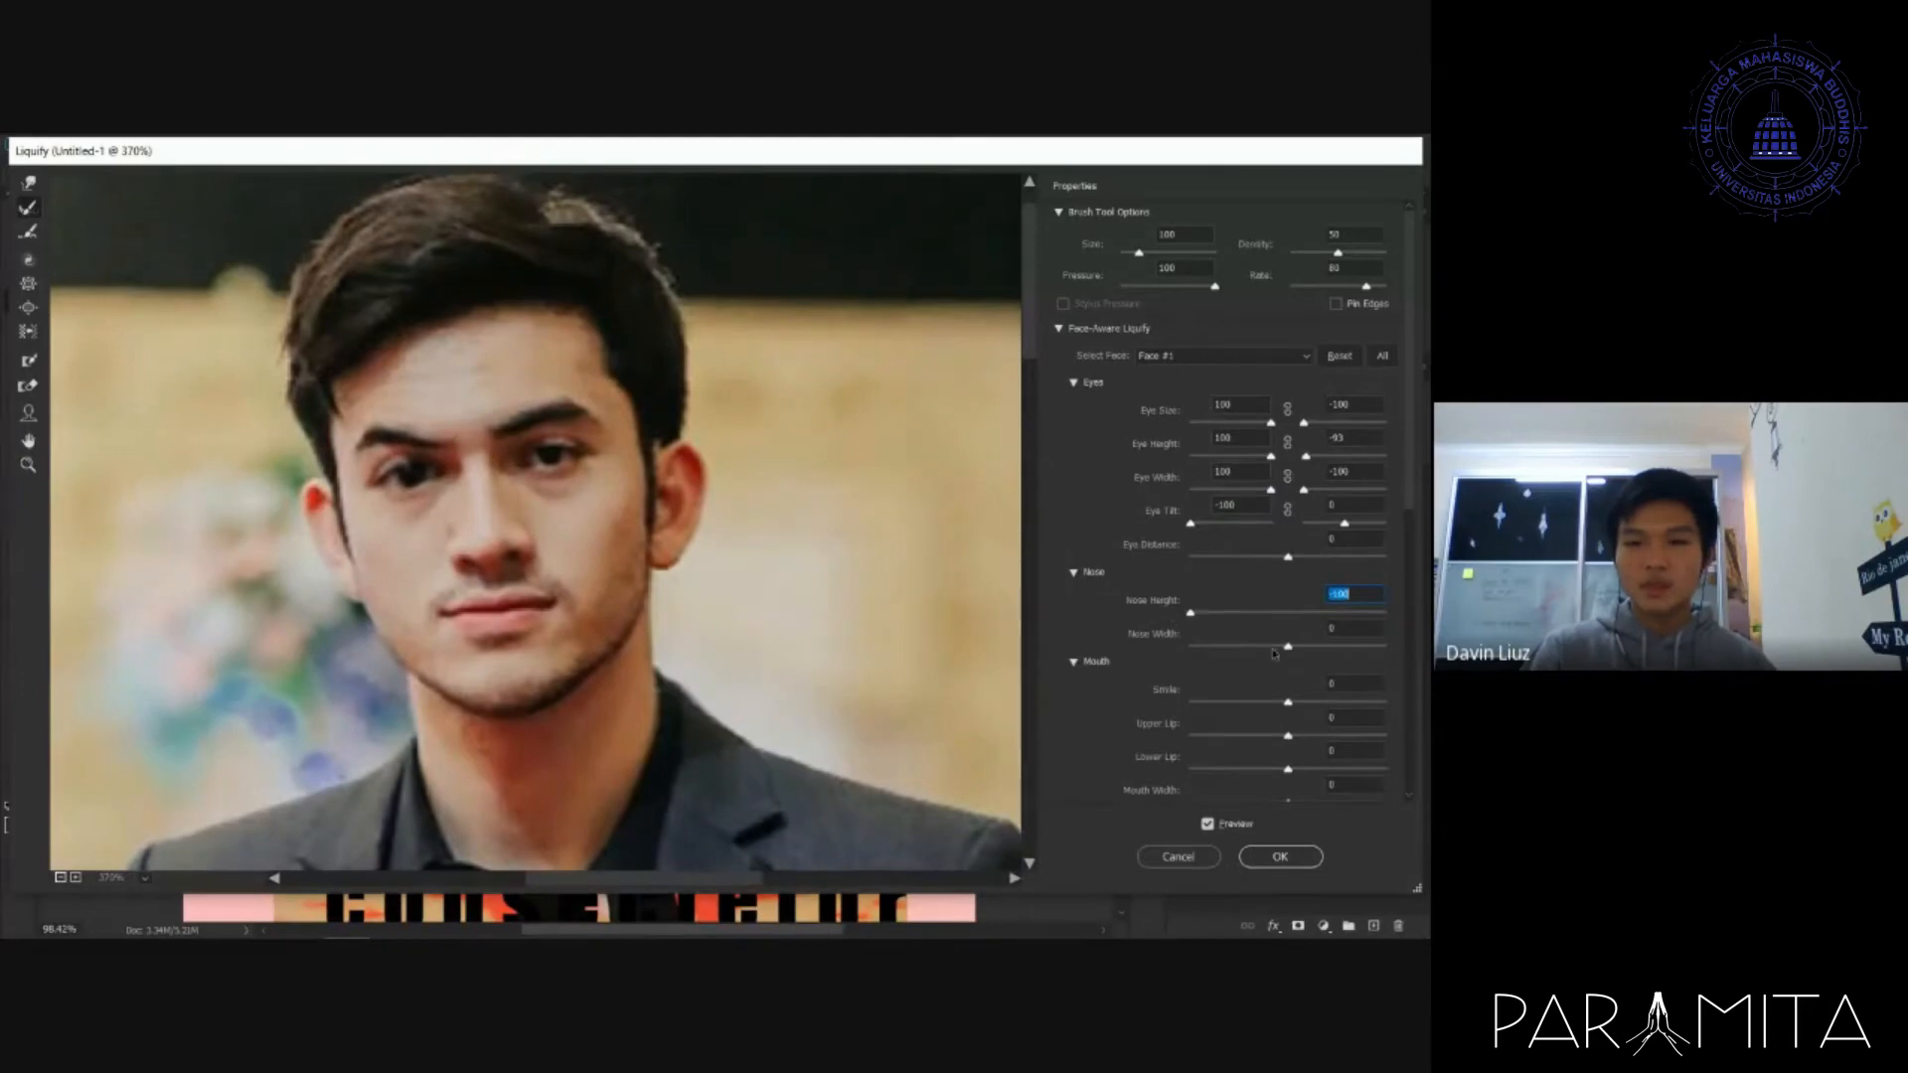
drag(1288, 647, 1159, 645)
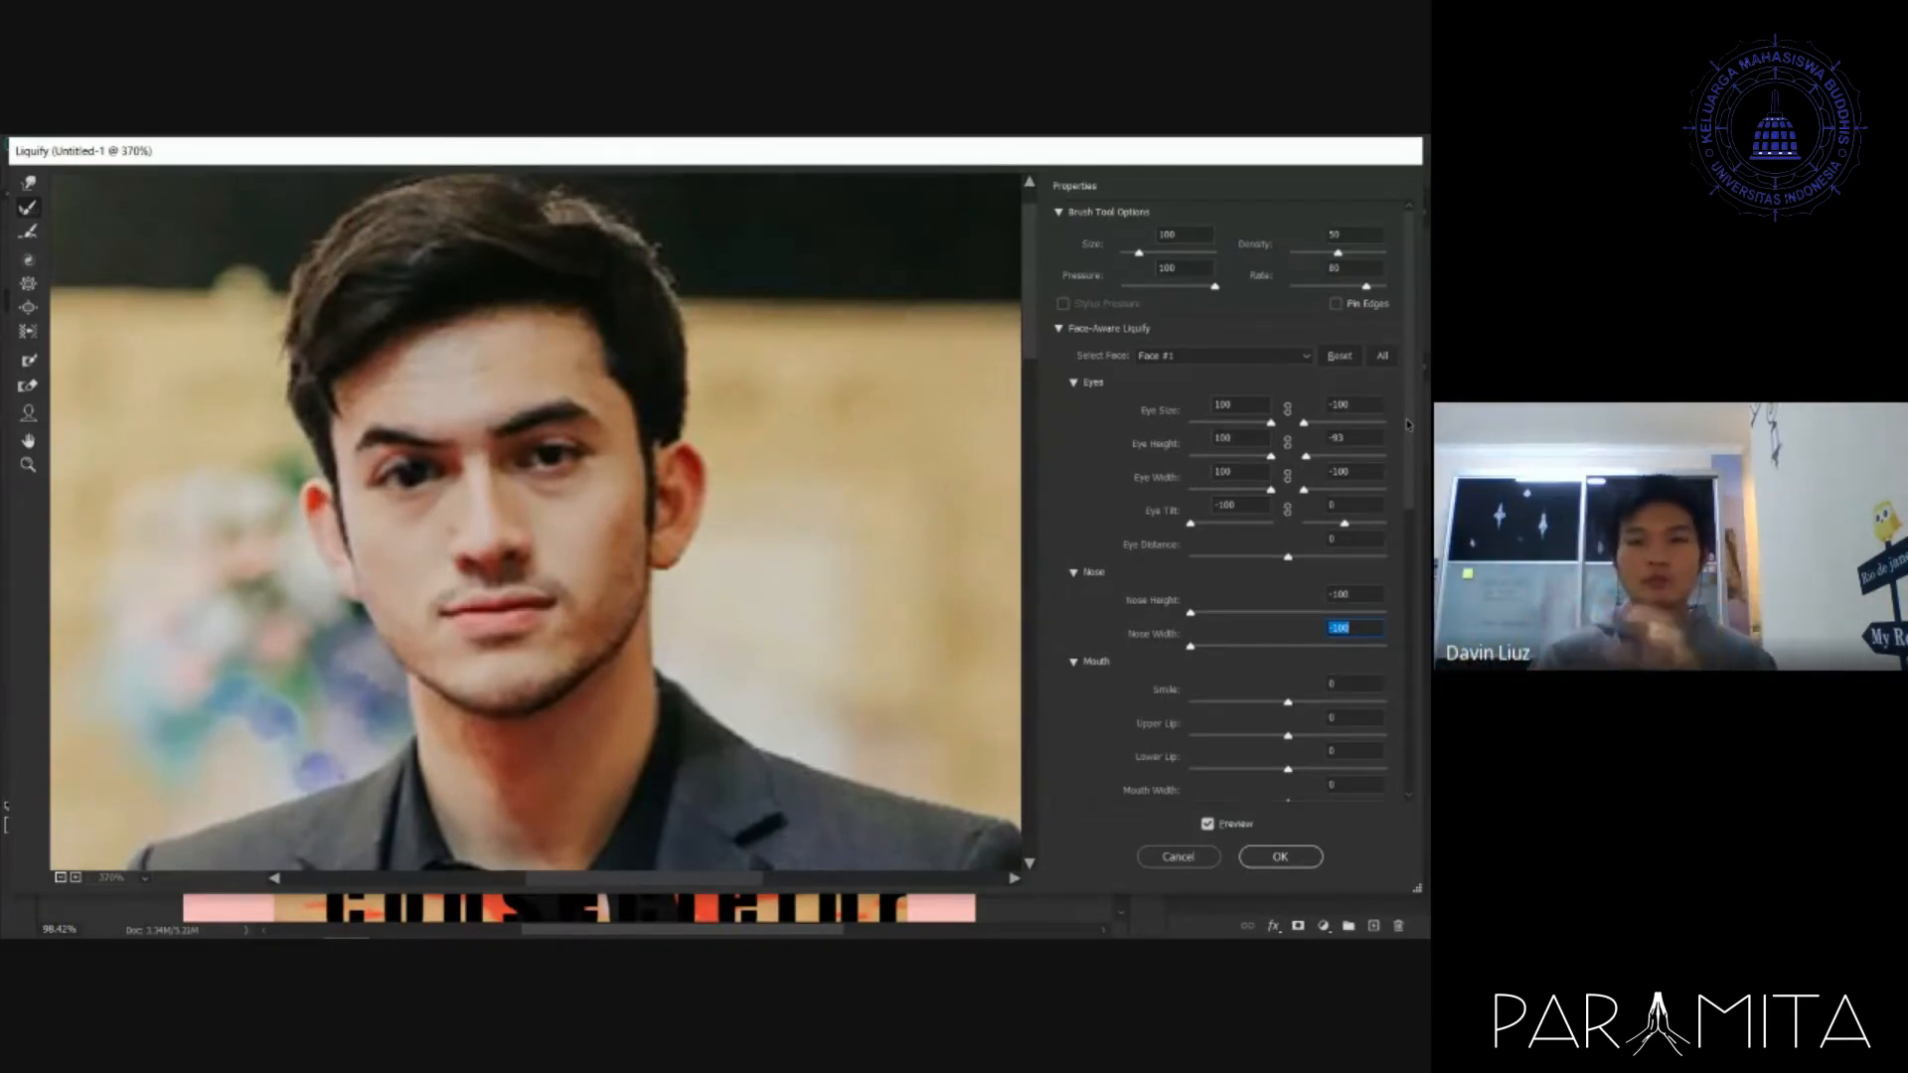
drag(1288, 702, 1304, 770)
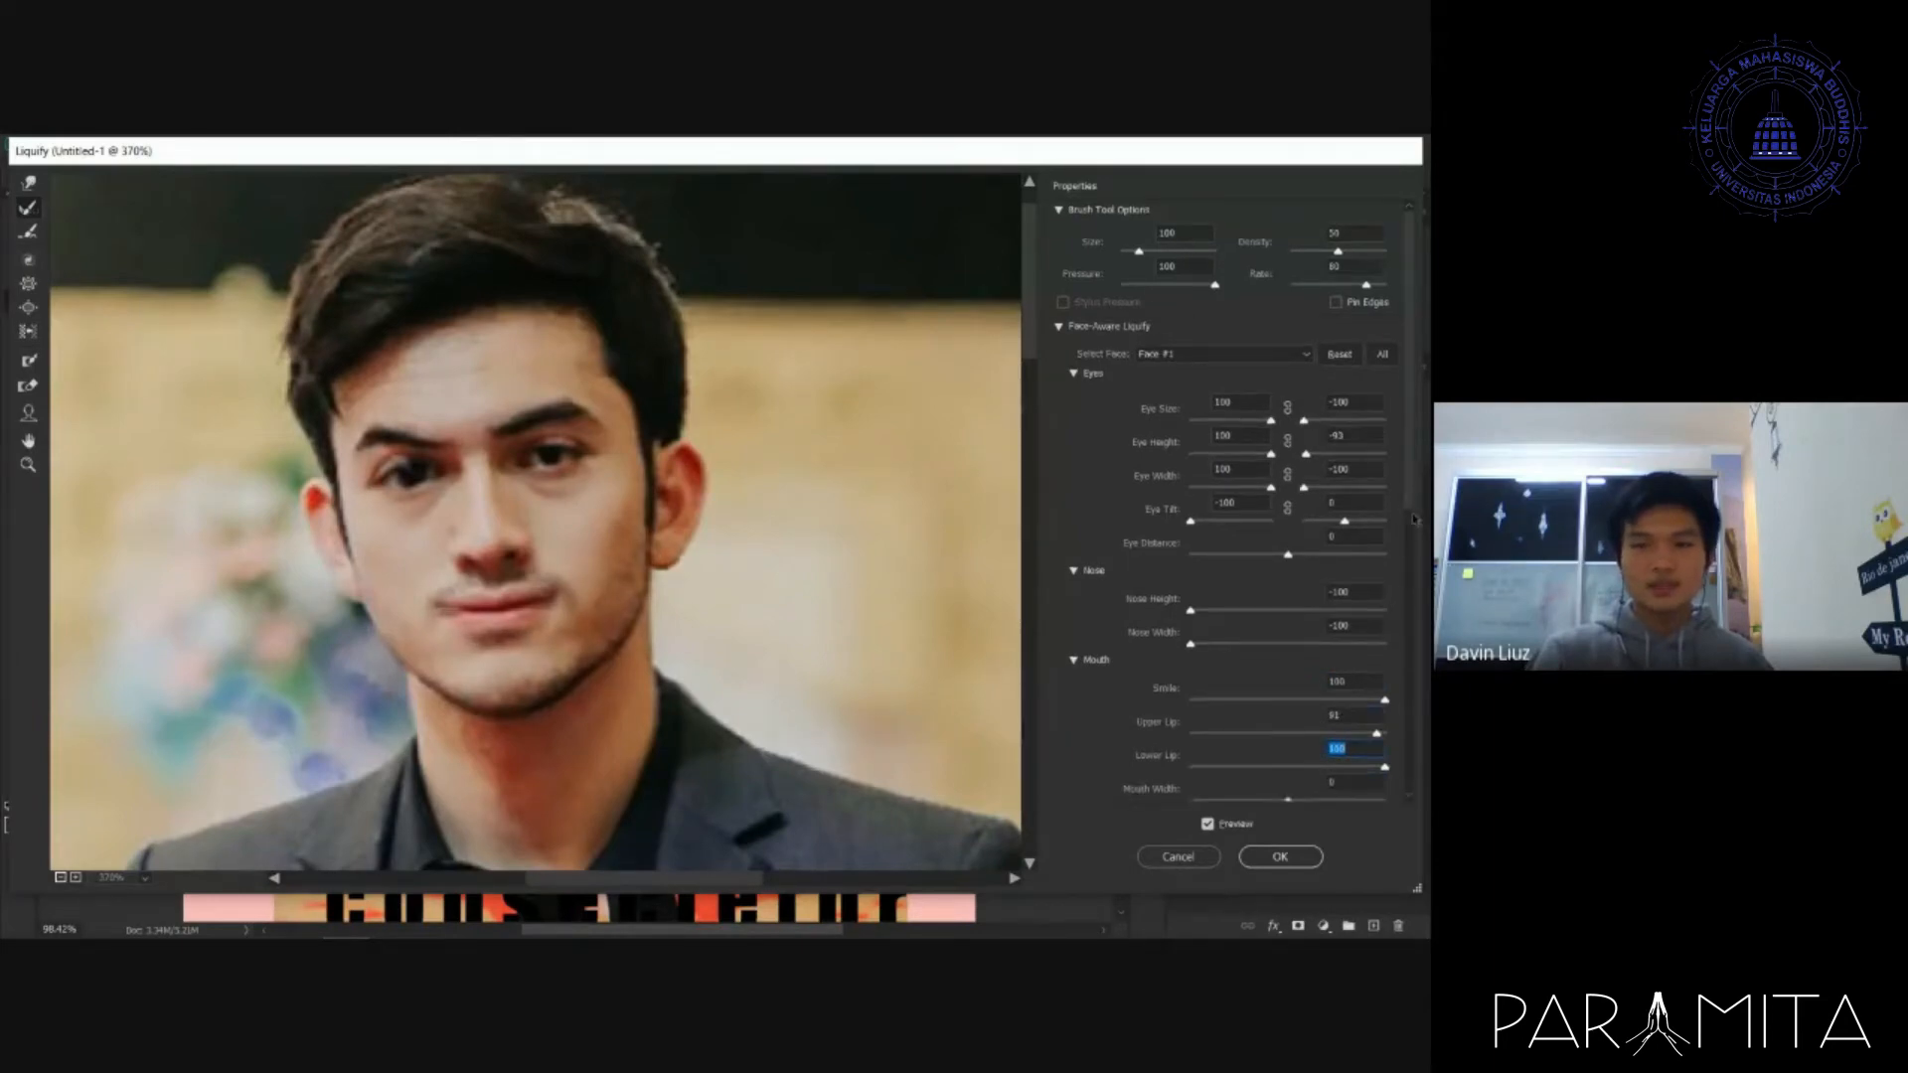
drag(1408, 496, 1421, 597)
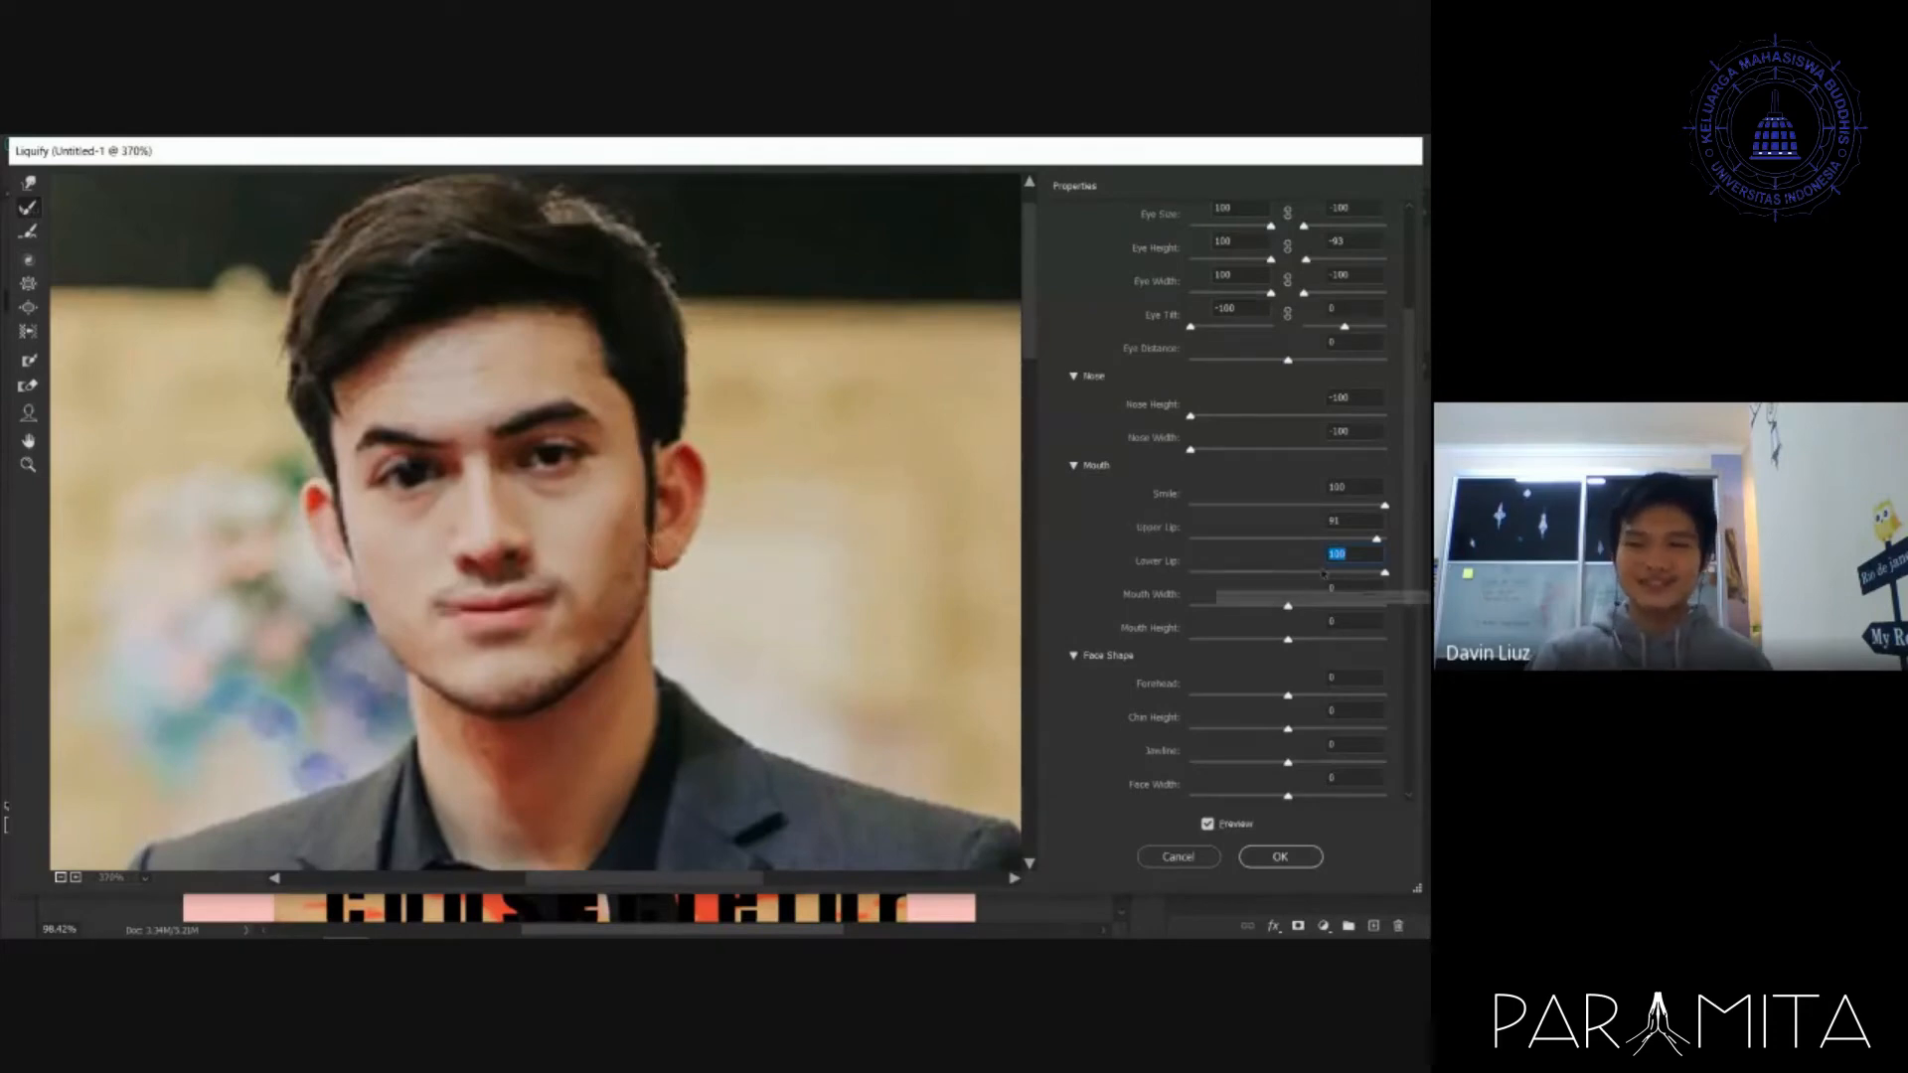
scroll(1410, 475, up, 2)
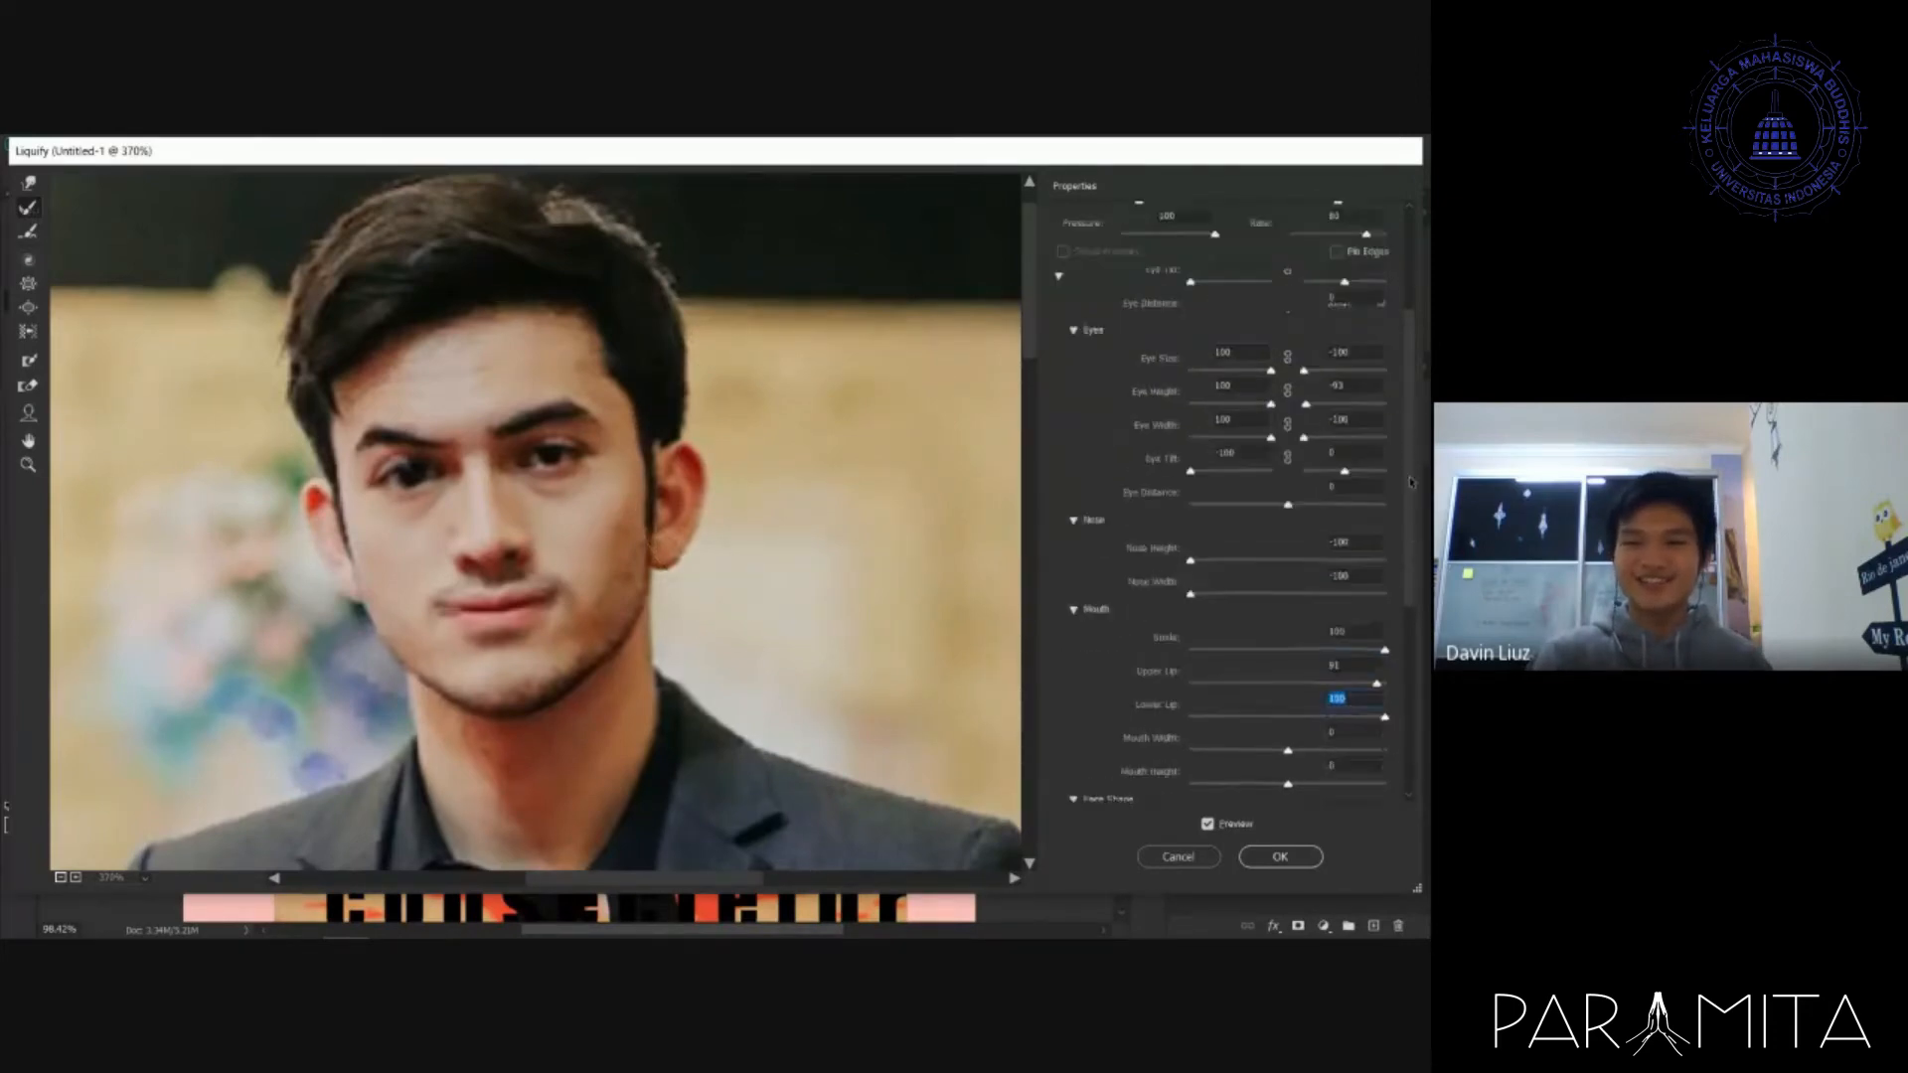
scroll(1411, 479, down, 3)
scroll(1415, 485, up, 3)
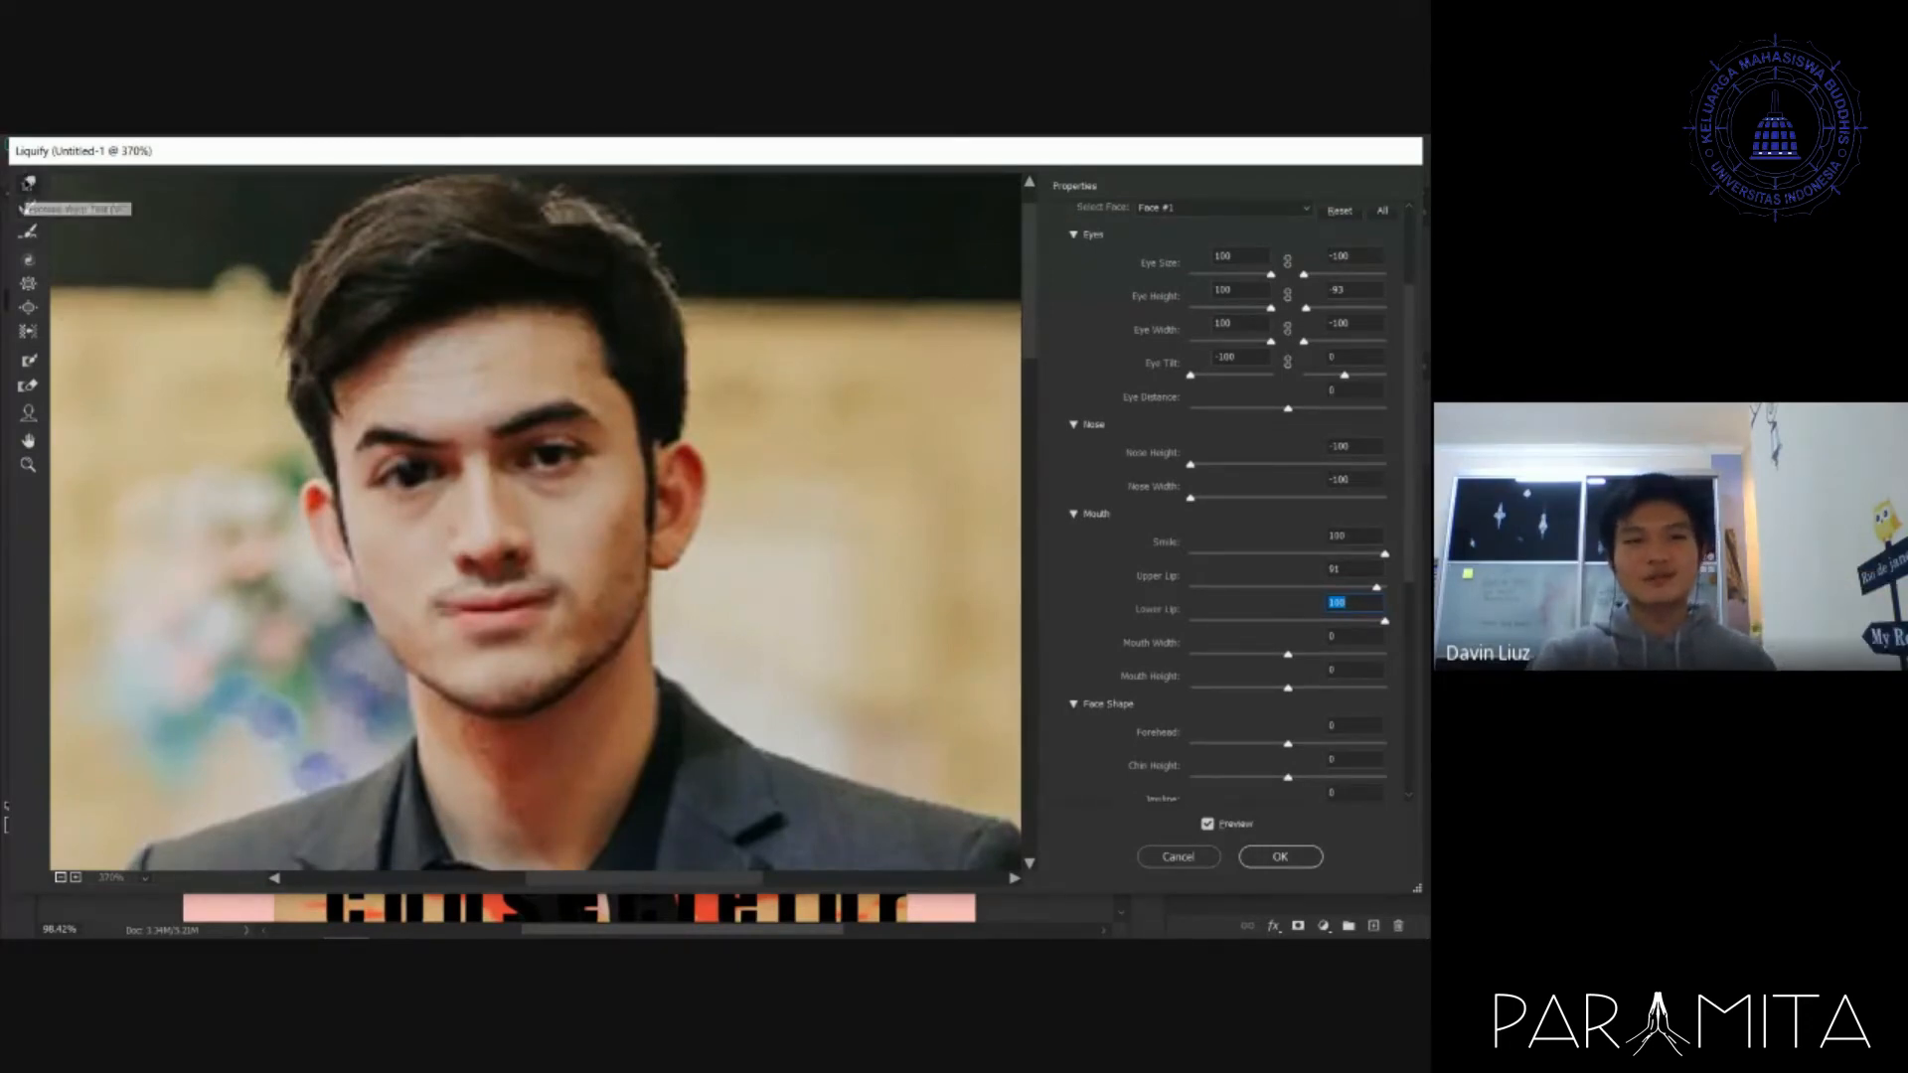
- Push the edge of the man's left jacket sleeve slightly with the Forward Warp tool and undo the stroke
scroll(437, 499, down, 3)
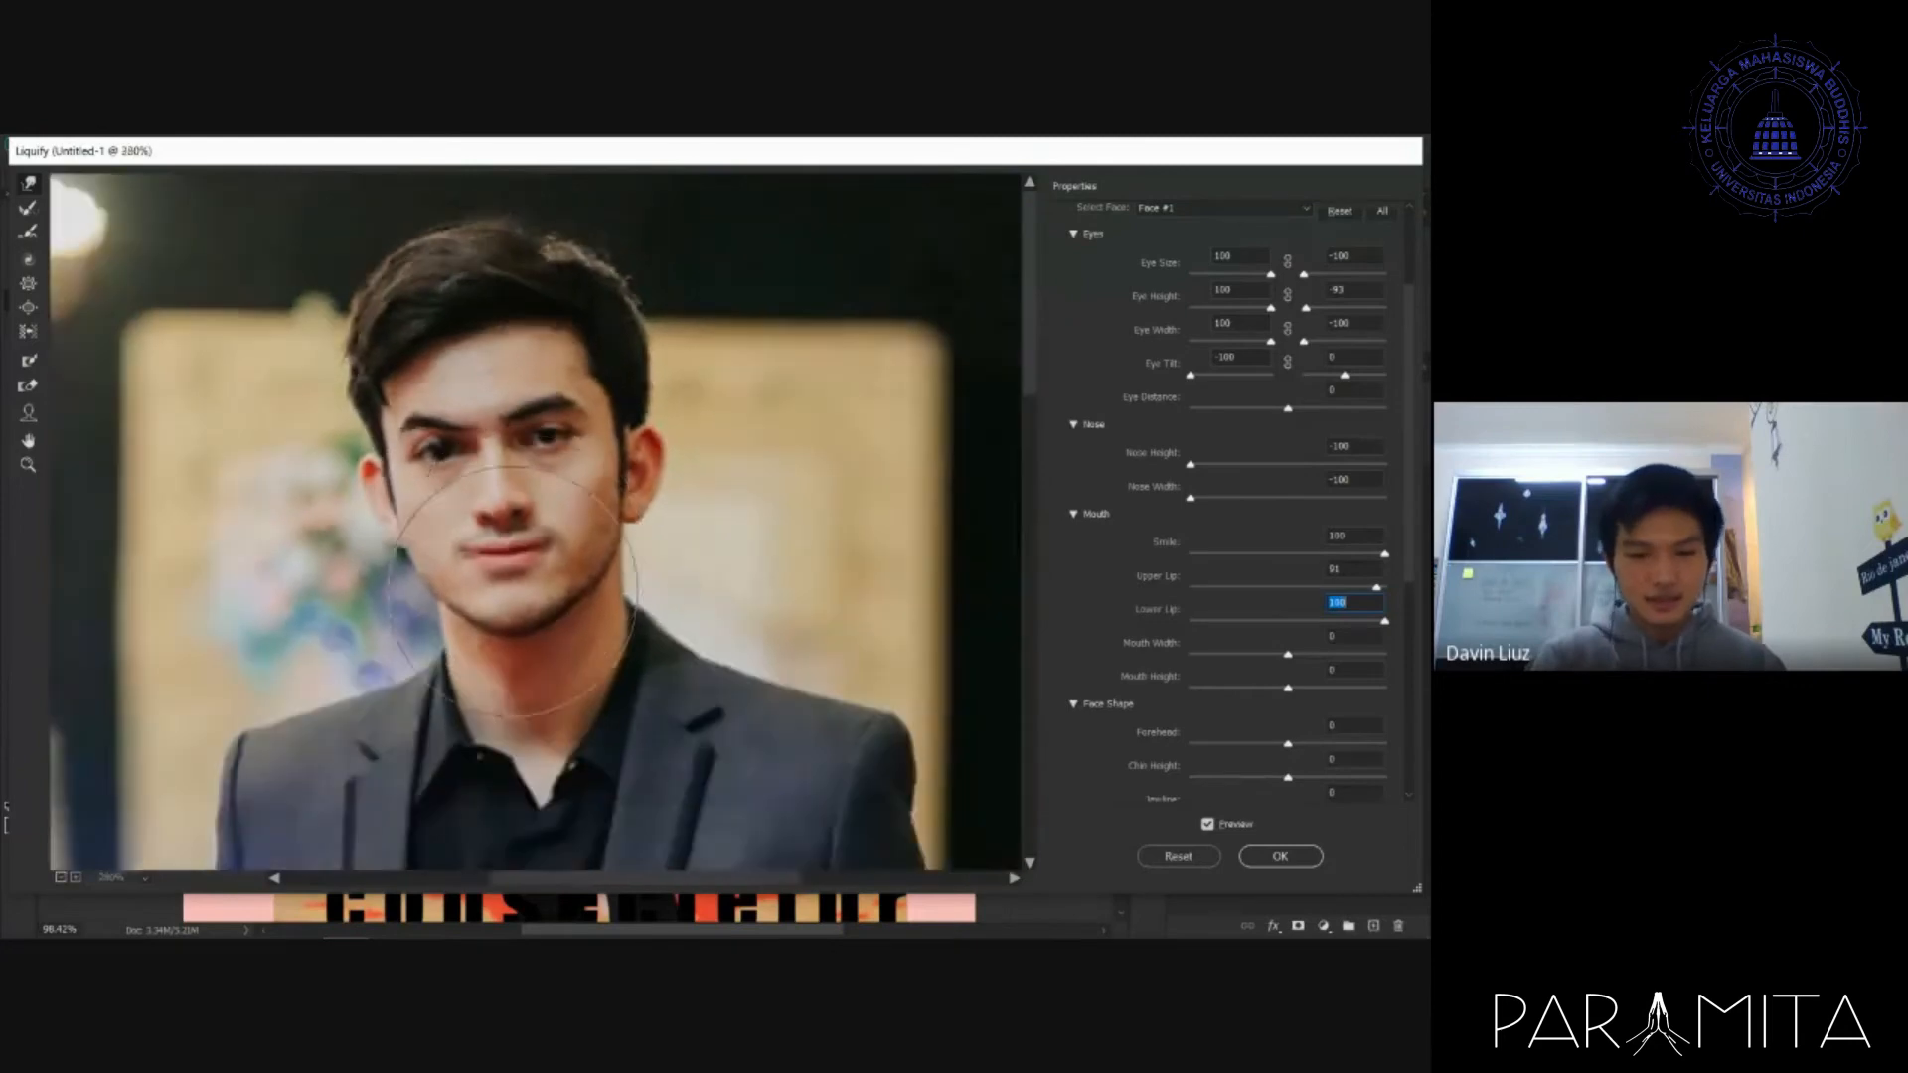
scroll(551, 583, down, 3)
scroll(551, 583, down, 1)
key(f)
mouse_move(851, 553)
mouse_down()
mouse_move(844, 533)
mouse_move(865, 532)
mouse_up()
key(ctrl+z)
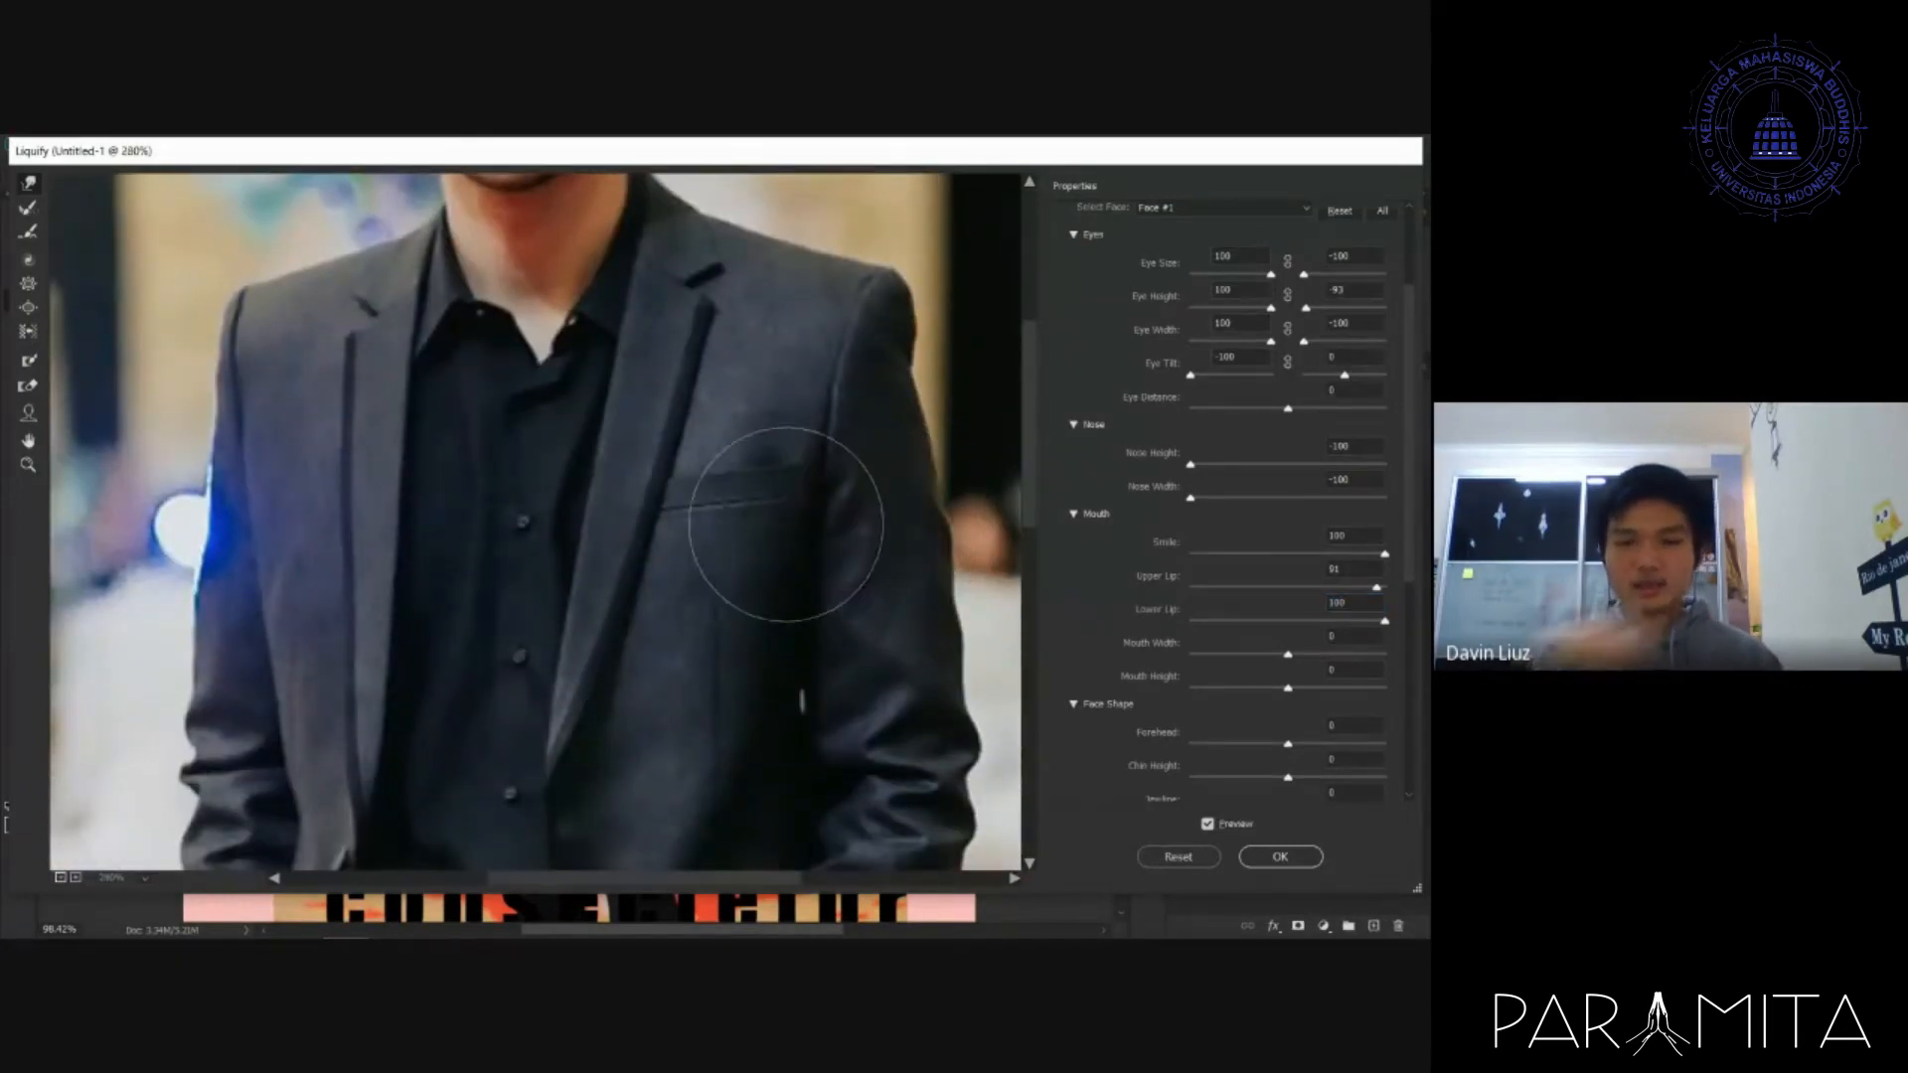
- Resize the brush, slim the outer edge of the man's left sleeve with Forward Warp, and go over the opposite sleeve with the Smooth tool
click(782, 515)
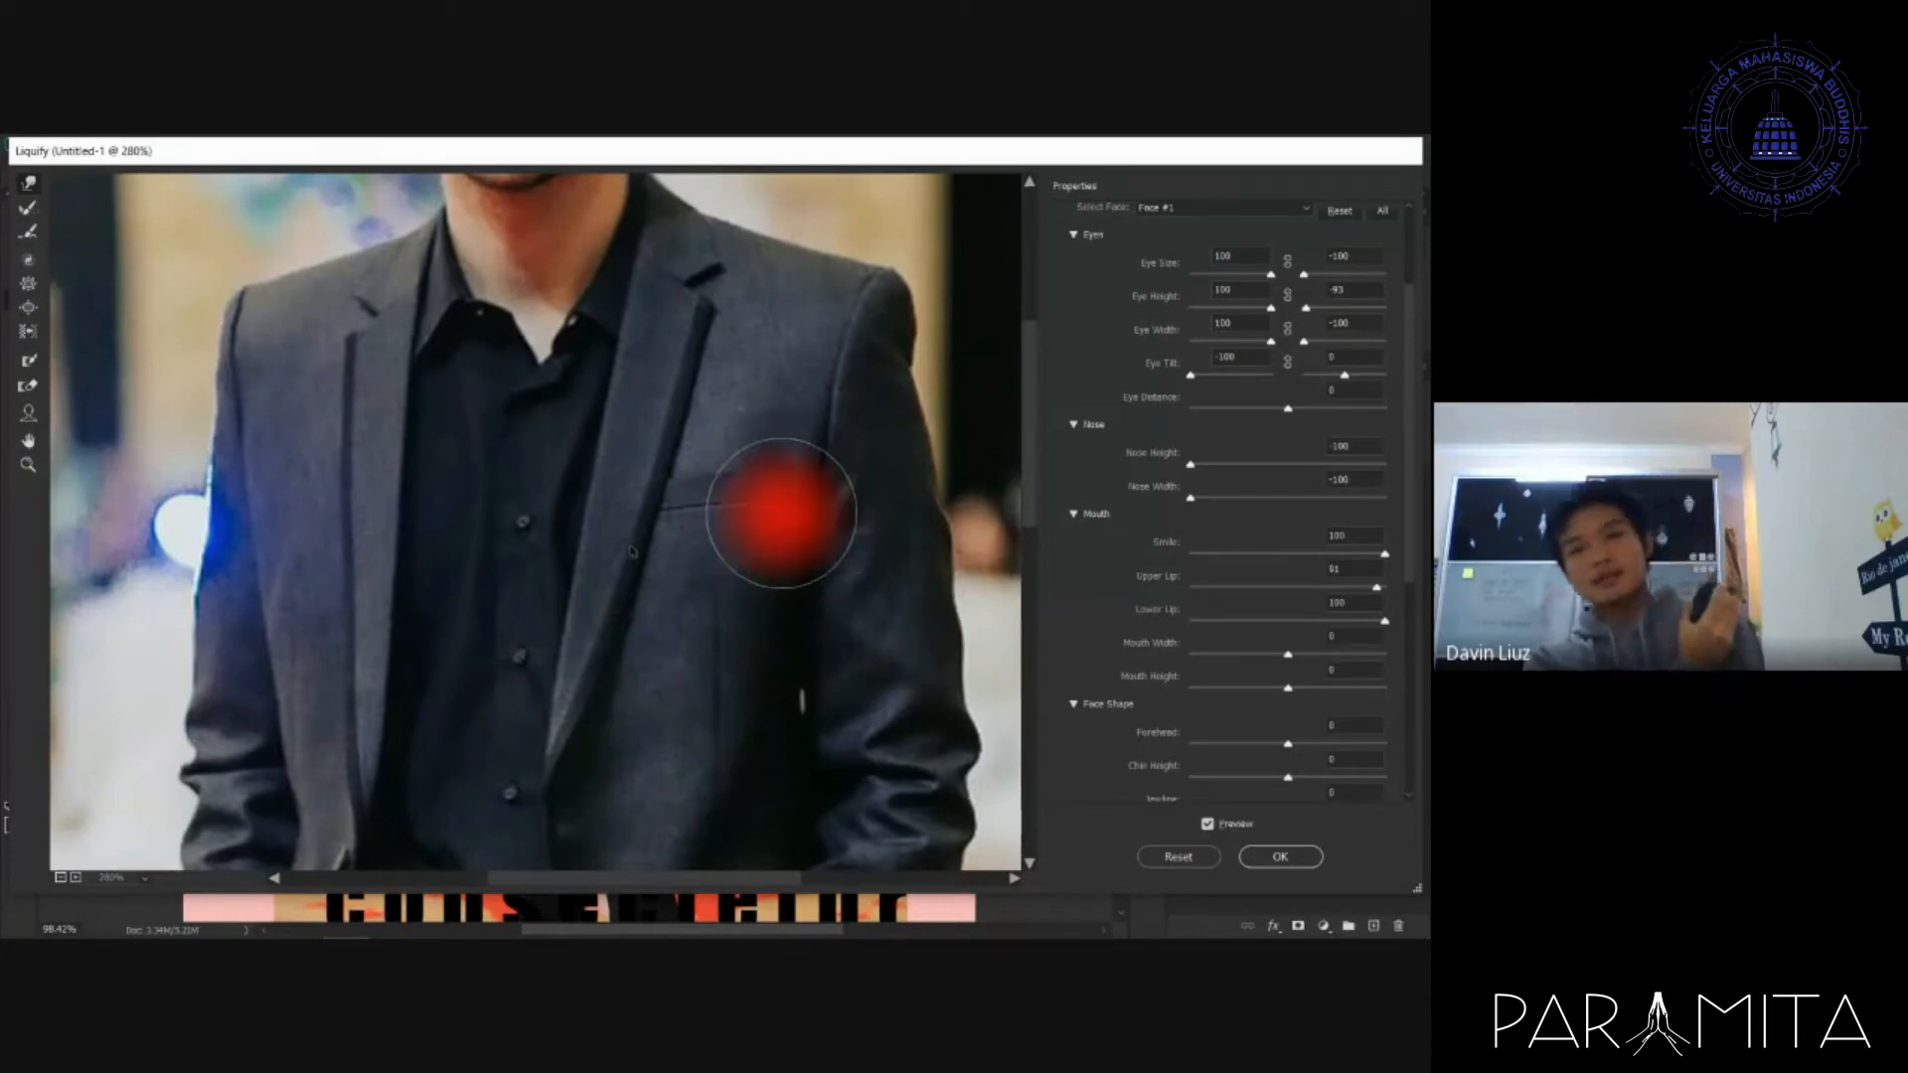
mouse_move(782, 515)
mouse_down()
mouse_move(679, 677)
mouse_move(686, 757)
mouse_move(849, 740)
mouse_move(666, 740)
mouse_up()
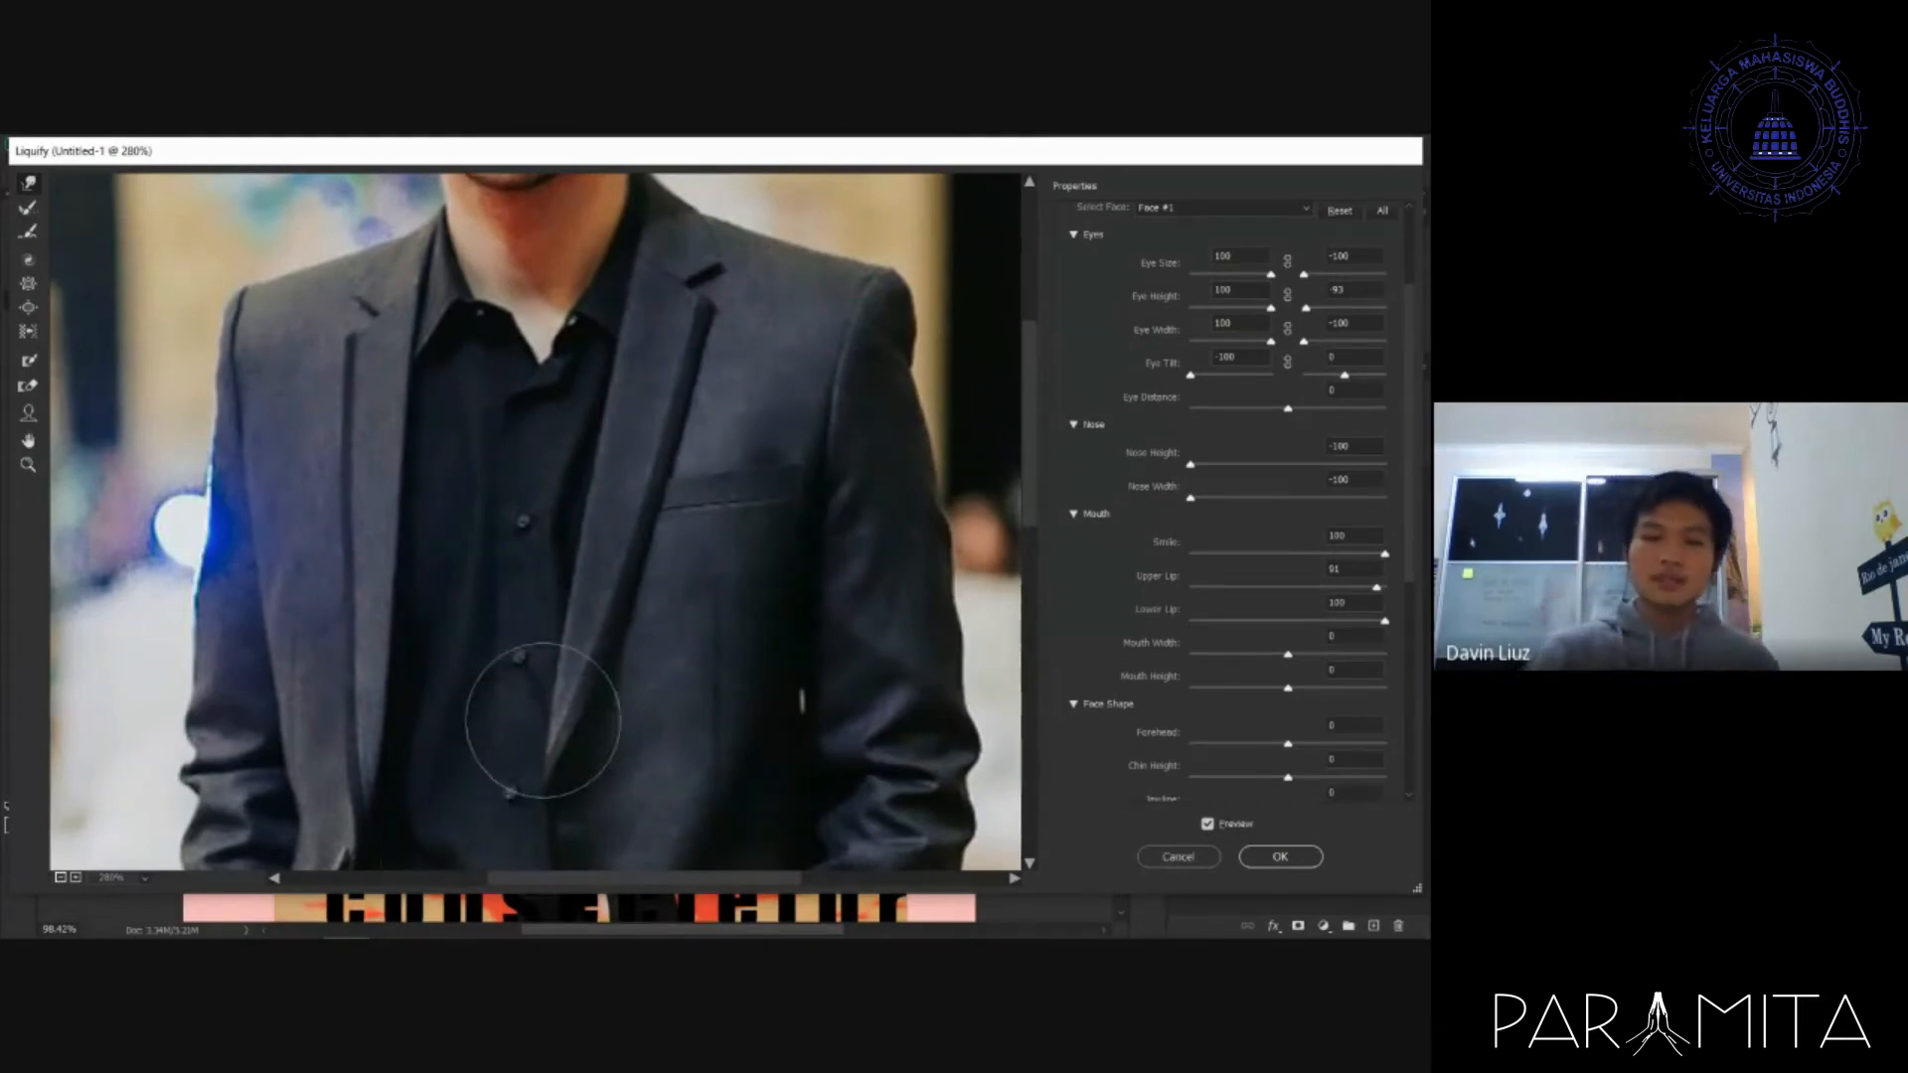
mouse_move(868, 392)
mouse_down()
mouse_move(881, 469)
mouse_move(914, 469)
mouse_move(887, 559)
mouse_move(929, 560)
mouse_move(912, 649)
mouse_move(958, 650)
mouse_move(921, 716)
mouse_move(957, 745)
mouse_move(894, 720)
mouse_up()
mouse_move(202, 533)
mouse_down()
mouse_move(275, 494)
mouse_move(269, 461)
mouse_move(236, 456)
mouse_move(235, 519)
mouse_move(256, 453)
mouse_up()
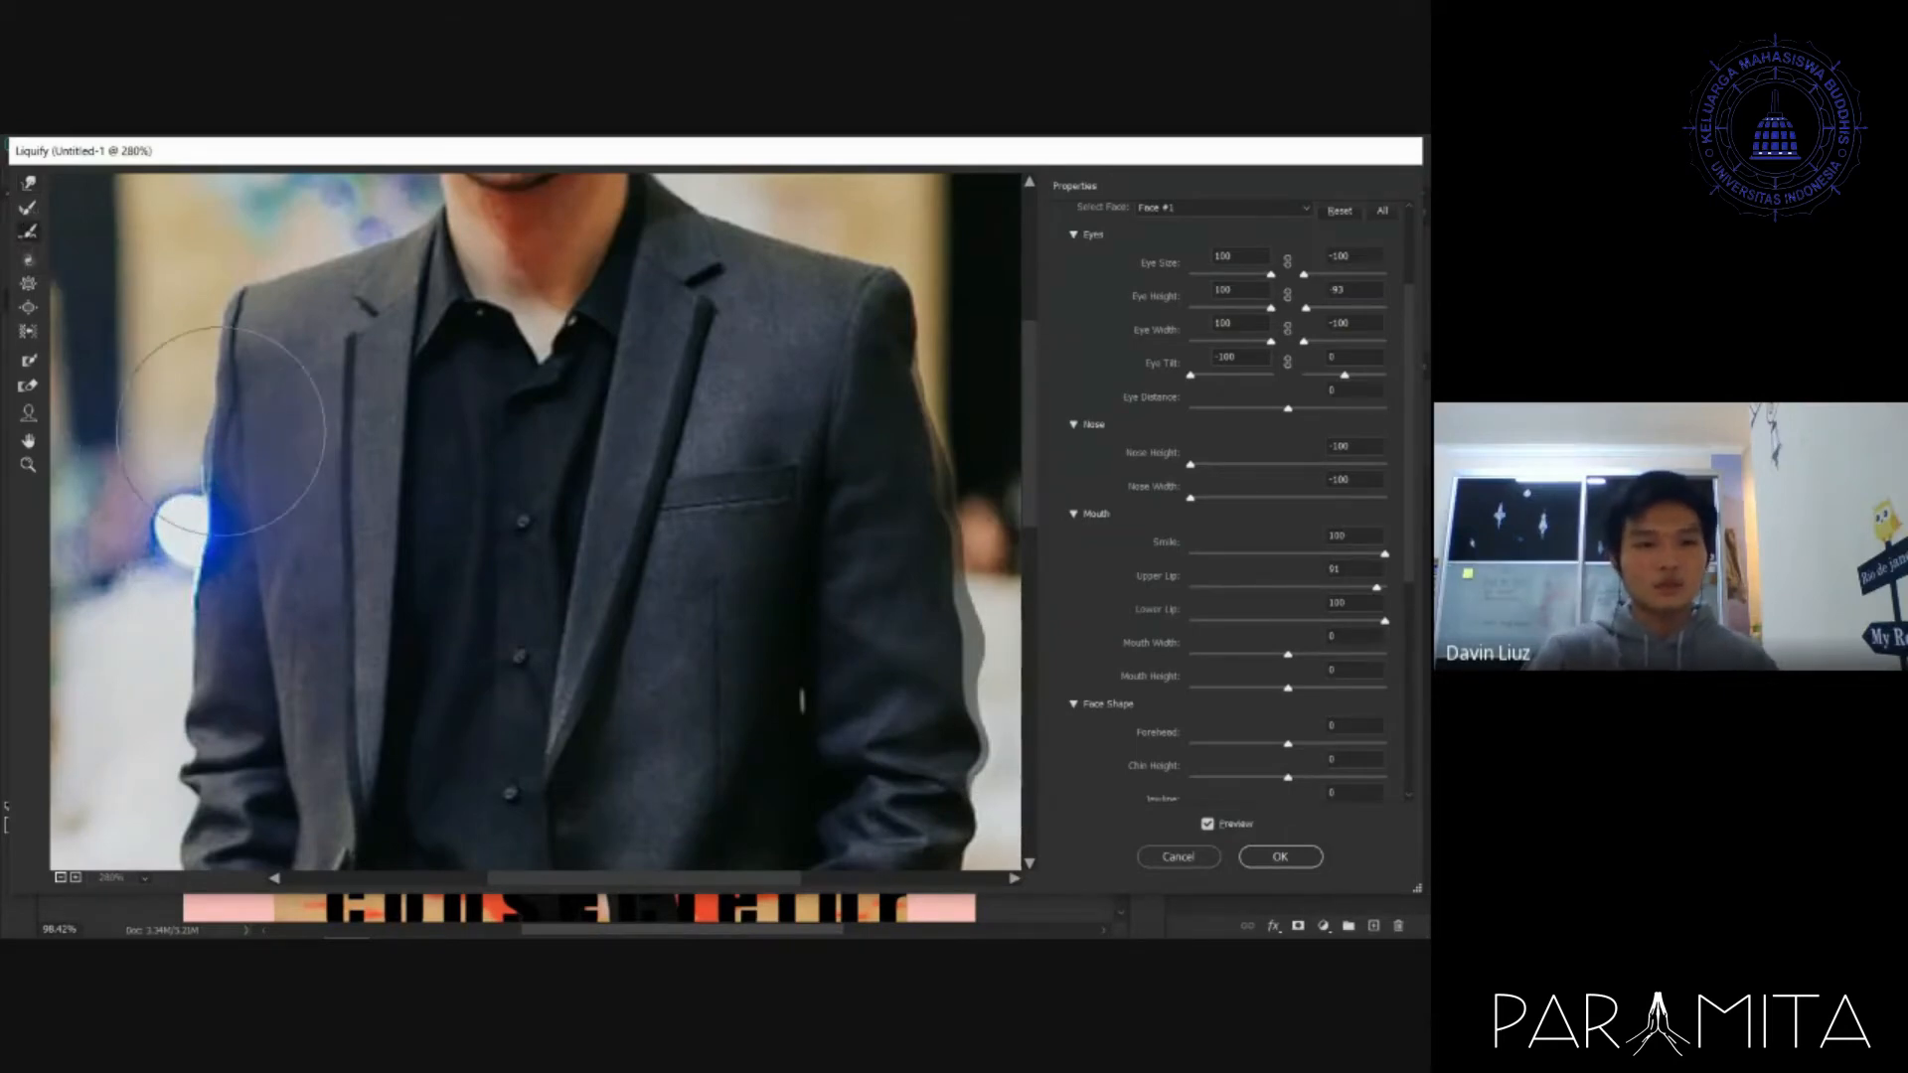
drag(228, 435, 236, 487)
- Compare the jacket with and without the Liquify changes by switching the preview off and on
click(28, 206)
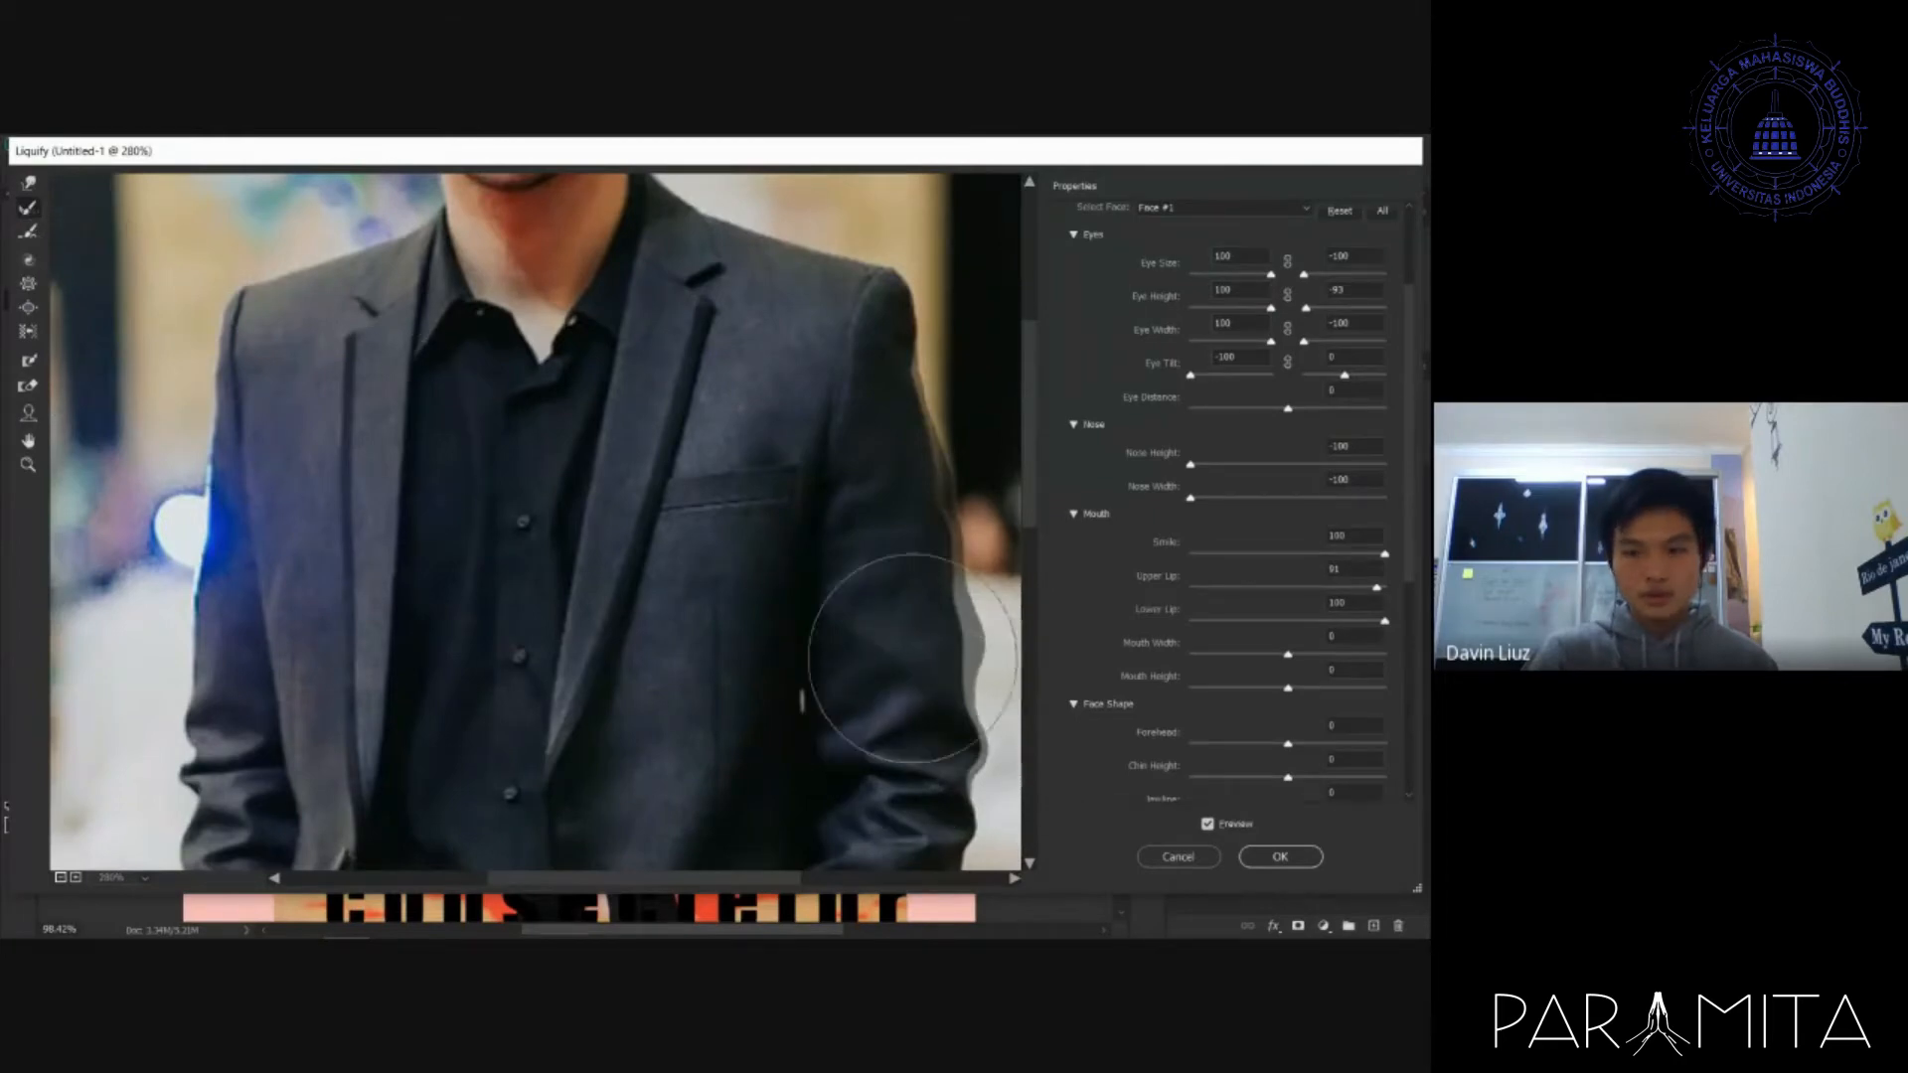
click(1209, 825)
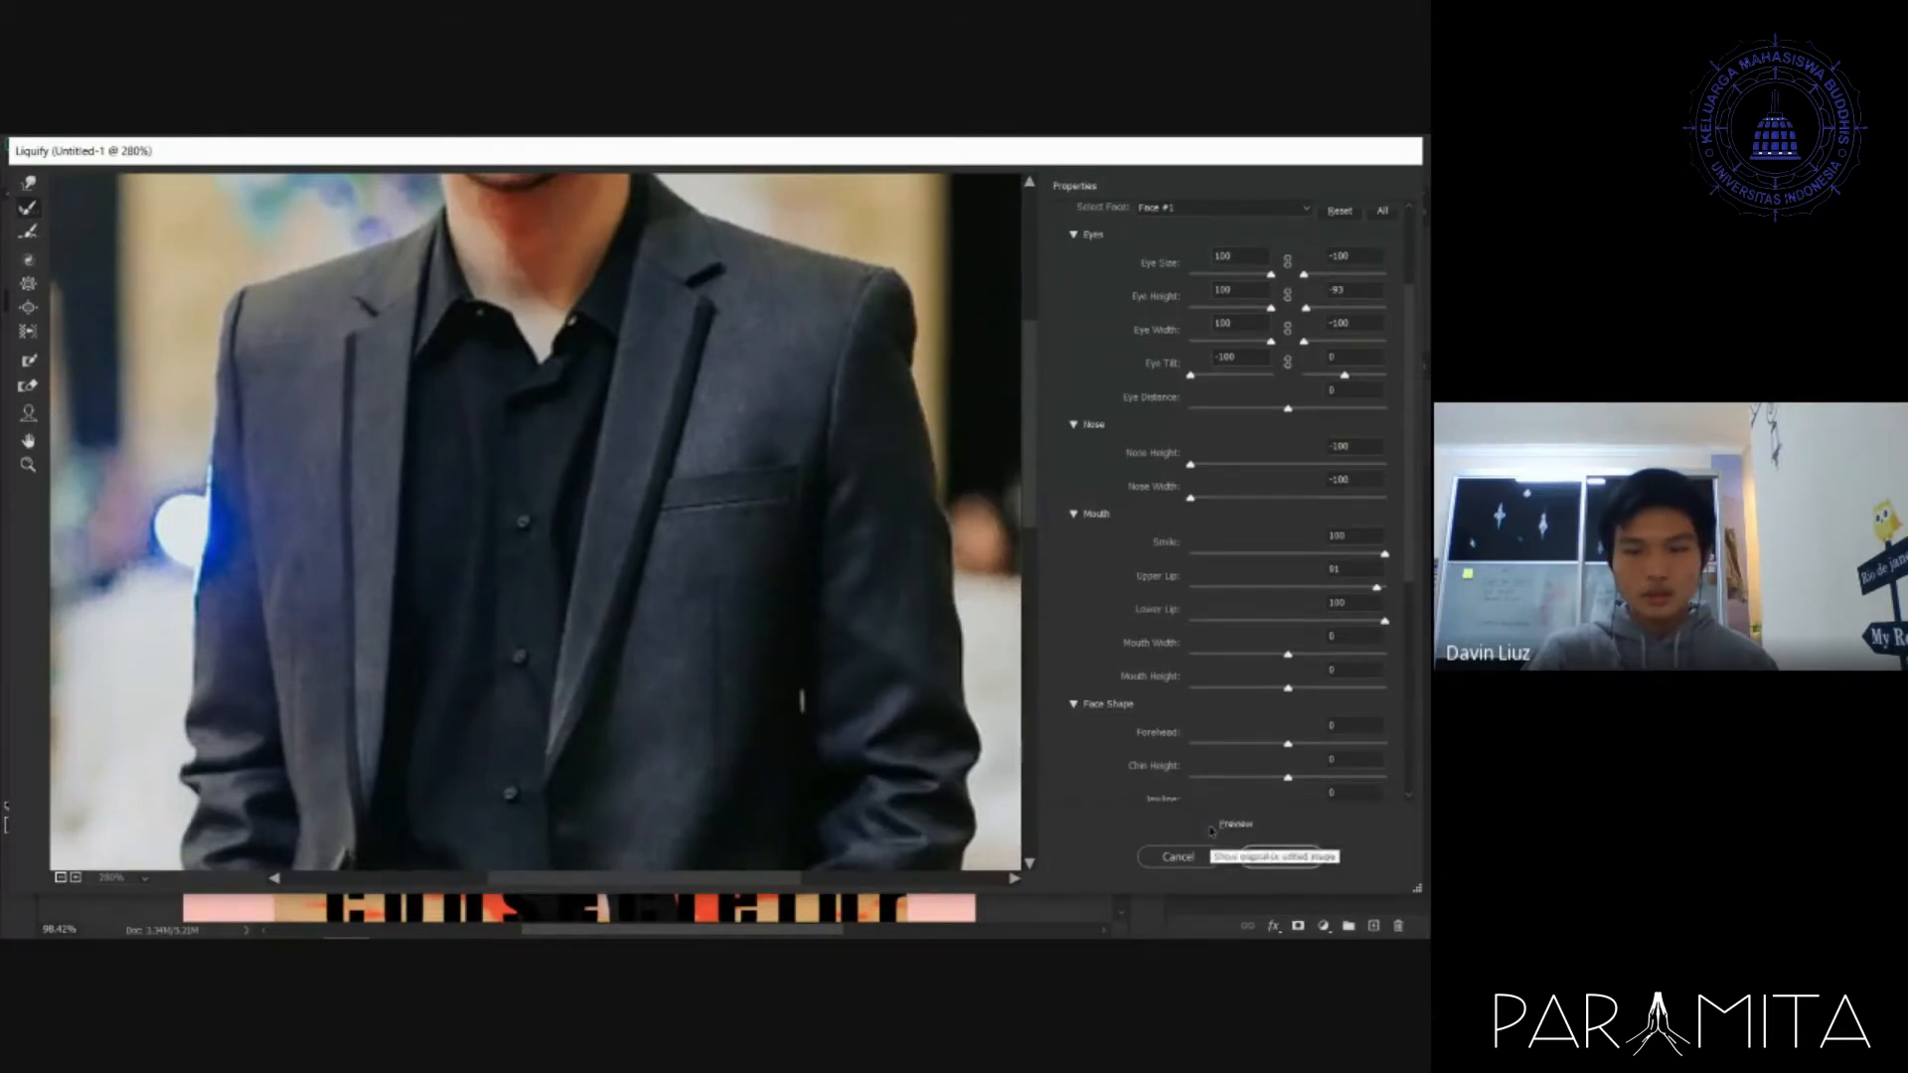
click(1208, 825)
click(1208, 825)
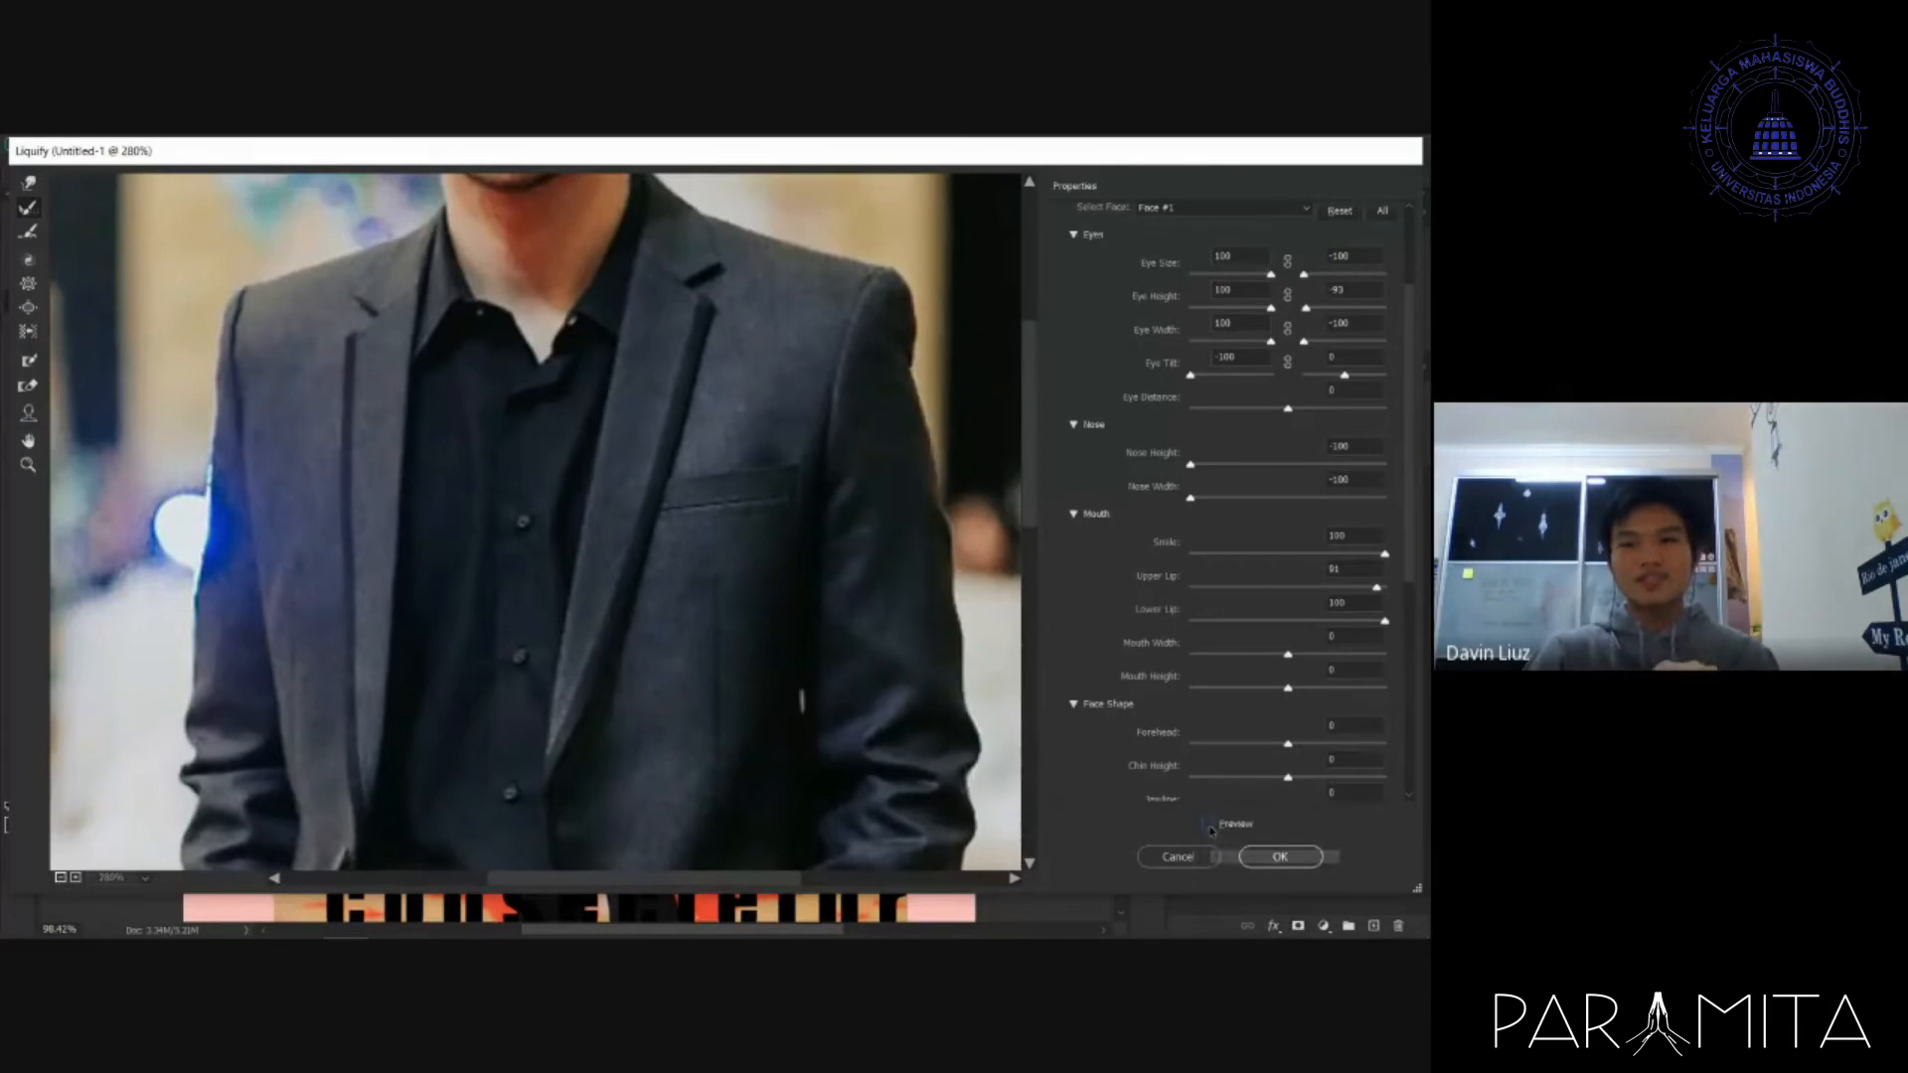
- Resize the brush and push the upper outer edge of the man's left sleeve inward with the Forward Warp tool
drag(852, 318, 788, 333)
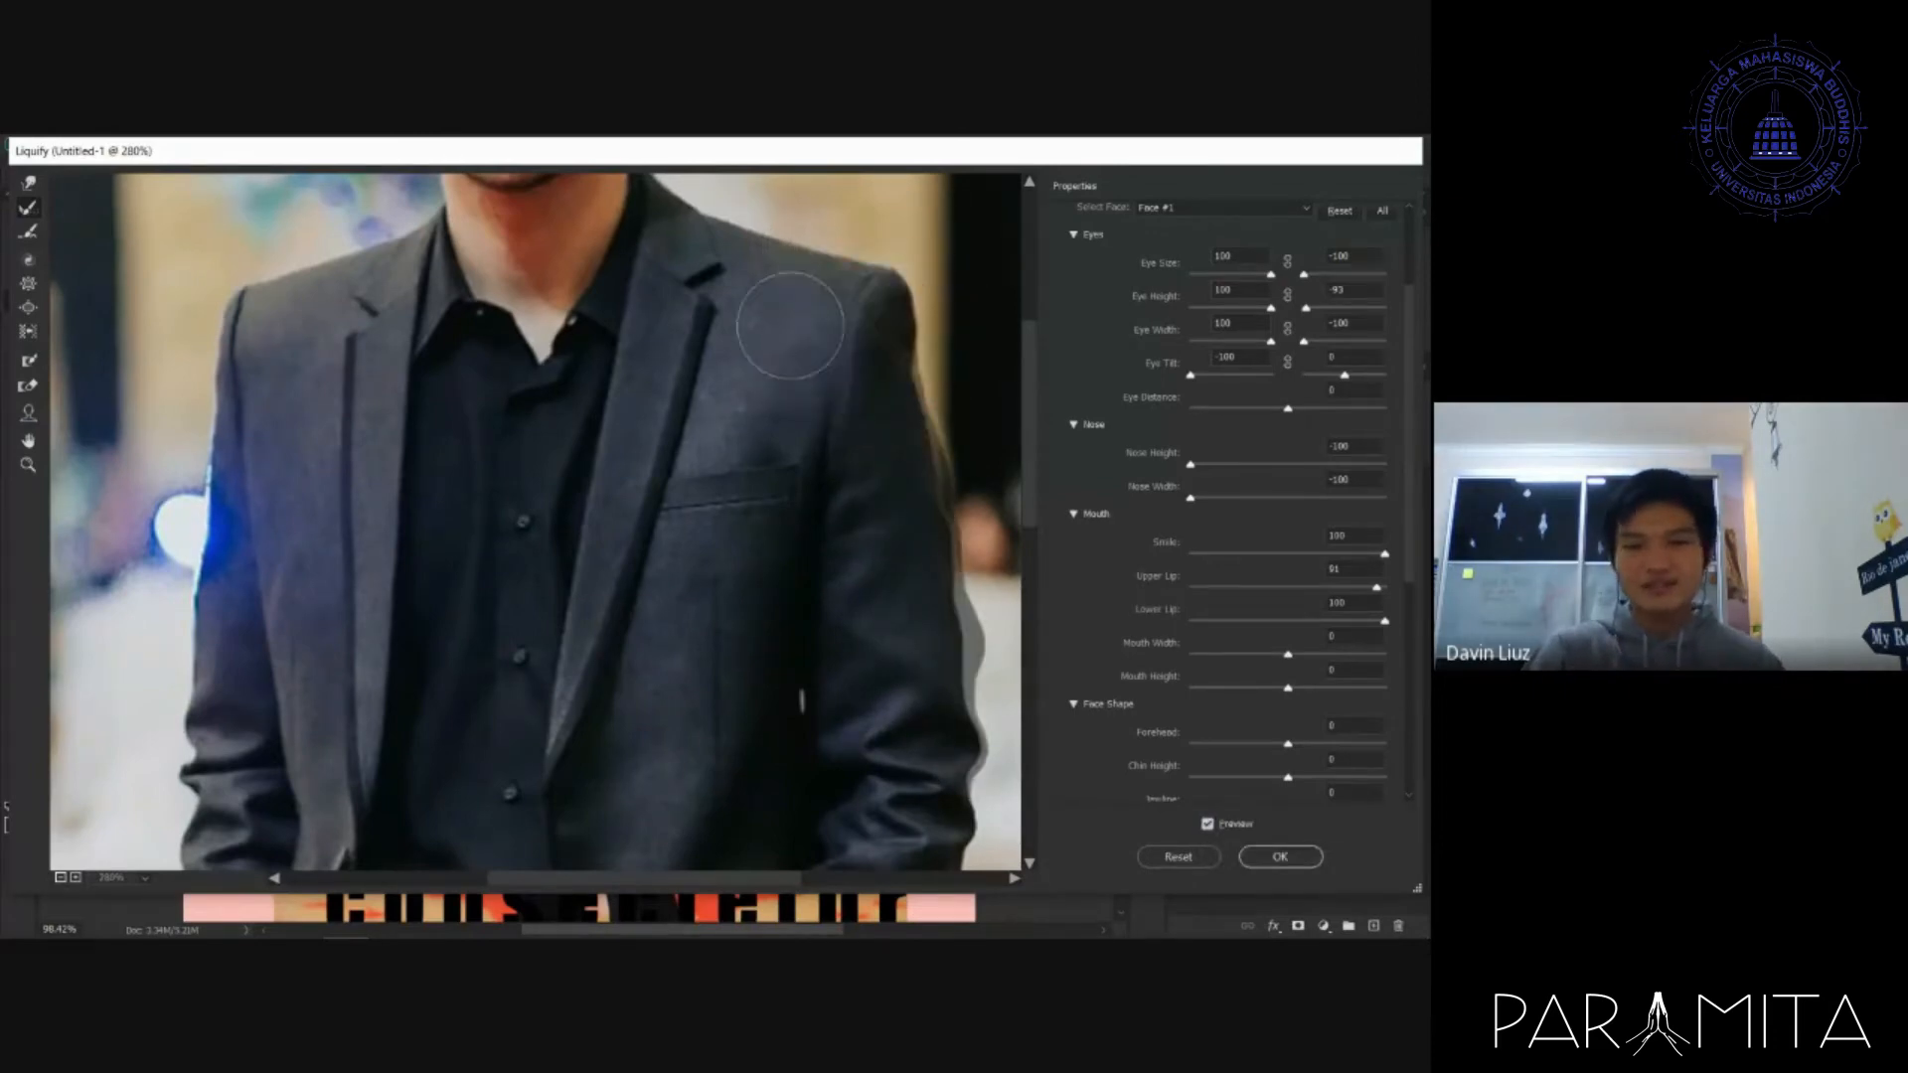
click(28, 183)
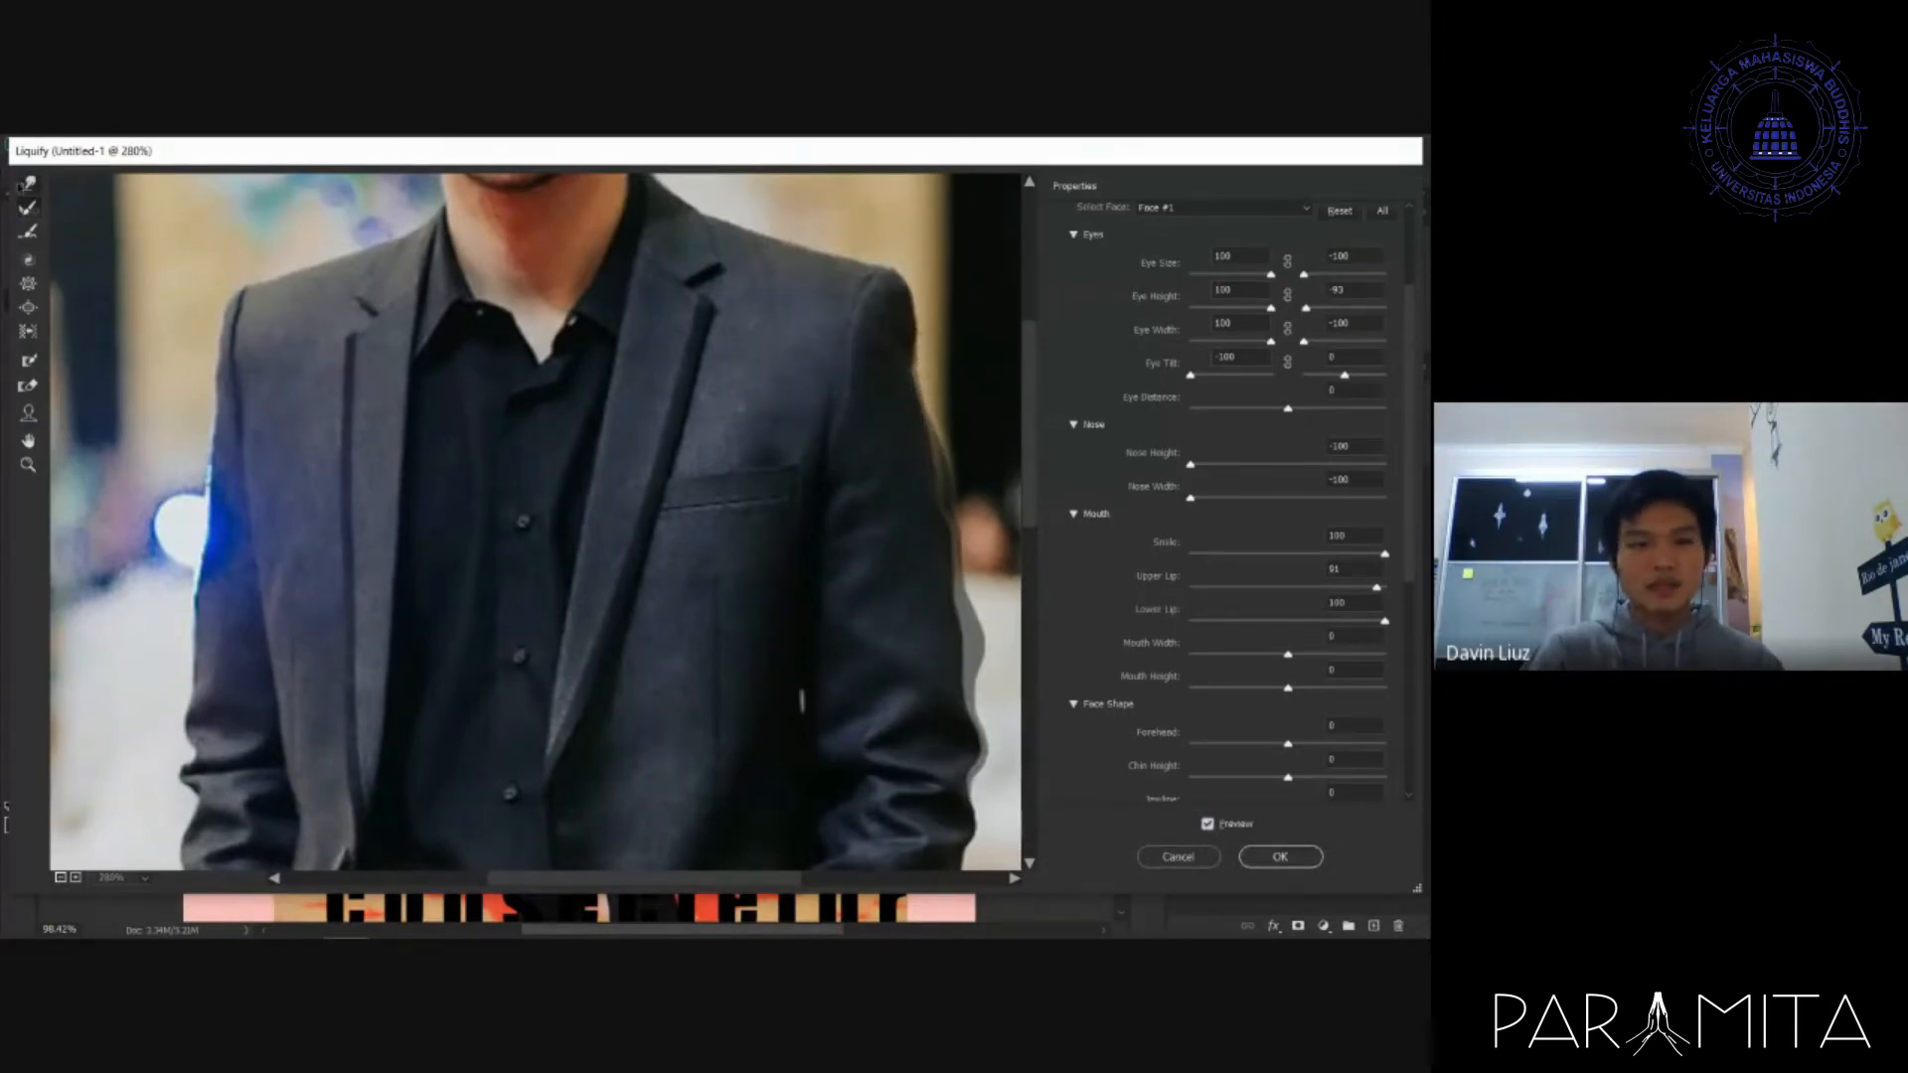
drag(915, 372, 903, 405)
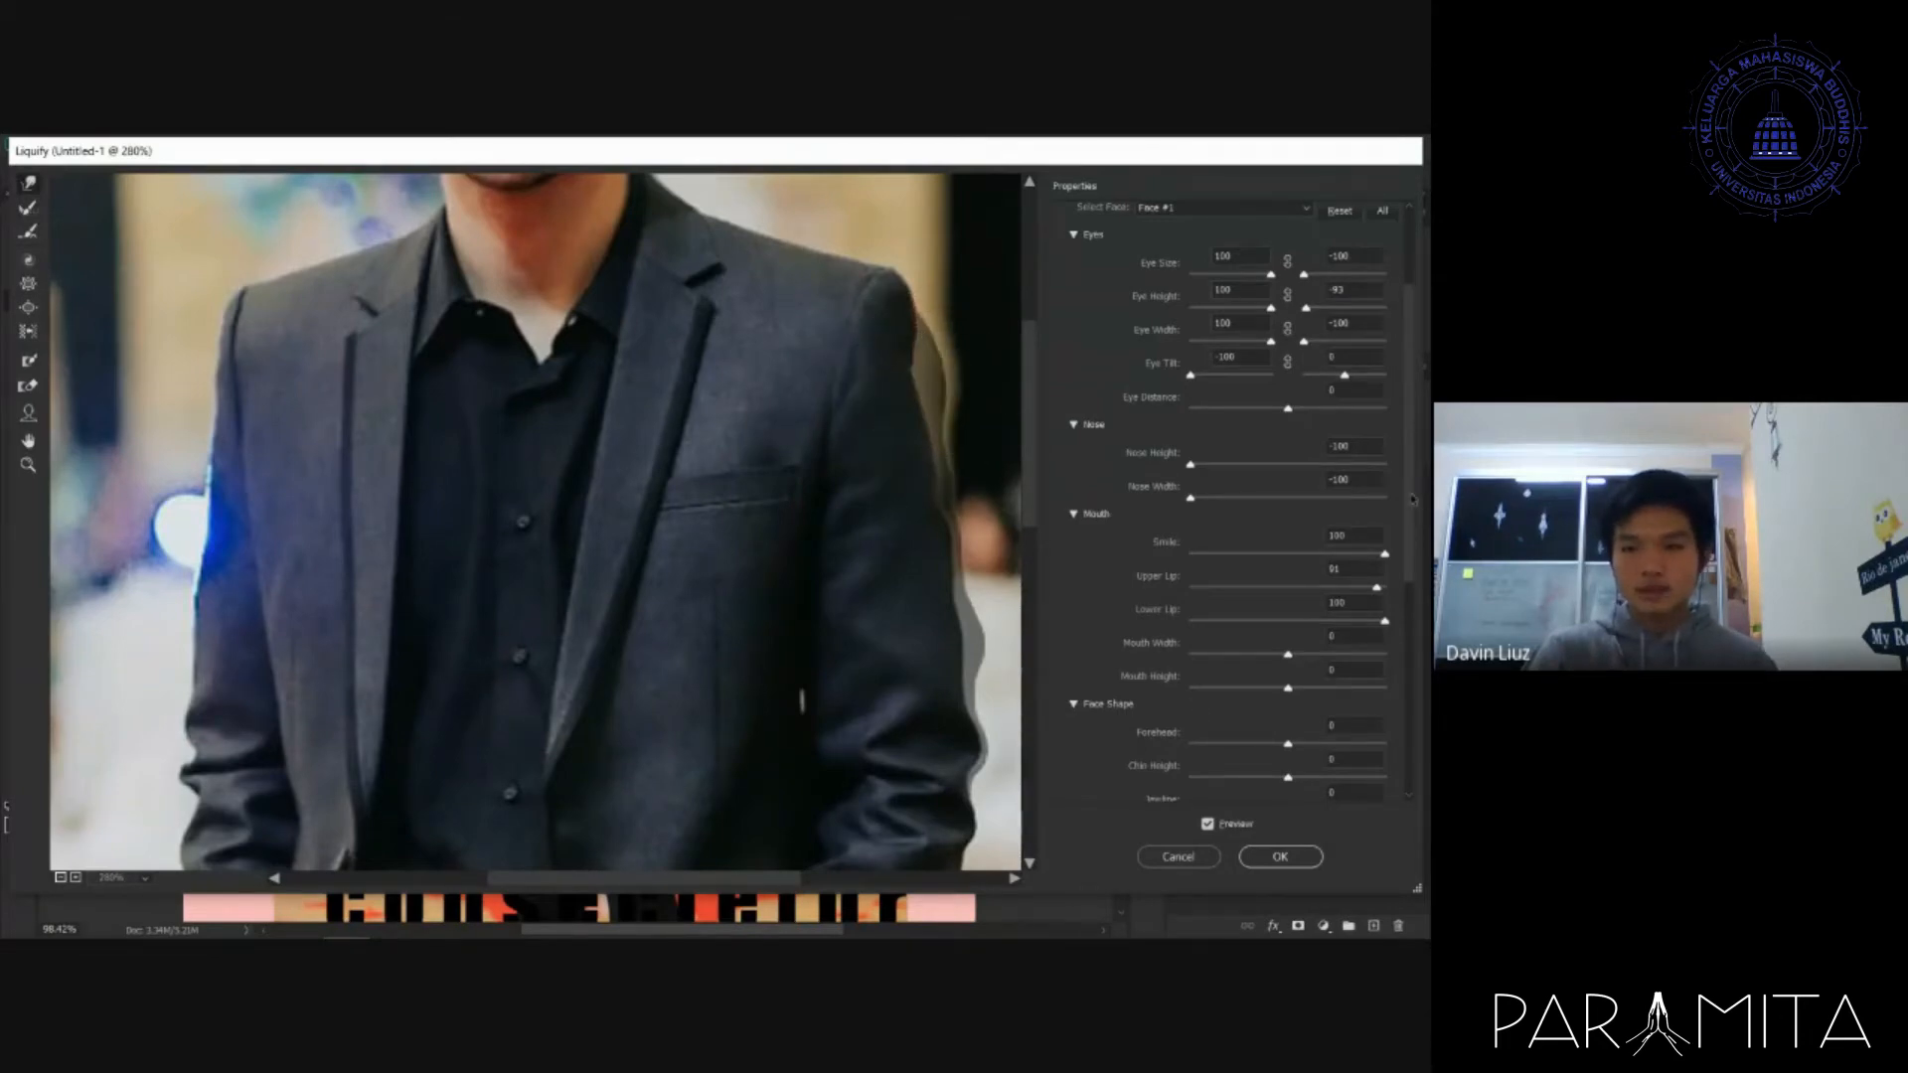
- Raise the backdrop opacity to 100 in the view options and apply the Liquify filter
drag(1409, 502, 1418, 763)
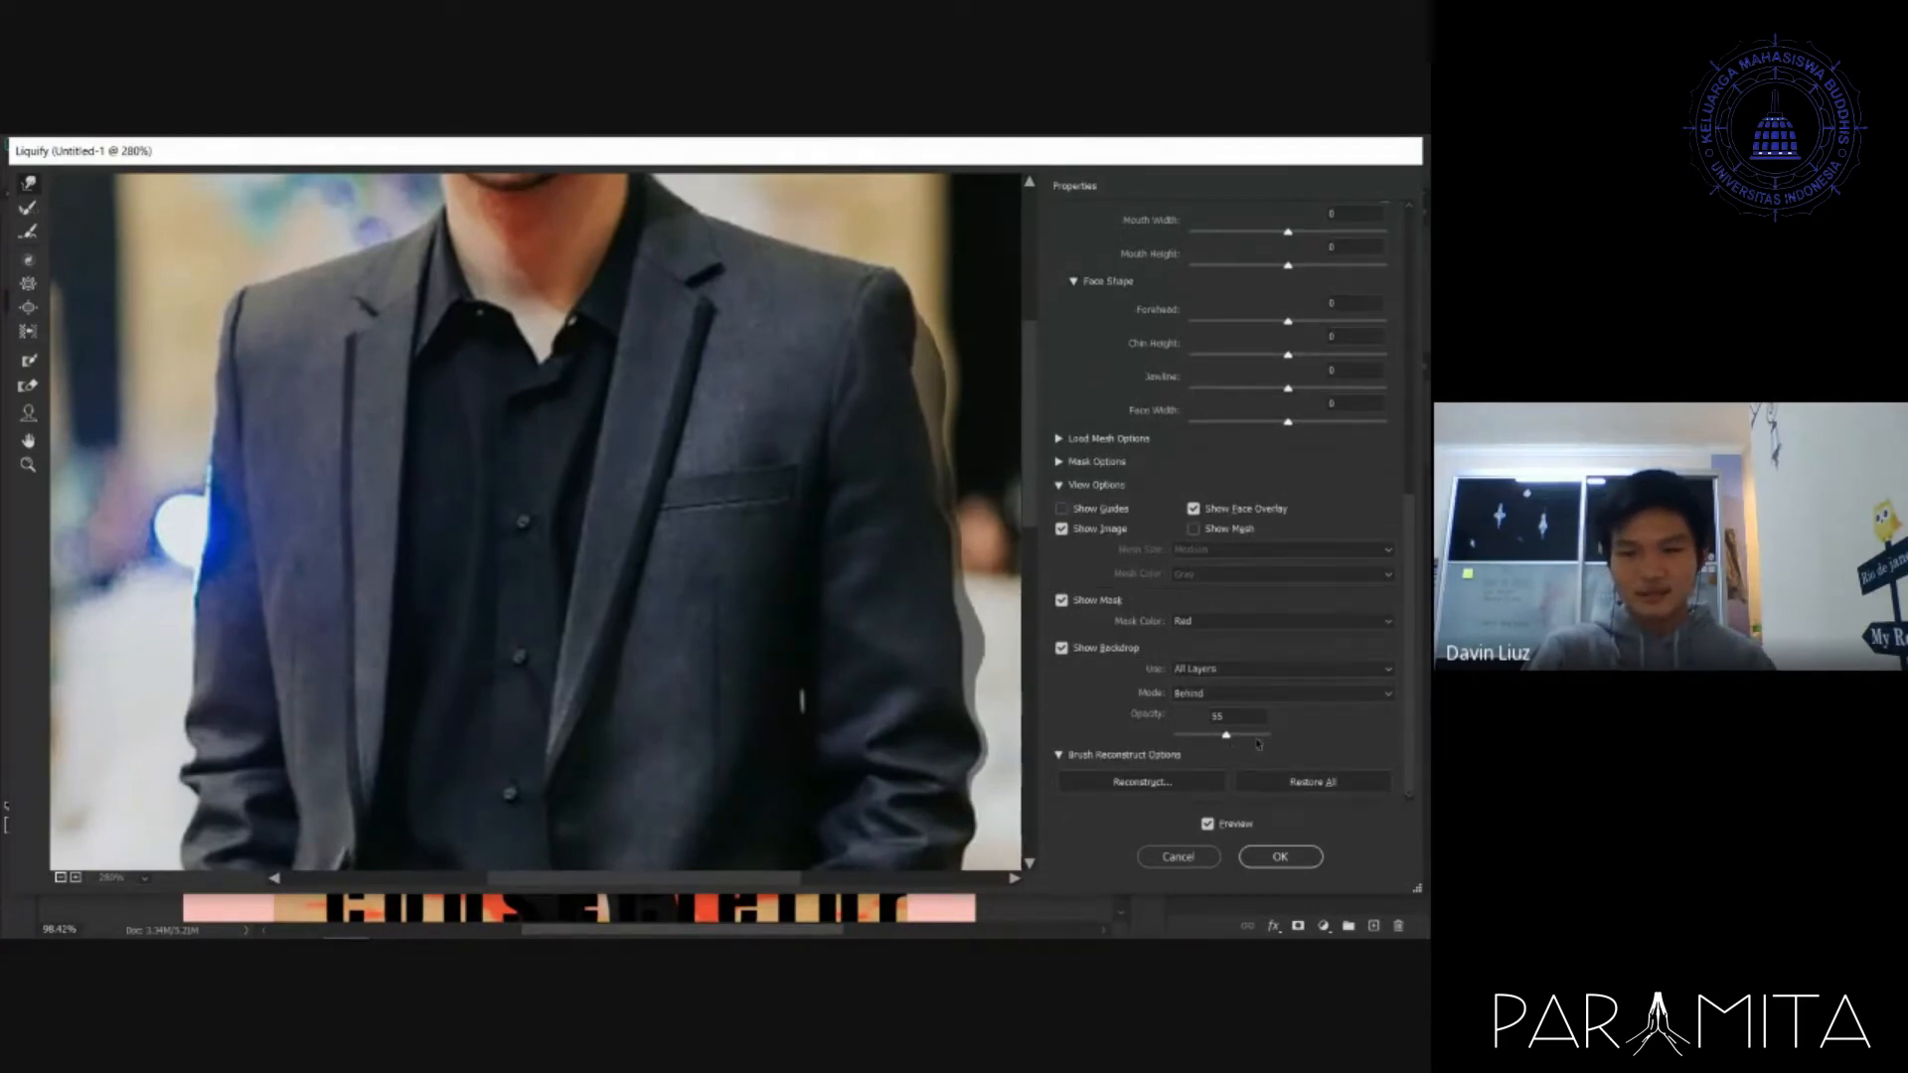
drag(1225, 736, 1272, 736)
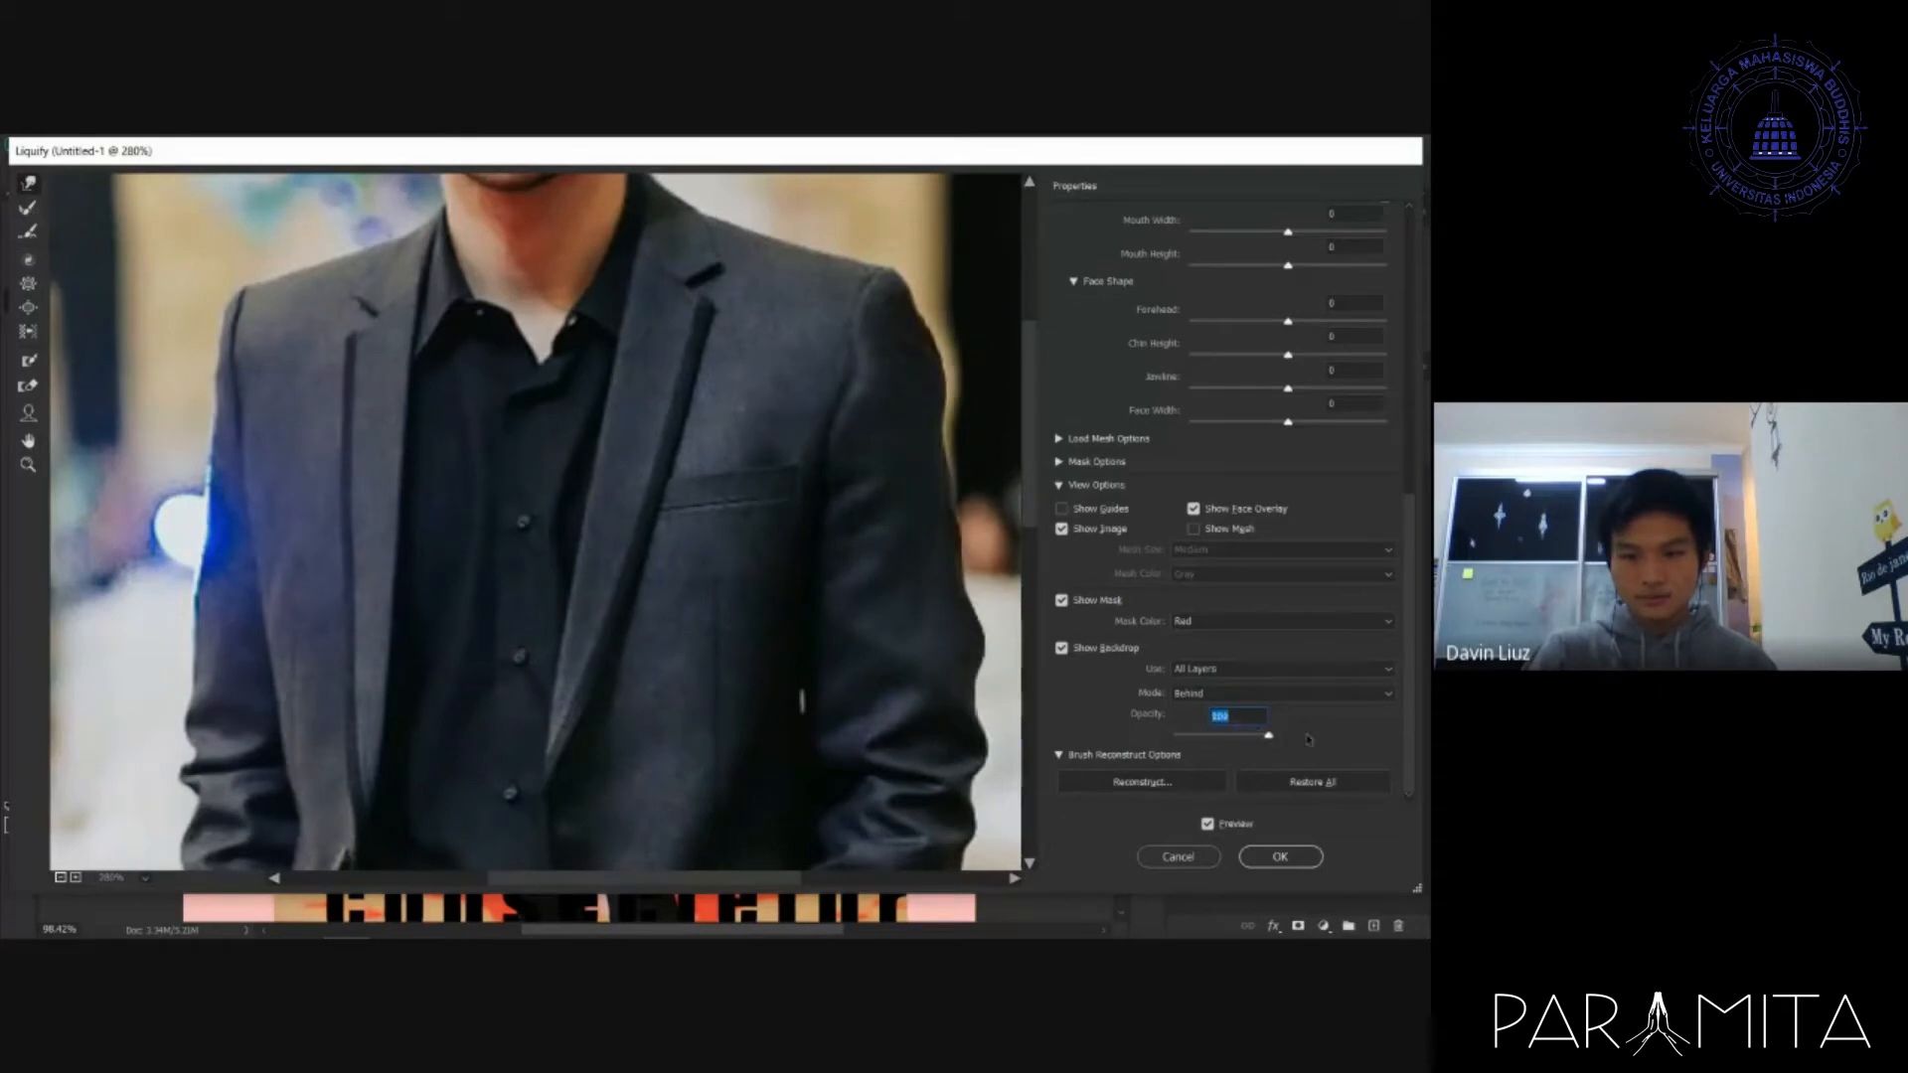
click(1290, 859)
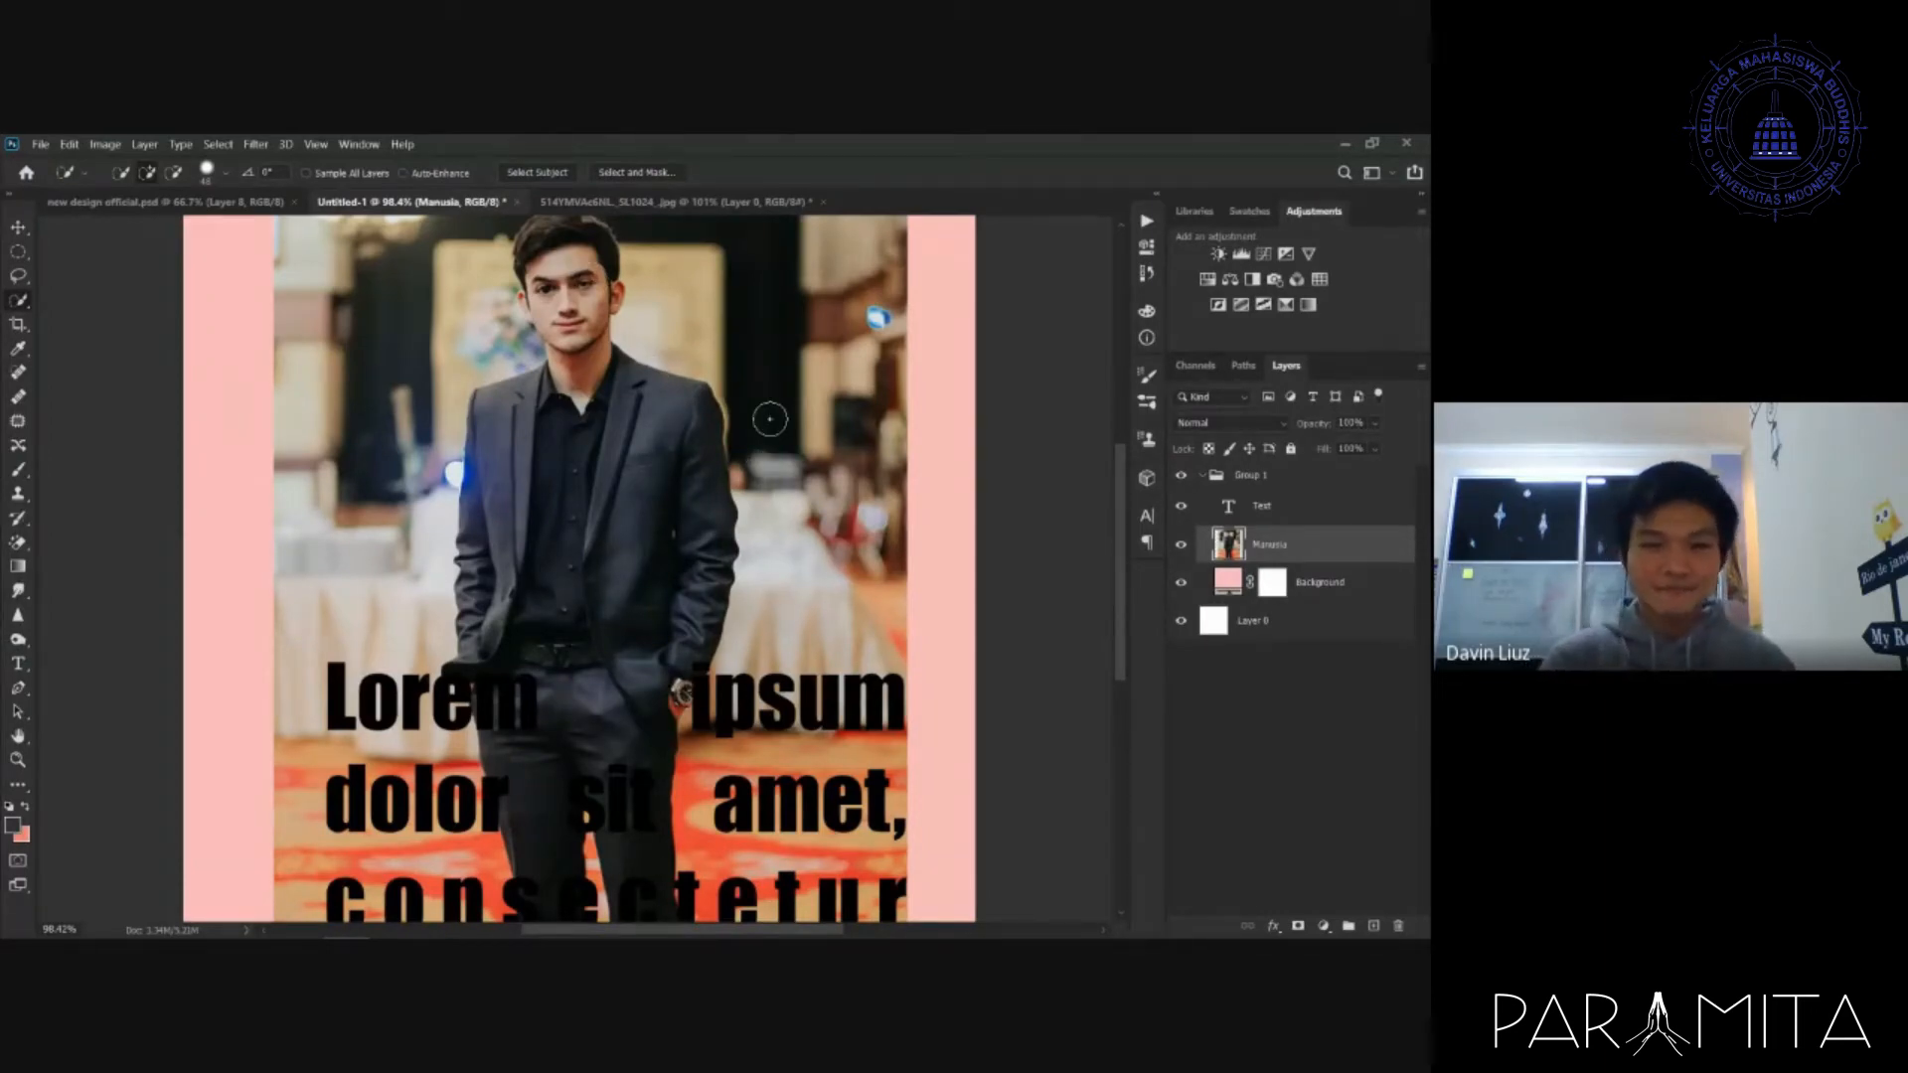
- Show the document history and step back to the Crop state, before the Liquify filter
scroll(769, 418, up, 2)
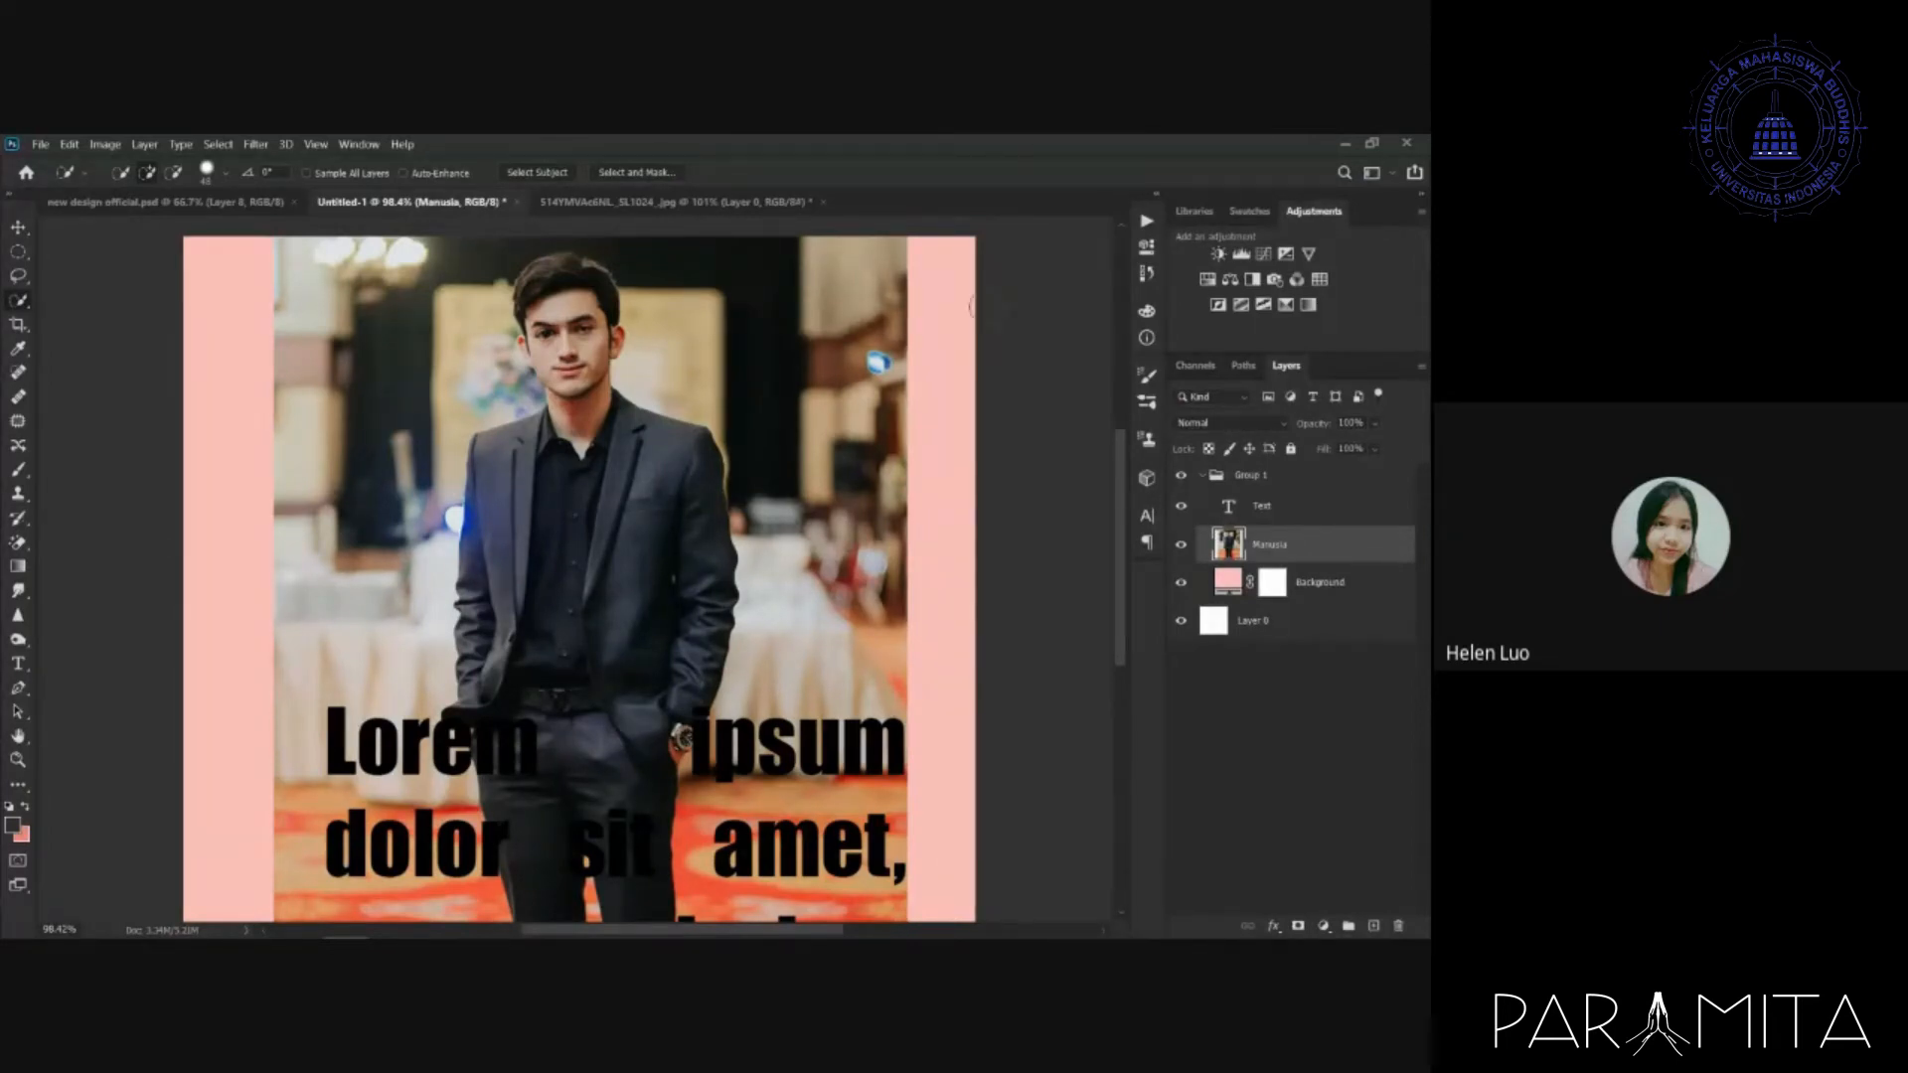
click(1148, 274)
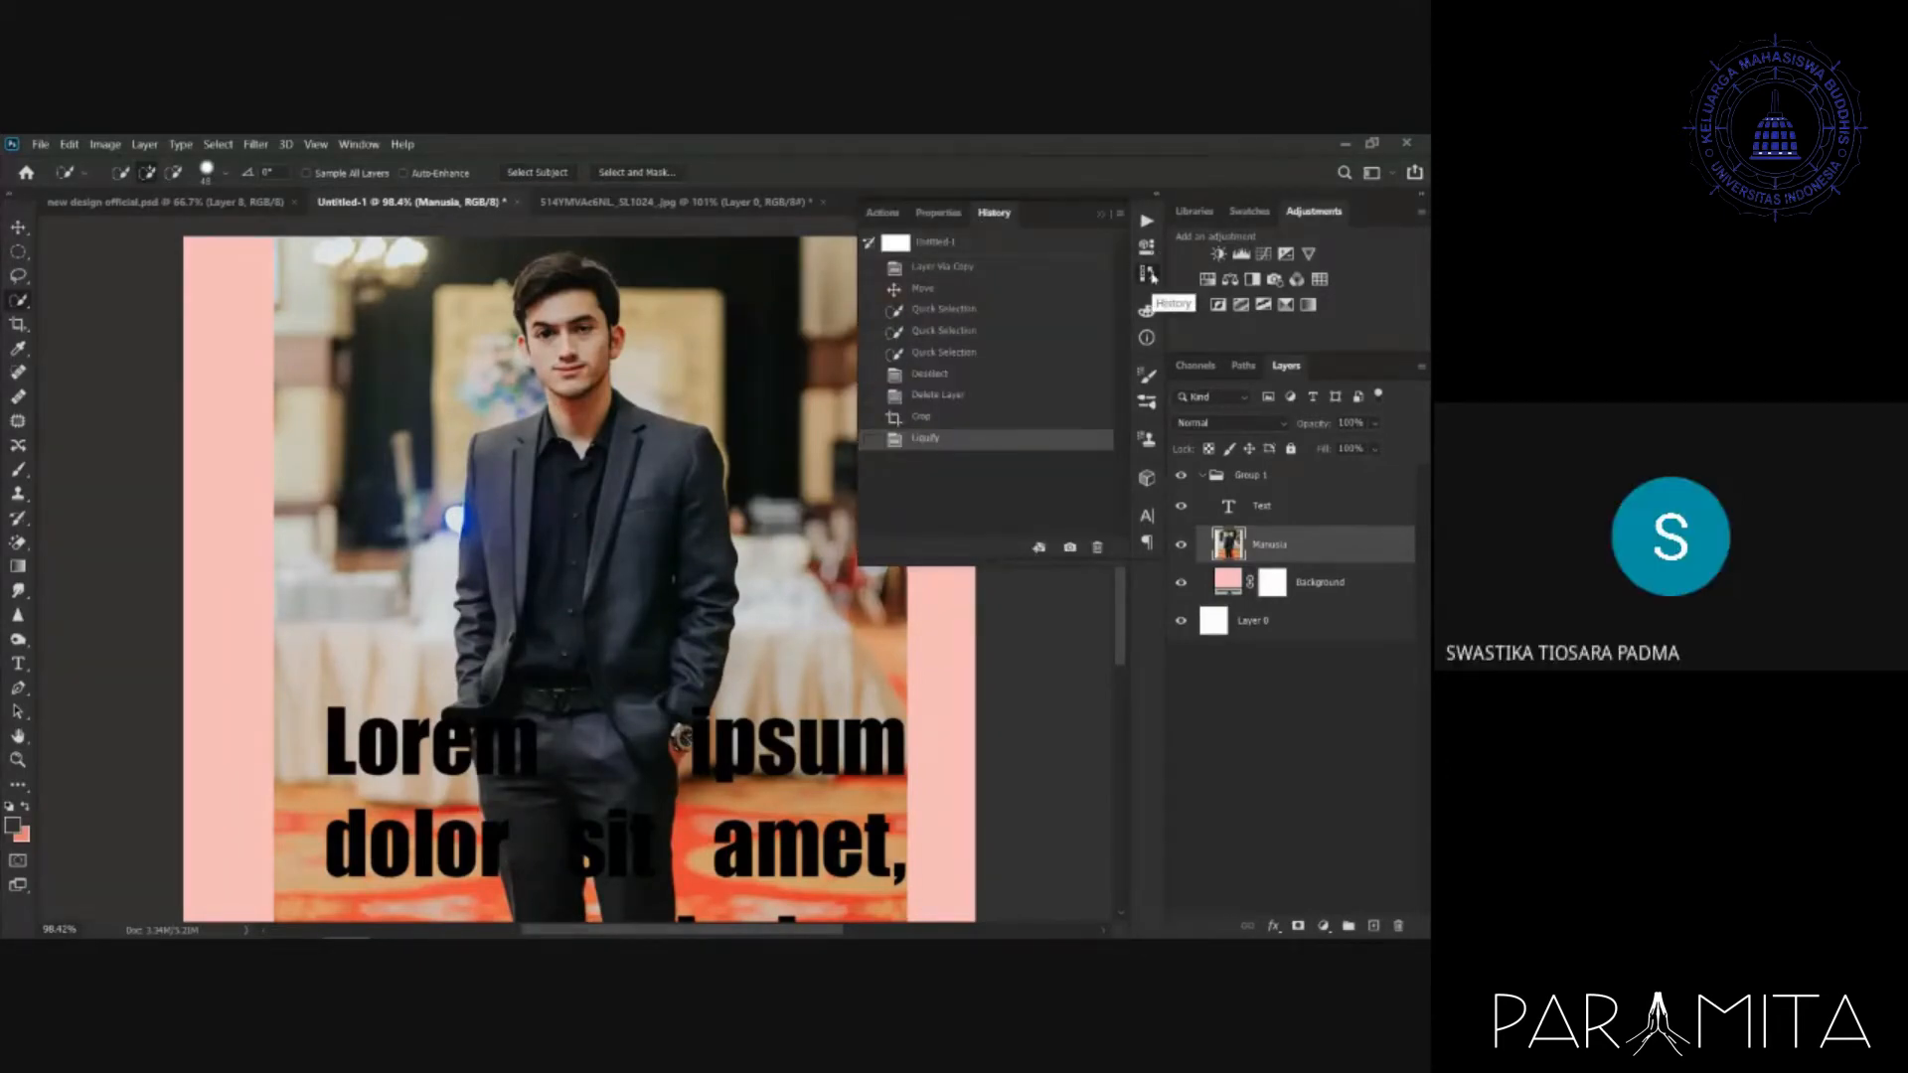
click(1040, 414)
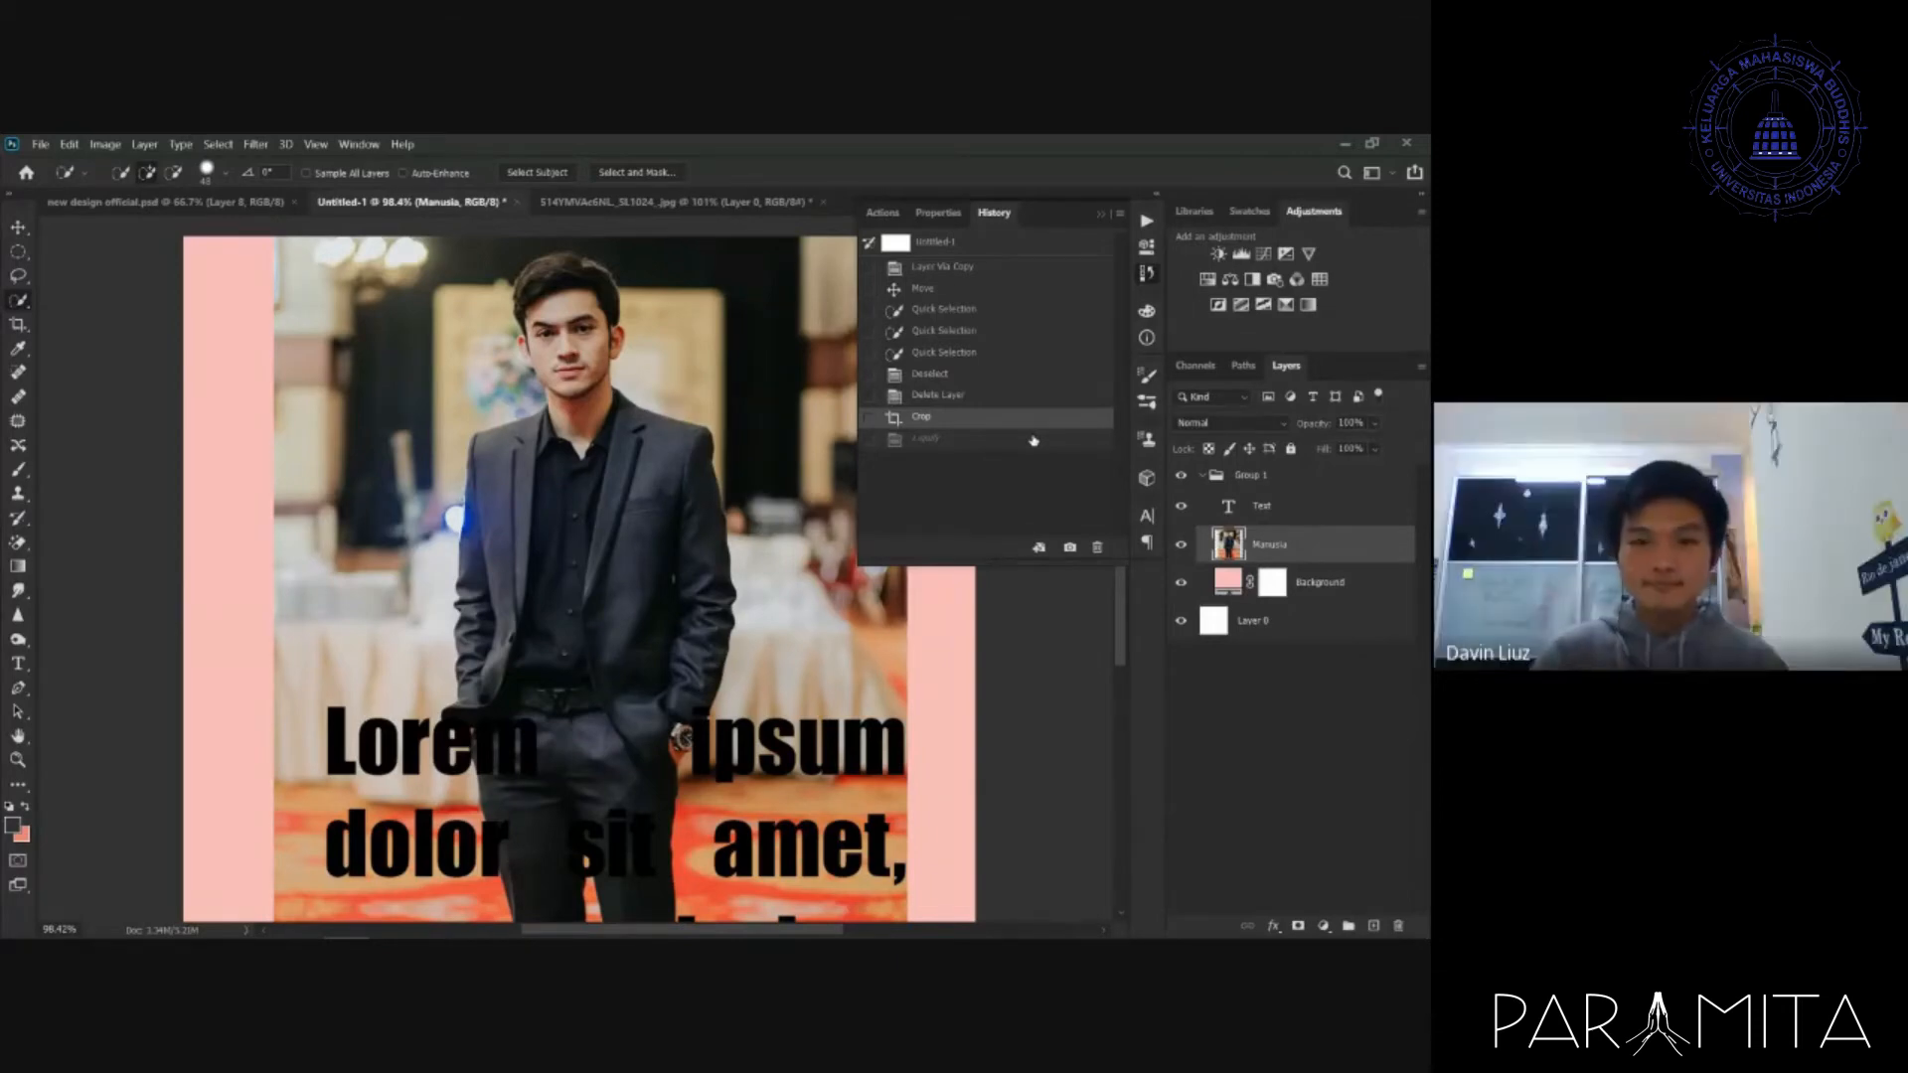
mouse_move(324, 930)
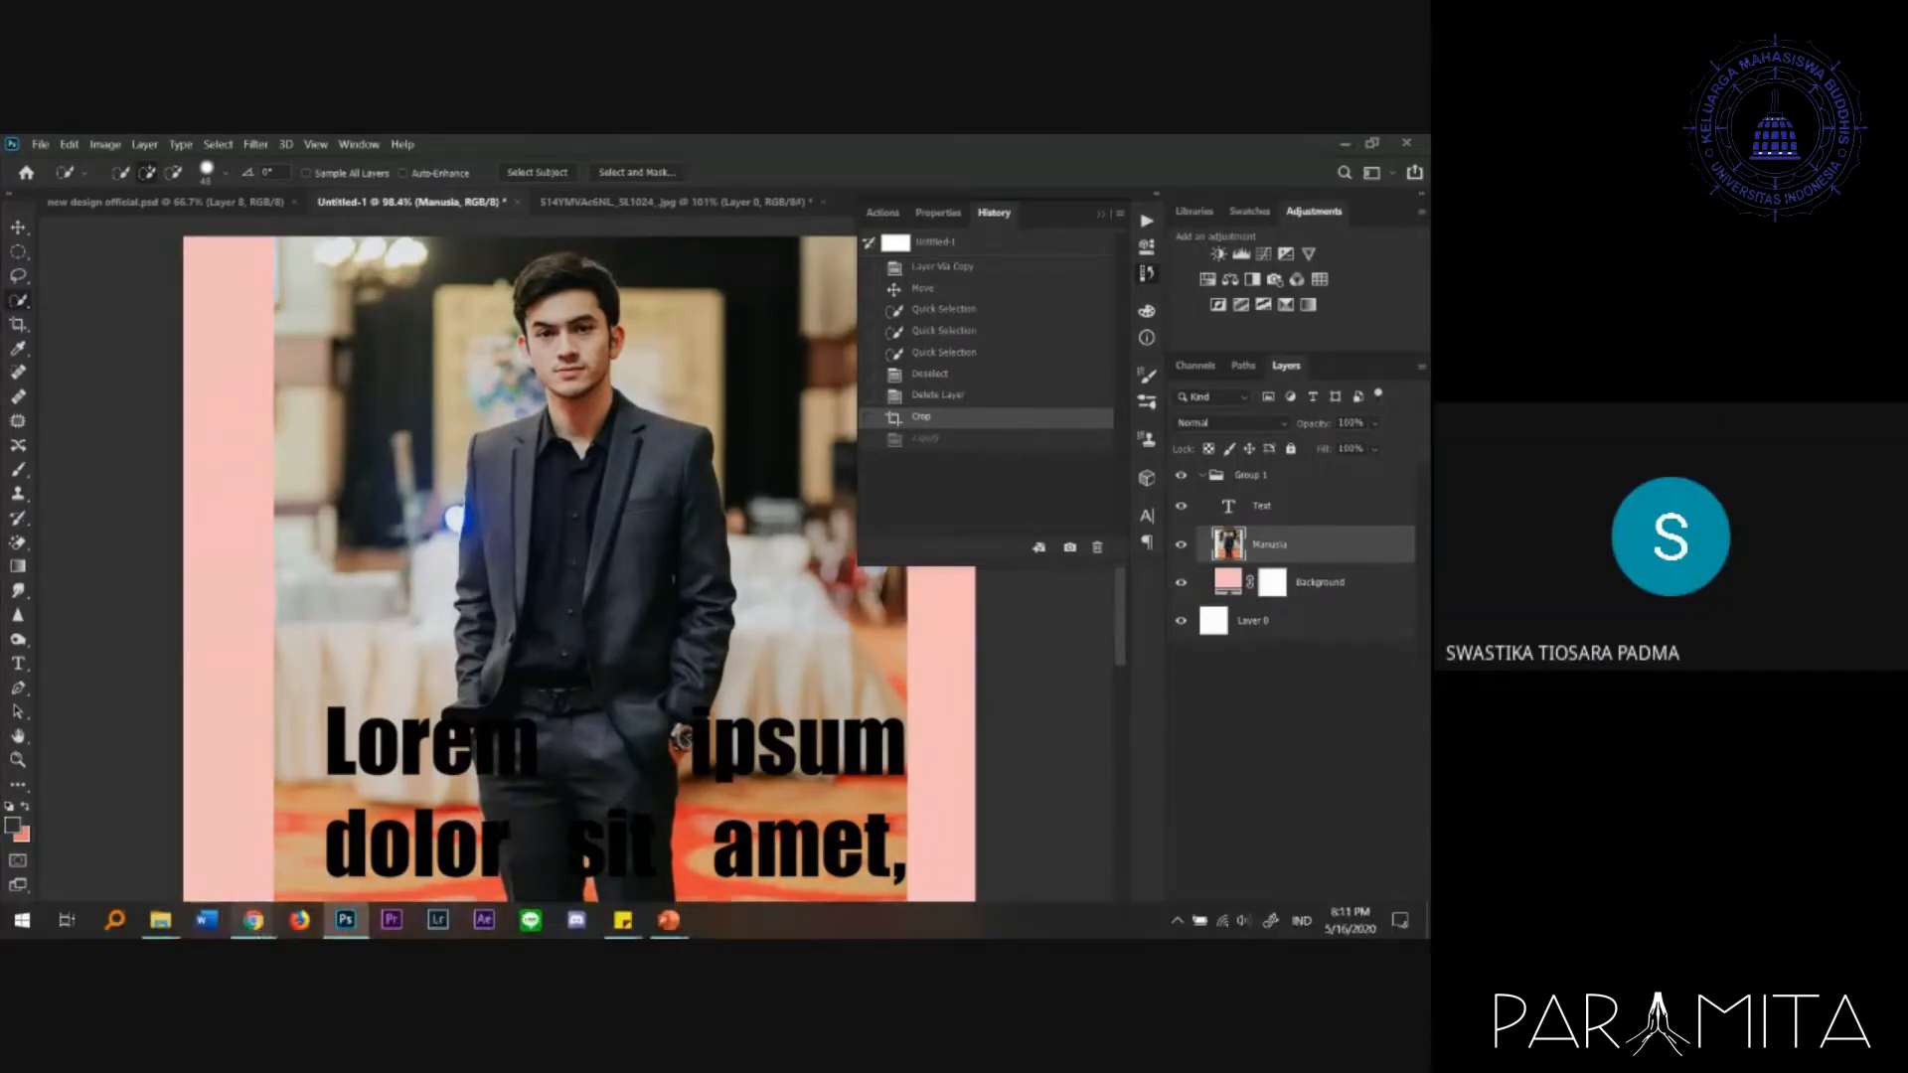
mouse_move(254, 920)
mouse_move(312, 867)
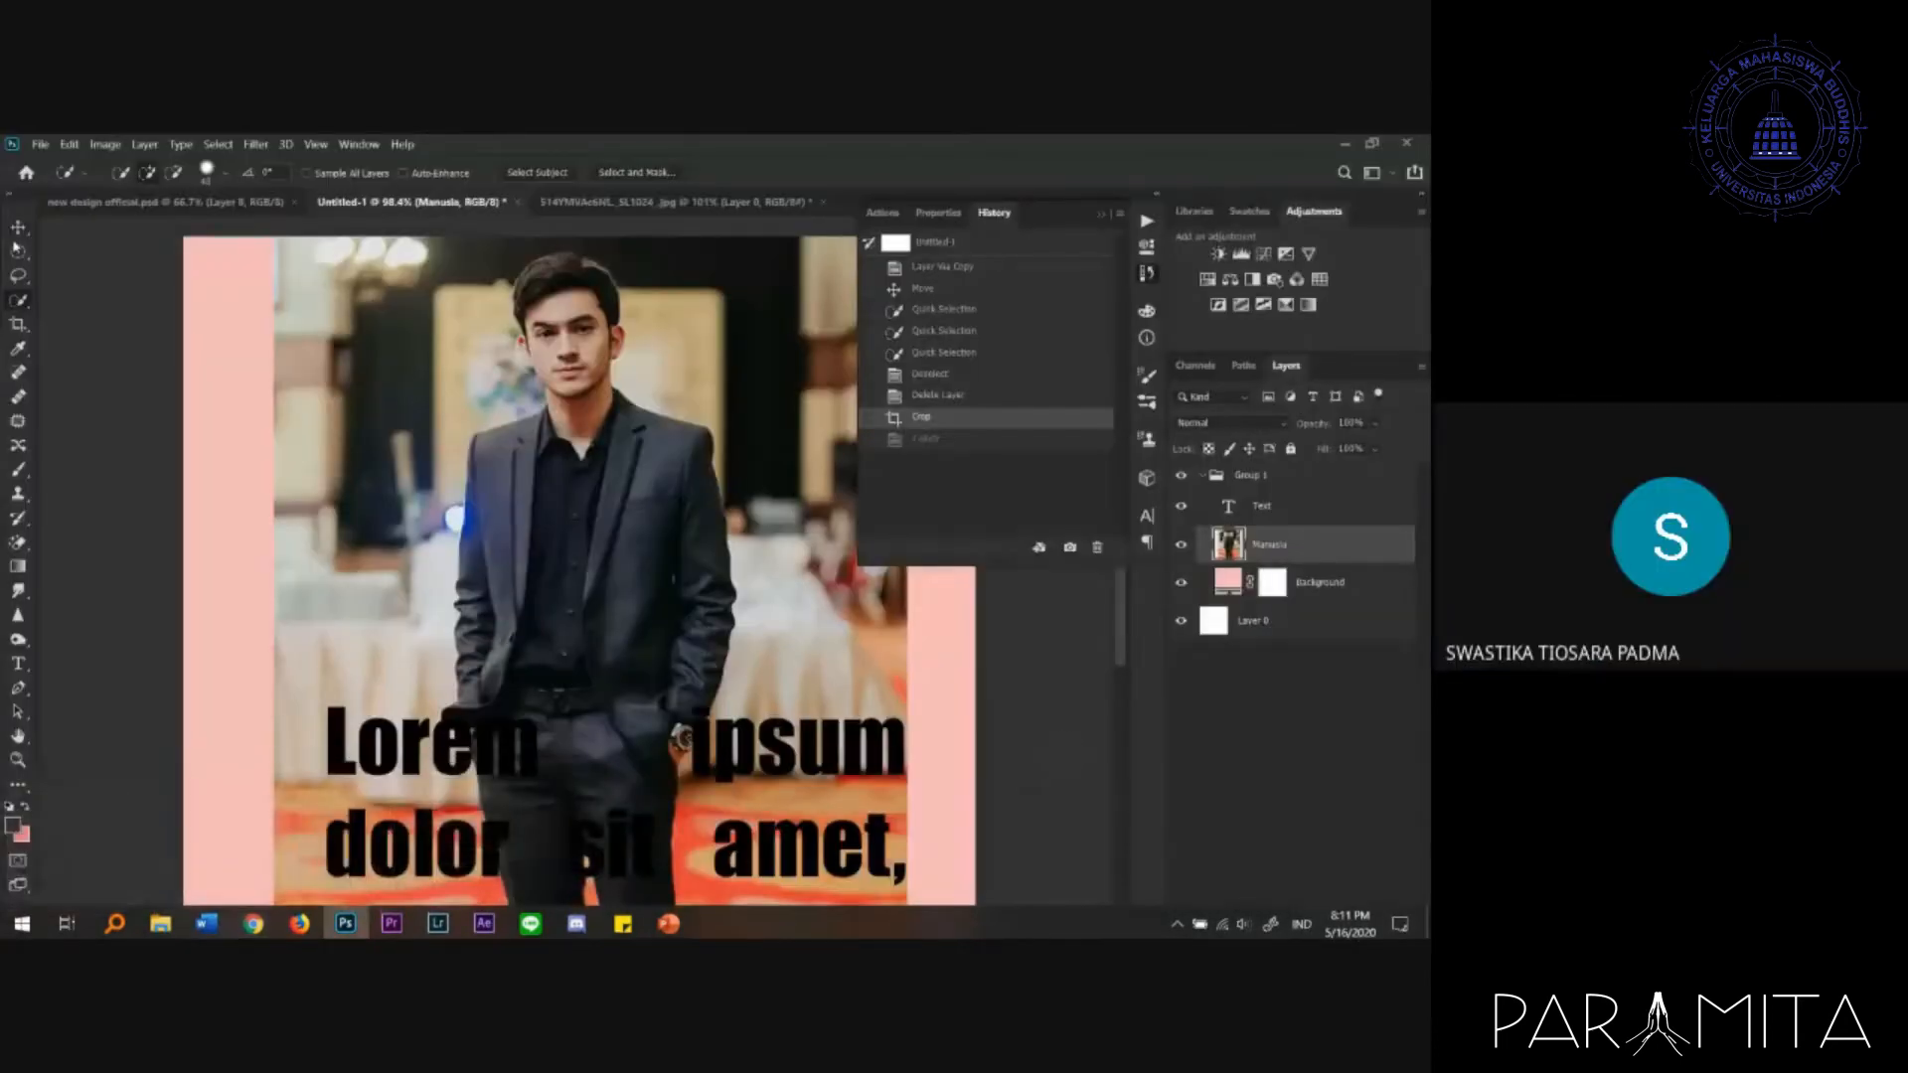
click(18, 228)
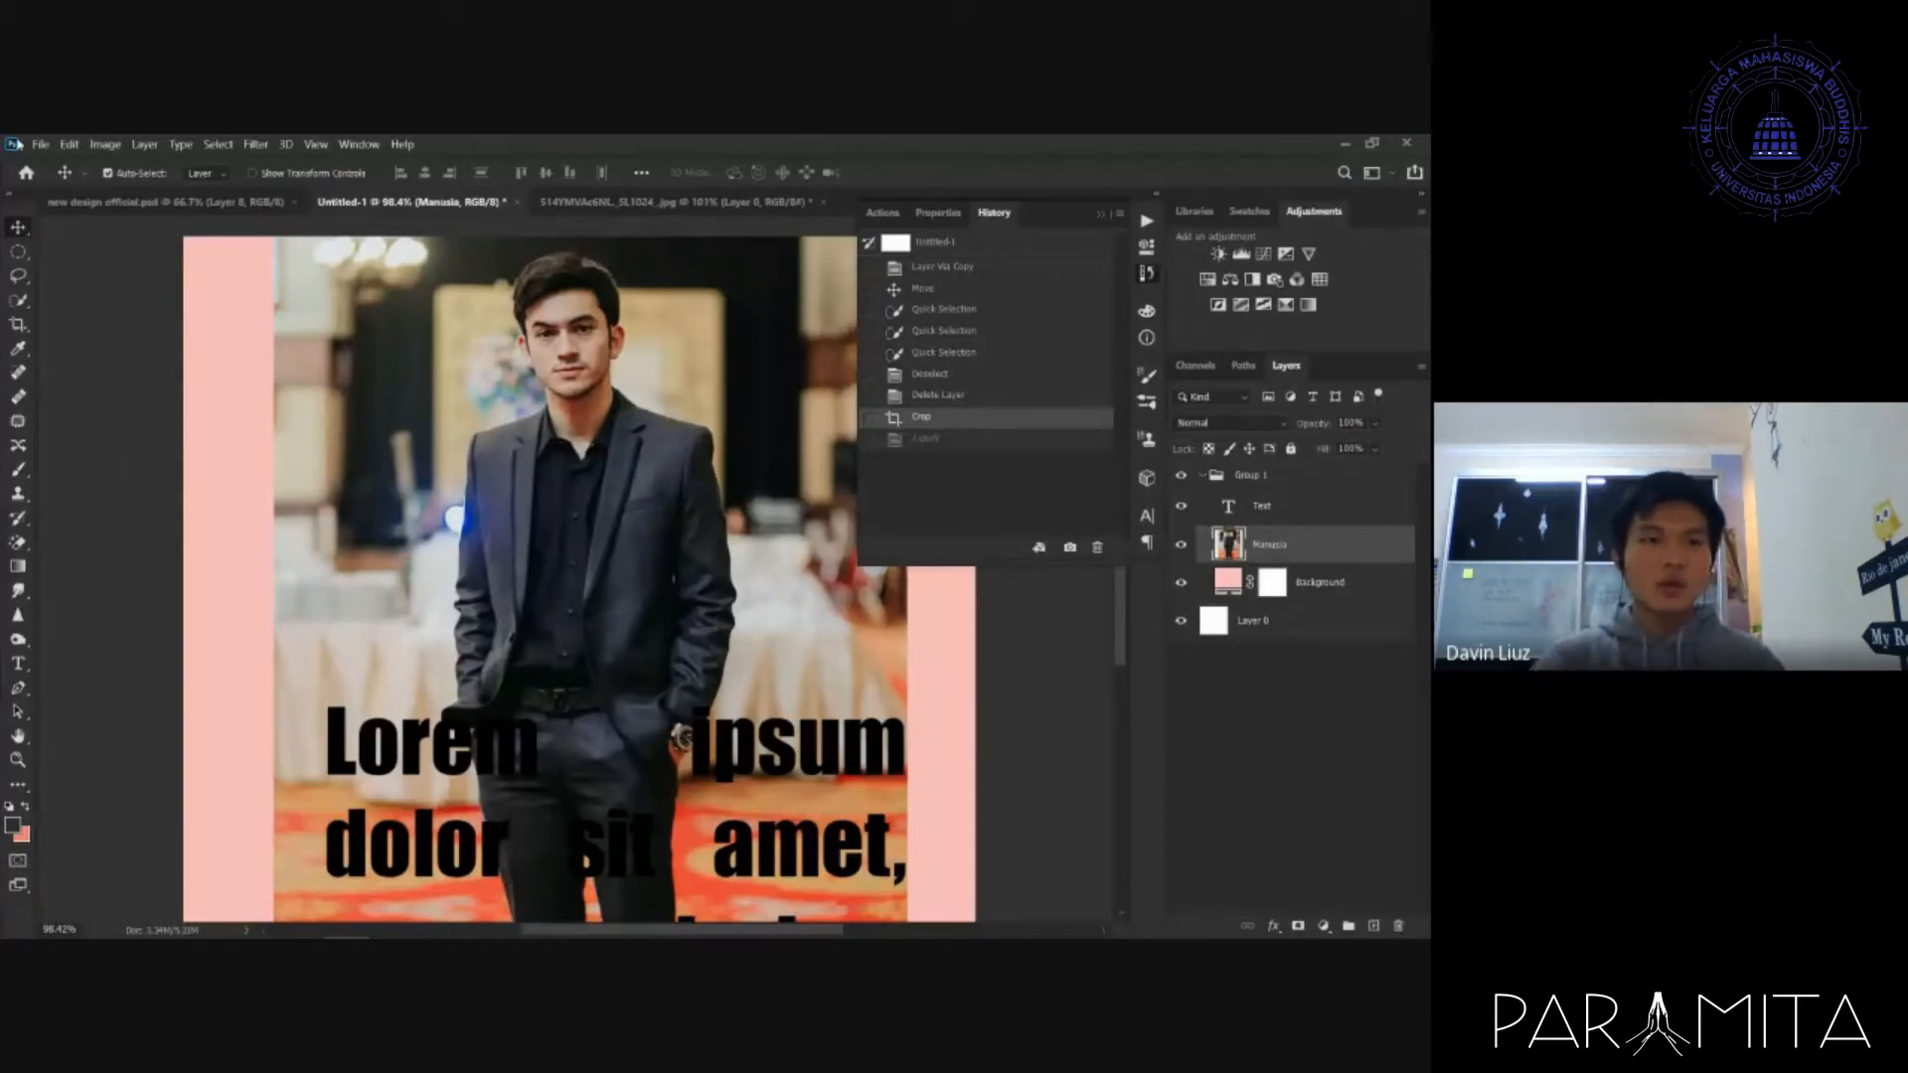
click(40, 144)
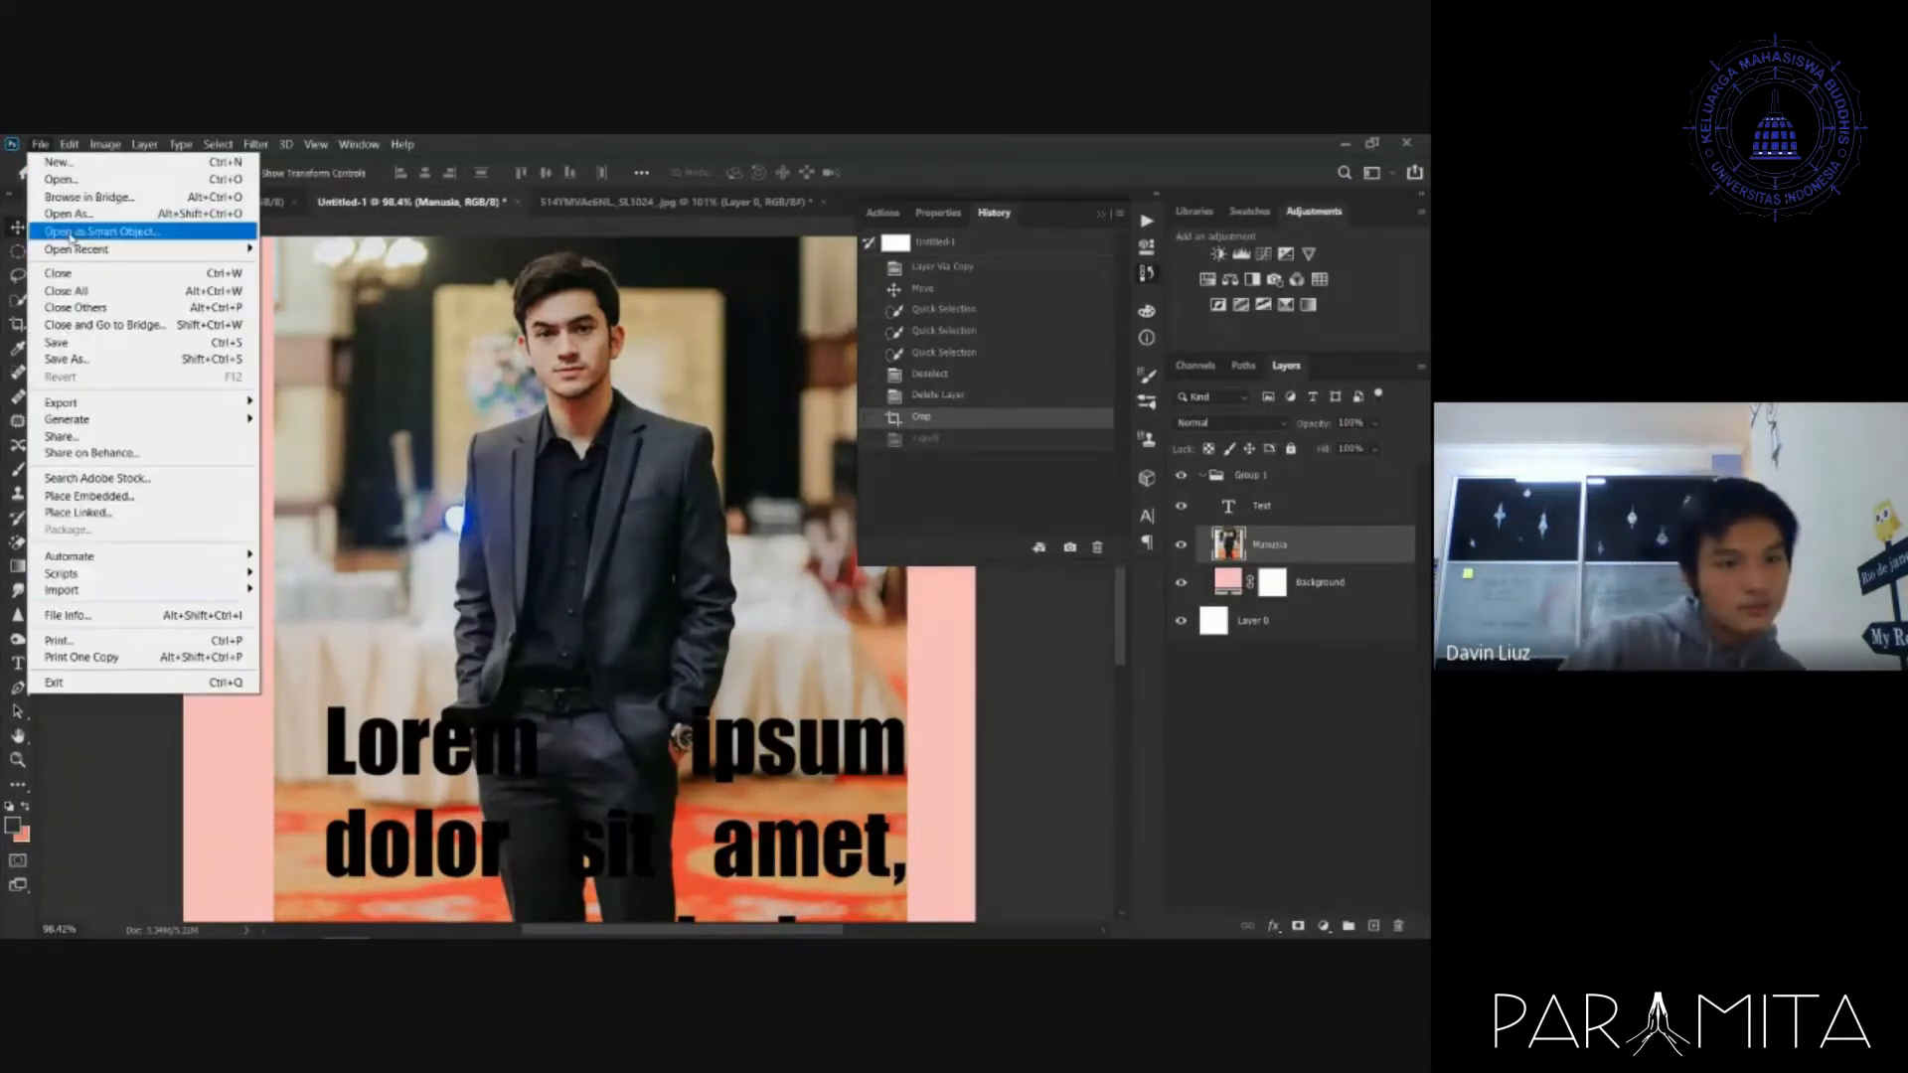
mouse_move(96, 150)
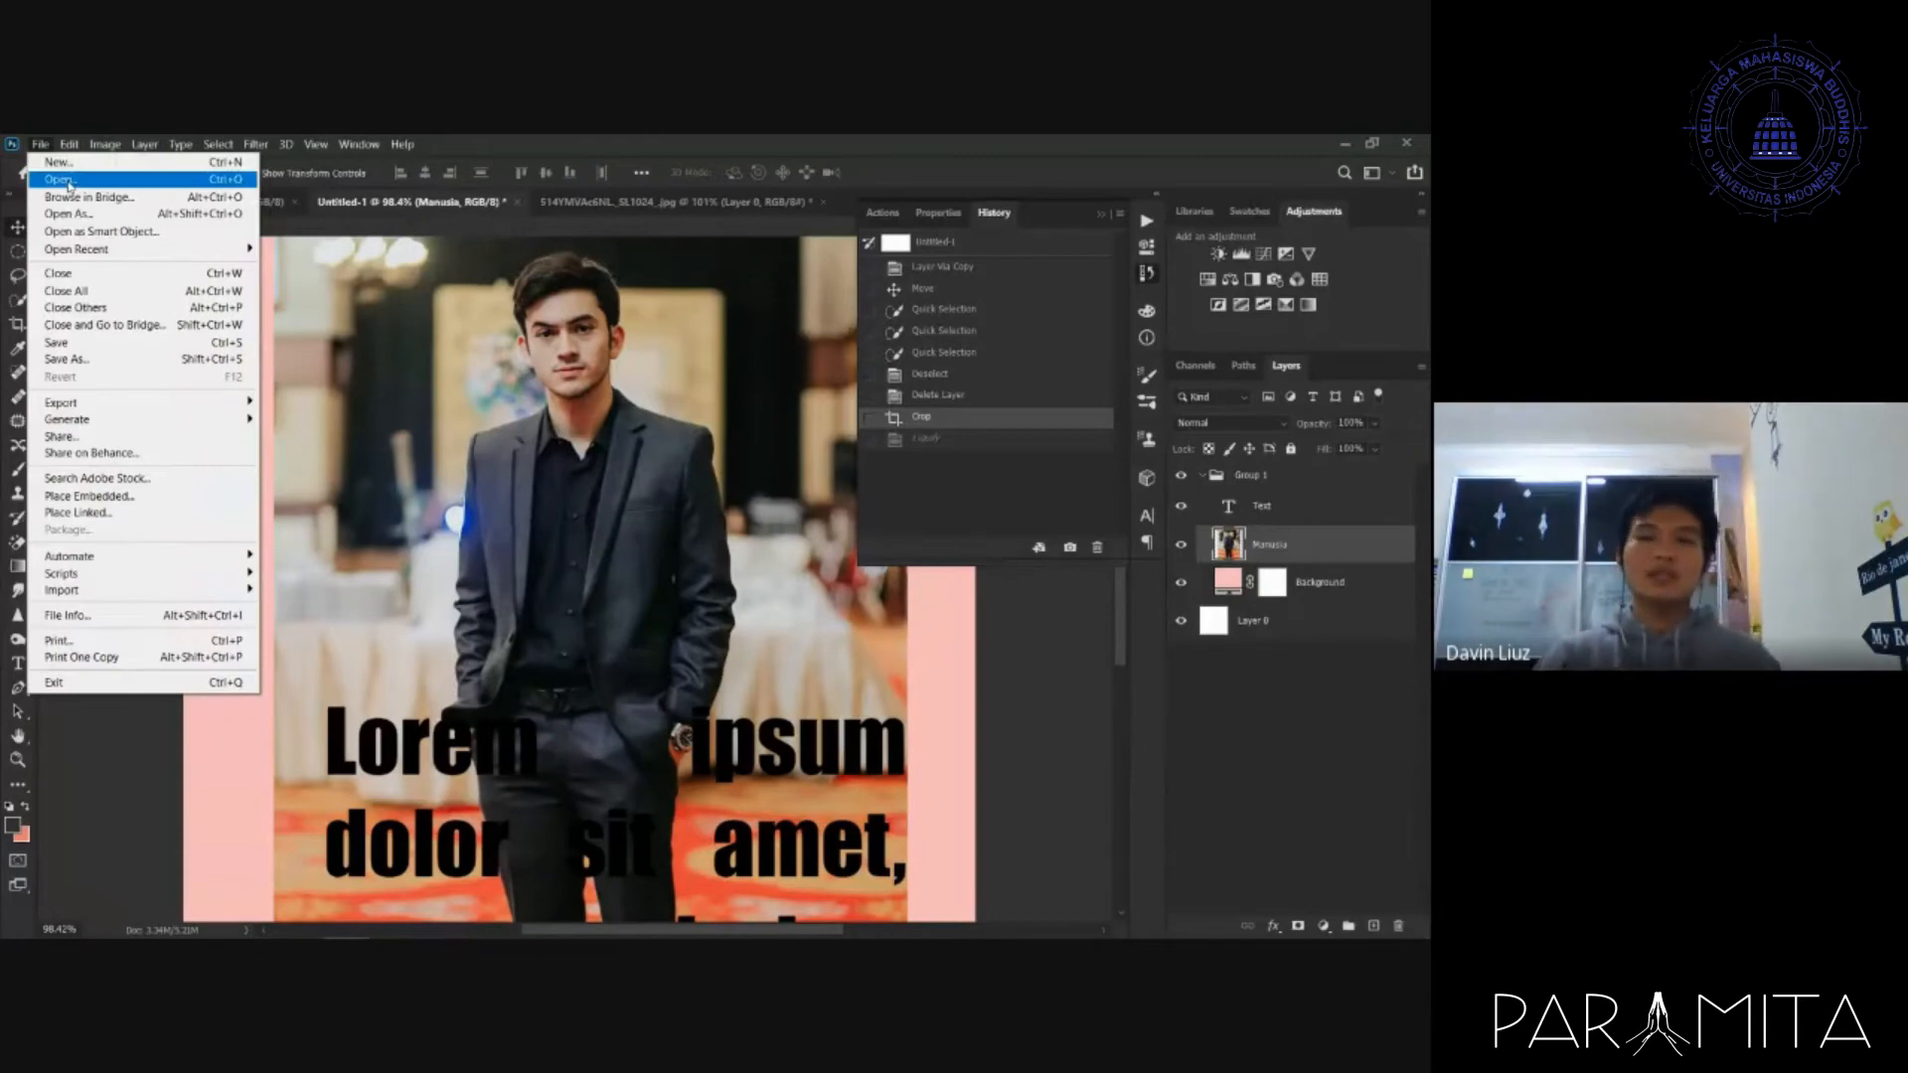
click(68, 182)
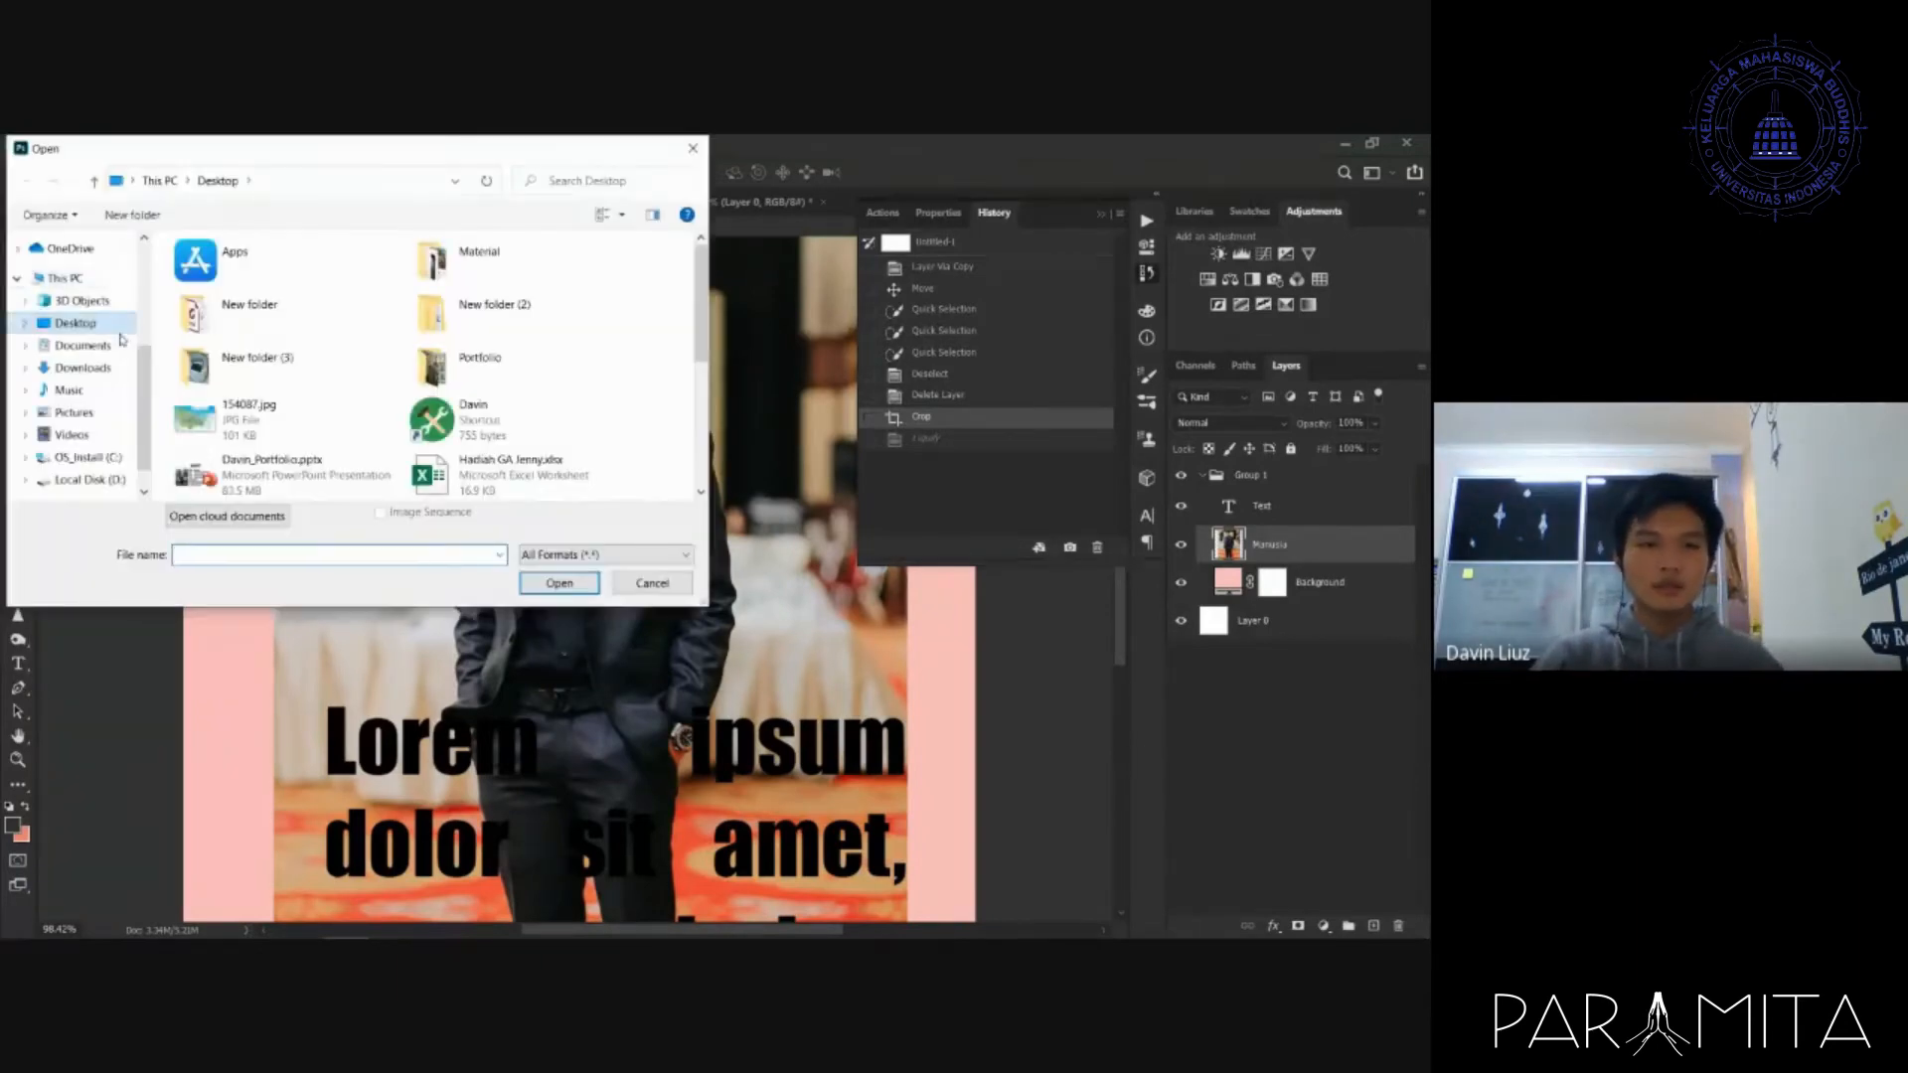
scroll(255, 341, down, 1)
scroll(255, 341, down, 1)
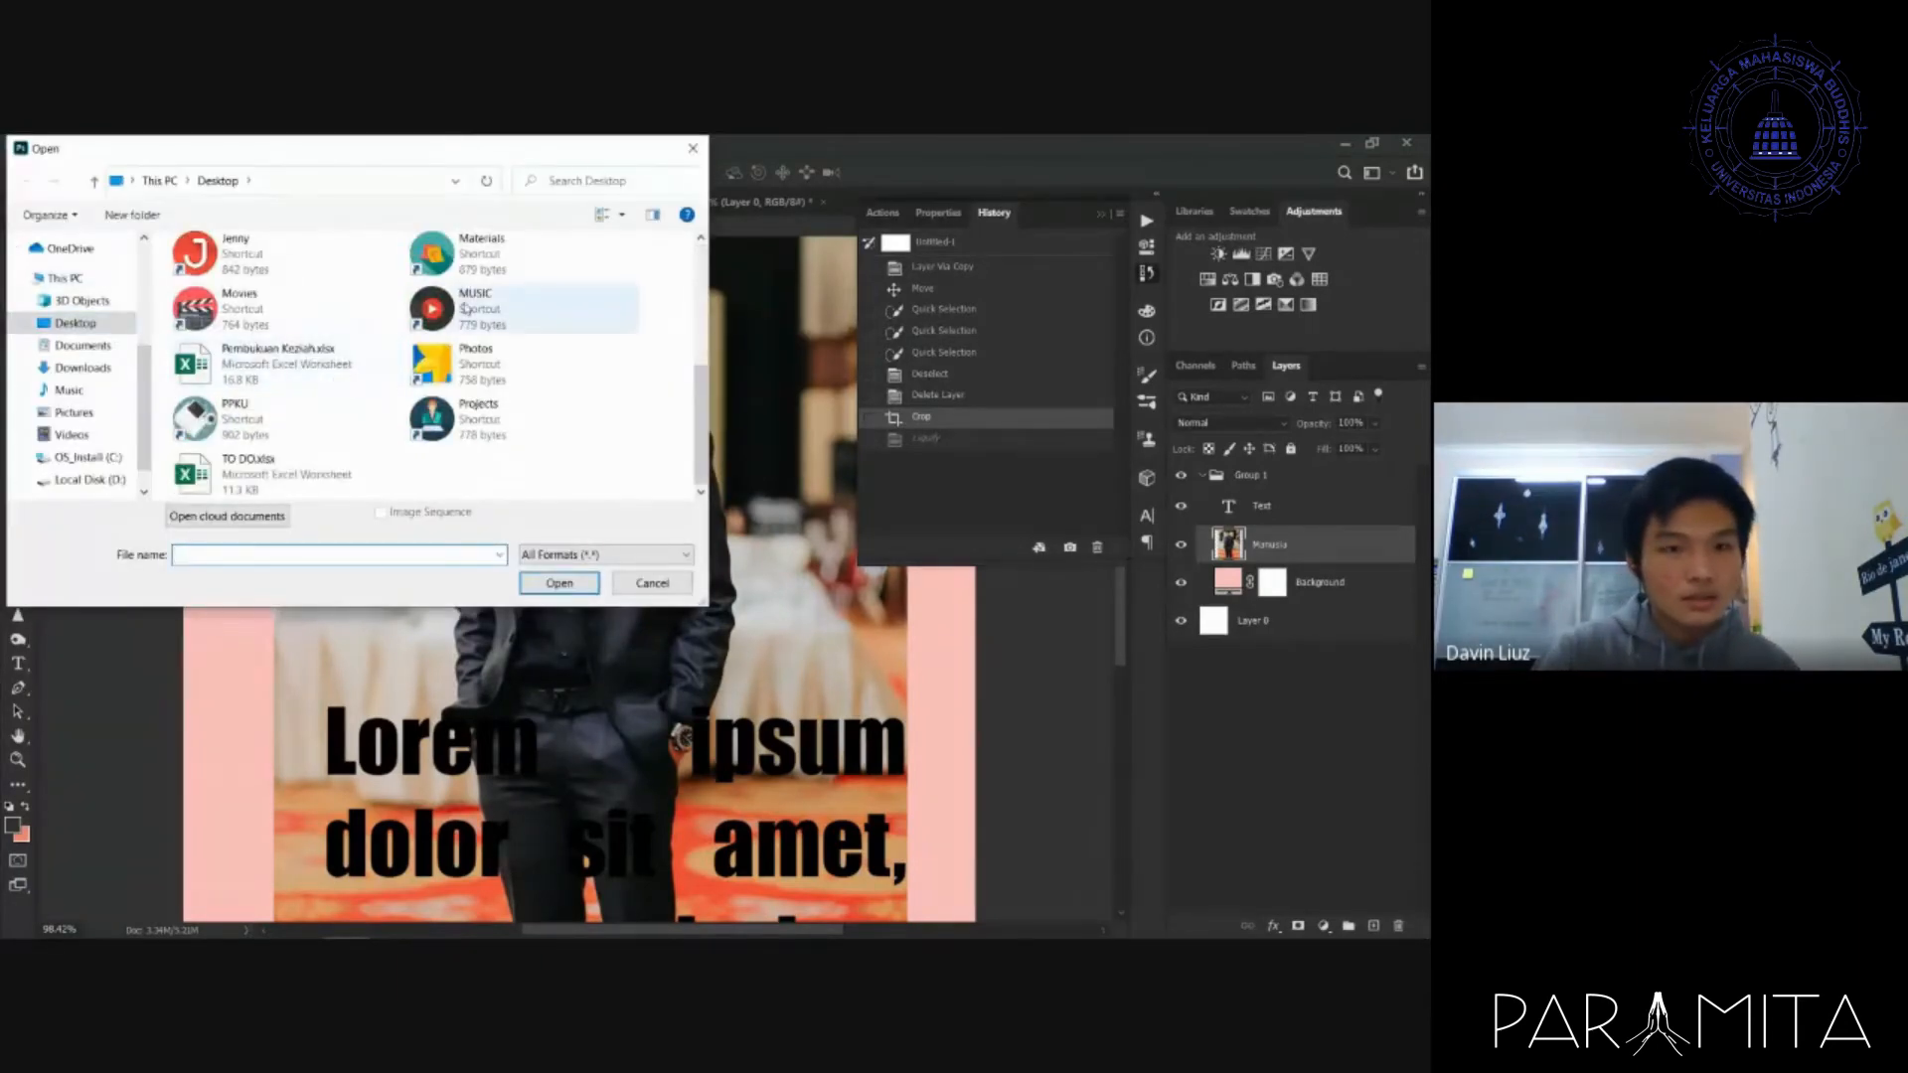
scroll(465, 308, up, 2)
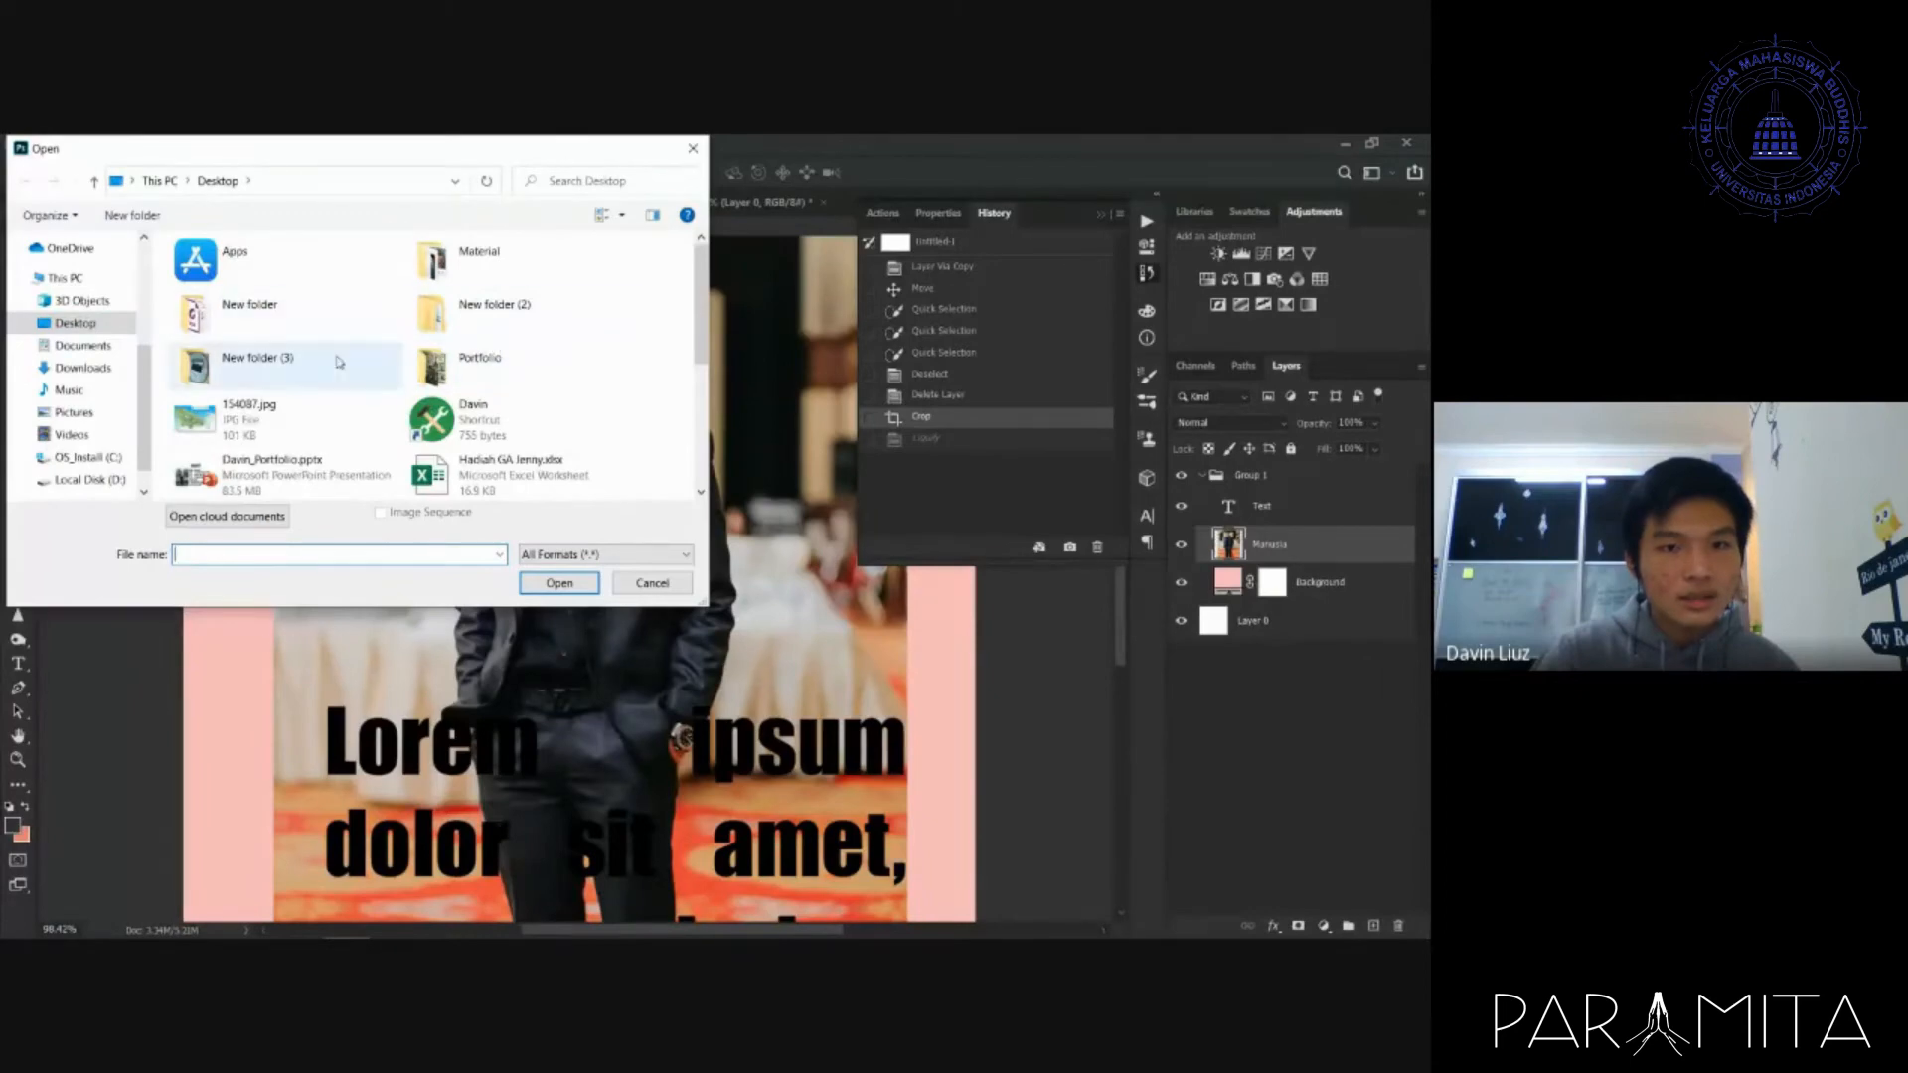
double_click(520, 272)
click(343, 313)
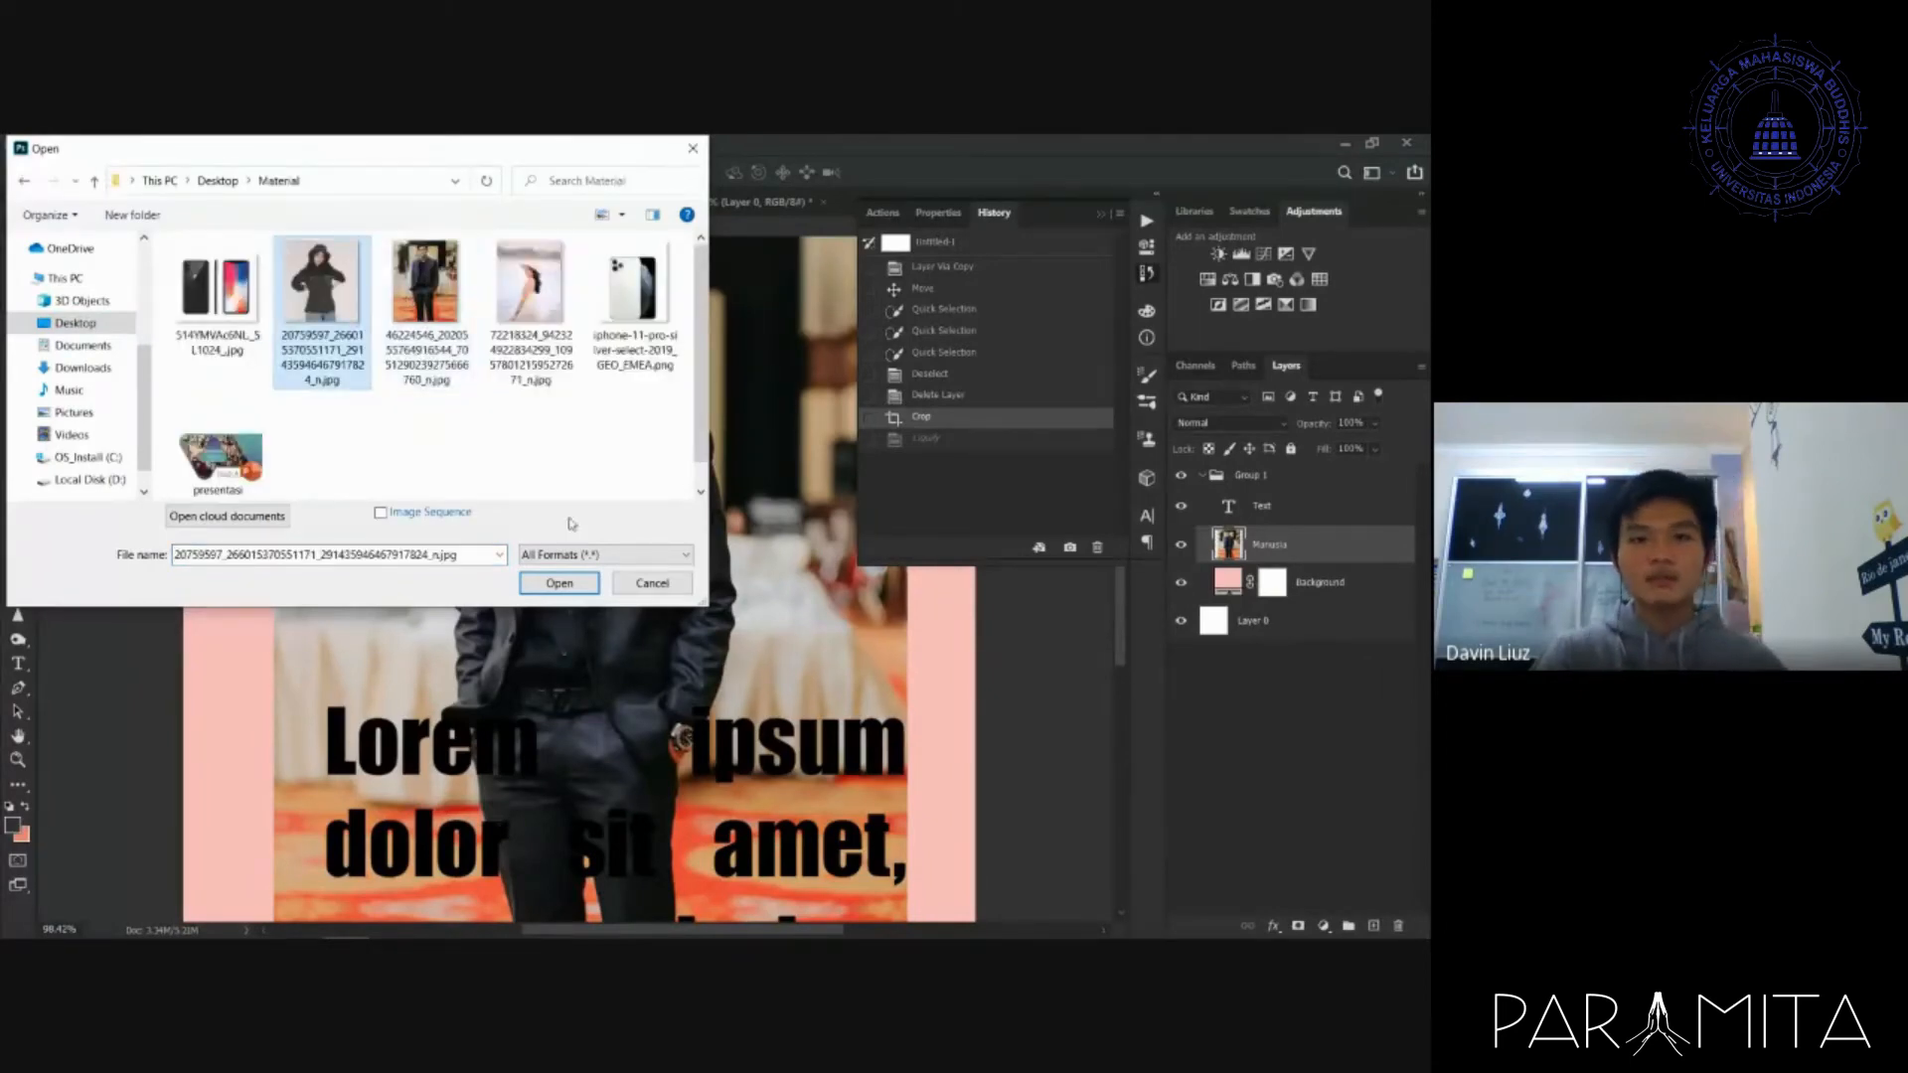
click(559, 585)
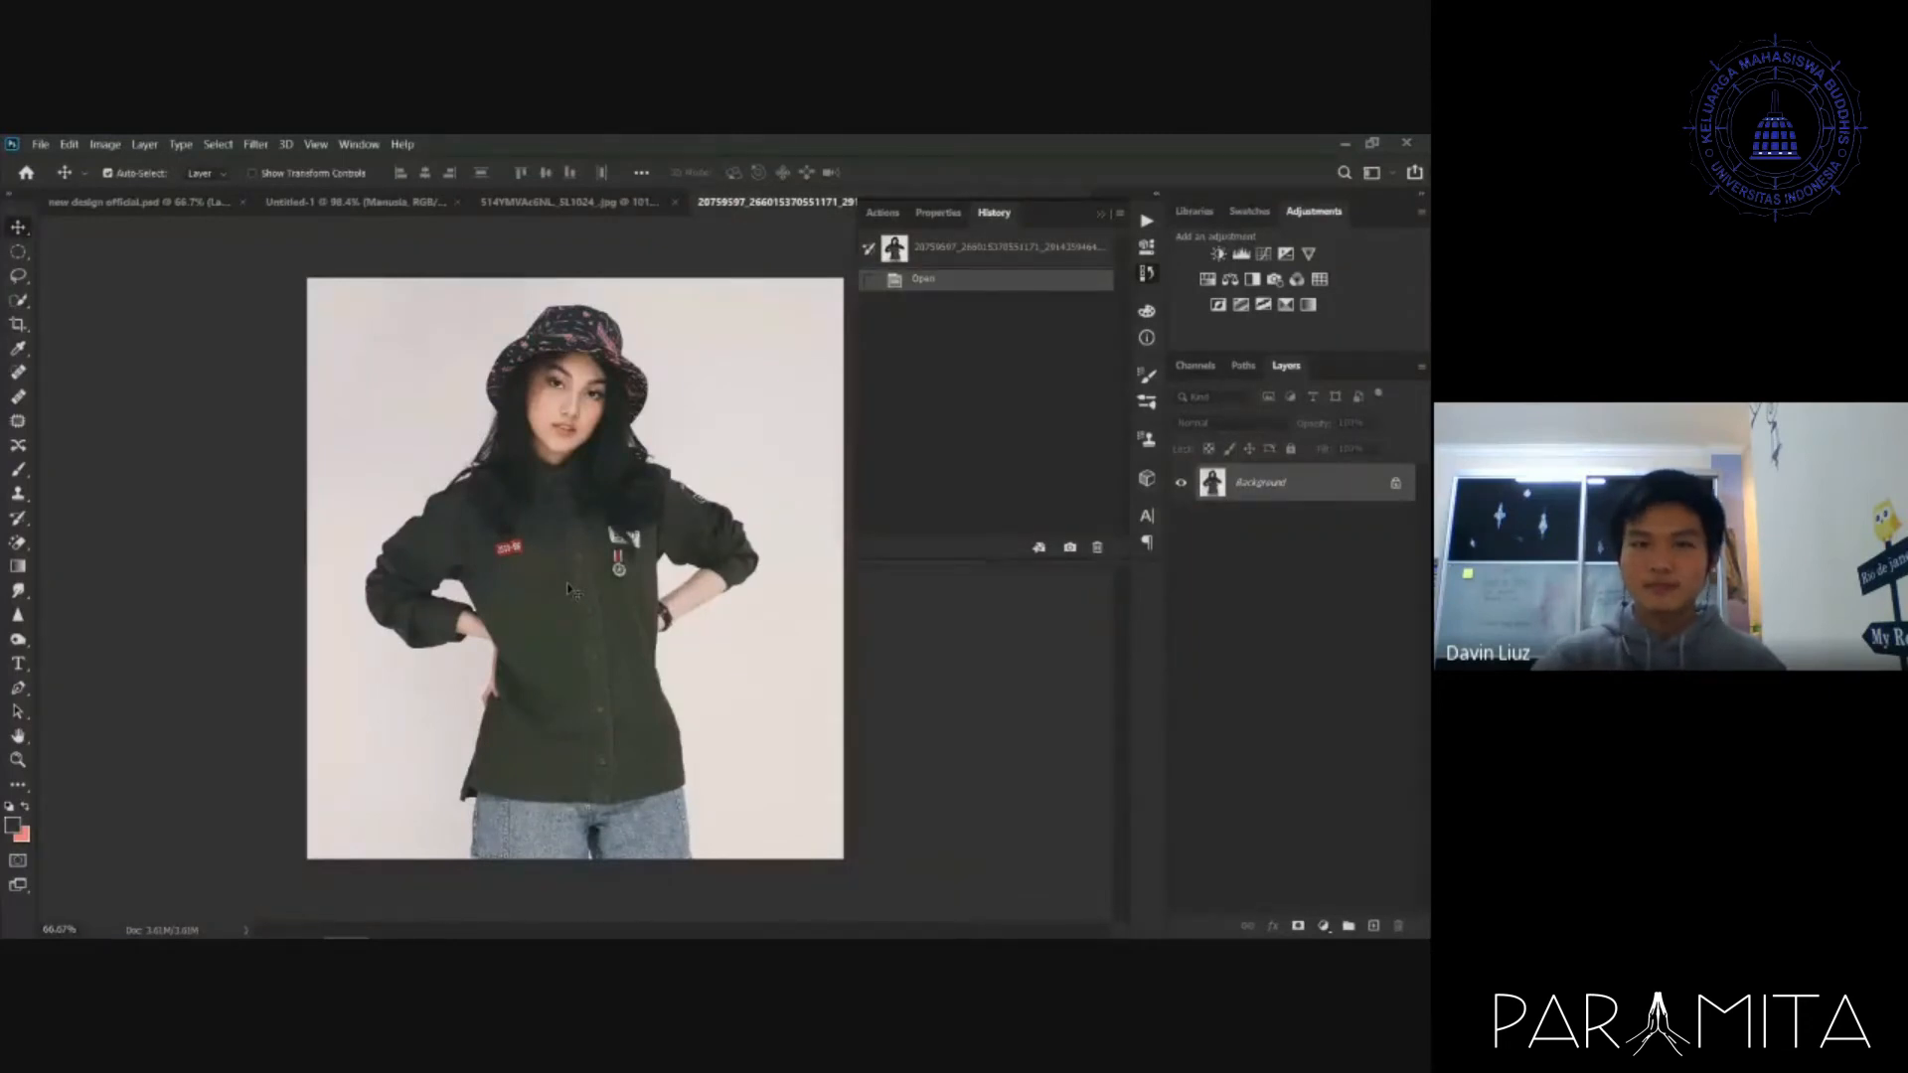
click(1101, 213)
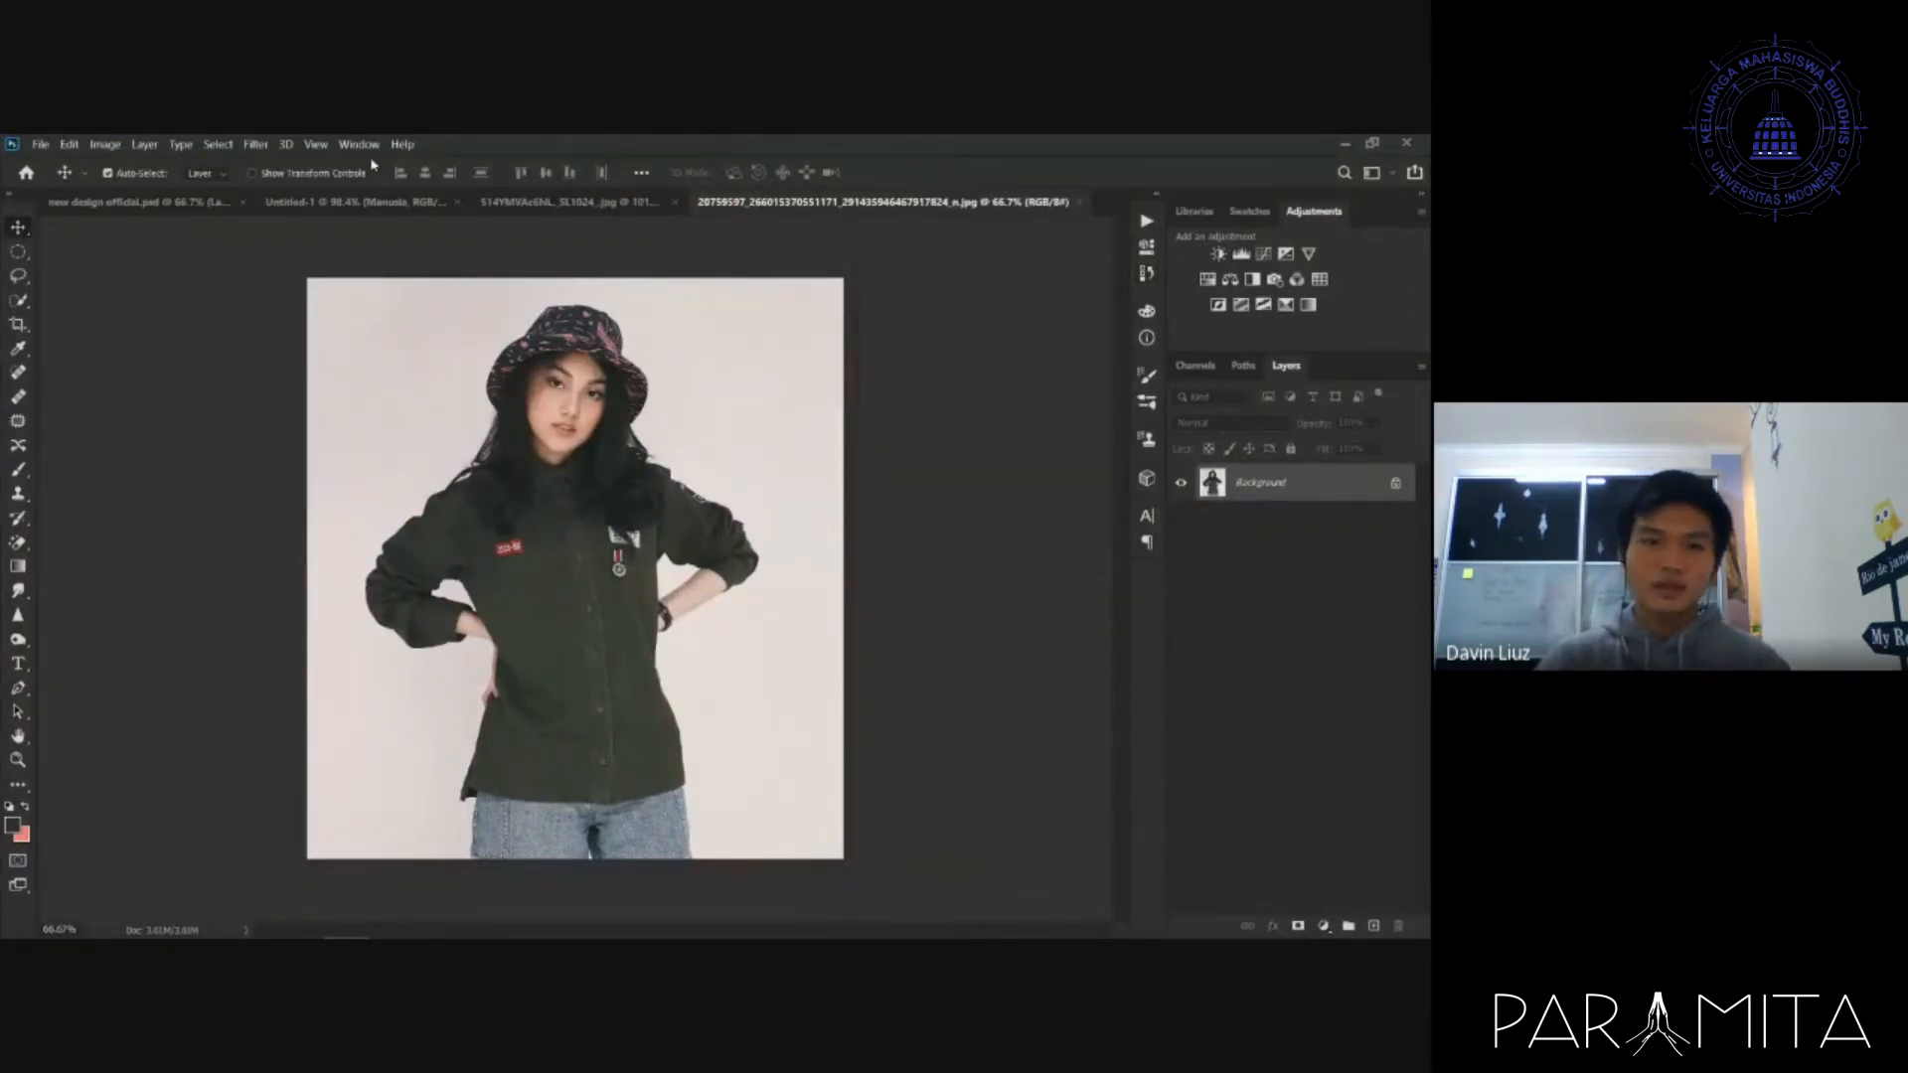
- Select the woman with Select Subject and open the selection in Select and Mask, keeping the Overlay view
click(19, 303)
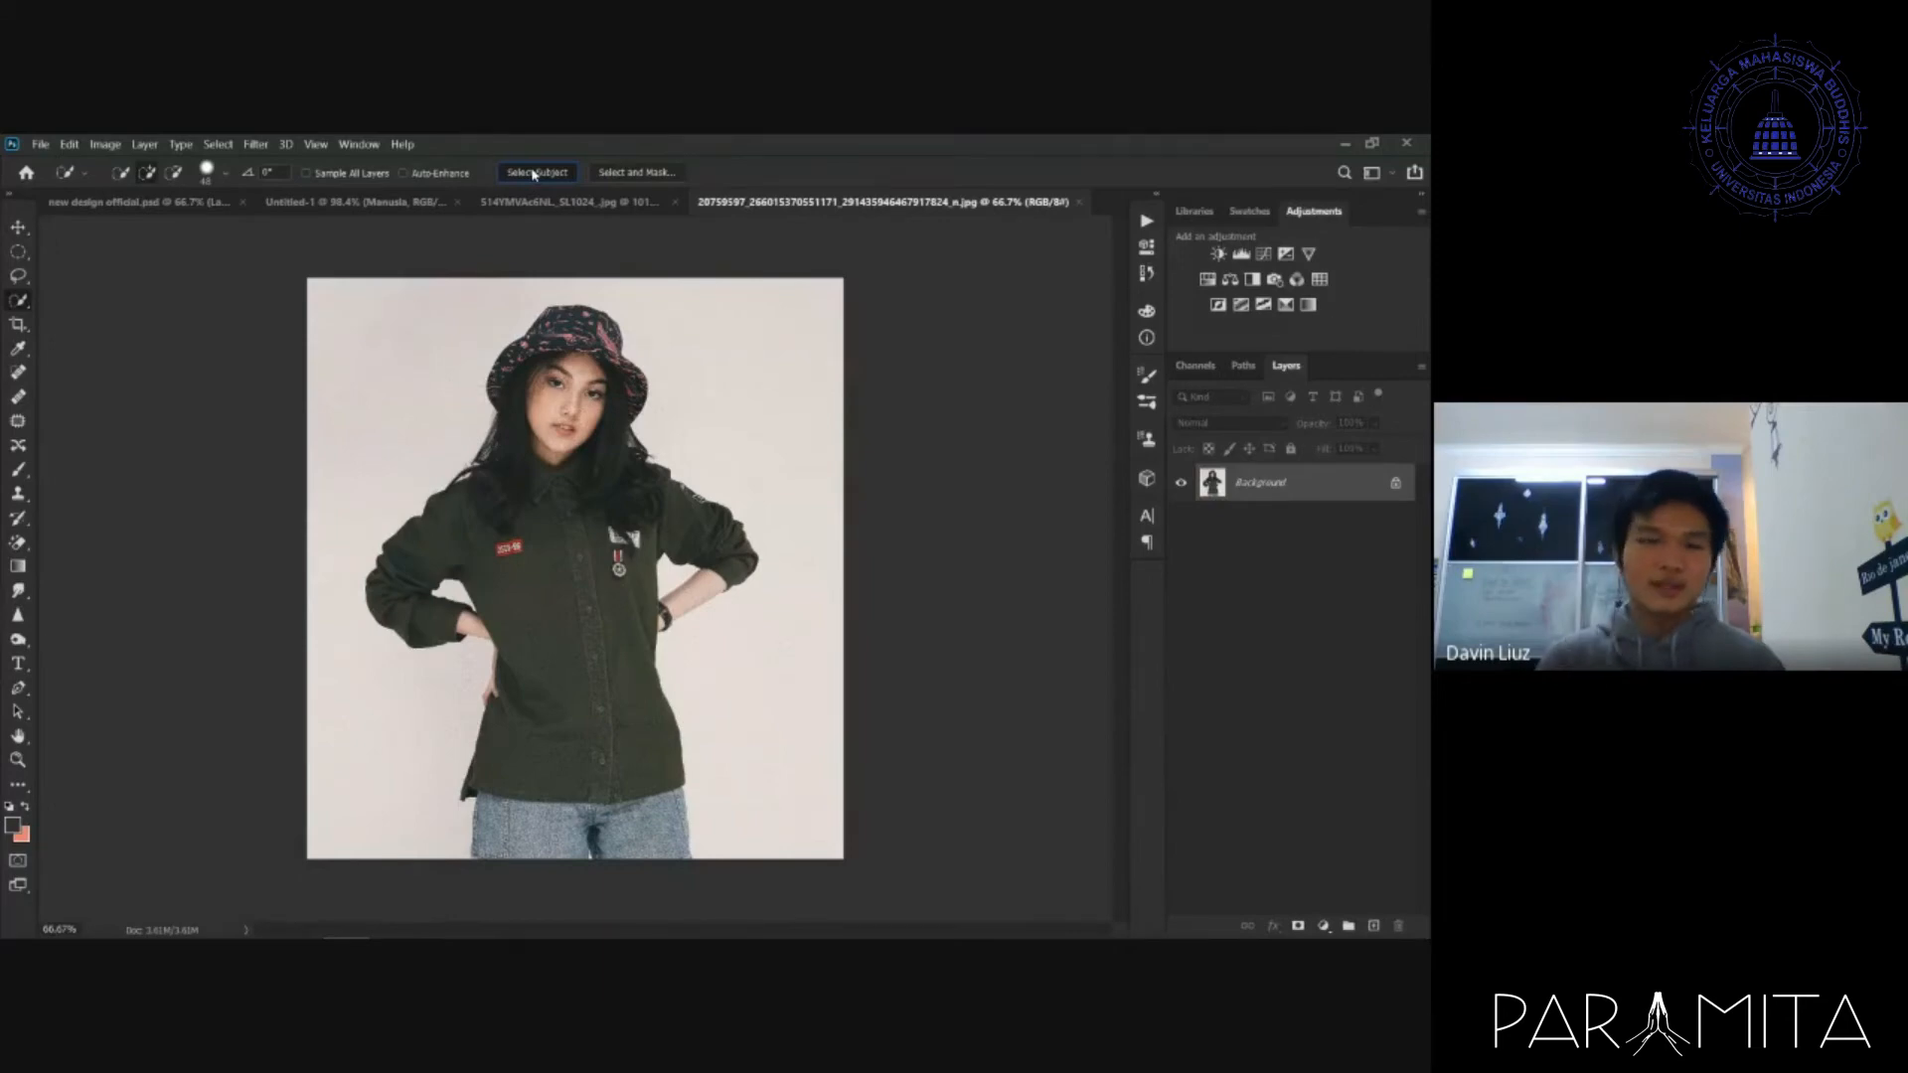
click(498, 174)
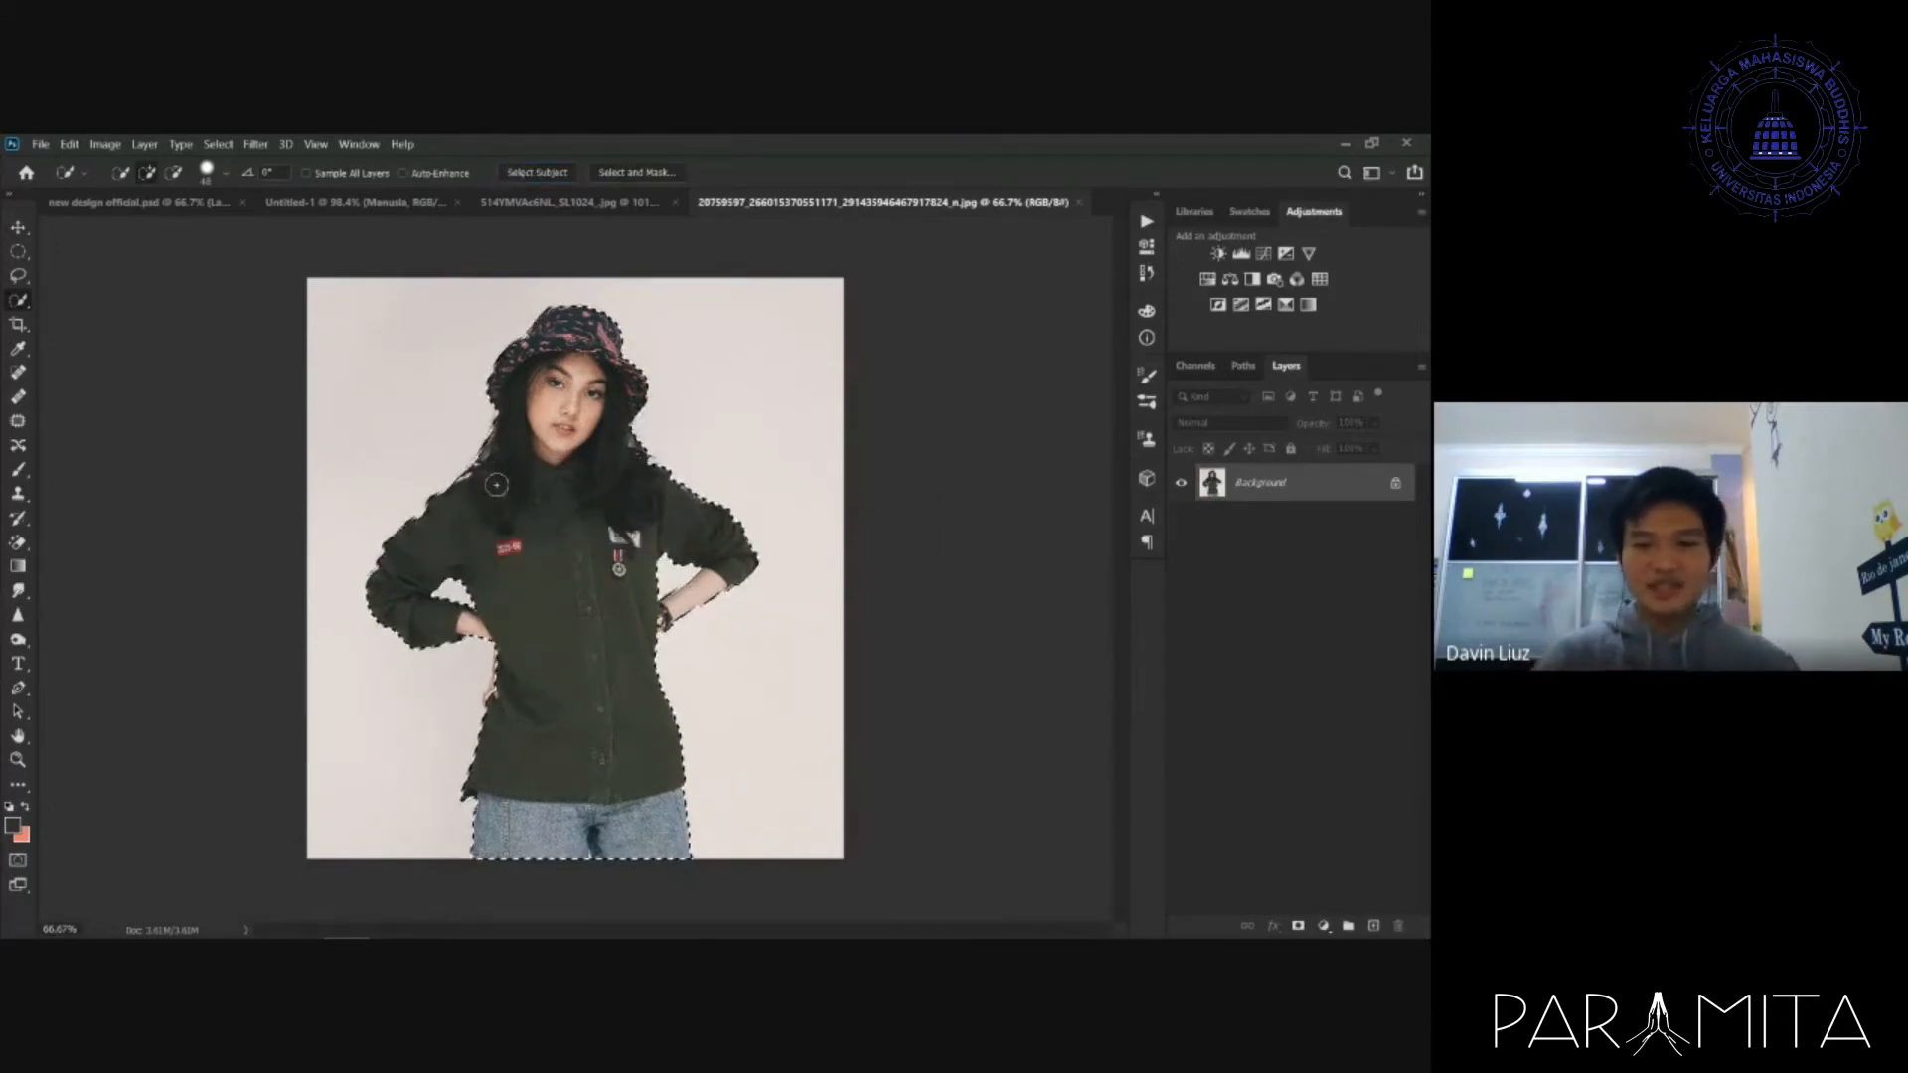
click(655, 180)
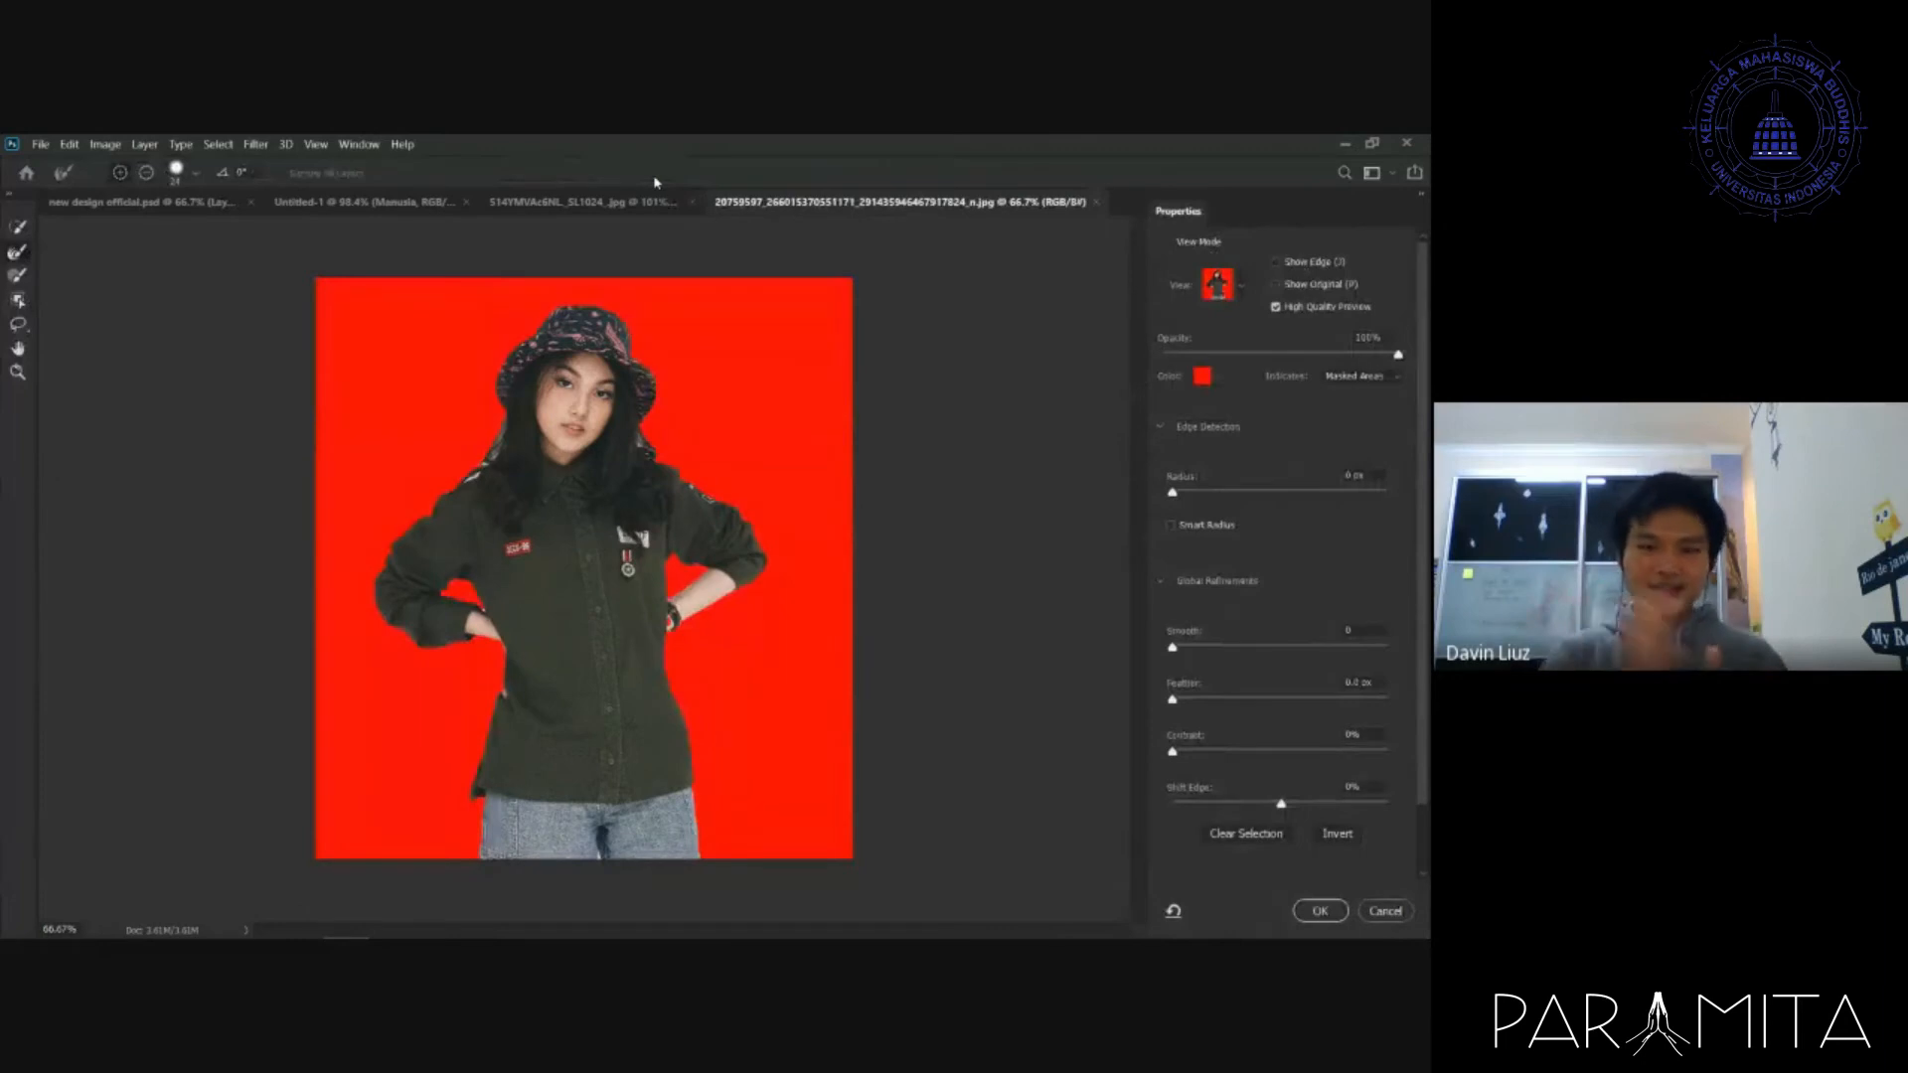
click(1242, 280)
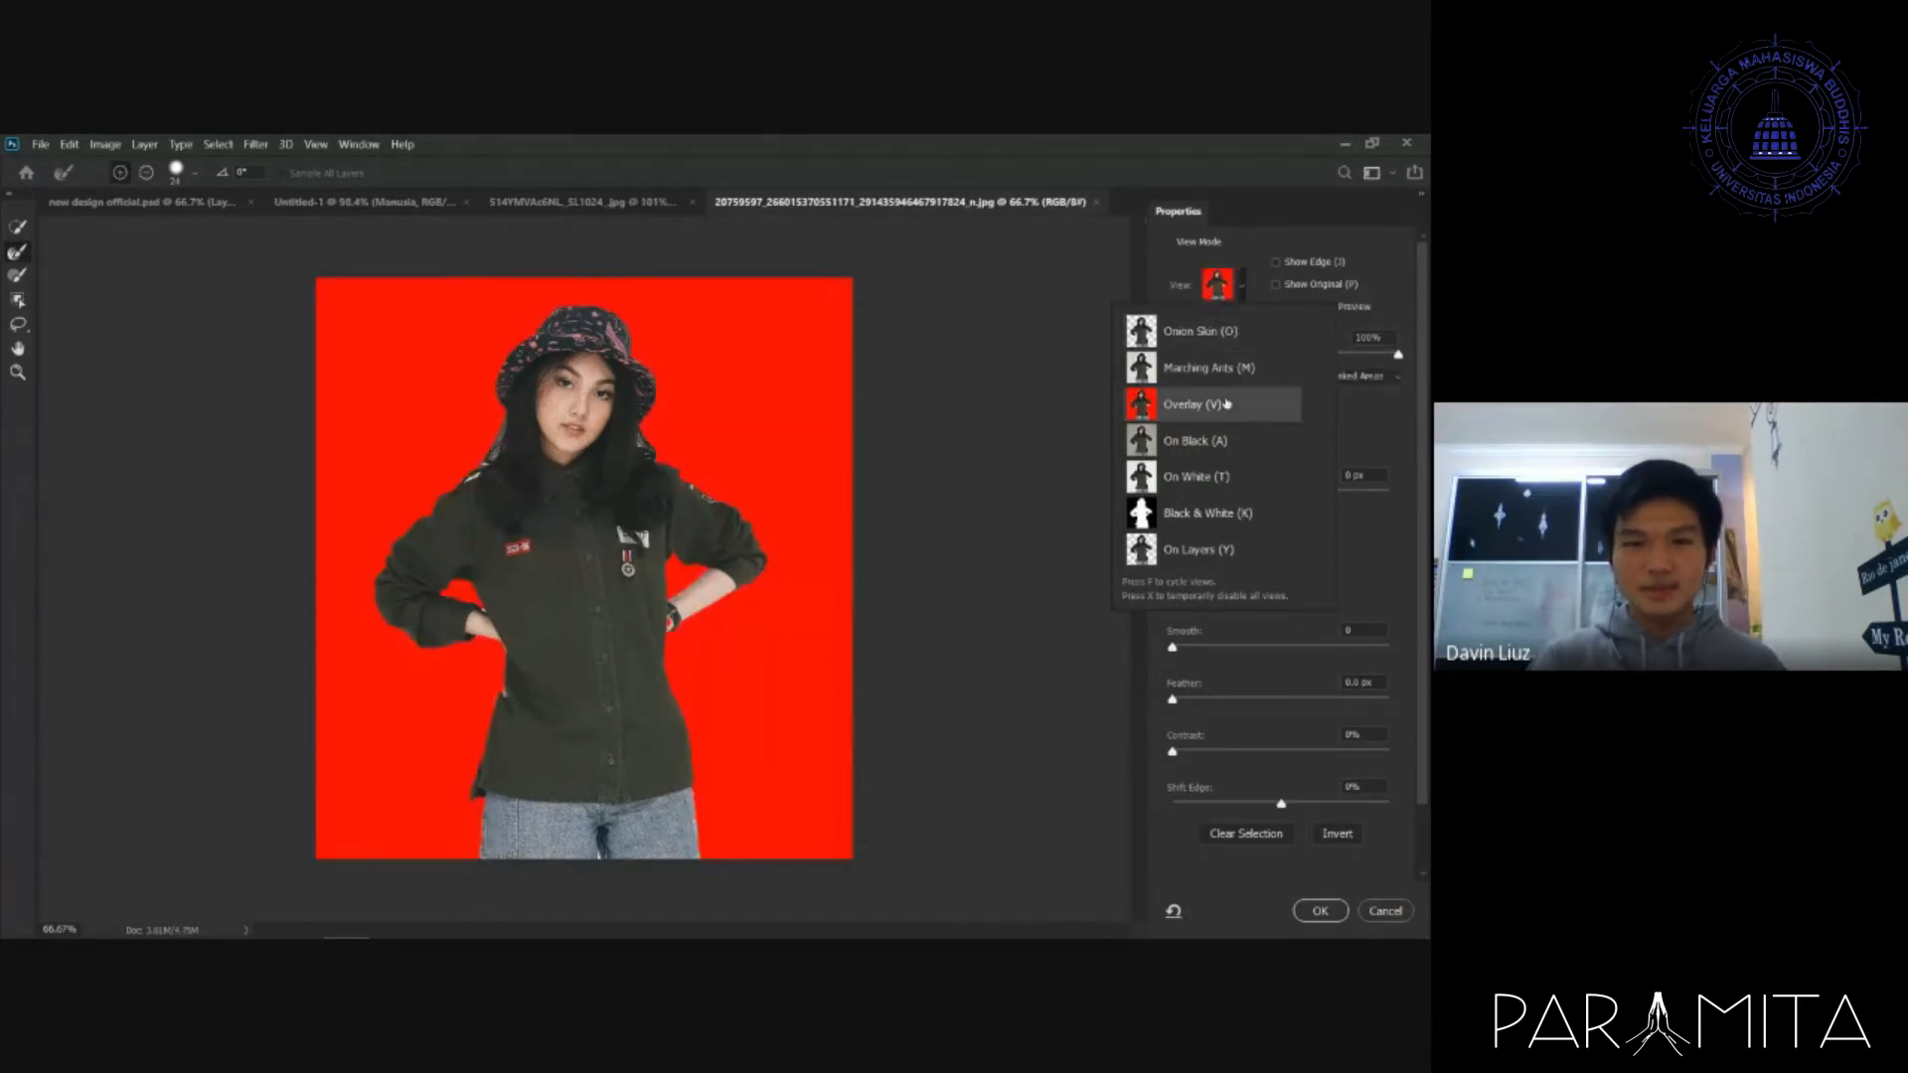
click(1249, 290)
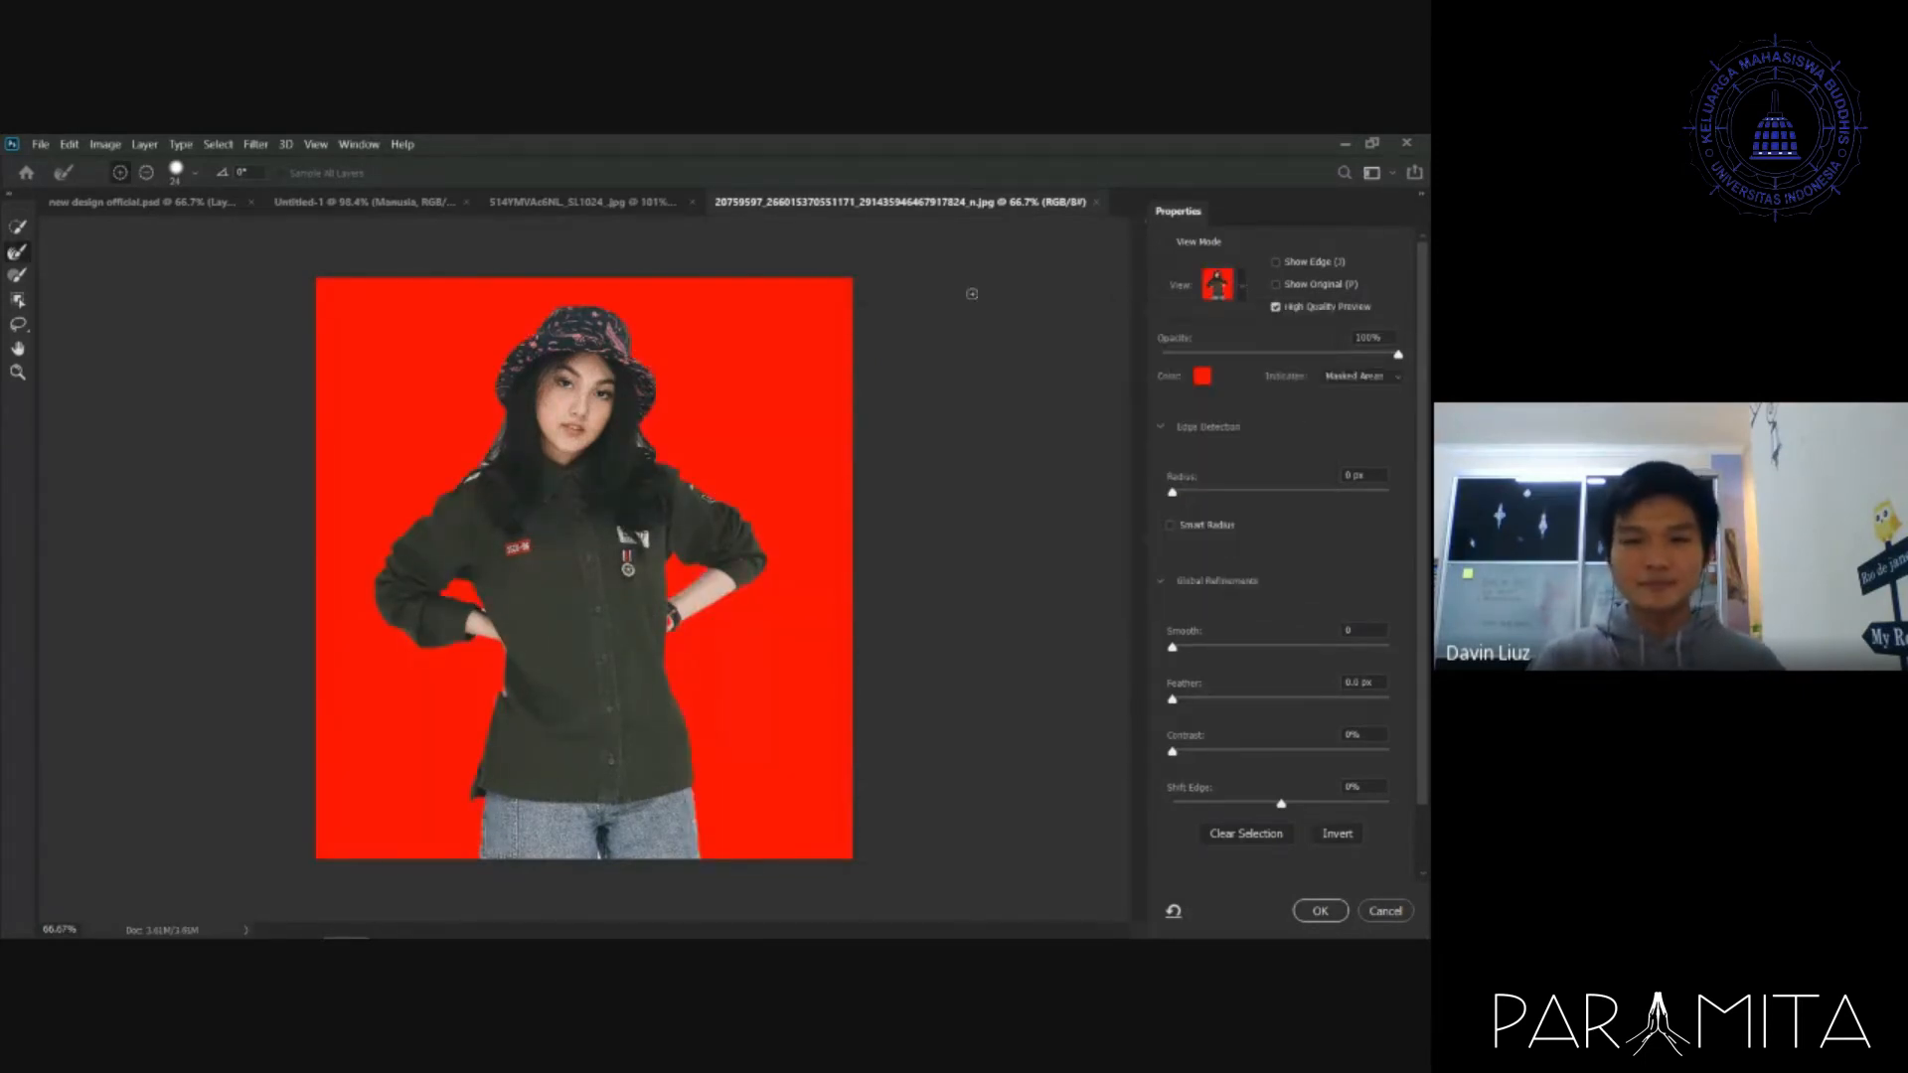
- Brush over the hair edge above the shoulder on the image's left side with the Refine Edge Brush to clear the background between strands
scroll(499, 316, up, 5)
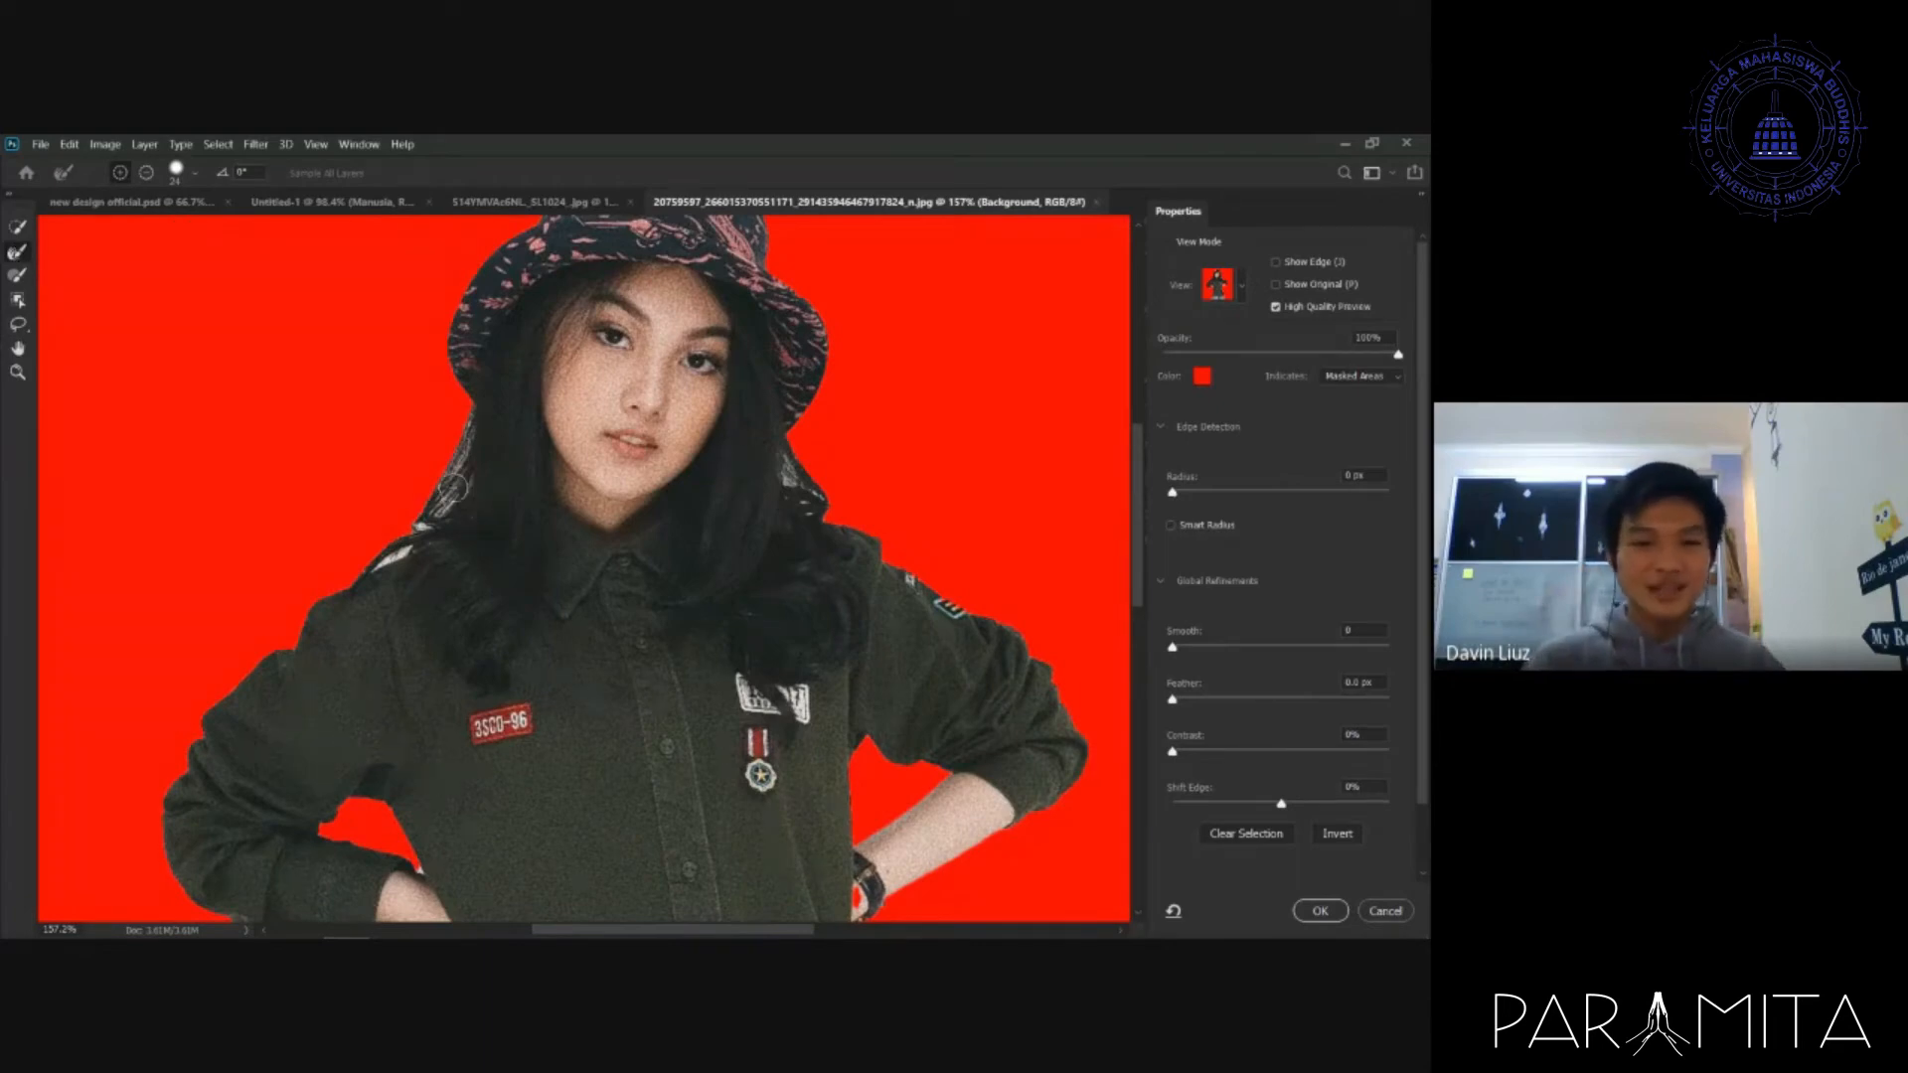
scroll(453, 487, up, 3)
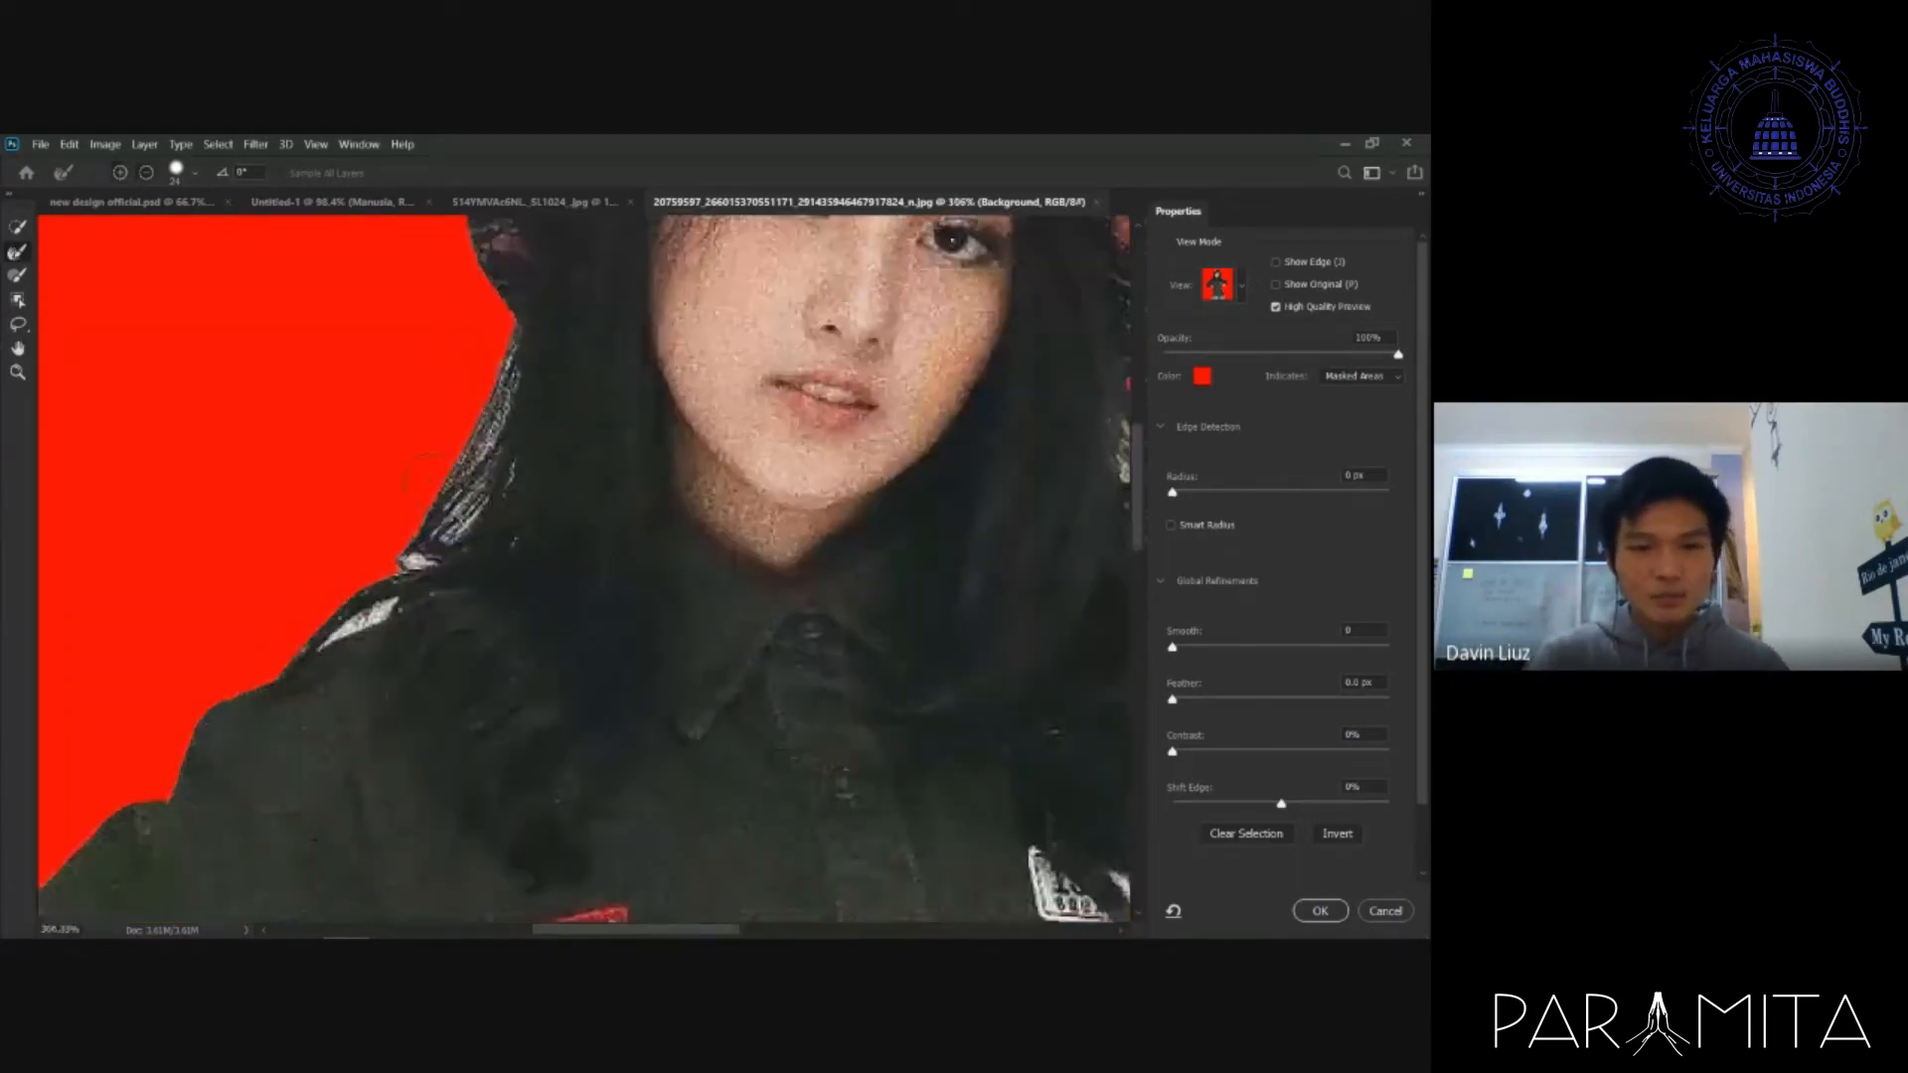
mouse_move(343, 621)
mouse_down()
mouse_move(336, 641)
mouse_move(368, 611)
mouse_move(329, 547)
mouse_up()
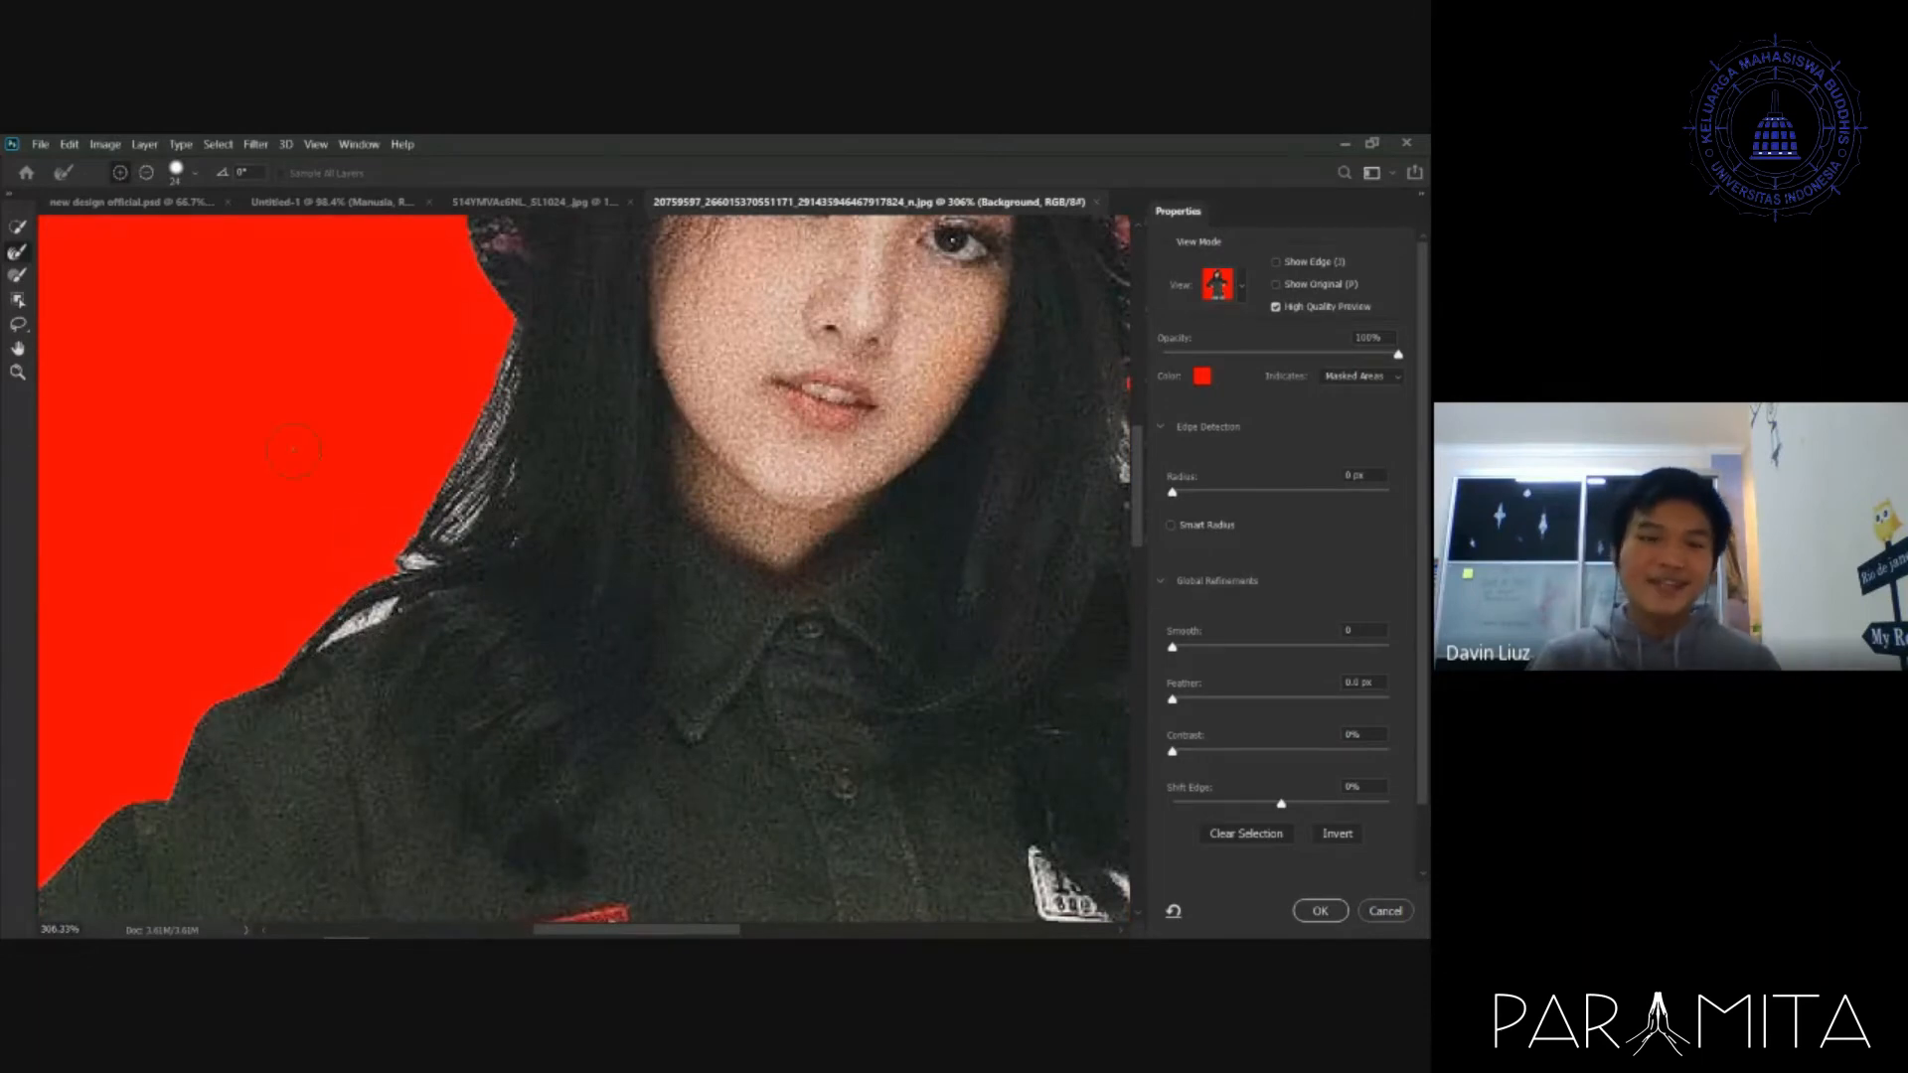
mouse_move(350, 576)
mouse_down()
mouse_move(329, 625)
mouse_move(403, 597)
mouse_move(378, 597)
mouse_move(405, 547)
mouse_move(431, 546)
mouse_move(483, 476)
mouse_move(513, 331)
mouse_move(476, 474)
mouse_move(504, 358)
mouse_move(439, 479)
mouse_move(294, 624)
mouse_move(270, 681)
mouse_move(451, 473)
mouse_move(514, 331)
mouse_move(505, 399)
mouse_move(437, 536)
mouse_move(490, 474)
mouse_move(491, 552)
mouse_up()
scroll(735, 412, left, 1)
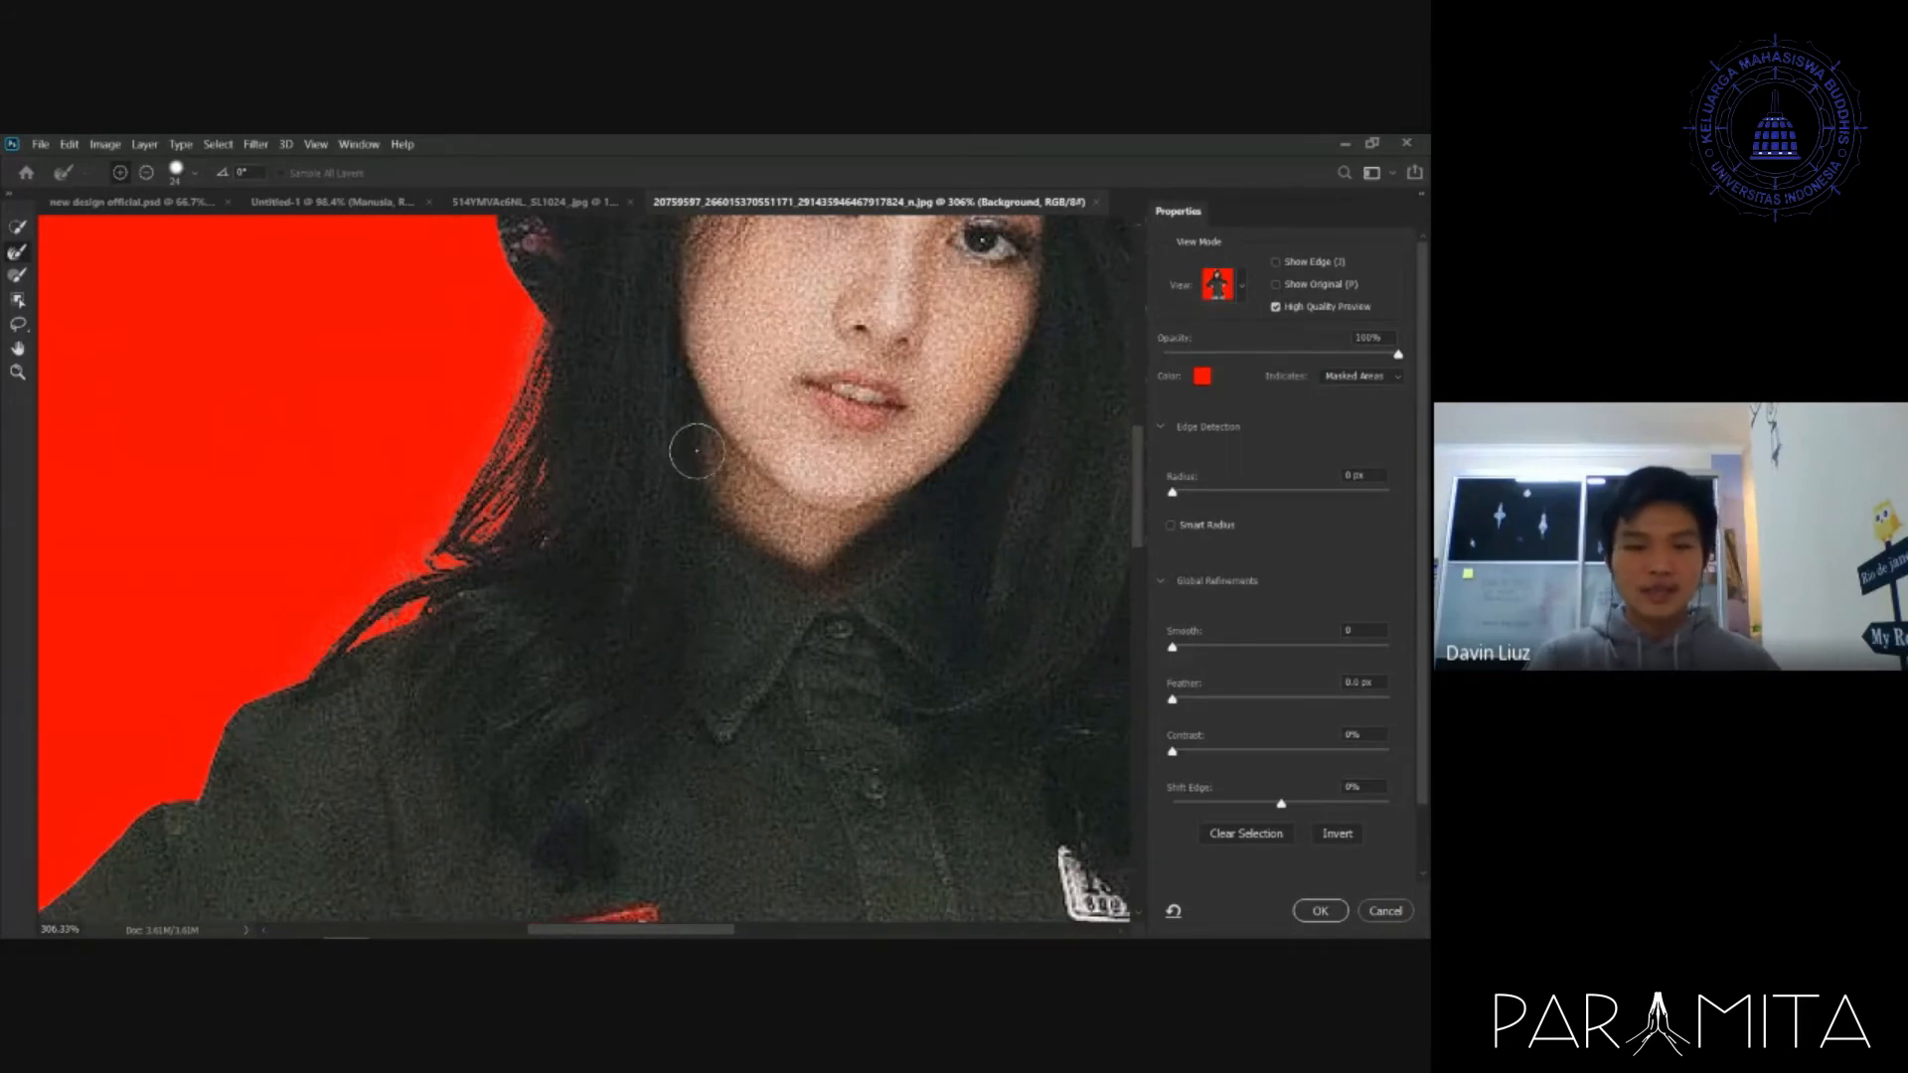
- Refine the hair edge below the hat brim on the image's right side with the Refine Edge Brush
drag(693, 934, 793, 934)
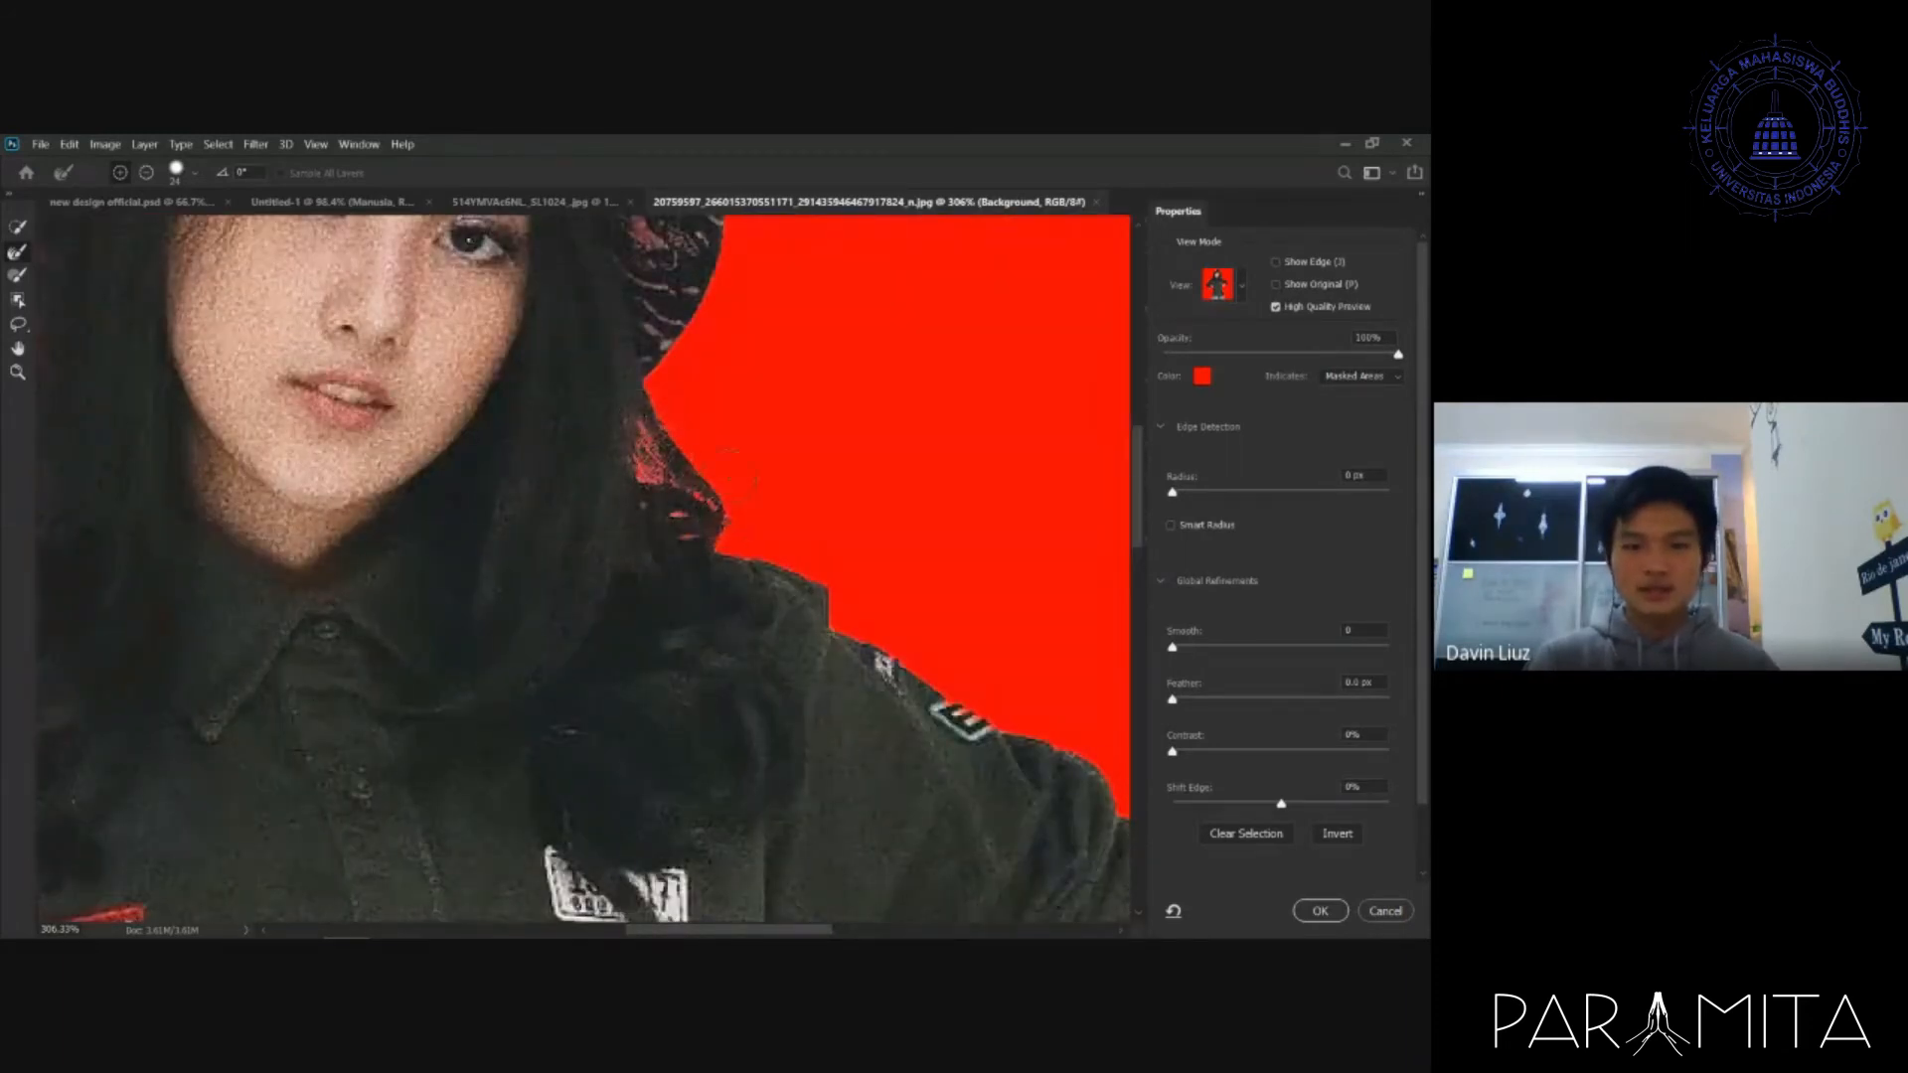
scroll(686, 426, up, 3)
scroll(720, 430, down, 5)
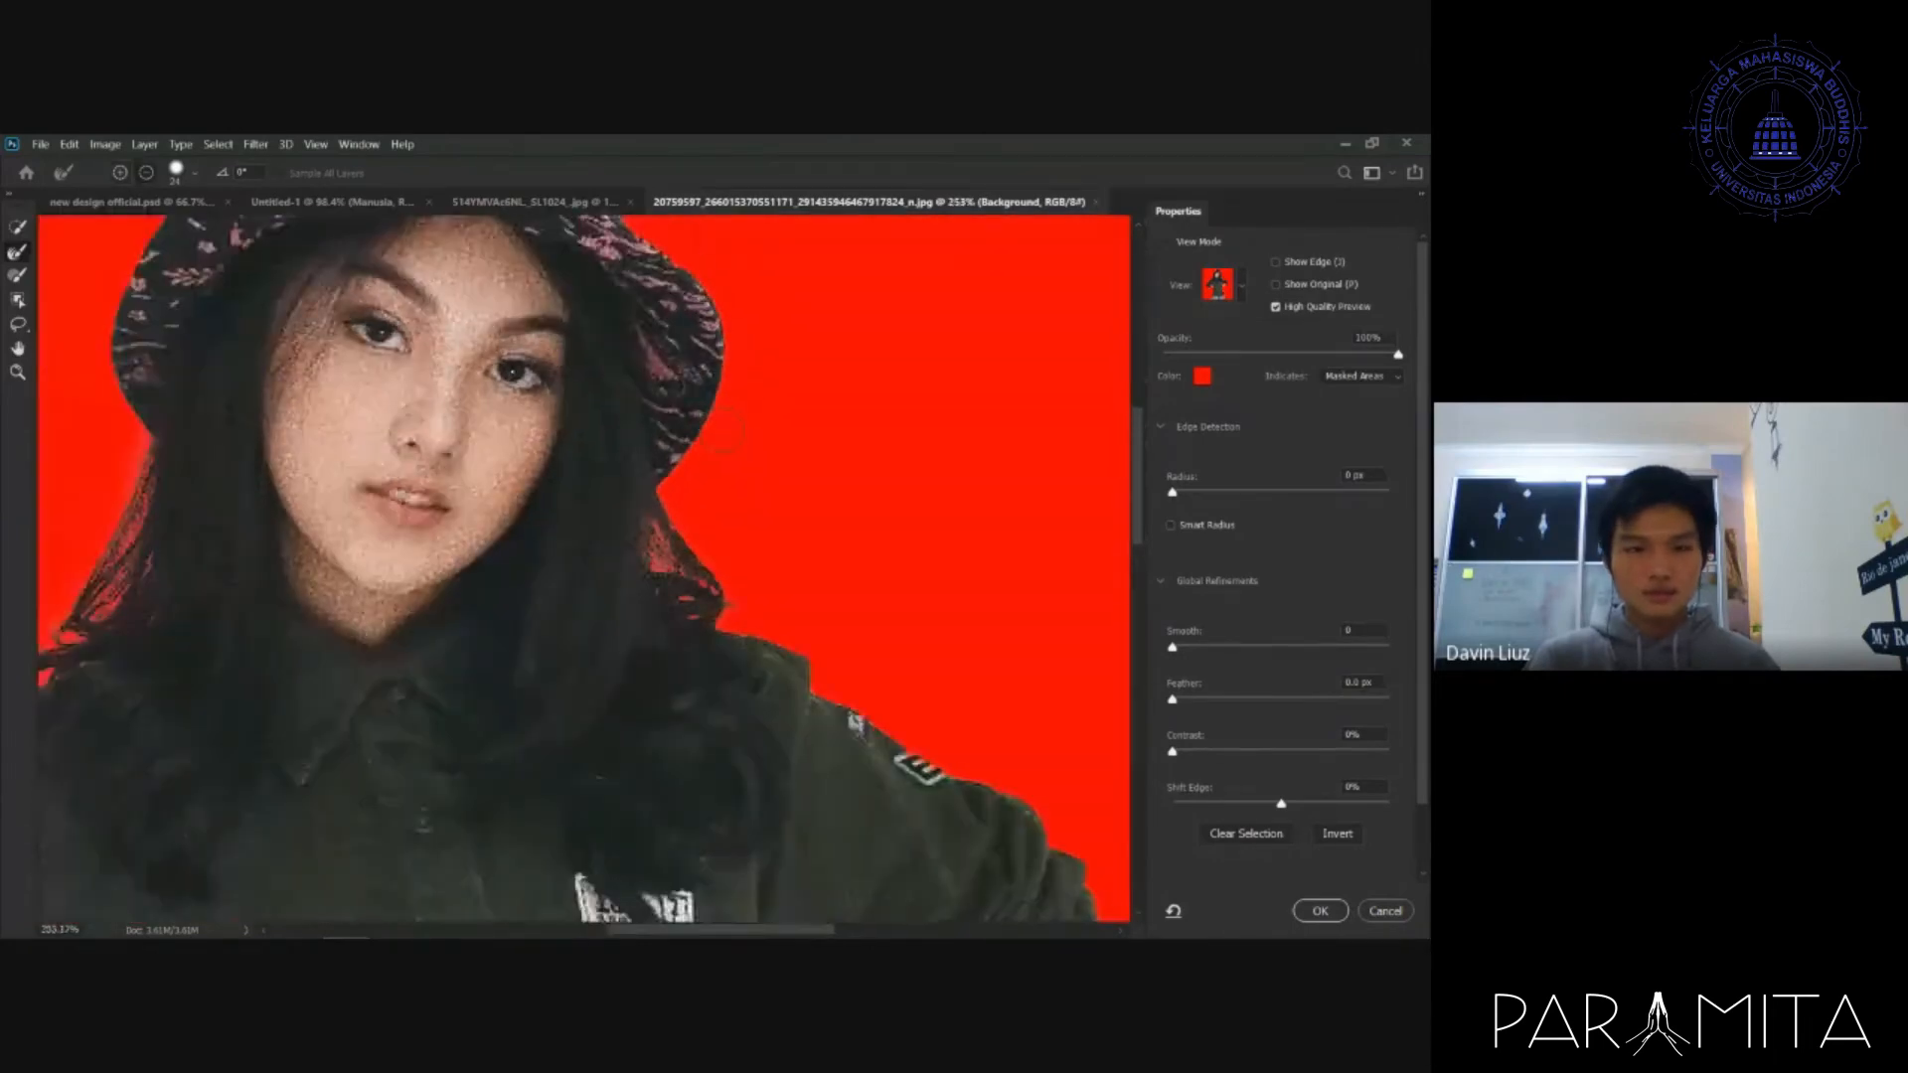
scroll(639, 544, down, 2)
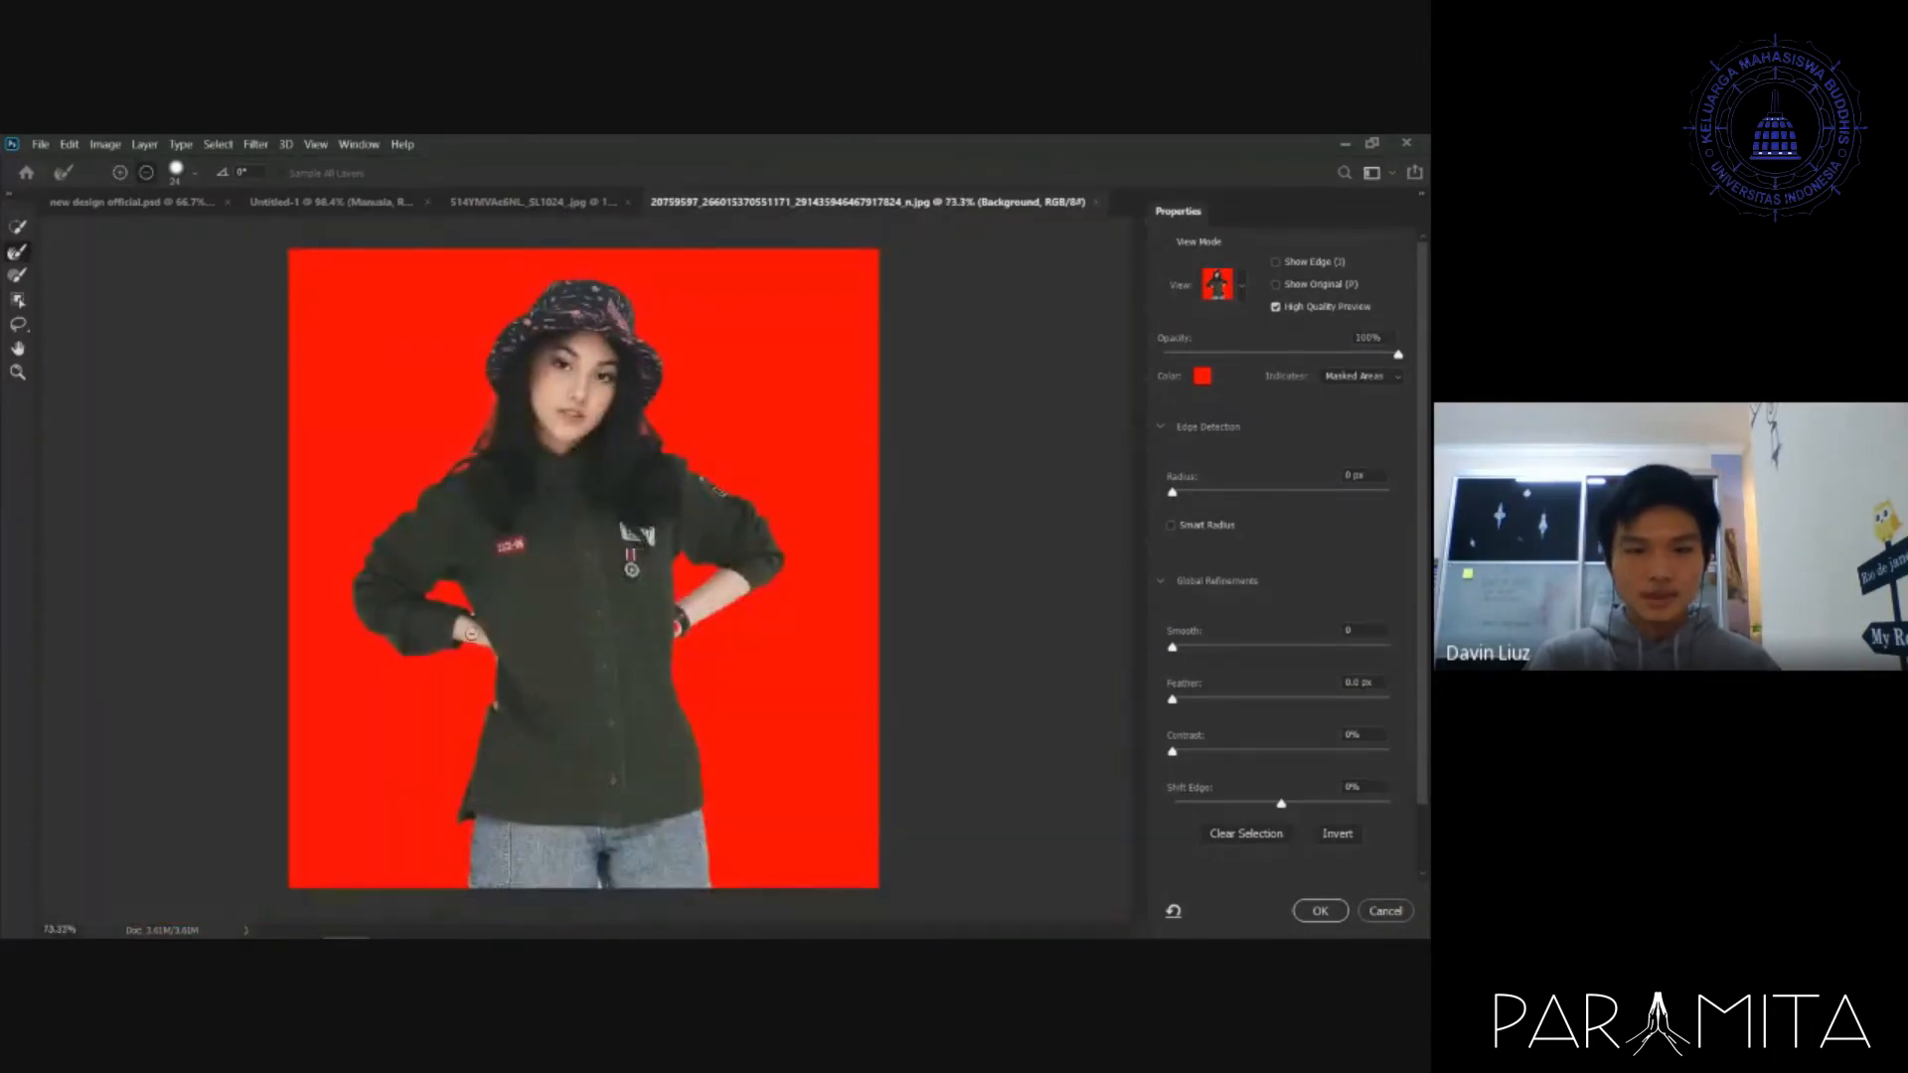
- Examine the selection edges up close at the gap beside the bent arm and around the jeans
scroll(467, 631, up, 7)
scroll(437, 613, up, 2)
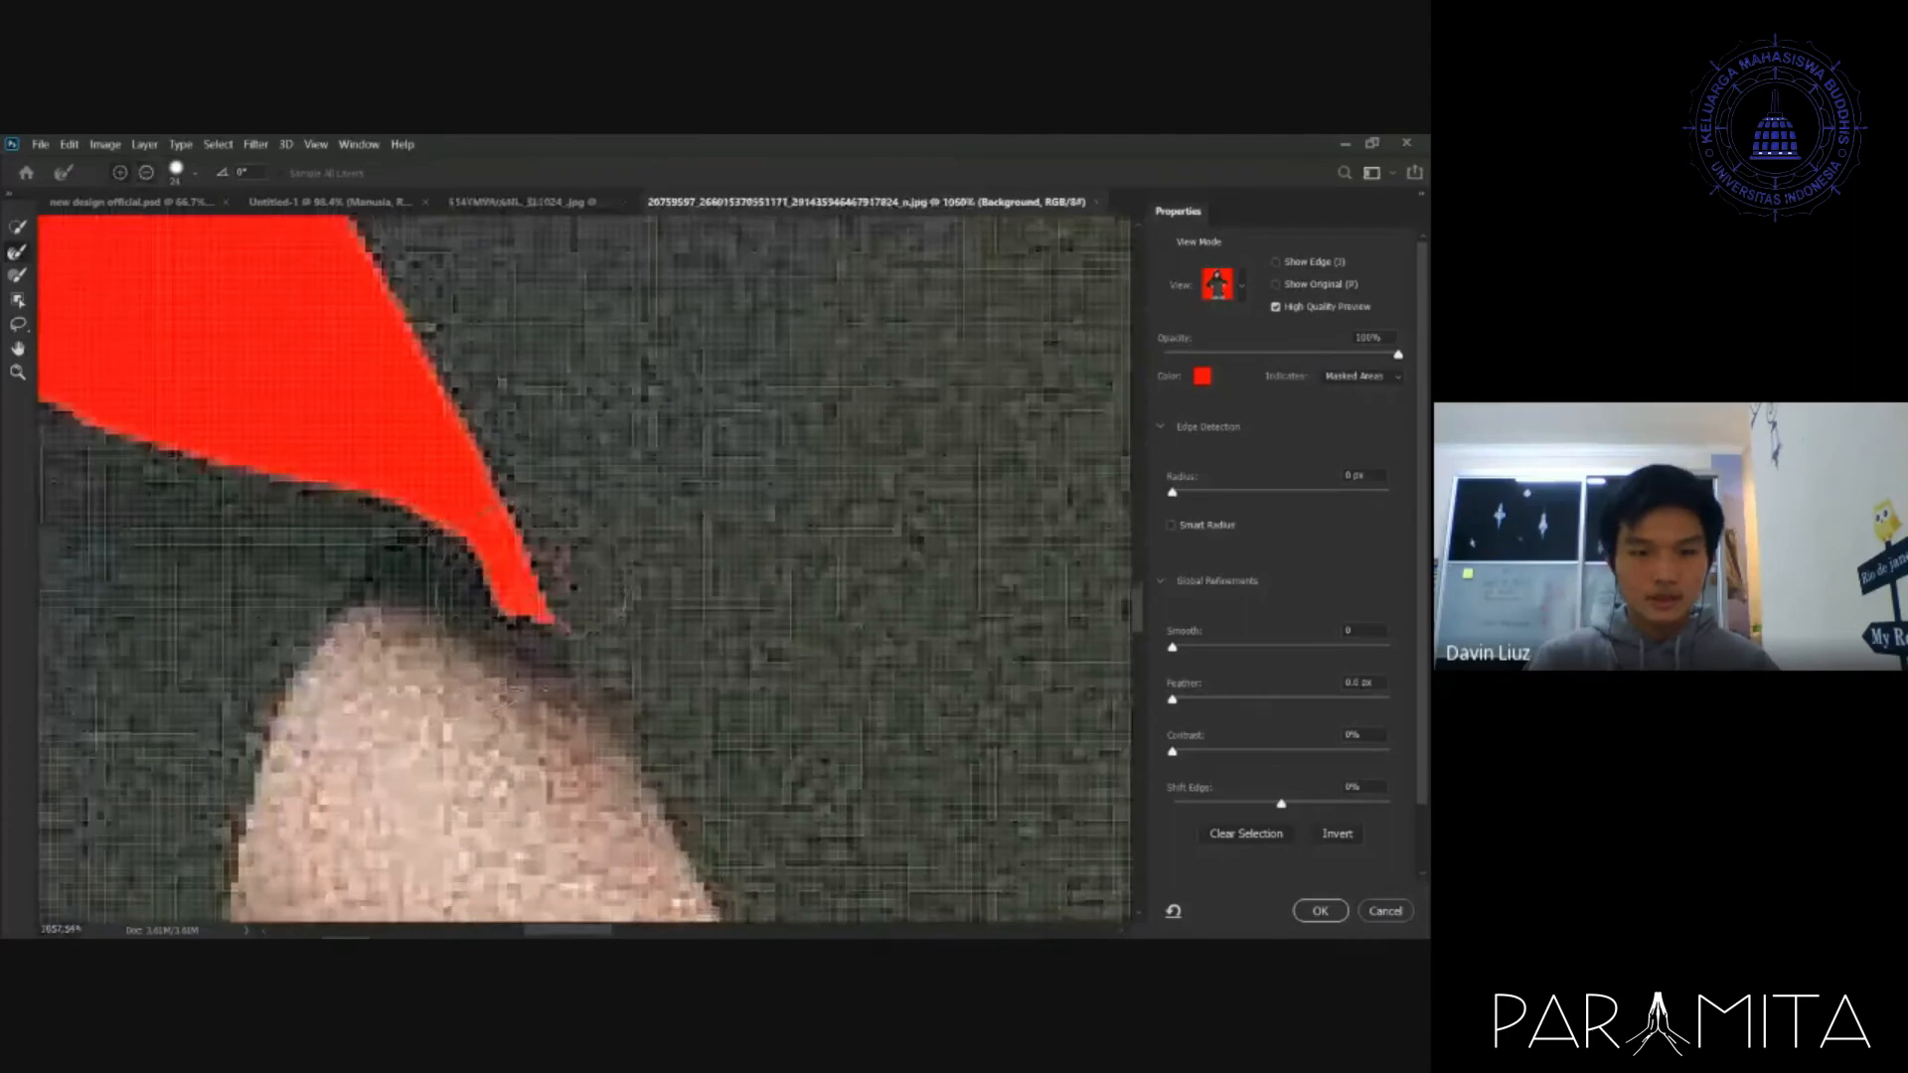
scroll(674, 507, down, 10)
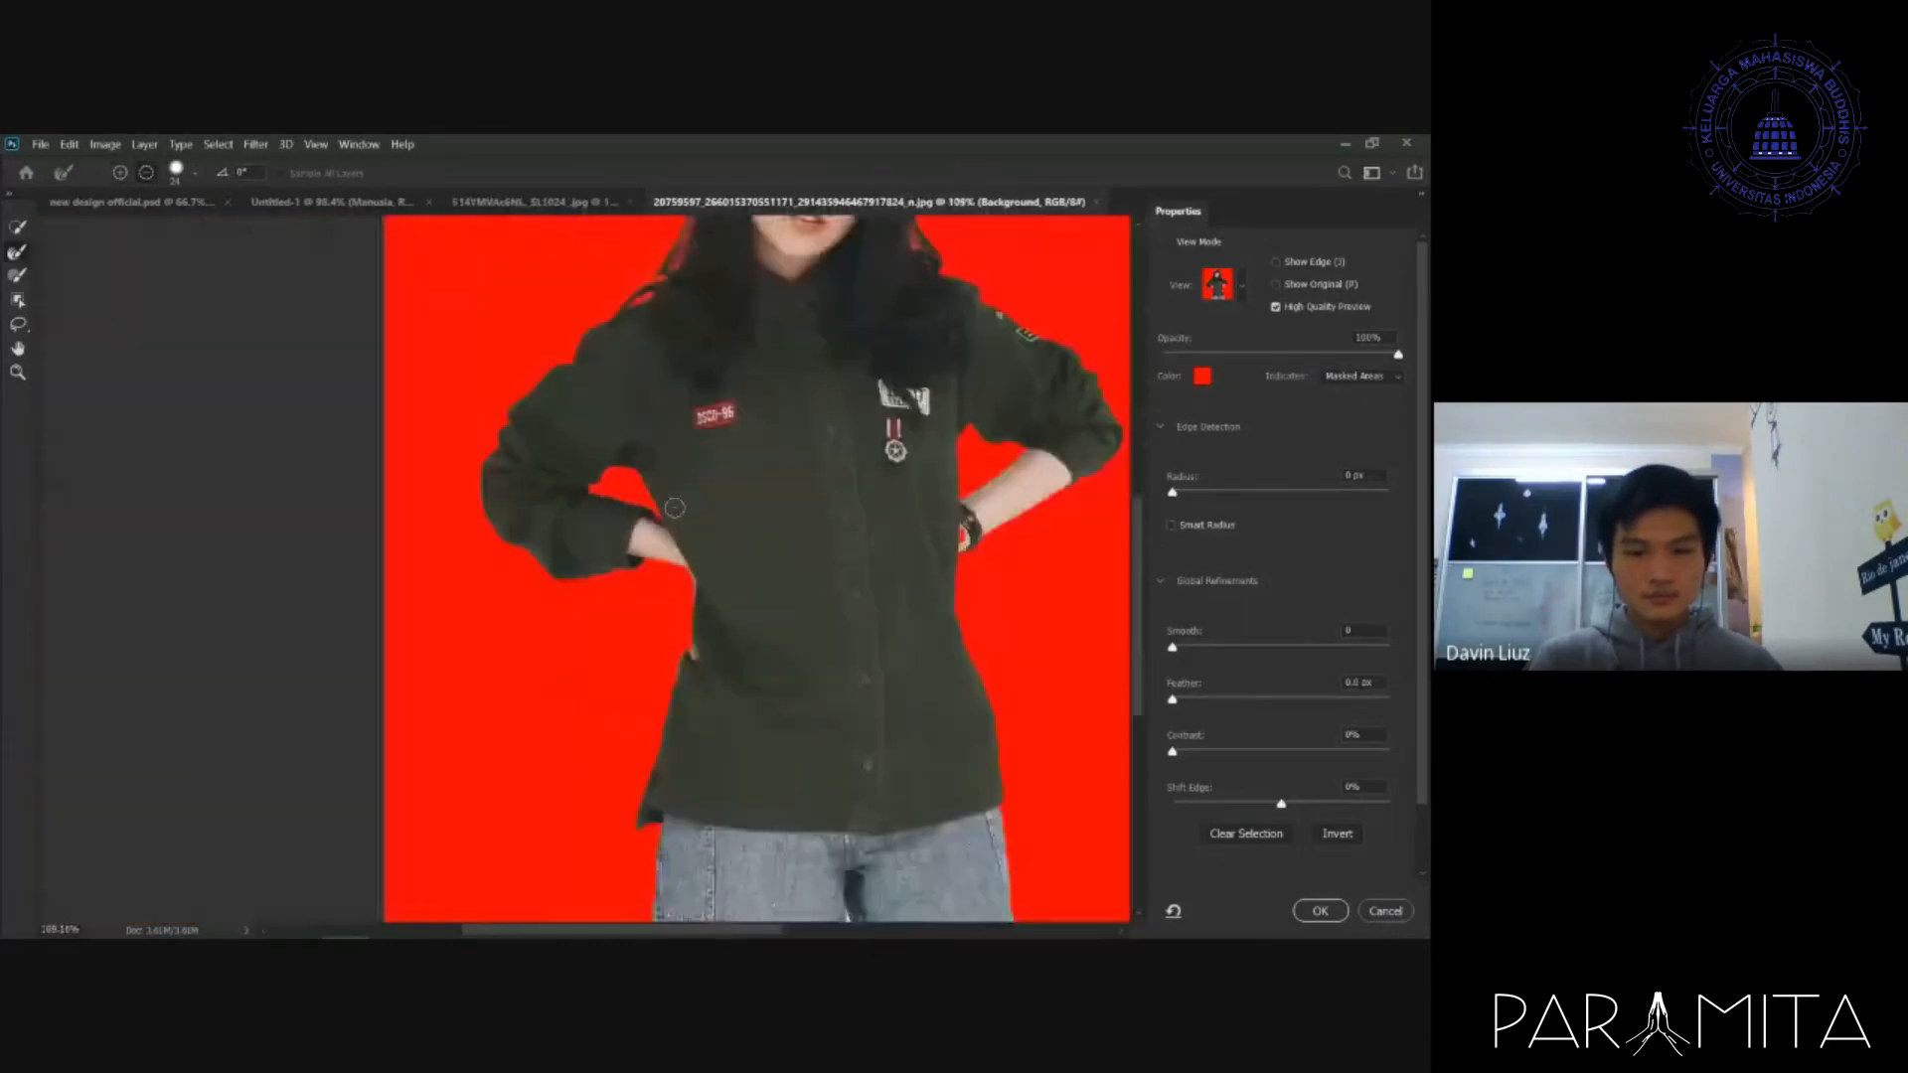
scroll(590, 909, up, 3)
scroll(590, 894, down, 2)
scroll(576, 815, up, 7)
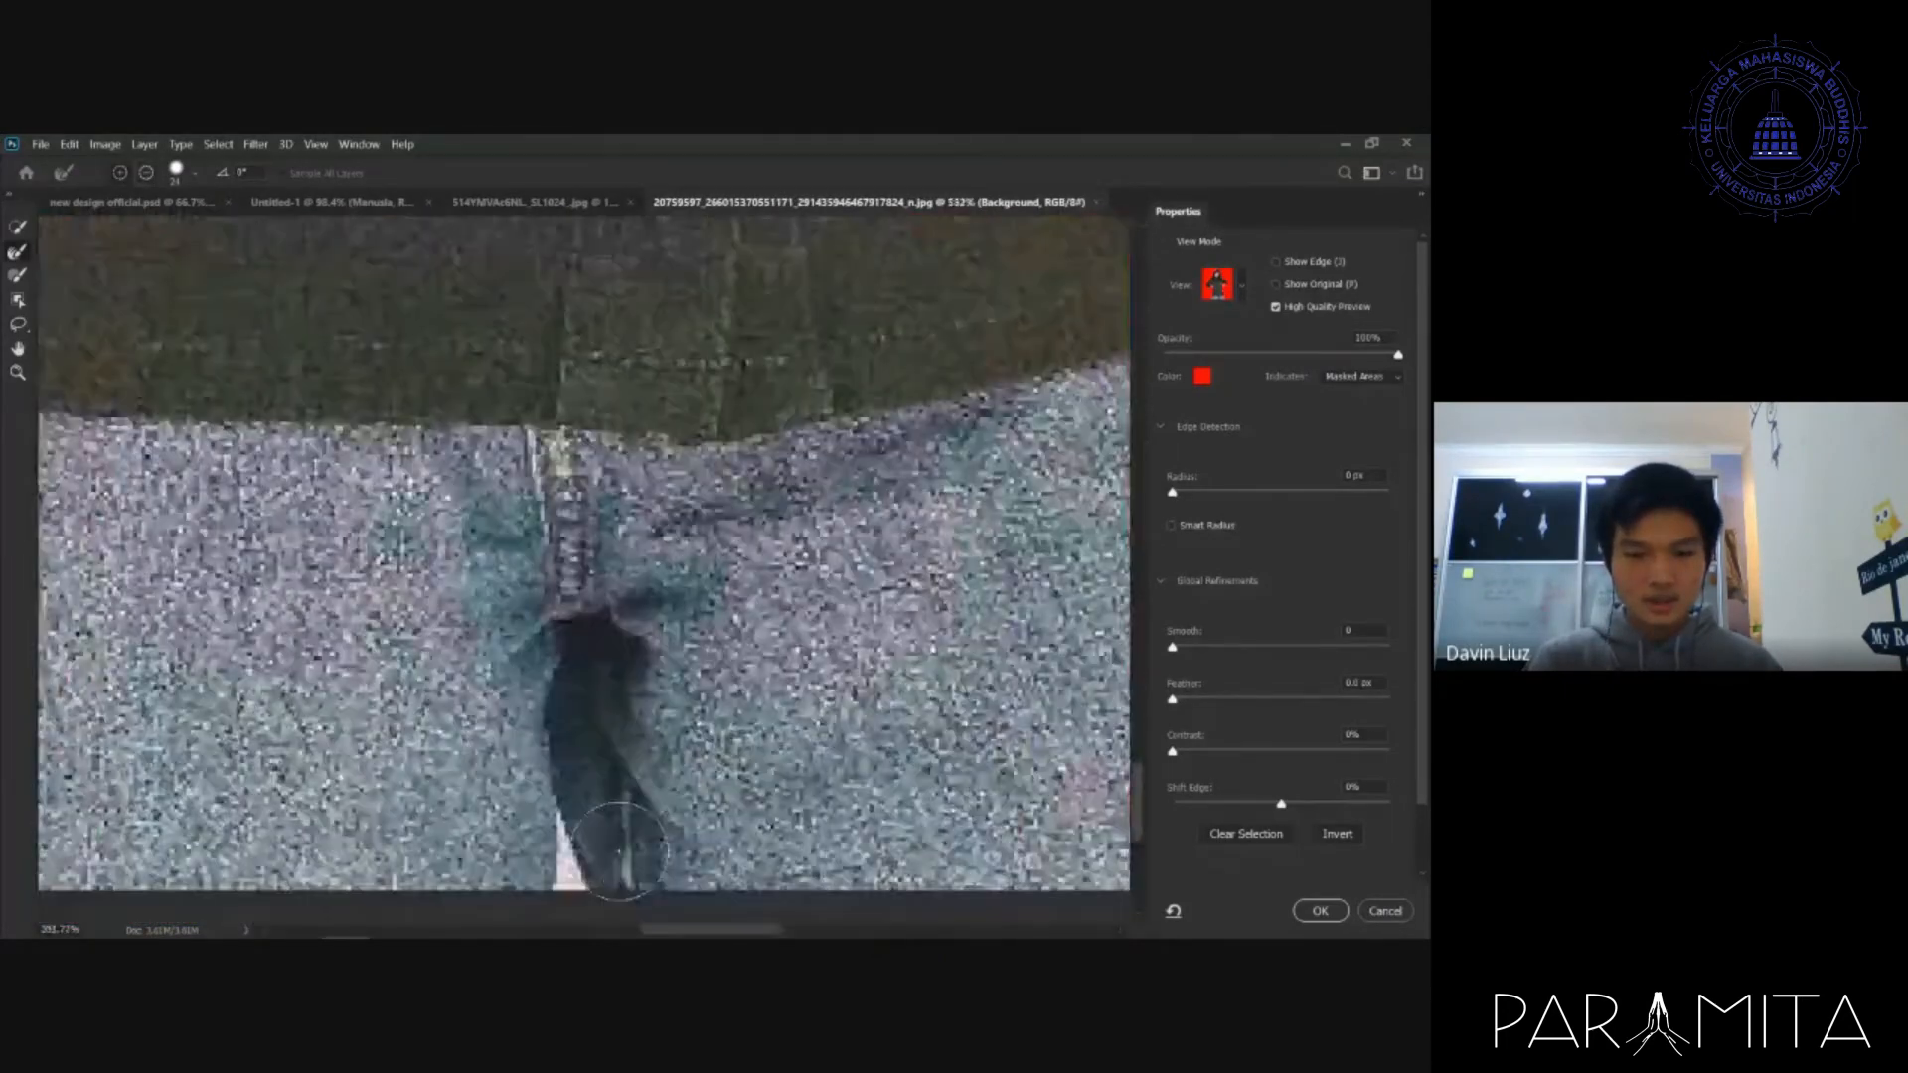
scroll(557, 779, down, 1)
scroll(720, 462, down, 10)
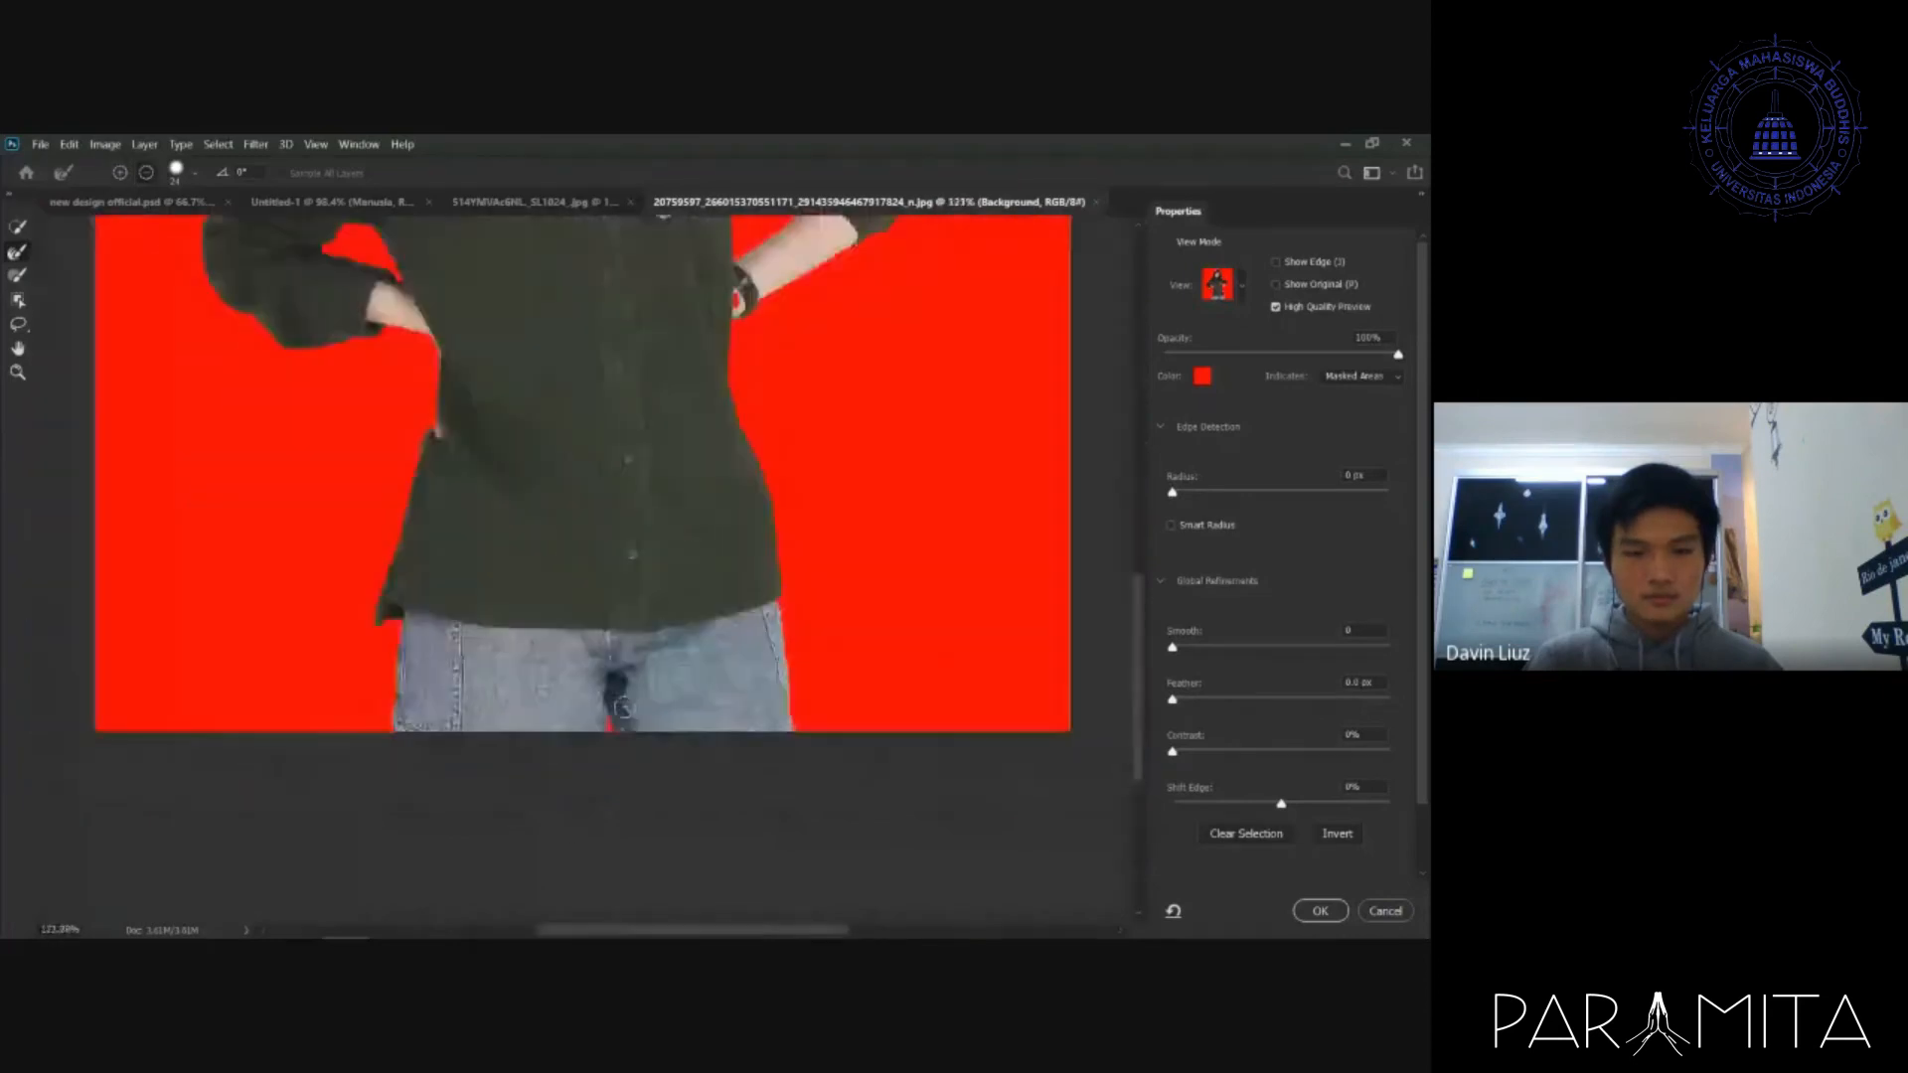
- Apply the refined selection, copy the woman to a new layer, and hide the Background layer
click(1320, 909)
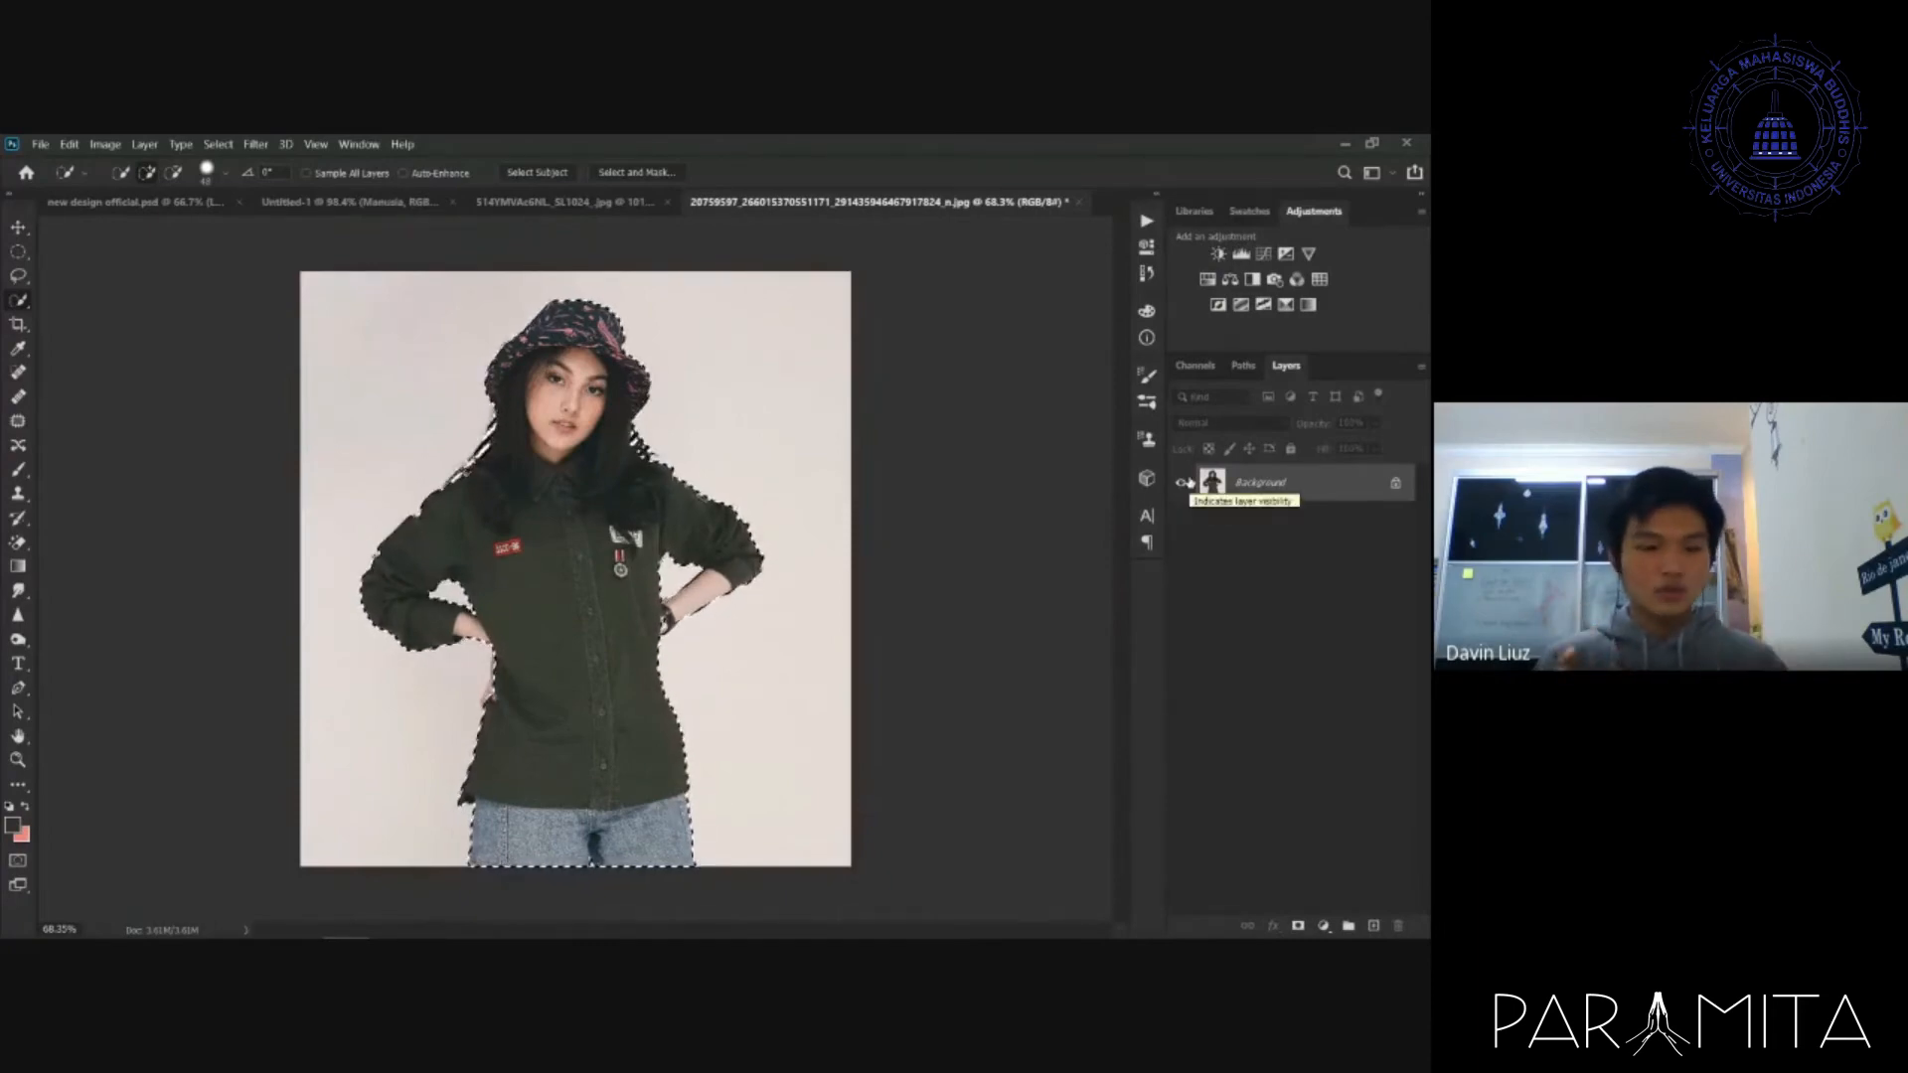
key(ctrl+j)
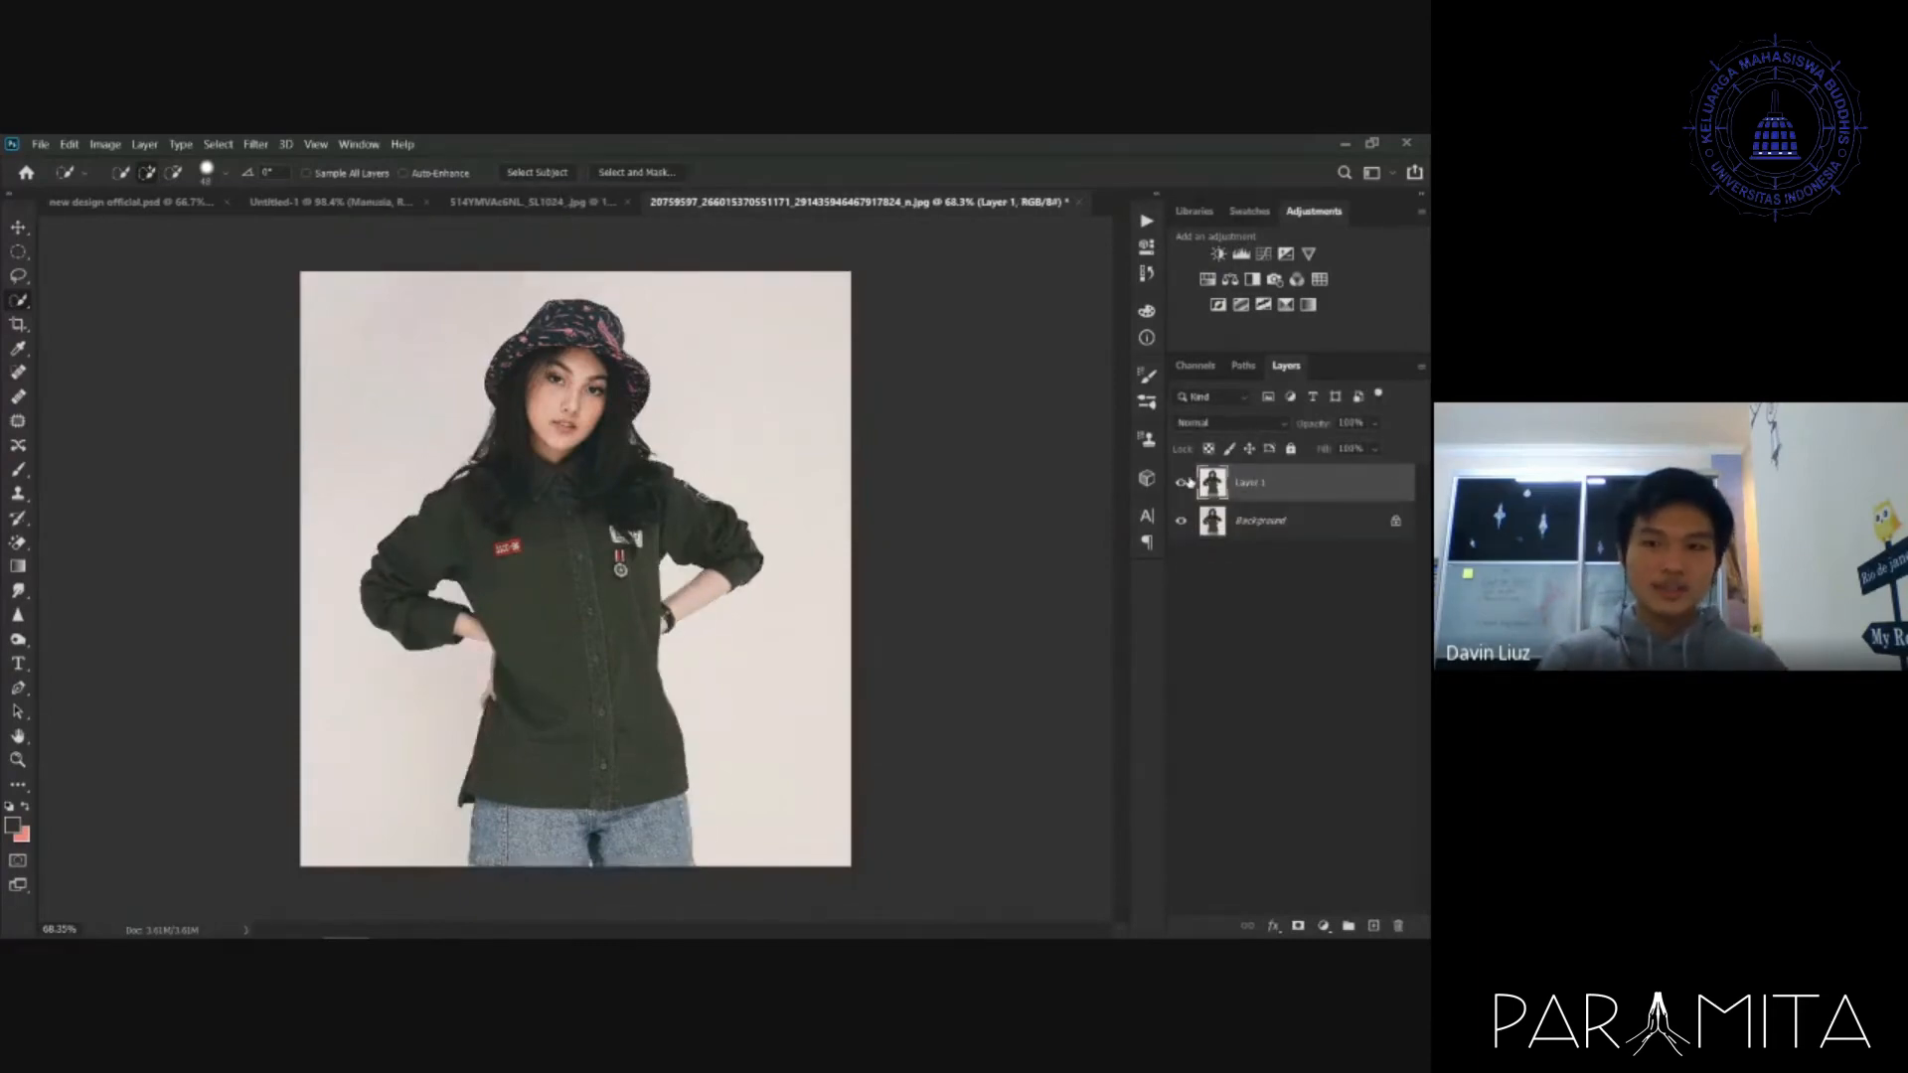
click(1184, 519)
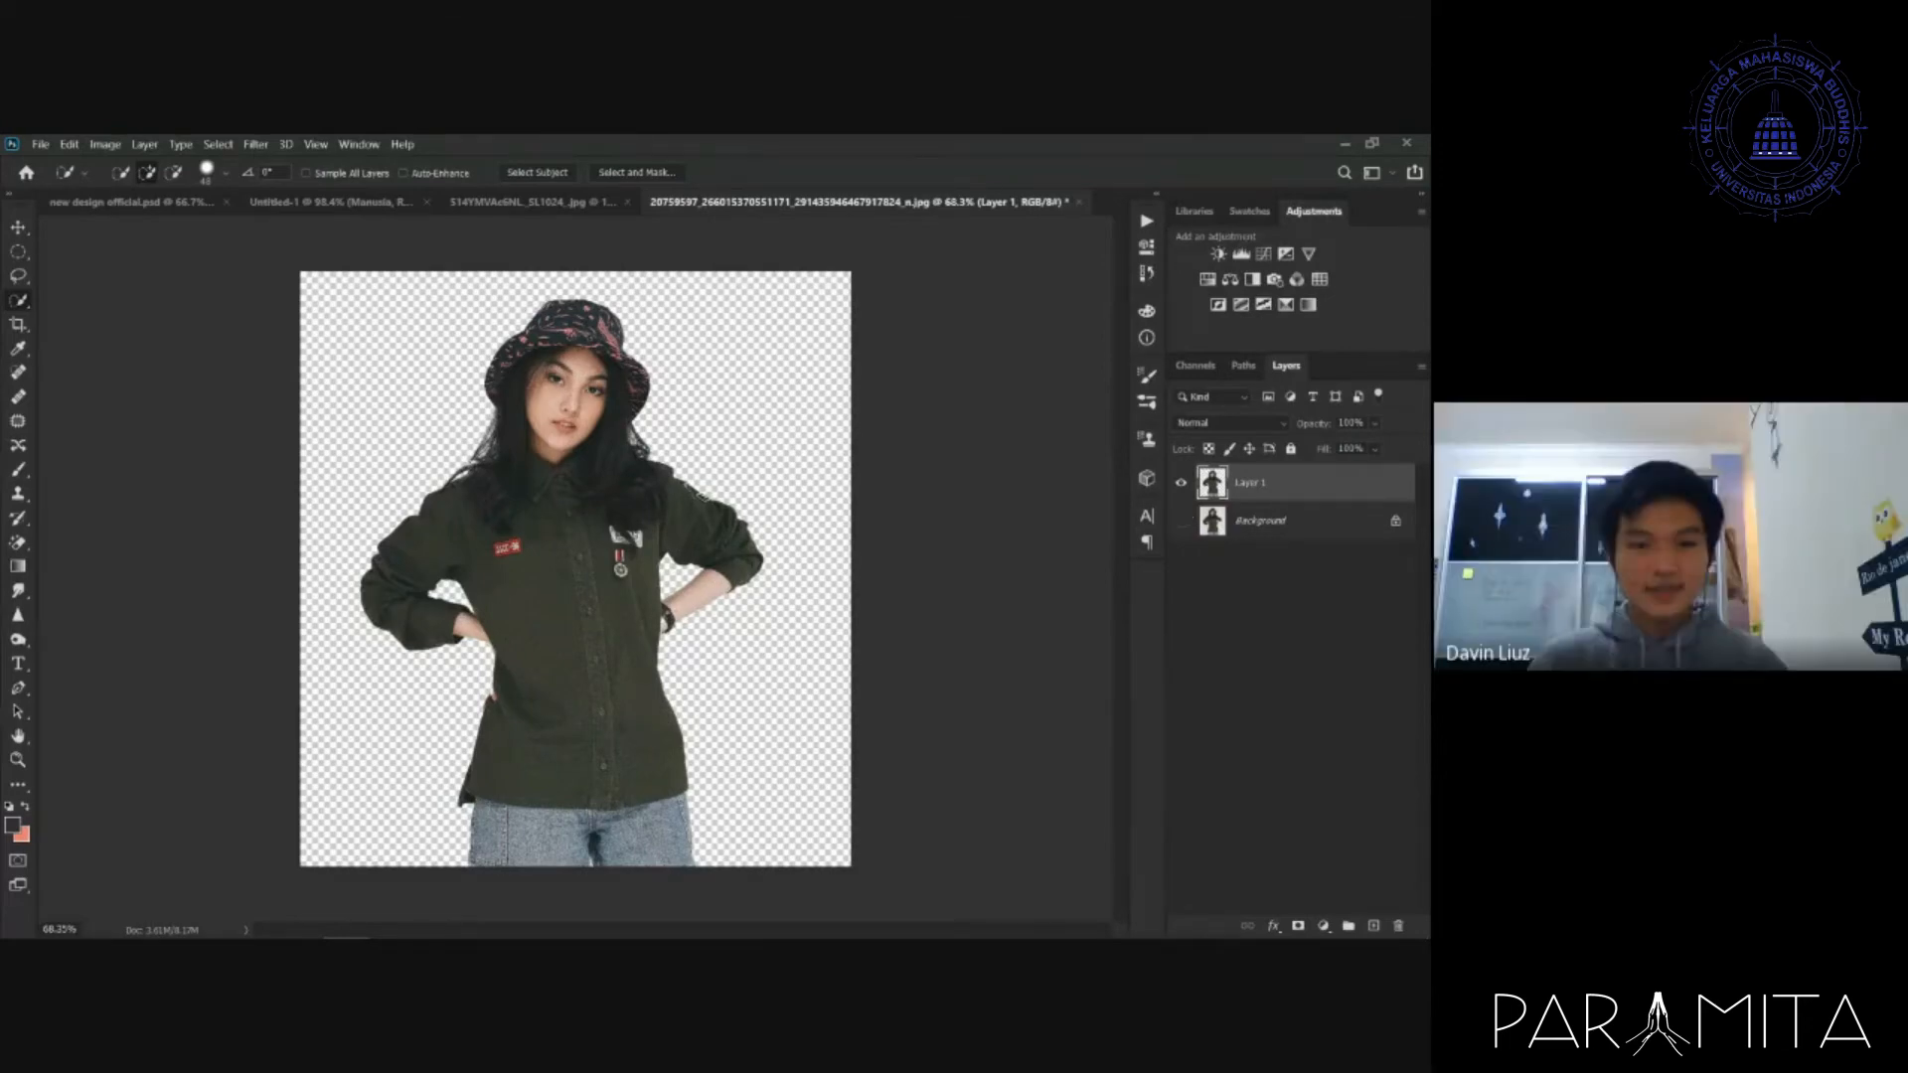
- Switch to the Google Meet window to read the participants' chat questions, and return to Photoshop
mouse_move(267, 925)
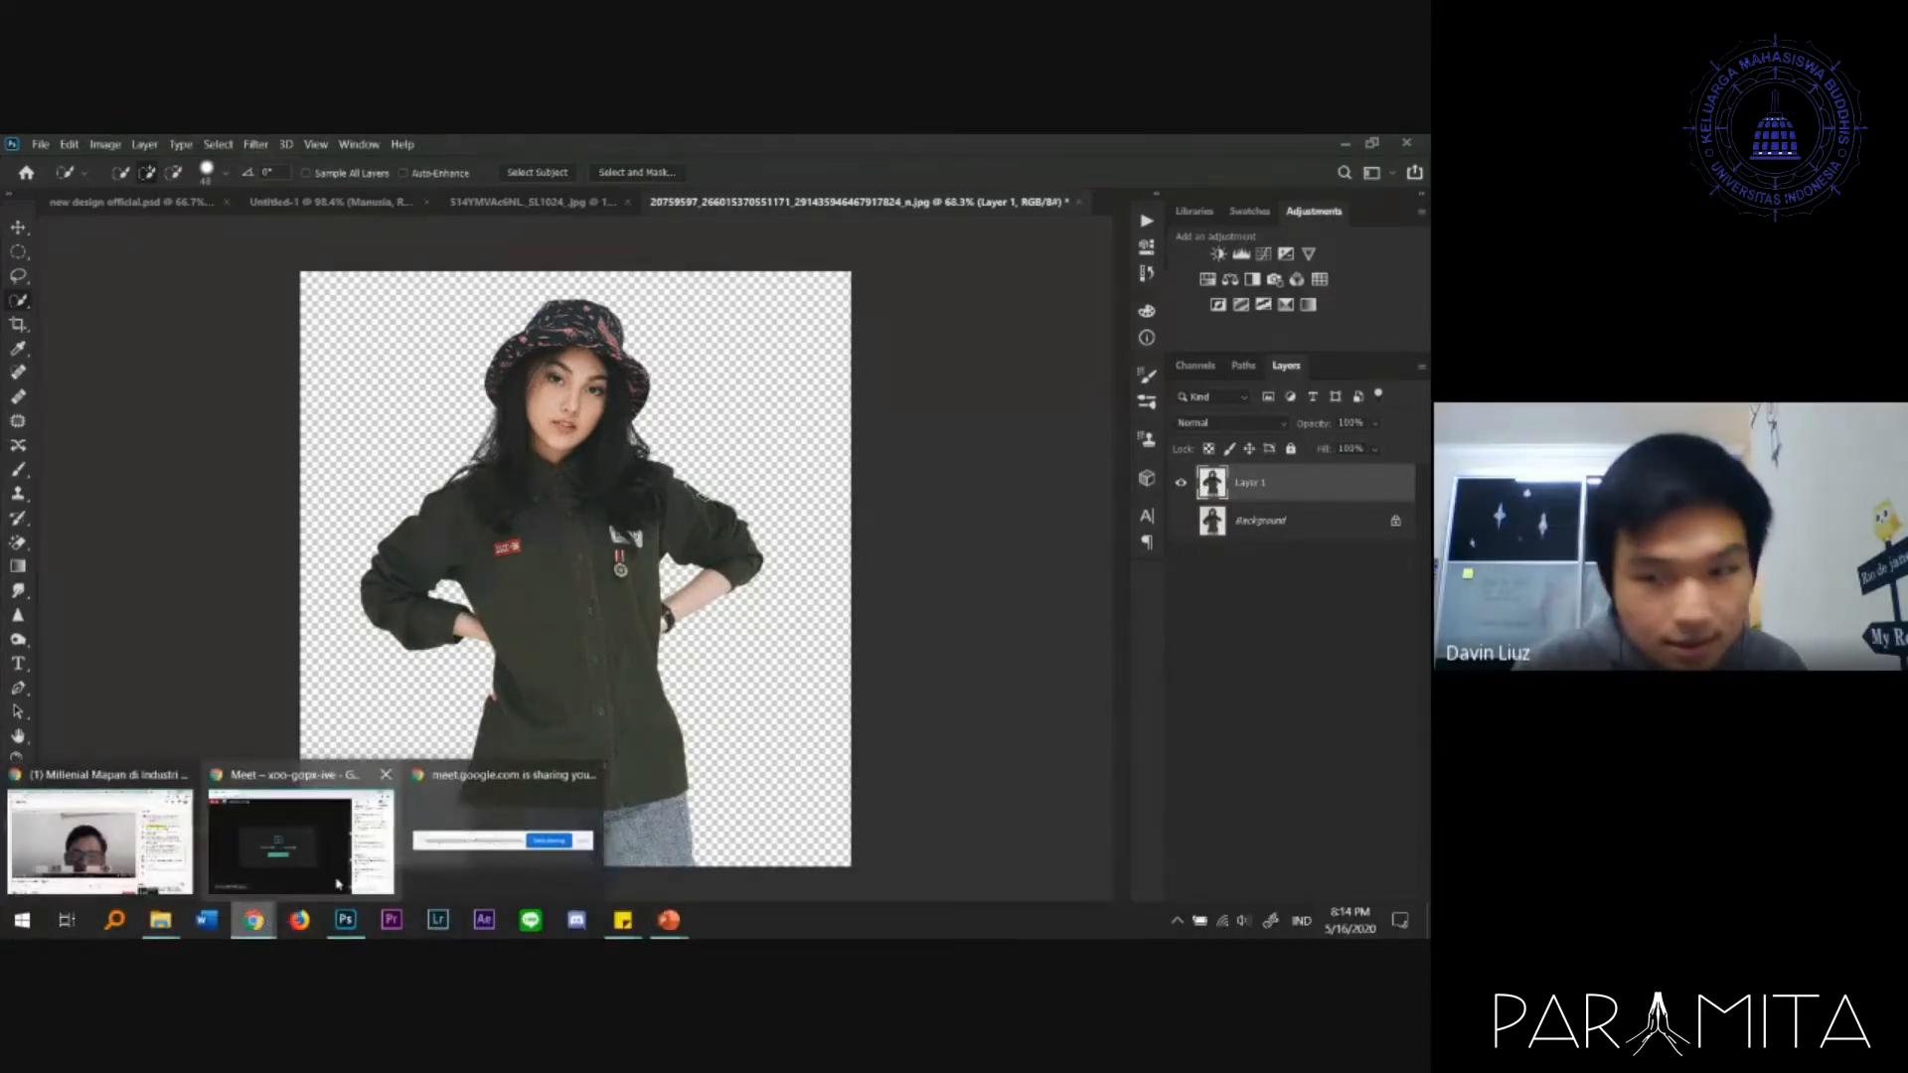
click(301, 843)
click(1230, 223)
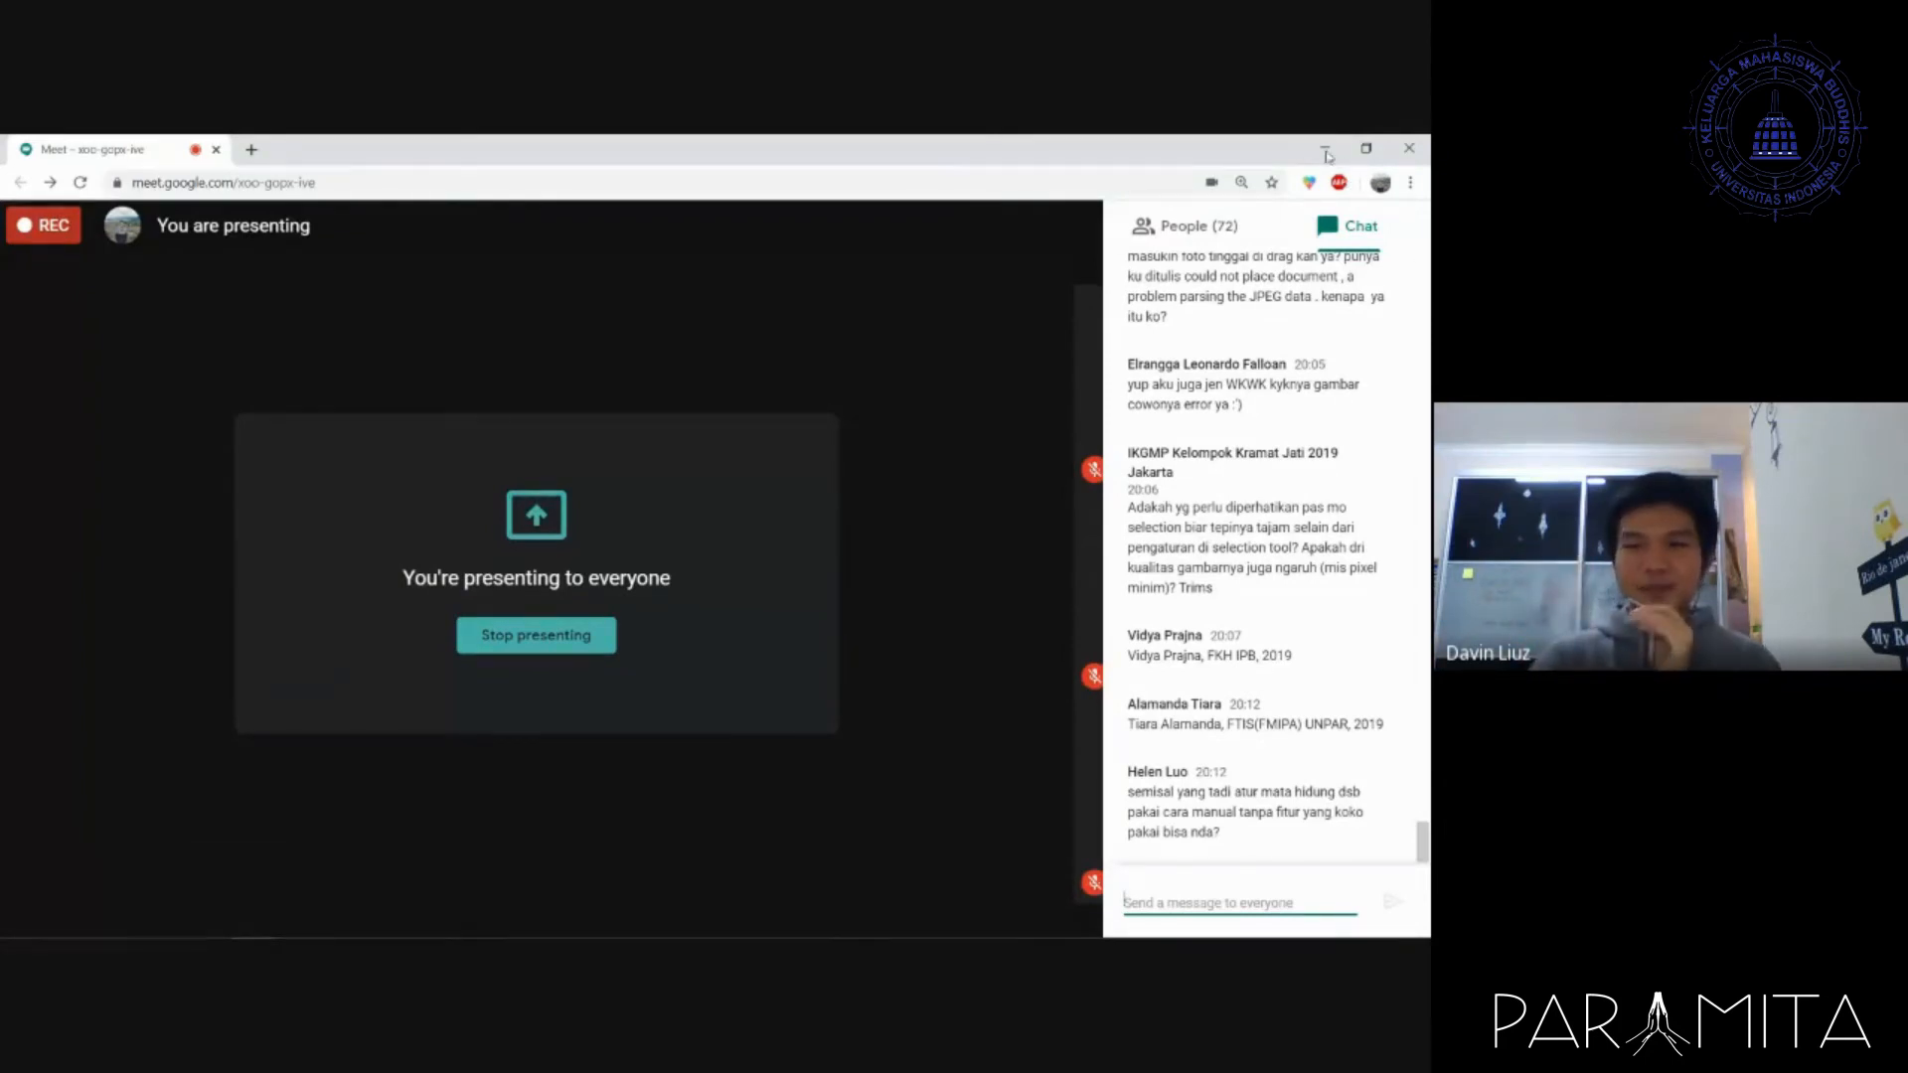
click(1325, 149)
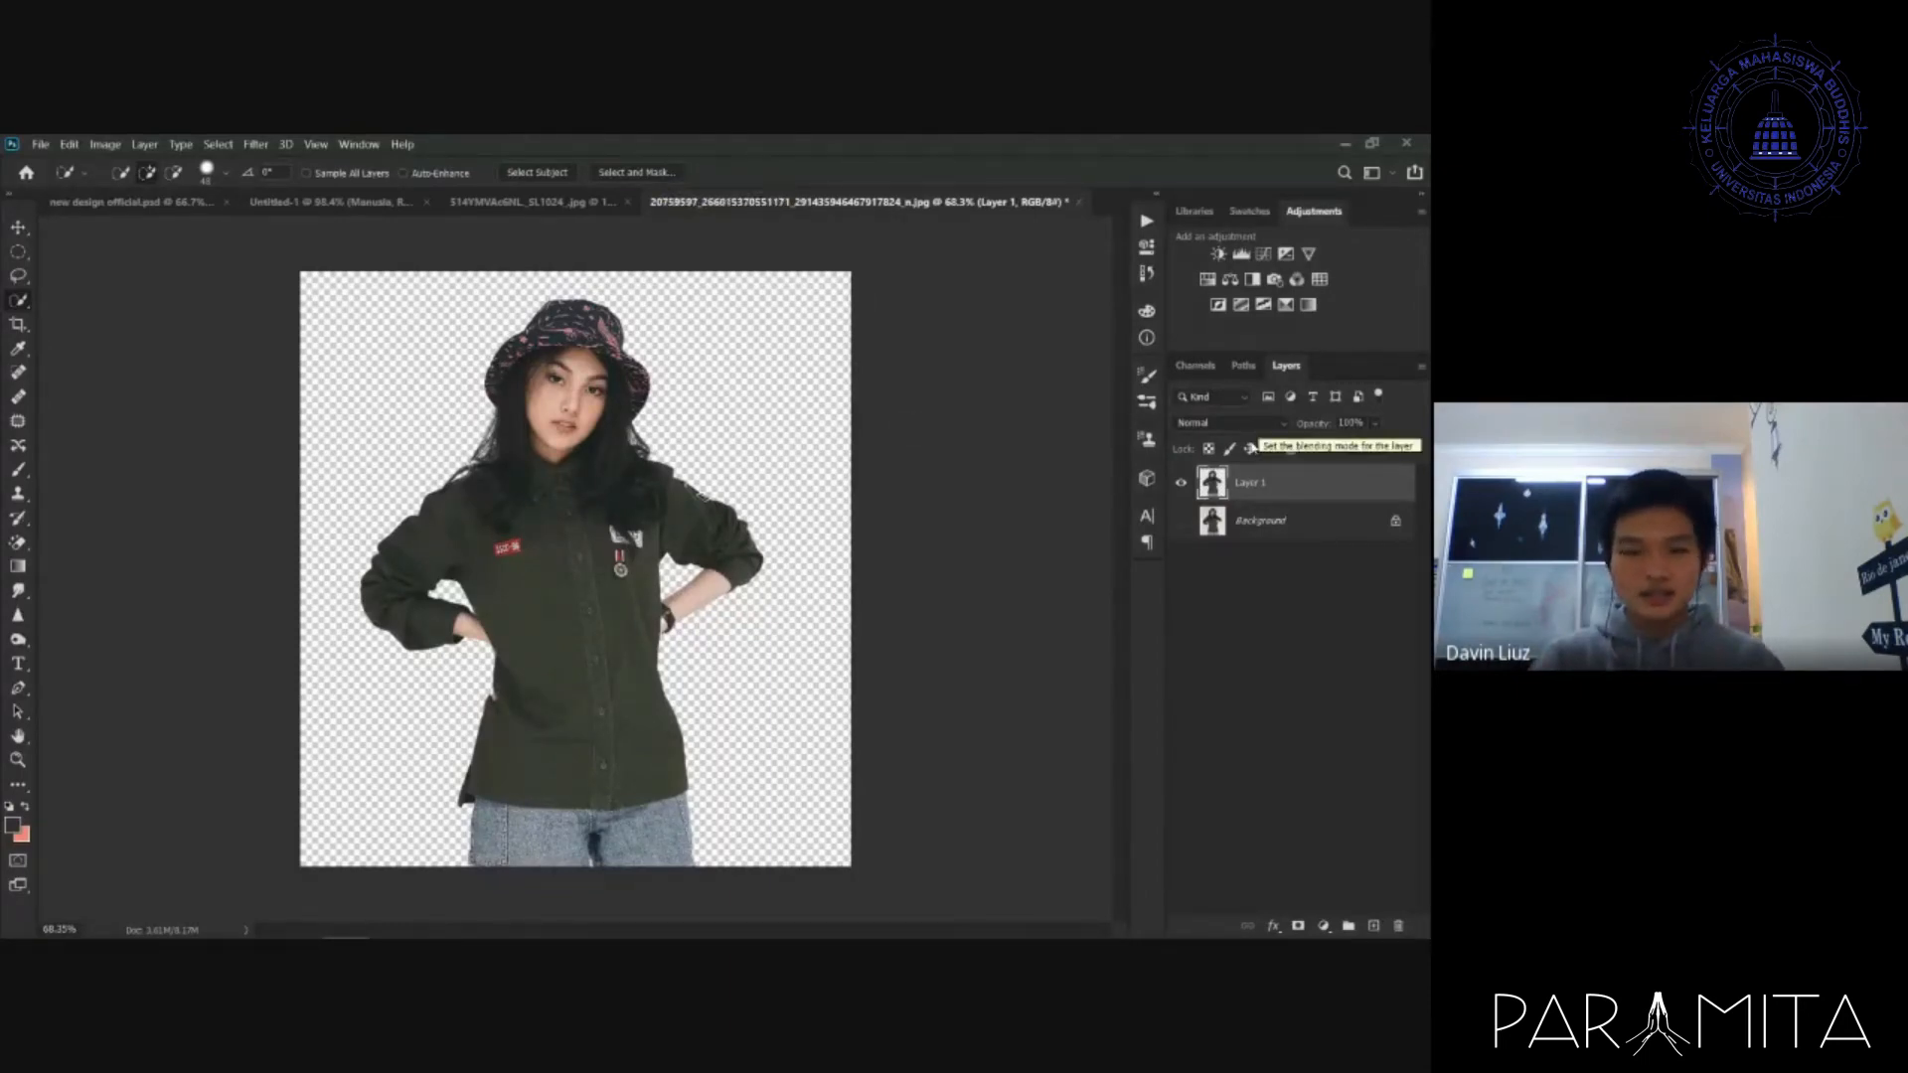
- Hide Layer 1, show the Background layer again and make it the active layer
click(1181, 482)
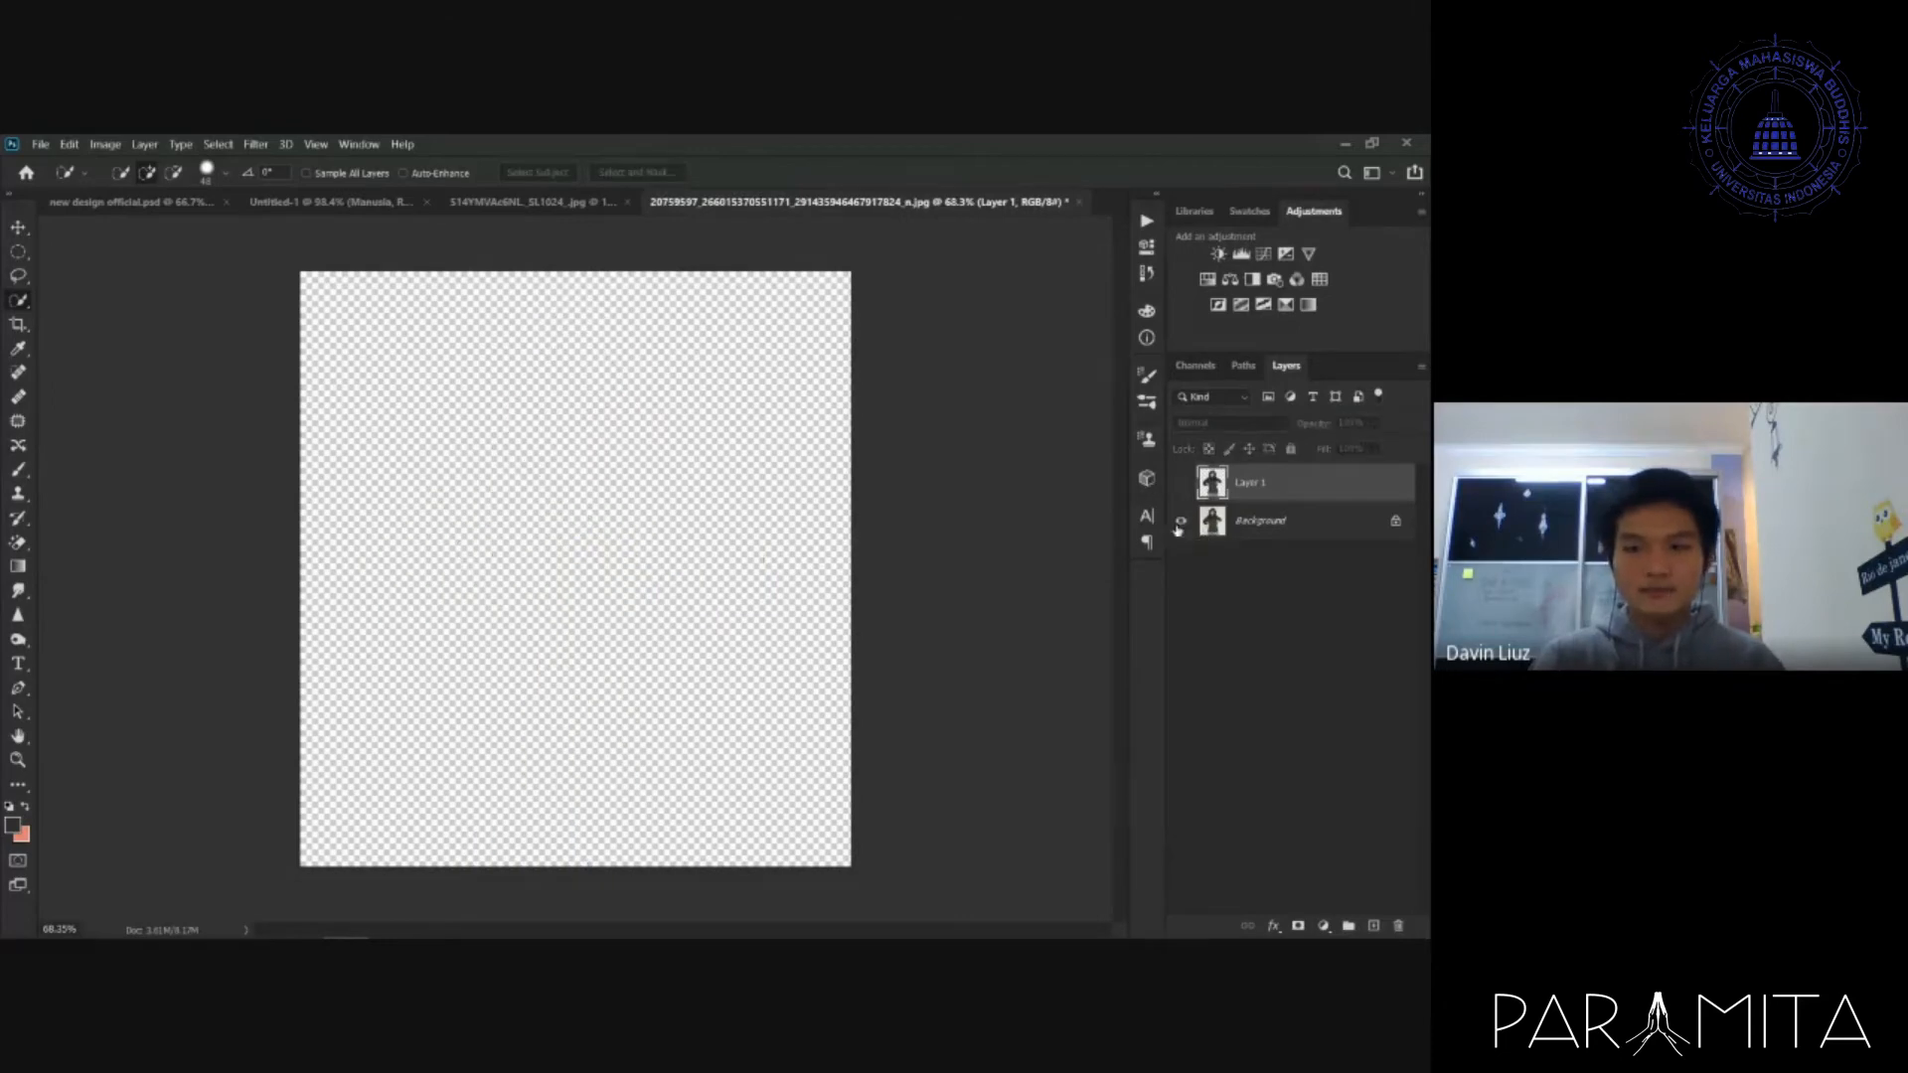
click(1180, 520)
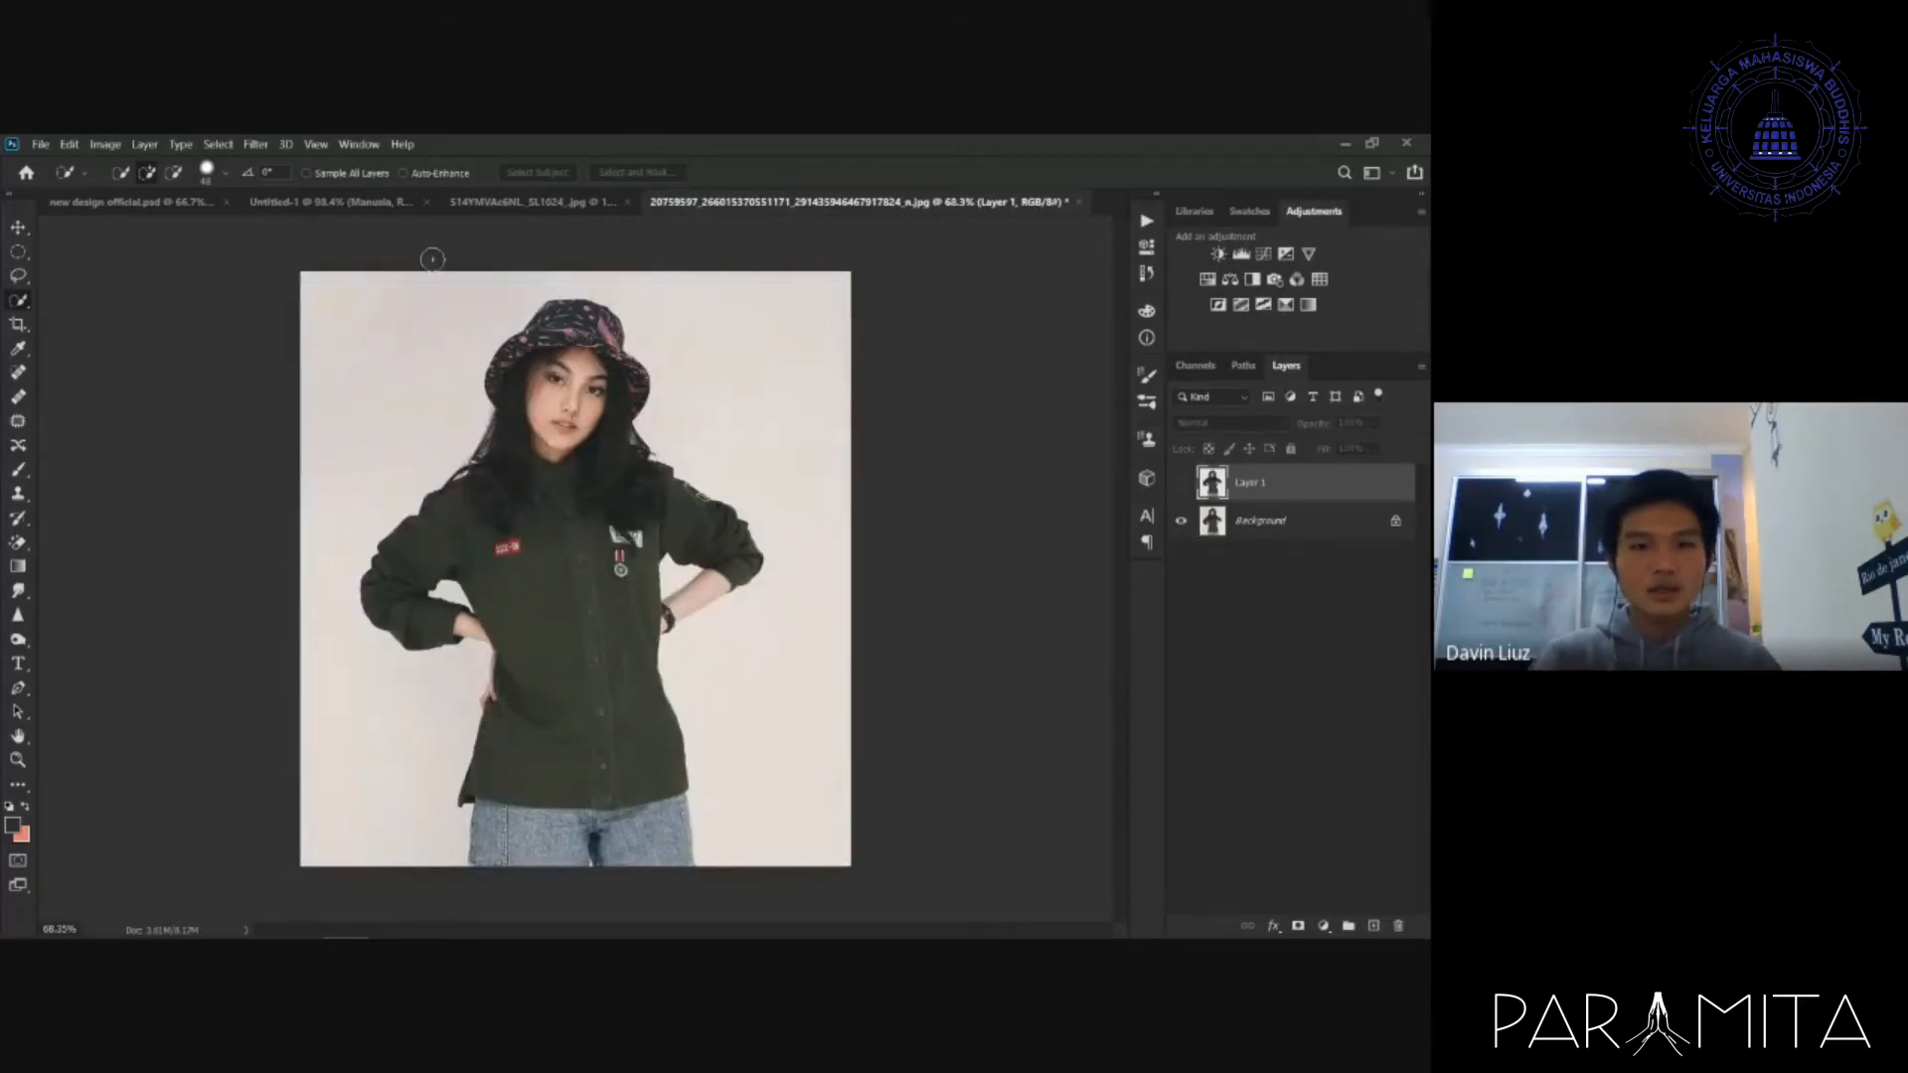
click(1361, 518)
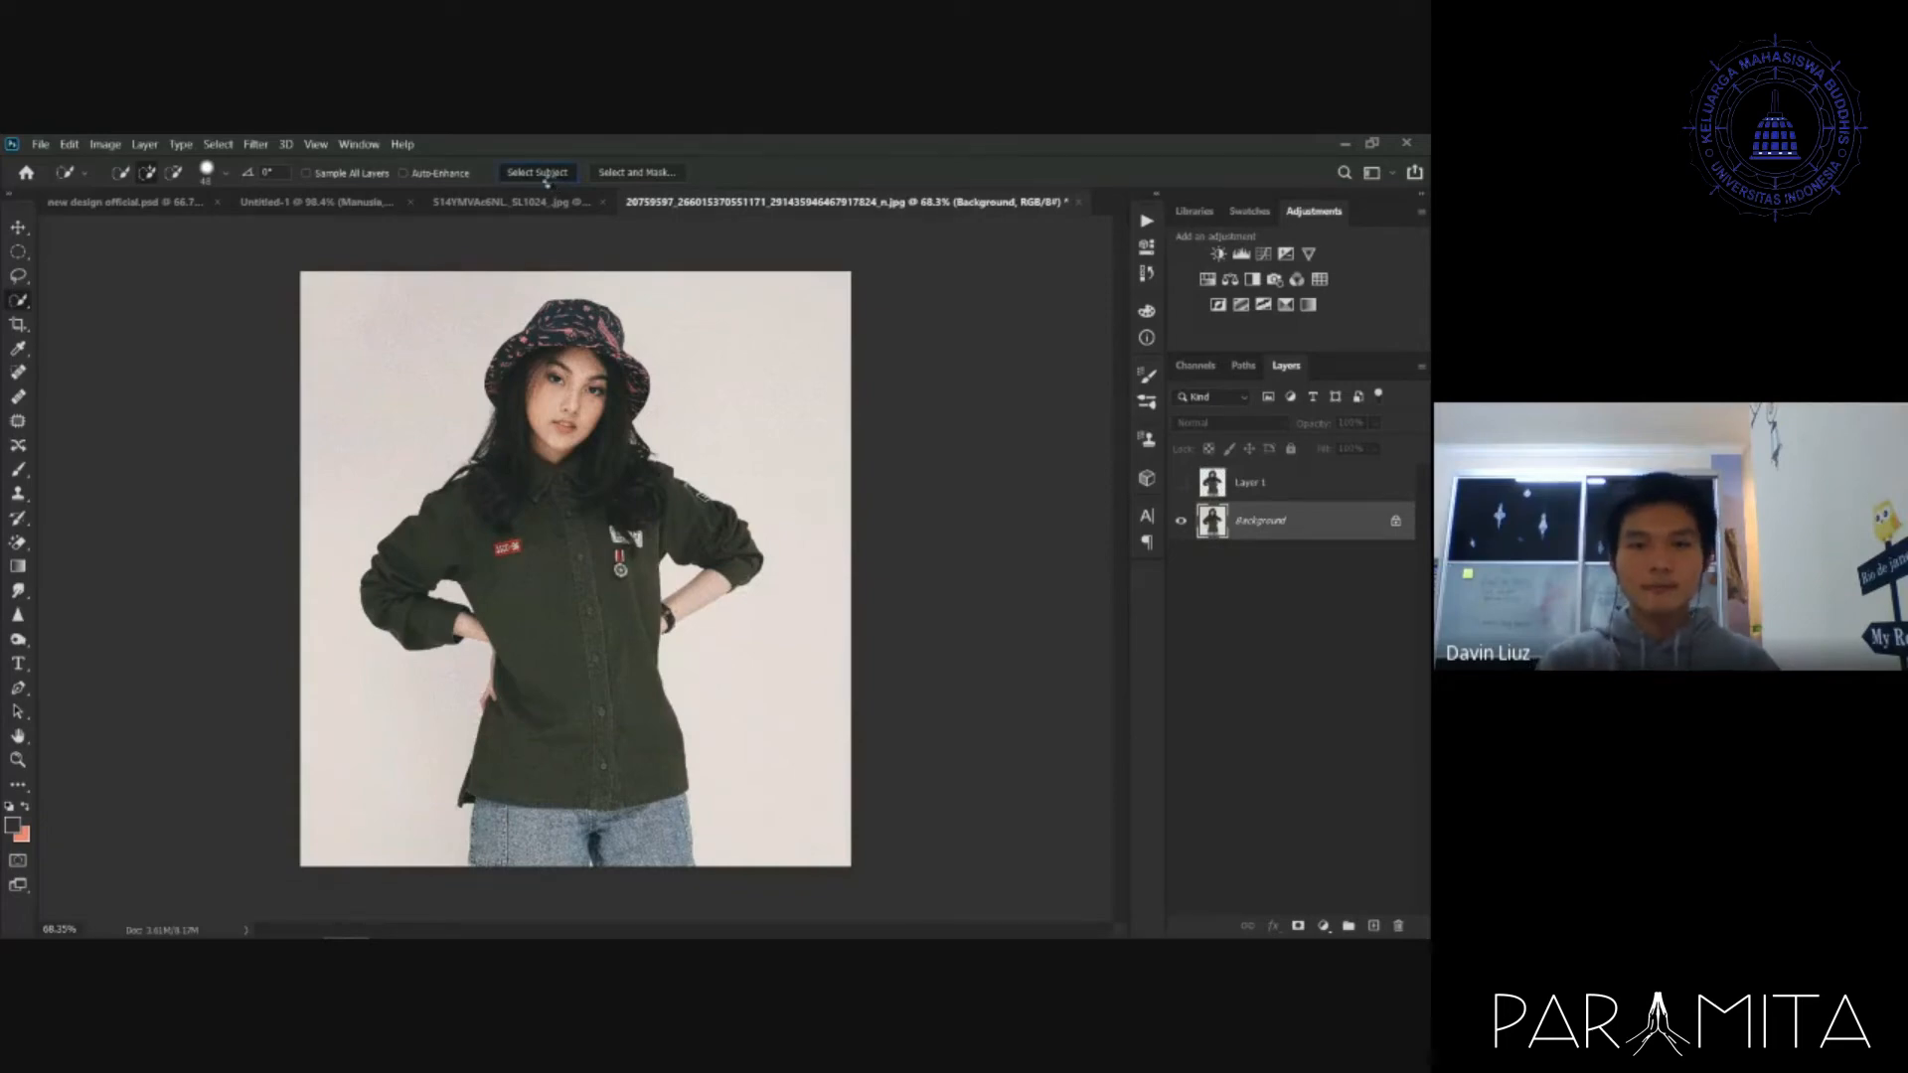
- Select the woman on the Background layer with Select Subject and reopen Select and Mask at the Edge Detection settings
click(546, 175)
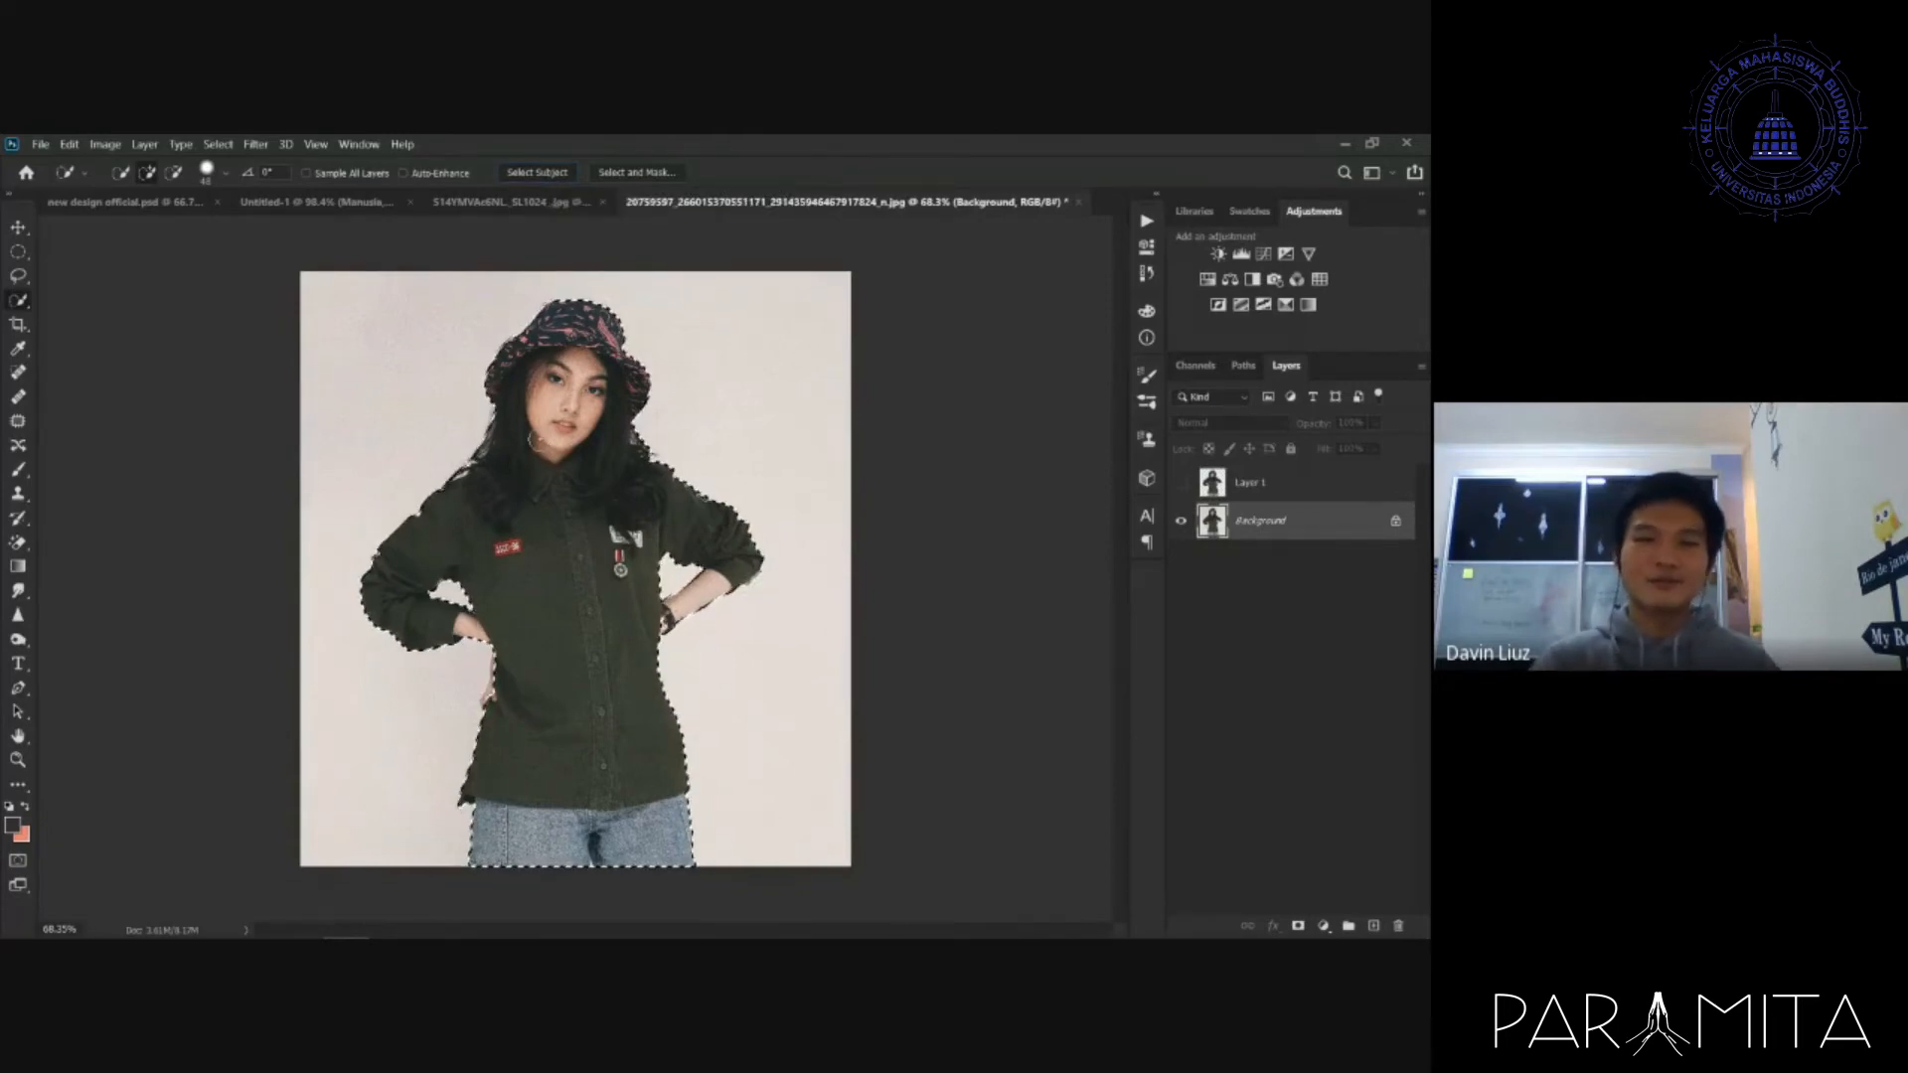
click(641, 174)
scroll(1230, 425, down, 1)
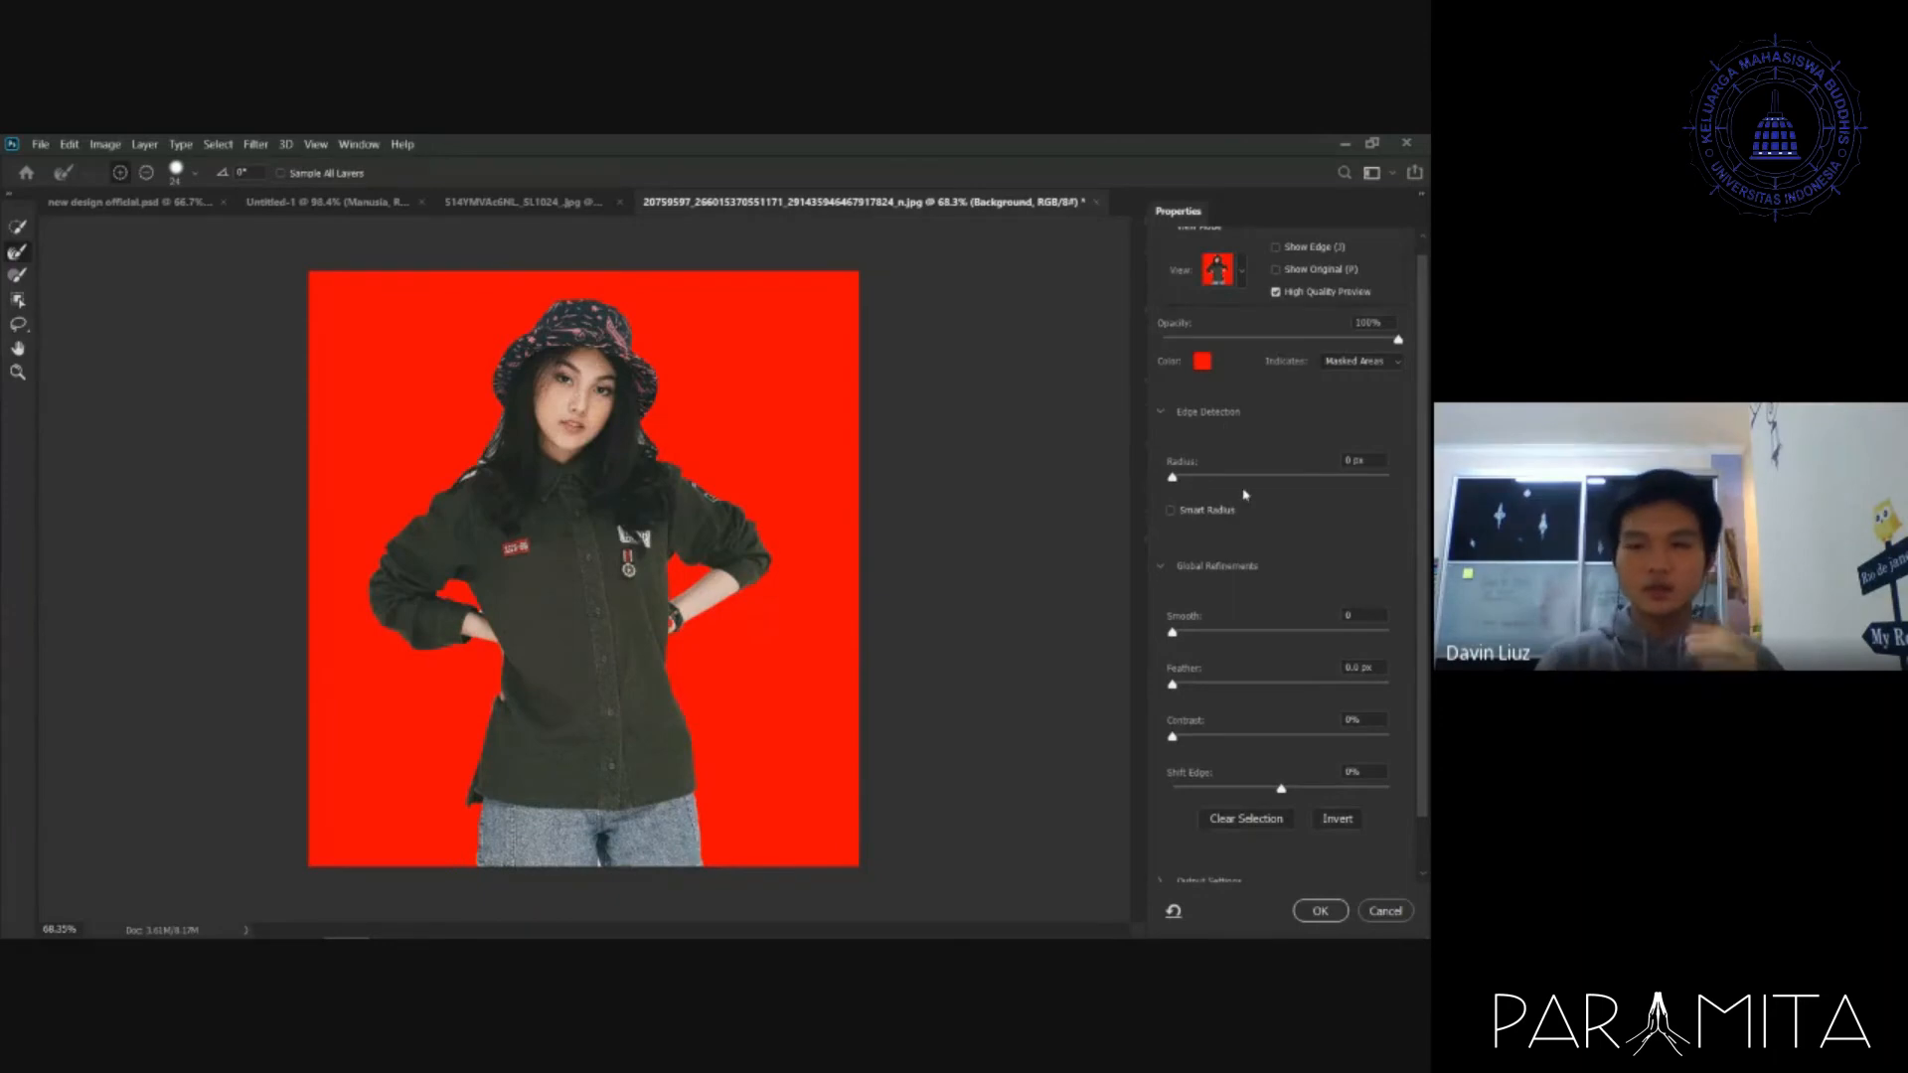
- Try progressively larger Edge Detection radius values while examining the hair edges at 200% zoom
drag(1173, 479, 1303, 478)
key(ctrl+alt+z)
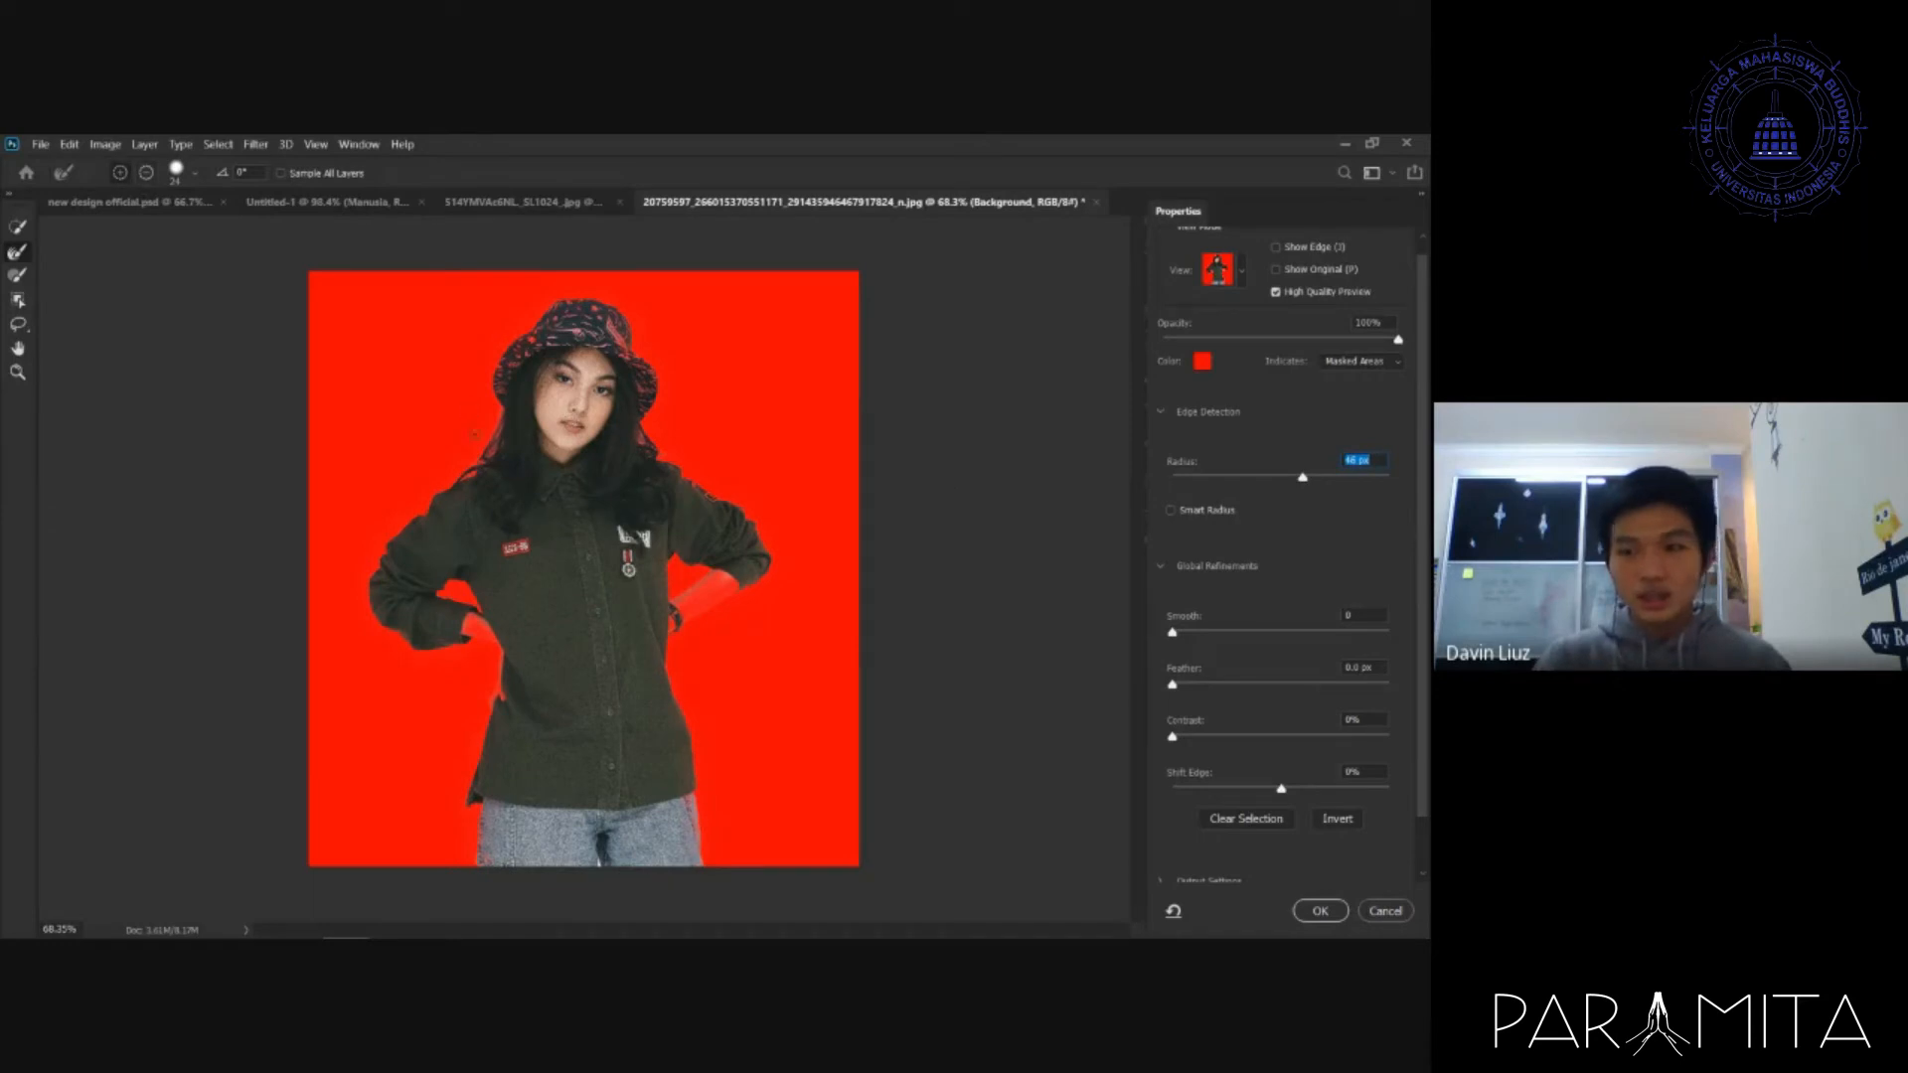
click(18, 373)
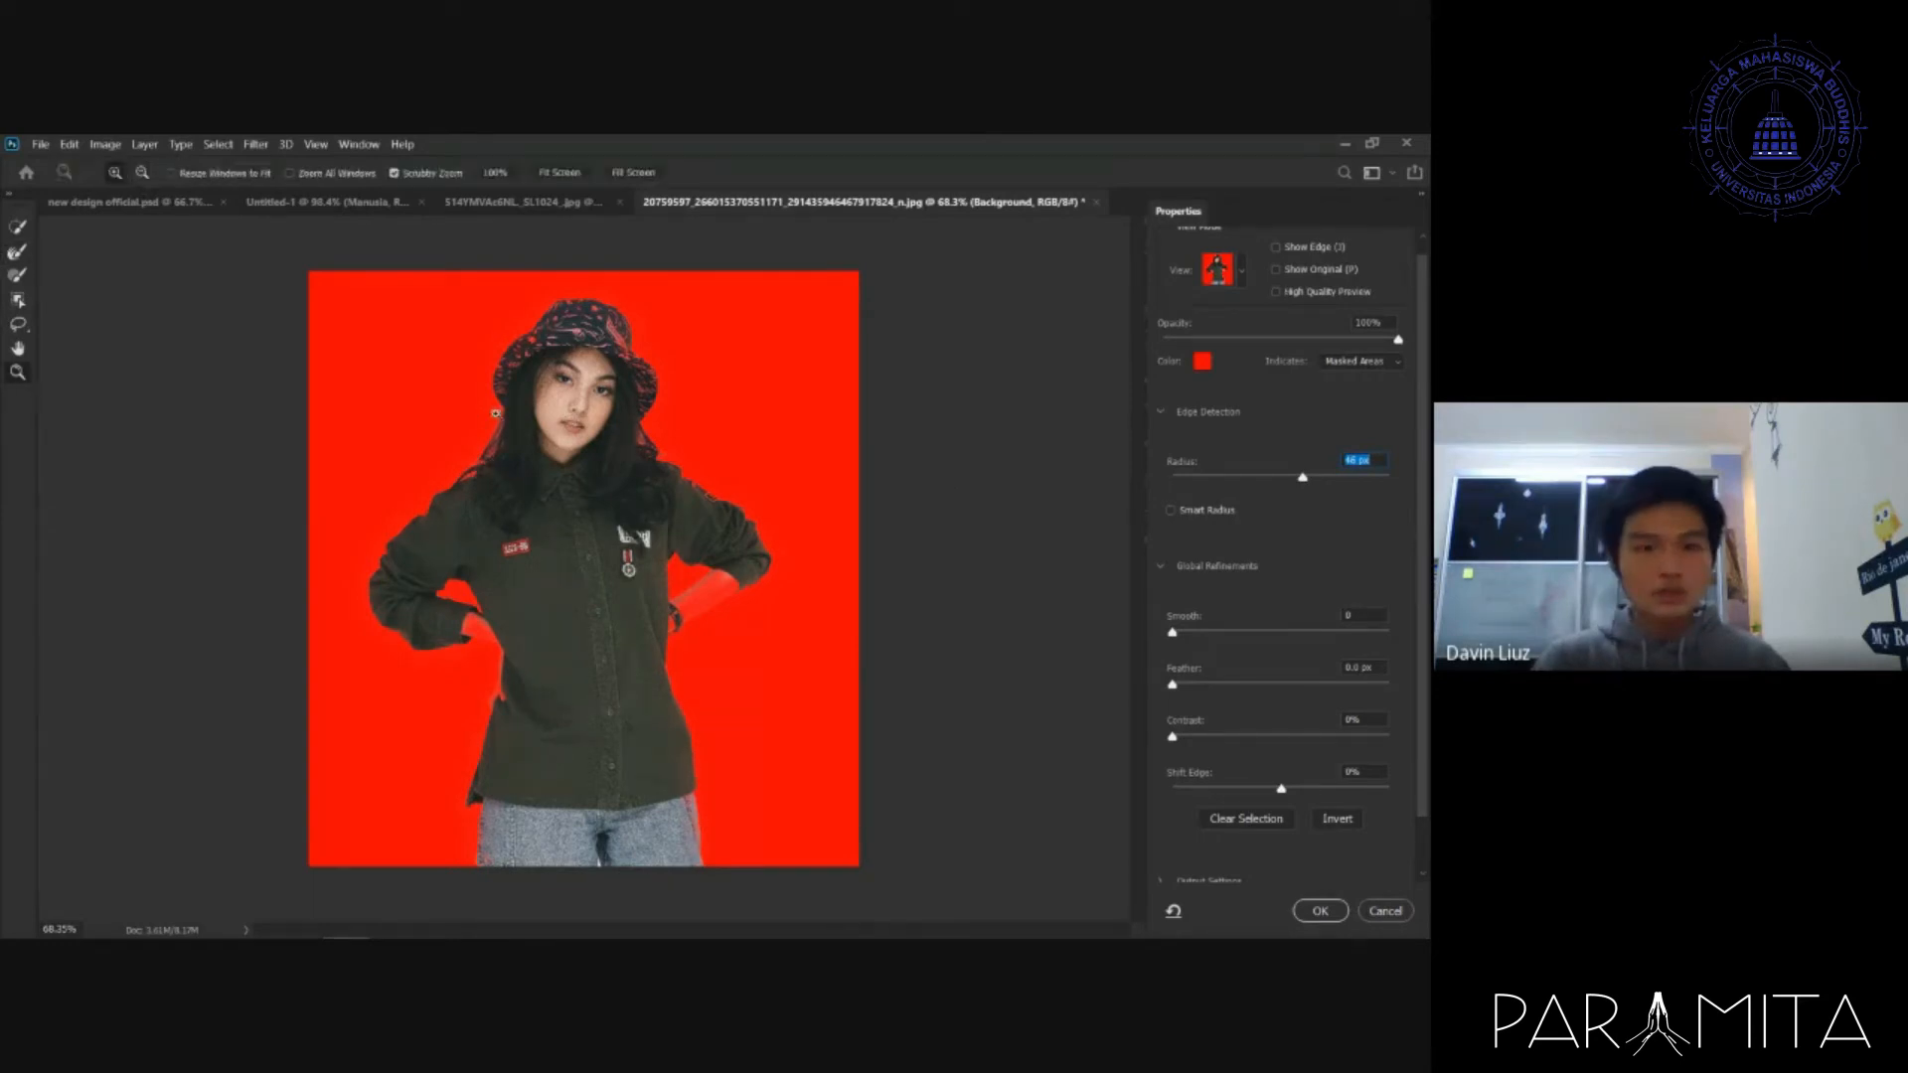
click(492, 430)
click(410, 457)
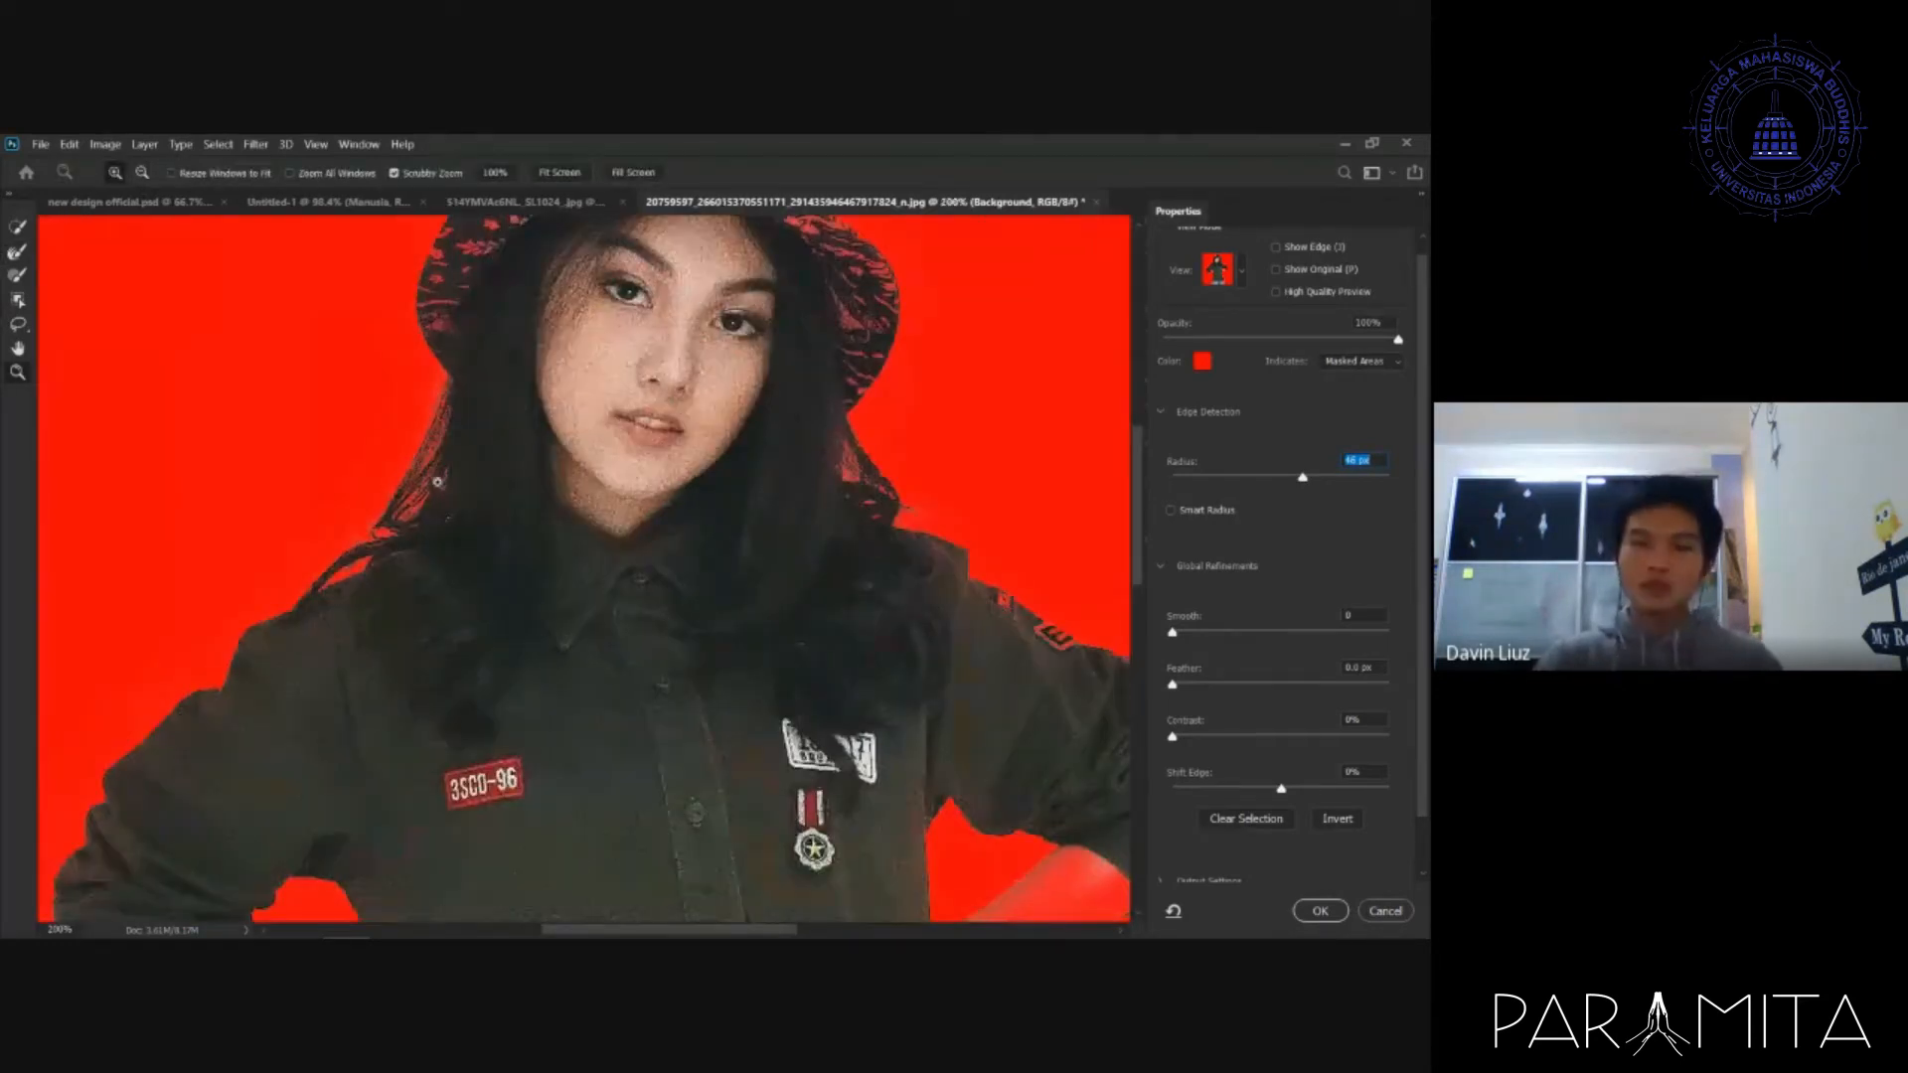
drag(1303, 478, 1355, 463)
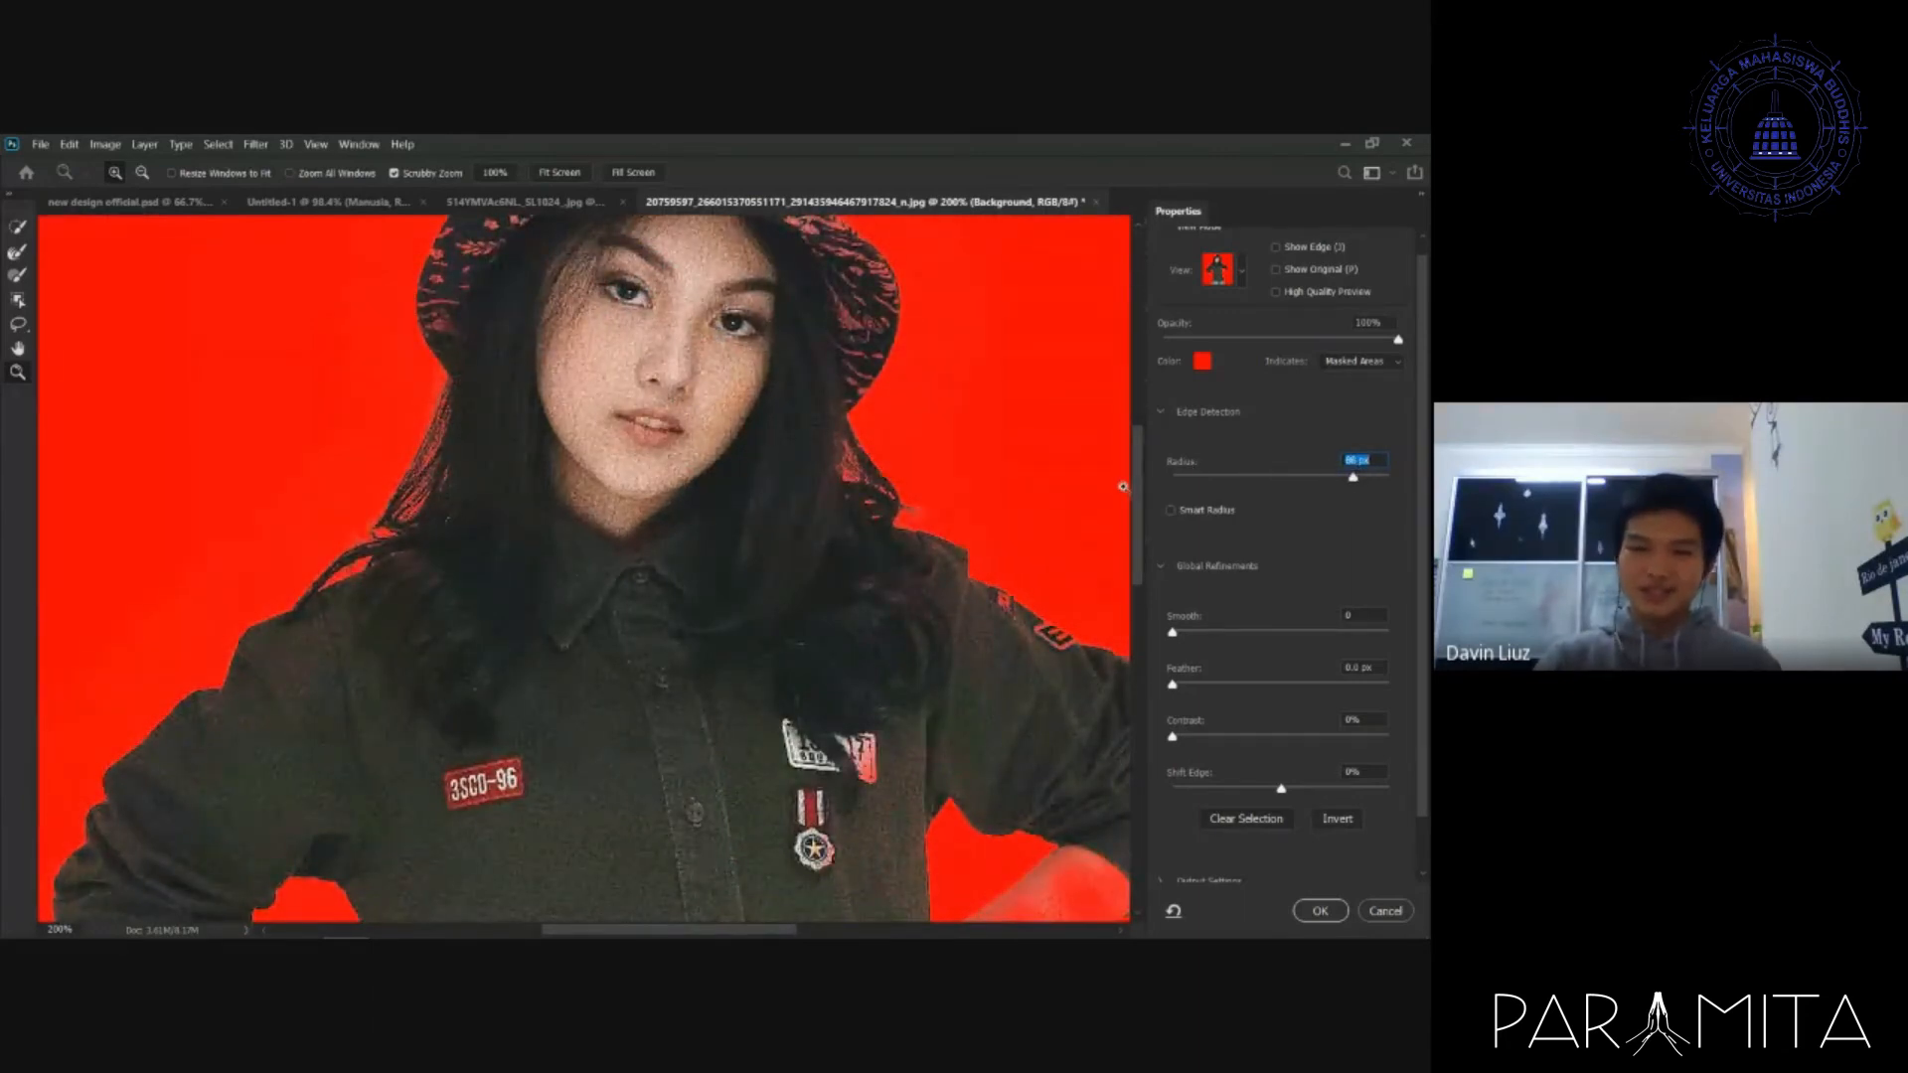
- Check the radius effect on the arms, reset the Edge Detection radius to 0 px and view the whole figure
scroll(1141, 512, down, 5)
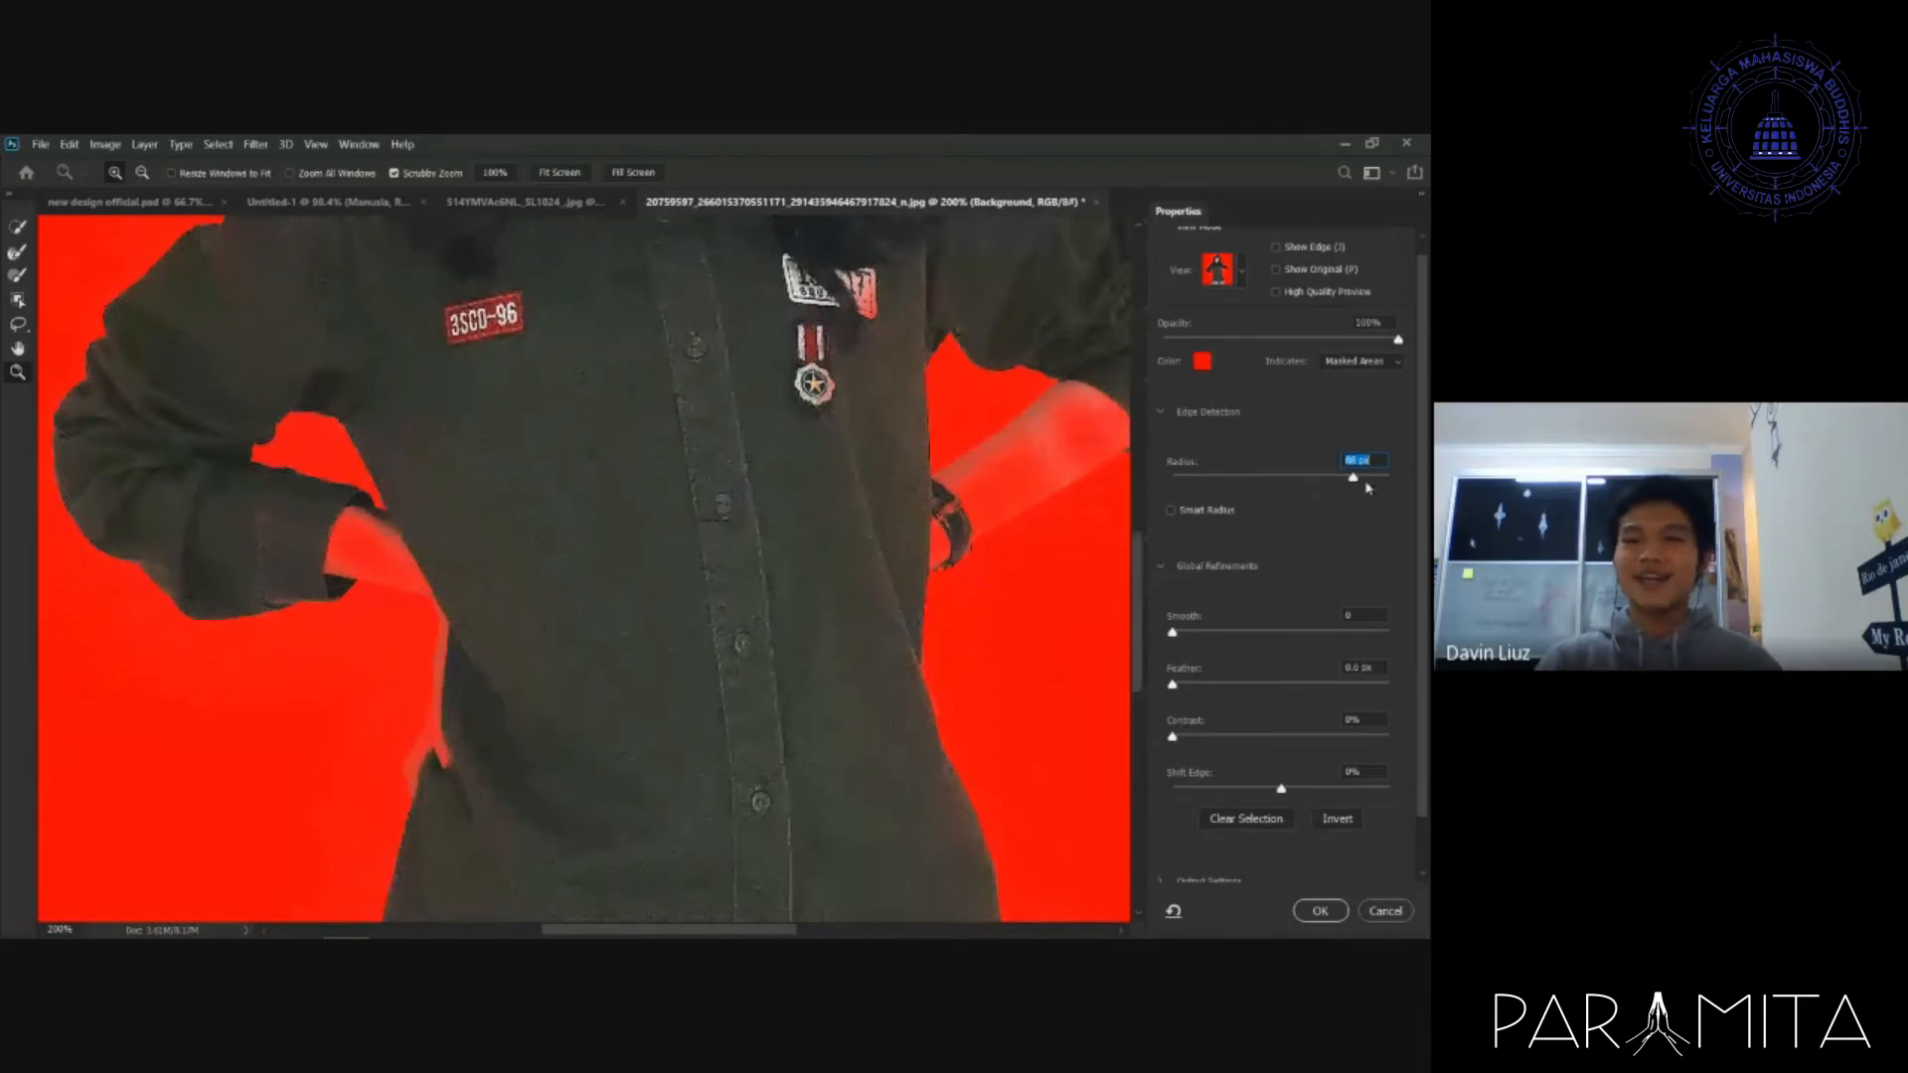
drag(1361, 485, 1236, 484)
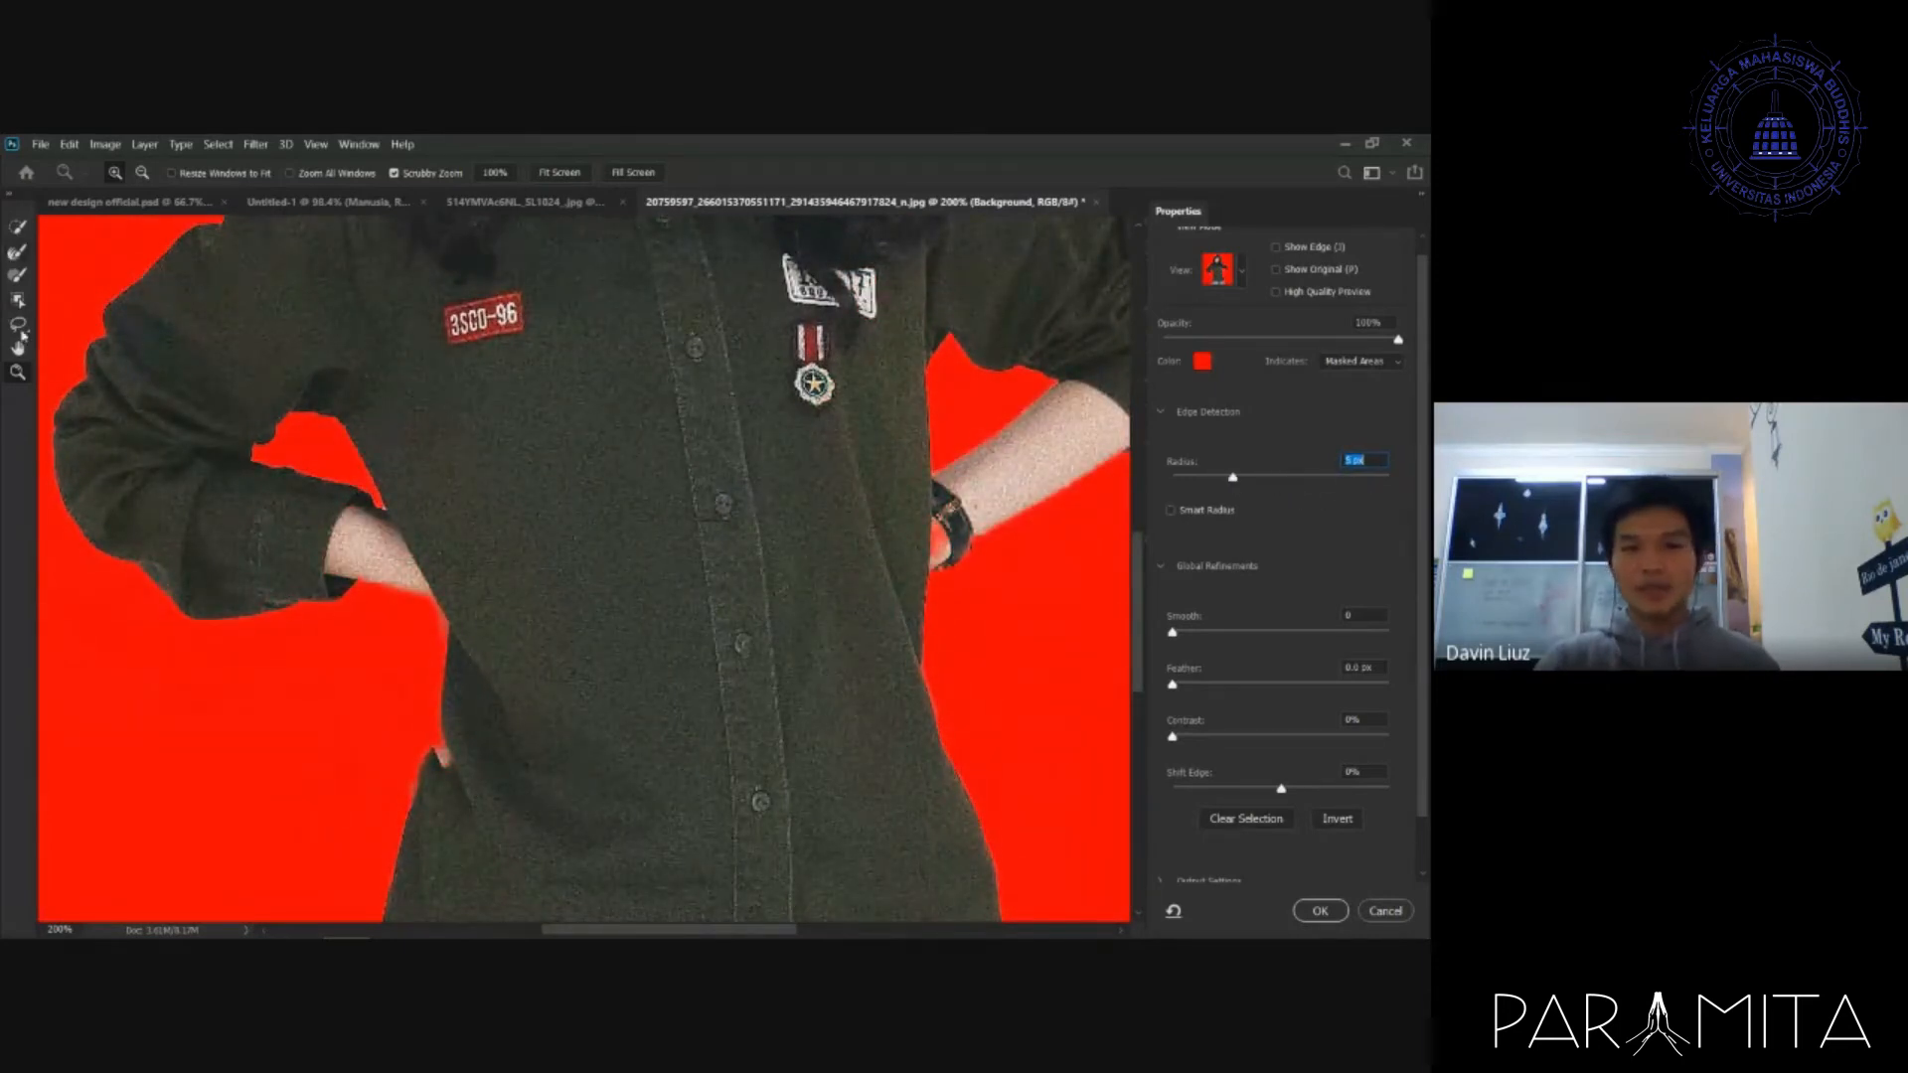
drag(1234, 478, 1145, 485)
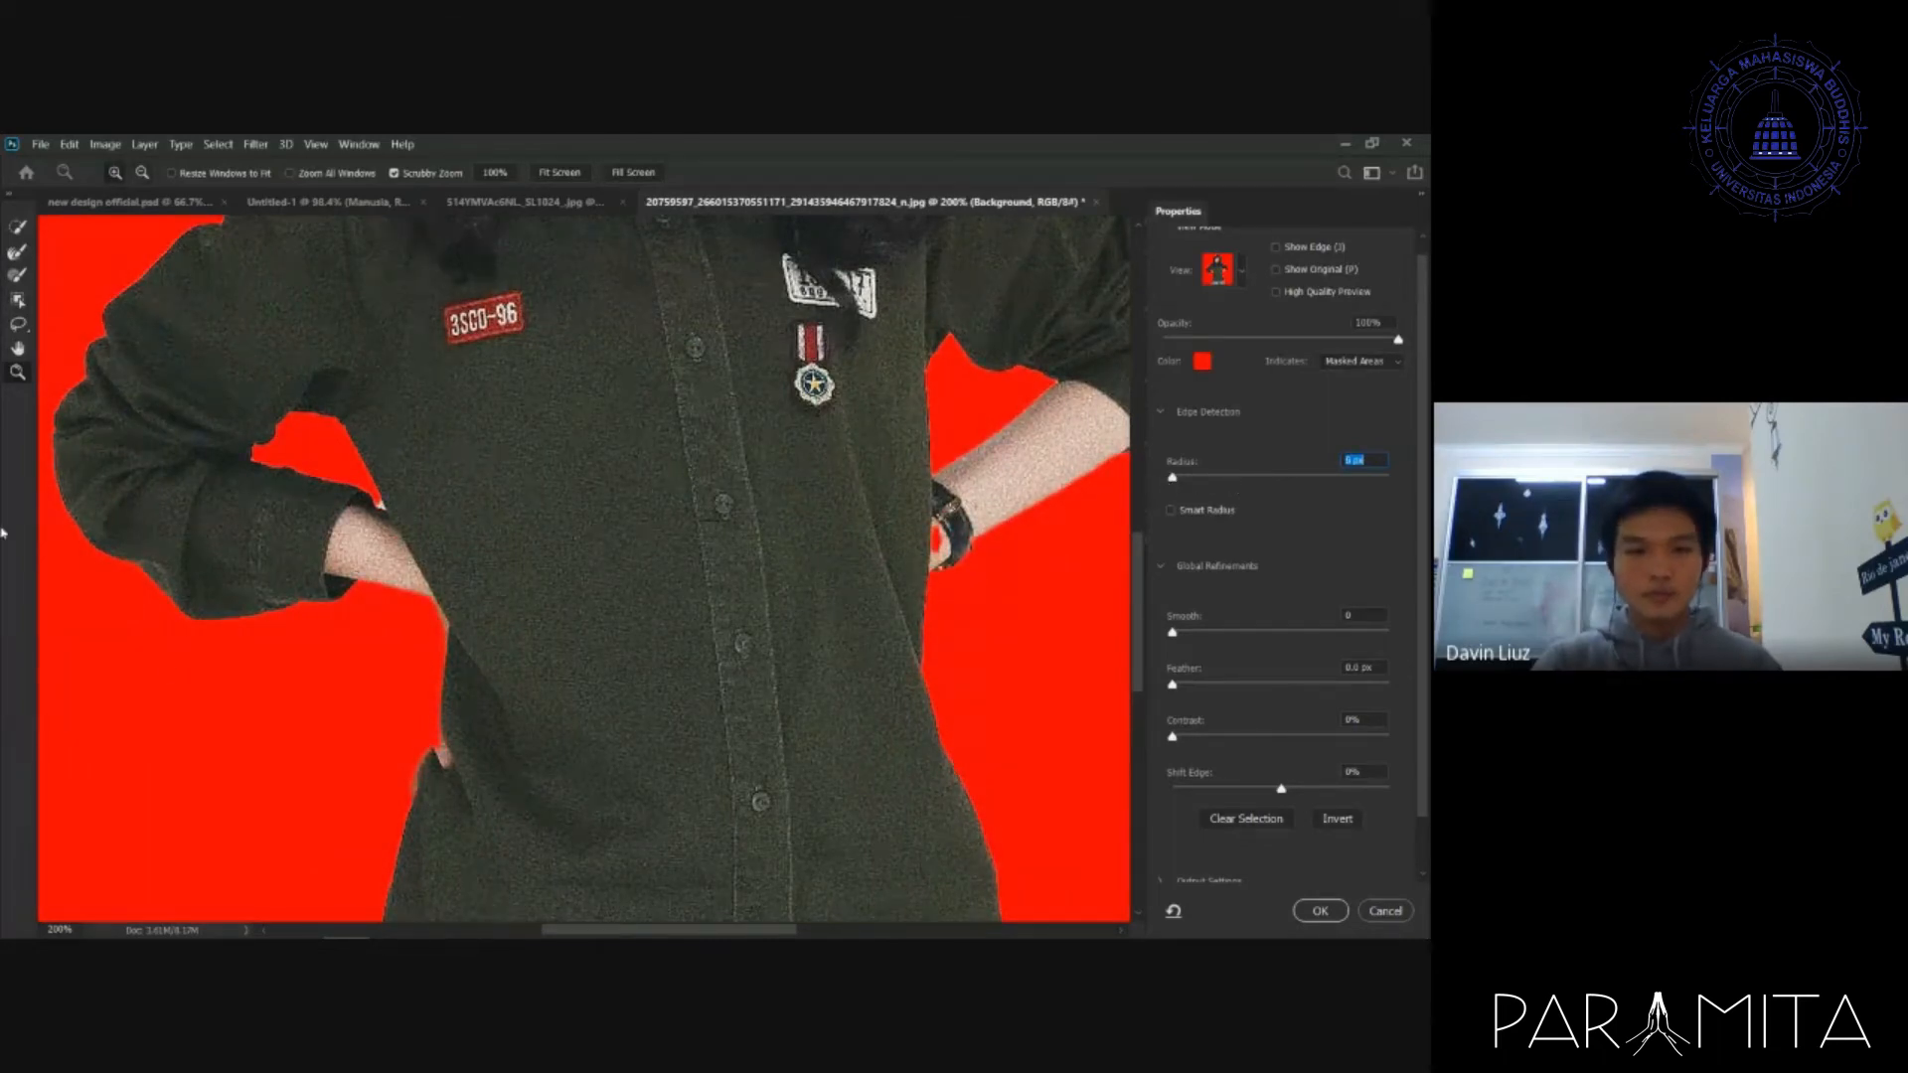
key(alt)
alt+click(616, 554)
alt+click(616, 553)
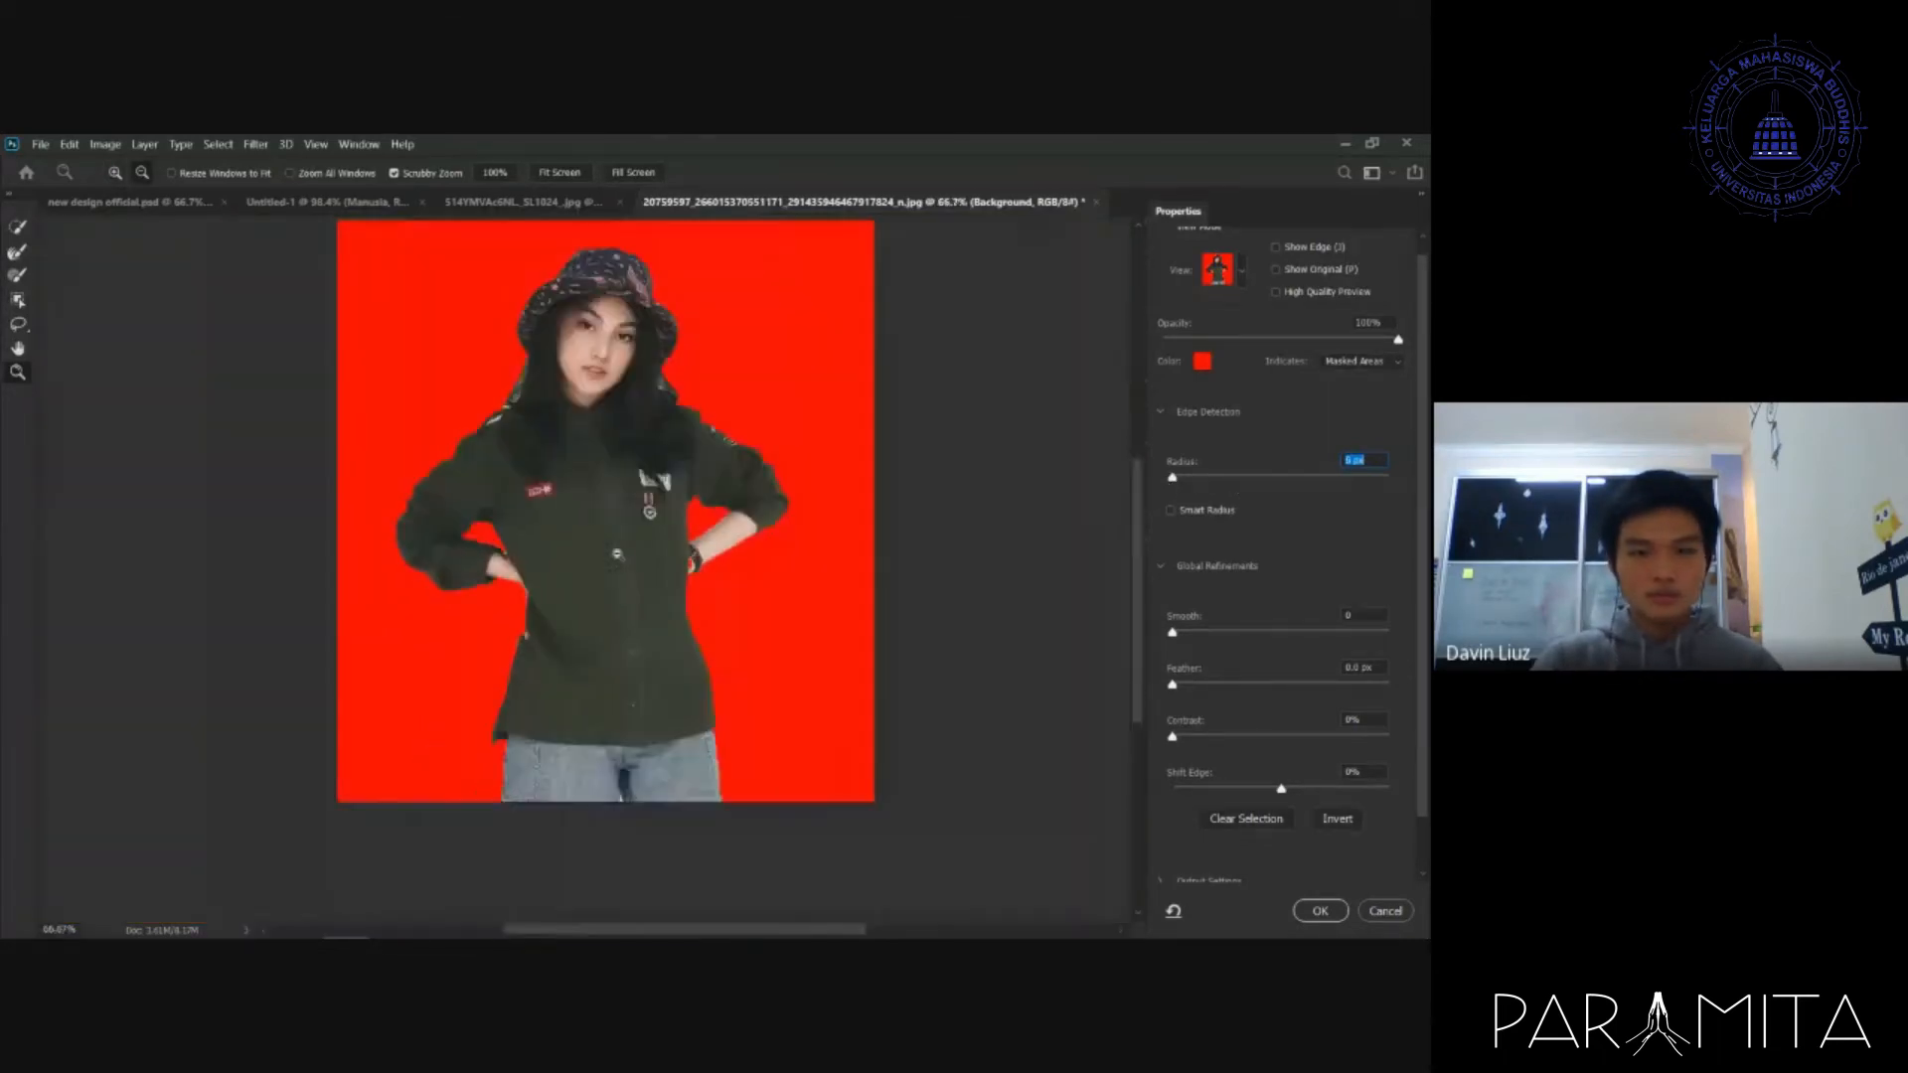
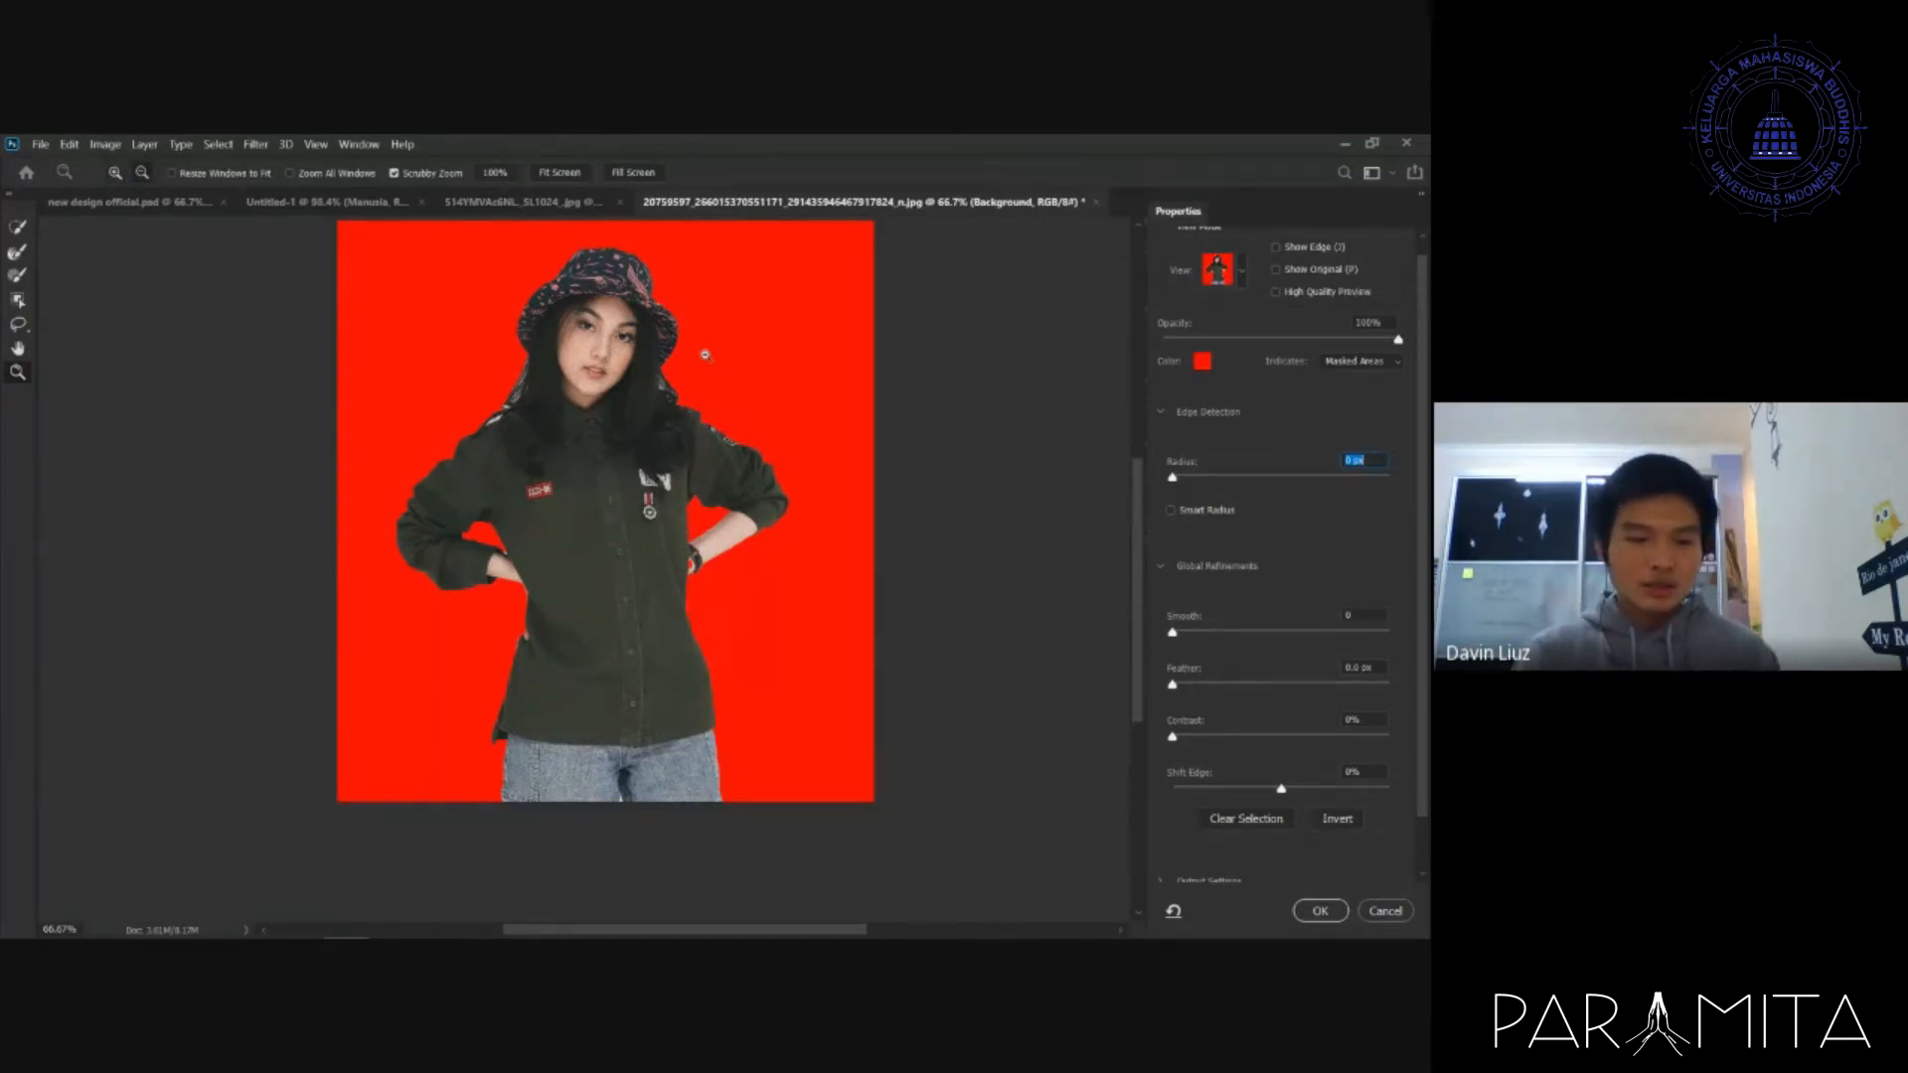
- Leave Select and Mask without applying changes, switch to the Untitled-1 document and hide its Text layer
click(1391, 910)
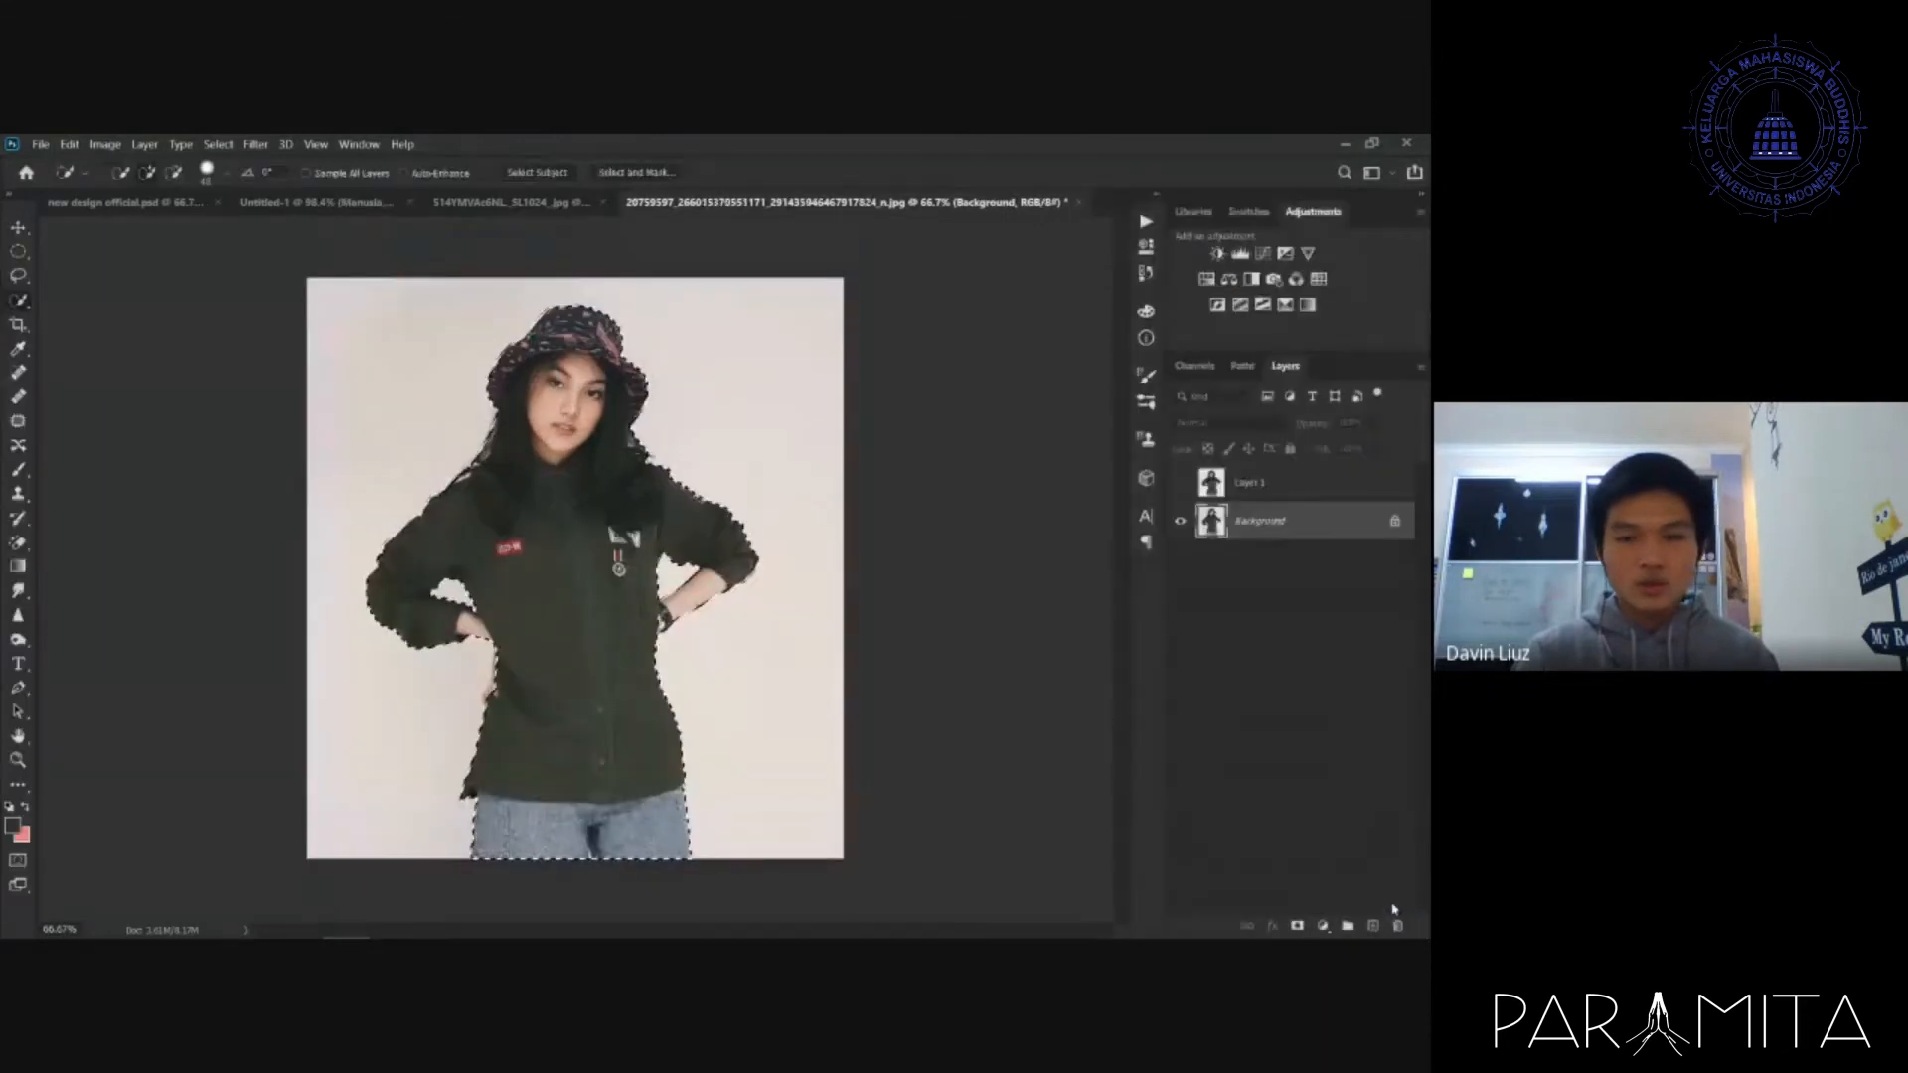
click(497, 203)
click(370, 203)
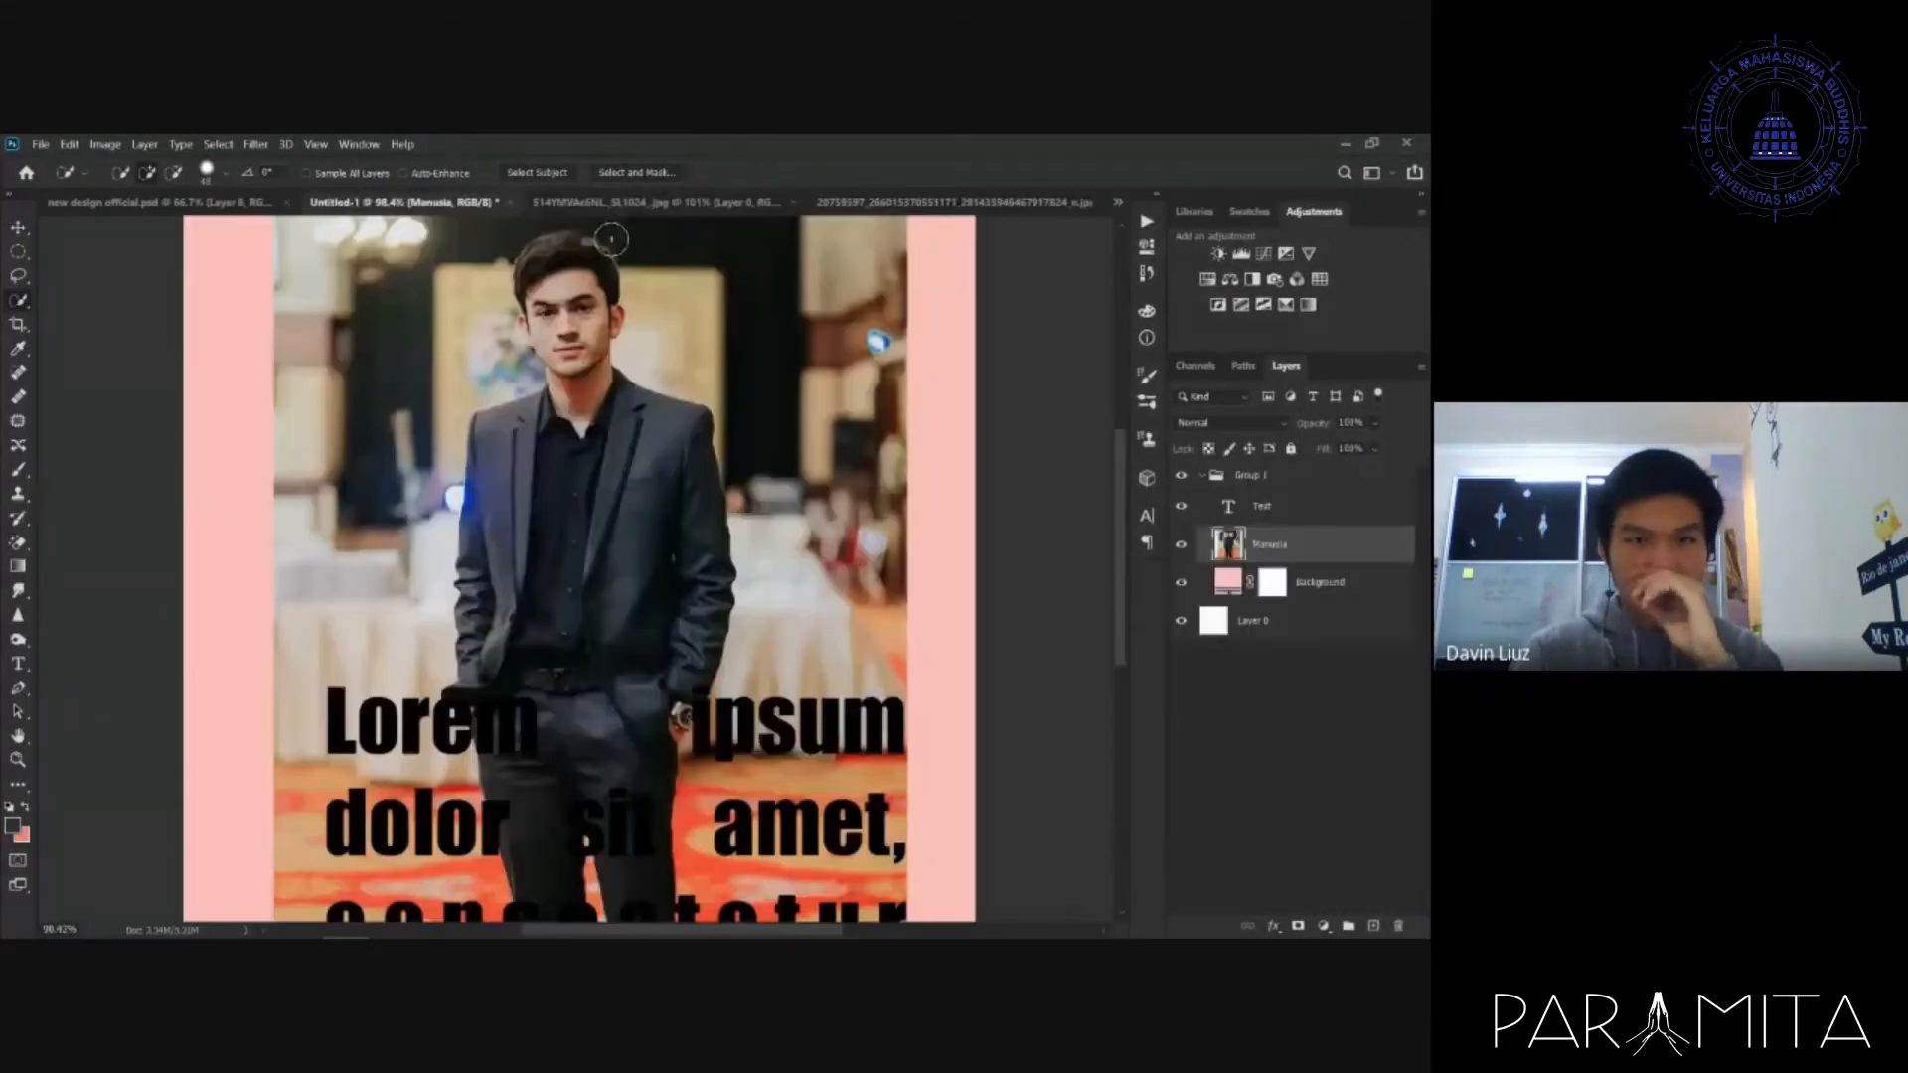
click(1181, 505)
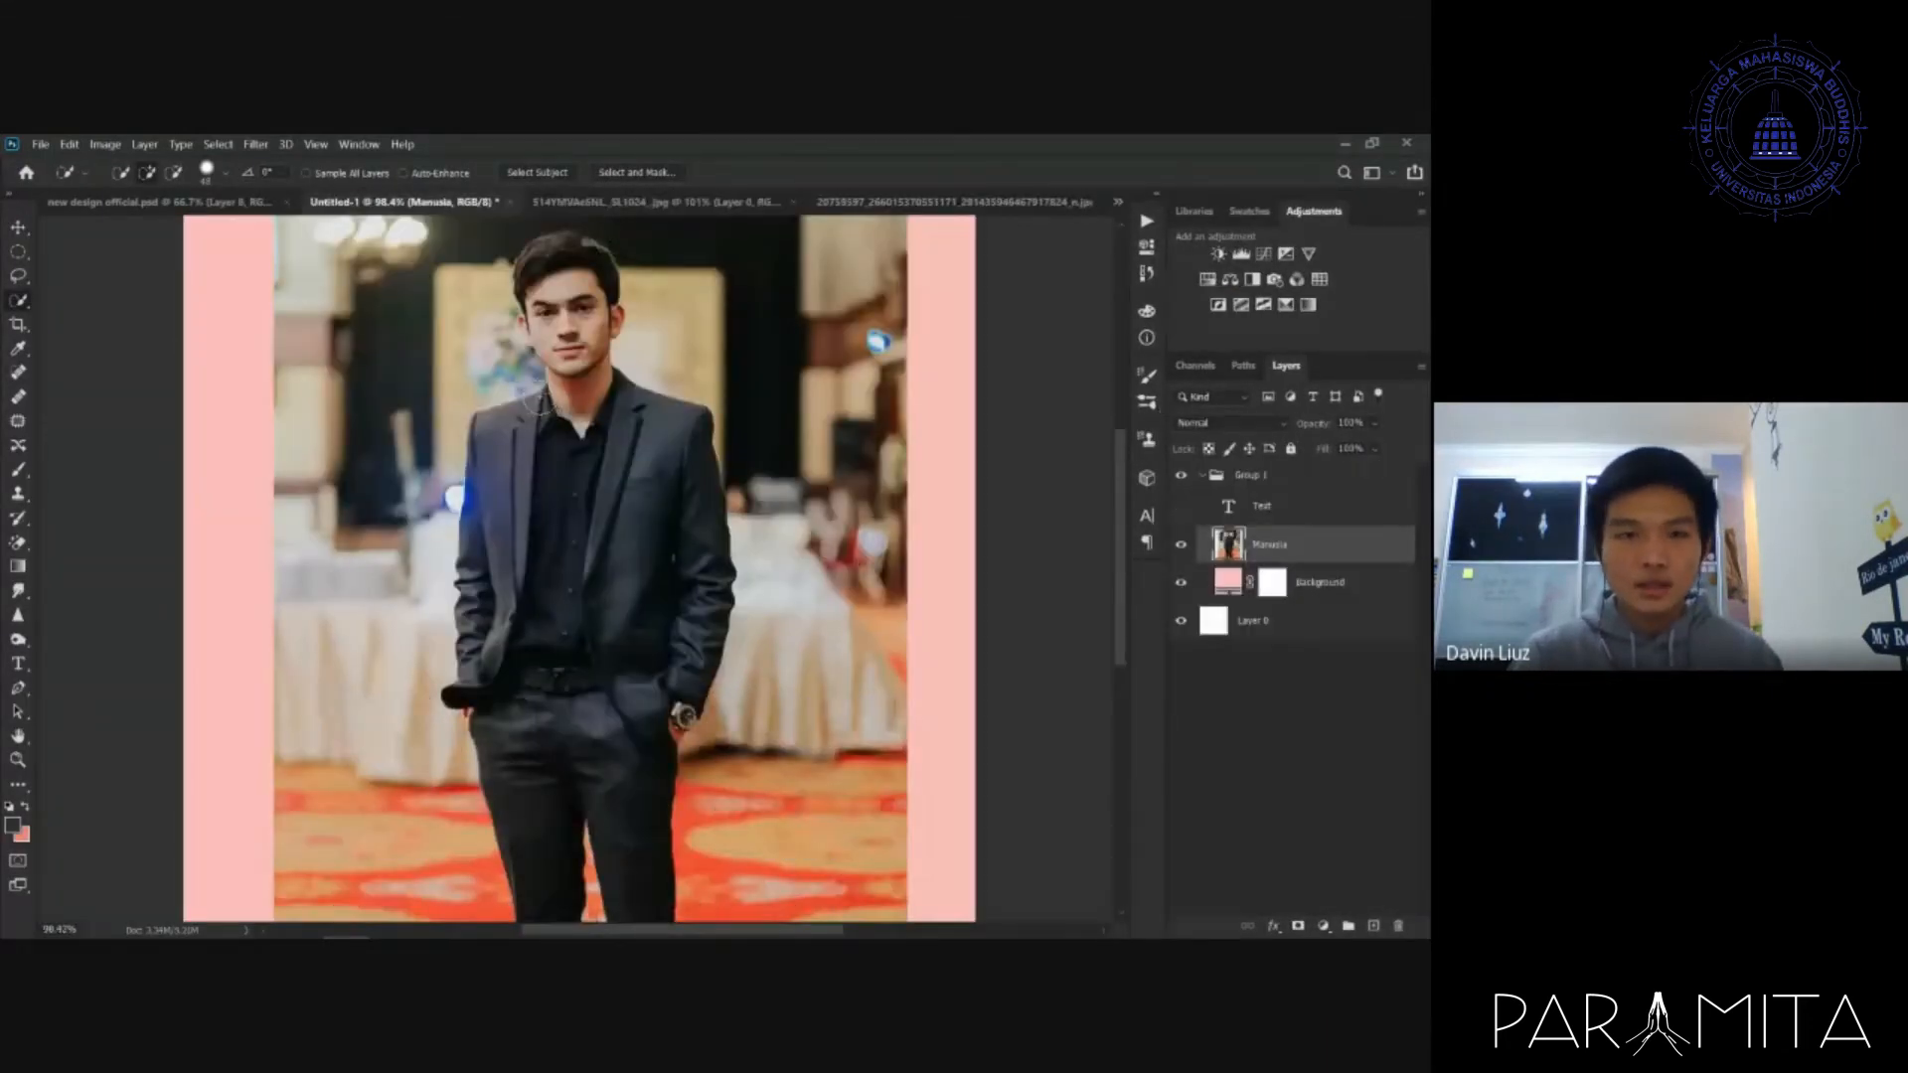
- Select the man in the suit on the Manusia layer with a Quick Selection stroke from his hair down to his shirt
scroll(536, 400, down, 2)
scroll(536, 400, up, 4)
mouse_move(541, 243)
mouse_down()
mouse_move(567, 308)
mouse_move(542, 616)
mouse_move(735, 854)
mouse_move(686, 726)
mouse_move(602, 717)
mouse_up()
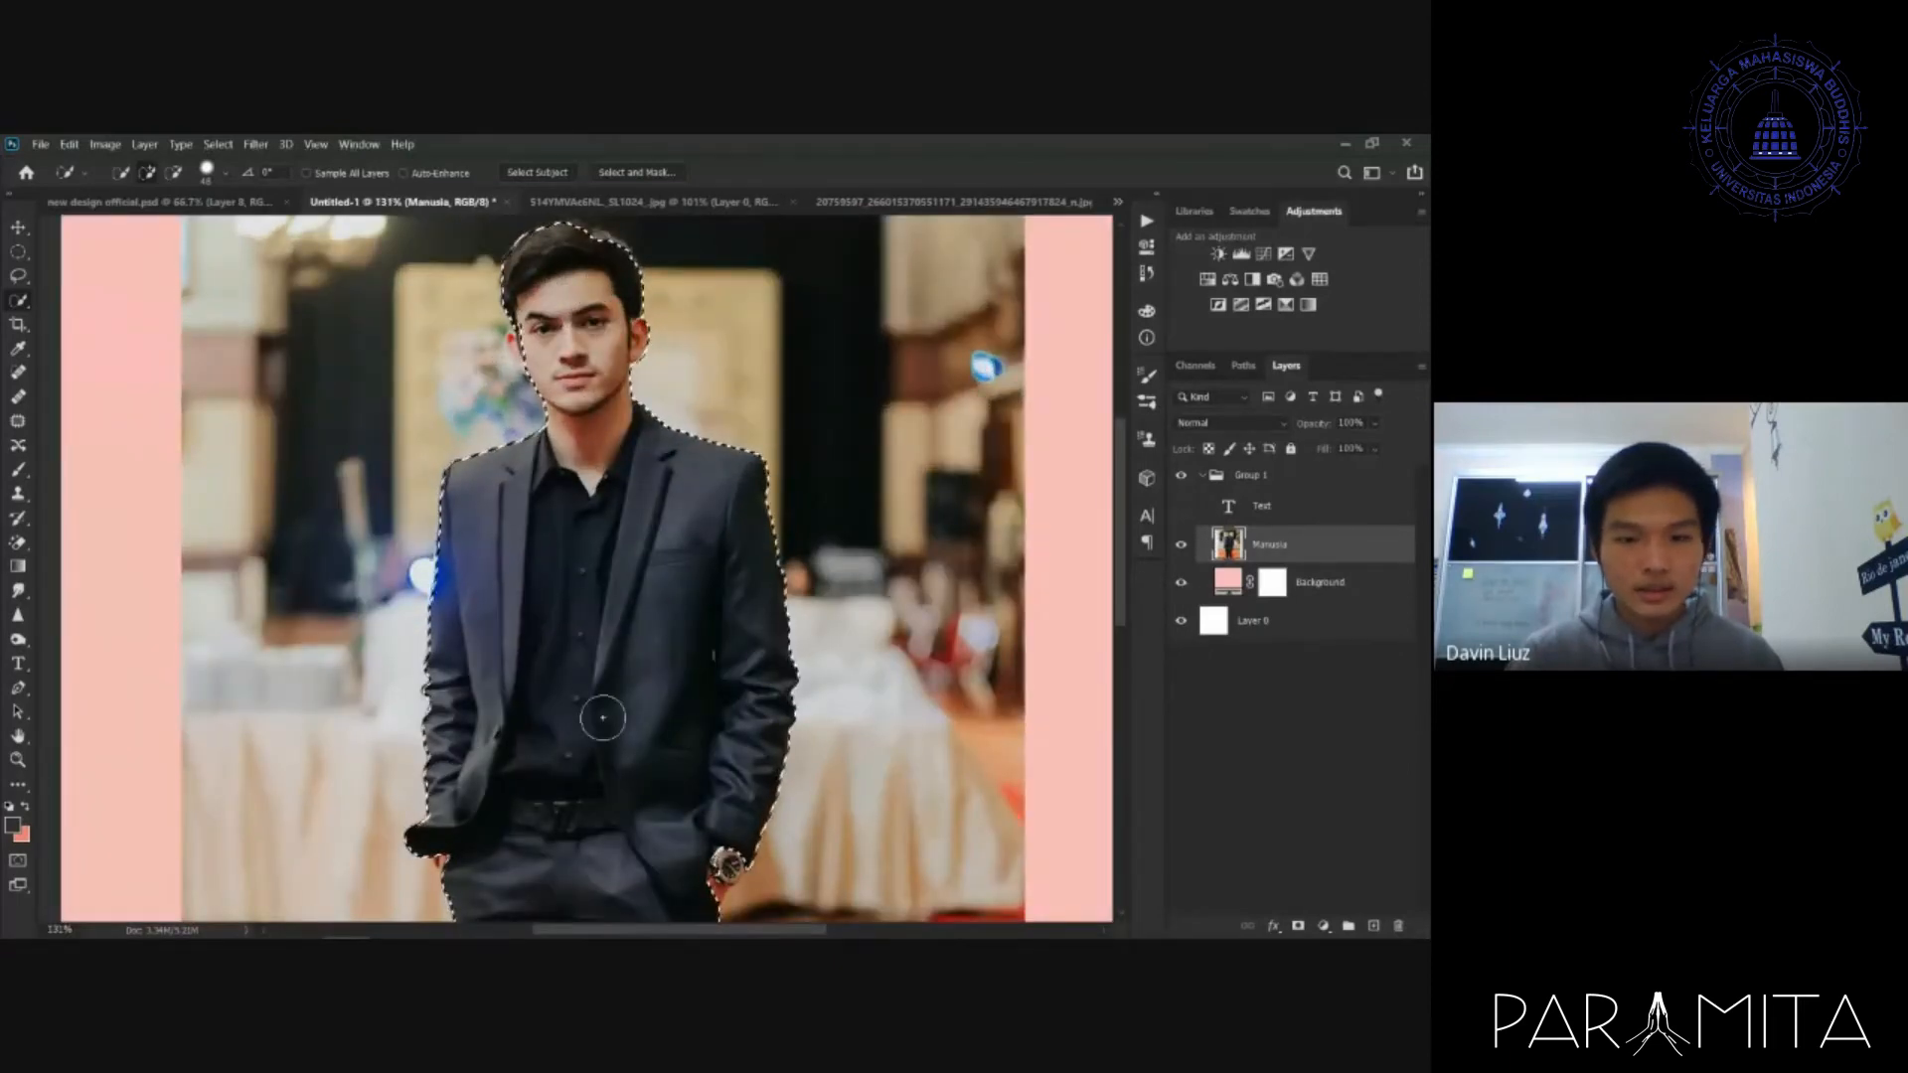
- Refine the Quick Selection around the man's hair and face, subtracting stray background above his head and restoring any lost areas
scroll(509, 379, up, 4)
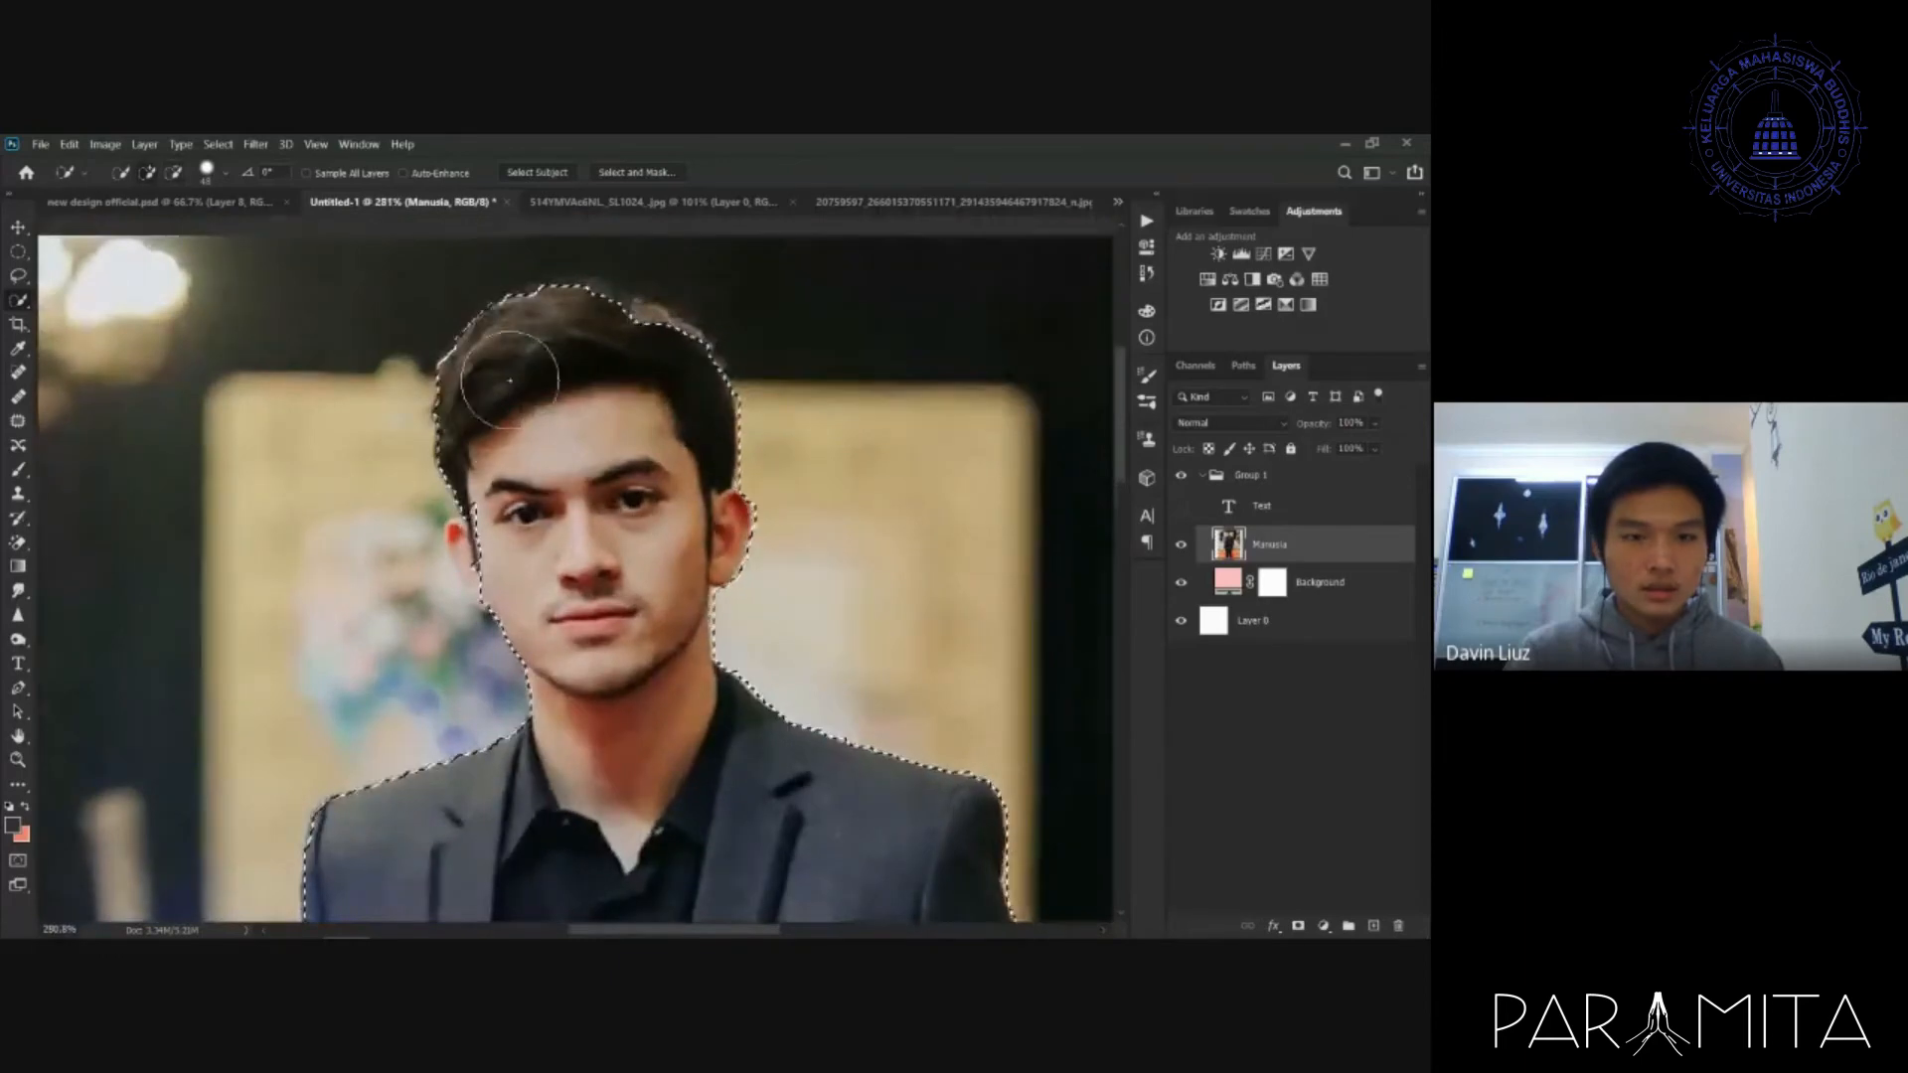
drag(510, 380, 552, 340)
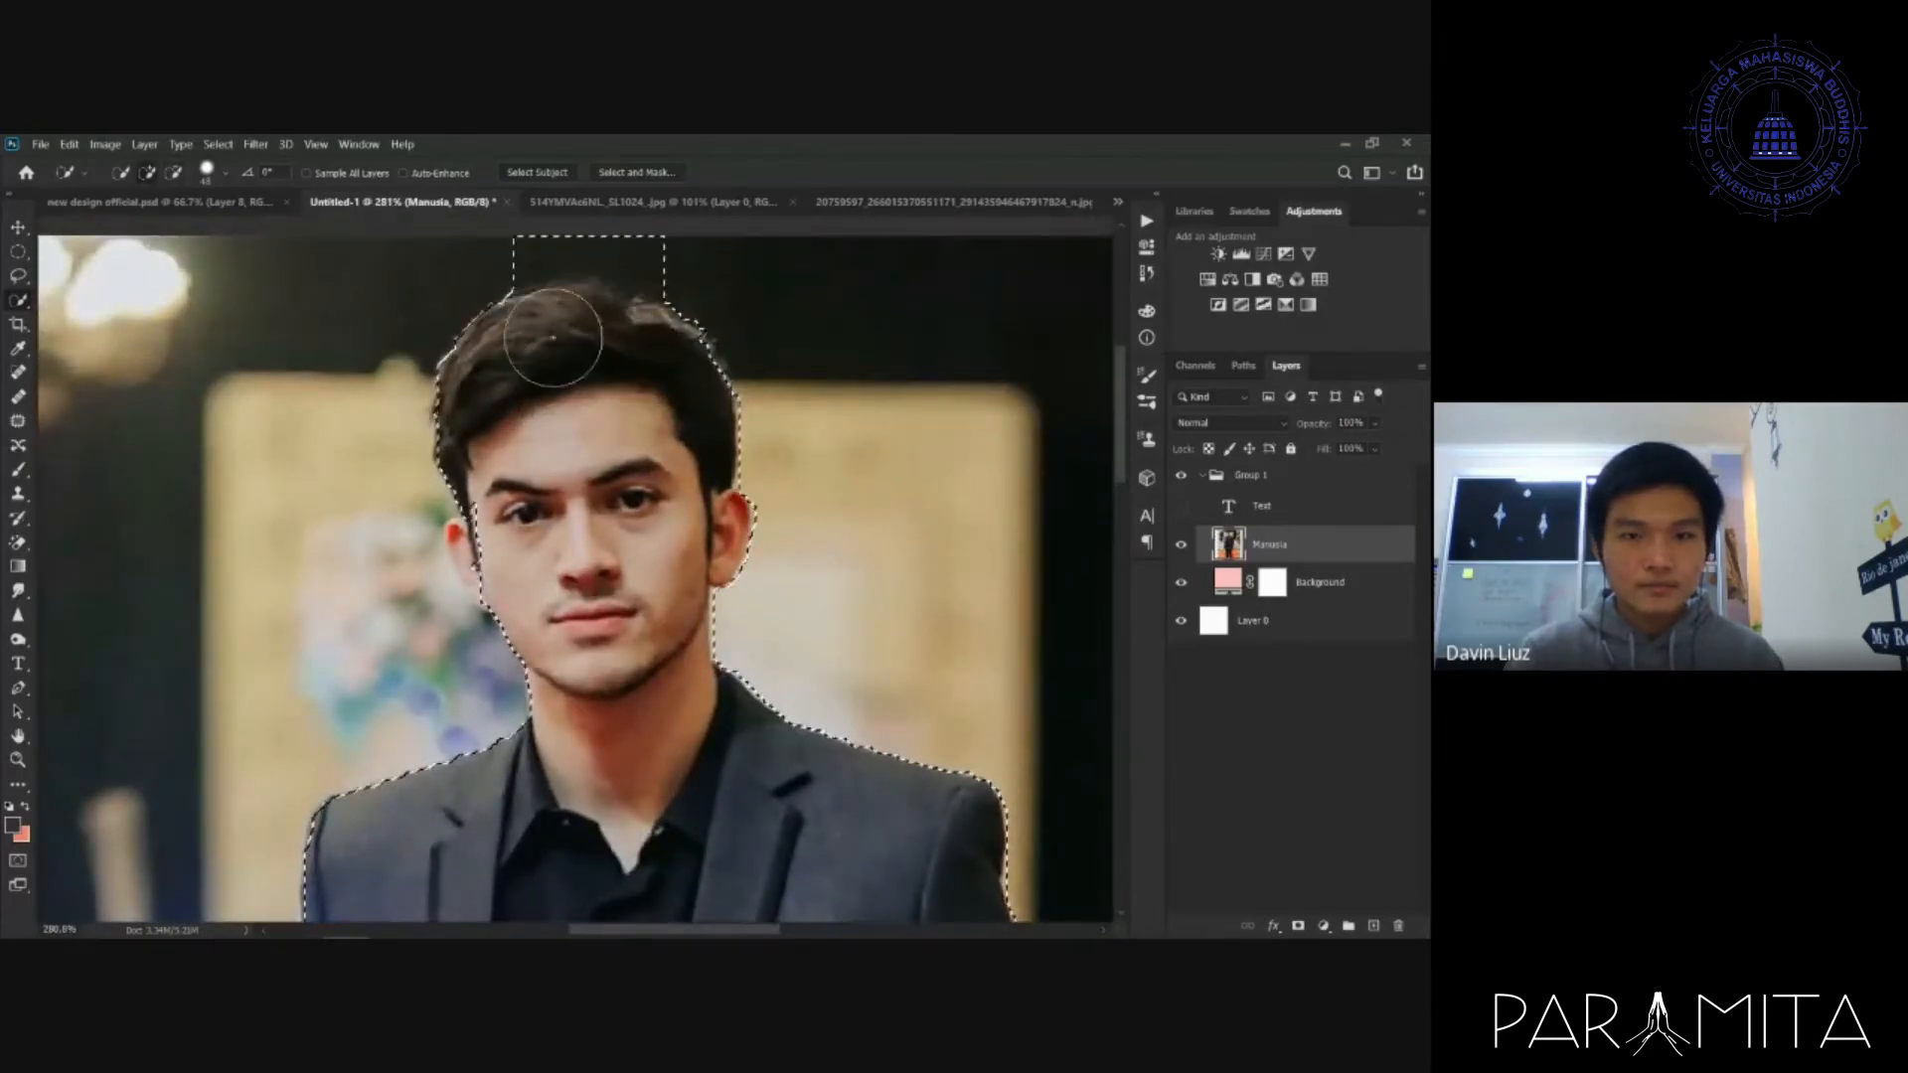
mouse_move(660, 264)
mouse_down()
mouse_move(669, 243)
mouse_move(490, 265)
mouse_move(537, 248)
mouse_up()
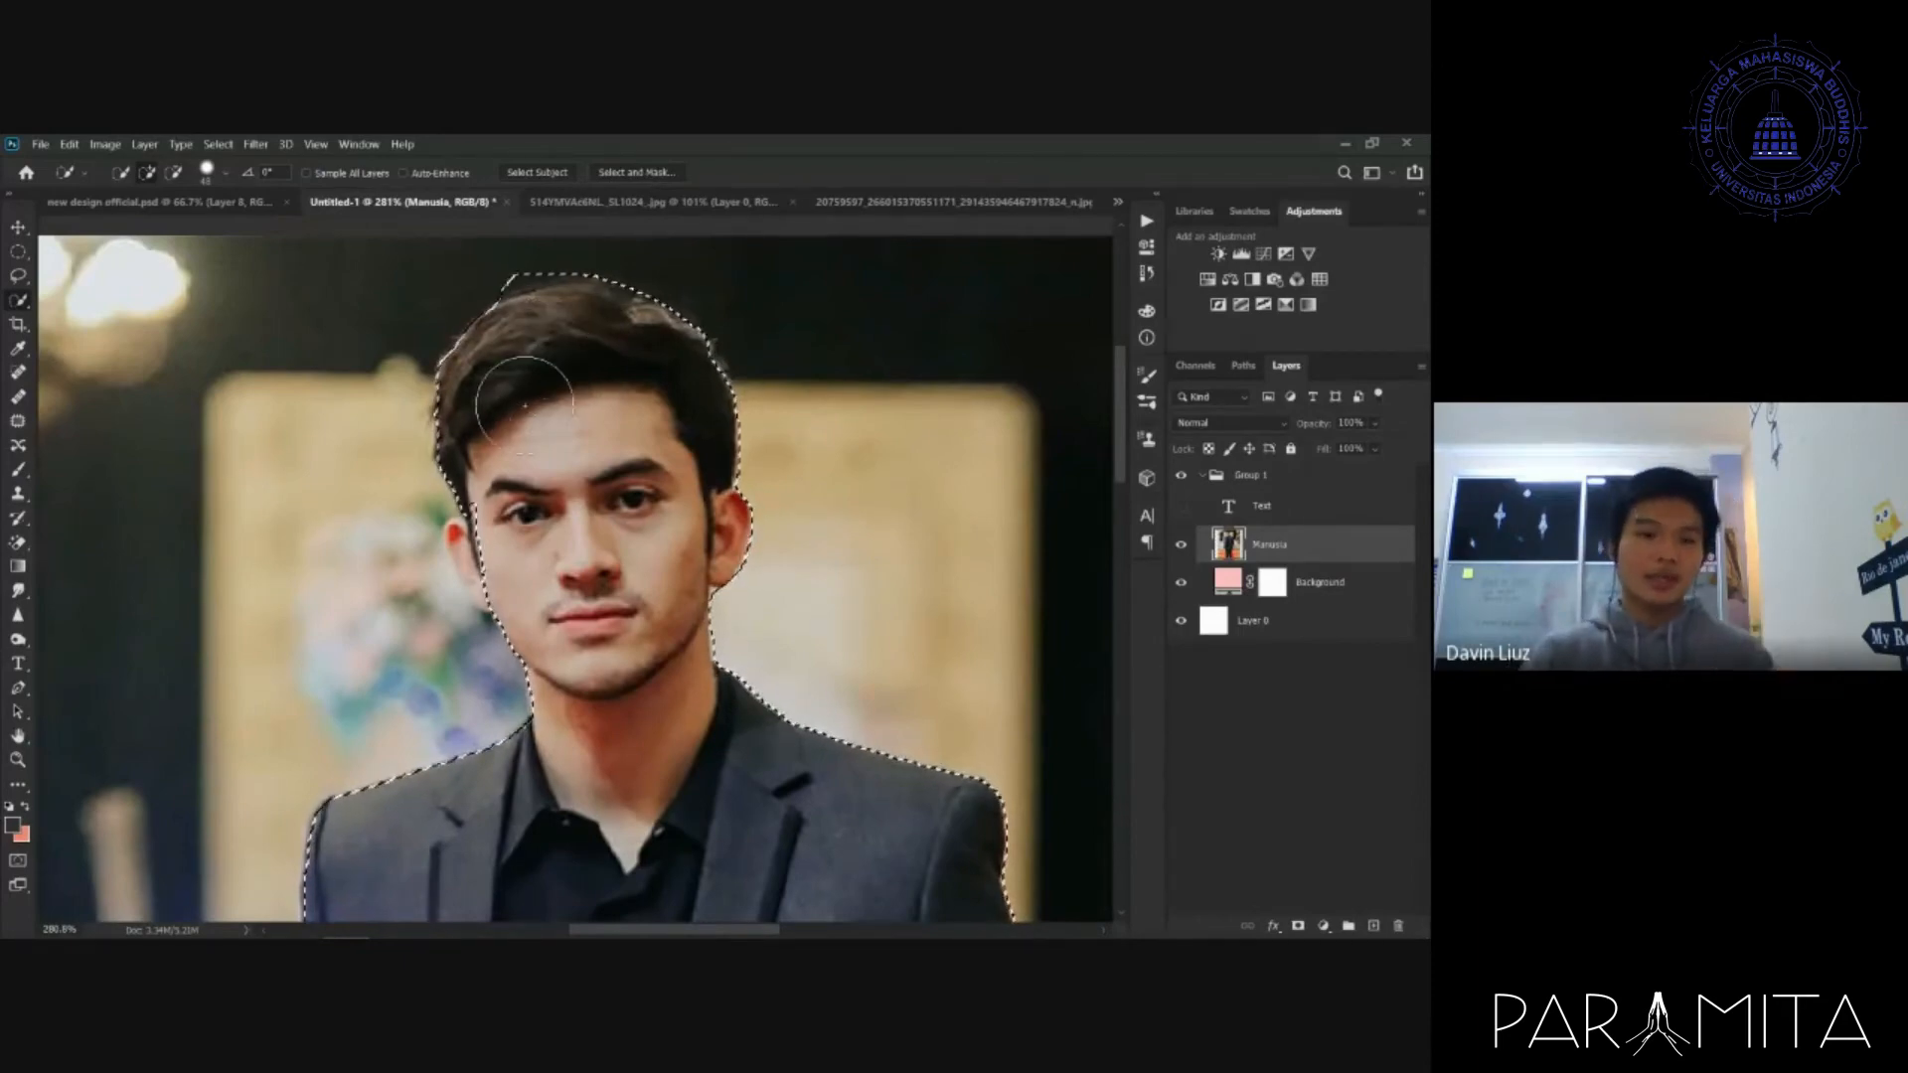
key(alt)
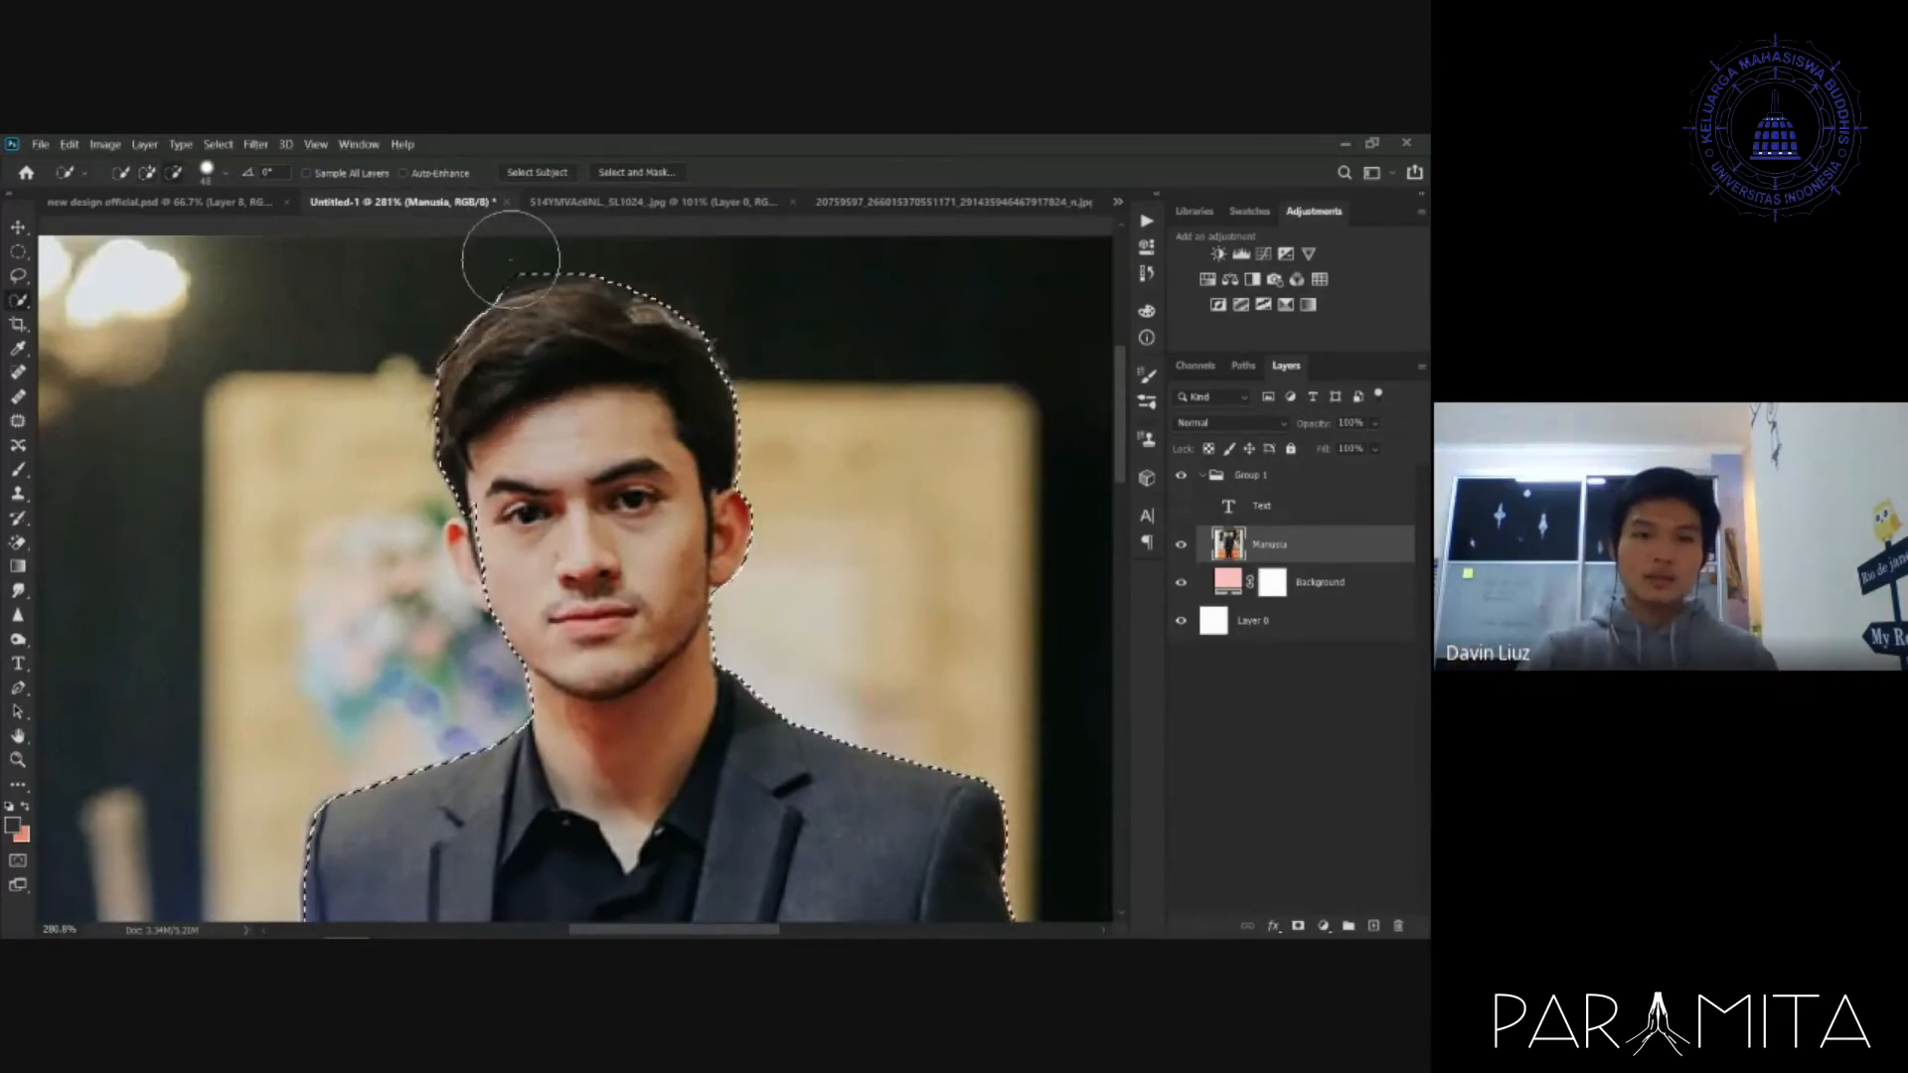
mouse_move(468, 265)
mouse_down()
mouse_move(552, 417)
mouse_move(527, 353)
mouse_up()
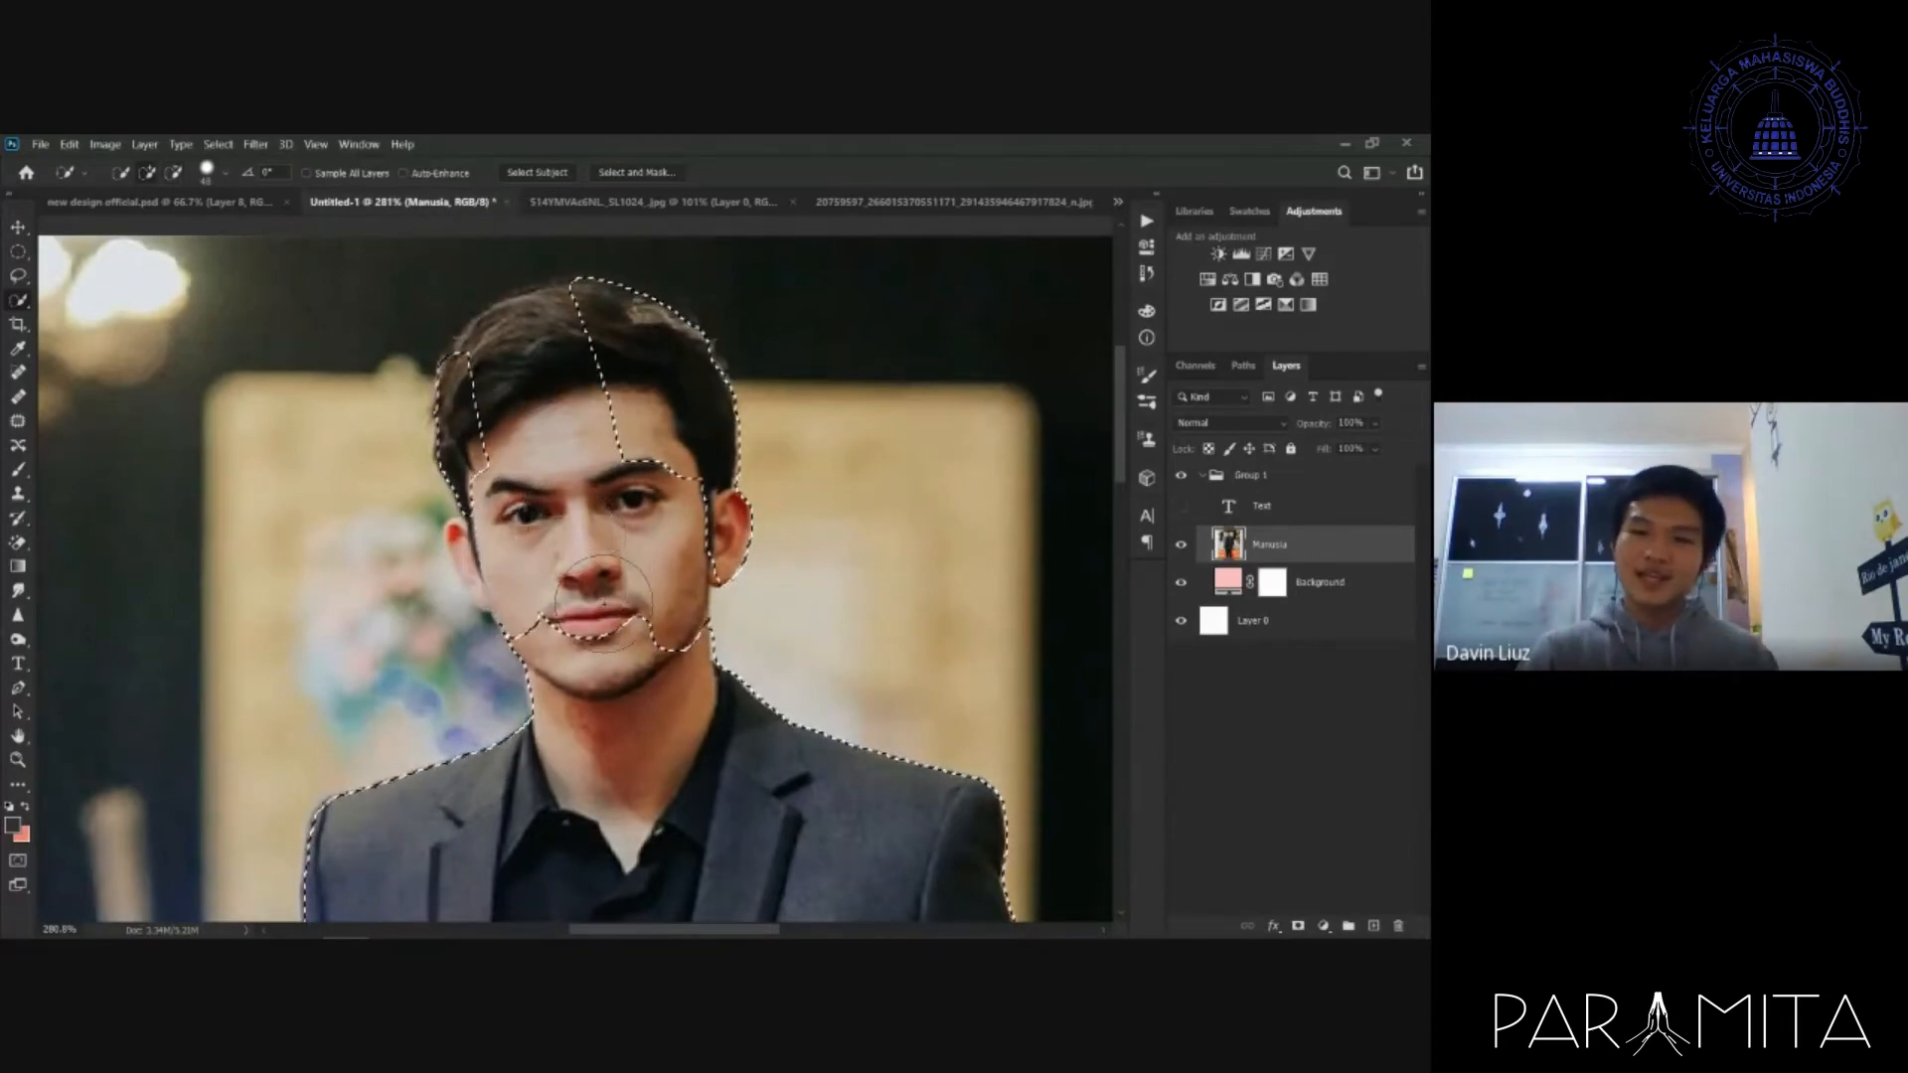
mouse_move(603, 602)
mouse_down()
mouse_move(616, 437)
mouse_move(556, 428)
mouse_move(507, 477)
mouse_move(559, 450)
mouse_move(596, 410)
mouse_move(585, 396)
mouse_up()
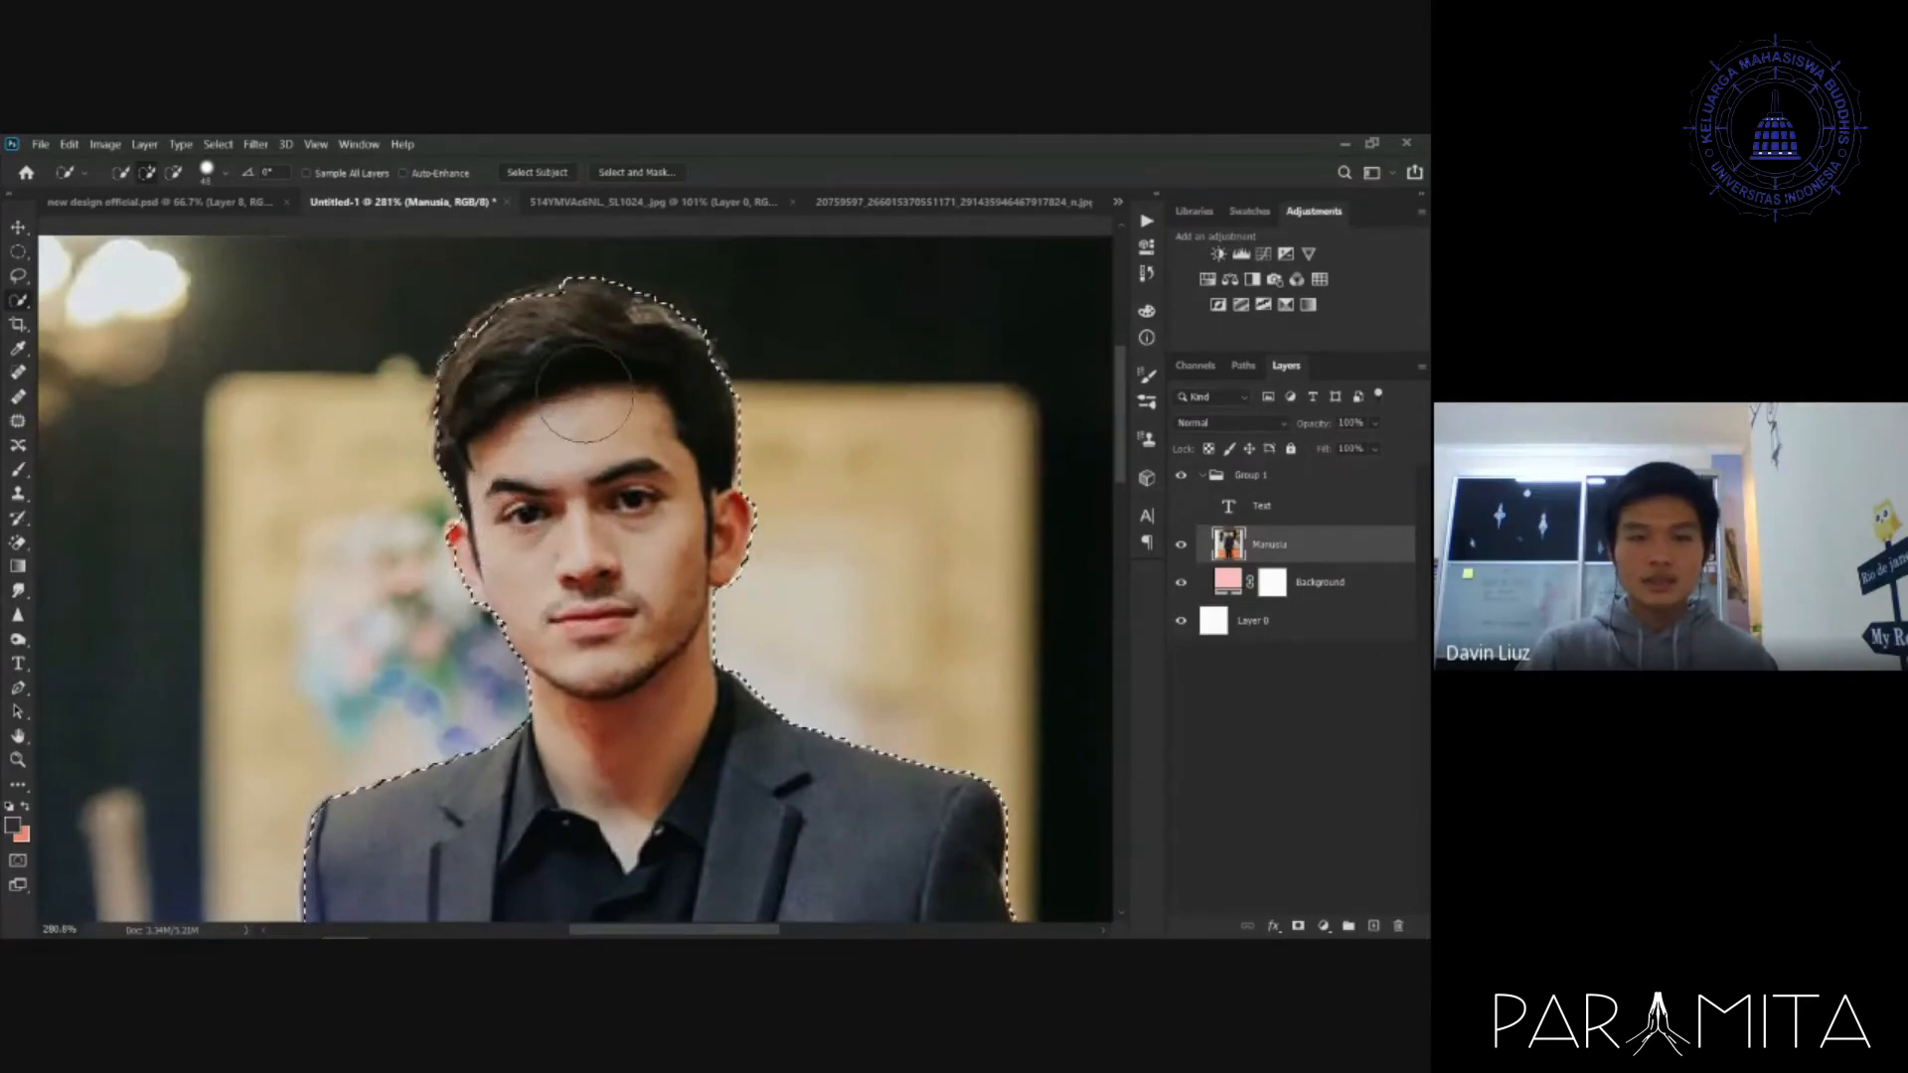
- Open Select and Mask for the man's selection and set Smooth to 62 and Contrast to 47%
click(670, 176)
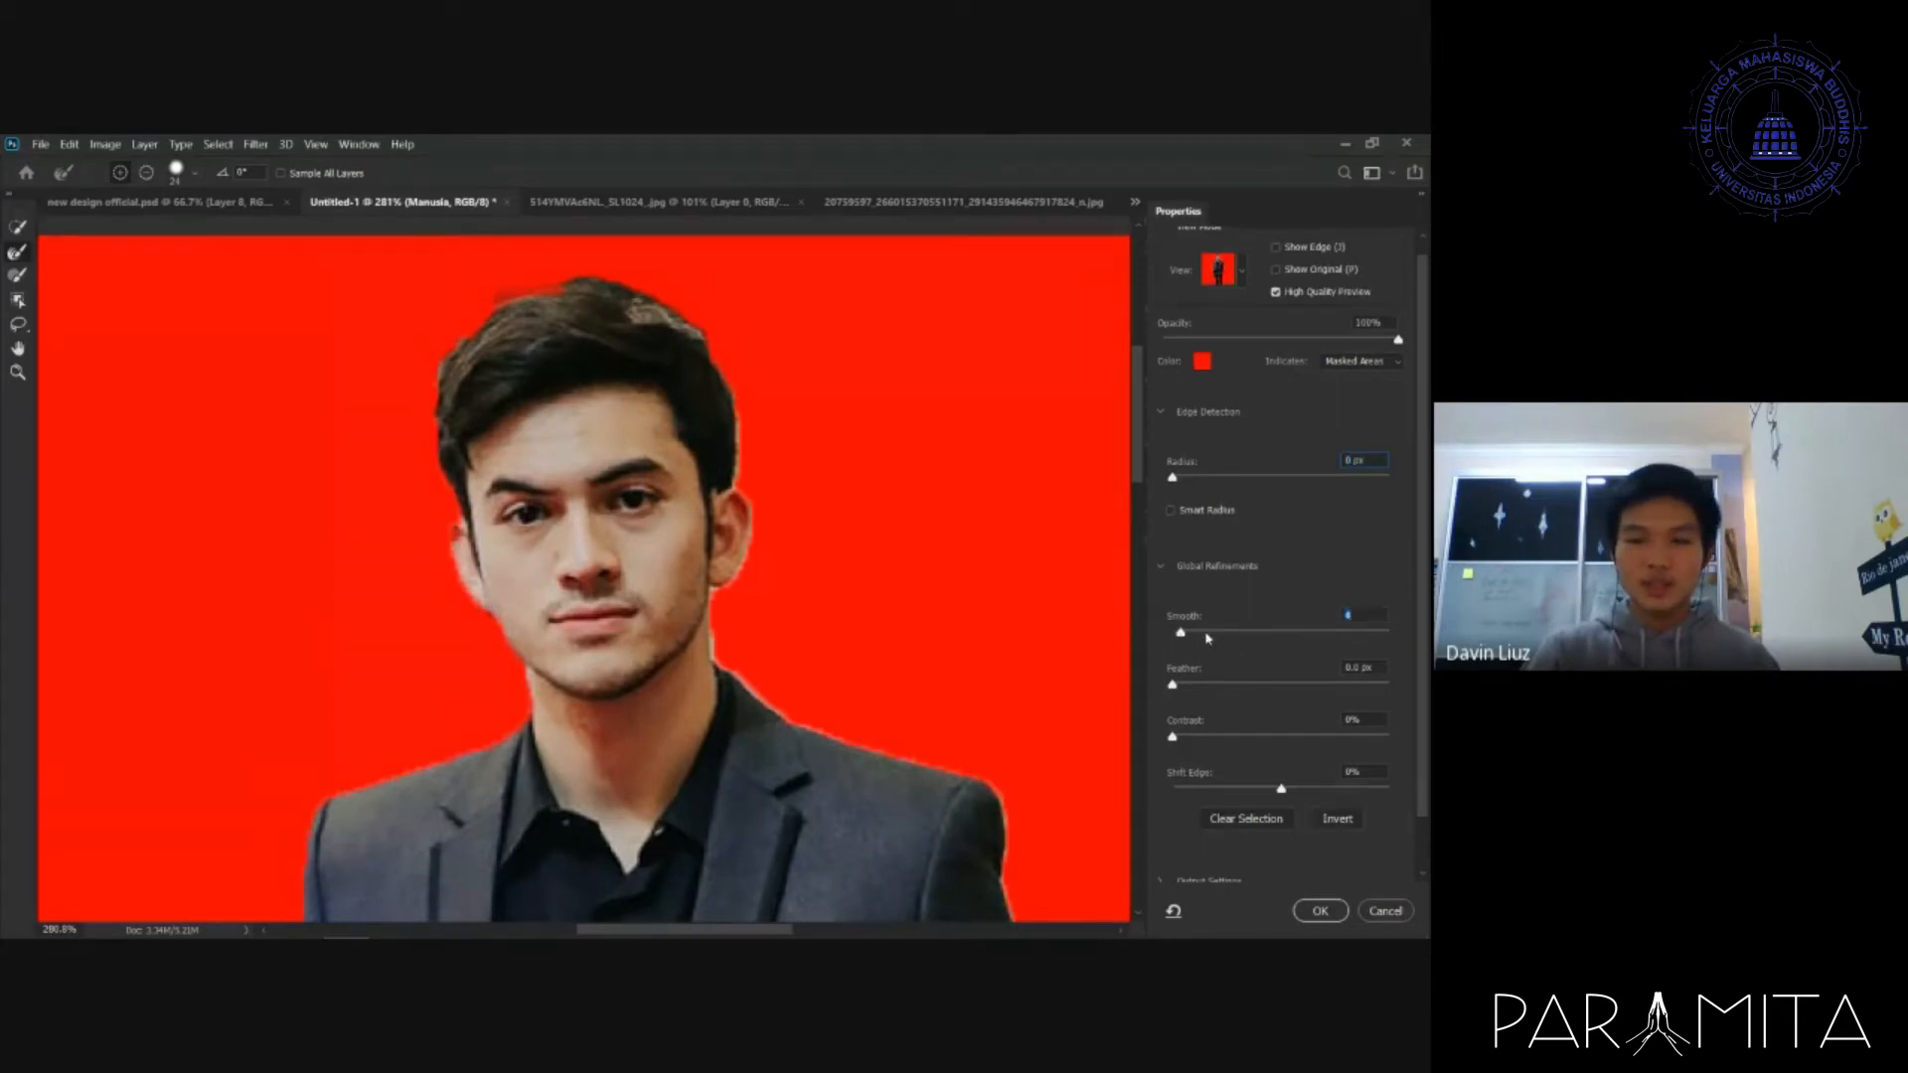
drag(1174, 633, 1307, 636)
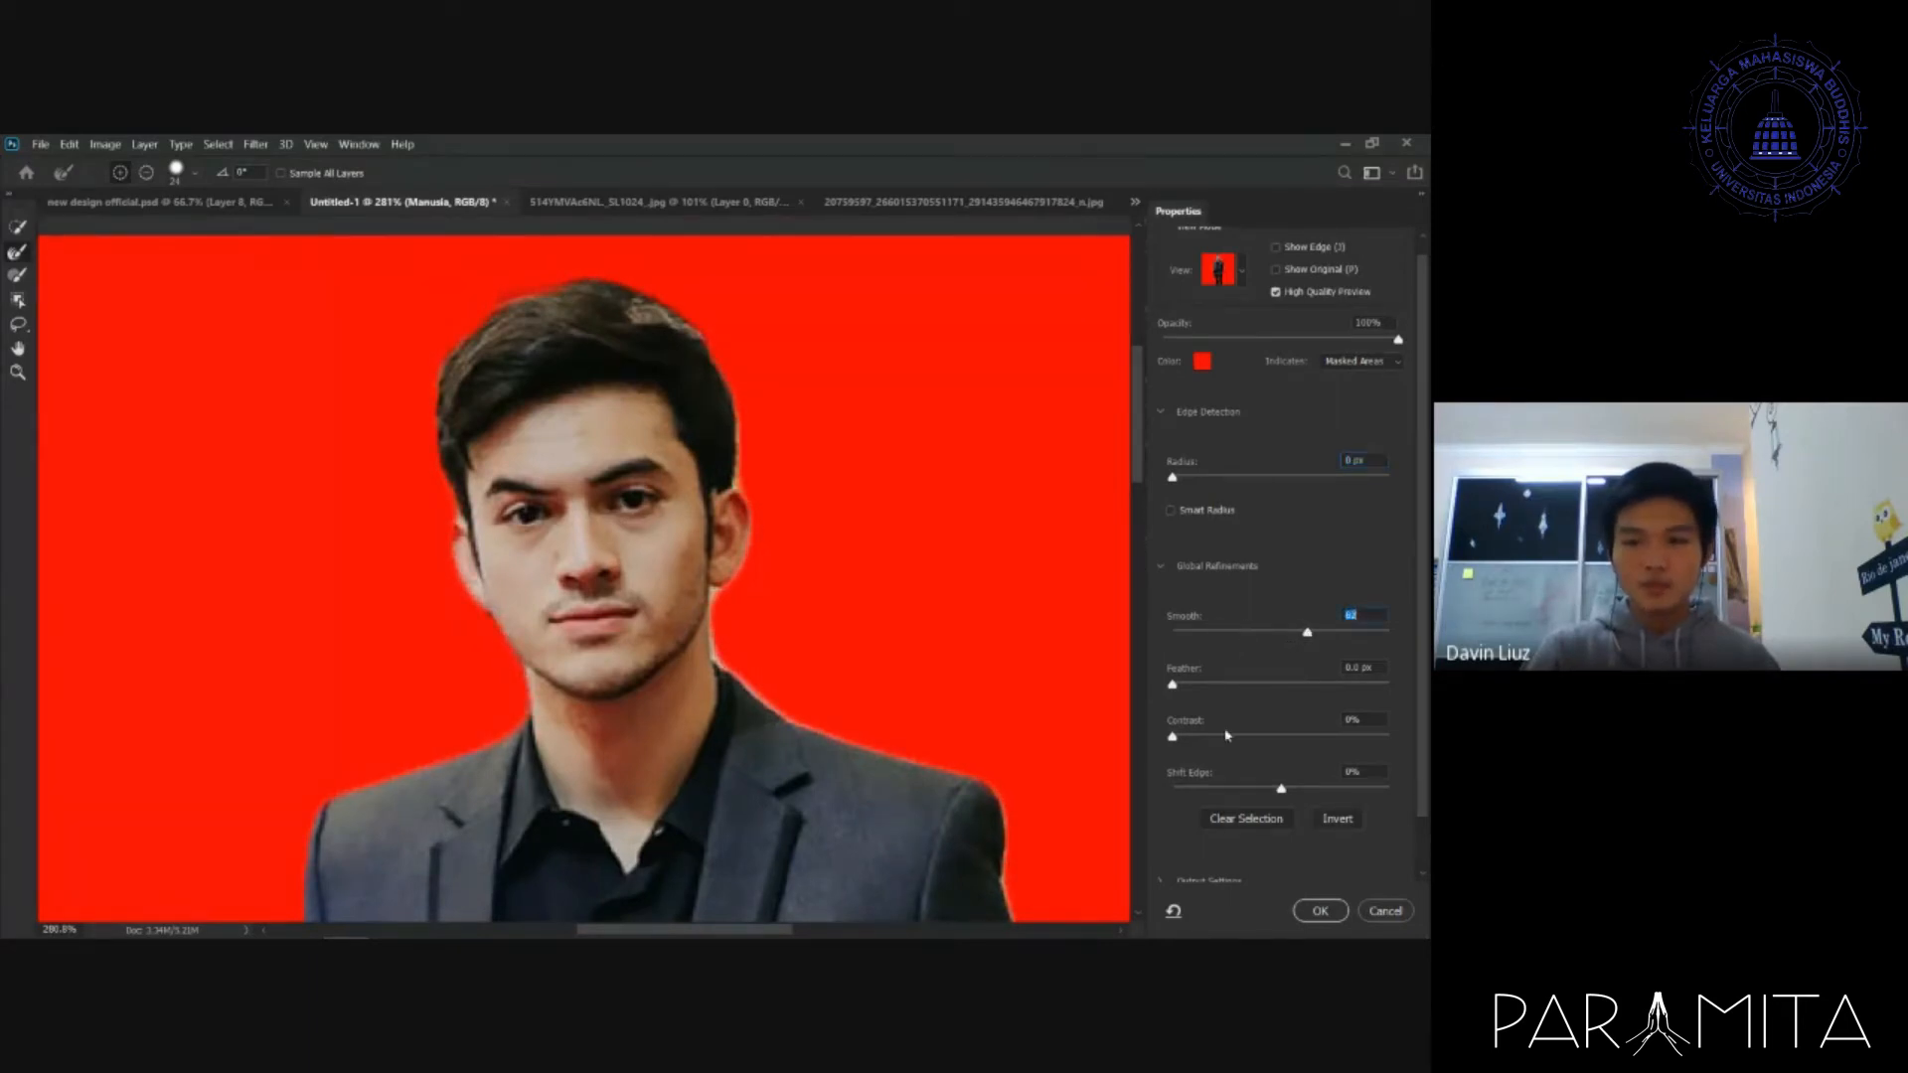
drag(1173, 736, 1275, 735)
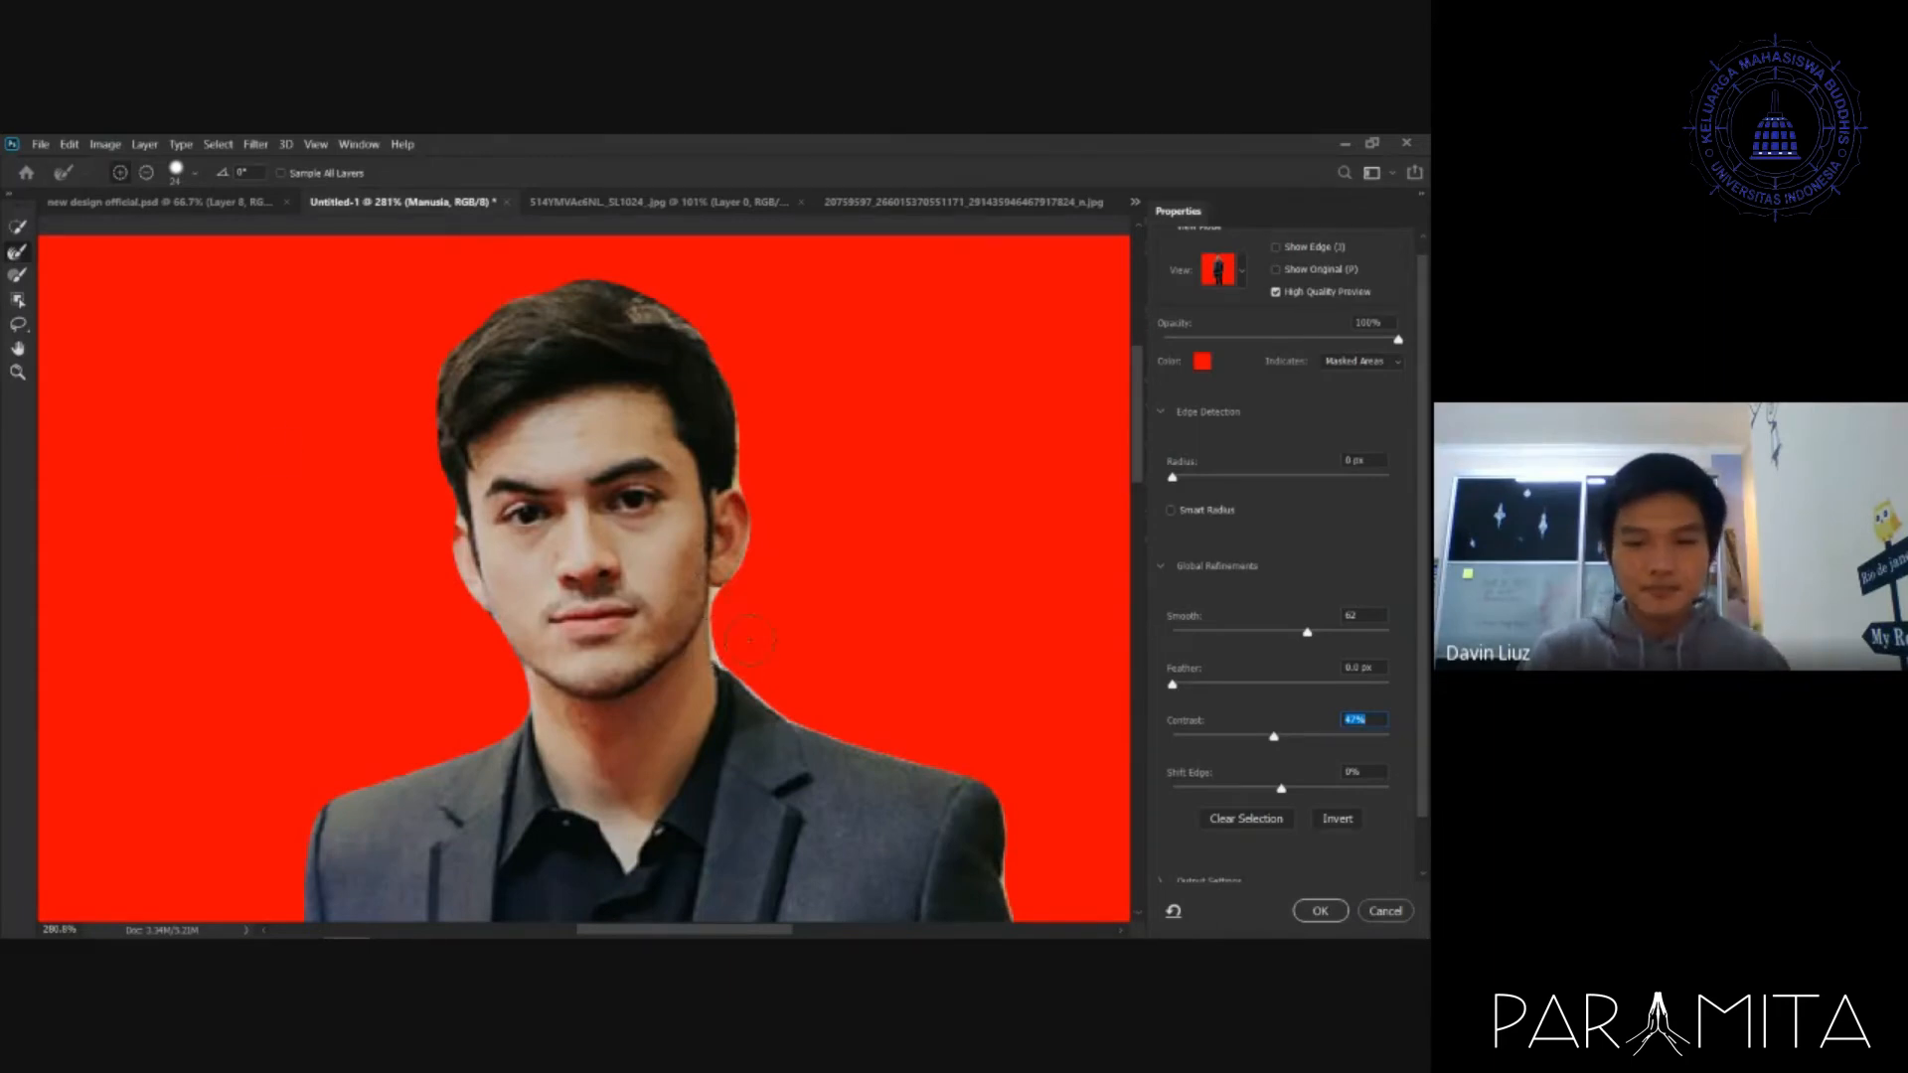
- Examine the jaw and neck edge at 700% zoom and reset Smooth to 0 and Contrast to 0% for comparison
click(17, 372)
click(754, 622)
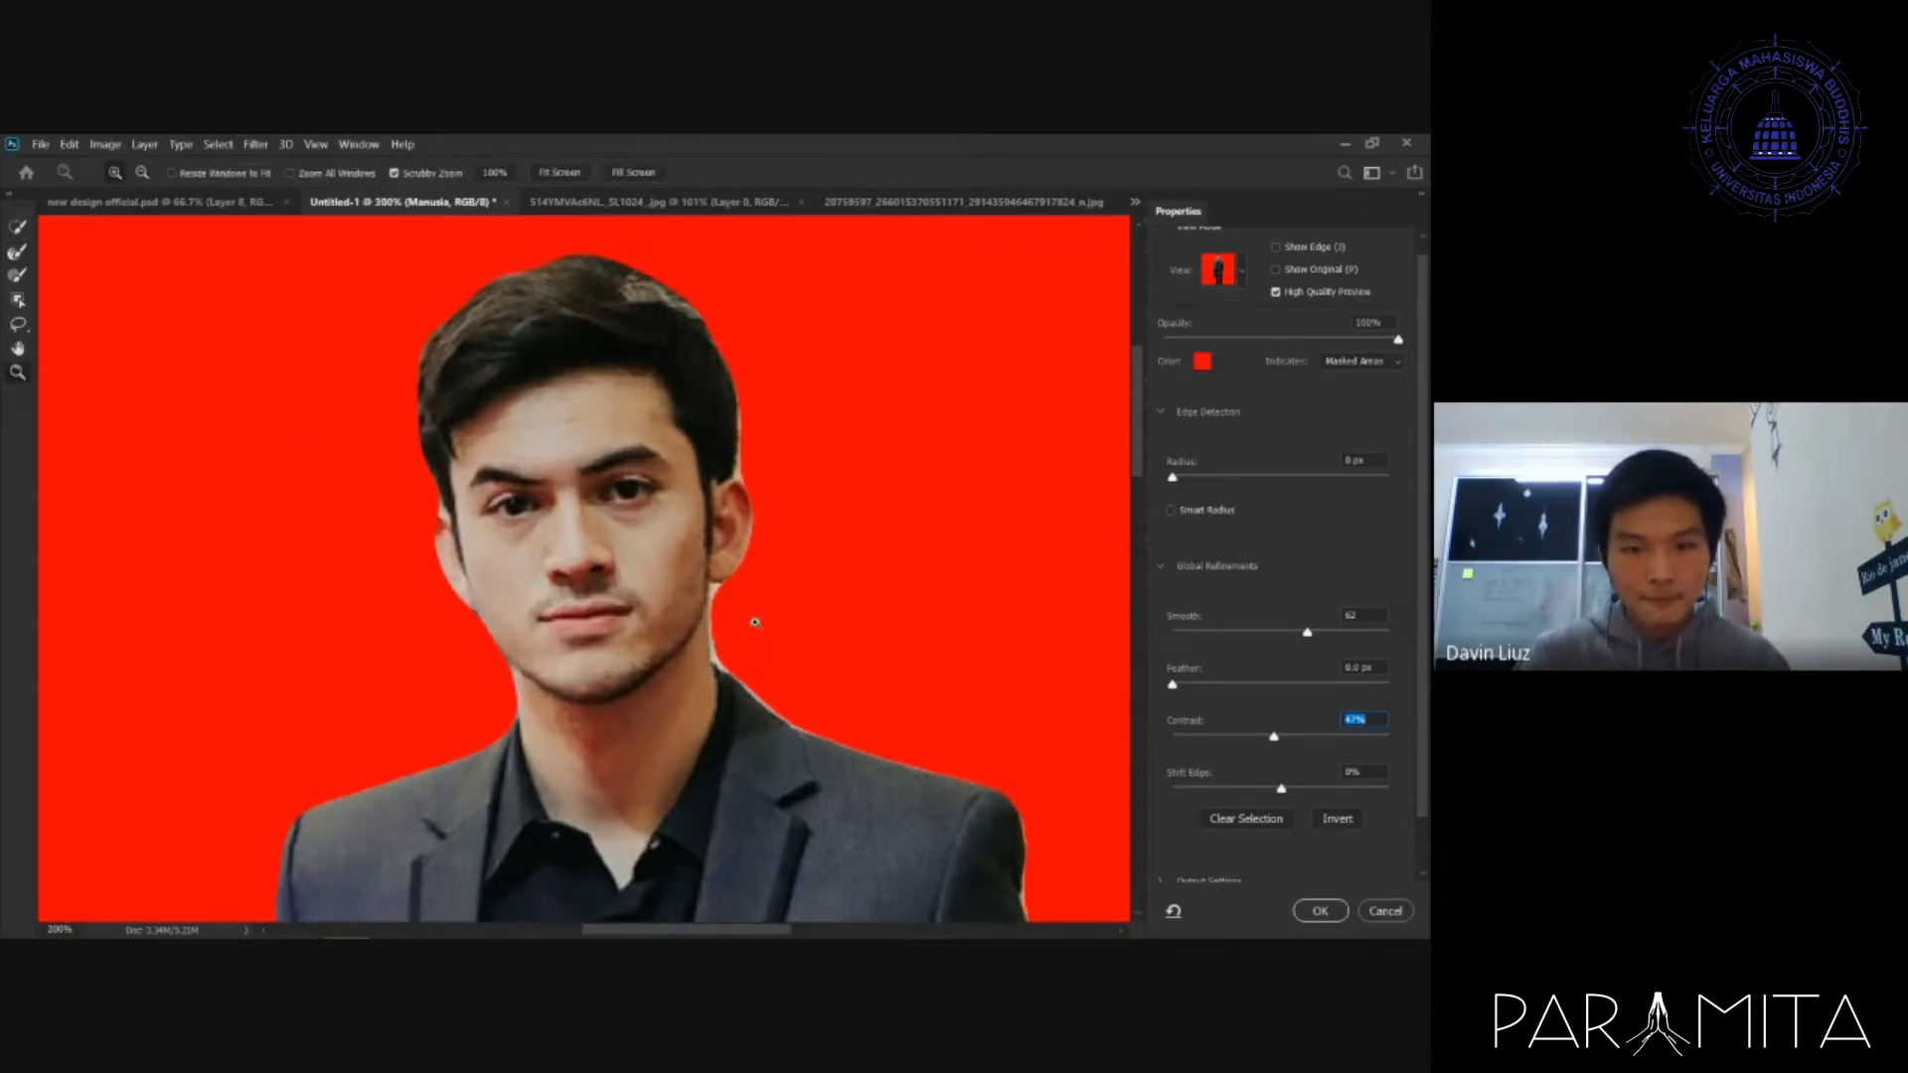
drag(754, 622, 711, 639)
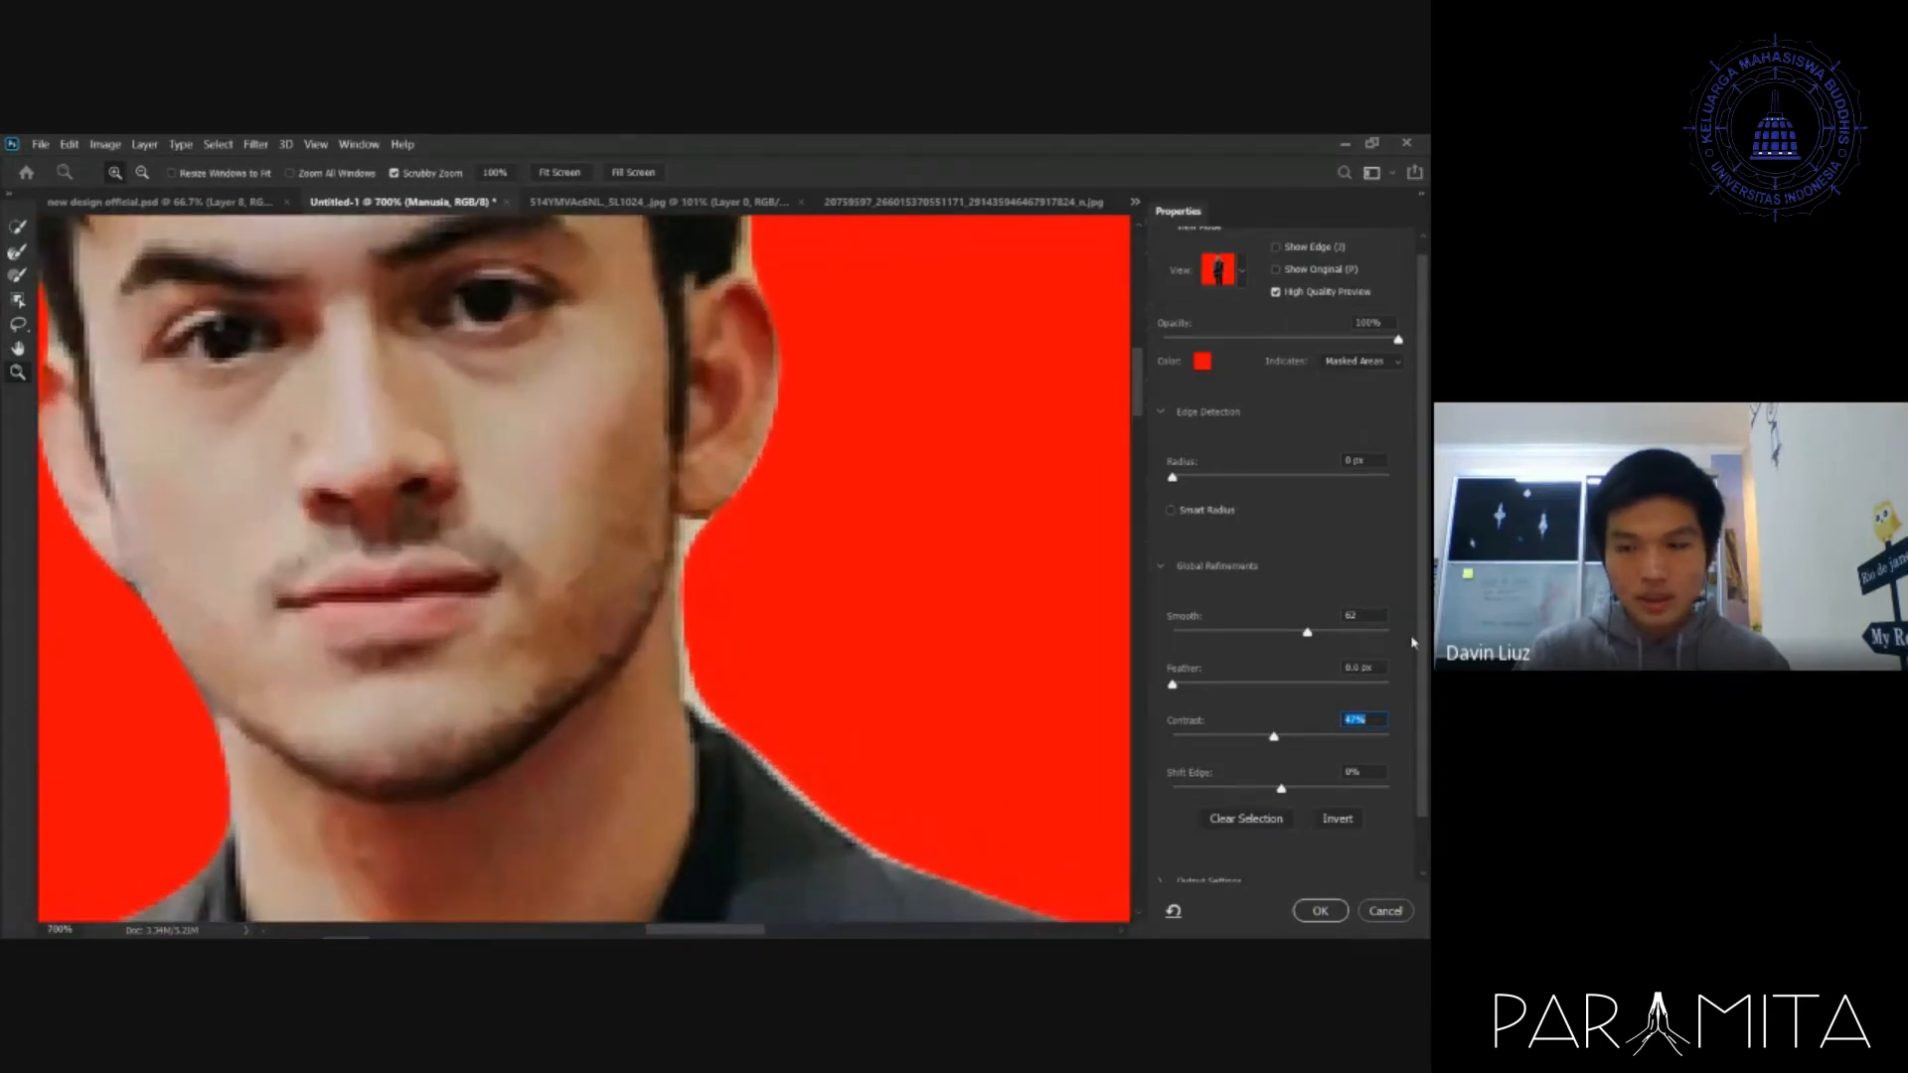
scroll(1407, 785, down, 1)
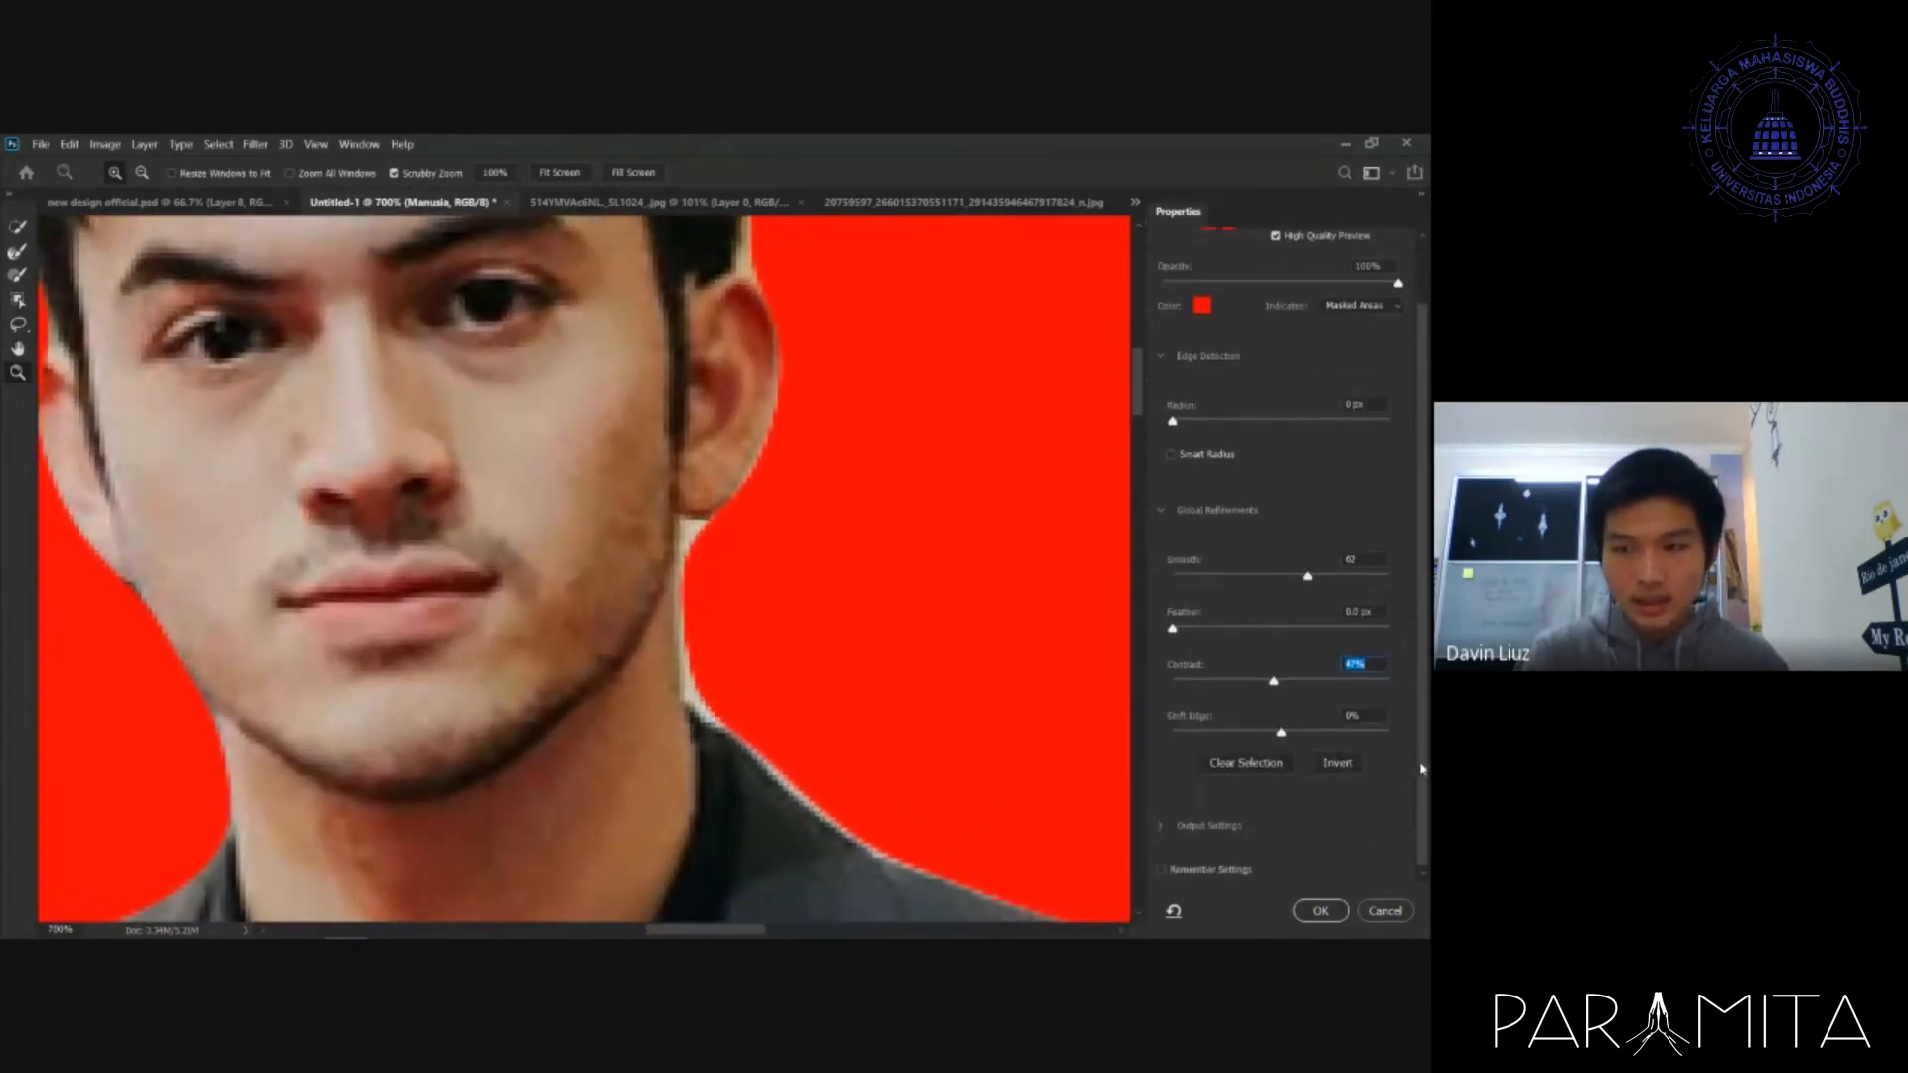
mouse_move(1421, 768)
mouse_down()
mouse_move(1419, 608)
mouse_move(1418, 796)
mouse_up()
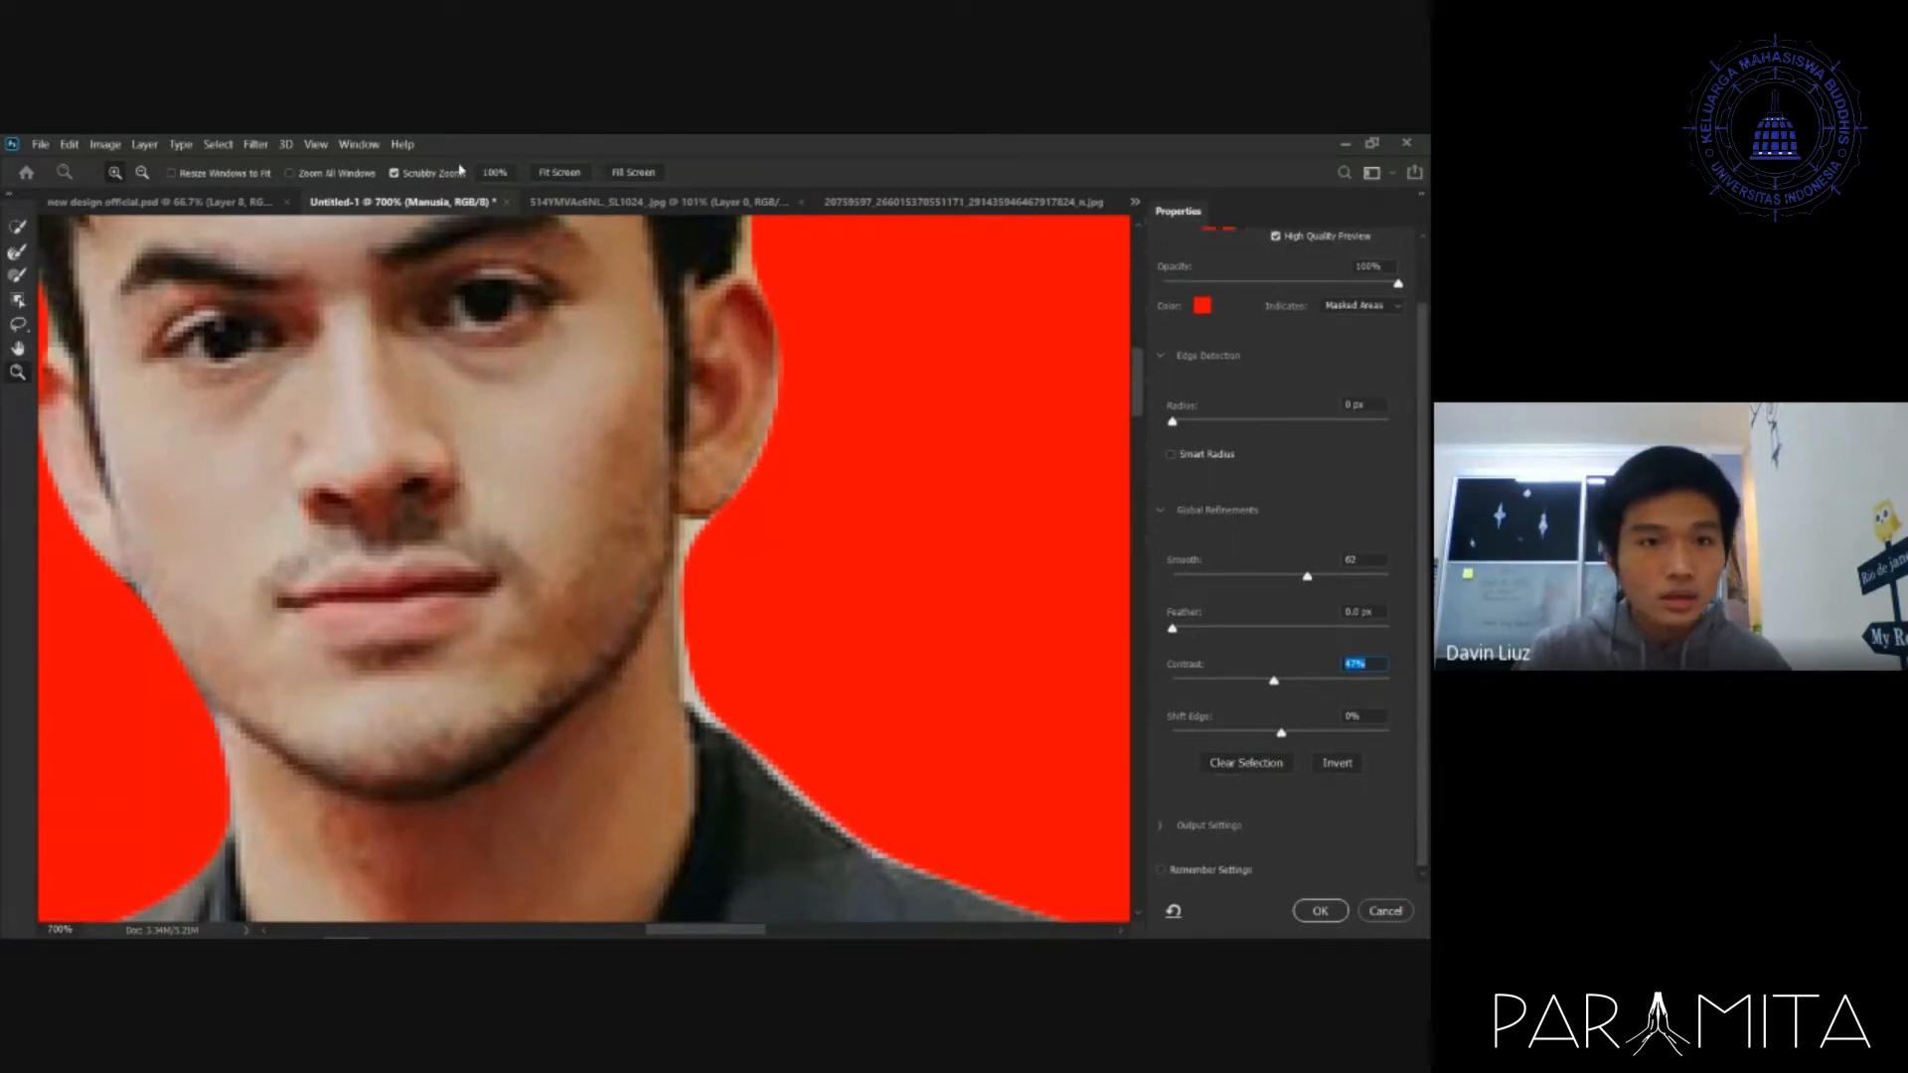
click(1171, 578)
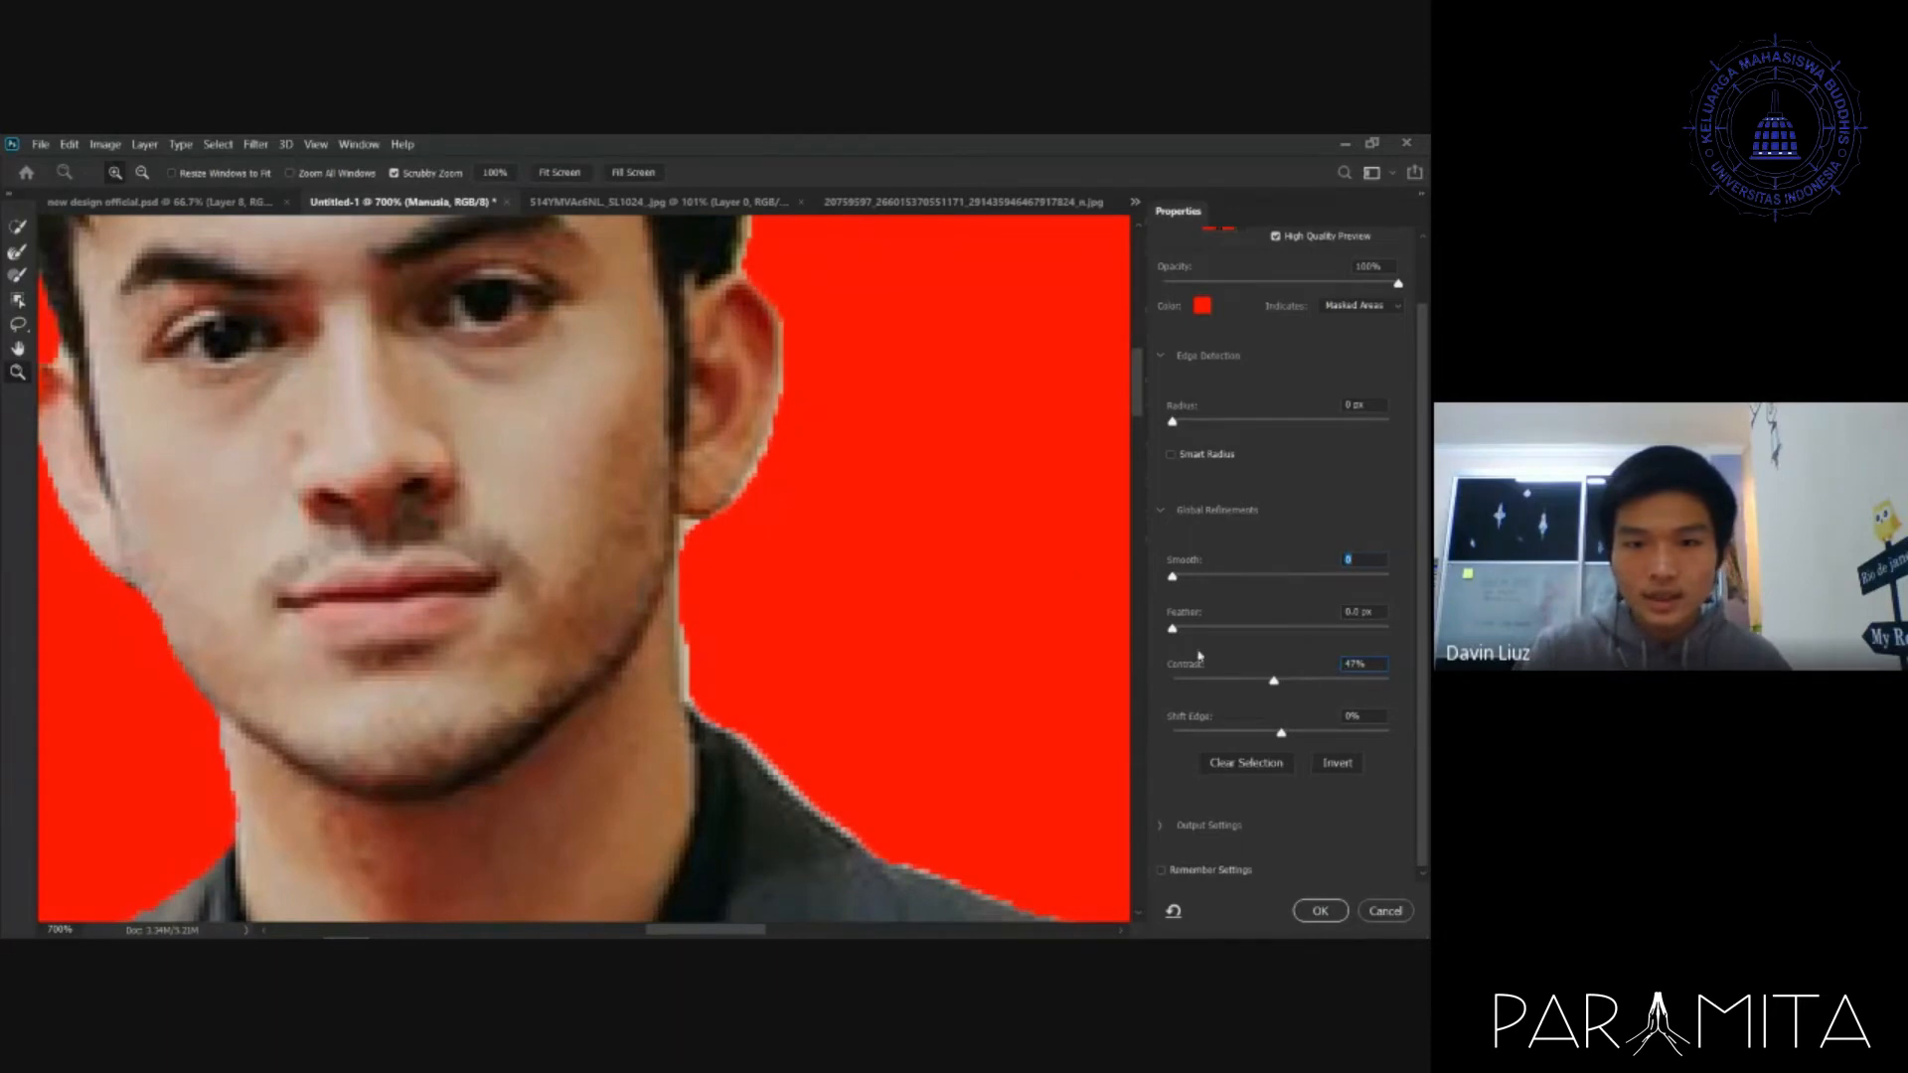
drag(1274, 682, 1169, 682)
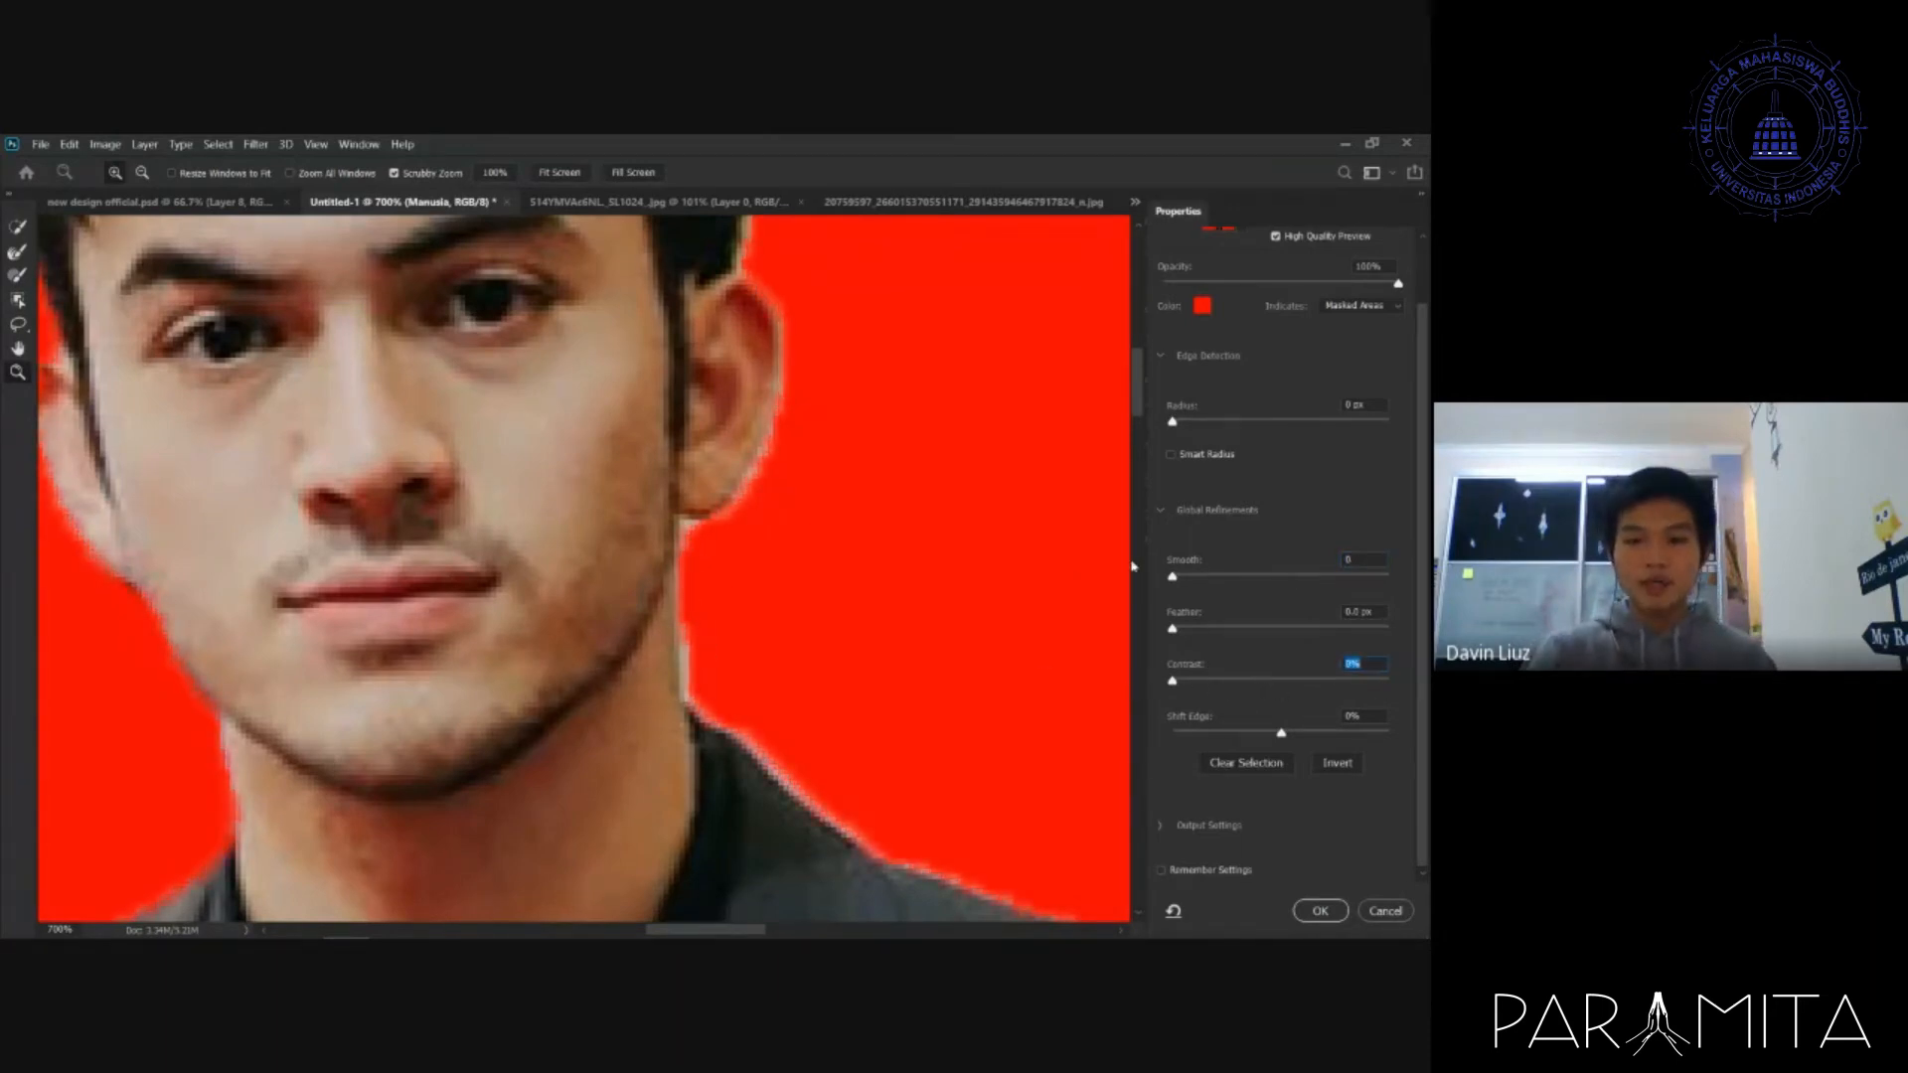
- Set the selection's Smooth to 36, Contrast to 64% and Shift Edge to -100%
click(1253, 580)
drag(1195, 676, 1312, 681)
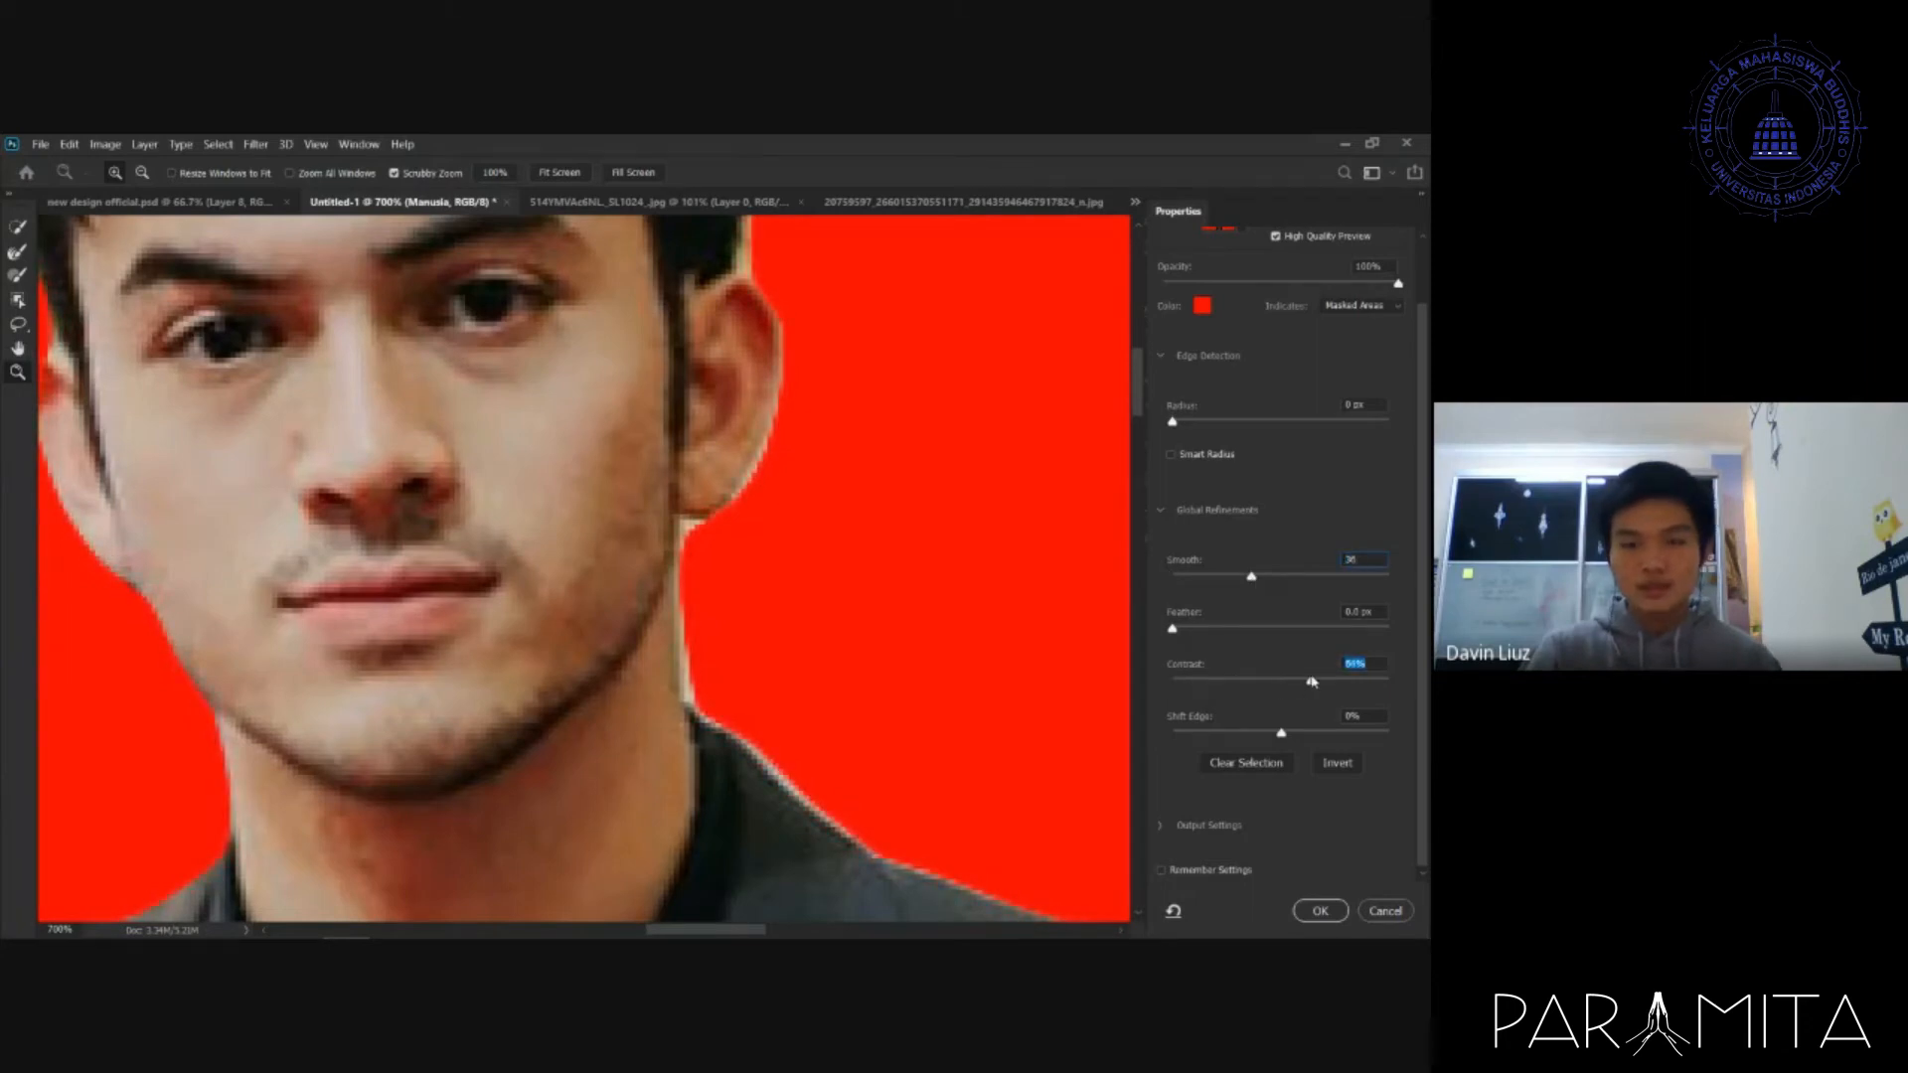
click(1281, 736)
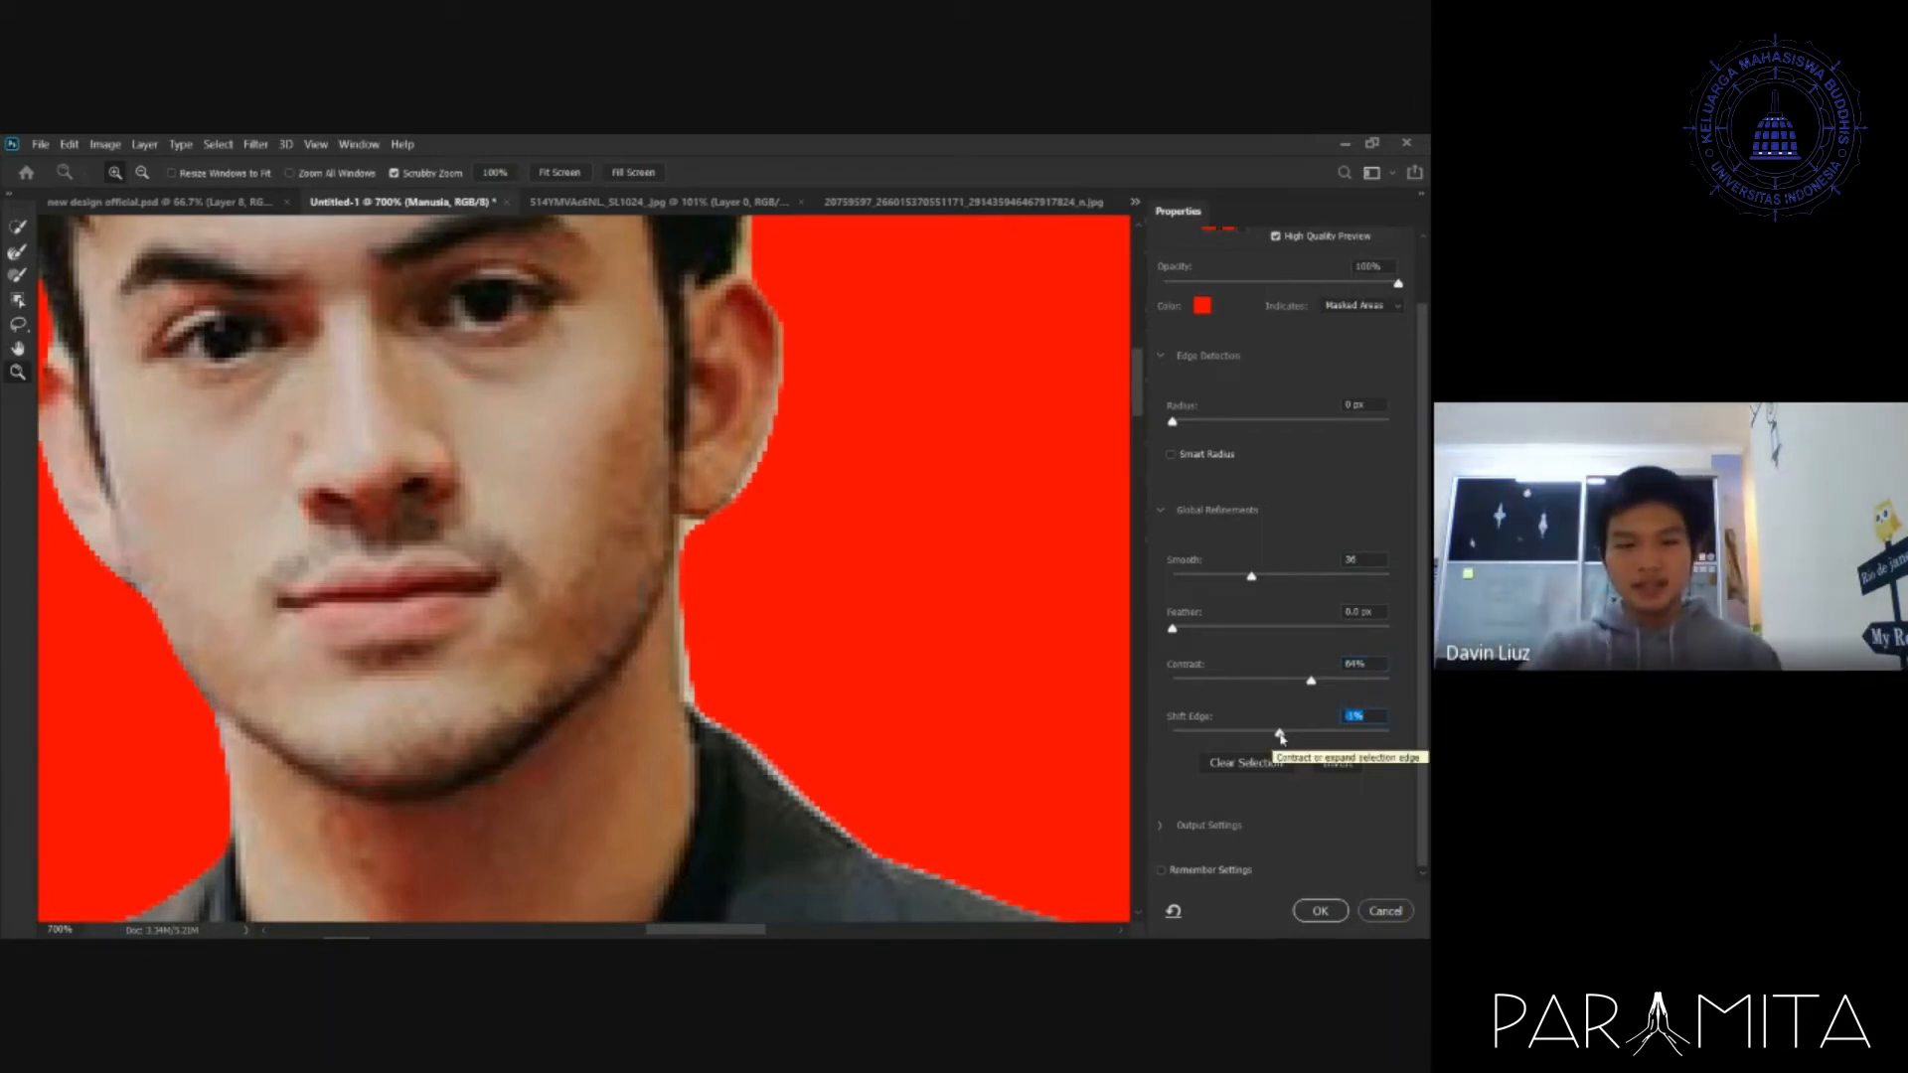
key(Down)
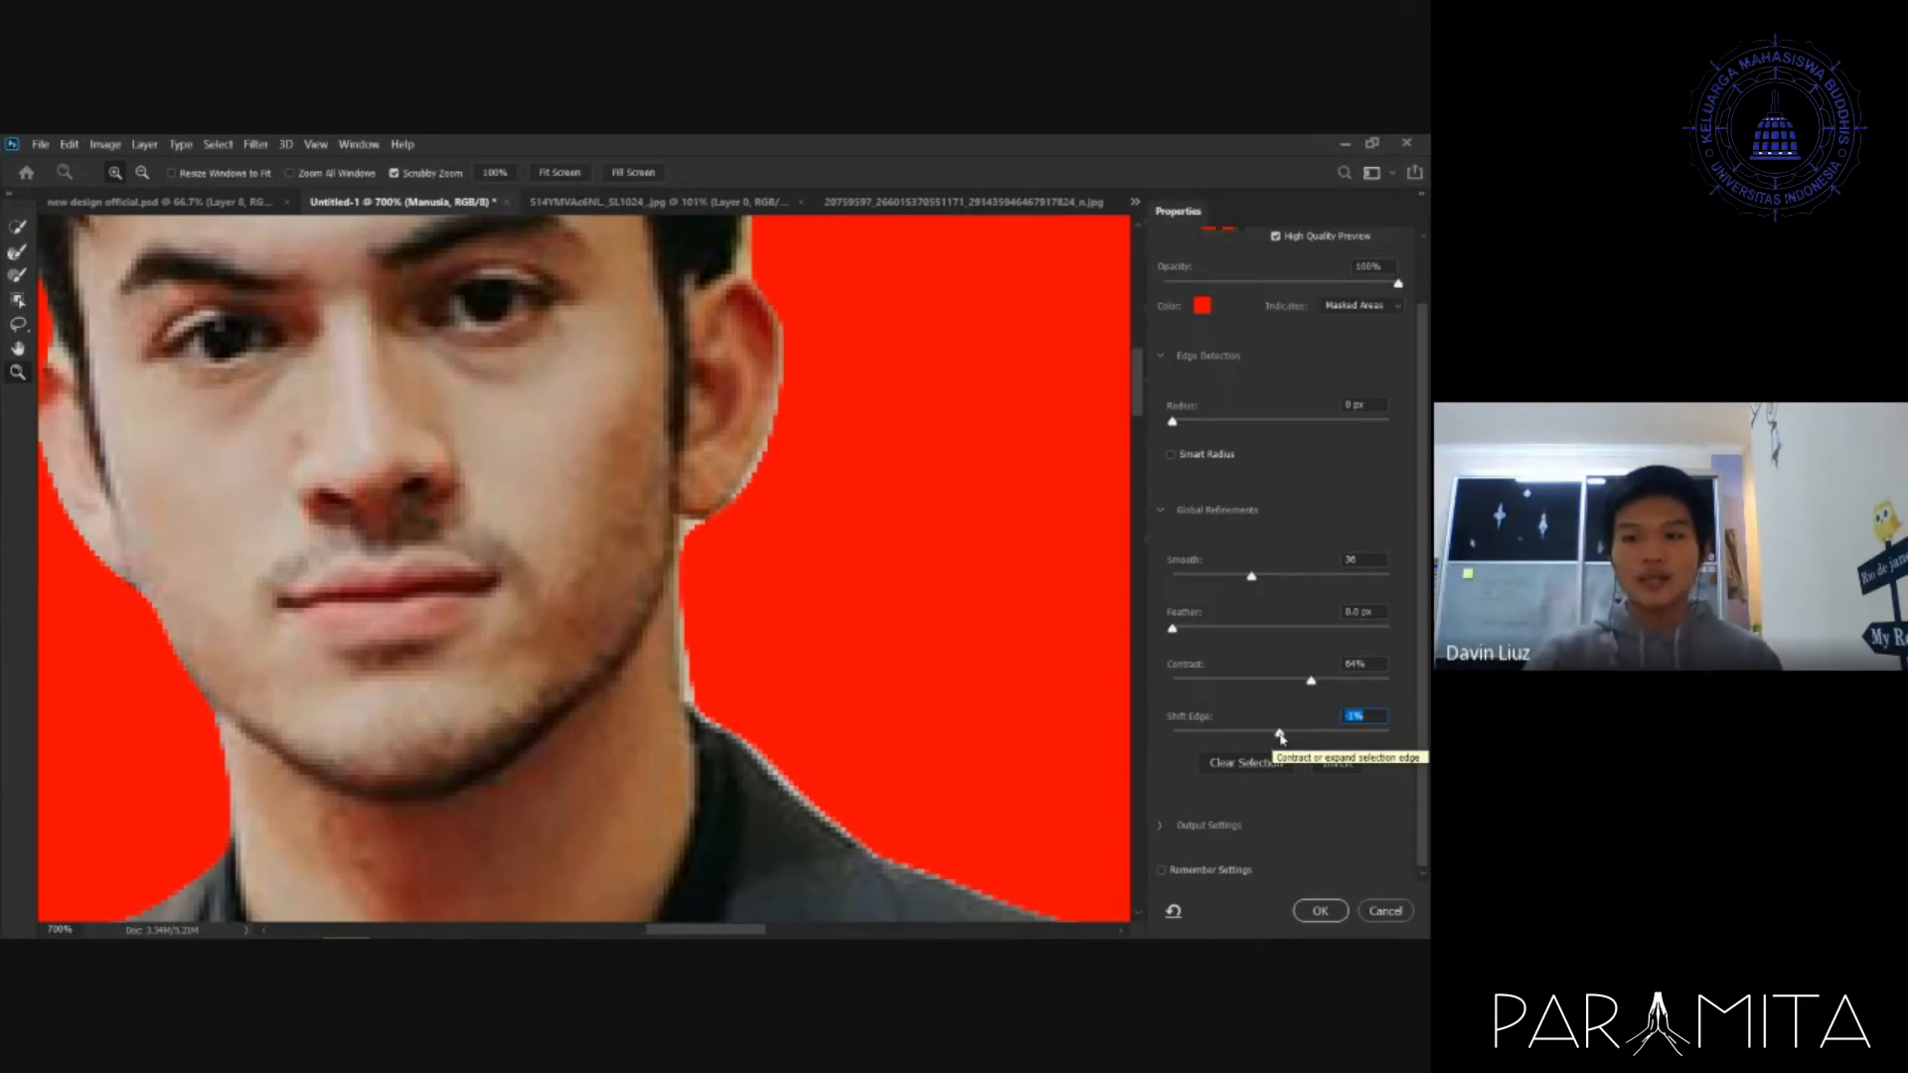
drag(1280, 735, 1169, 742)
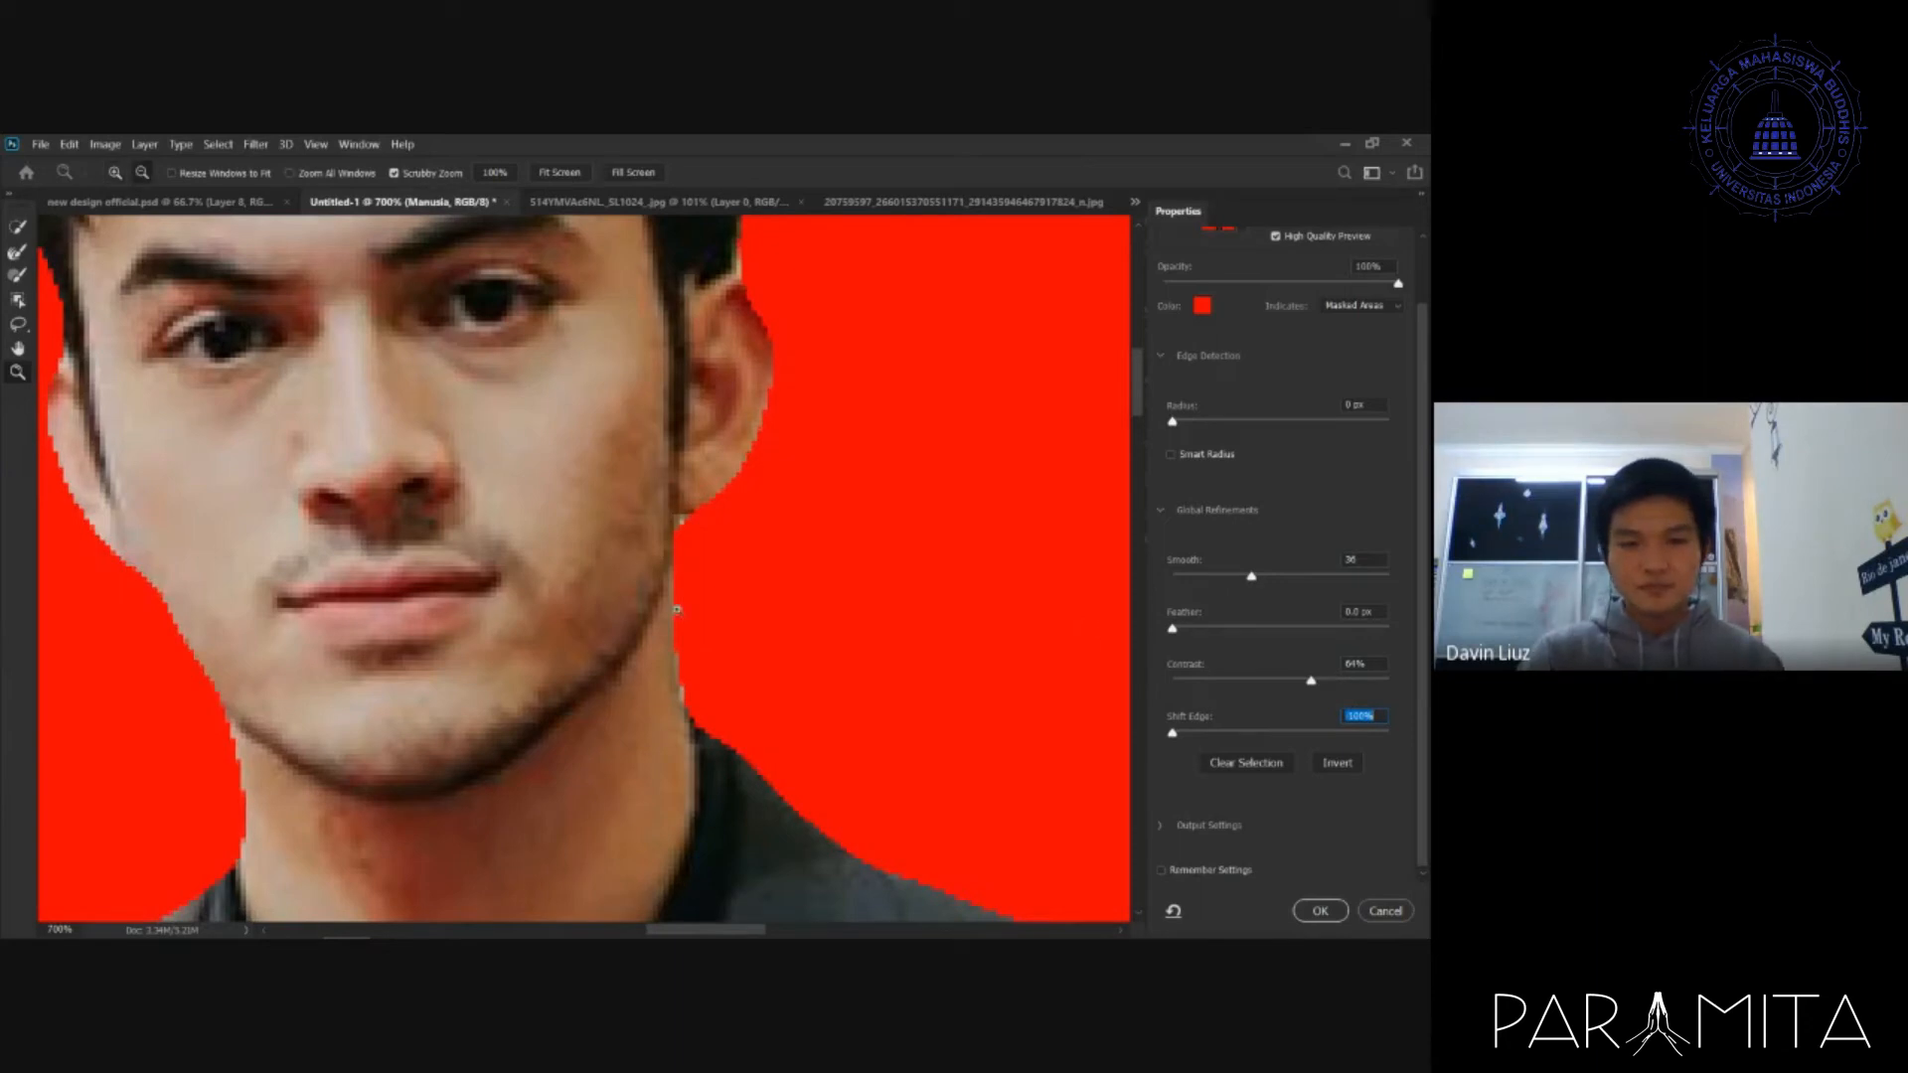
- Check the man's cutout at 100% zoom and apply the refined selection
alt+click(494, 525)
alt+click(494, 525)
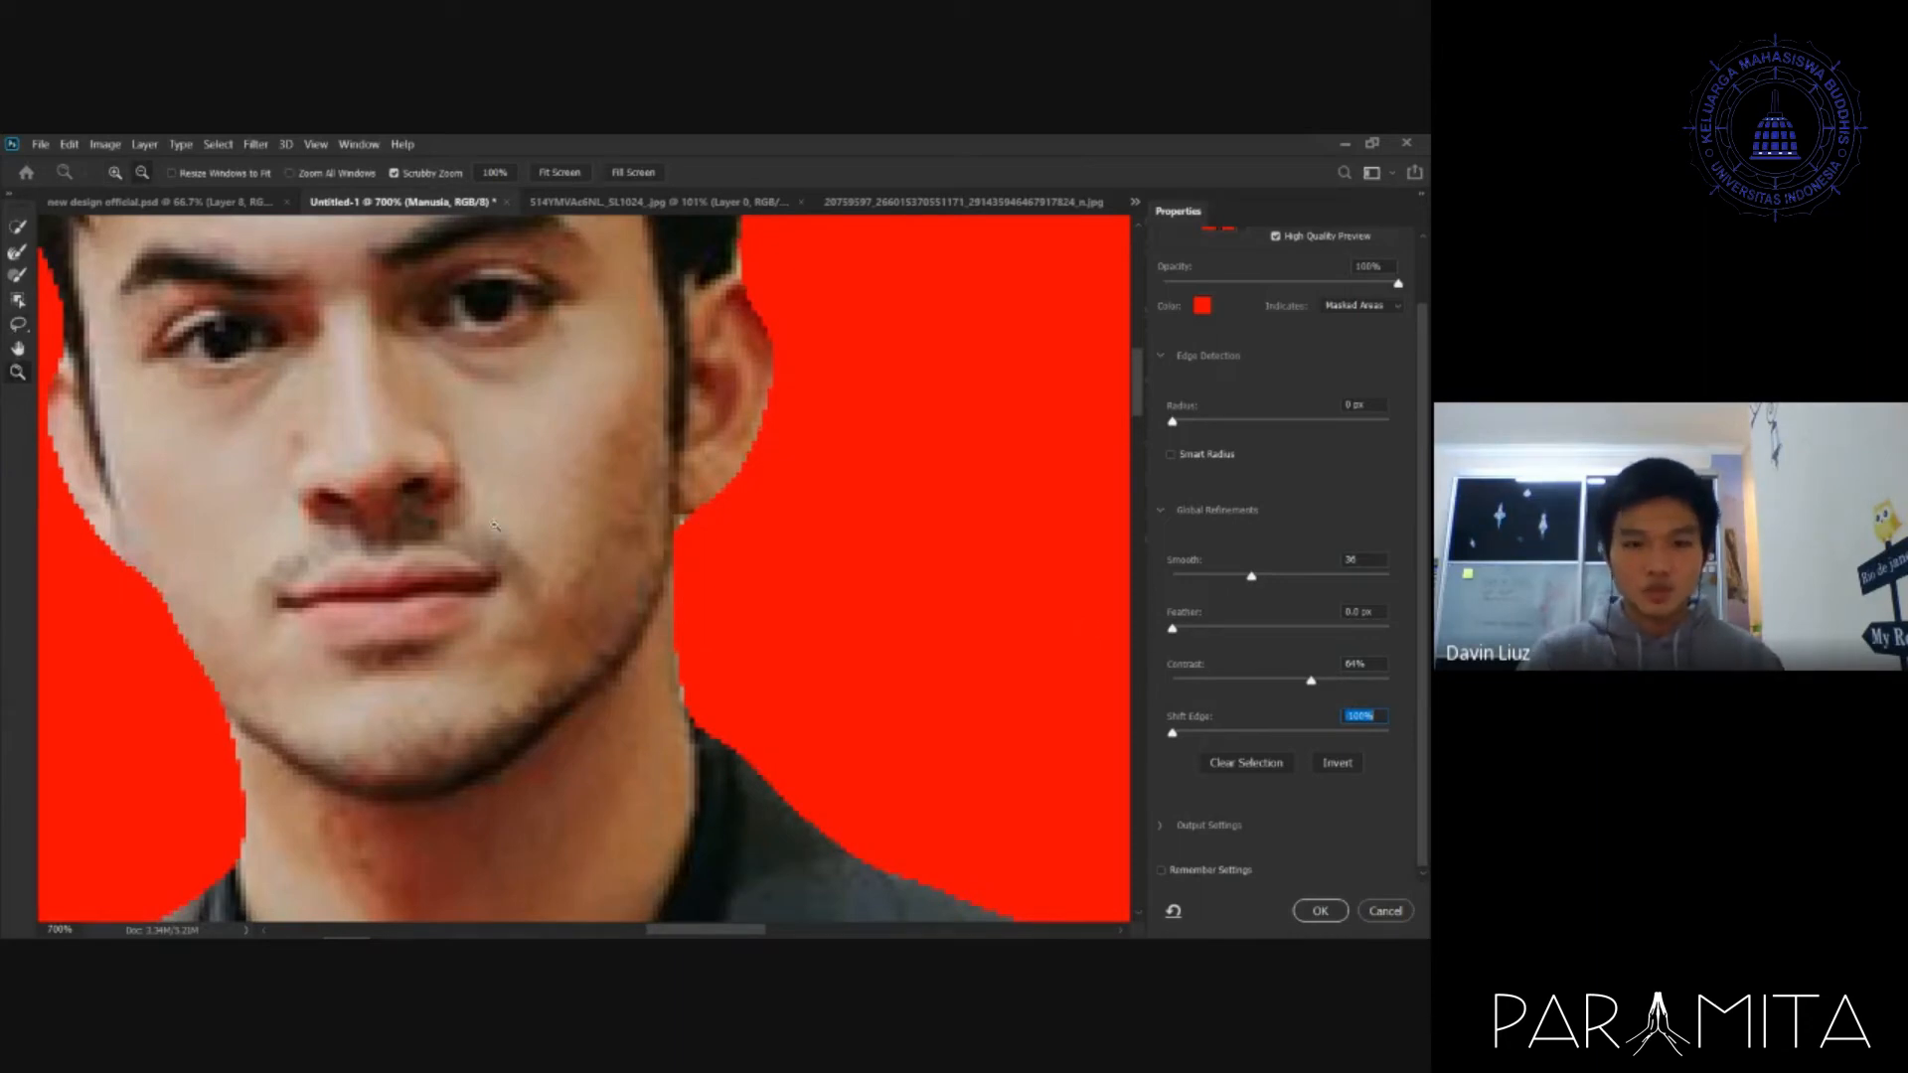
alt+click(494, 525)
alt+click(494, 525)
alt+click(494, 525)
alt+click(494, 525)
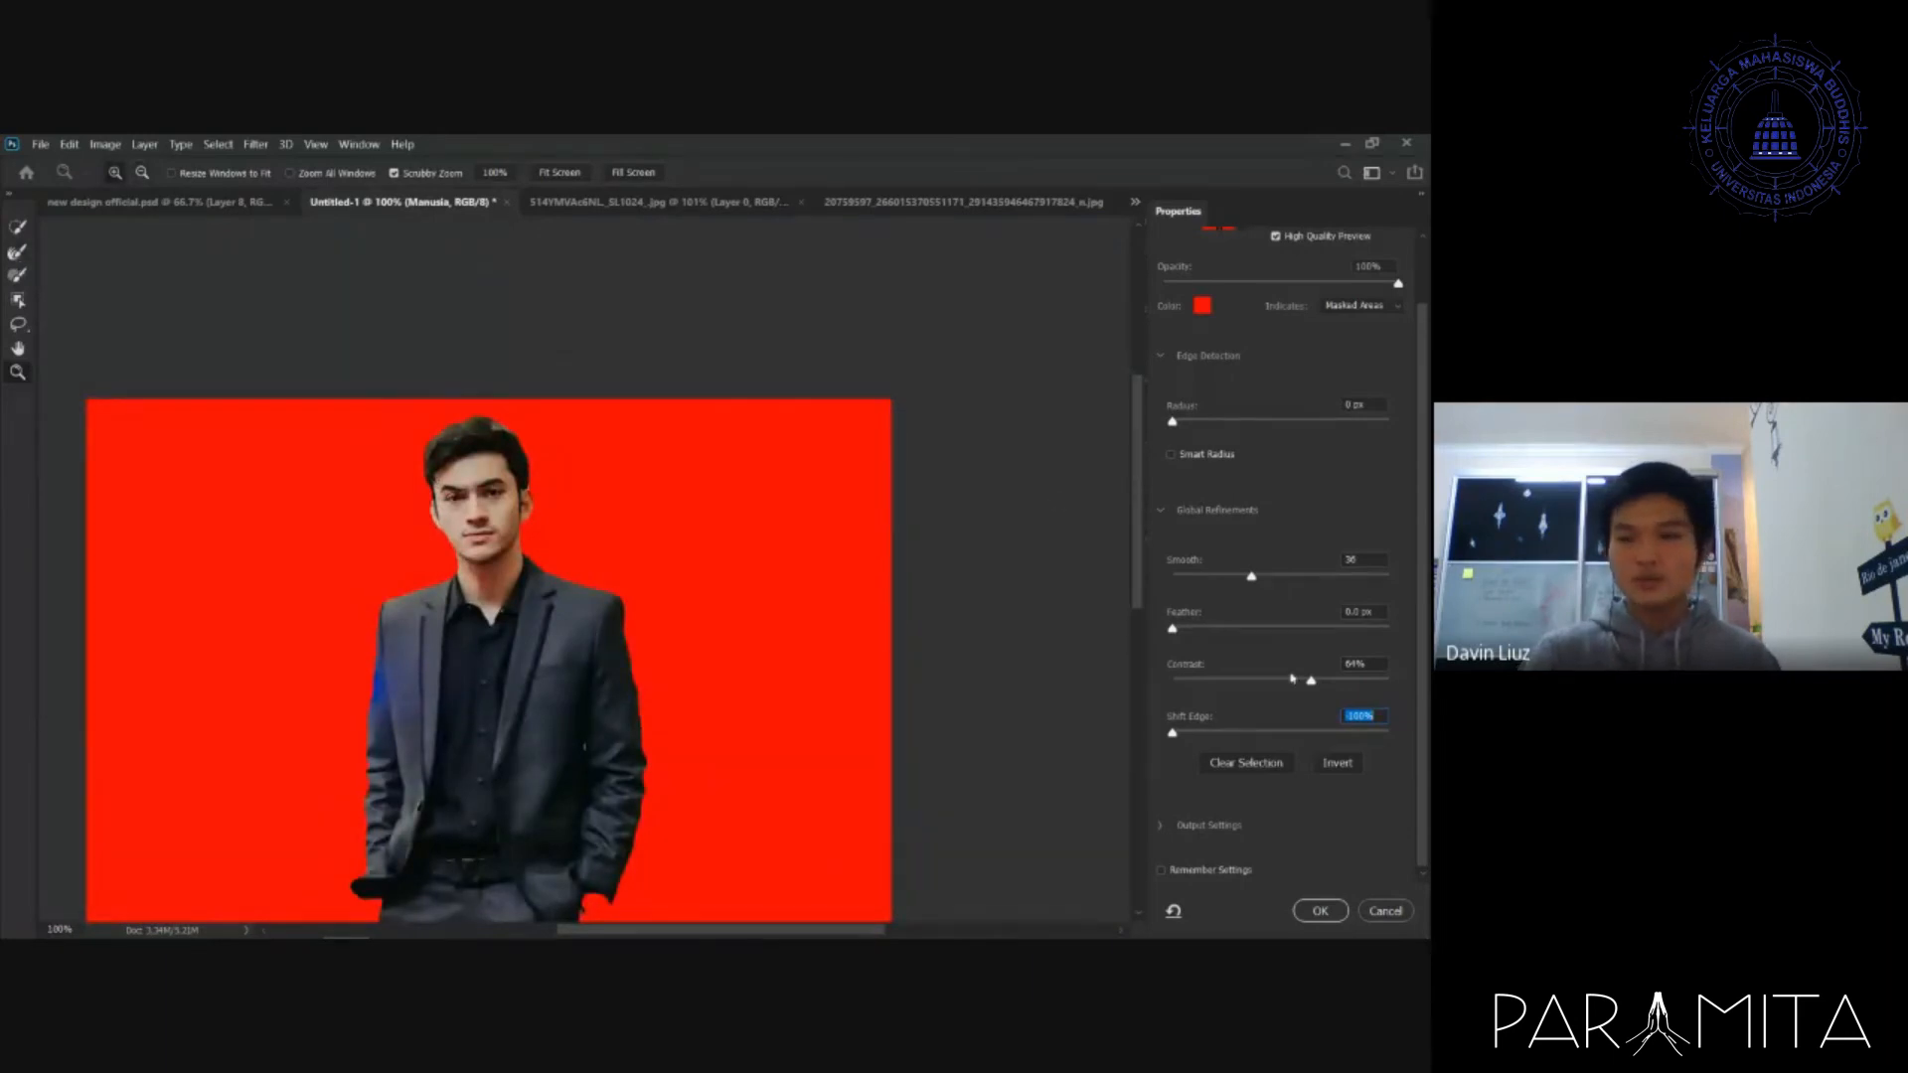
click(1320, 909)
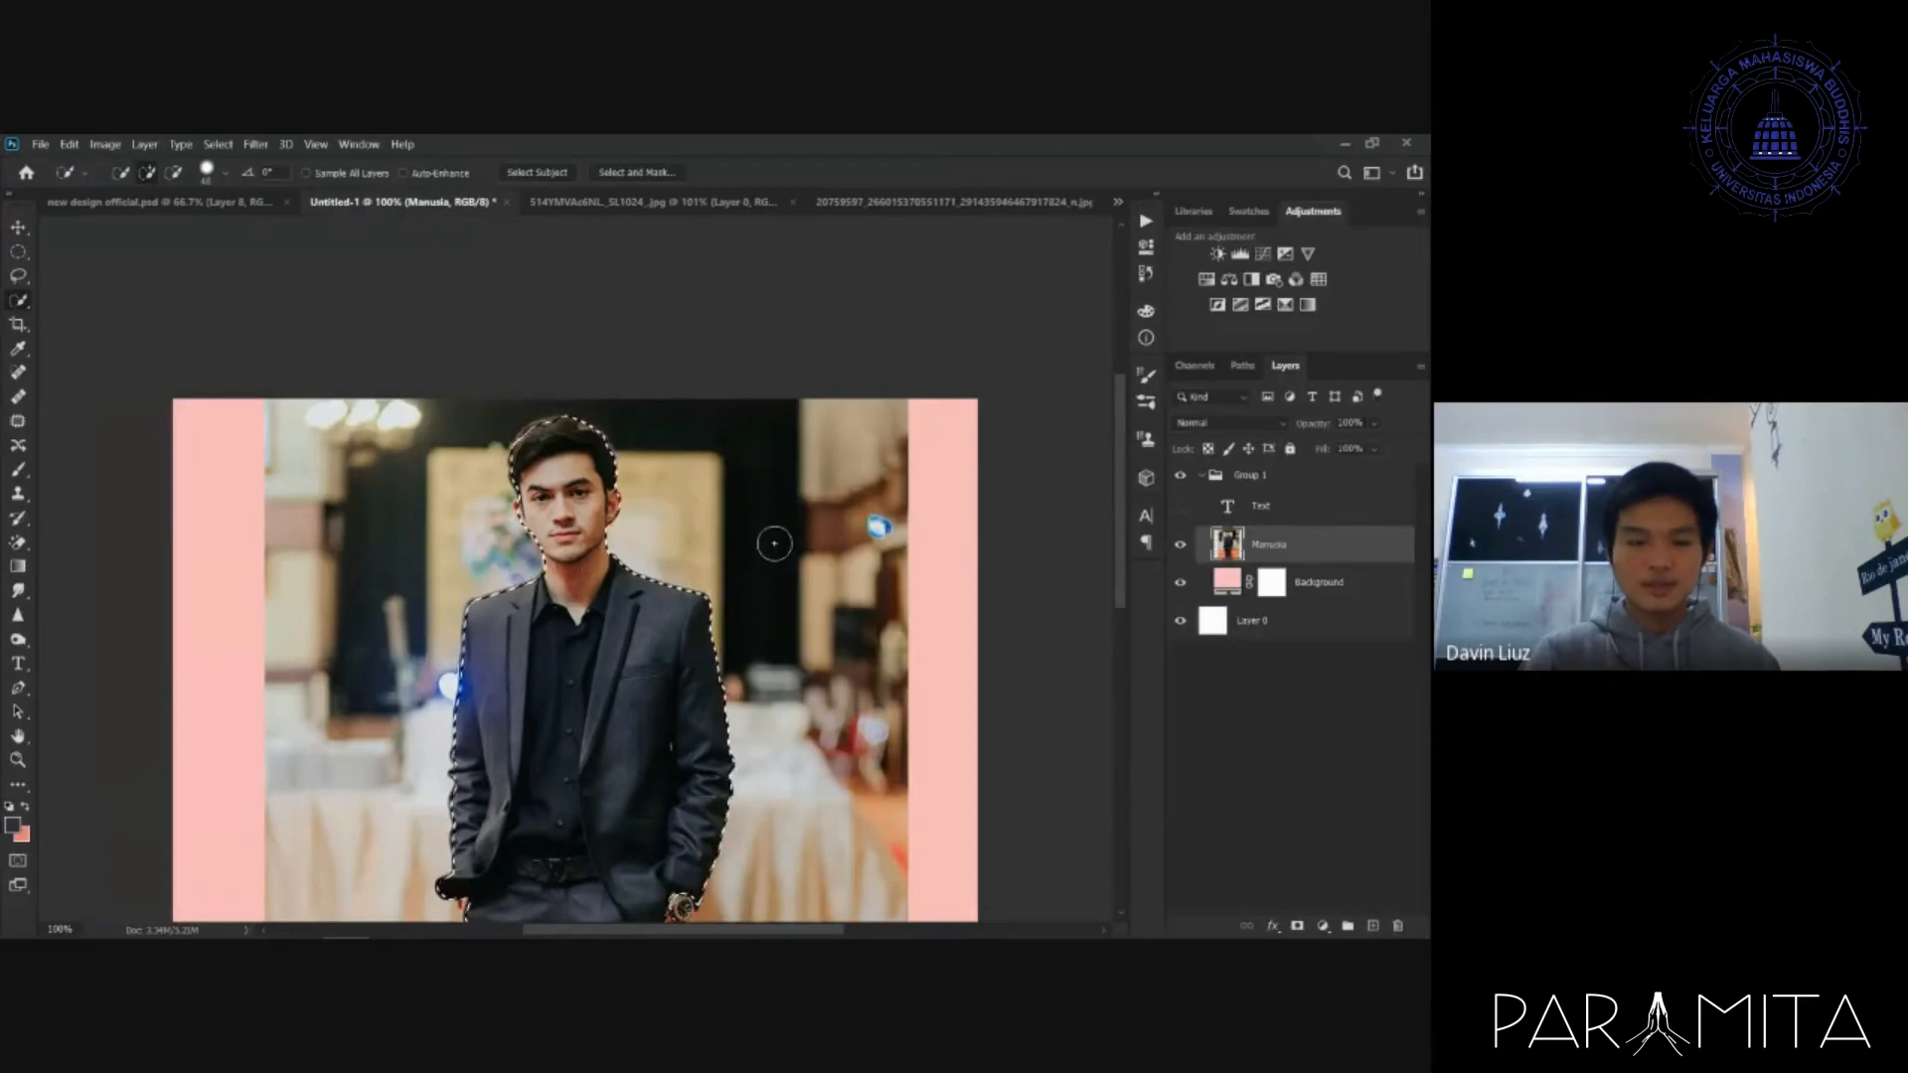
- Copy the selected man to a new layer and check the cutout by temporarily hiding the Manusia layer
key(ctrl+j)
click(1181, 581)
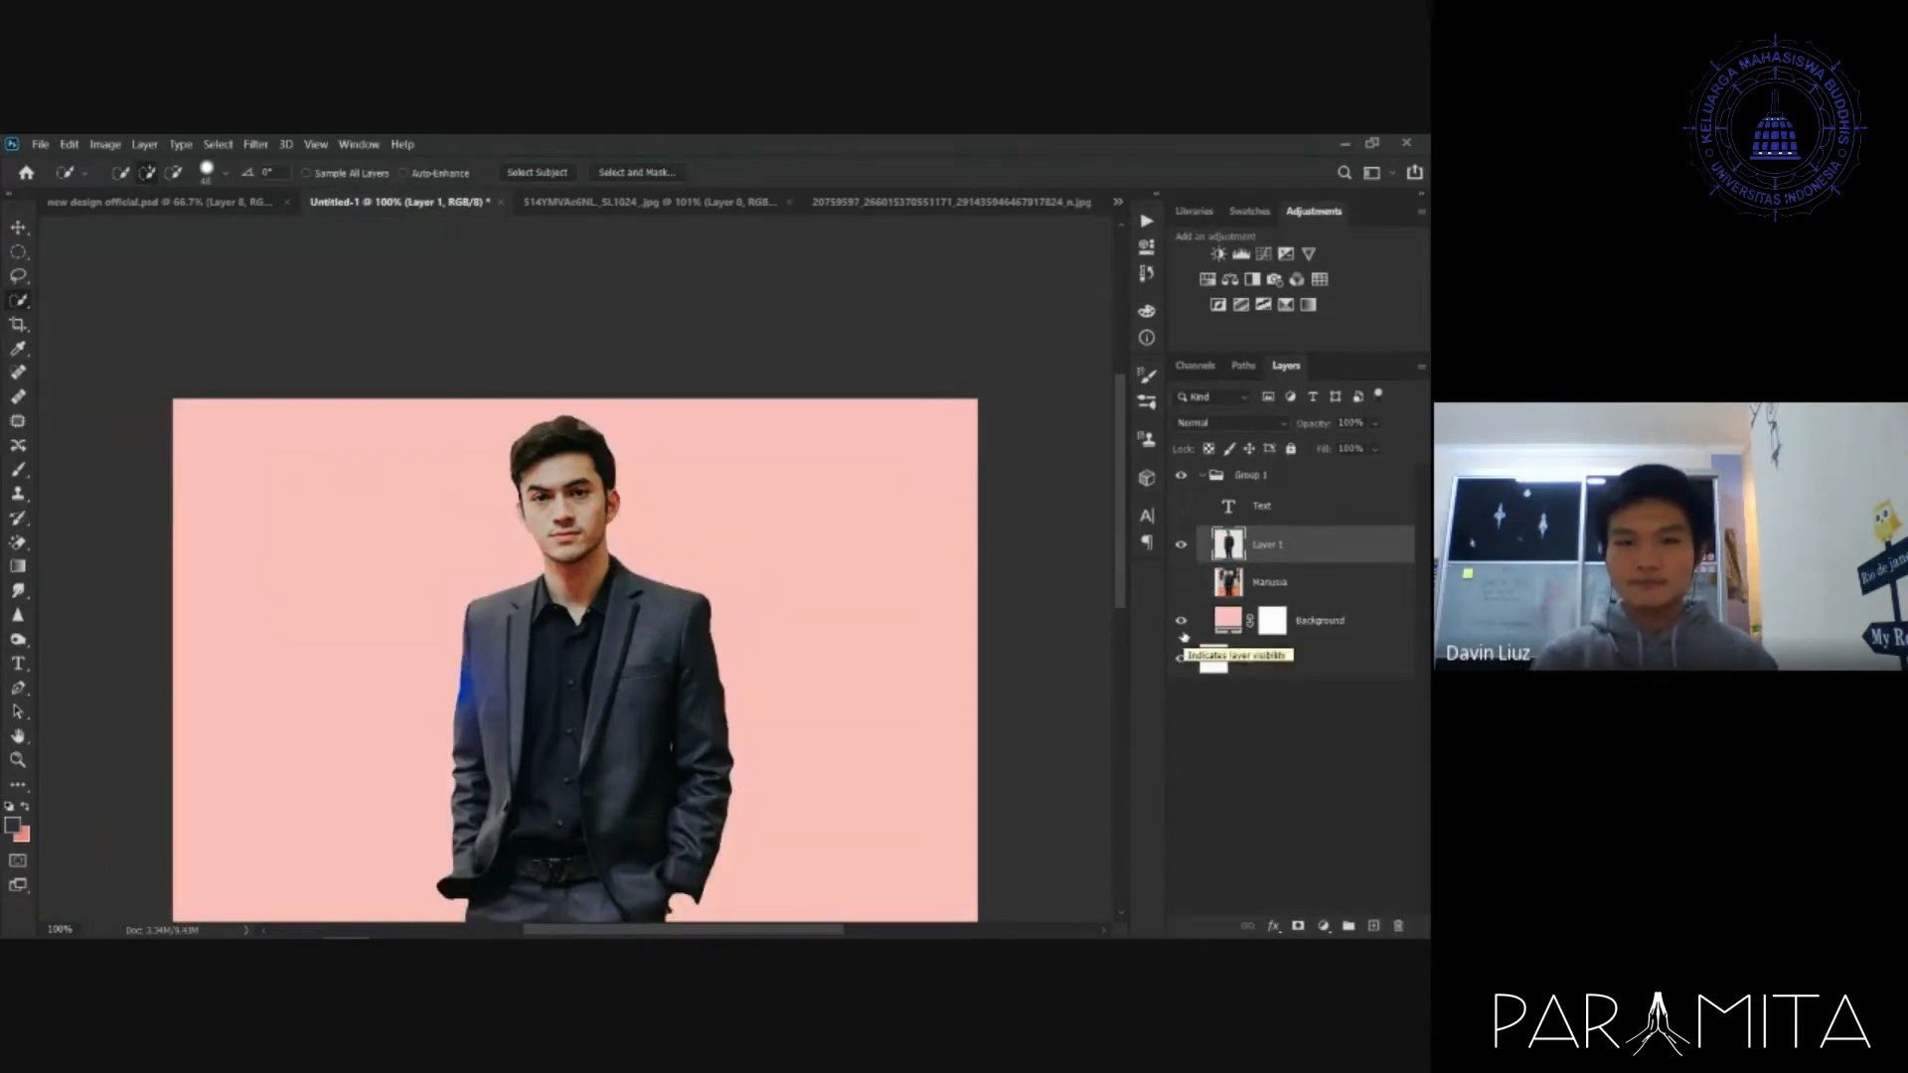
click(1181, 582)
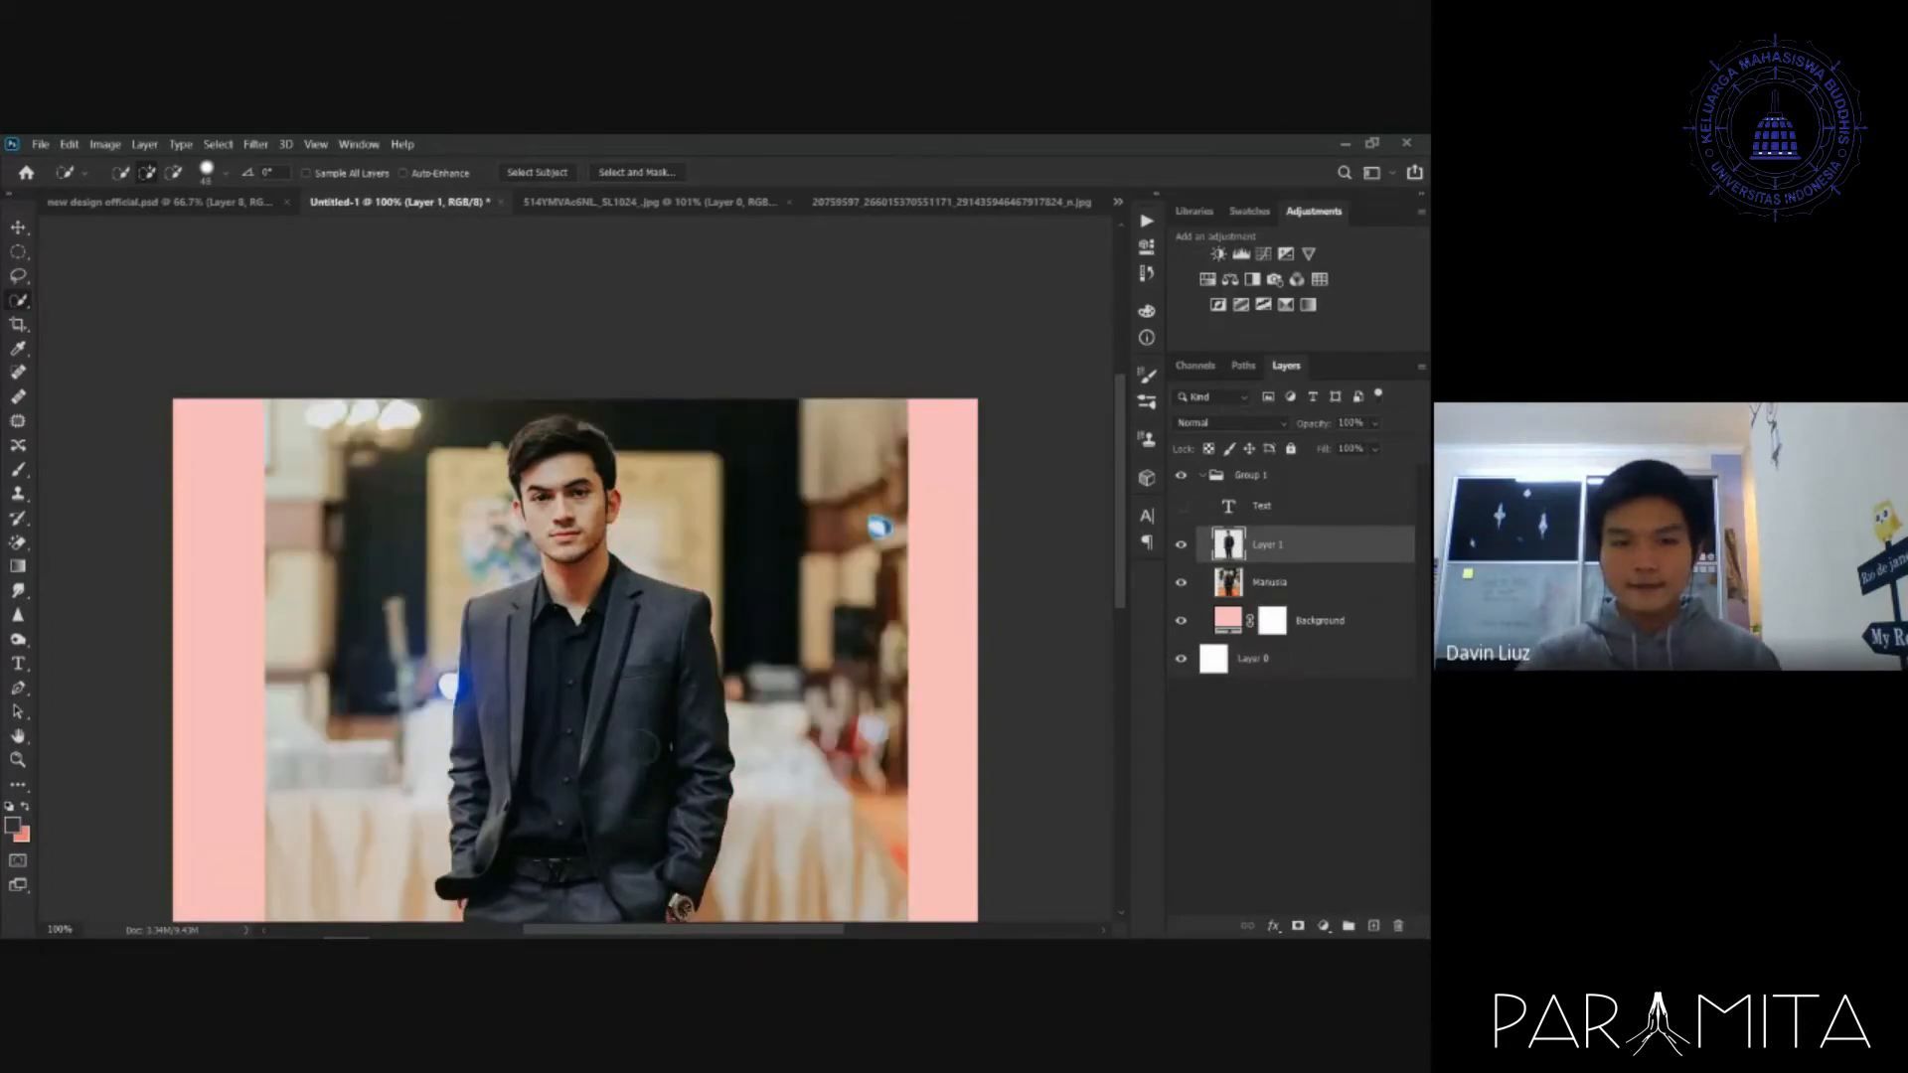
- Switch to the Google Meet window, read the participants' chat questions and return to Photoshop
mouse_move(254, 921)
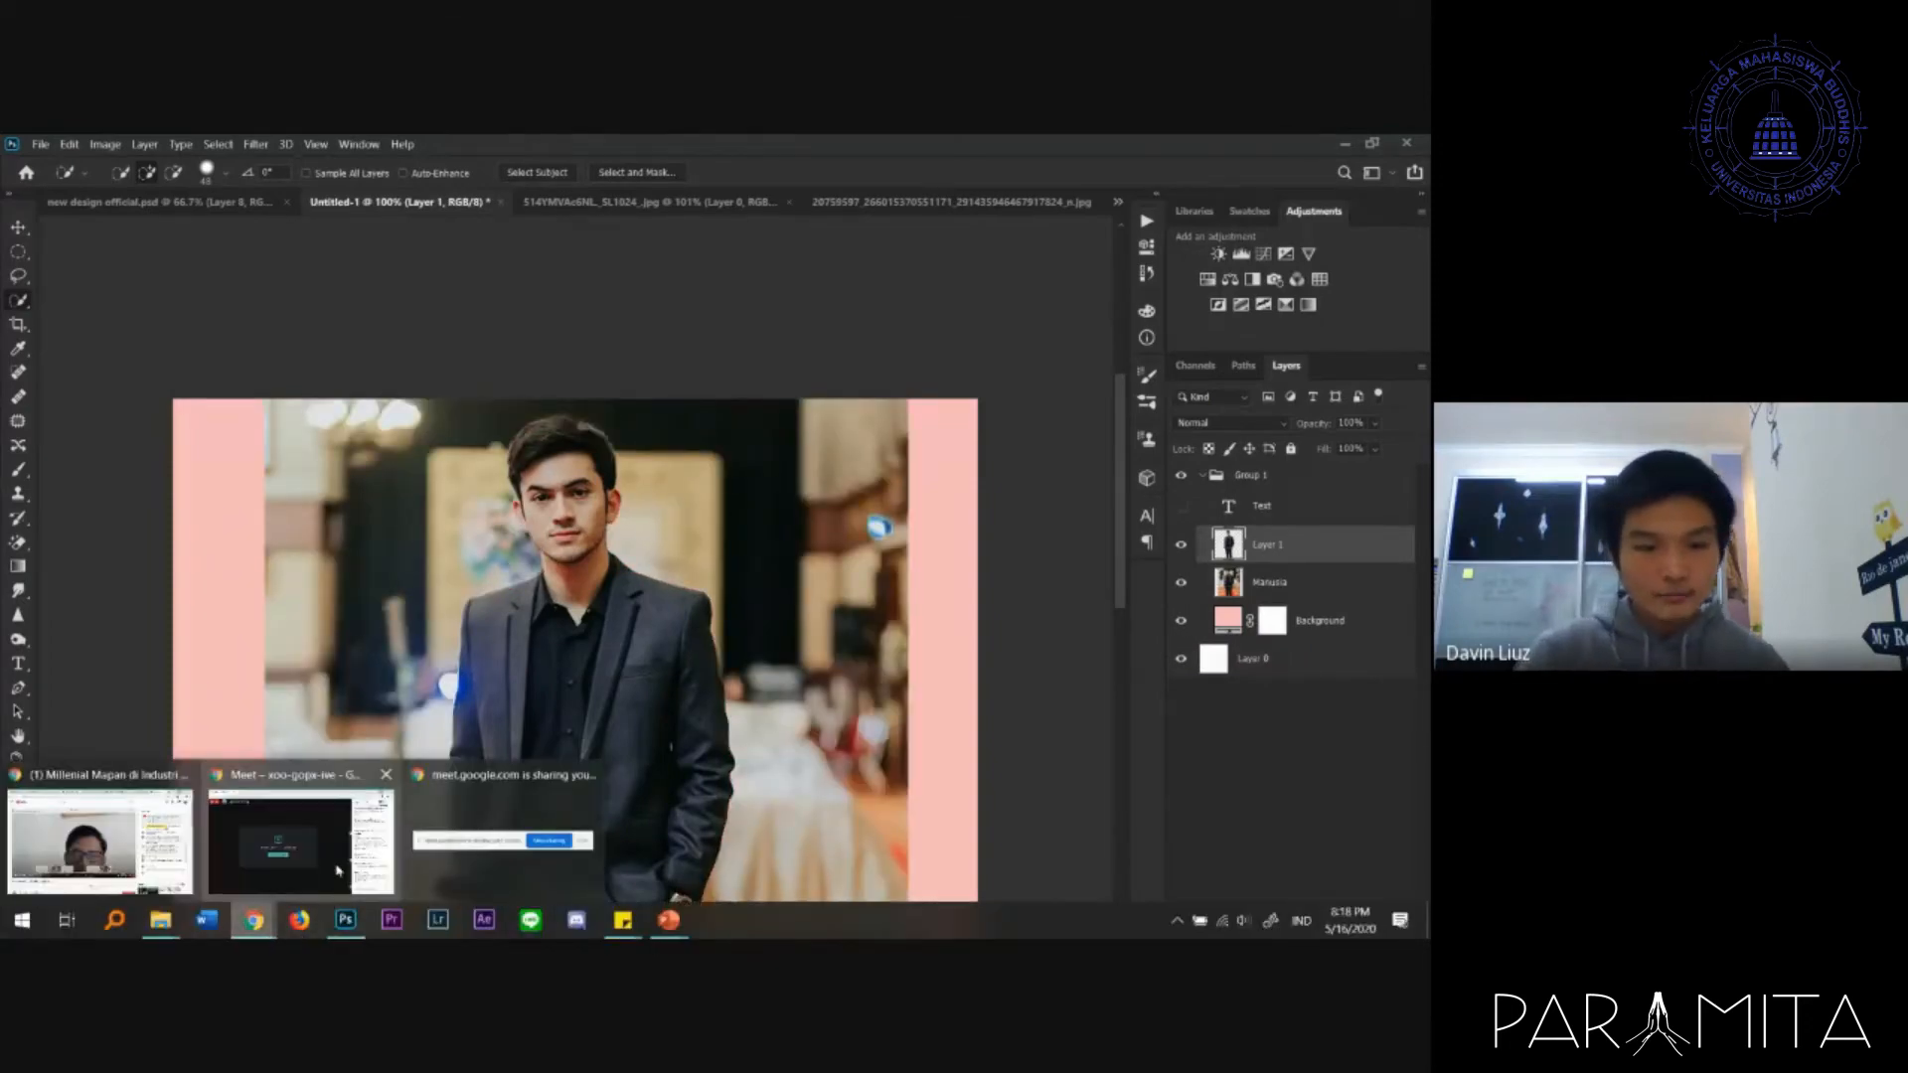
click(338, 870)
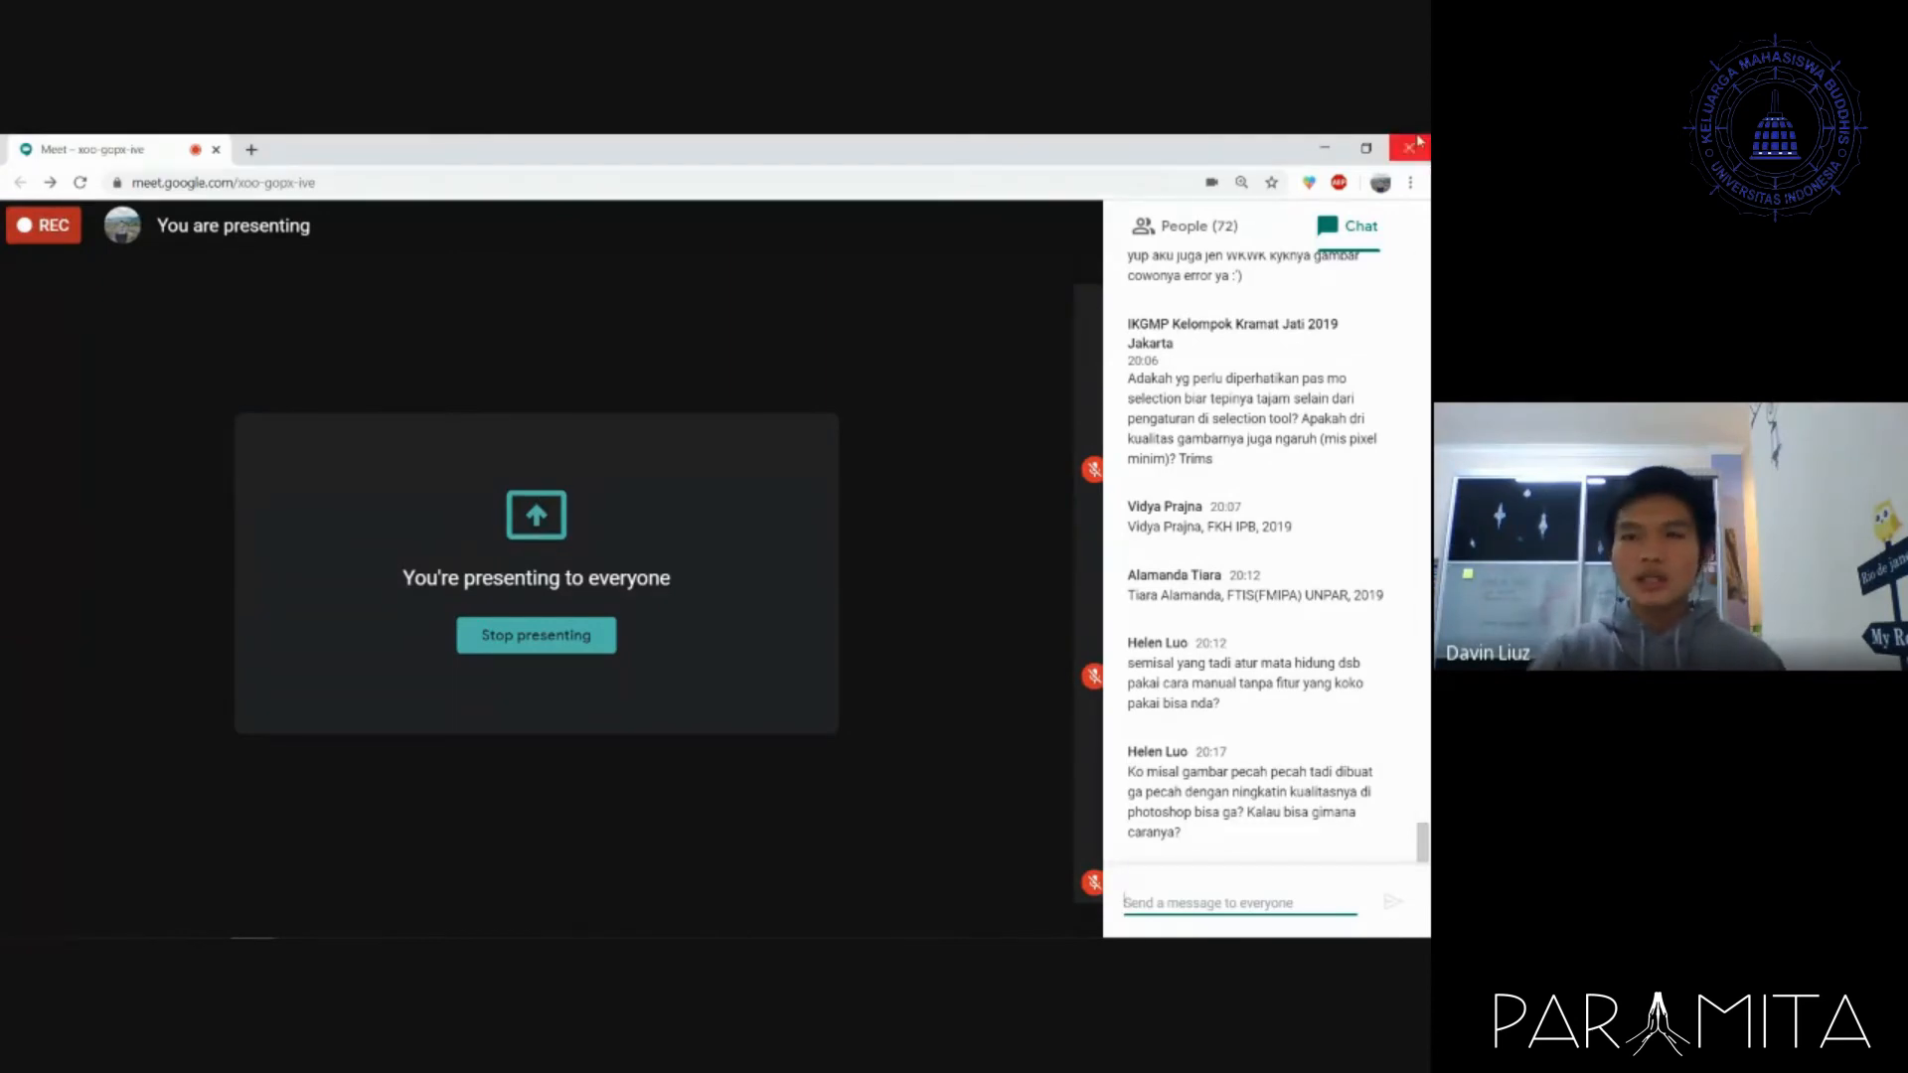
click(1323, 148)
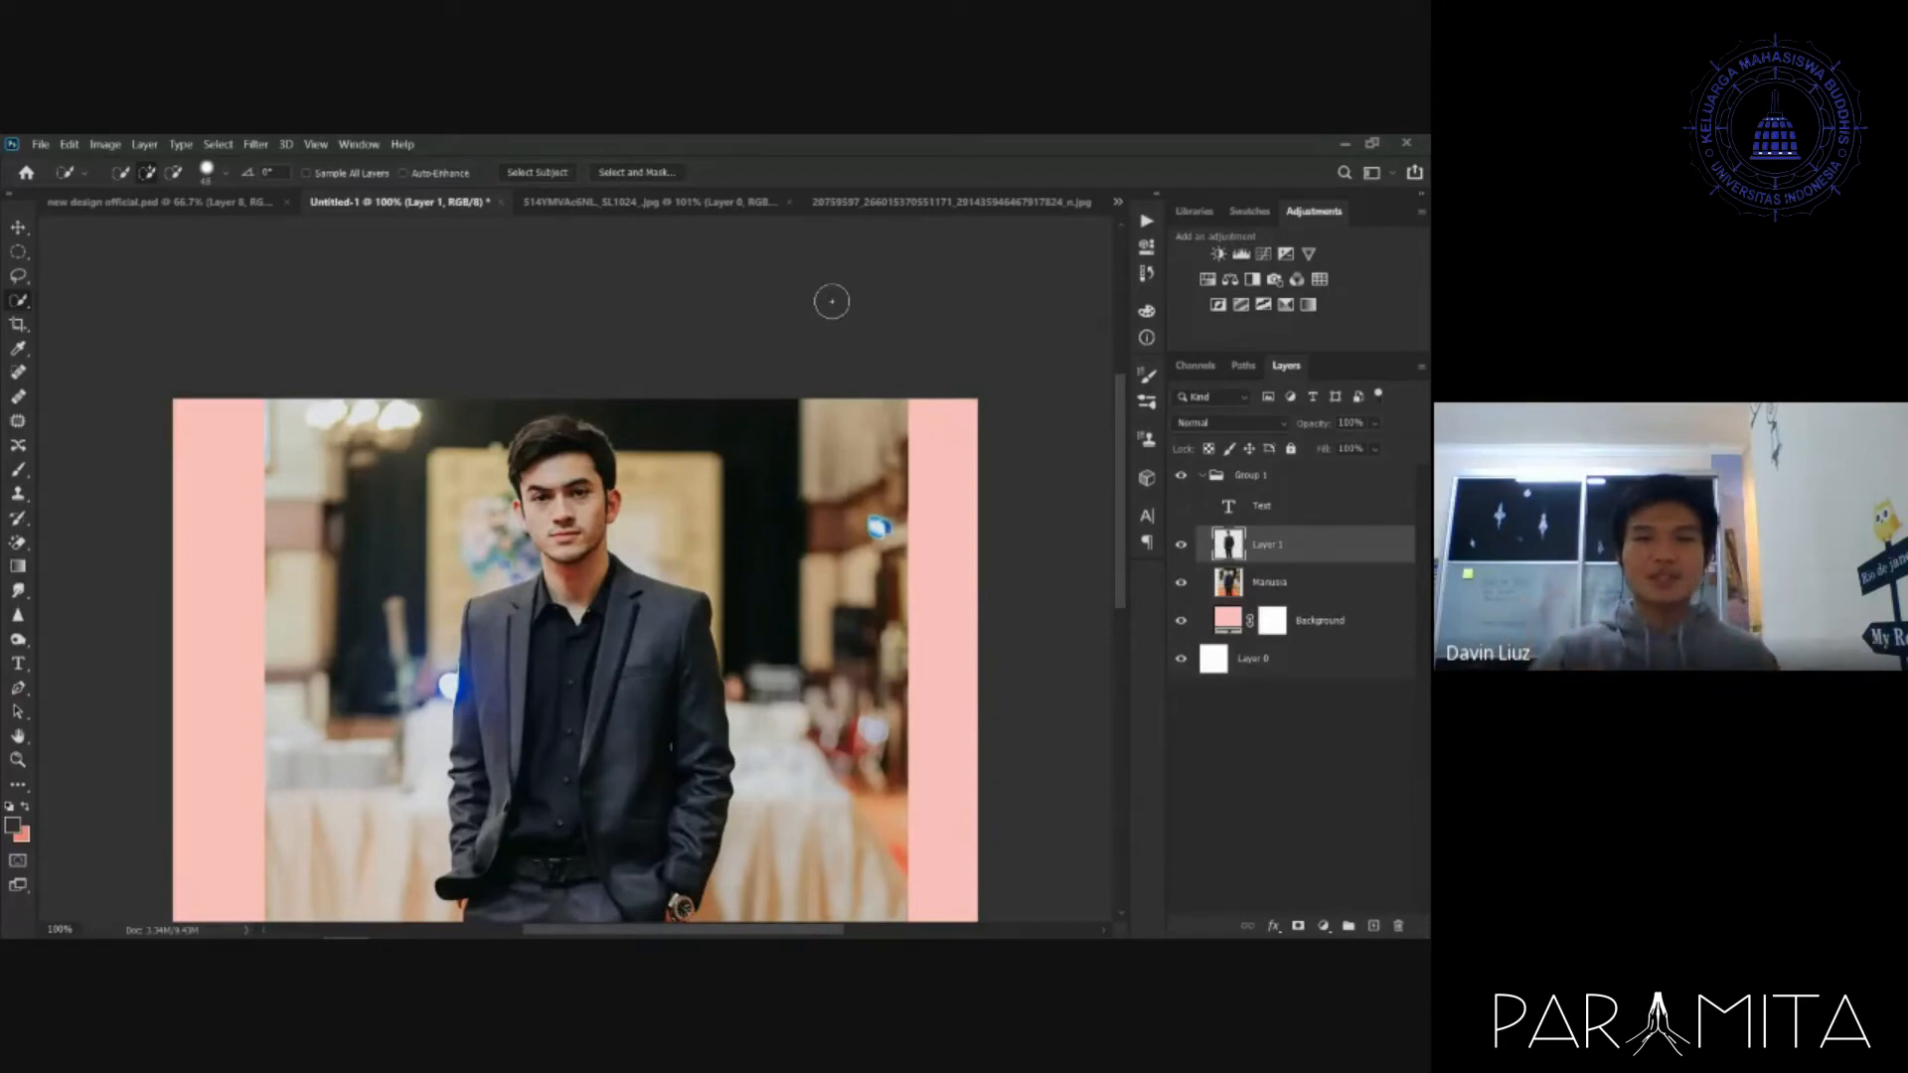
- View the phone image document, then switch to the woman's photo and examine her face's image quality up close
click(715, 206)
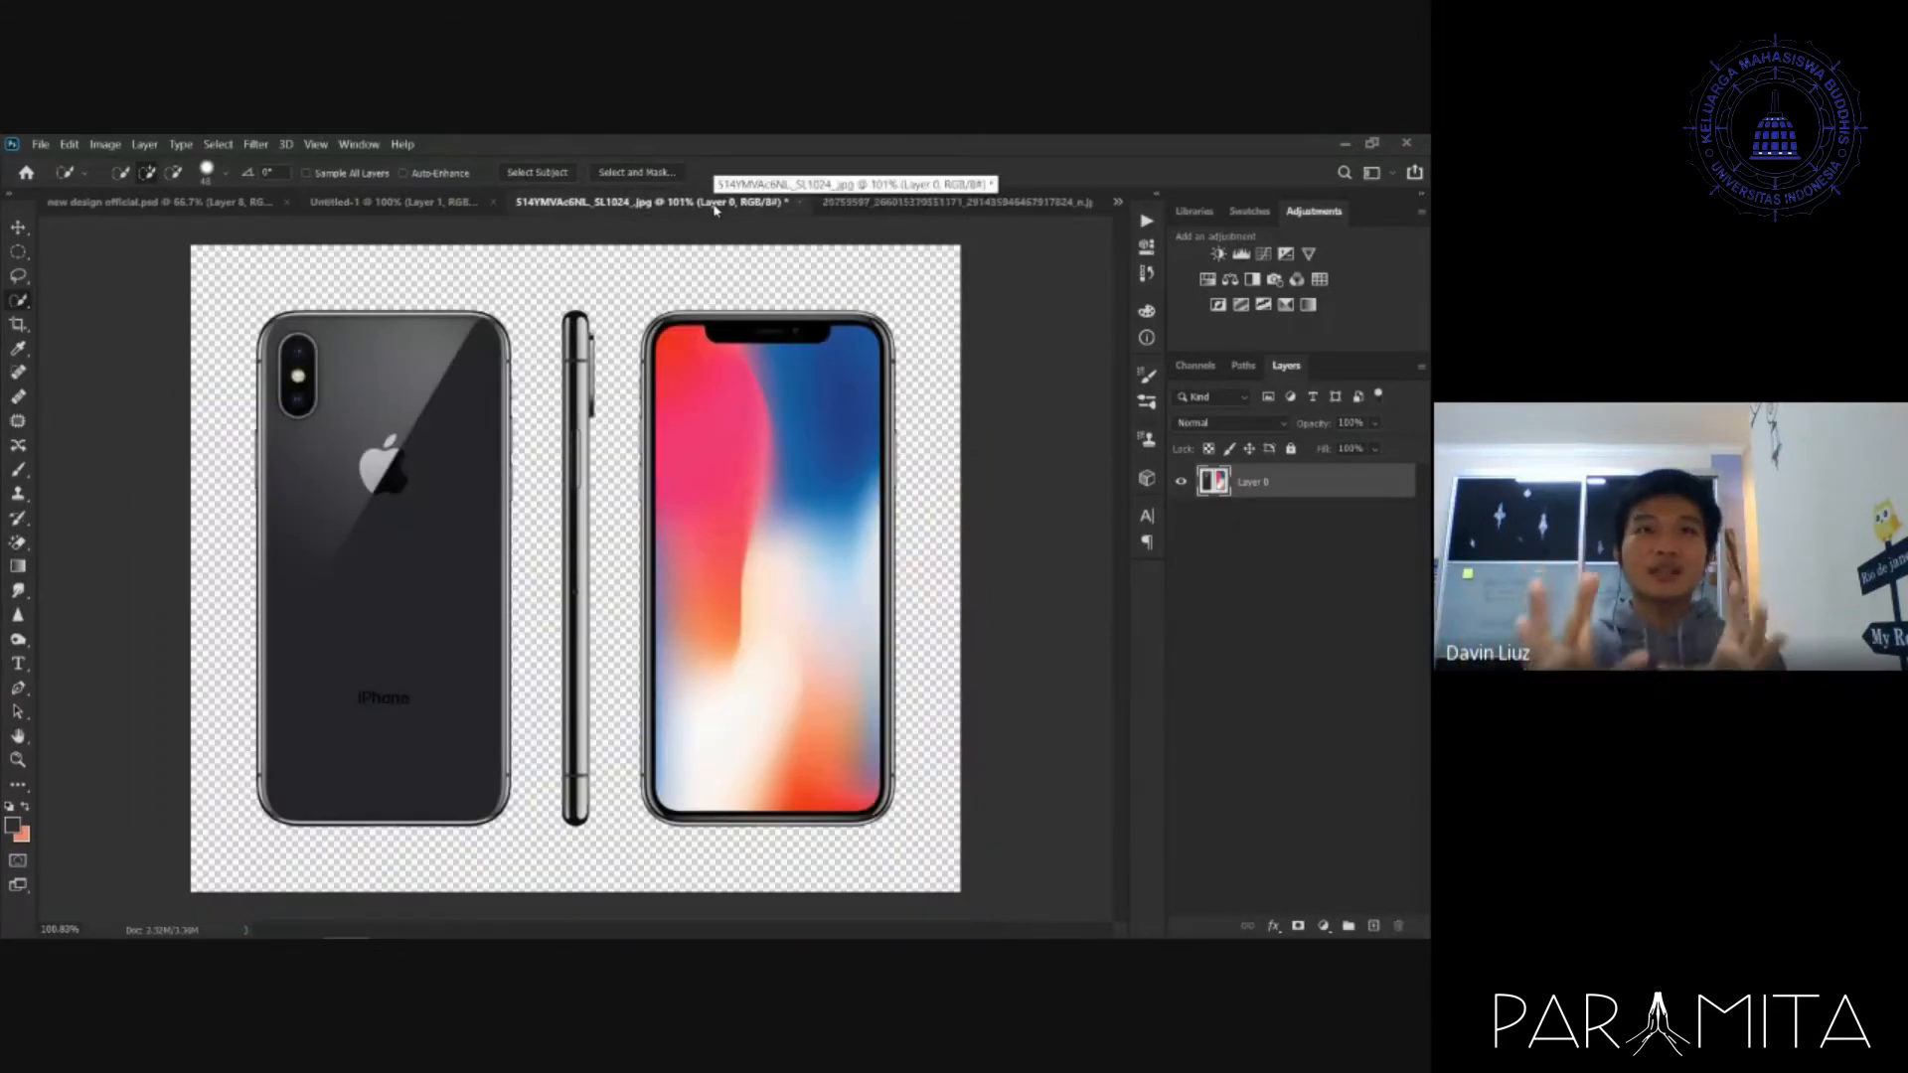
click(889, 202)
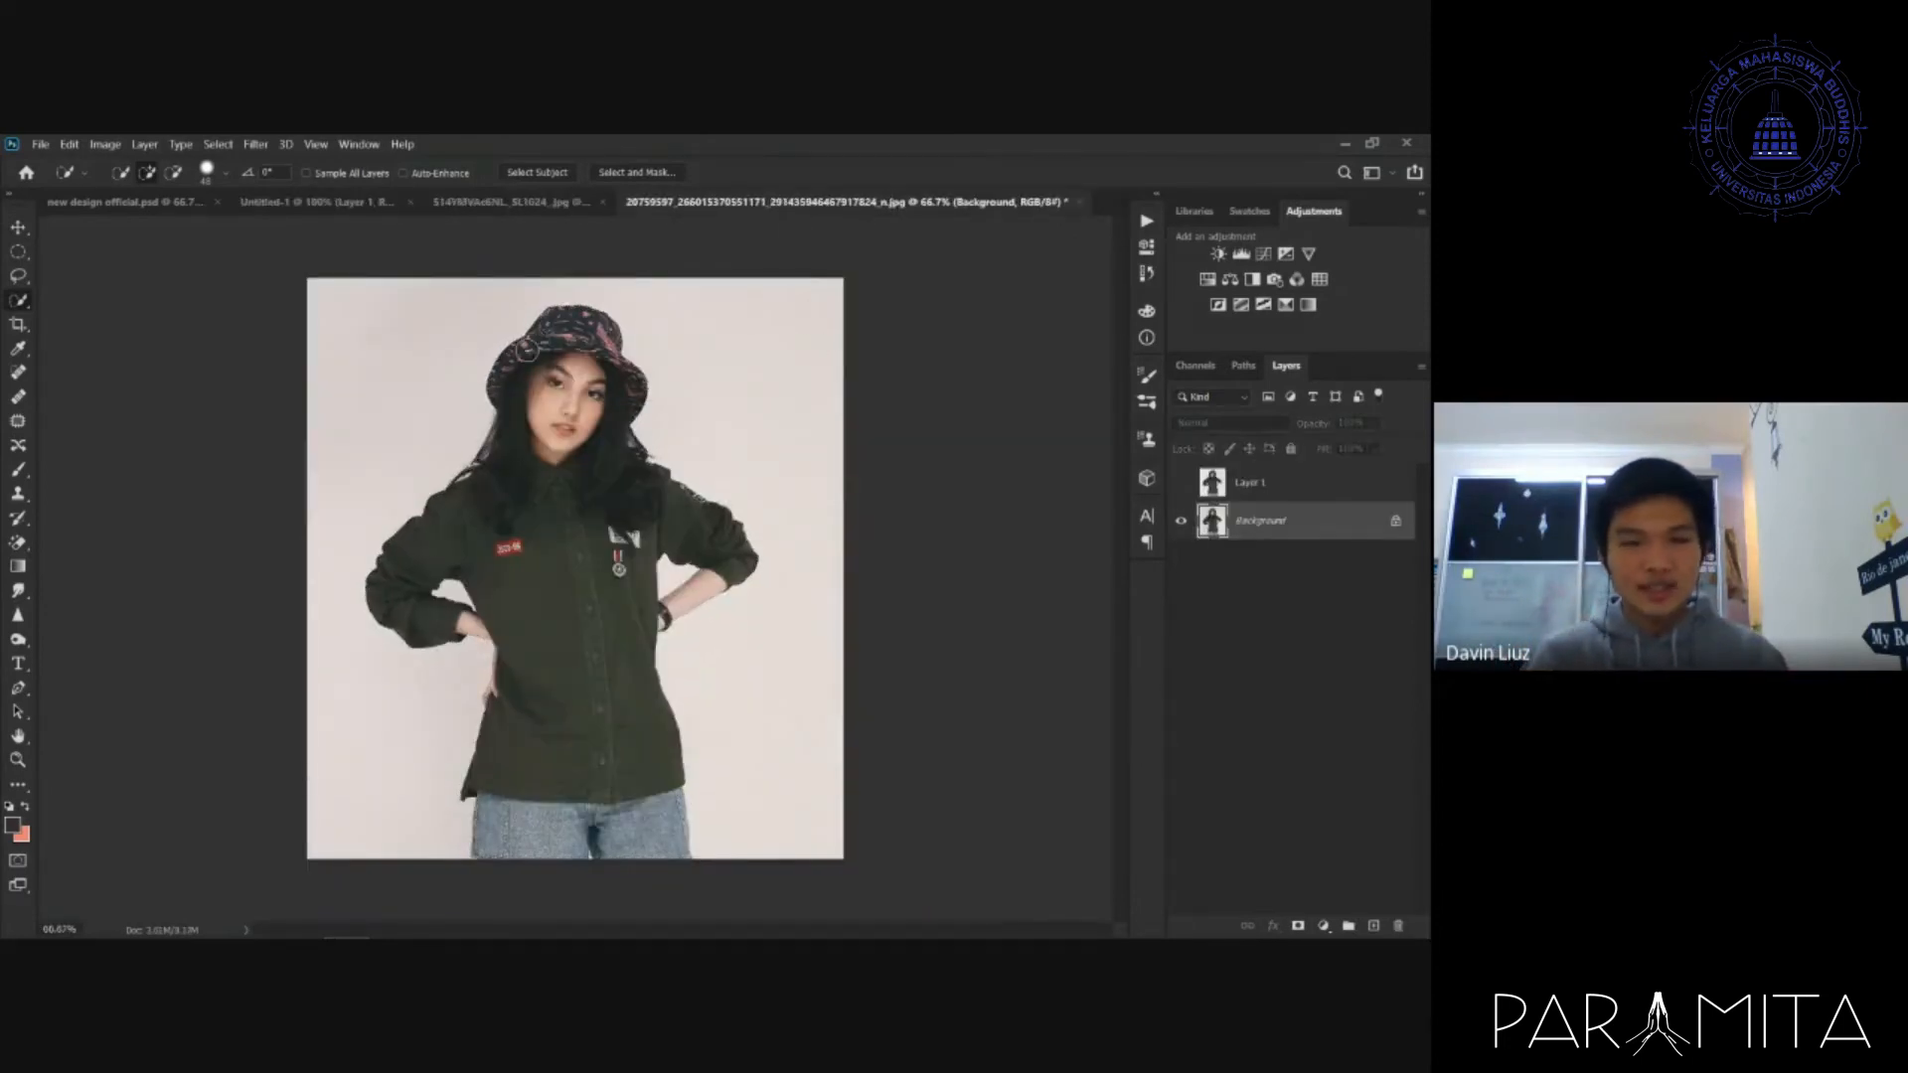
key(ctrl+plus)
scroll(537, 349, up, 3)
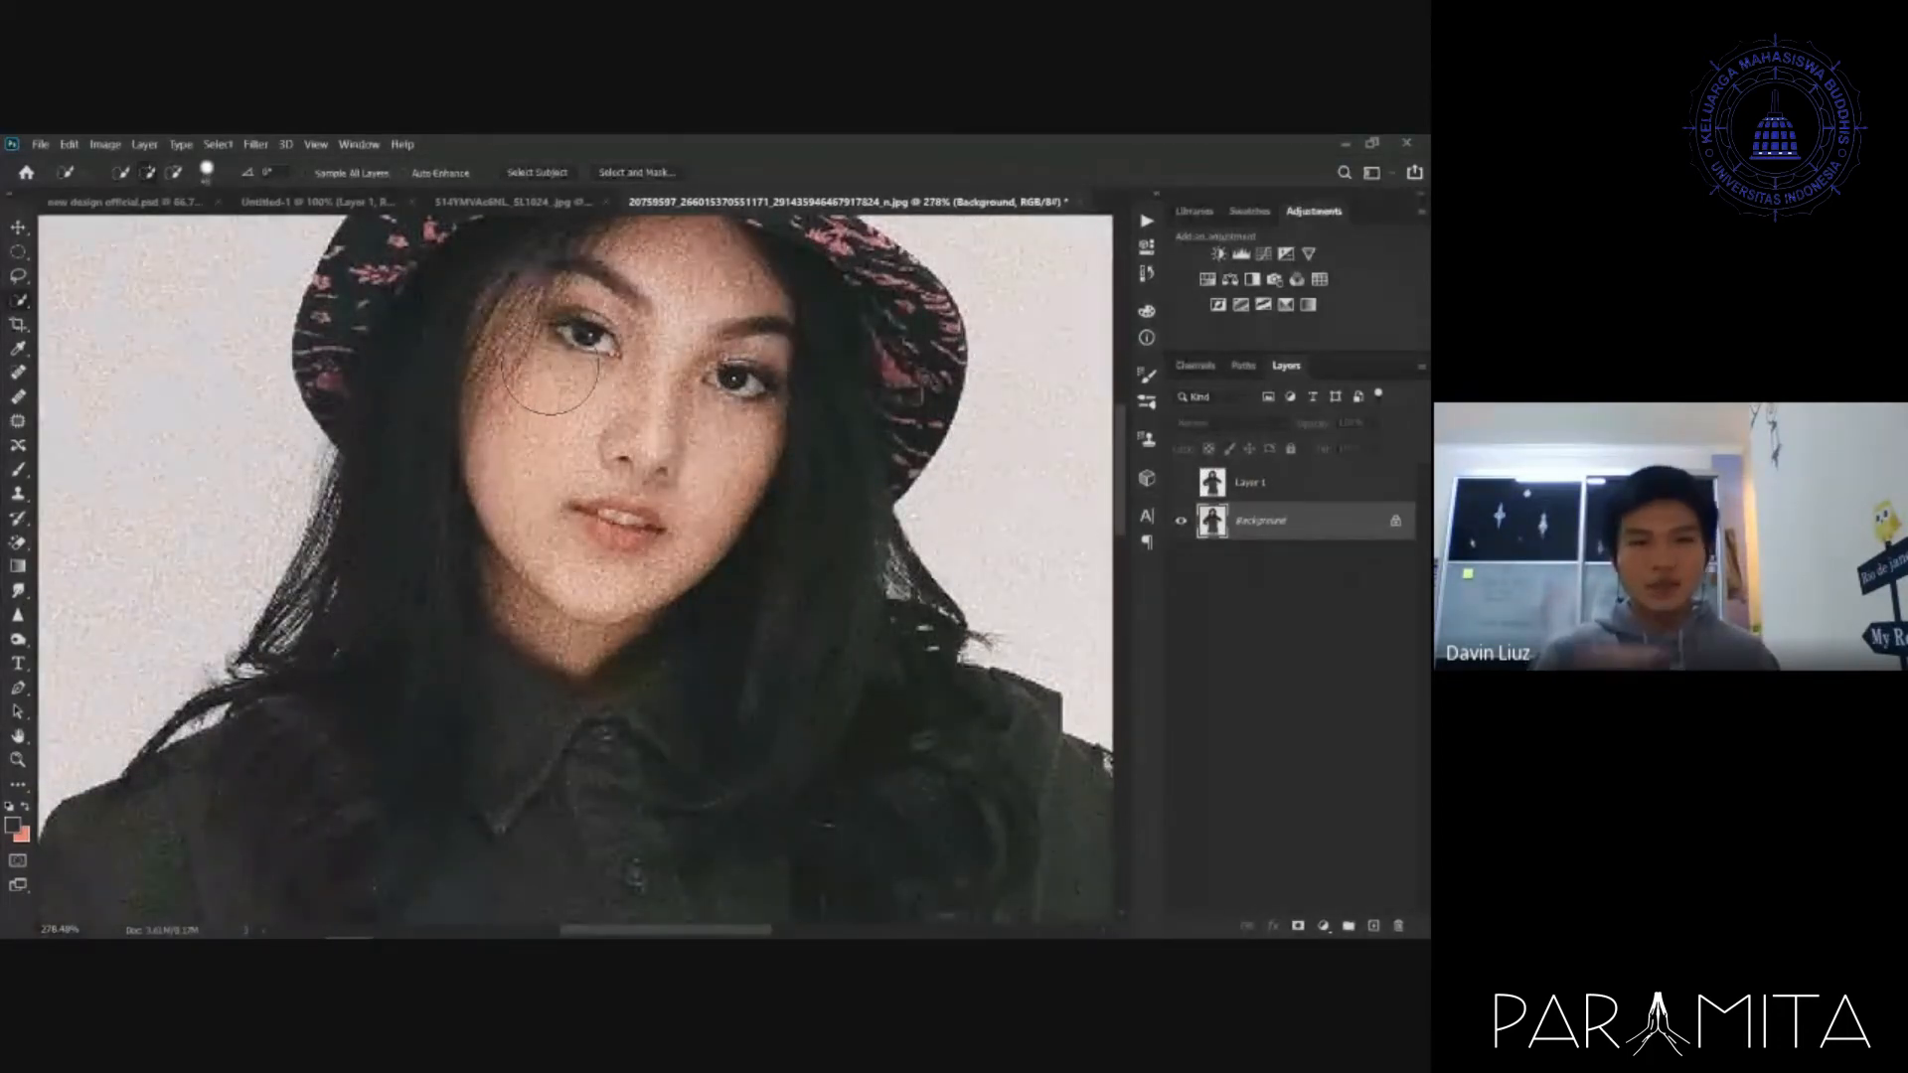
- Open the Camera Raw Filter on the woman's Background photo, lower the exposure slightly and raise the contrast and dehaze slightly
click(256, 144)
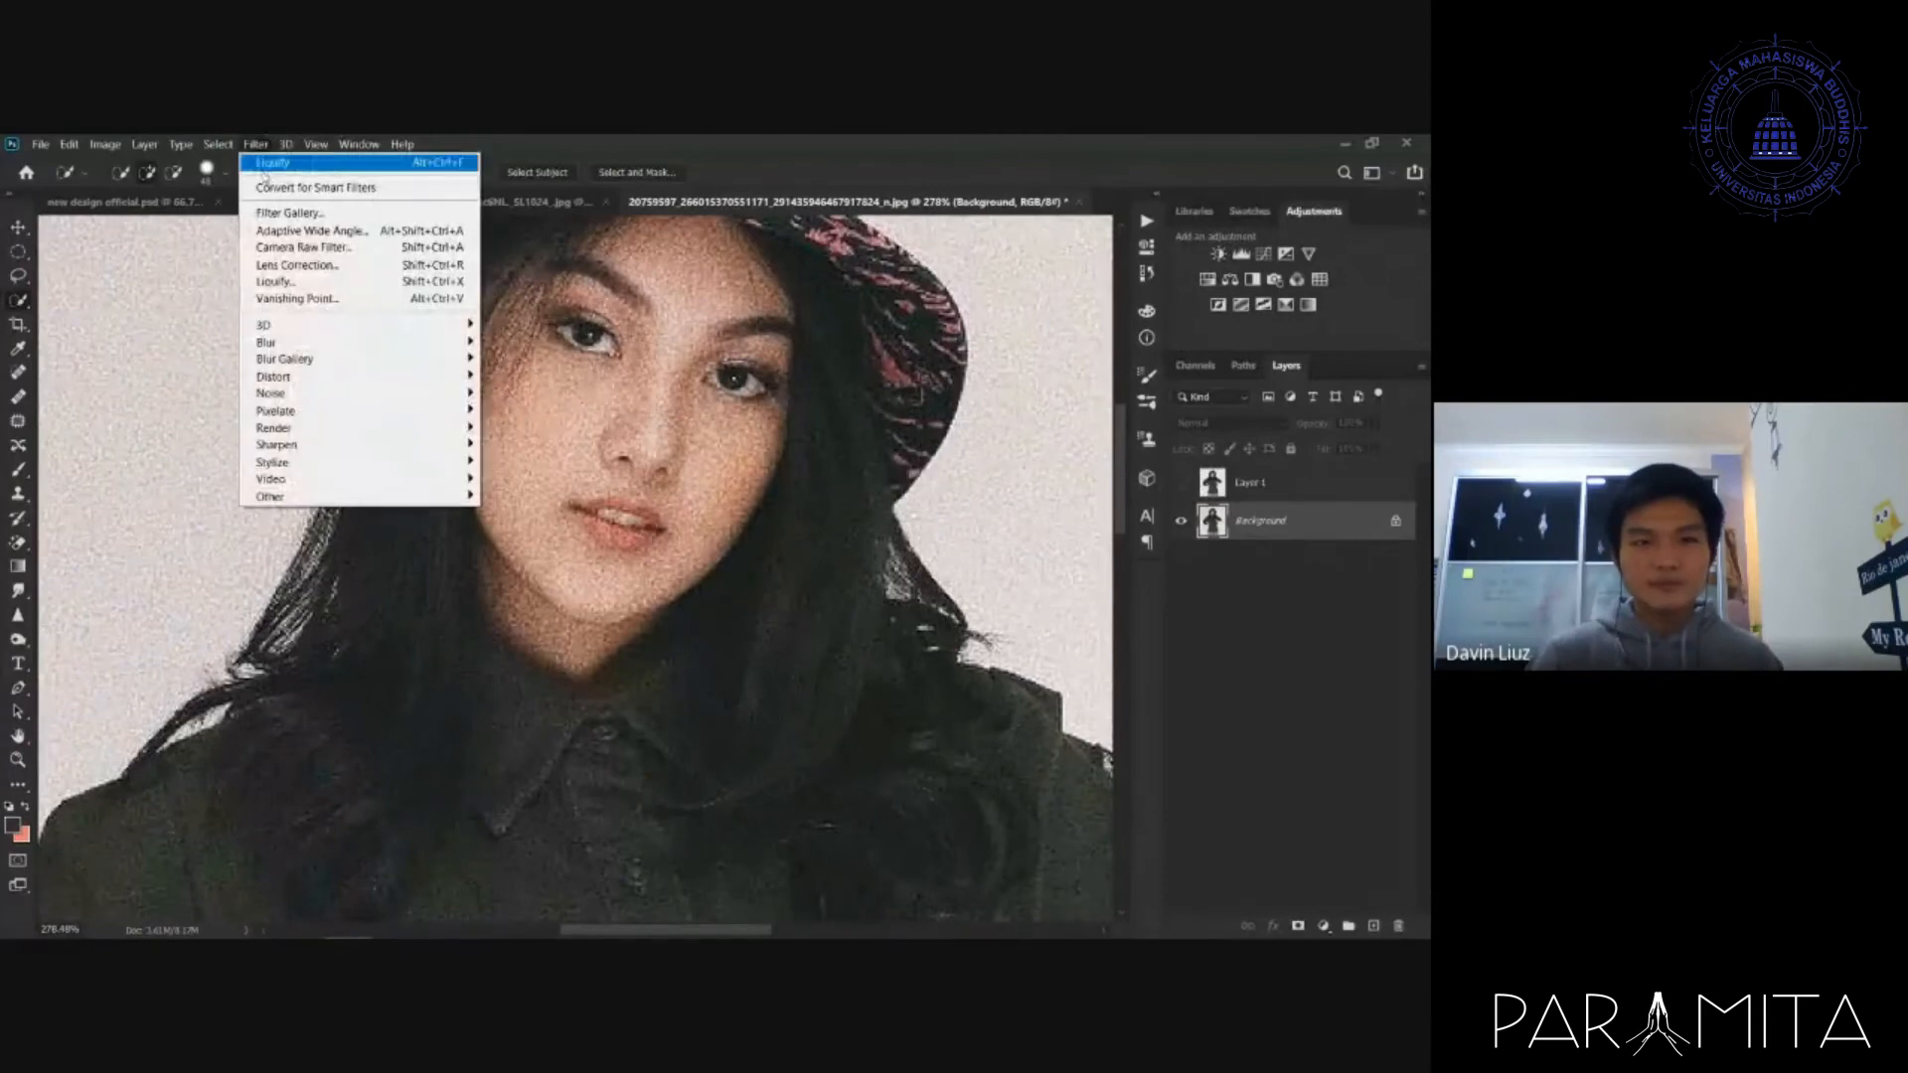
click(321, 247)
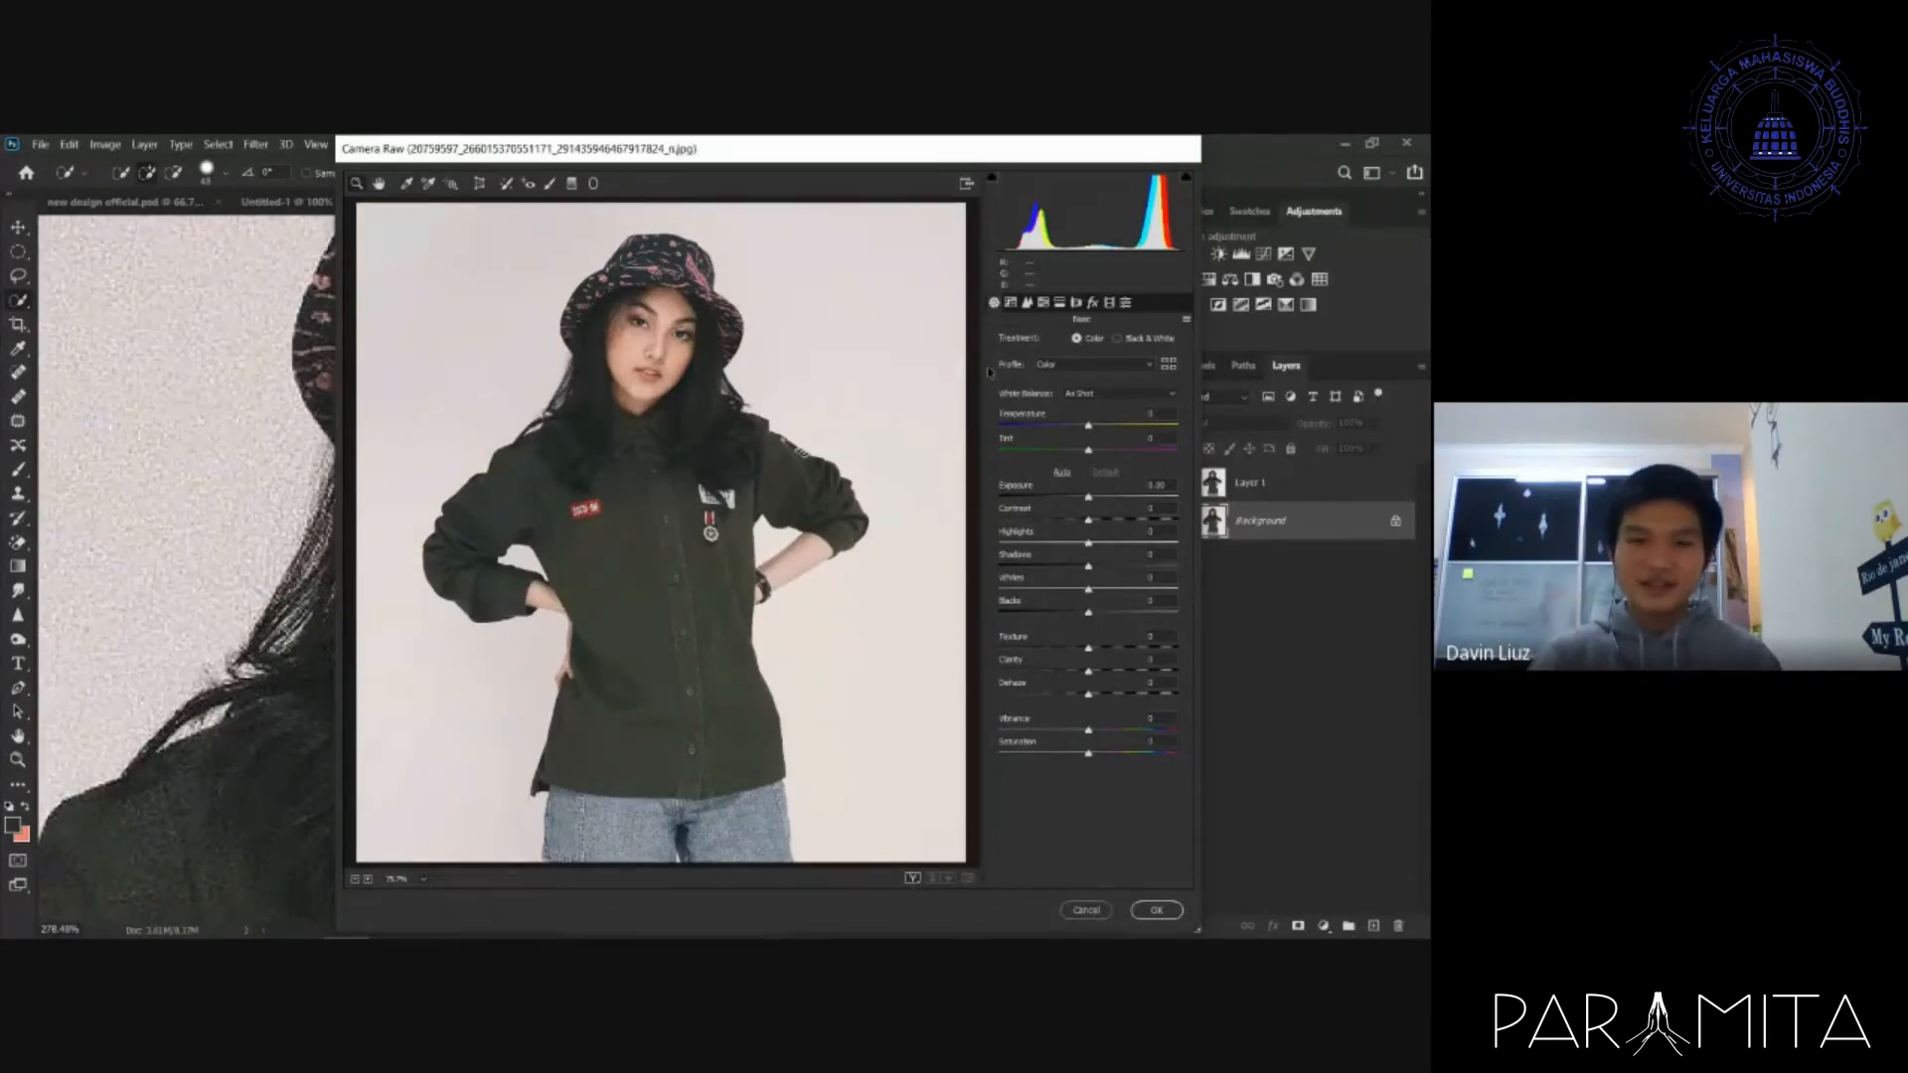
mouse_move(1088, 497)
mouse_down()
mouse_move(1109, 498)
mouse_move(1075, 498)
mouse_move(1090, 525)
mouse_up()
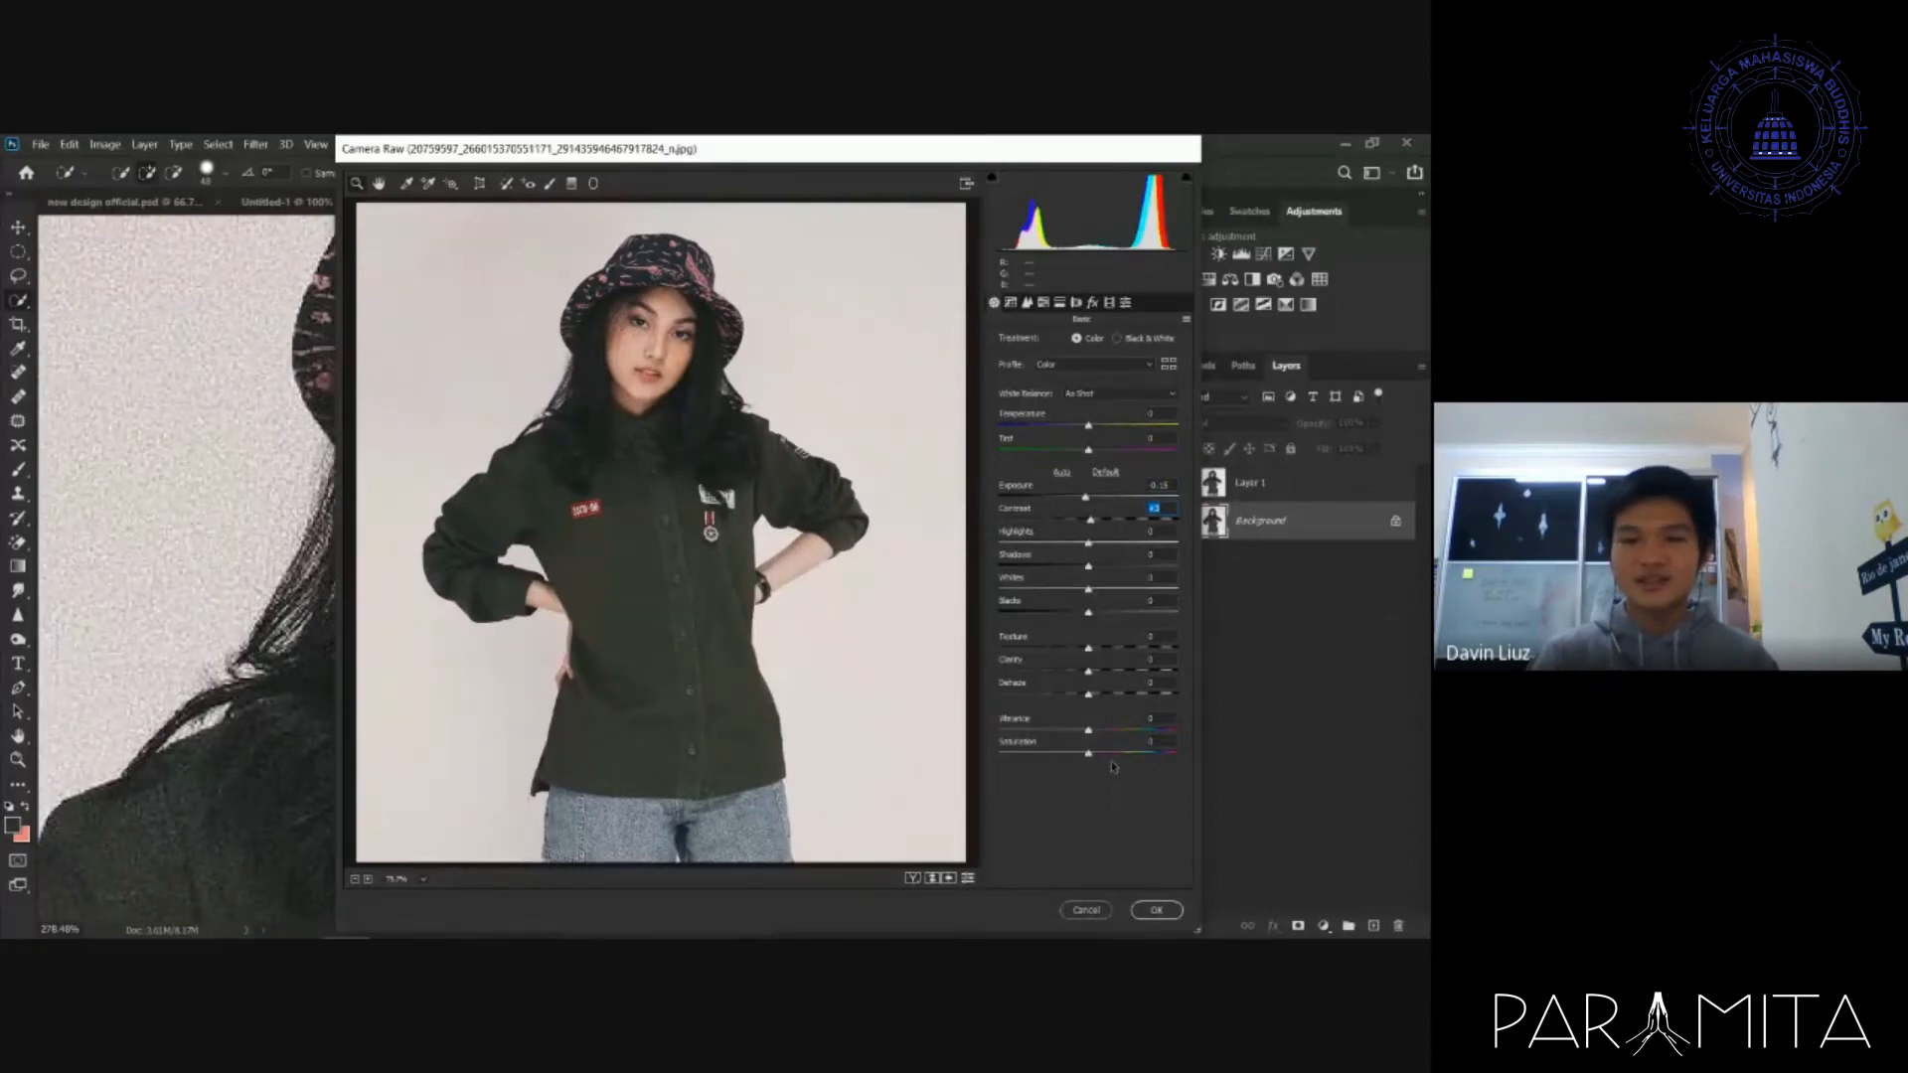
mouse_move(1087, 698)
mouse_down()
mouse_move(1108, 698)
mouse_move(997, 708)
mouse_move(1081, 707)
mouse_up()
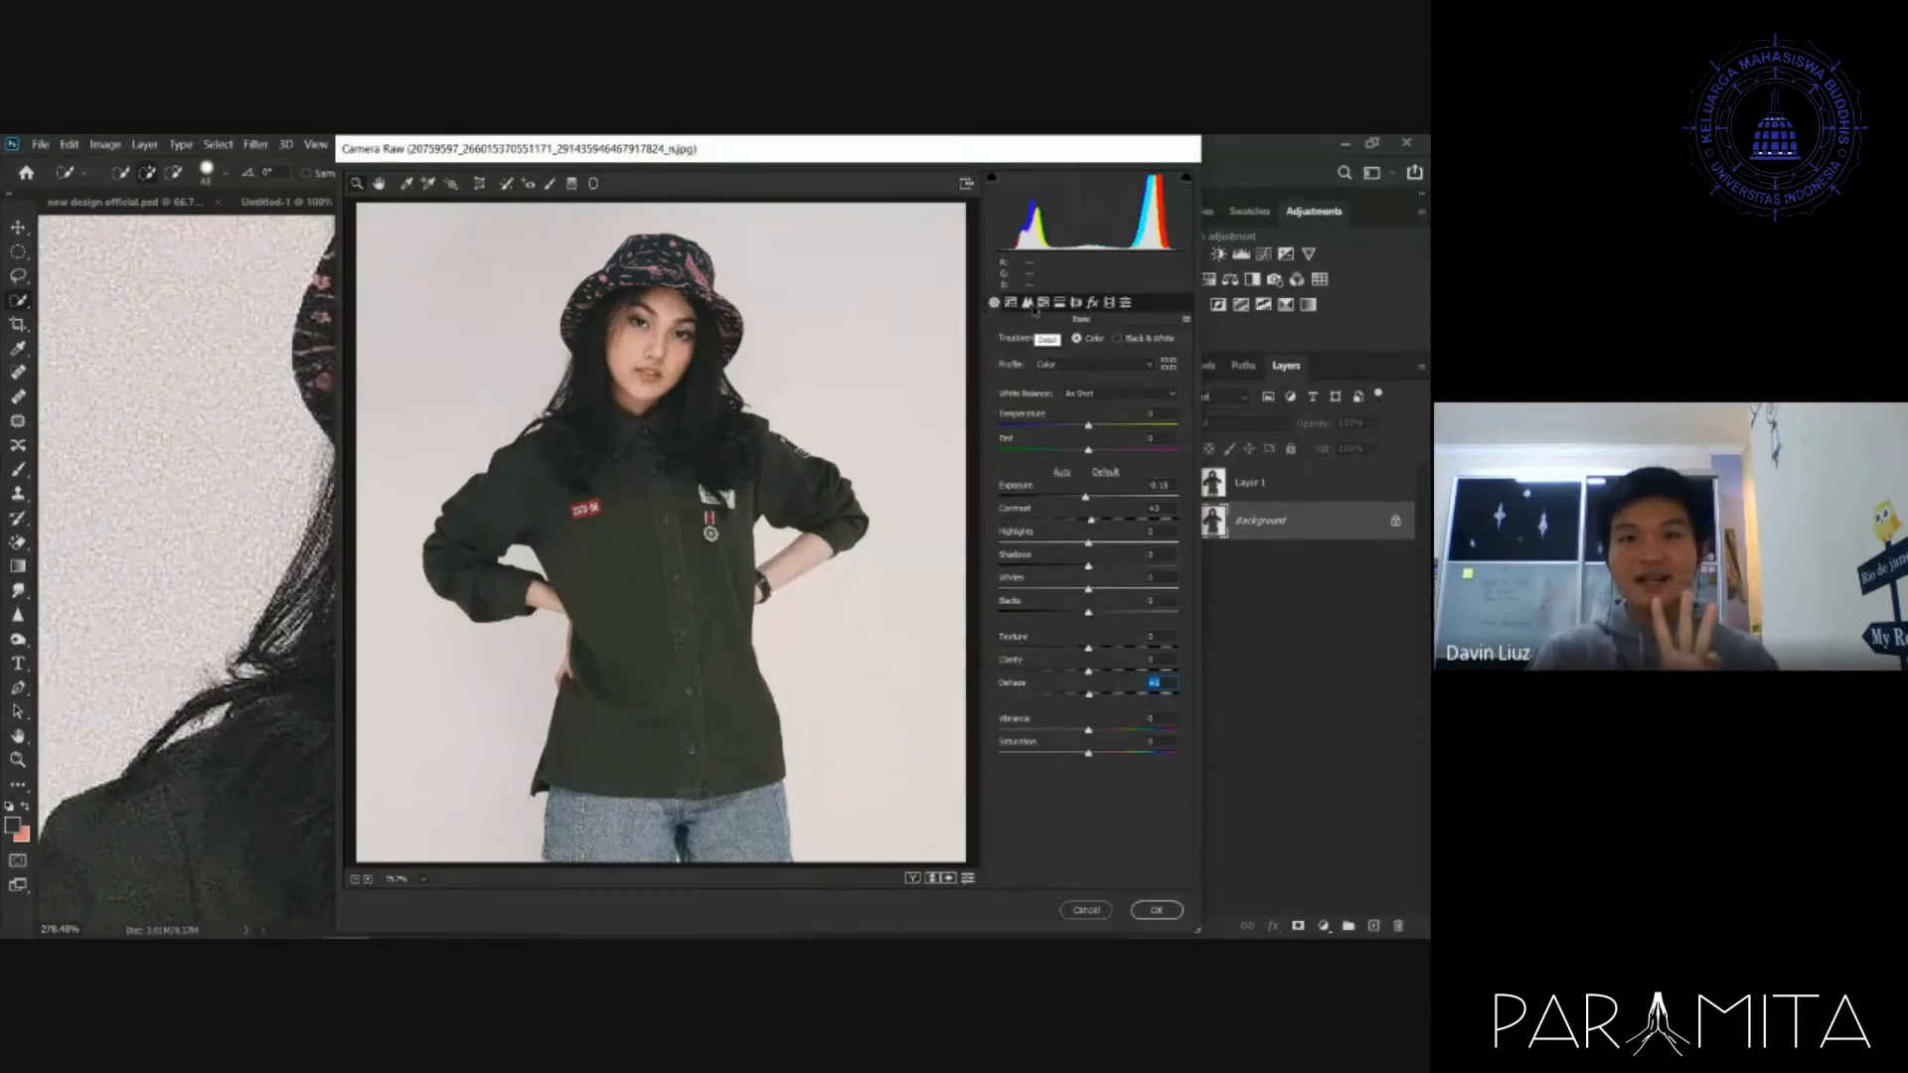
- Reduce the luminance and colour noise on the woman's face with the Camera Raw detail settings and apply the filter
click(1030, 303)
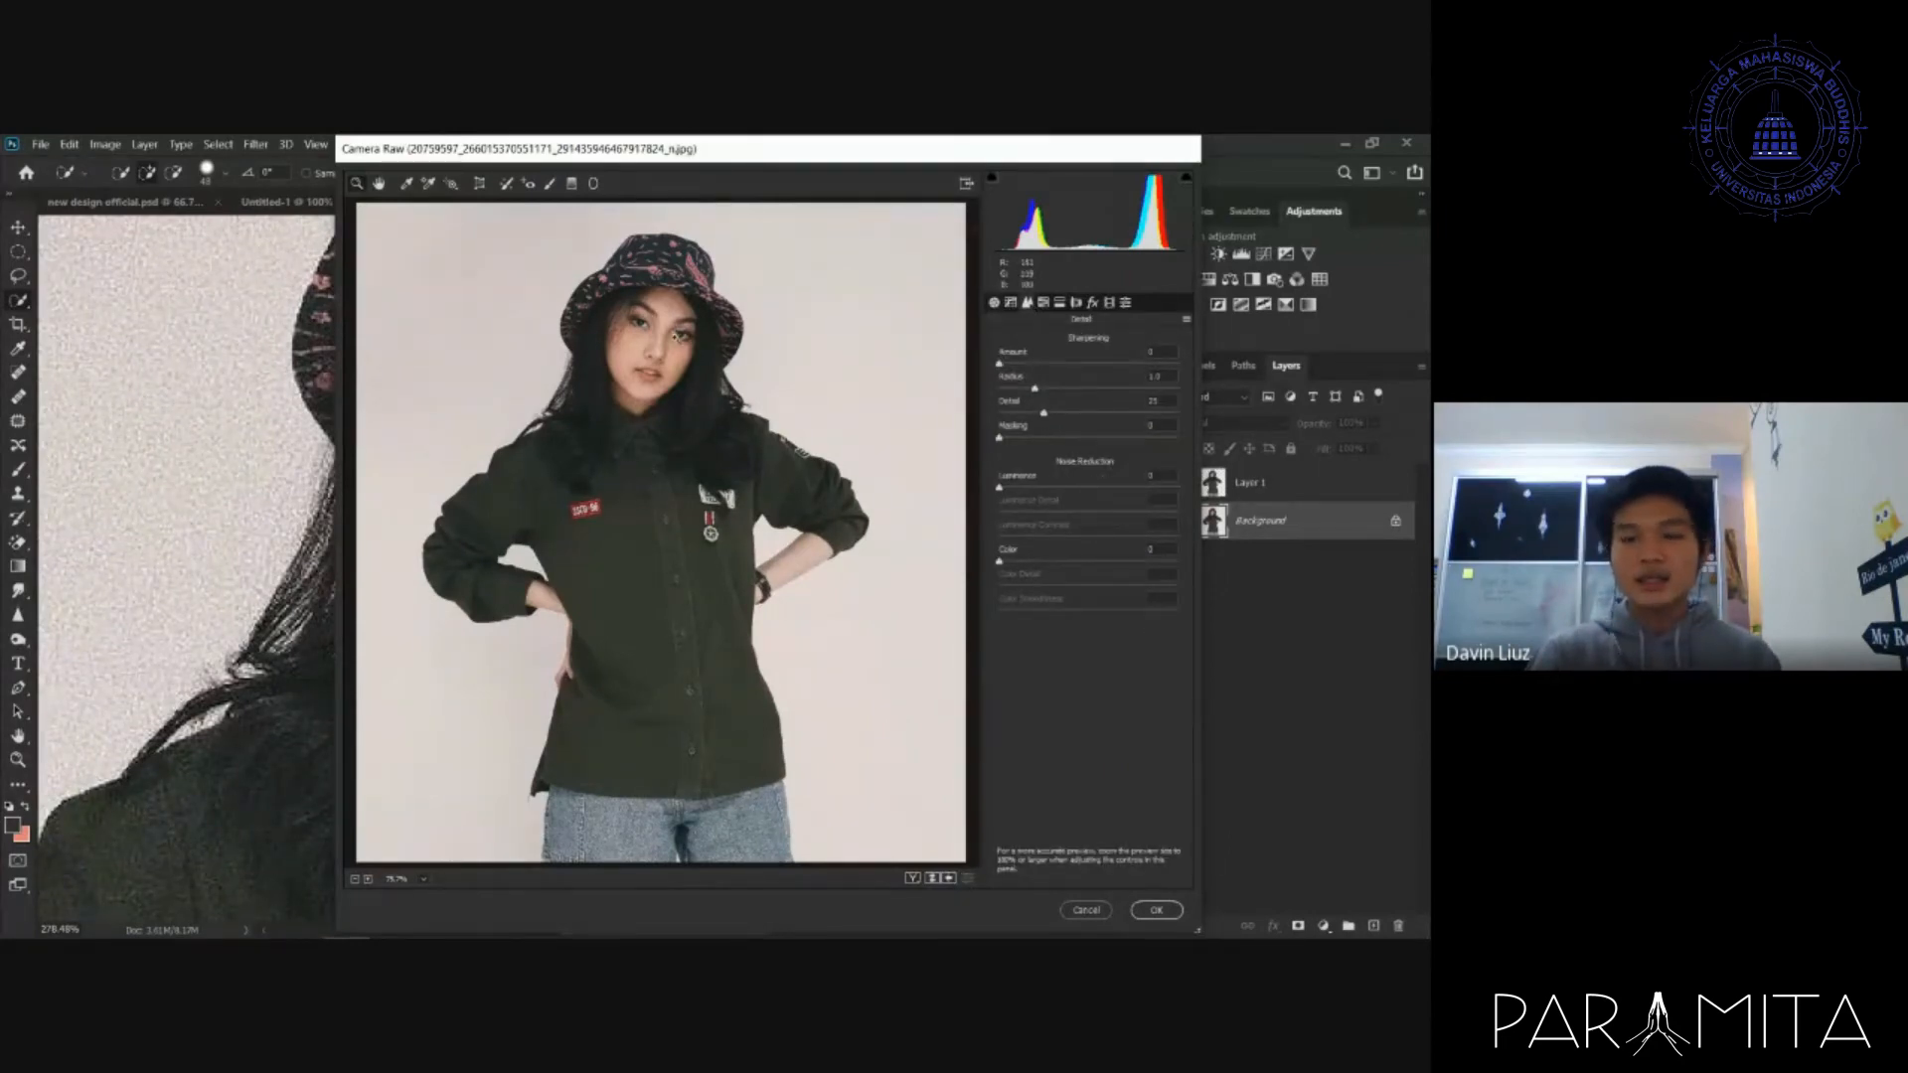
scroll(674, 338, up, 3)
scroll(654, 391, up, 2)
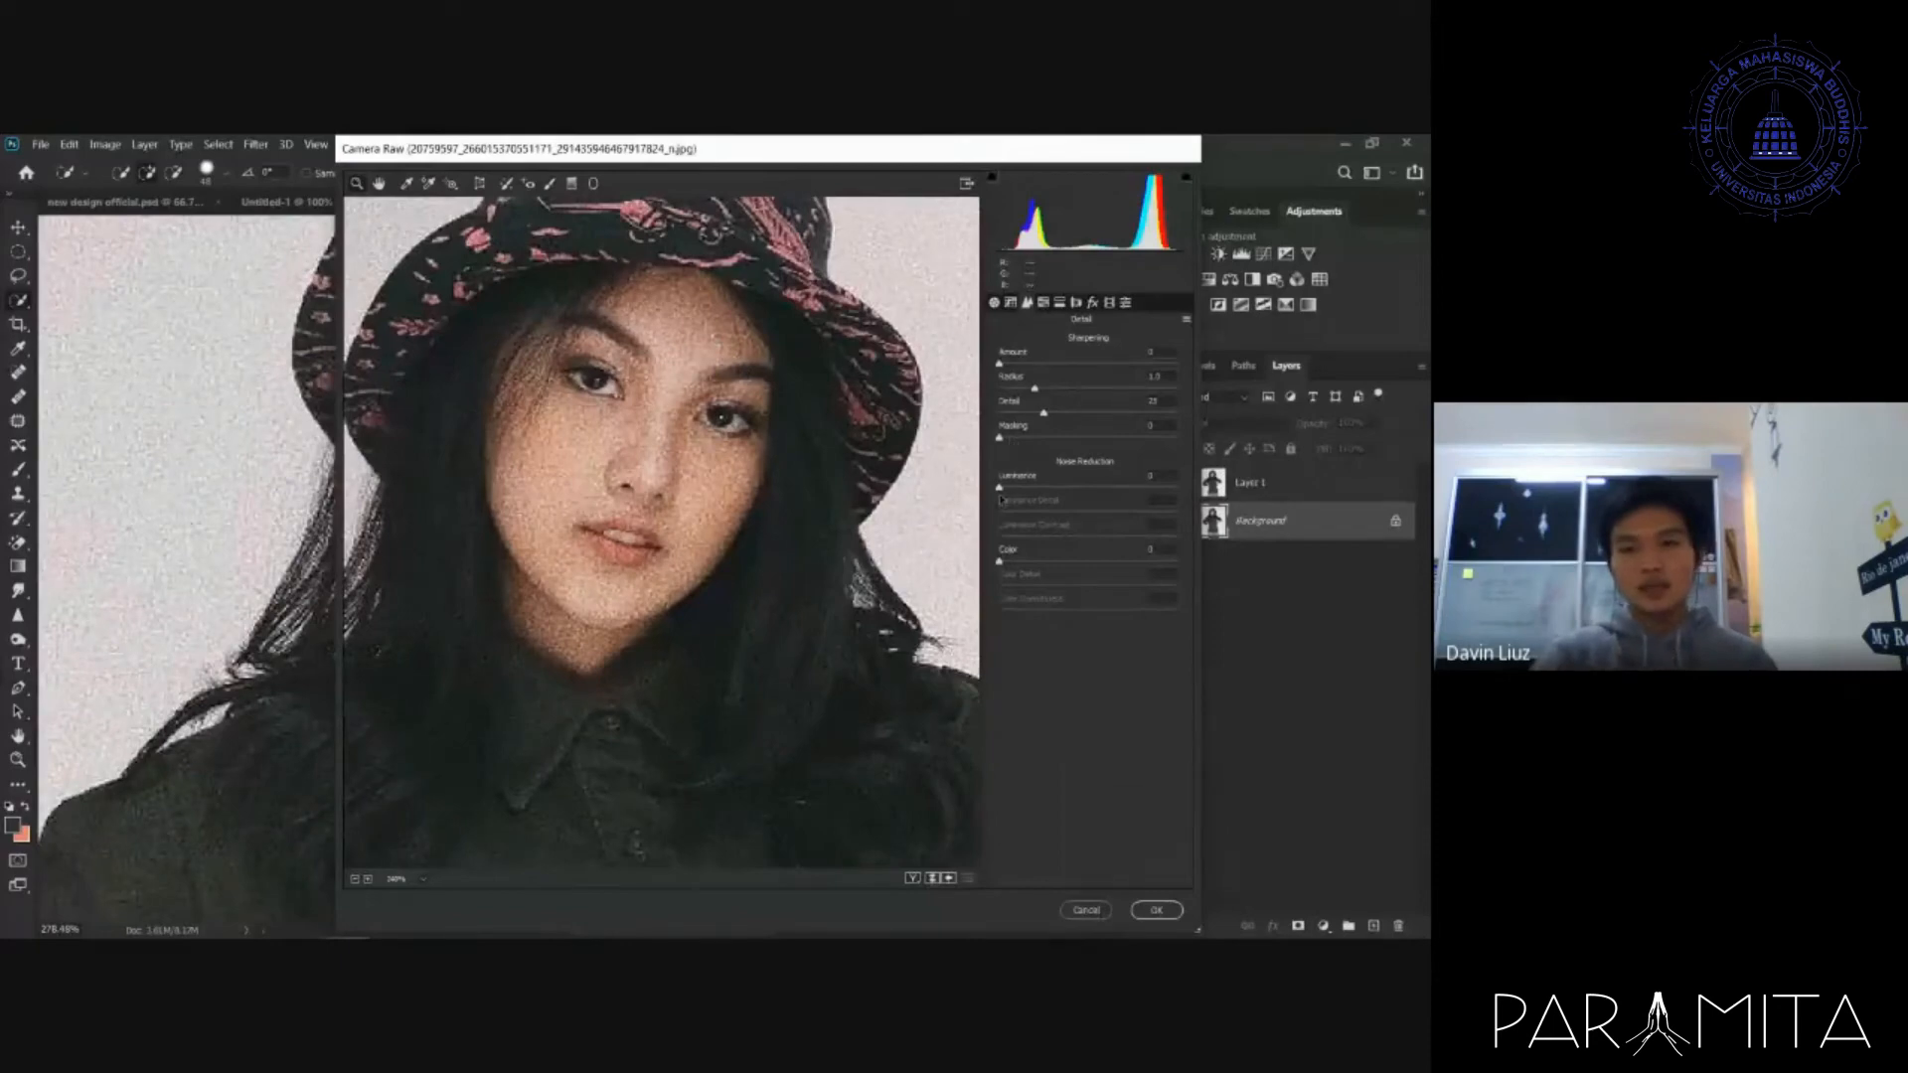
mouse_move(1000, 487)
mouse_down()
mouse_move(1123, 493)
mouse_move(1032, 514)
mouse_move(1093, 515)
mouse_move(967, 503)
mouse_up()
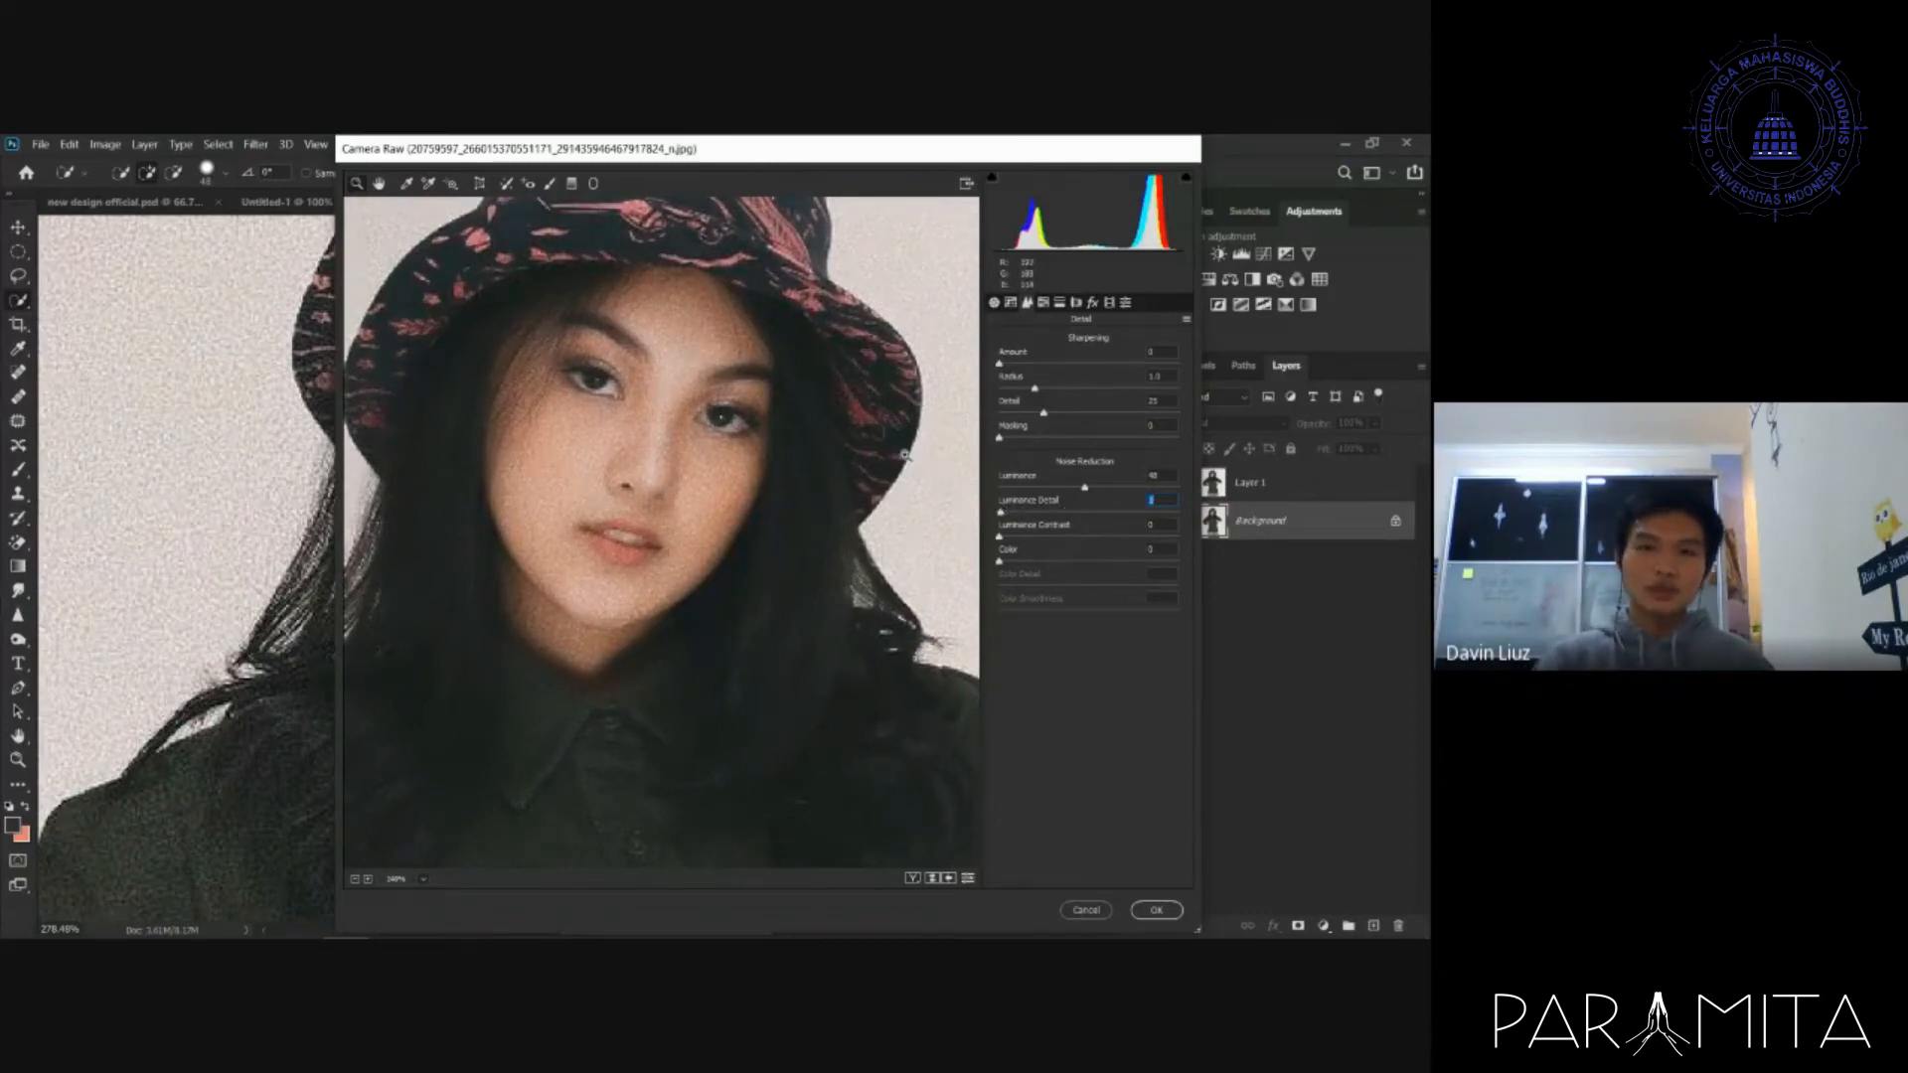
drag(1085, 490, 1140, 488)
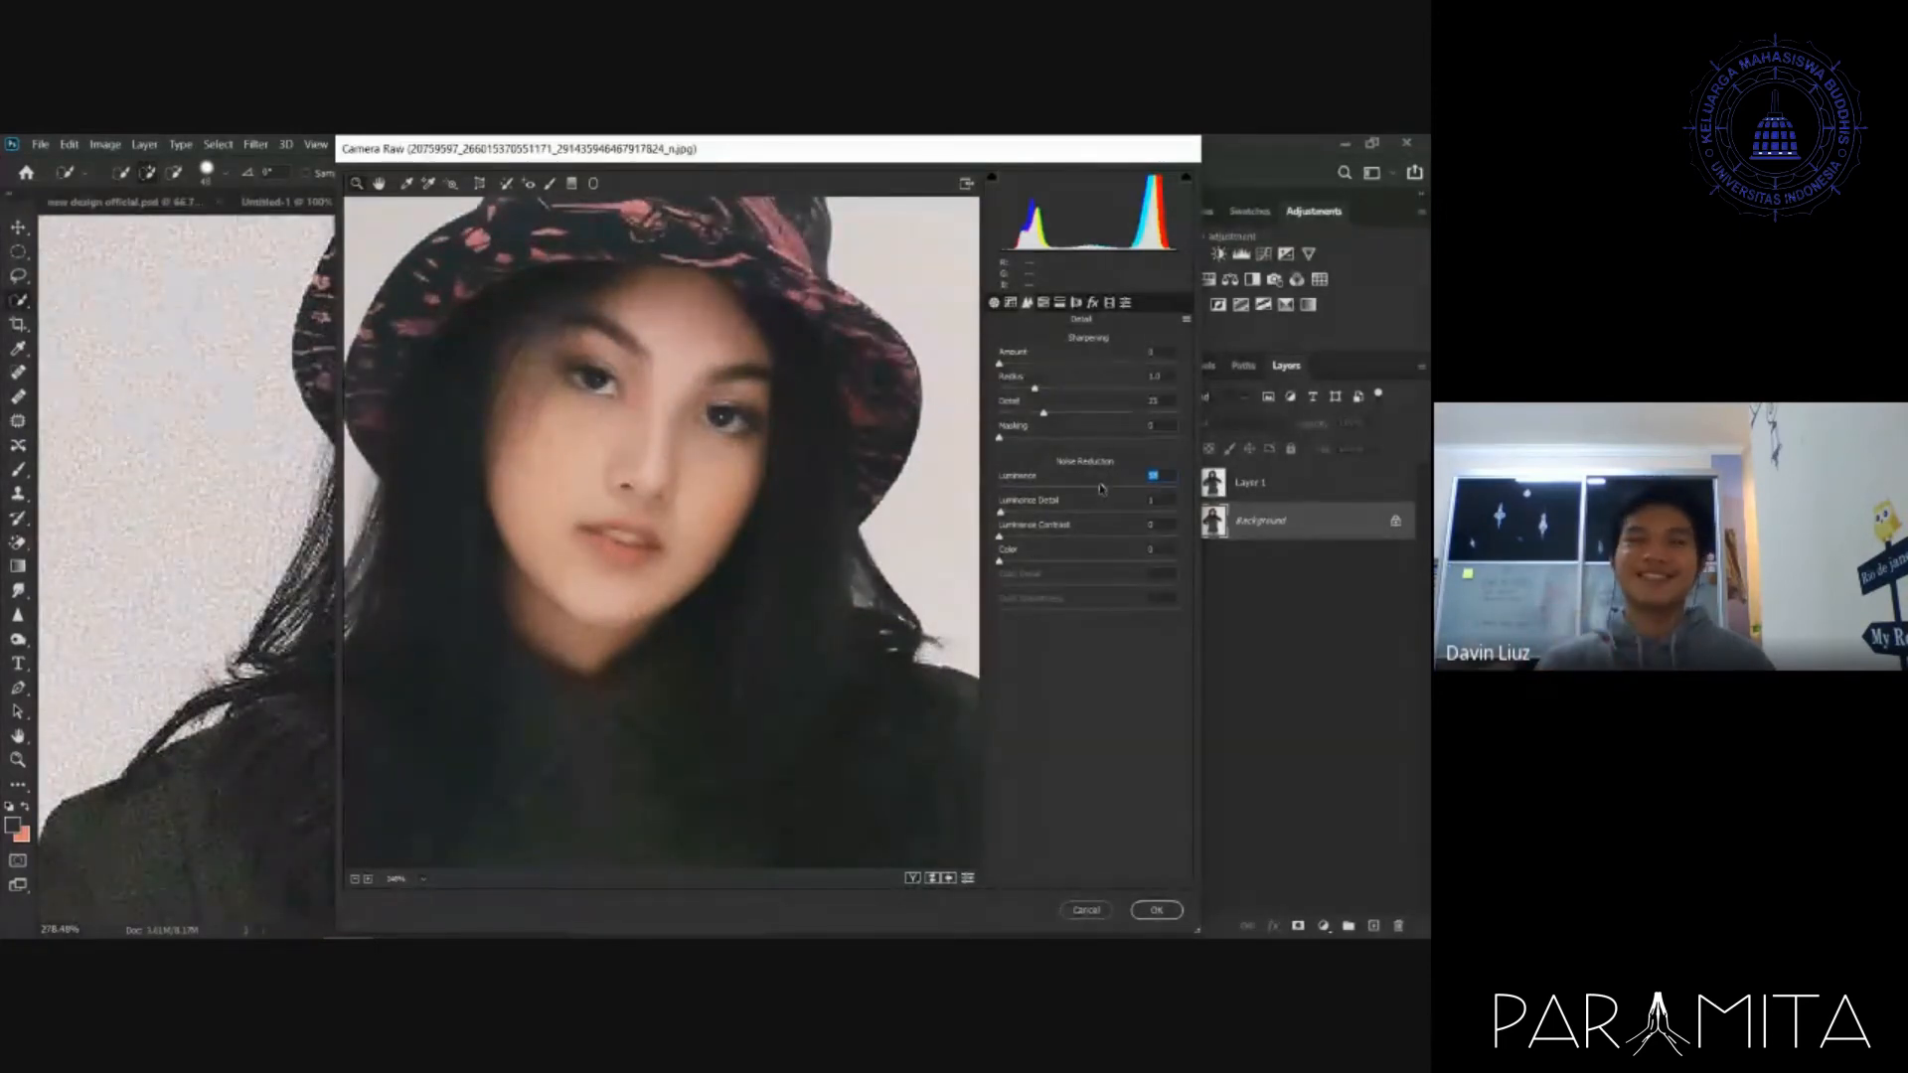
click(1006, 561)
drag(1007, 561, 1059, 558)
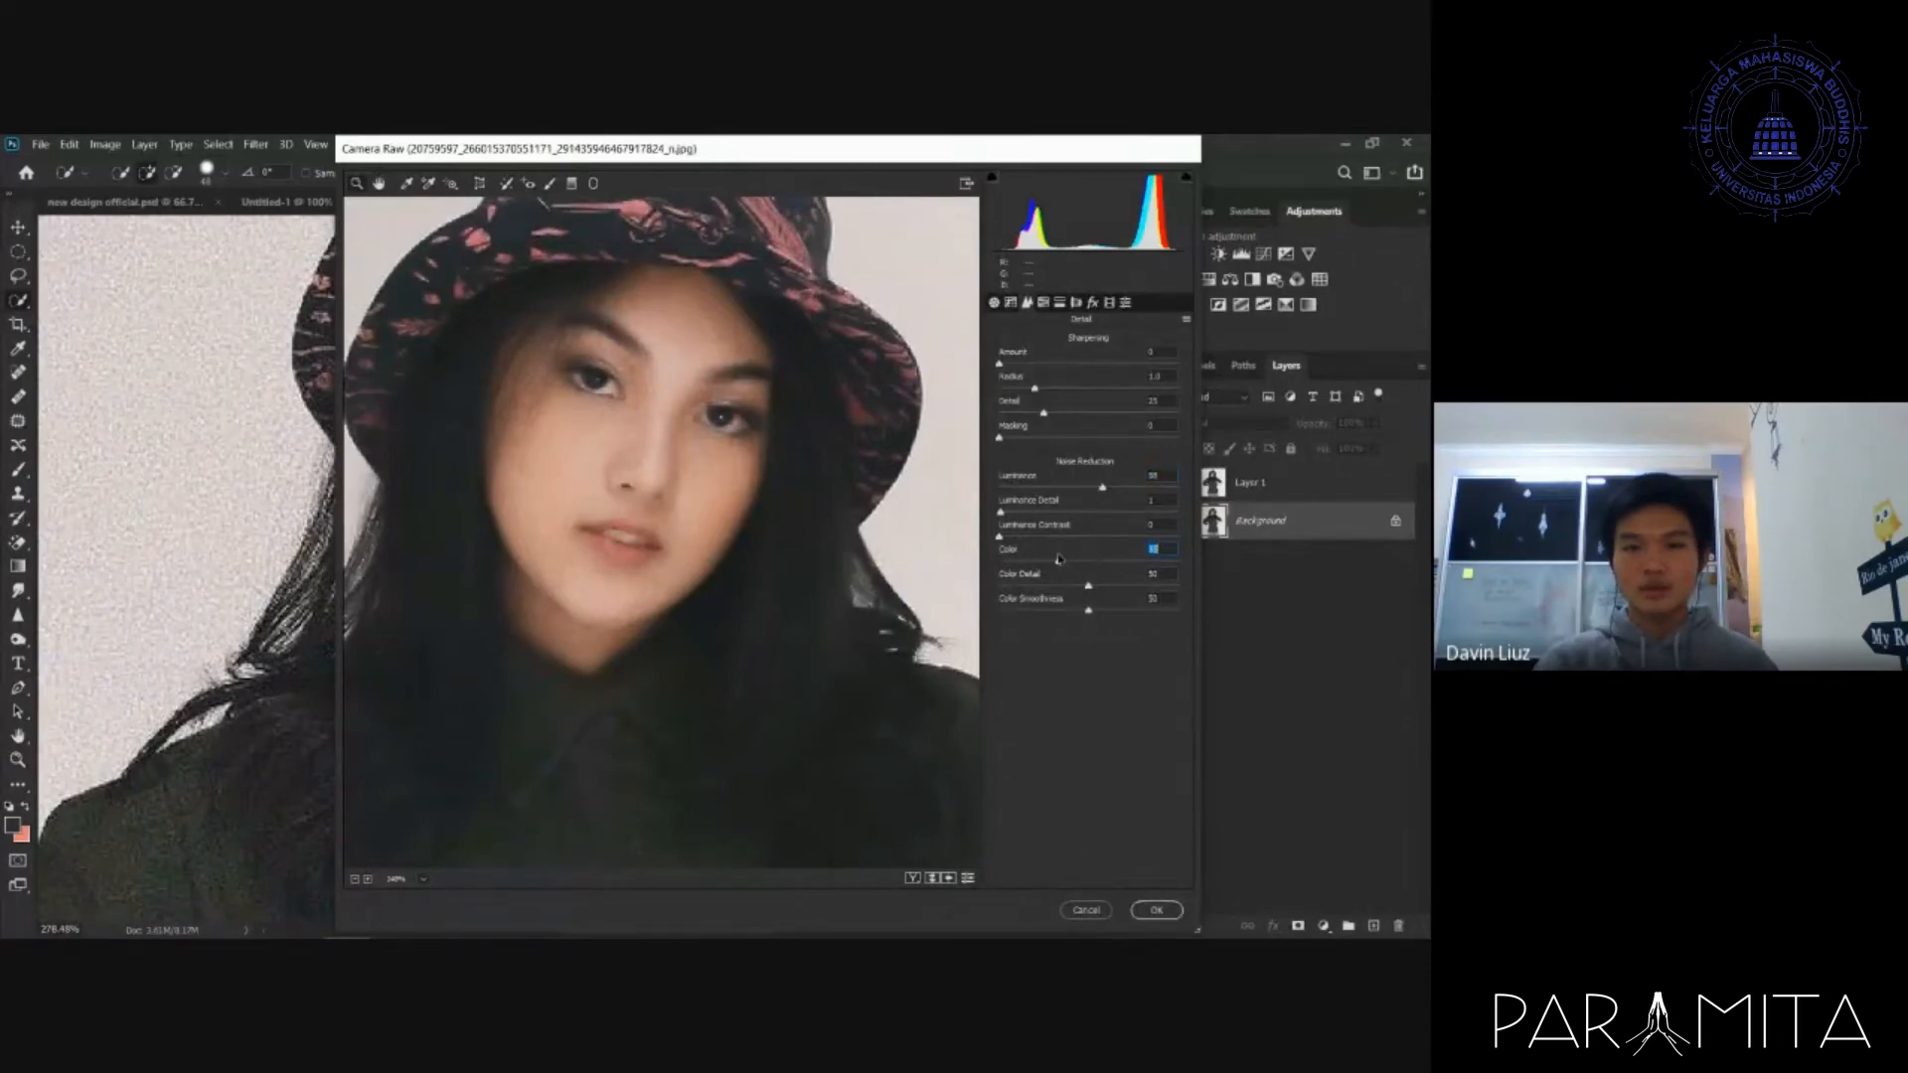
click(1155, 911)
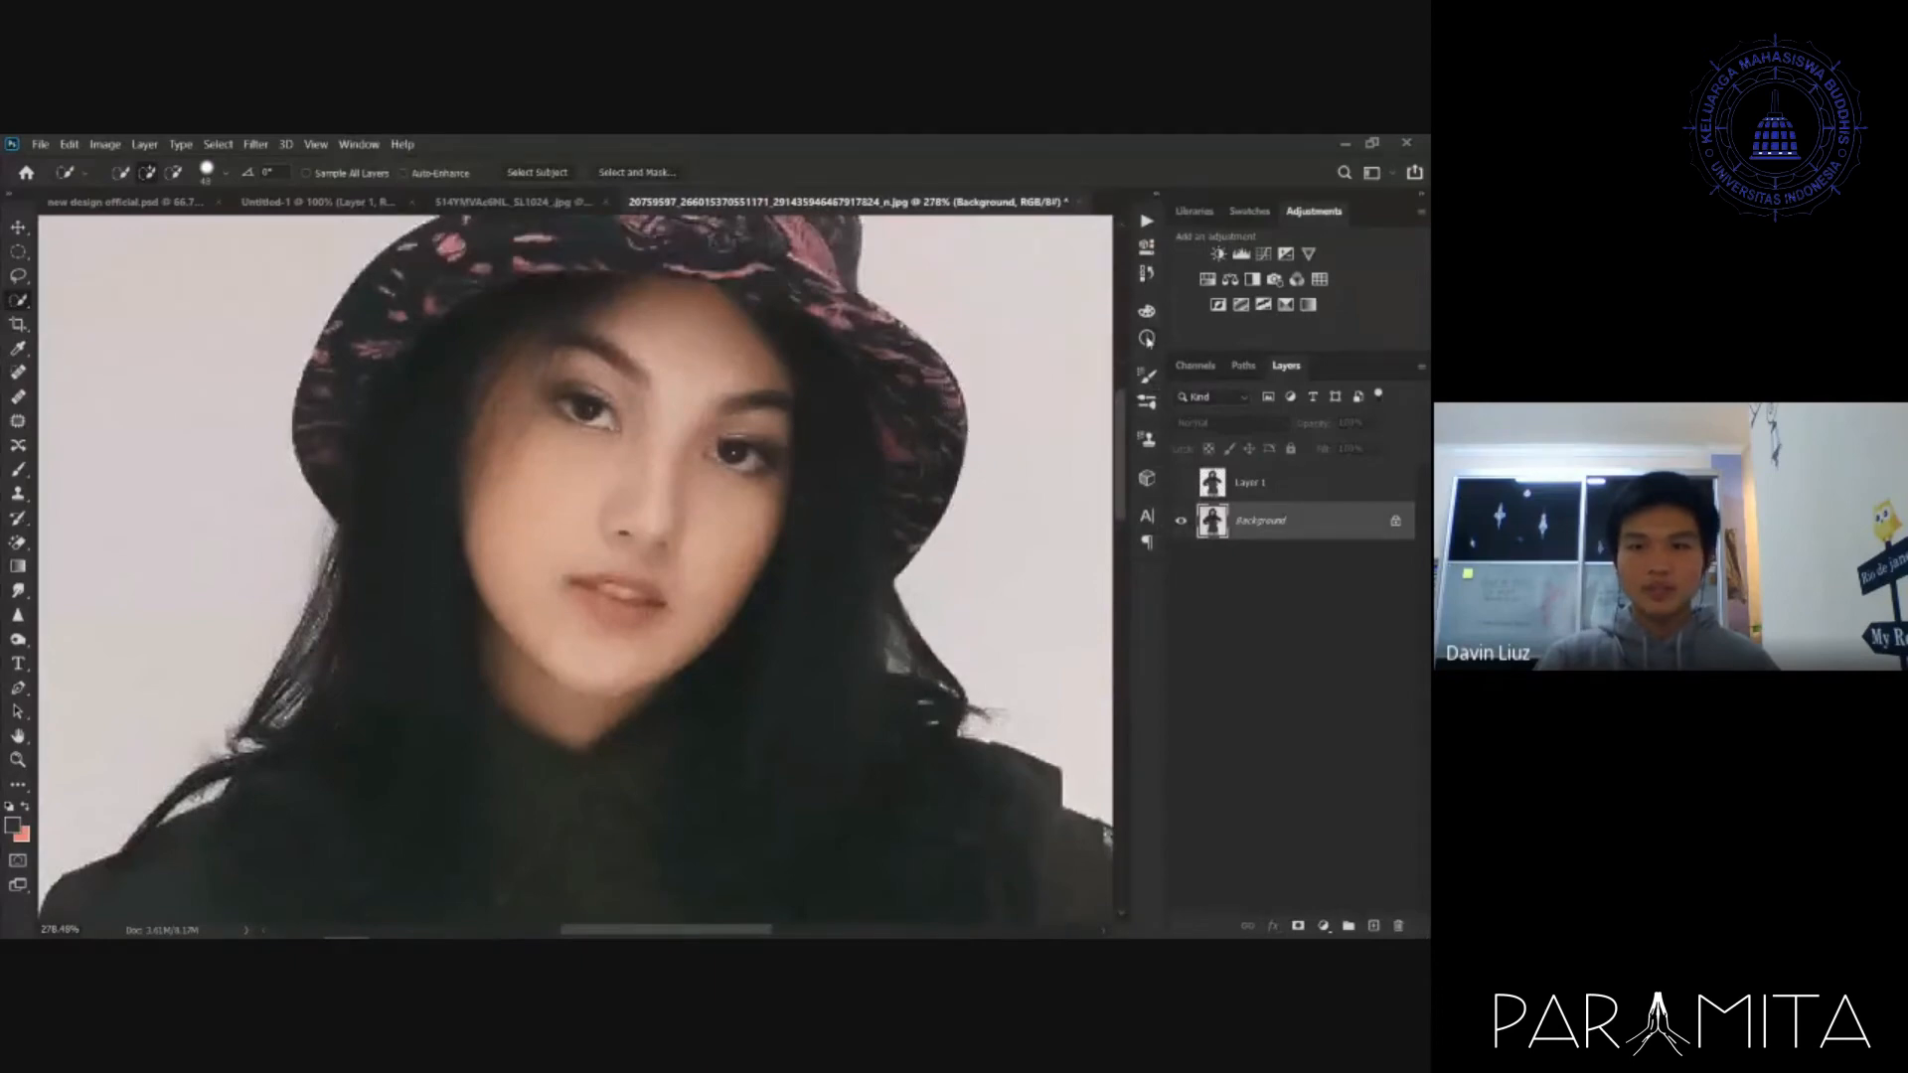
- Compare the woman's photo before and after the Camera Raw filter by alternating between the Deselect and Camera Raw Filter history states
click(1147, 273)
click(987, 452)
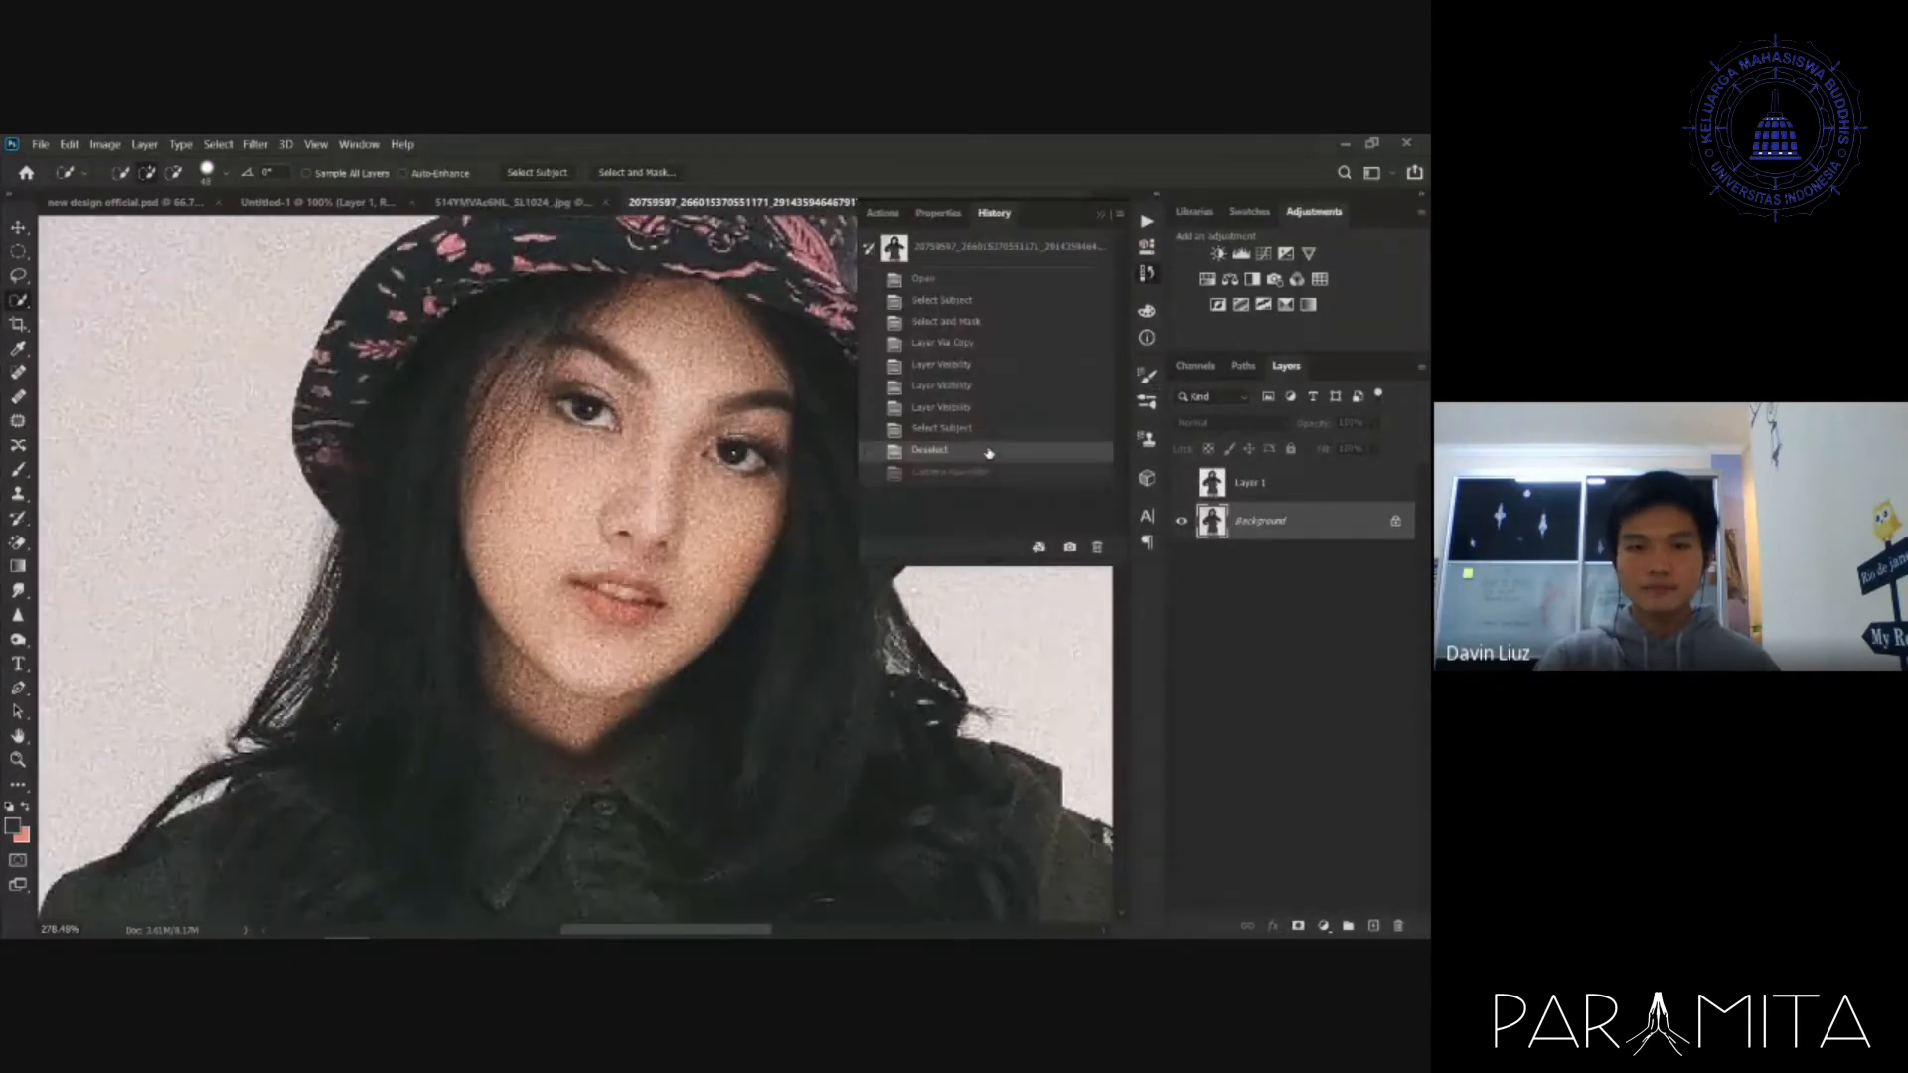
click(989, 474)
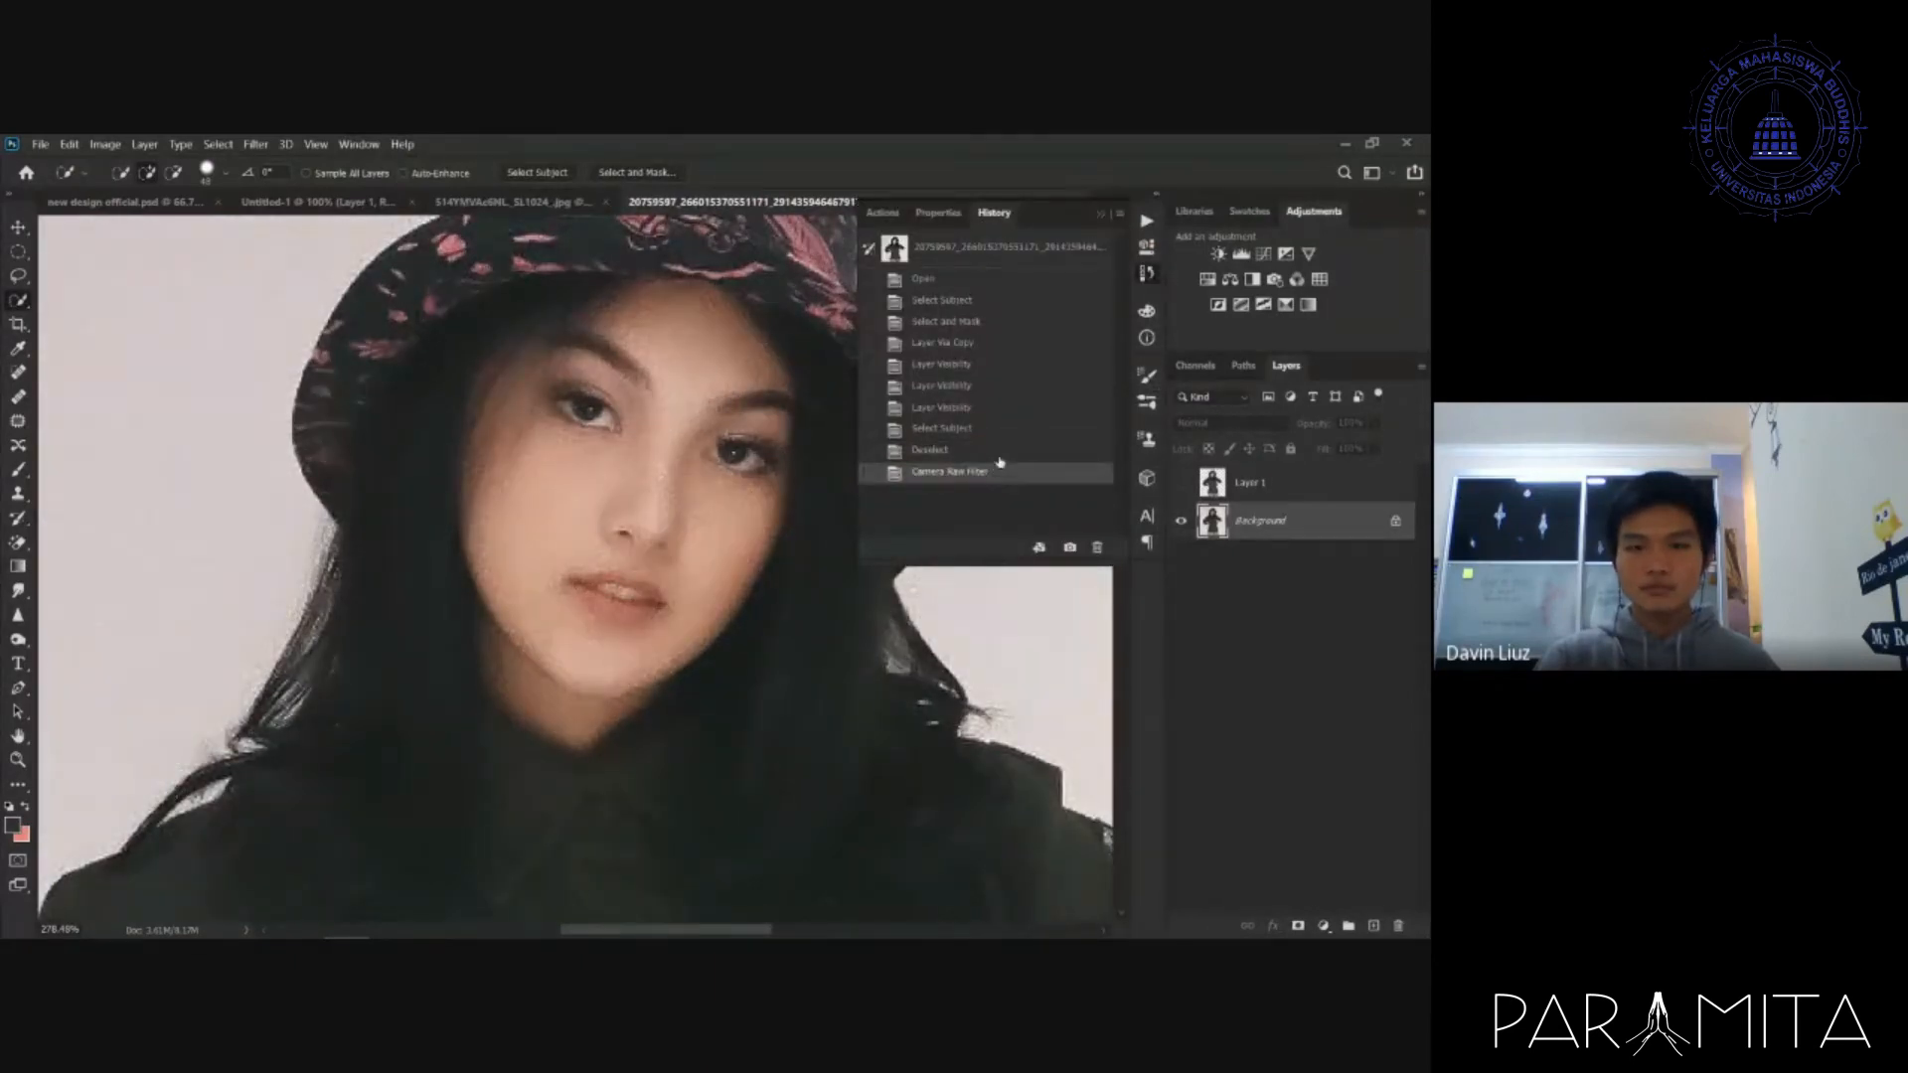
click(998, 453)
click(1004, 471)
- Close the history list and check the noise-reduced photo both zoomed out and close up
click(255, 144)
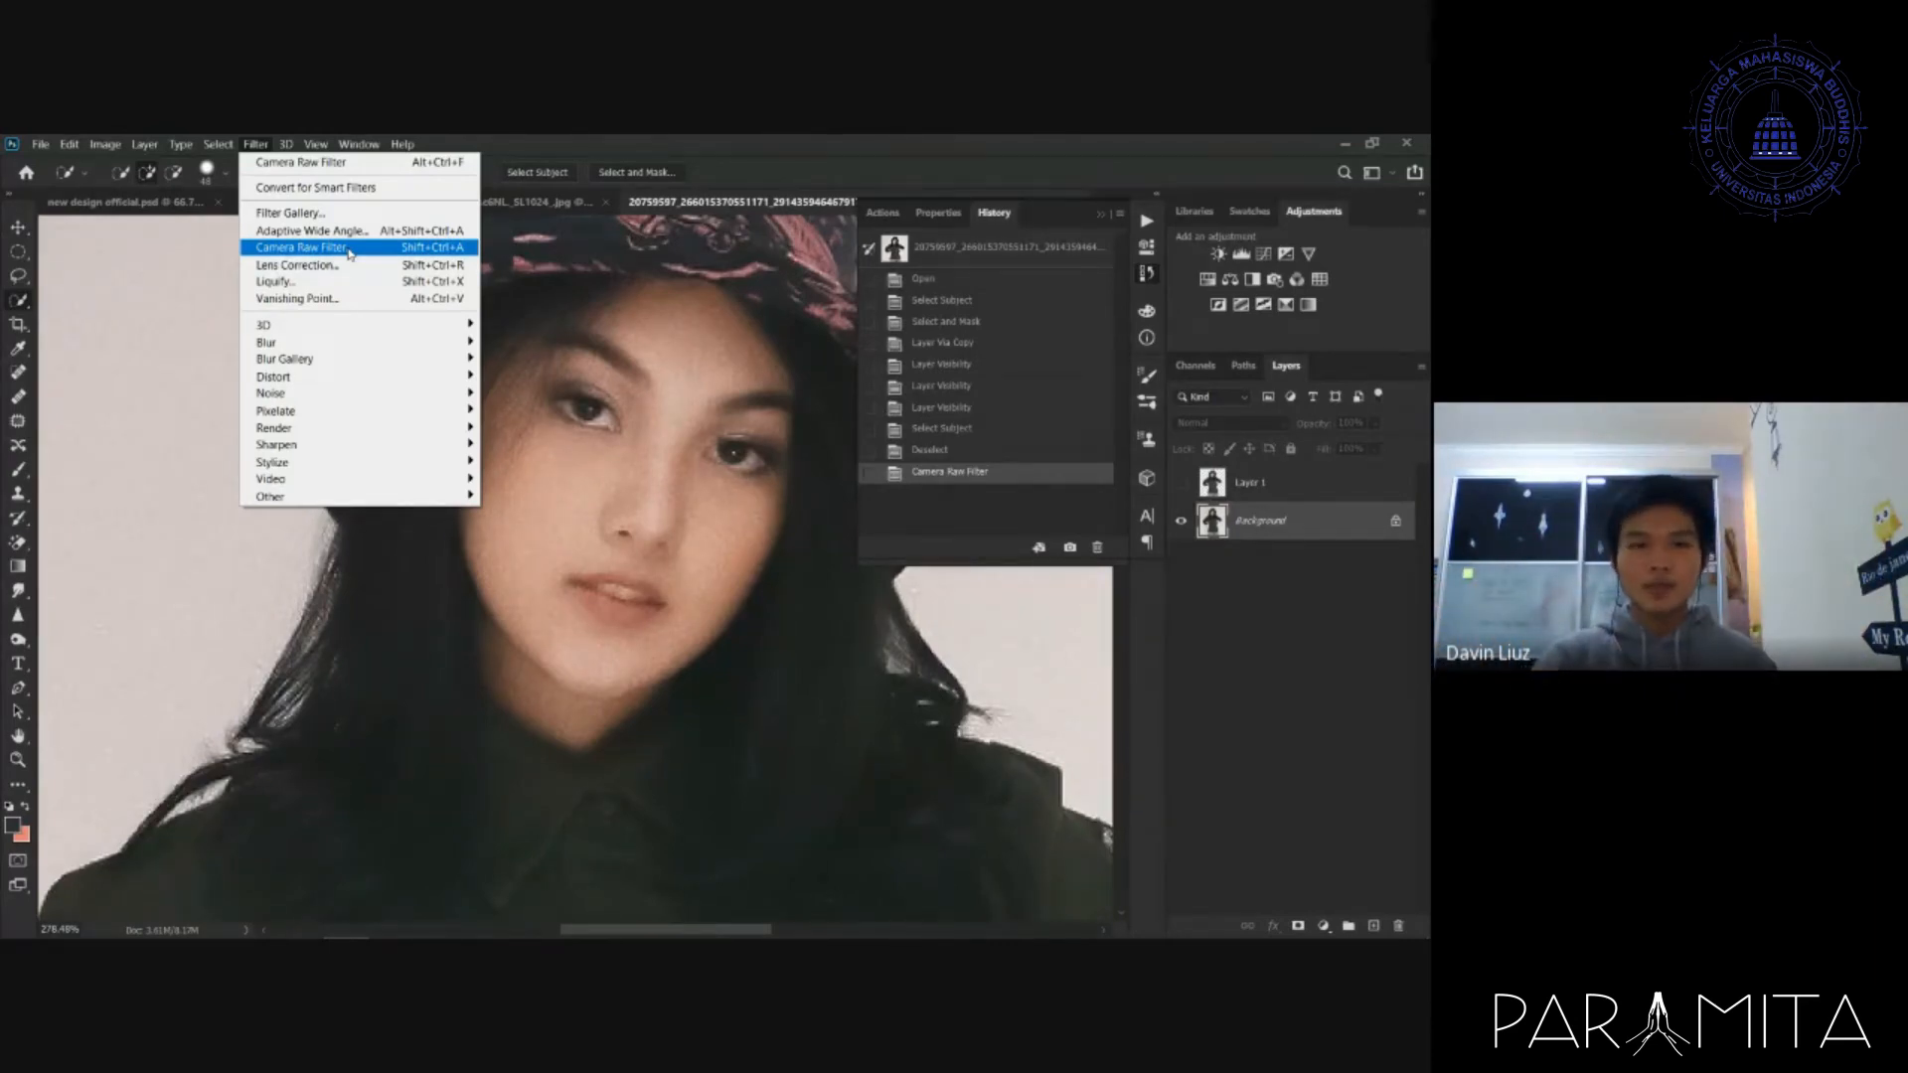
key(Escape)
click(1315, 485)
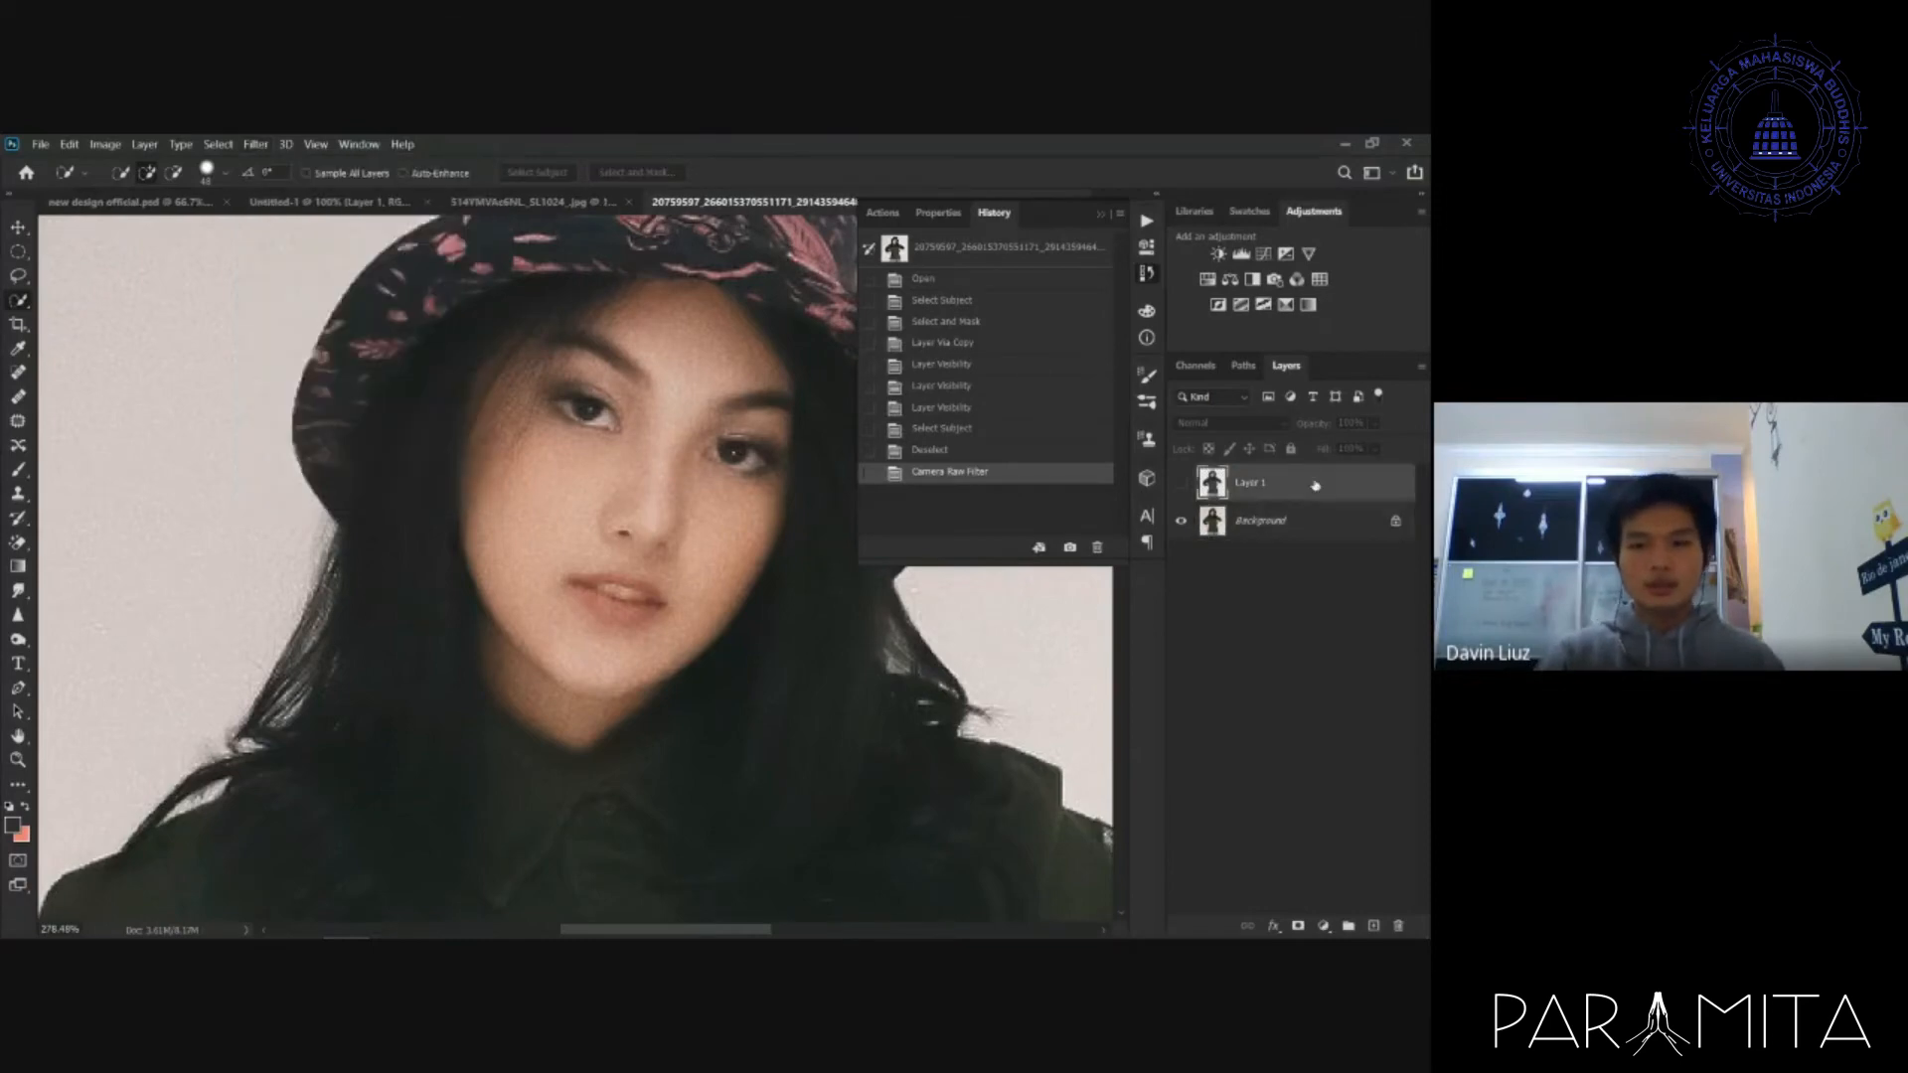
click(1101, 214)
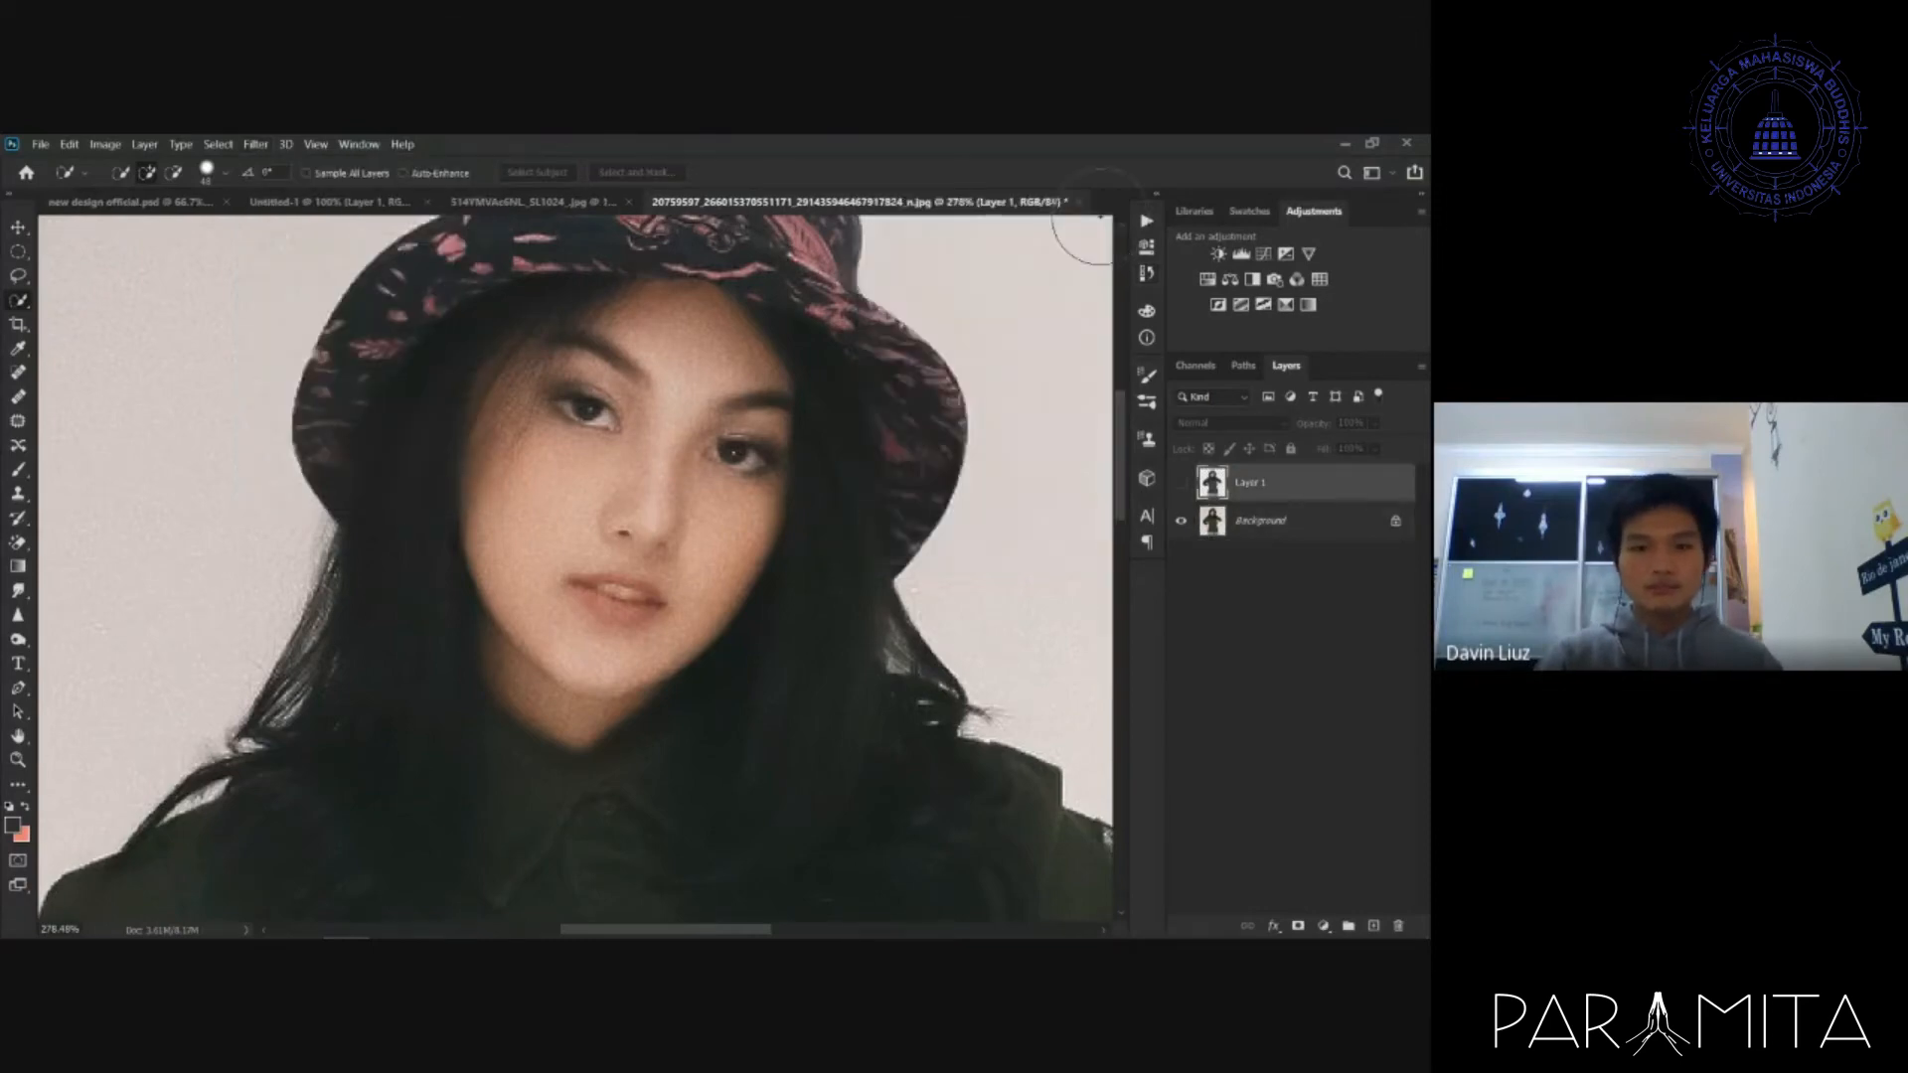
scroll(864, 489, down, 5)
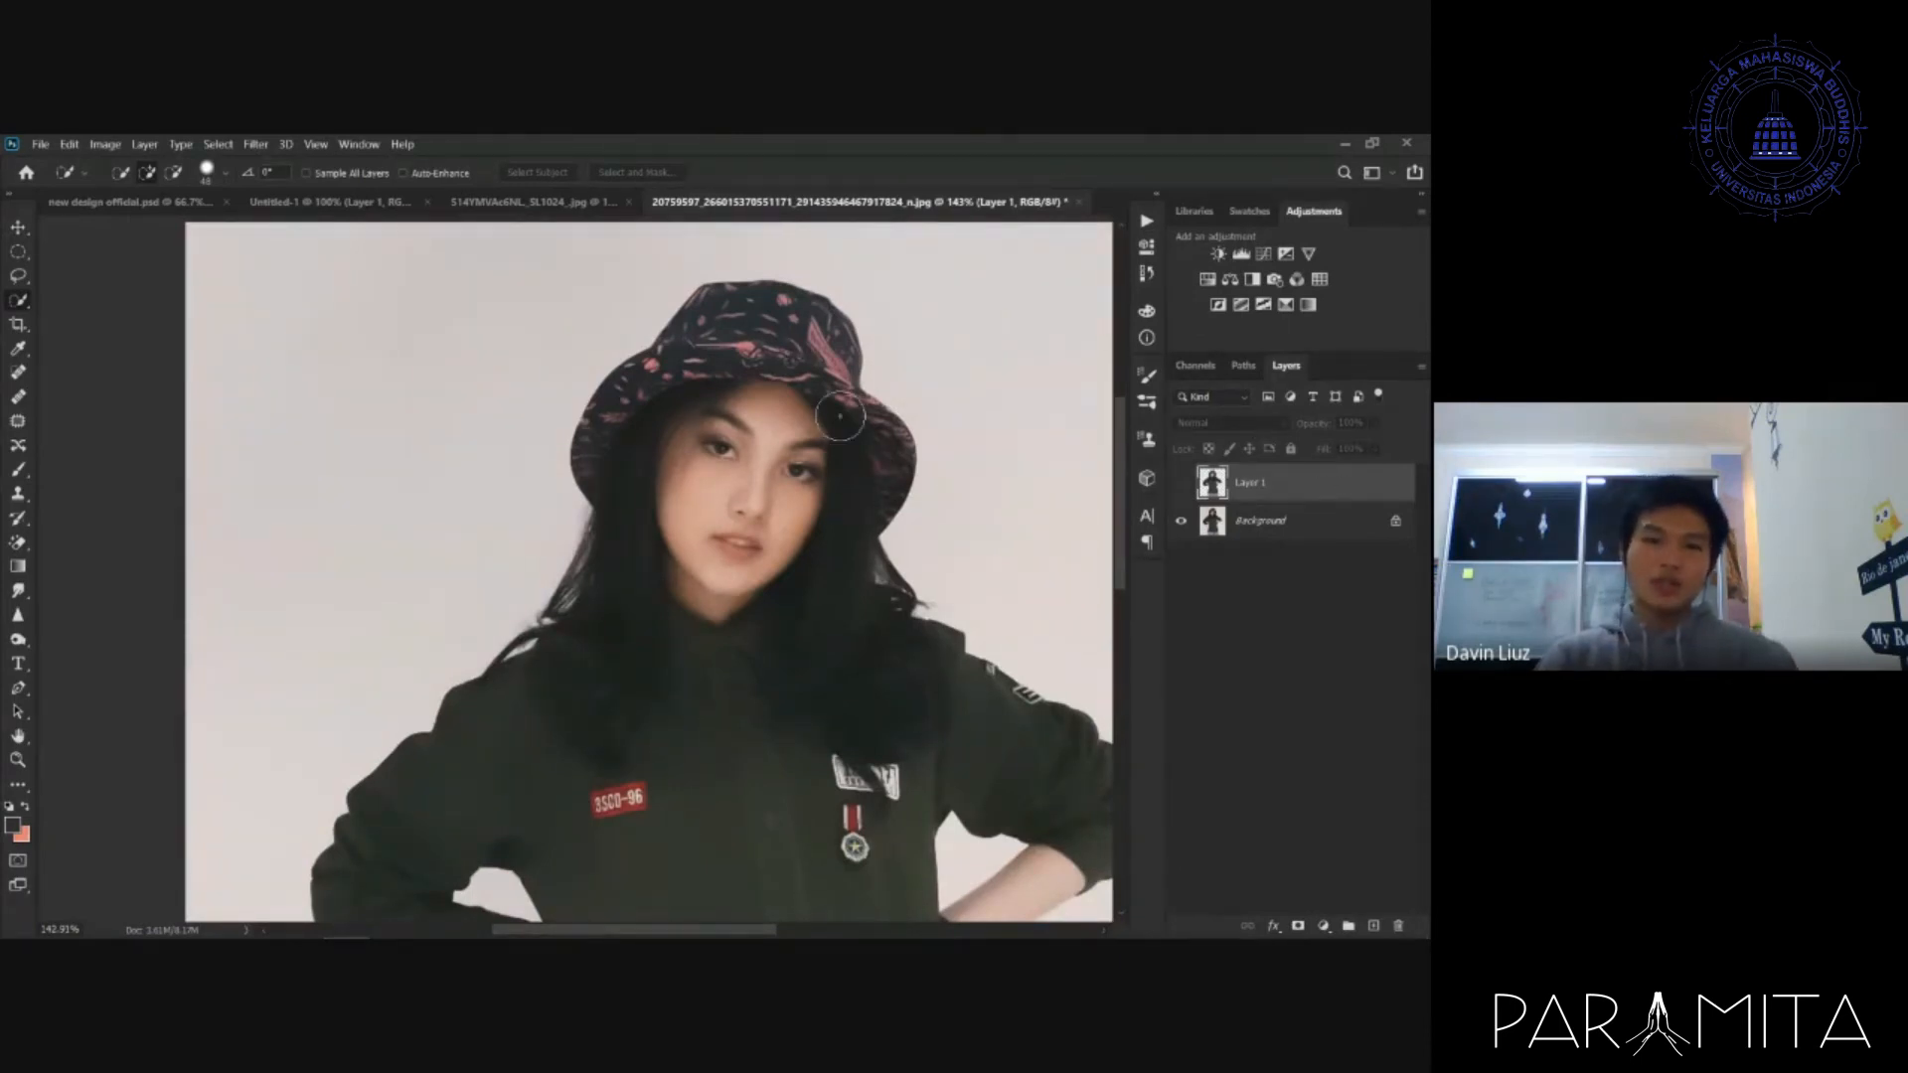
scroll(832, 415, up, 3)
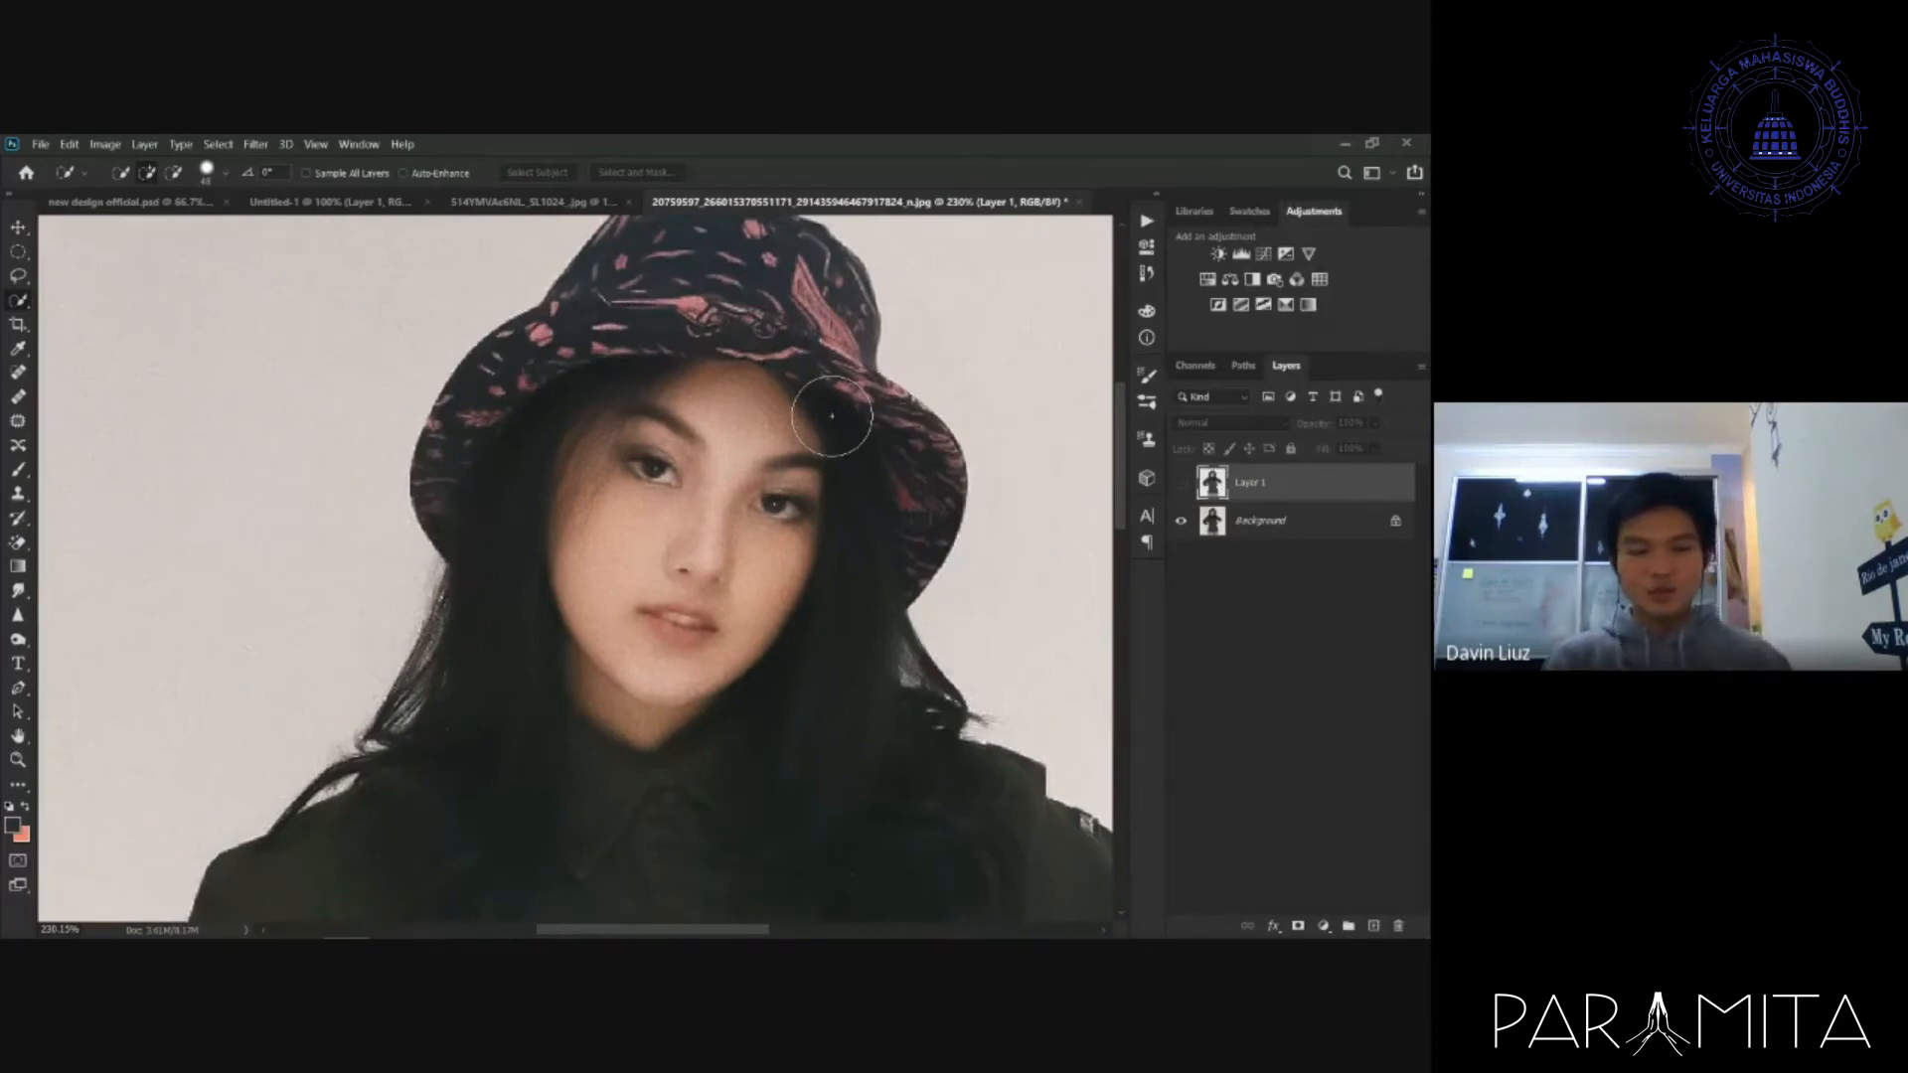
- Select the Background layer and undo its Camera Raw filter
key(alt+bracketleft)
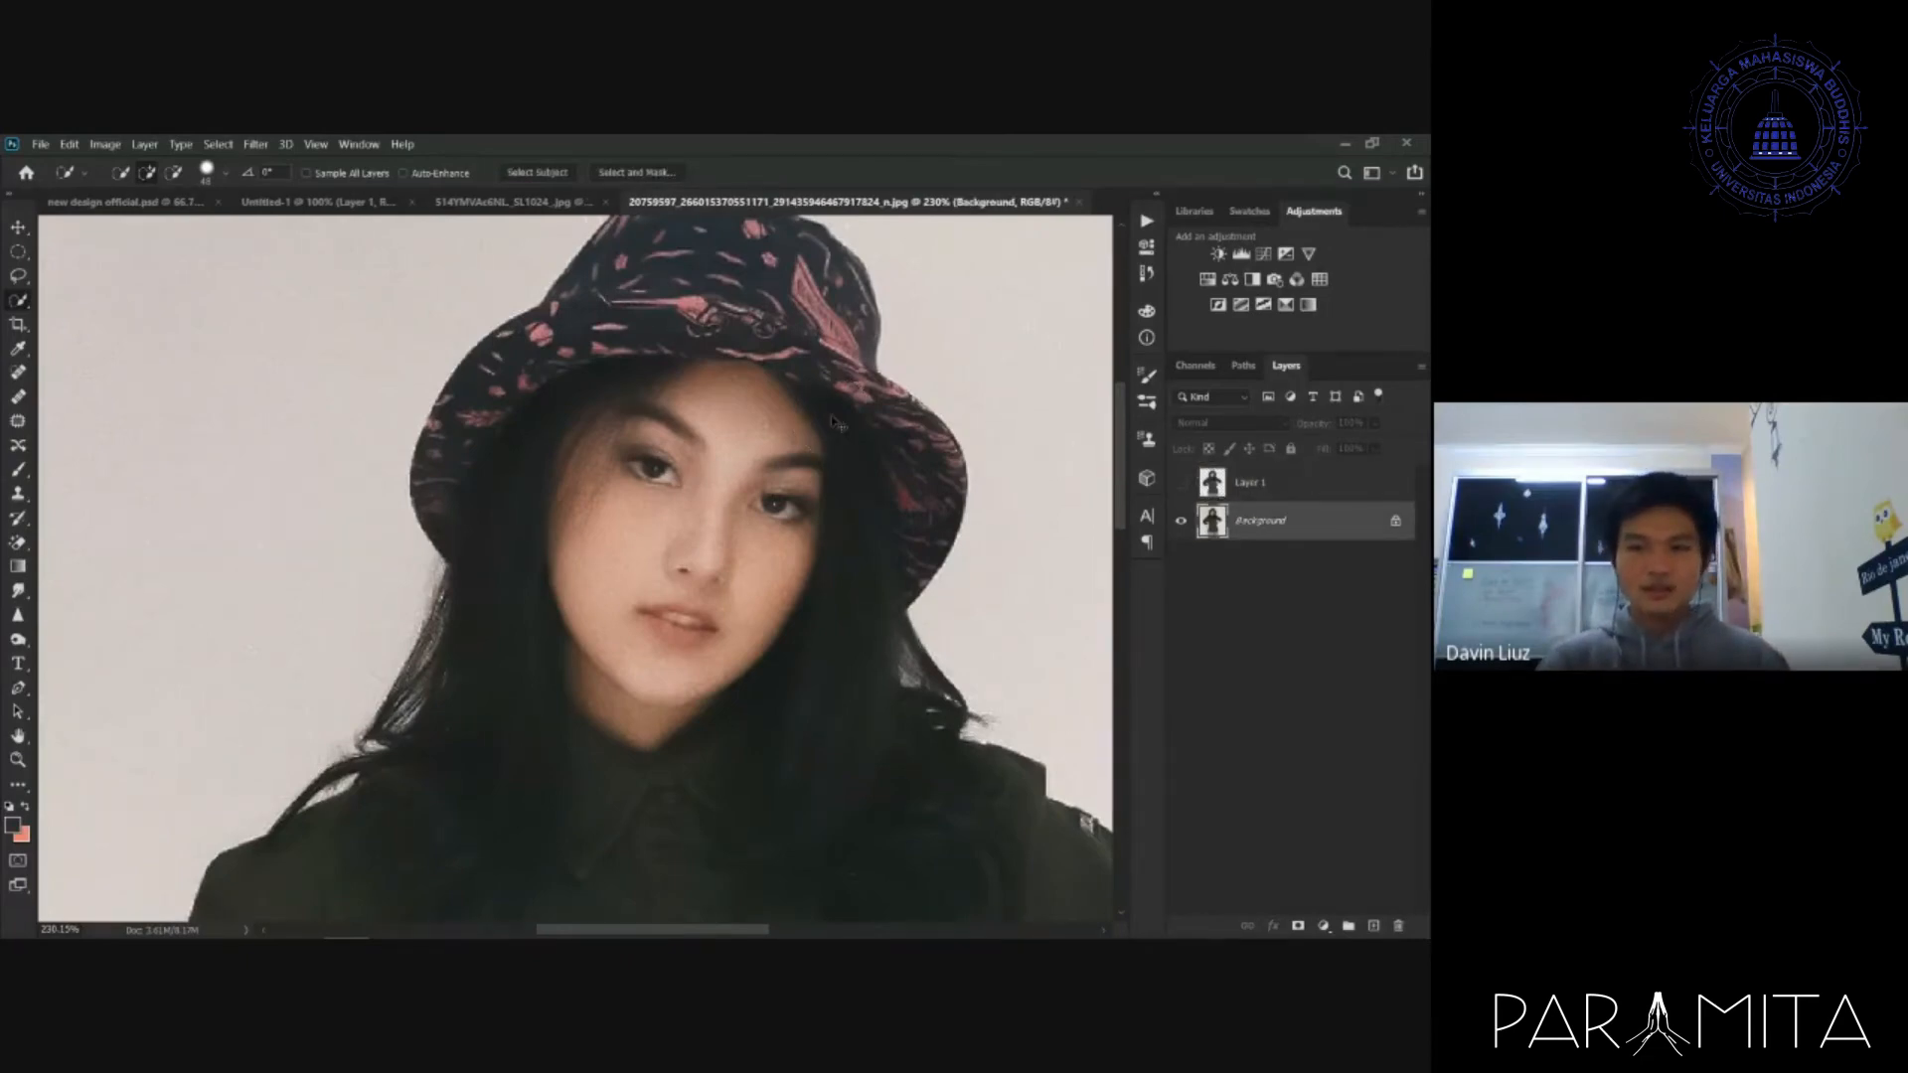
key(ctrl+z)
click(239, 141)
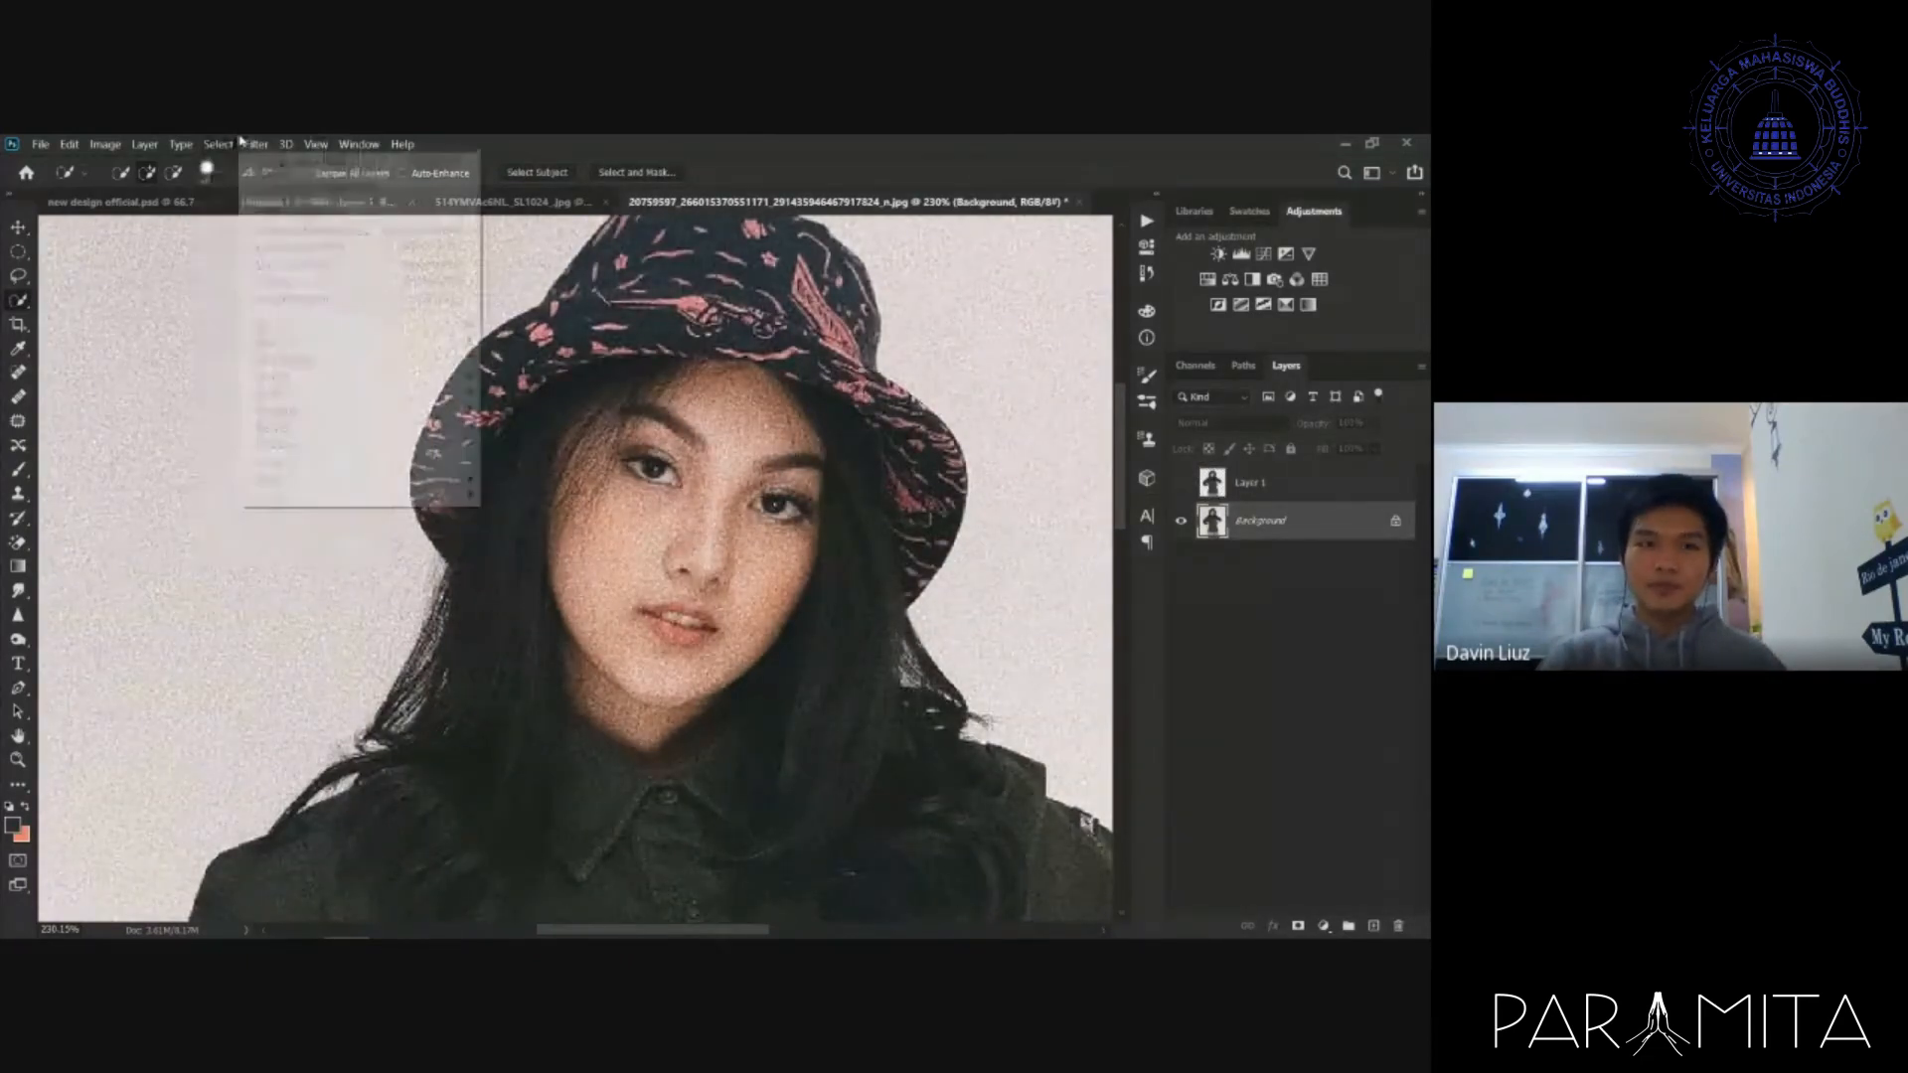
click(240, 143)
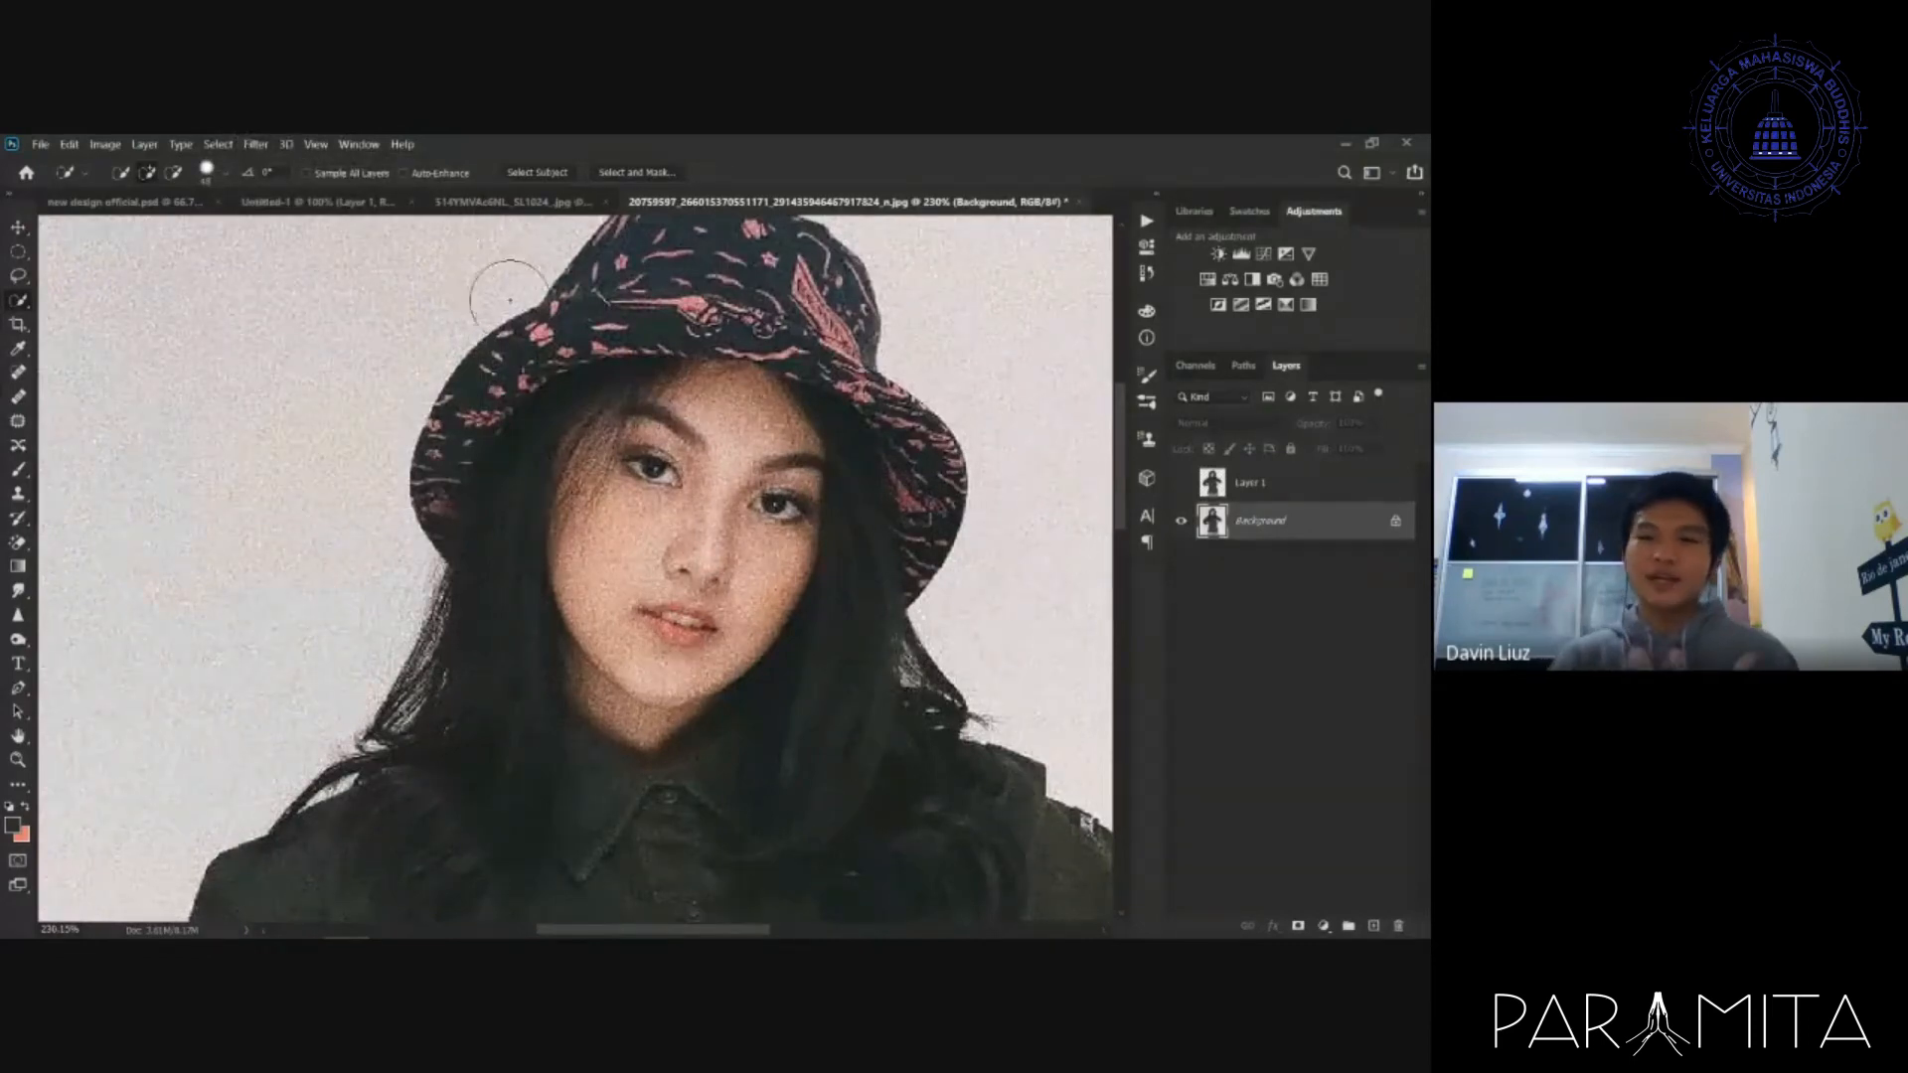
- Convert Layer 1 to a smart object and try a strong exposure increase on it with the Camera Raw Filter
click(1302, 493)
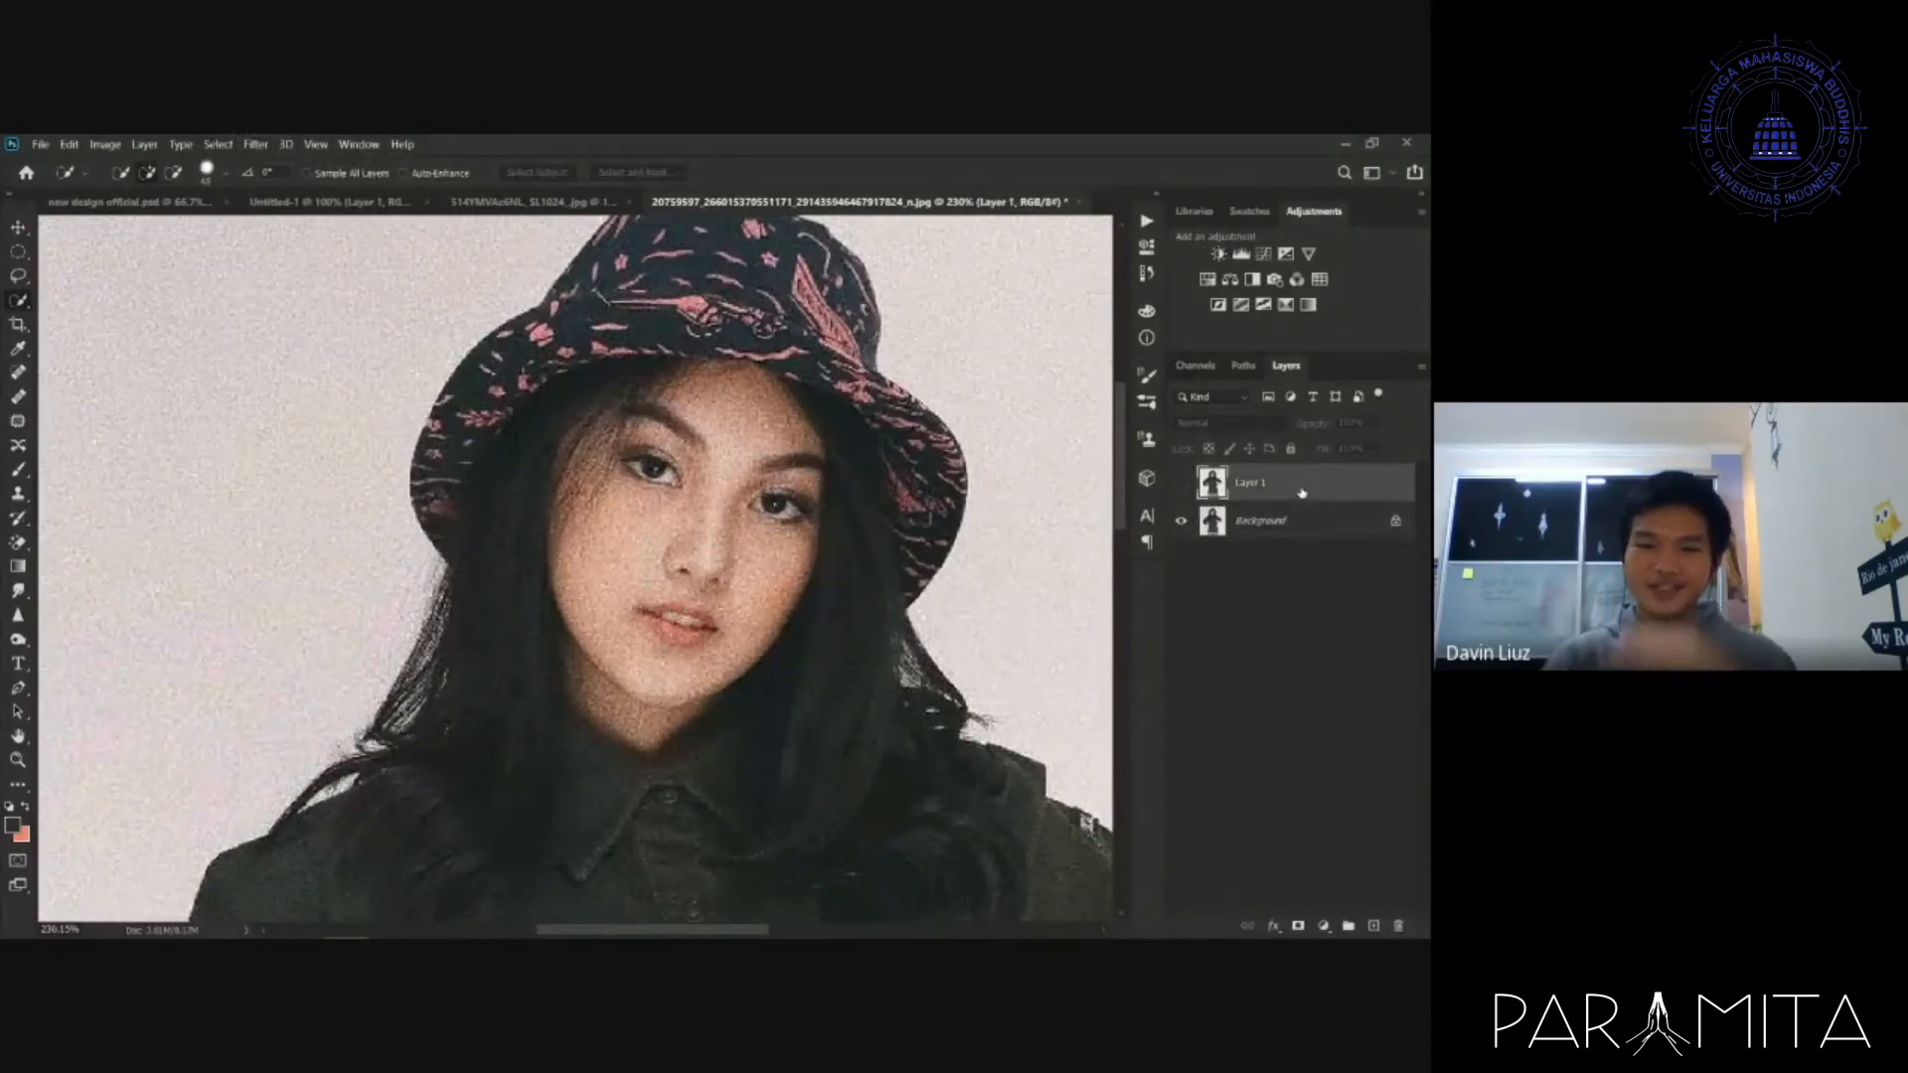
right_click(1302, 493)
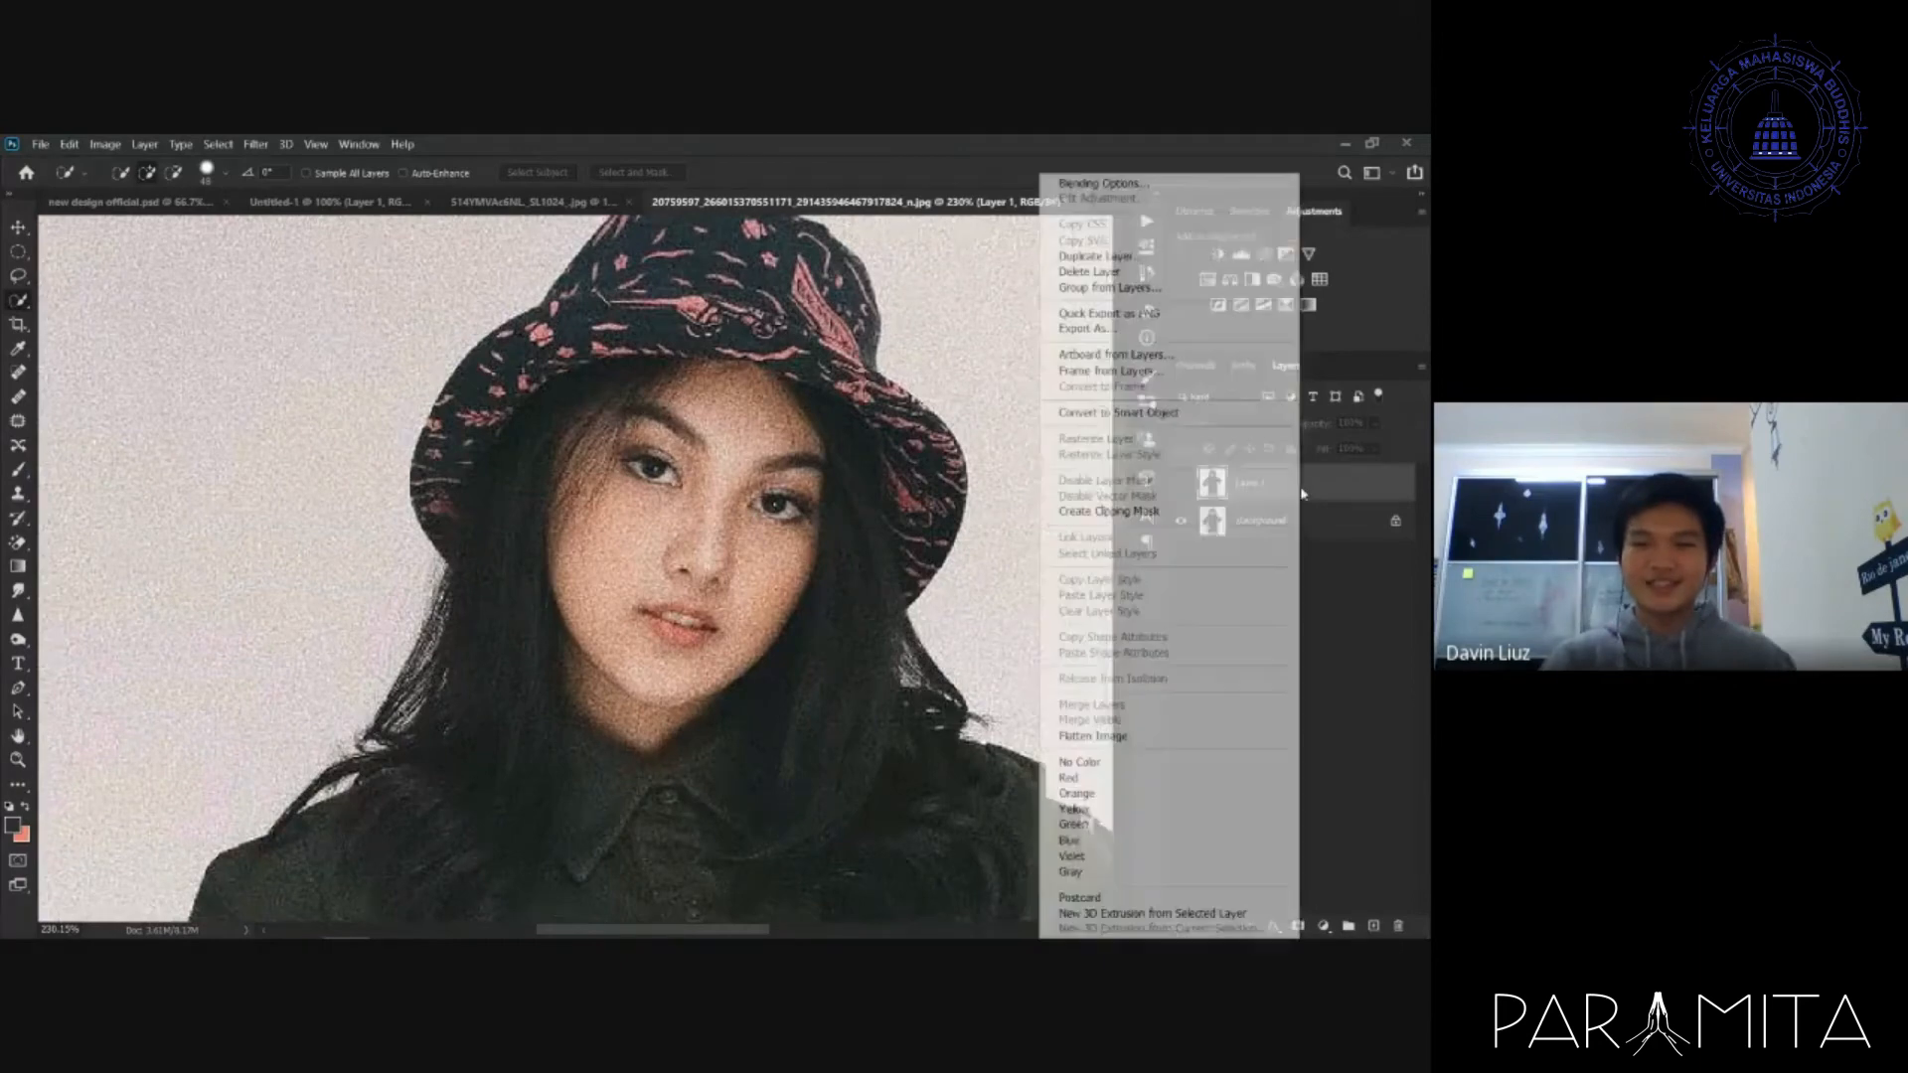
click(1232, 418)
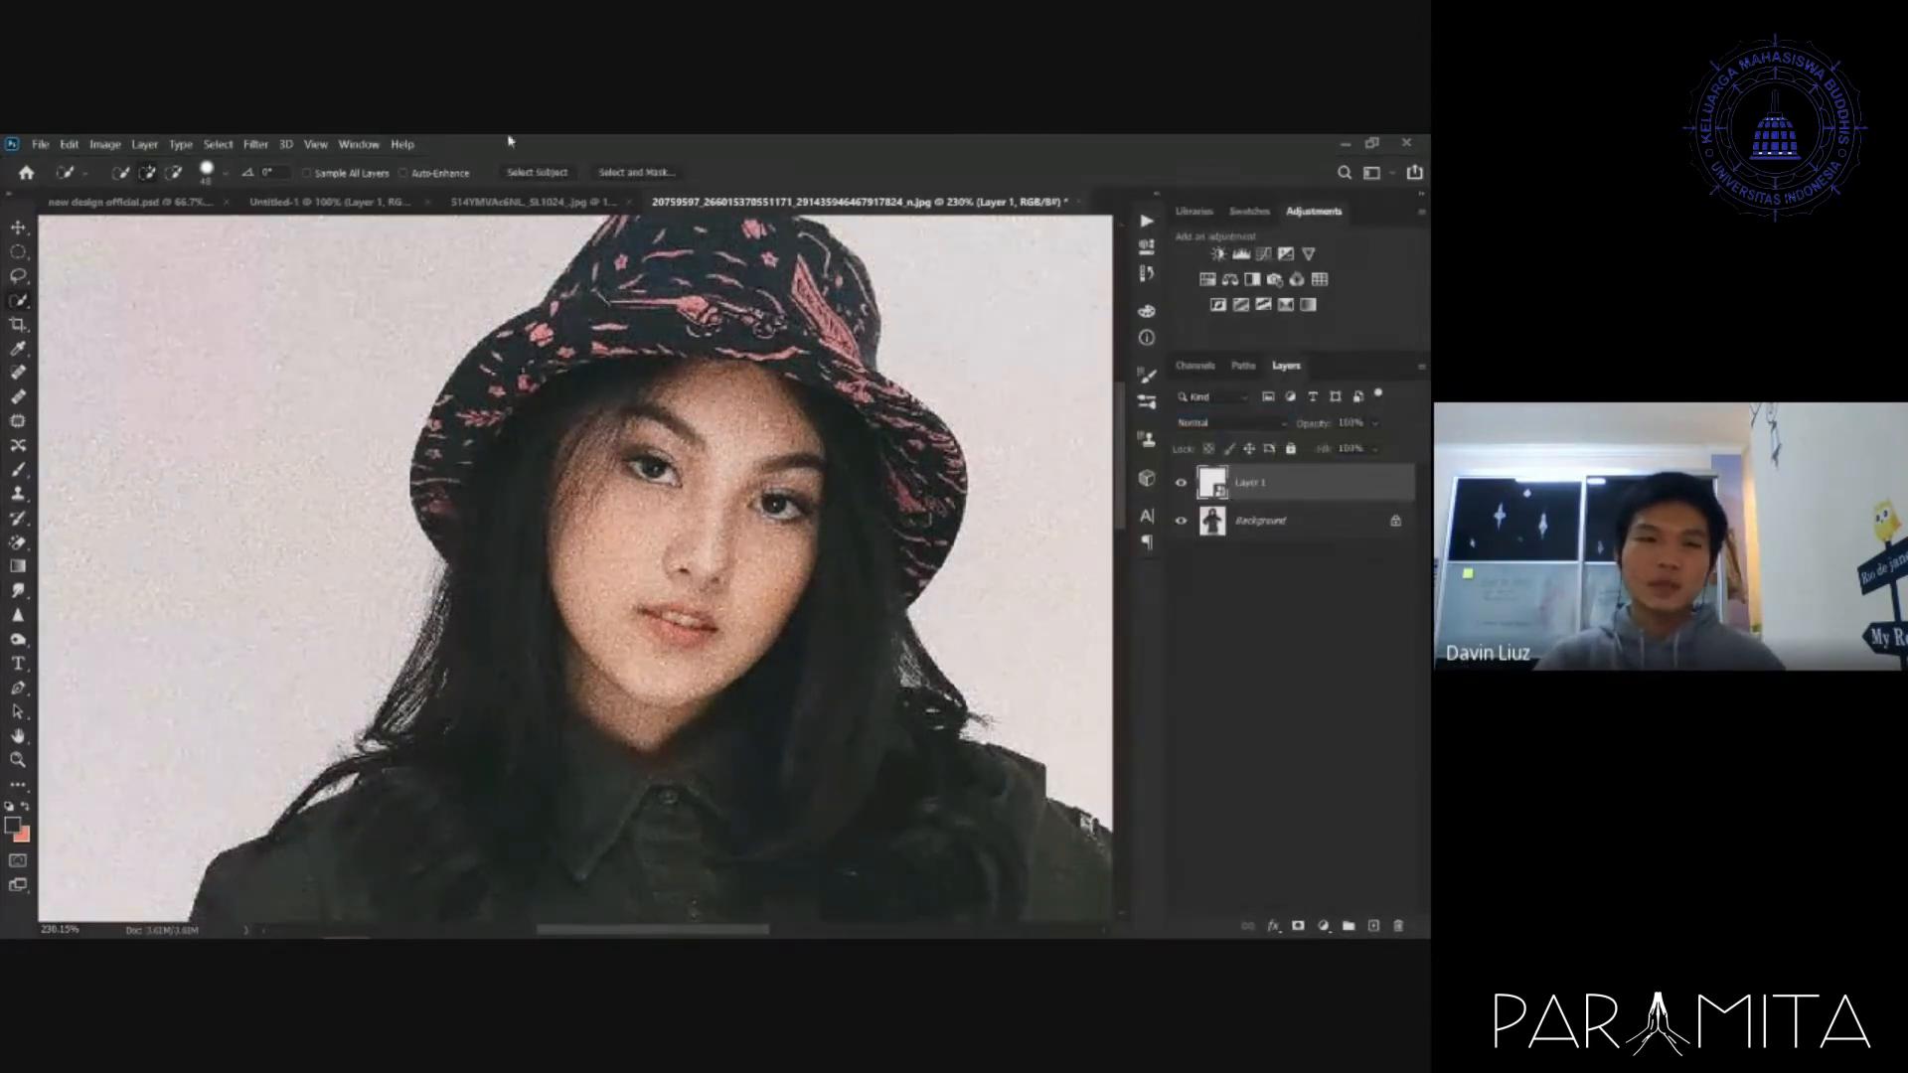
click(255, 144)
click(298, 247)
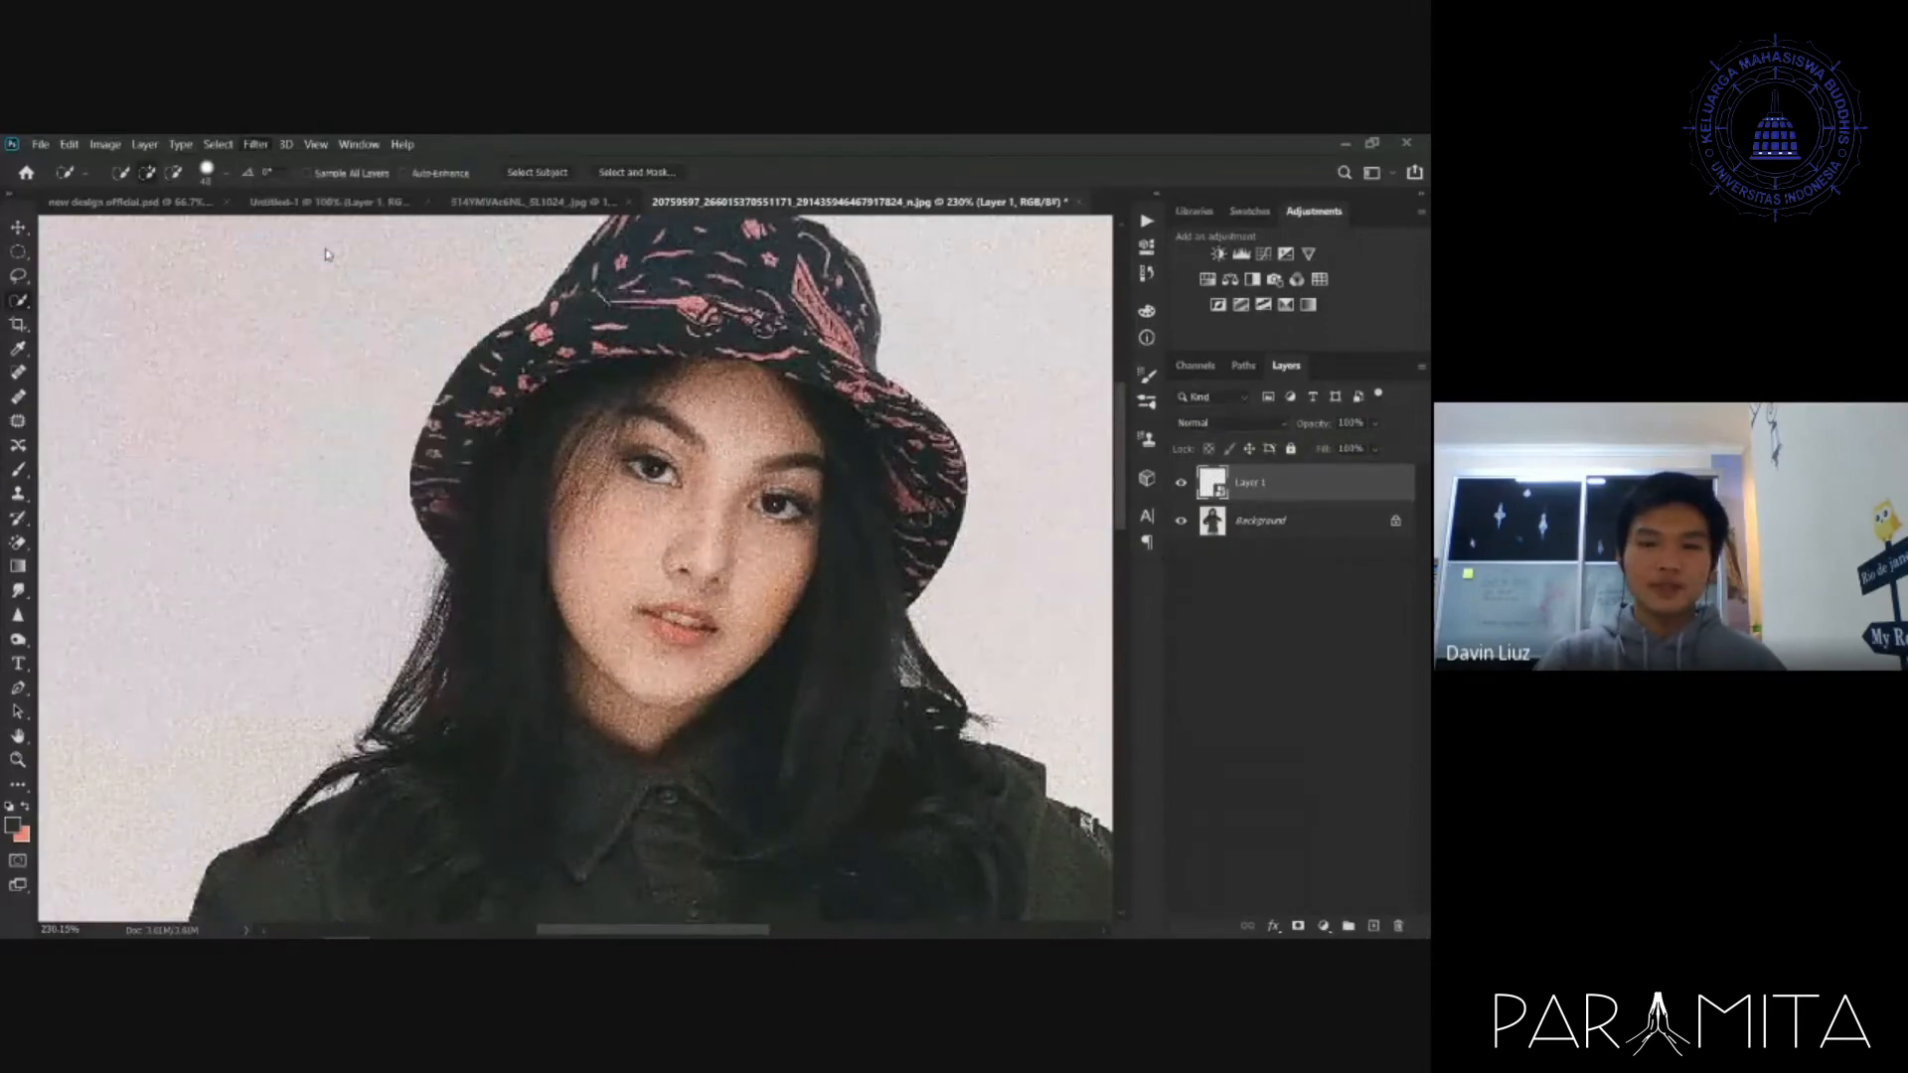
drag(1132, 501, 1175, 497)
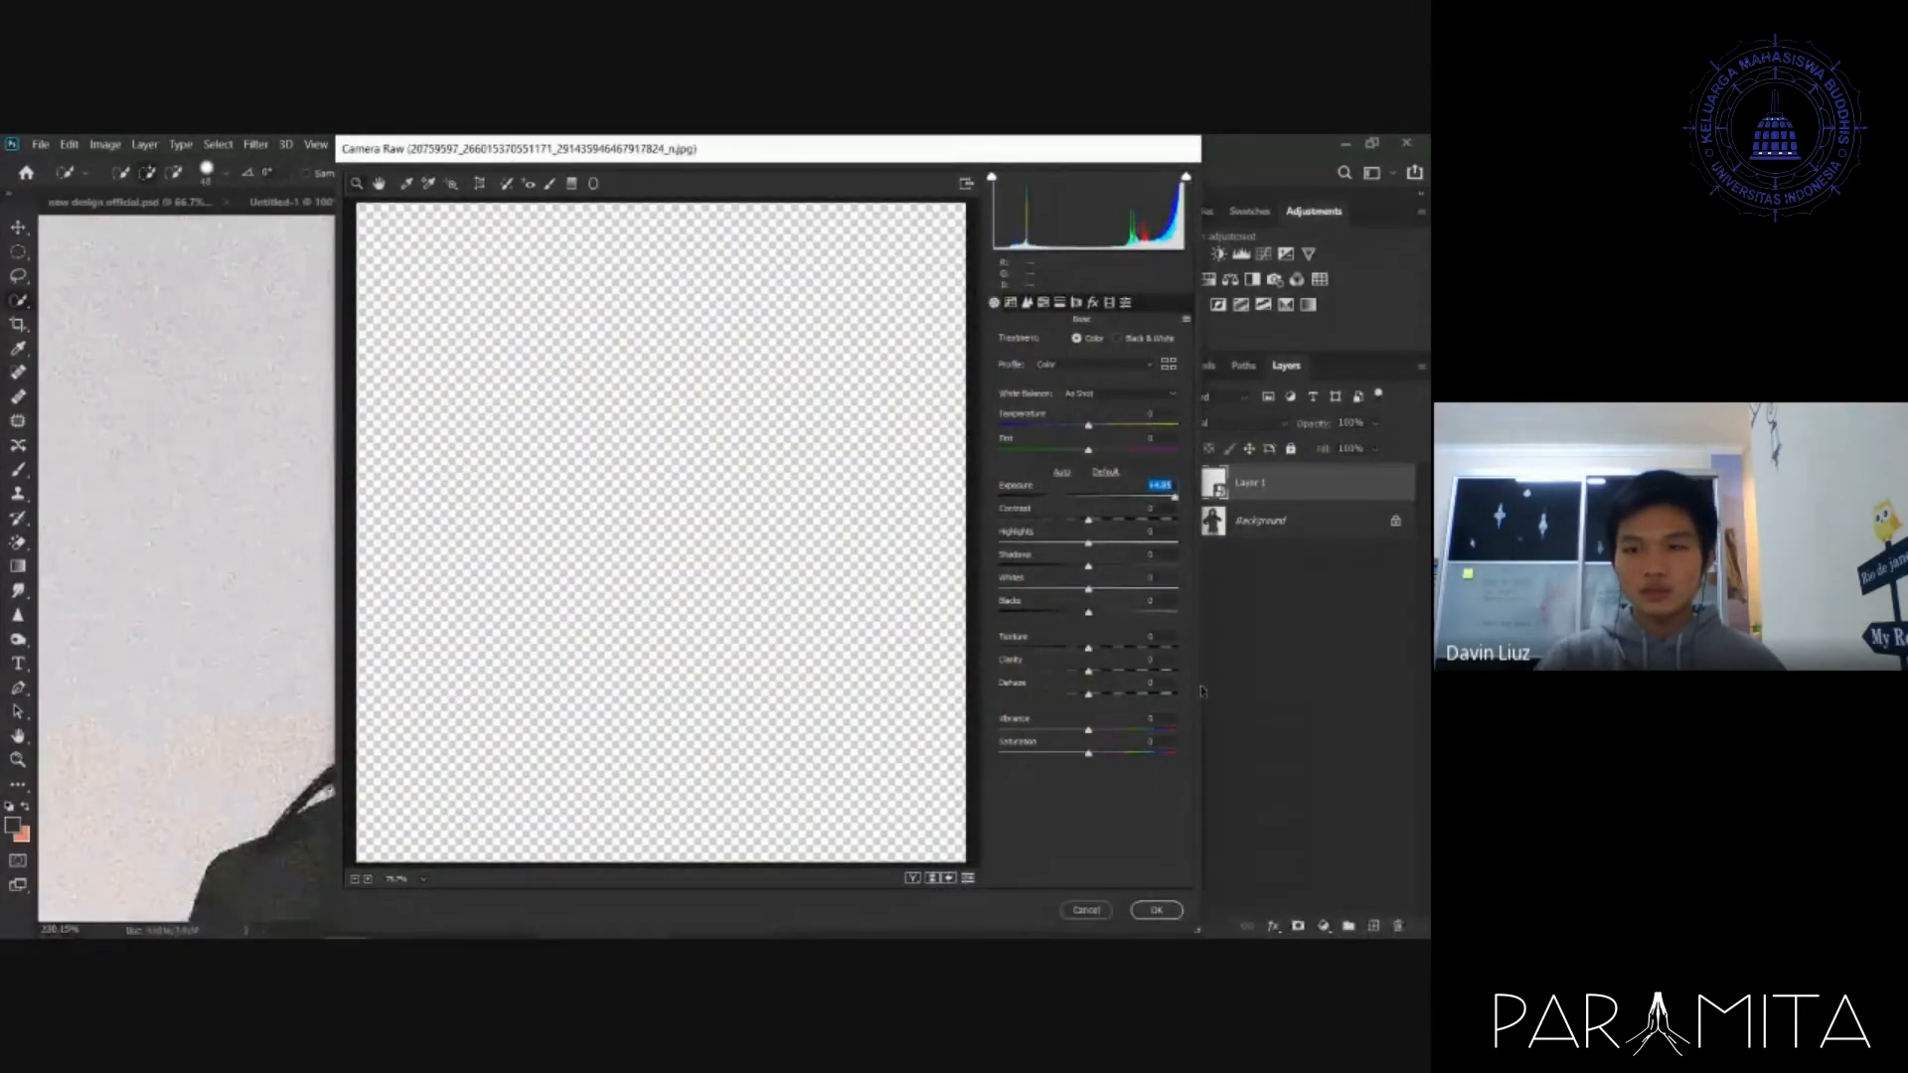
click(1103, 913)
- Delete Layer 1 and convert the Background layer to a smart object
key(Delete)
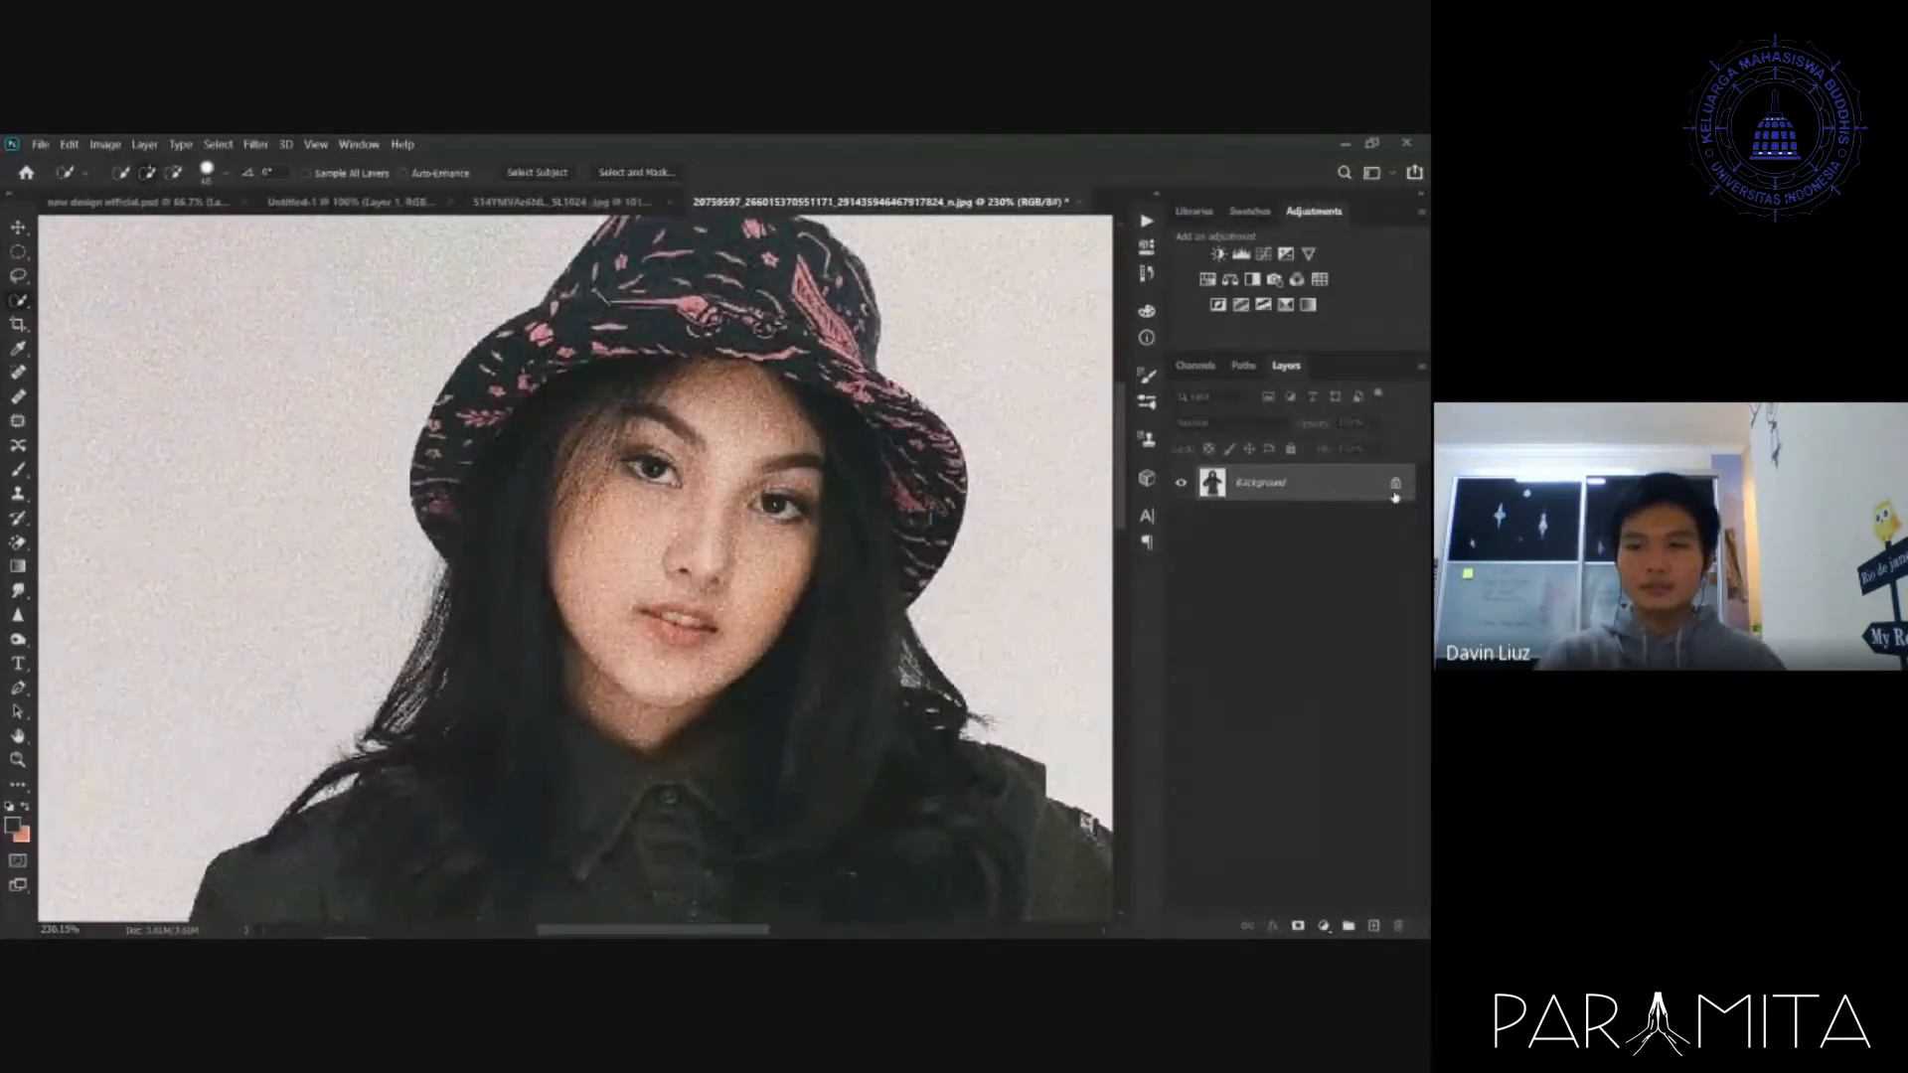
right_click(1394, 497)
click(1207, 371)
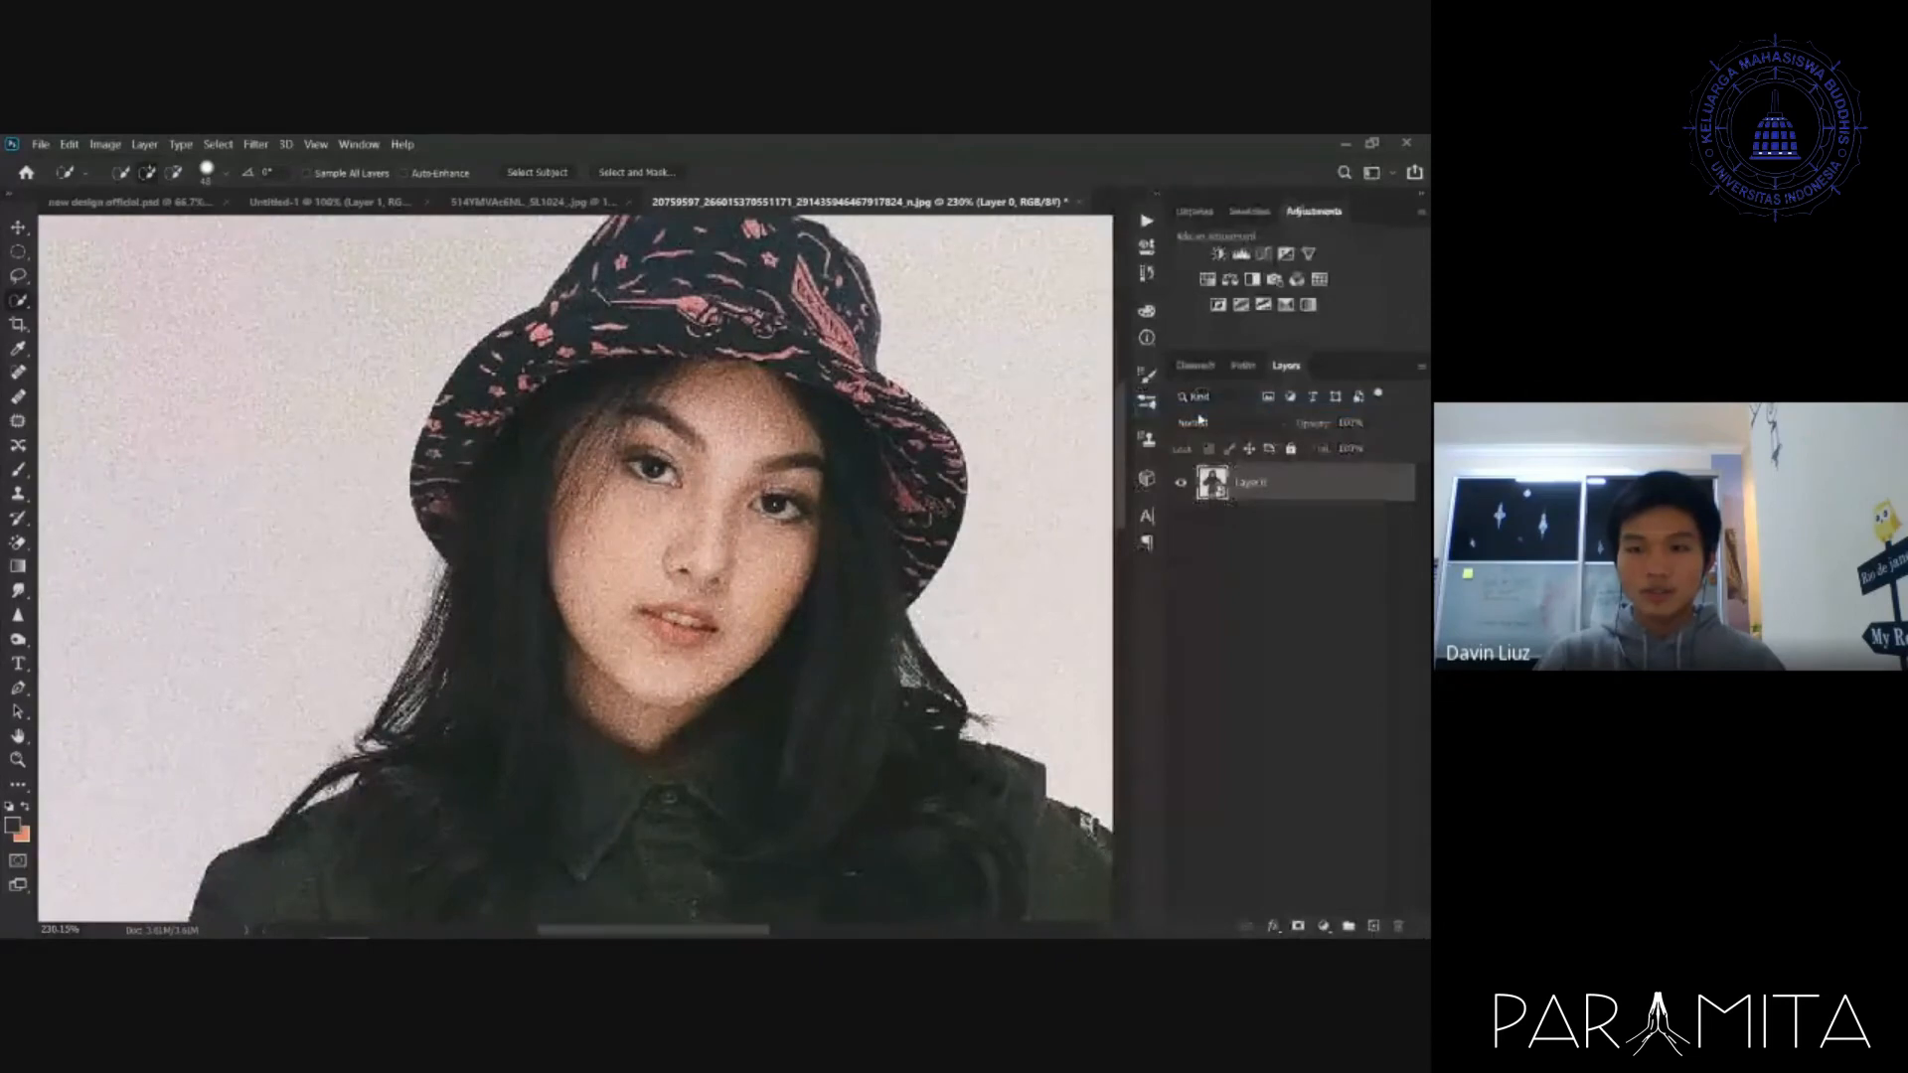
- Apply the Camera Raw Filter to the smart object with the exposure raised strongly enough to overexpose the woman's photo
click(253, 144)
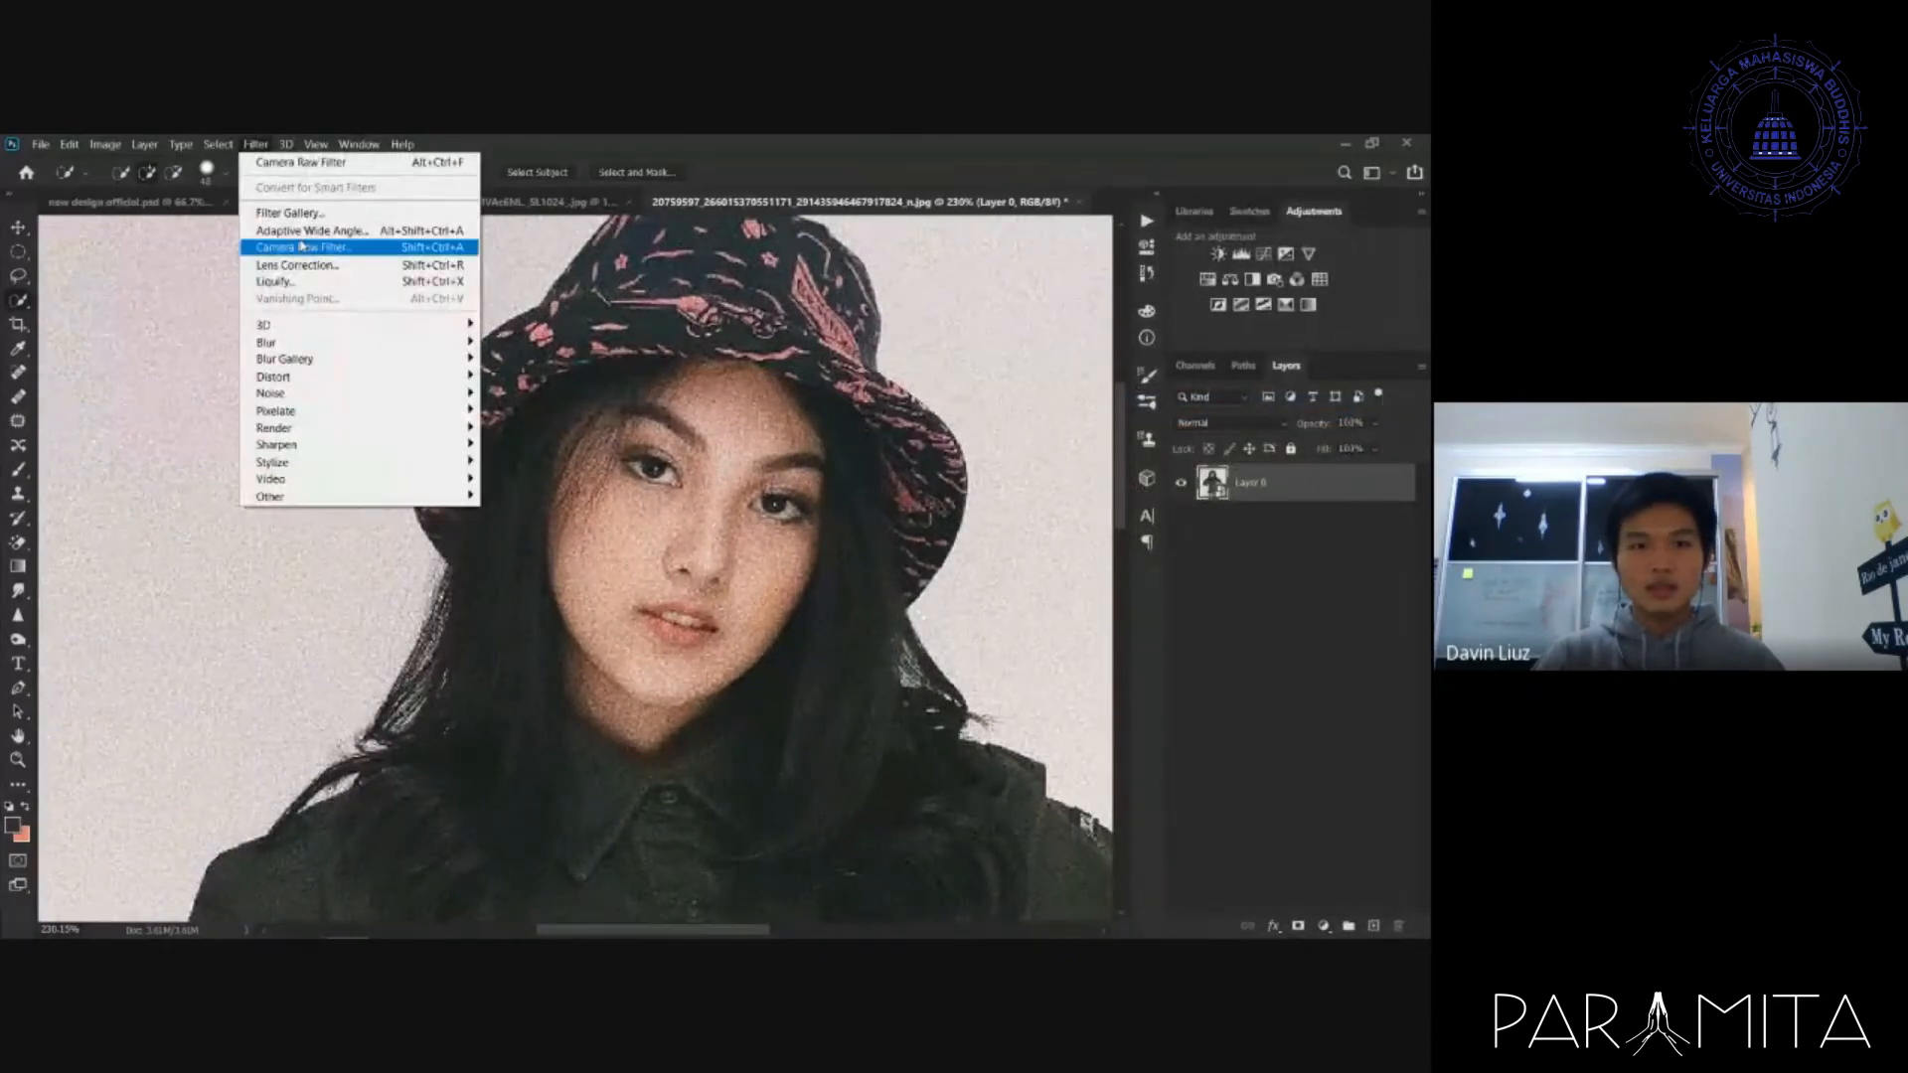
click(303, 246)
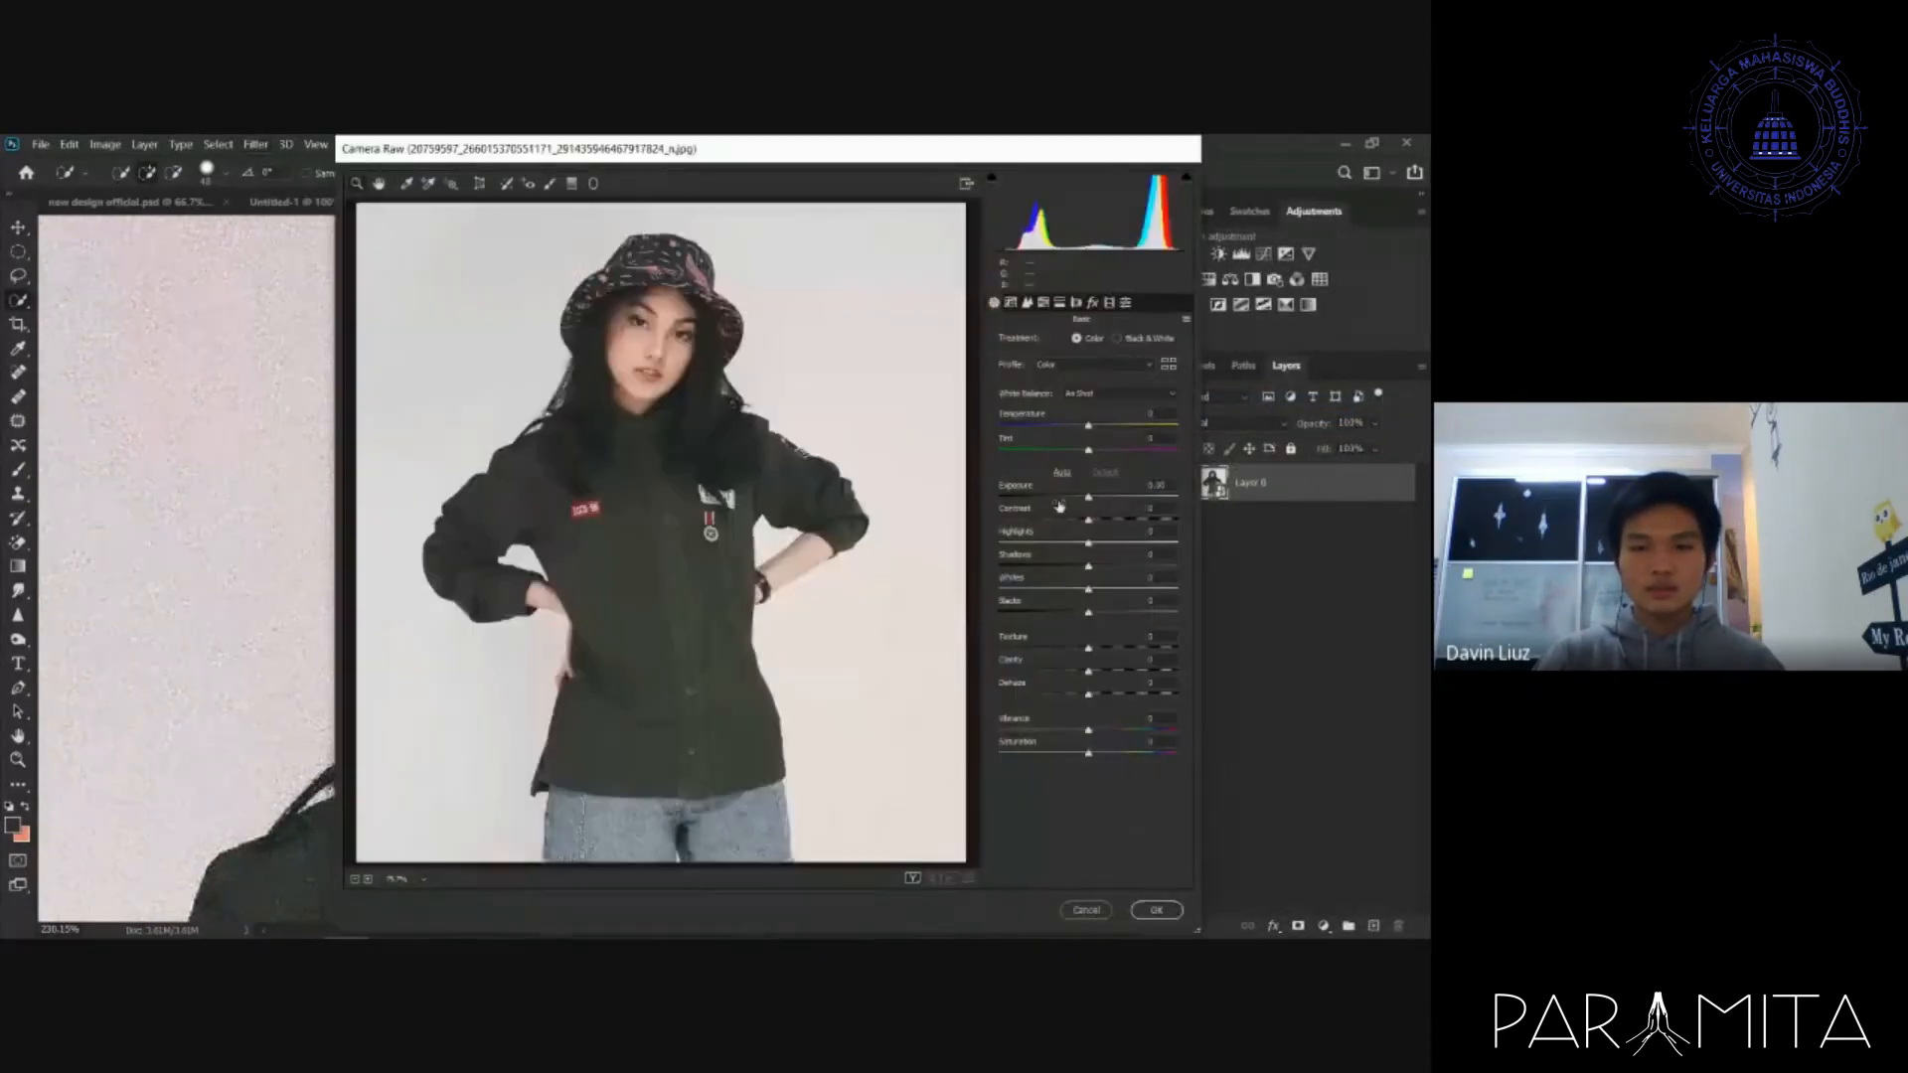
drag(1089, 500, 1154, 502)
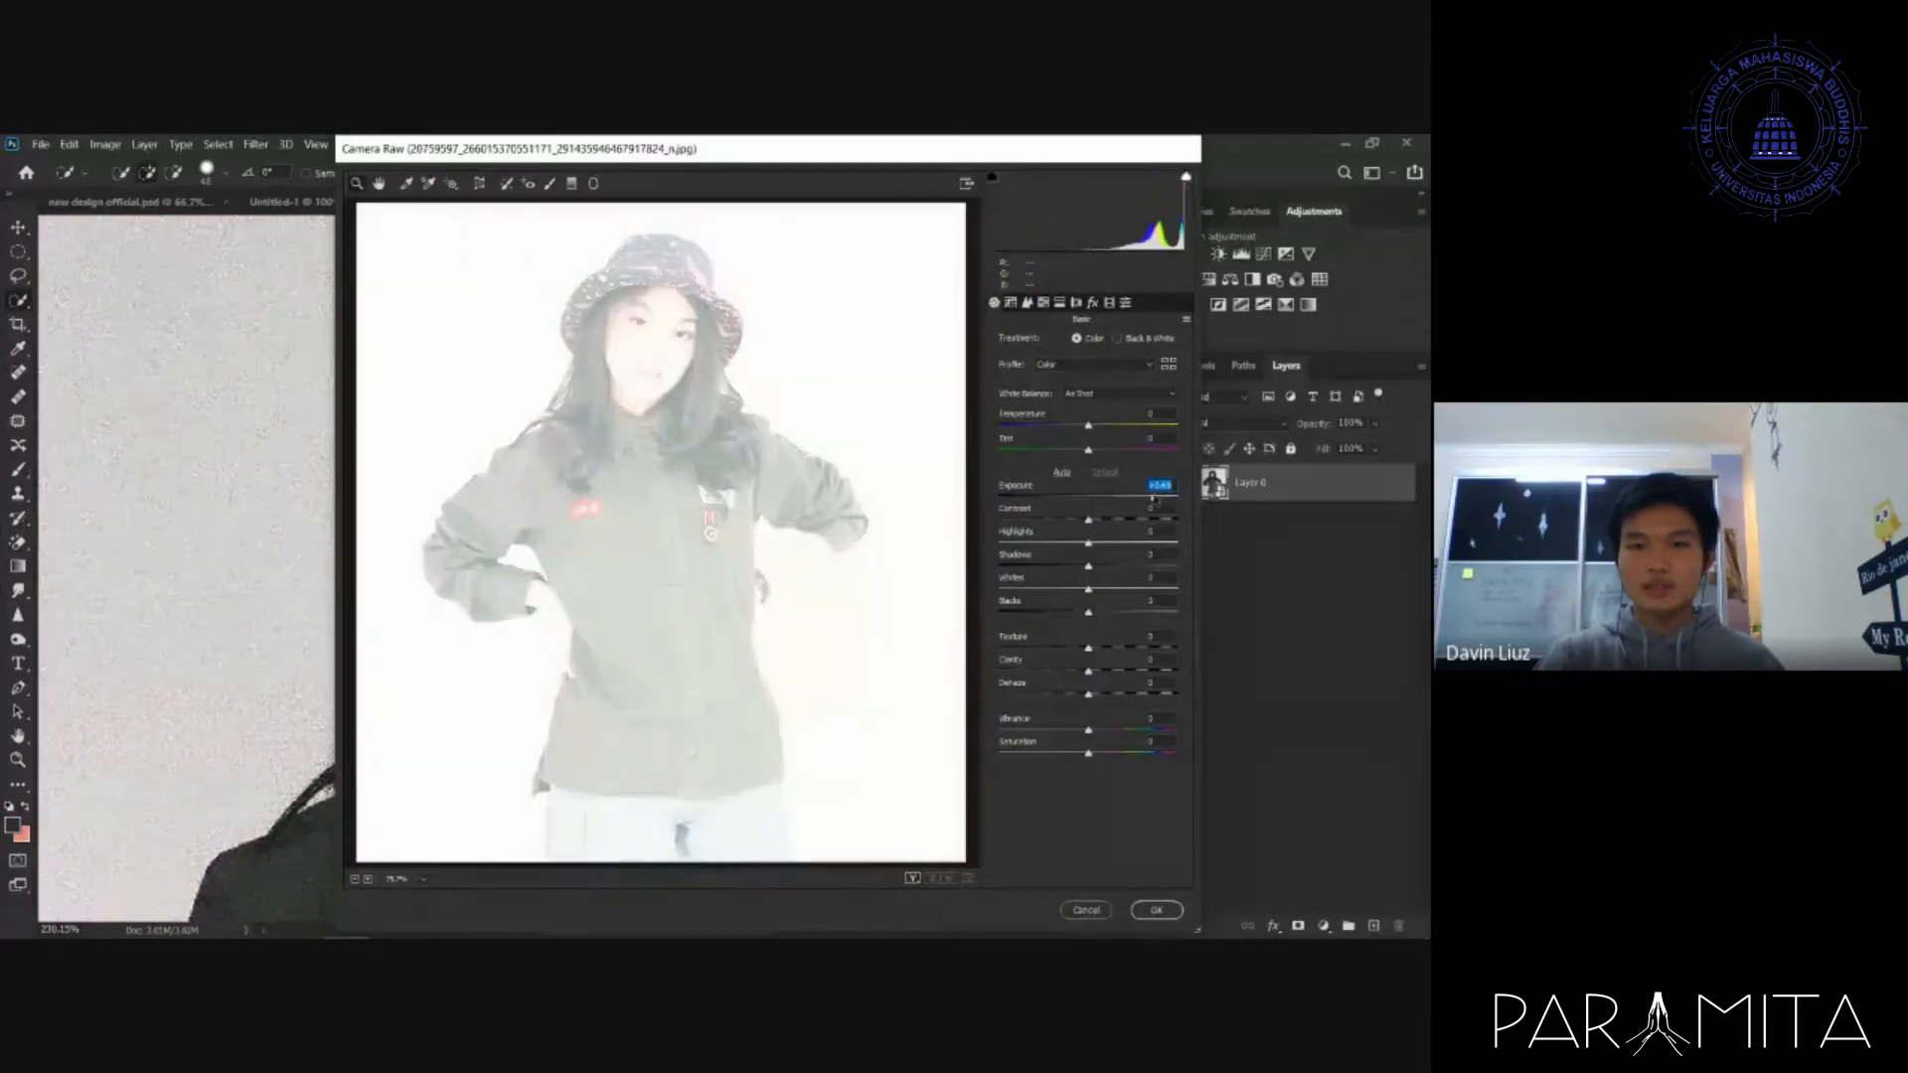
click(1164, 913)
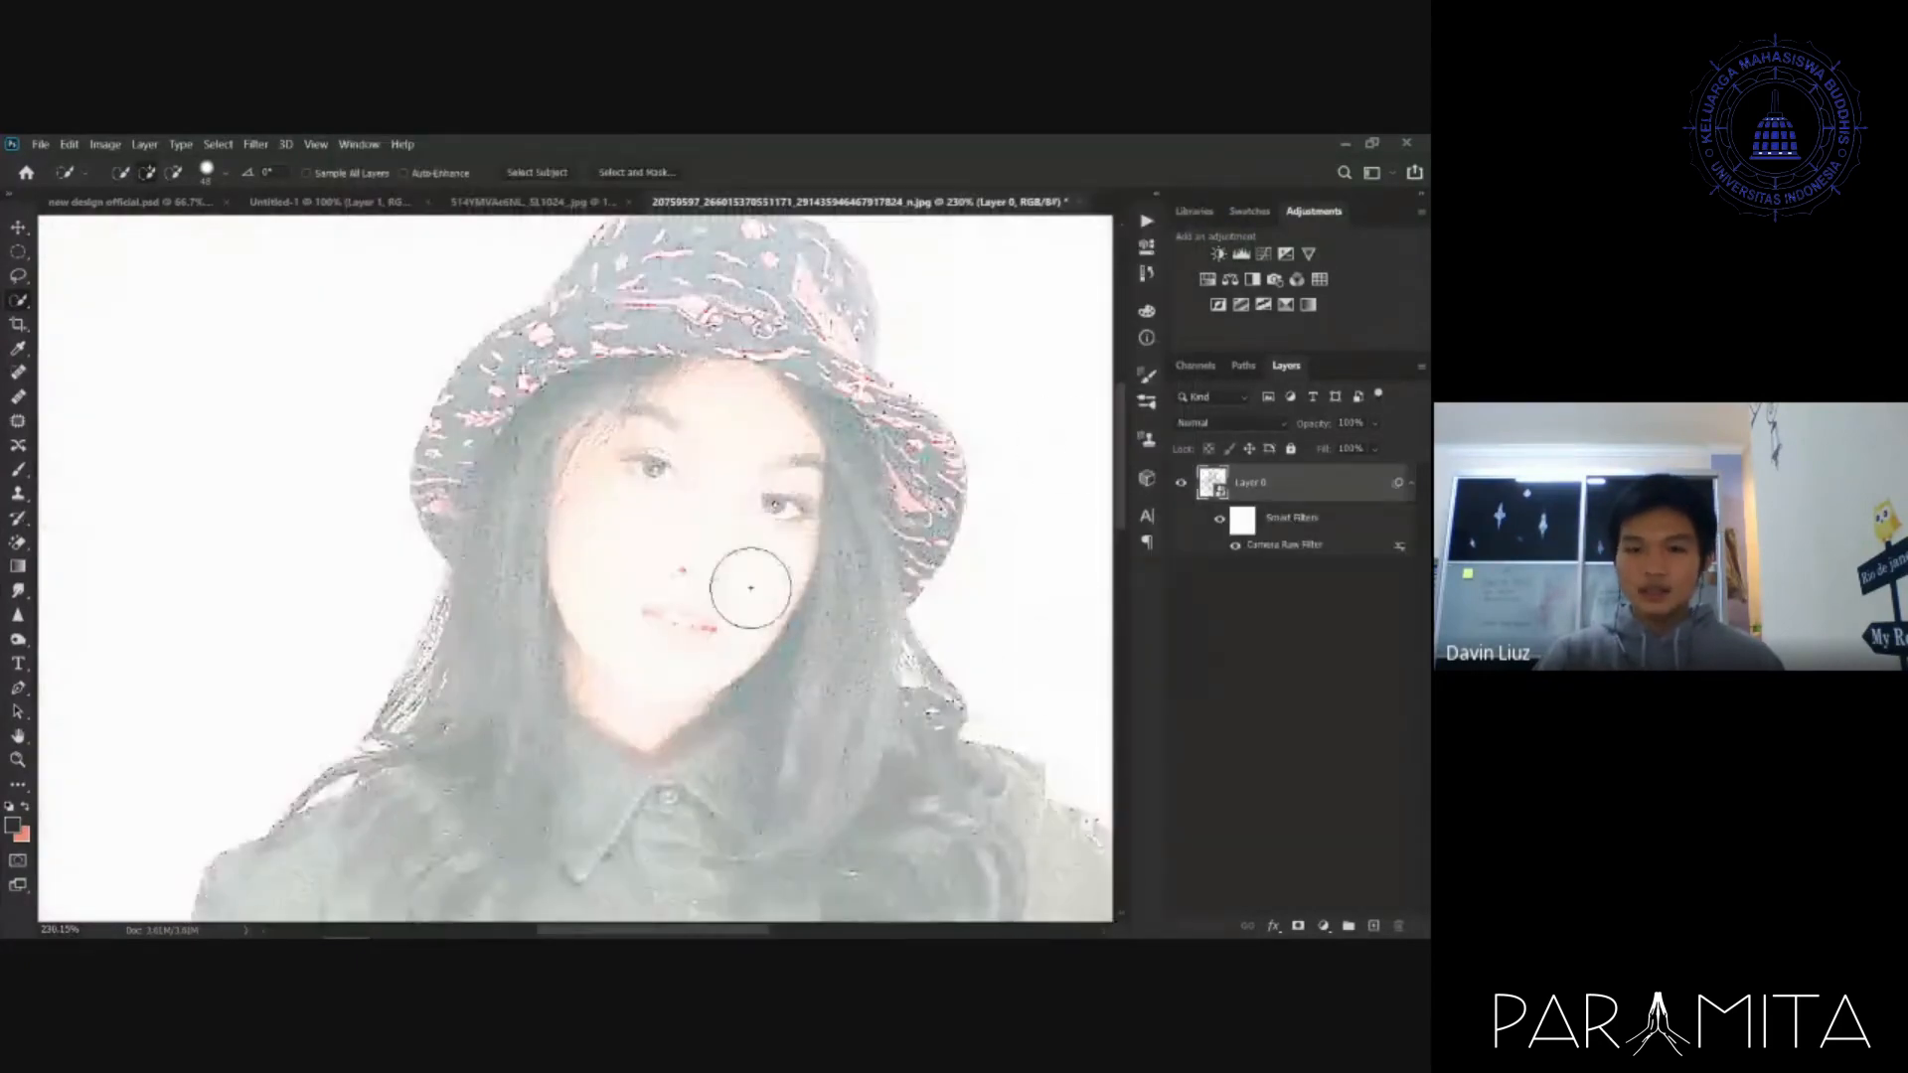
scroll(990, 649, down, 5)
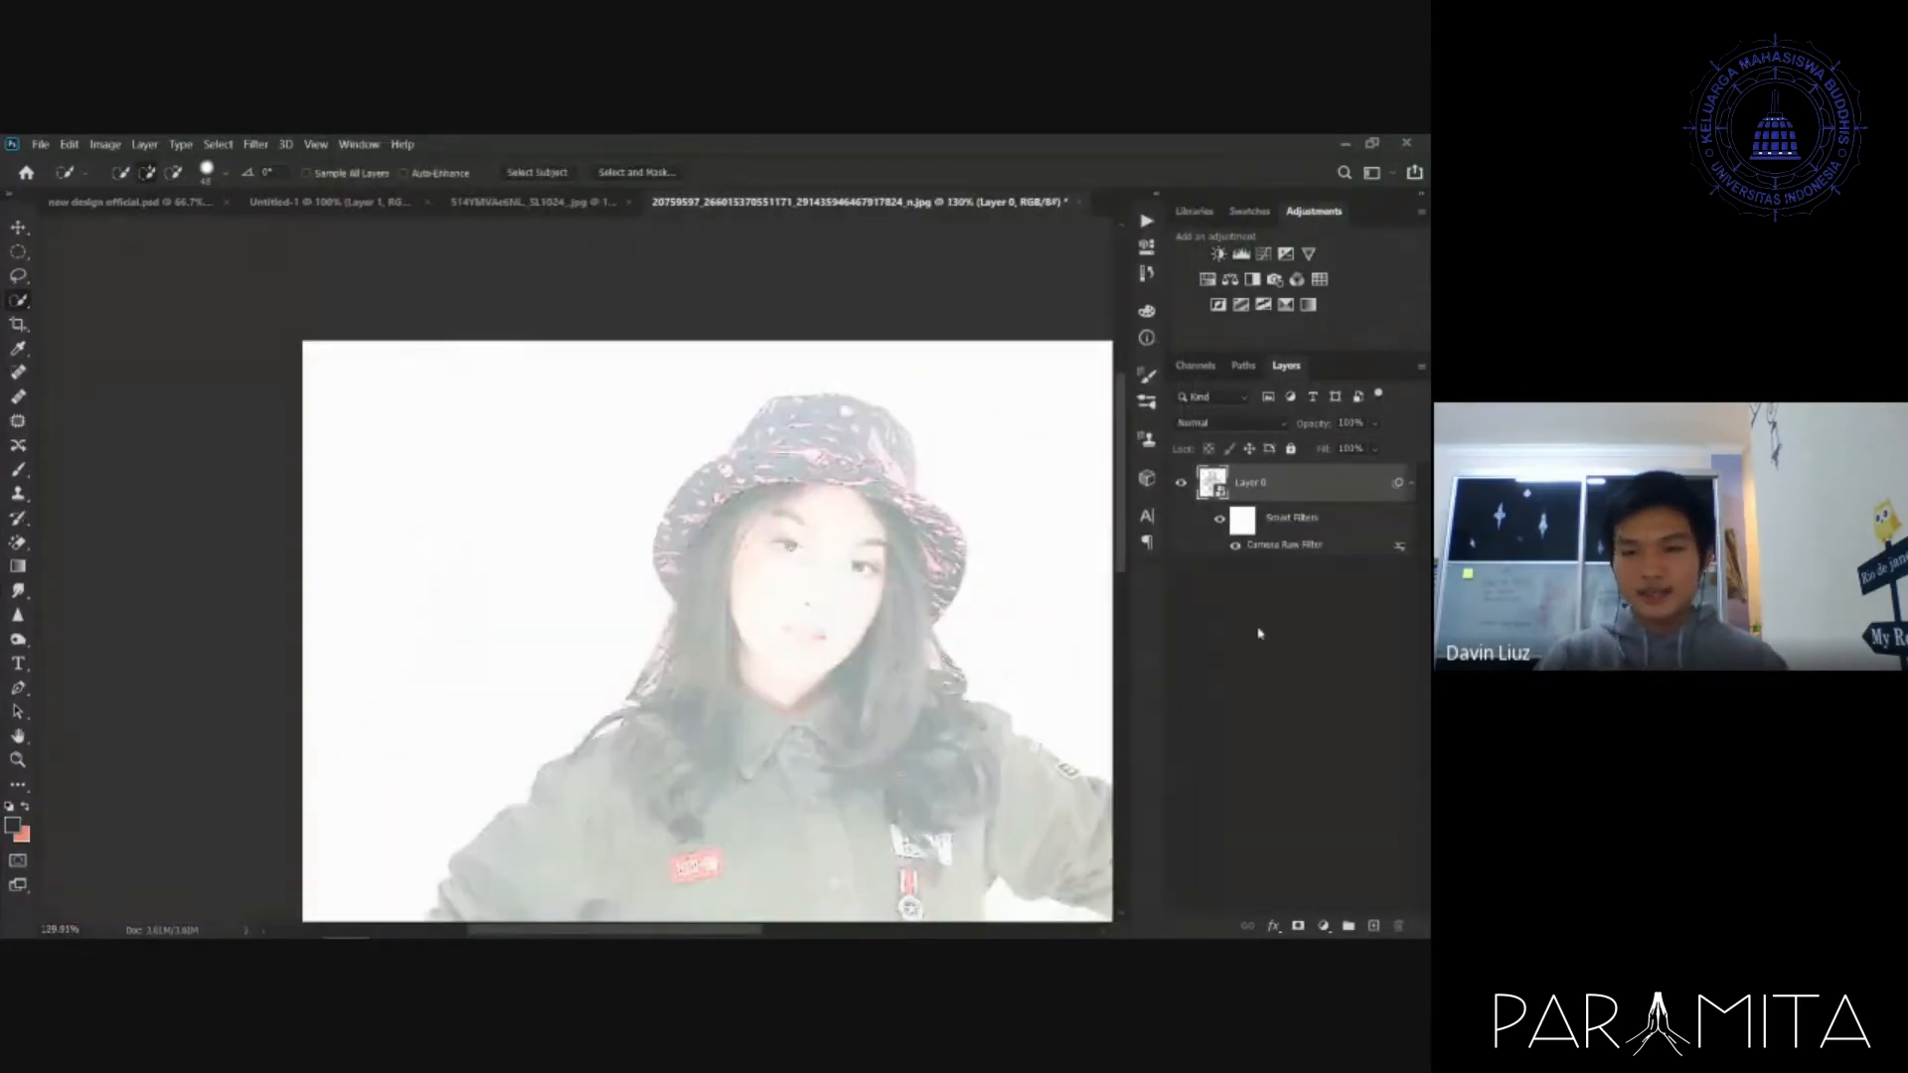
- Reopen the smart object's Camera Raw smart filter and bring the exposure back to just above neutral
double_click(1275, 548)
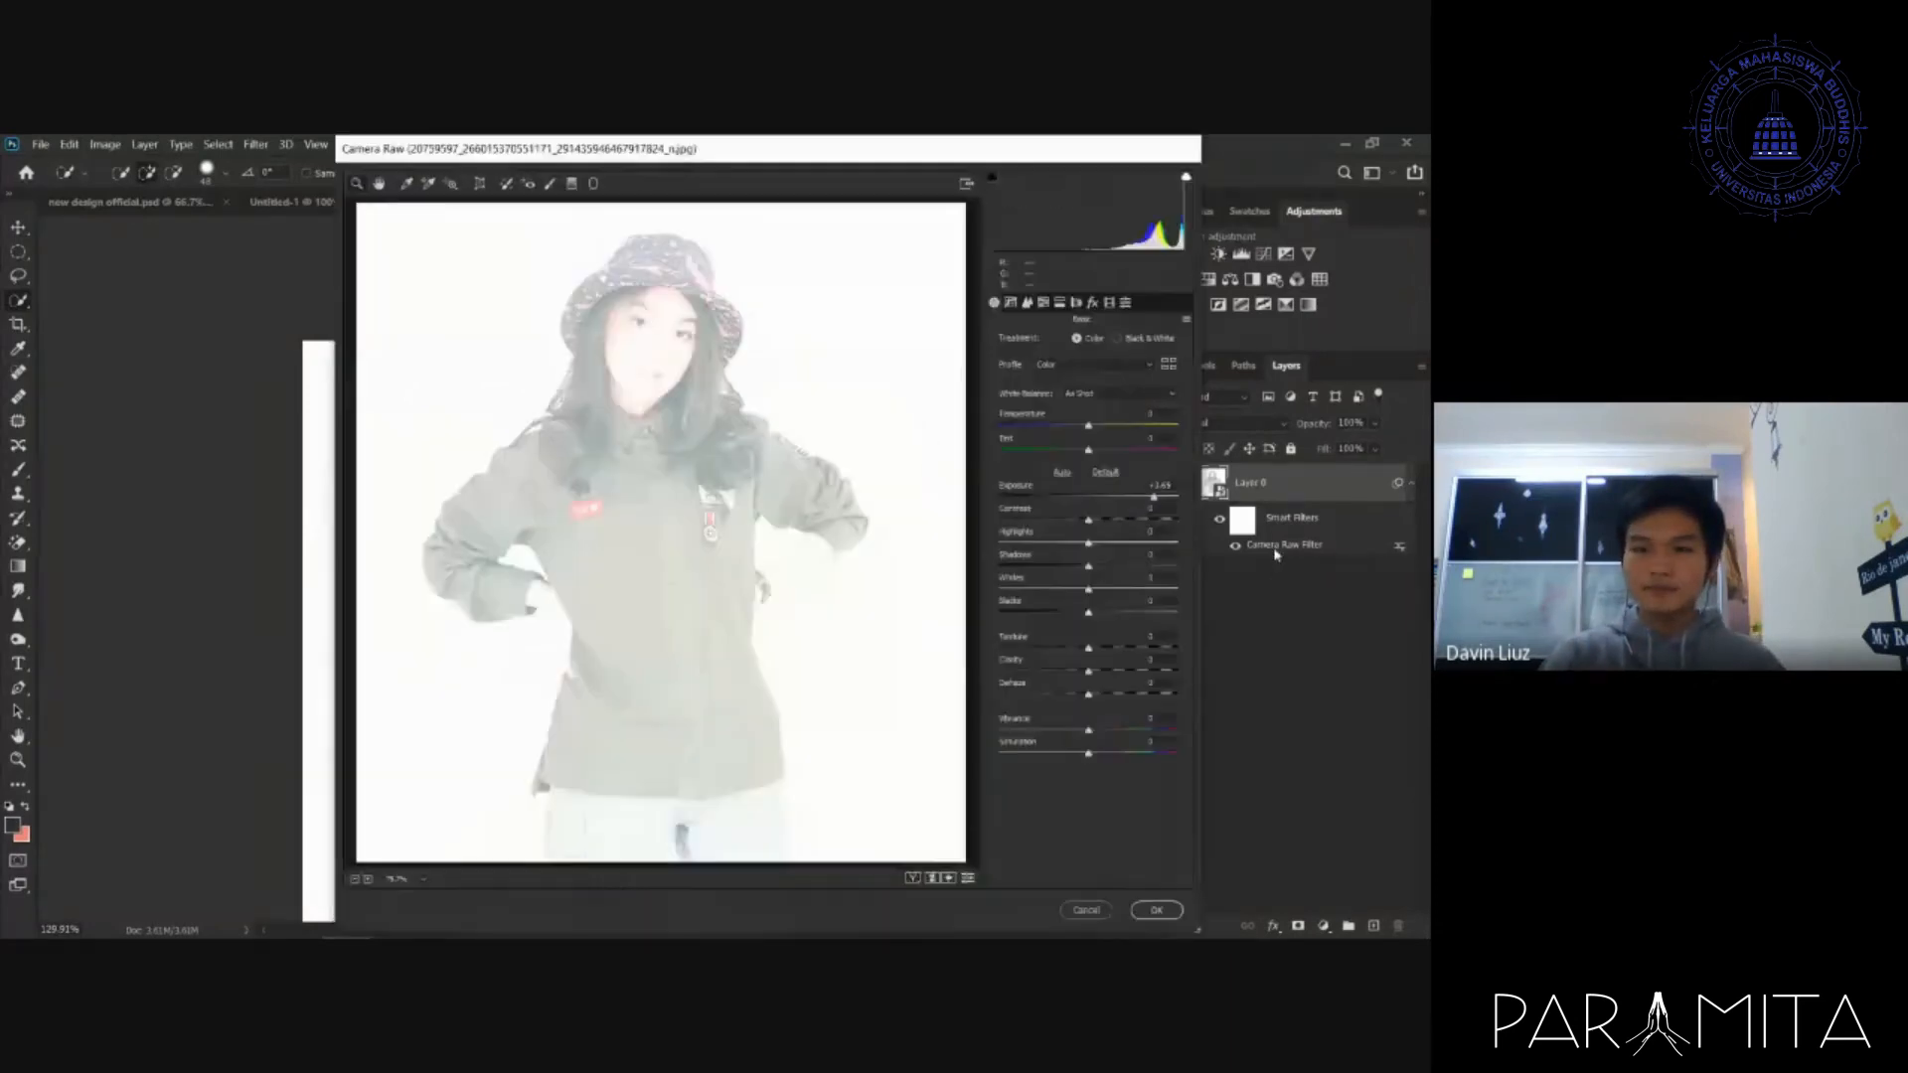
drag(1093, 497, 1097, 499)
click(1156, 910)
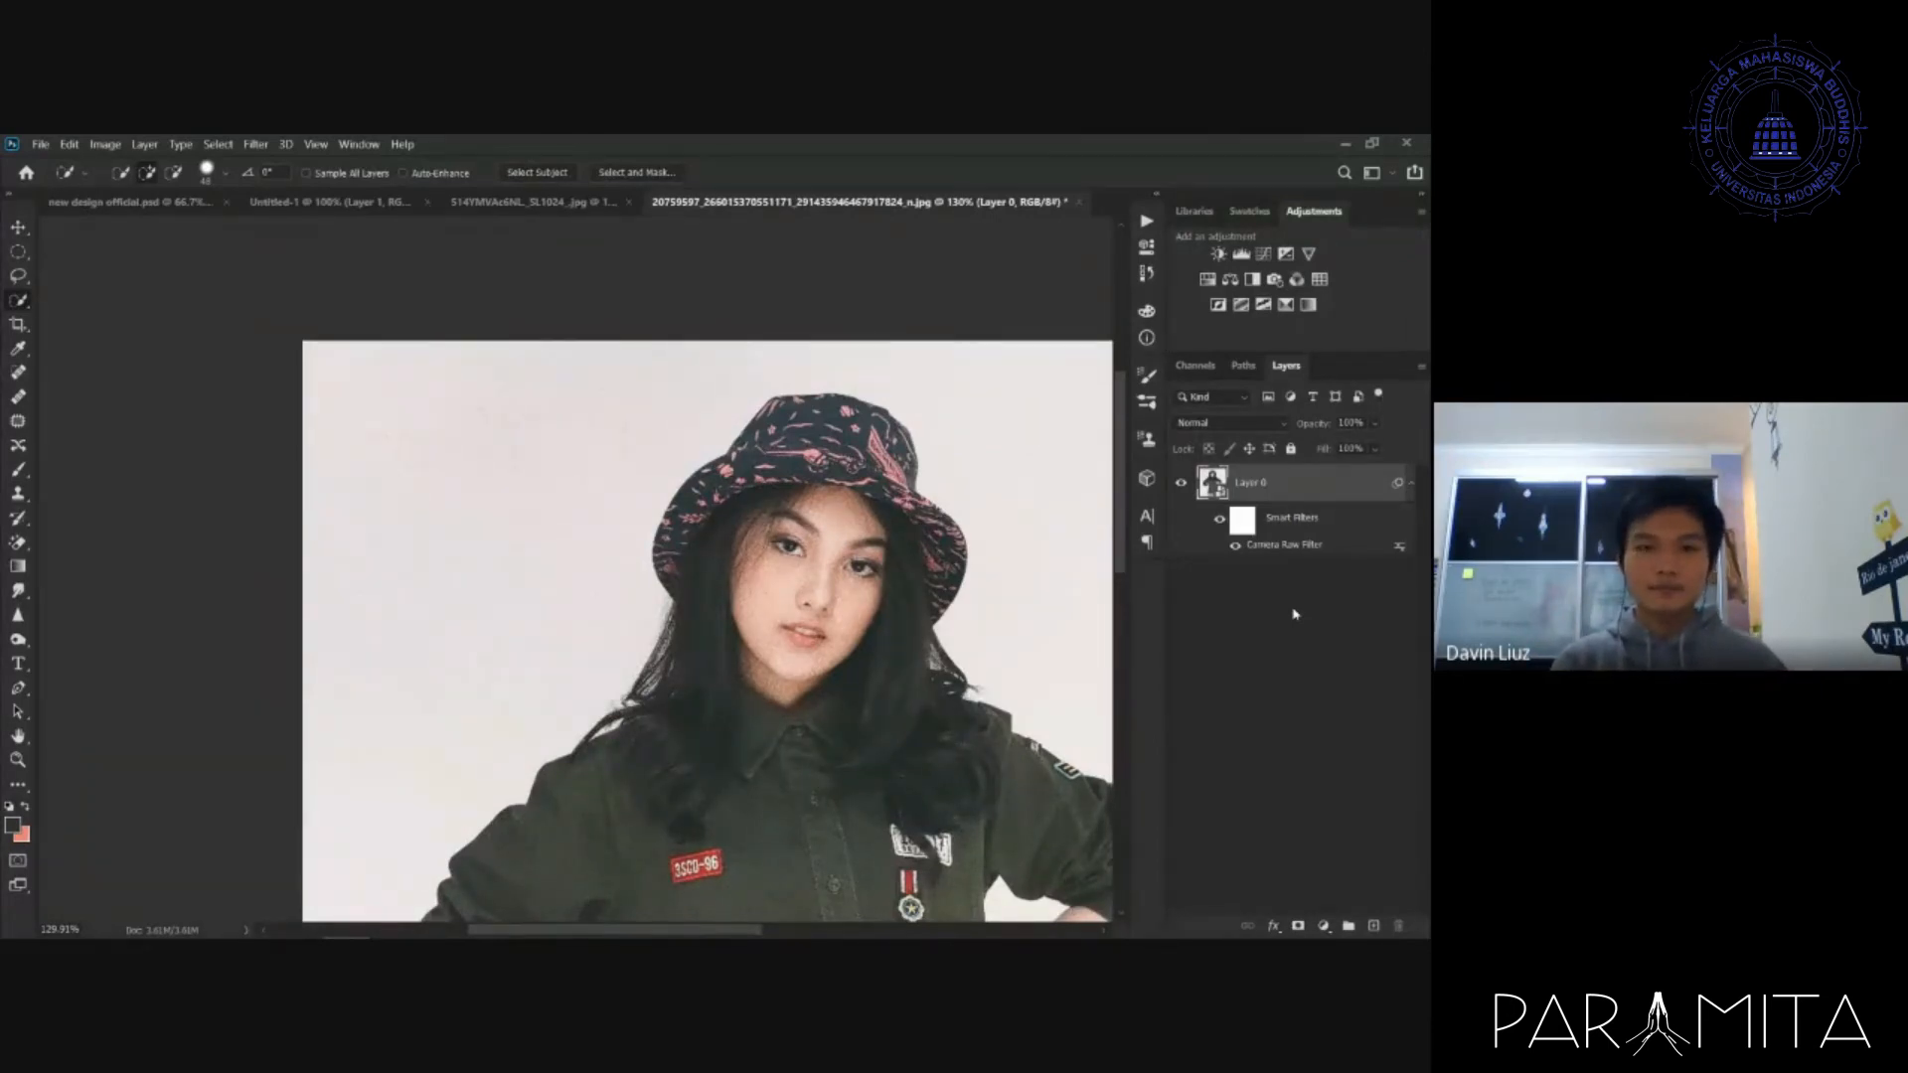
scroll(881, 651, down, 1)
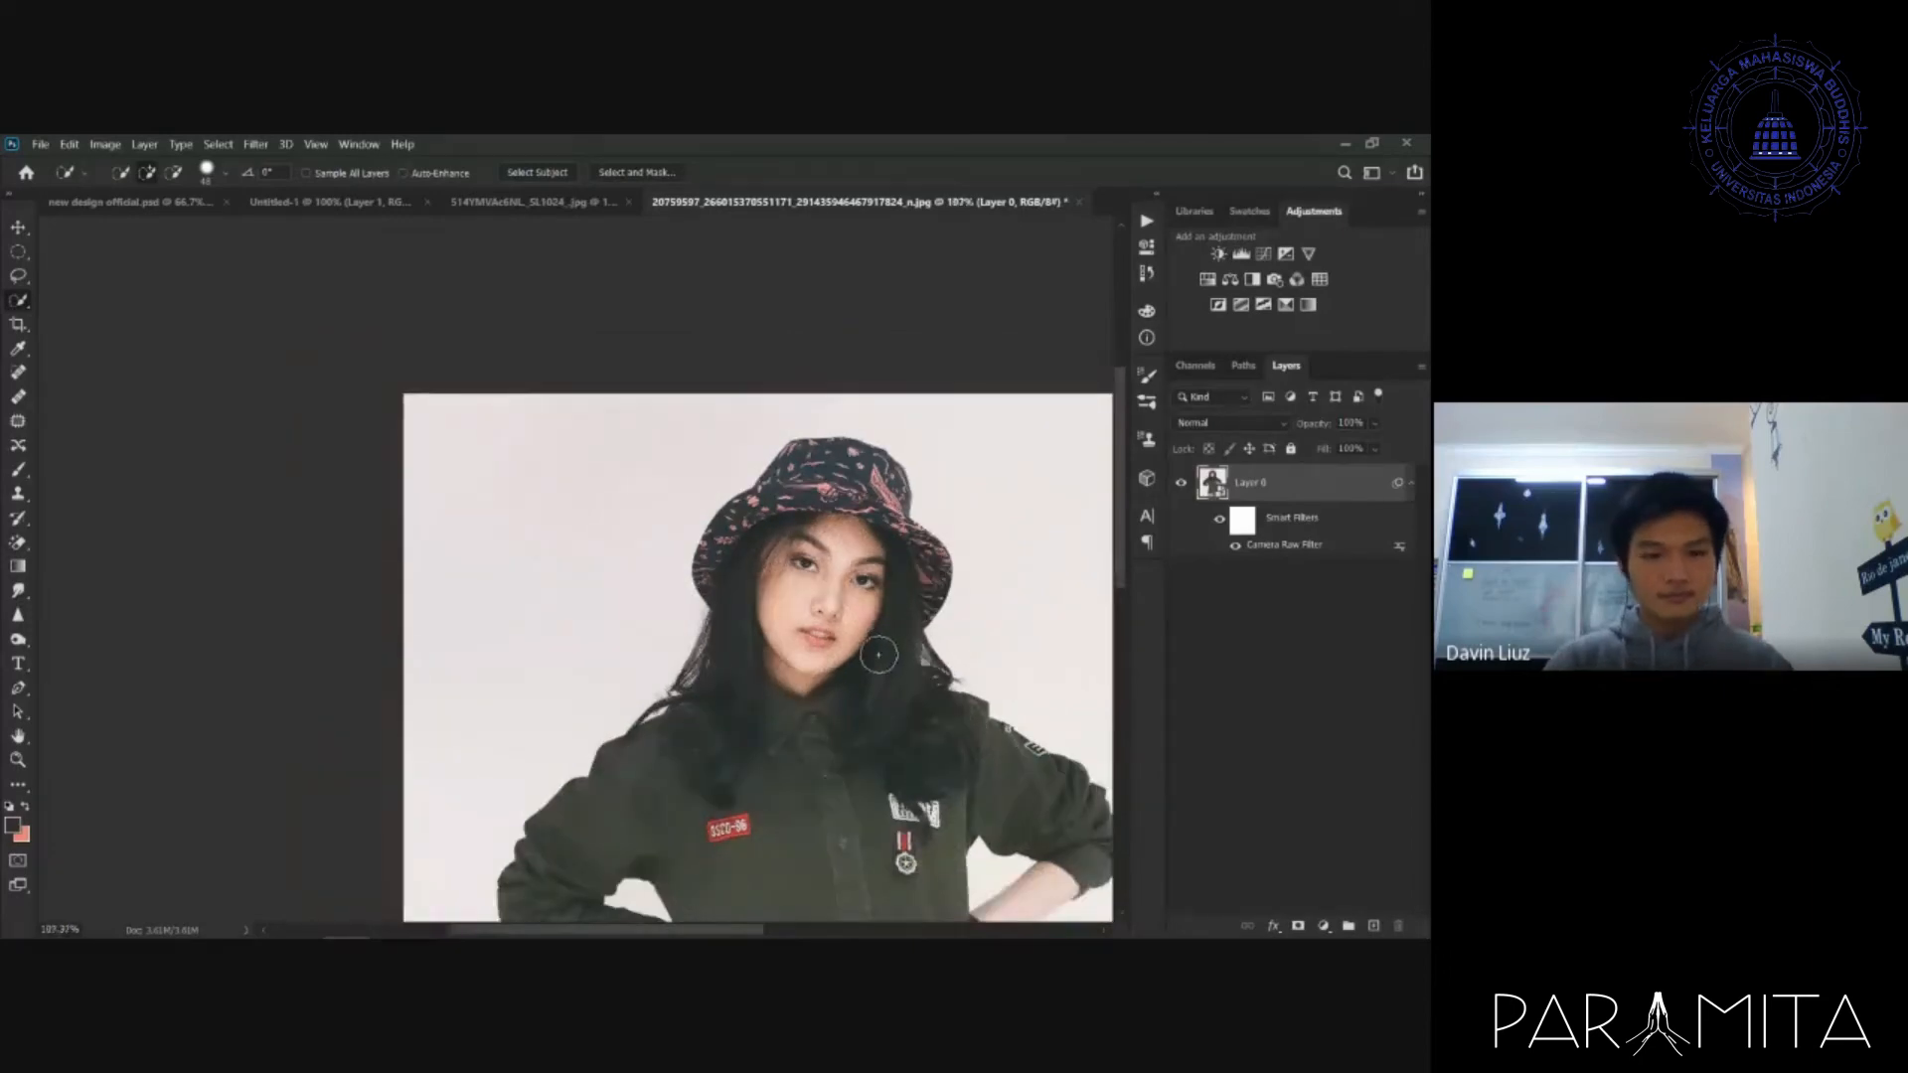
- Switch to the Google Meet call, read the participants' questions in the chat, and return to Photoshop
mouse_move(252, 919)
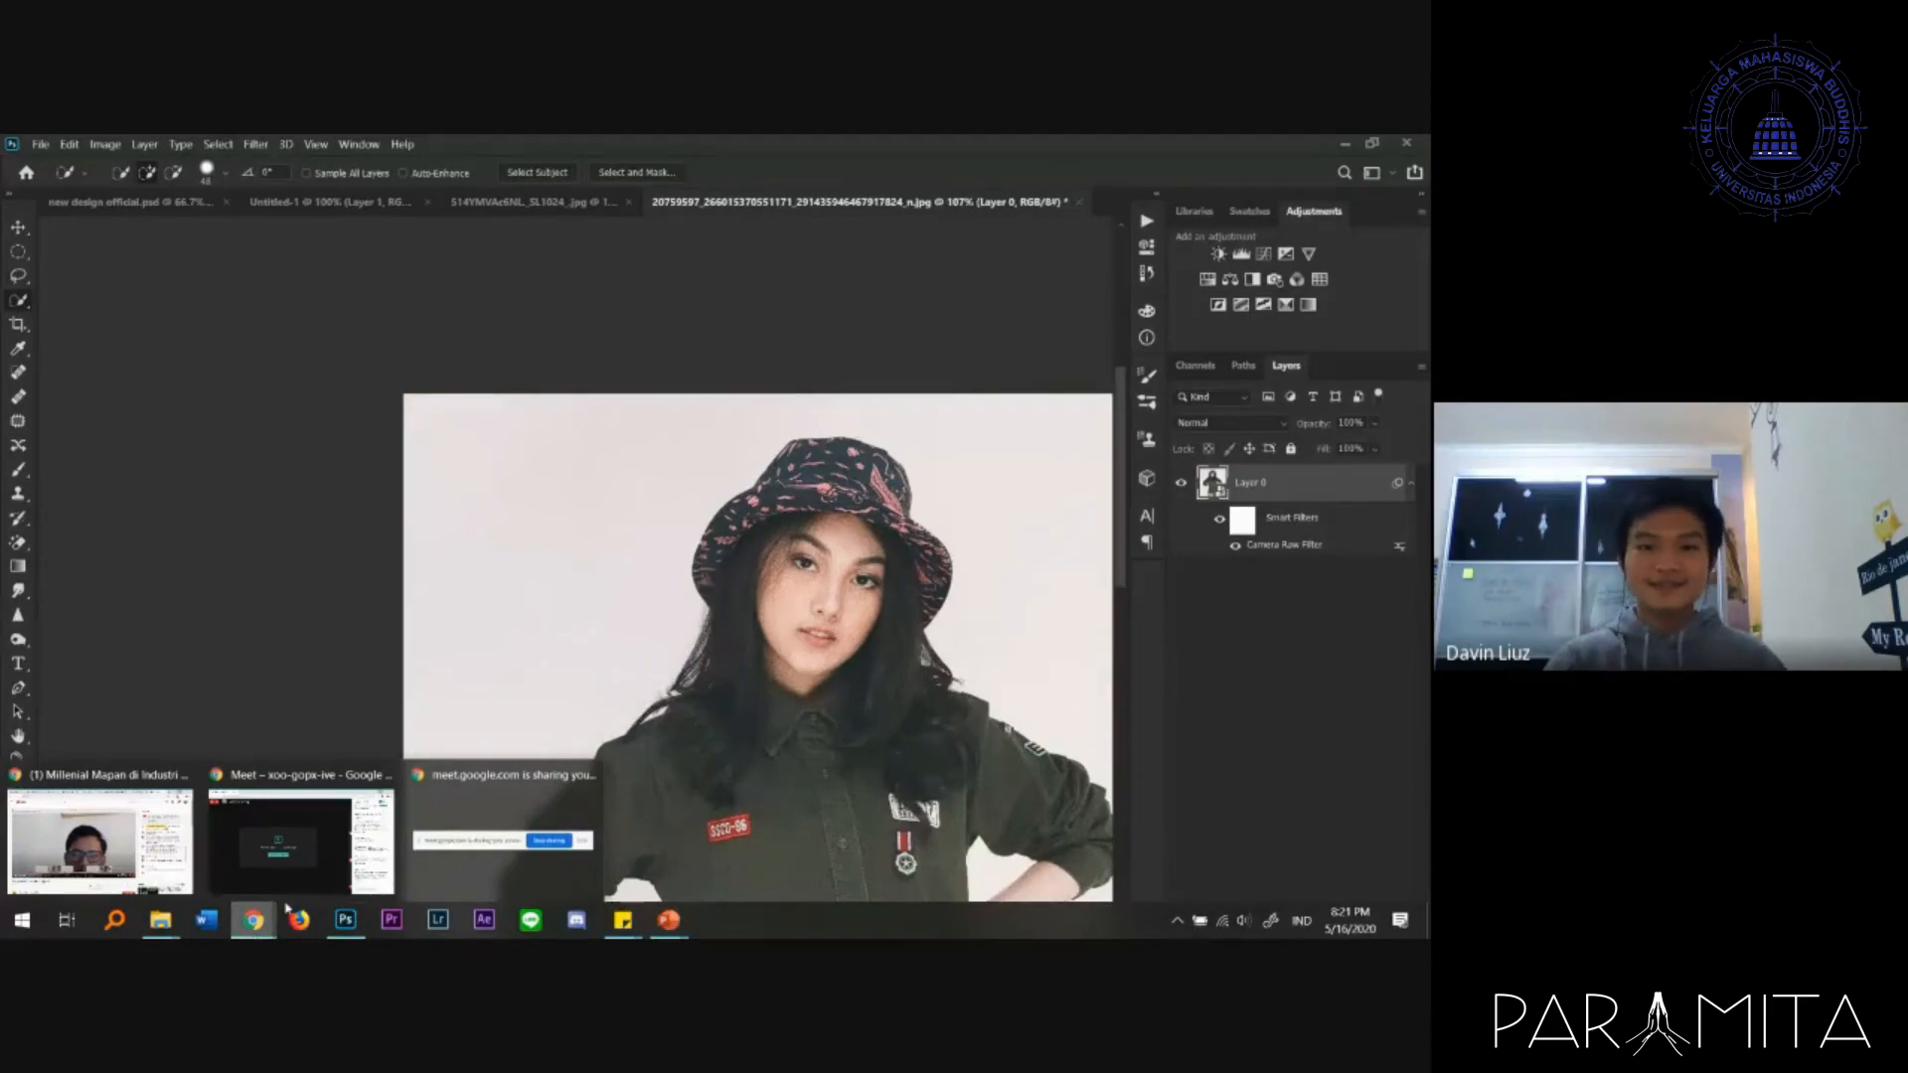
click(302, 842)
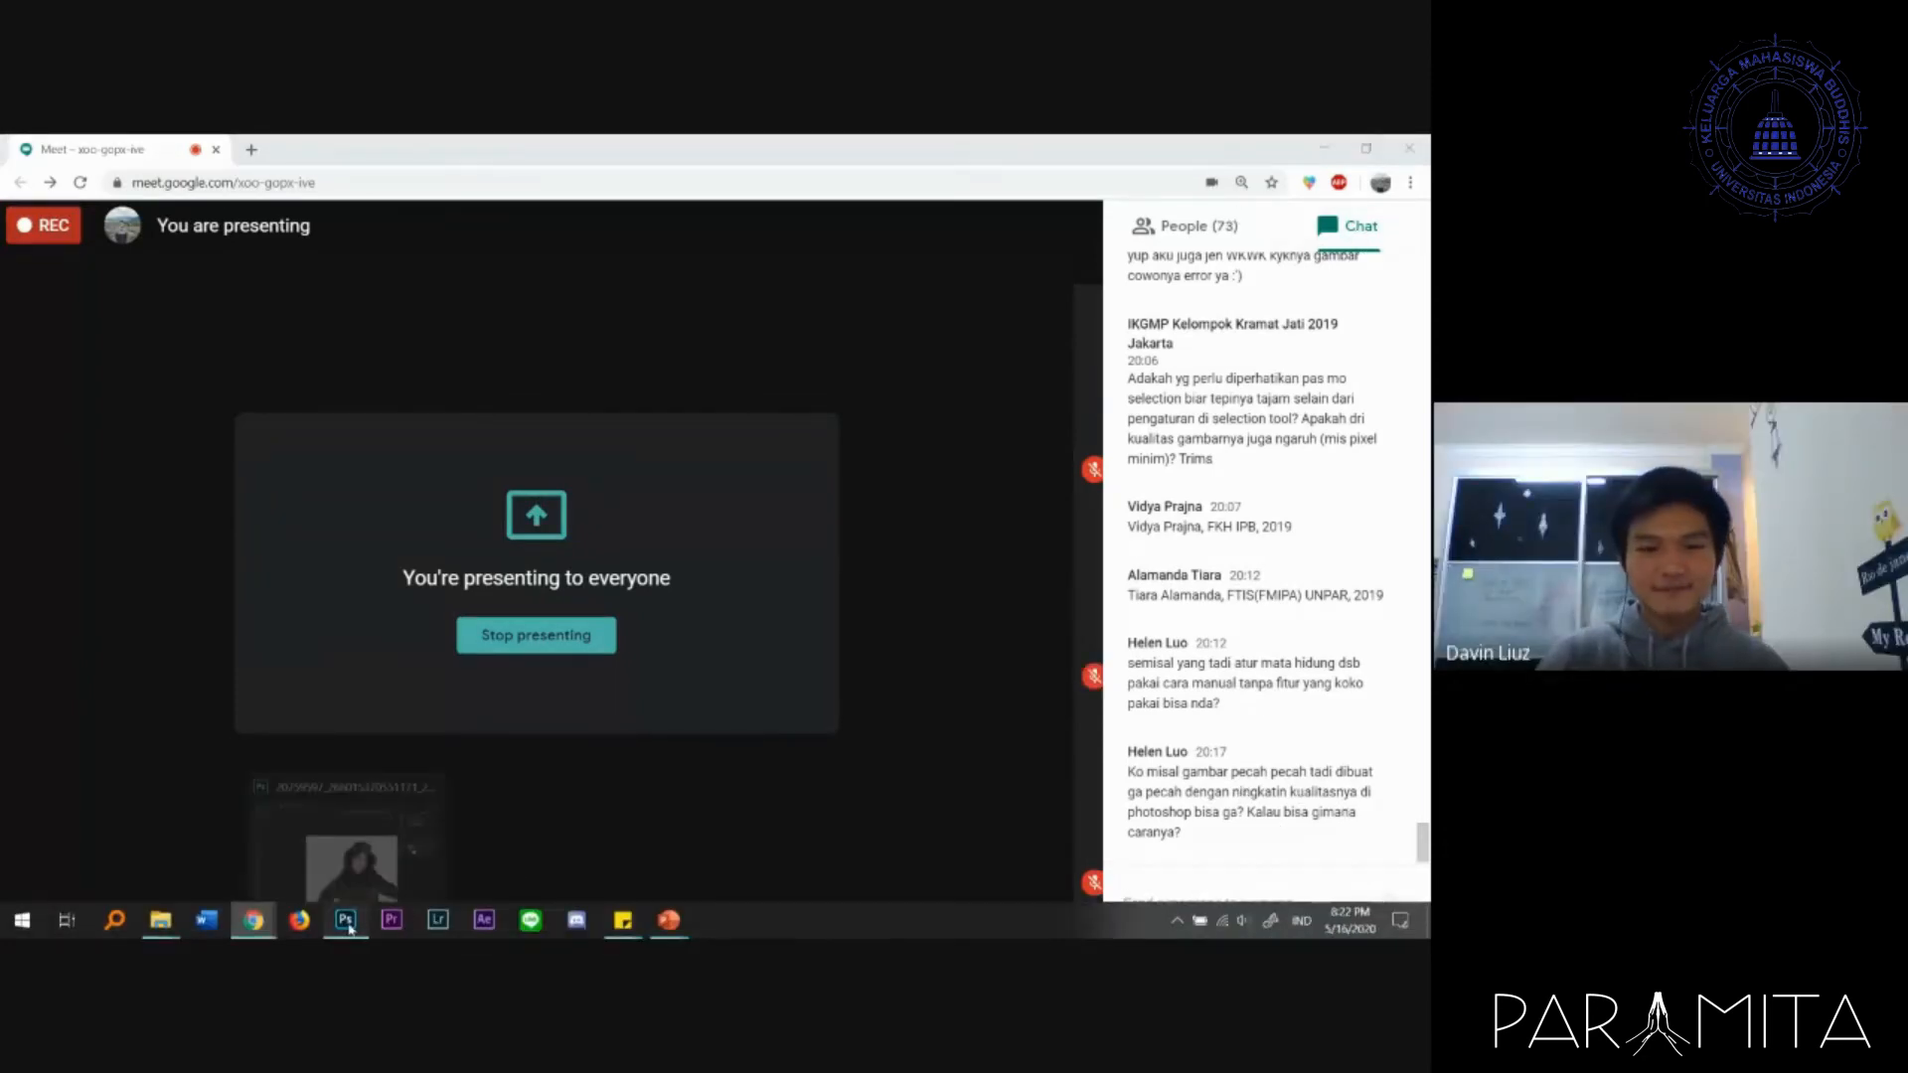
click(348, 924)
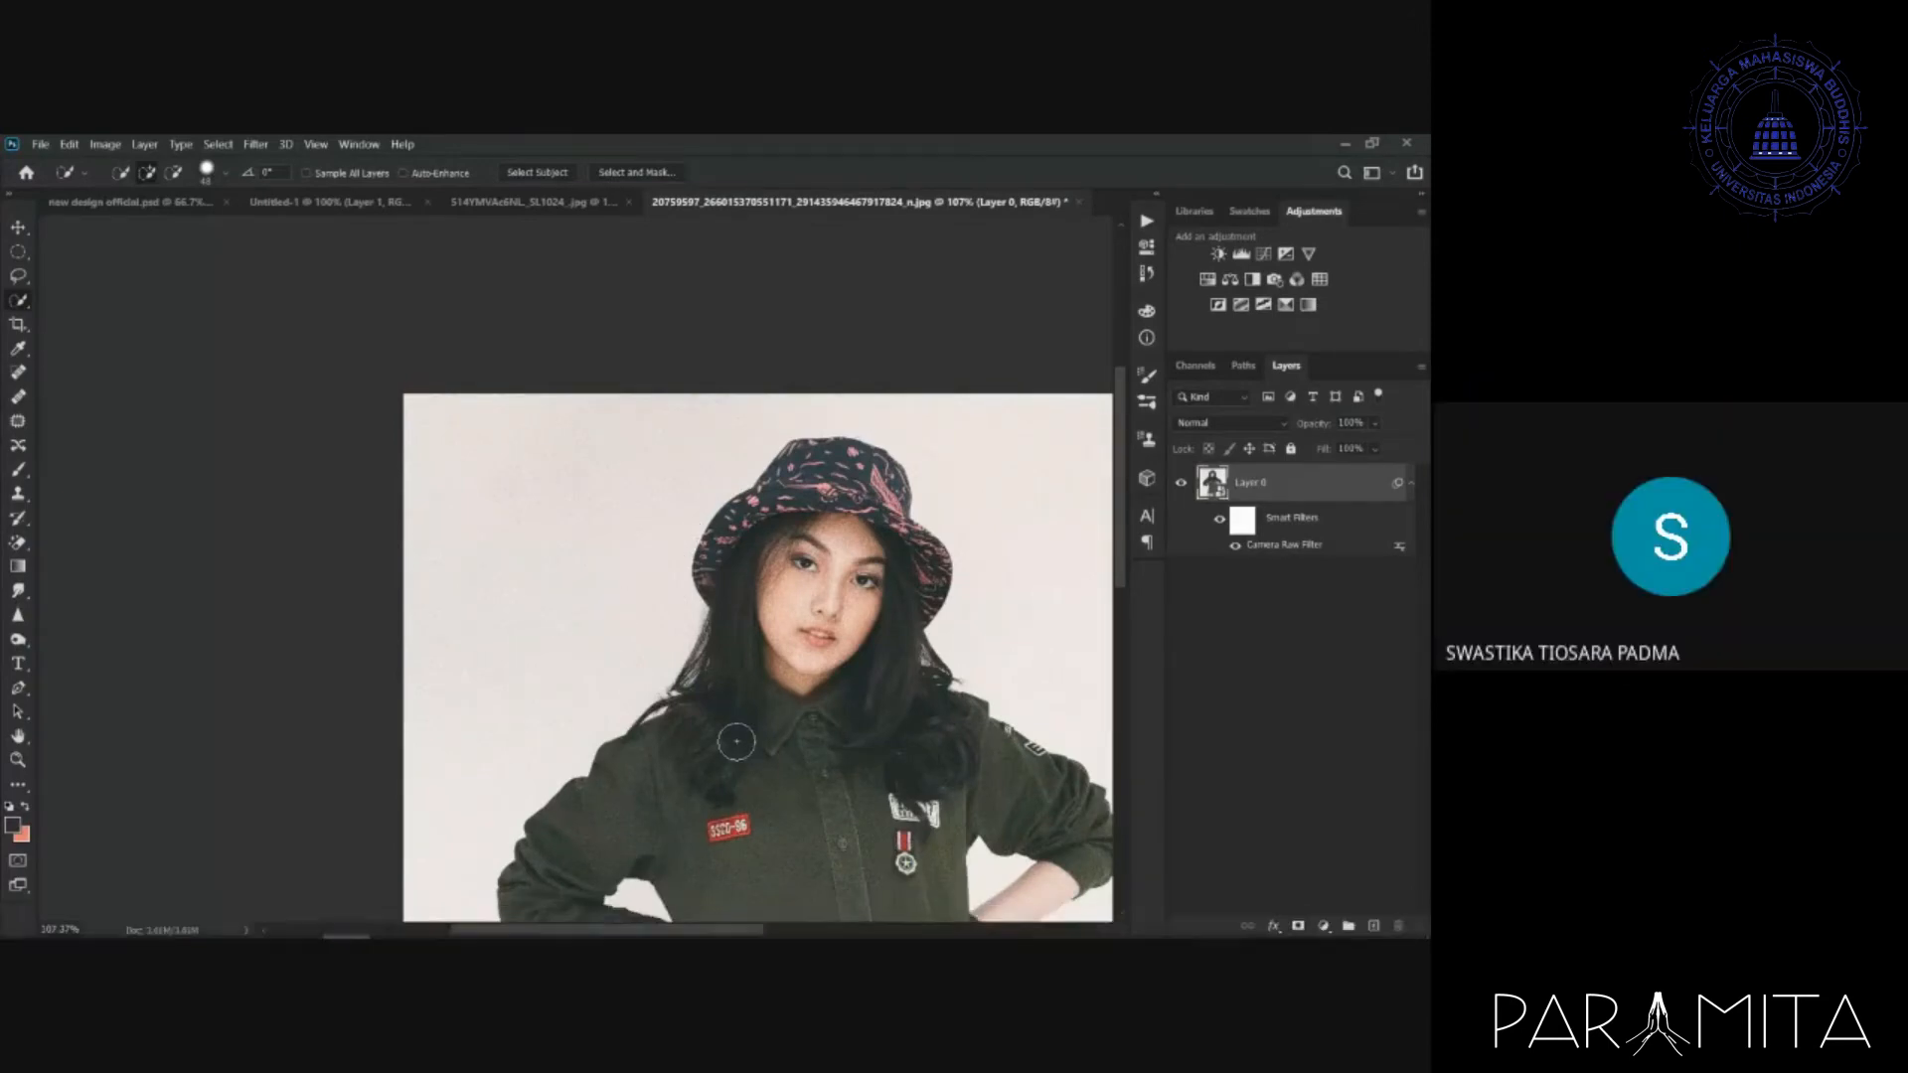
- View the woman's whole photo and glance at the giveaway design document for comparison
scroll(686, 690, down, 3)
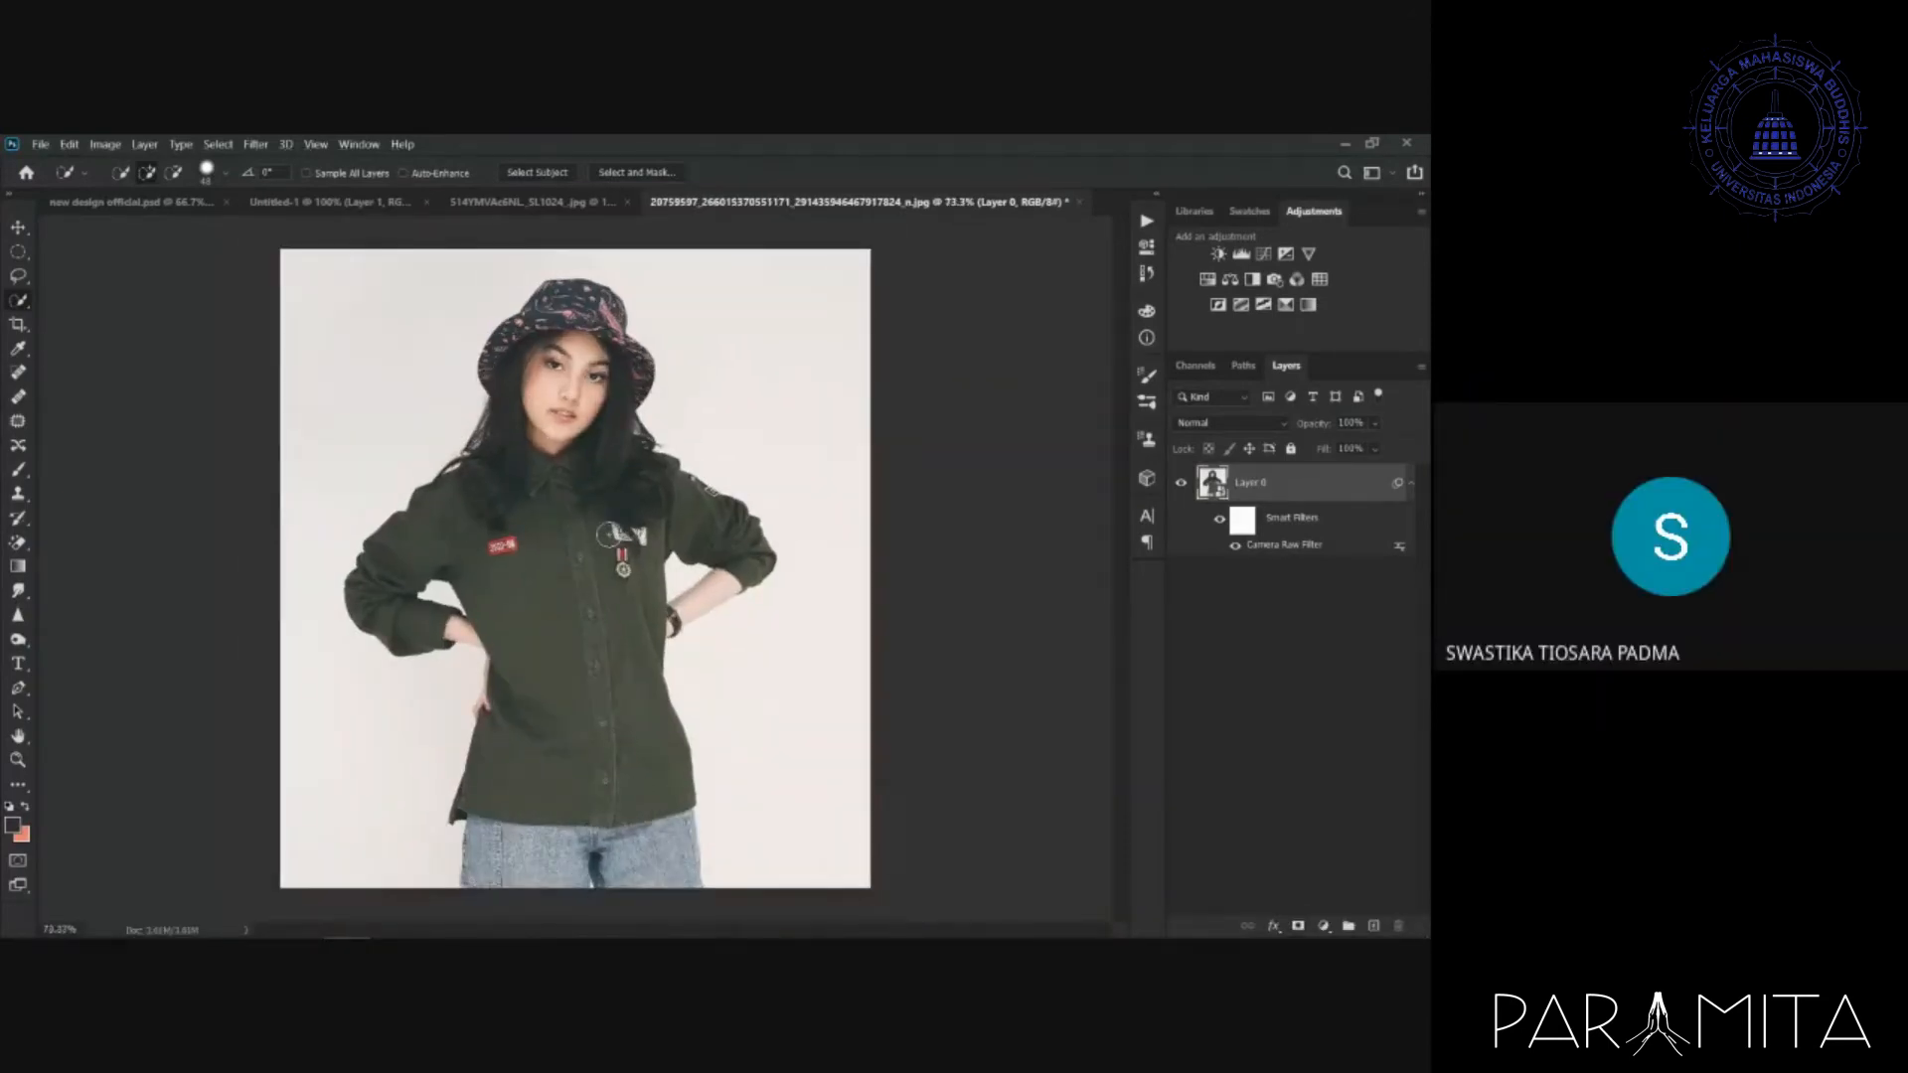
scroll(606, 534, up, 1)
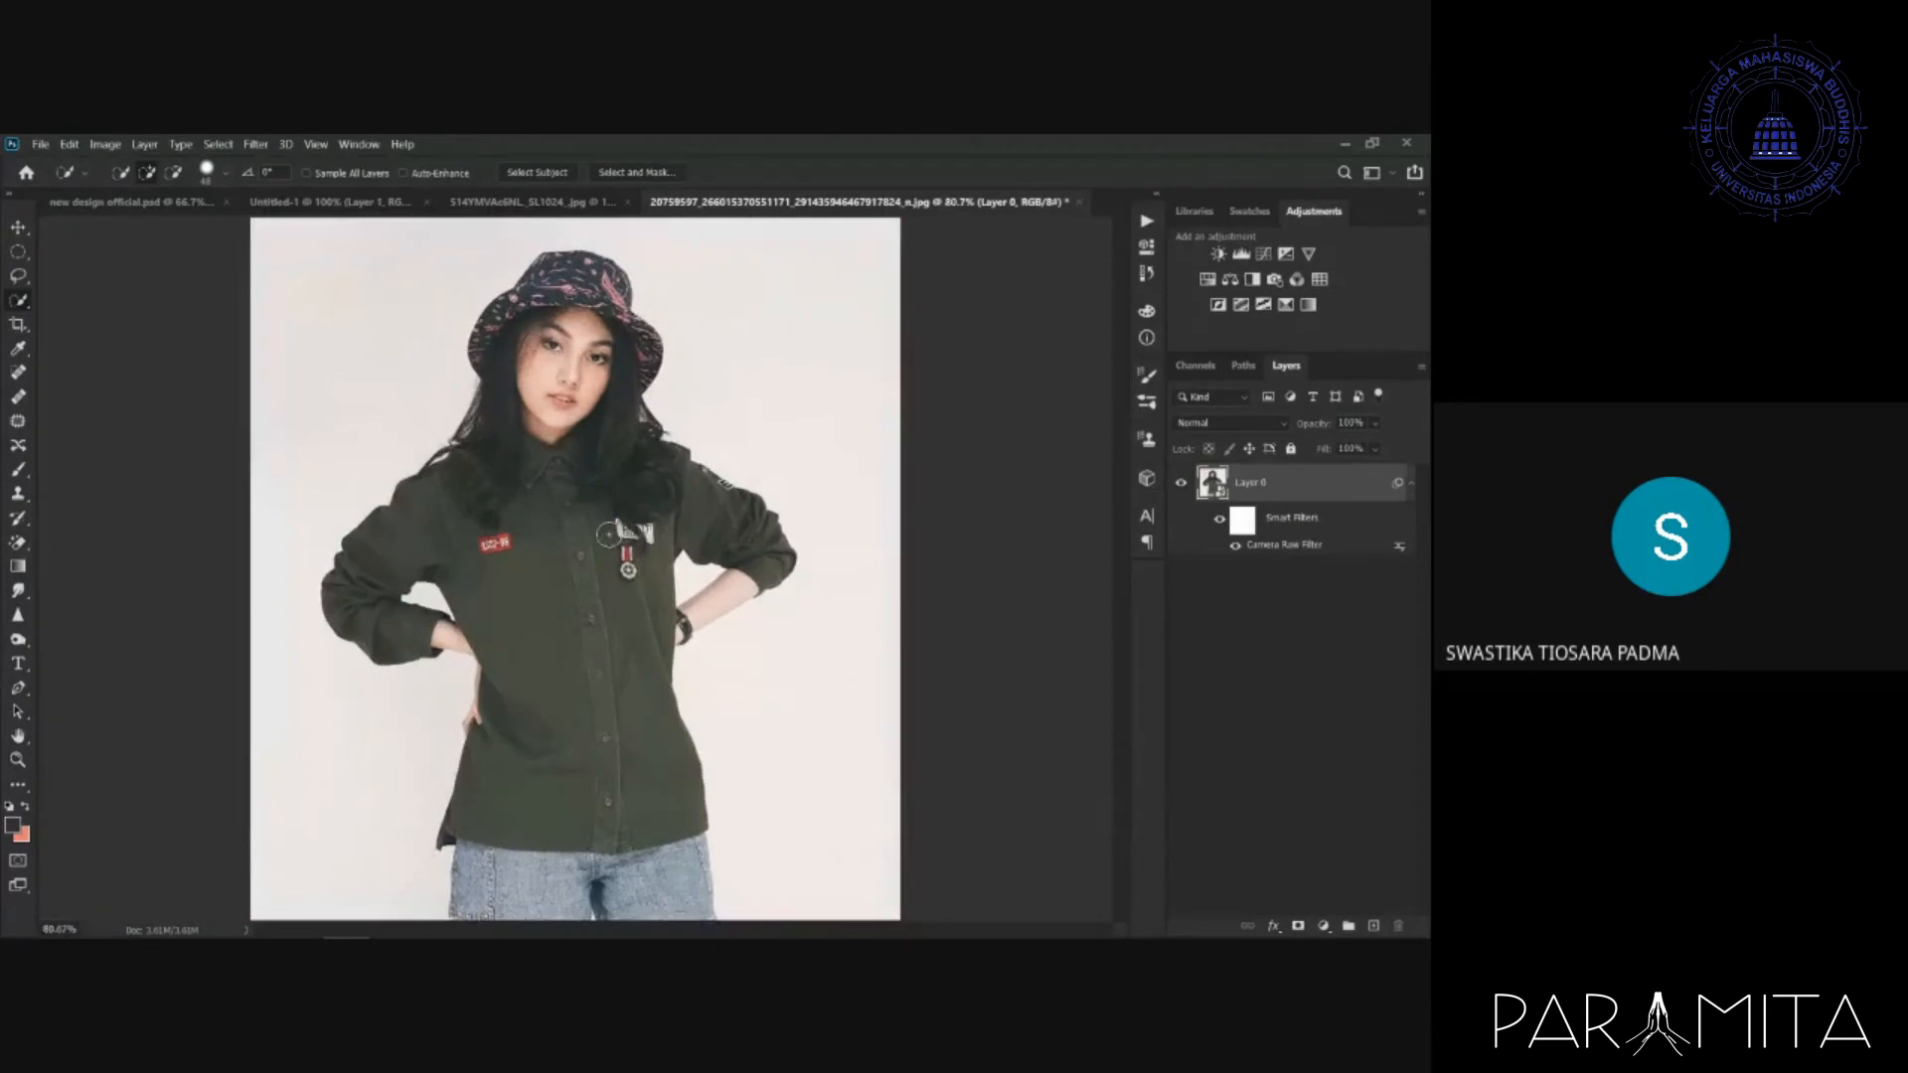
scroll(608, 535, down, 1)
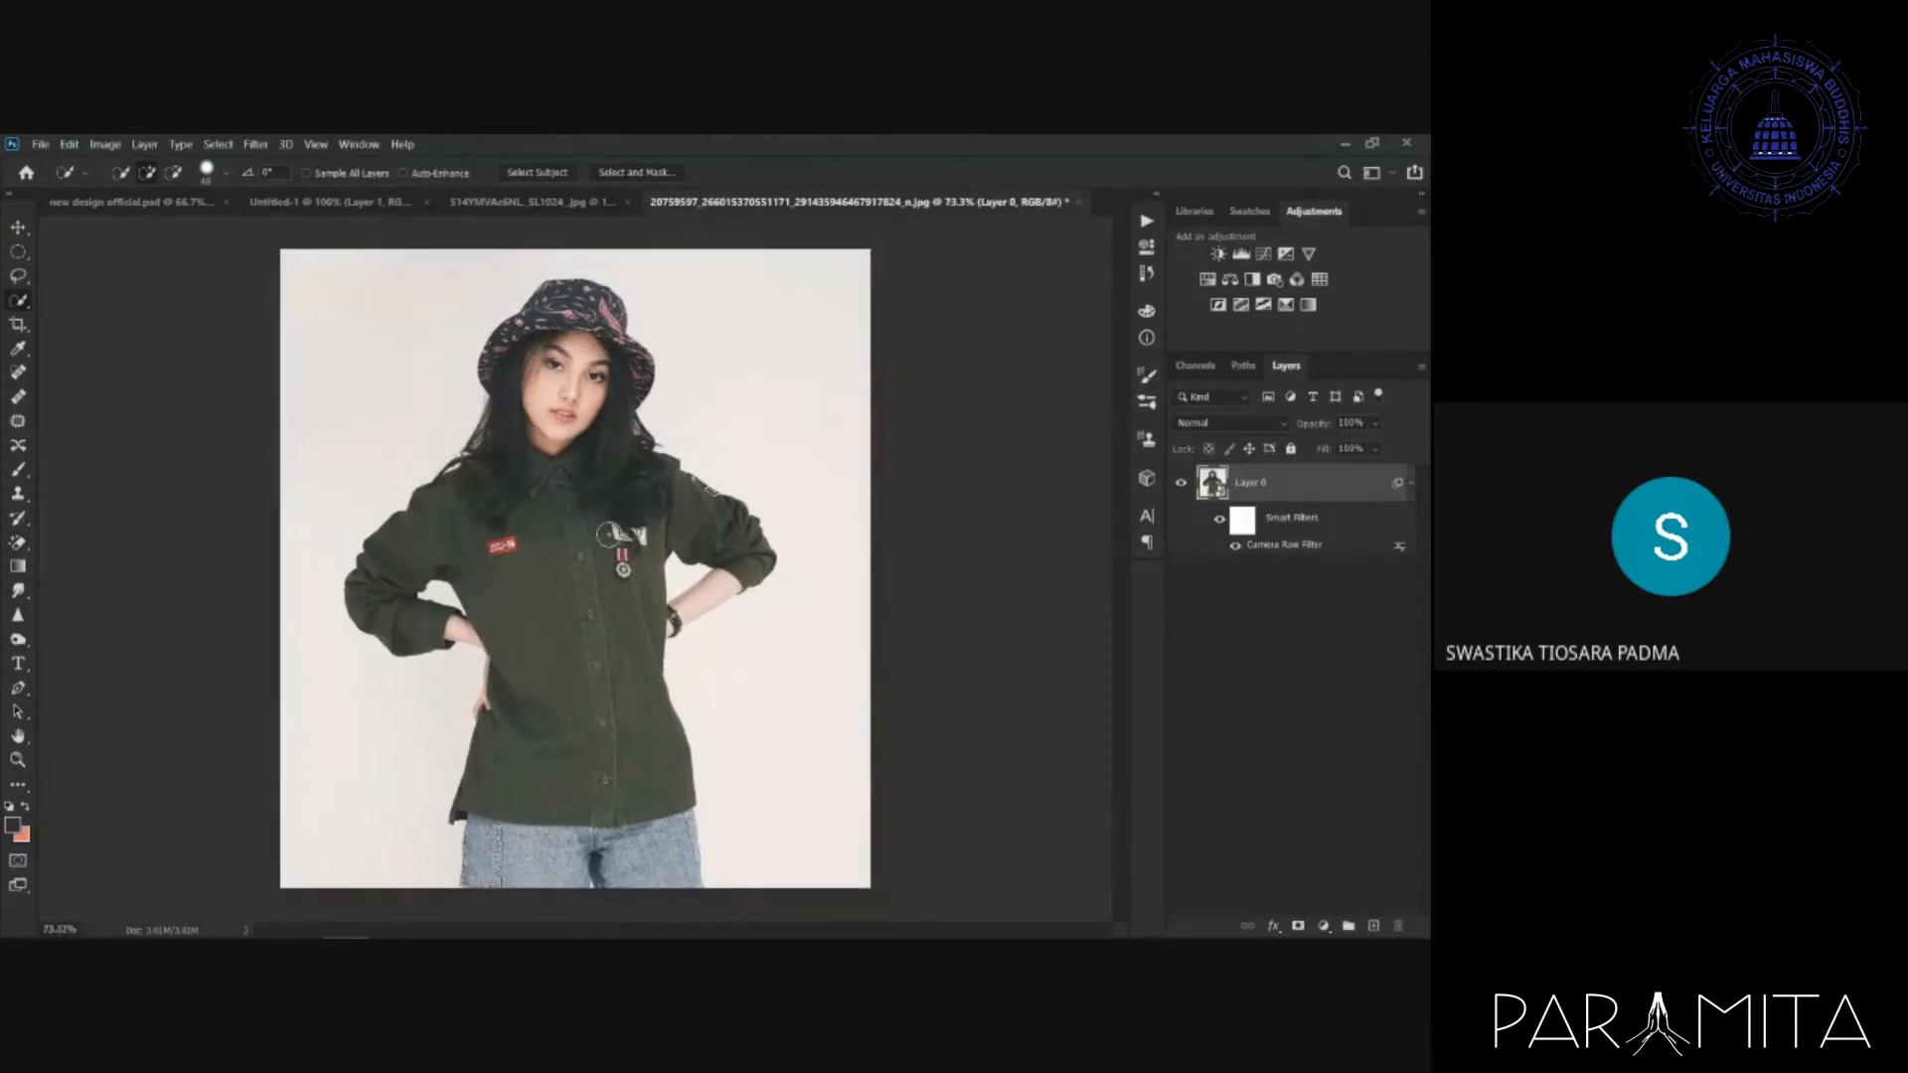
click(19, 231)
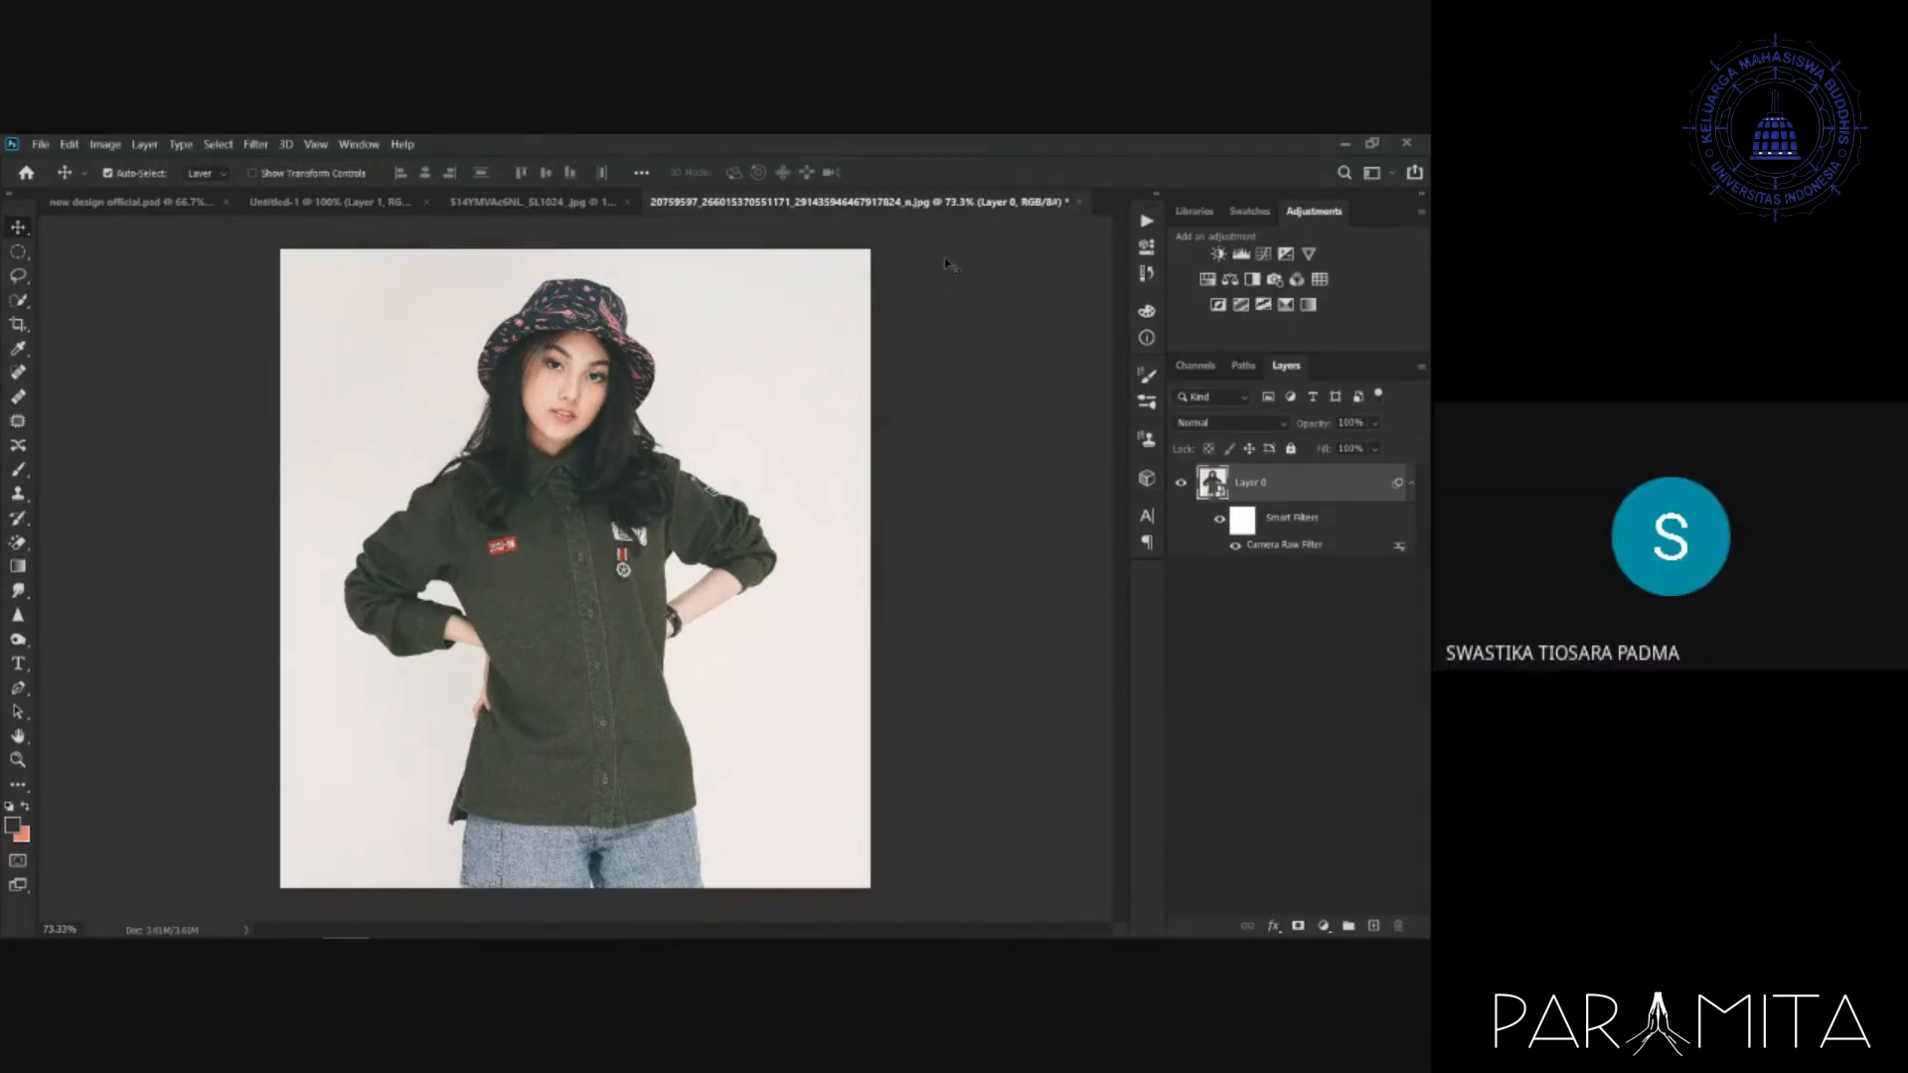
click(107, 202)
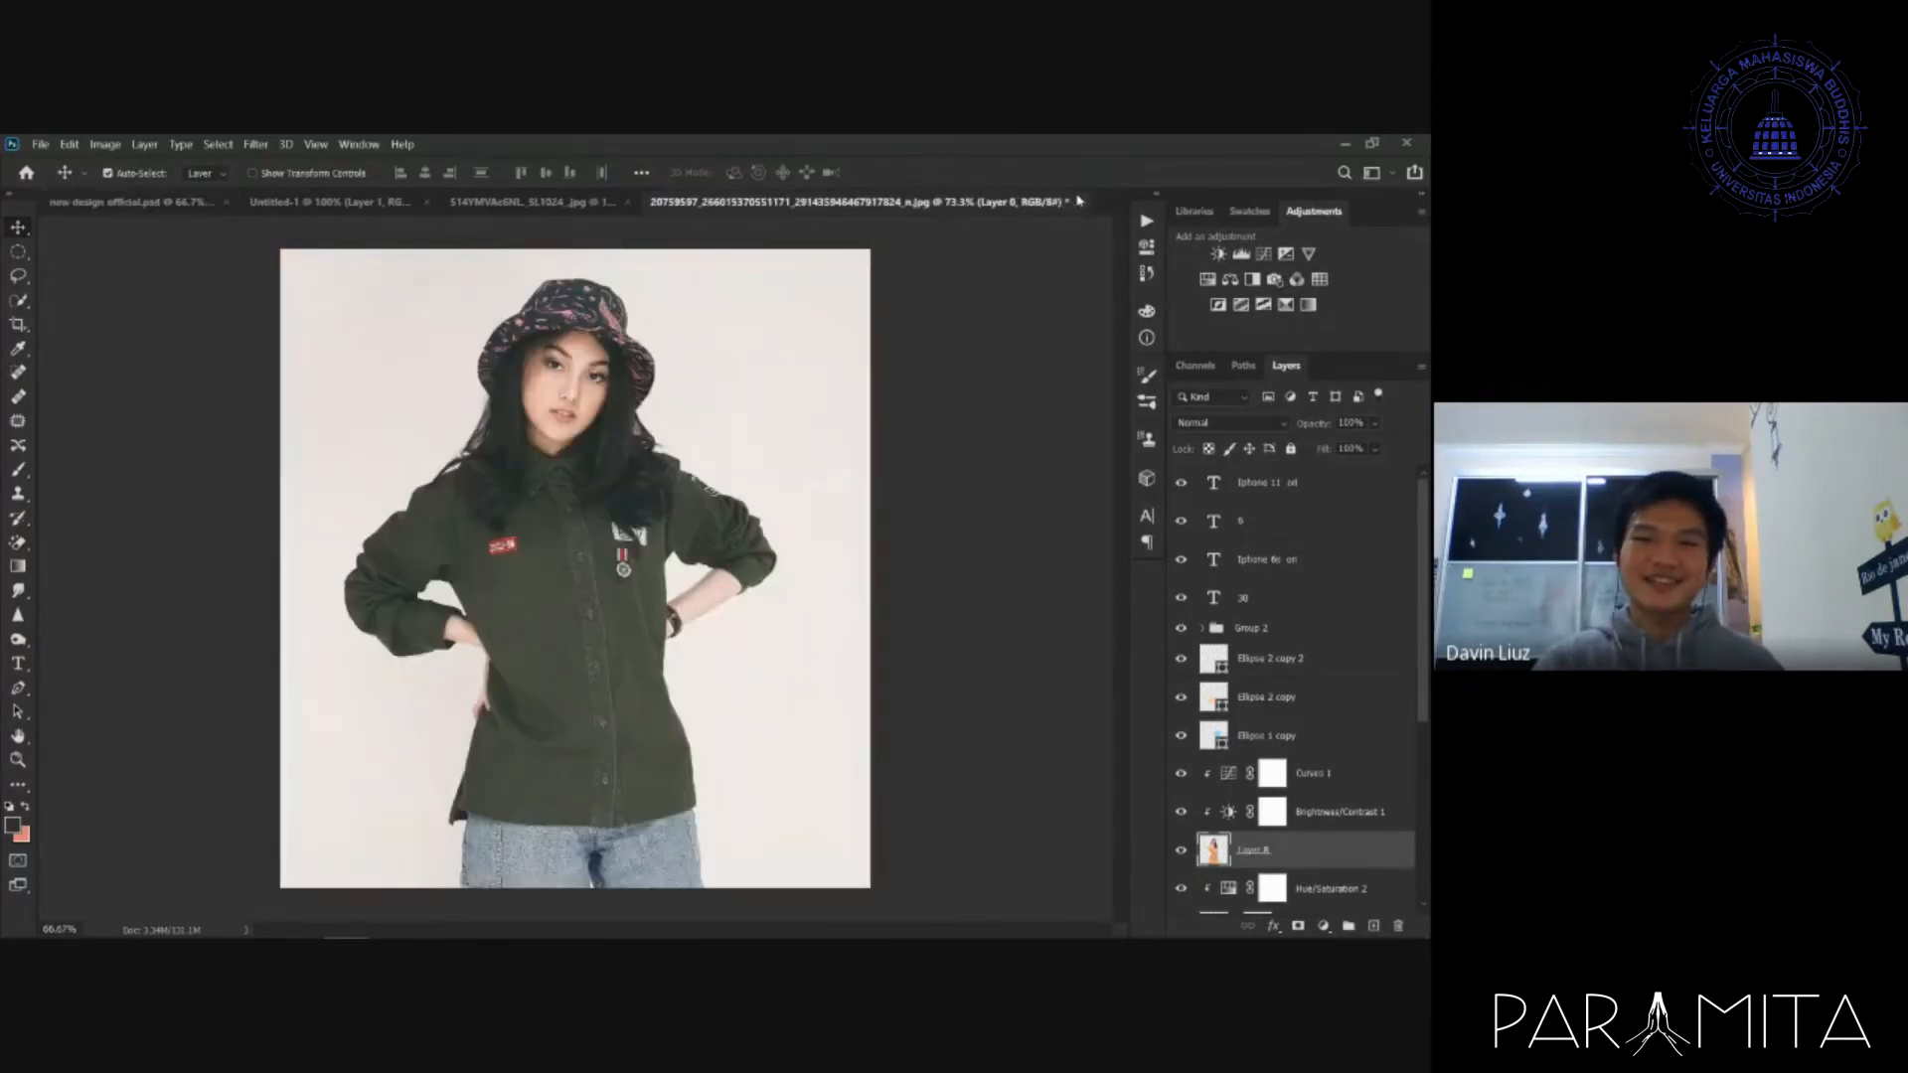
click(1079, 202)
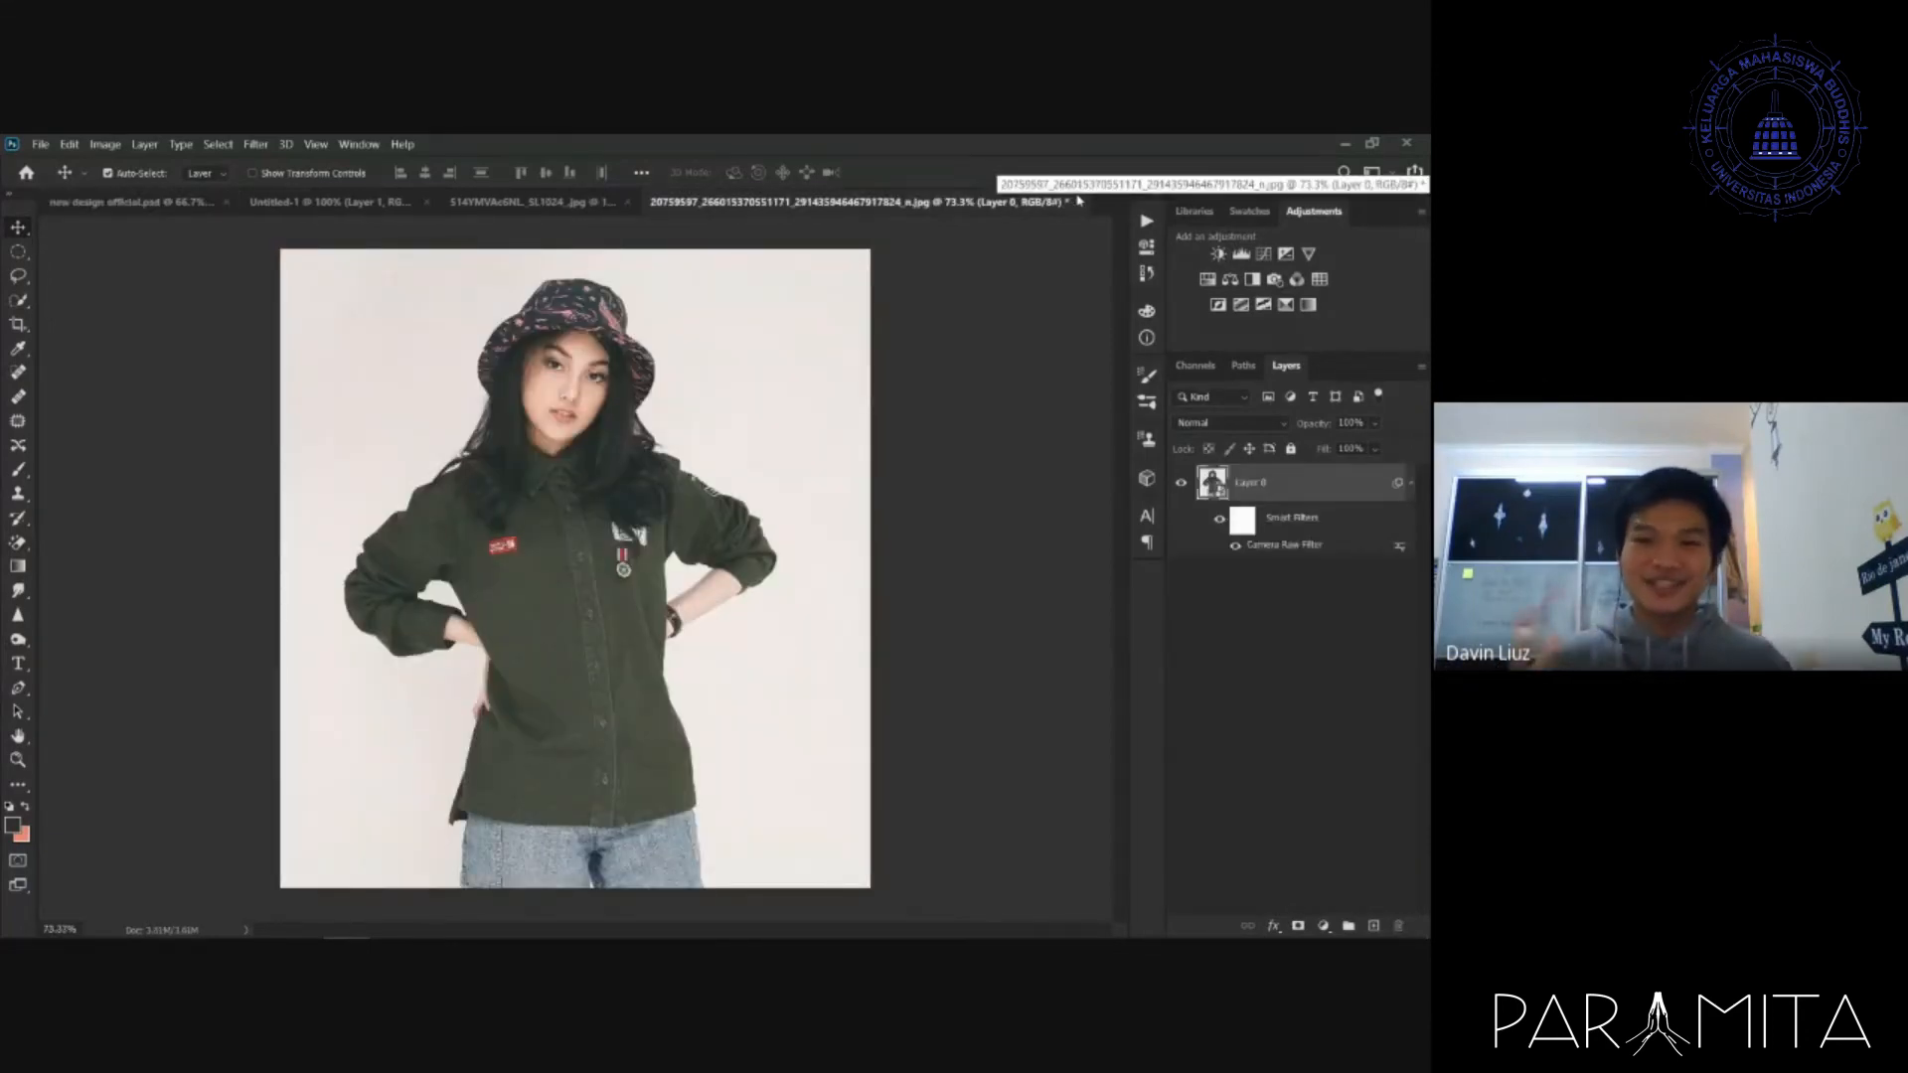
- Rasterize the woman's smart object and erase the plain background around her with the Magic Eraser tool
click(24, 298)
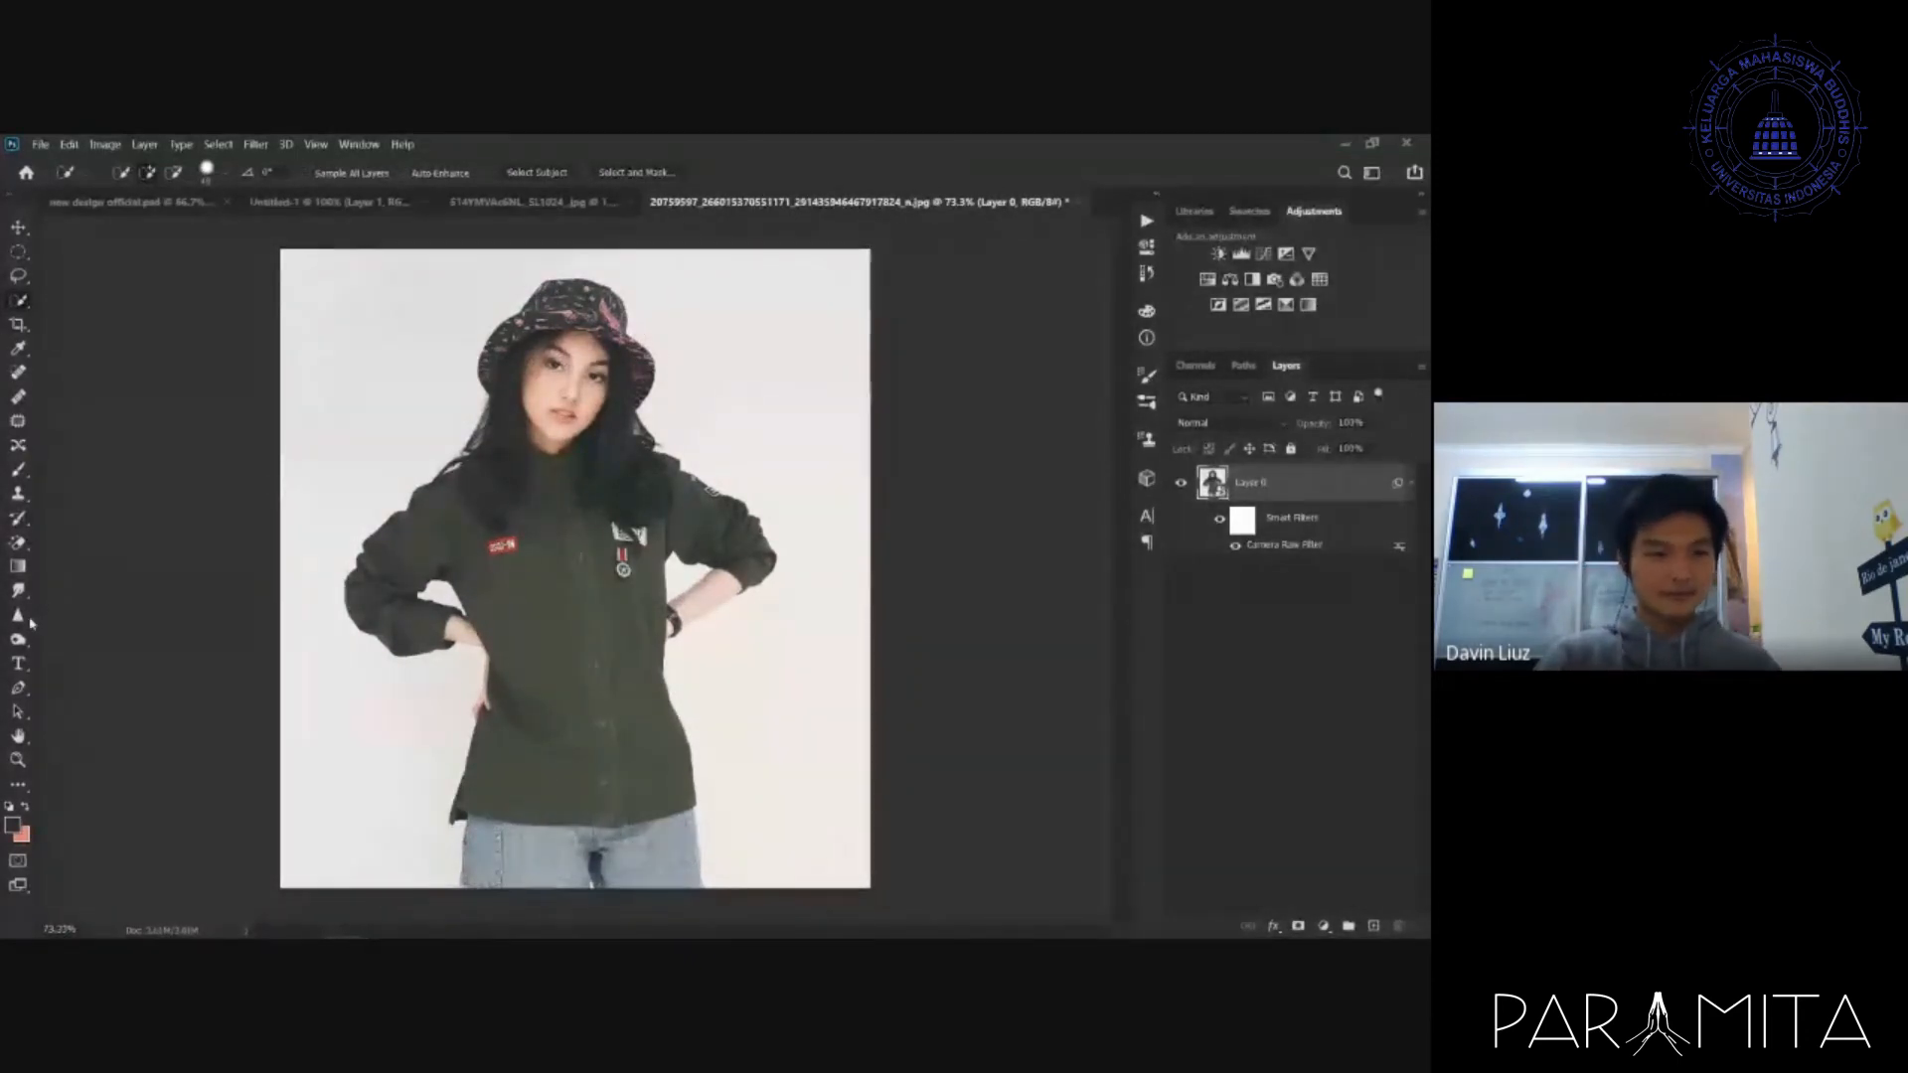
click(18, 543)
click(331, 329)
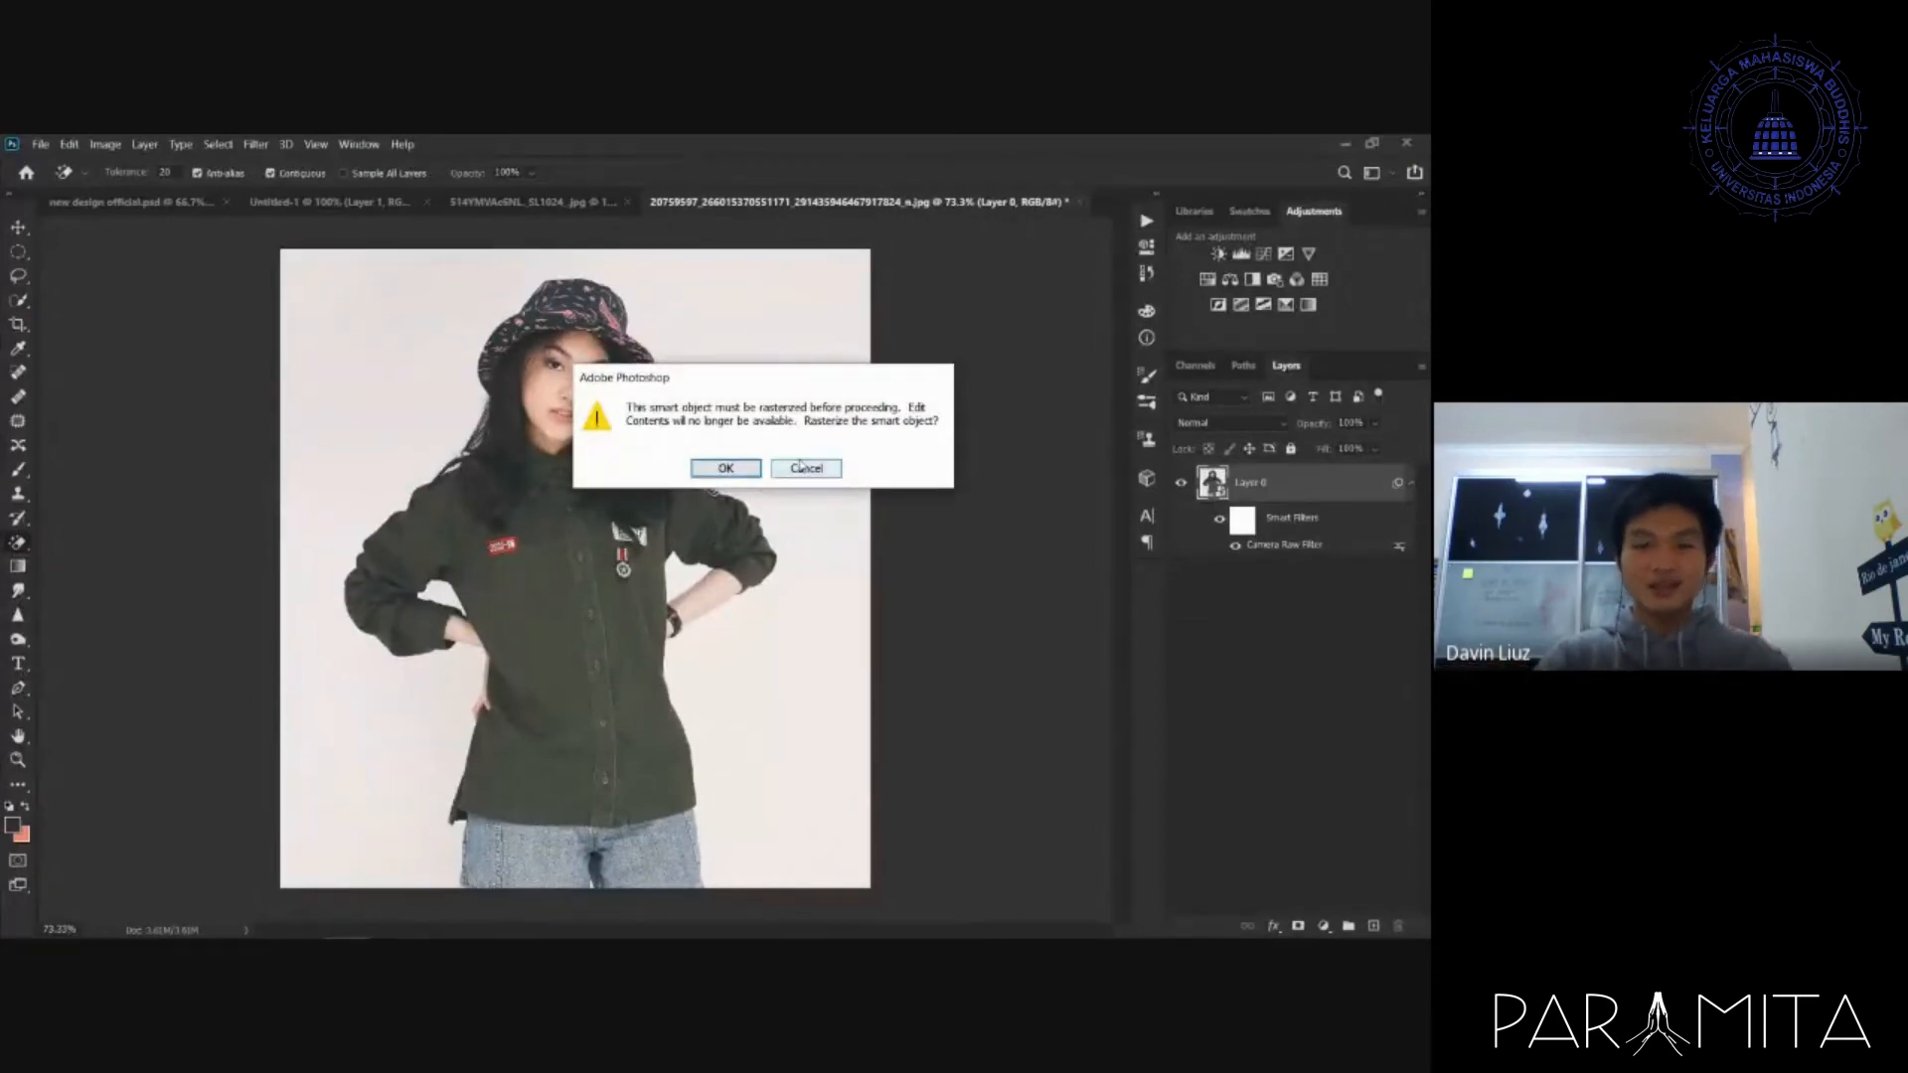
click(743, 468)
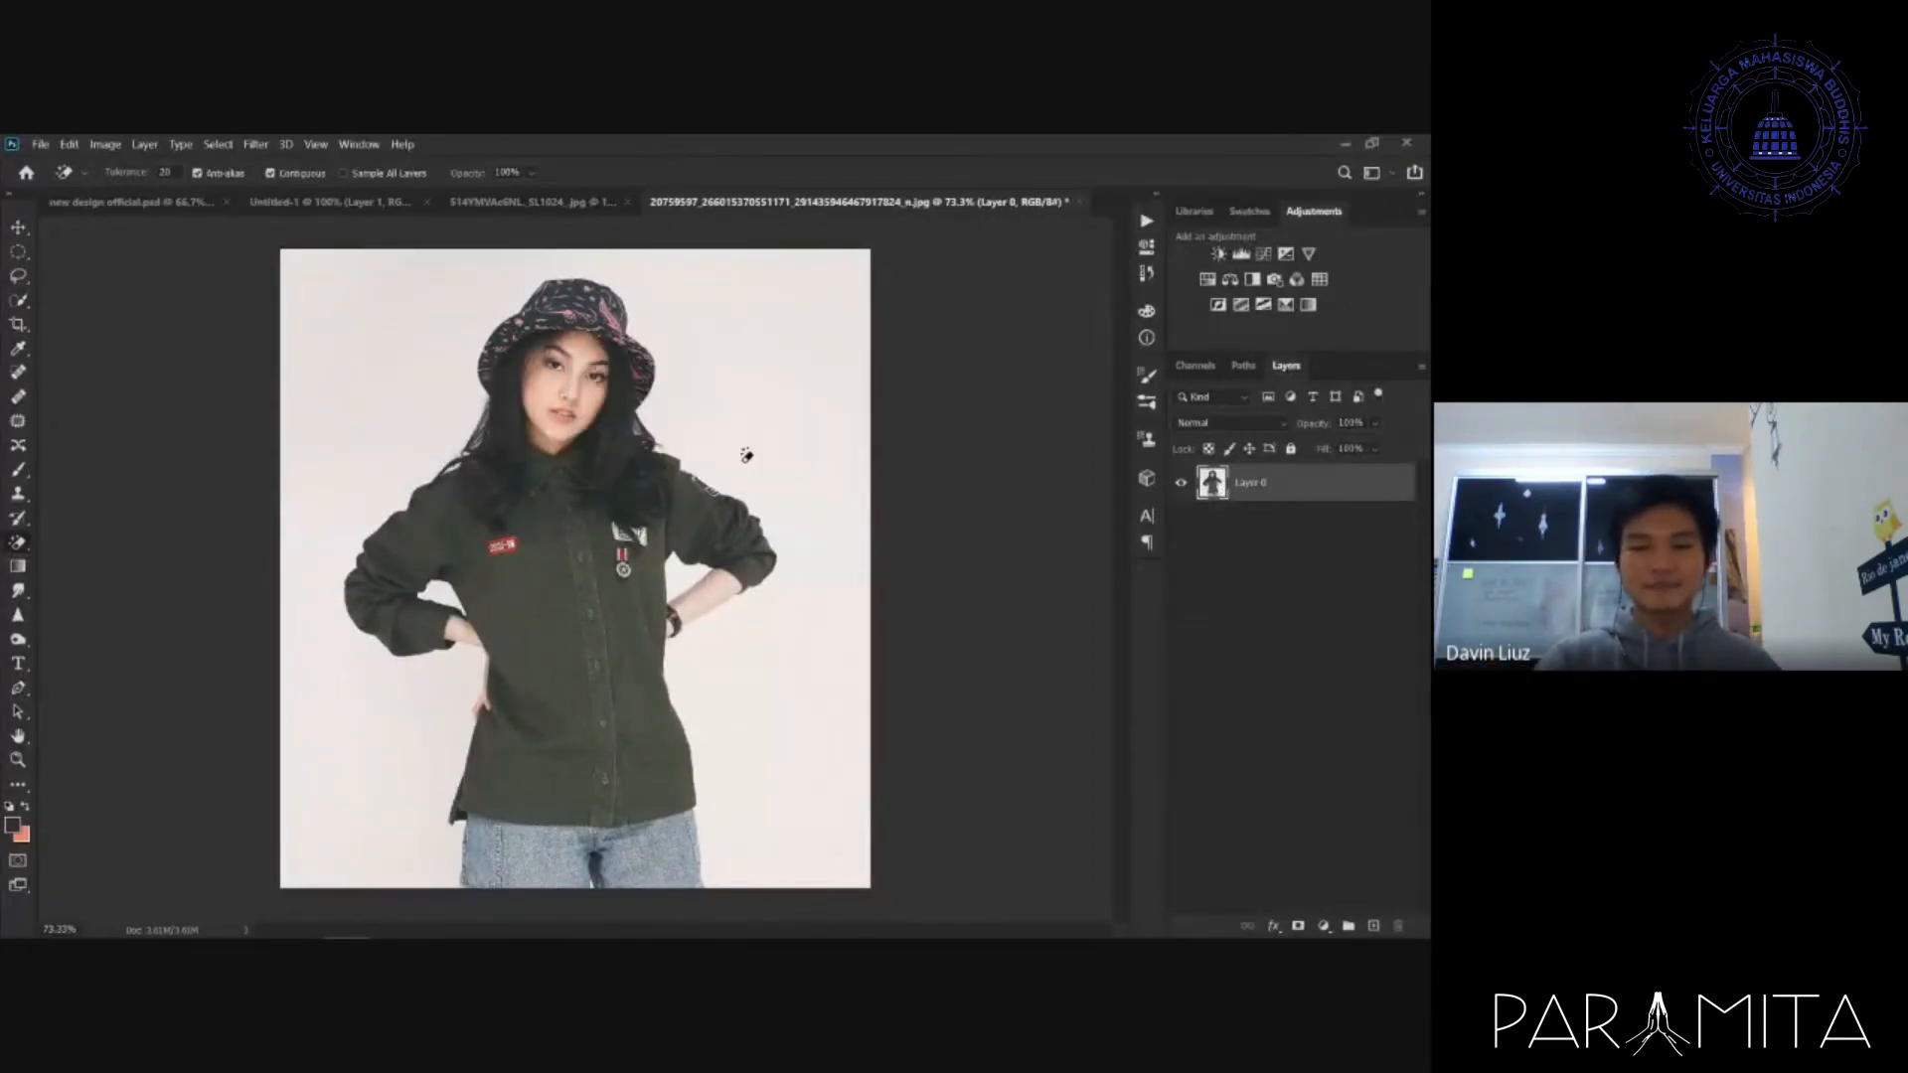
click(795, 356)
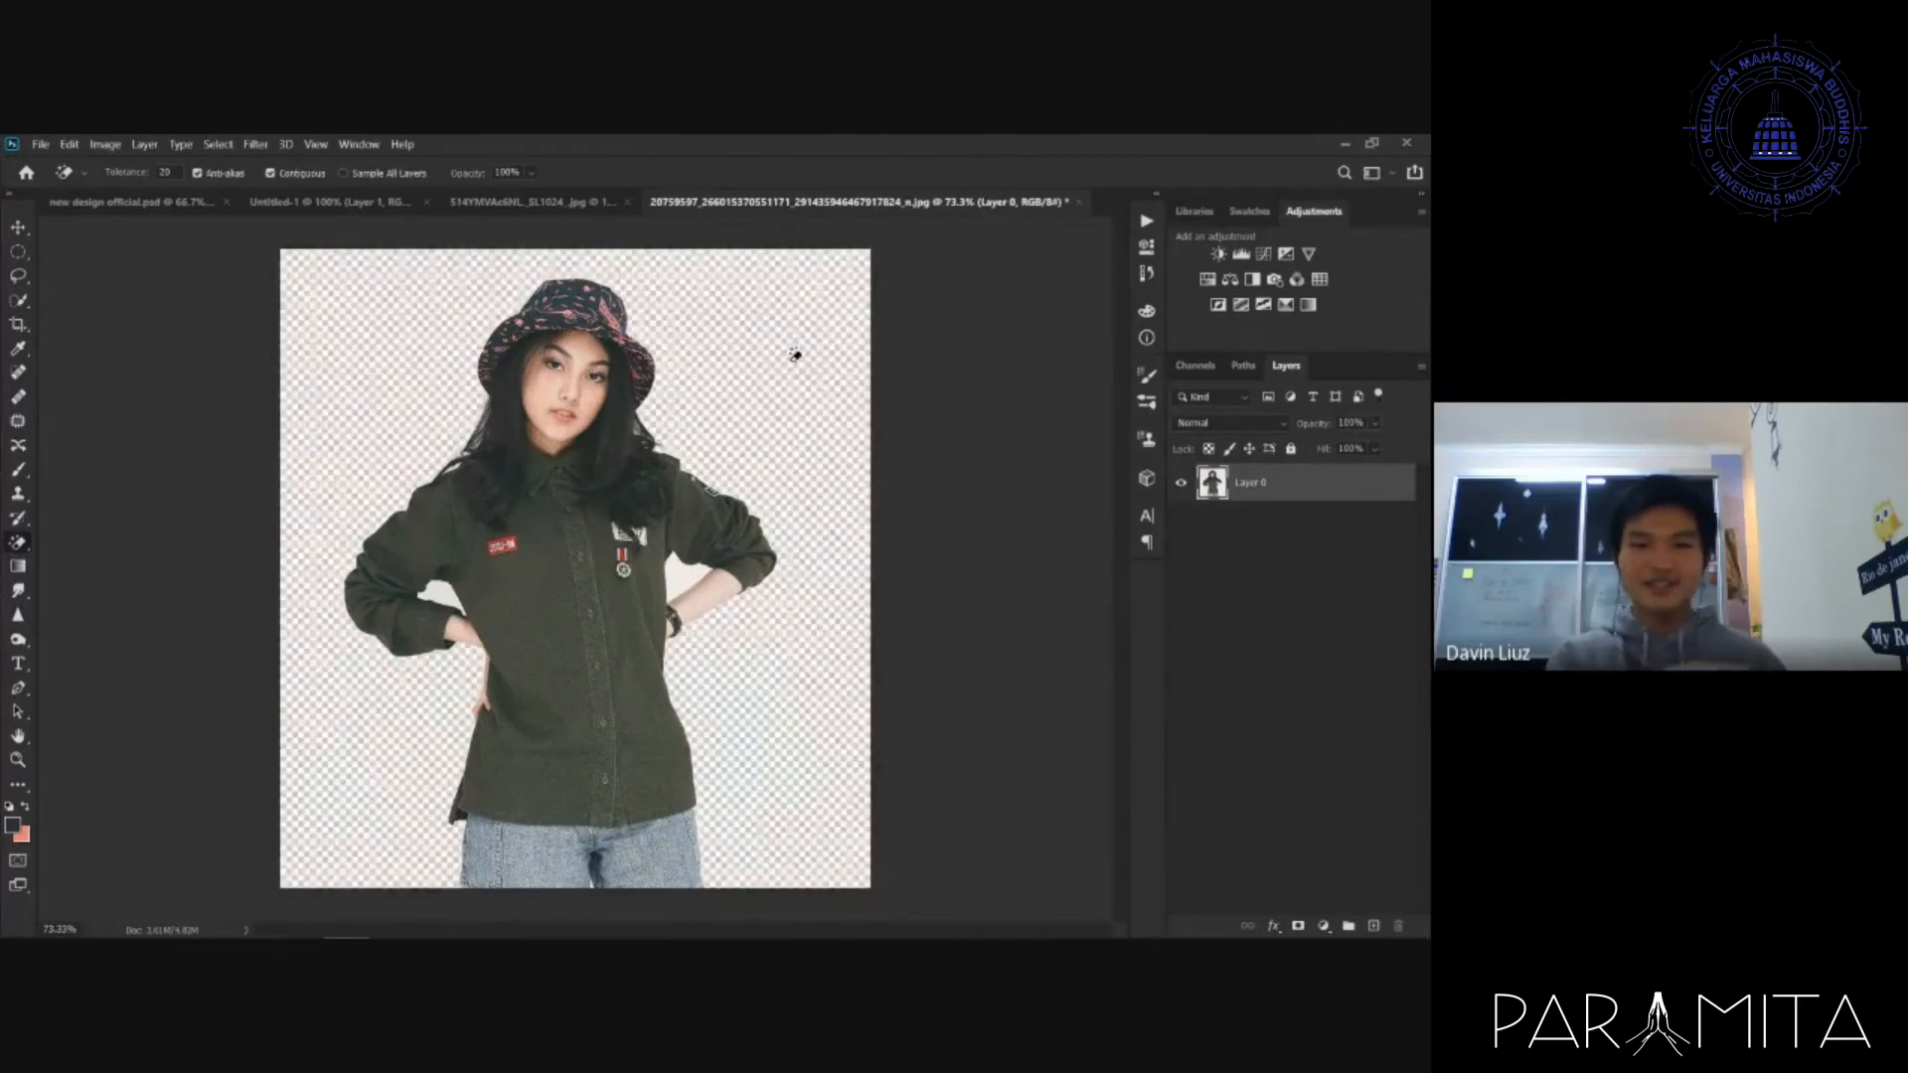
- Inspect the cutout's edges around the arms, check it by hiding and showing Layer 0, and compare with the giveaway design
scroll(556, 475, up, 2)
scroll(658, 616, up, 3)
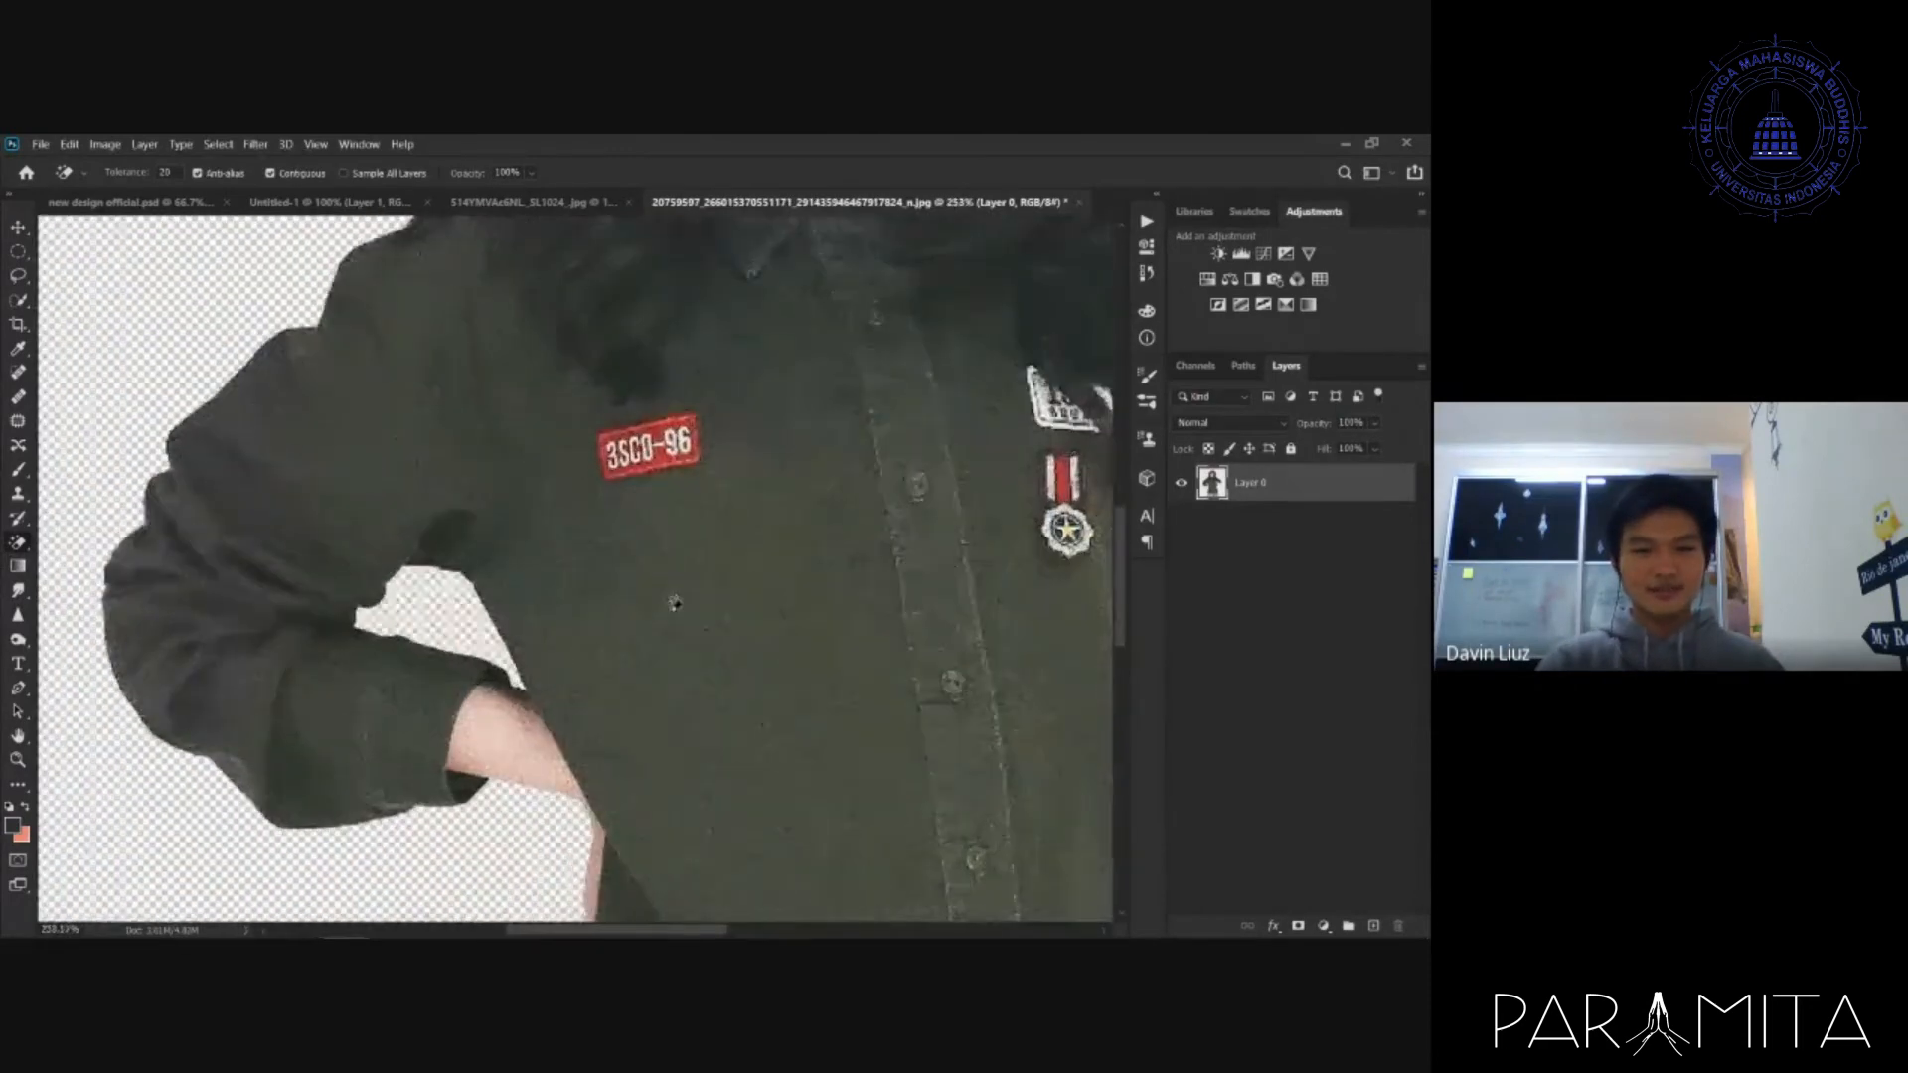
scroll(658, 616, right, 2)
scroll(885, 437, down, 4)
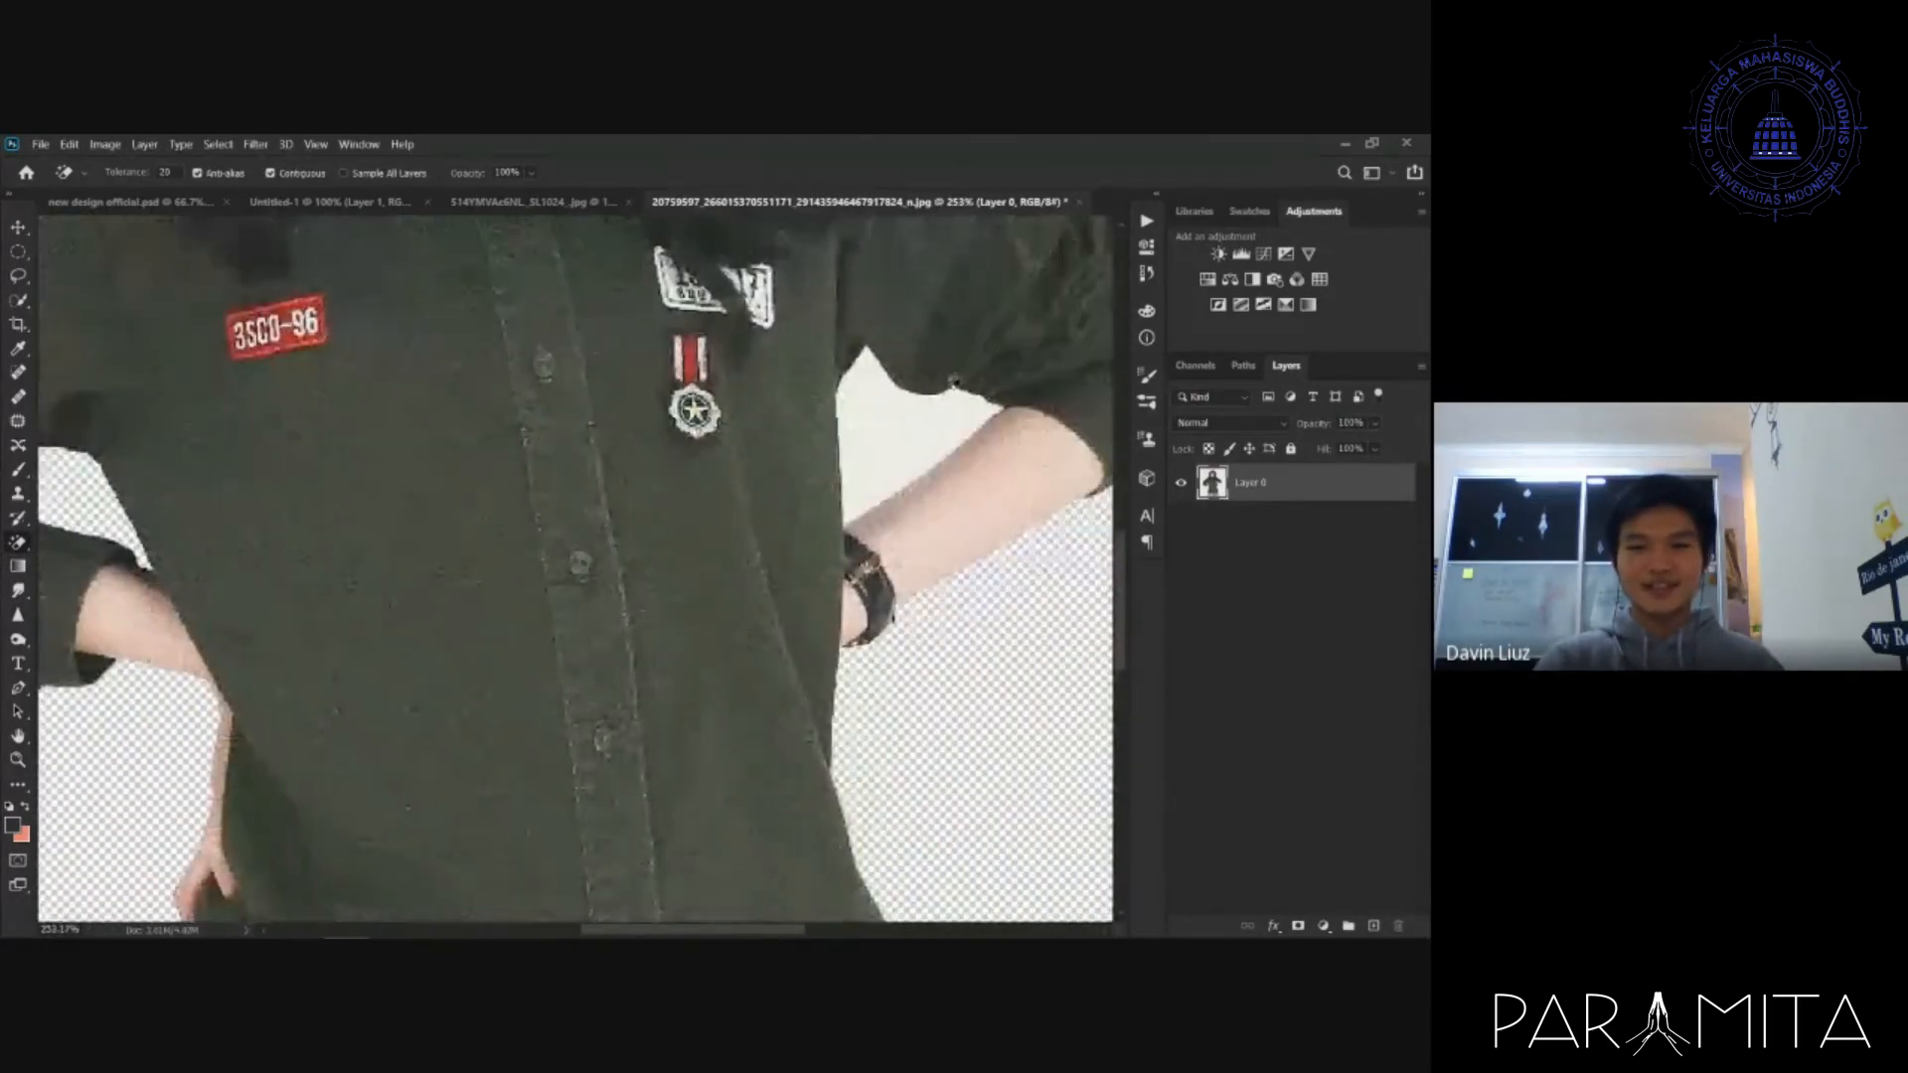
scroll(902, 486, down, 1)
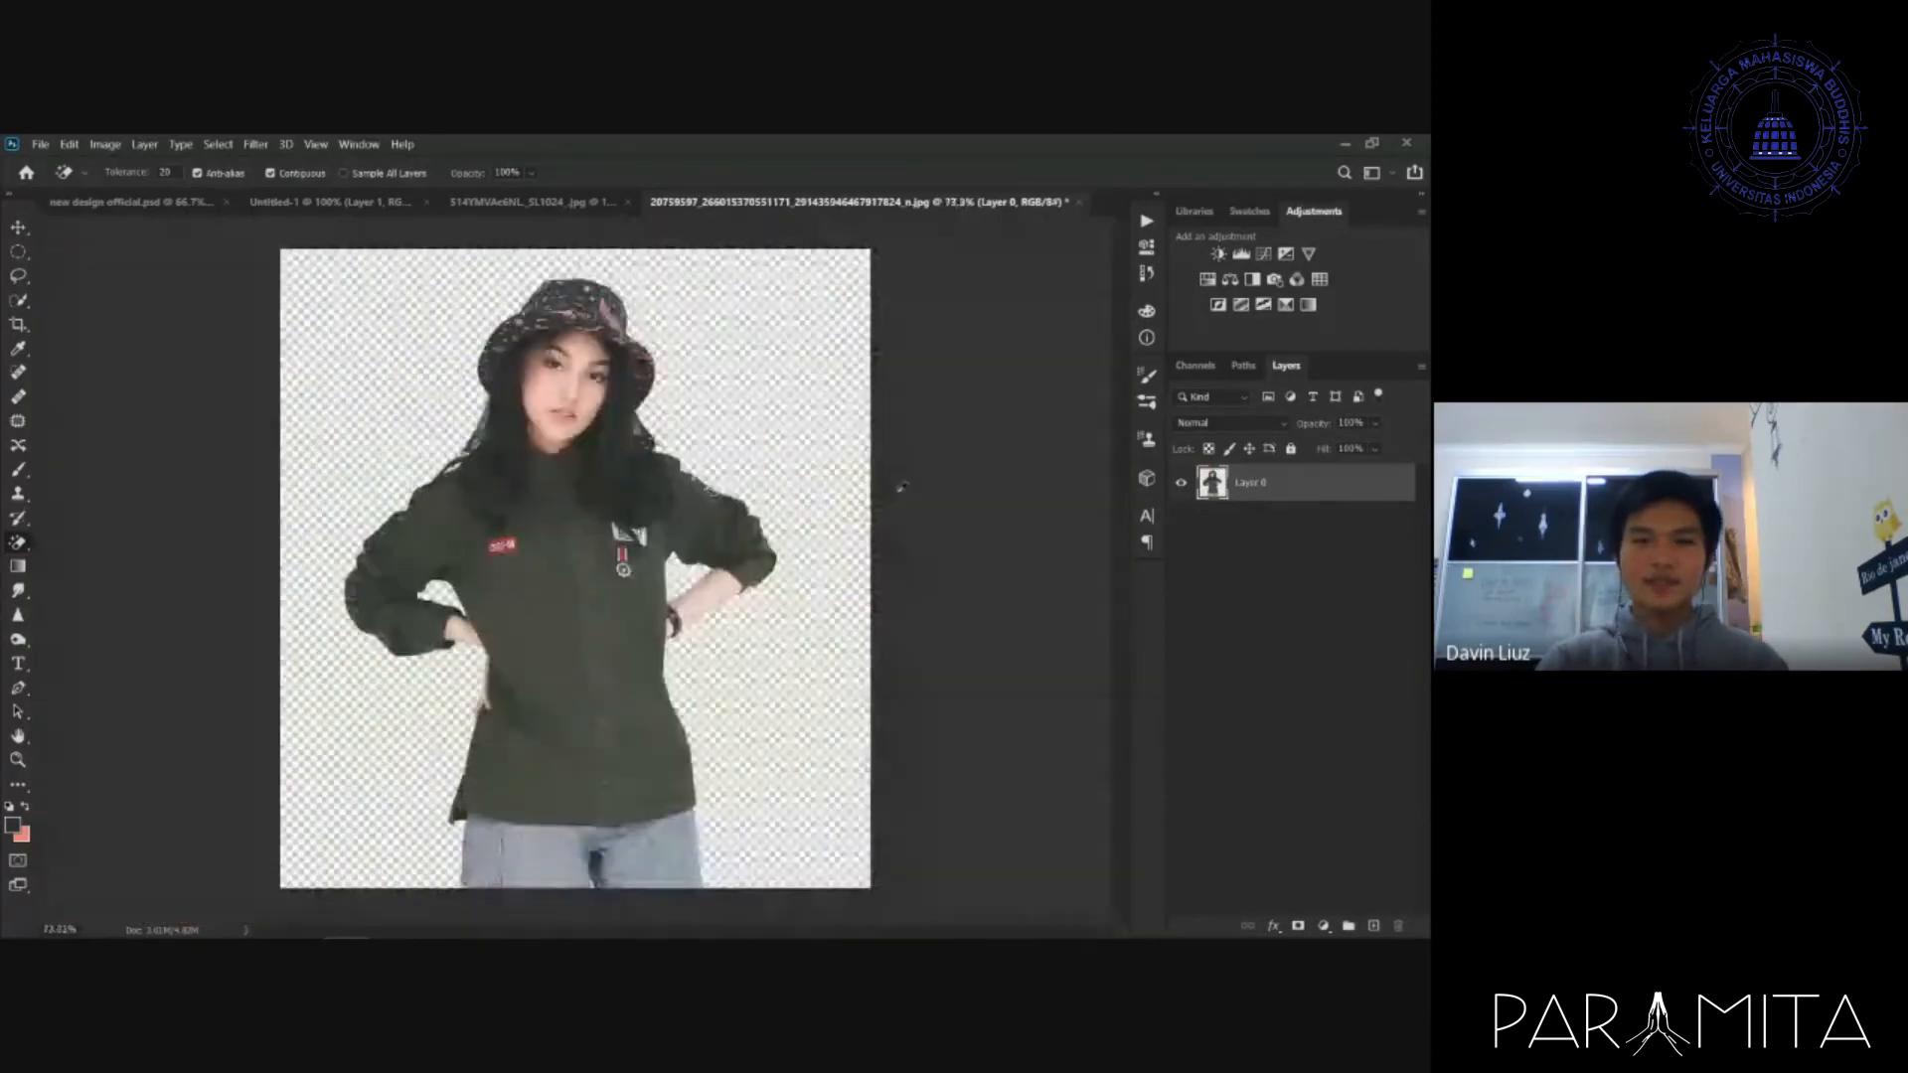
click(1182, 483)
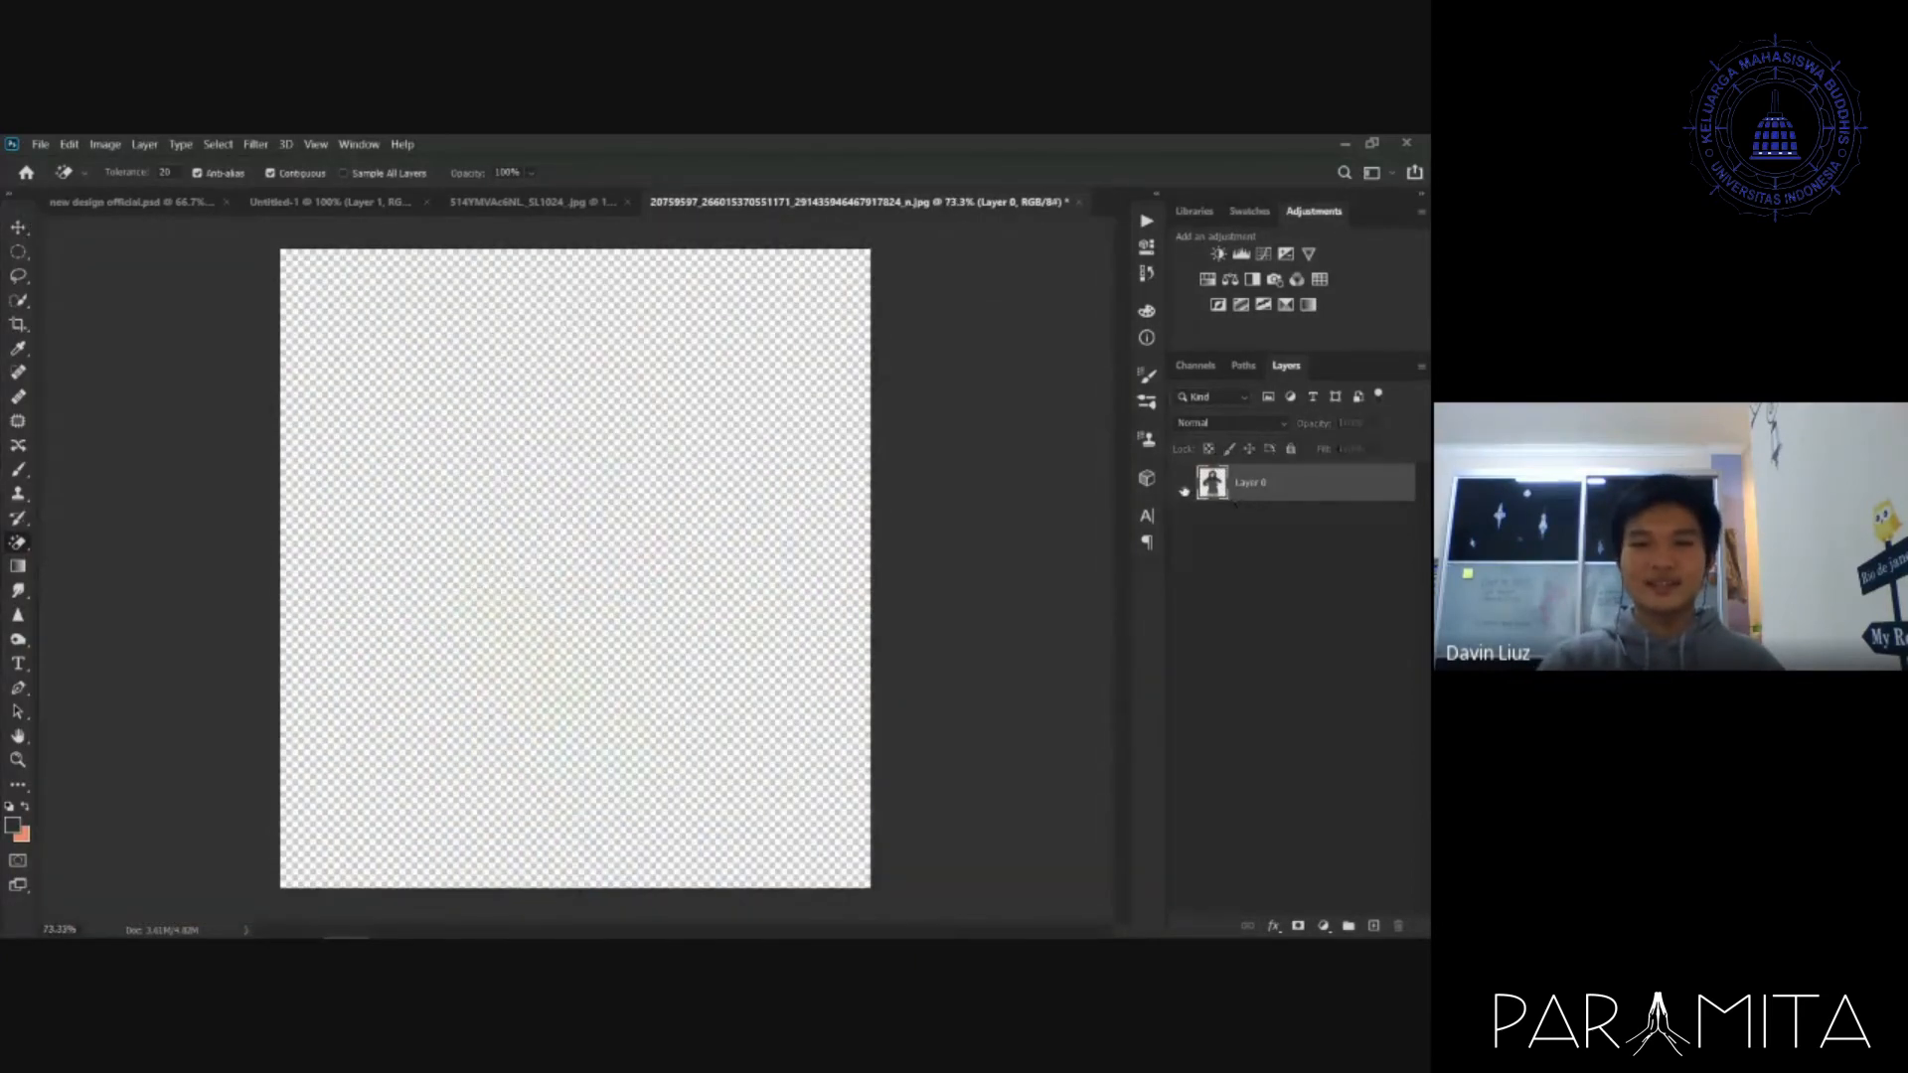
click(1182, 483)
click(130, 202)
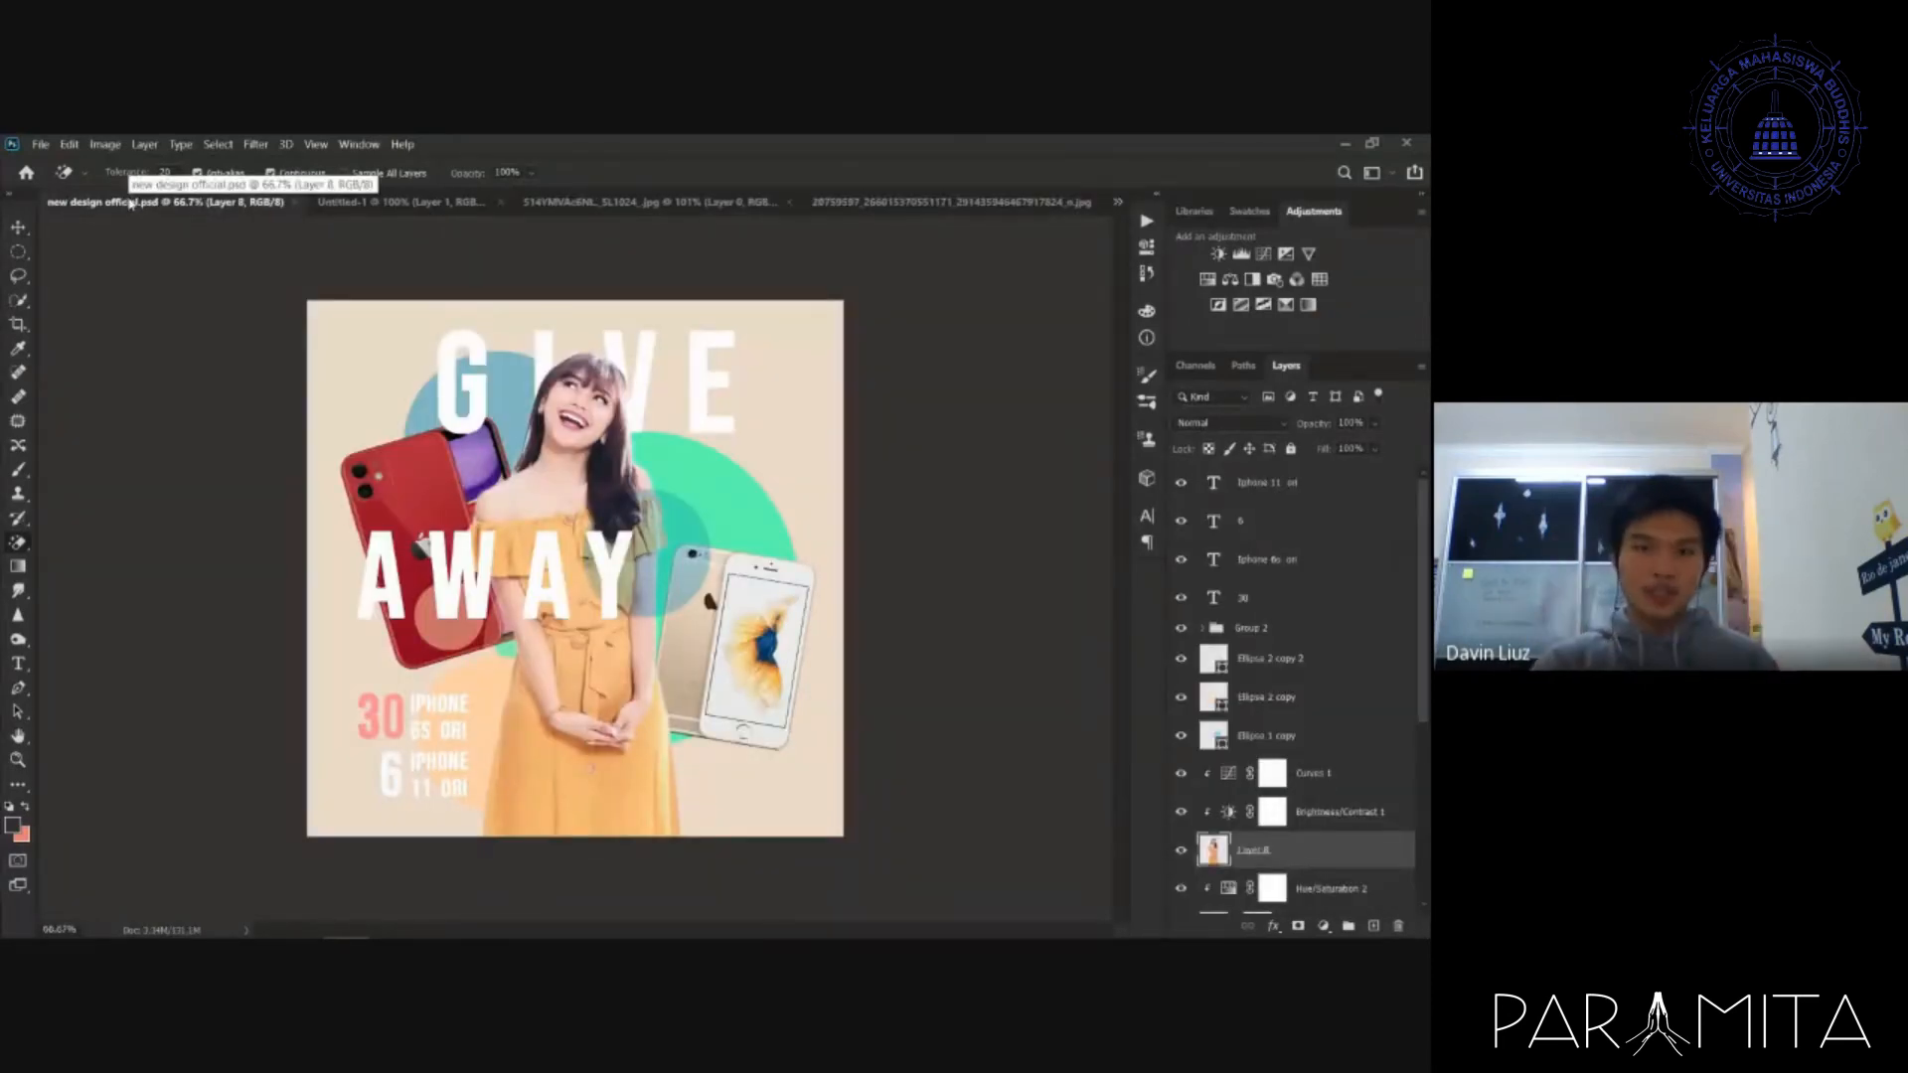
click(826, 203)
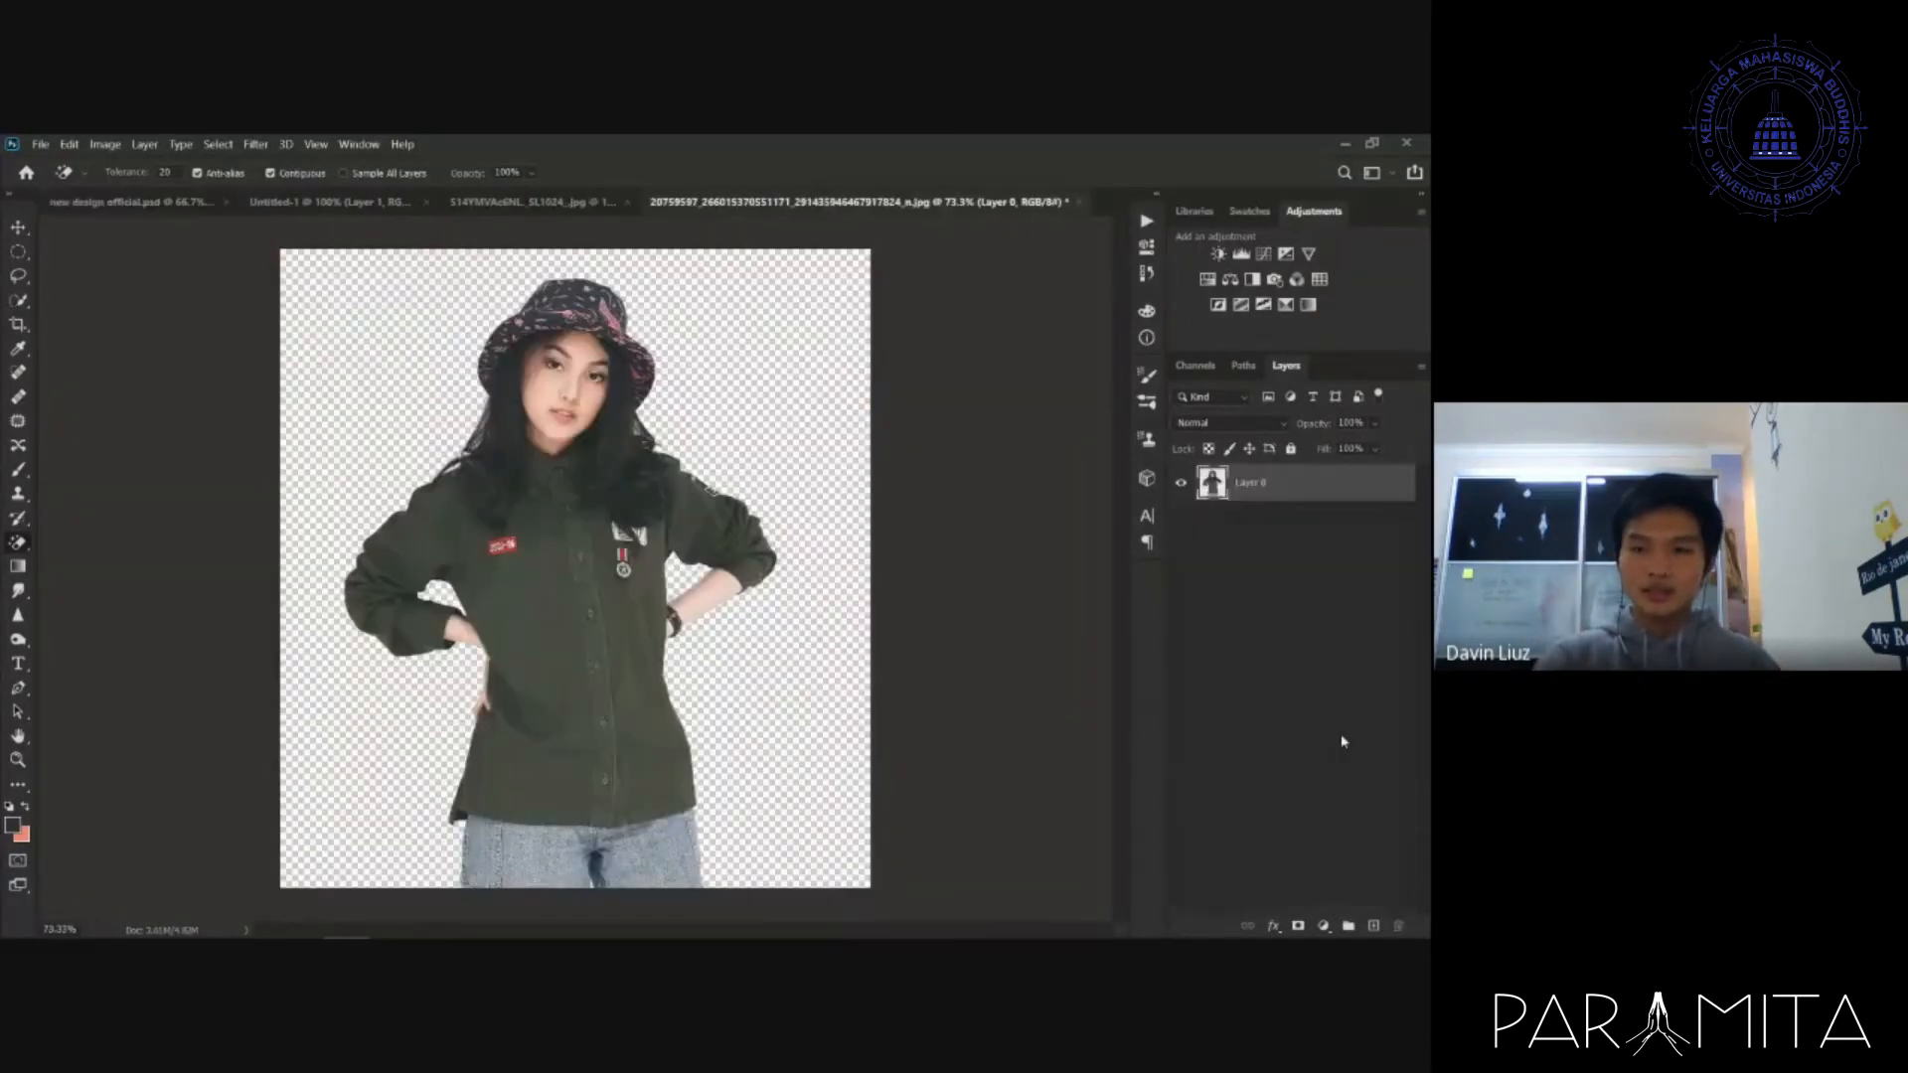
- Add a pink #f8a1a1 Solid Color fill layer and place it beneath the woman's layer
click(1325, 926)
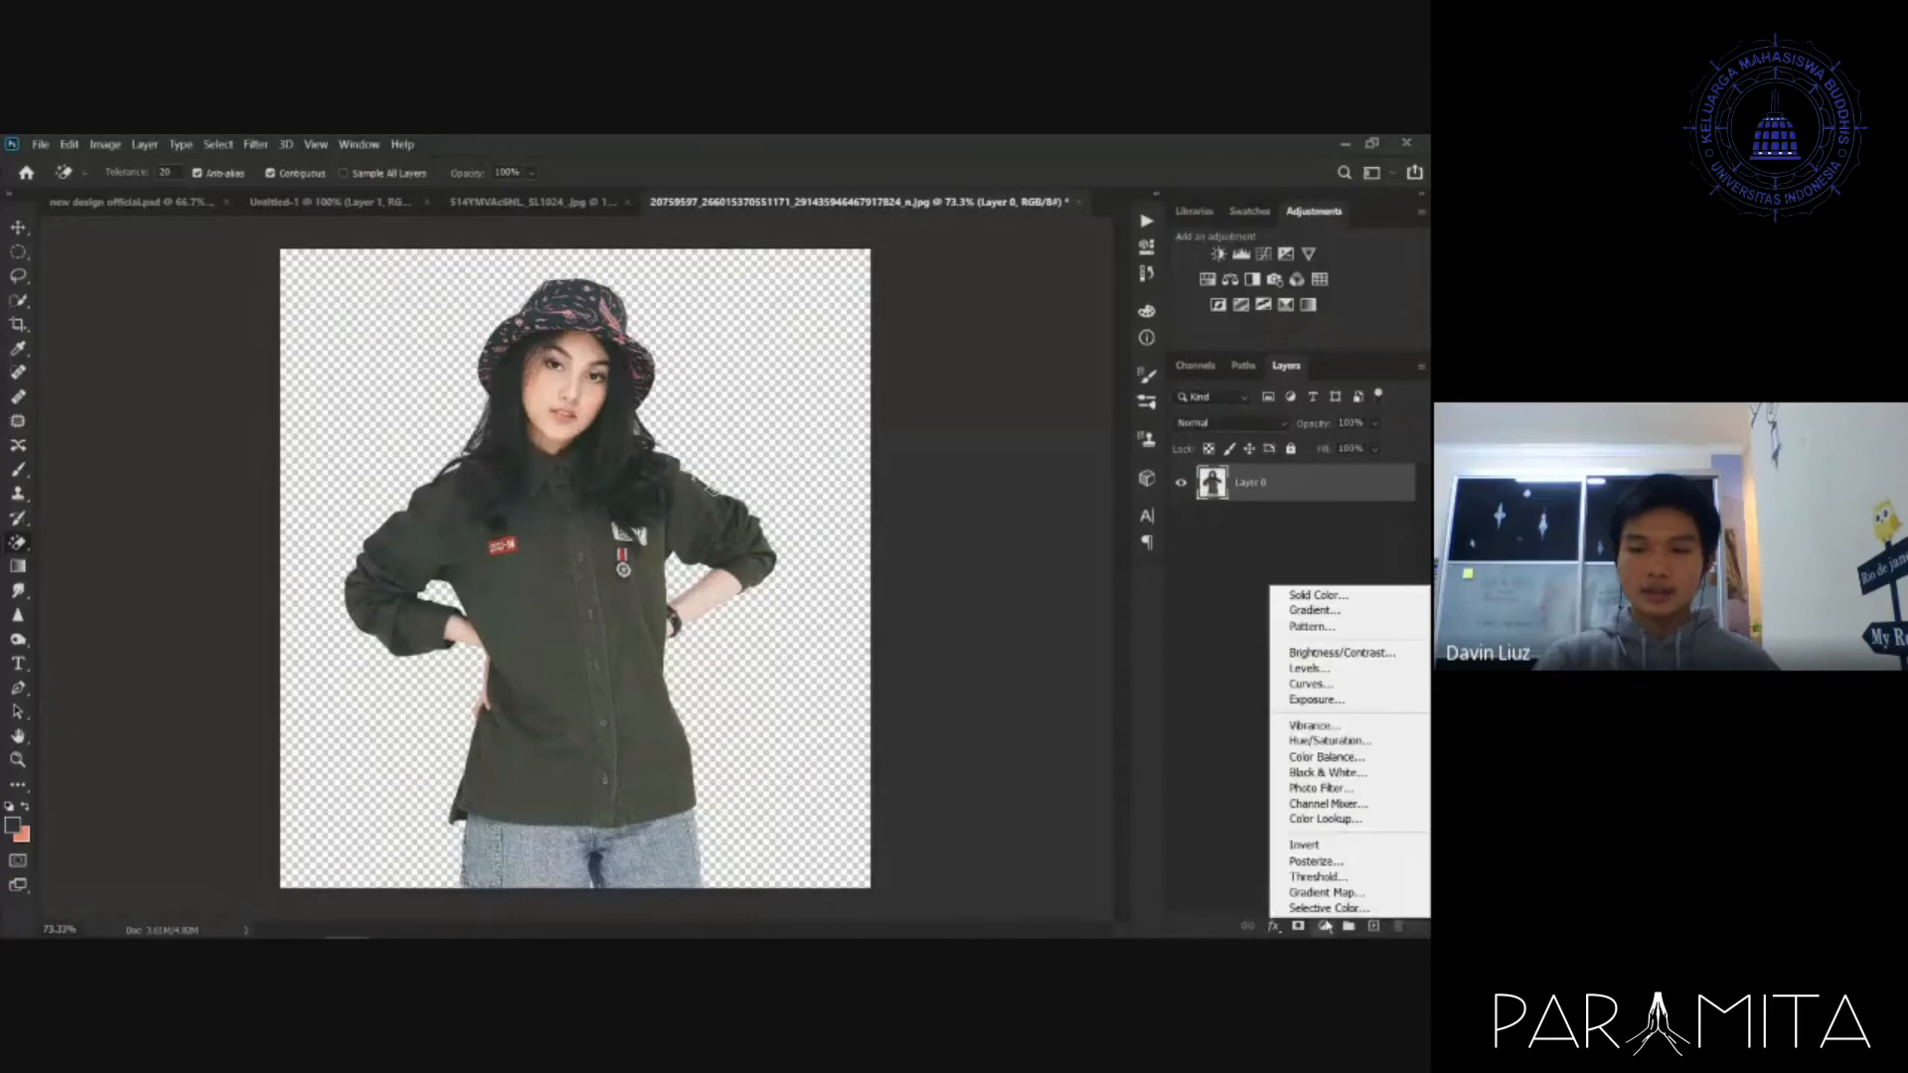
click(1332, 595)
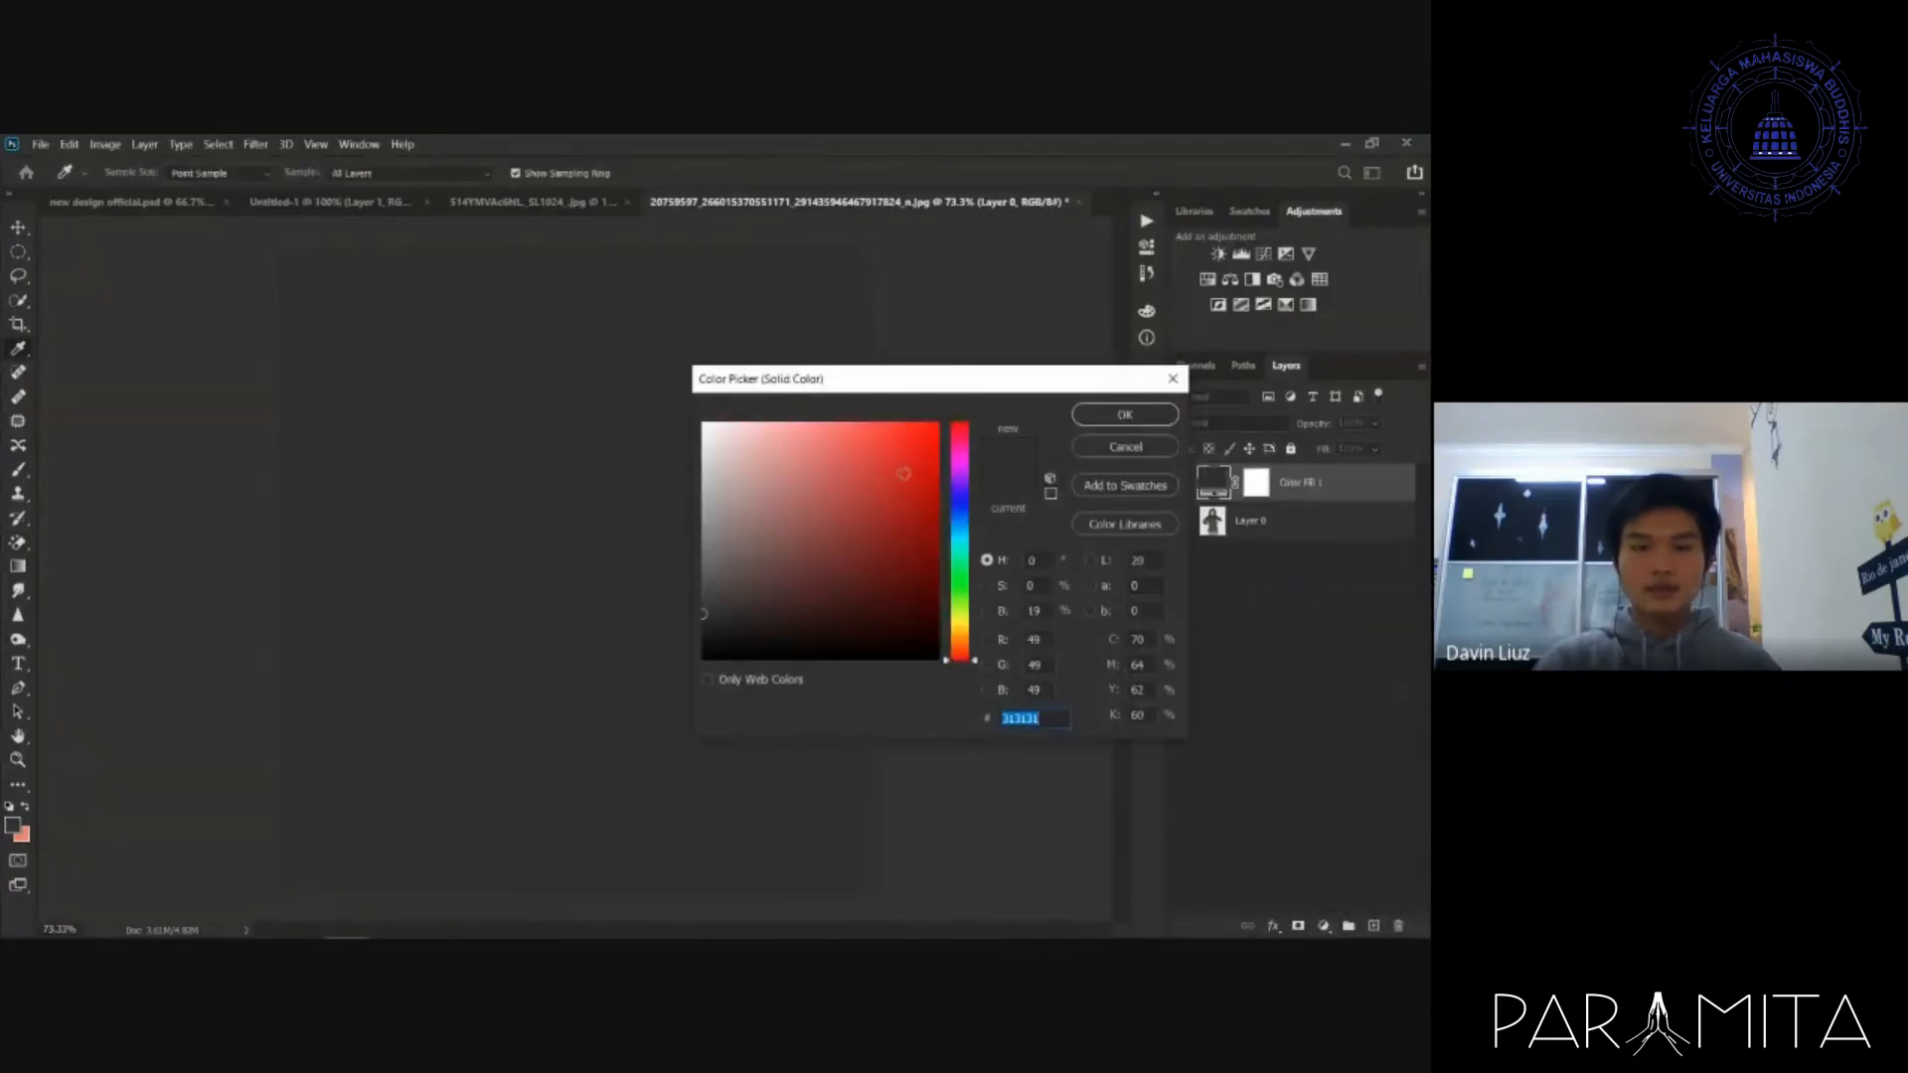
drag(904, 474, 785, 429)
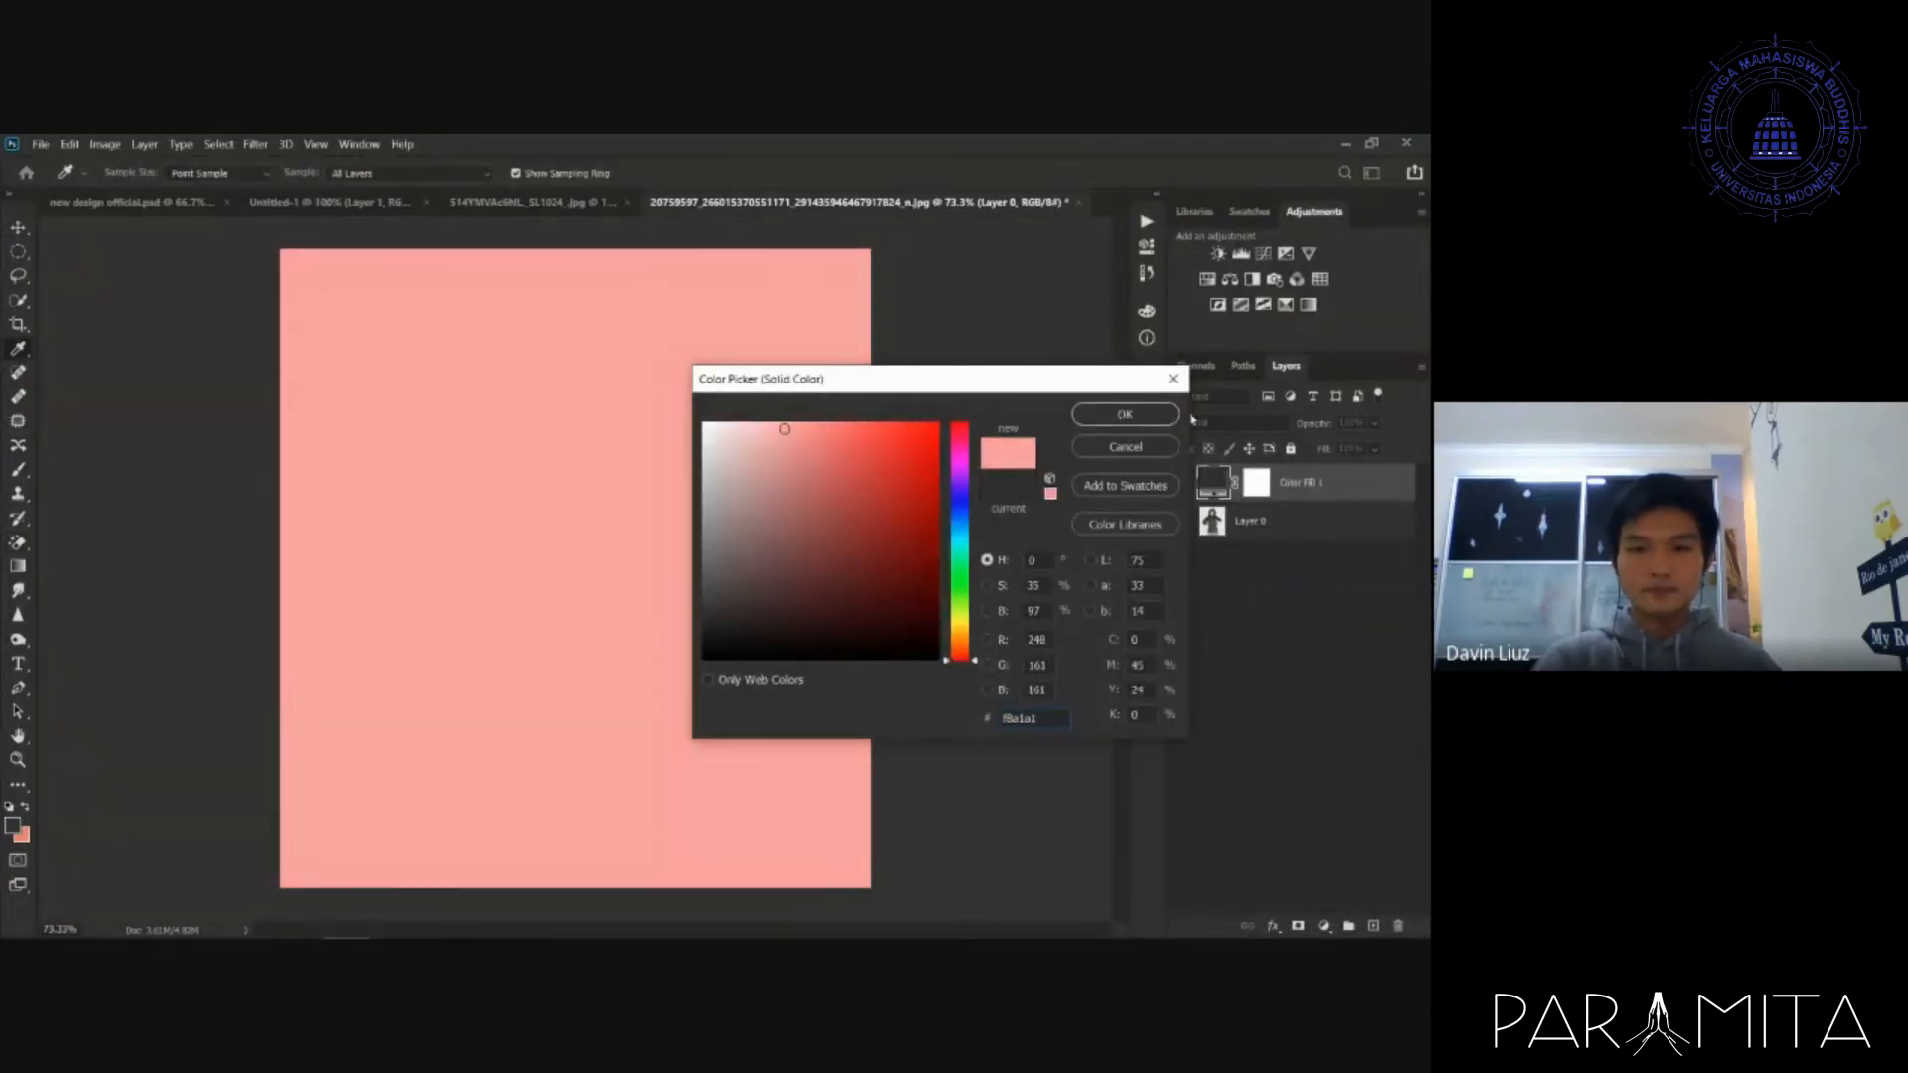
click(1167, 414)
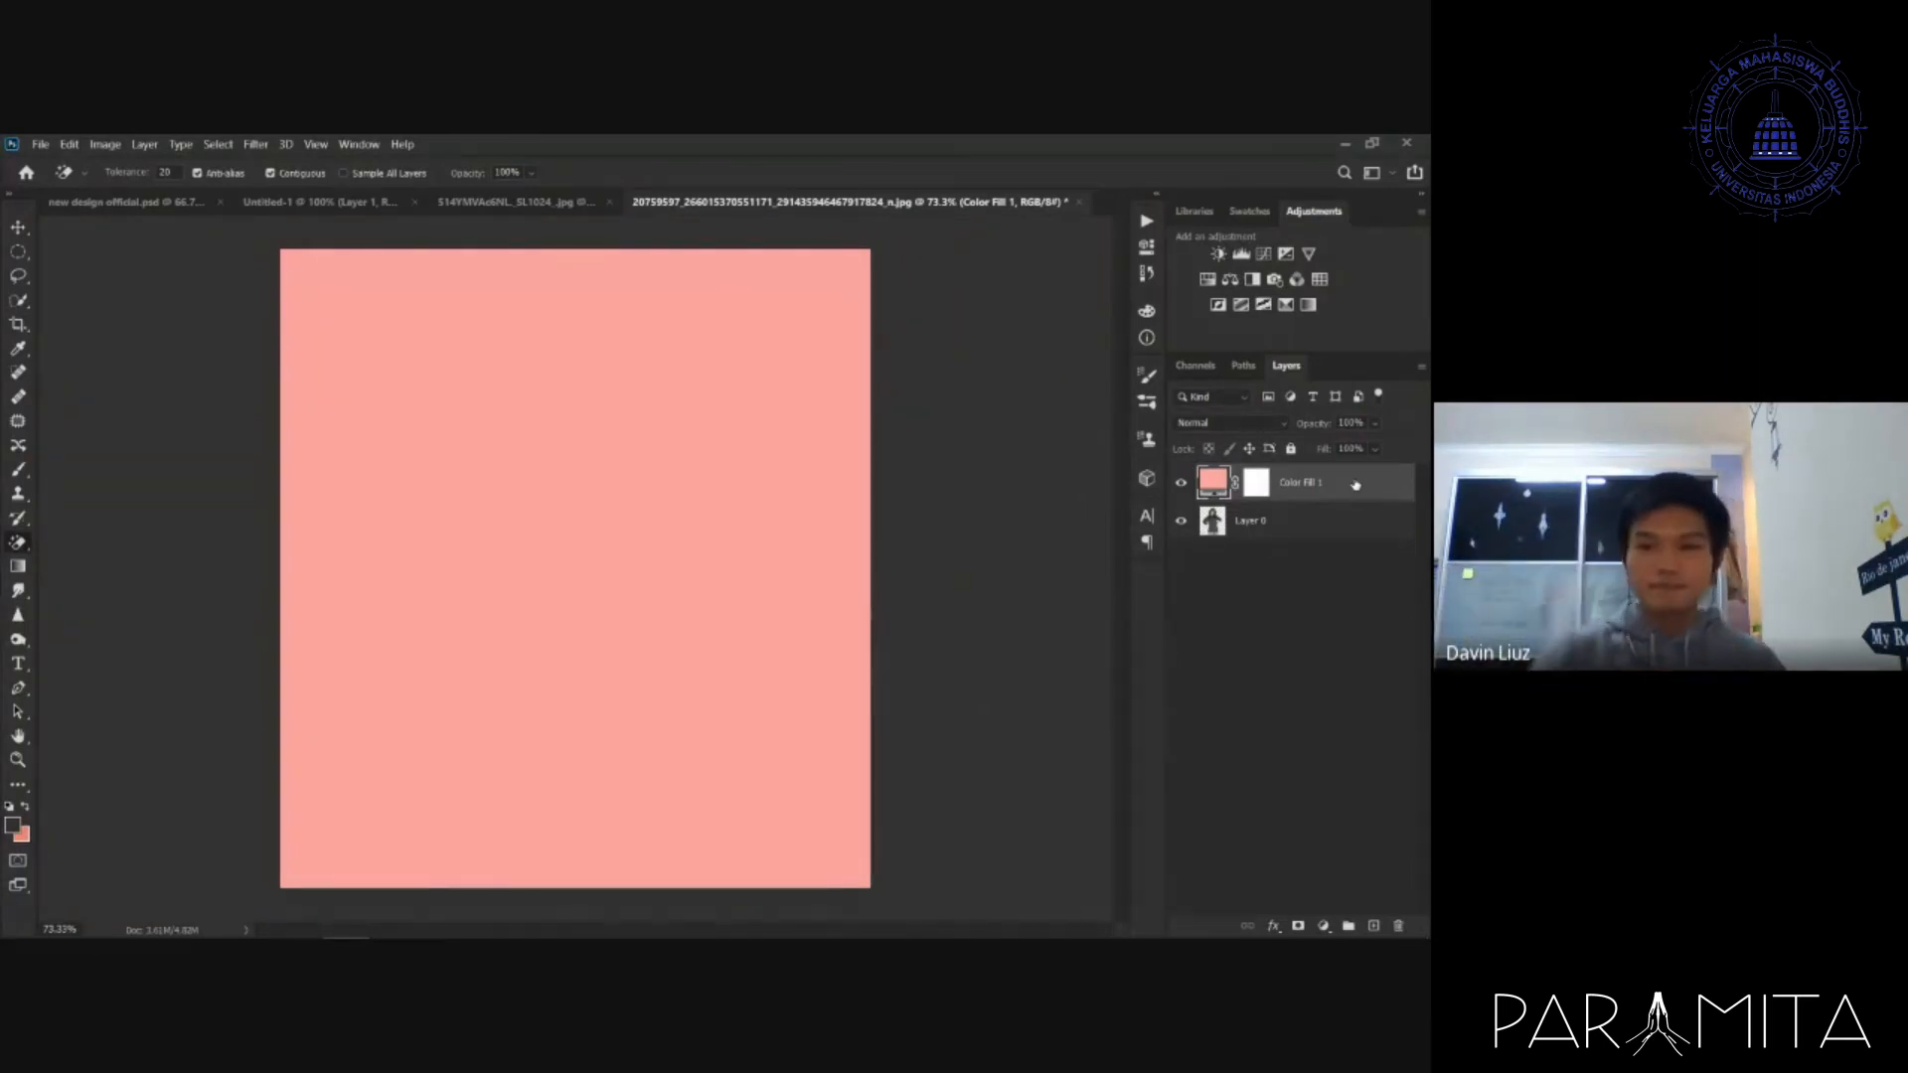
drag(1355, 485, 1358, 548)
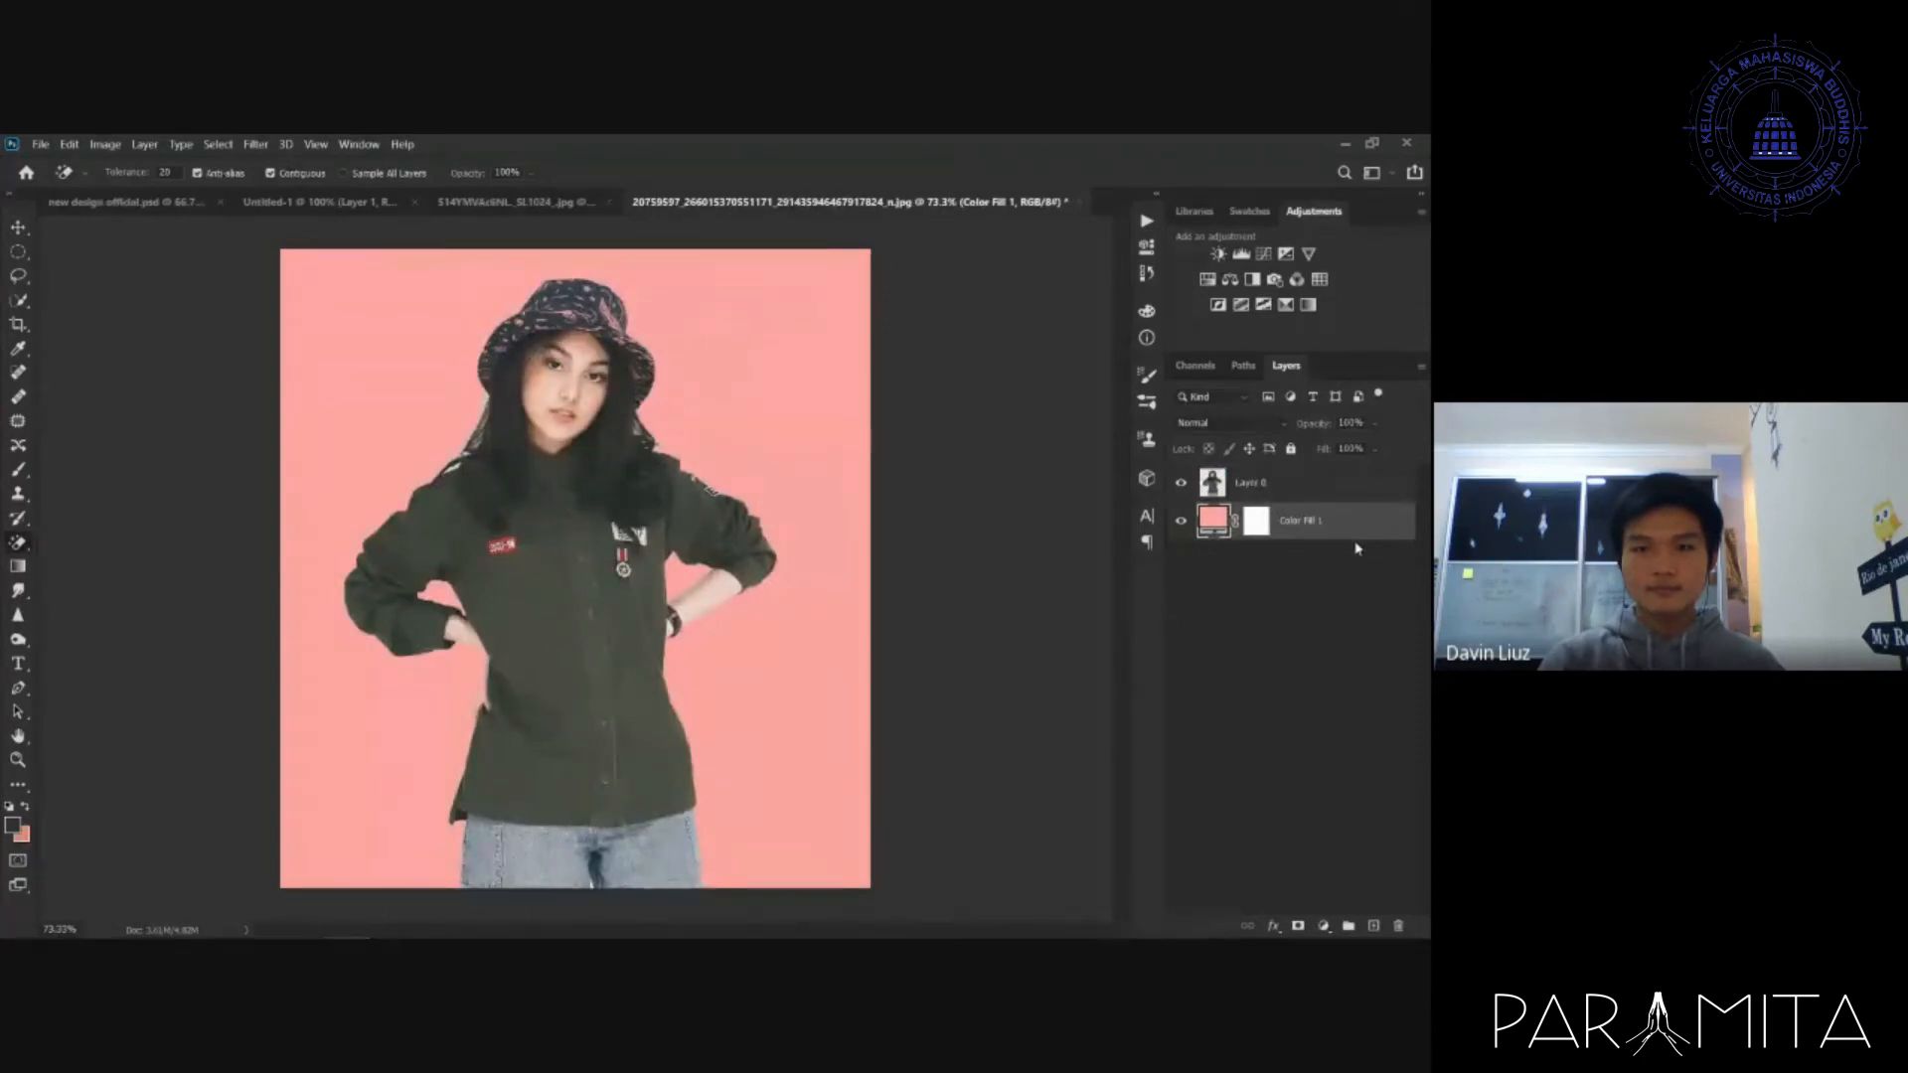
- Select the phone's back view in the iPhone image with the Rectangular Marquee tool
click(18, 229)
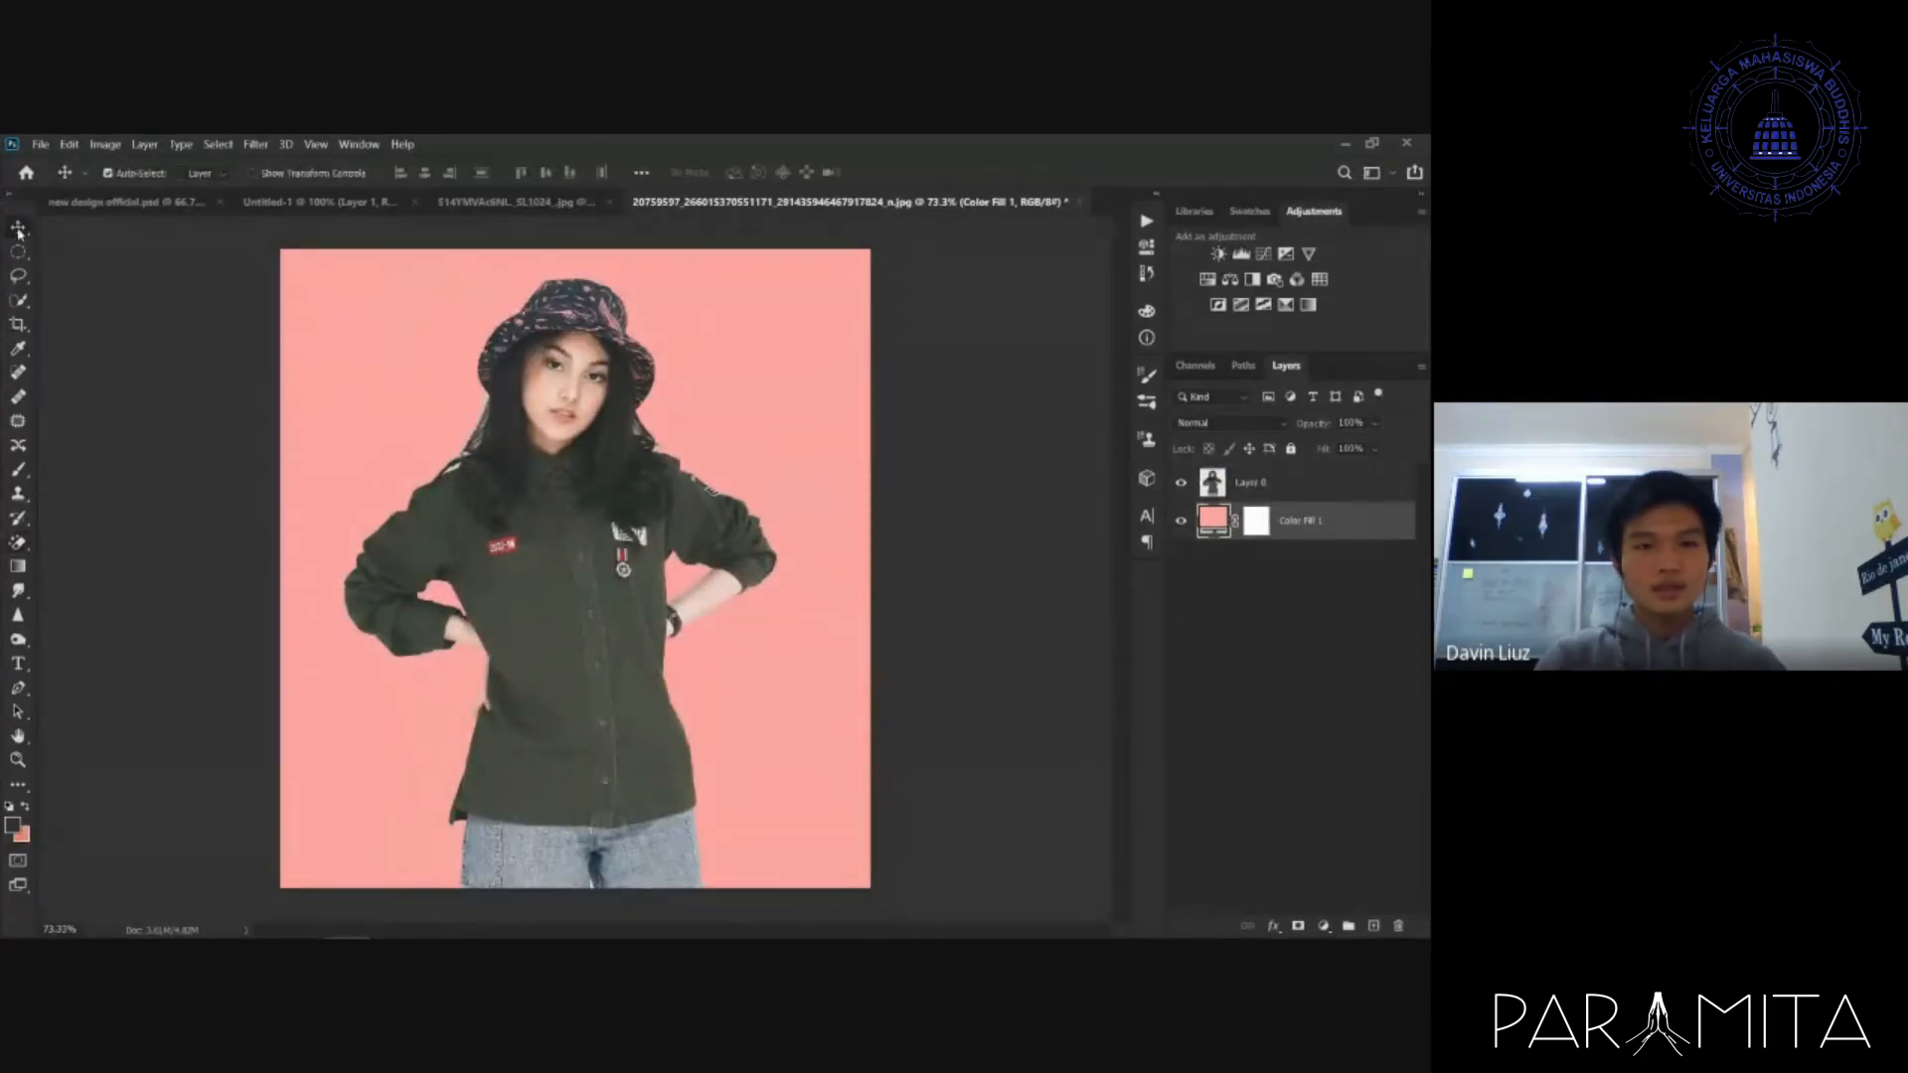
click(133, 213)
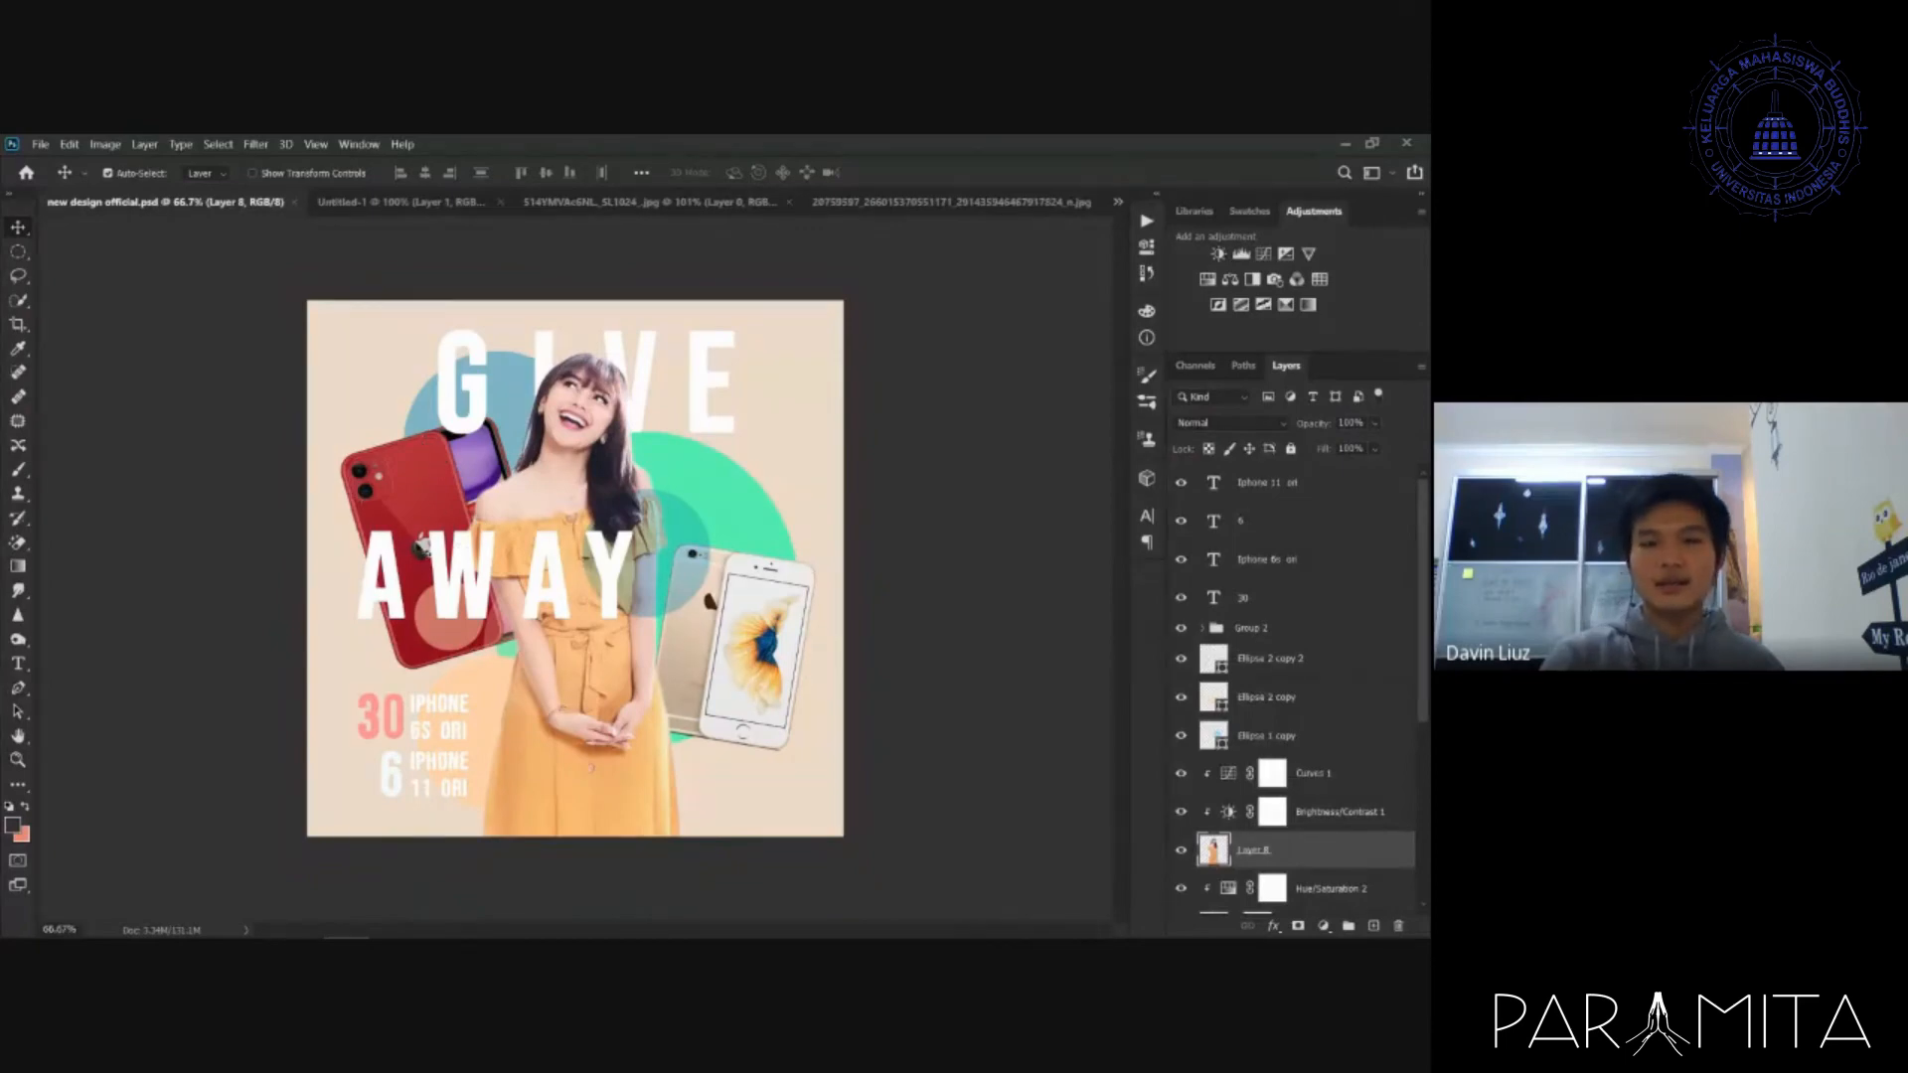
click(910, 209)
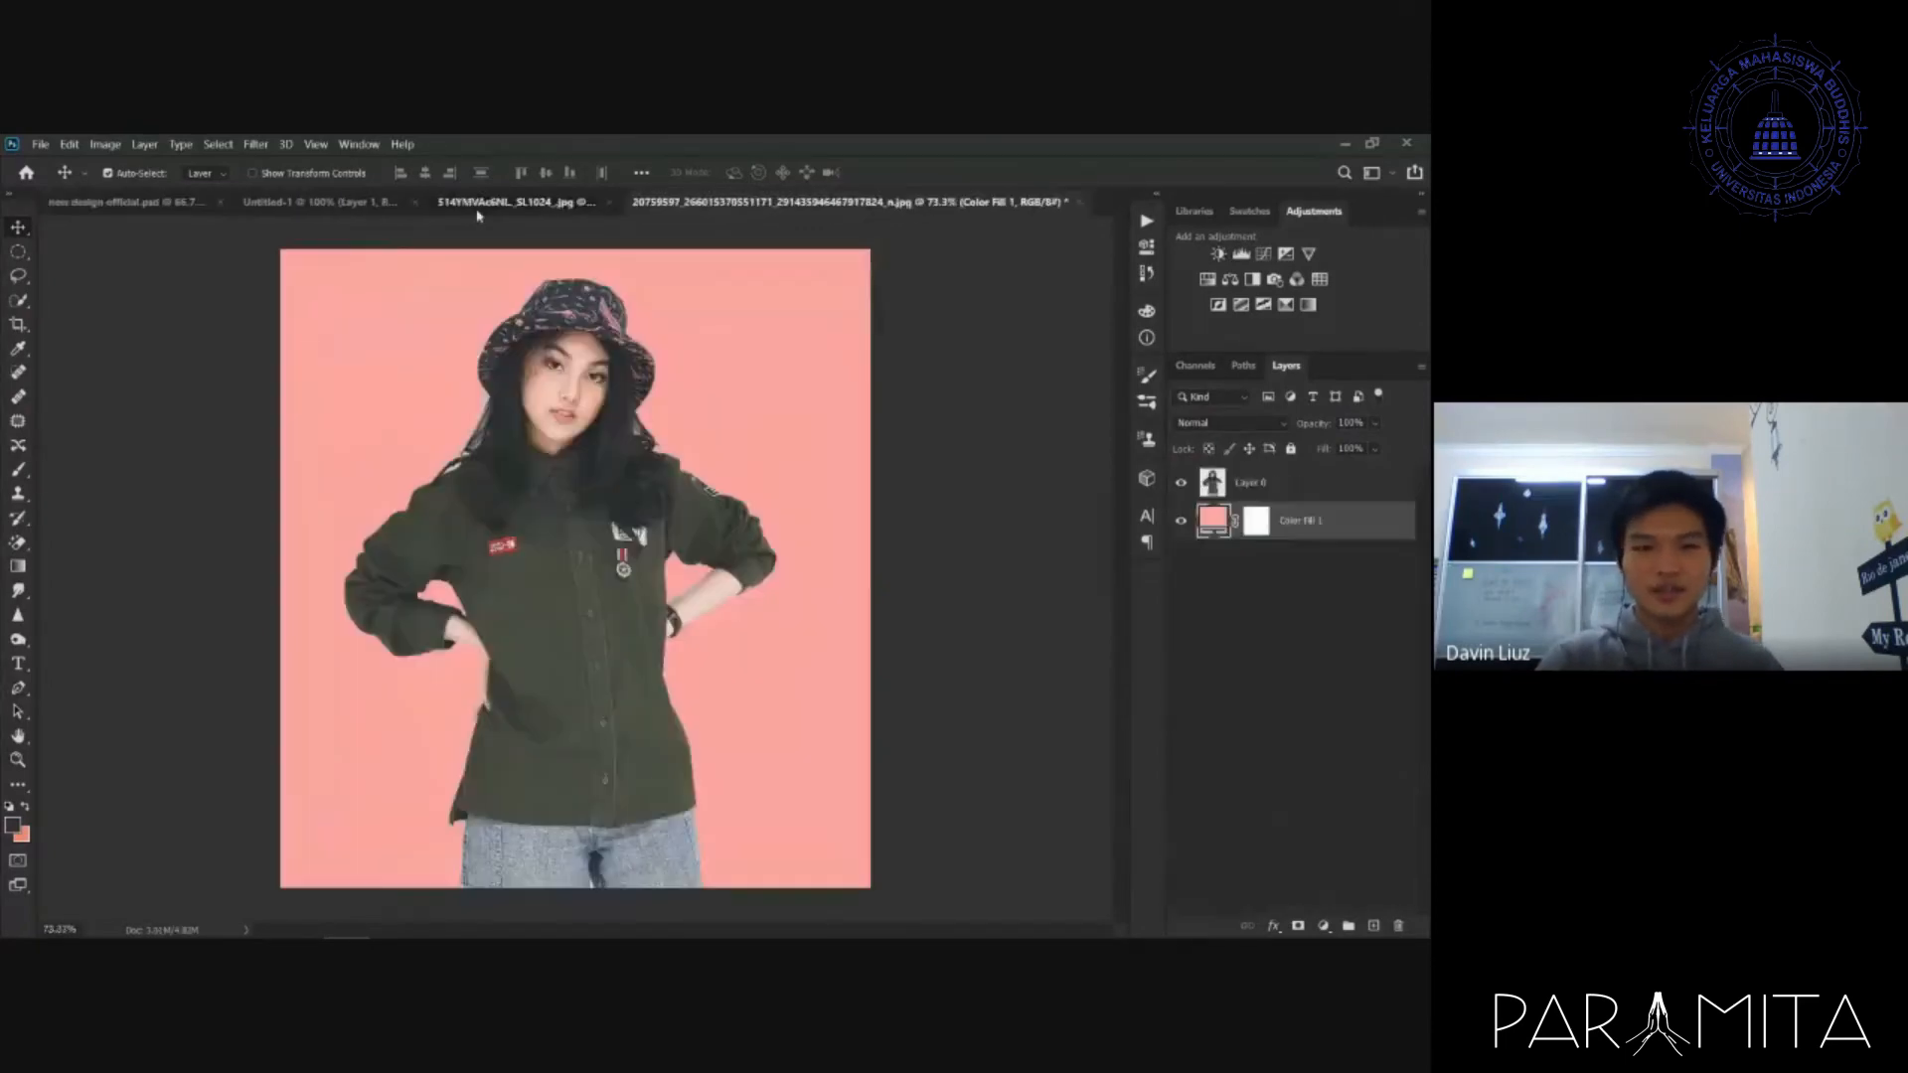
click(542, 203)
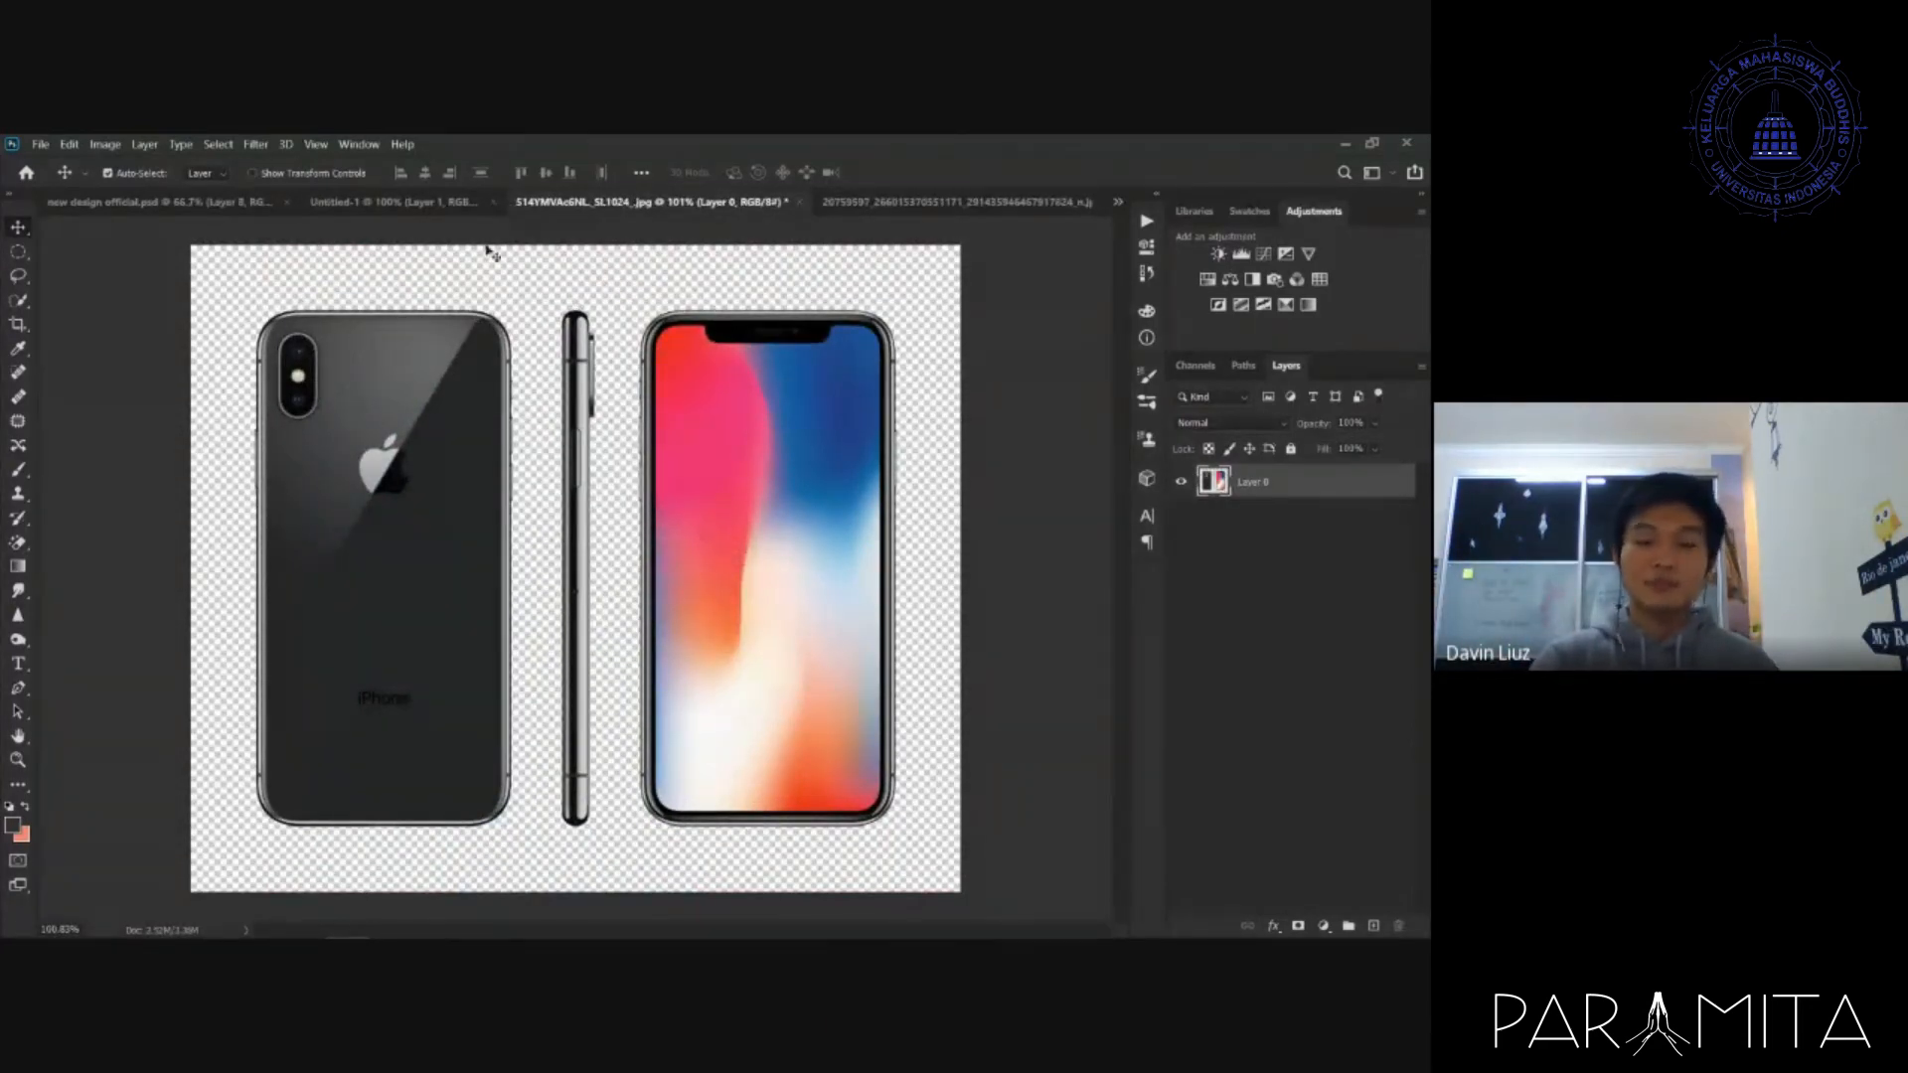
click(18, 251)
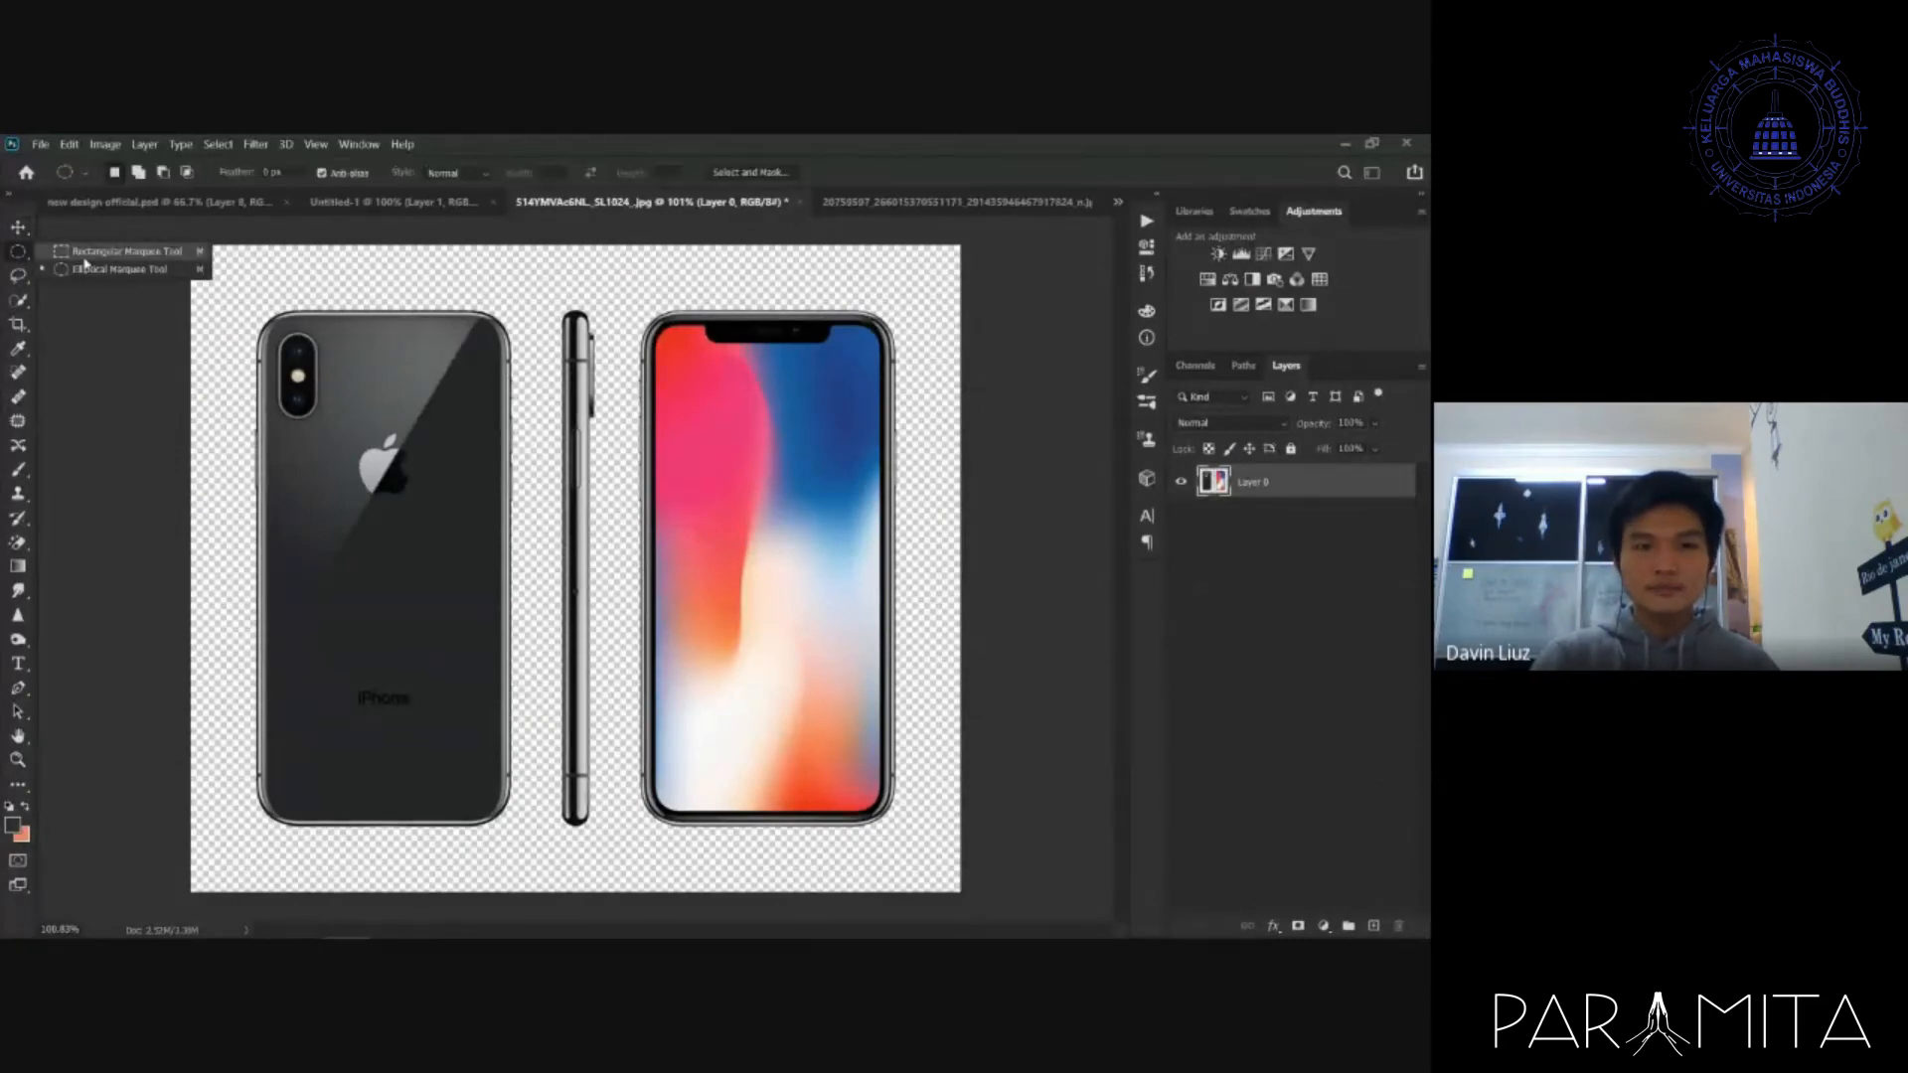
click(83, 255)
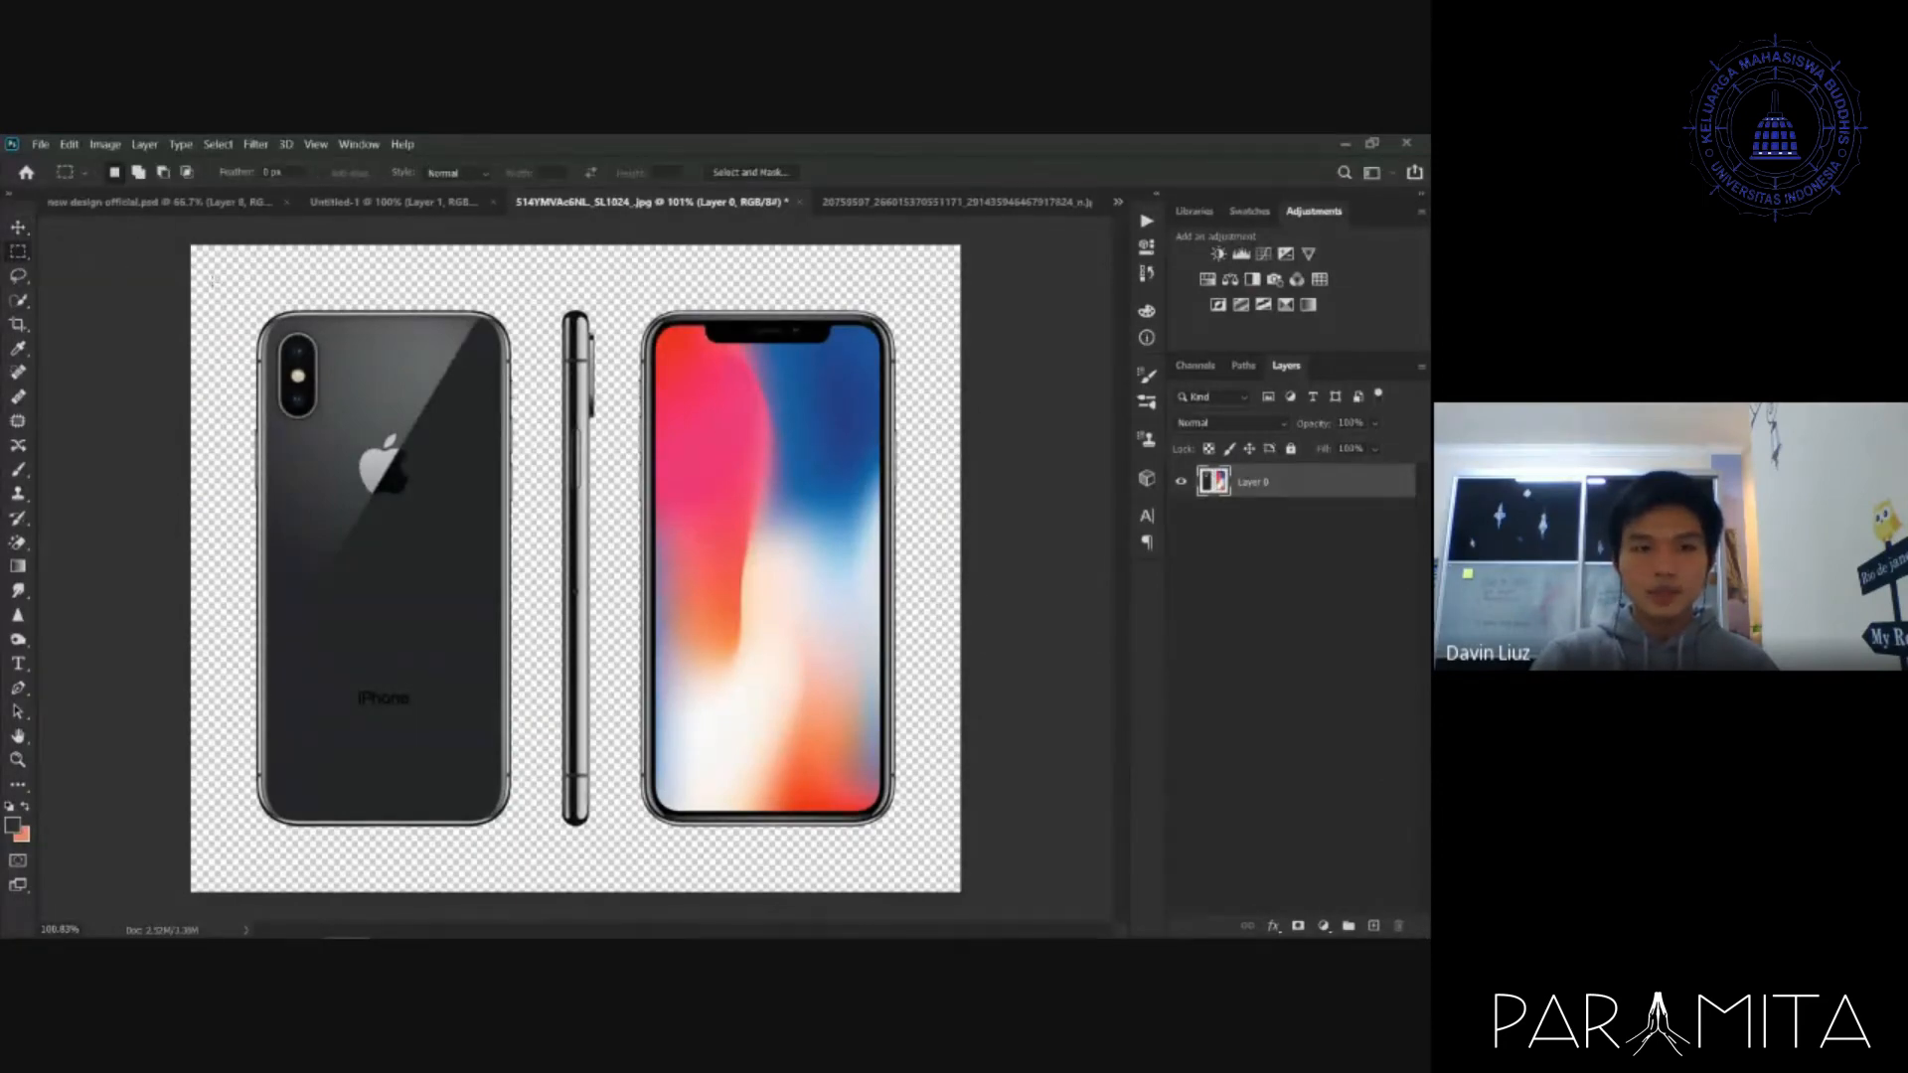
drag(212, 282, 542, 865)
- Copy the selected phone into the woman's document, placing it between her layer and the pink fill
click(18, 229)
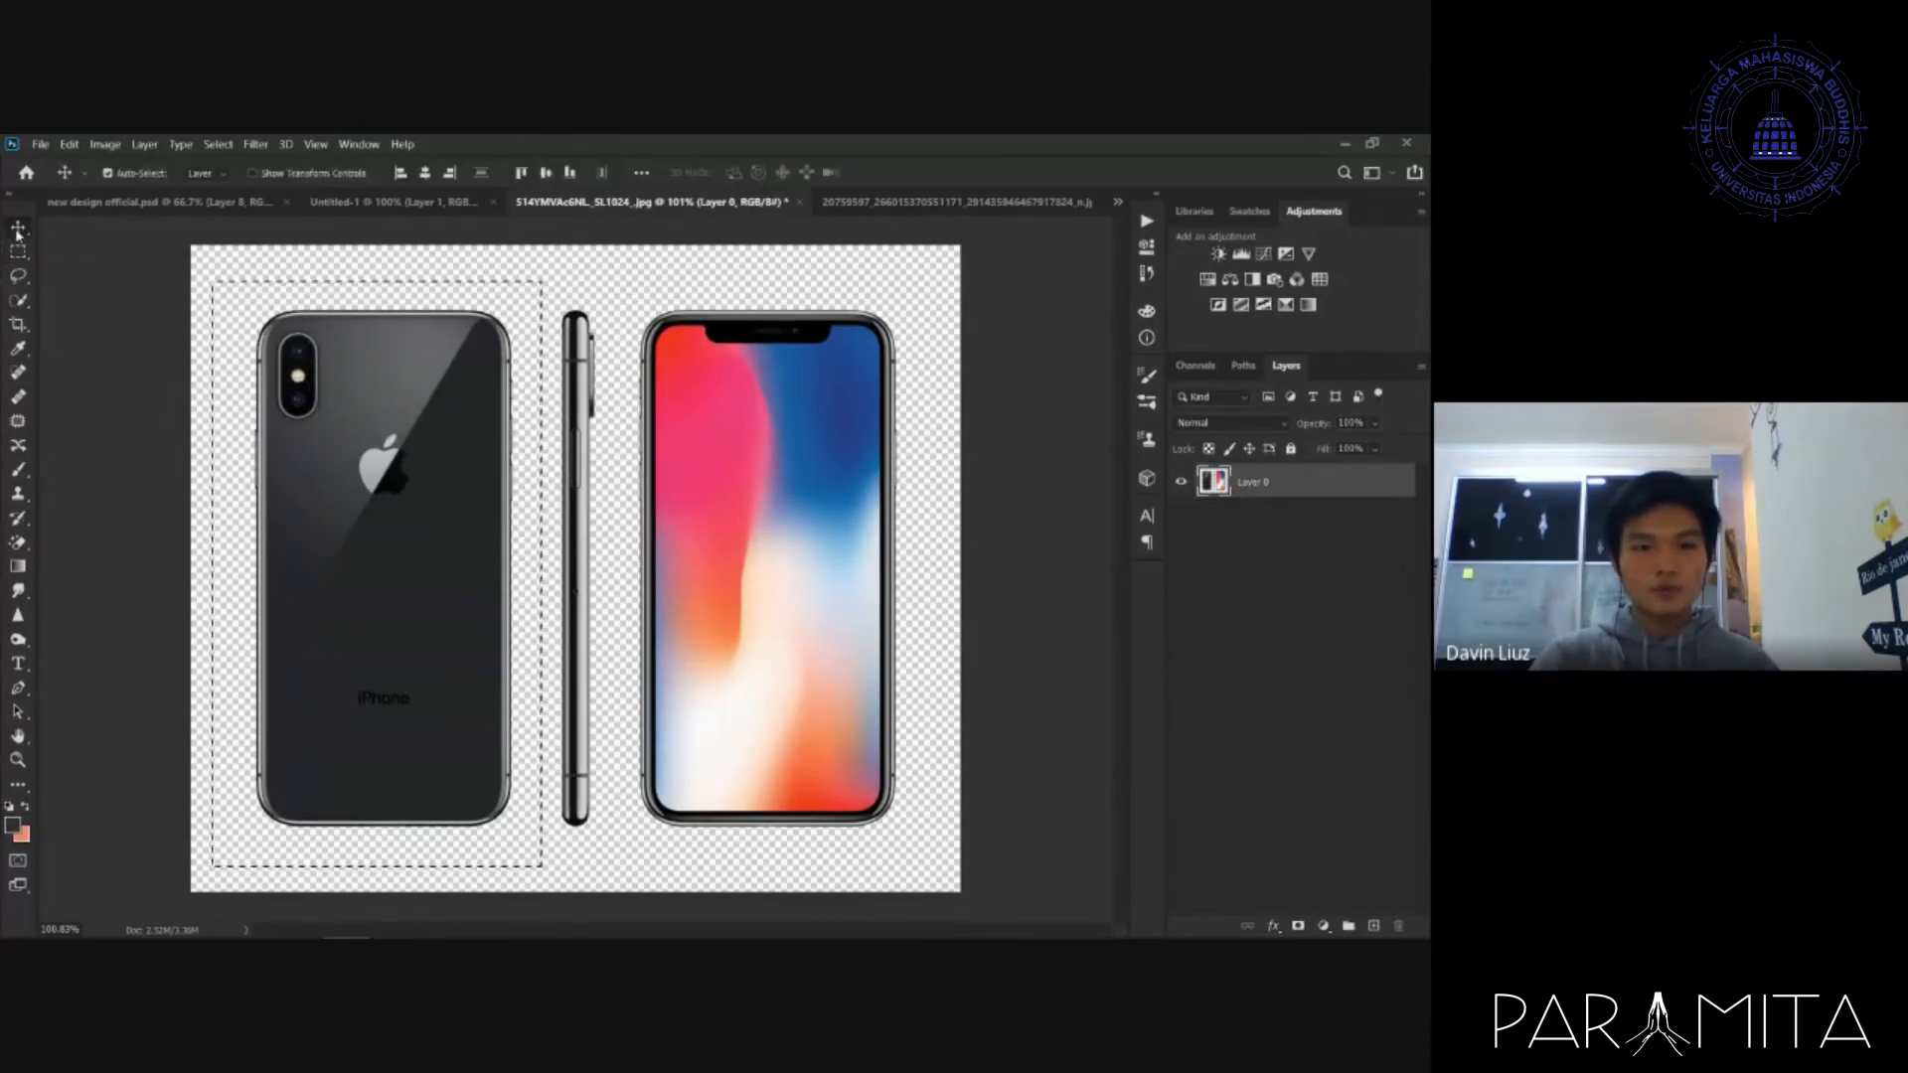
drag(440, 432, 460, 417)
drag(482, 443, 565, 483)
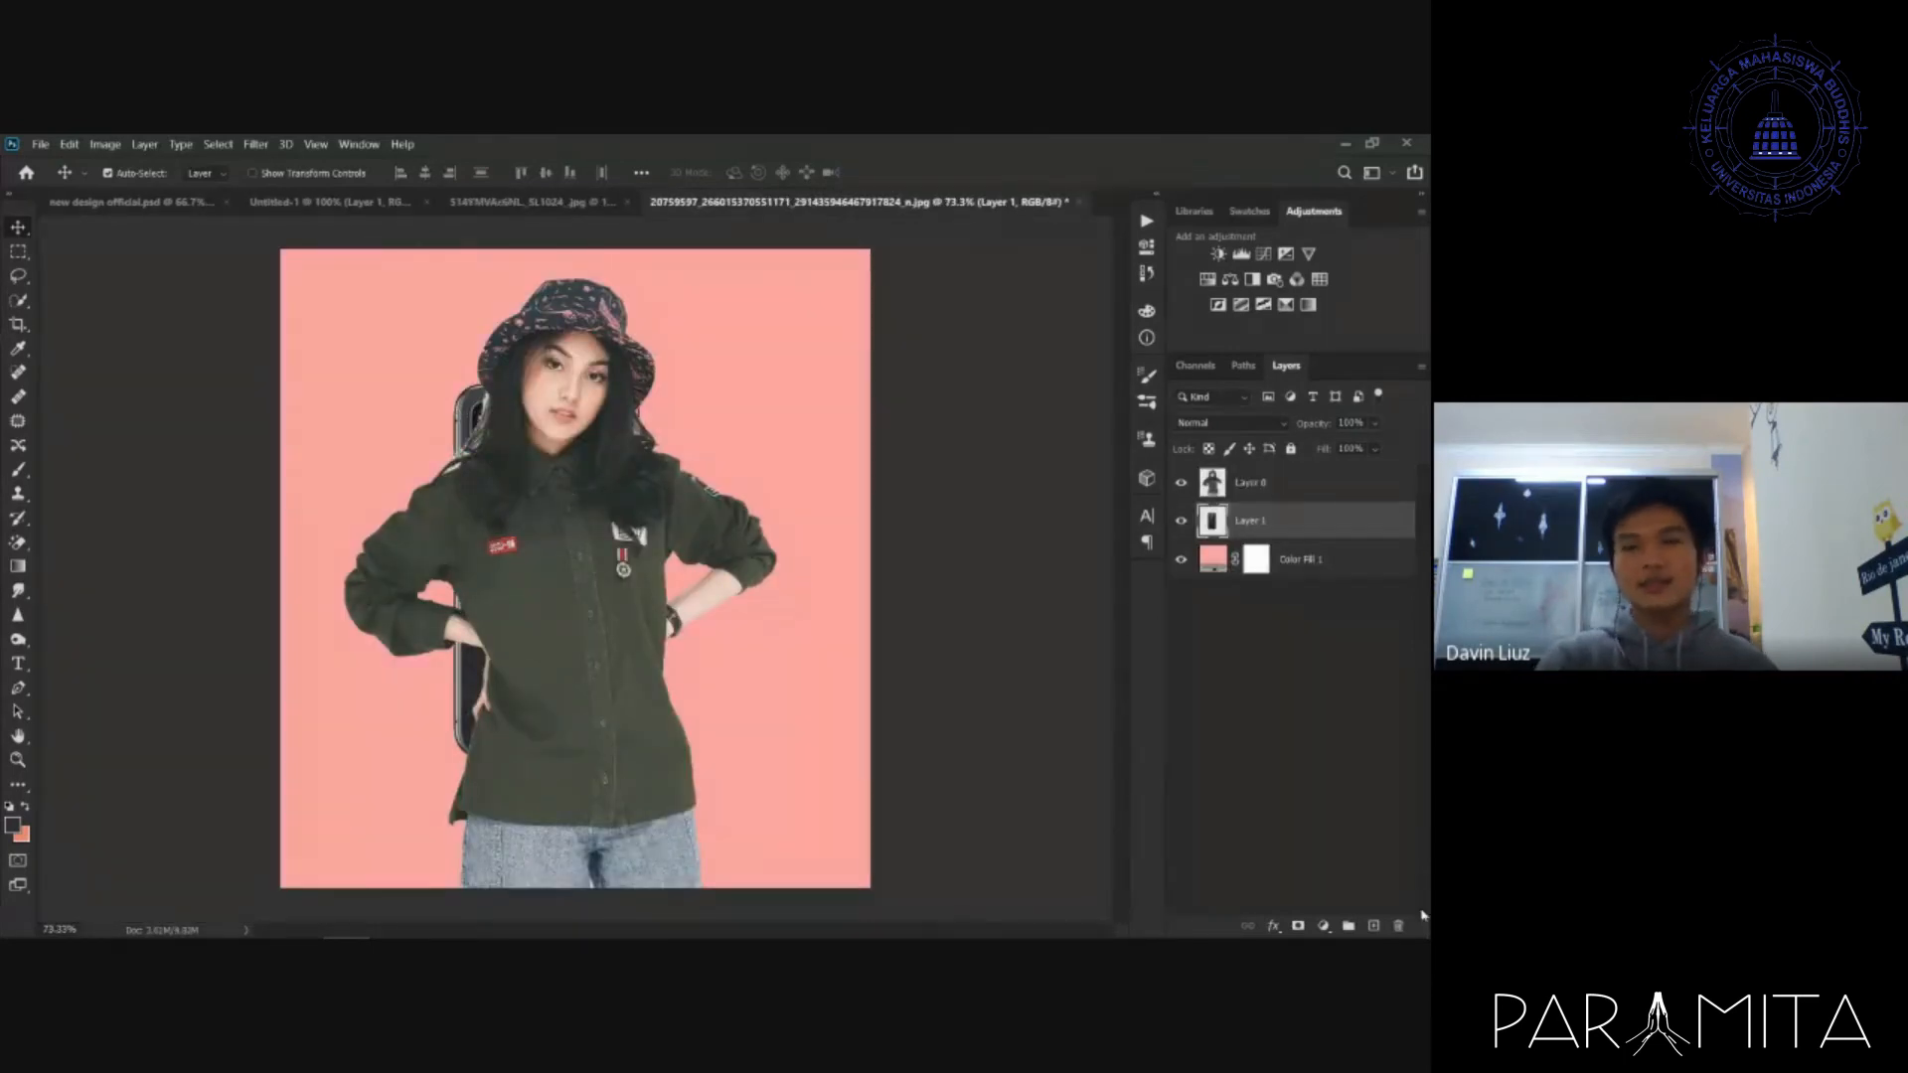
- Reposition the phone behind the woman so its camera and Apple logo show beside her head, above her bent arm
drag(479, 422, 464, 403)
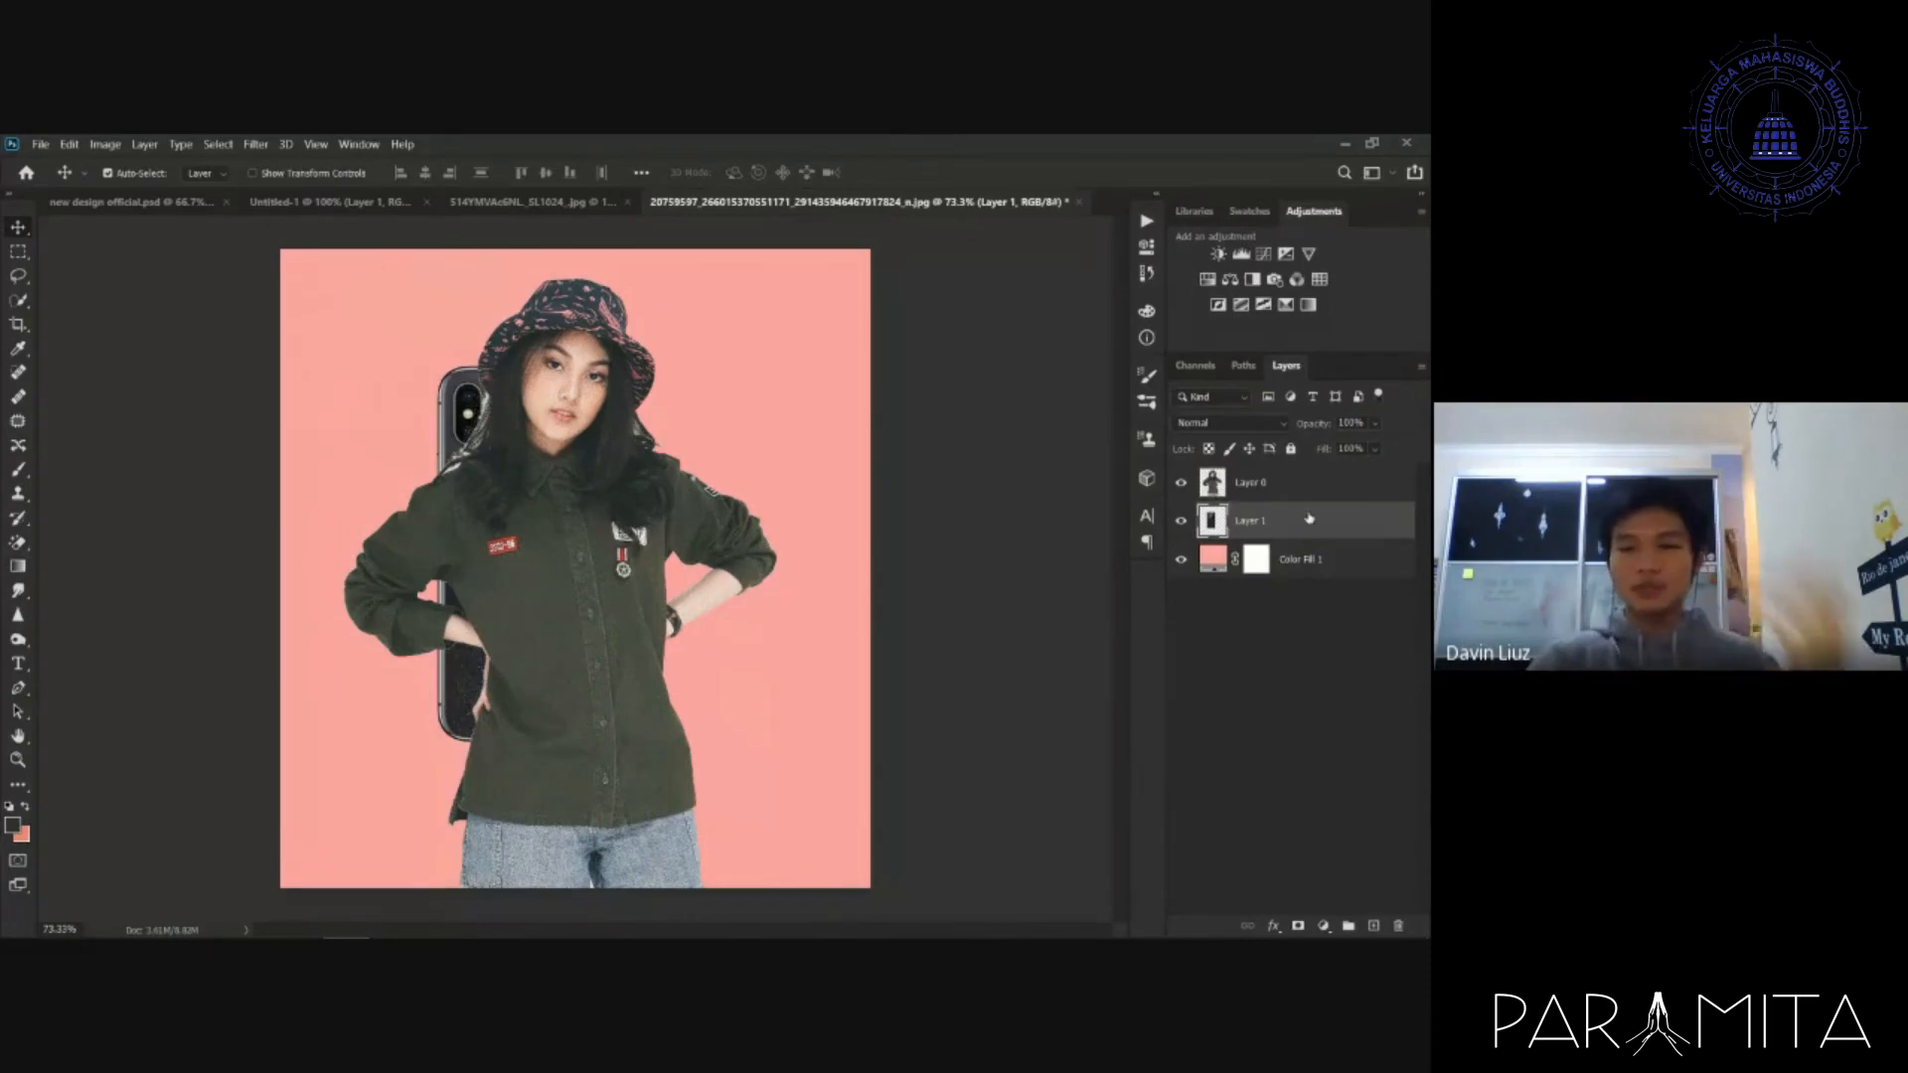
mouse_move(1320, 521)
mouse_down()
mouse_move(1328, 464)
mouse_move(1297, 537)
mouse_up()
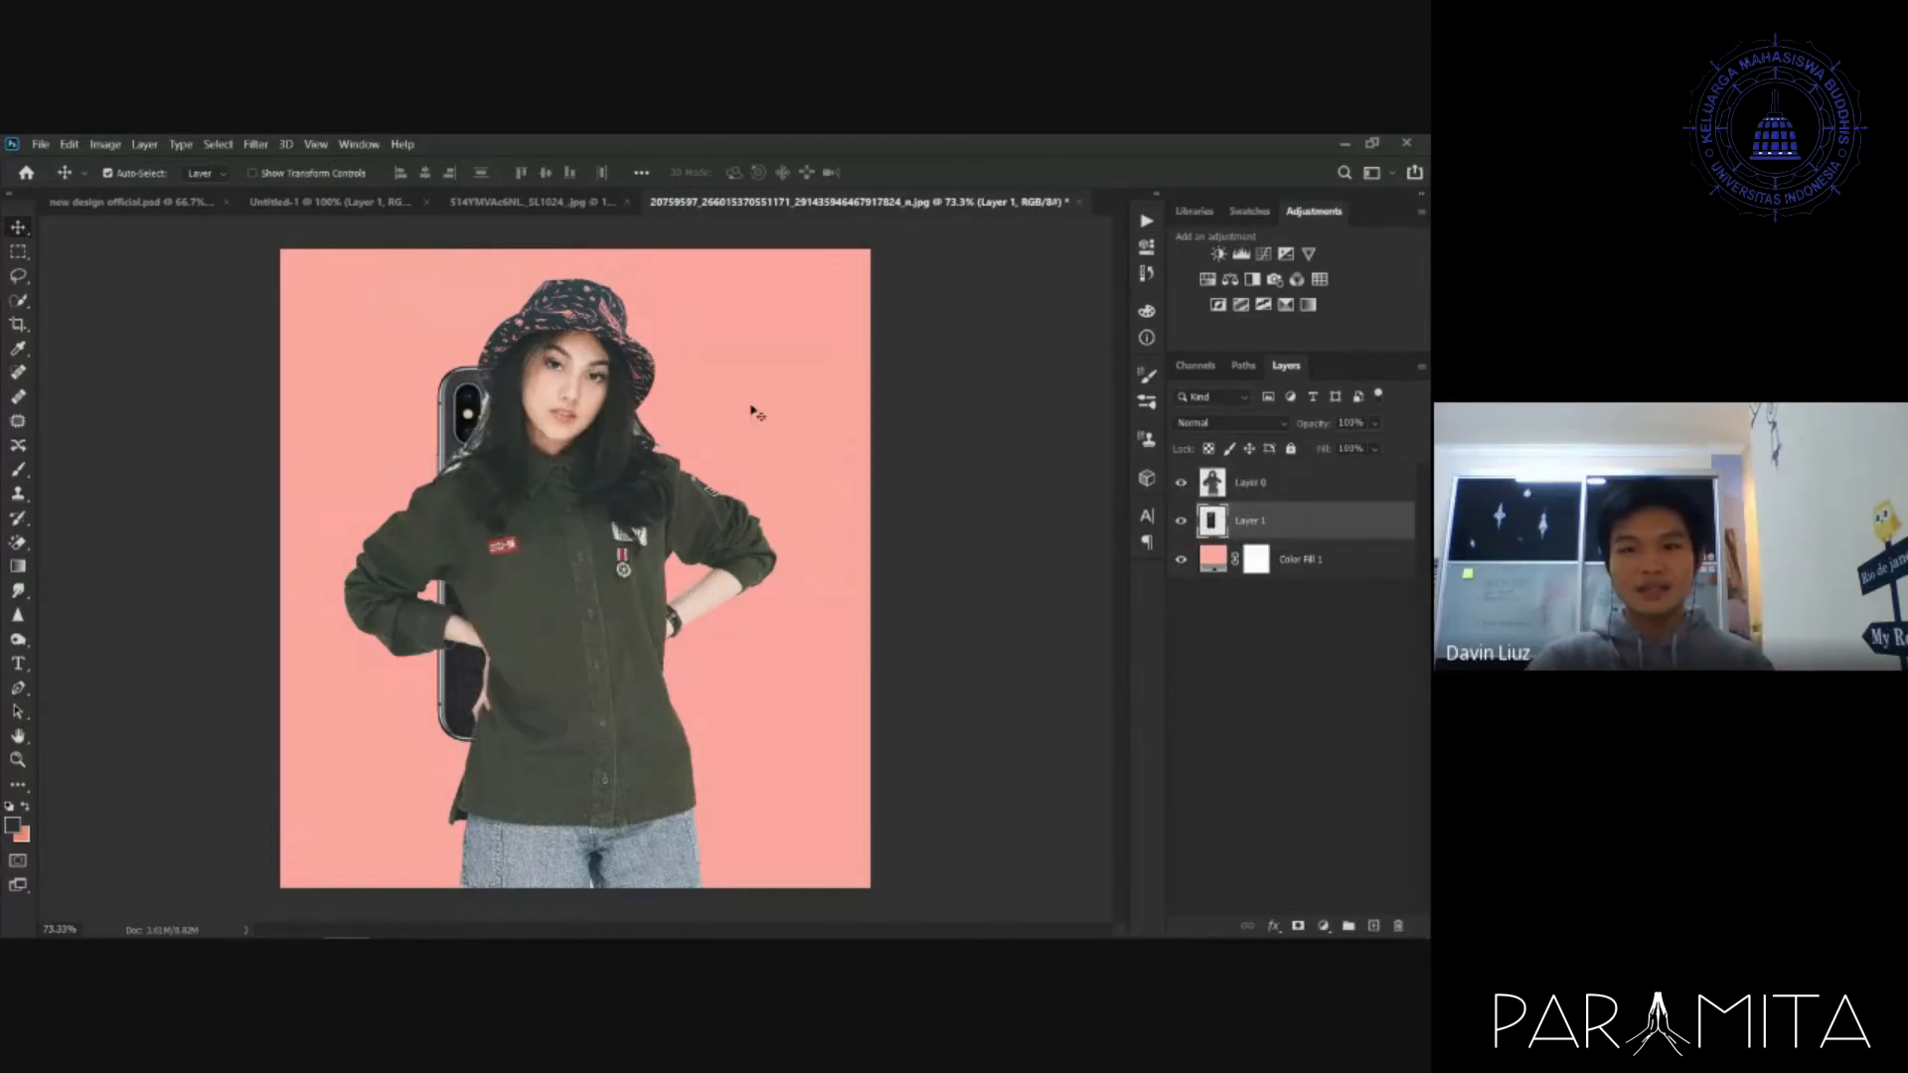
drag(465, 411, 364, 366)
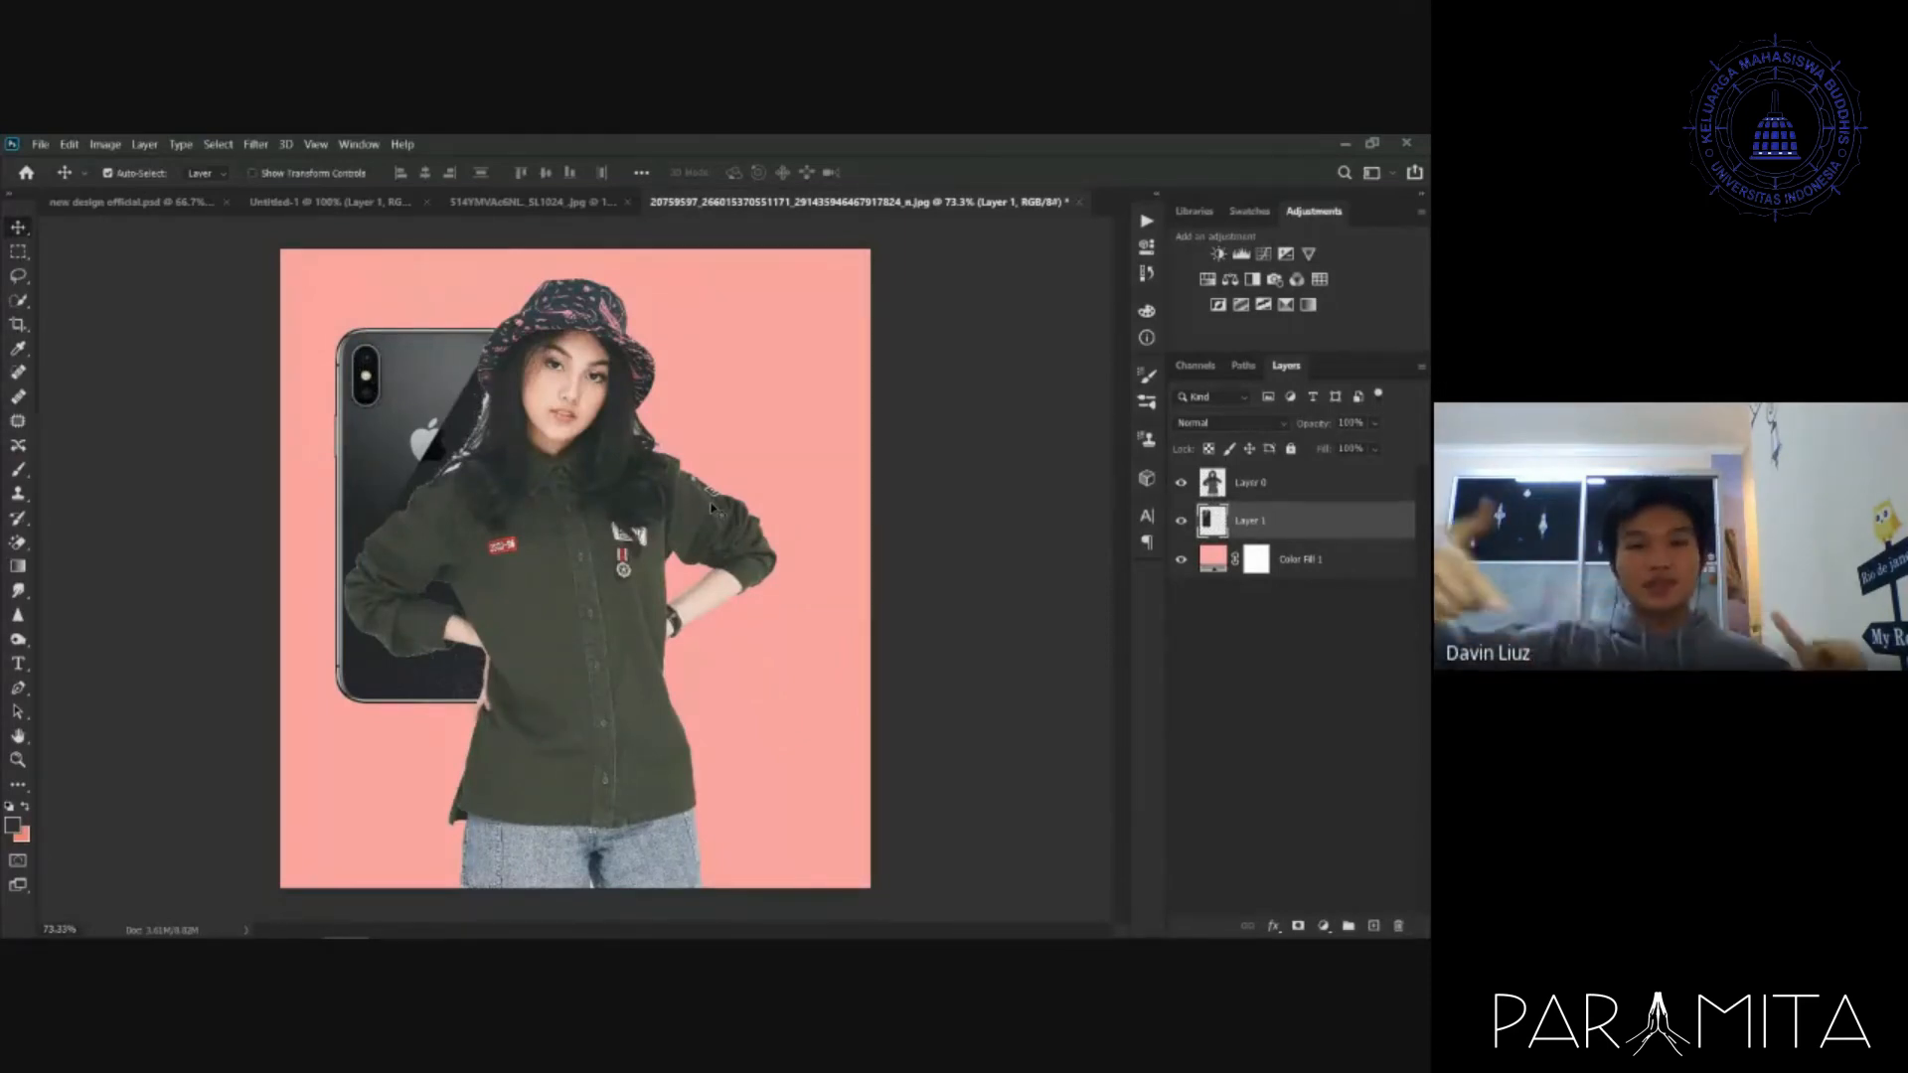
- Resize the black phone with Free Transform and tilt it counter-clockwise so it leans outward behind the woman's bent arm
click(68, 144)
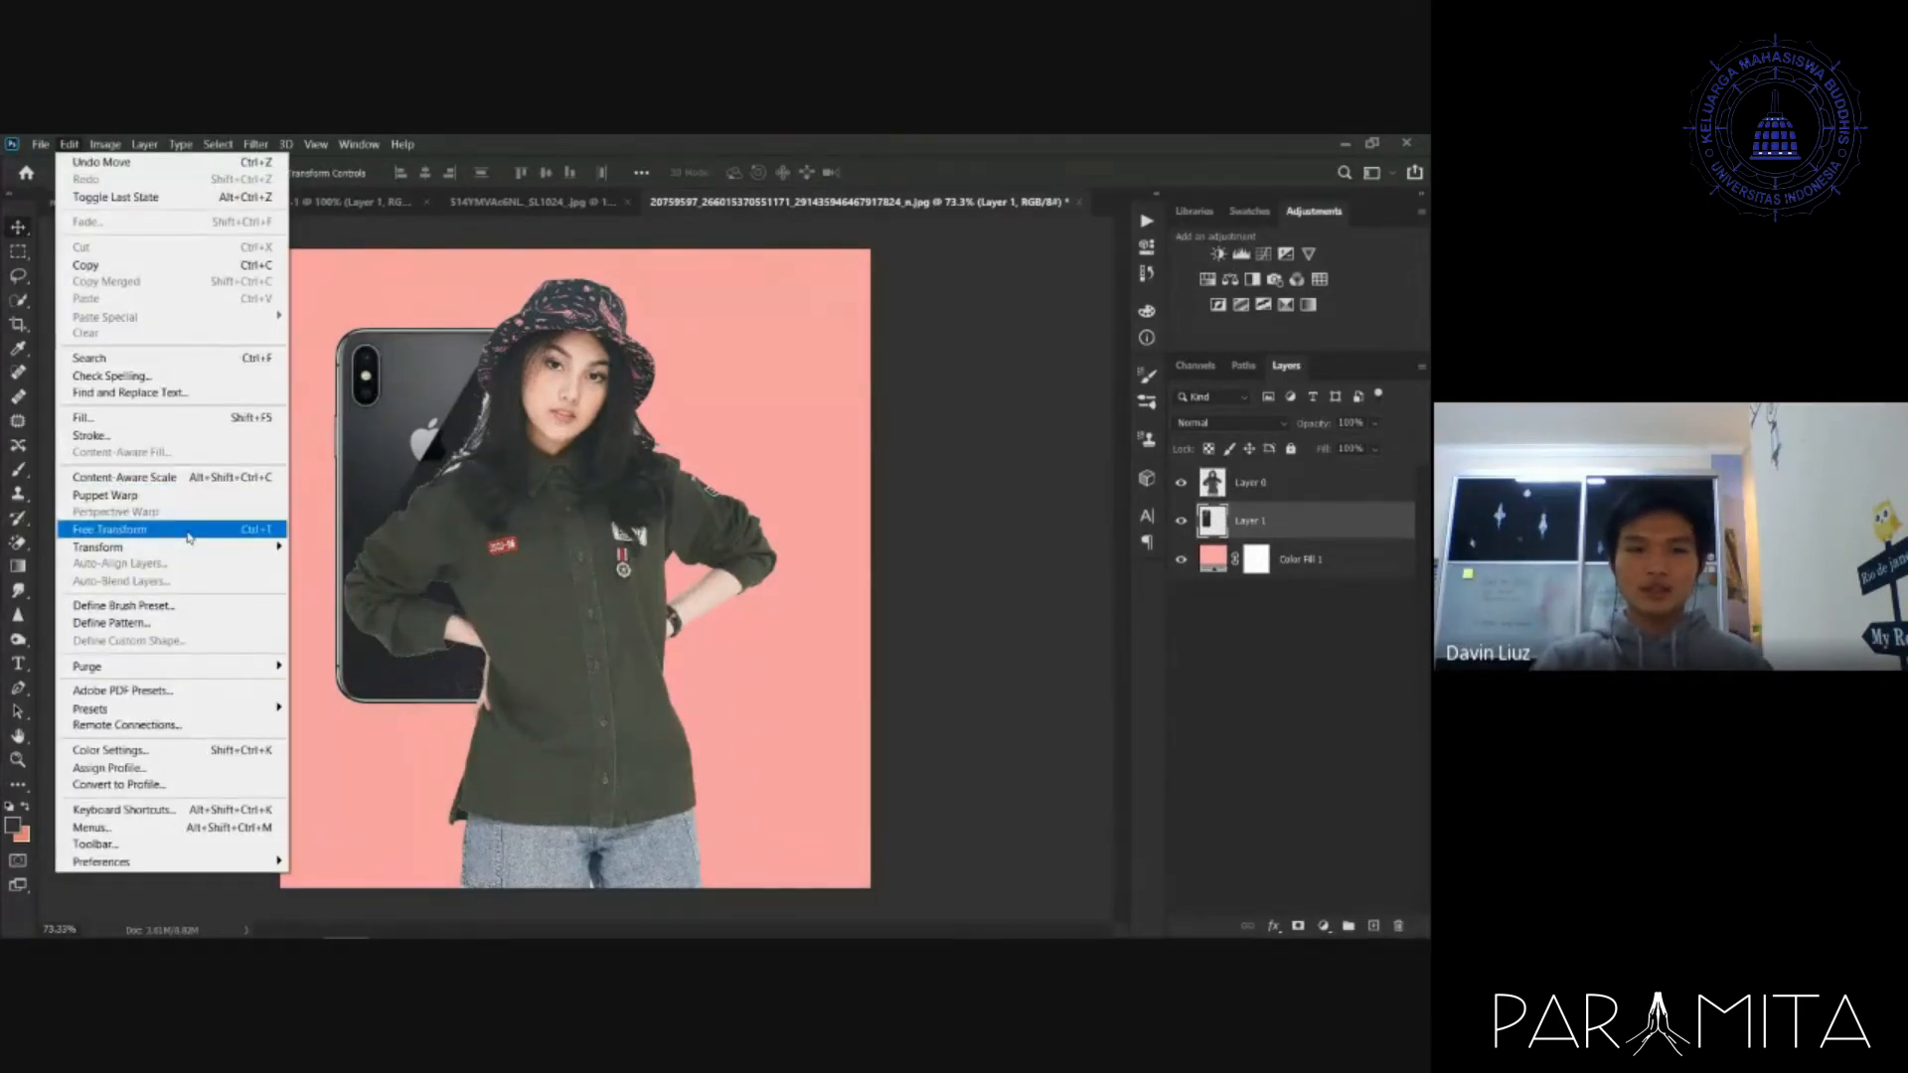
mouse_move(189, 547)
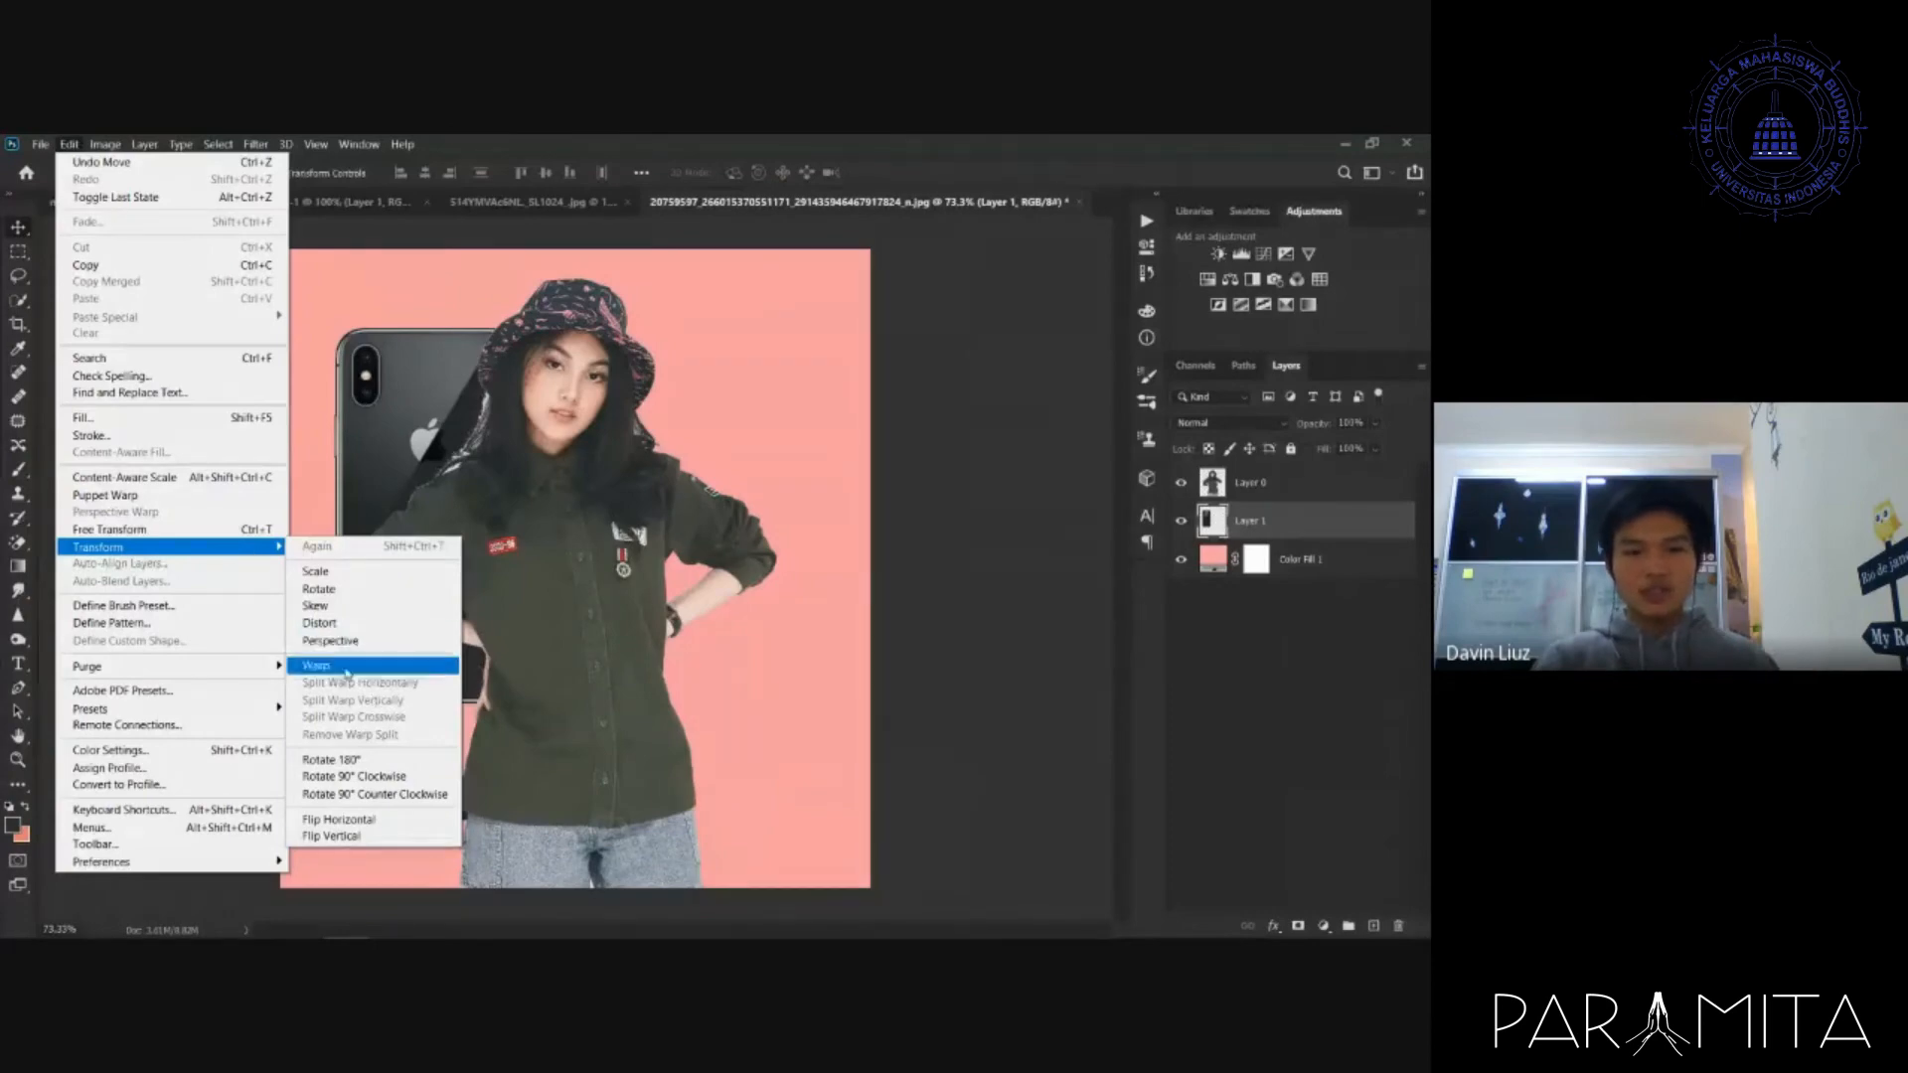
click(179, 532)
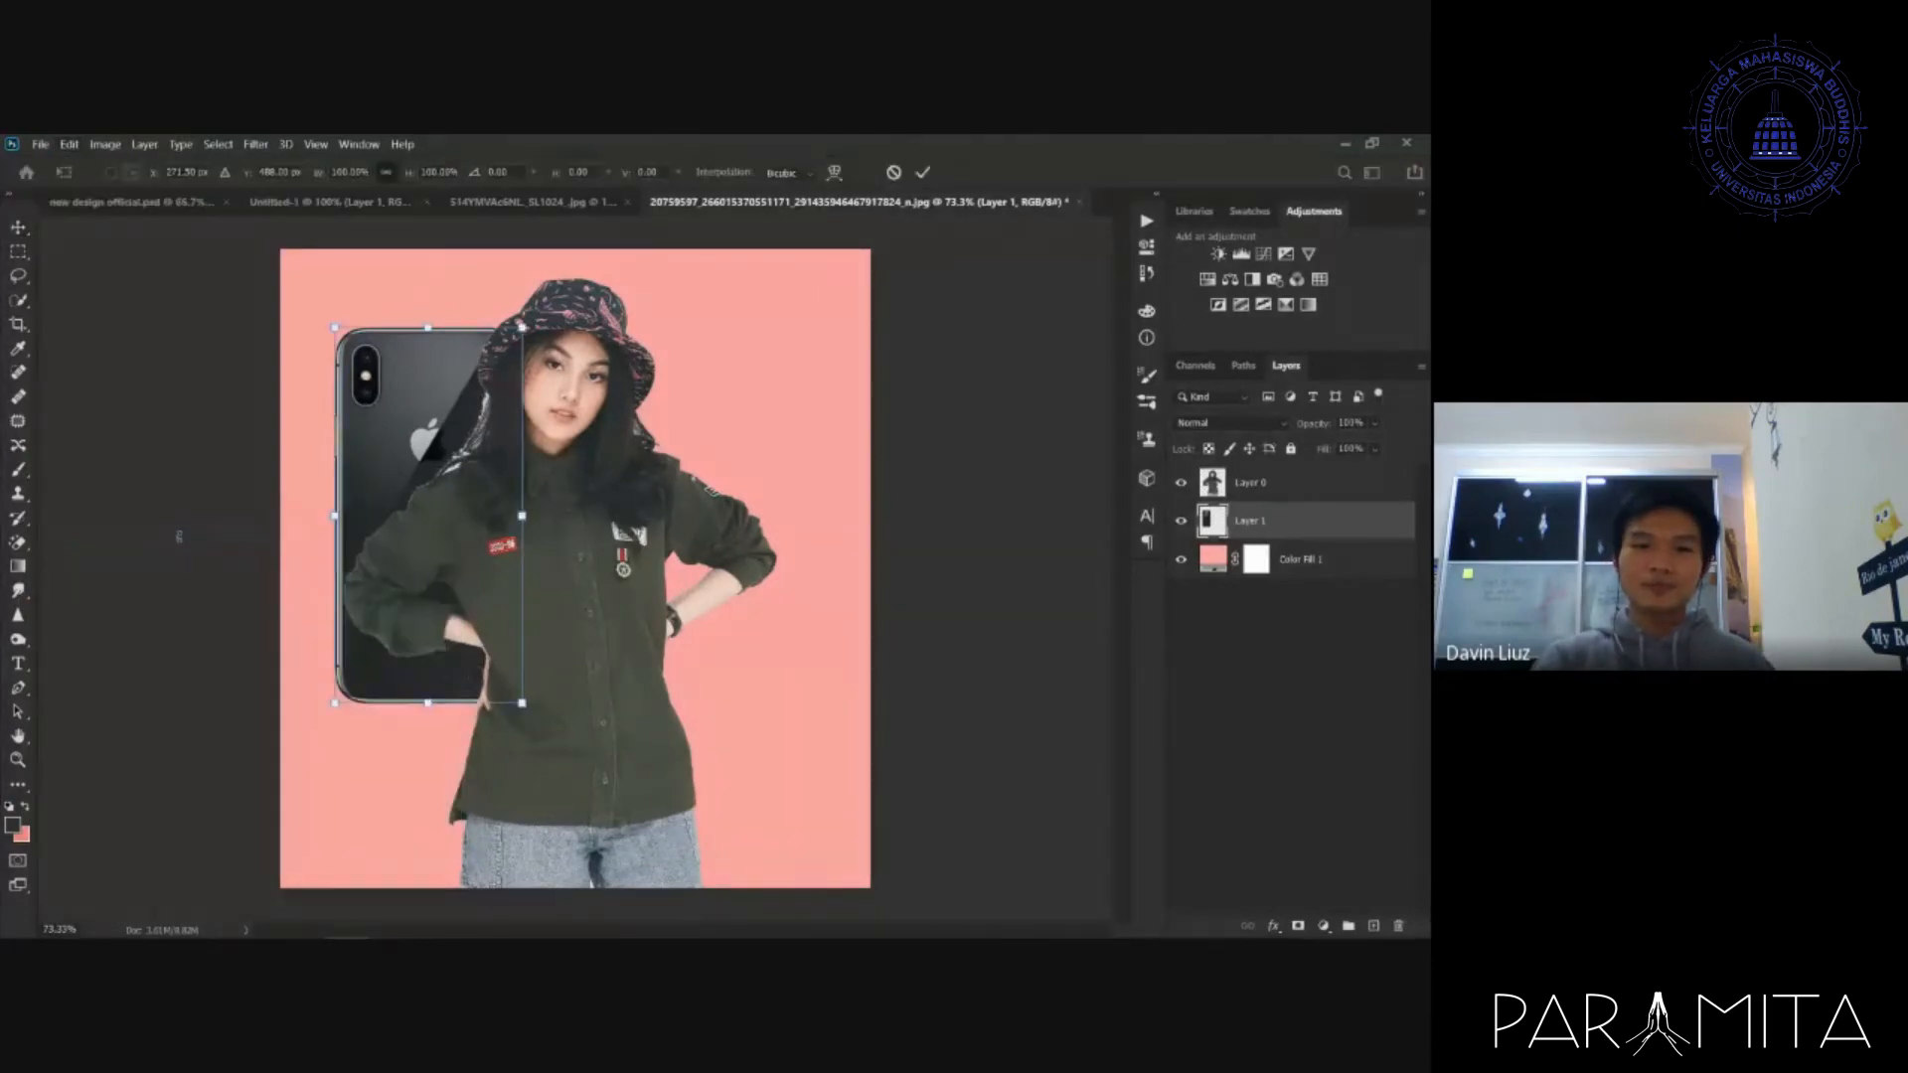
drag(522, 327, 563, 434)
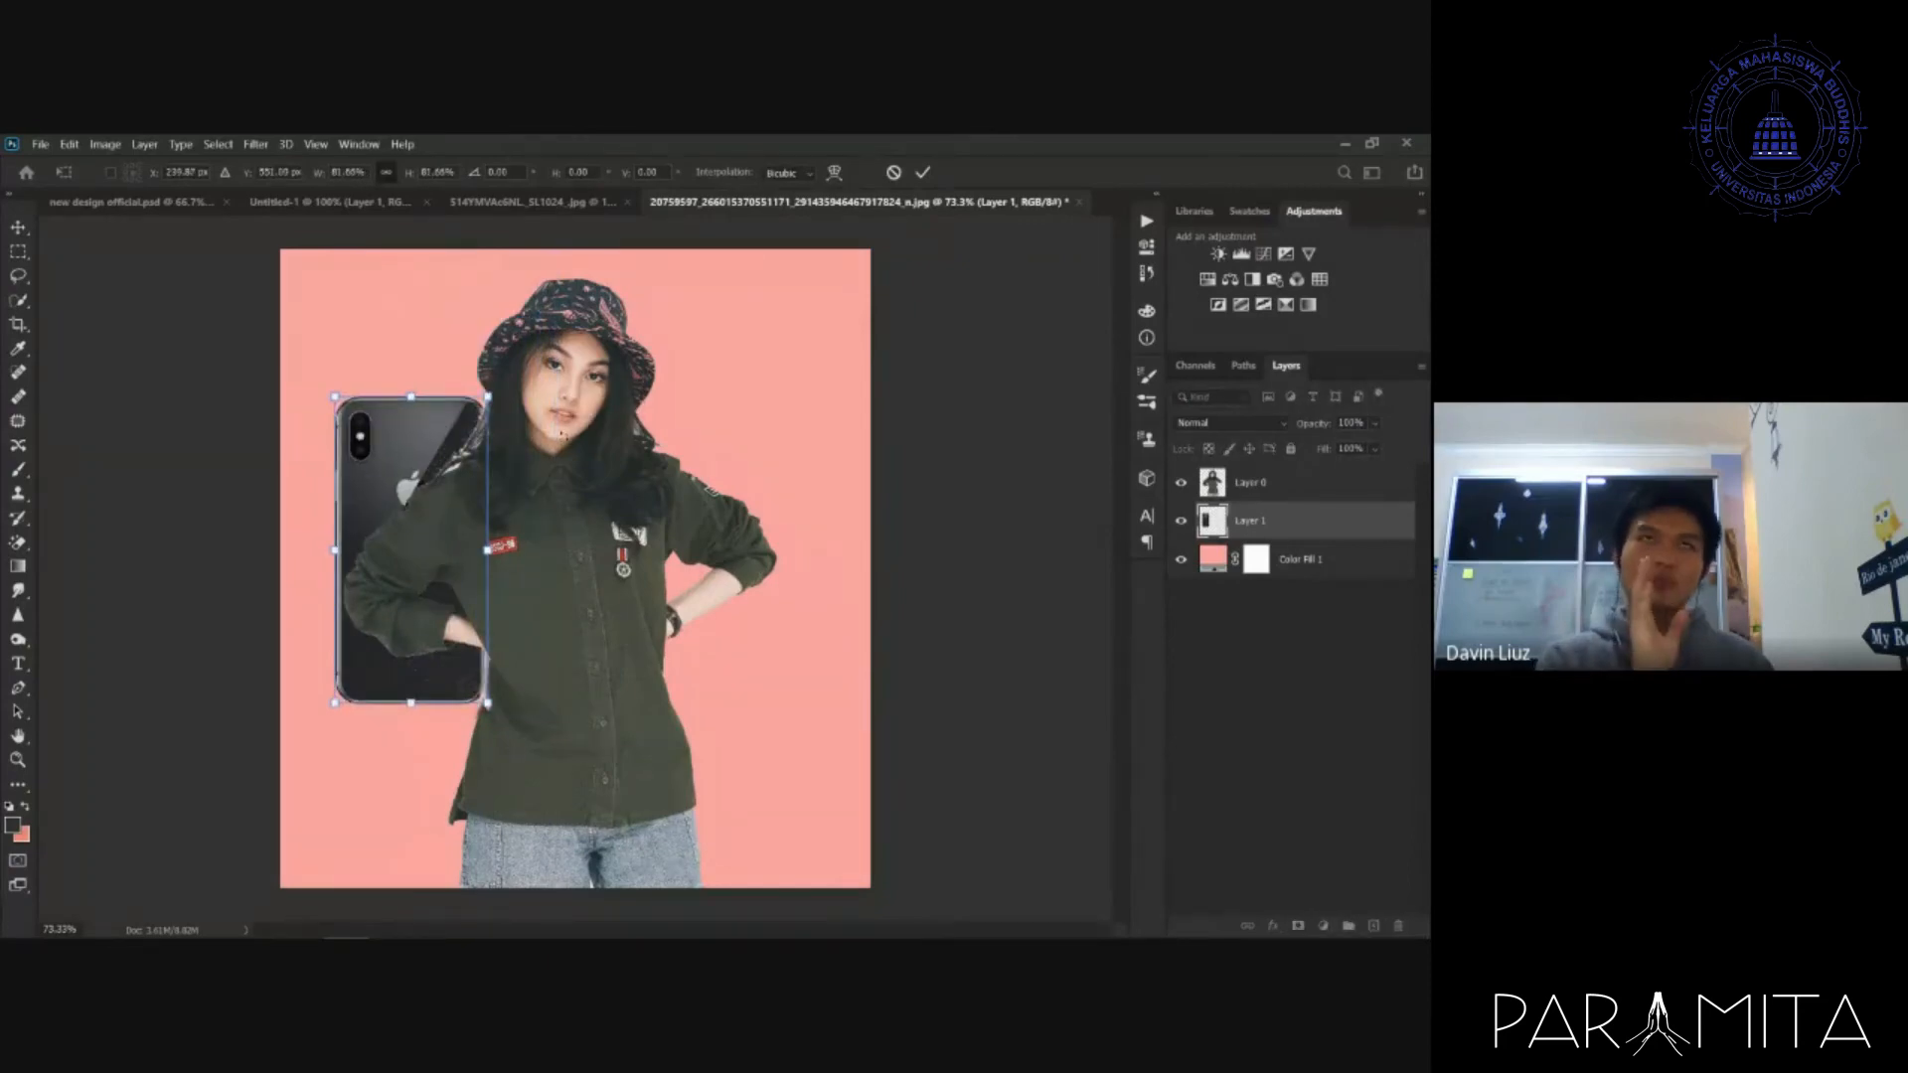
drag(360, 467, 353, 400)
mouse_move(484, 333)
mouse_down()
mouse_move(507, 256)
mouse_move(473, 348)
mouse_up()
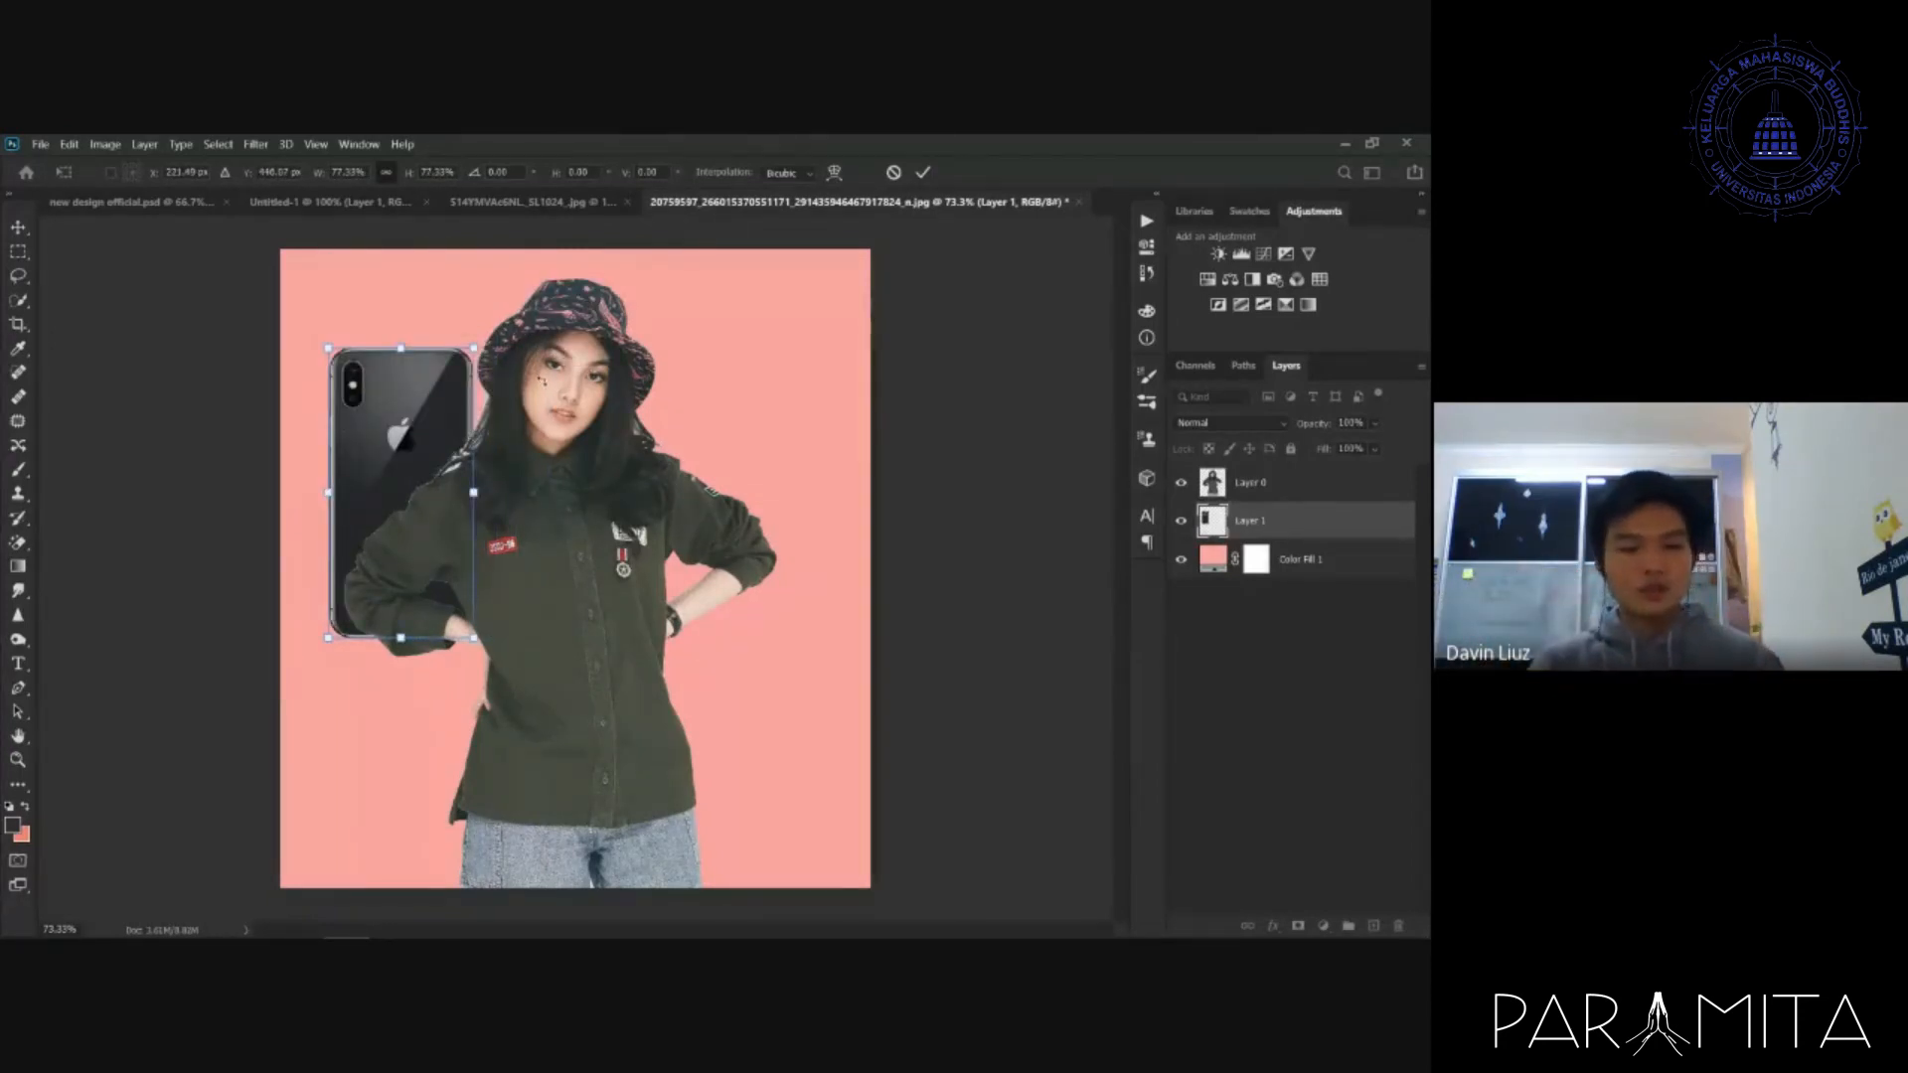
mouse_move(473, 348)
mouse_down()
mouse_move(502, 283)
mouse_move(476, 341)
mouse_up()
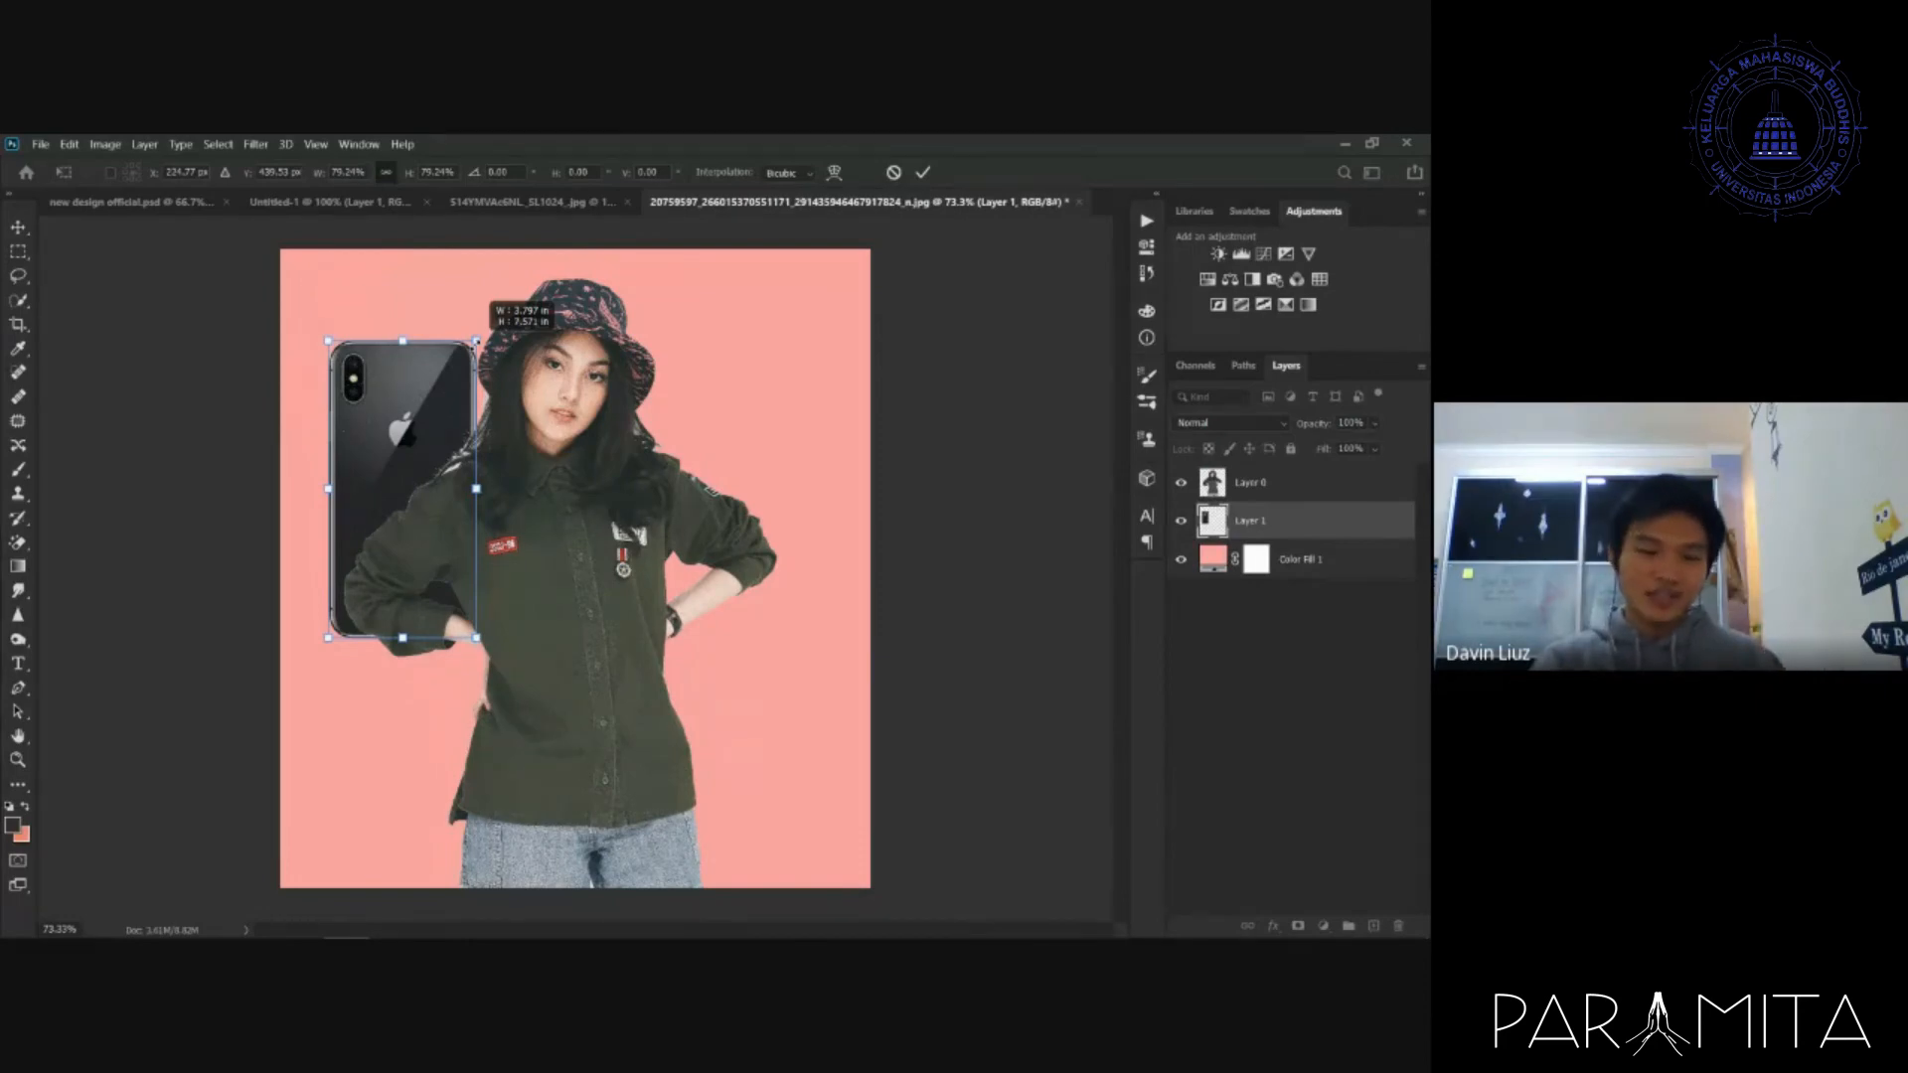
drag(476, 341, 510, 175)
drag(464, 293, 444, 398)
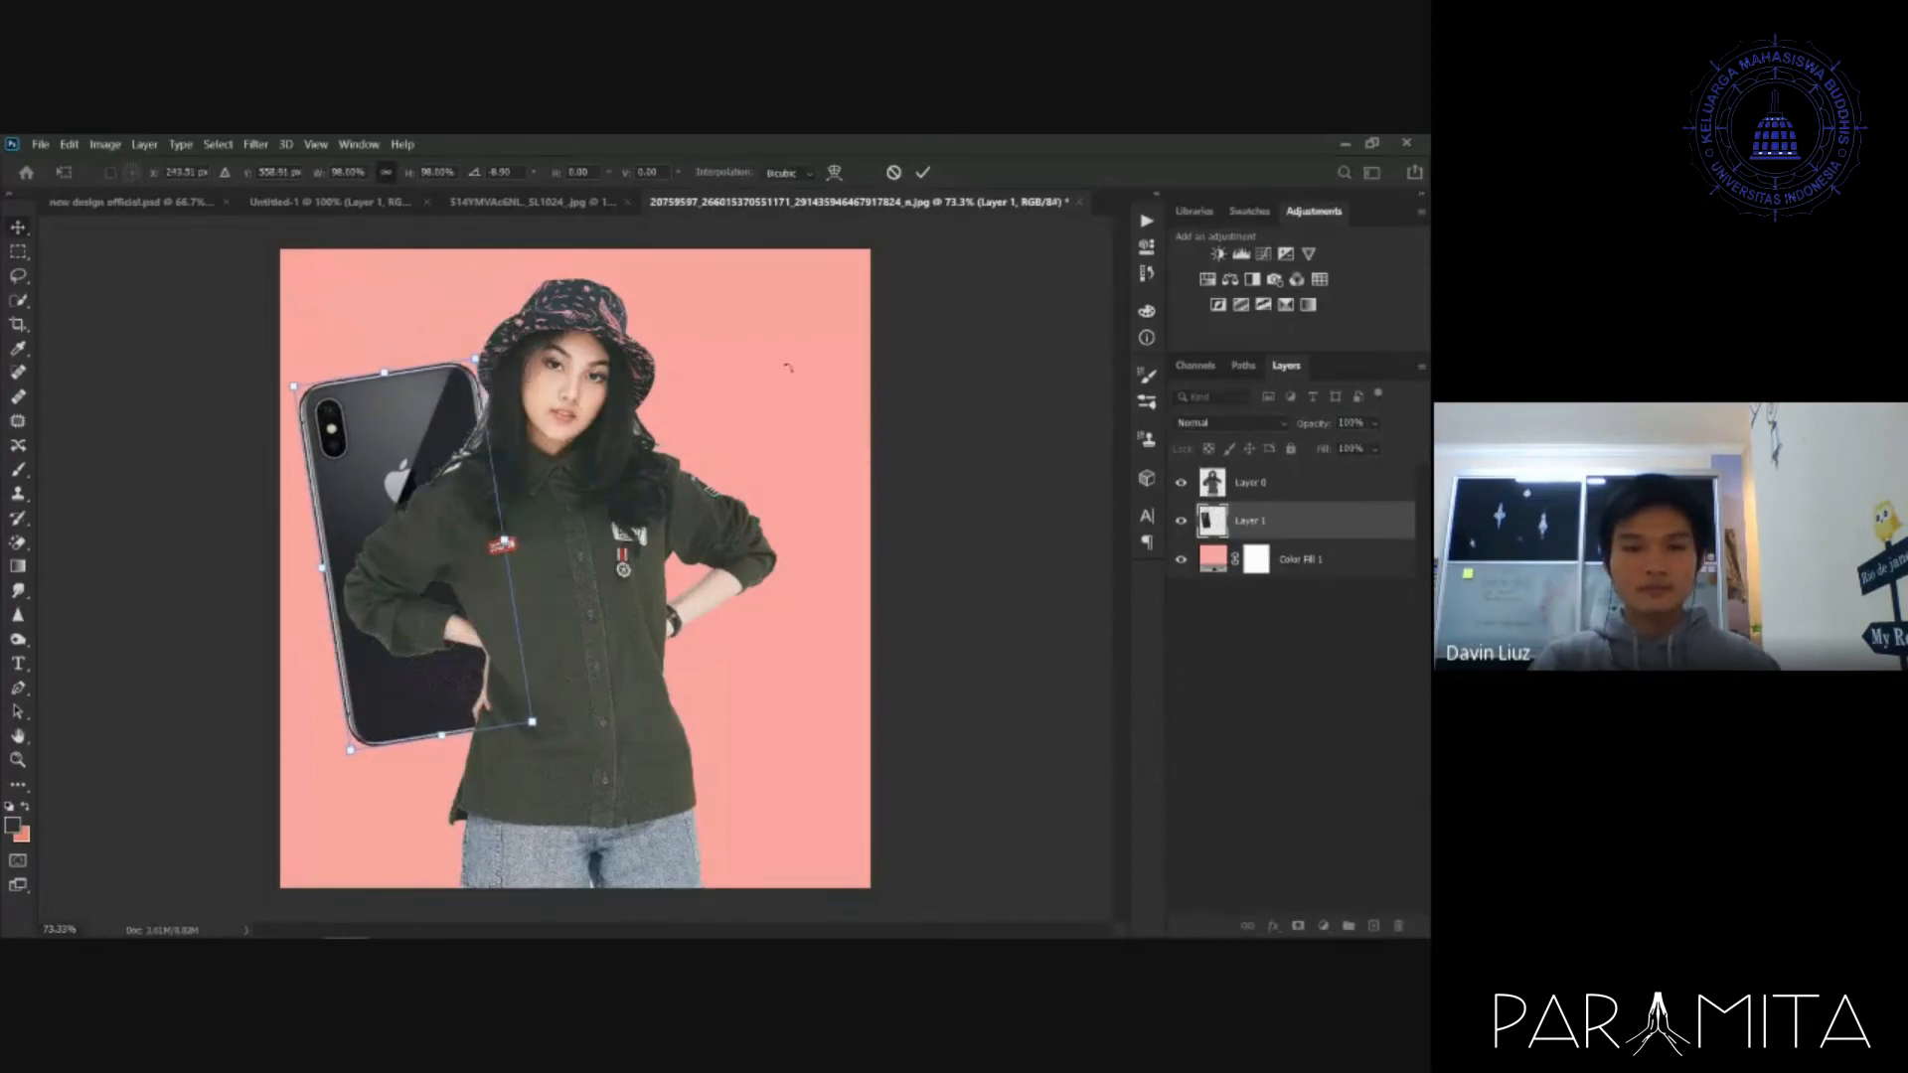
key(Return)
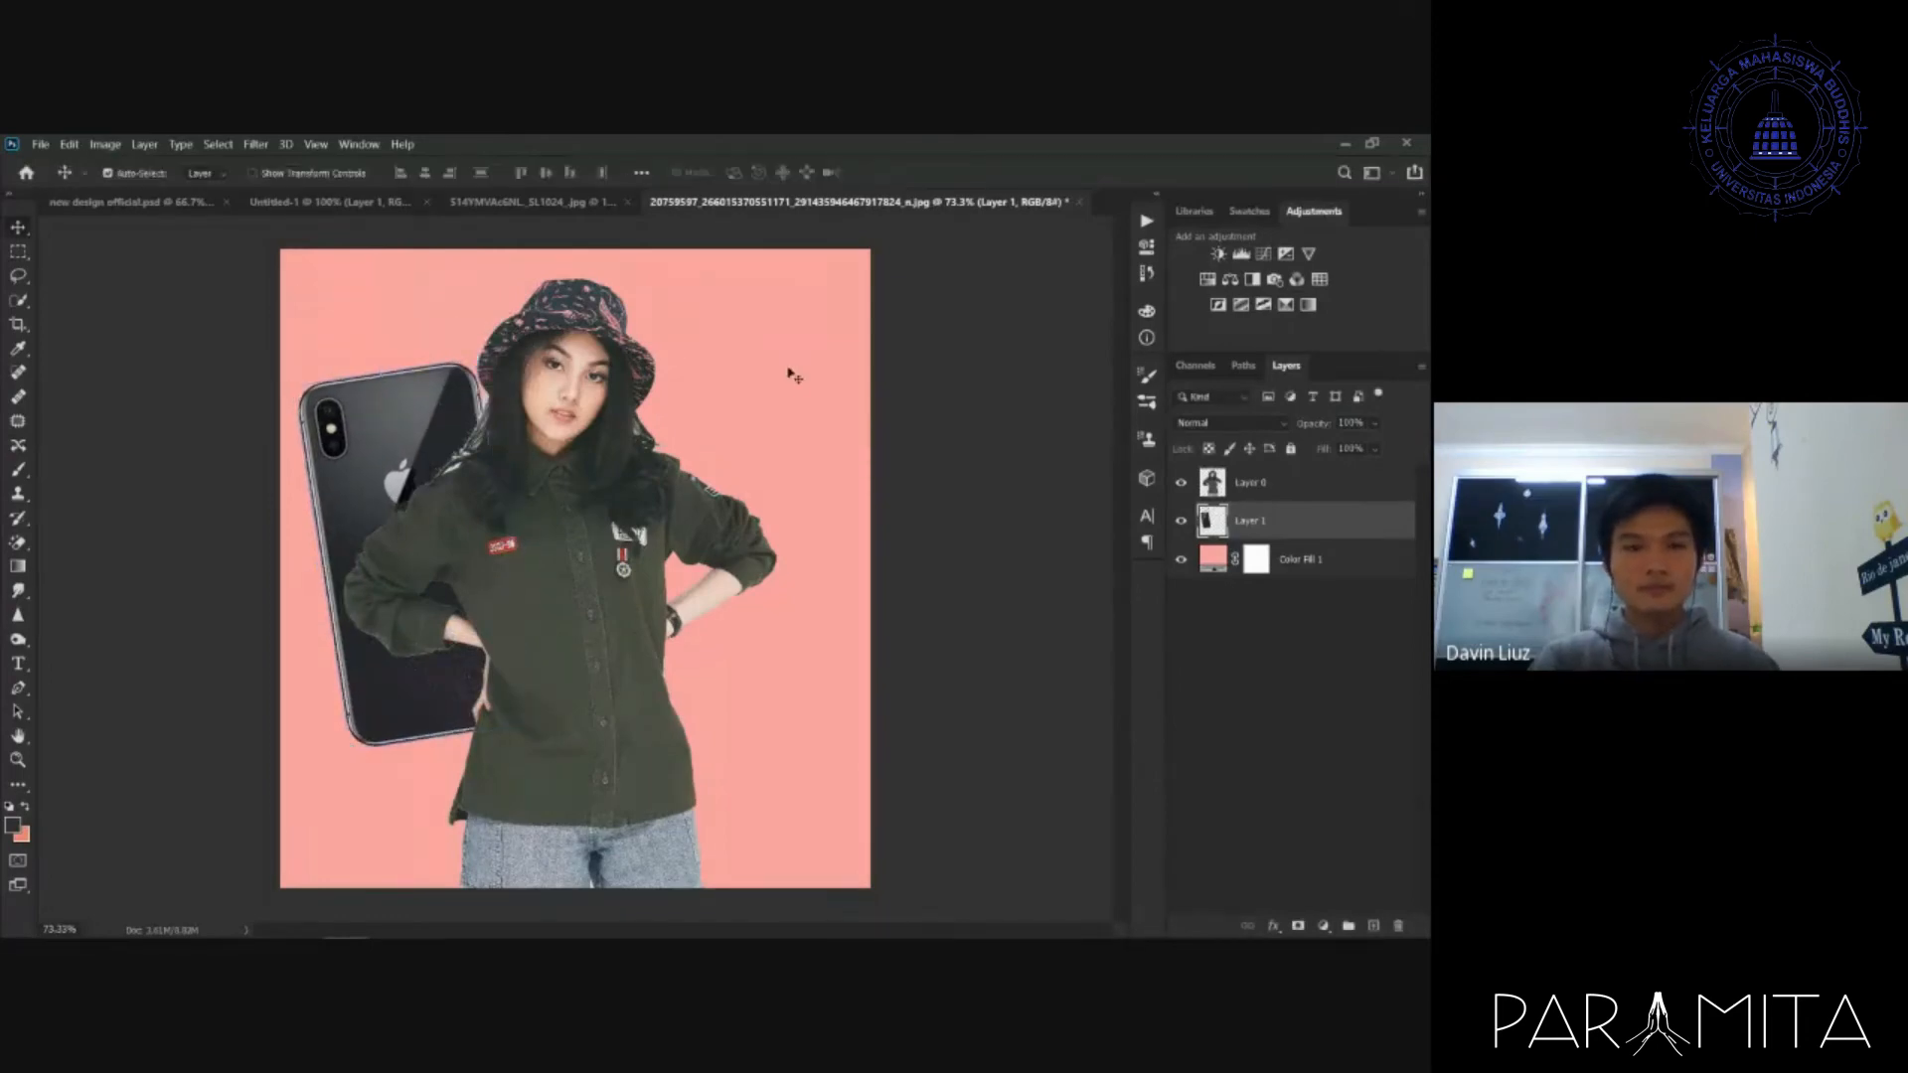
- Select the phone's front view in the iPhone image with the Rectangular Marquee and copy it into the woman's document, directly beneath her layer
click(532, 201)
key(m)
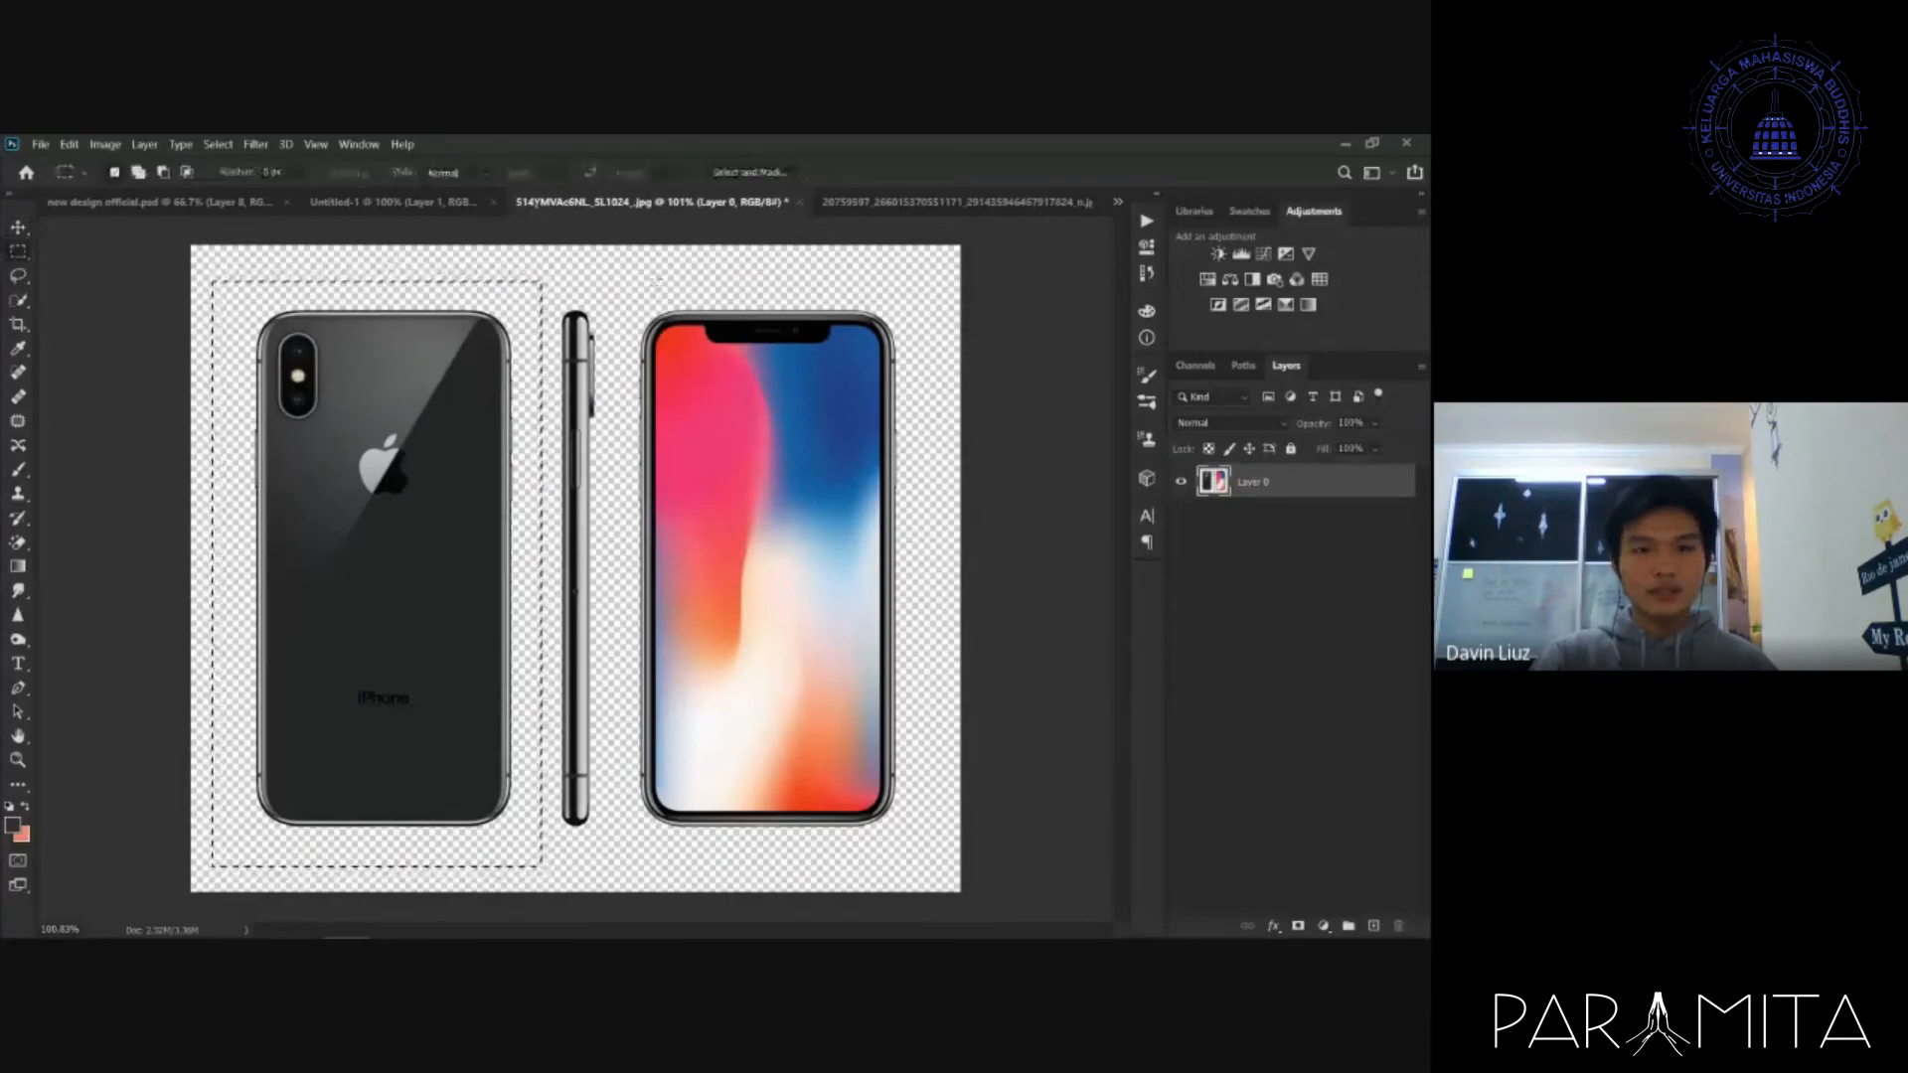
drag(613, 285, 922, 858)
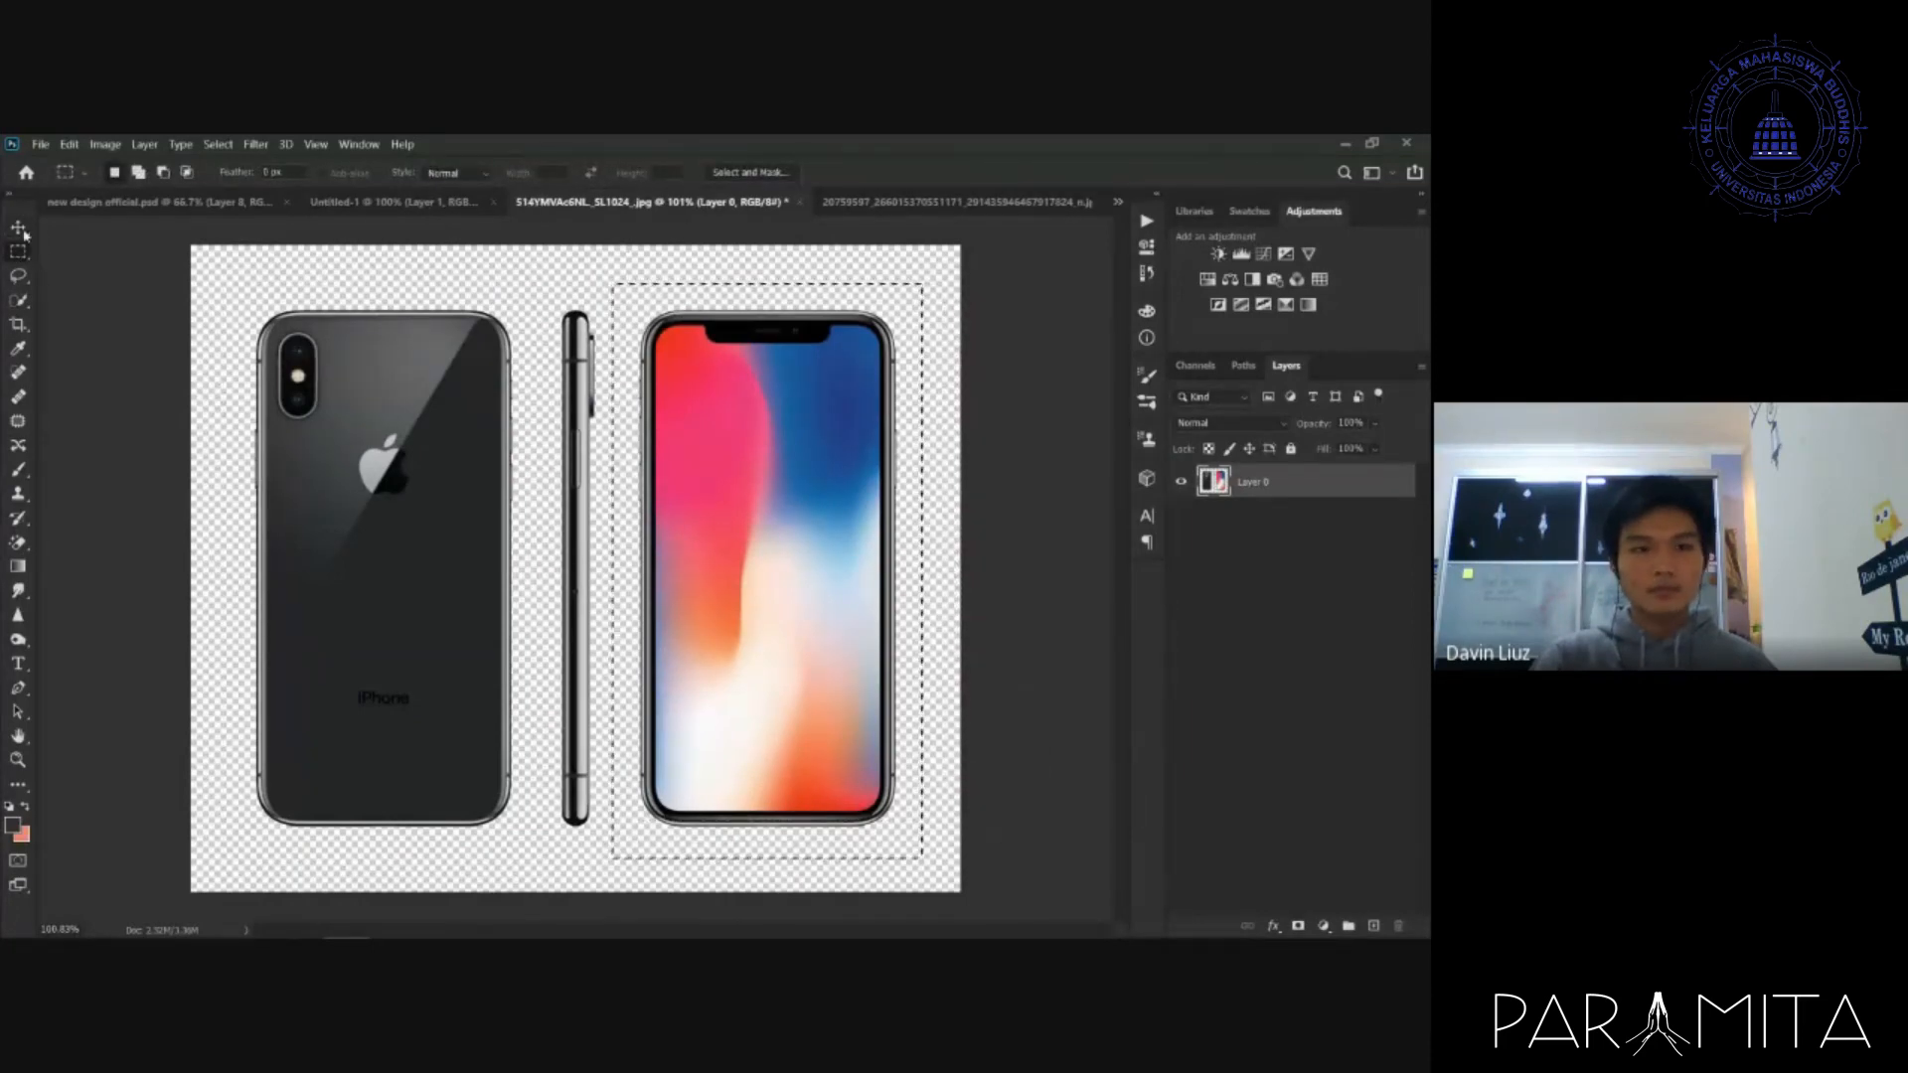
key(v)
drag(752, 419, 783, 372)
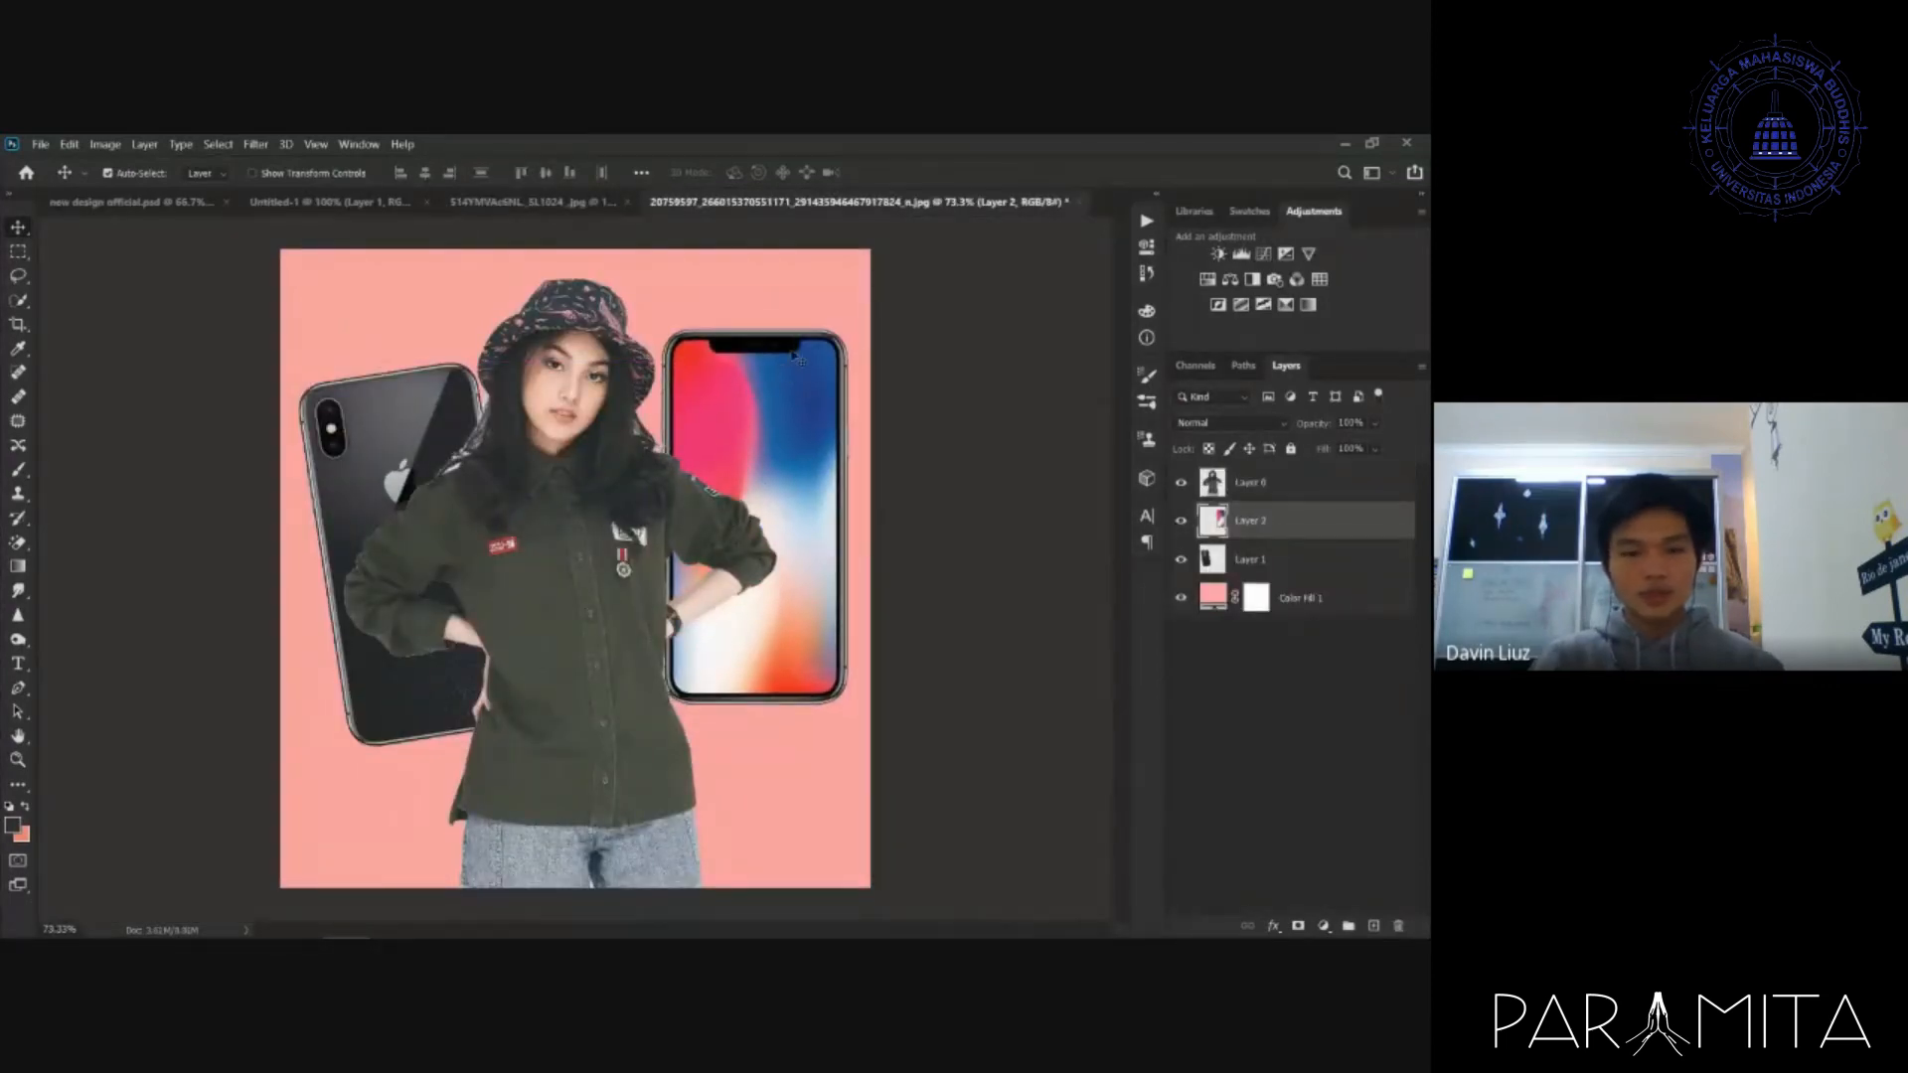
- Rotate the front-view phone about 14° clockwise and lower it behind the woman's arm to balance the black phone
key(ctrl+t)
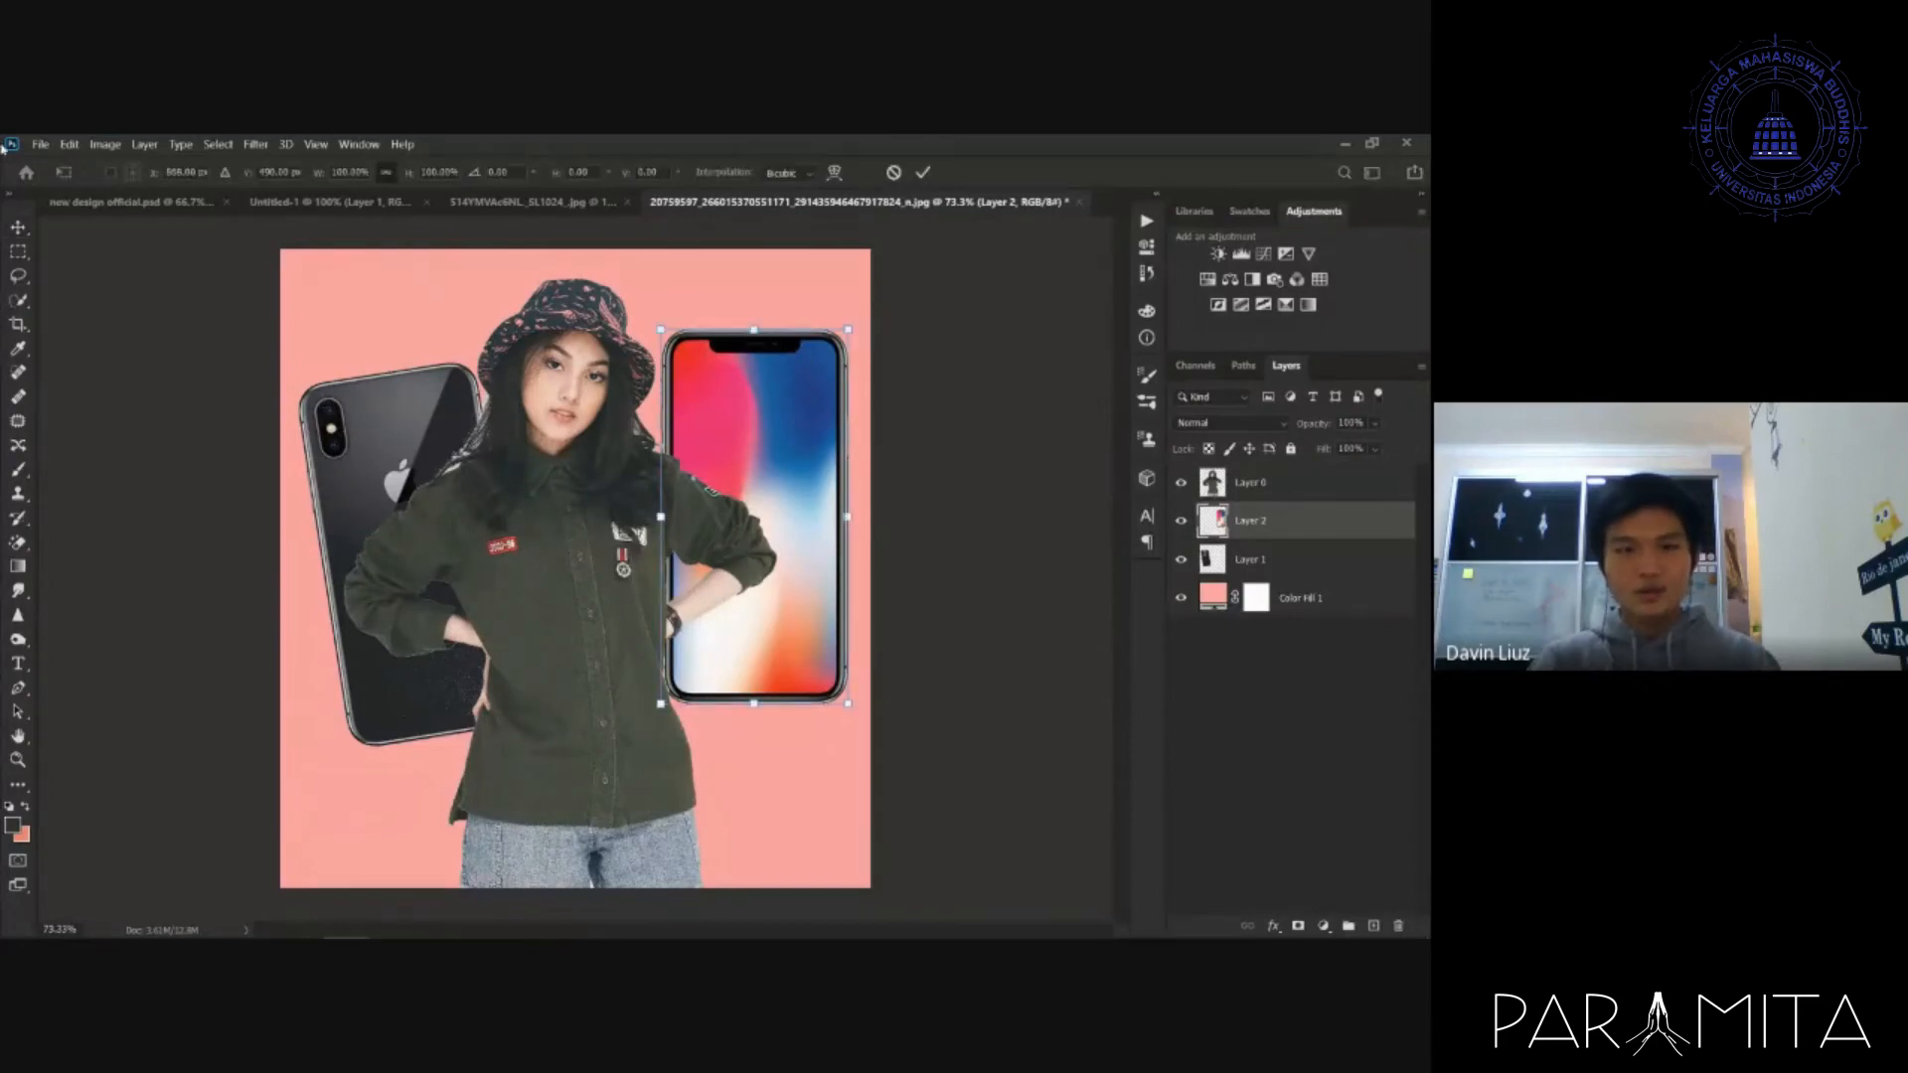
click(68, 144)
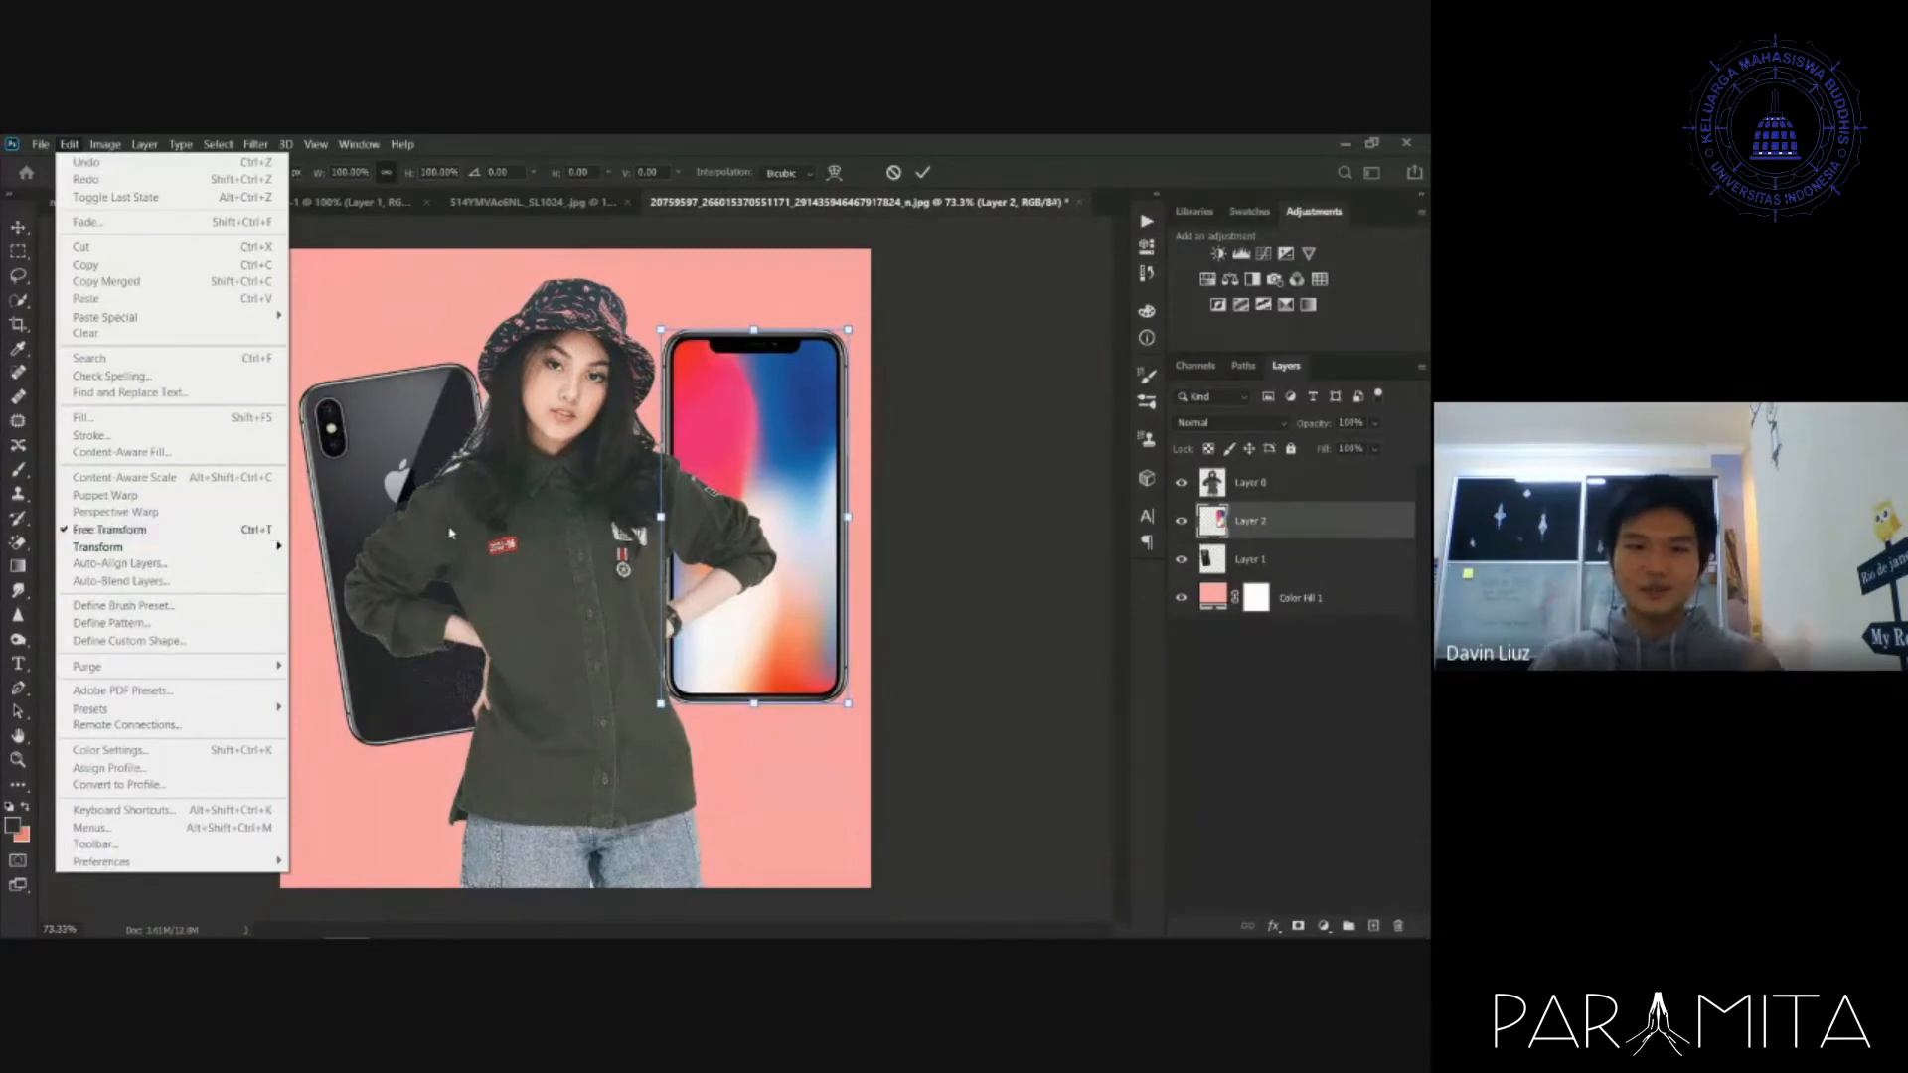
click(757, 142)
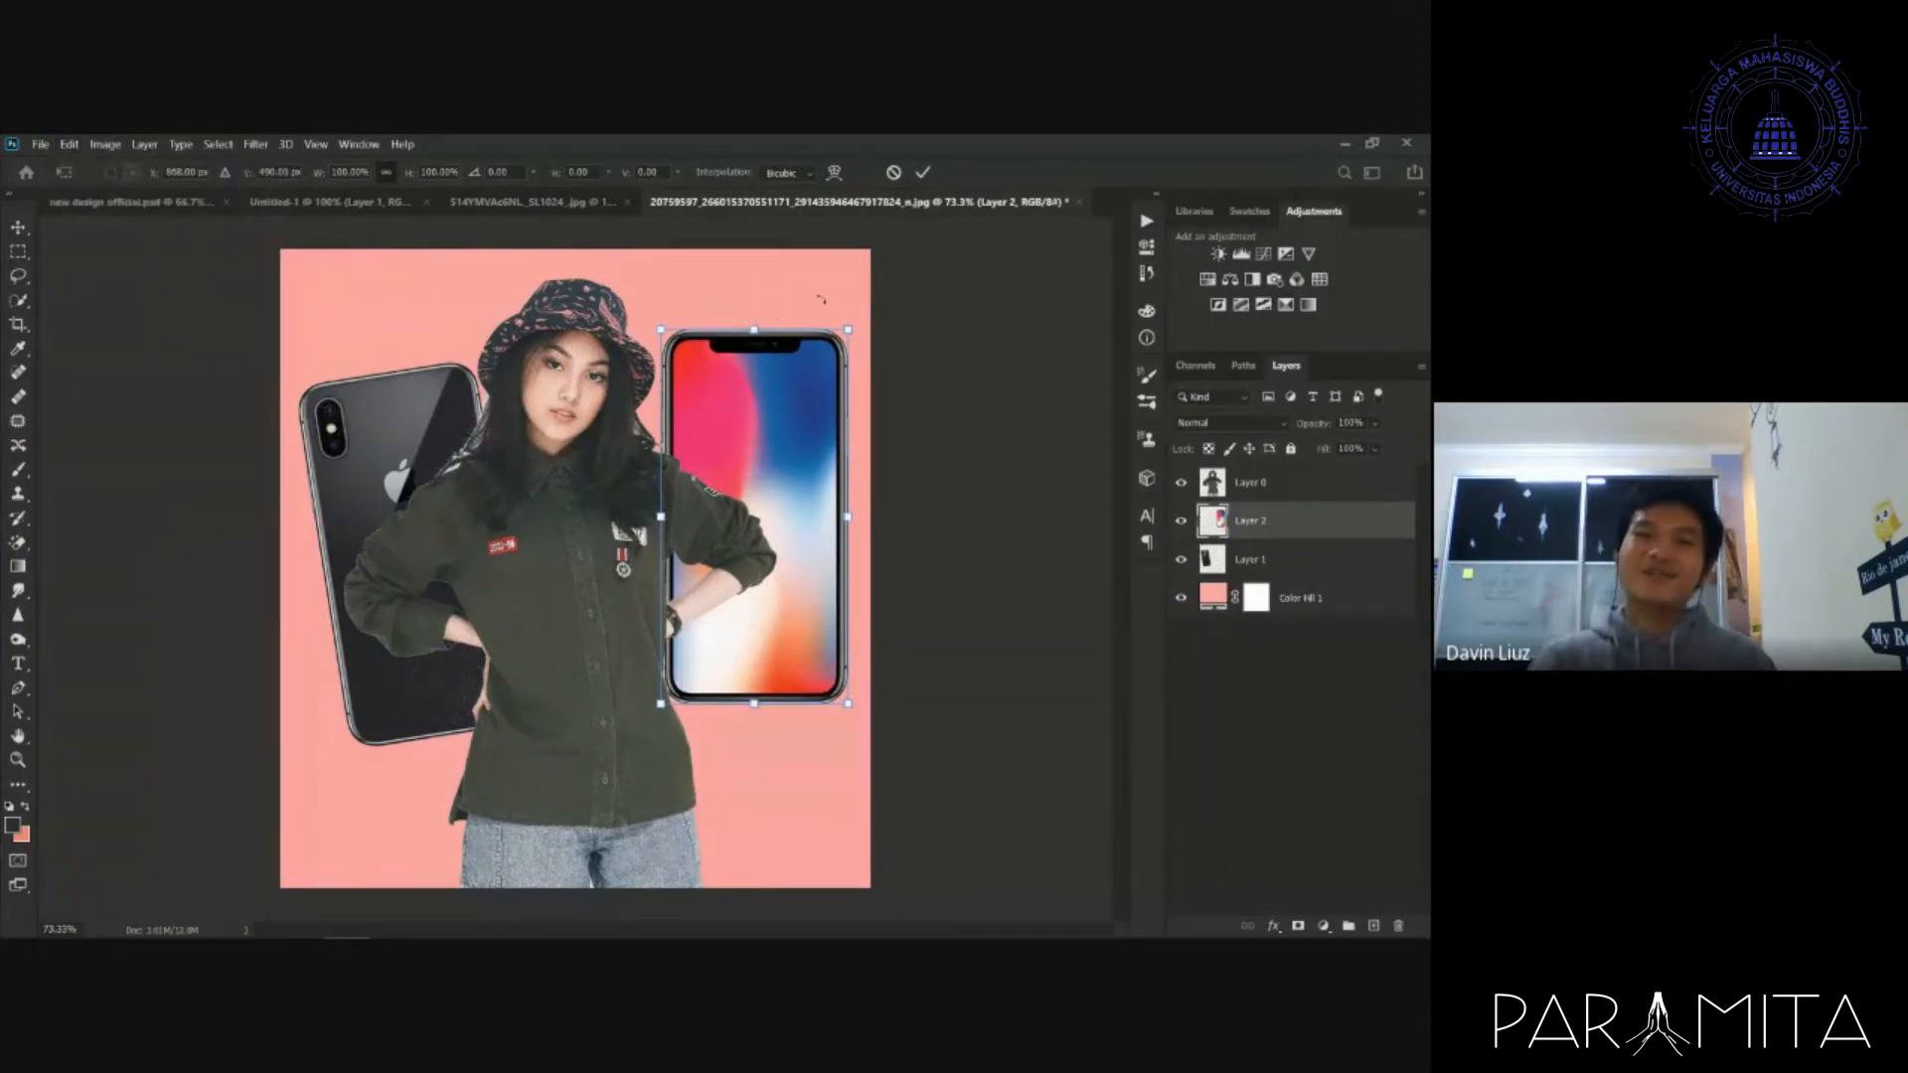
drag(821, 298, 875, 316)
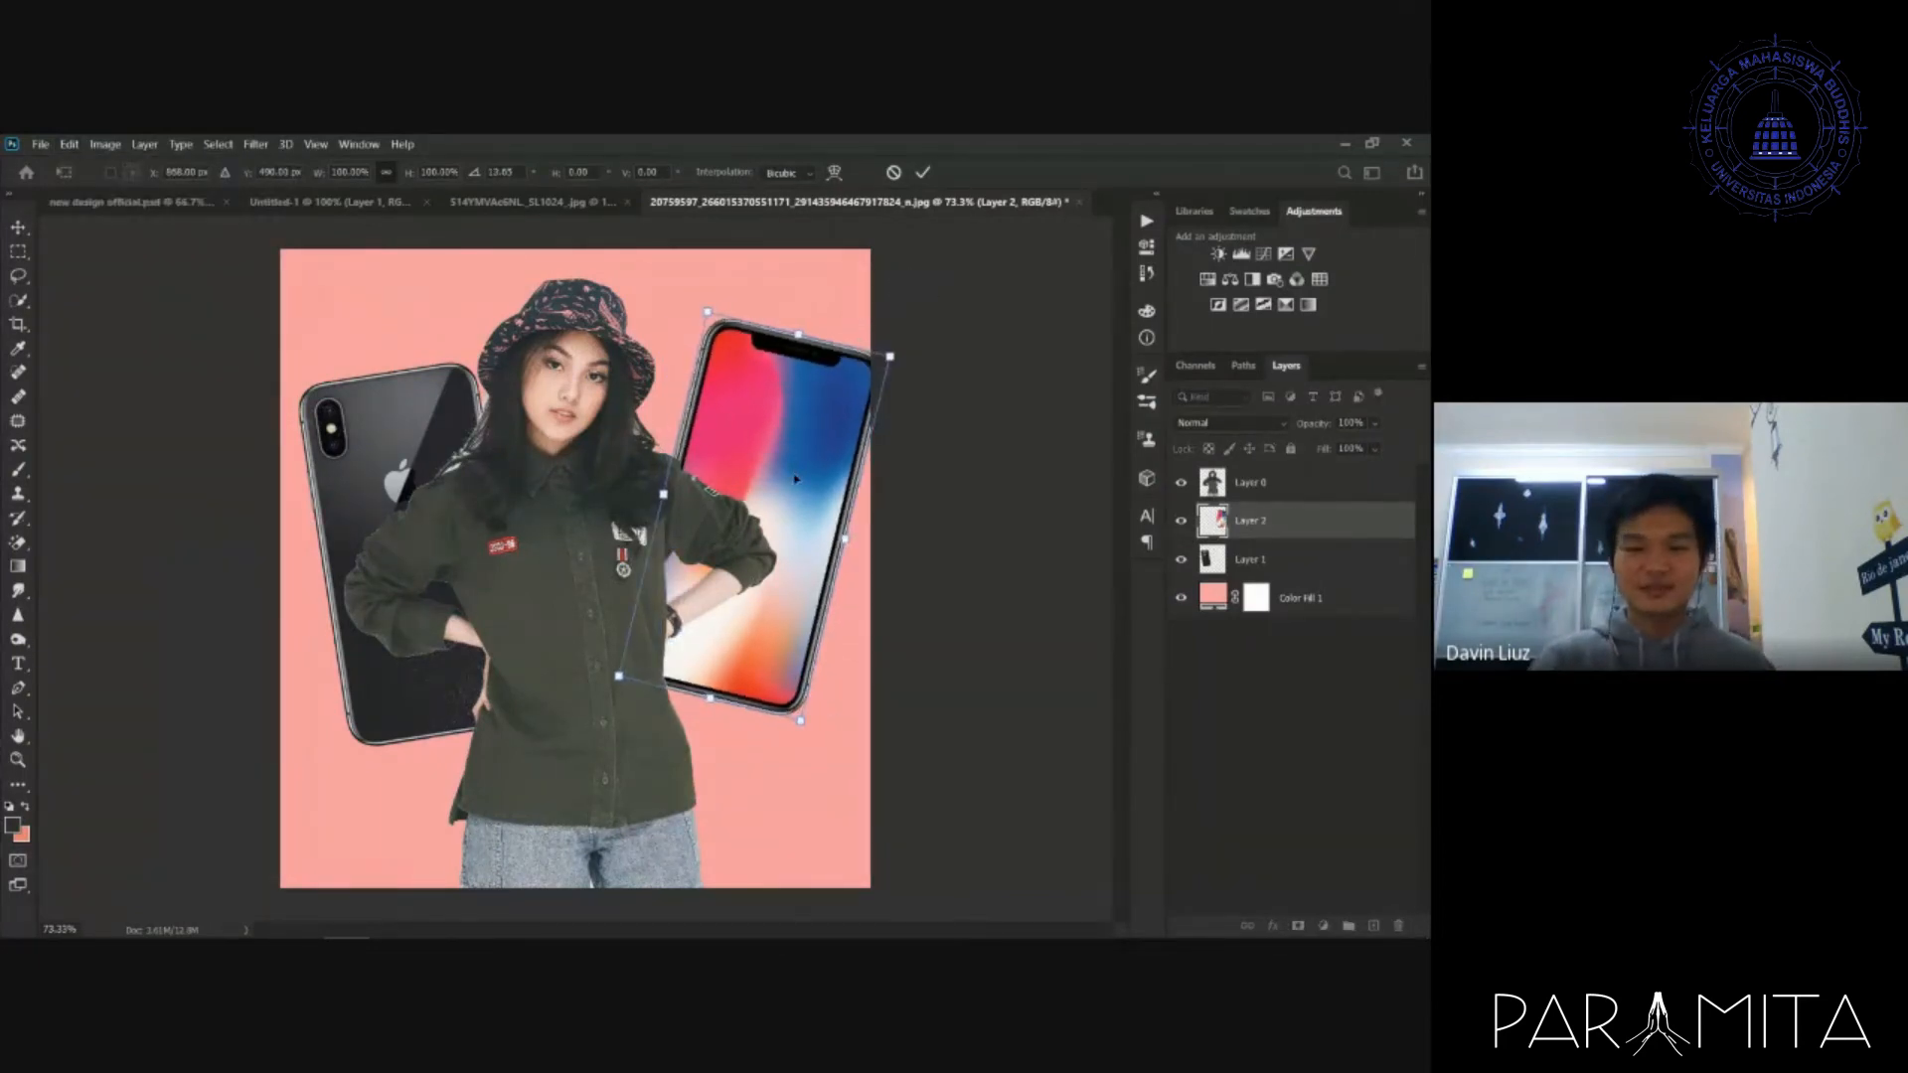
drag(795, 479, 776, 549)
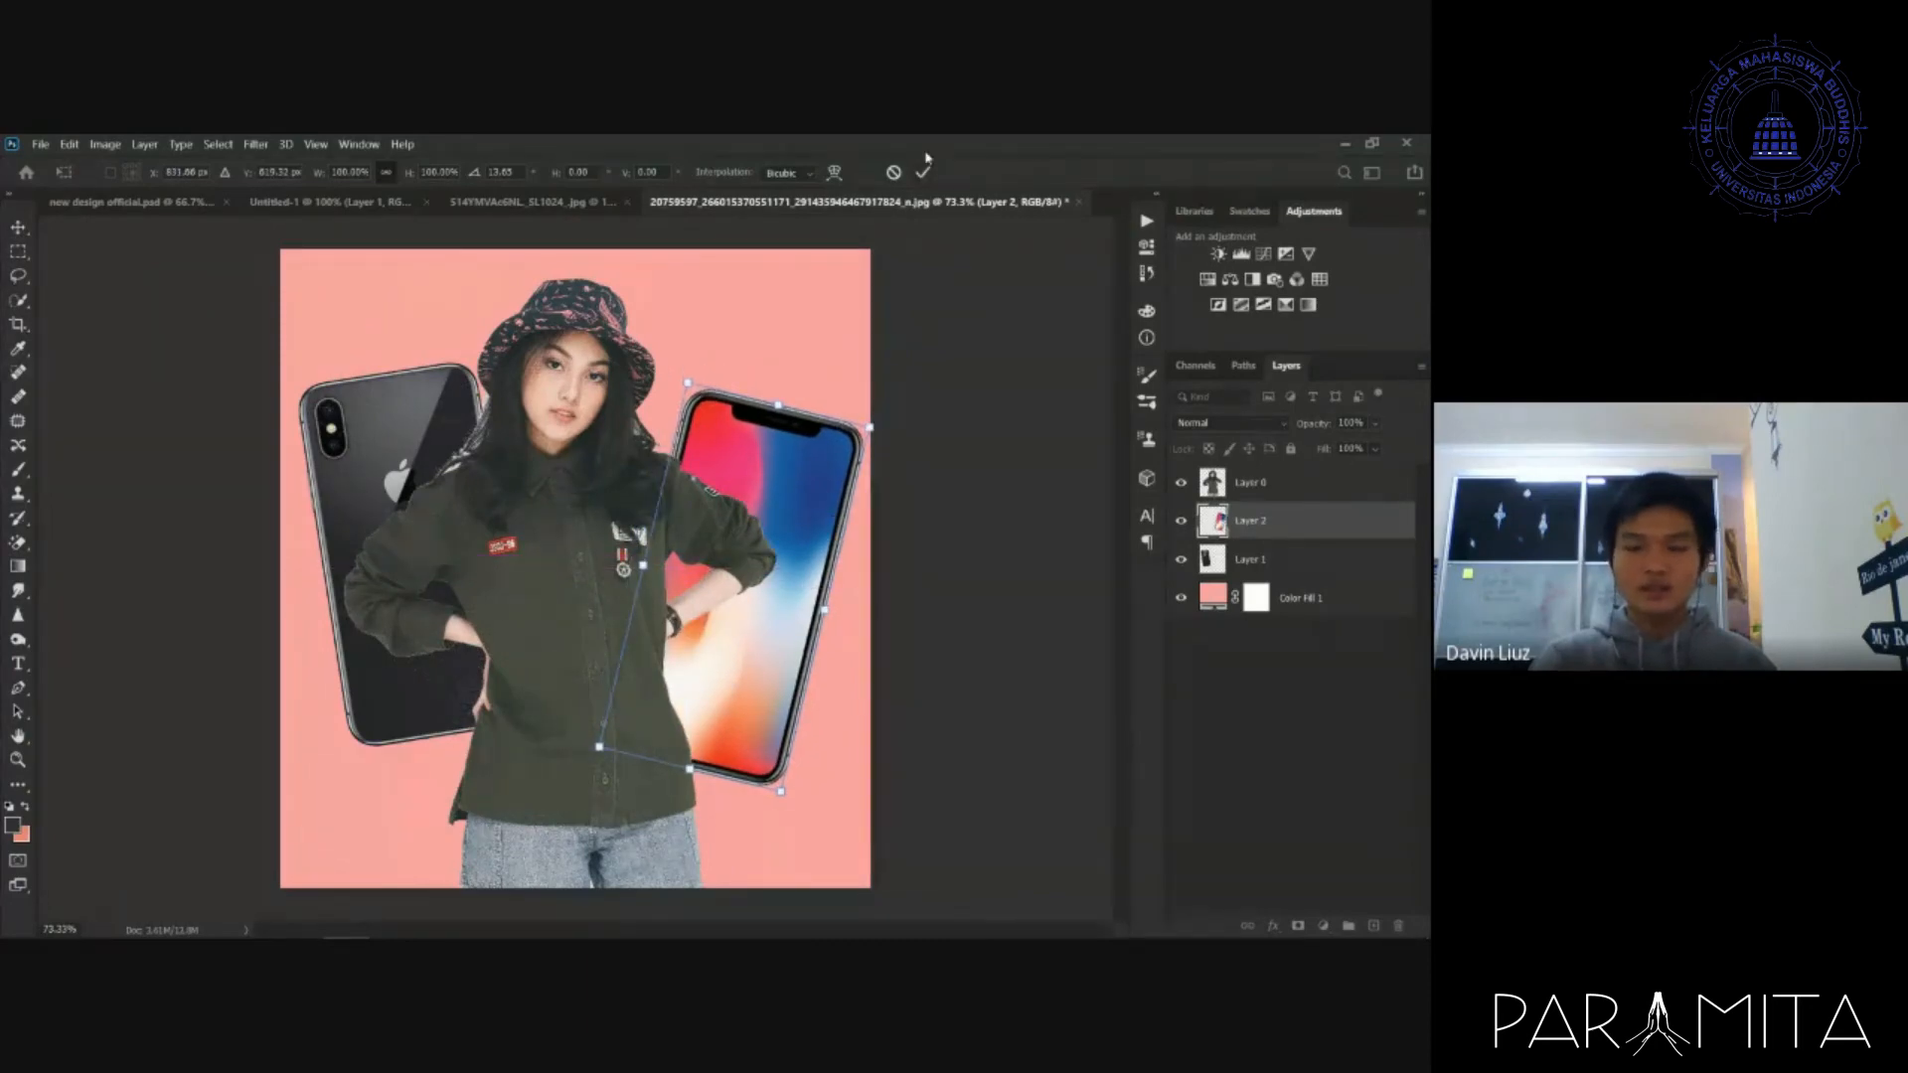
key(Return)
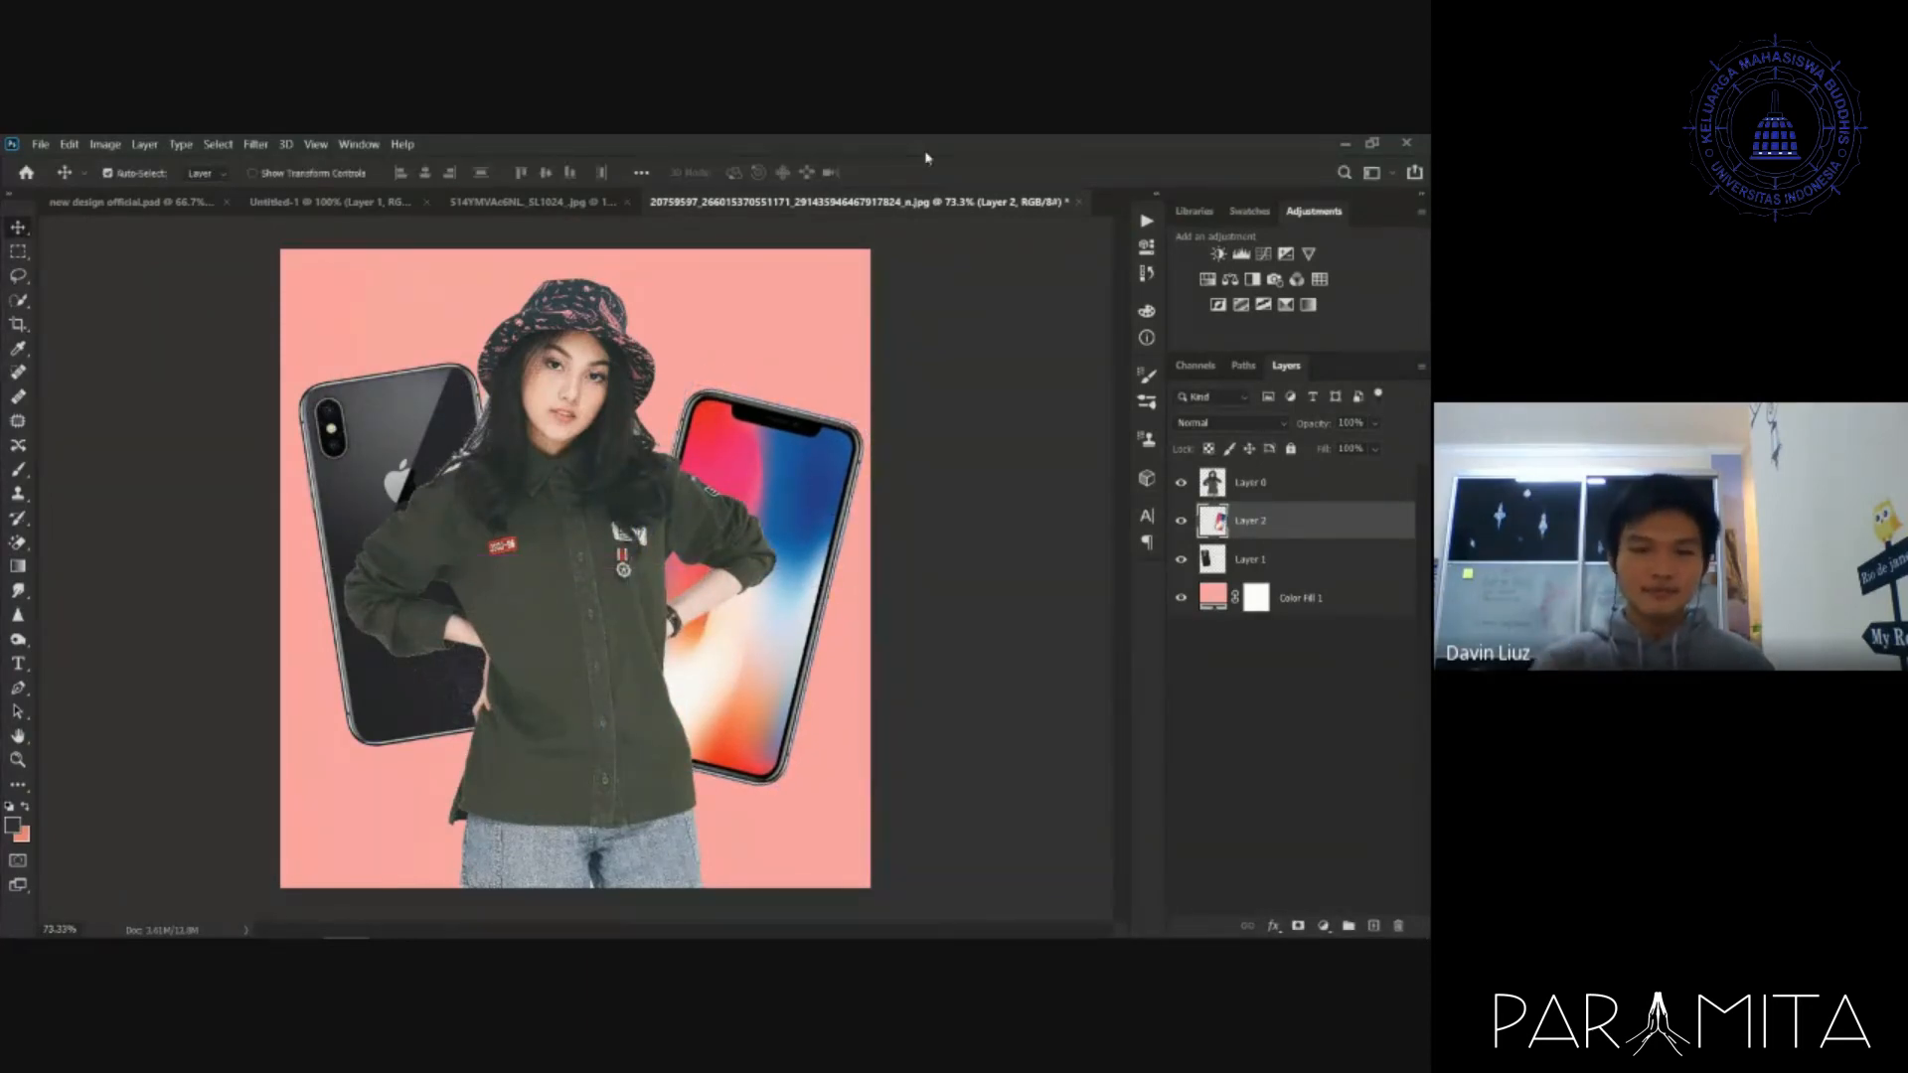
- Check the giveaway design for reference, and draw a circle about 542 px wide with the Ellipse tool behind the woman's head and torso
click(112, 202)
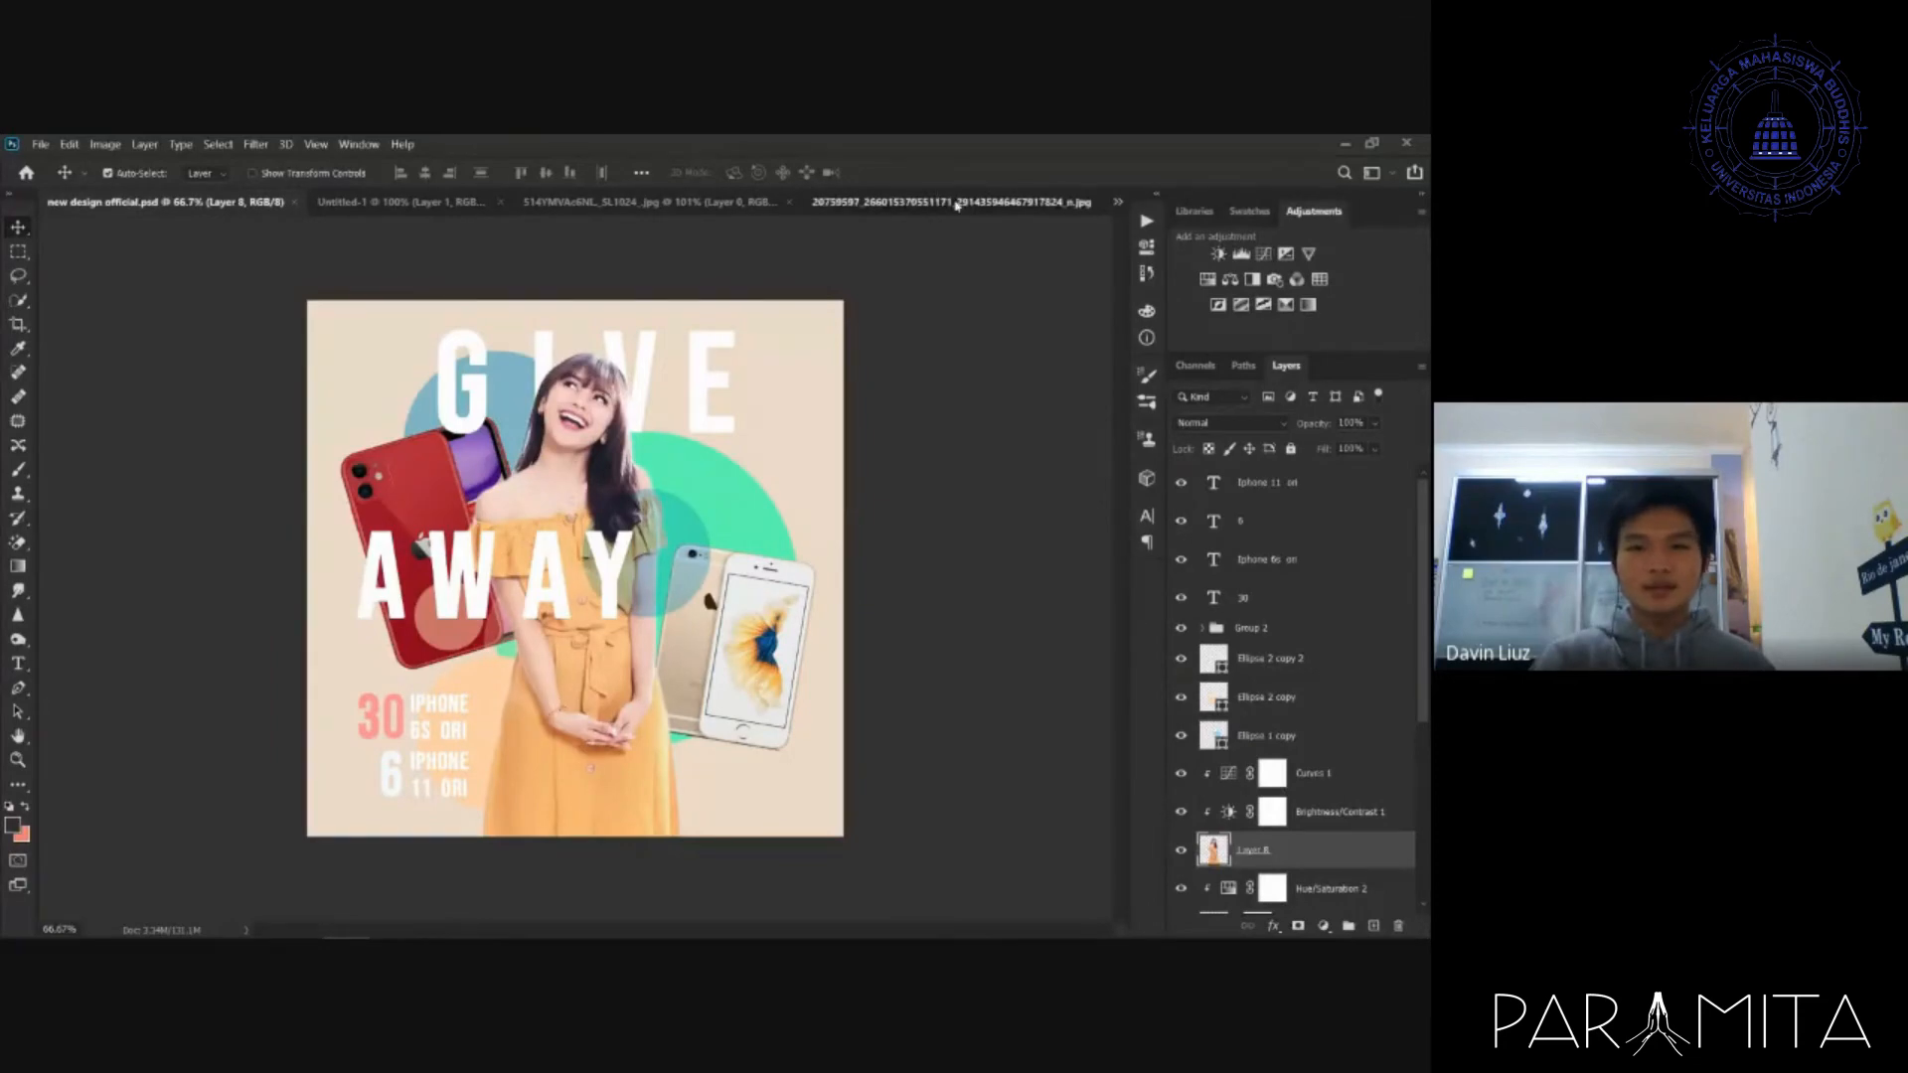
click(934, 202)
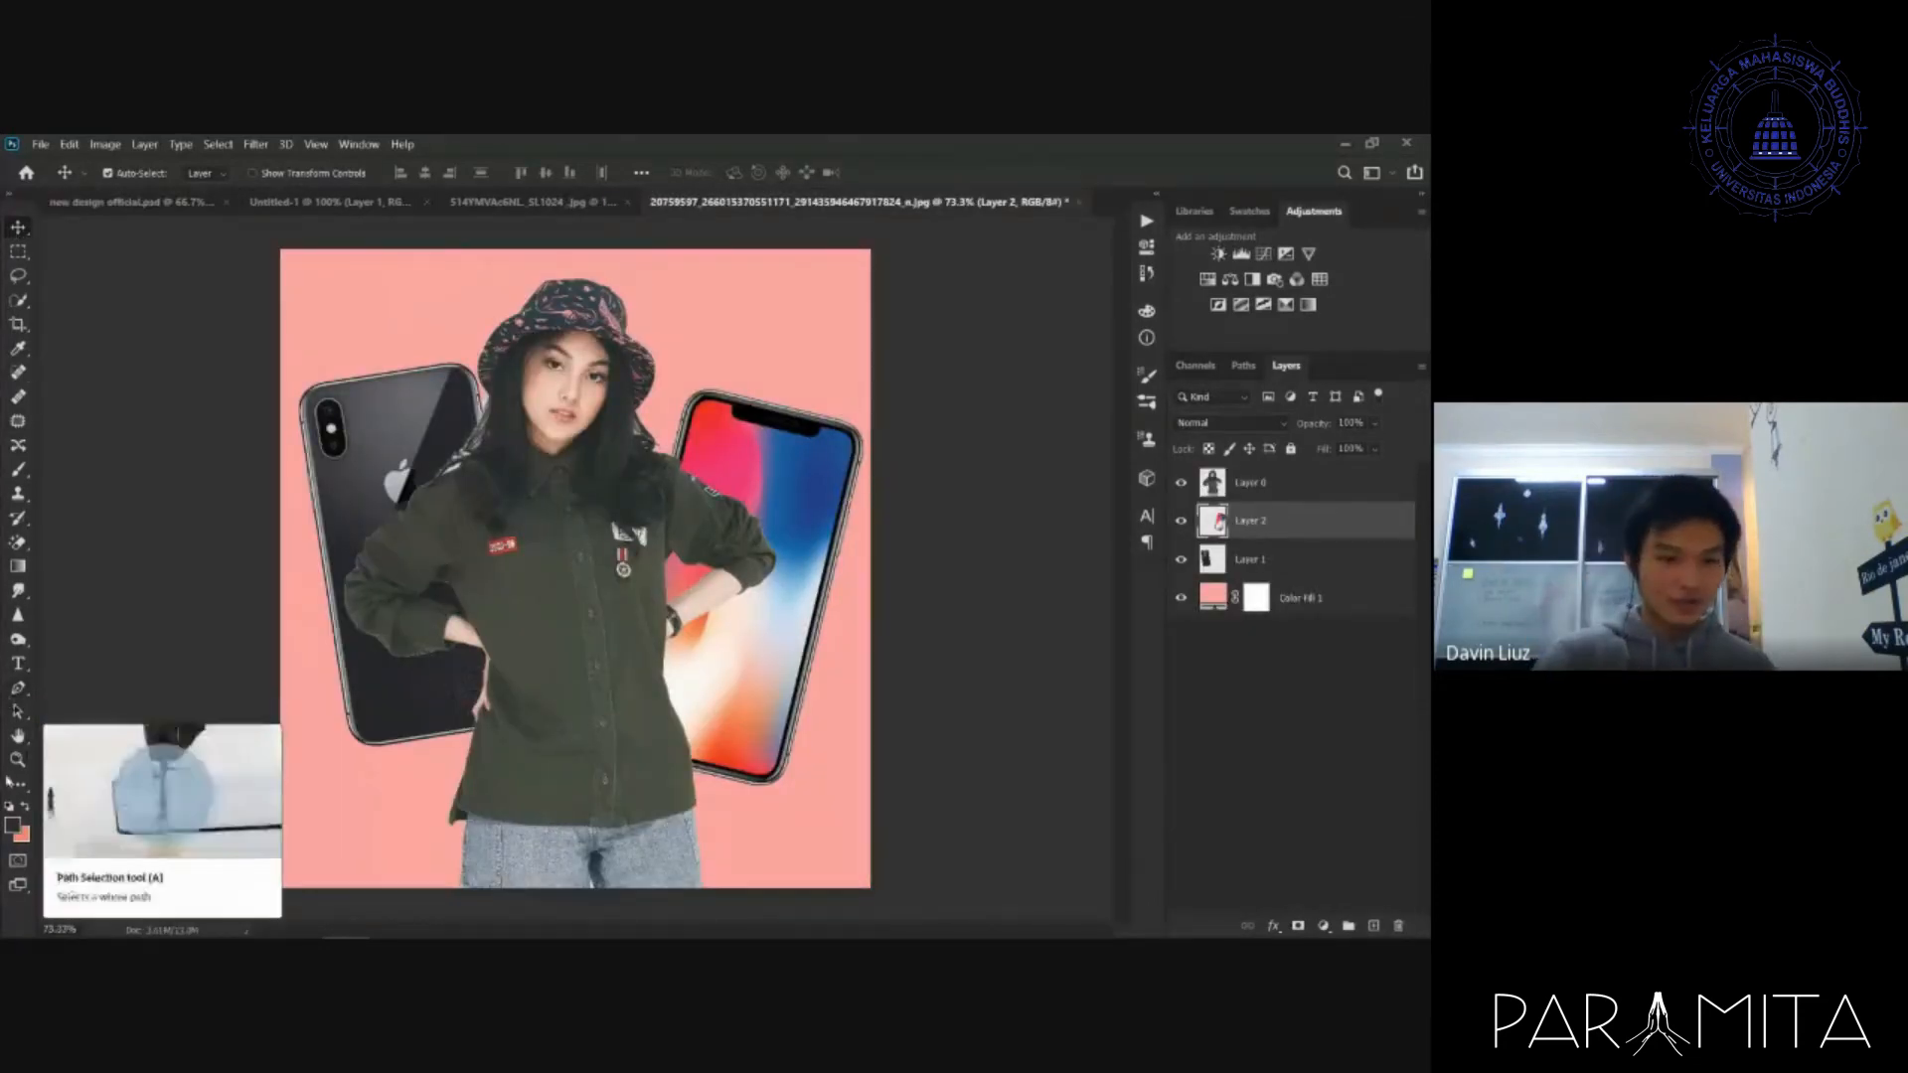
click(6, 787)
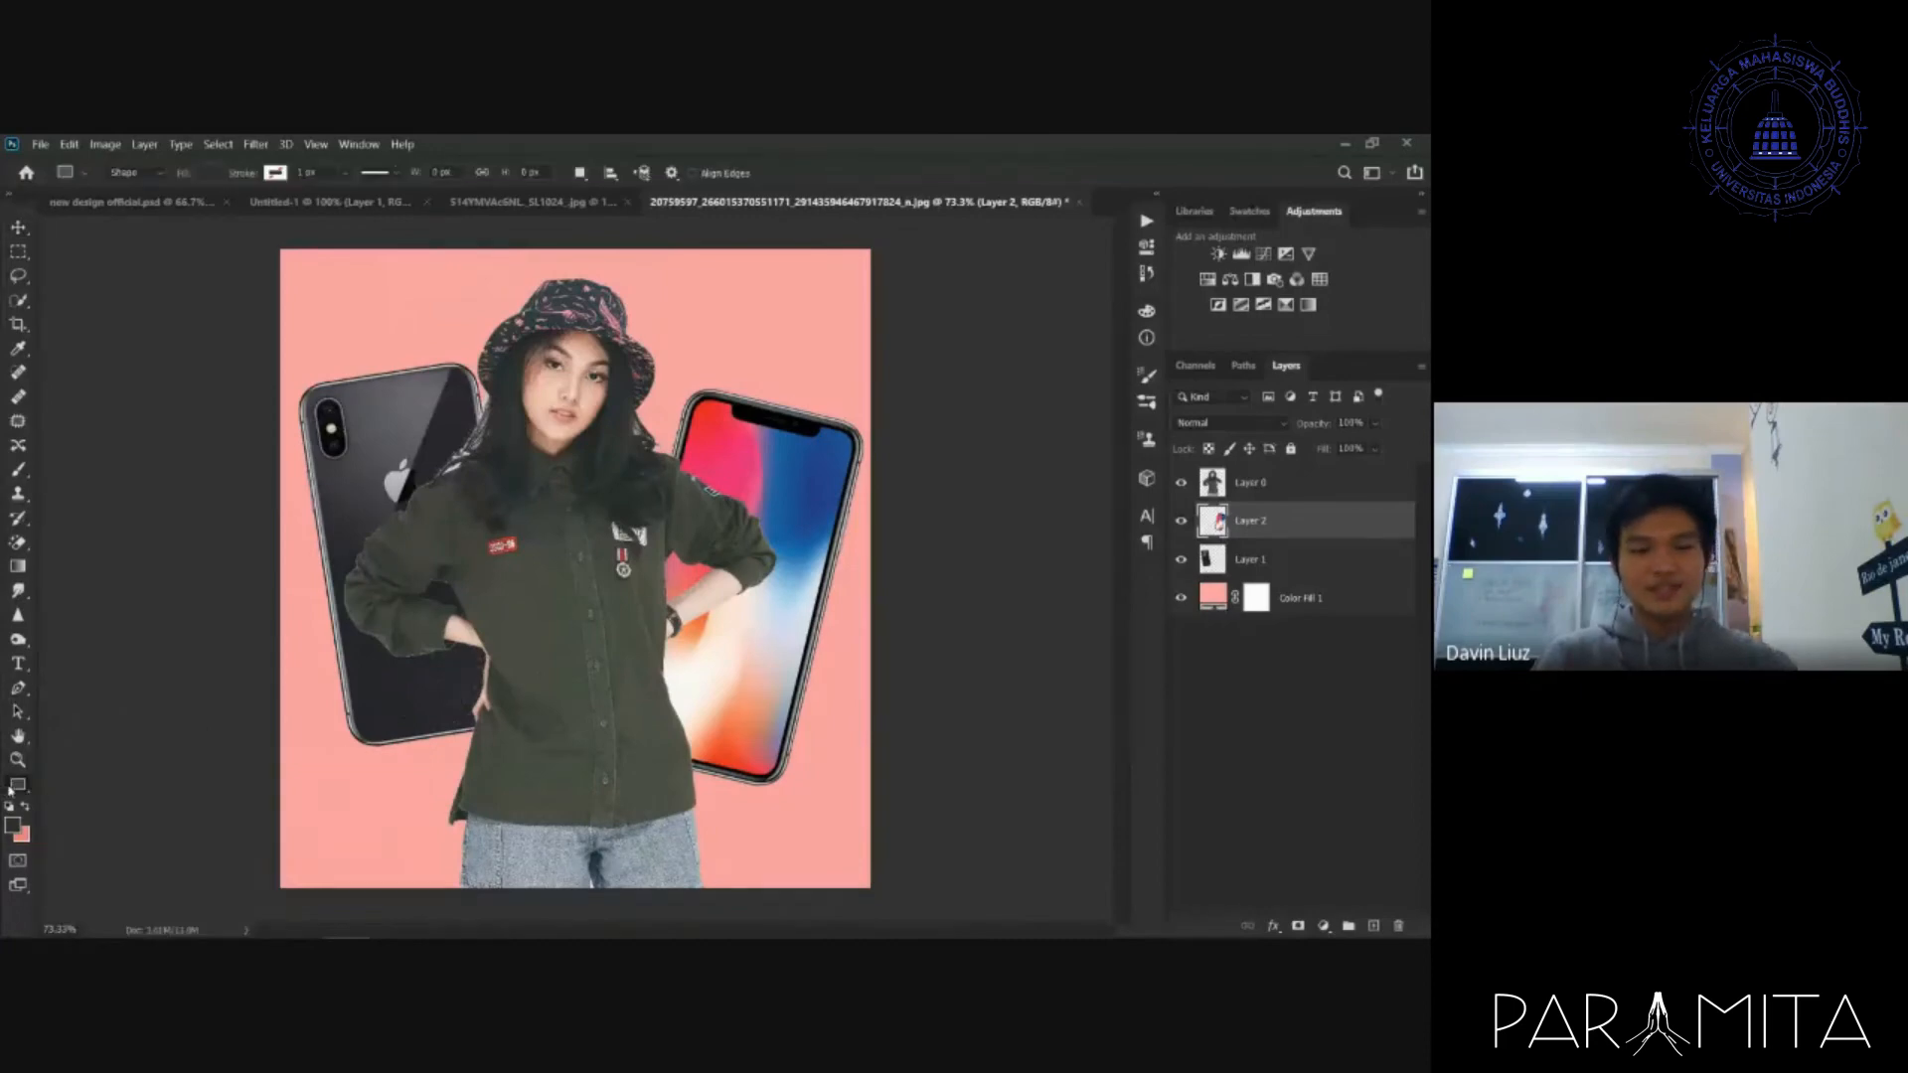
click(10, 790)
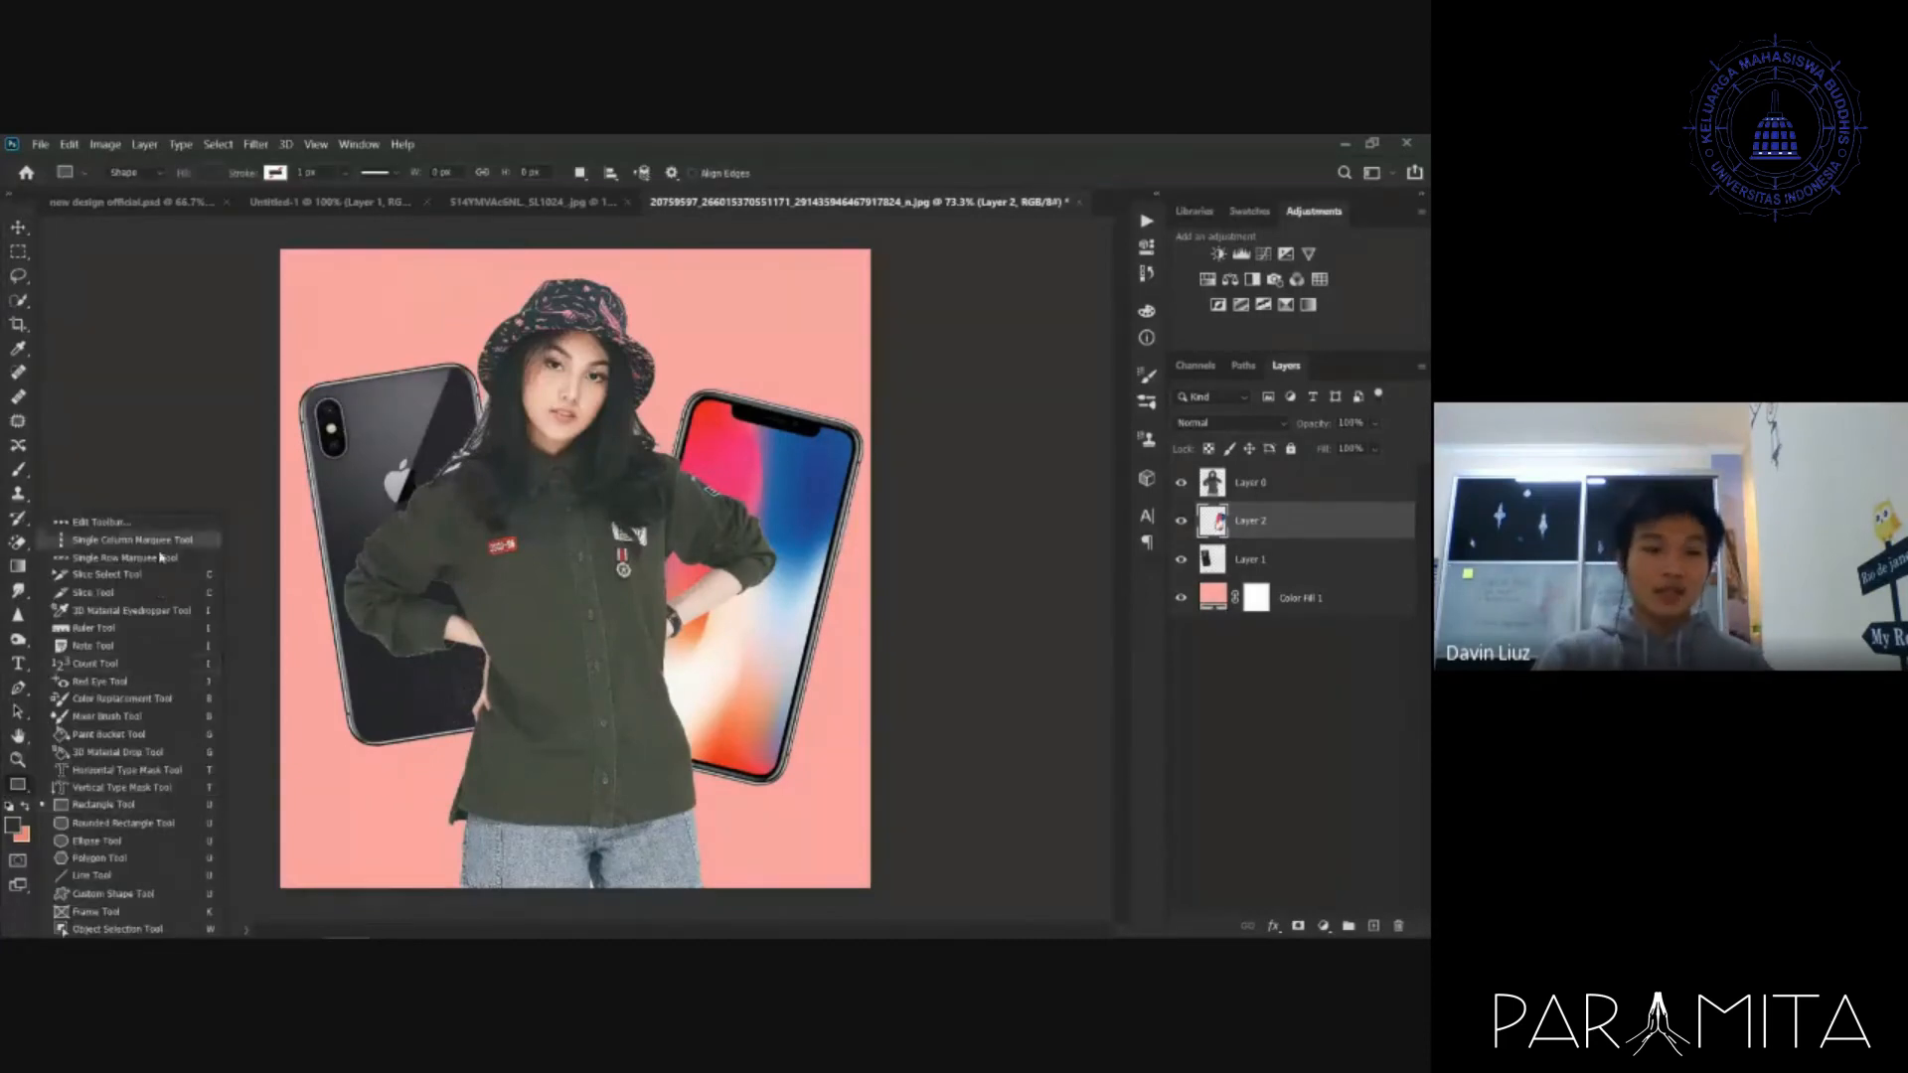
click(142, 841)
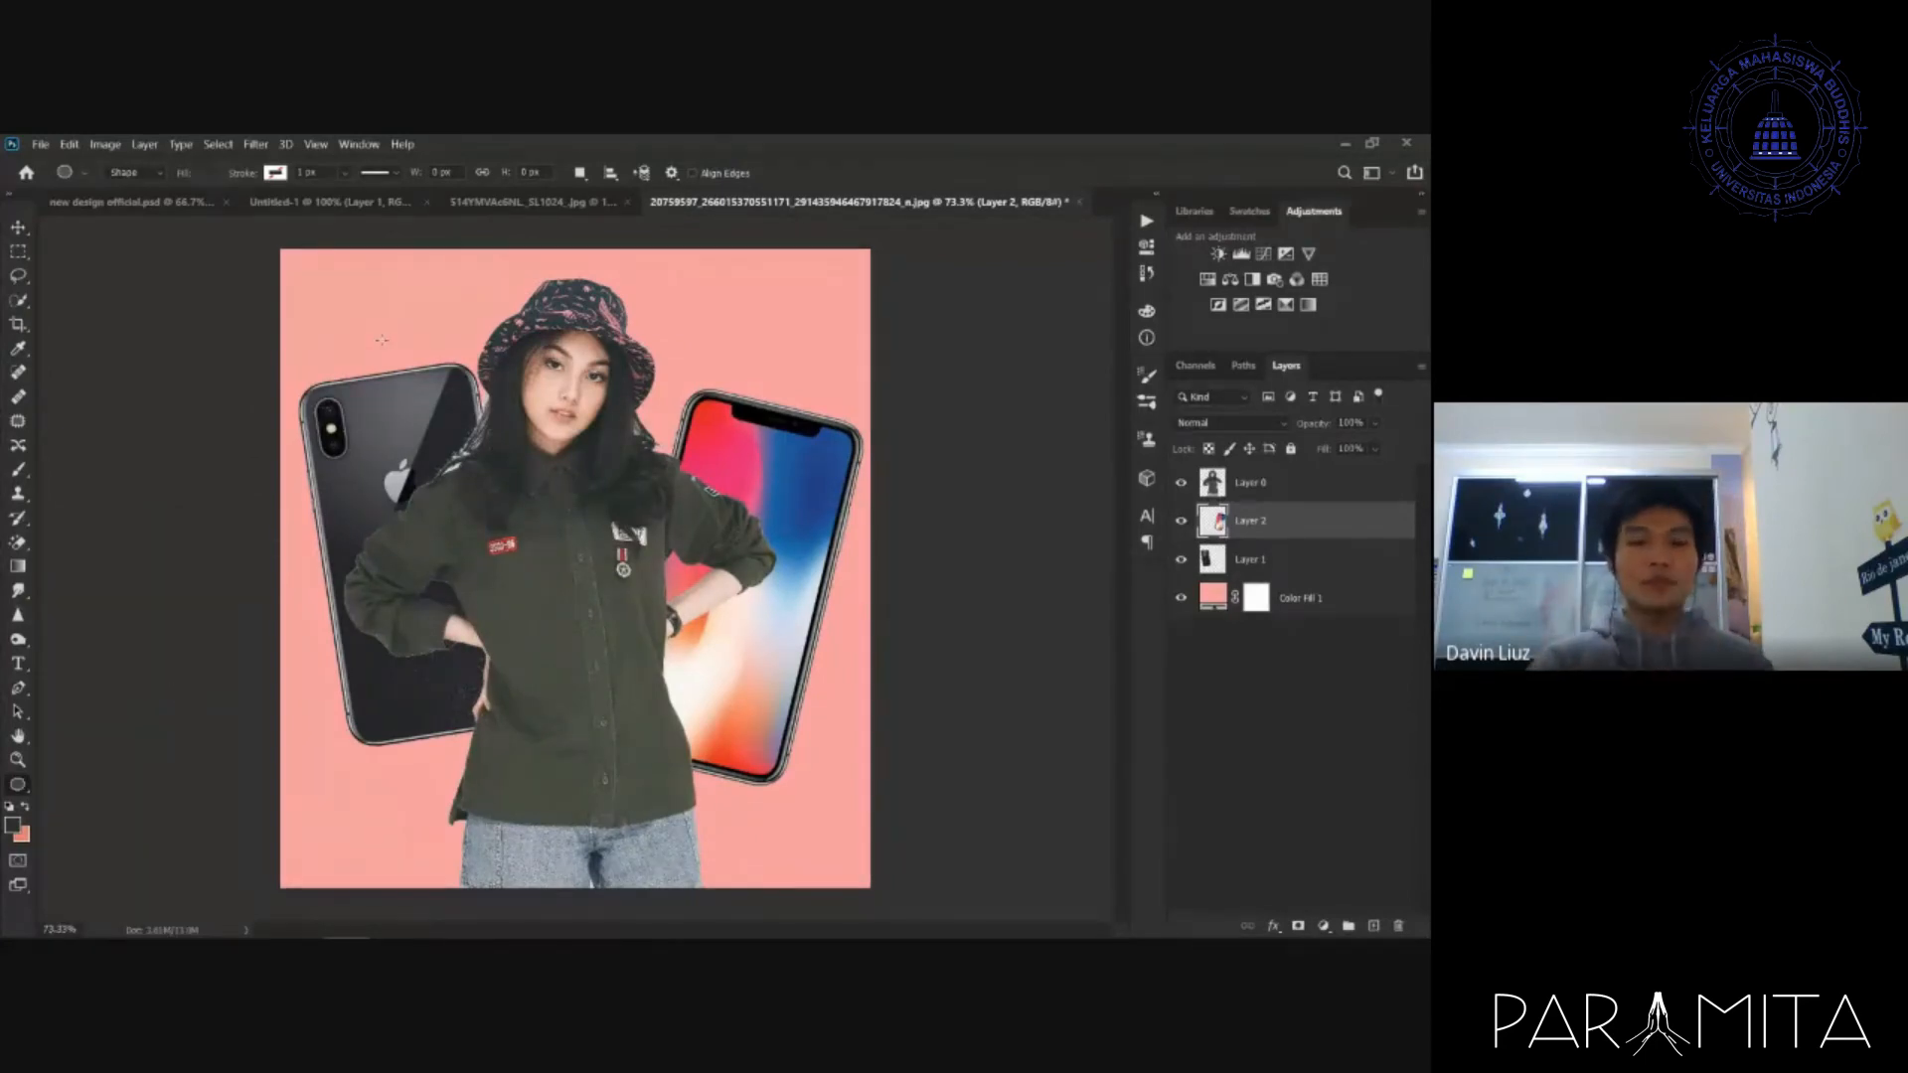
drag(380, 321, 850, 620)
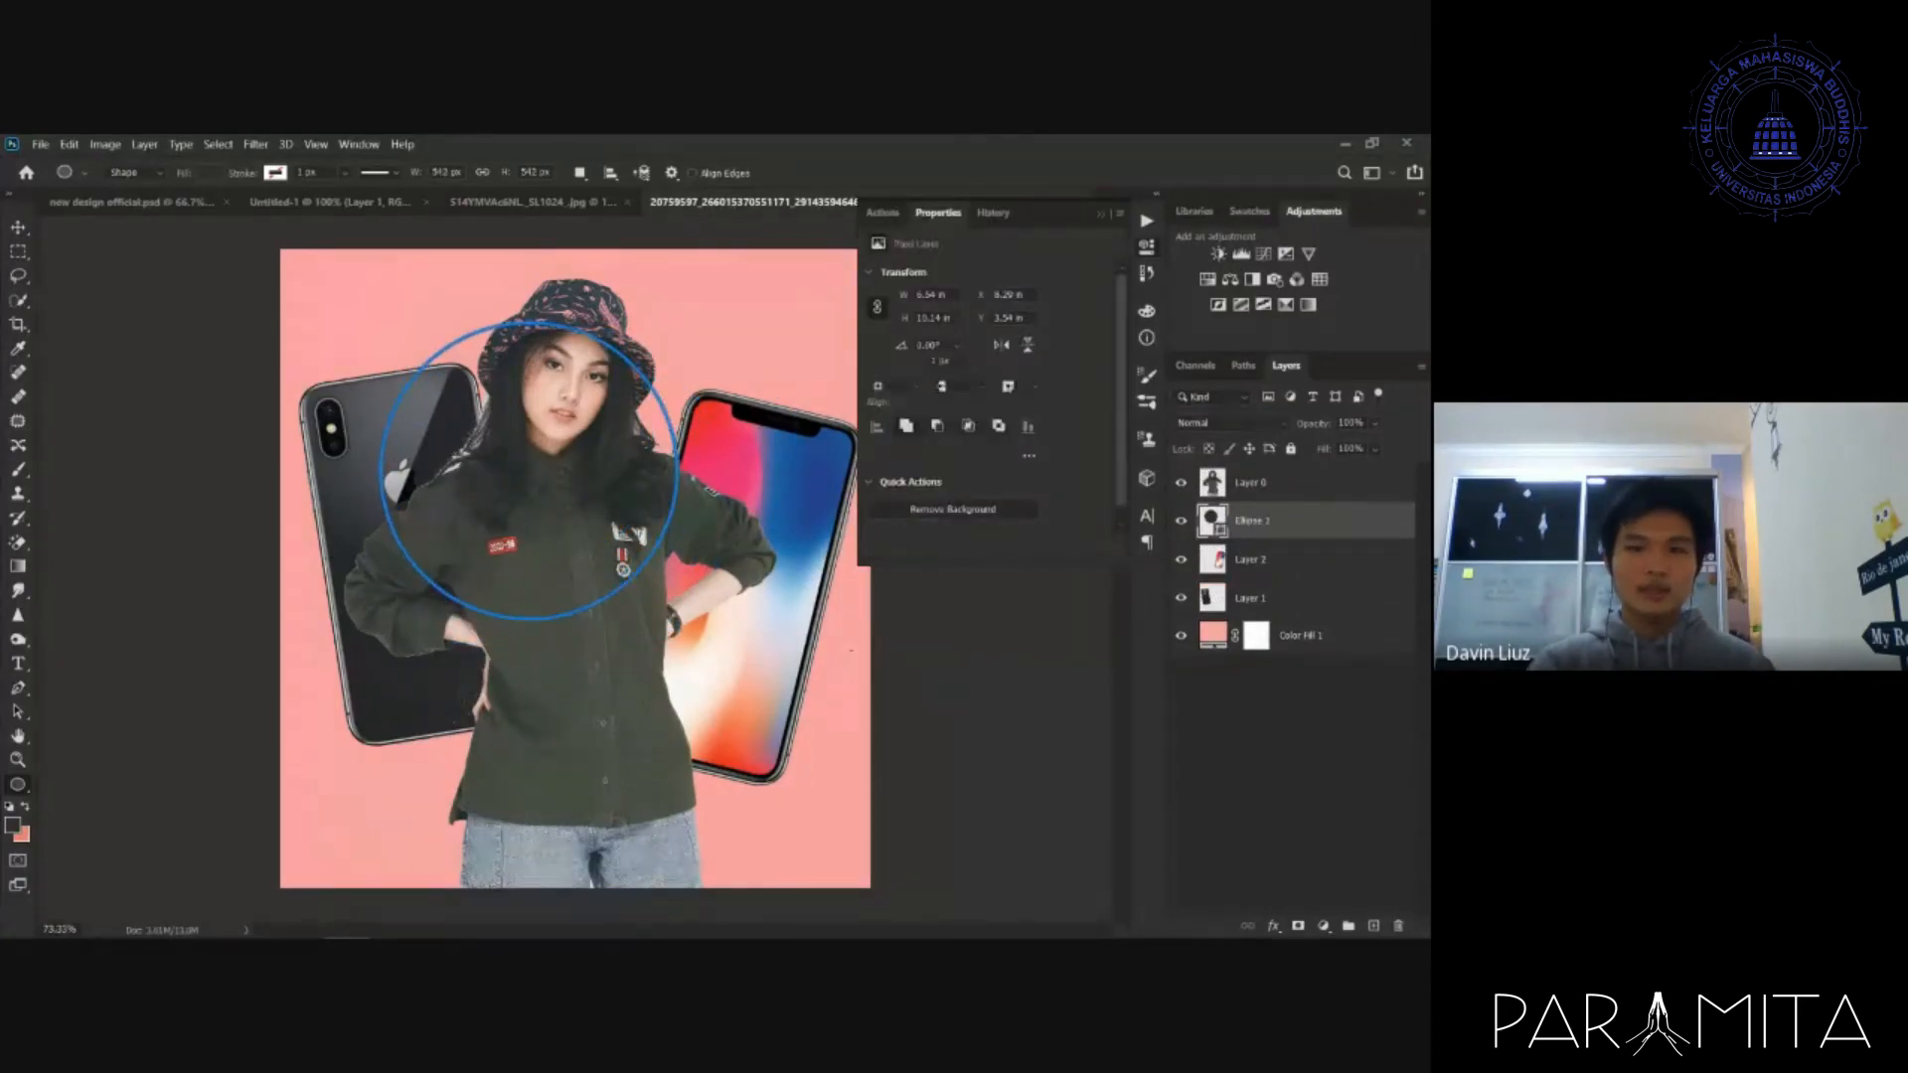
- Fill the circle with the first dark green leaf pattern from the Trees group
click(884, 364)
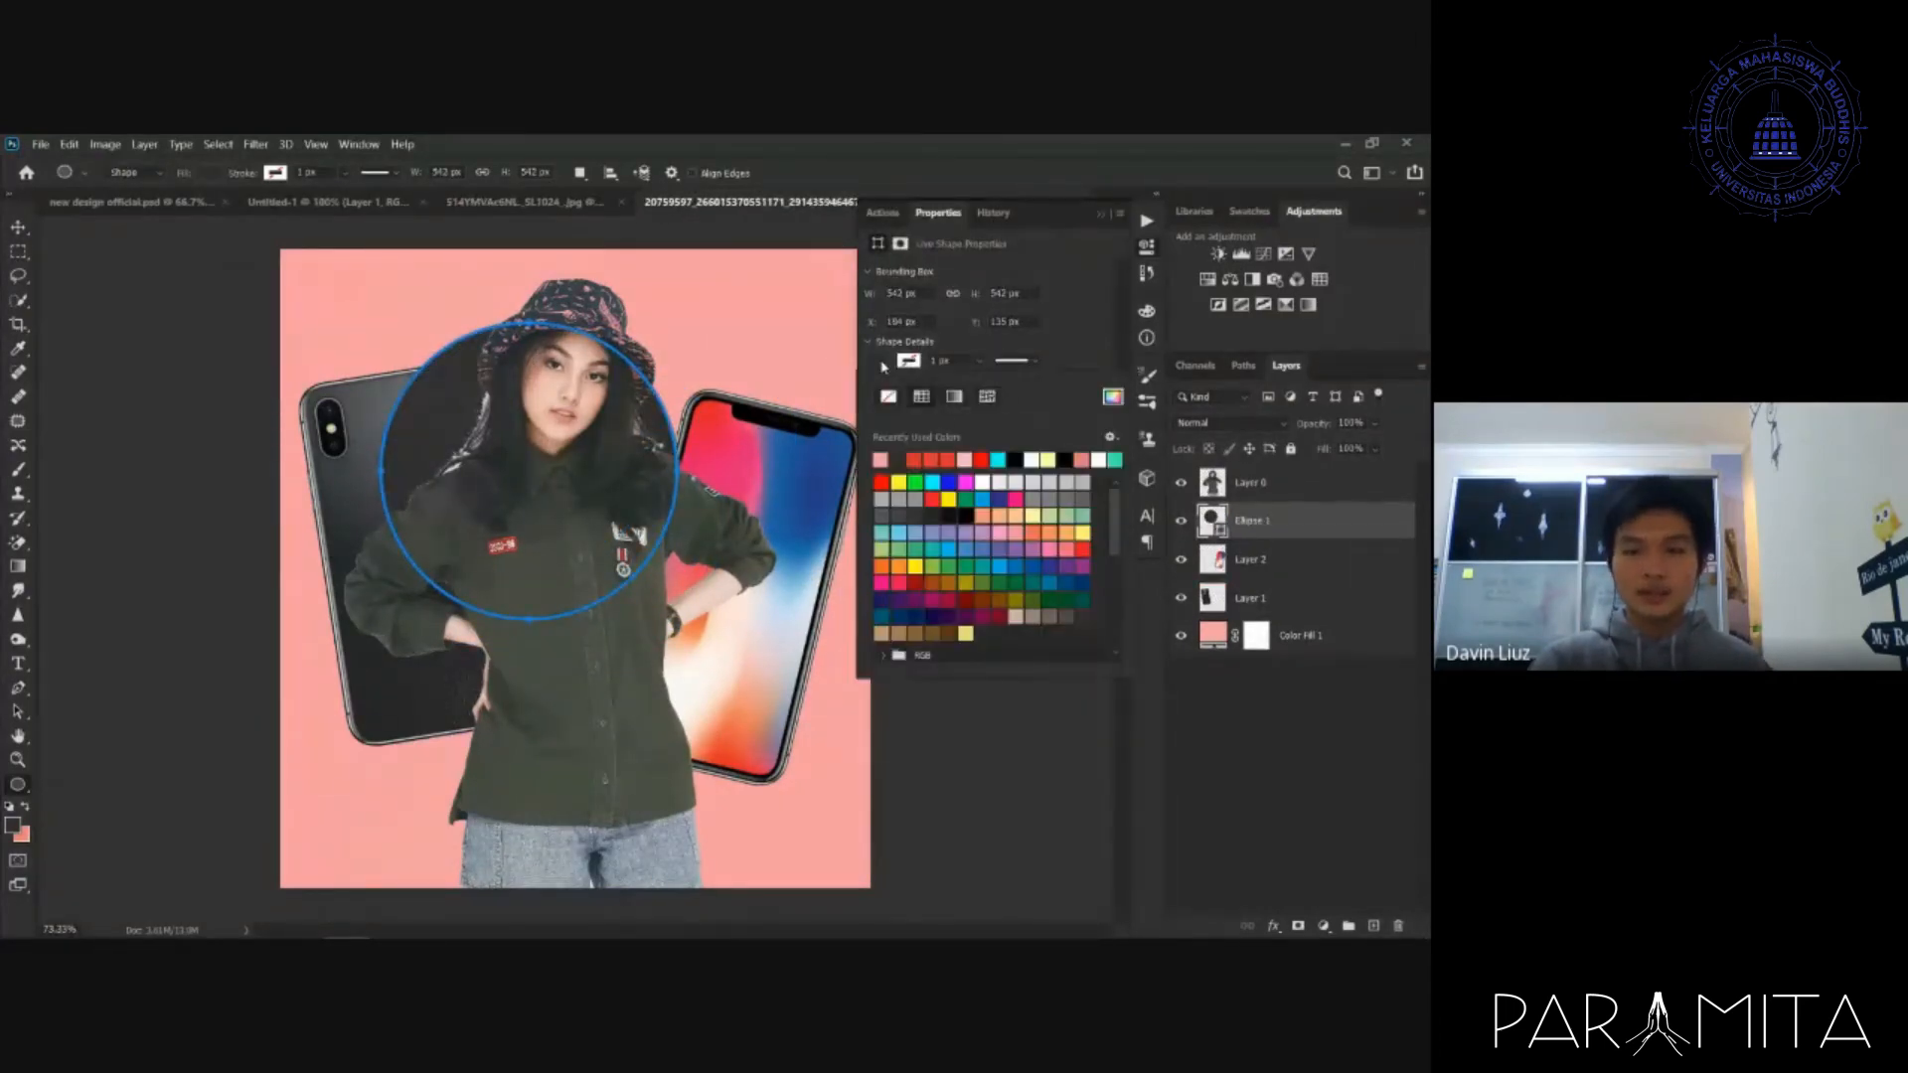
click(1113, 397)
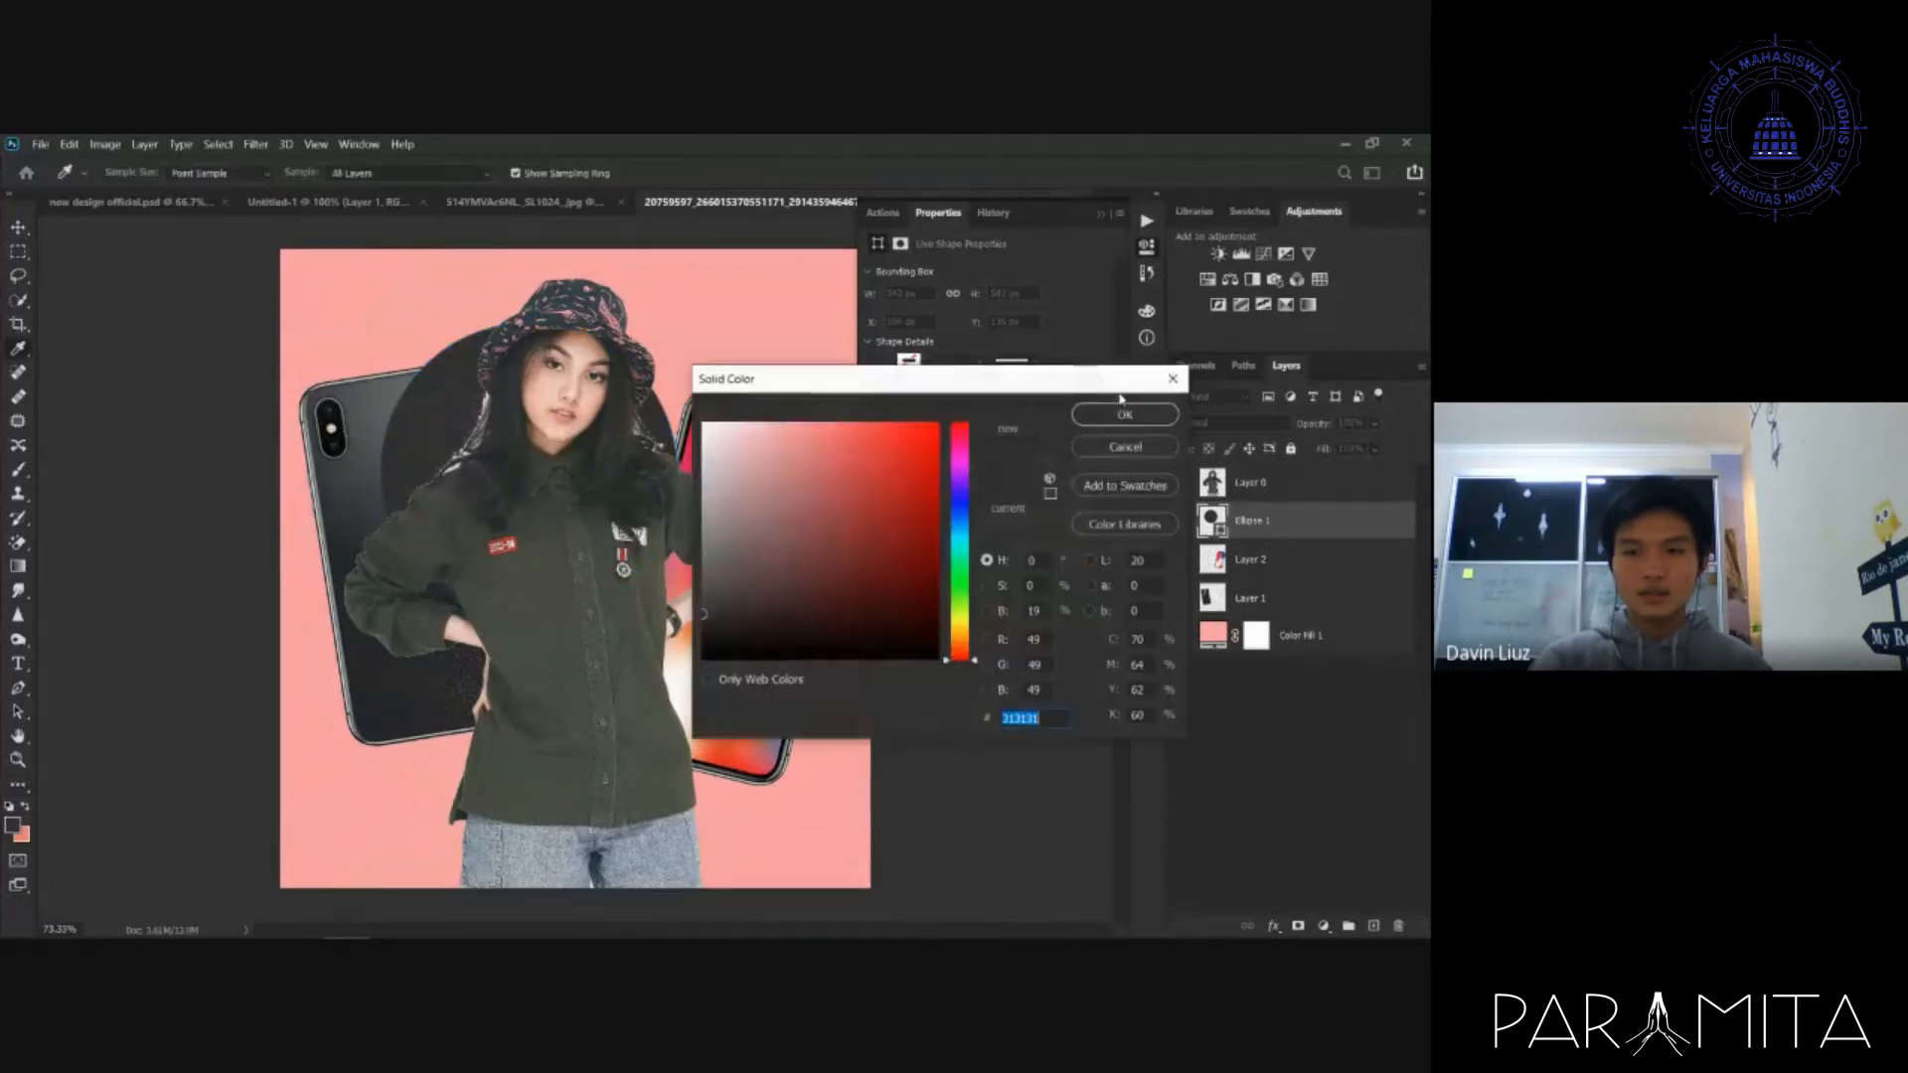
drag(1123, 396, 843, 396)
click(845, 414)
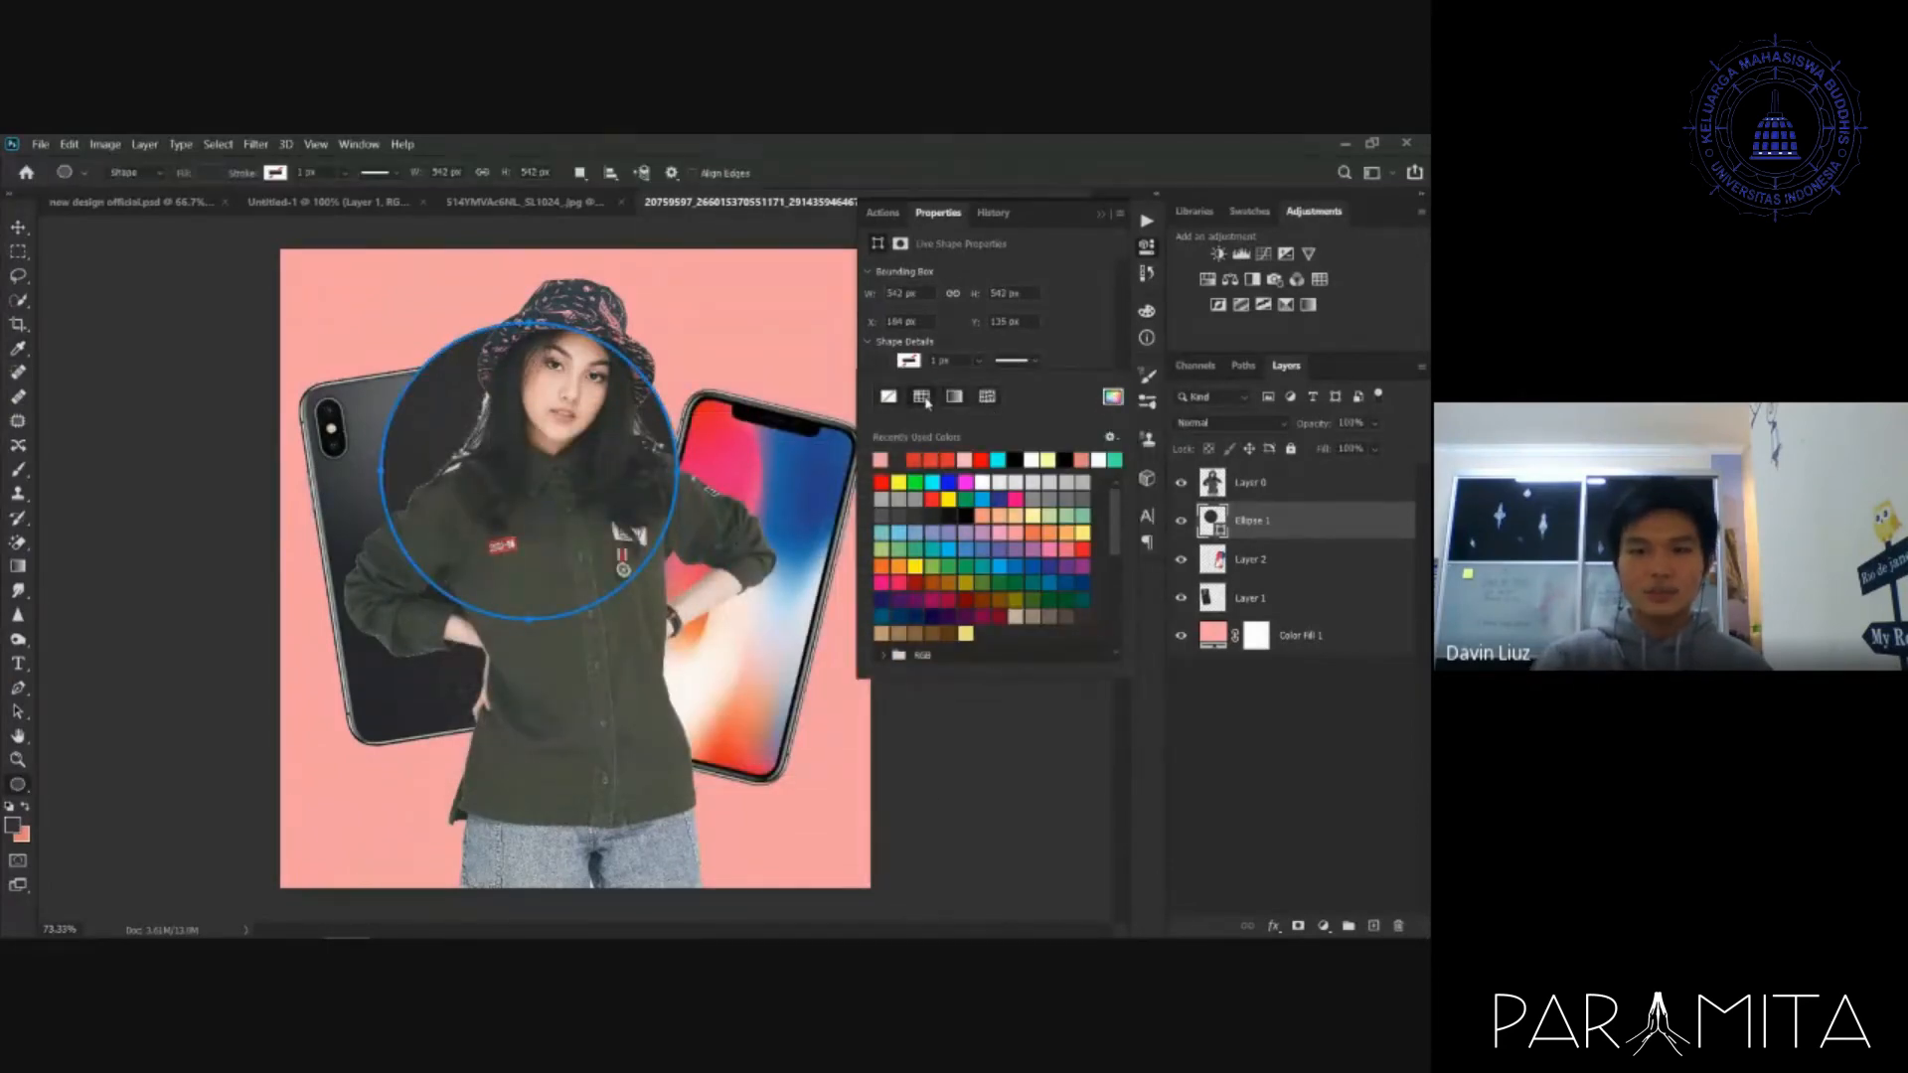
click(987, 397)
click(990, 397)
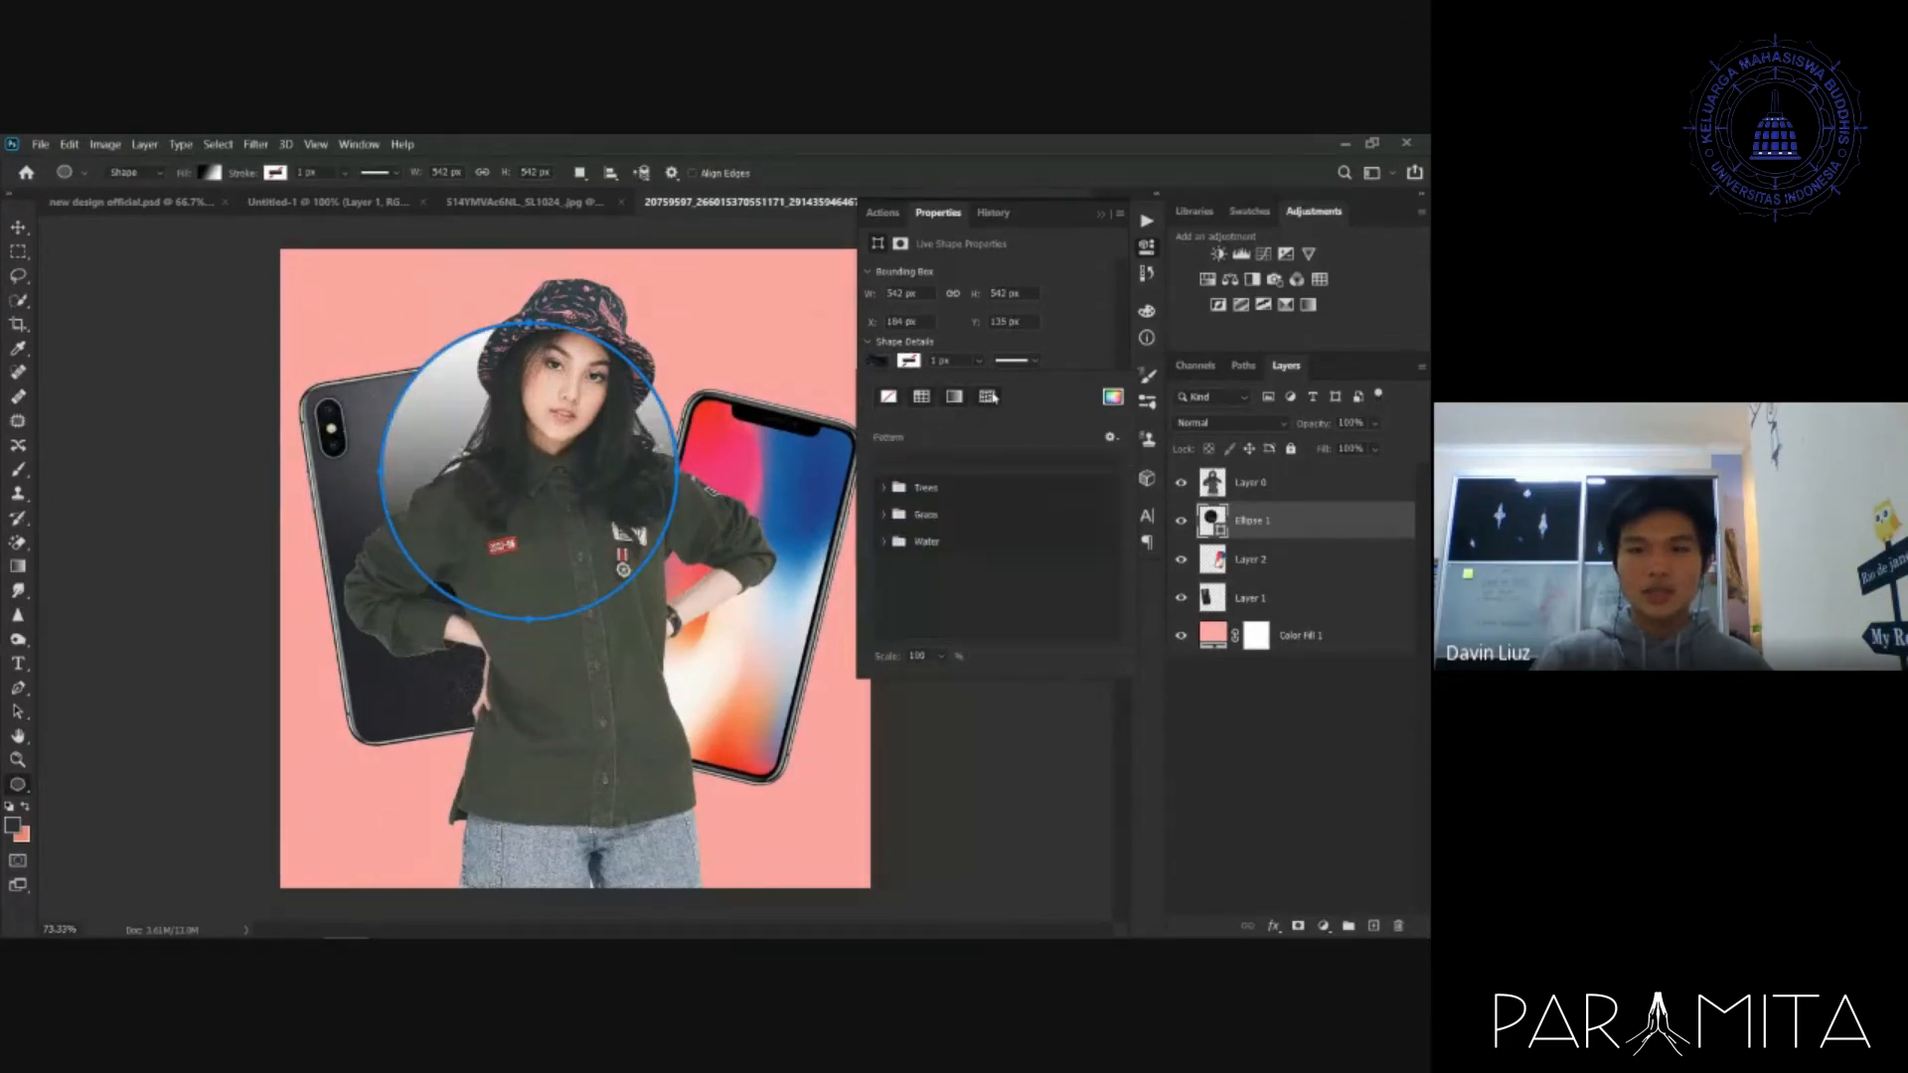
click(879, 489)
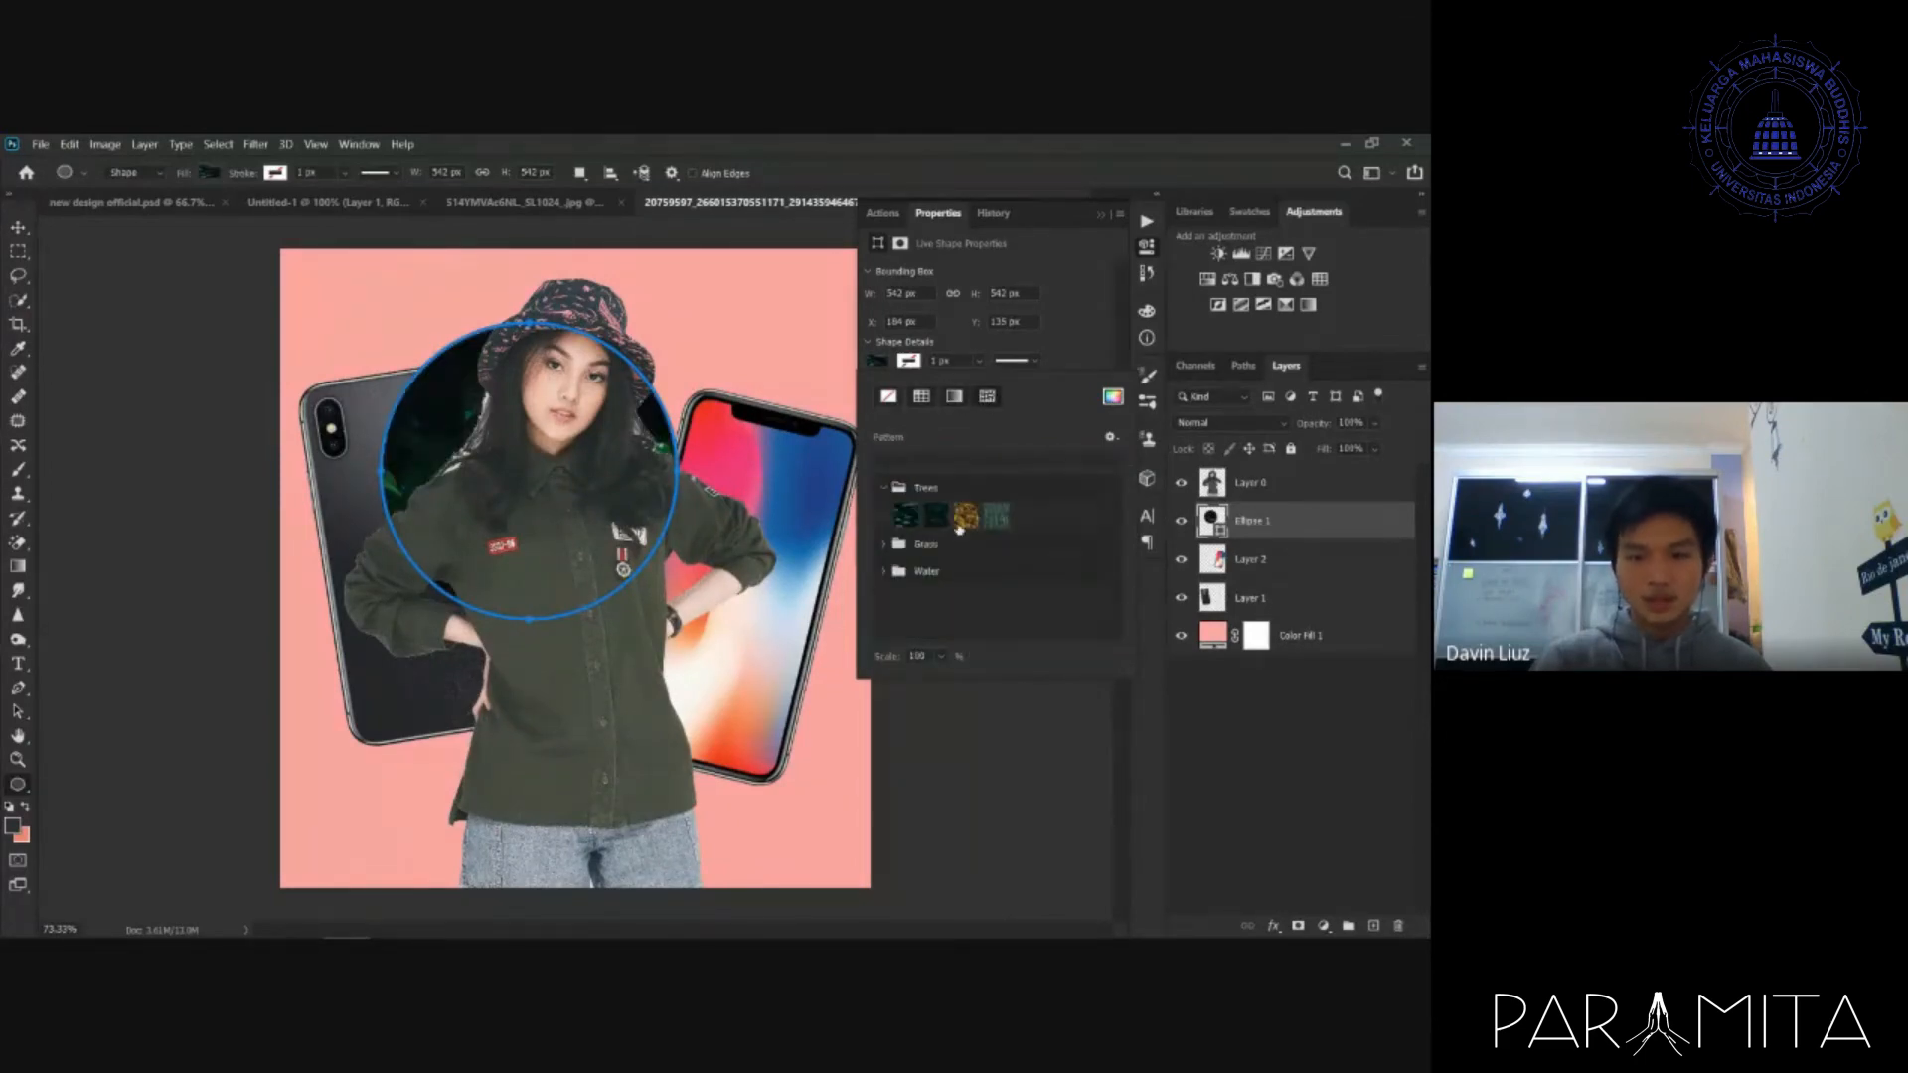
click(907, 515)
click(1103, 214)
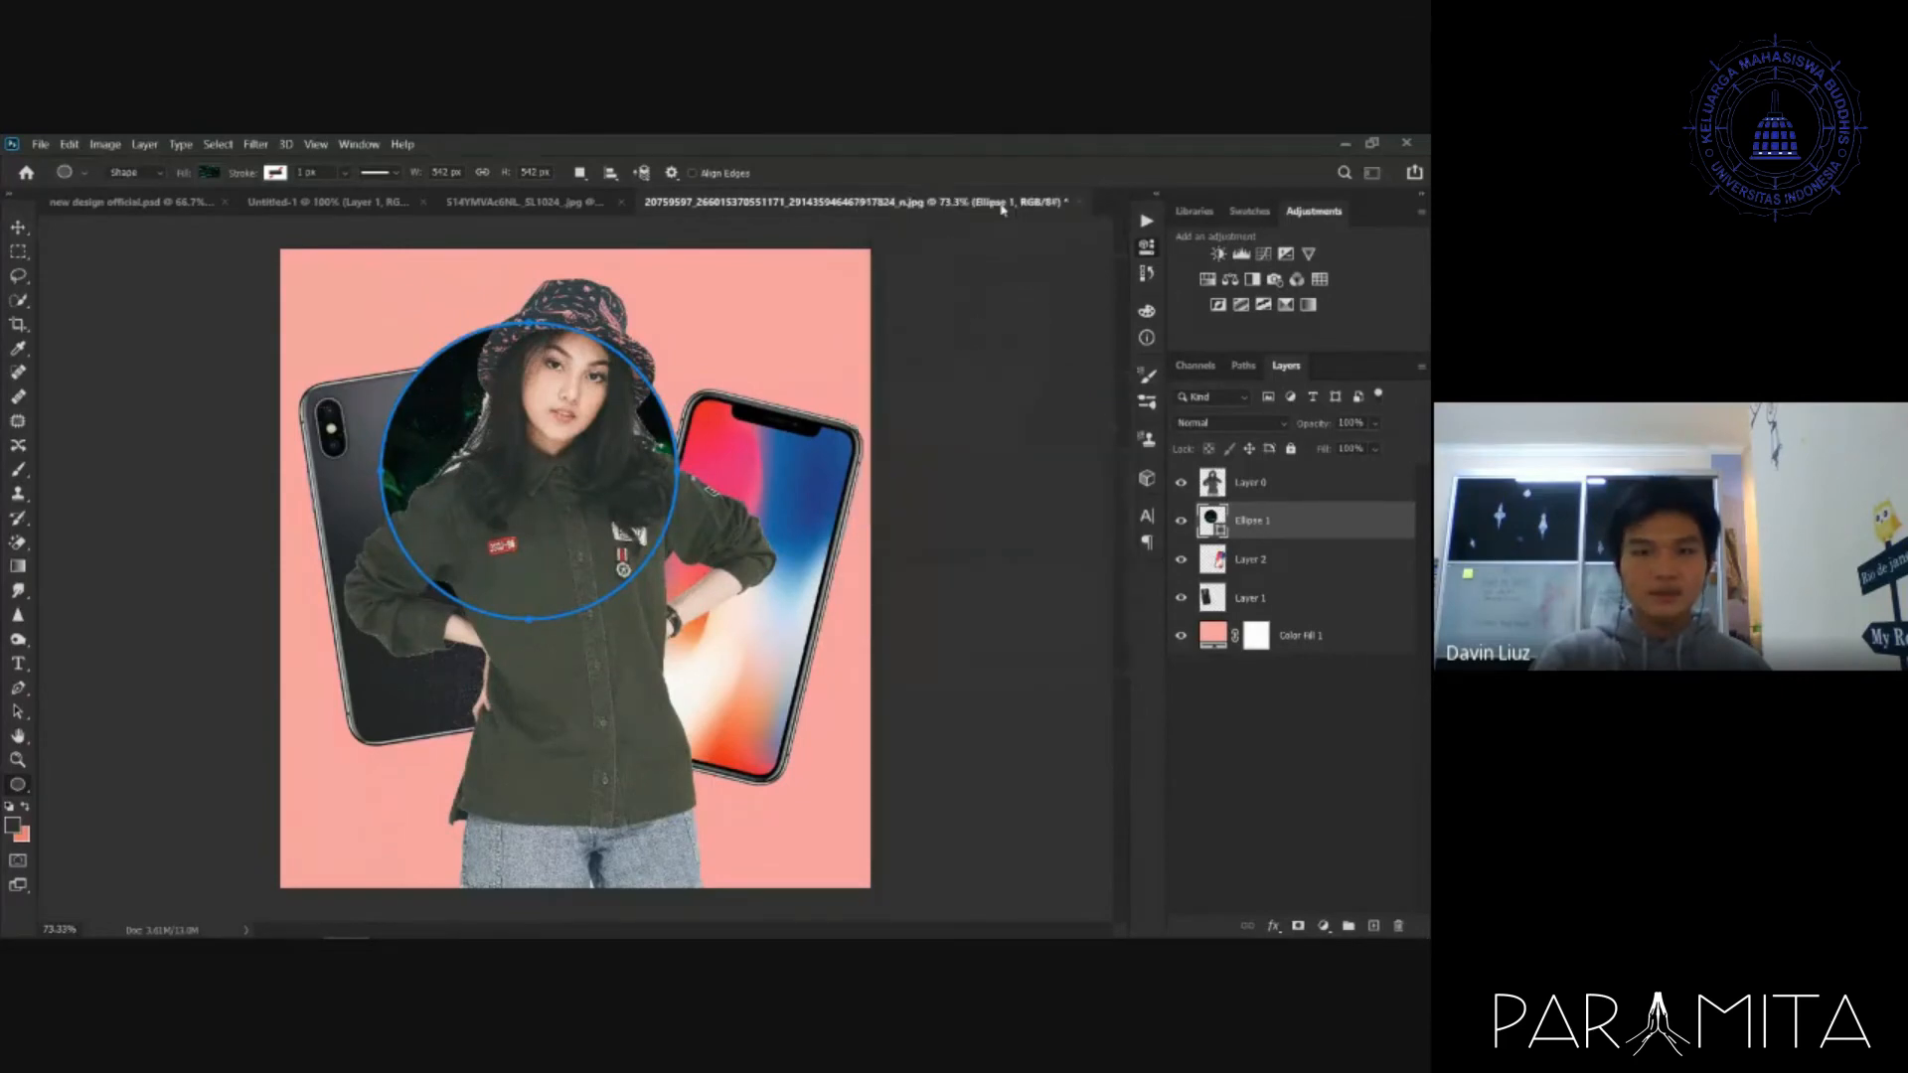
- Move the leaf-patterned circle over the lower part of the front-view phone and reduce its opacity to 54%
click(17, 238)
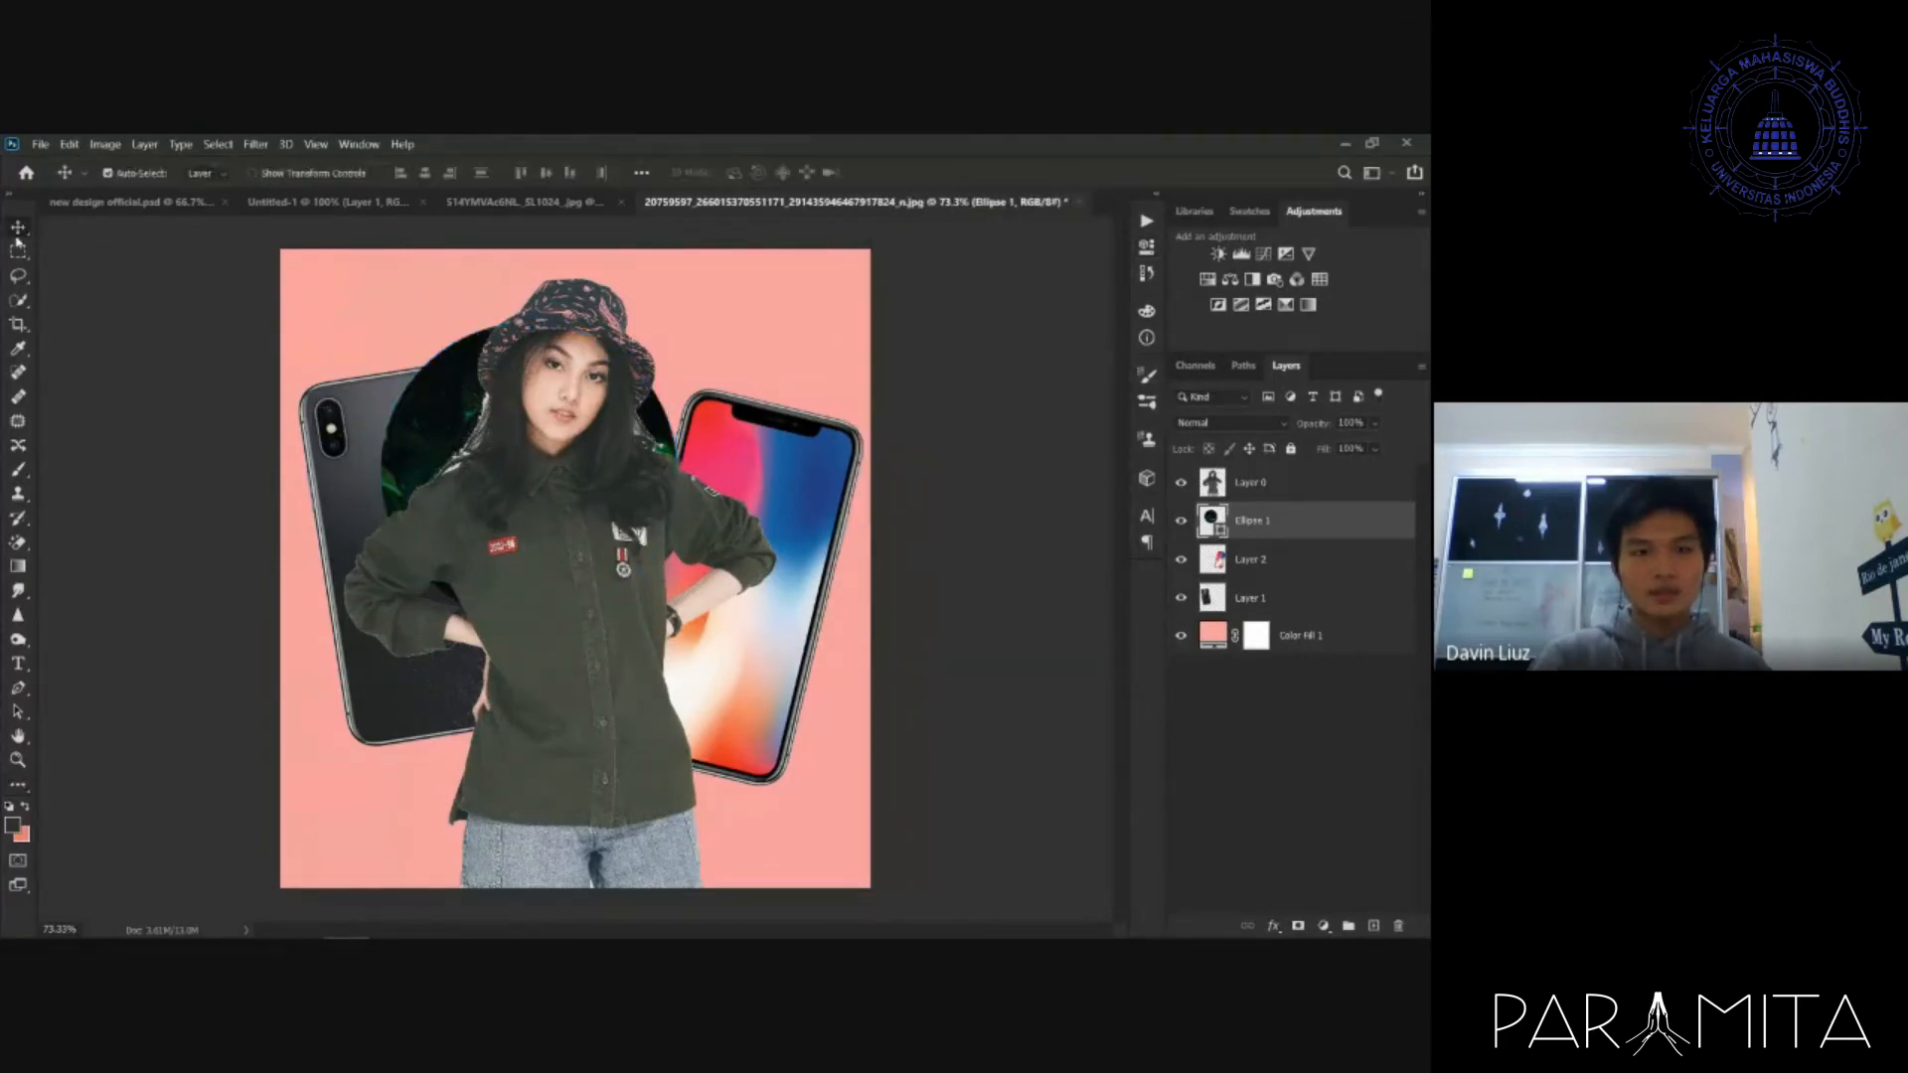
drag(427, 425, 631, 684)
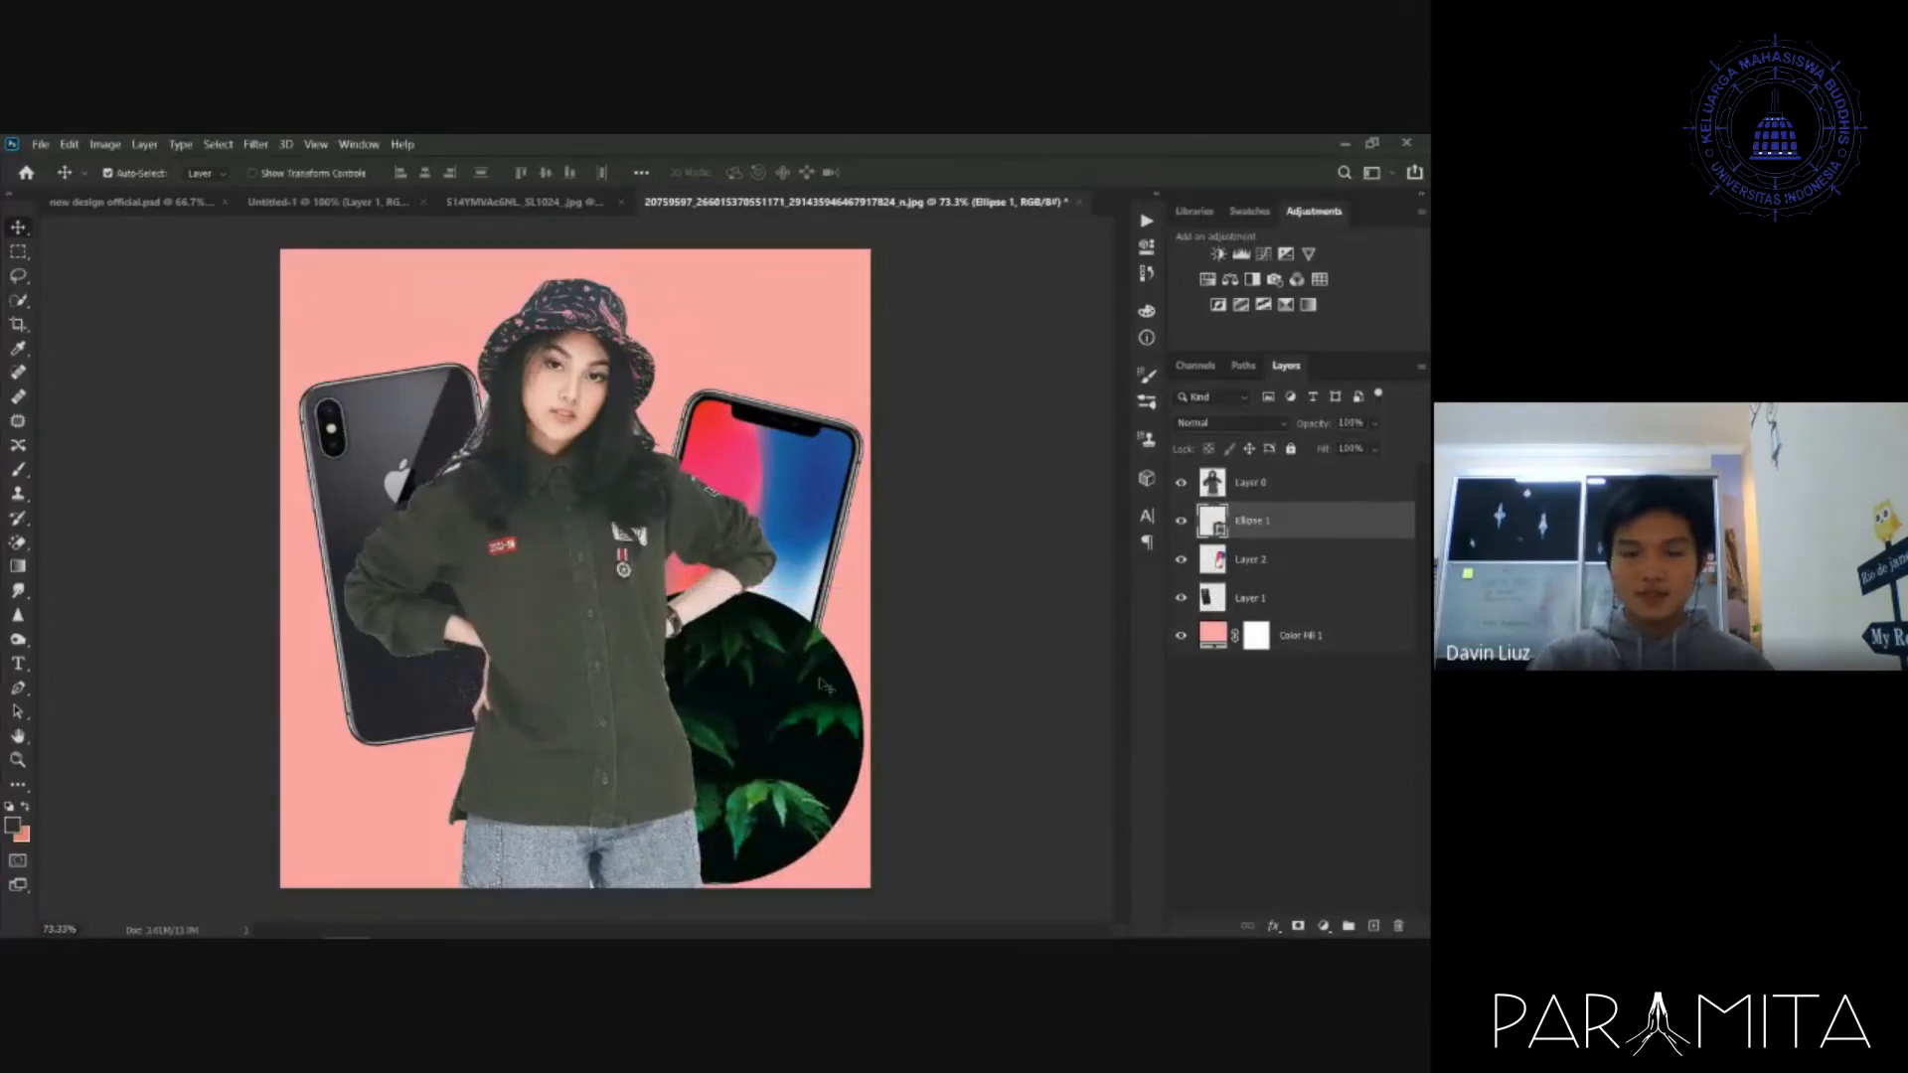
click(1378, 428)
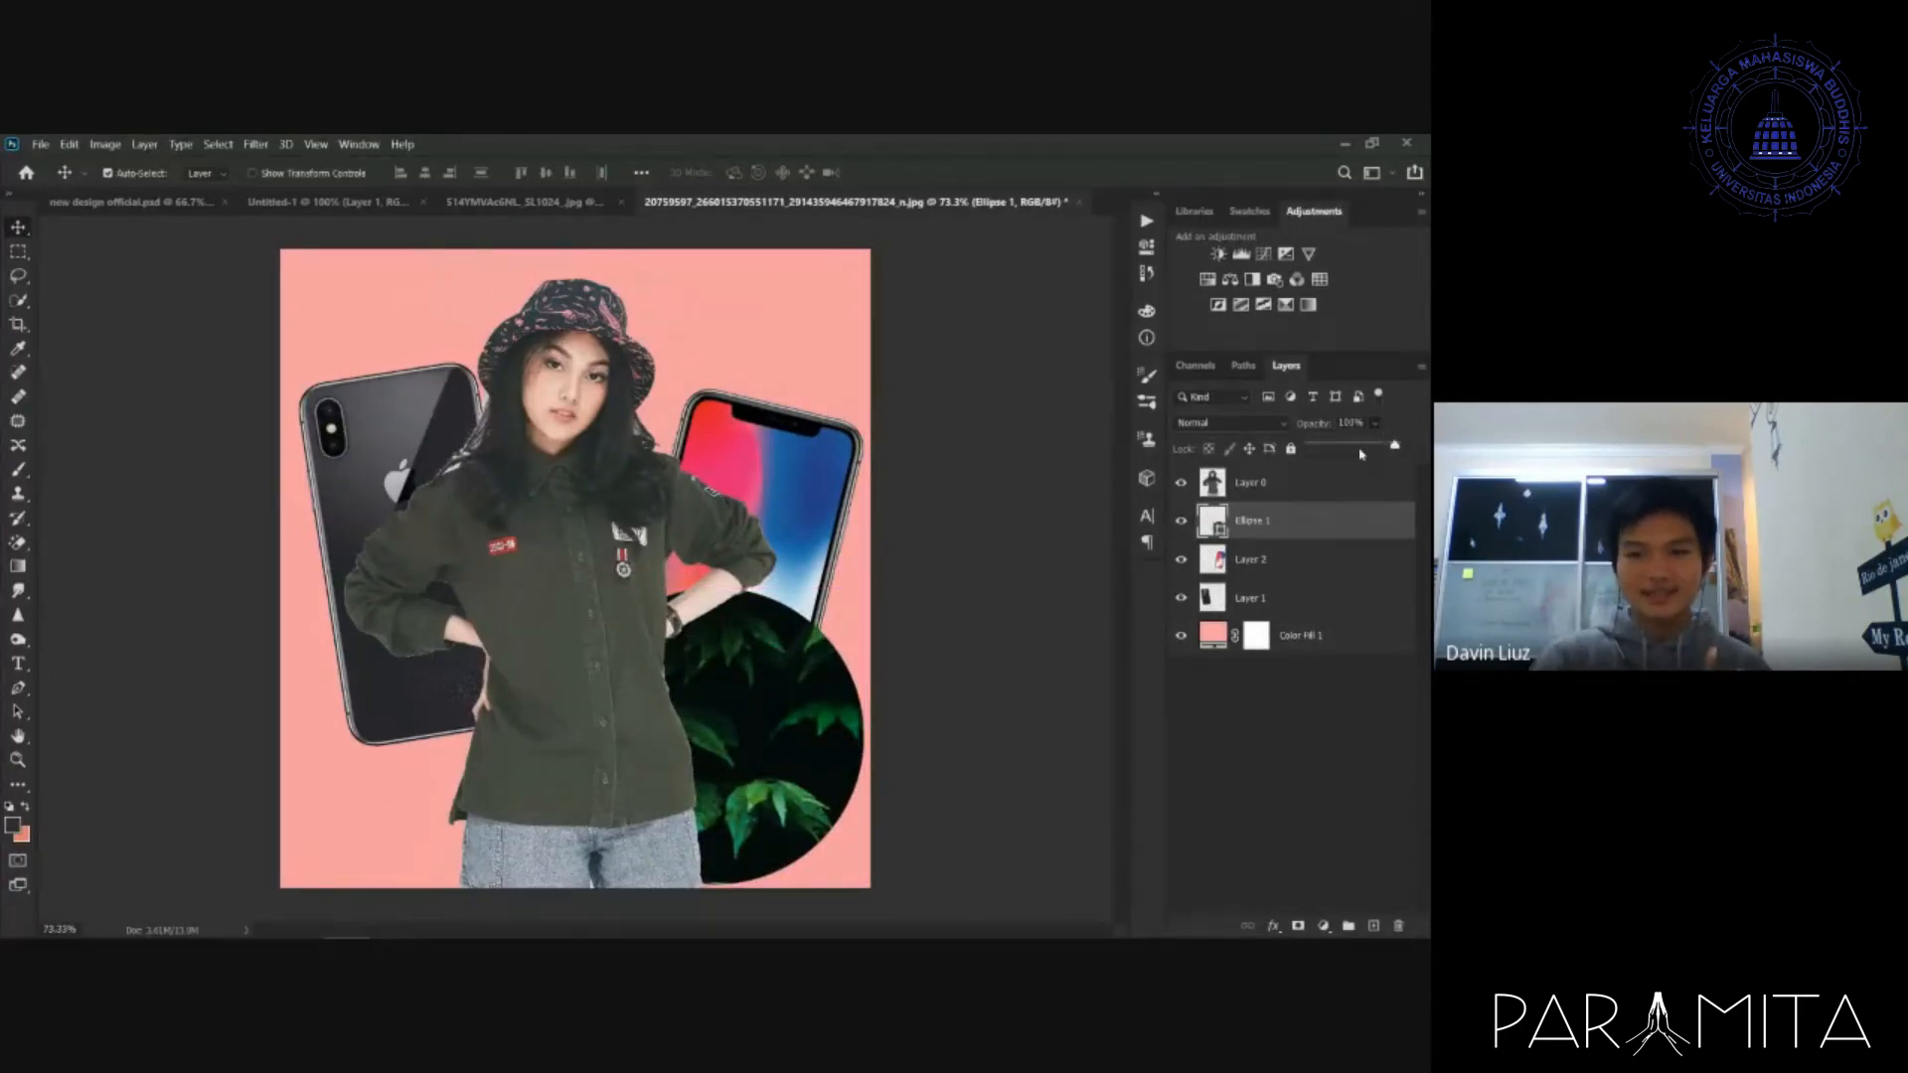
drag(1361, 448, 1356, 448)
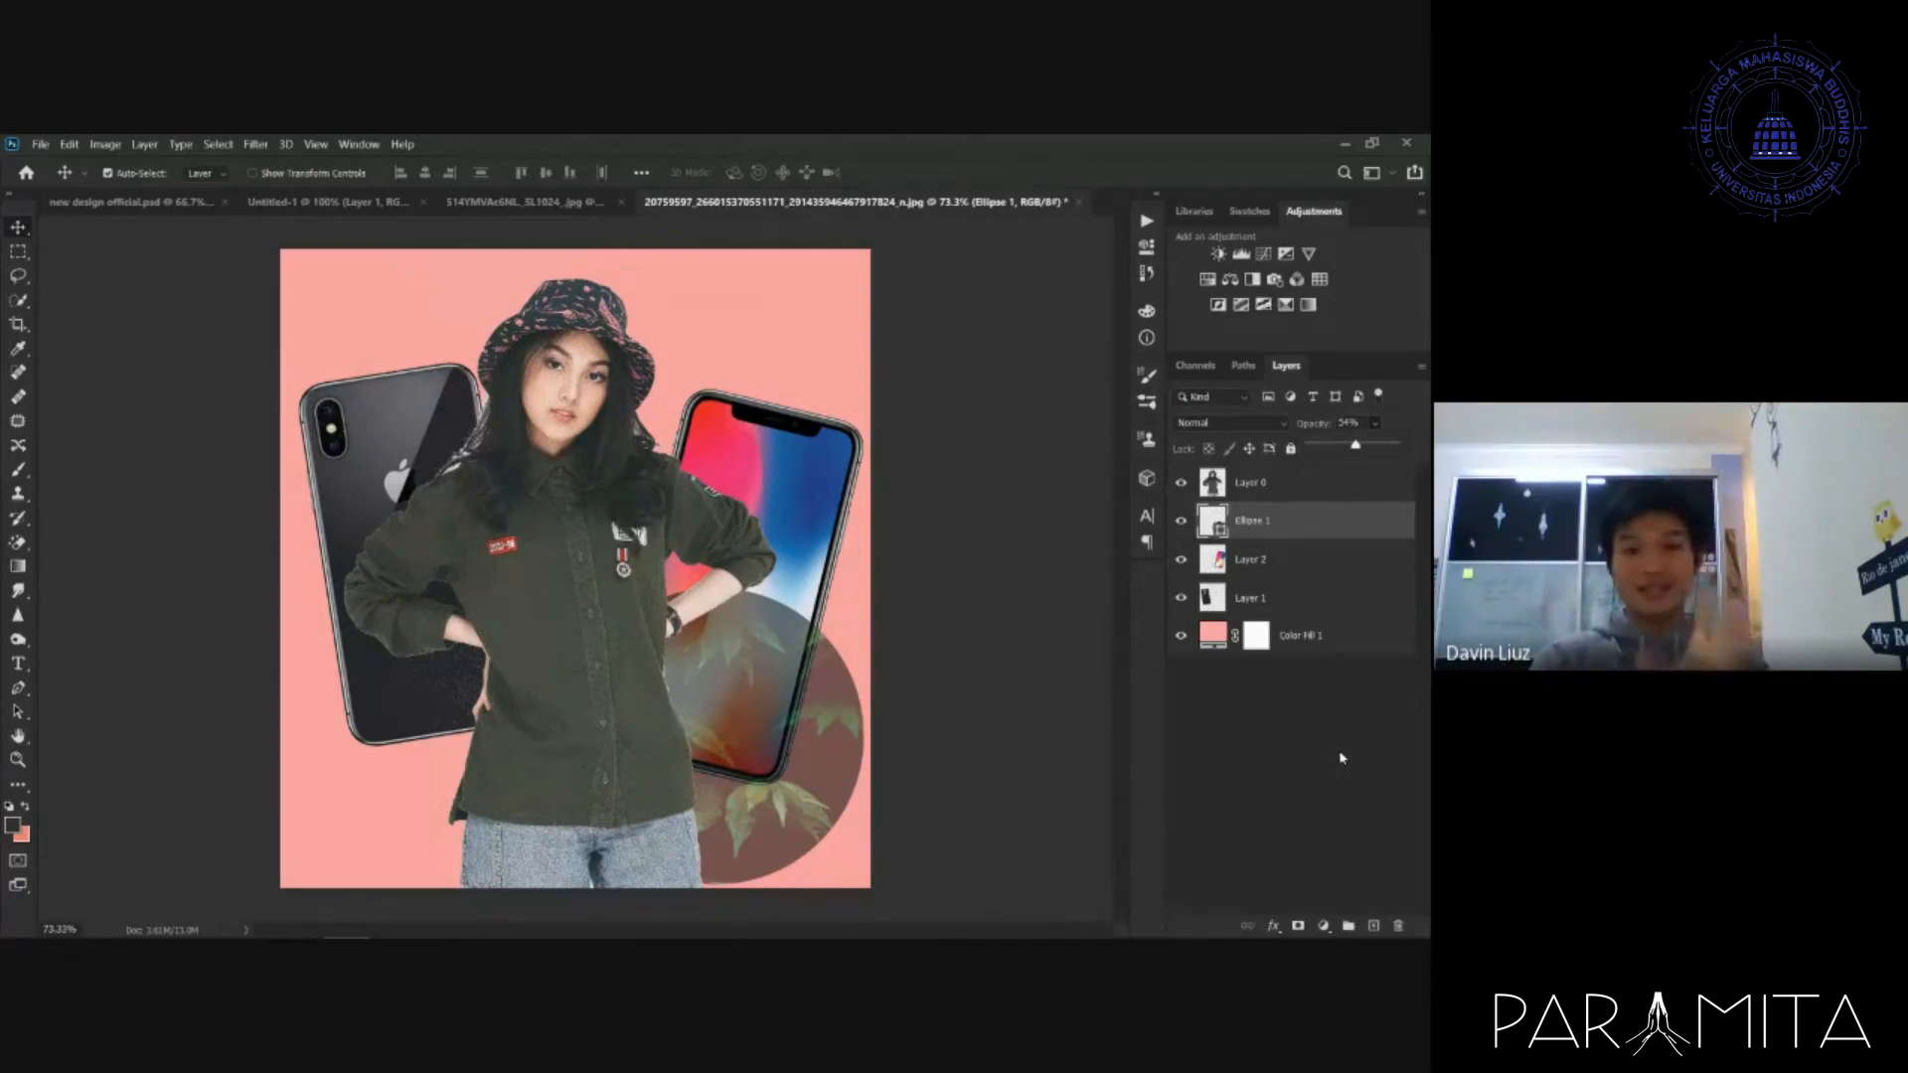
- Try a black stroke on the leaf-patterned circle, first very thick and then only a few pixels wide
click(1337, 522)
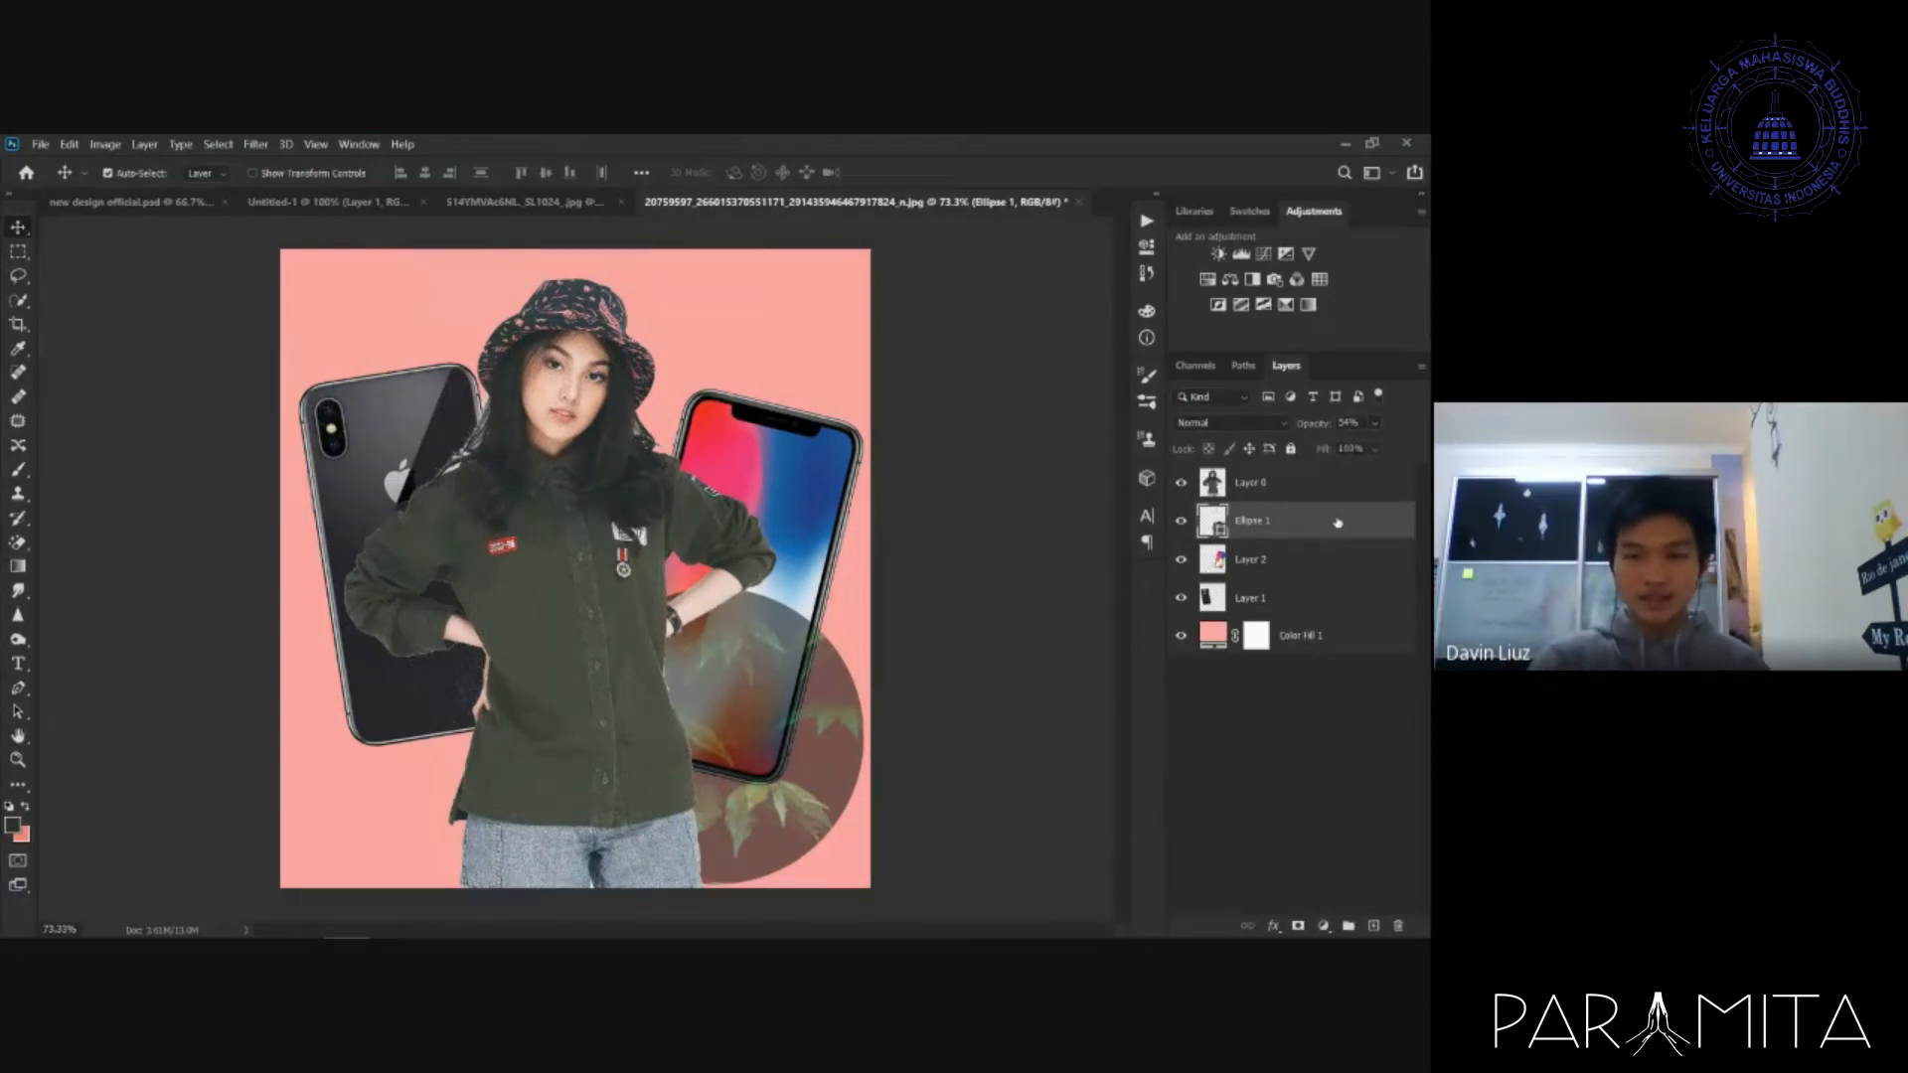
key(u)
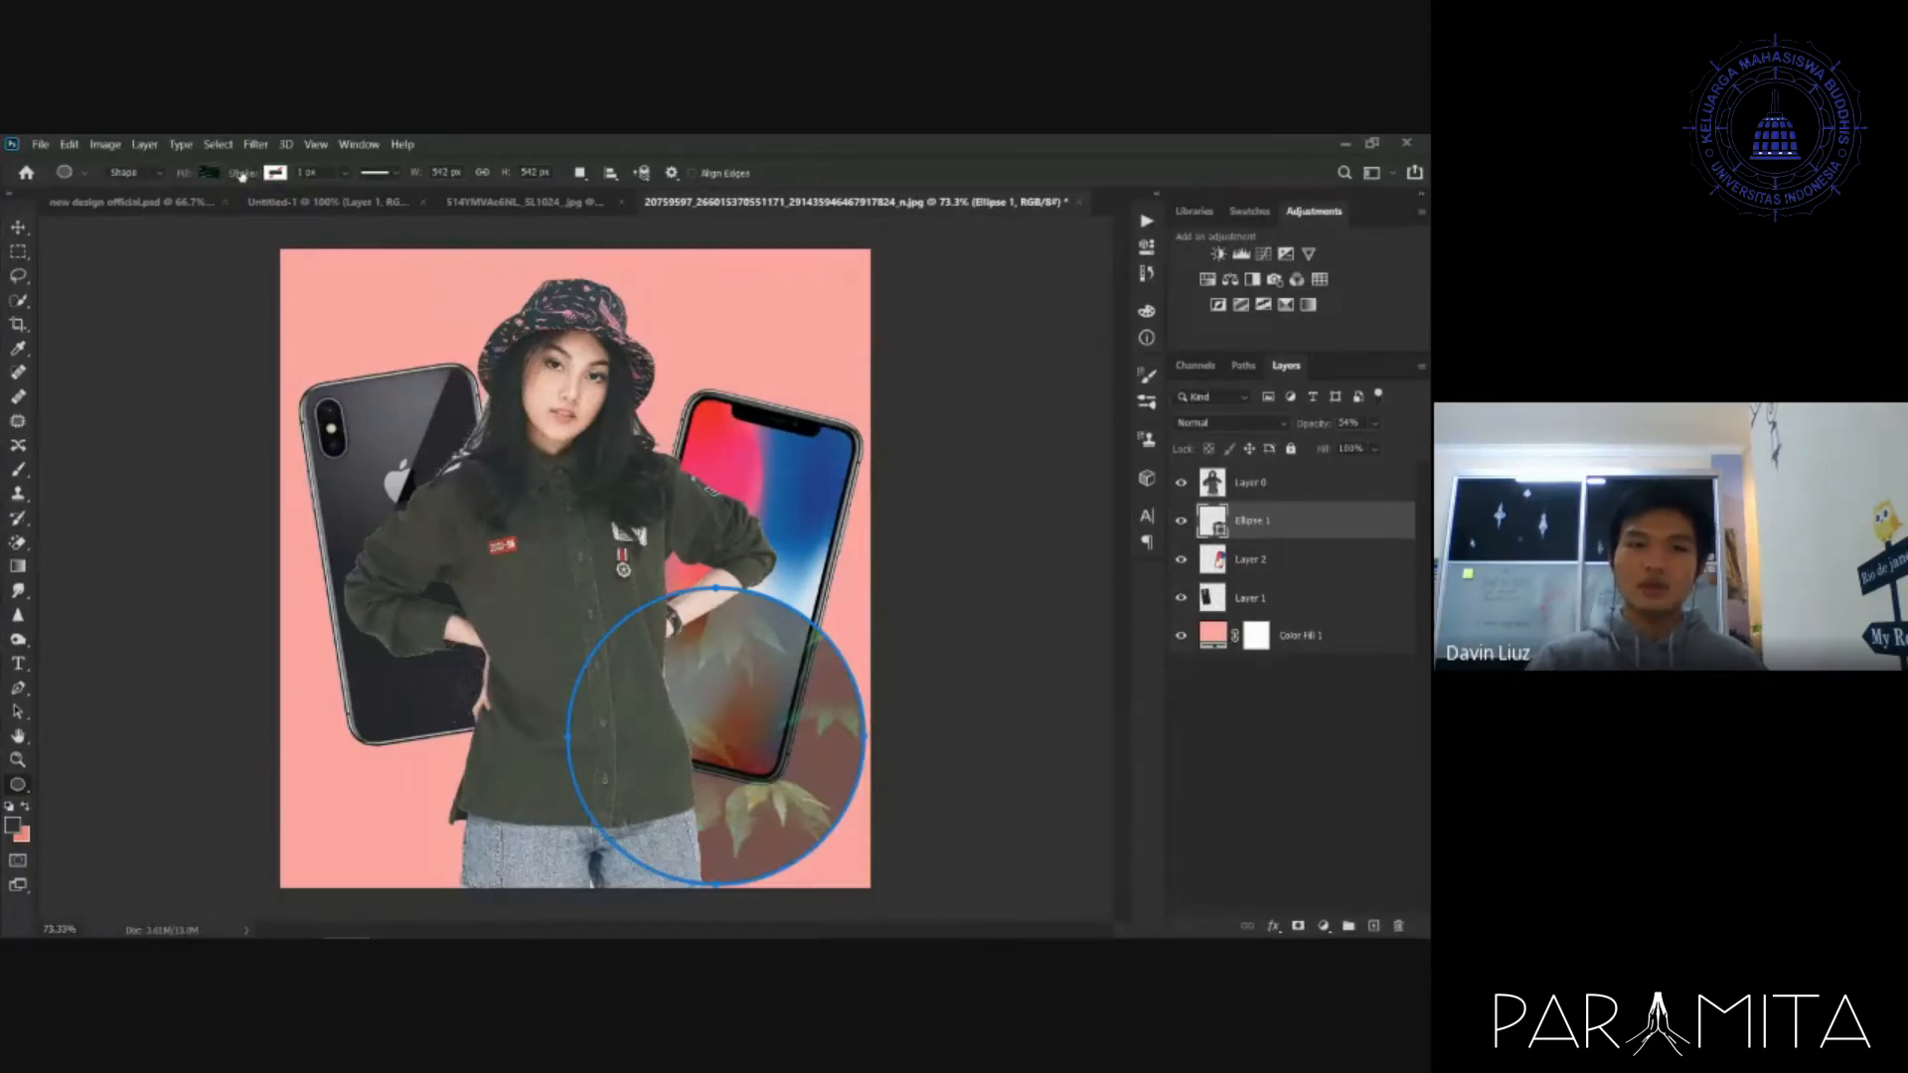
click(277, 174)
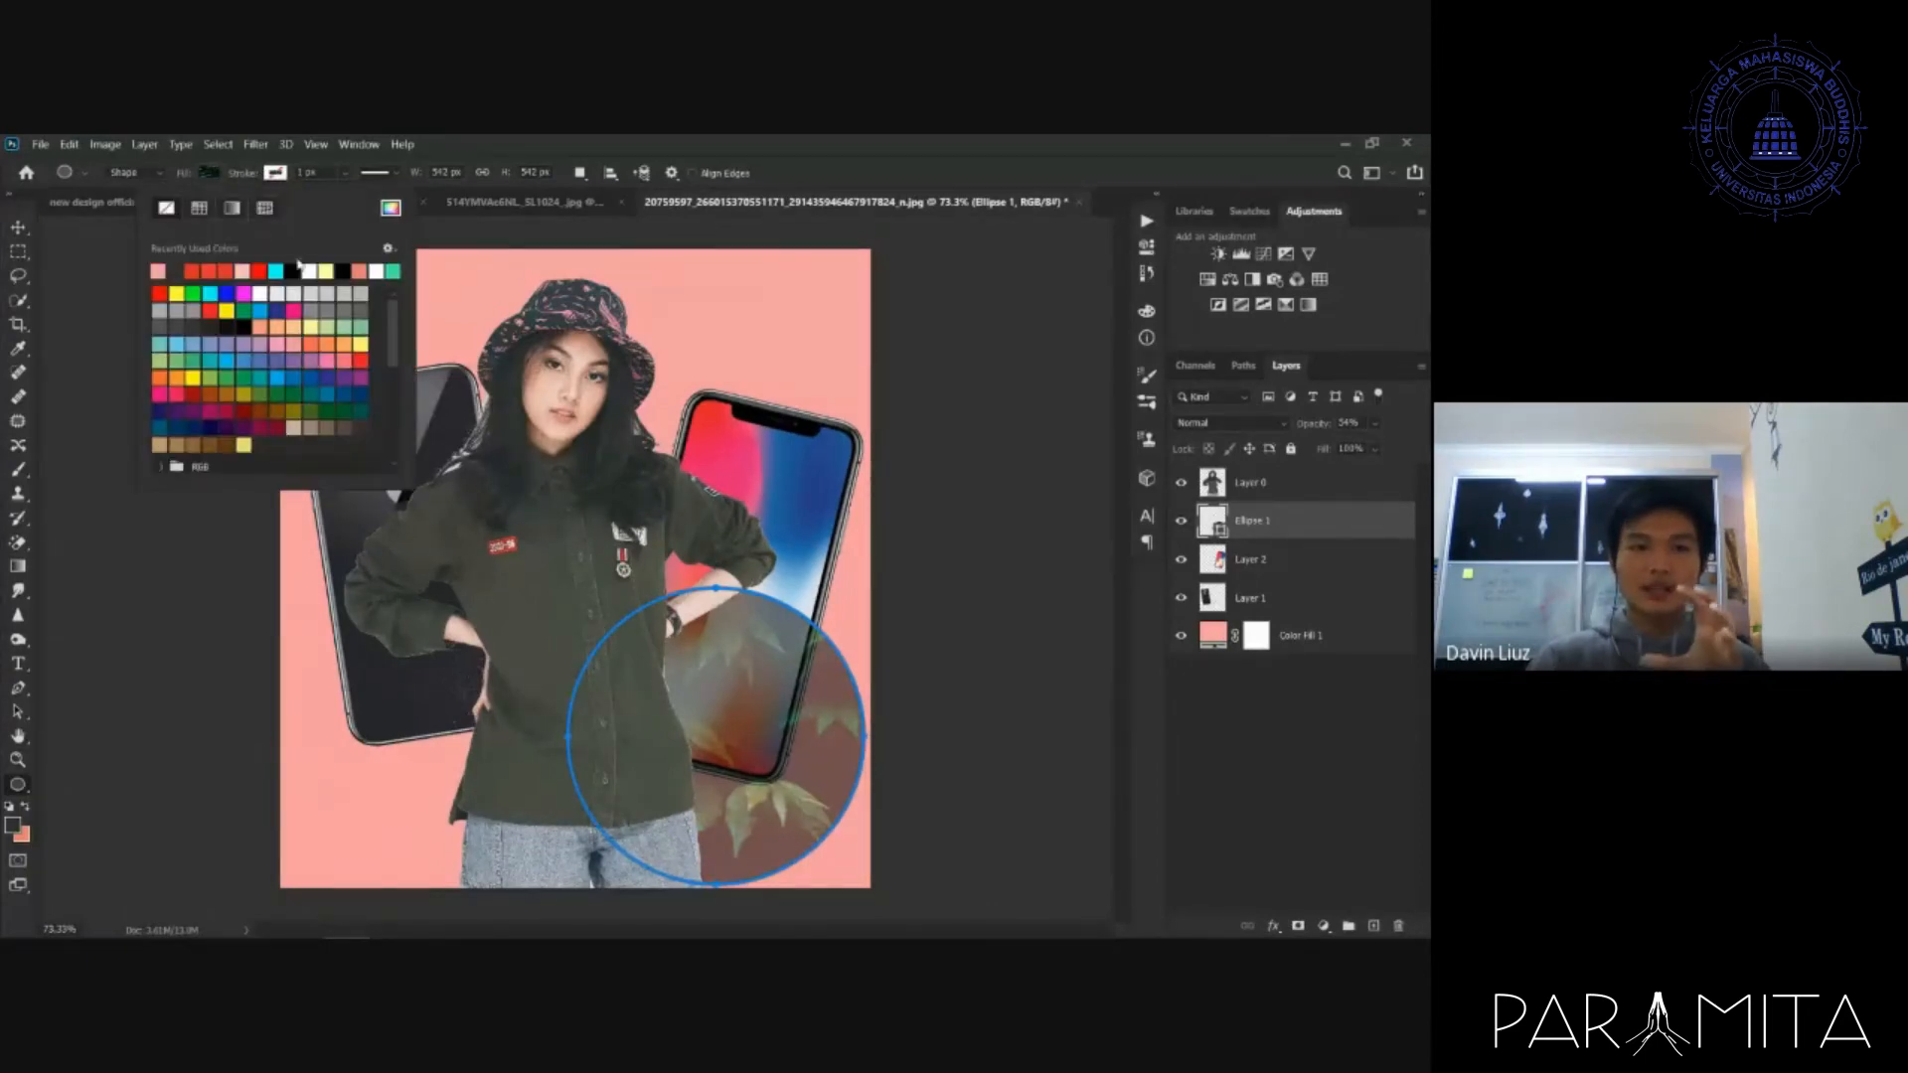
click(294, 271)
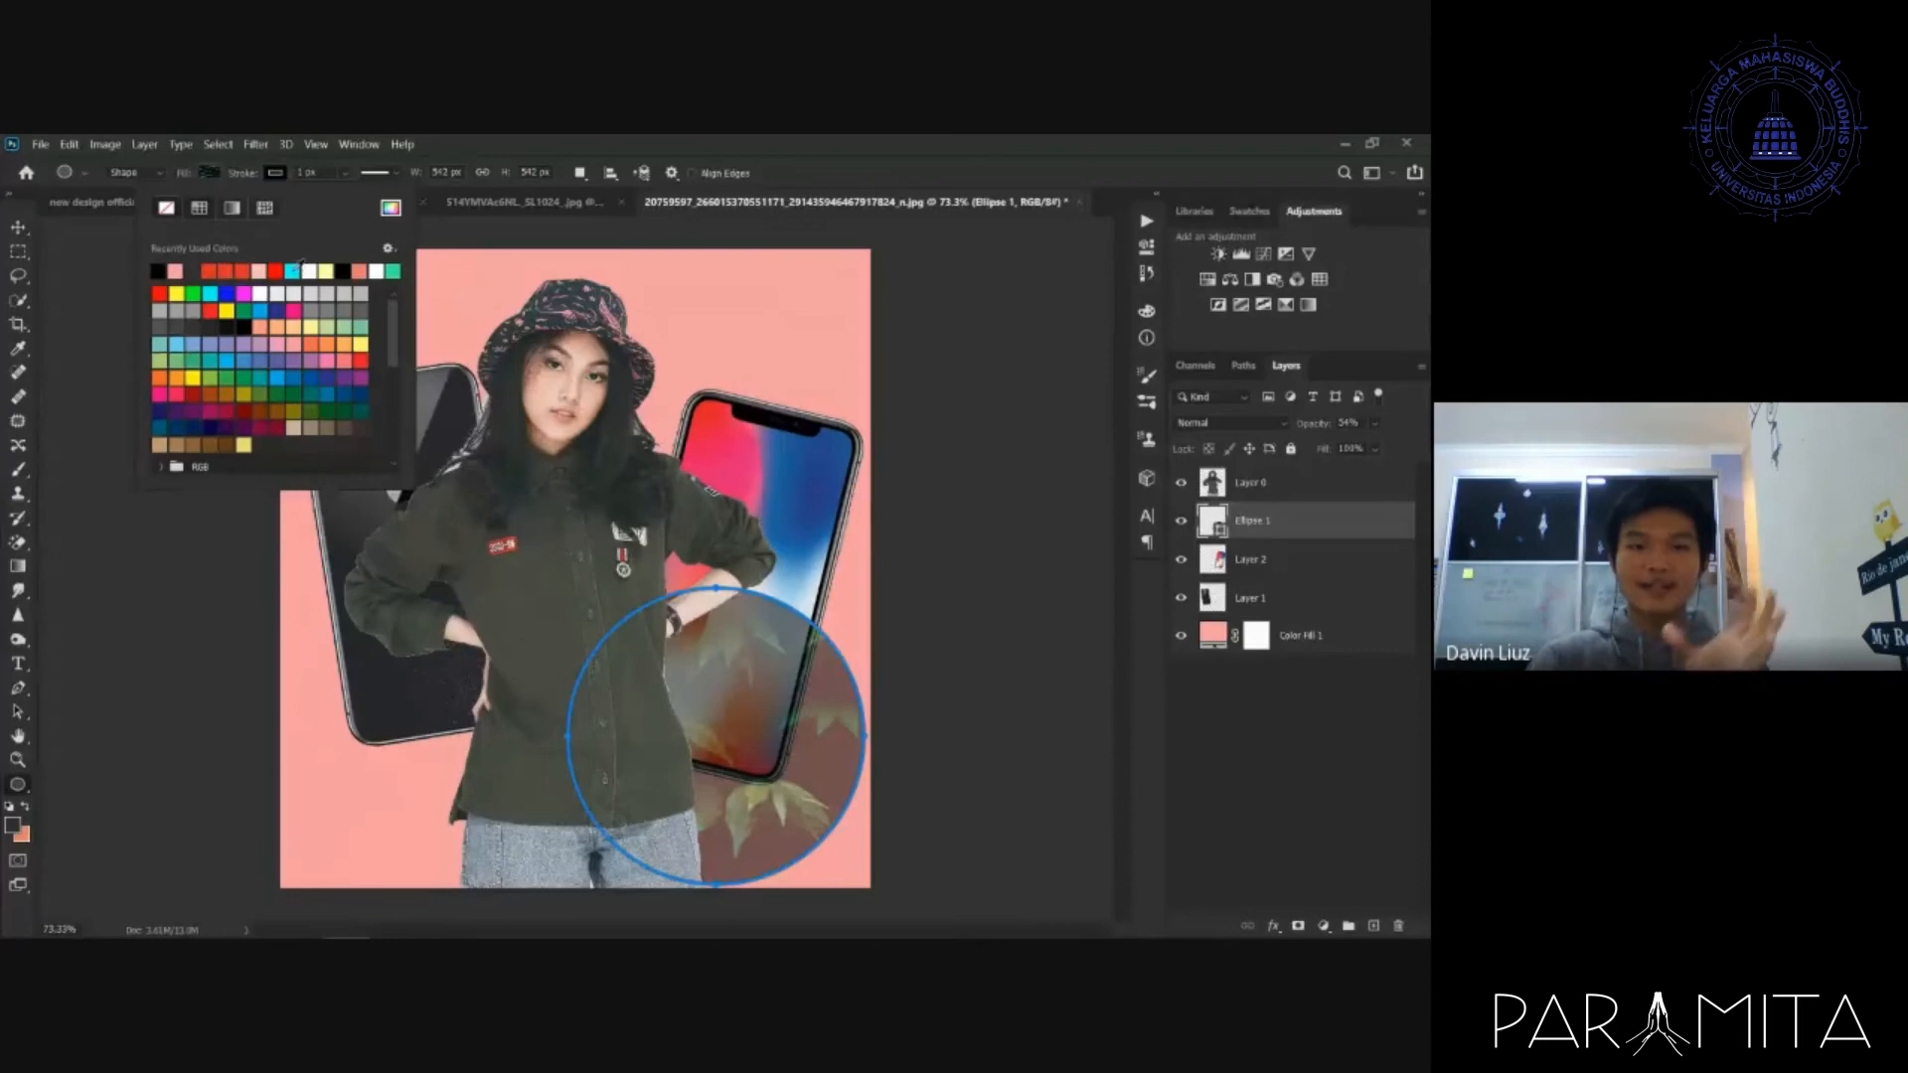
click(331, 169)
drag(349, 194, 420, 199)
key(v)
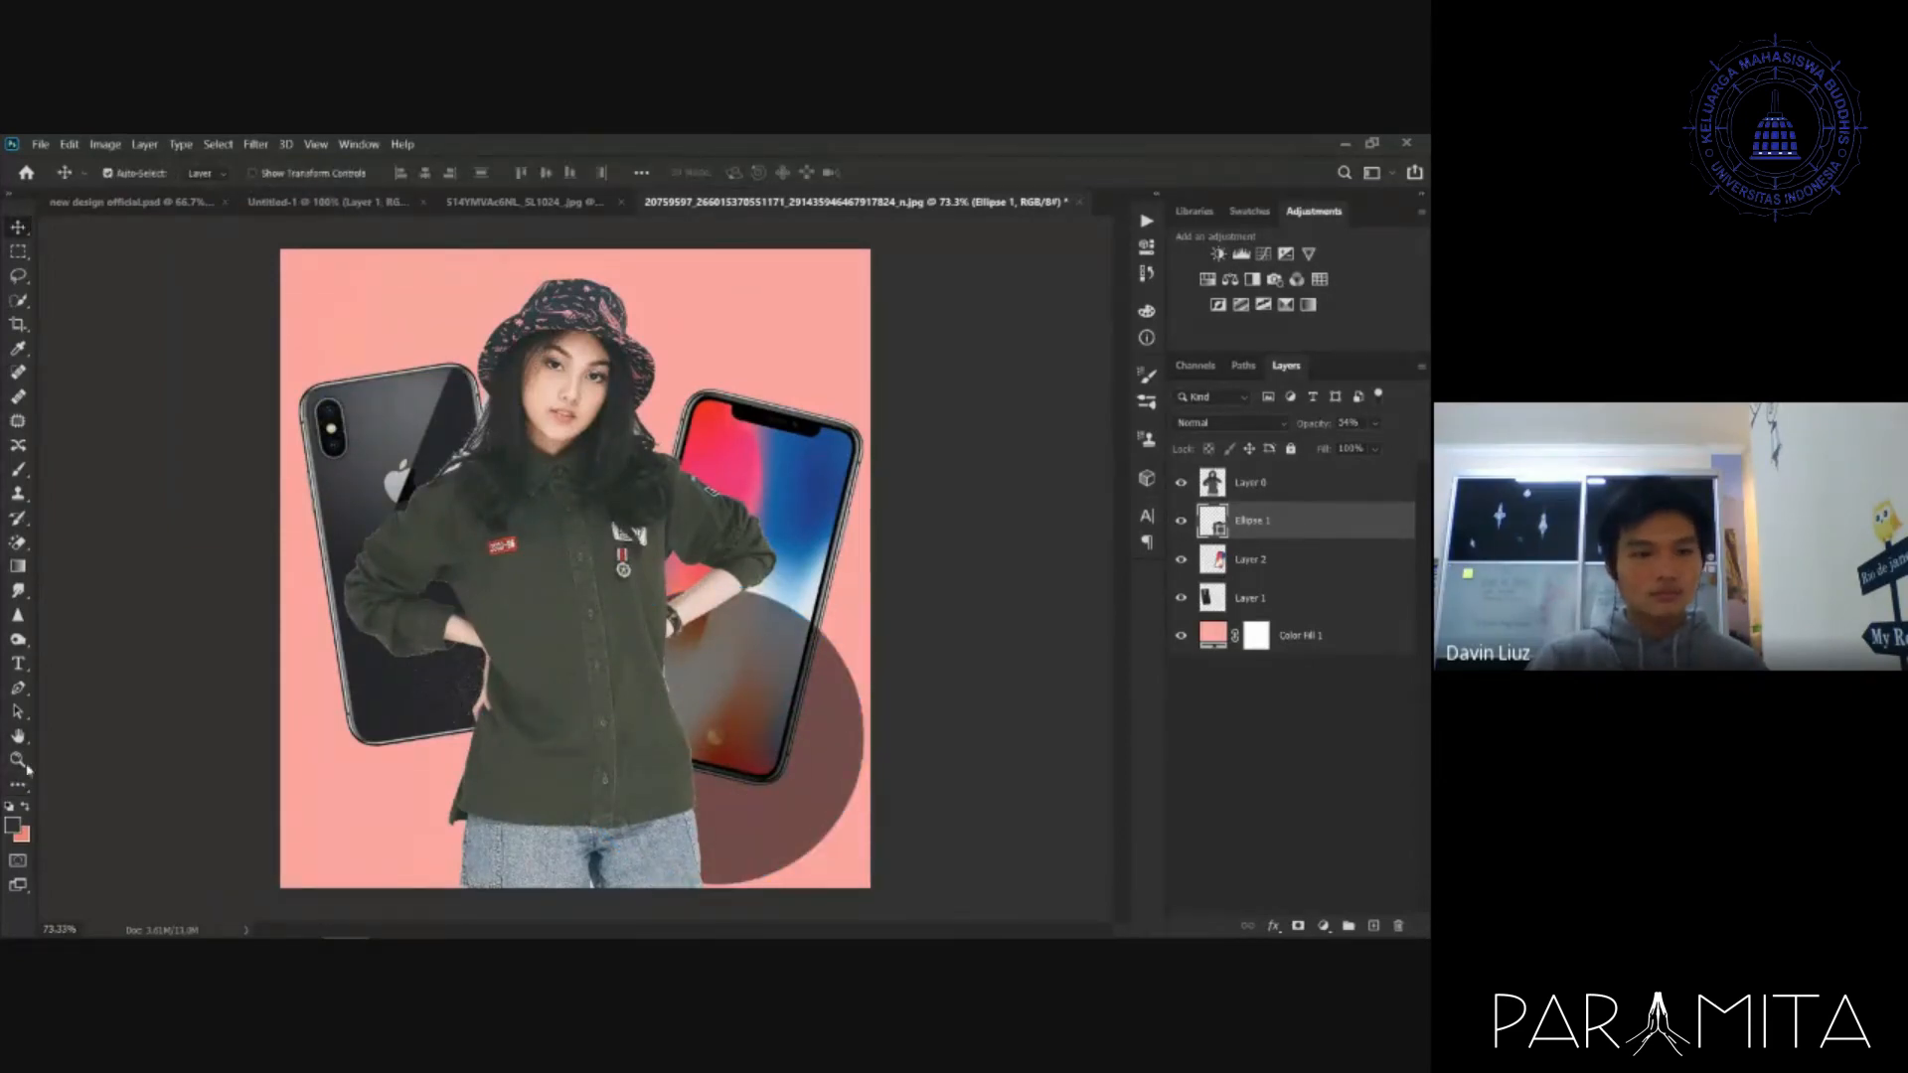
key(u)
click(346, 174)
drag(338, 195, 306, 199)
drag(305, 196, 300, 196)
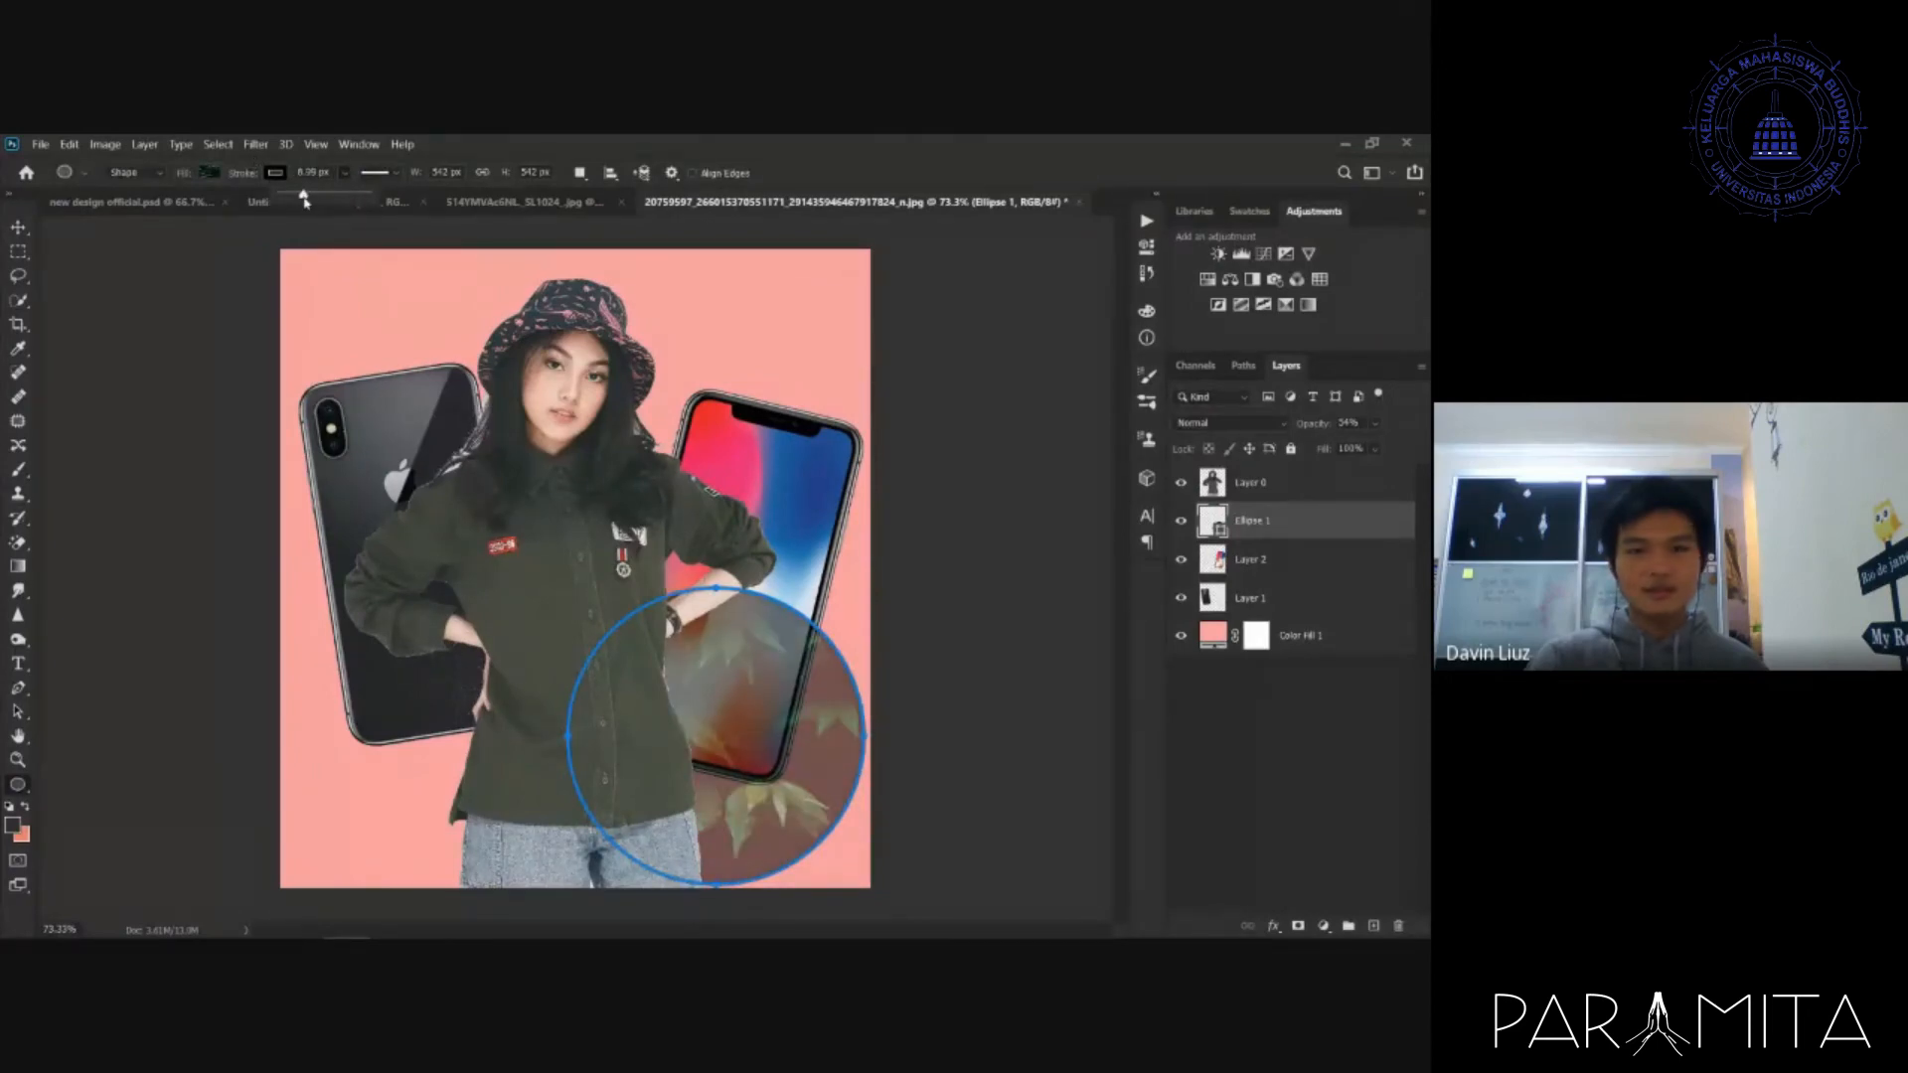
- Set the leaf-patterned circle's opacity to 100% and give it a white stroke about 21 px wide
click(1375, 424)
drag(1376, 444, 1417, 444)
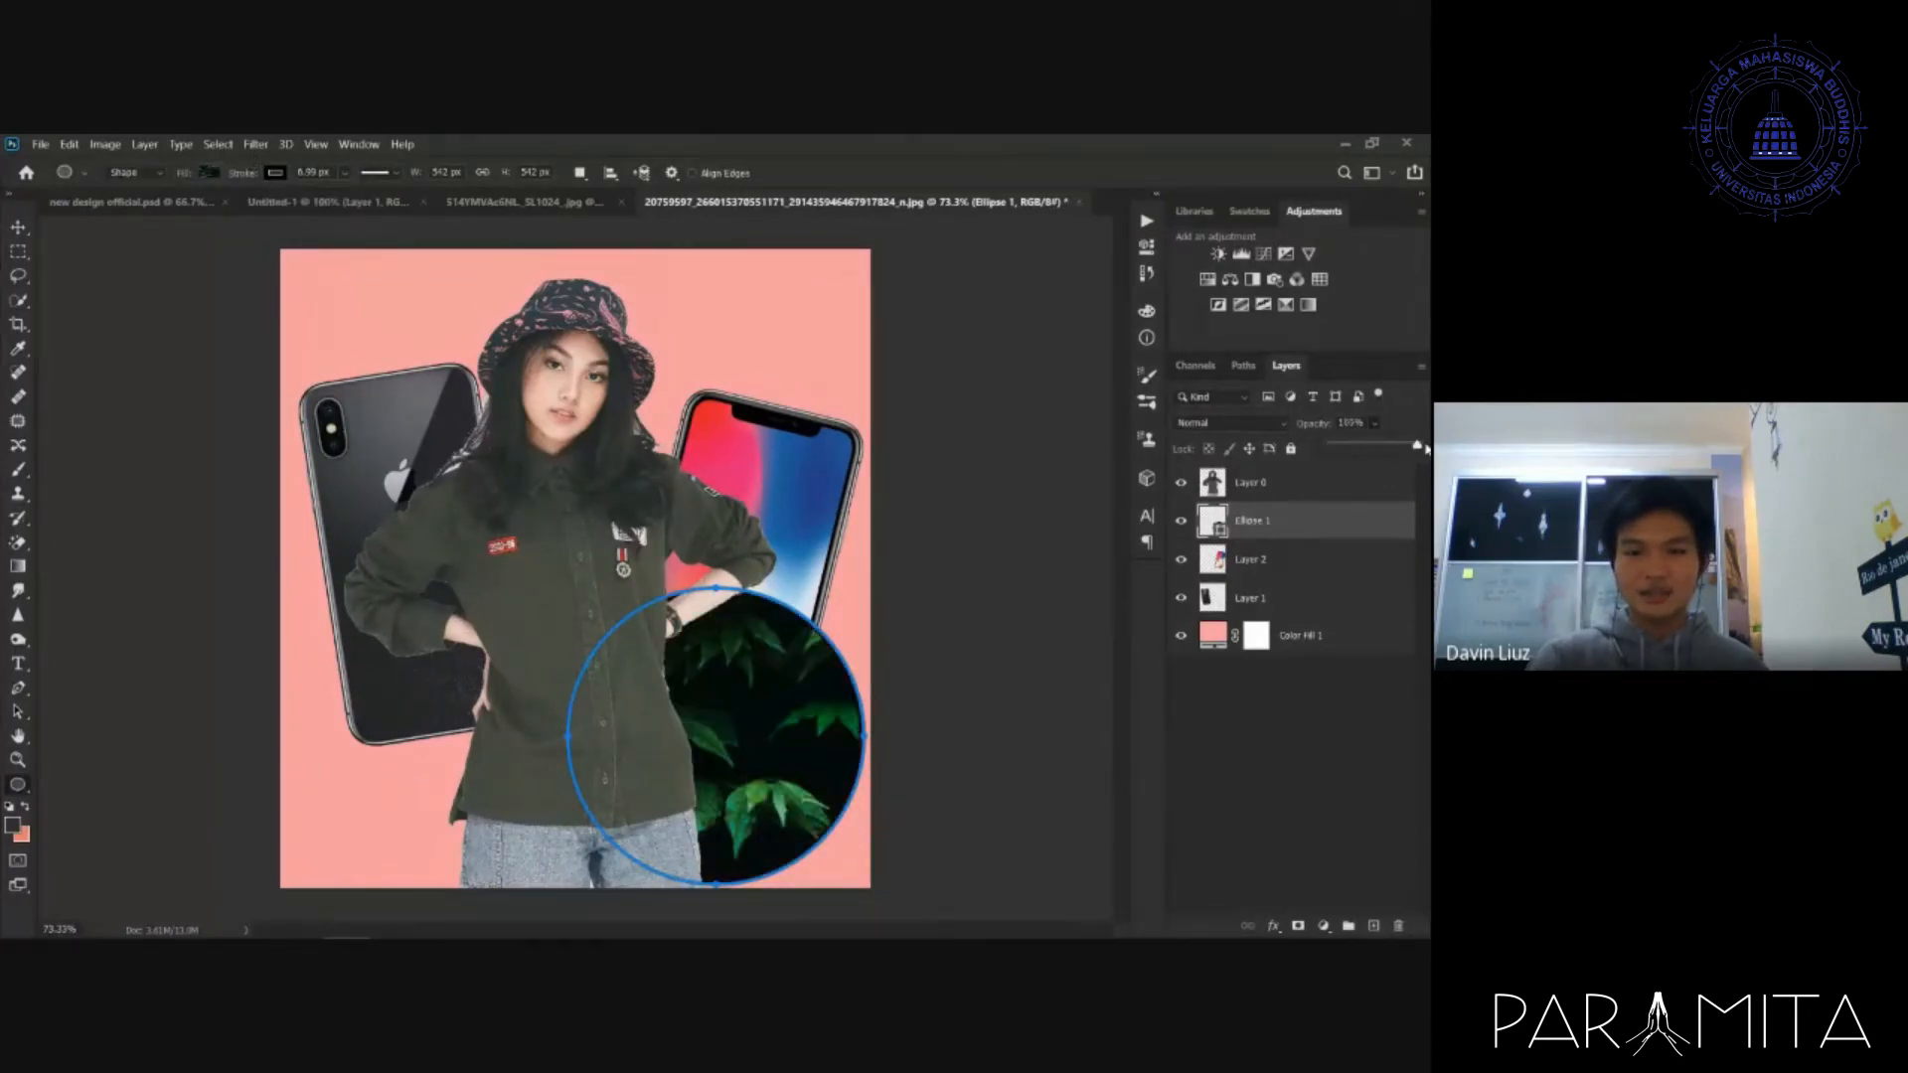
click(275, 172)
click(390, 209)
click(447, 465)
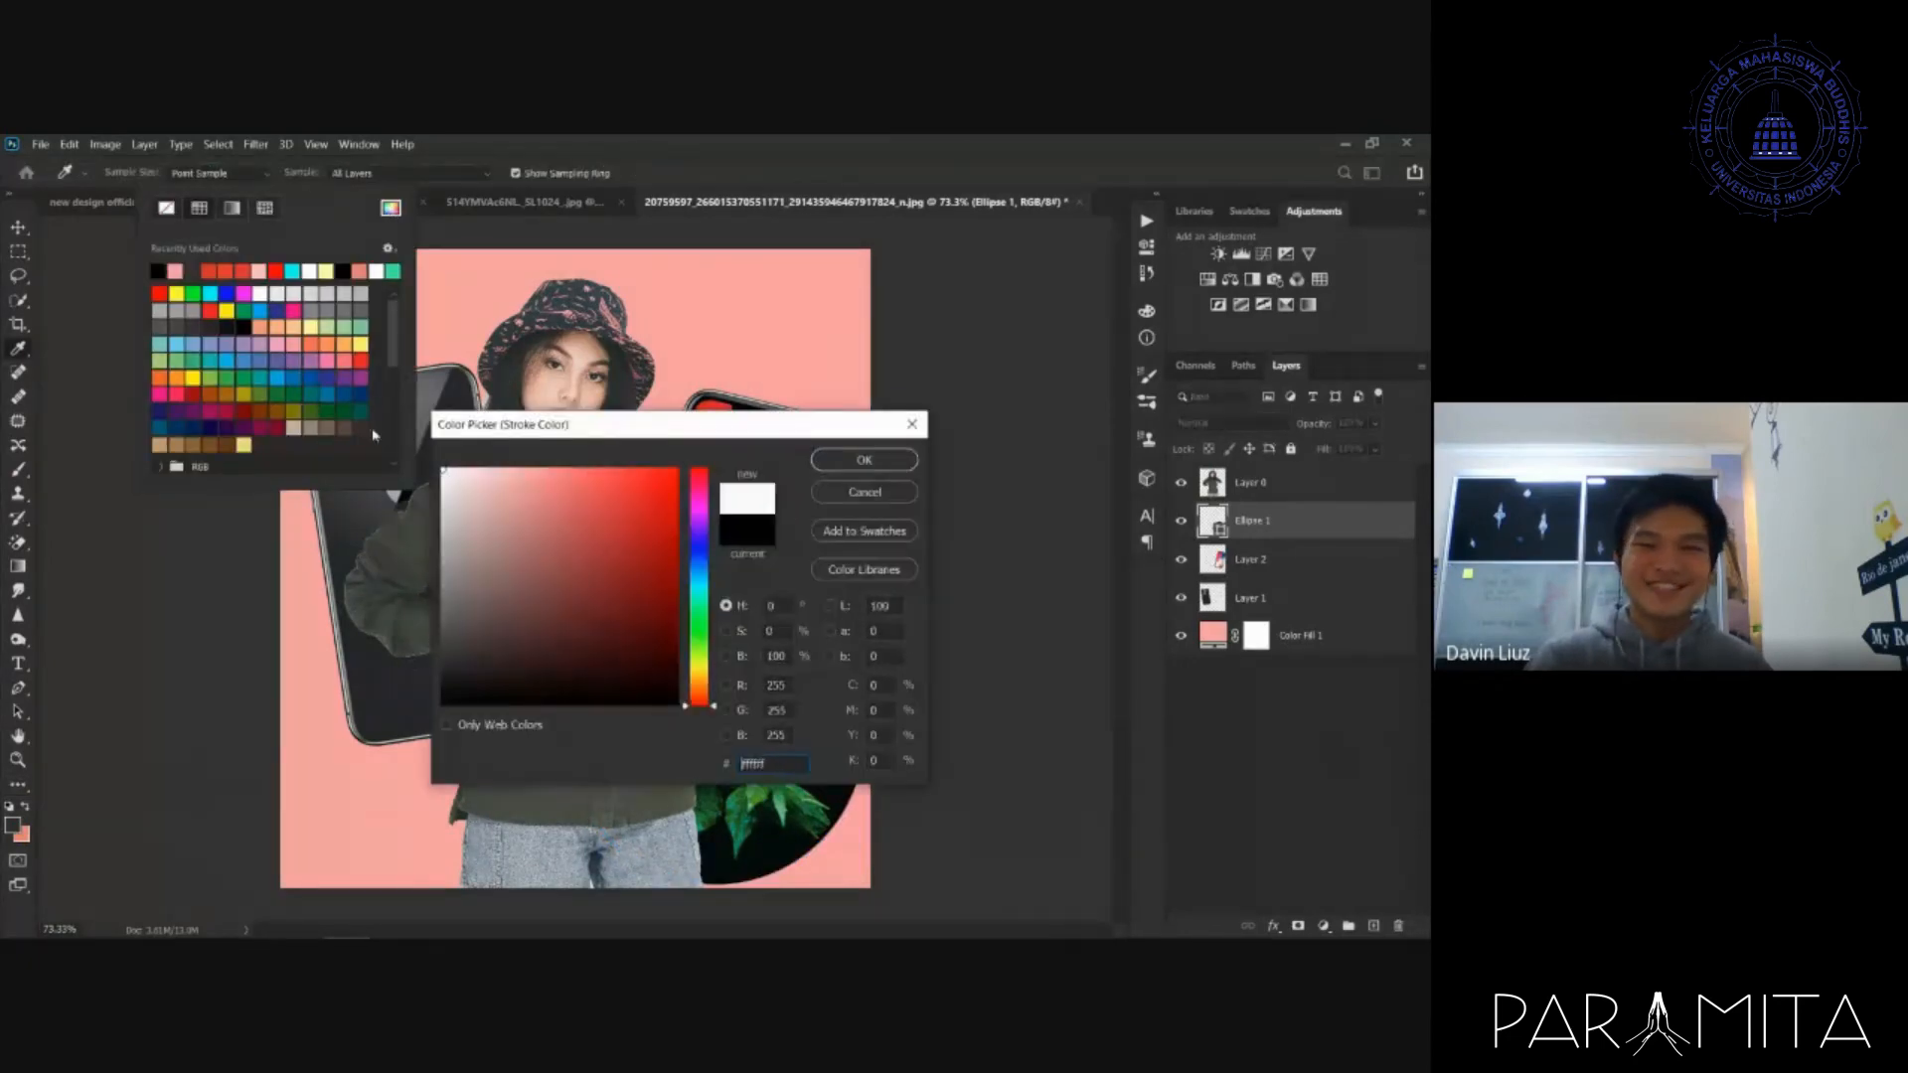
click(868, 455)
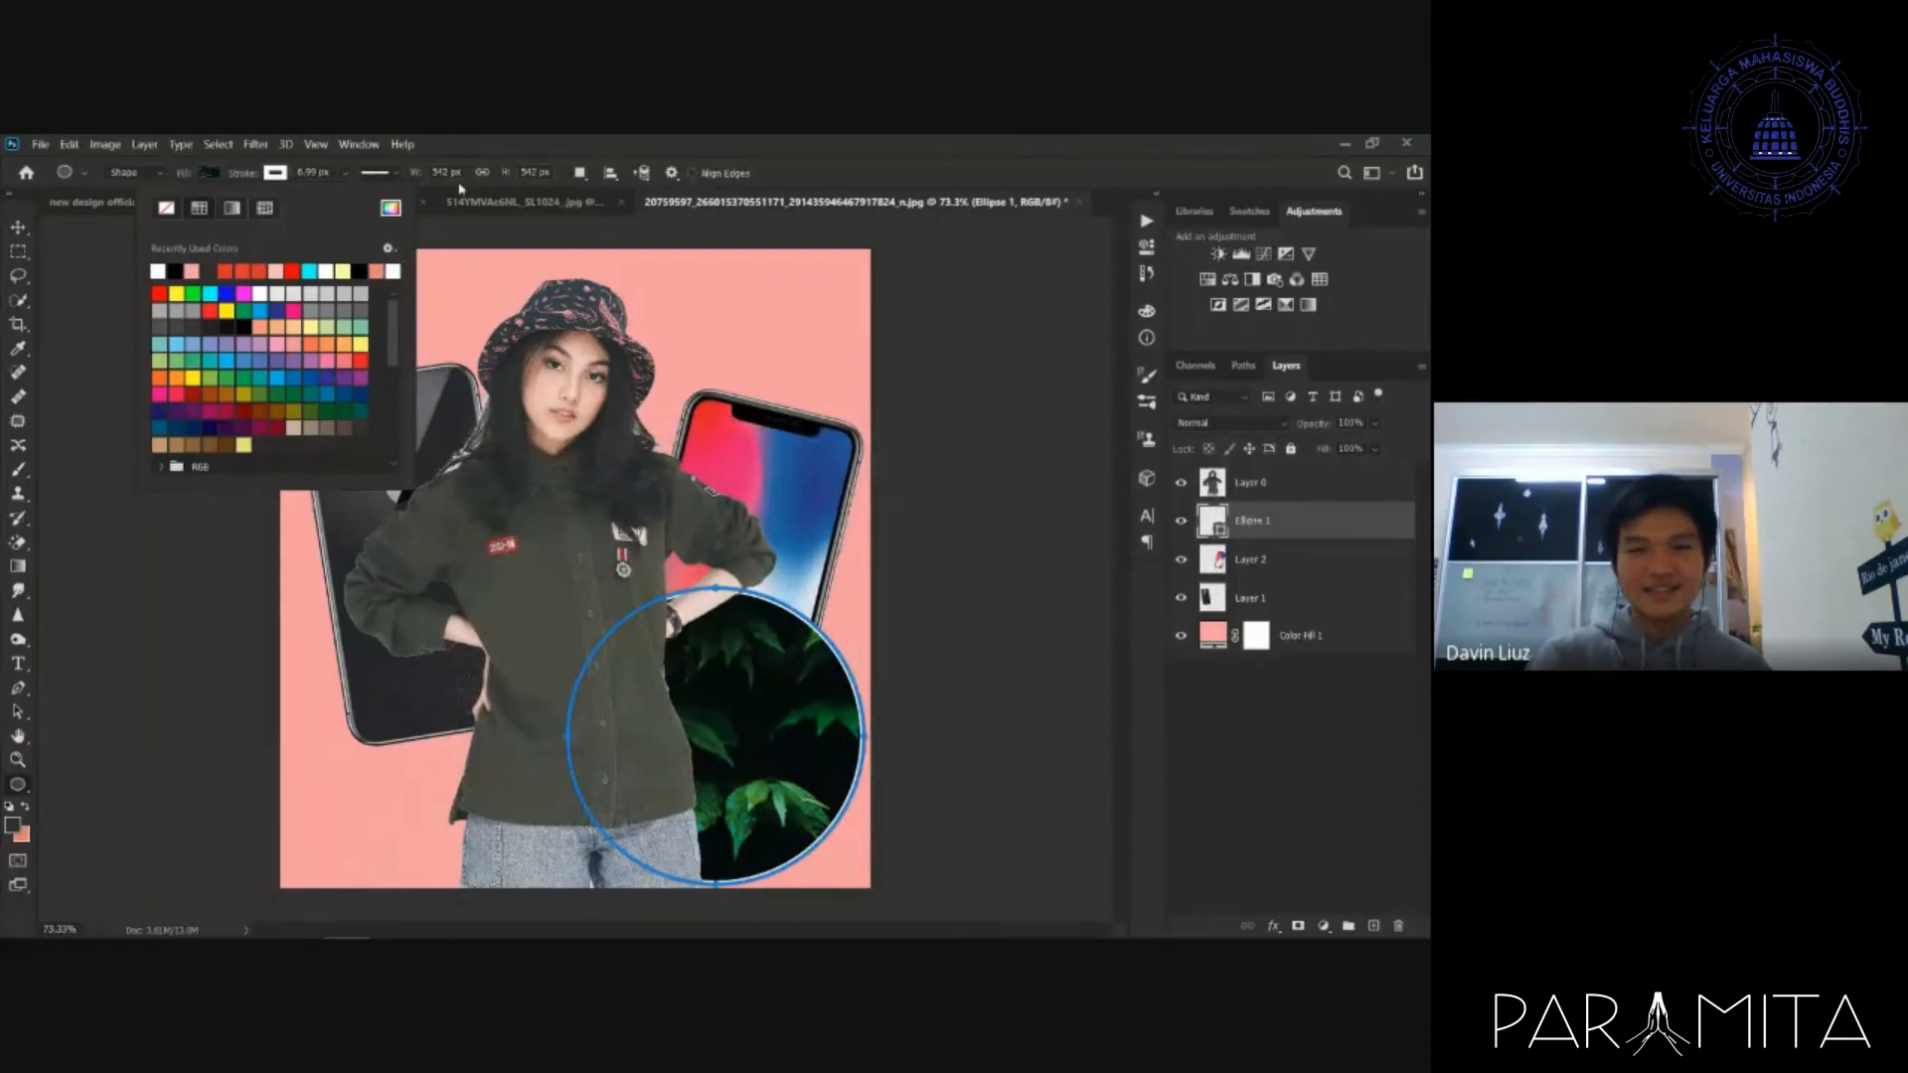
click(347, 174)
drag(350, 202, 374, 204)
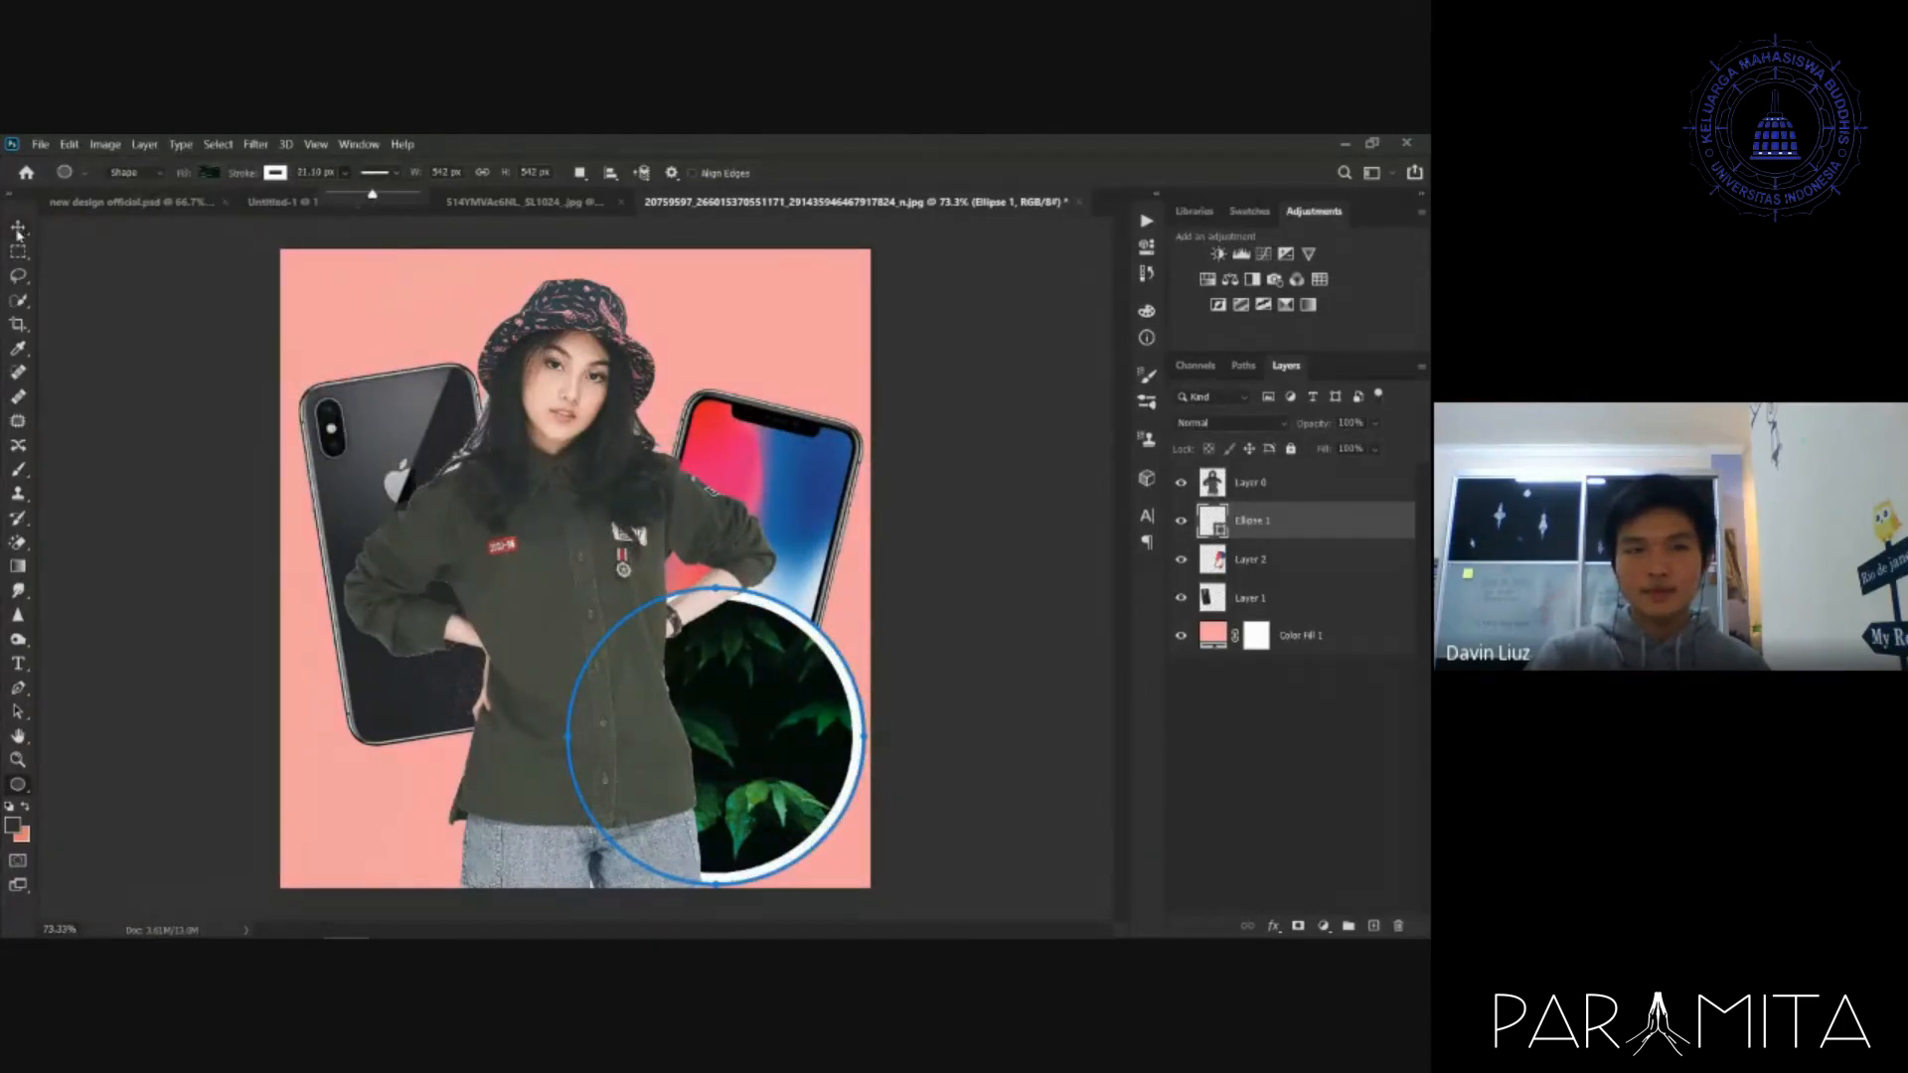
- Replace the circle's leaf pattern with a solid teal fill, #40a694
click(209, 174)
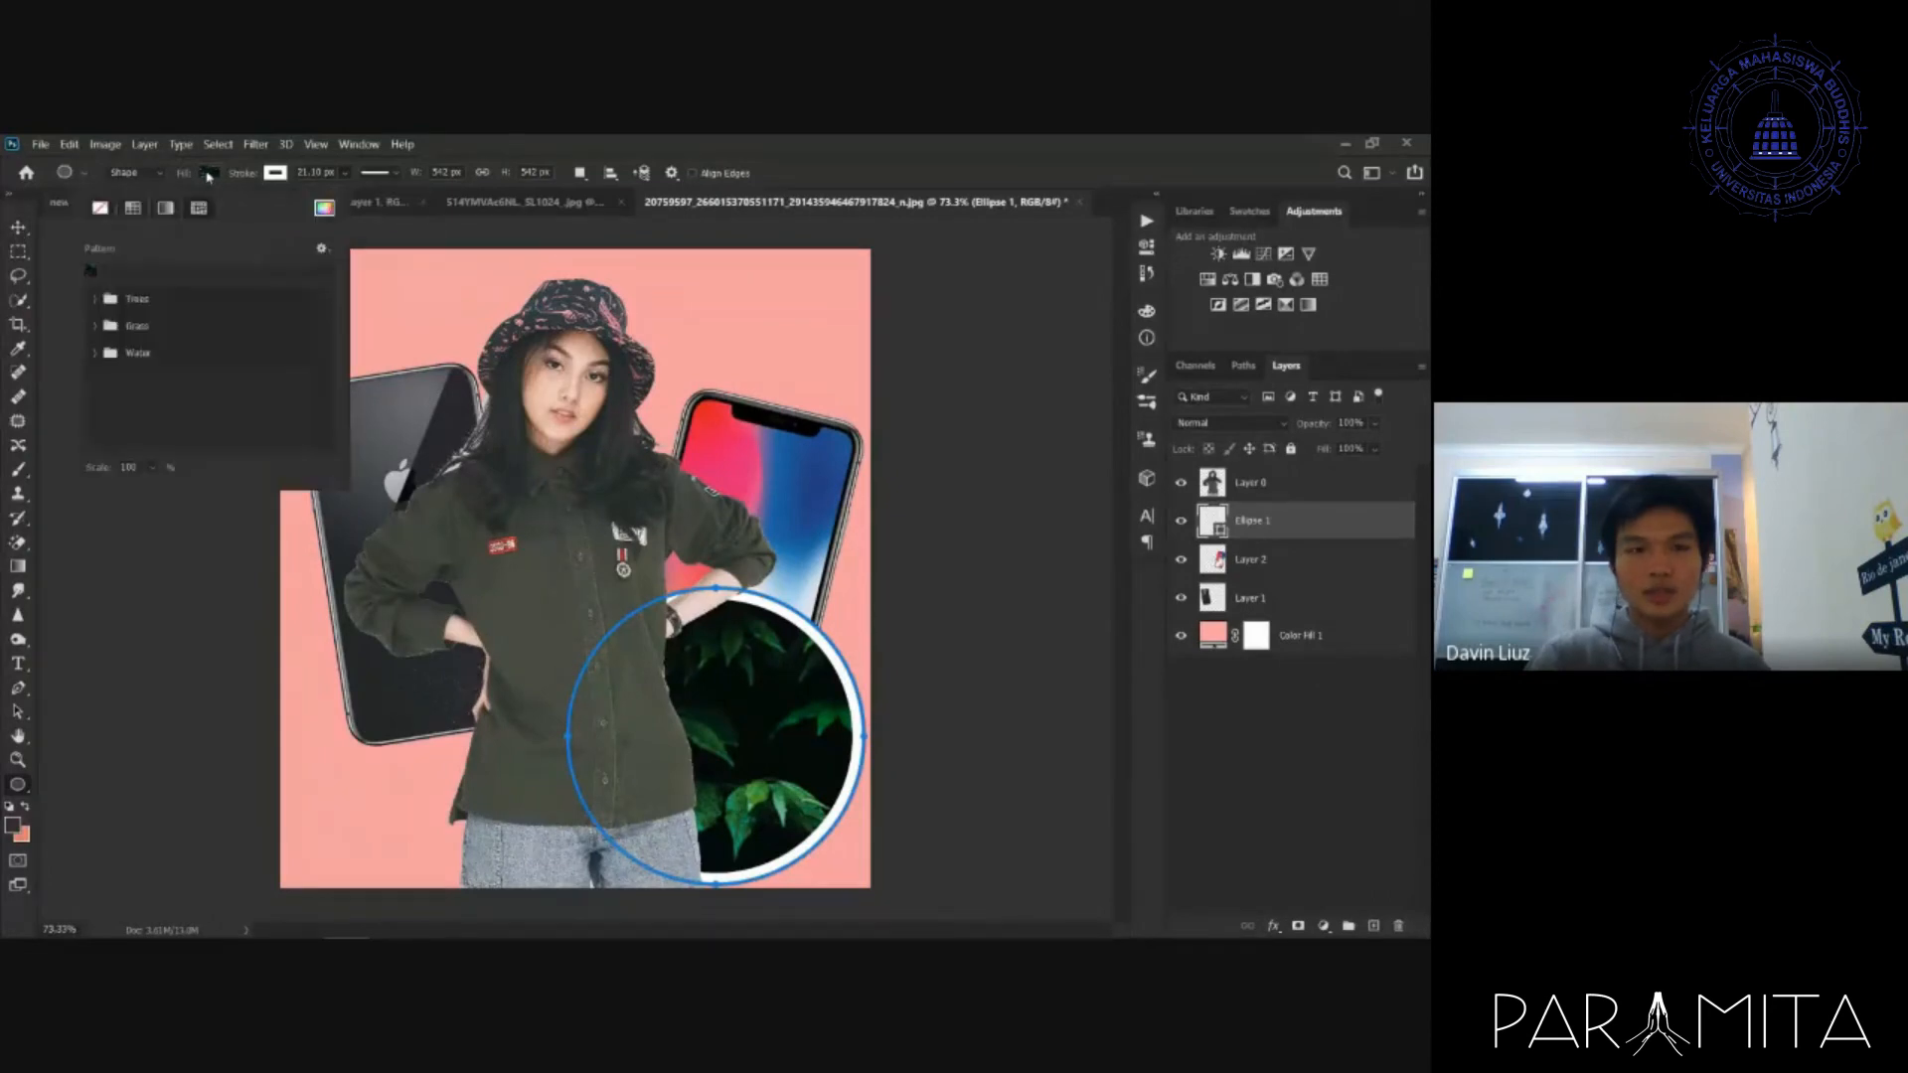
click(324, 207)
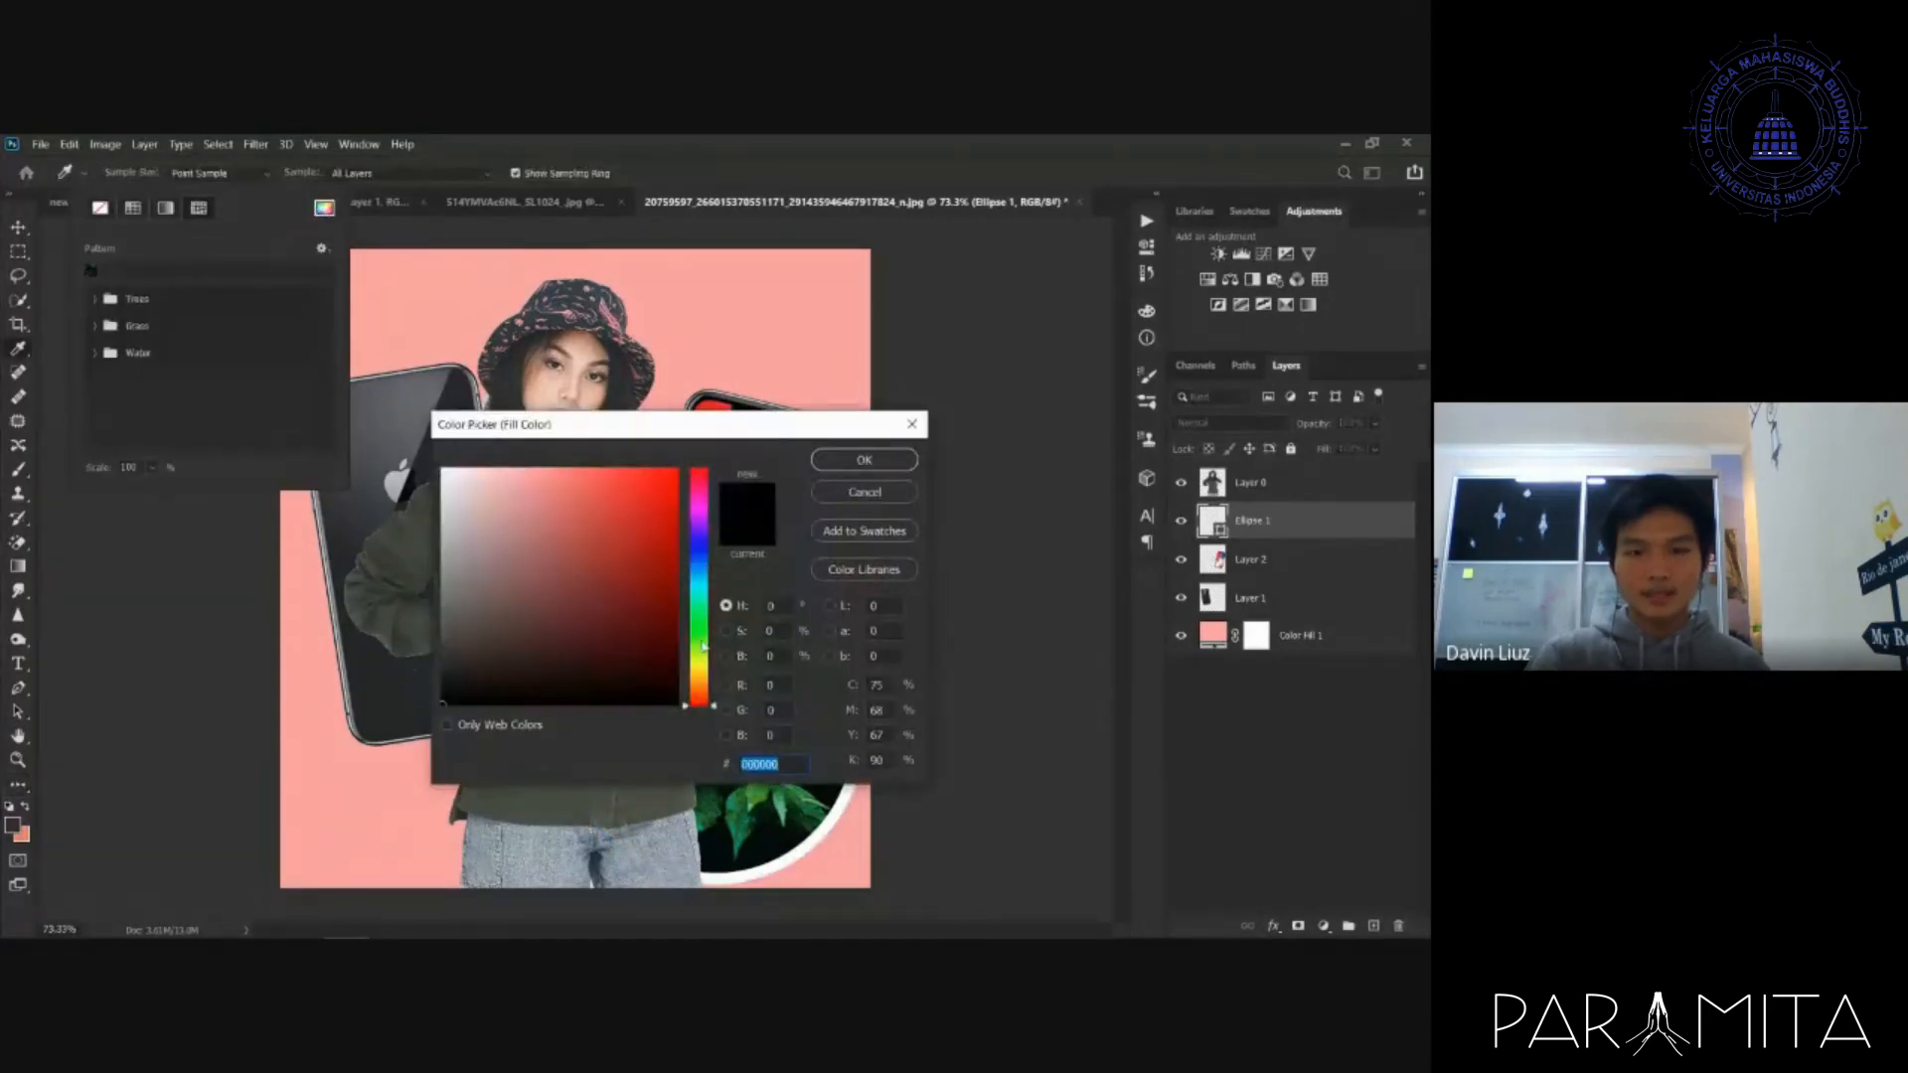
drag(707, 644, 706, 593)
click(586, 551)
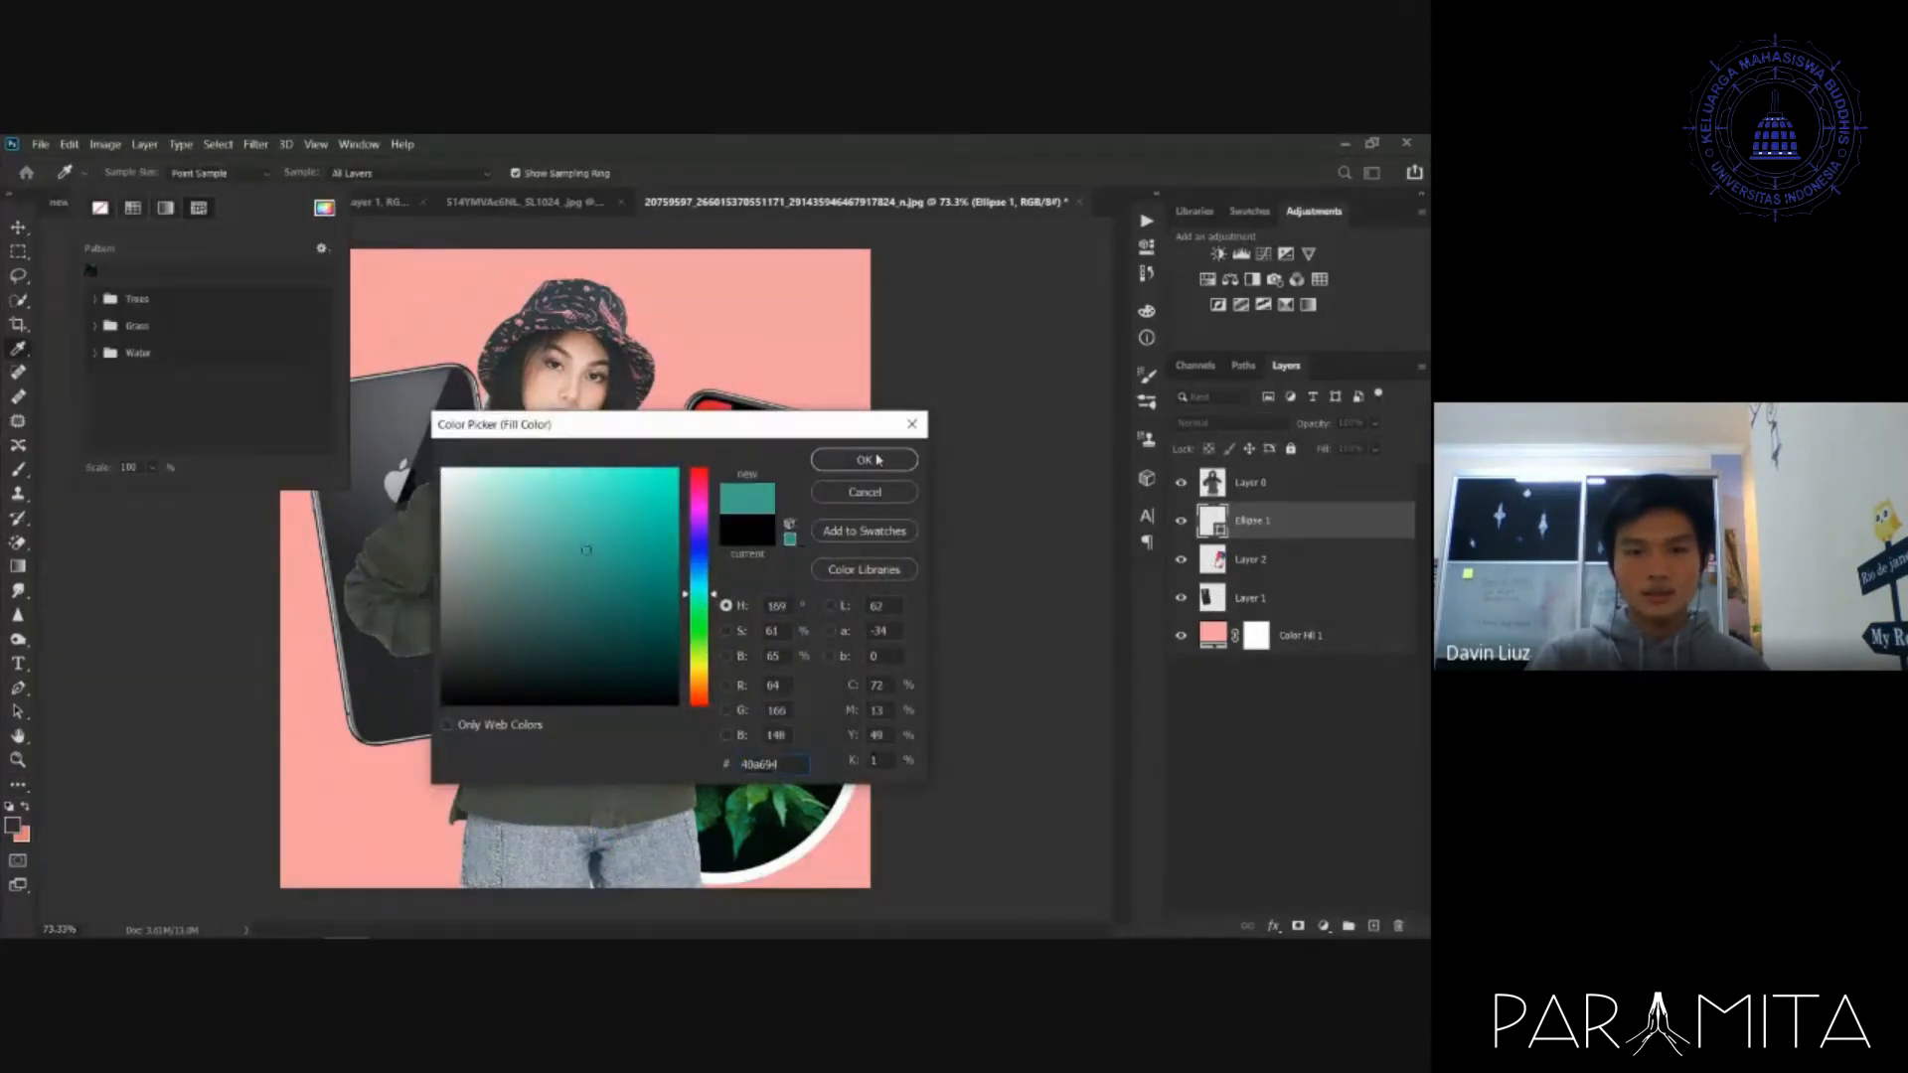
click(877, 459)
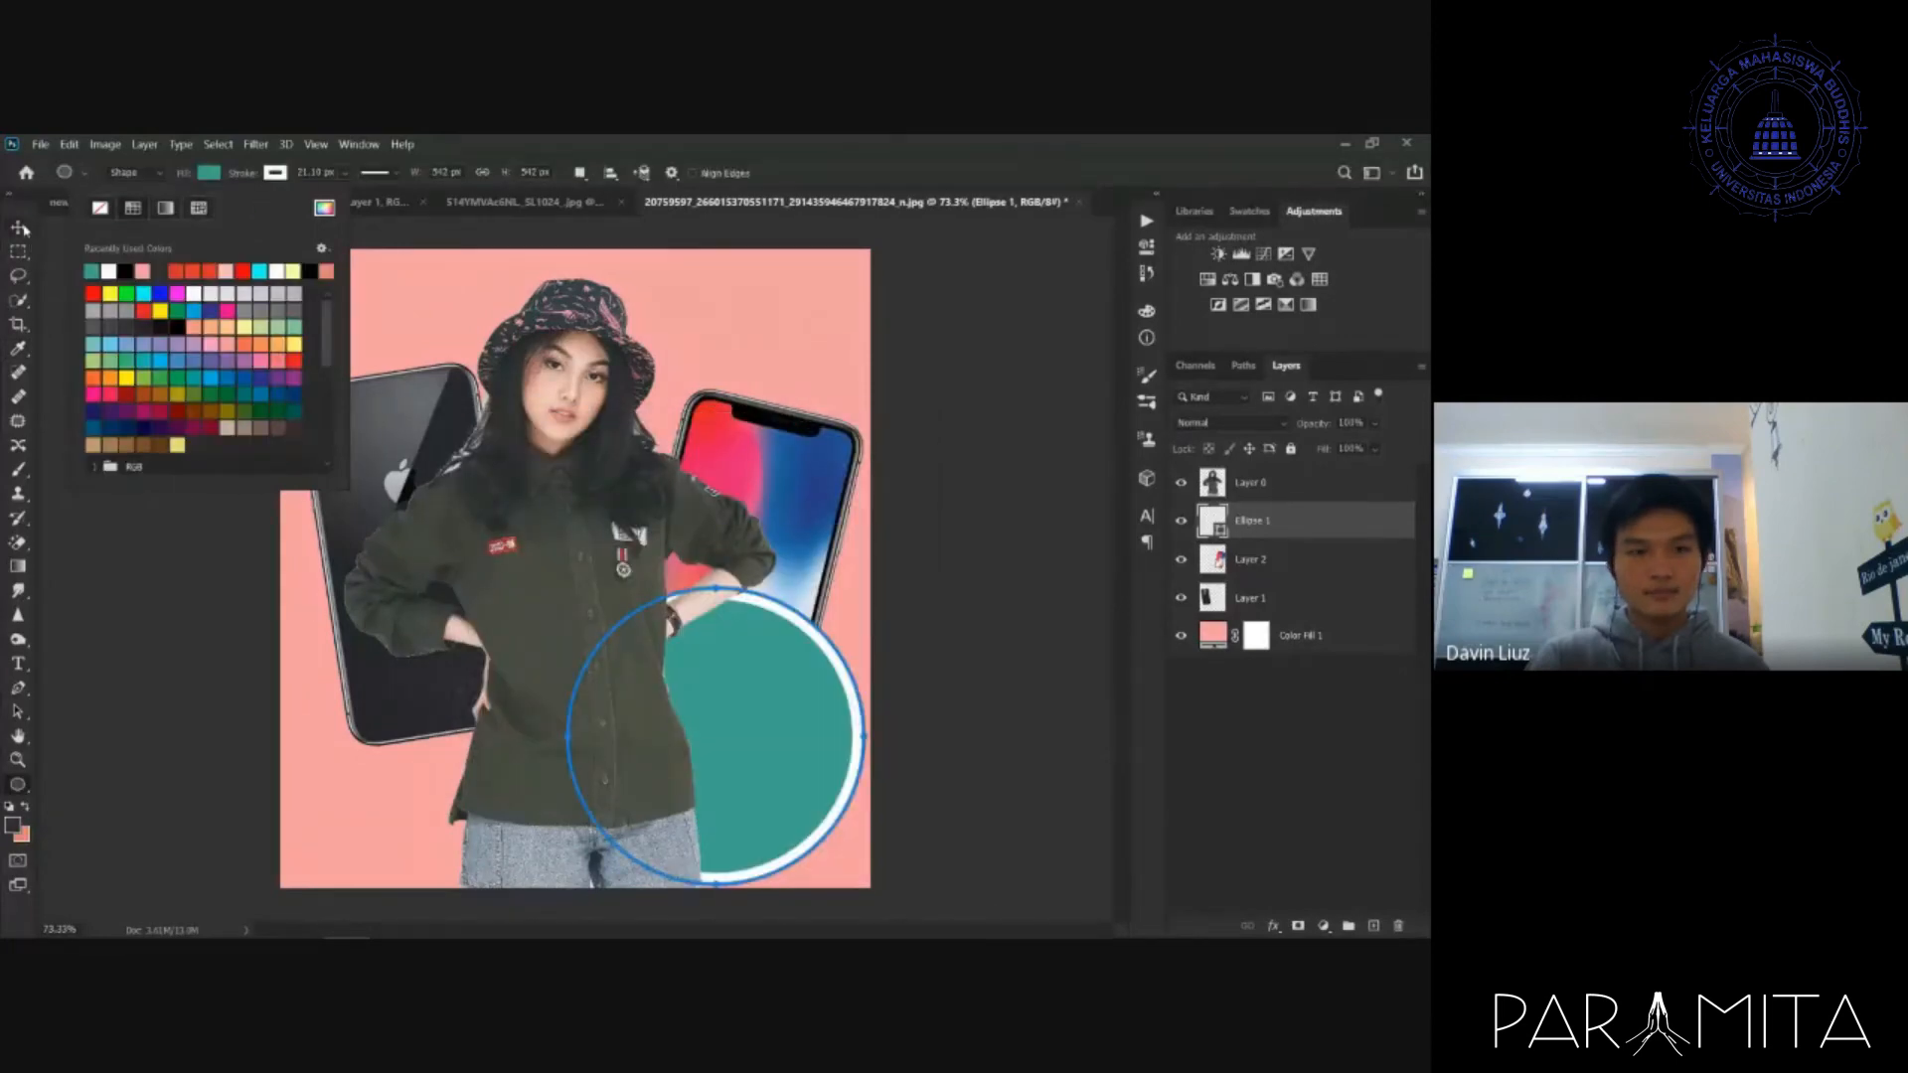
- Reduce the teal circle's opacity to 54%
click(22, 228)
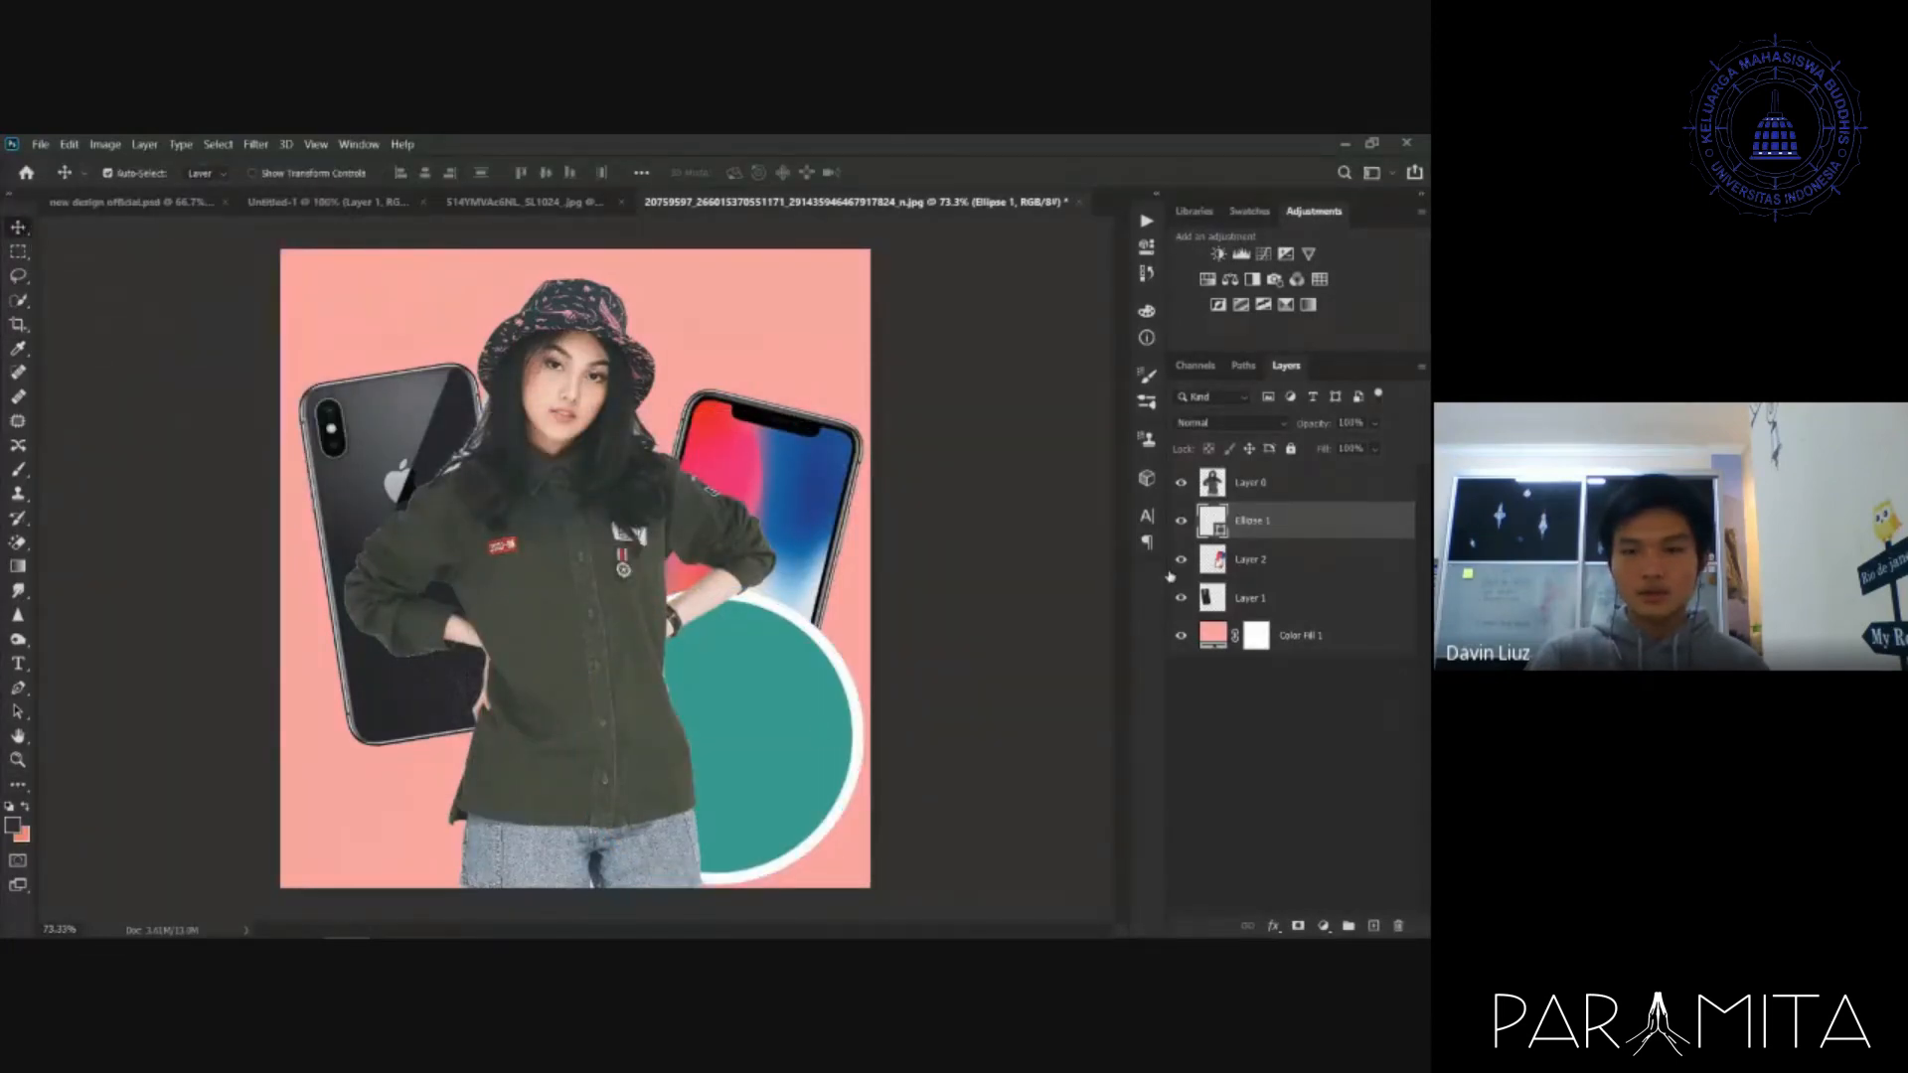
click(1374, 423)
click(1357, 446)
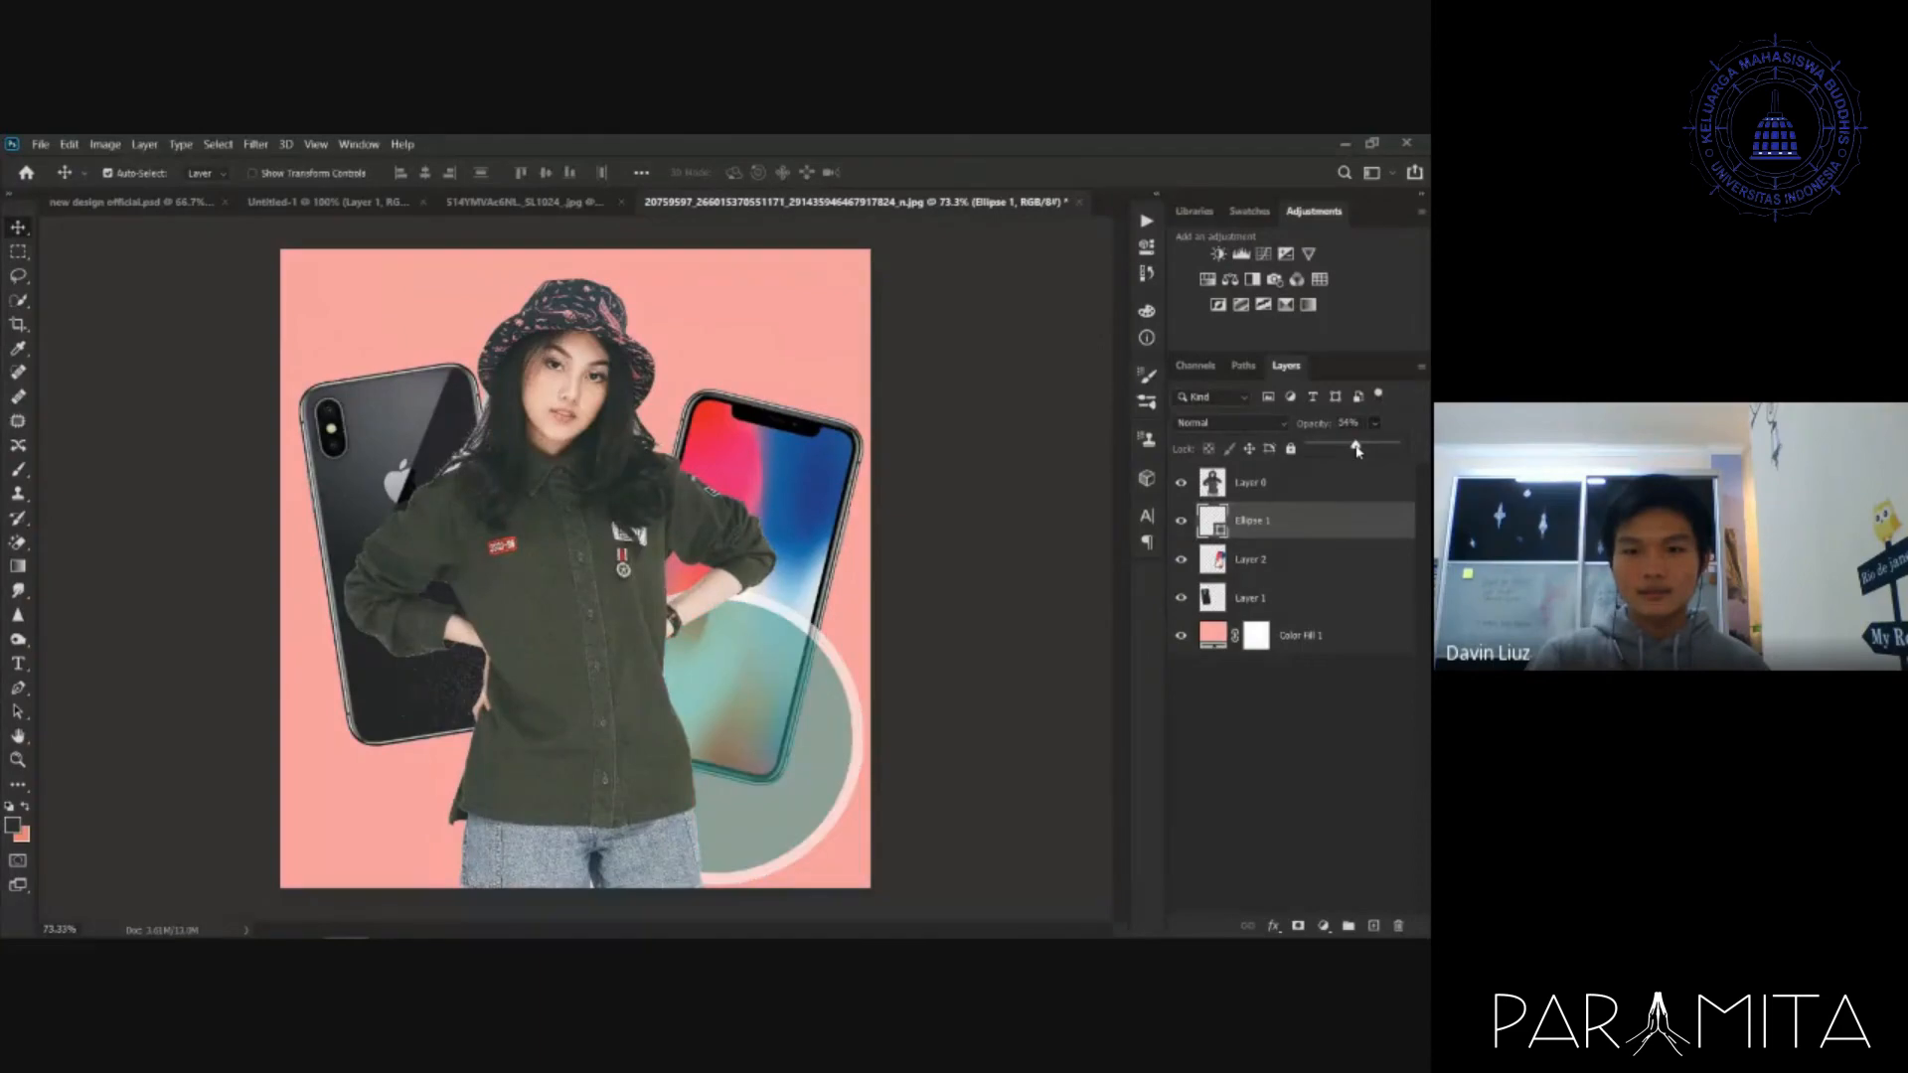
click(1120, 513)
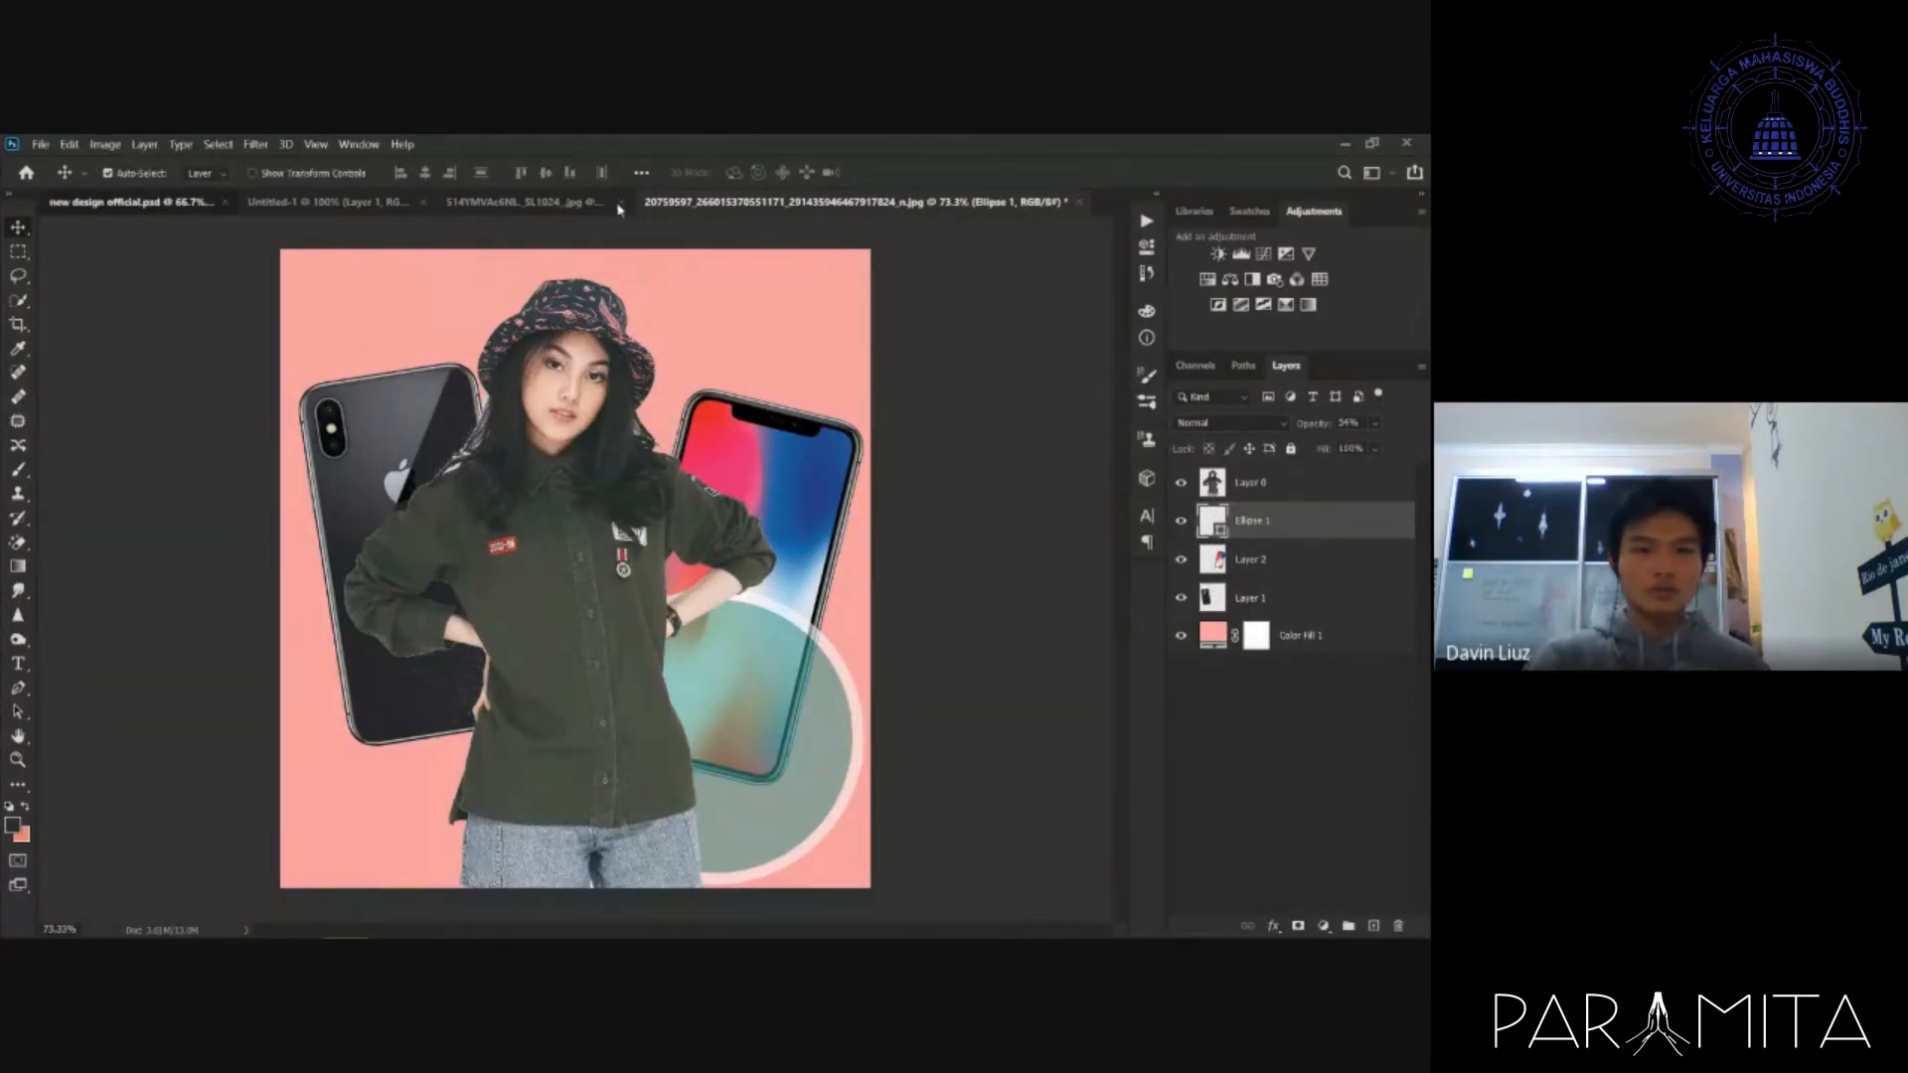
- Check the giveaway design for reference, duplicate the teal circle, and place the copy above the woman's layer, over her arm and the black phone's lower part
key(ctrl+Tab)
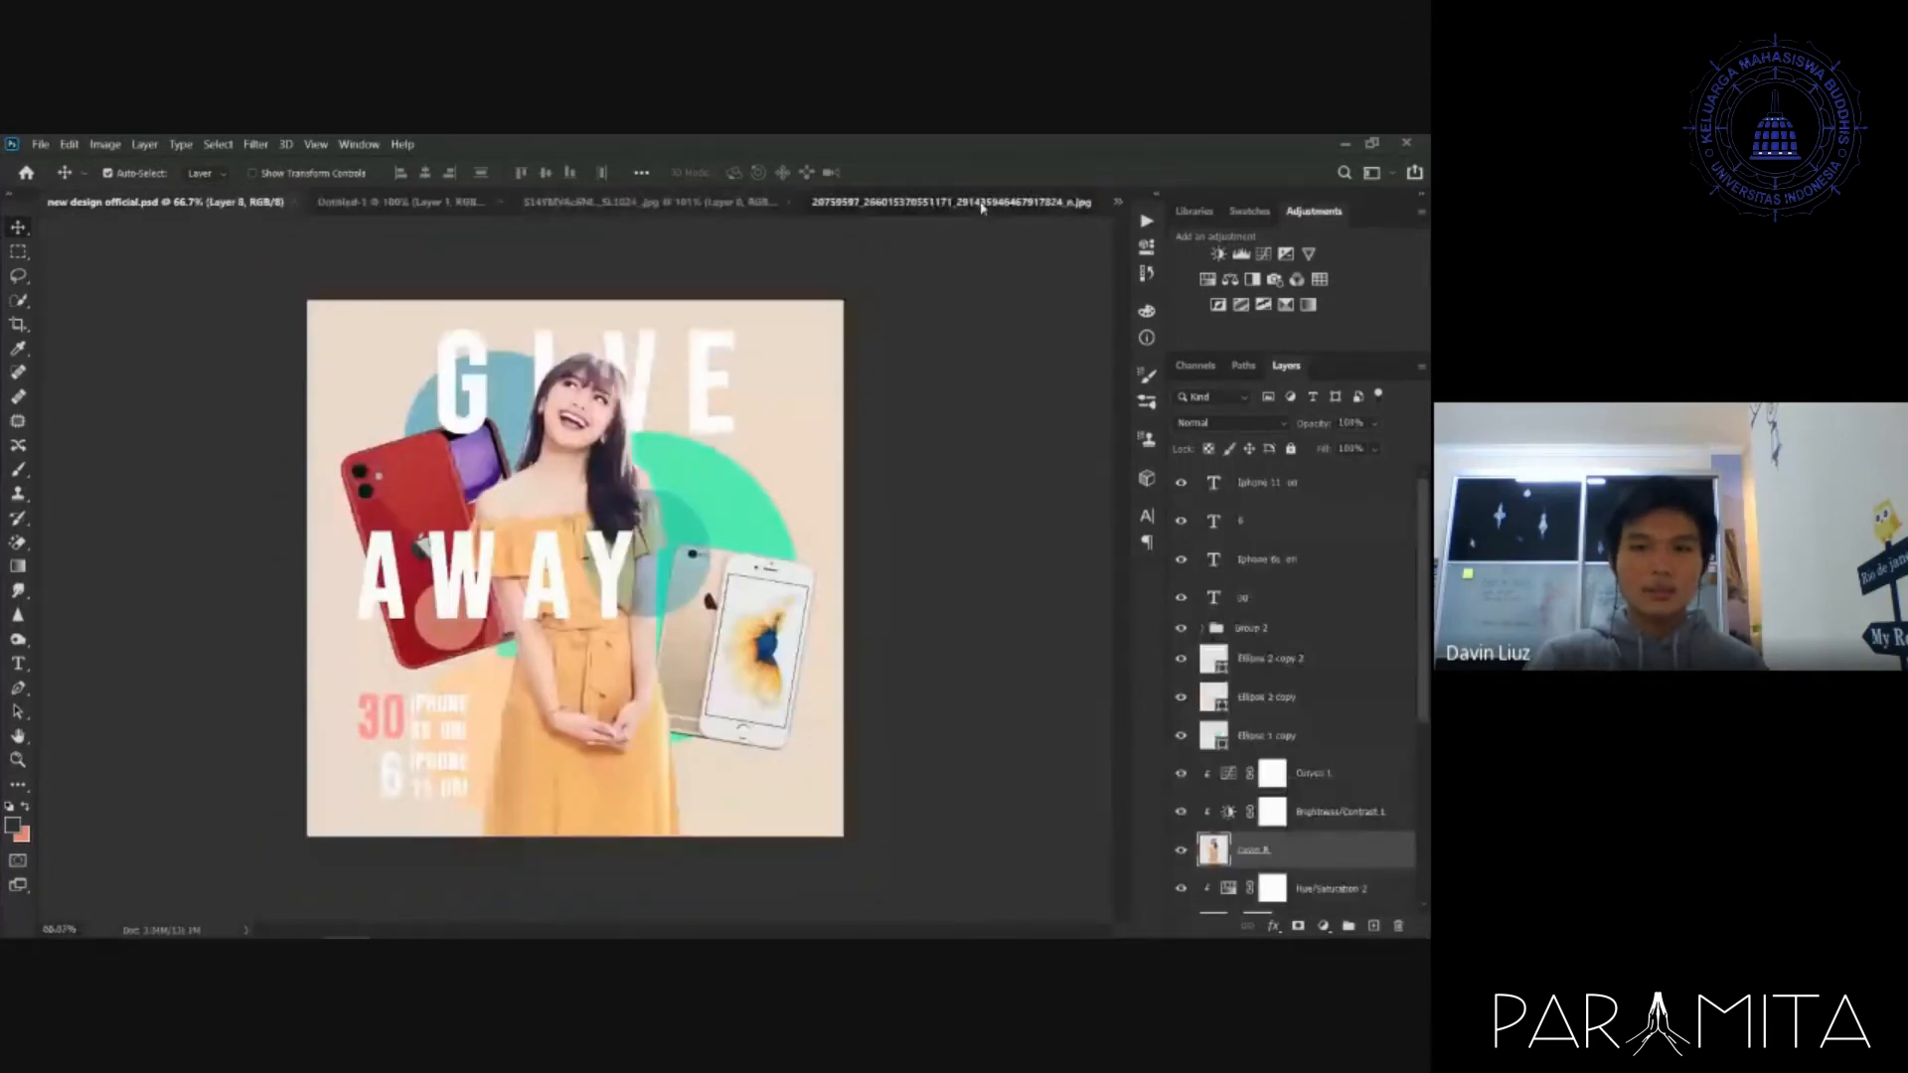
key(ctrl+shift+Tab)
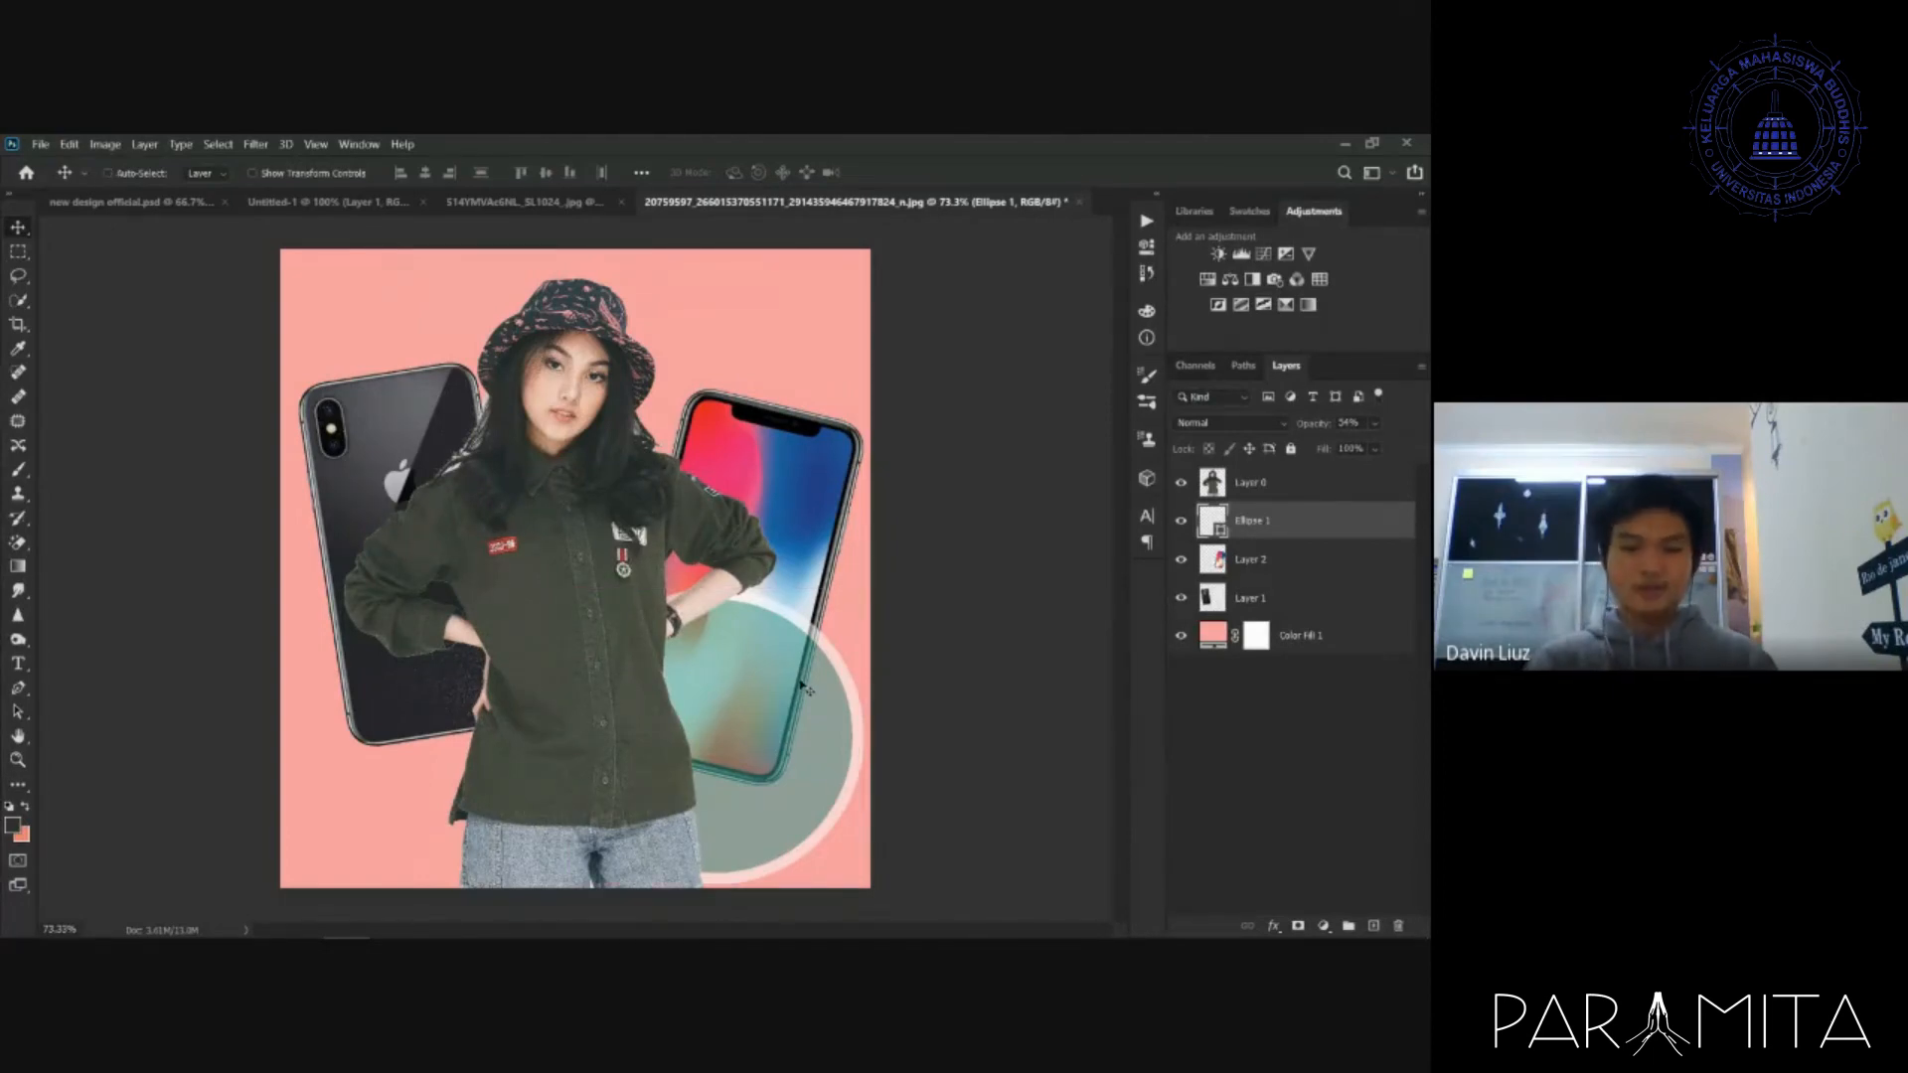
drag(805, 686, 660, 459)
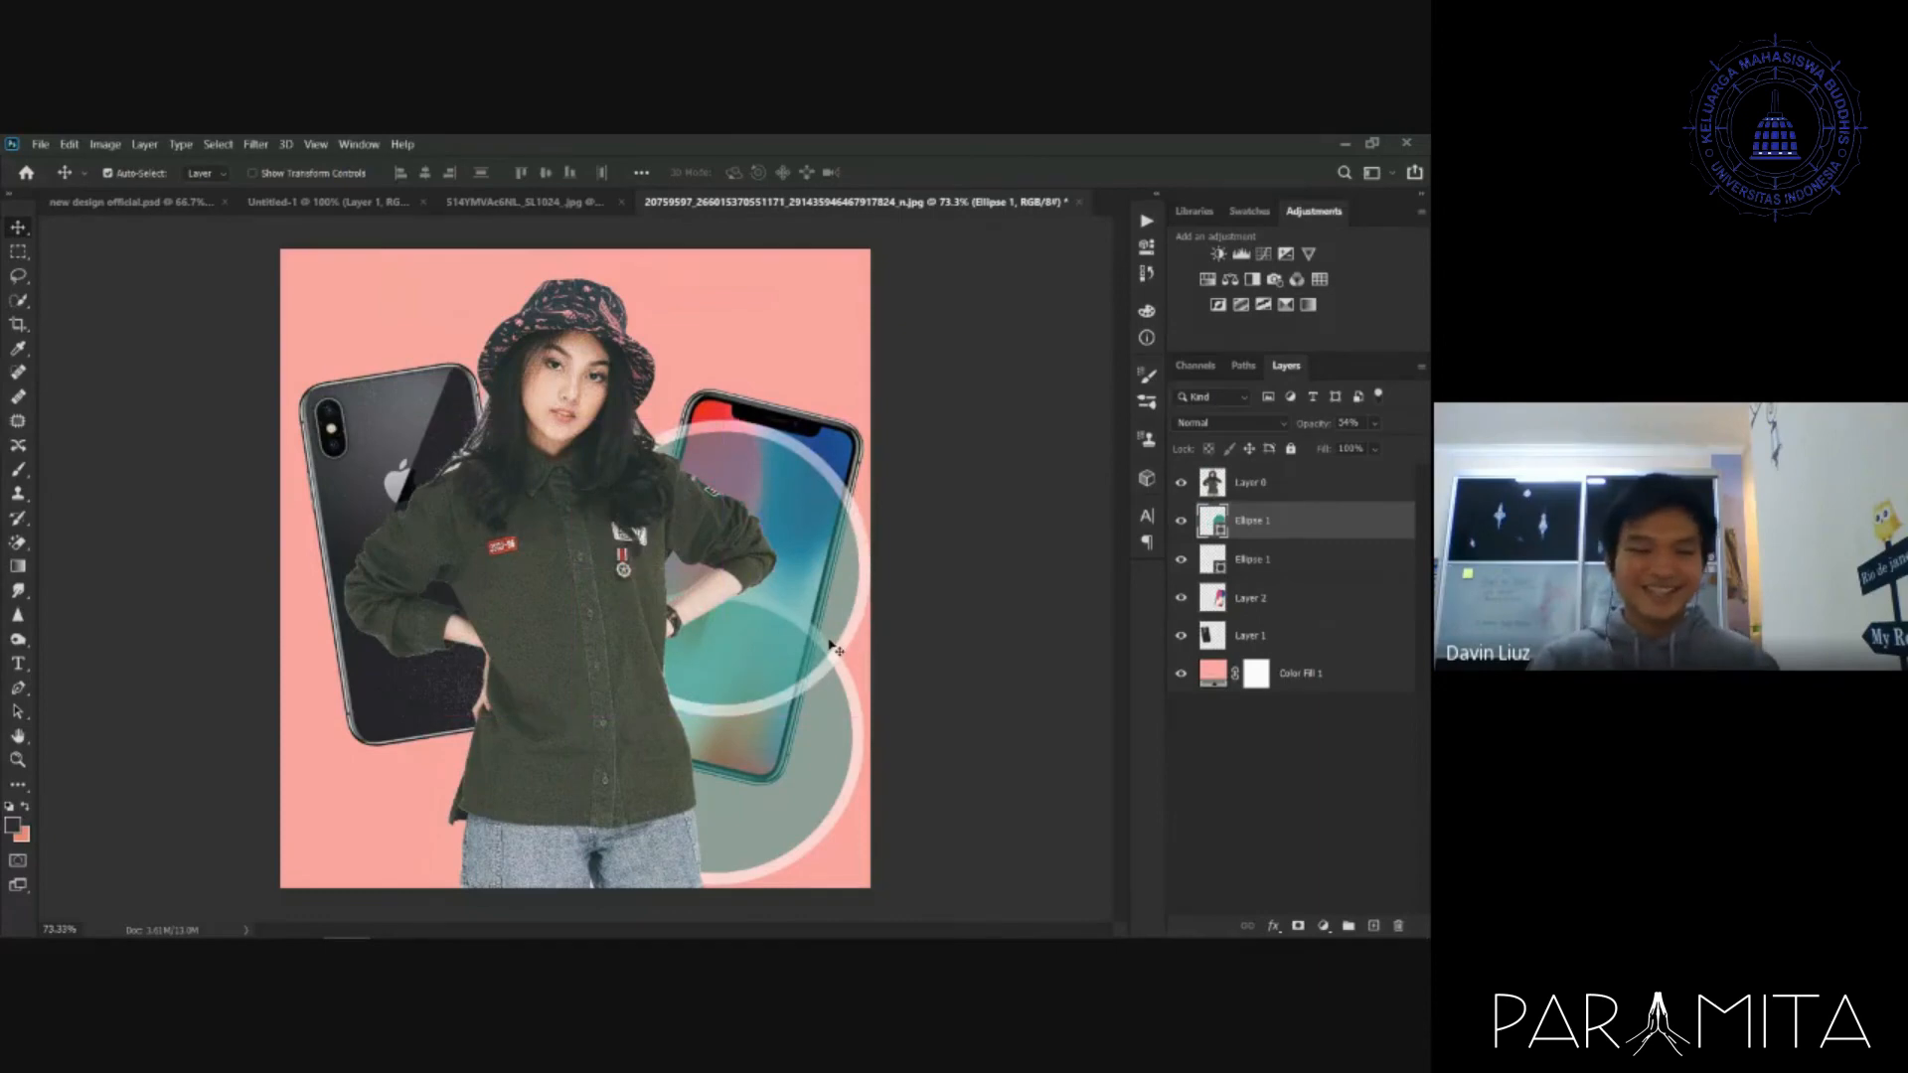
drag(853, 543, 853, 468)
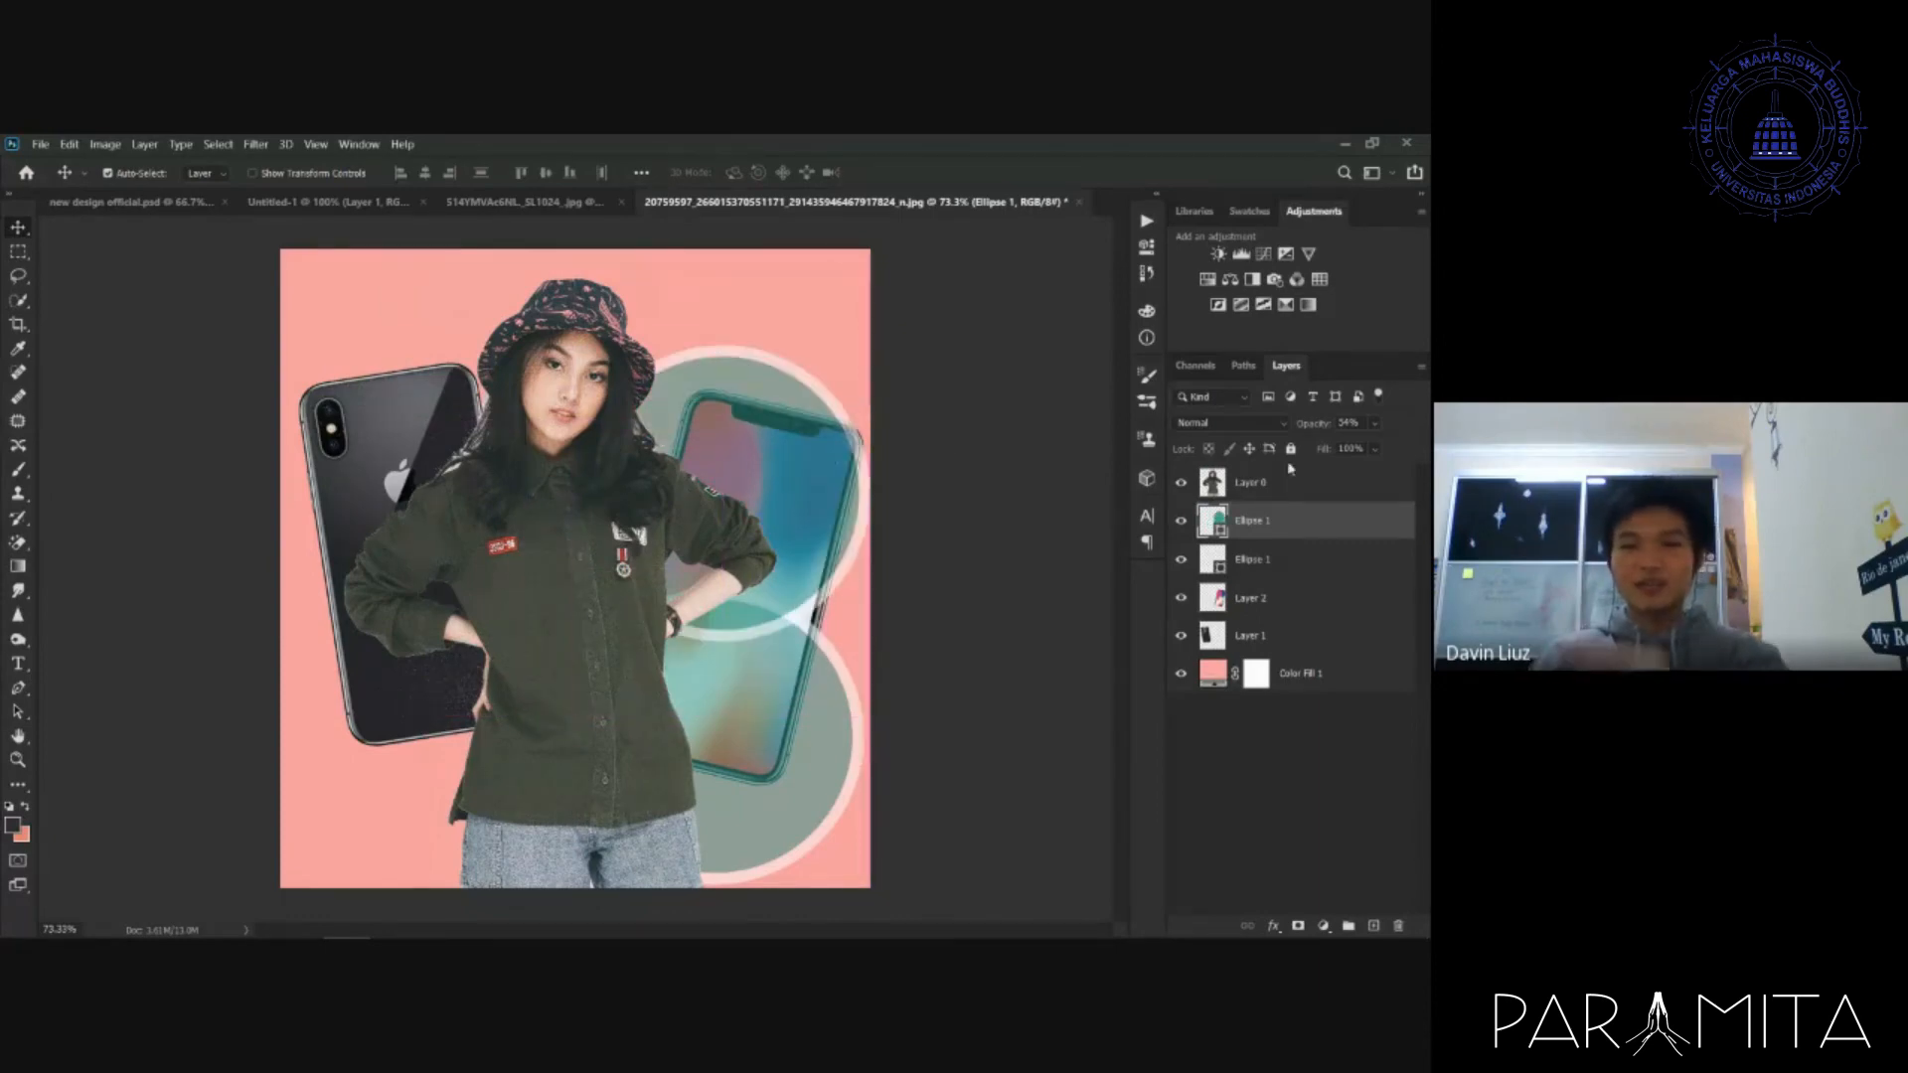
drag(1353, 519, 1332, 474)
drag(758, 477, 470, 686)
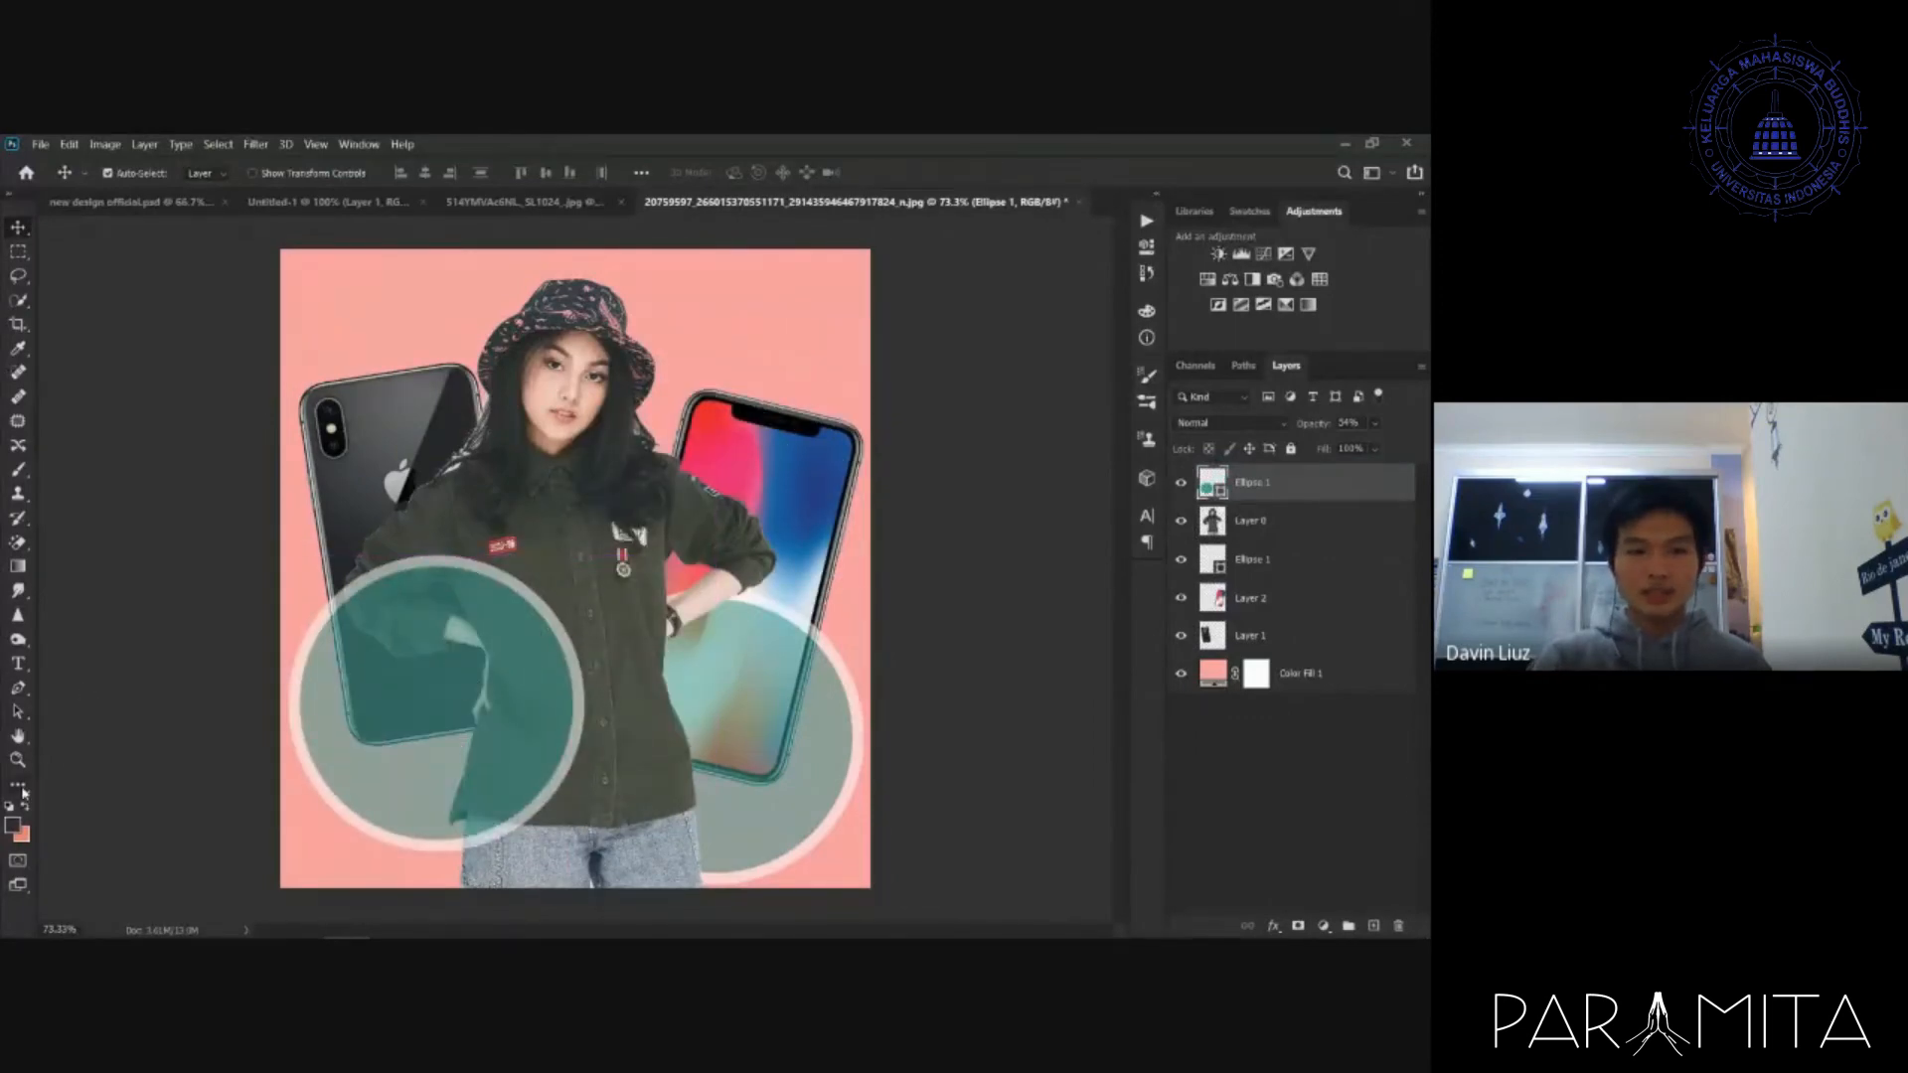
- Try a light grey fill and then no fill on the circle over the black phone
click(19, 785)
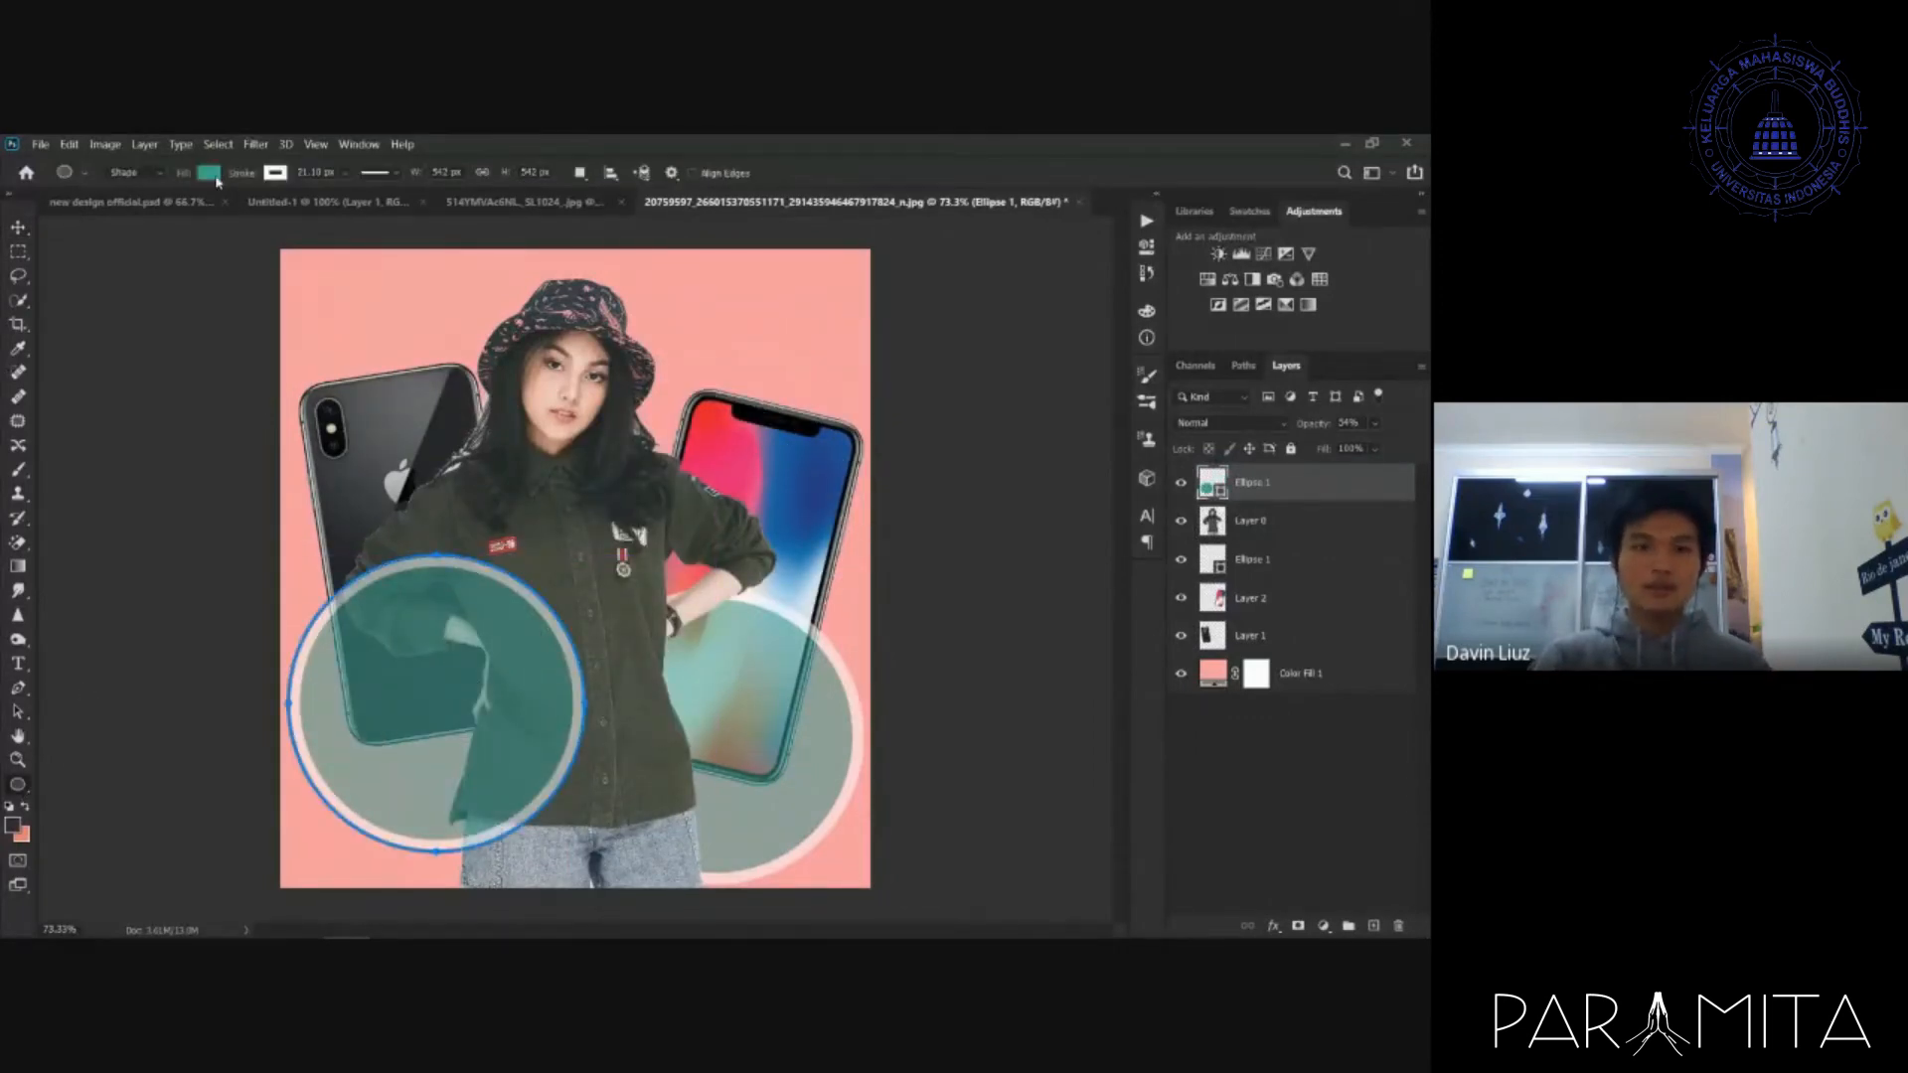
click(209, 173)
click(324, 208)
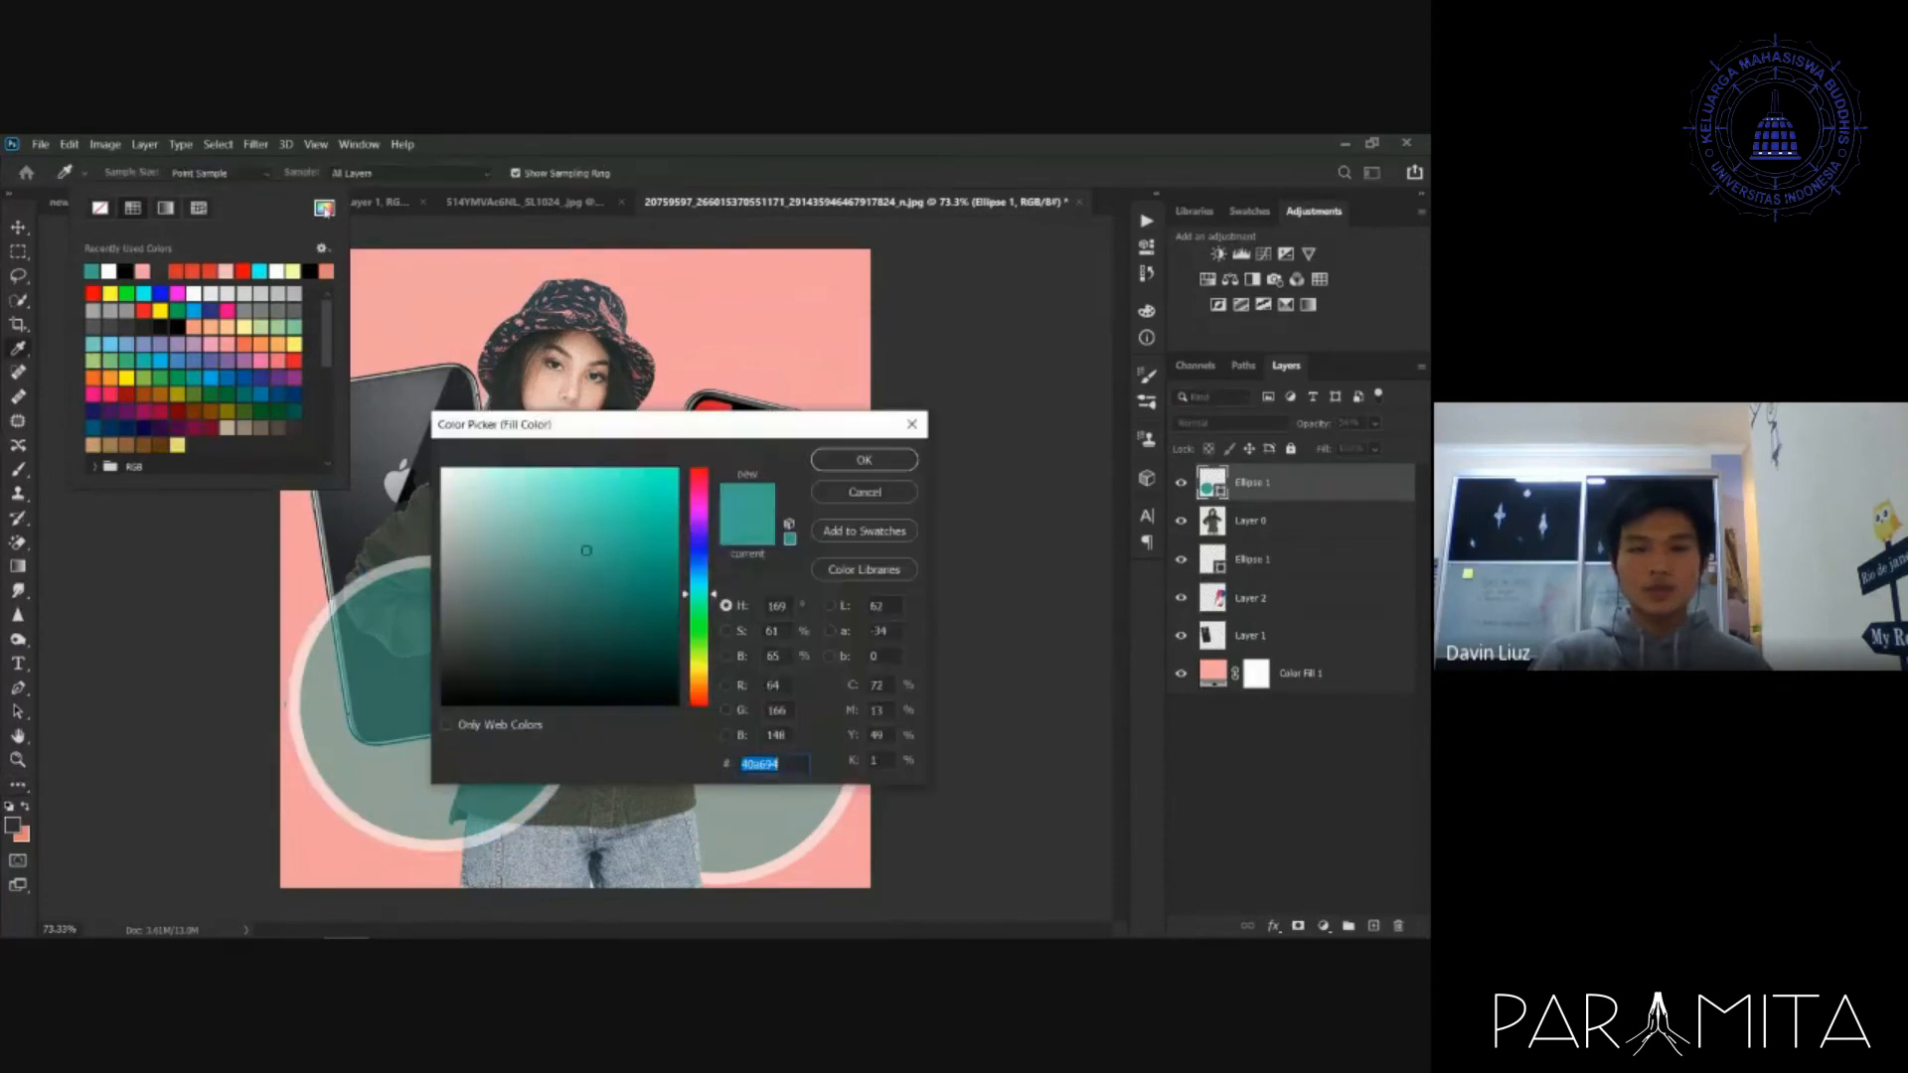
click(881, 467)
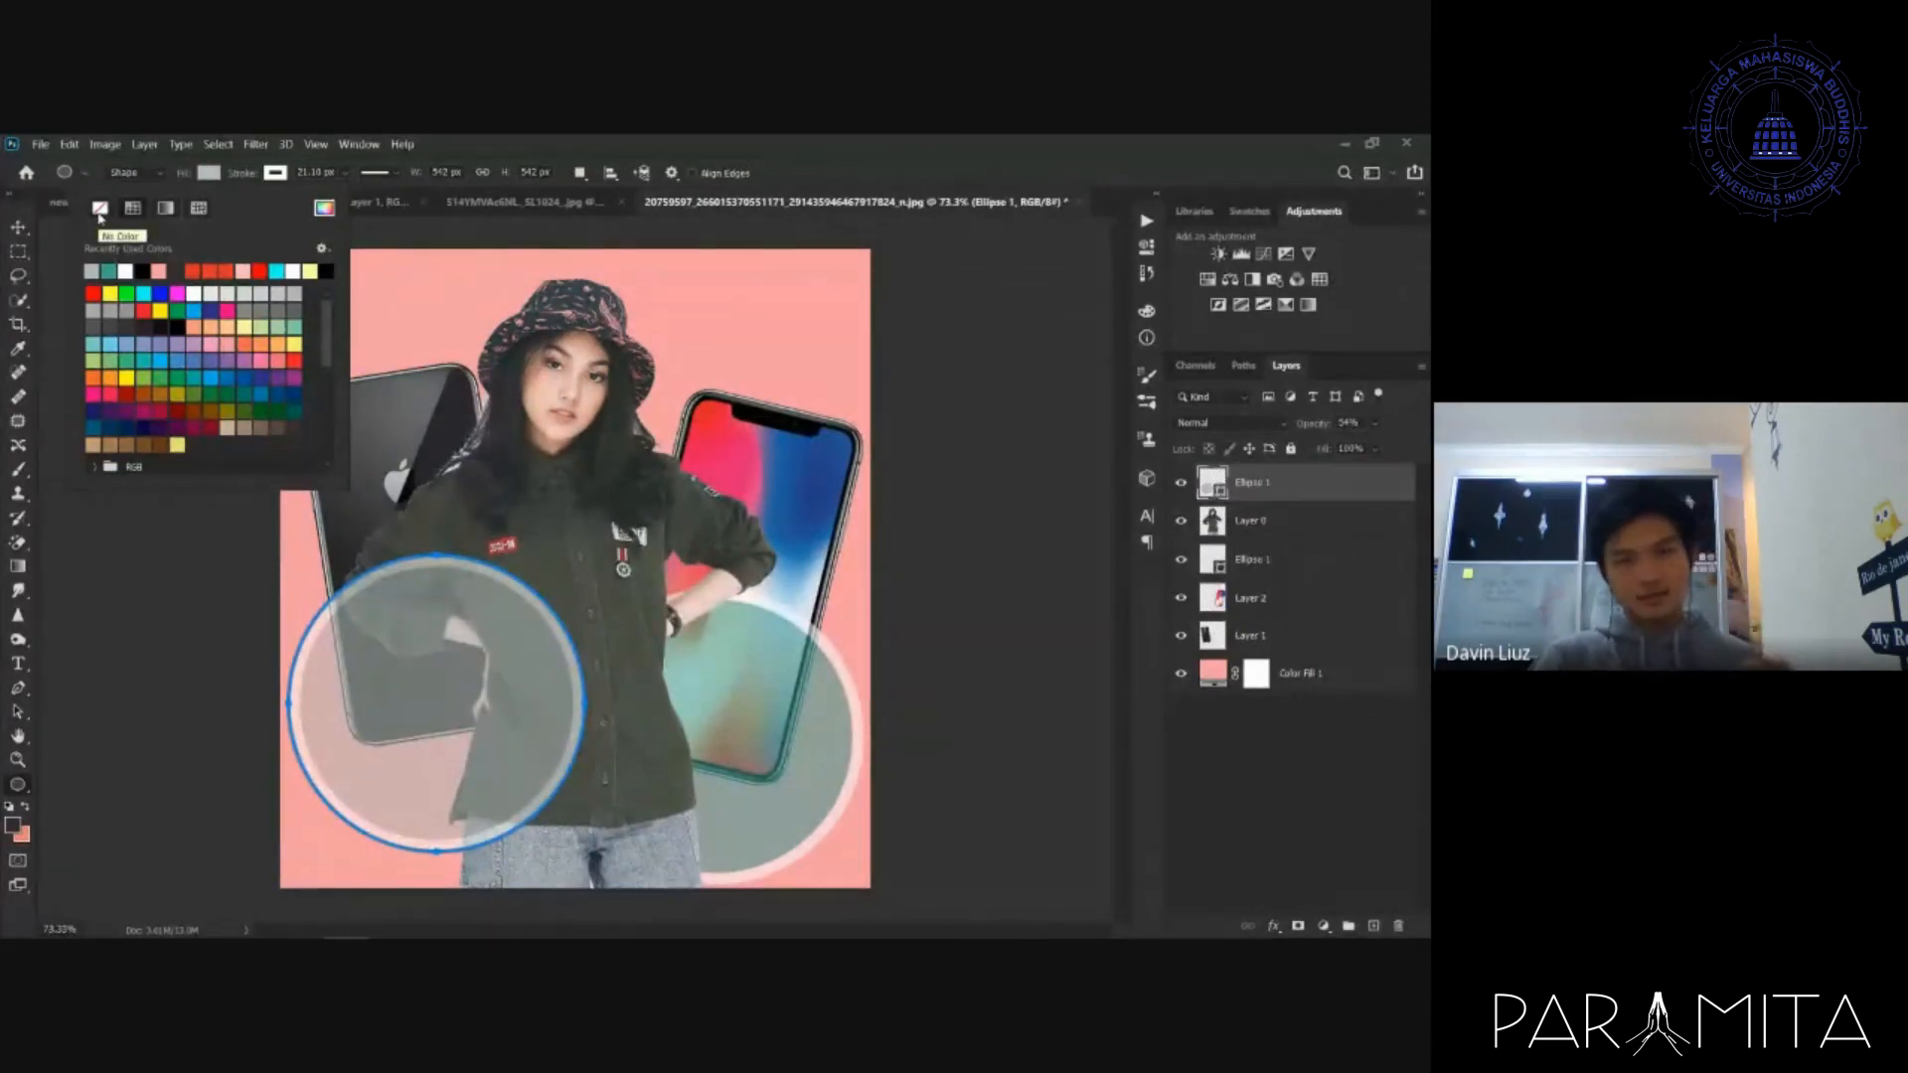
click(99, 212)
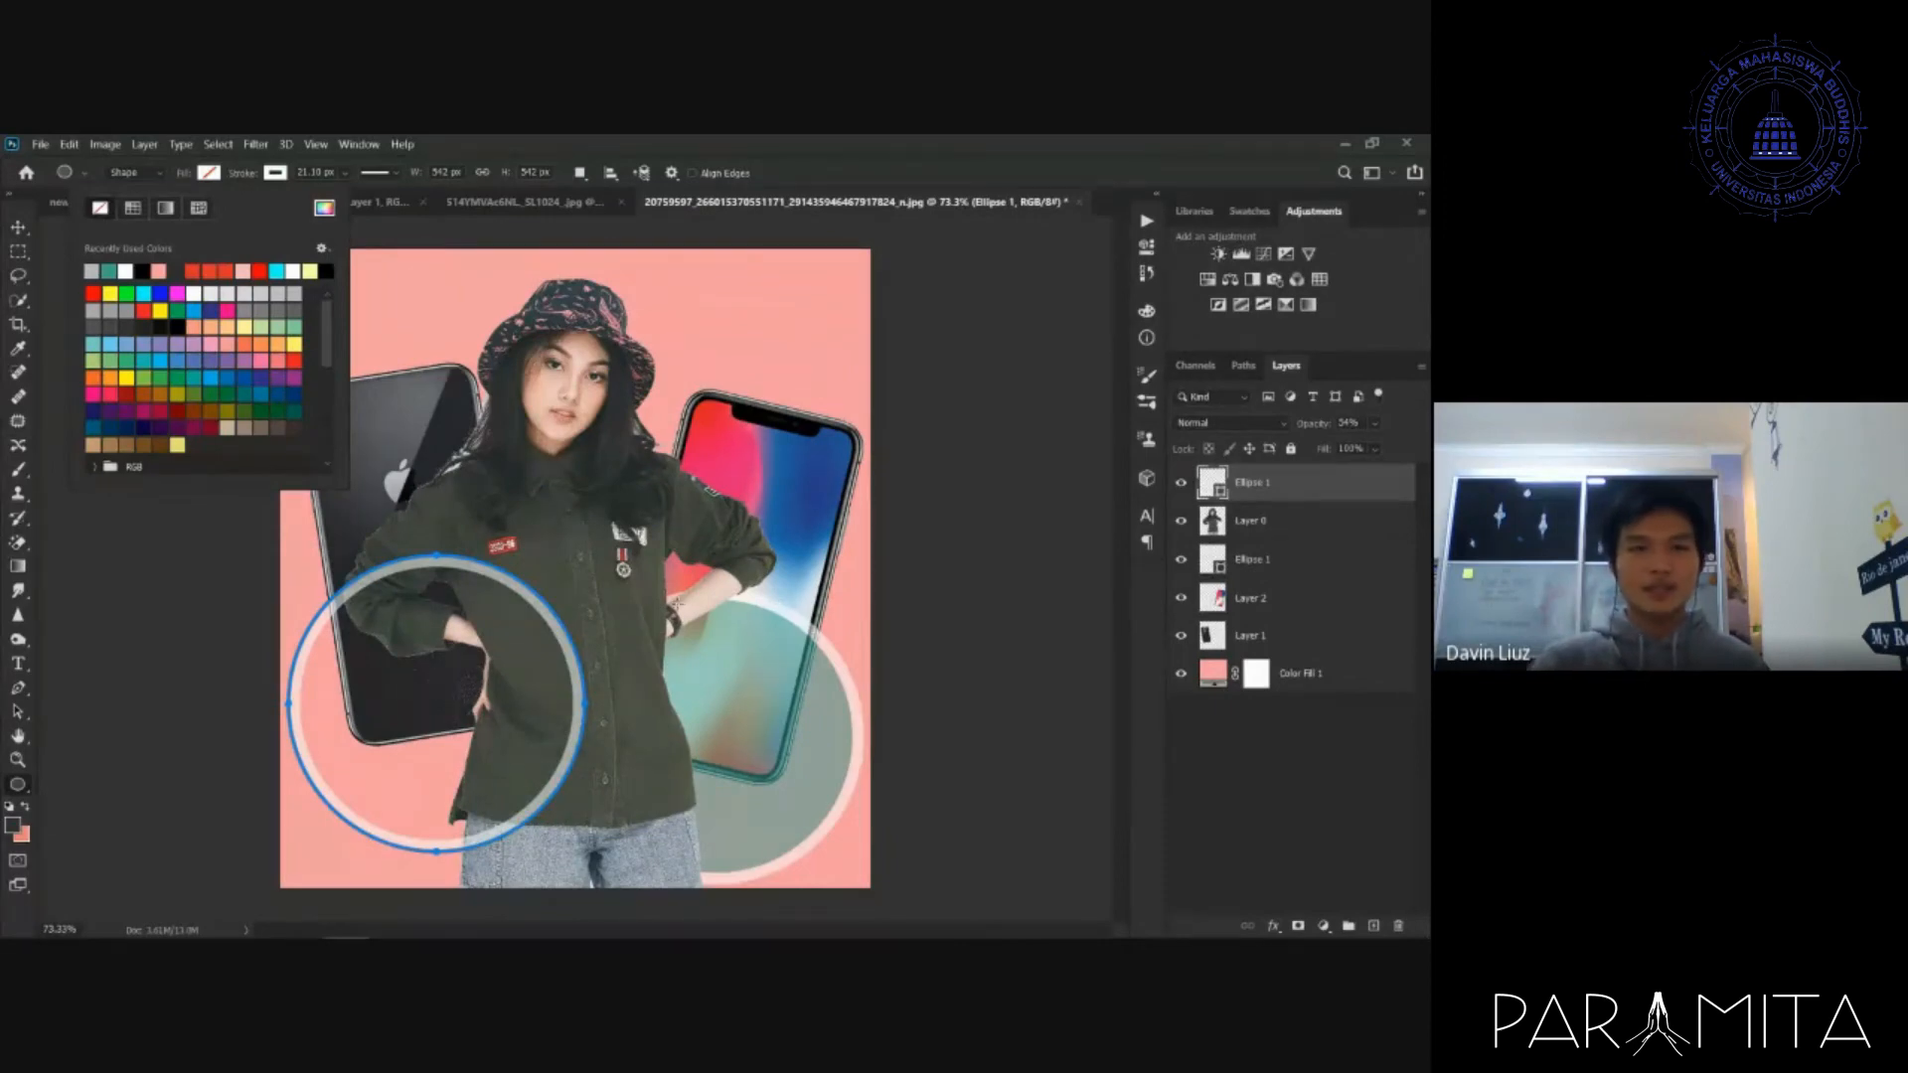
- Fill the circle over the black phone with a light magenta-pink and deselect it
click(324, 208)
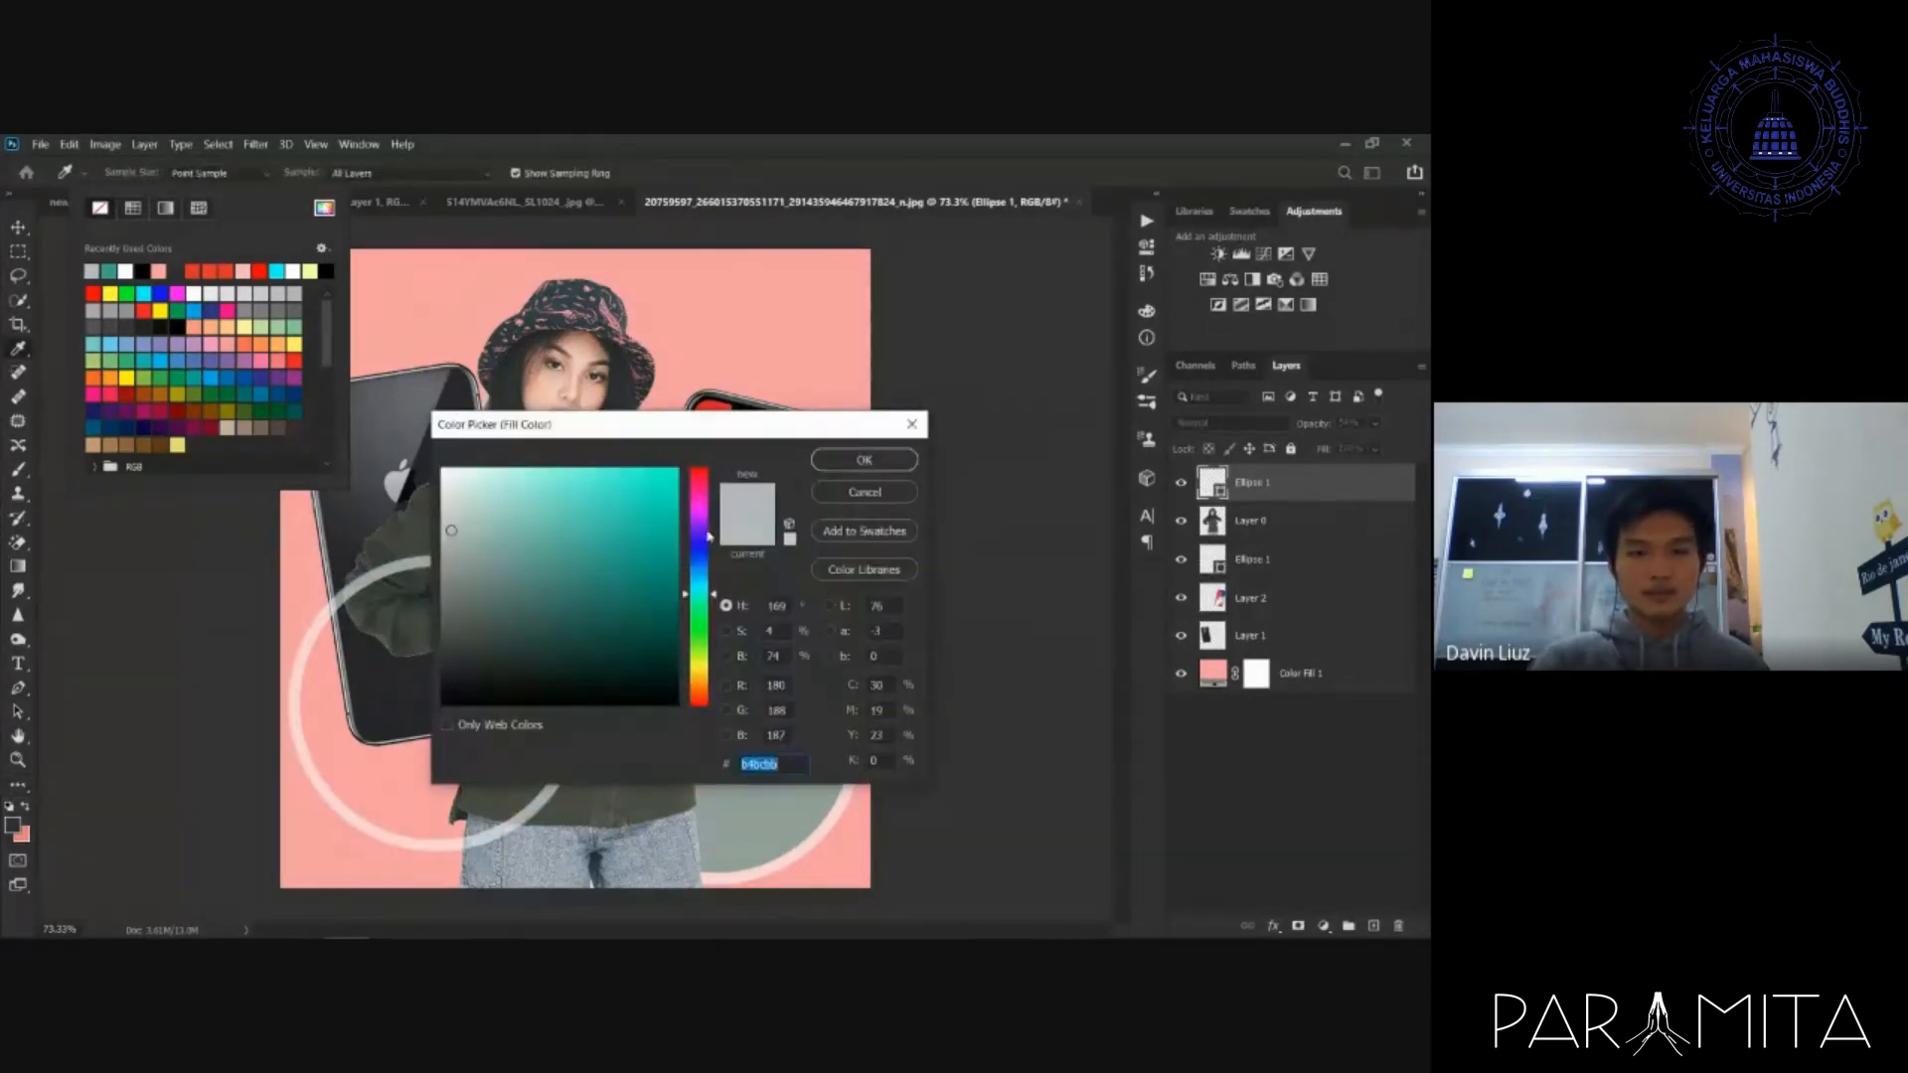
drag(709, 536, 709, 500)
click(602, 491)
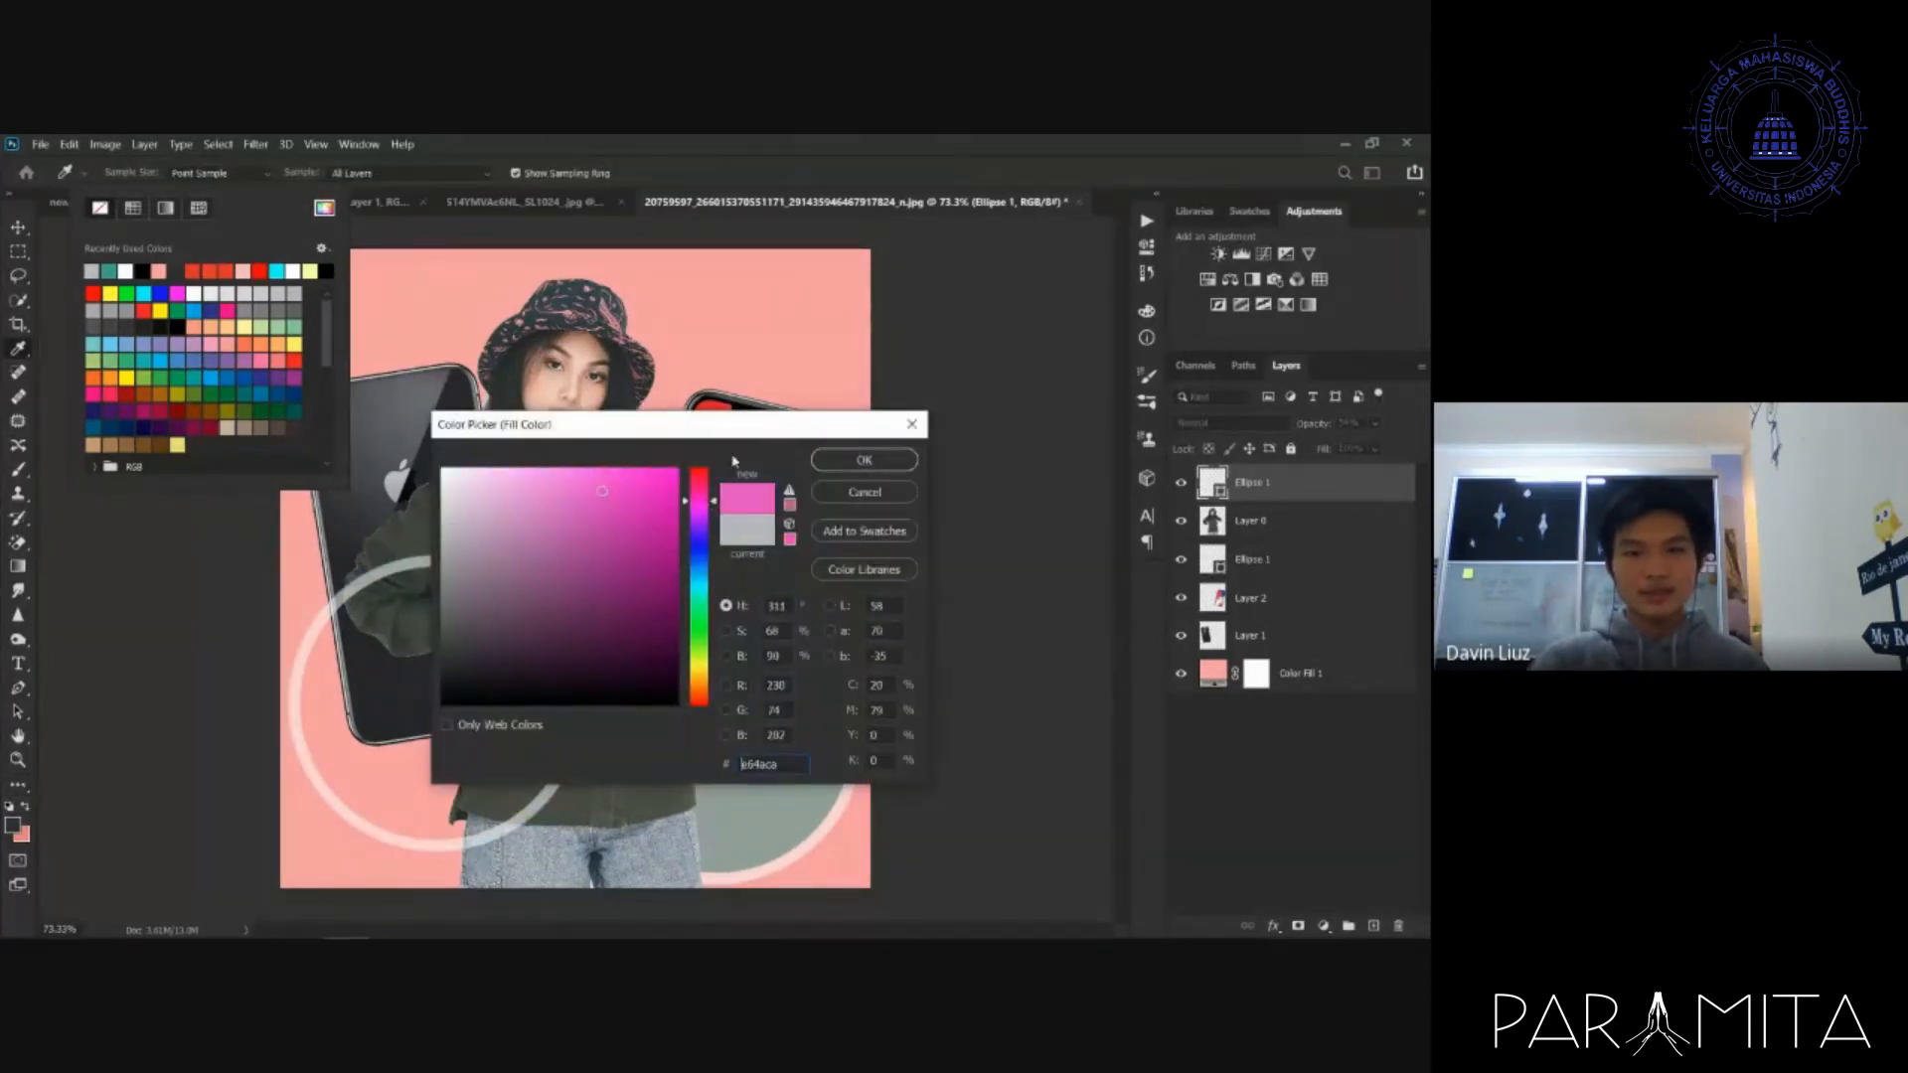
click(528, 471)
click(864, 460)
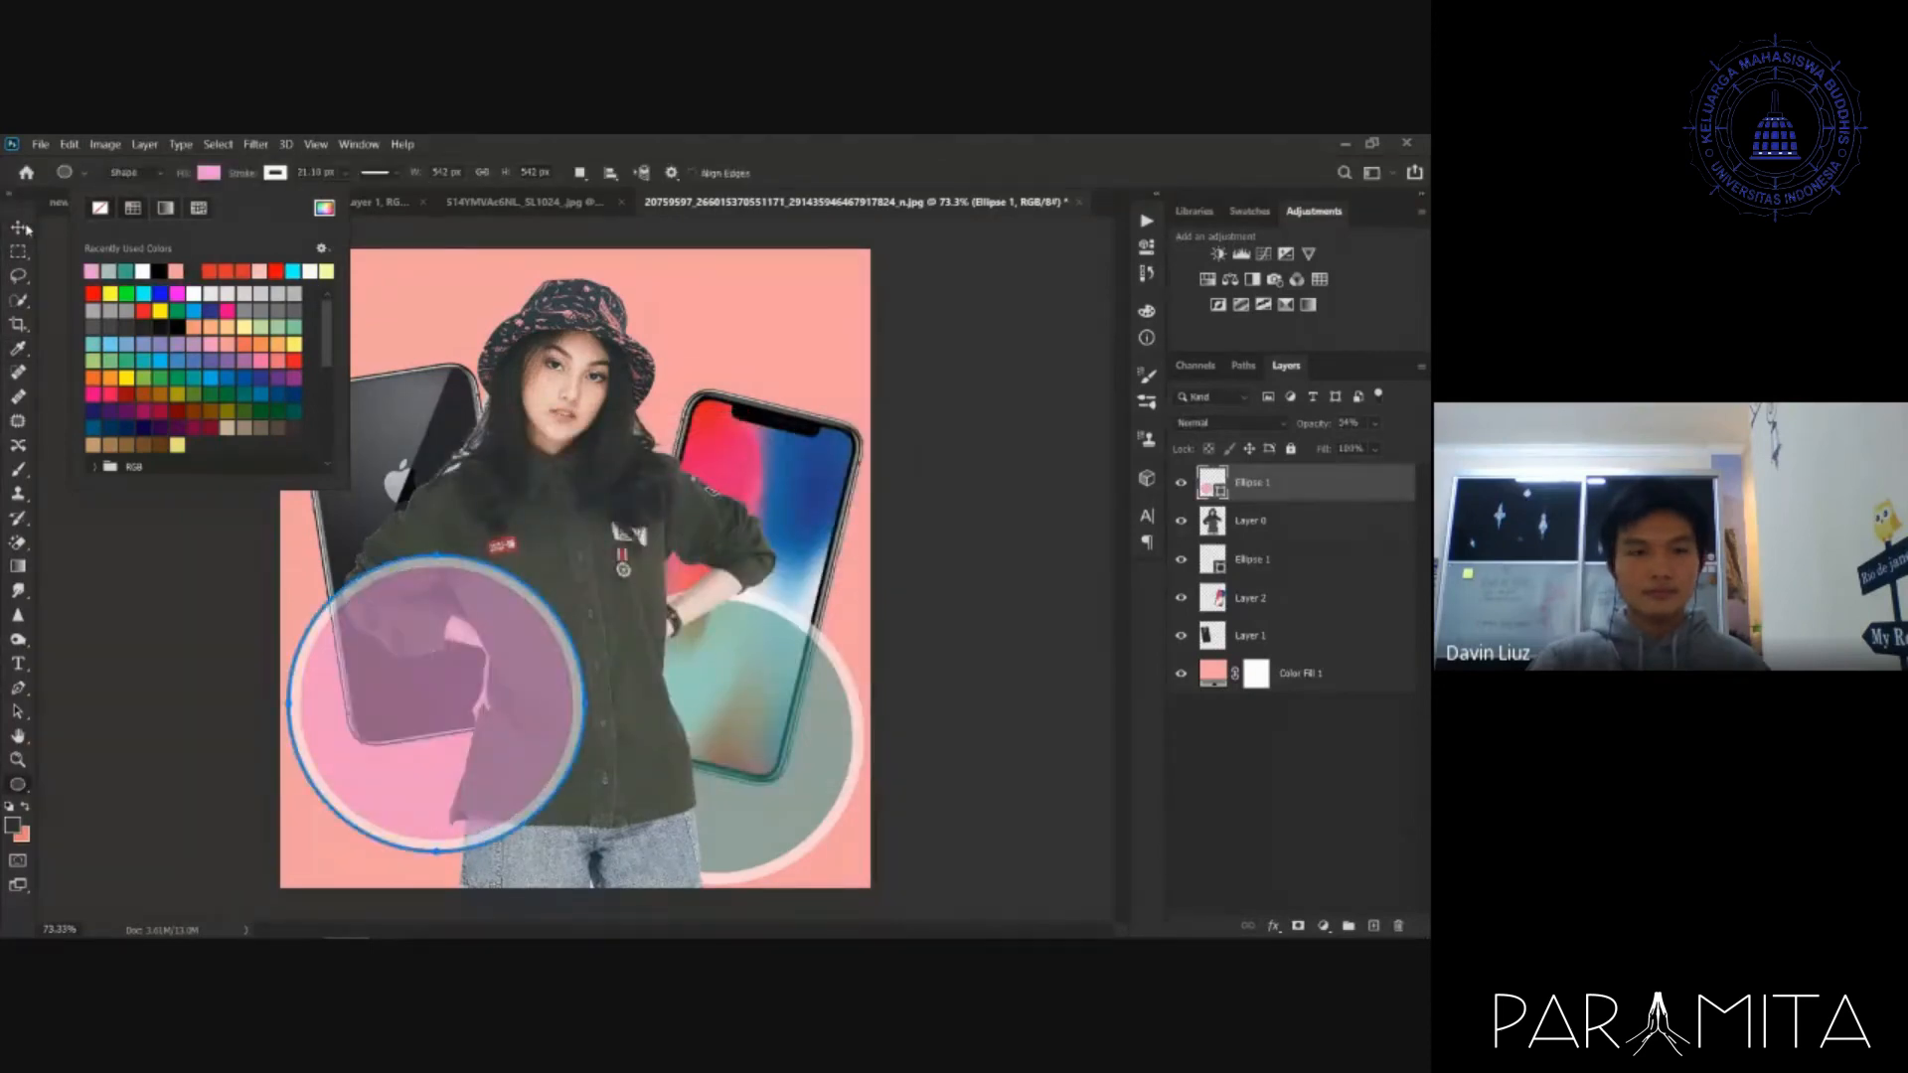
click(22, 227)
click(1028, 487)
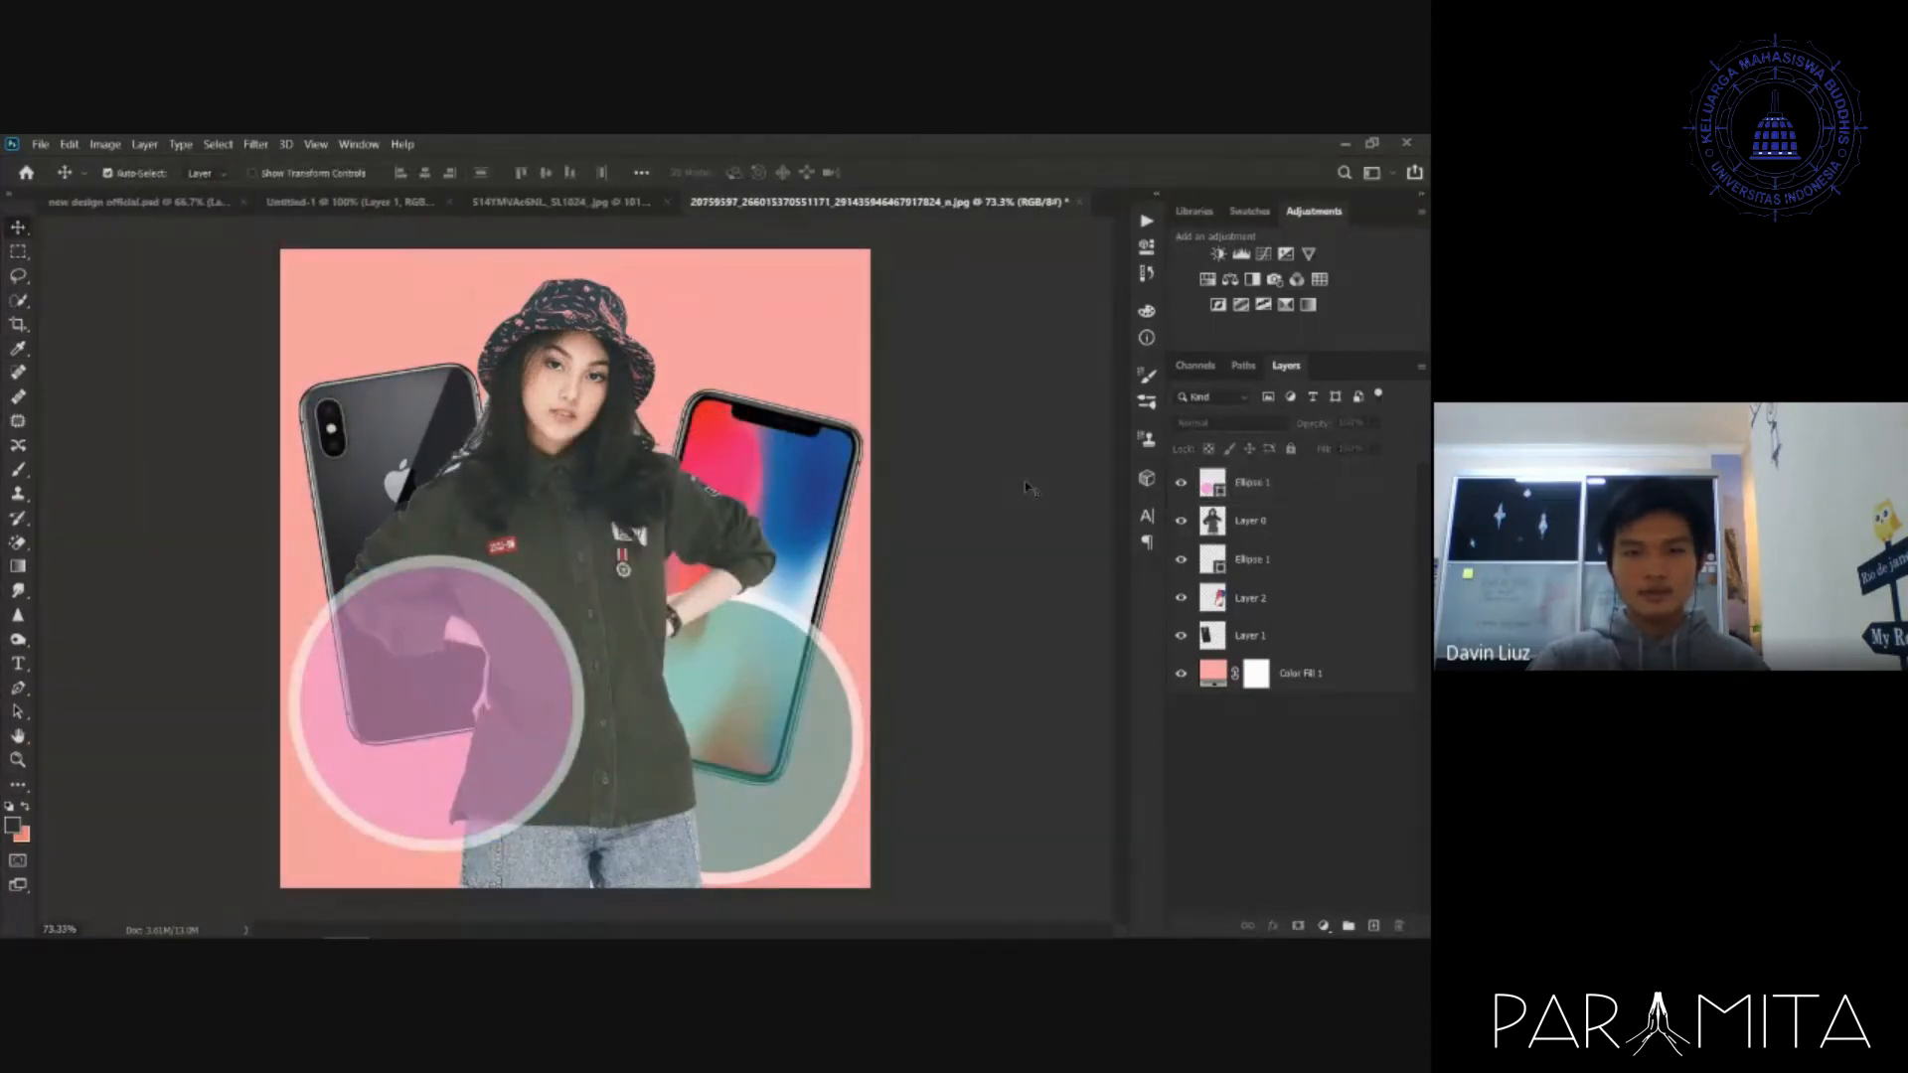
- Duplicate the magenta-pink circle, enlarge the copy to about 178%, and centre it over the woman and both phones
click(492, 684)
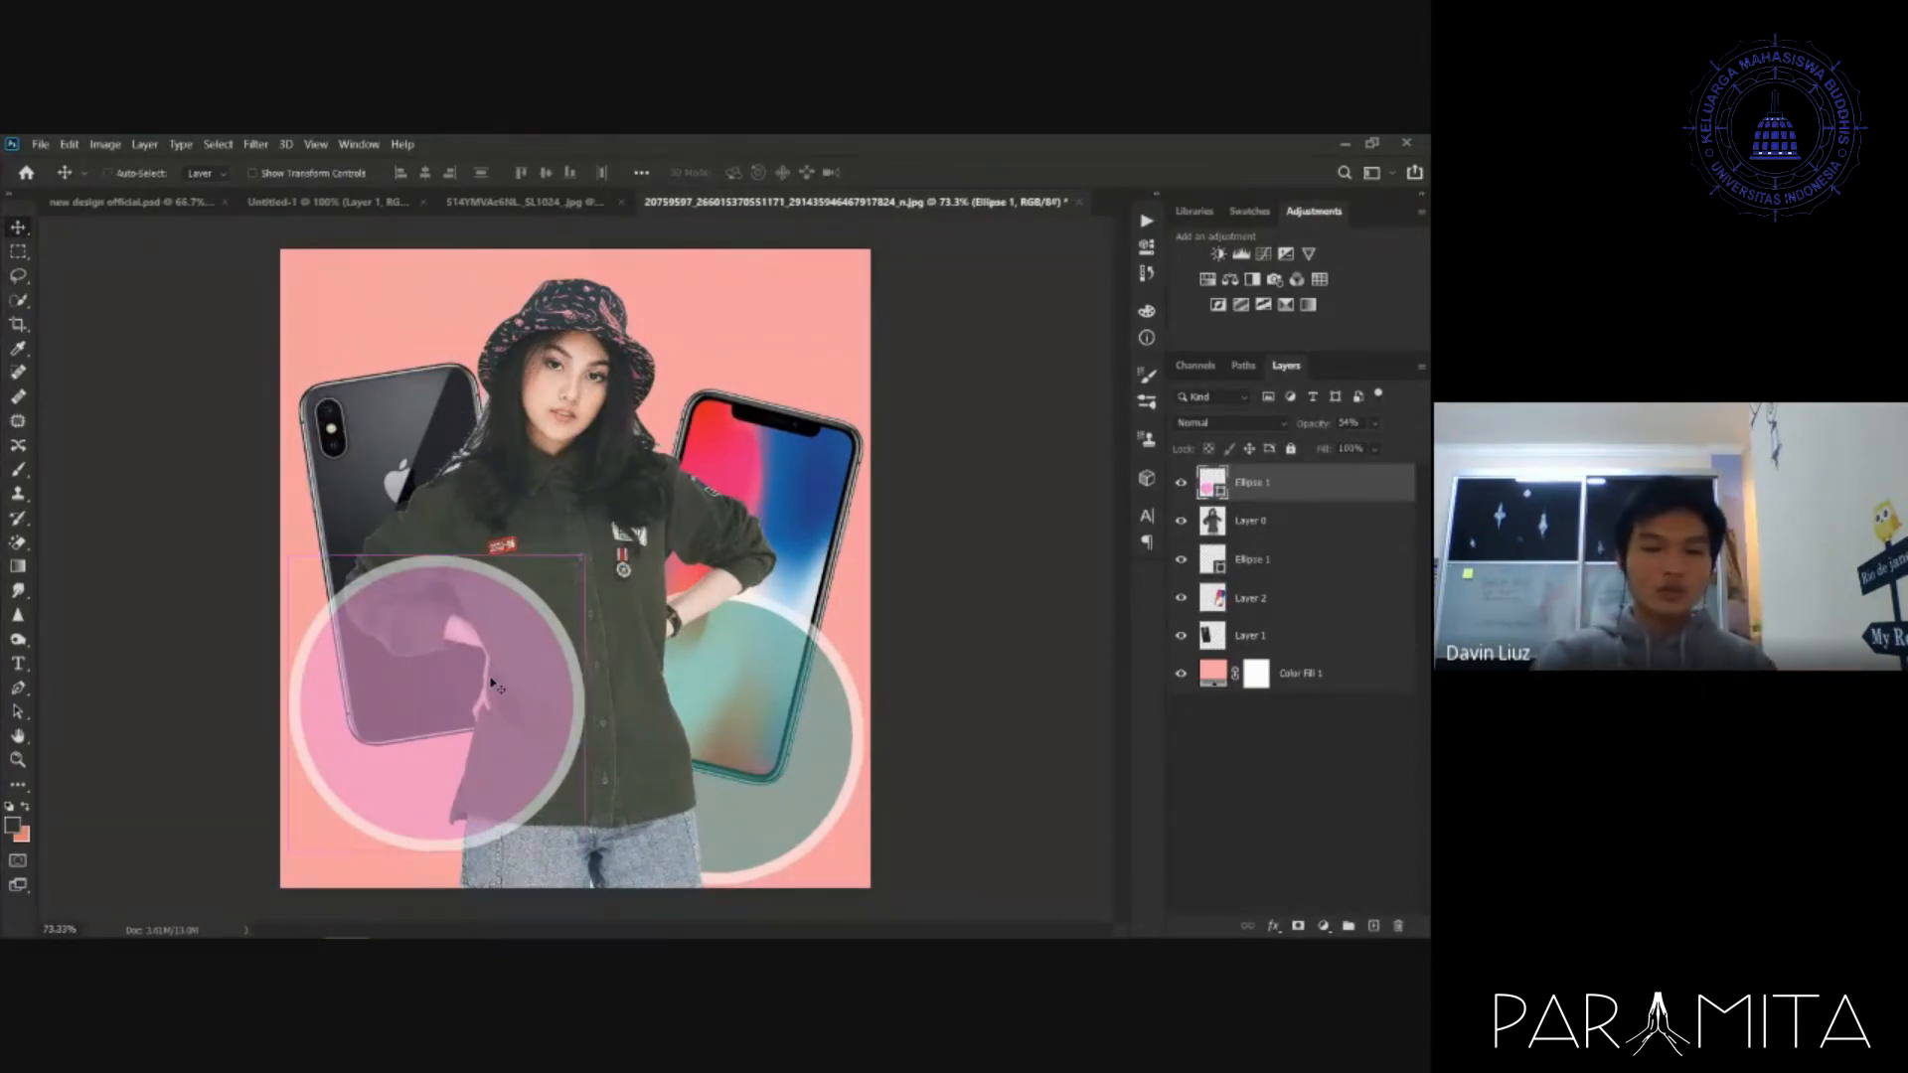
key(ctrl+j)
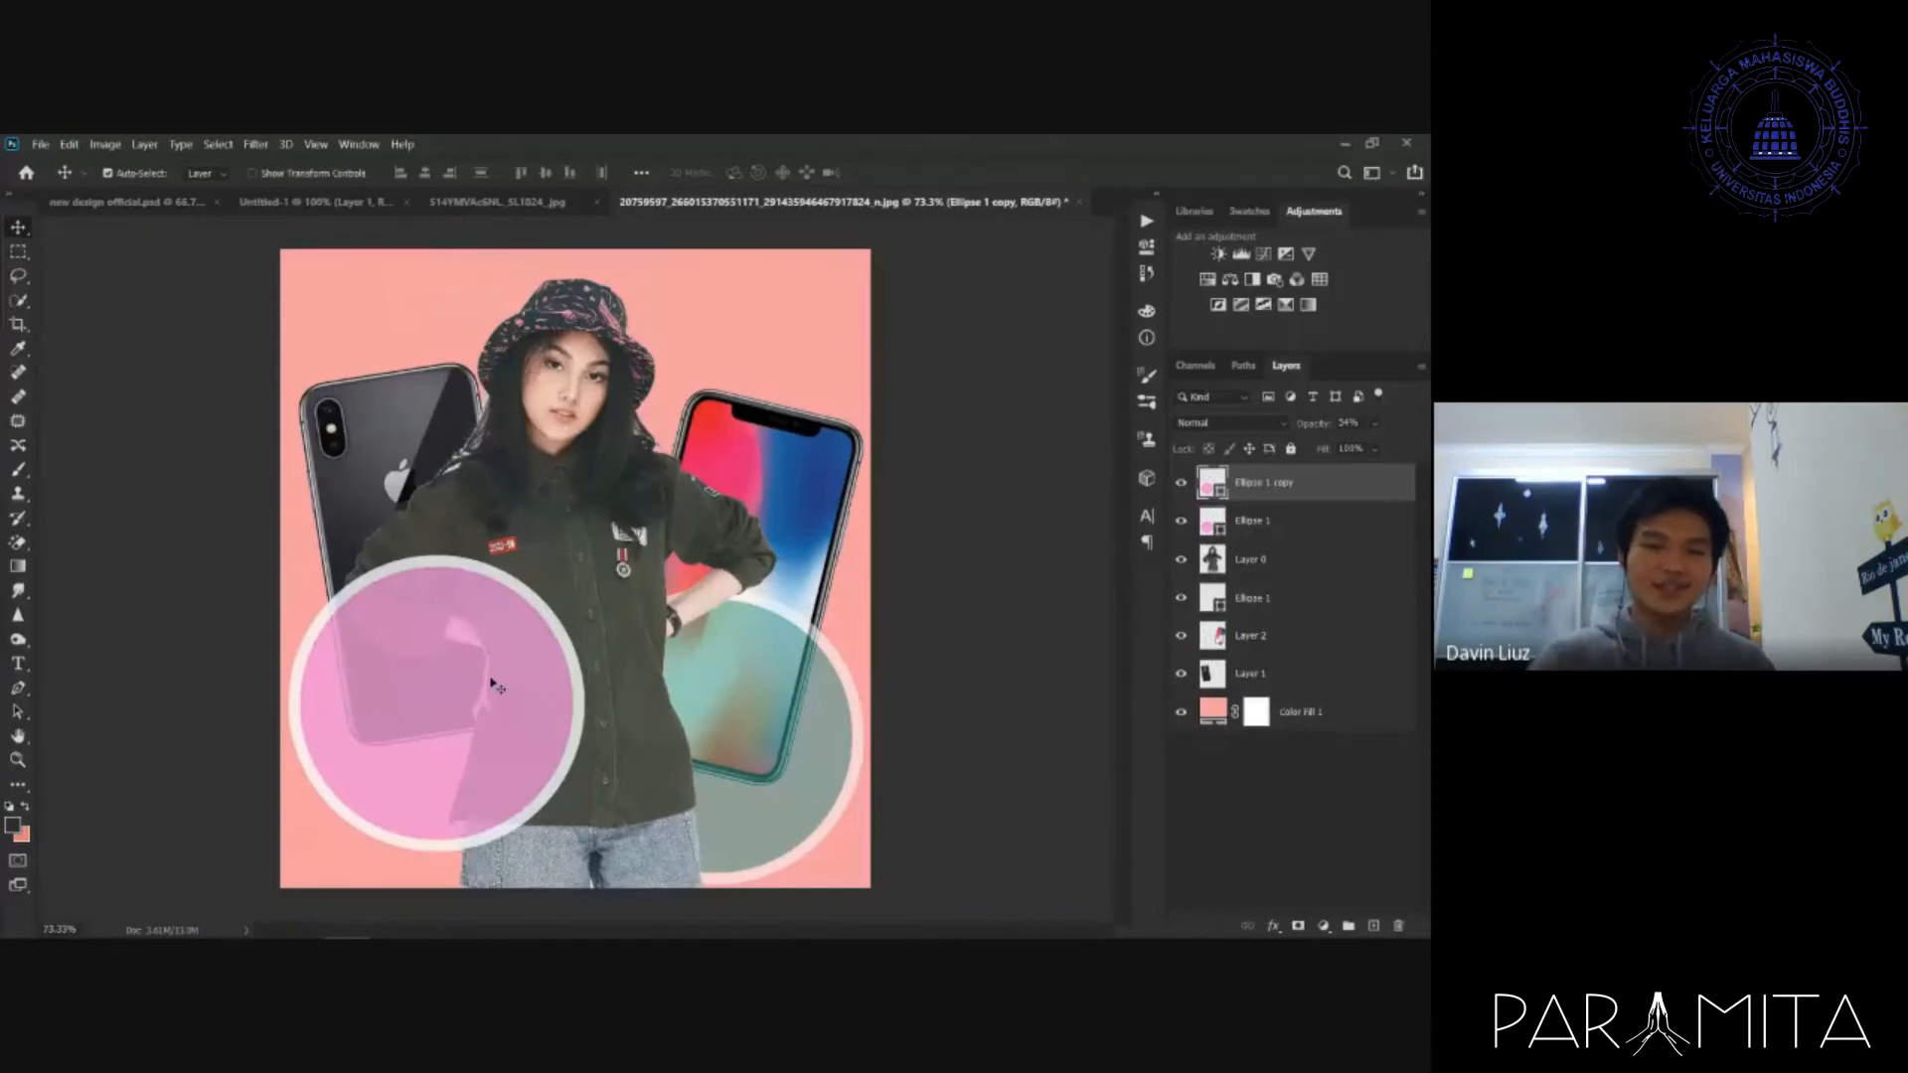
drag(448, 693, 578, 464)
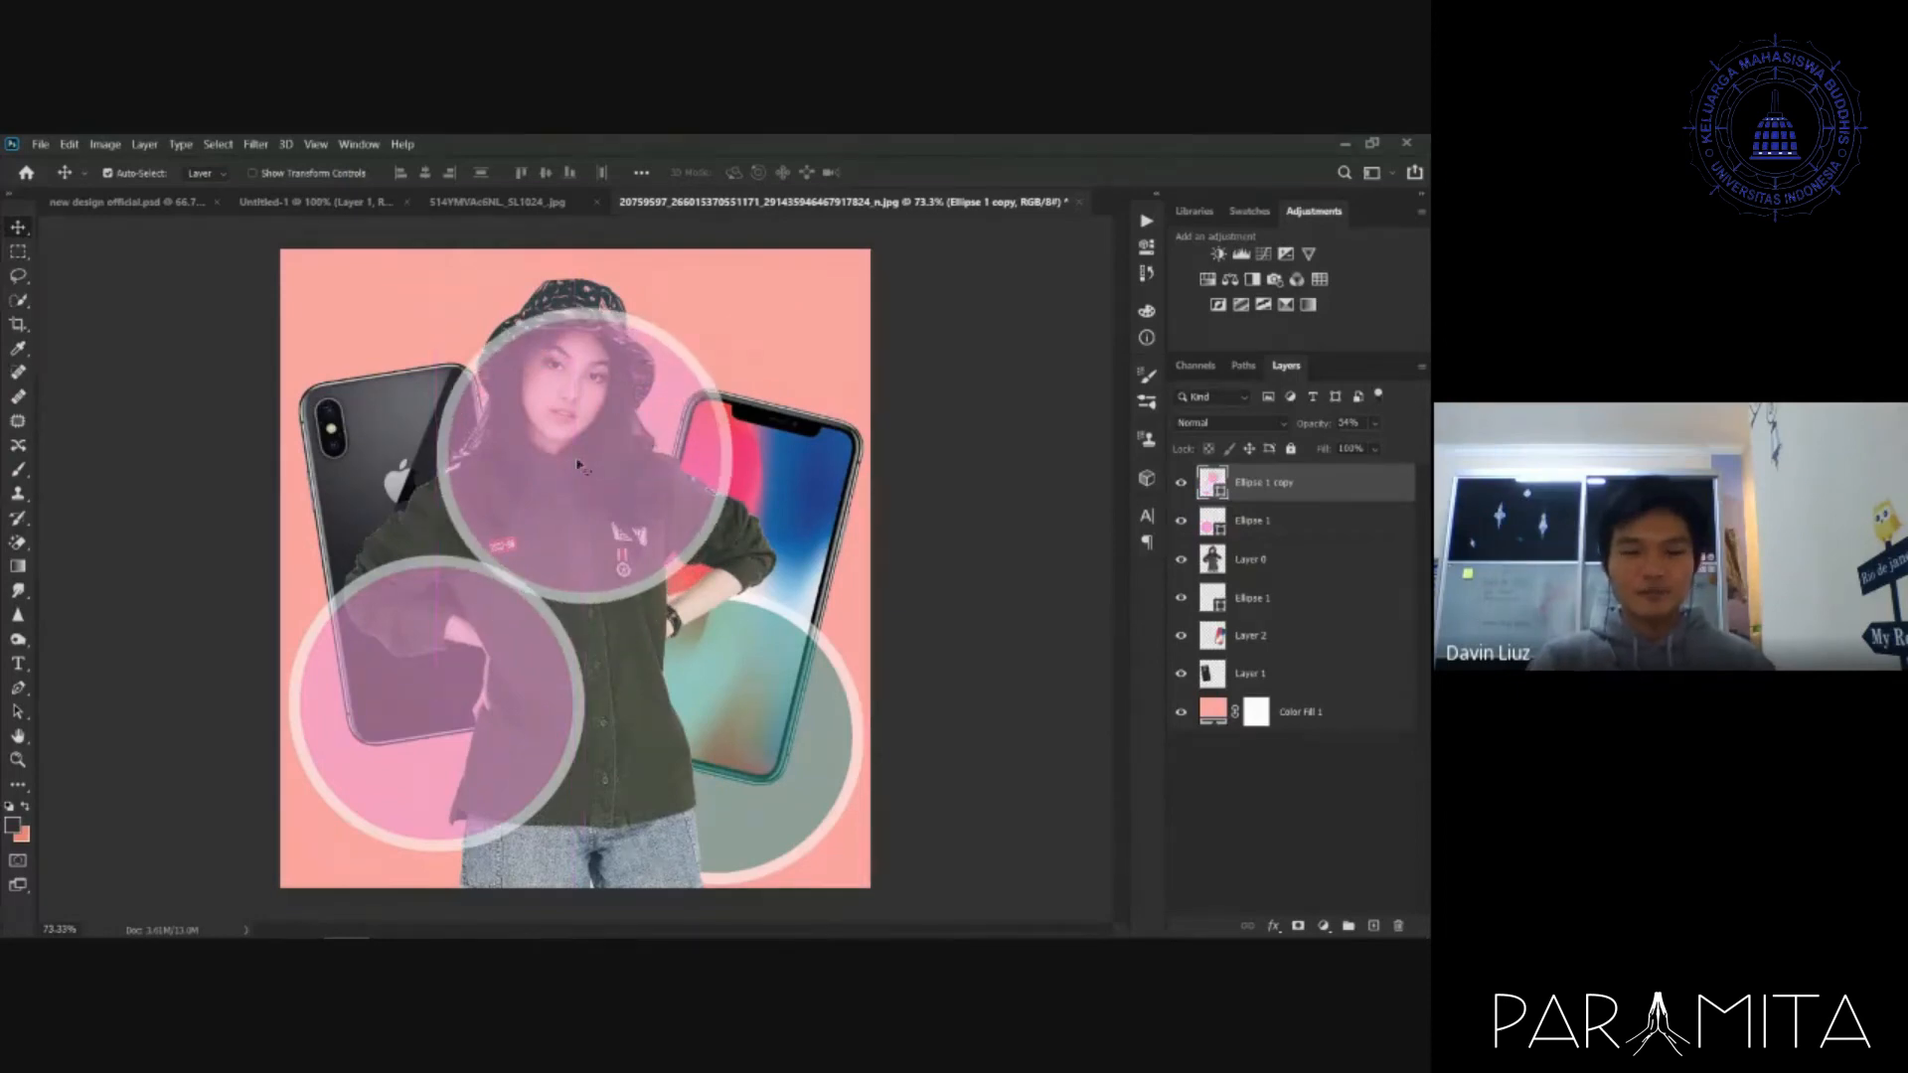
key(ctrl+t)
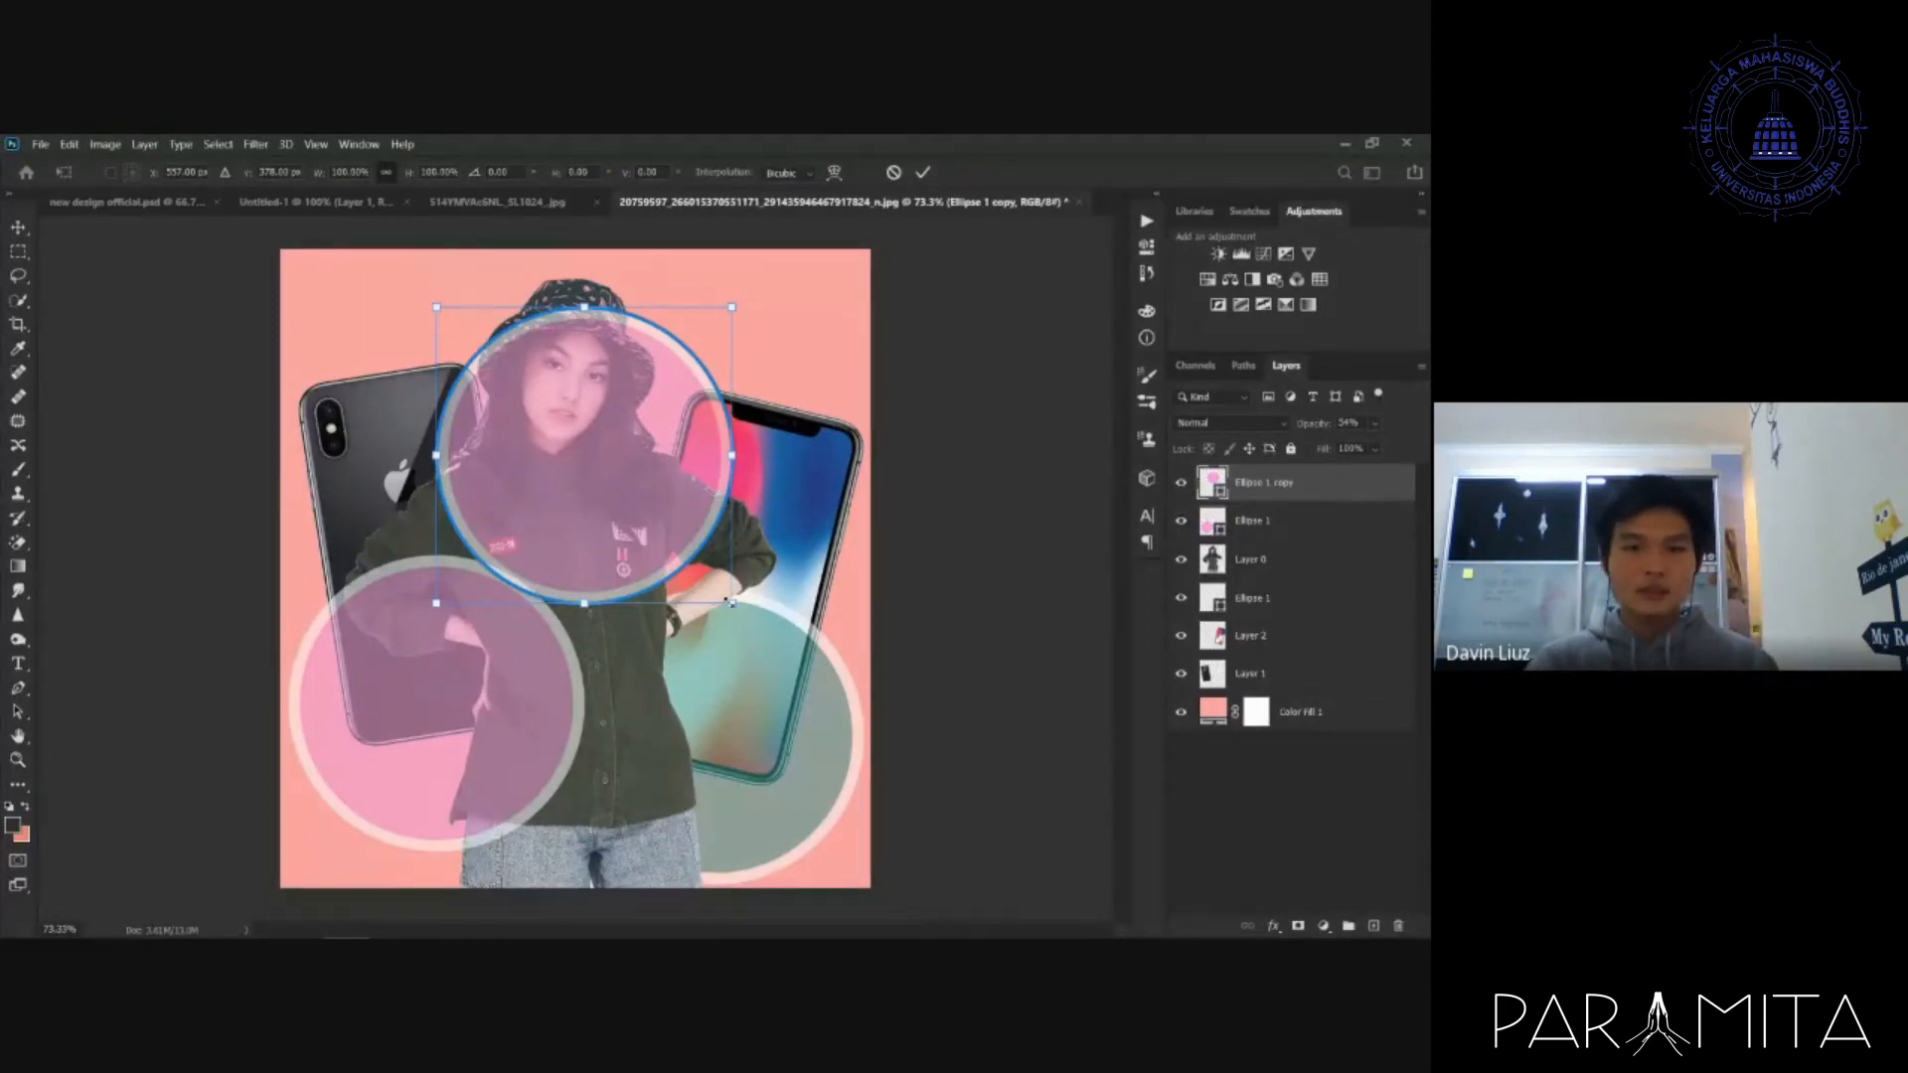
drag(732, 604, 942, 848)
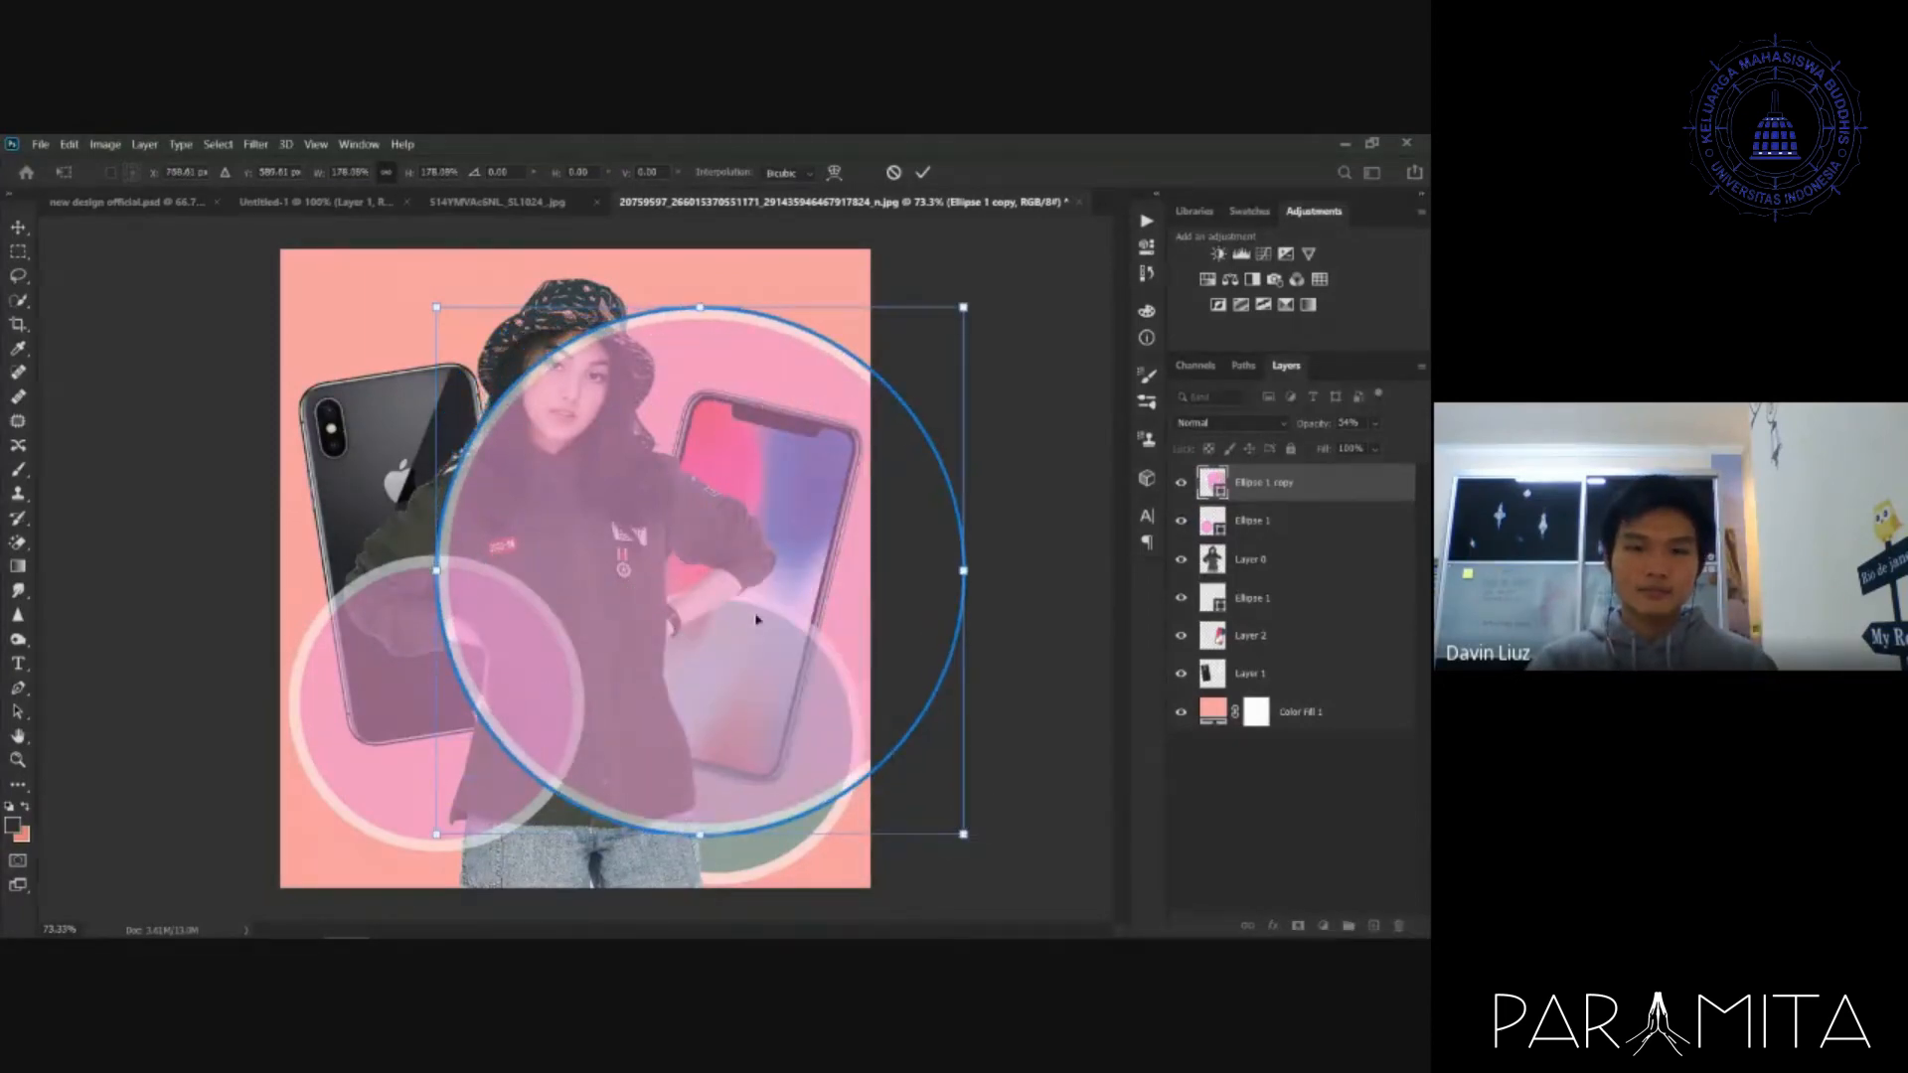
drag(755, 618, 666, 545)
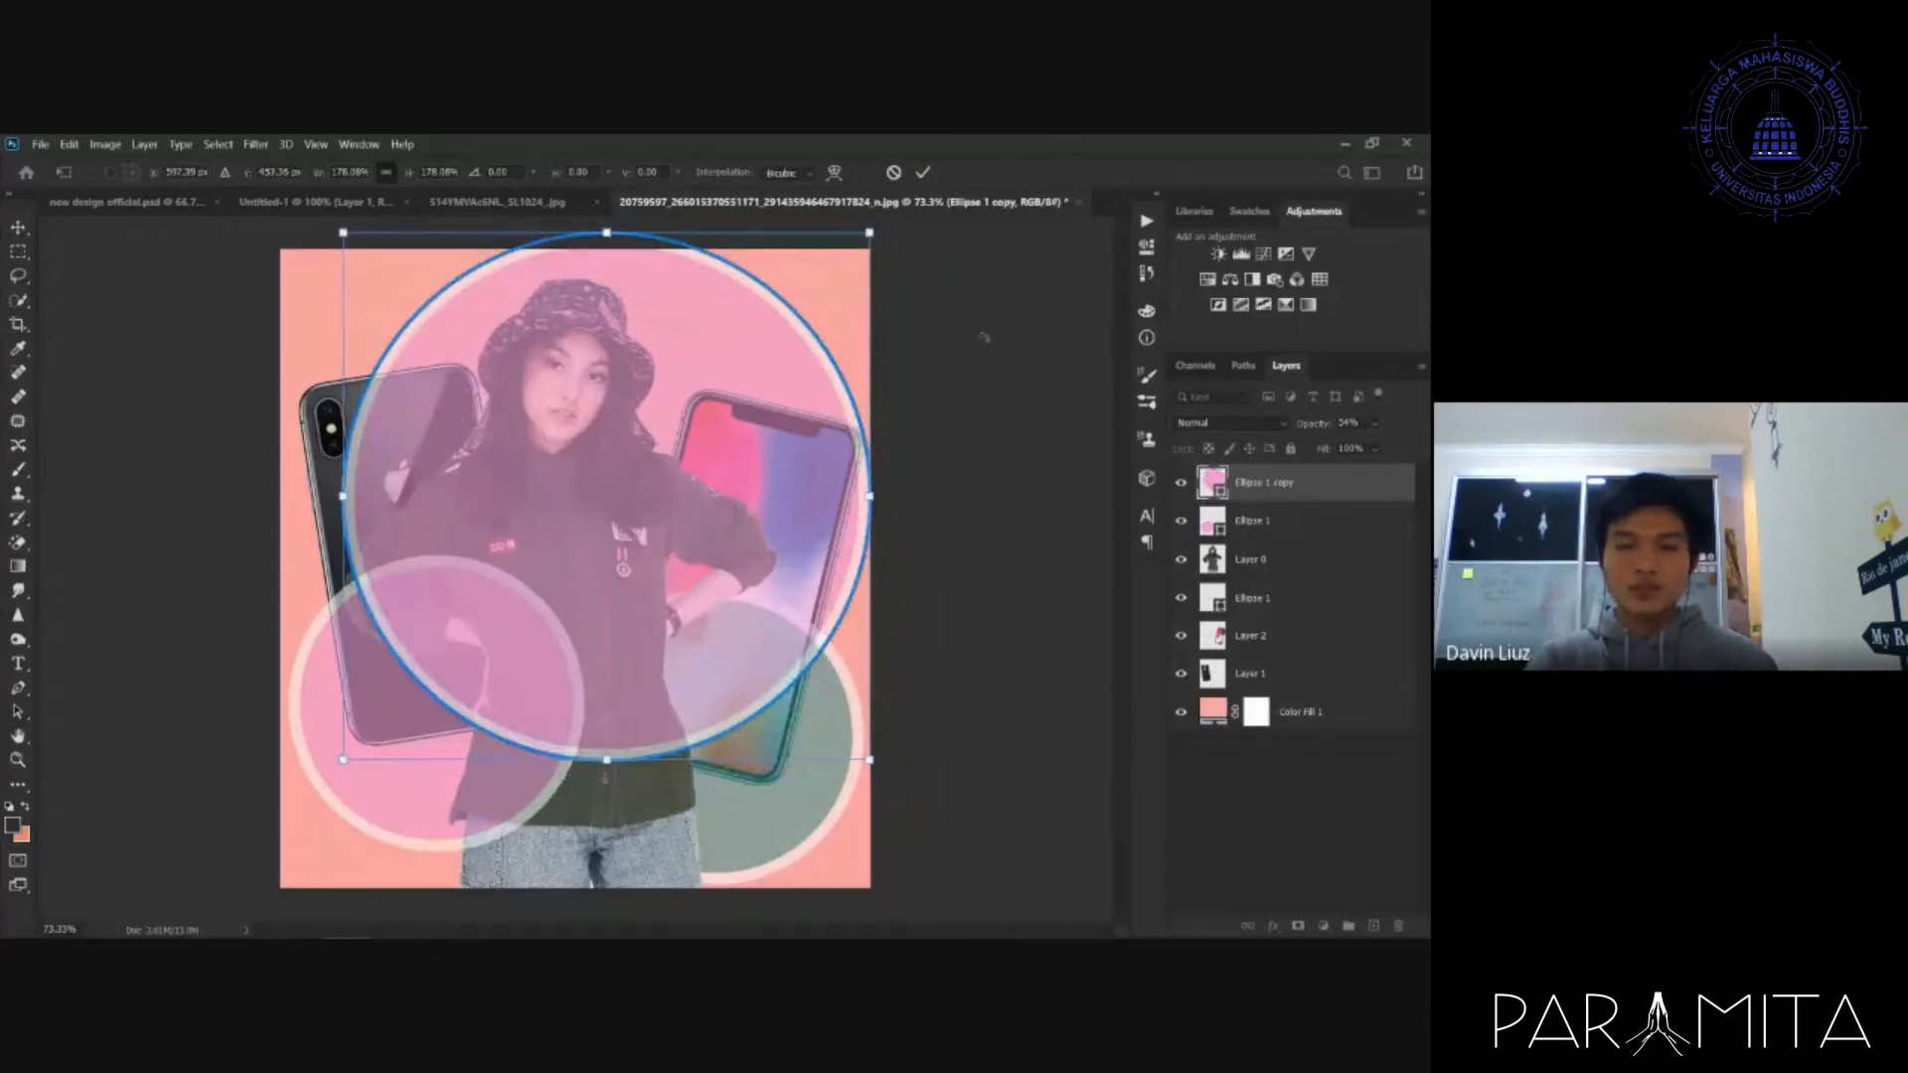
key(Return)
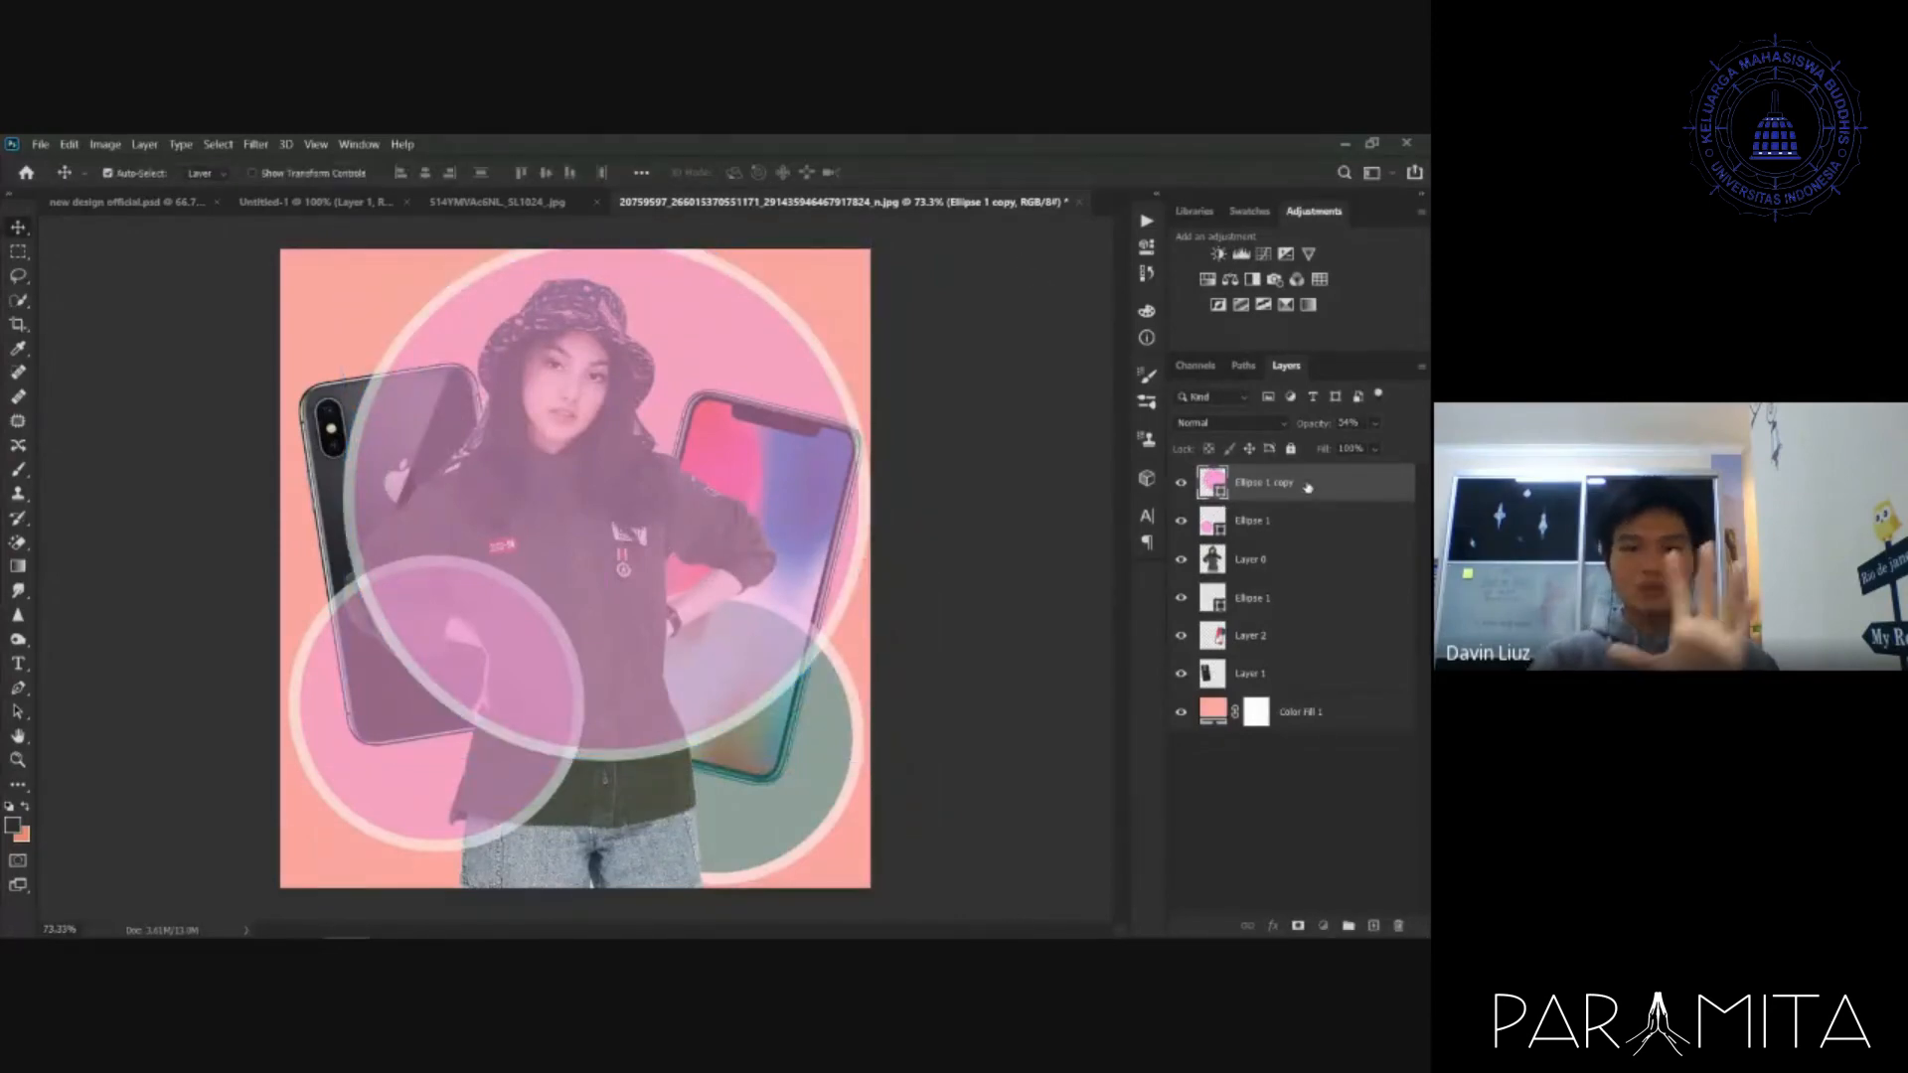
- Place the enlarged circle's layer beneath the woman and both phones, directly above the colour fill, and demonstrate the stacking with the black phone's layer
drag(1307, 487, 1309, 594)
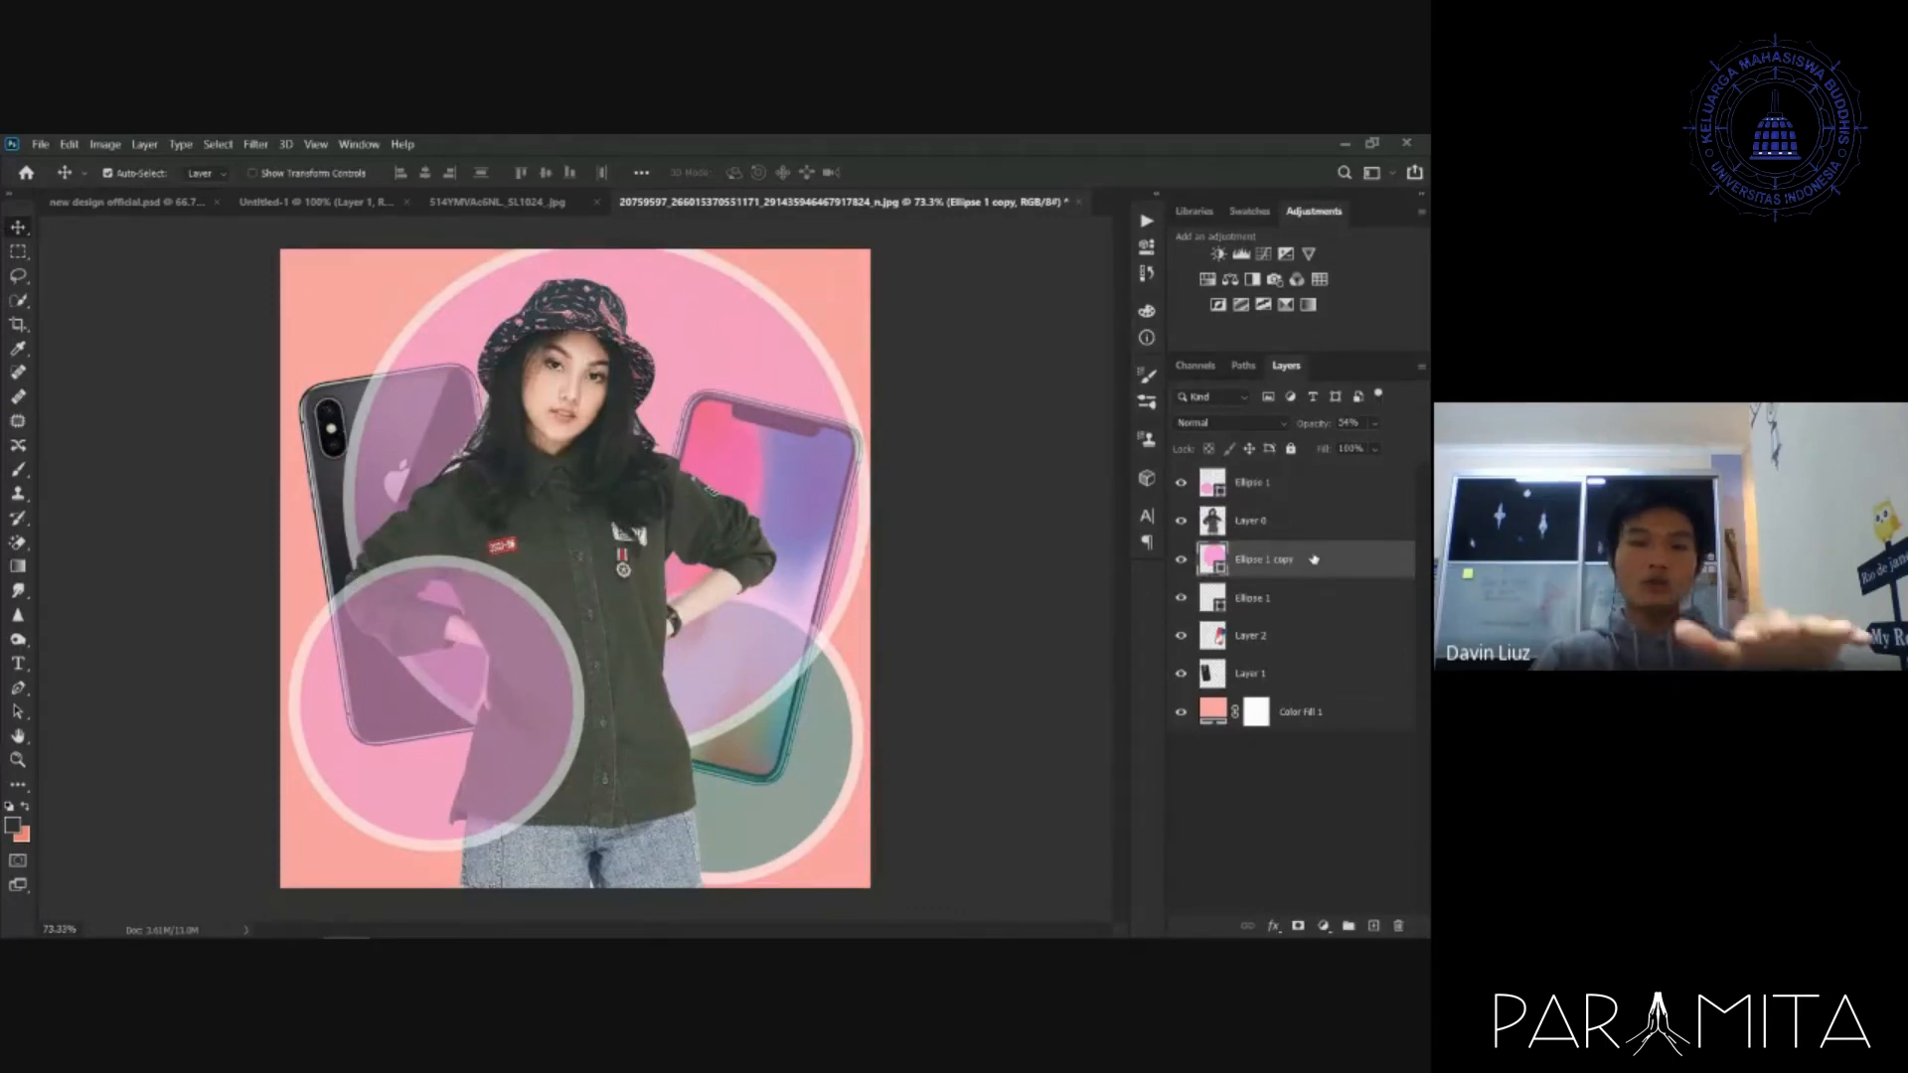
drag(1314, 560, 1307, 686)
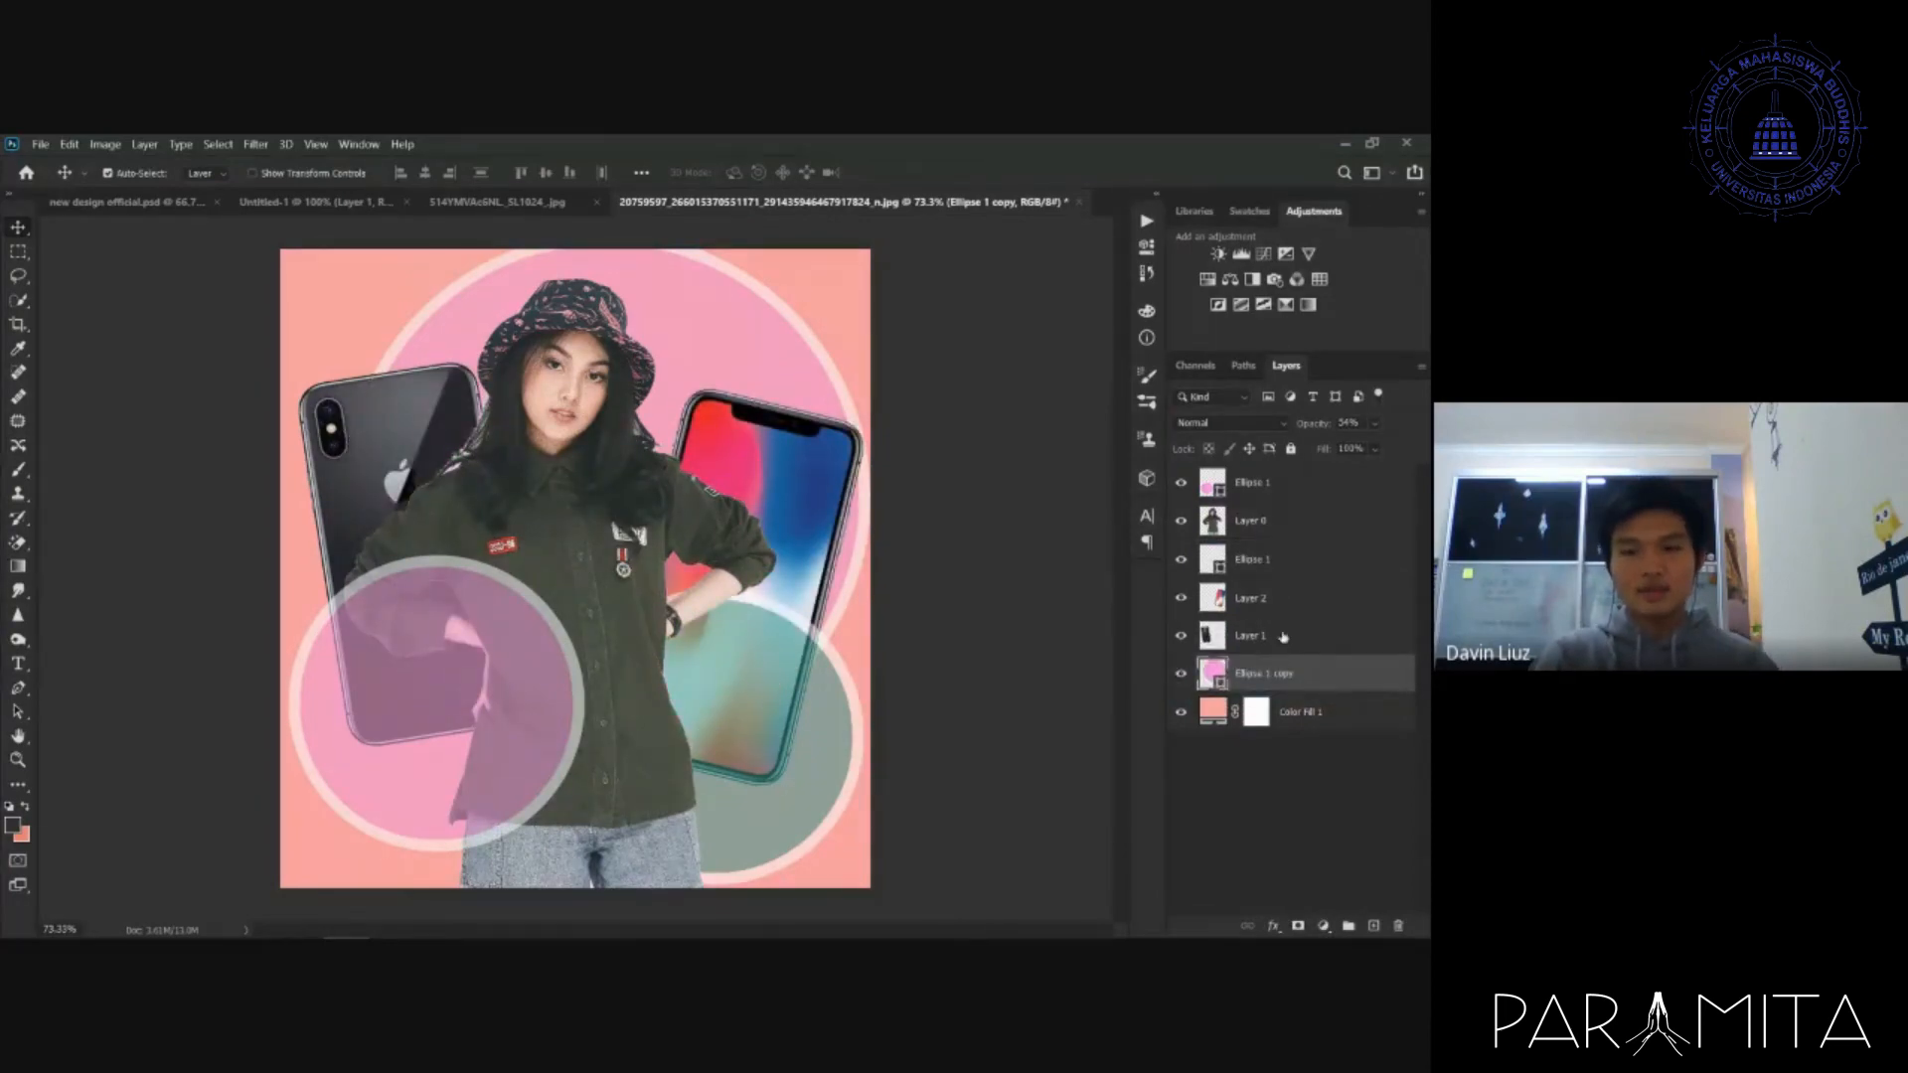
drag(1282, 637, 1289, 690)
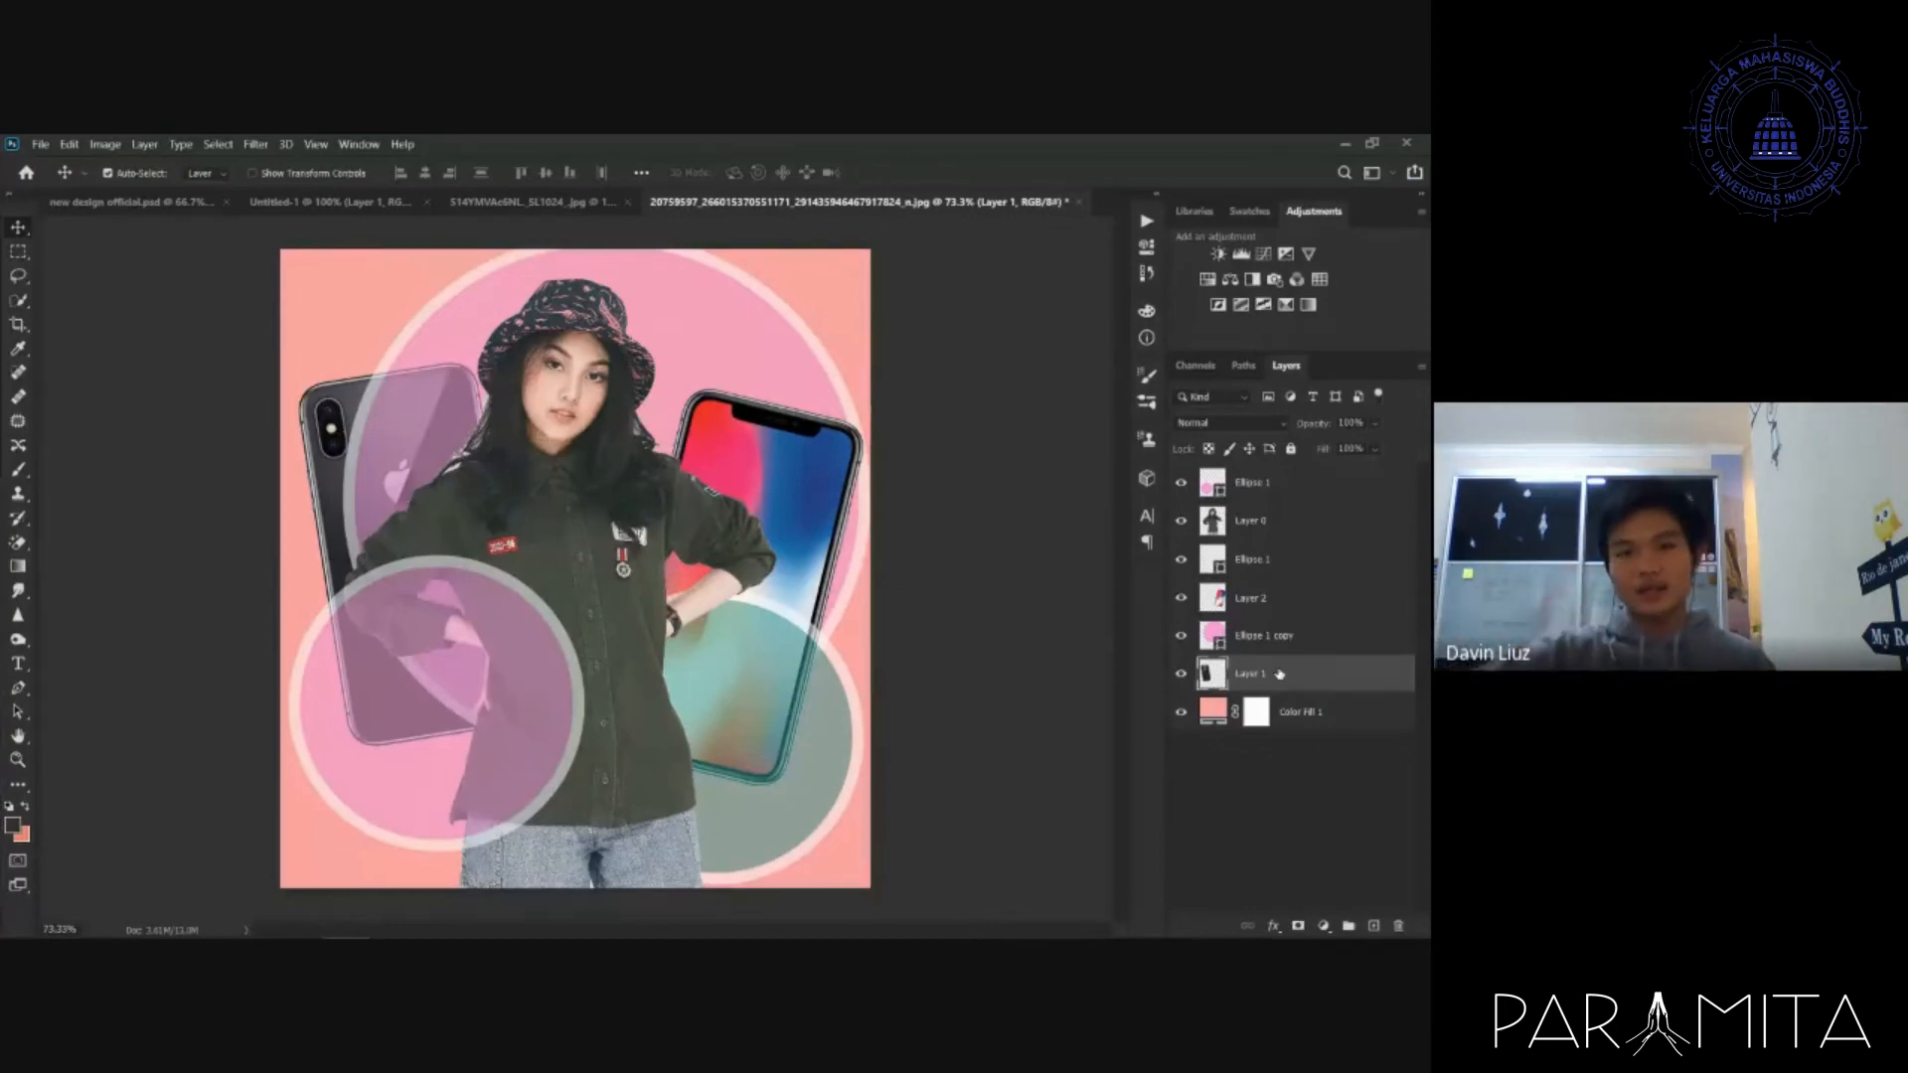
drag(1280, 674, 1294, 625)
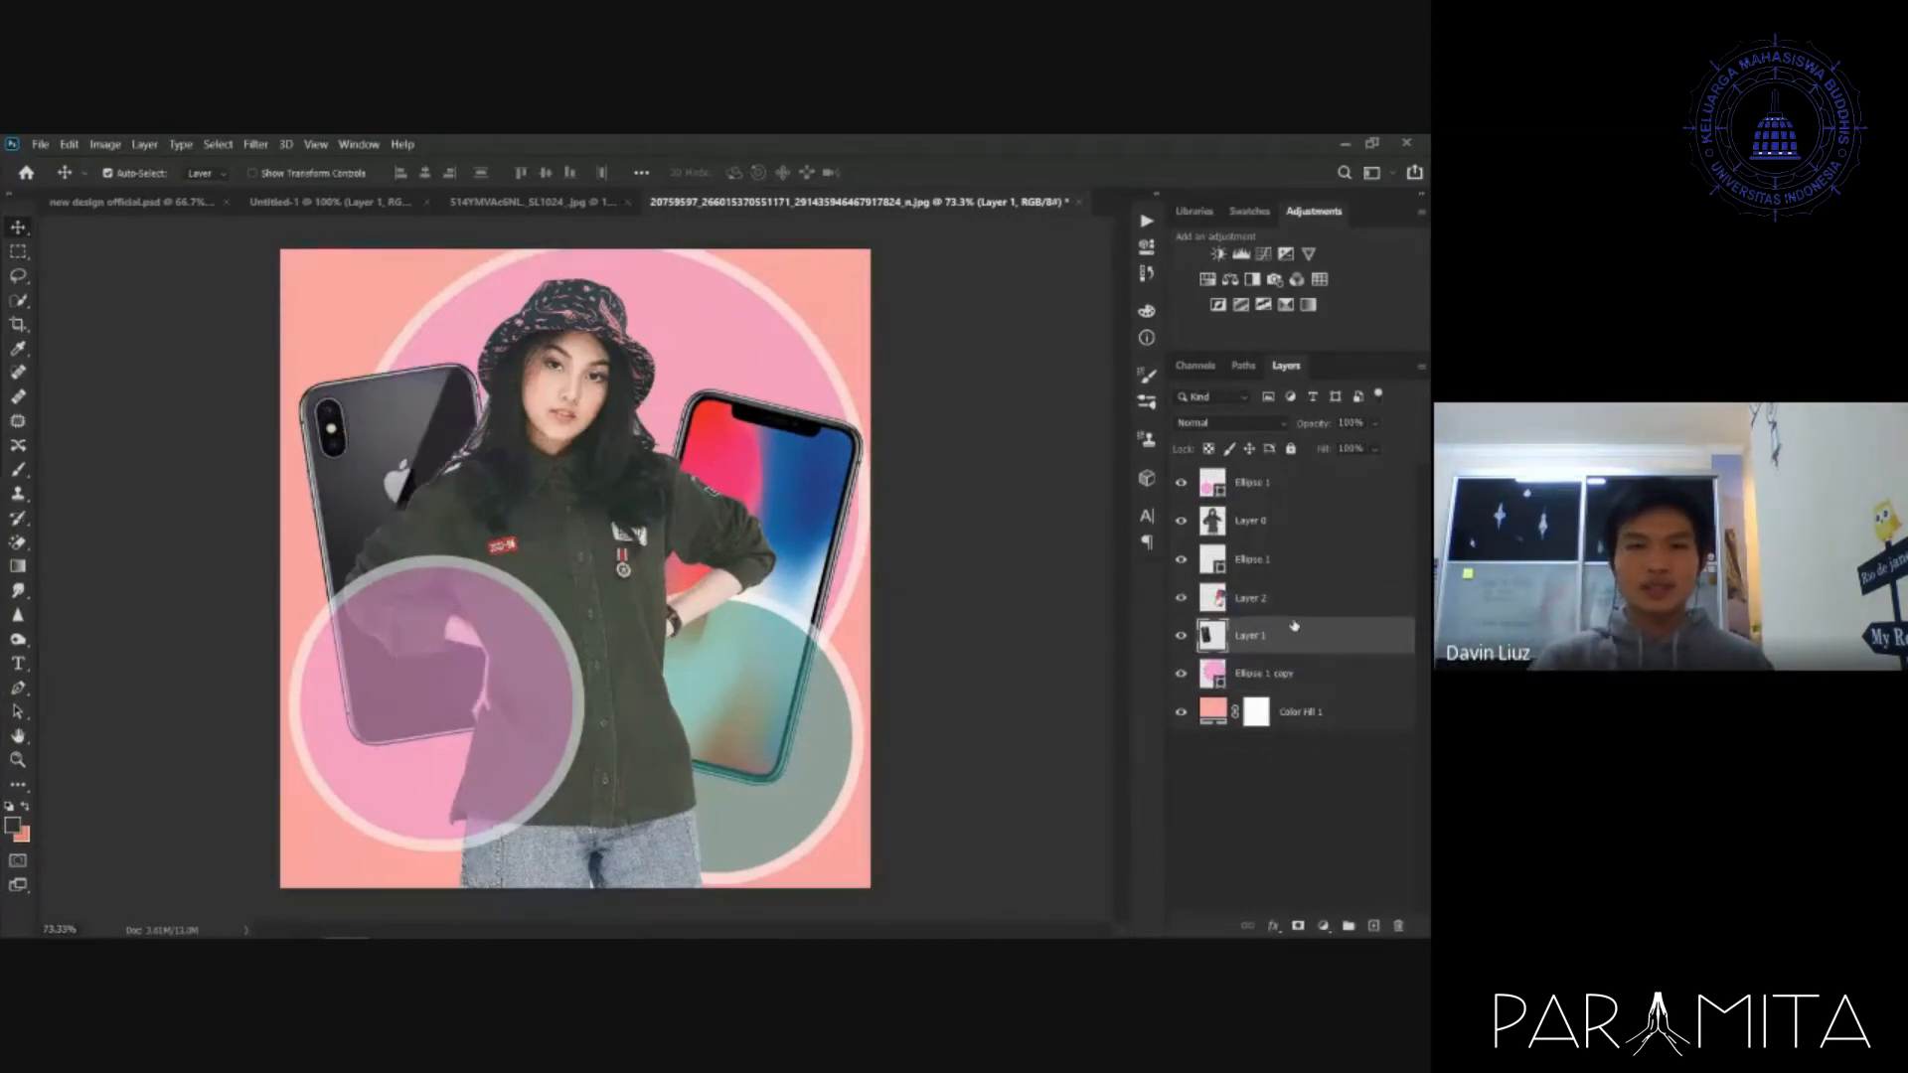
- Fill the large background circle with periwinkle blue #7b76ee and deselect it
click(1292, 682)
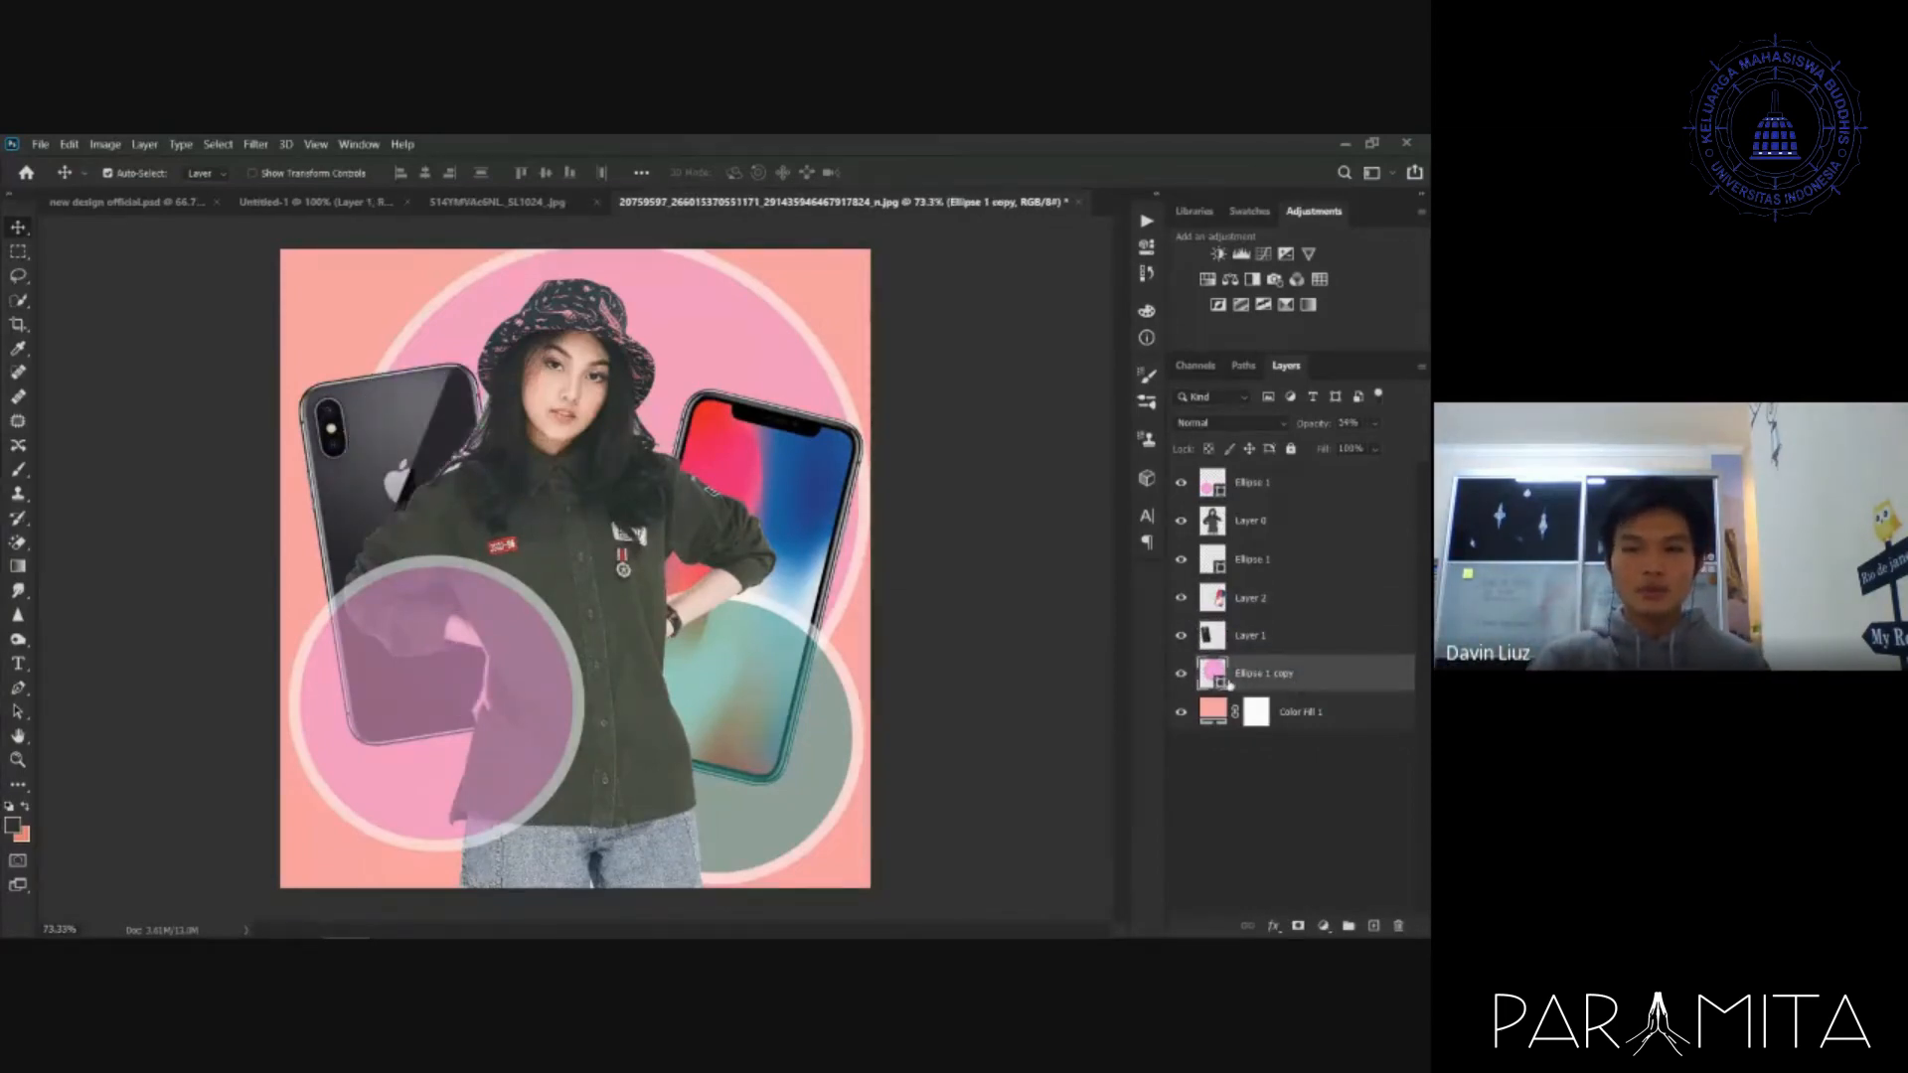
click(22, 792)
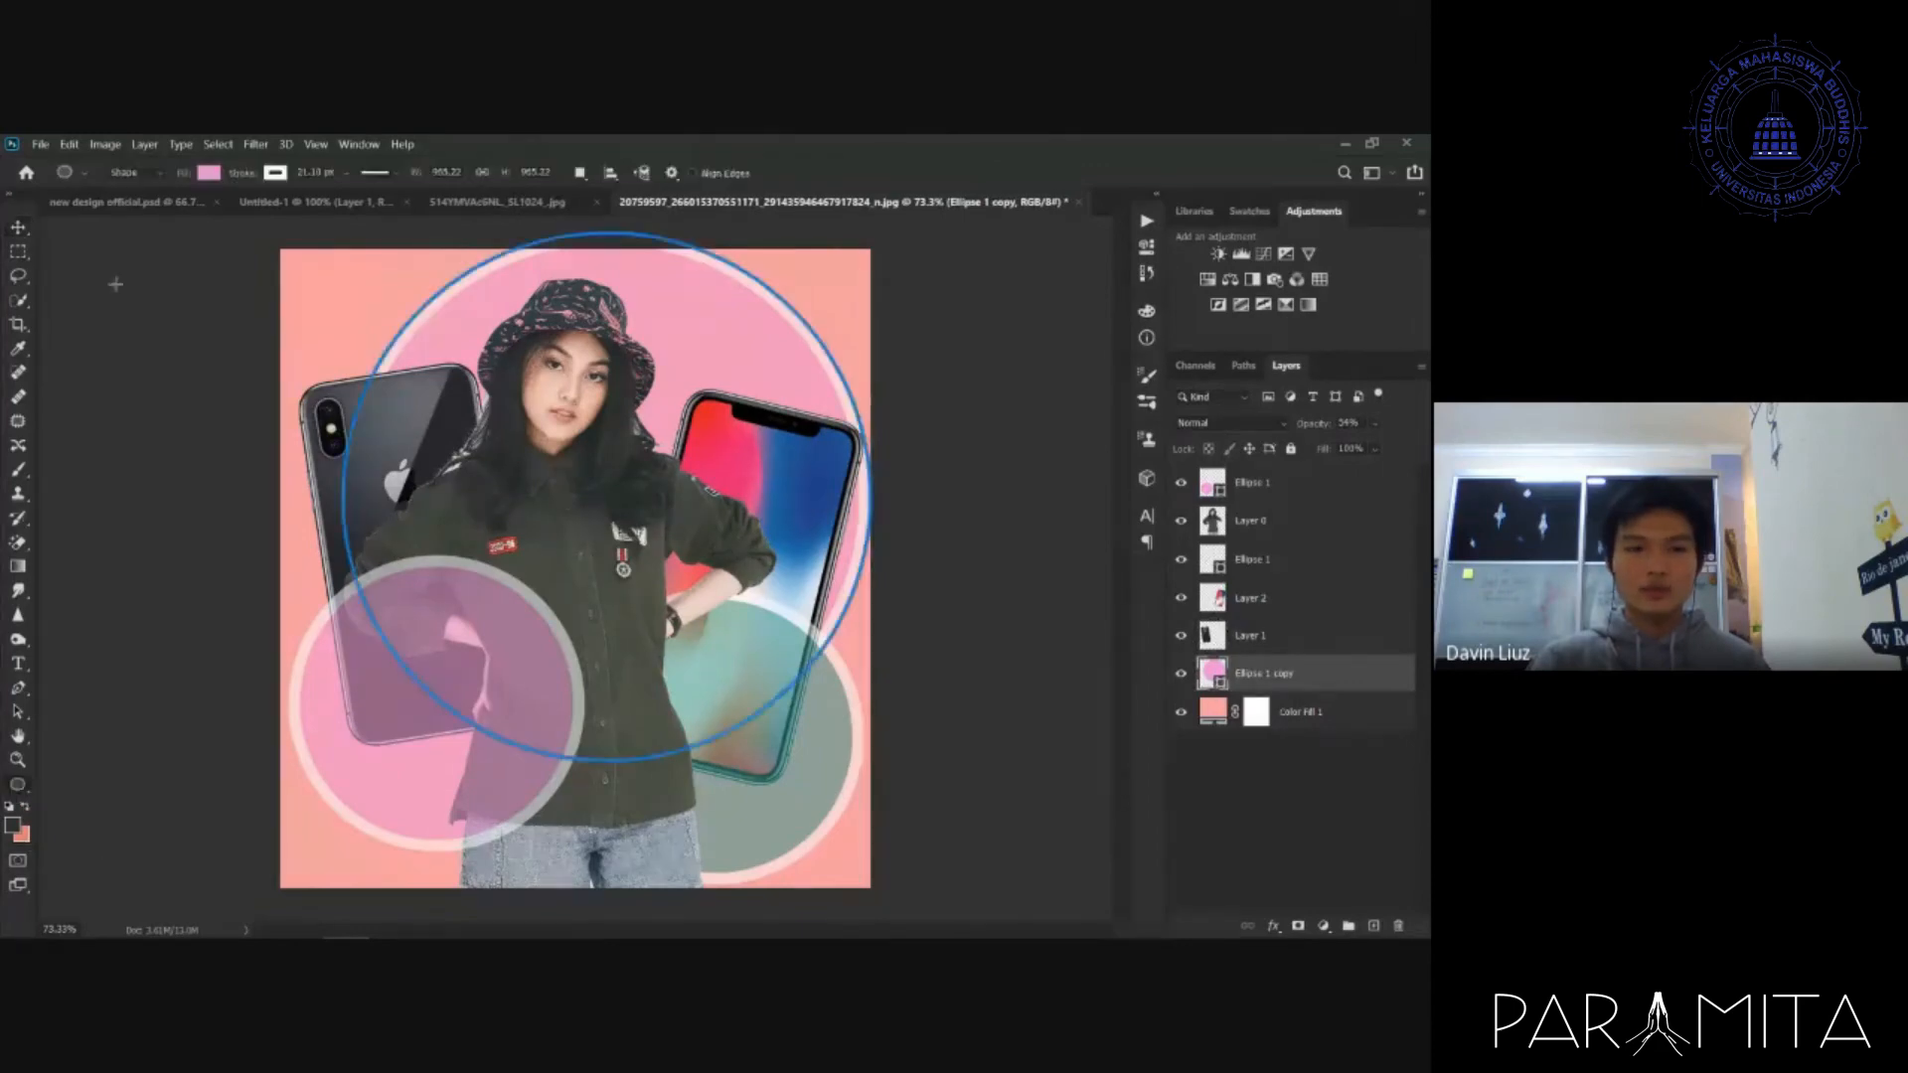
click(208, 173)
click(323, 209)
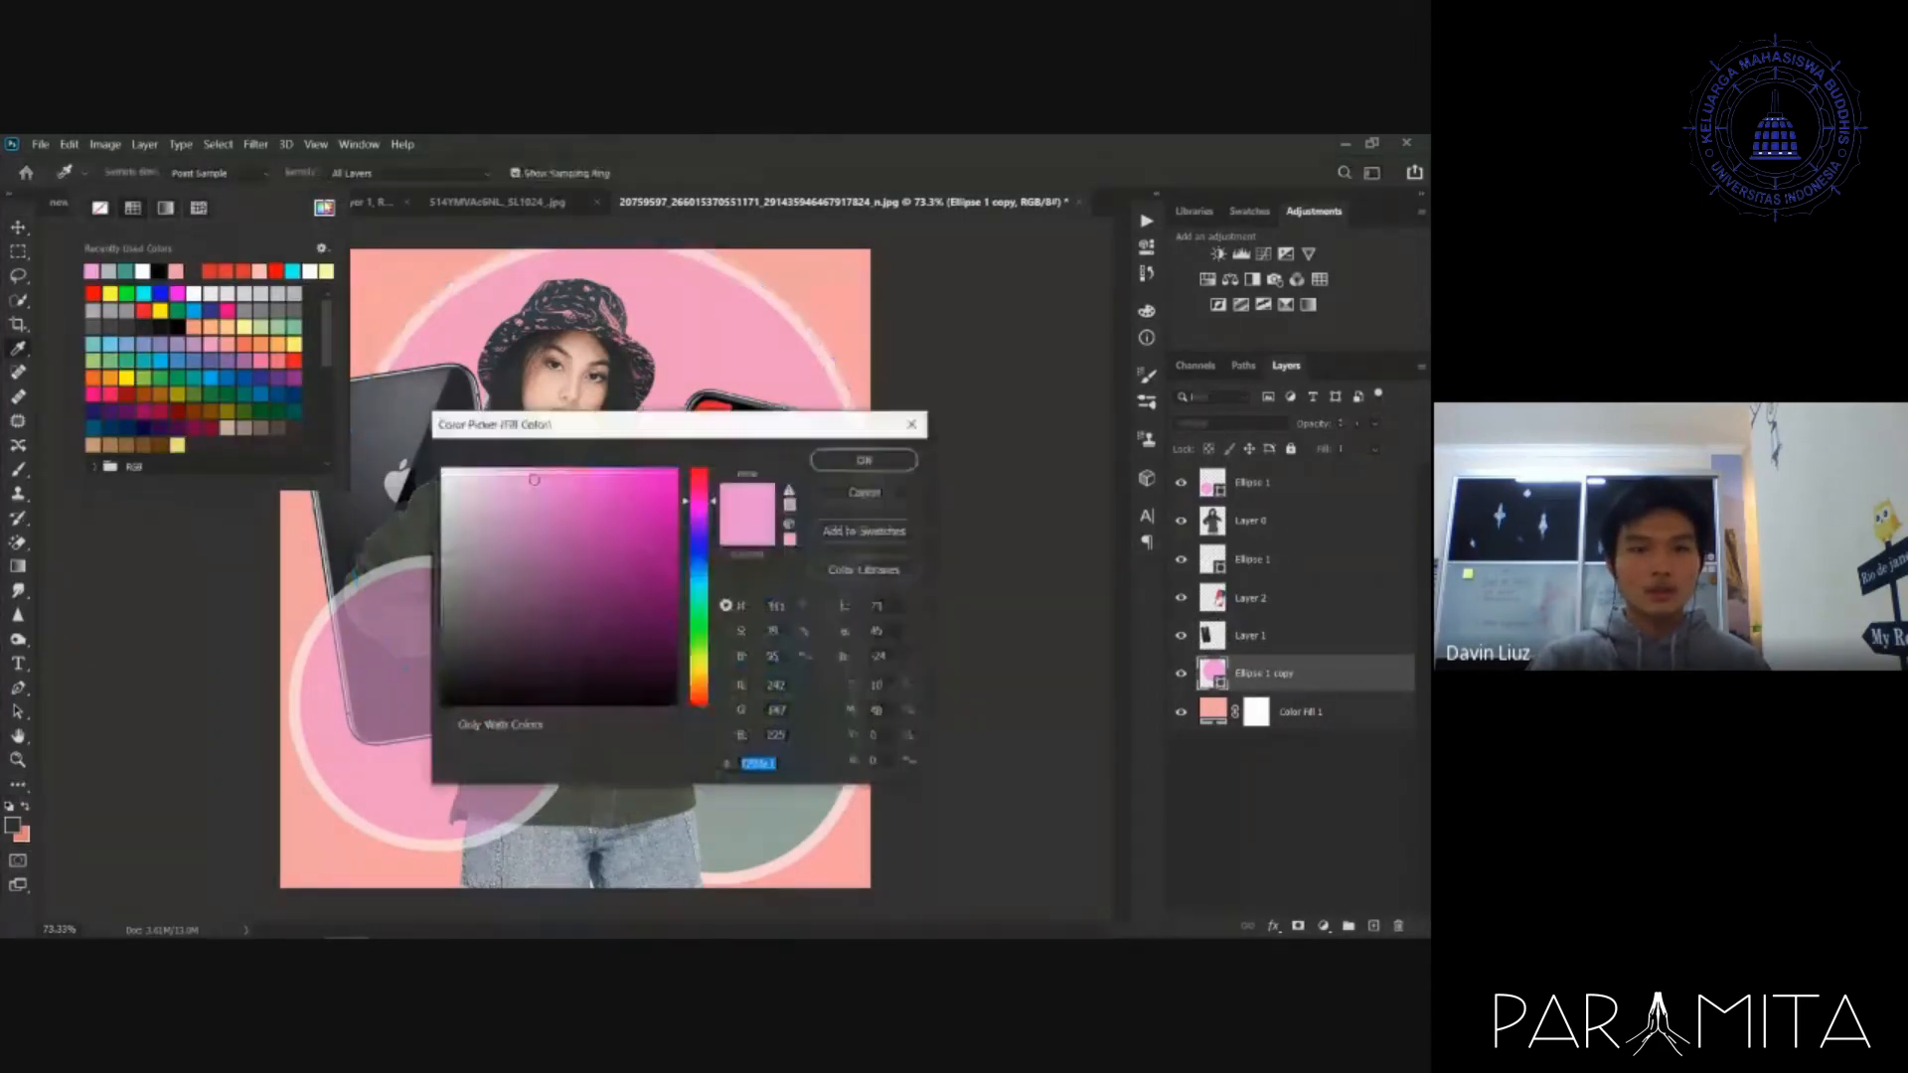
click(700, 585)
drag(700, 590, 701, 545)
click(556, 528)
click(534, 480)
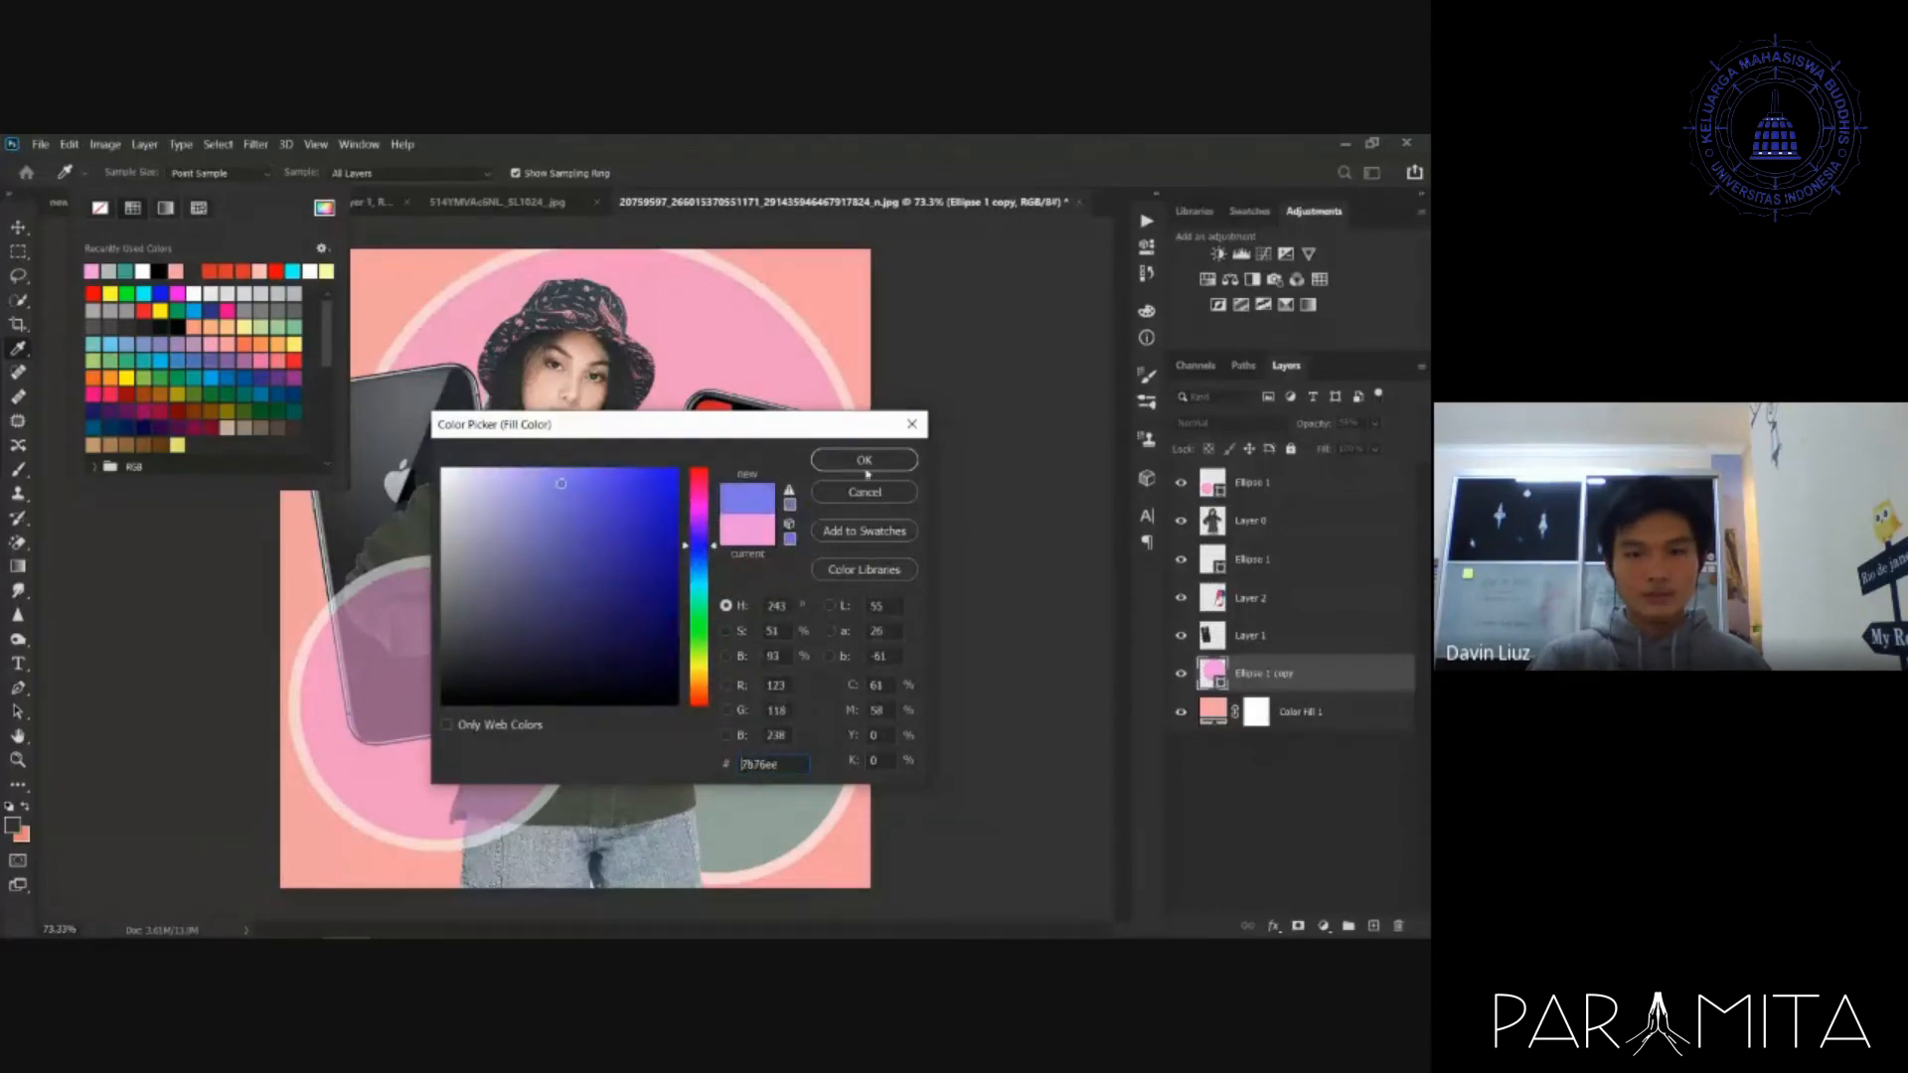
click(864, 461)
key(v)
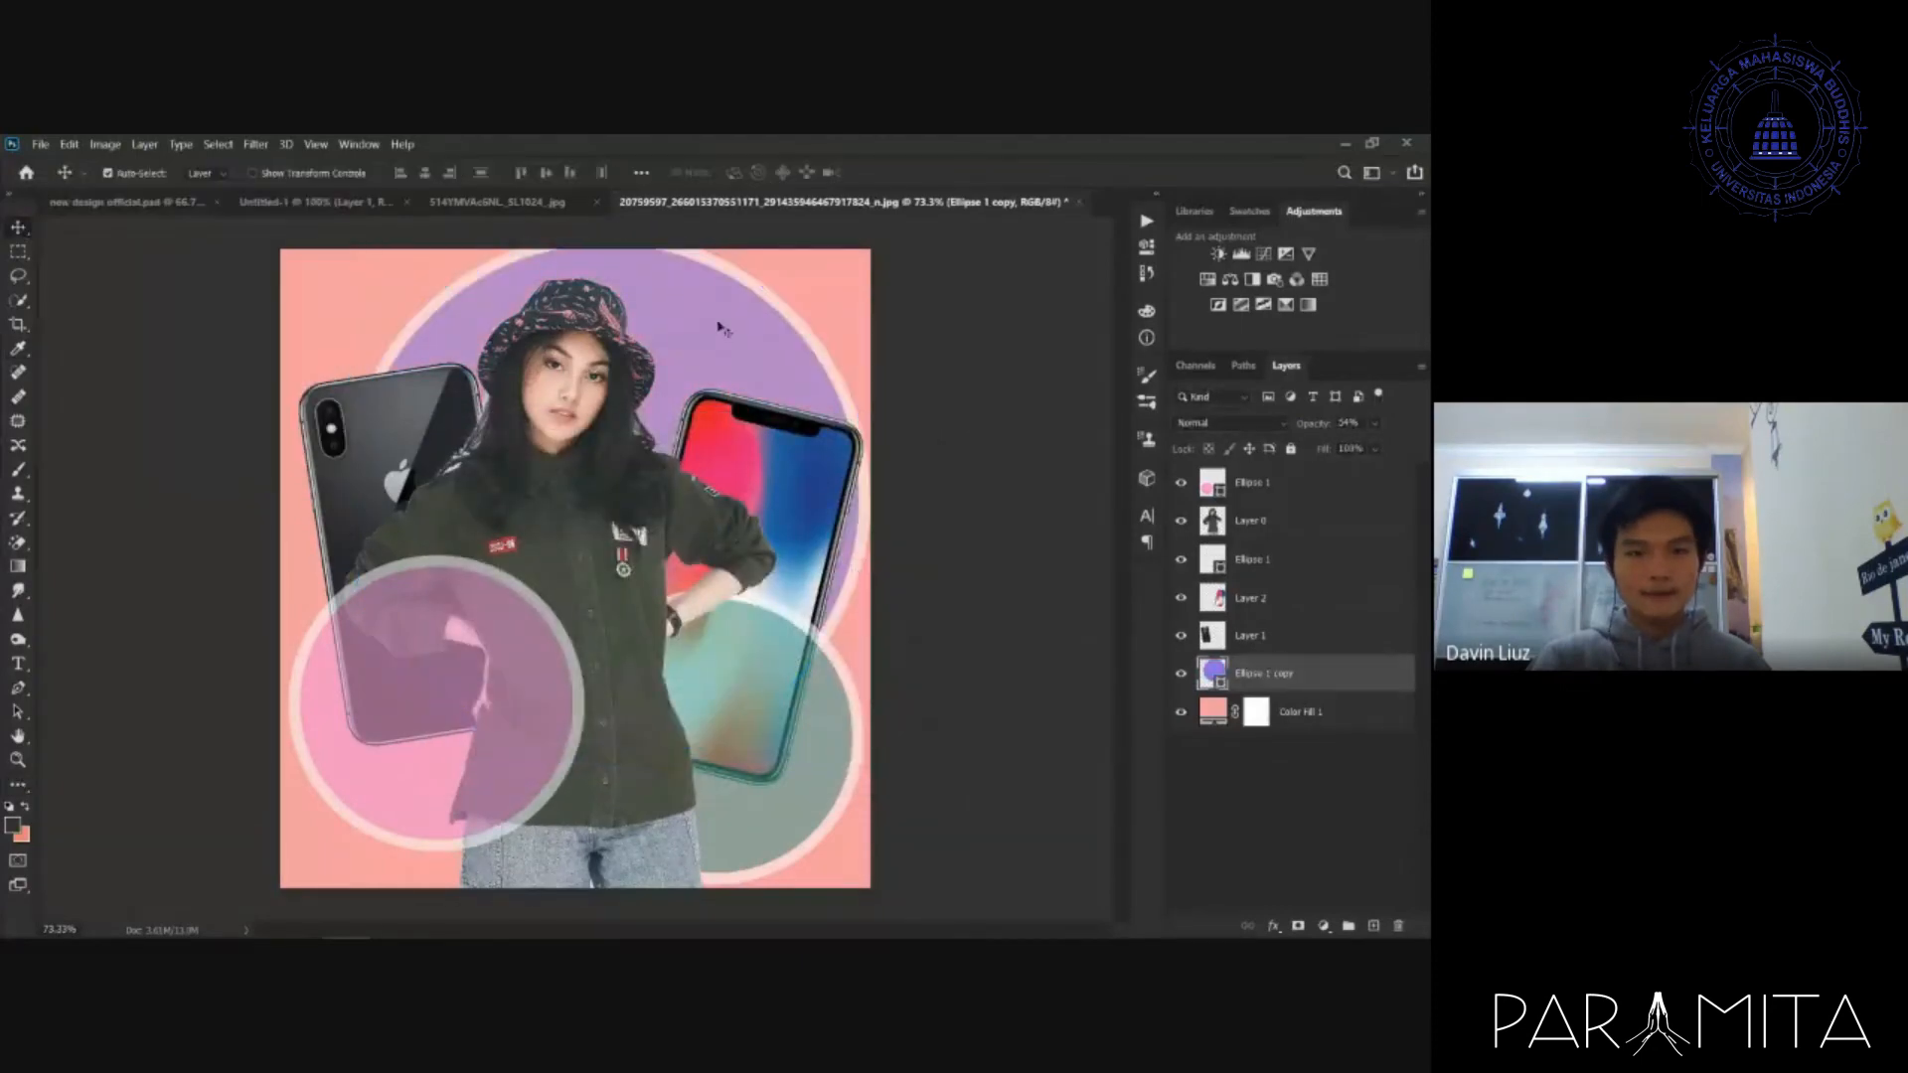
click(996, 358)
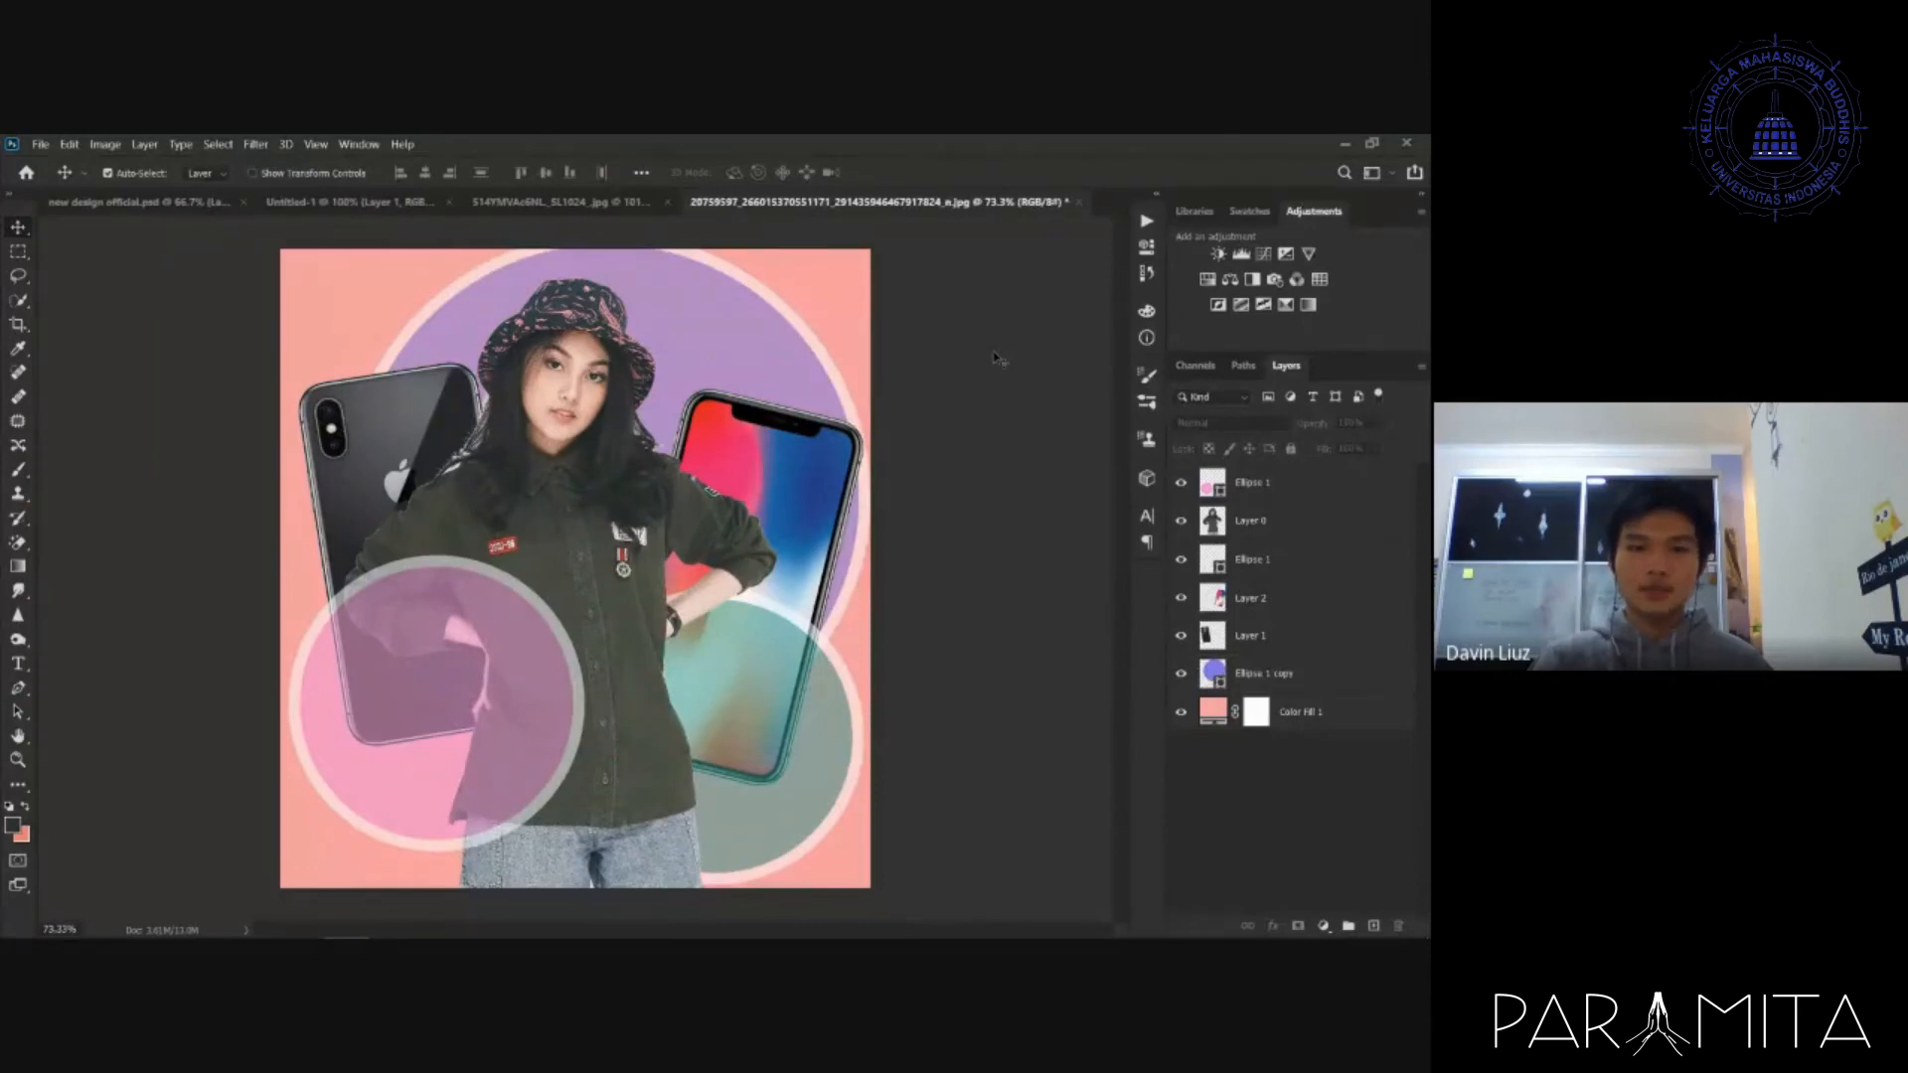
- Try a paragraph text box across the upper half of the design with random filler letters, and delete the text layer
key(ctrl+minus)
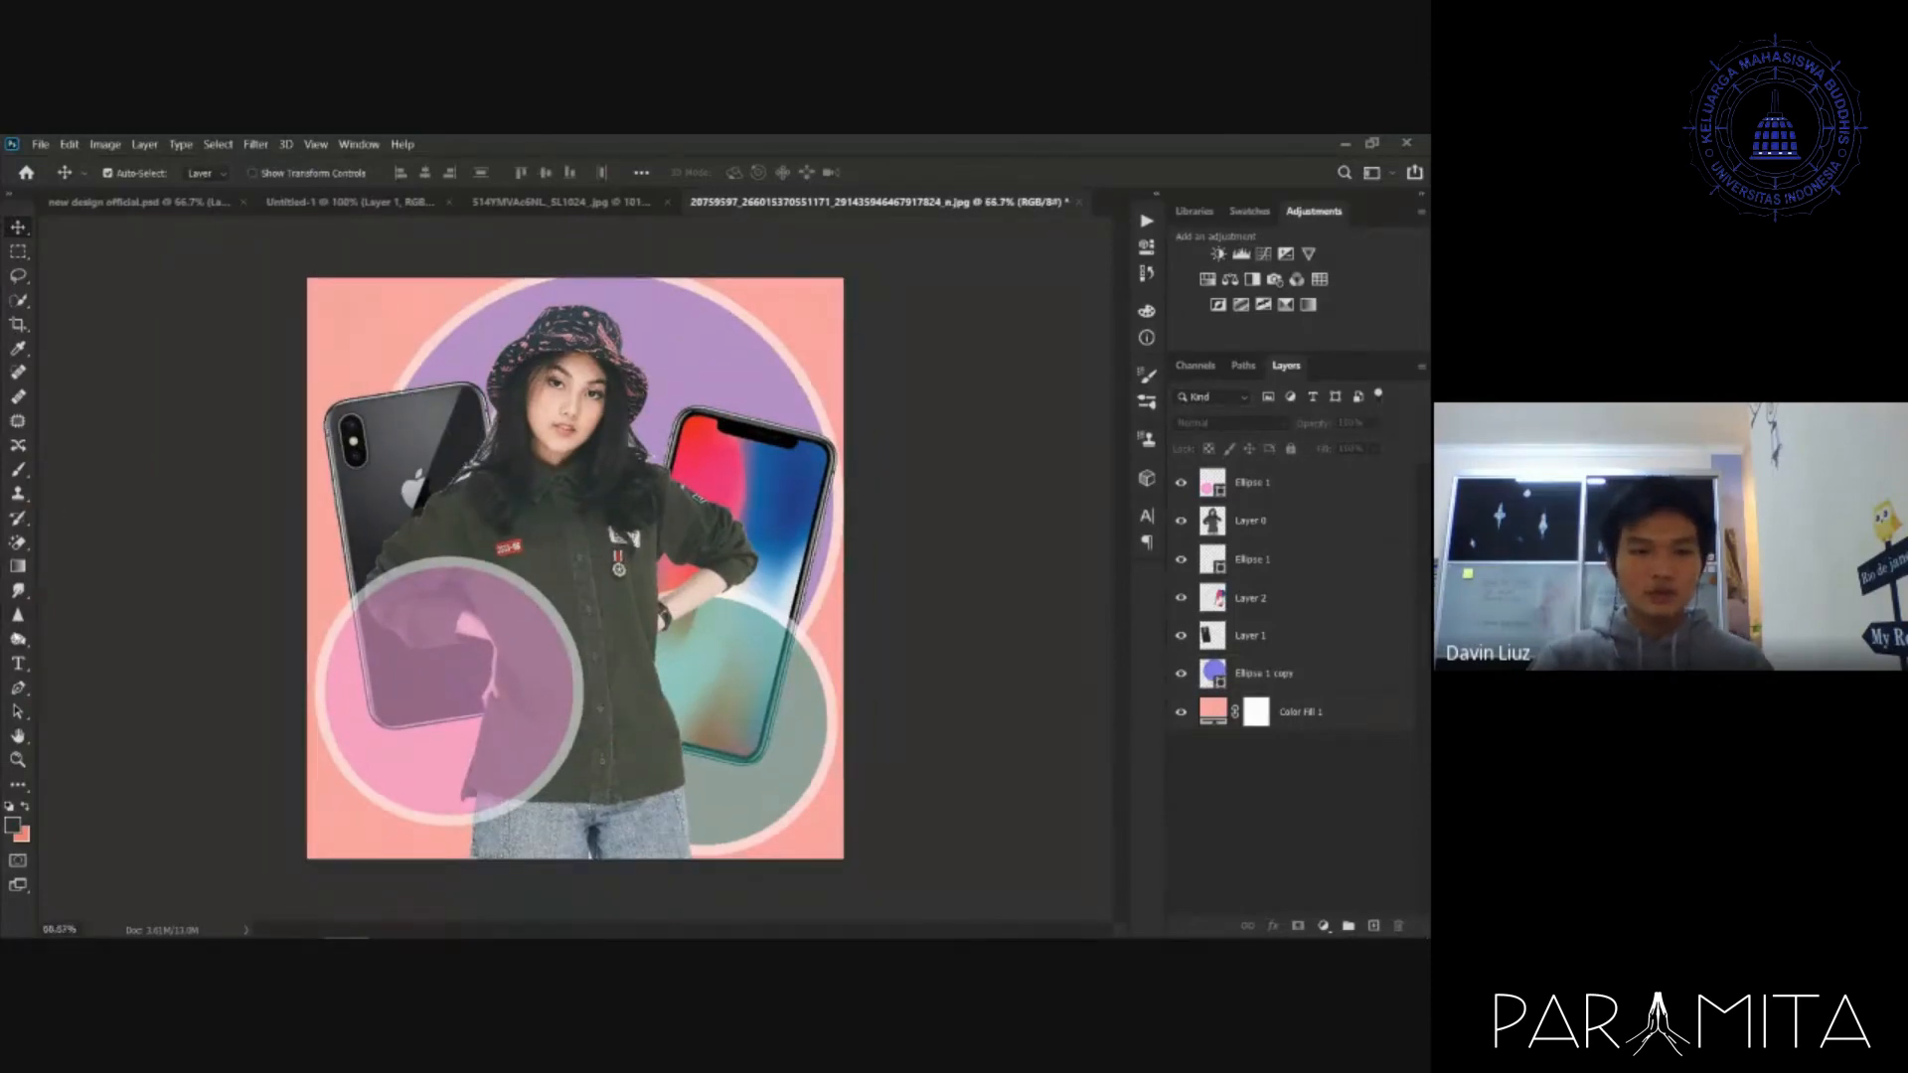
click(19, 665)
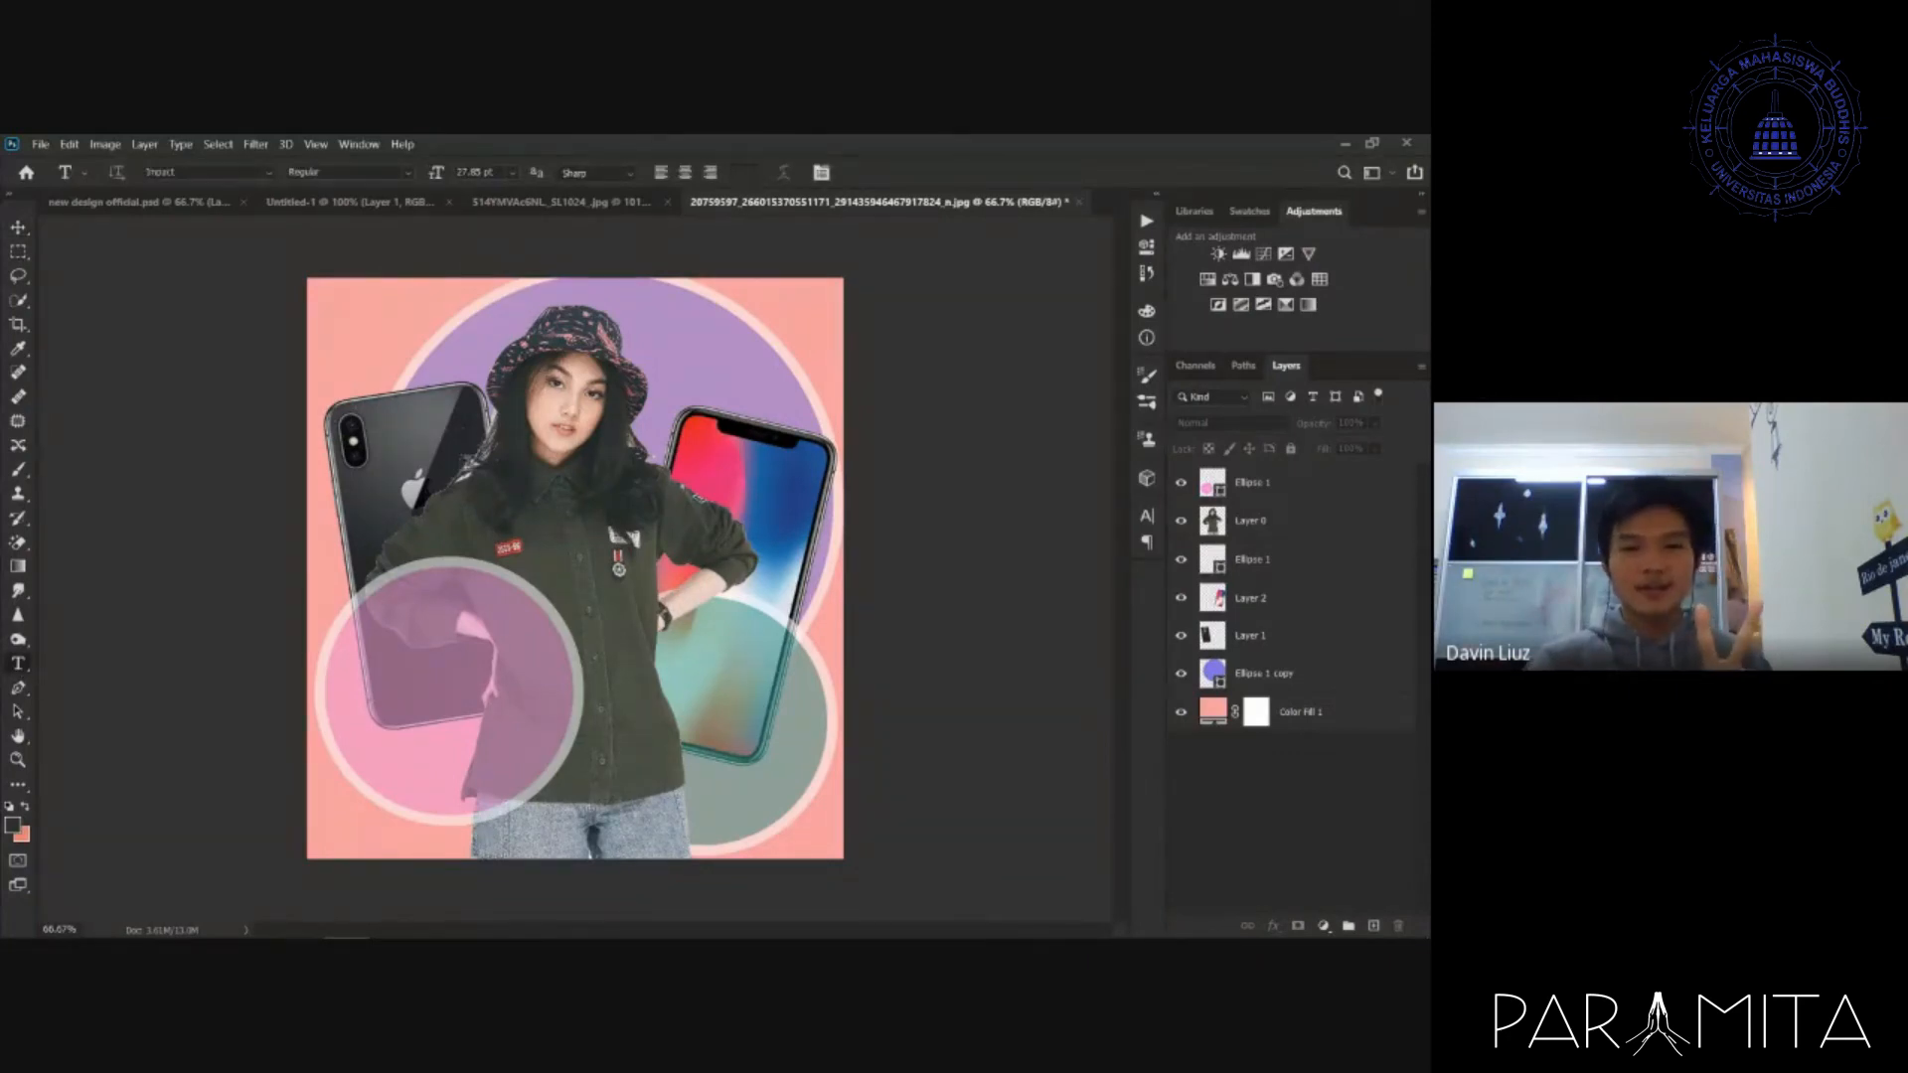
drag(364, 298, 802, 517)
text(sjdfhk)
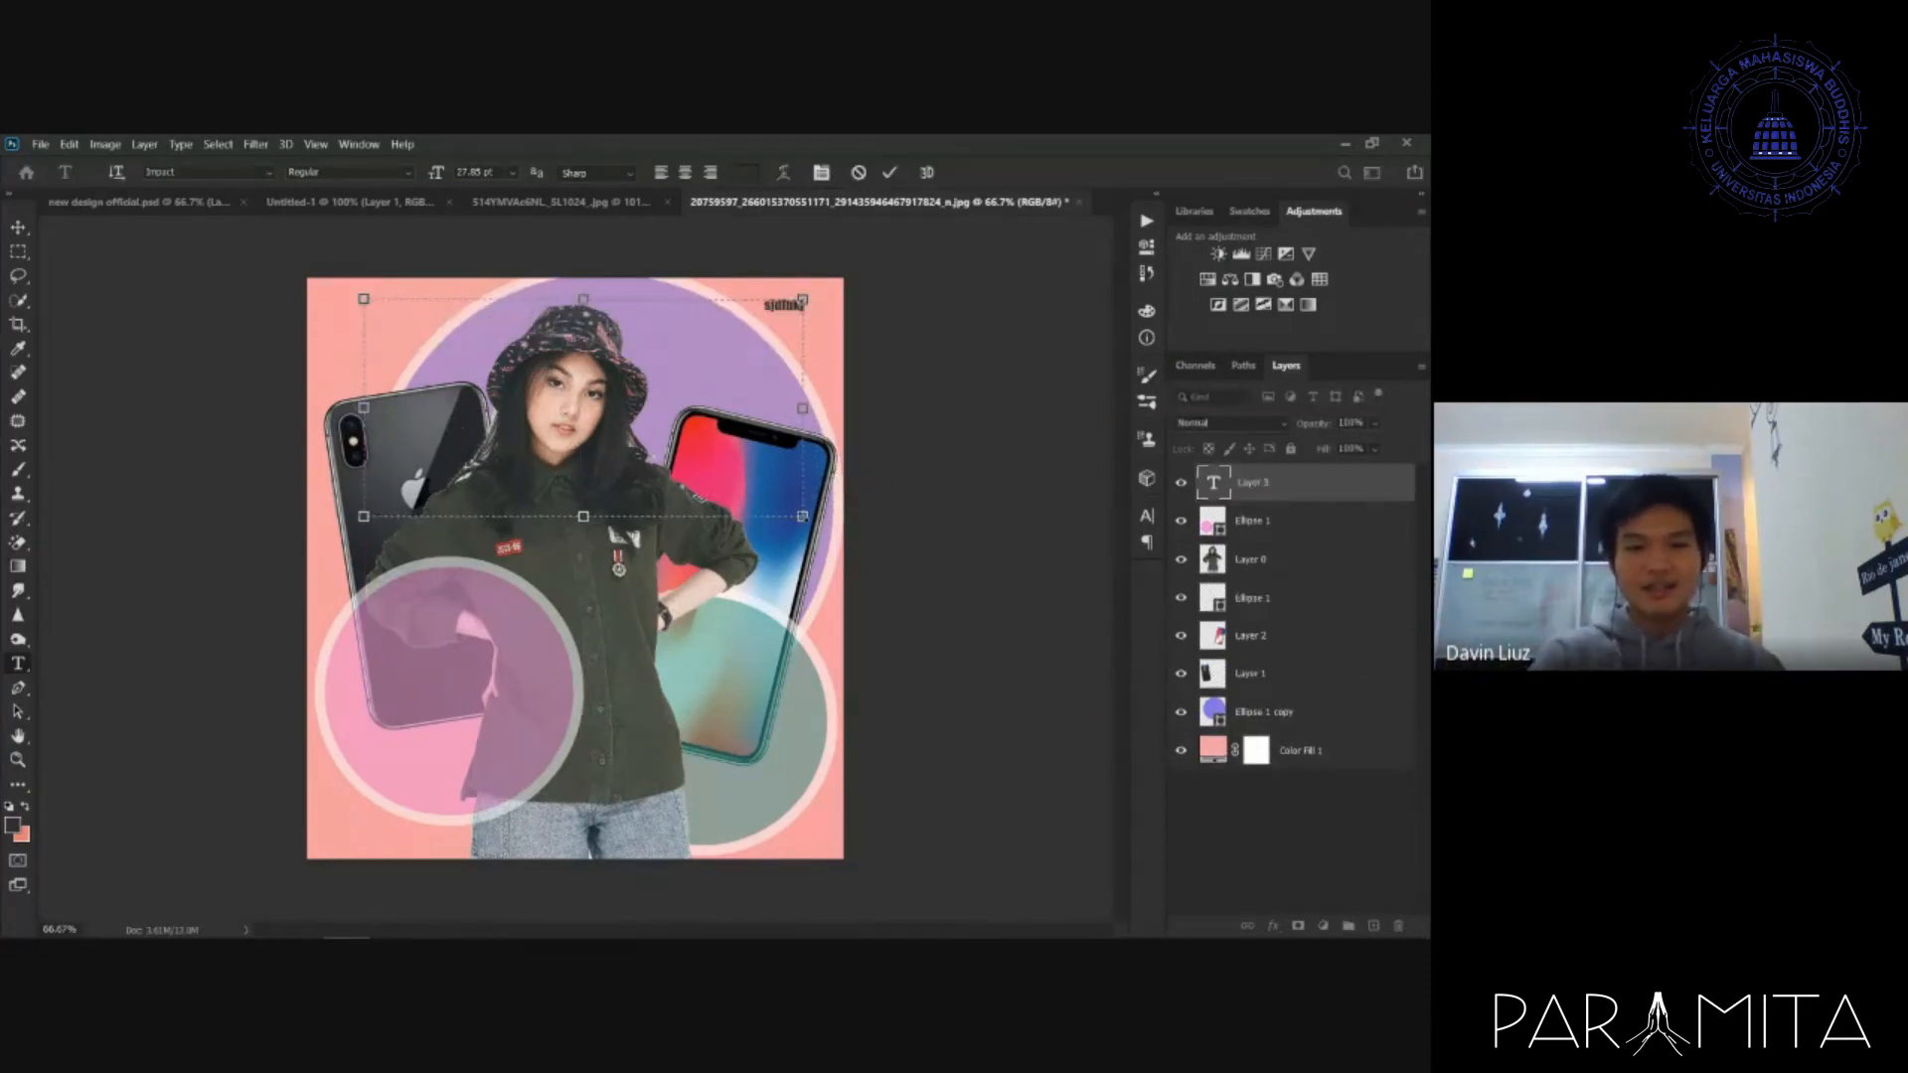
text(jdshfjsdhfksdhkfjhsdkj)
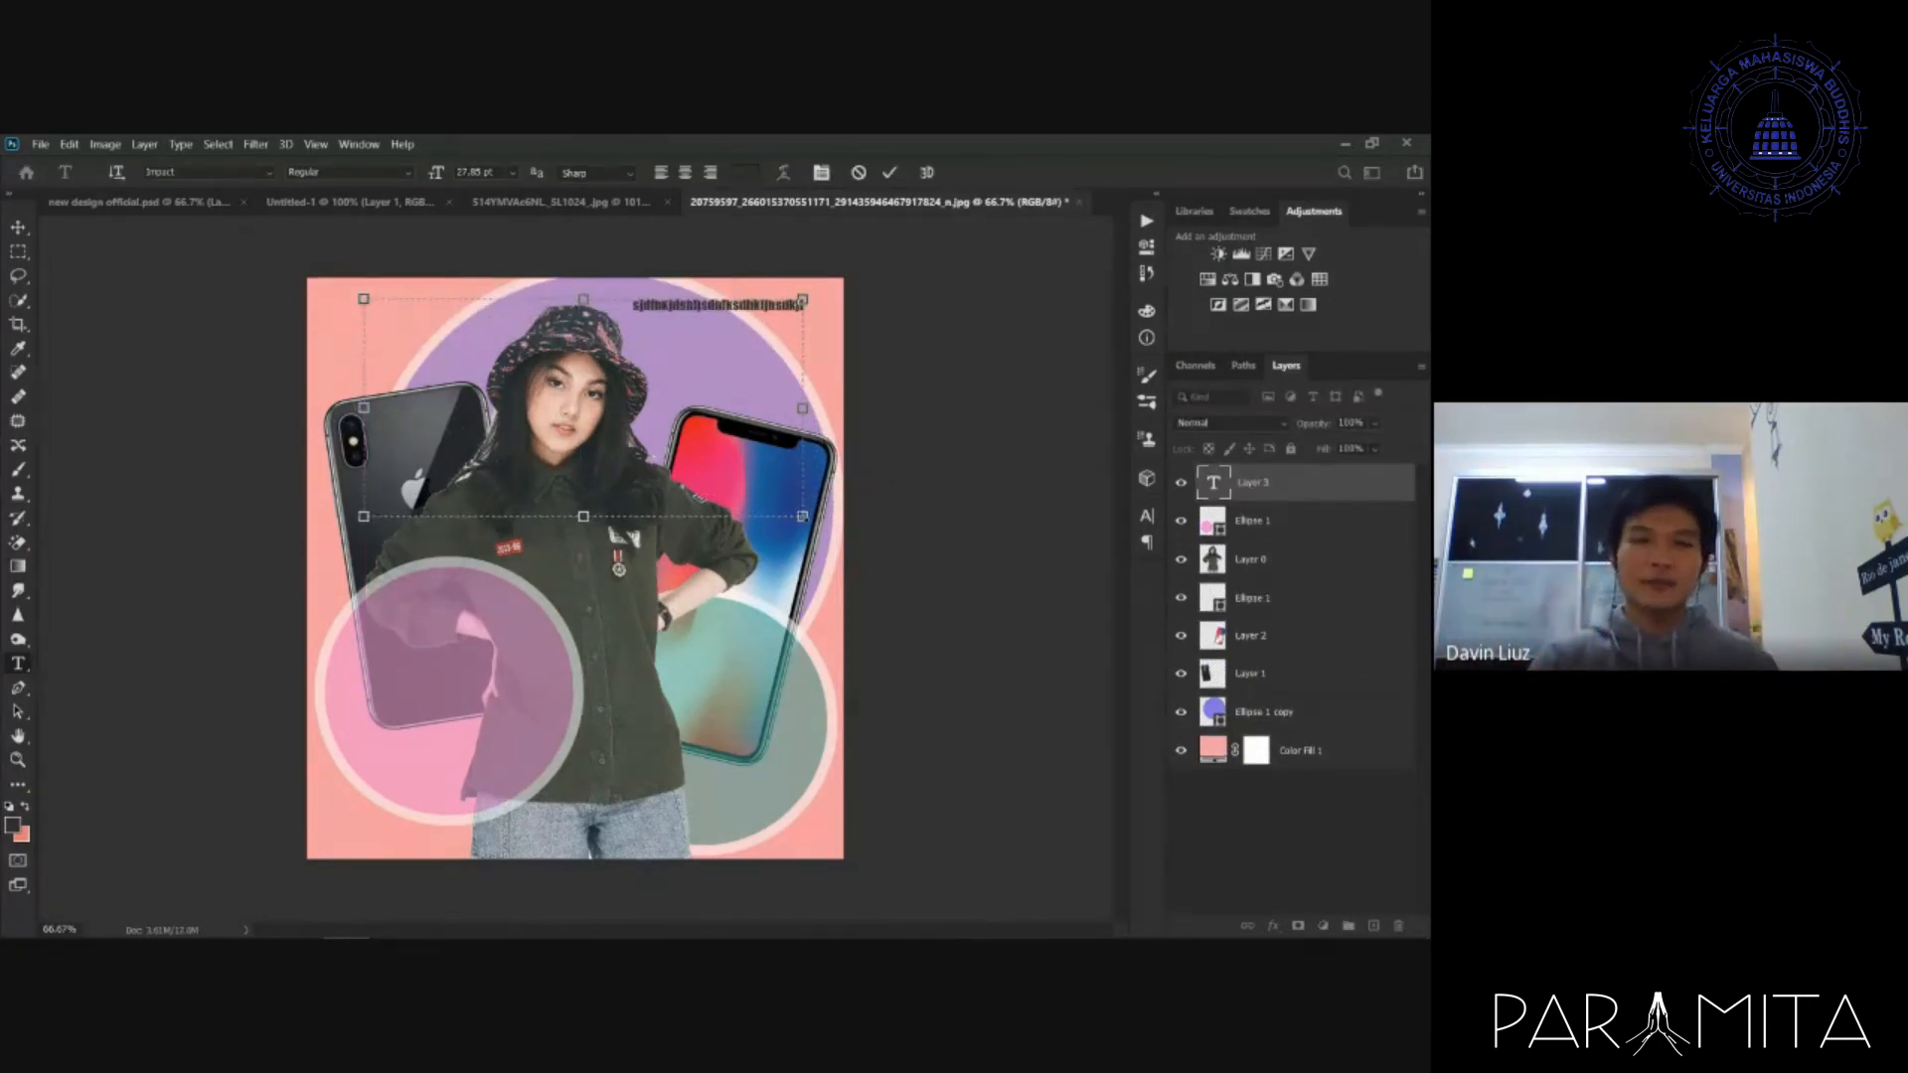
key(ctrl+Return)
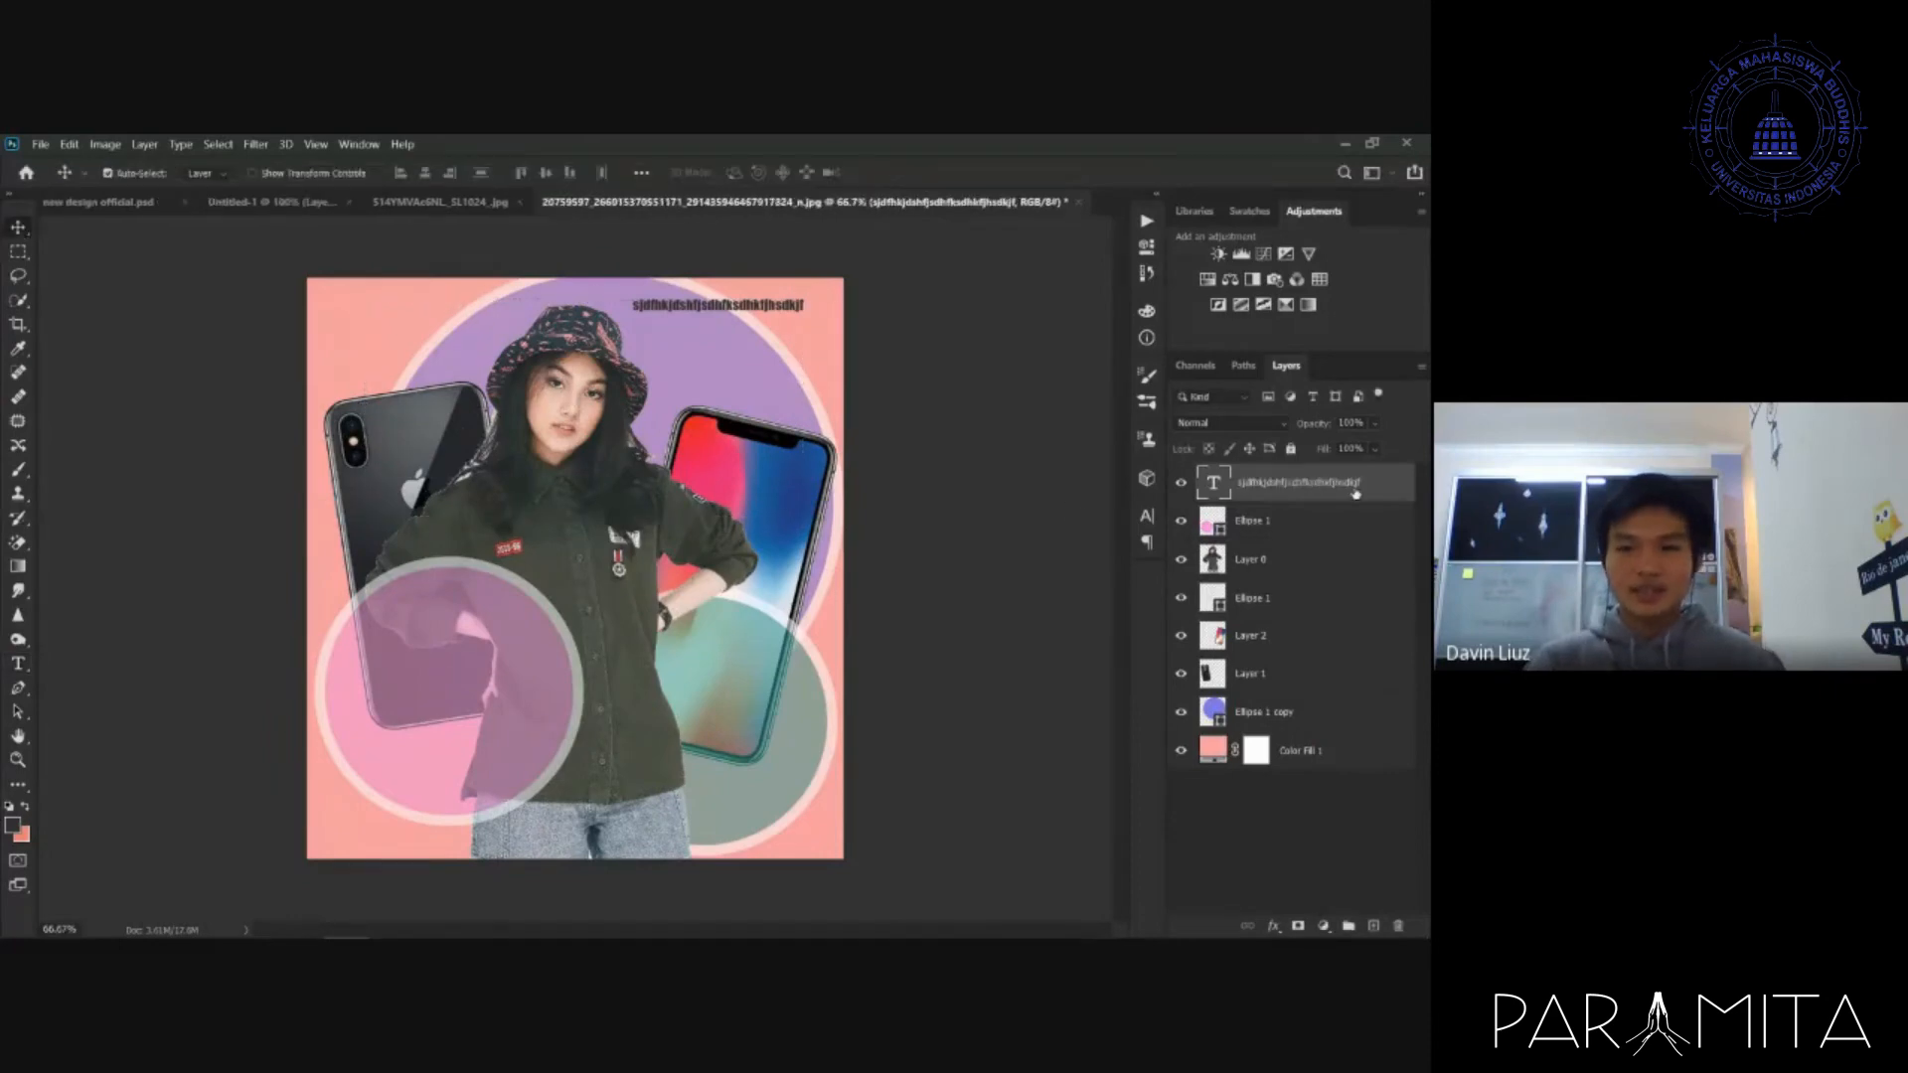
key(Delete)
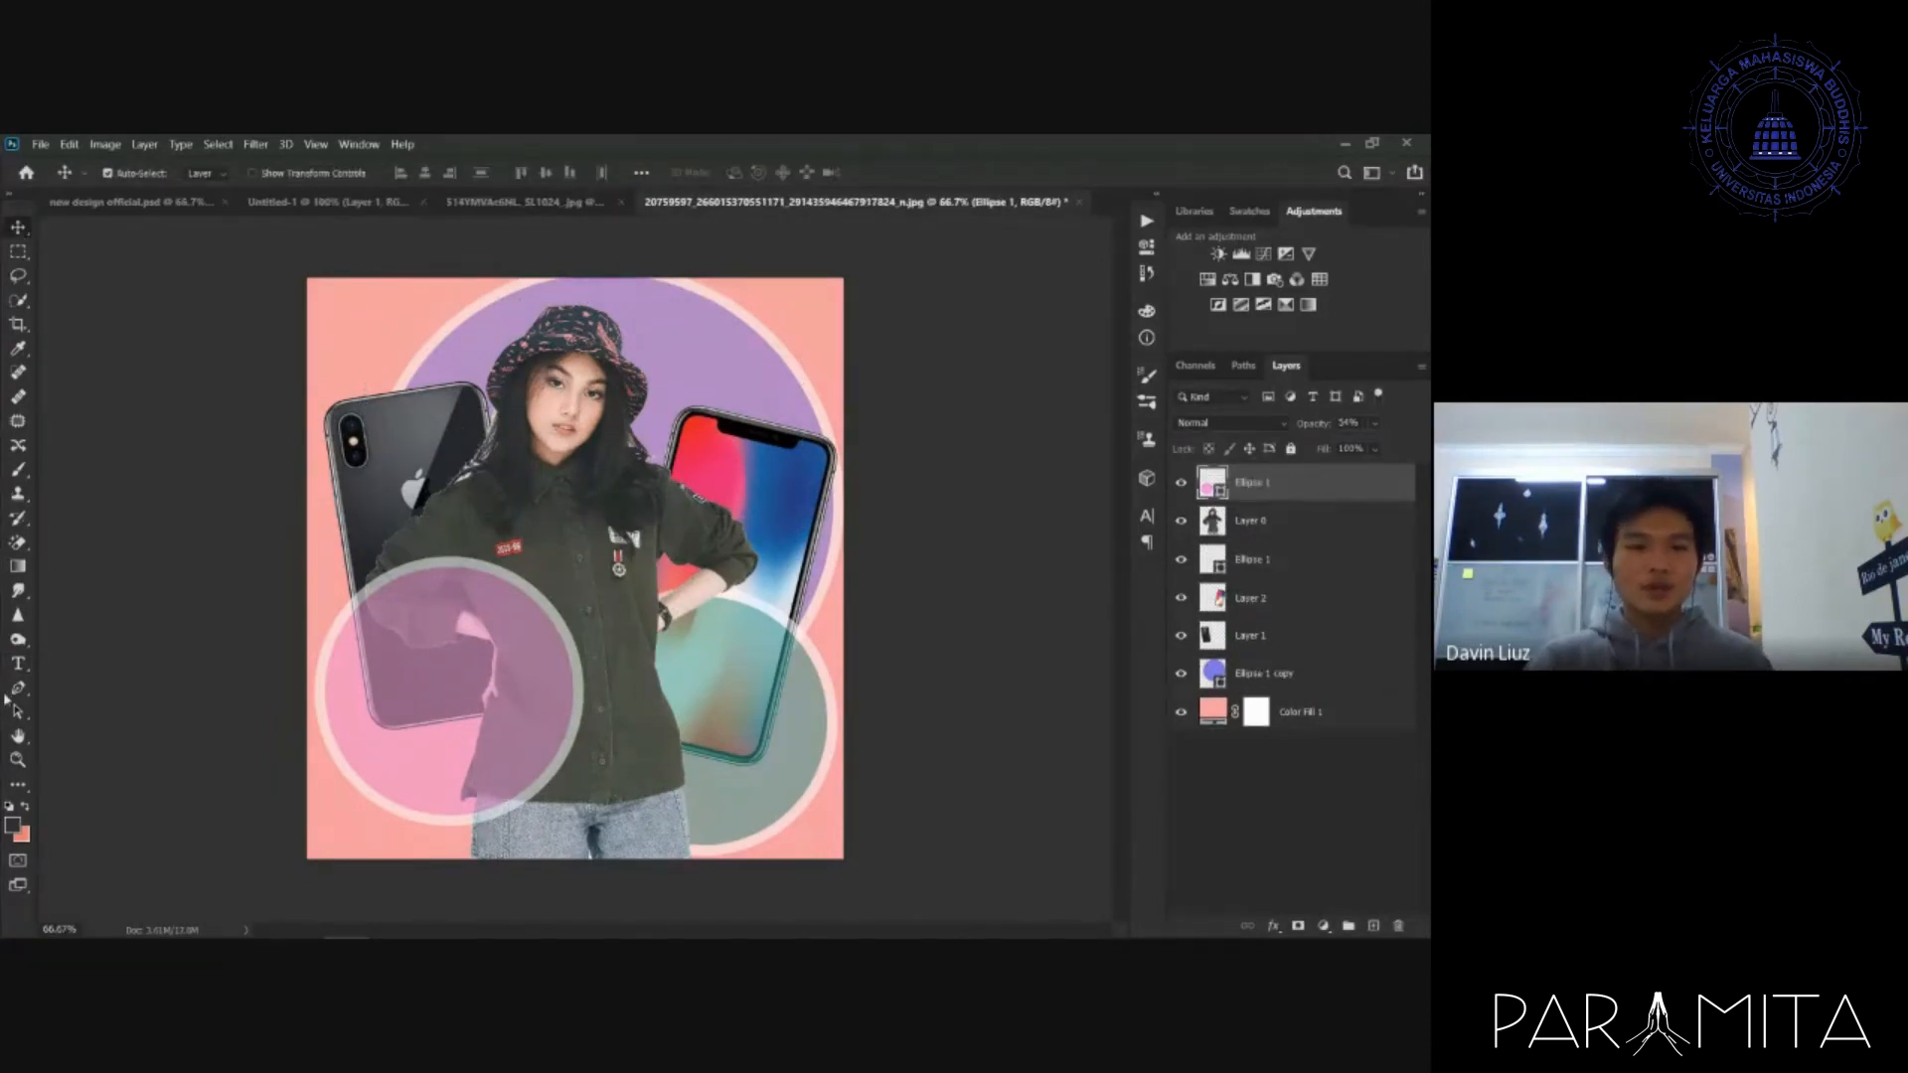
- Add a single line of random filler letters as point text starting on the woman's chest
click(18, 663)
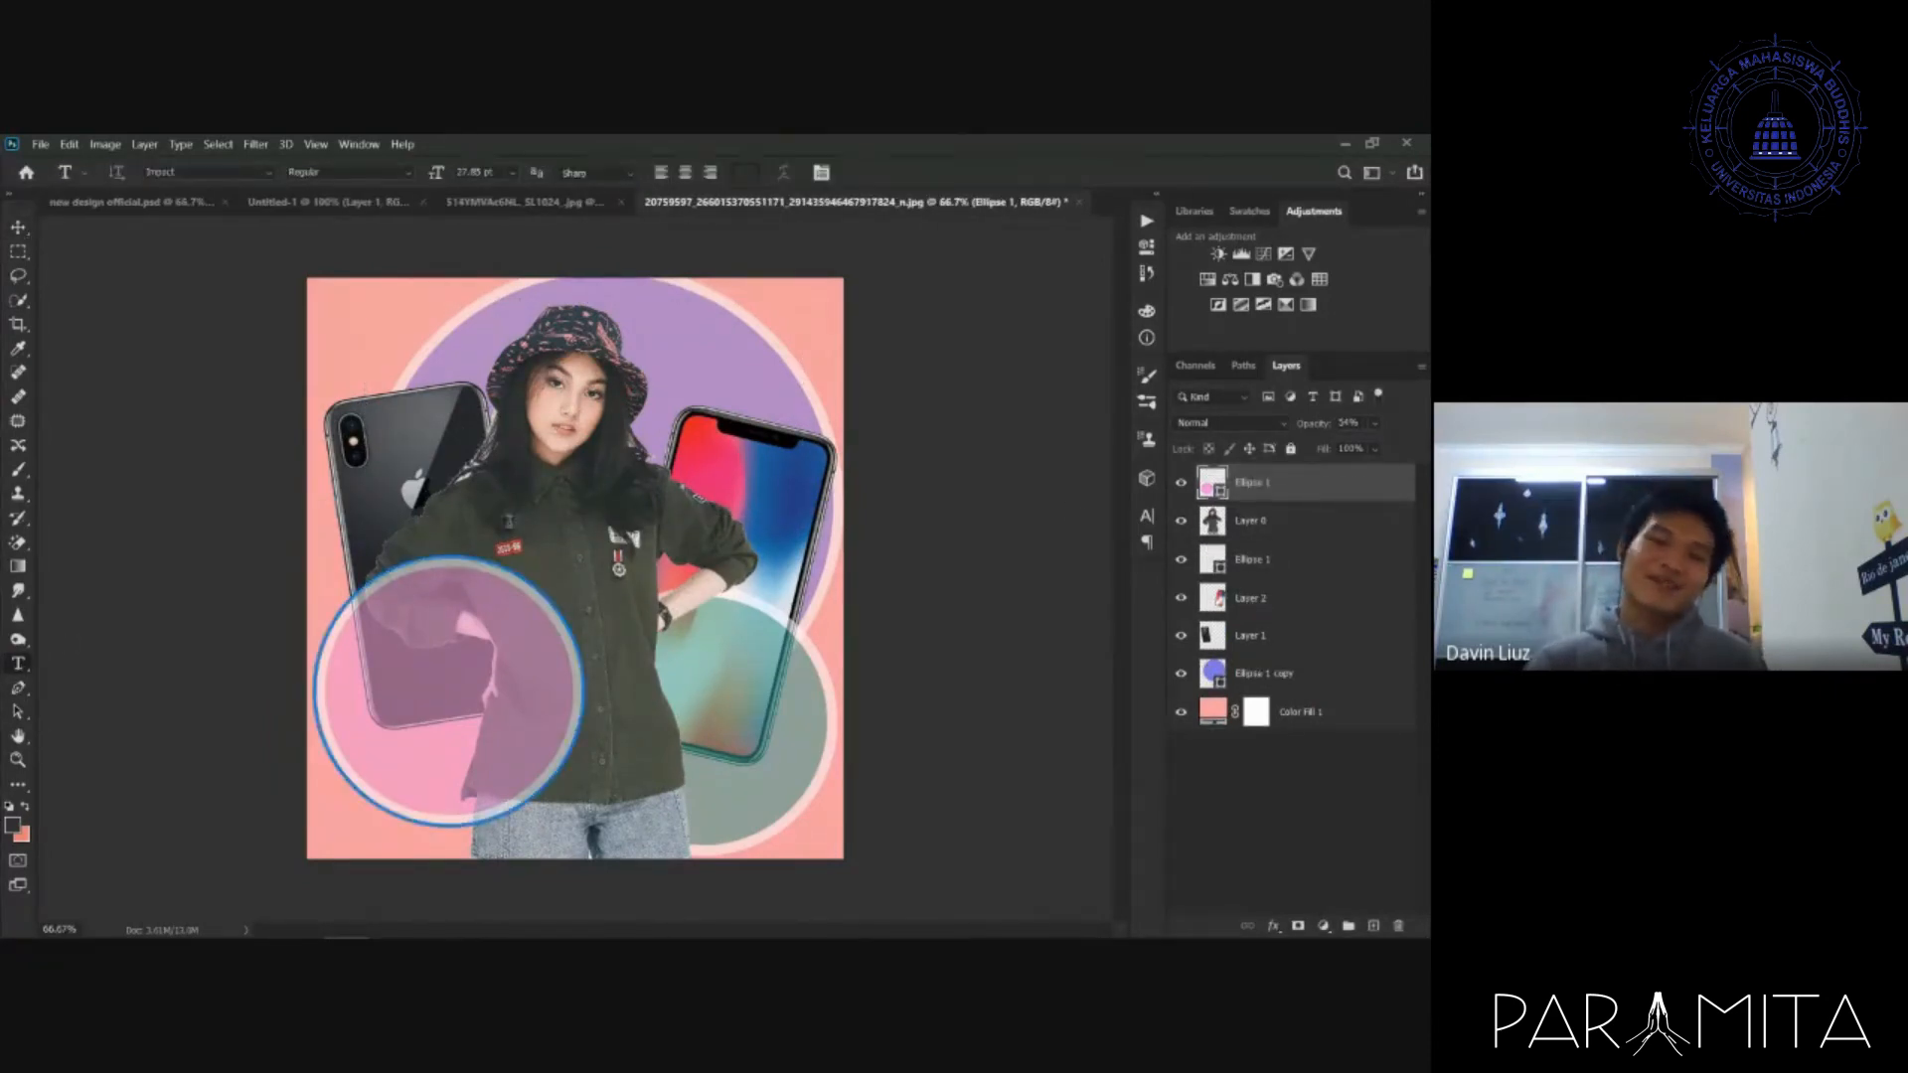
click(521, 528)
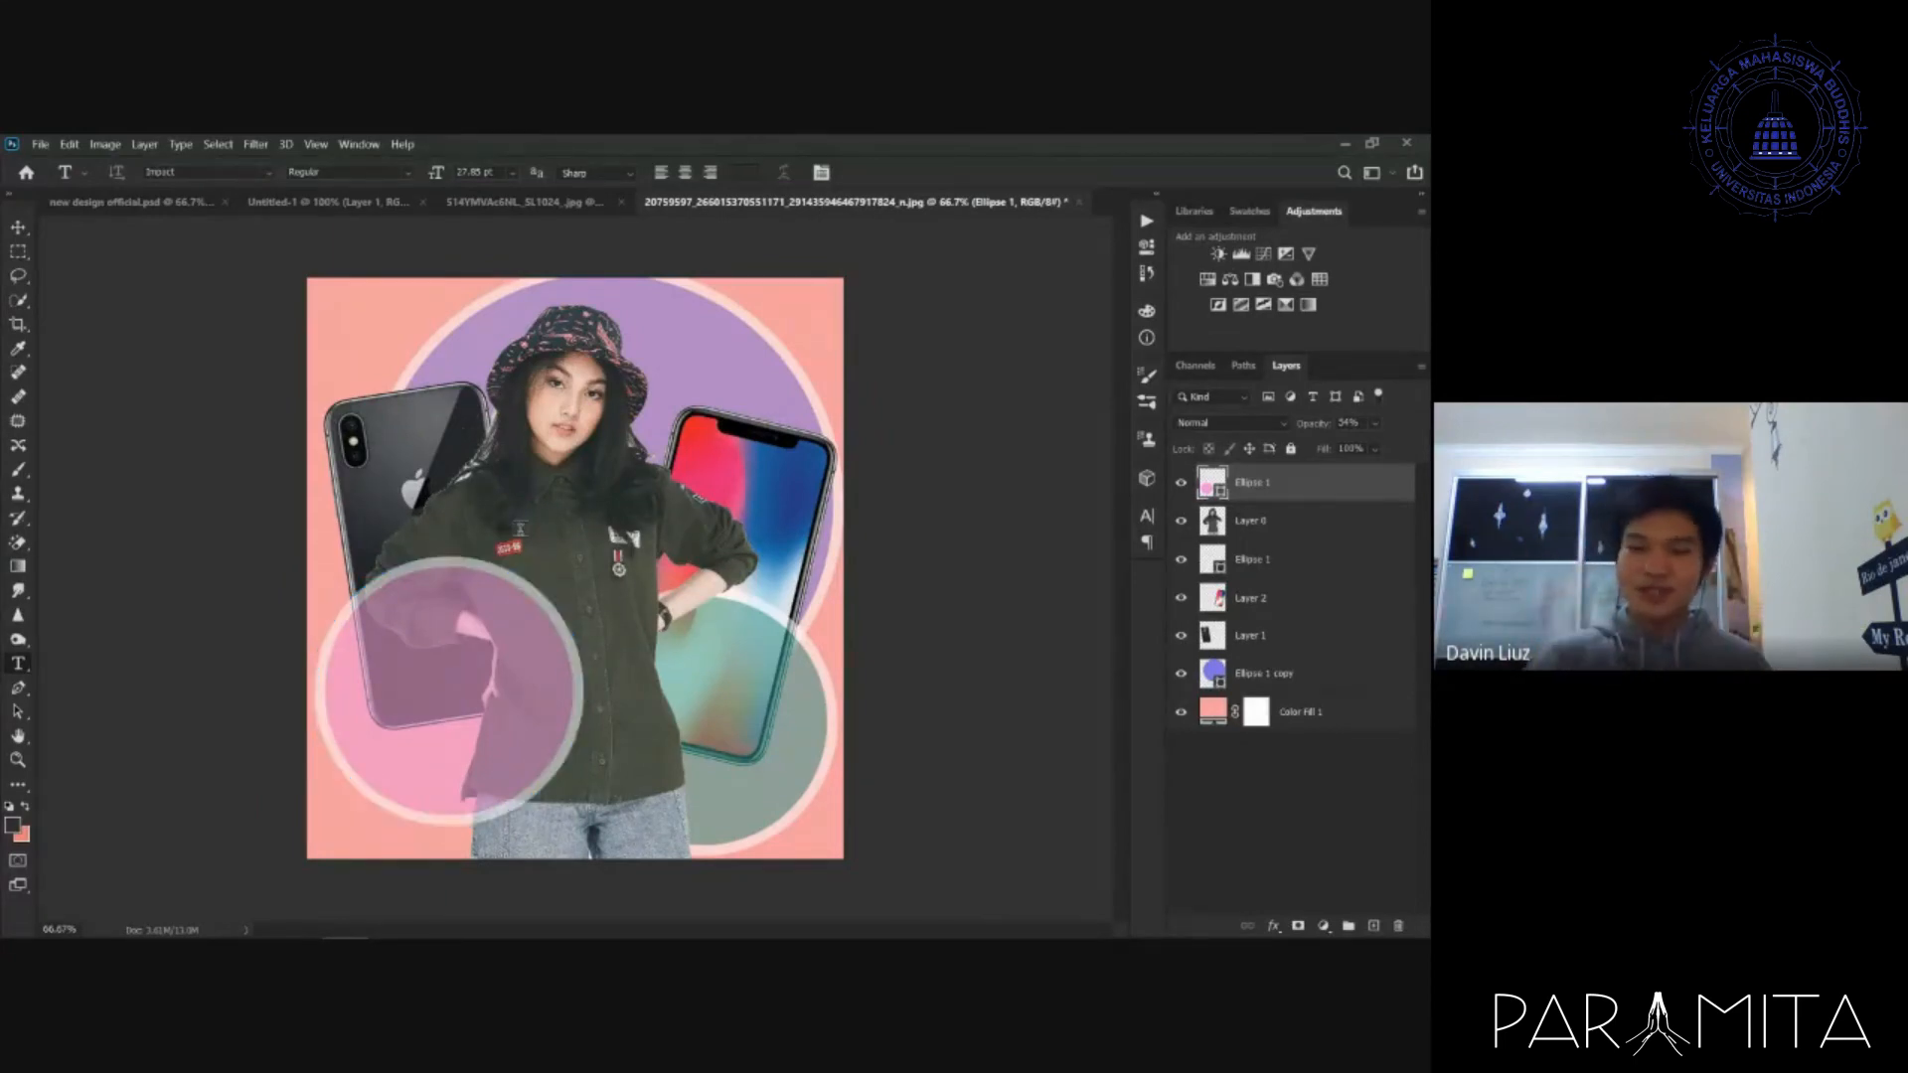
text(PARAMITA)
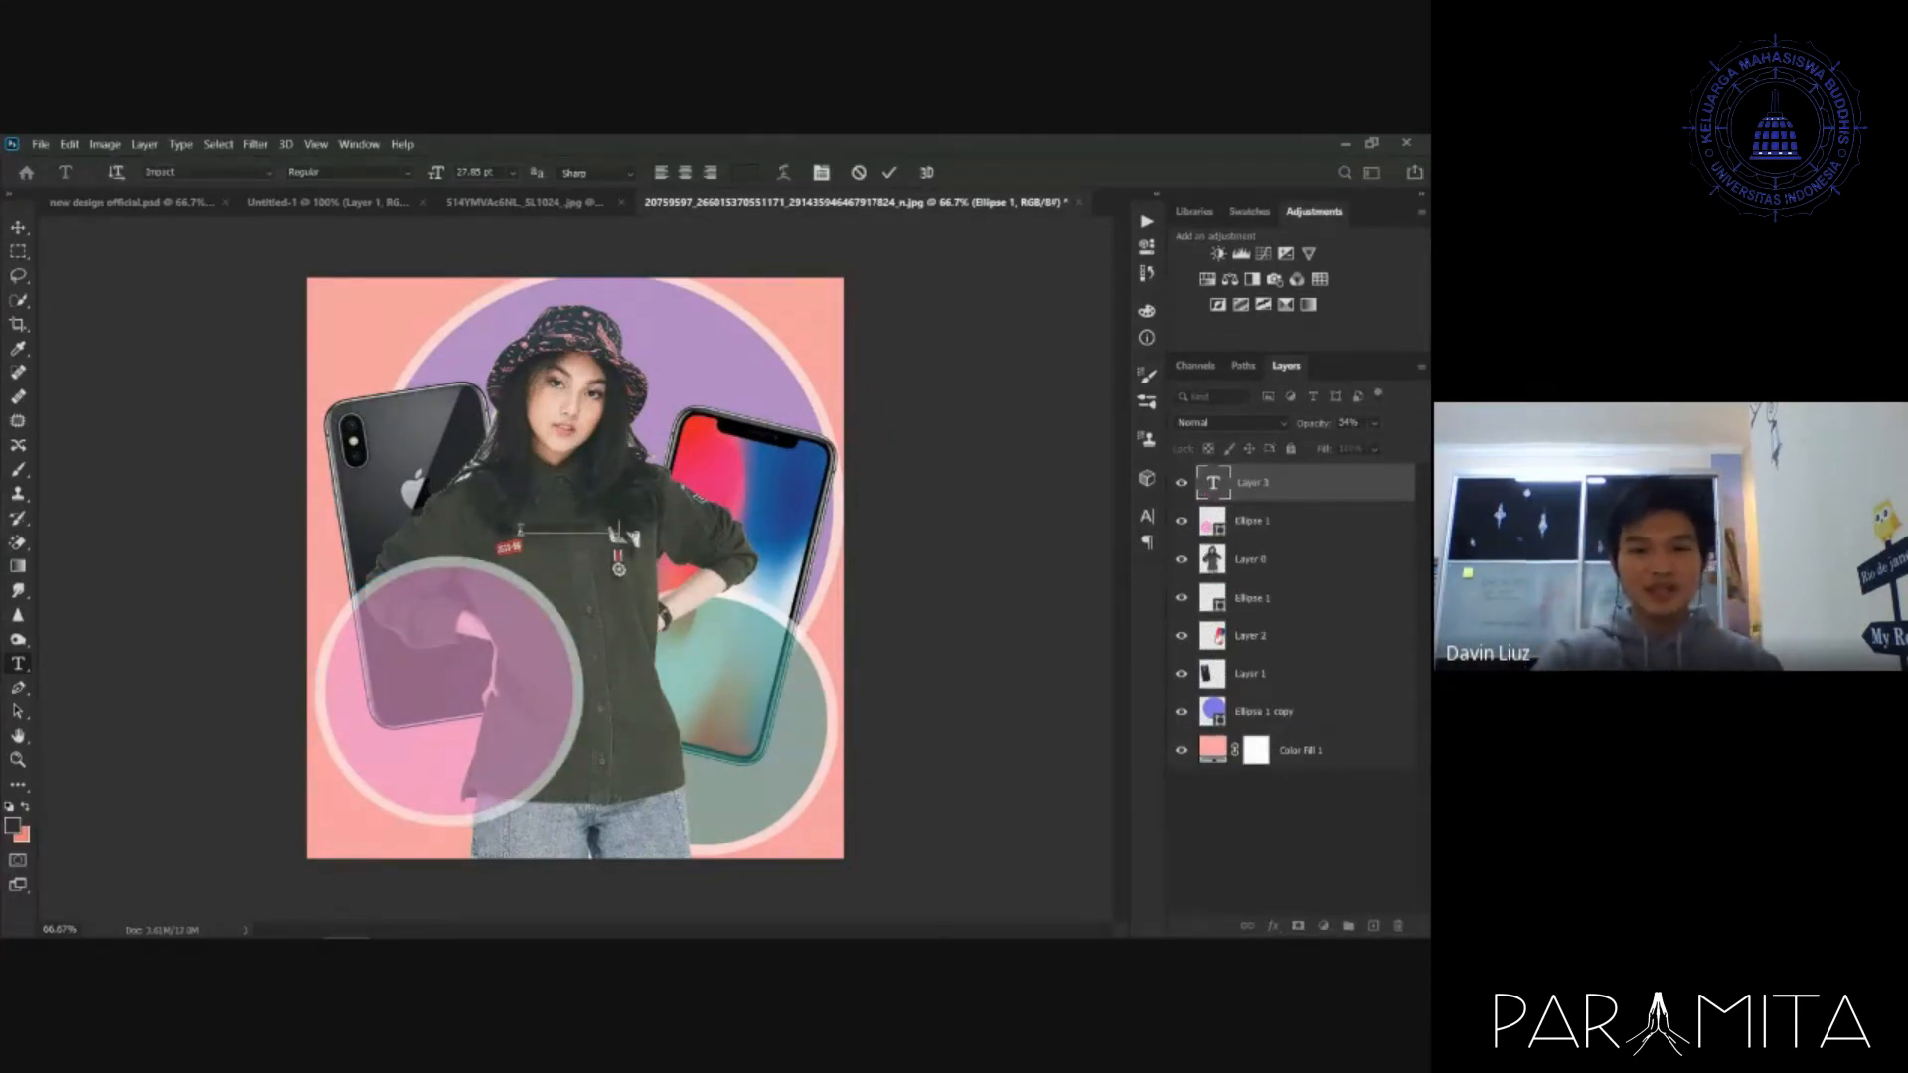
text(sdfsdfkd)
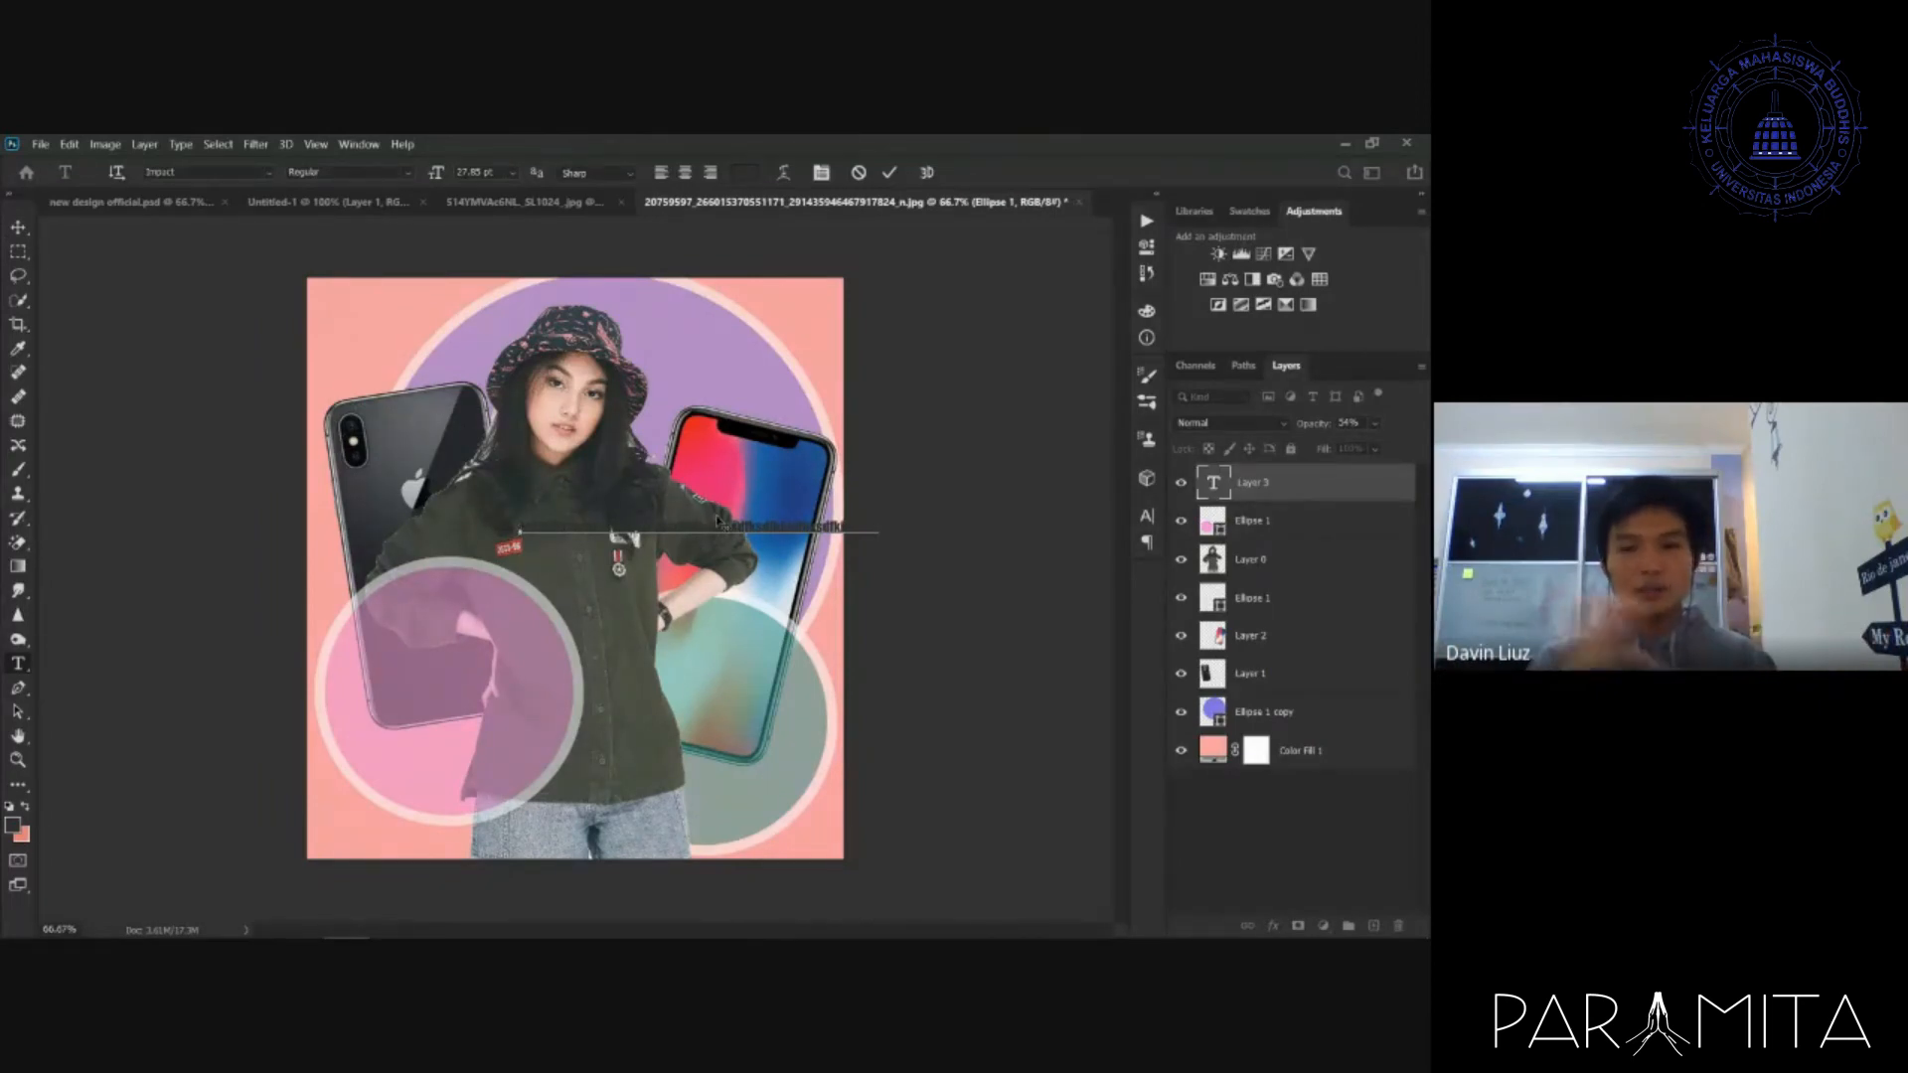
- Set all of the filler text to the Clarendon Blk BT font at 60 pt
key(ctrl+a)
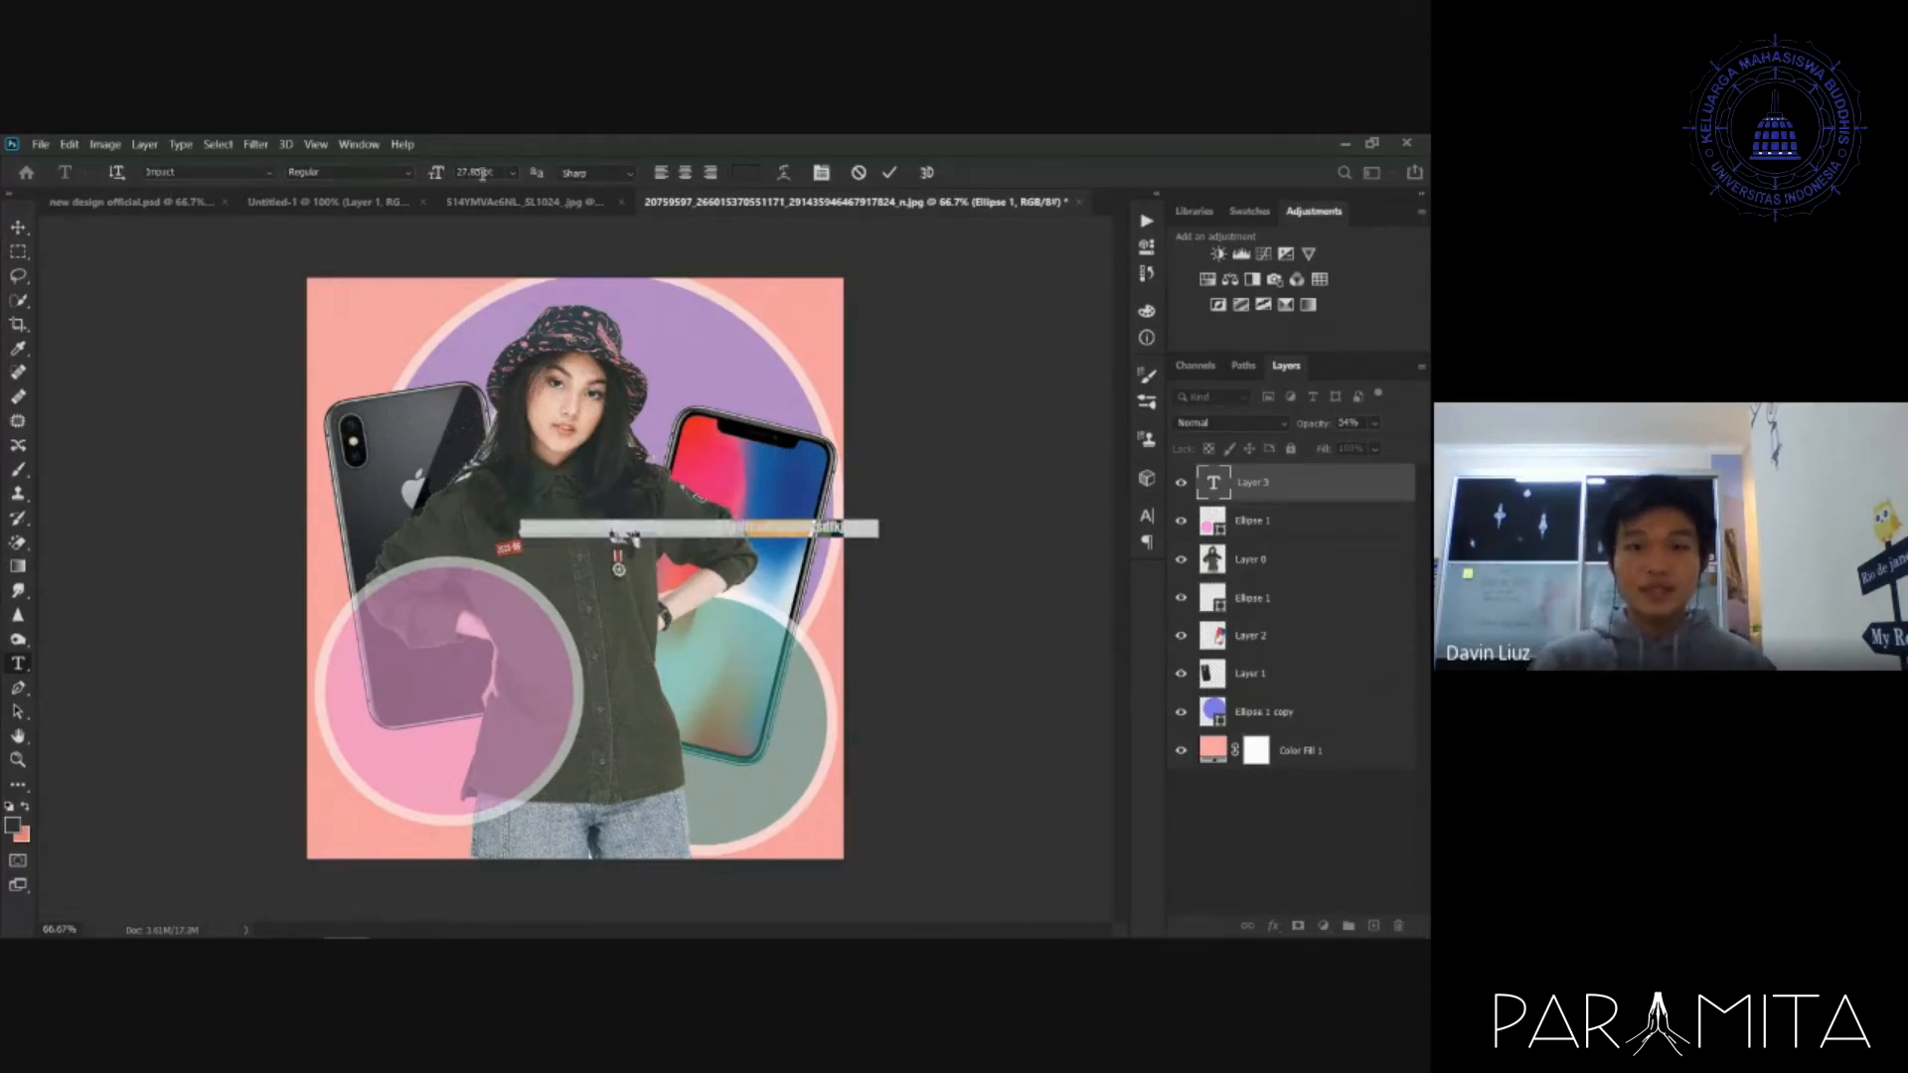
click(1149, 515)
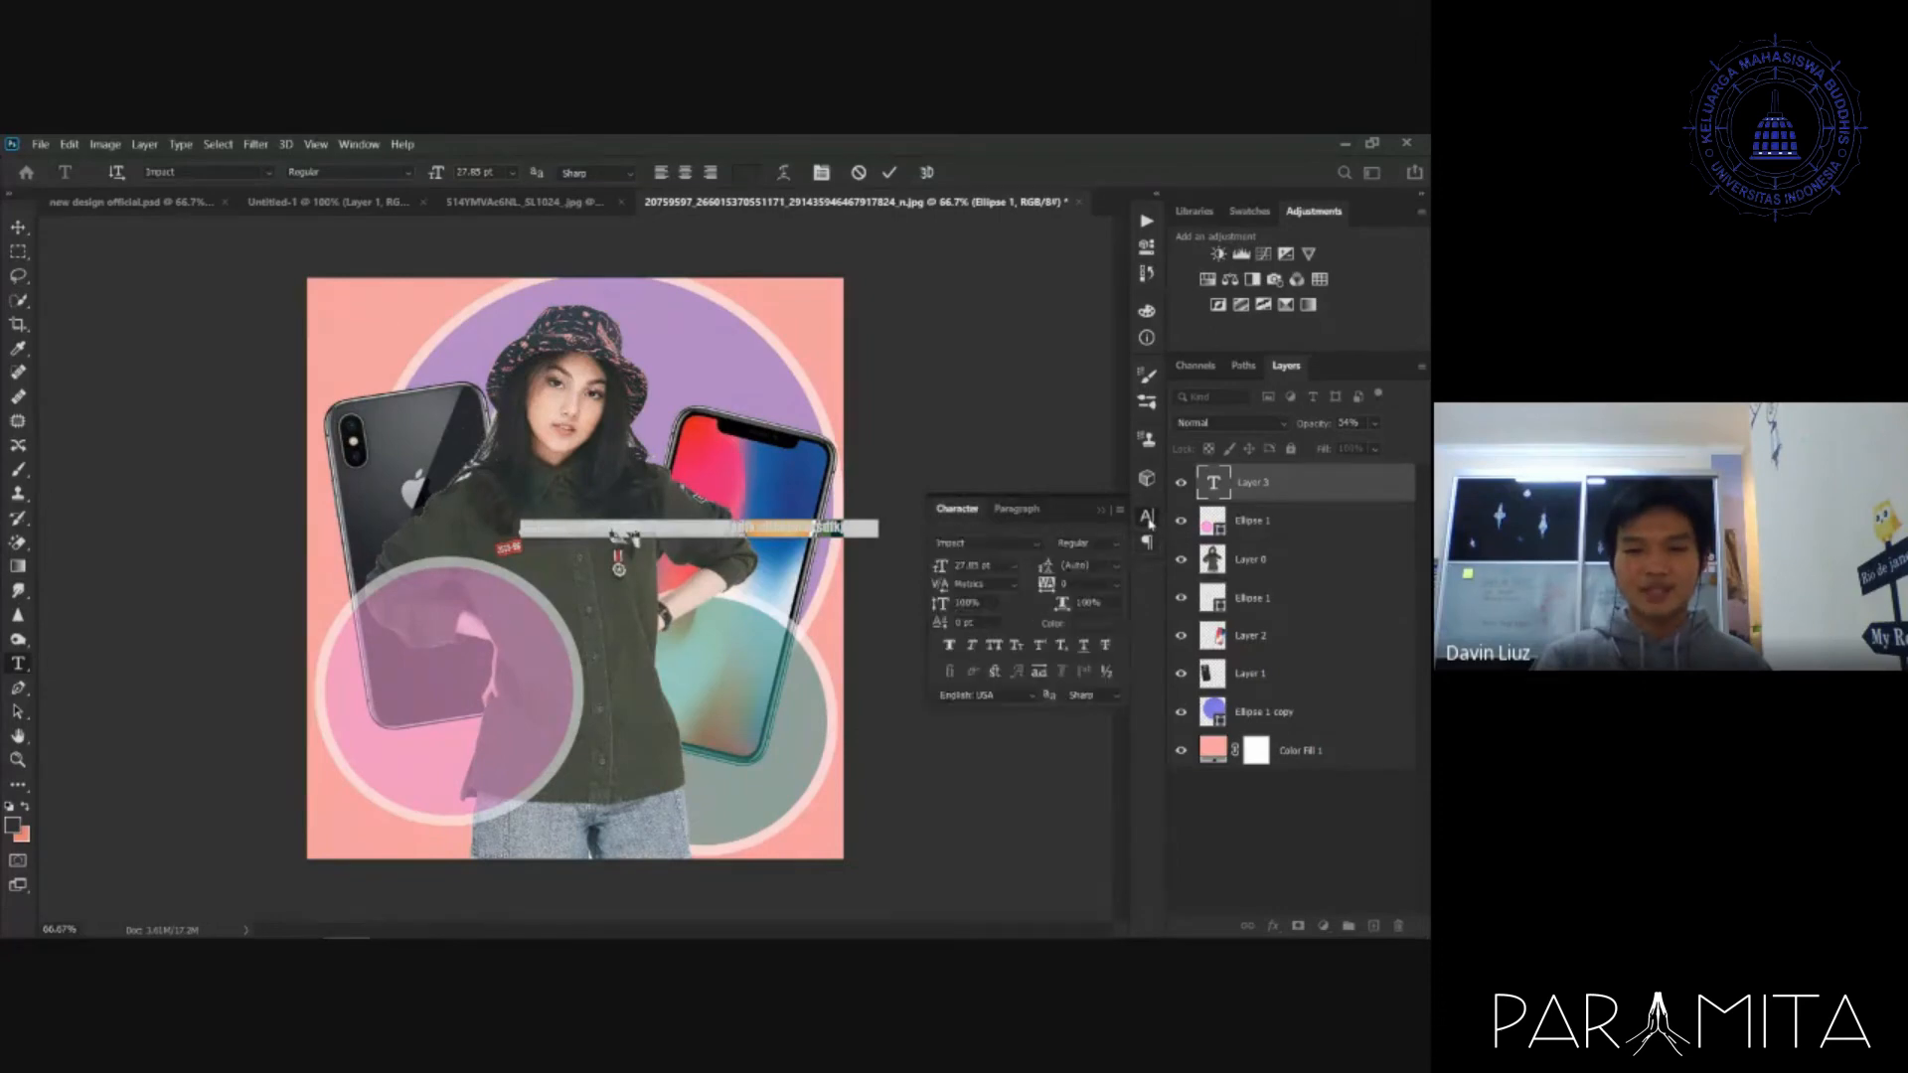
click(1041, 547)
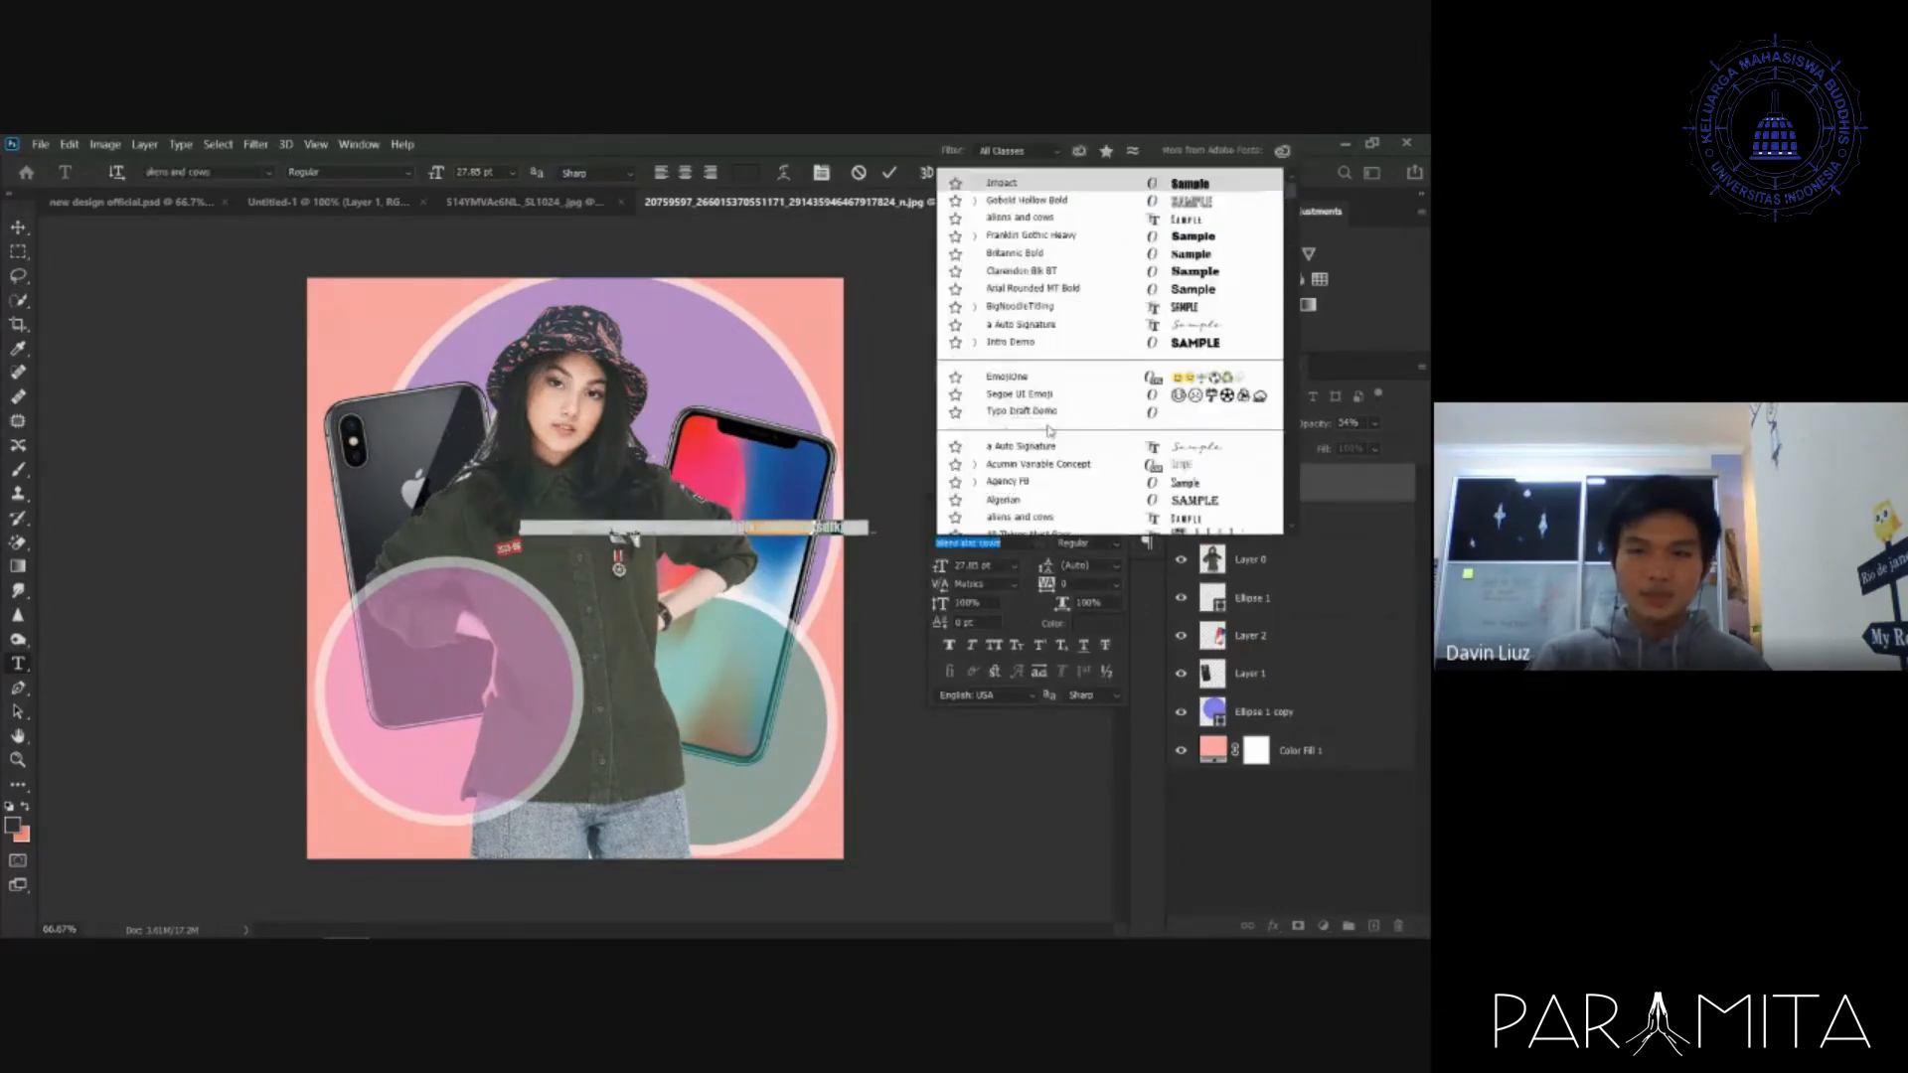
click(1081, 281)
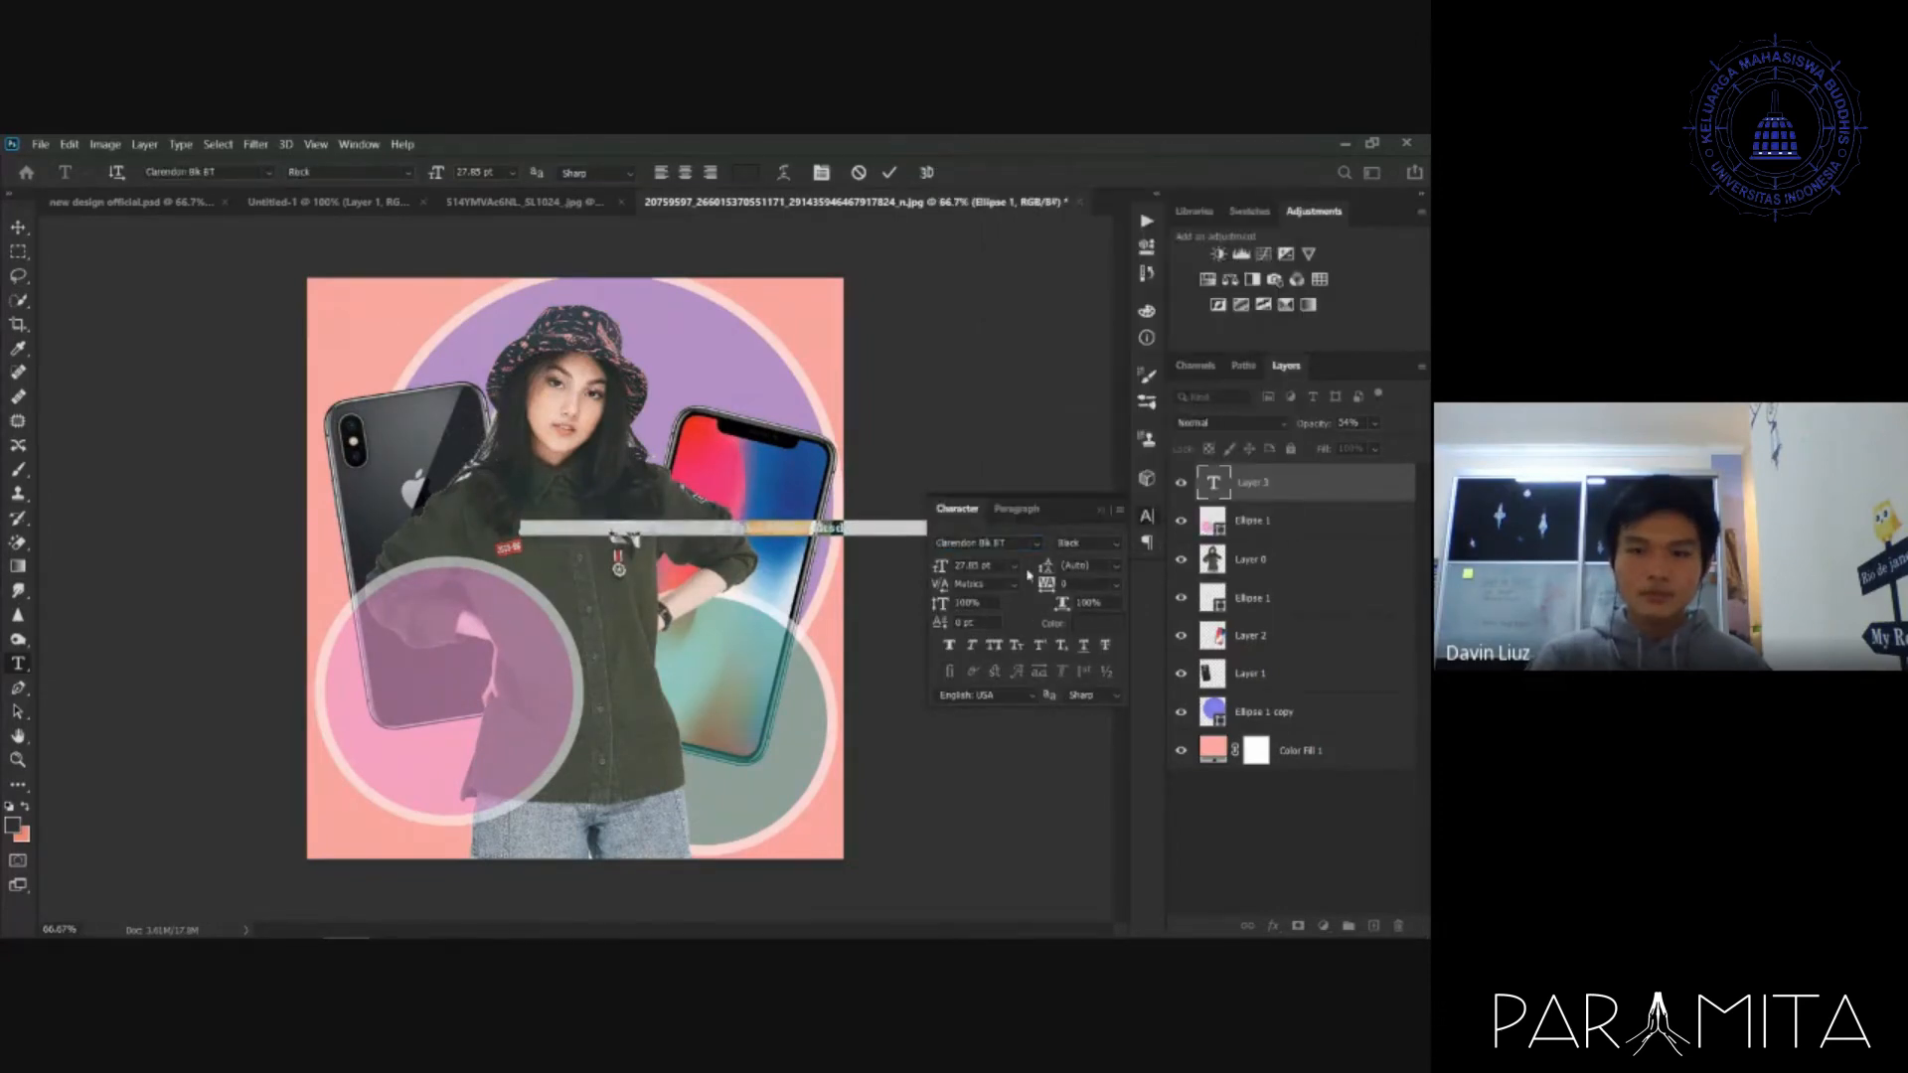
click(1014, 565)
click(995, 793)
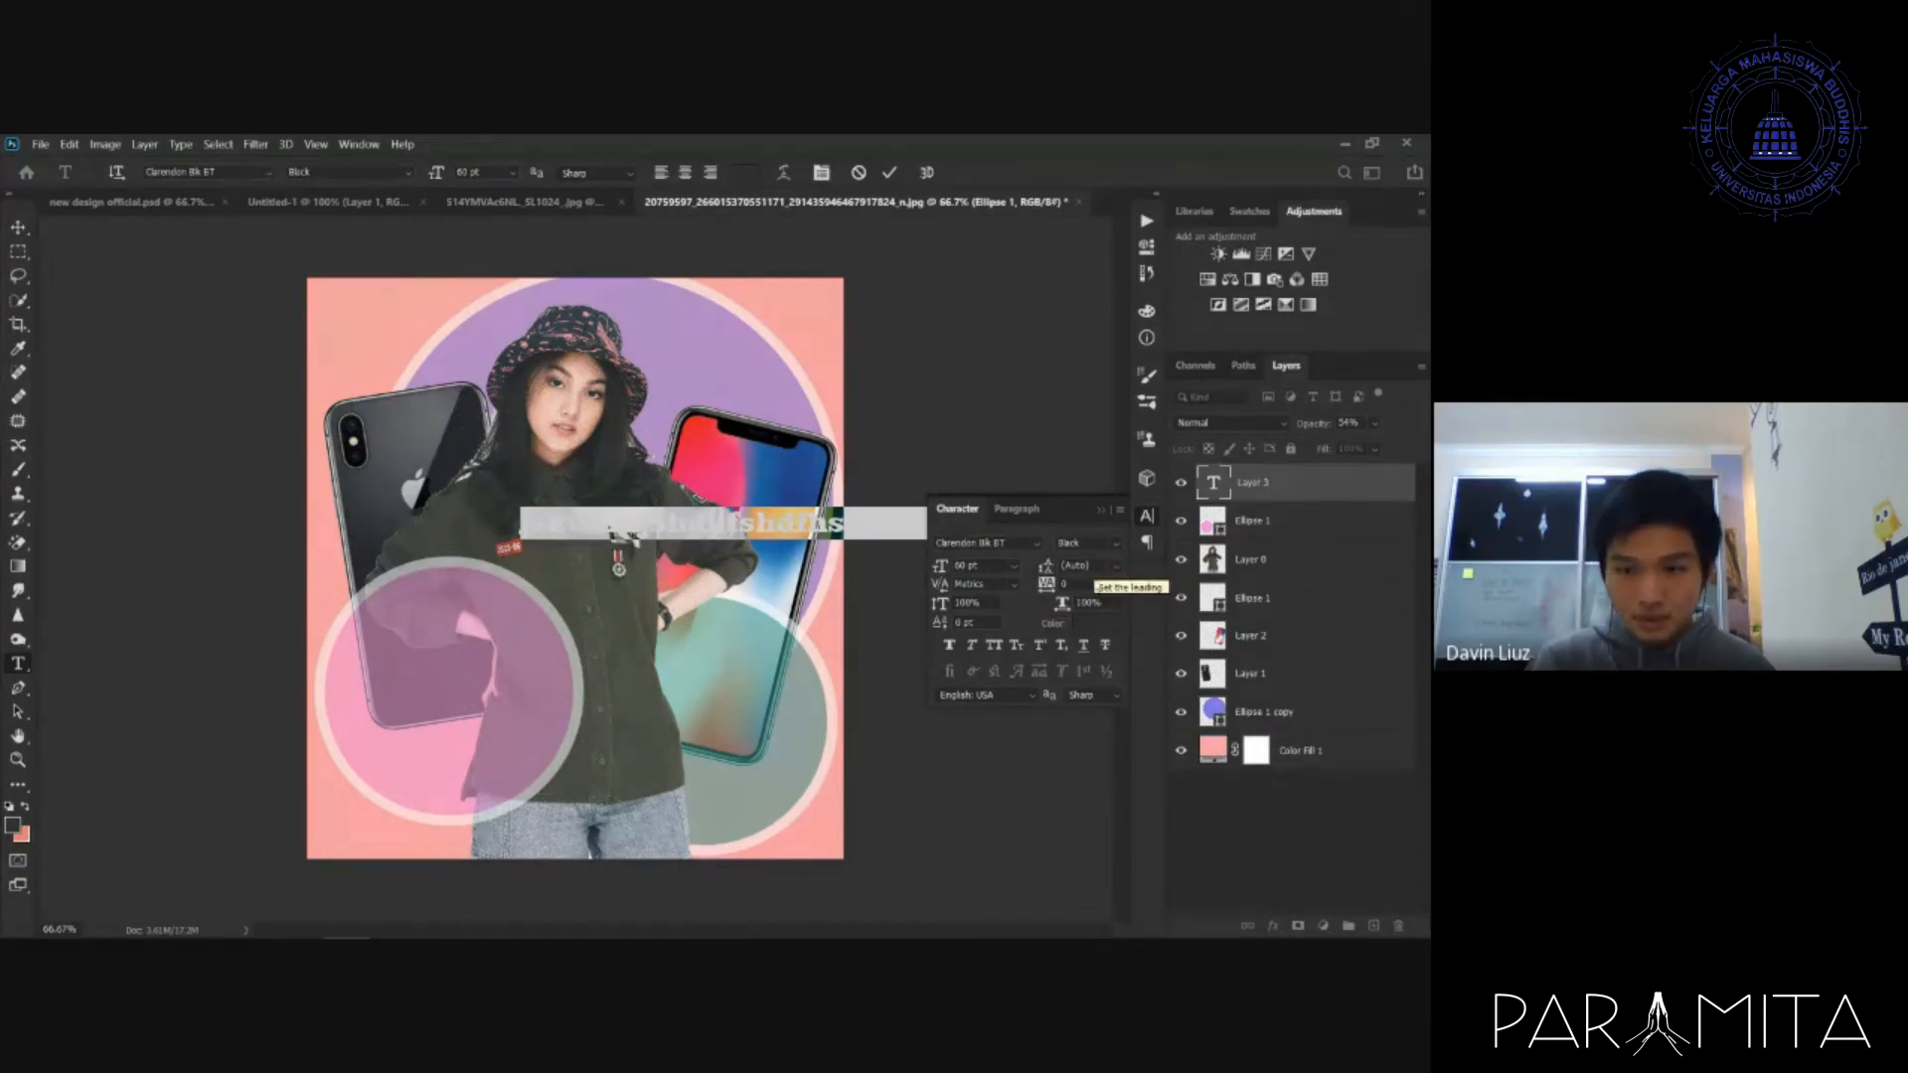
- Review the filler text's tracking, leading and horizontal scale settings
click(1090, 585)
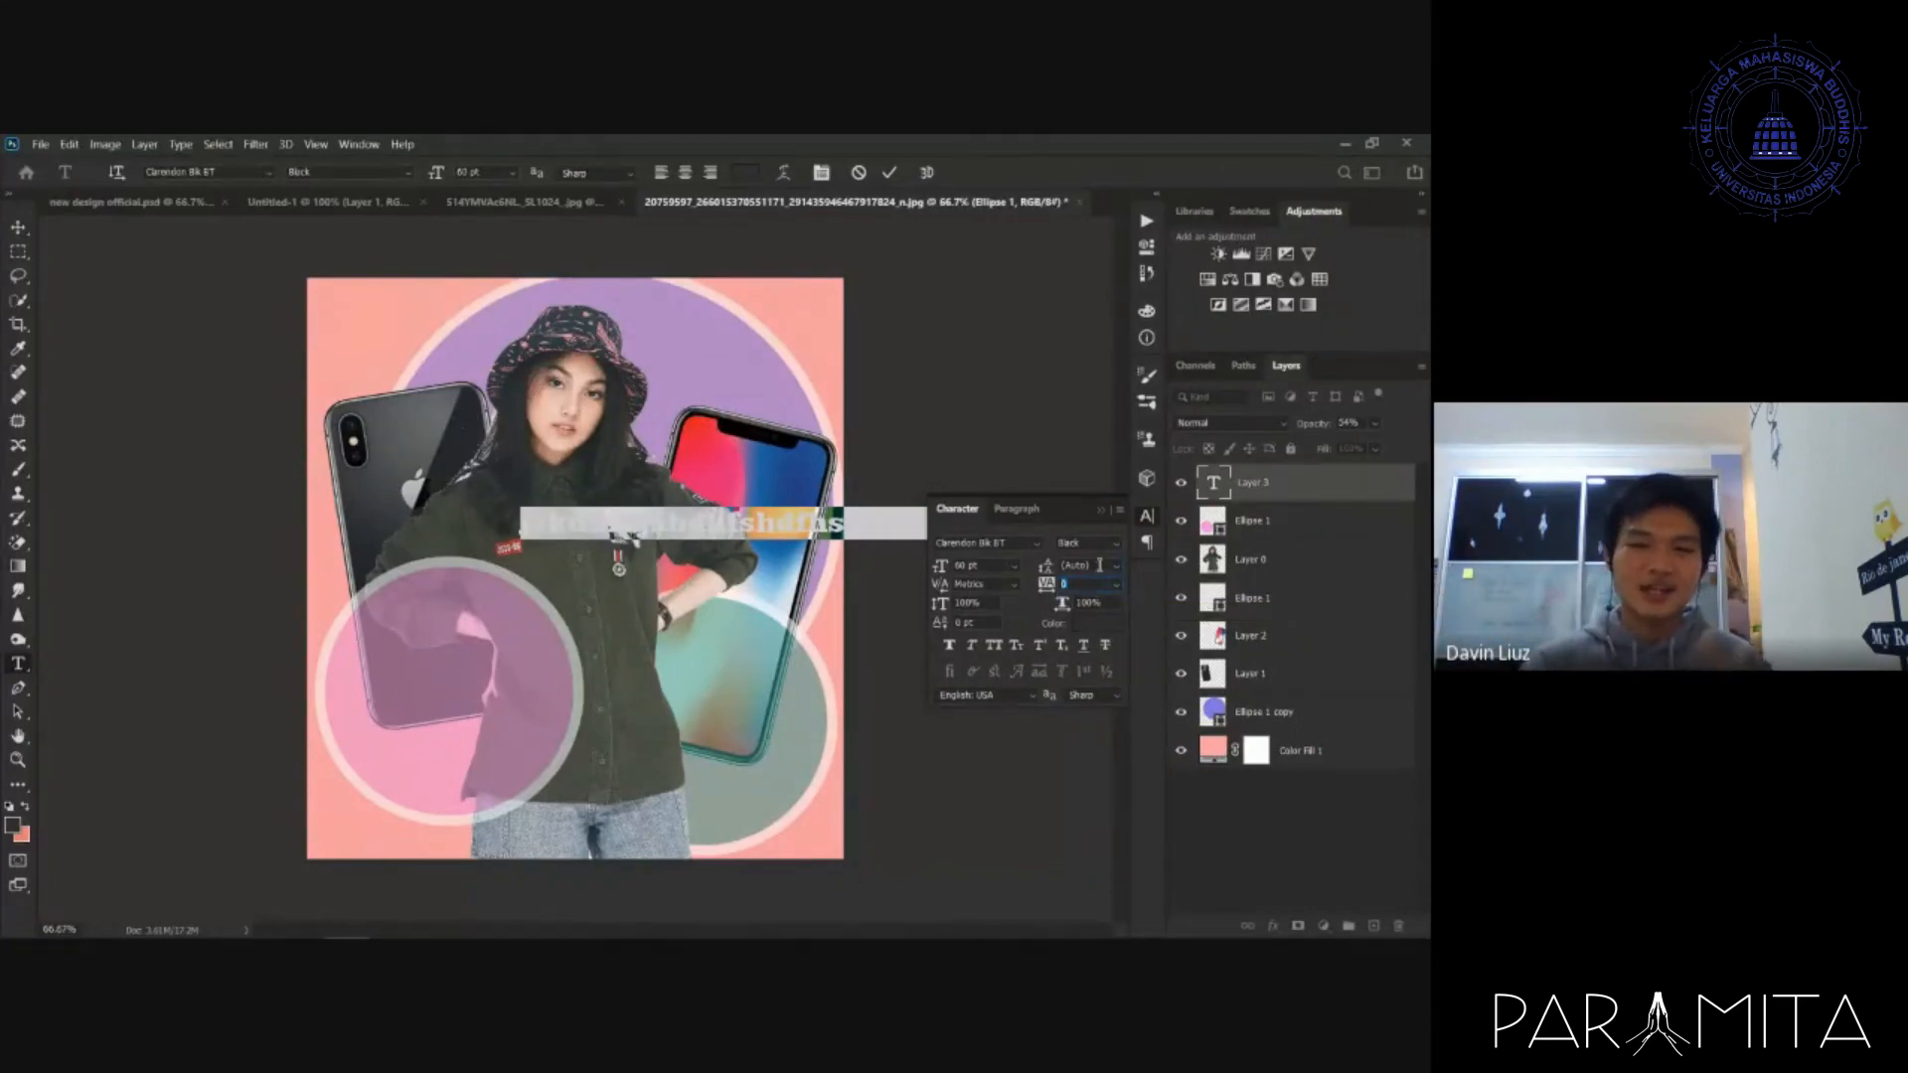
click(1099, 565)
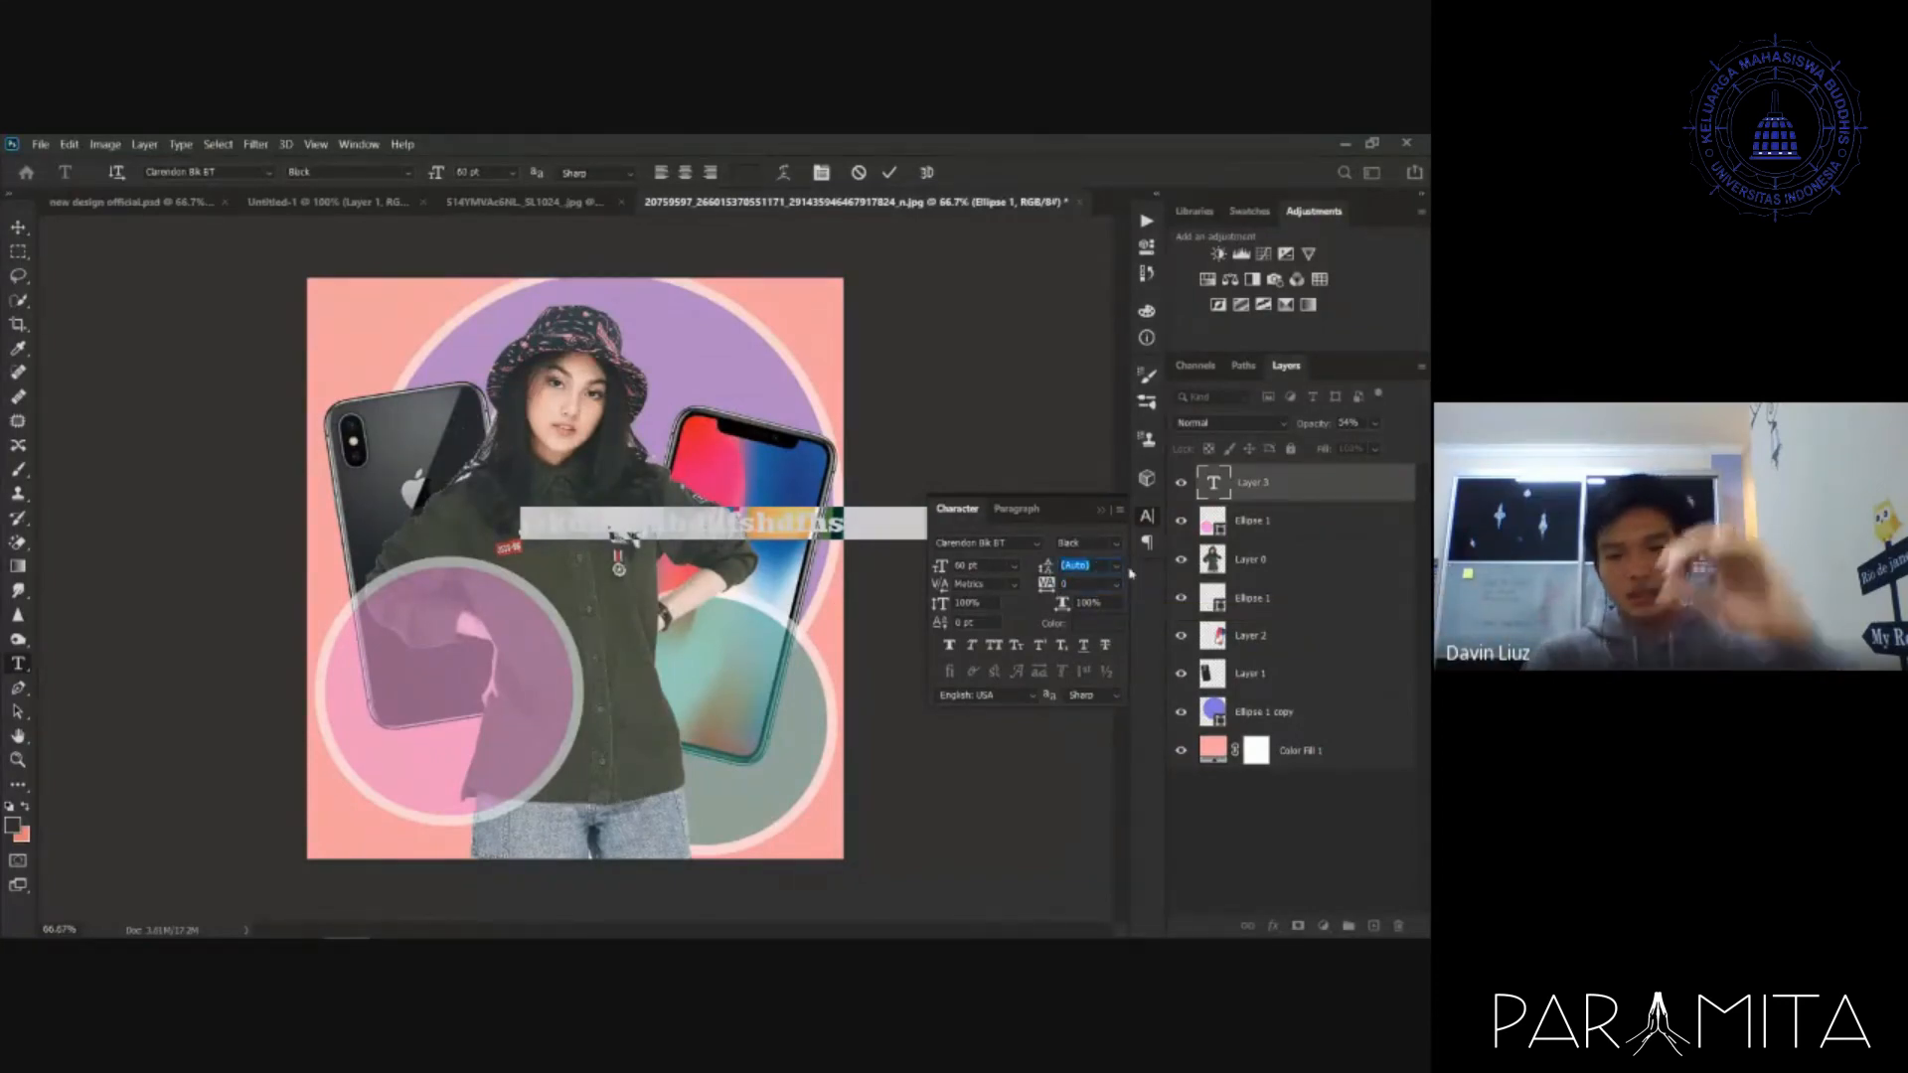
click(1094, 602)
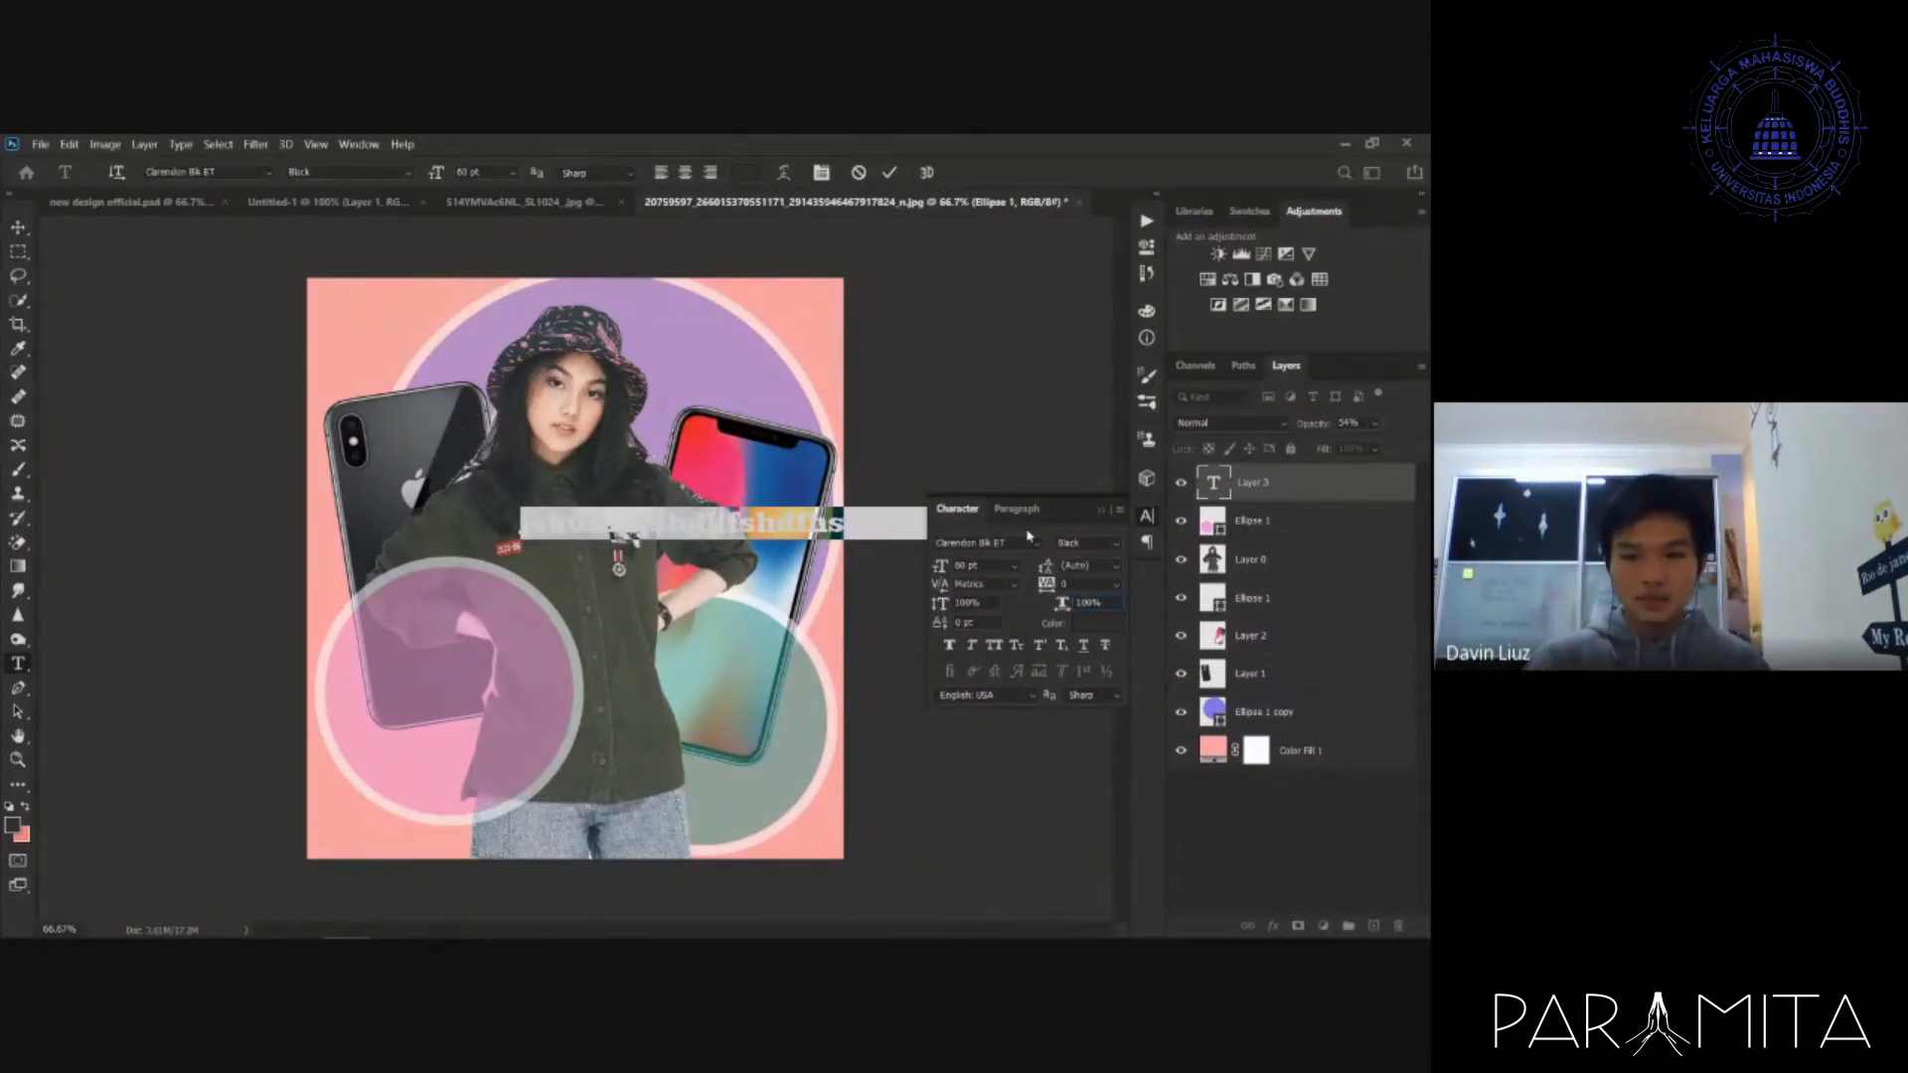
- Recolour the filler text white and change its font to Impact Regular
click(1094, 623)
click(444, 470)
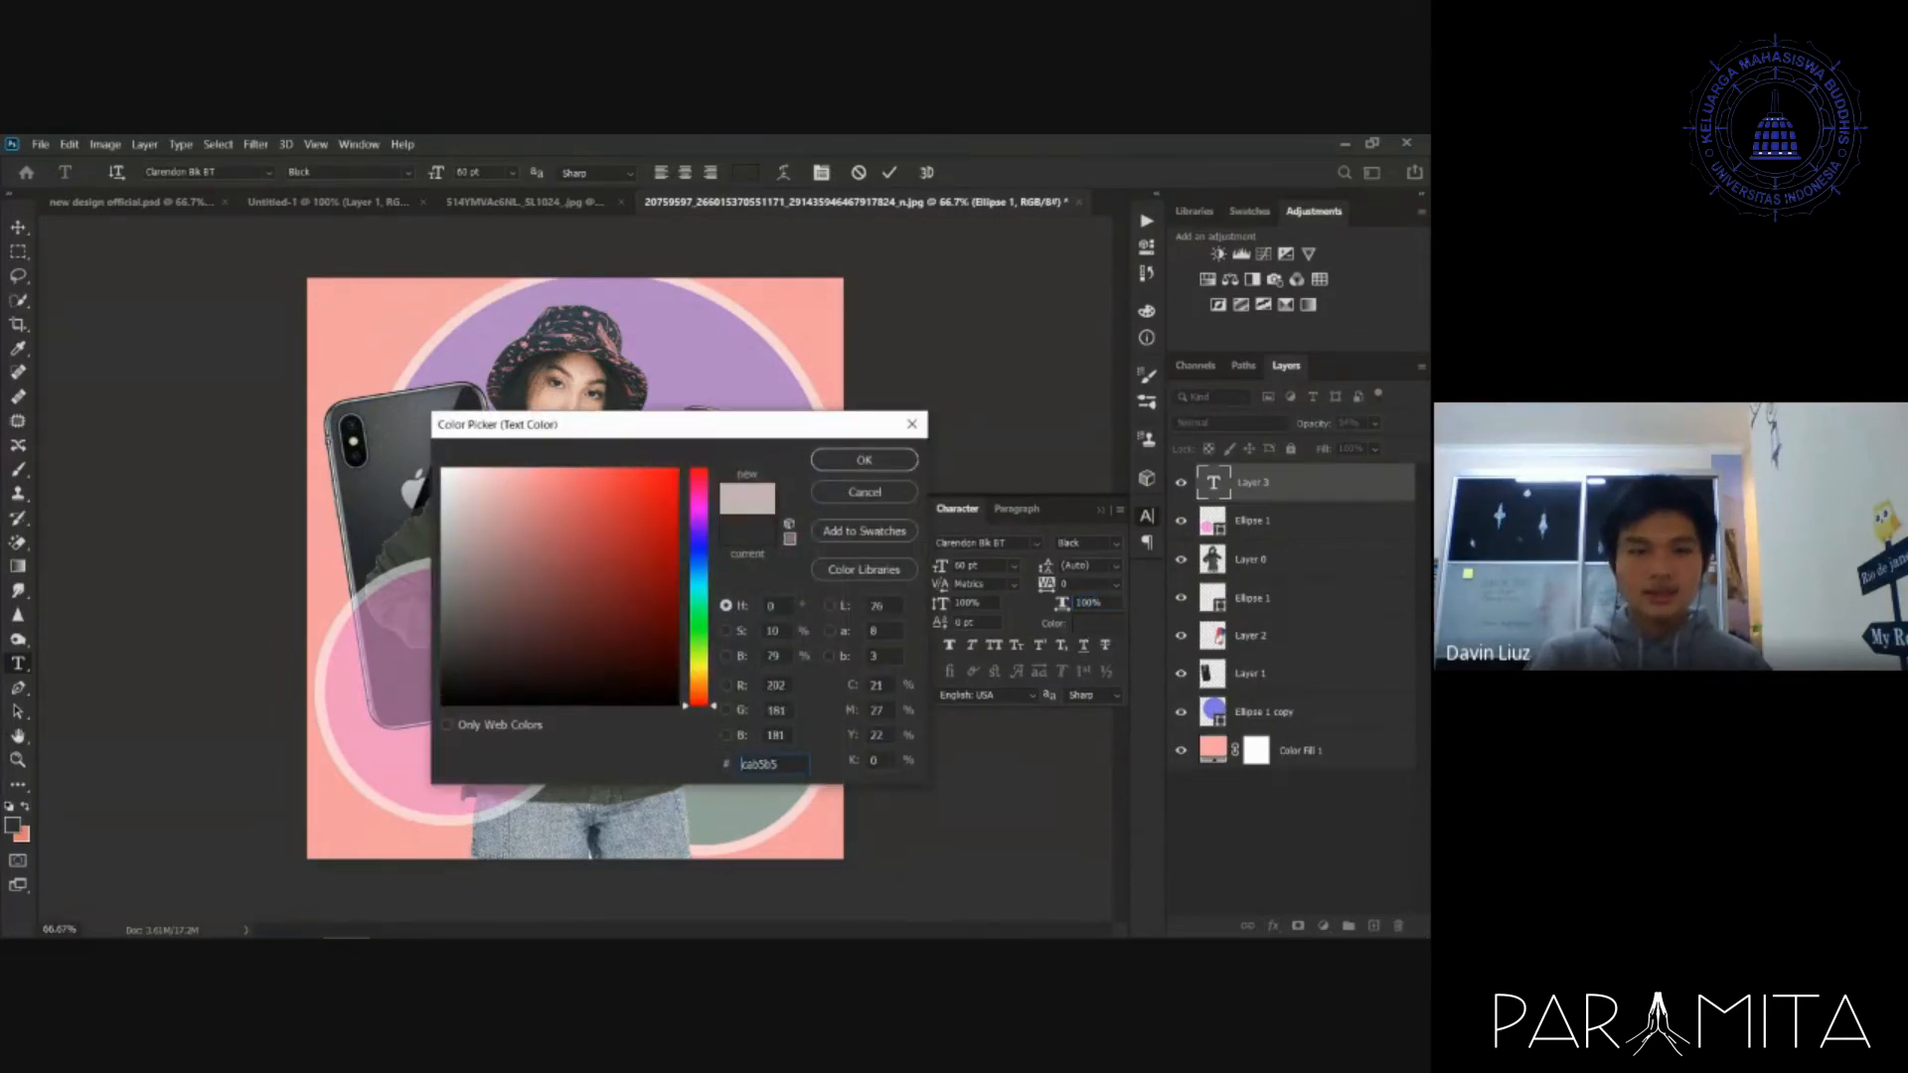
click(865, 460)
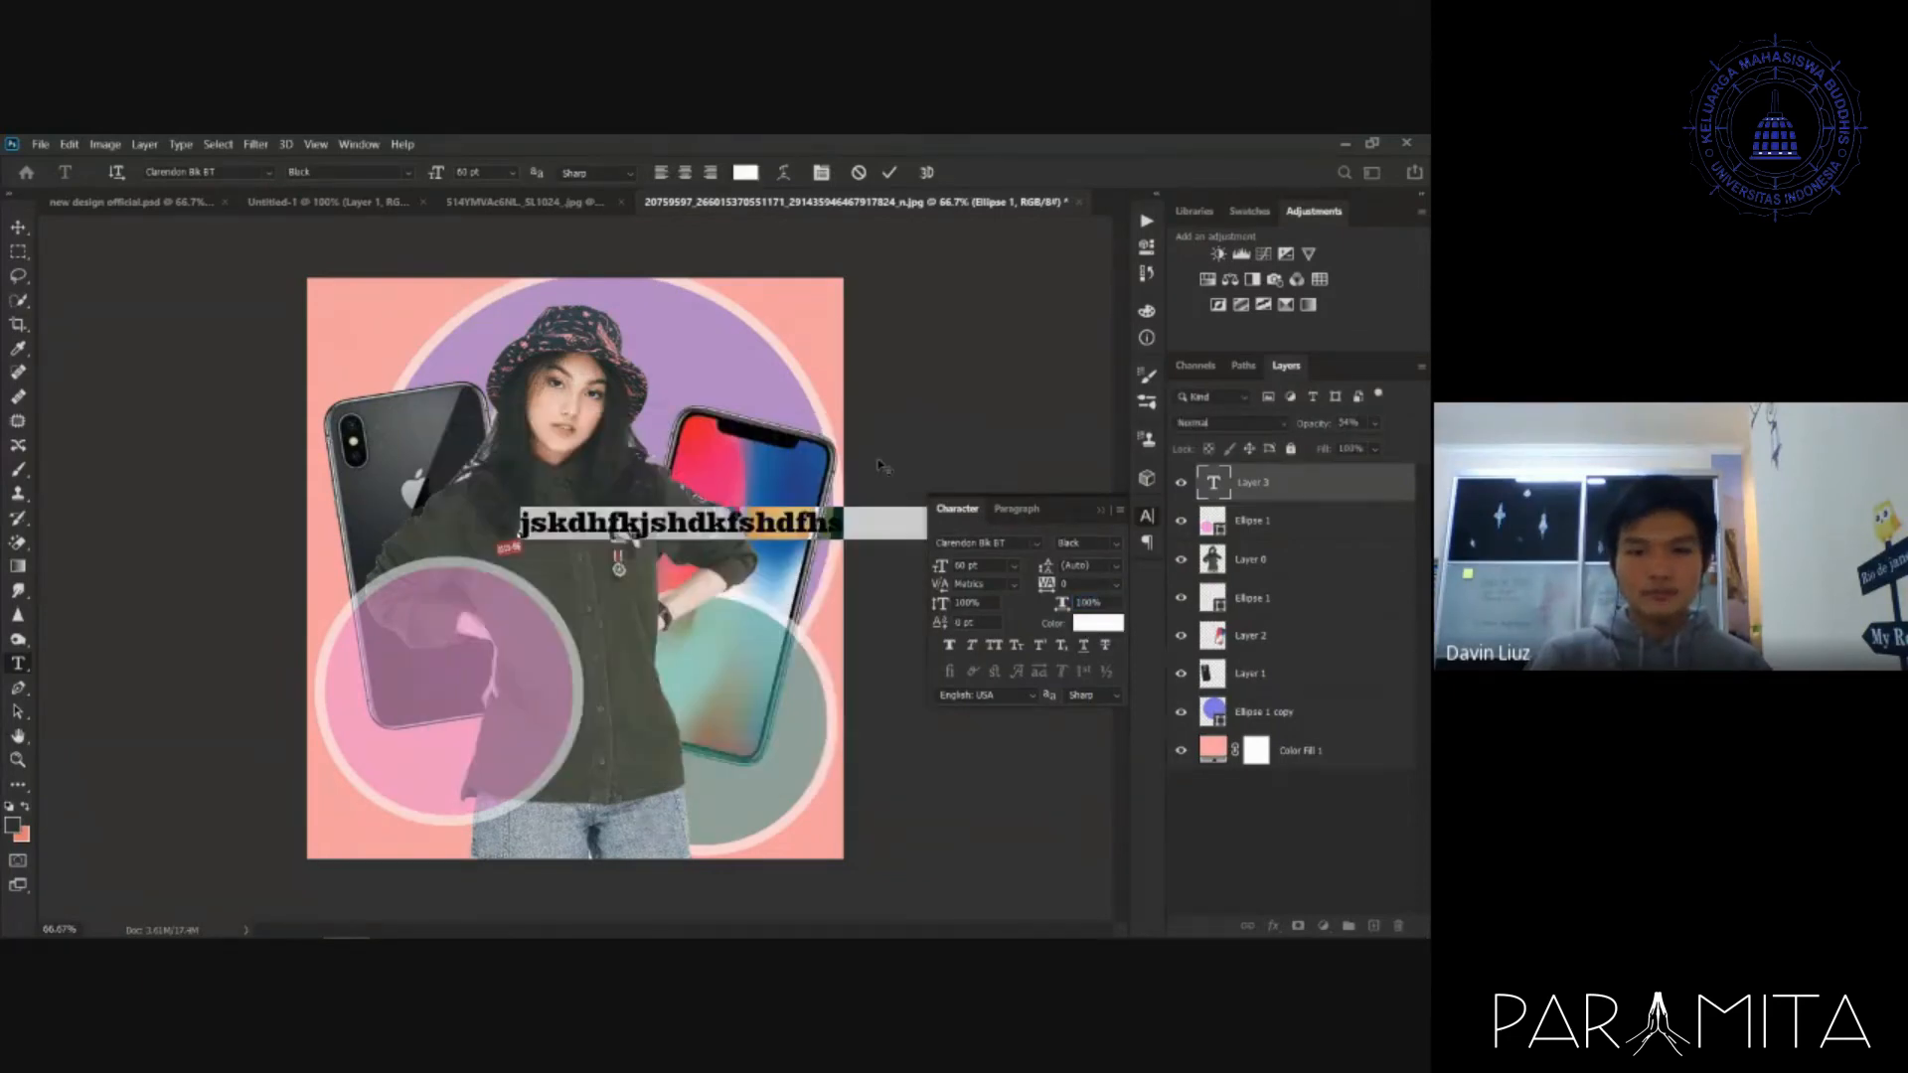
click(1015, 547)
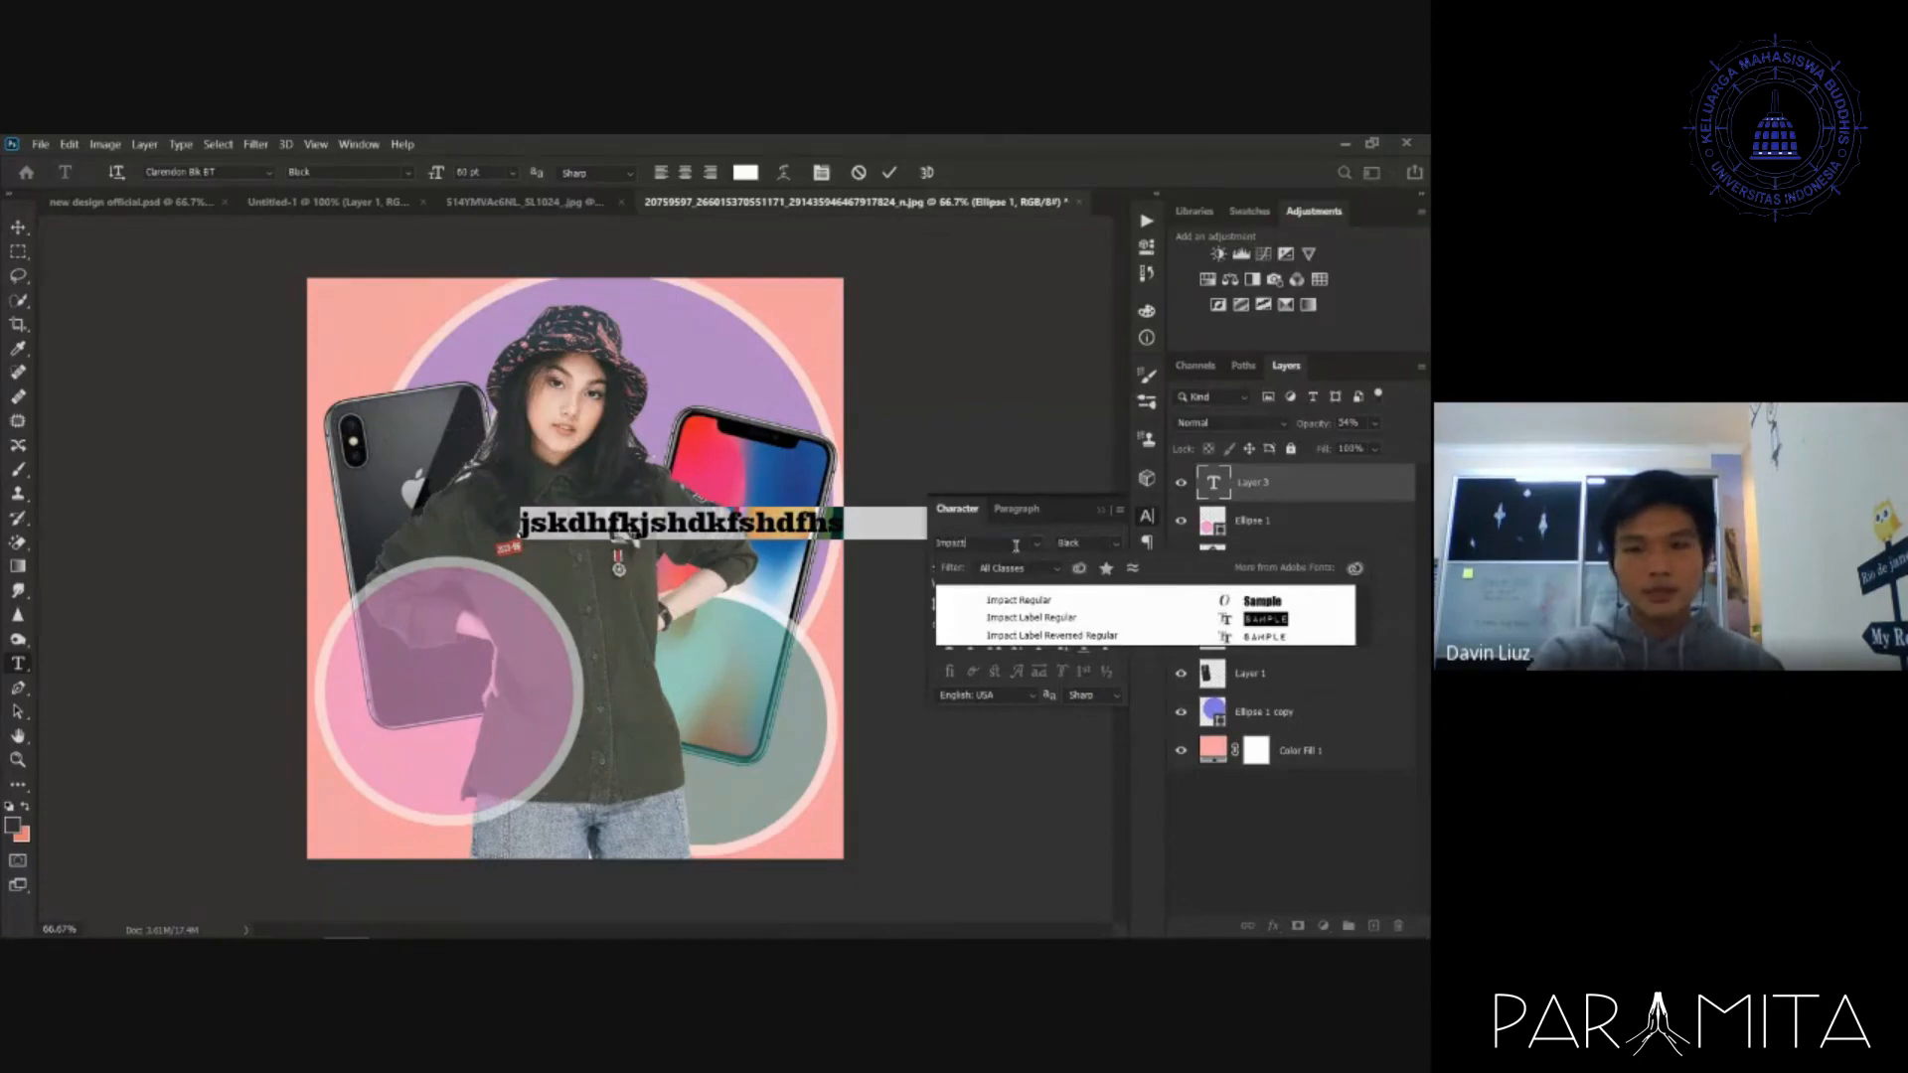
click(1034, 600)
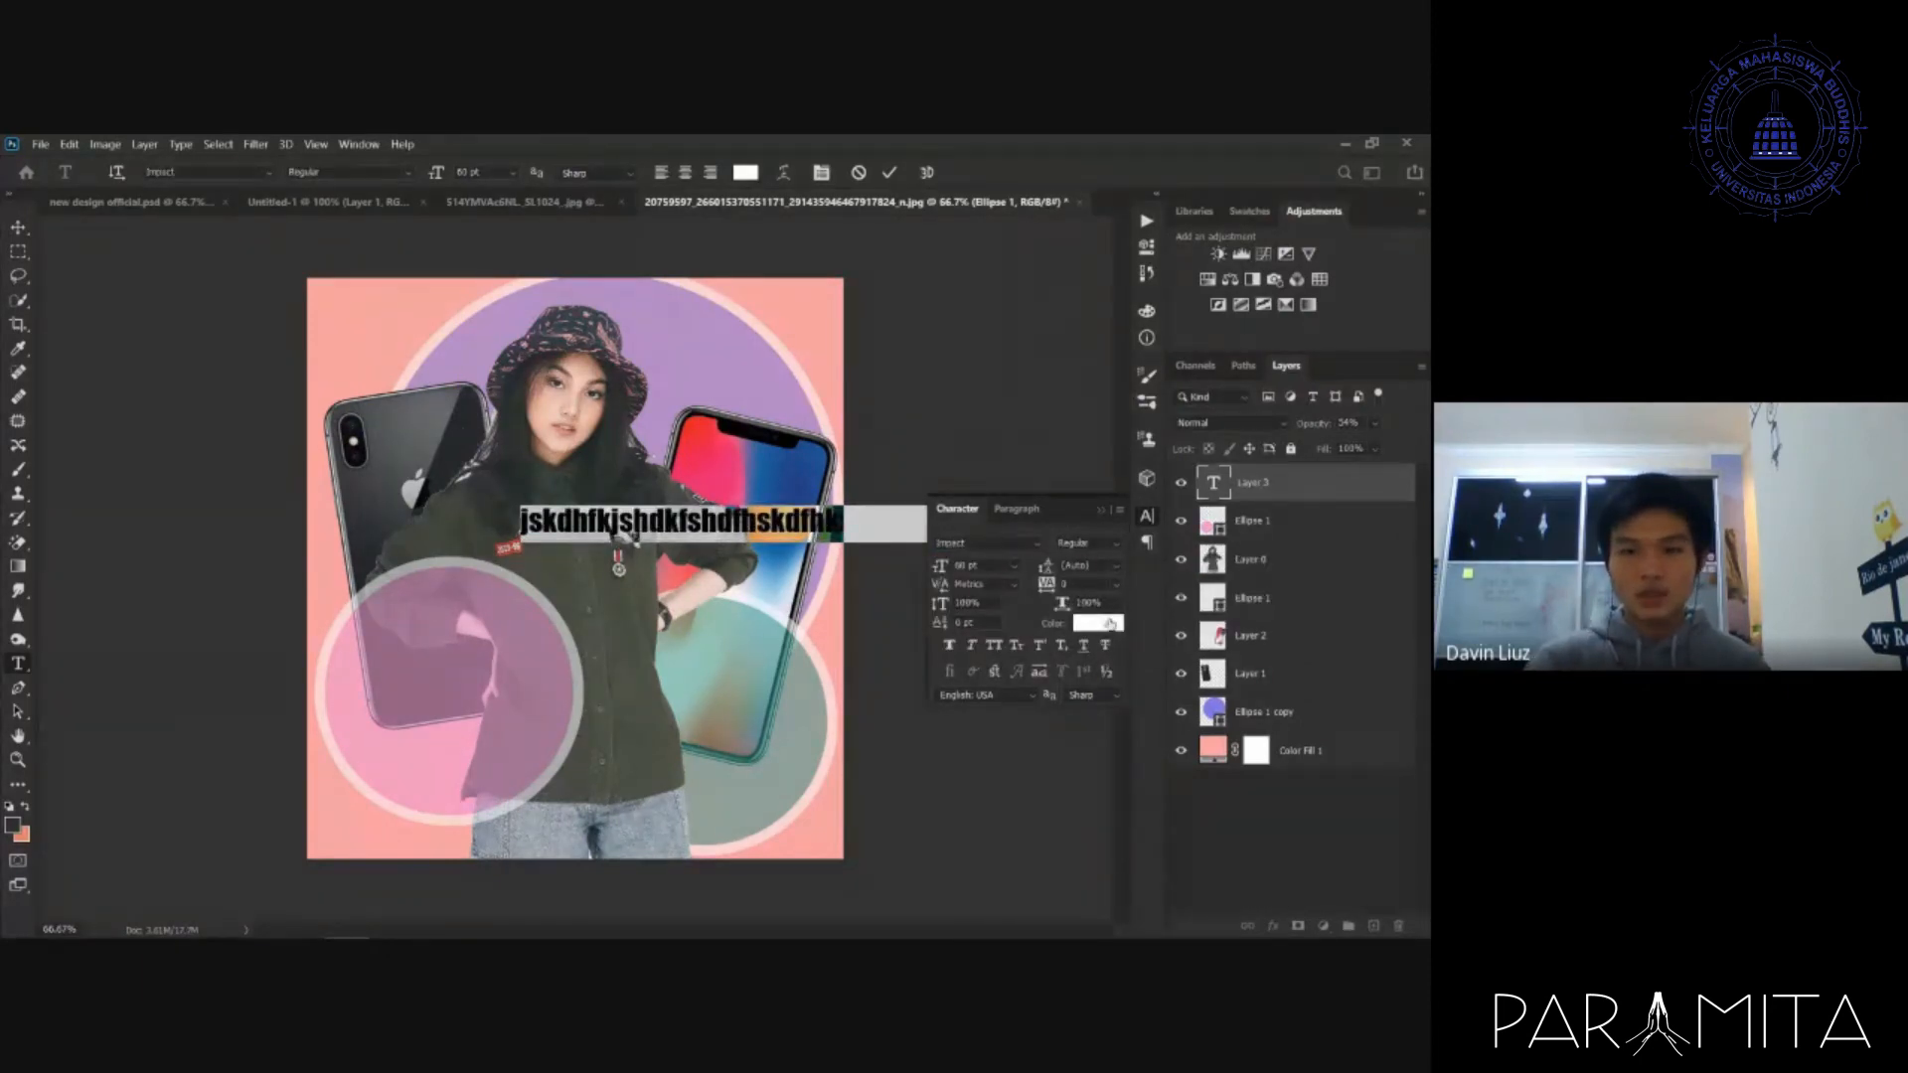
click(18, 228)
- Replace the filler text on the woman's chest with the word GIVEAWAY
key(t)
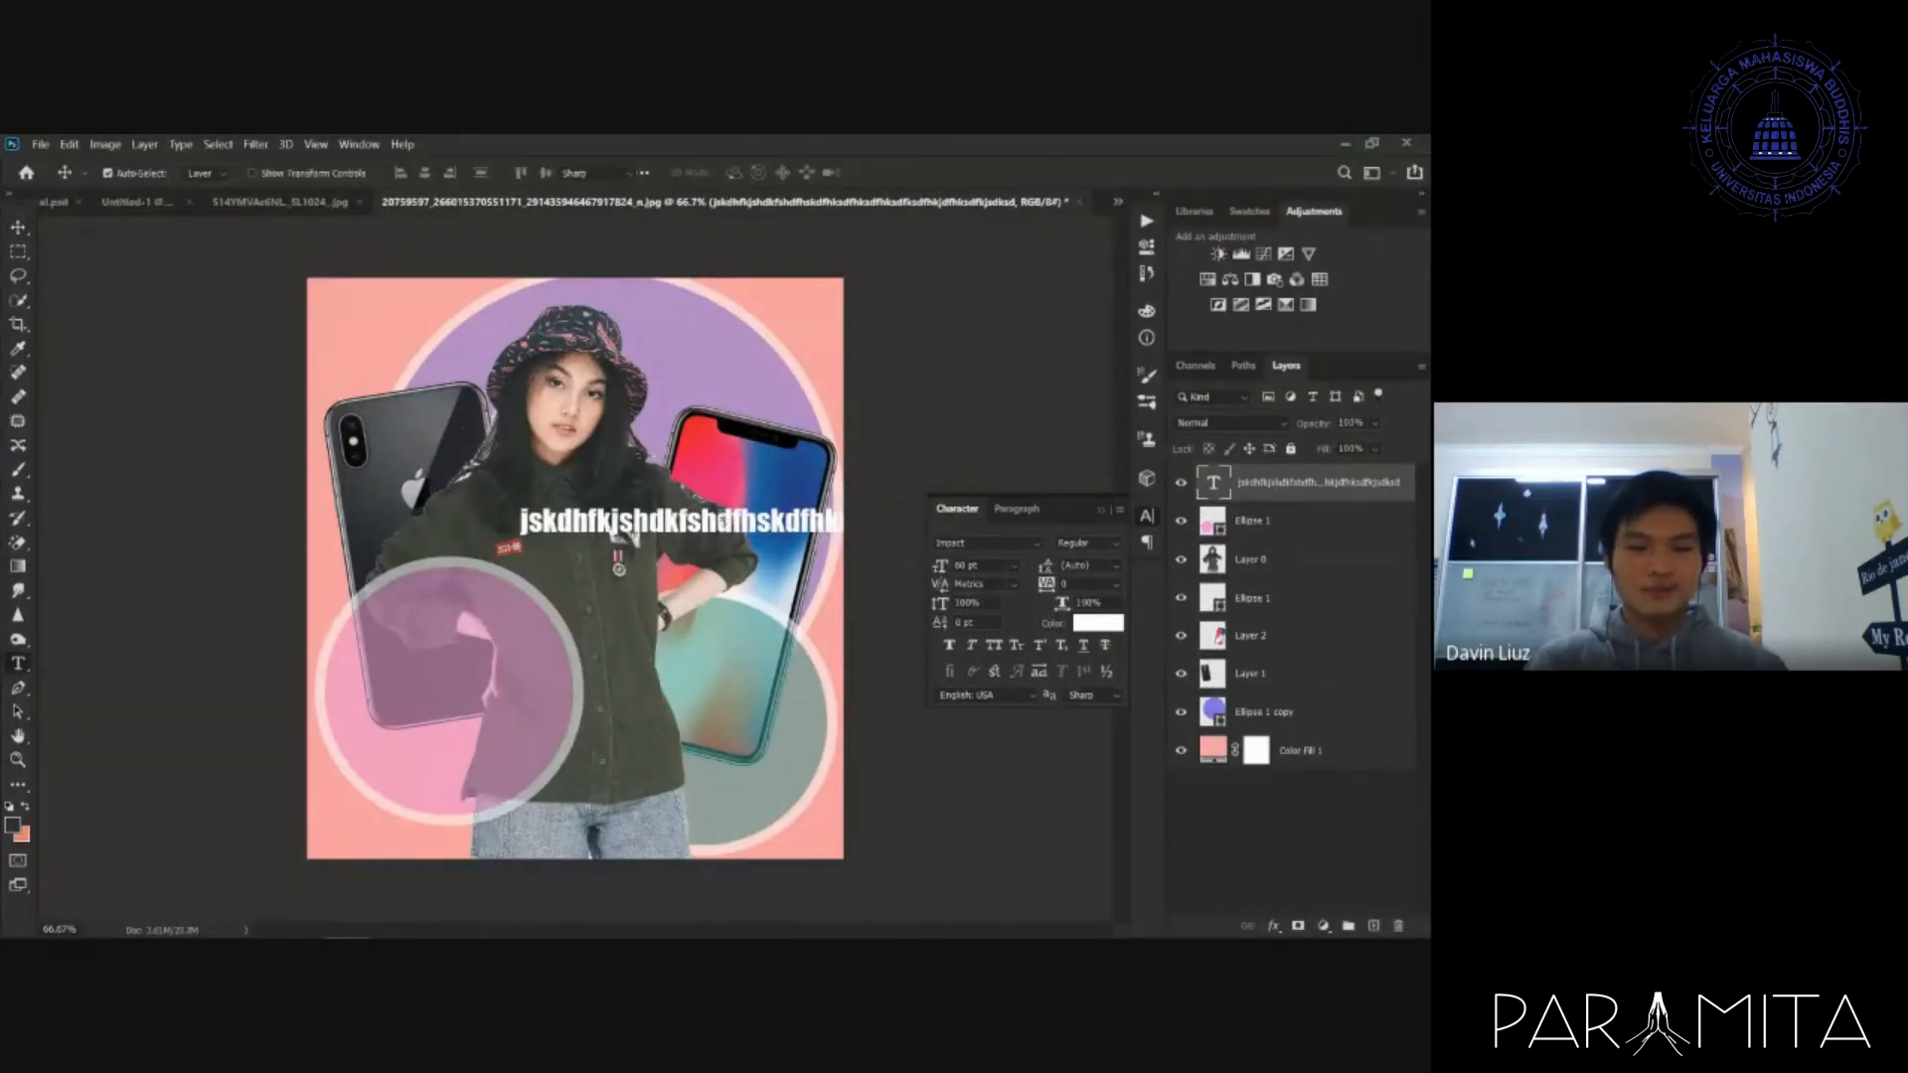
double_click(624, 534)
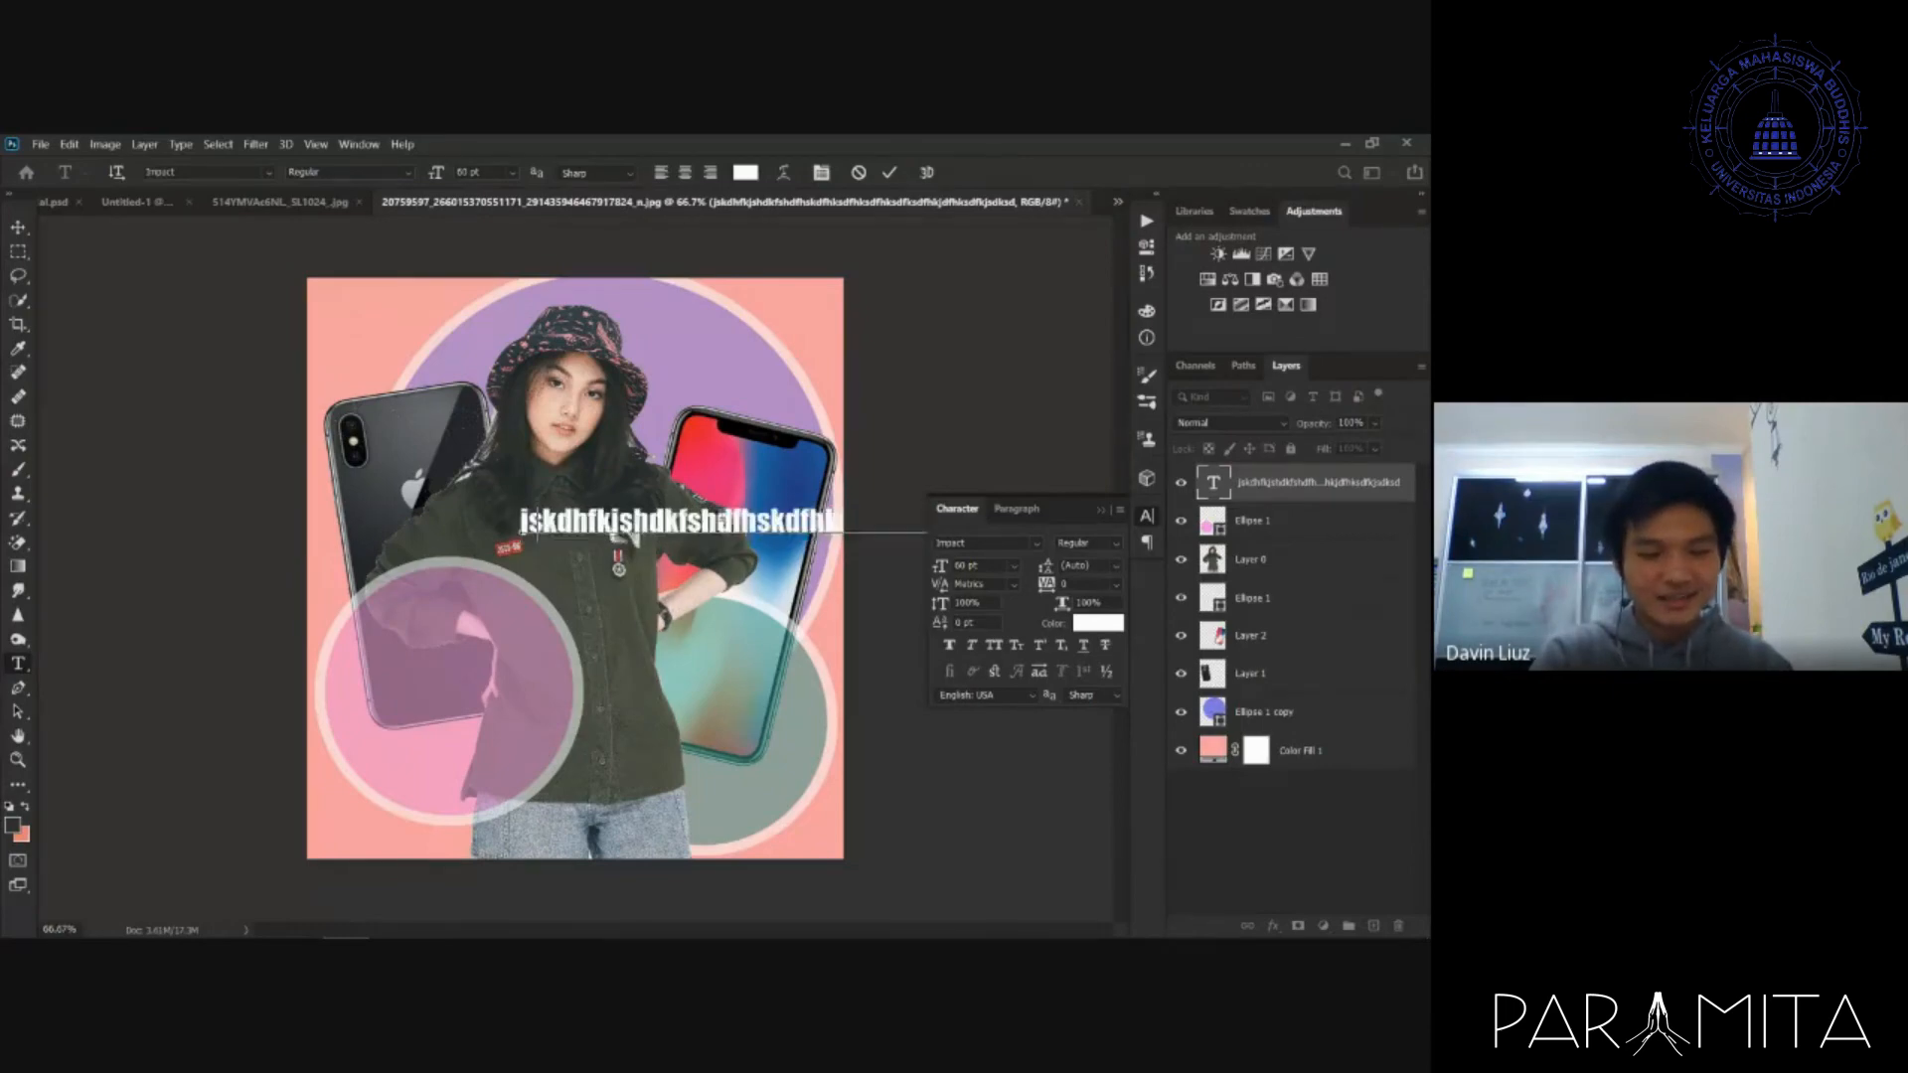
text(GIVEAWAY)
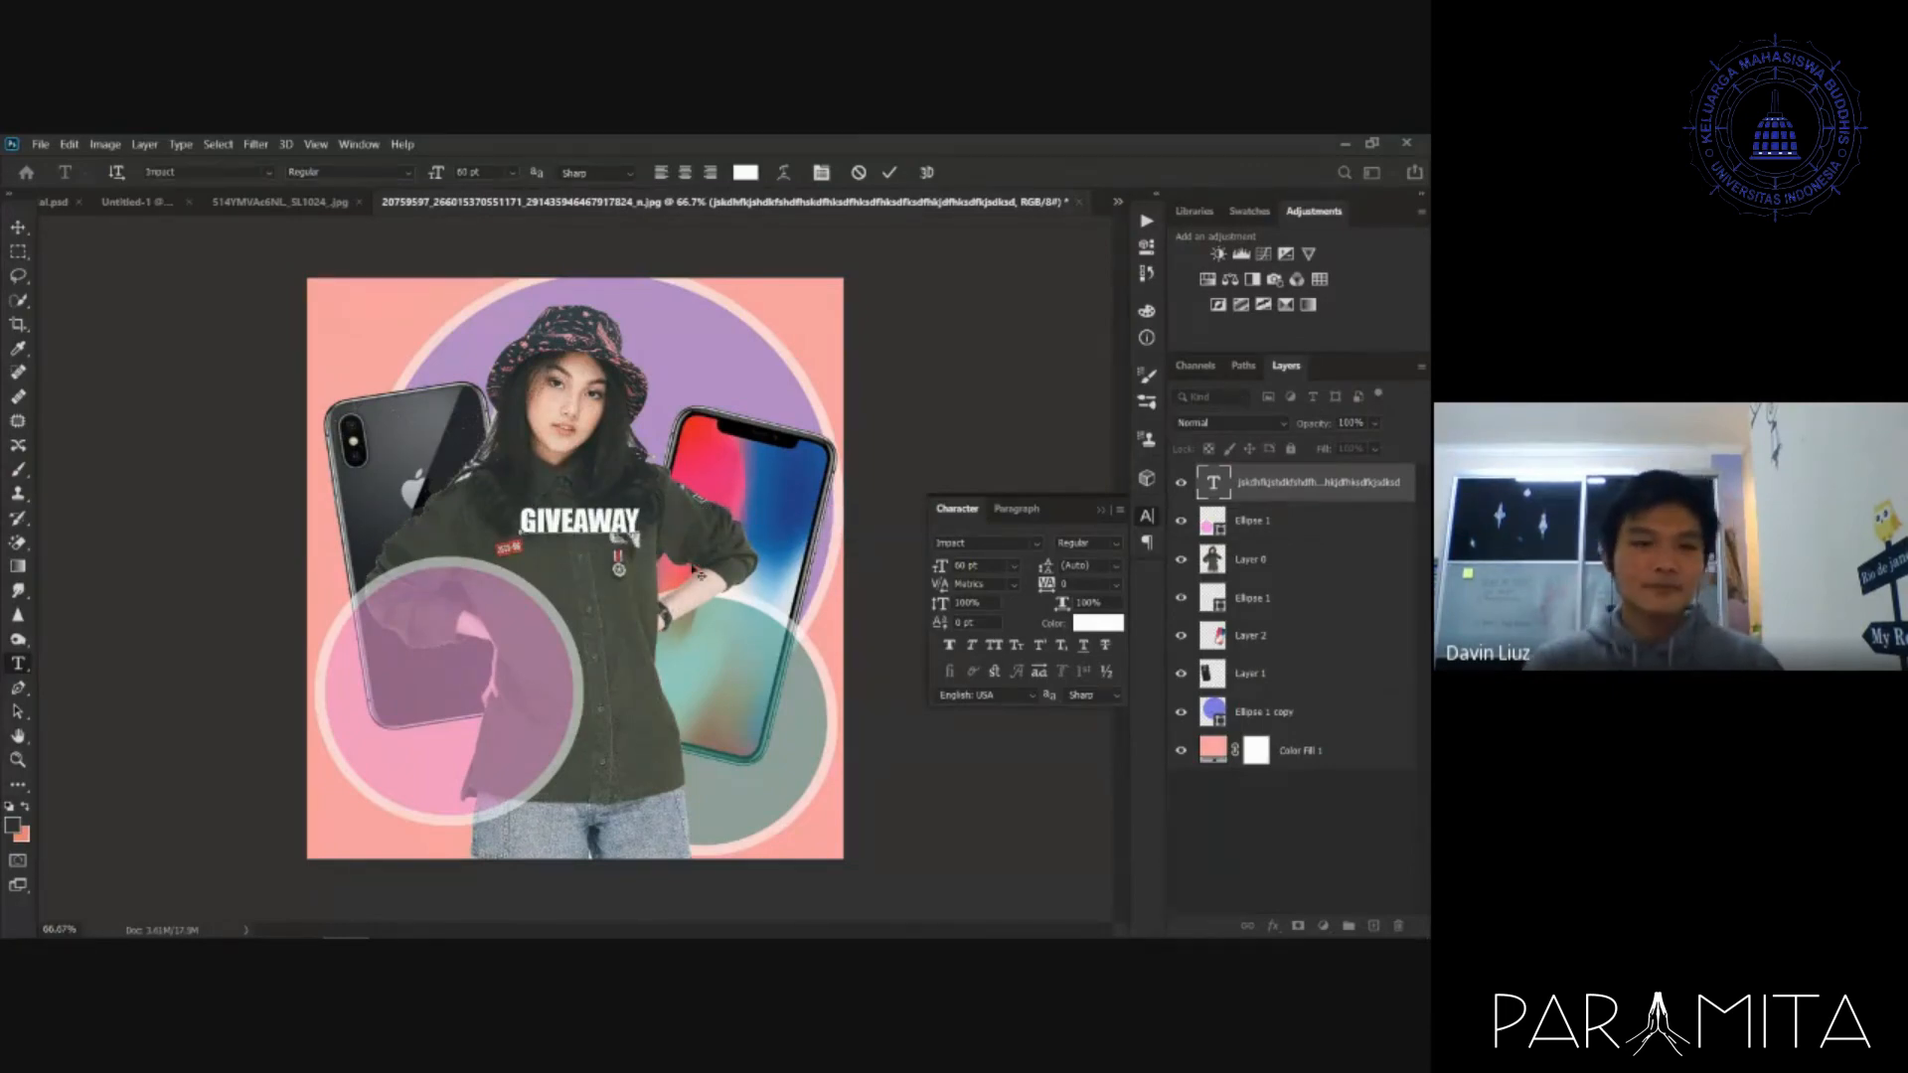
key(ctrl+Return)
key(v)
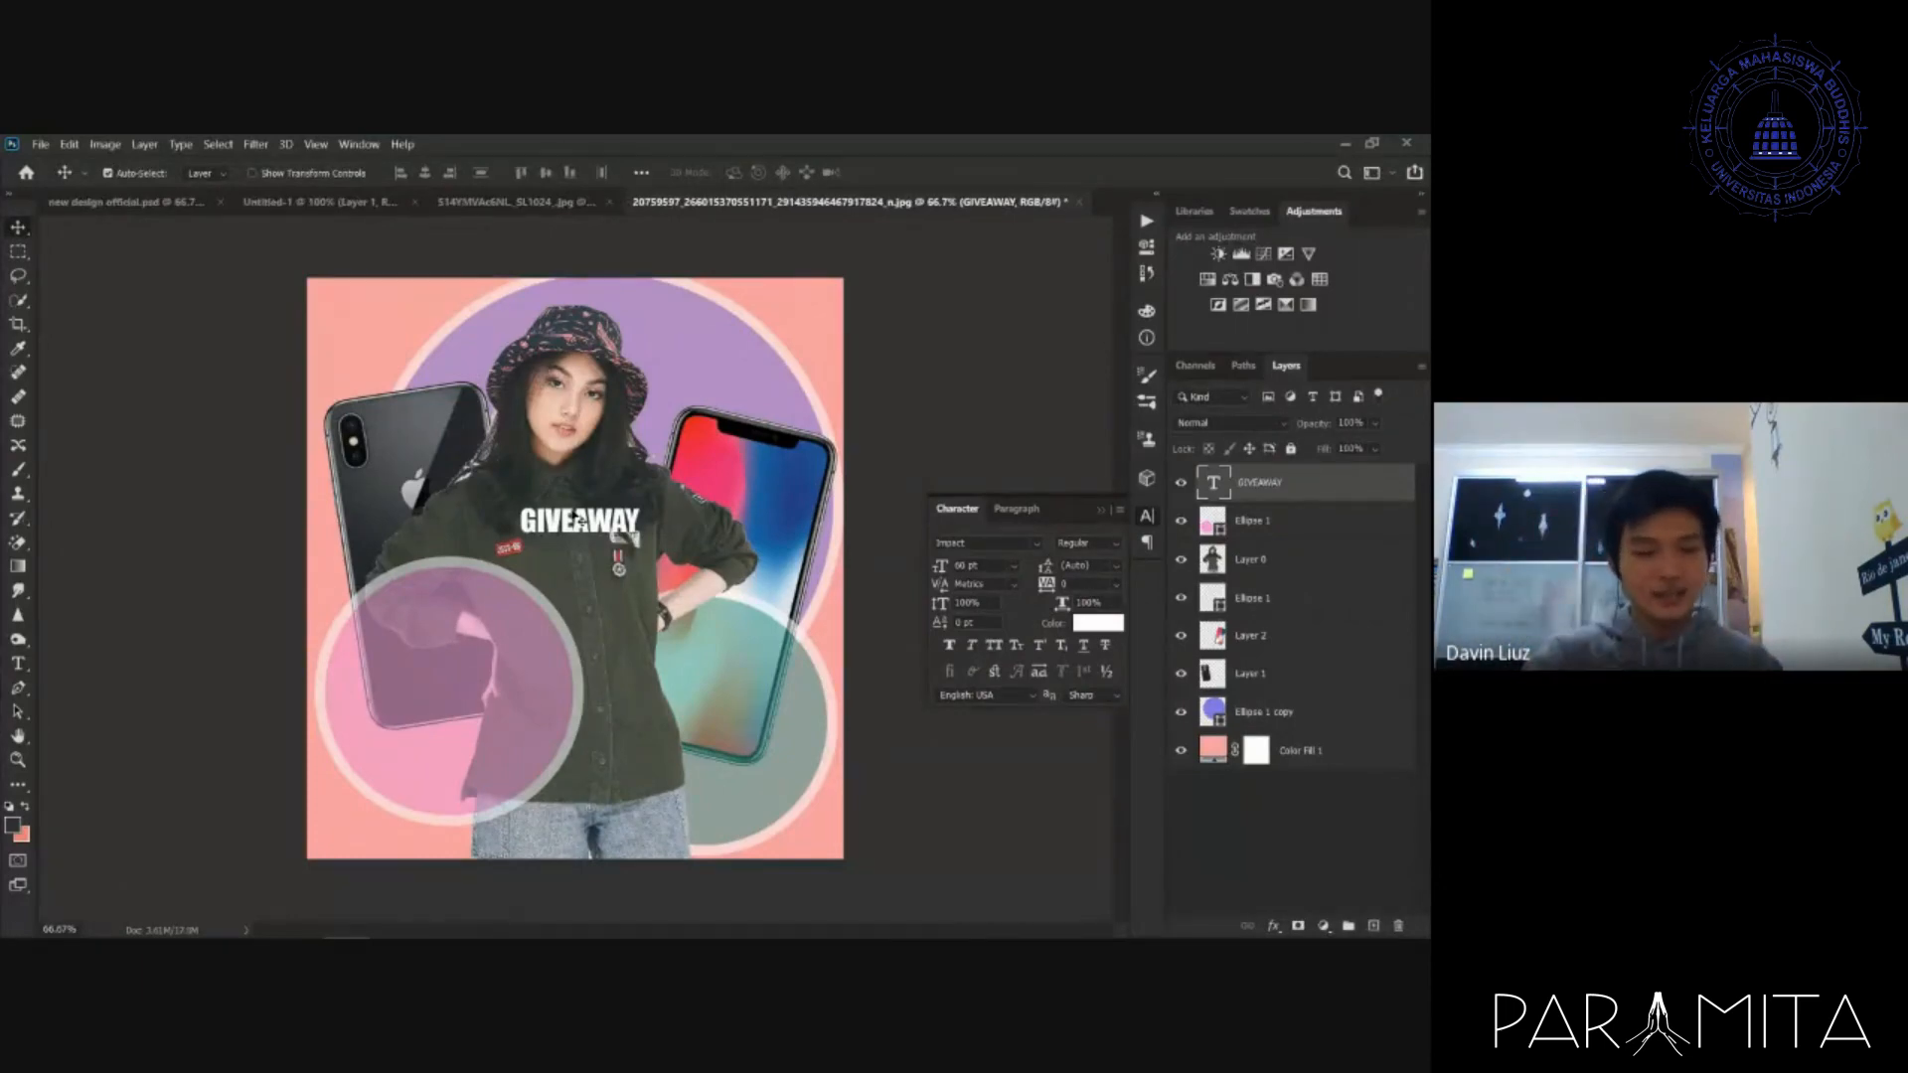
- Scale the GIVEAWAY text up to about 299% and place it along the design's upper edge, over the woman's hat
click(67, 144)
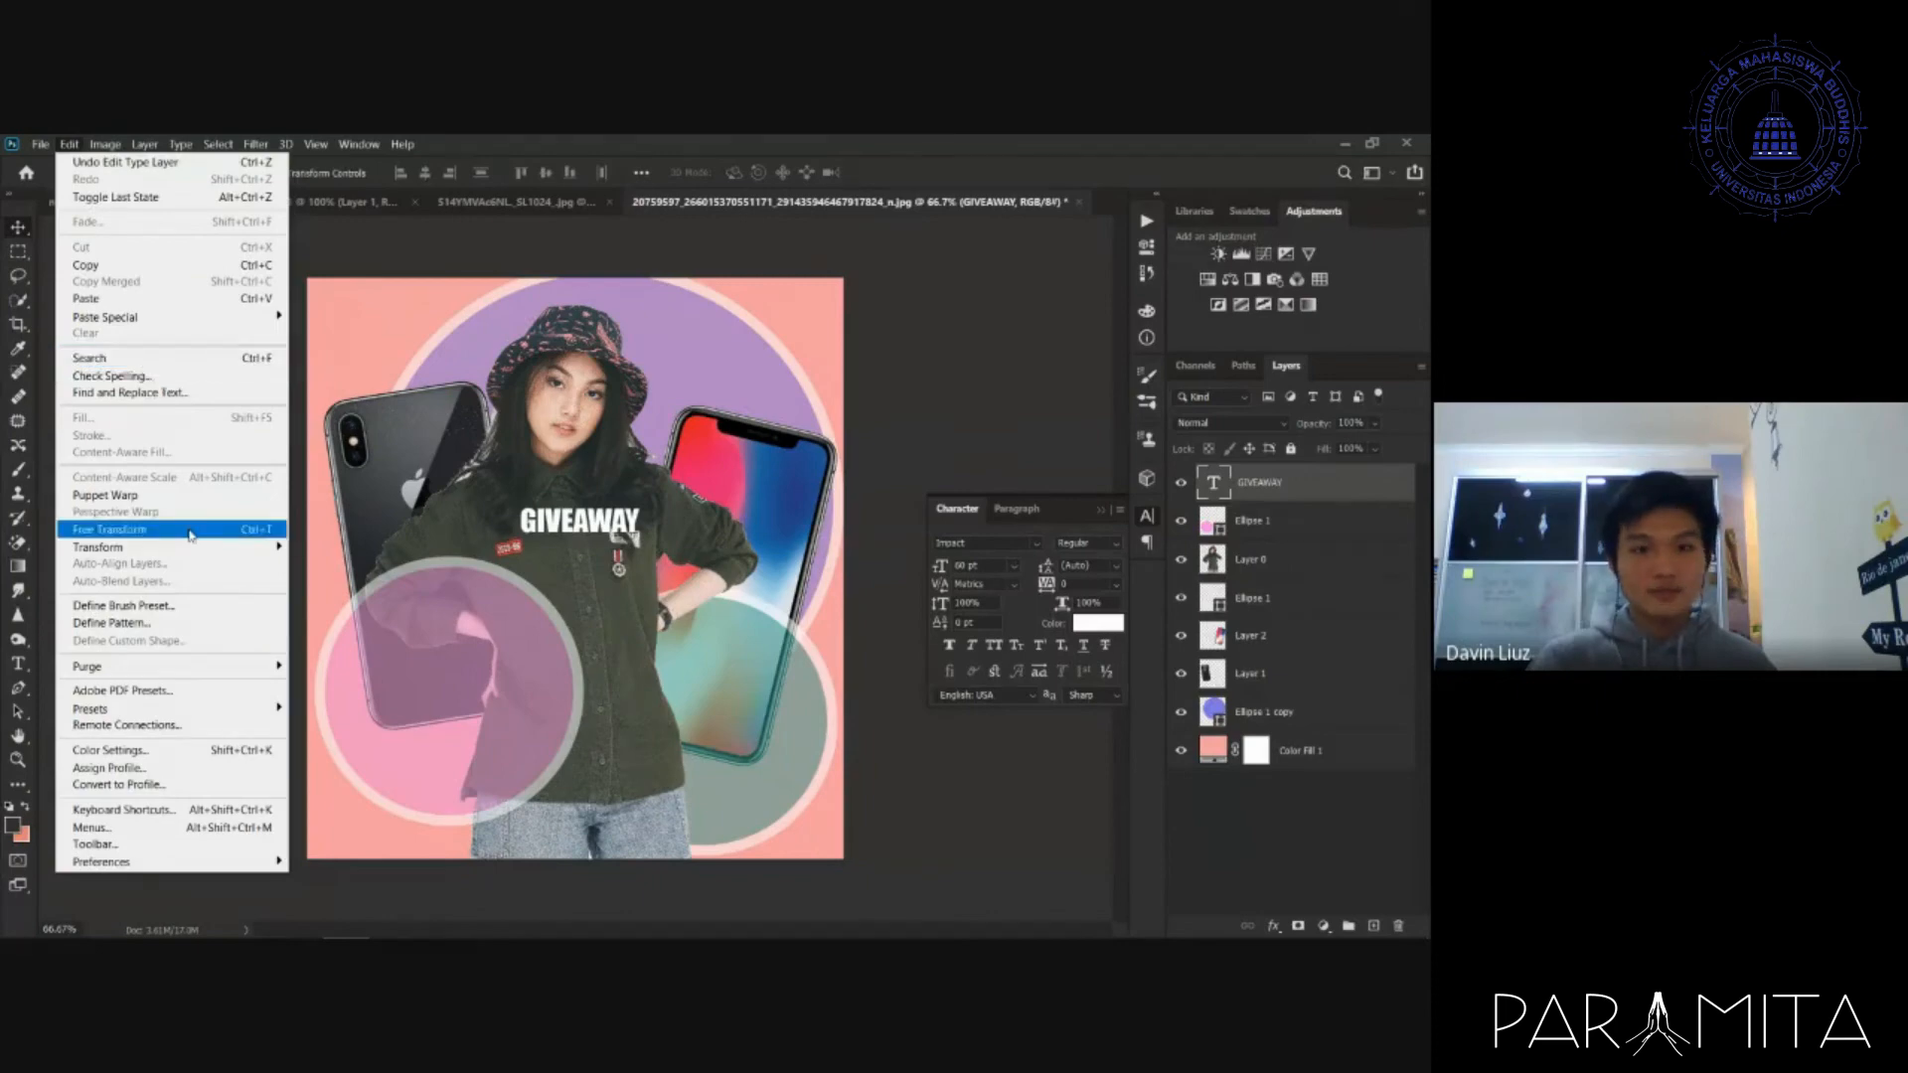
click(191, 535)
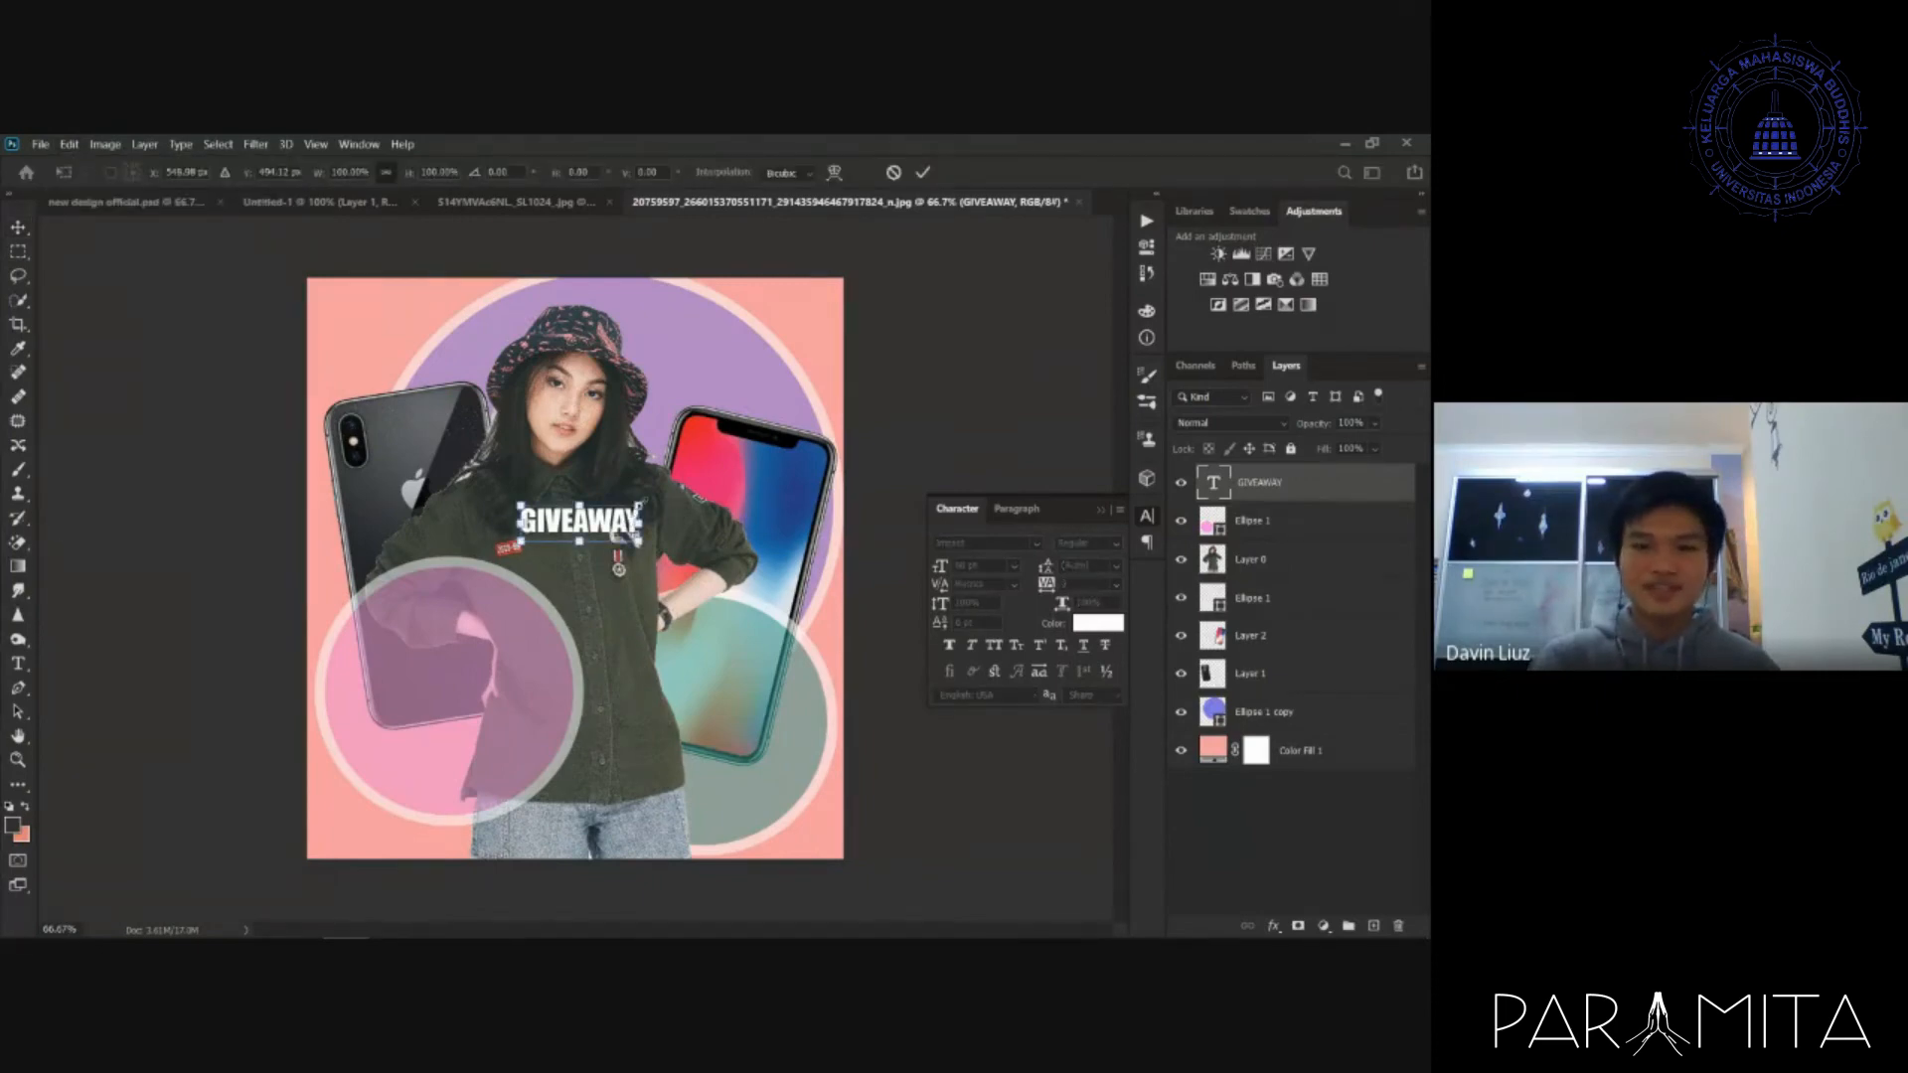
drag(639, 504, 822, 449)
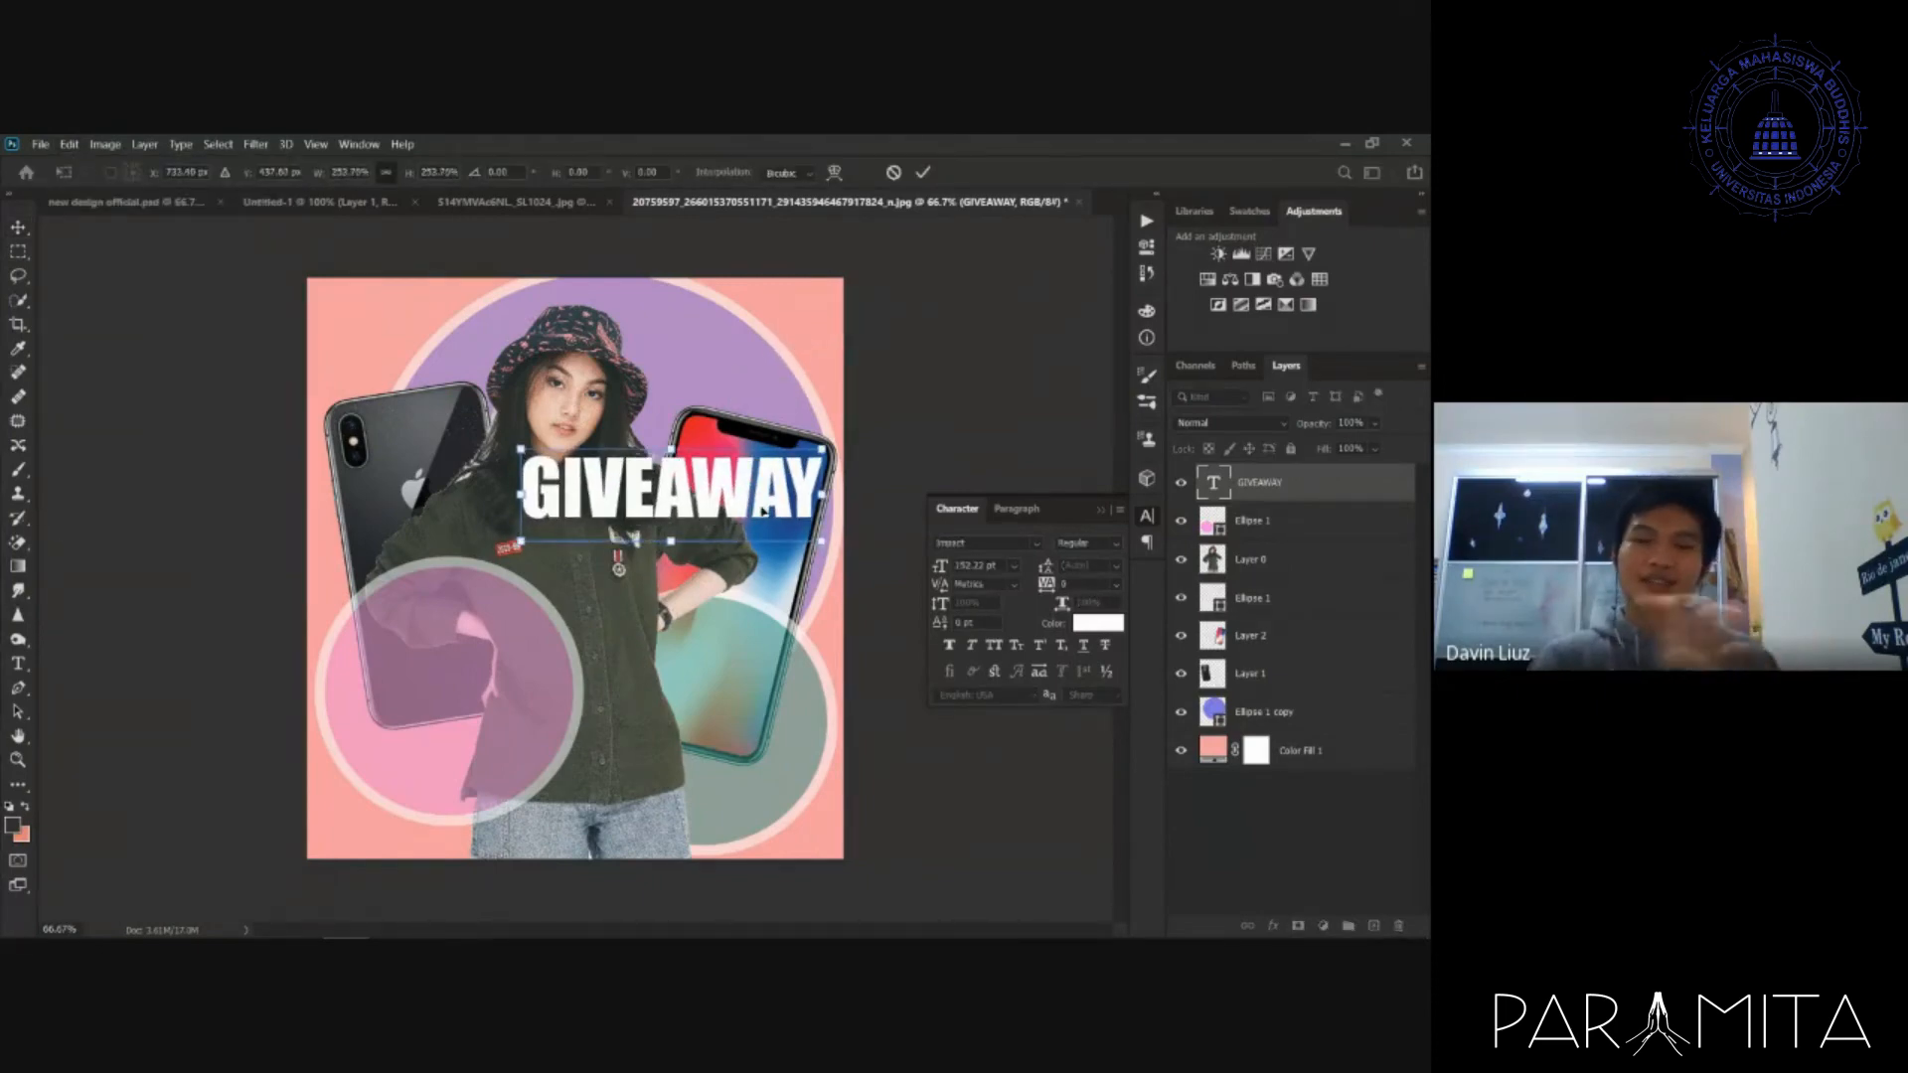
drag(765, 510, 703, 471)
drag(632, 393, 666, 328)
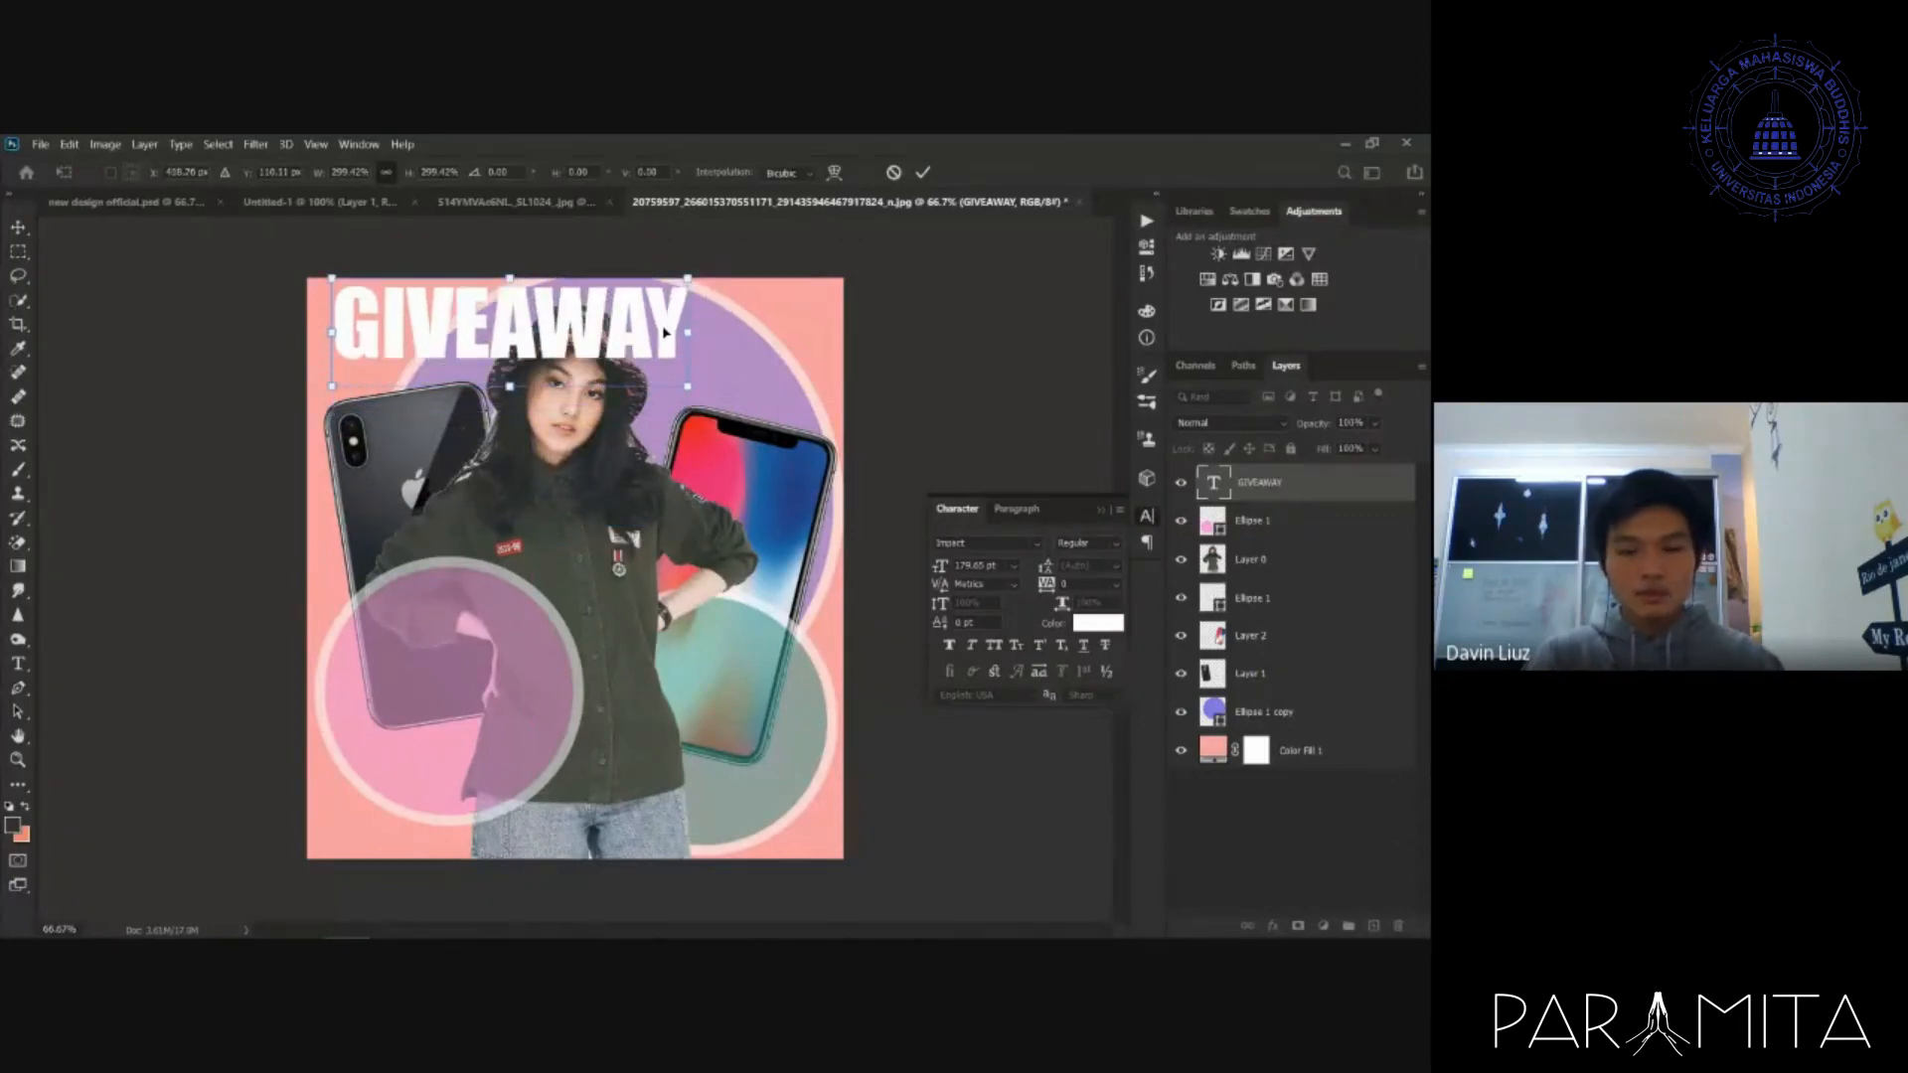
key(Return)
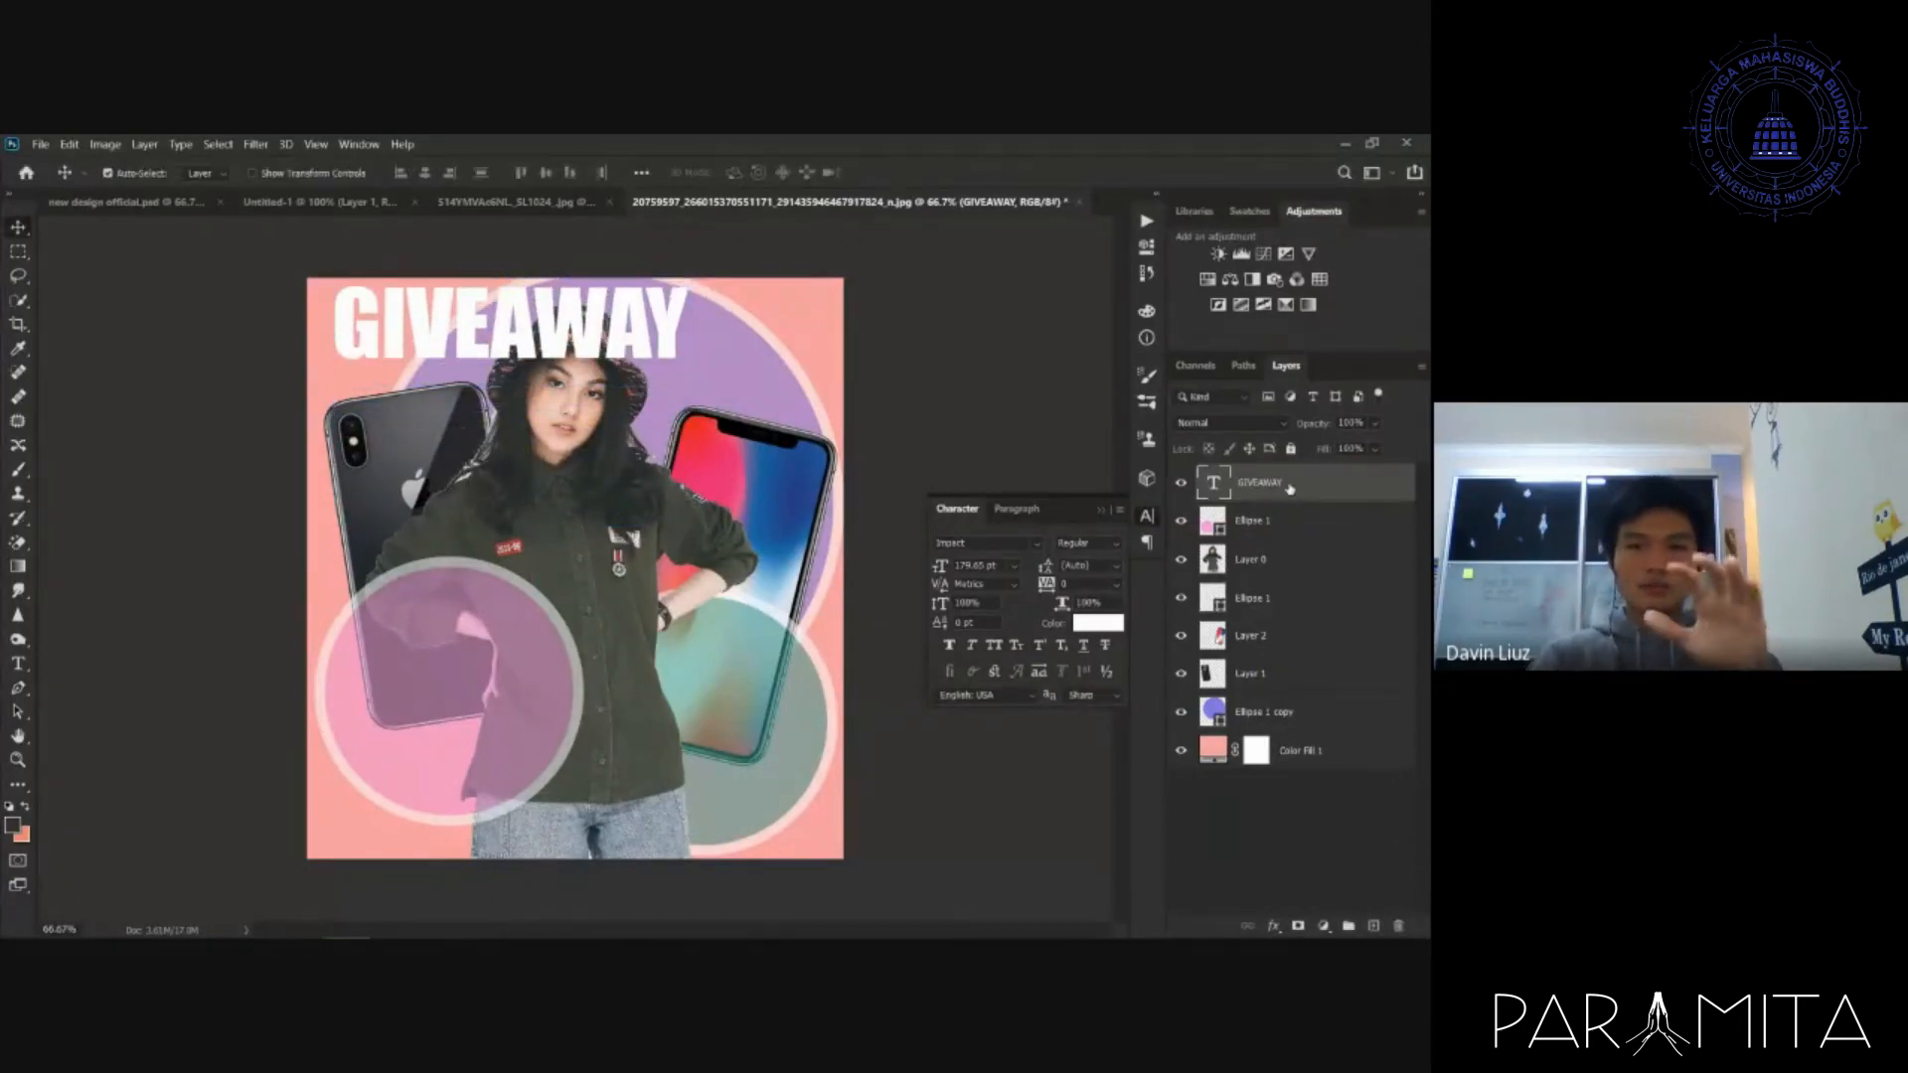
- Put the GIVEAWAY text layer behind the woman, and place a duplicate across her torso above all other layers
drag(1272, 560, 1282, 573)
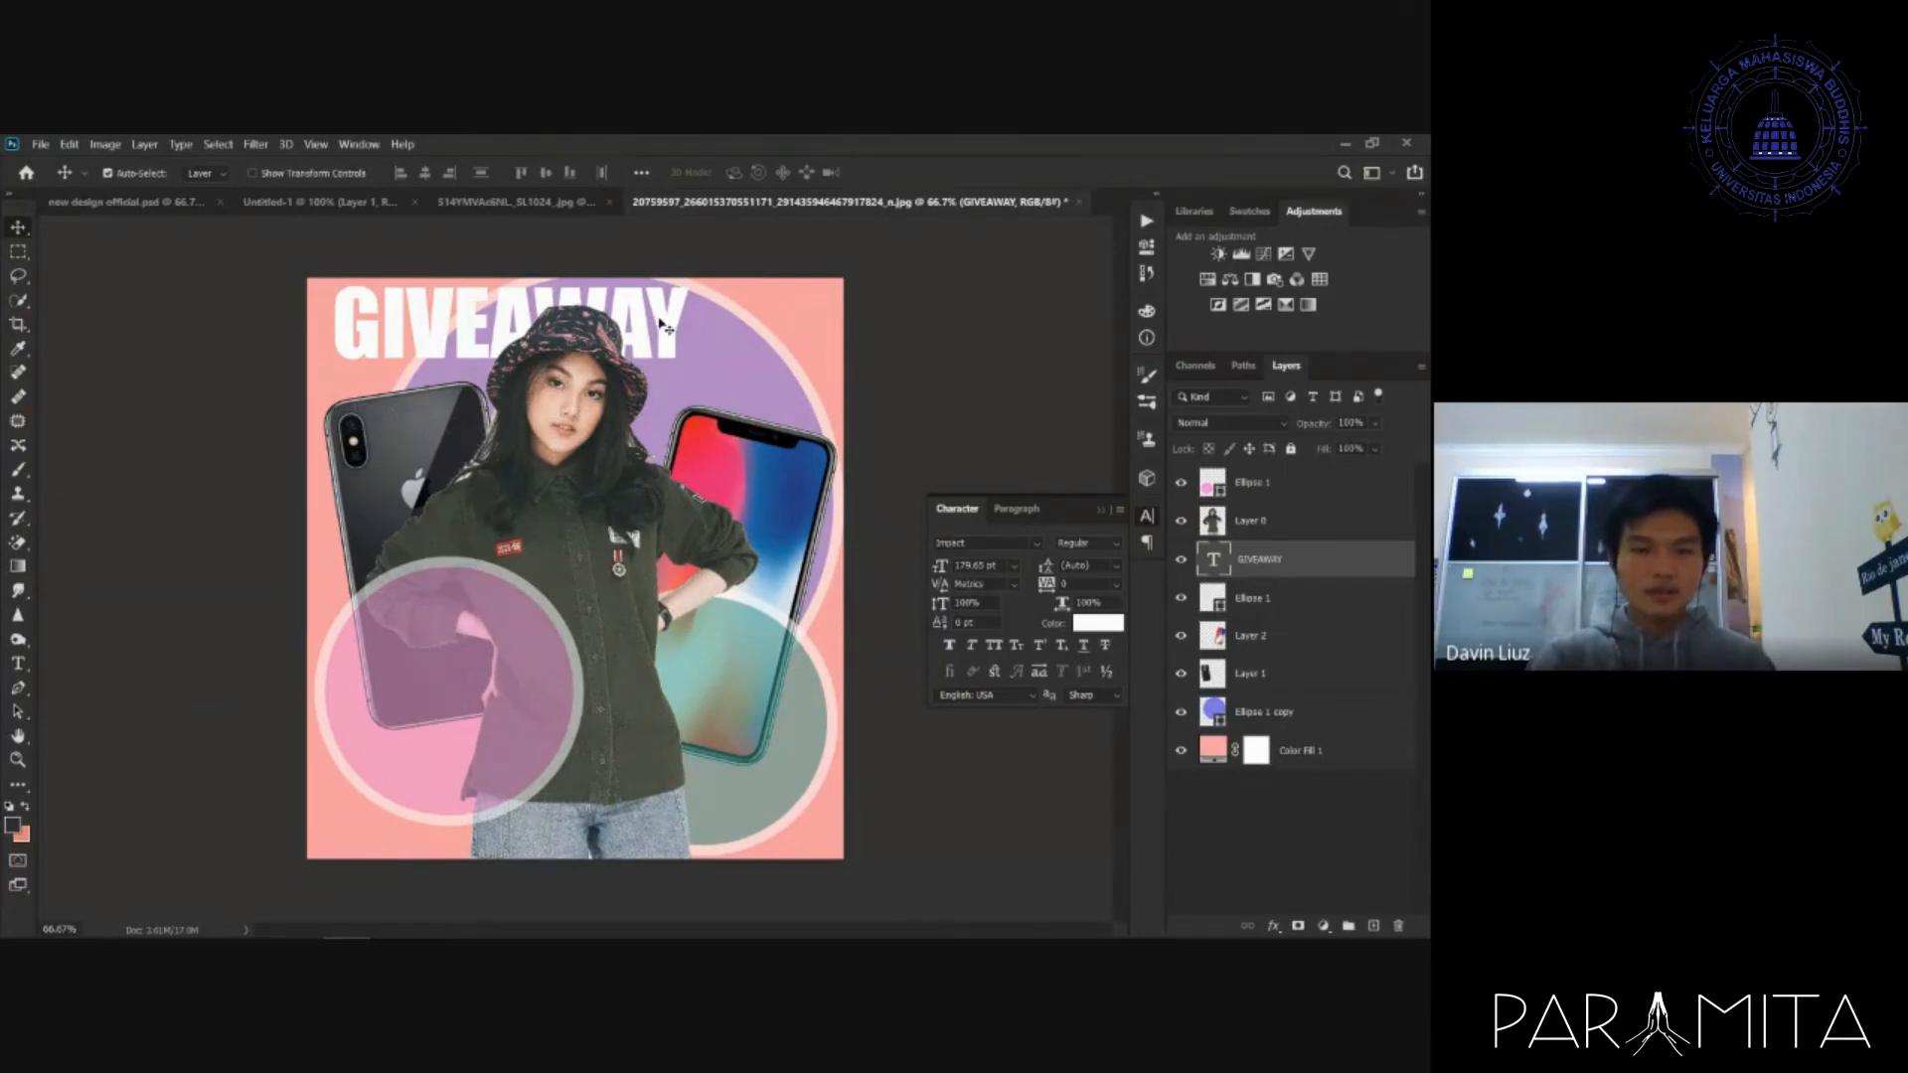
key(ctrl)
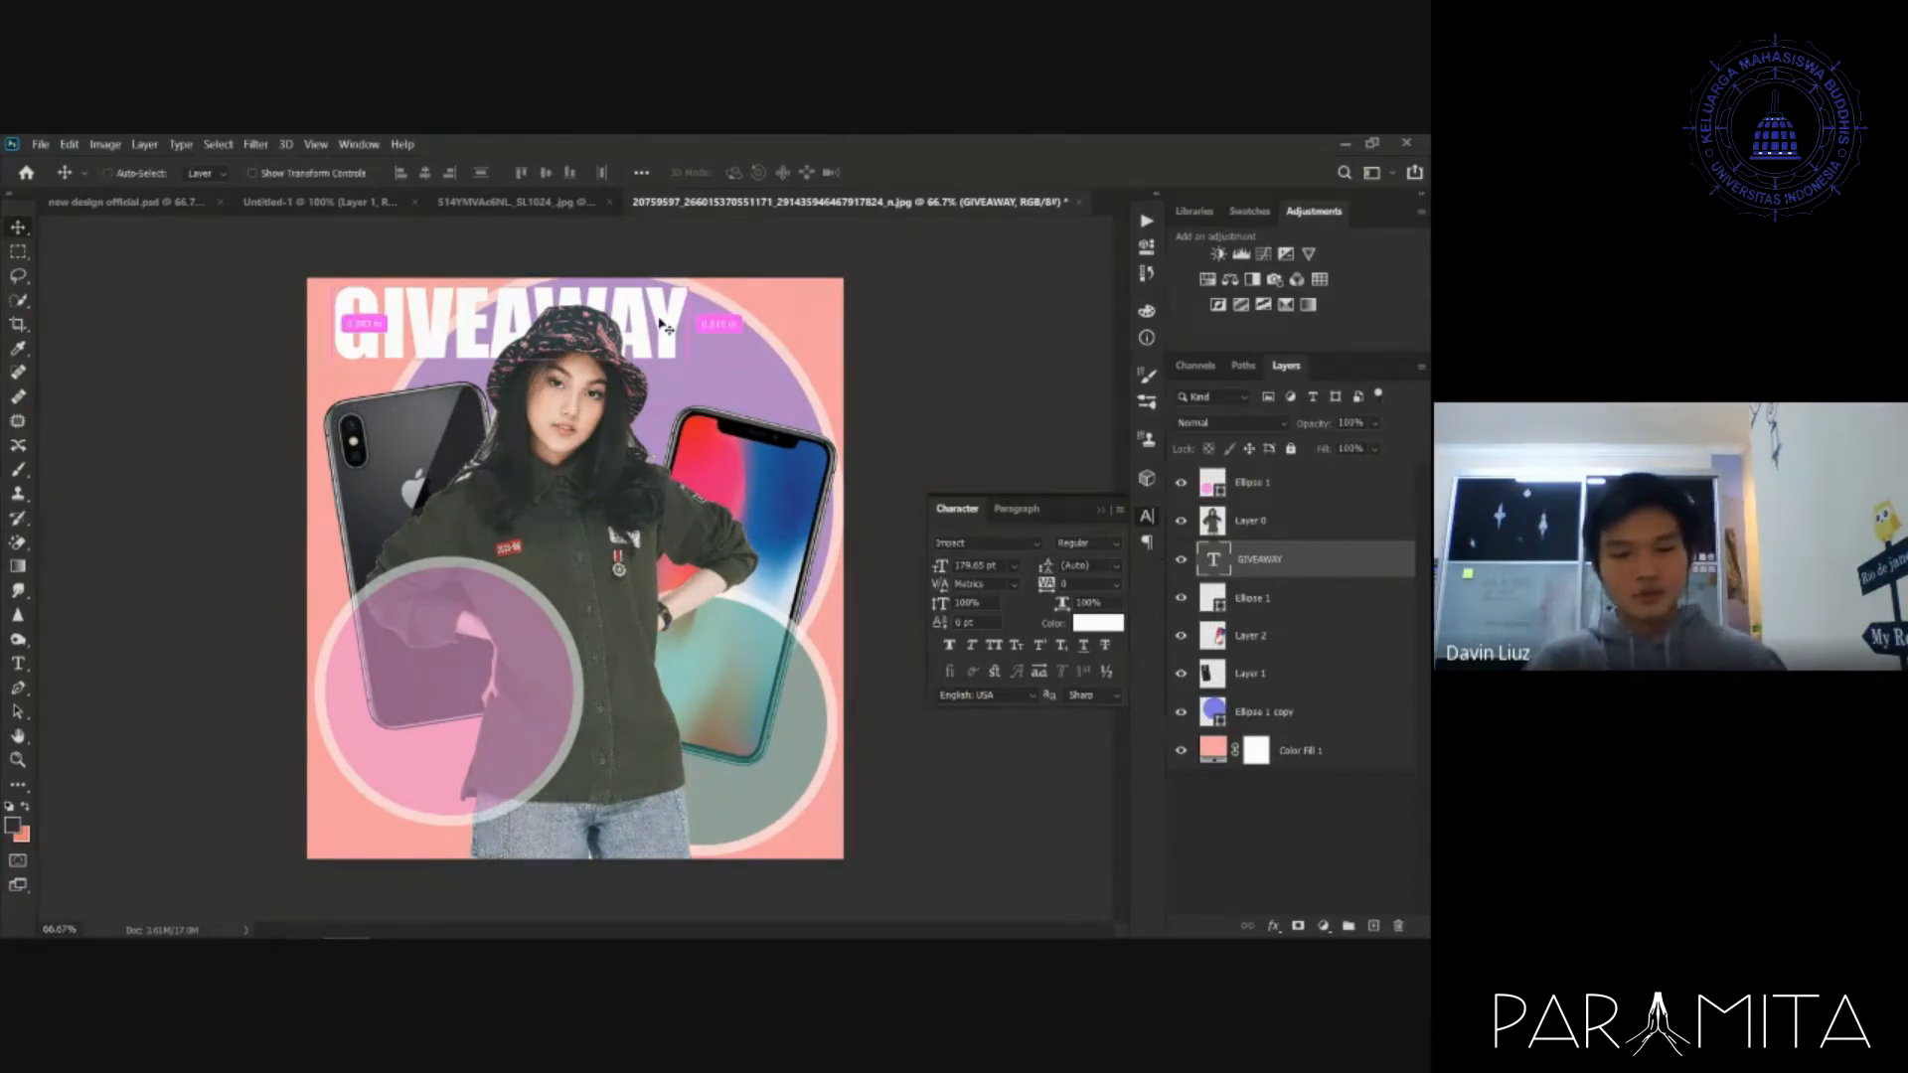
drag(664, 326, 540, 511)
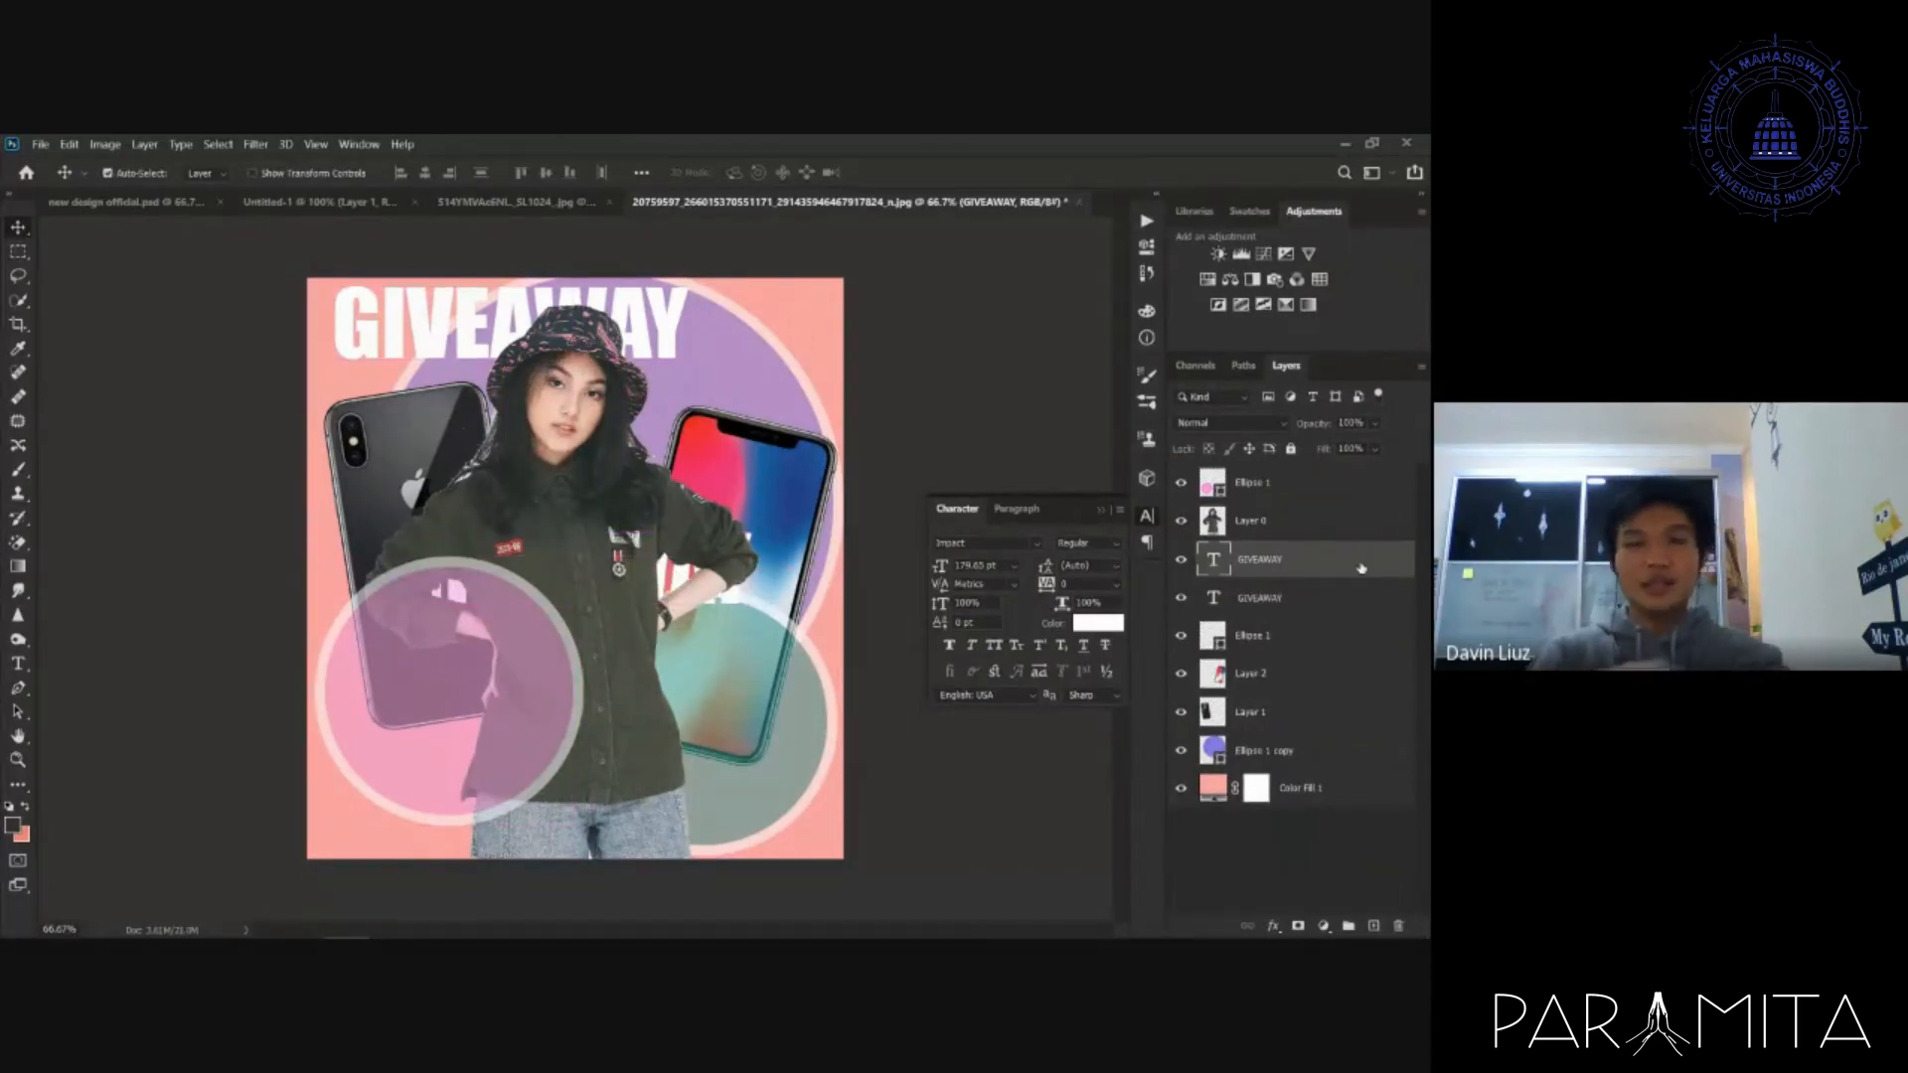
drag(1363, 563, 1358, 479)
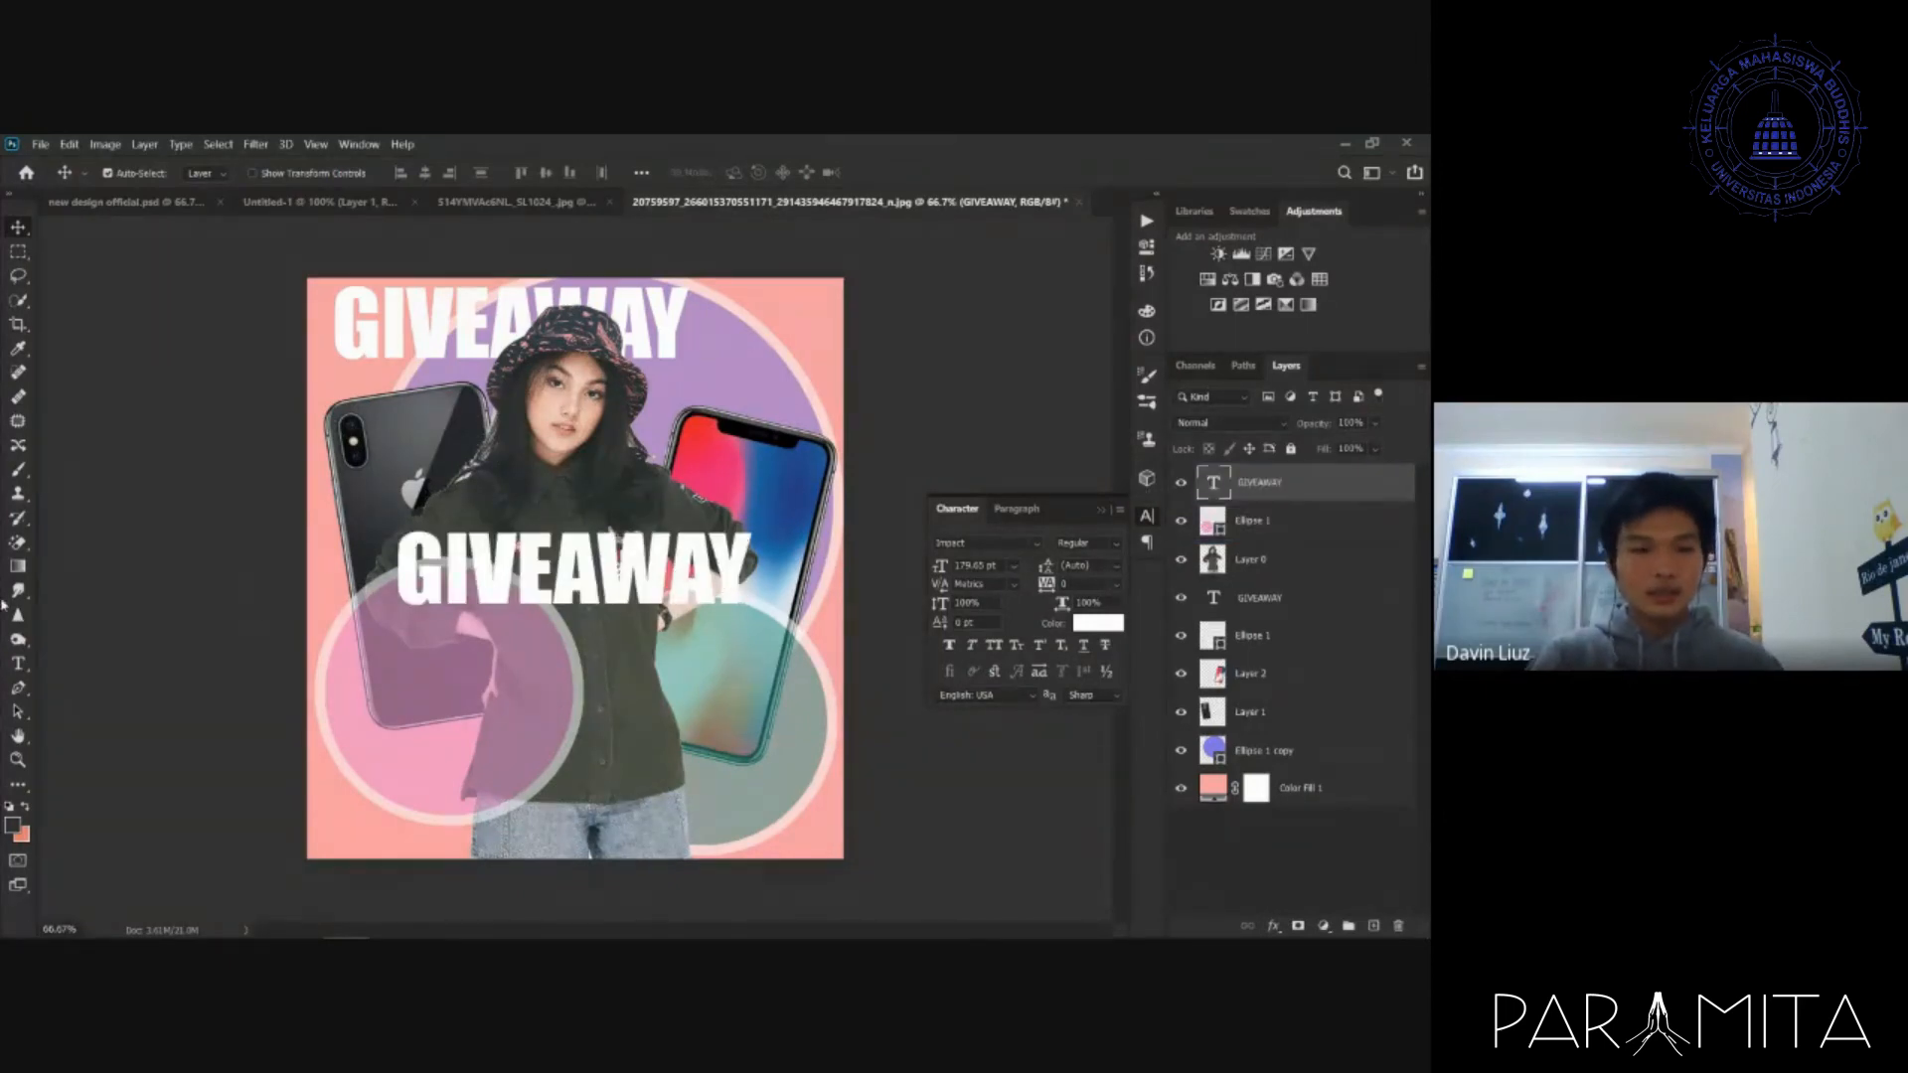
- Change the duplicated text to KMB UI and move it down over the woman's lower torso and the teal circle
click(17, 664)
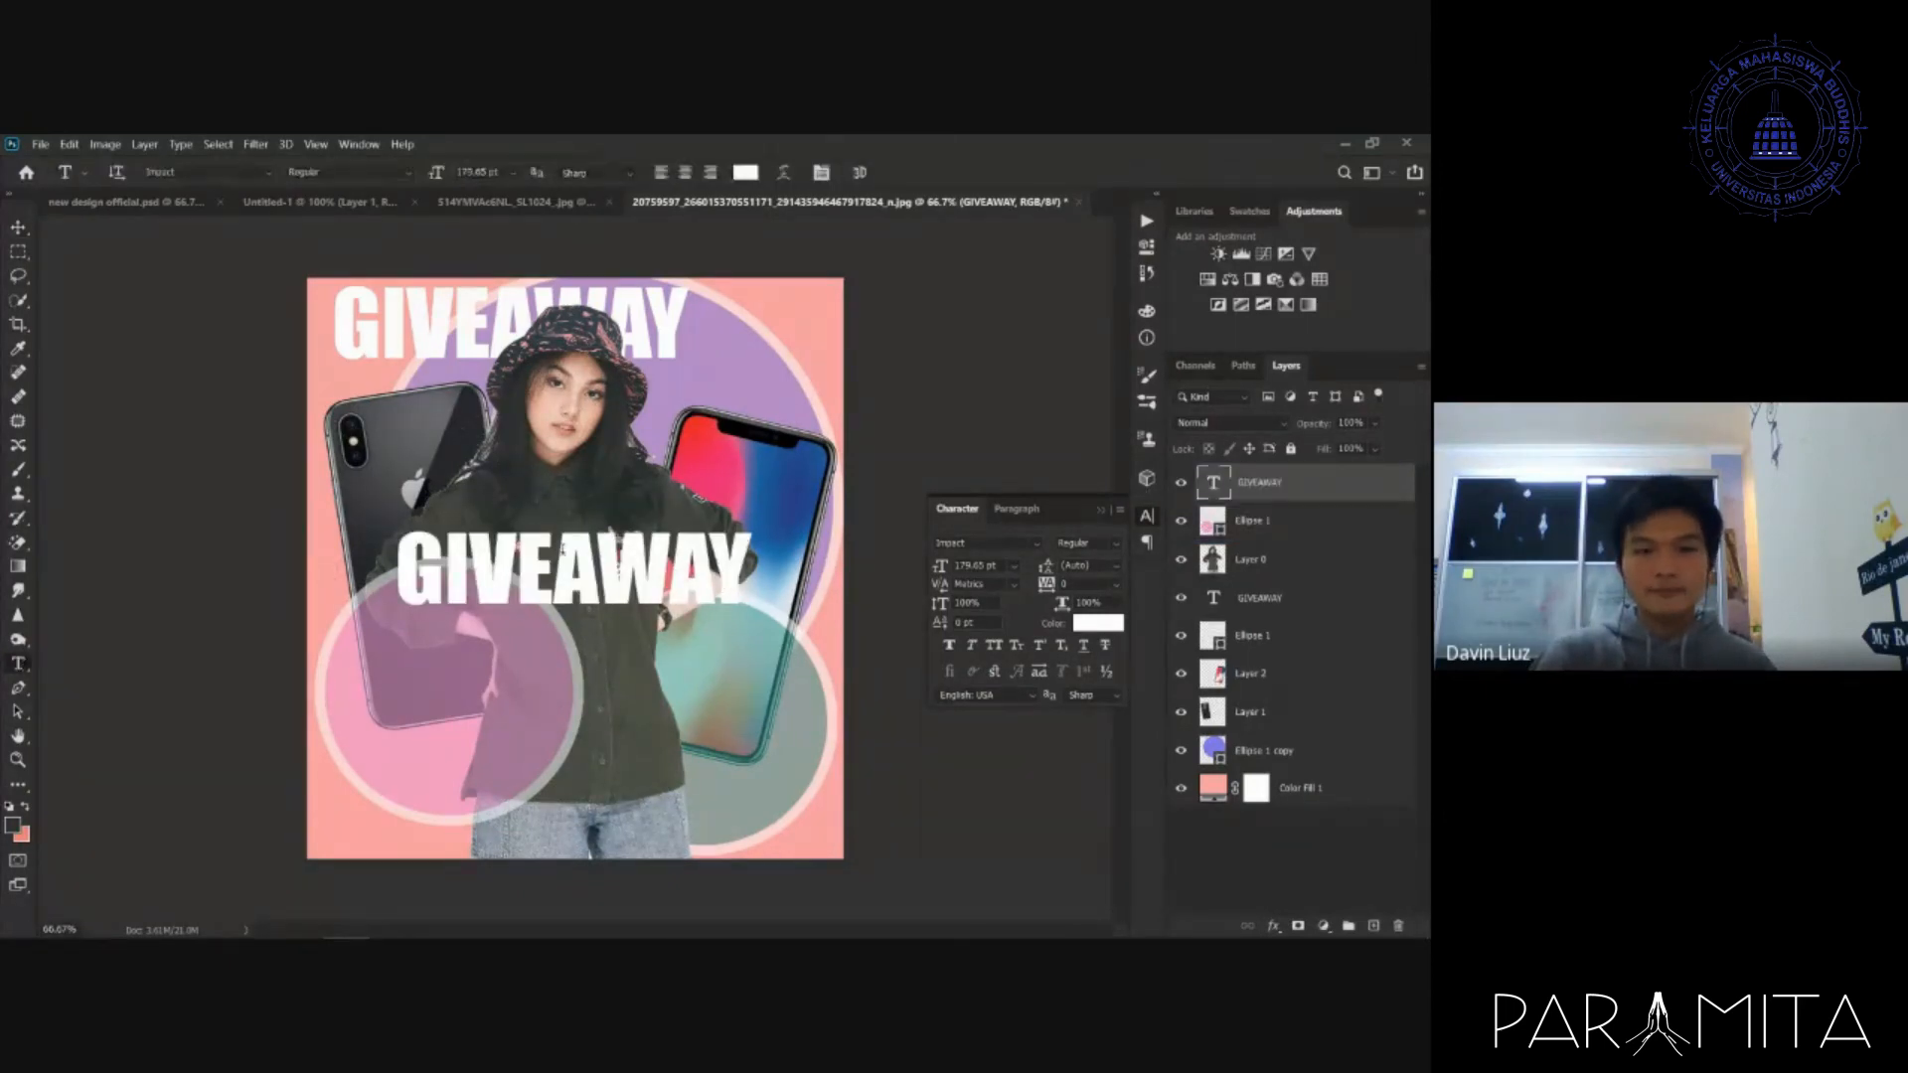
click(418, 596)
click(640, 558)
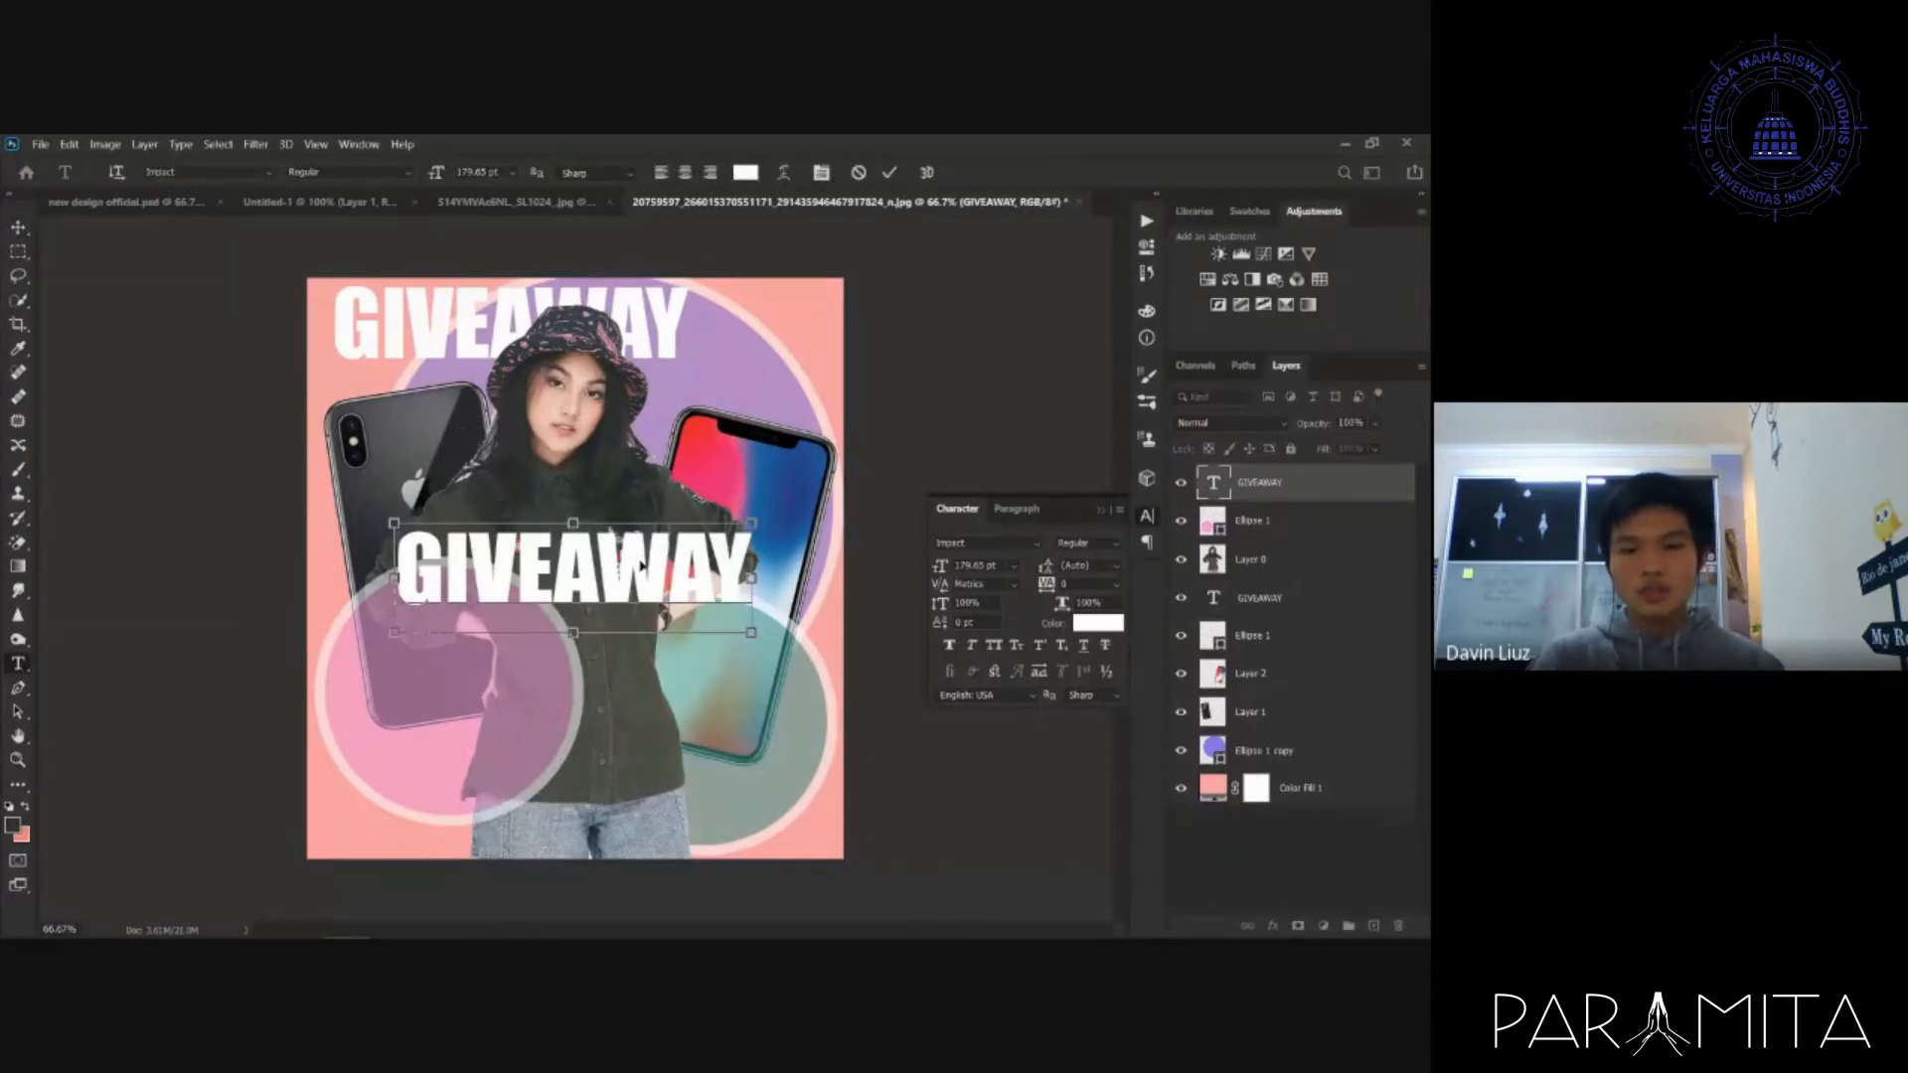
key(BackSpace)
key(BackSpace)
key(BackSpace)
key(BackSpace)
key(BackSpace)
key(BackSpace)
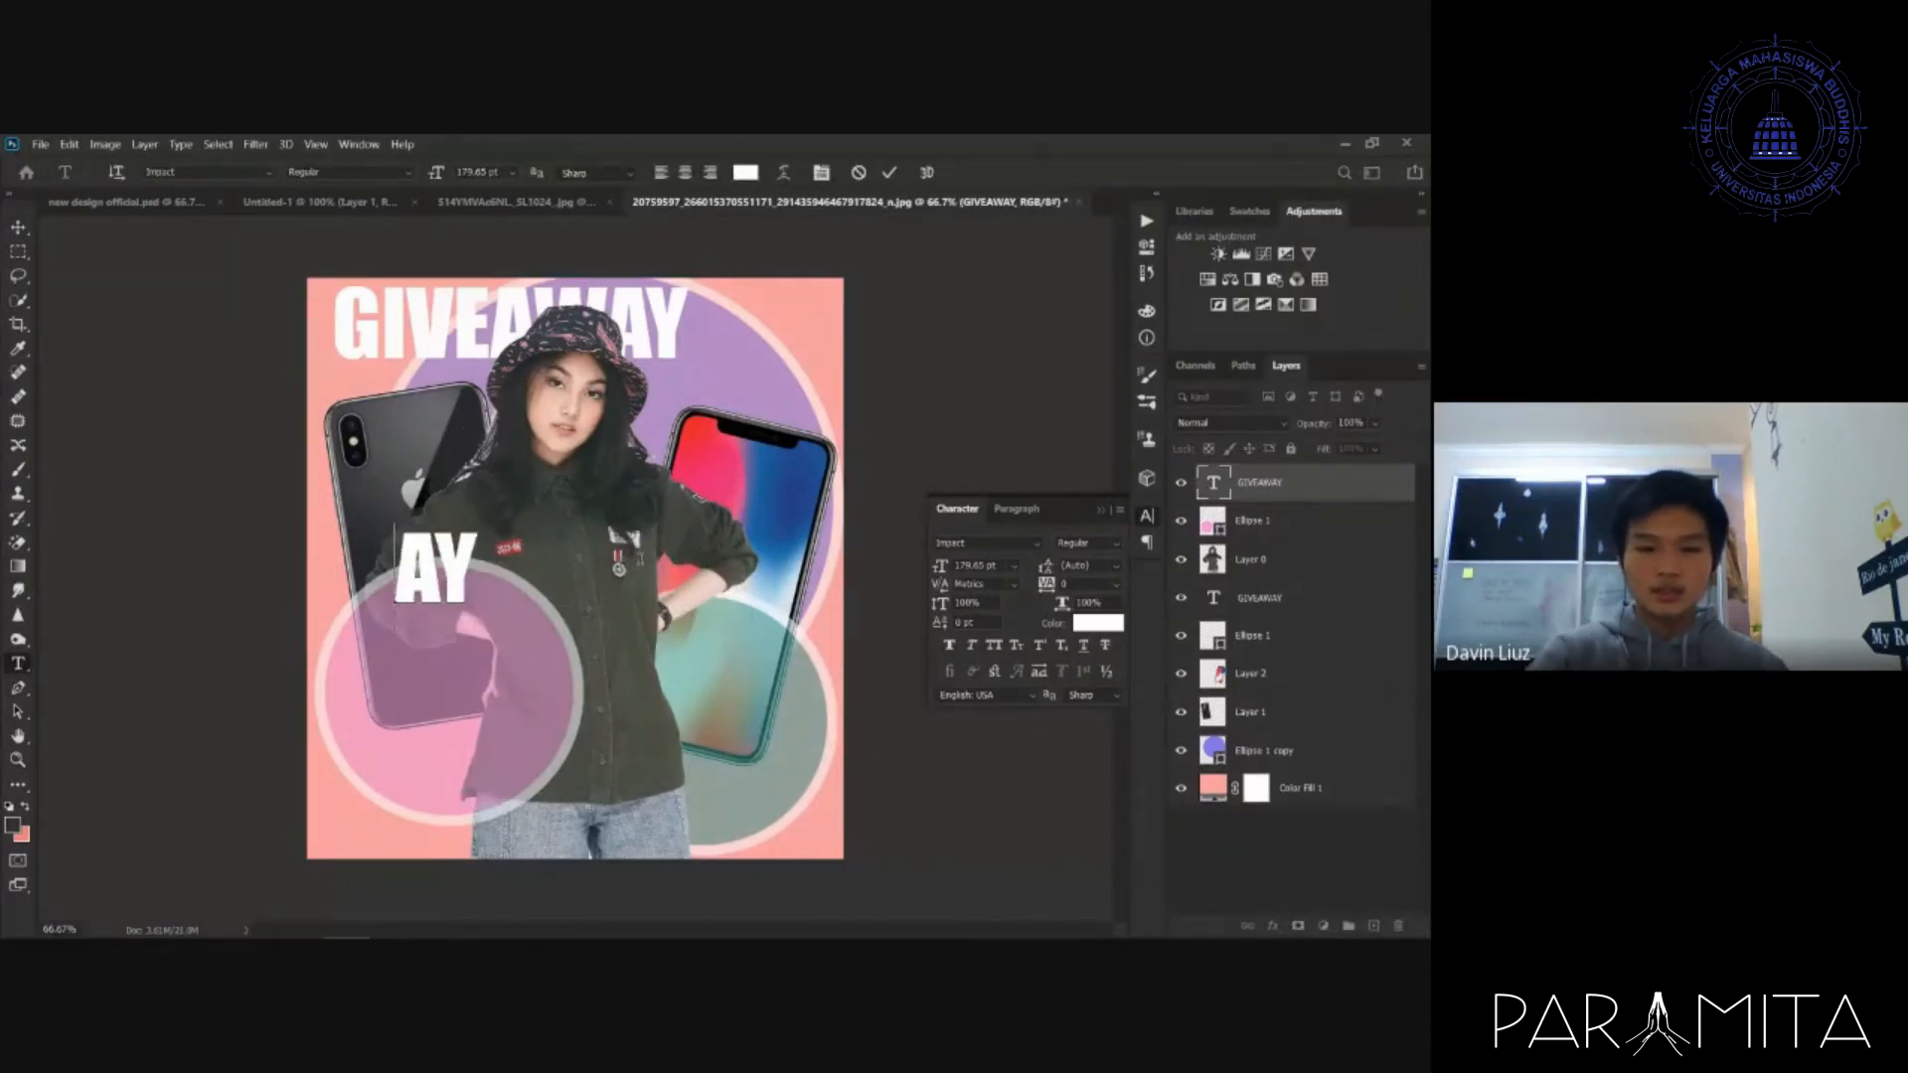
key(Delete)
key(Delete)
text(K)
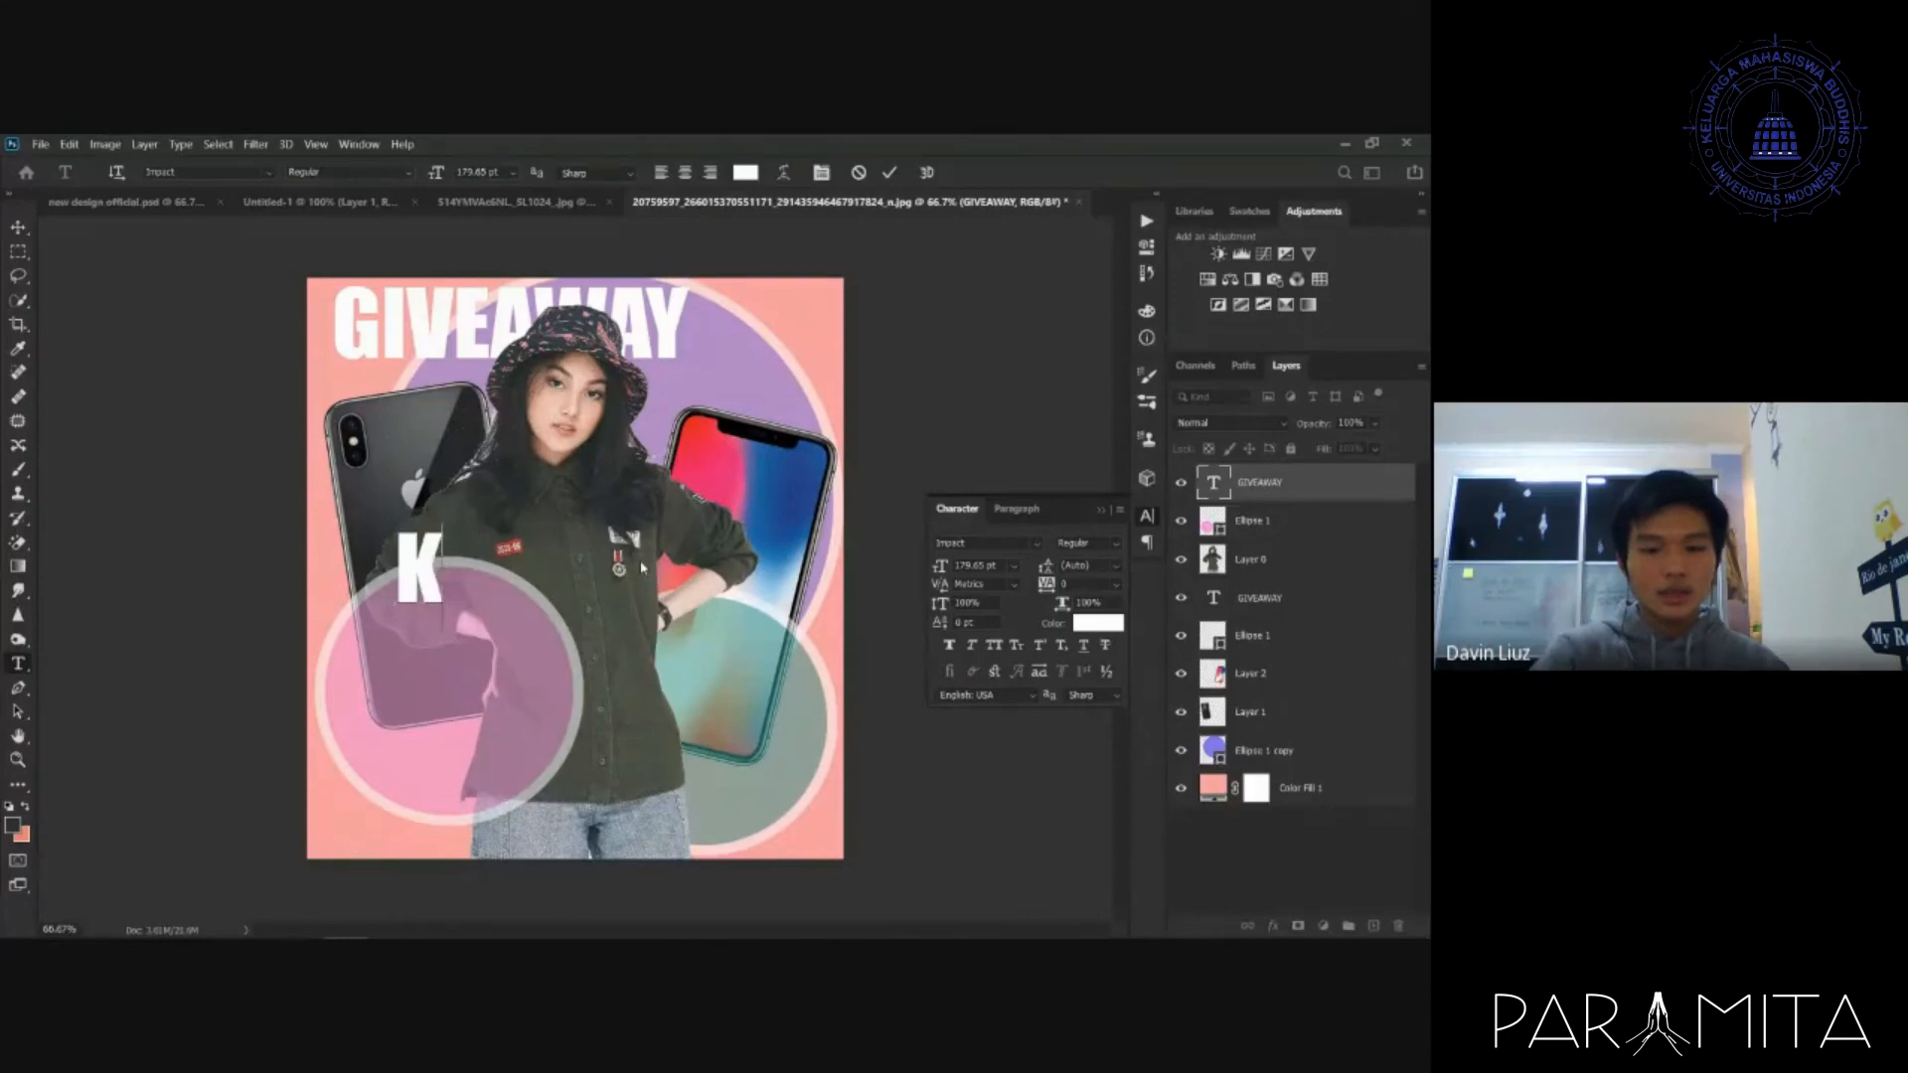
text(MB UI)
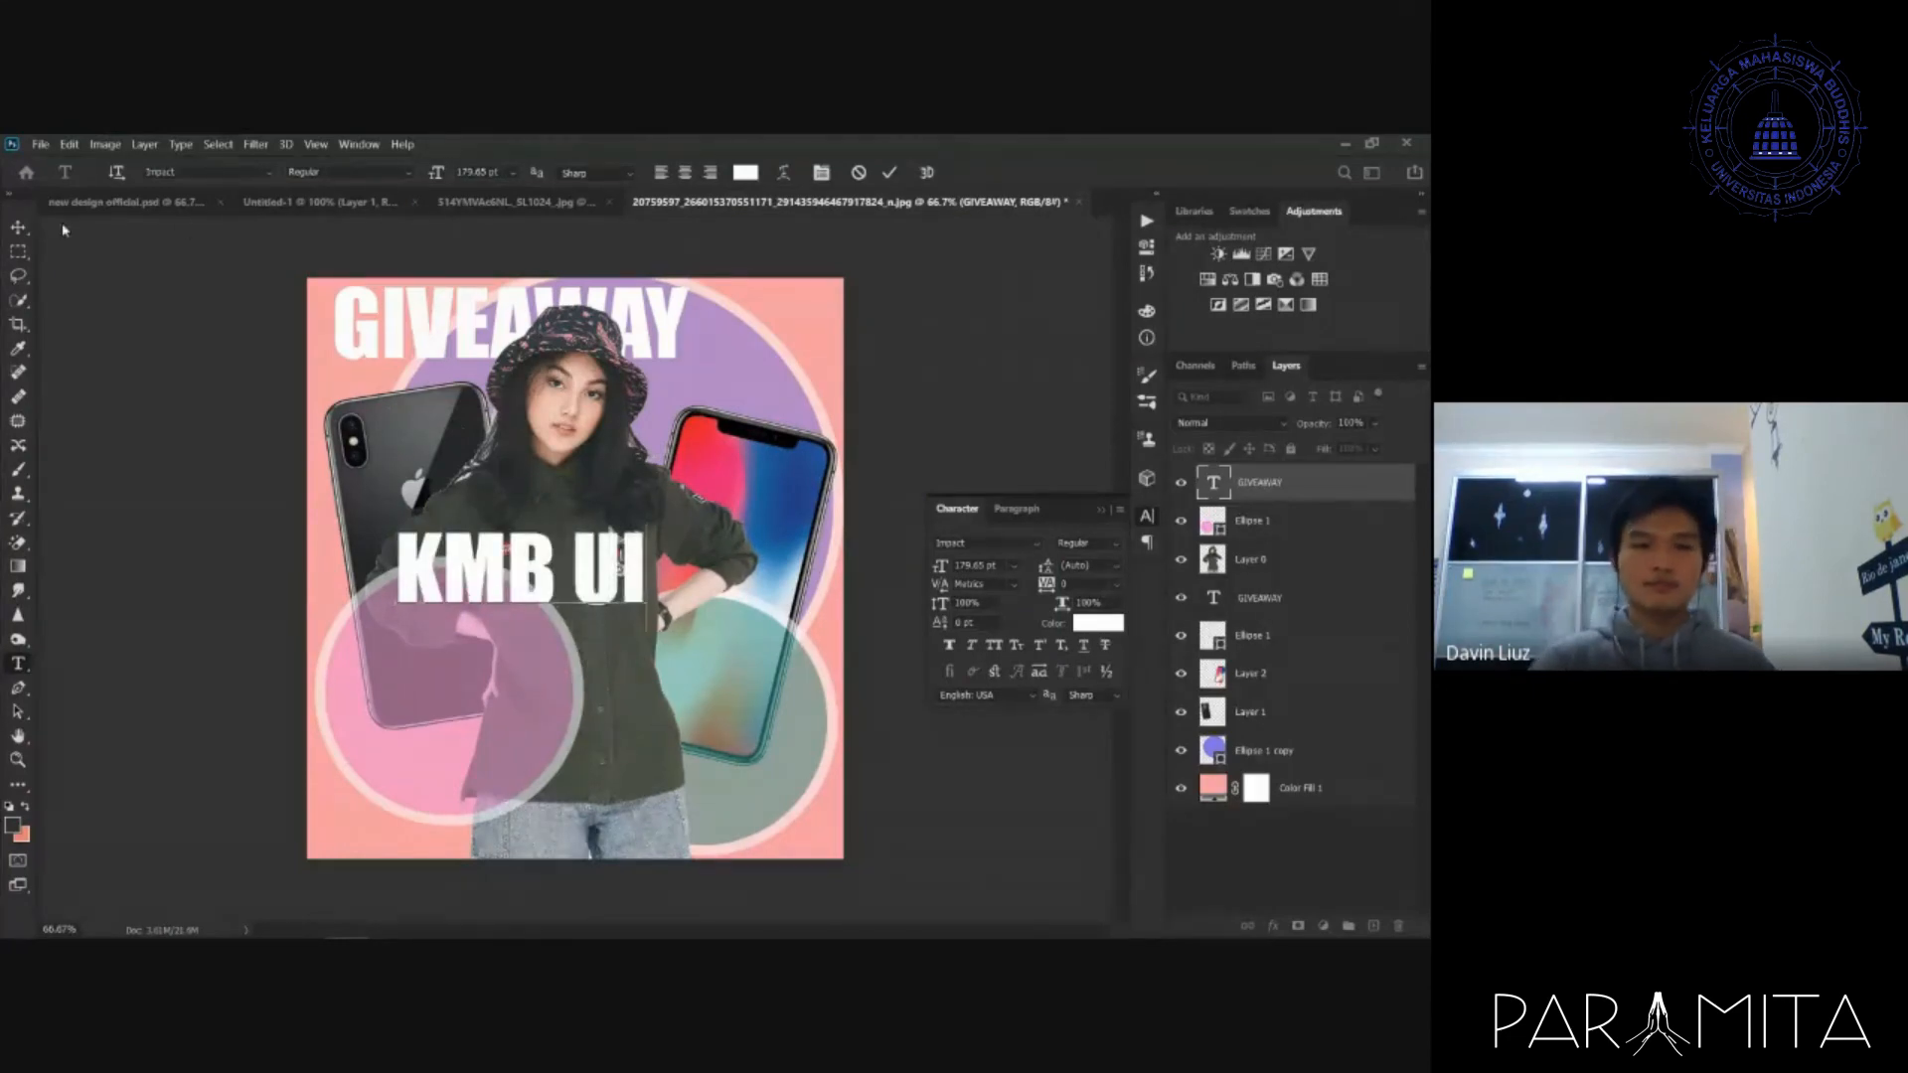
click(19, 227)
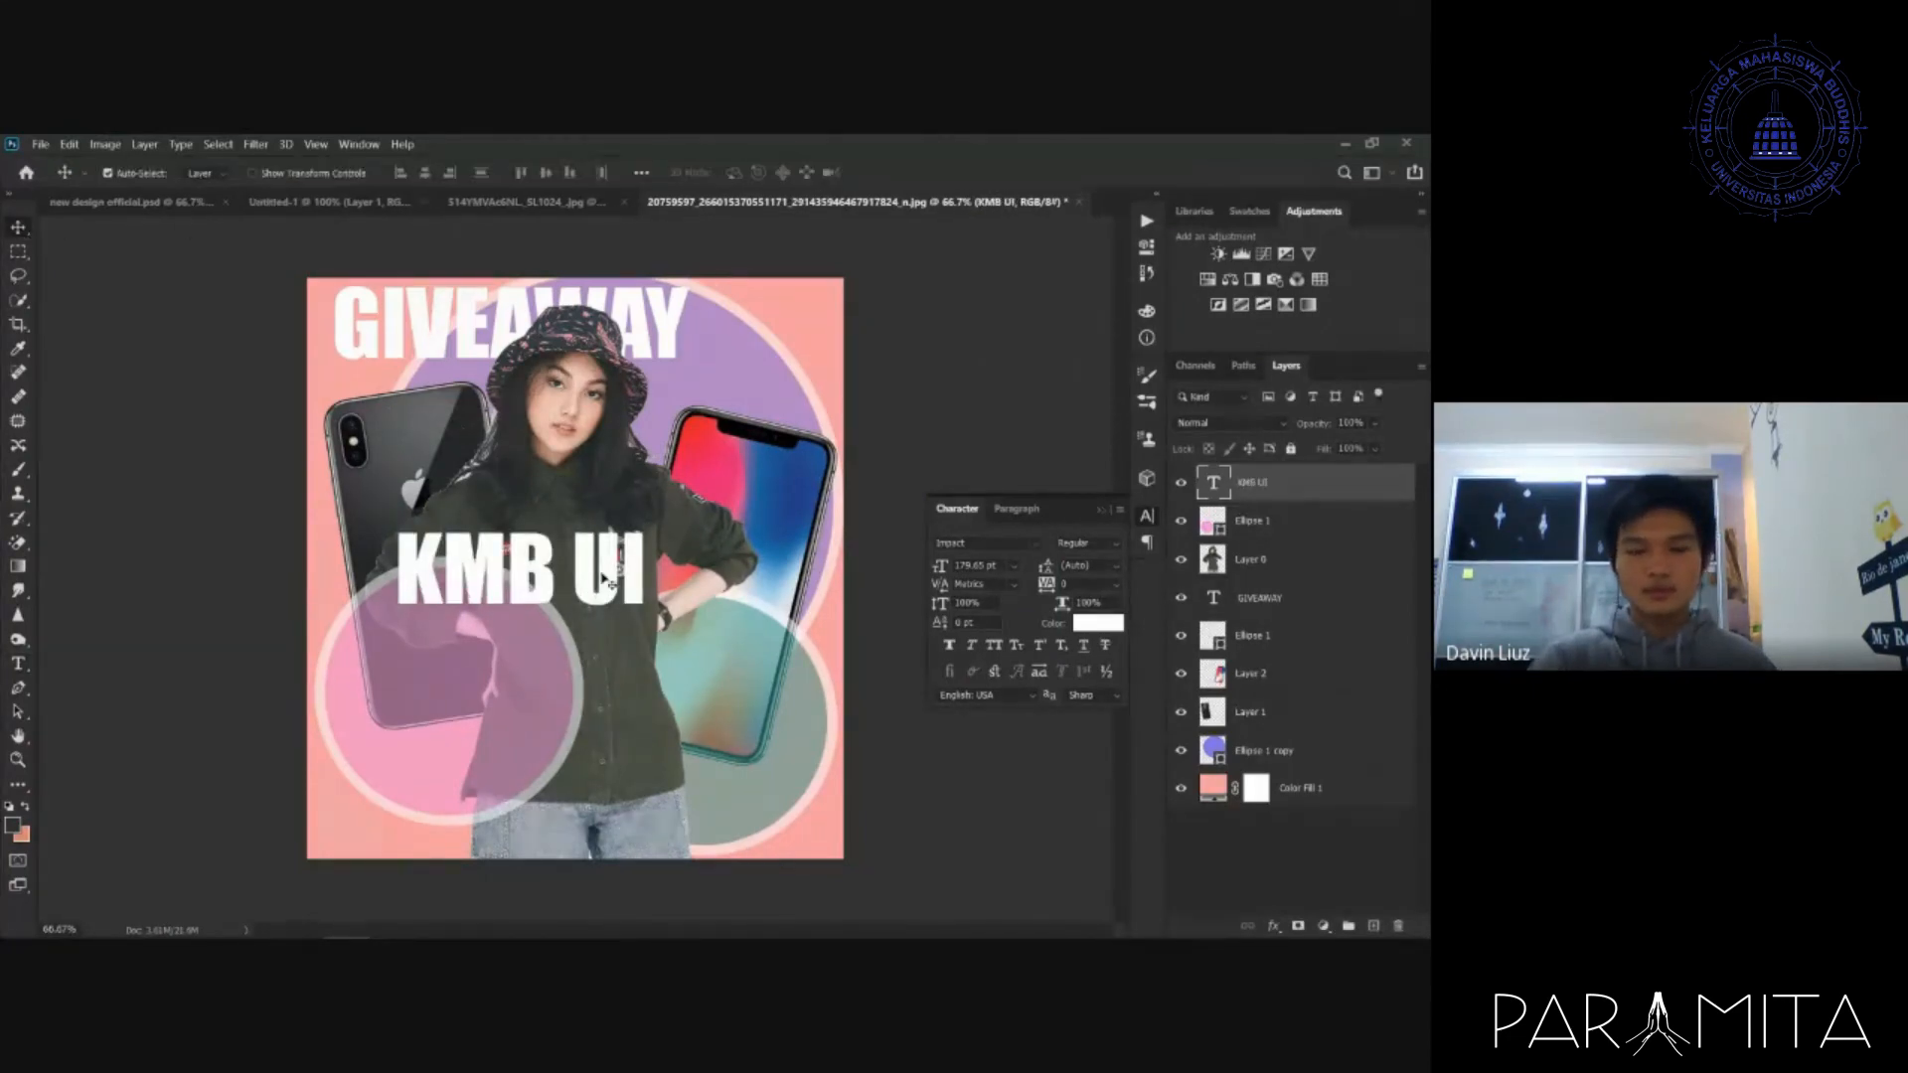
drag(608, 582, 746, 717)
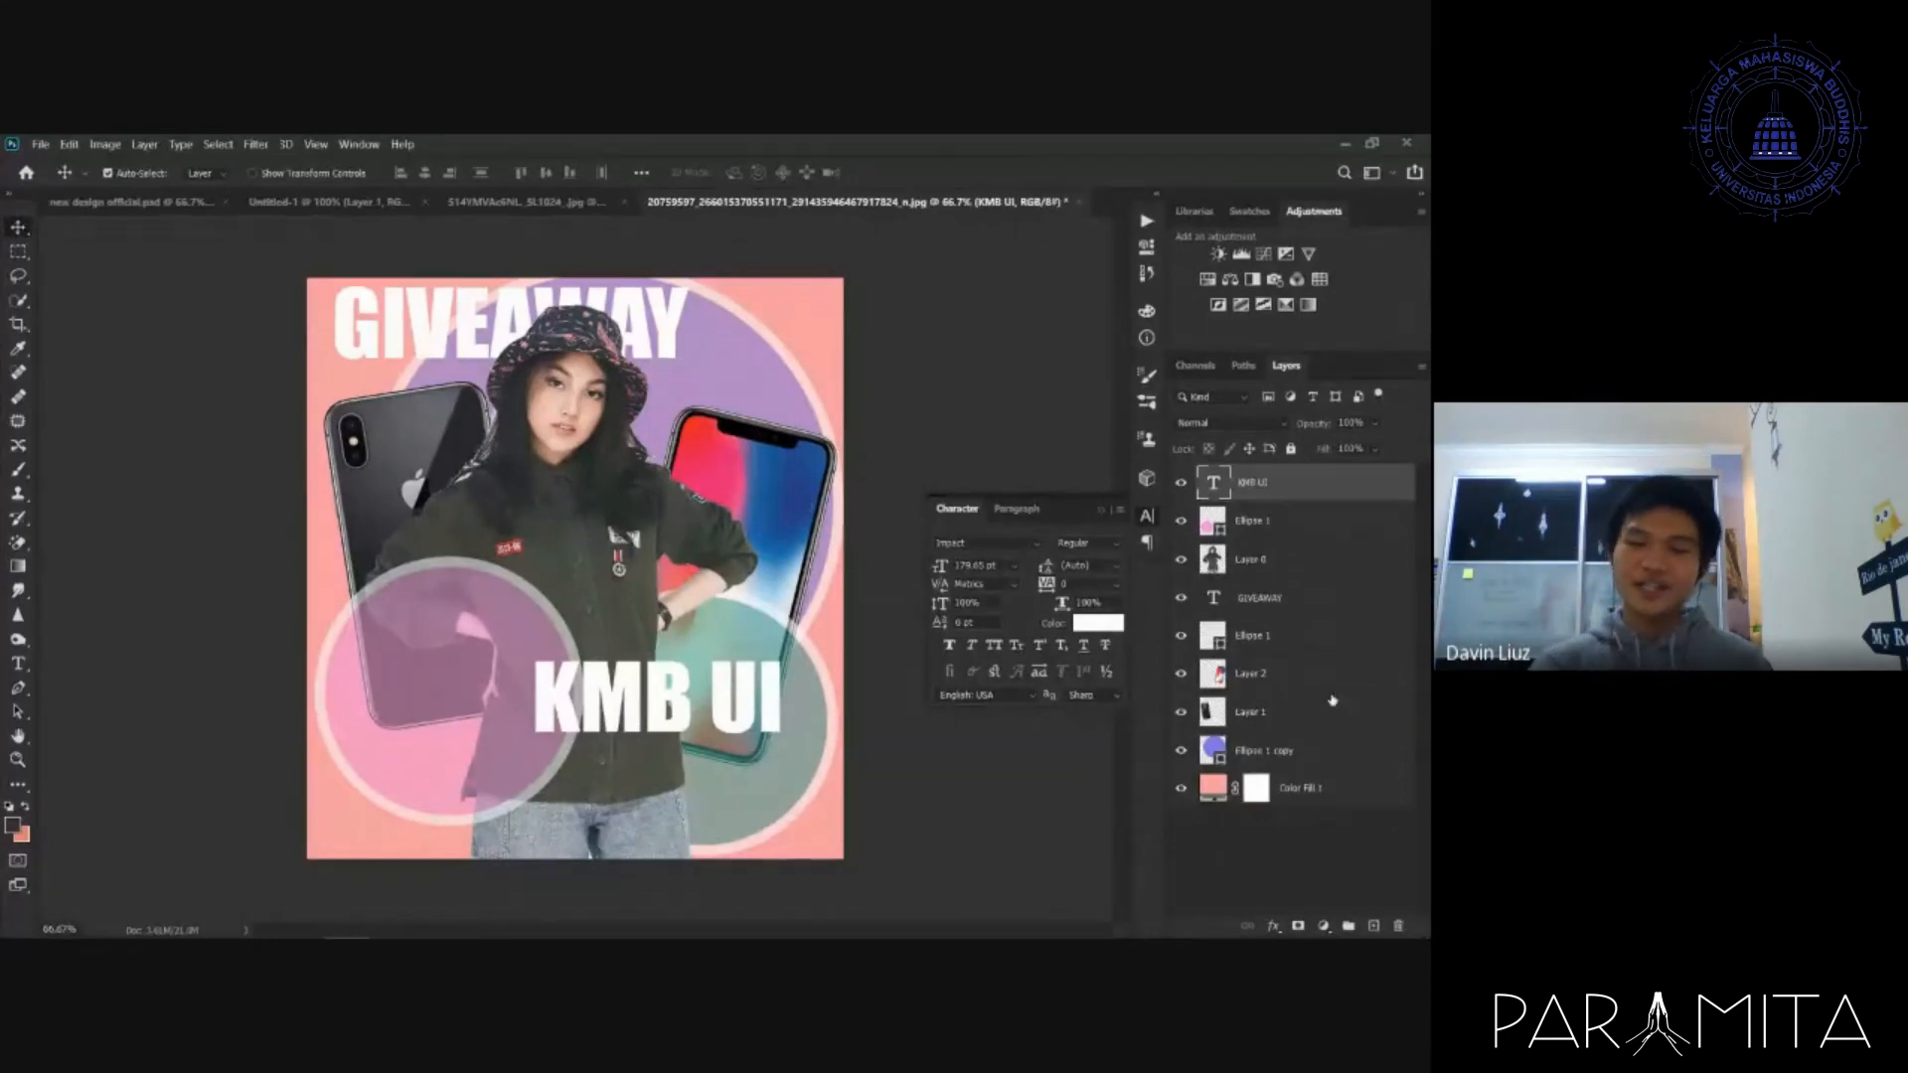
- Add a layer mask to the KMB UI text and brush black over the letters K and M with an enlarged brush
click(1299, 926)
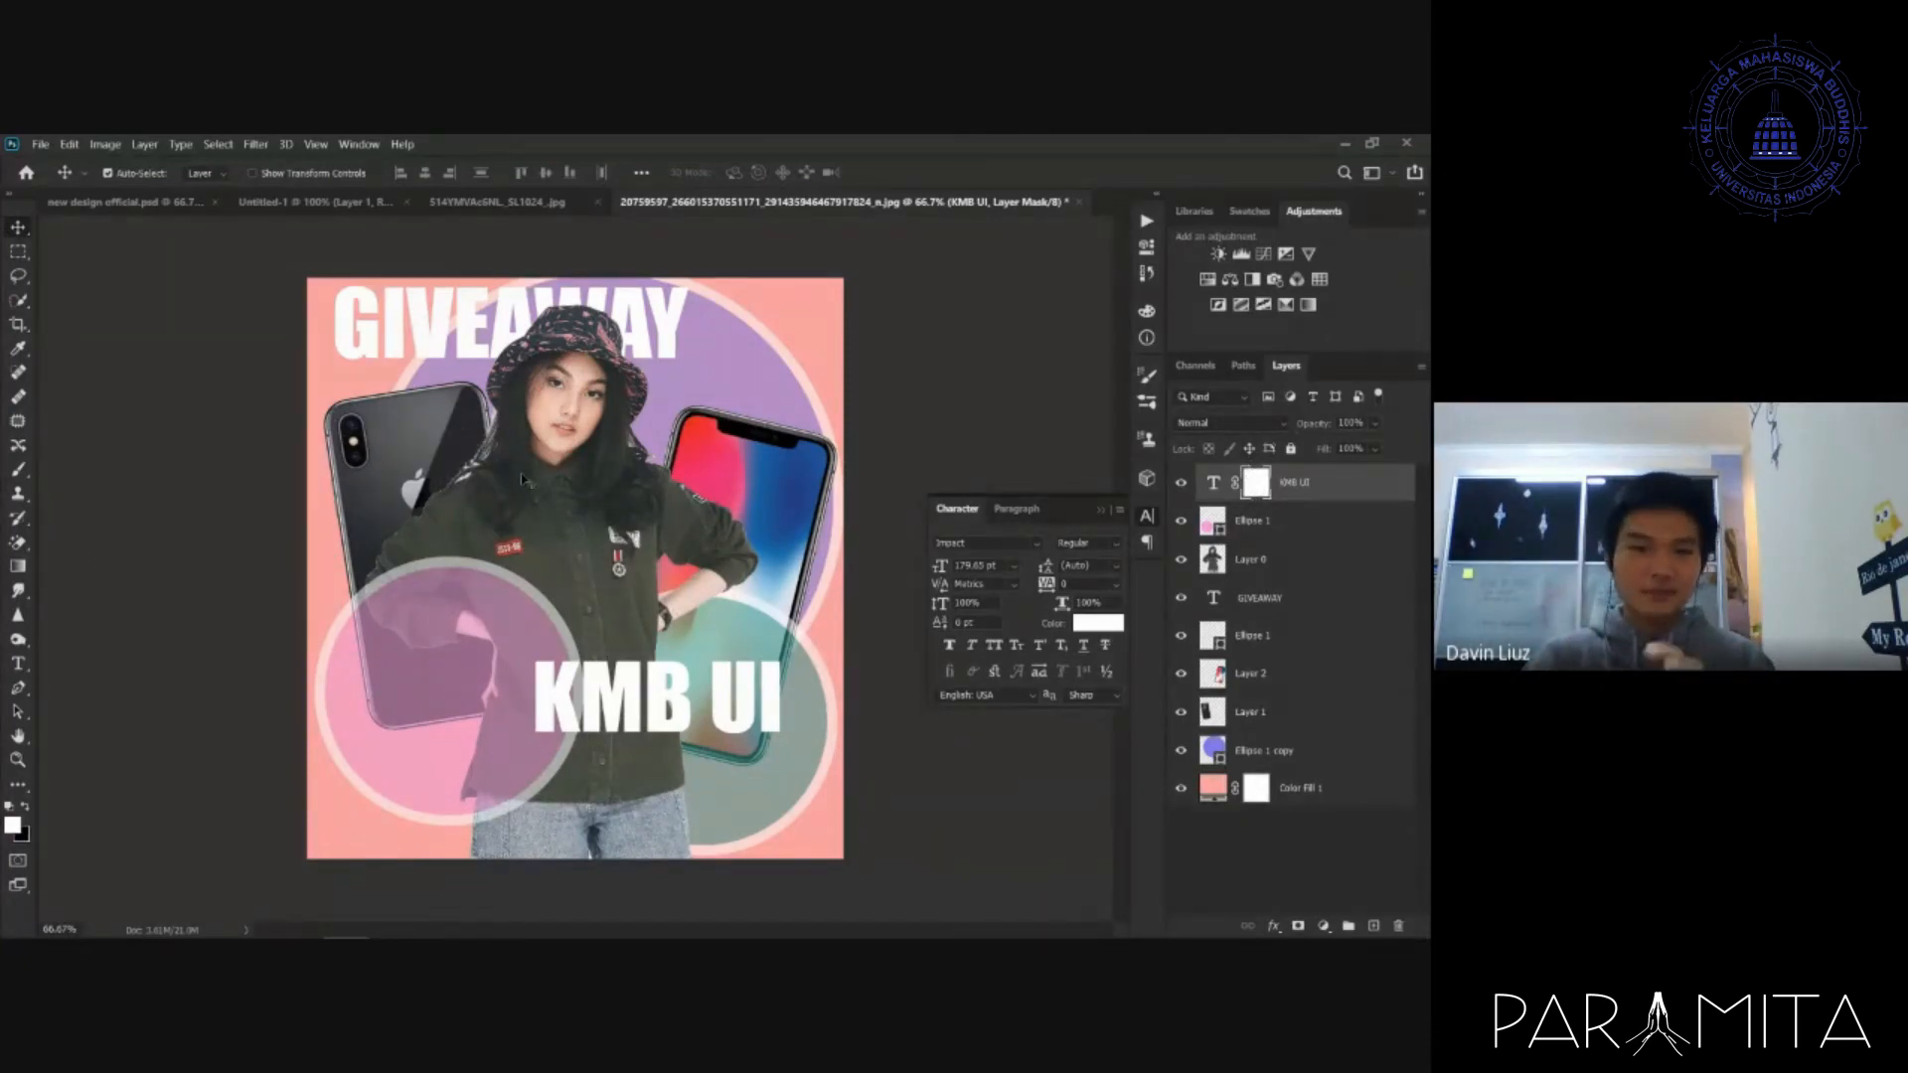
click(23, 476)
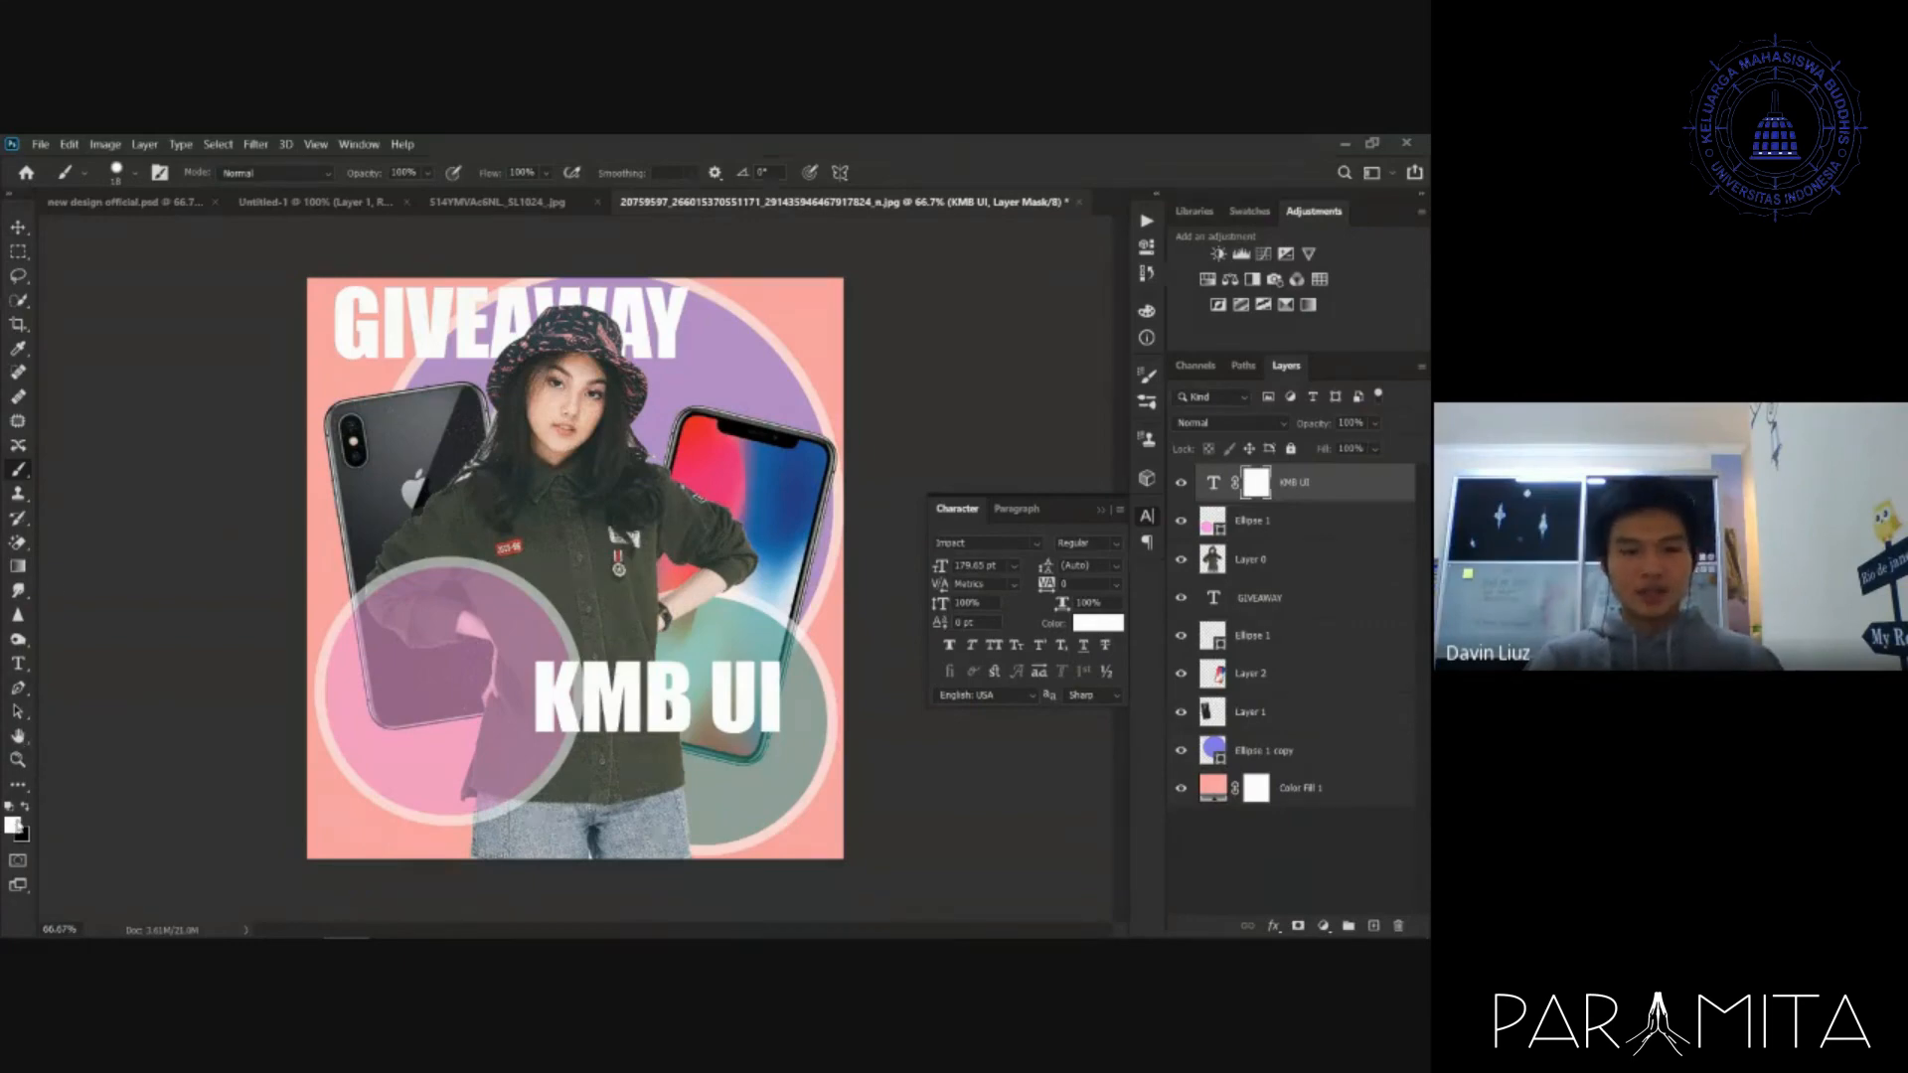
click(12, 824)
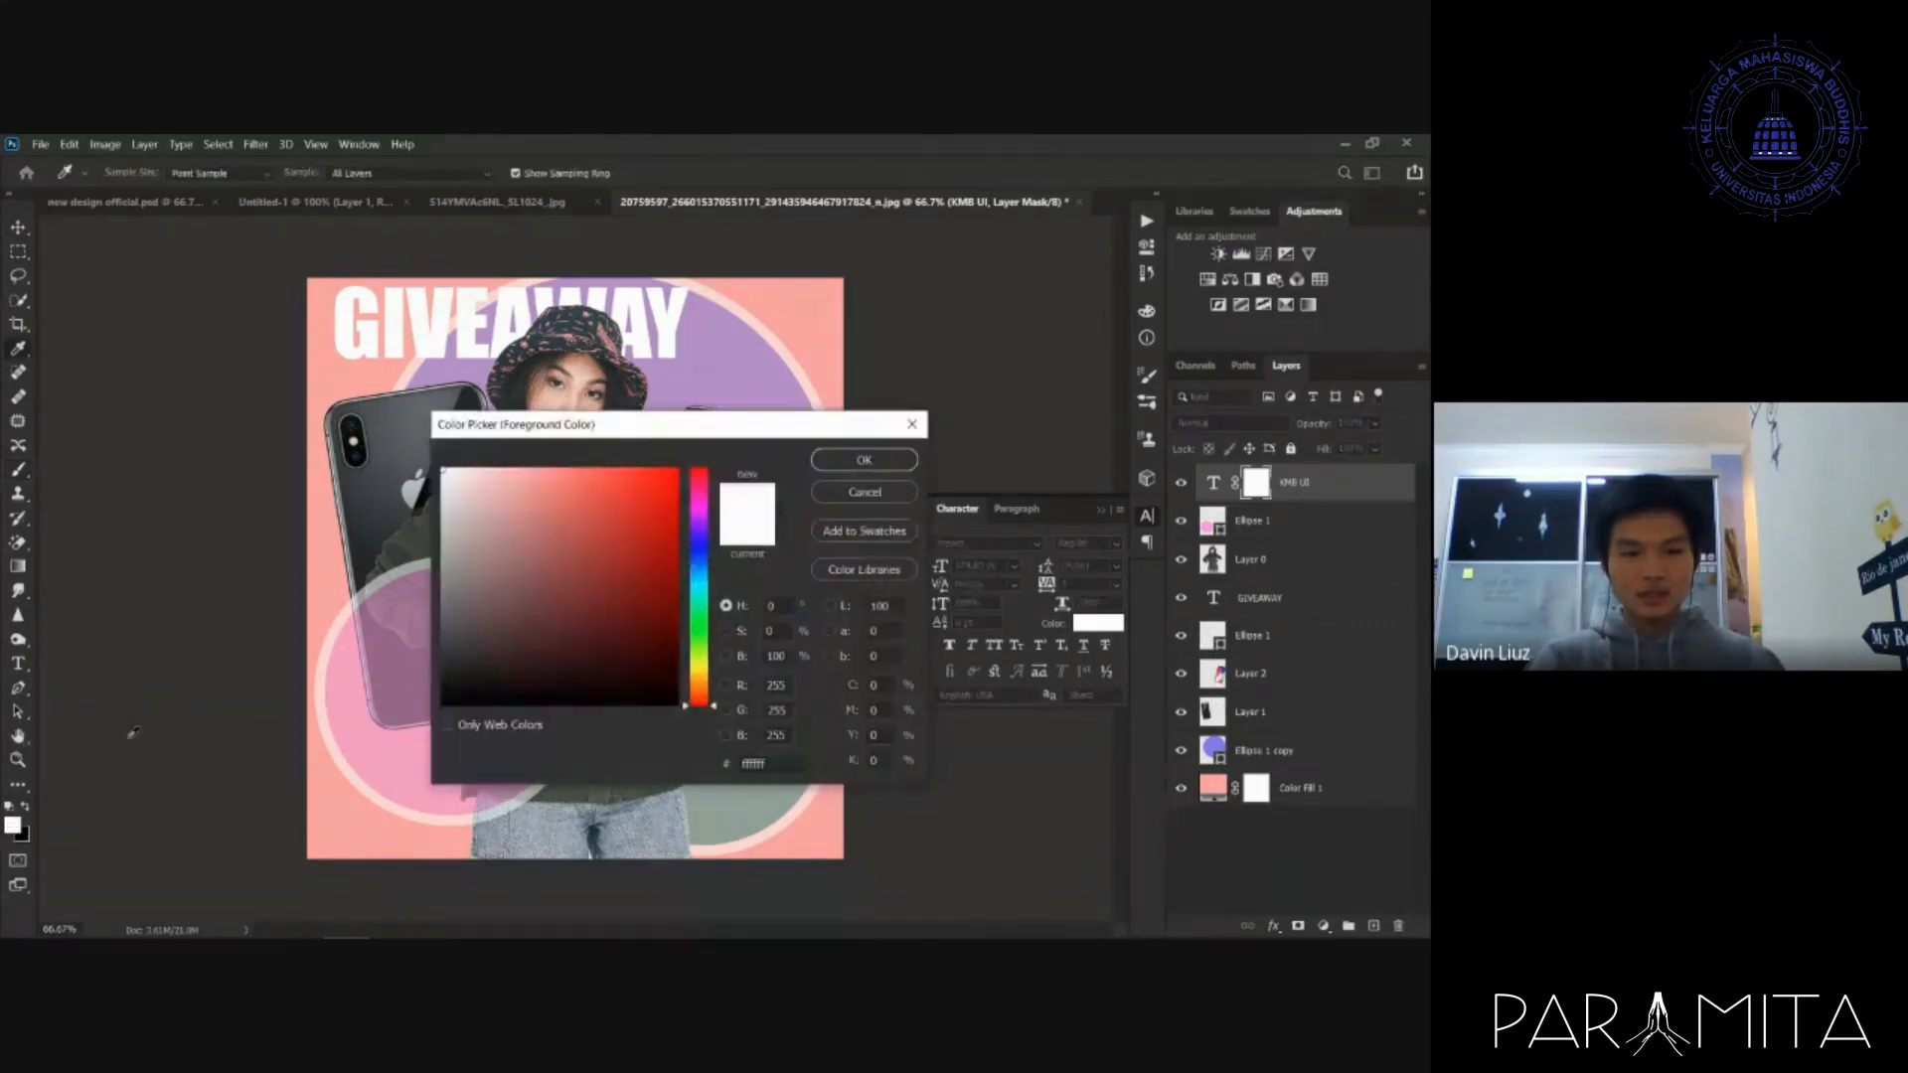
drag(470, 612, 420, 686)
click(862, 459)
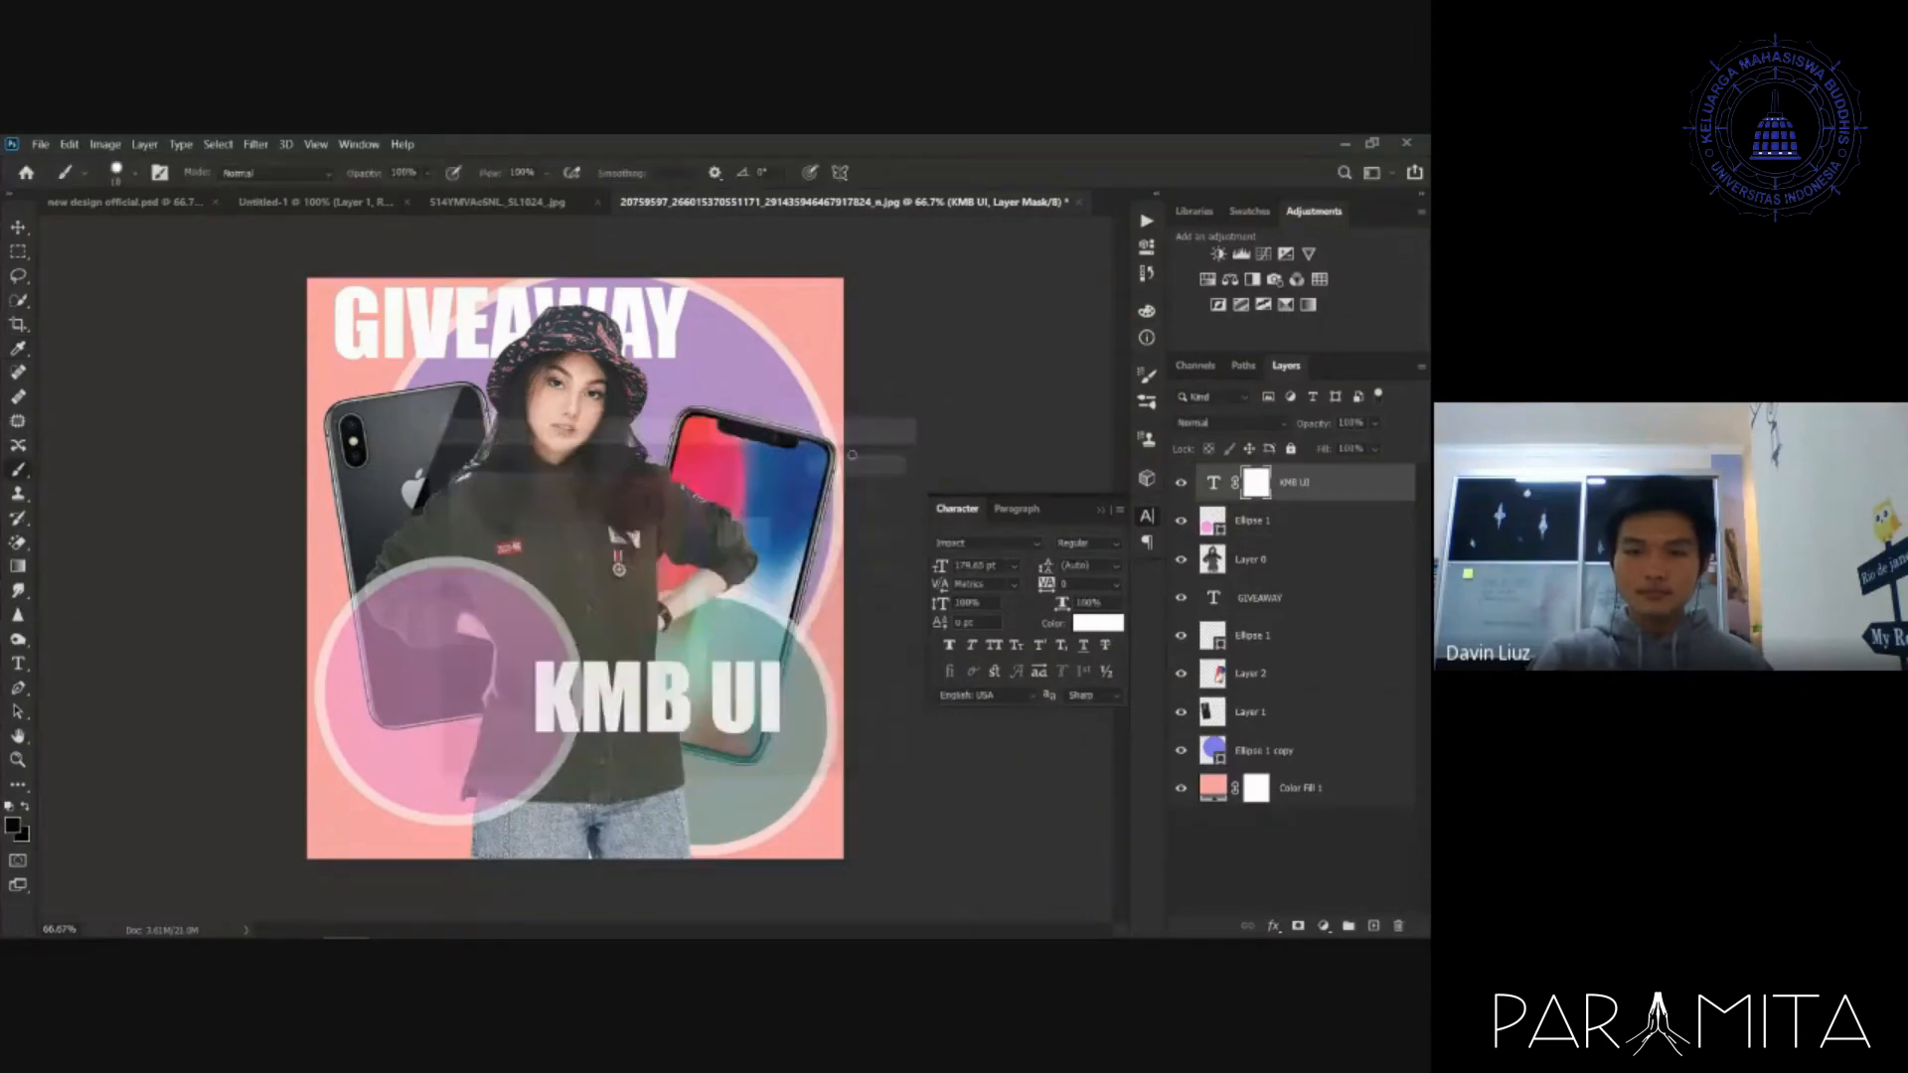
key(bracketright)
key(bracketright)
key(bracketright)
key(bracketright)
key(bracketright)
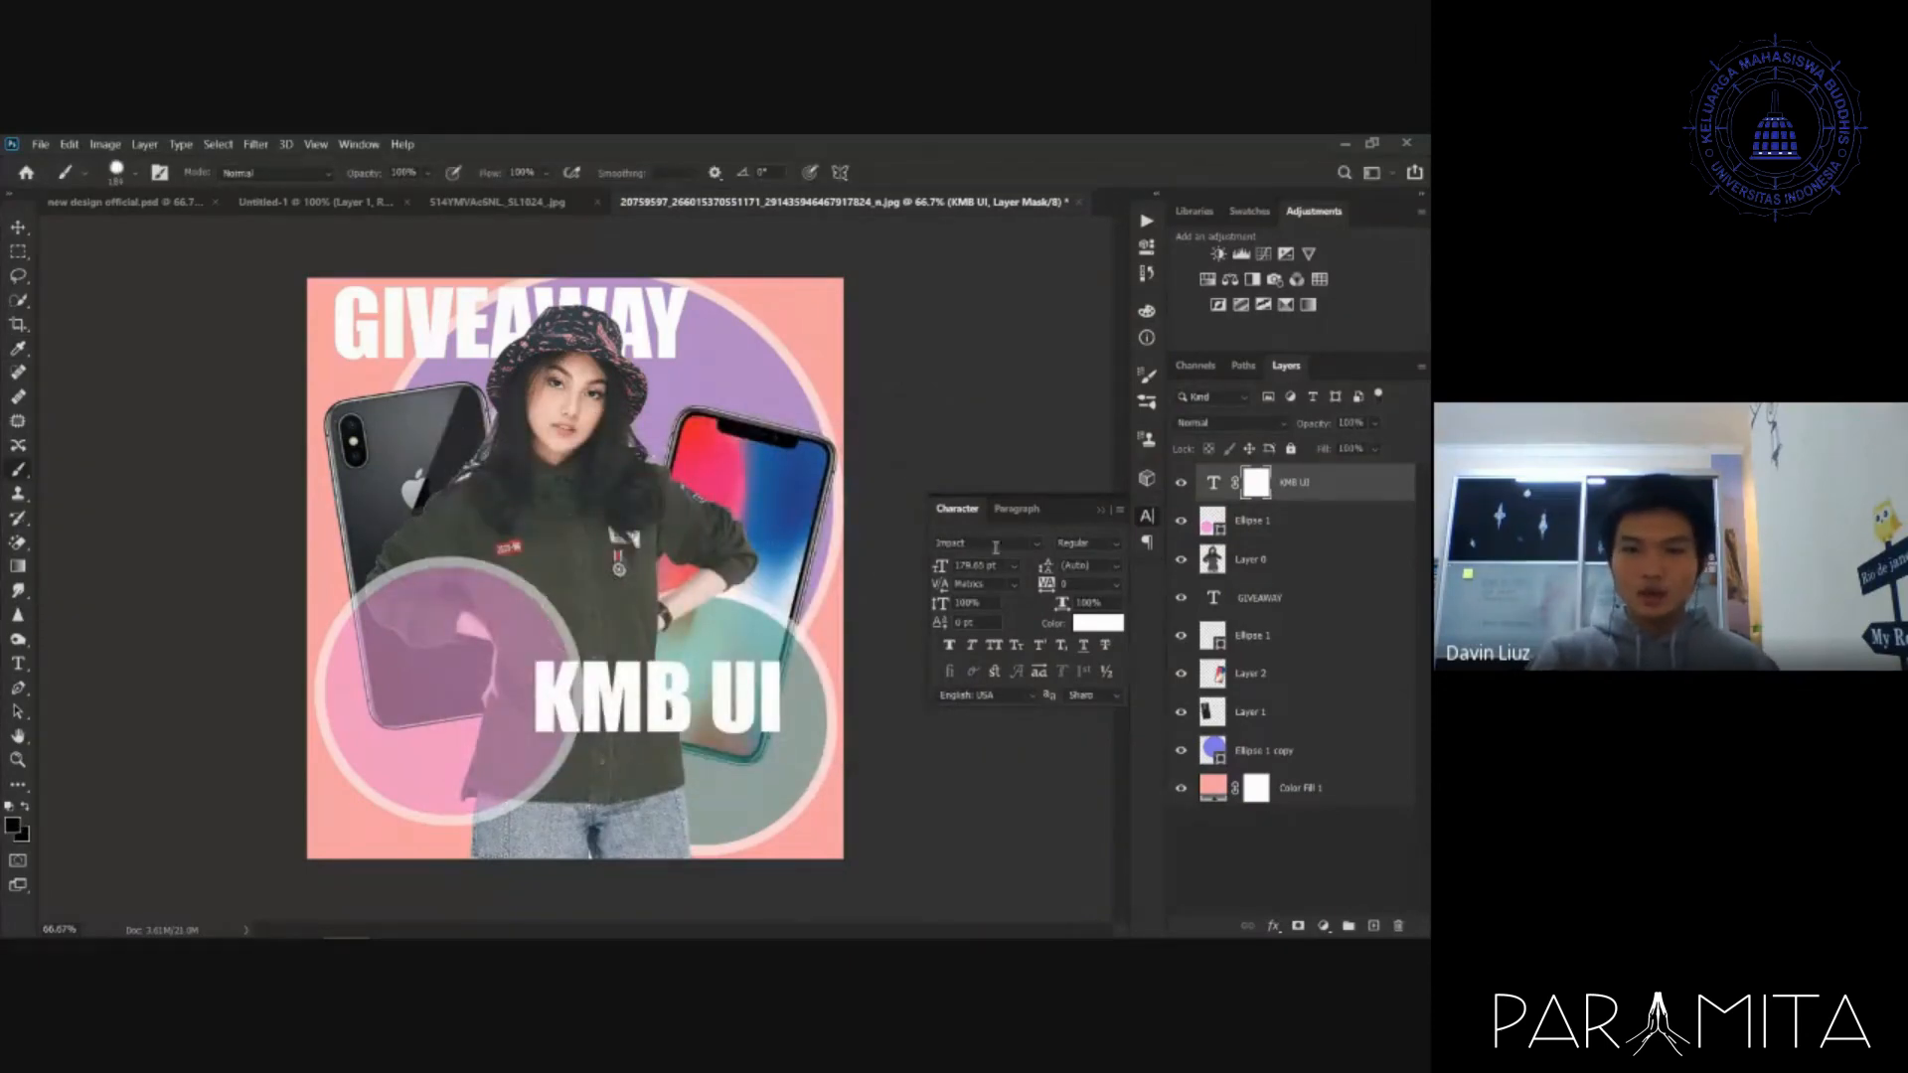
mouse_move(601, 686)
mouse_down()
mouse_move(521, 716)
mouse_move(644, 616)
mouse_move(499, 772)
mouse_move(679, 638)
mouse_up()
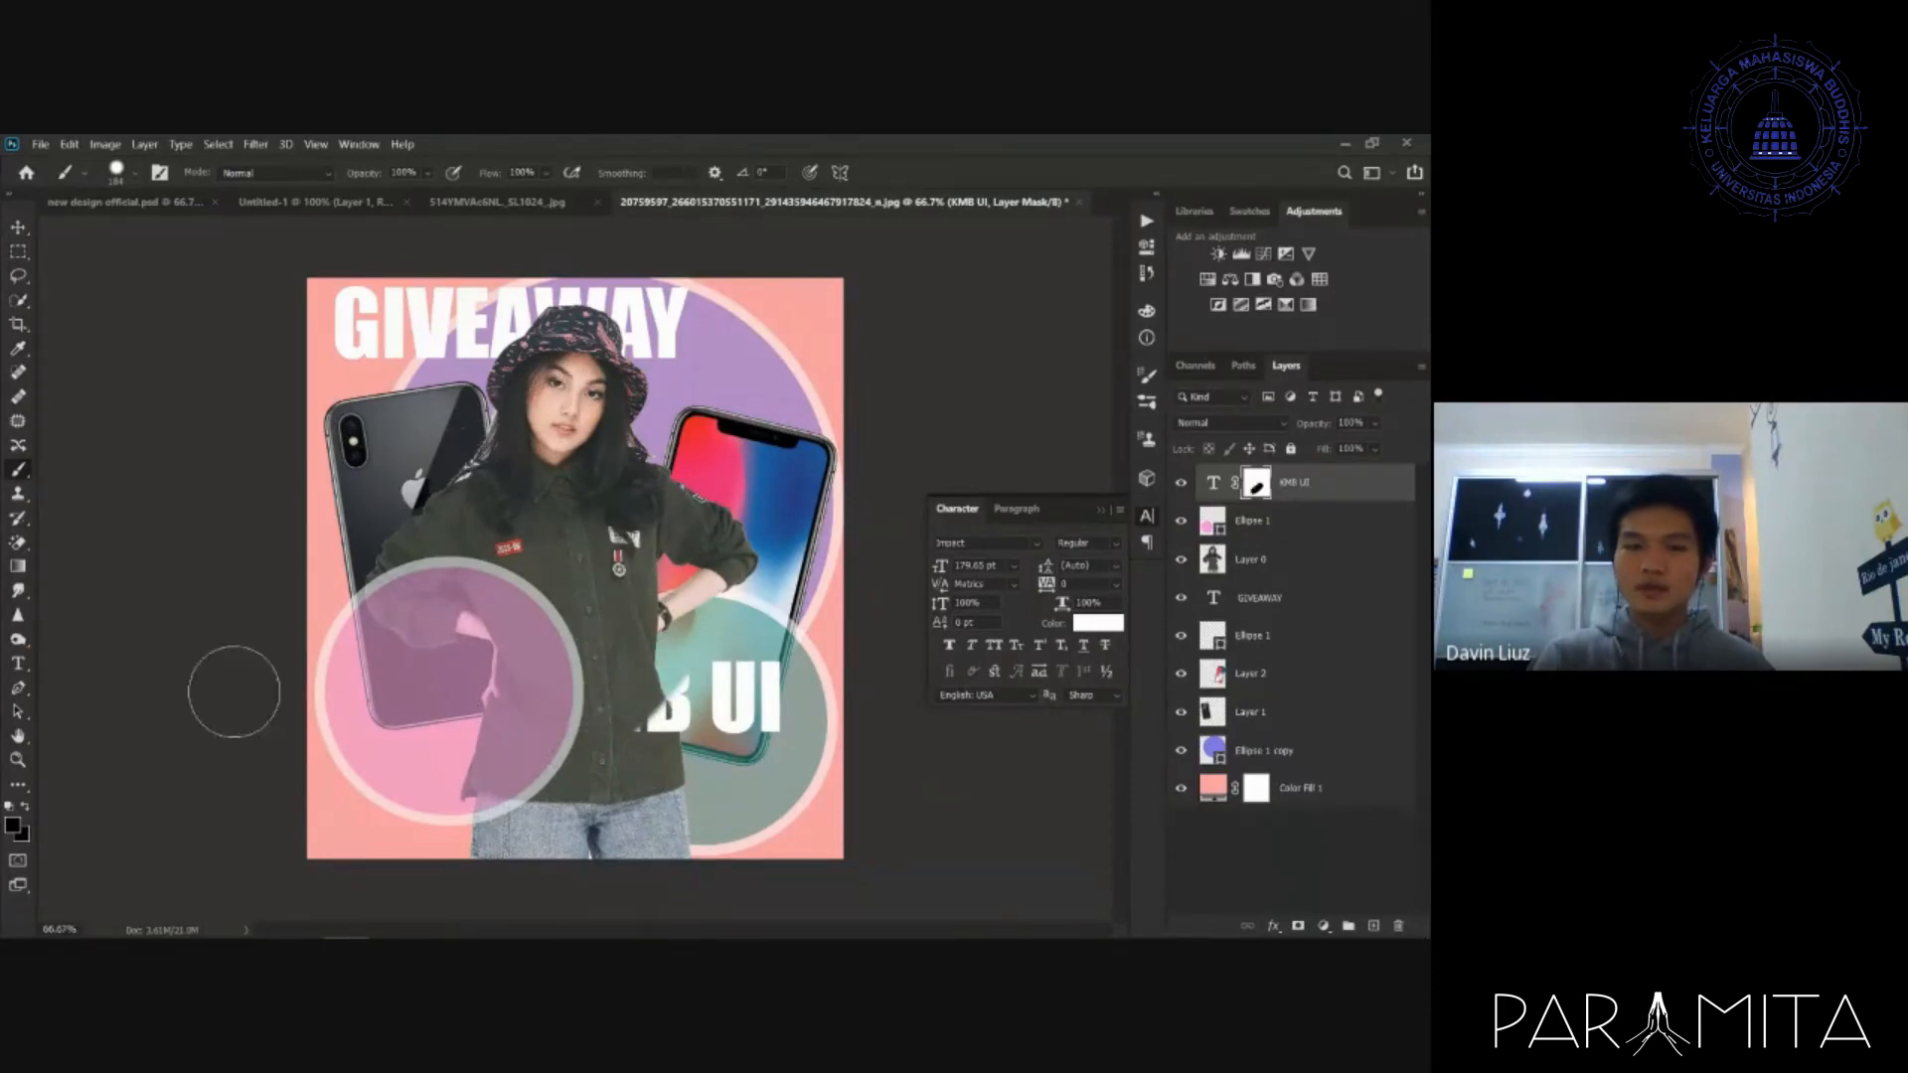
- Restore the hidden KMB UI letters by painting over their layer mask in white (ffffff)
click(16, 830)
text(ffffff)
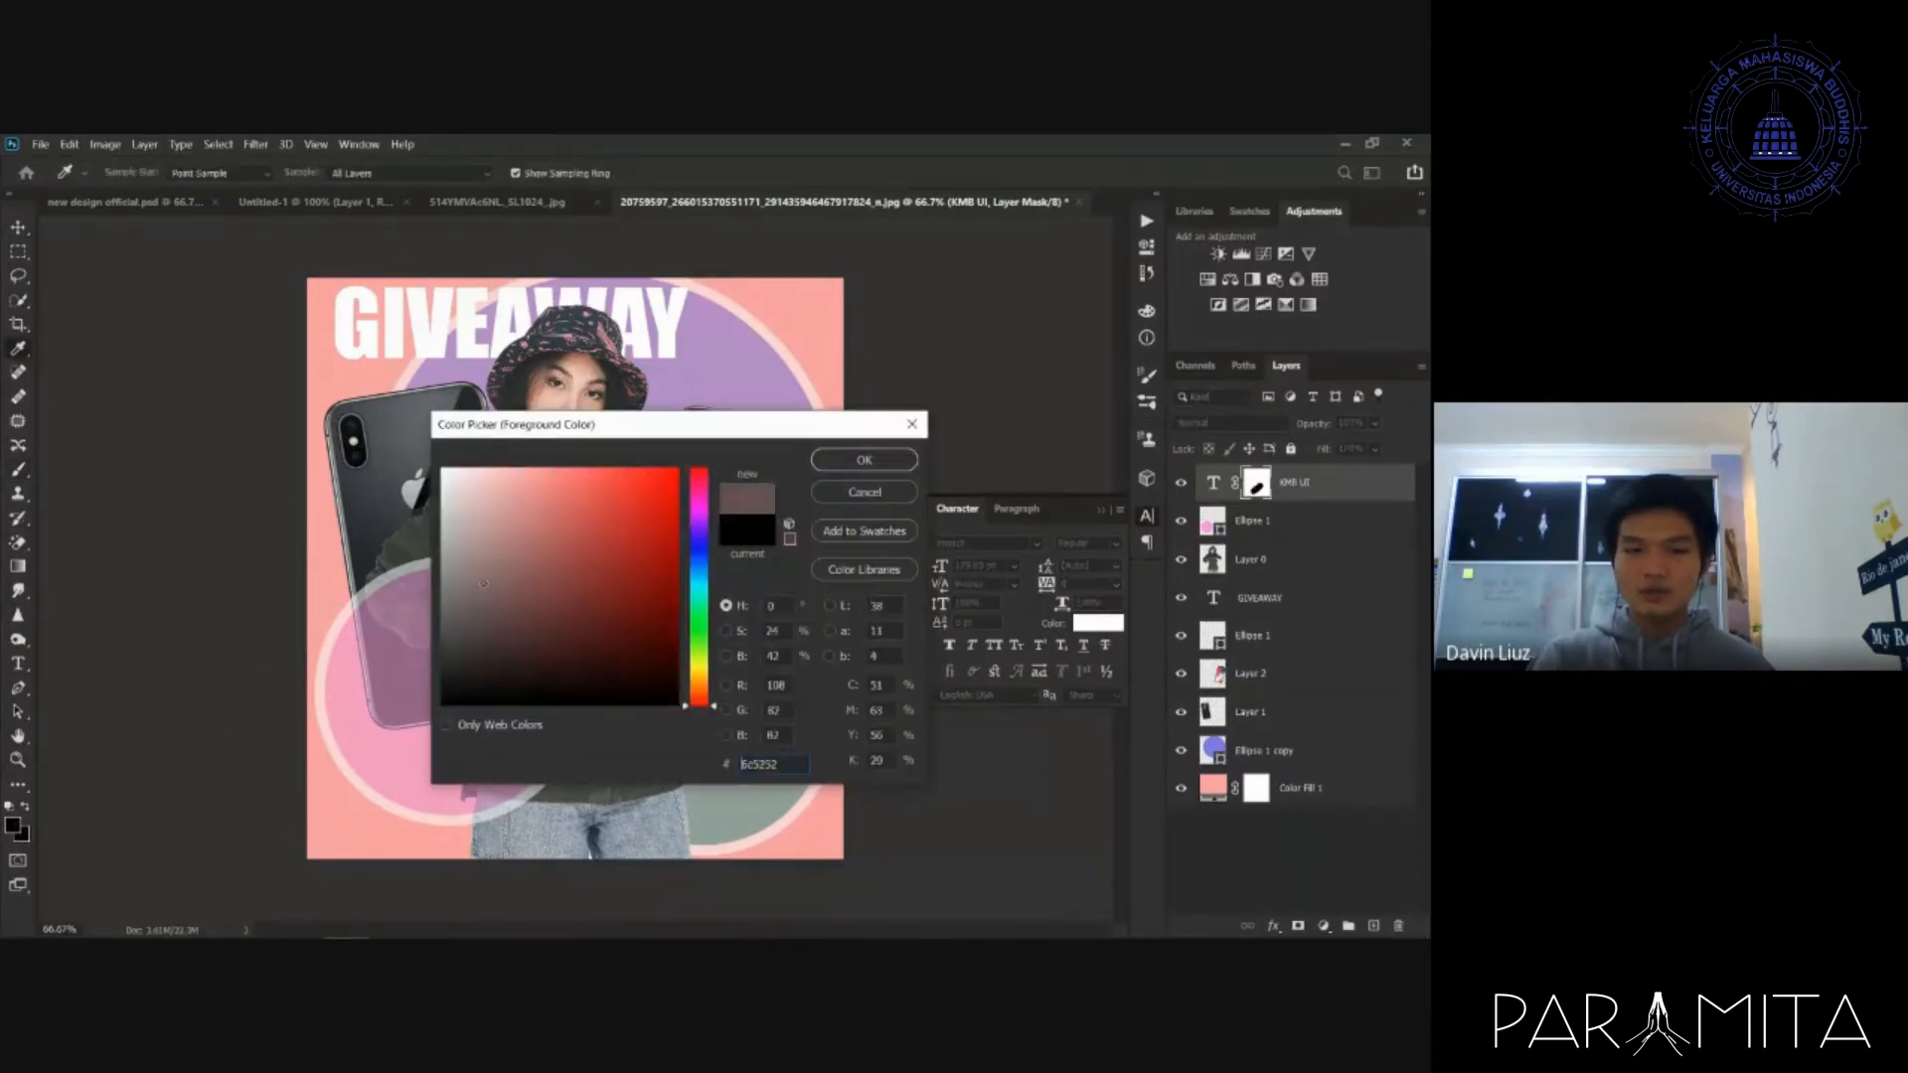
click(865, 460)
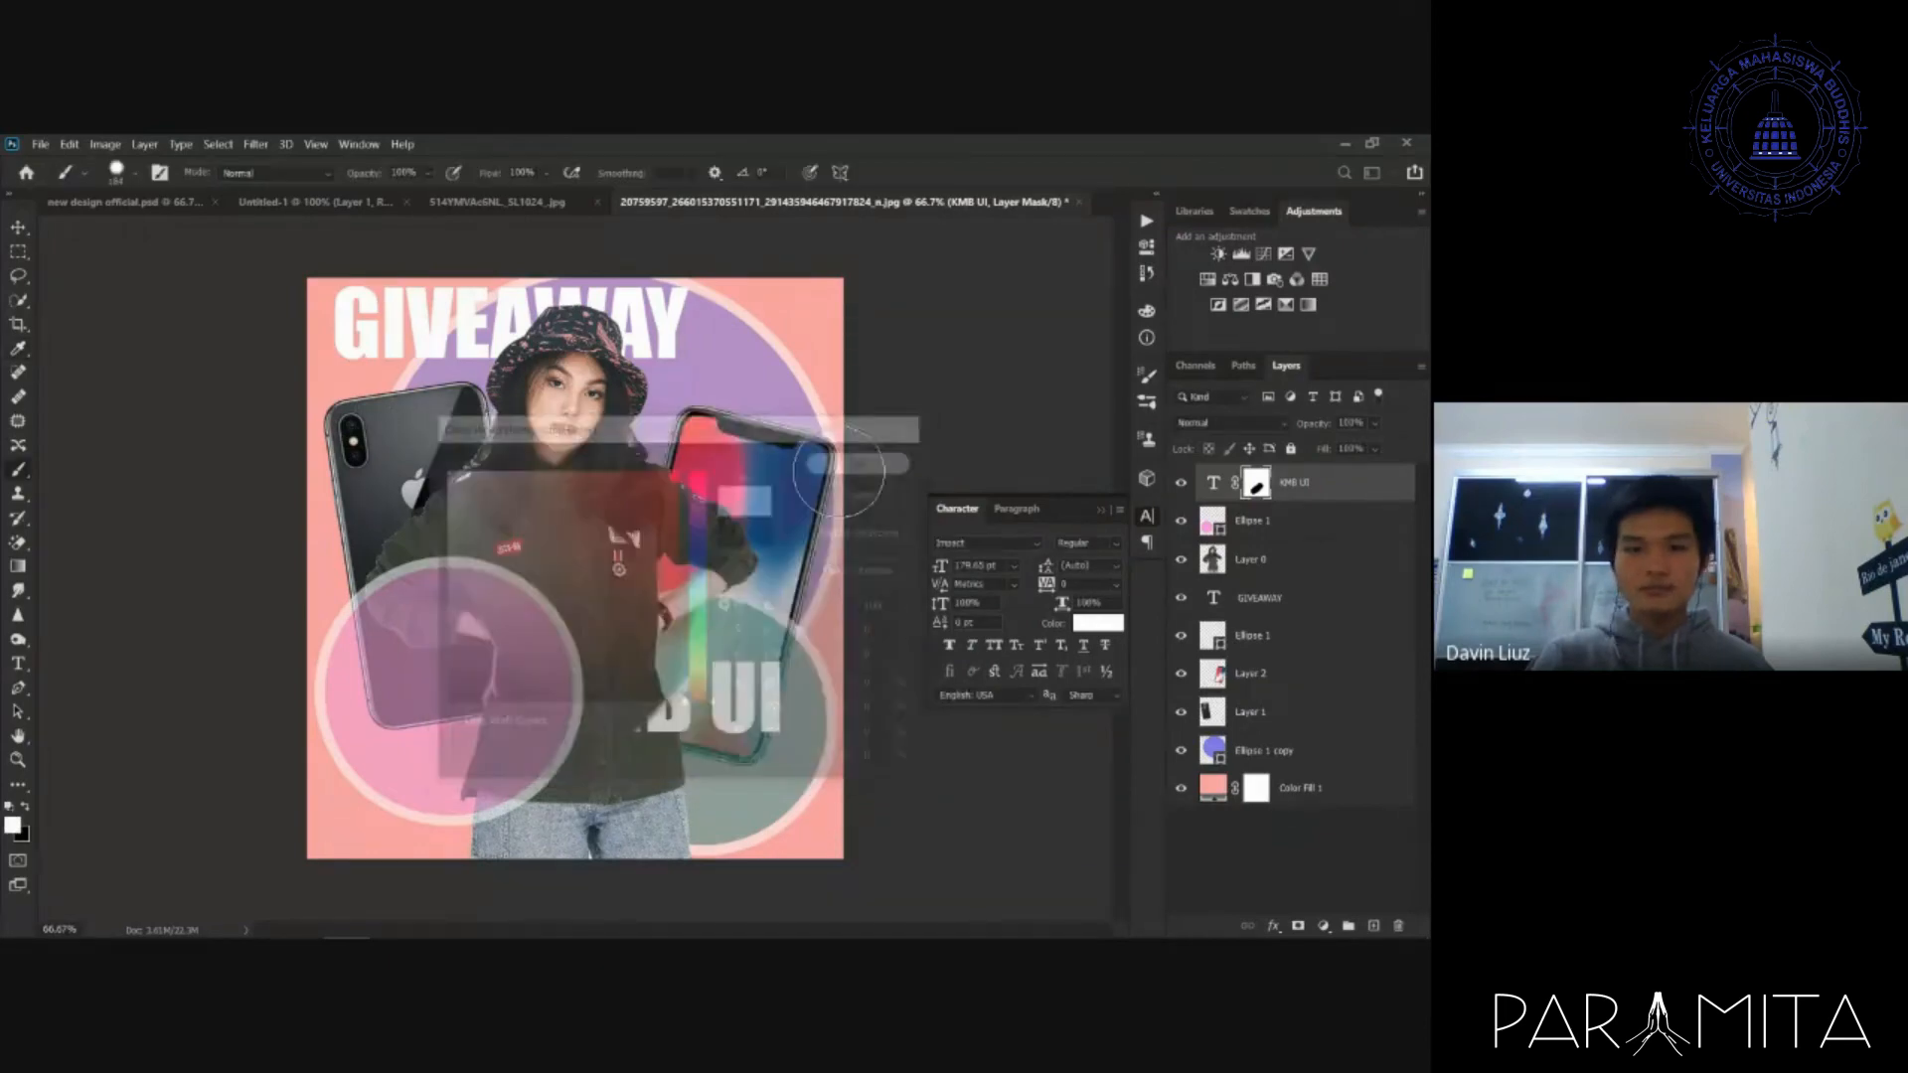
mouse_move(701, 621)
mouse_down()
mouse_move(576, 752)
mouse_move(505, 720)
mouse_move(481, 763)
mouse_up()
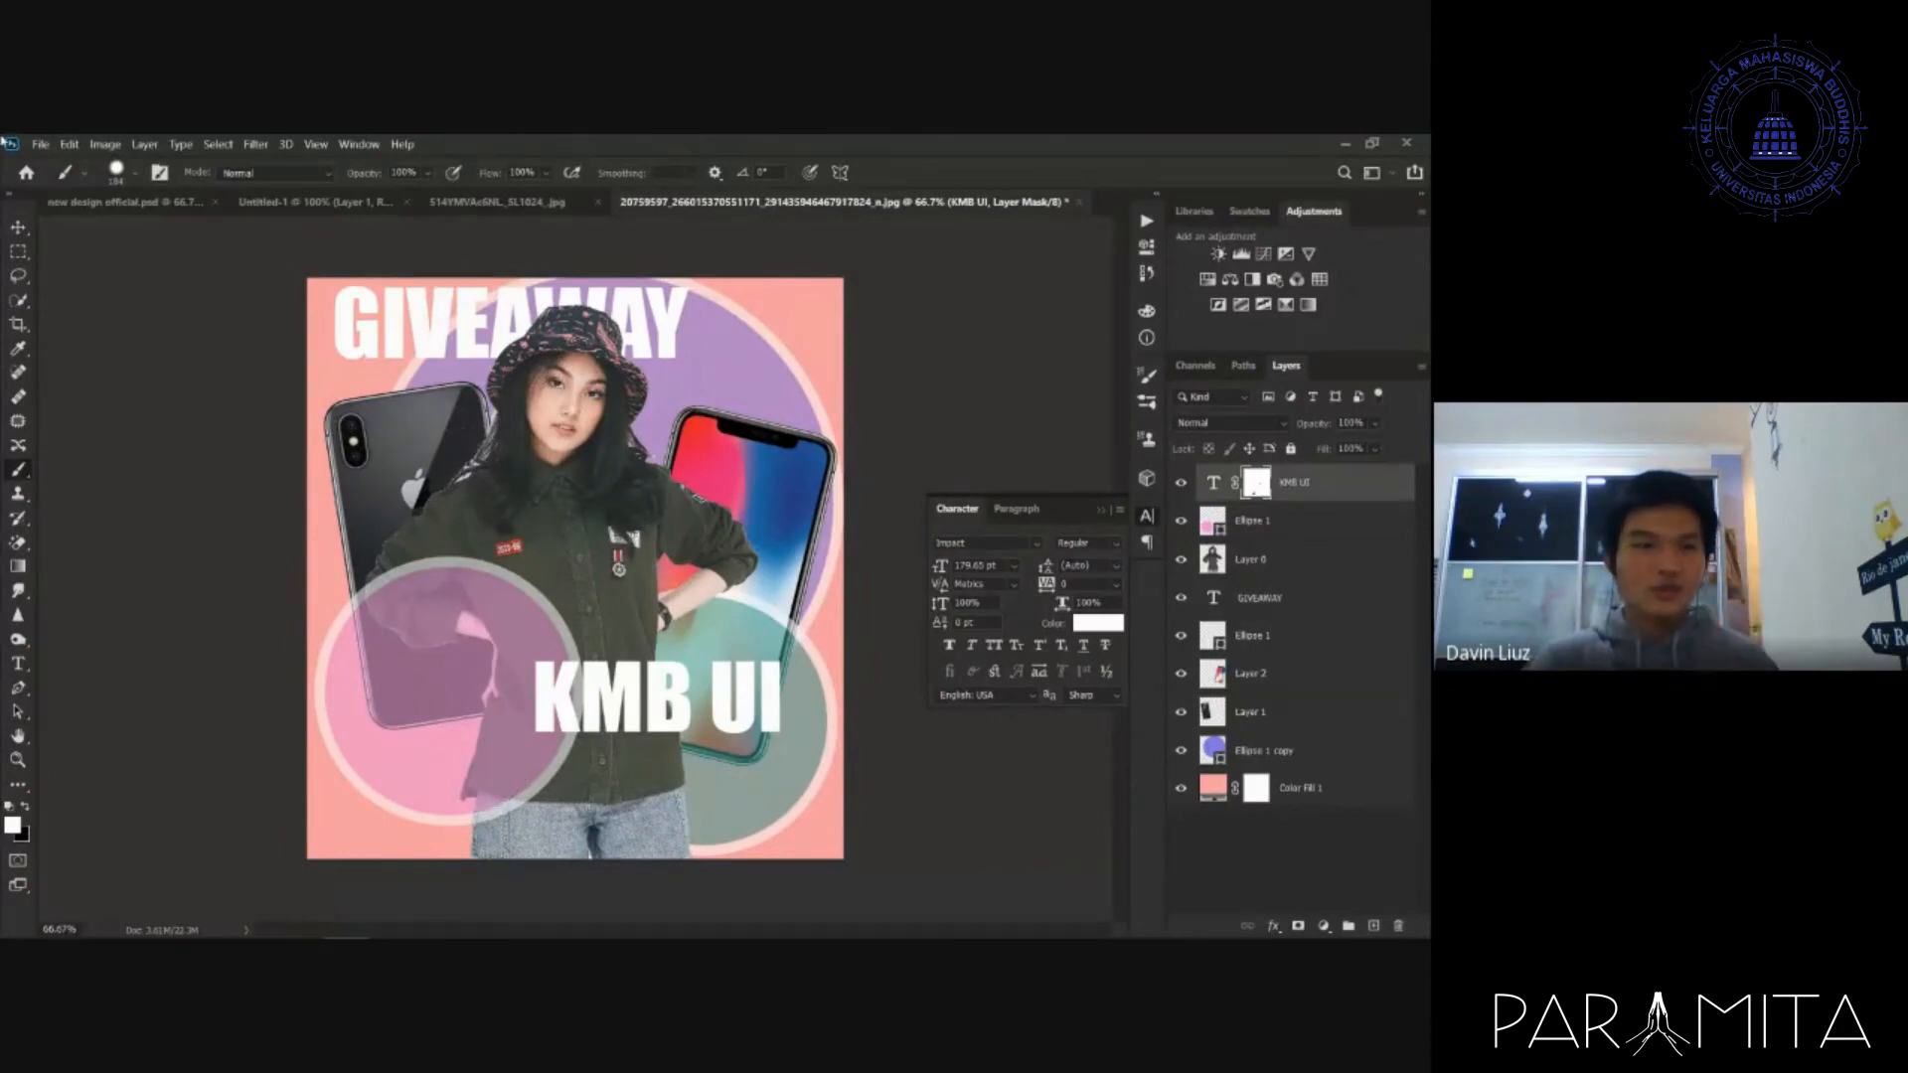
click(19, 227)
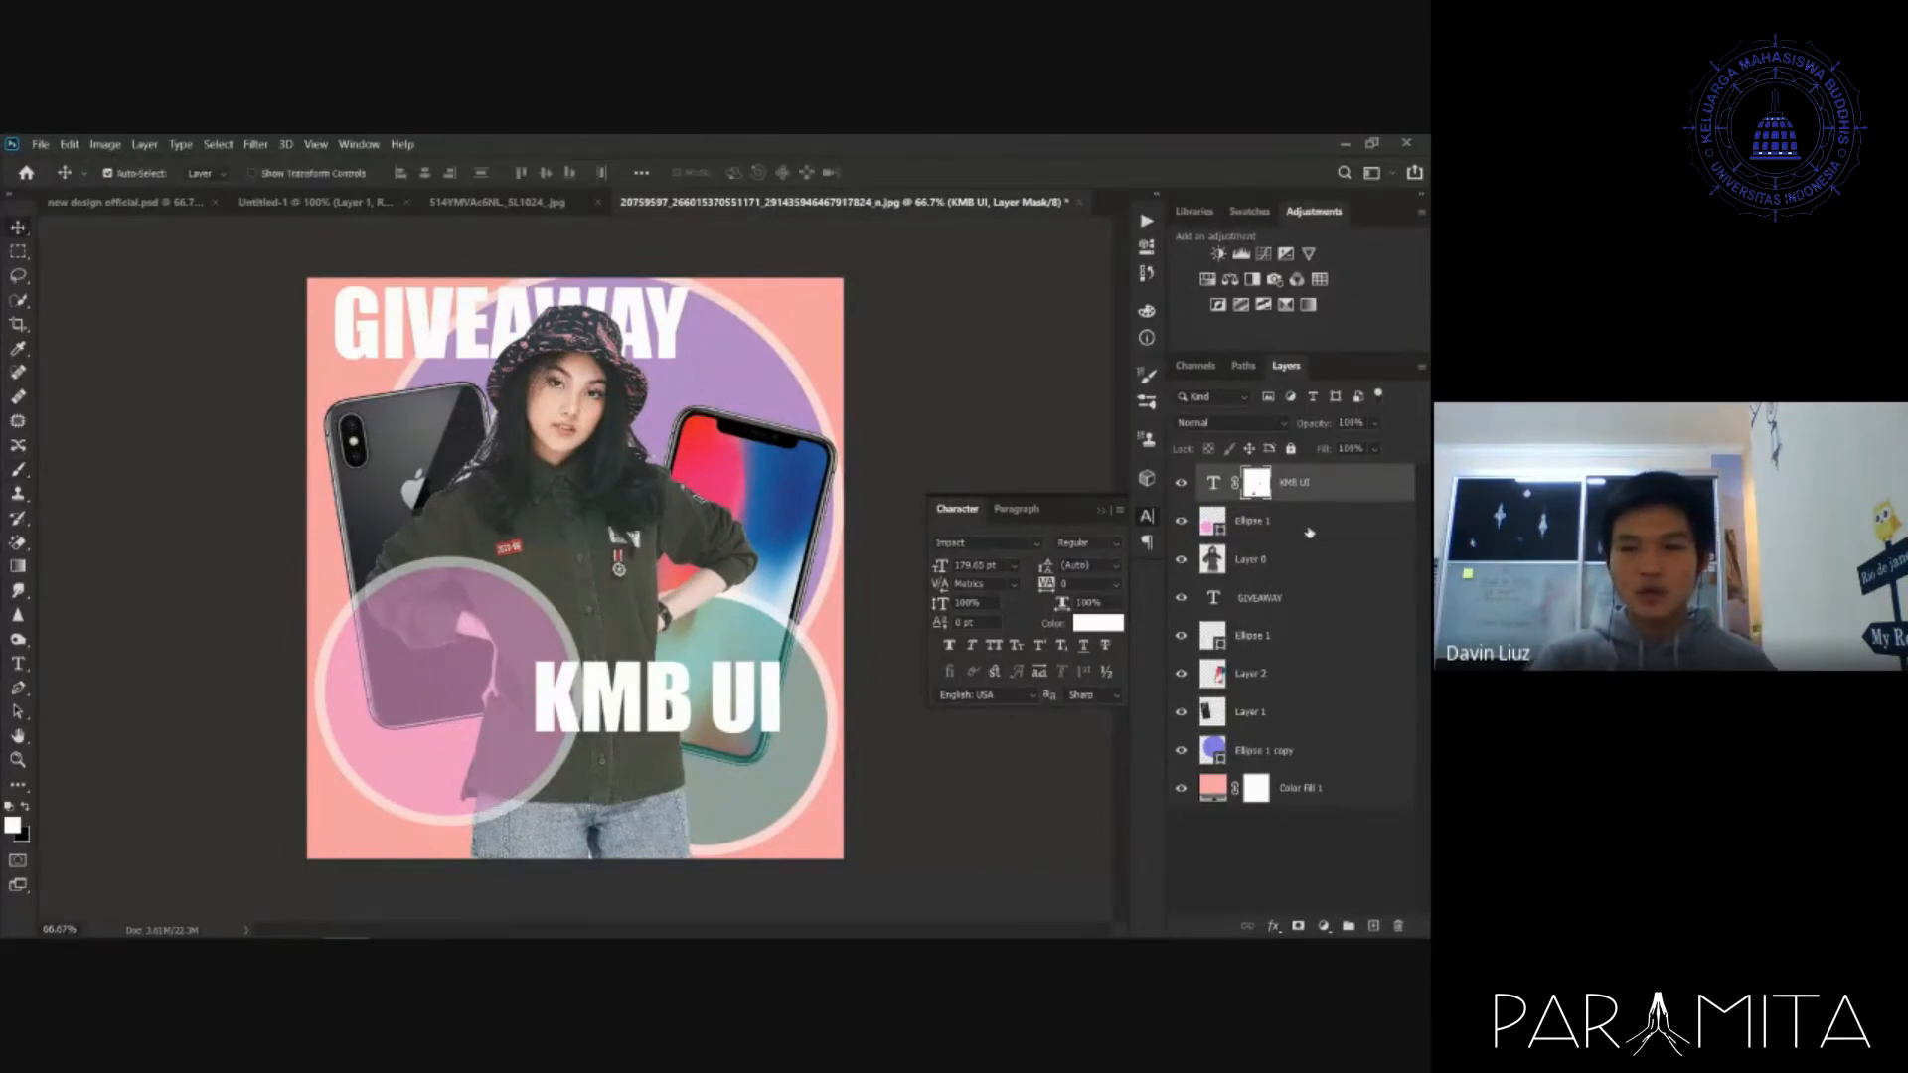
- Add a layer mask to the pink circle's layer and brush black on it wherever the circle covers the woman's shirt, arm and jeans
click(1306, 525)
scroll(462, 551, up, 3)
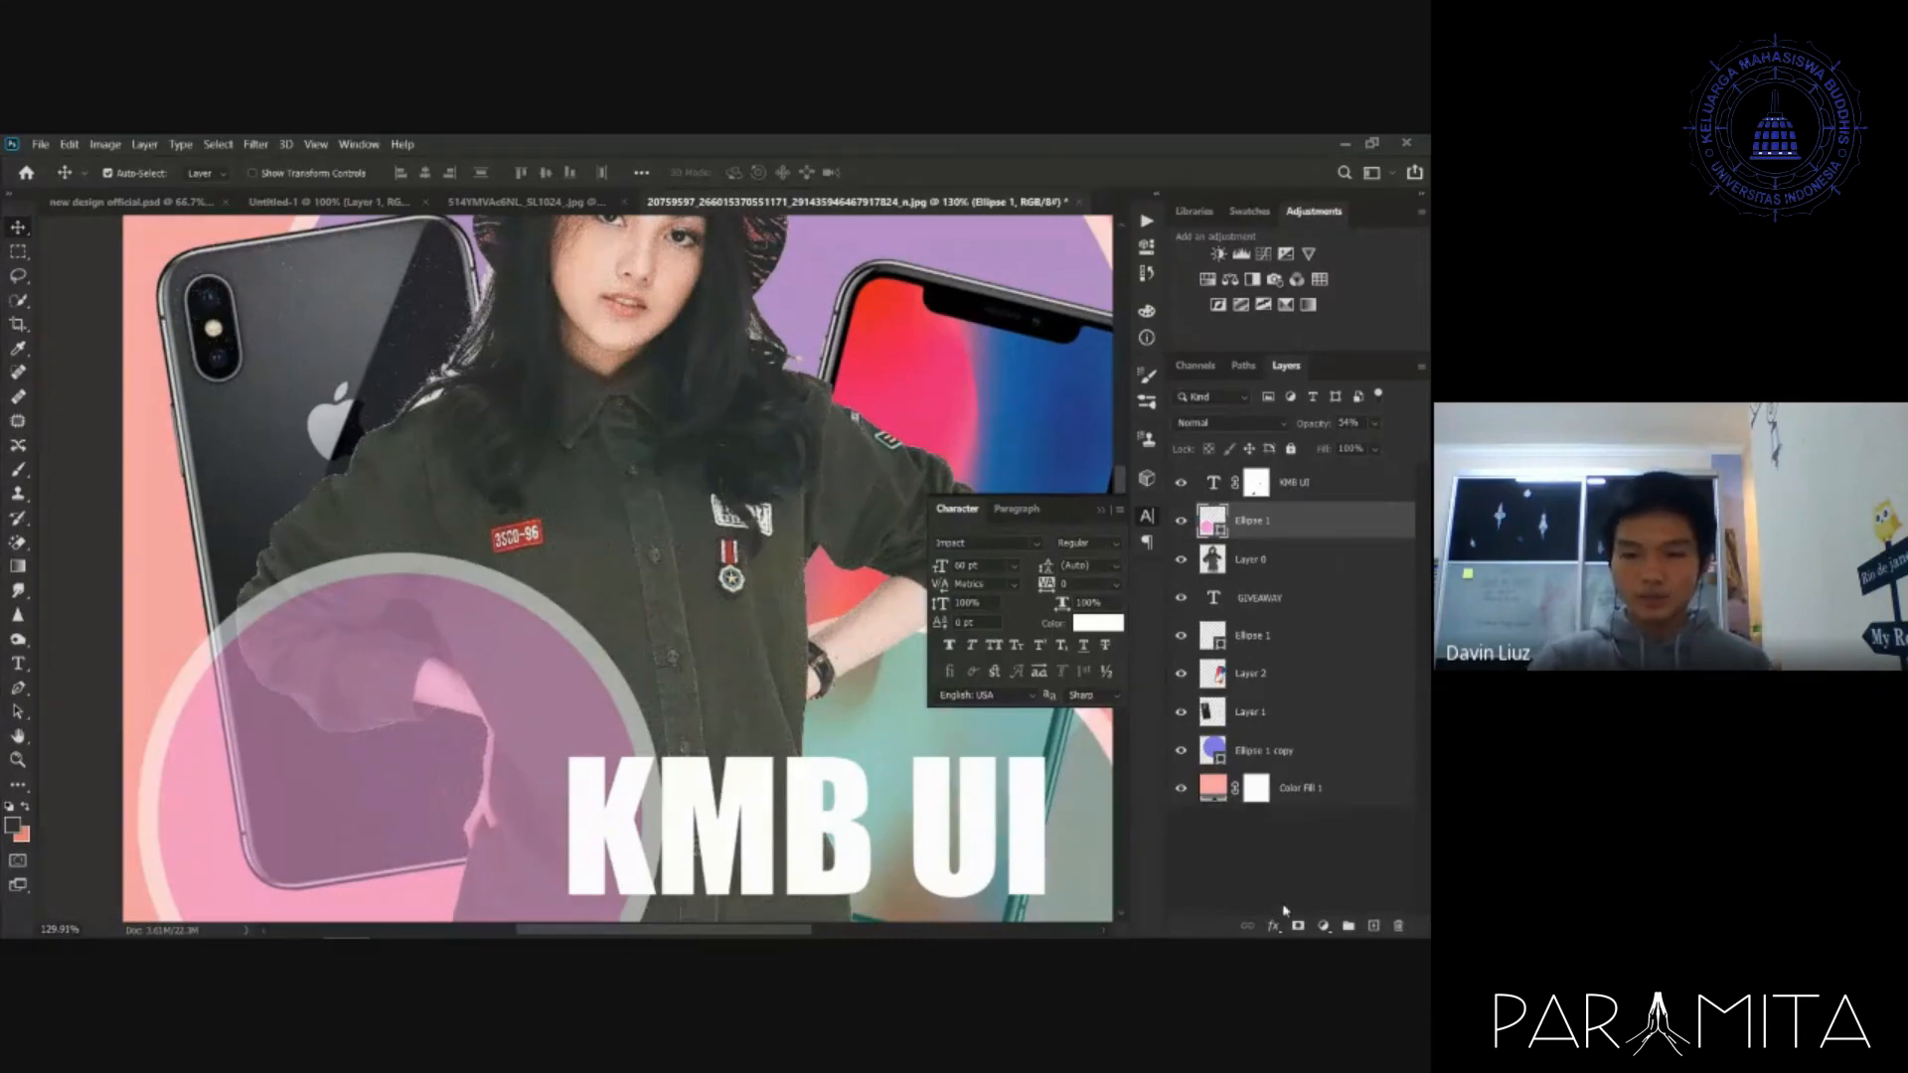
click(1299, 925)
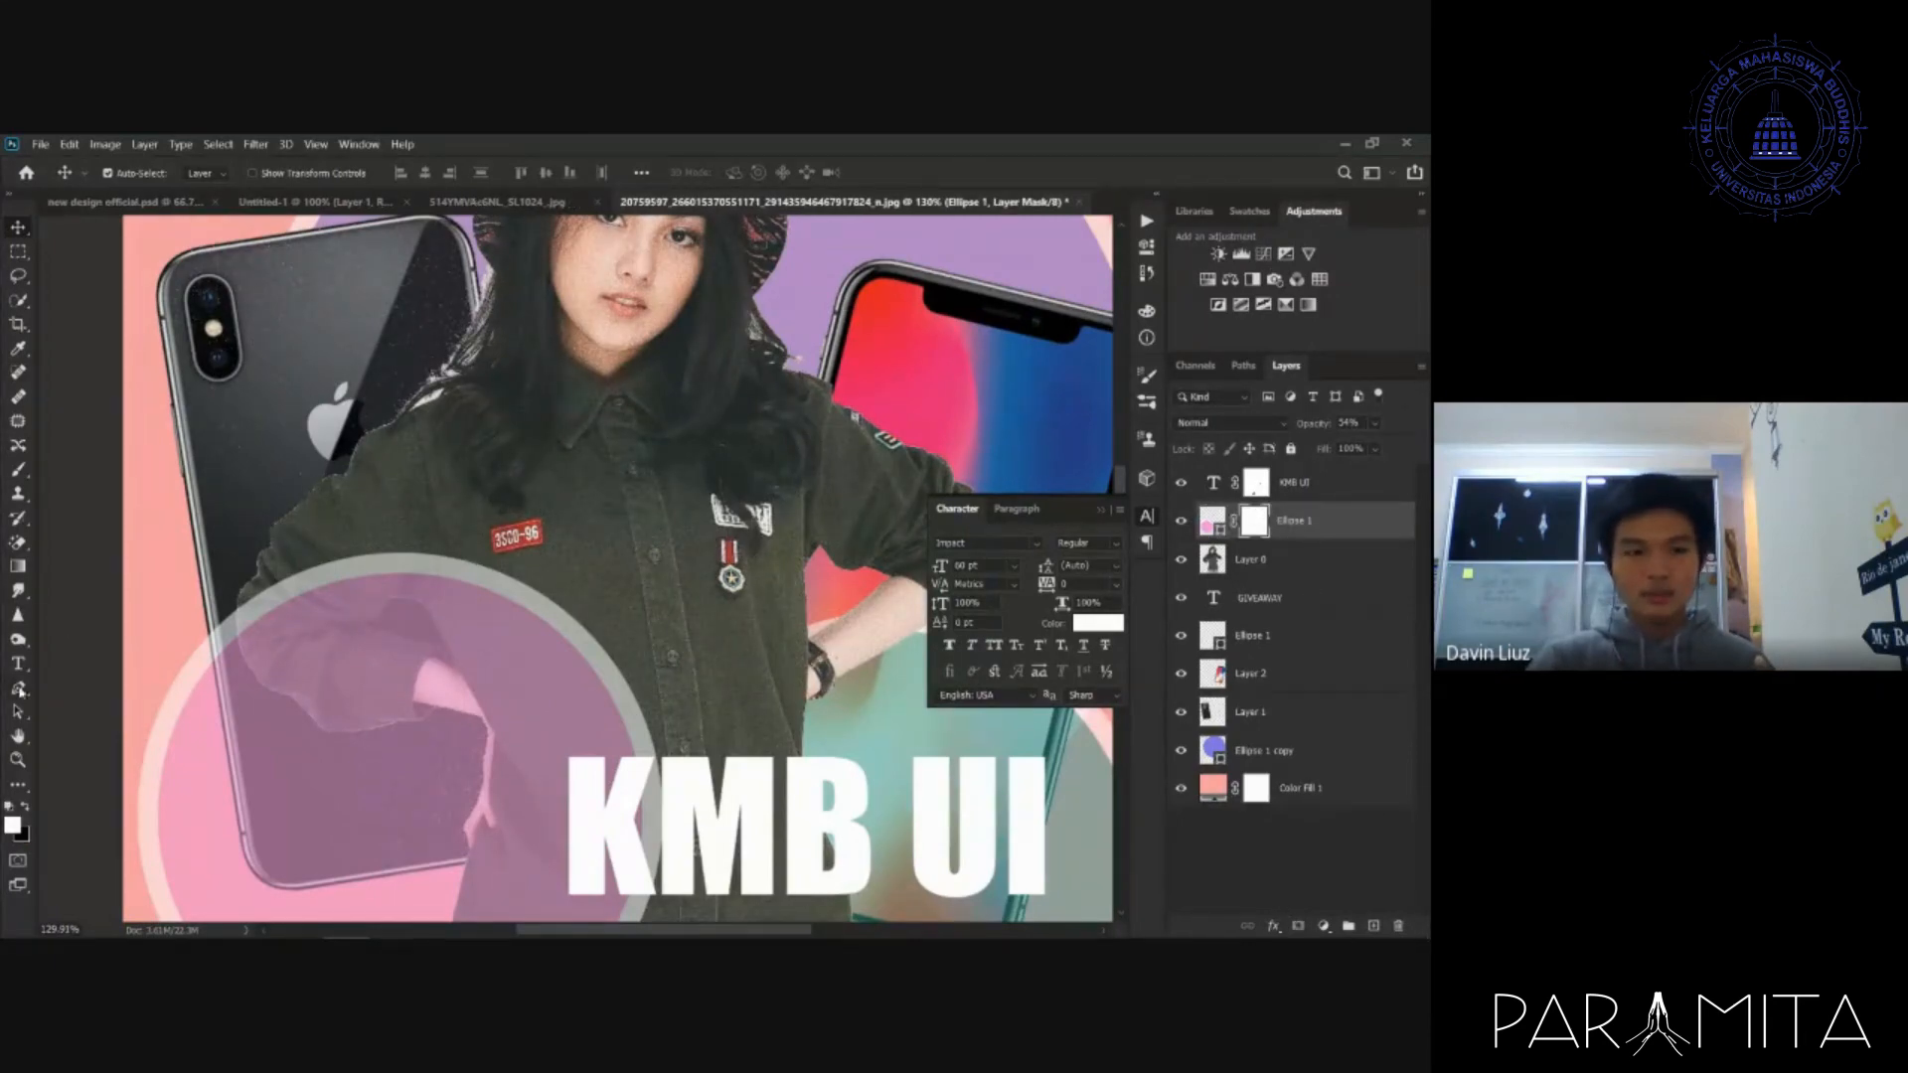
click(19, 470)
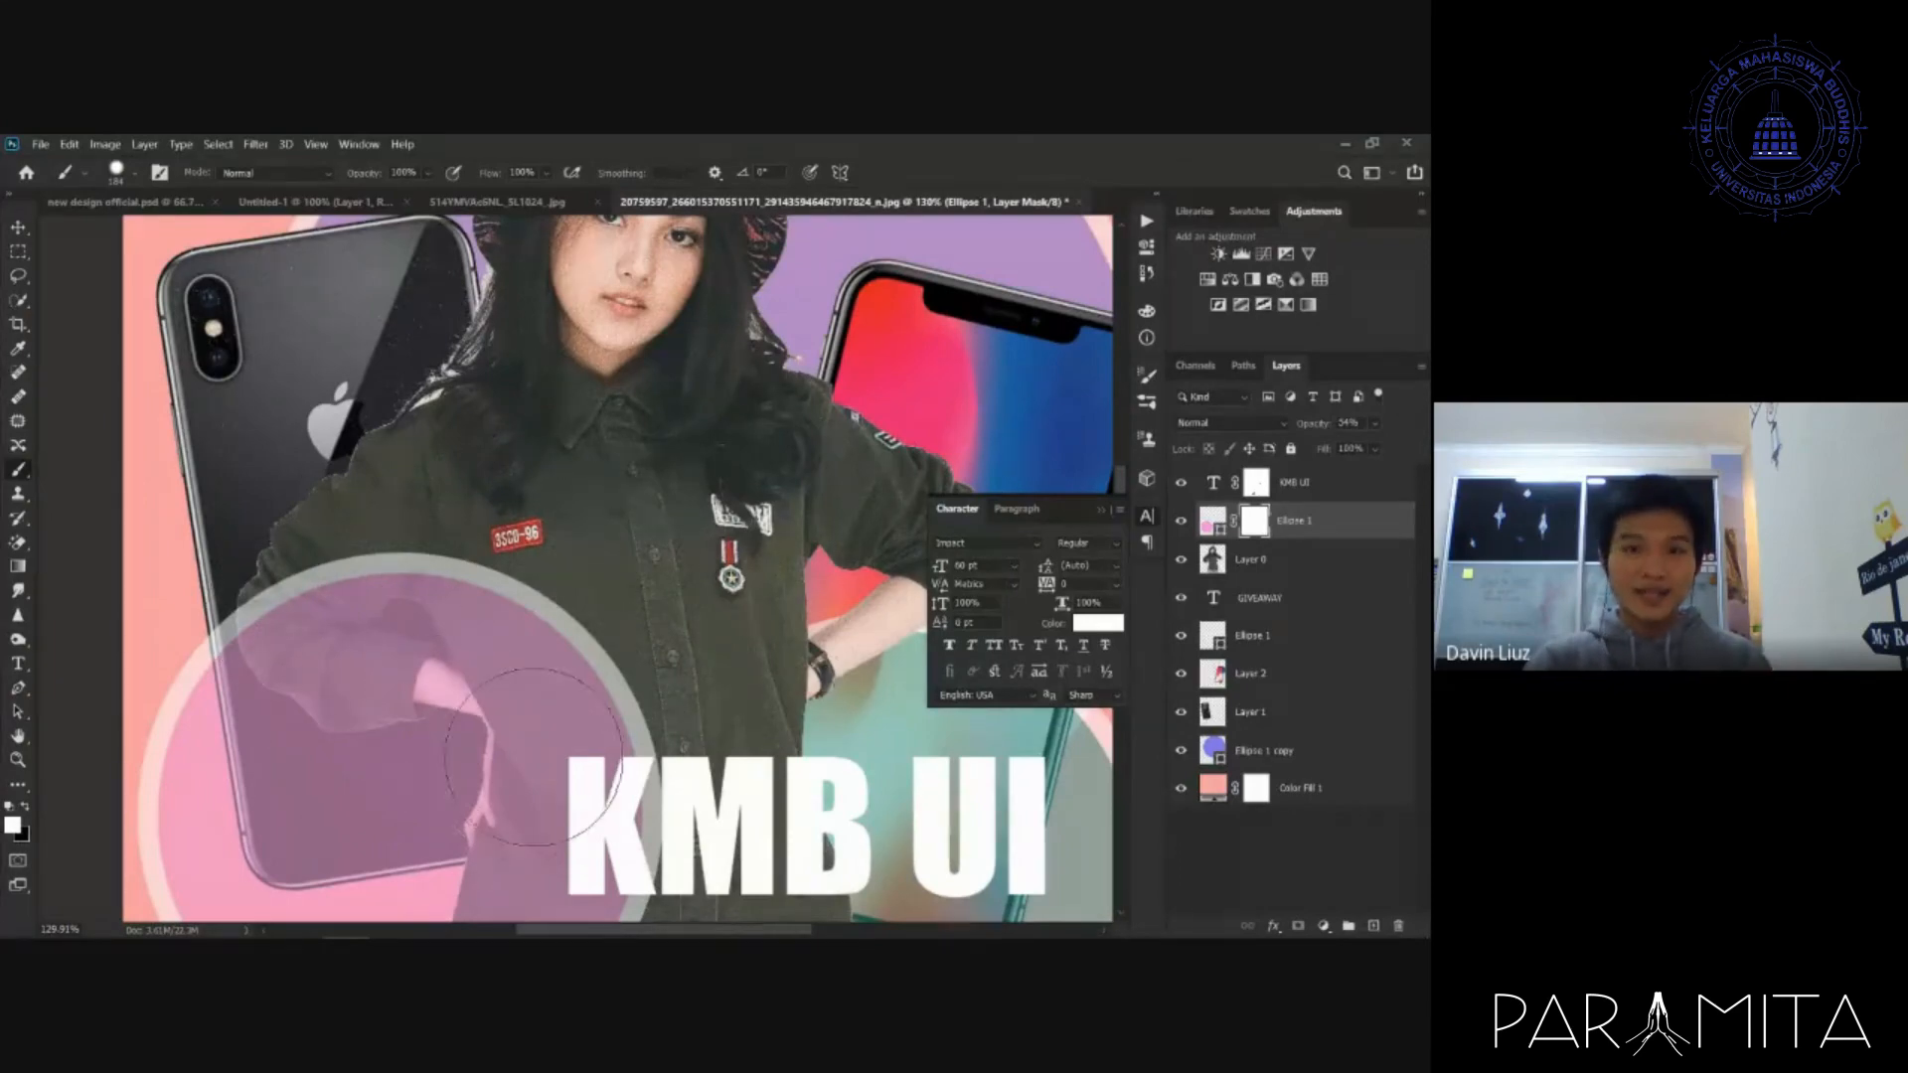
click(28, 809)
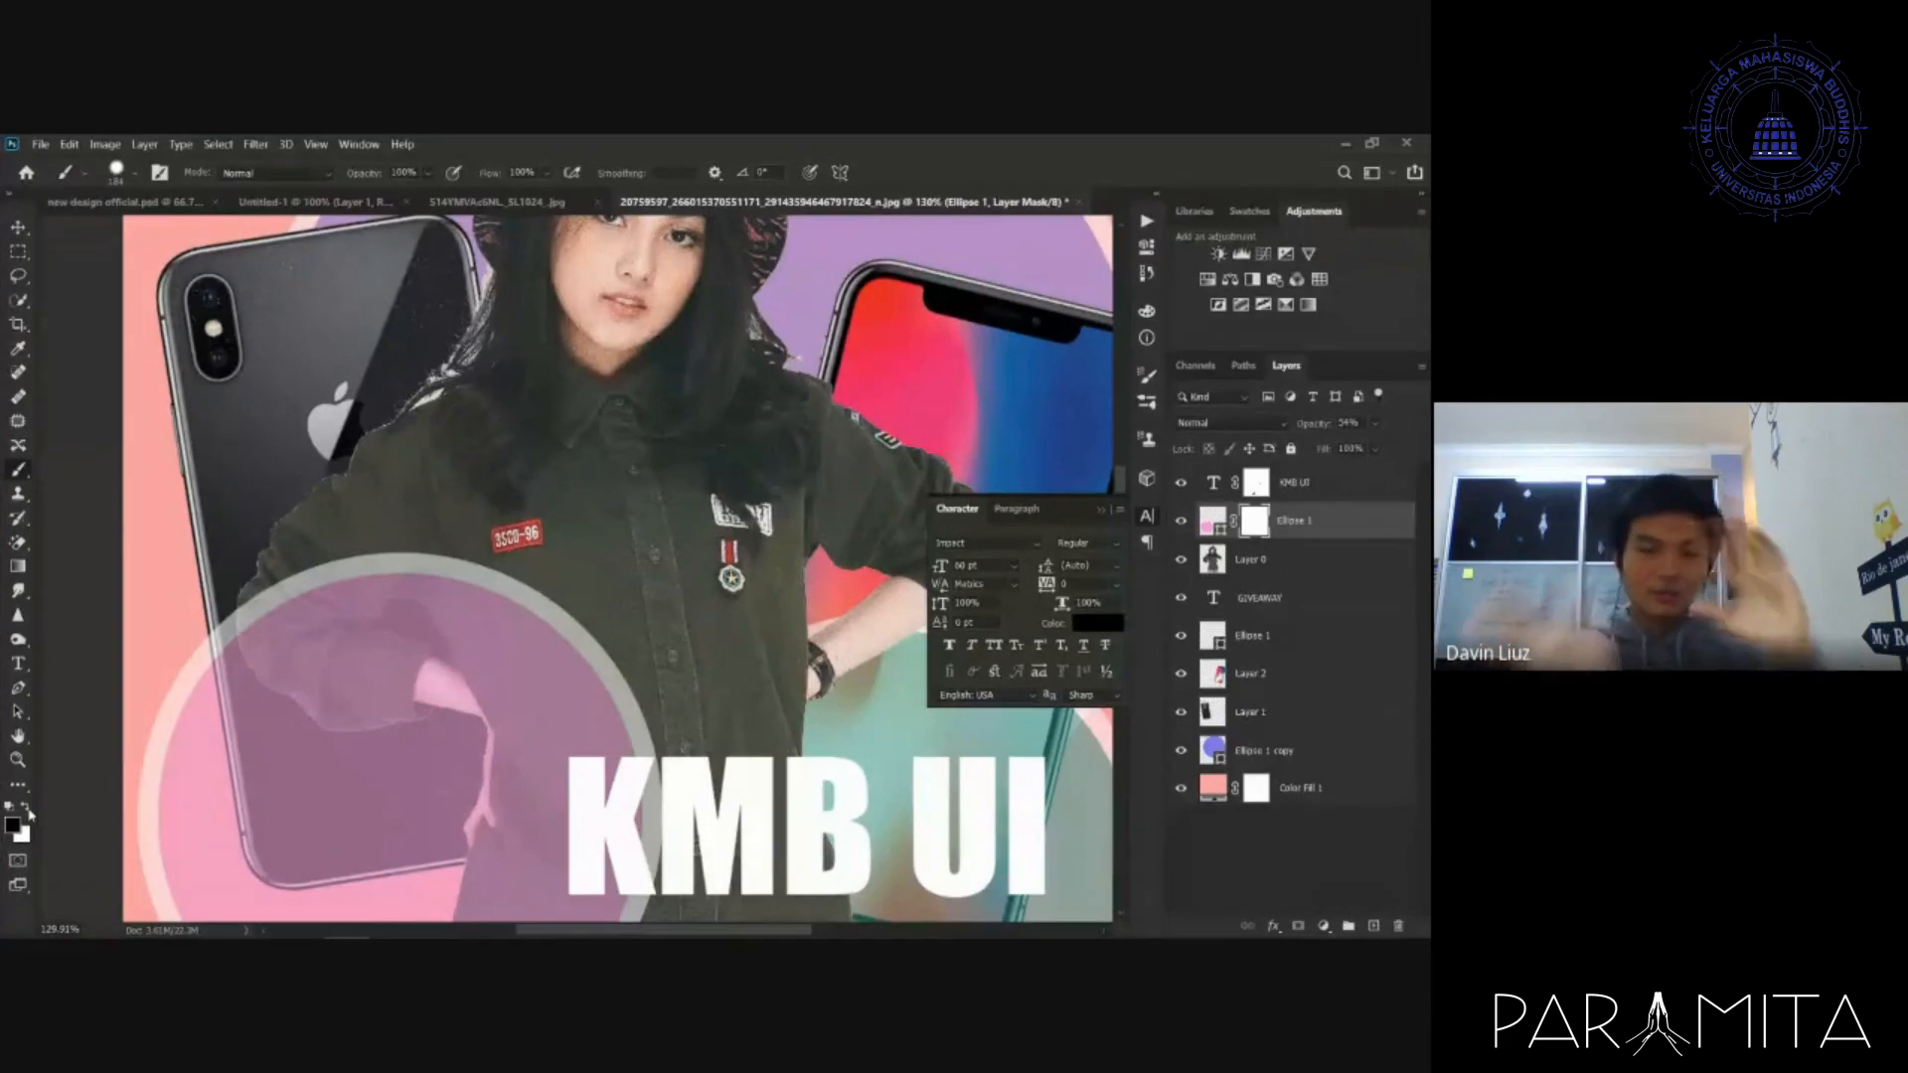
mouse_move(343, 537)
mouse_down()
mouse_move(302, 570)
mouse_move(354, 630)
mouse_move(375, 637)
mouse_move(403, 598)
mouse_move(721, 662)
mouse_move(566, 656)
mouse_move(574, 691)
mouse_move(634, 658)
mouse_up()
scroll(634, 659, down, 5)
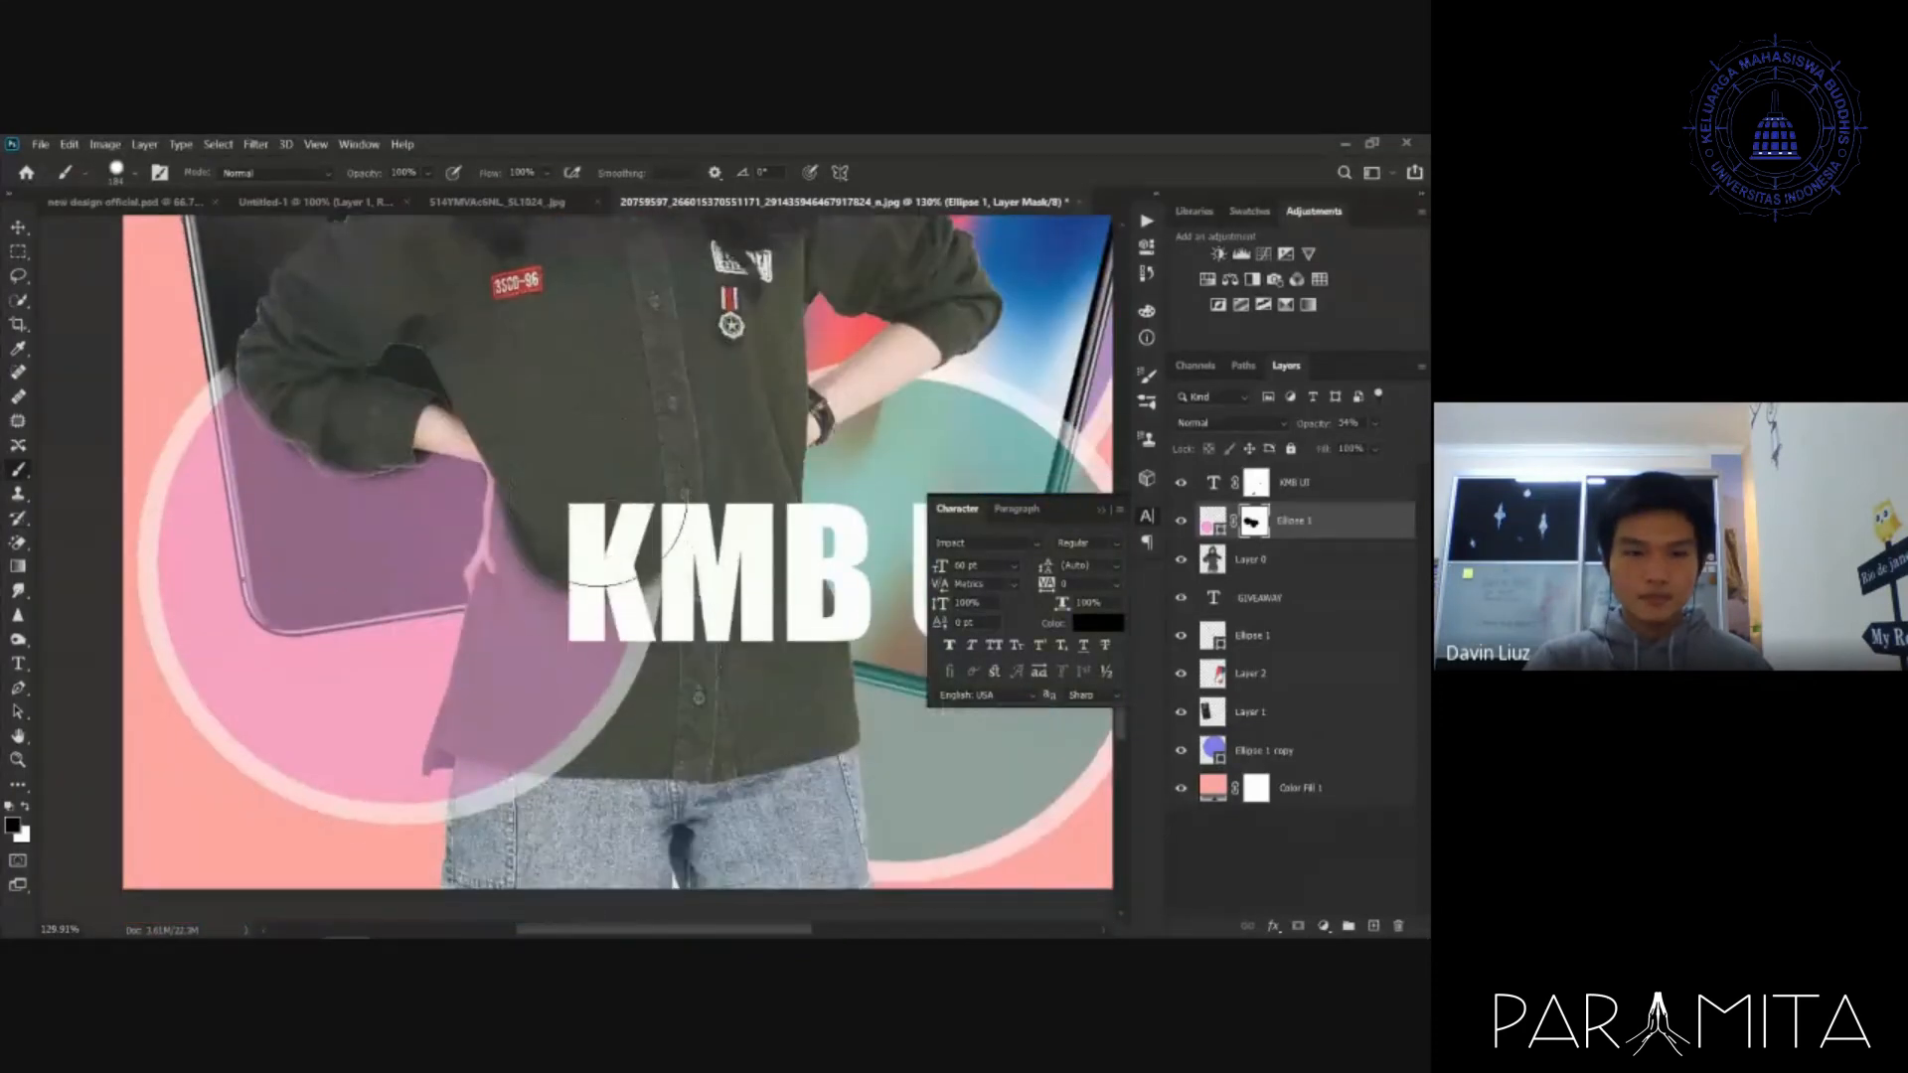
mouse_move(562, 537)
mouse_down()
mouse_move(566, 646)
mouse_move(477, 785)
mouse_move(517, 755)
mouse_up()
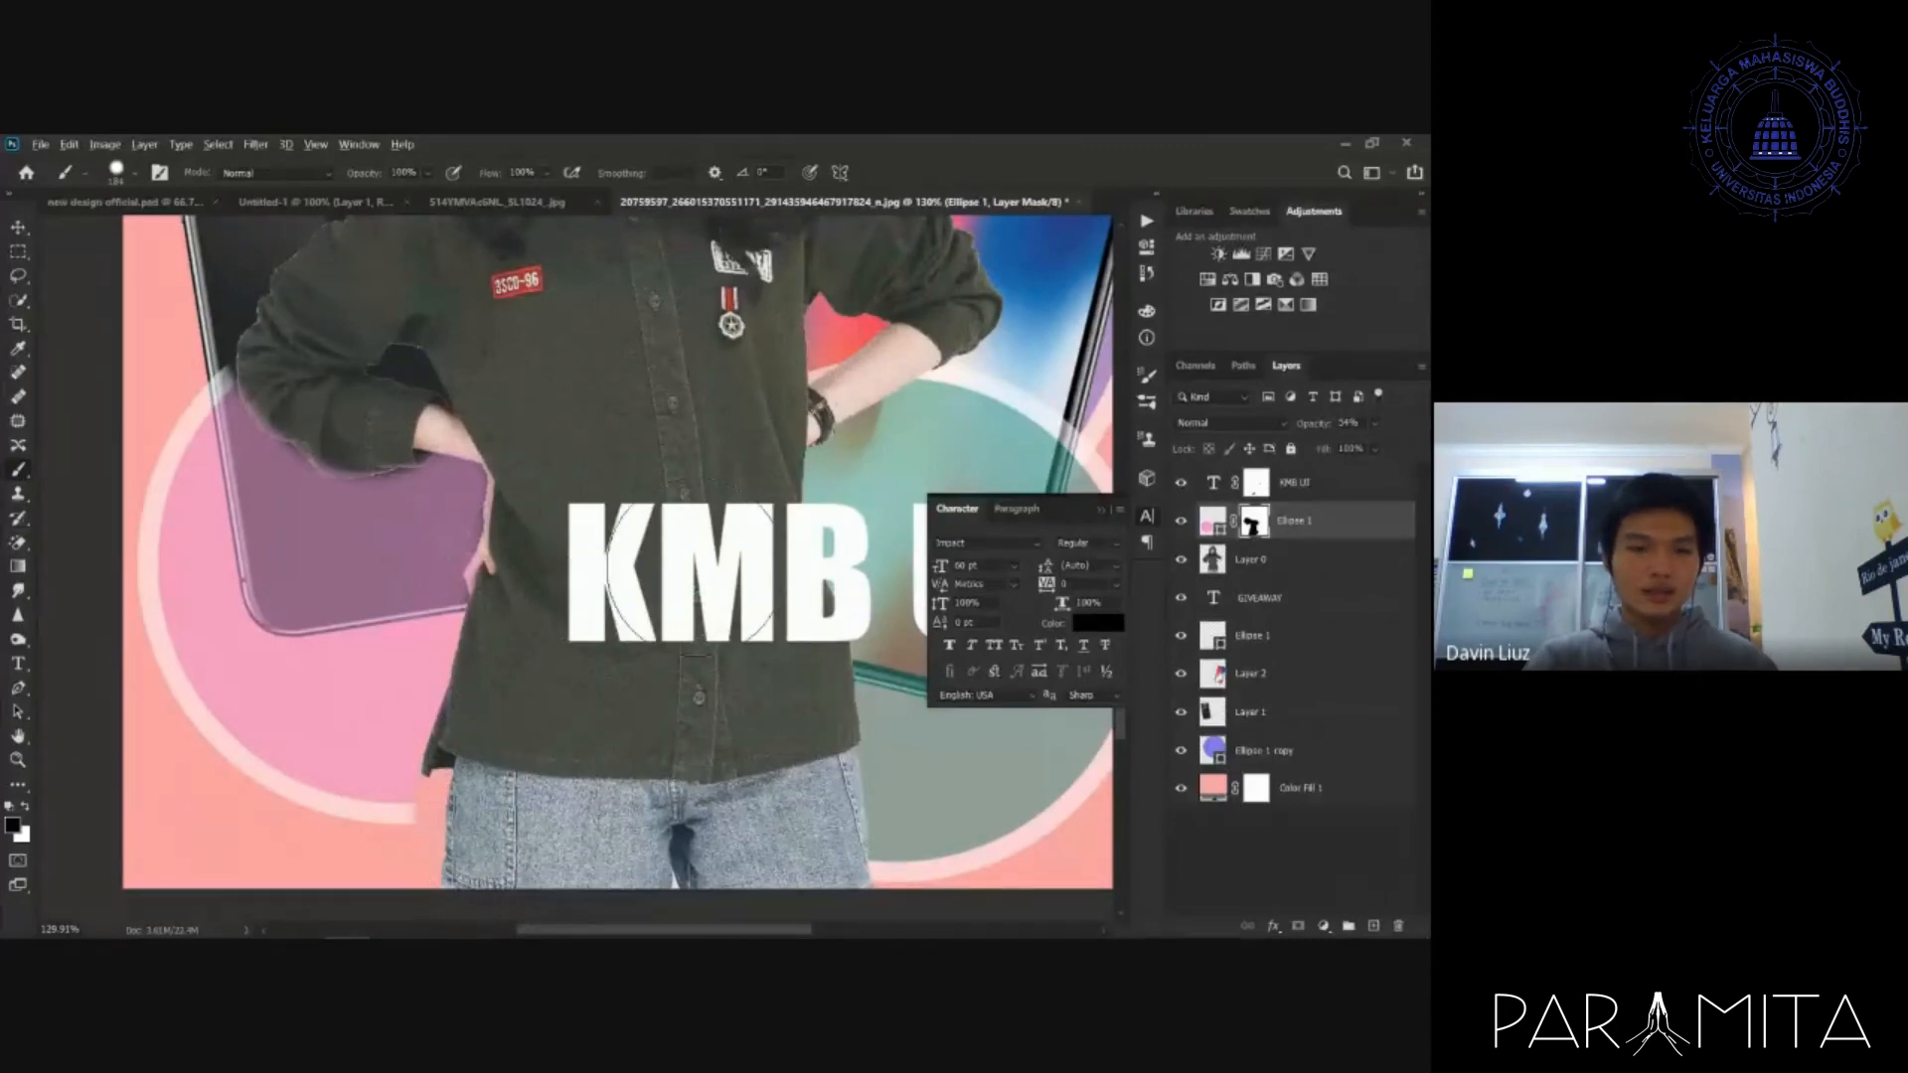
scroll(675, 574, down, 3)
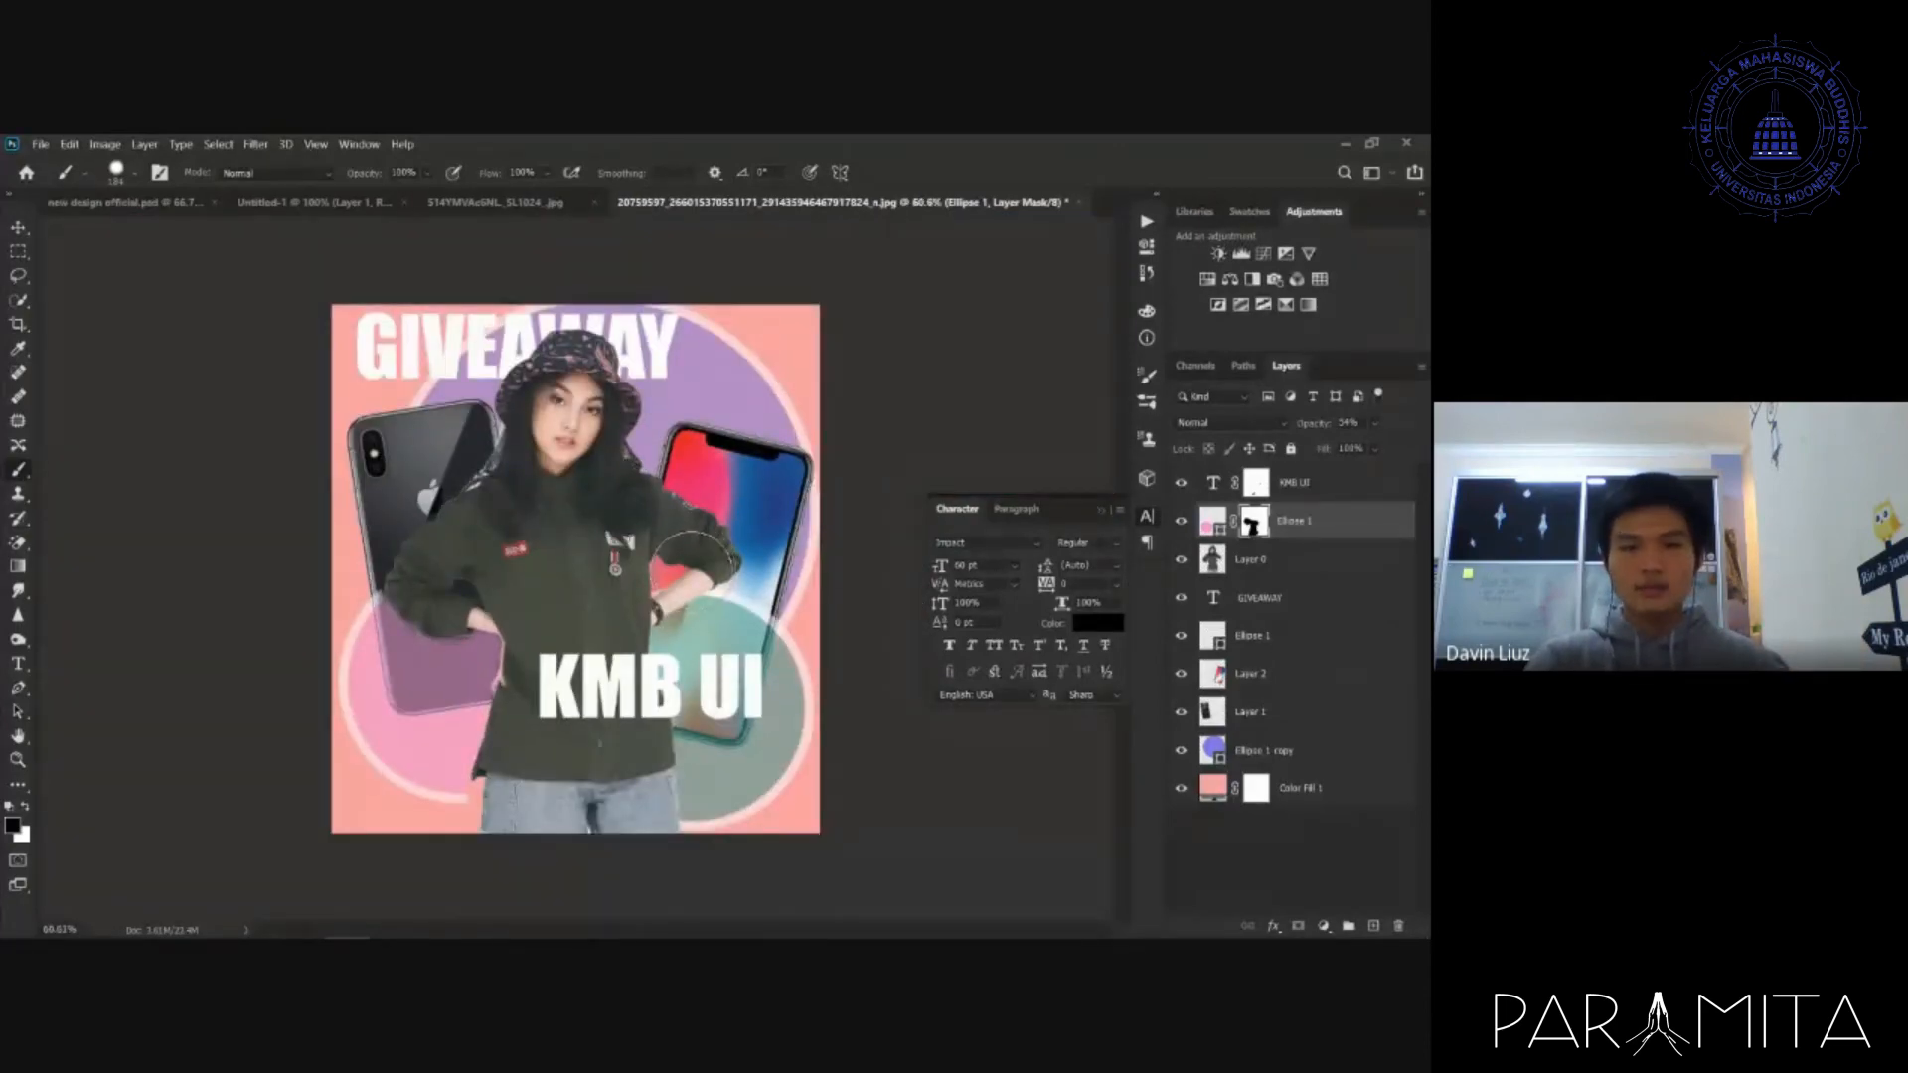
- Shrink the brush and paint black on the pink circle's mask just outside the shirt's lower corner
scroll(437, 765, up, 5)
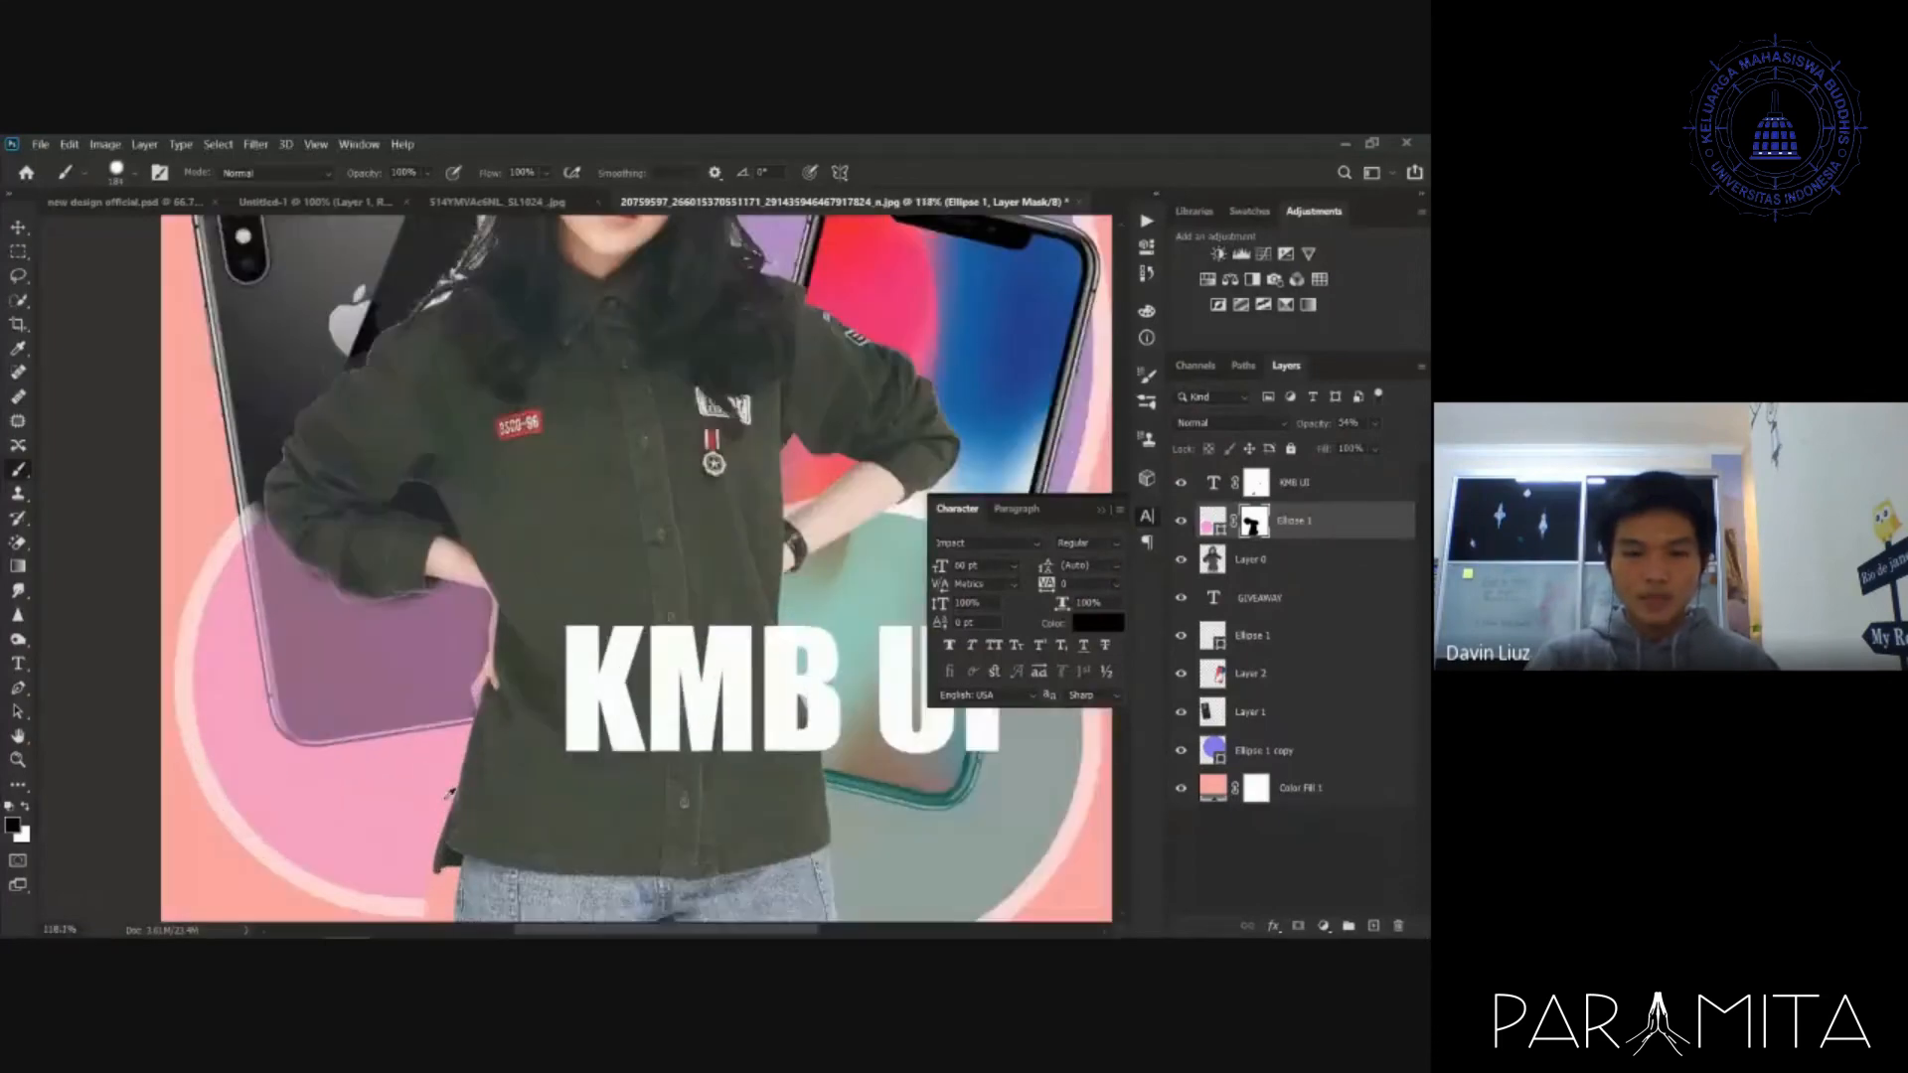
scroll(419, 817, up, 2)
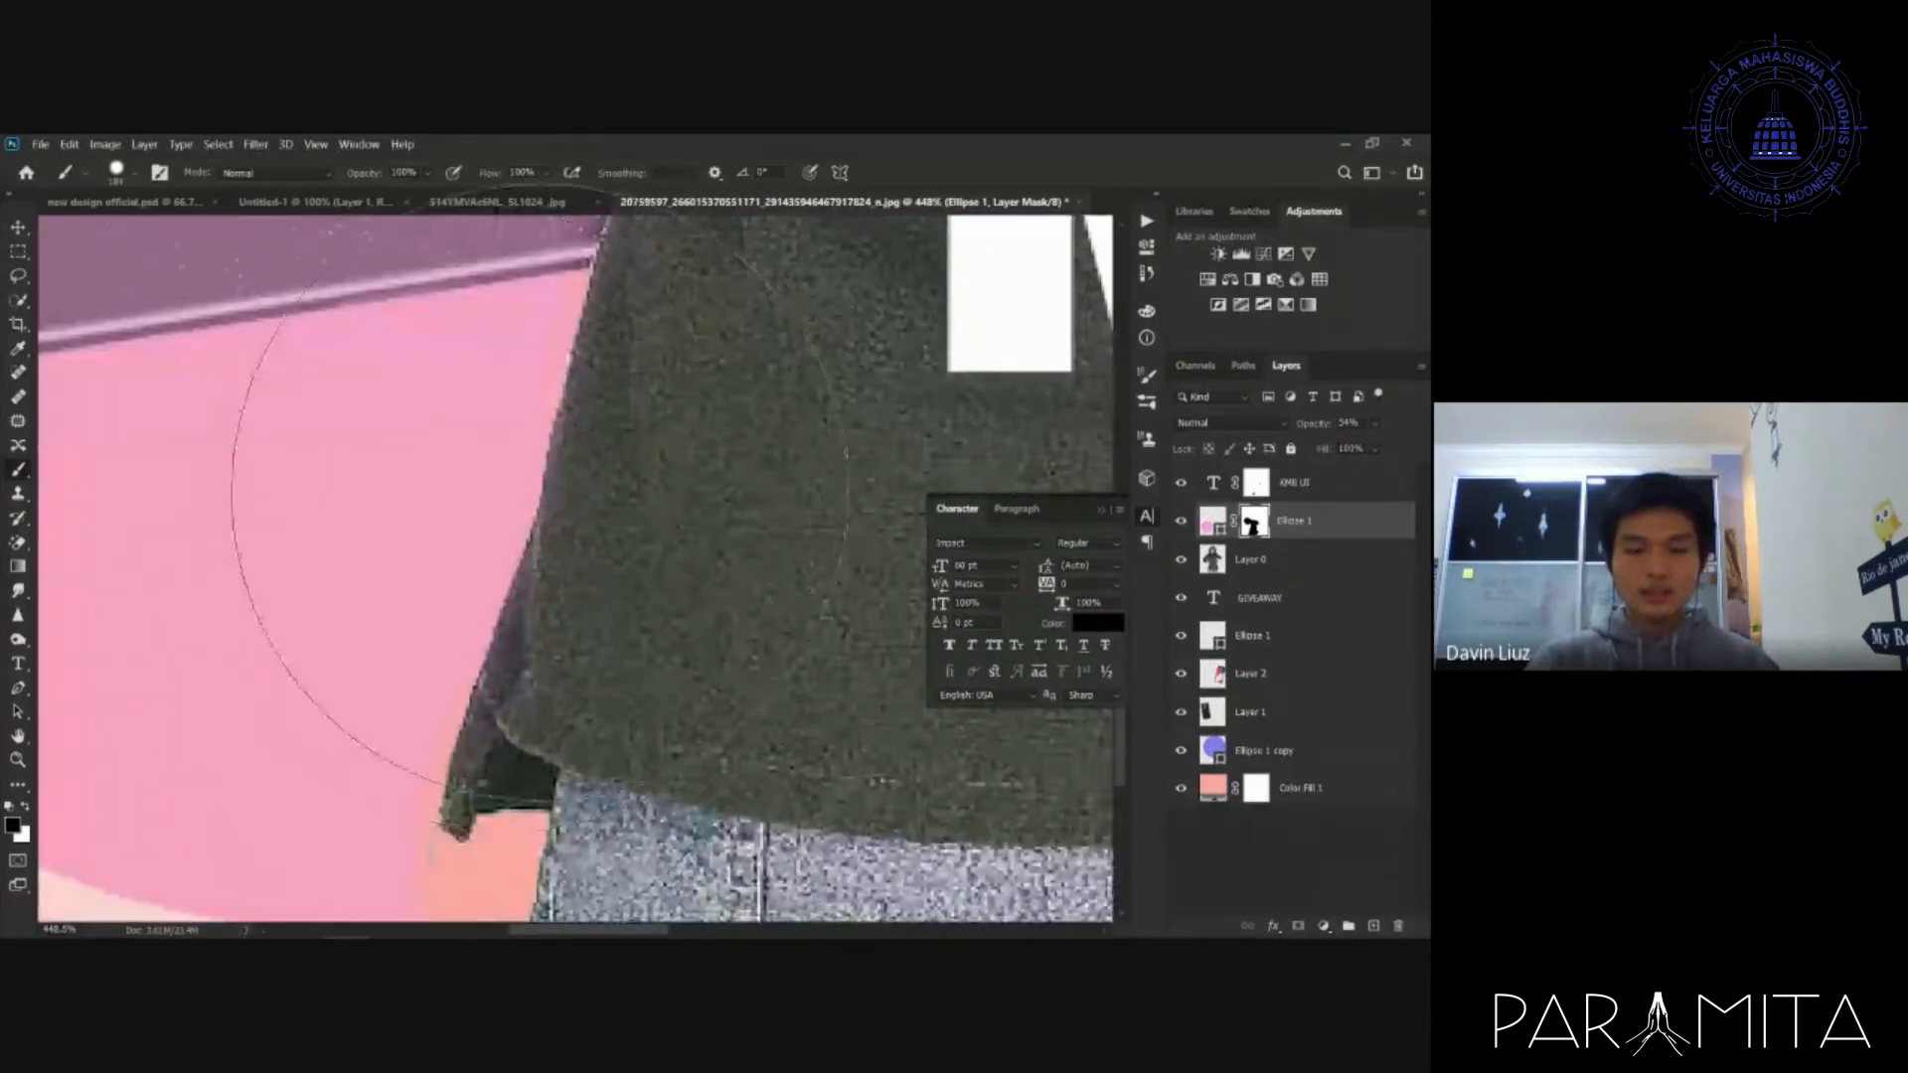
alt+right_click(542, 497)
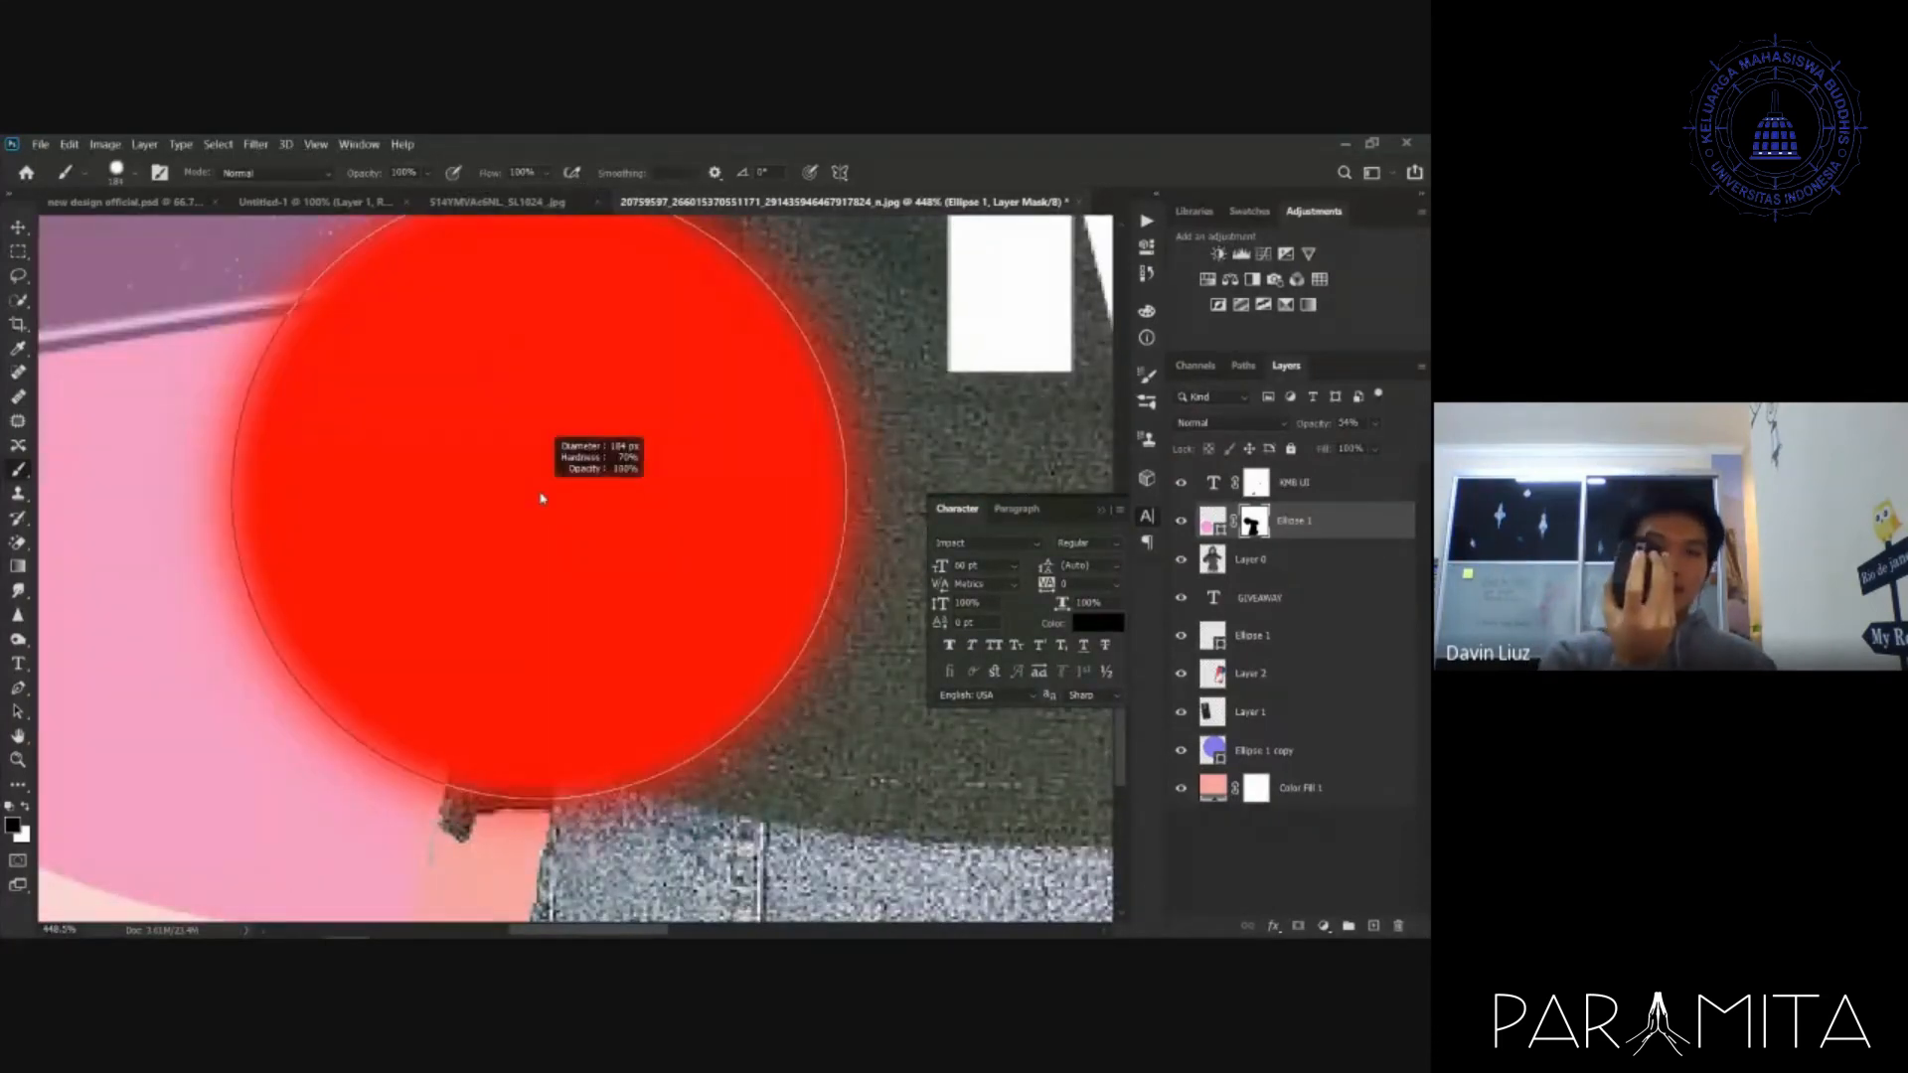
mouse_move(542, 497)
mouse_down()
mouse_move(5, 775)
mouse_move(4, 371)
mouse_move(32, 704)
mouse_move(21, 669)
mouse_up()
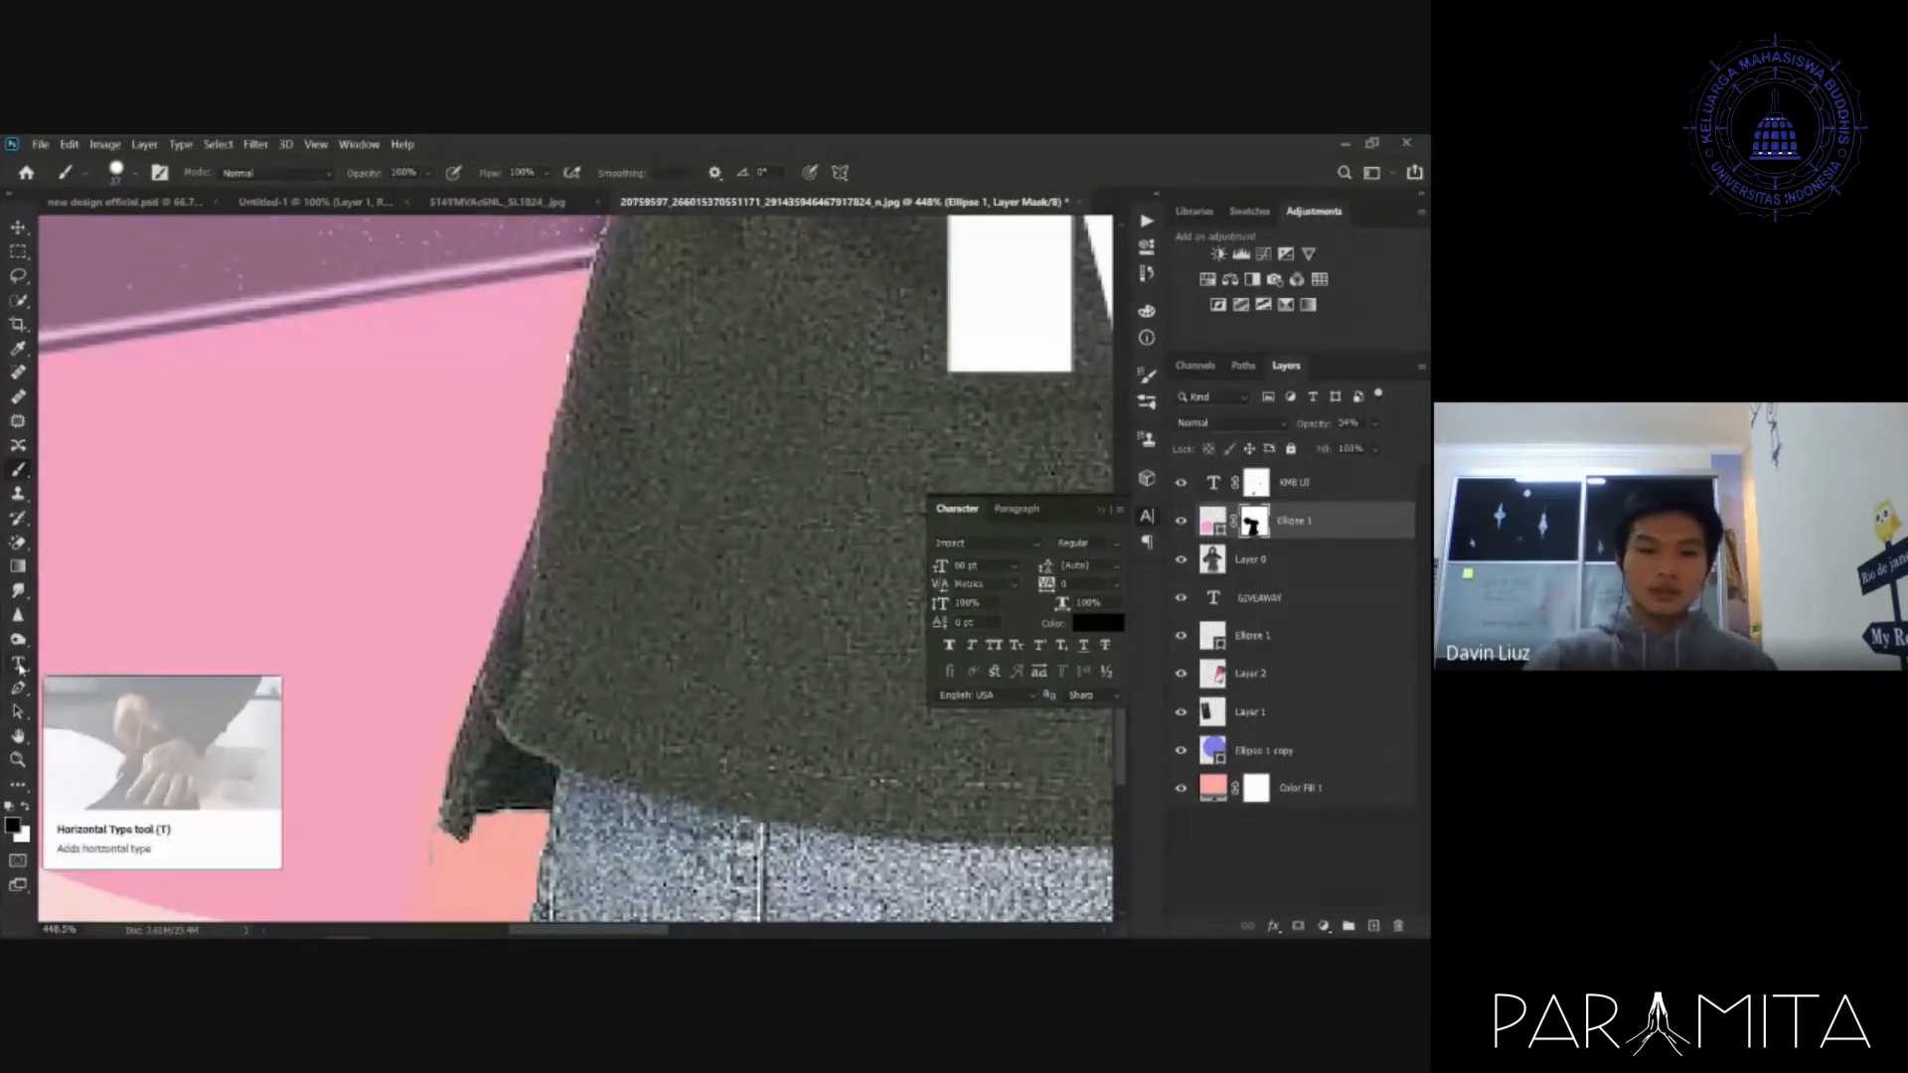
scroll(363, 785, down, 2)
mouse_move(370, 715)
mouse_down()
mouse_move(397, 748)
mouse_move(392, 805)
mouse_up()
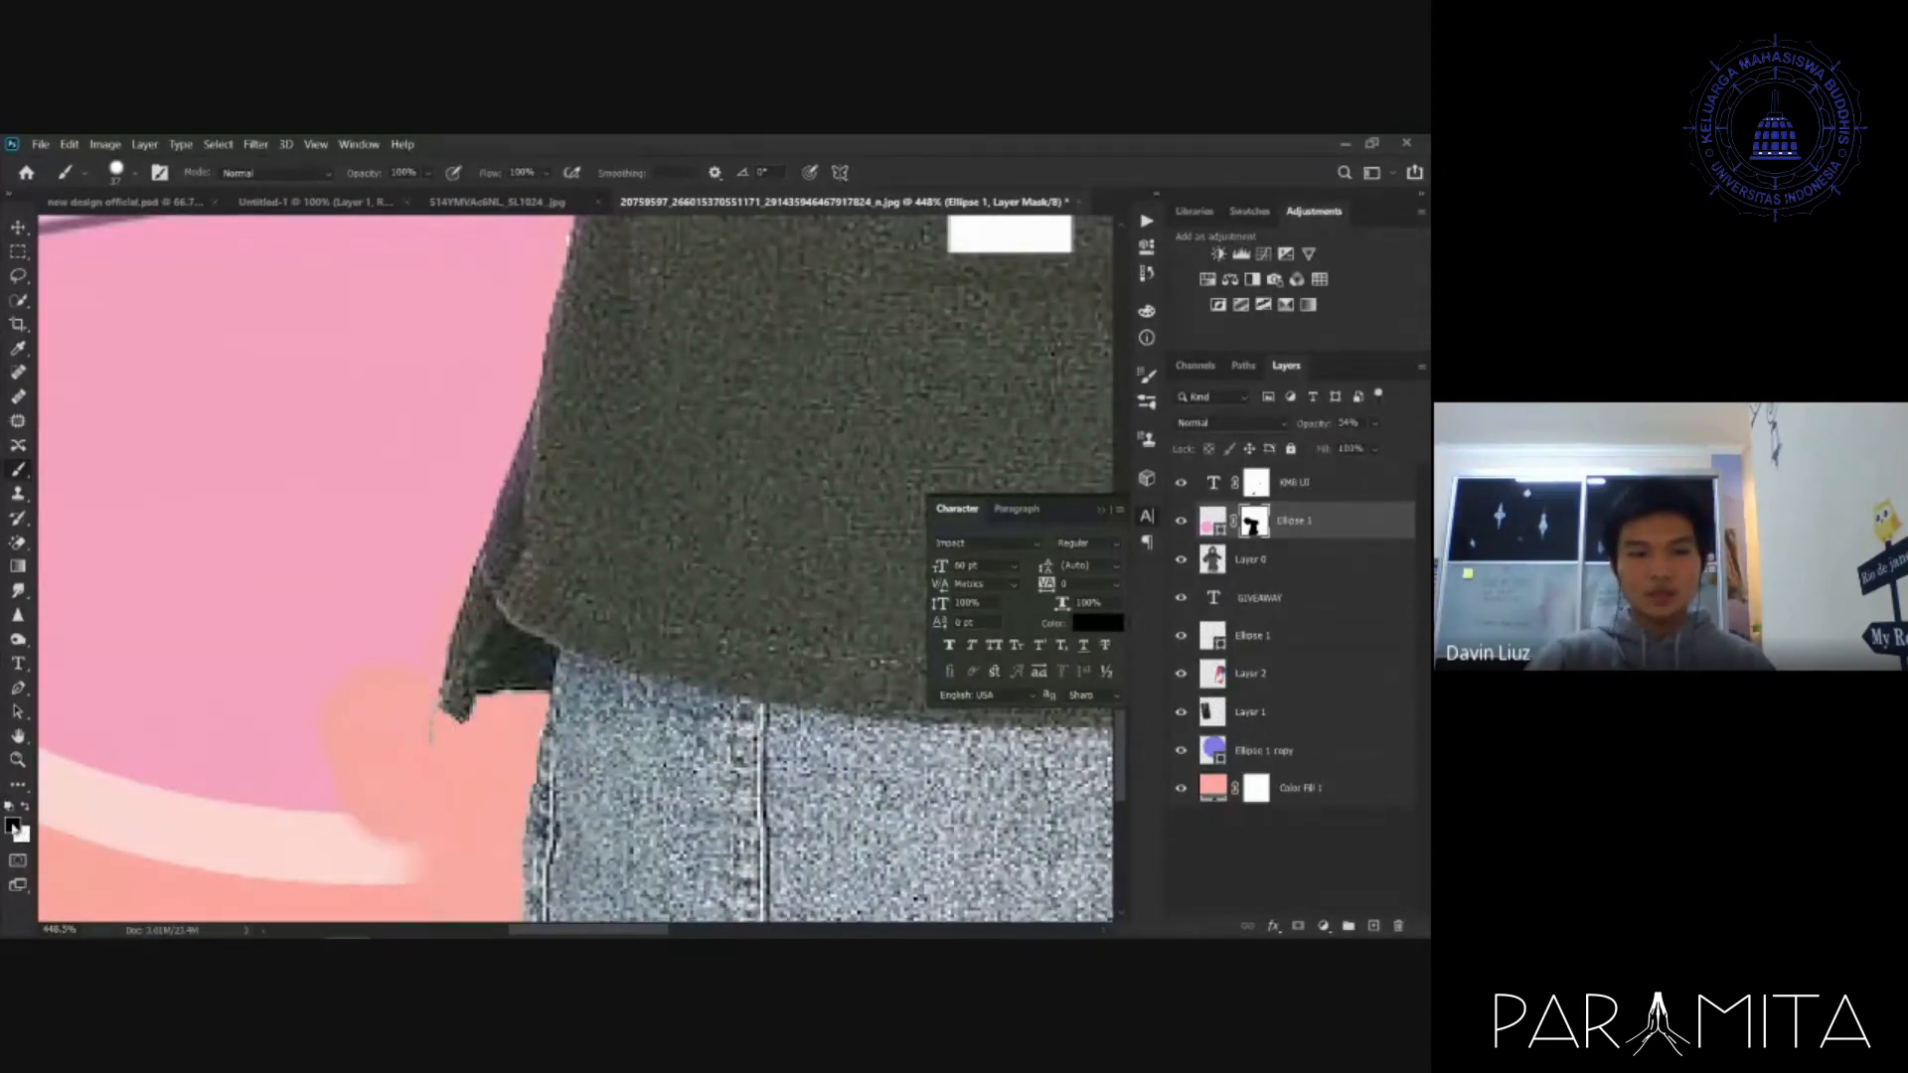
- Restore the erased part of the pink circle beside the shirt hem by painting its mask in white
click(13, 824)
click(450, 475)
click(857, 464)
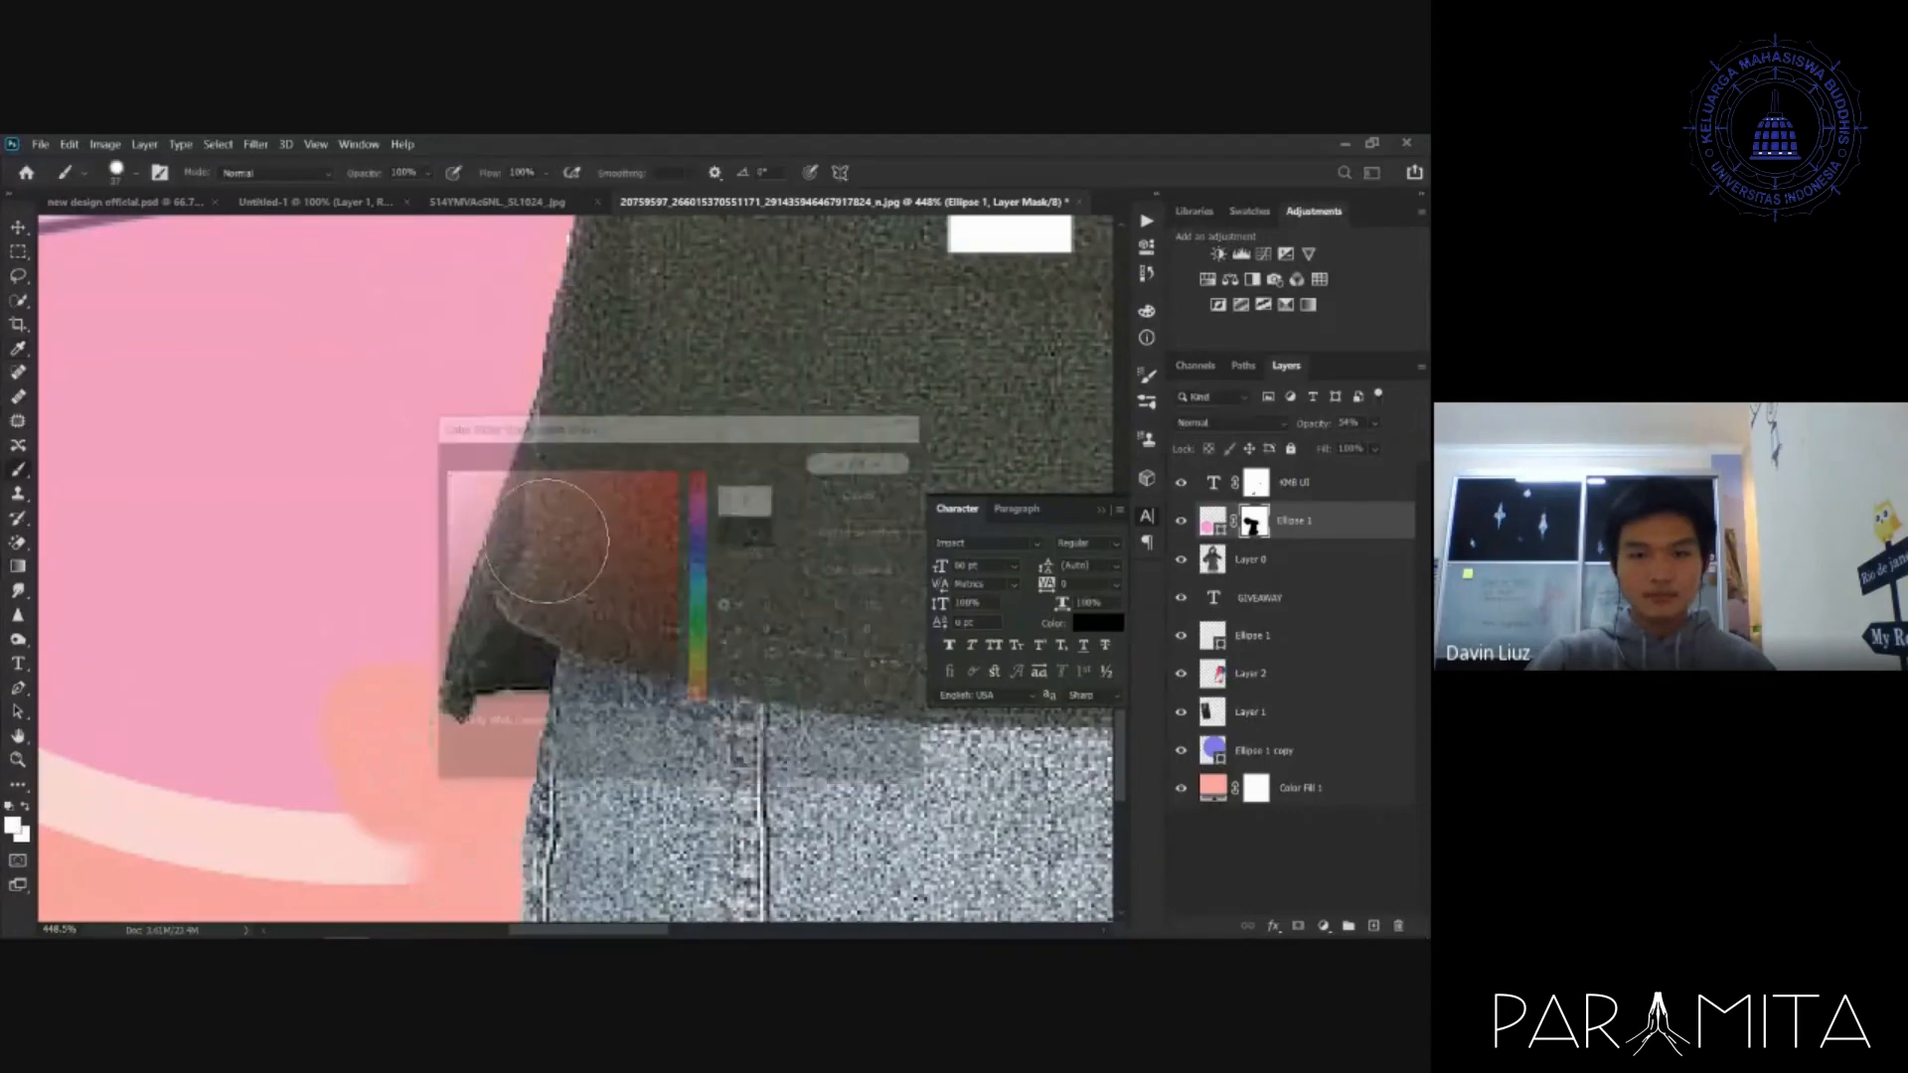
mouse_move(452, 636)
mouse_down()
mouse_move(367, 767)
mouse_move(481, 766)
mouse_move(452, 838)
mouse_move(474, 801)
mouse_up()
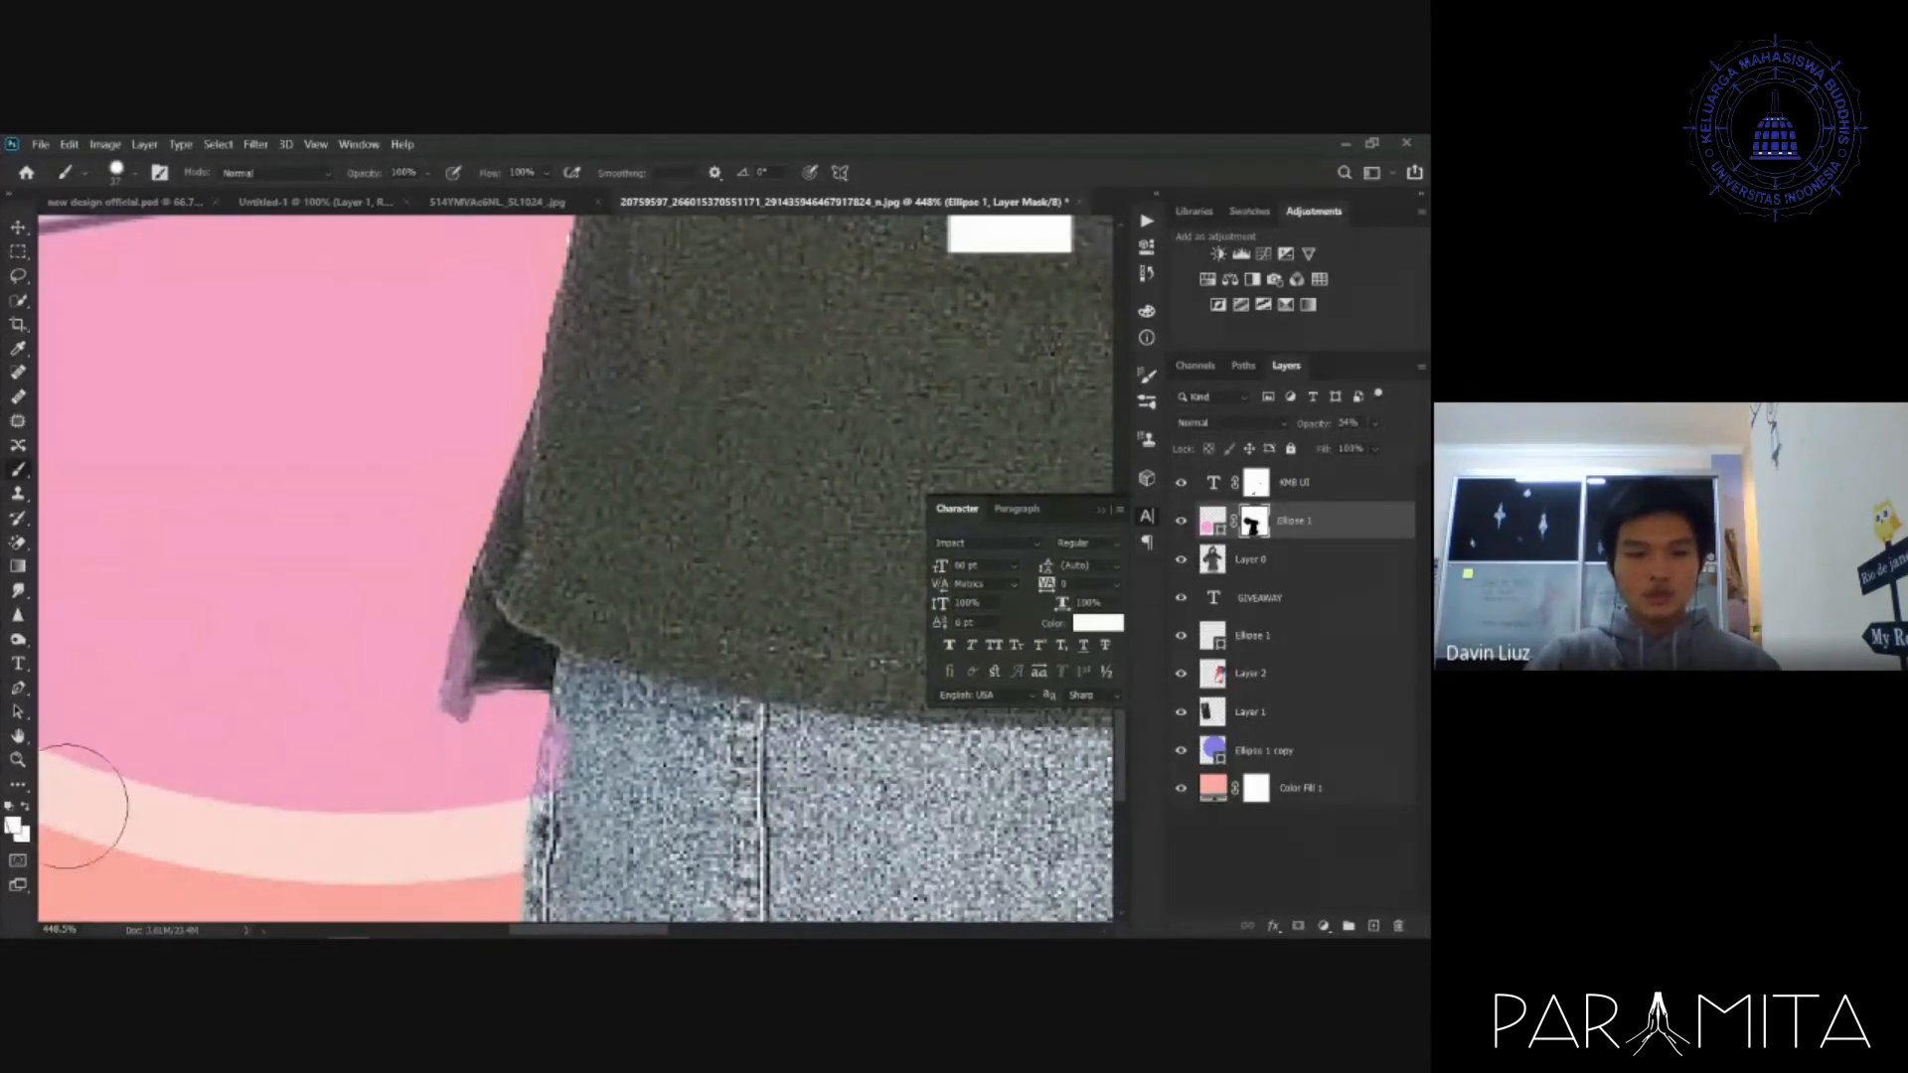
- Switch the brush colour to black (000000) and mask the pink circle off the shirt hem and the edge of the jeans
click(13, 824)
click(444, 701)
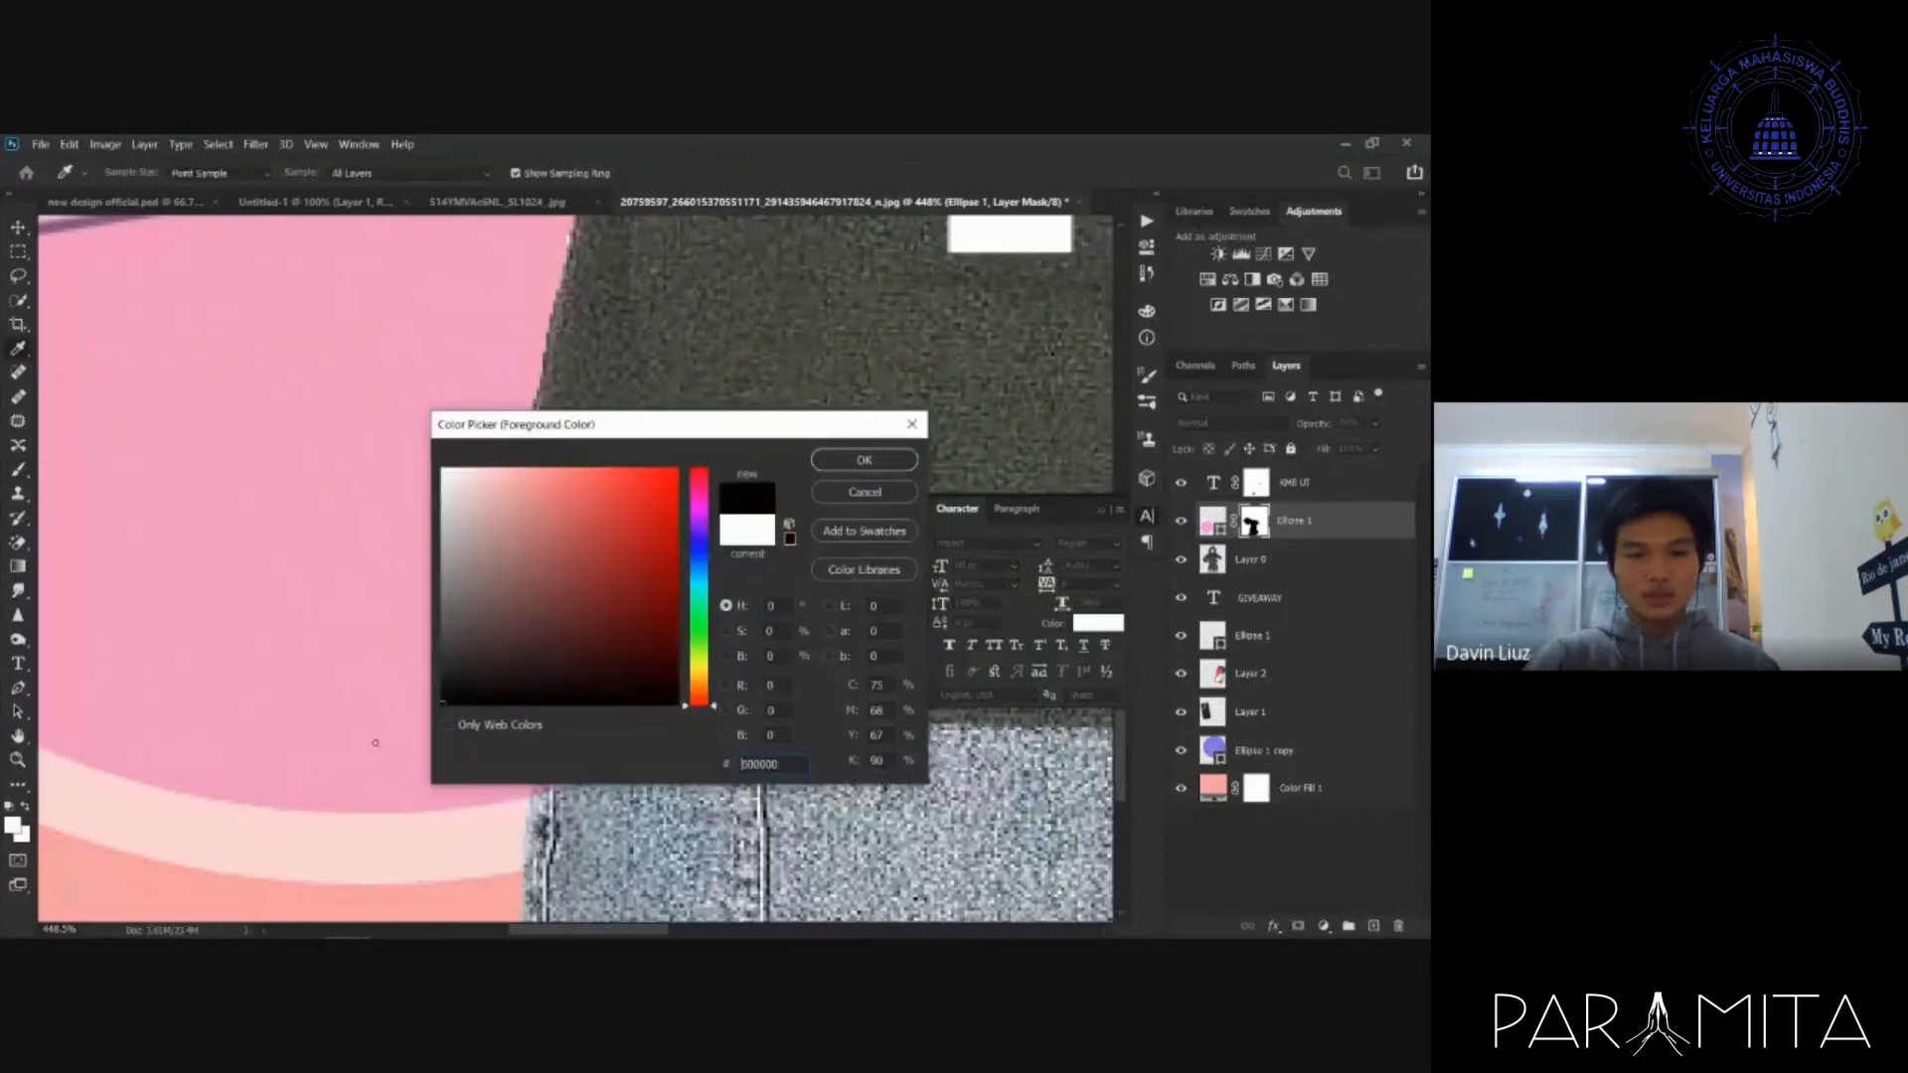
click(863, 460)
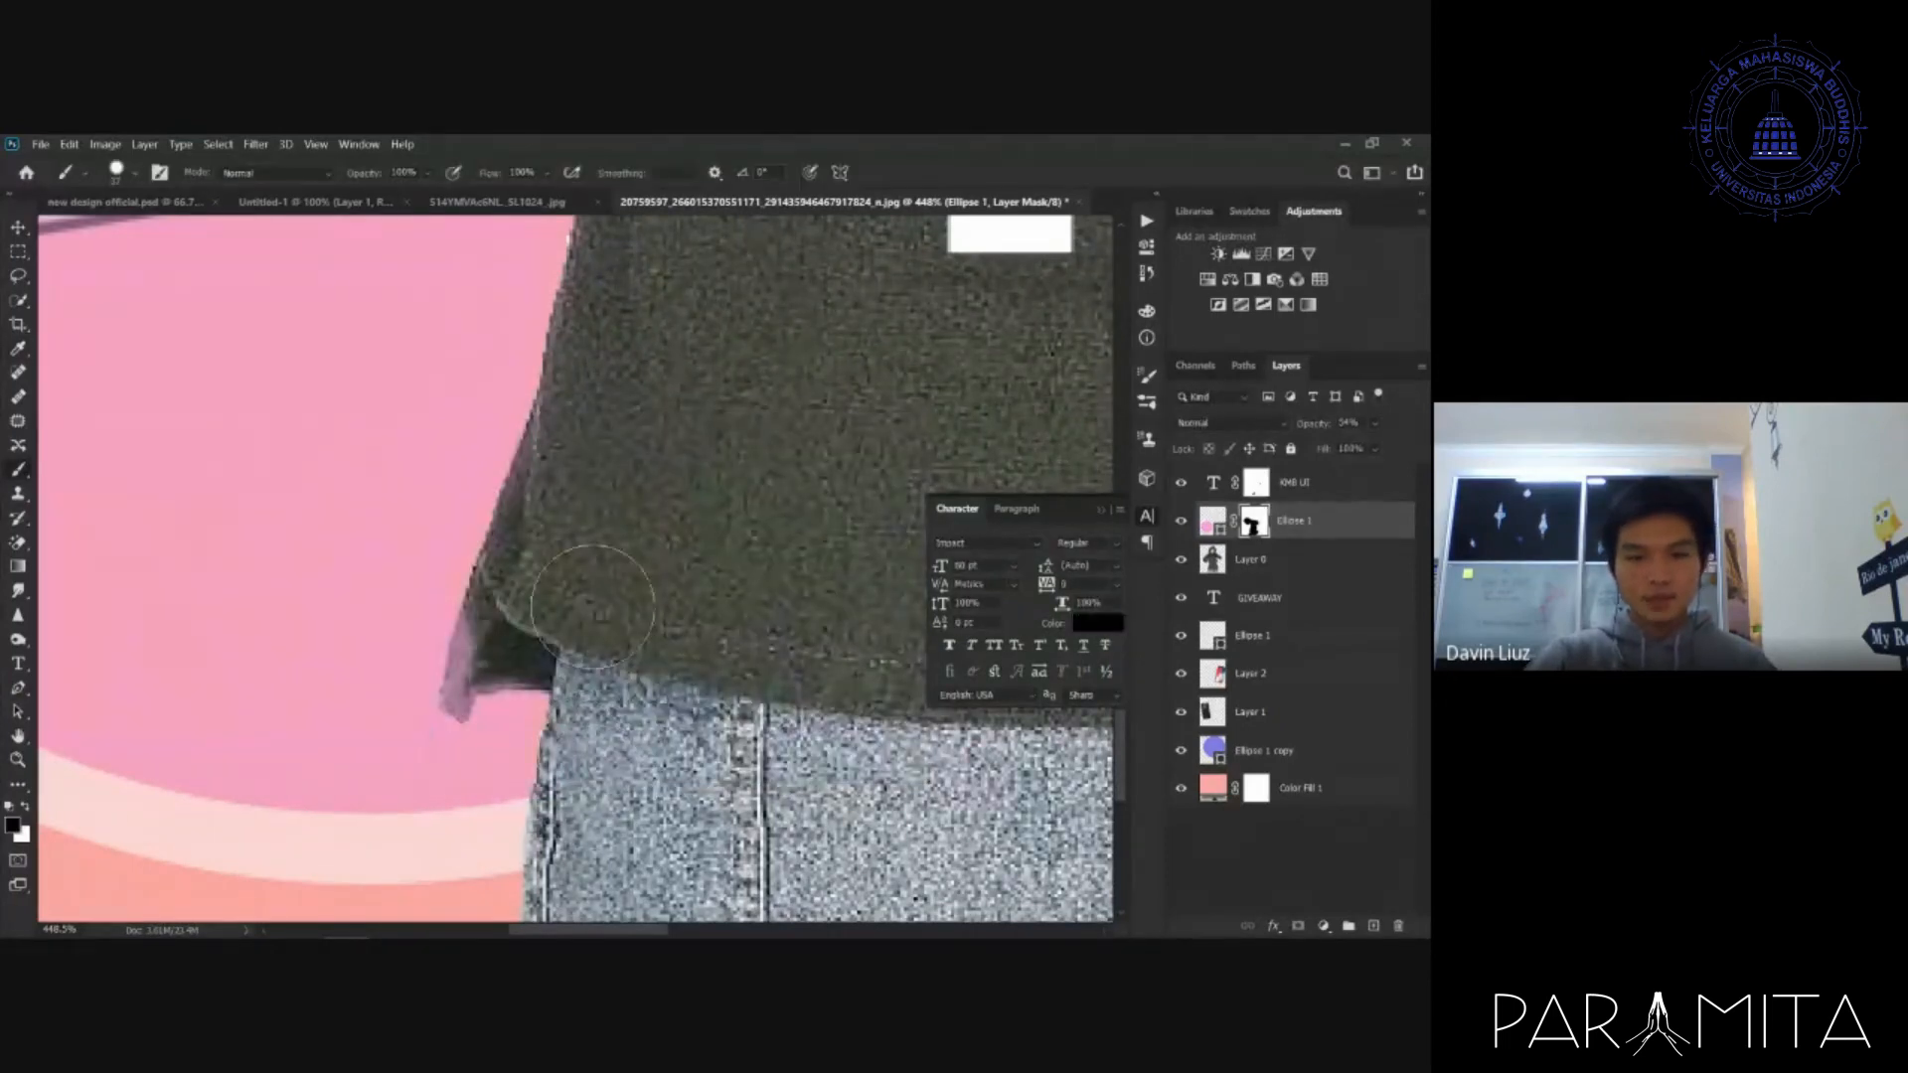
mouse_move(528, 611)
mouse_down()
mouse_move(458, 623)
mouse_move(449, 715)
mouse_move(554, 681)
mouse_up()
scroll(615, 478, down, 3)
scroll(614, 478, down, 5)
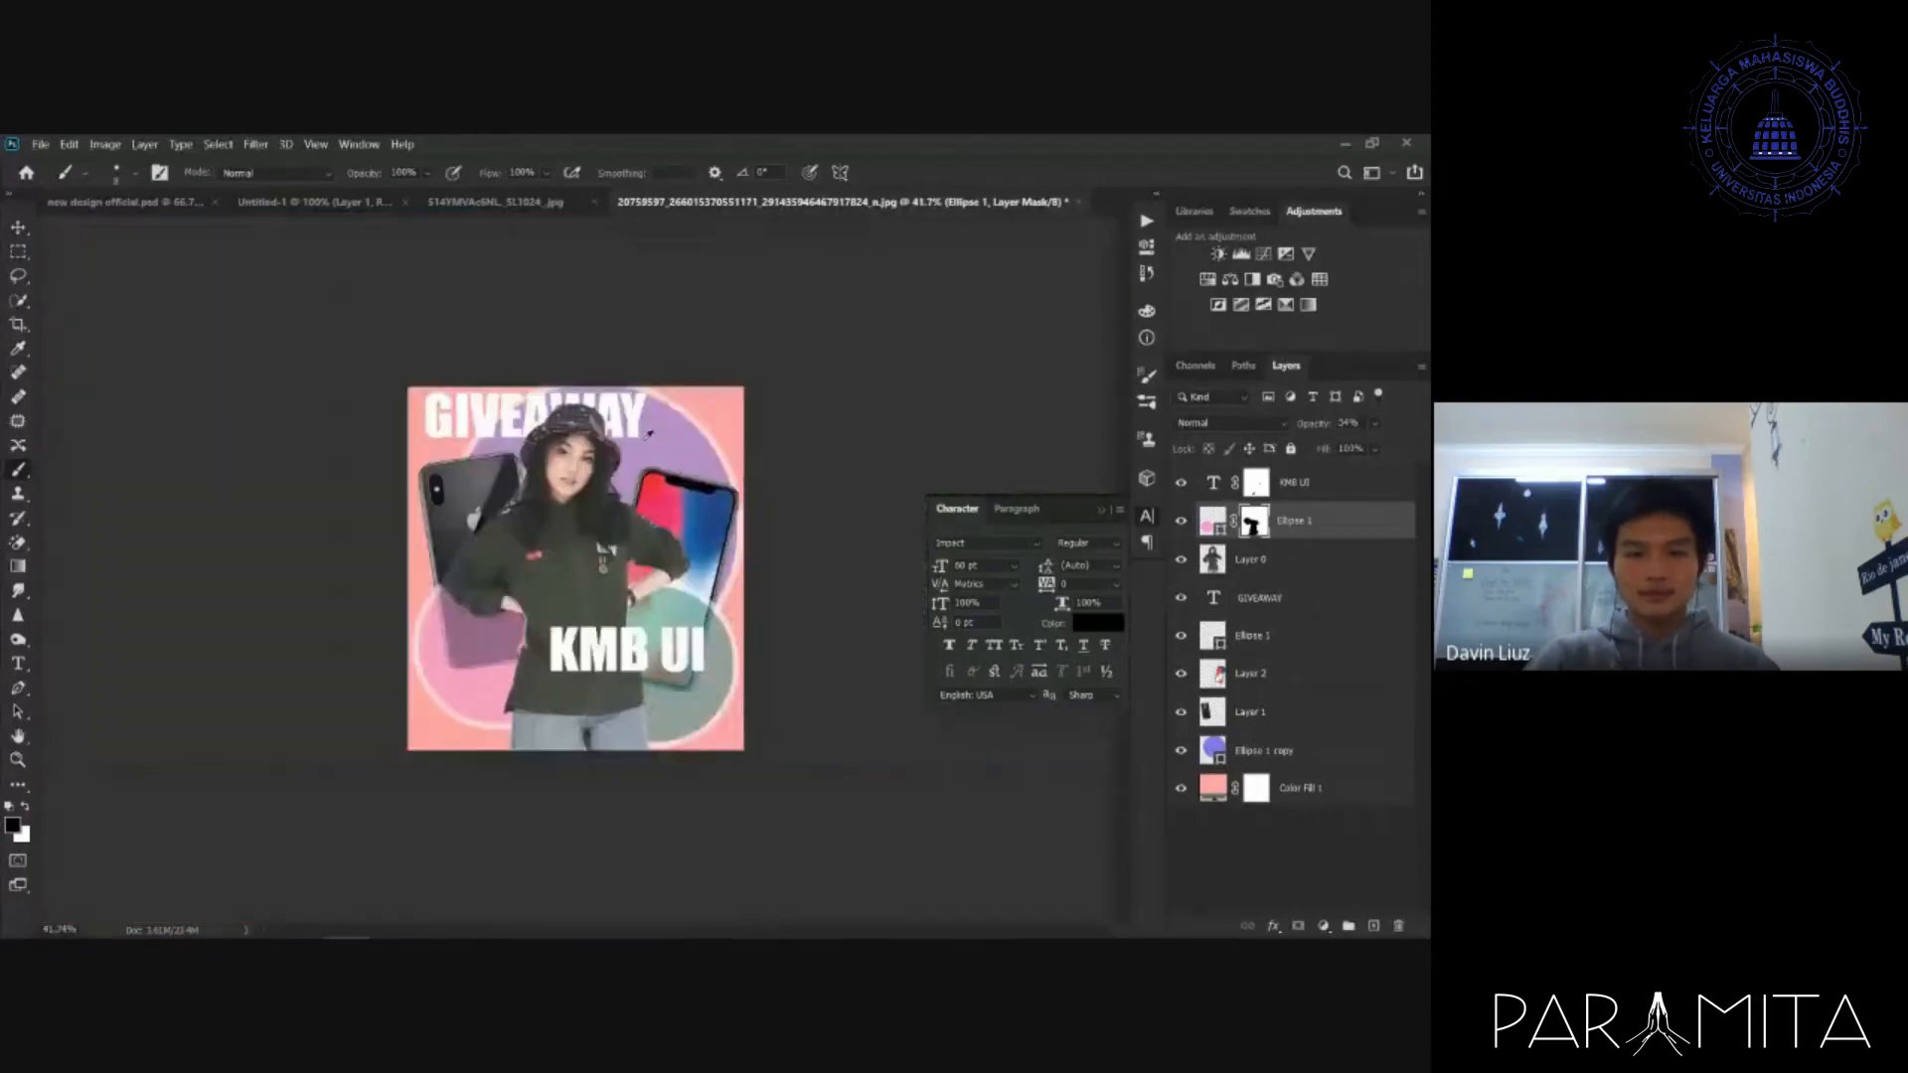
scroll(576, 566, up, 2)
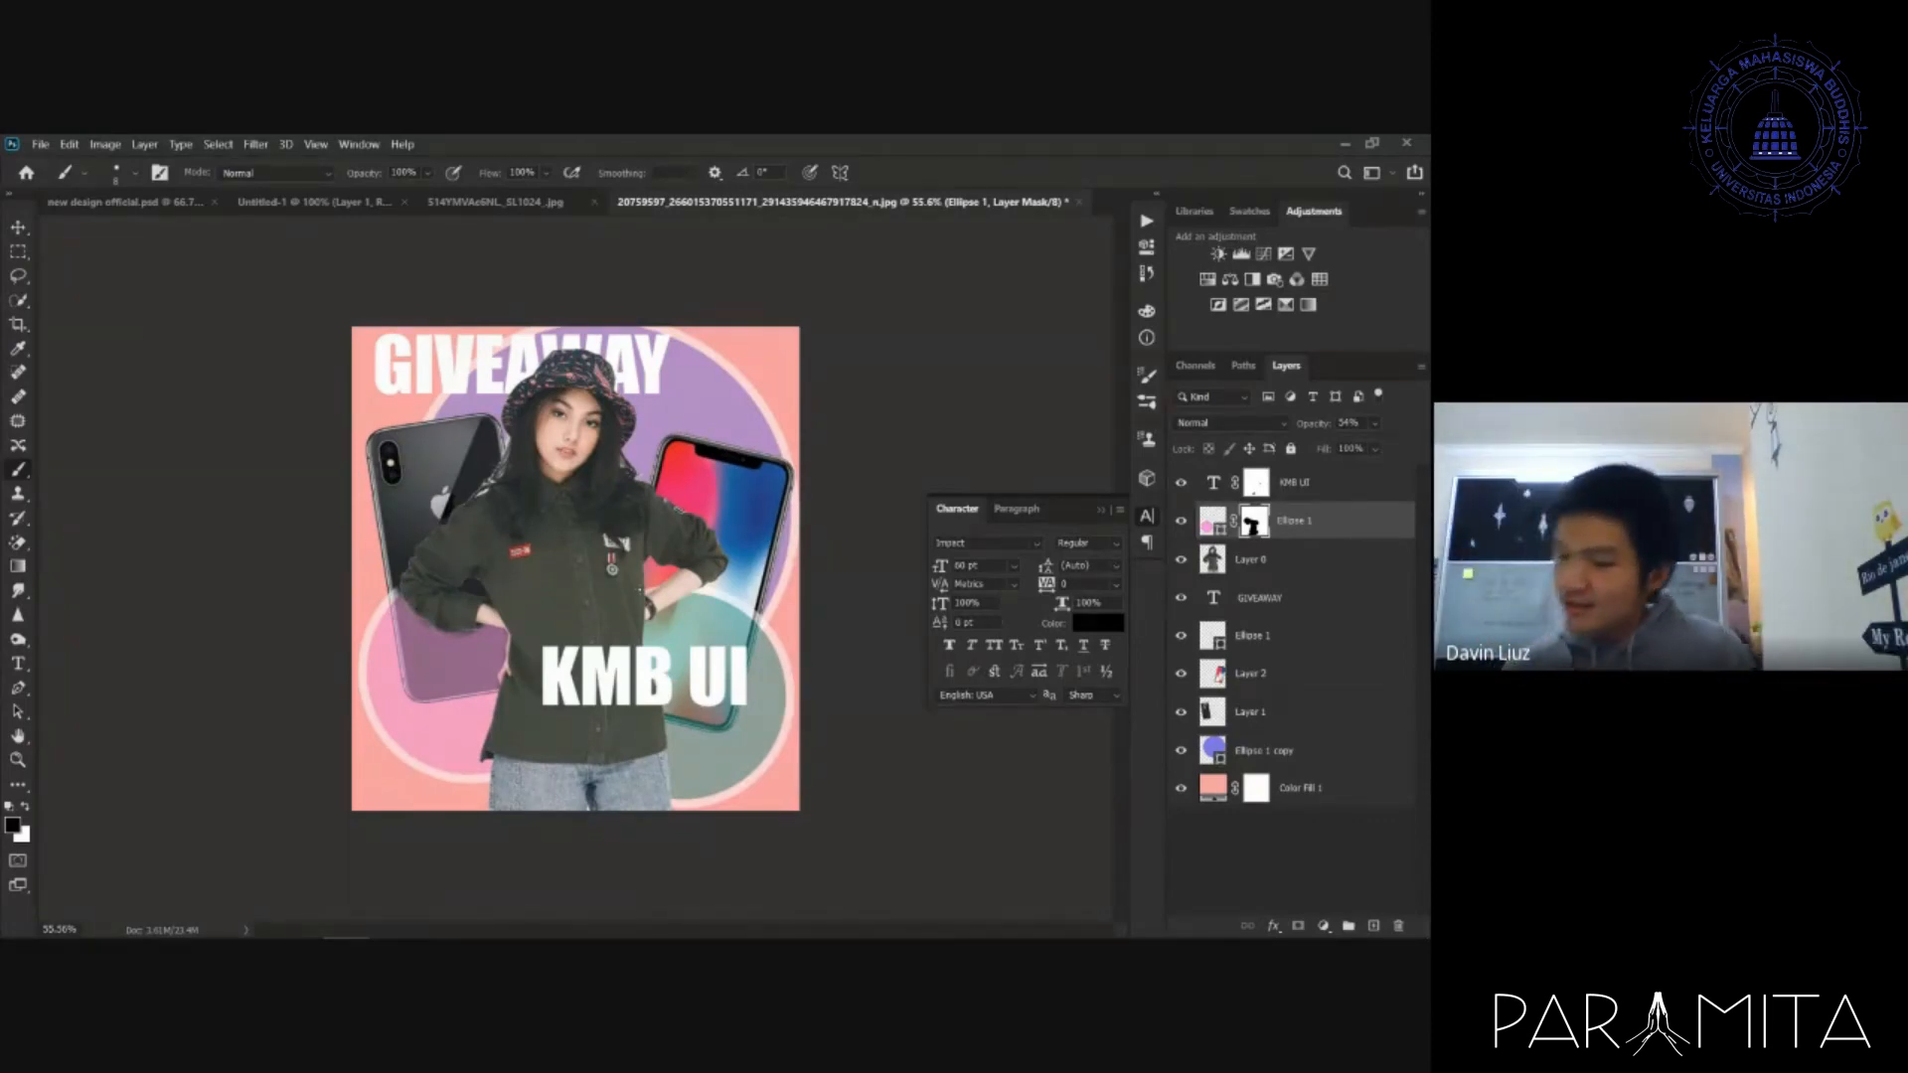
- Collapse the Character panel and set up an Export As of the composition in JPG format at 100% quality
key(v)
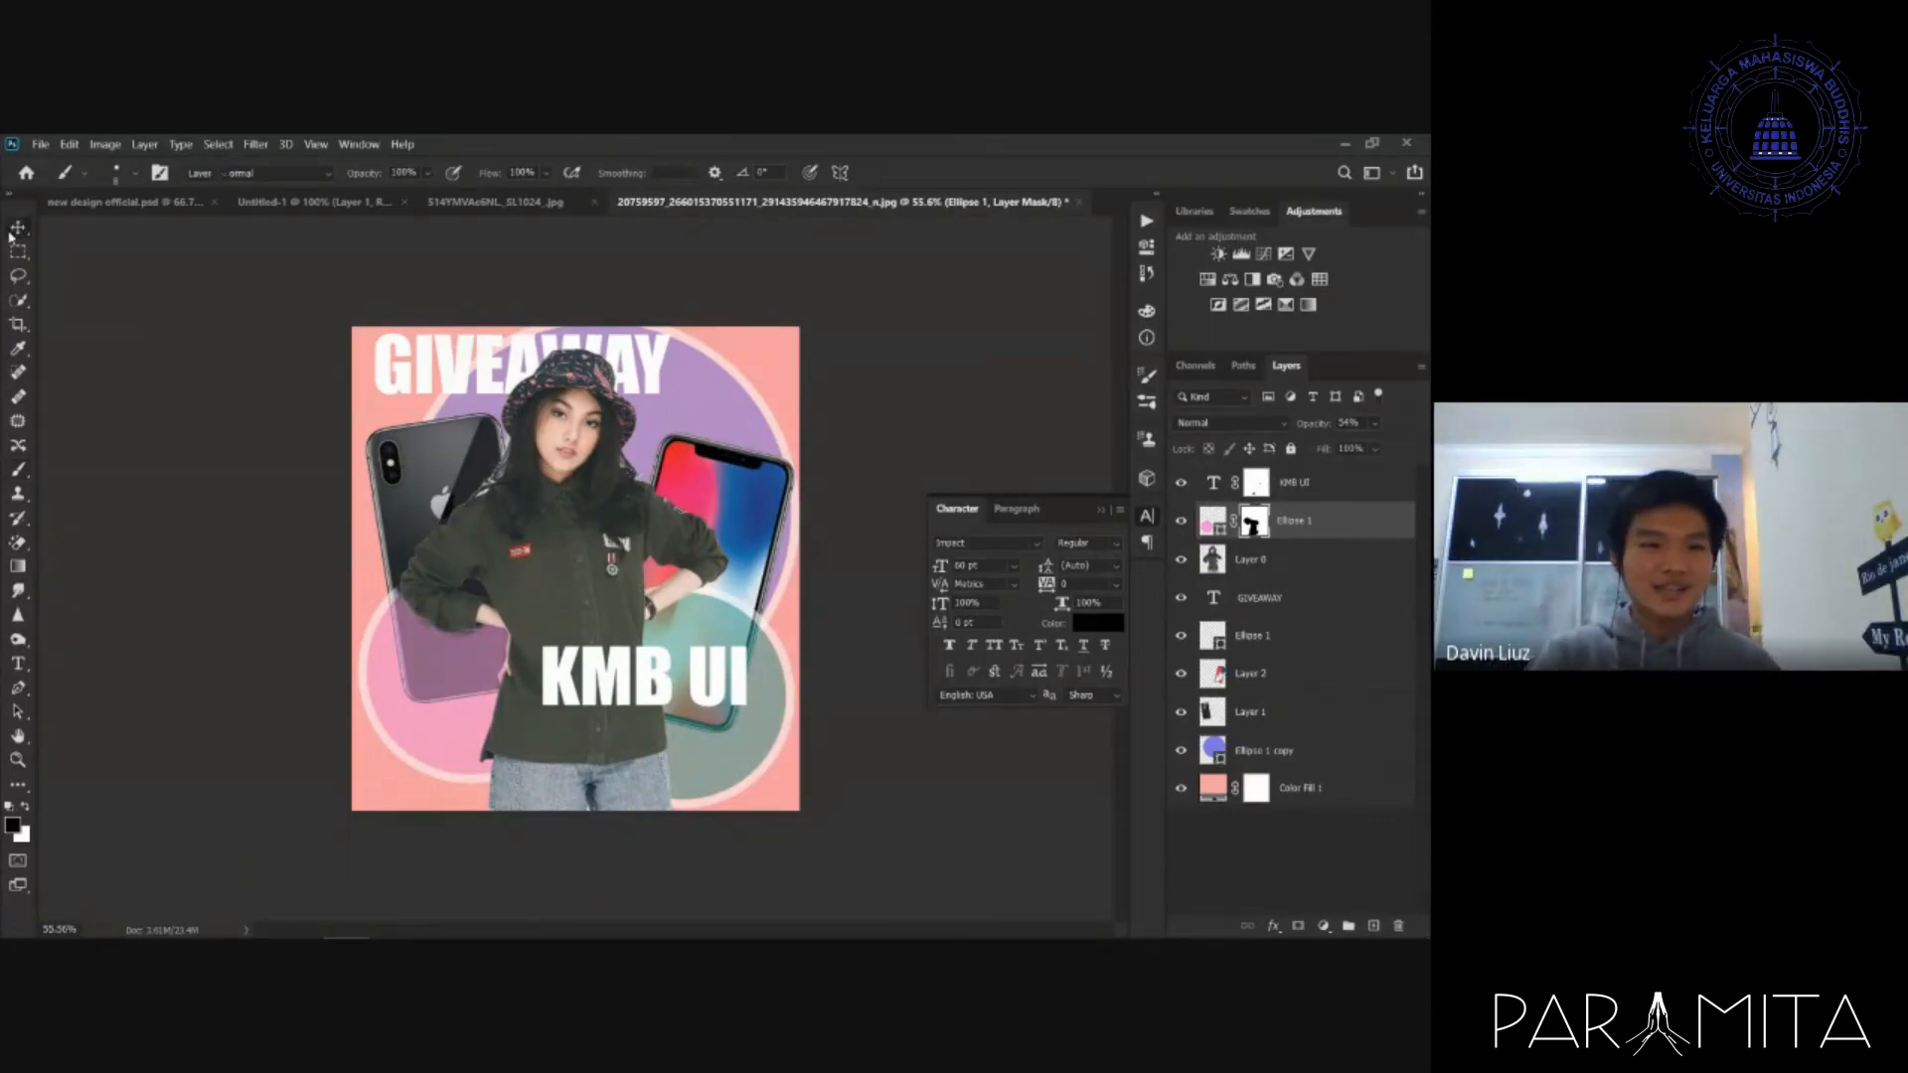
click(1100, 511)
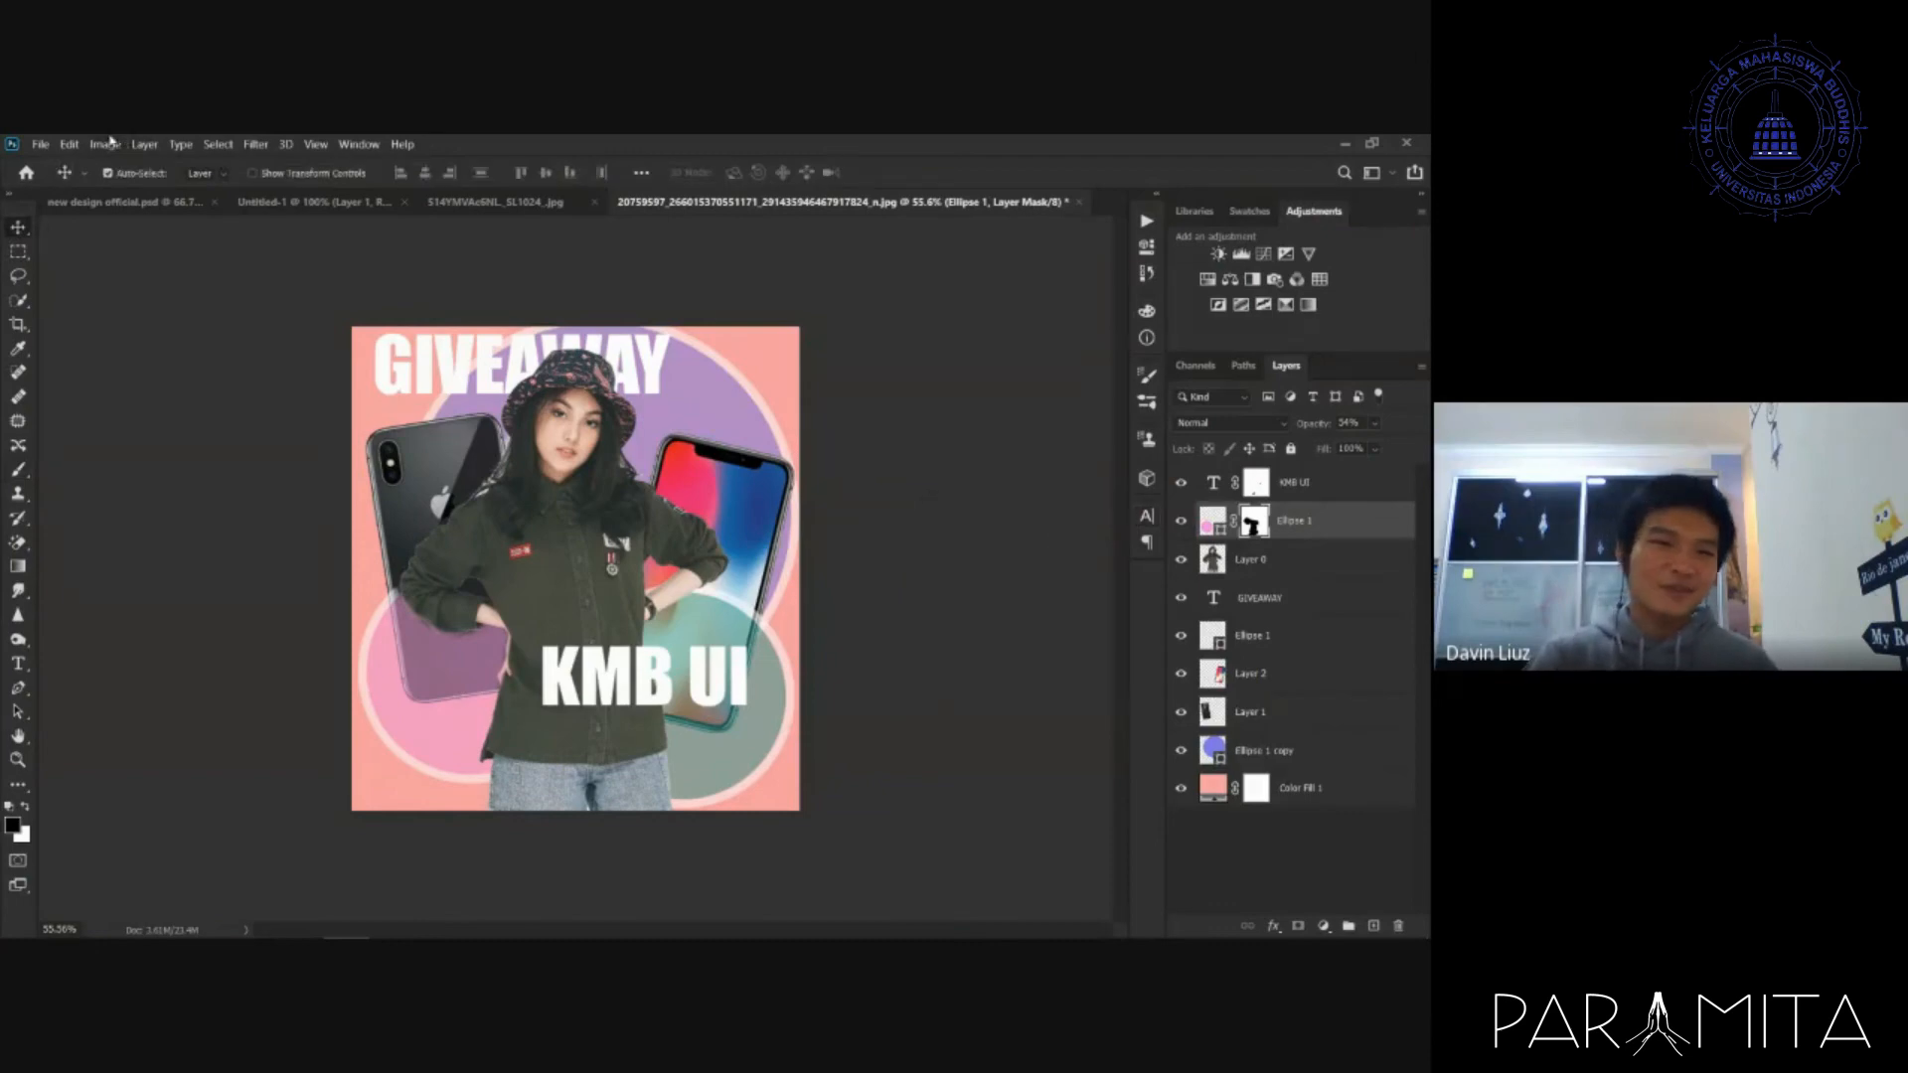
click(37, 143)
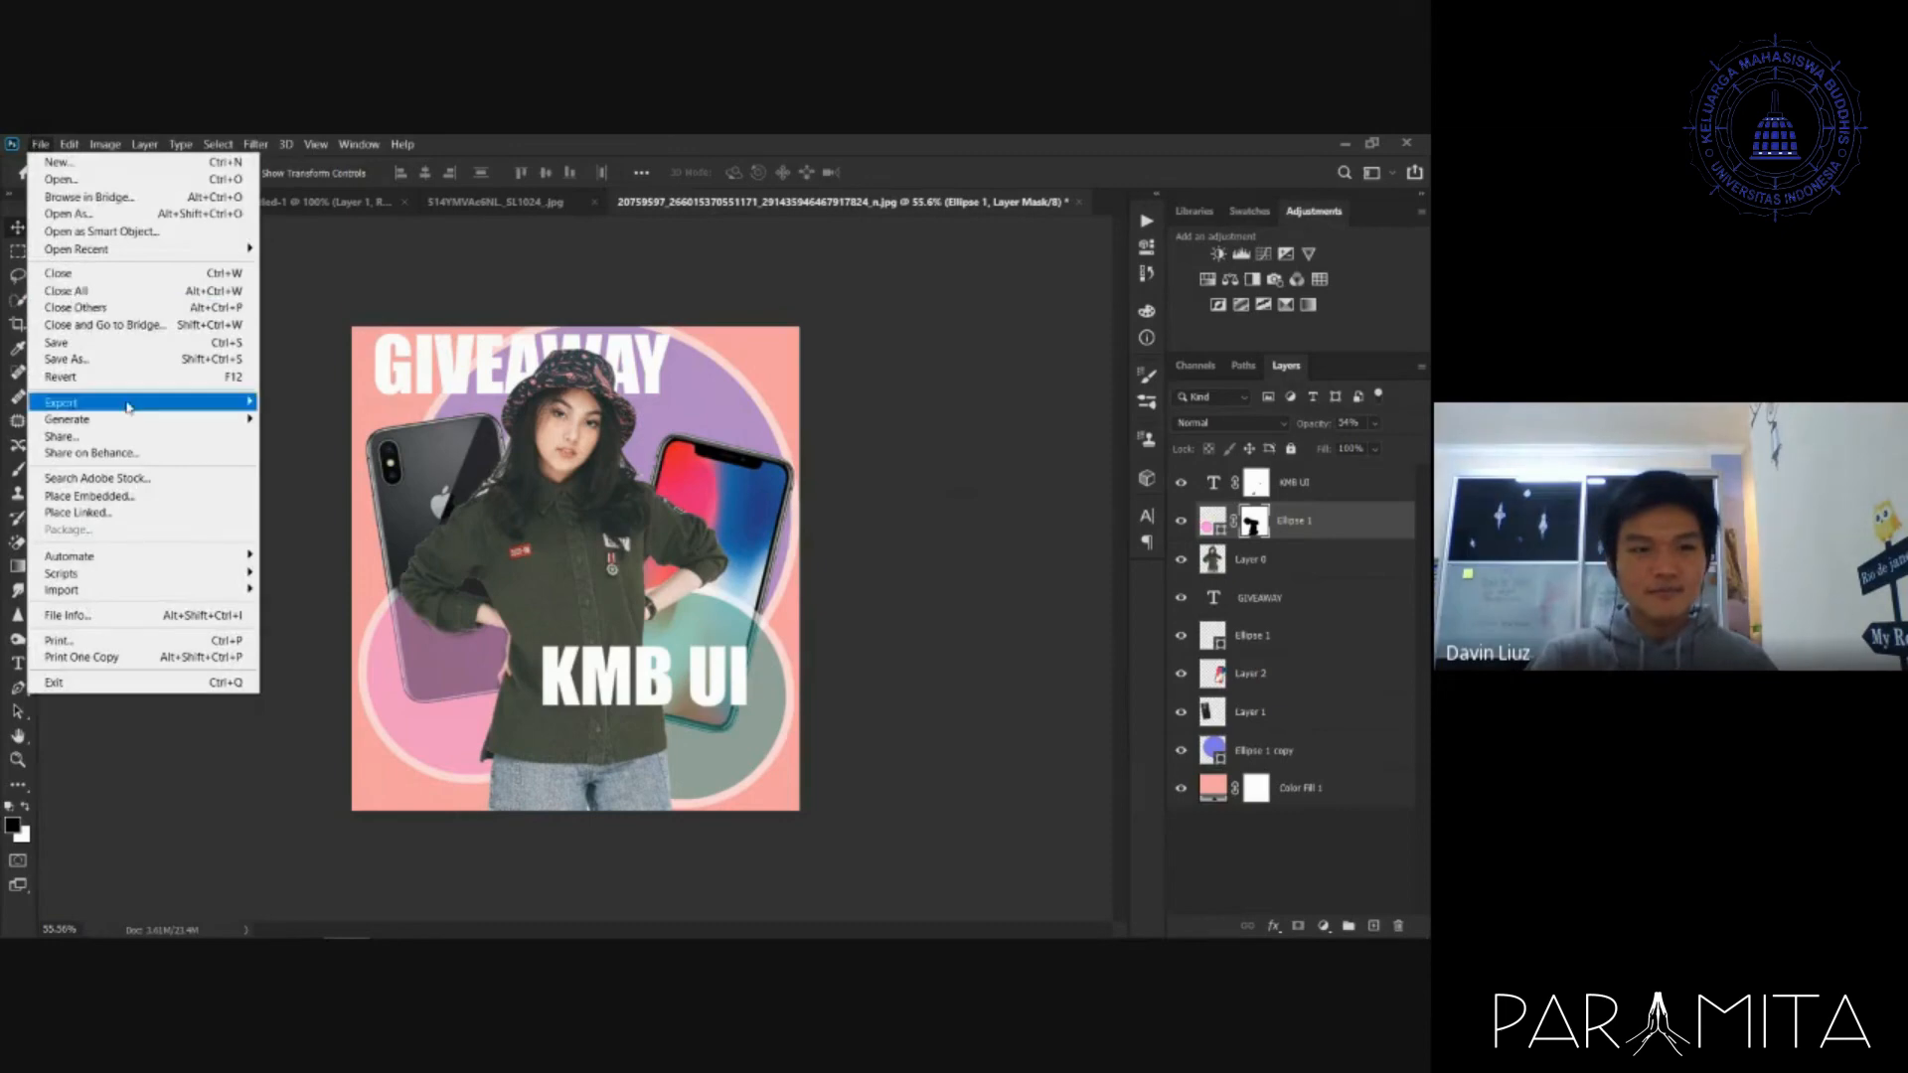
mouse_move(132, 407)
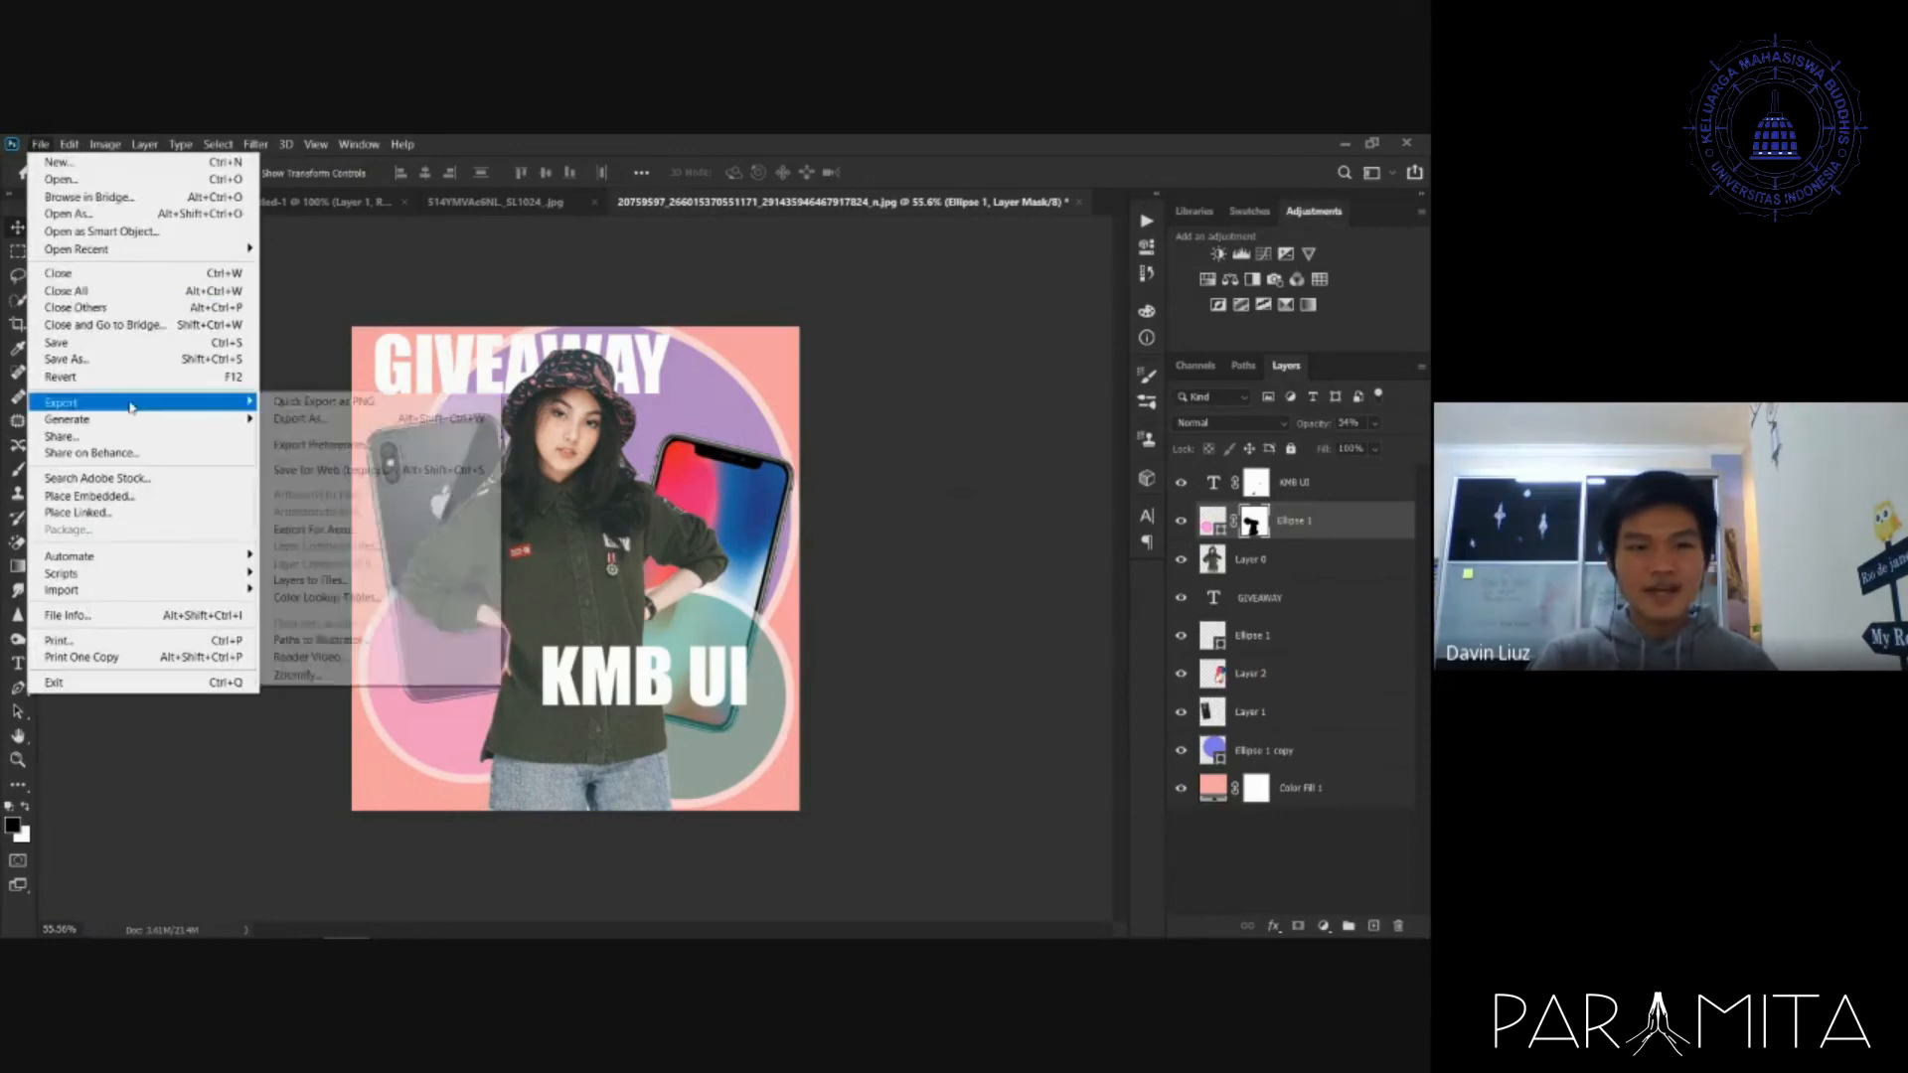
click(282, 421)
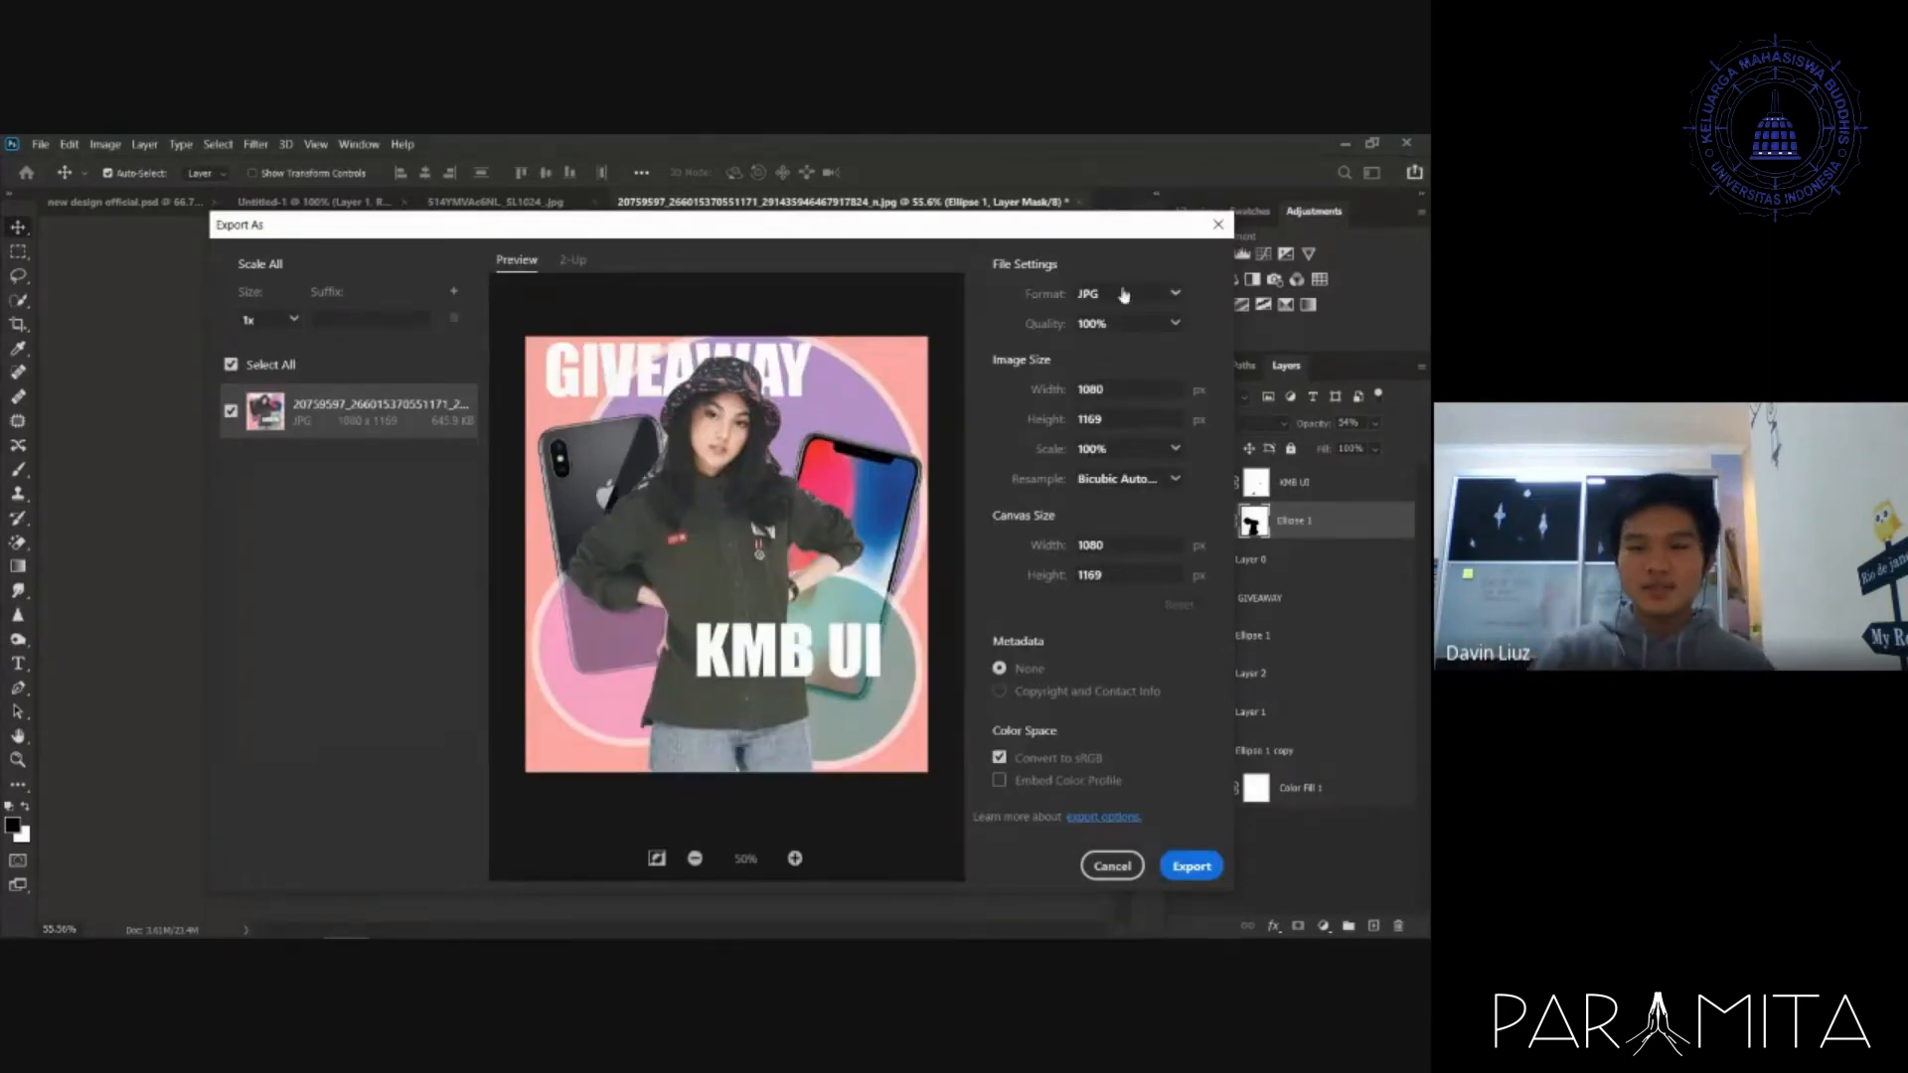
click(1123, 295)
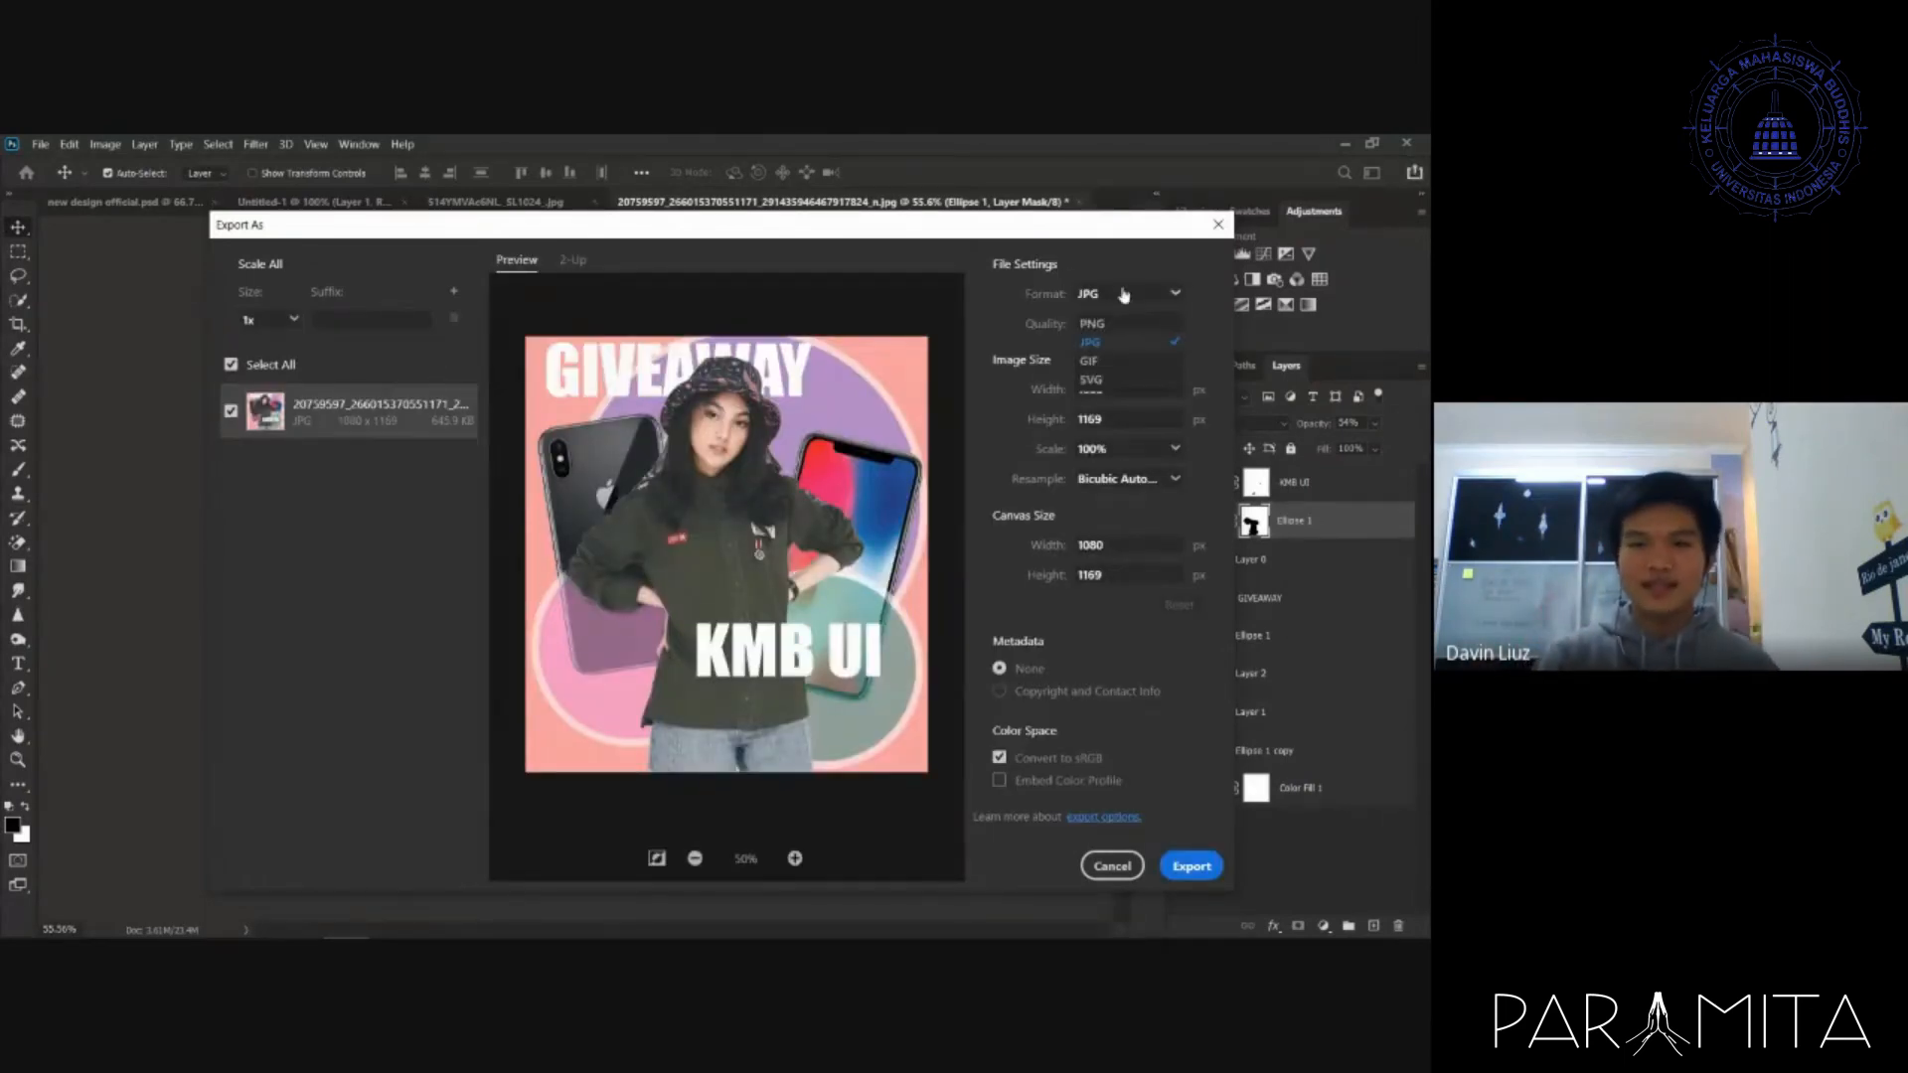
click(1153, 344)
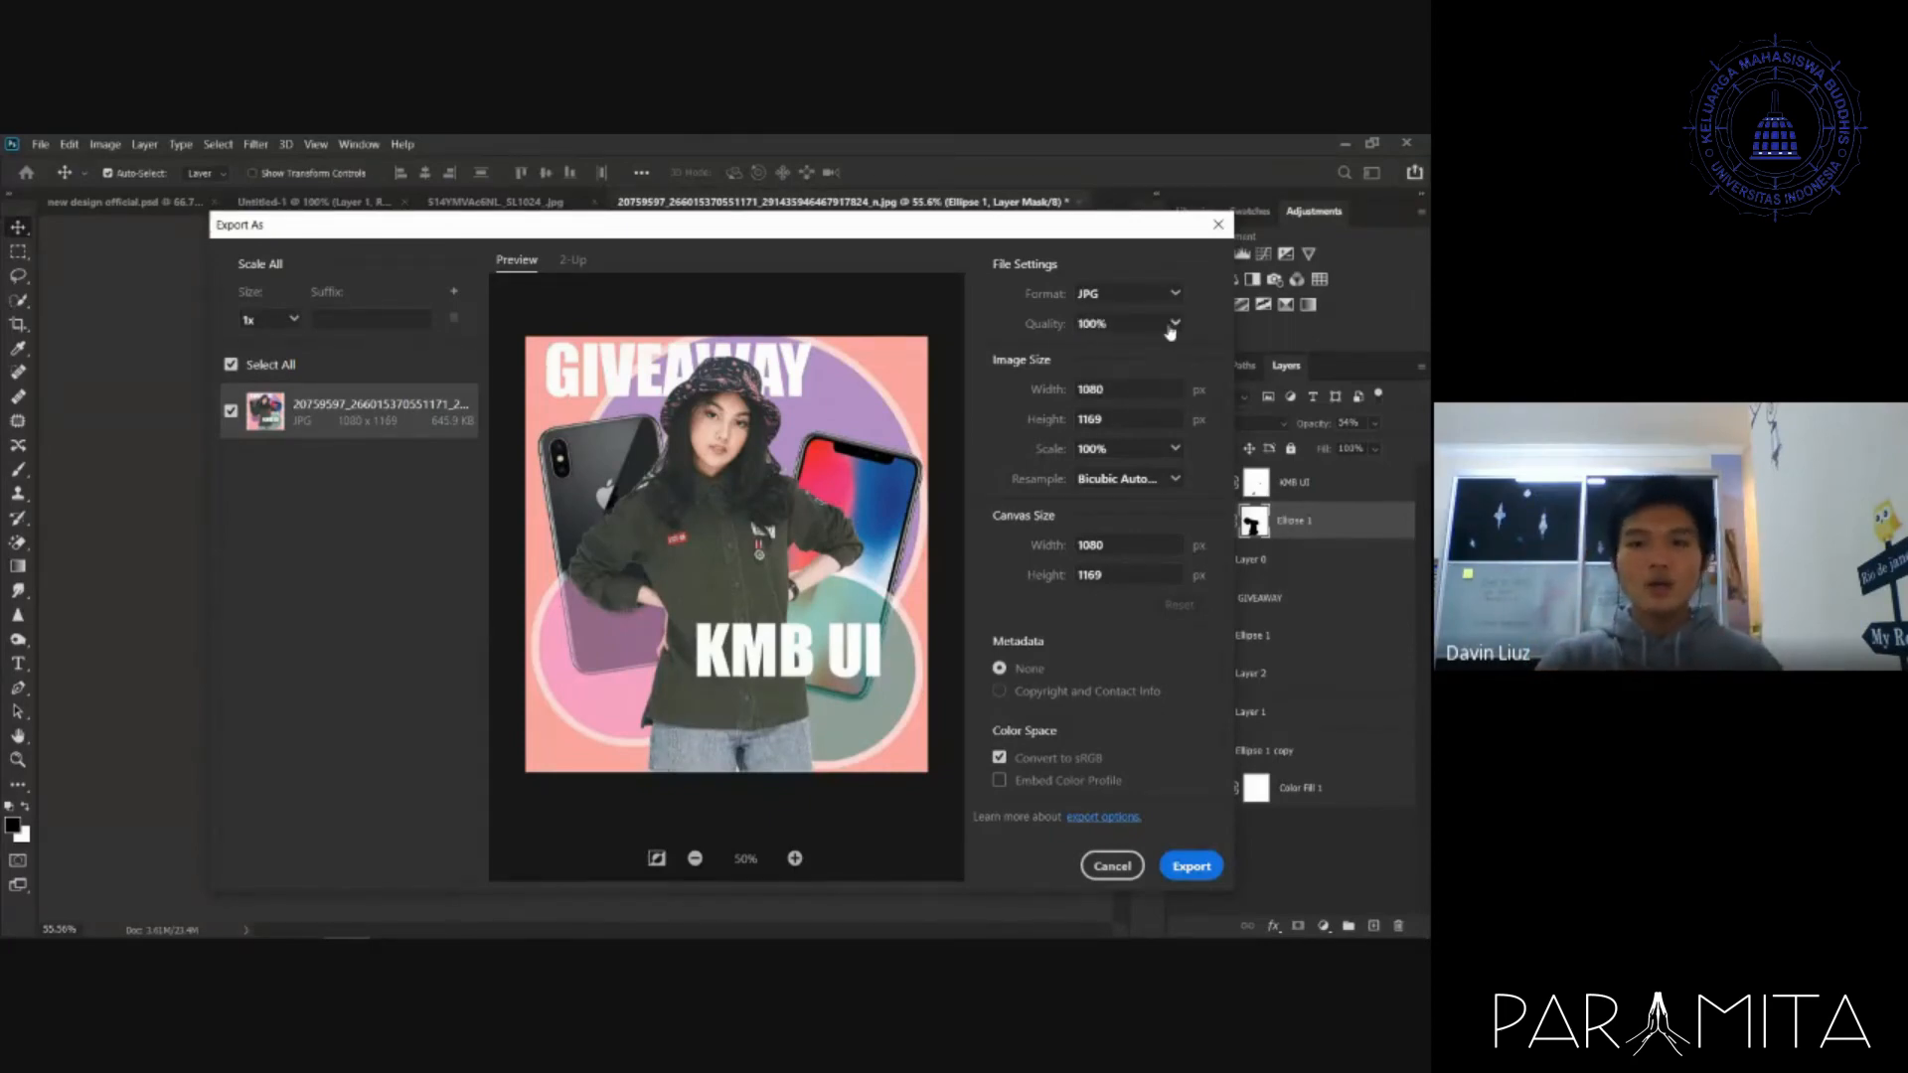
click(1172, 326)
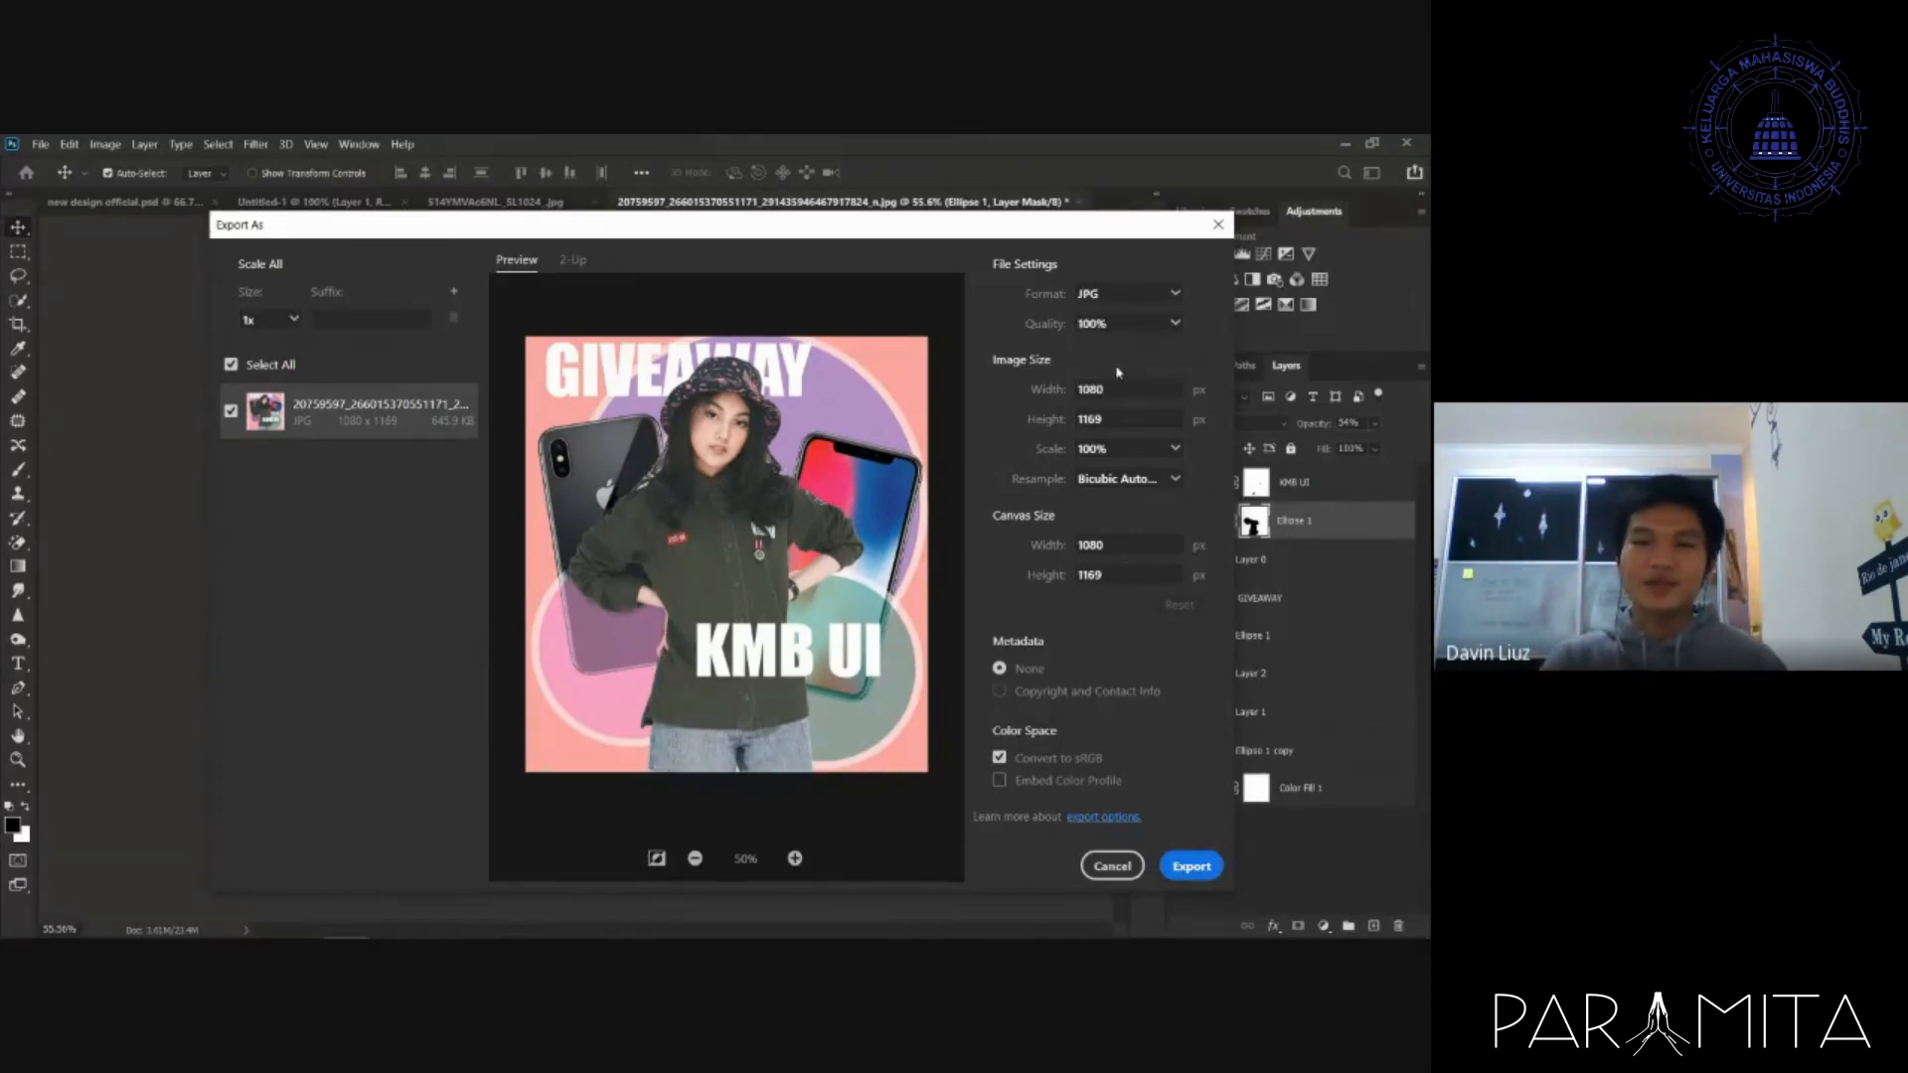
- Set the exported image's height to 1080 px
double_click(1093, 418)
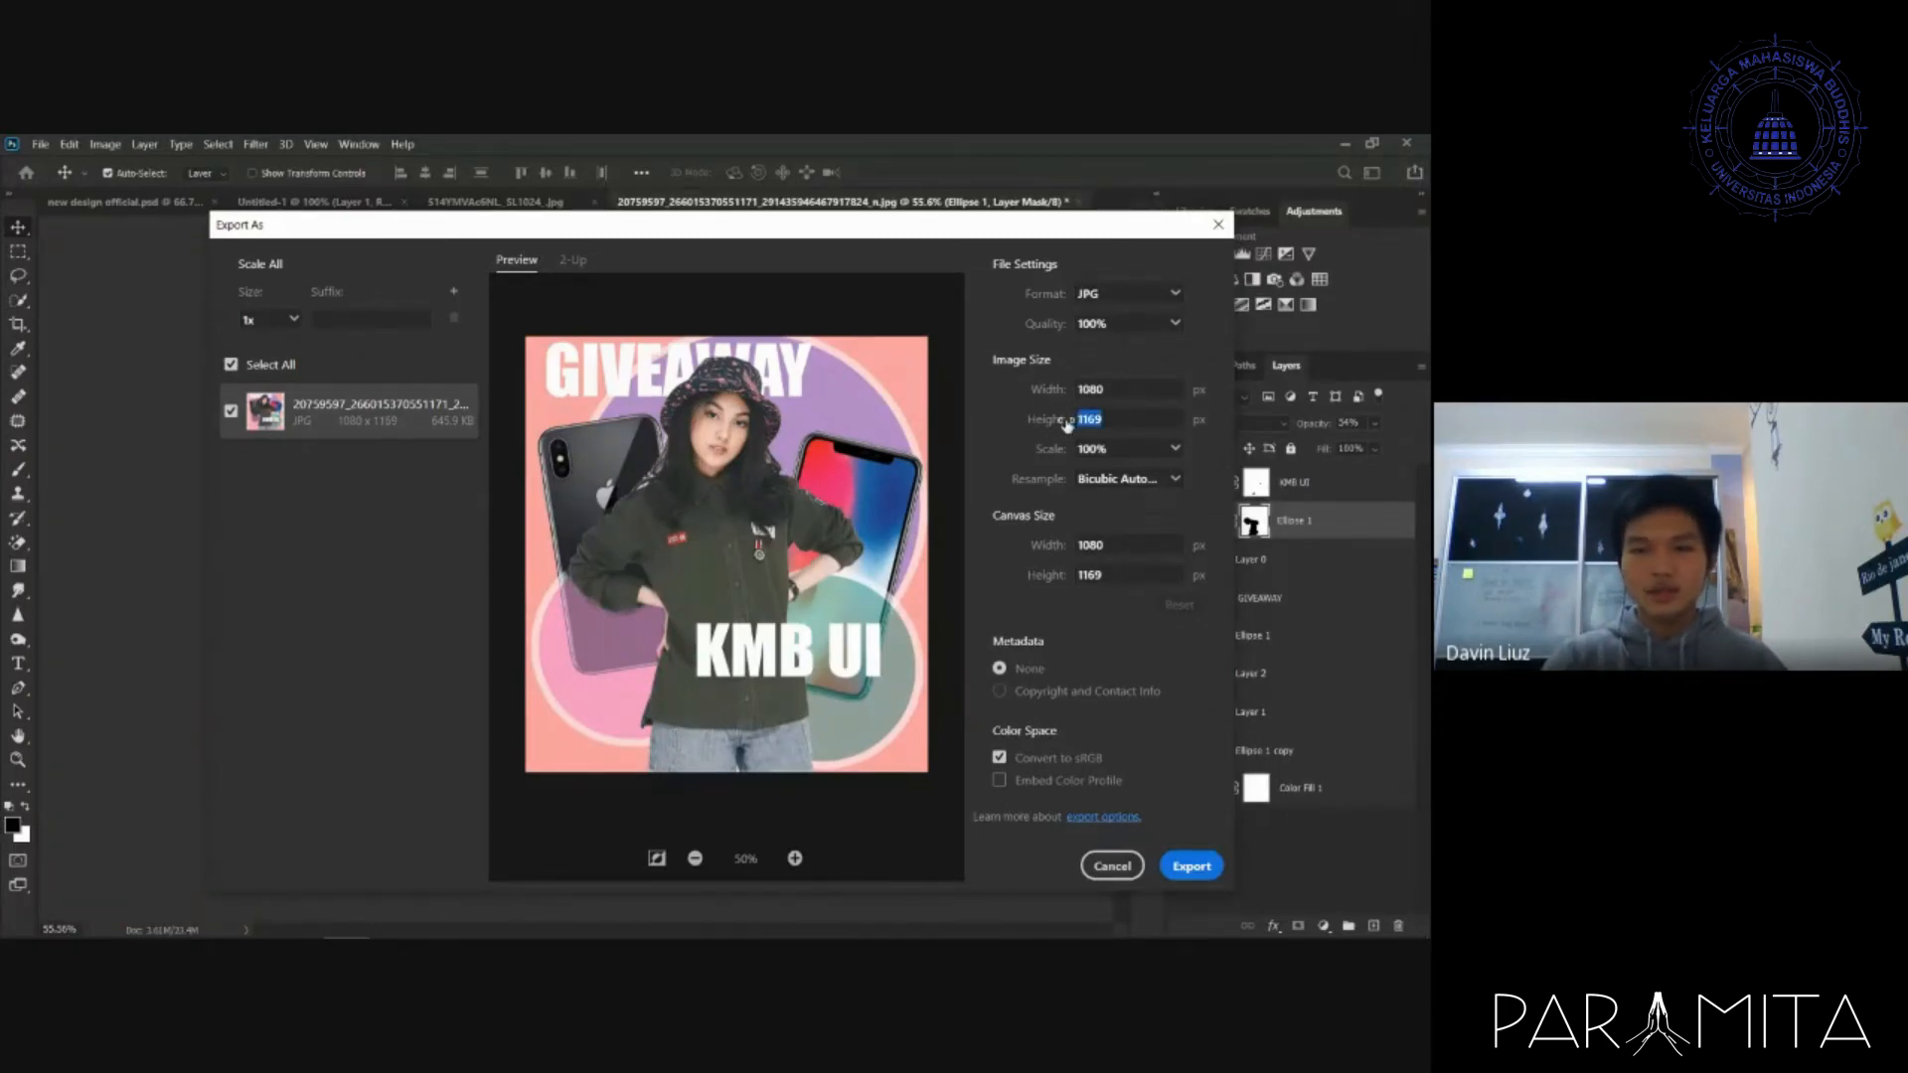
text(1080)
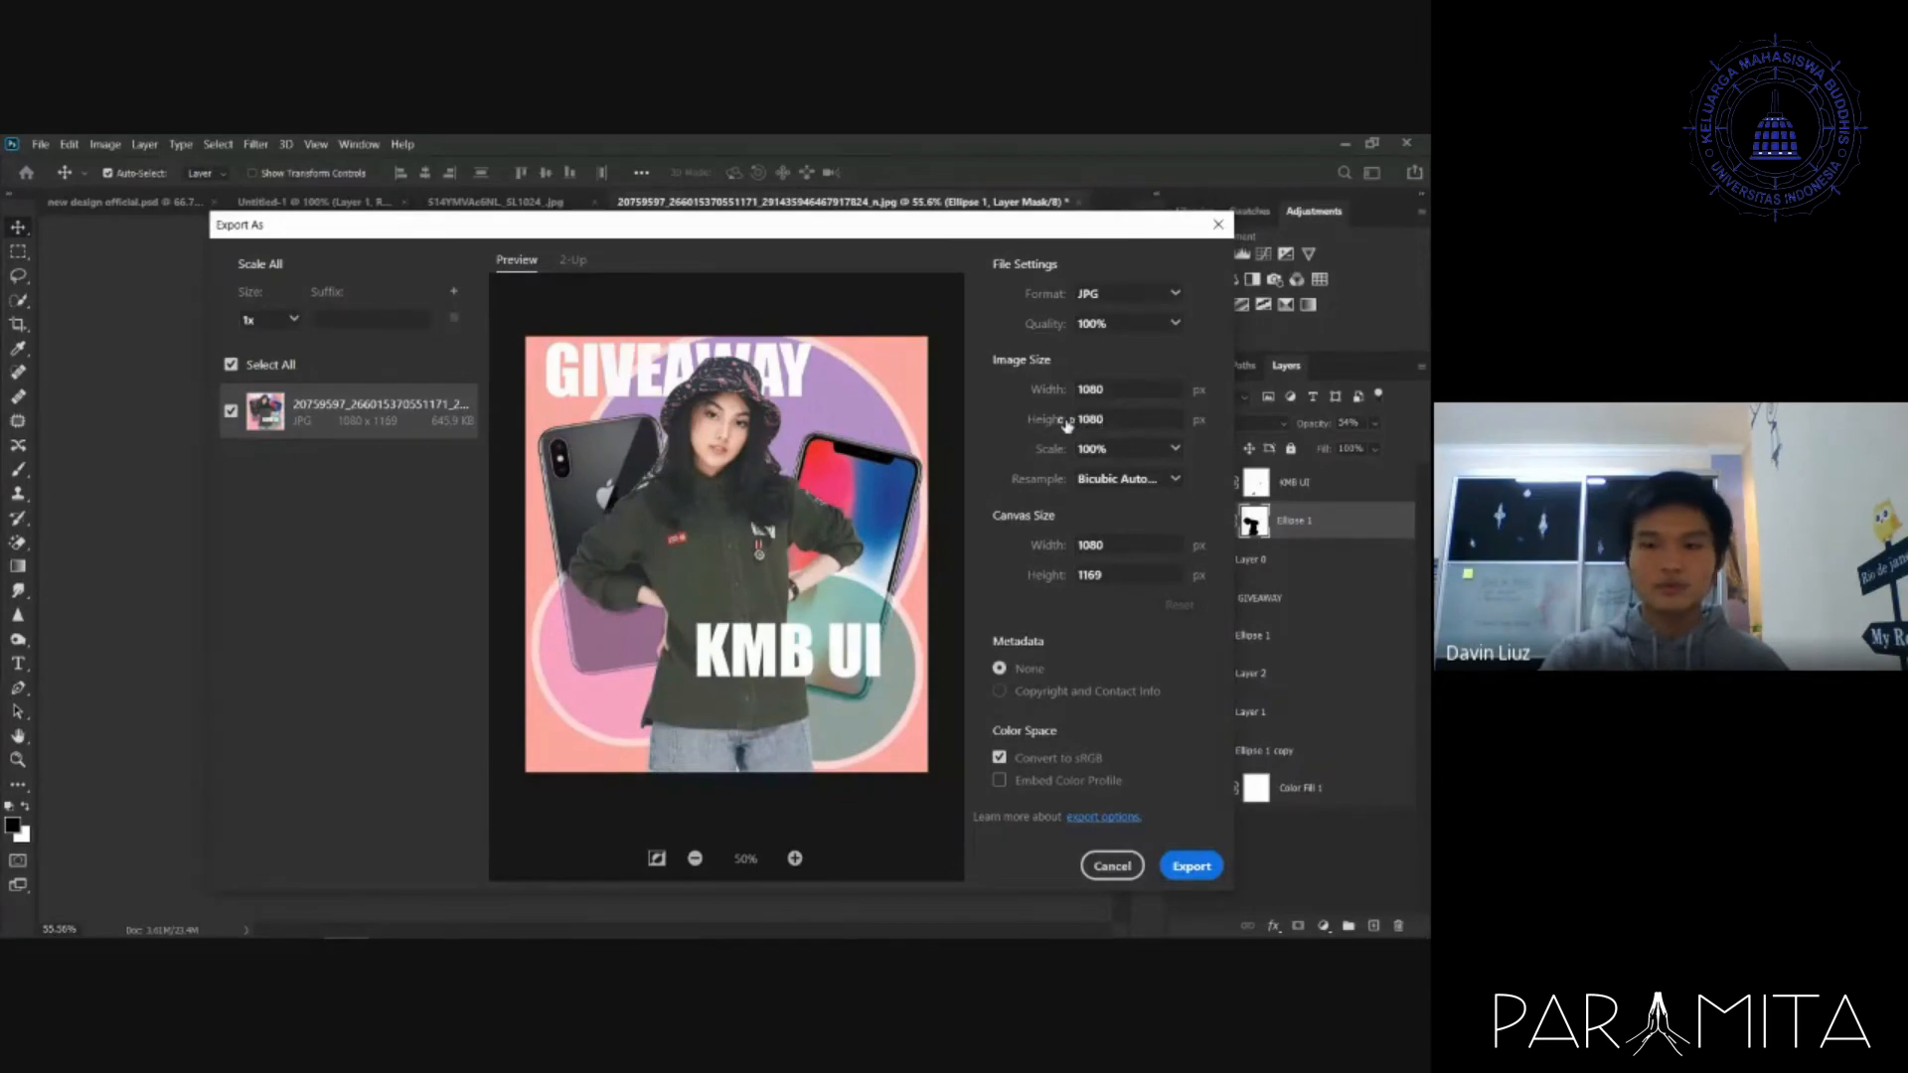
key(Return)
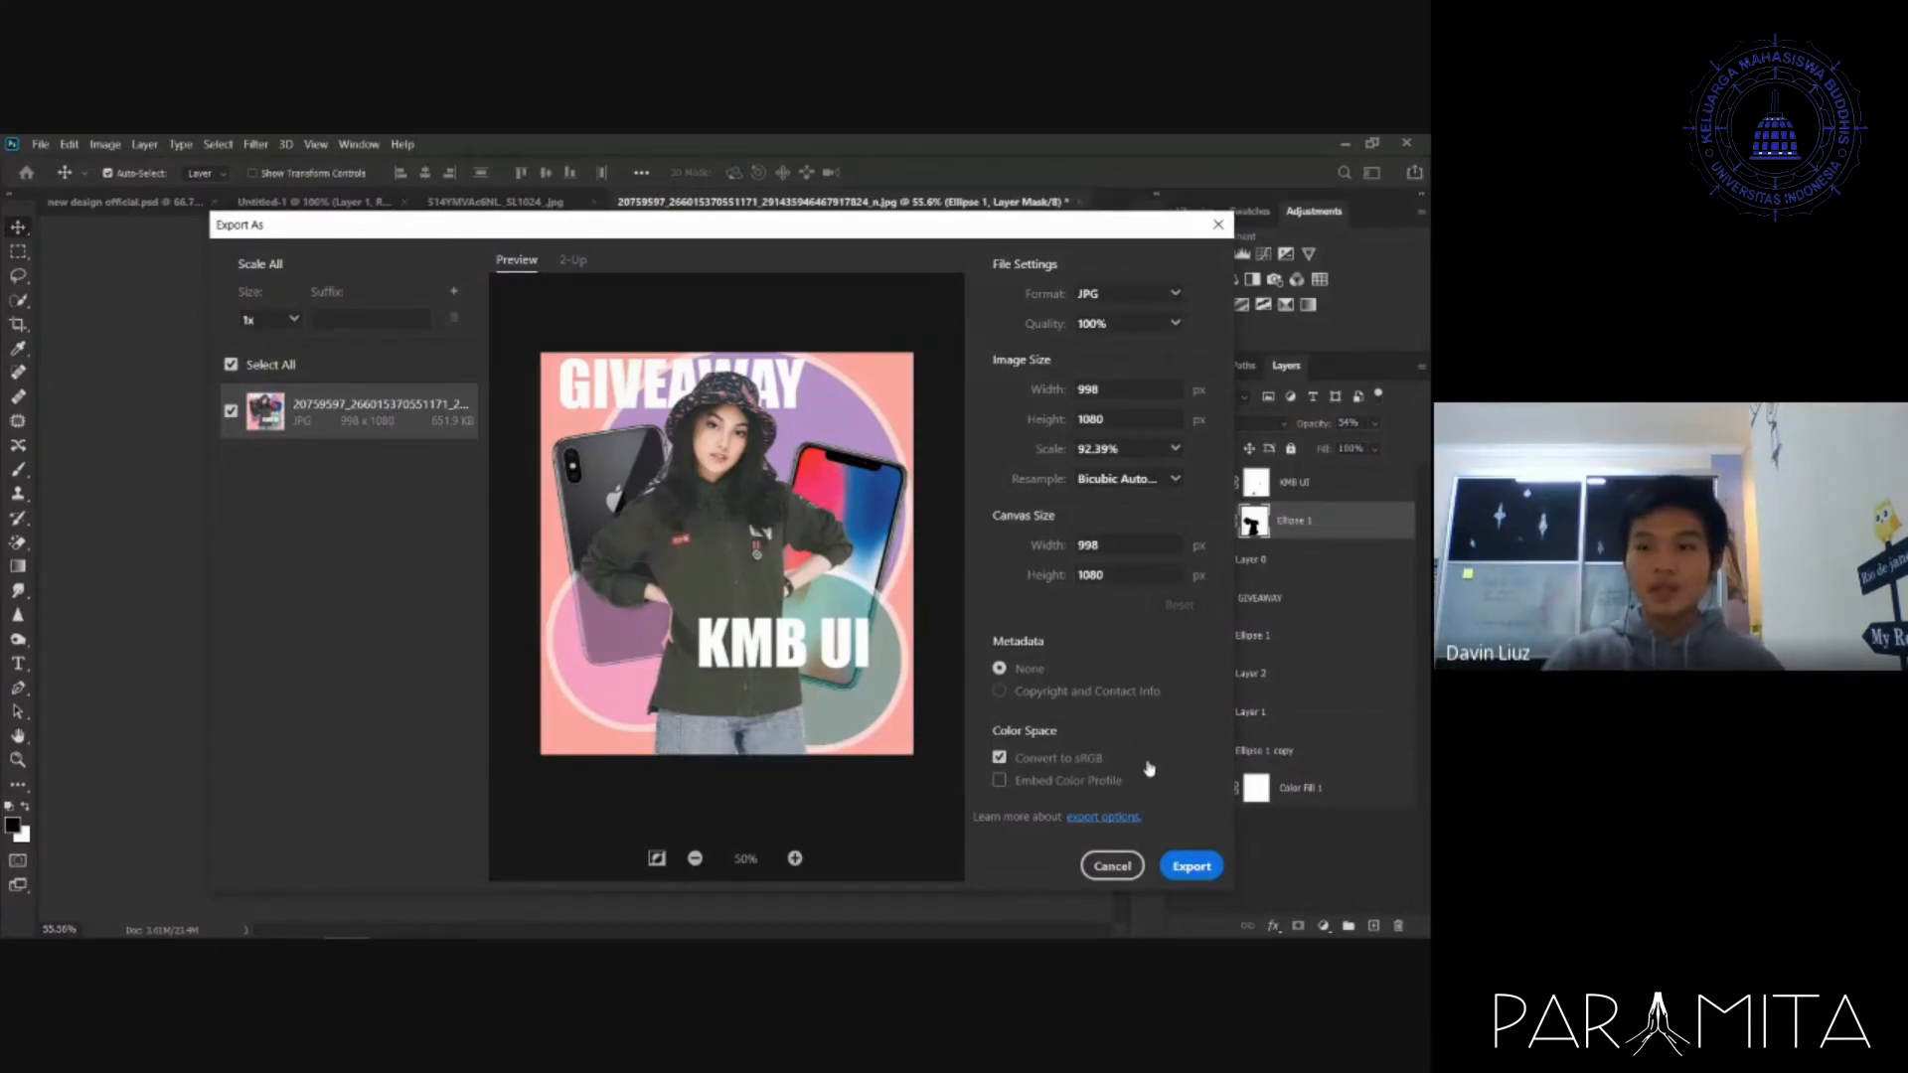
- Start the JPG export with the current settings and look through the files in the Material destination folder
click(1192, 867)
scroll(468, 442, down, 1)
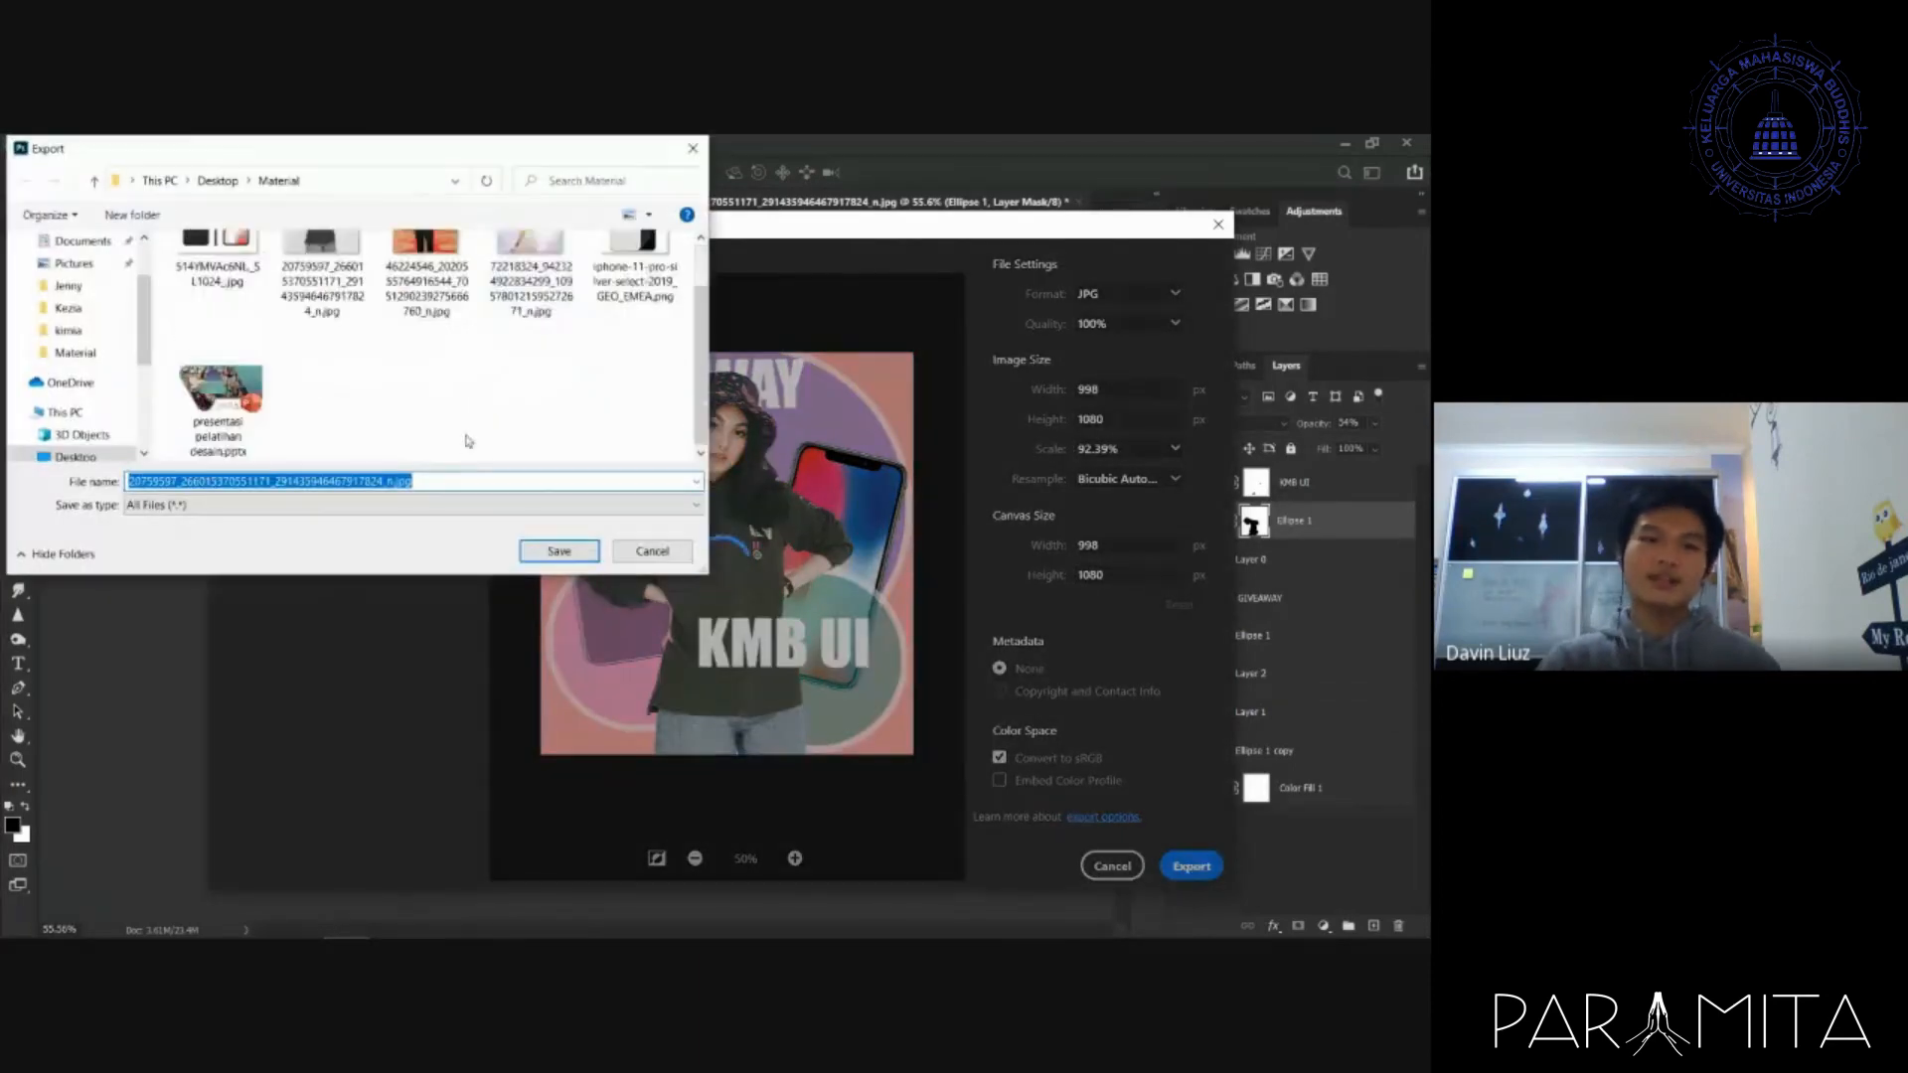
scroll(468, 441, up, 1)
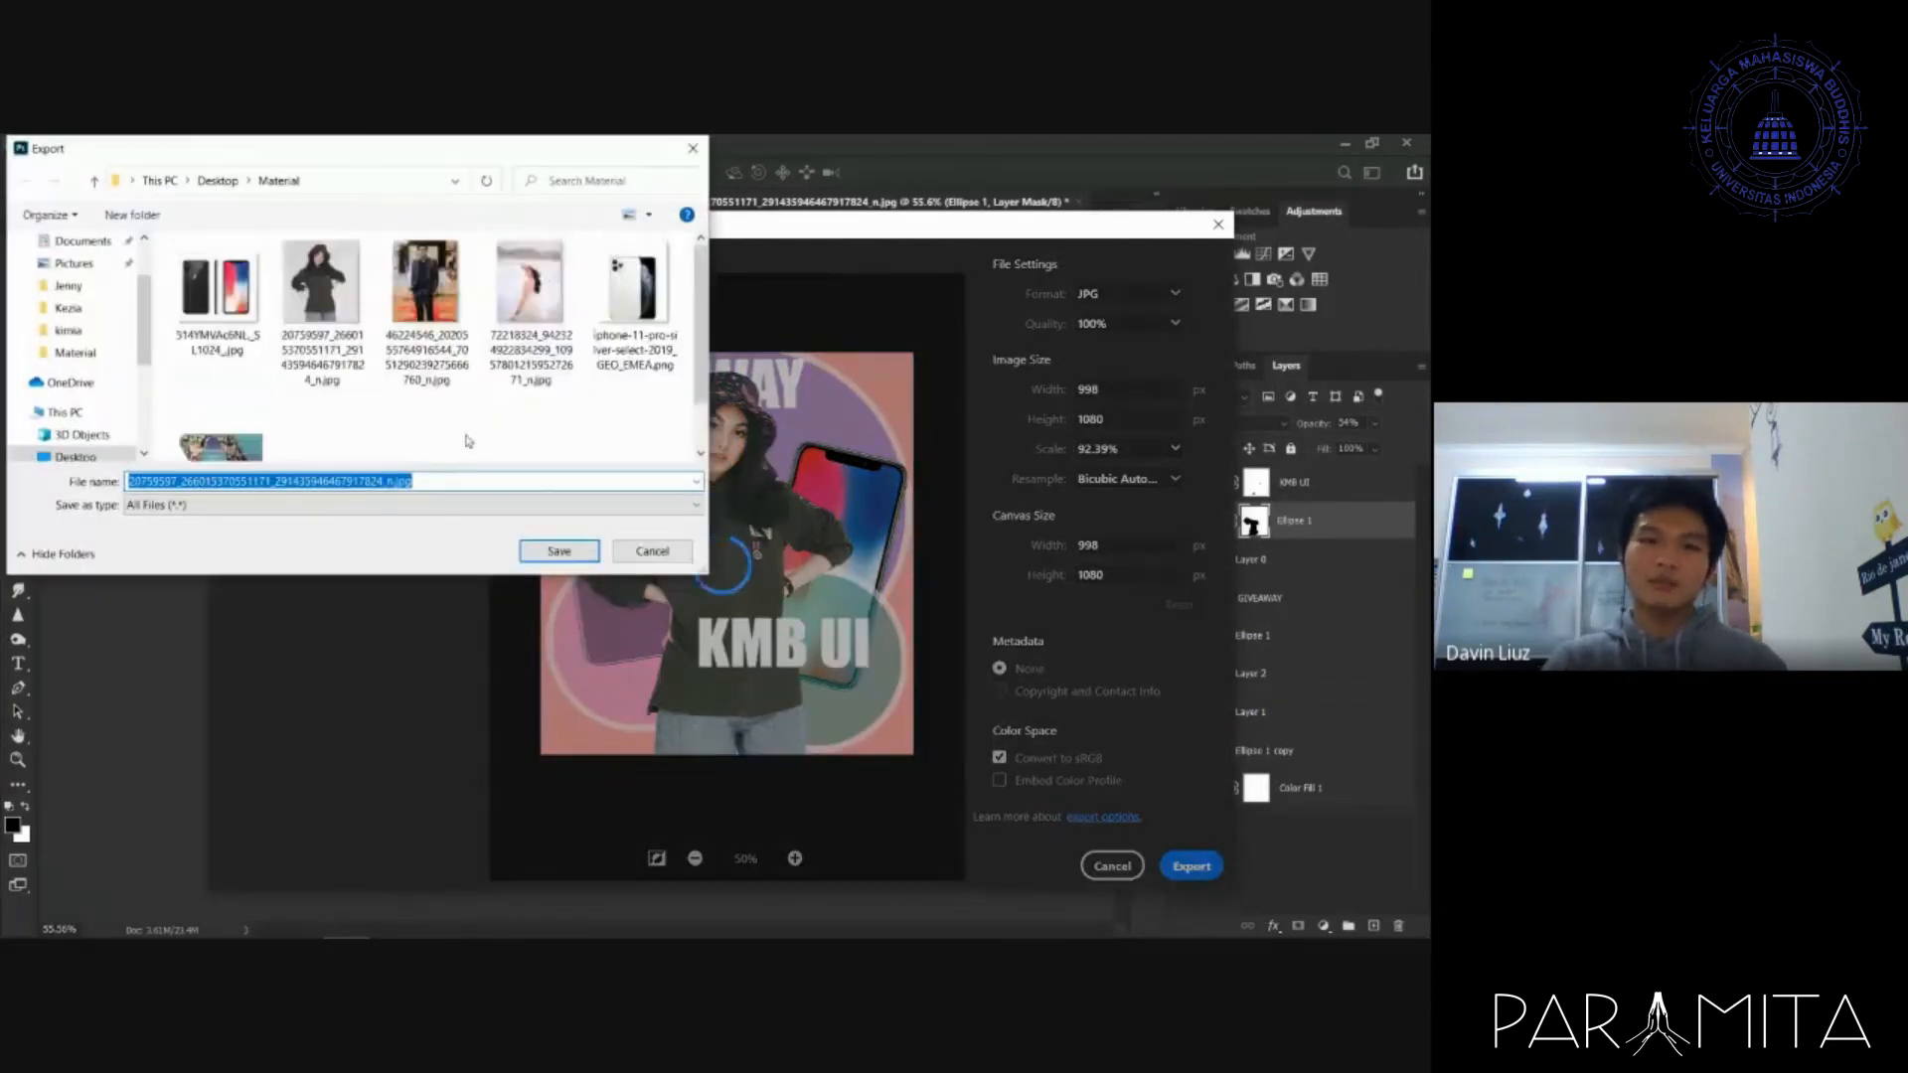
click(558, 553)
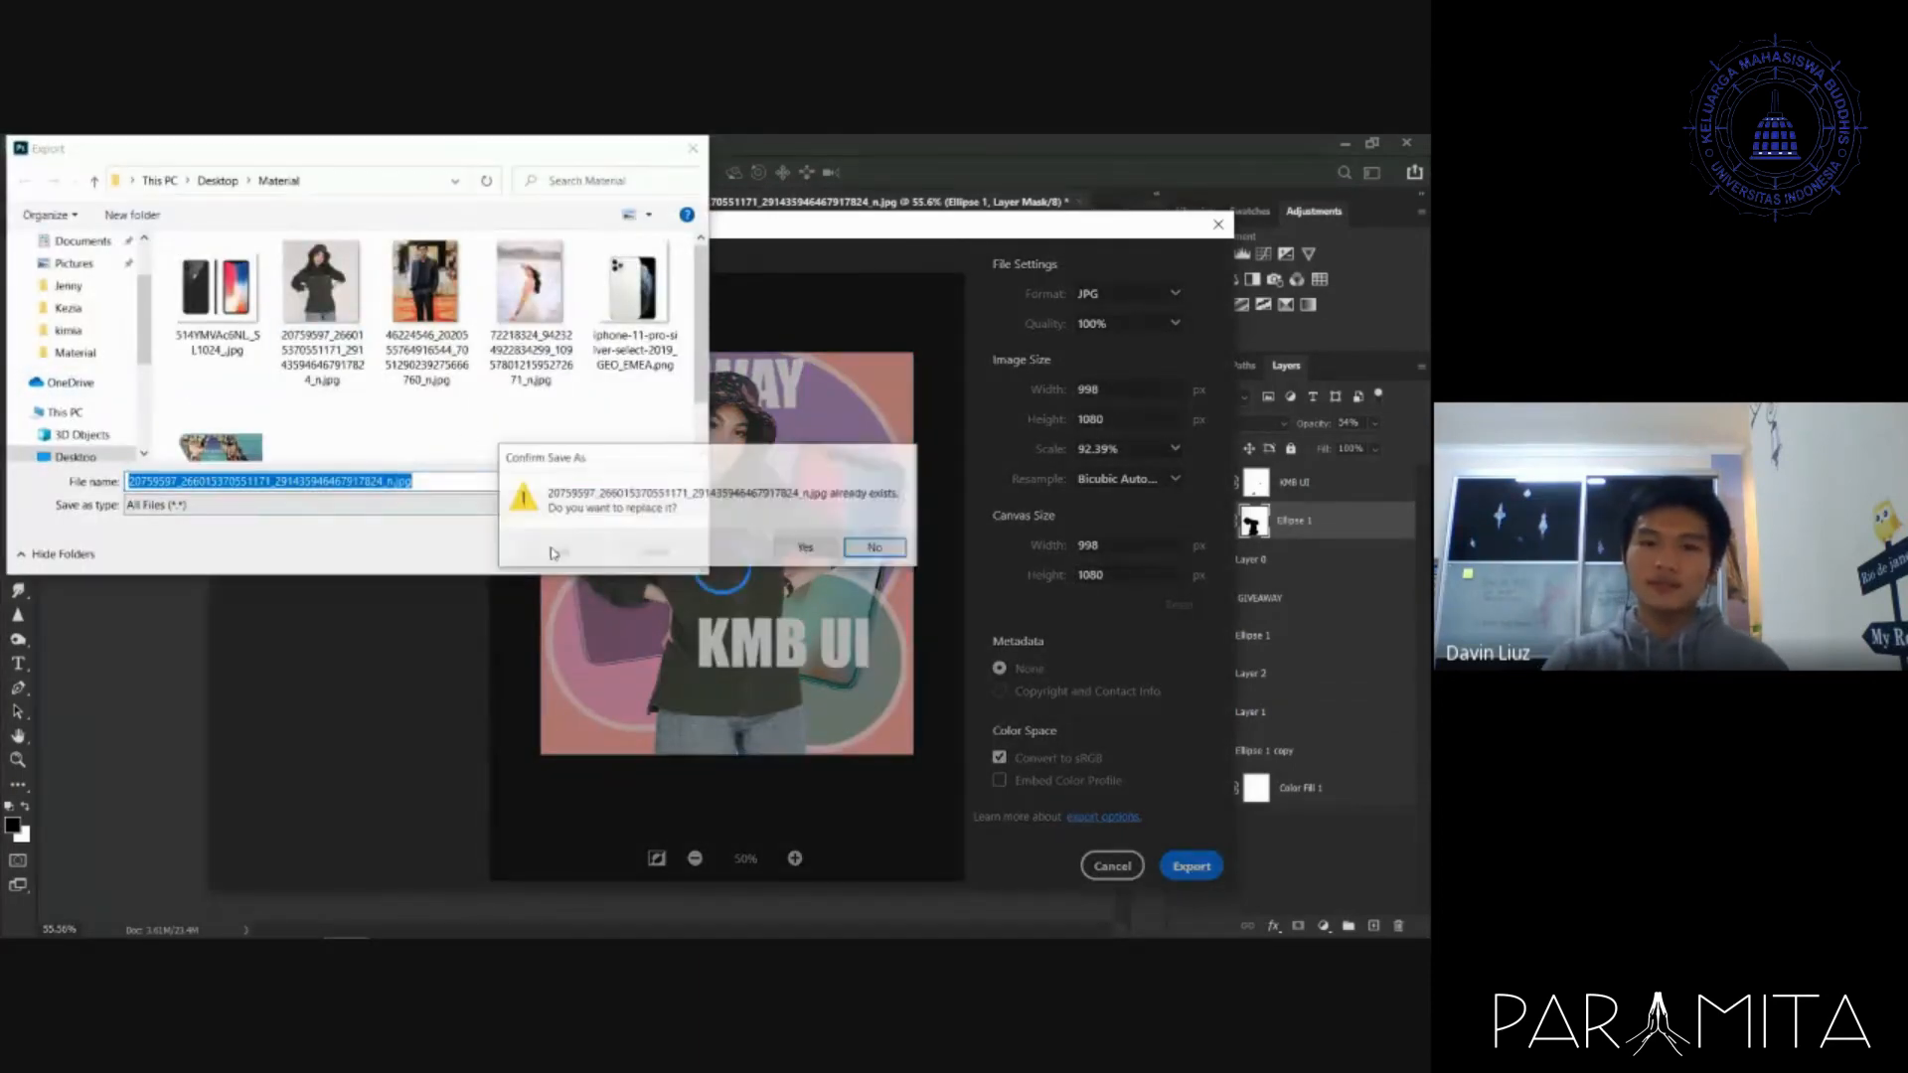
click(877, 549)
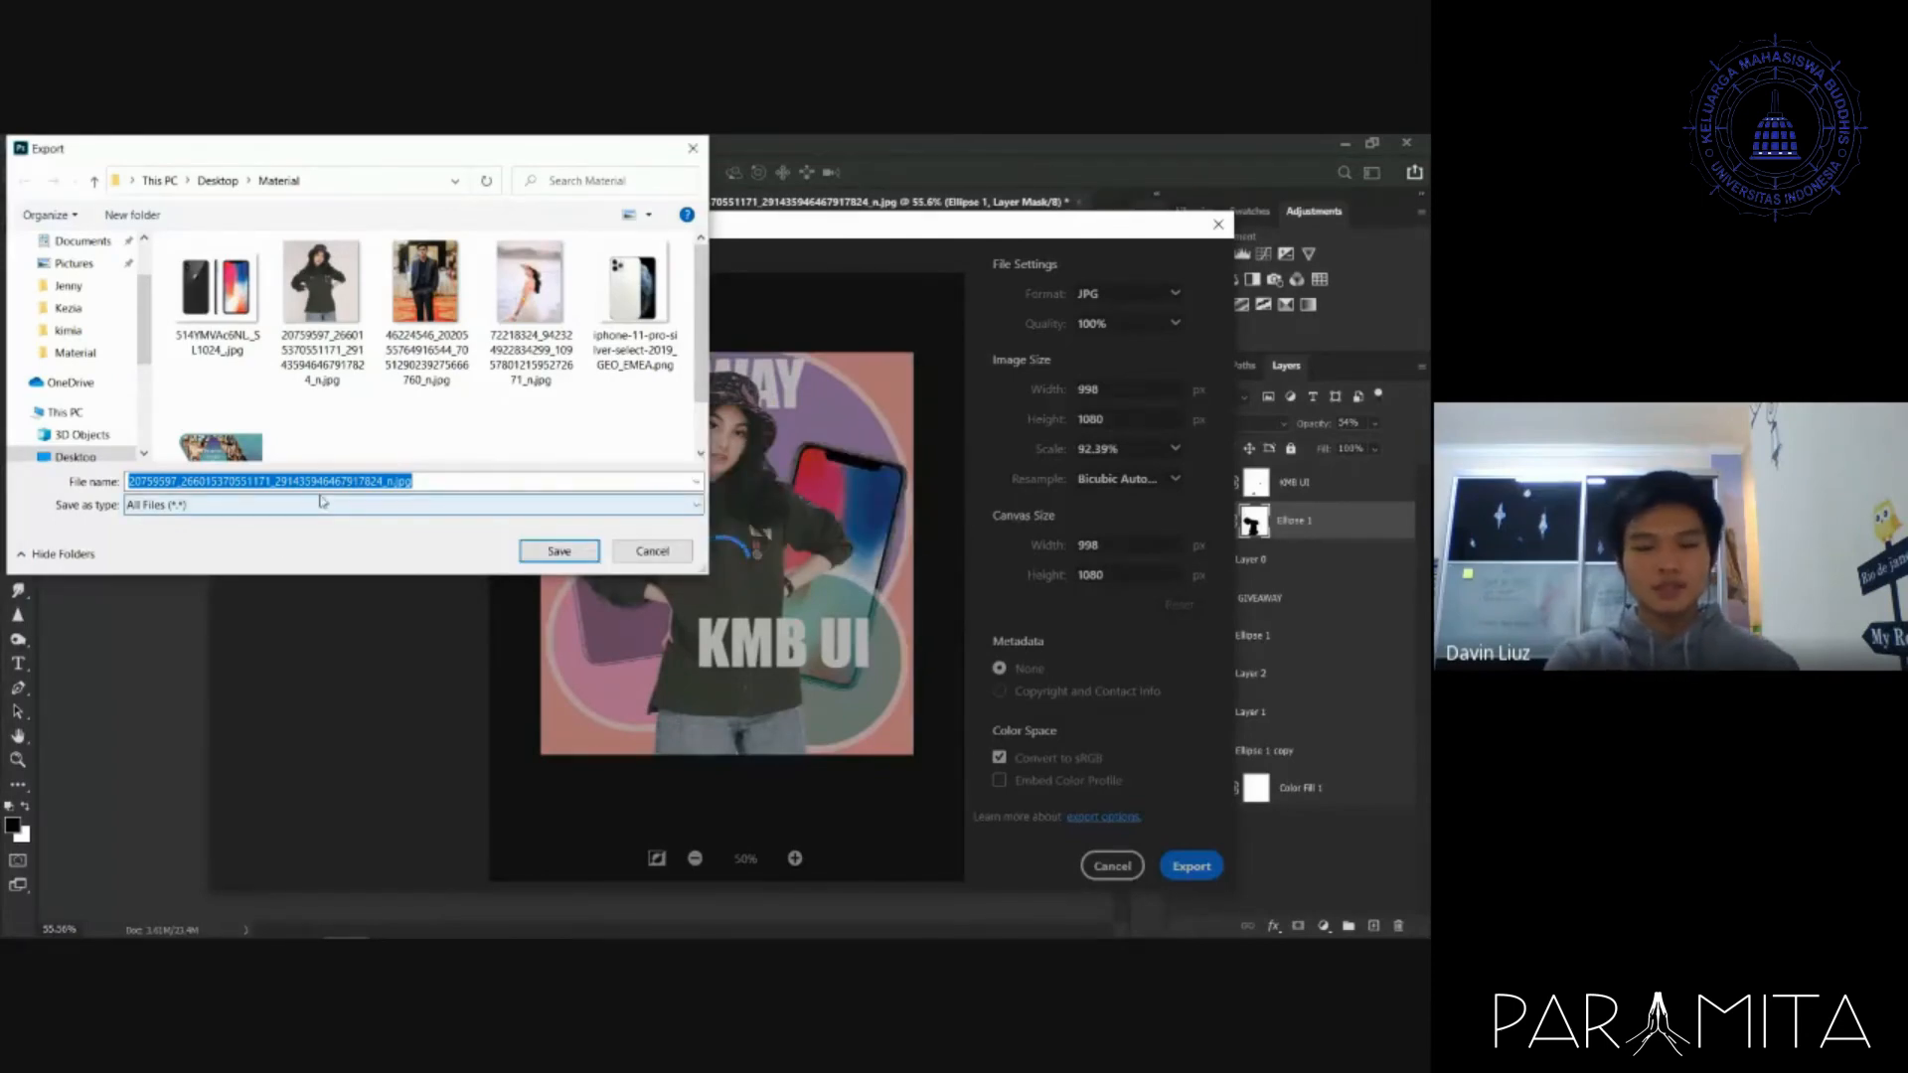
key(Return)
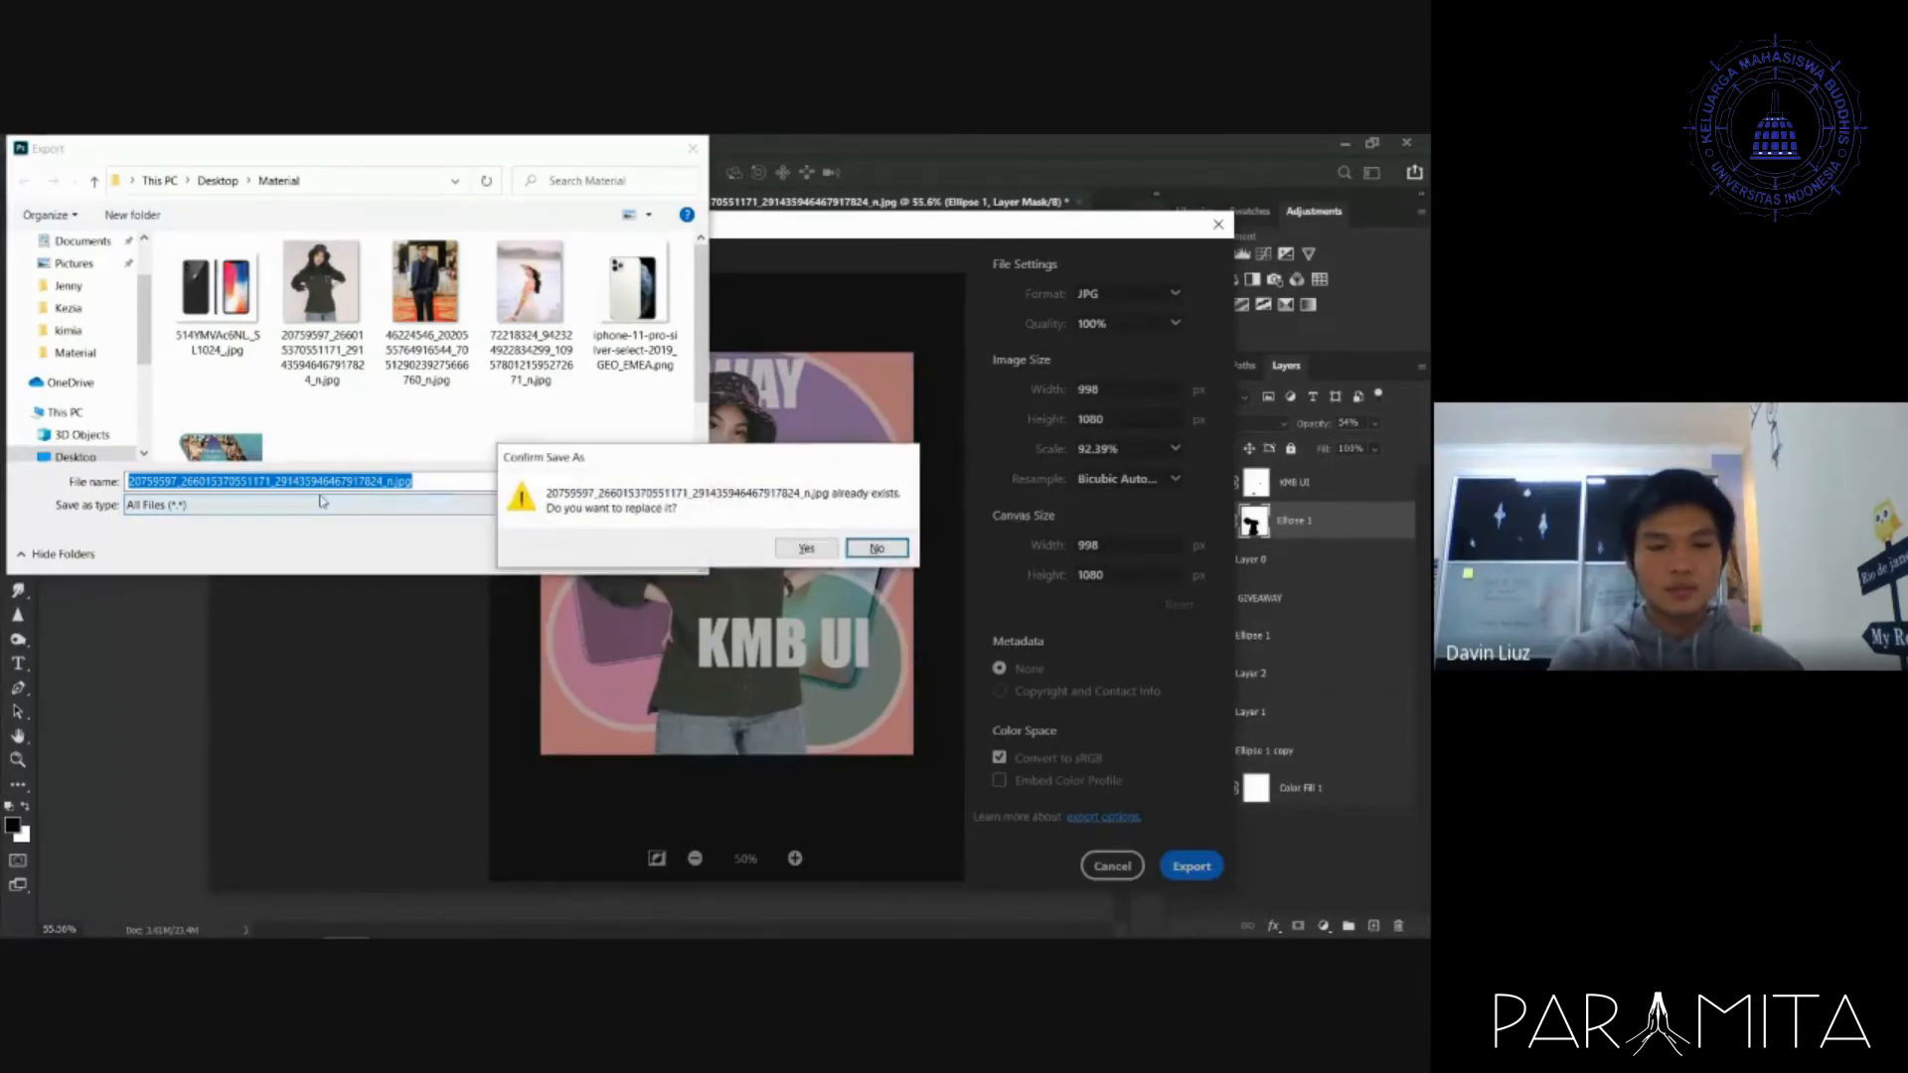
click(877, 549)
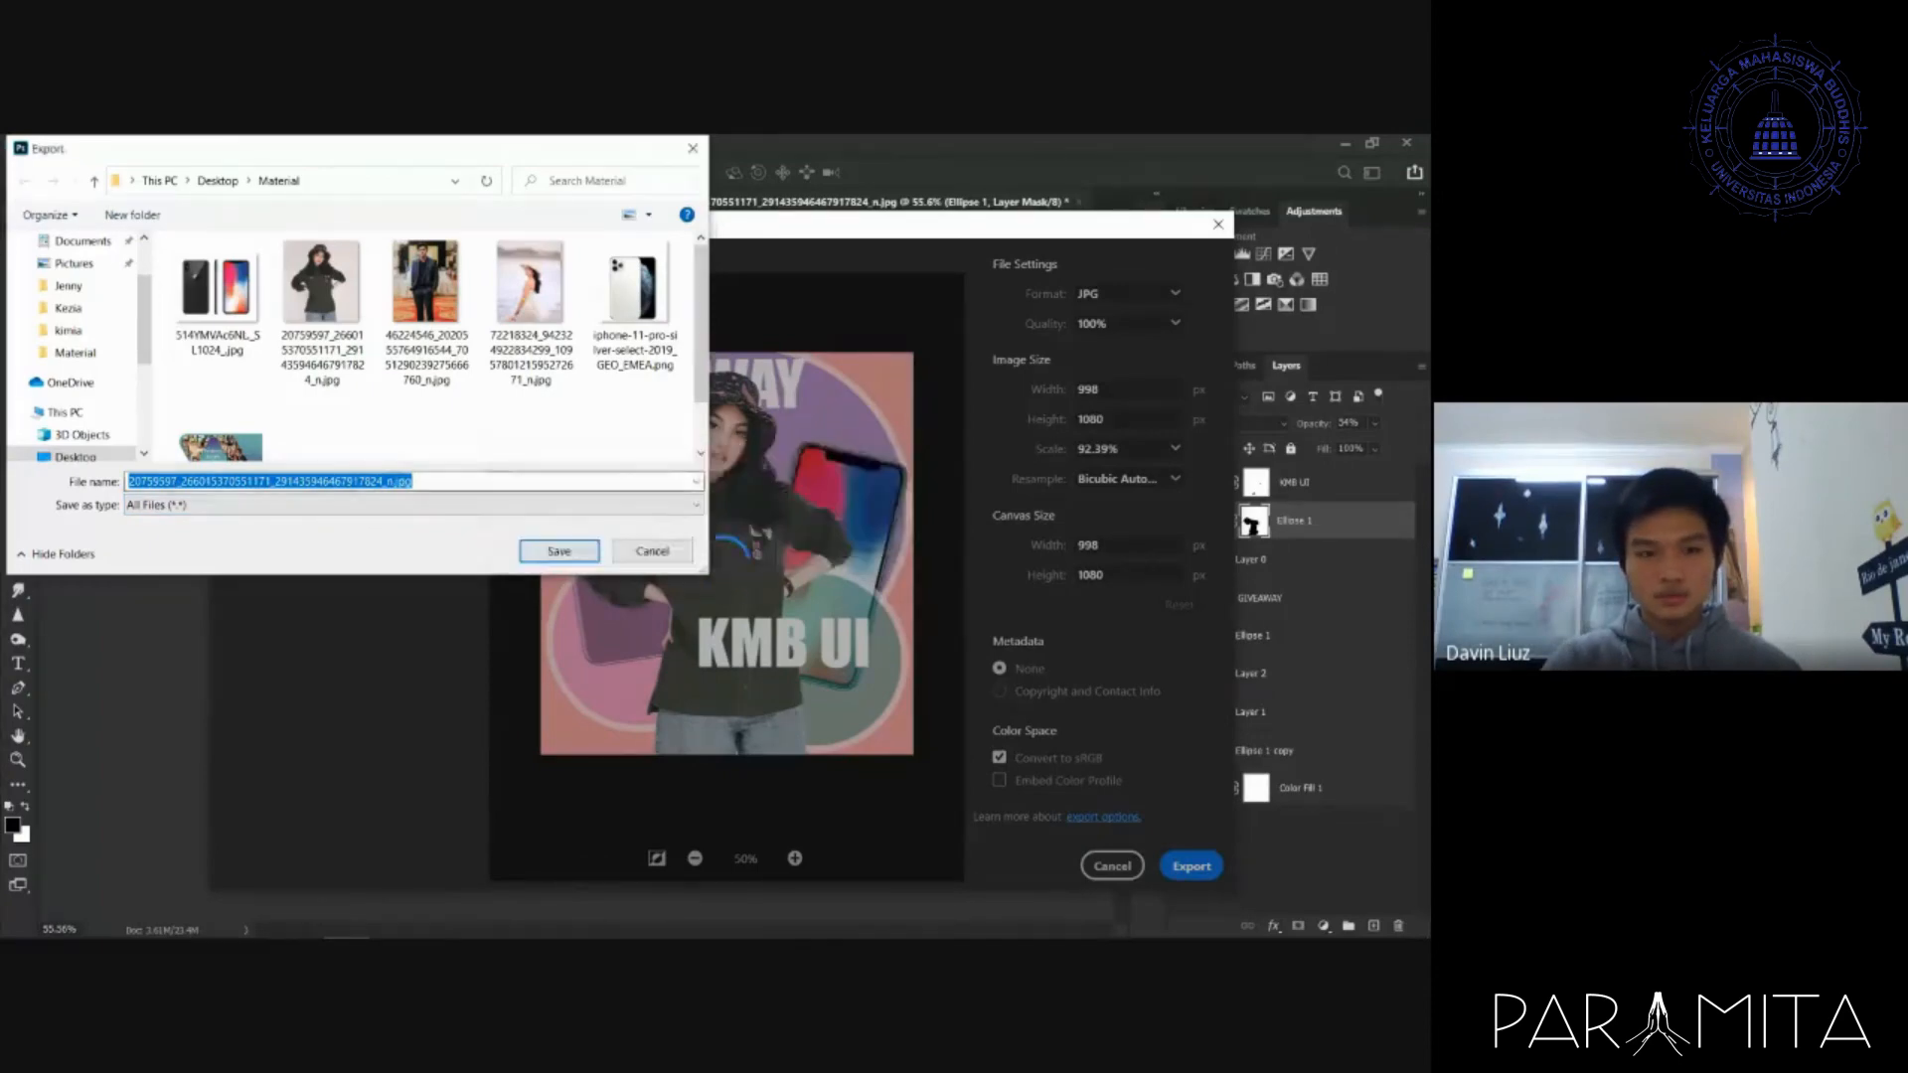
- Name the exported file kmb ui and save it in the Material folder
text(km)
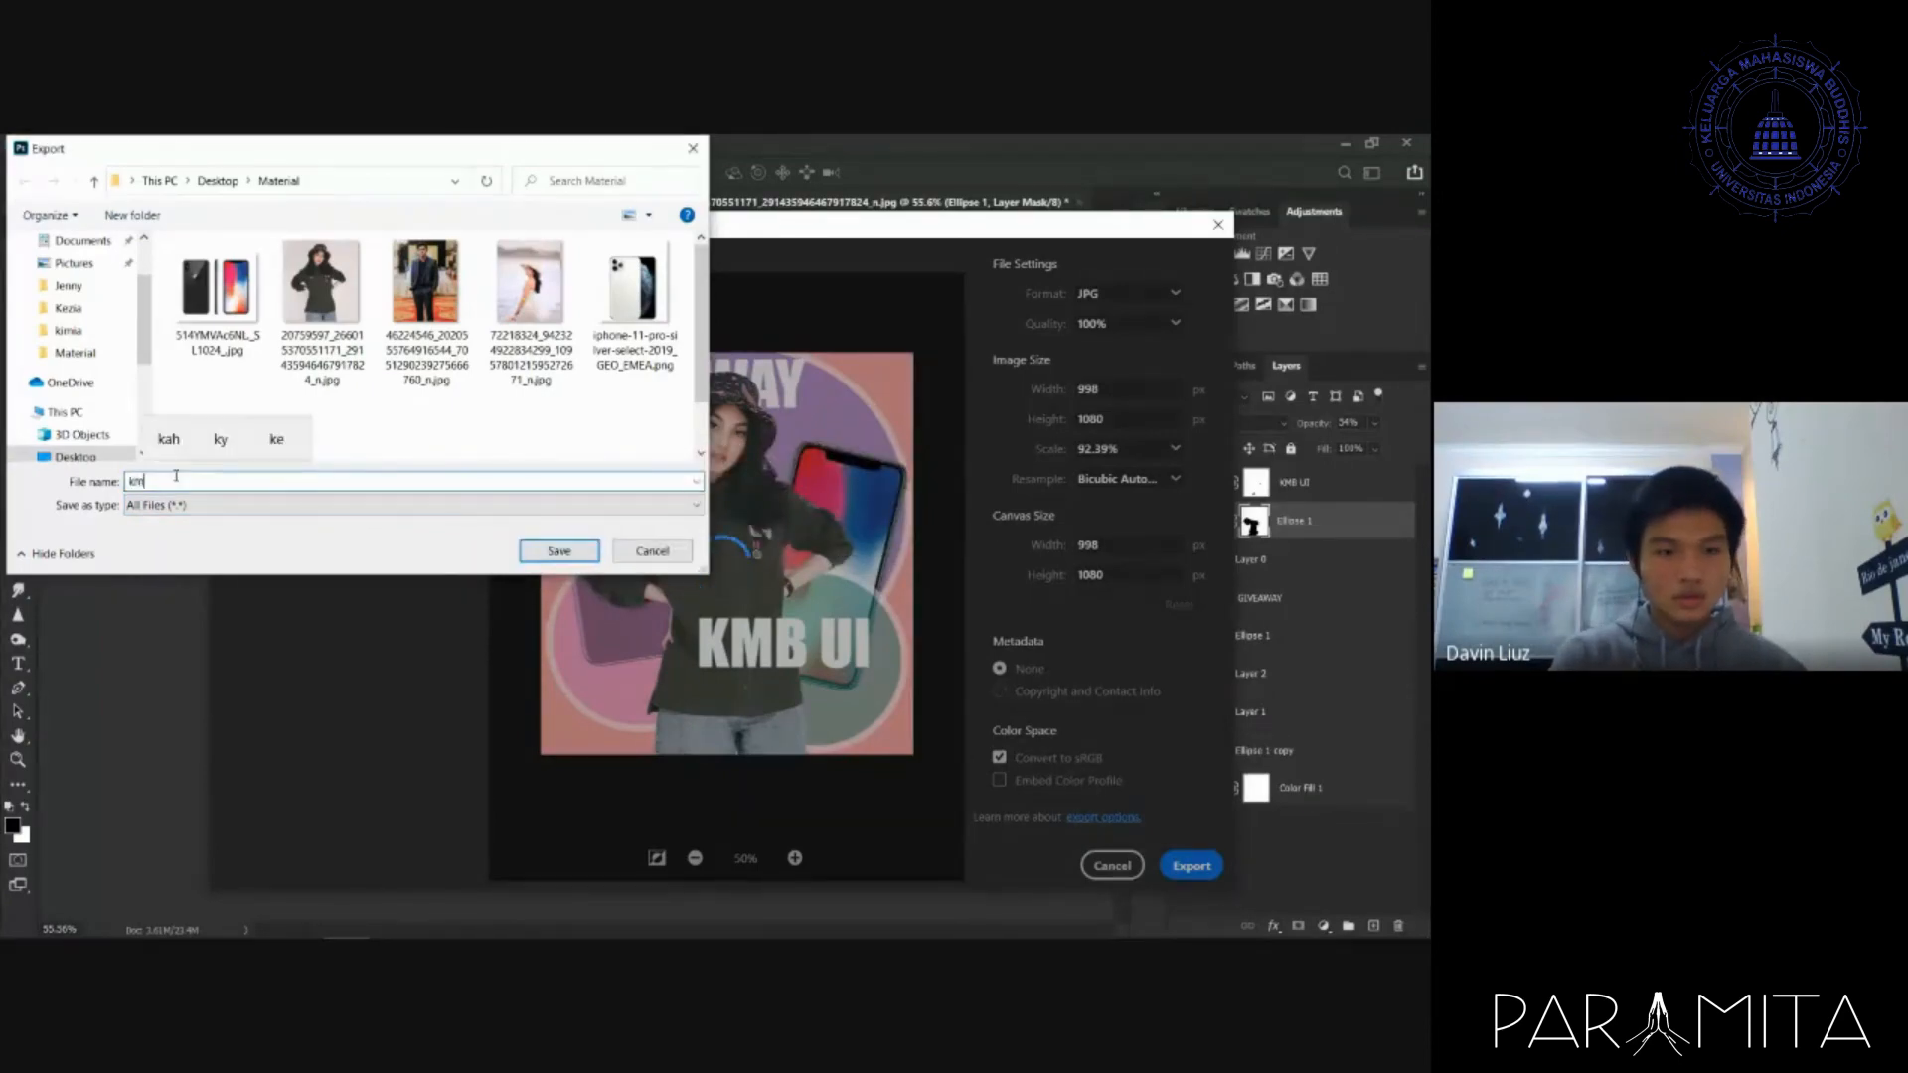
text(b ui)
key(Return)
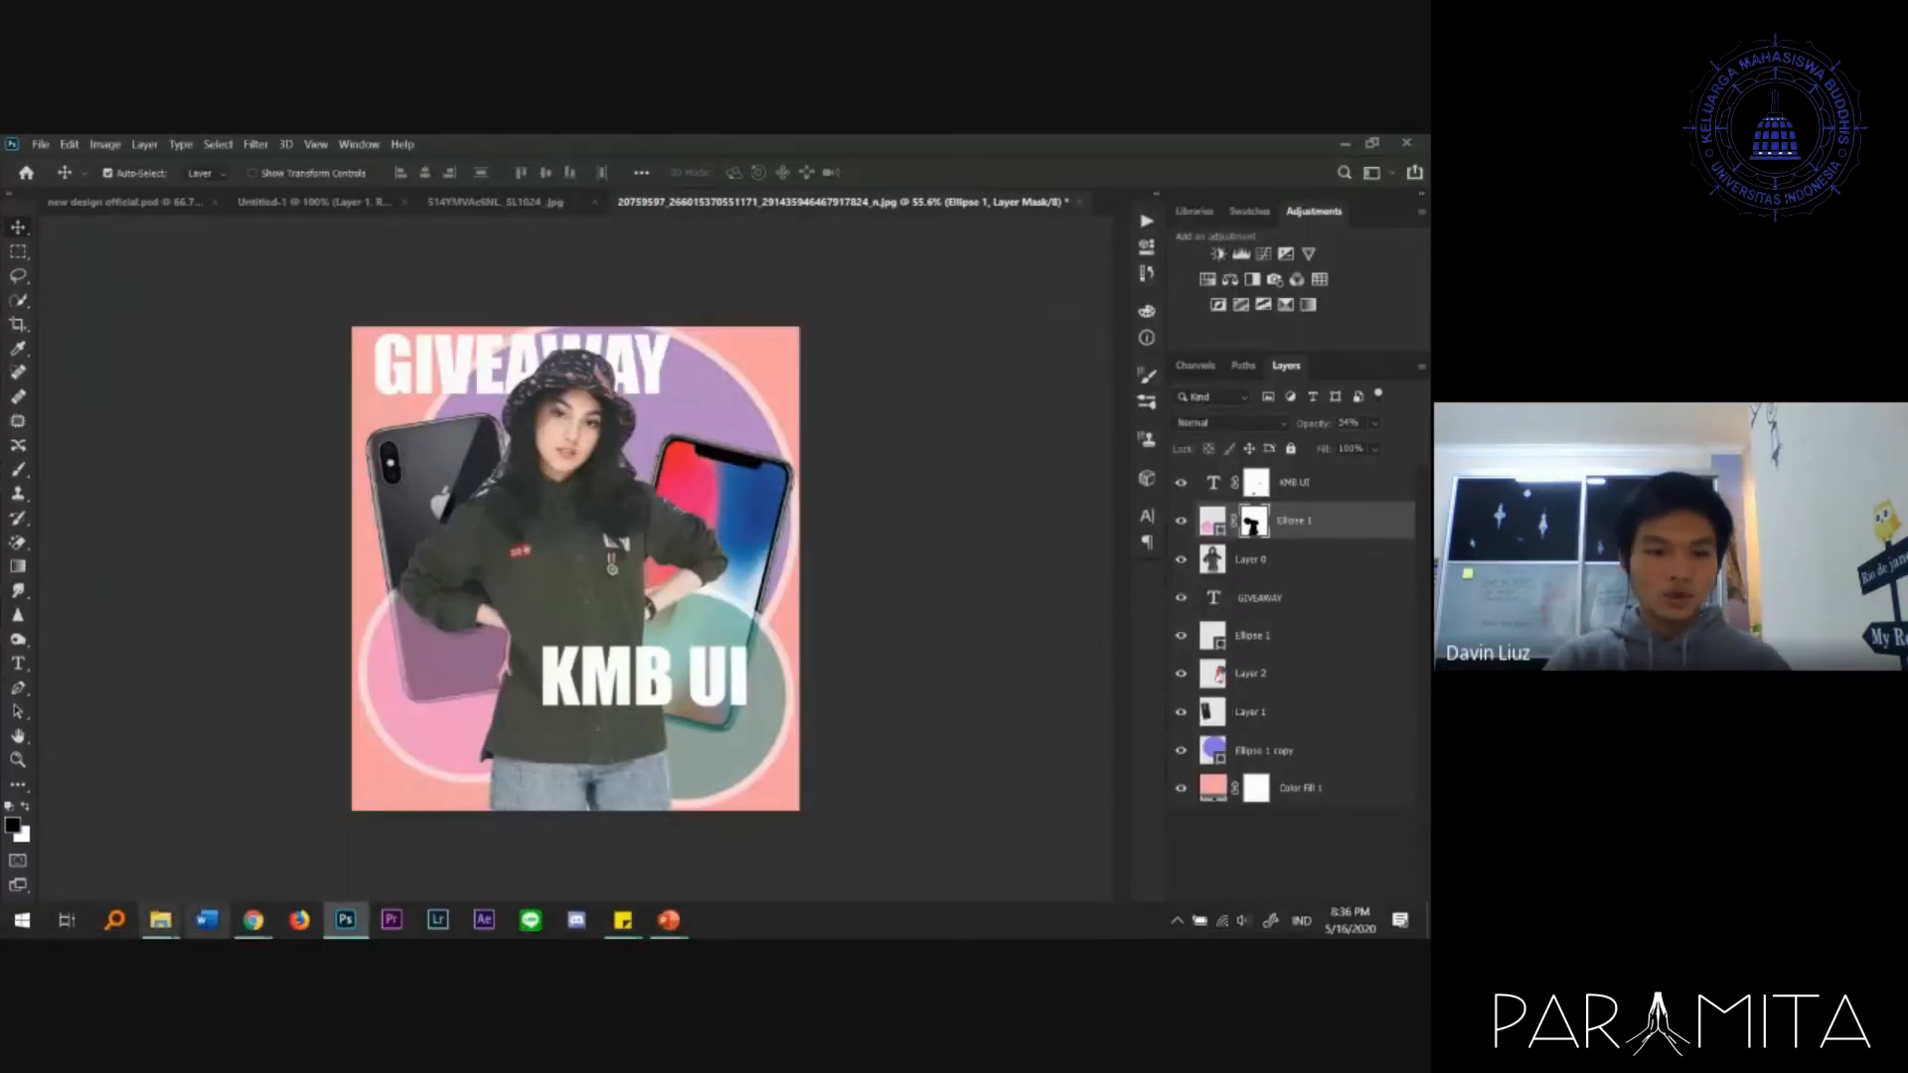
- Switch to the Material folder in File Explorer, view the exported kmb ui.jpg in Photos, and return to Photoshop
mouse_move(160, 919)
click(264, 854)
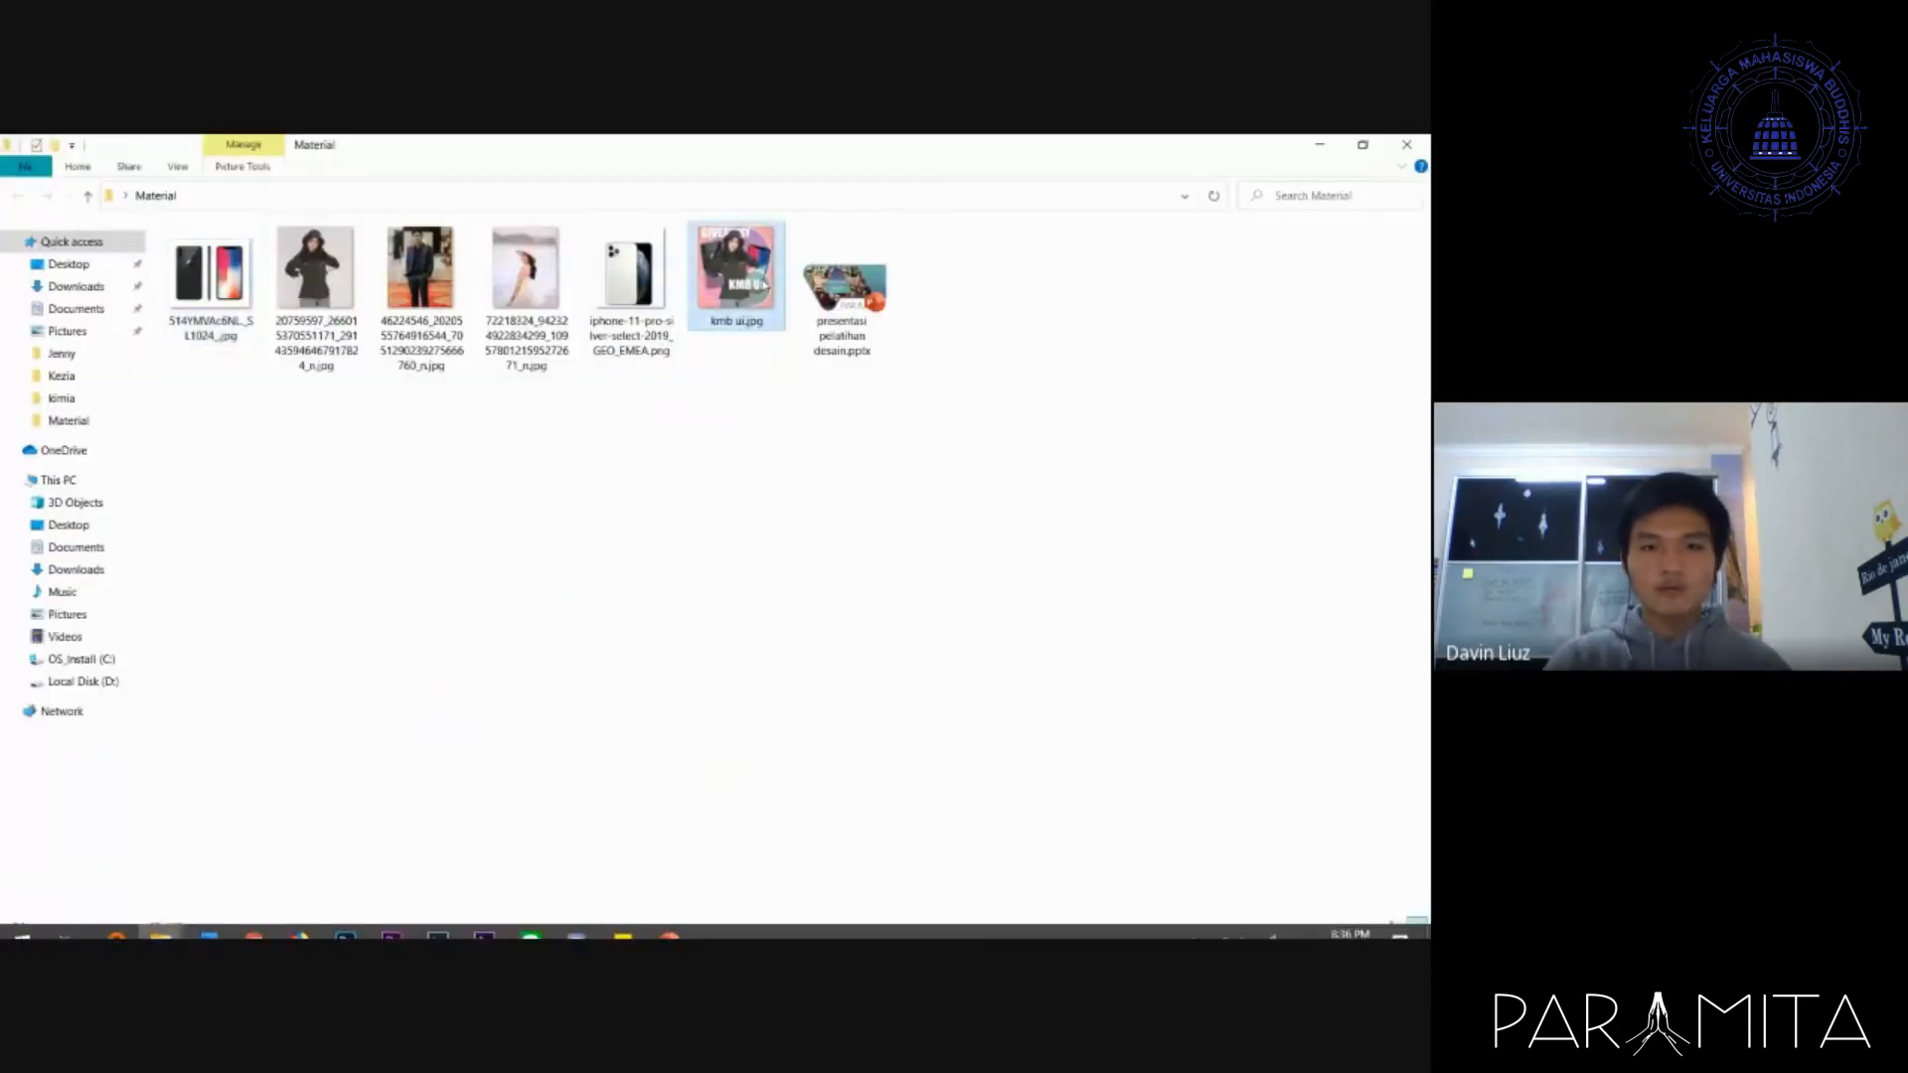
double_click(765, 285)
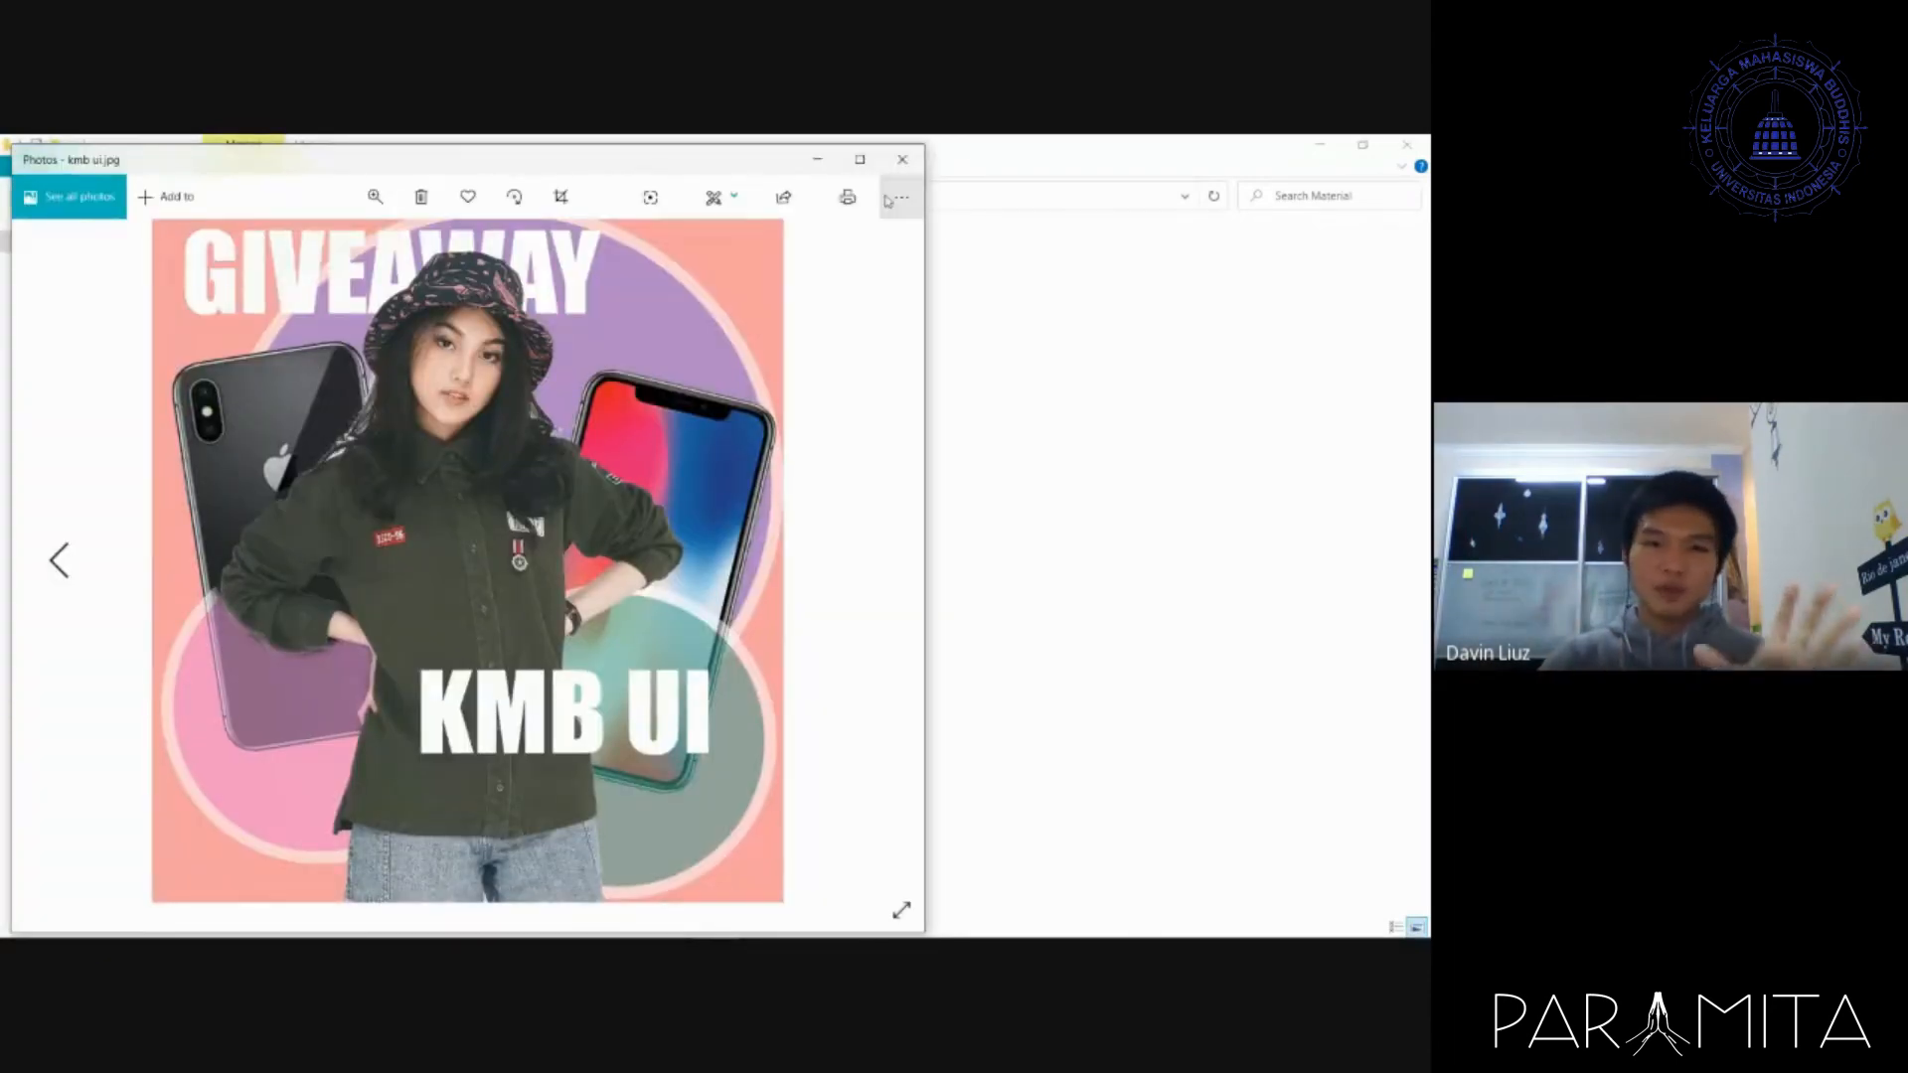
click(902, 159)
click(1312, 143)
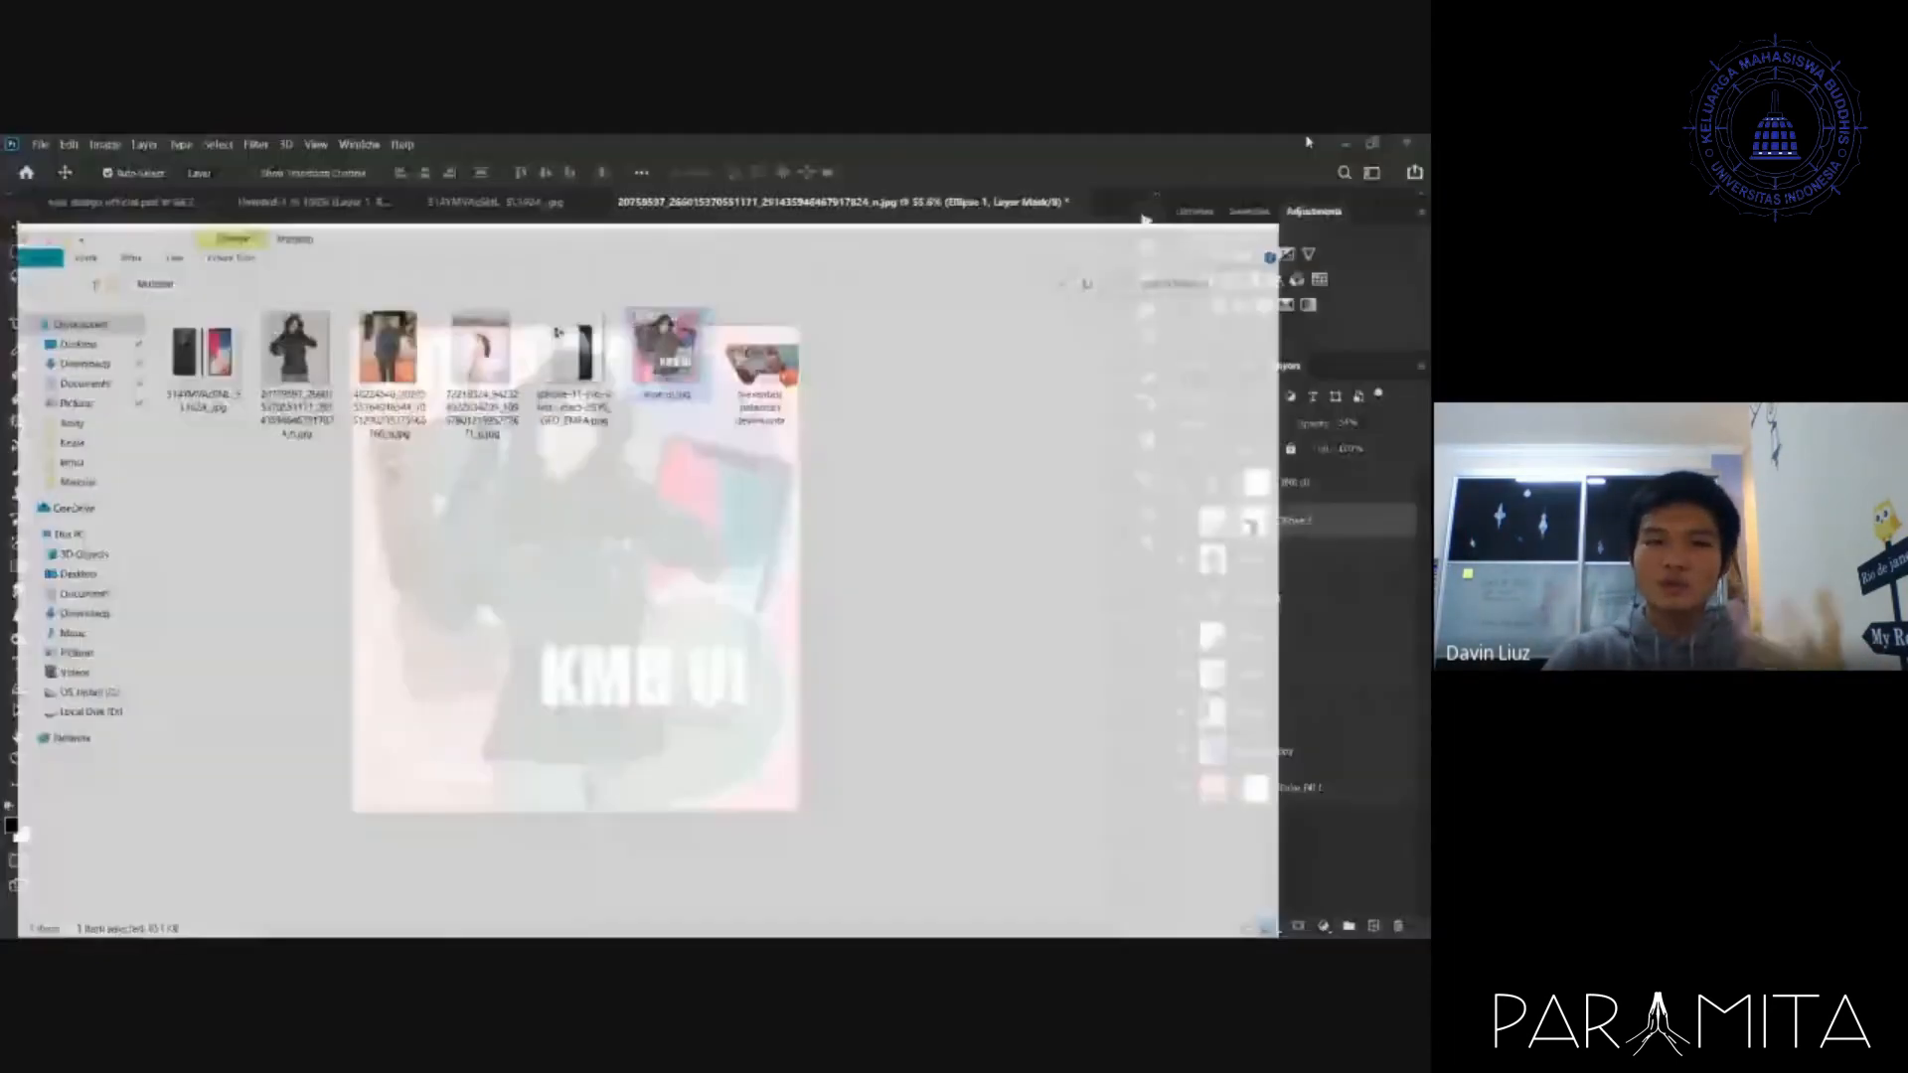
- Save the composition as a Photoshop PSD file with layers in the Material folder, keeping the suggested file name
click(39, 144)
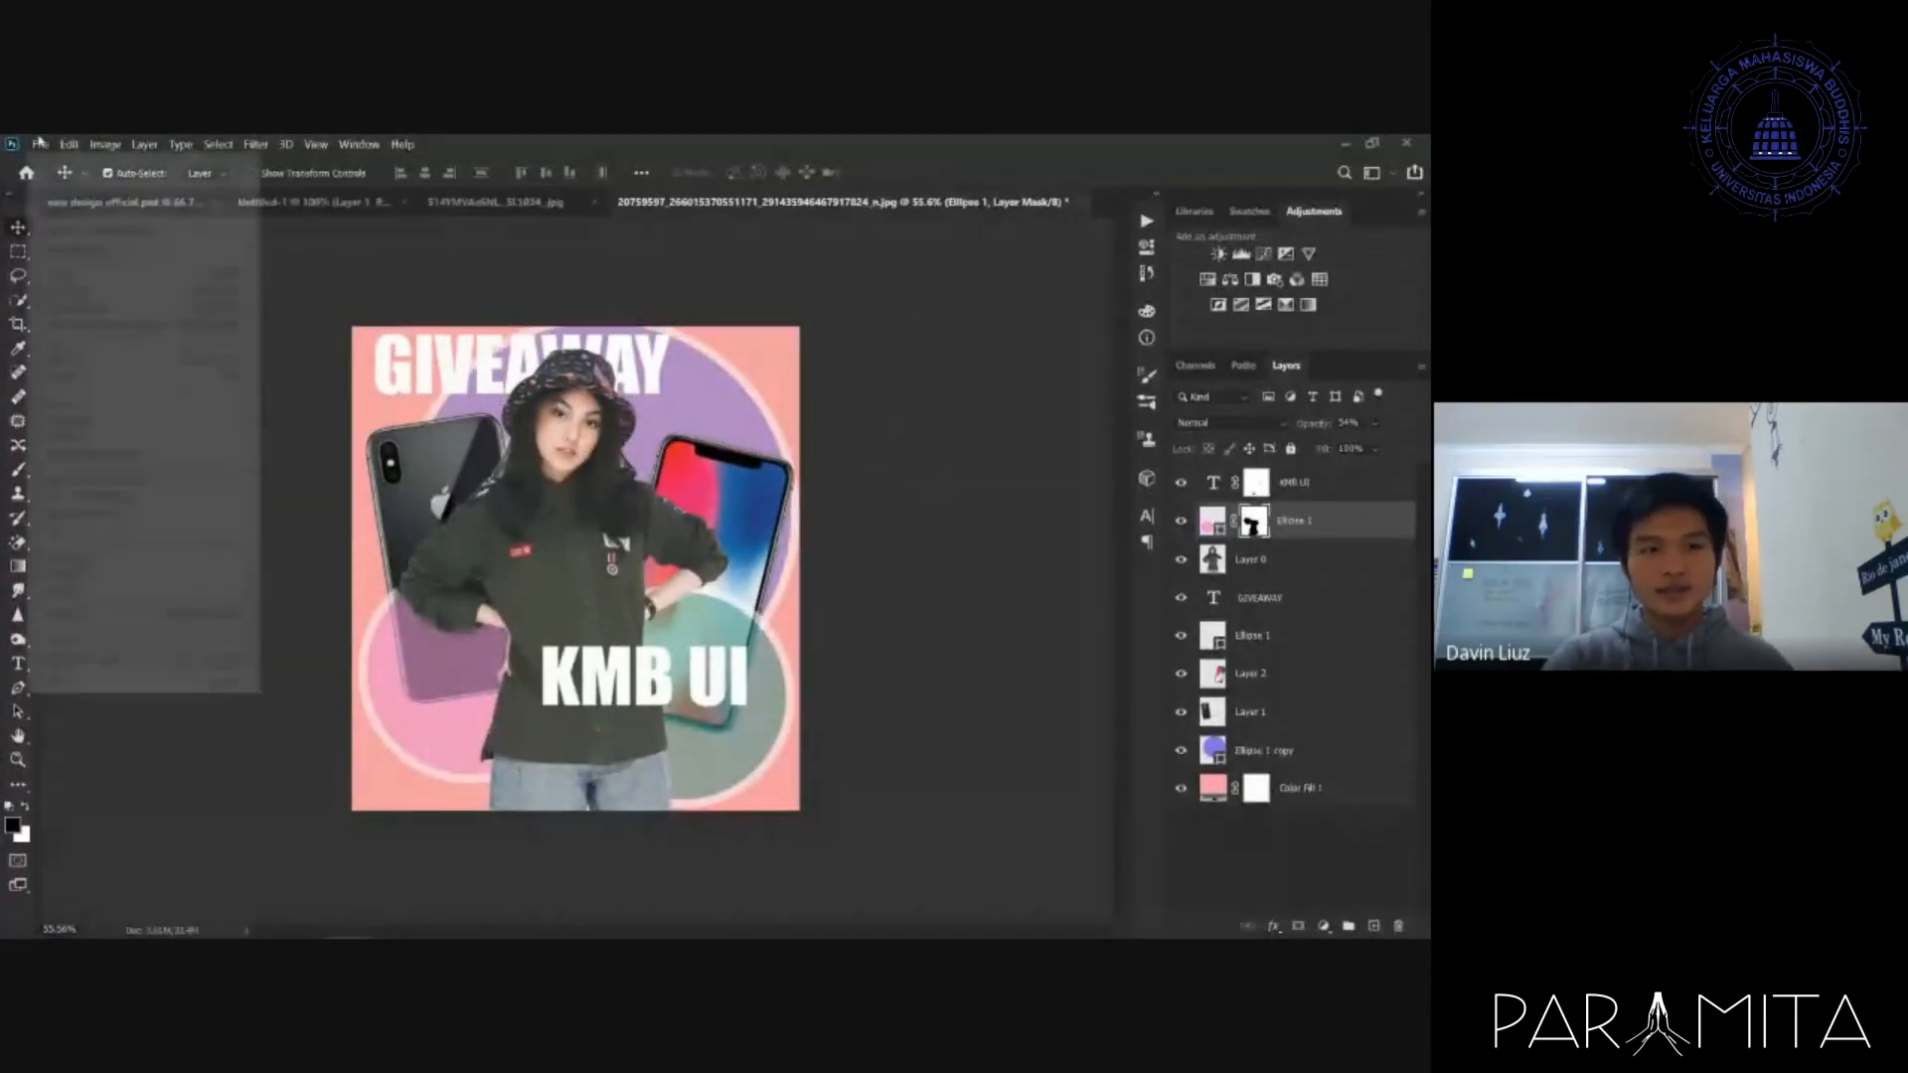
click(139, 360)
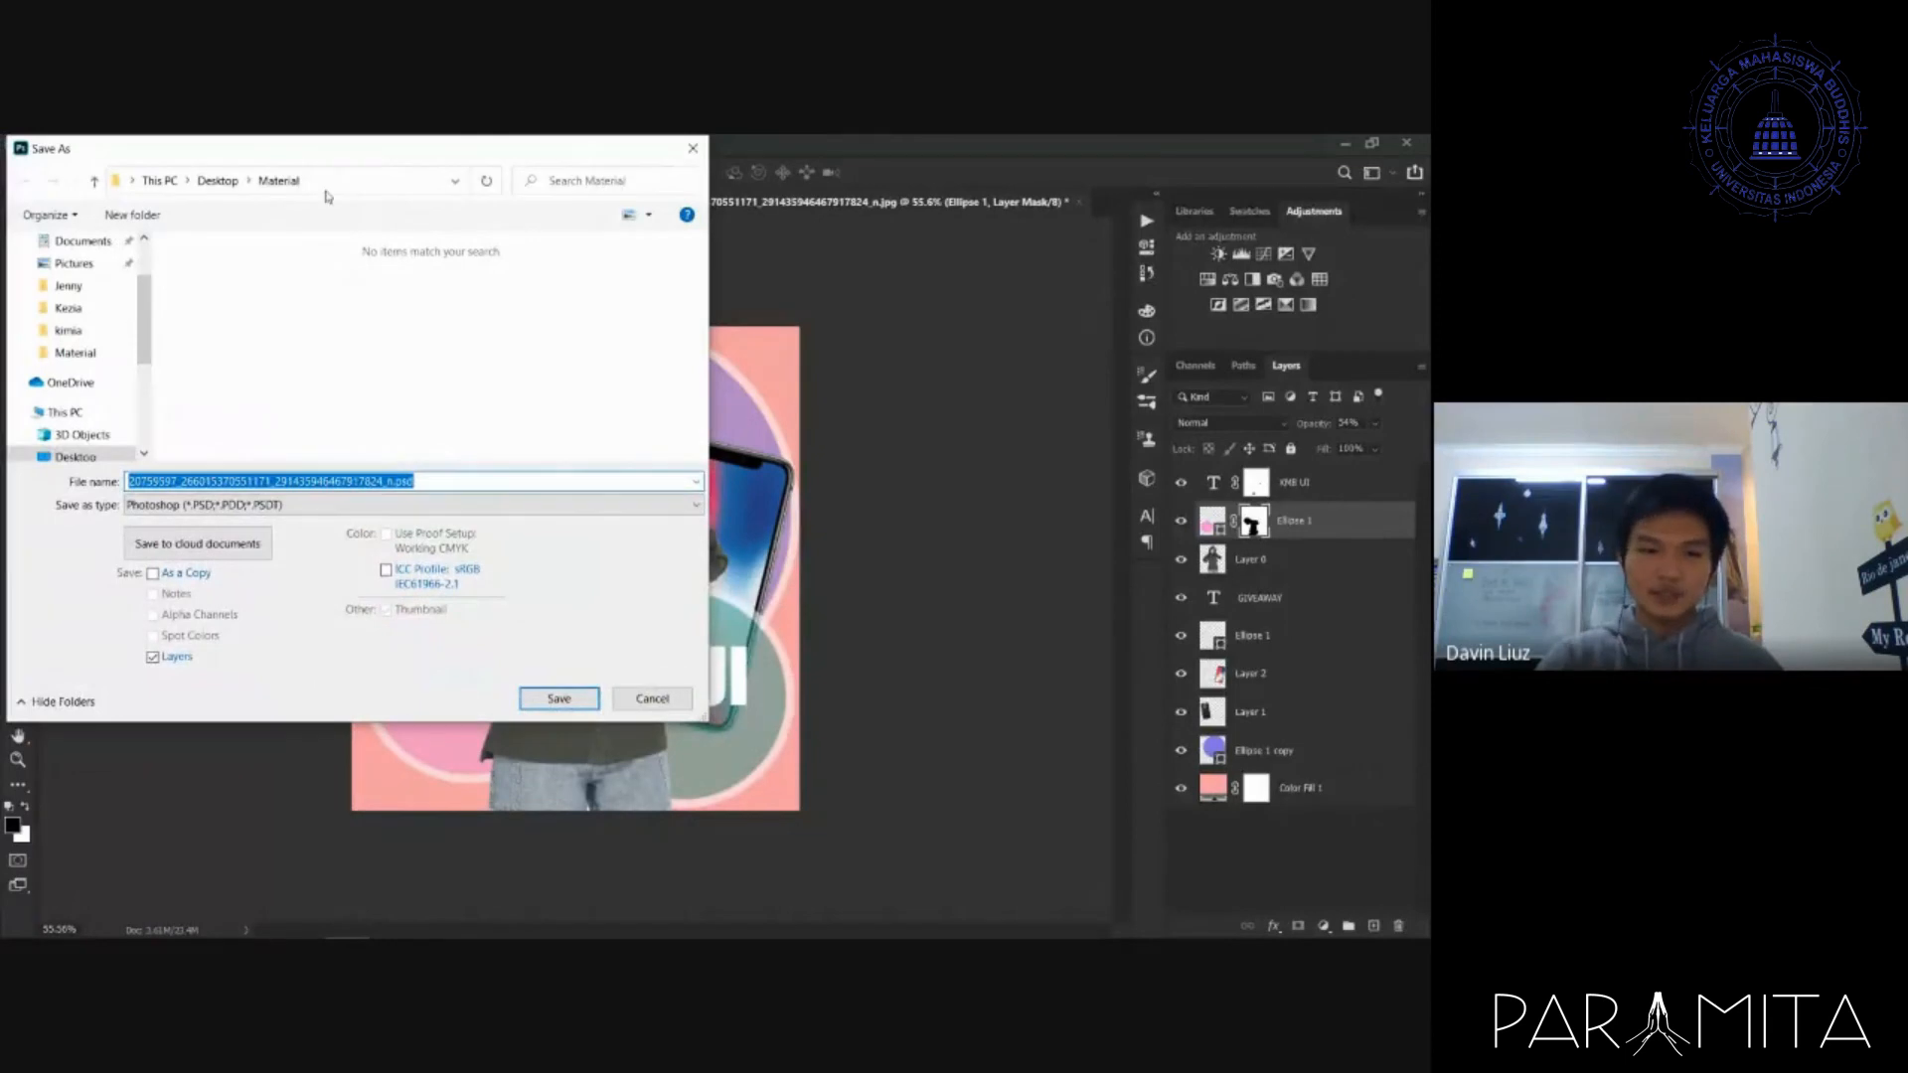
click(217, 507)
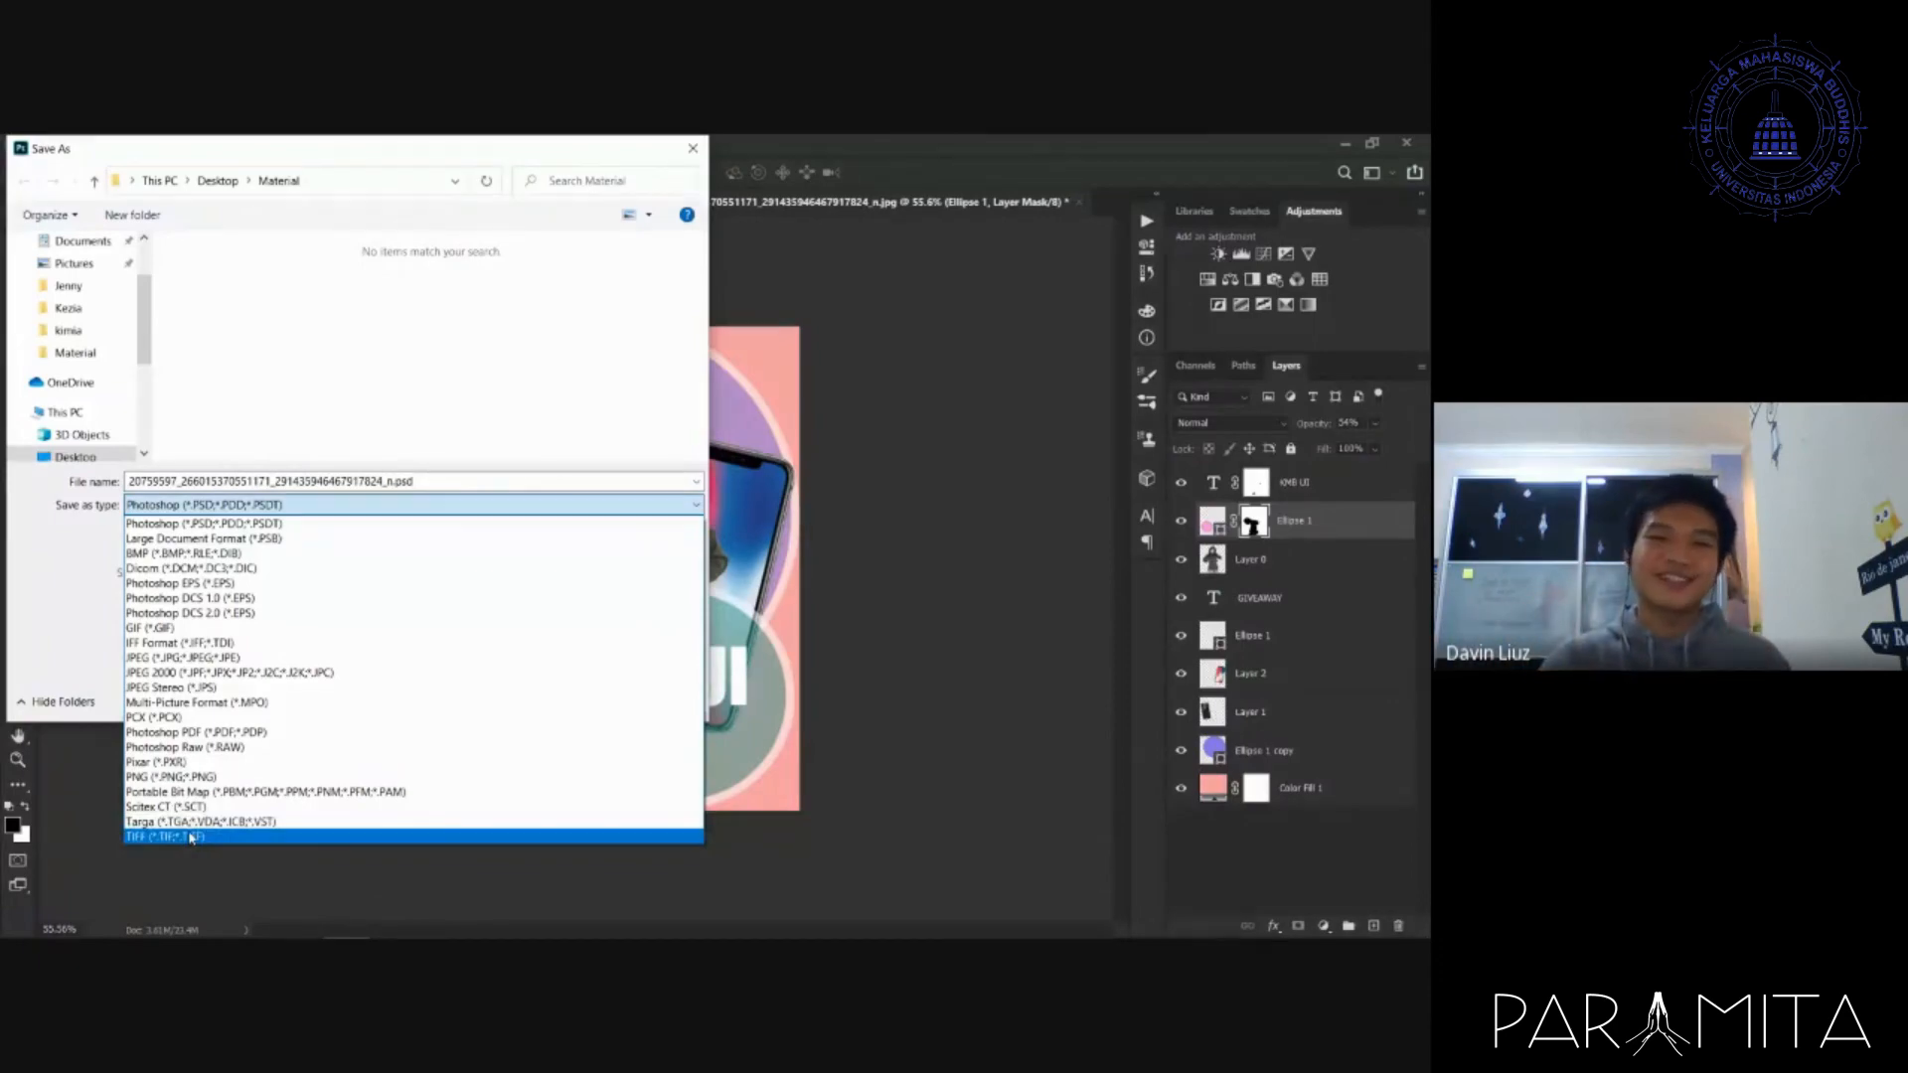
click(270, 525)
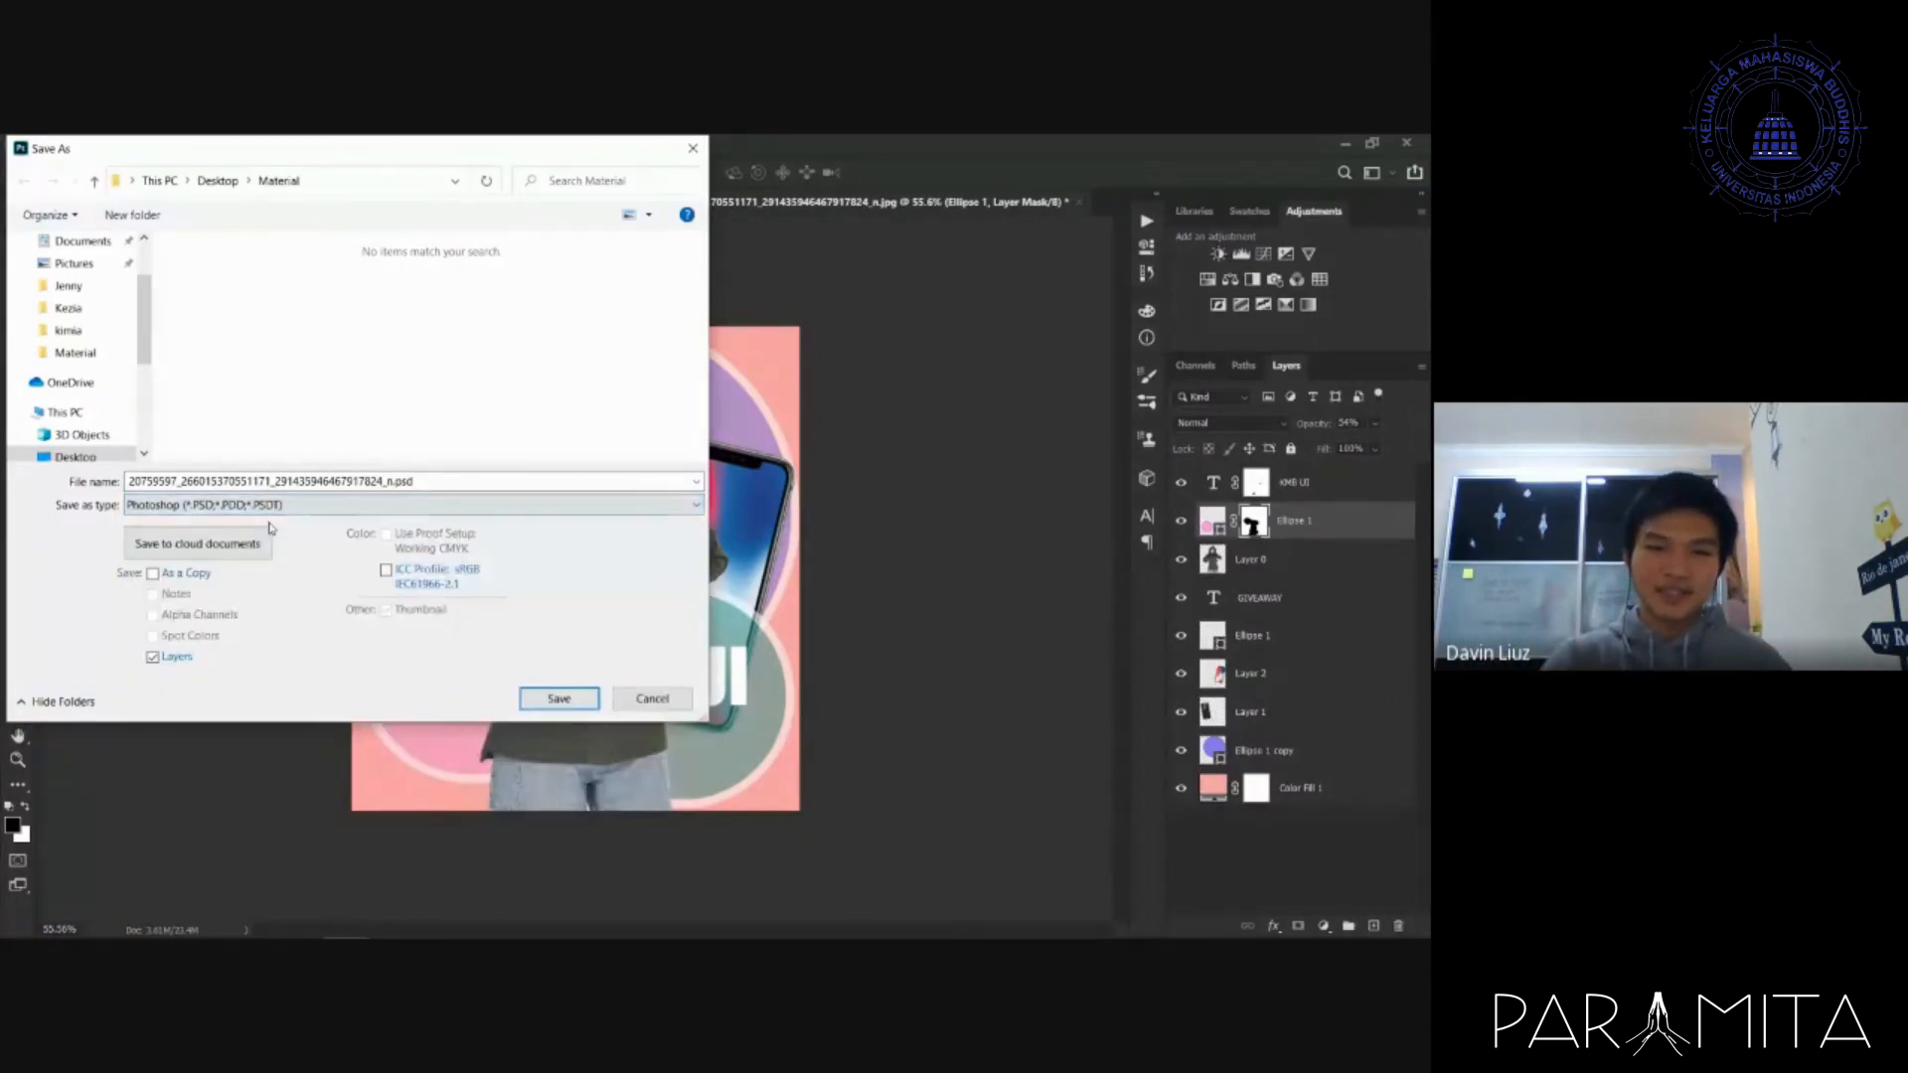
click(558, 700)
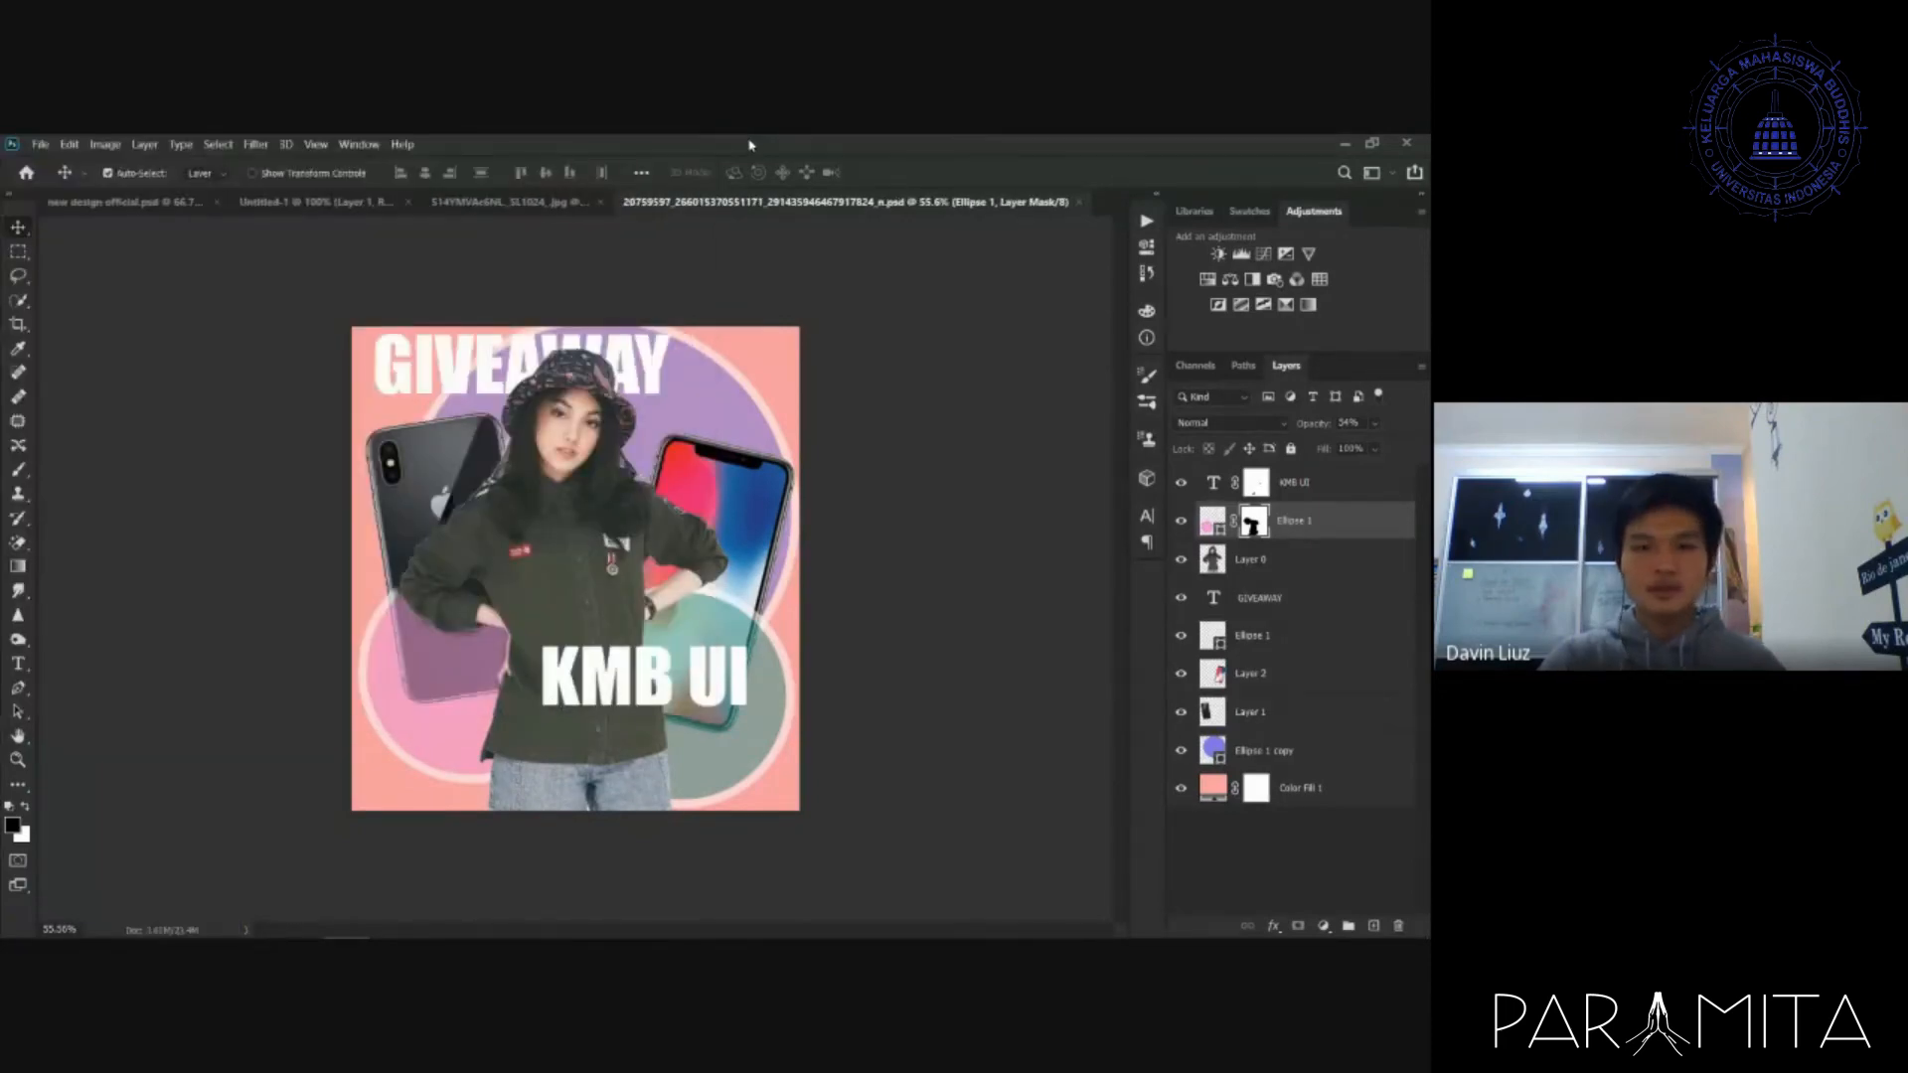
- Close the composition and reopen its saved PSD file from the Material folder in File Explorer
click(1079, 202)
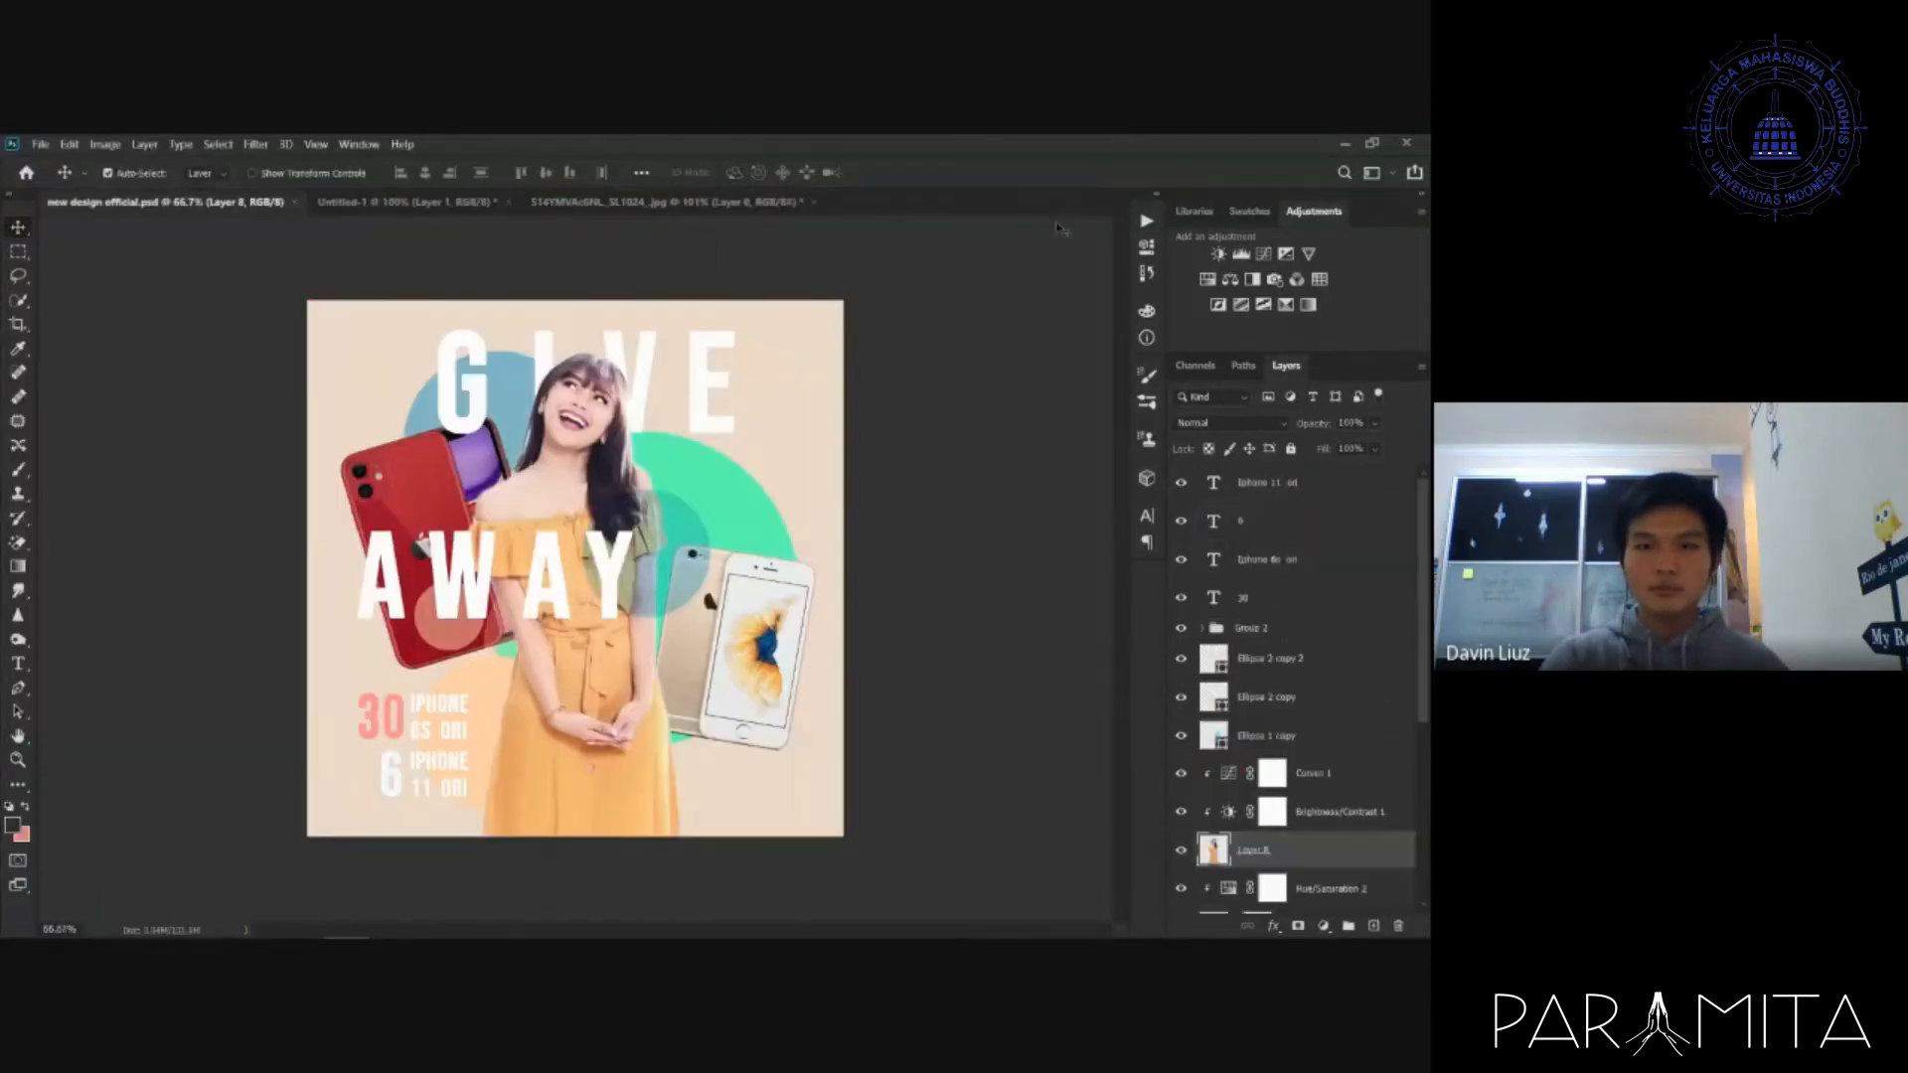
mouse_move(160, 931)
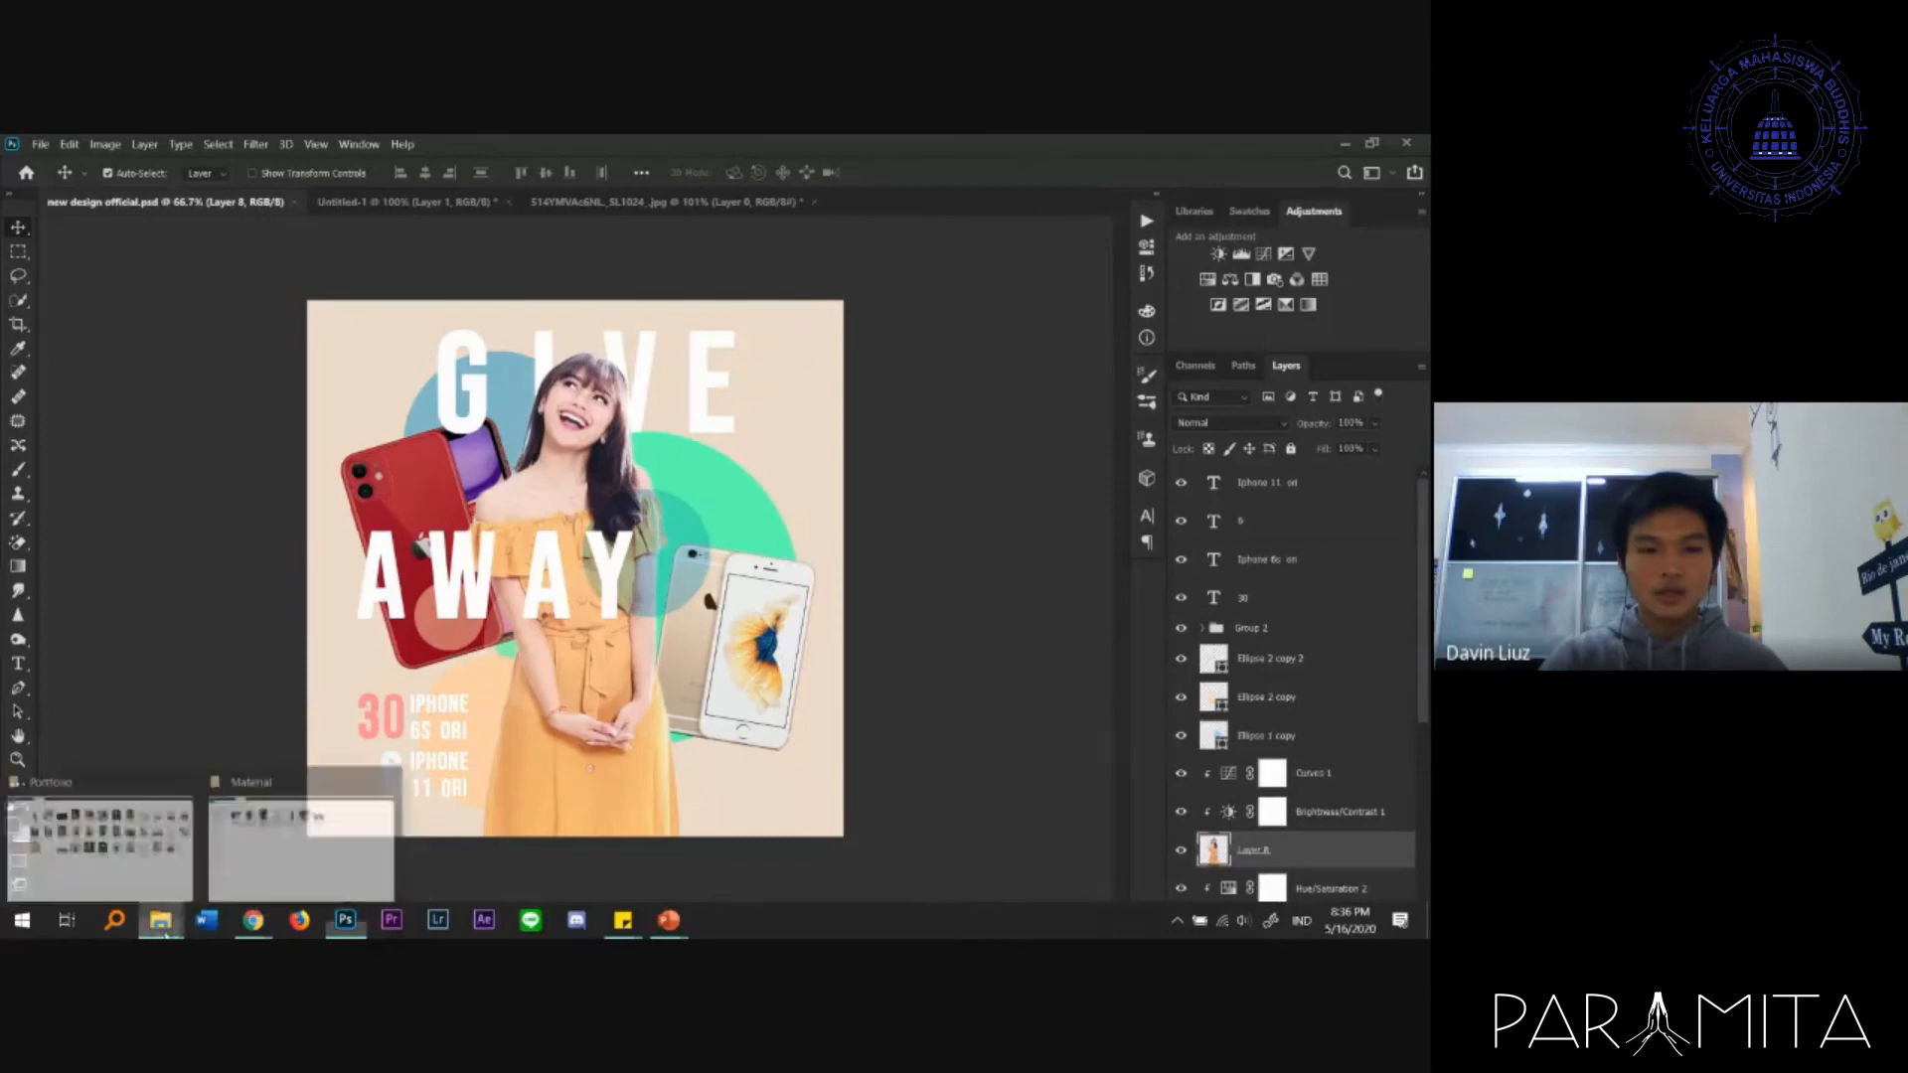
click(266, 835)
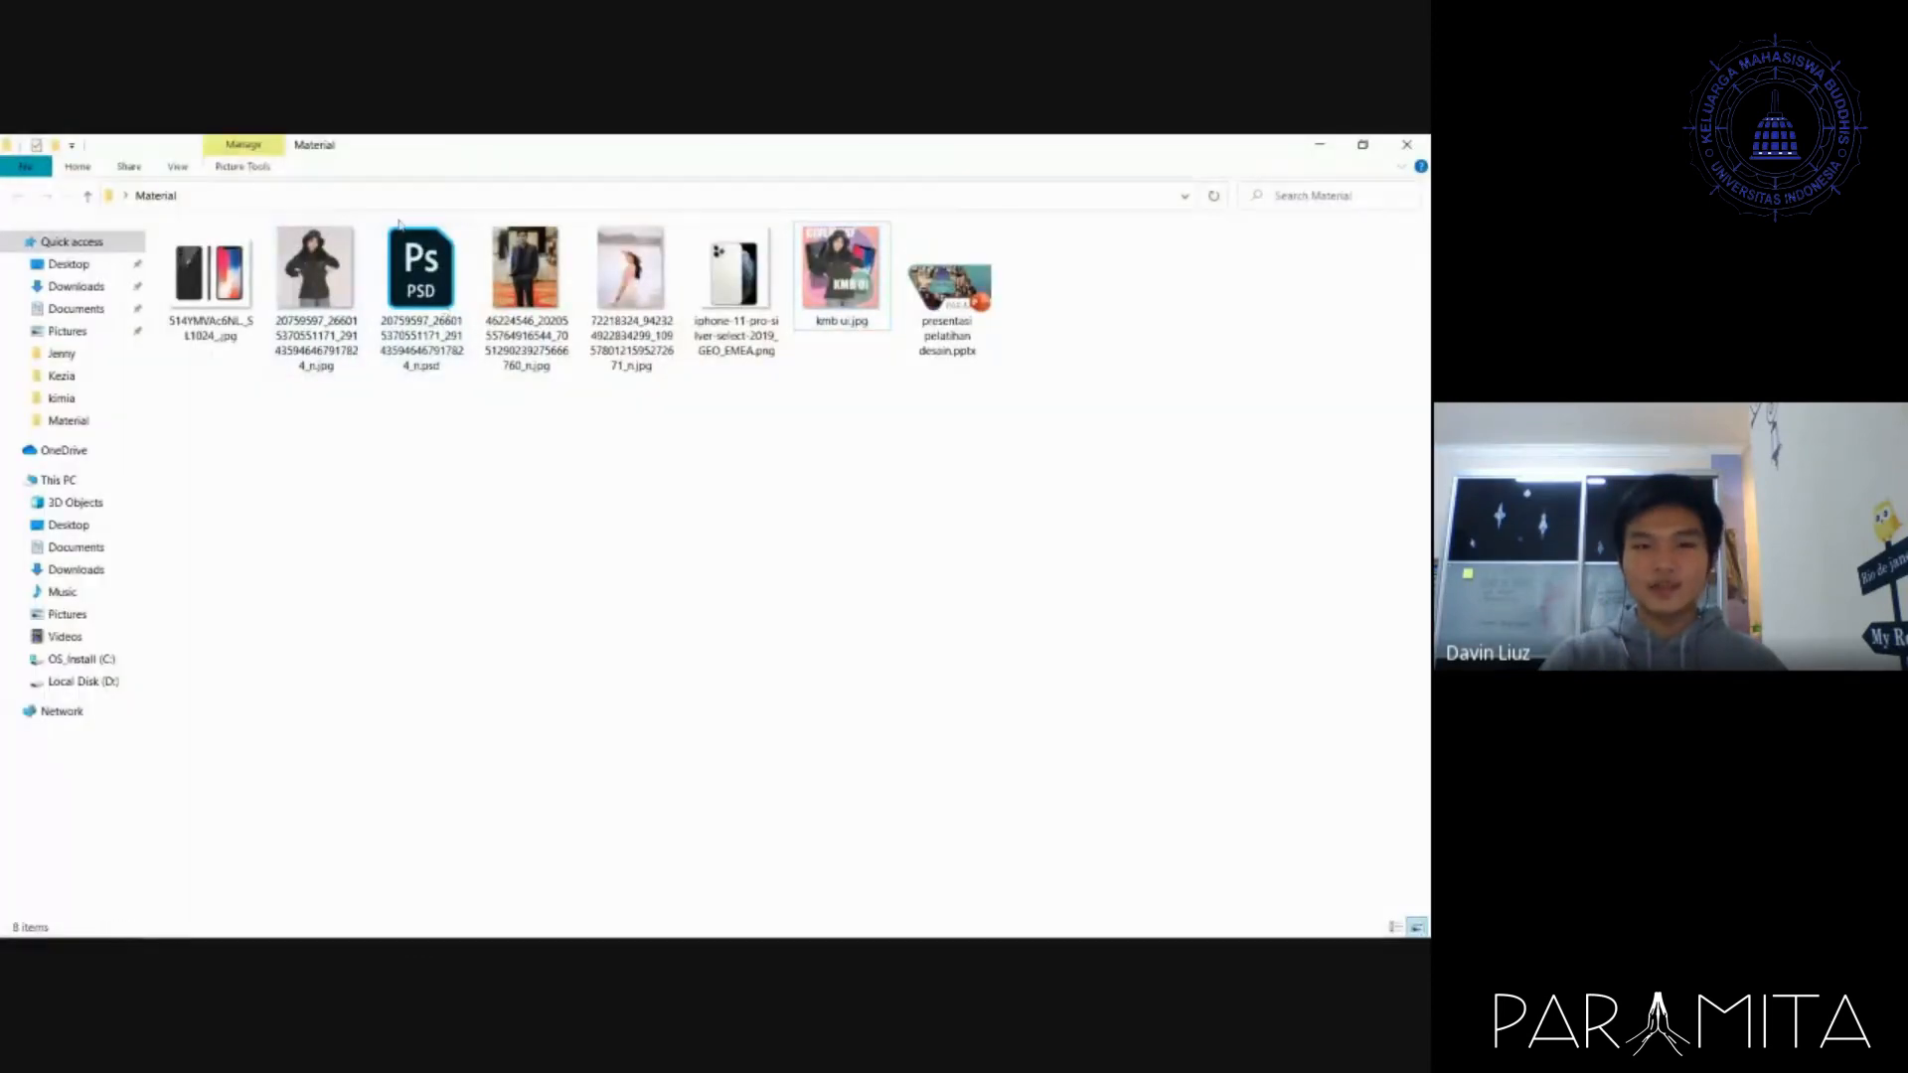
click(433, 313)
double_click(433, 310)
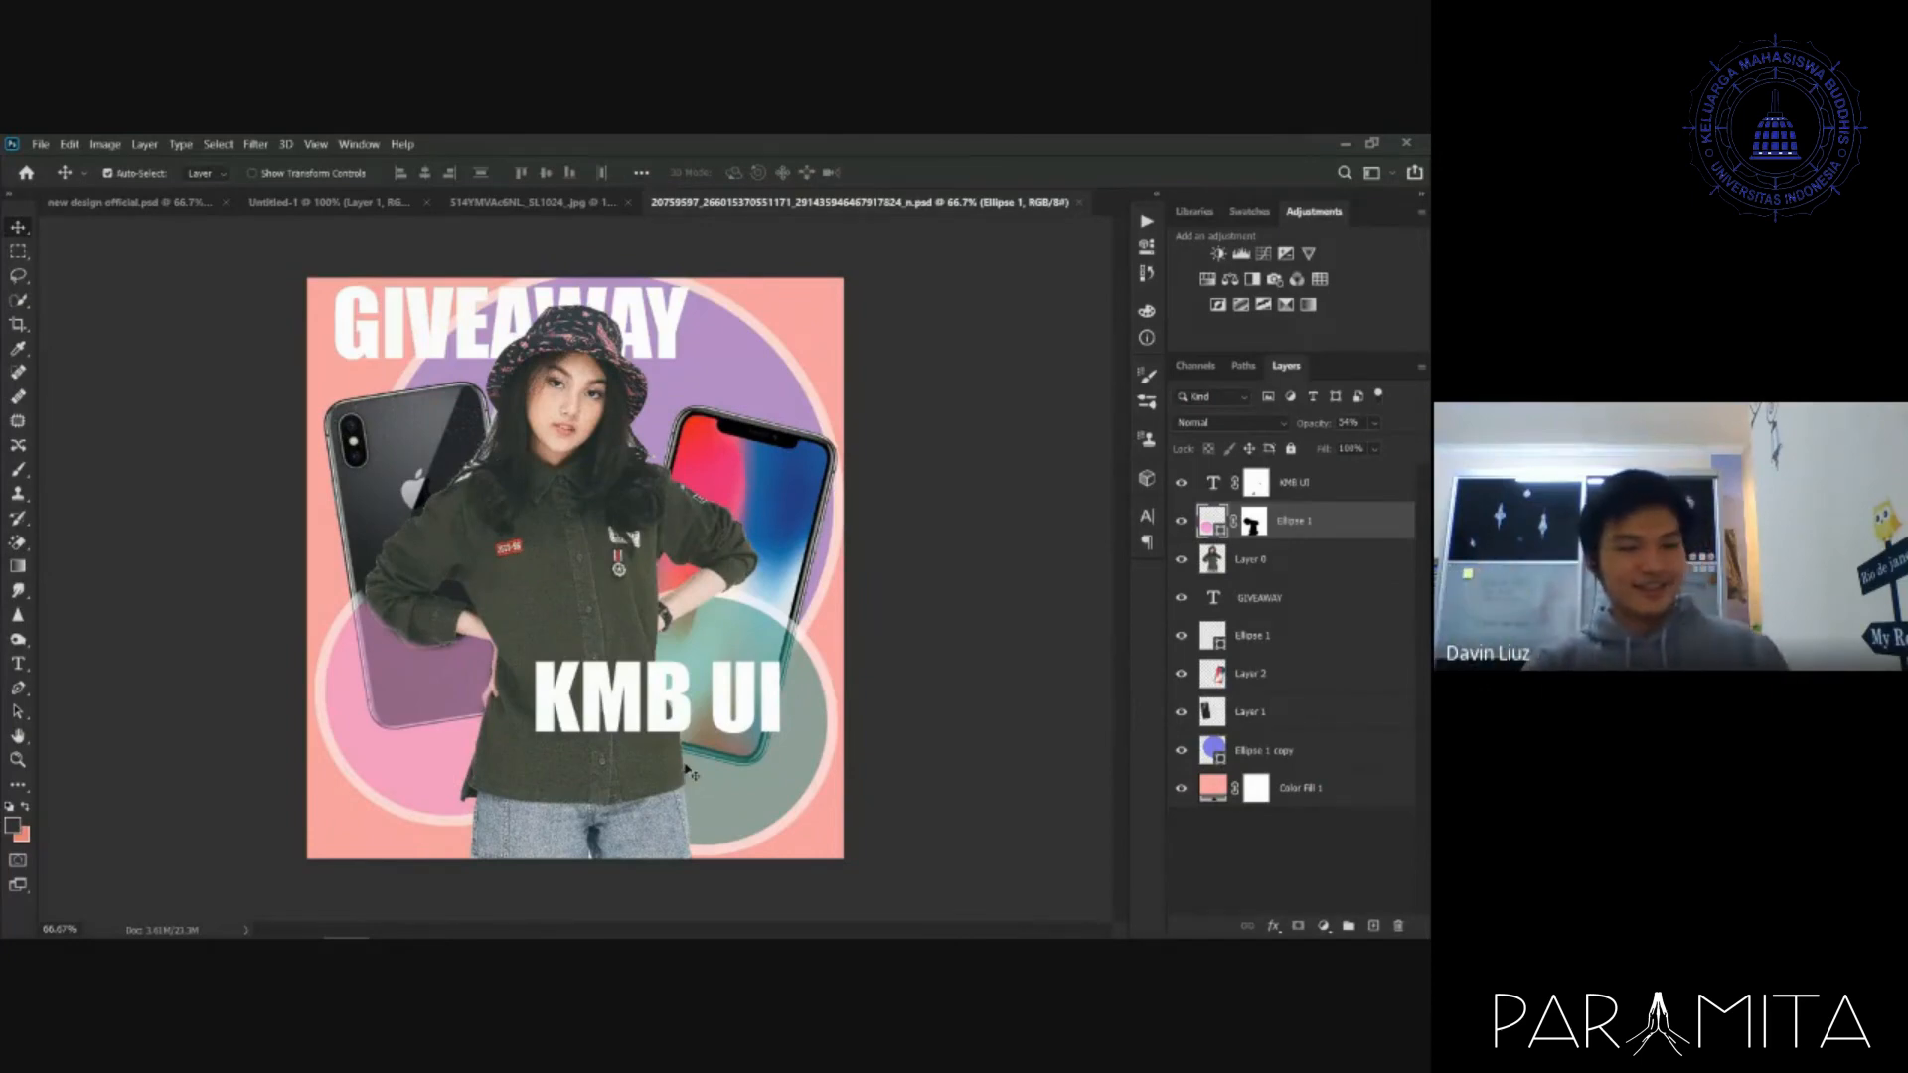
- Switch to the Google Meet call in Chrome and show the meeting chat
mouse_move(590, 937)
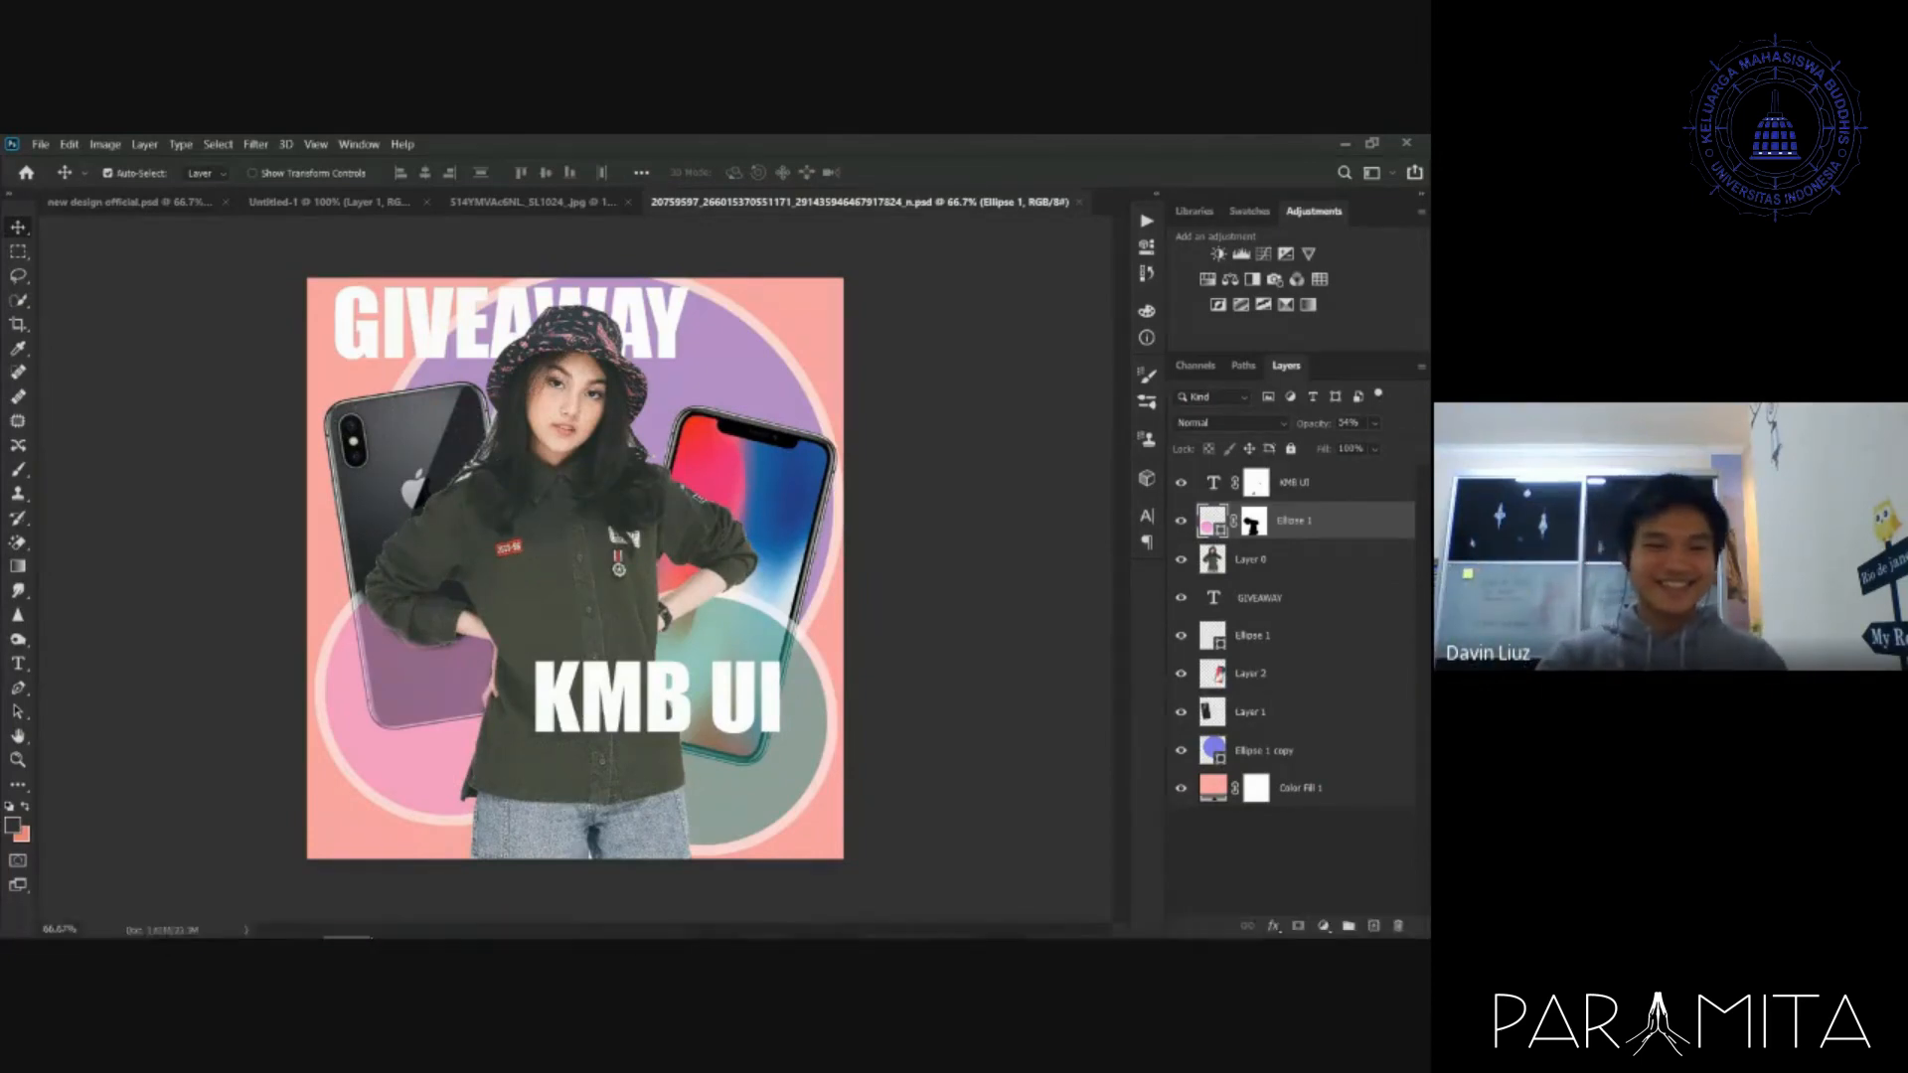
mouse_move(254, 920)
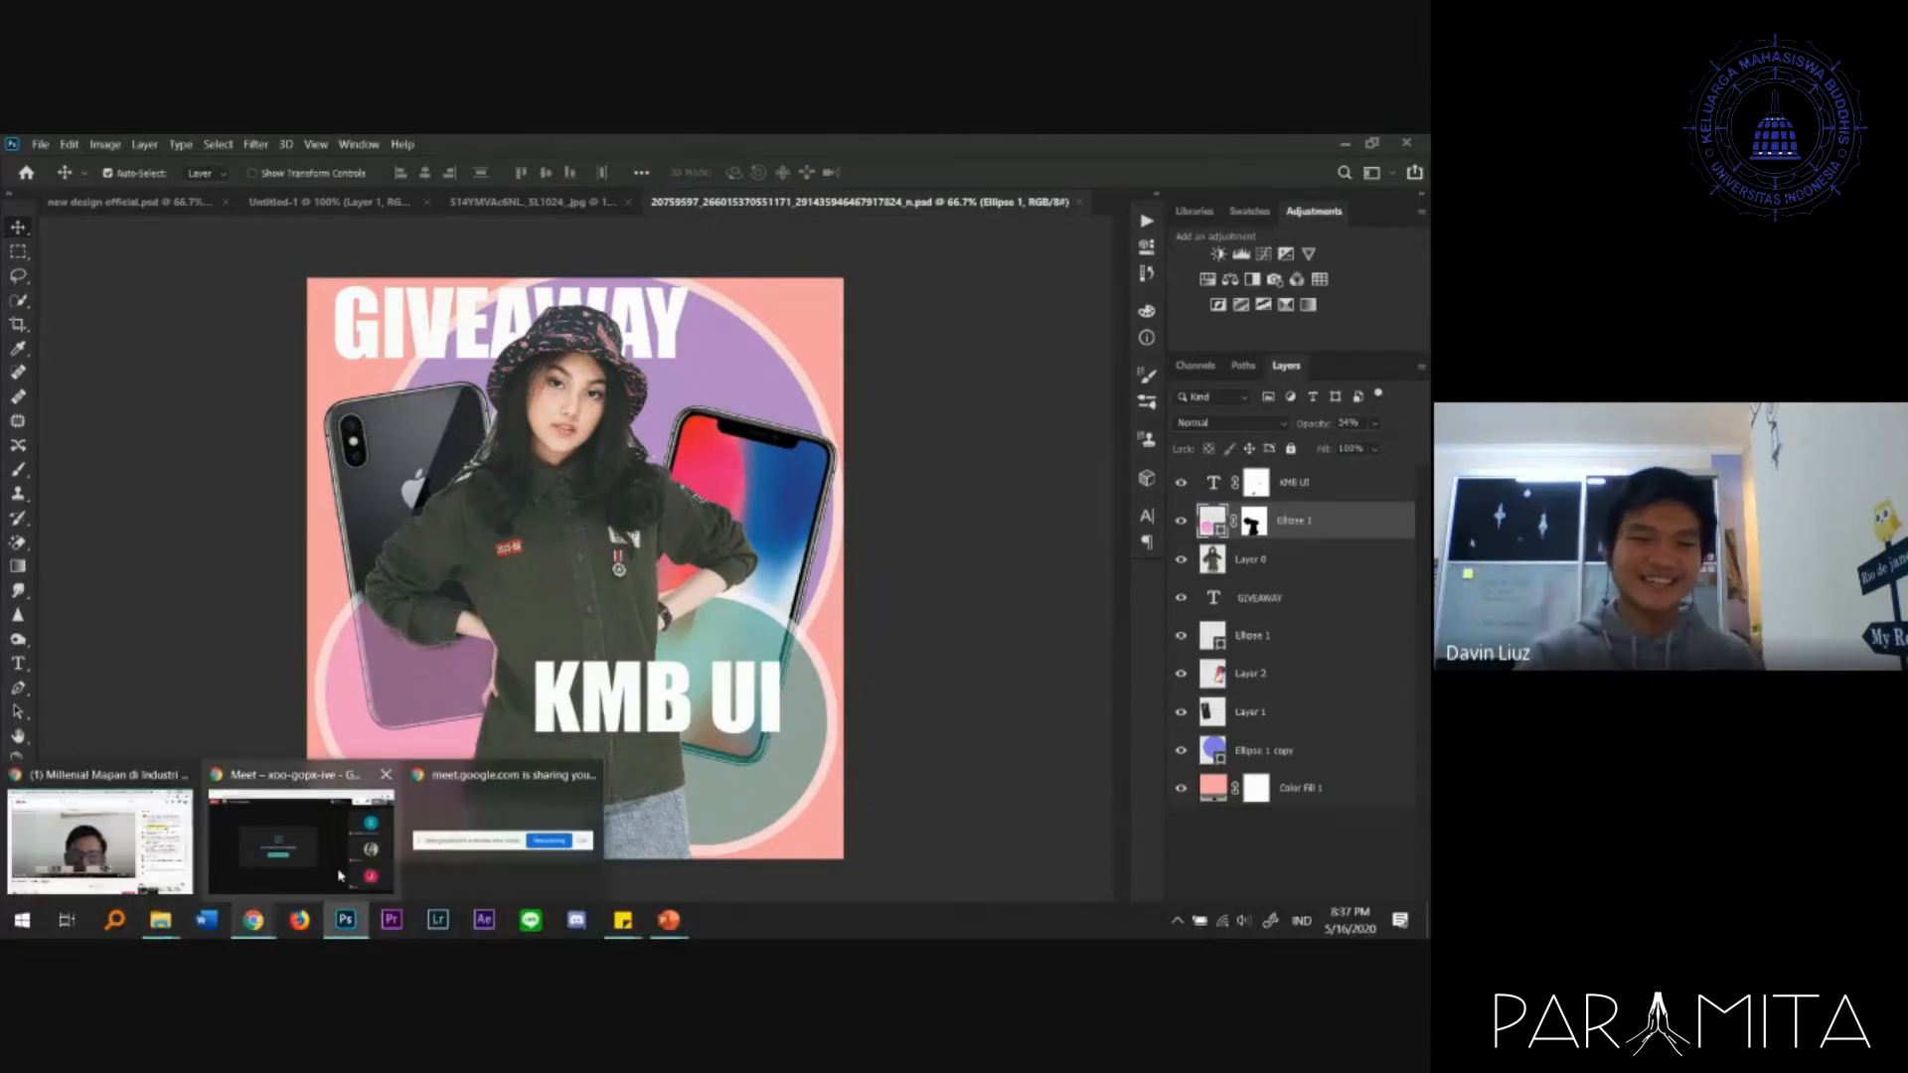
click(278, 844)
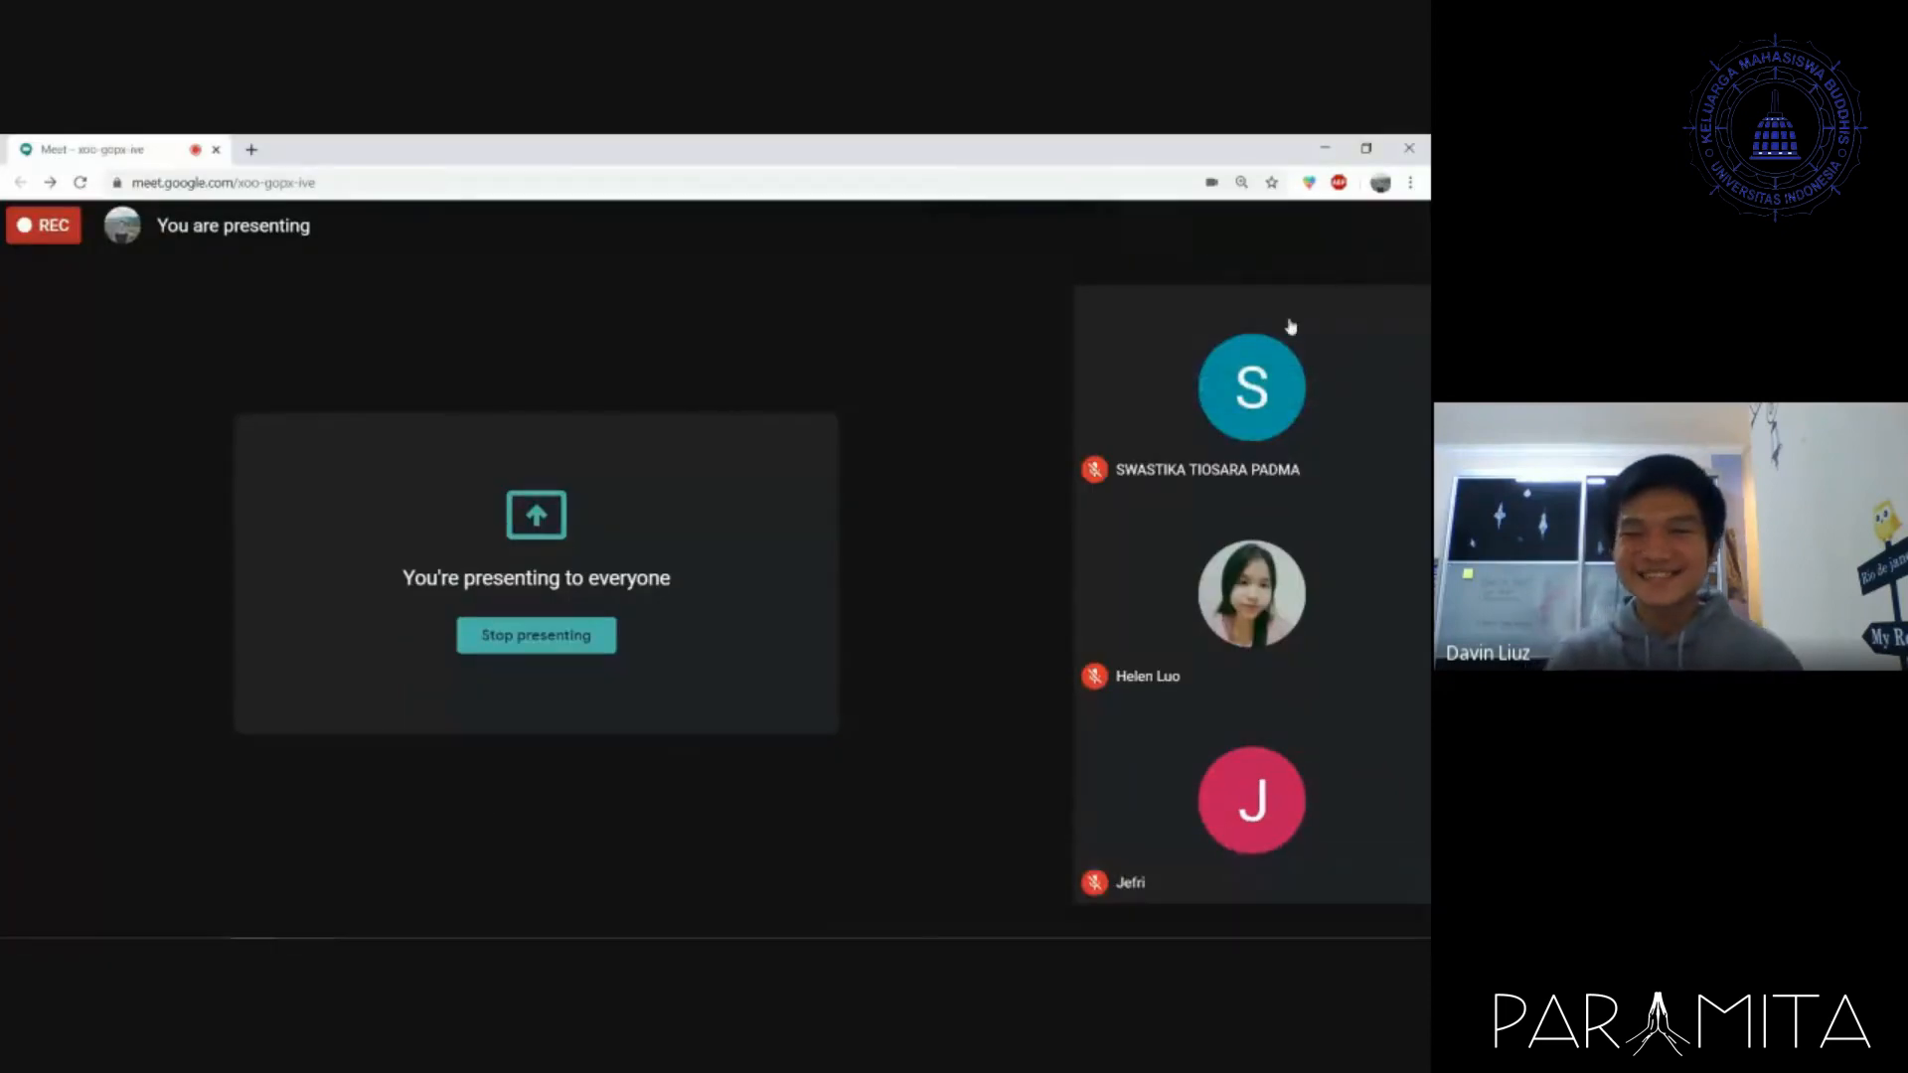
click(1219, 224)
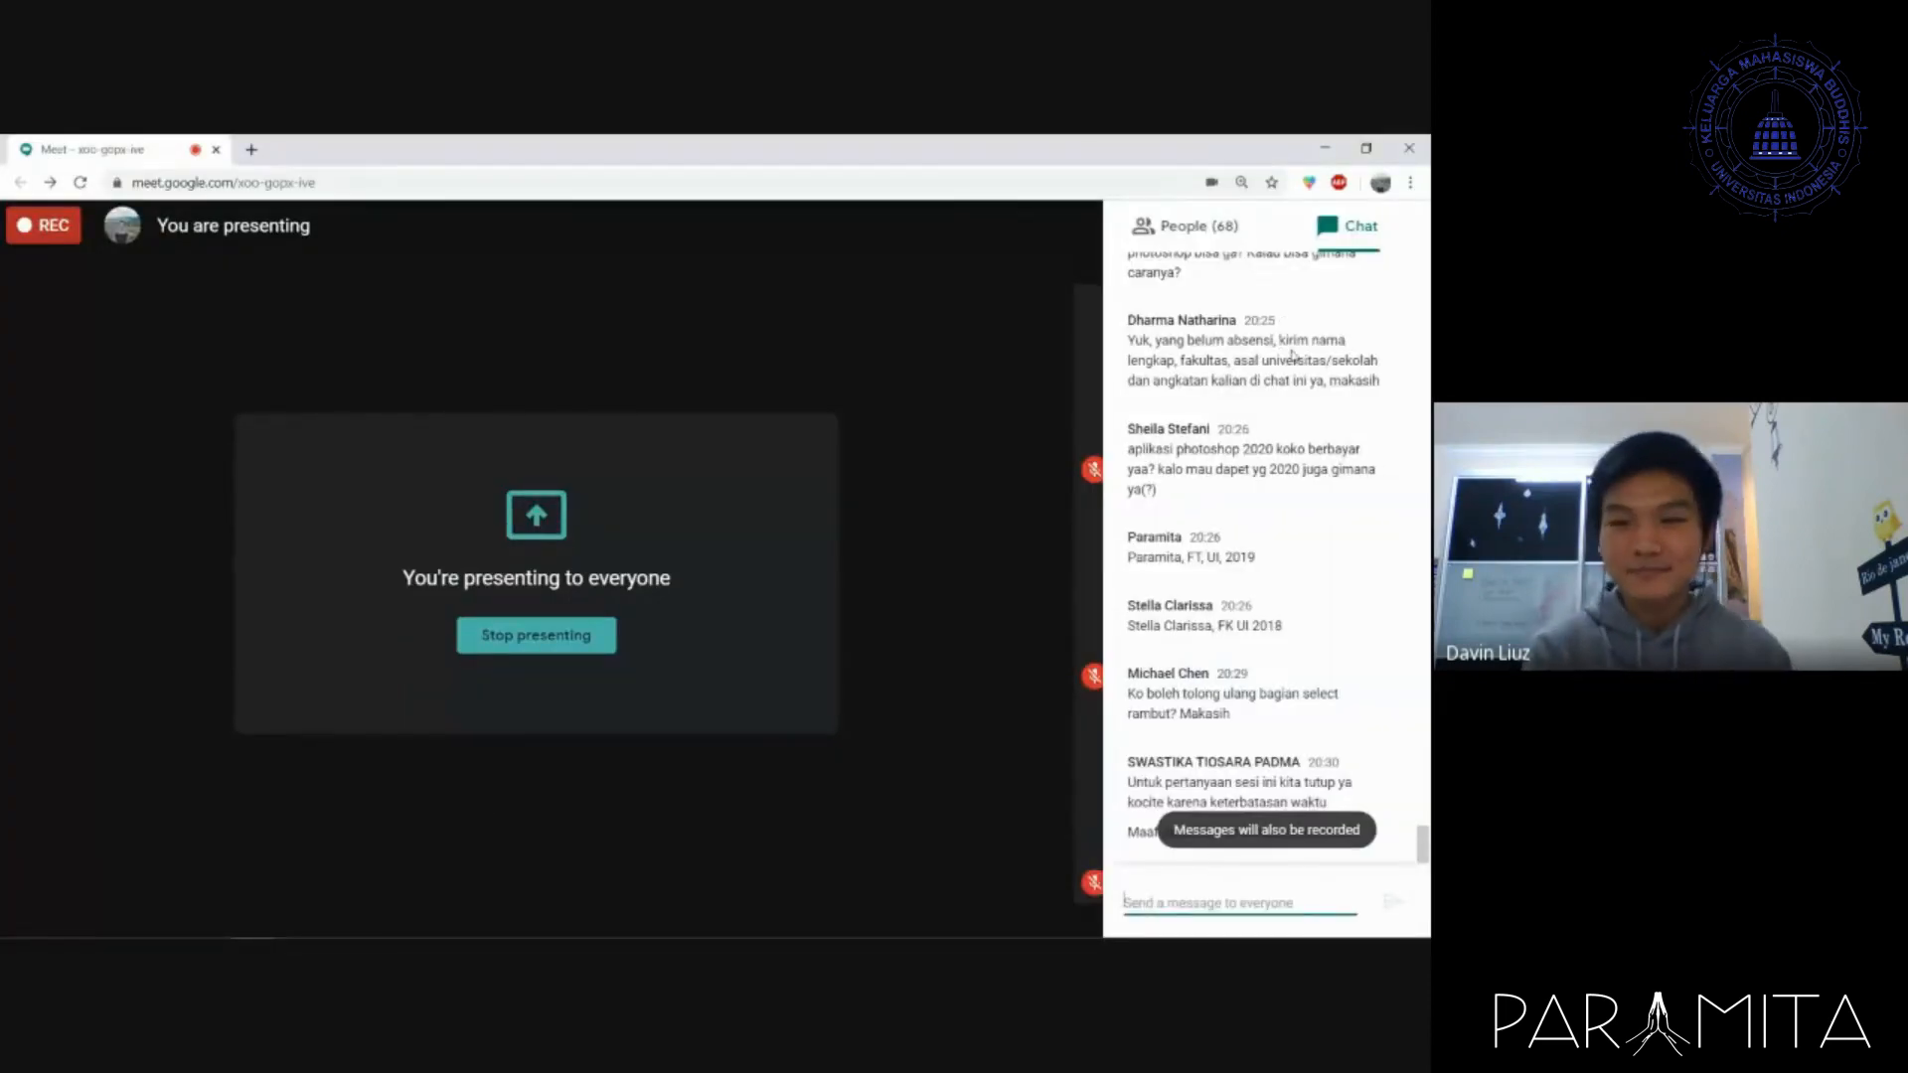